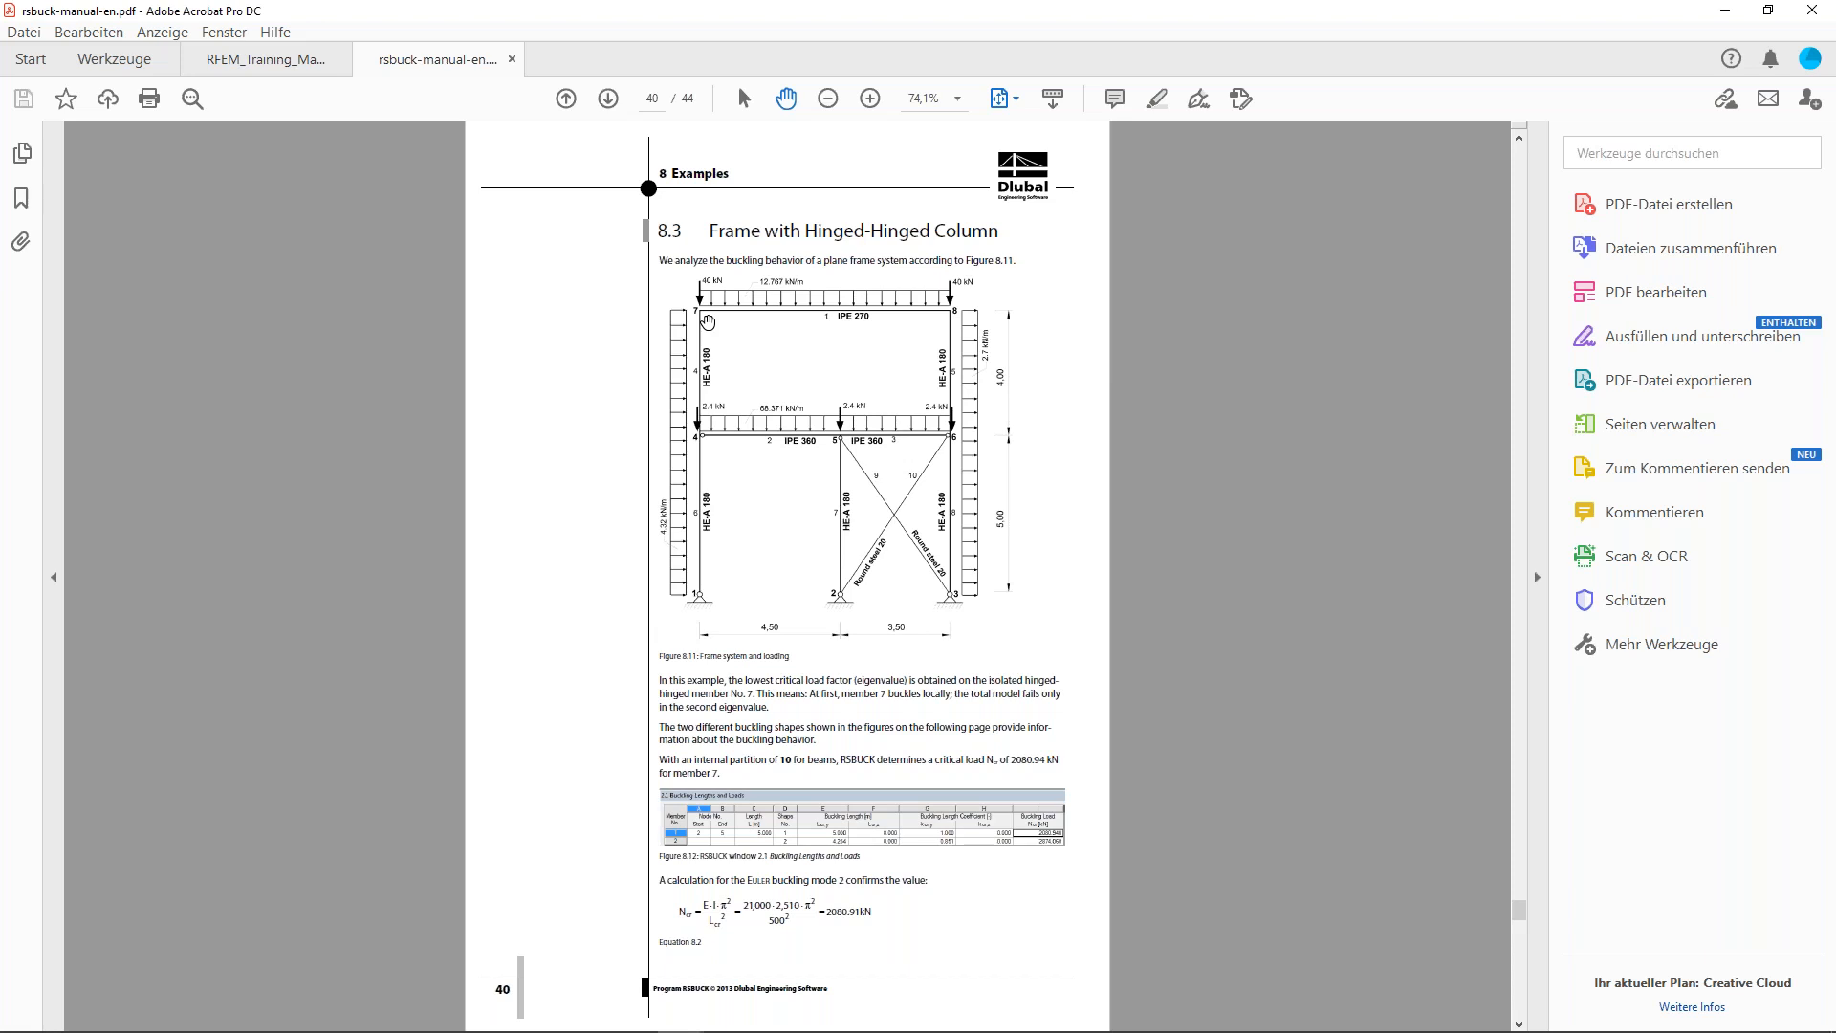
Examine the dimensions, cross-sections and loads in the hinged-hinged column frame figure of section 8.3.
{"action": "scroll", "coordinate": [708, 321], "scroll_direction": "up", "scroll_amount": 3, "text": "ctrl"}
{"action": "scroll", "coordinate": [1158, 473], "scroll_direction": "up", "scroll_amount": 2}
{"action": "scroll", "coordinate": [1158, 473], "scroll_direction": "down", "scroll_amount": 1, "text": "ctrl"}
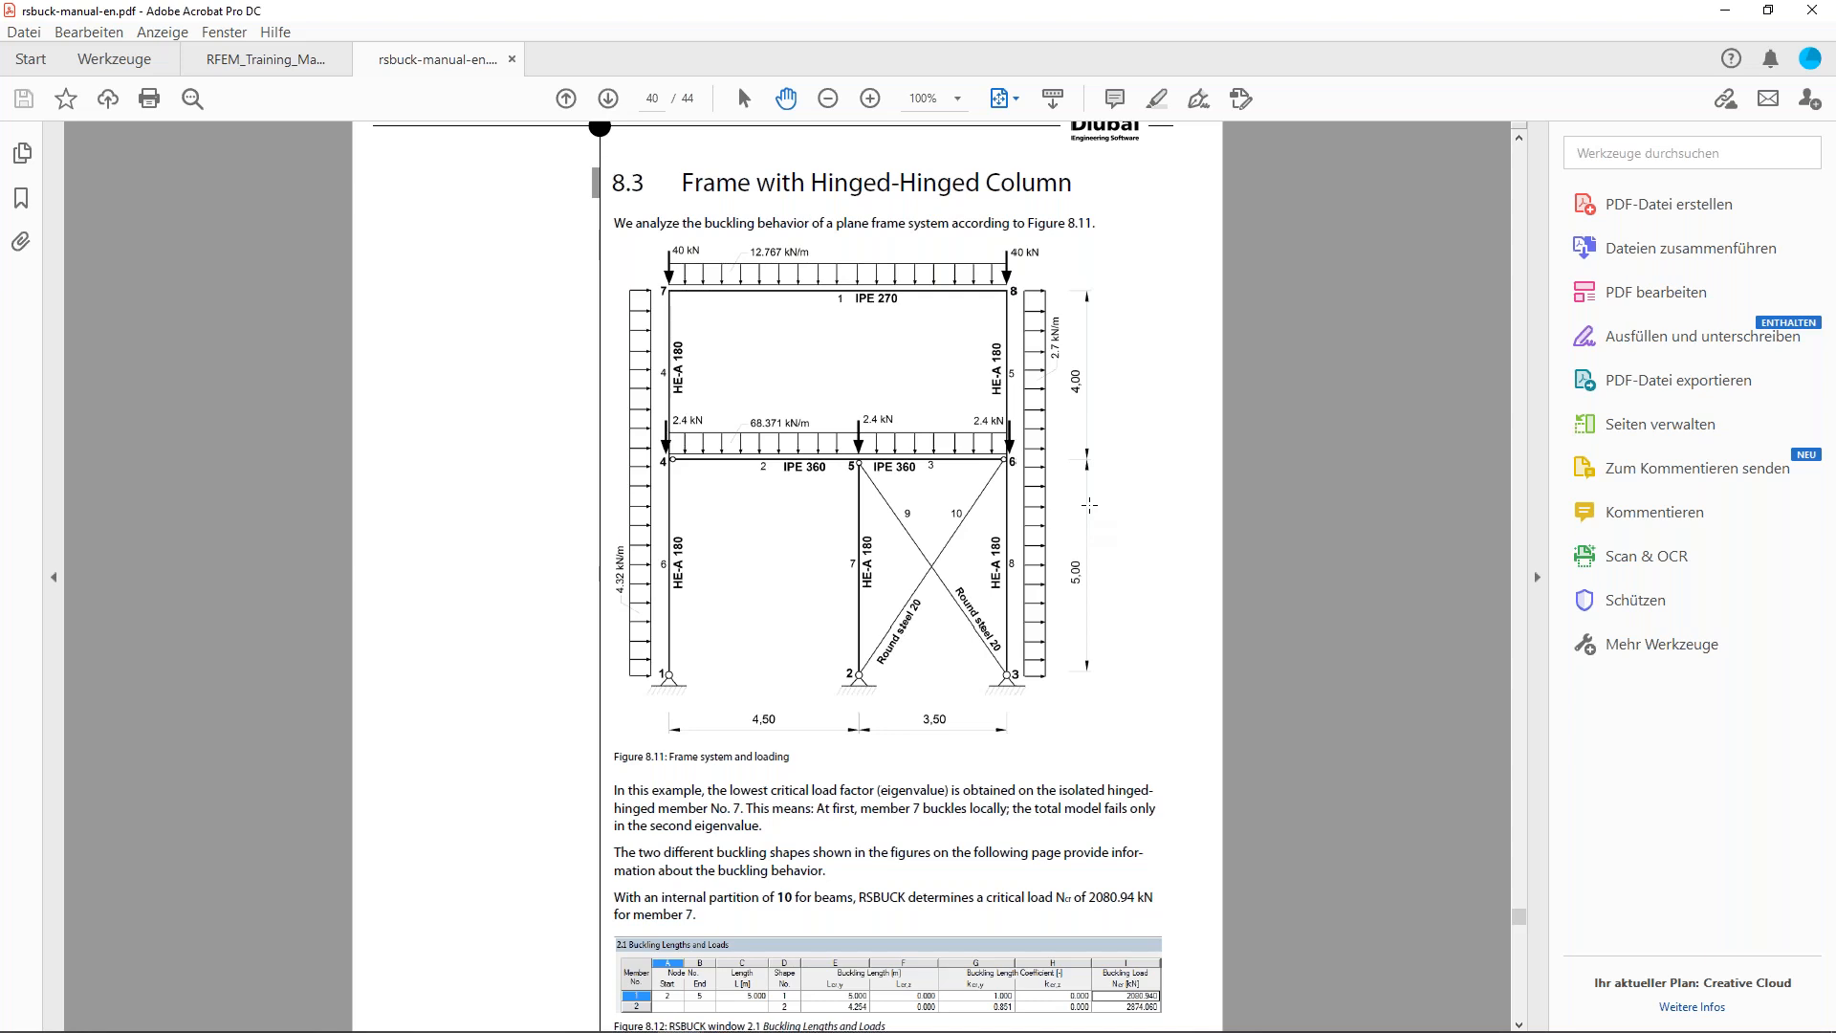
{"action": "key", "text": "ctrl+0"}
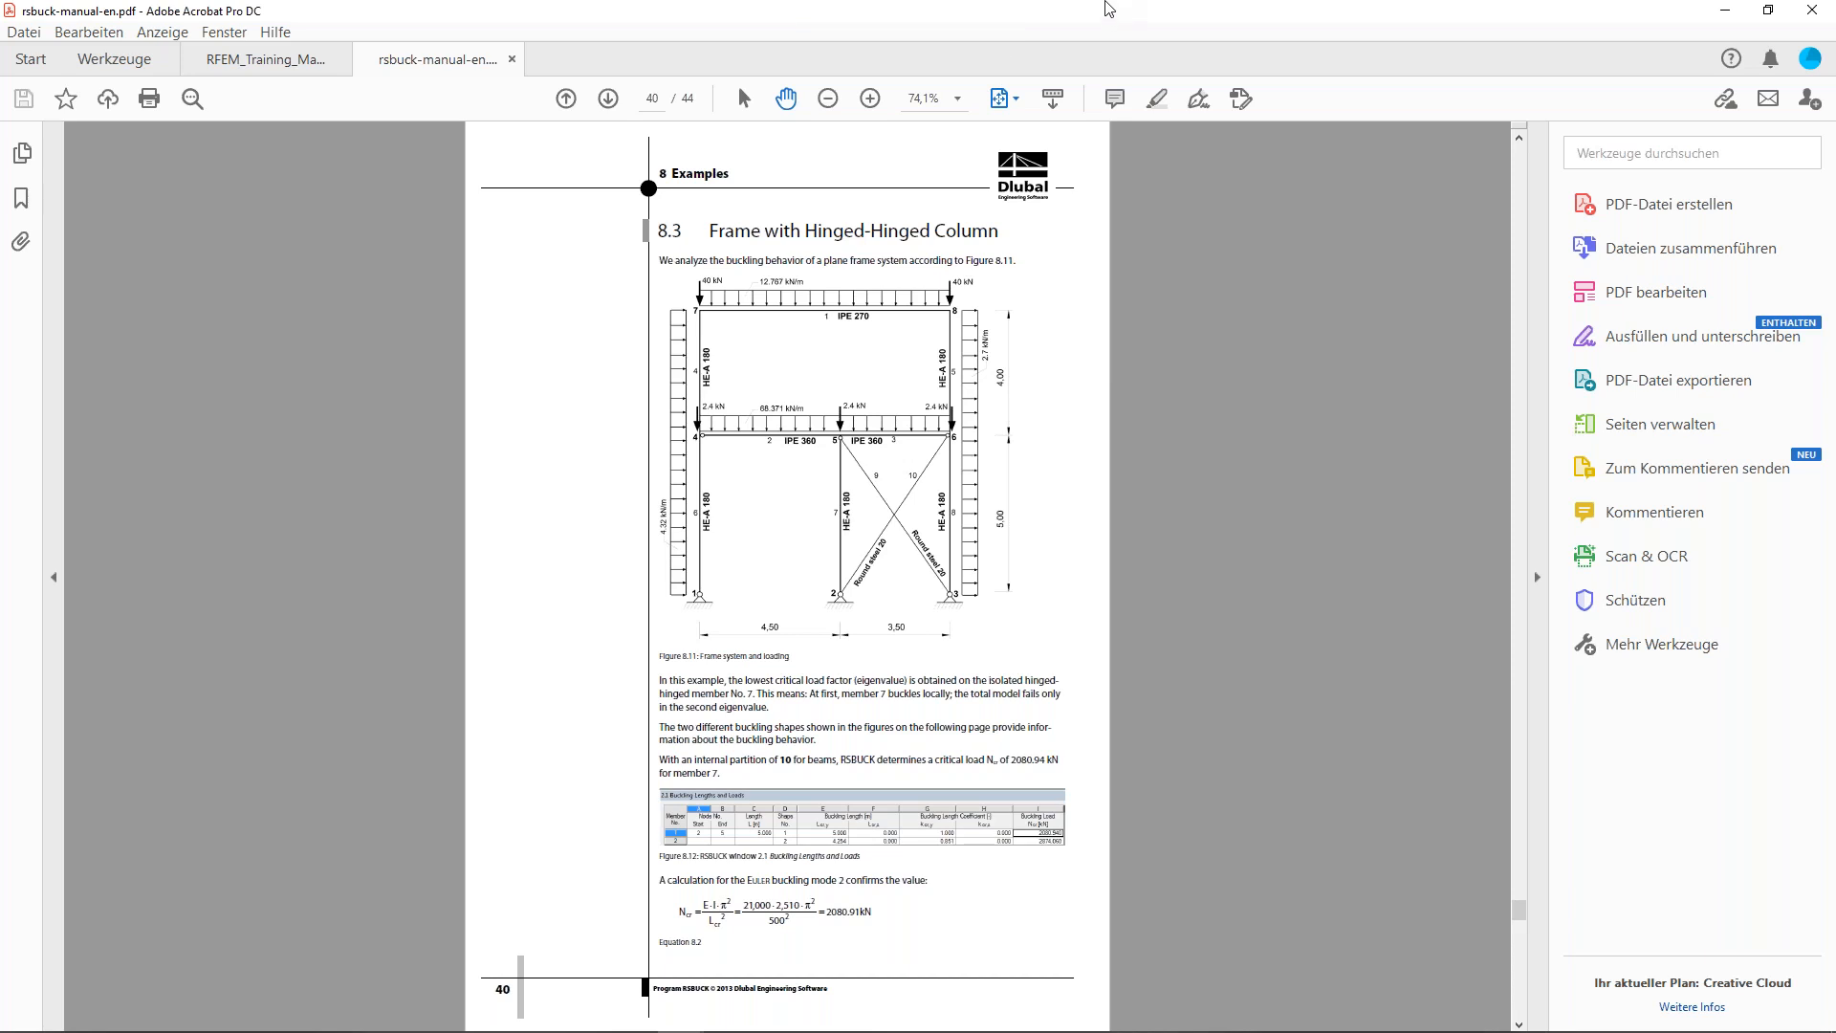
Switch to RFEM and start a new model named 2D-Frame in the Examples project, with model type 2D - XZ.
{"action": "key", "text": "alt+Tab"}
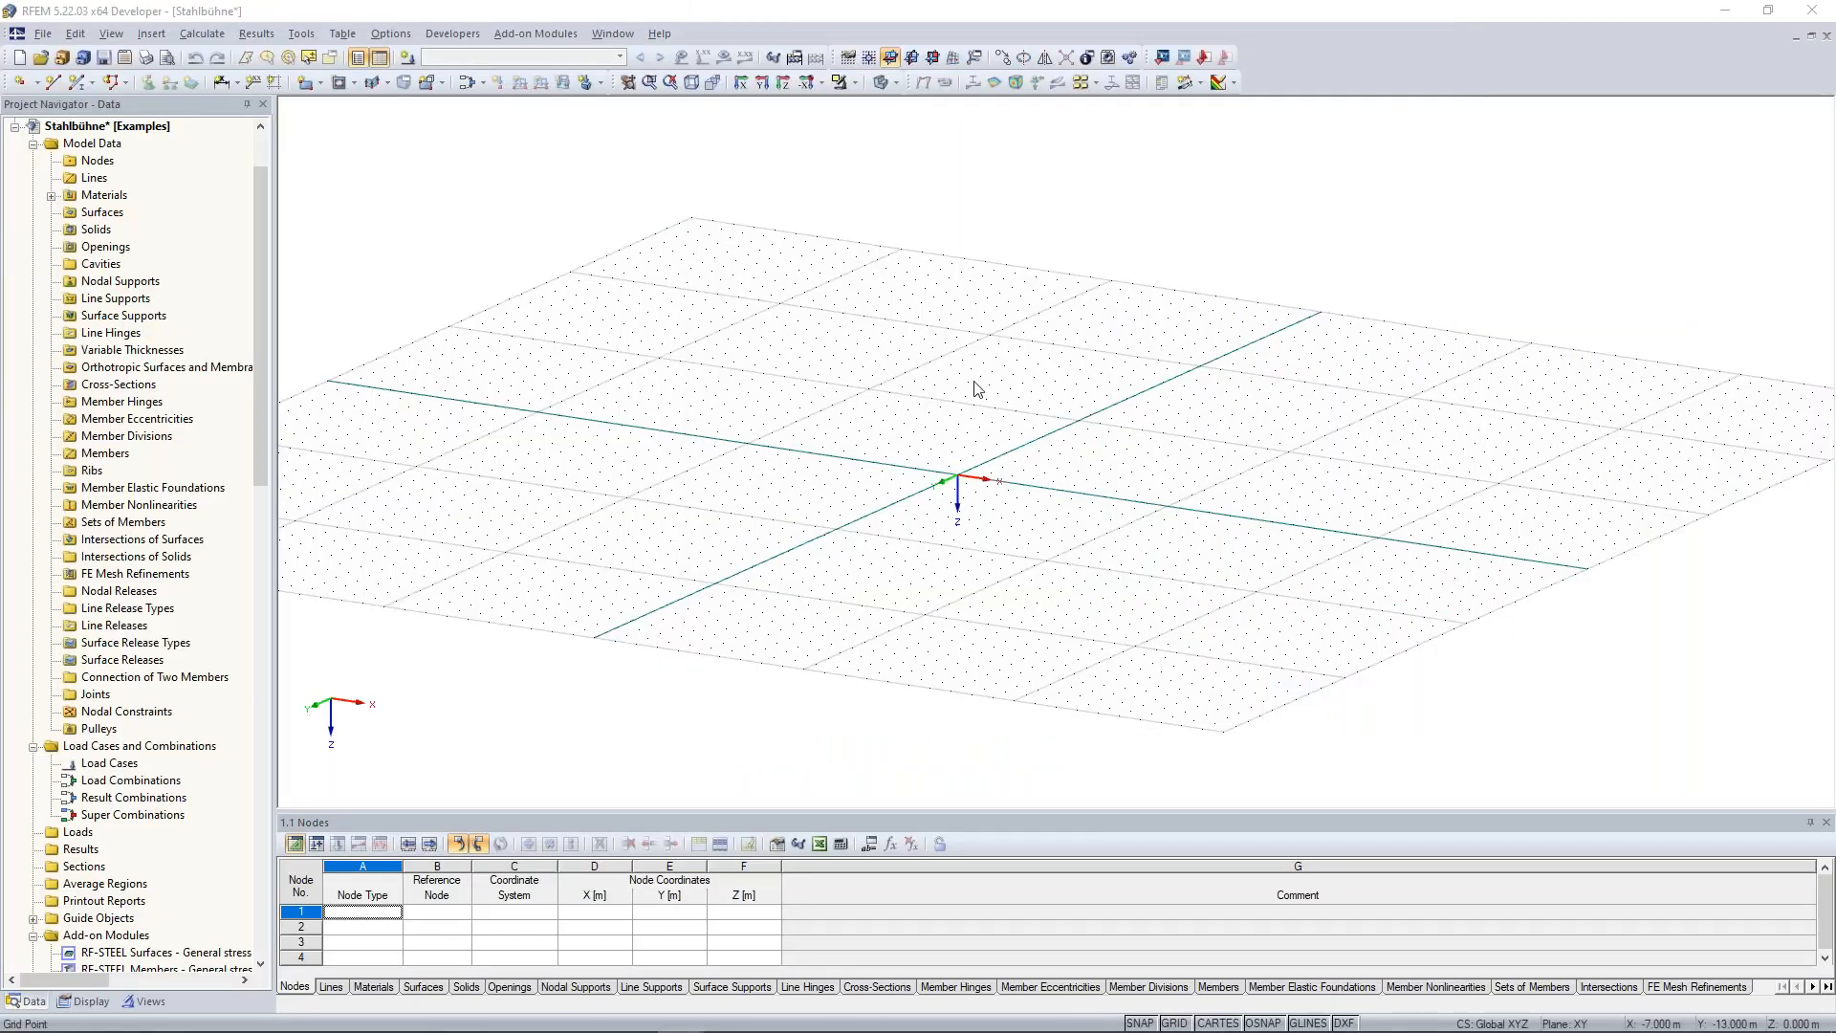
{"action": "left_click", "coordinate": [873, 454]}
{"action": "middle_click_drag", "start_coordinate": [846, 461], "coordinate": [1004, 403], "text": "ctrl"}
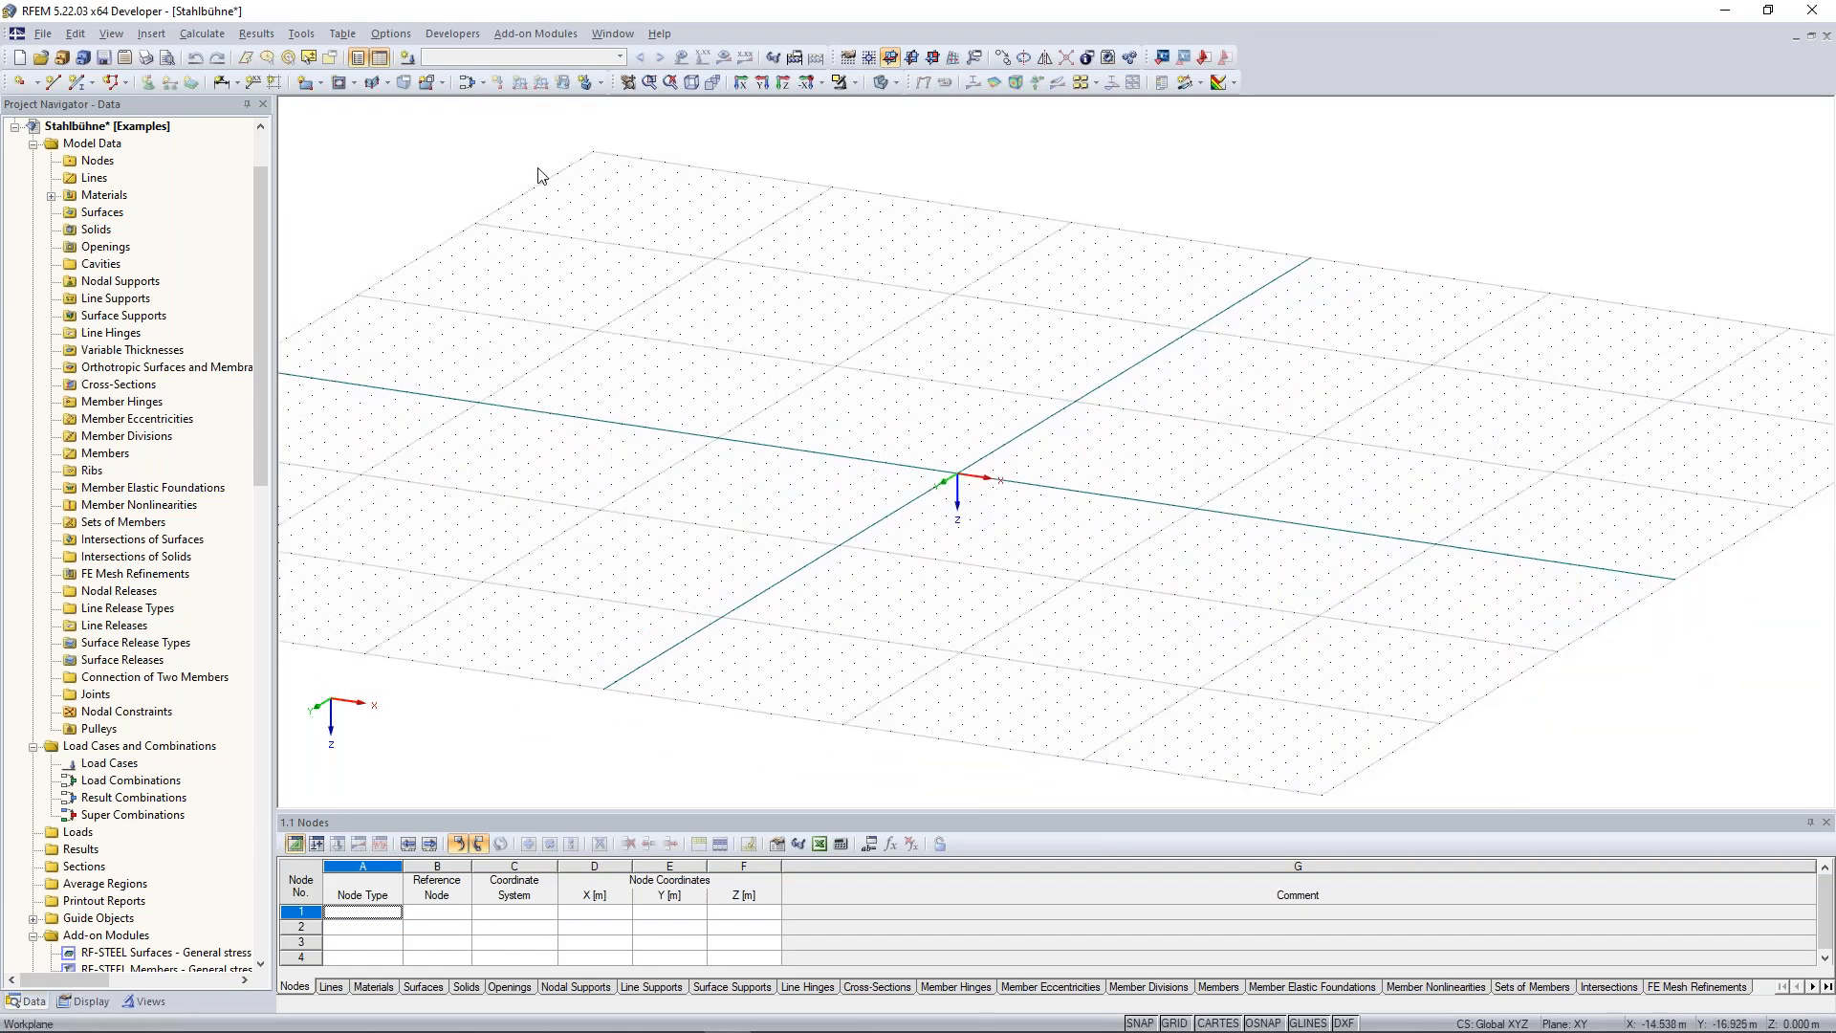
{"action": "left_click", "coordinate": [46, 34]}
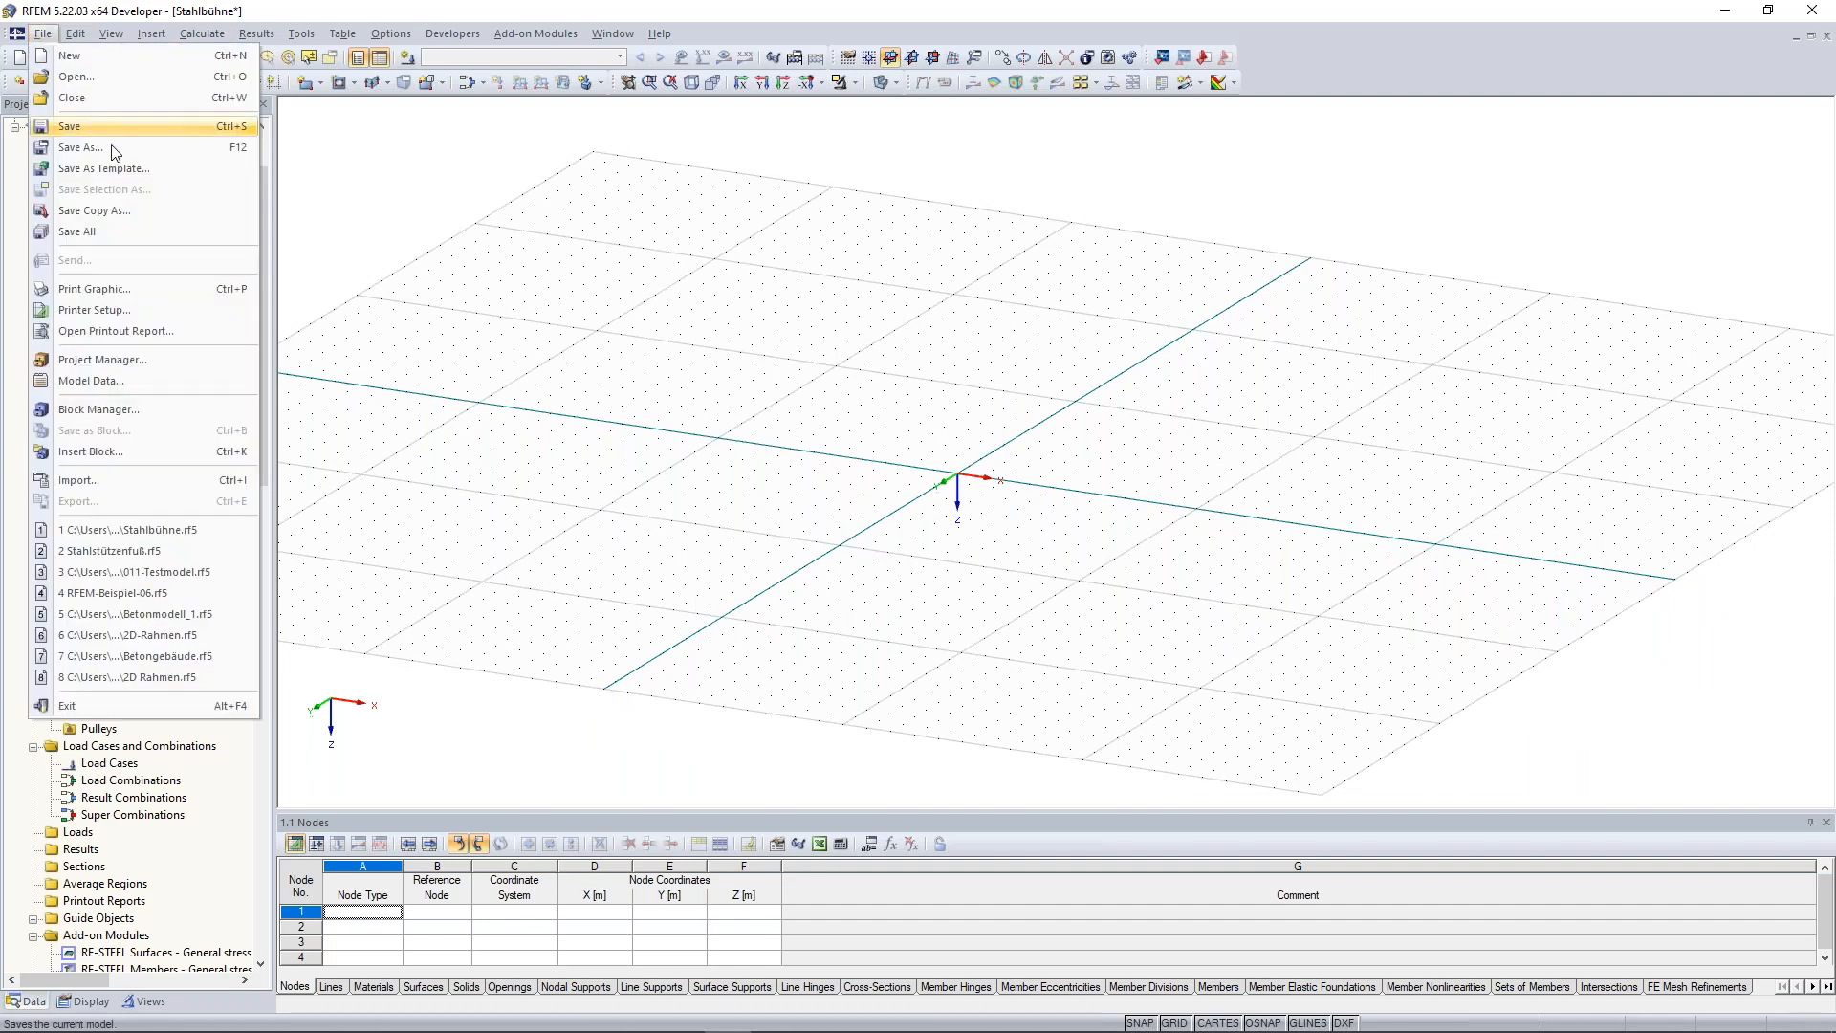
{"action": "left_click", "coordinate": [152, 12]}
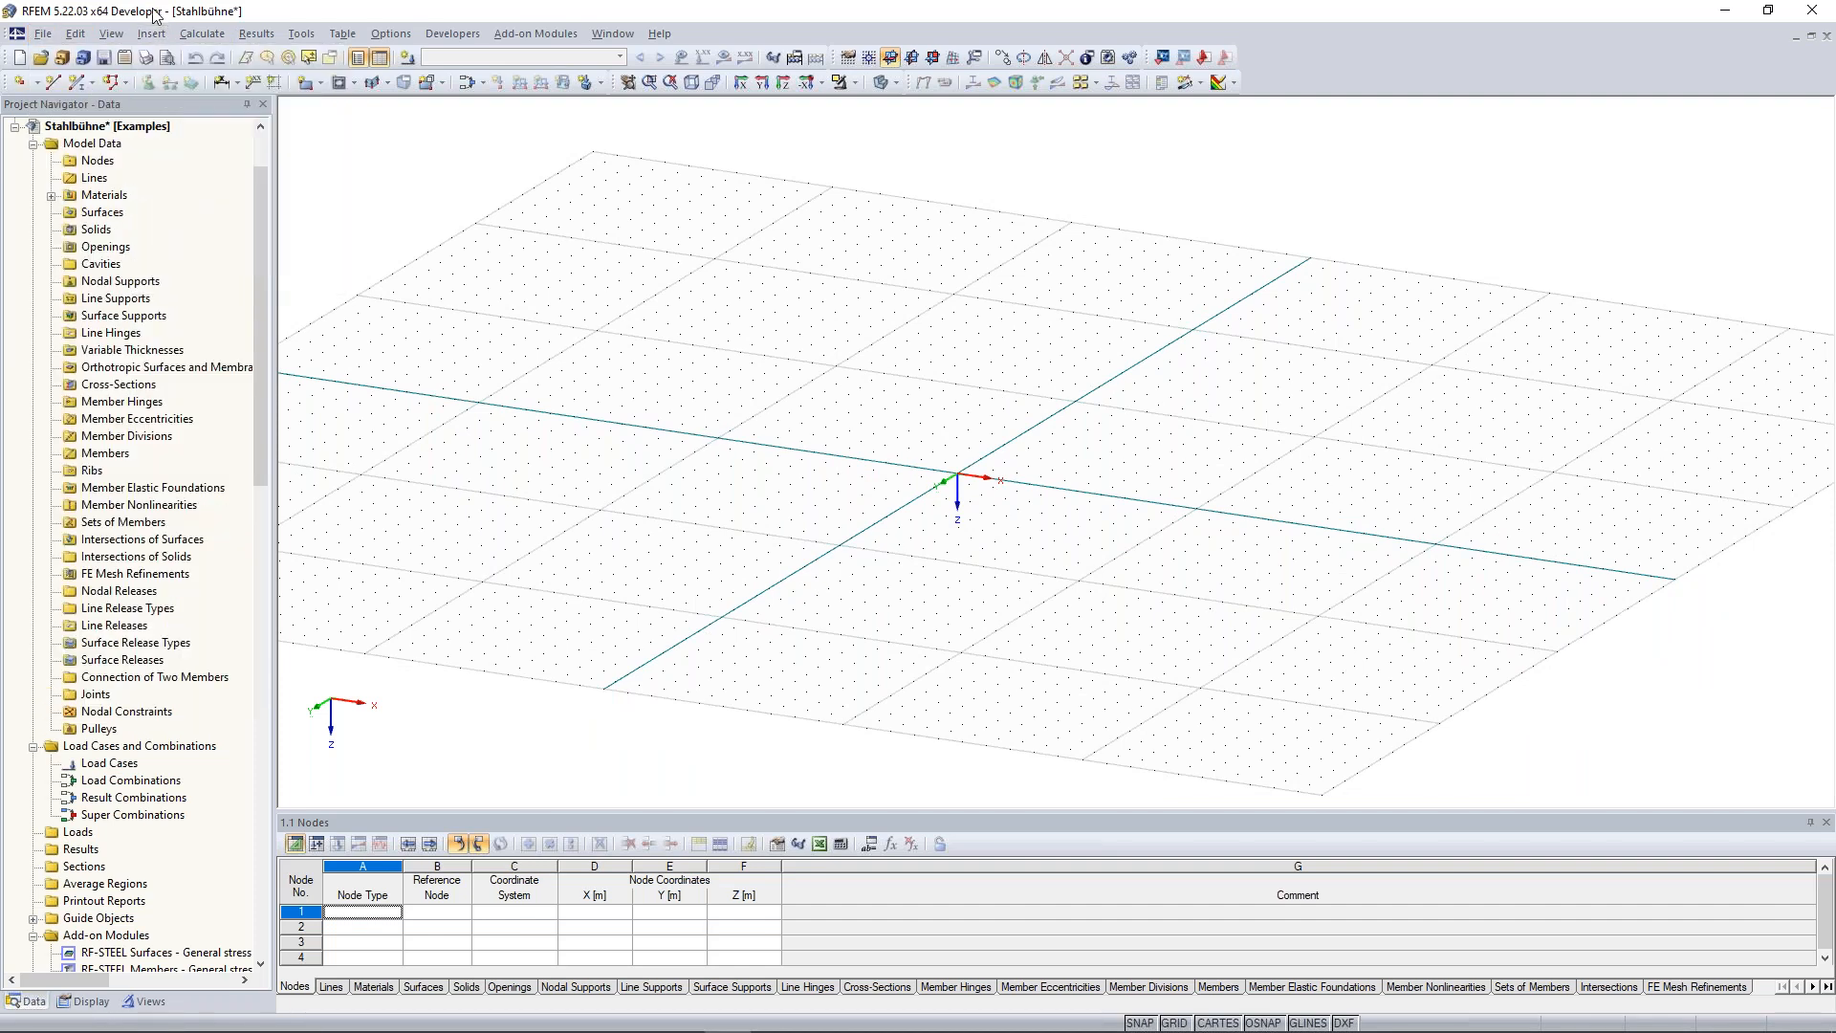
{"action": "left_click", "coordinate": [18, 64]}
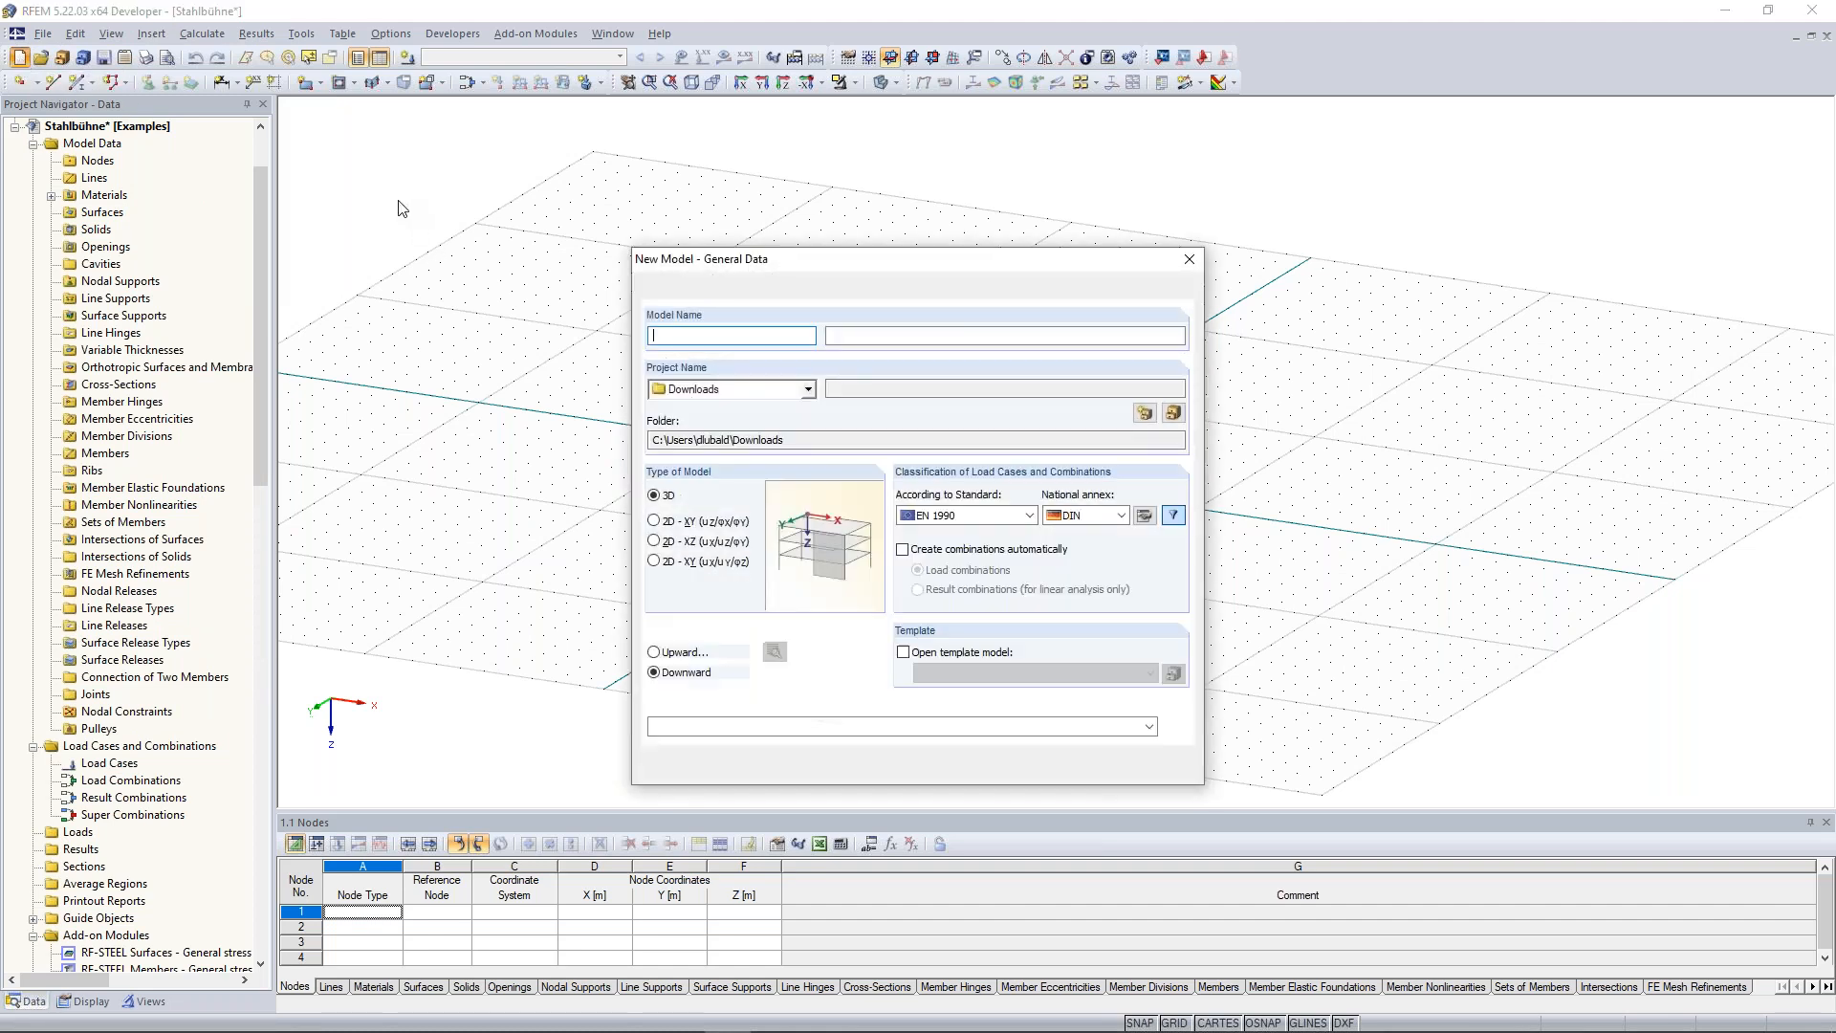
{"action": "left_click_drag", "start_coordinate": [827, 272], "coordinate": [795, 187]}
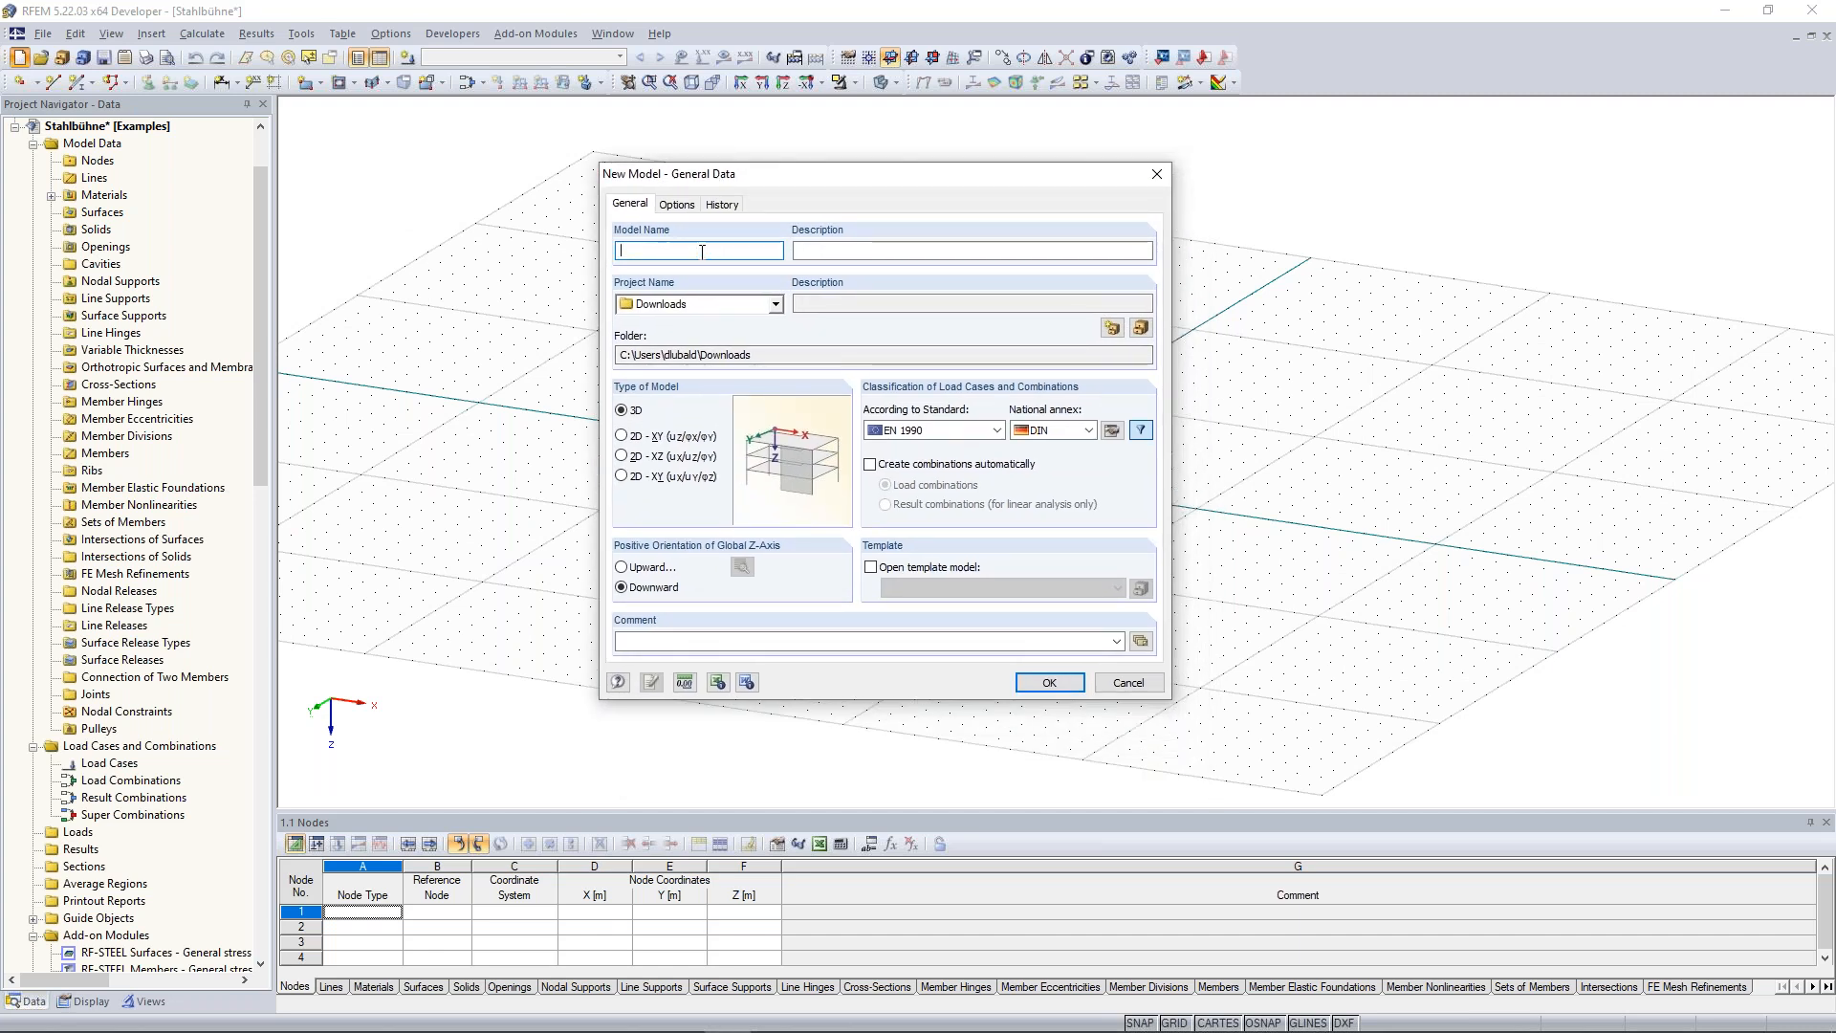
{"action": "type", "text": "2D-Frame"}
{"action": "left_click", "coordinate": [775, 304]}
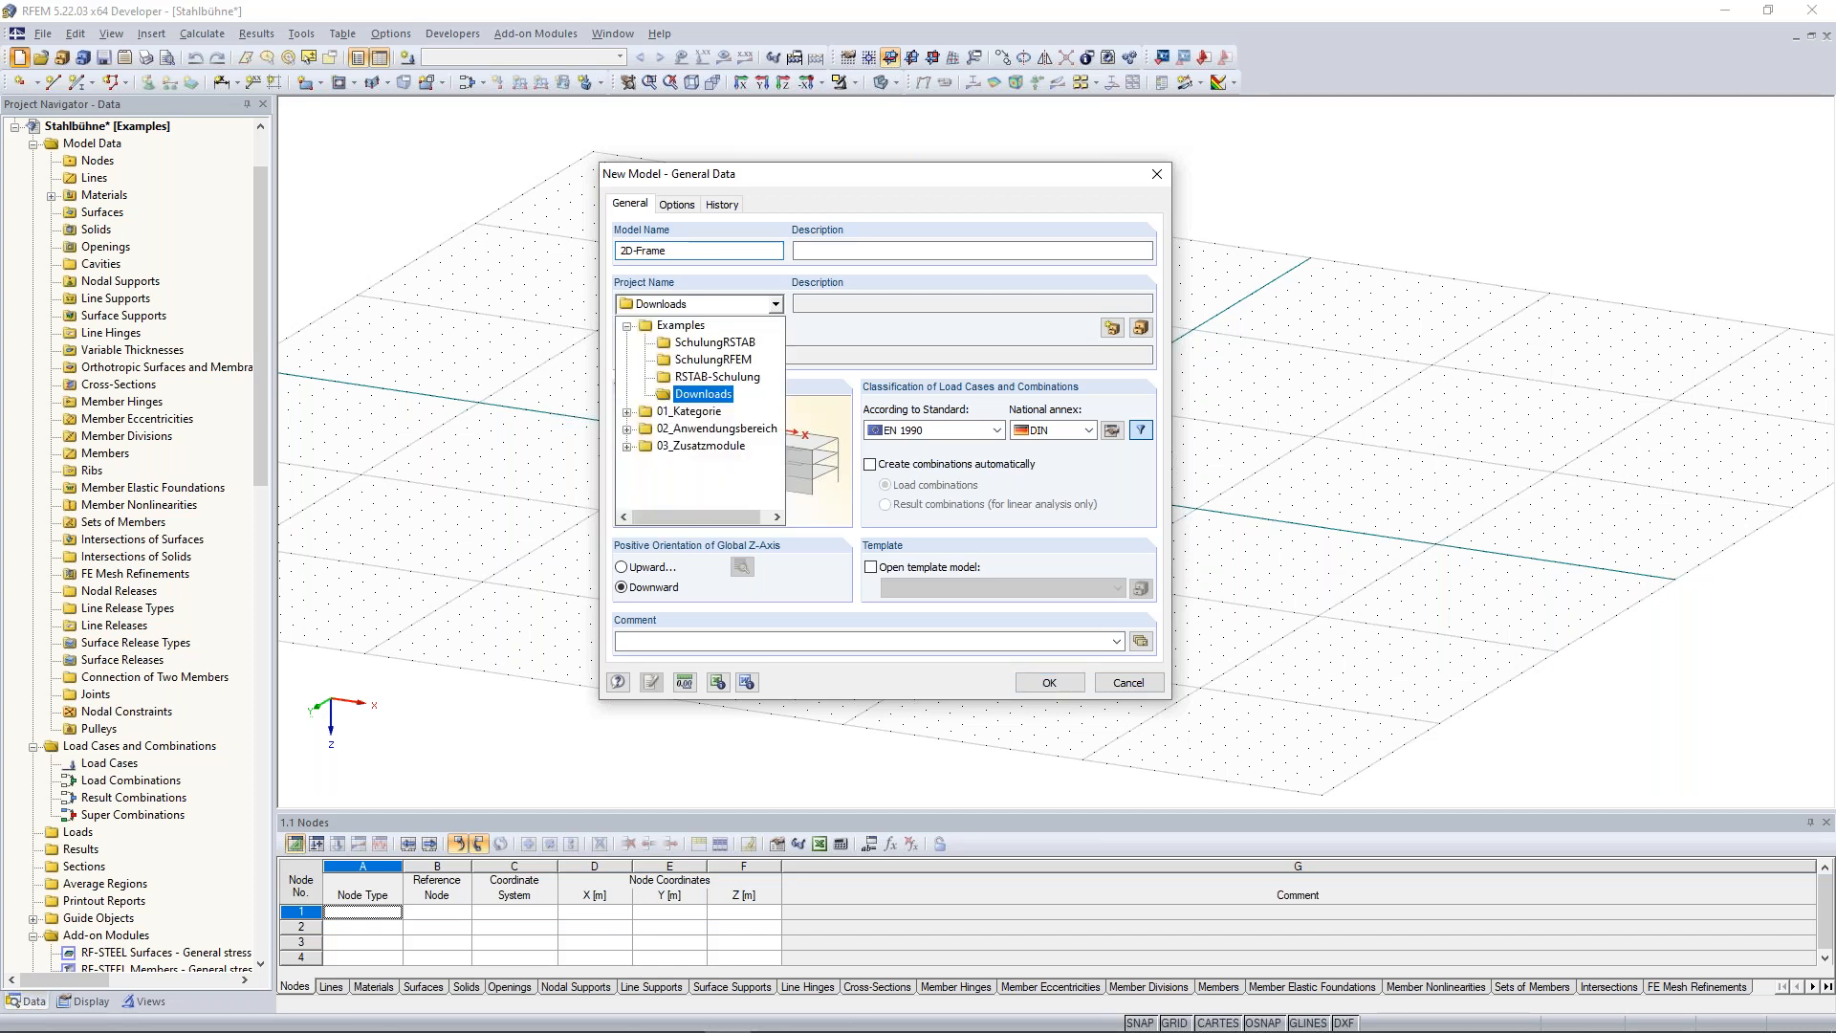
{"action": "left_click", "coordinate": [694, 325]}
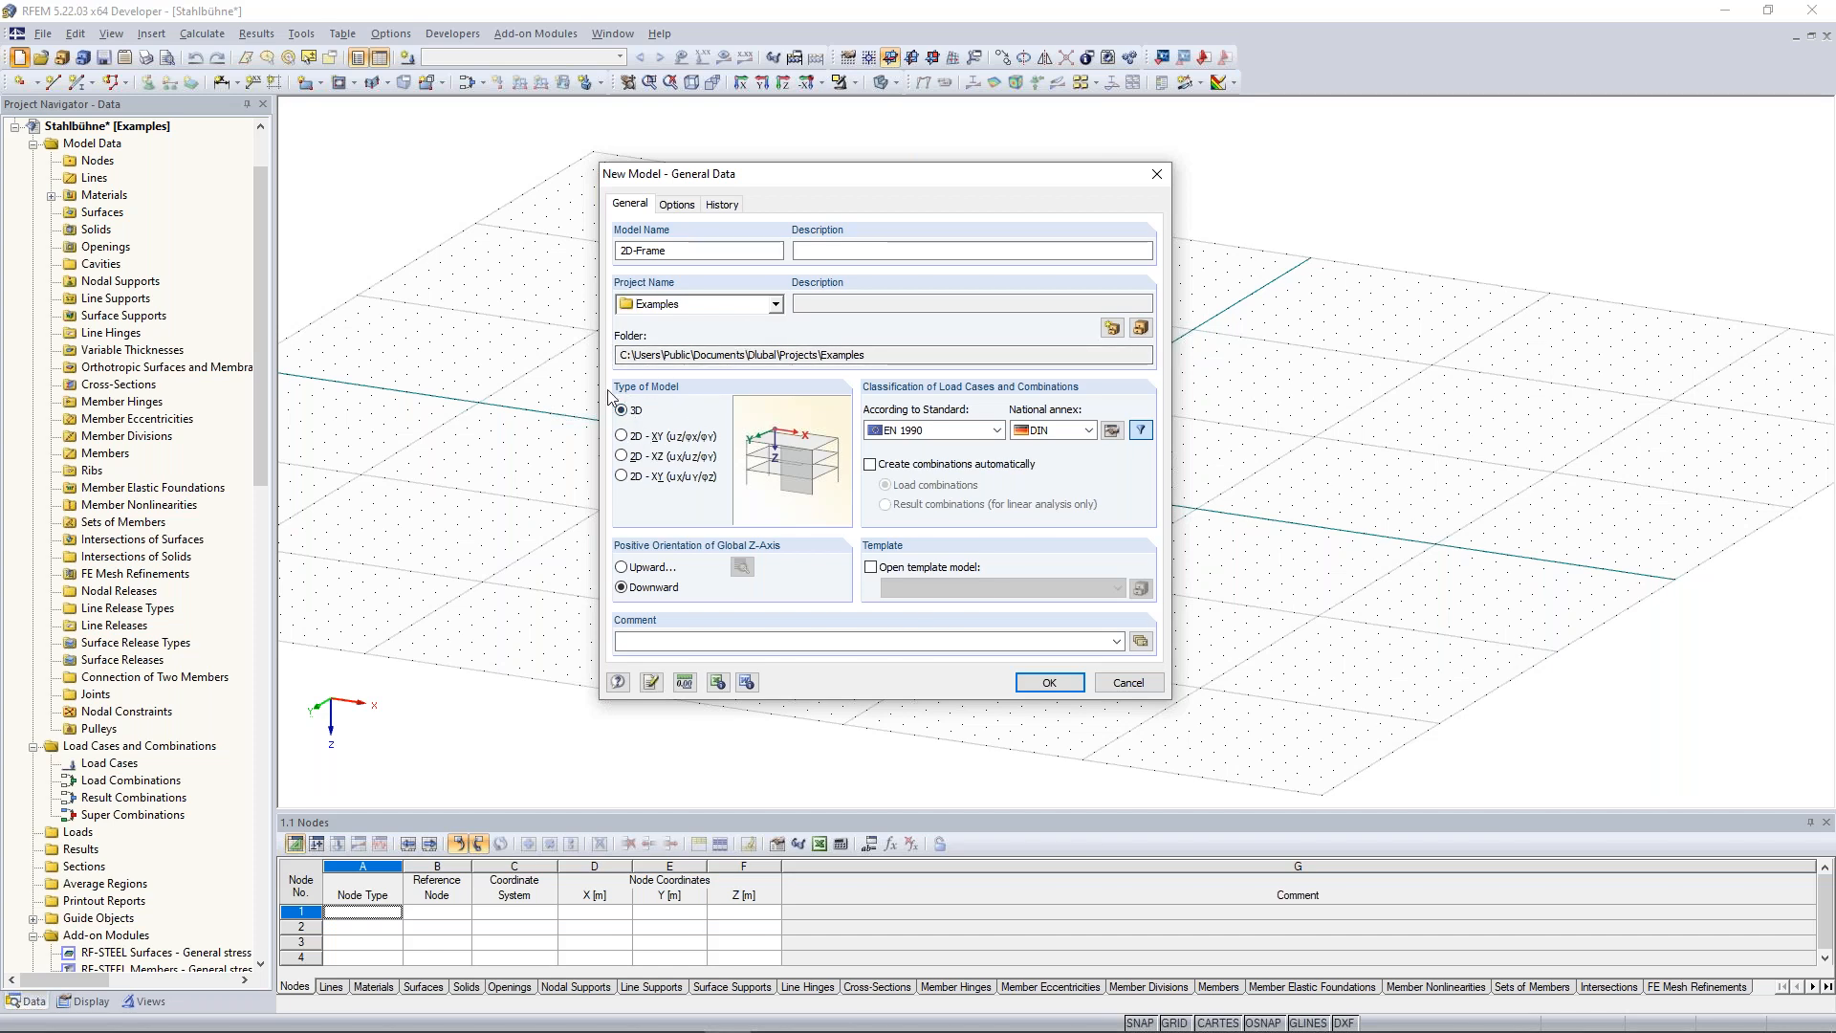
{"action": "left_click", "coordinate": [621, 456]}
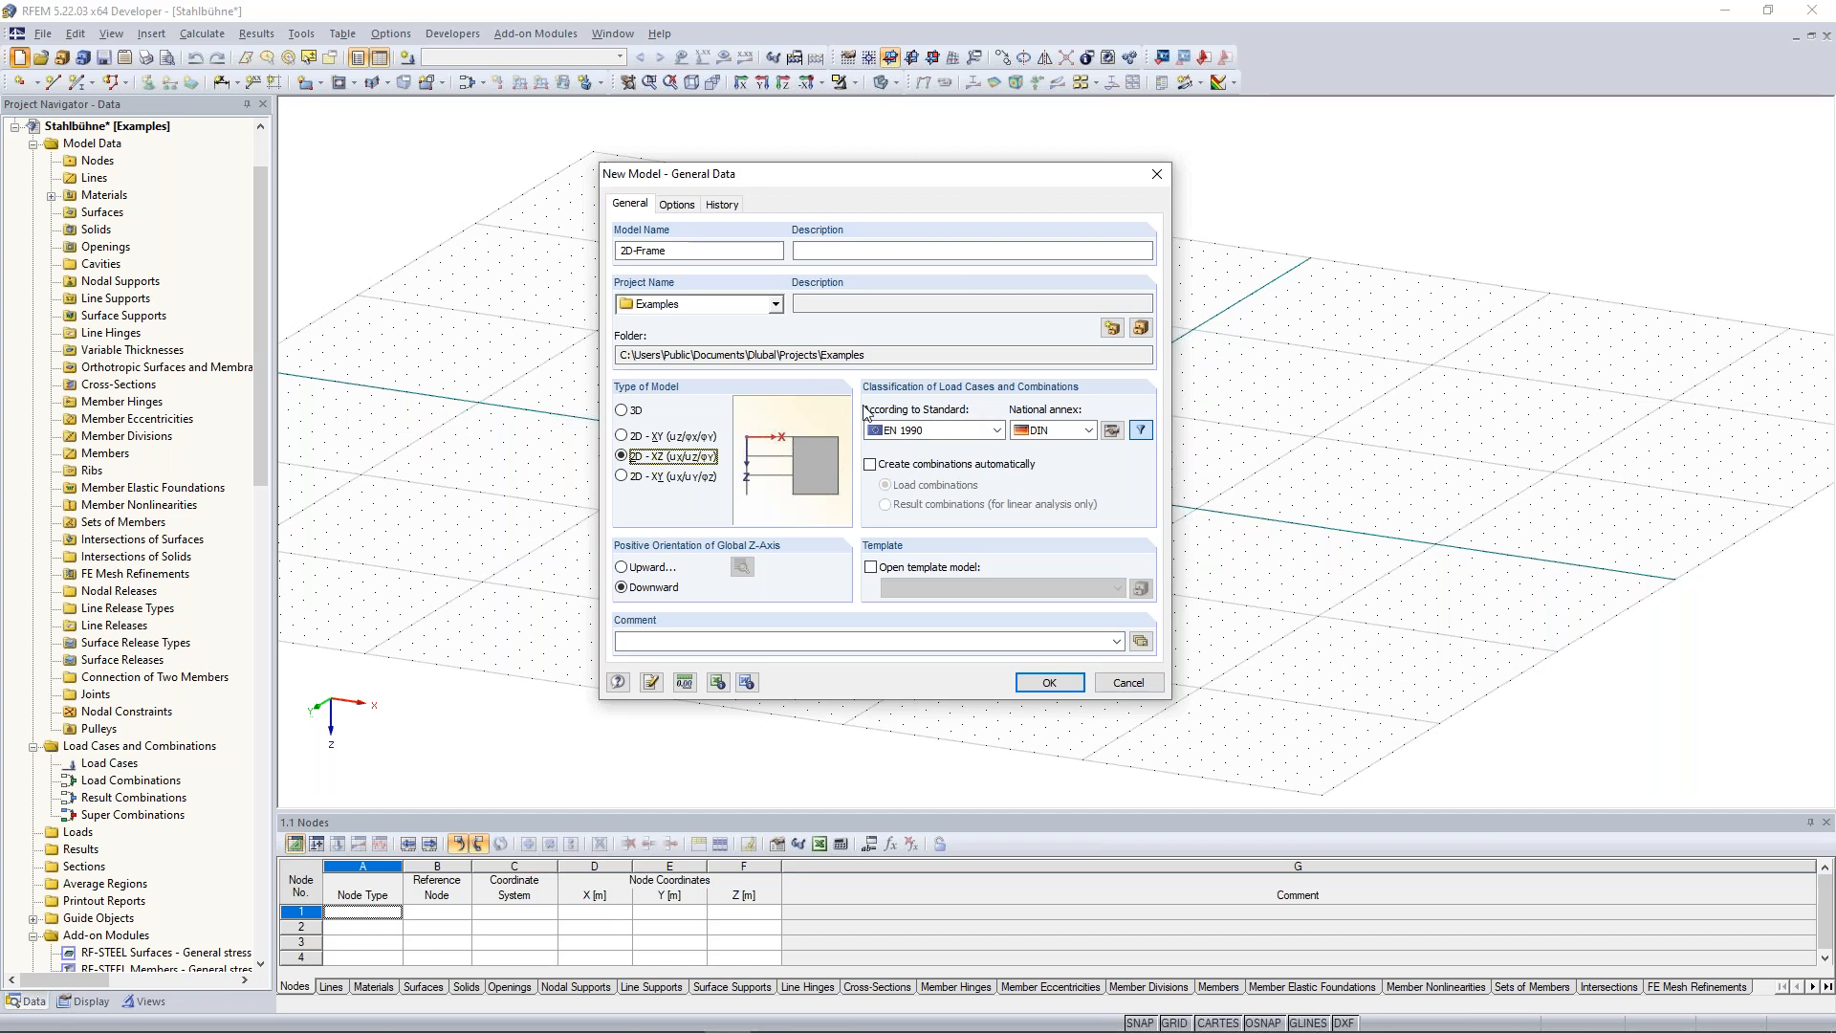
Set the standard for classifying load cases and combinations to None, with the global Z-axis oriented downward.
{"action": "left_click", "coordinate": [997, 431]}
{"action": "left_click", "coordinate": [998, 432]}
{"action": "left_click", "coordinate": [997, 431]}
{"action": "left_click", "coordinate": [996, 432]}
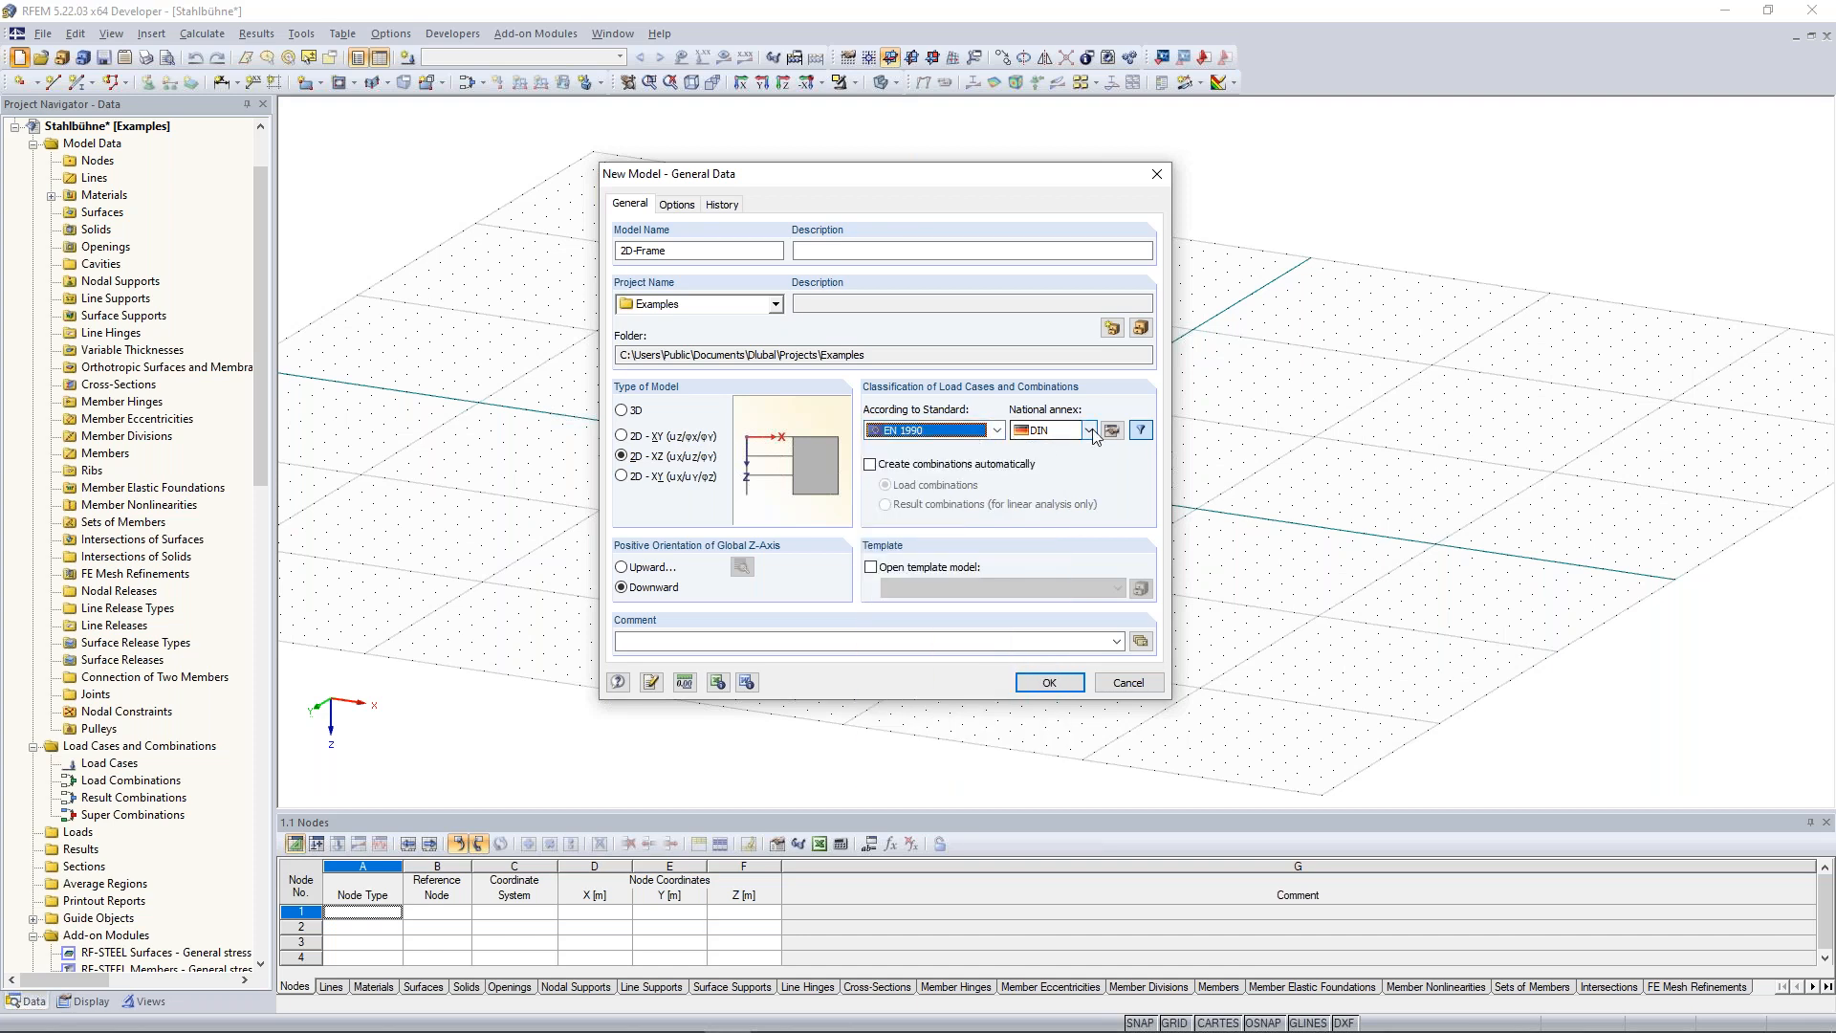
{"action": "left_click", "coordinate": [1090, 432]}
{"action": "mouse_move", "coordinate": [1167, 459]}
{"action": "left_mouse_down"}
{"action": "mouse_move", "coordinate": [1174, 597]}
{"action": "mouse_move", "coordinate": [1141, 464]}
{"action": "left_mouse_up"}
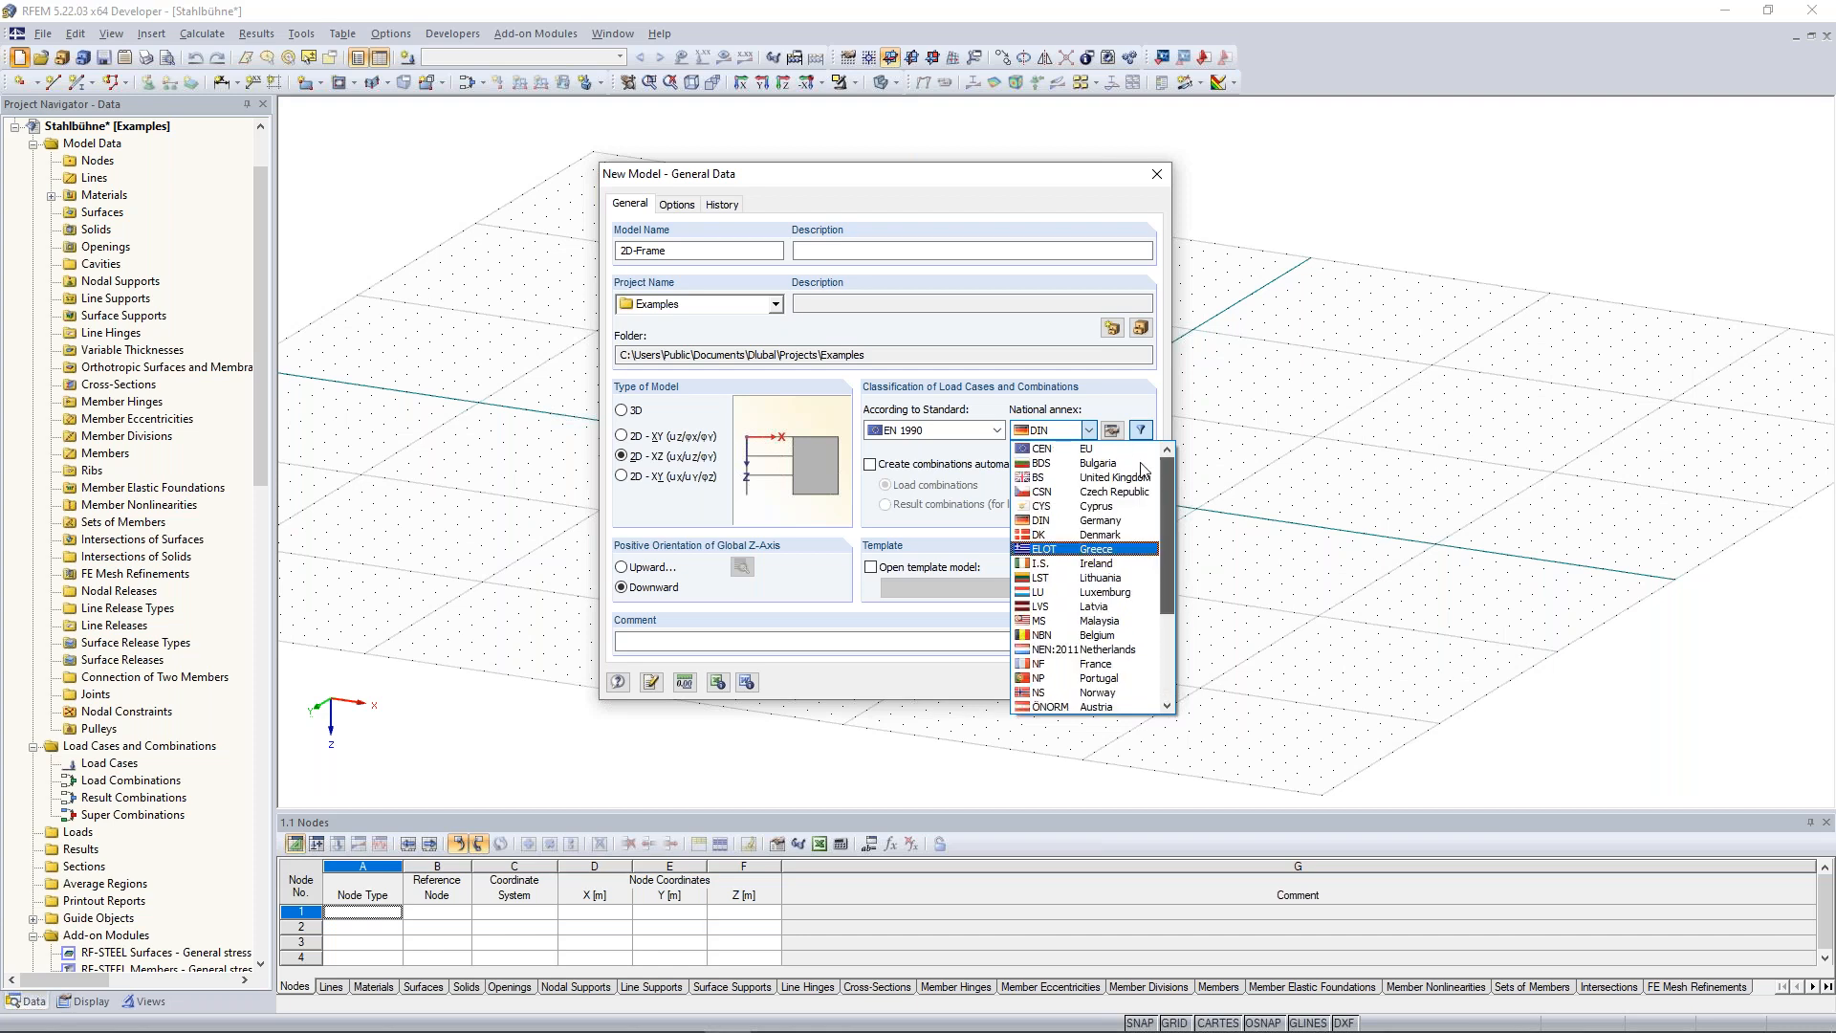
{"action": "left_click", "coordinate": [996, 430]}
{"action": "left_click", "coordinate": [996, 430]}
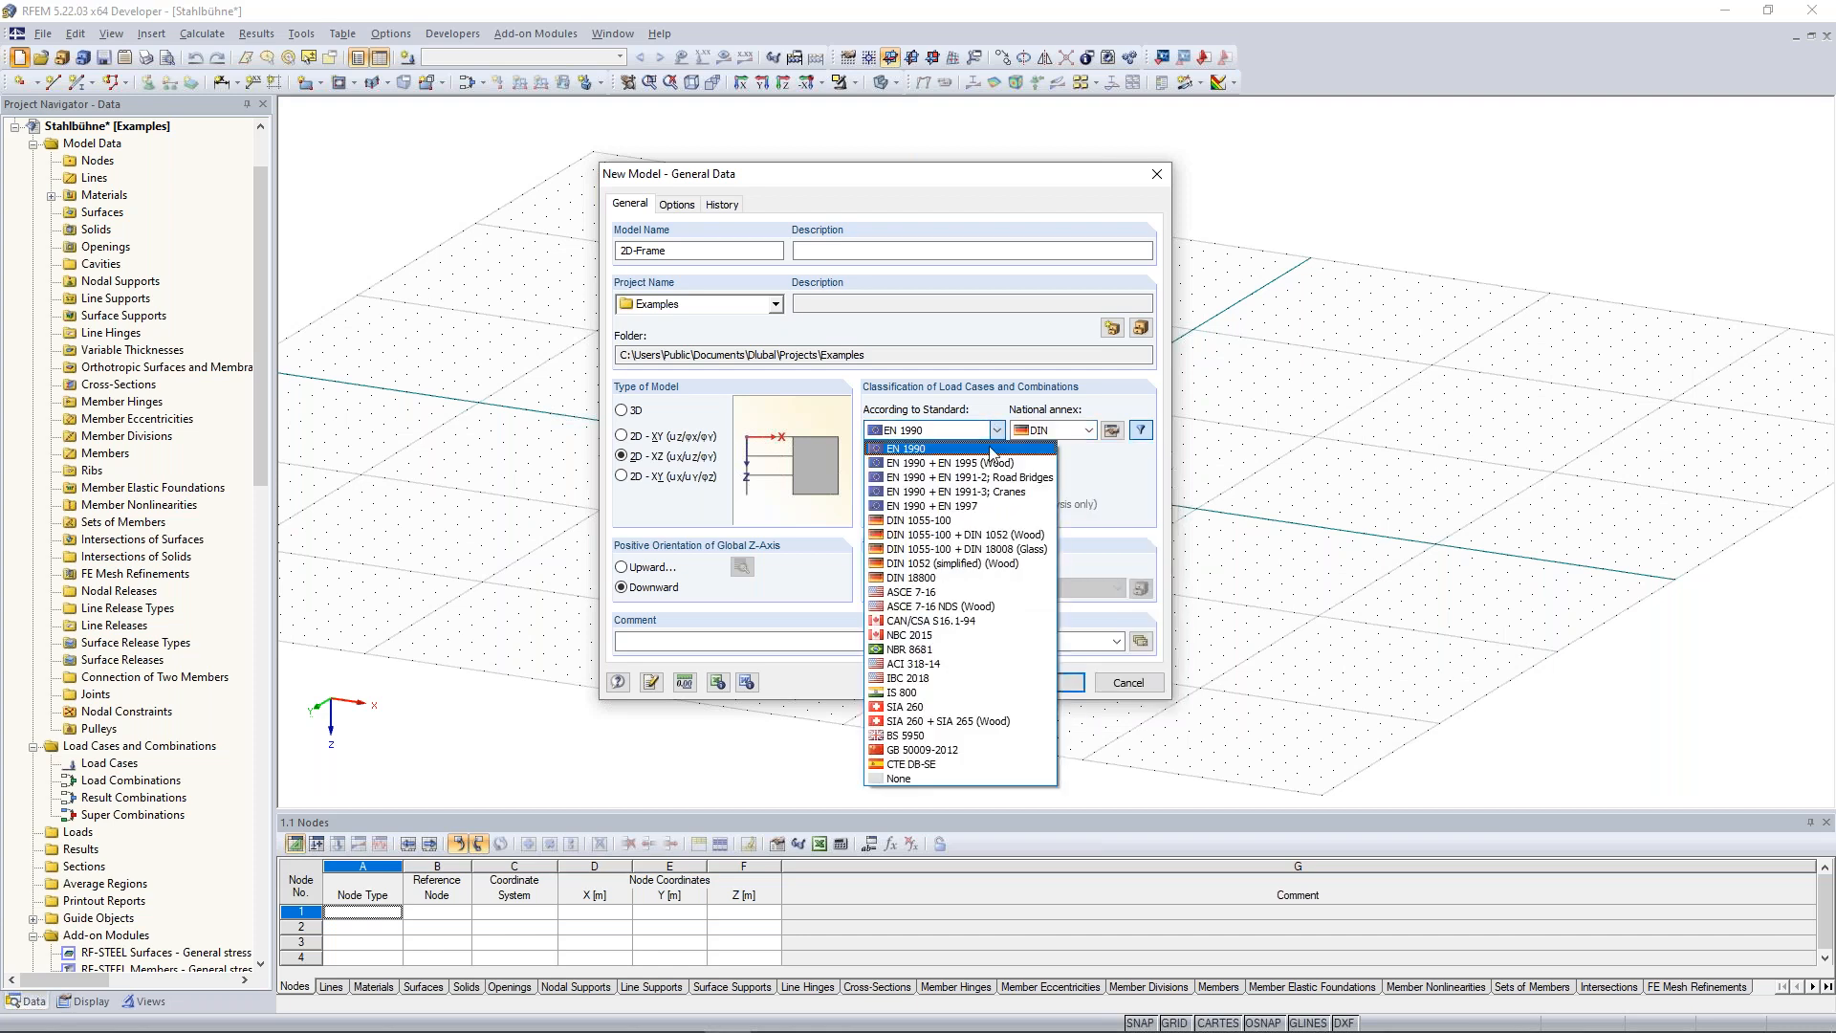
{"action": "left_click", "coordinate": [933, 778]}
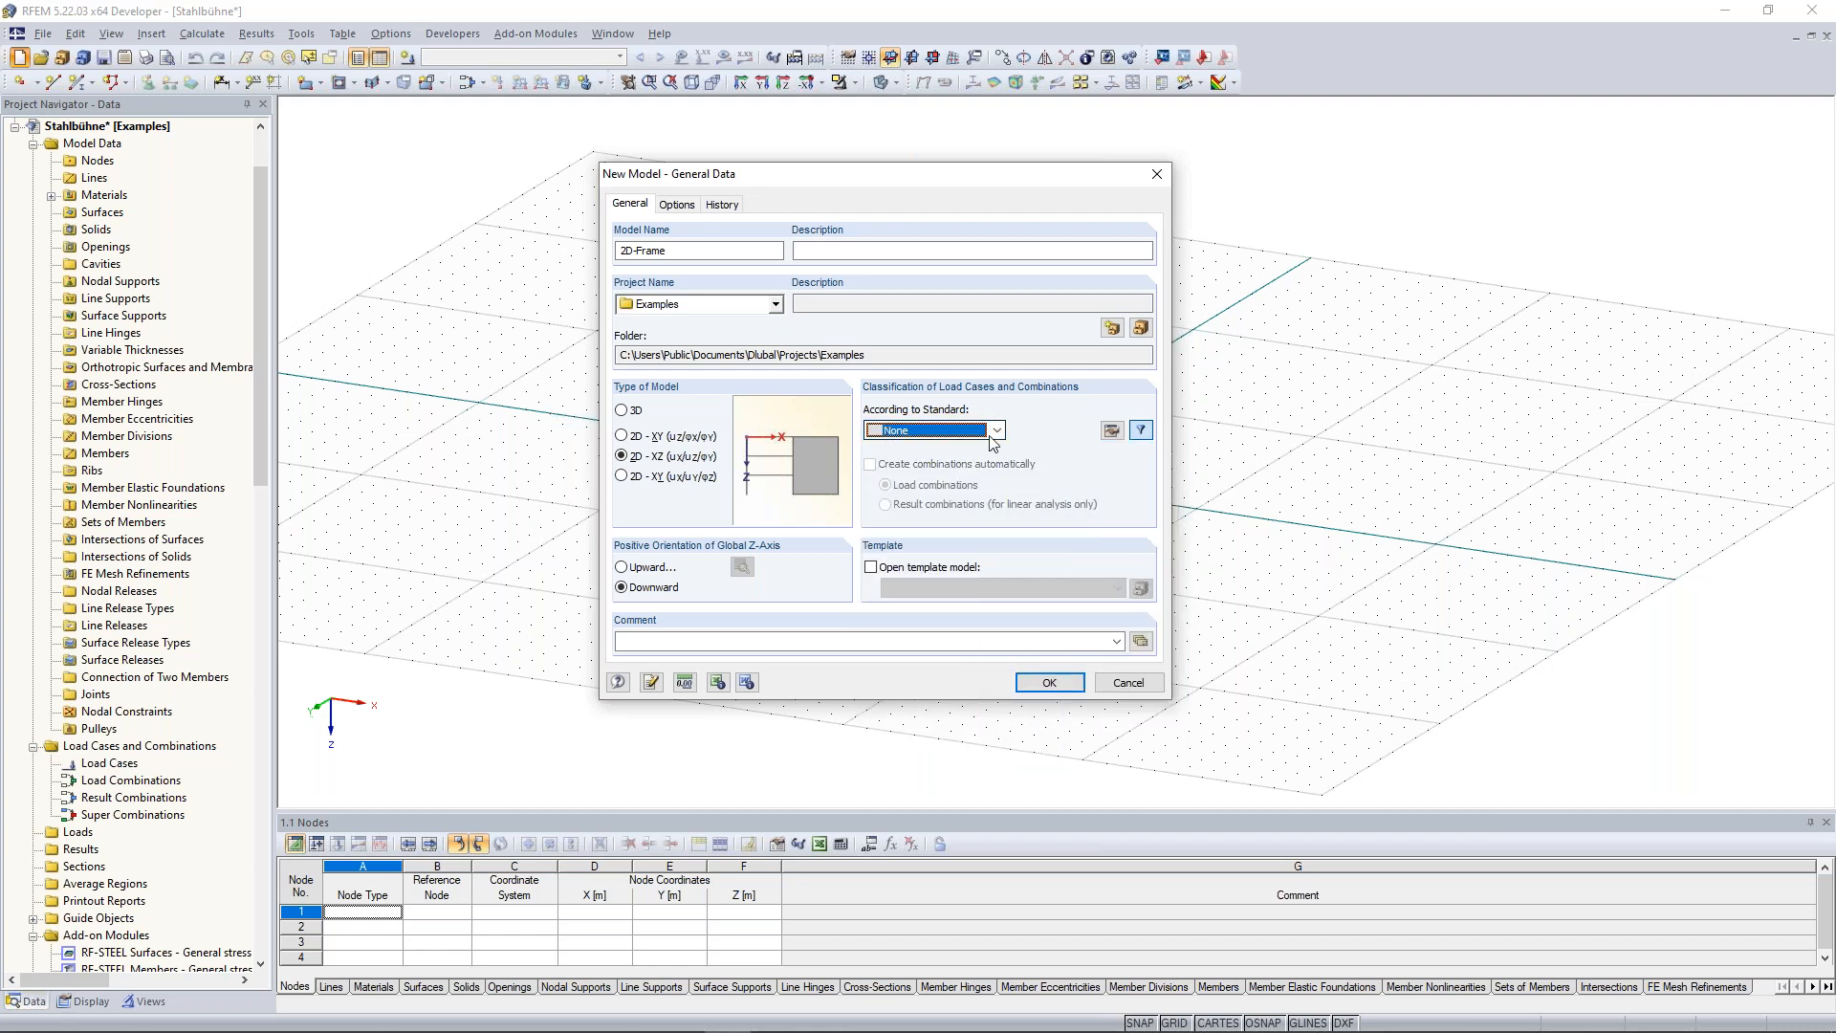
{"action": "left_click", "coordinate": [656, 589]}
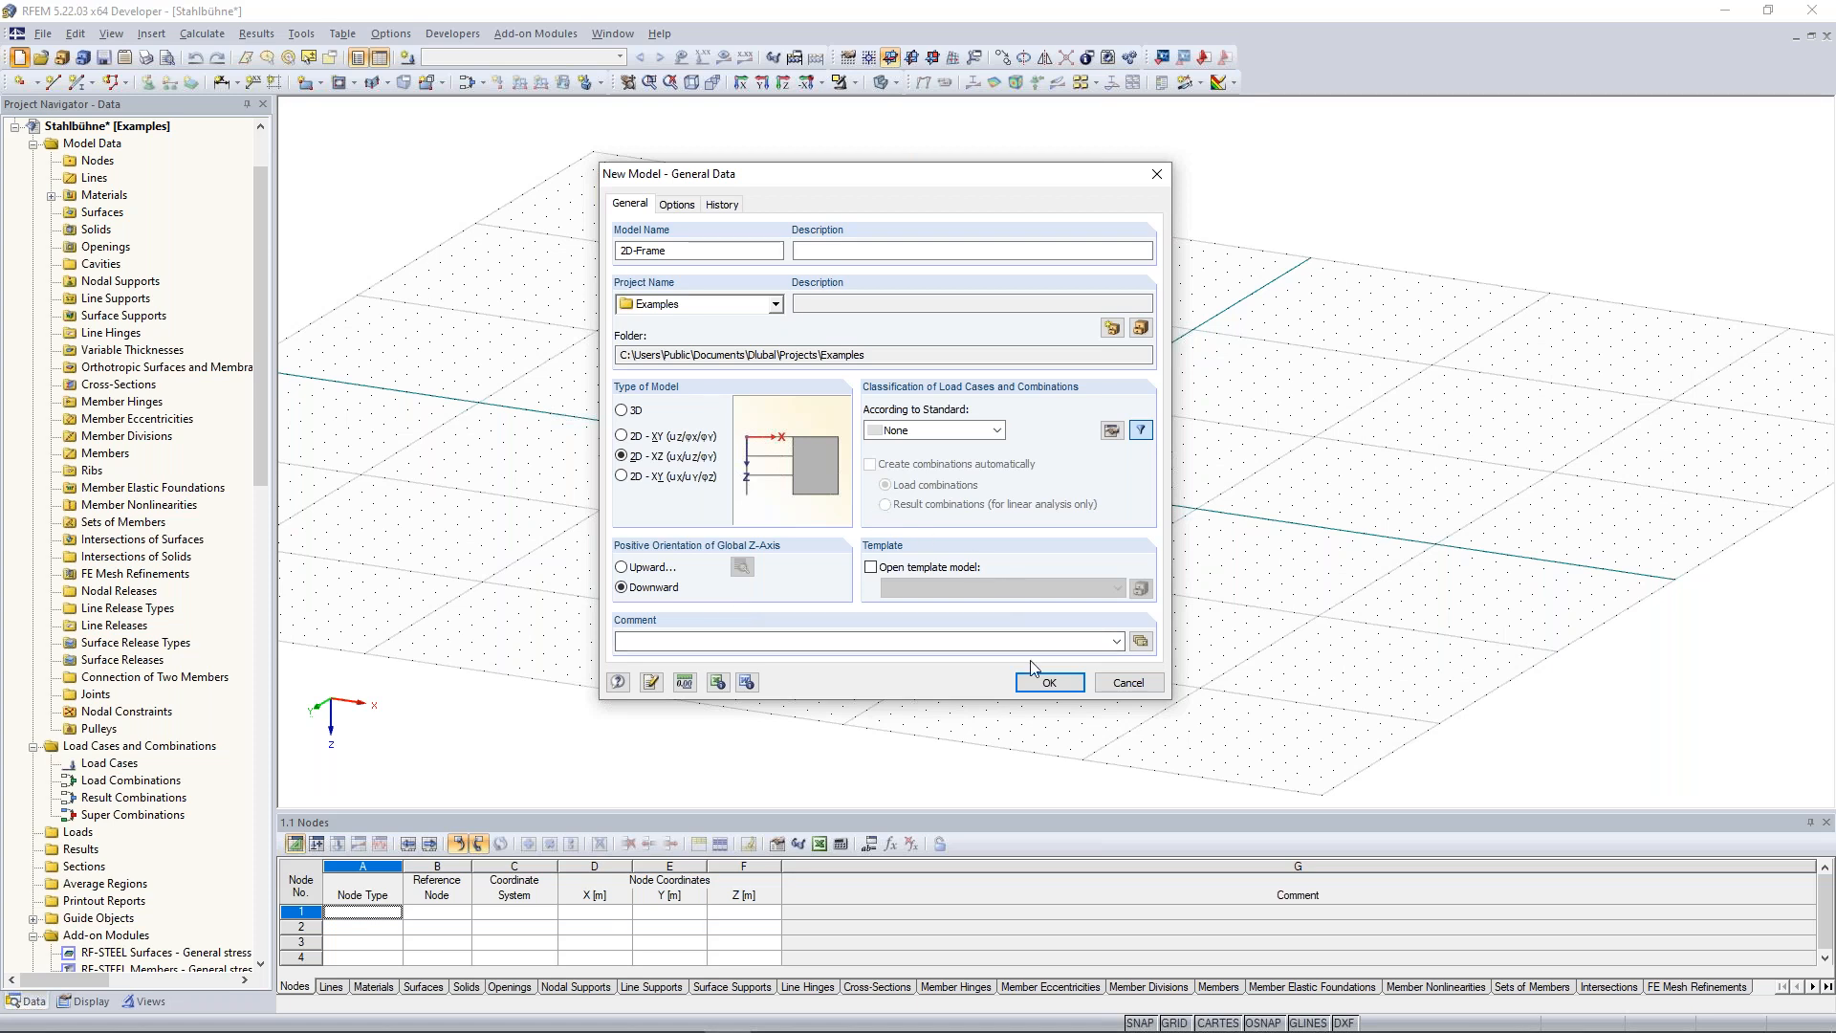
Review the model's units and decimal places, accept them, and create the model.
{"action": "left_click", "coordinate": [680, 682]}
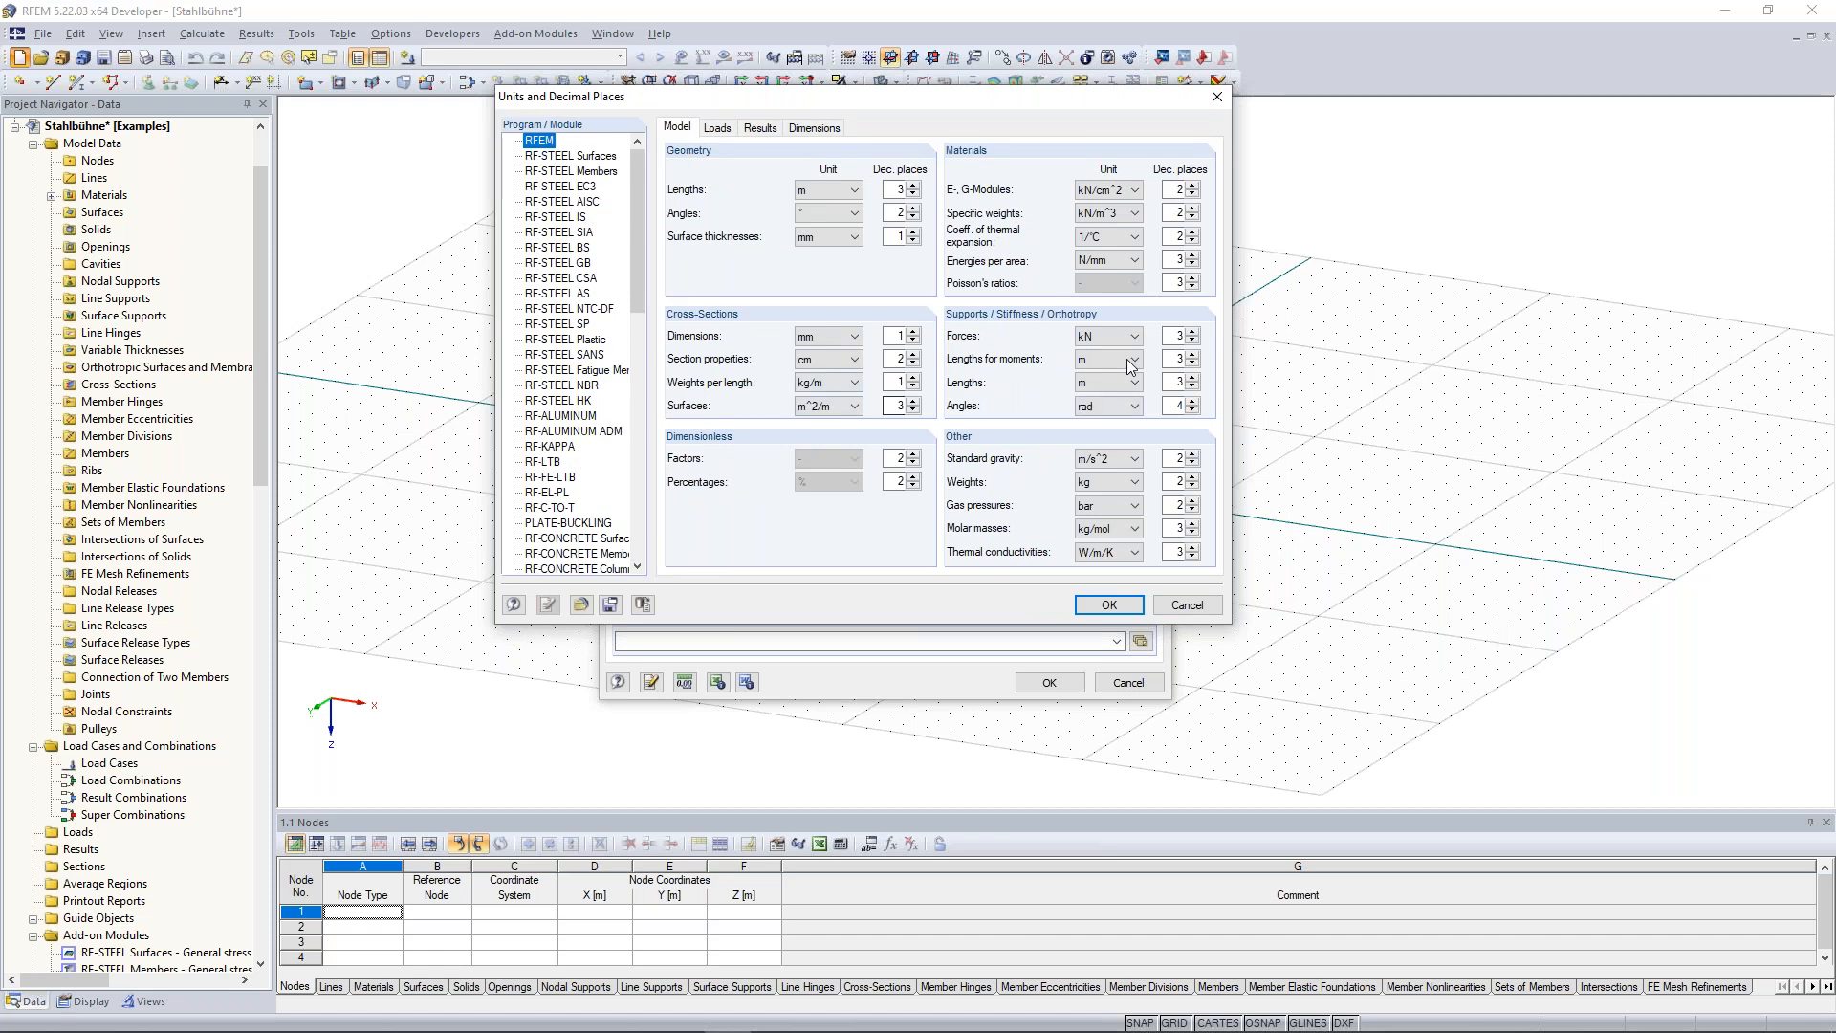
{"action": "left_click", "coordinate": [841, 192]}
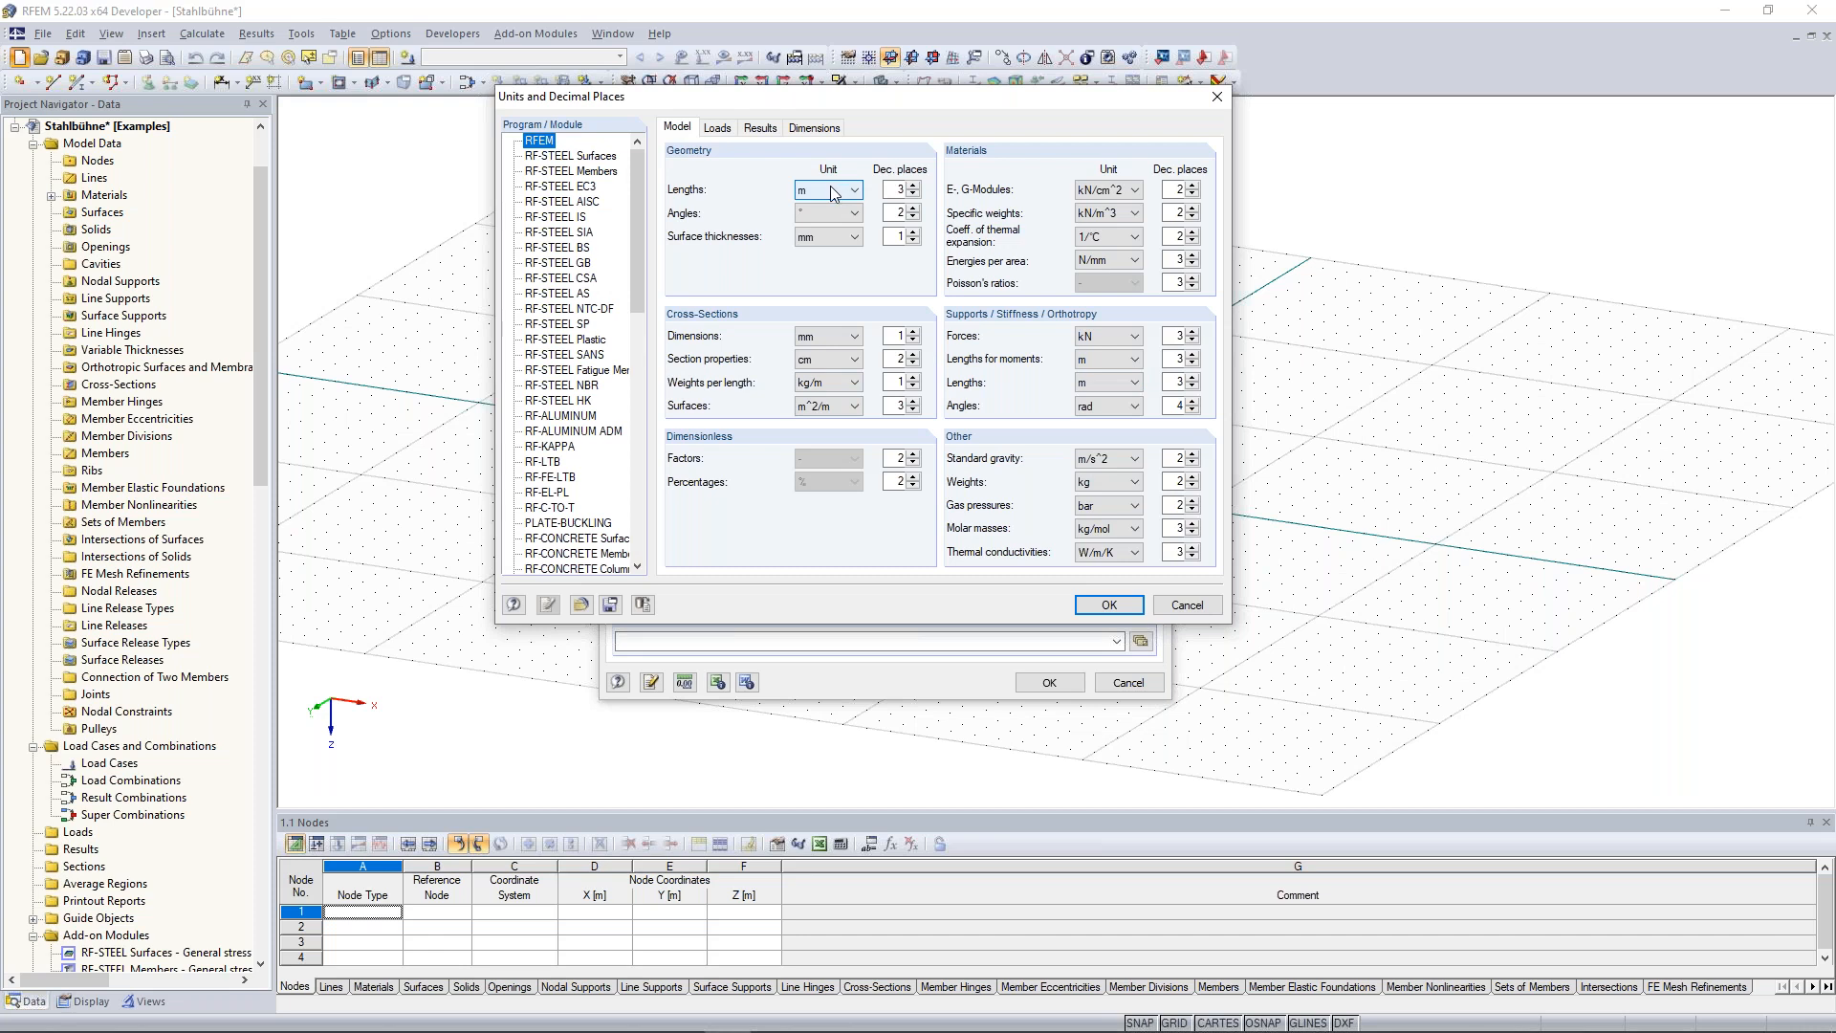
{"action": "left_click", "coordinate": [850, 405]}
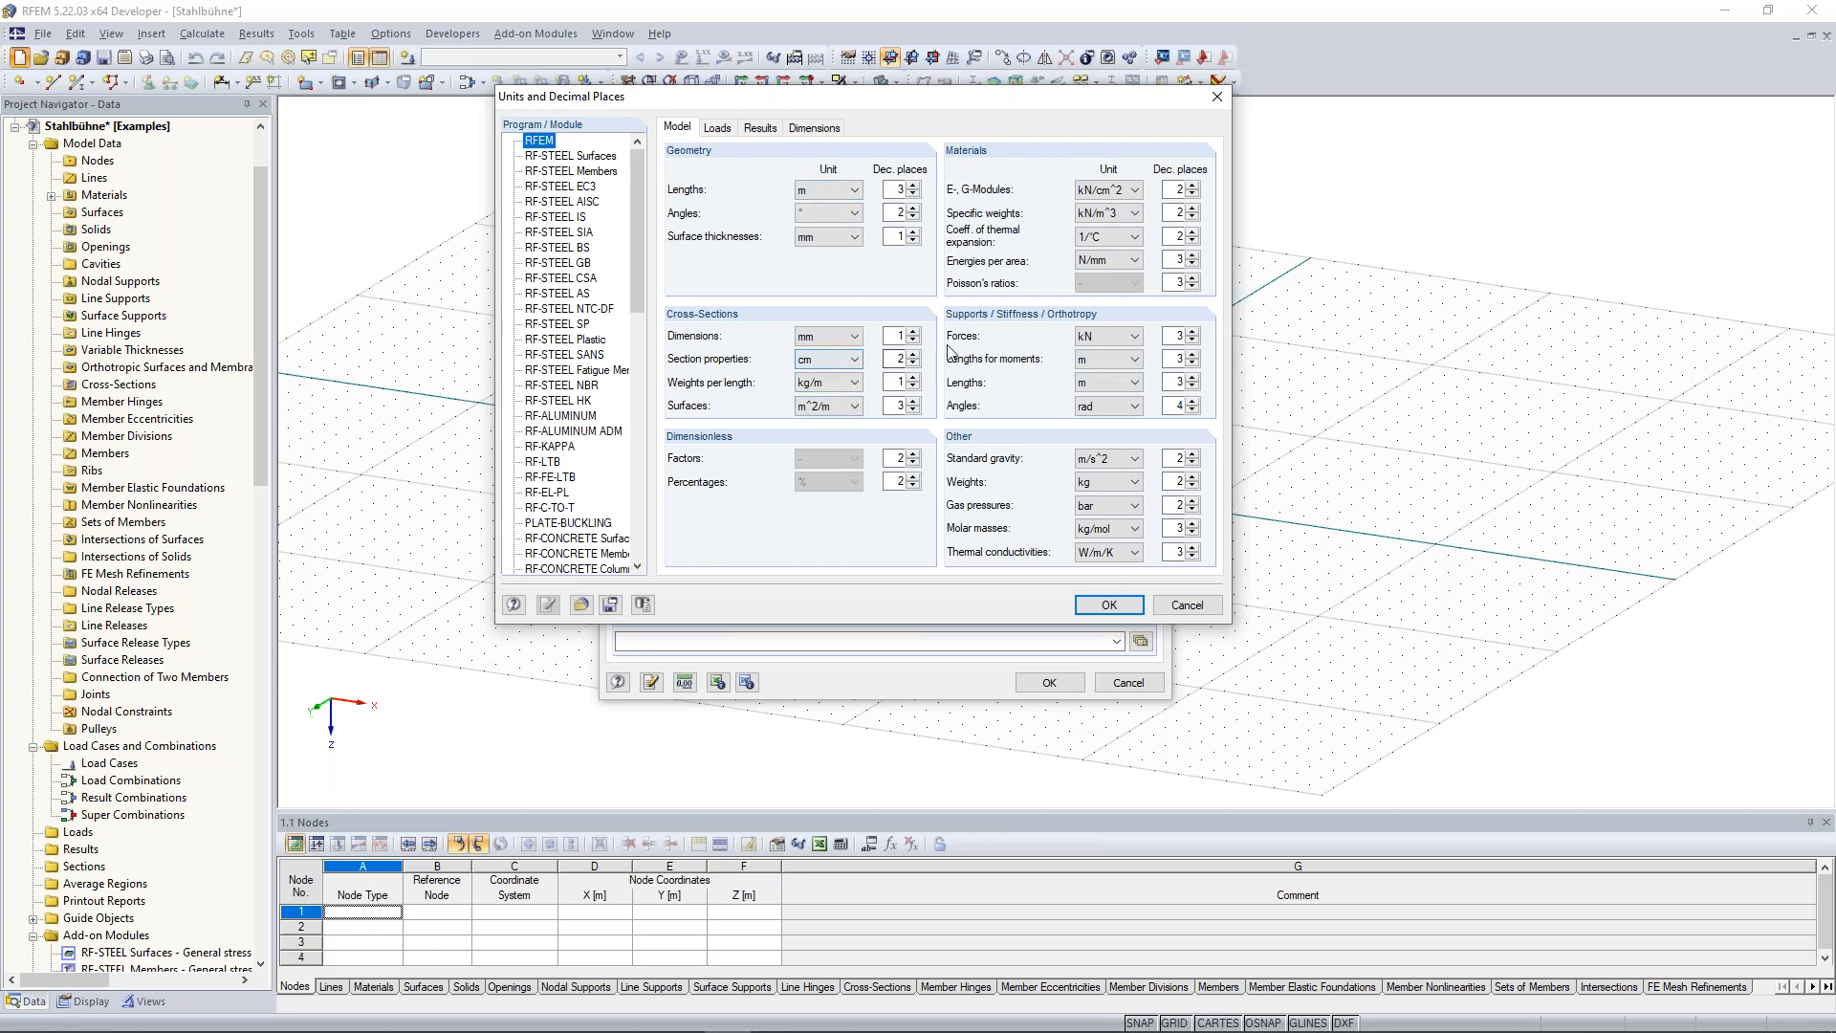
{"action": "left_click", "coordinate": [1108, 604]}
{"action": "left_click", "coordinate": [1050, 682]}
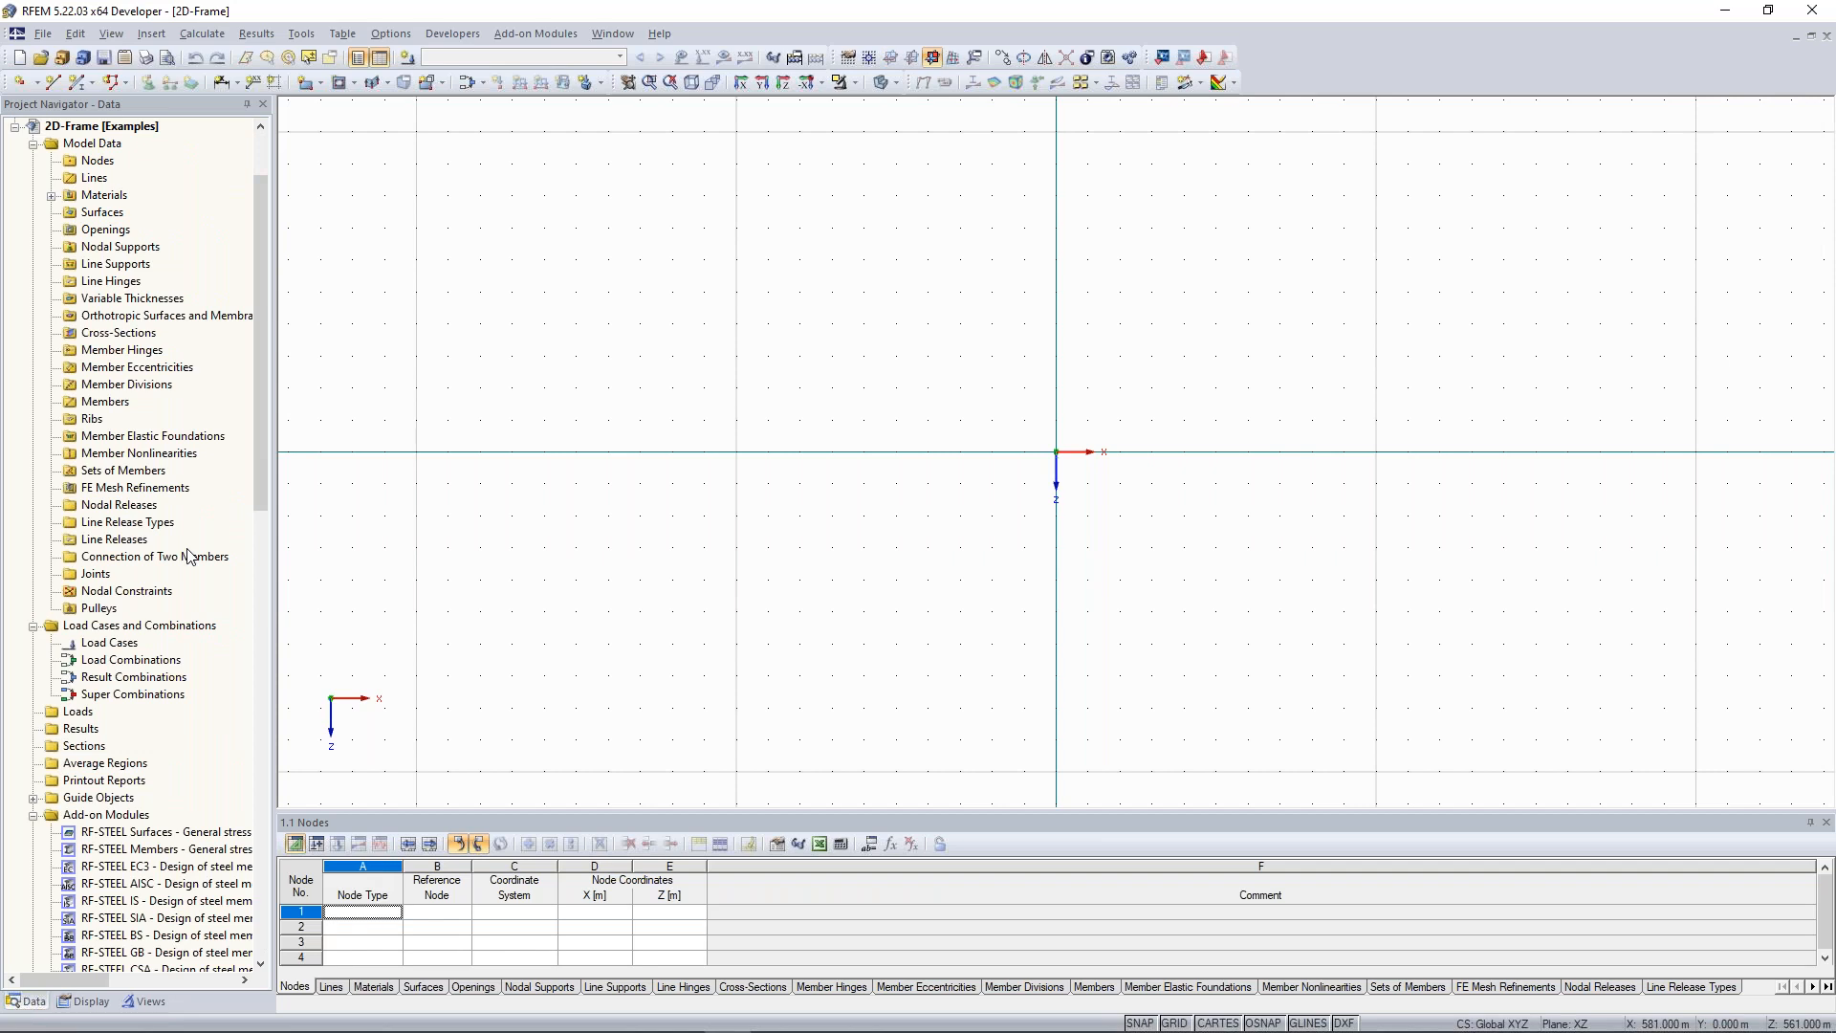
Start defining a new single member of type Beam.
{"action": "middle_click_drag", "start_coordinate": [959, 462], "coordinate": [877, 458]}
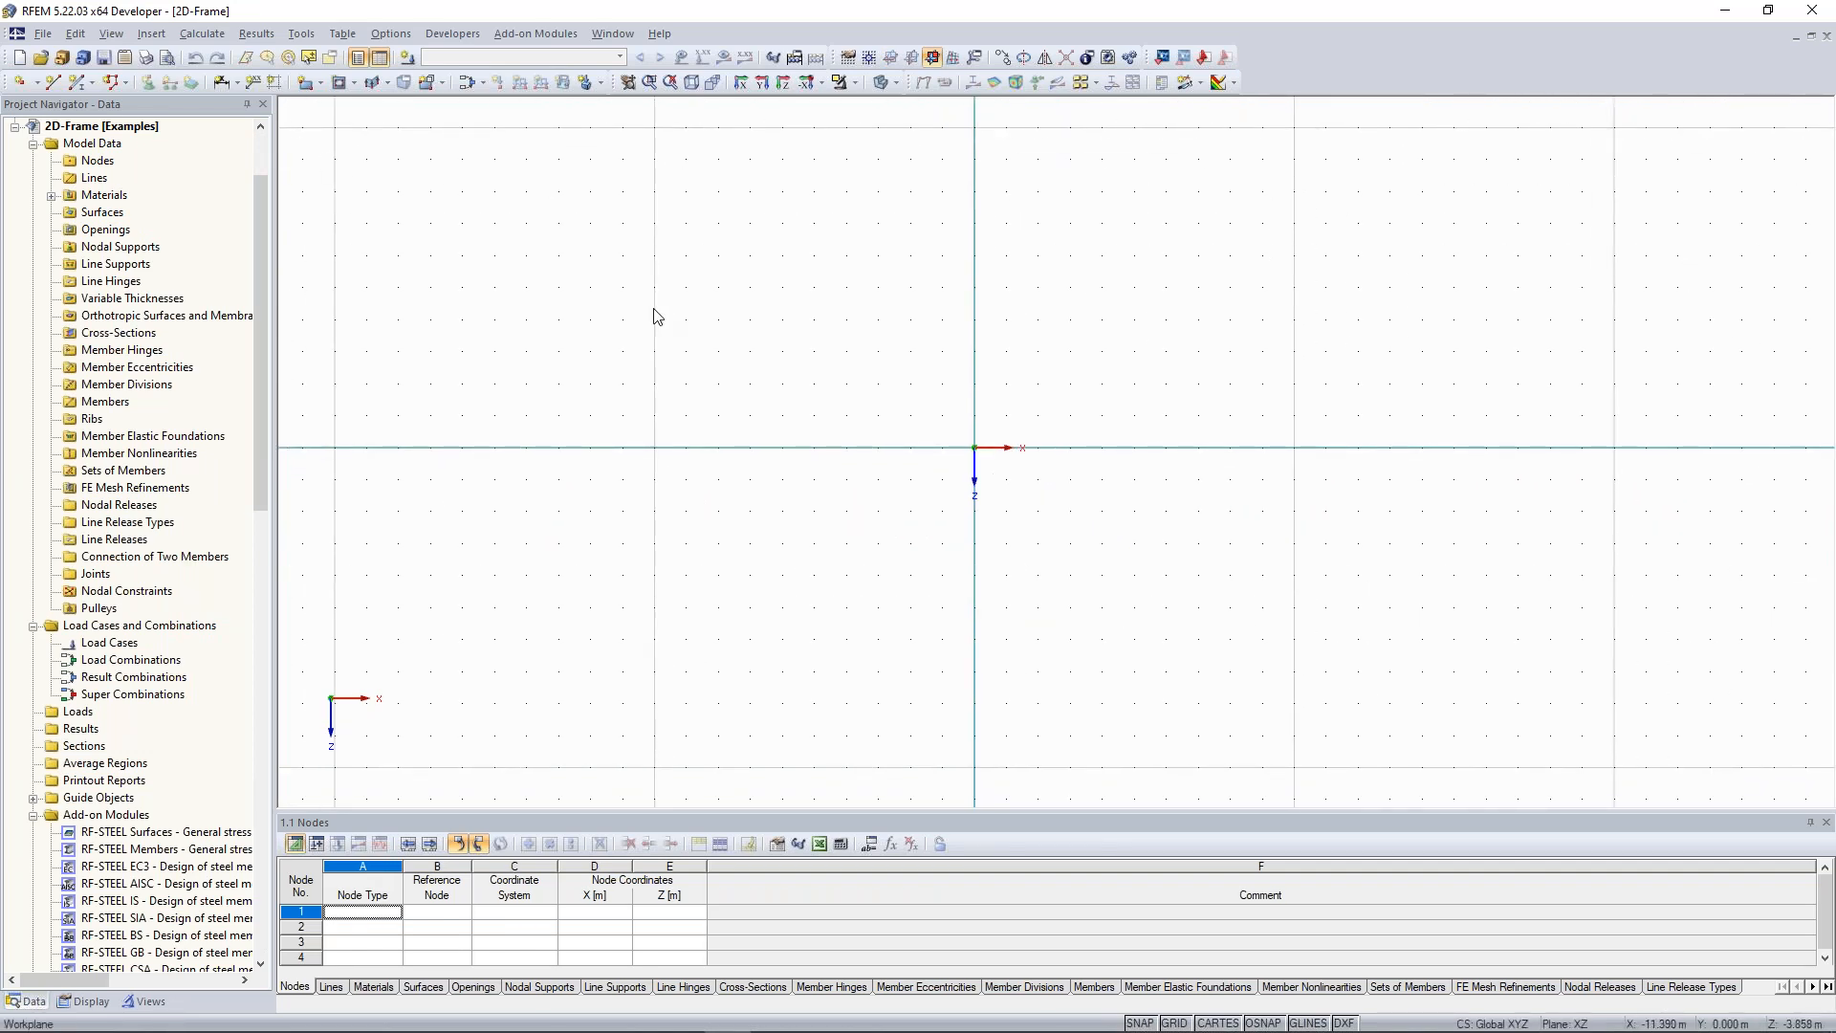
{"action": "middle_click_drag", "start_coordinate": [853, 316], "coordinate": [841, 332]}
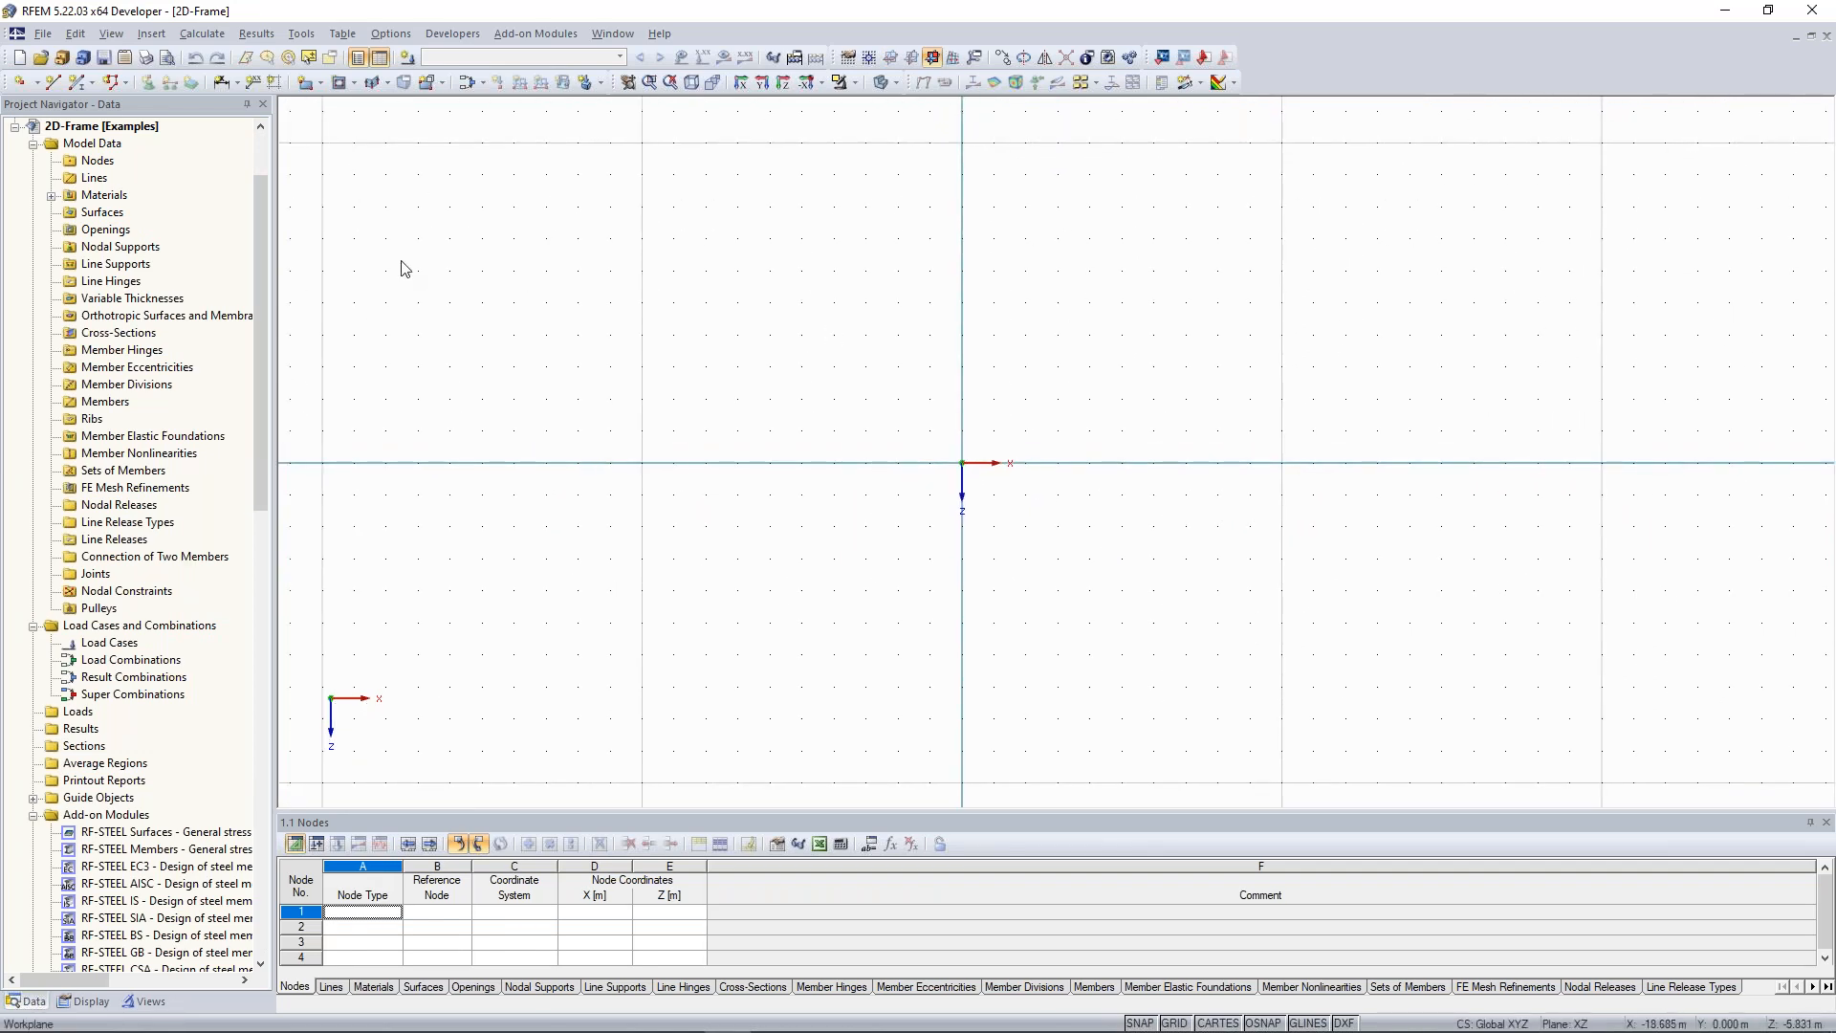
{"action": "left_click", "coordinate": [79, 86]}
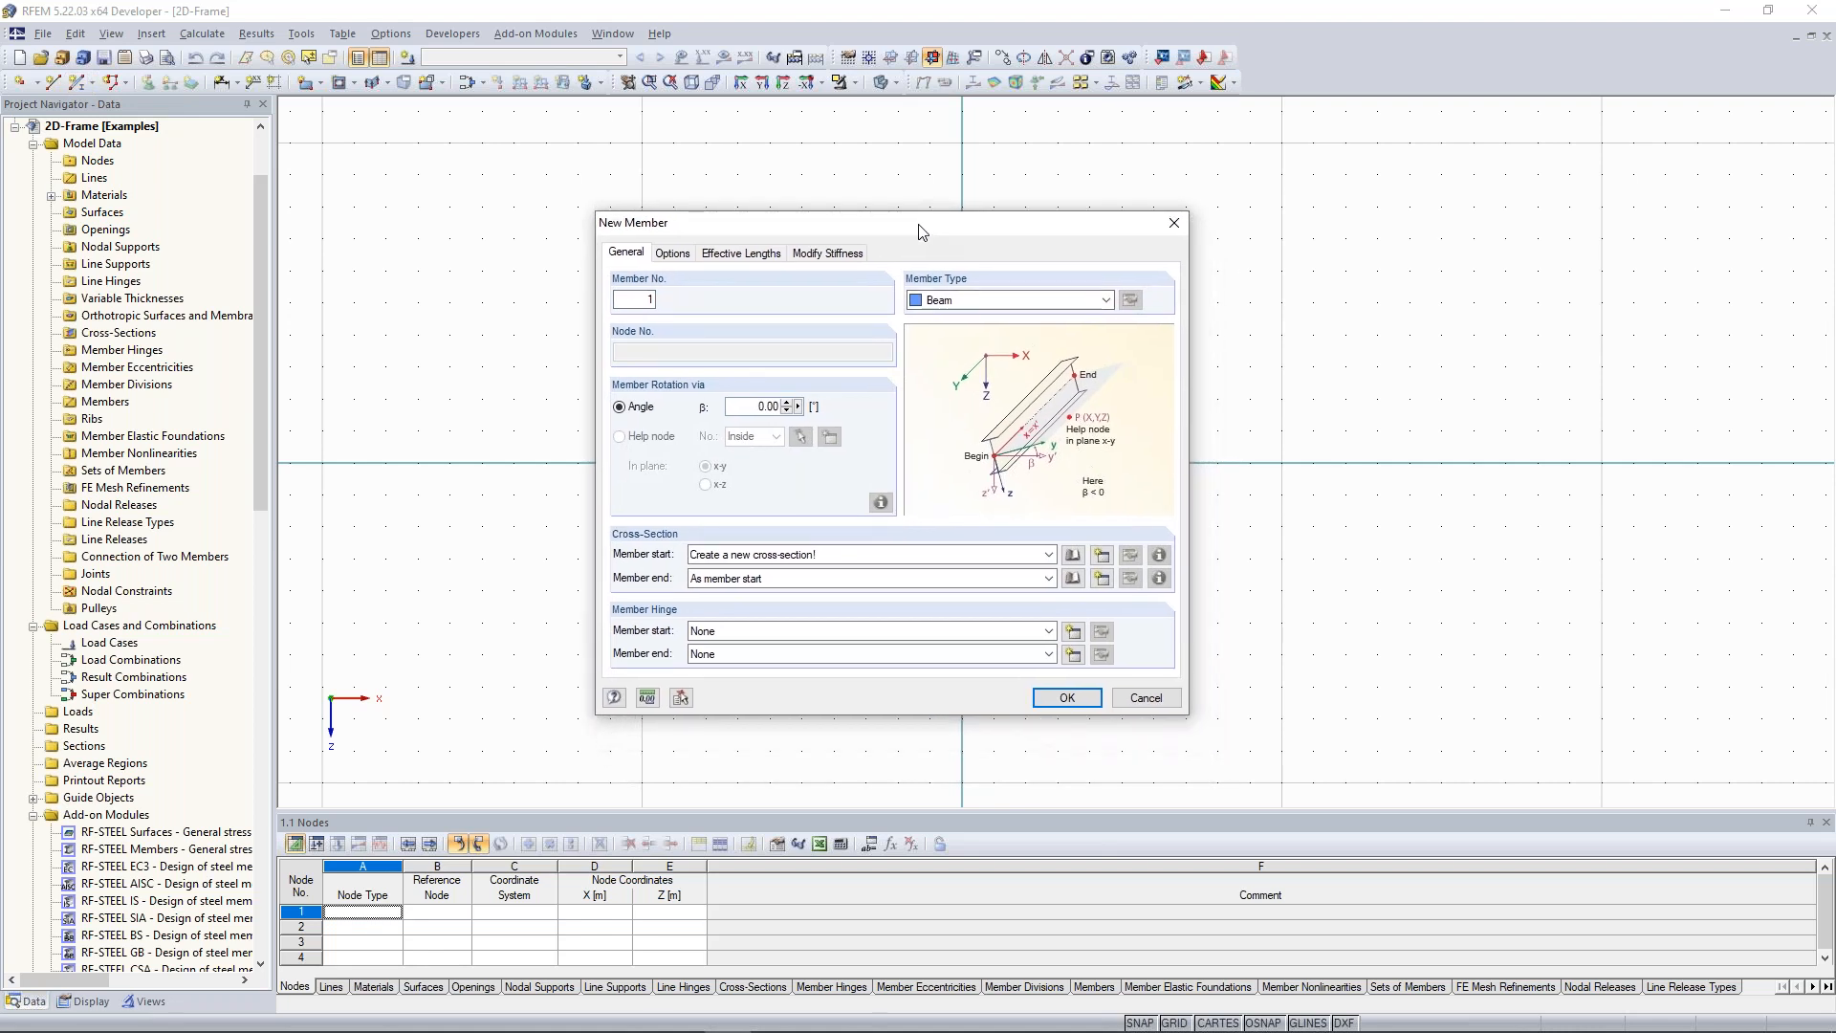
{"action": "left_click", "coordinate": [956, 301]}
{"action": "left_click", "coordinate": [959, 308]}
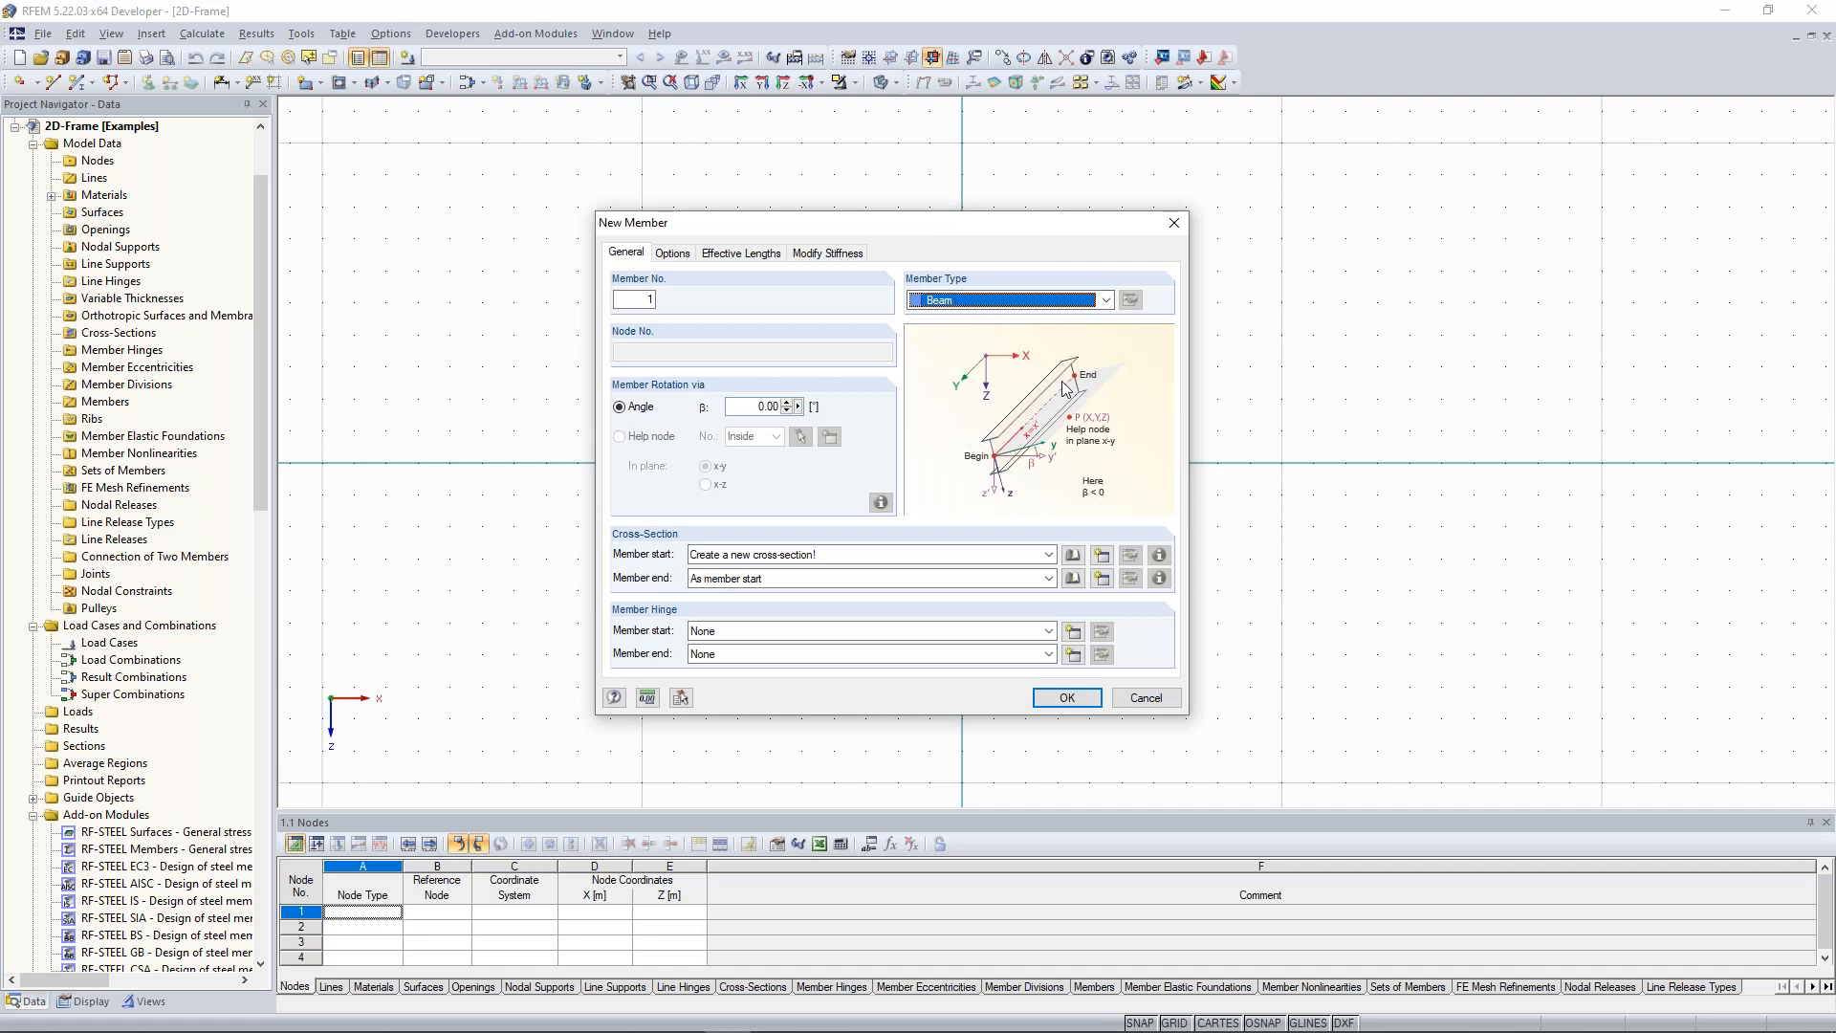
Select the rolled I-section HEA 180 as the new cross-section for the member start.
{"action": "left_click", "coordinate": [1102, 558]}
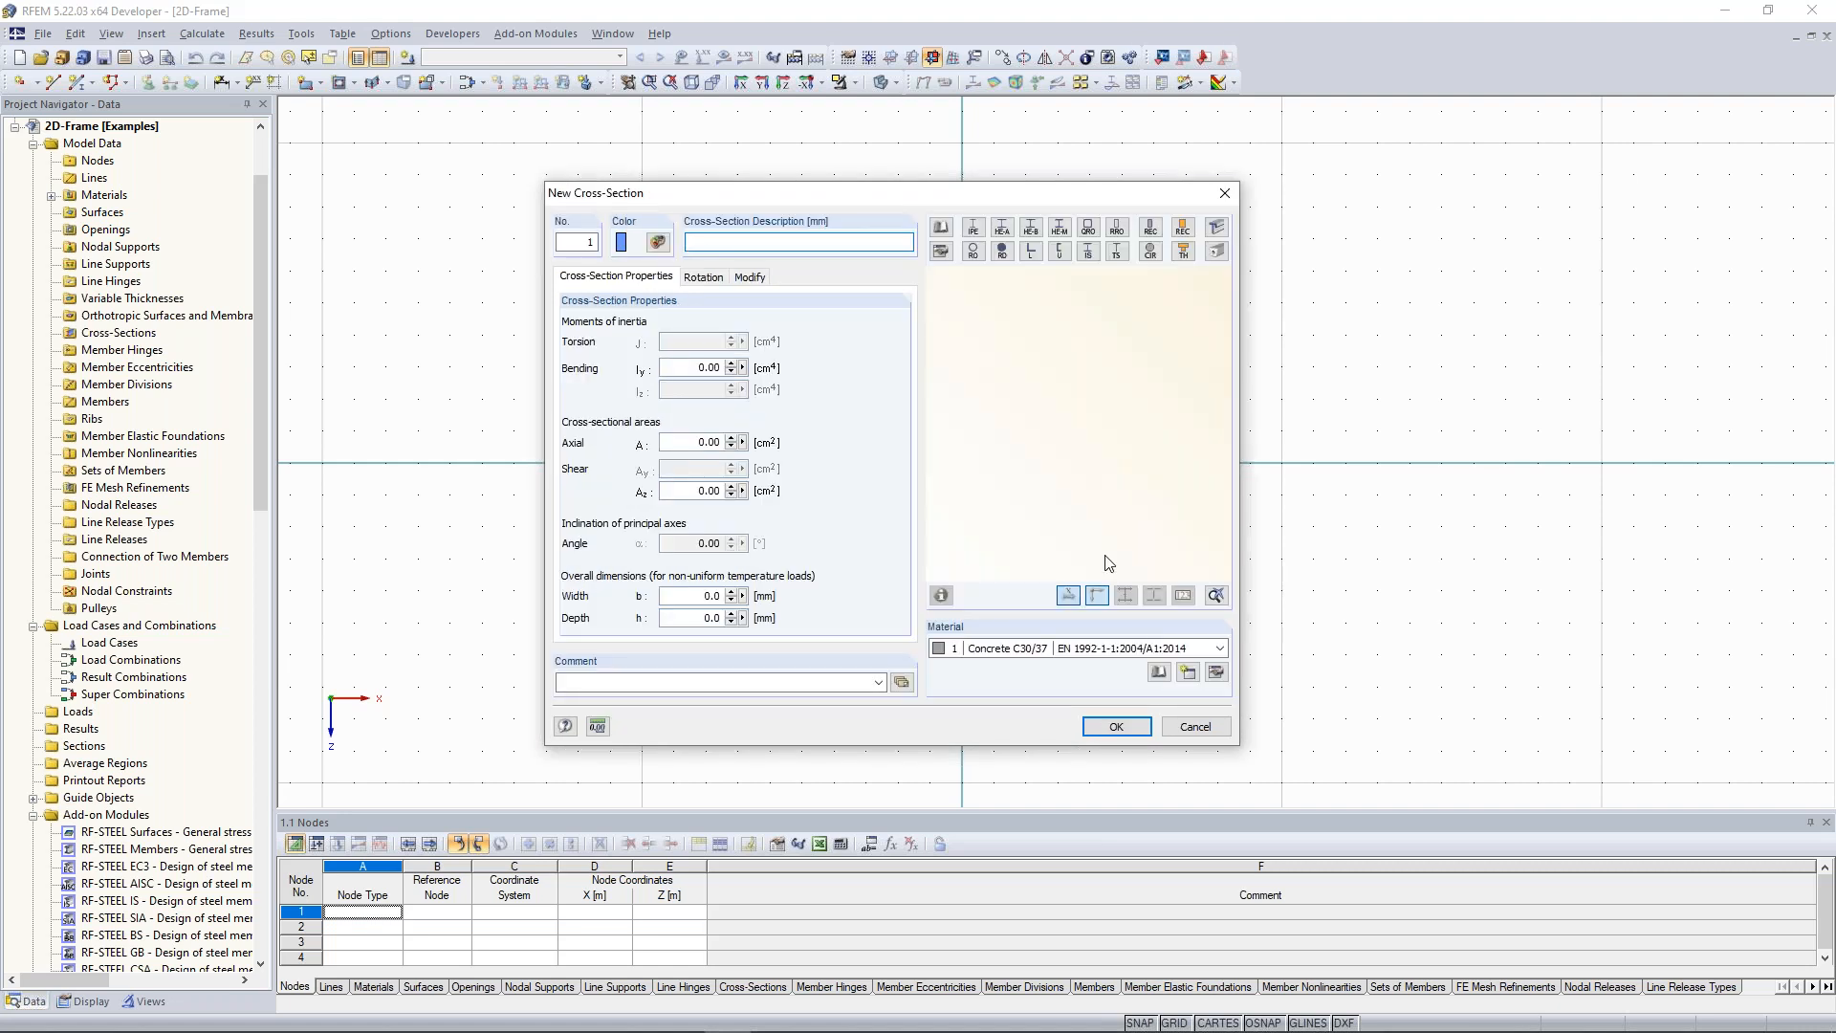
{"action": "left_click", "coordinate": [1001, 230]}
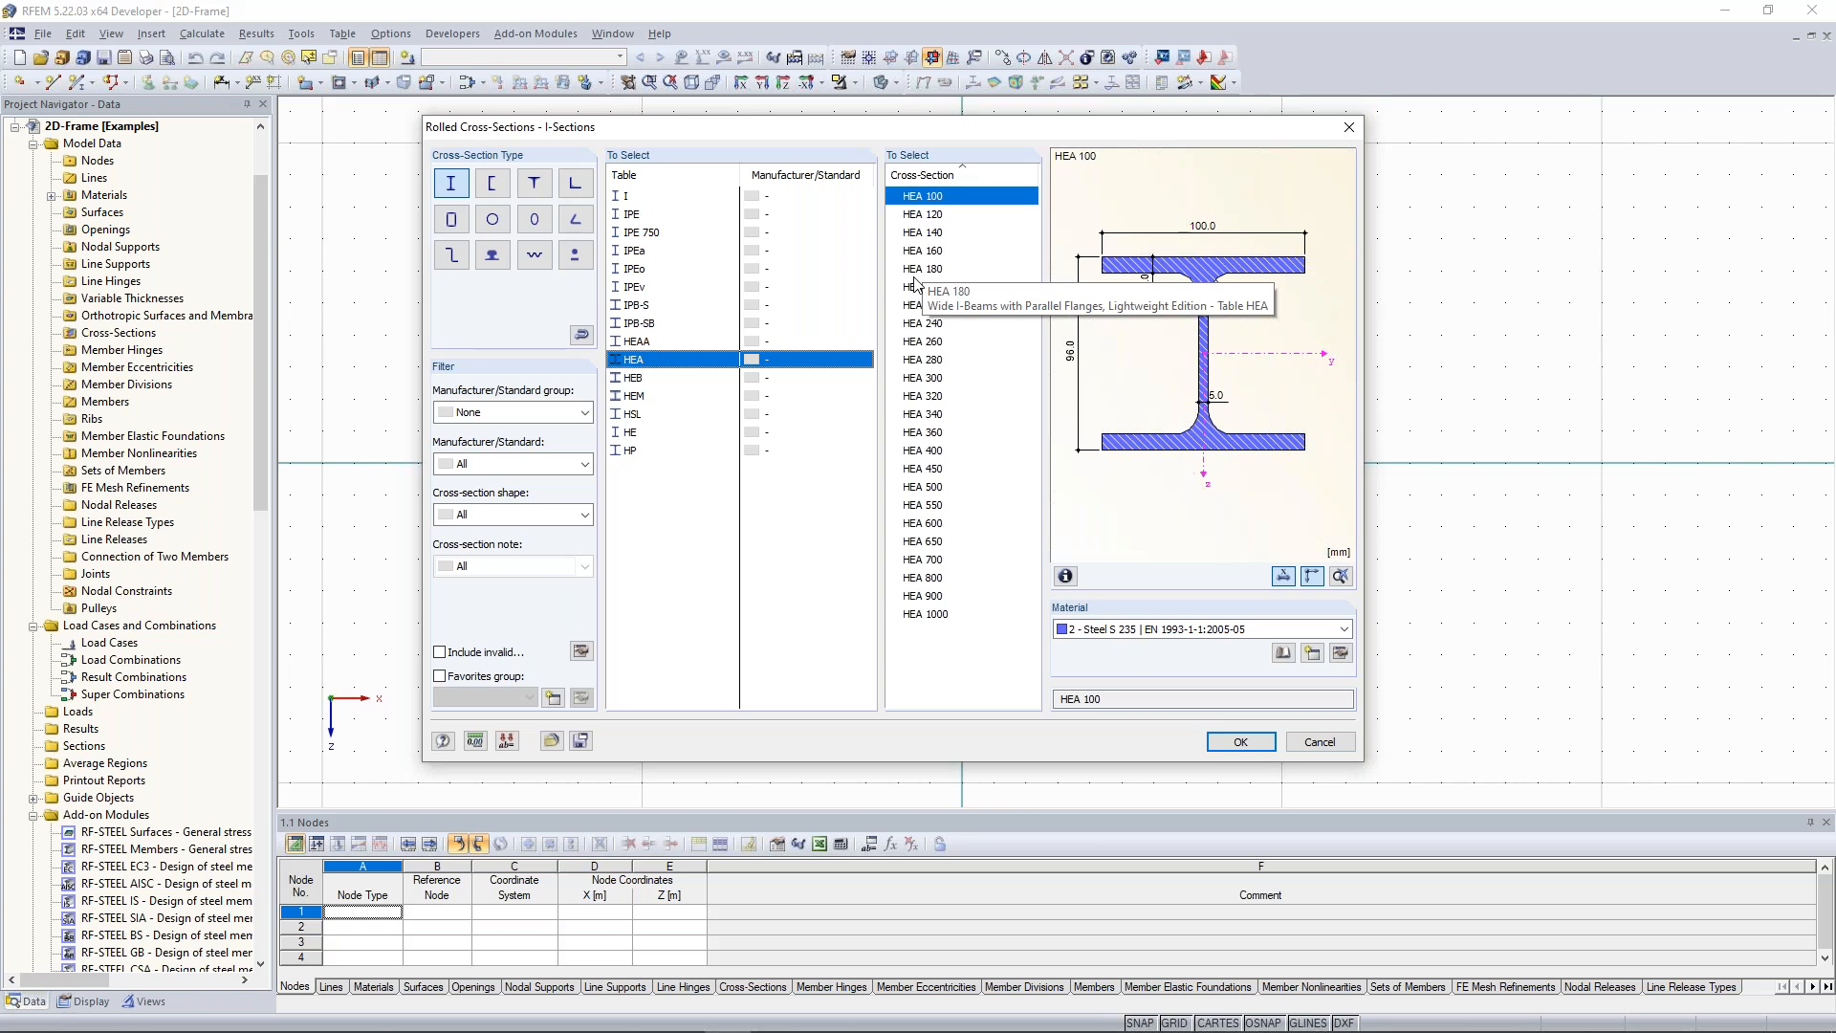
{"action": "left_click", "coordinate": [915, 277]}
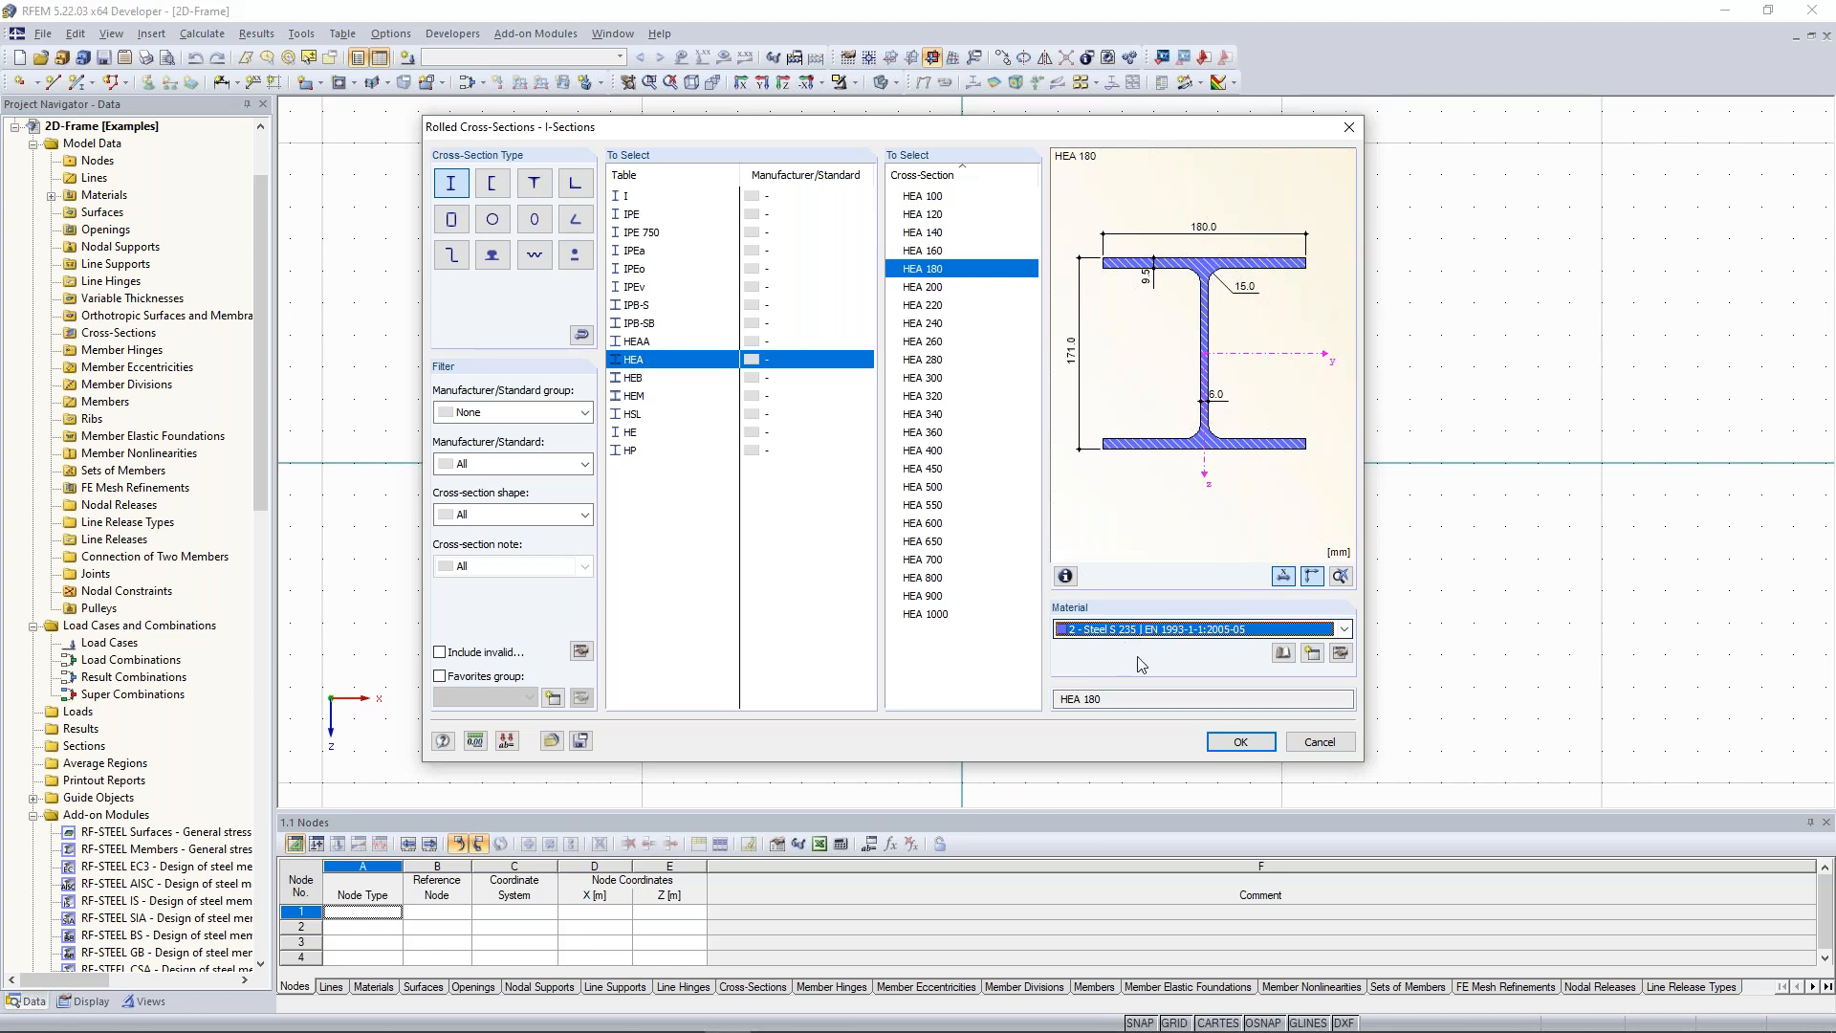
Open the section's Steel S 235 material for editing and bring up the material library.
{"action": "left_click", "coordinate": [1341, 653]}
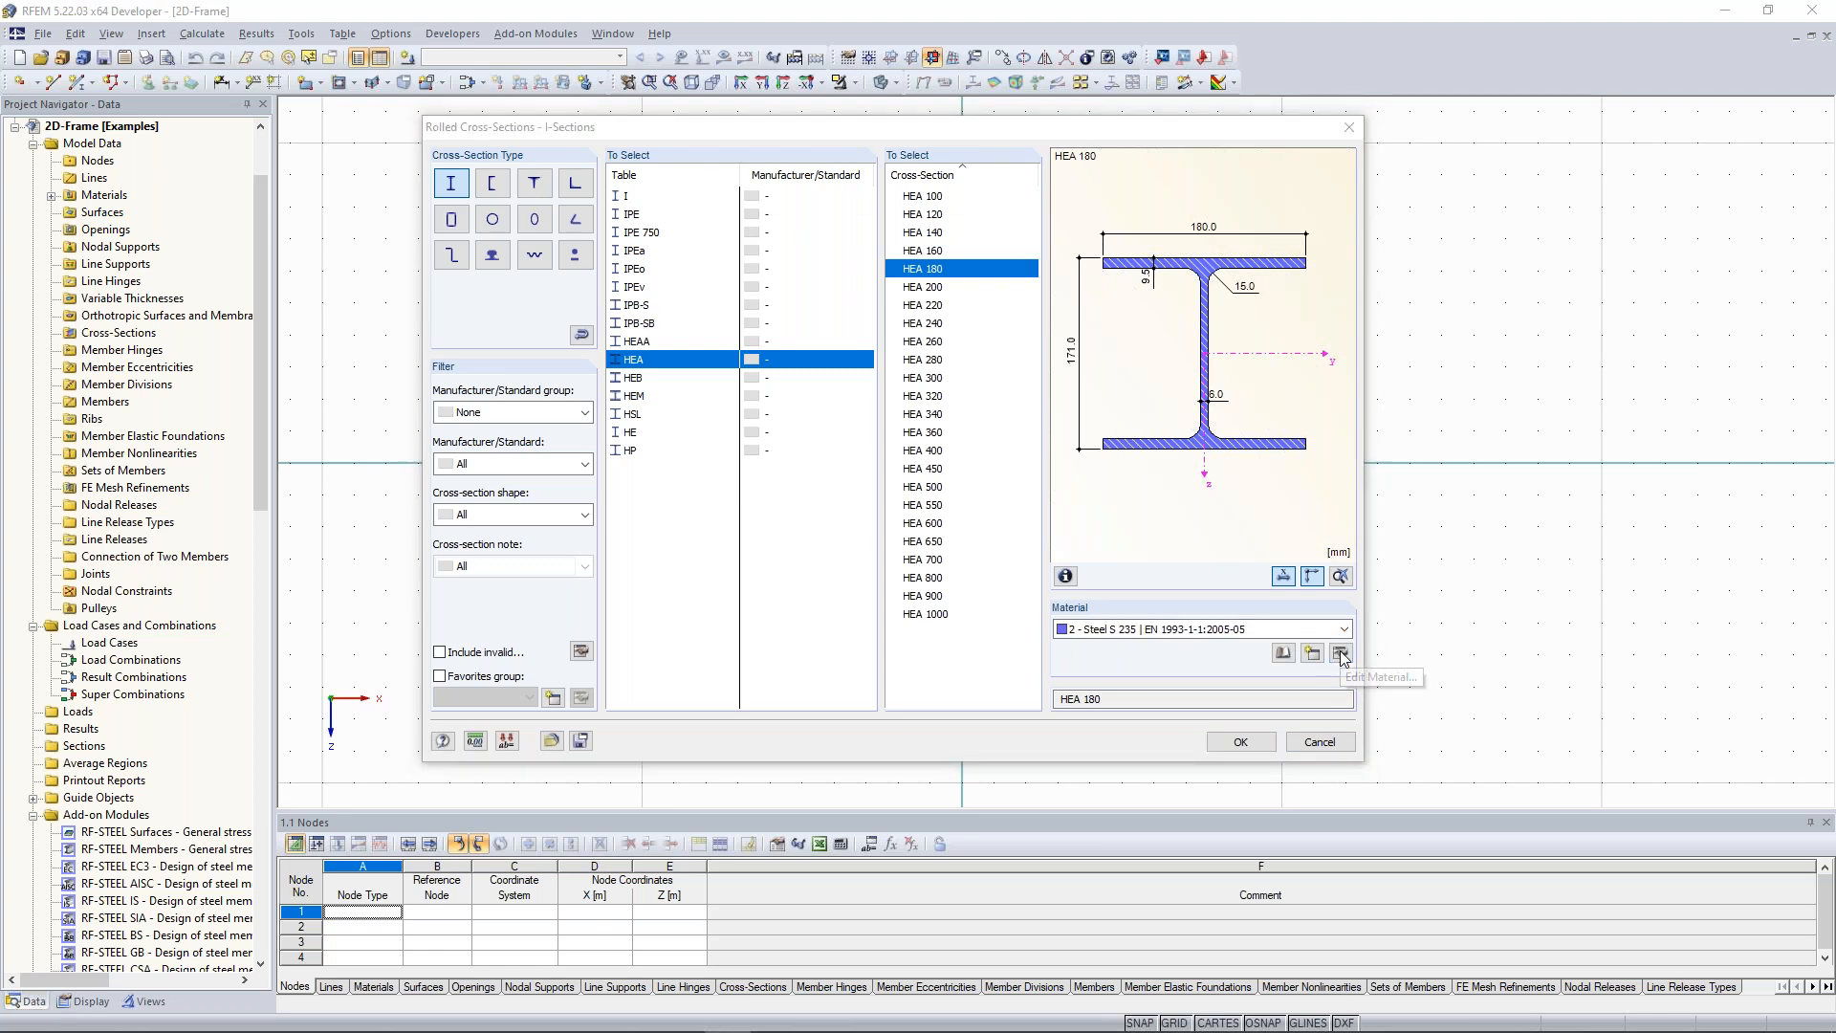
{"action": "left_click_drag", "start_coordinate": [849, 237], "coordinate": [612, 195]}
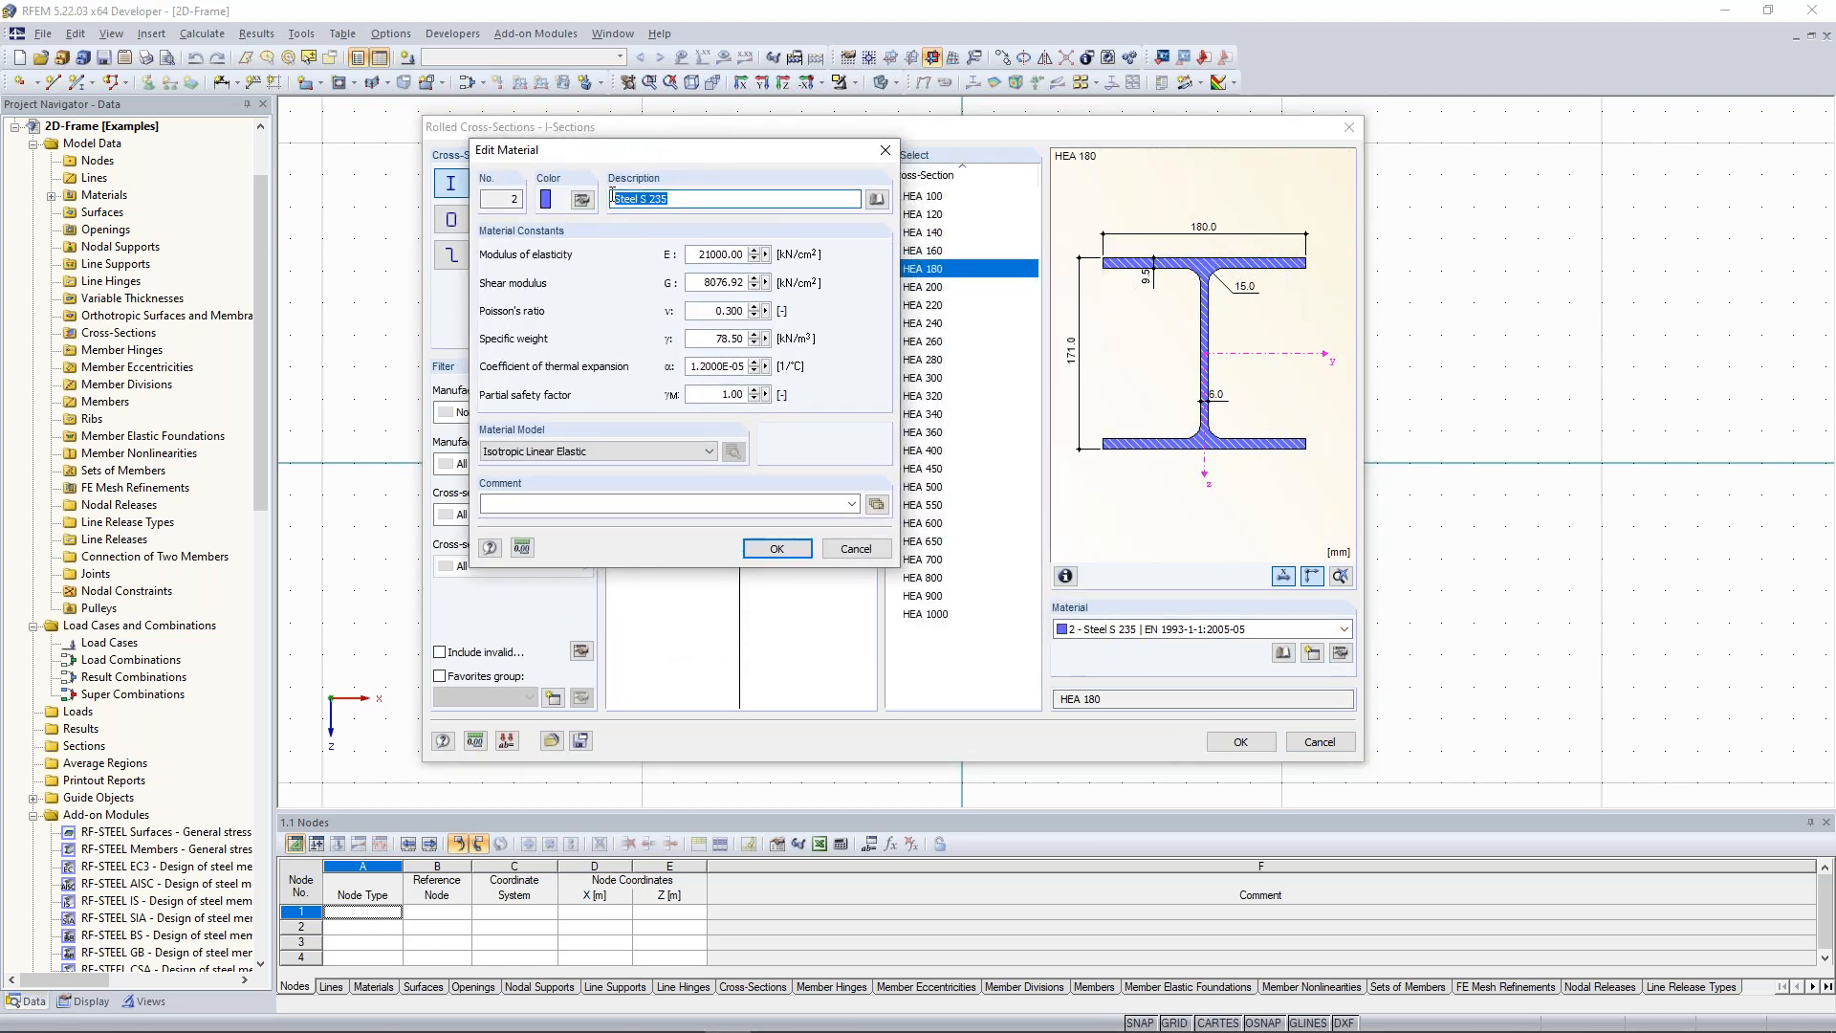
{"action": "left_click", "coordinate": [681, 200]}
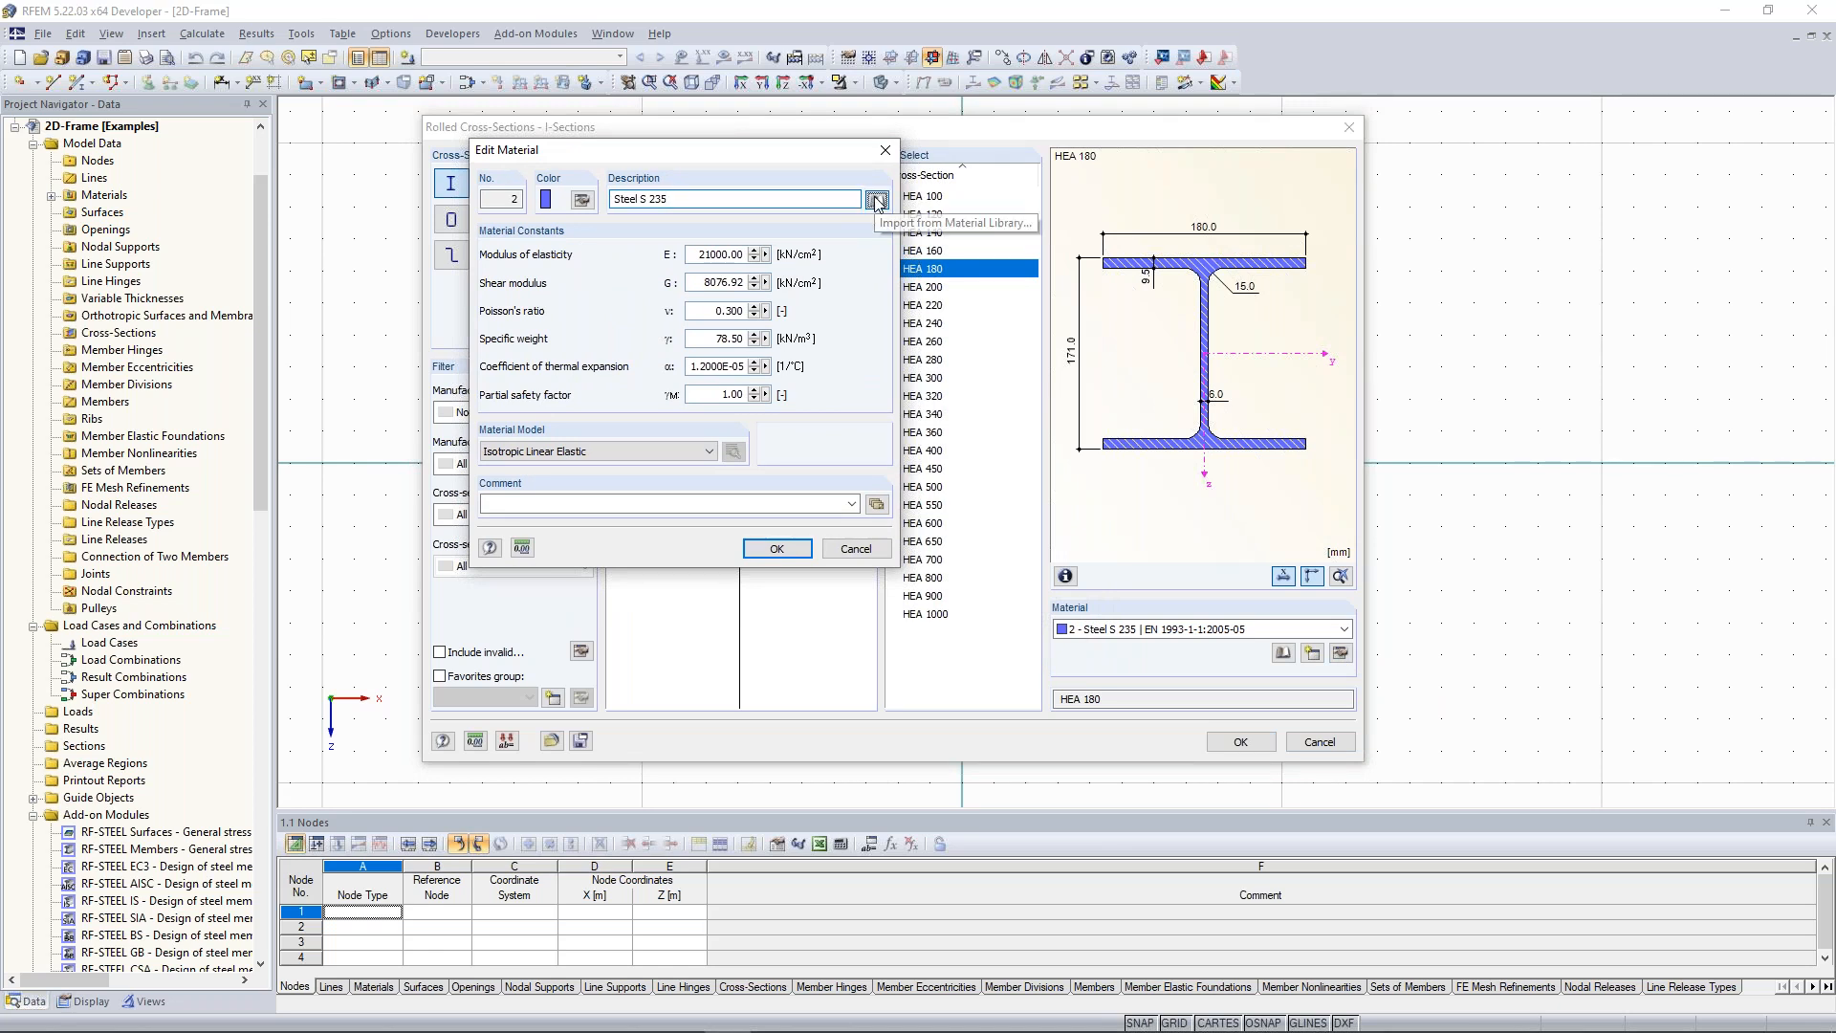
{"action": "left_click", "coordinate": [876, 200]}
{"action": "left_click_drag", "start_coordinate": [717, 12], "coordinate": [1346, 57]}
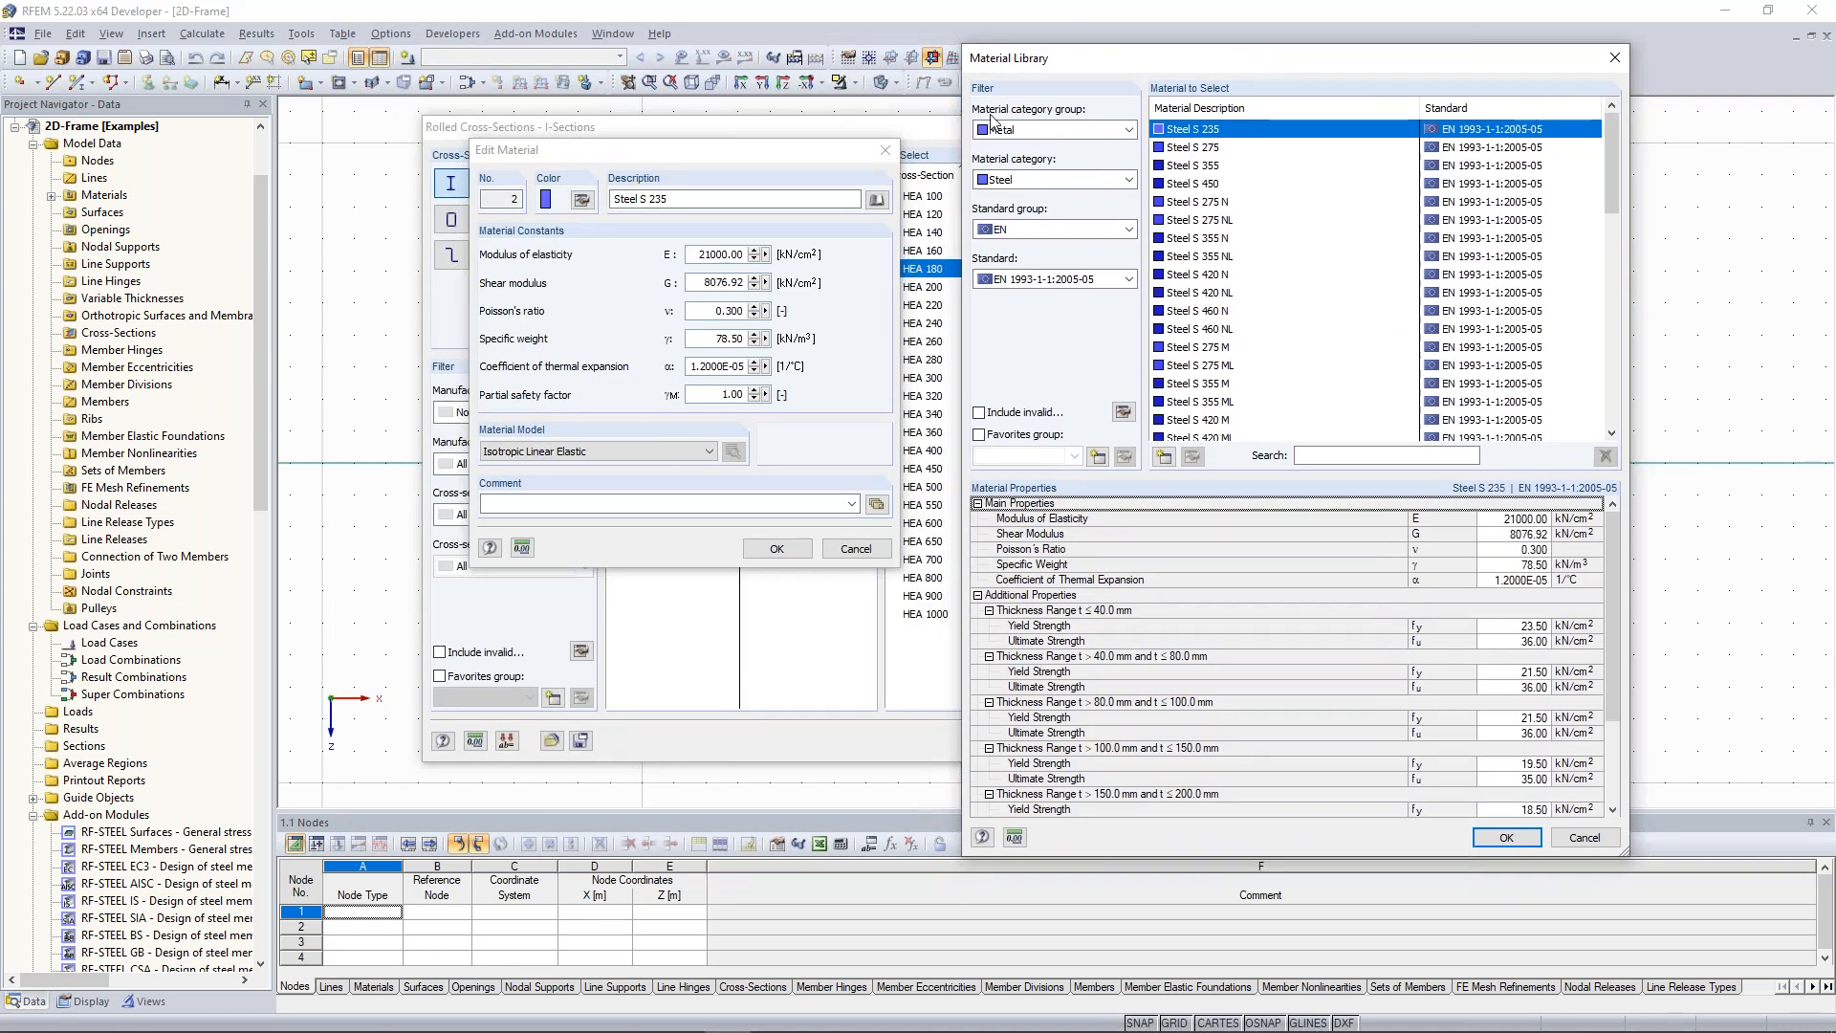
Review the material library's category group, standard group and standard filters, keeping Metal, EN and EN 1993-1-1:2005-05.
{"action": "left_click", "coordinate": [1129, 130]}
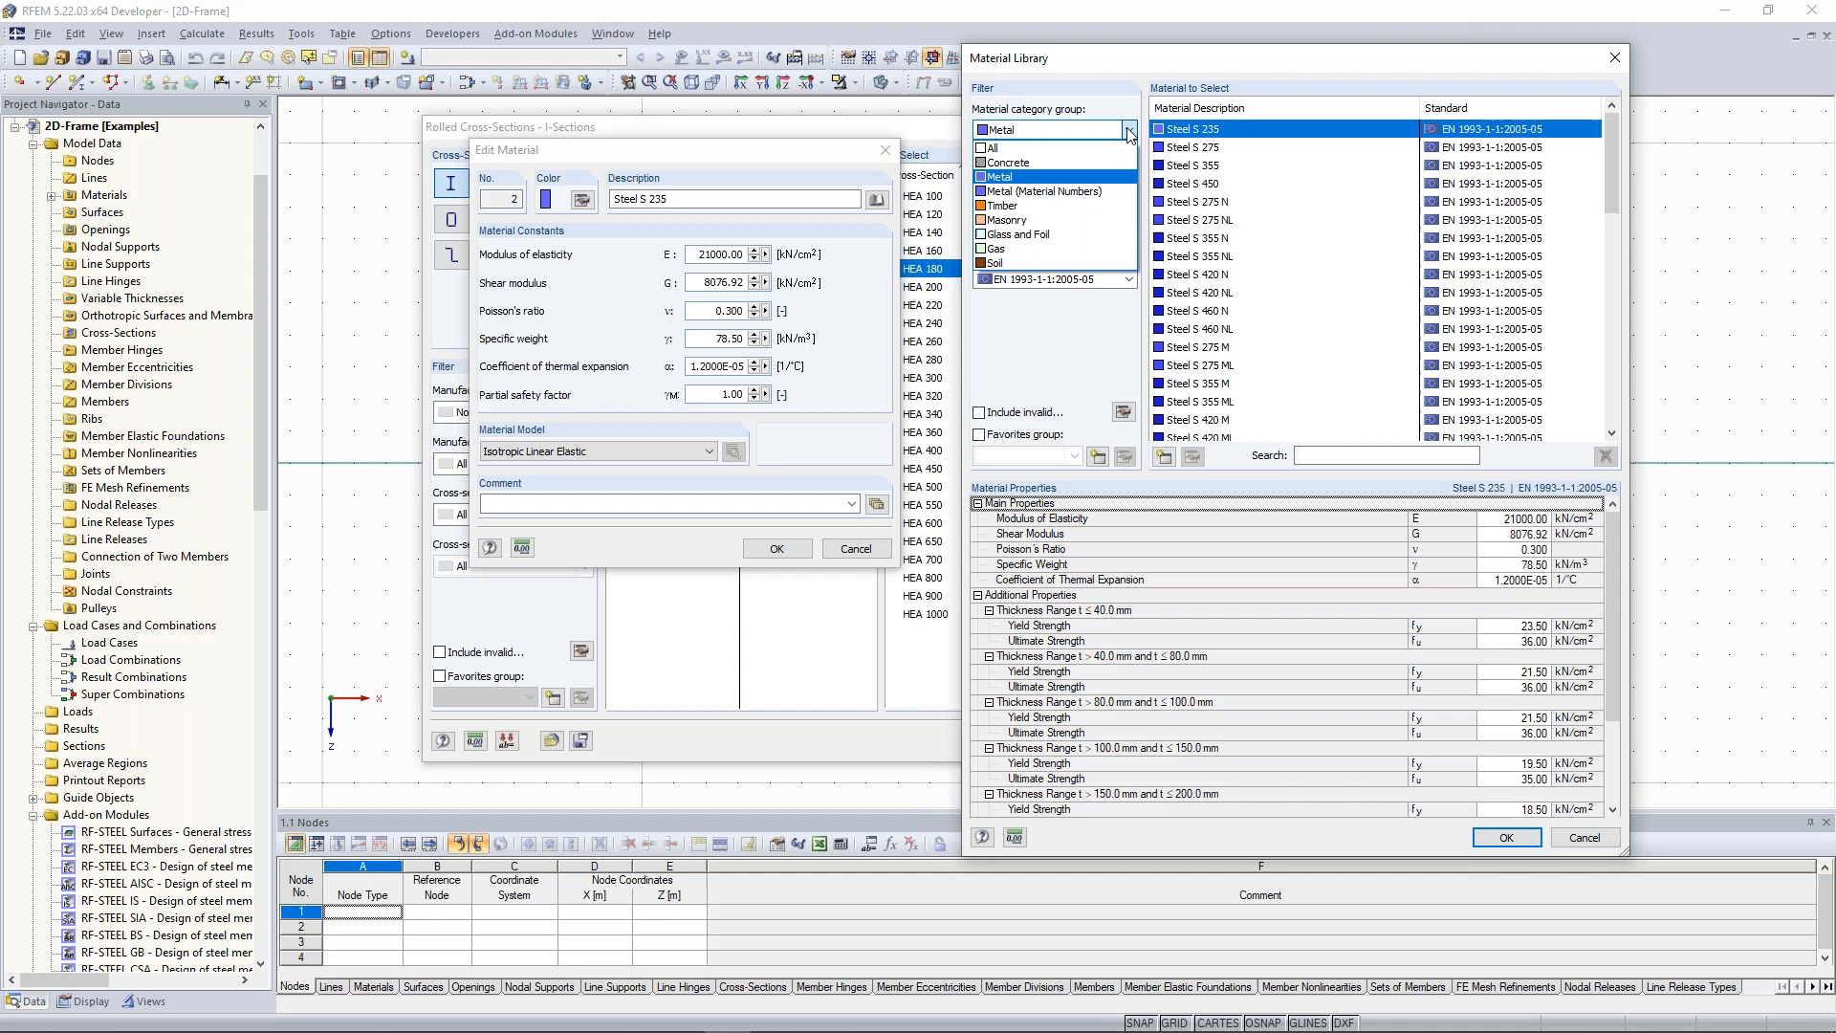
{"action": "left_click", "coordinate": [1130, 136]}
{"action": "left_click", "coordinate": [1129, 230]}
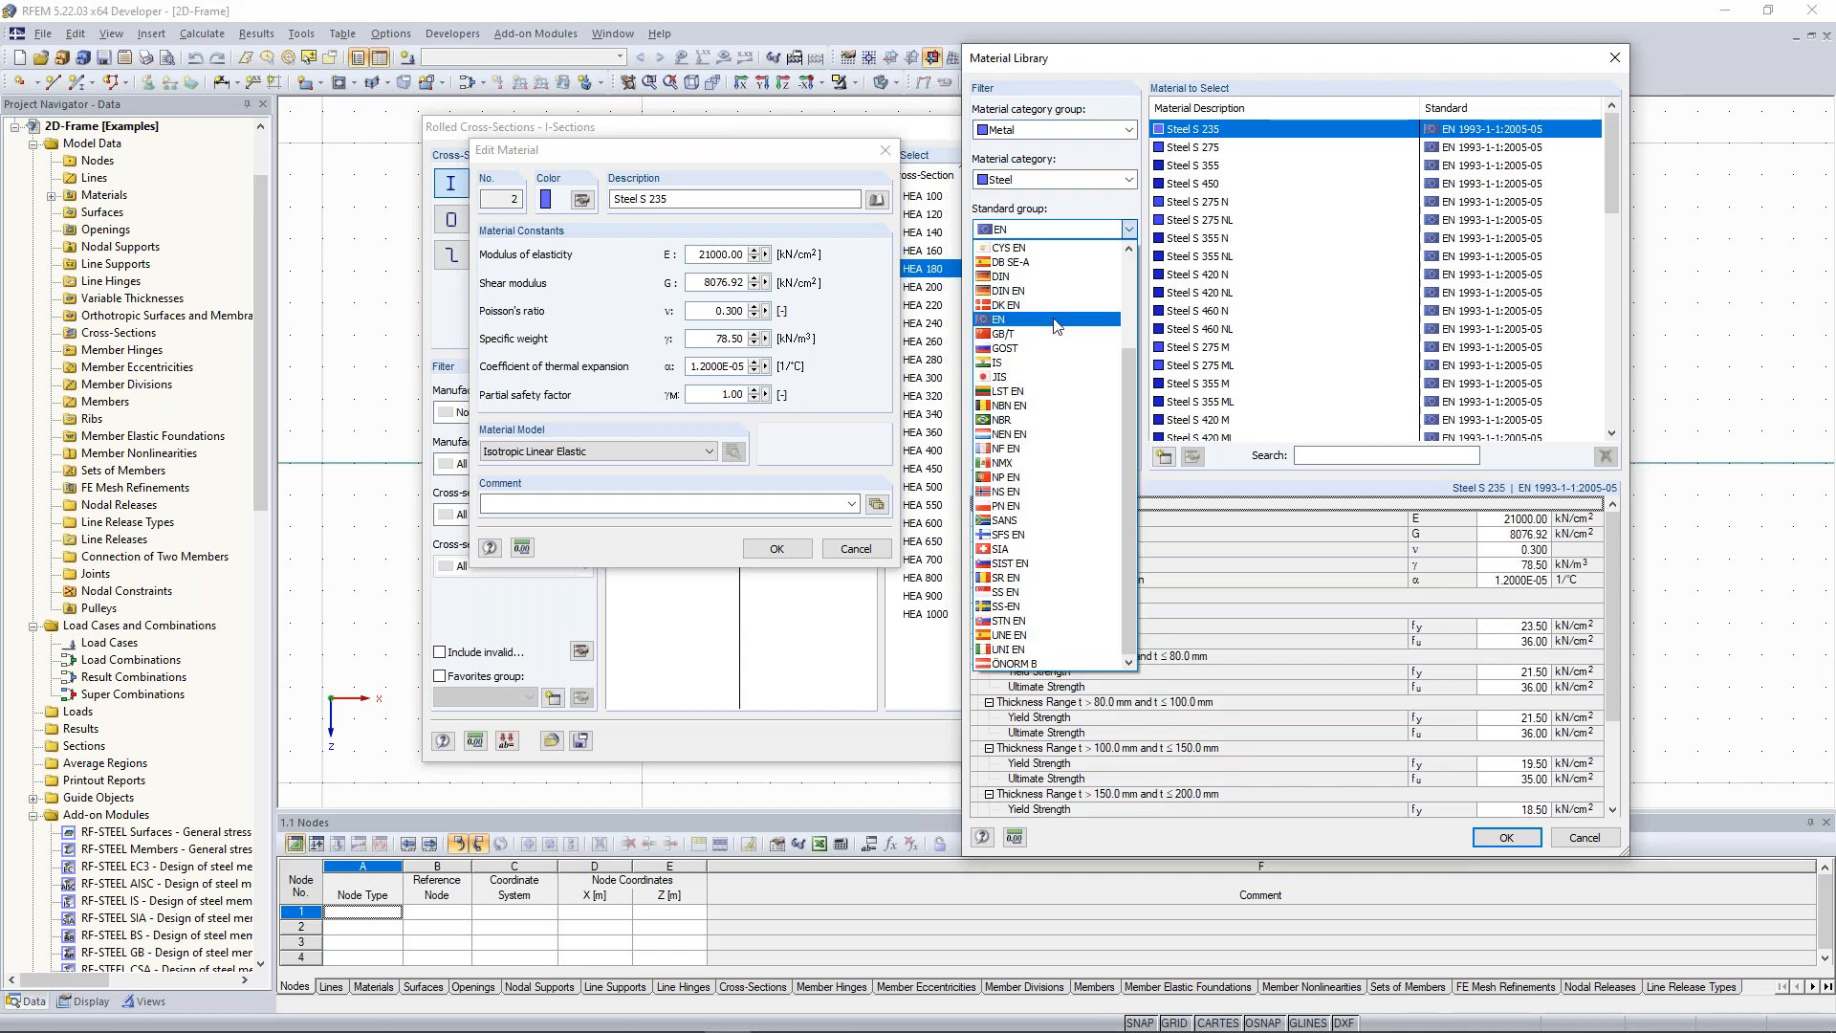
{"action": "left_click", "coordinate": [1104, 322]}
{"action": "left_click", "coordinate": [1129, 279]}
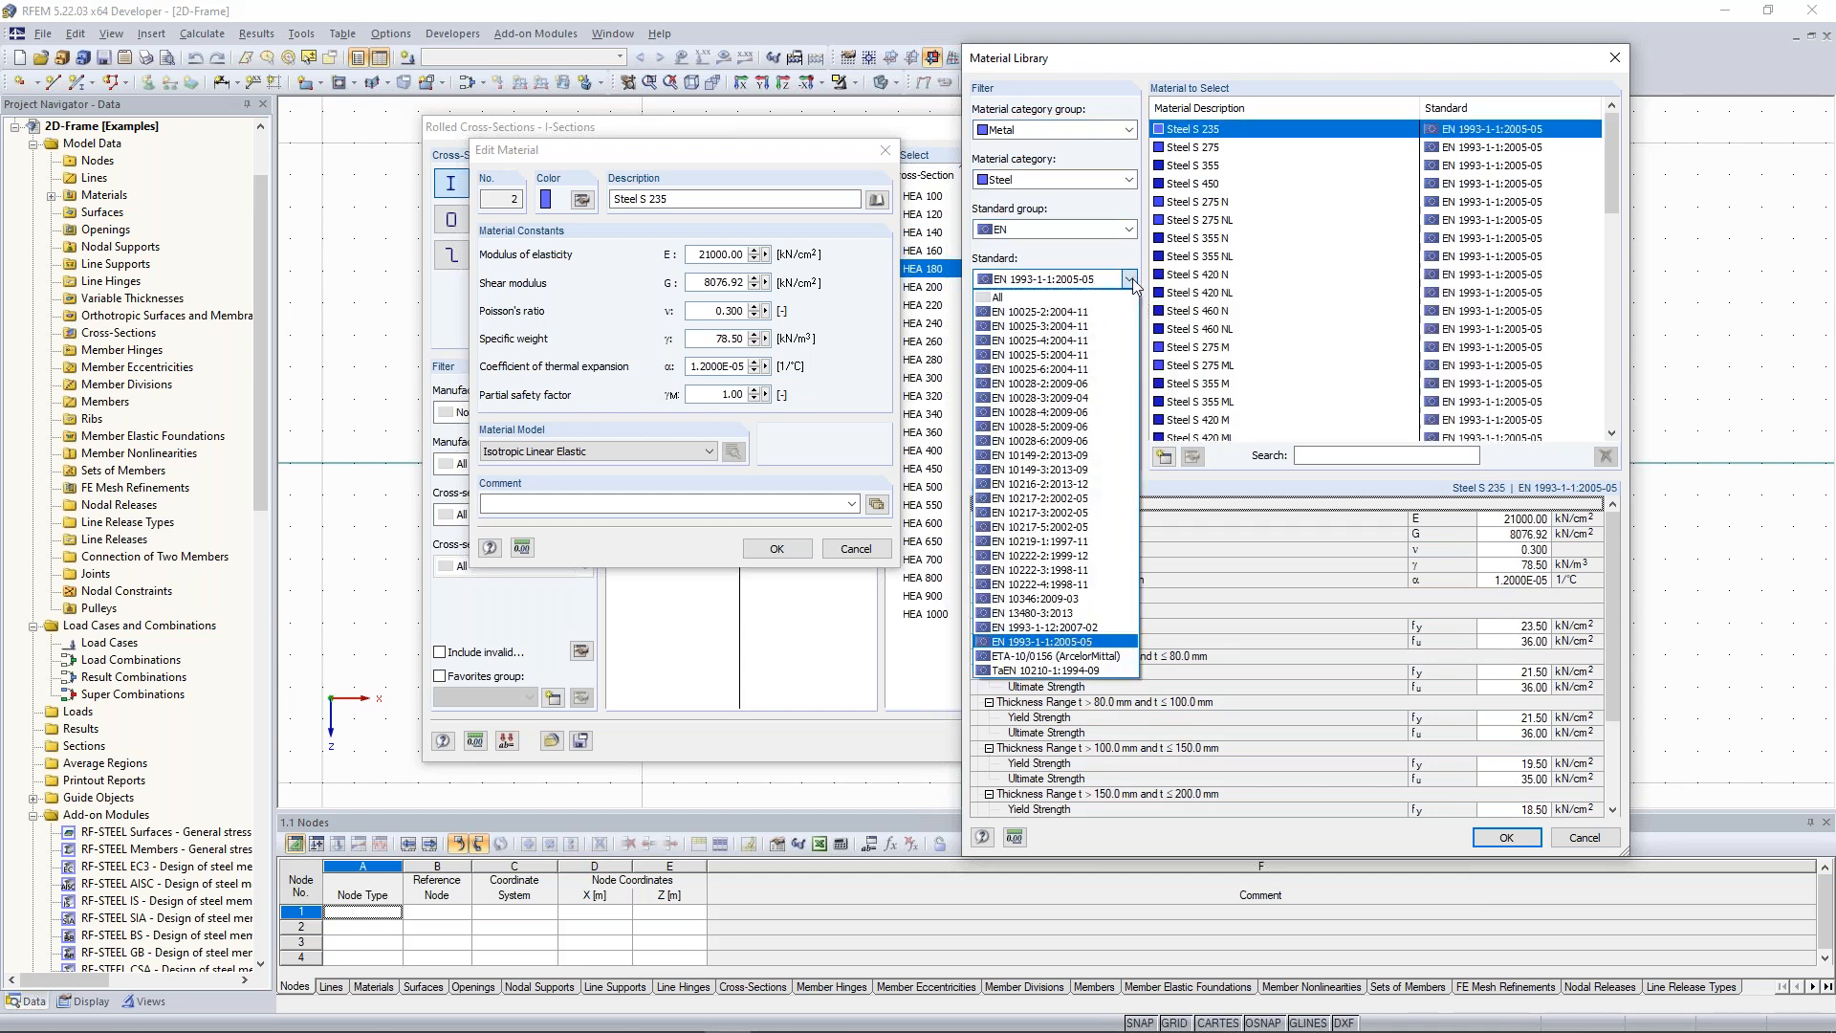
{"action": "left_click", "coordinate": [1025, 259]}
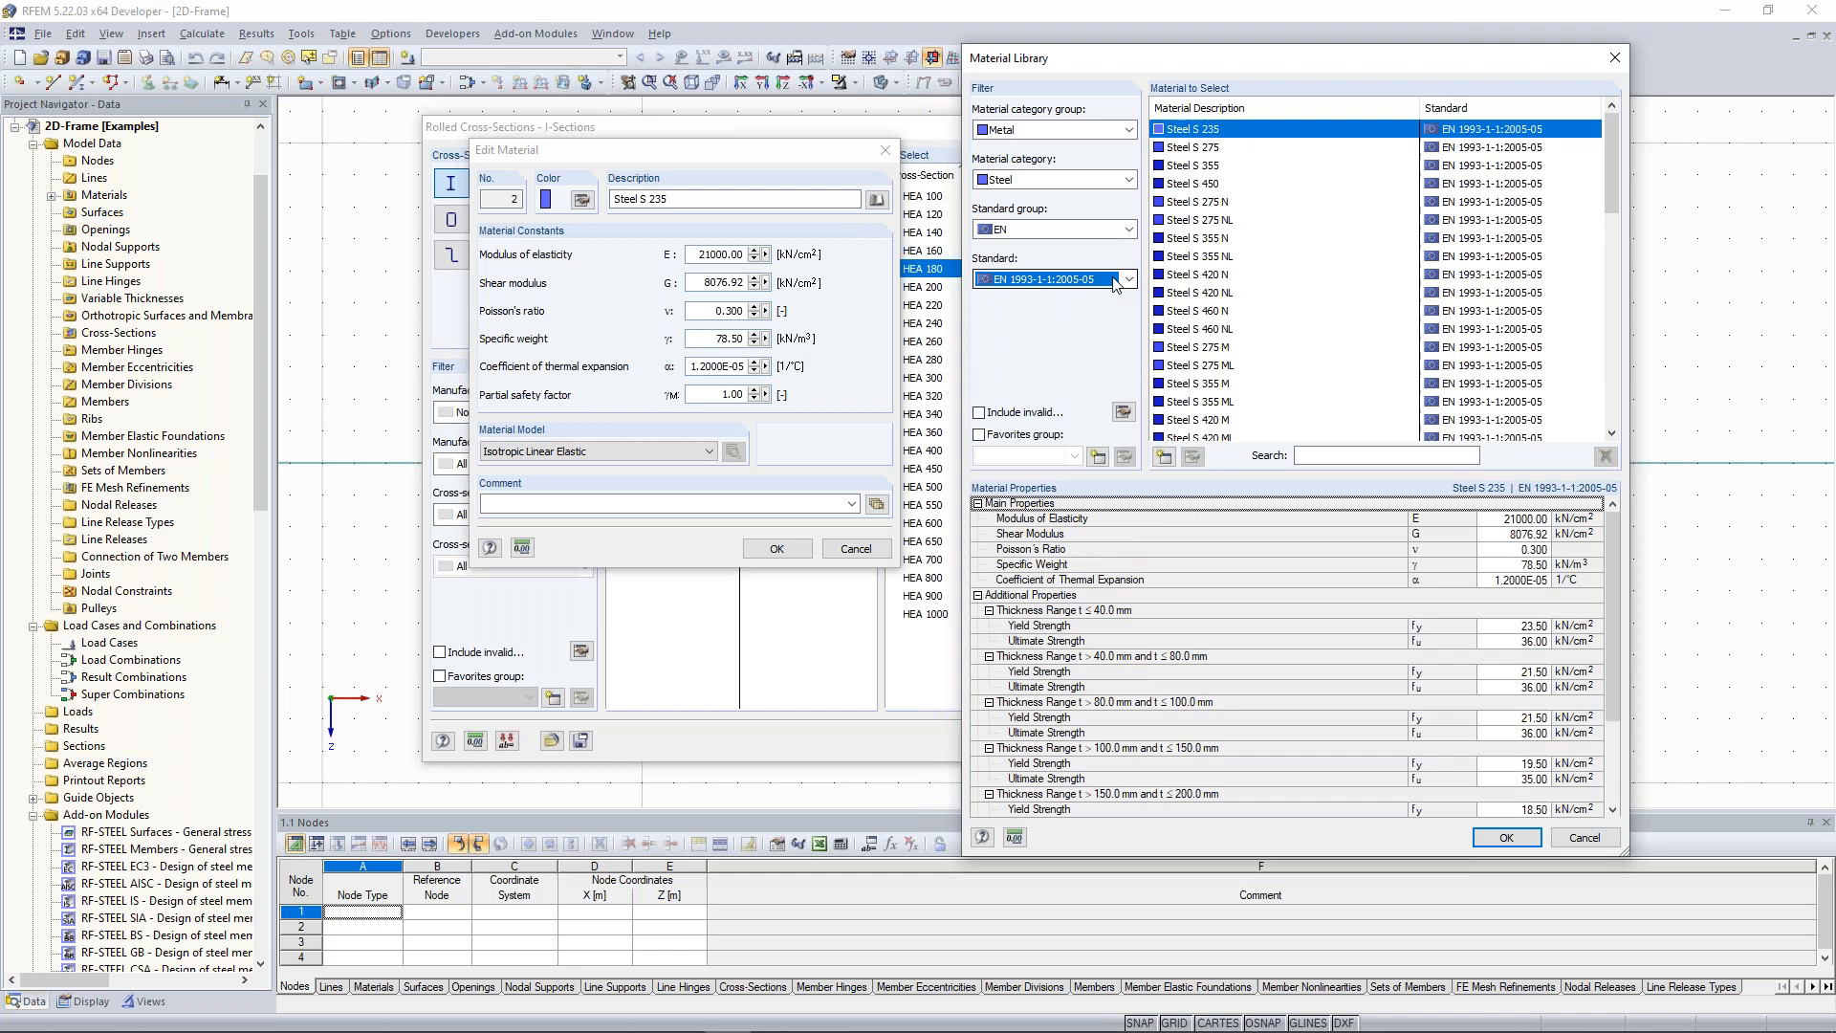
Choose Steel S 235 from the library as the material and accept it together with the HEA 180 cross-section.
{"action": "left_click", "coordinate": [1231, 136]}
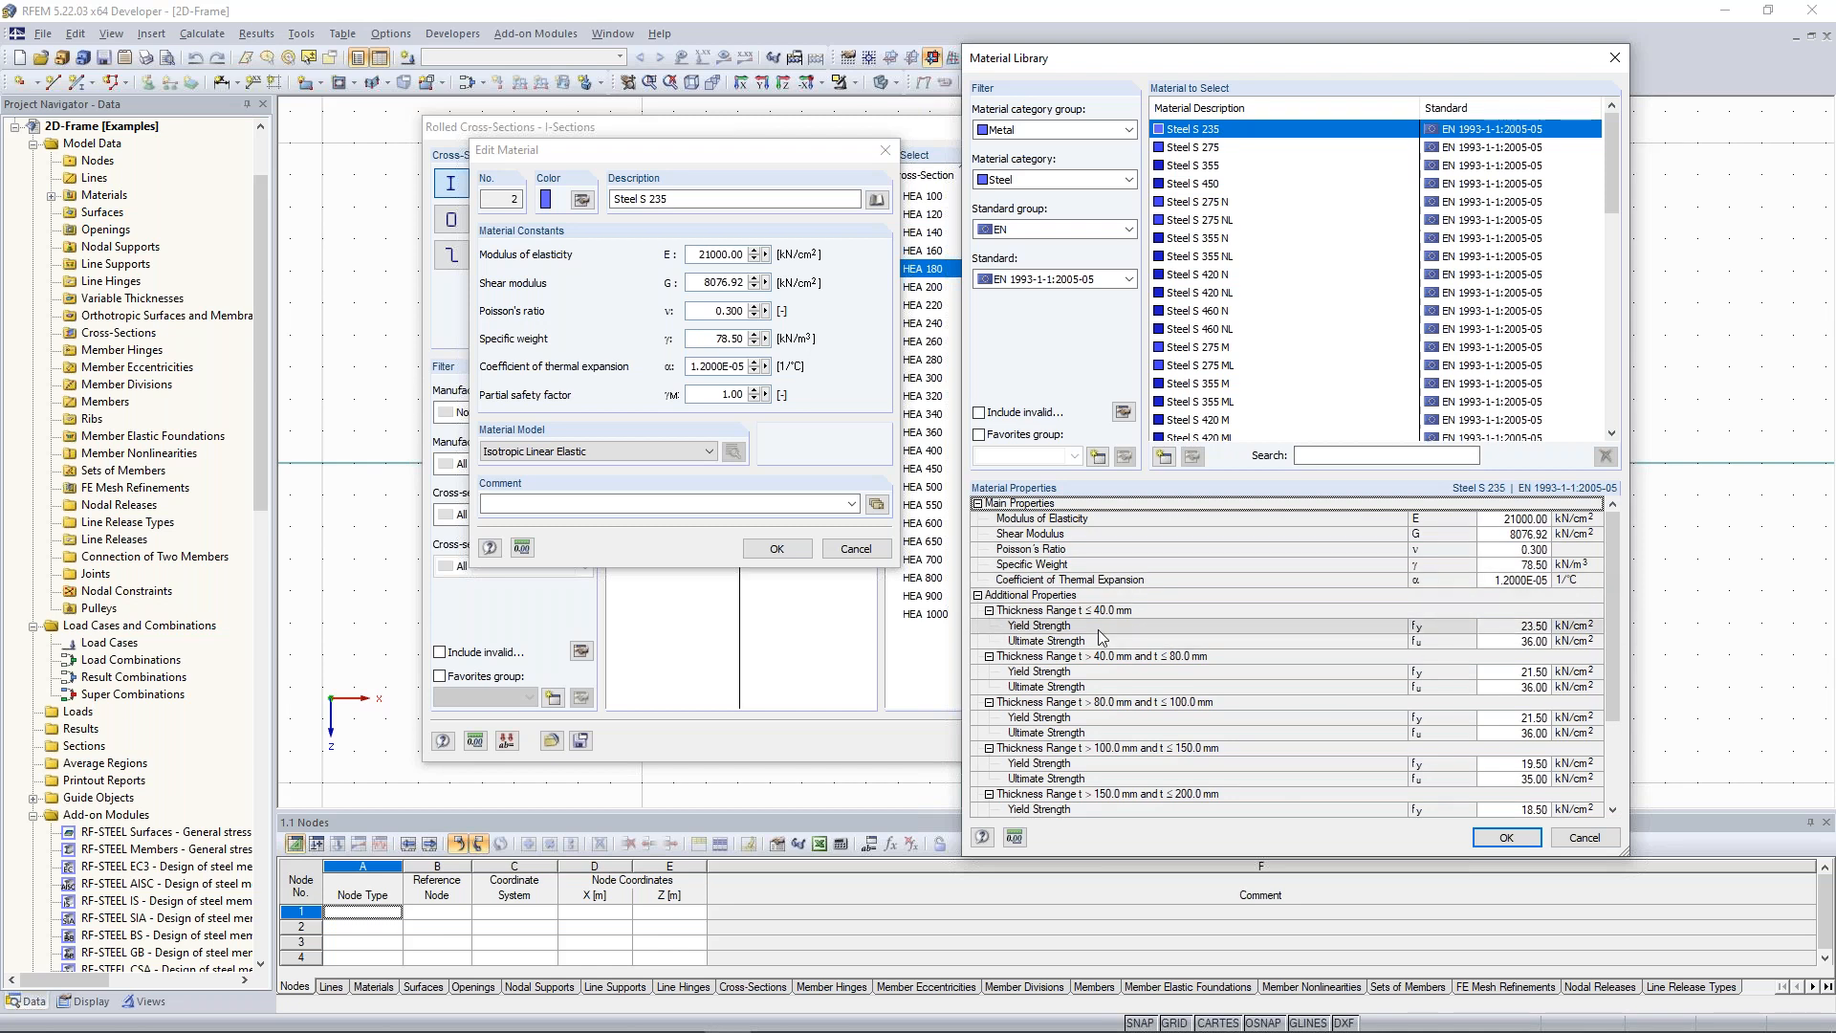
{"action": "left_click", "coordinate": [1506, 837]}
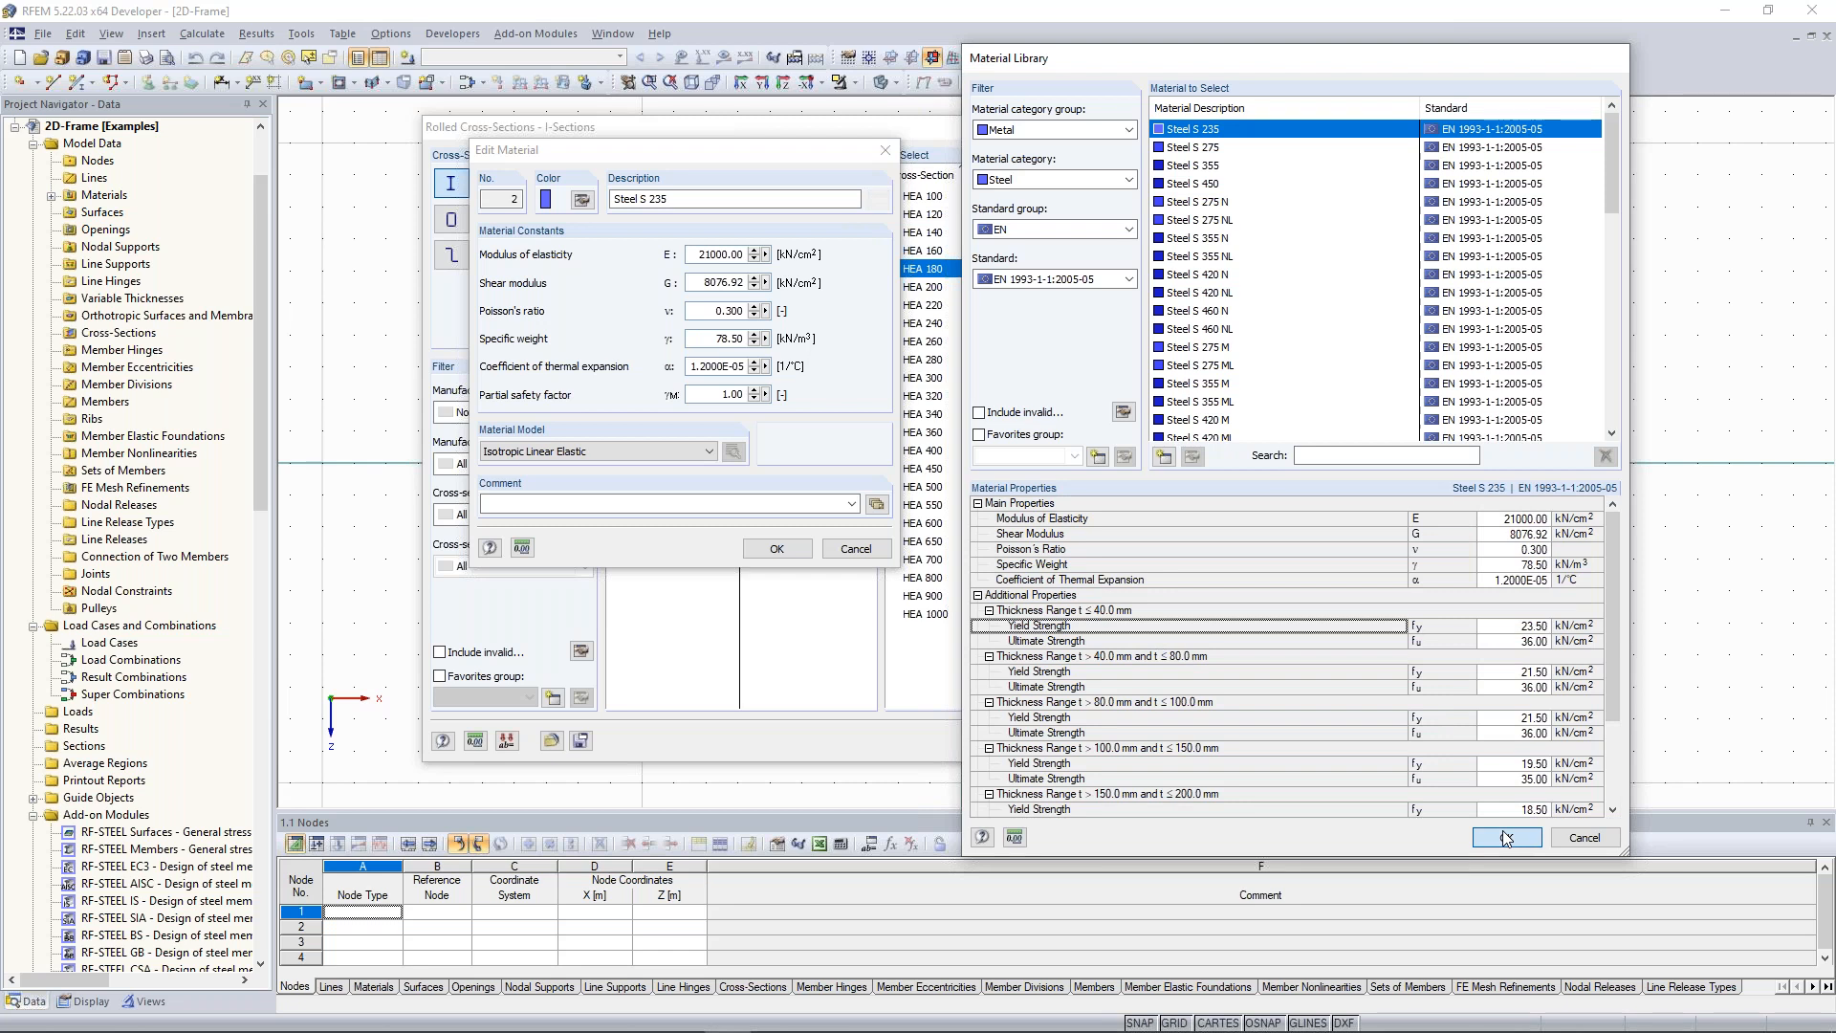
{"action": "left_click", "coordinate": [778, 551]}
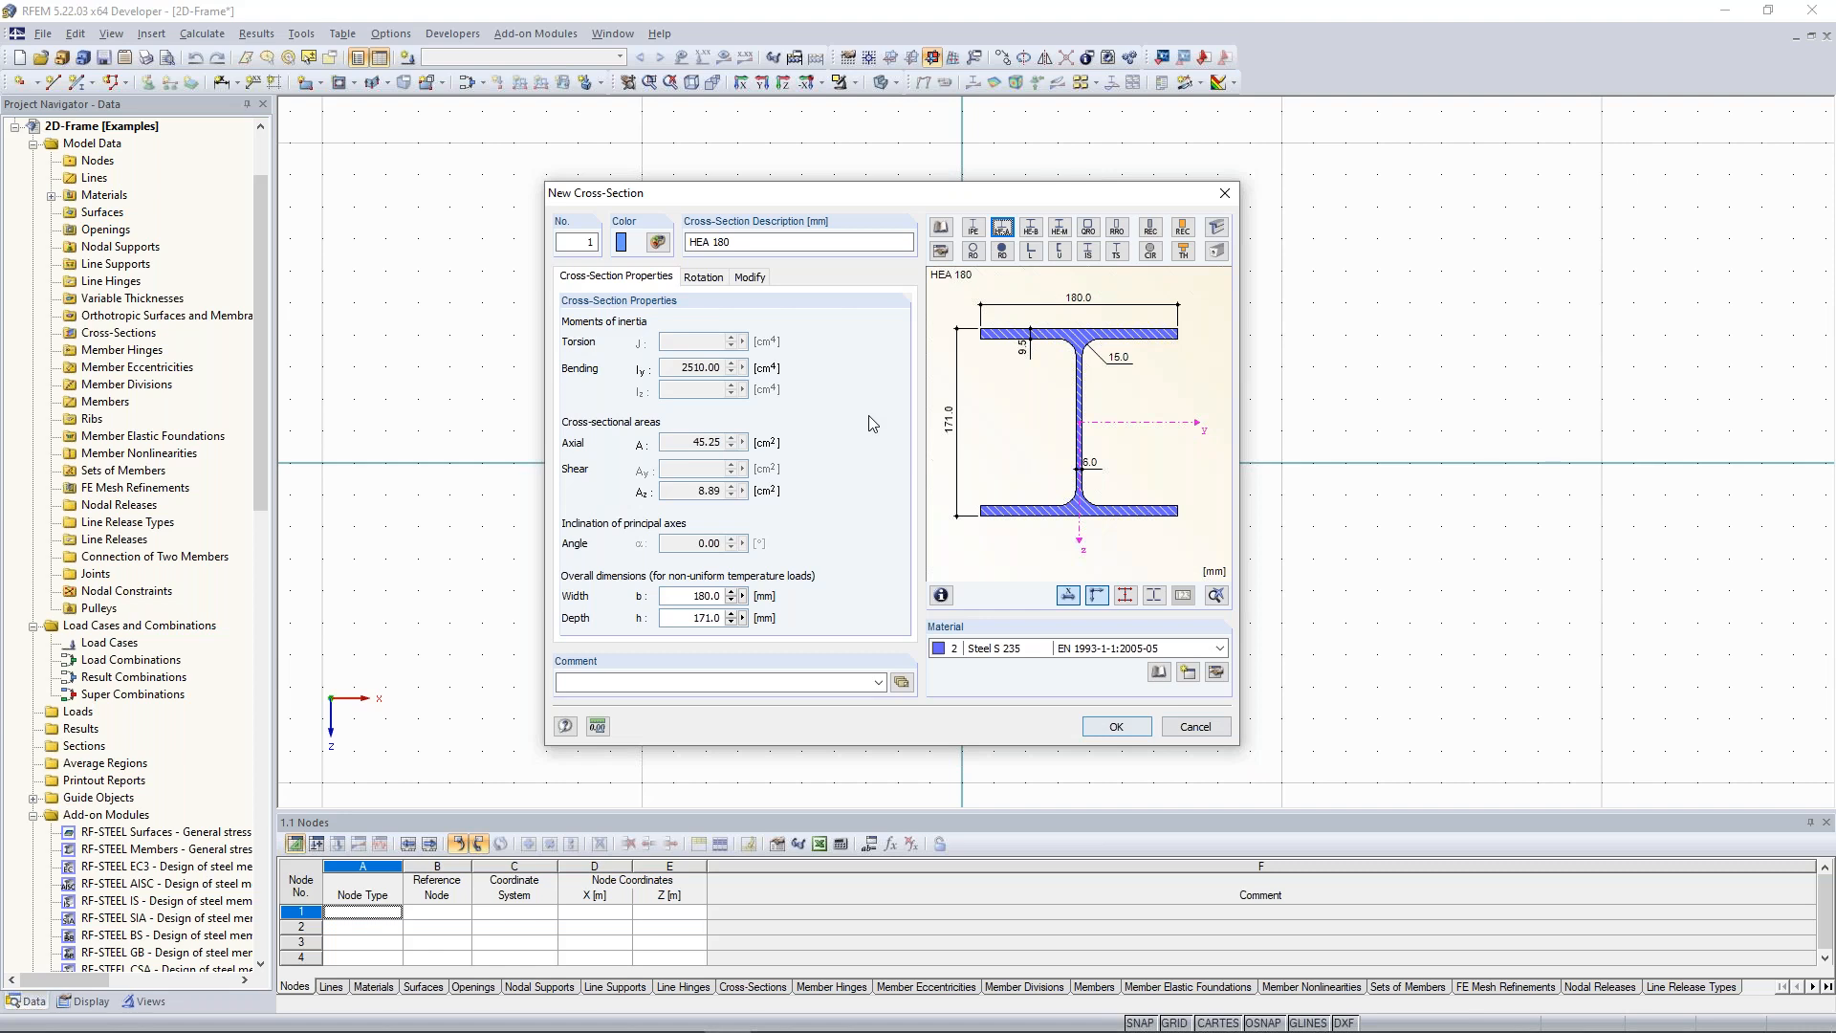
{"action": "key", "text": "Return"}
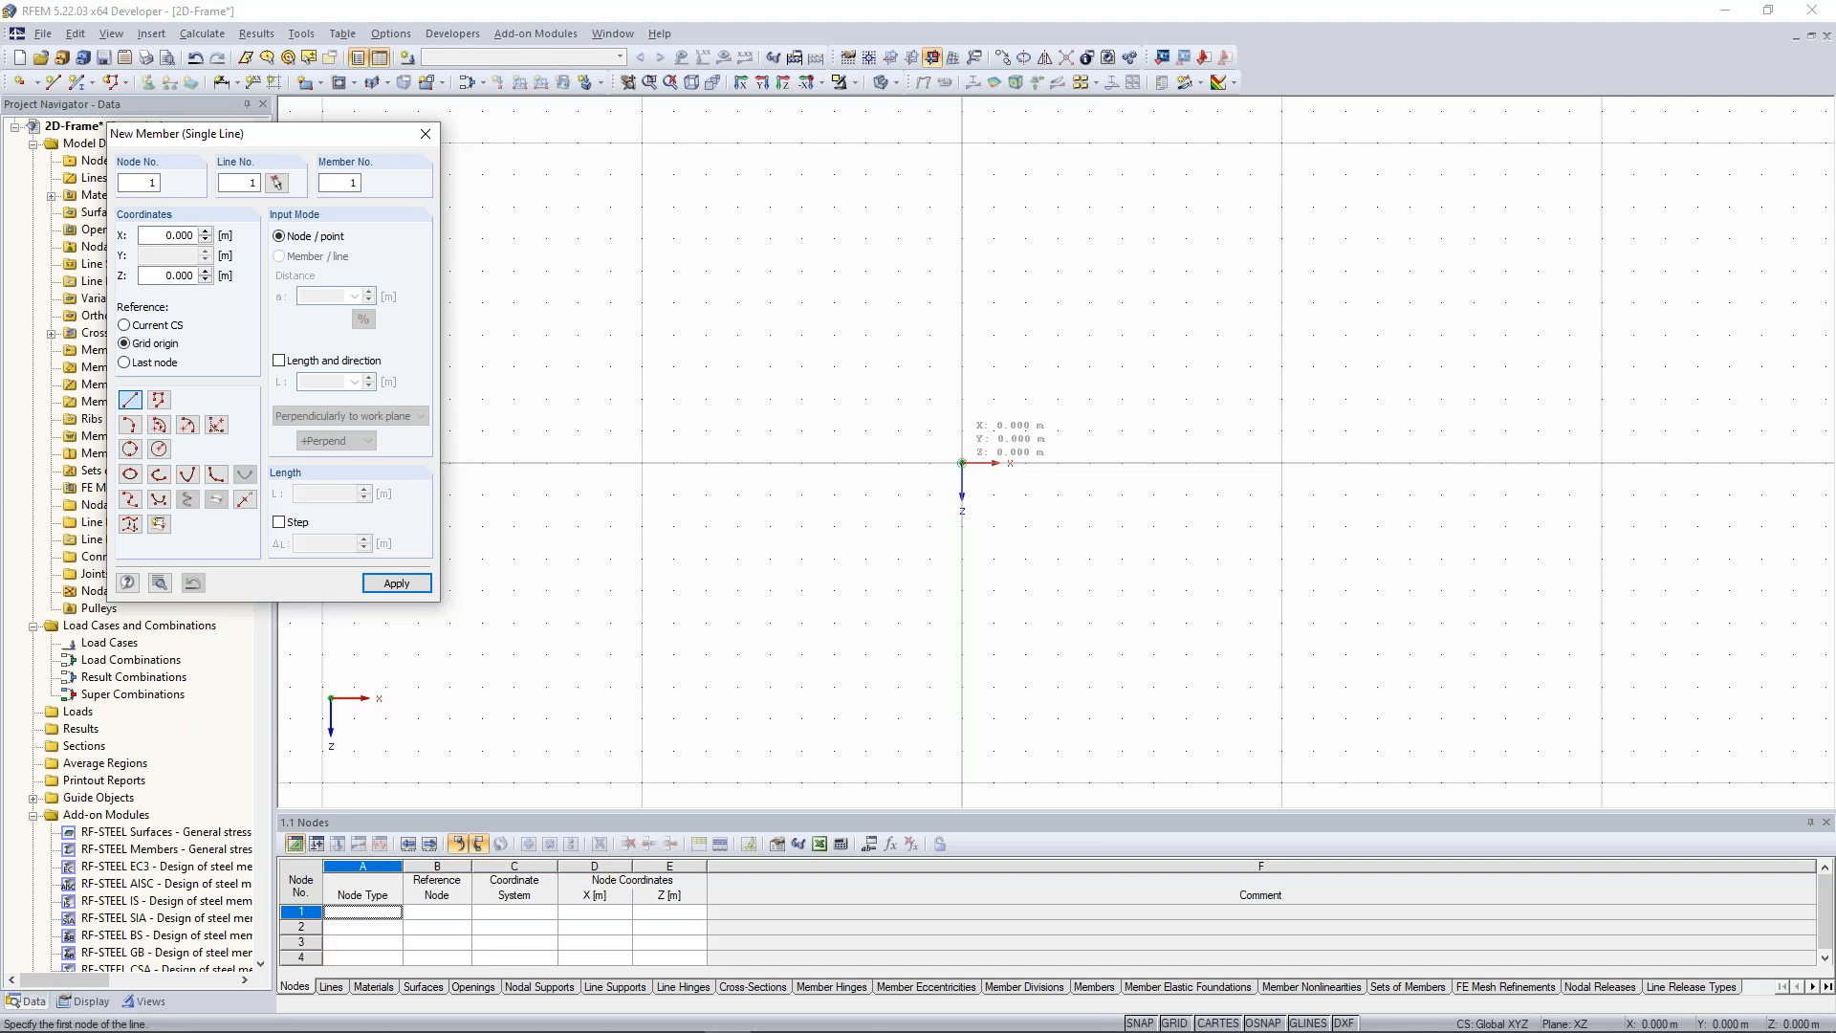
Draw the left column as a vertical member from the grid origin up to X 0, Z -9 m.
{"action": "left_click", "coordinate": [962, 463]}
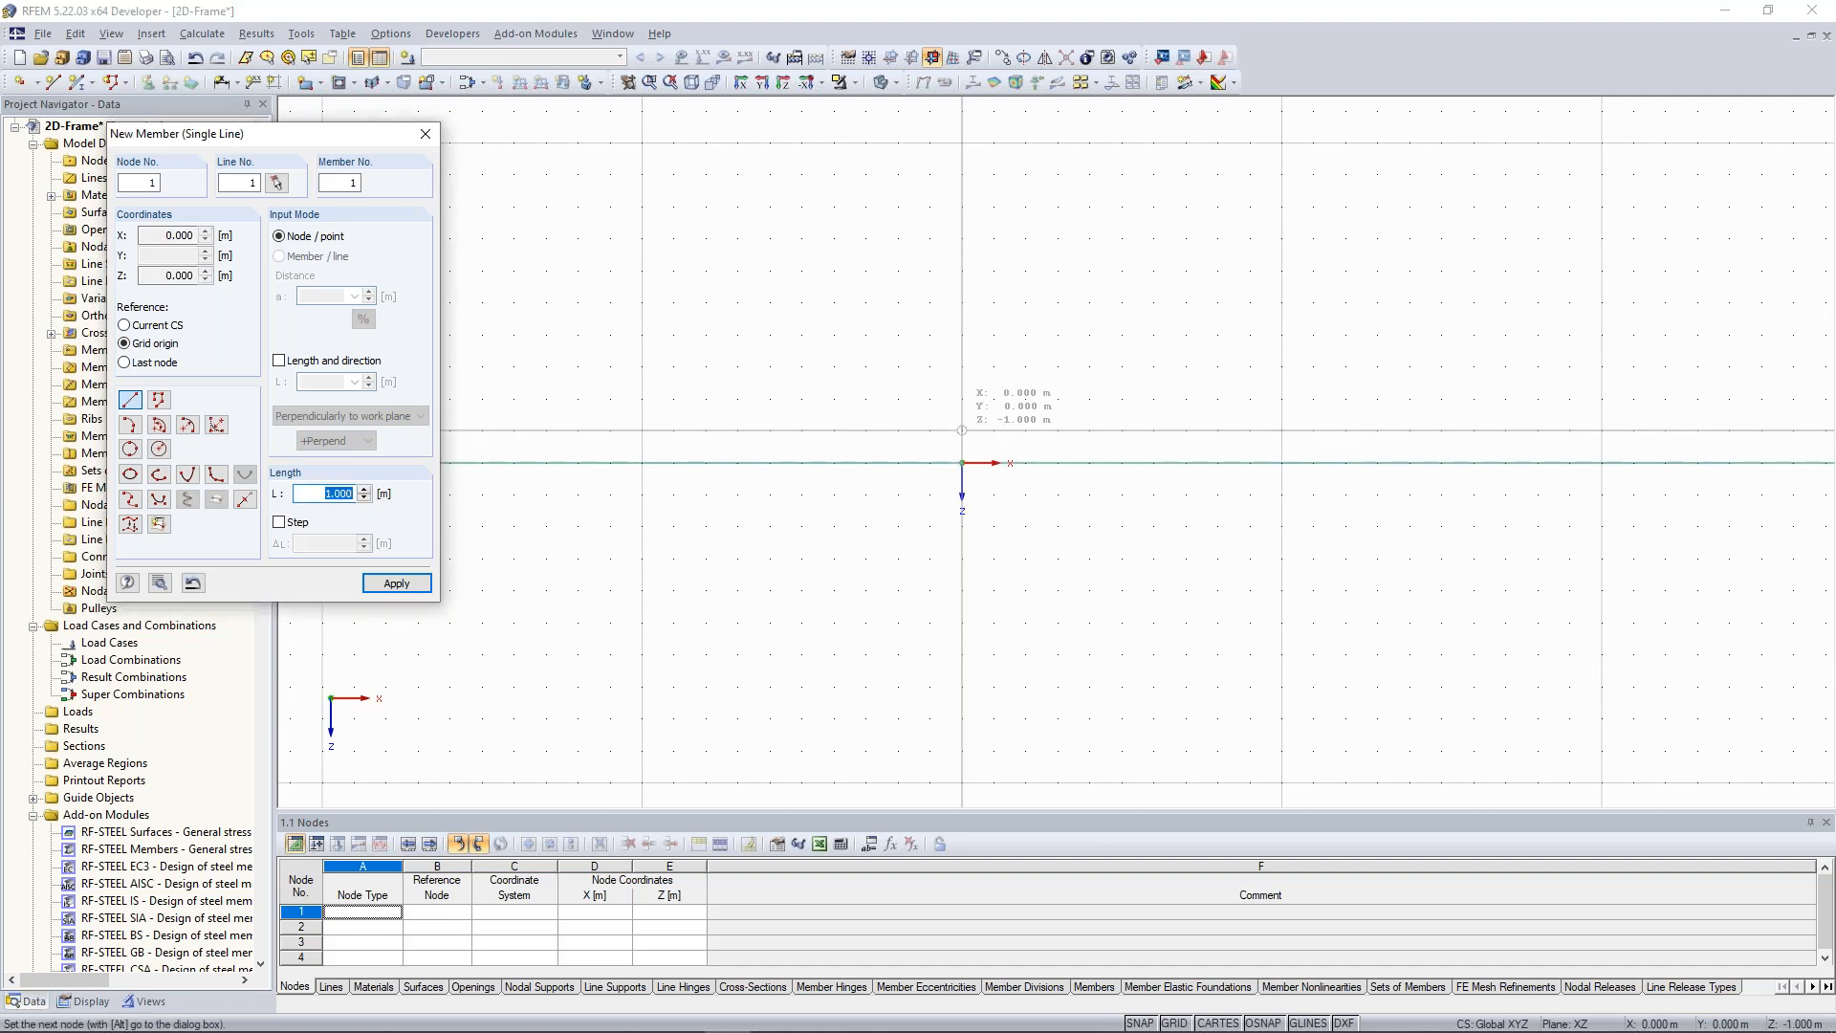
{"action": "middle_click_drag", "start_coordinate": [965, 319], "coordinate": [957, 371]}
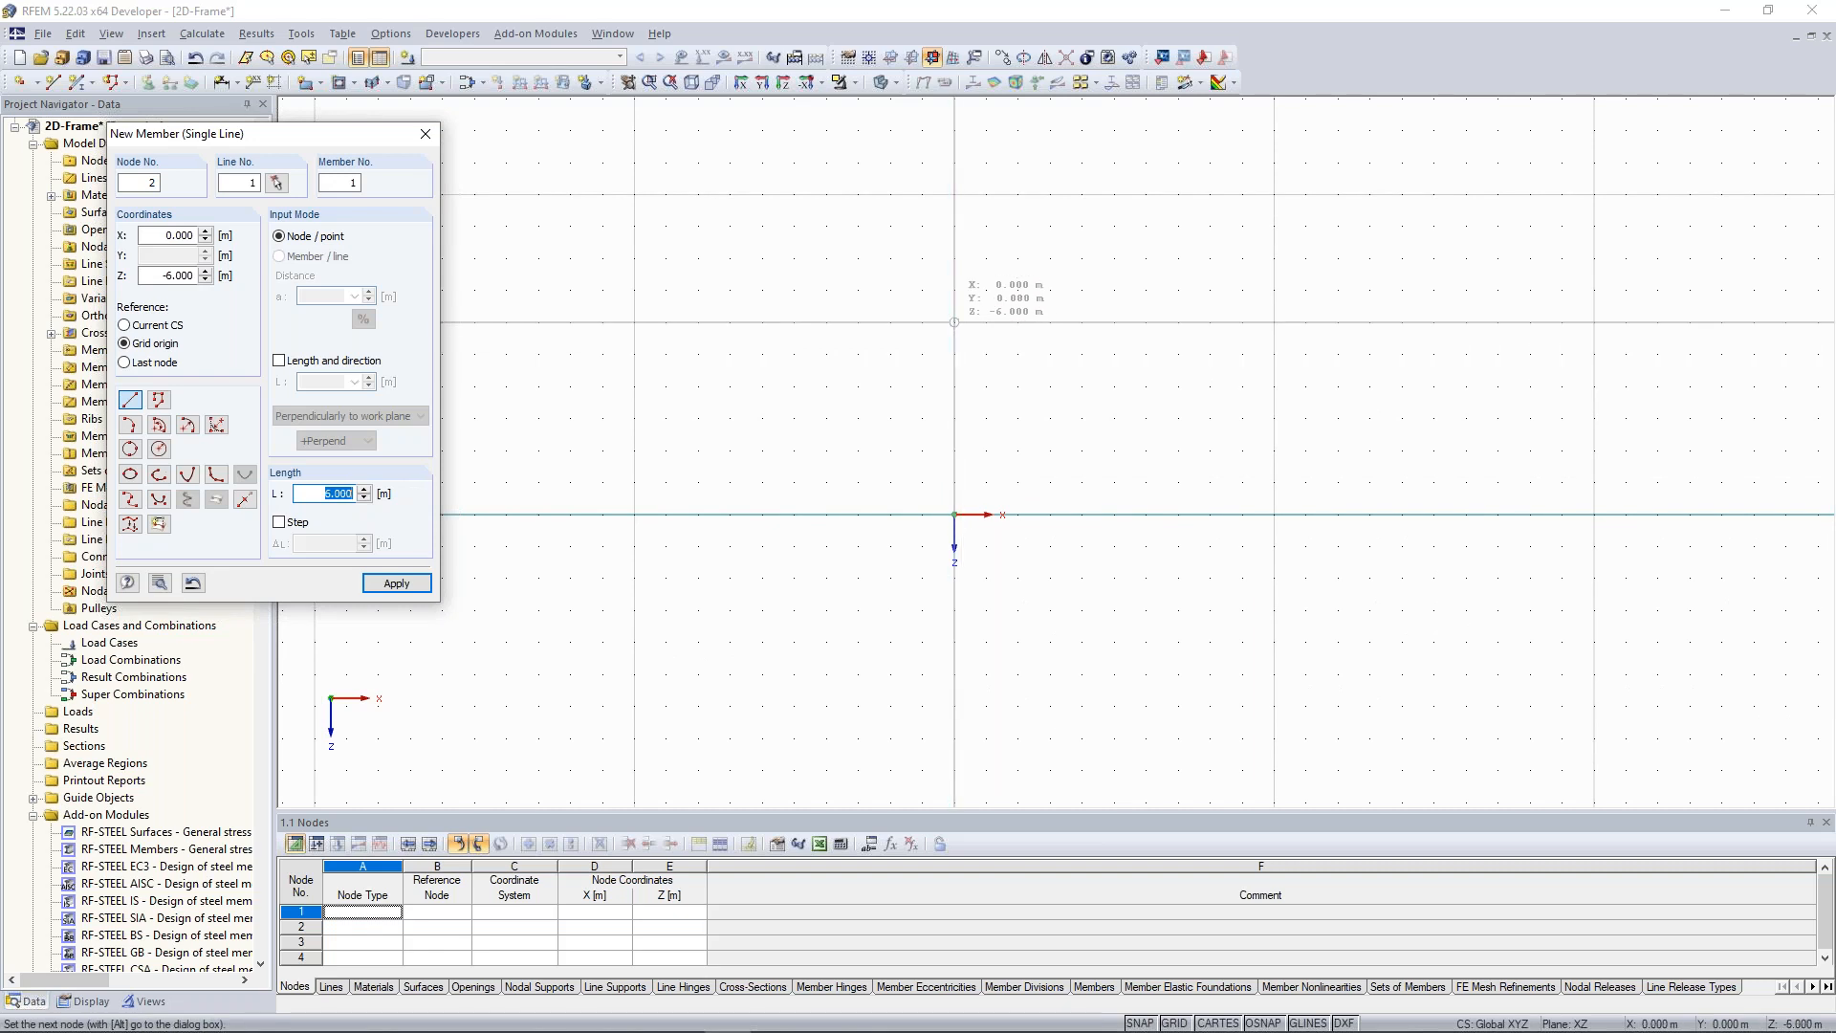
{"action": "left_click", "coordinate": [954, 226]}
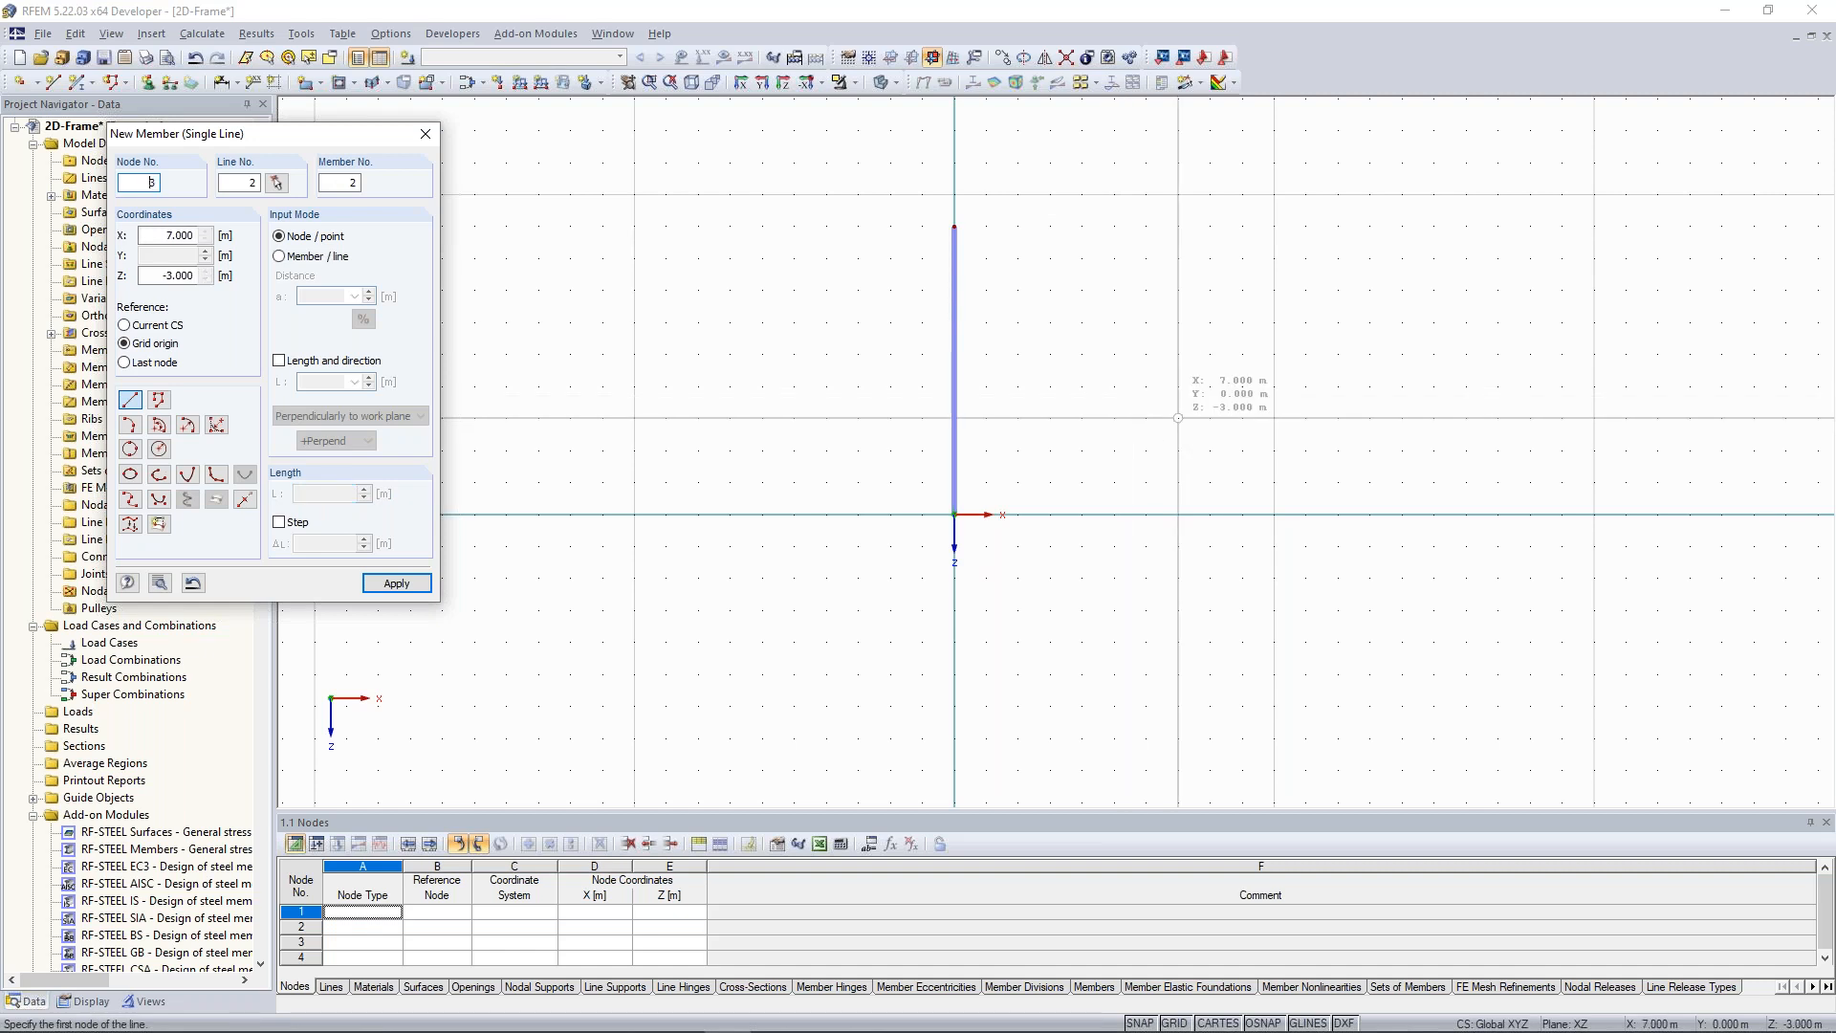
Draw the second column from X 8 m, Z 0 vertically upward with a length of 9 m and finish placing columns.
{"action": "scroll", "coordinate": [1178, 418], "scroll_direction": "up", "scroll_amount": 2}
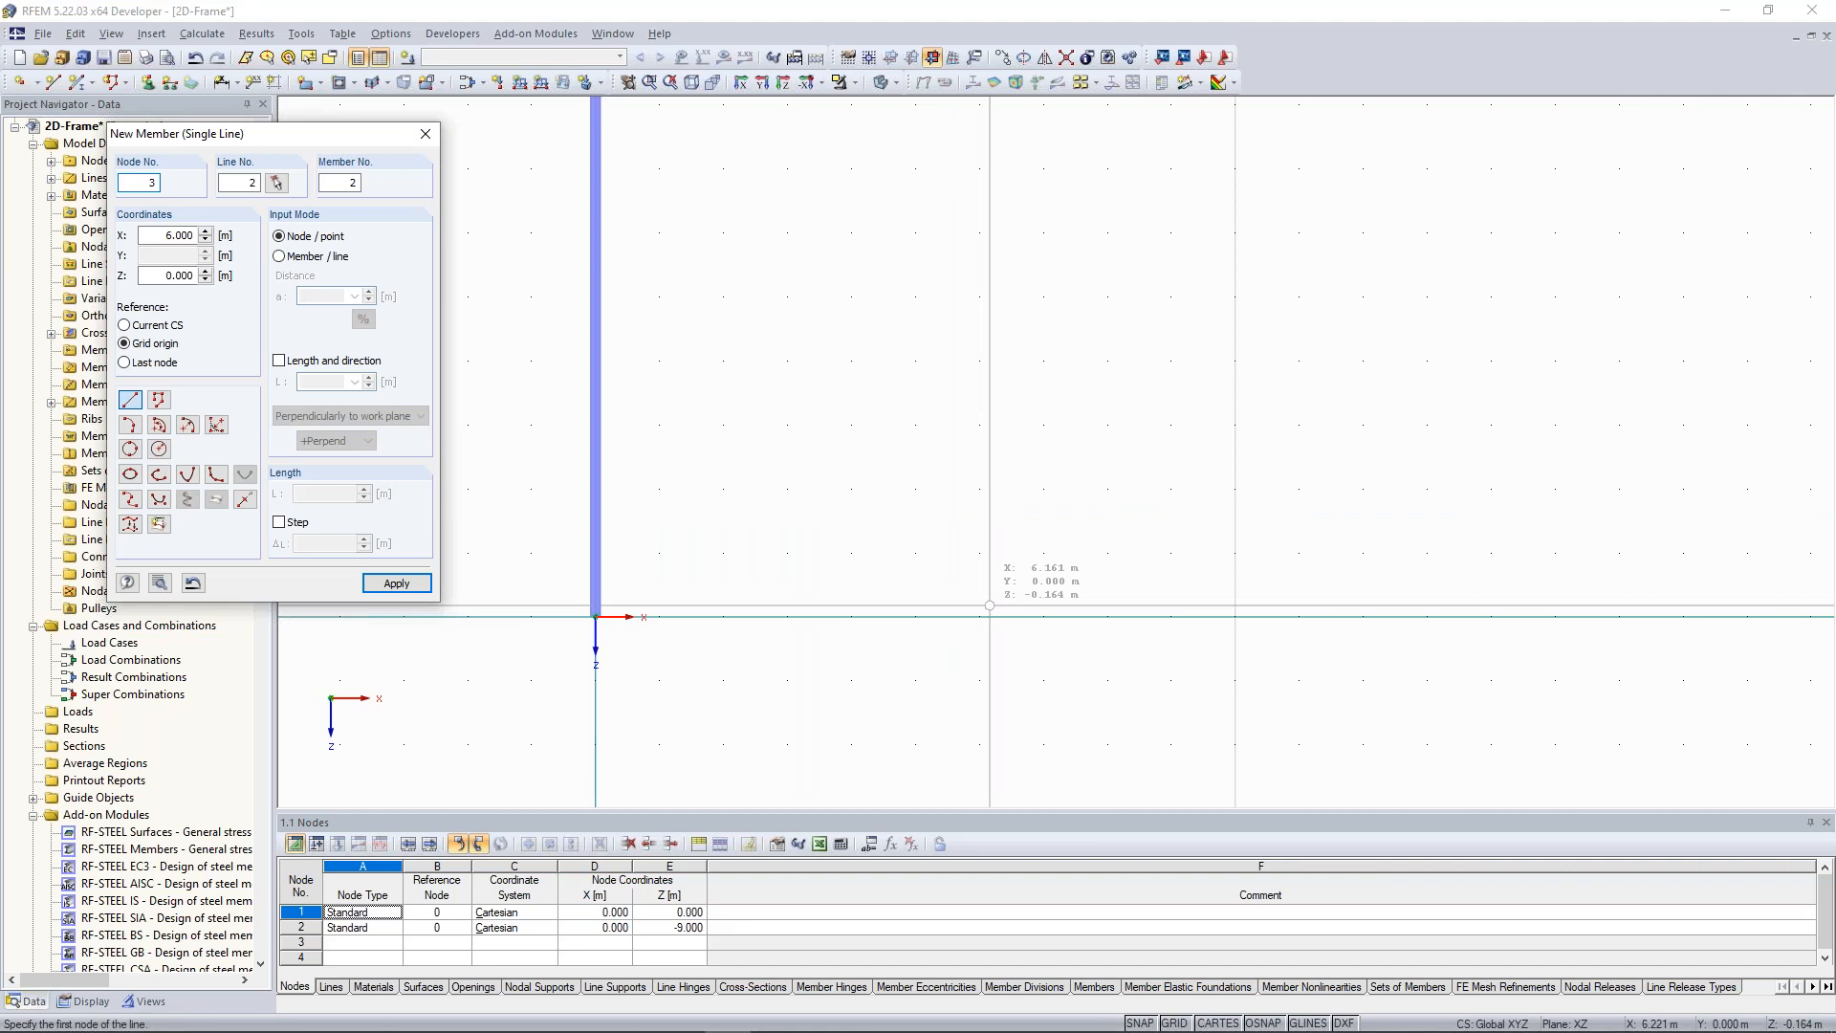
{"action": "left_click", "coordinate": [1107, 617]}
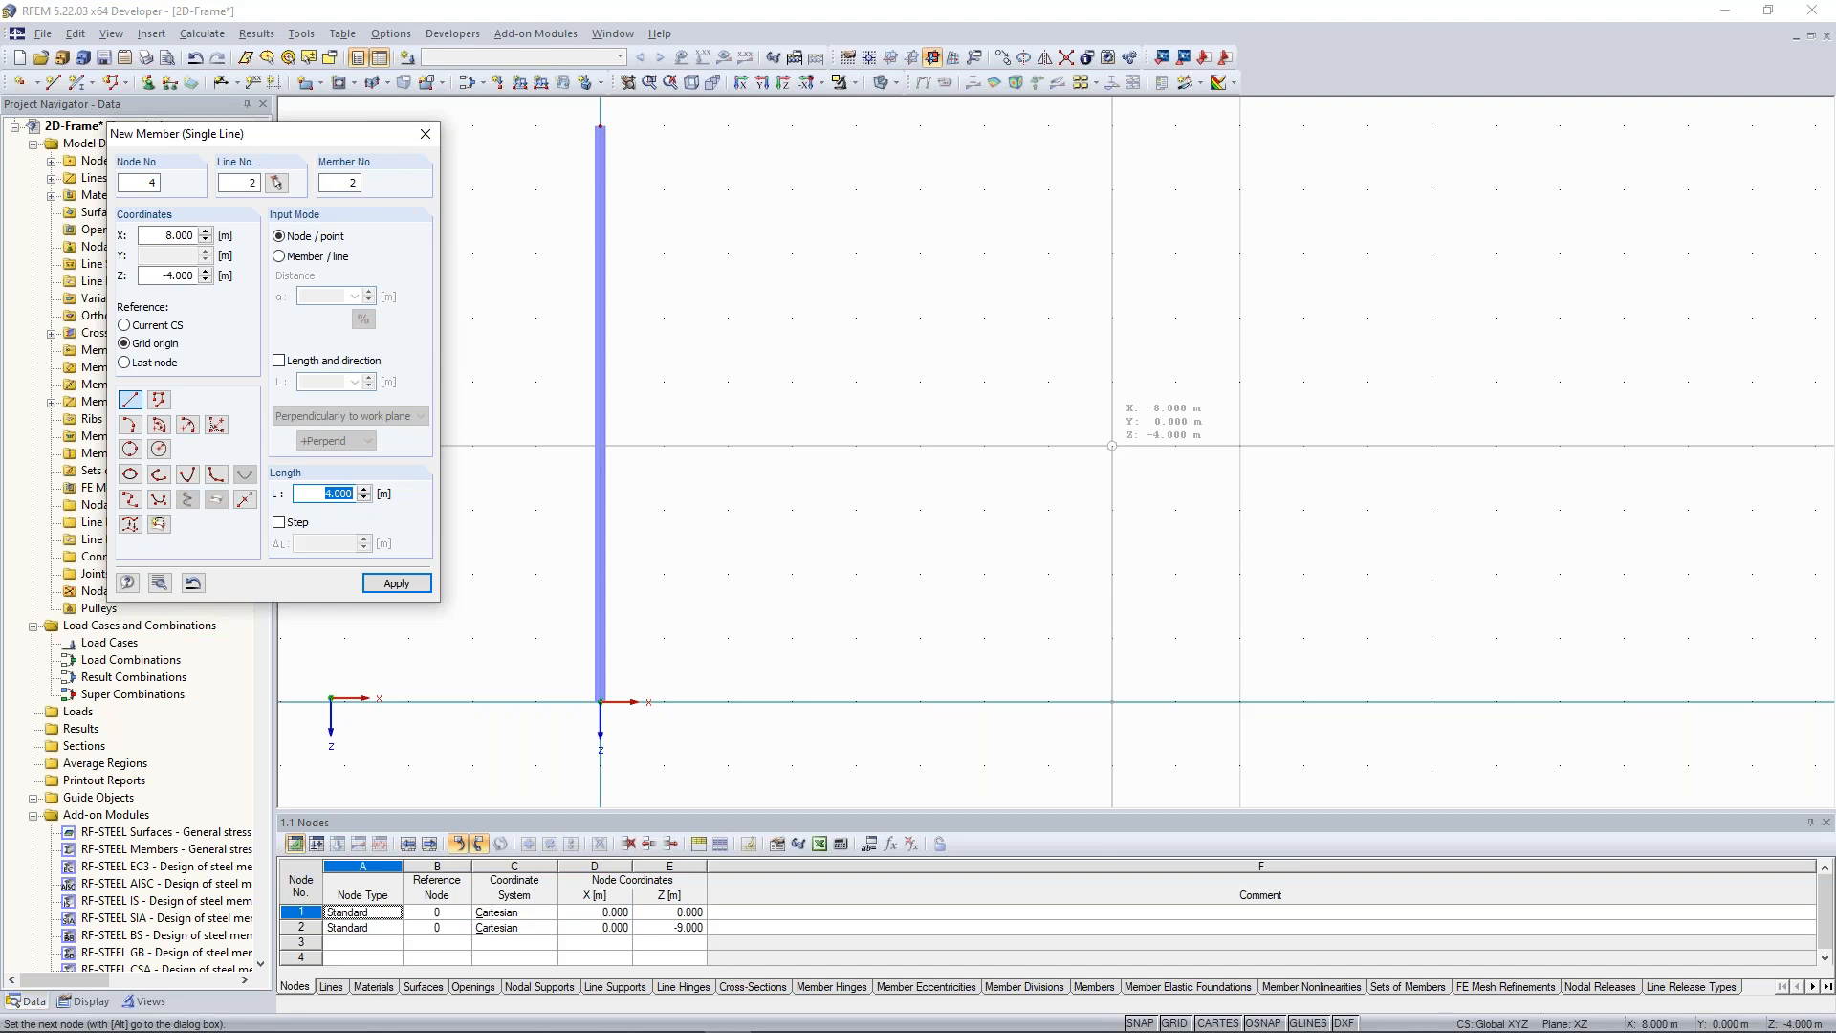
{"action": "type", "text": "9"}
{"action": "key", "text": "Return"}
{"action": "scroll", "coordinate": [1128, 382], "scroll_direction": "down", "scroll_amount": 2}
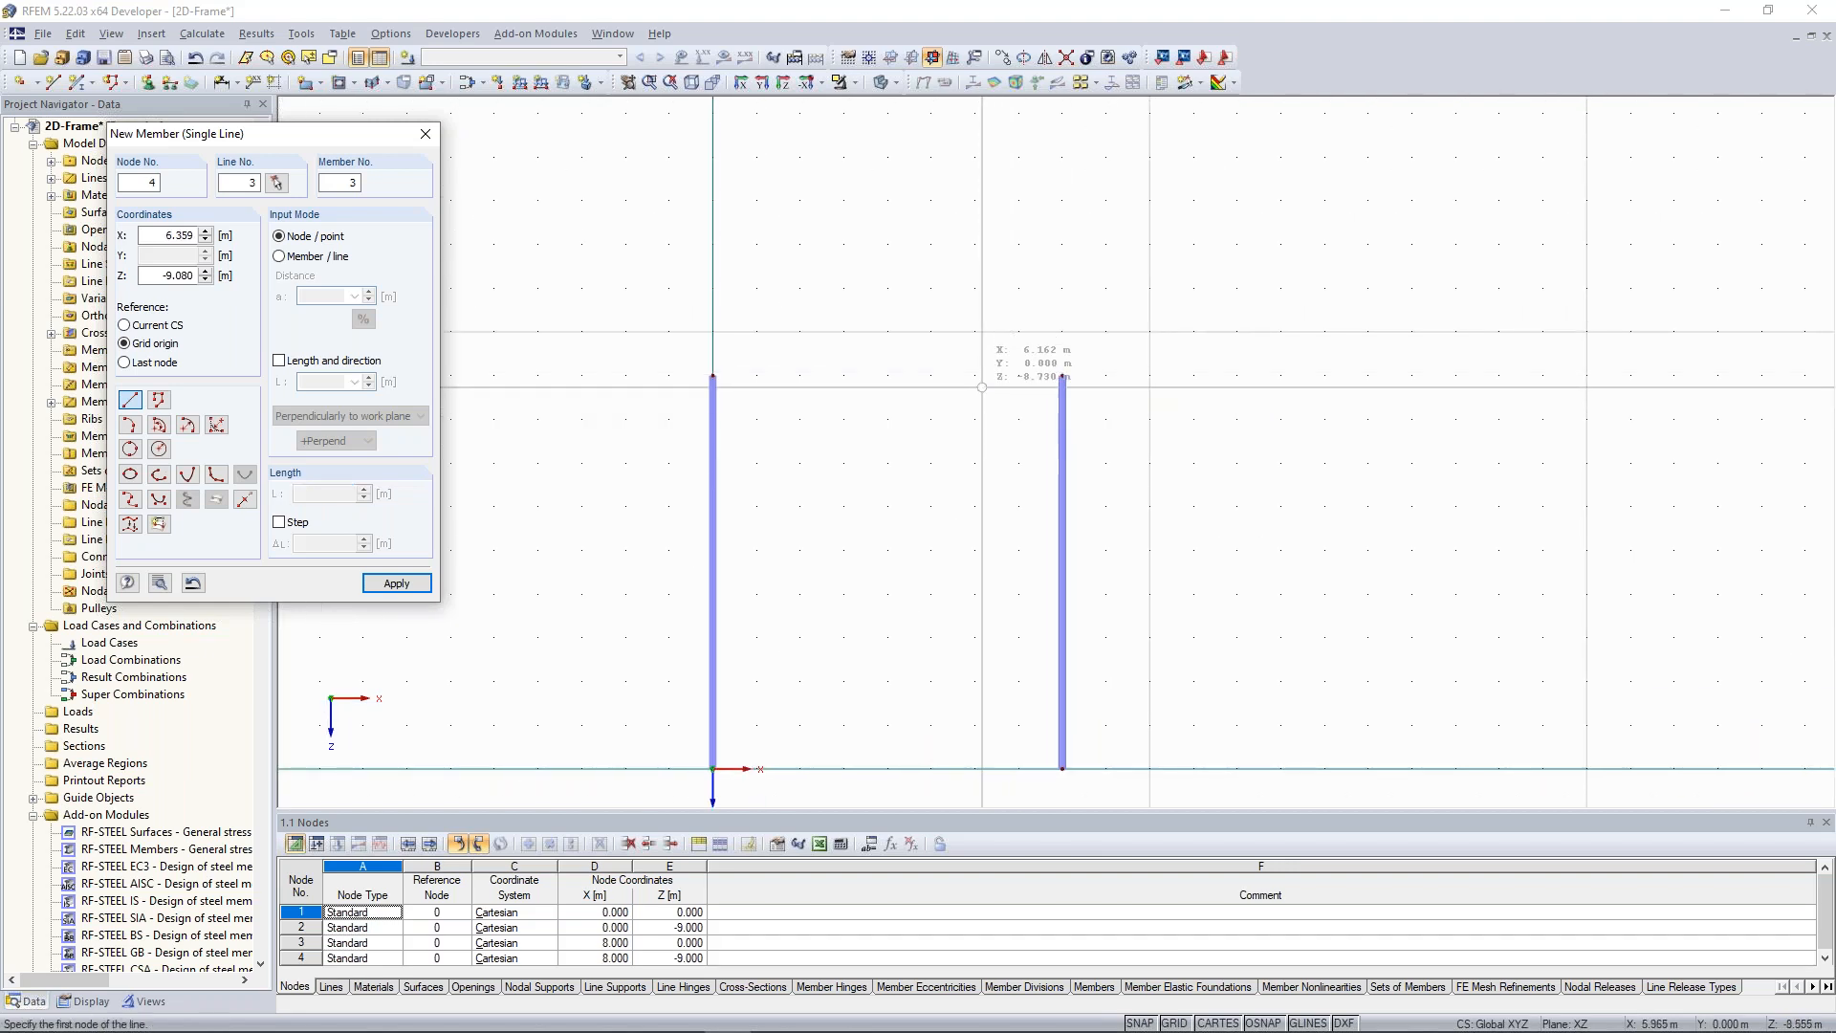
{"action": "scroll", "coordinate": [994, 387], "scroll_direction": "down", "scroll_amount": 1}
{"action": "middle_click_drag", "start_coordinate": [912, 479], "coordinate": [981, 362]}
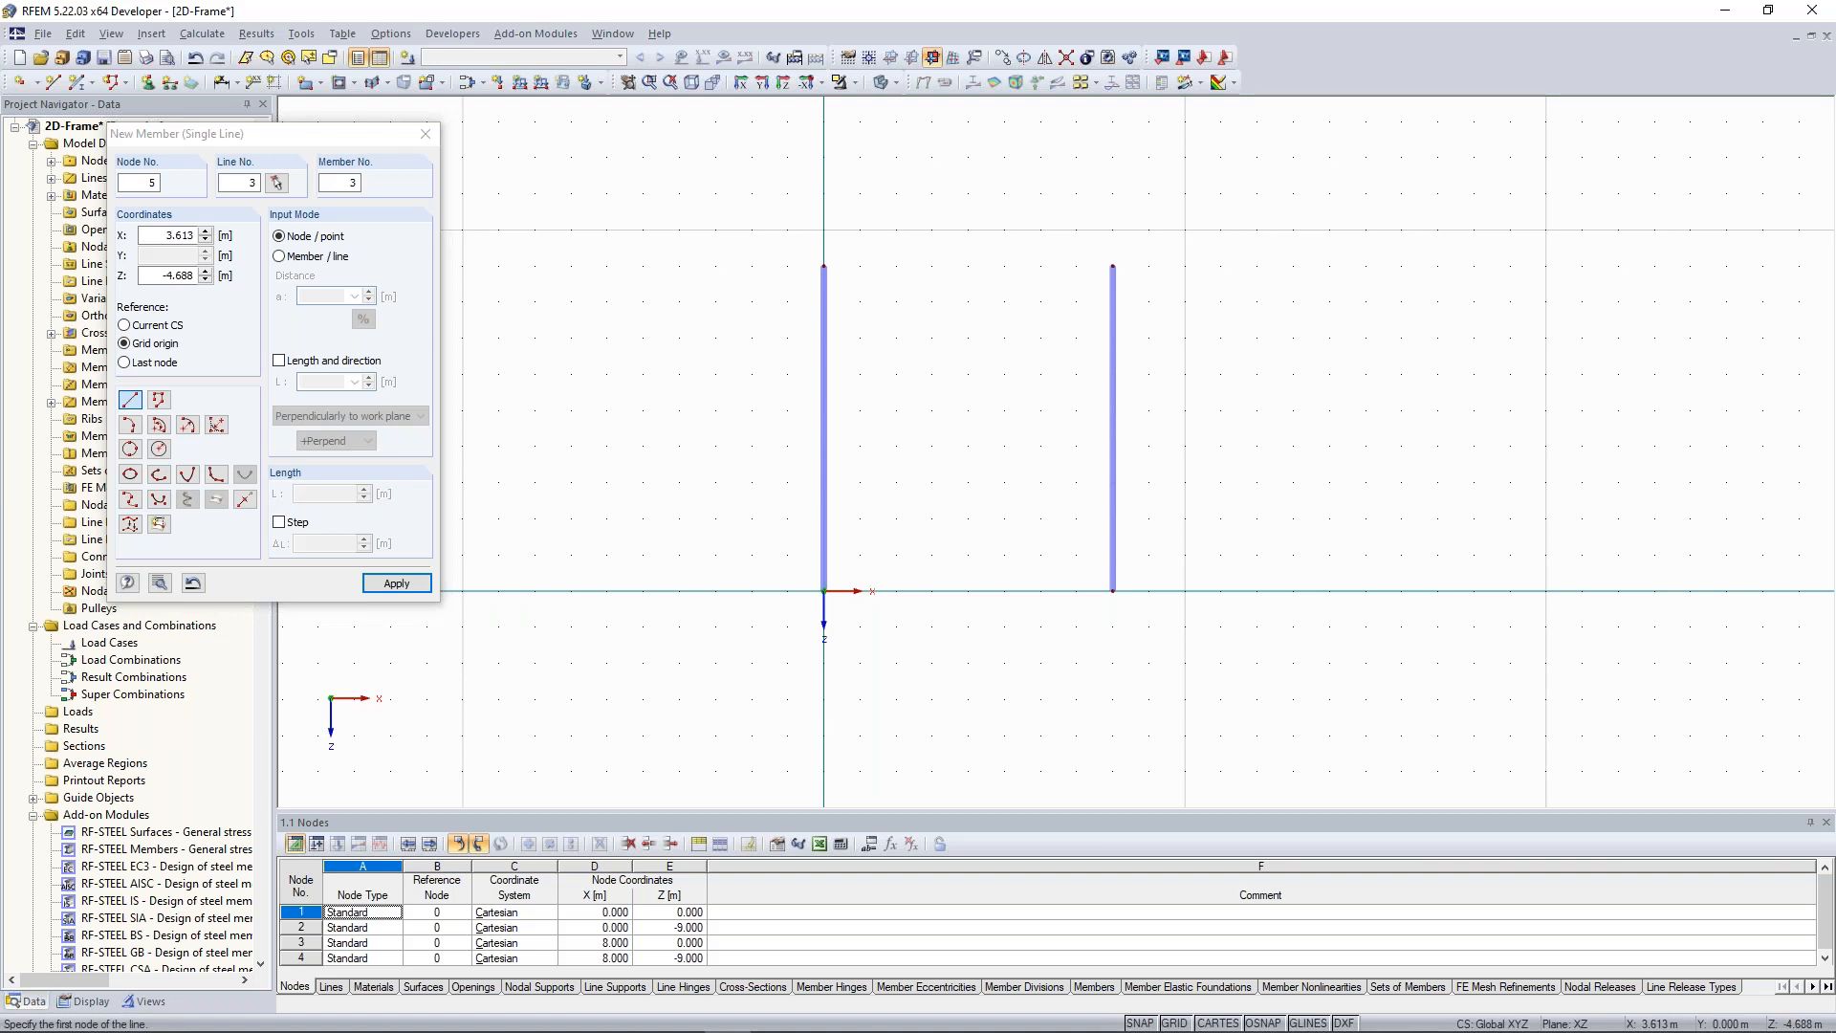
{"action": "key", "text": "Escape"}
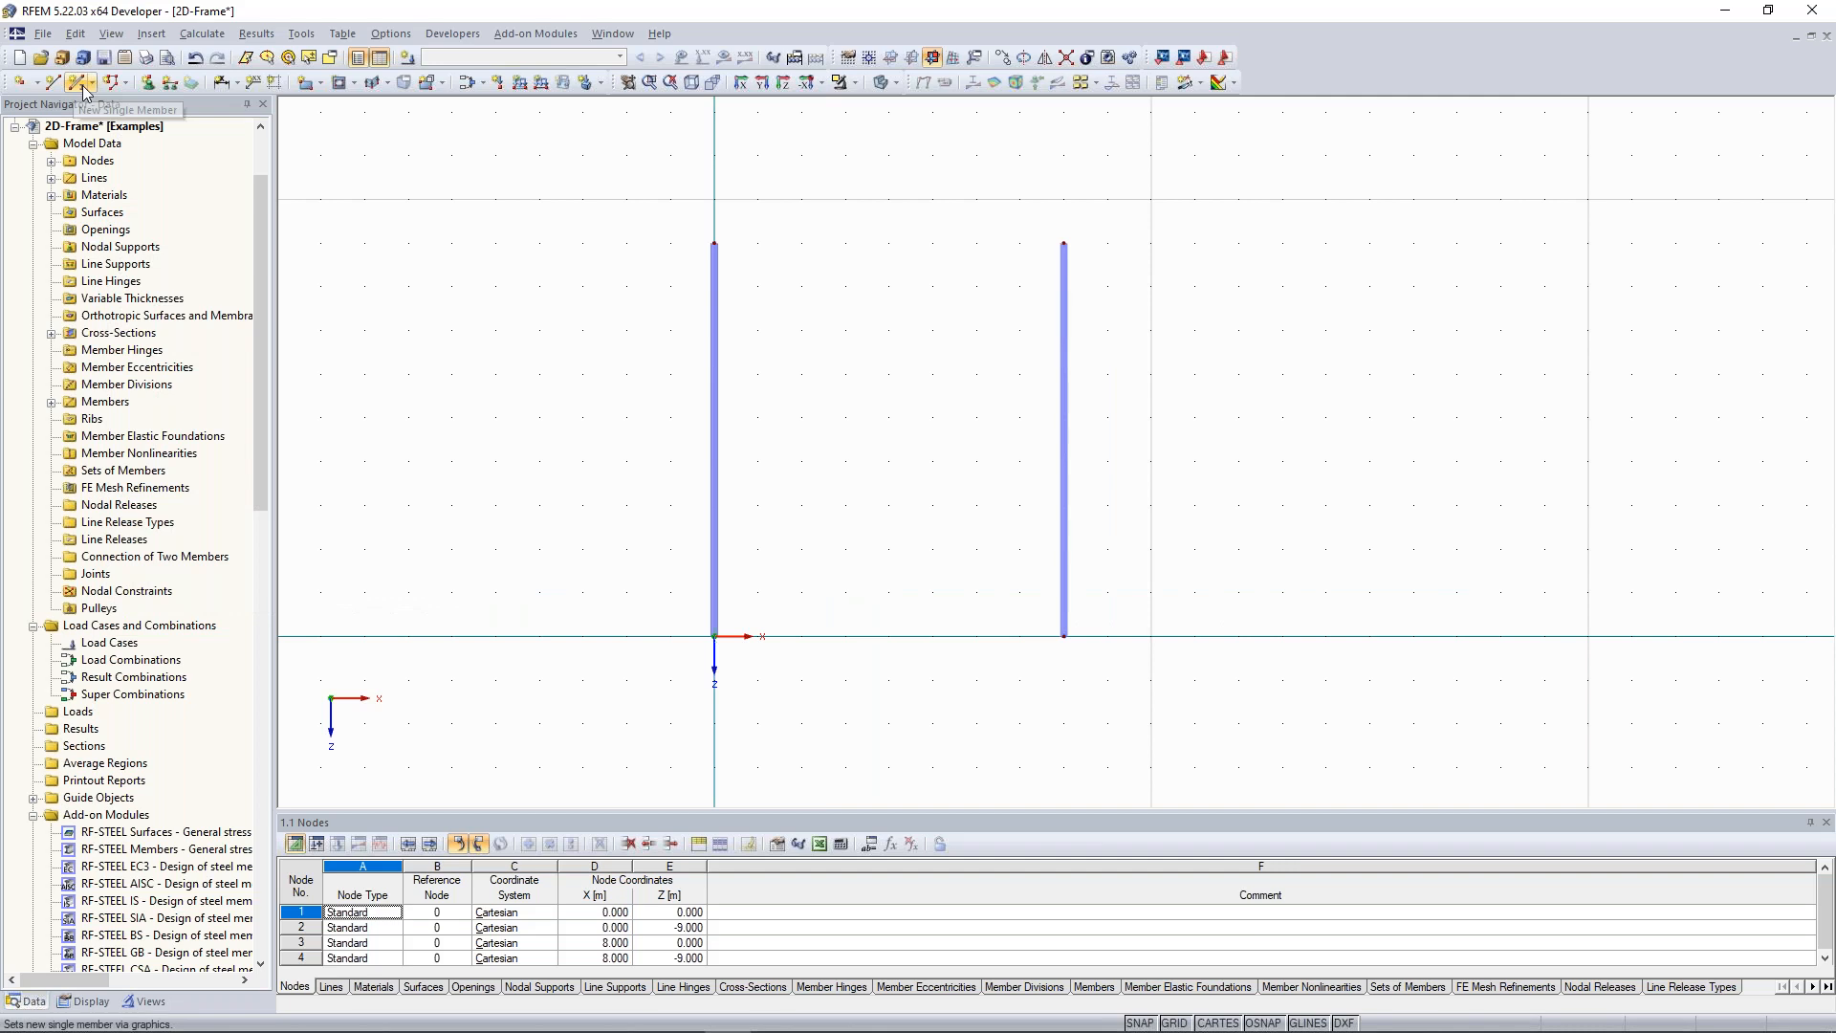
Add a horizontal Beam member with a new IPE 270 cross-section in Steel S 235 connecting the tops of the two columns.
{"action": "left_click", "coordinate": [78, 83]}
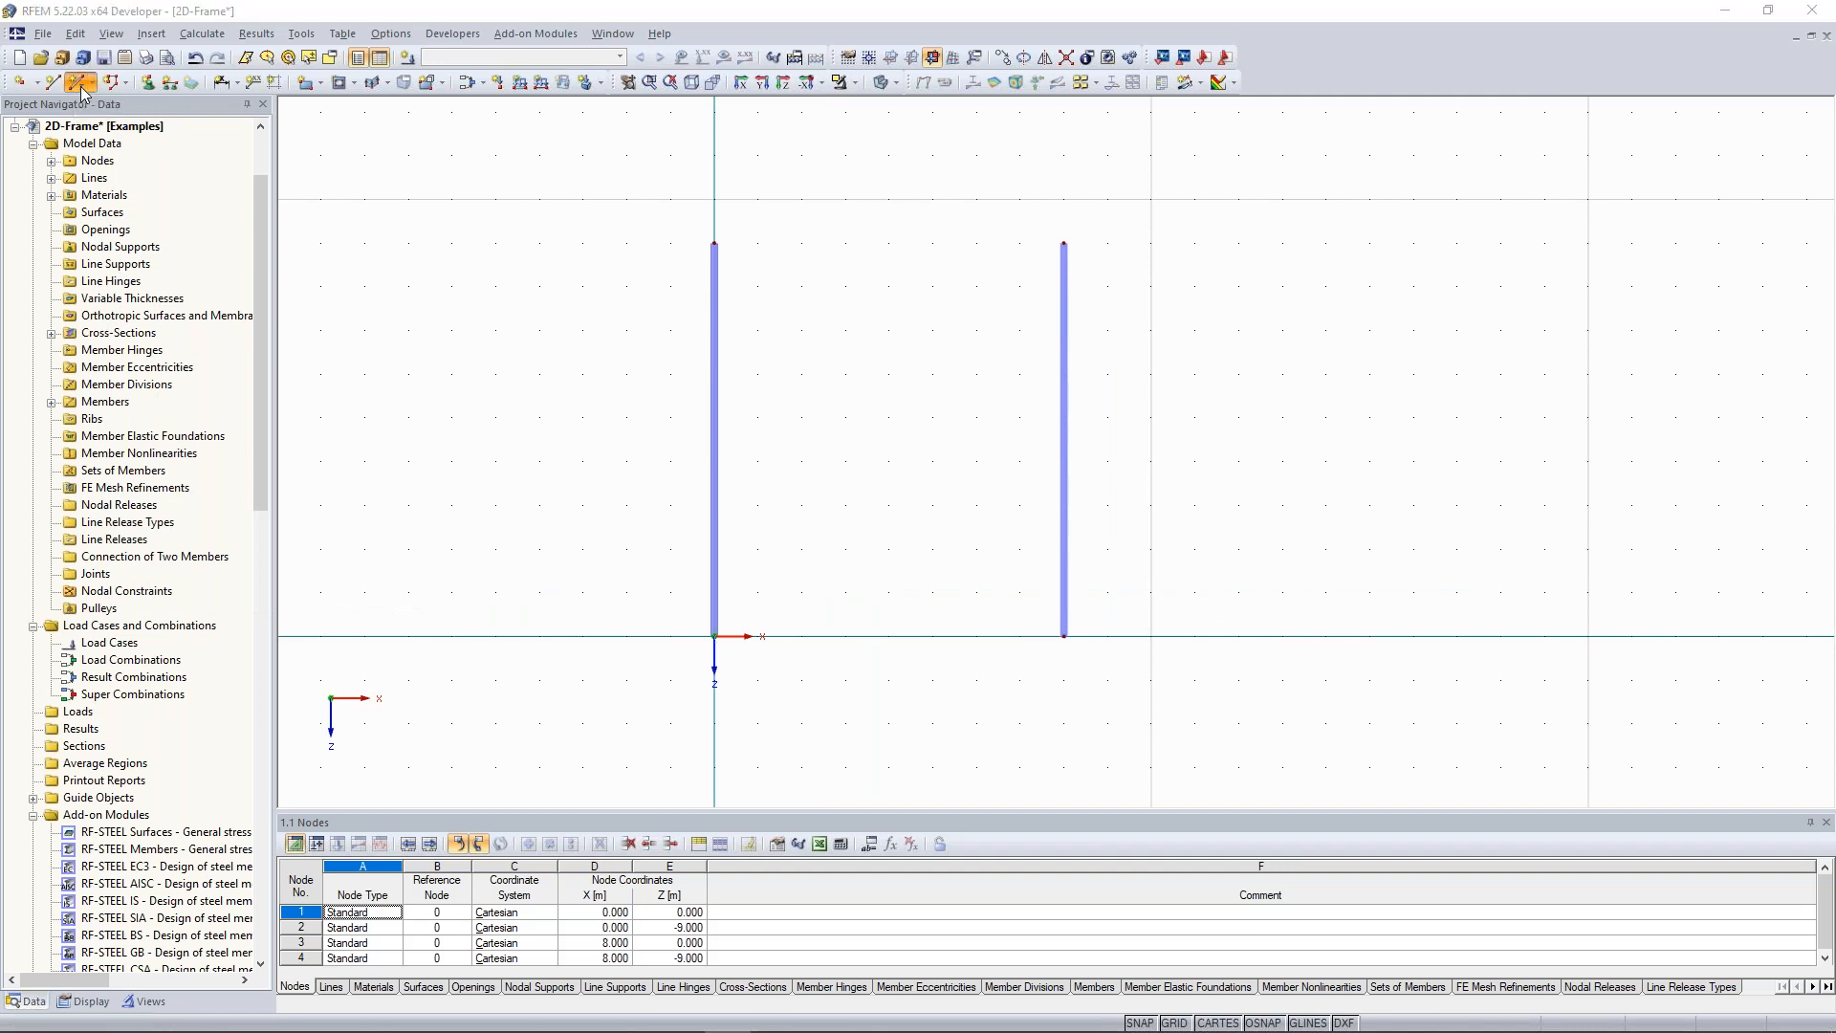
{"action": "left_click", "coordinate": [719, 319]}
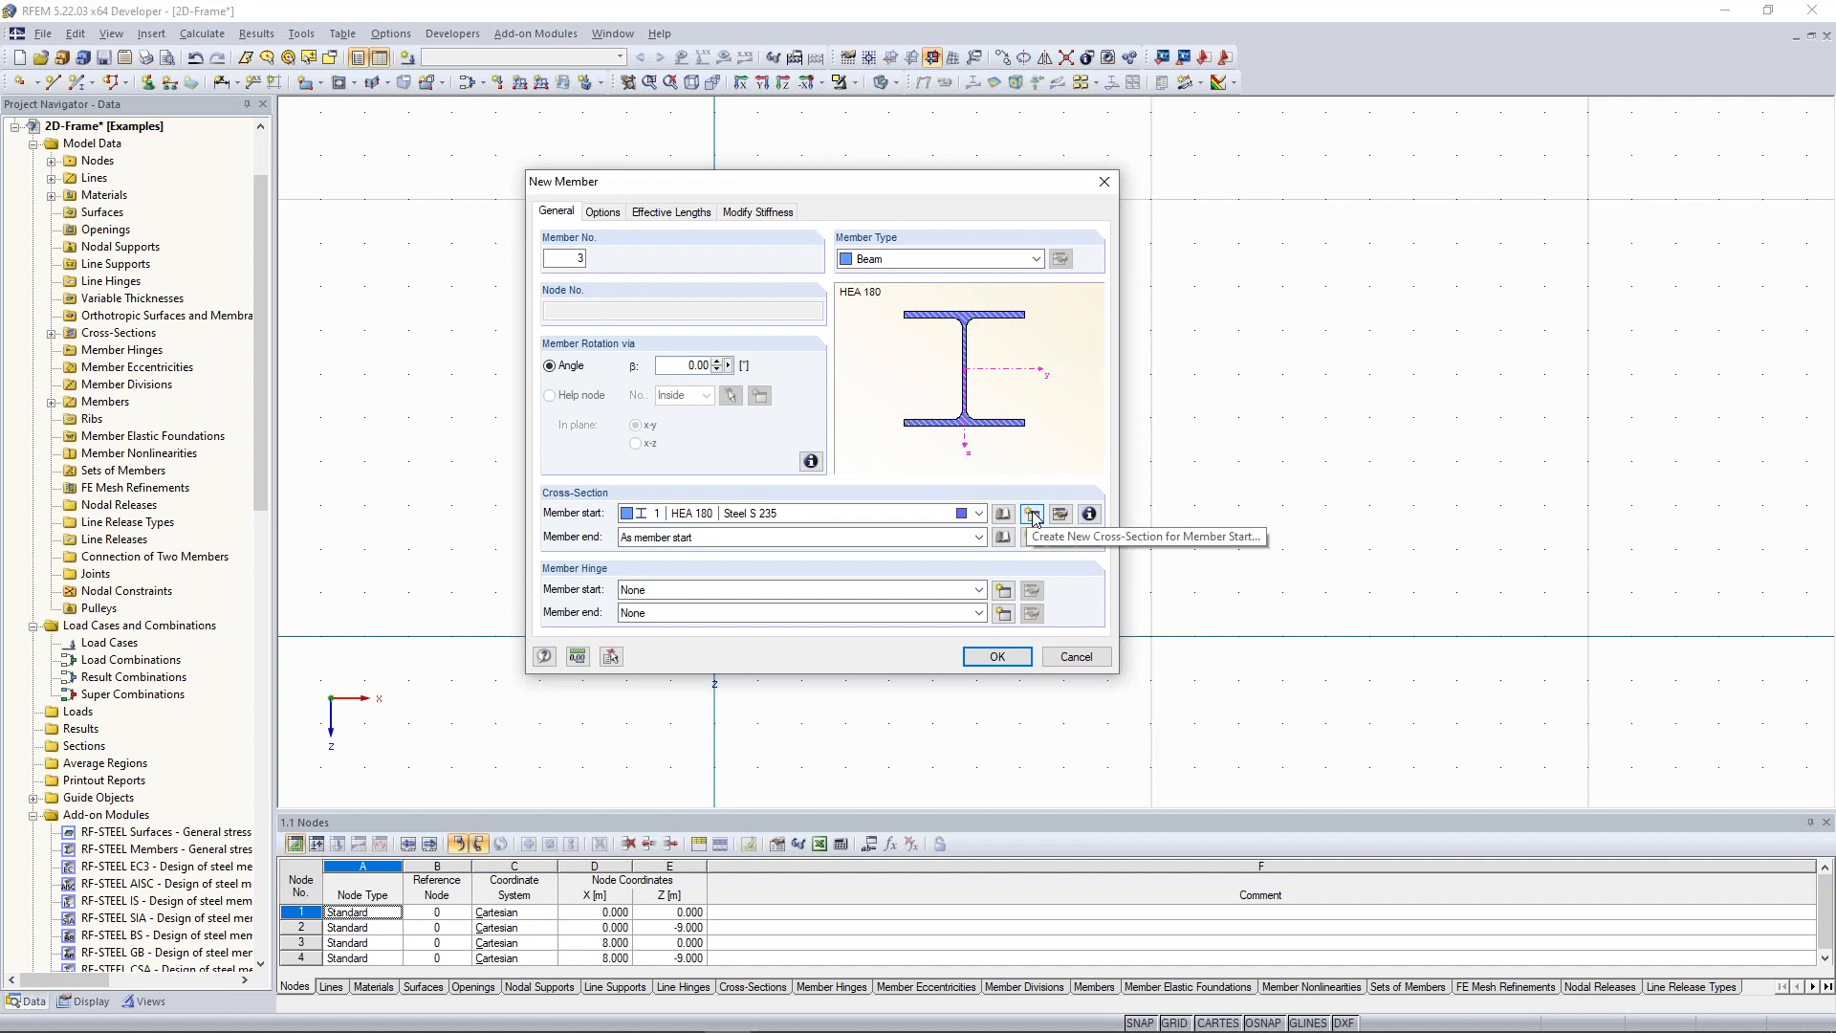
{"action": "left_click", "coordinate": [1033, 515]}
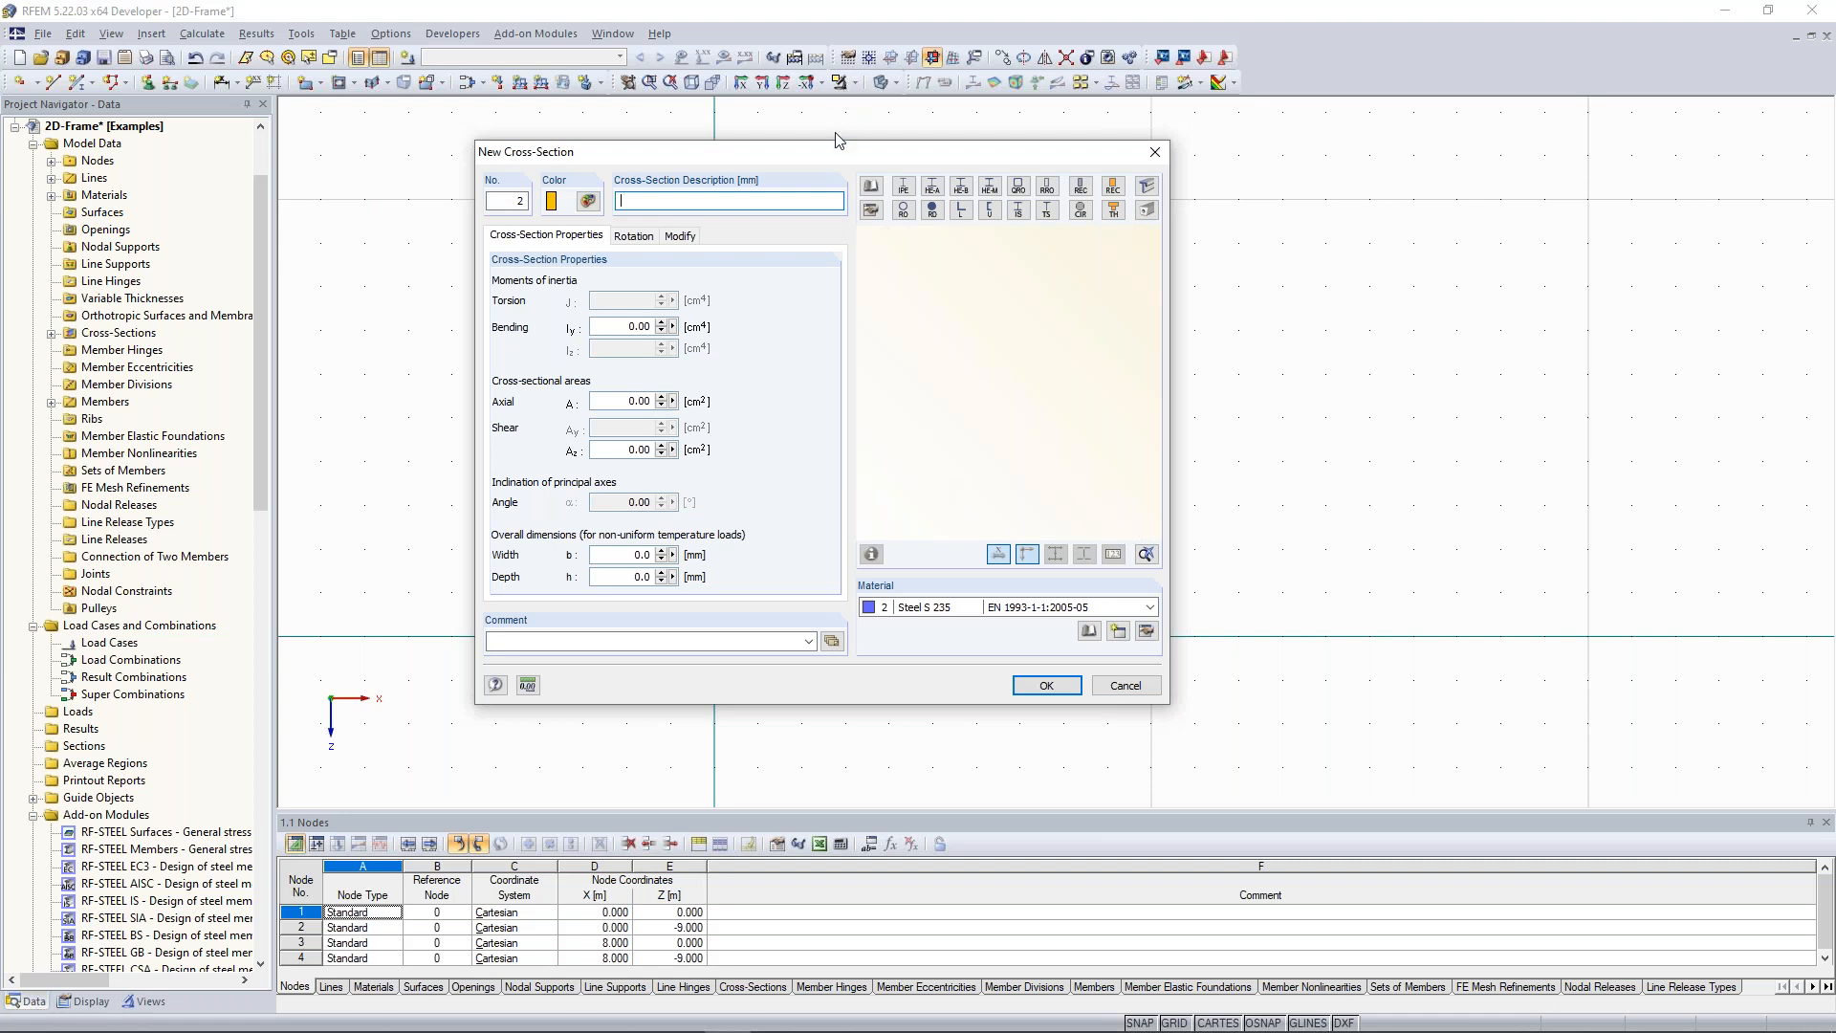
{"action": "left_click_drag", "start_coordinate": [835, 158], "coordinate": [807, 137]}
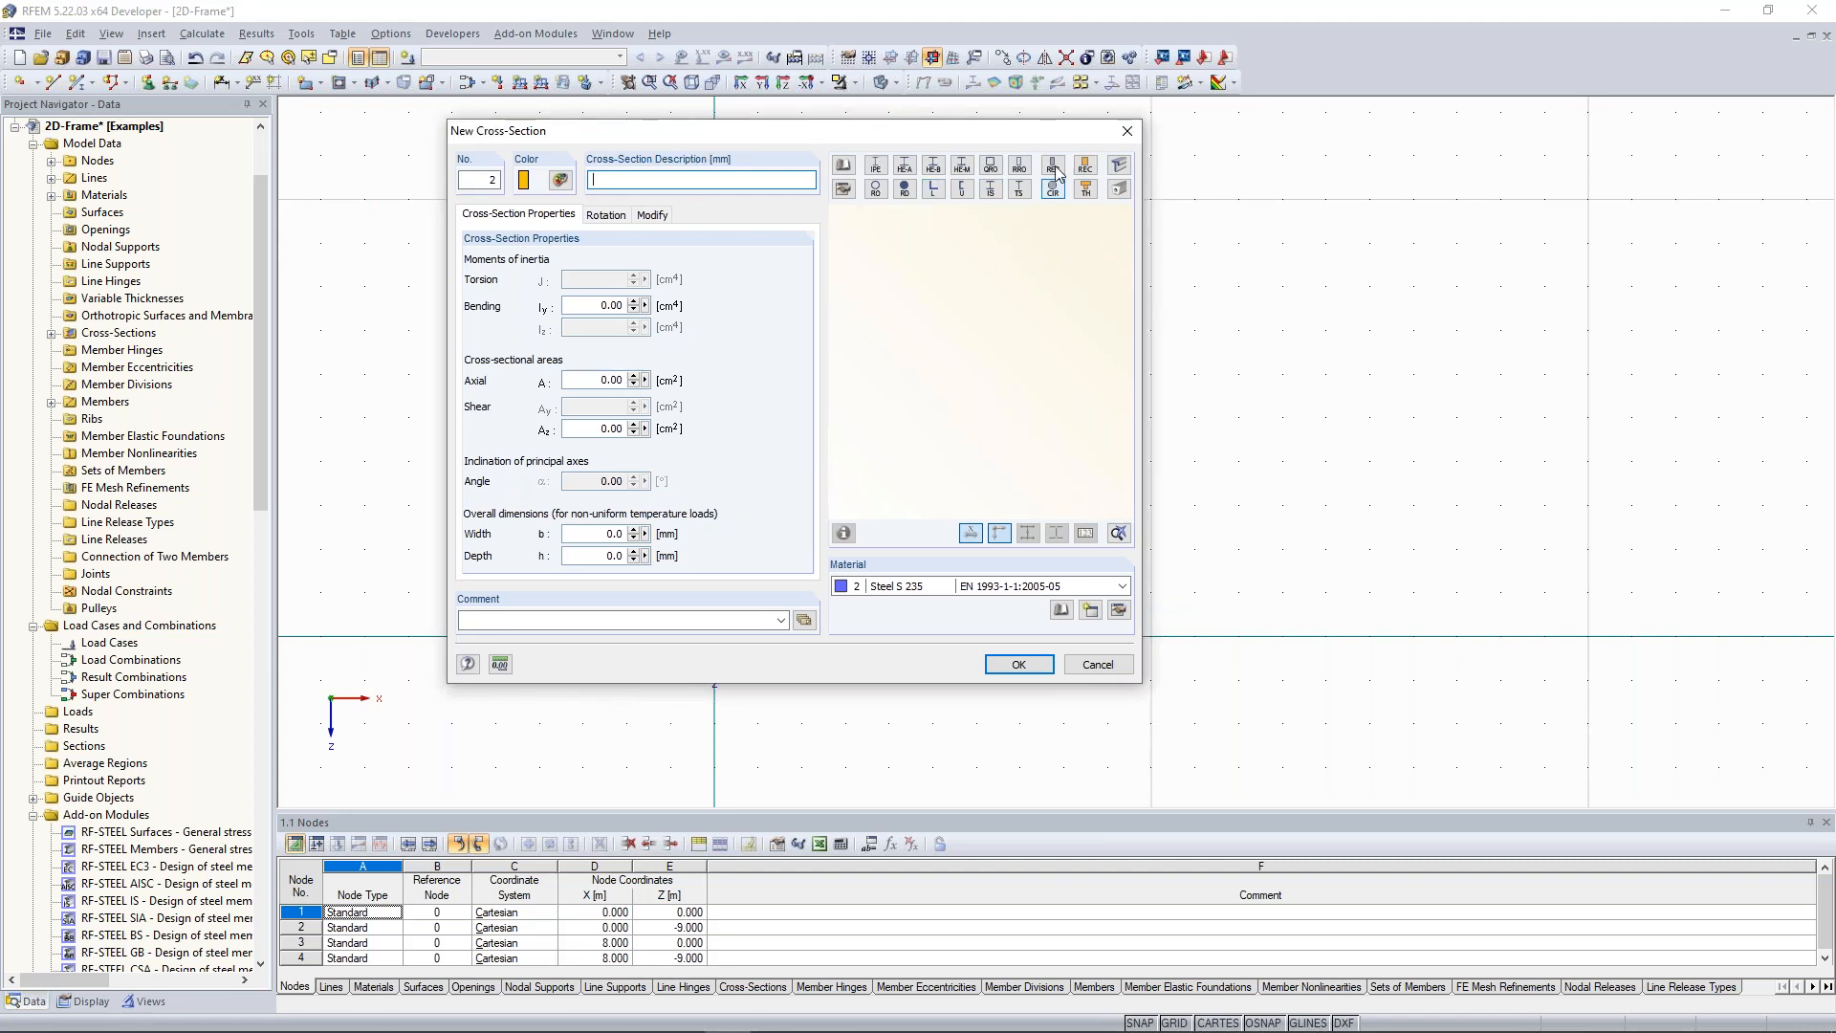
{"action": "left_click", "coordinate": [877, 168]}
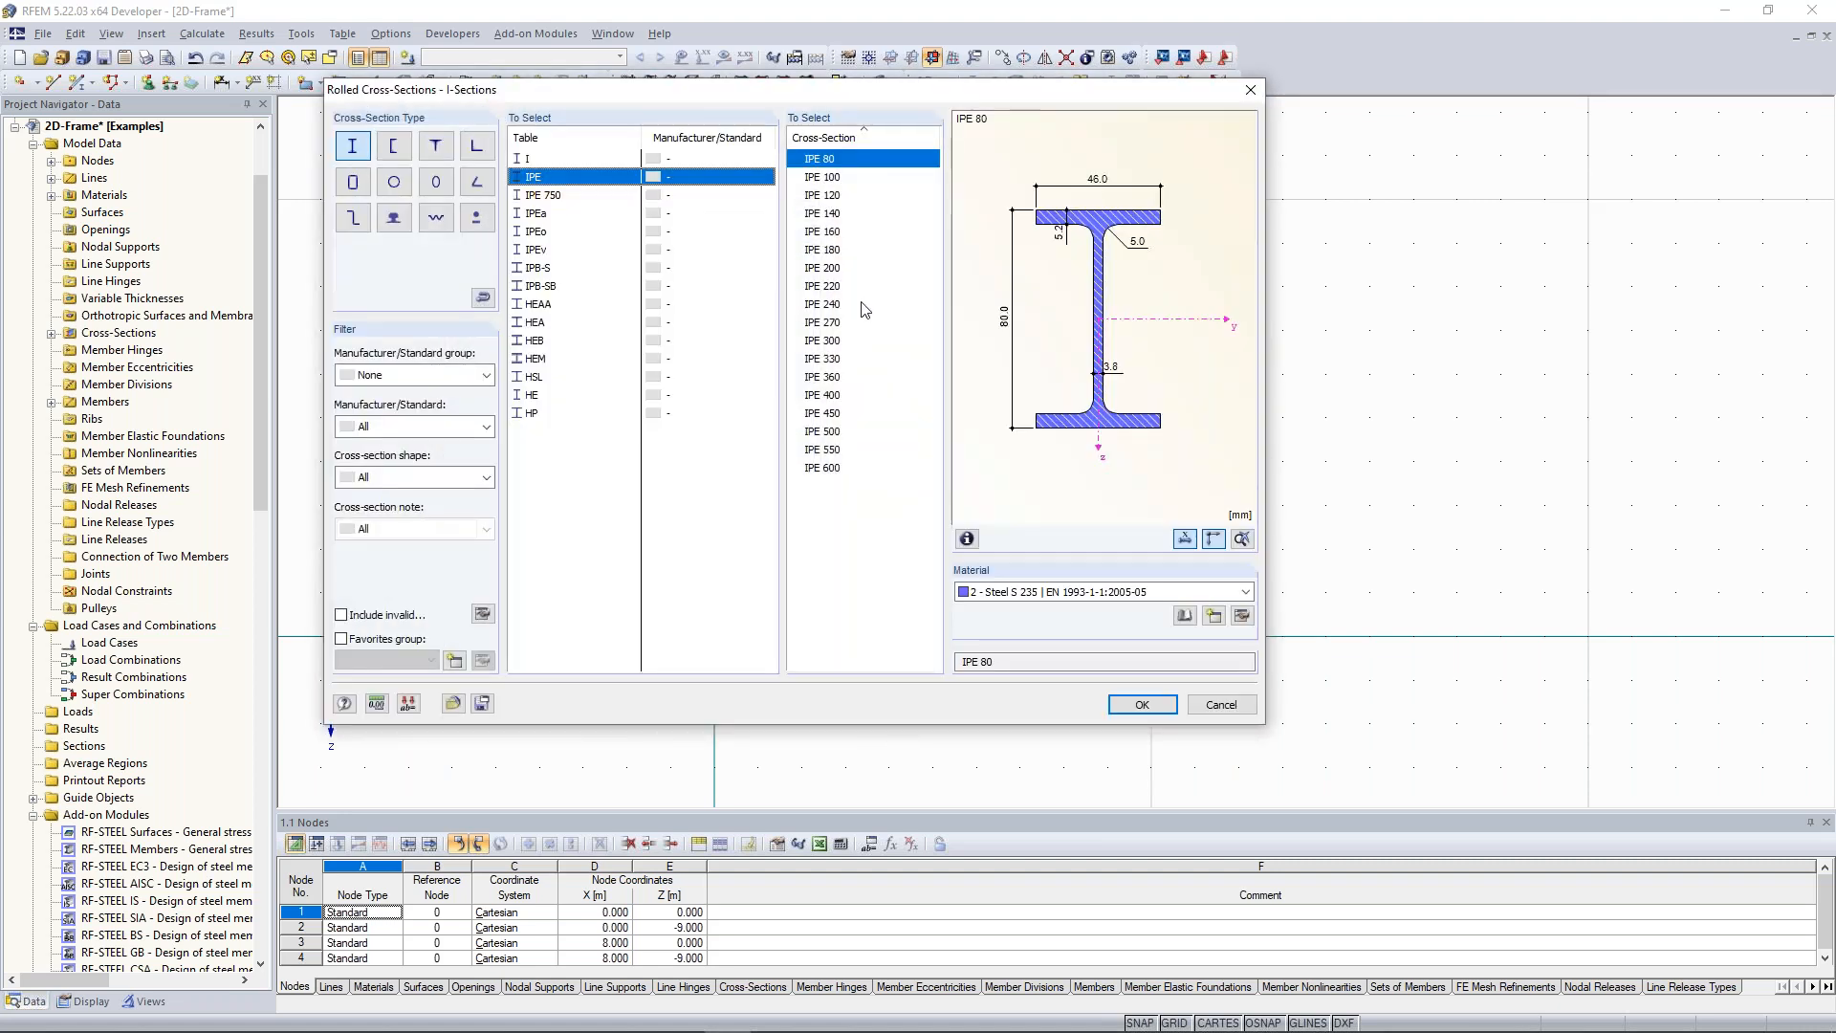
{"action": "left_click", "coordinate": [828, 324]}
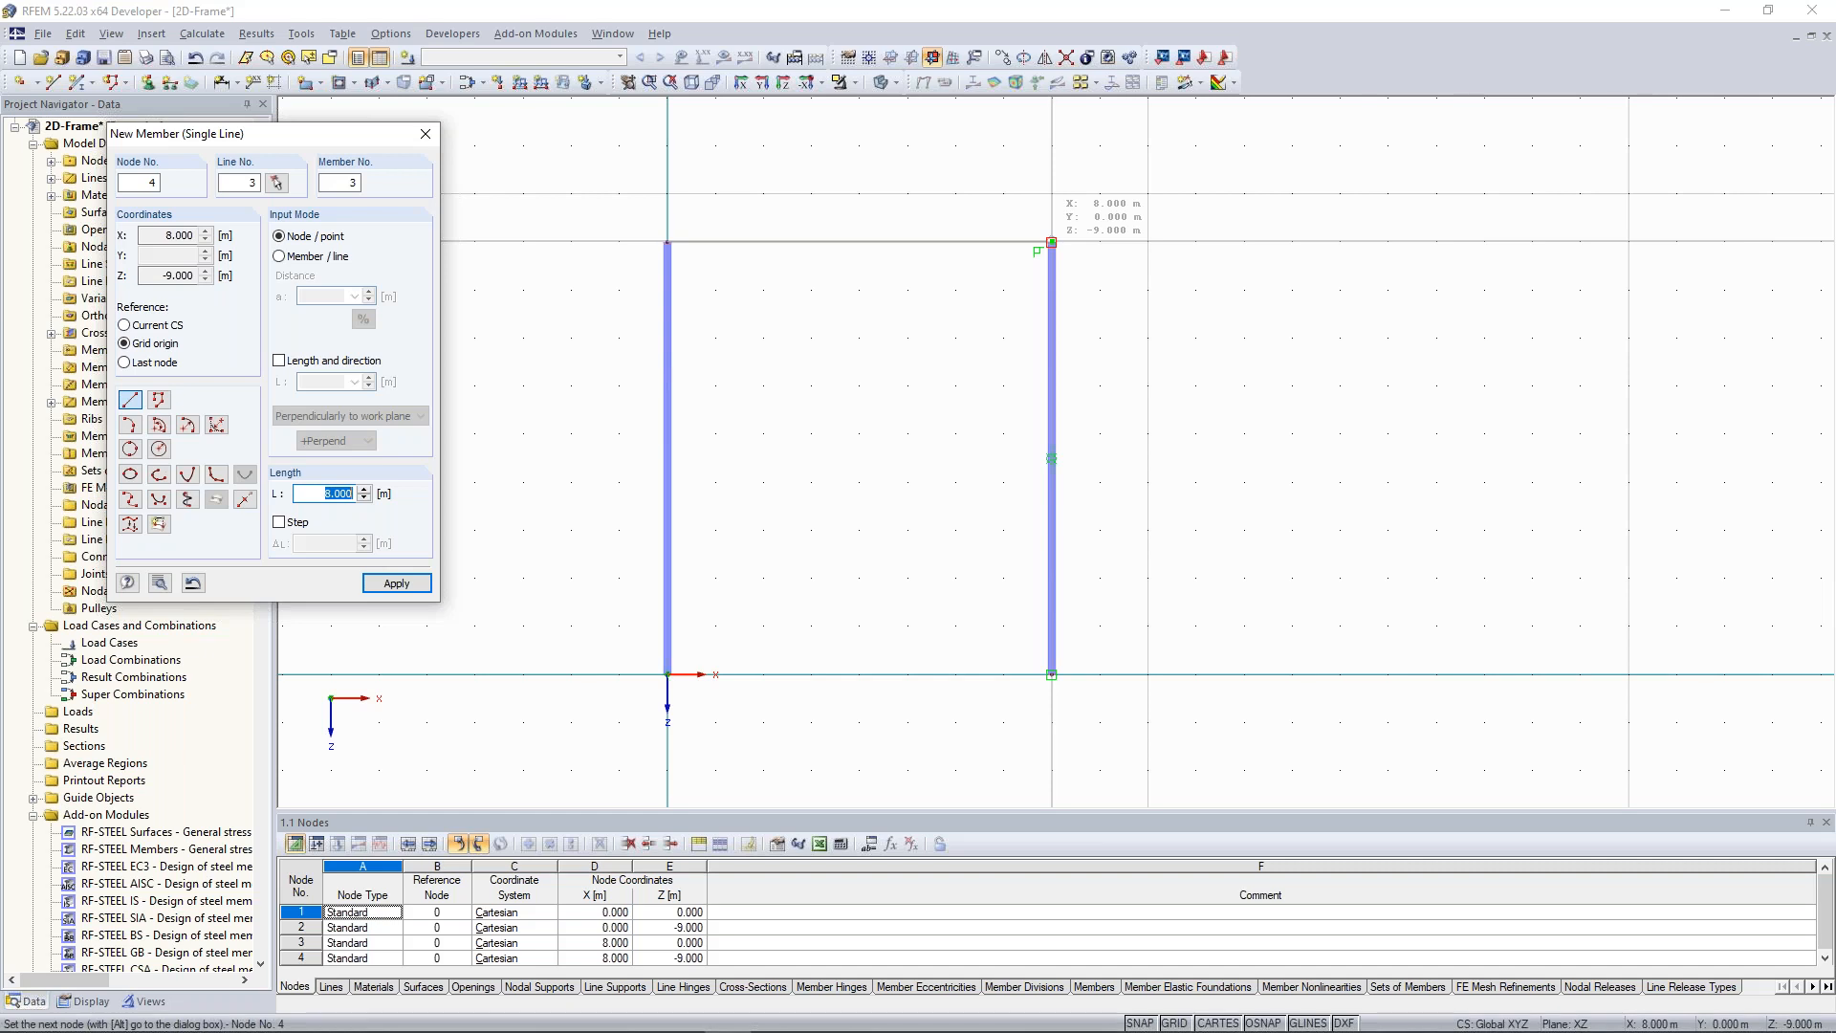
{"action": "left_click", "coordinate": [1050, 242]}
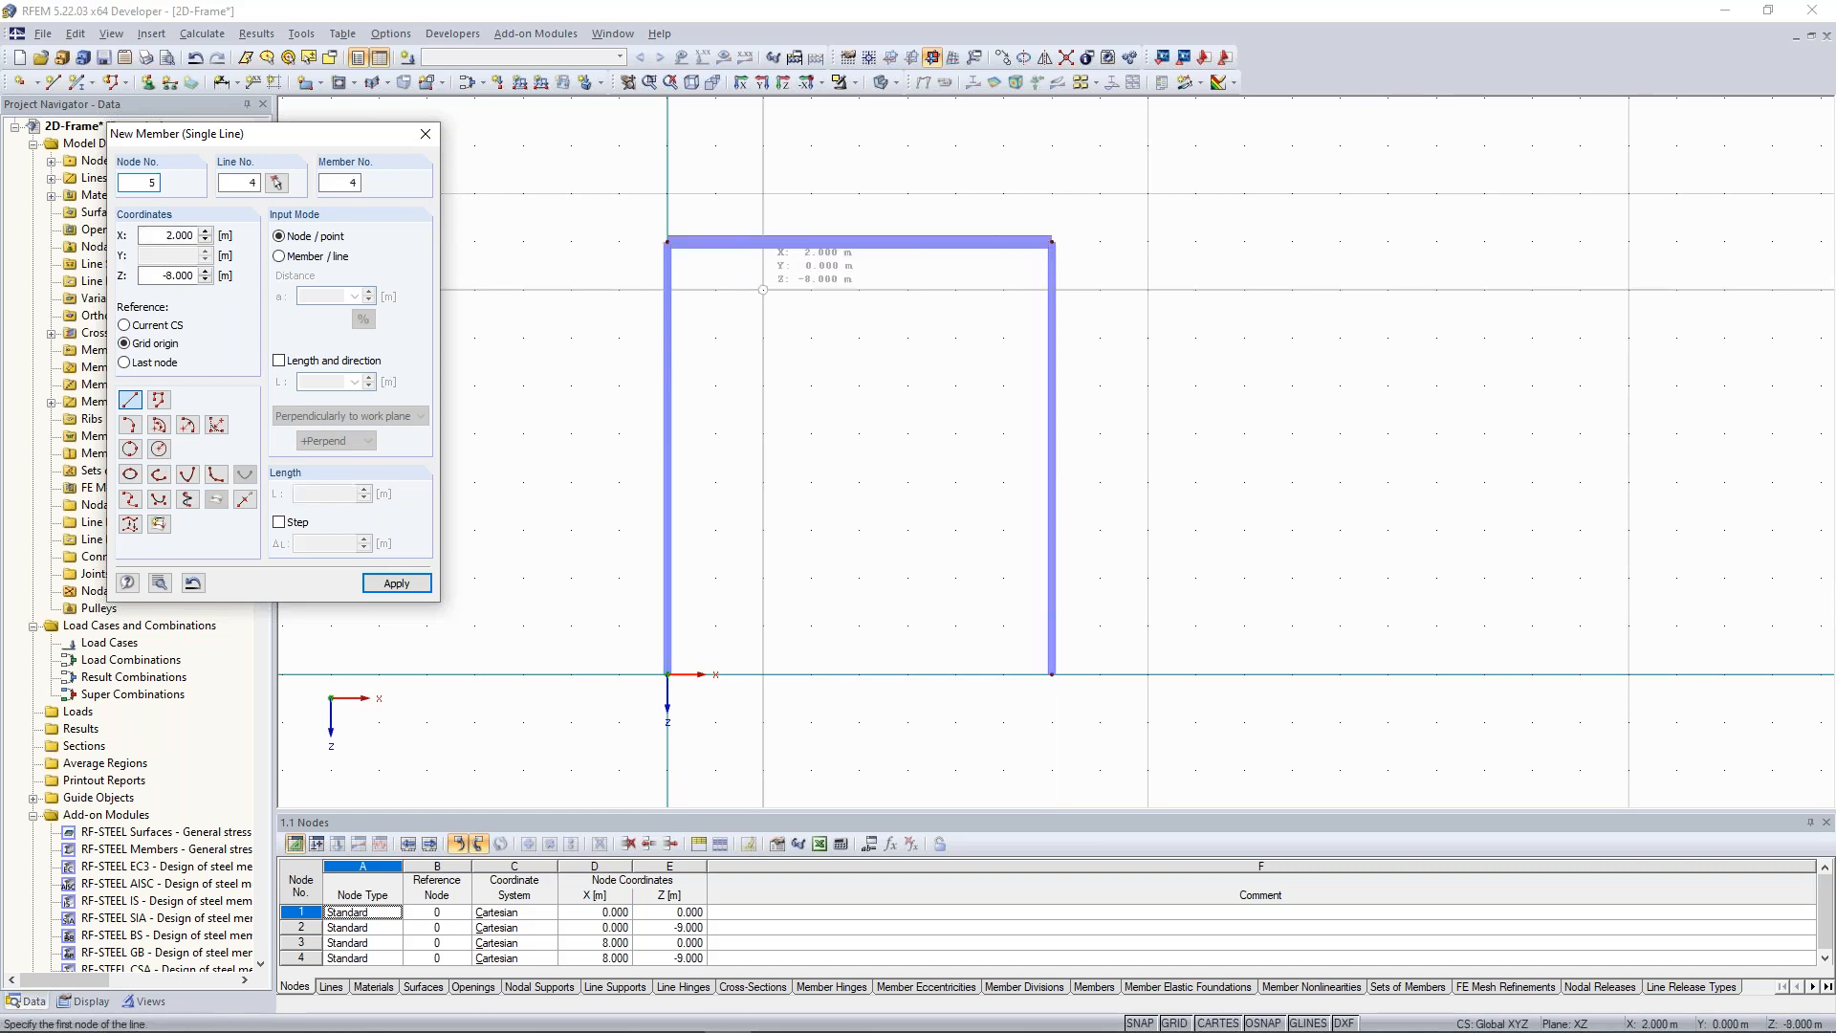
{"action": "key", "text": "Escape"}
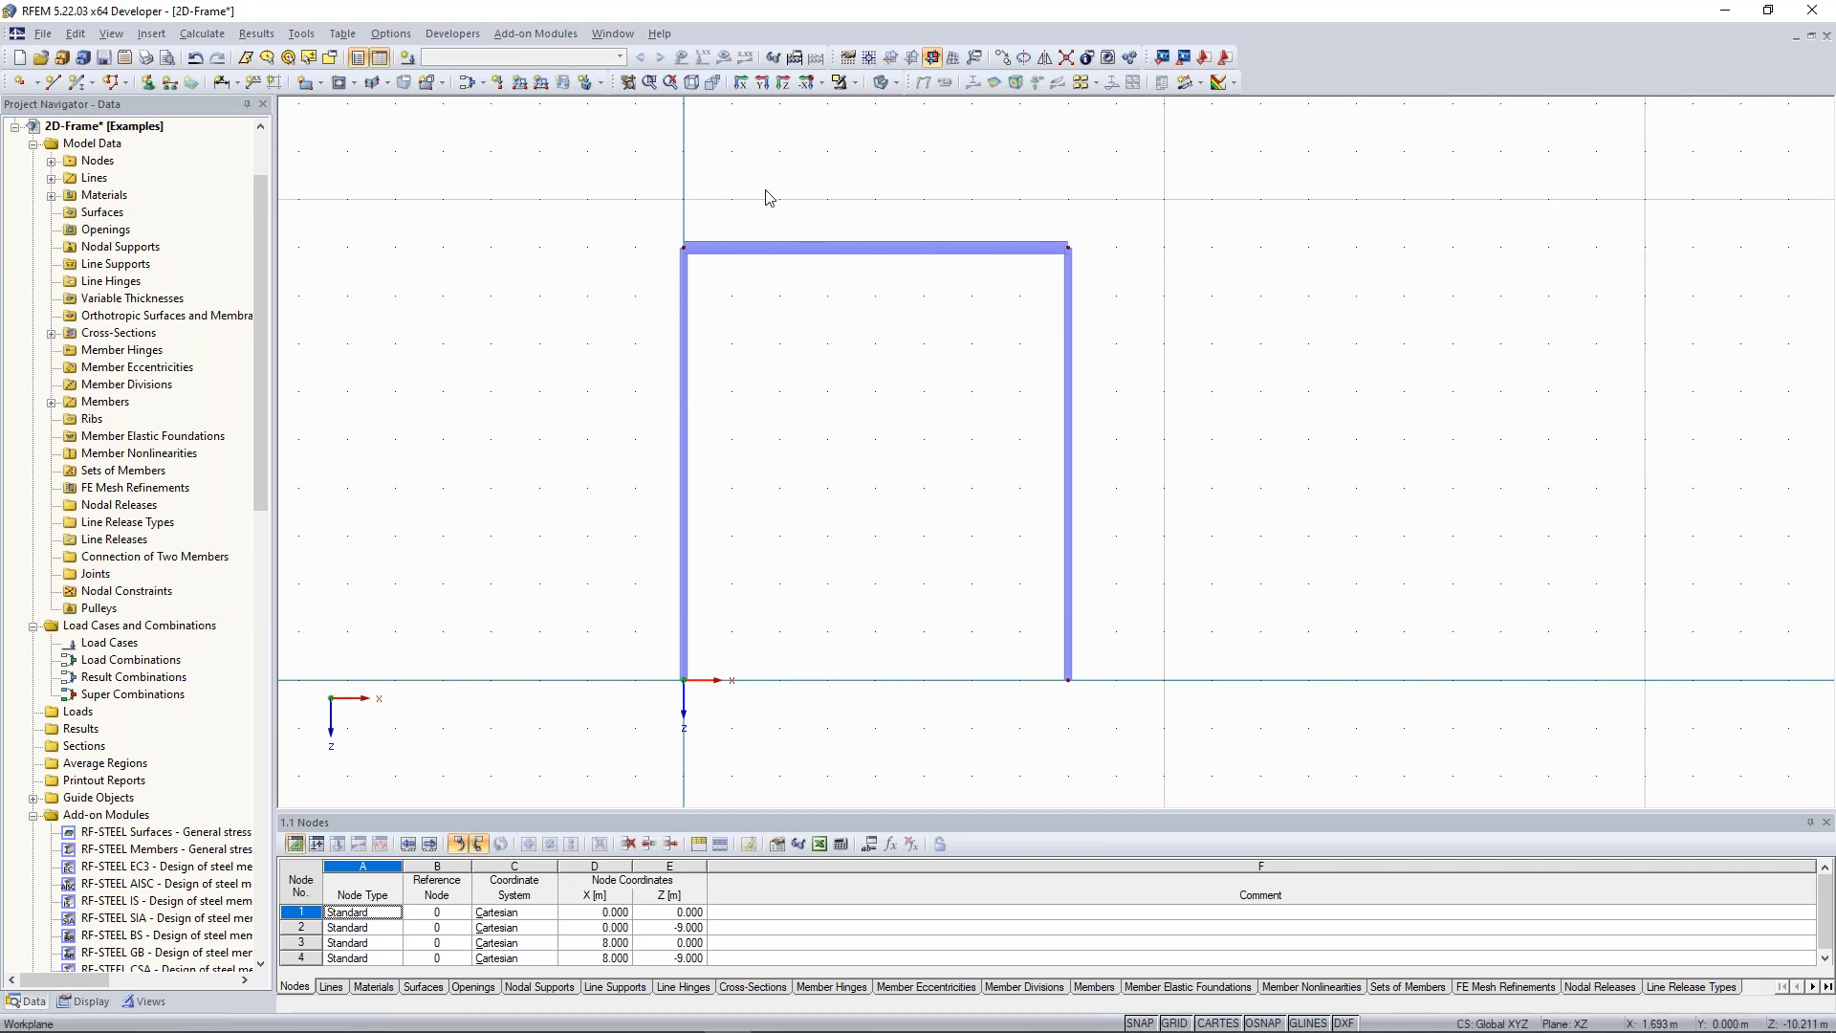
Examine the frame's upper corner where the horizontal beam meets the left column.
{"action": "scroll", "coordinate": [665, 256], "scroll_direction": "up", "scroll_amount": 2}
{"action": "scroll", "coordinate": [660, 251], "scroll_direction": "up", "scroll_amount": 1}
{"action": "middle_click_drag", "start_coordinate": [723, 323], "coordinate": [761, 363]}
{"action": "scroll", "coordinate": [717, 290], "scroll_direction": "up", "scroll_amount": 3}
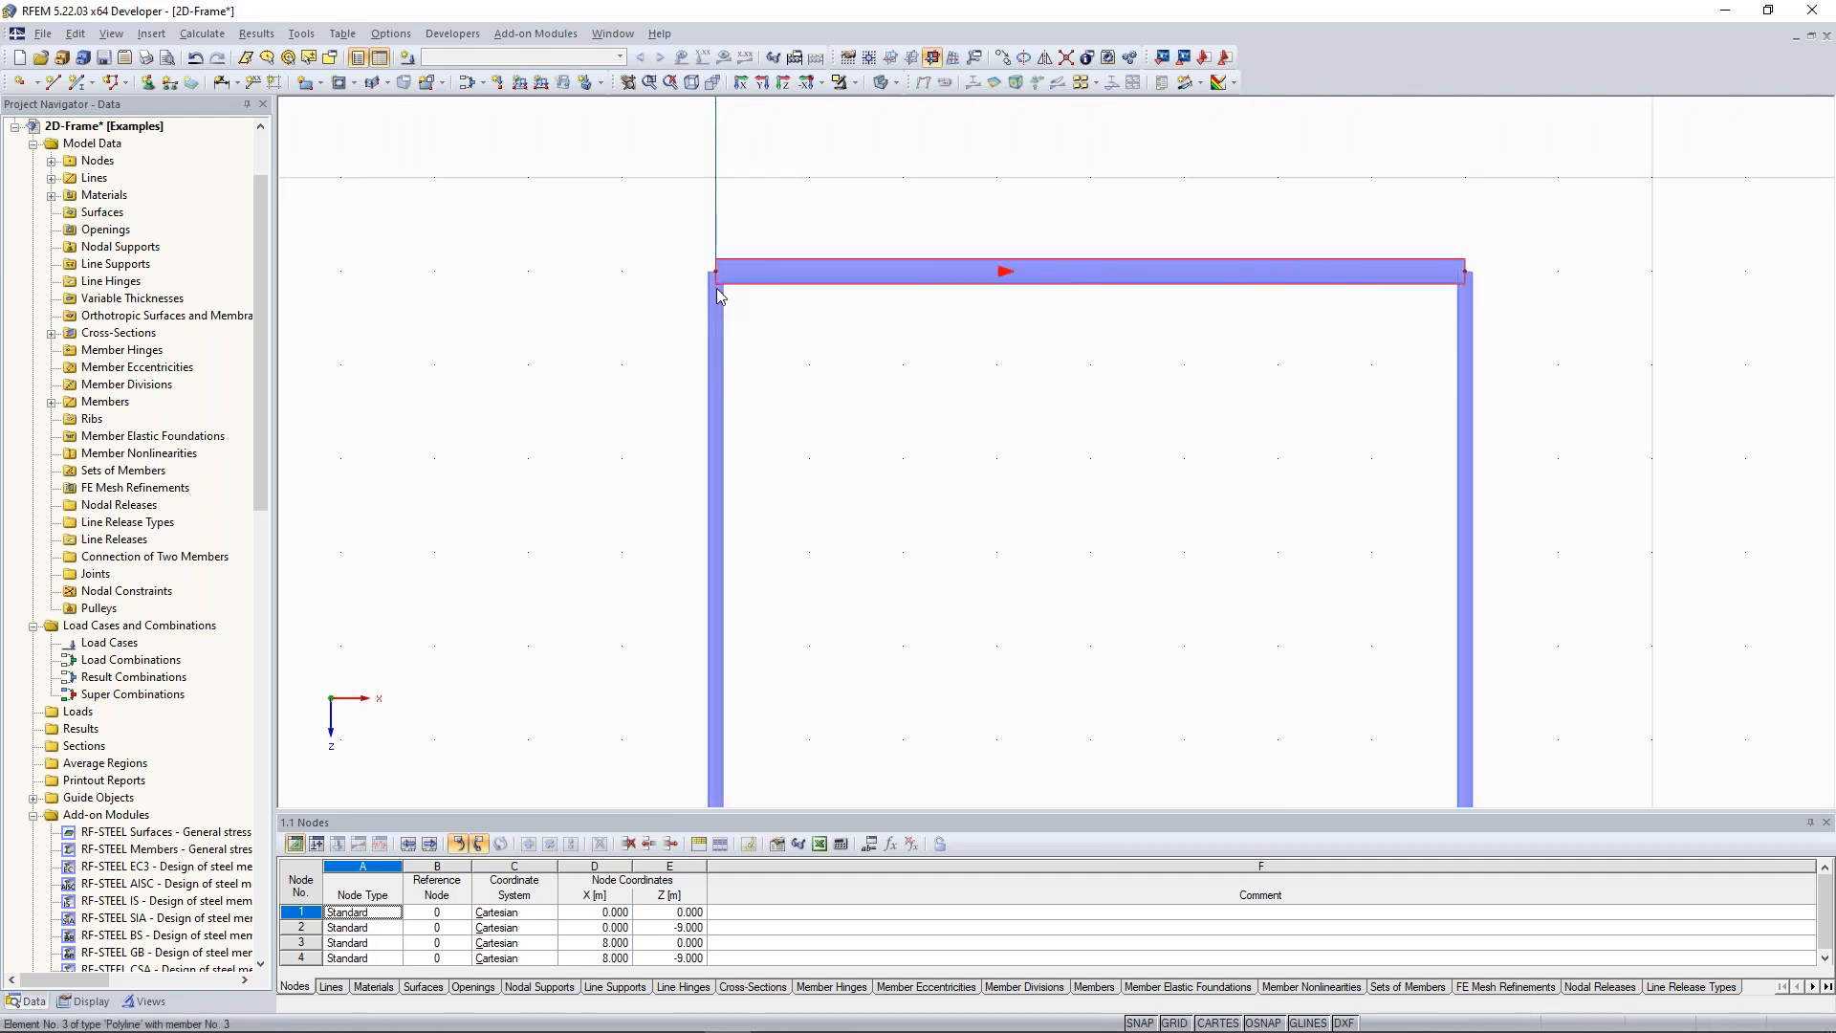
{"action": "scroll", "coordinate": [675, 241], "scroll_direction": "up", "scroll_amount": 1}
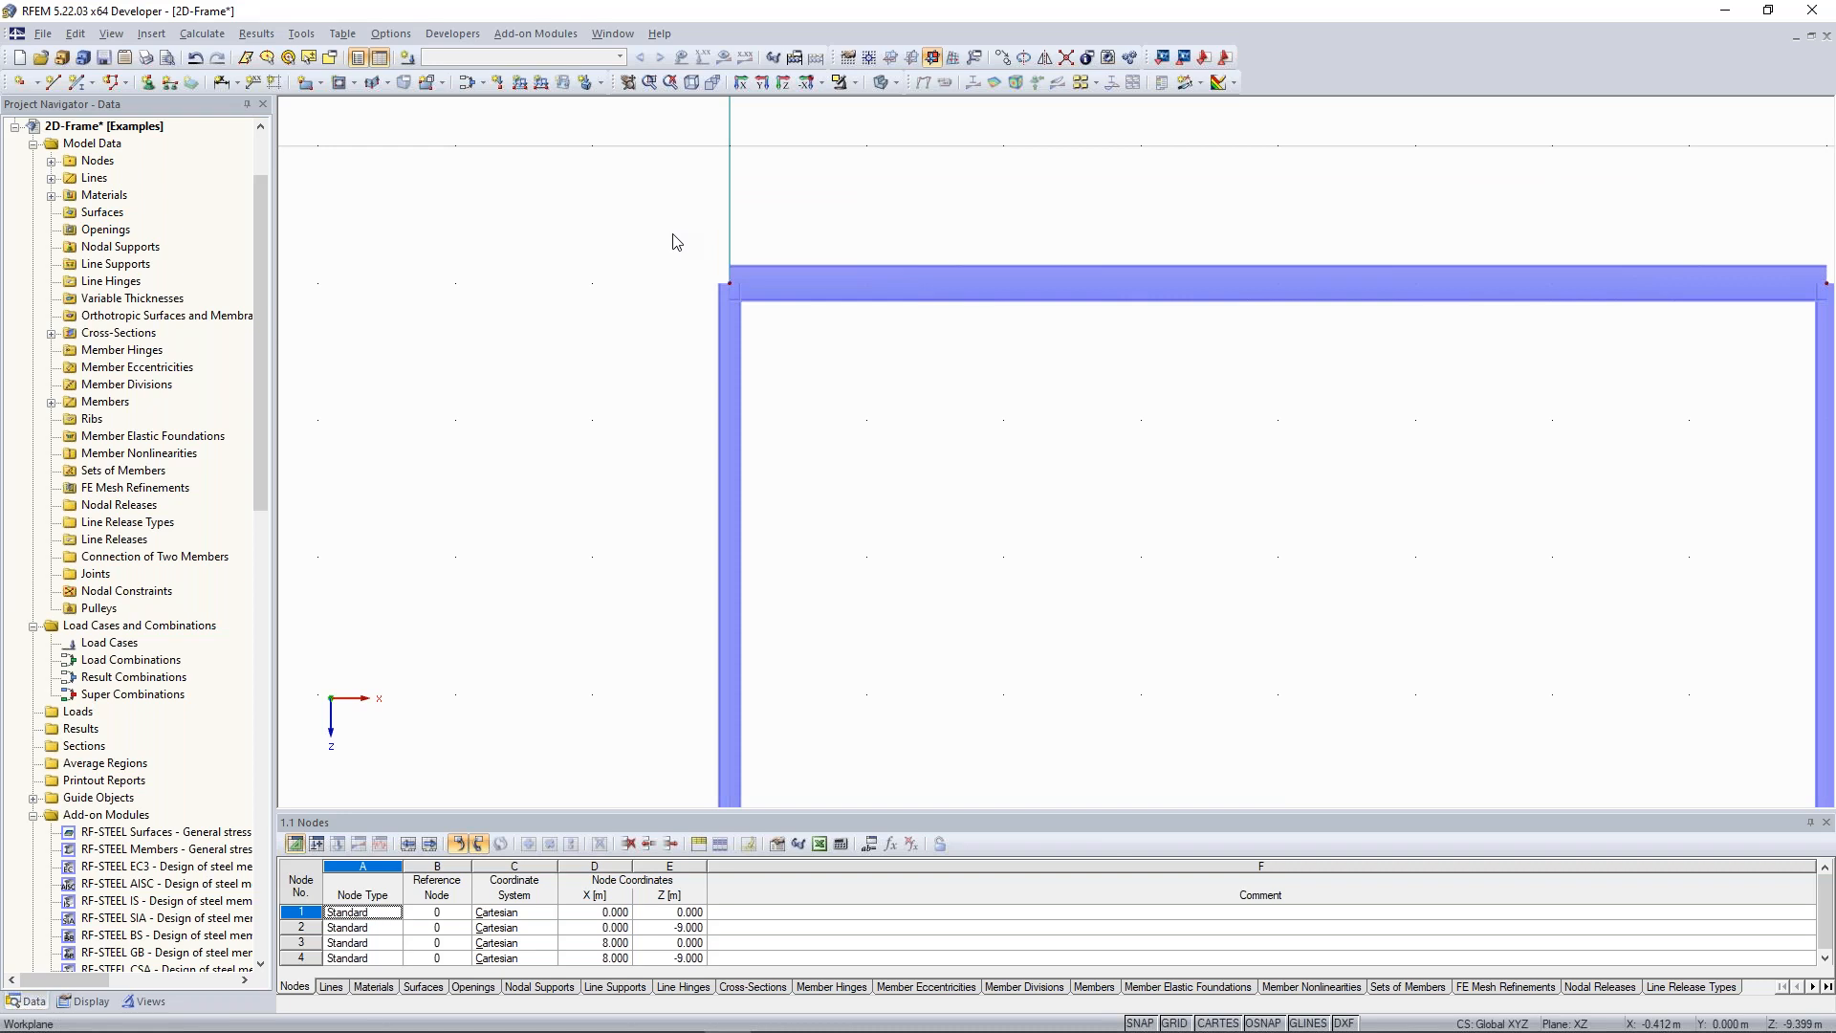
{"action": "middle_click_drag", "start_coordinate": [836, 259], "coordinate": [807, 195]}
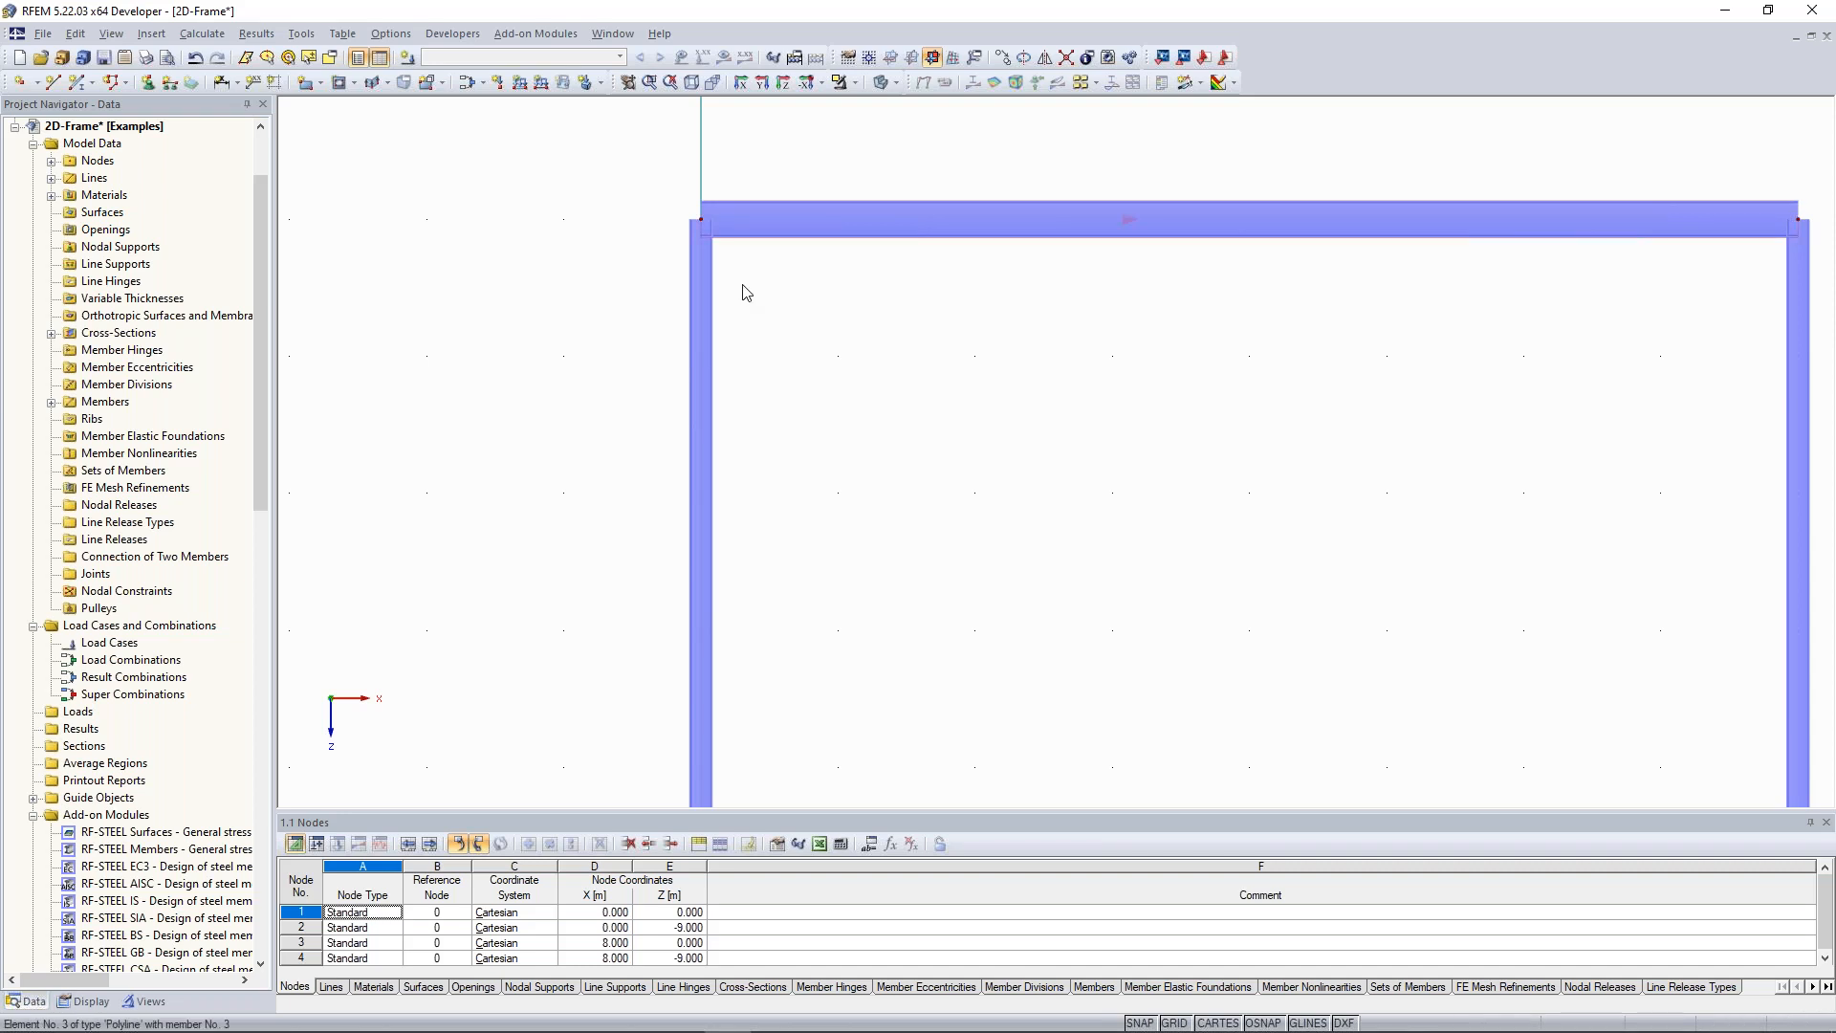
{"action": "scroll", "coordinate": [658, 272], "scroll_direction": "down", "scroll_amount": 2}
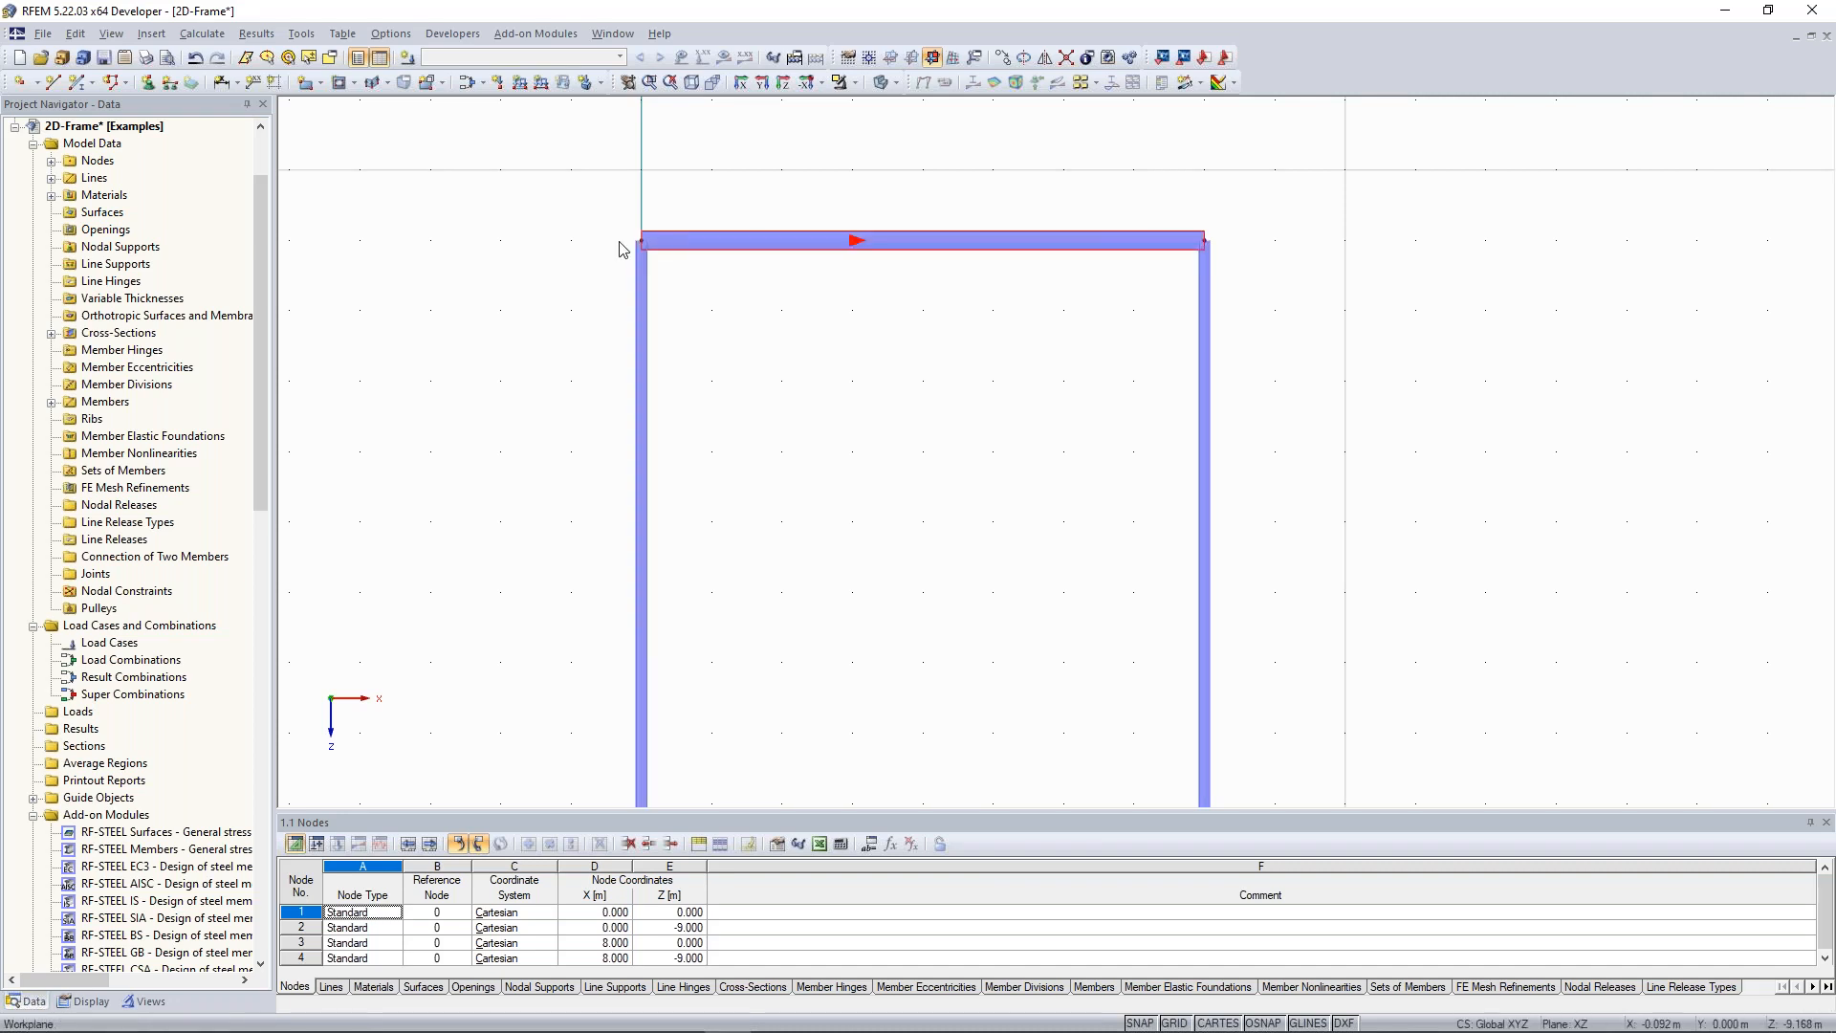
{"action": "scroll", "coordinate": [702, 171], "scroll_direction": "down", "scroll_amount": 1}
{"action": "middle_click_drag", "start_coordinate": [701, 164], "coordinate": [694, 186]}
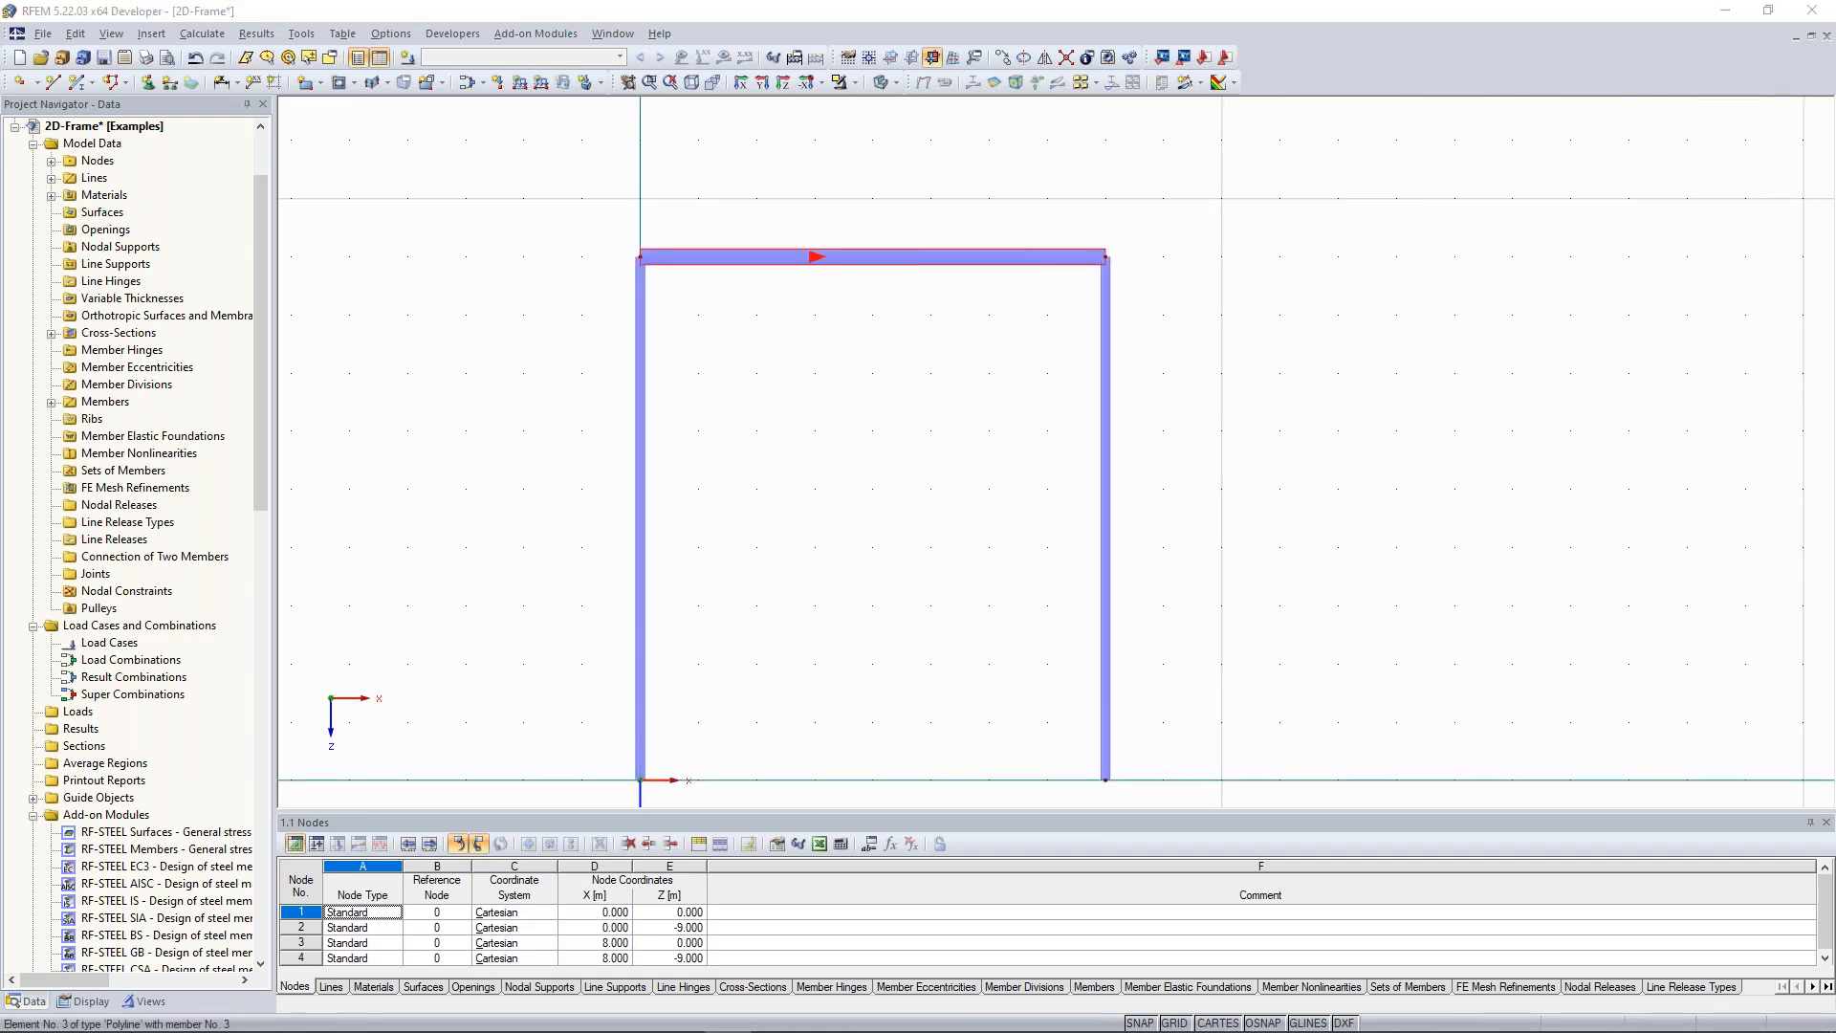
Examine the member types available for the horizontal beam in its properties, keep it as Beam and close without changes.
{"action": "double_click", "coordinate": [683, 256]}
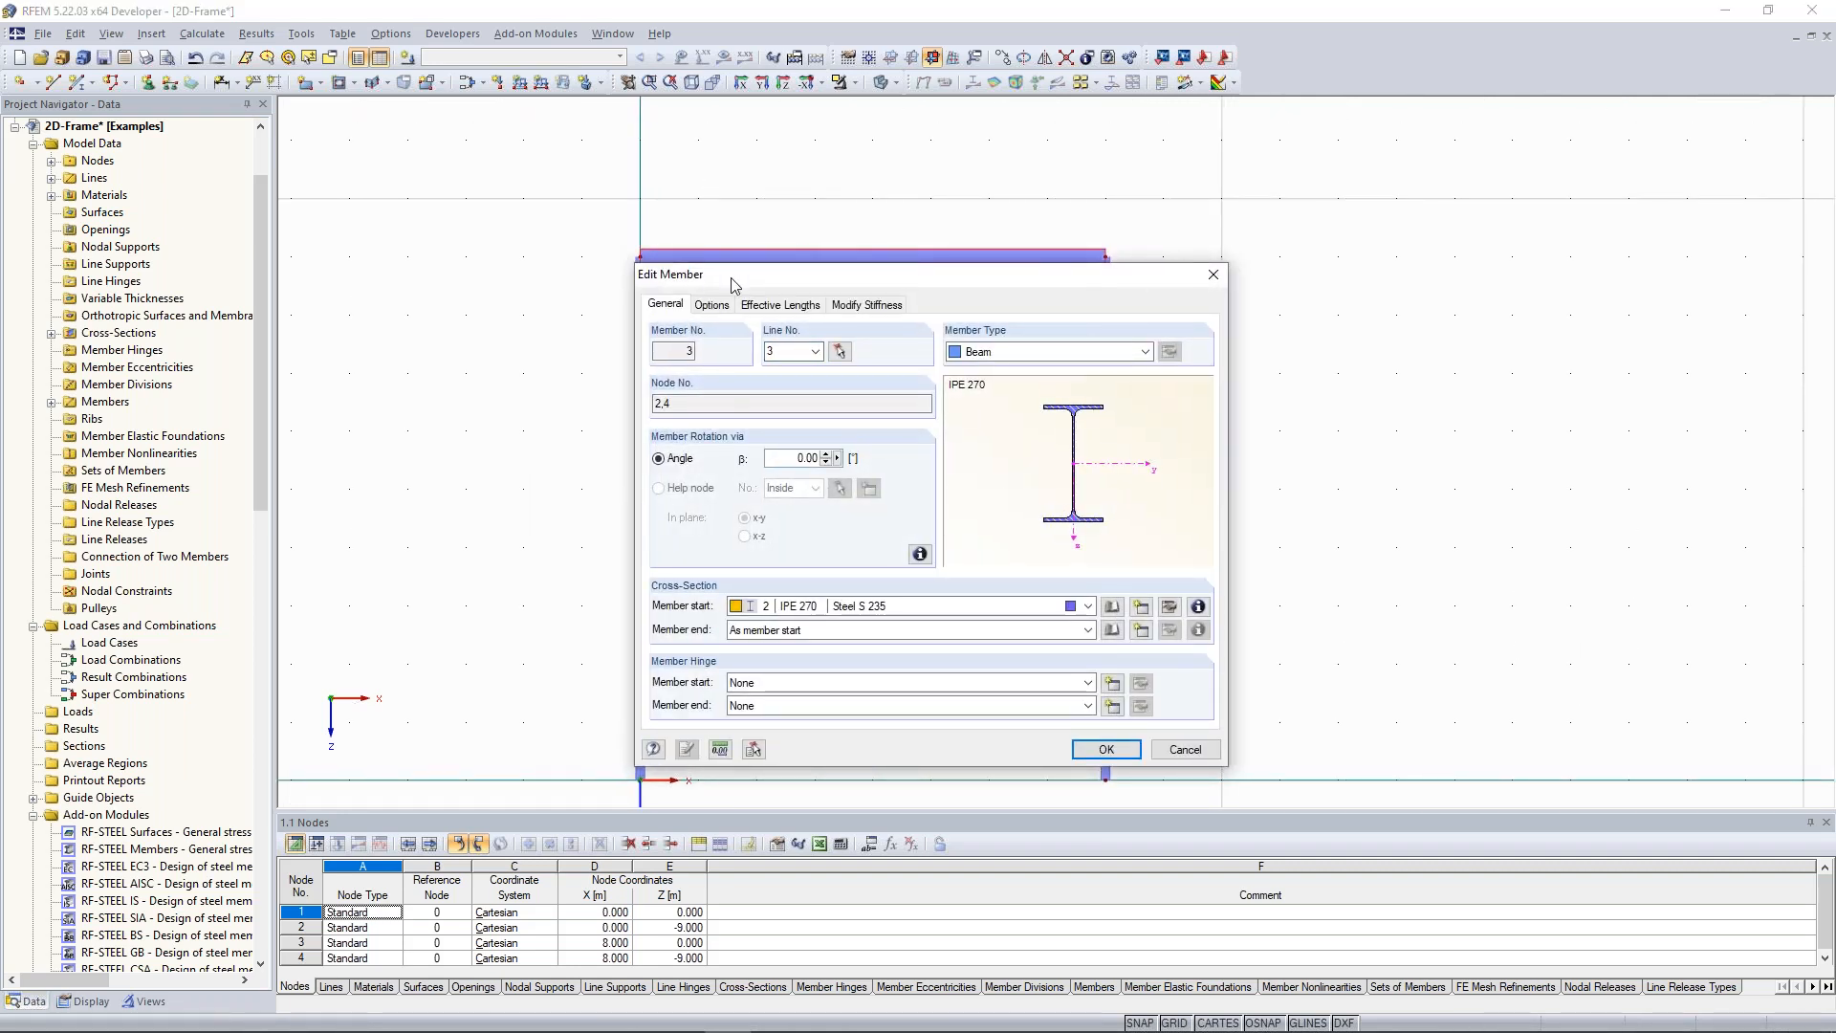
{"action": "left_click_drag", "start_coordinate": [733, 284], "coordinate": [920, 293]}
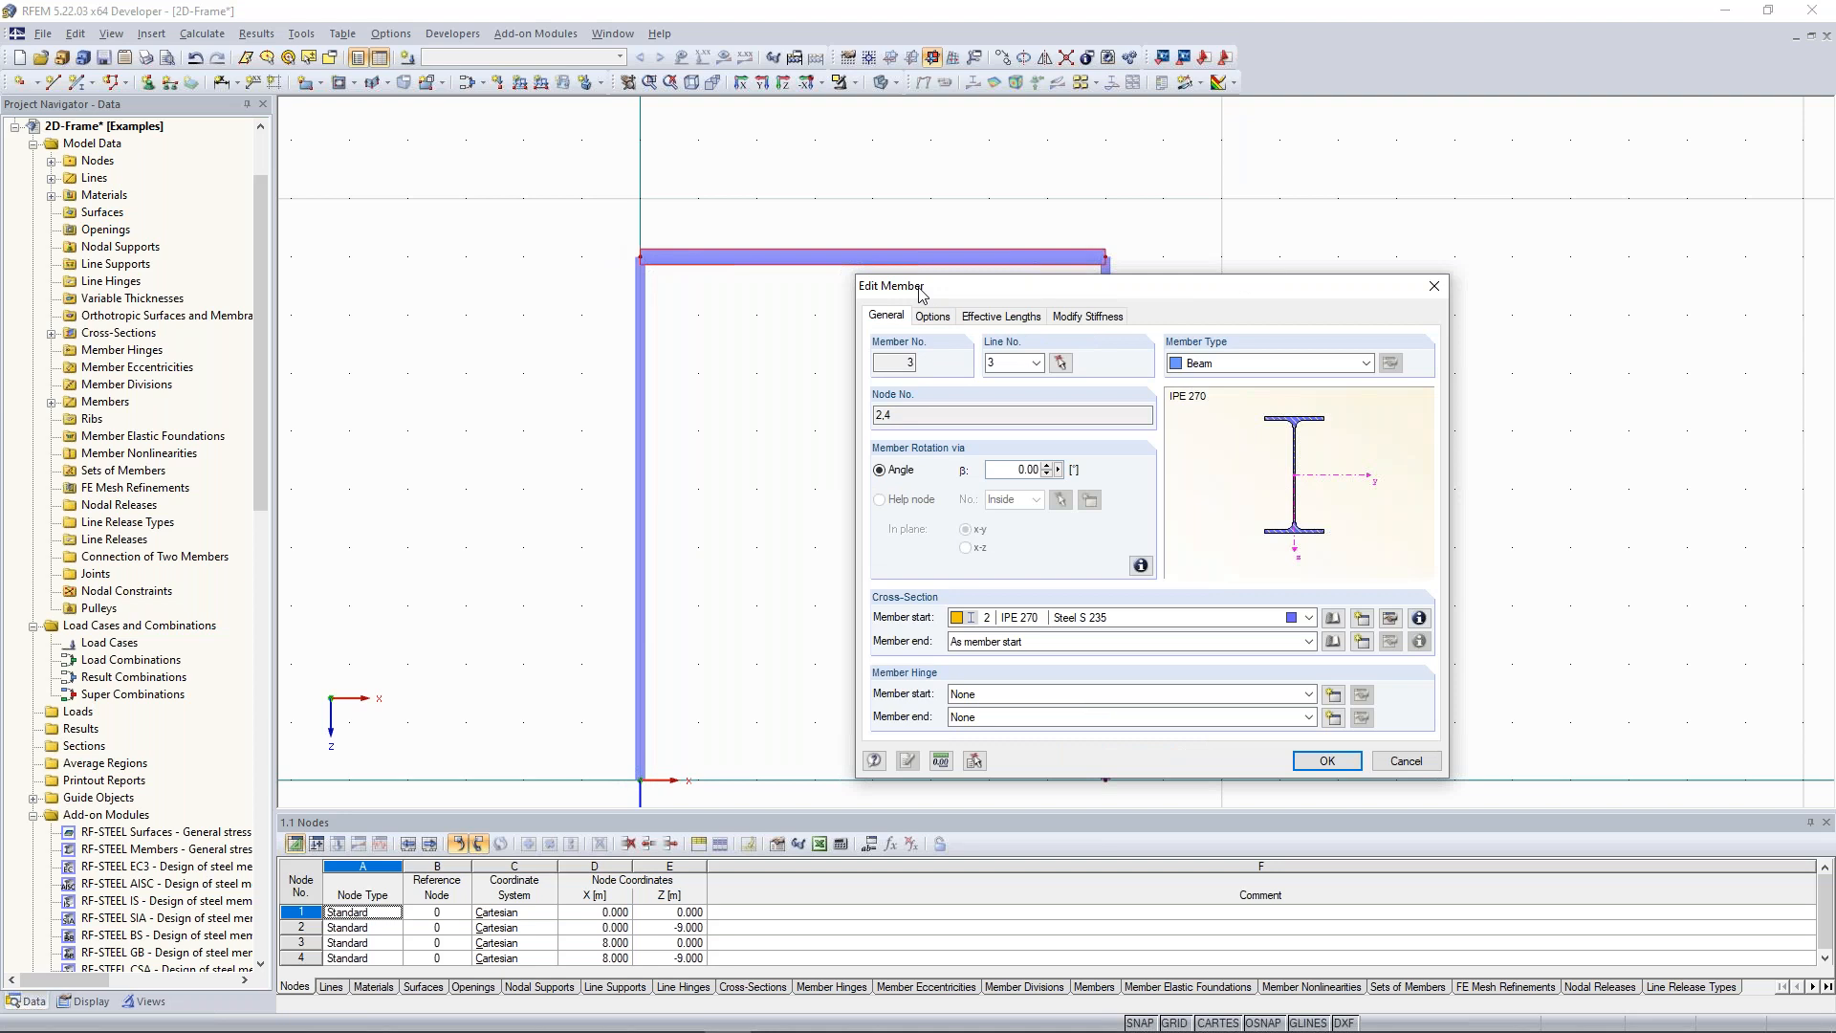
{"action": "left_click", "coordinate": [1332, 363]}
{"action": "left_click_drag", "start_coordinate": [1286, 292], "coordinate": [1356, 216]}
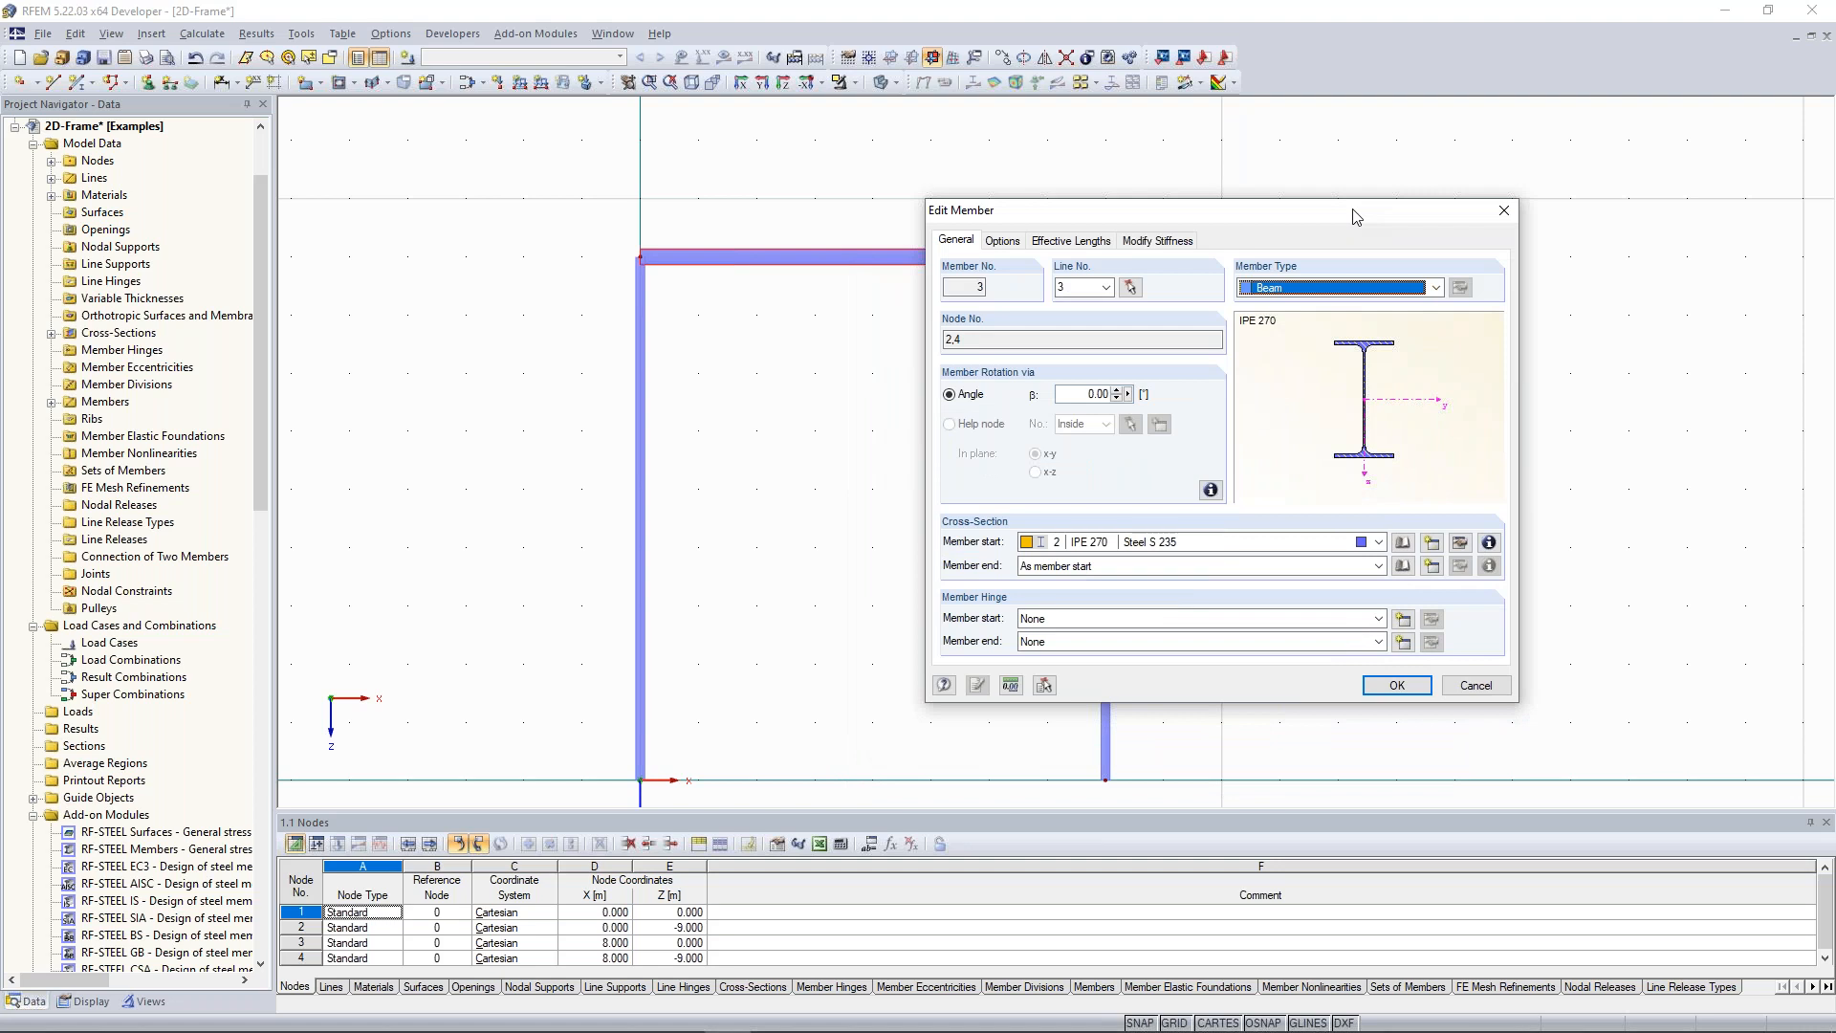
{"action": "left_click_drag", "start_coordinate": [1353, 216], "coordinate": [1571, 166]}
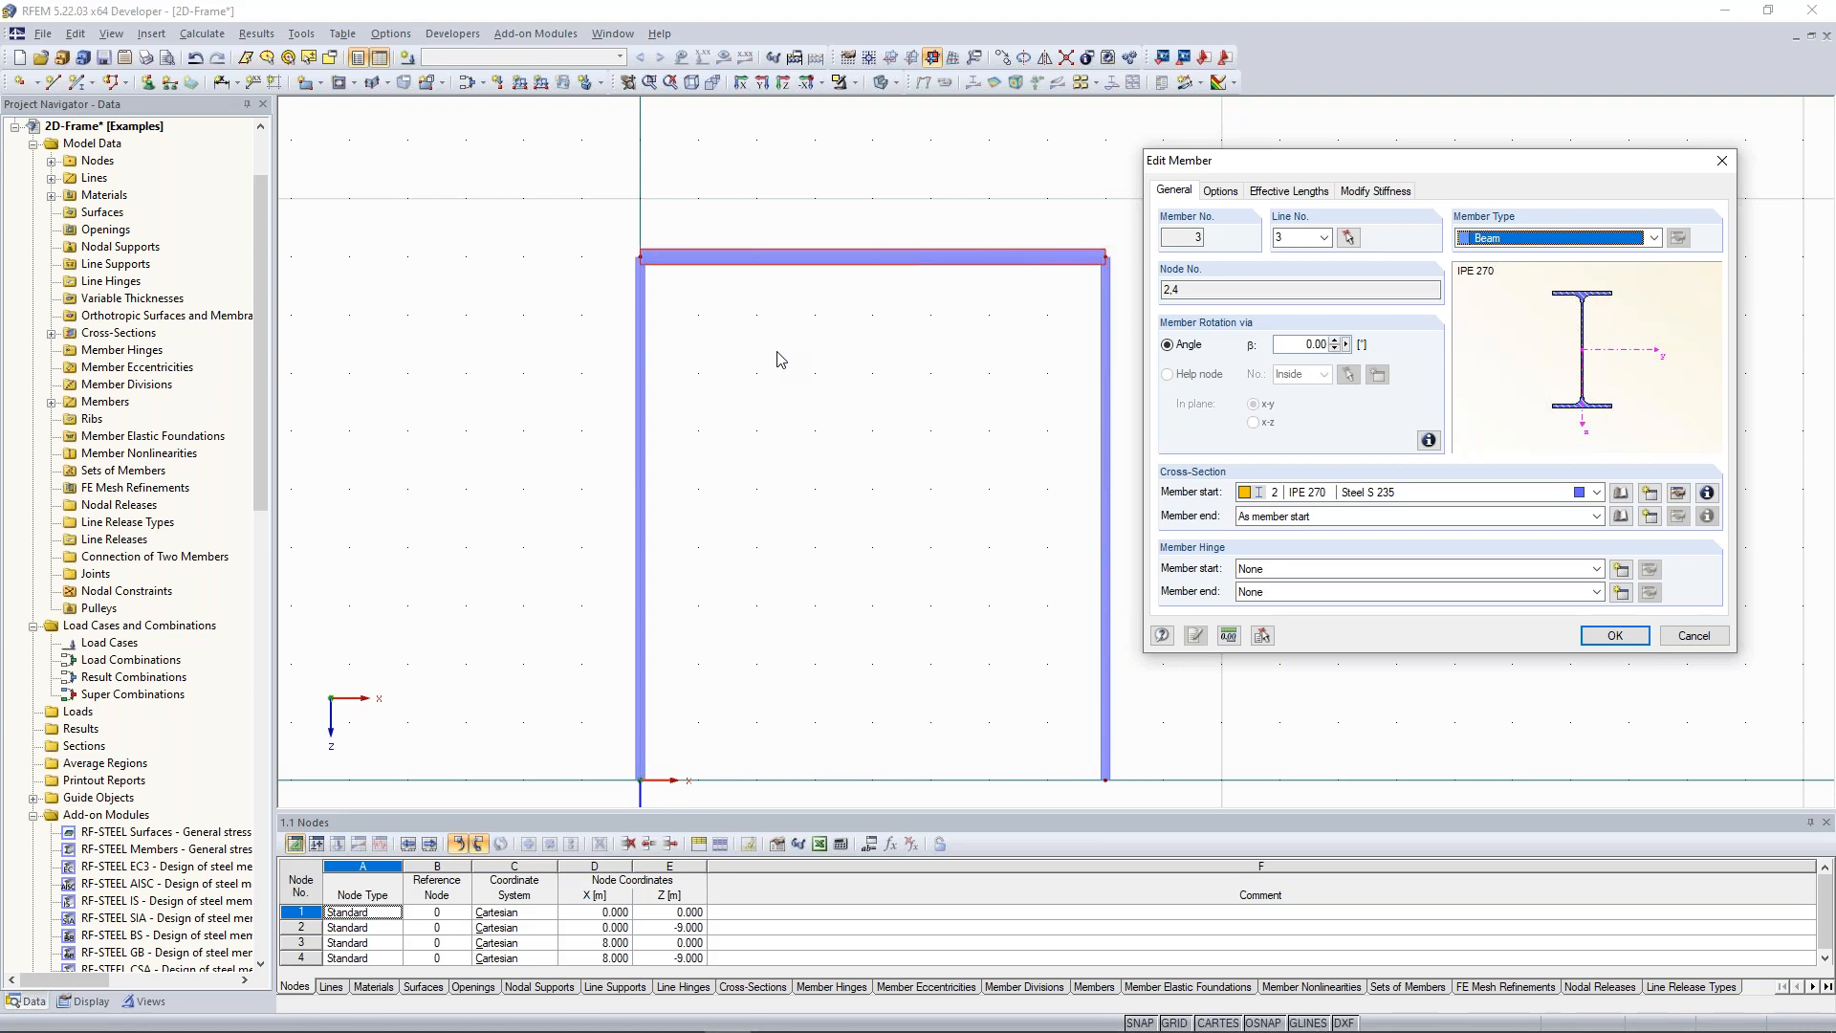
{"action": "left_click", "coordinate": [1655, 239]}
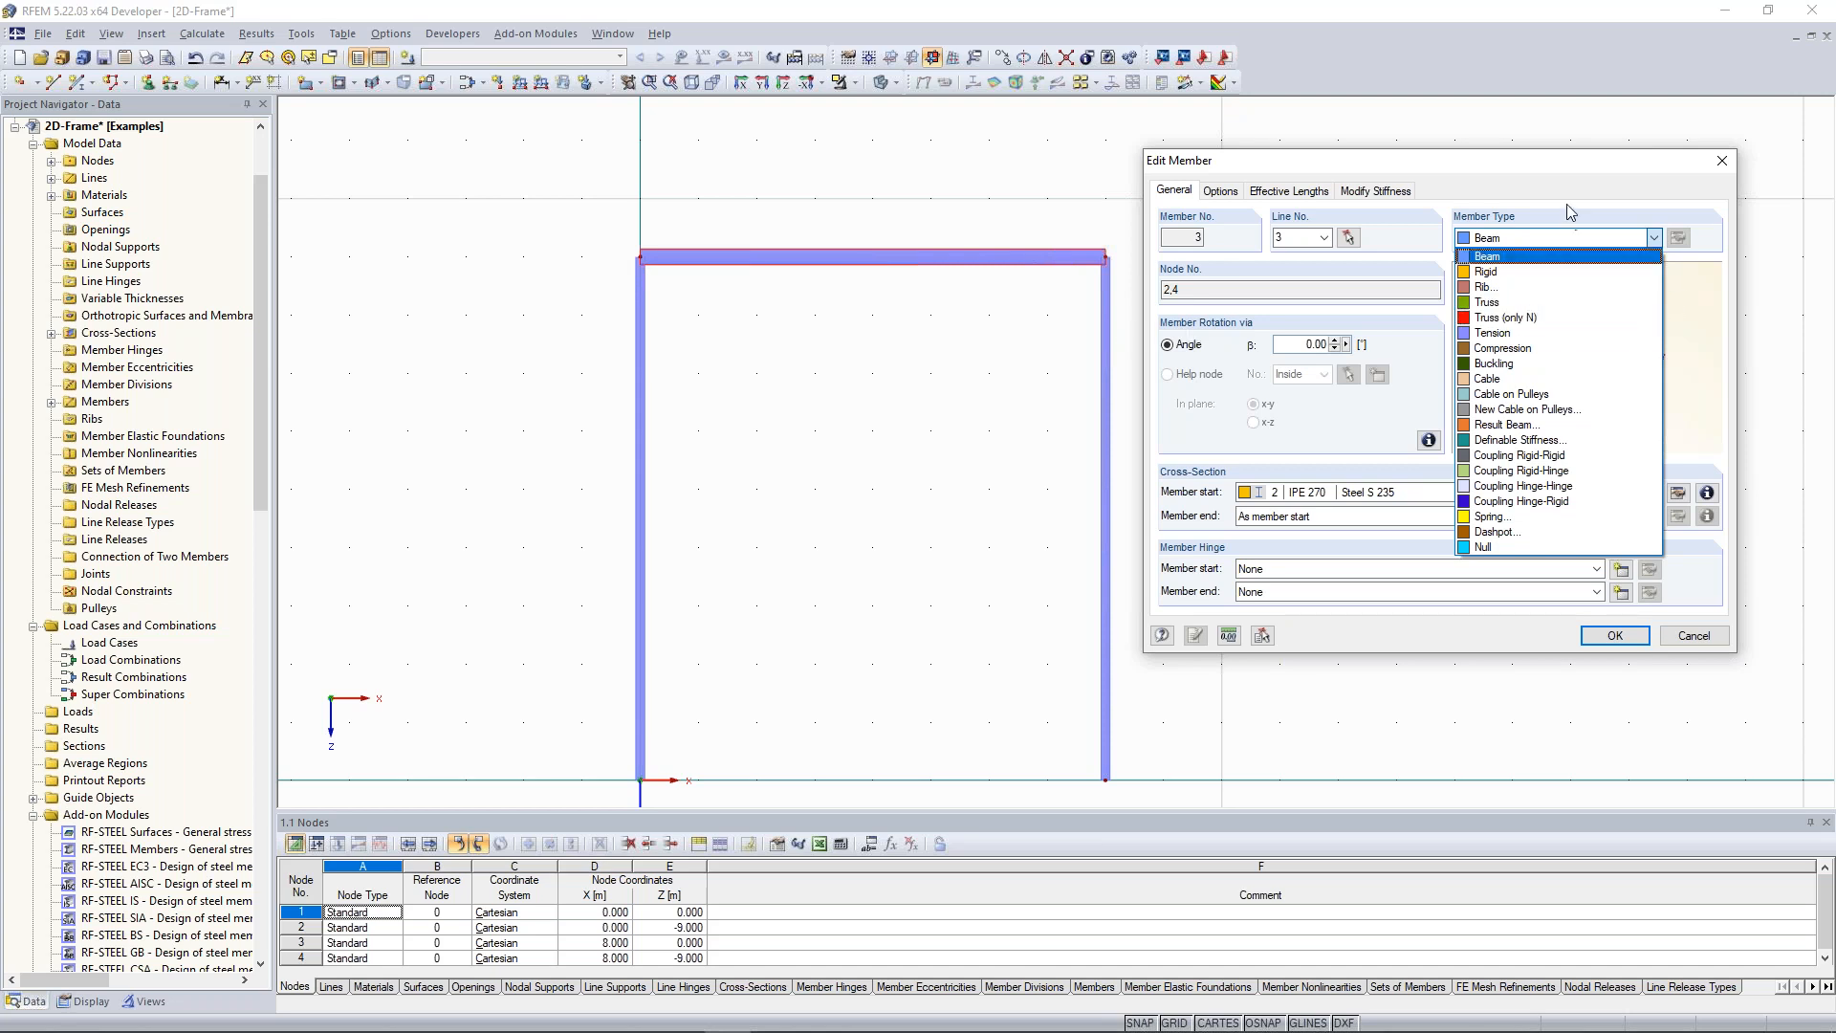
{"action": "left_click", "coordinate": [1511, 256]}
{"action": "left_click", "coordinate": [1653, 237]}
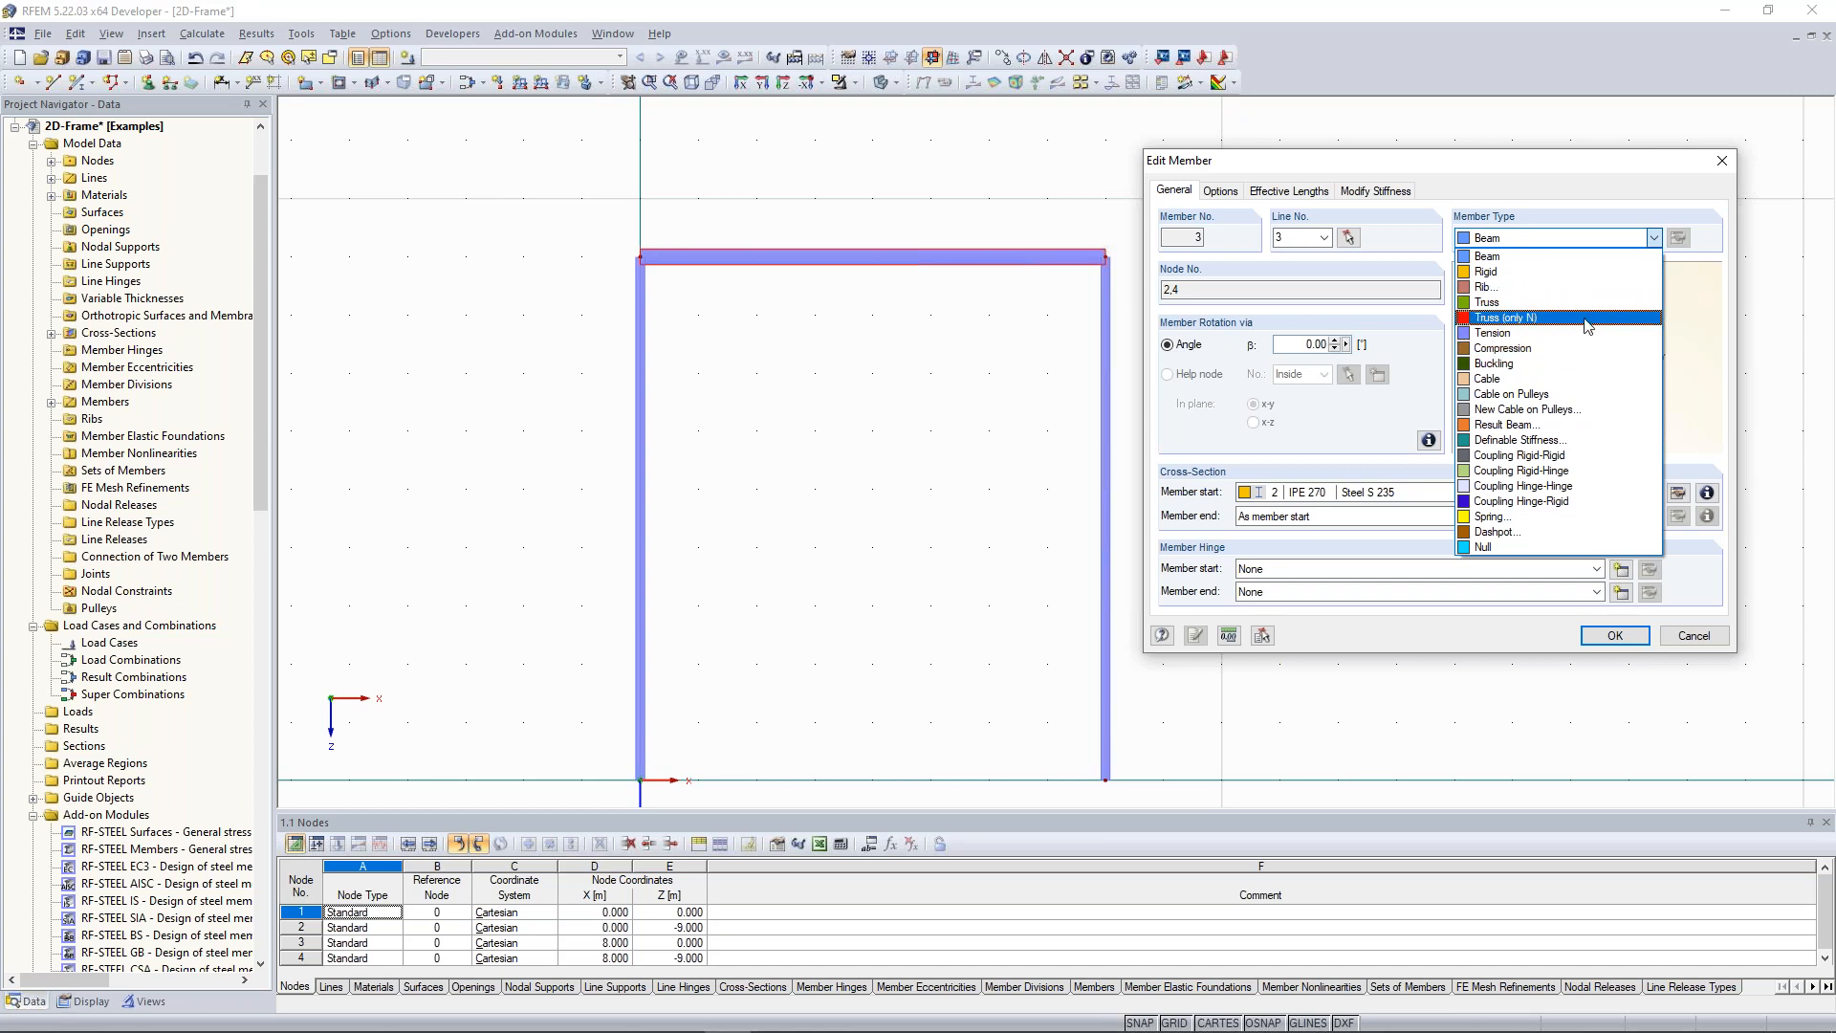
{"action": "left_click", "coordinate": [1551, 259]}
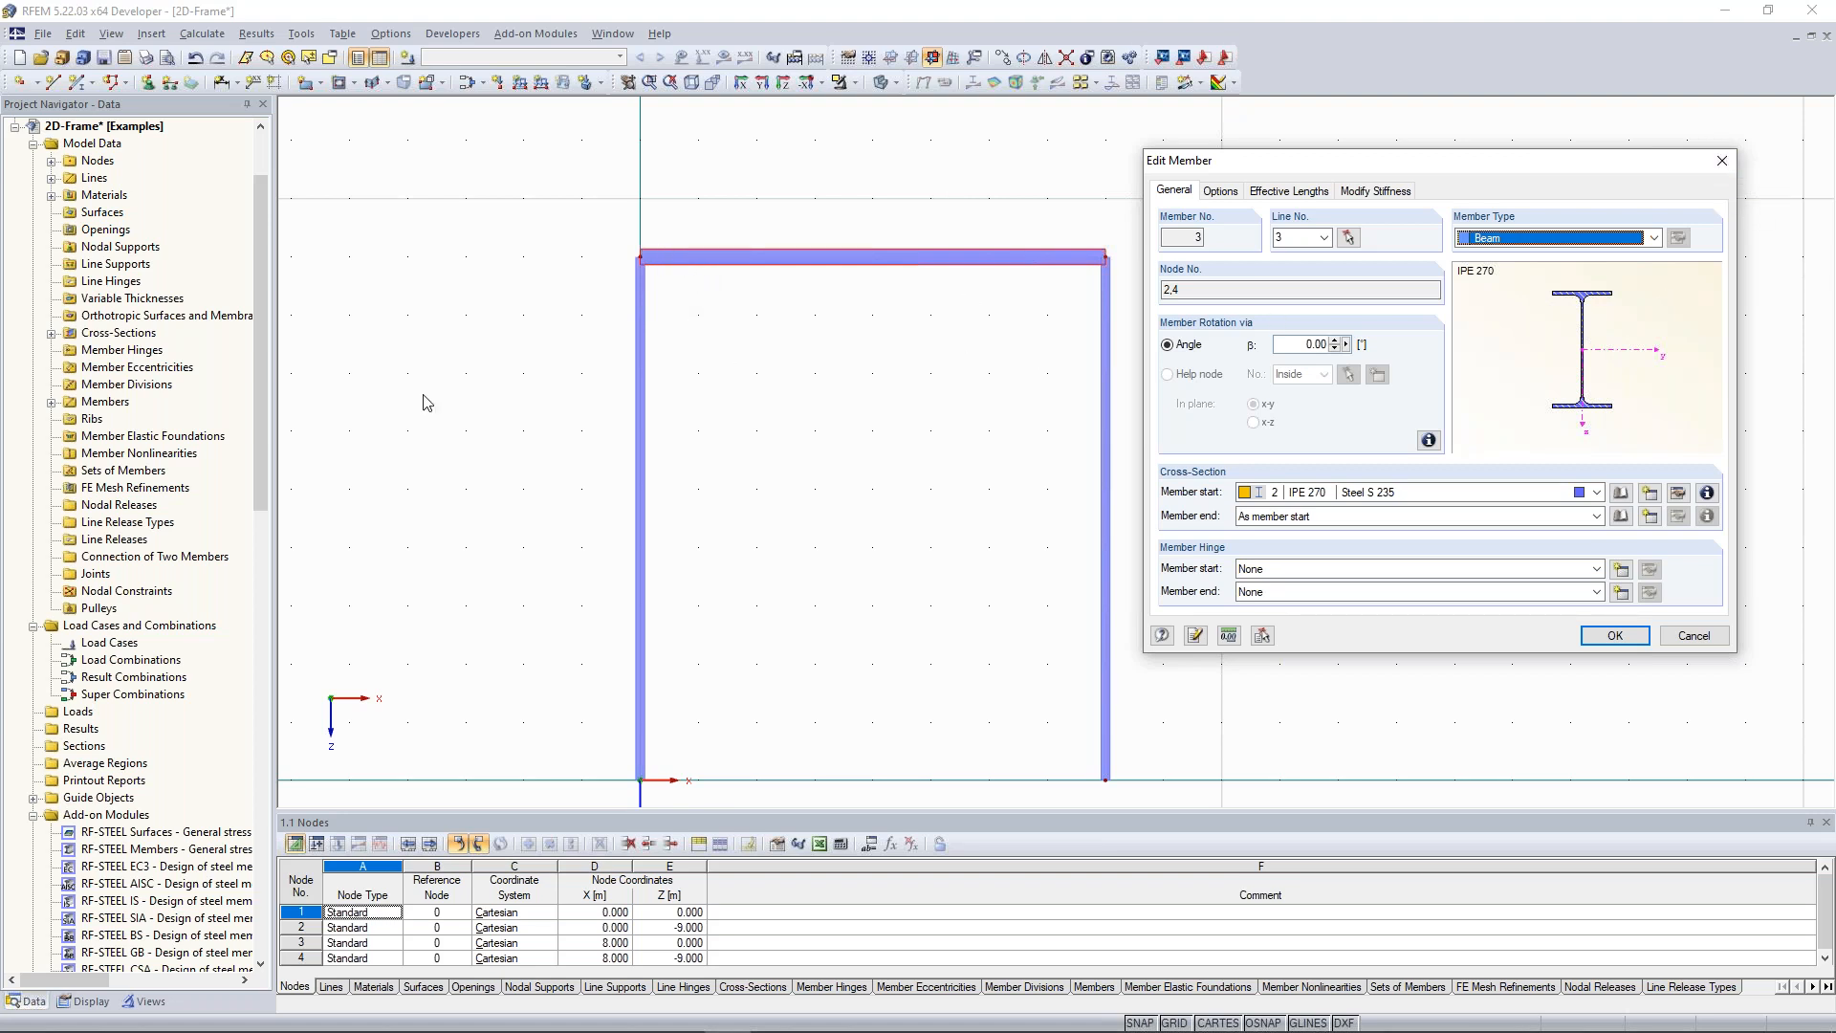
{"action": "left_click", "coordinate": [1722, 169]}
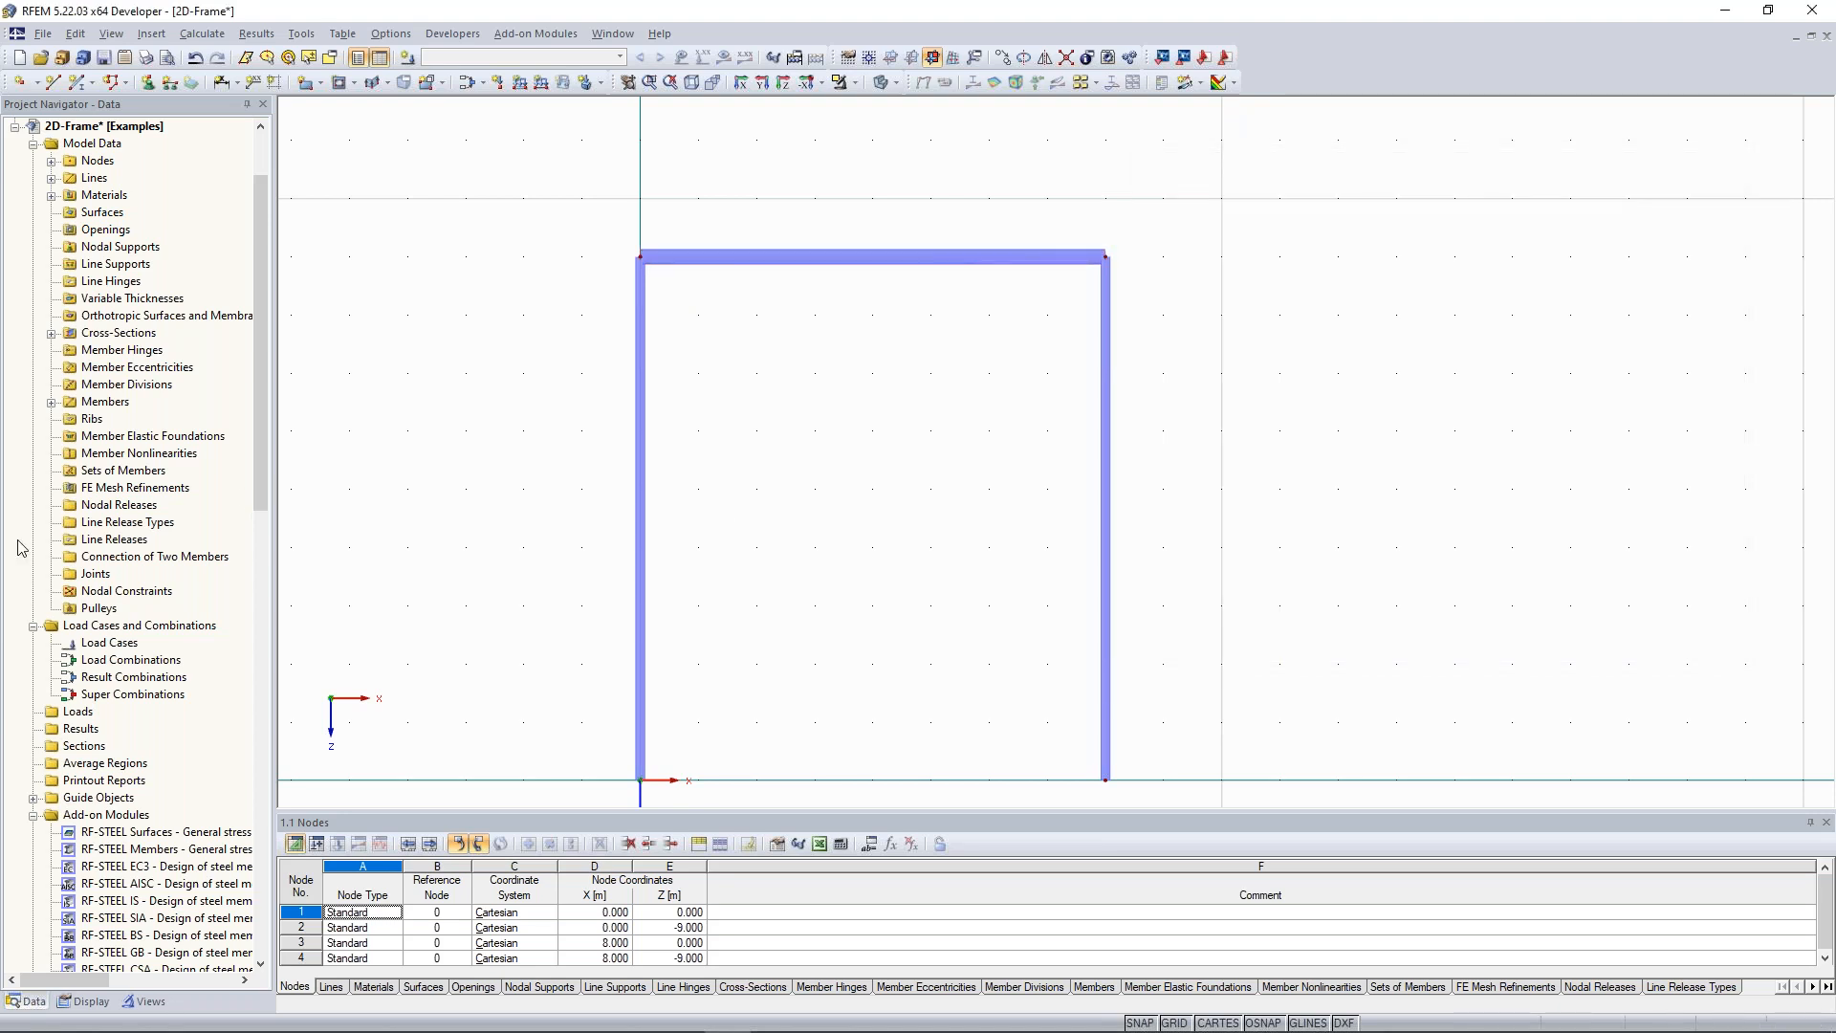
Create a new IPE 360 cross-section in Steel S 235 in the model's cross-section list.
{"action": "middle_click_drag", "start_coordinate": [855, 555], "coordinate": [876, 504]}
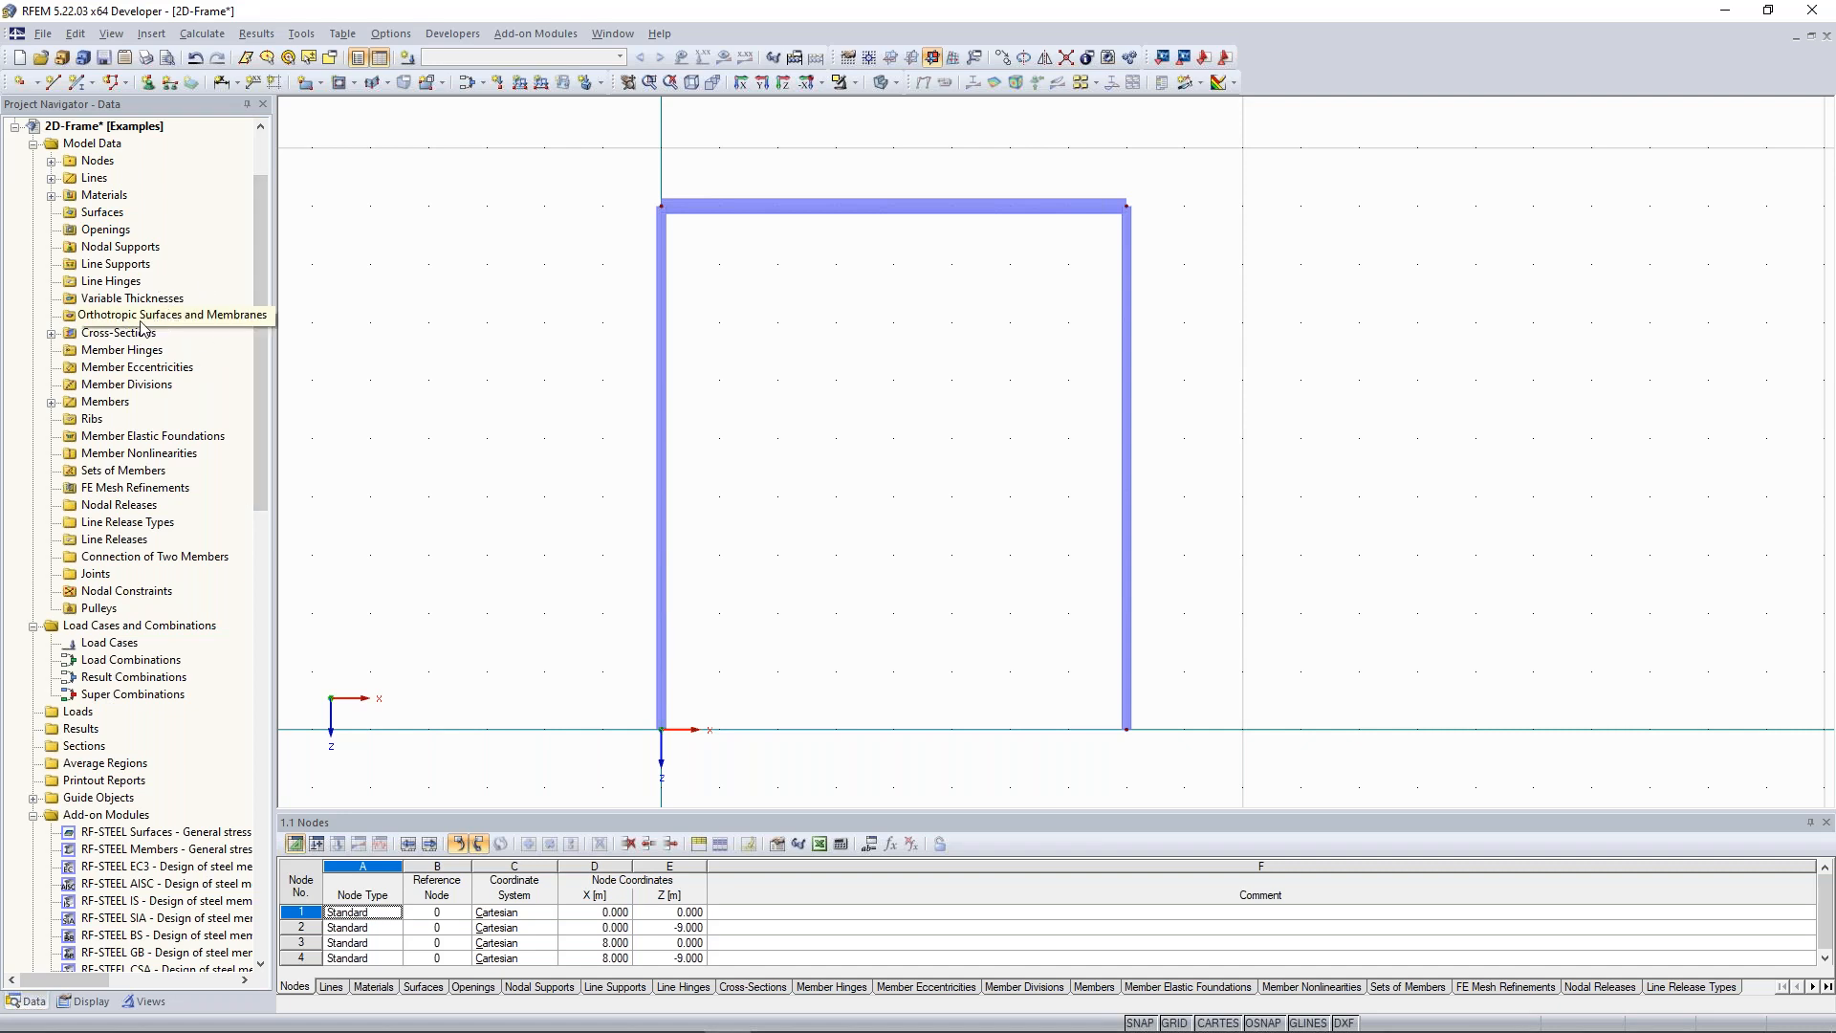
{"action": "left_click", "coordinate": [52, 334]}
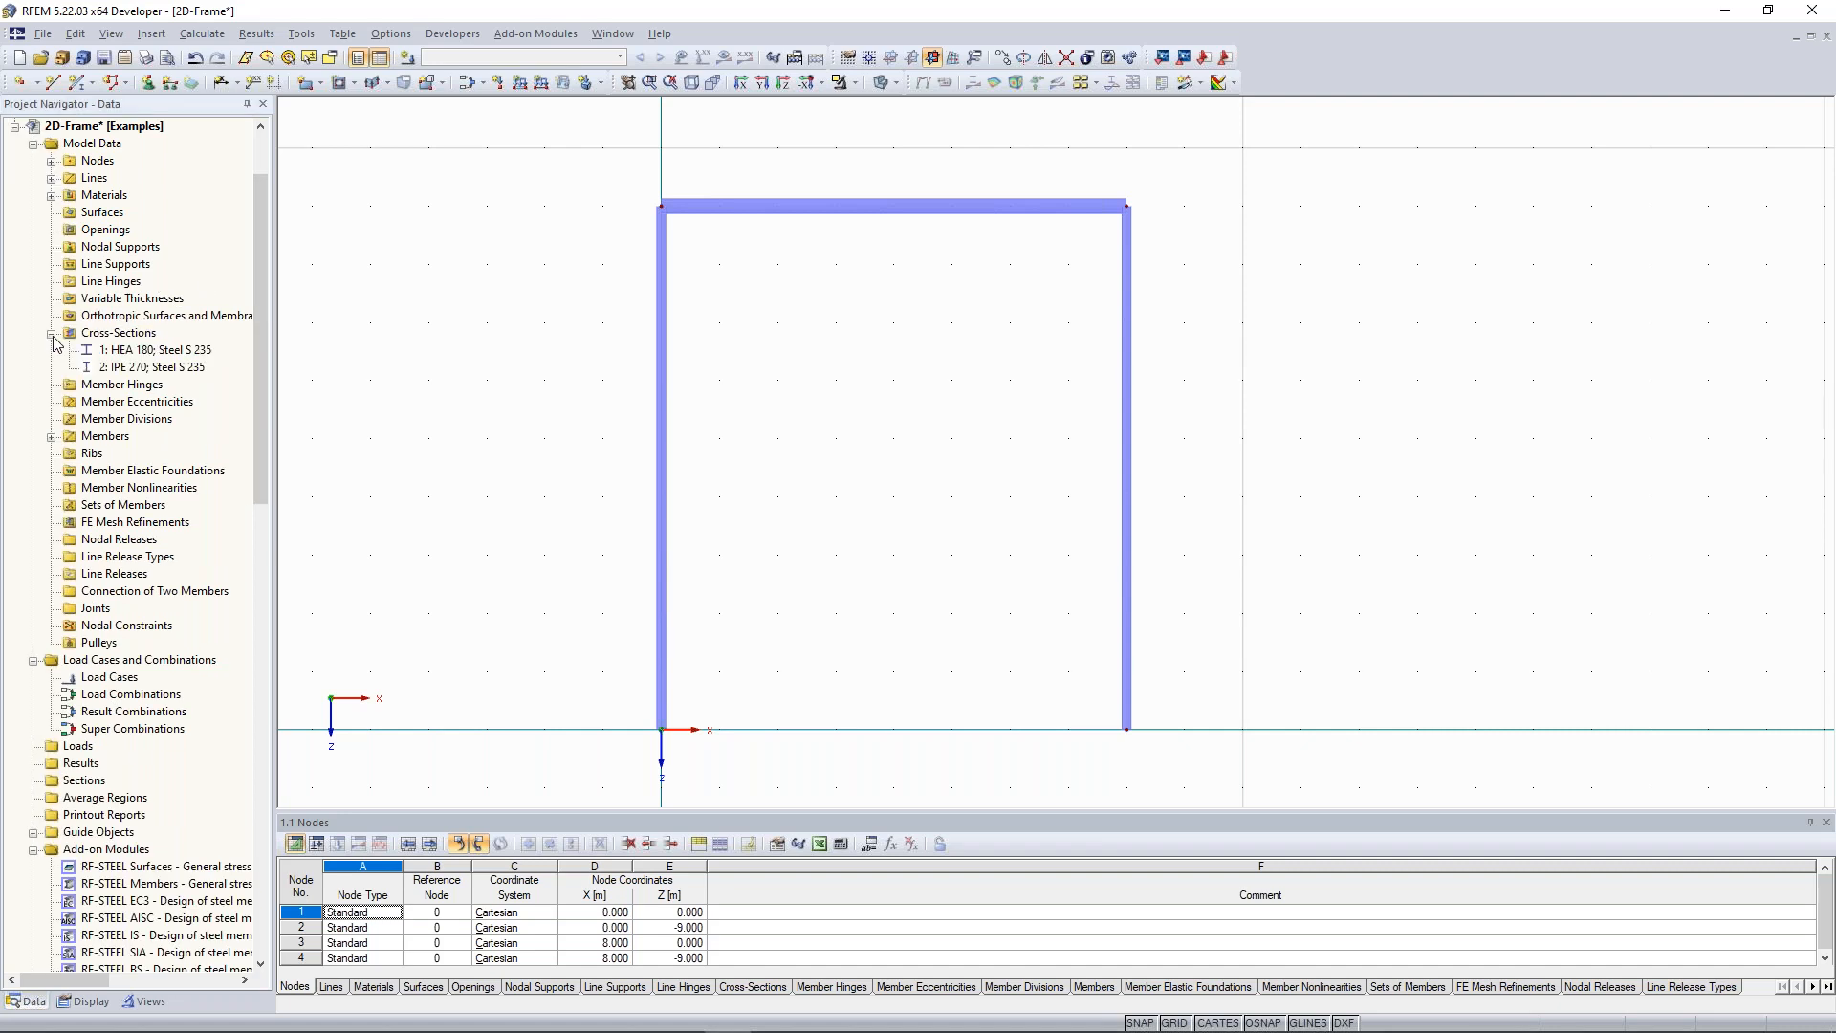
{"action": "right_click", "coordinate": [120, 334]}
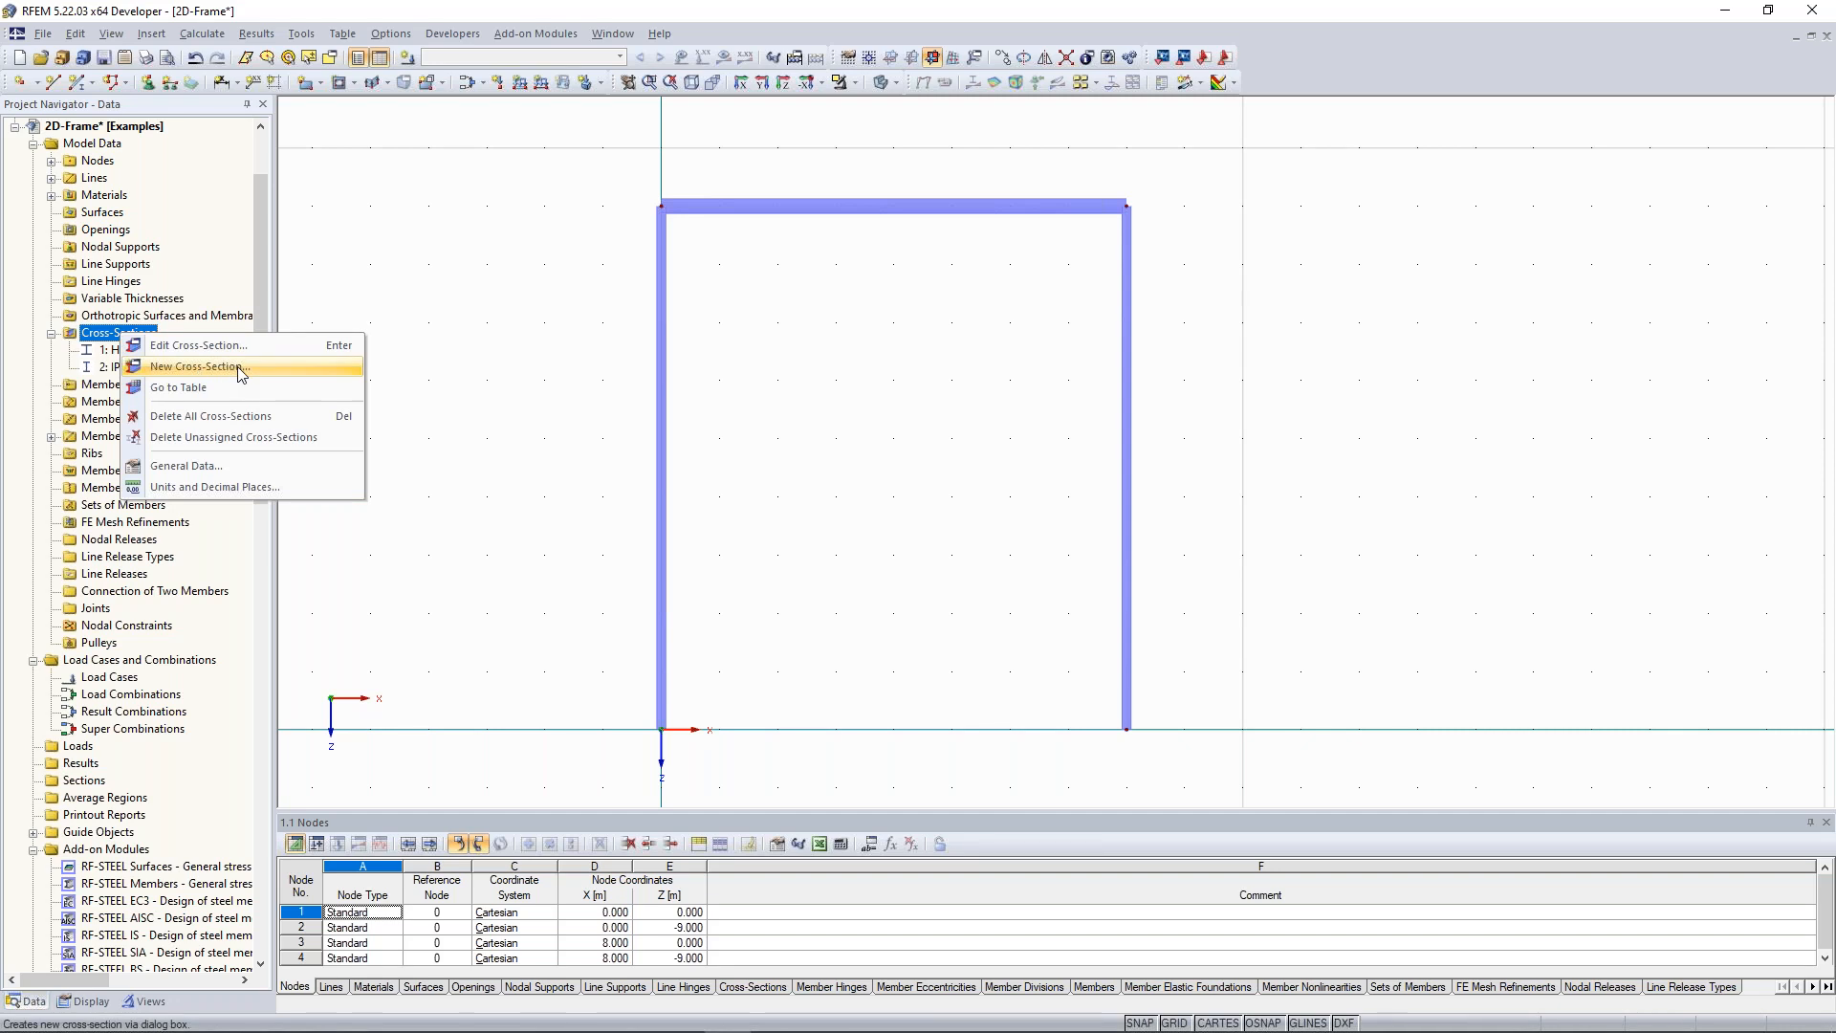
{"action": "left_click", "coordinate": [240, 368]}
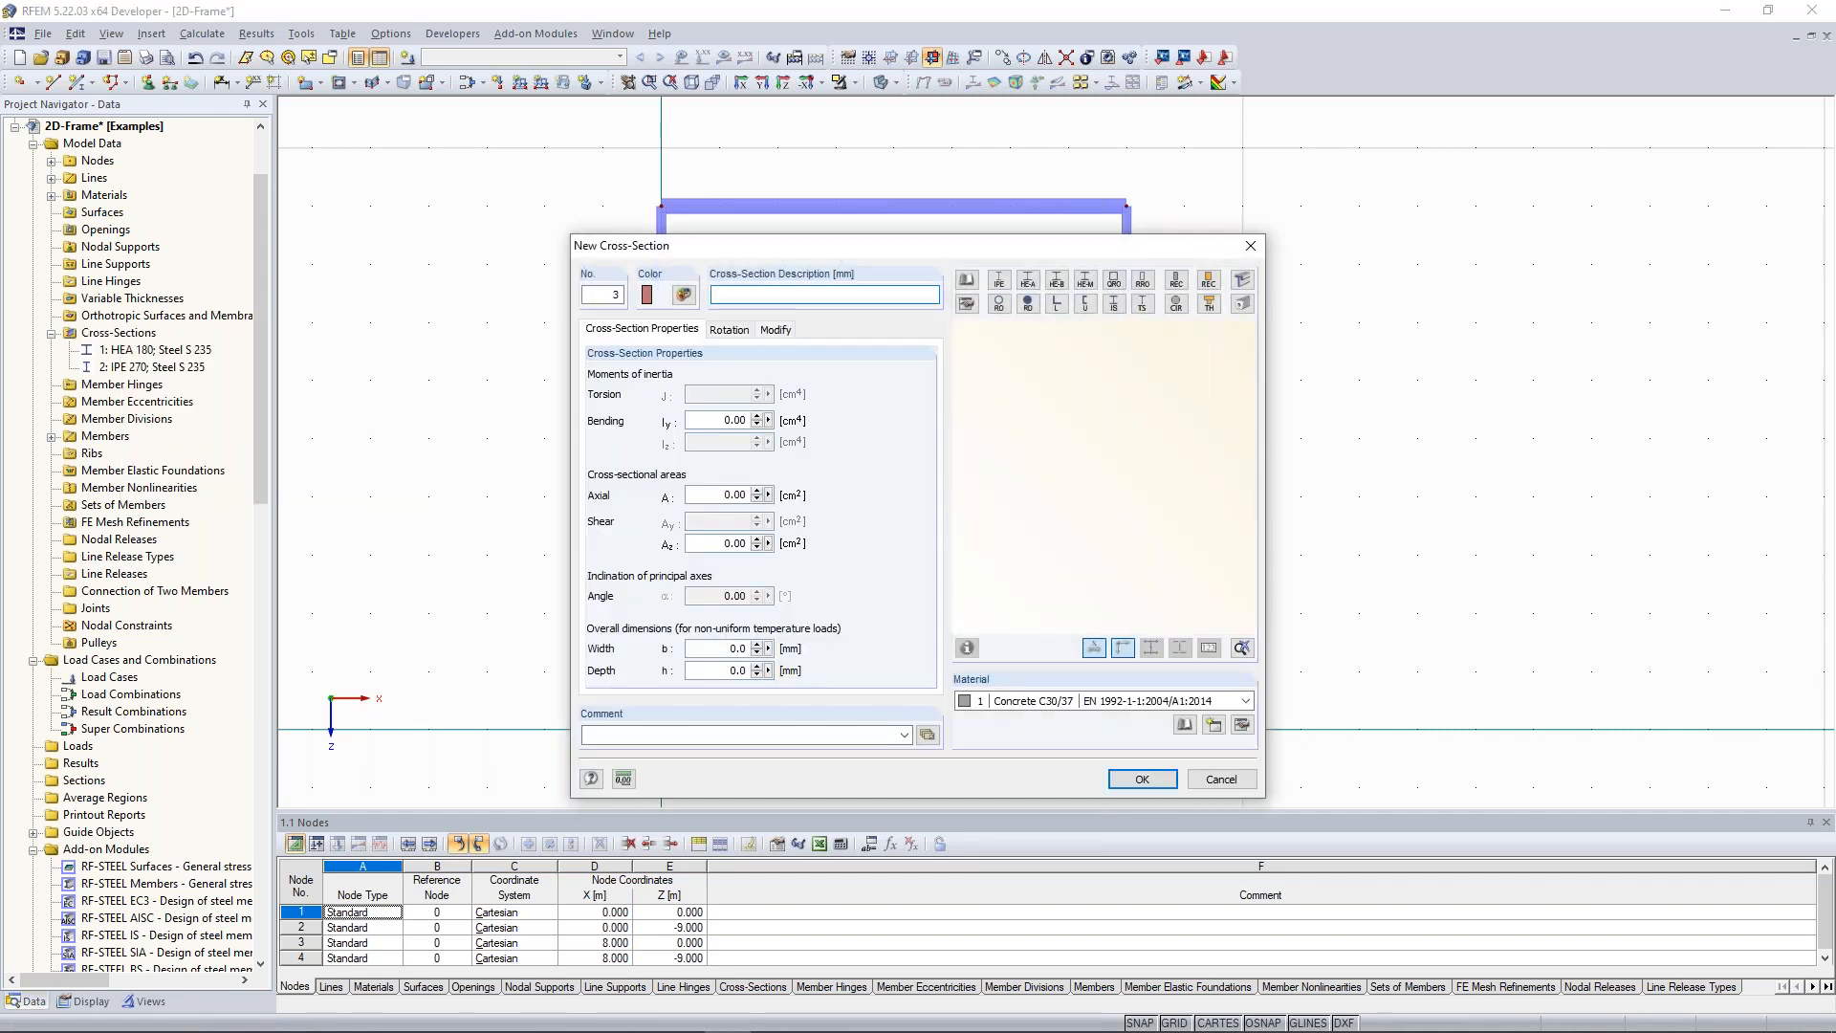
{"action": "left_click_drag", "start_coordinate": [783, 247], "coordinate": [691, 187]}
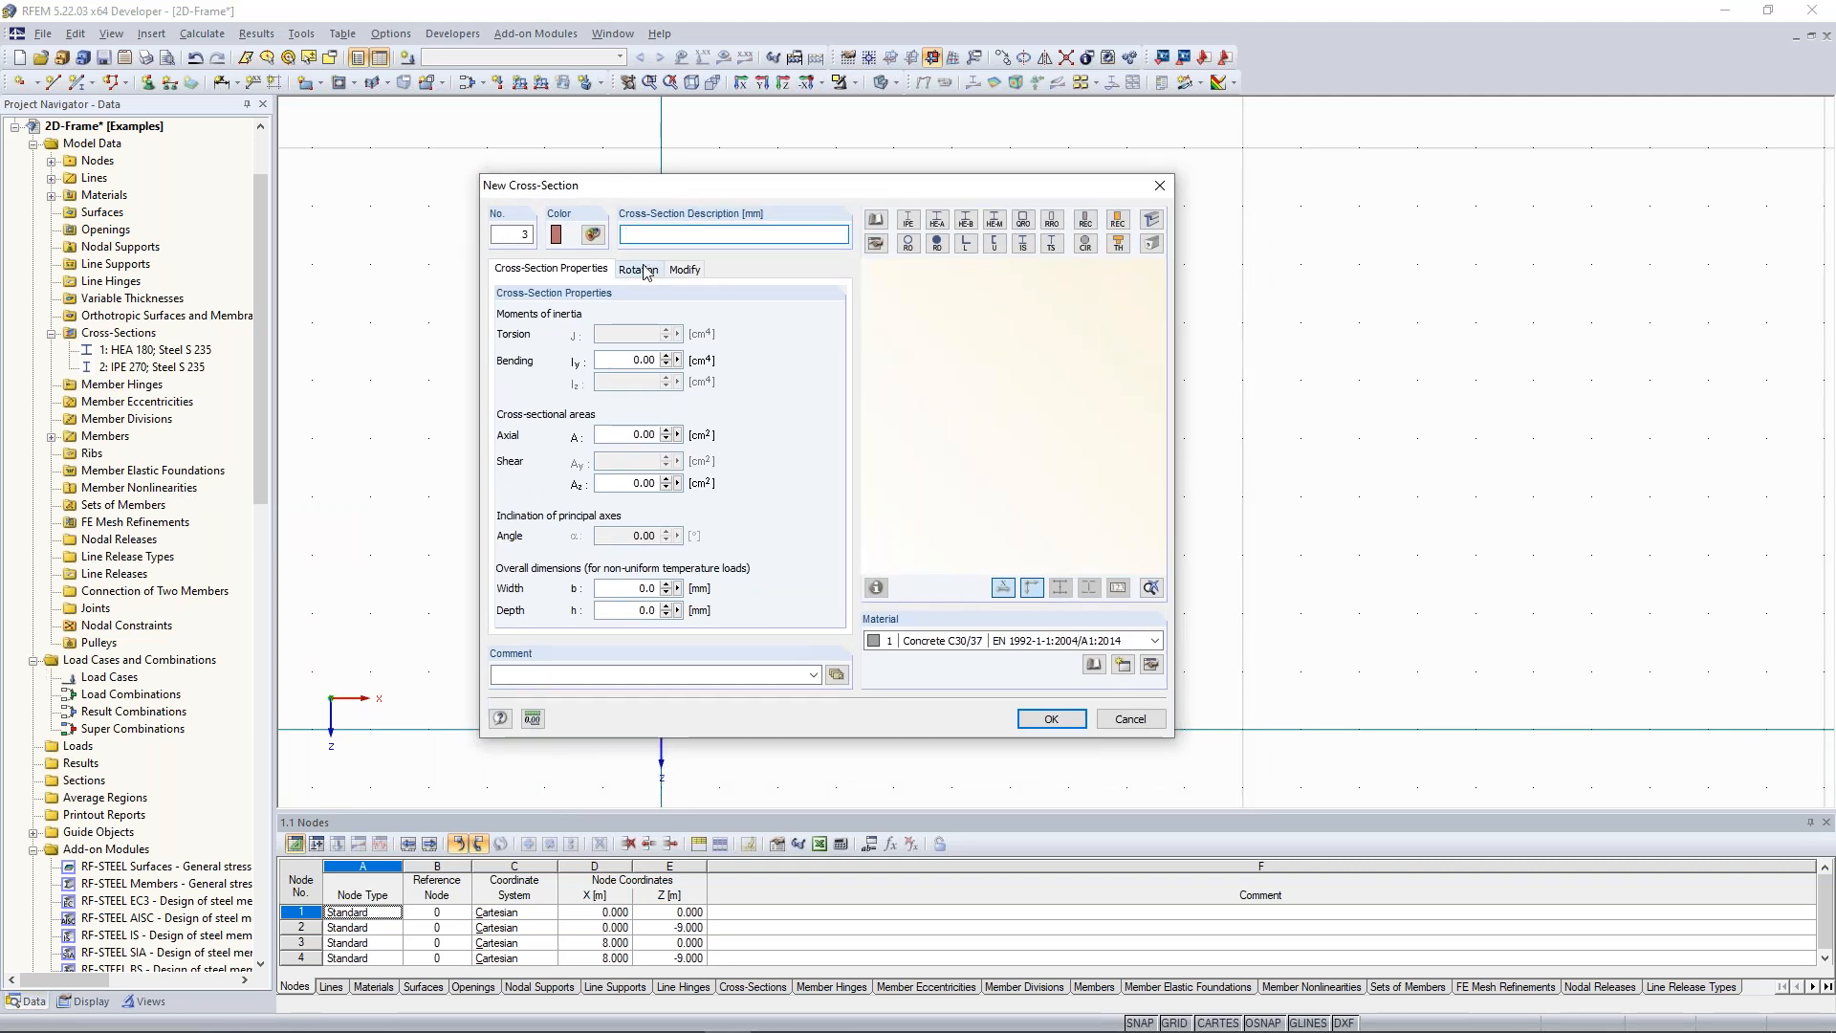
{"action": "left_click", "coordinate": [909, 222]}
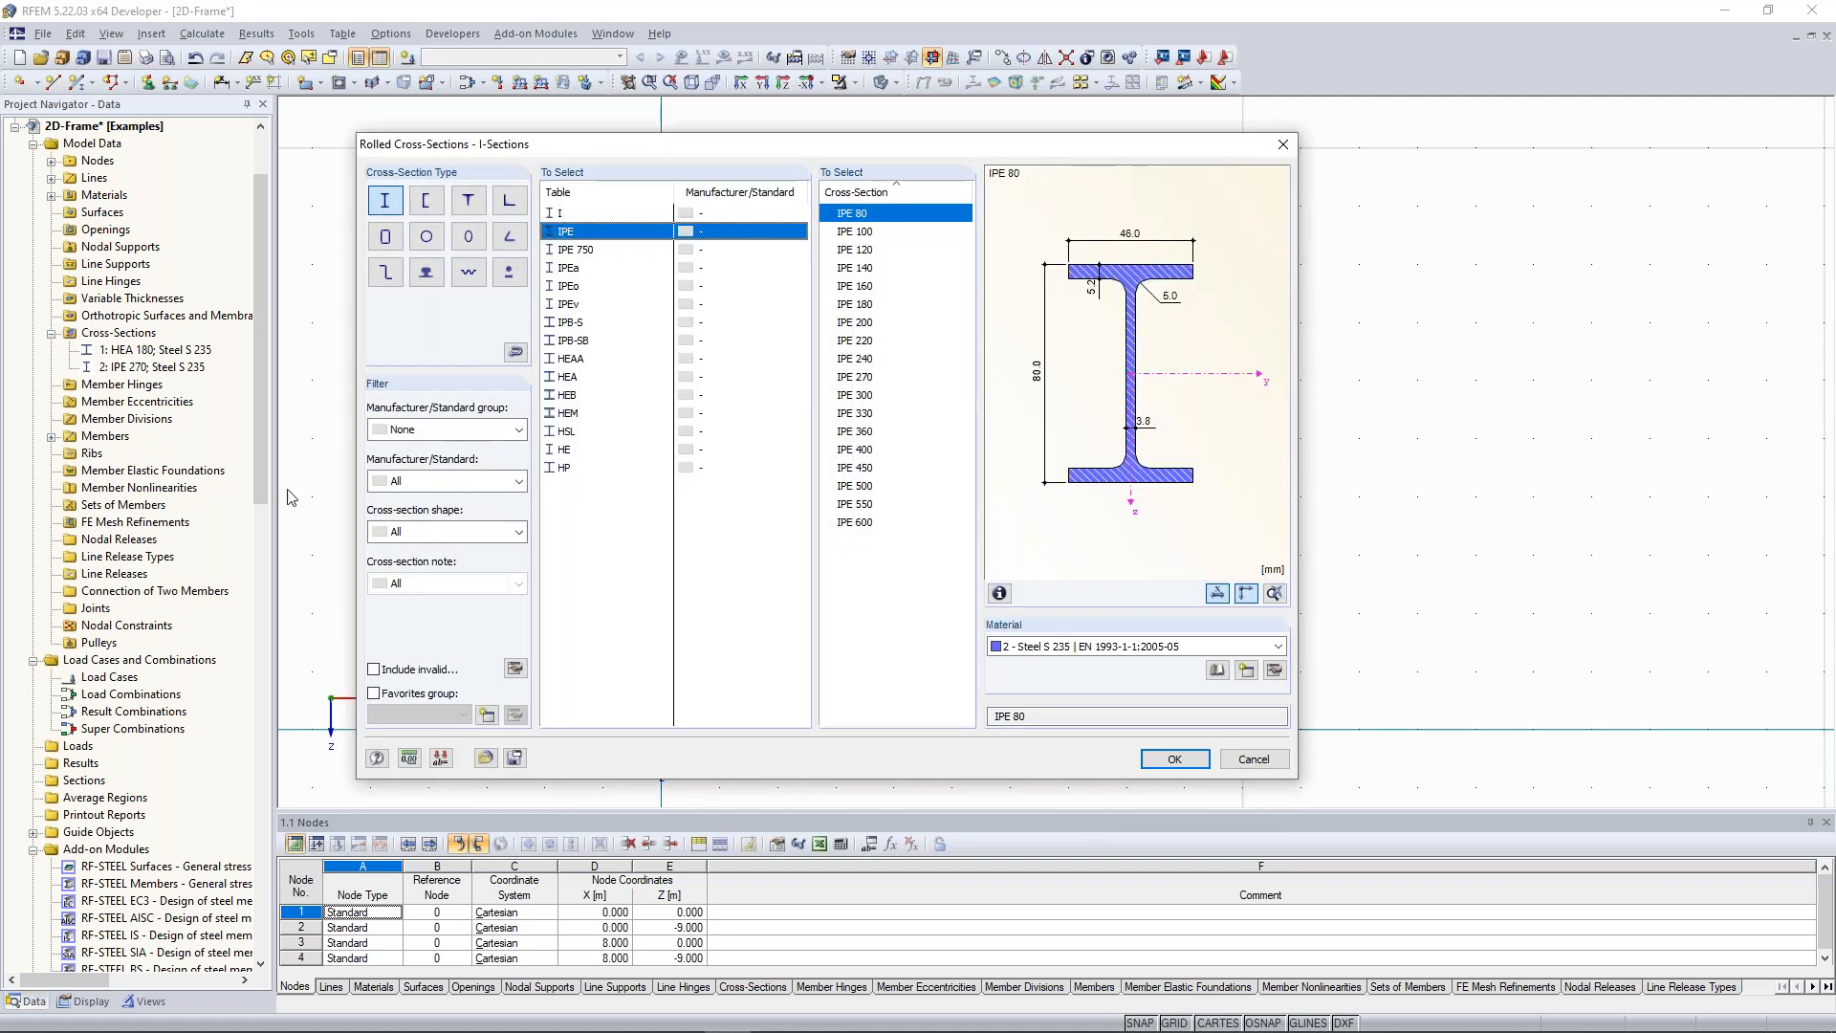
{"action": "left_click", "coordinate": [865, 435]}
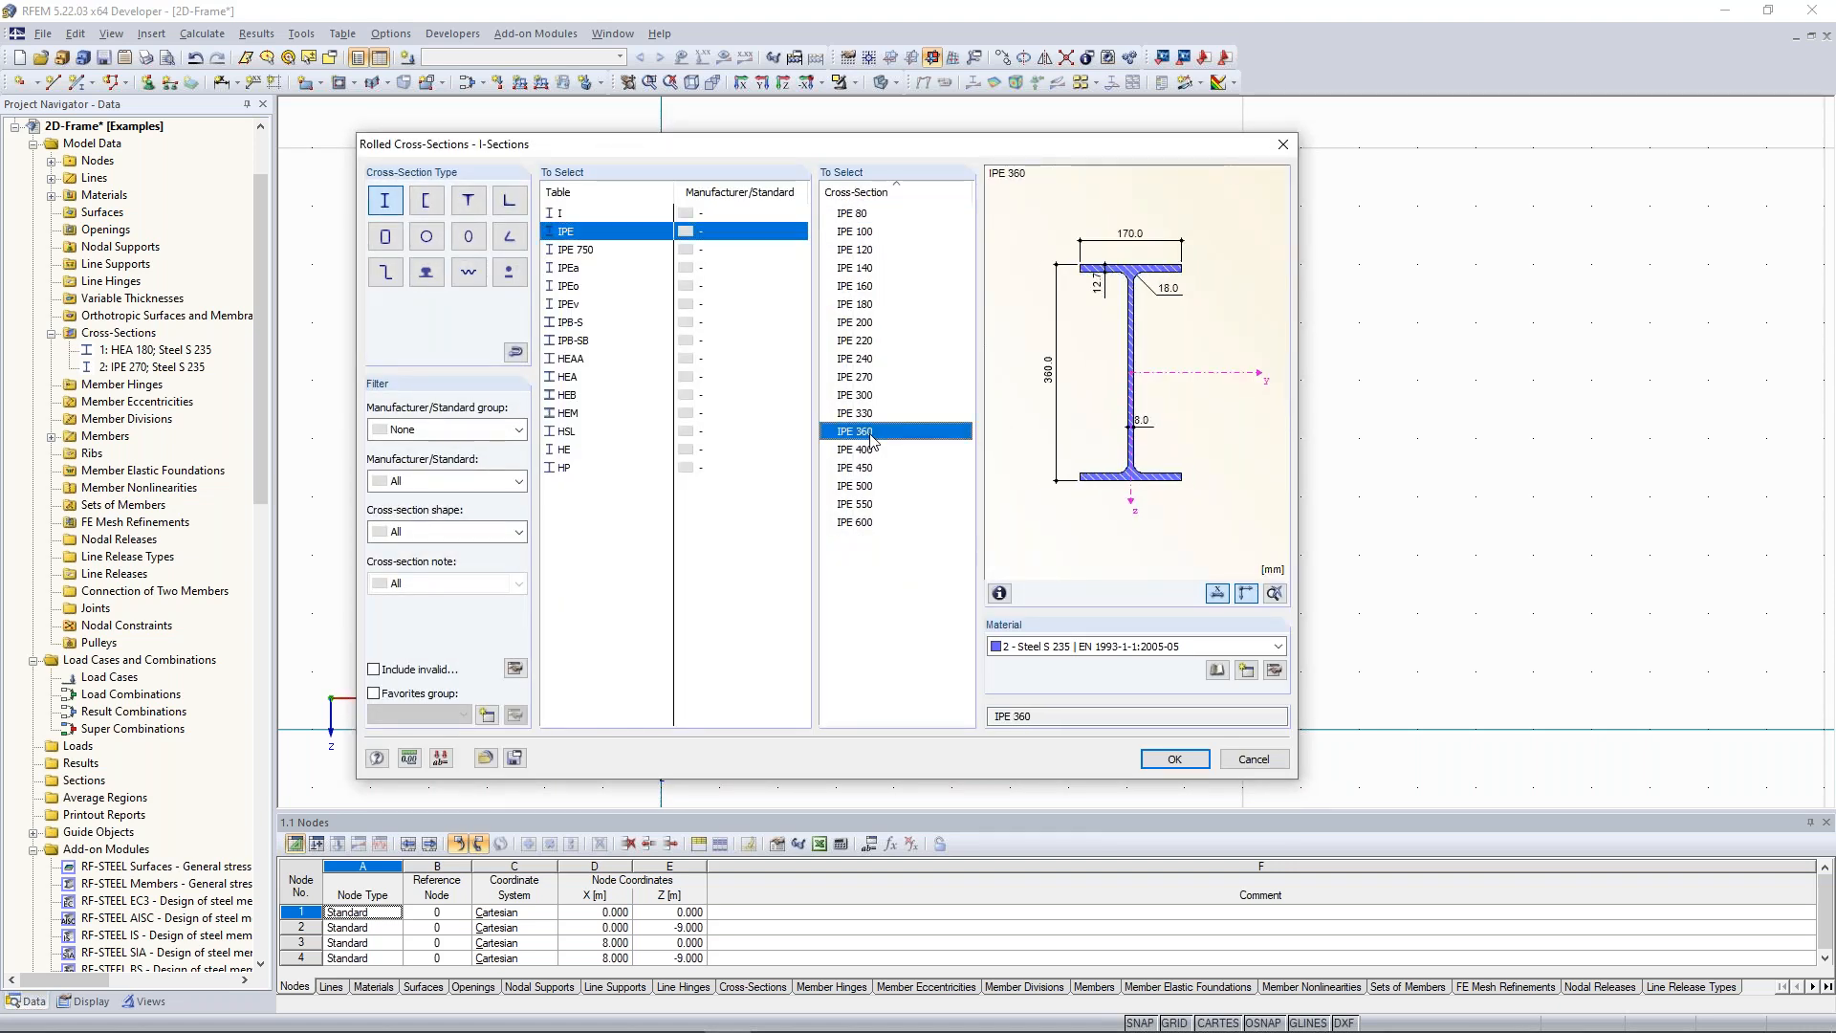
{"action": "left_click", "coordinate": [1176, 760]}
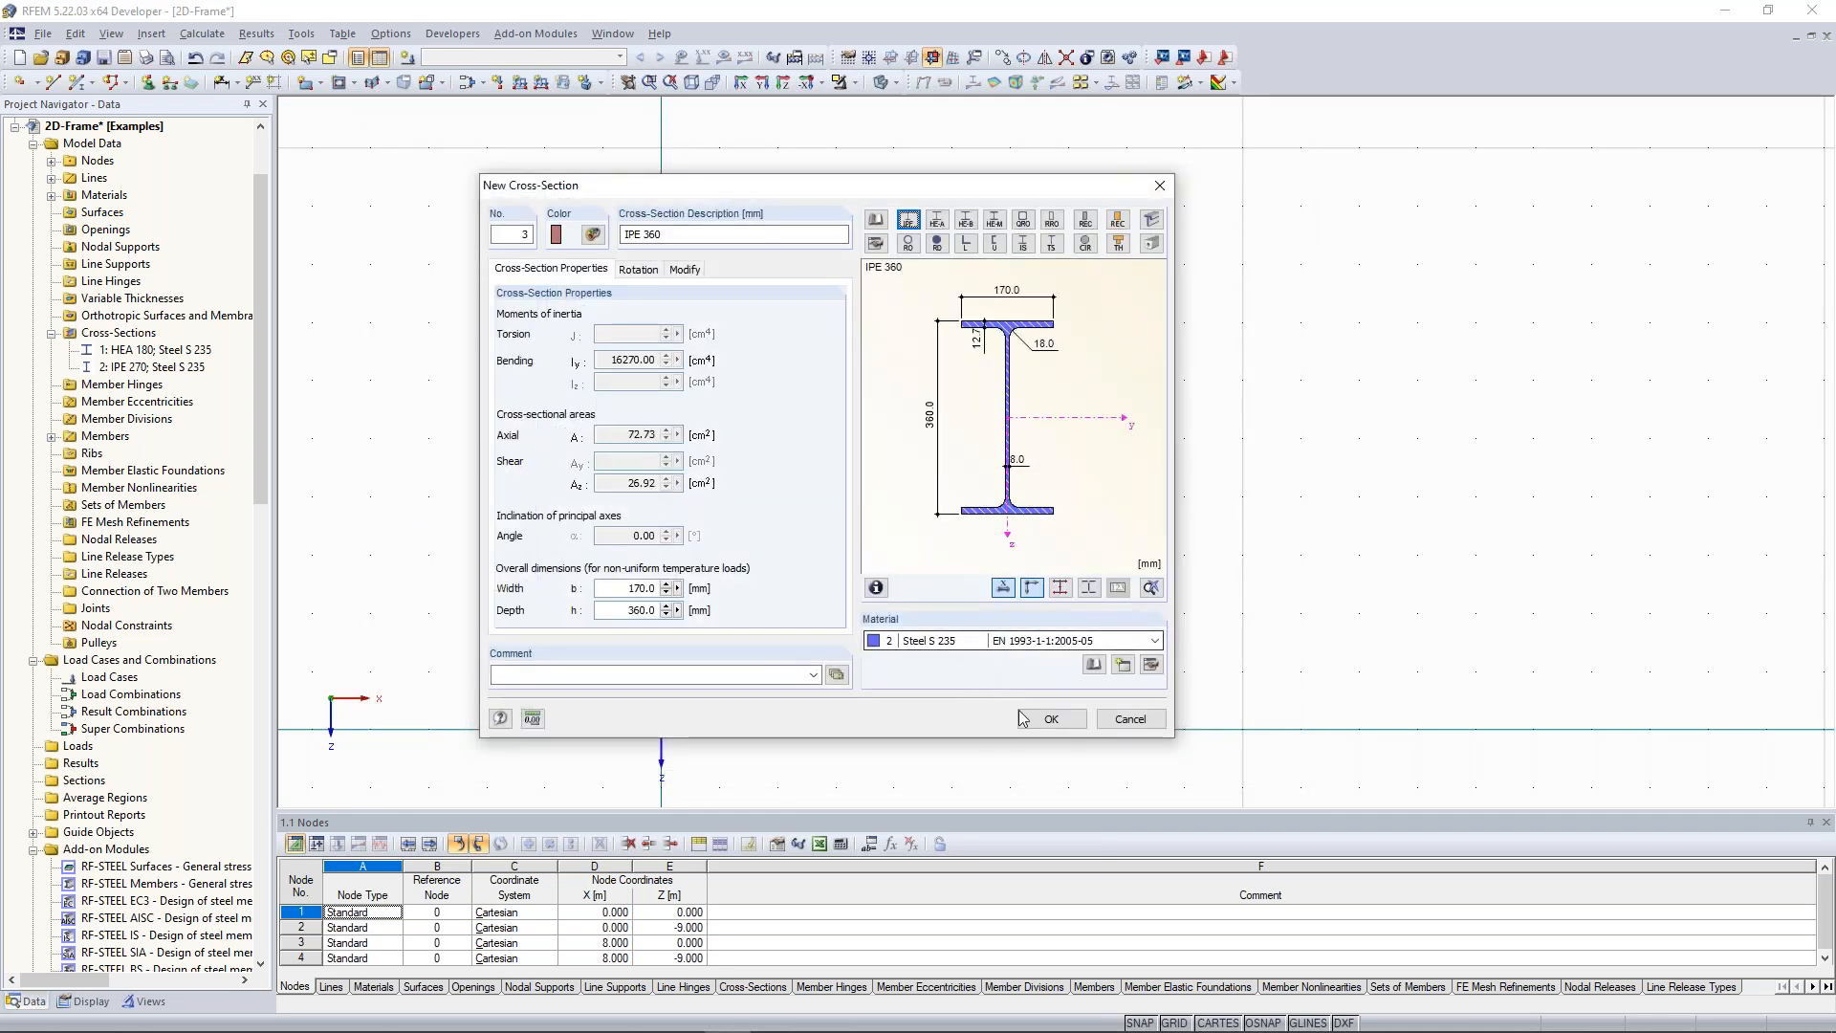
{"action": "left_click", "coordinate": [1049, 719]}
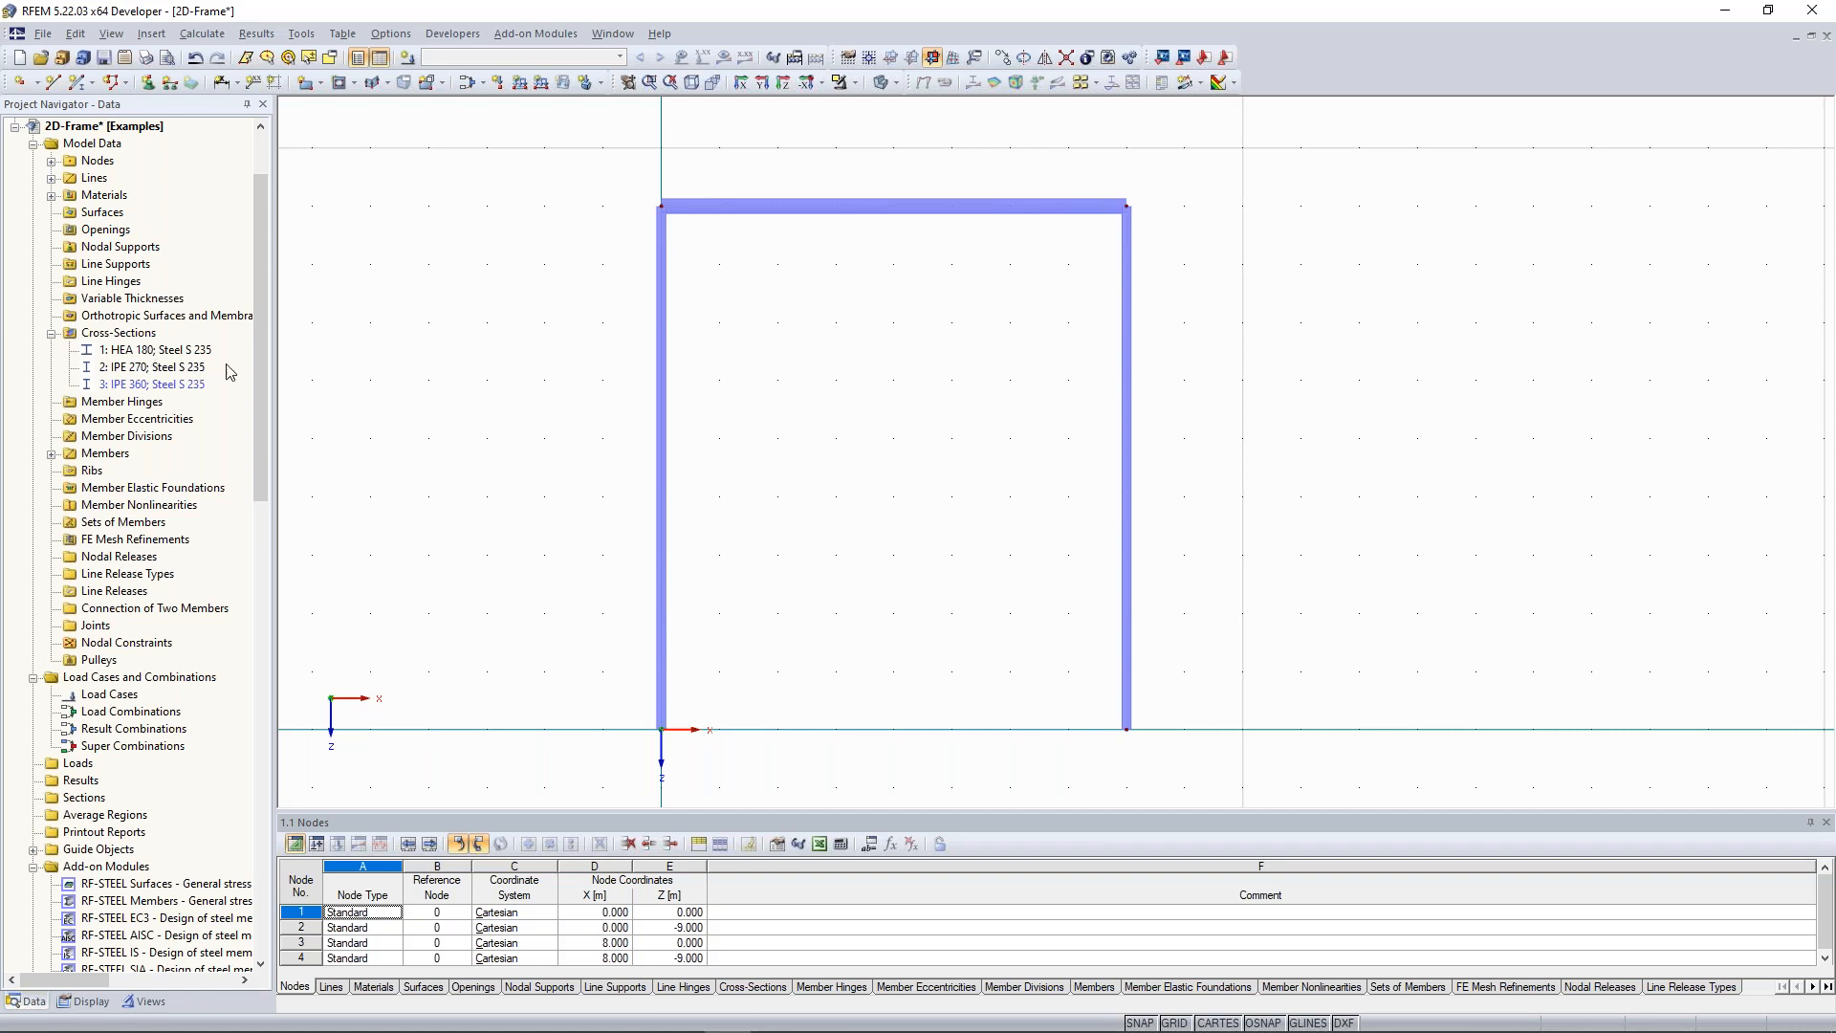
Examine the IPE 360 entry in the model's cross-section list alongside the frame.
{"action": "scroll", "coordinate": [86, 435], "scroll_direction": "down", "scroll_amount": 2}
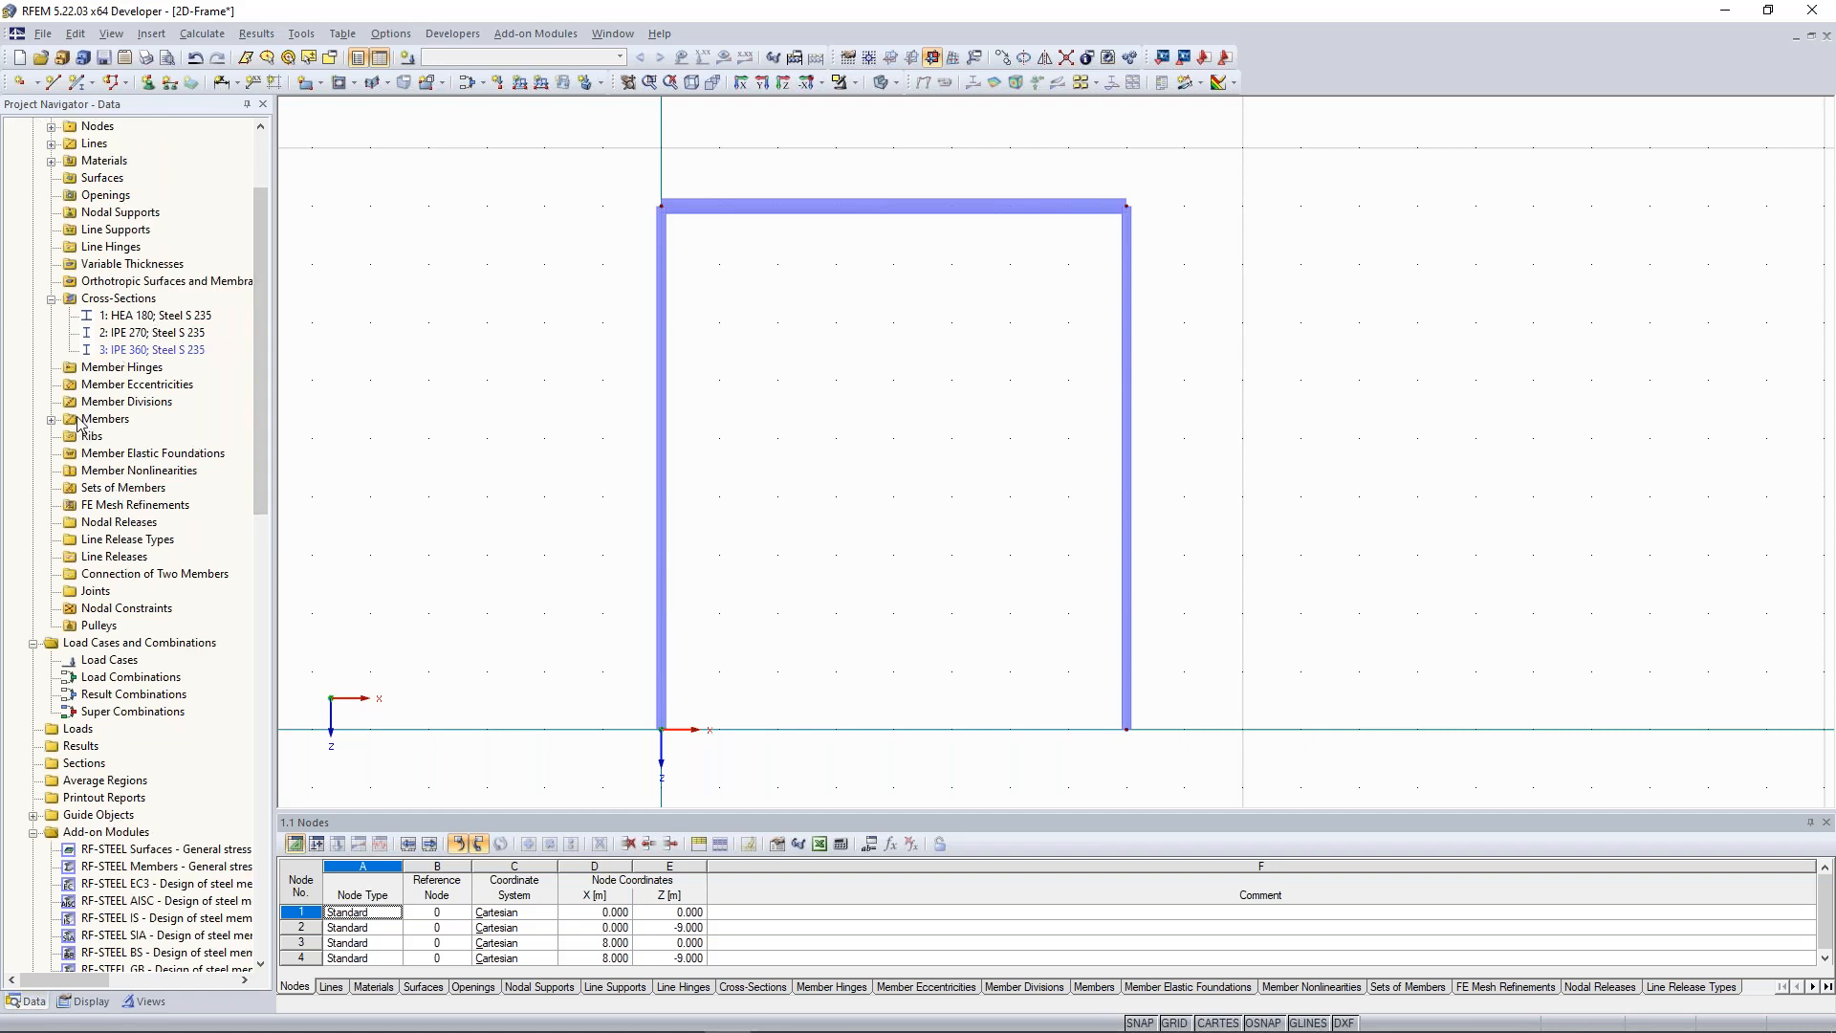
{"action": "scroll", "coordinate": [266, 318], "scroll_direction": "up", "scroll_amount": 2}
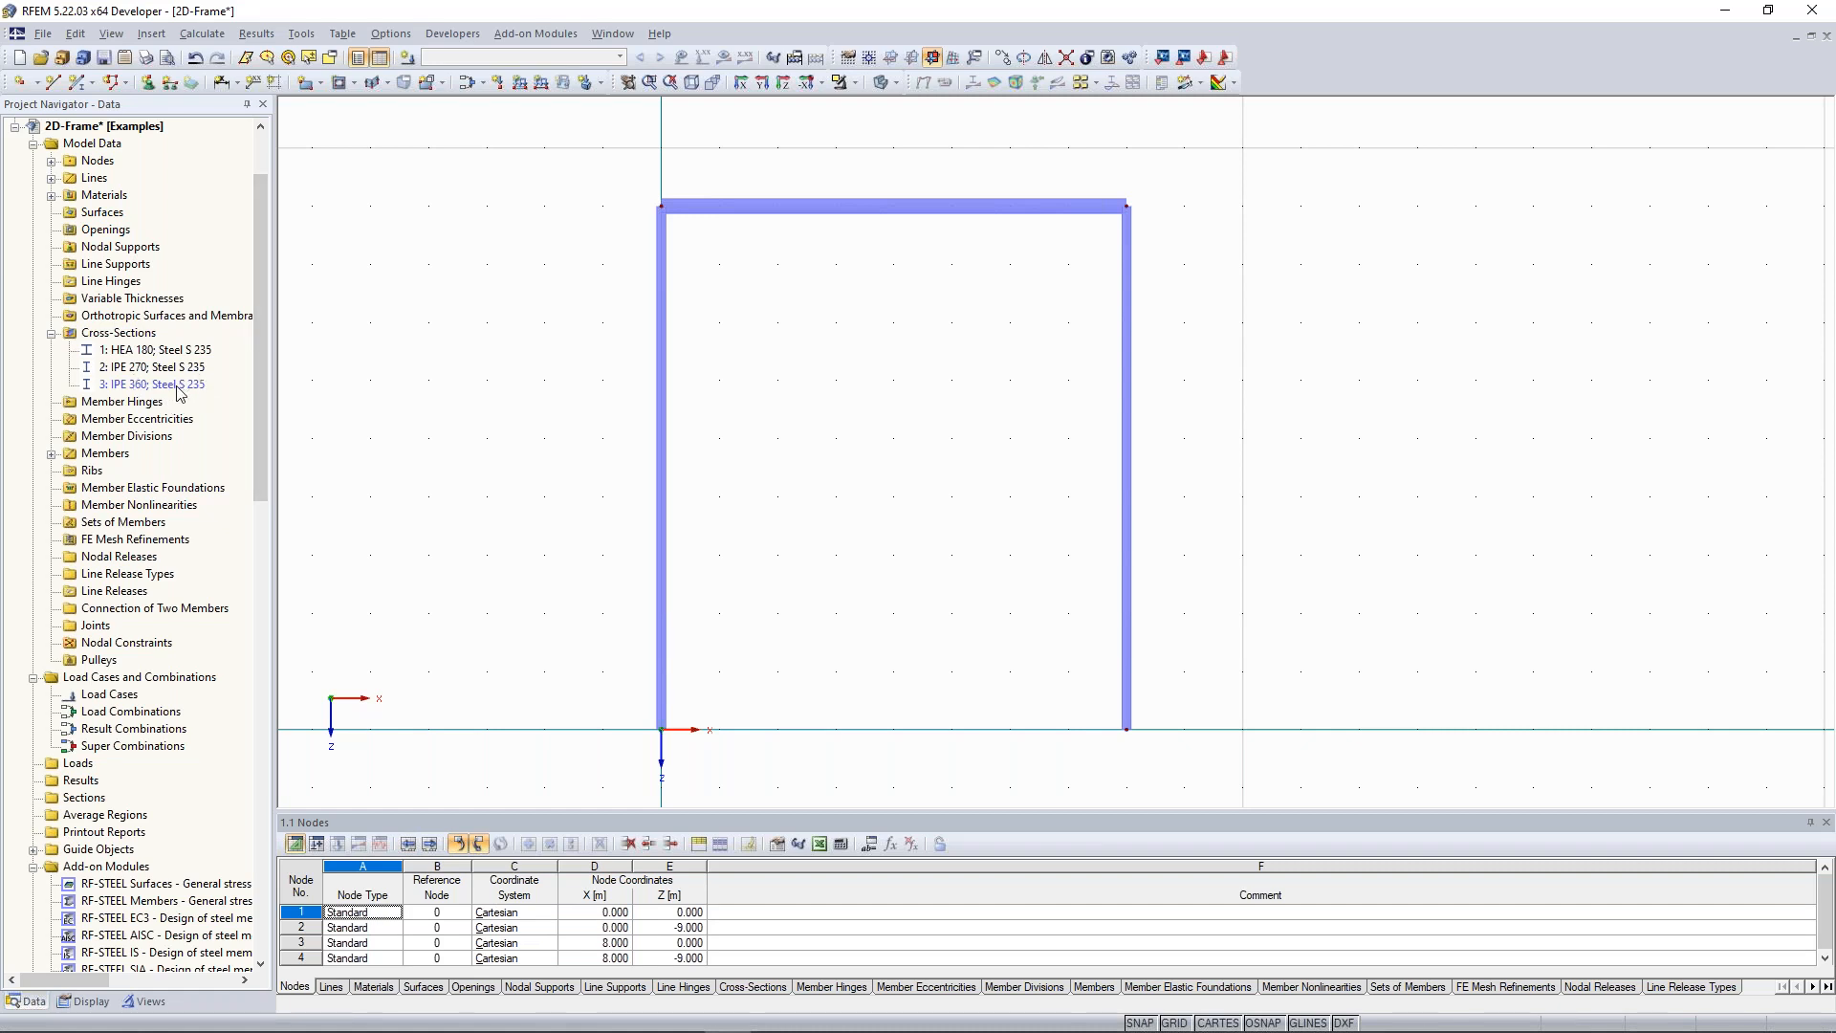
{"action": "scroll", "coordinate": [251, 371], "scroll_direction": "down", "scroll_amount": 2}
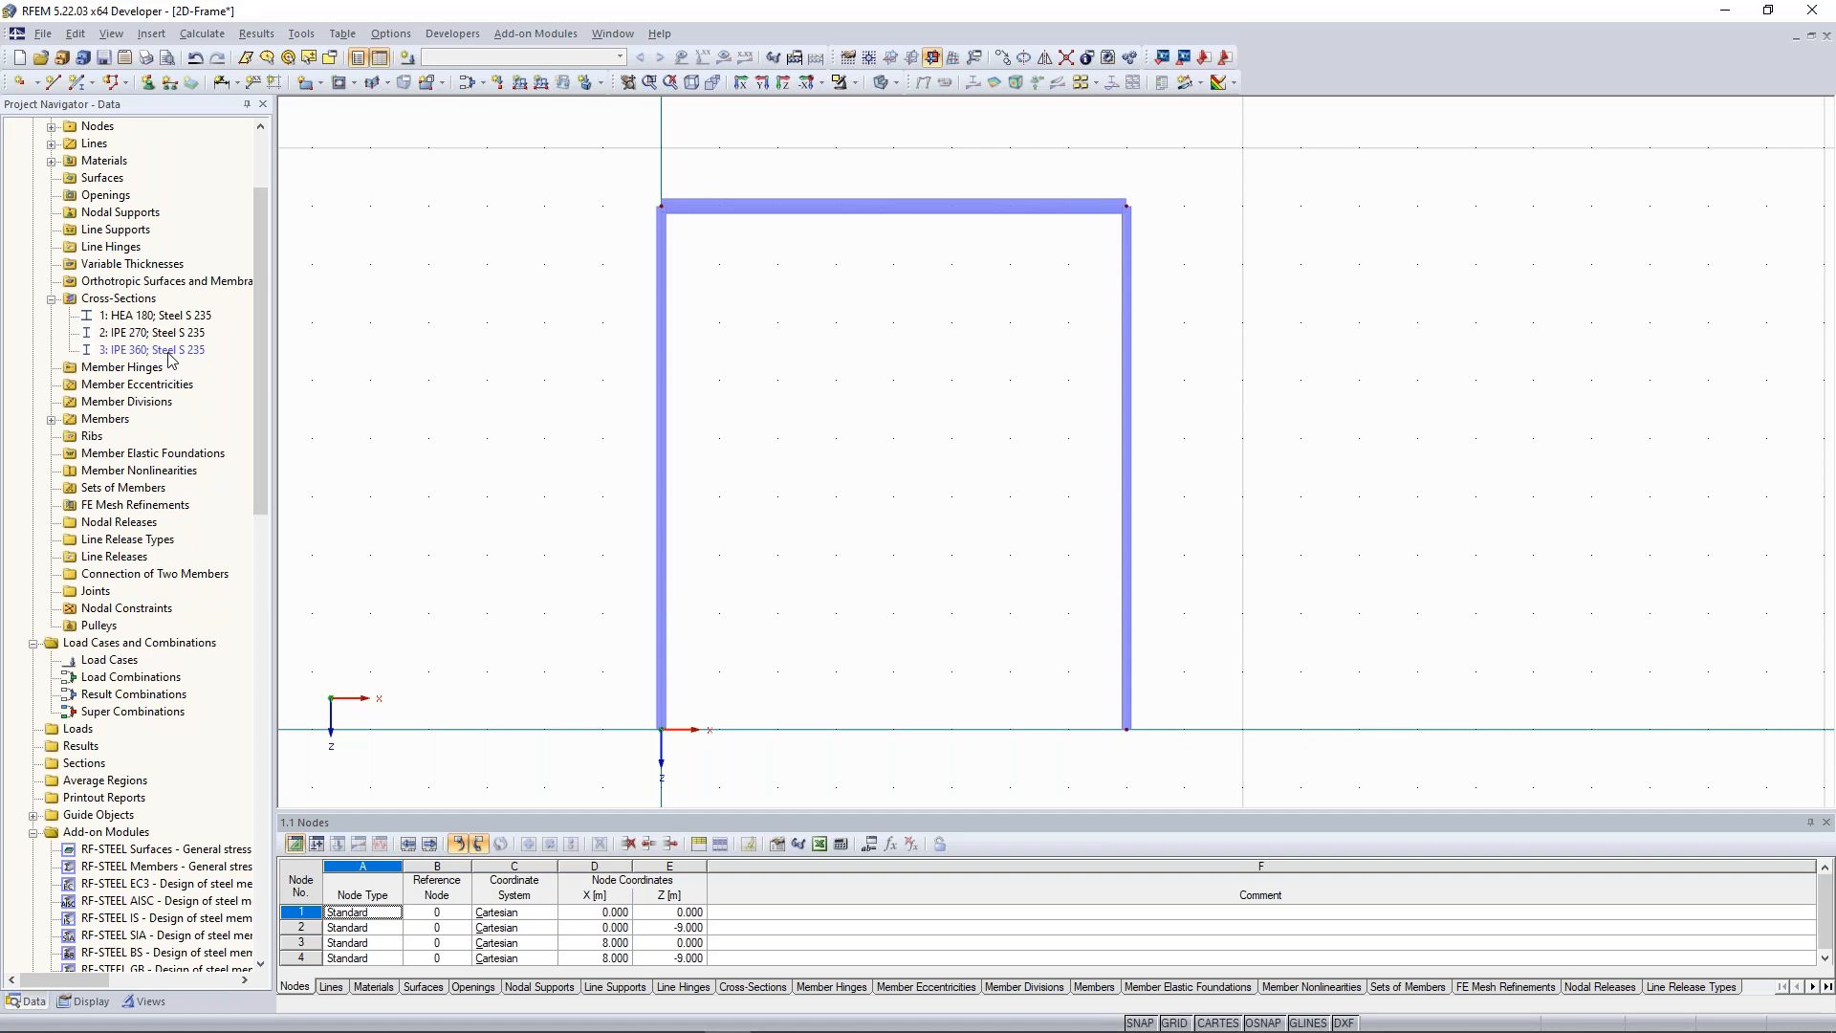
{"action": "scroll", "coordinate": [484, 355], "scroll_direction": "down", "scroll_amount": 1}
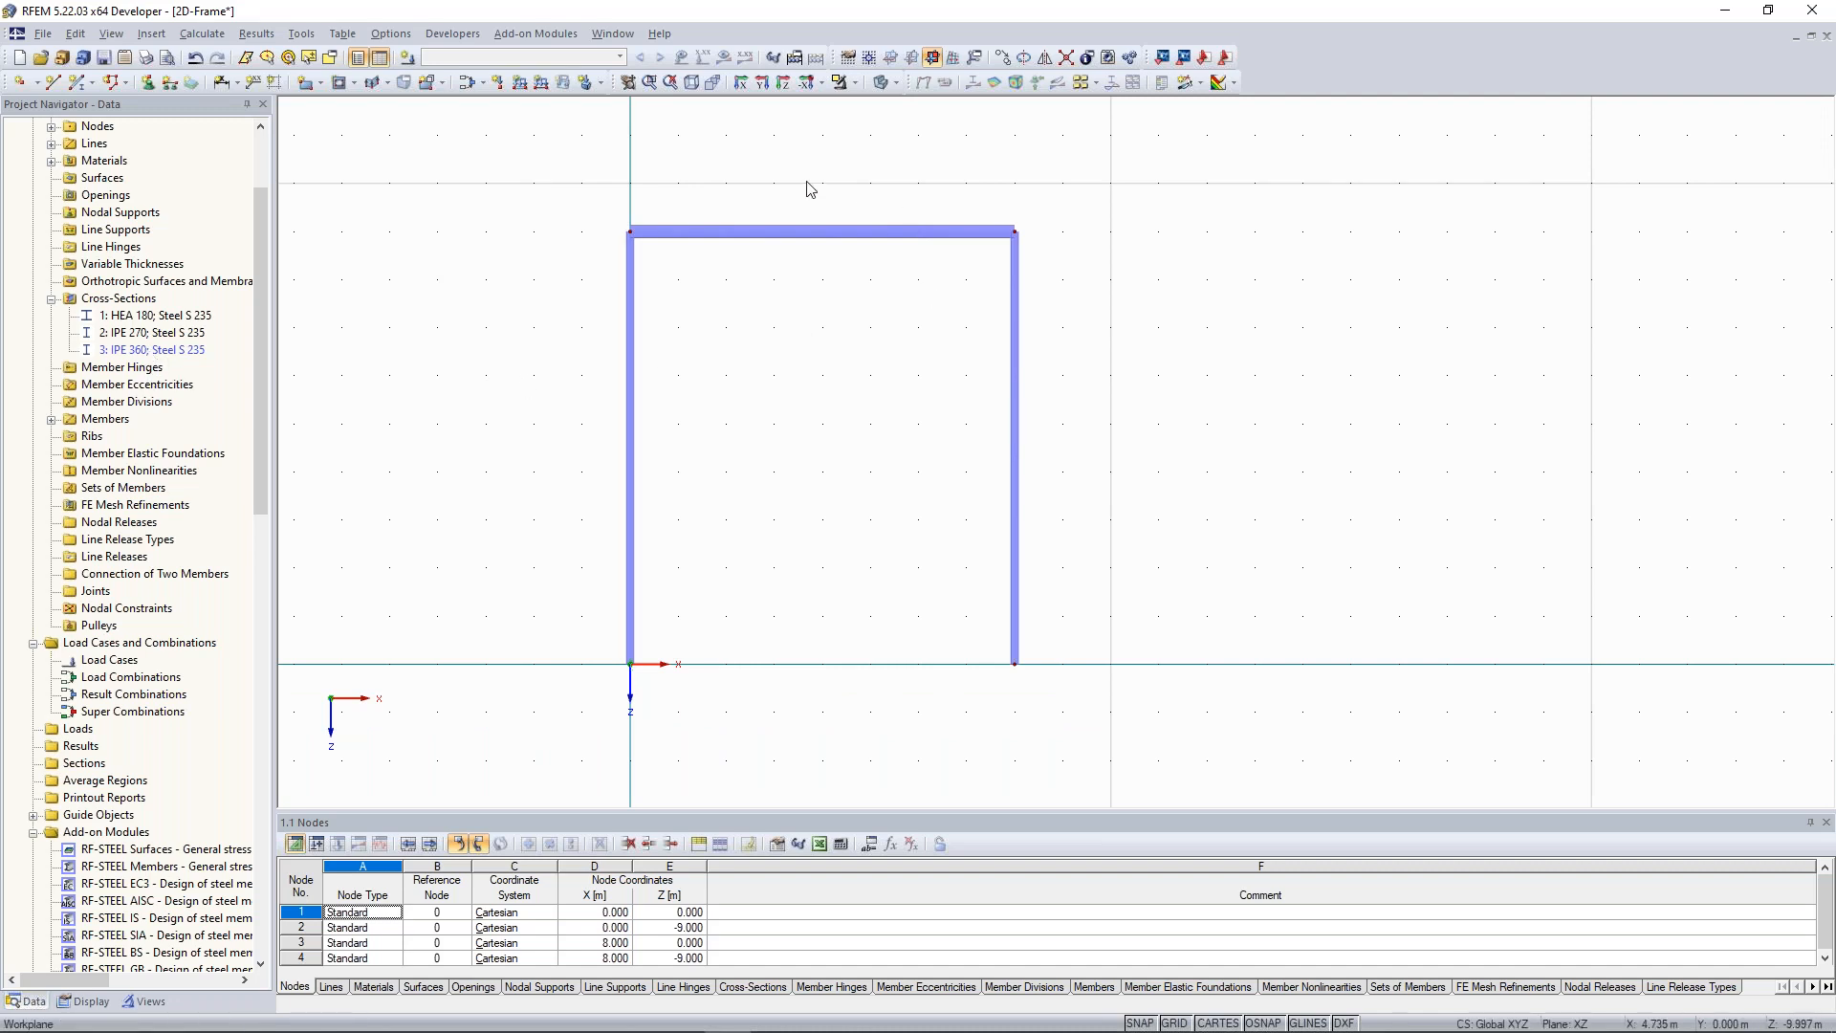
{"action": "left_click", "coordinate": [173, 353]}
{"action": "middle_click_drag", "start_coordinate": [450, 353], "coordinate": [473, 335]}
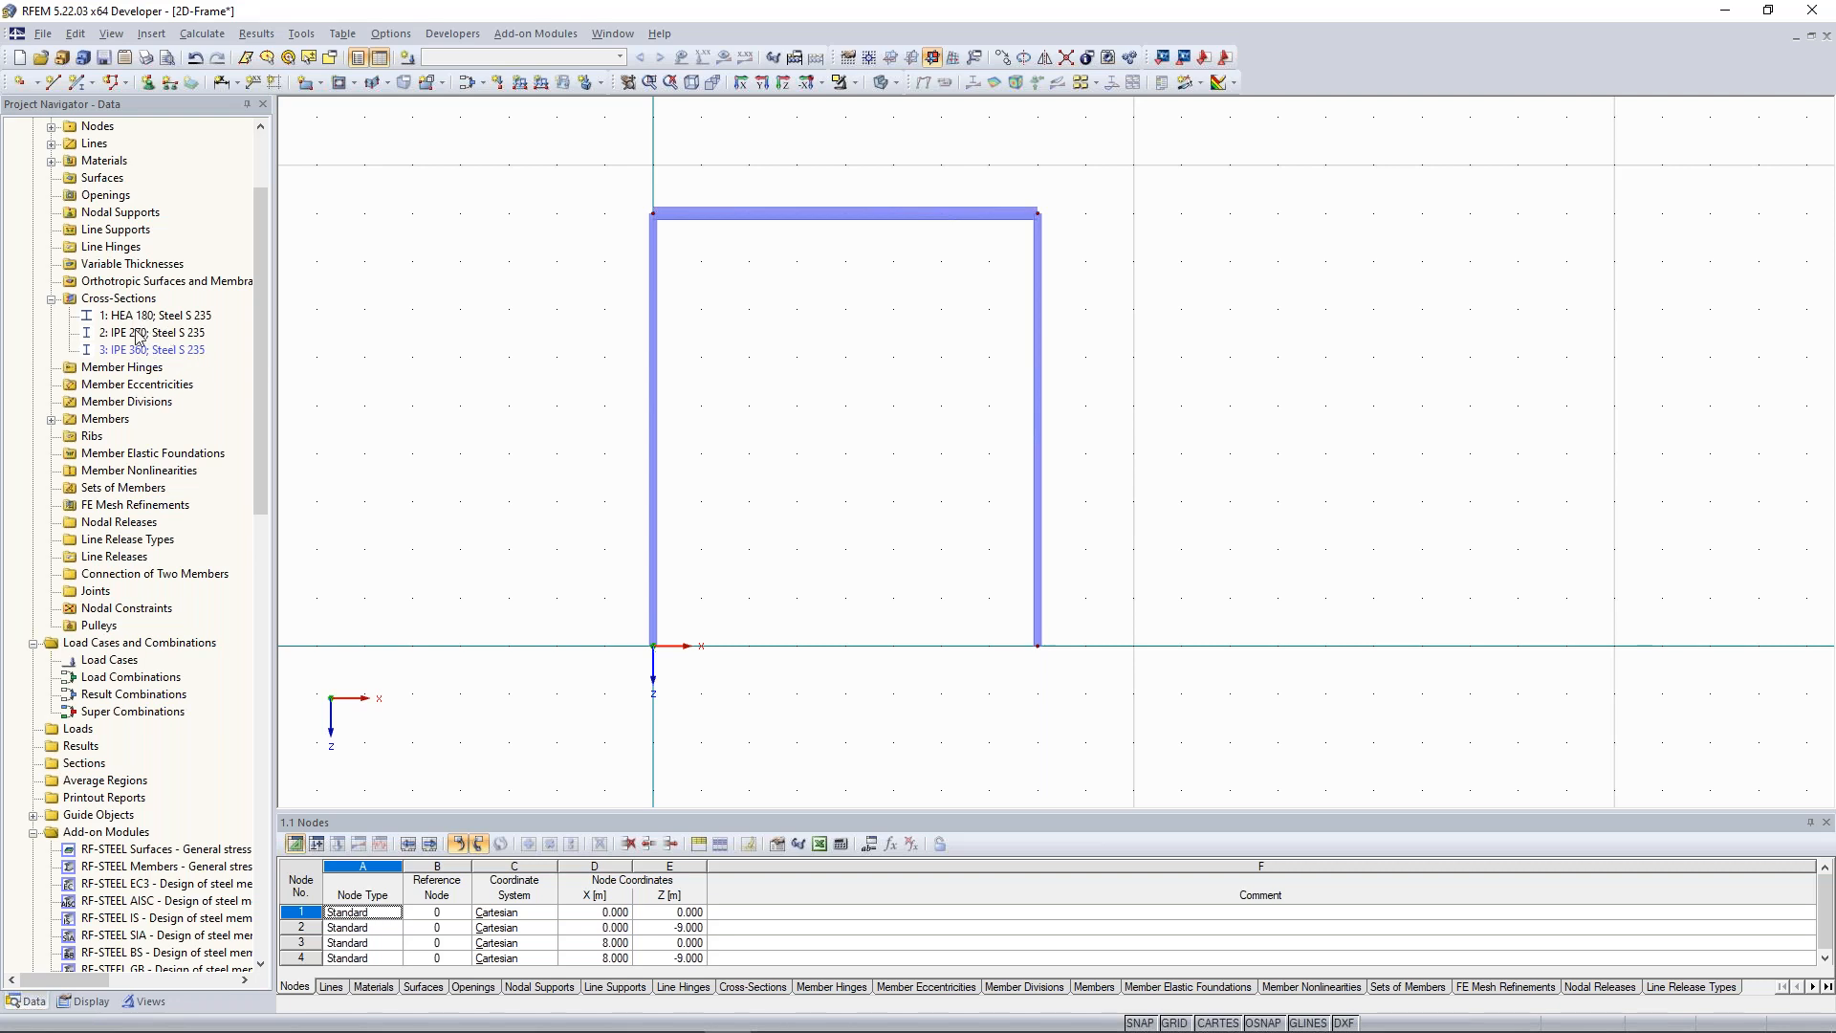
{"action": "scroll", "coordinate": [517, 320], "scroll_direction": "down", "scroll_amount": 1}
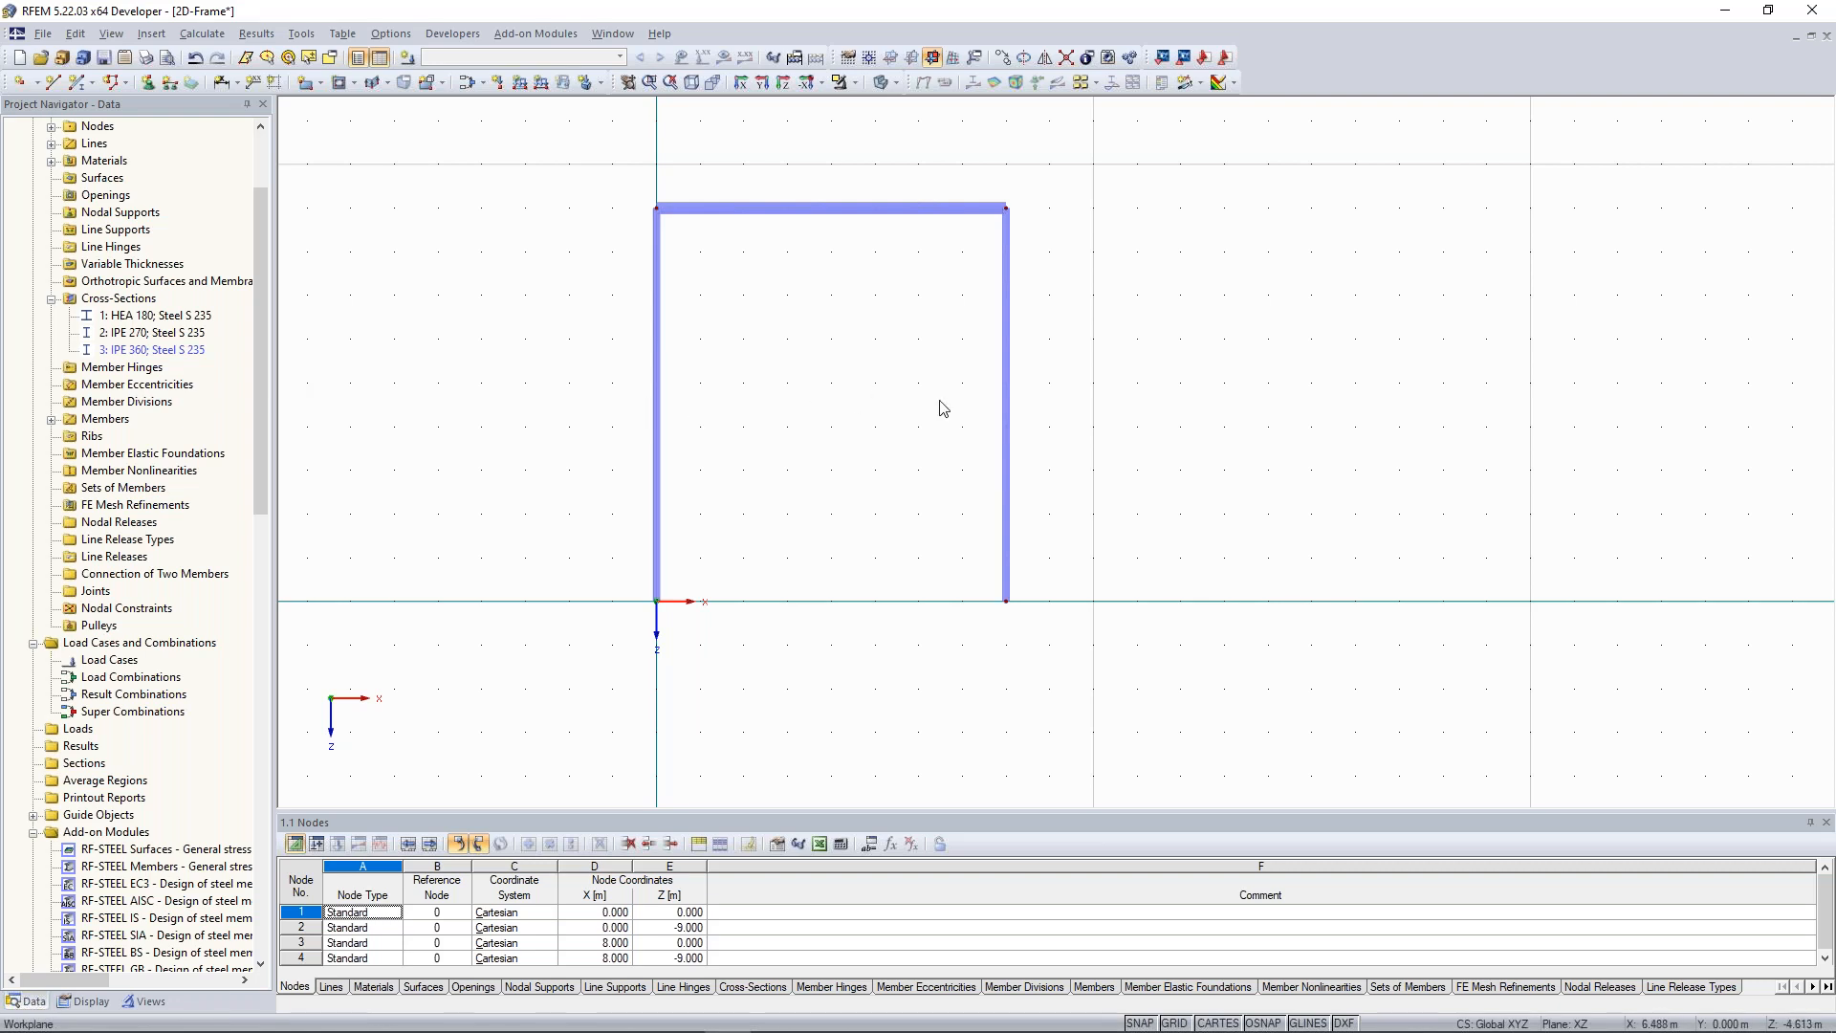
Divide the left column by distance with a new intermediate node 5 m from the member start.
{"action": "scroll", "coordinate": [943, 408], "scroll_direction": "up", "scroll_amount": 1}
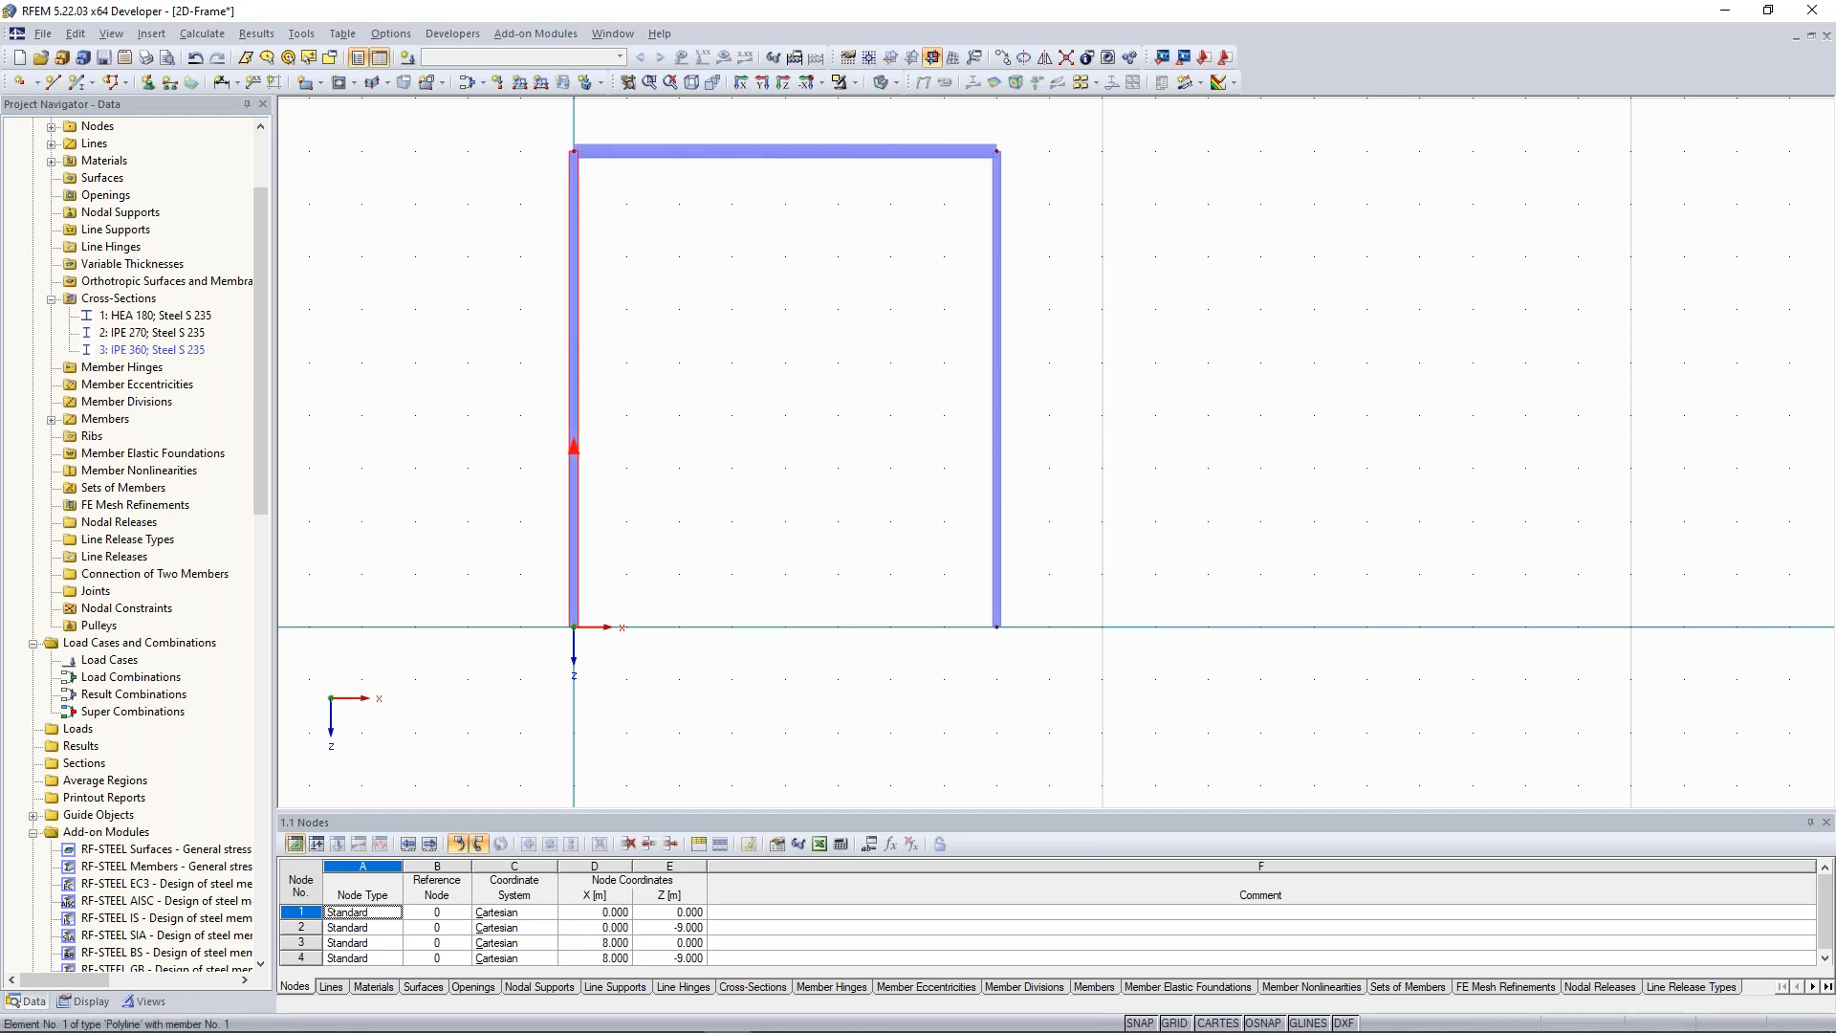
{"action": "right_click", "coordinate": [578, 367]}
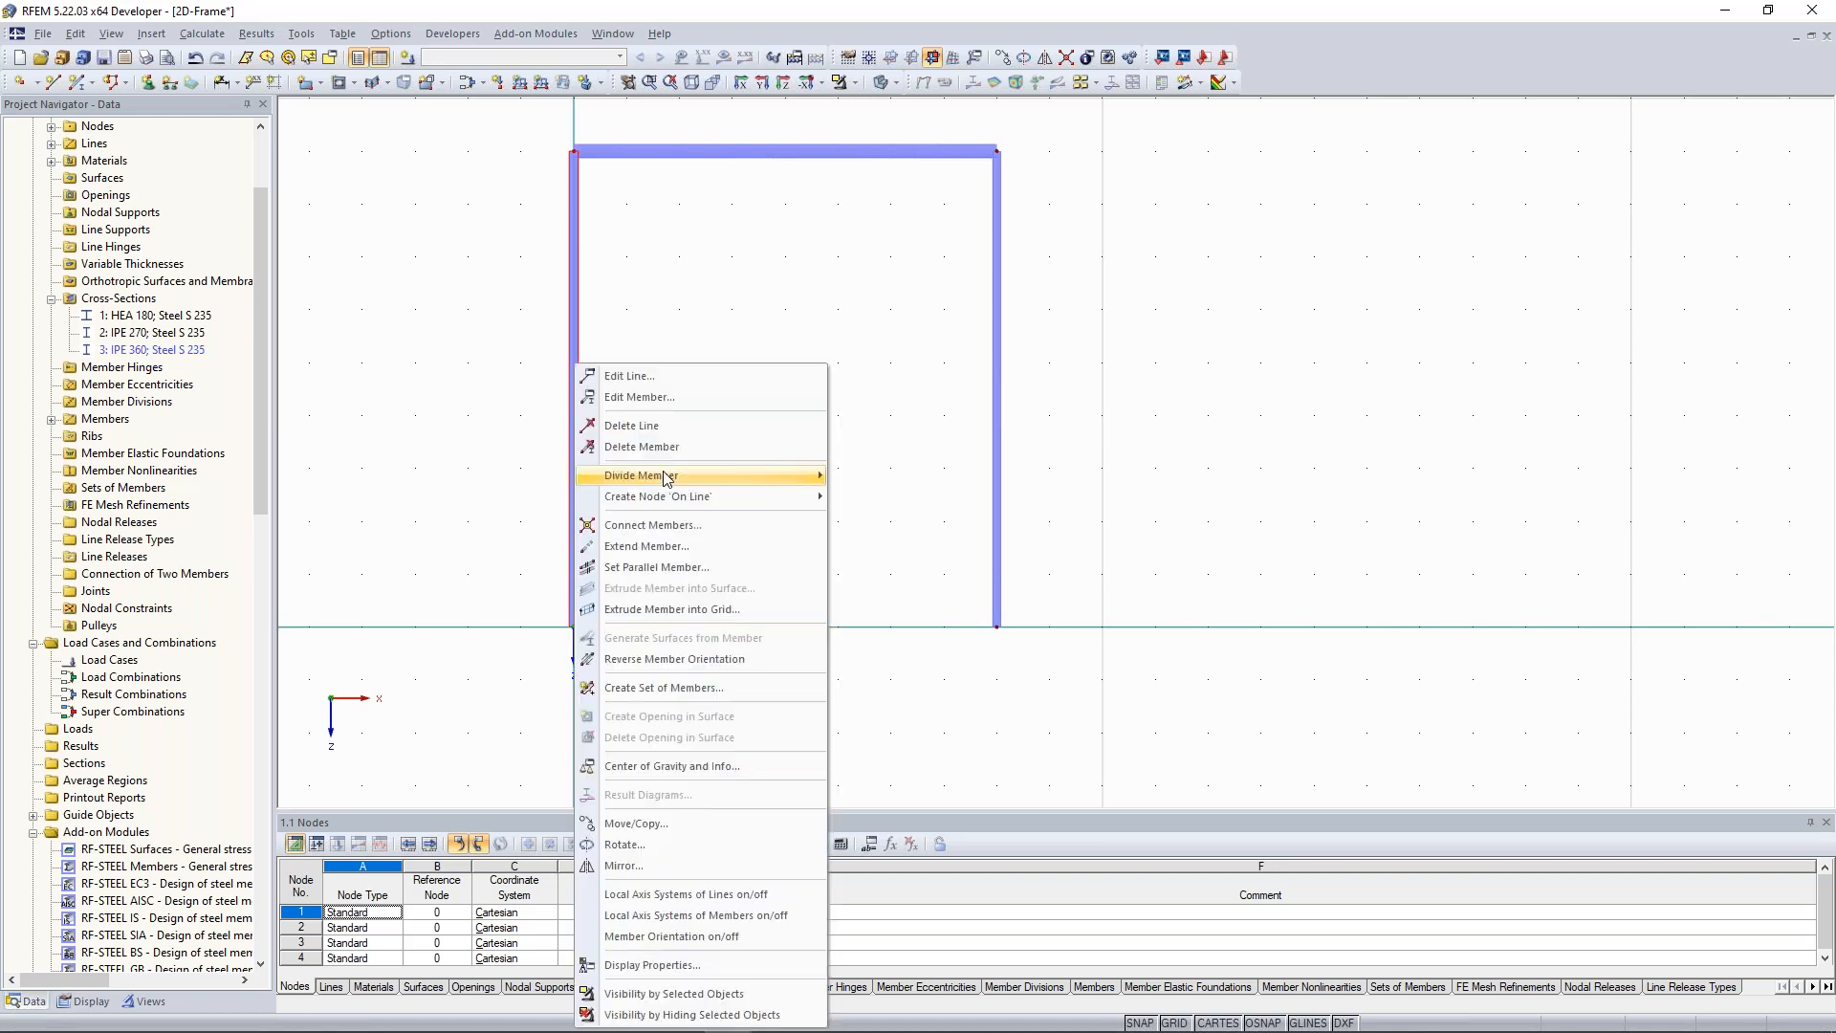
{"action": "mouse_move", "coordinate": [667, 476]}
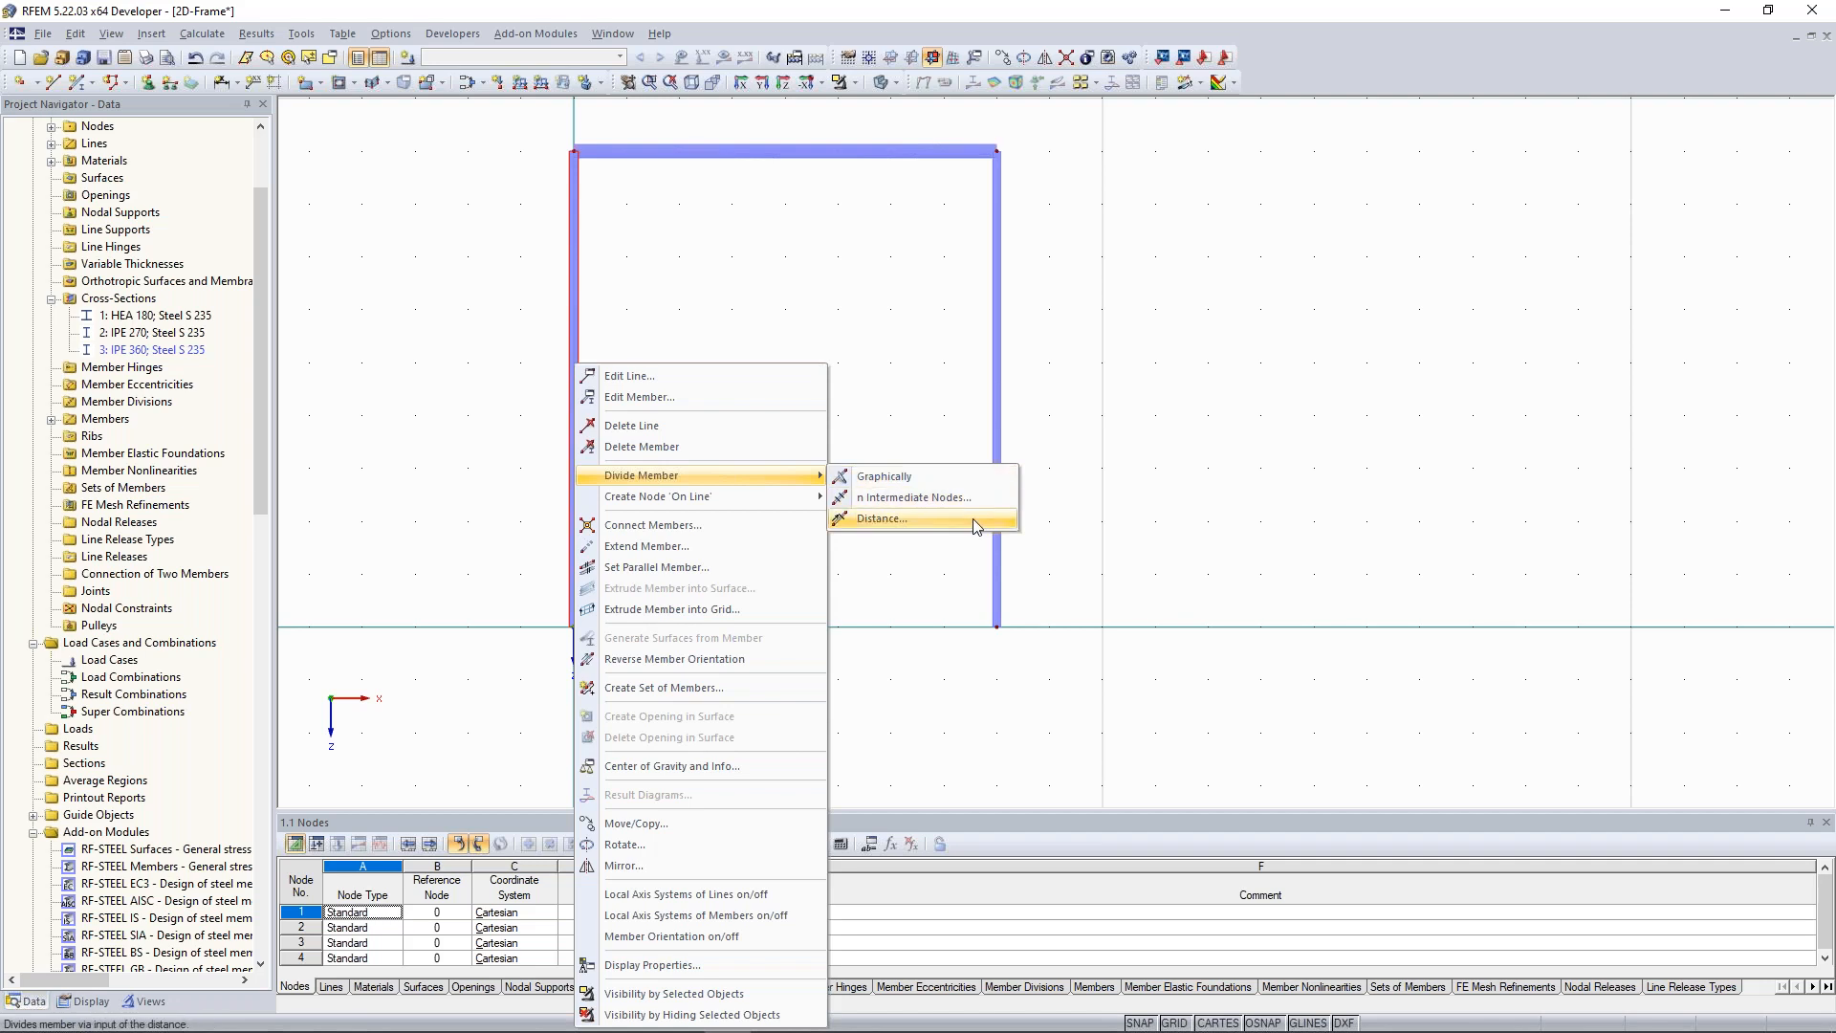
{"action": "left_click", "coordinate": [972, 518]}
{"action": "left_click_drag", "start_coordinate": [998, 278], "coordinate": [1524, 186]}
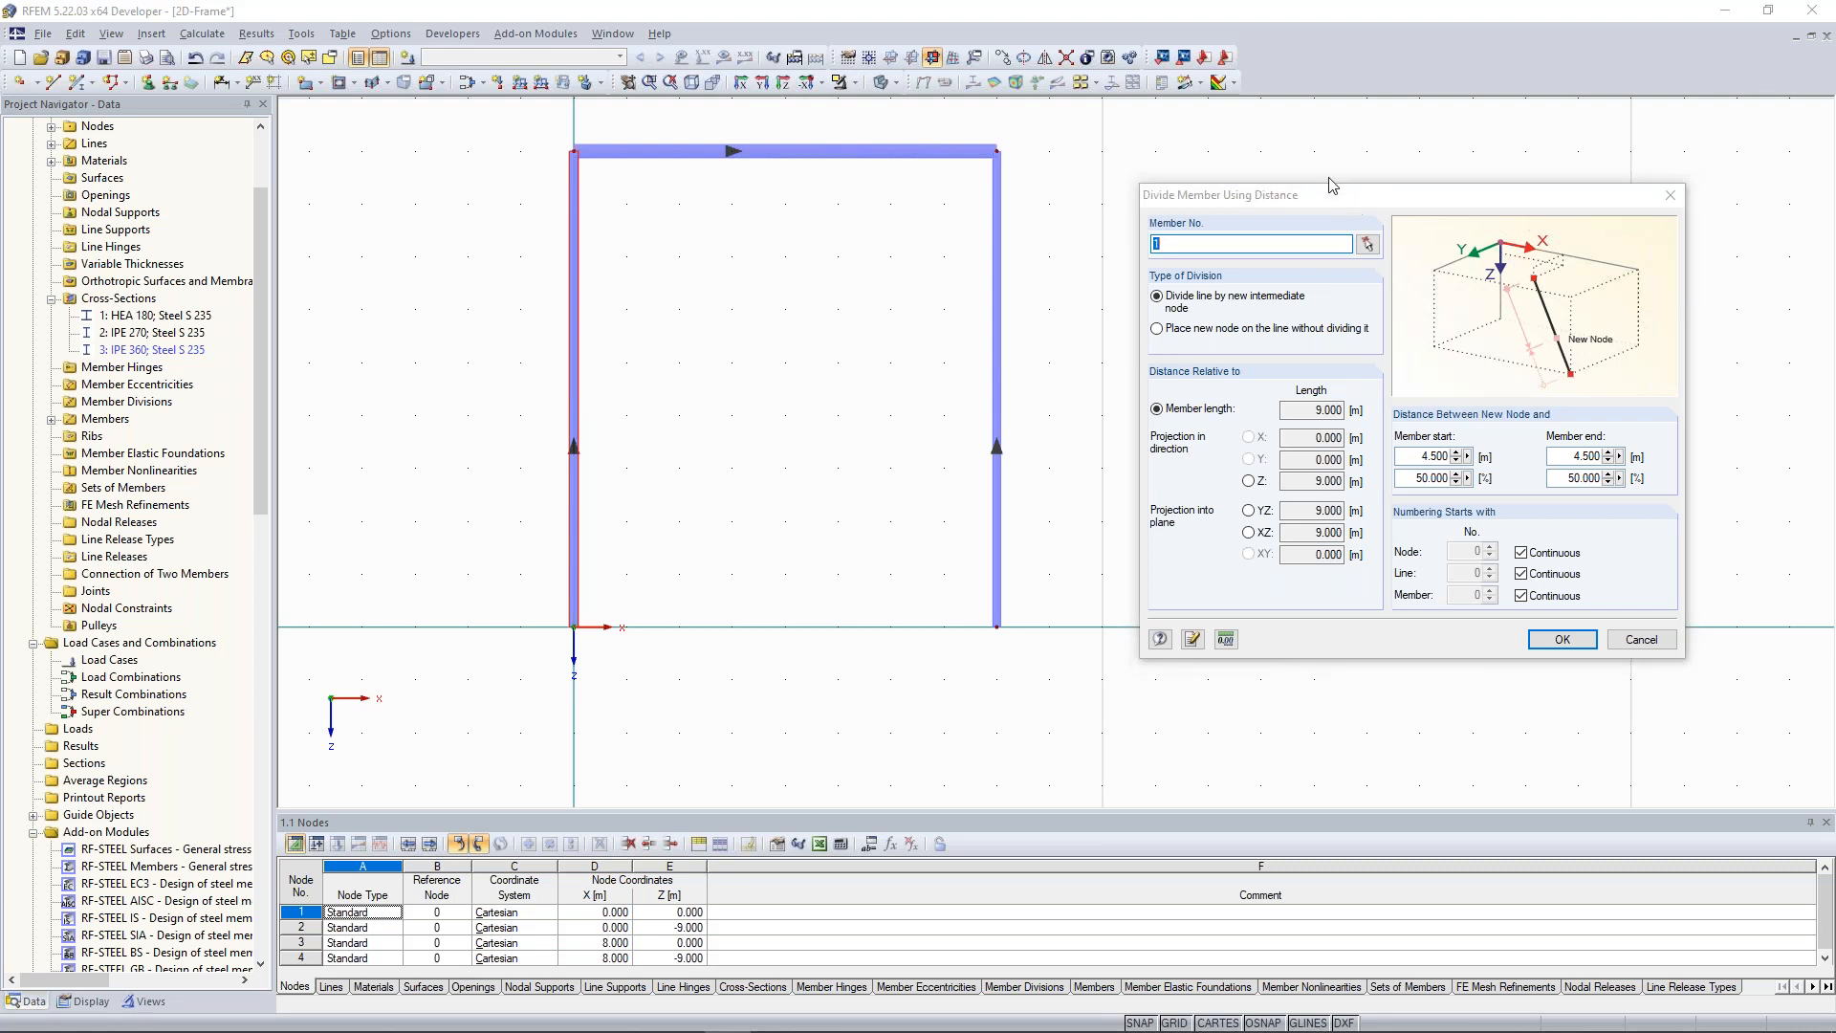
{"action": "left_click_drag", "start_coordinate": [1329, 178], "coordinate": [1324, 172]}
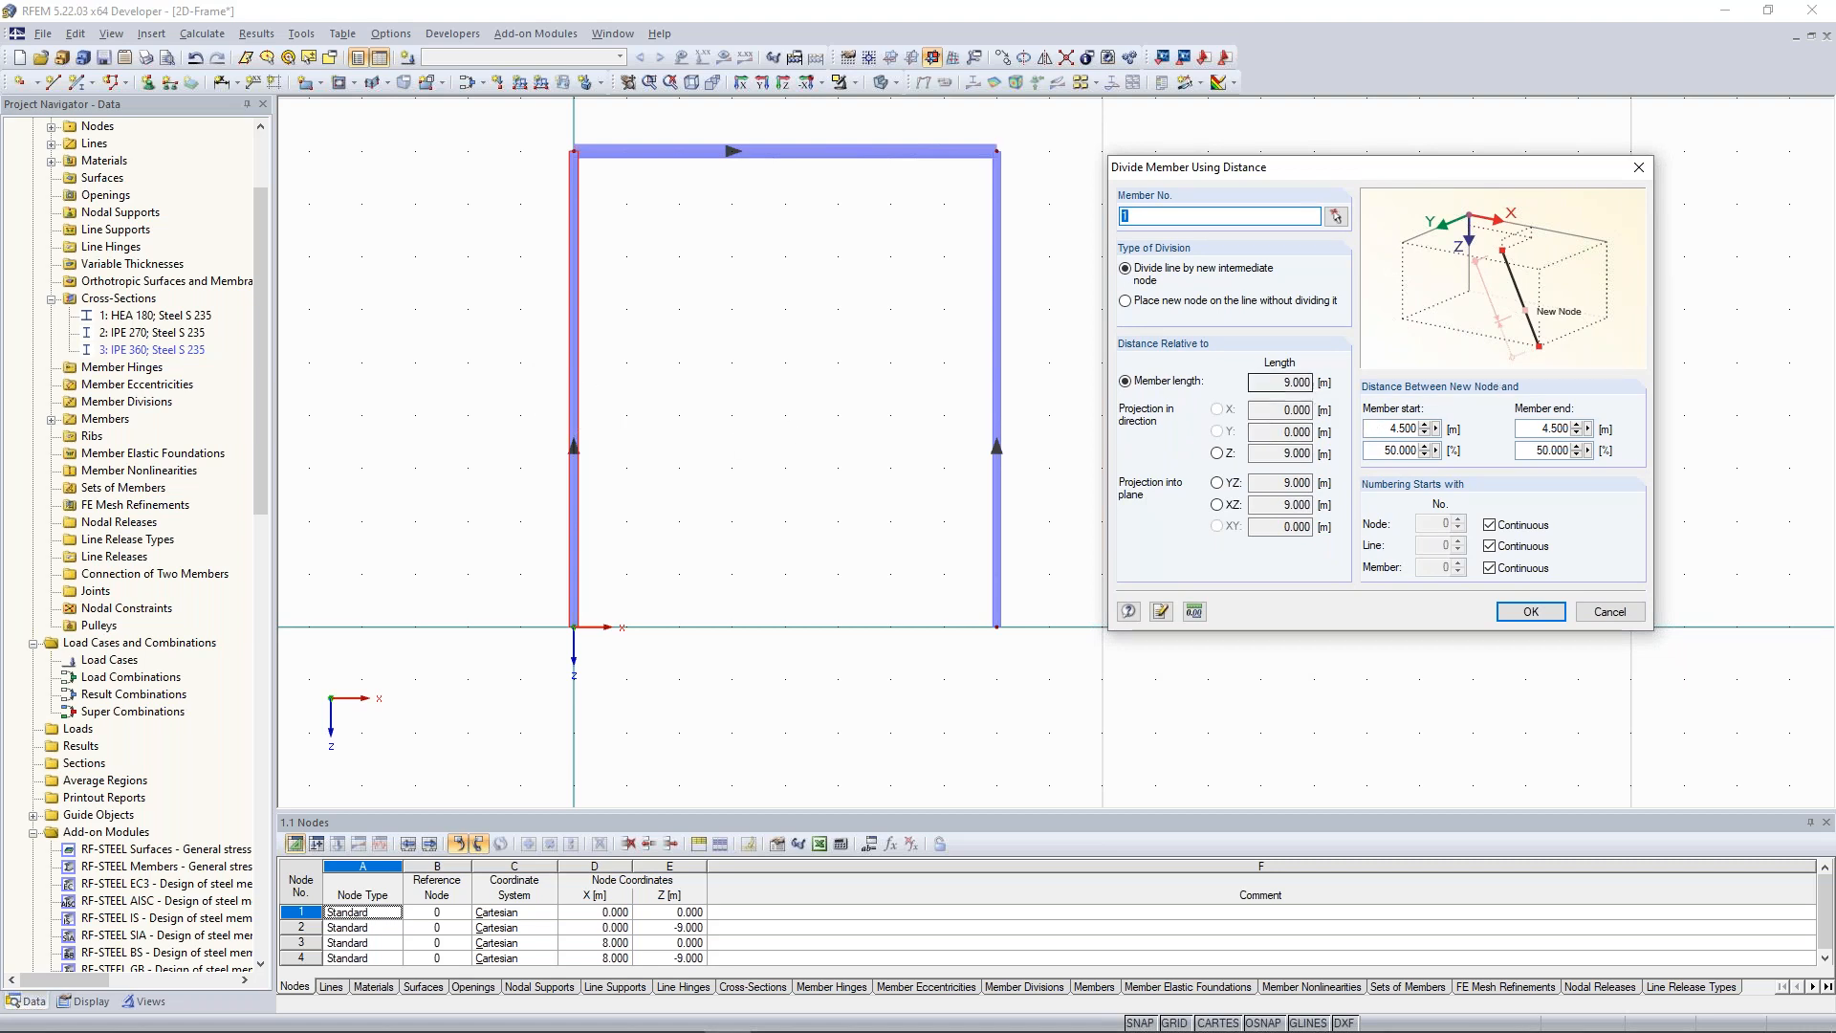
{"action": "left_click", "coordinate": [1385, 428]}
{"action": "type", "text": "5"}
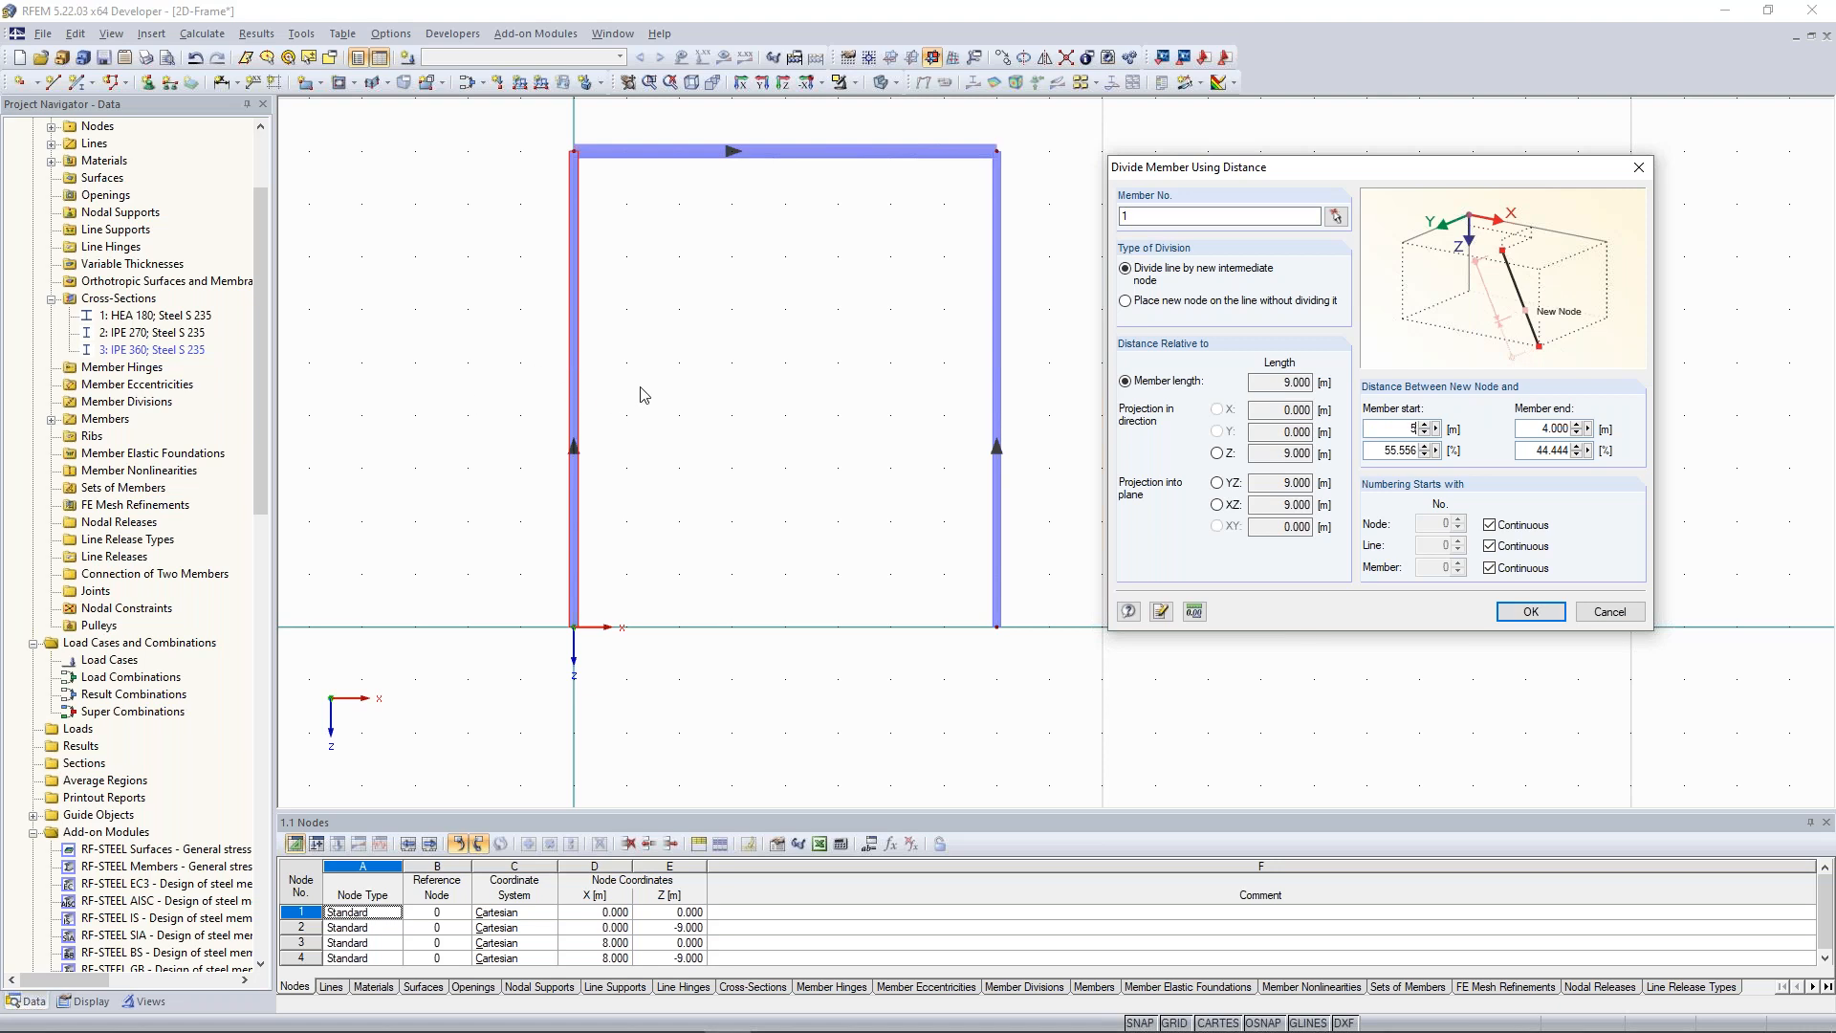
{"action": "left_click", "coordinate": [1533, 612]}
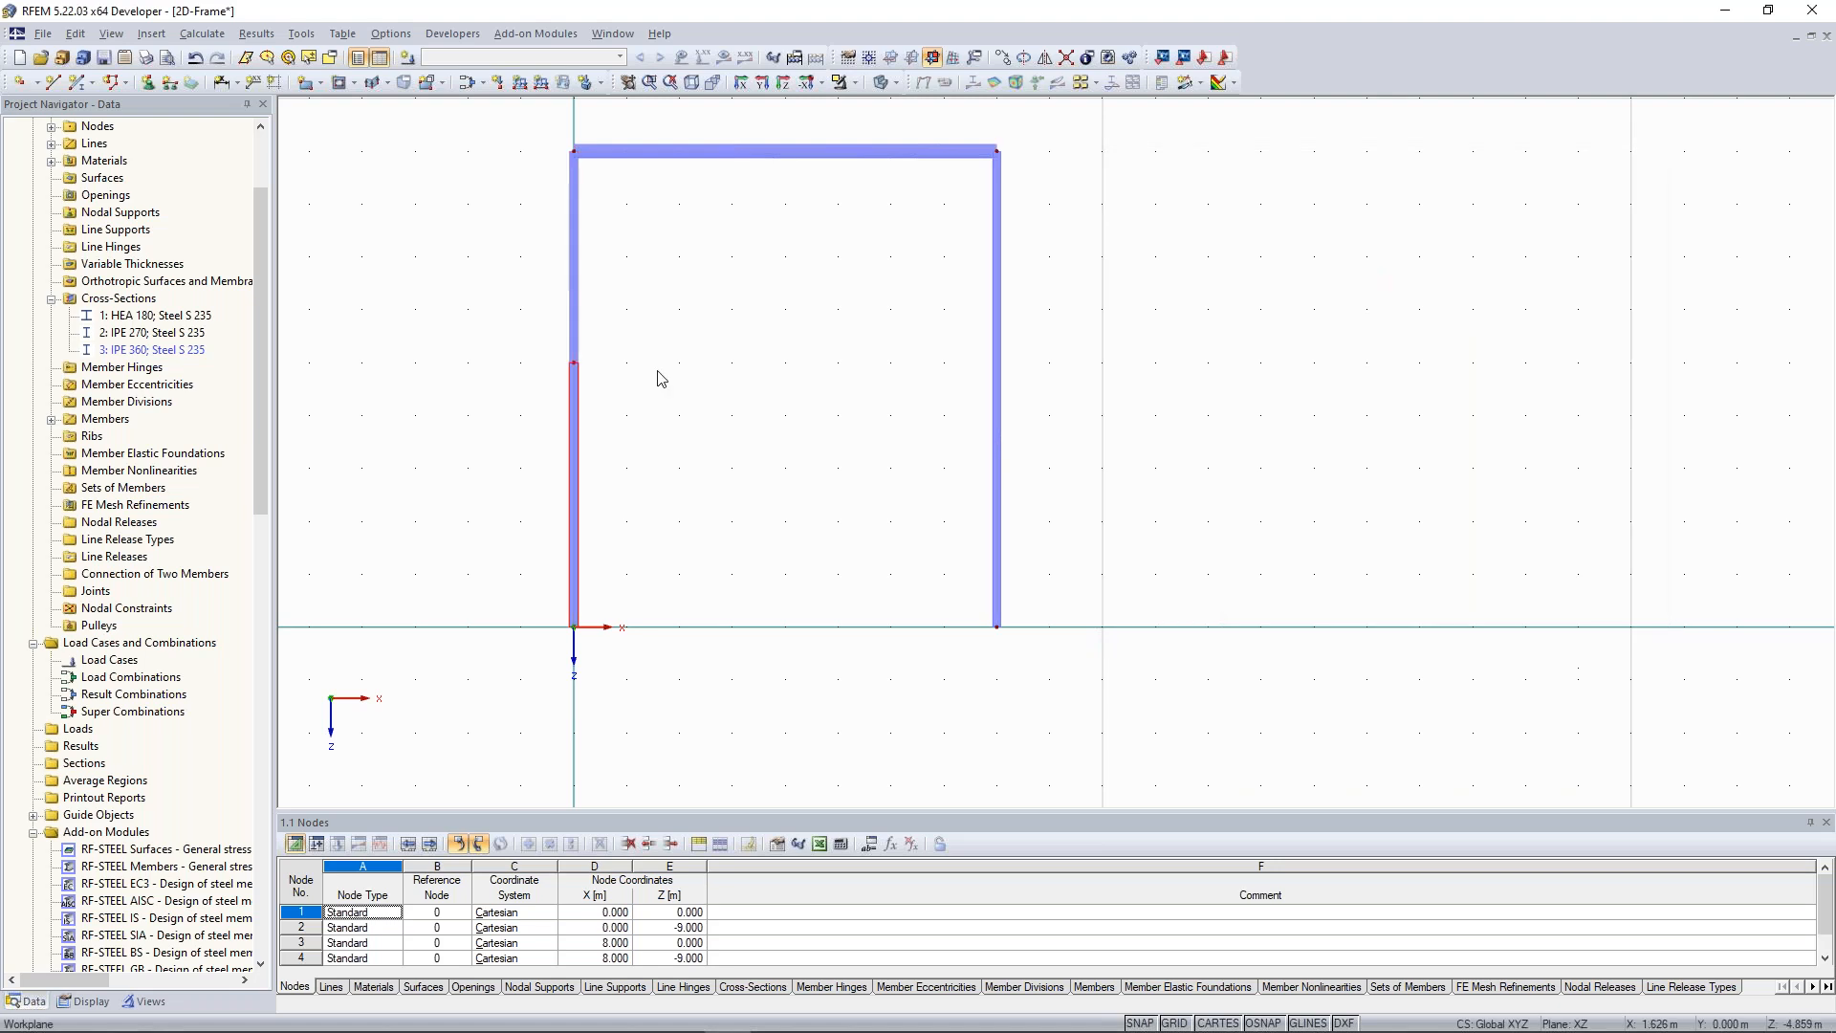
Add a horizontal beam member with IPE 360 cross-section from the left column's intermediate node to the right column at Z -5.000 m.
{"action": "scroll", "coordinate": [655, 349], "scroll_direction": "down", "scroll_amount": 3}
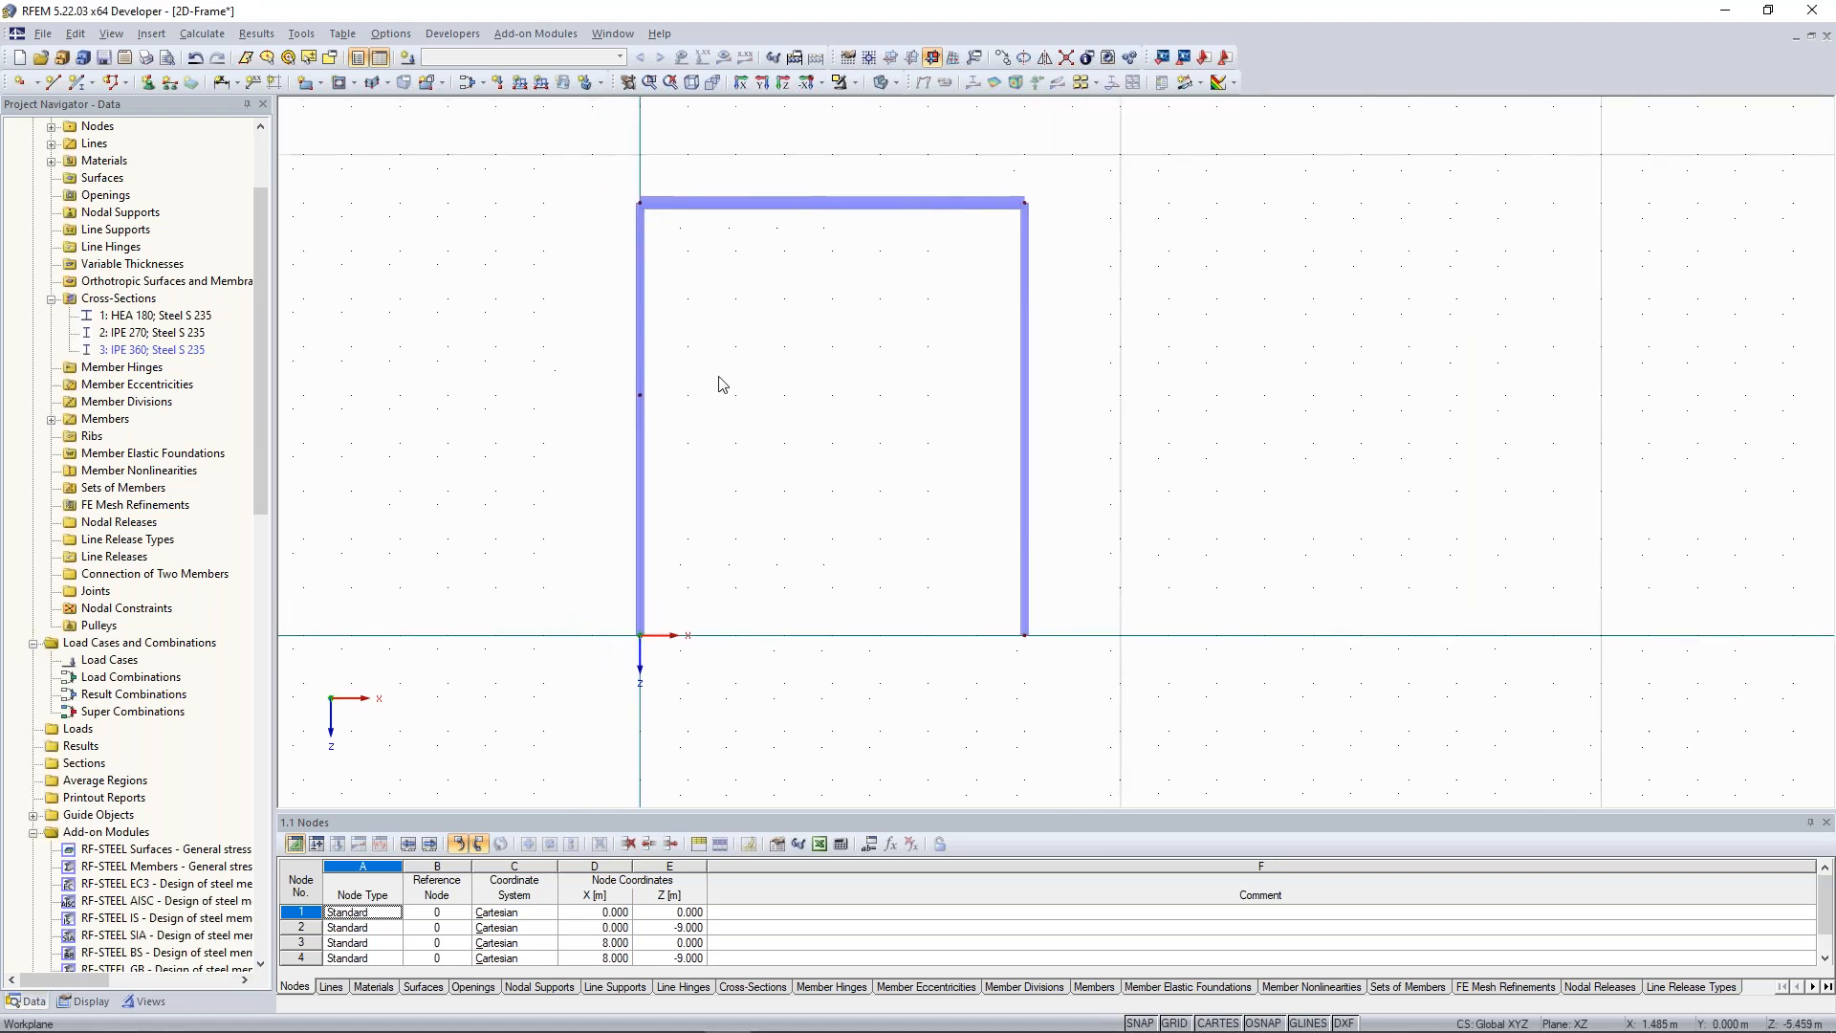
{"action": "scroll", "coordinate": [751, 417], "scroll_direction": "up", "scroll_amount": 2}
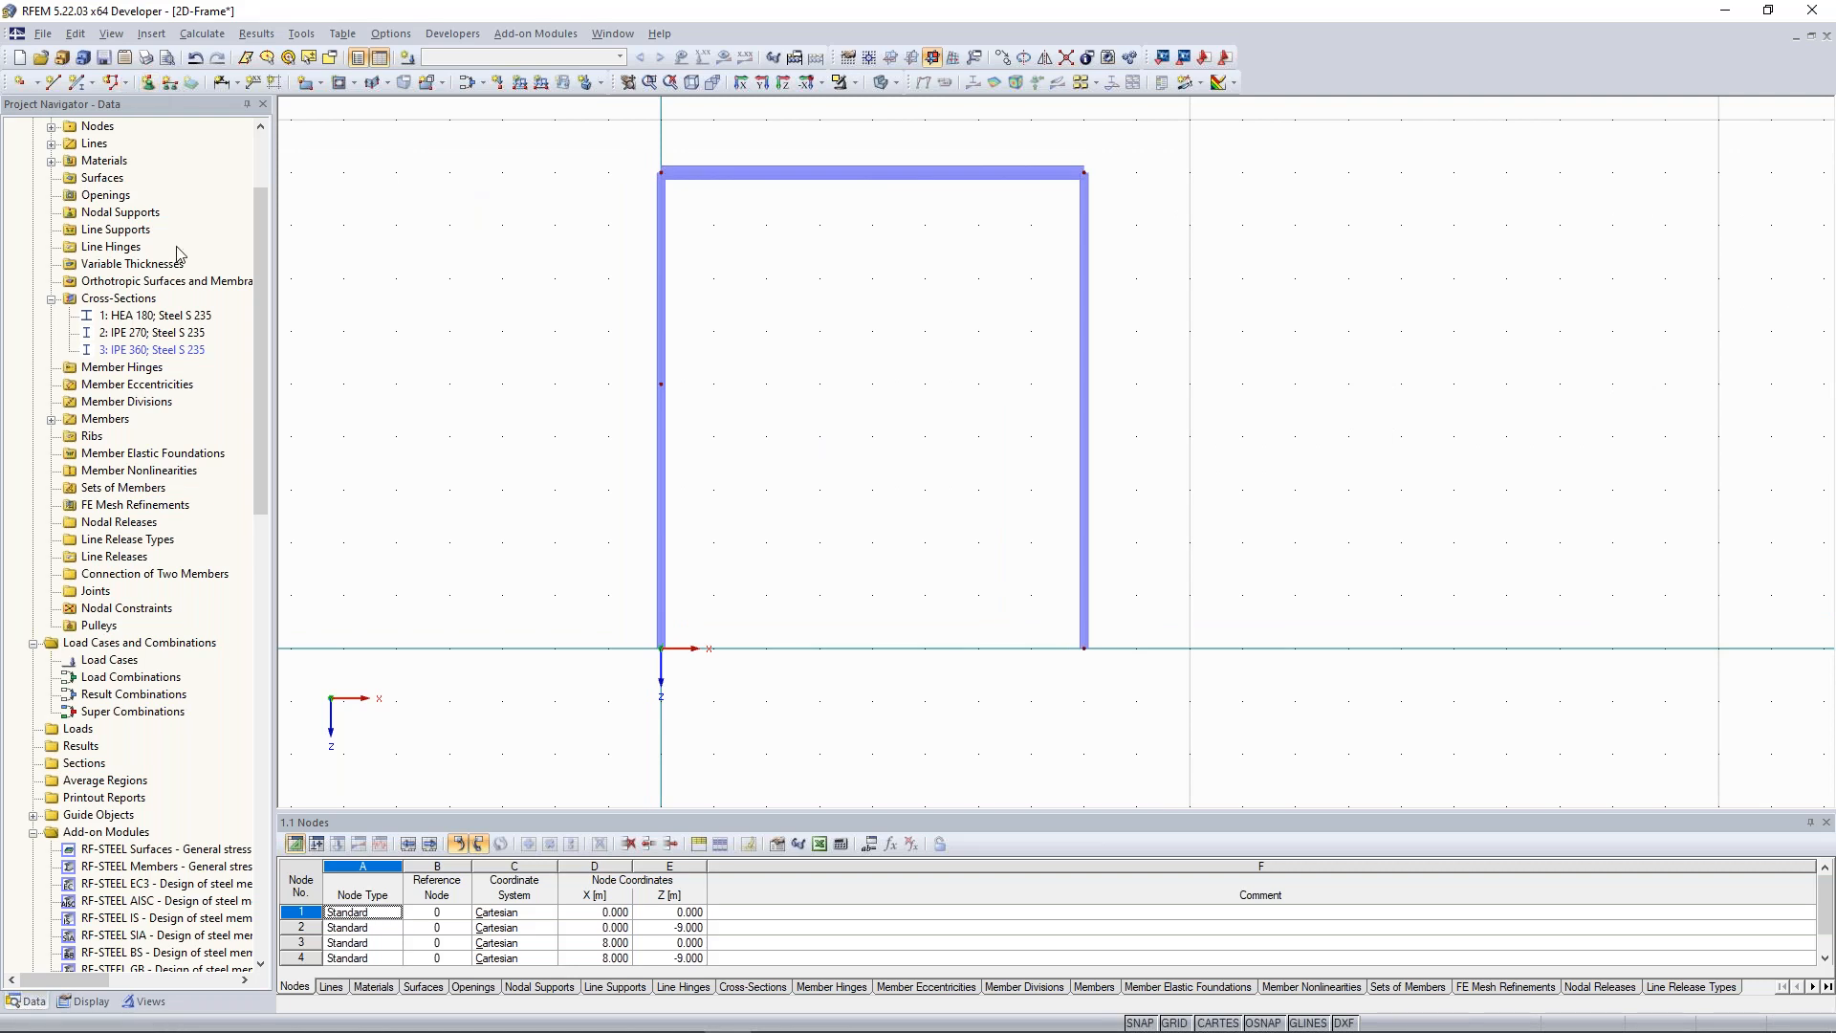
{"action": "left_click", "coordinate": [64, 86]}
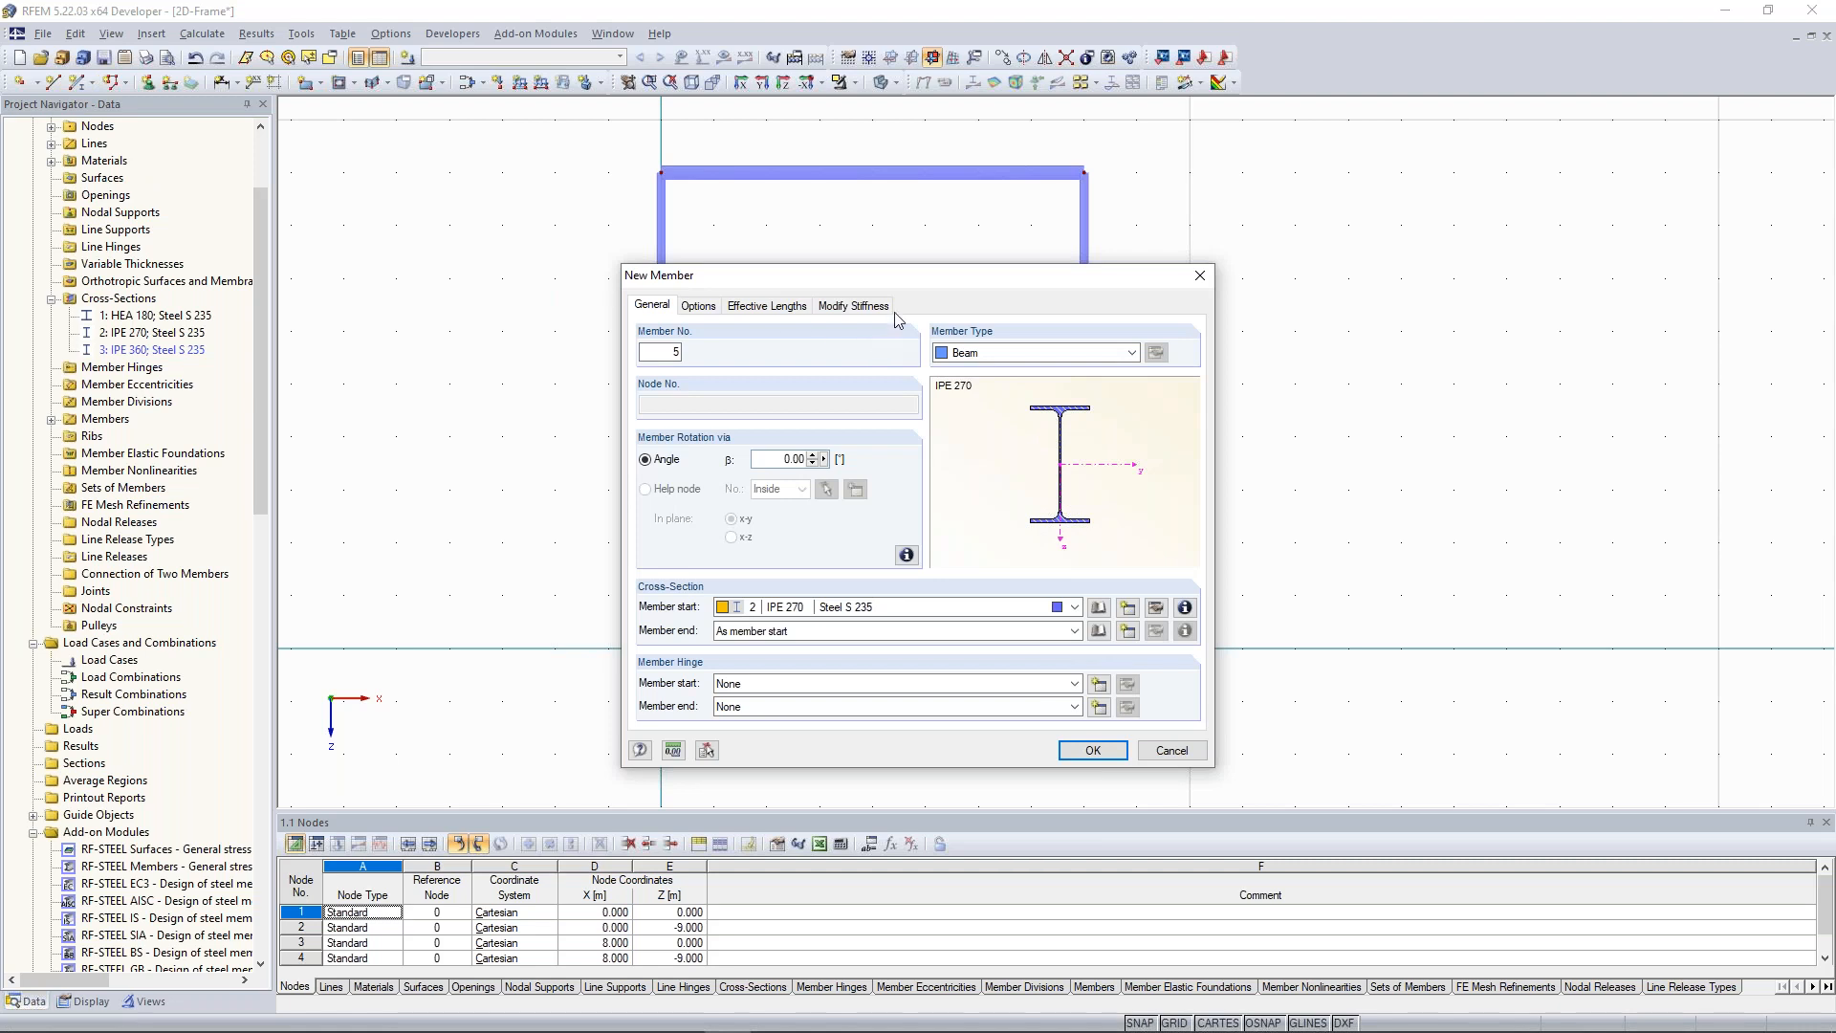
{"action": "left_click_drag", "start_coordinate": [904, 278], "coordinate": [849, 224]}
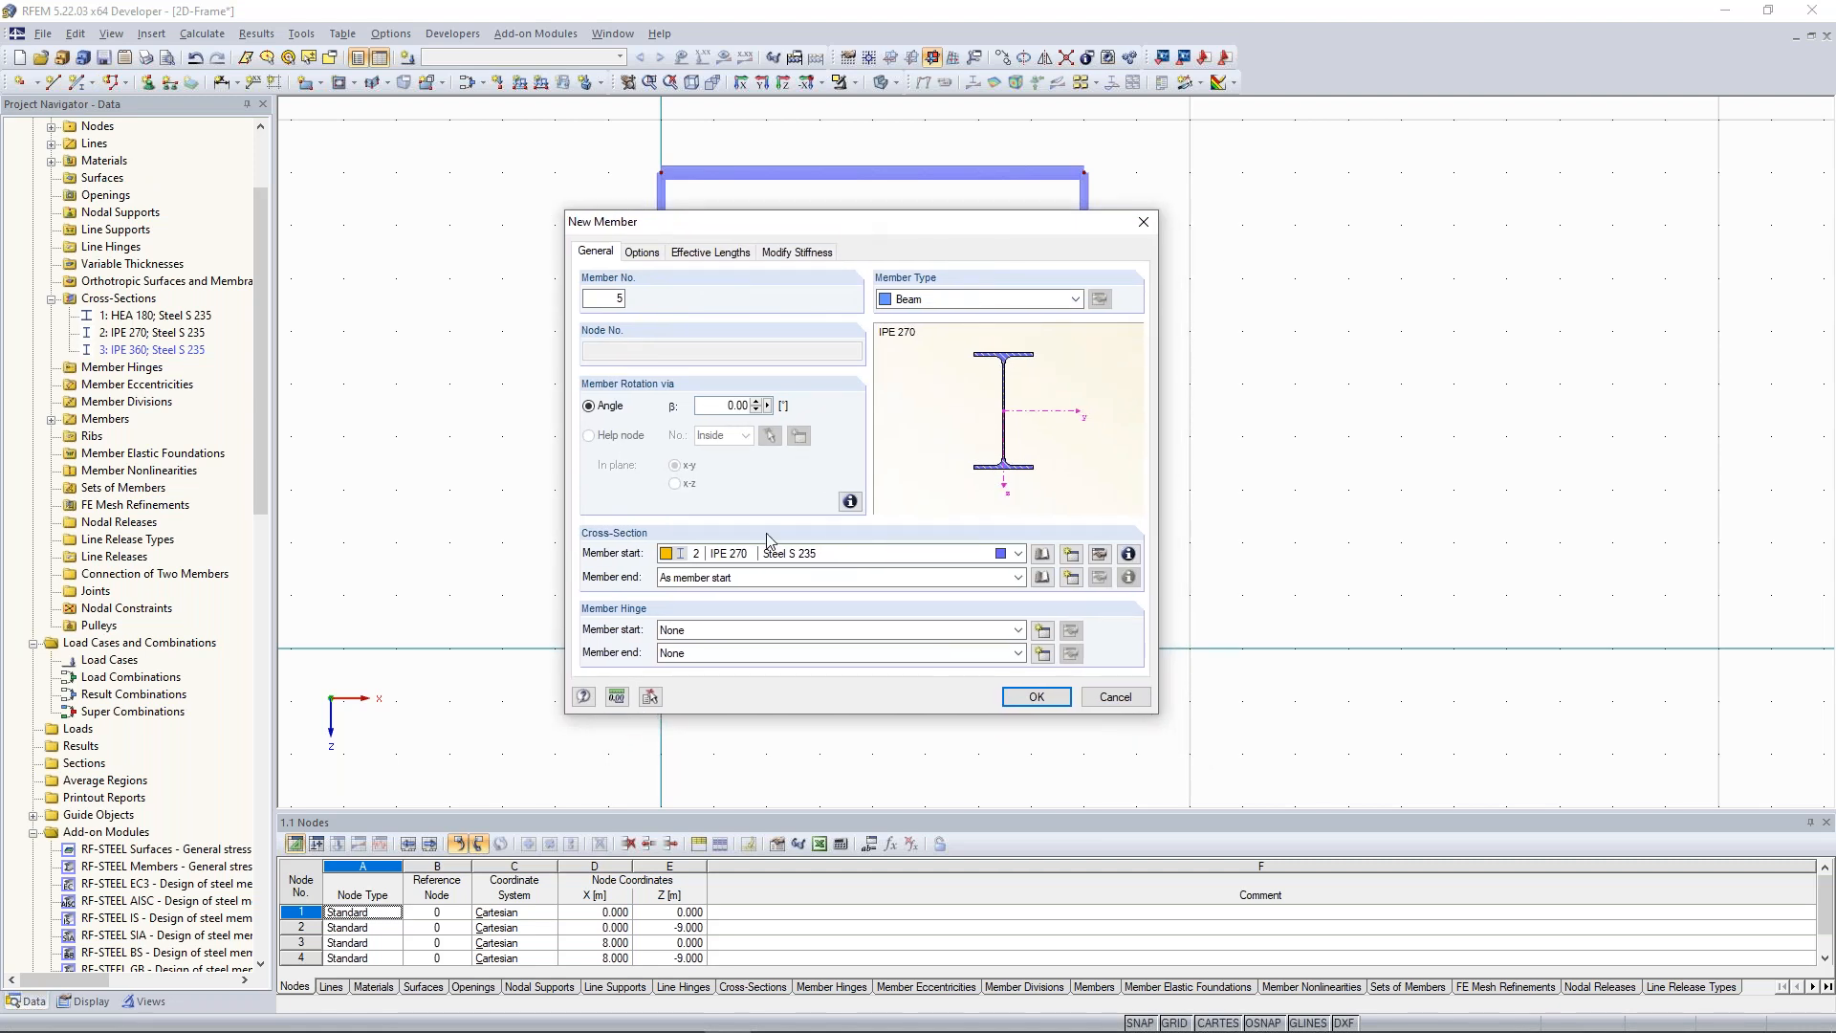
{"action": "left_click", "coordinate": [1018, 554]}
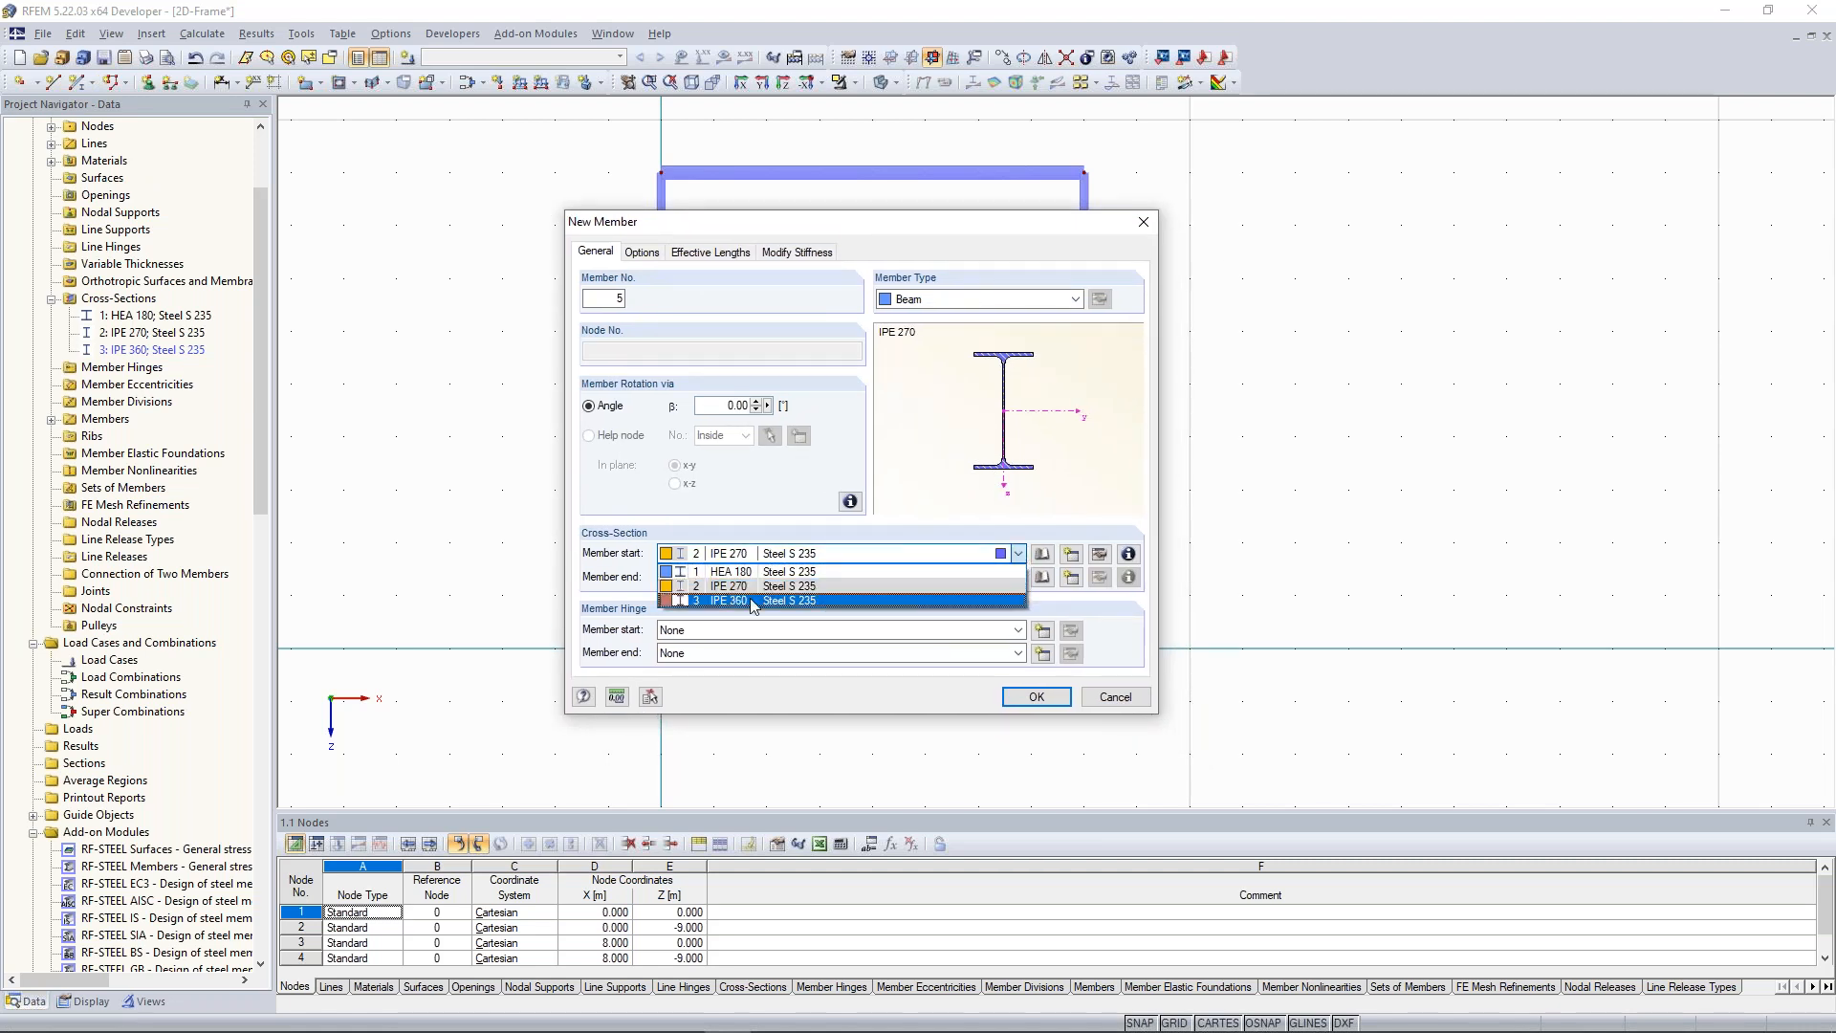
{"action": "left_click", "coordinate": [719, 602]}
{"action": "left_click", "coordinate": [1037, 697]}
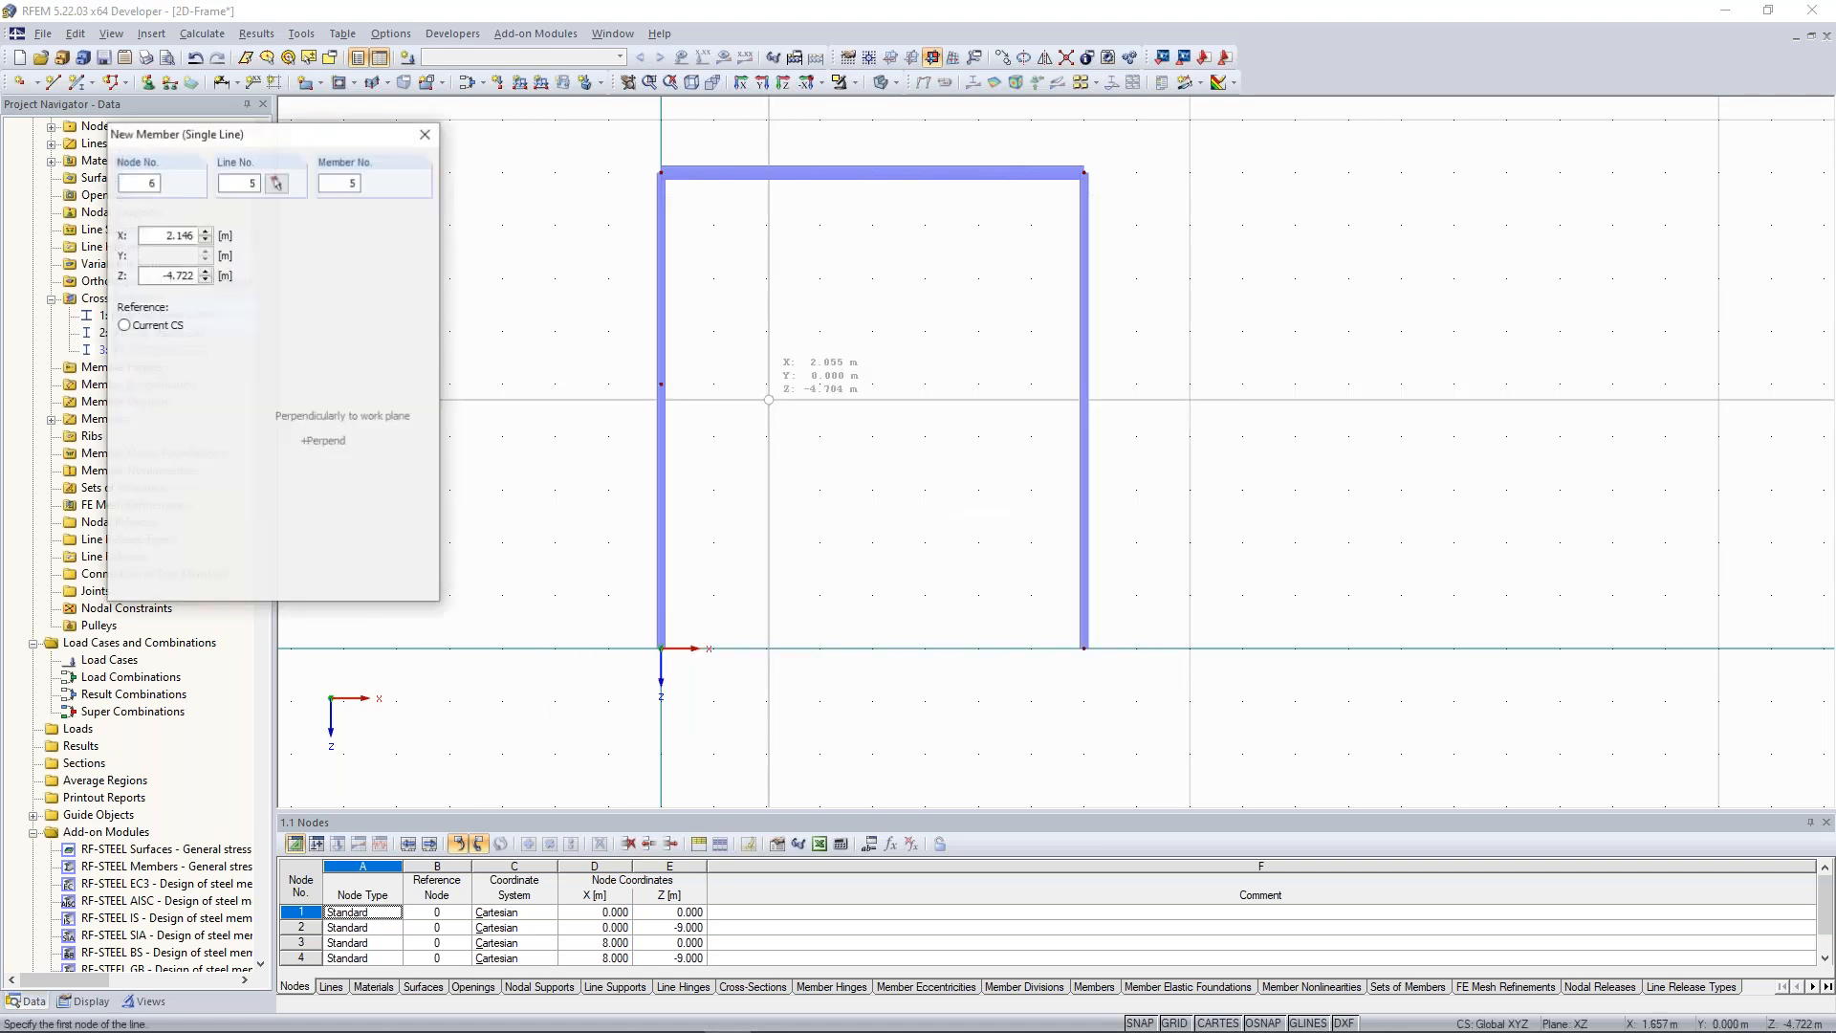
{"action": "left_click", "coordinate": [660, 383]}
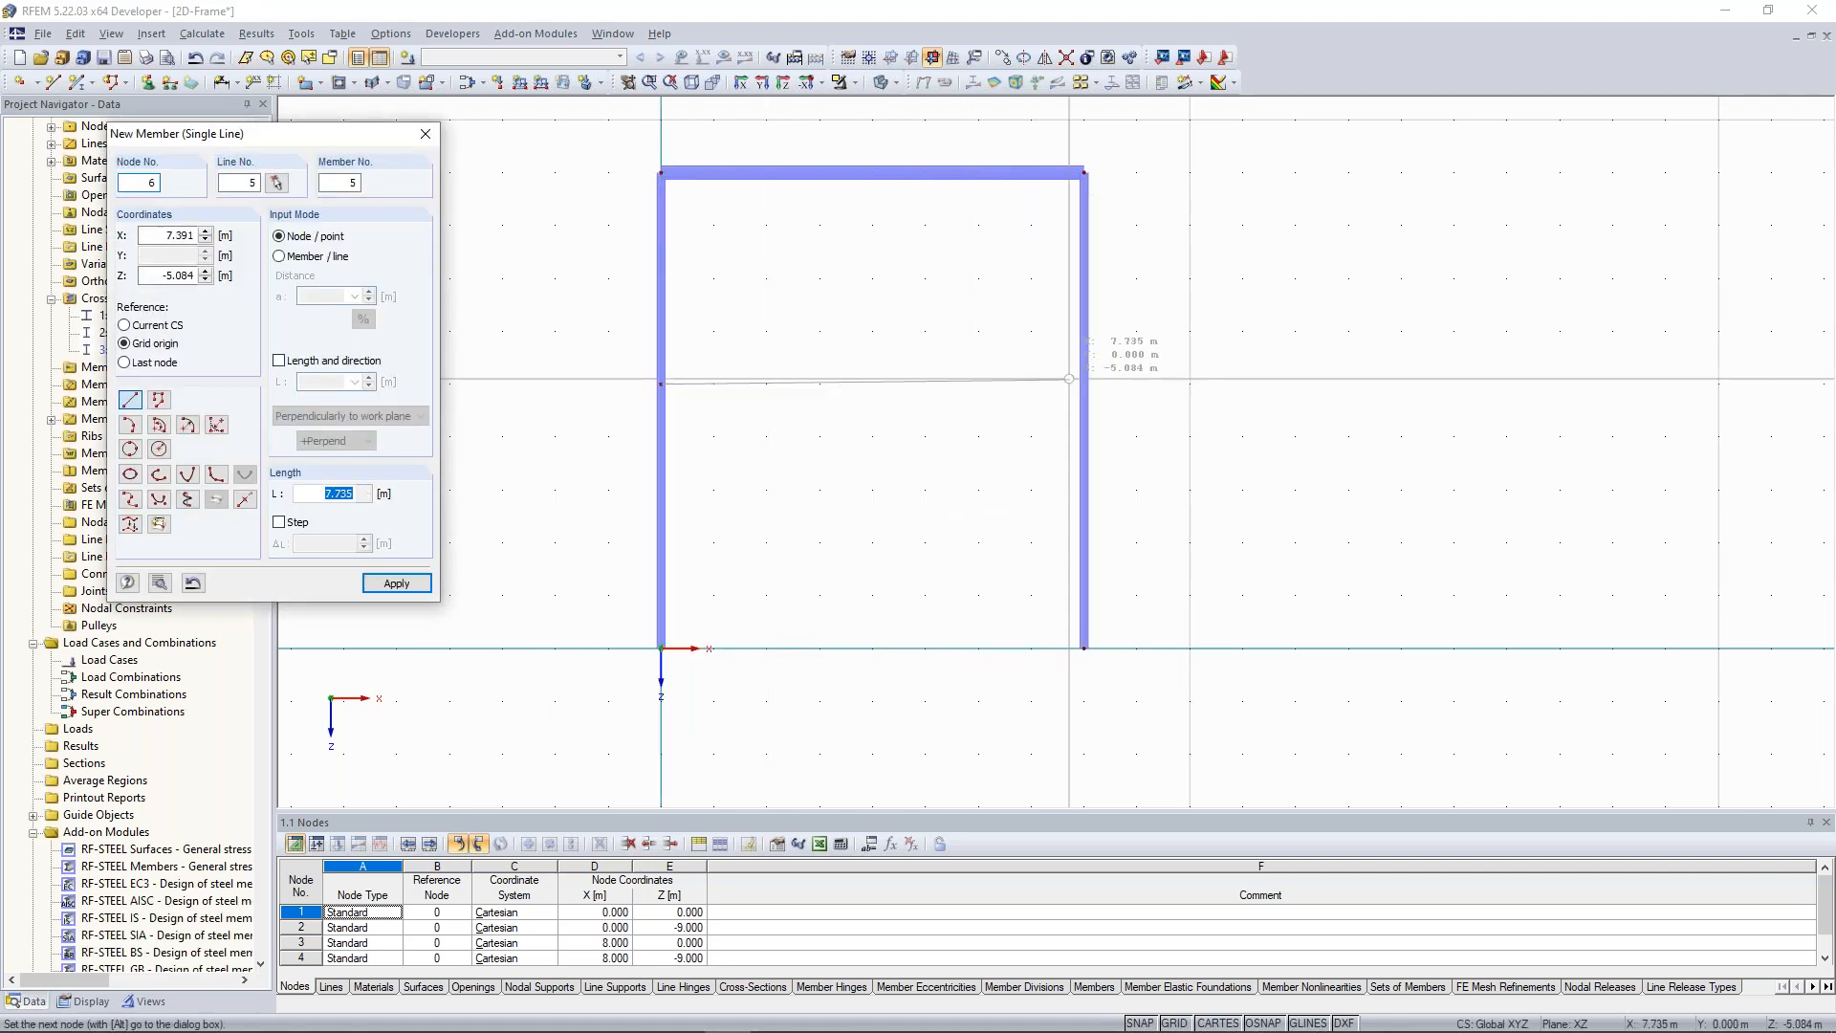
{"action": "left_click", "coordinate": [1084, 384]}
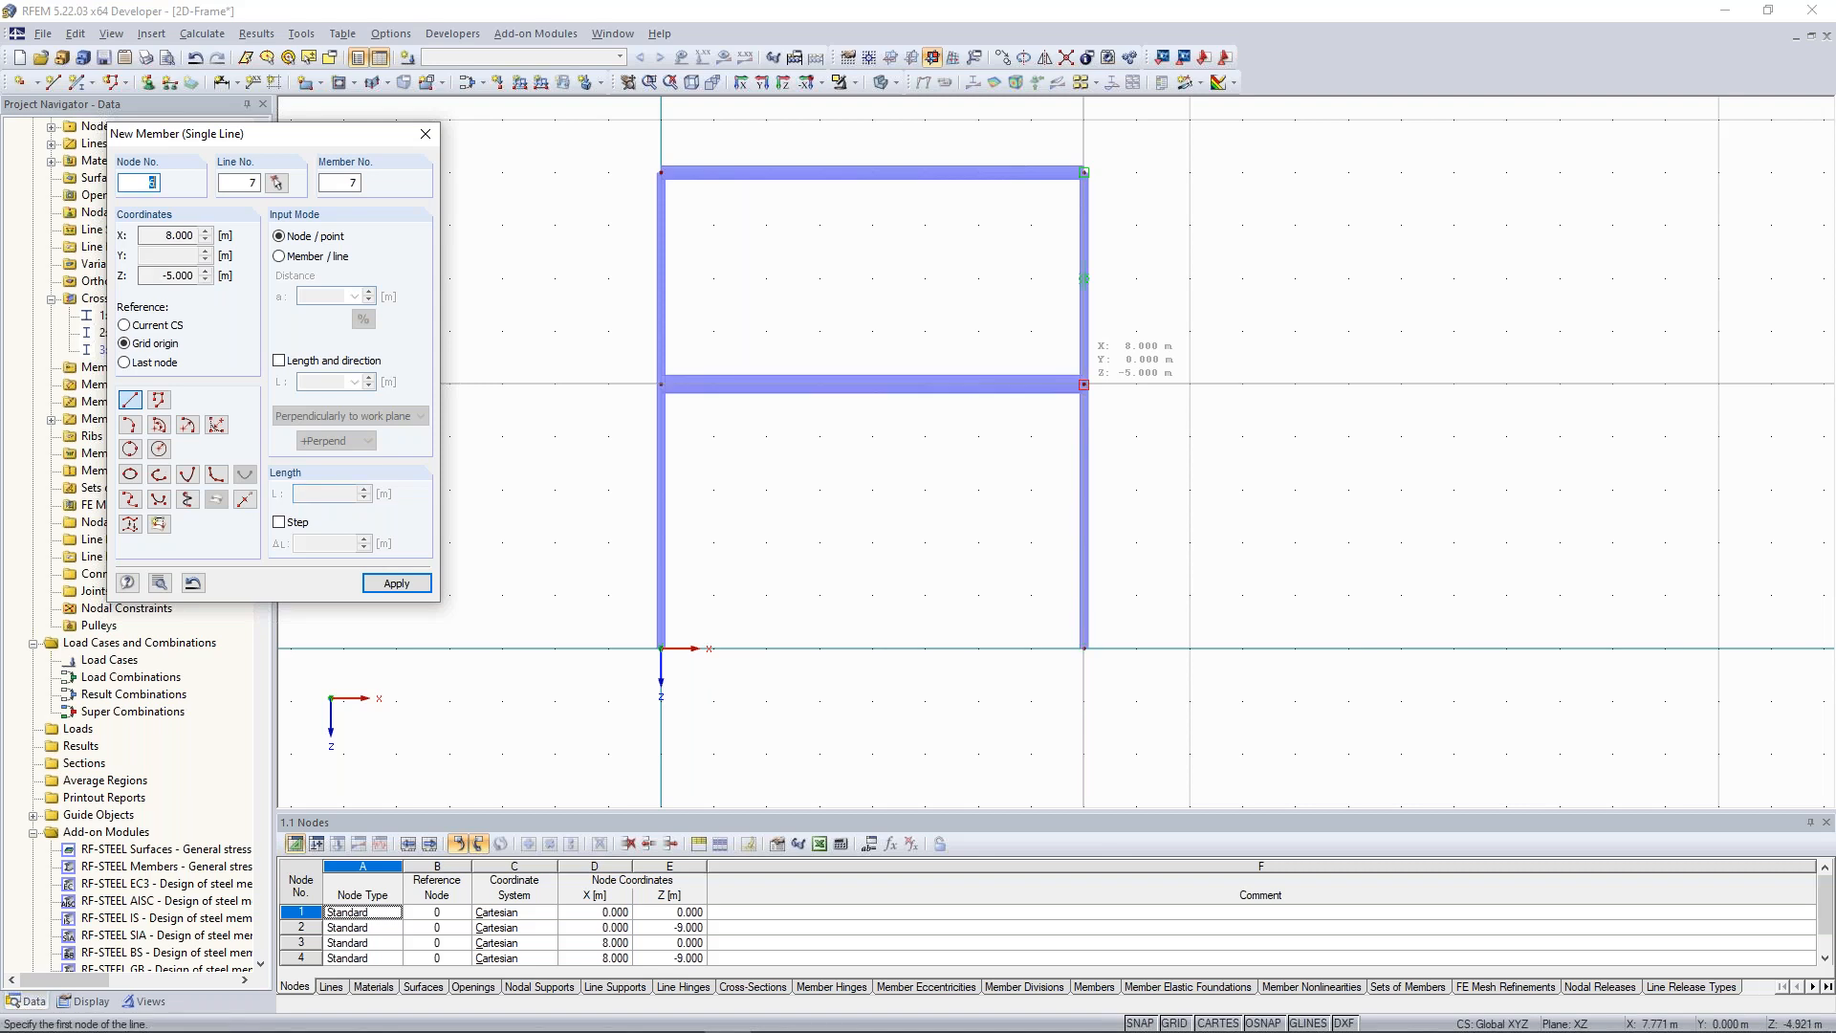
{"action": "key", "text": "Escape"}
Copy the lower left column segment with its base node once, displaced 4.5 m in the X direction.
{"action": "scroll", "coordinate": [860, 547], "scroll_direction": "up", "scroll_amount": 1}
{"action": "middle_click_drag", "start_coordinate": [860, 547], "coordinate": [878, 495]}
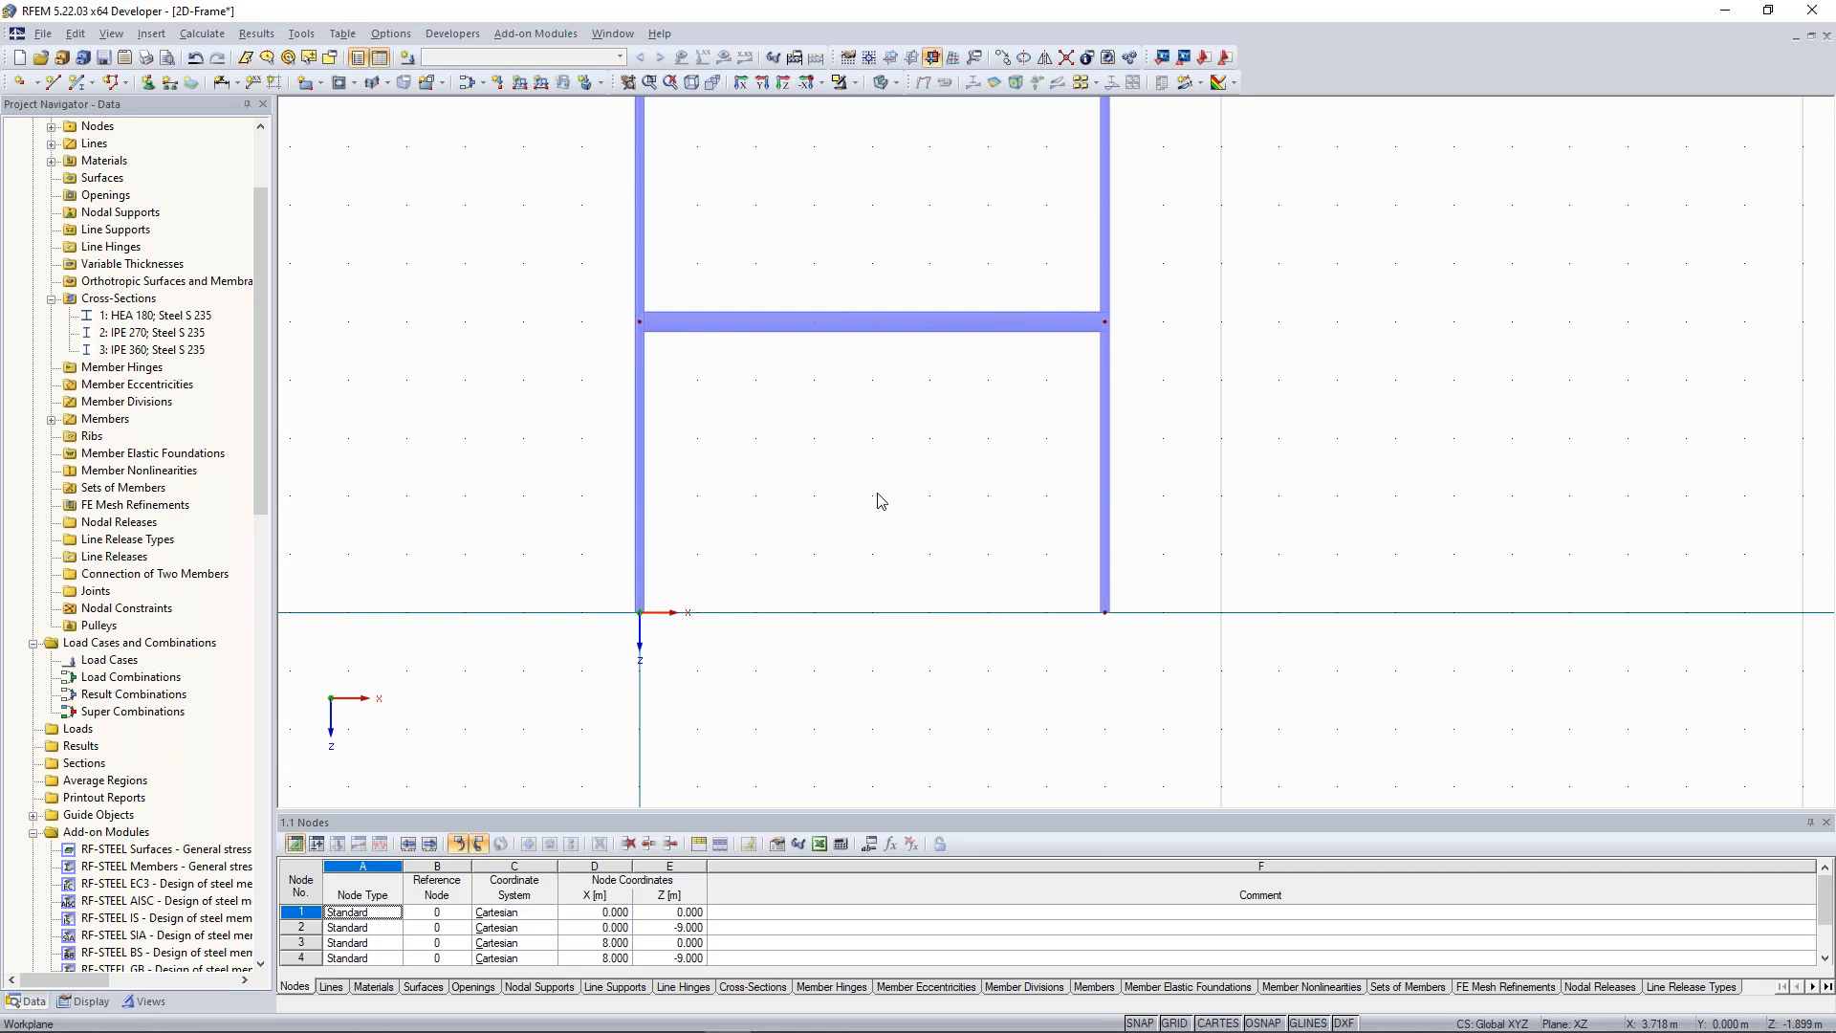
{"action": "middle_click_drag", "start_coordinate": [877, 494], "coordinate": [854, 512]}
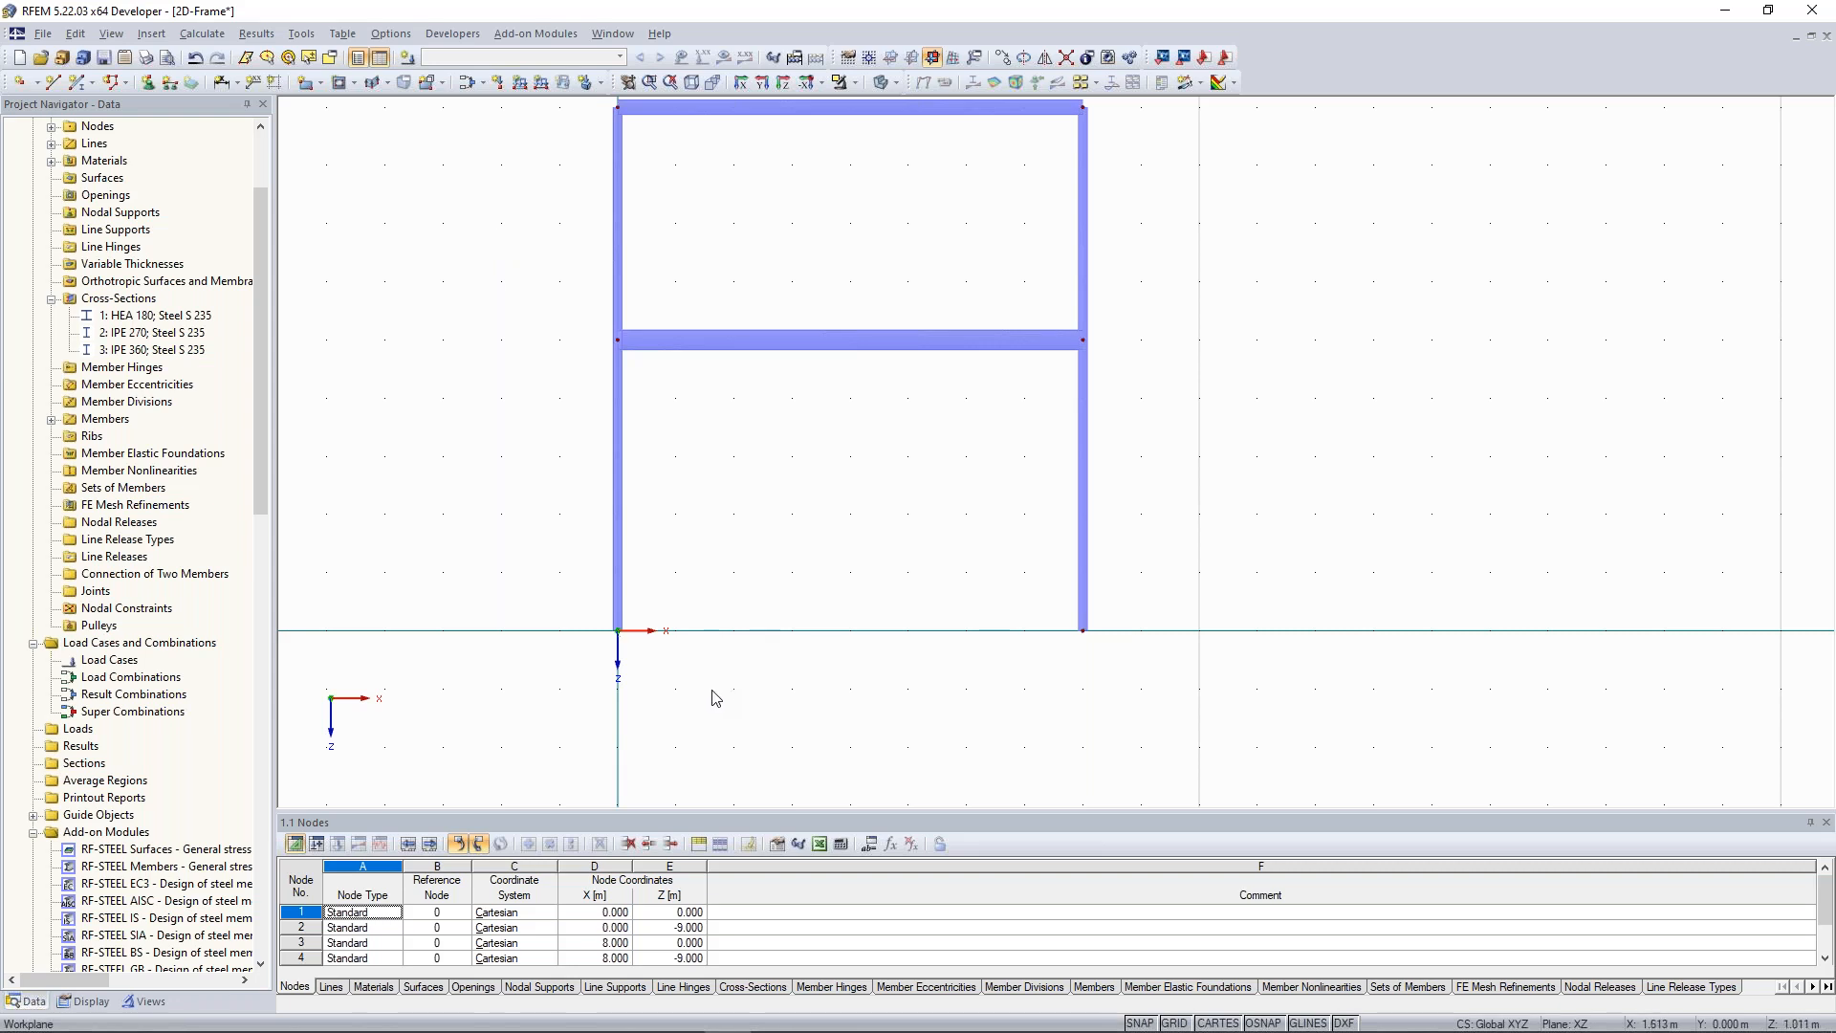
{"action": "left_click_drag", "start_coordinate": [700, 686], "coordinate": [552, 500]}
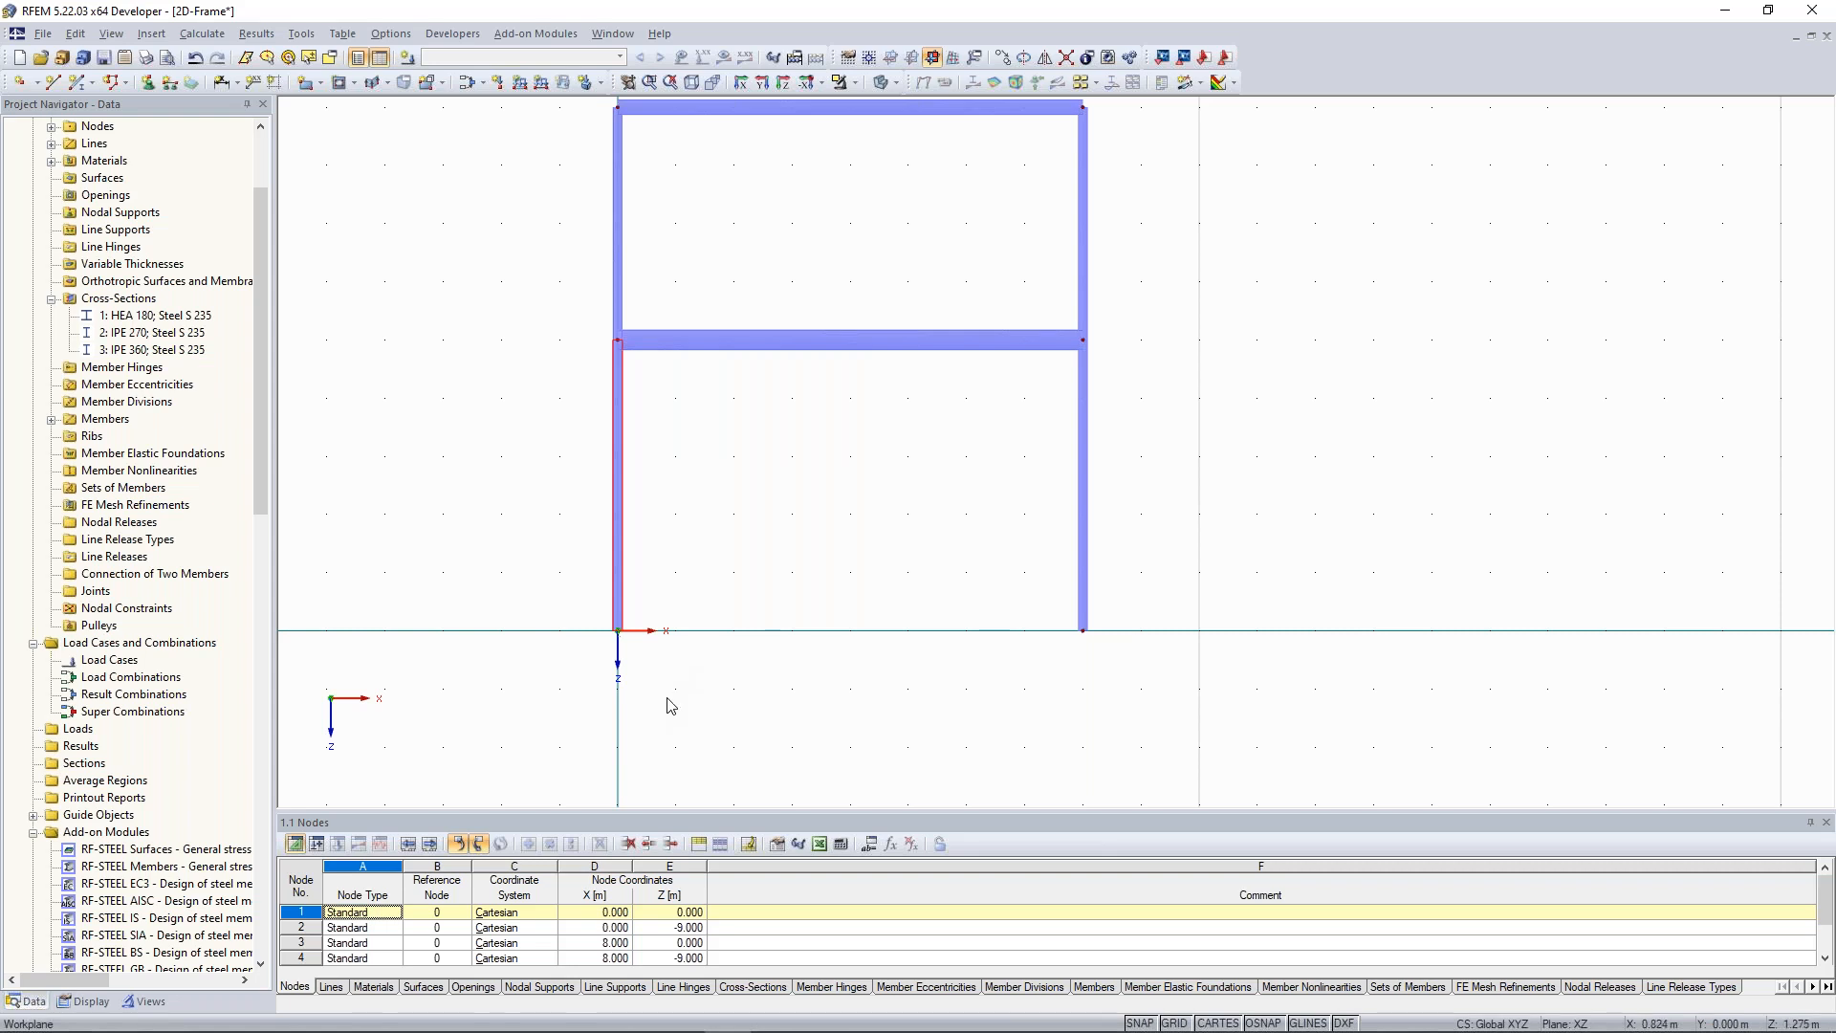
{"action": "left_click_drag", "start_coordinate": [681, 708], "coordinate": [657, 687]}
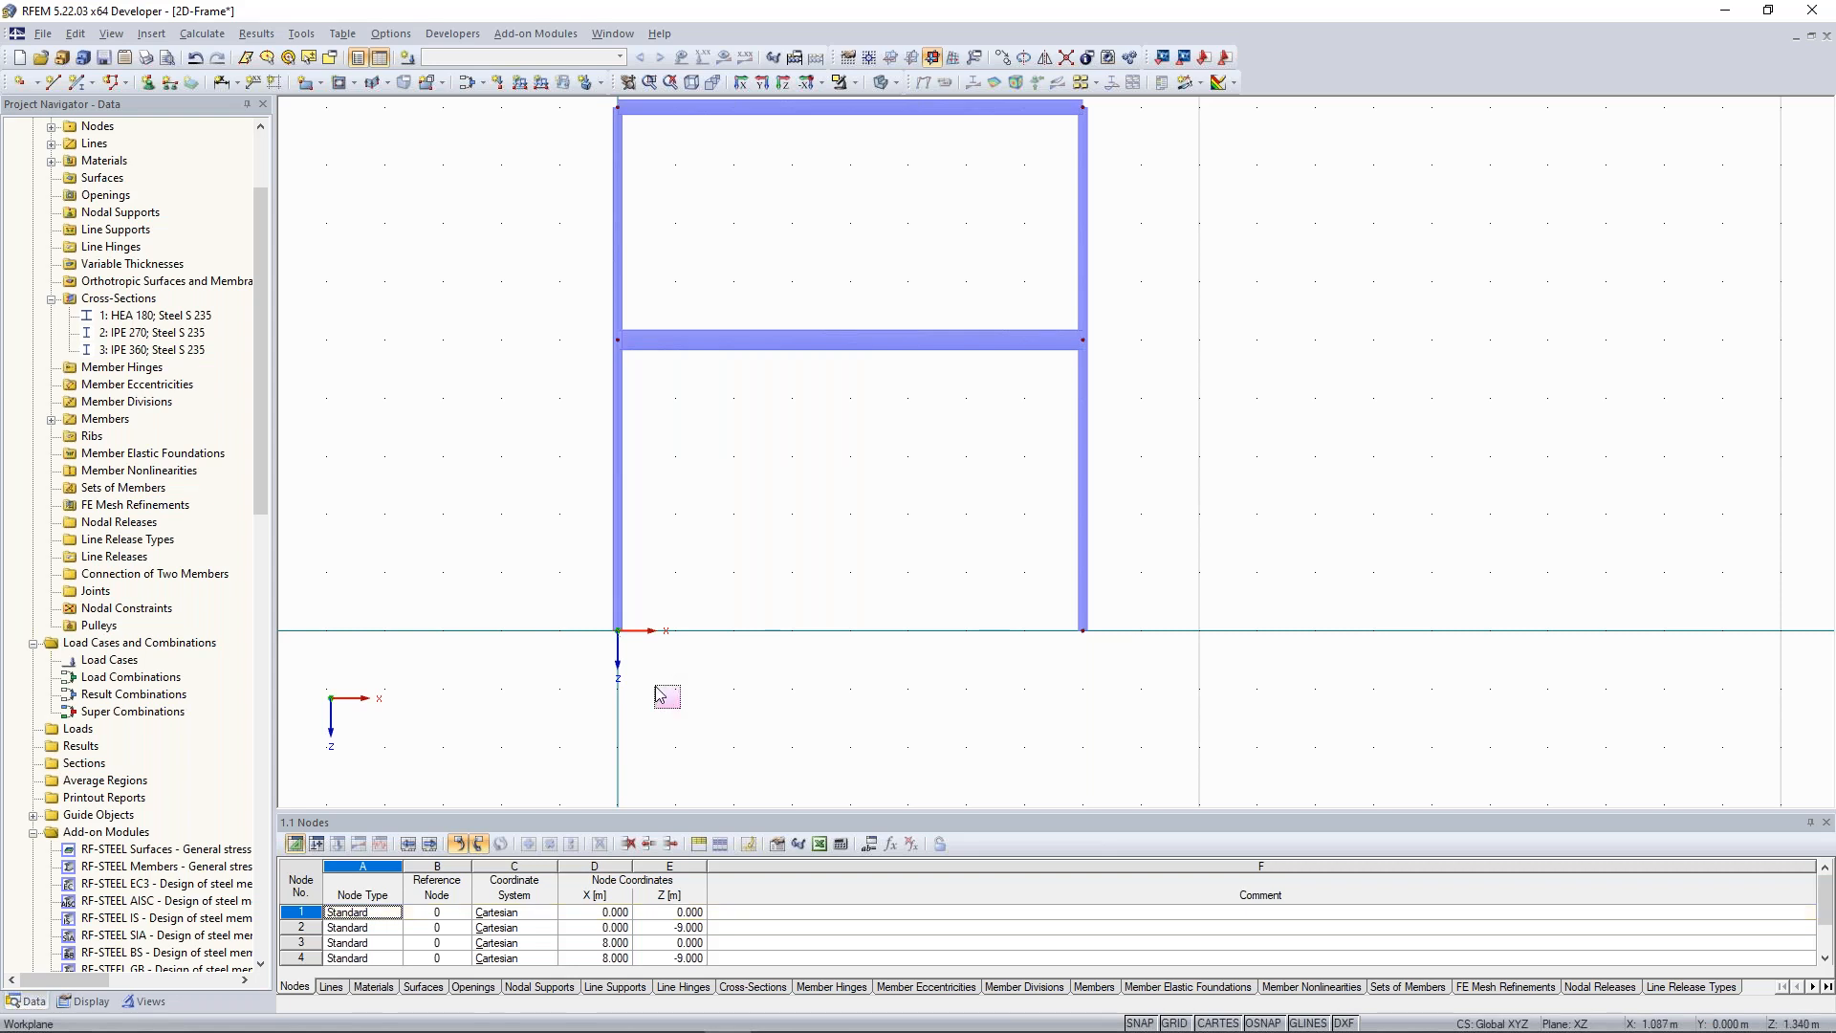
{"action": "left_click_drag", "start_coordinate": [657, 688], "coordinate": [567, 486]}
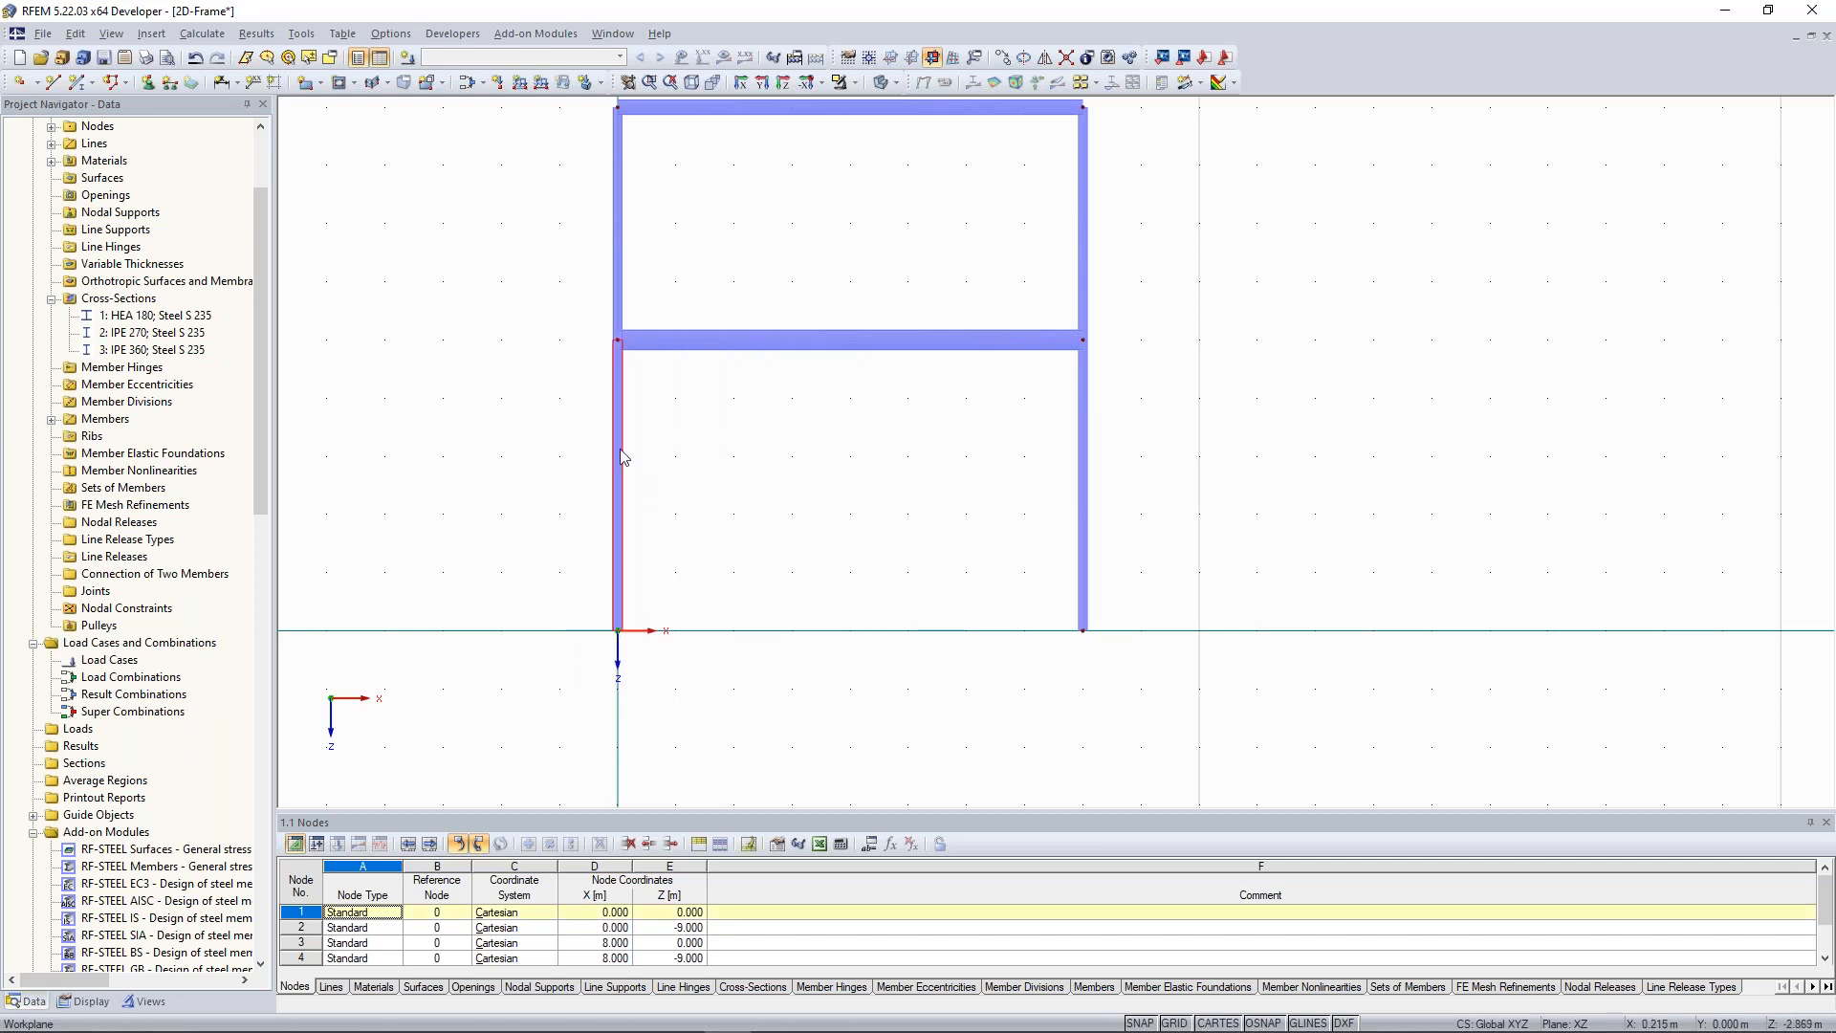
{"action": "right_click", "coordinate": [617, 394]}
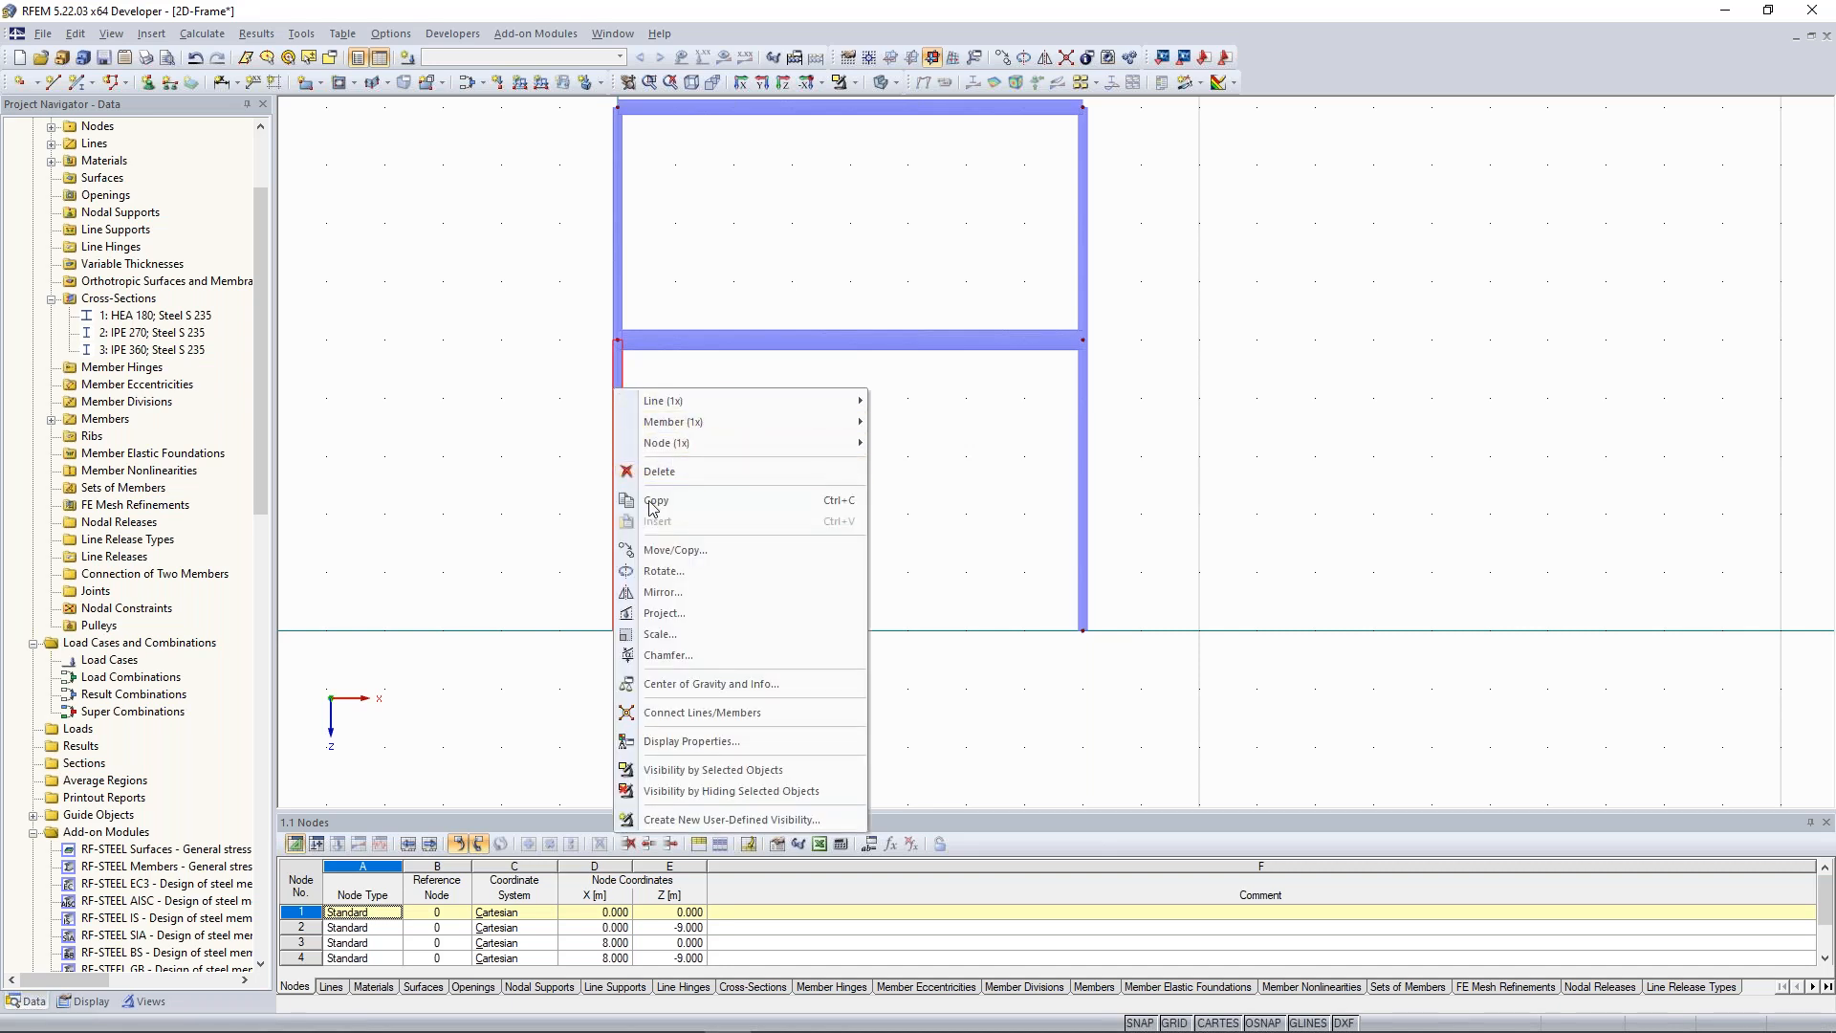
{"action": "left_click", "coordinate": [724, 552]}
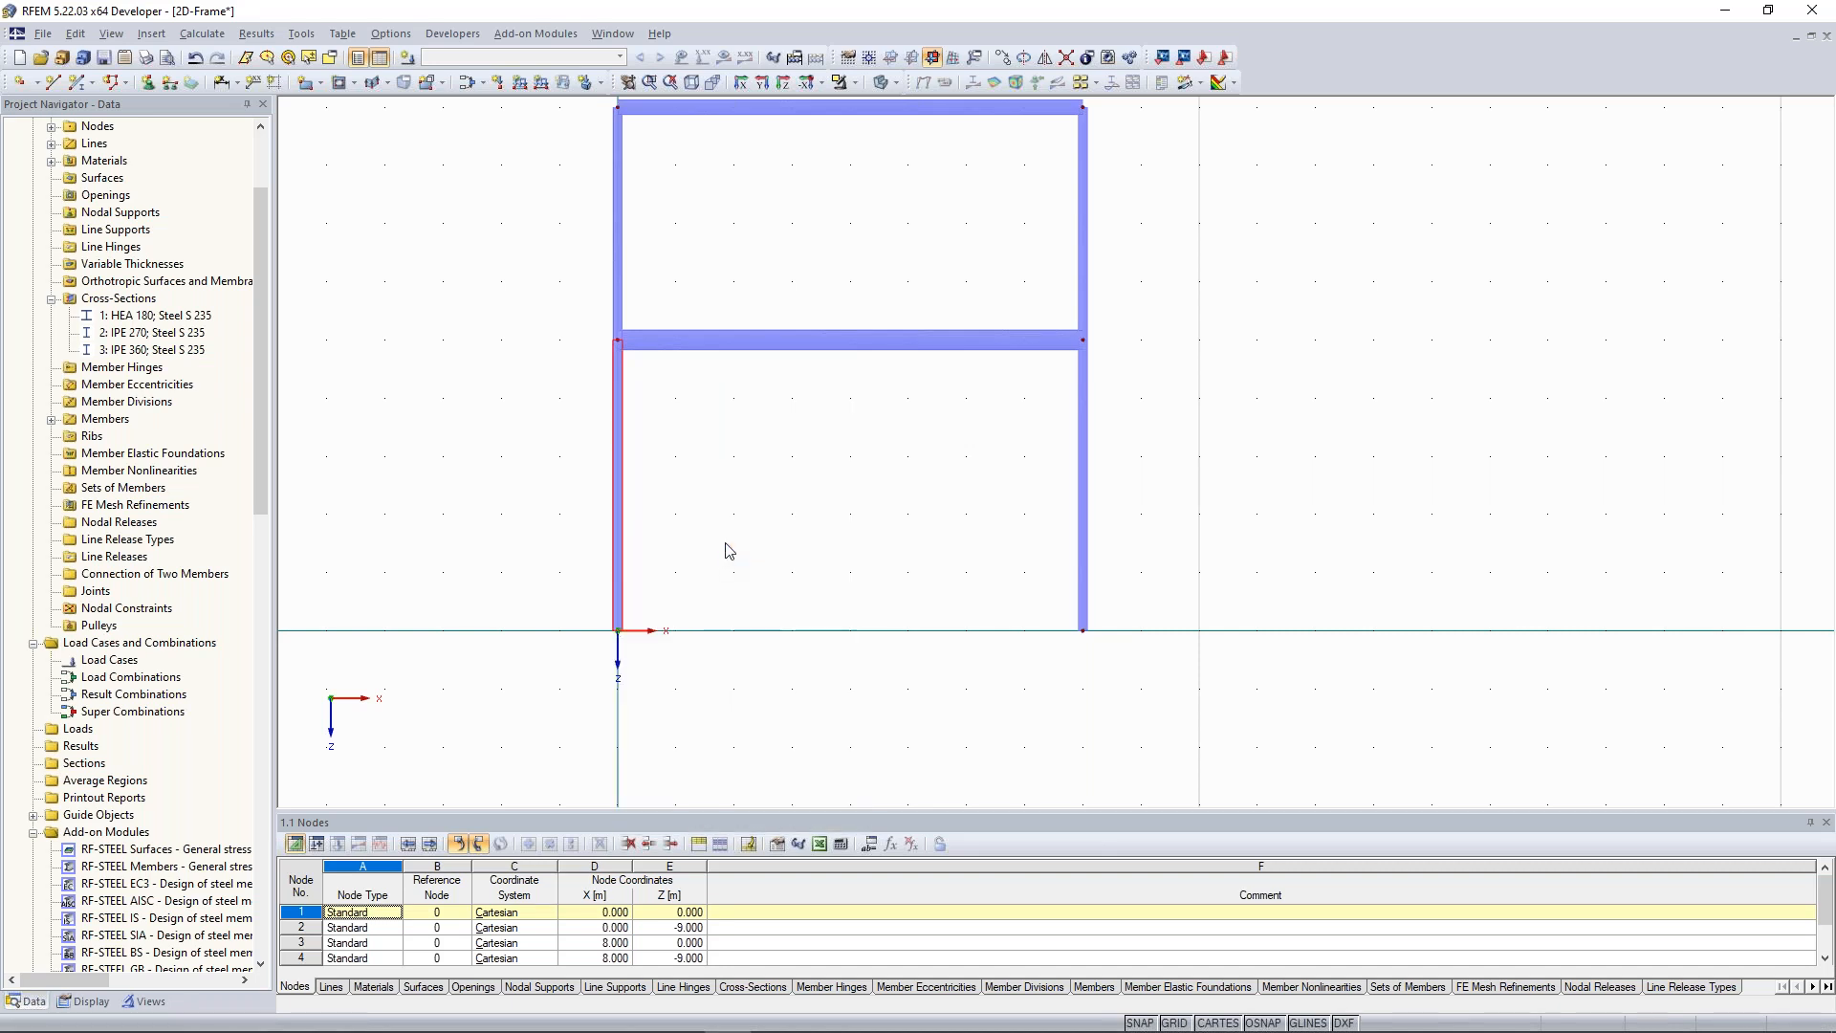
{"action": "left_click_drag", "start_coordinate": [850, 292], "coordinate": [1363, 185]}
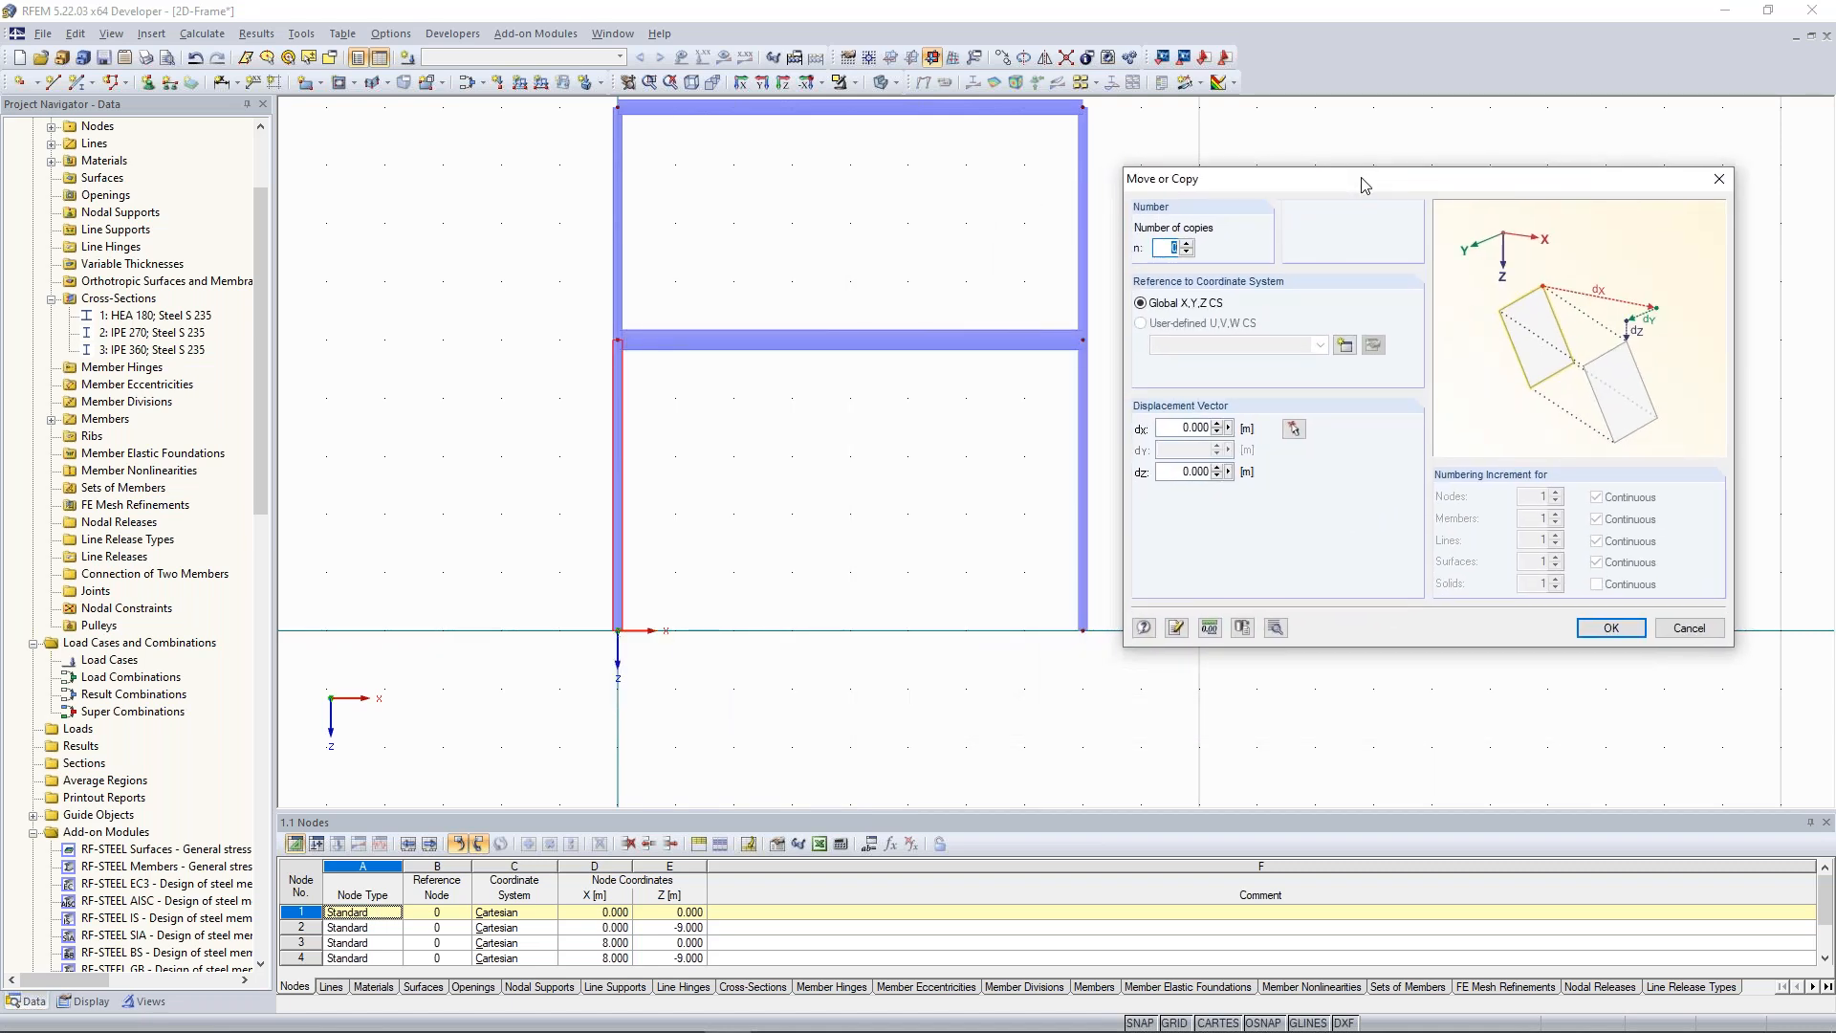
{"action": "left_click", "coordinate": [1188, 244]}
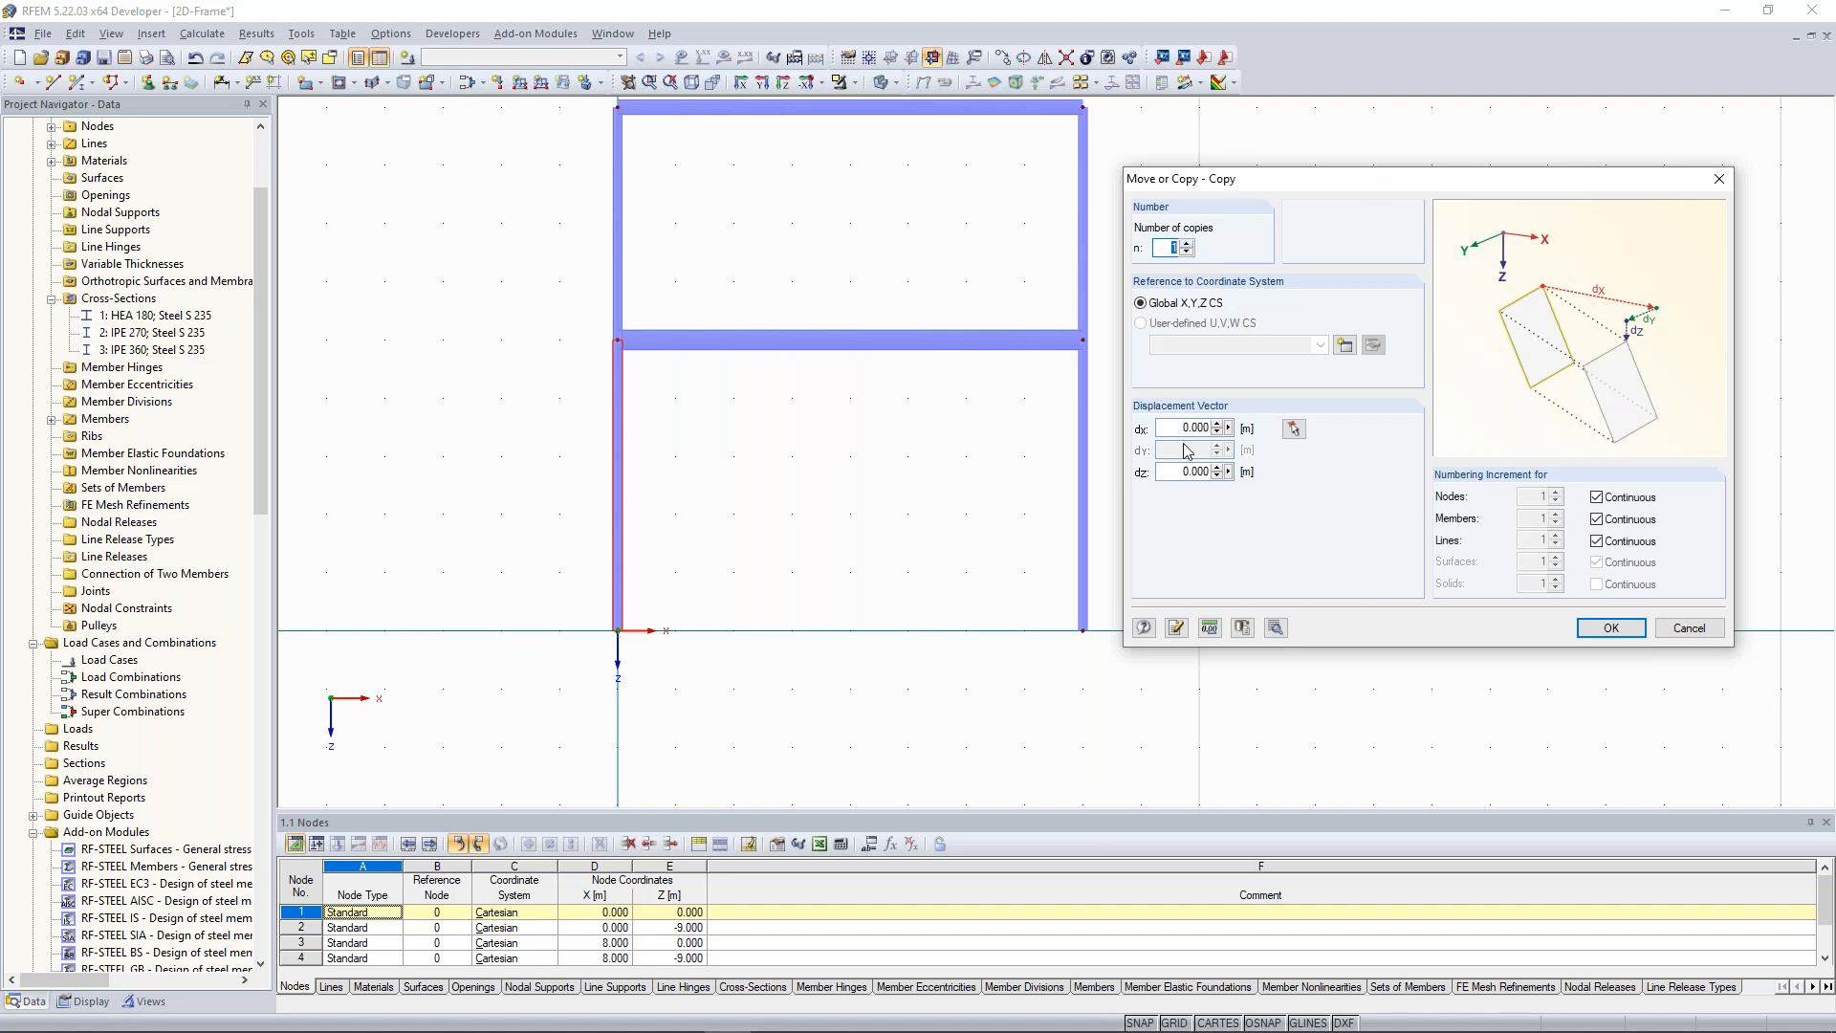
{"action": "left_click_drag", "start_coordinate": [1181, 430], "coordinate": [1272, 434]}
{"action": "type", "text": "4.5"}
{"action": "left_click", "coordinate": [1607, 632]}
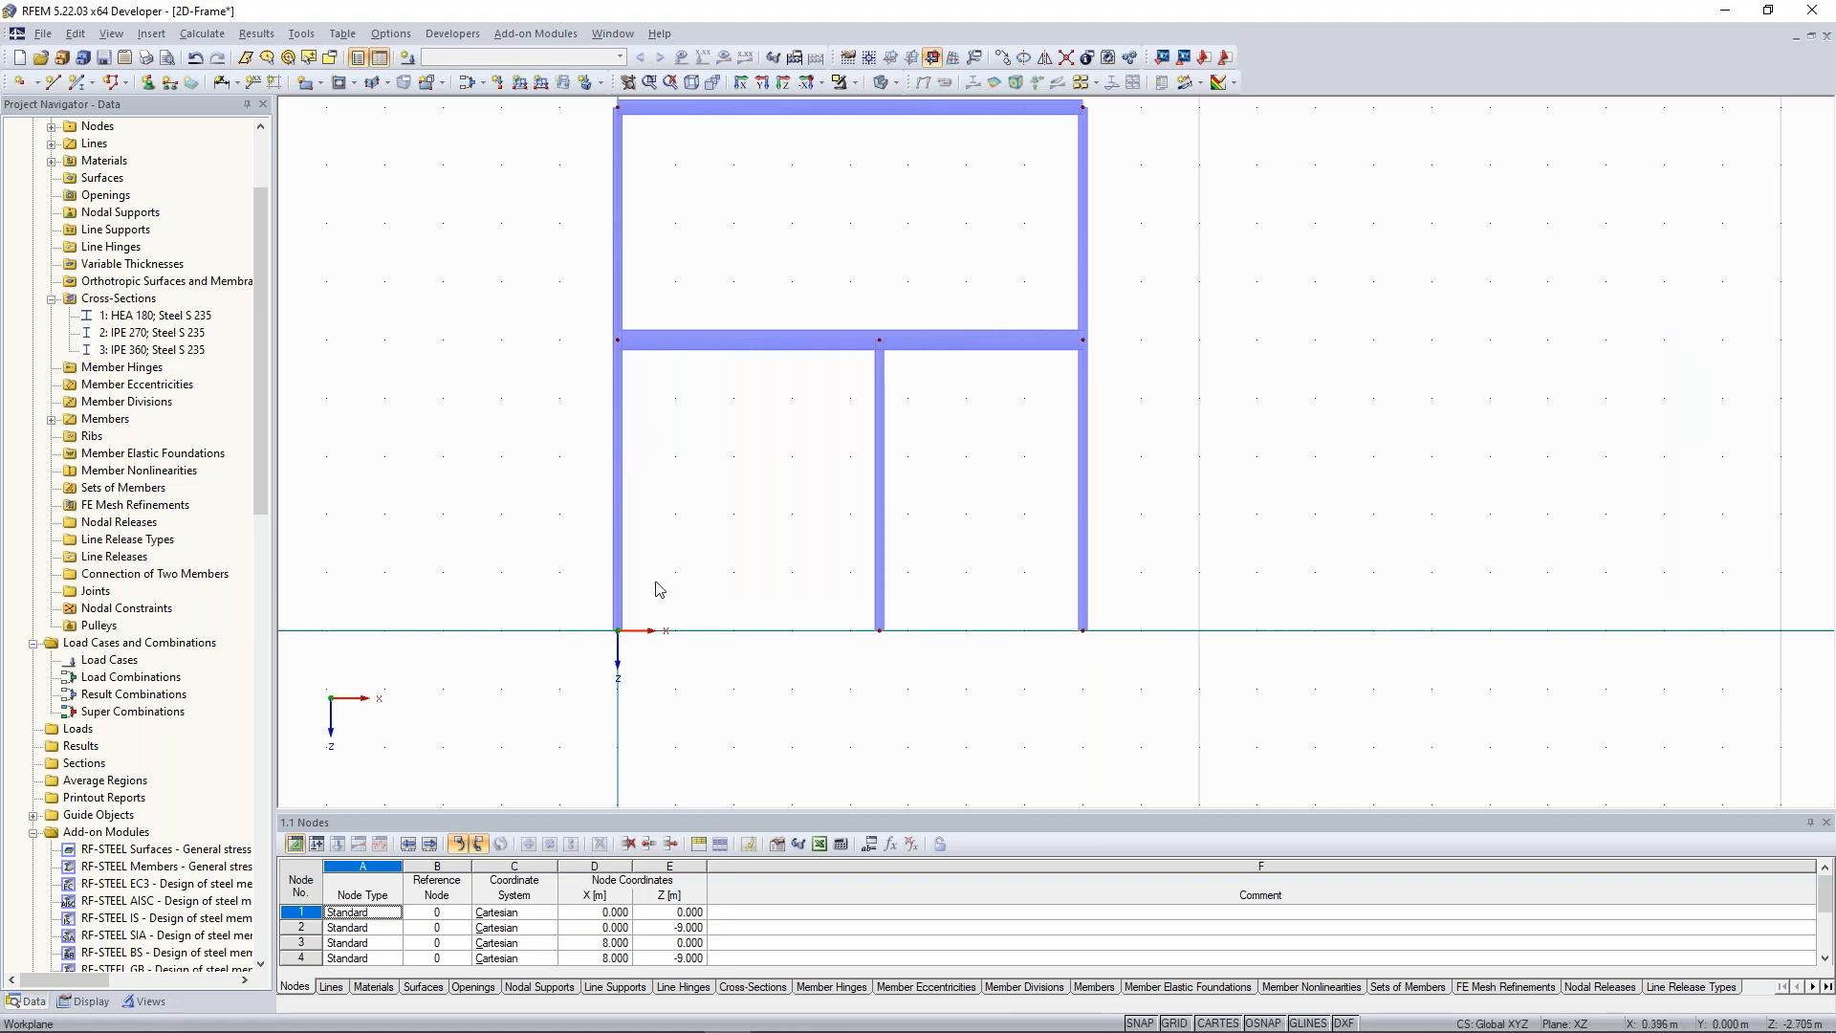
Examine the whole frame, including the intermediate column, the middle beam and the outer columns.
{"action": "left_click", "coordinate": [617, 536]}
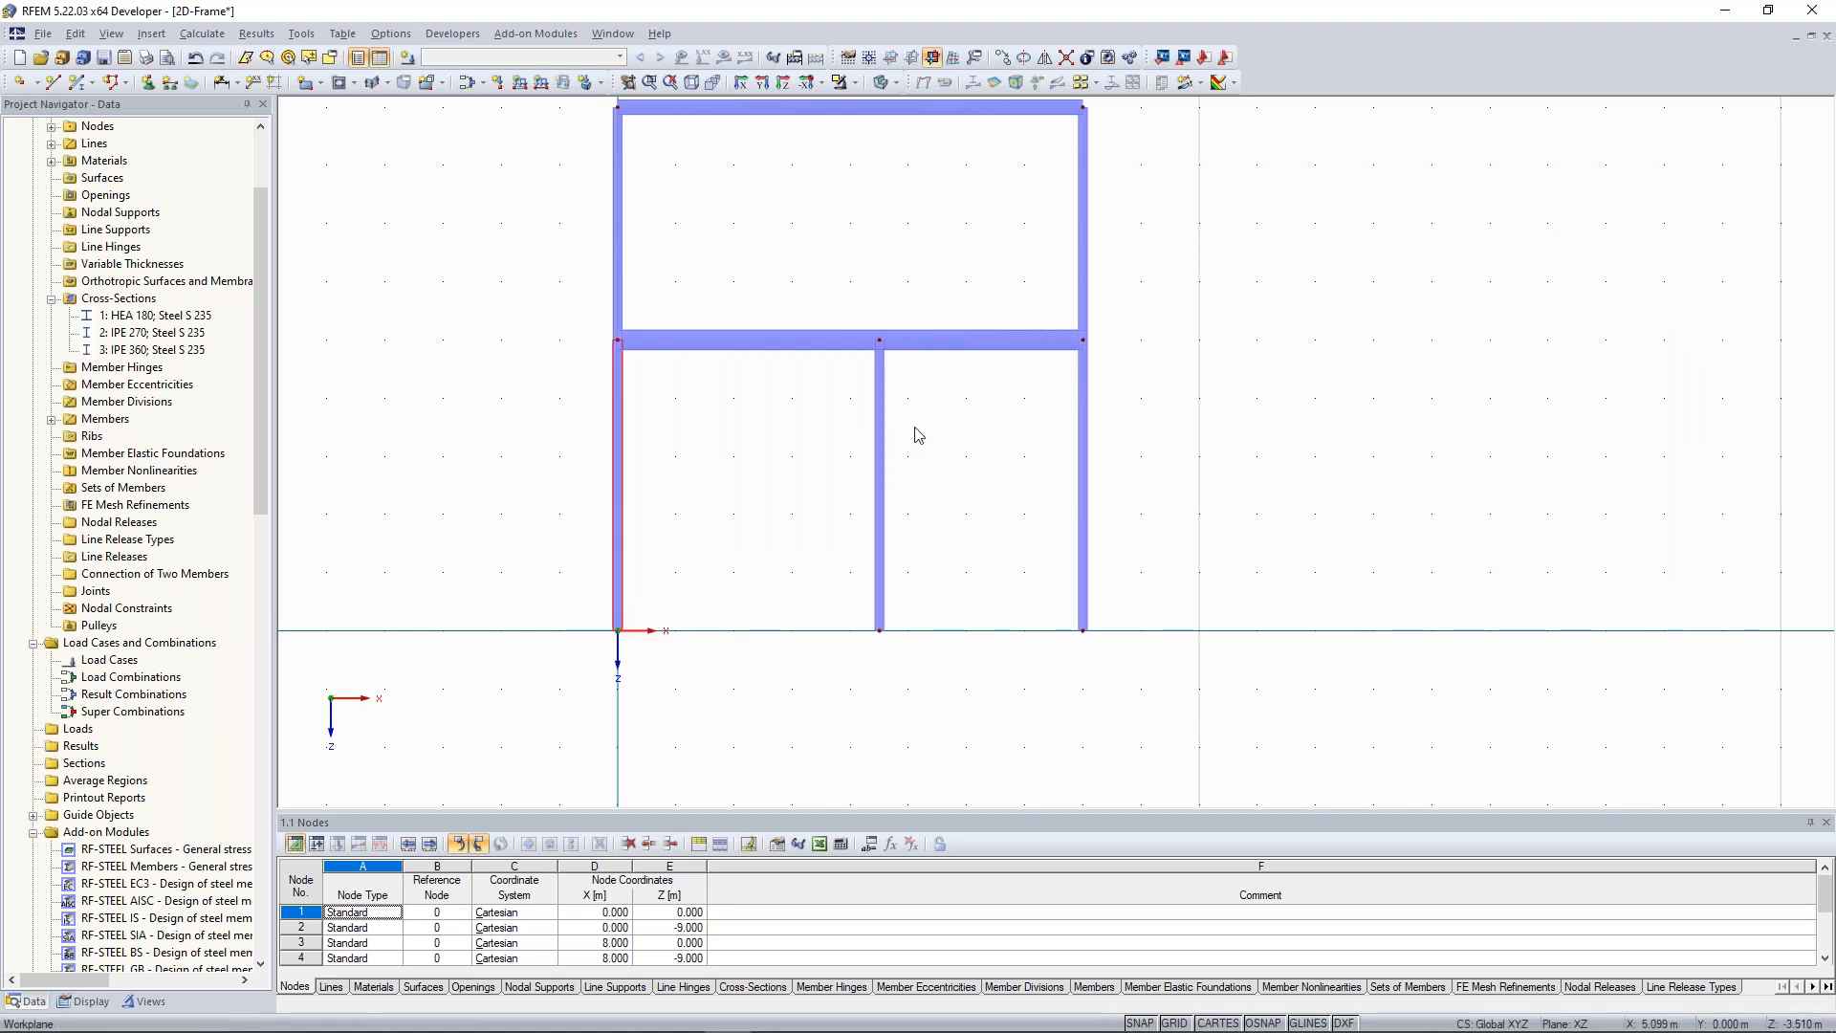
{"action": "left_click", "coordinate": [915, 427]}
{"action": "middle_click_drag", "start_coordinate": [744, 449], "coordinate": [621, 492]}
{"action": "middle_click_drag", "start_coordinate": [848, 507], "coordinate": [883, 462]}
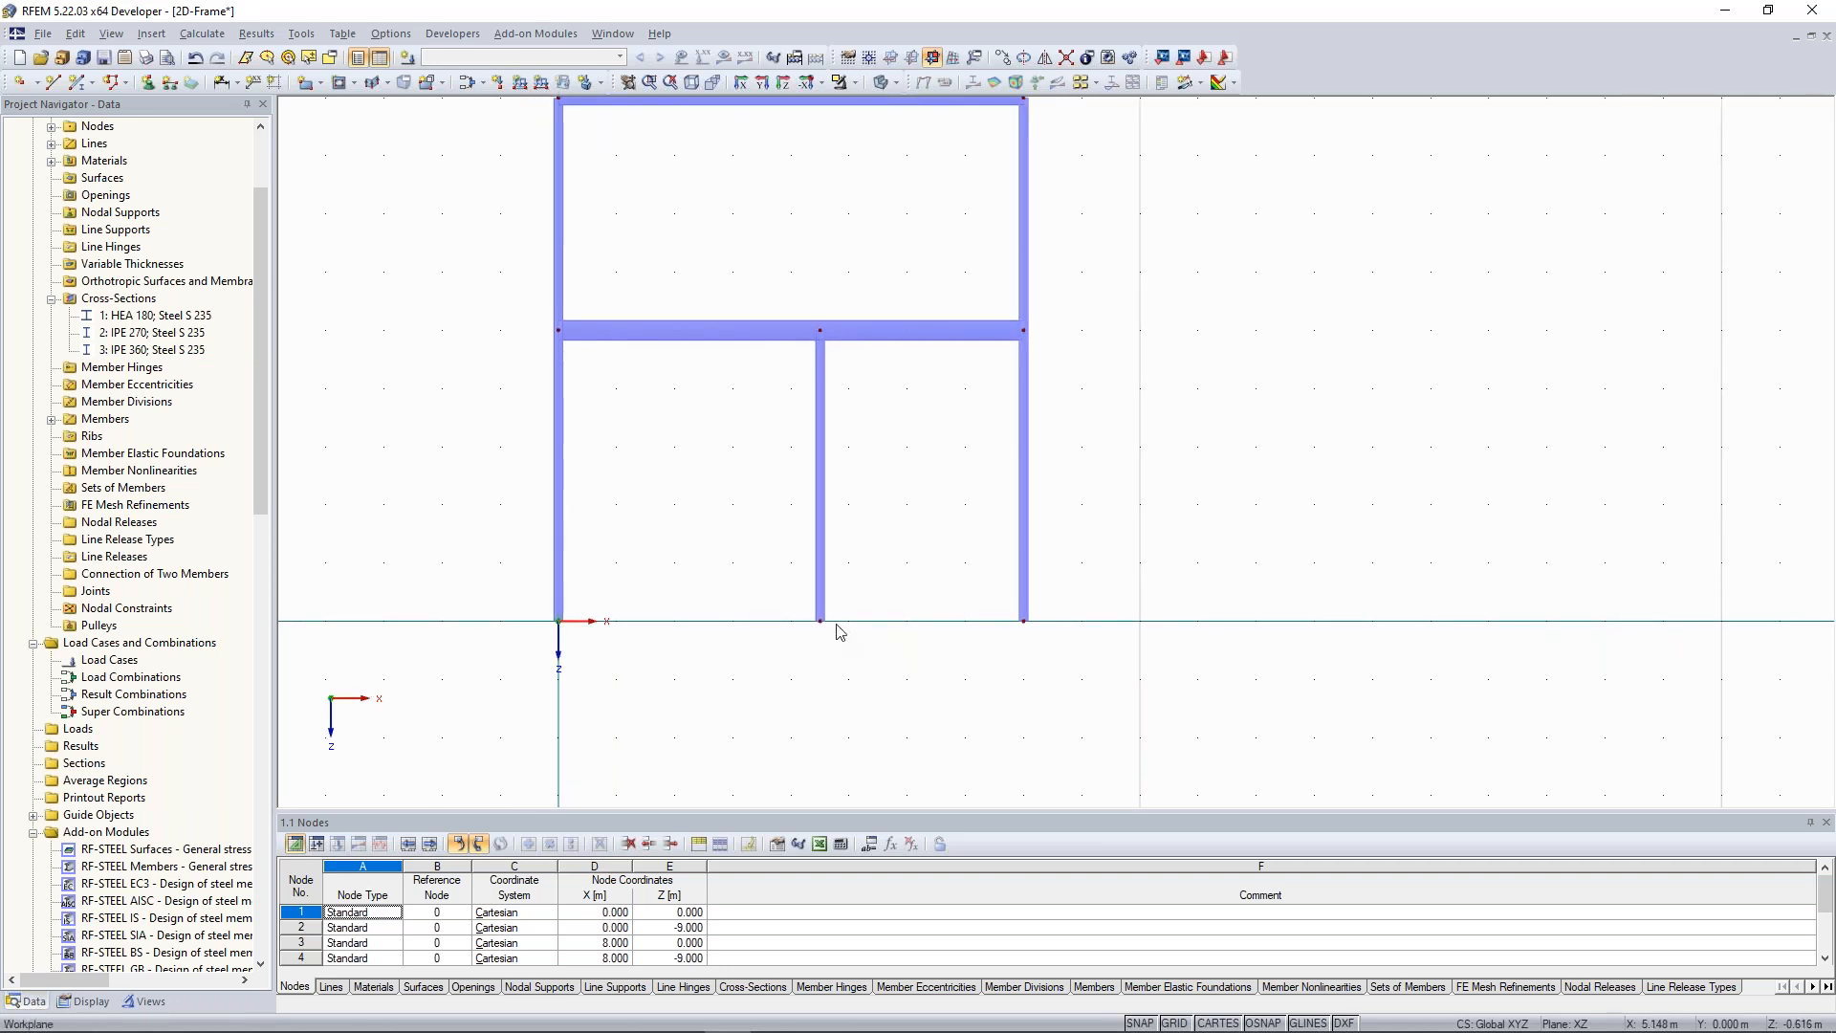
{"action": "middle_click_drag", "start_coordinate": [909, 461], "coordinate": [917, 501]}
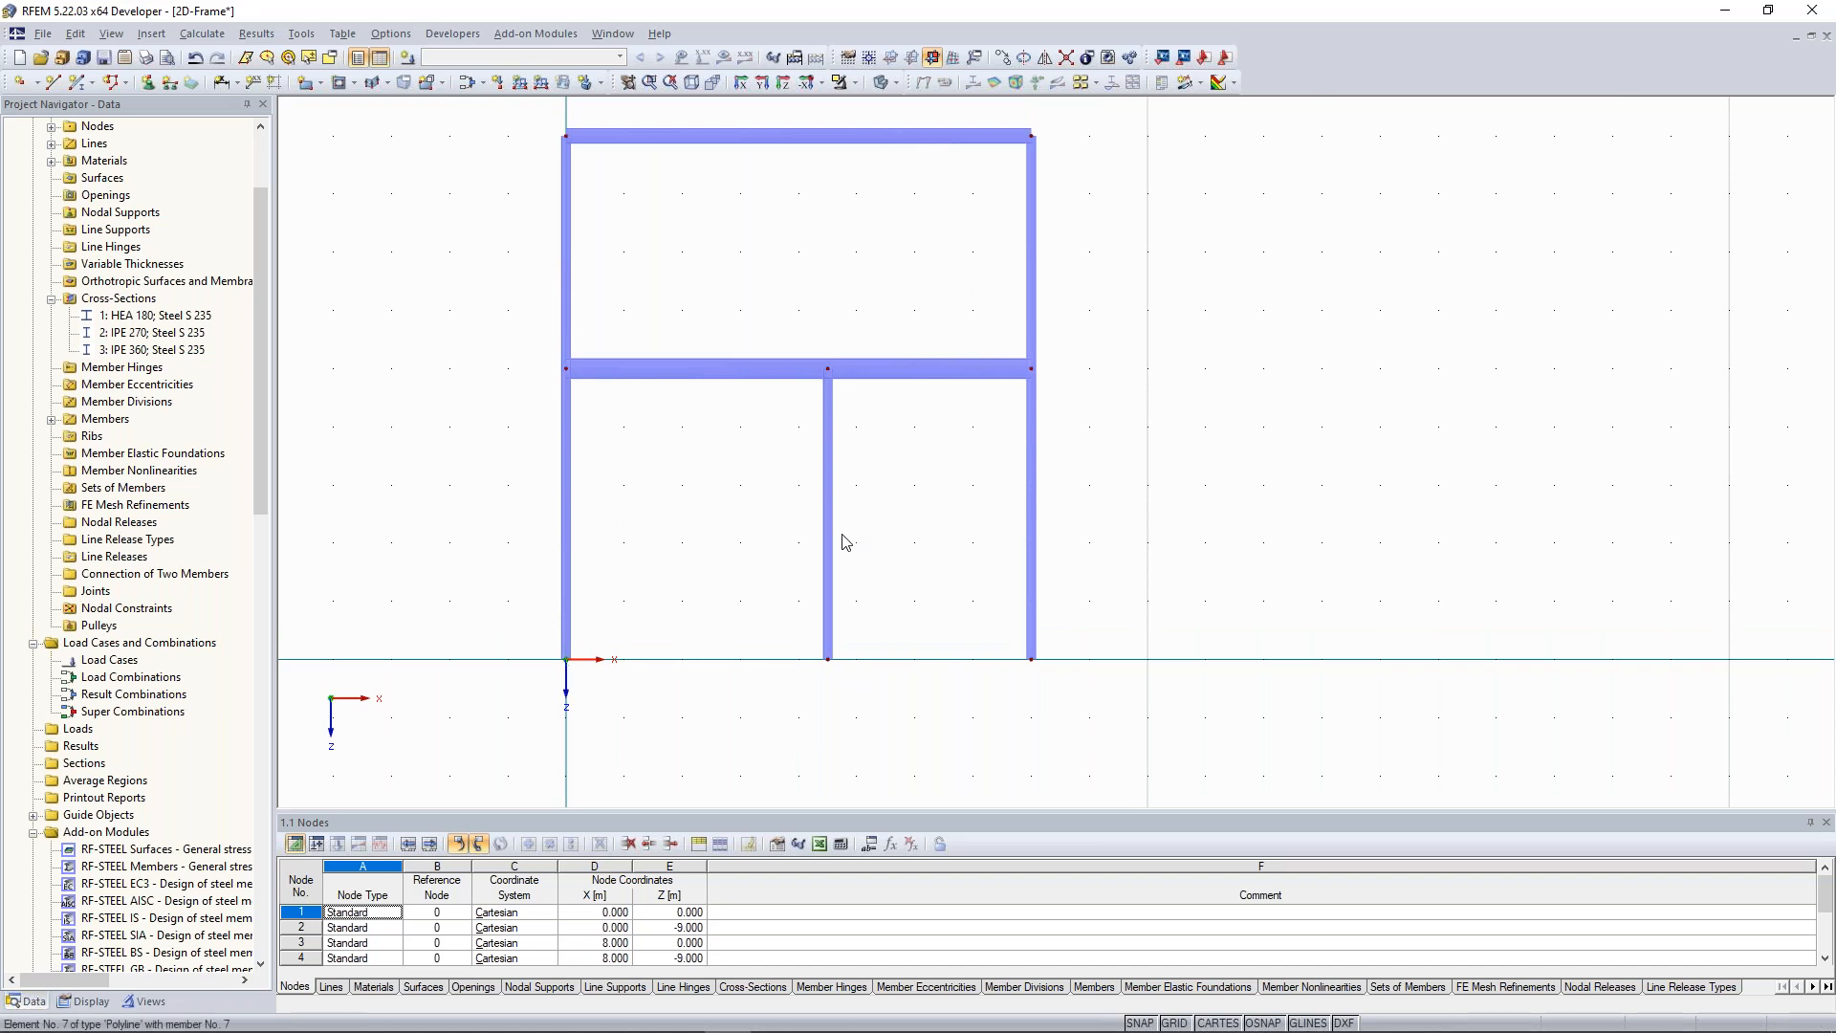
{"action": "middle_click_drag", "start_coordinate": [845, 542], "coordinate": [852, 556]}
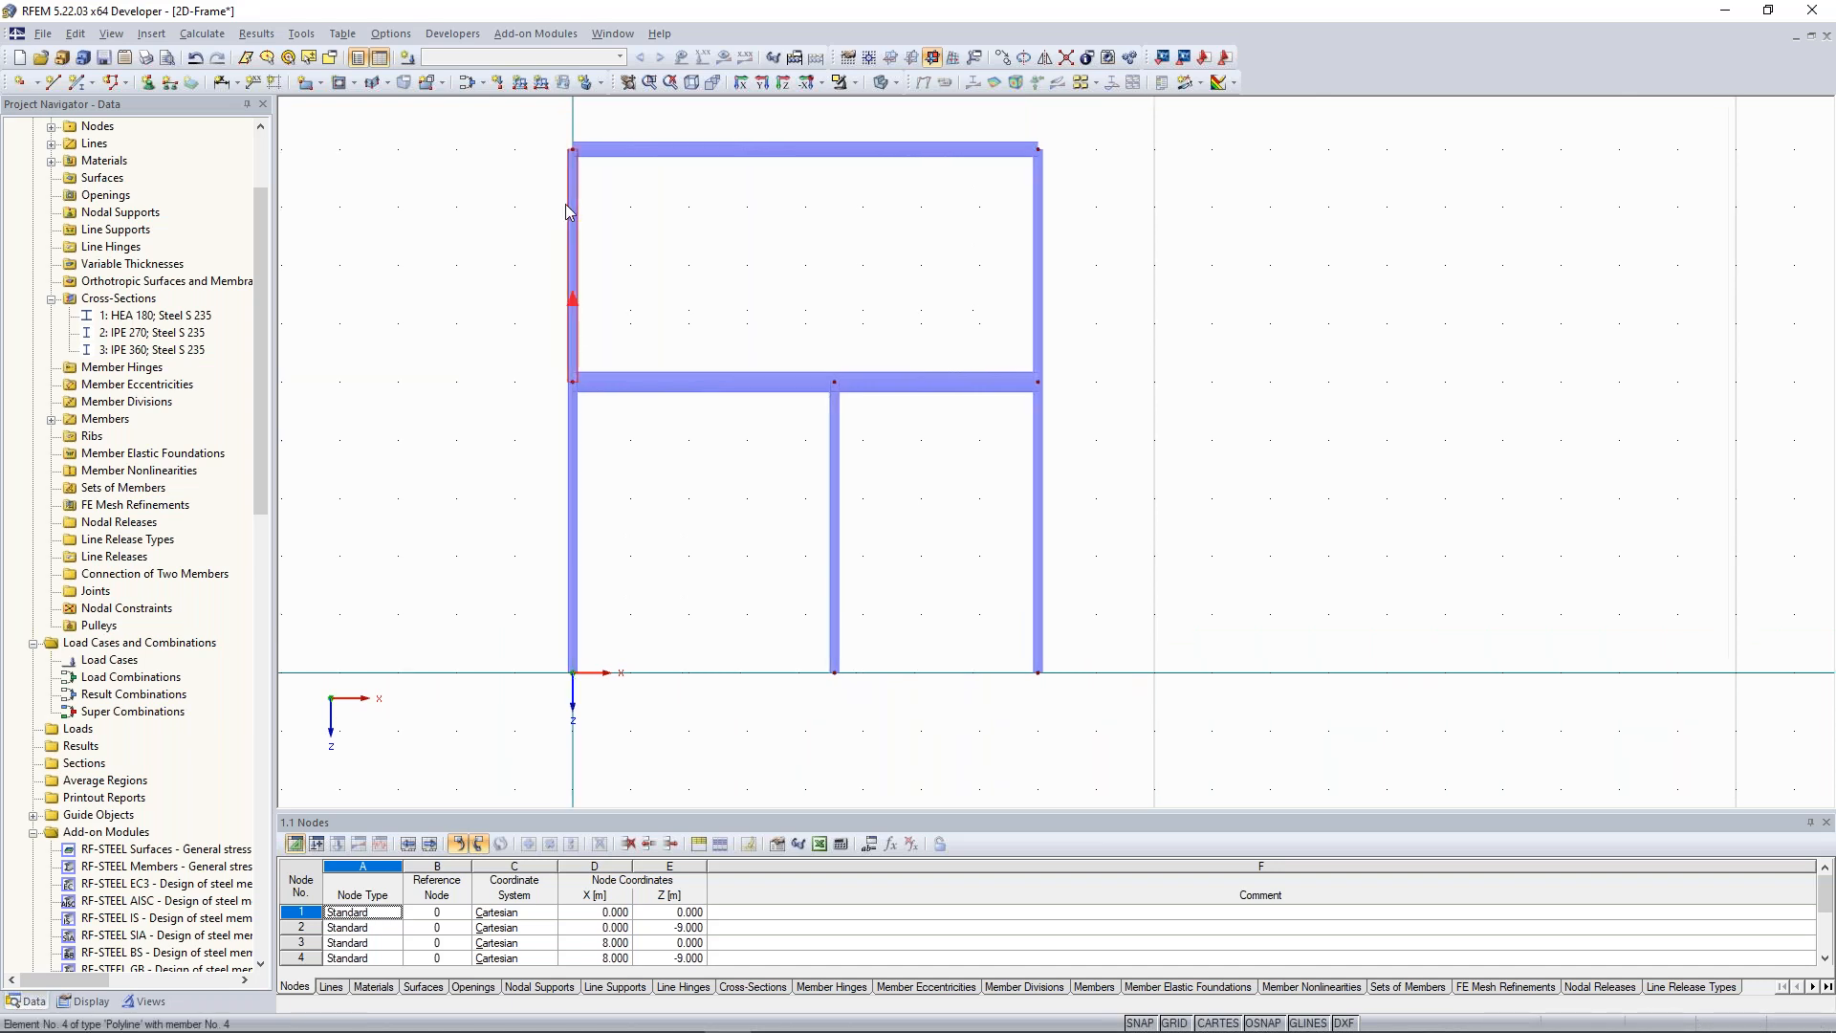
{"action": "left_click", "coordinate": [852, 646]}
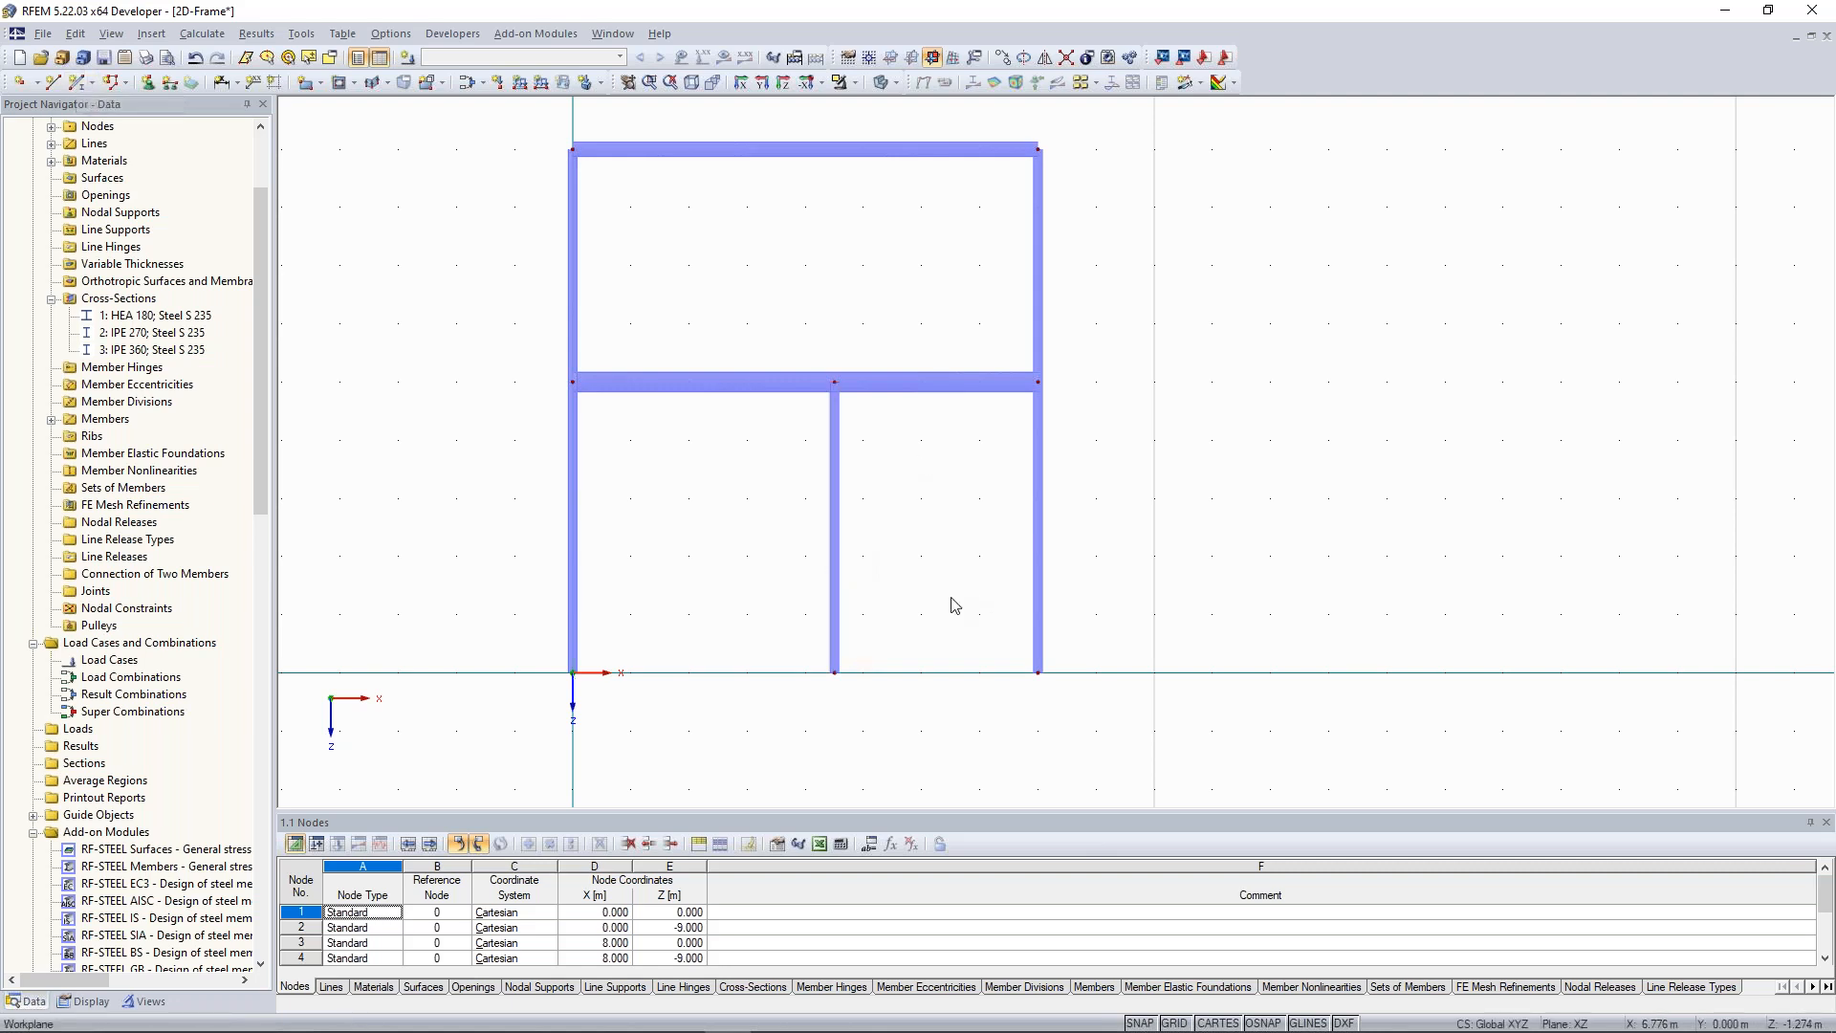
{"action": "middle_click_drag", "start_coordinate": [744, 279], "coordinate": [743, 296]}
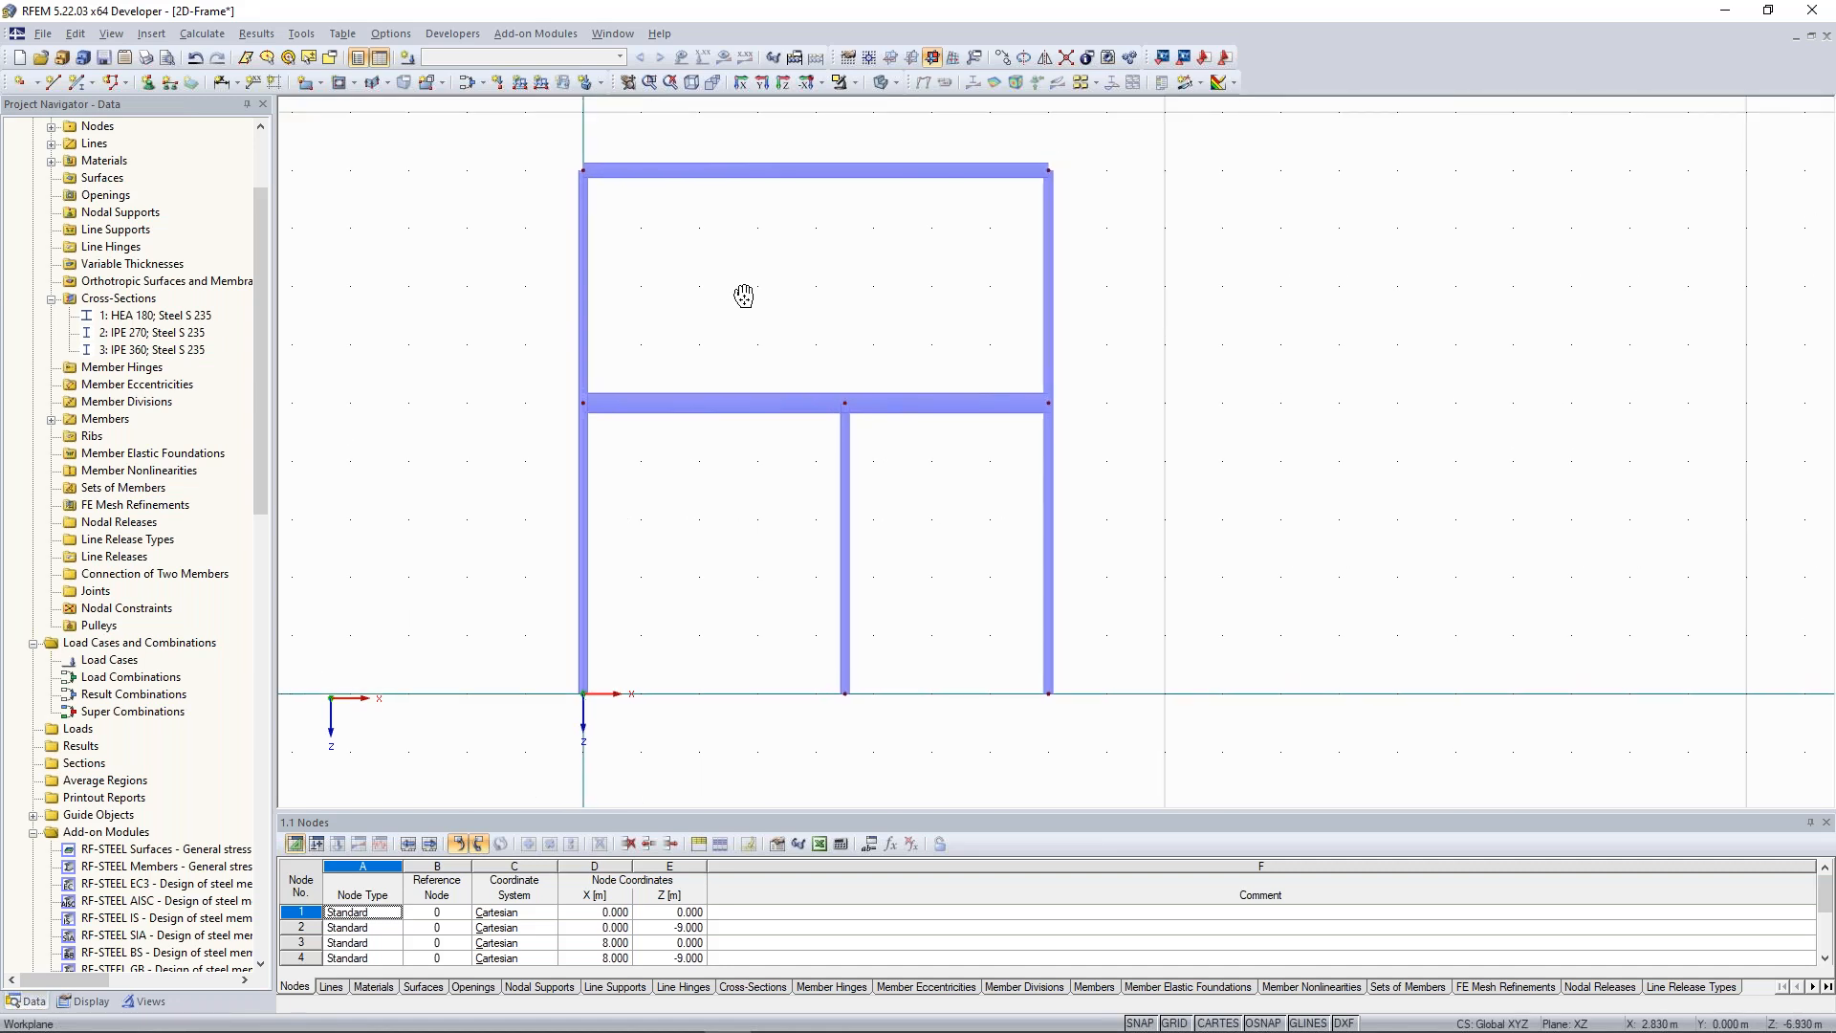
{"action": "scroll", "coordinate": [744, 296], "scroll_direction": "down", "scroll_amount": 1}
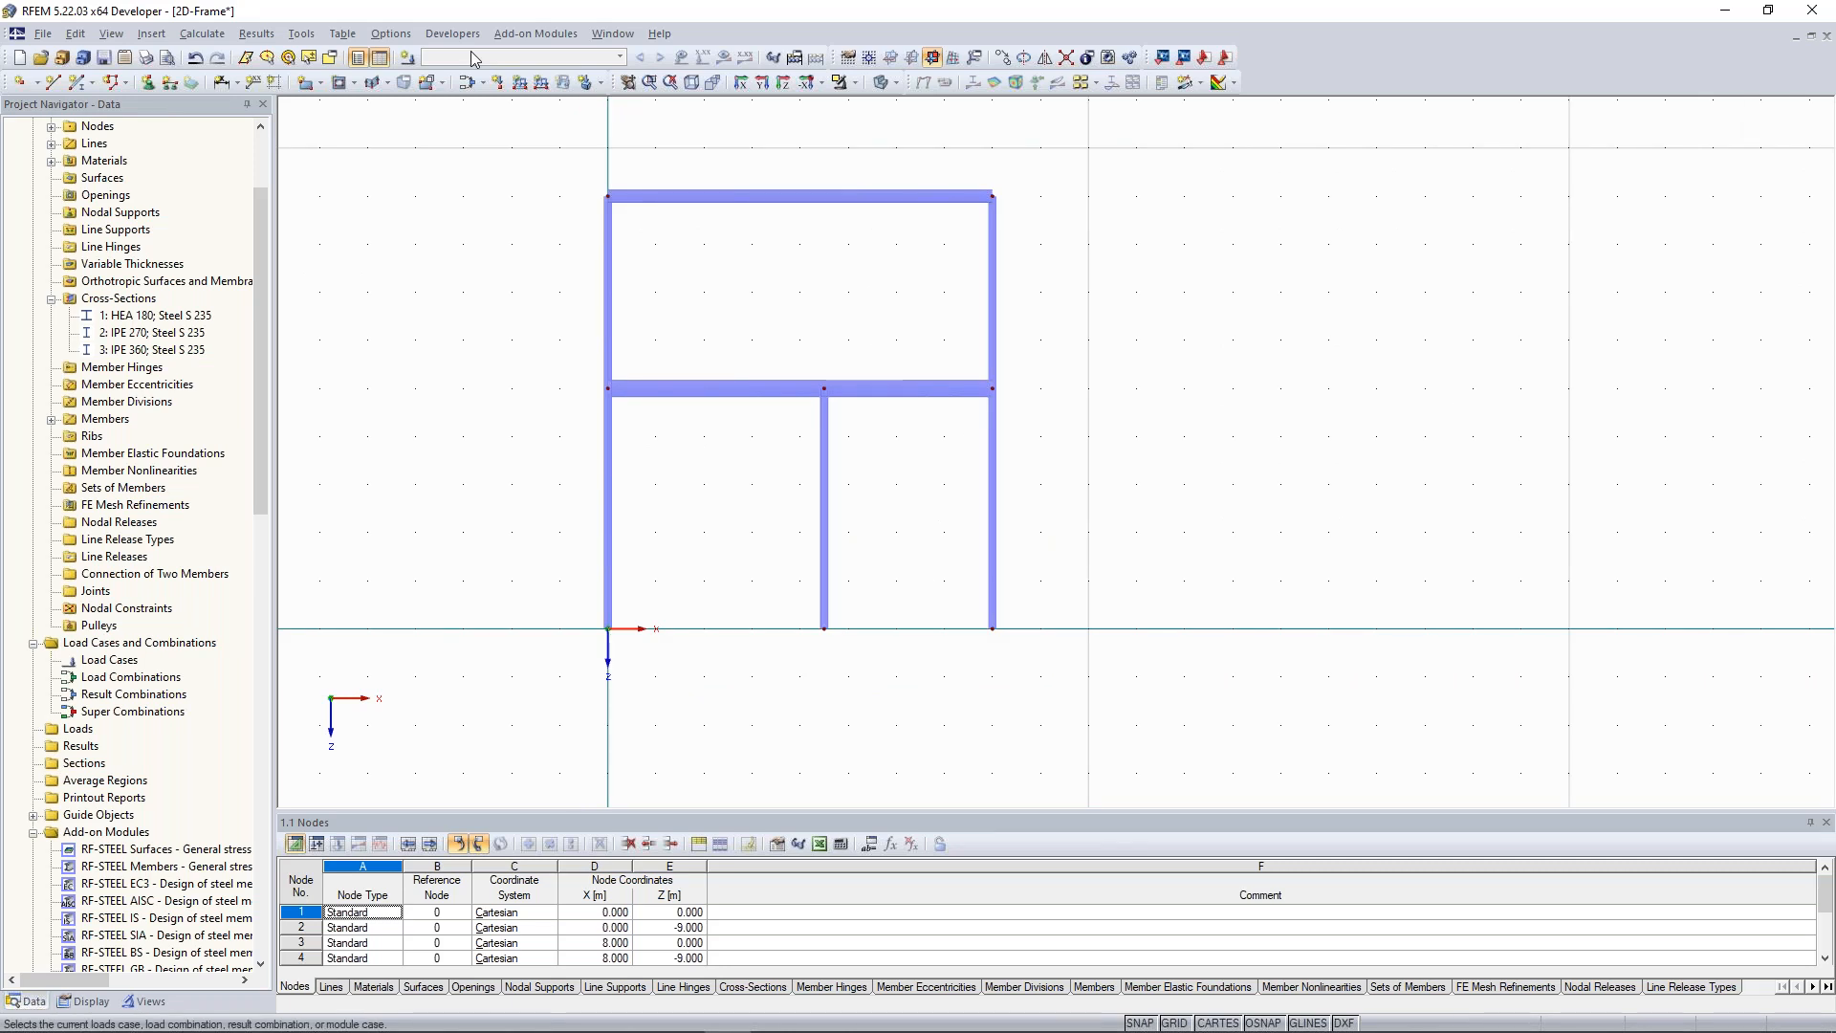
Start generating bracing in cells and define a virtual line between the base nodes of the intermediate and right columns.
{"action": "left_click", "coordinate": [298, 36]}
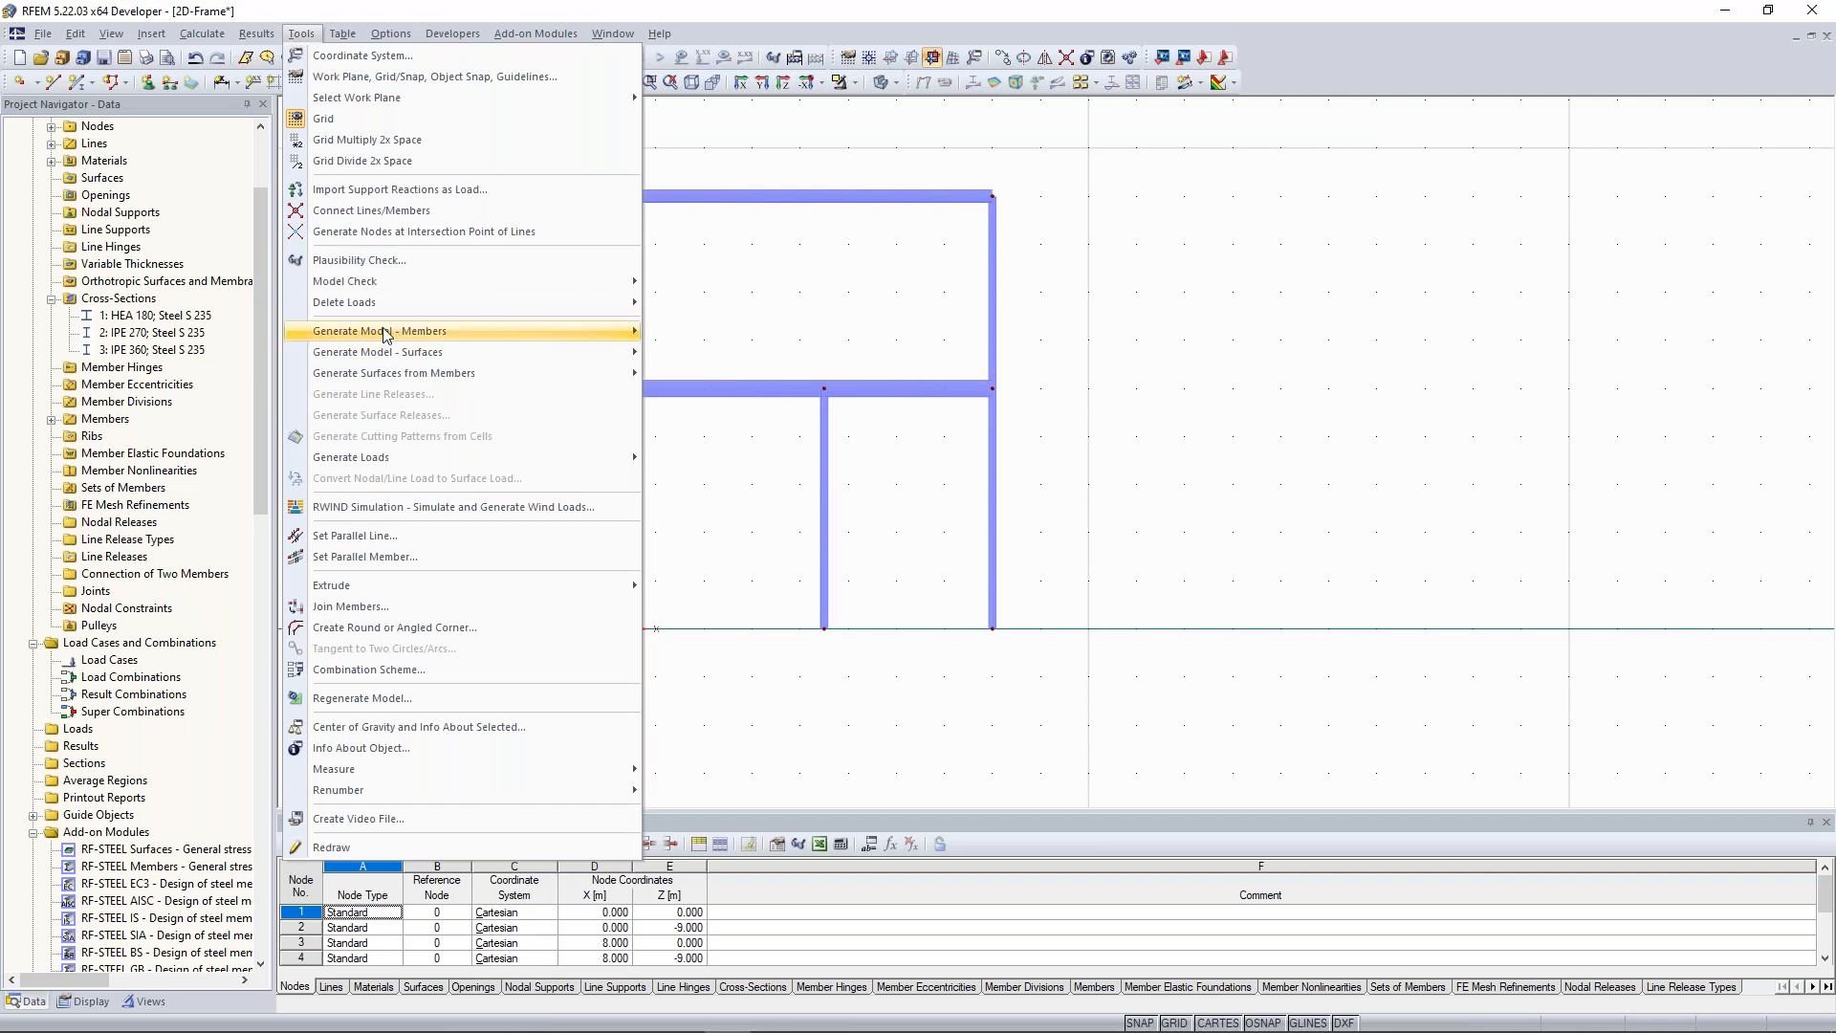
{"action": "mouse_move", "coordinate": [380, 335]}
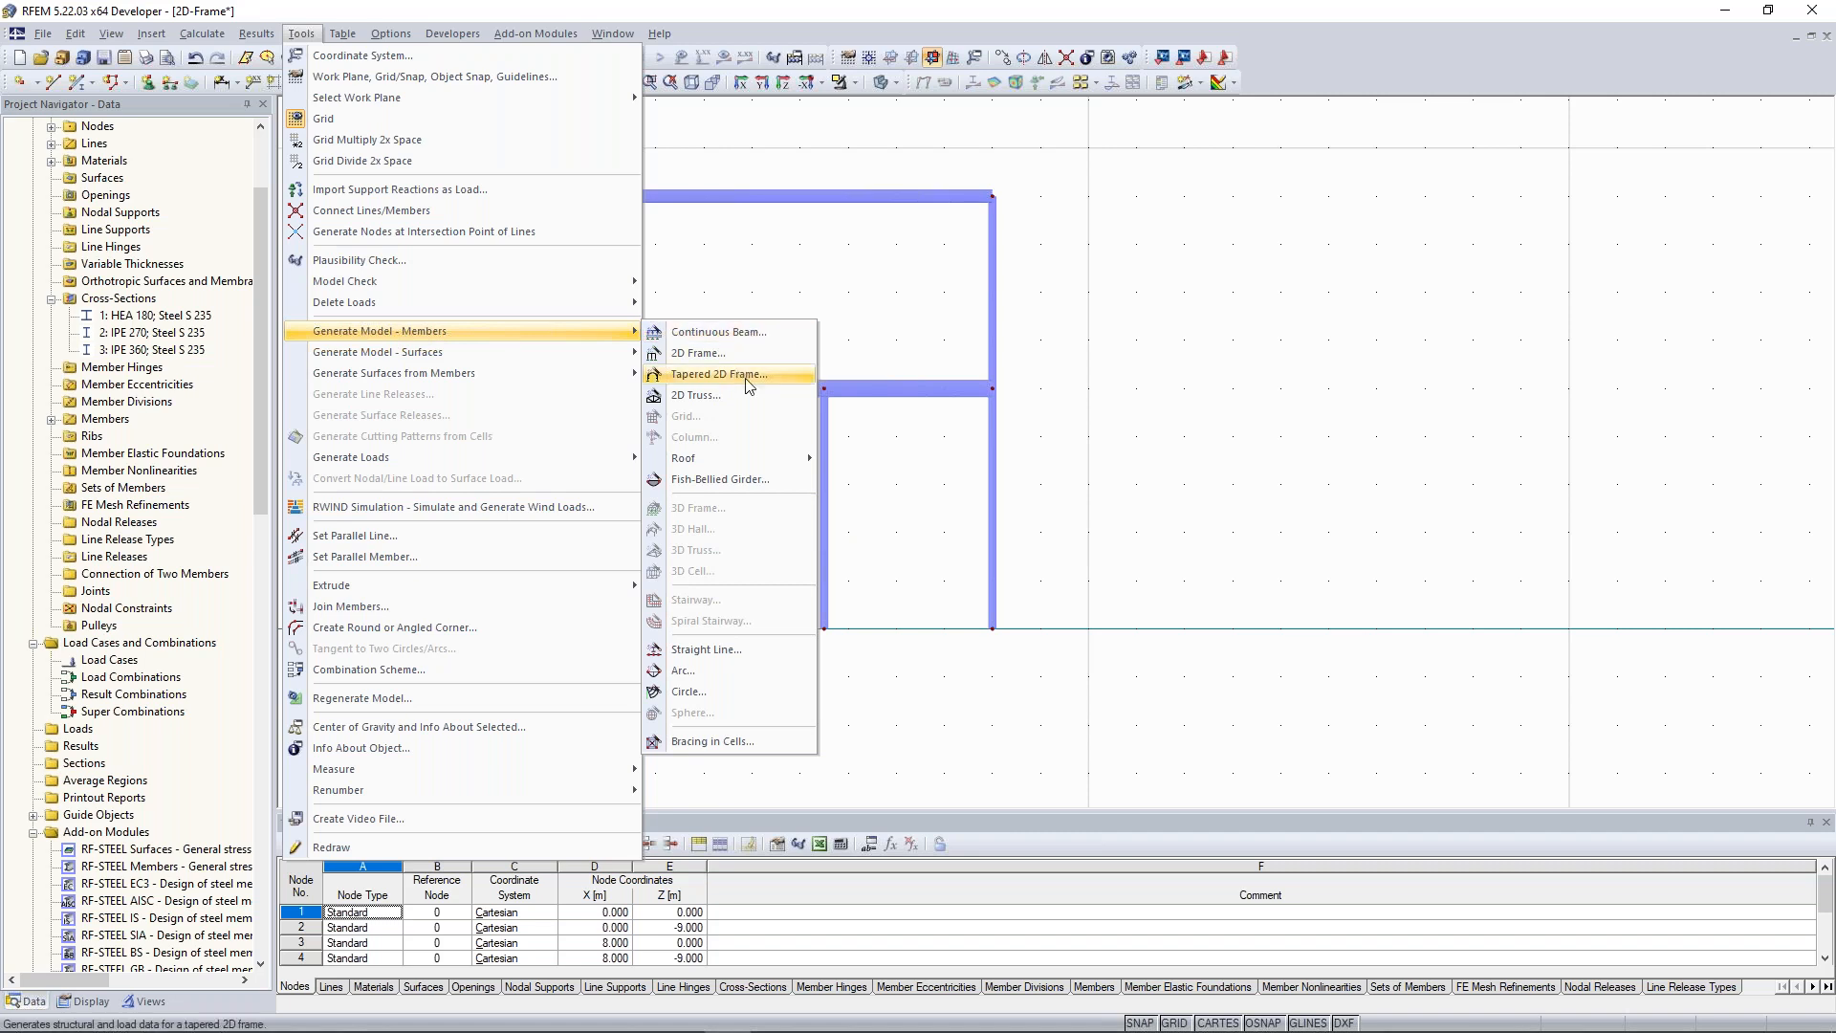
{"action": "left_click", "coordinate": [700, 739]}
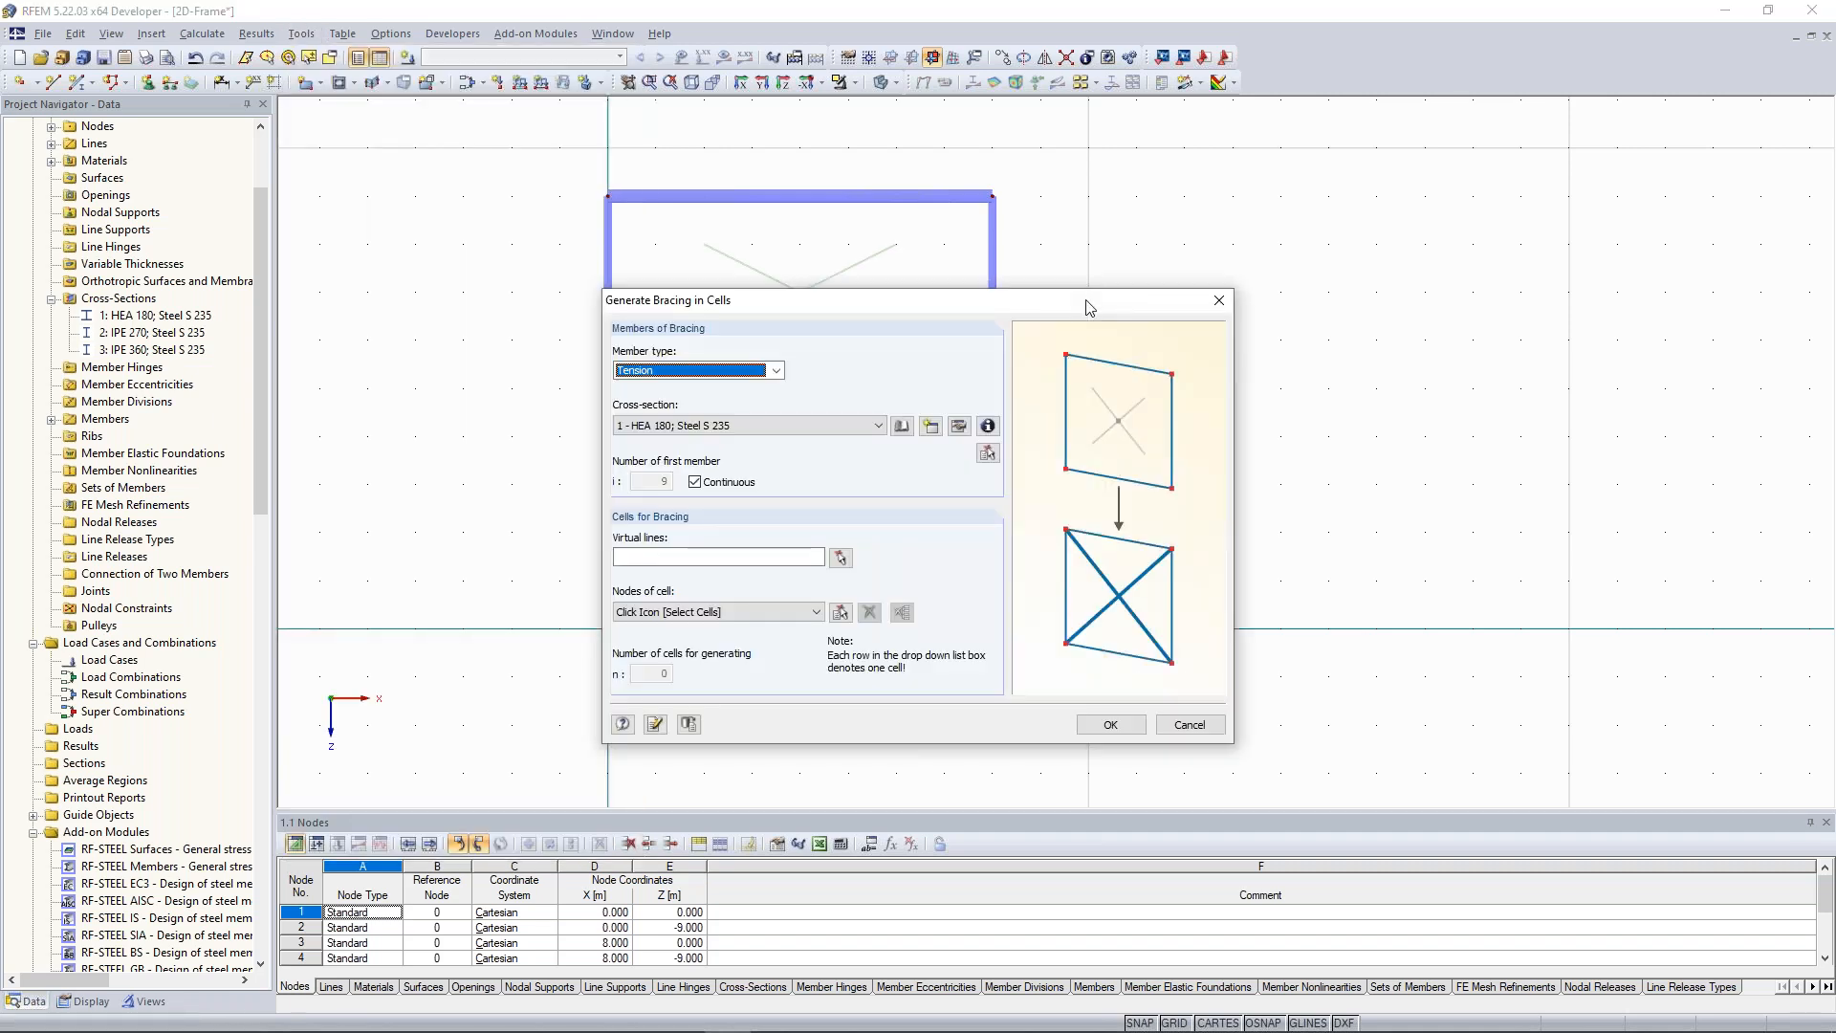
{"action": "left_click_drag", "start_coordinate": [1087, 301], "coordinate": [1545, 187]}
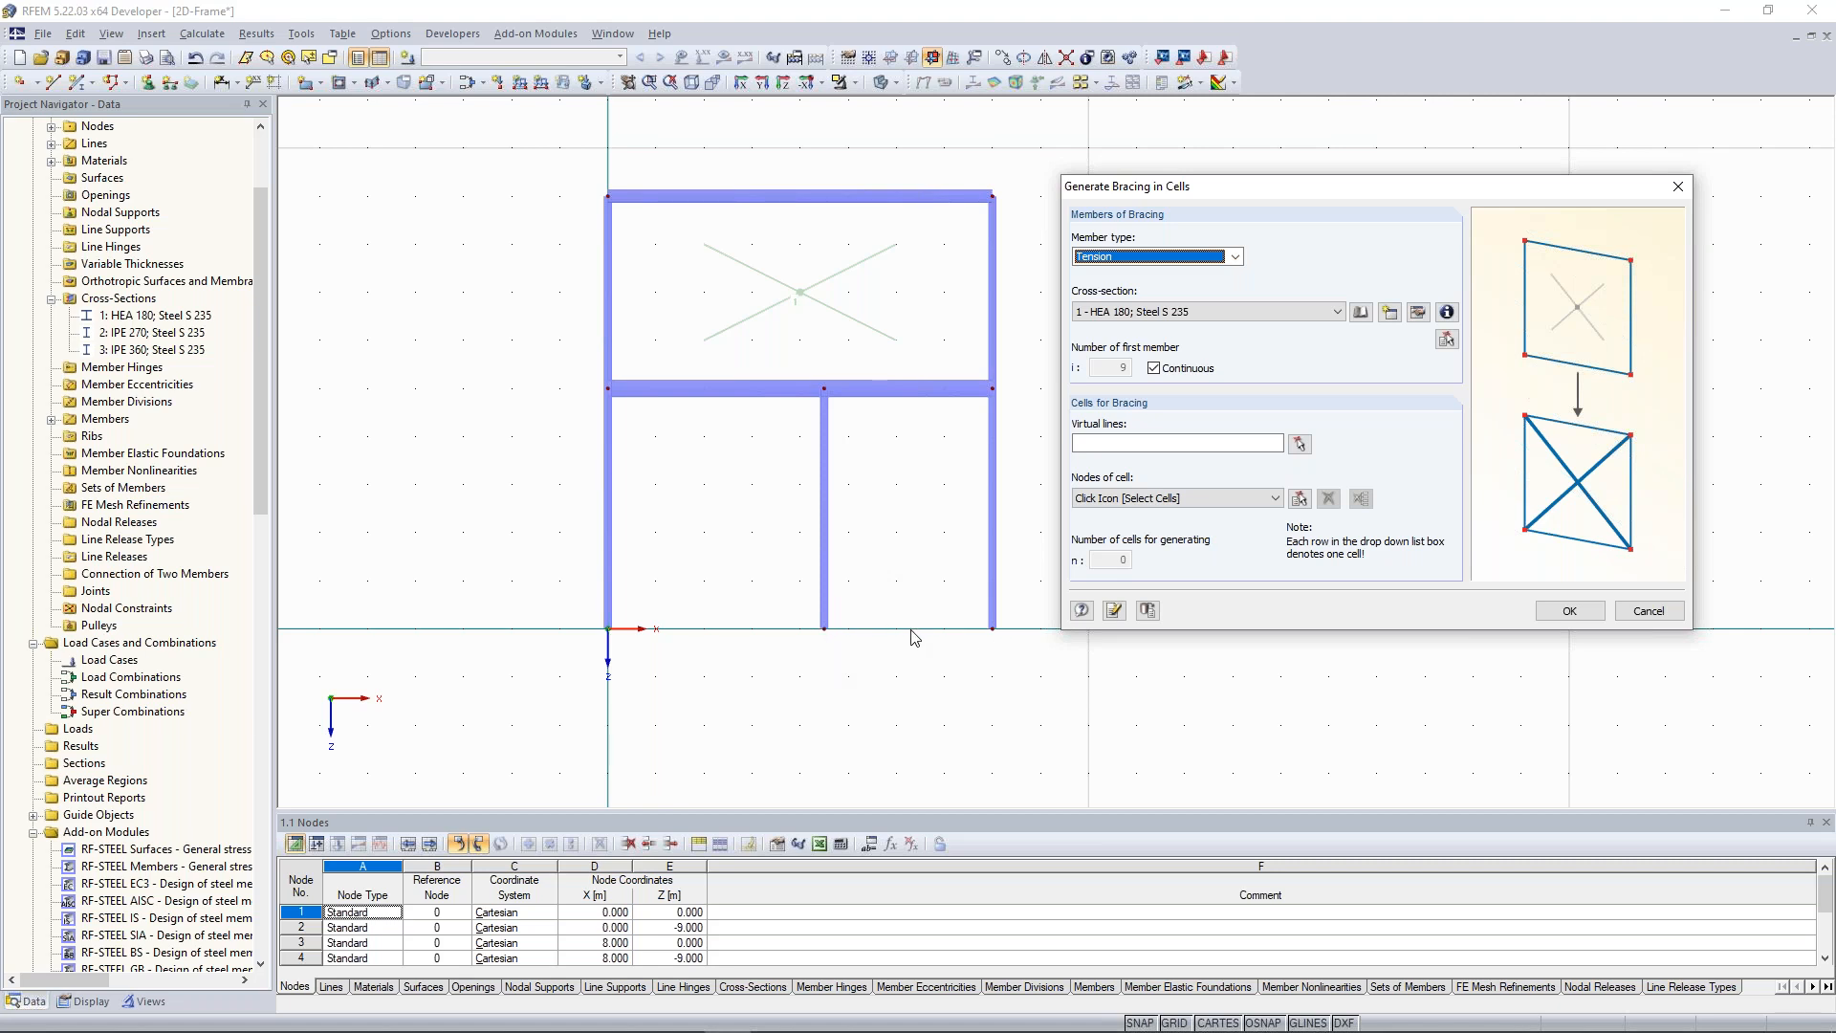
{"action": "left_click", "coordinate": [1299, 444]}
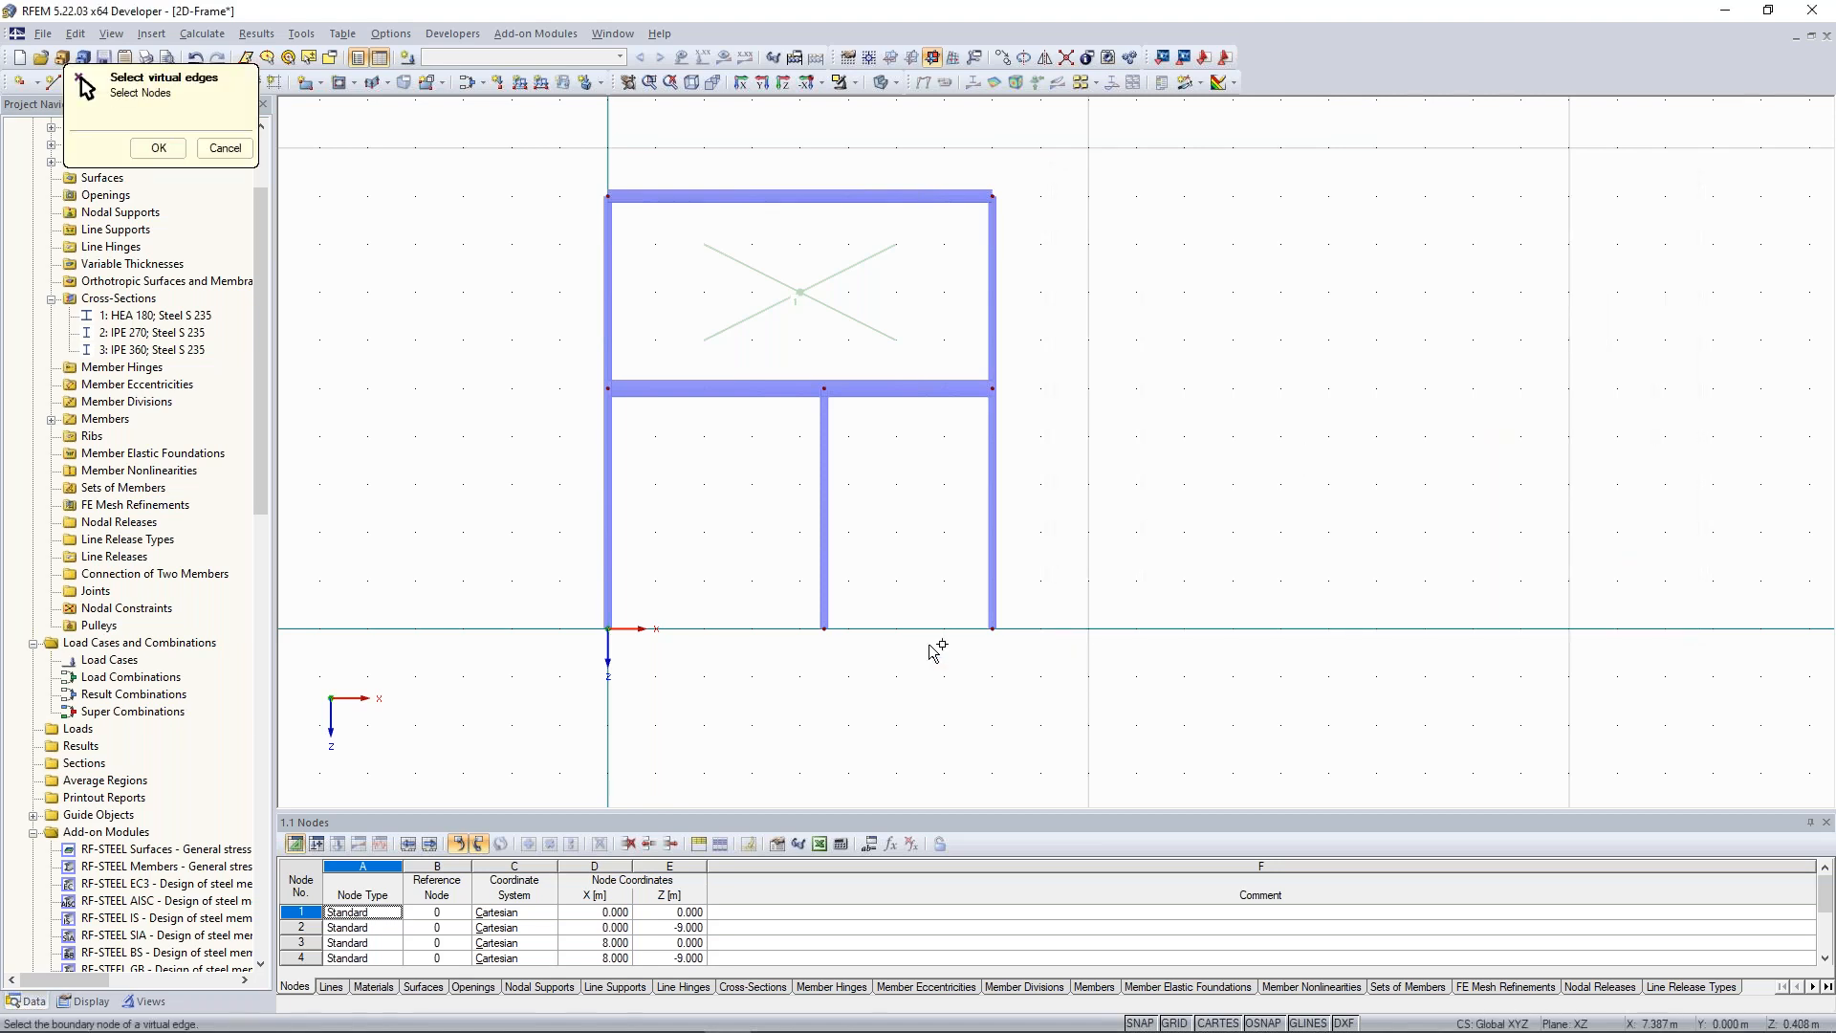
{"action": "left_click", "coordinate": [992, 628]}
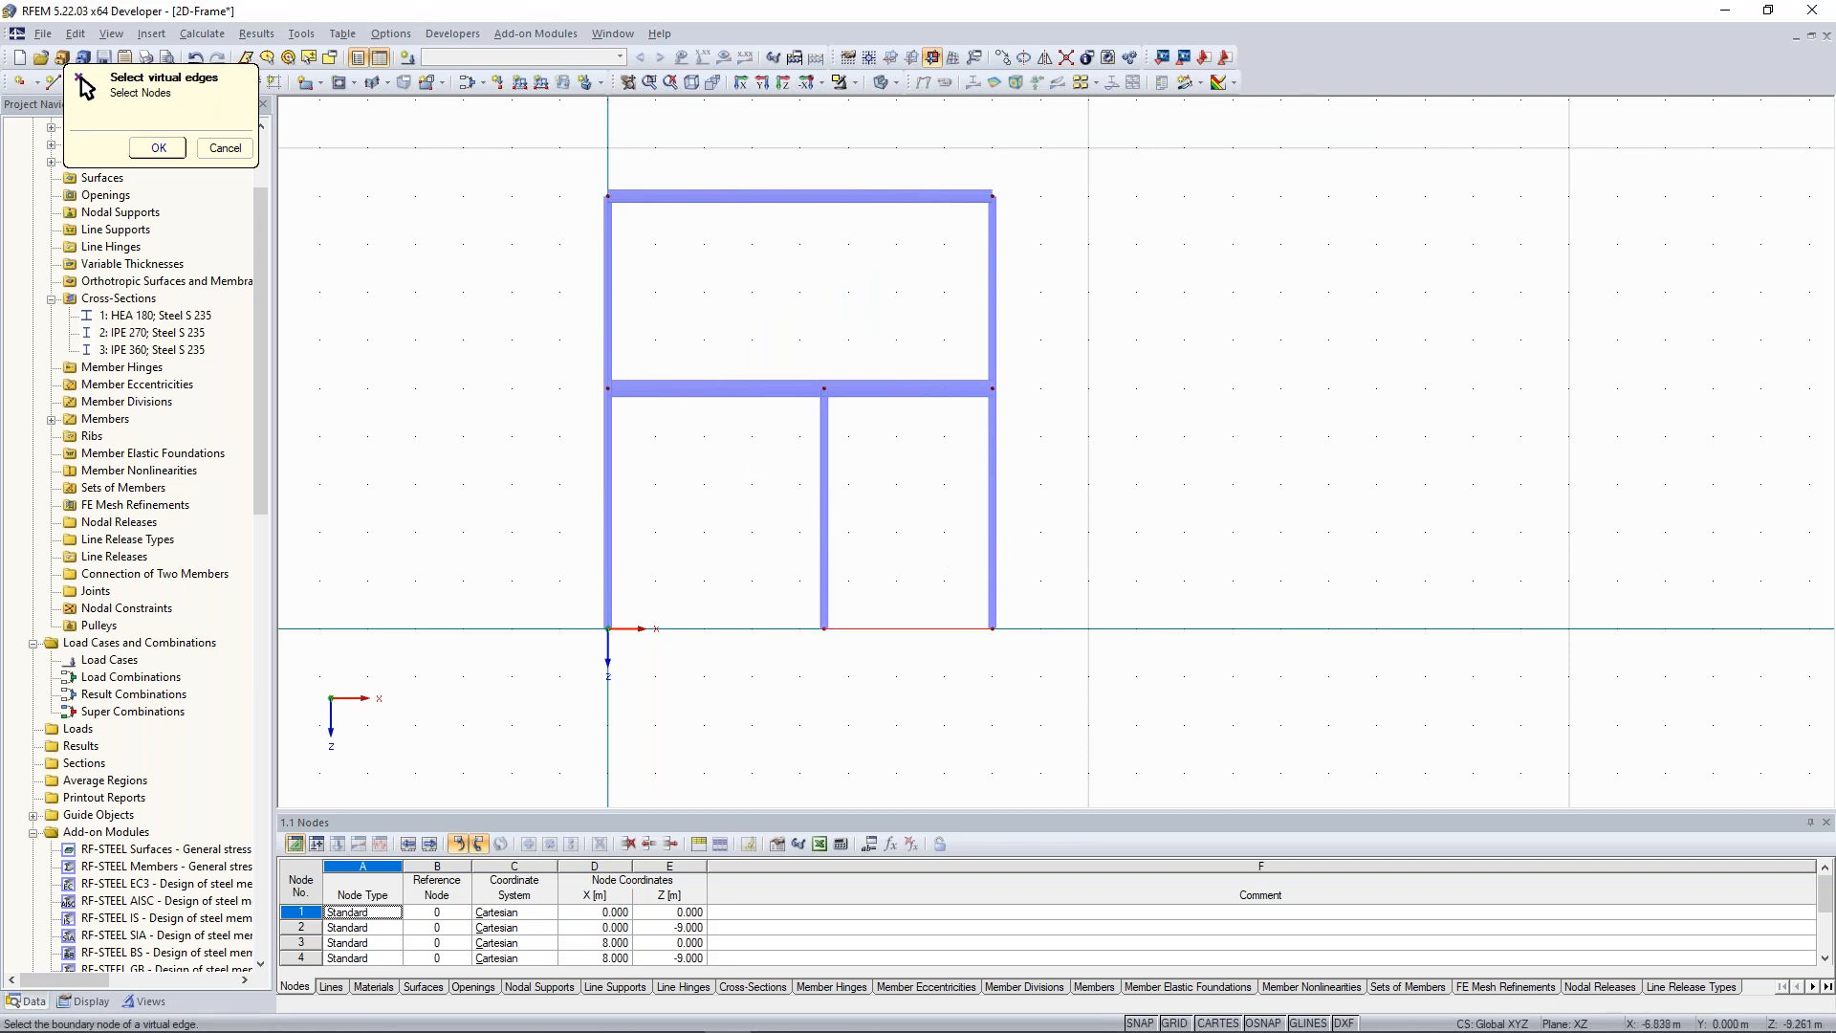
{"action": "key", "text": "Return"}
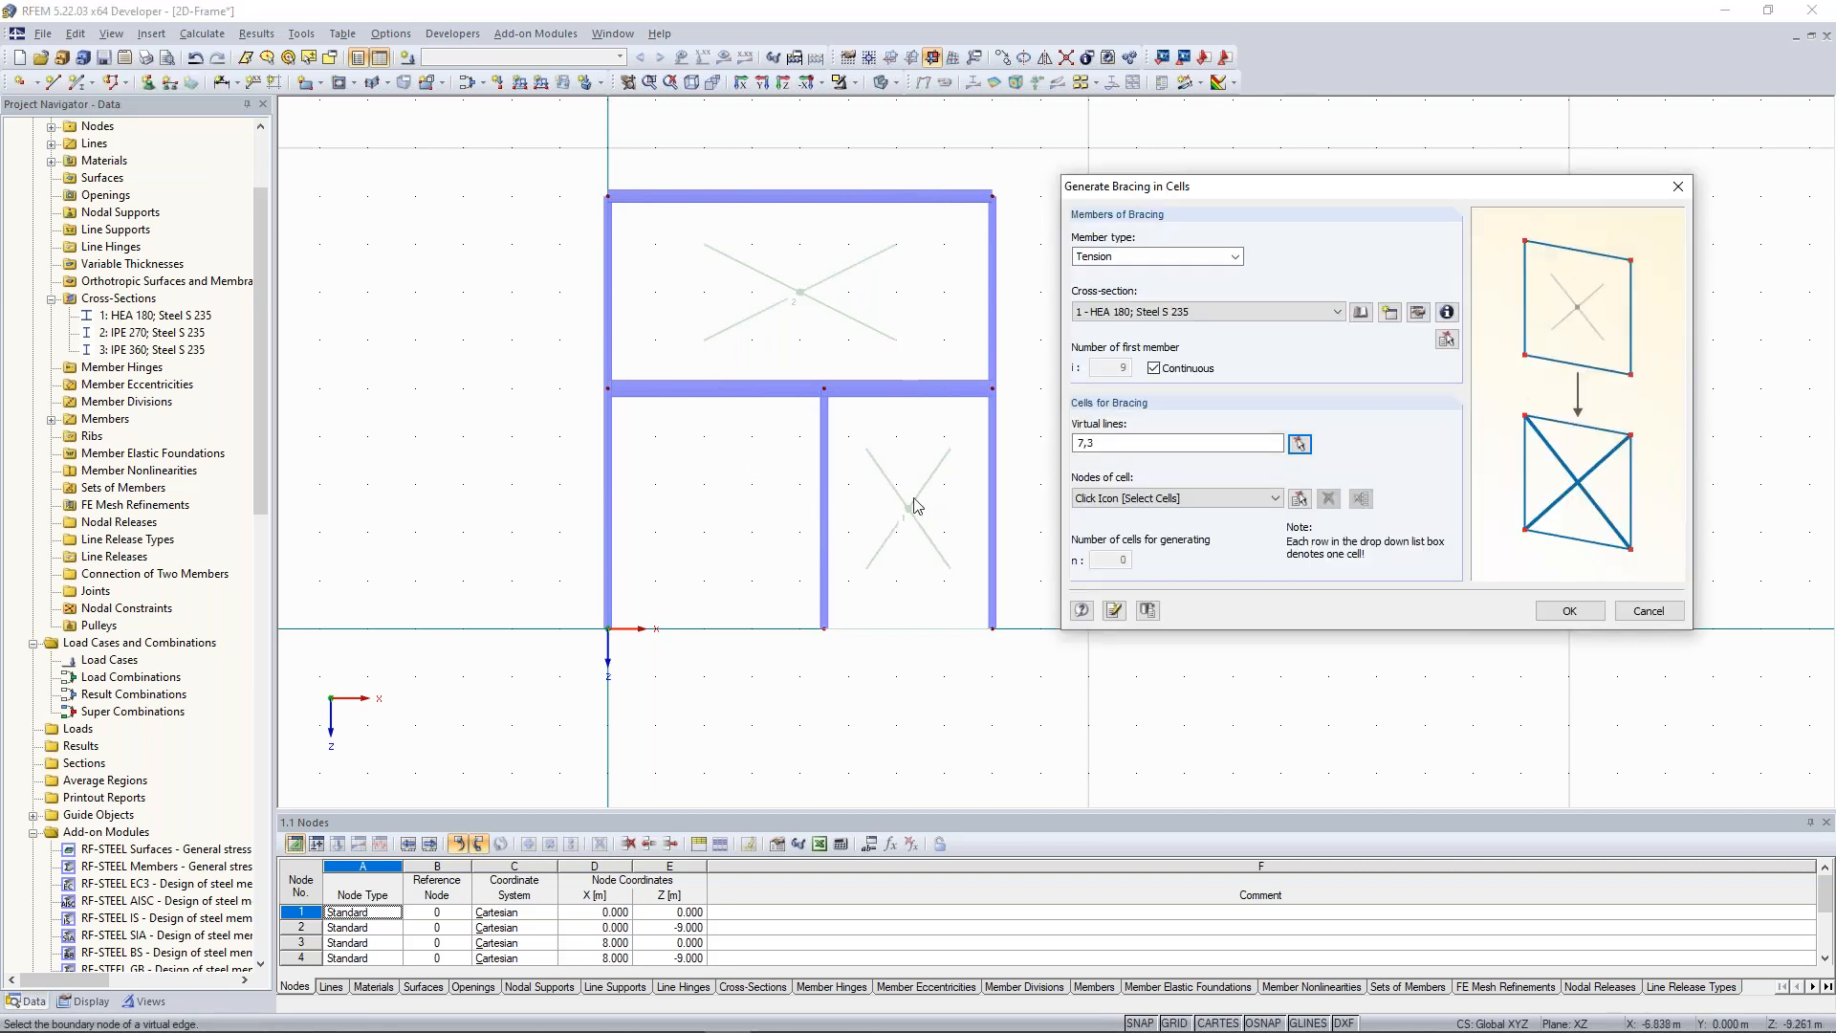
Examine the member types available for the bracing members and keep Tension.
{"action": "left_click_drag", "start_coordinate": [1277, 191], "coordinate": [1212, 142]}
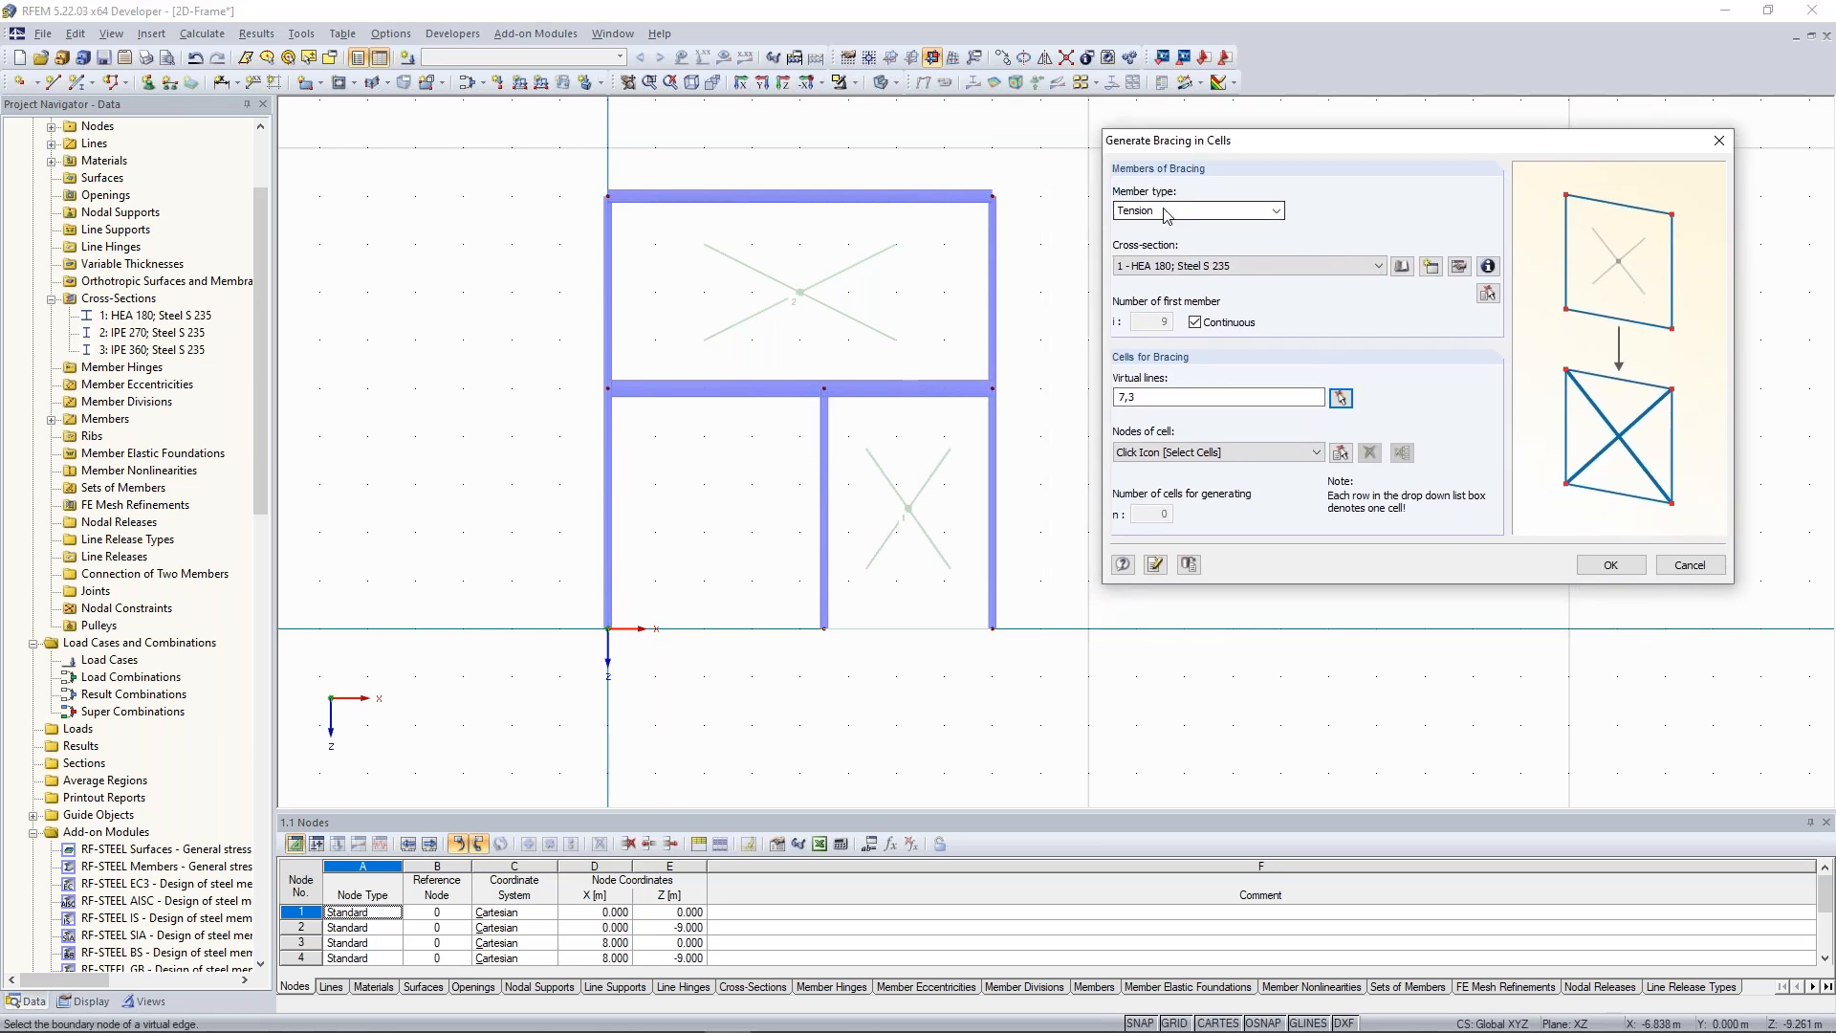
{"action": "left_click", "coordinate": [1276, 210]}
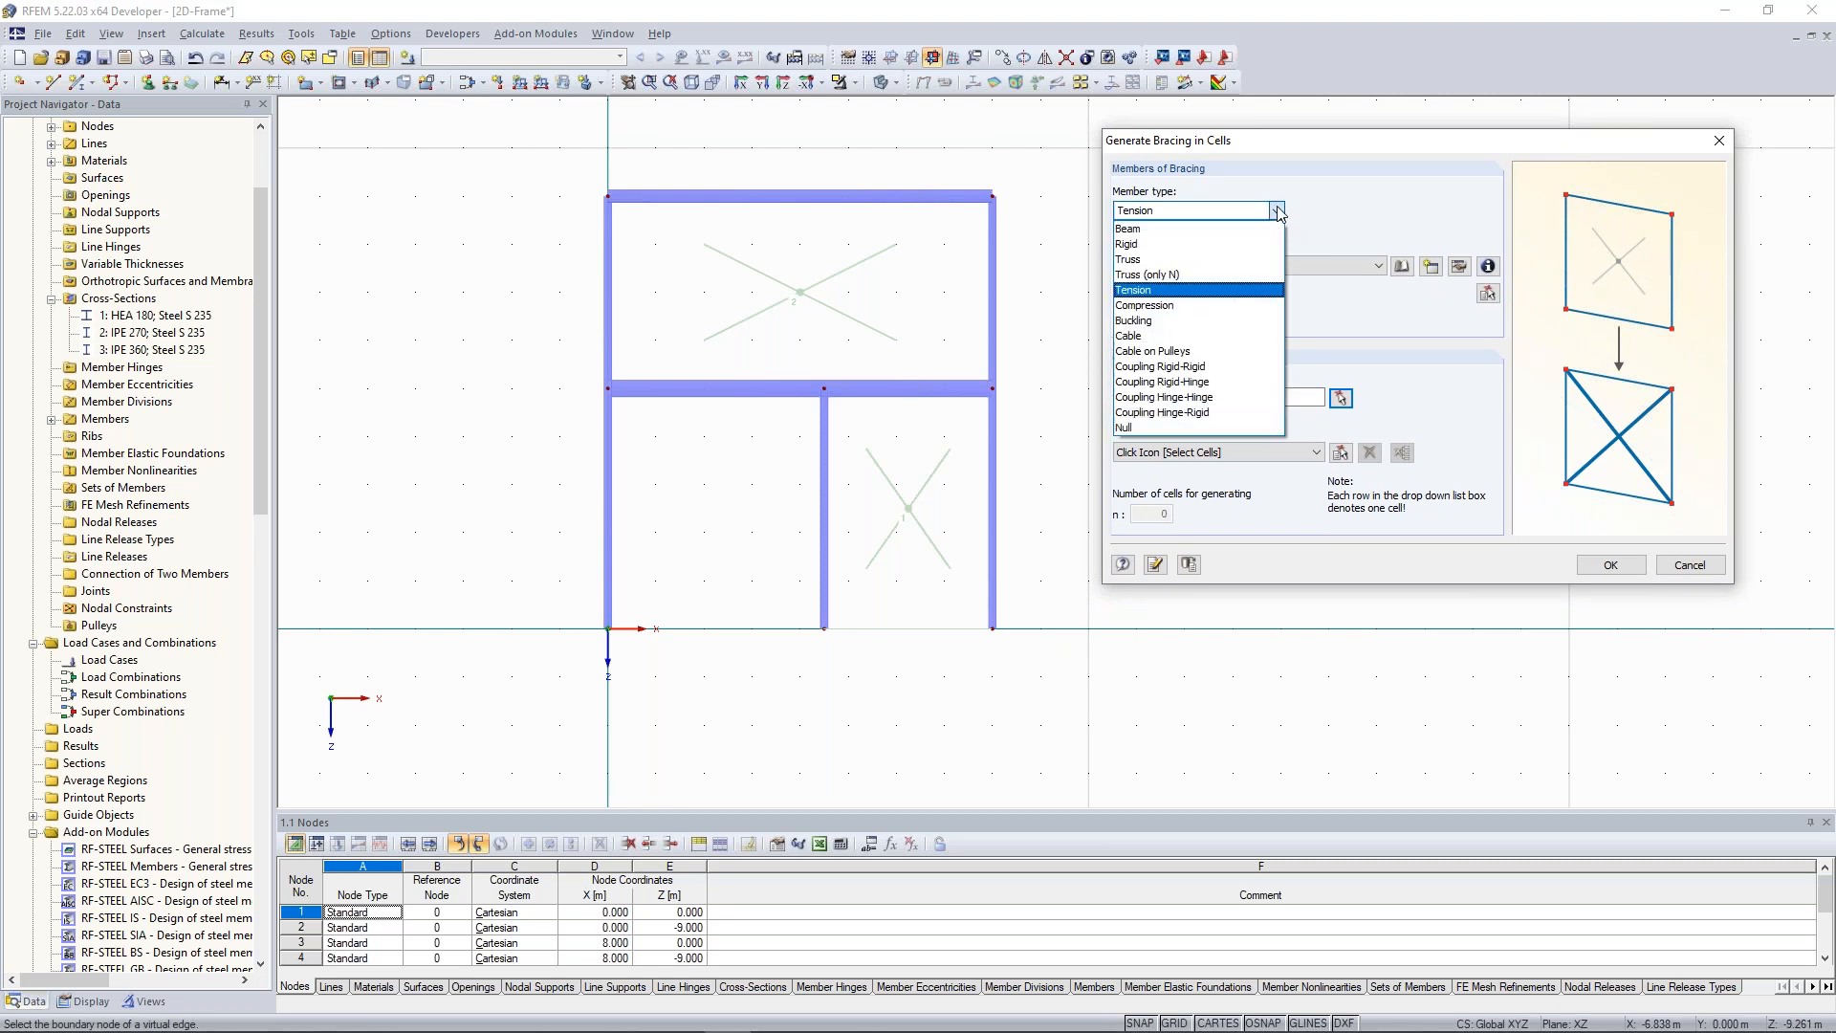
{"action": "left_click", "coordinate": [1276, 210]}
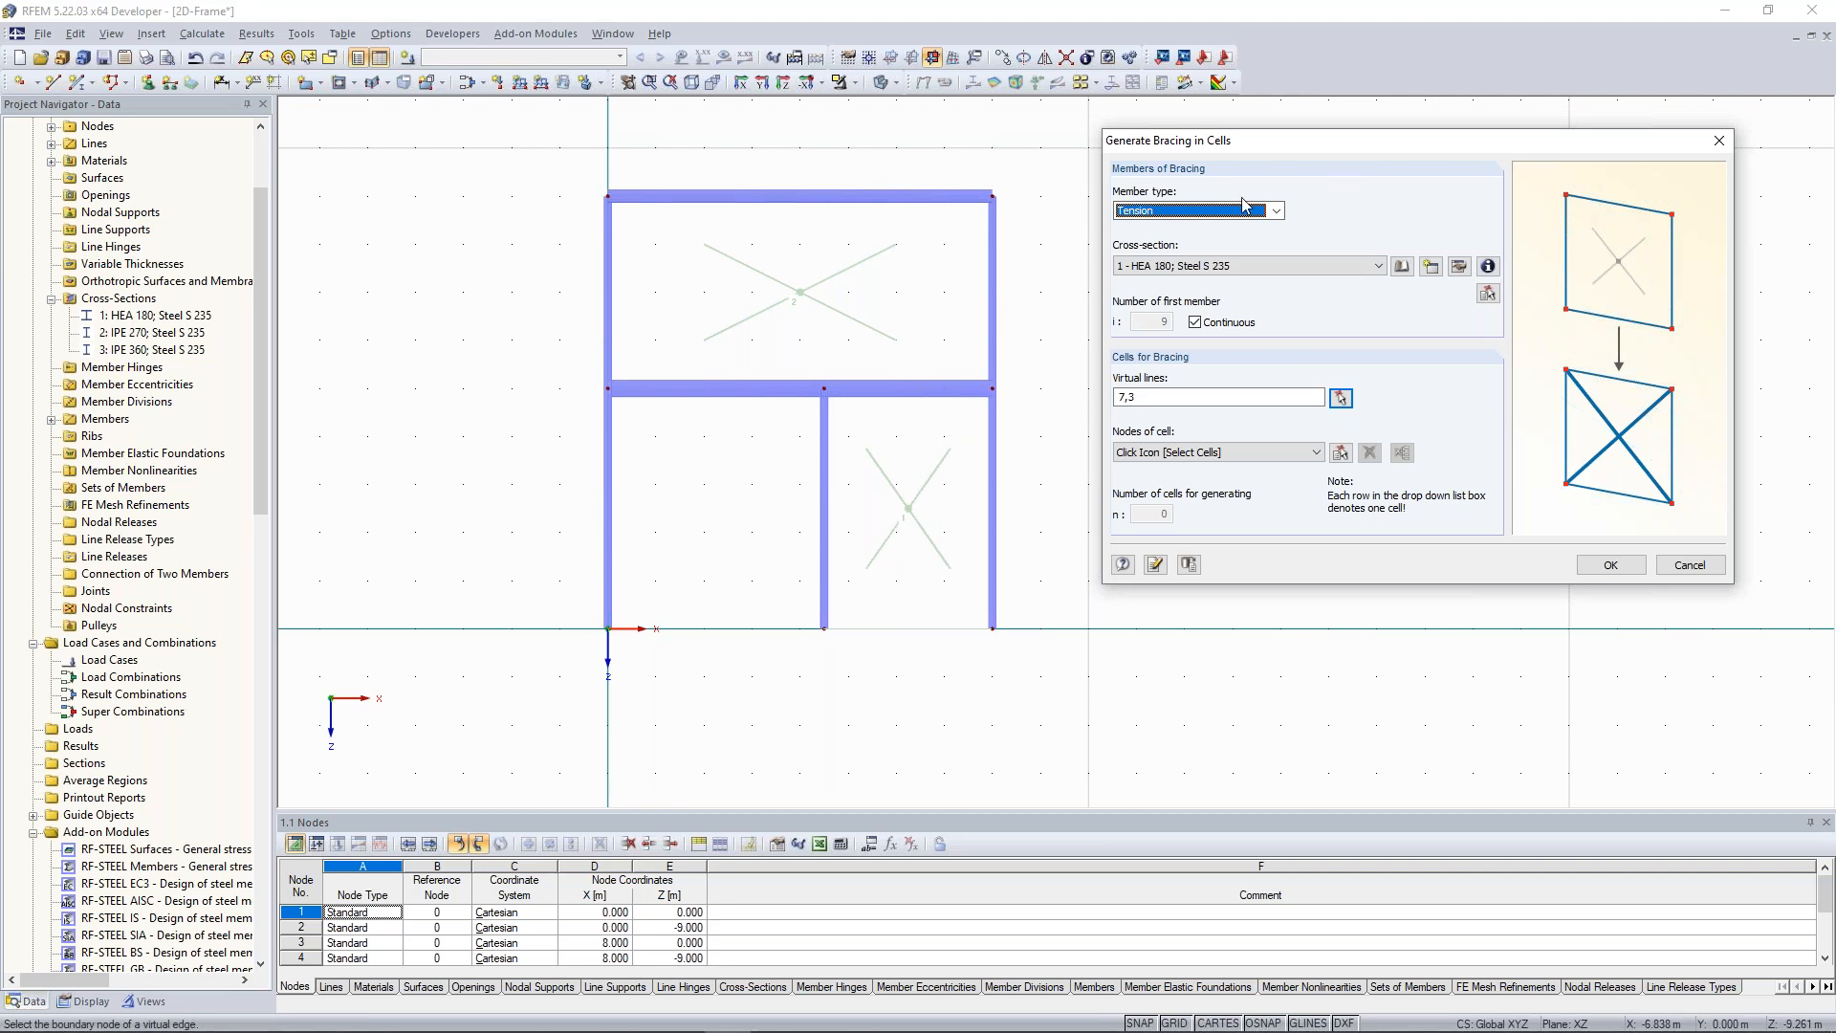
Create the round steel cross-section RD 20 in Steel S 235 and use it for the bracing members.
{"action": "left_click", "coordinate": [1363, 271]}
{"action": "left_click", "coordinate": [1359, 267]}
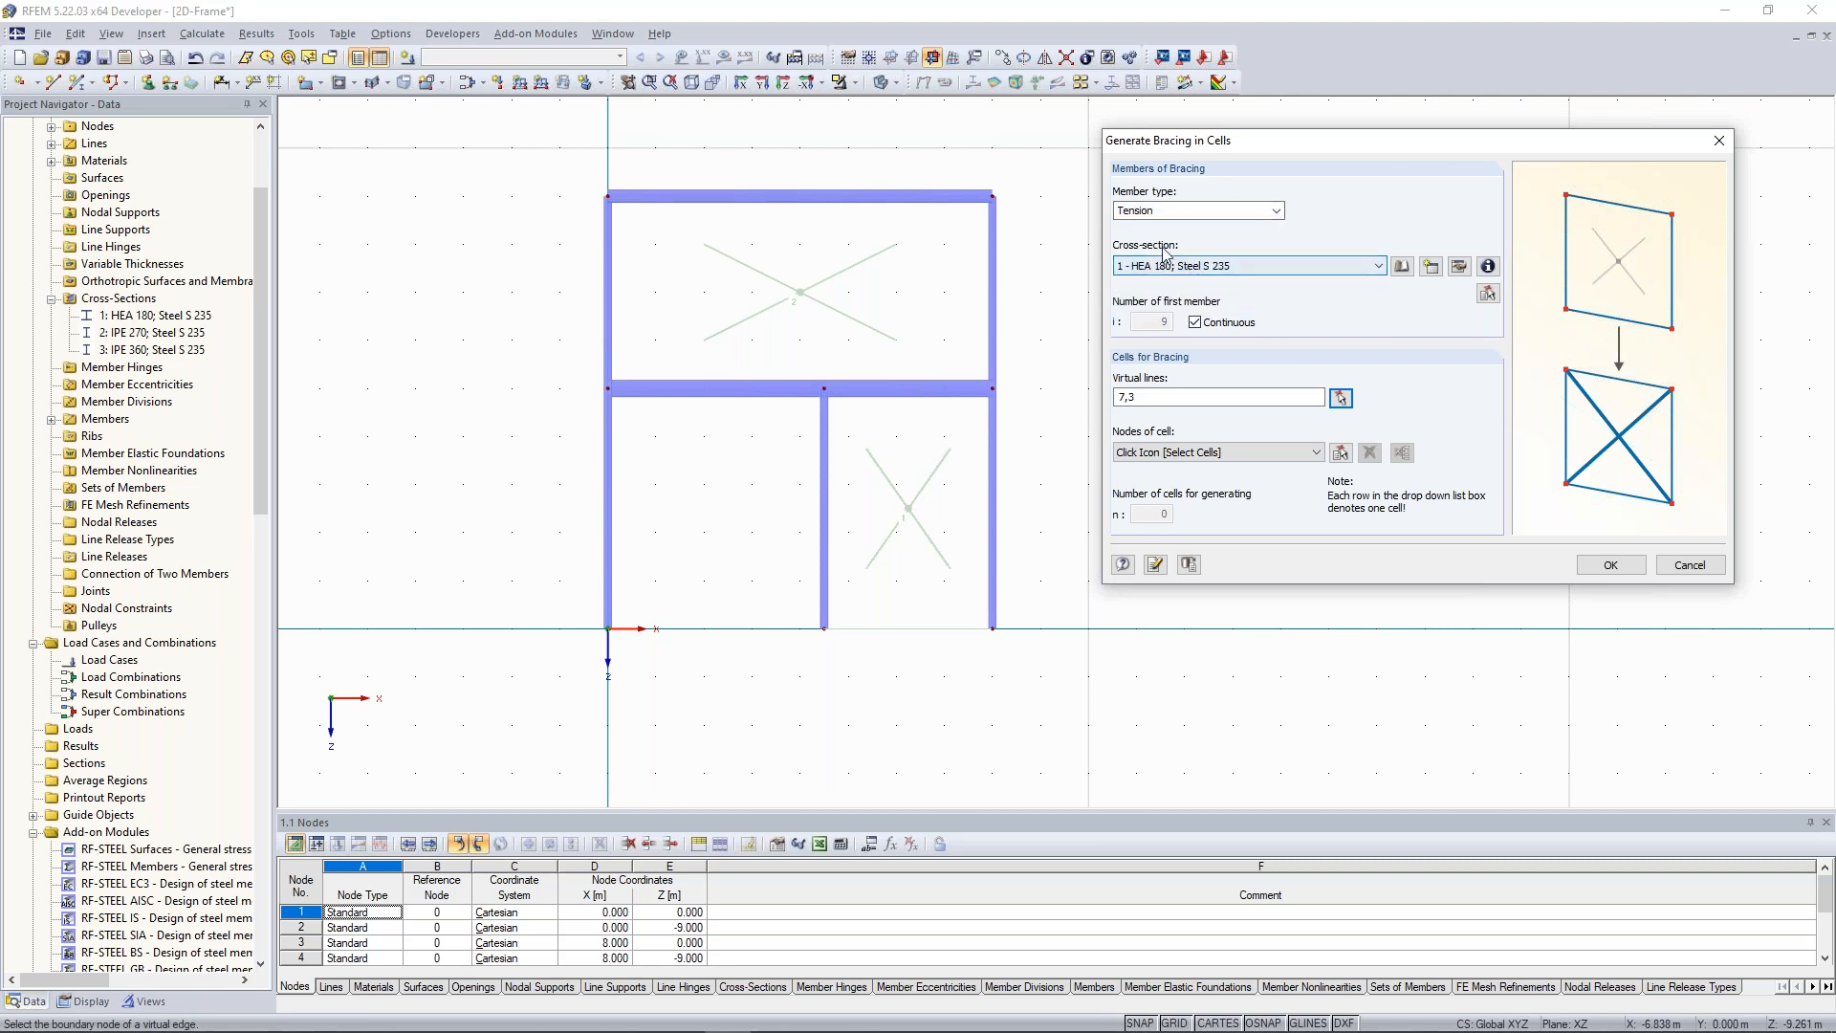
{"action": "left_click", "coordinate": [1245, 271]}
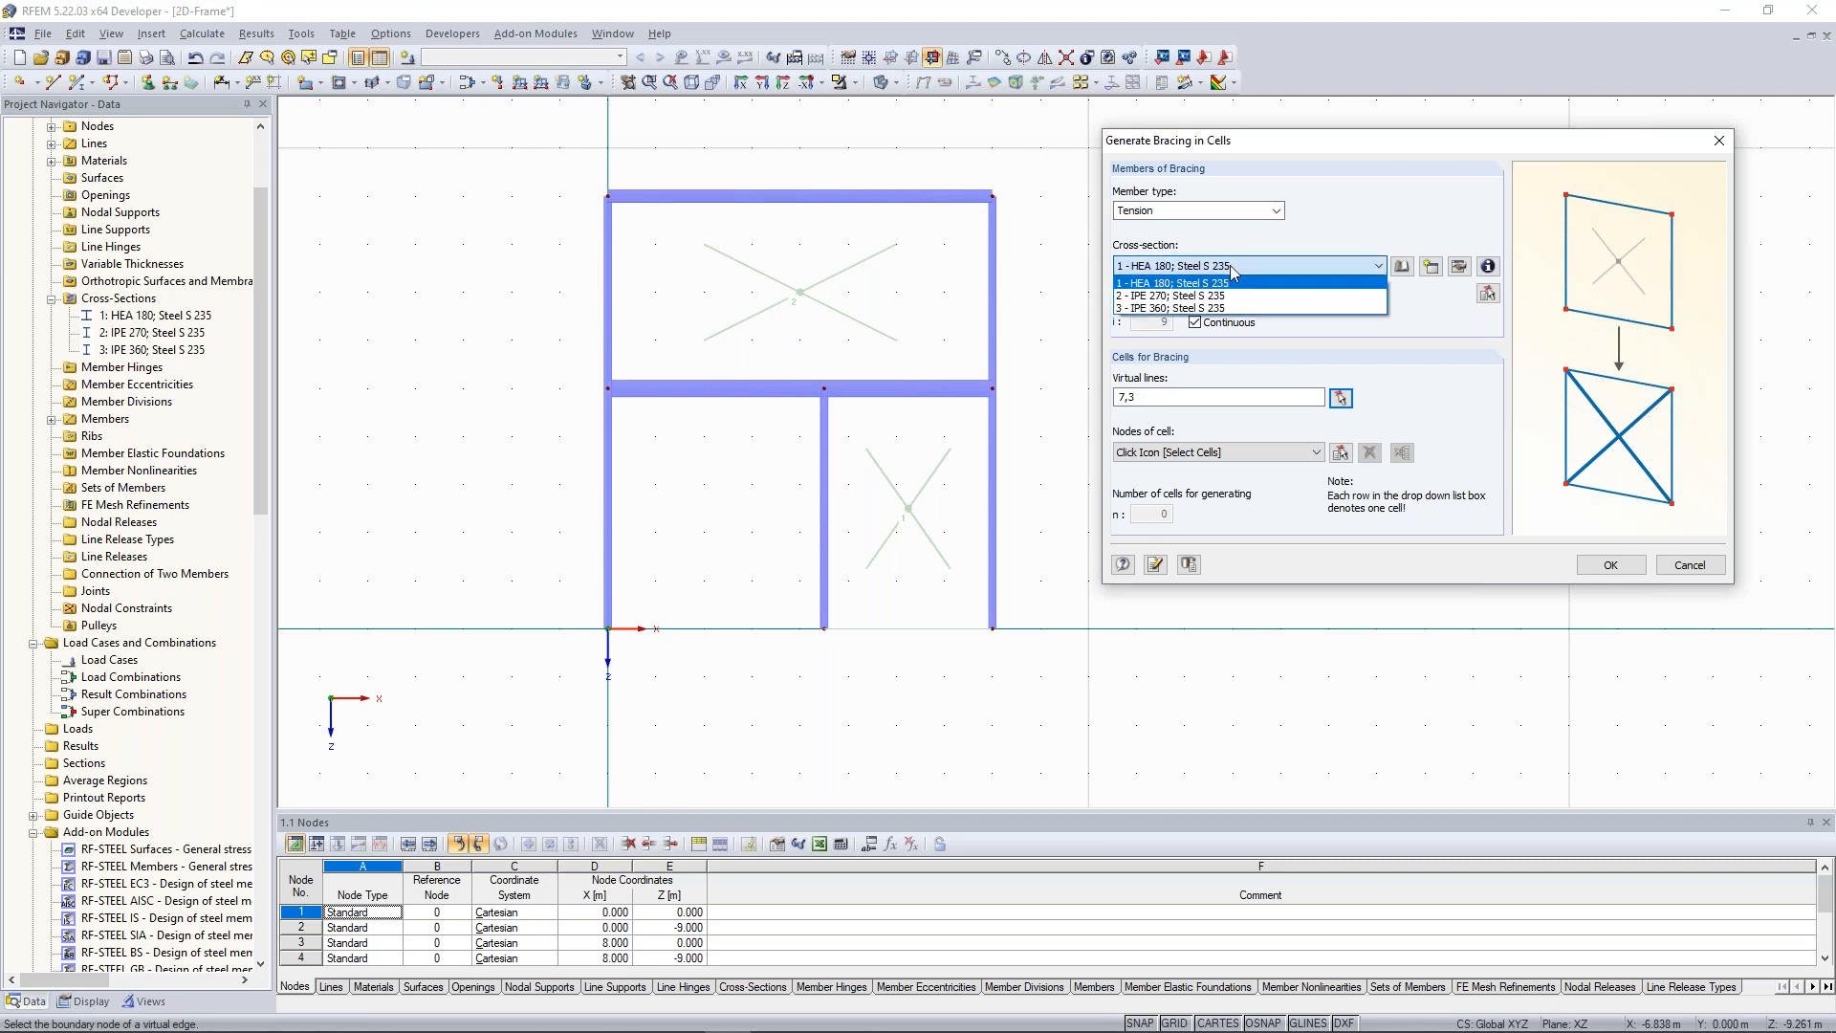
{"action": "left_click", "coordinate": [1243, 280]}
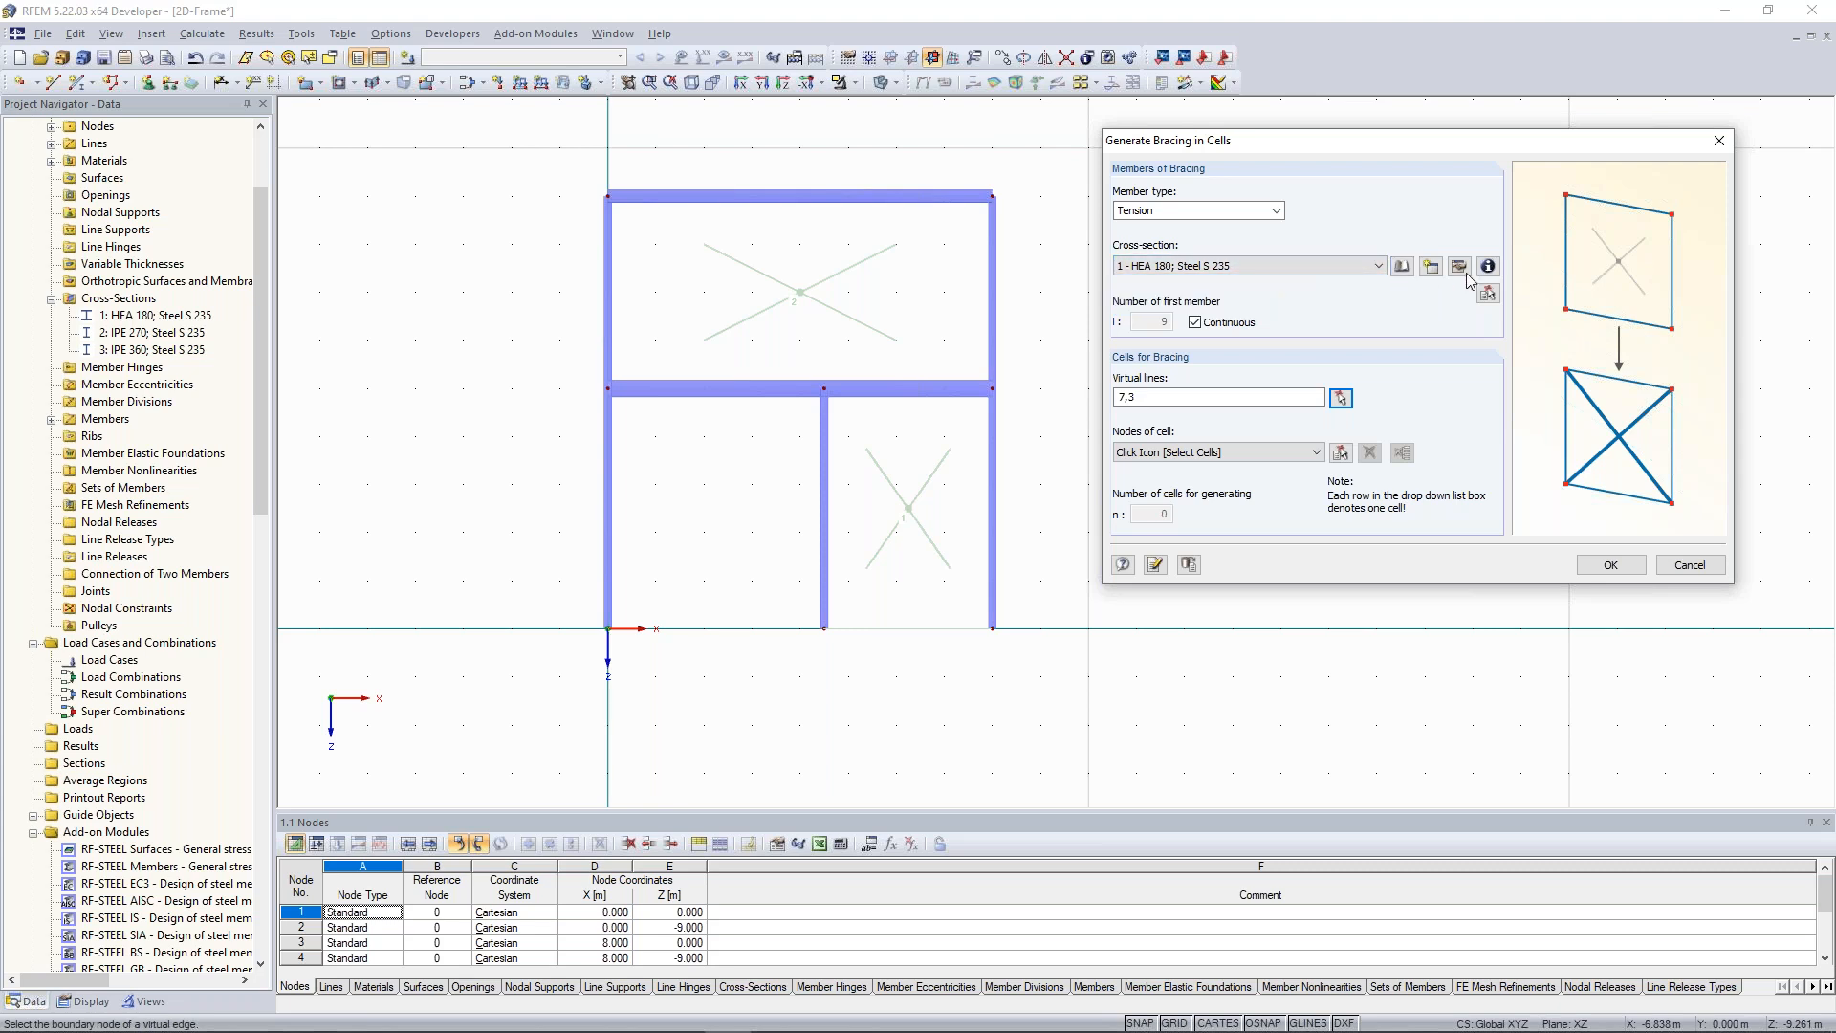
{"action": "left_click", "coordinate": [1432, 267]}
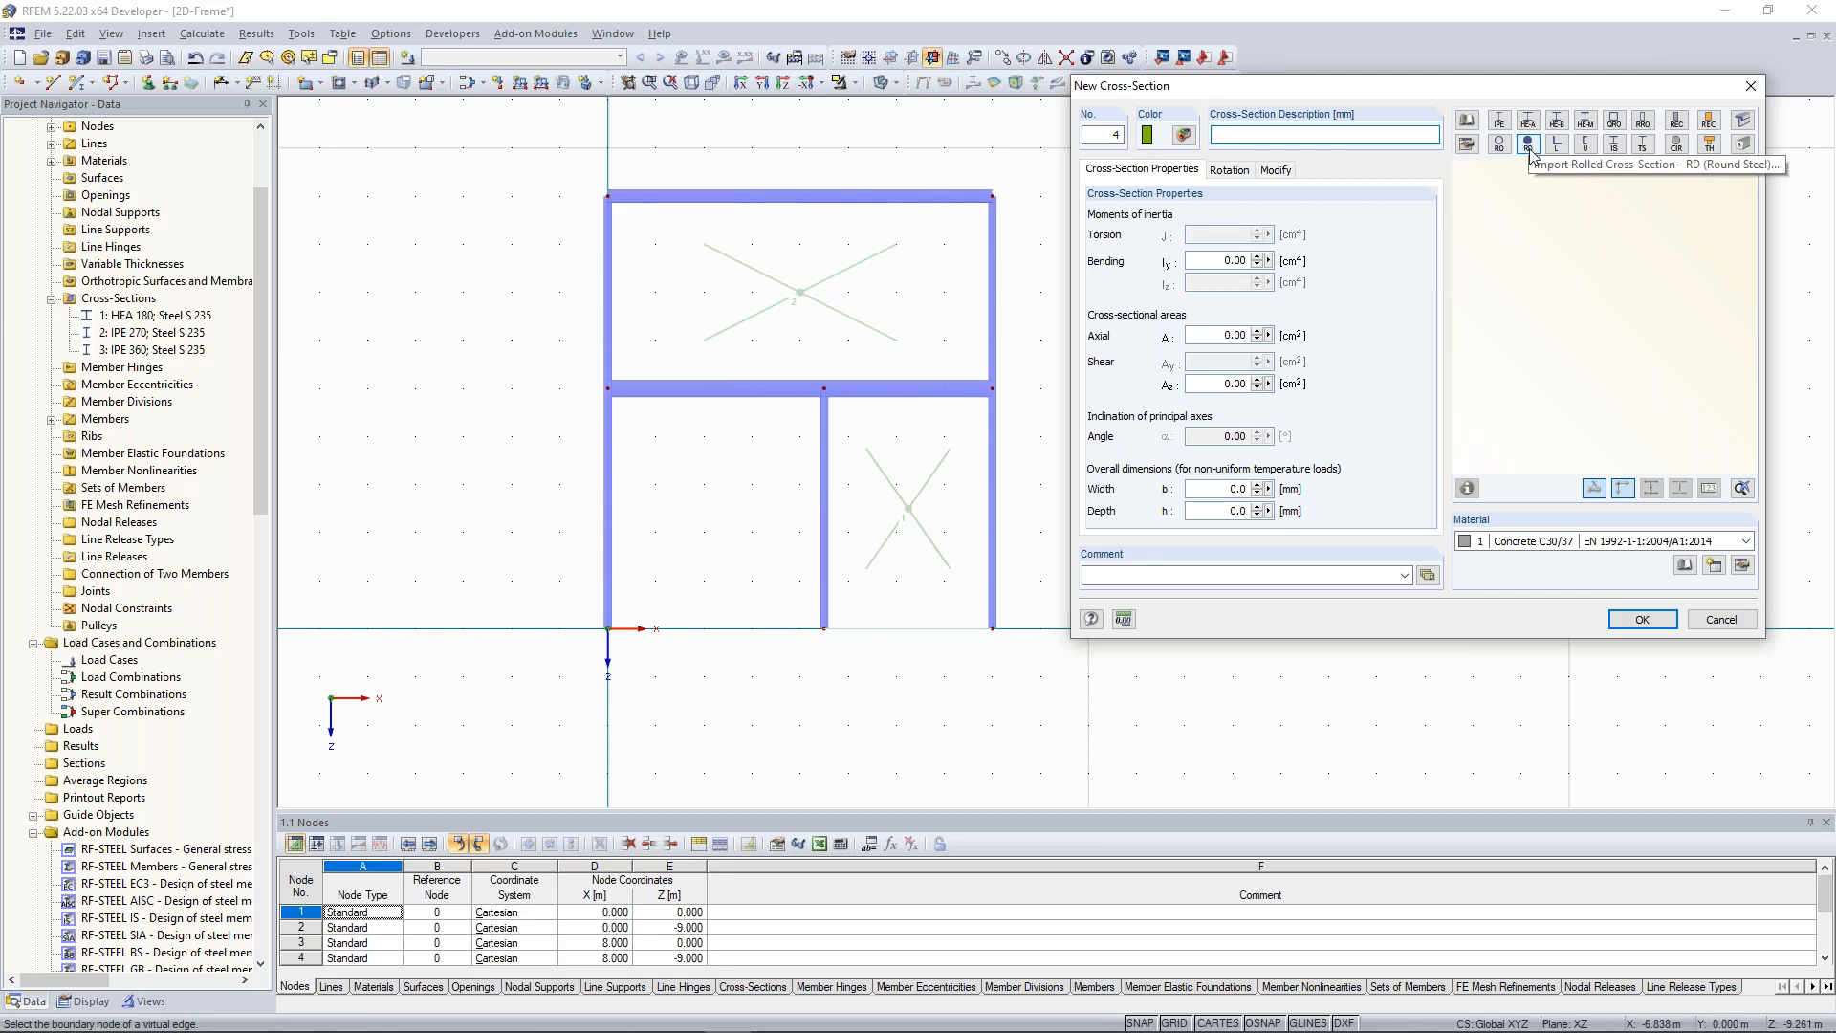
{"action": "left_click", "coordinate": [1529, 150]}
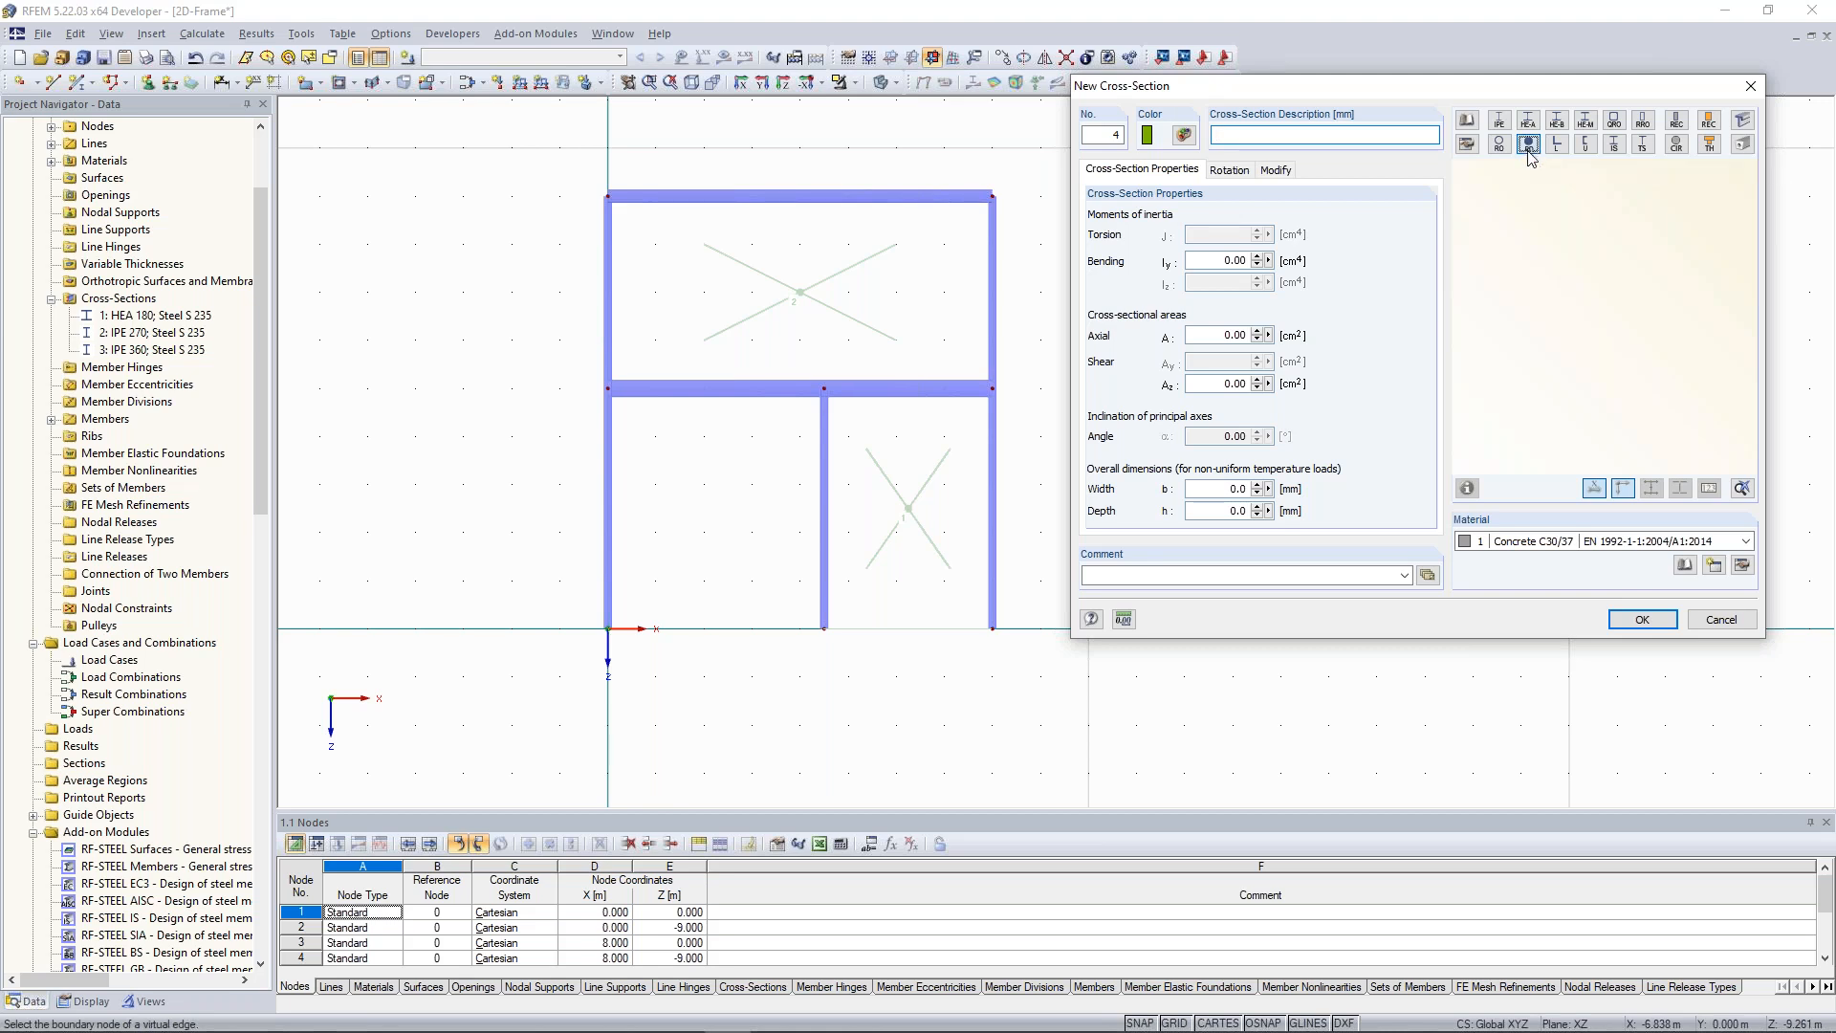
{"action": "left_click", "coordinate": [1398, 298]}
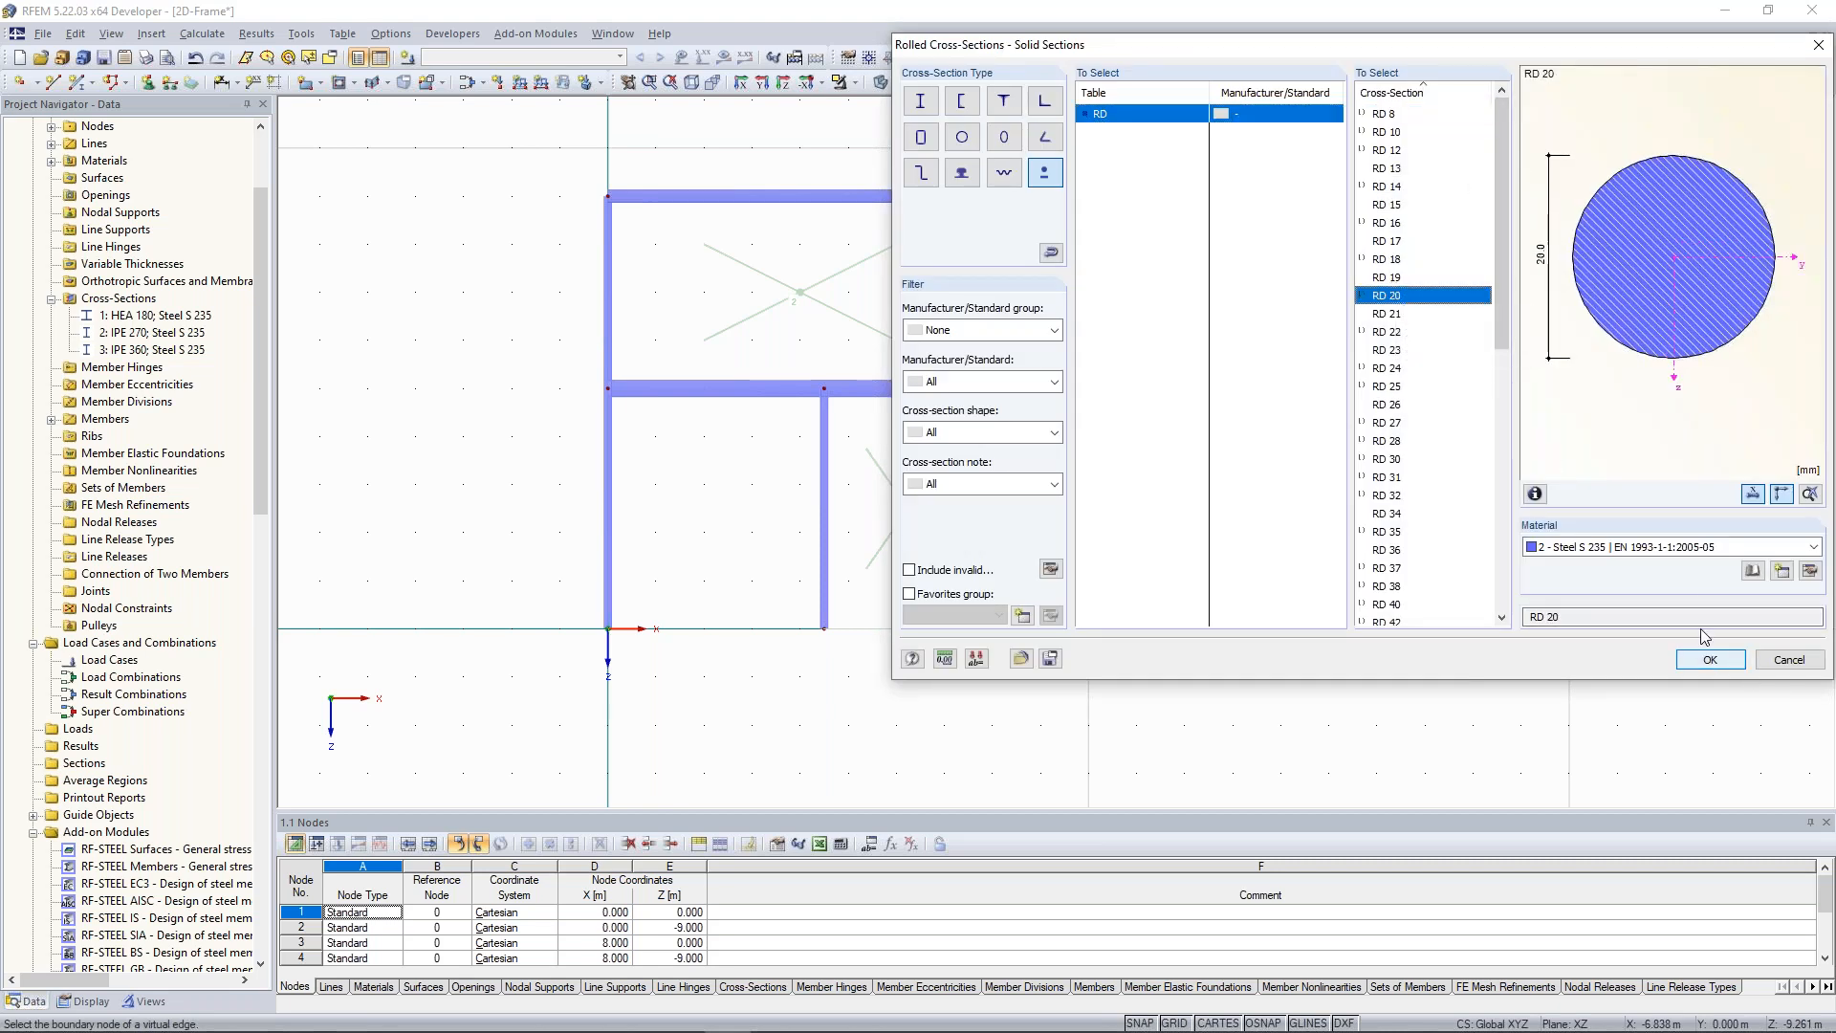
{"action": "left_click", "coordinate": [1708, 659]}
{"action": "left_click", "coordinate": [1639, 620]}
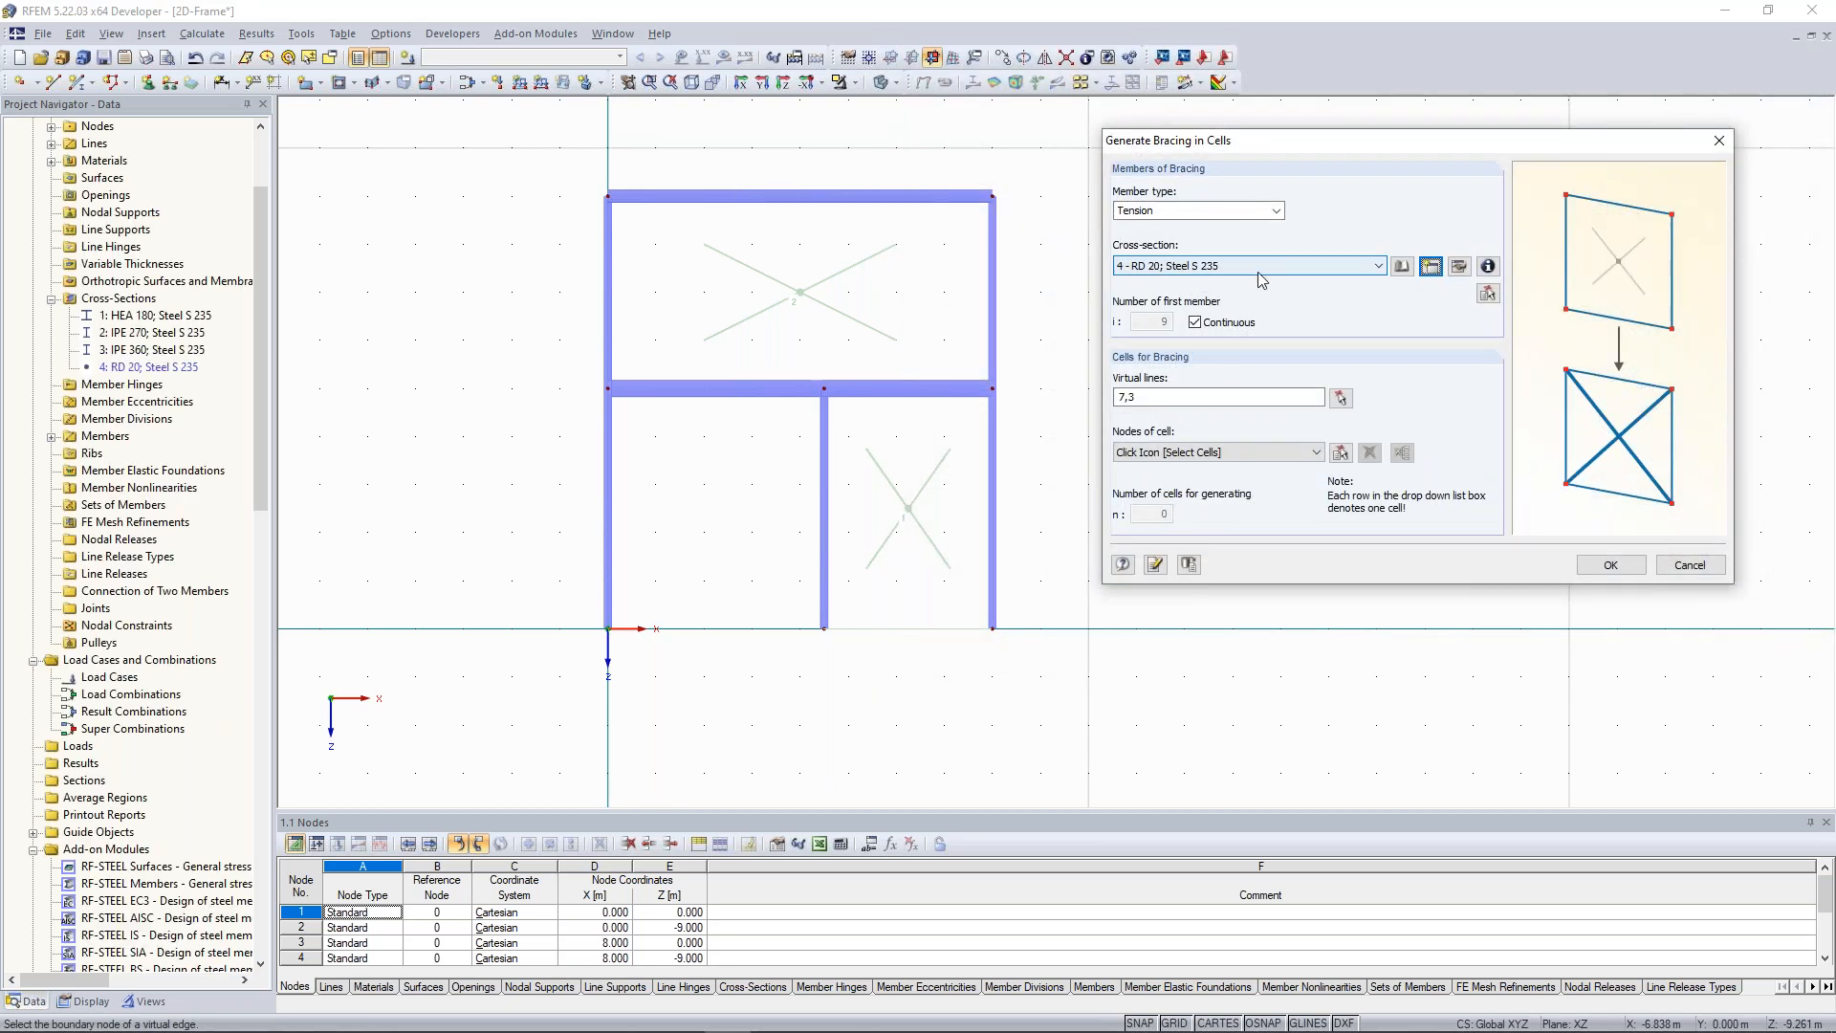
Select the cell between the intermediate and right columns and generate the crossed bracing in it.
{"action": "left_click", "coordinate": [1340, 452]}
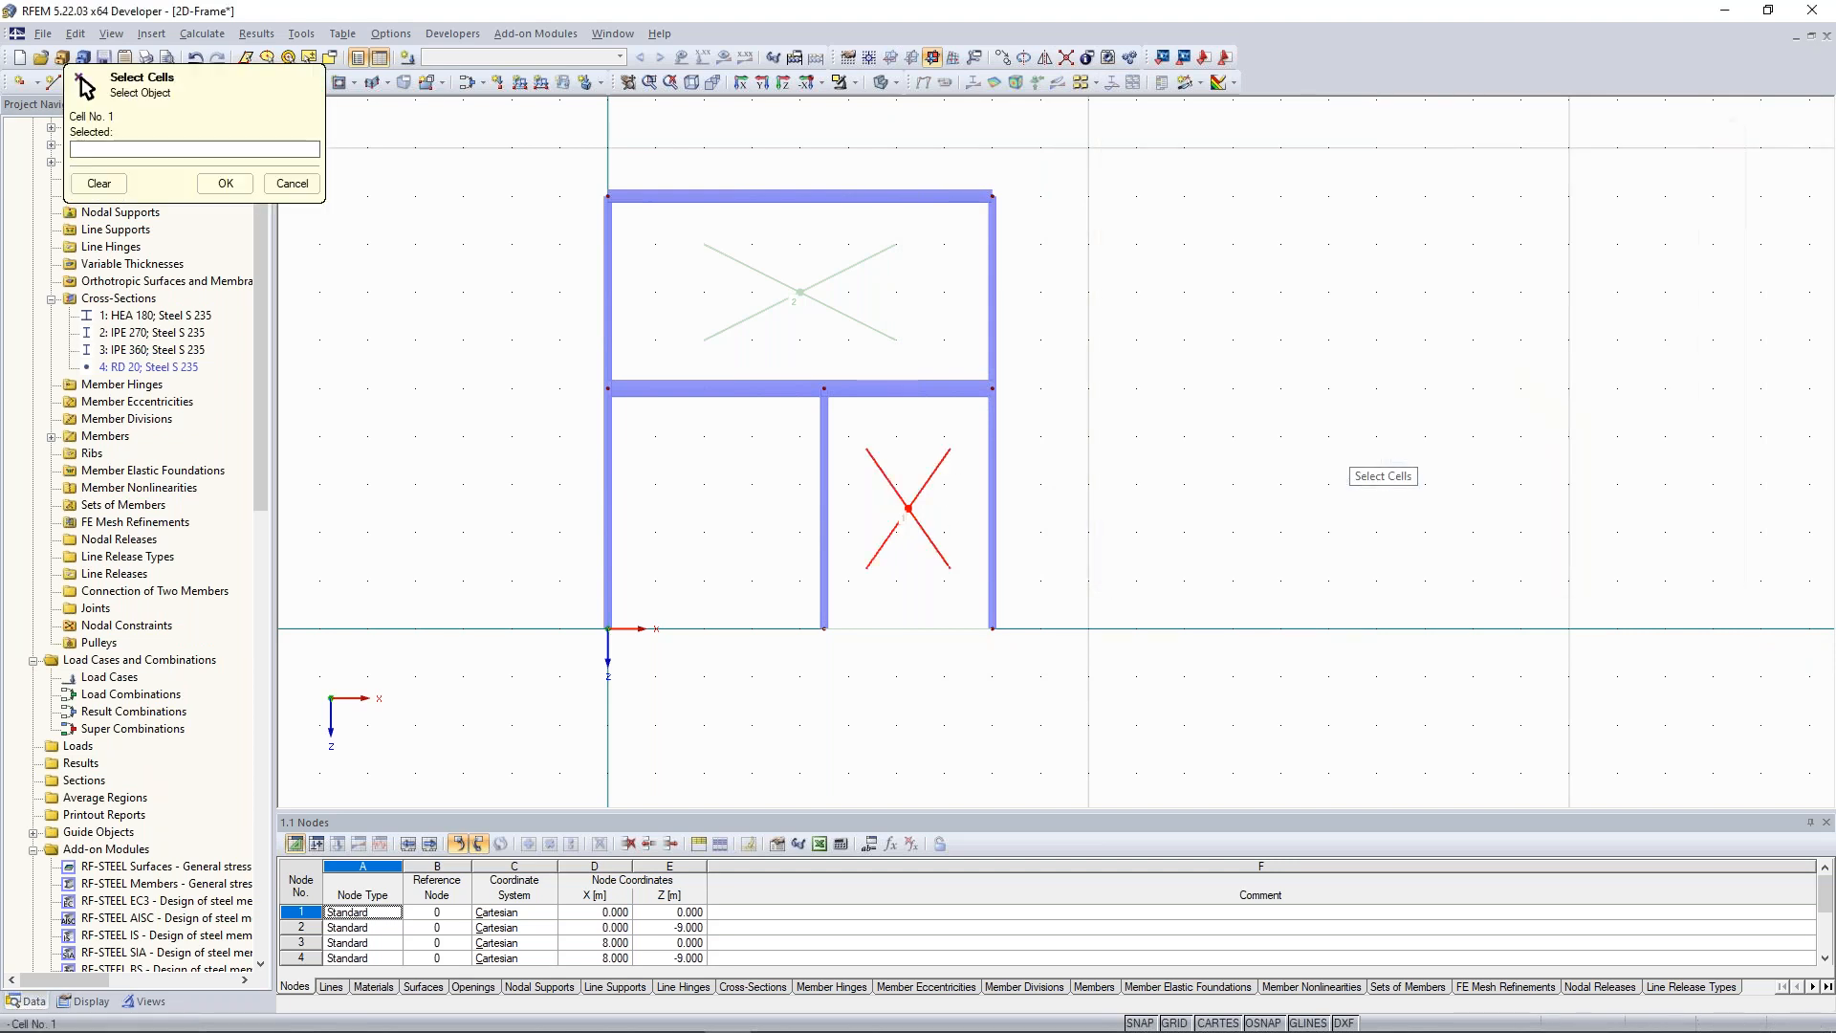
{"action": "left_click", "coordinate": [907, 506]}
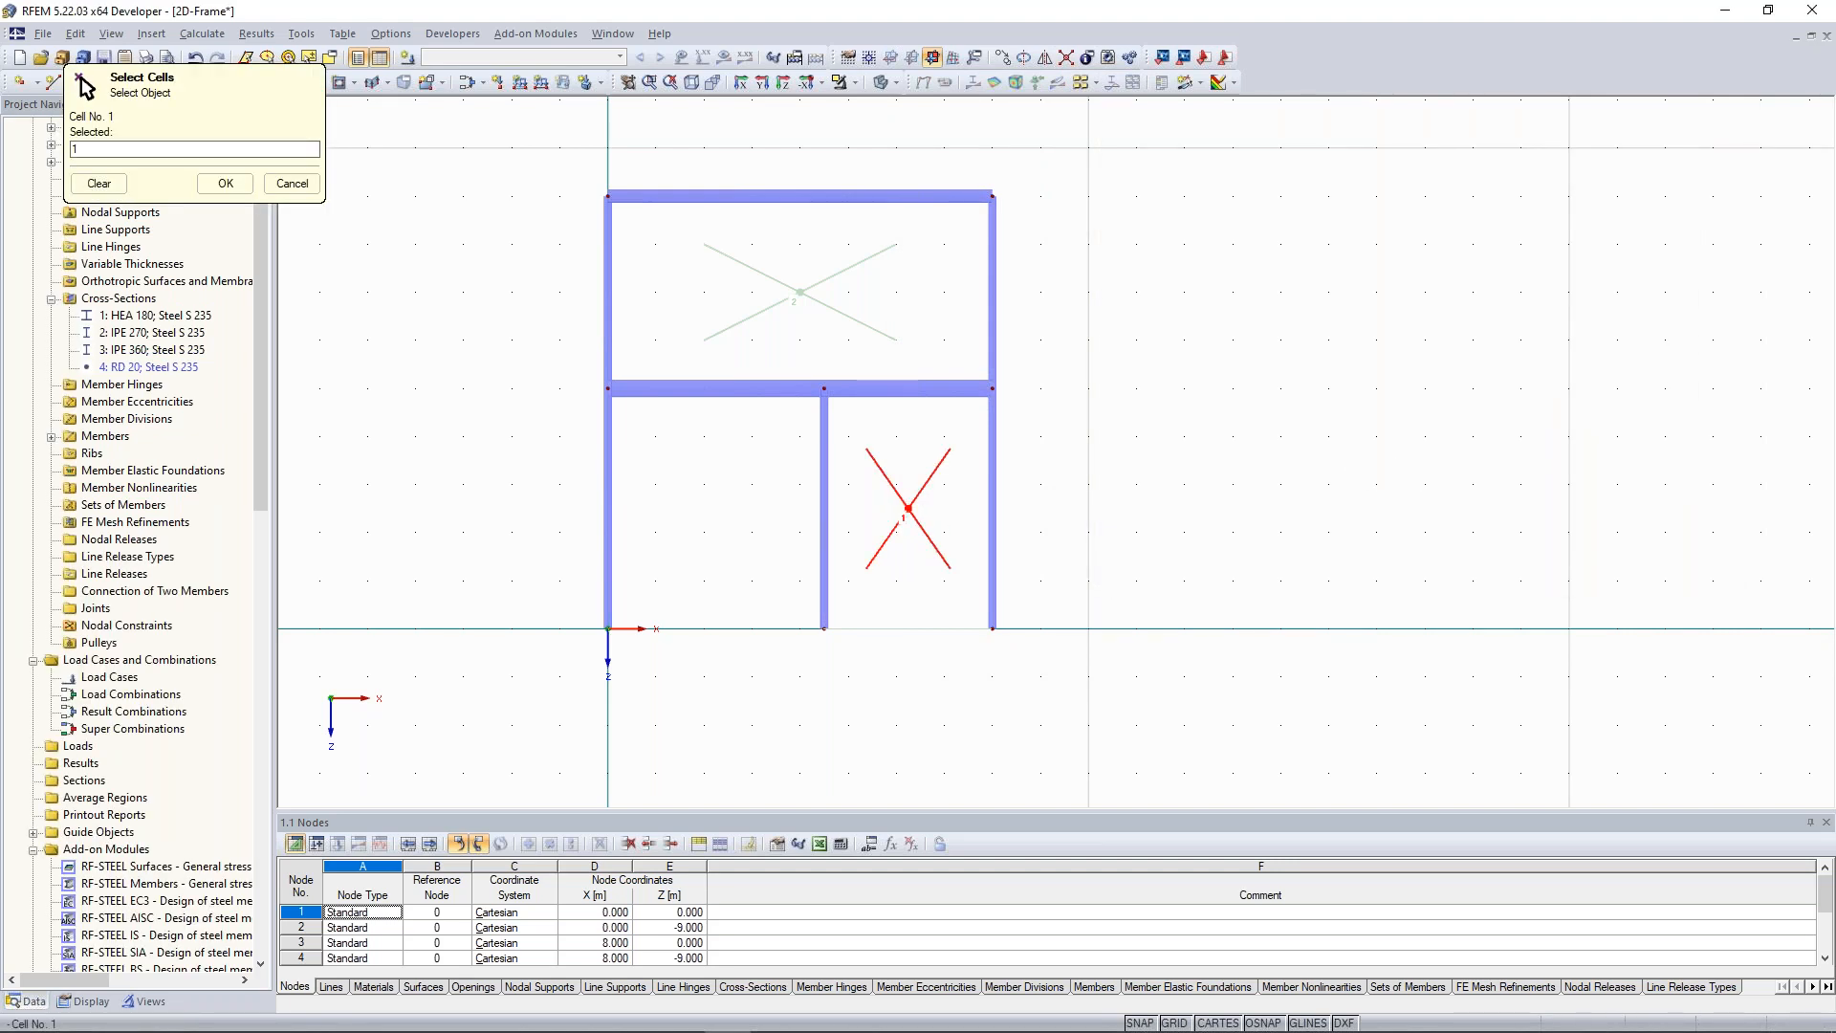
{"action": "left_click", "coordinate": [226, 183]}
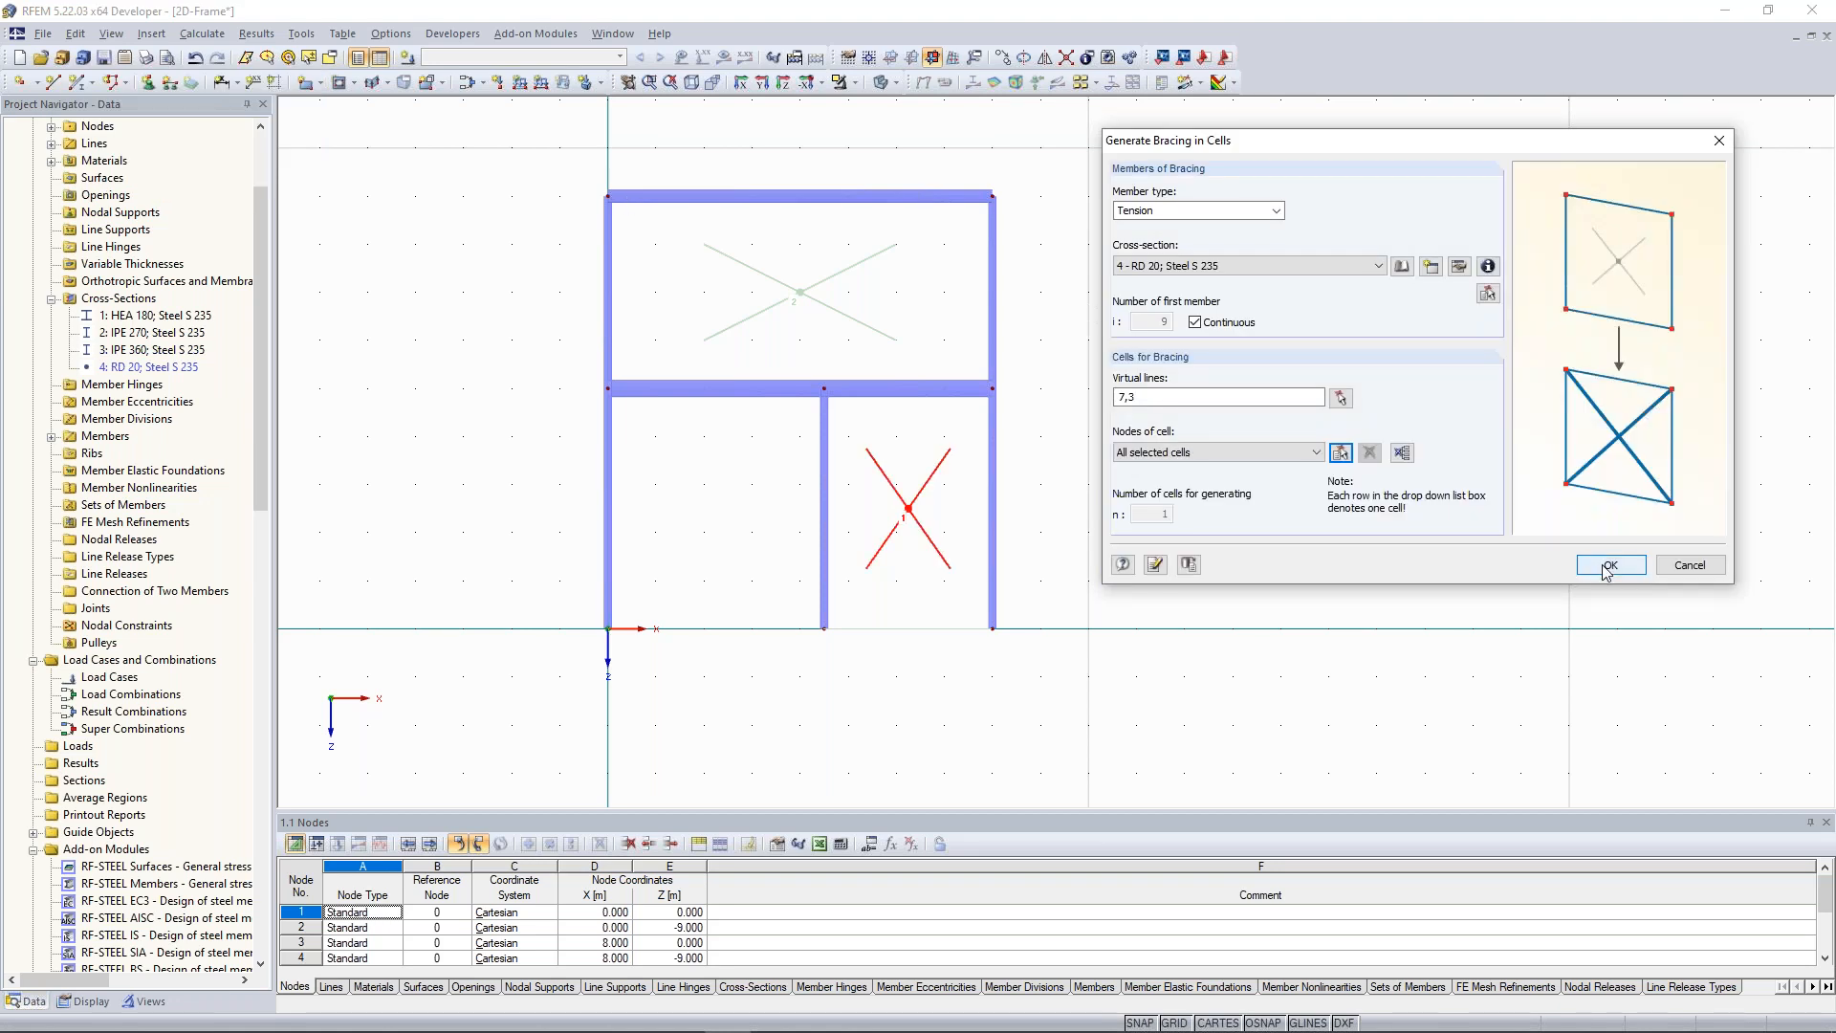
{"action": "left_click", "coordinate": [1607, 566]}
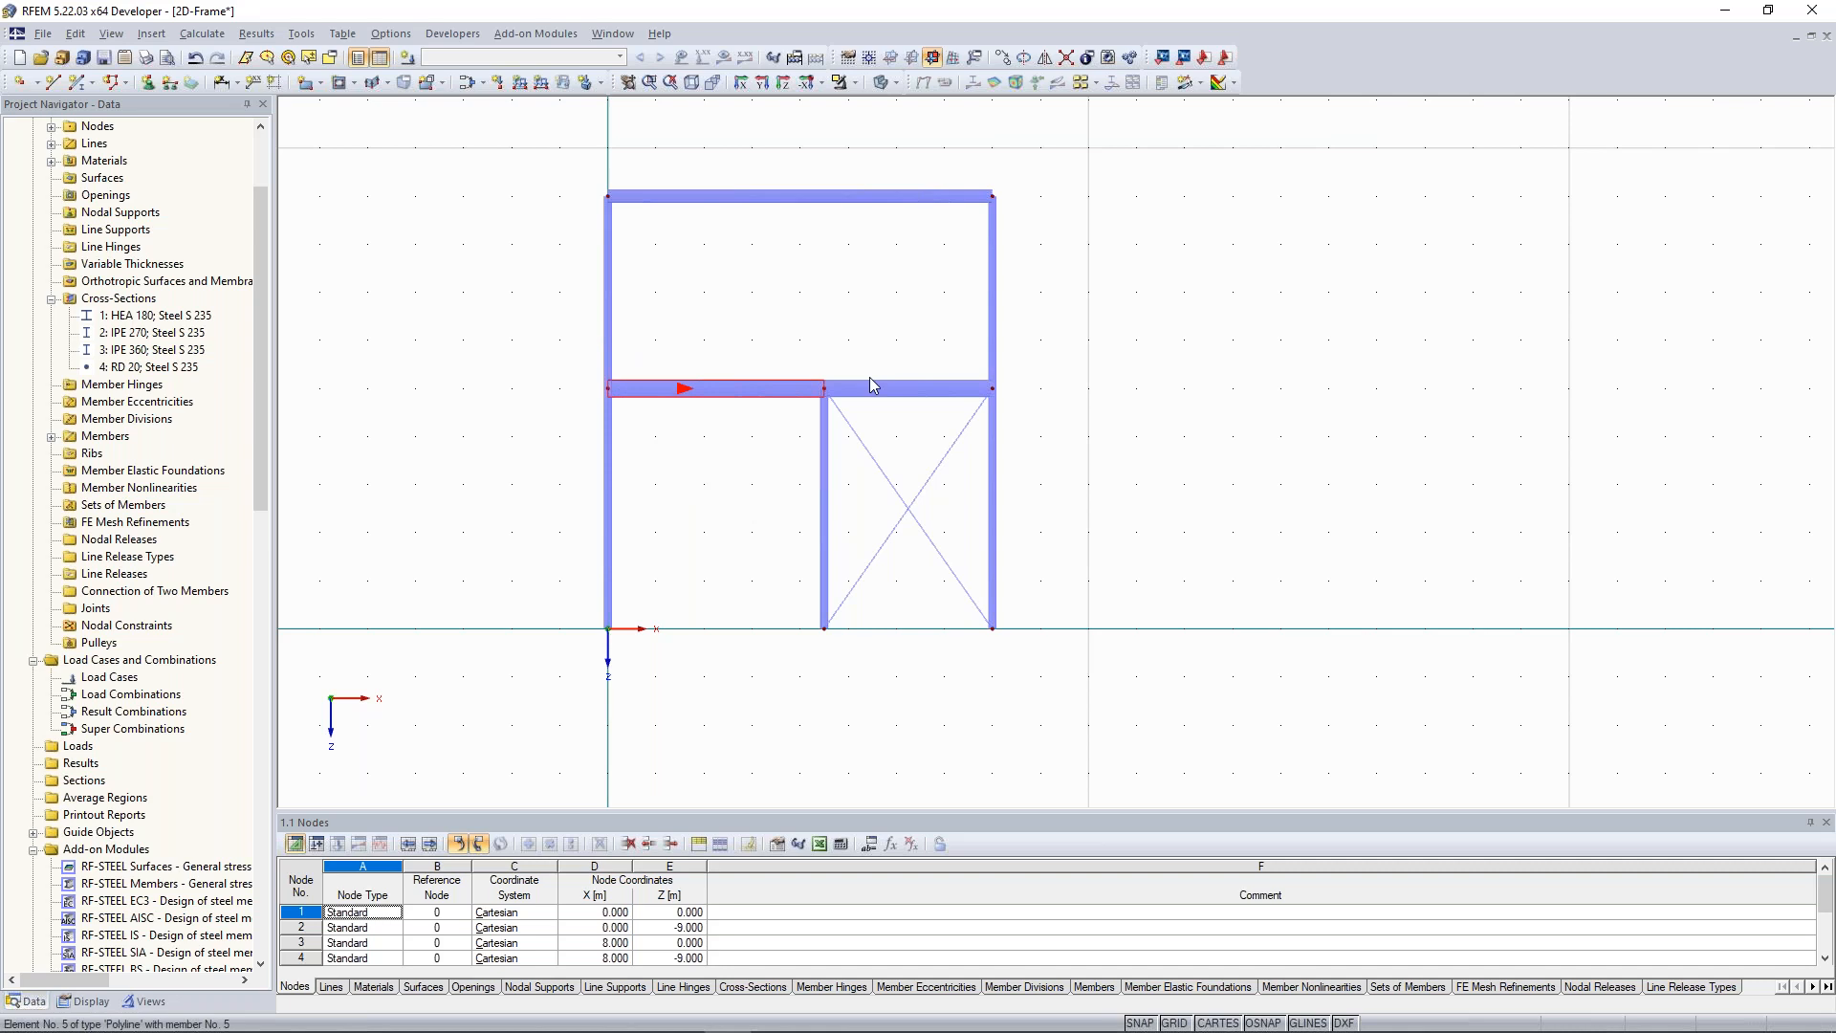
Create a member hinge in local member axes x,y,z with only the rotational release My.
{"action": "scroll", "coordinate": [731, 450], "scroll_direction": "up", "scroll_amount": 3}
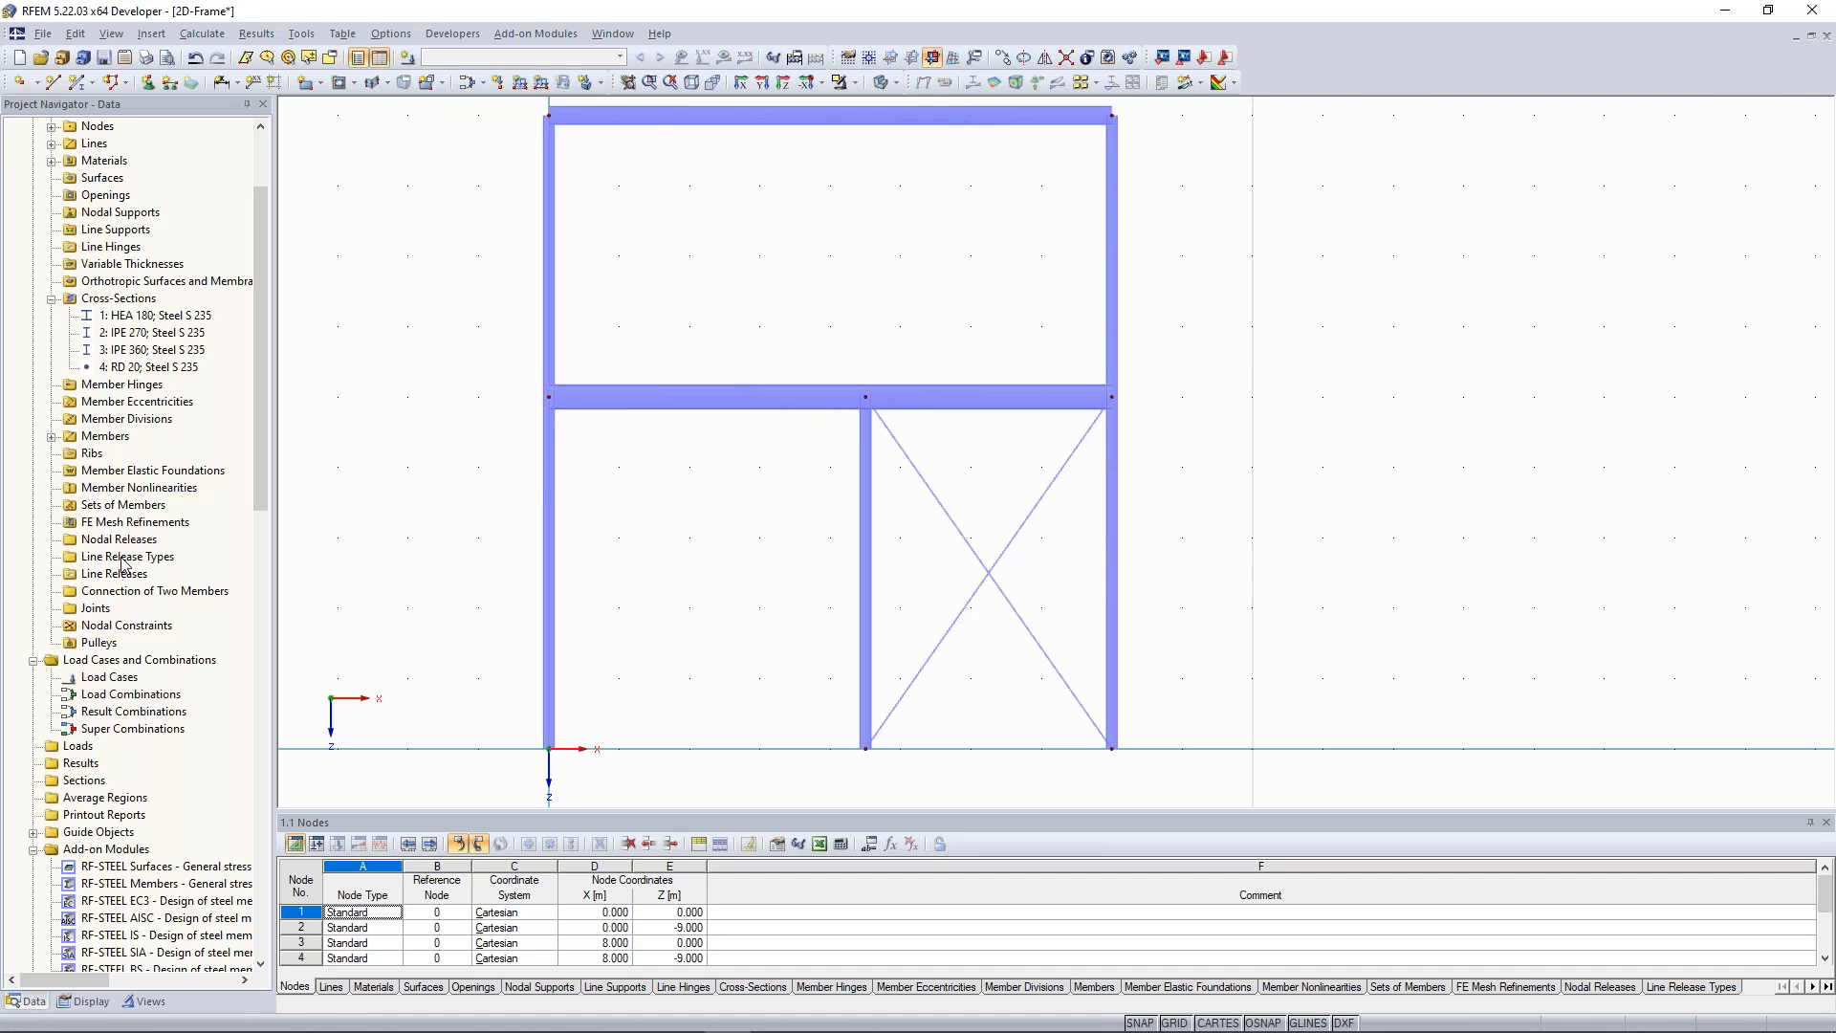
{"action": "scroll", "coordinate": [275, 359], "scroll_direction": "up", "scroll_amount": 1}
{"action": "scroll", "coordinate": [274, 360], "scroll_direction": "up", "scroll_amount": 1}
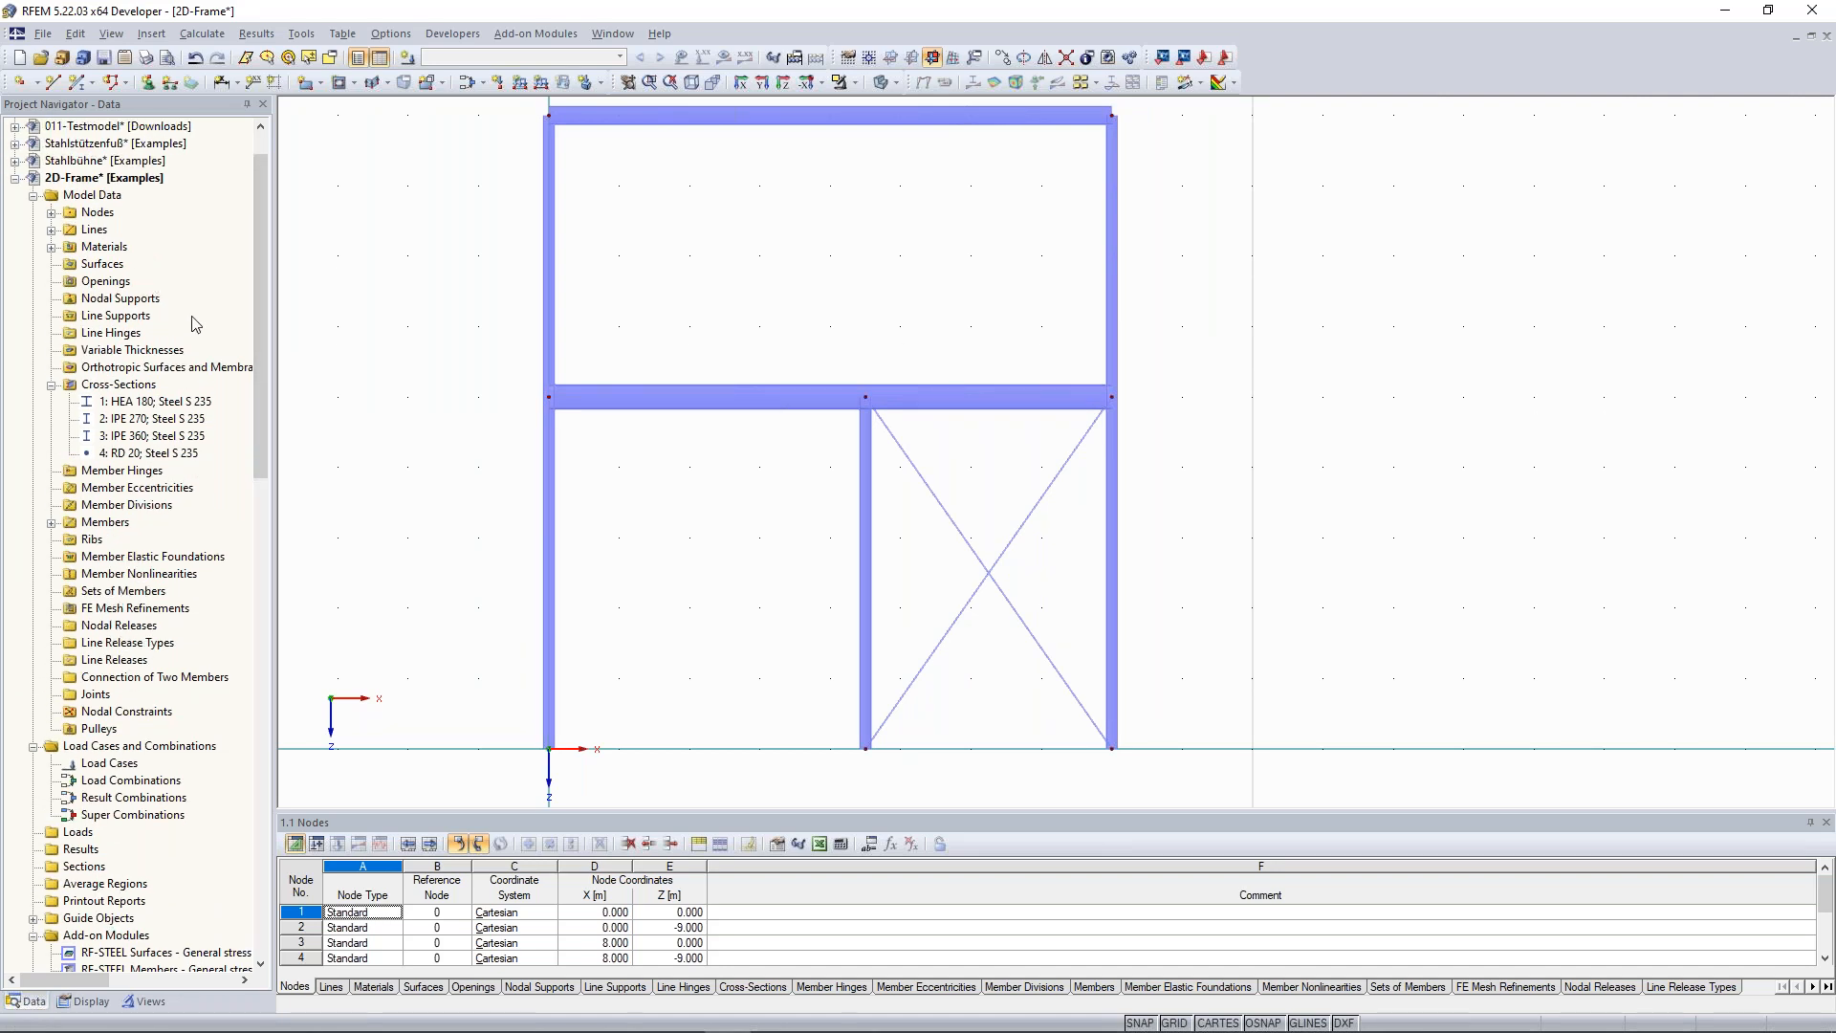
{"action": "left_click", "coordinate": [125, 475]}
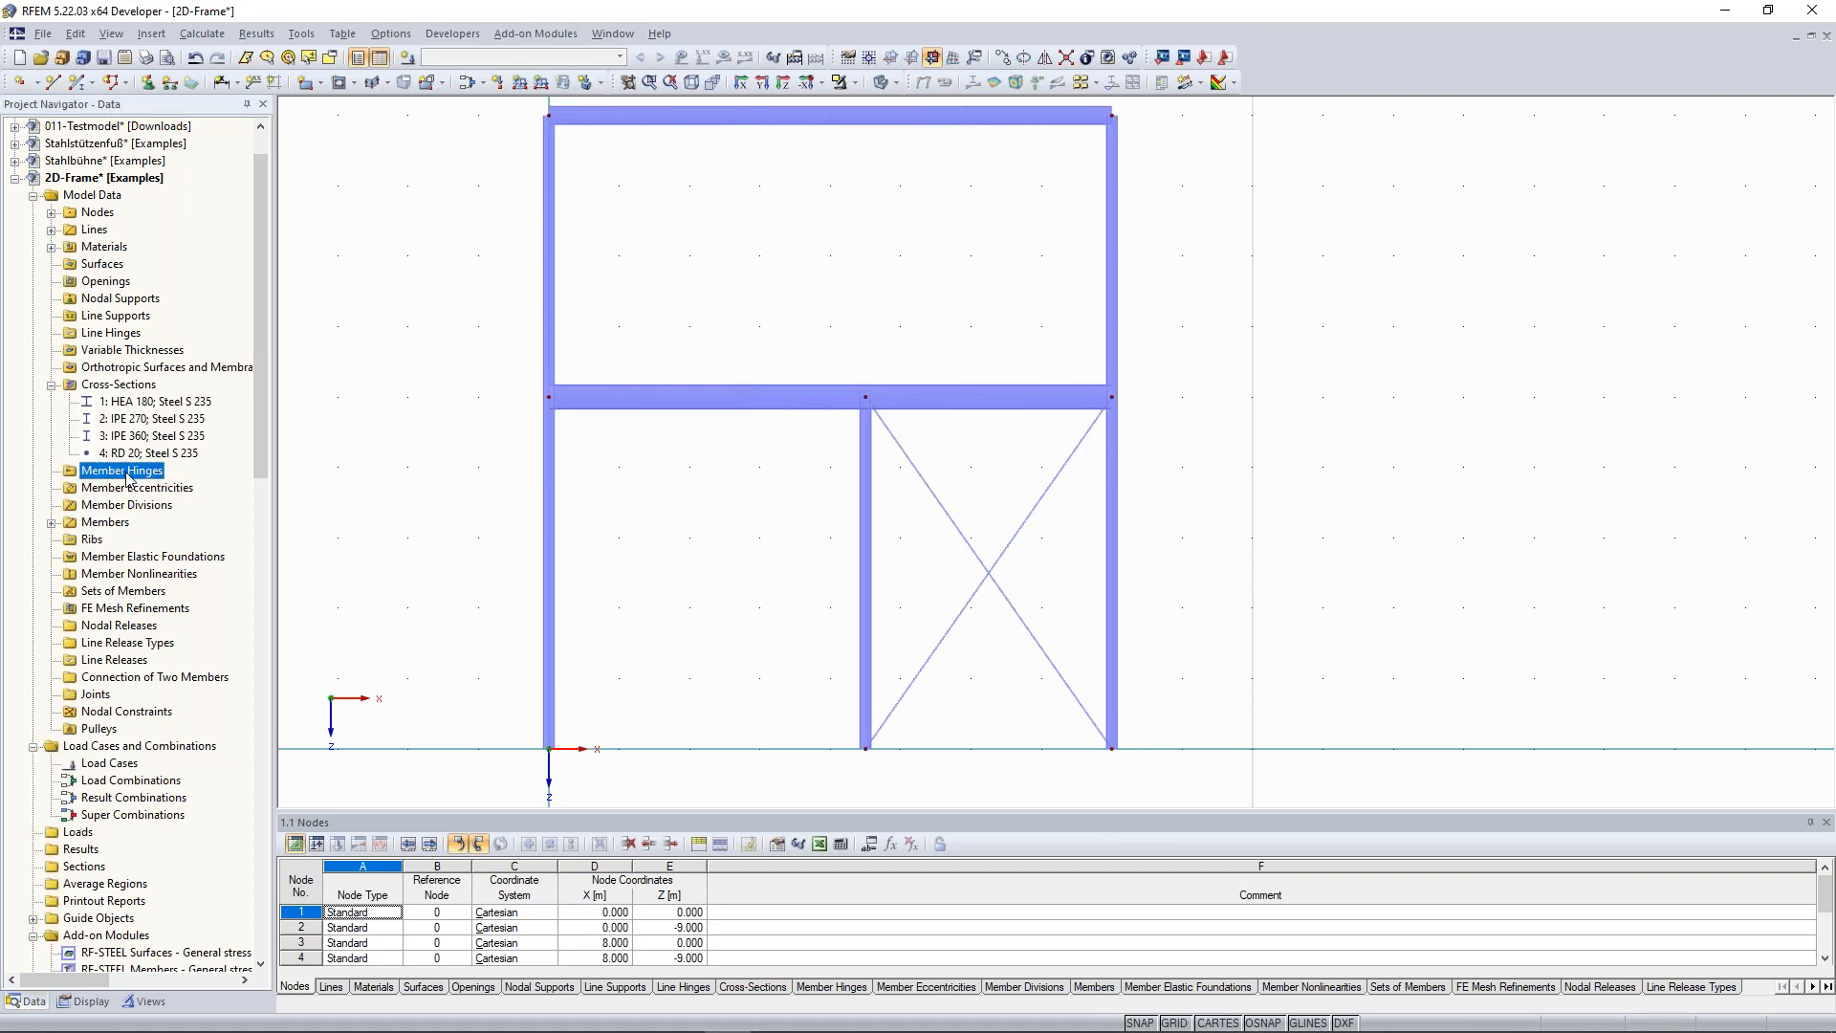
{"action": "right_click", "coordinate": [128, 475]}
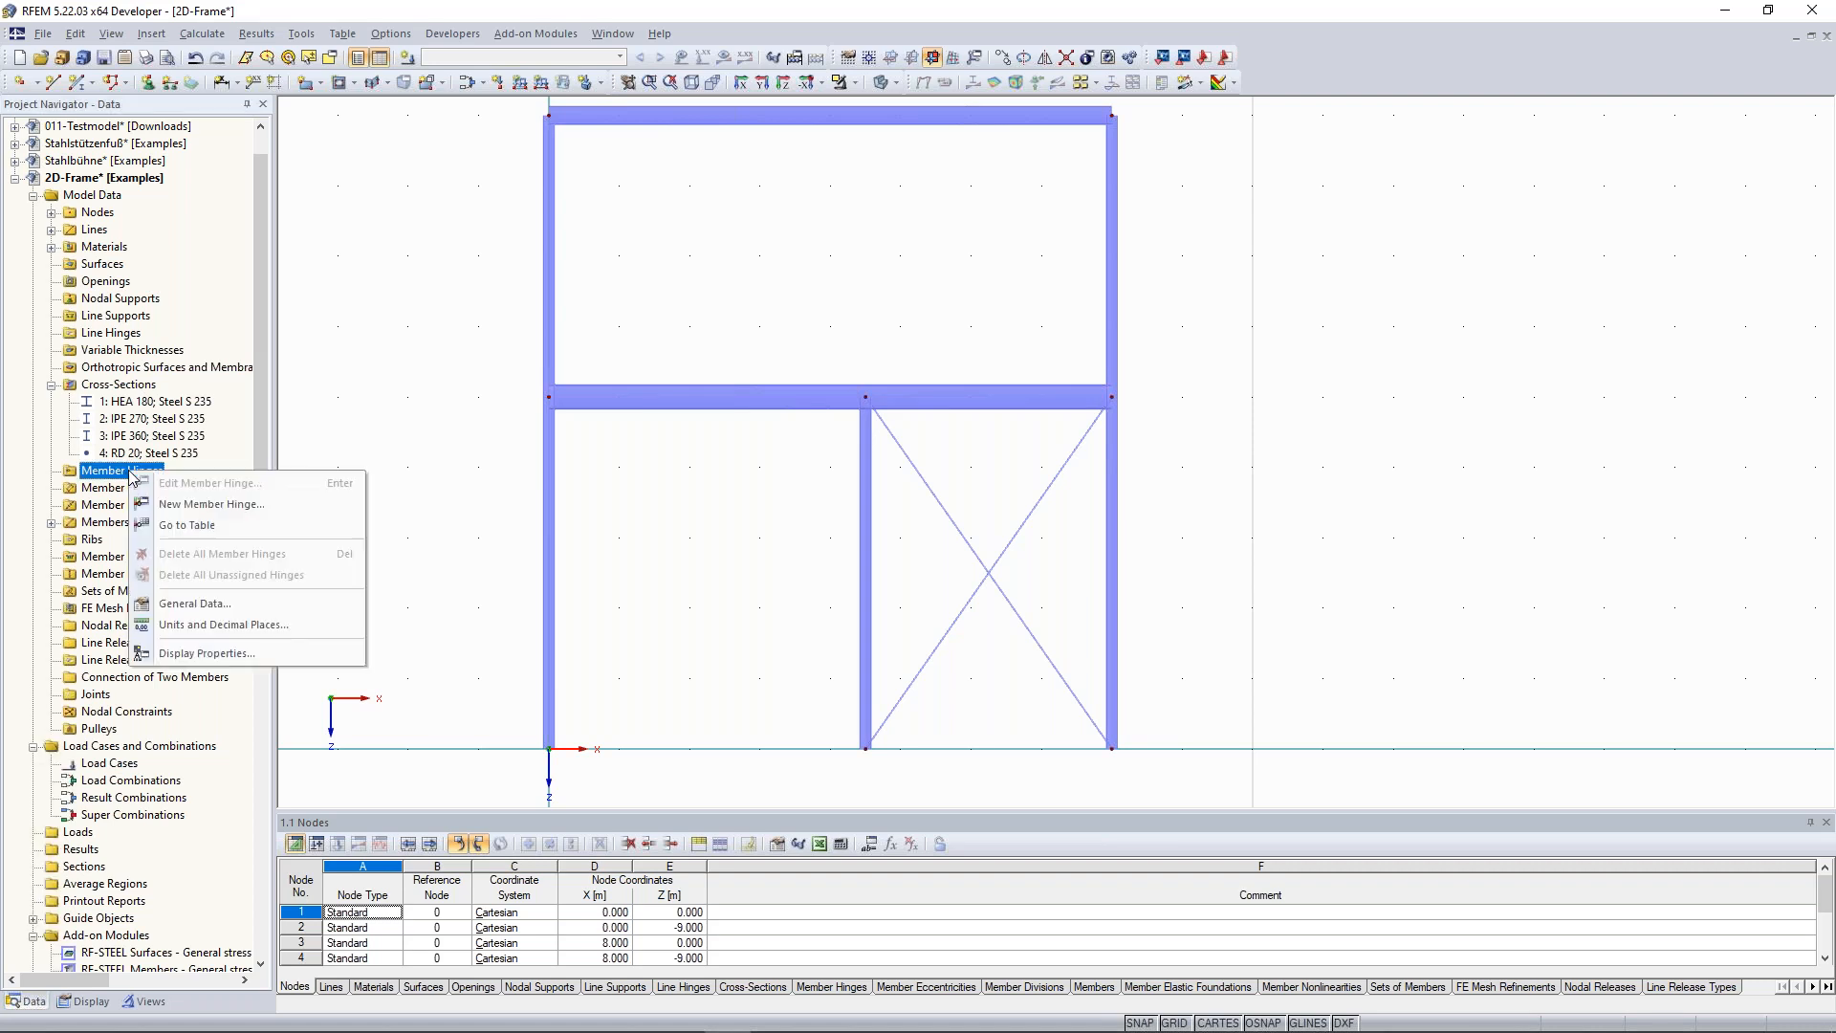
{"action": "left_click", "coordinate": [226, 512]}
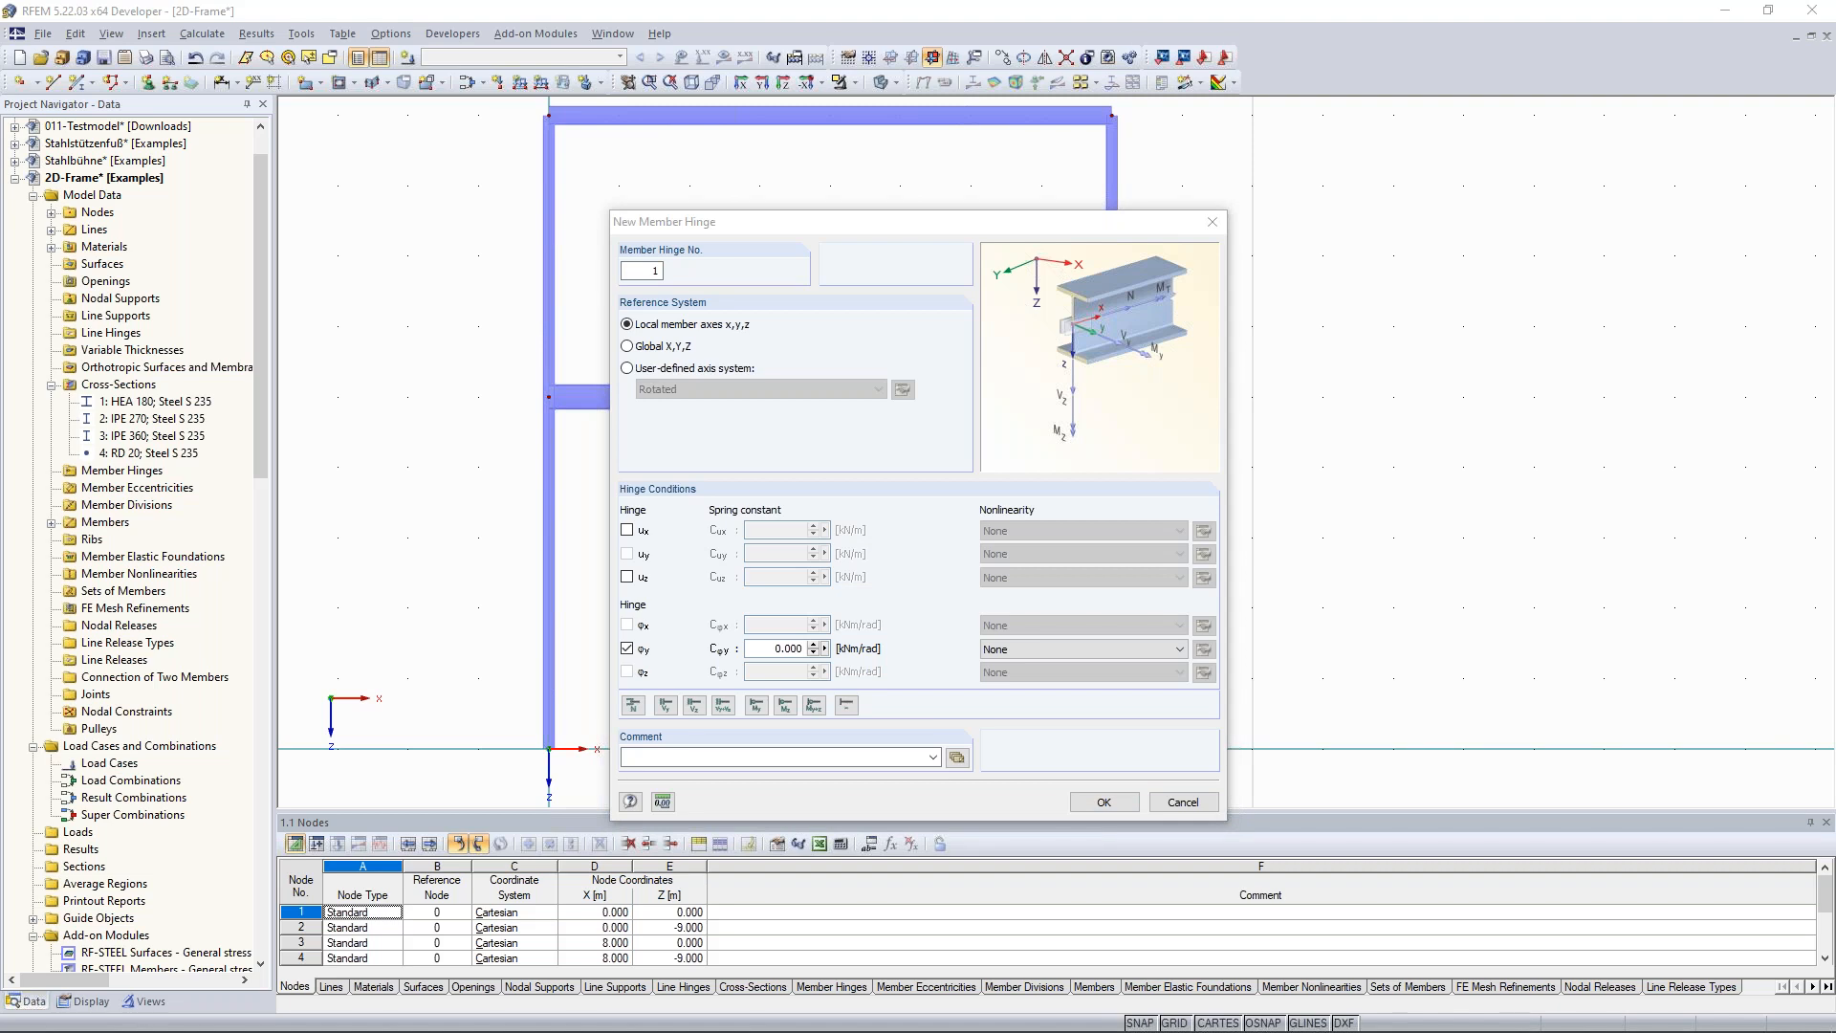
{"action": "left_click_drag", "start_coordinate": [908, 221], "coordinate": [1291, 135]}
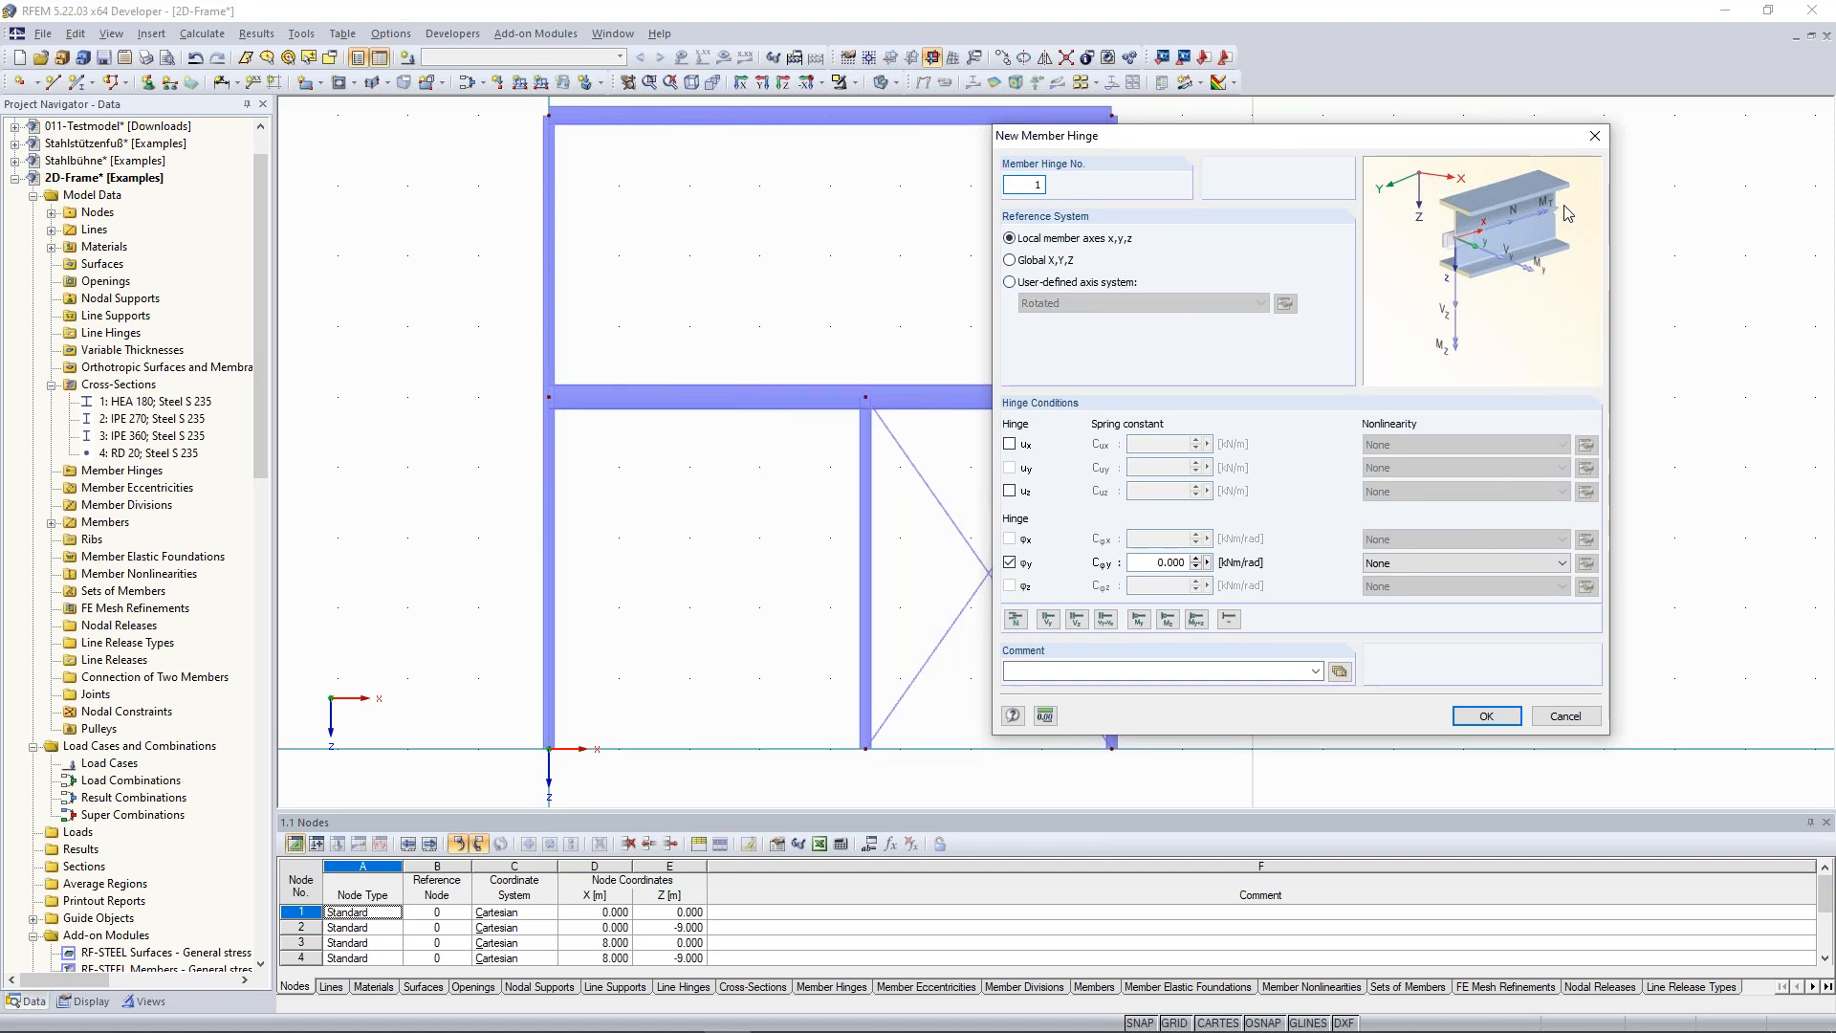
{"action": "left_click_drag", "start_coordinate": [1265, 141], "coordinate": [1322, 156]}
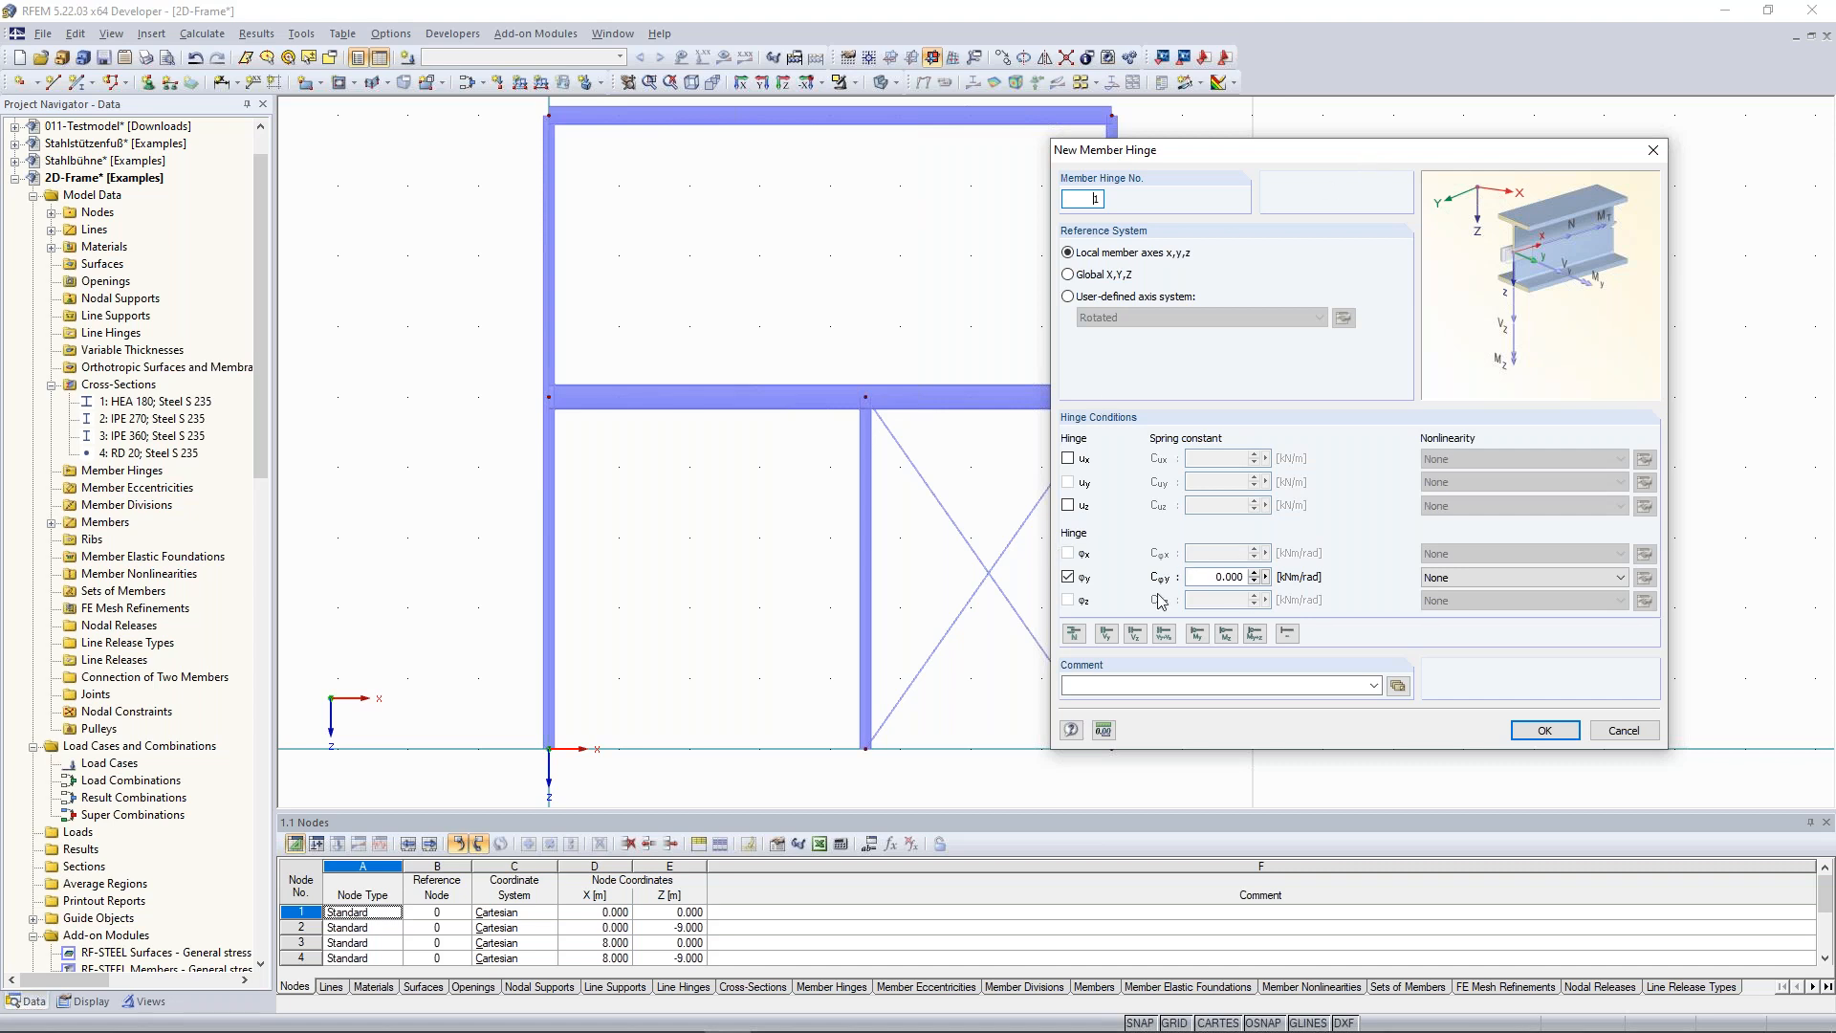
{"action": "left_click", "coordinate": [1068, 578]}
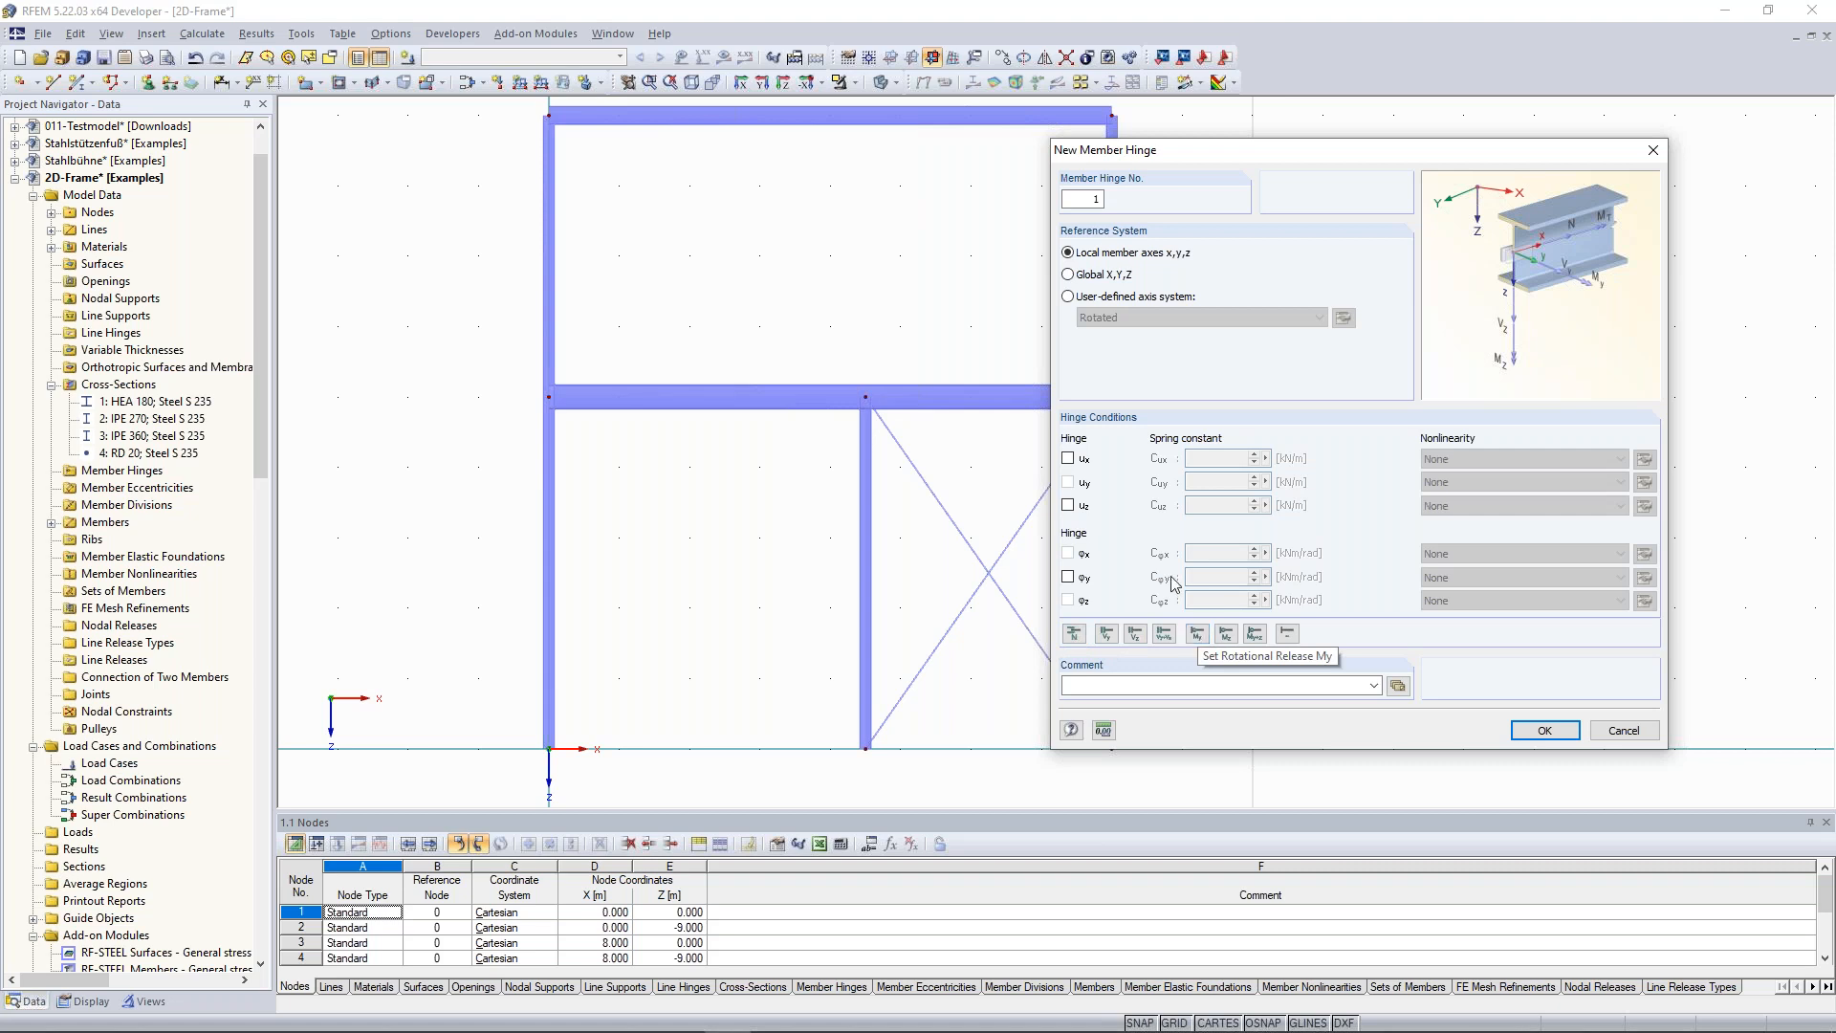
{"action": "left_click", "coordinate": [1197, 634]}
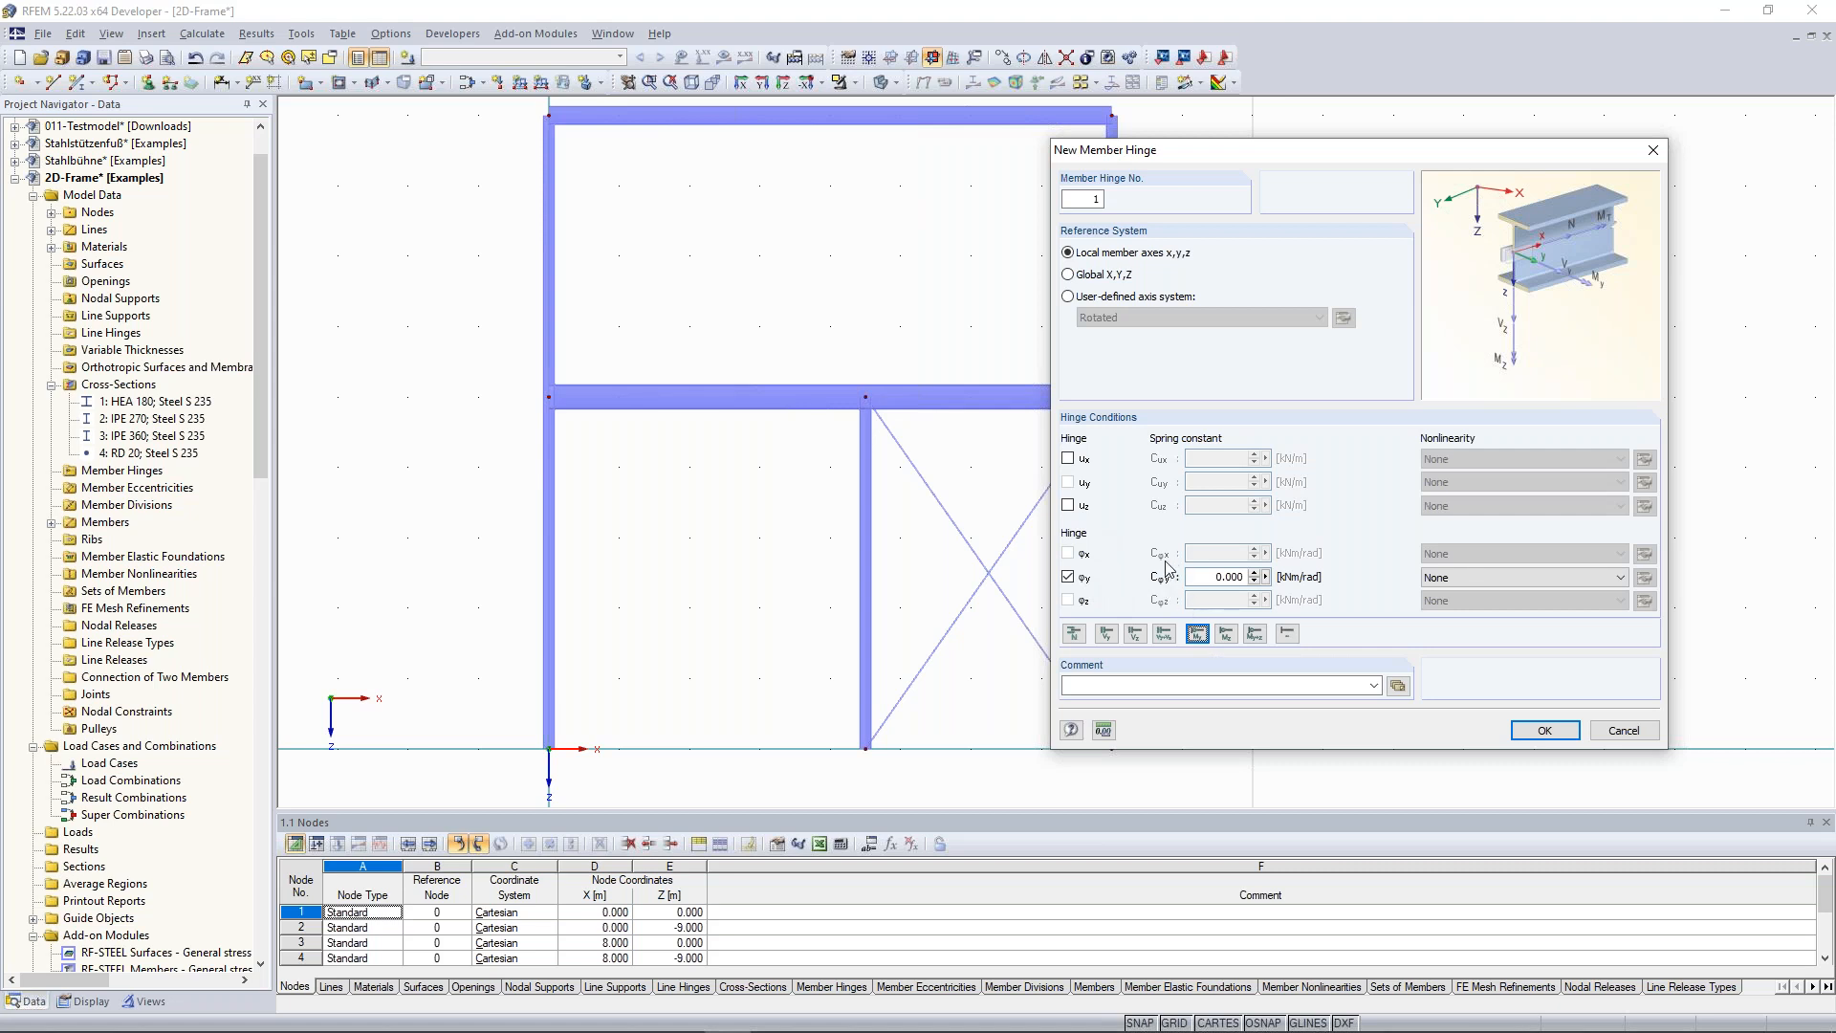
{"action": "left_click", "coordinate": [1544, 730]}
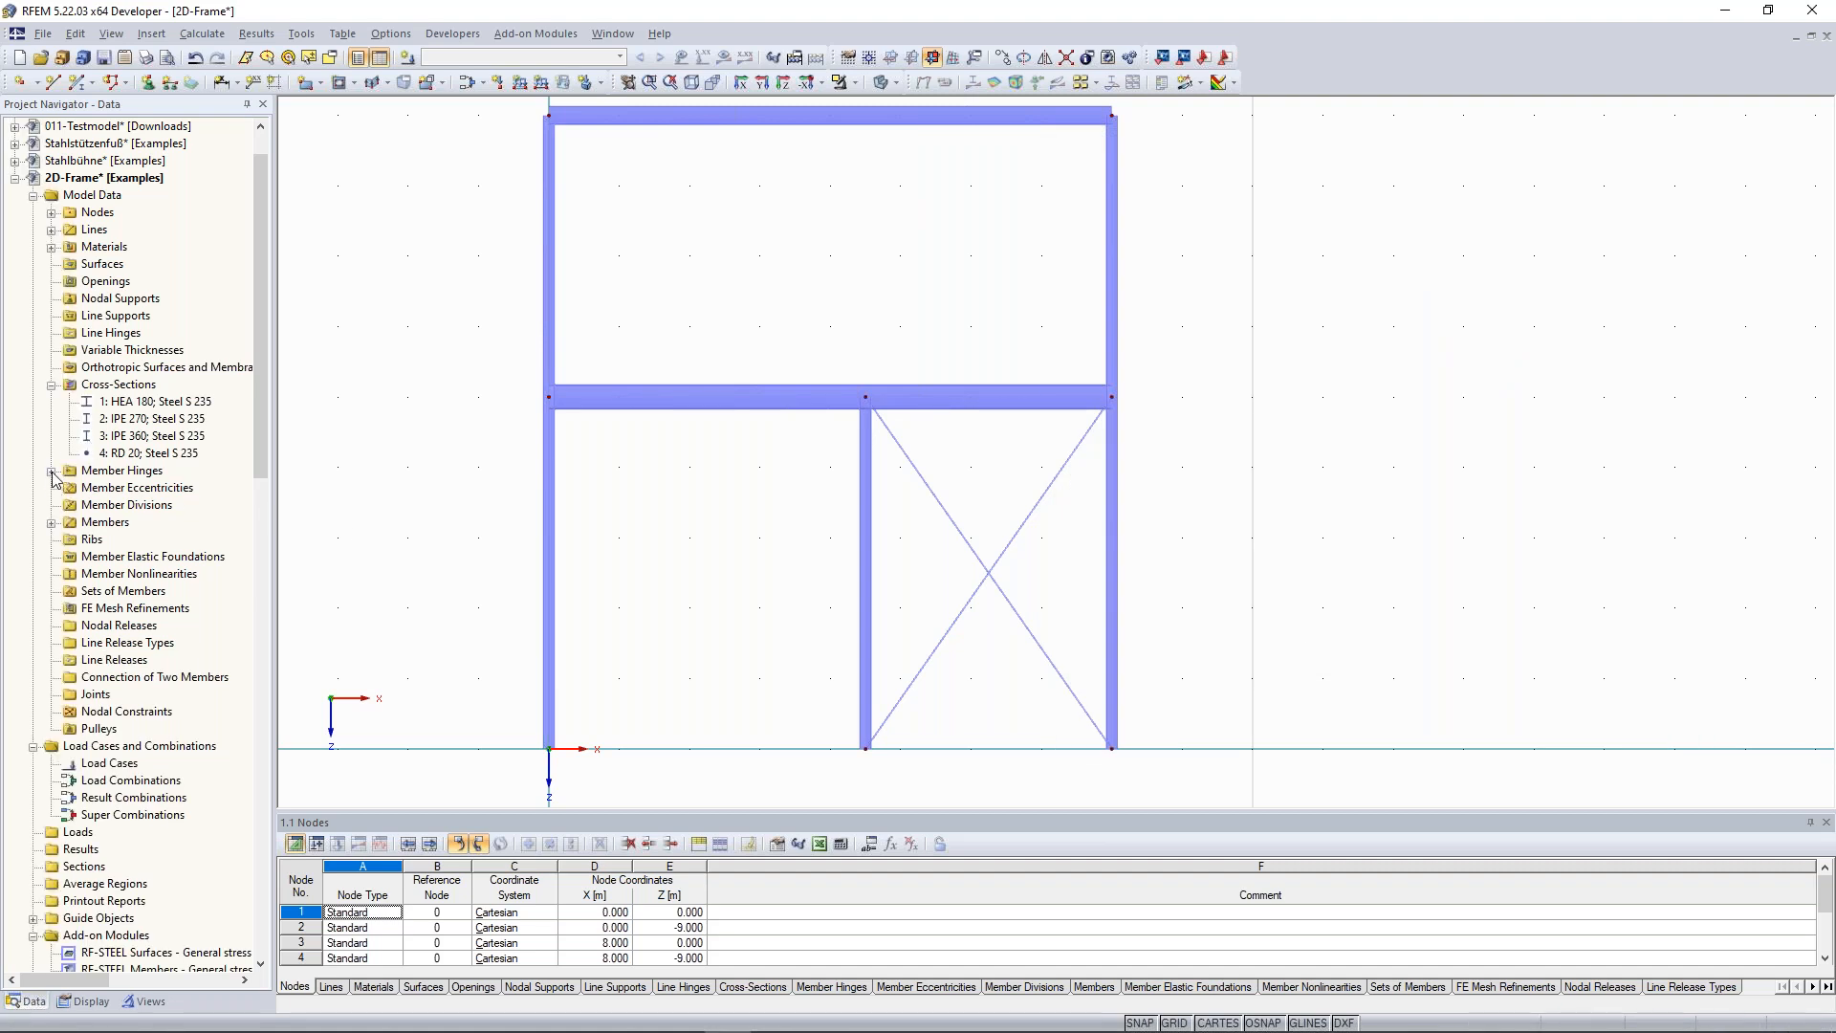
Assign the member hinge graphically to both outer ends of the middle beam and the upper end of the intermediate column.
{"action": "left_click", "coordinate": [52, 470]}
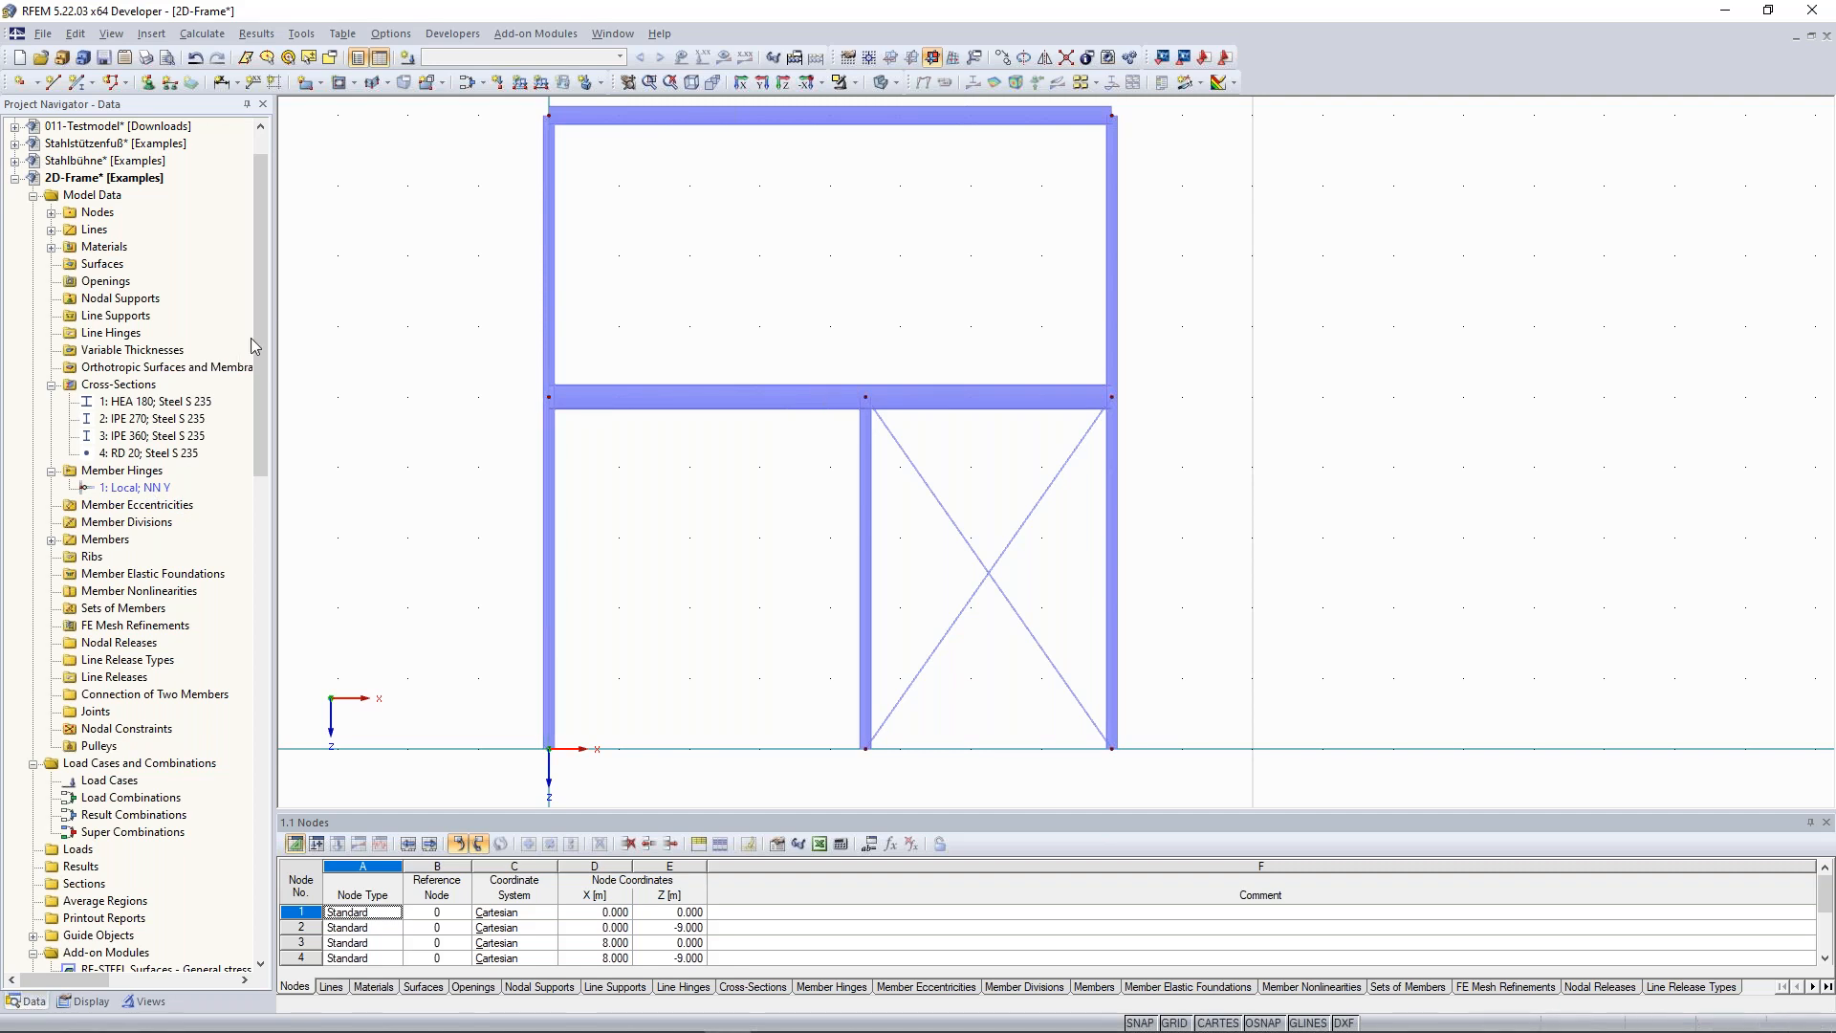
{"action": "right_click", "coordinate": [142, 490]}
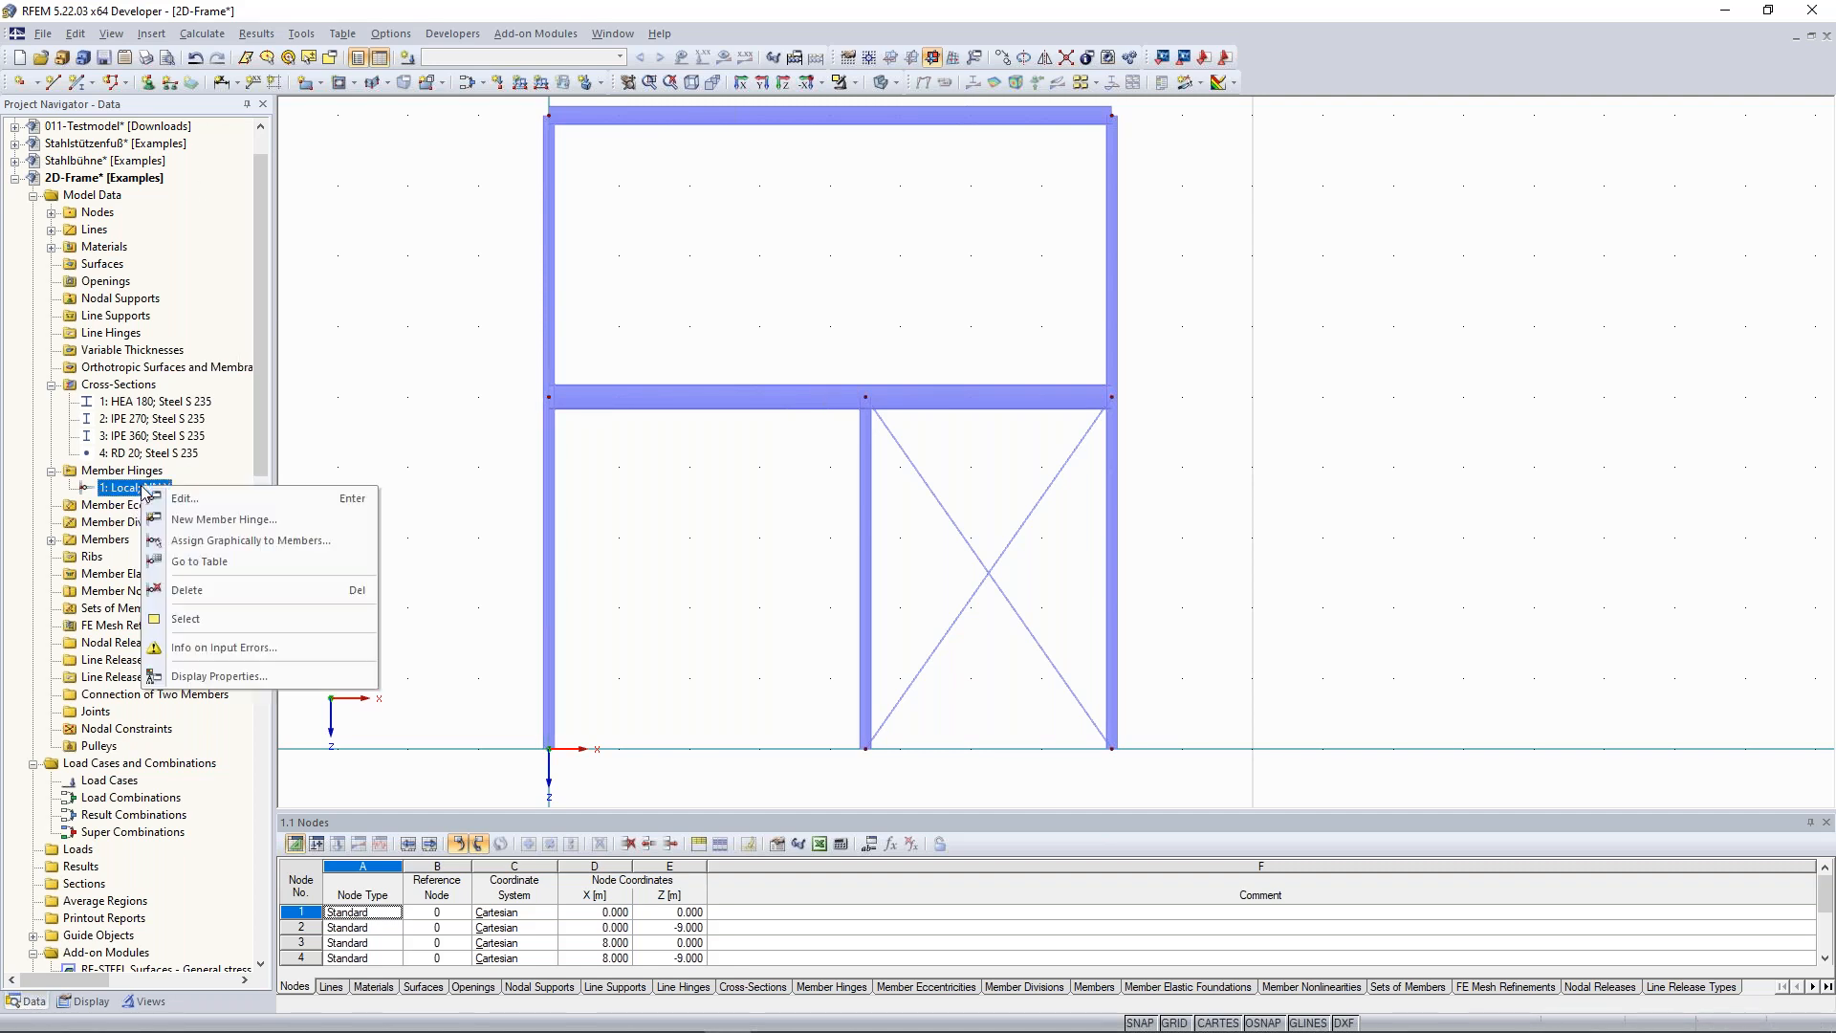
{"action": "left_click", "coordinate": [258, 542]}
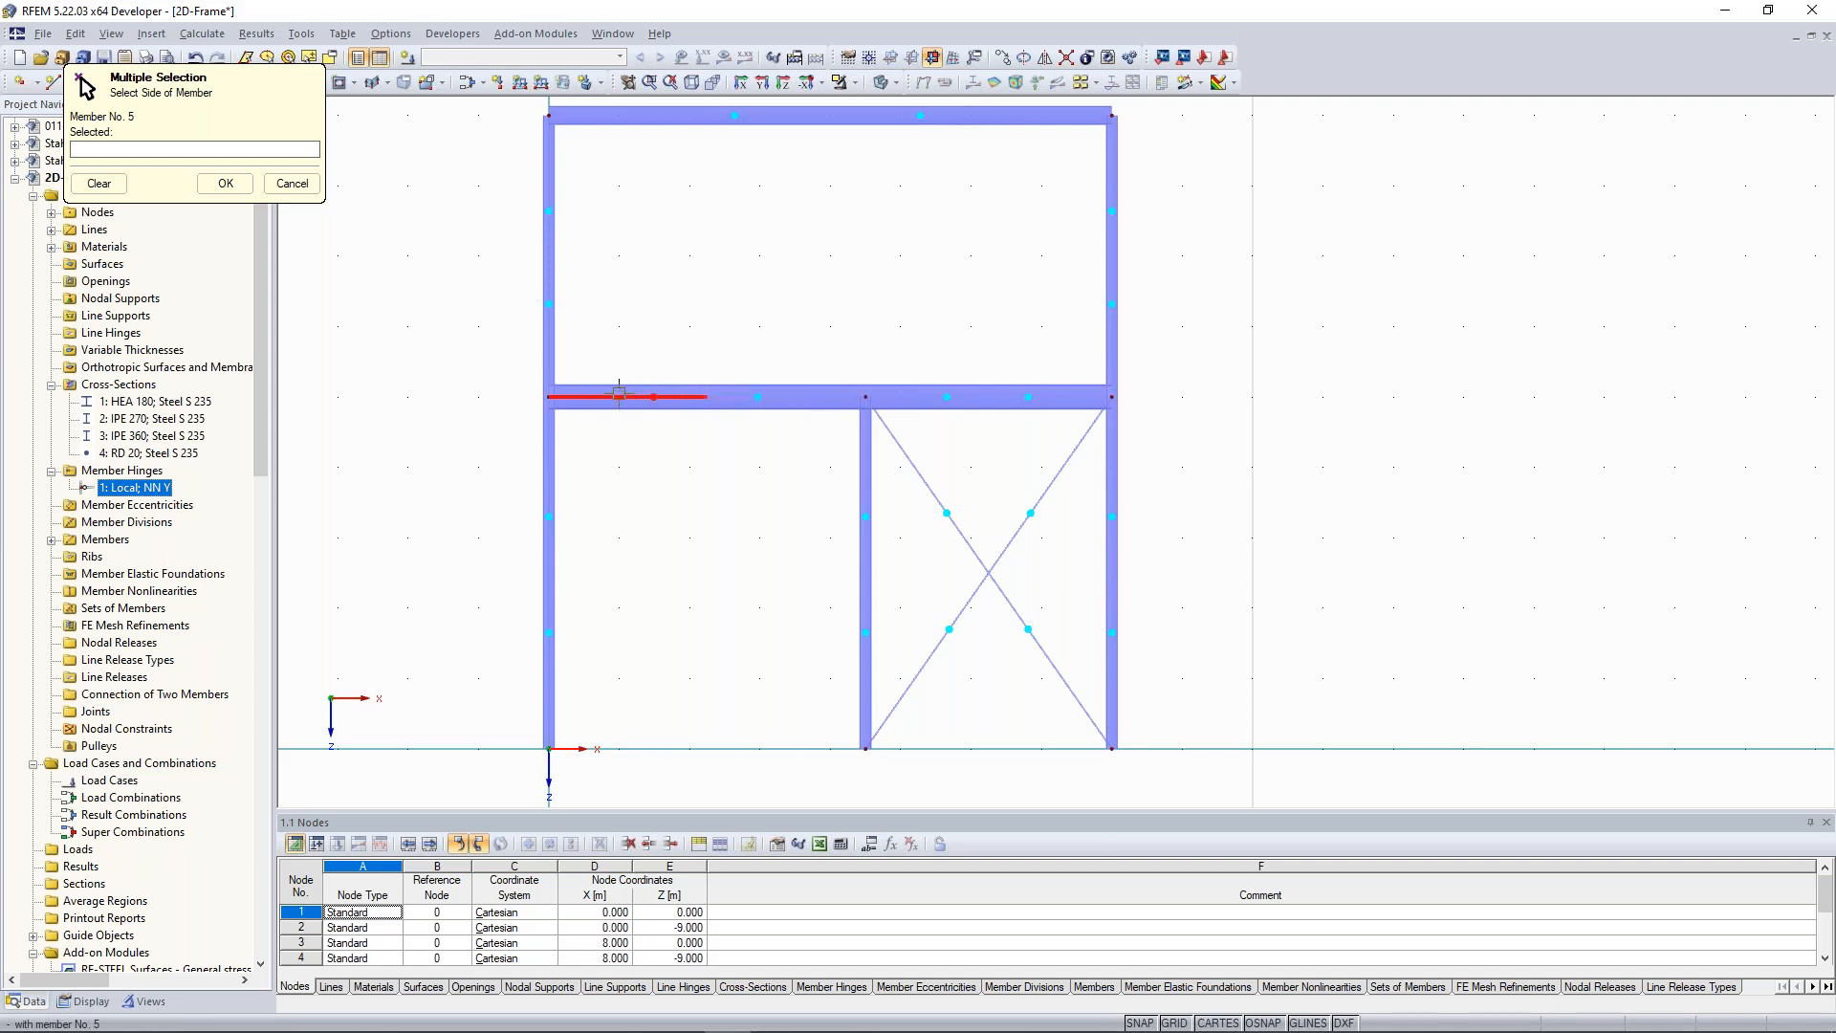
{"action": "middle_click_drag", "start_coordinate": [617, 396], "coordinate": [625, 379]}
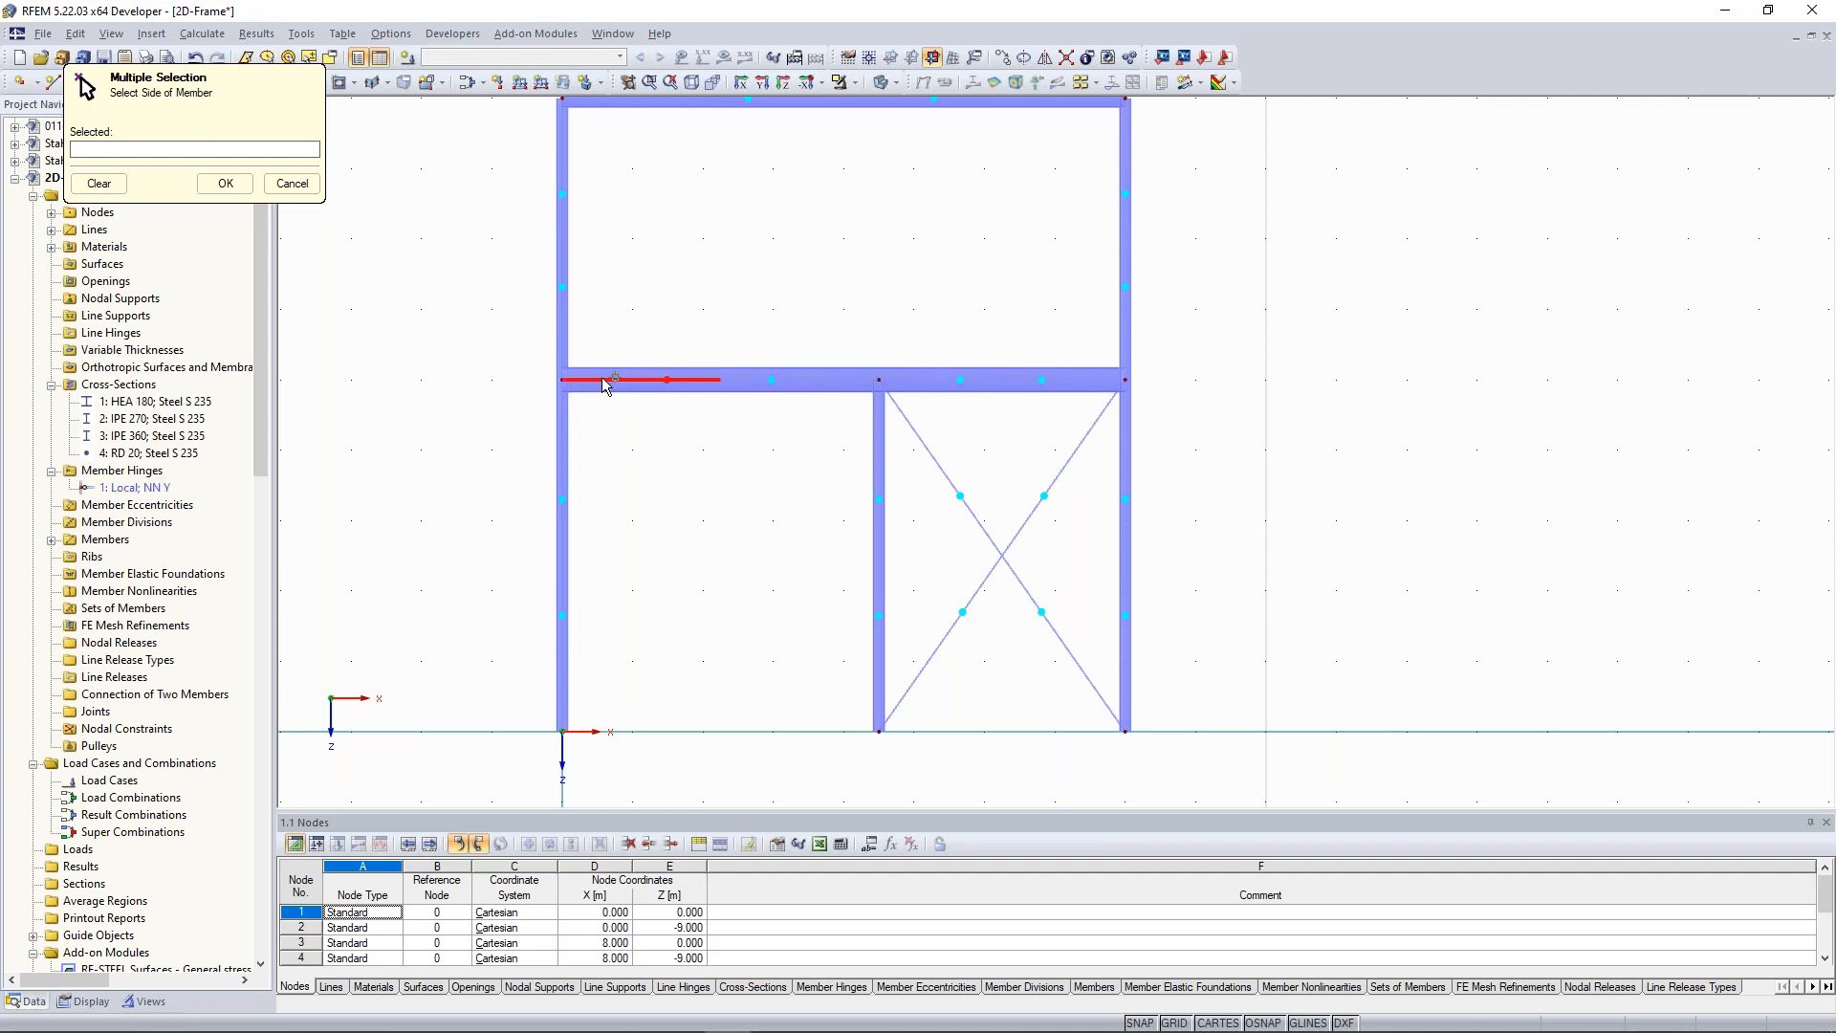
{"action": "mouse_move", "coordinate": [619, 378]}
{"action": "middle_mouse_down"}
{"action": "mouse_move", "coordinate": [630, 338]}
{"action": "mouse_move", "coordinate": [639, 382]}
{"action": "middle_mouse_up"}
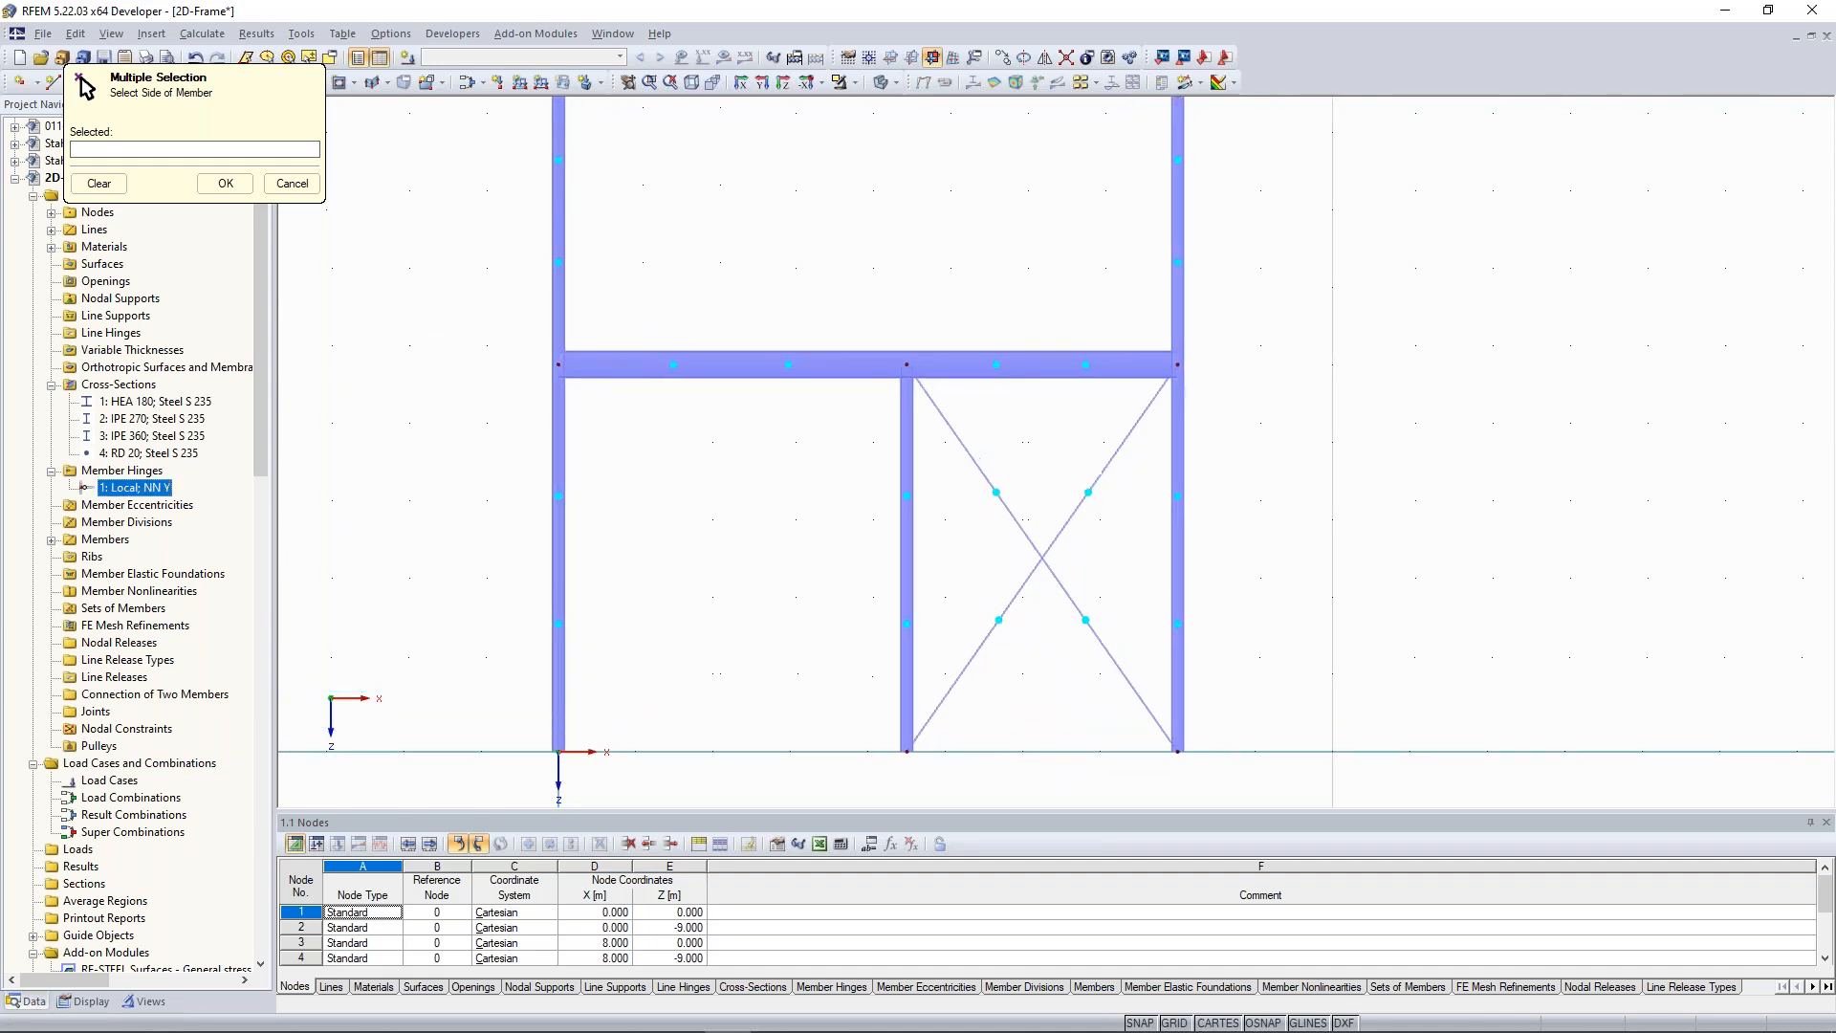
{"action": "left_click", "coordinate": [626, 365]}
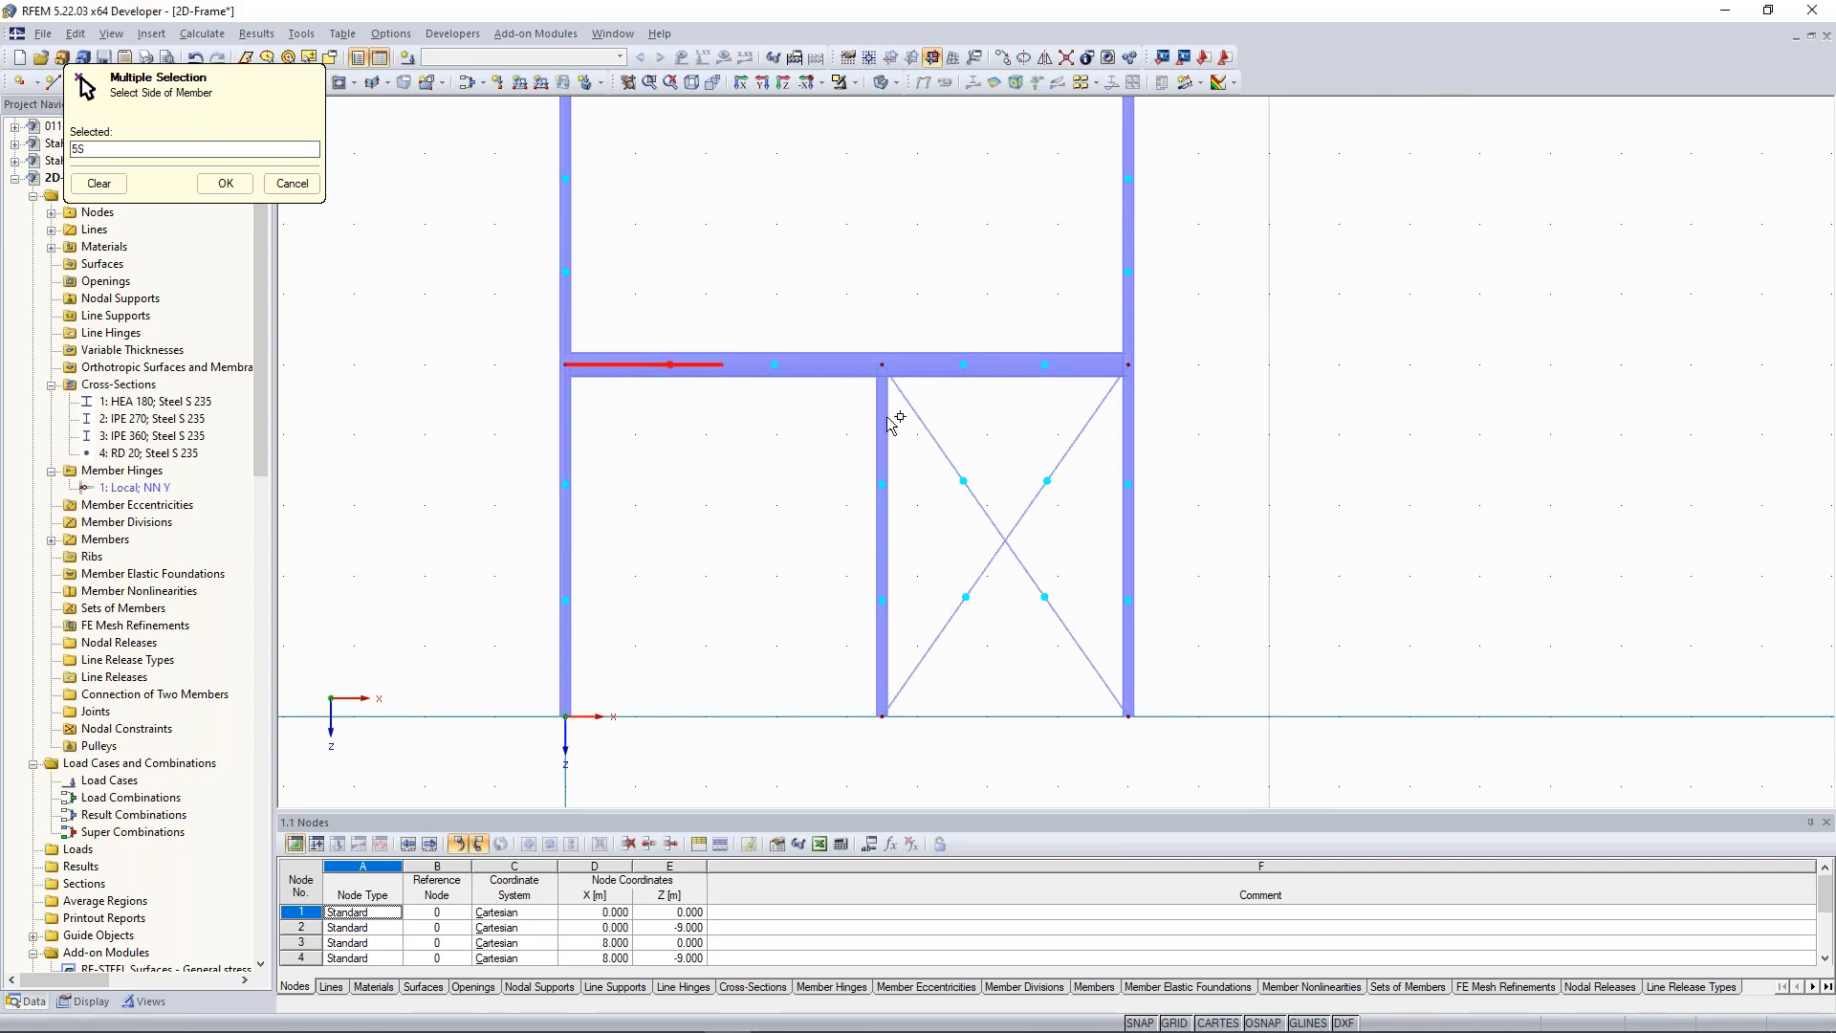
{"action": "left_click", "coordinate": [1096, 365]}
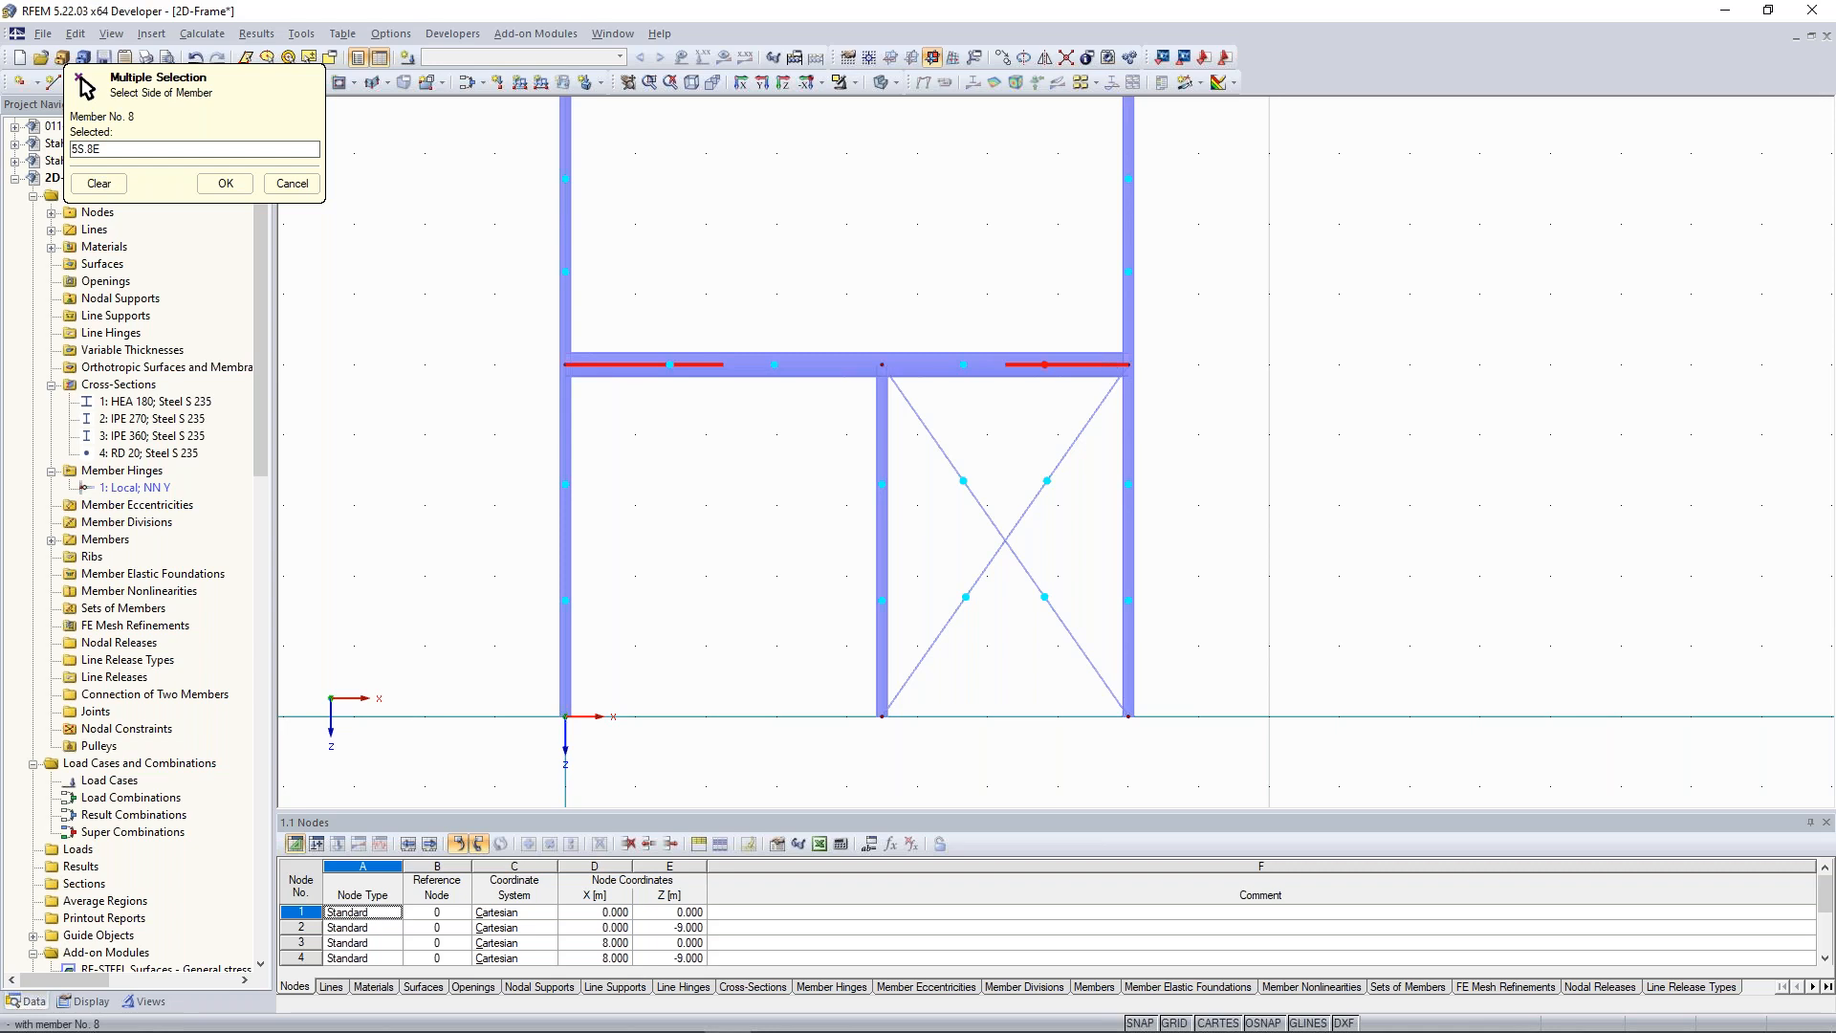
{"action": "left_click", "coordinate": [878, 409]}
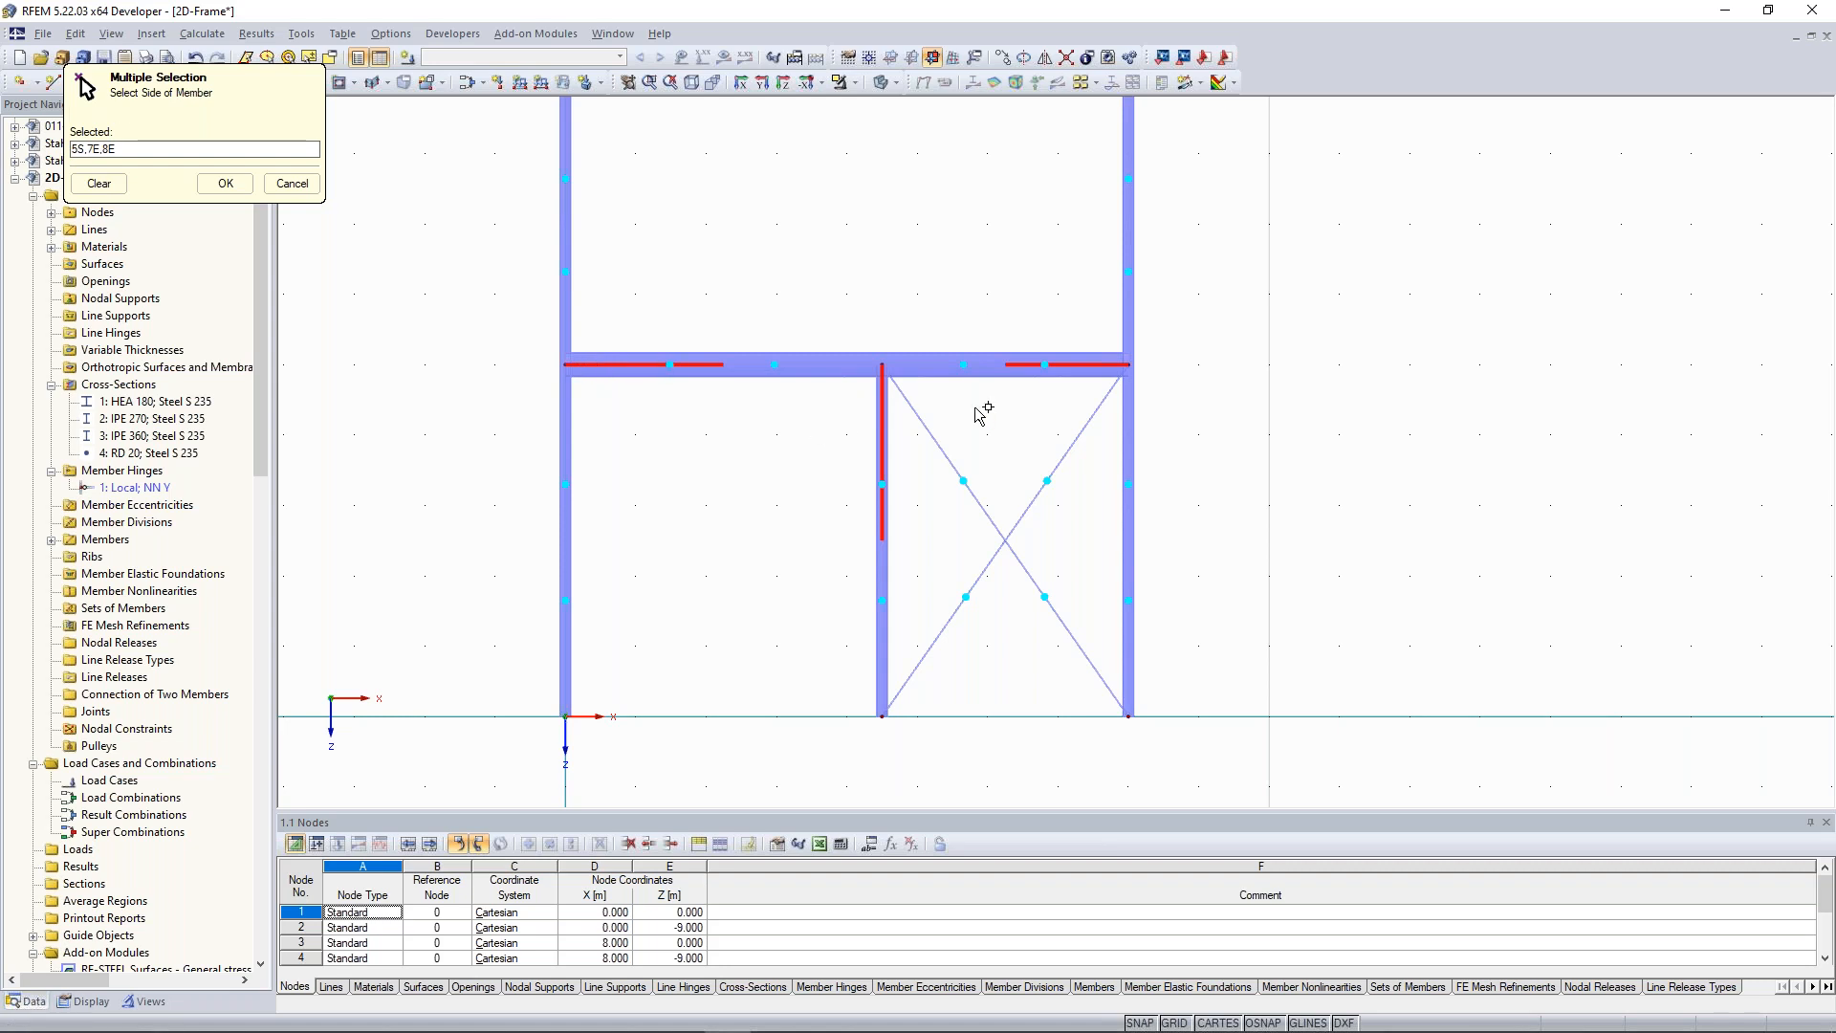
{"action": "left_click", "coordinate": [225, 184]}
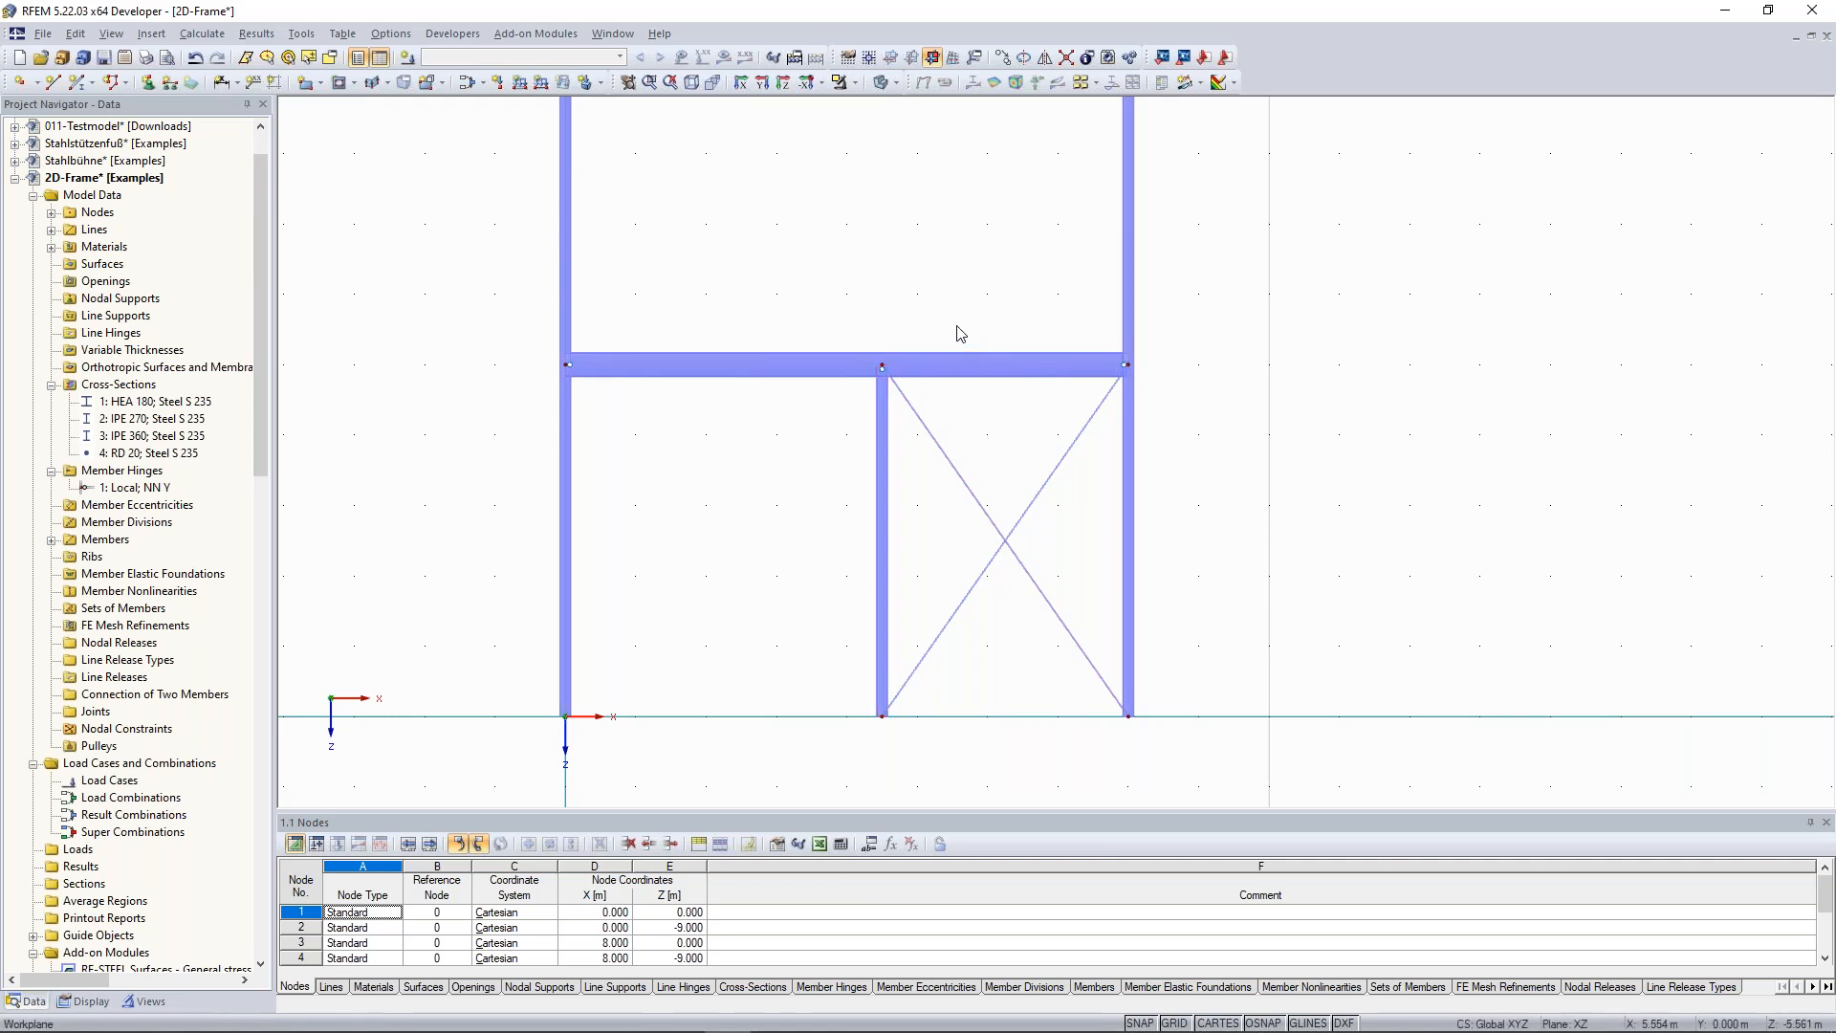
Start a new nodal support on the three column base nodes and open the definition of a new support type.
{"action": "scroll", "coordinate": [810, 545], "scroll_direction": "down", "scroll_amount": 1}
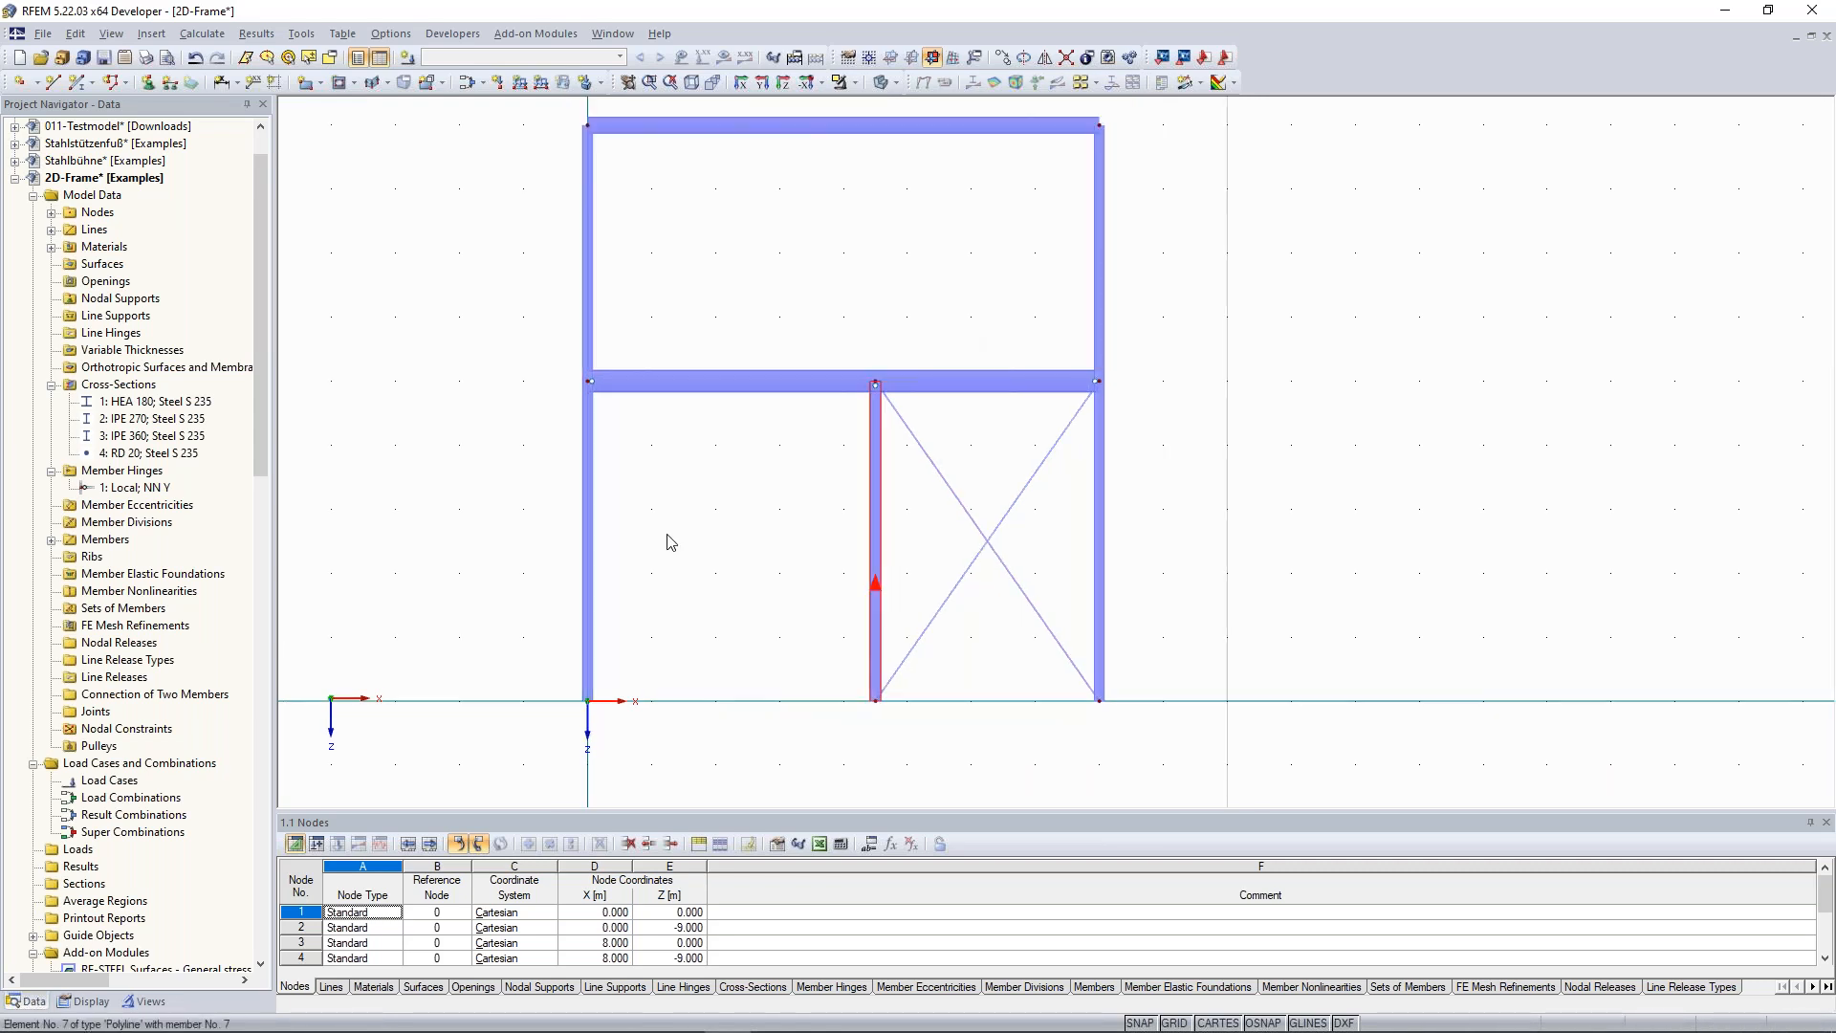
{"action": "scroll", "coordinate": [559, 597], "scroll_direction": "down", "scroll_amount": 1}
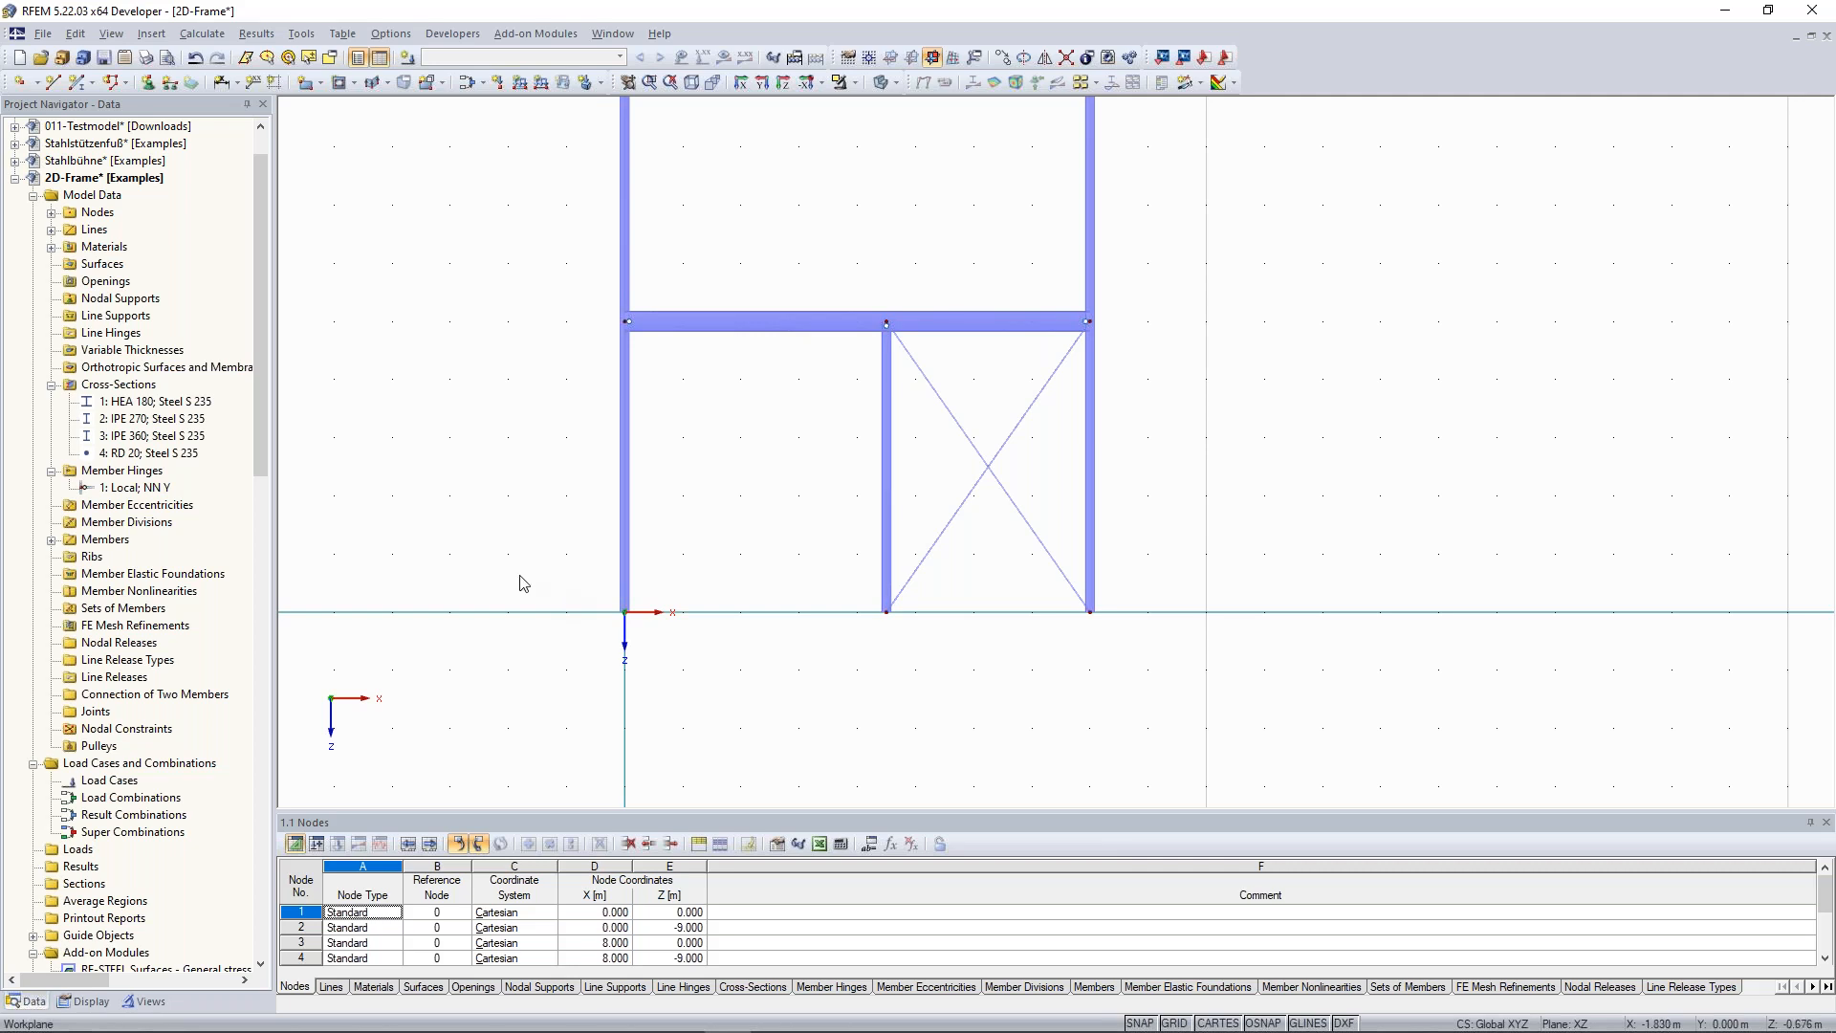
{"action": "middle_click_drag", "start_coordinate": [521, 430], "coordinate": [545, 453]}
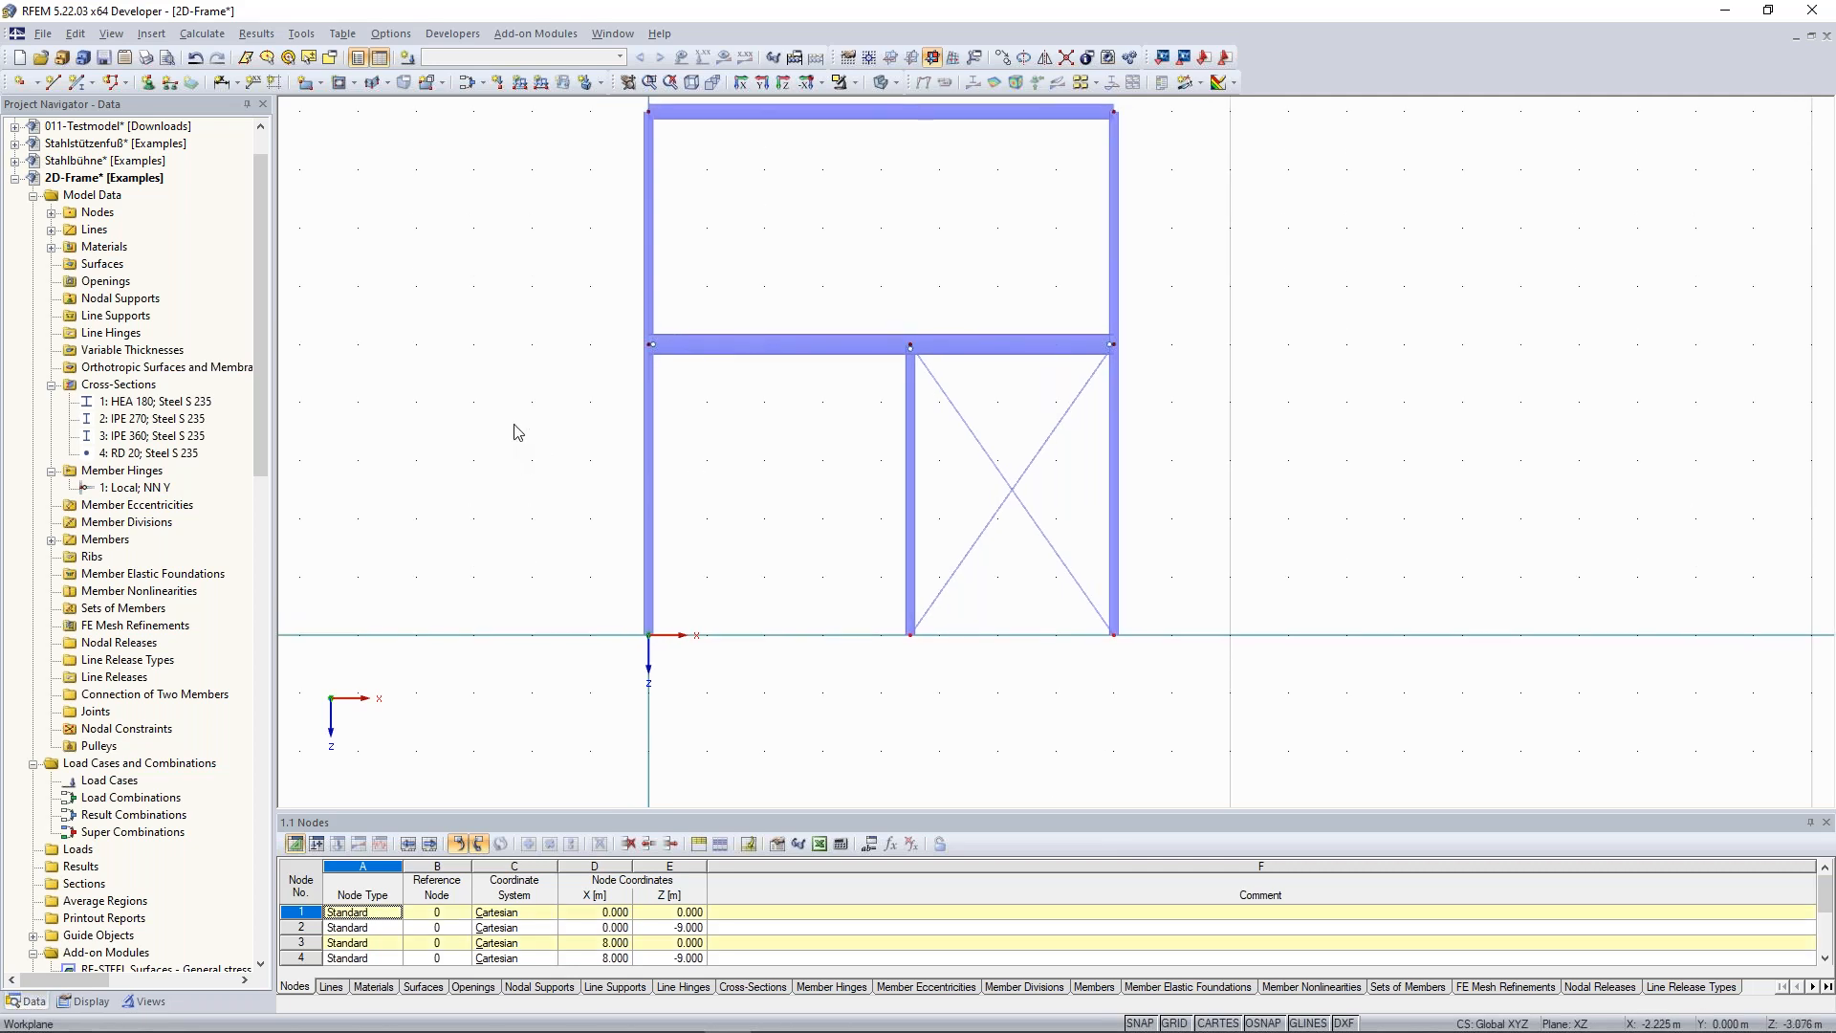
{"action": "left_click", "coordinate": [150, 85]}
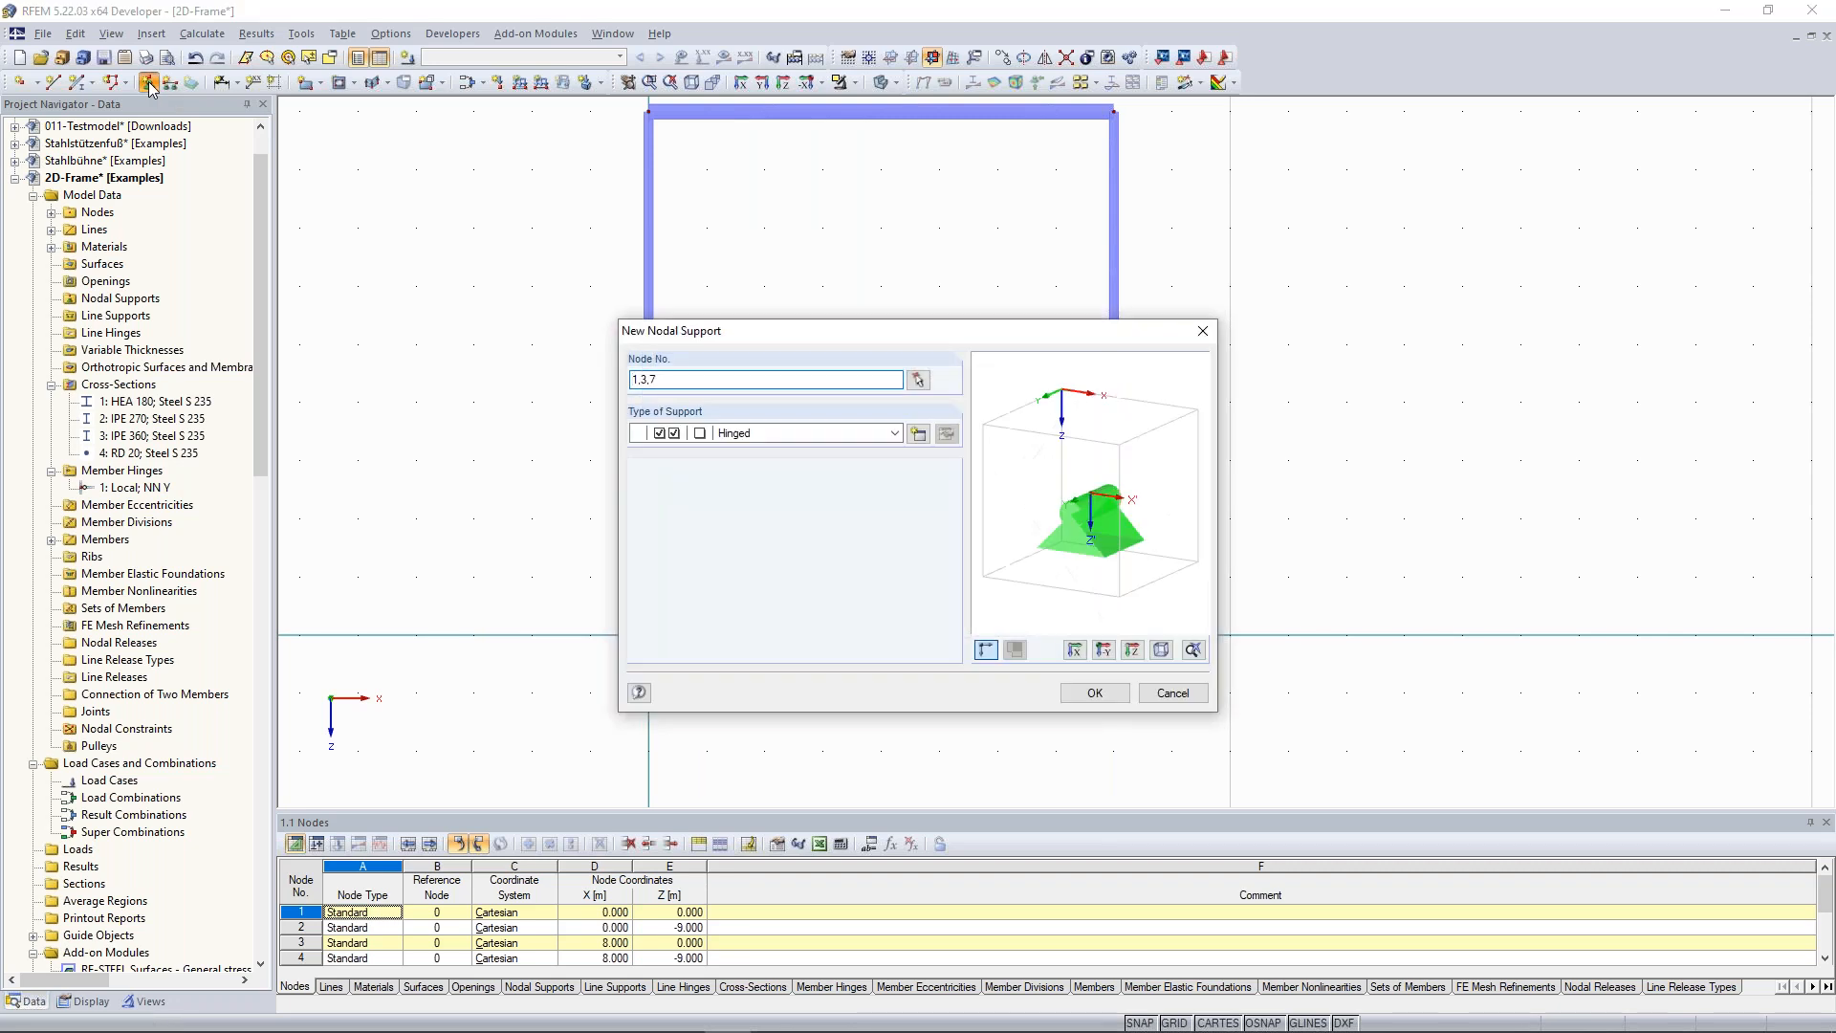
{"action": "left_click_drag", "start_coordinate": [870, 328], "coordinate": [1210, 130]}
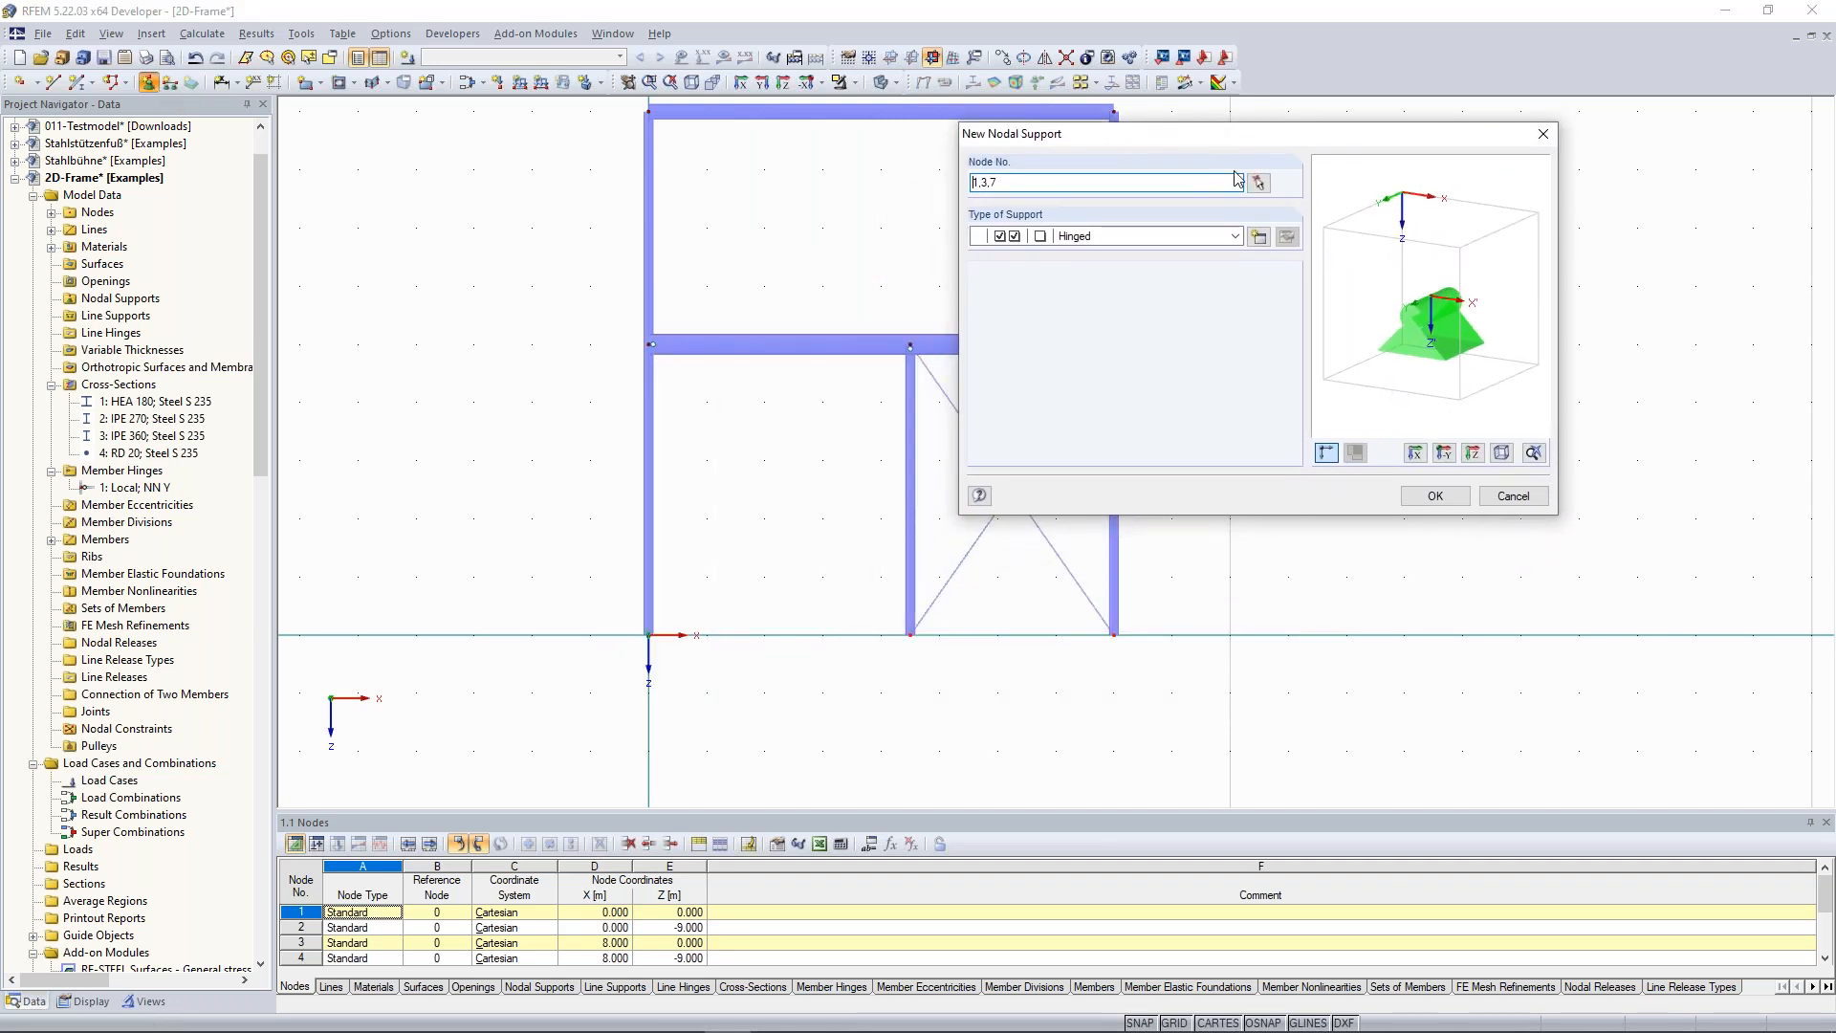
{"action": "left_click", "coordinate": [1259, 239]}
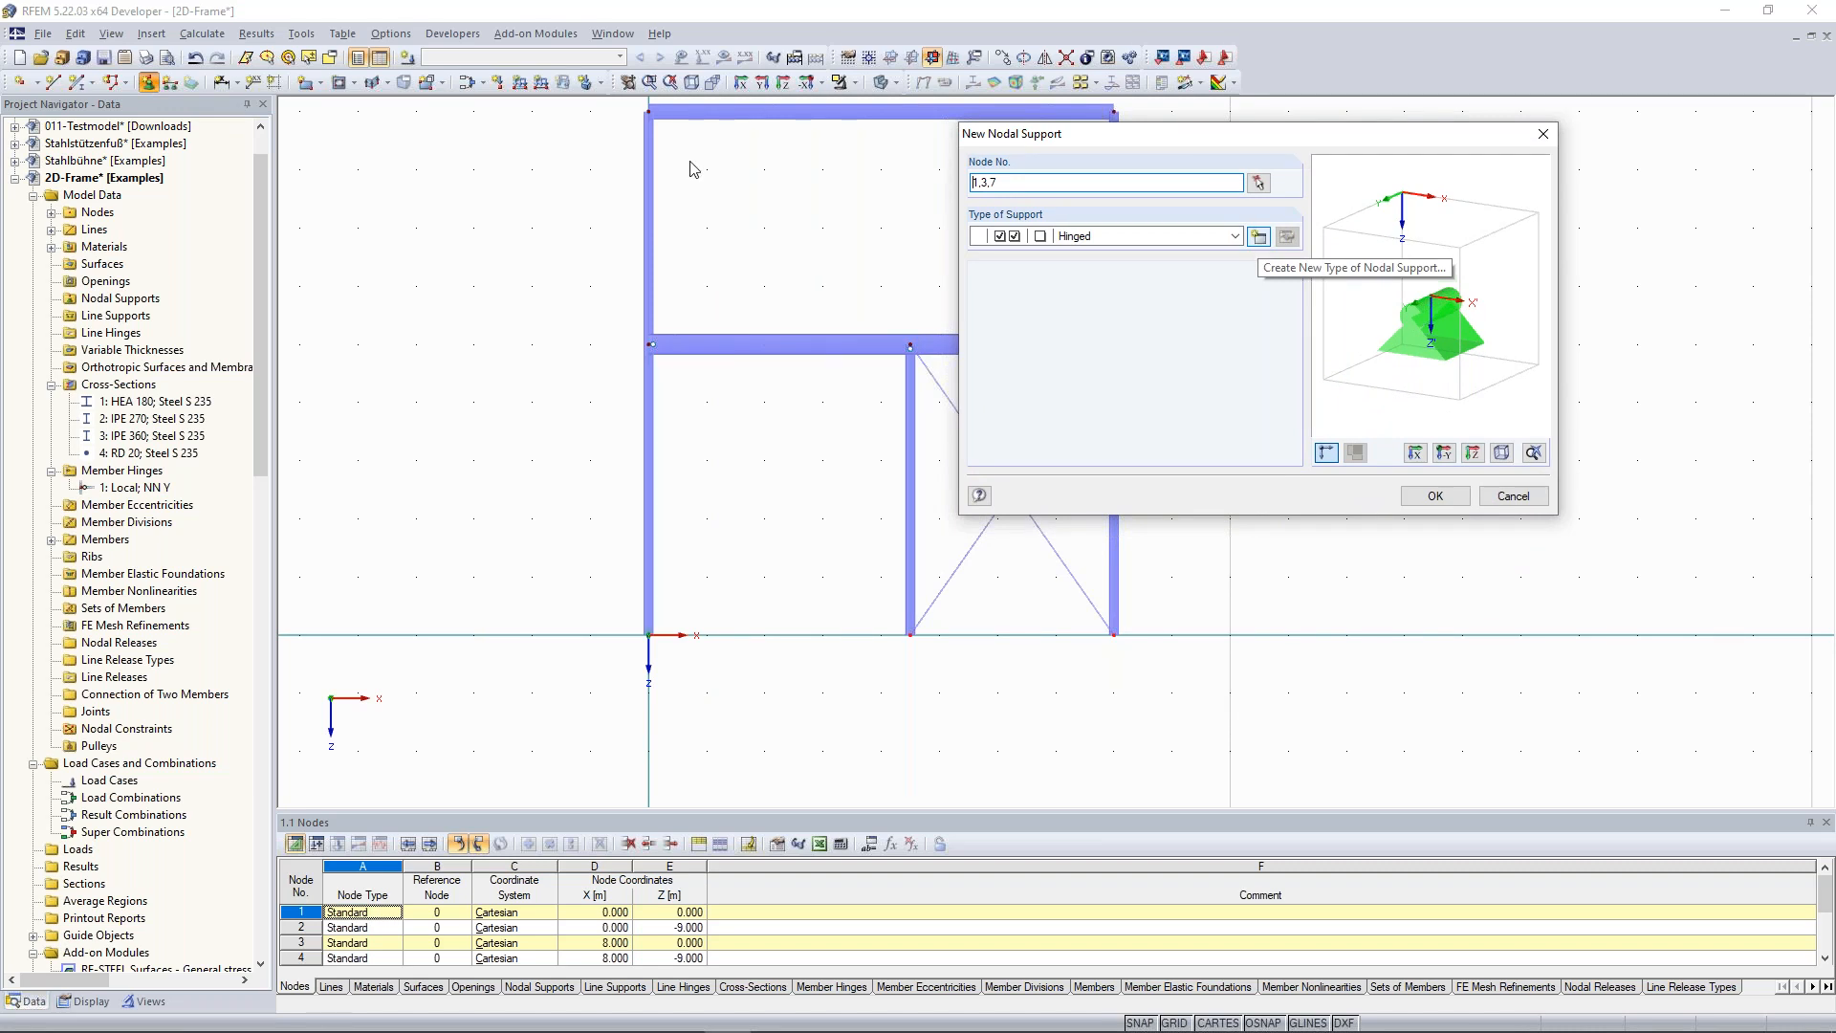
{"action": "left_click_drag", "start_coordinate": [536, 114], "coordinate": [398, 128]}
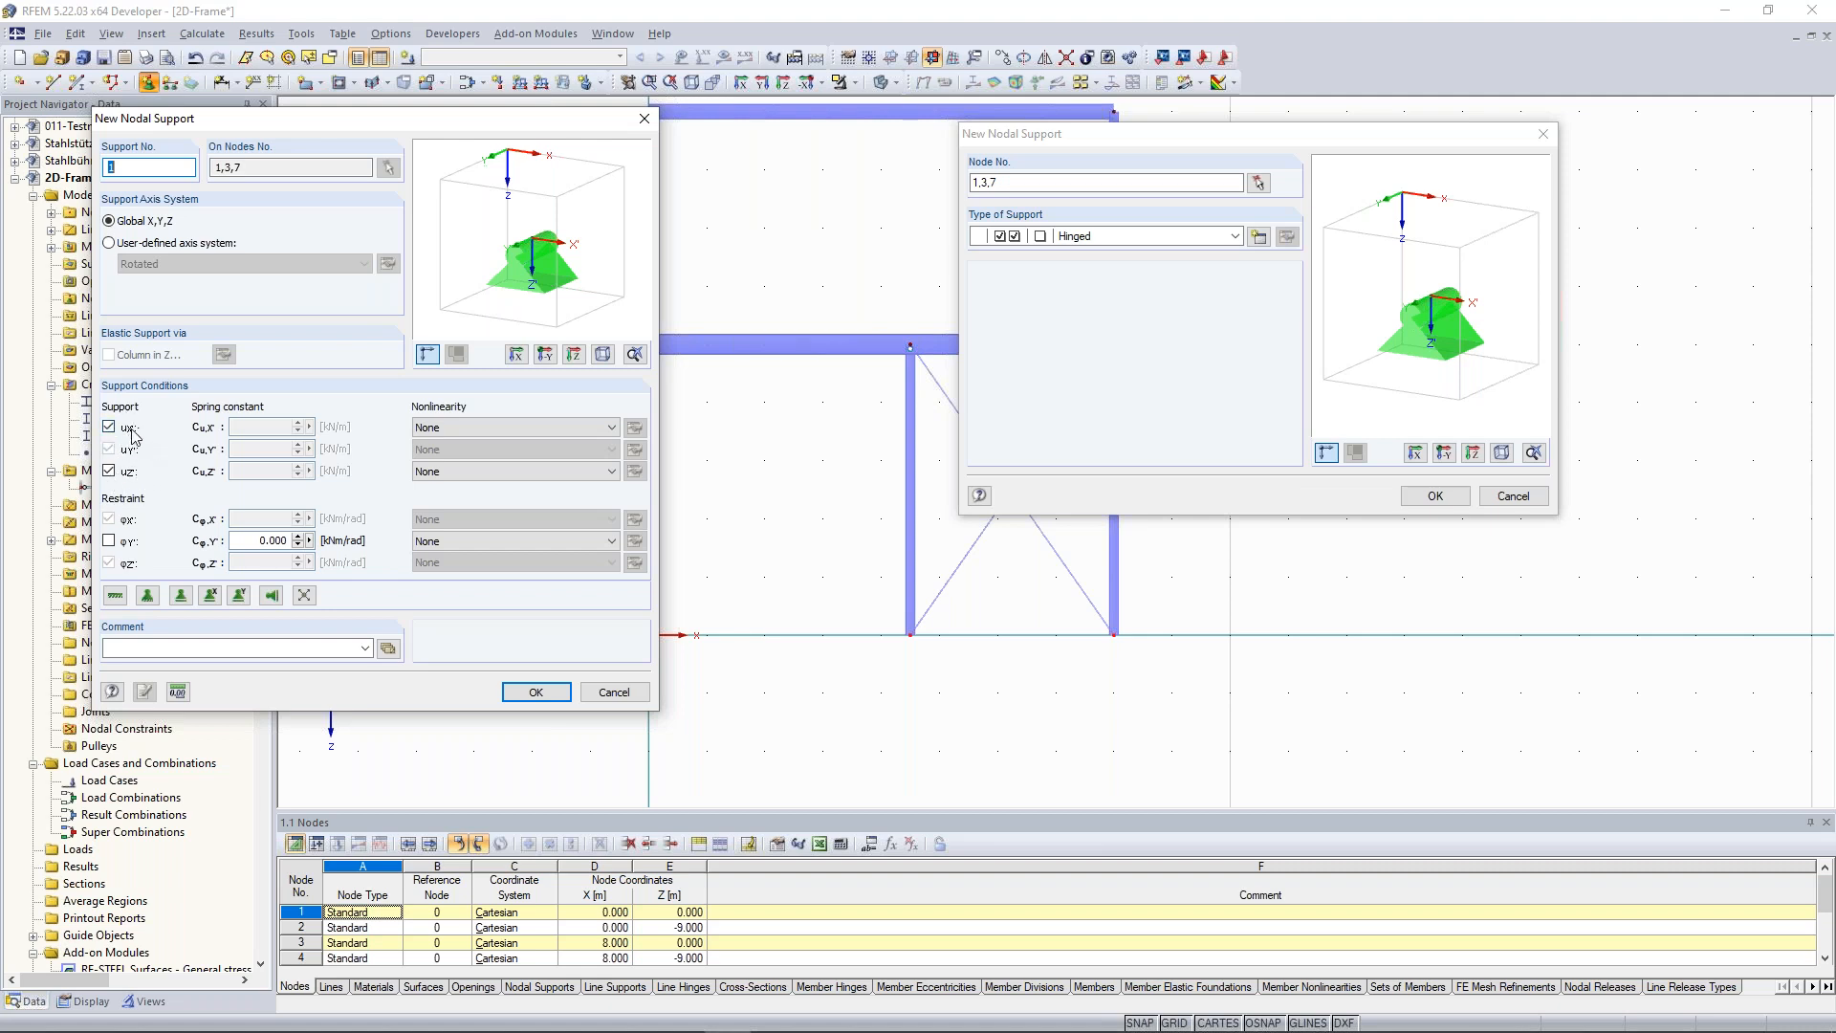
Try the support type with uX released and with the φY restraint fixed, returning each to its original setting.
{"action": "left_click", "coordinate": [109, 430]}
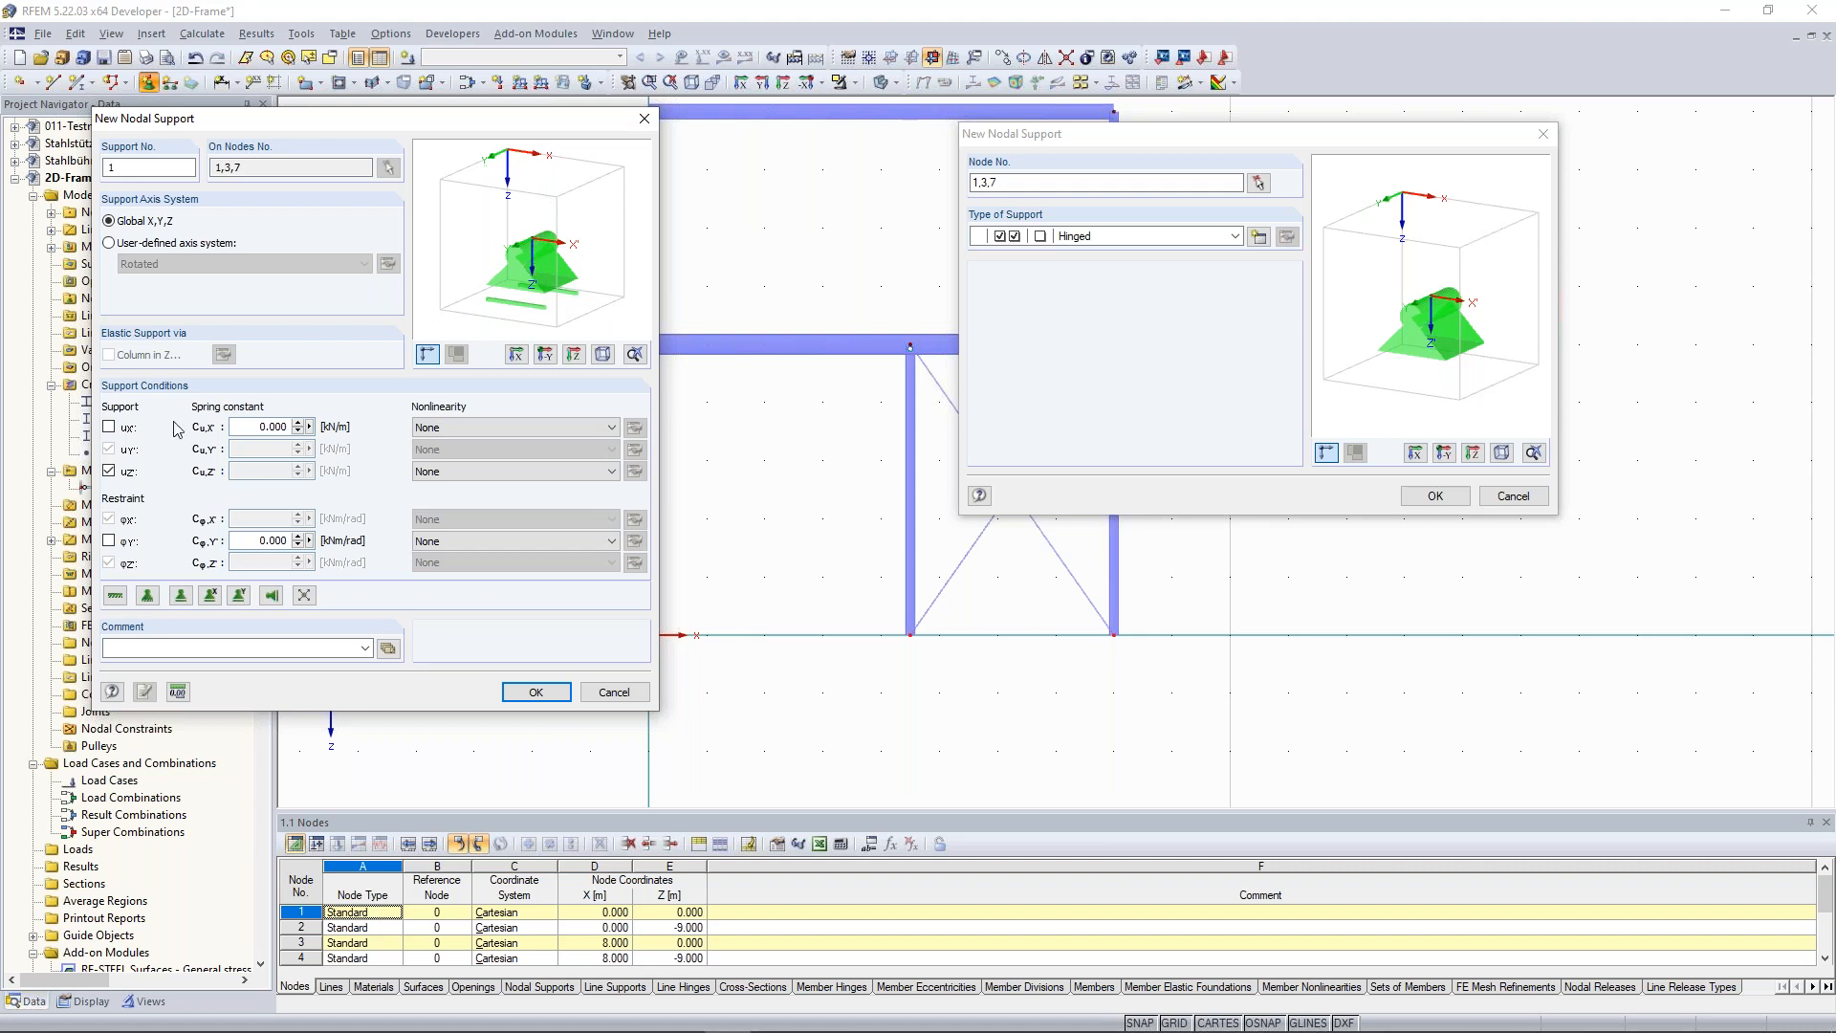
{"action": "left_click", "coordinate": [109, 427]}
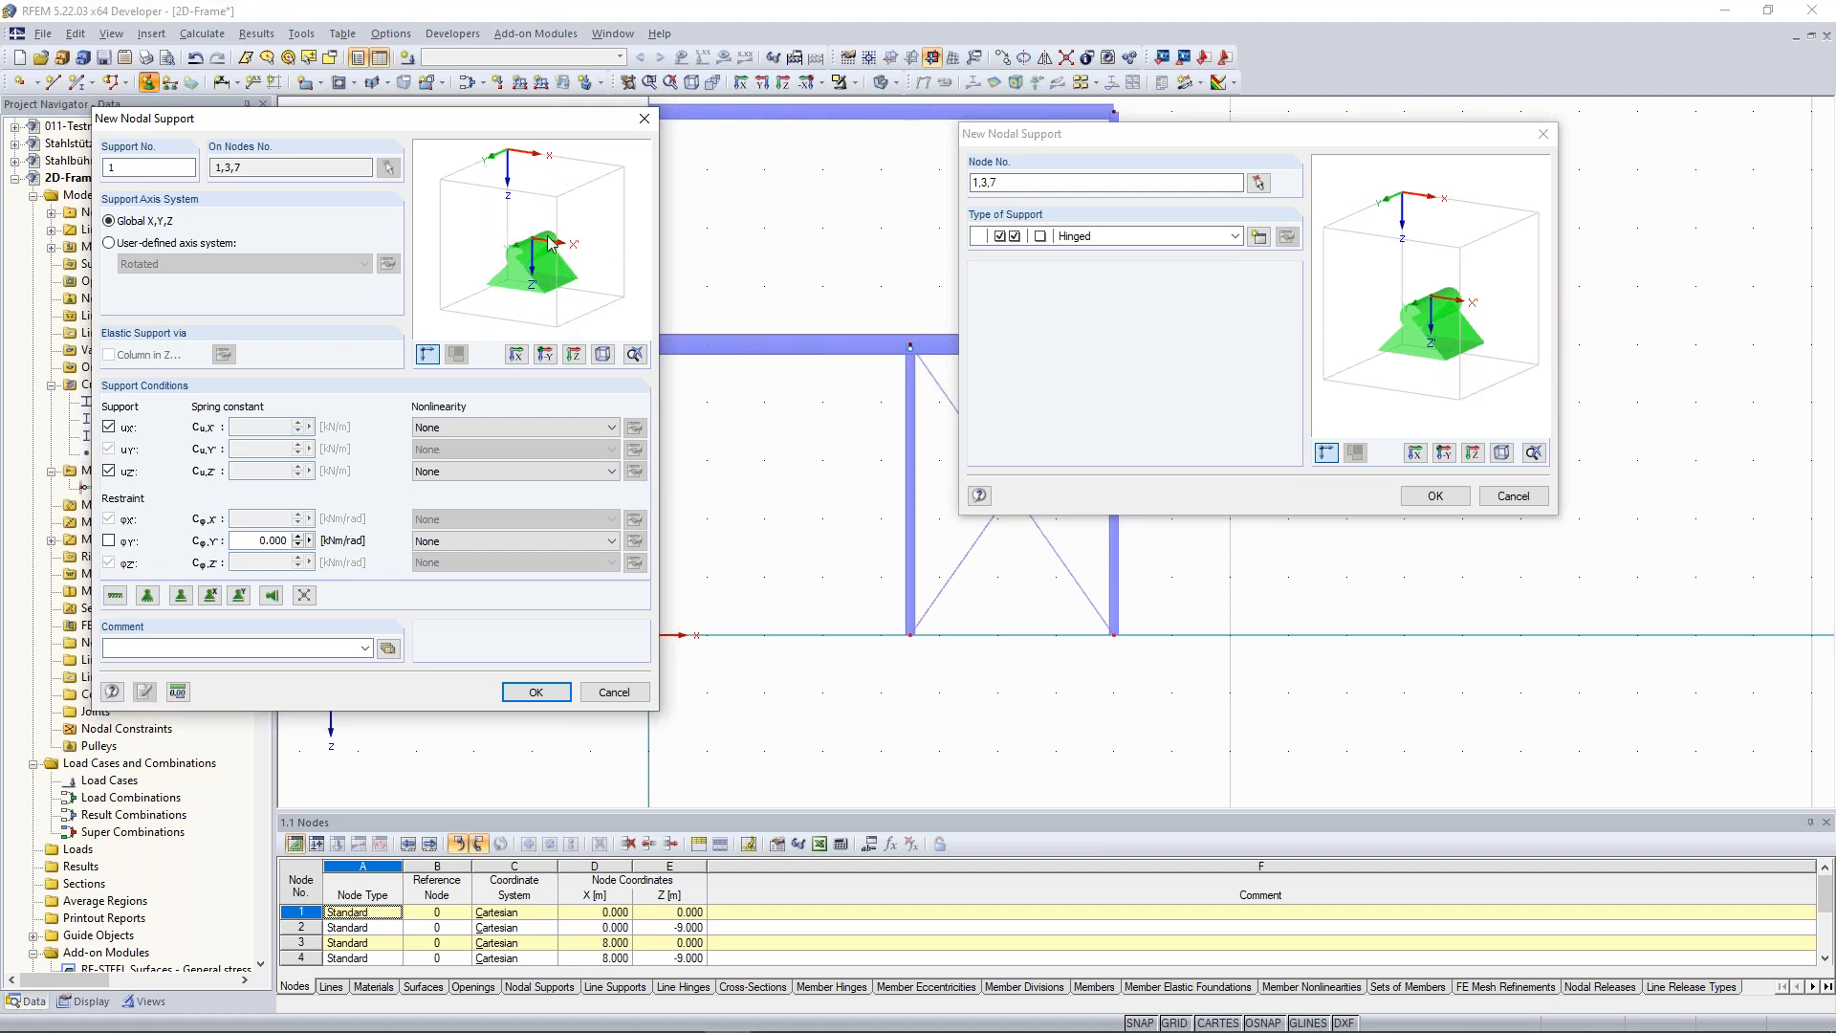
{"action": "left_click", "coordinate": [109, 541]}
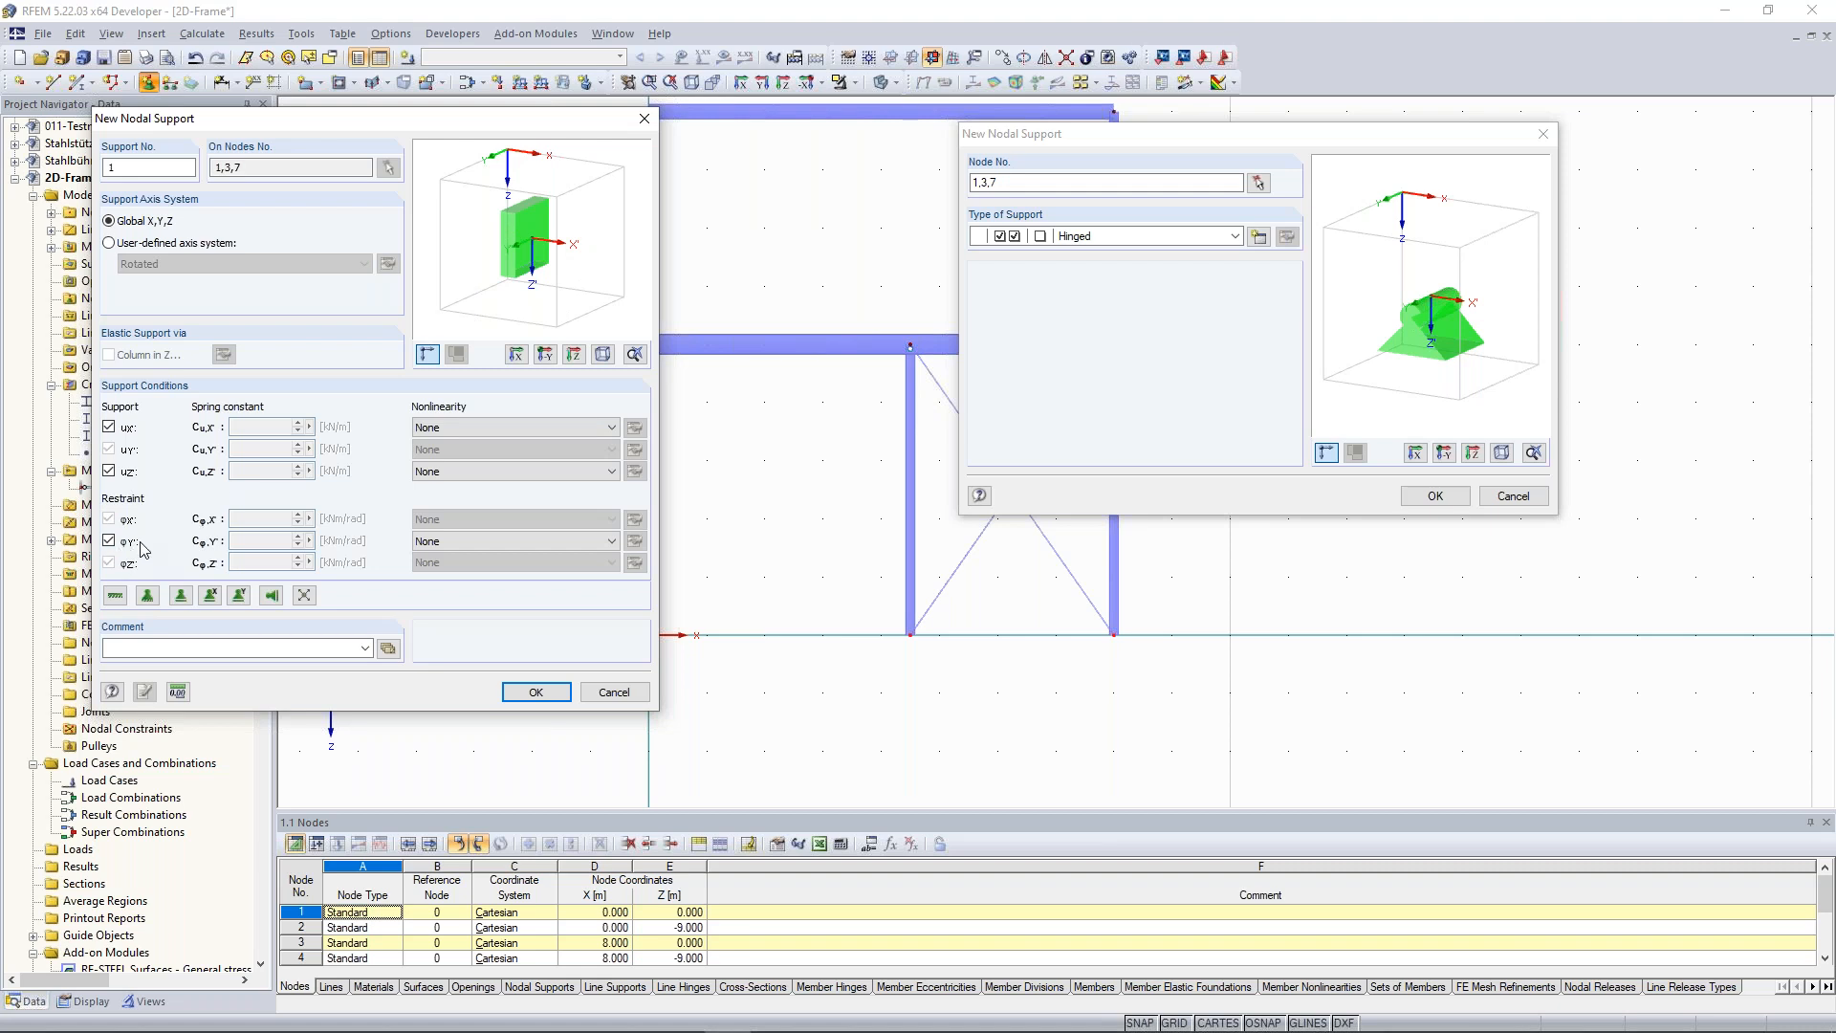
{"action": "left_click", "coordinate": [109, 541]}
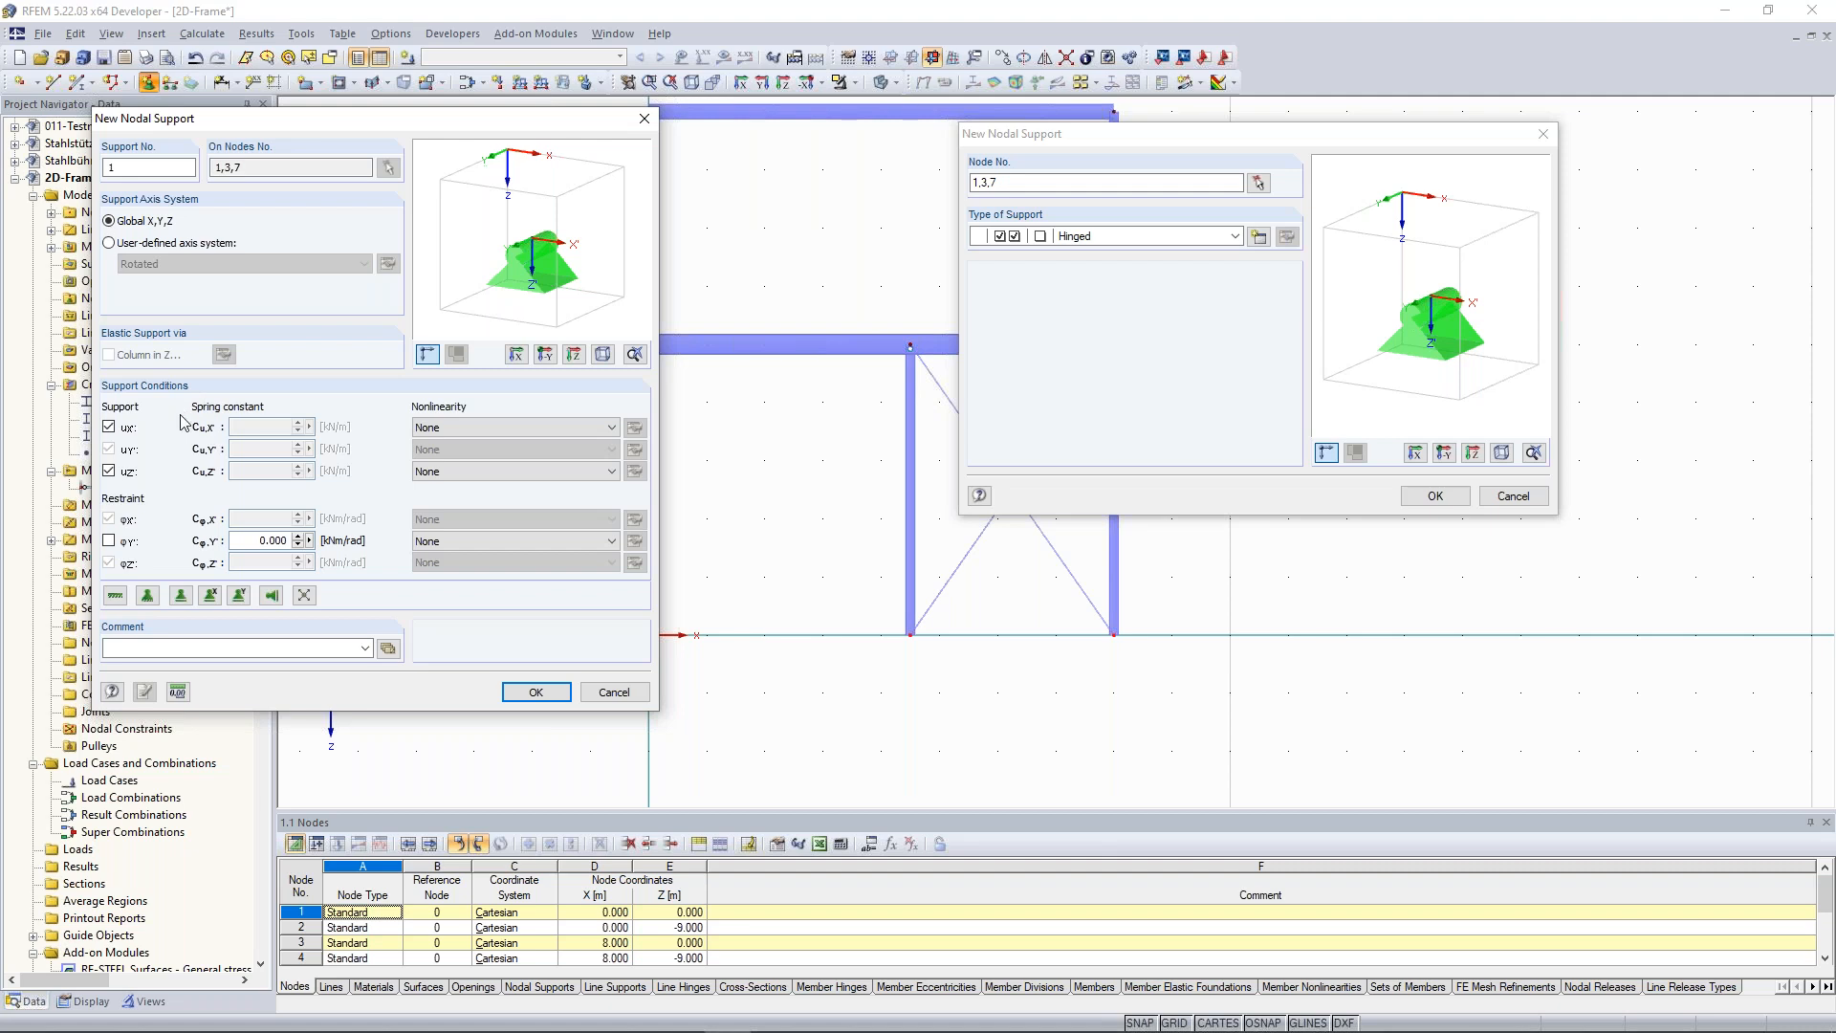
{"action": "mouse_move", "coordinate": [404, 121]}
{"action": "left_mouse_down"}
{"action": "mouse_move", "coordinate": [462, 153]}
{"action": "mouse_move", "coordinate": [392, 151]}
{"action": "mouse_move", "coordinate": [389, 133]}
{"action": "left_mouse_up"}
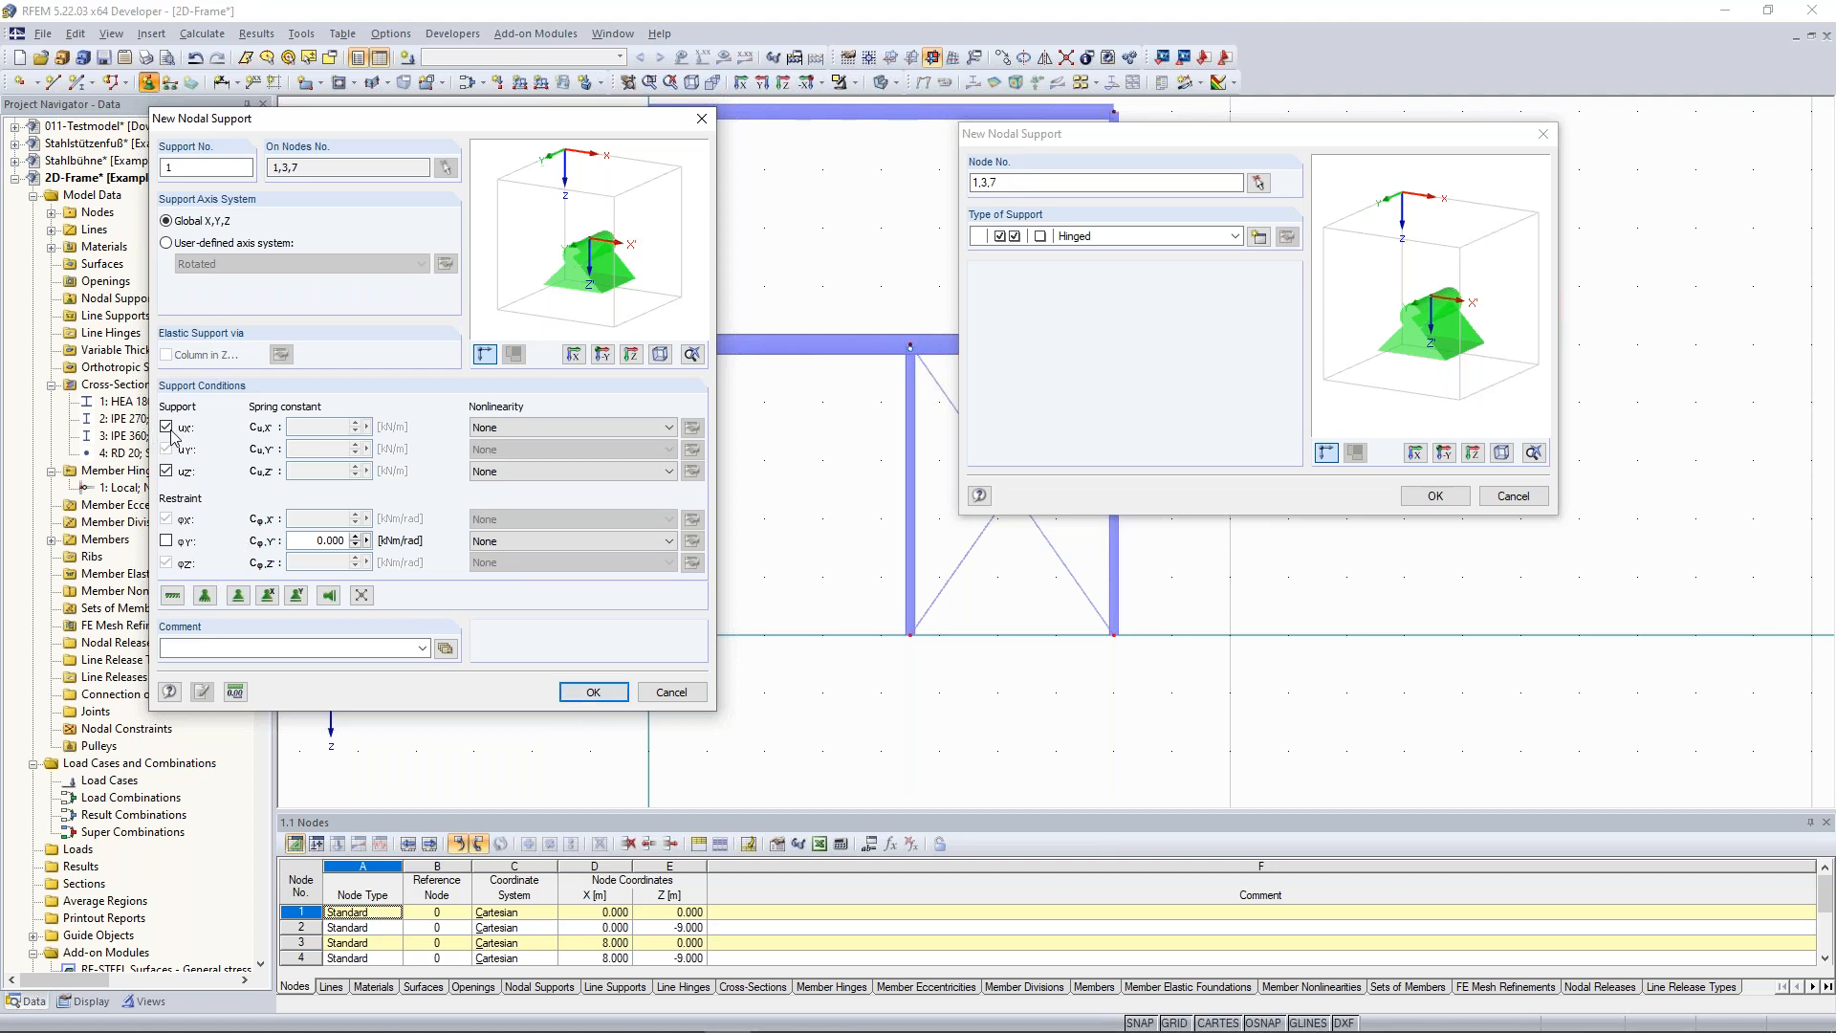
Assign the hinged support, fixed in uX and uZ with φY free, to the three column base nodes.
{"action": "left_click", "coordinate": [166, 471]}
{"action": "left_click", "coordinate": [593, 691]}
{"action": "left_click", "coordinate": [1434, 497]}
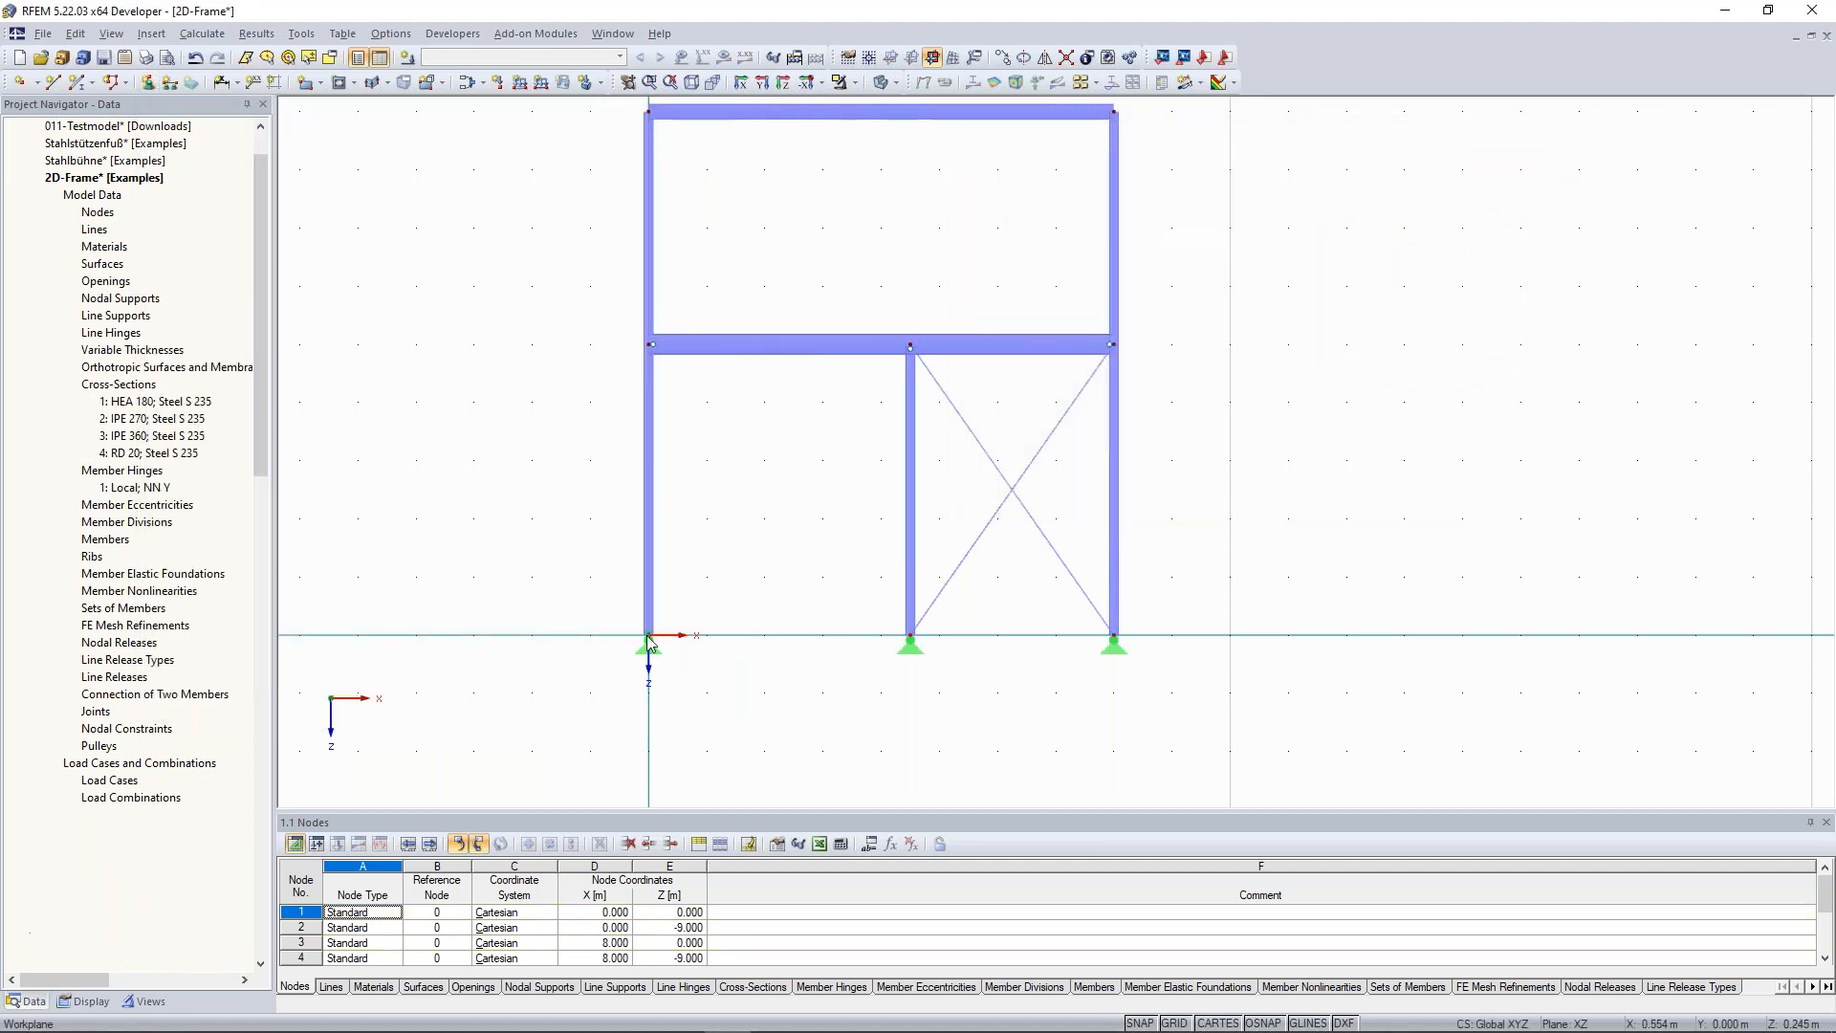
{"action": "scroll", "coordinate": [530, 445], "scroll_direction": "down", "scroll_amount": 1}
{"action": "middle_click_drag", "start_coordinate": [526, 468], "coordinate": [577, 460]}
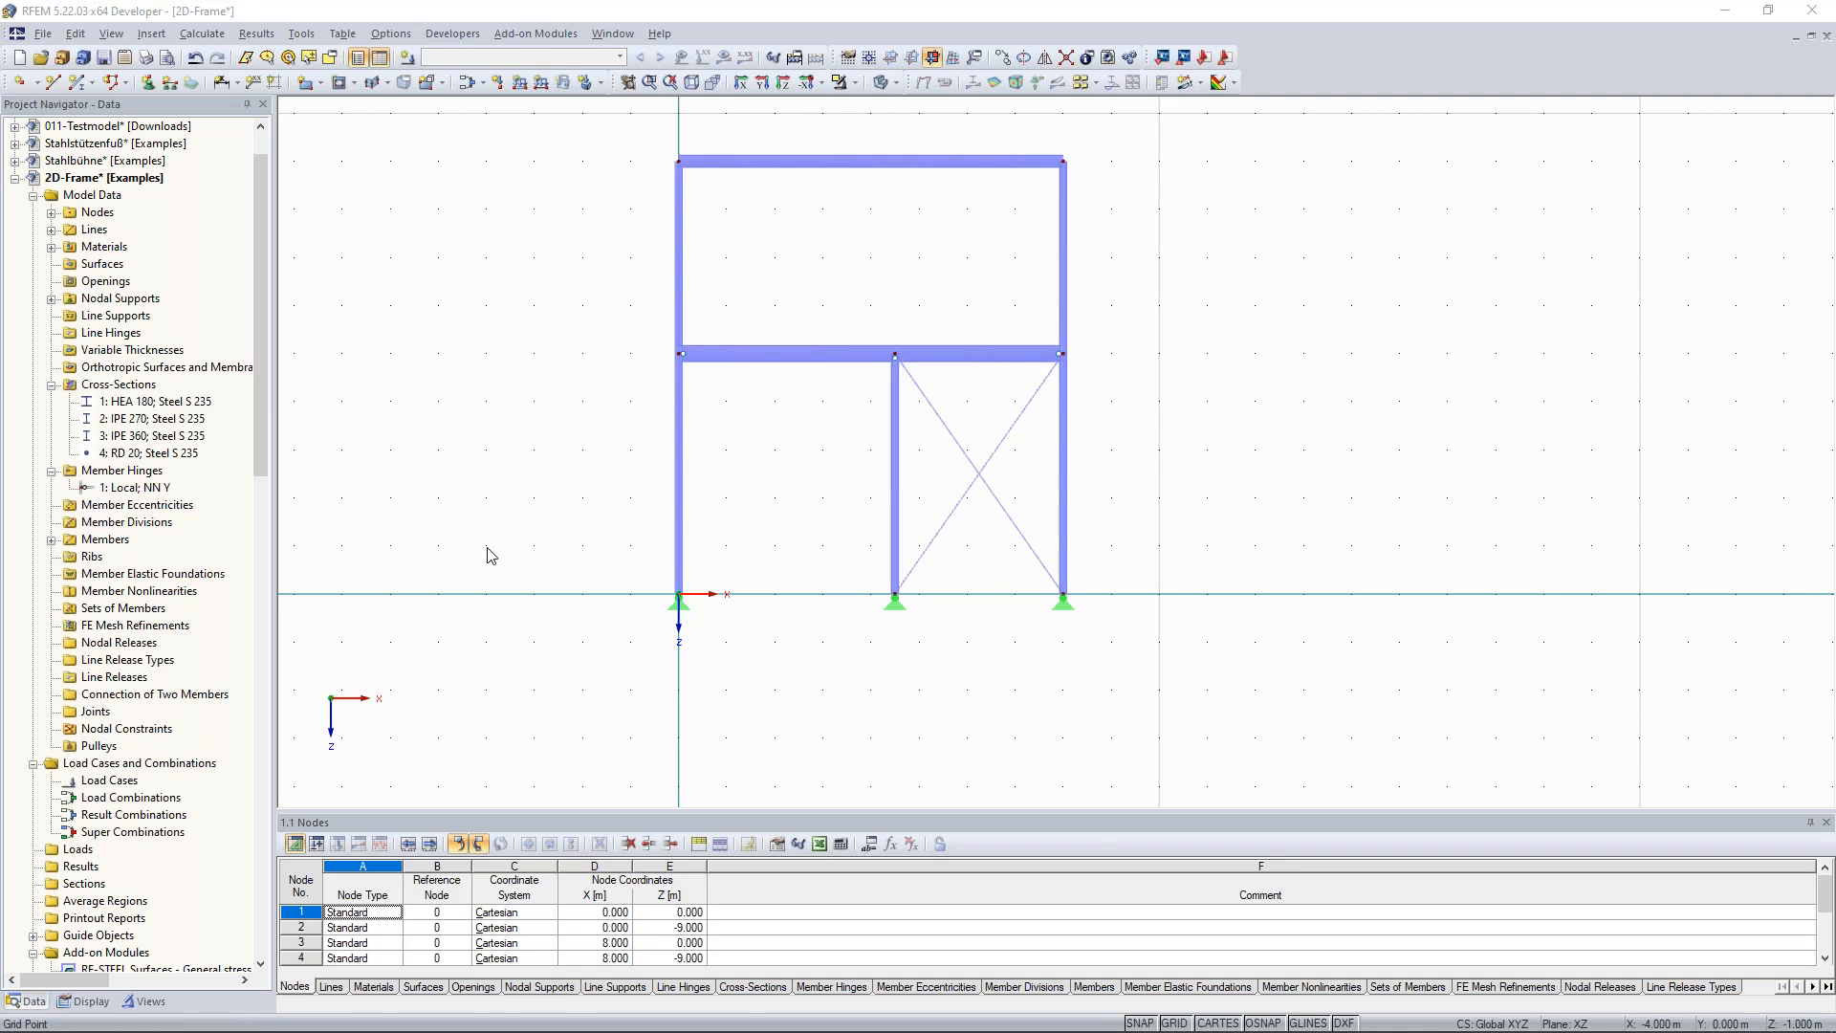
{"action": "scroll", "coordinate": [570, 497], "scroll_direction": "down", "scroll_amount": 2}
{"action": "middle_click_drag", "start_coordinate": [644, 496], "coordinate": [538, 524]}
{"action": "scroll", "coordinate": [632, 511], "scroll_direction": "up", "scroll_amount": 3}
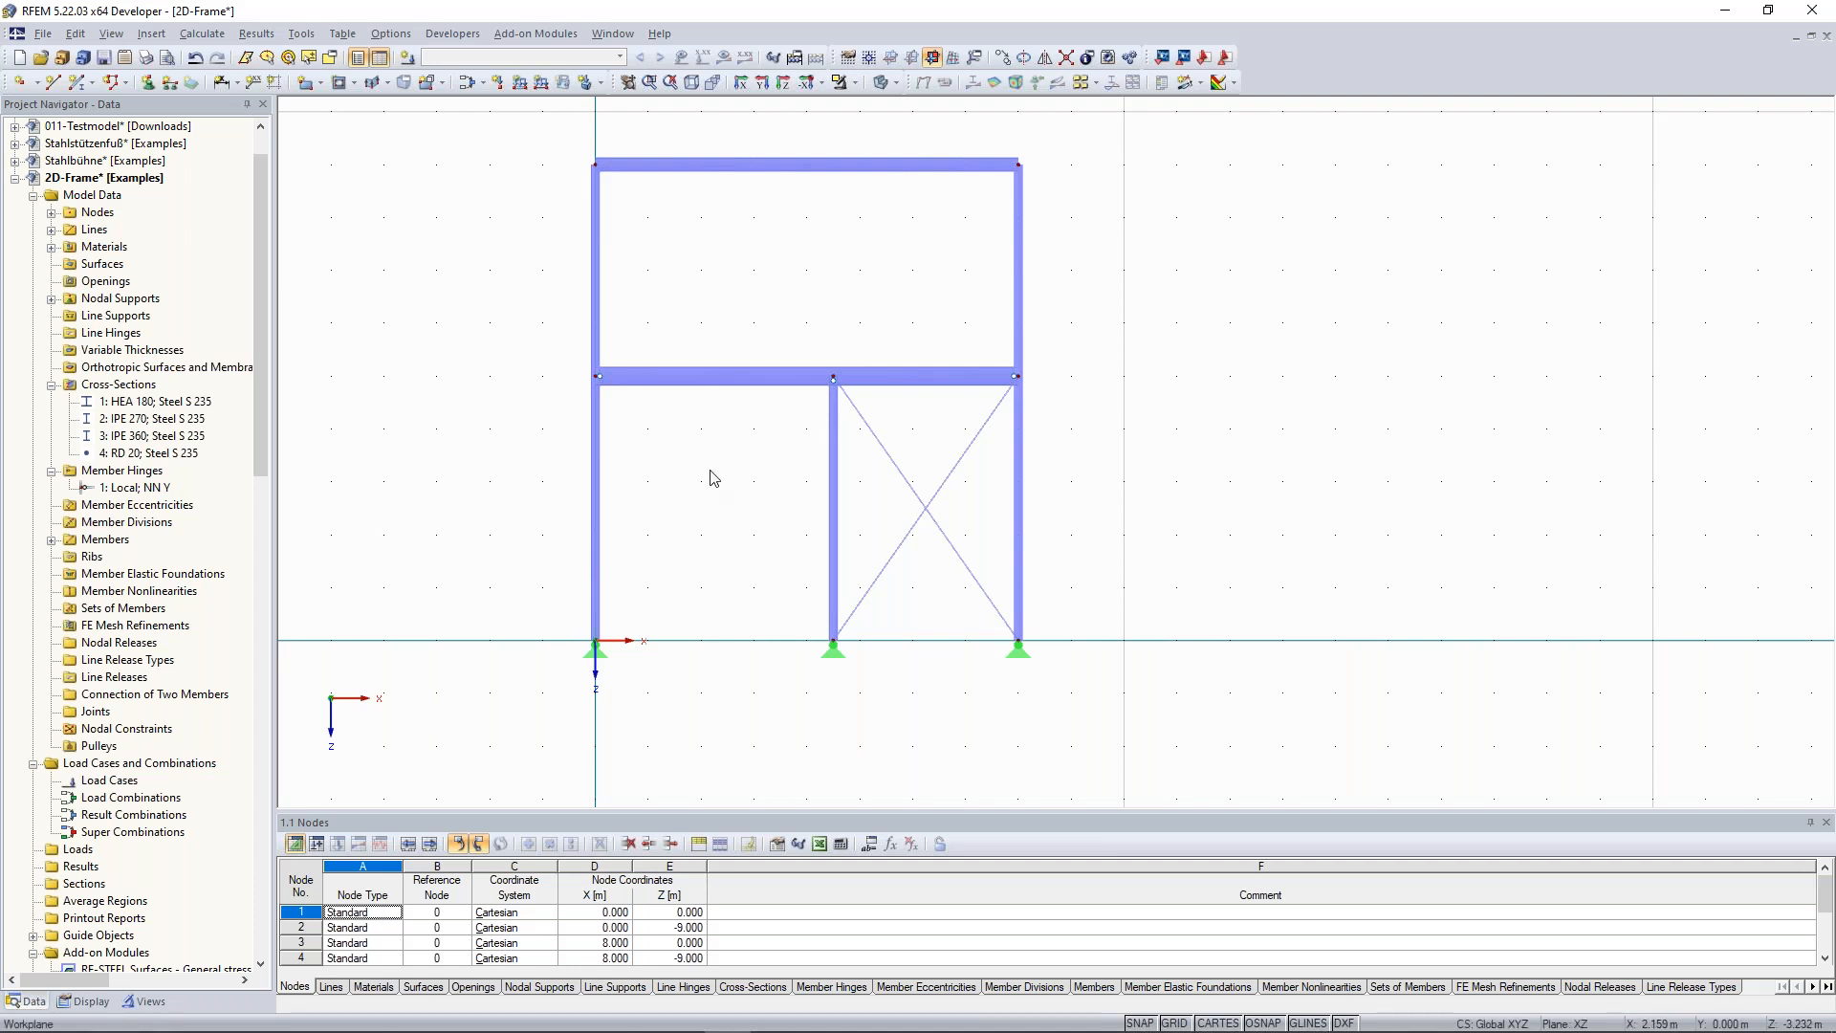
{"action": "middle_click_drag", "start_coordinate": [713, 520], "coordinate": [651, 494]}
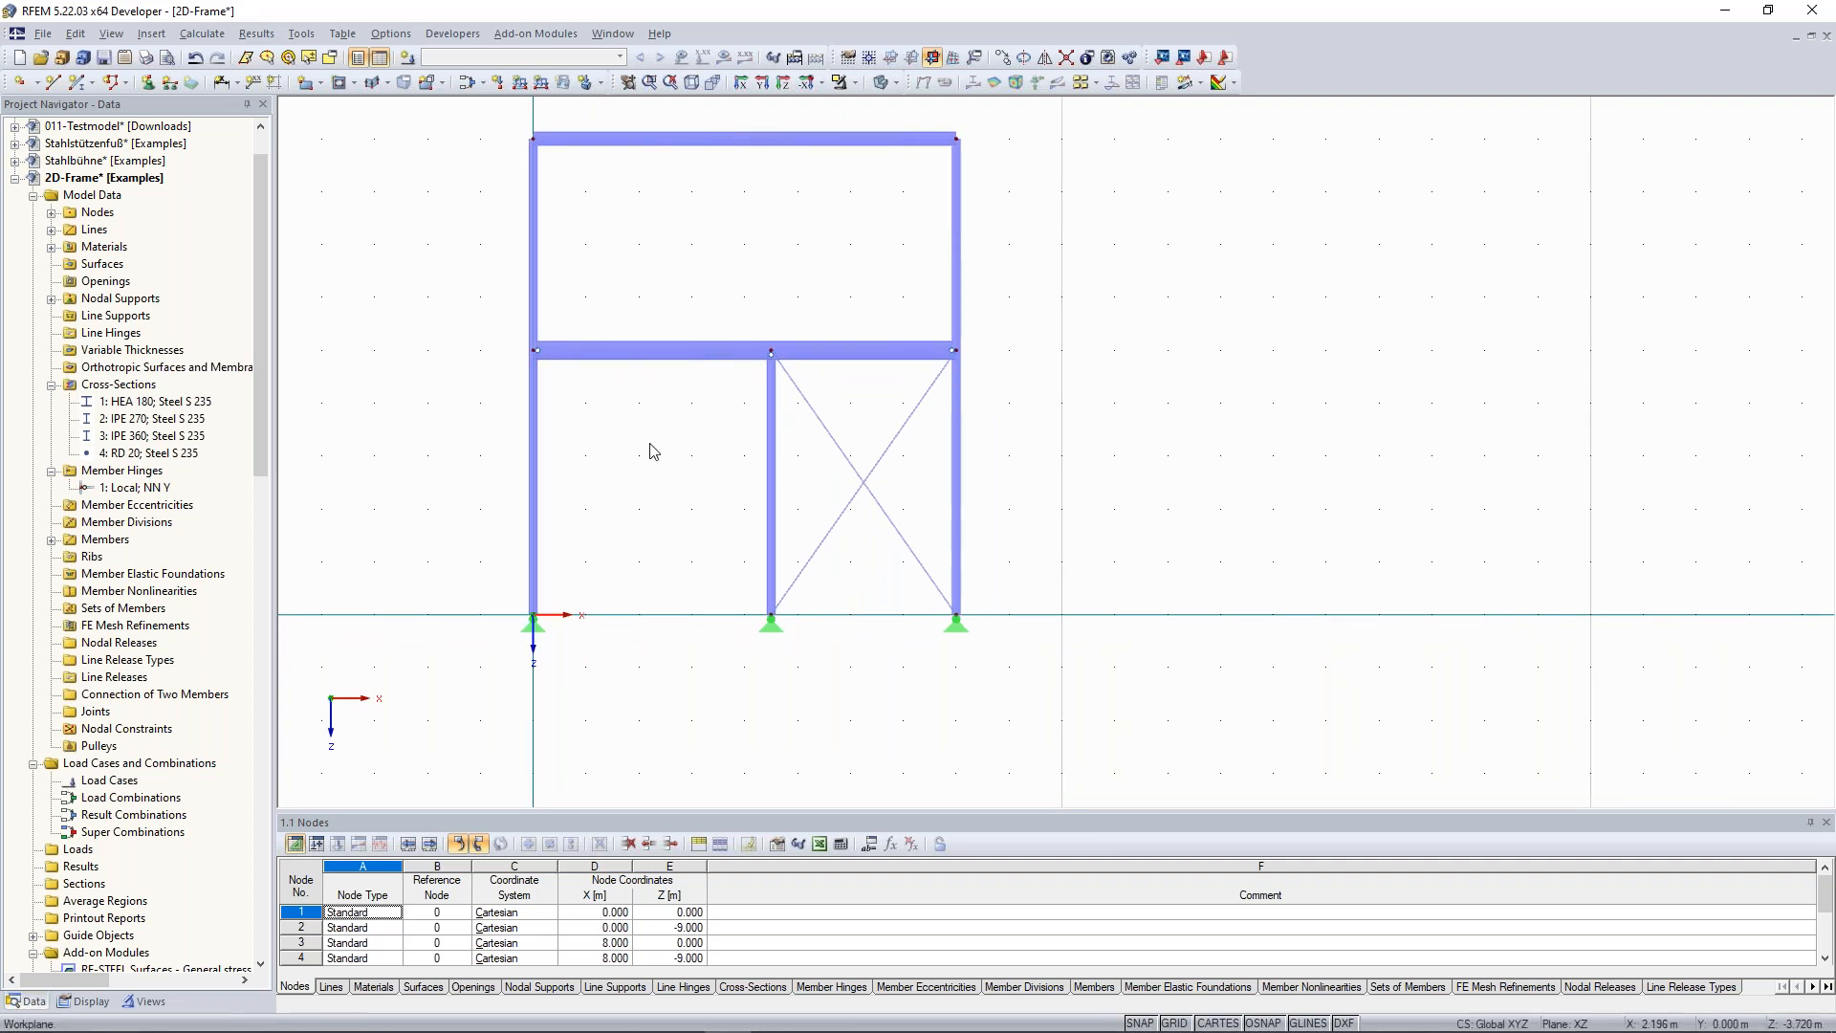
{"action": "middle_click_drag", "start_coordinate": [715, 297], "coordinate": [717, 314]}
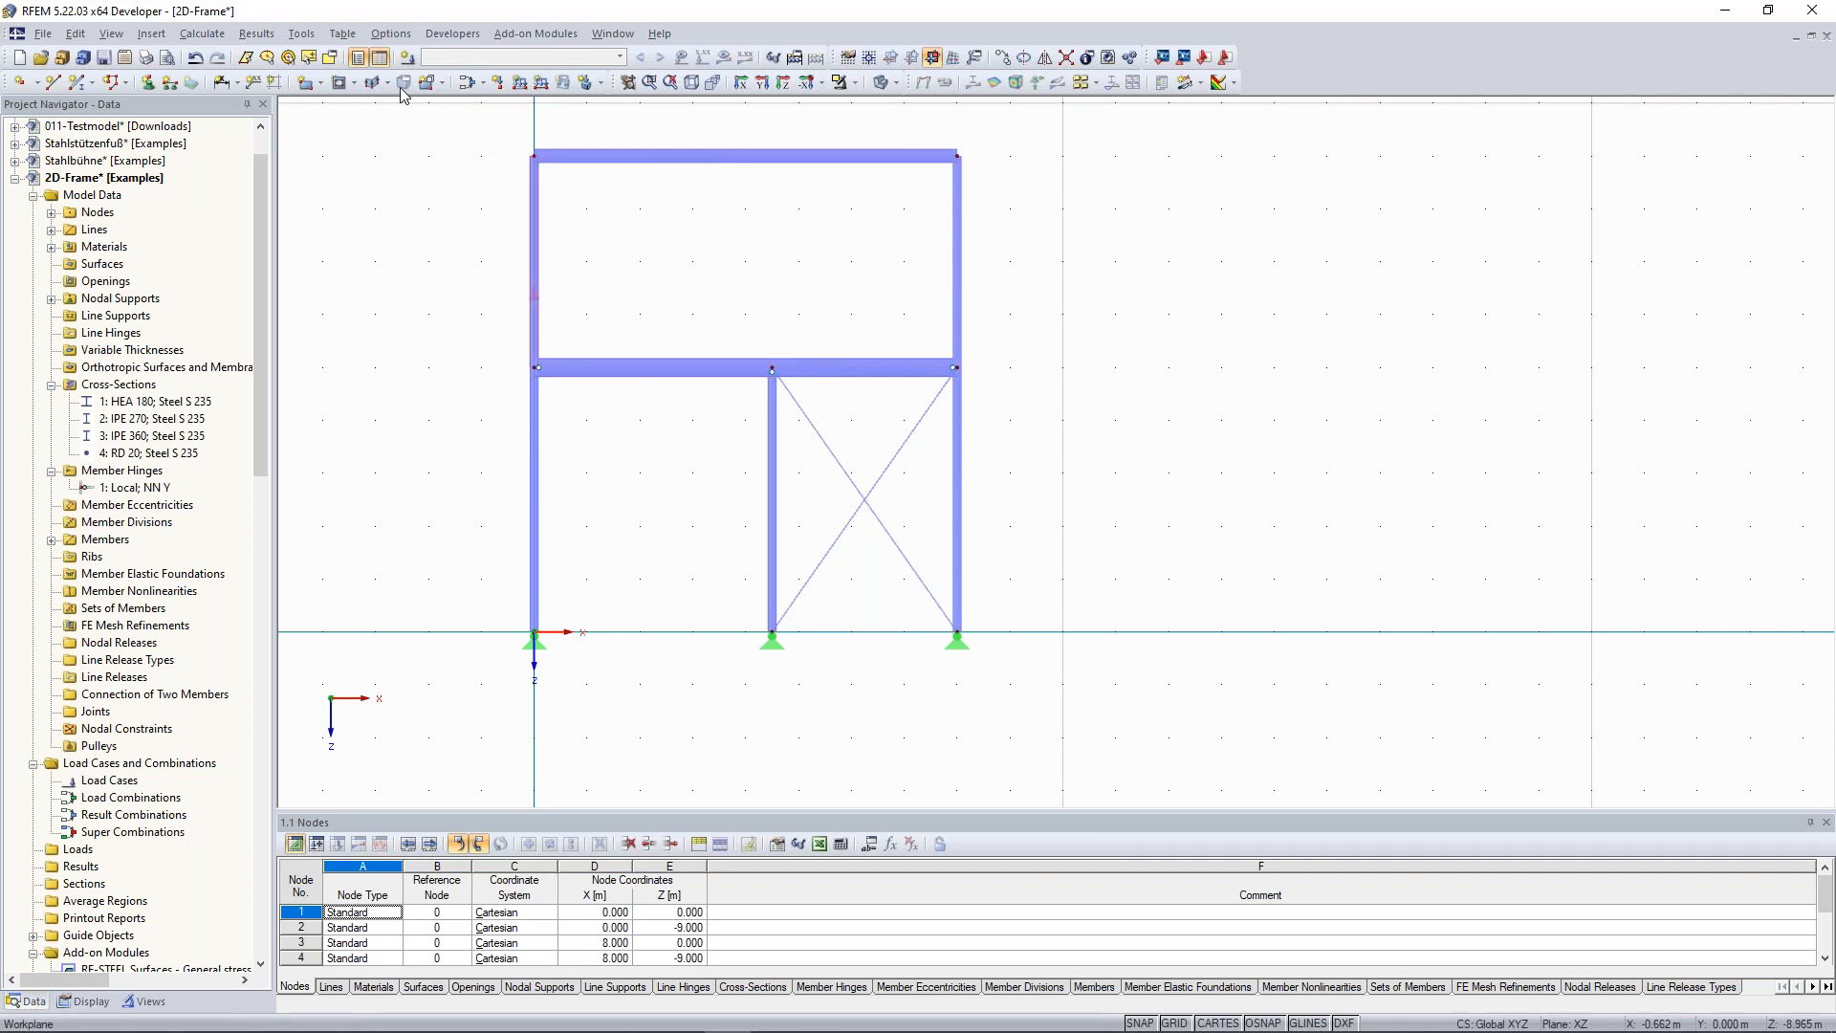
Start generating tension bracing in cells with RD 20 and add a virtual edge between the outer-left and intermediate column bases.
{"action": "left_click", "coordinate": [302, 33]}
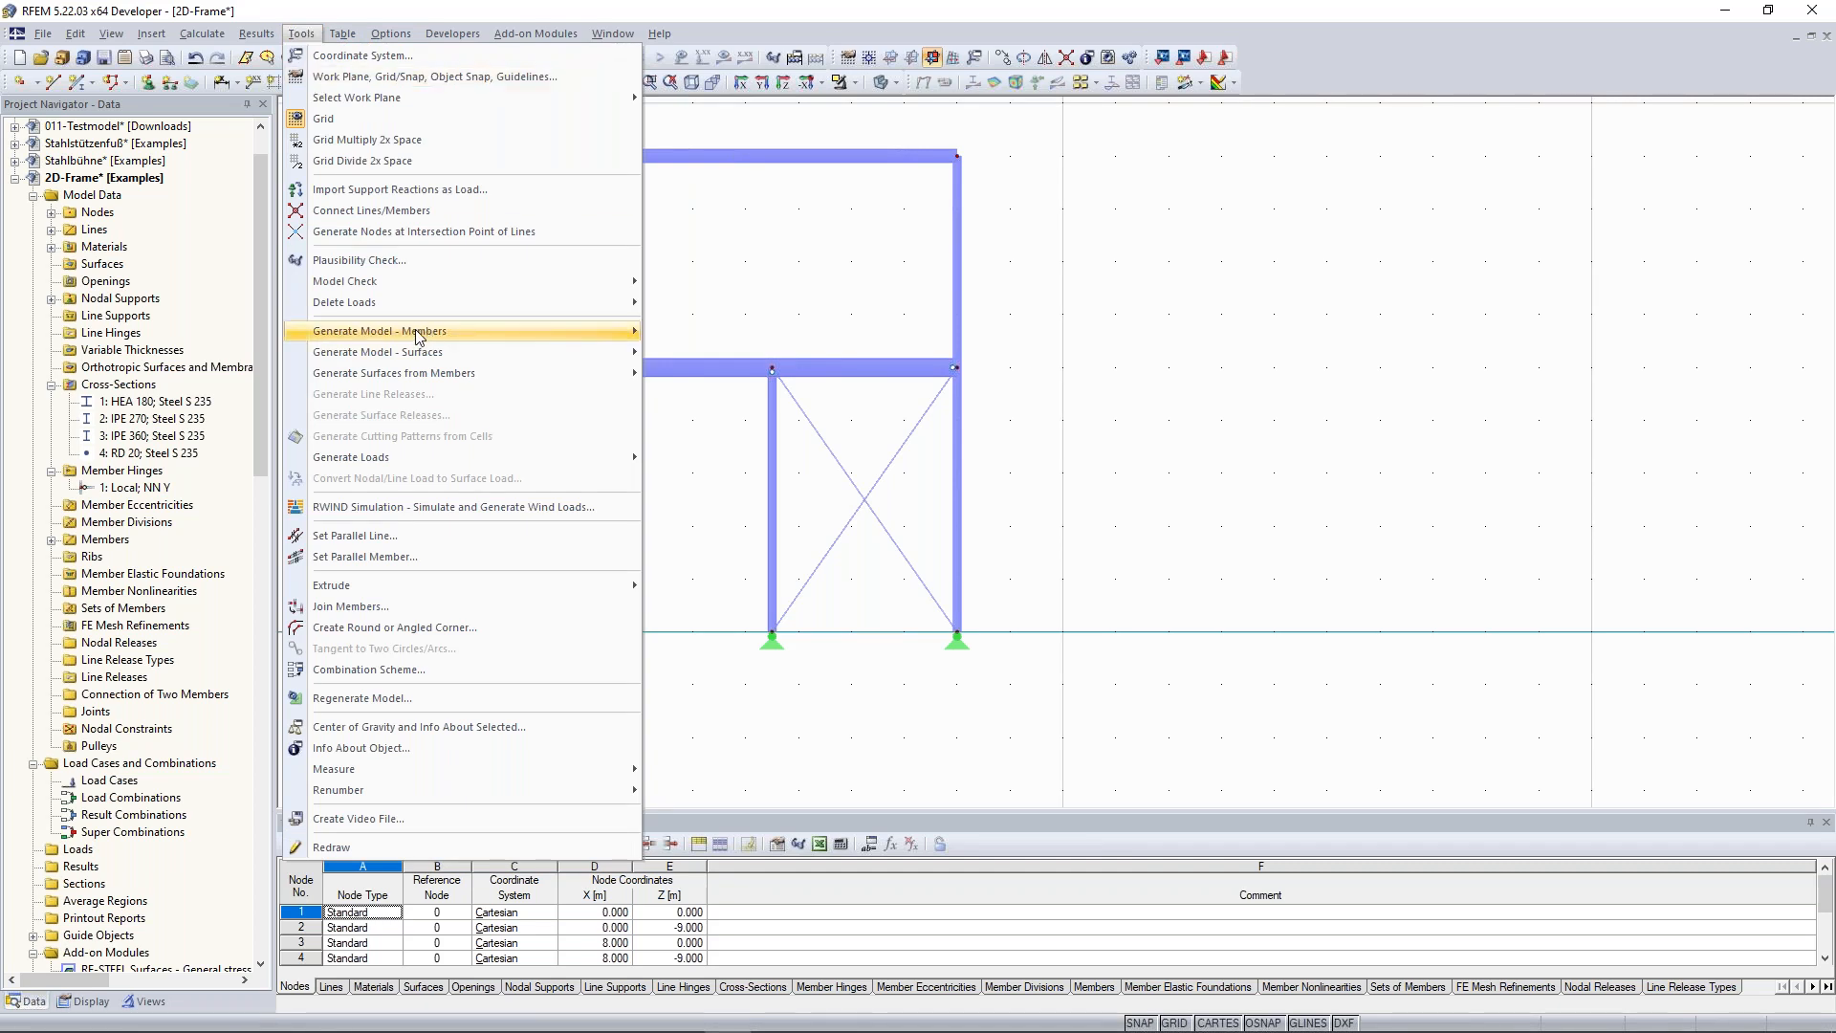
{"action": "mouse_move", "coordinate": [413, 335]}
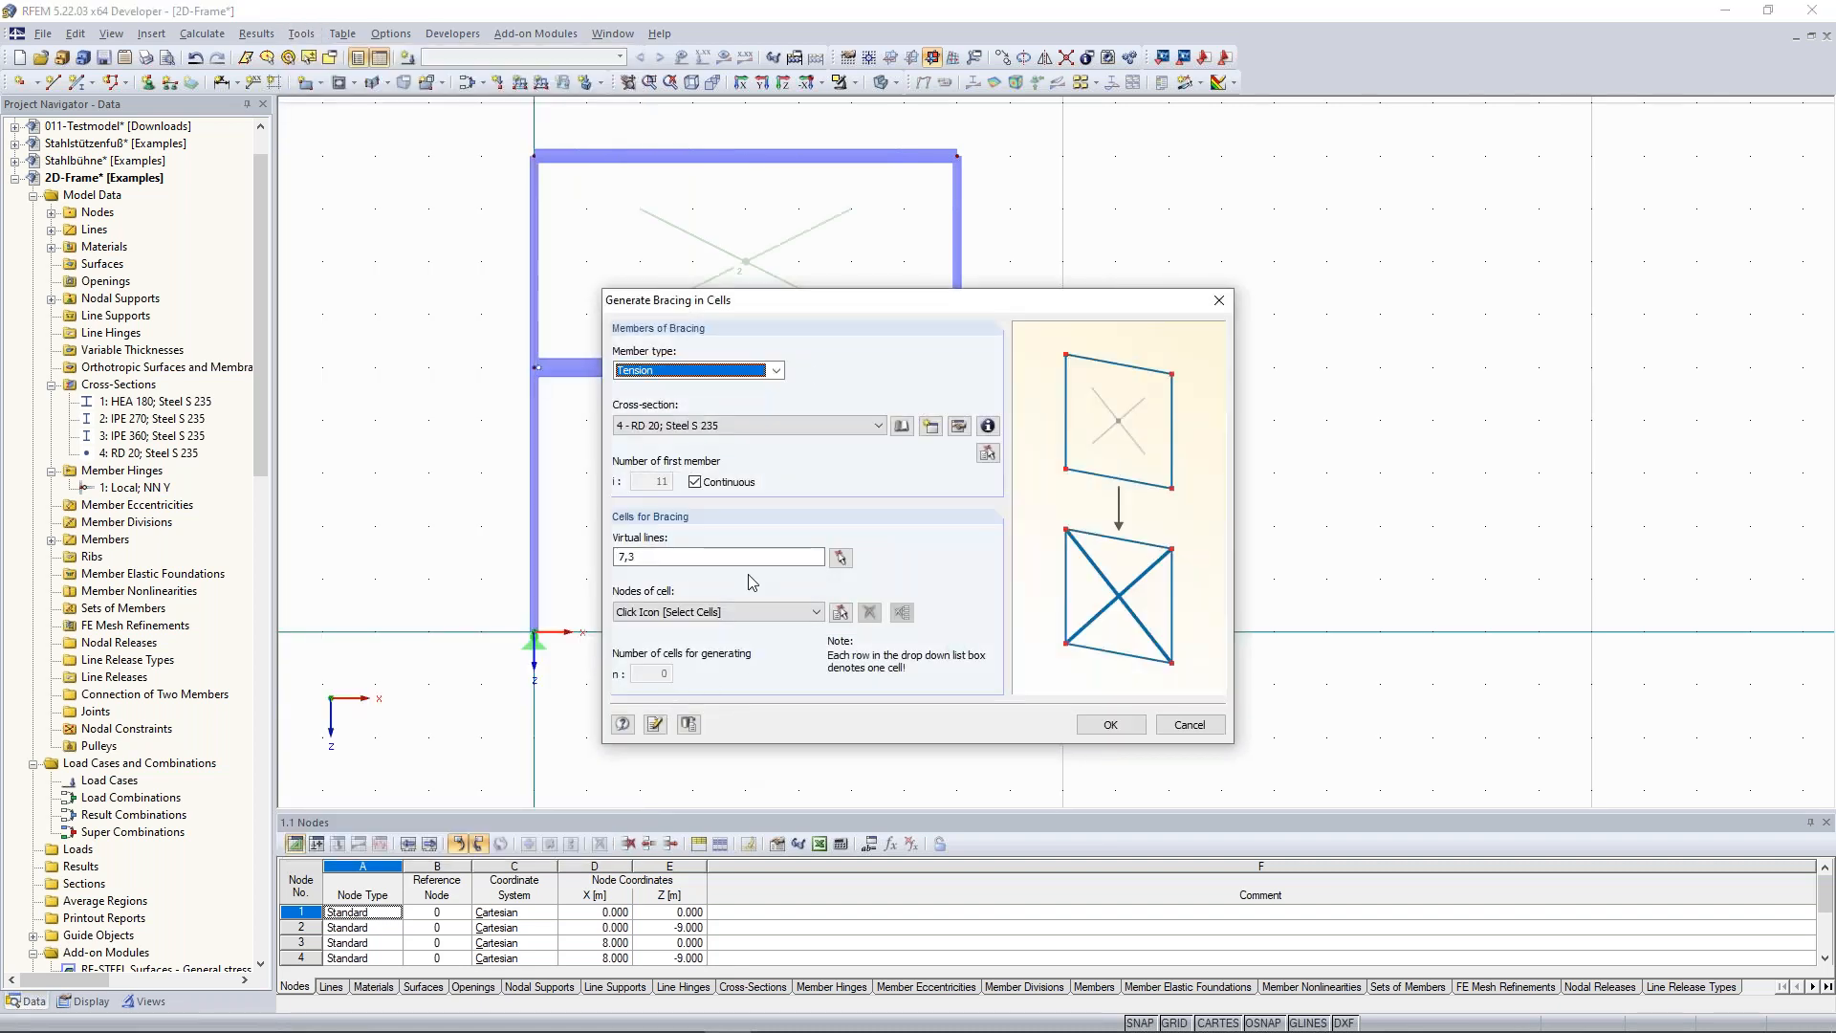
{"action": "left_click_drag", "start_coordinate": [812, 297], "coordinate": [1237, 147]}
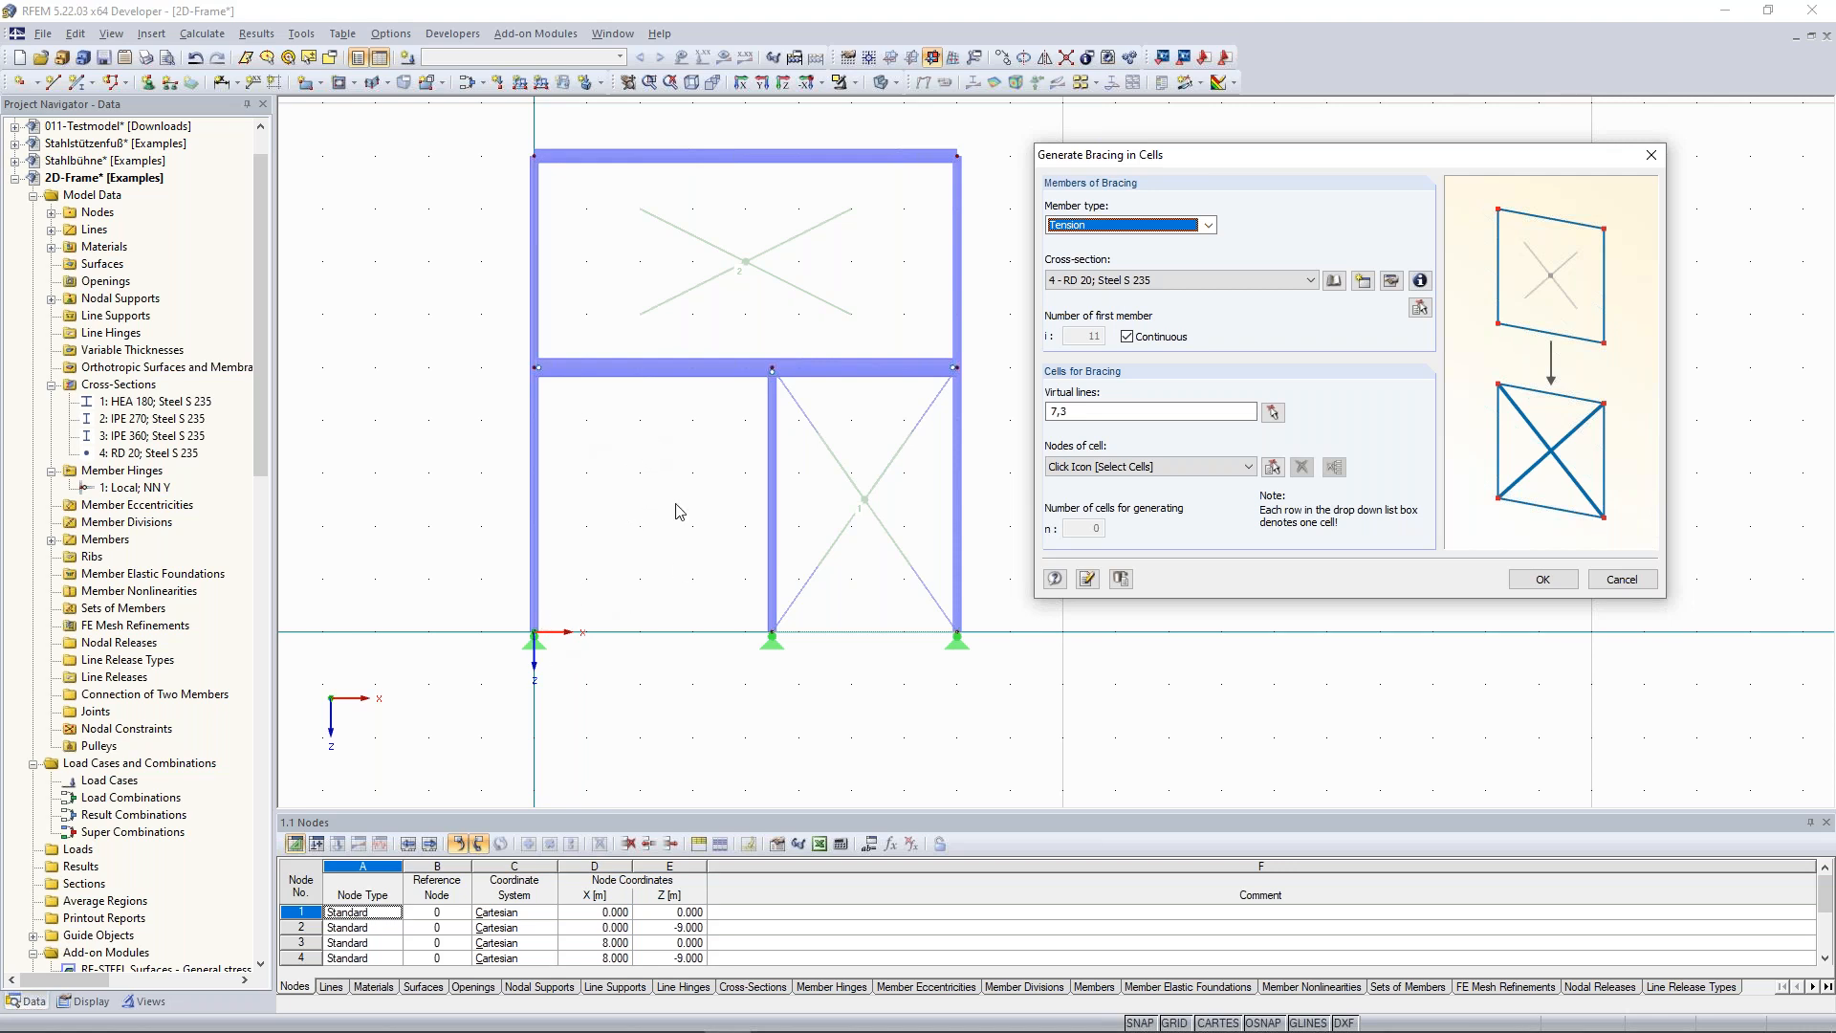
{"action": "left_click", "coordinate": [1276, 414]}
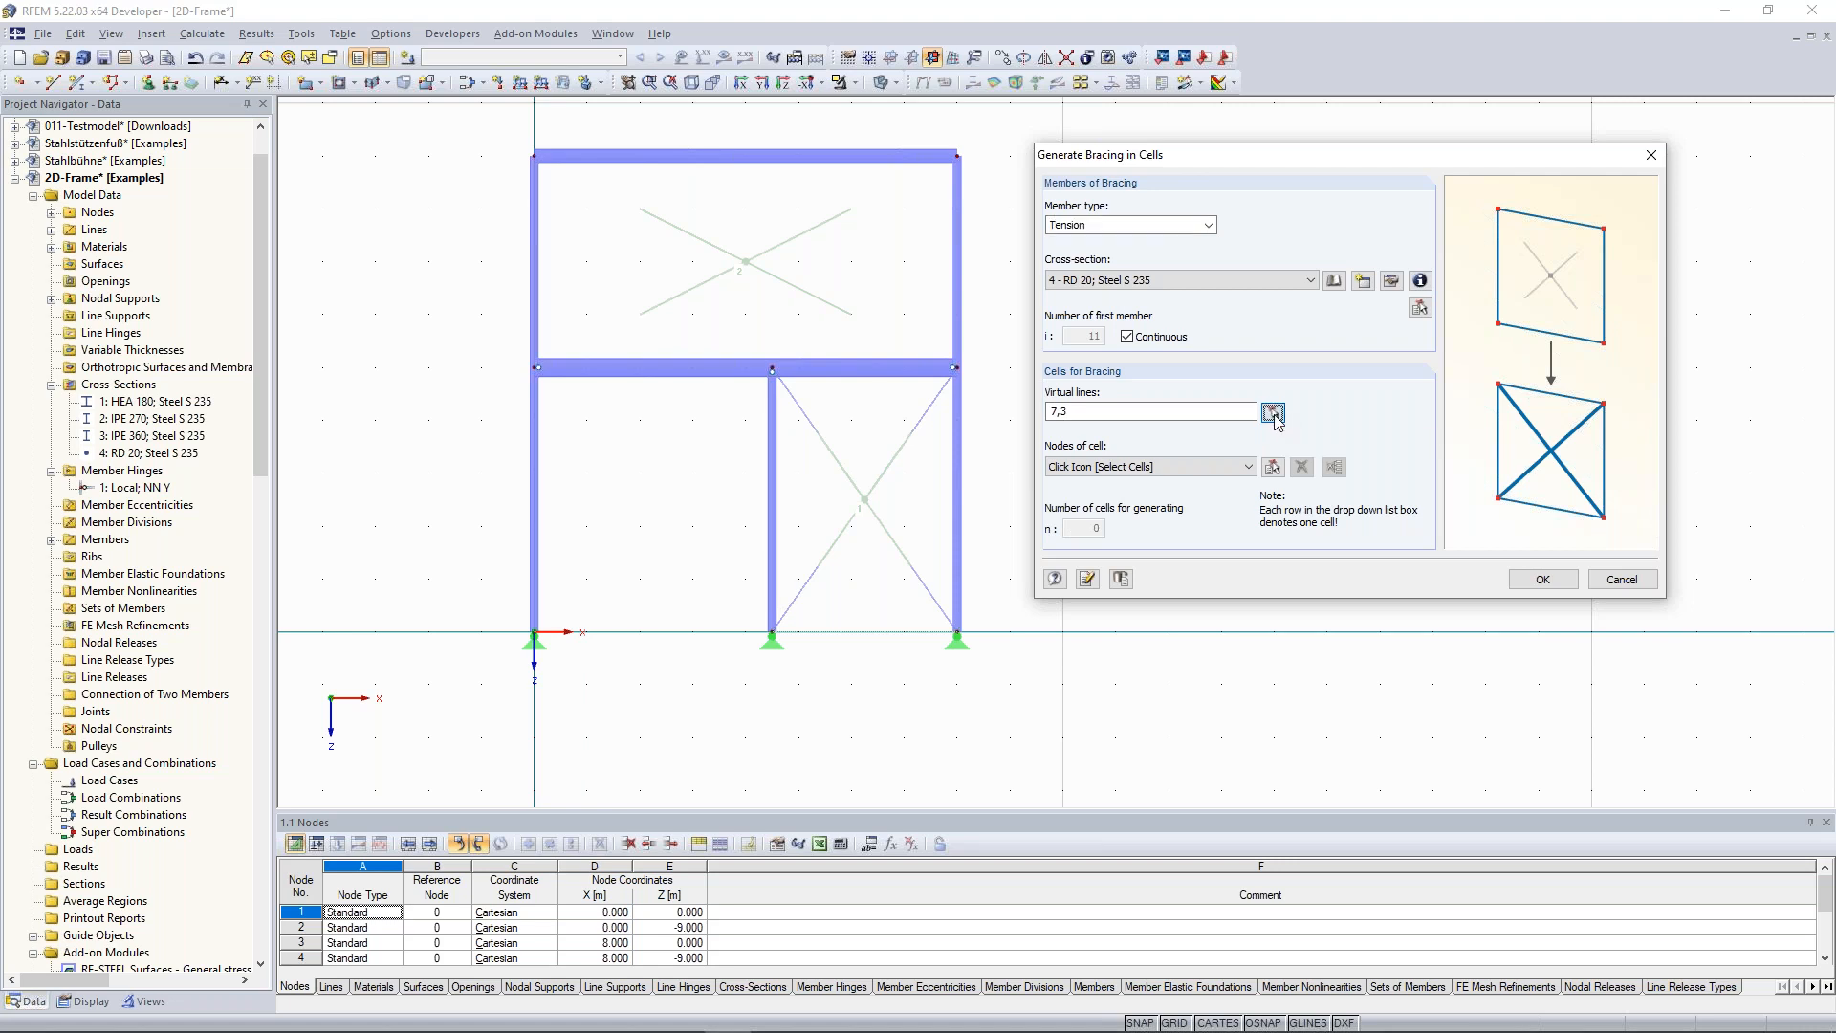
{"action": "left_click", "coordinate": [534, 633]}
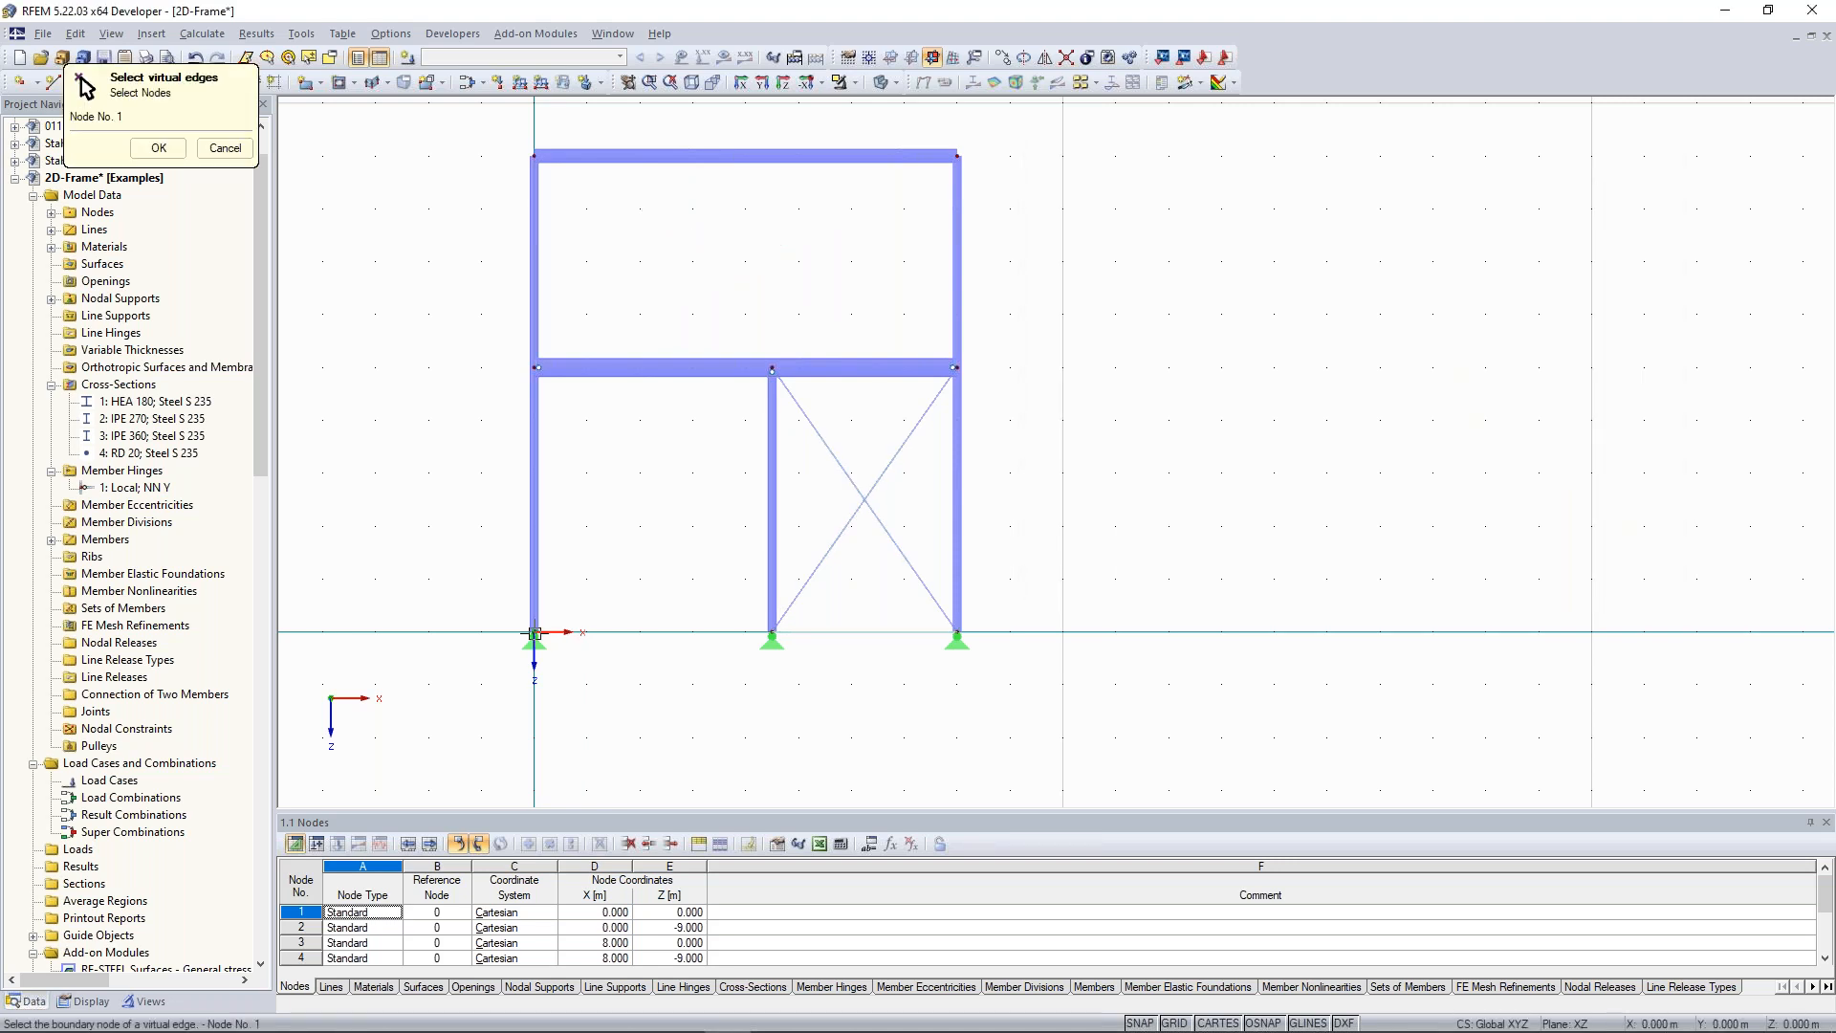
{"action": "left_click", "coordinate": [772, 633]}
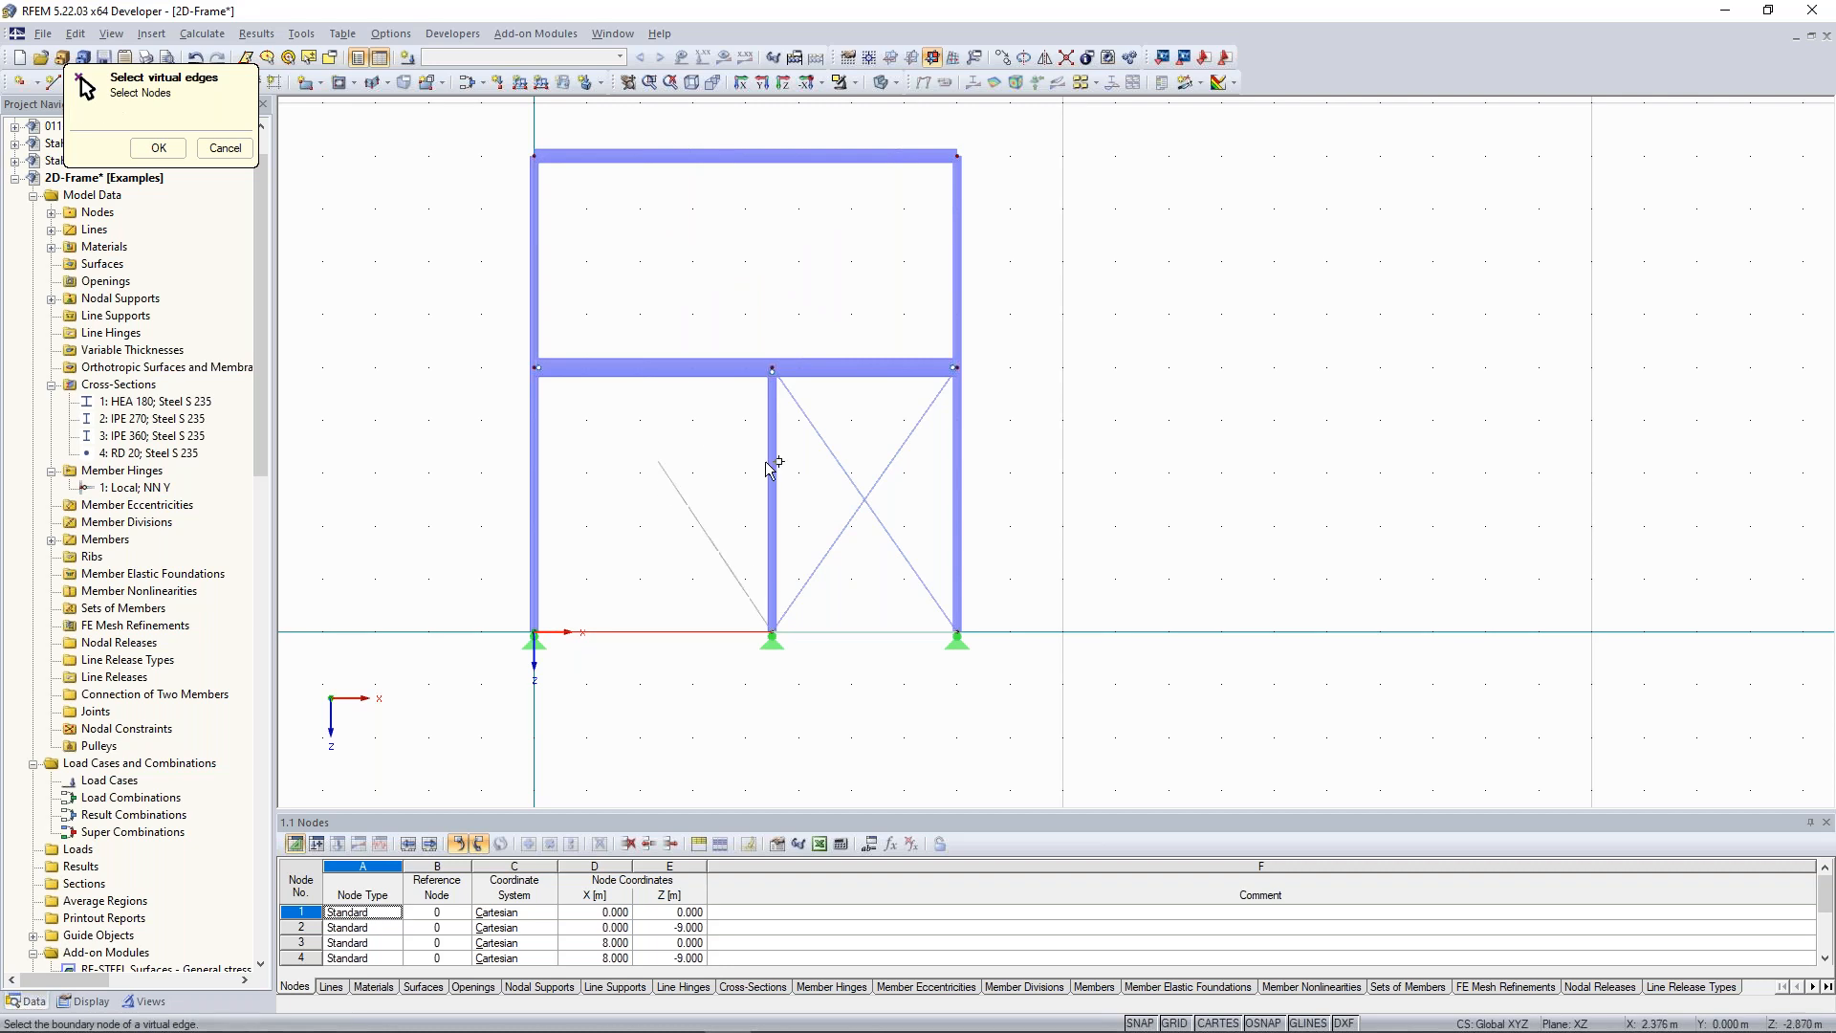
{"action": "left_click", "coordinate": [159, 149]}
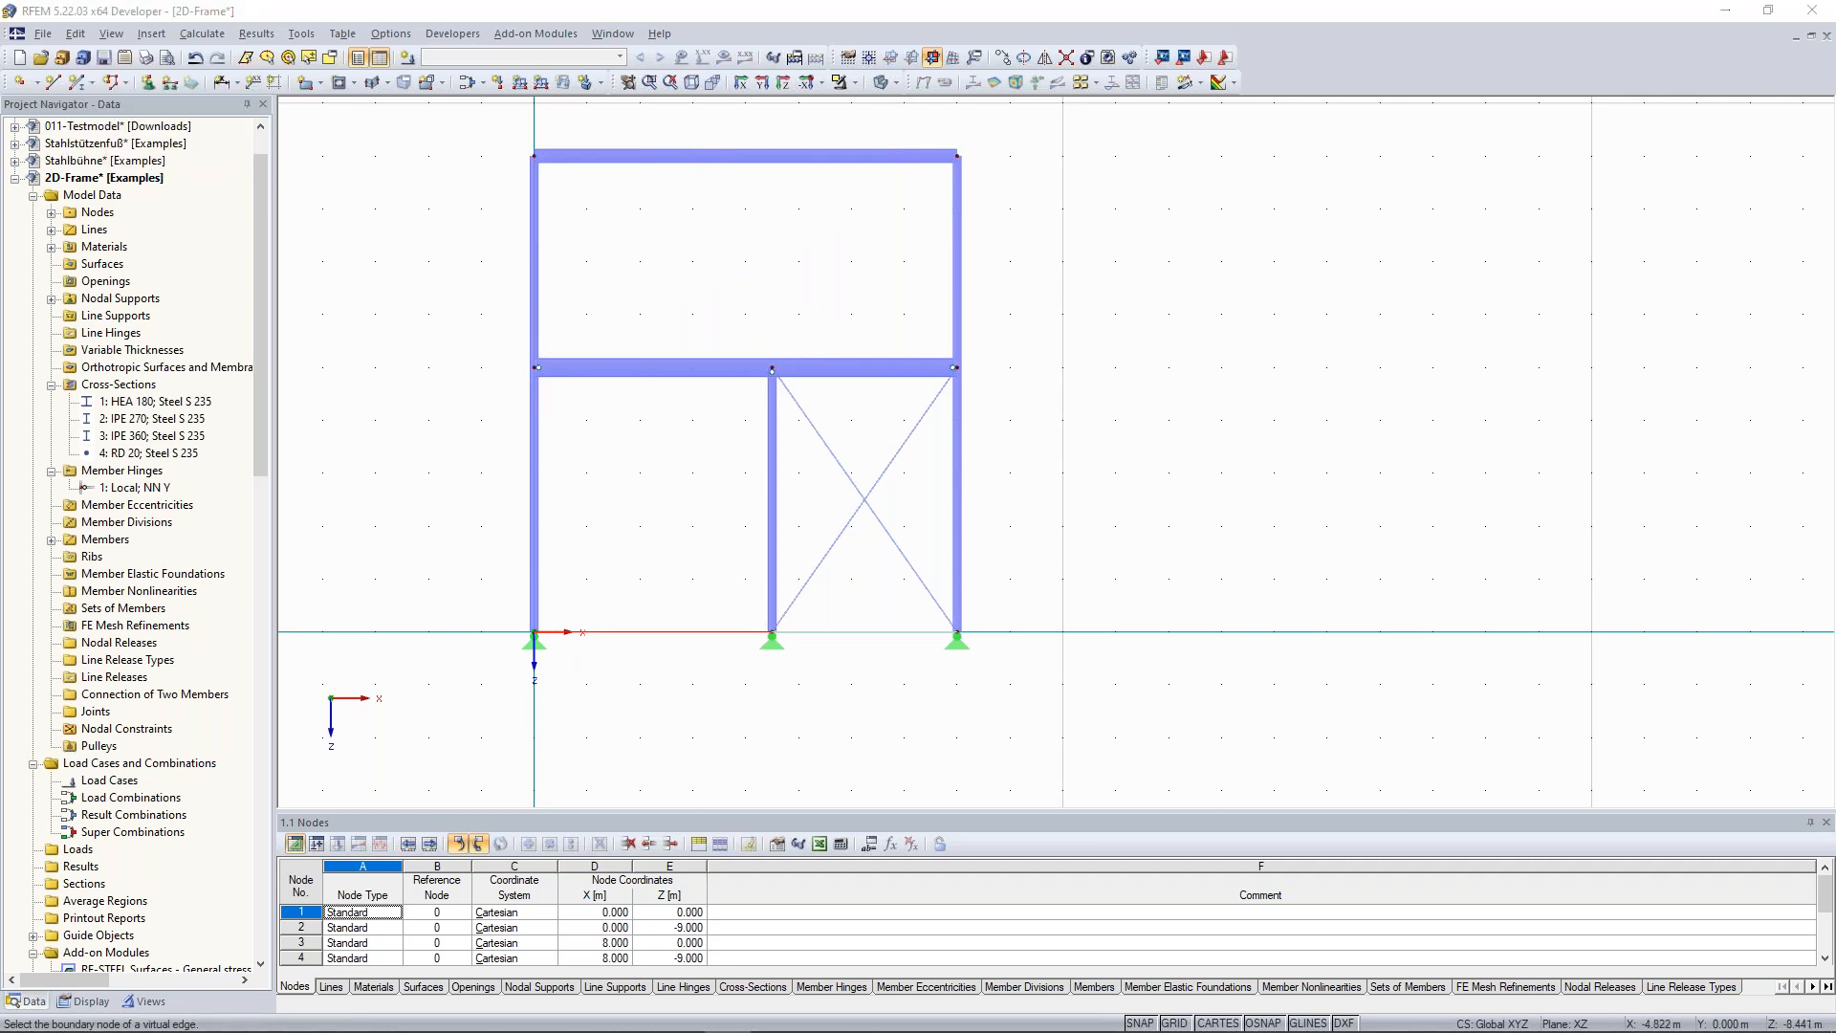
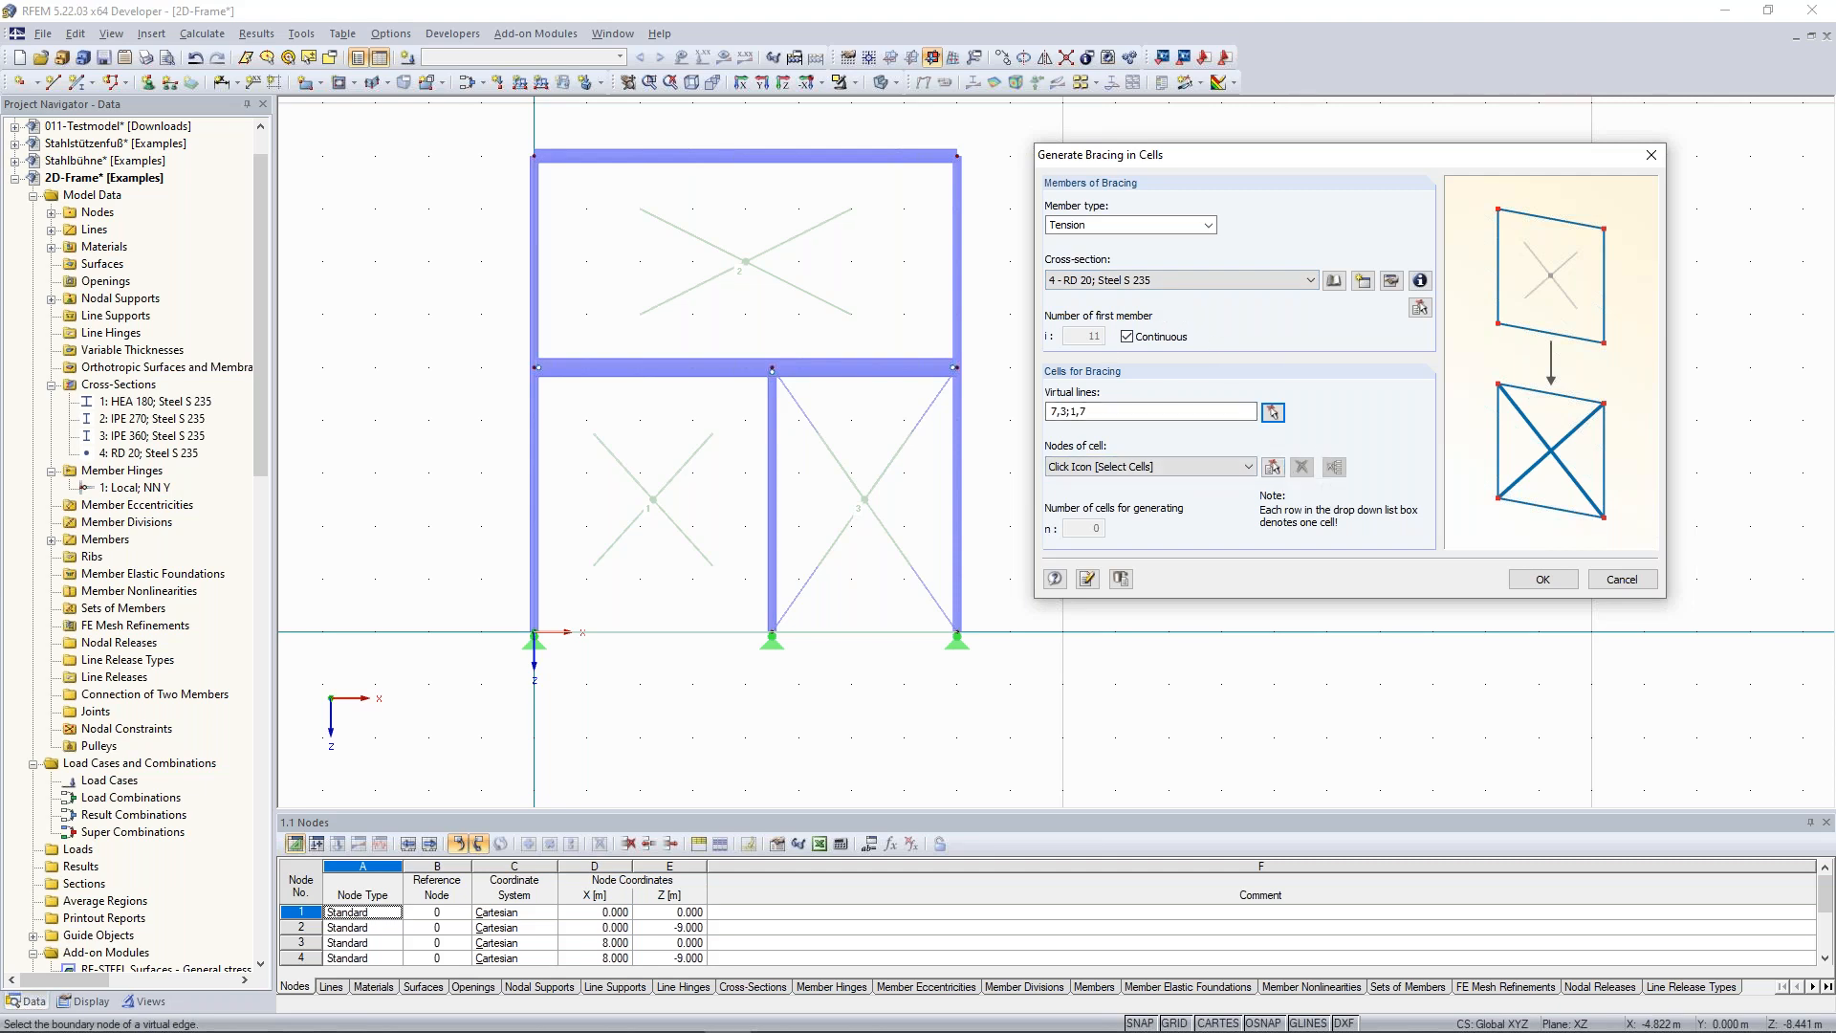
Generate crossed bracing in the cell between the left and intermediate columns, then undo it.
{"action": "left_click", "coordinate": [1273, 469]}
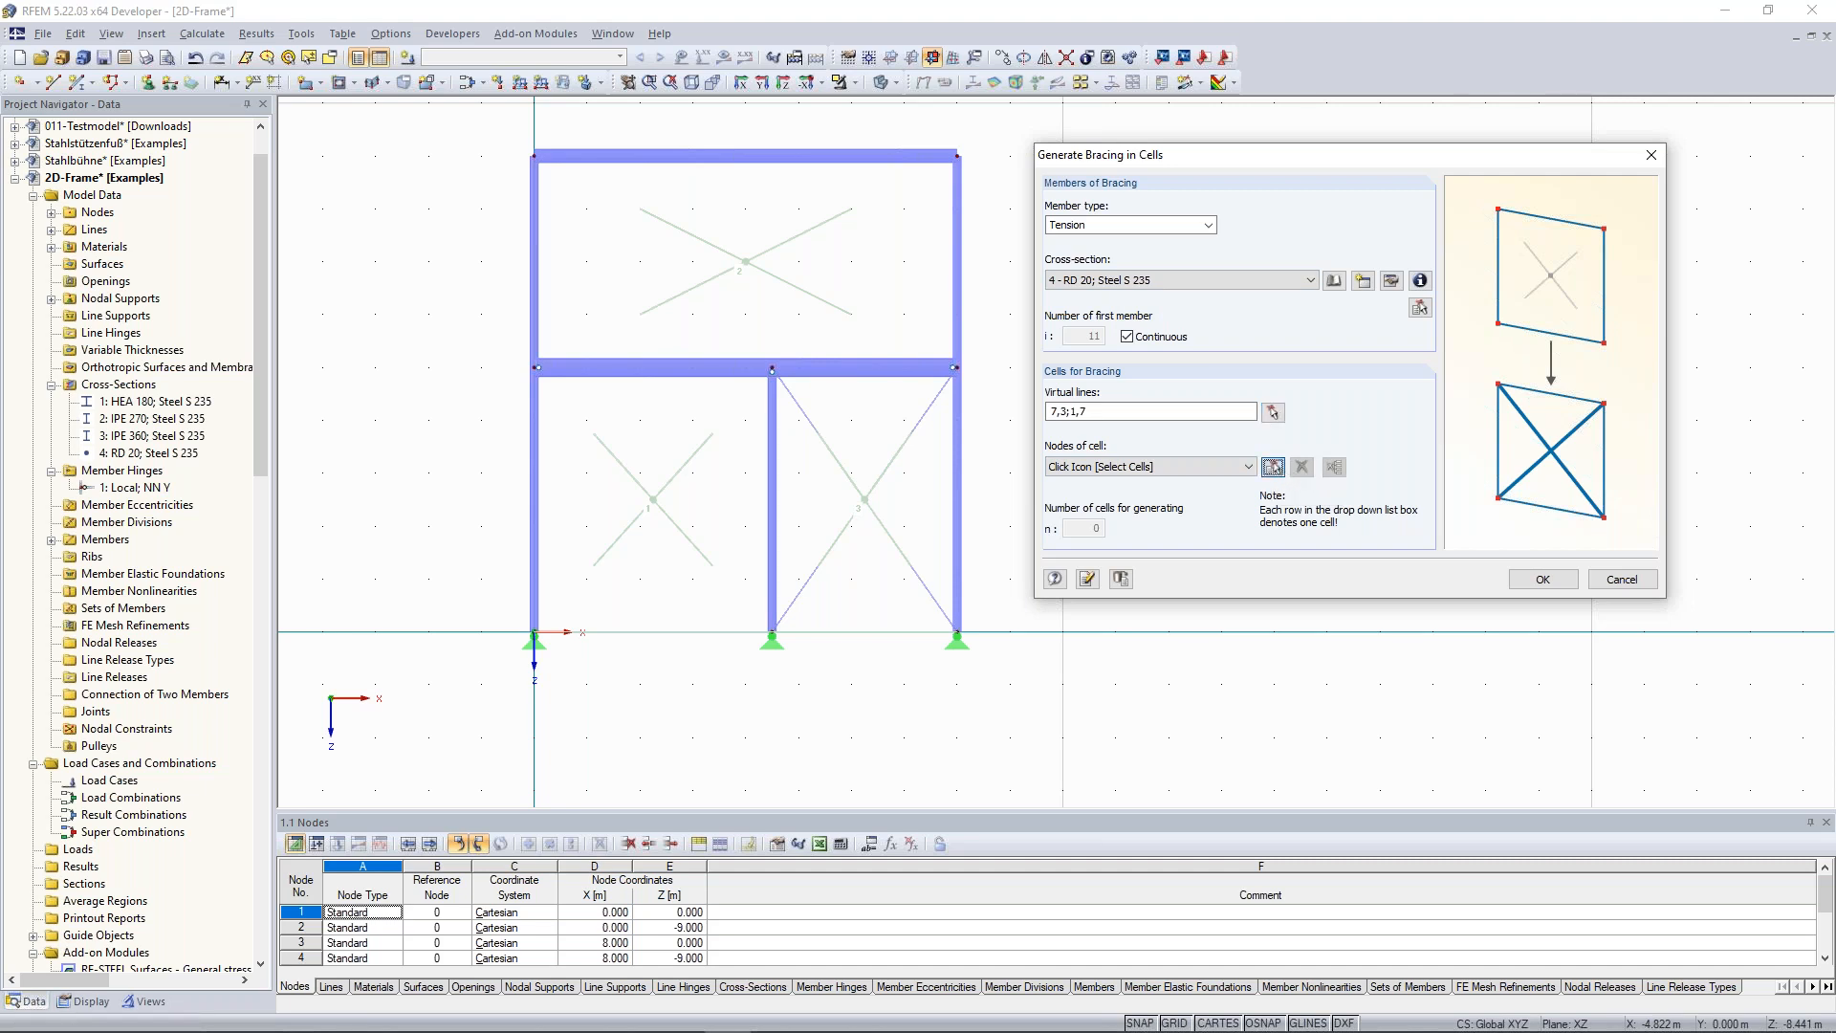
{"action": "left_click", "coordinate": [651, 491]}
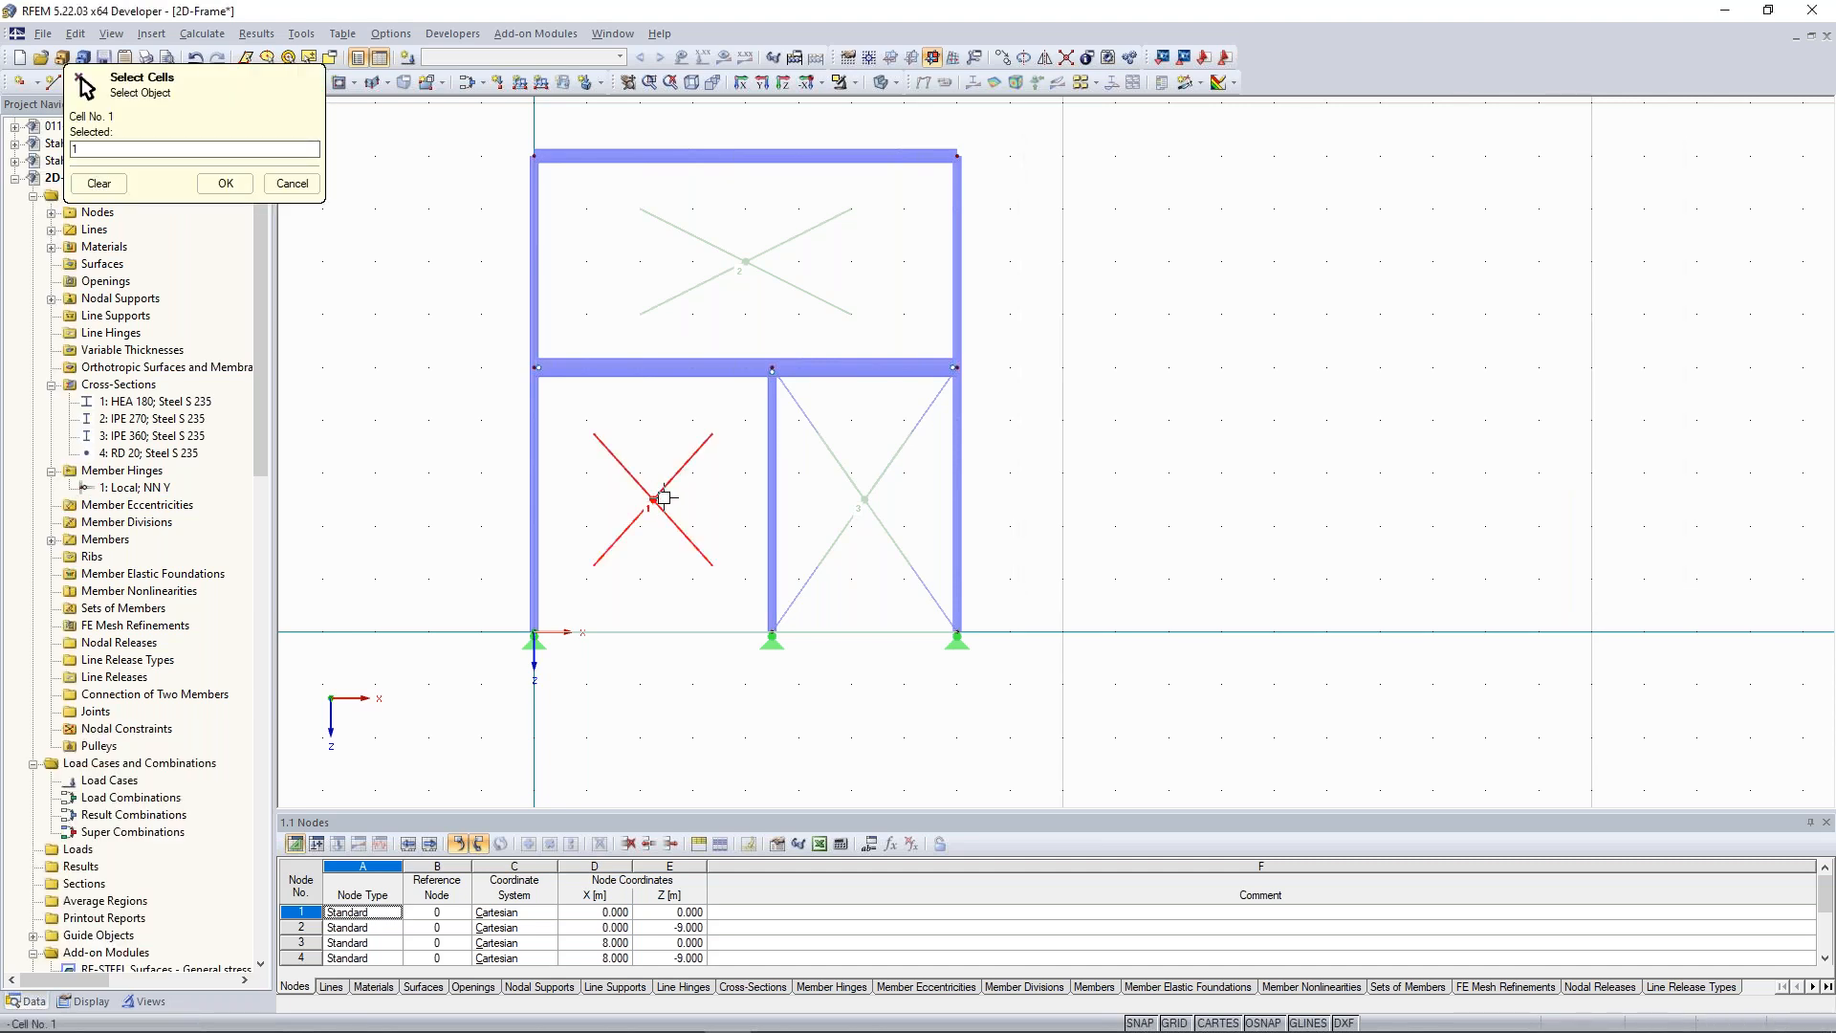
{"action": "left_click", "coordinate": [225, 183]}
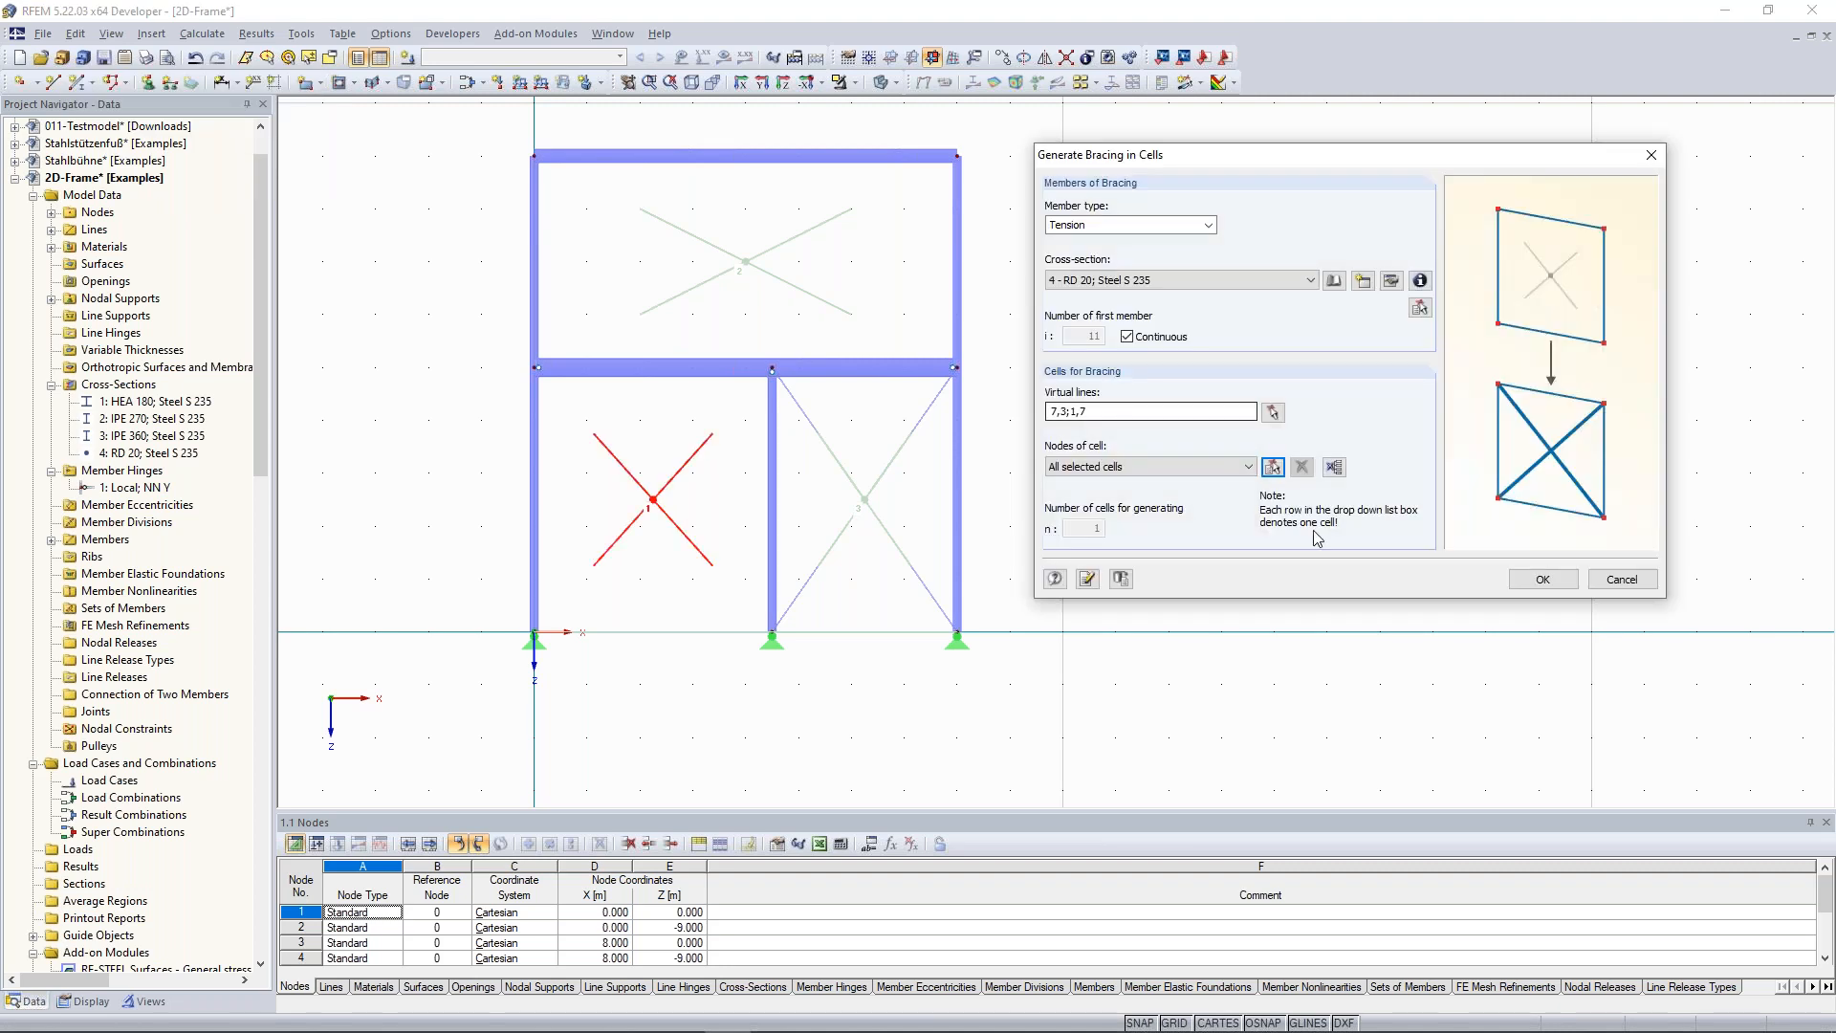
{"action": "left_click", "coordinate": [1541, 580]}
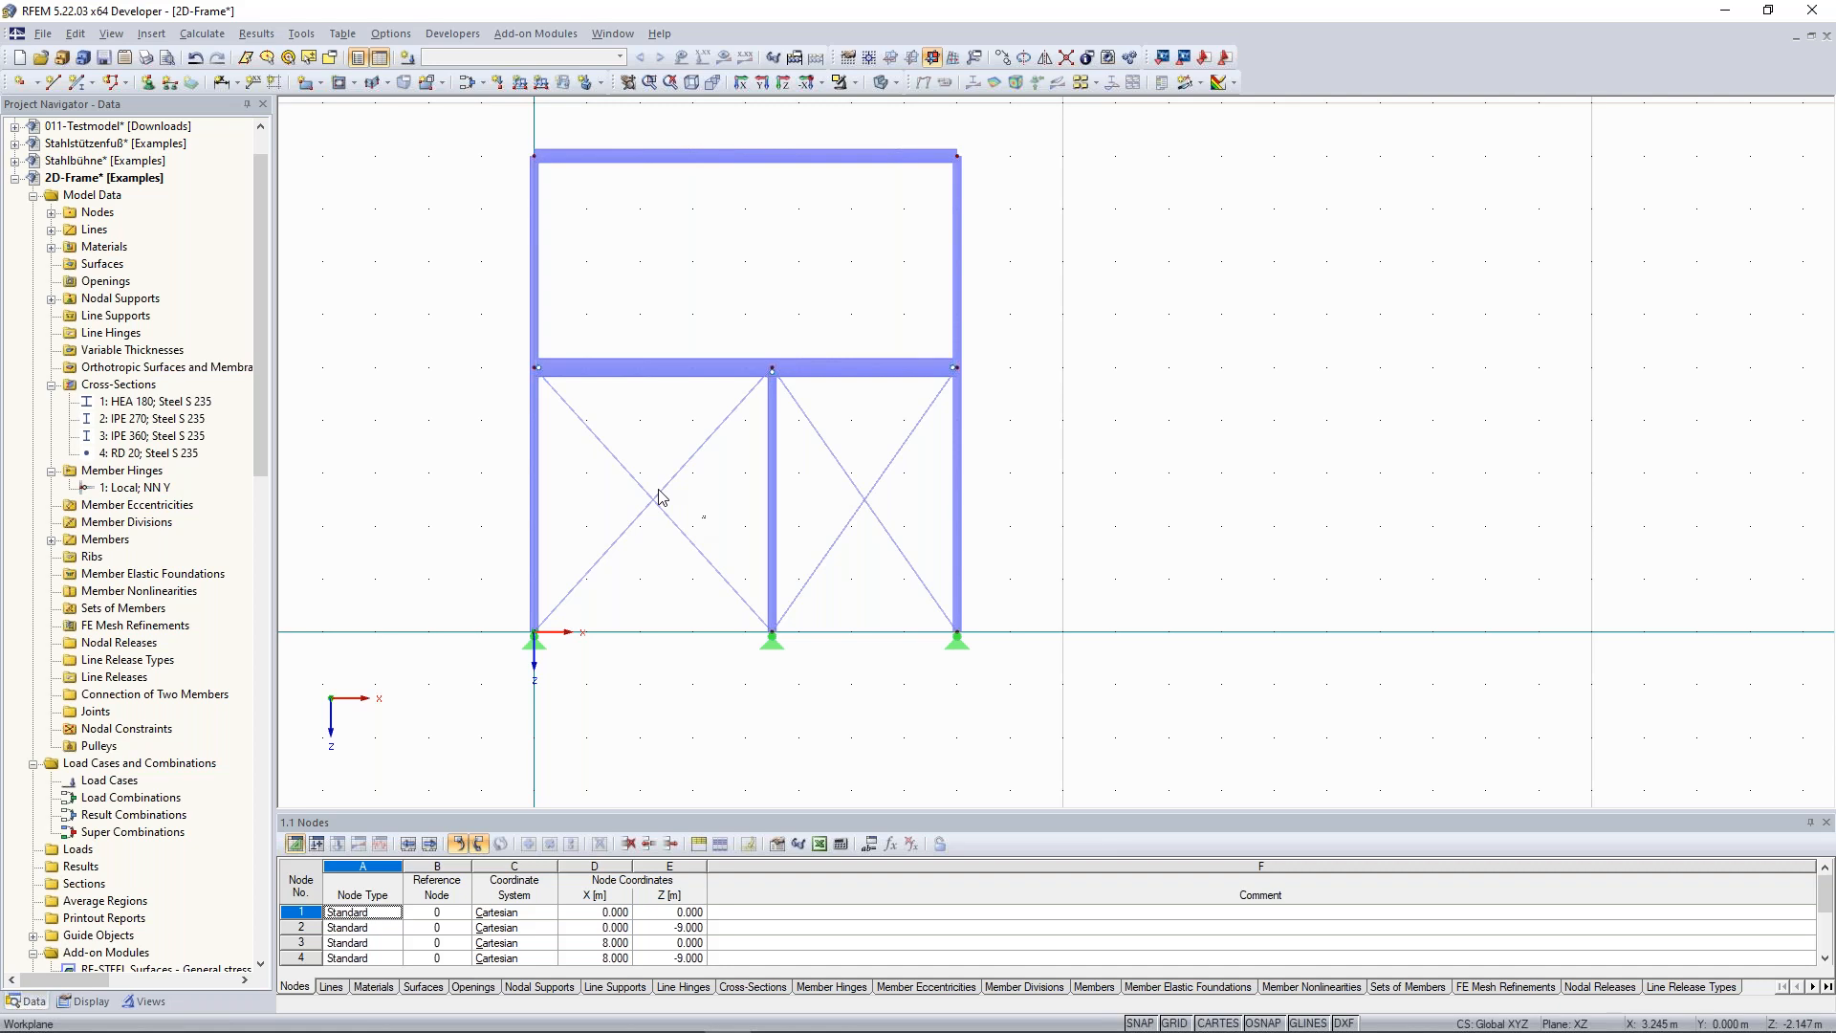
{"action": "key", "text": "ctrl+z"}
Create load case LC1 with the description Self-weight in the Permanent action category.
{"action": "scroll", "coordinate": [612, 502], "scroll_direction": "down", "scroll_amount": 2}
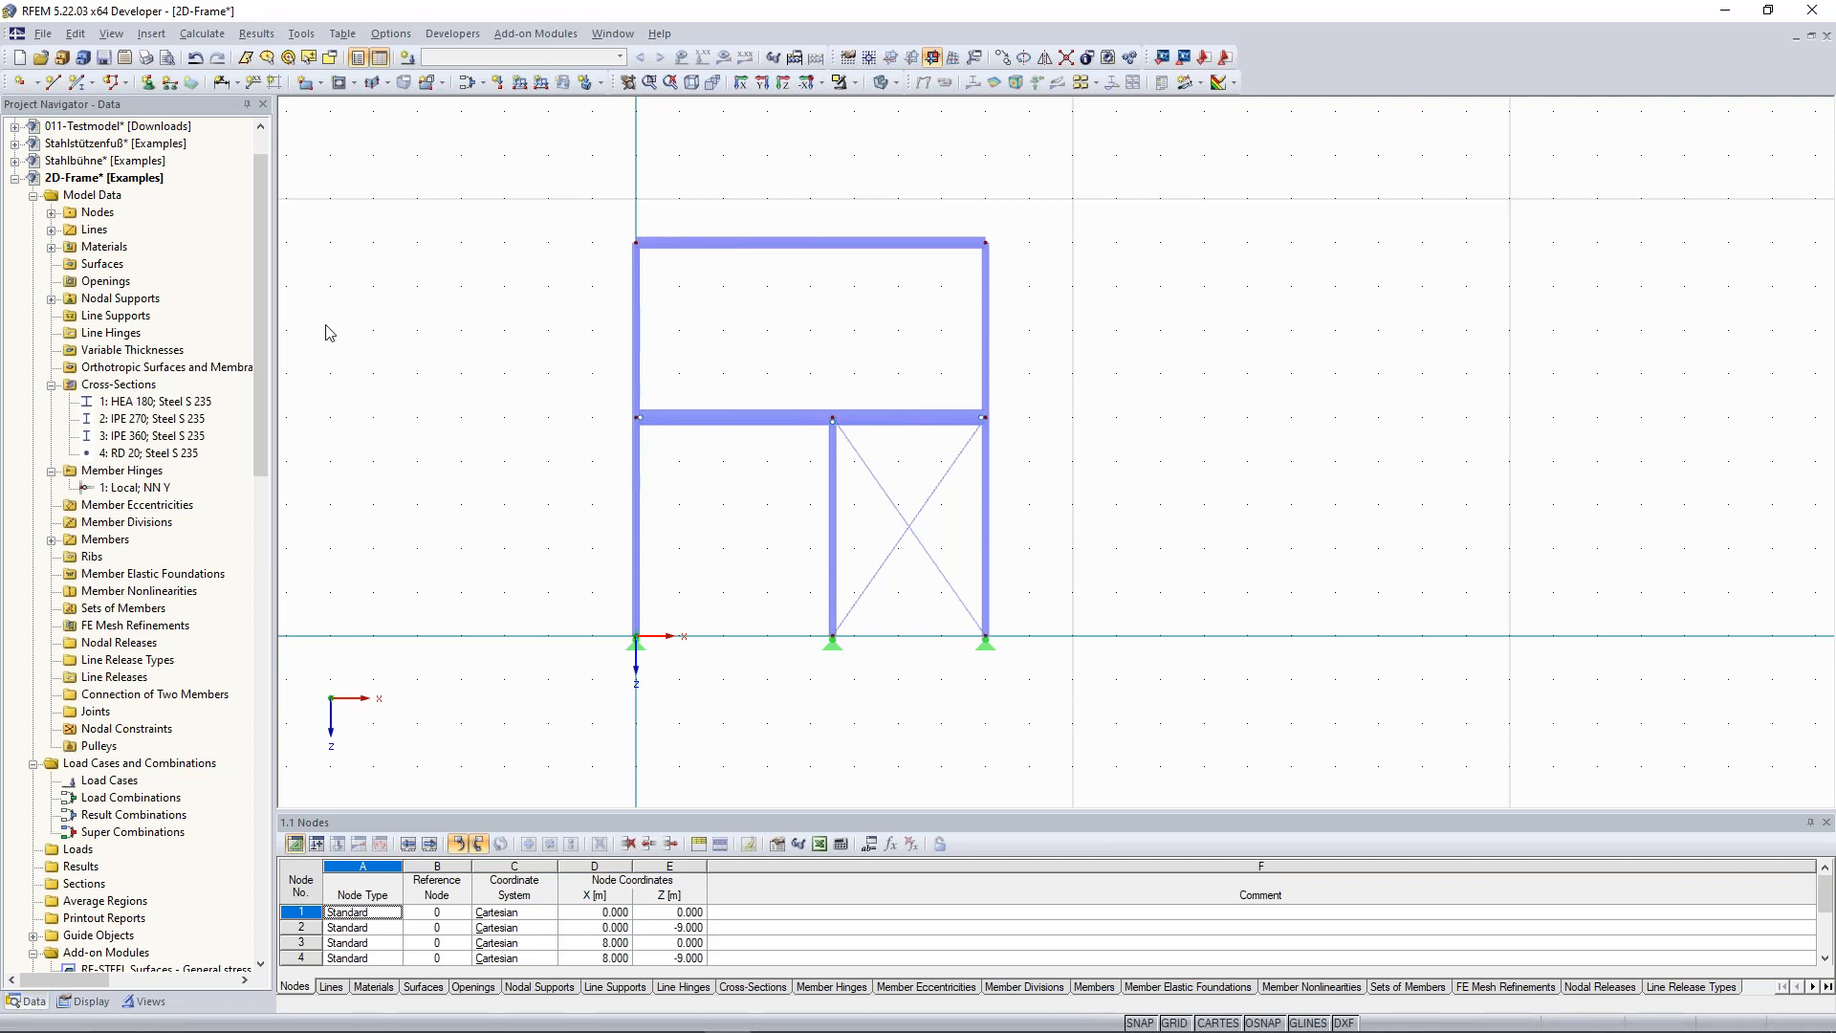
{"action": "scroll", "coordinate": [608, 449], "scroll_direction": "down", "scroll_amount": 1}
{"action": "scroll", "coordinate": [598, 430], "scroll_direction": "up", "scroll_amount": 1}
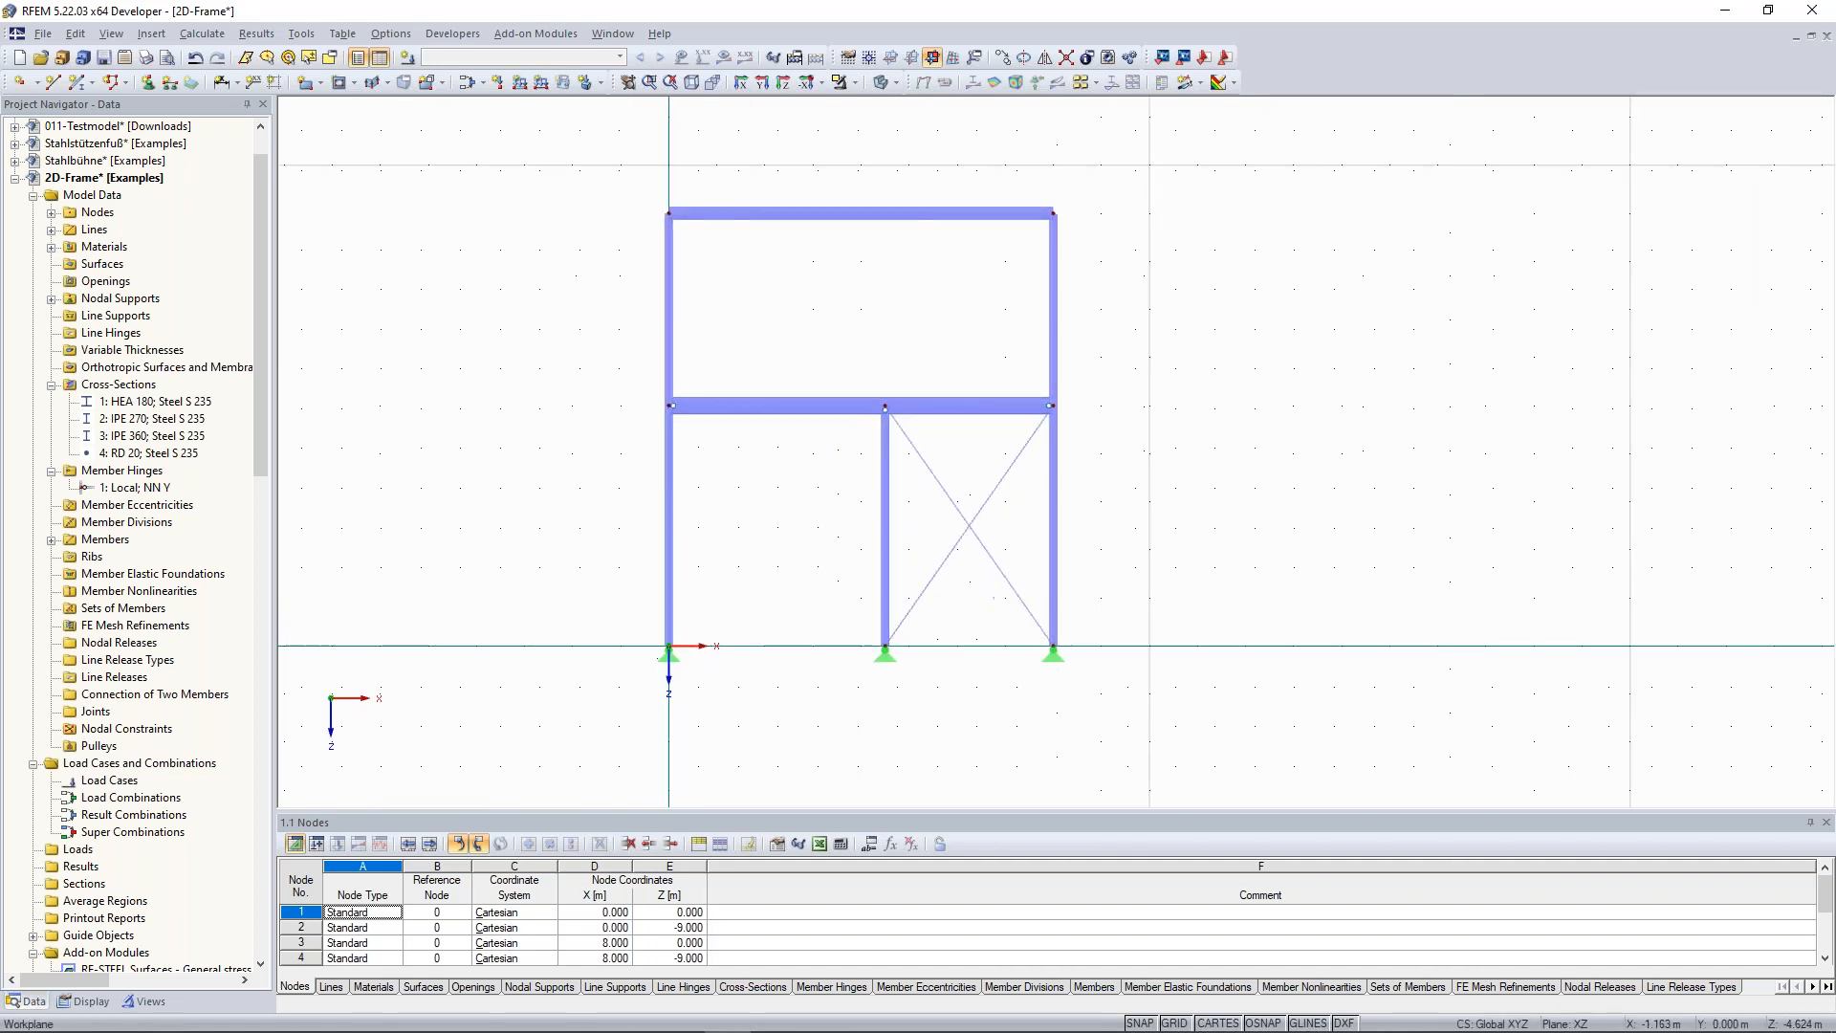
{"action": "scroll", "coordinate": [594, 352], "scroll_direction": "up", "scroll_amount": 1}
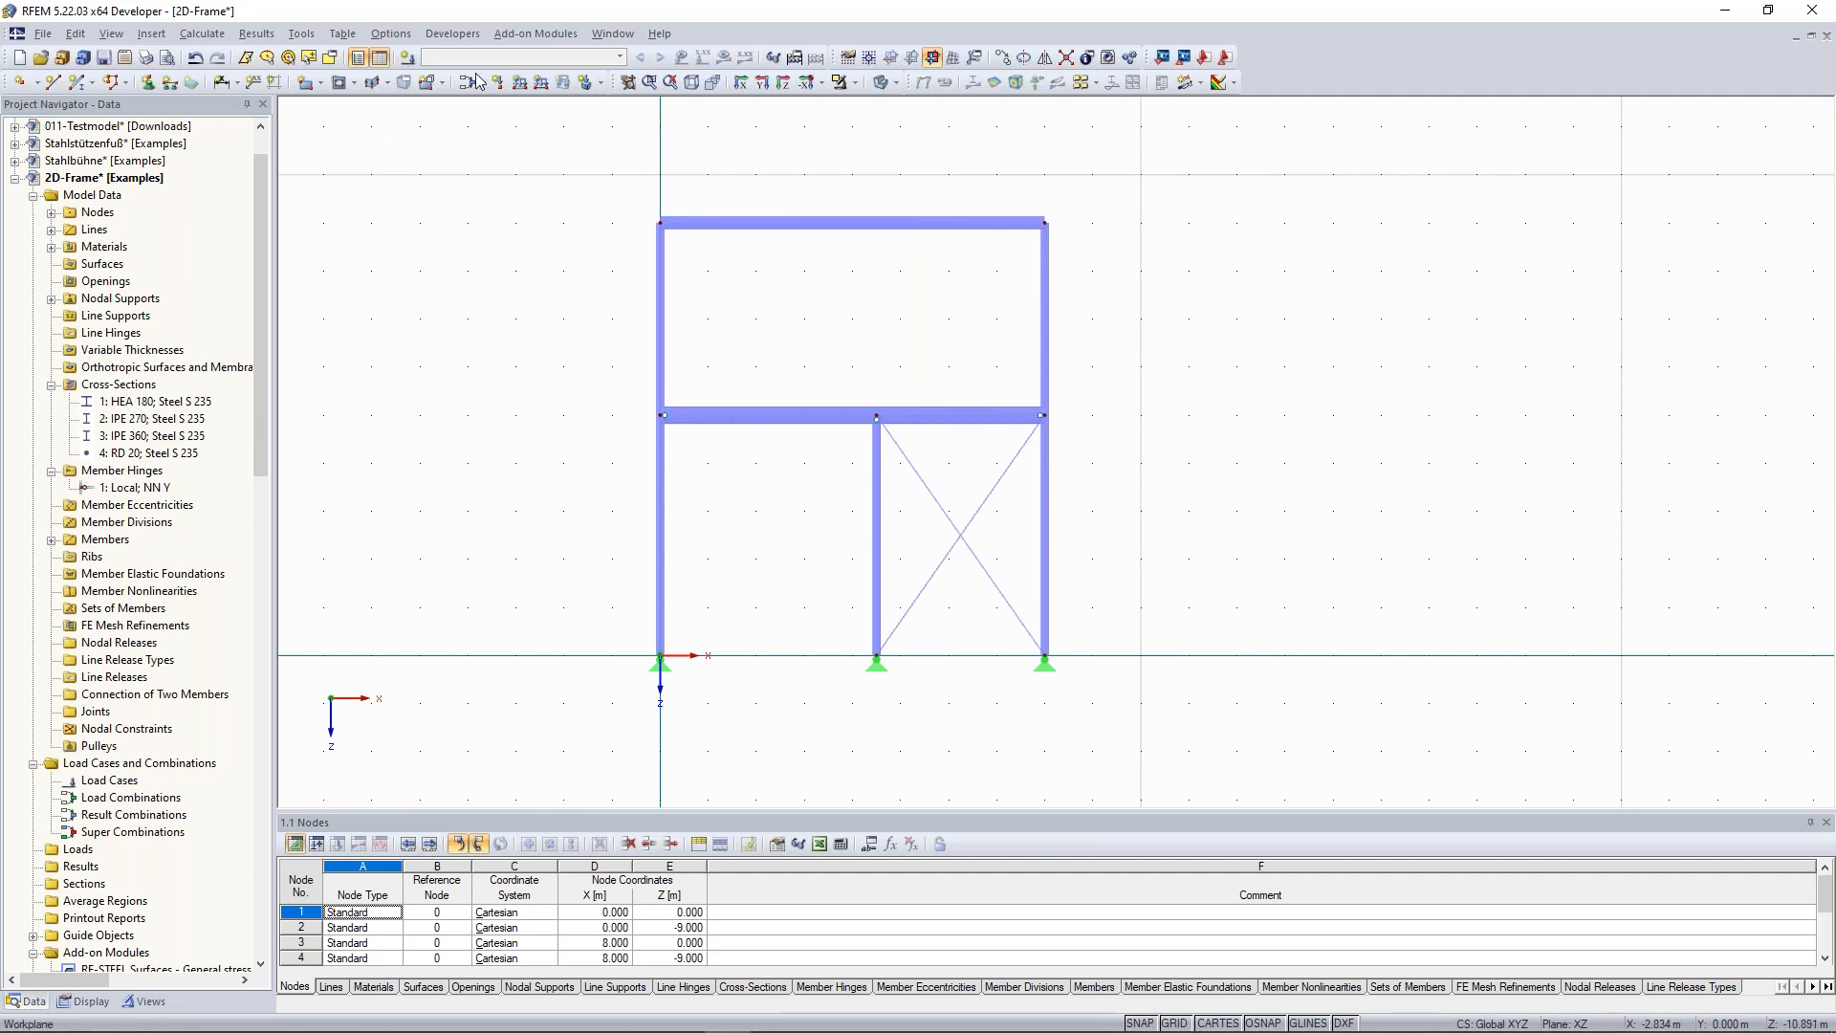
{"action": "left_click", "coordinate": [408, 58]}
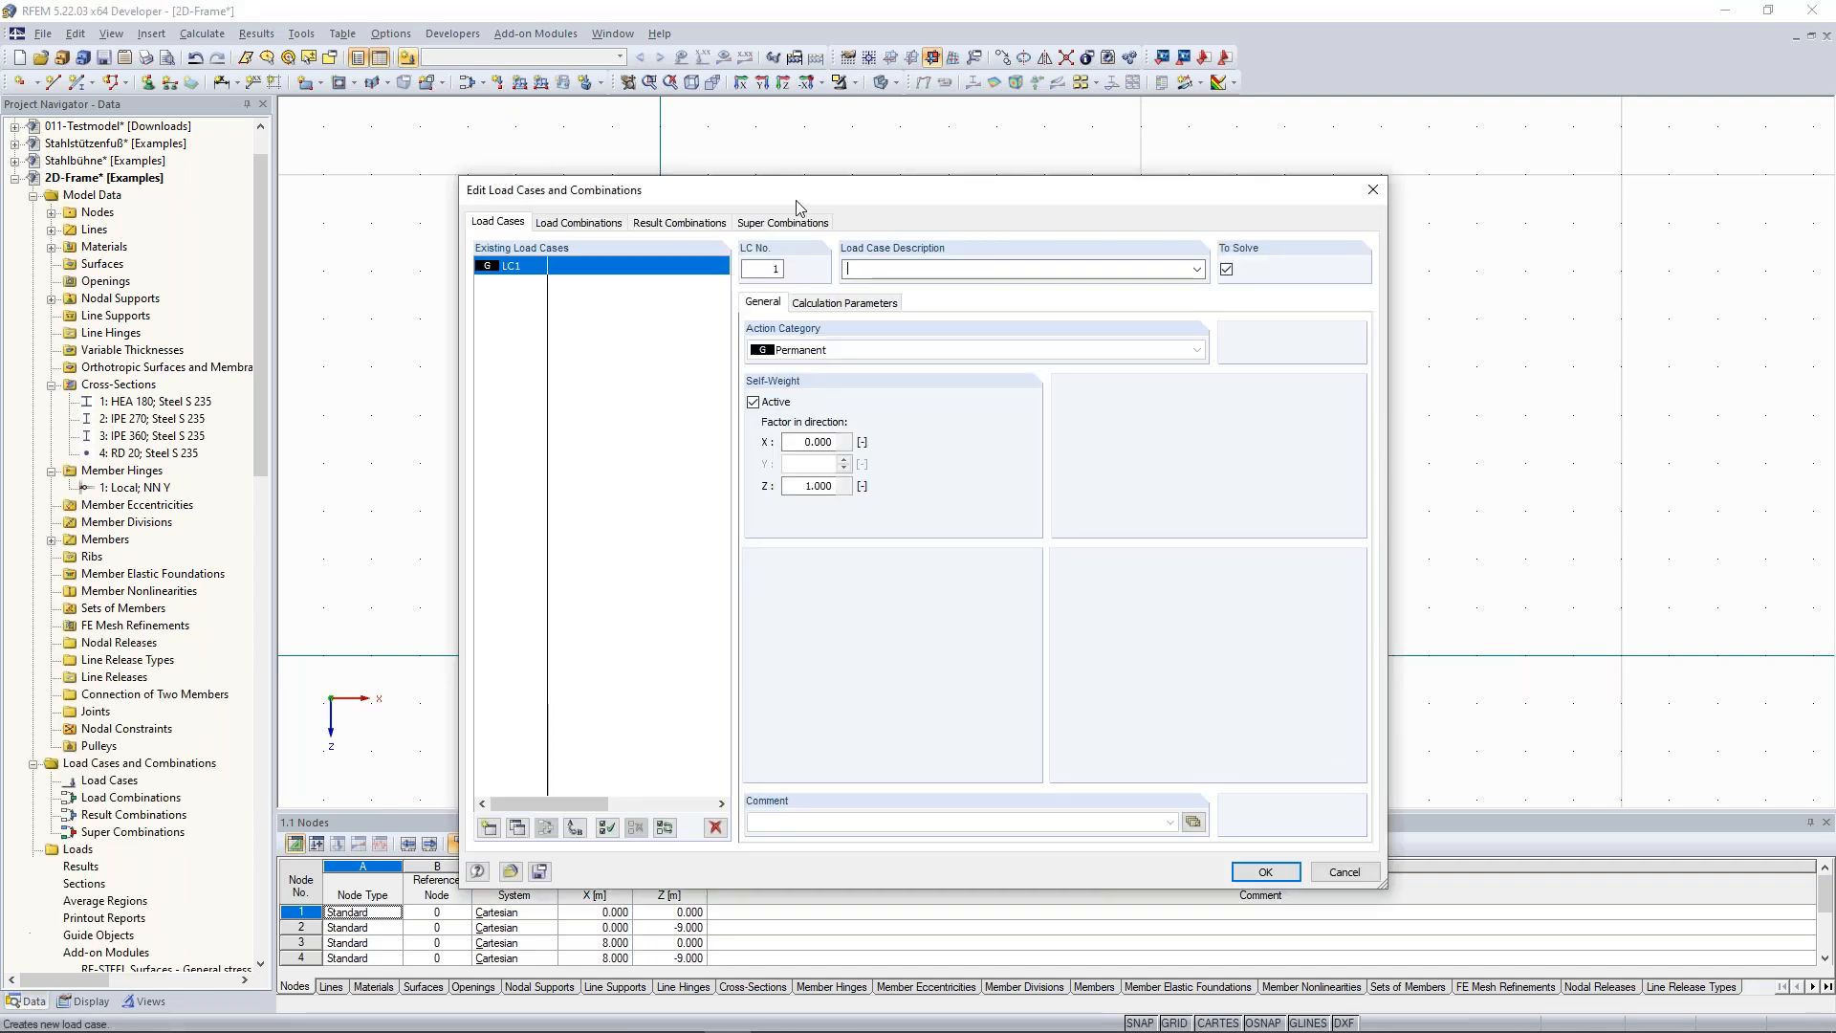
{"action": "left_click_drag", "start_coordinate": [764, 137], "coordinate": [754, 109]}
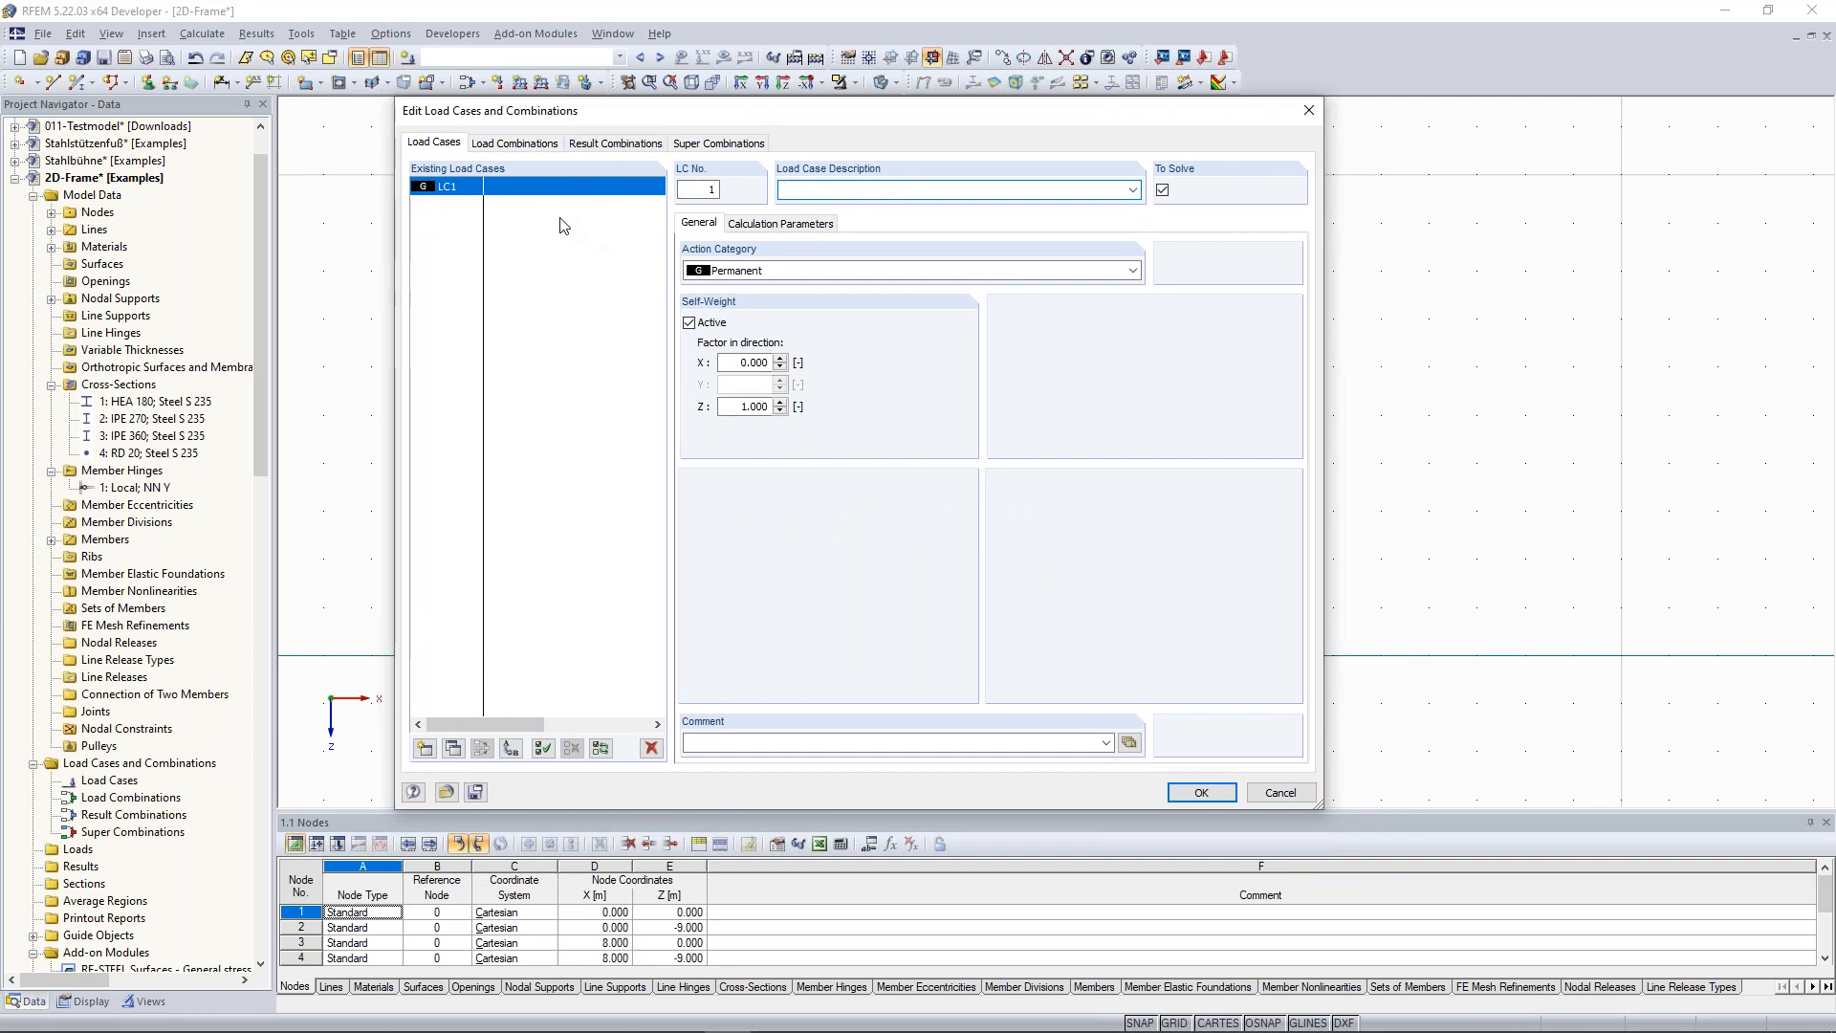
{"action": "left_click", "coordinate": [1016, 189]}
{"action": "left_click", "coordinate": [874, 211]}
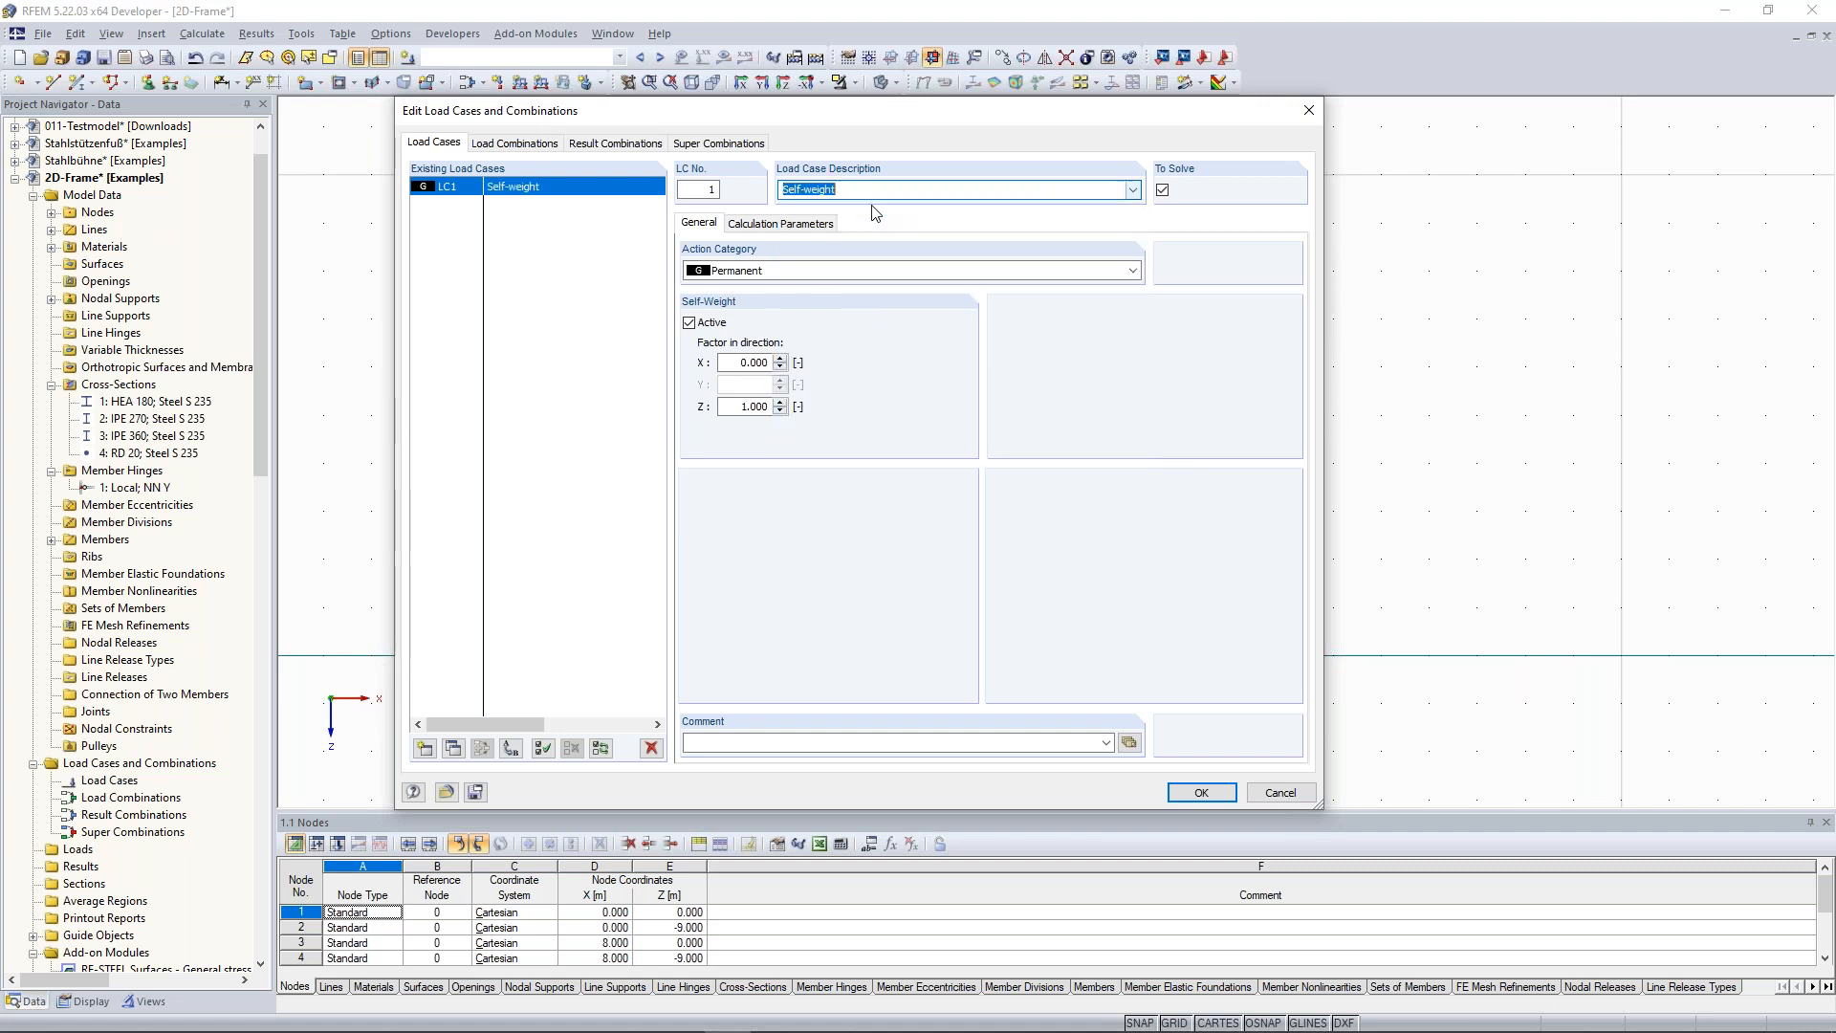
Keep Permanent as the action category of load case LC1 and accept the load case definition.
{"action": "left_click", "coordinate": [782, 271]}
{"action": "left_click", "coordinate": [782, 286]}
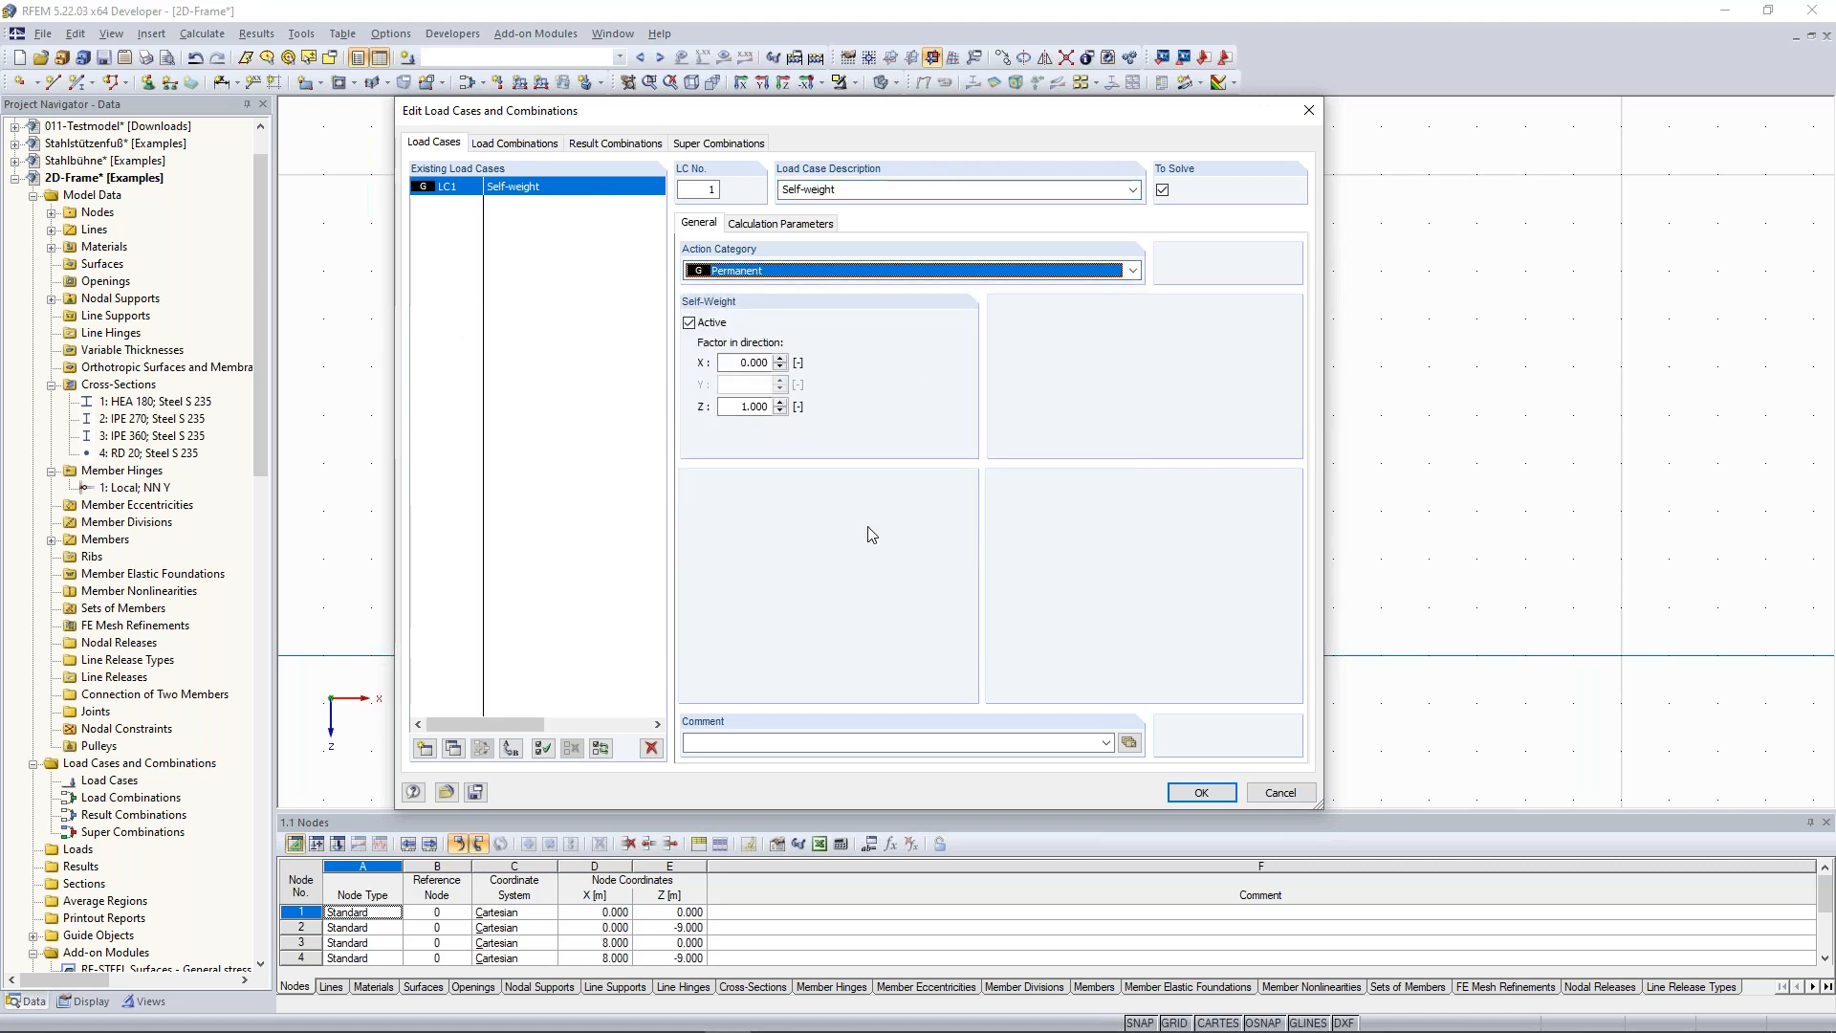
{"action": "left_click", "coordinate": [1203, 793]}
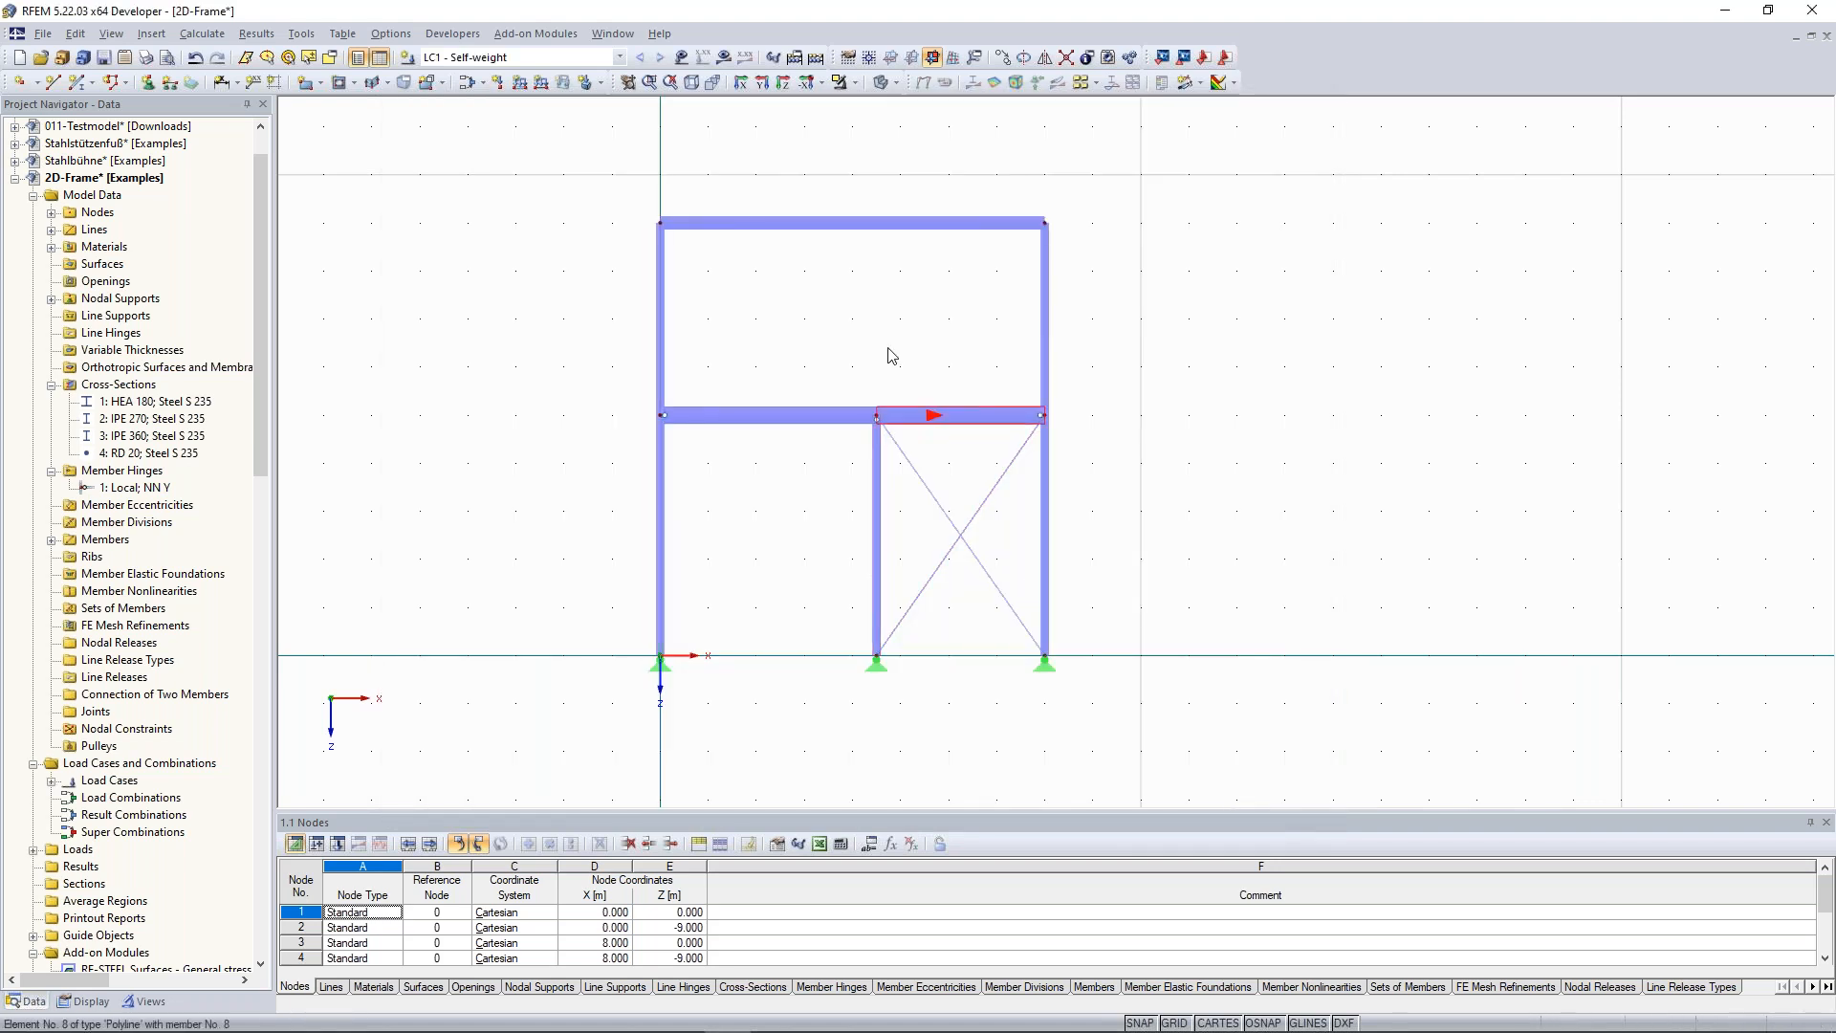
Define a new uniform member force load of 12.767 kN/m in the global ZL direction for LC1.
{"action": "mouse_move", "coordinate": [508, 433]}
{"action": "middle_mouse_down"}
{"action": "mouse_move", "coordinate": [532, 403]}
{"action": "mouse_move", "coordinate": [519, 421]}
{"action": "middle_mouse_up"}
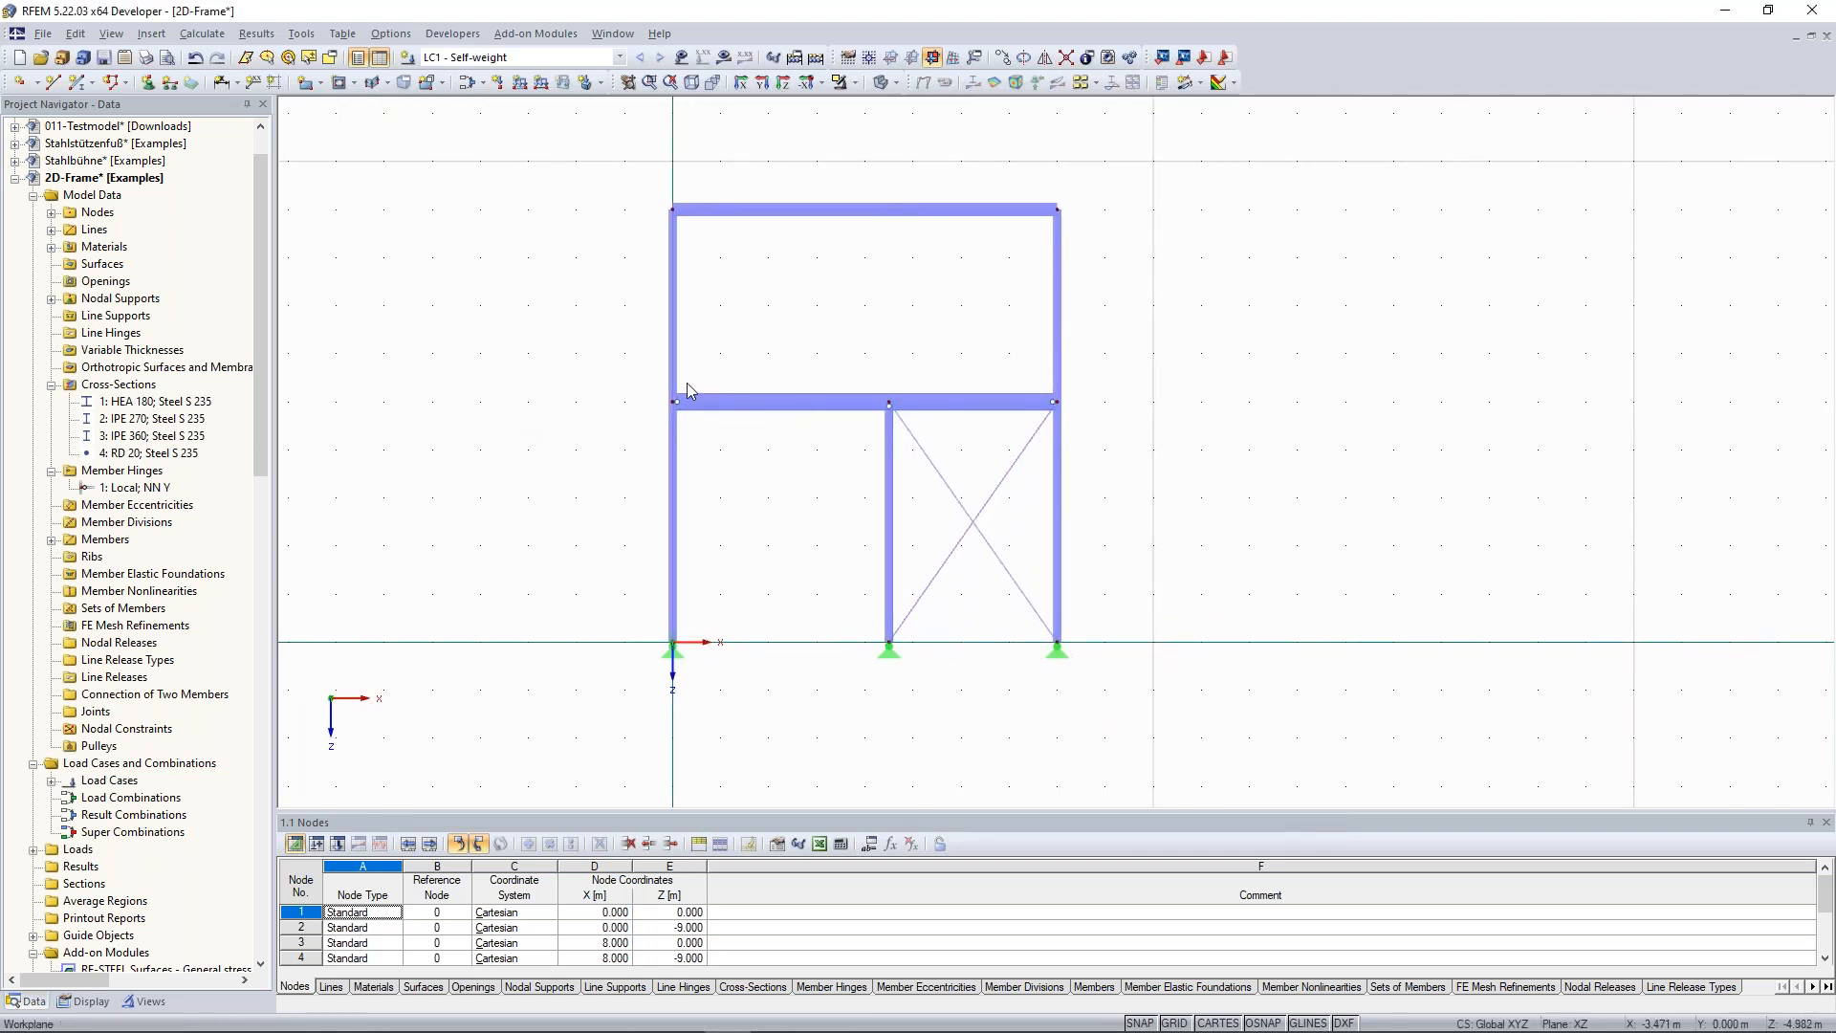
{"action": "middle_click_drag", "start_coordinate": [819, 351], "coordinate": [773, 380]}
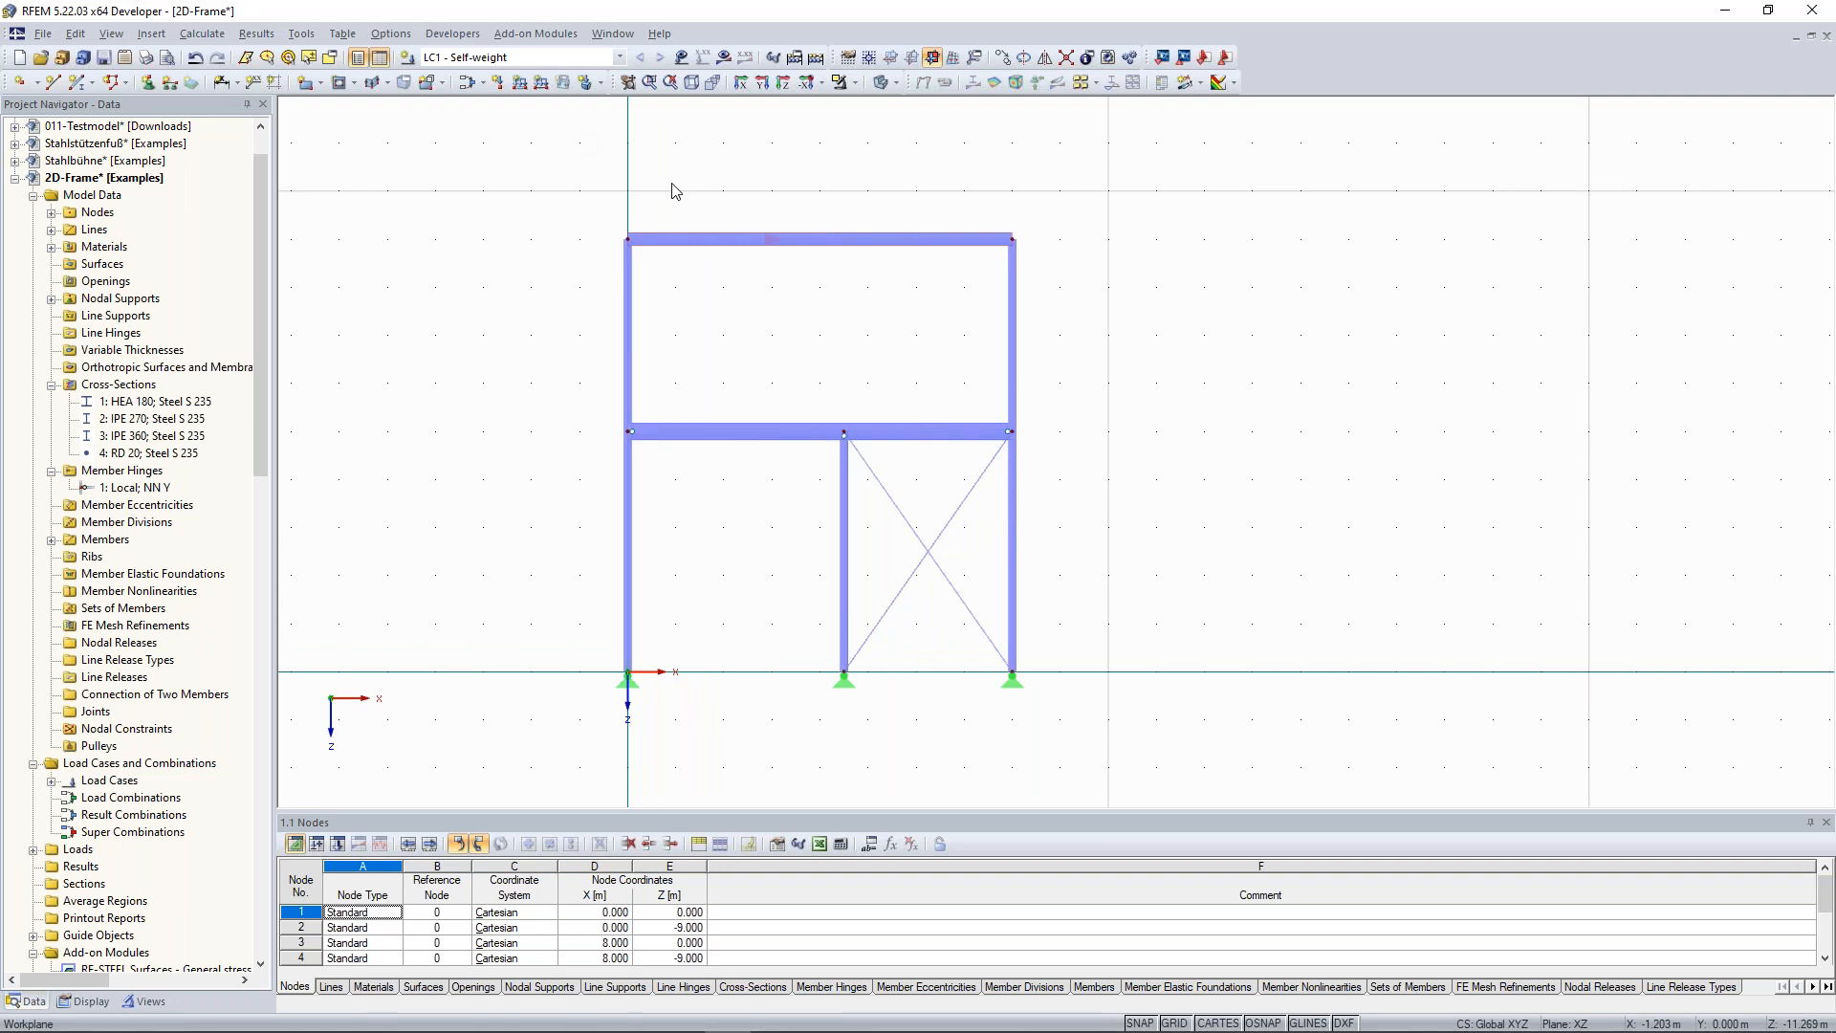
{"action": "middle_click_drag", "start_coordinate": [671, 183], "coordinate": [597, 179]}
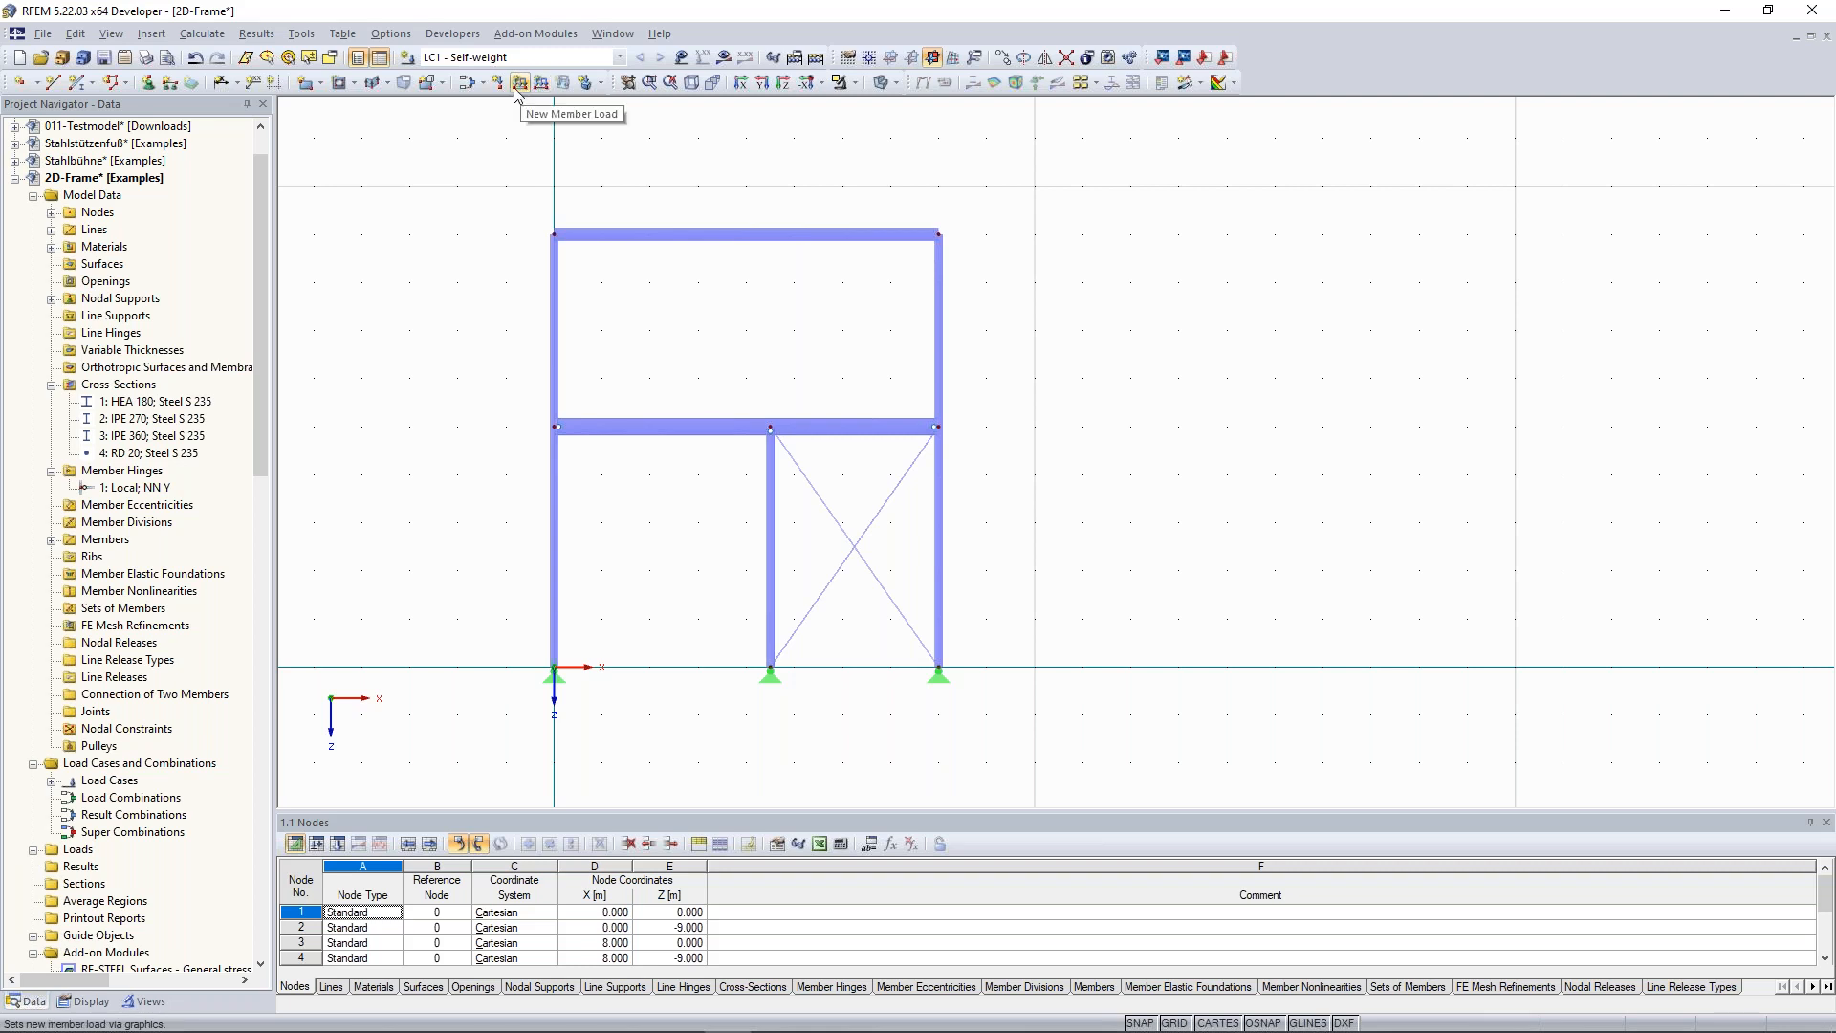
{"action": "left_click", "coordinate": [519, 82]}
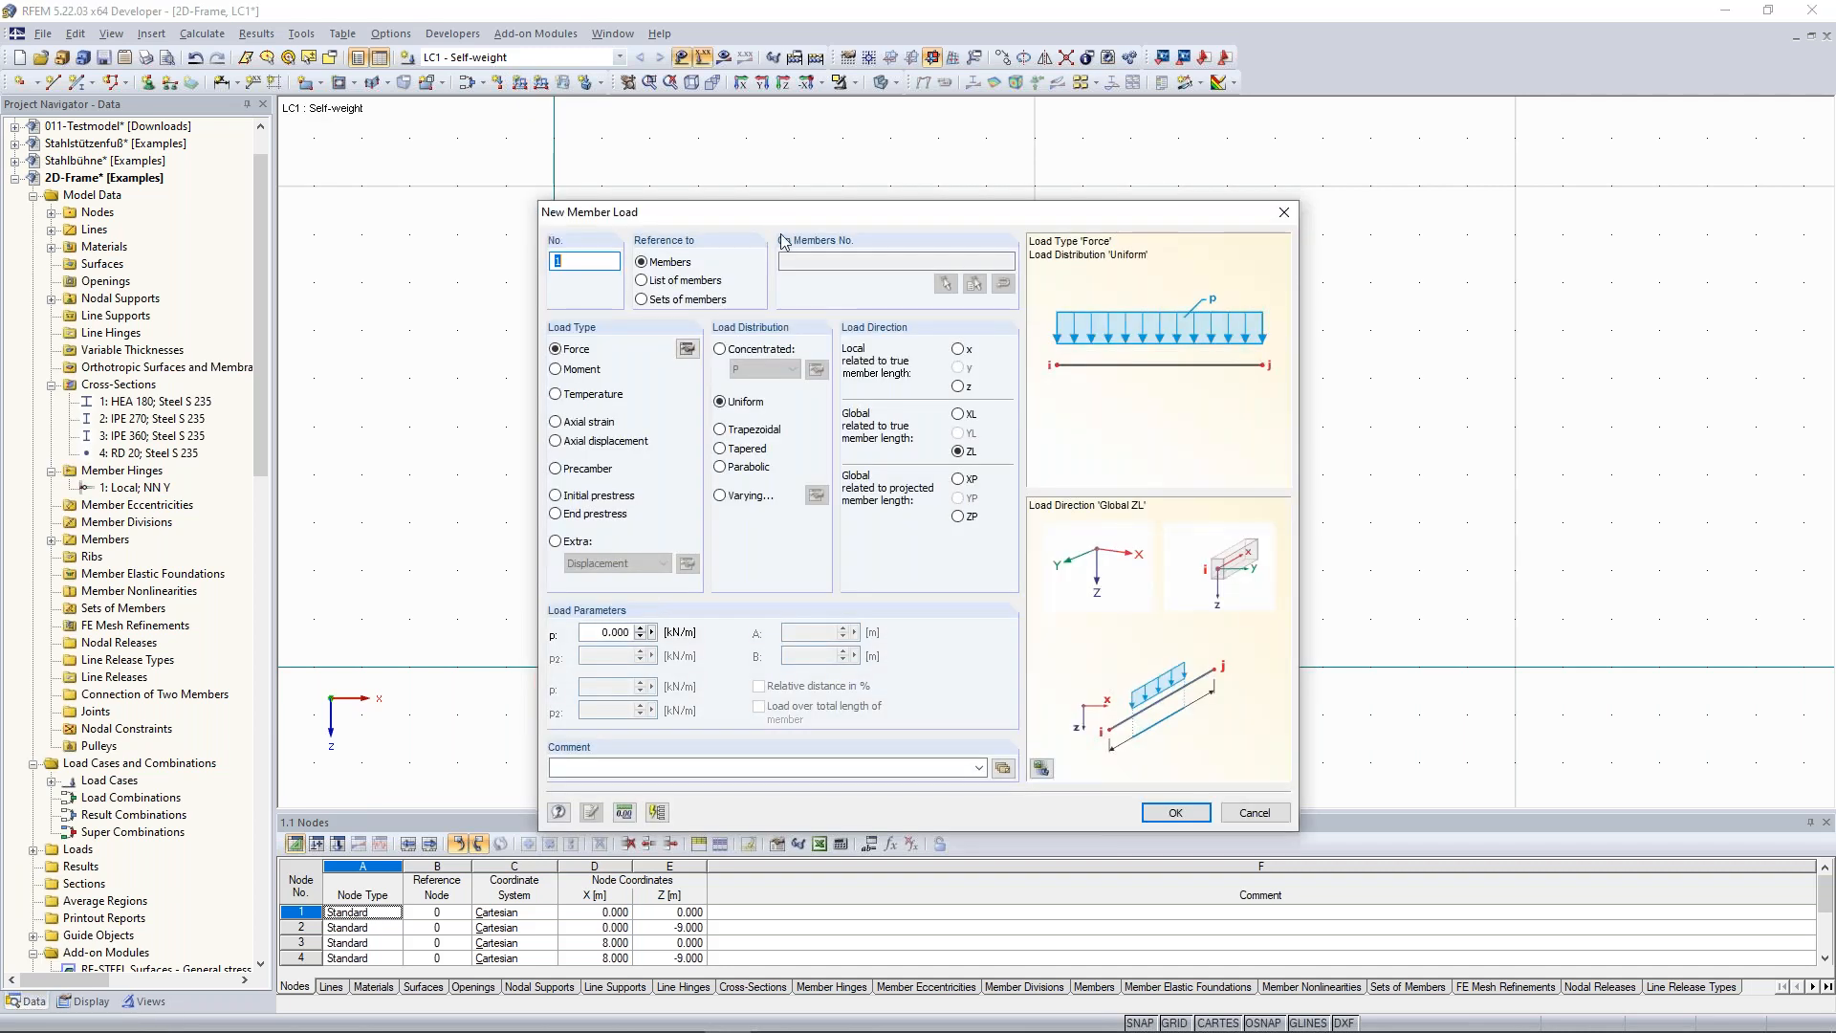
{"action": "left_click_drag", "start_coordinate": [796, 158], "coordinate": [786, 121]}
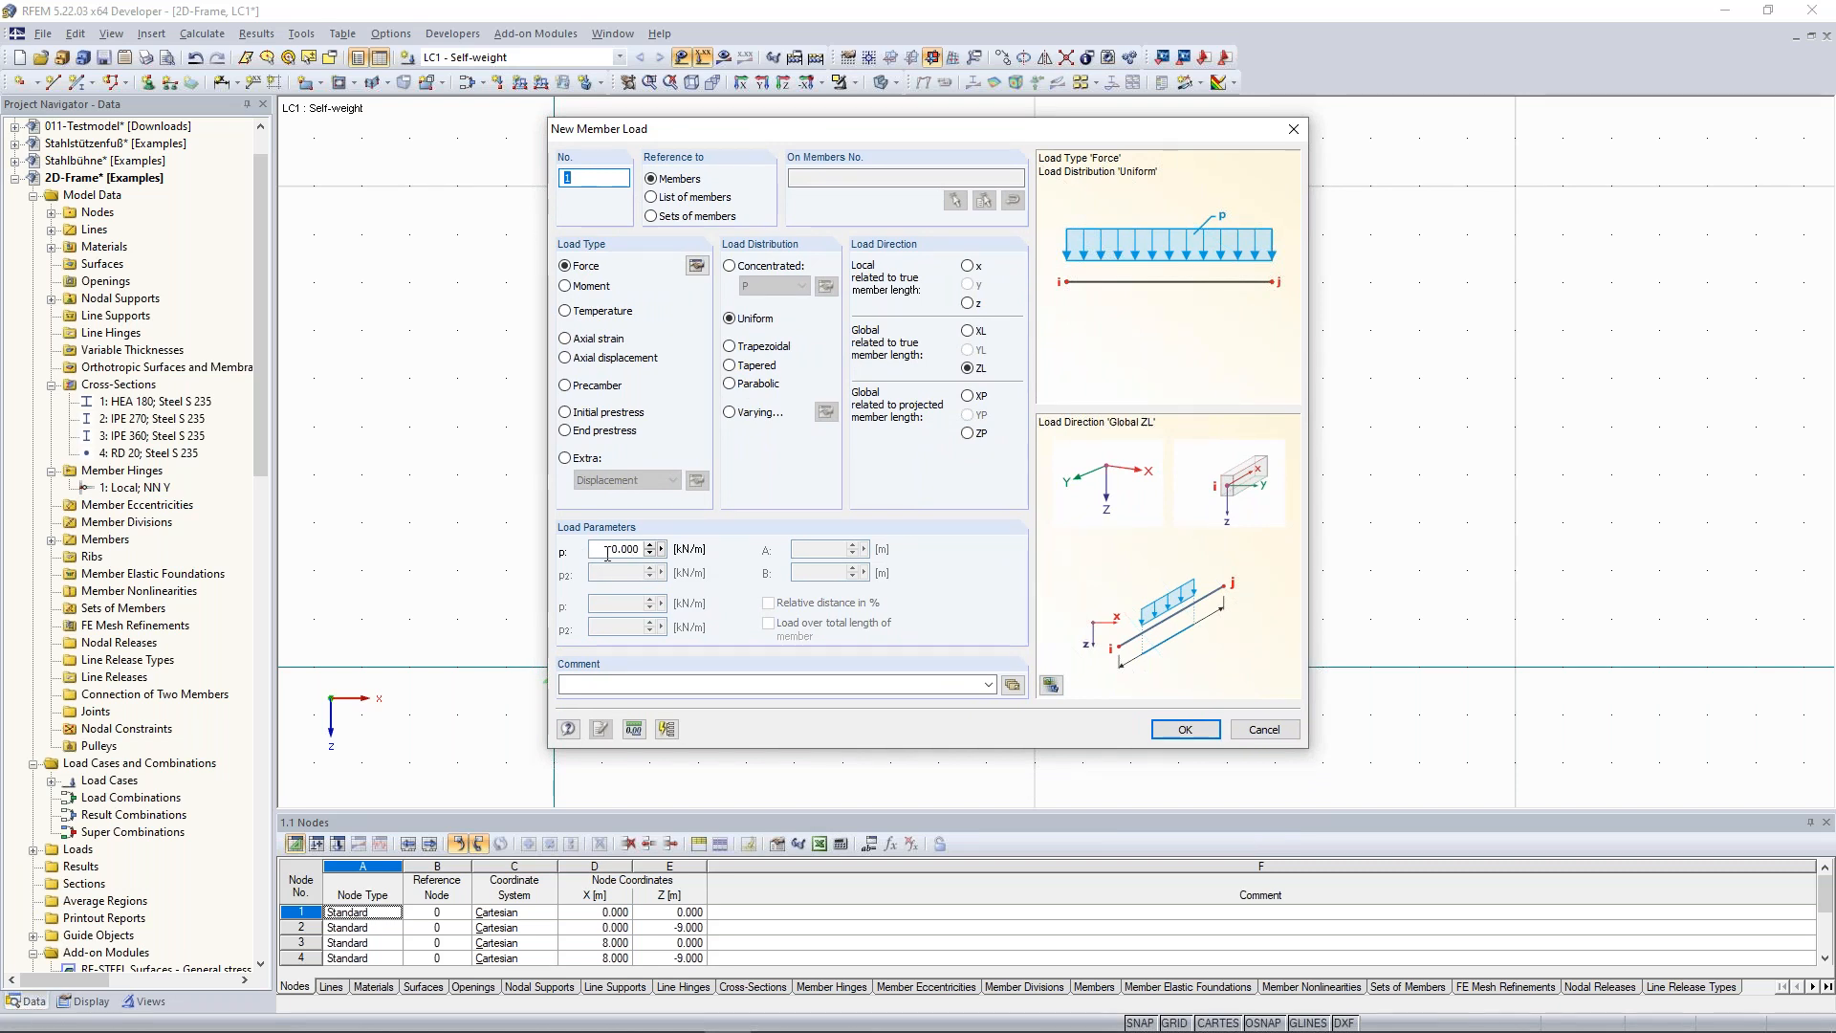
{"action": "left_click", "coordinate": [751, 323]}
{"action": "double_click", "coordinate": [611, 547]}
{"action": "type", "text": "12,767"}
{"action": "left_click_drag", "start_coordinate": [605, 549], "coordinate": [746, 582]}
{"action": "left_click", "coordinate": [1184, 730]}
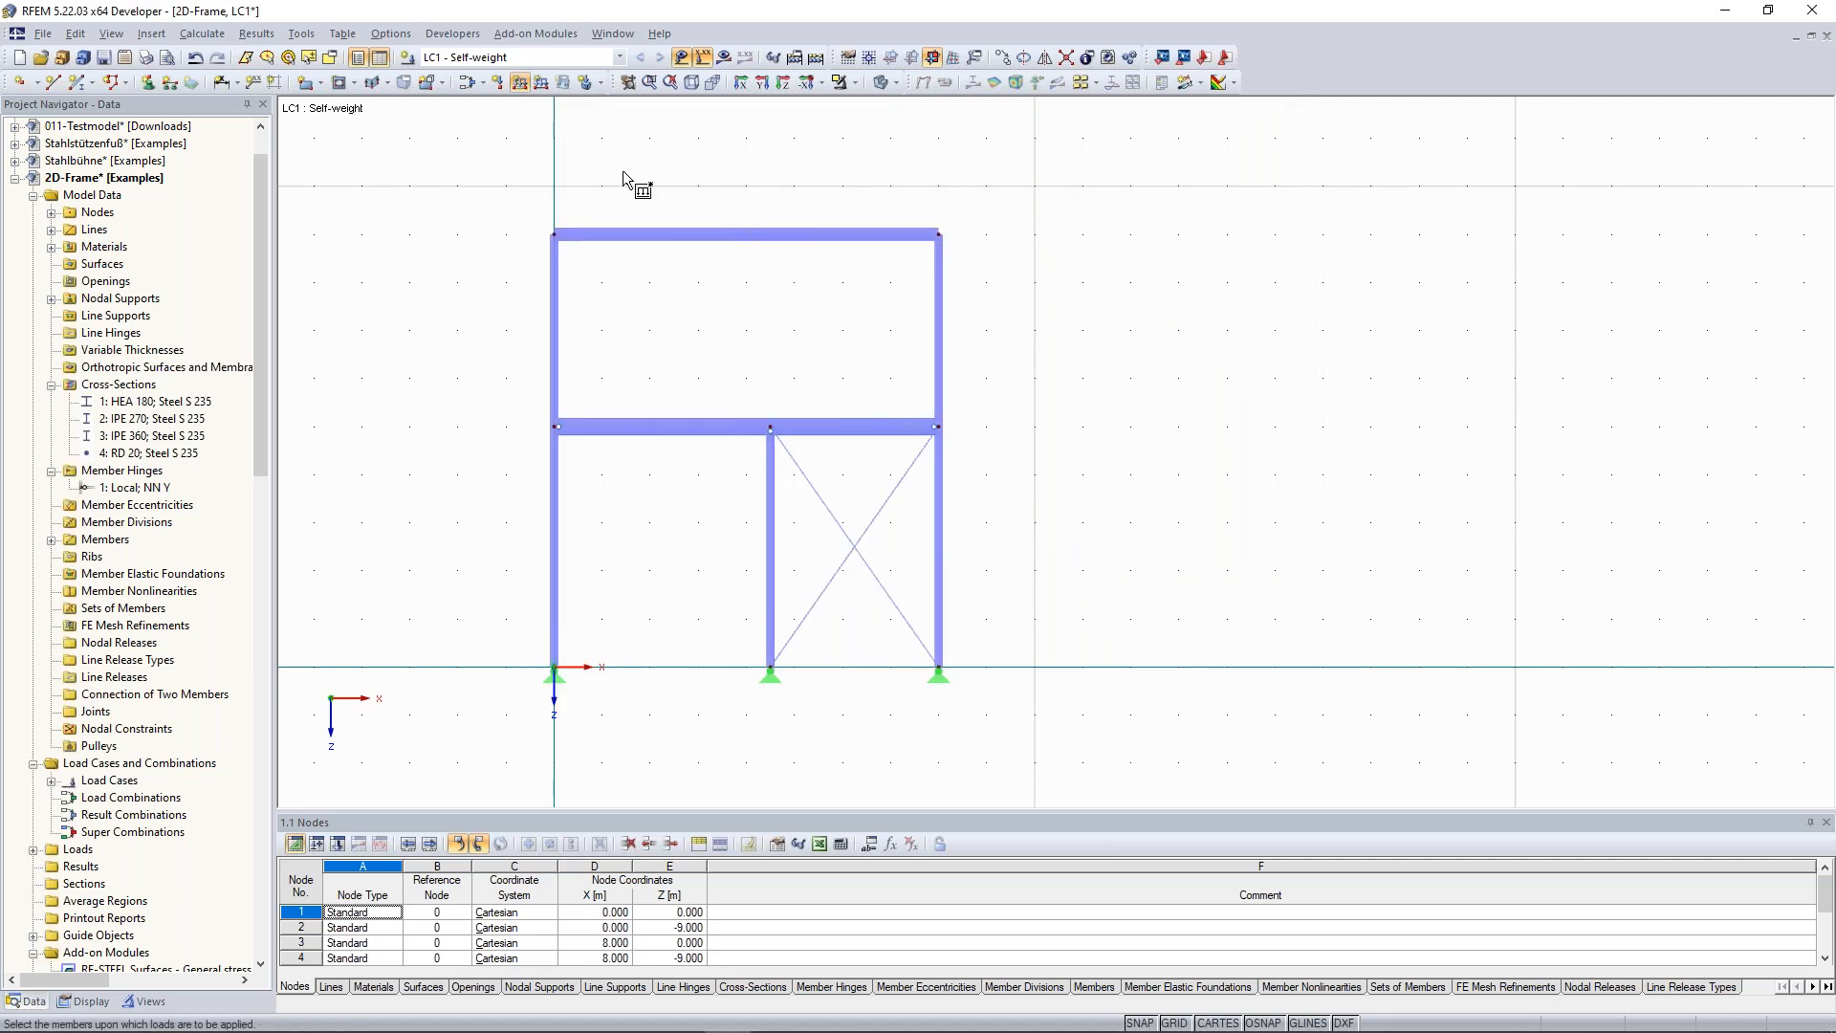
Assign the defined member load to the roof beam and both segments of the intermediate floor beam.
{"action": "left_click", "coordinate": [808, 233]}
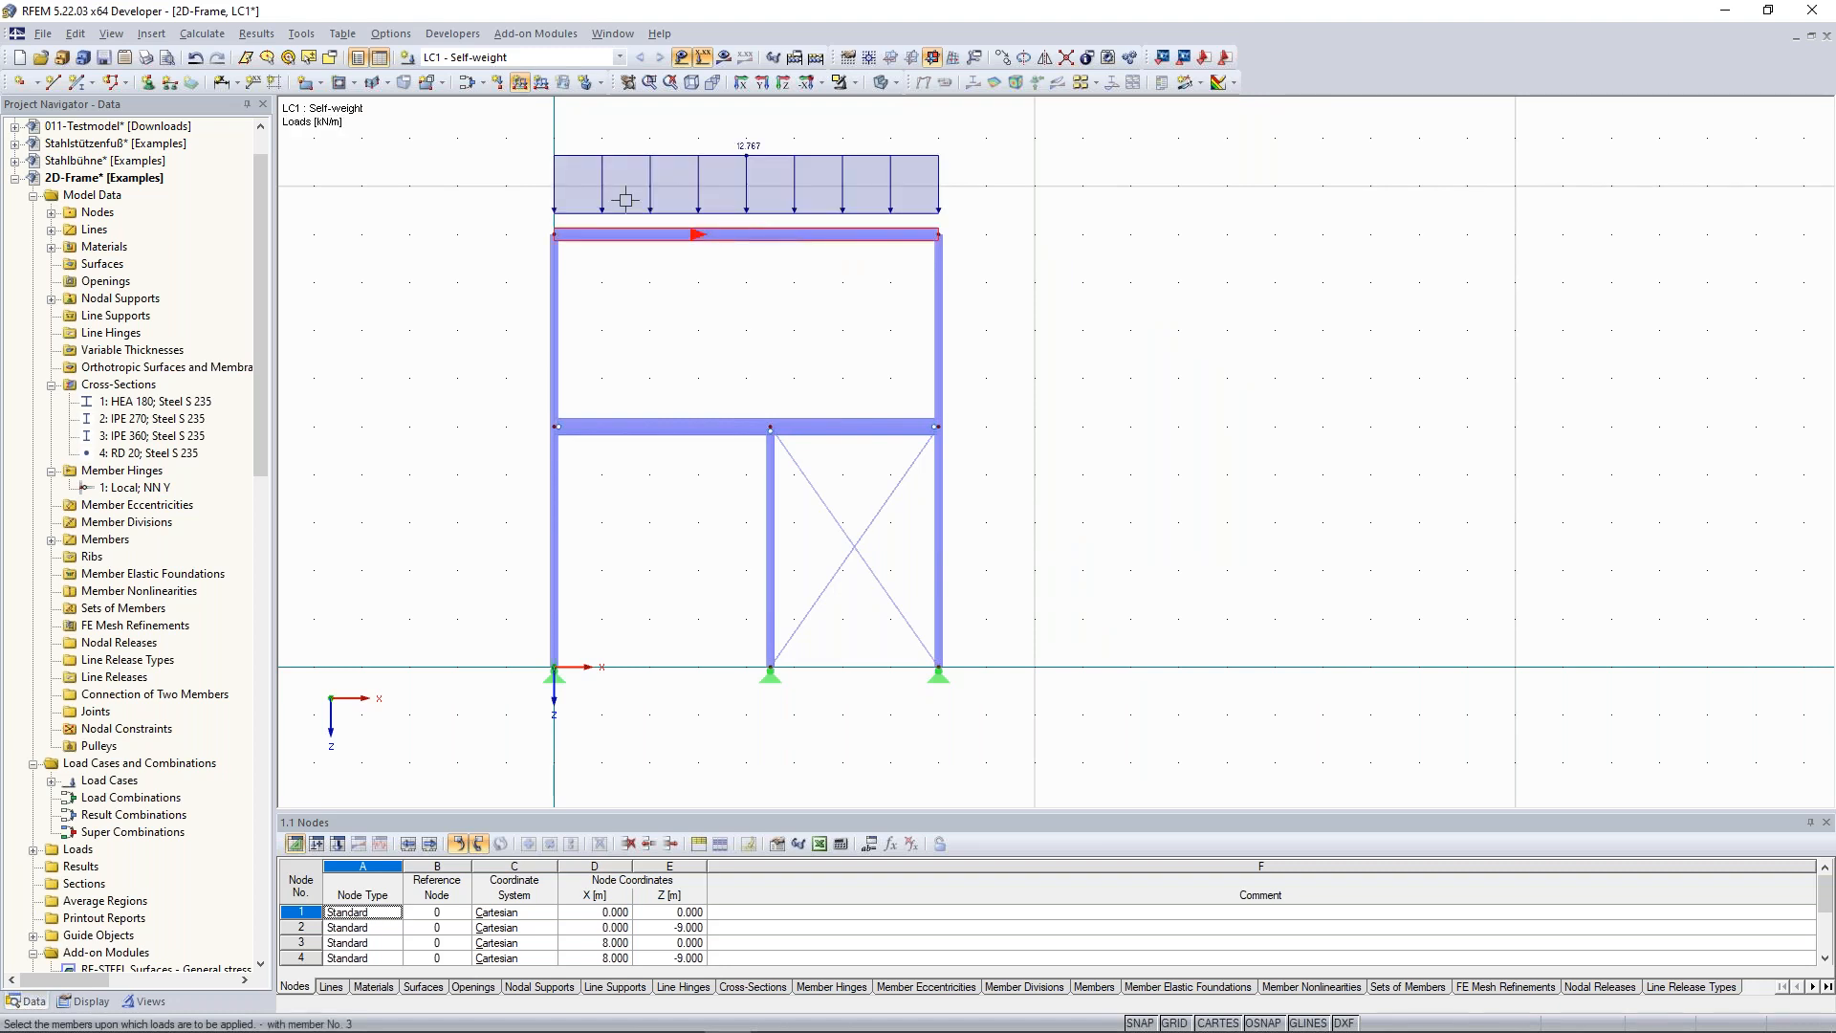
{"action": "middle_click_drag", "start_coordinate": [476, 276], "coordinate": [478, 314]}
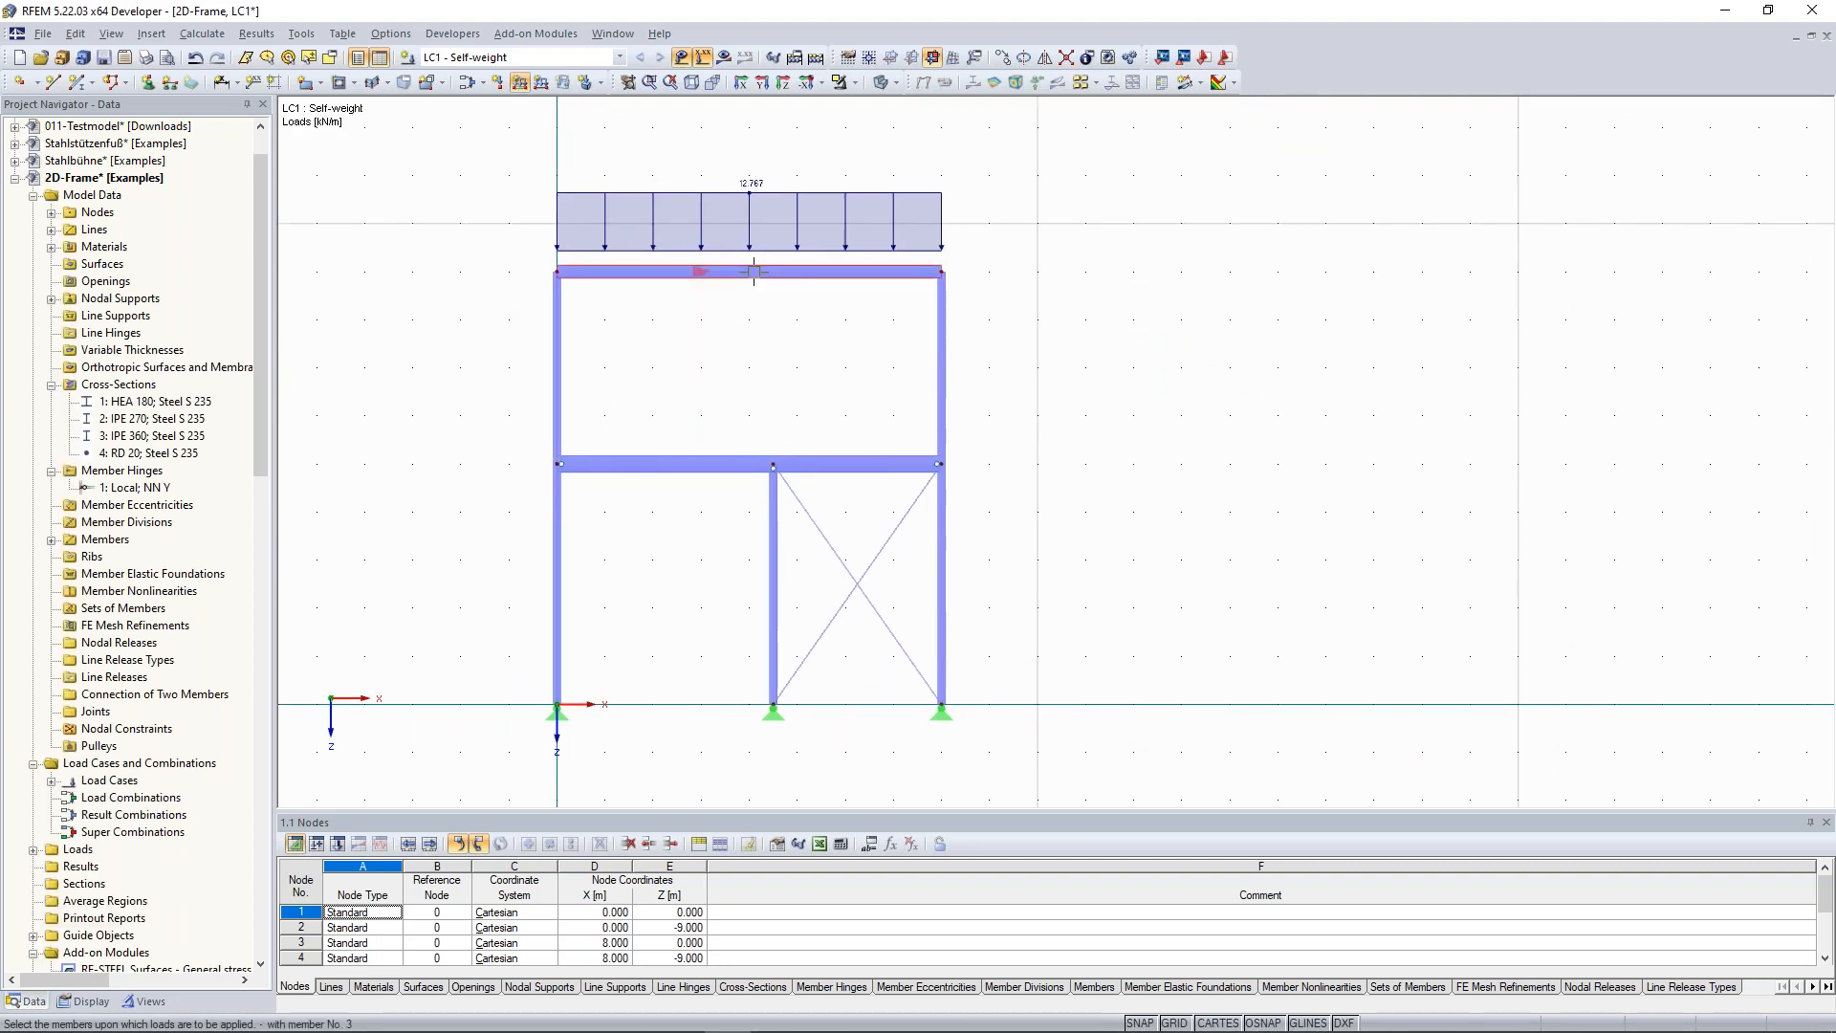
{"action": "middle_click_drag", "start_coordinate": [714, 343], "coordinate": [743, 320]}
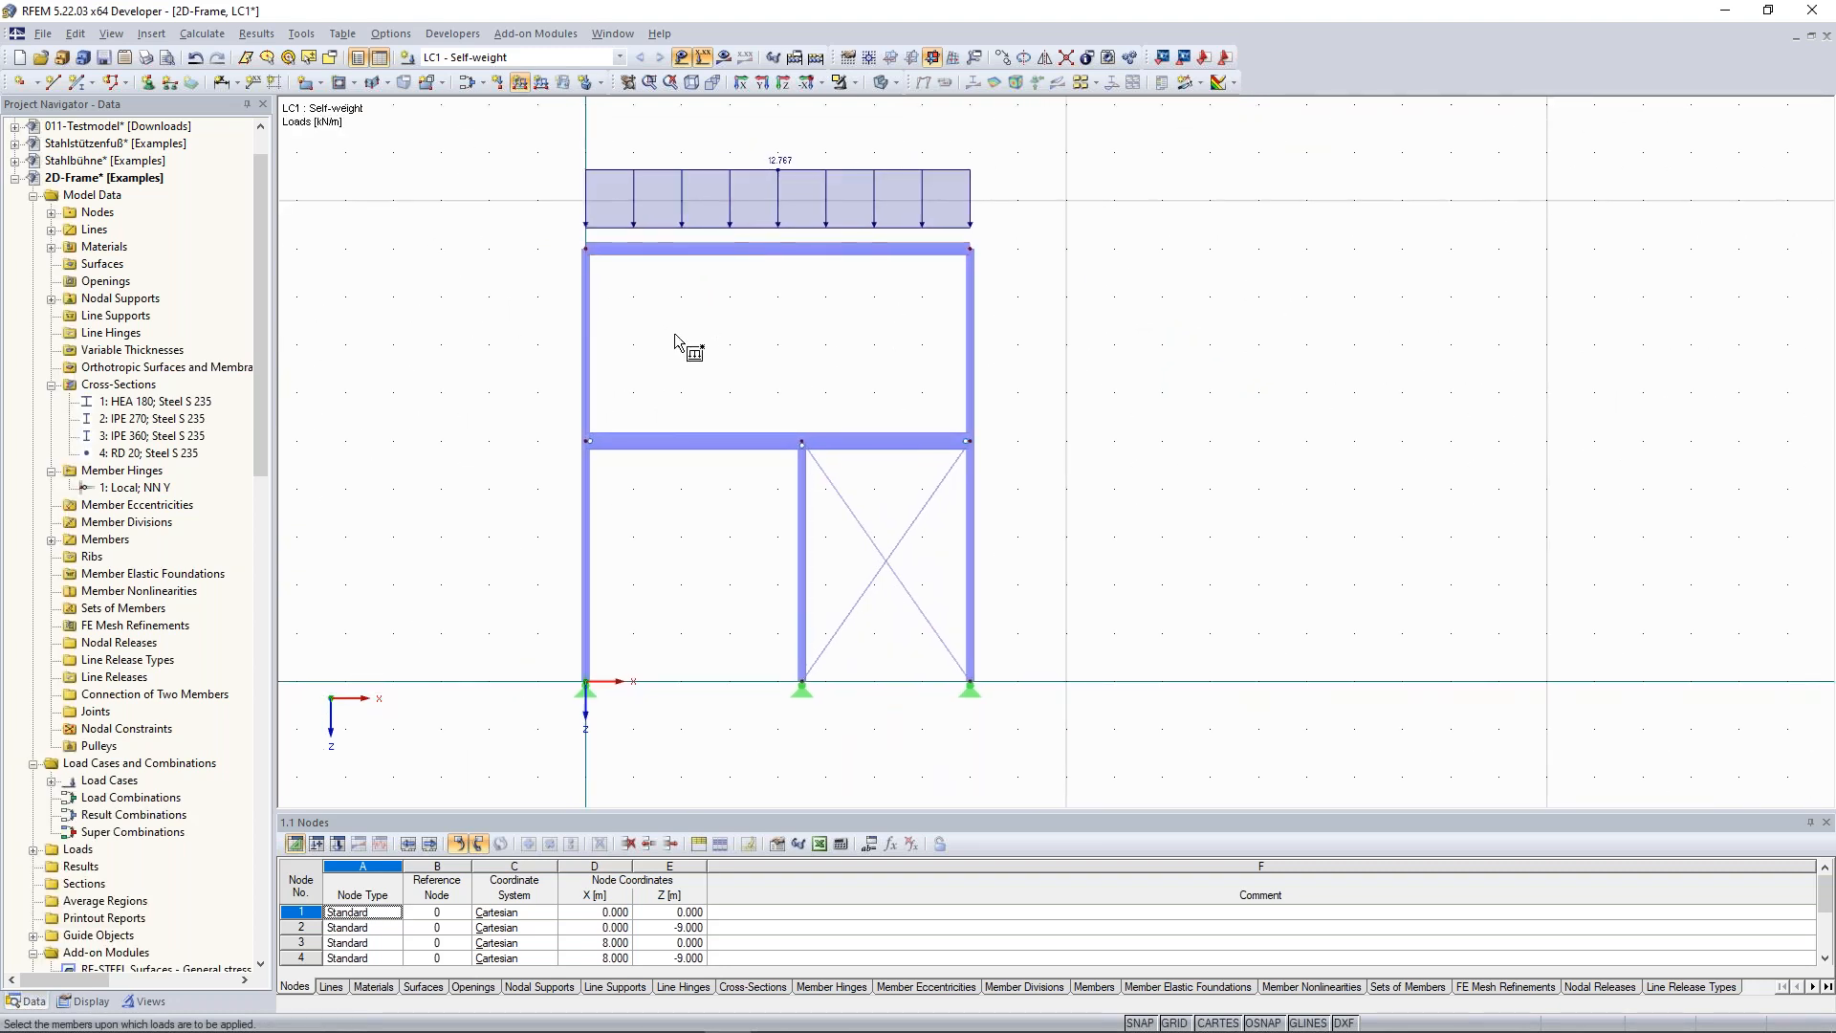
{"action": "left_click", "coordinate": [679, 428]}
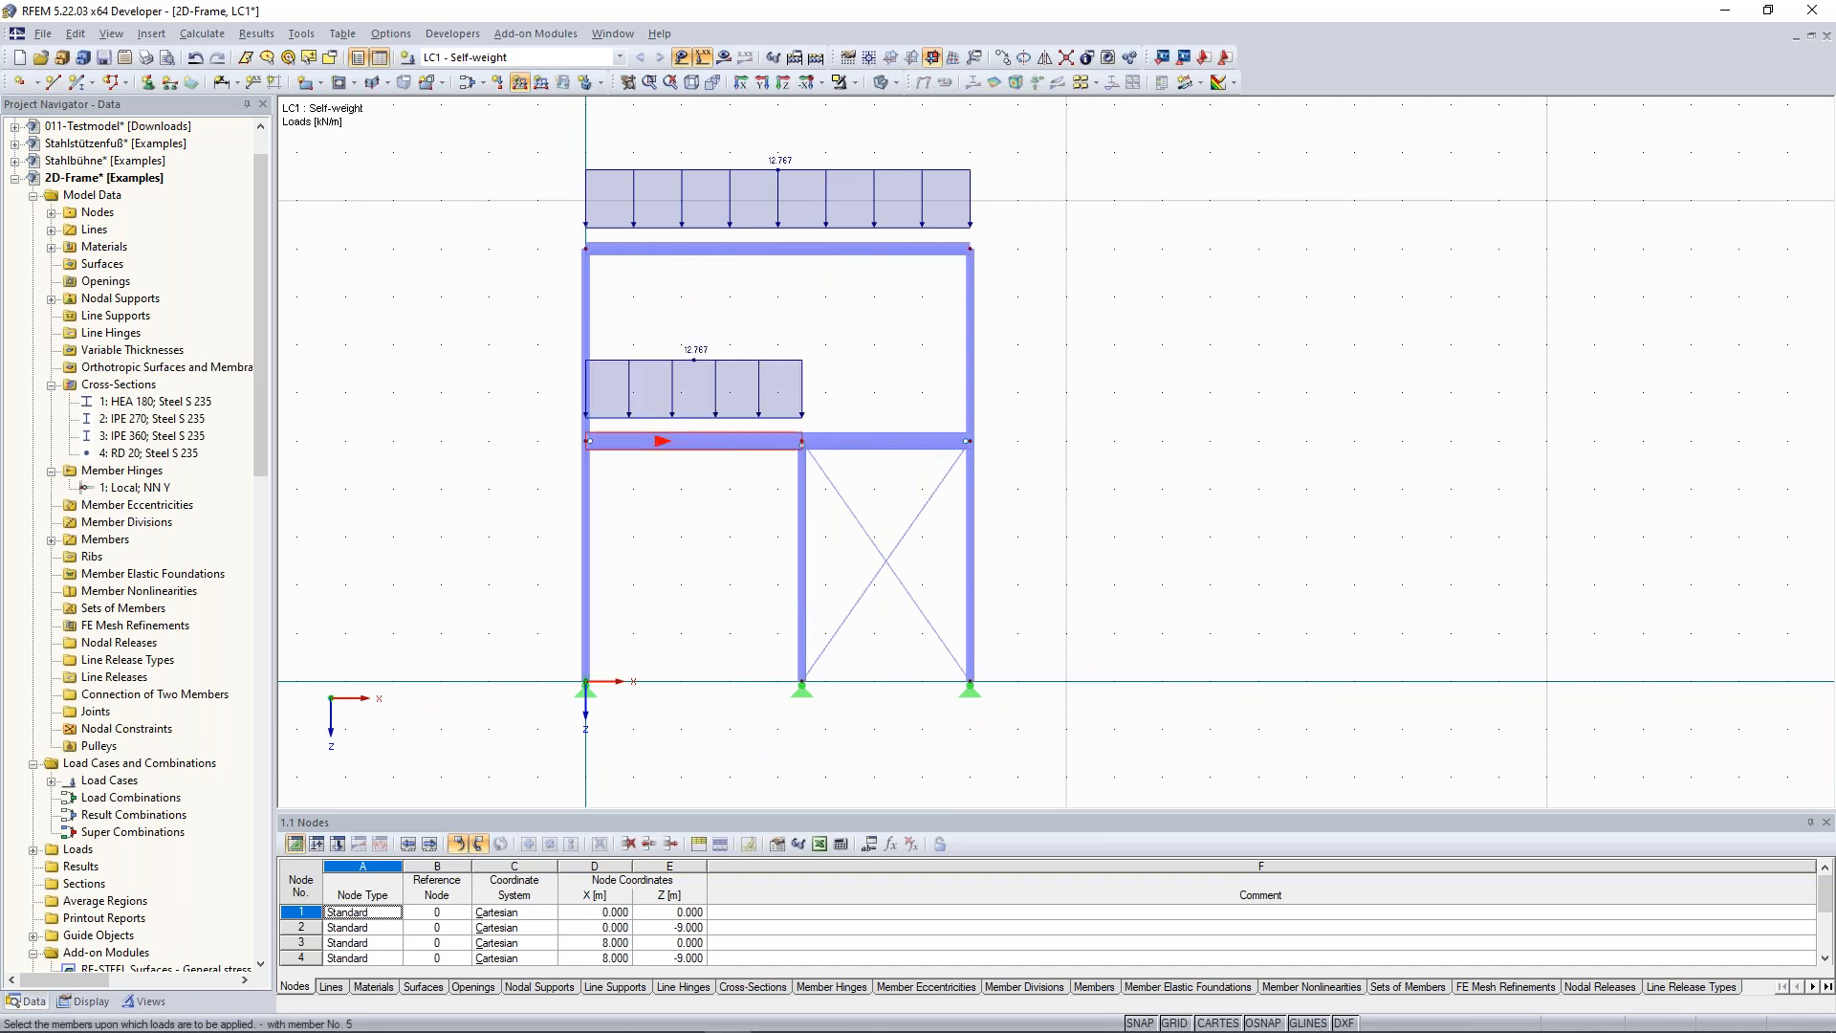
{"action": "left_click", "coordinate": [878, 446]}
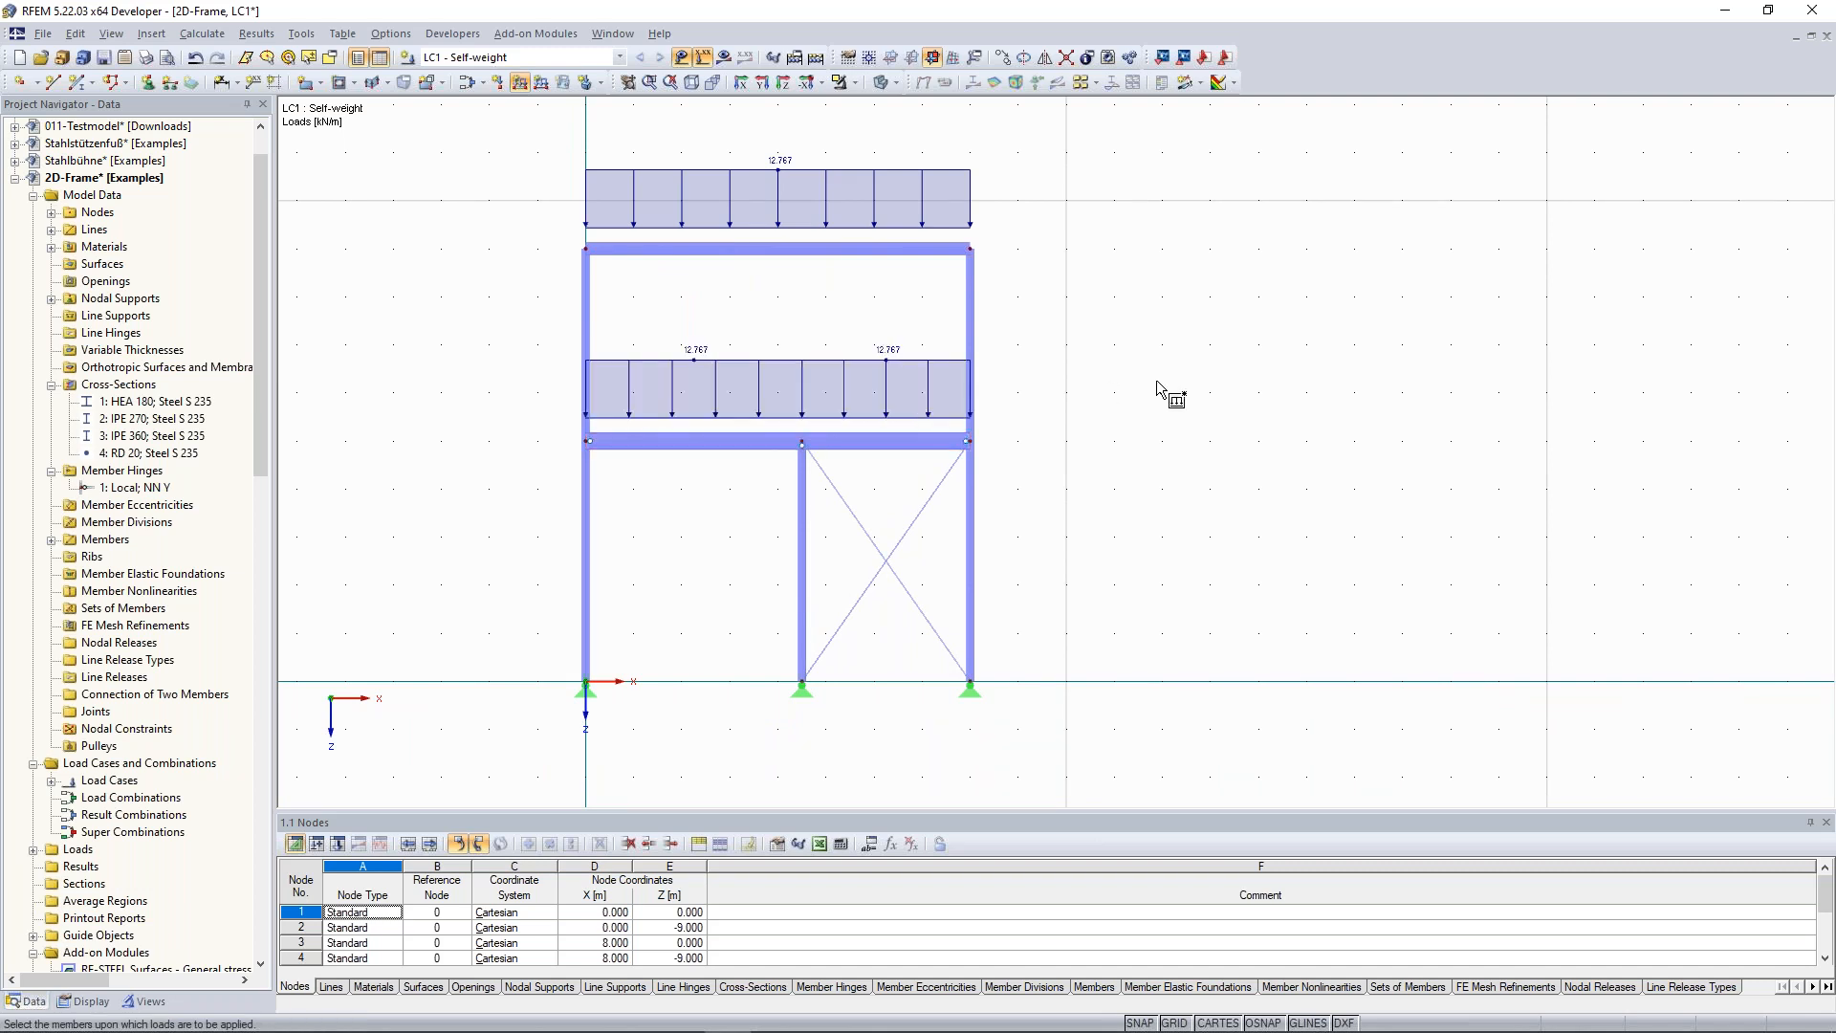
{"action": "key", "text": "Escape"}
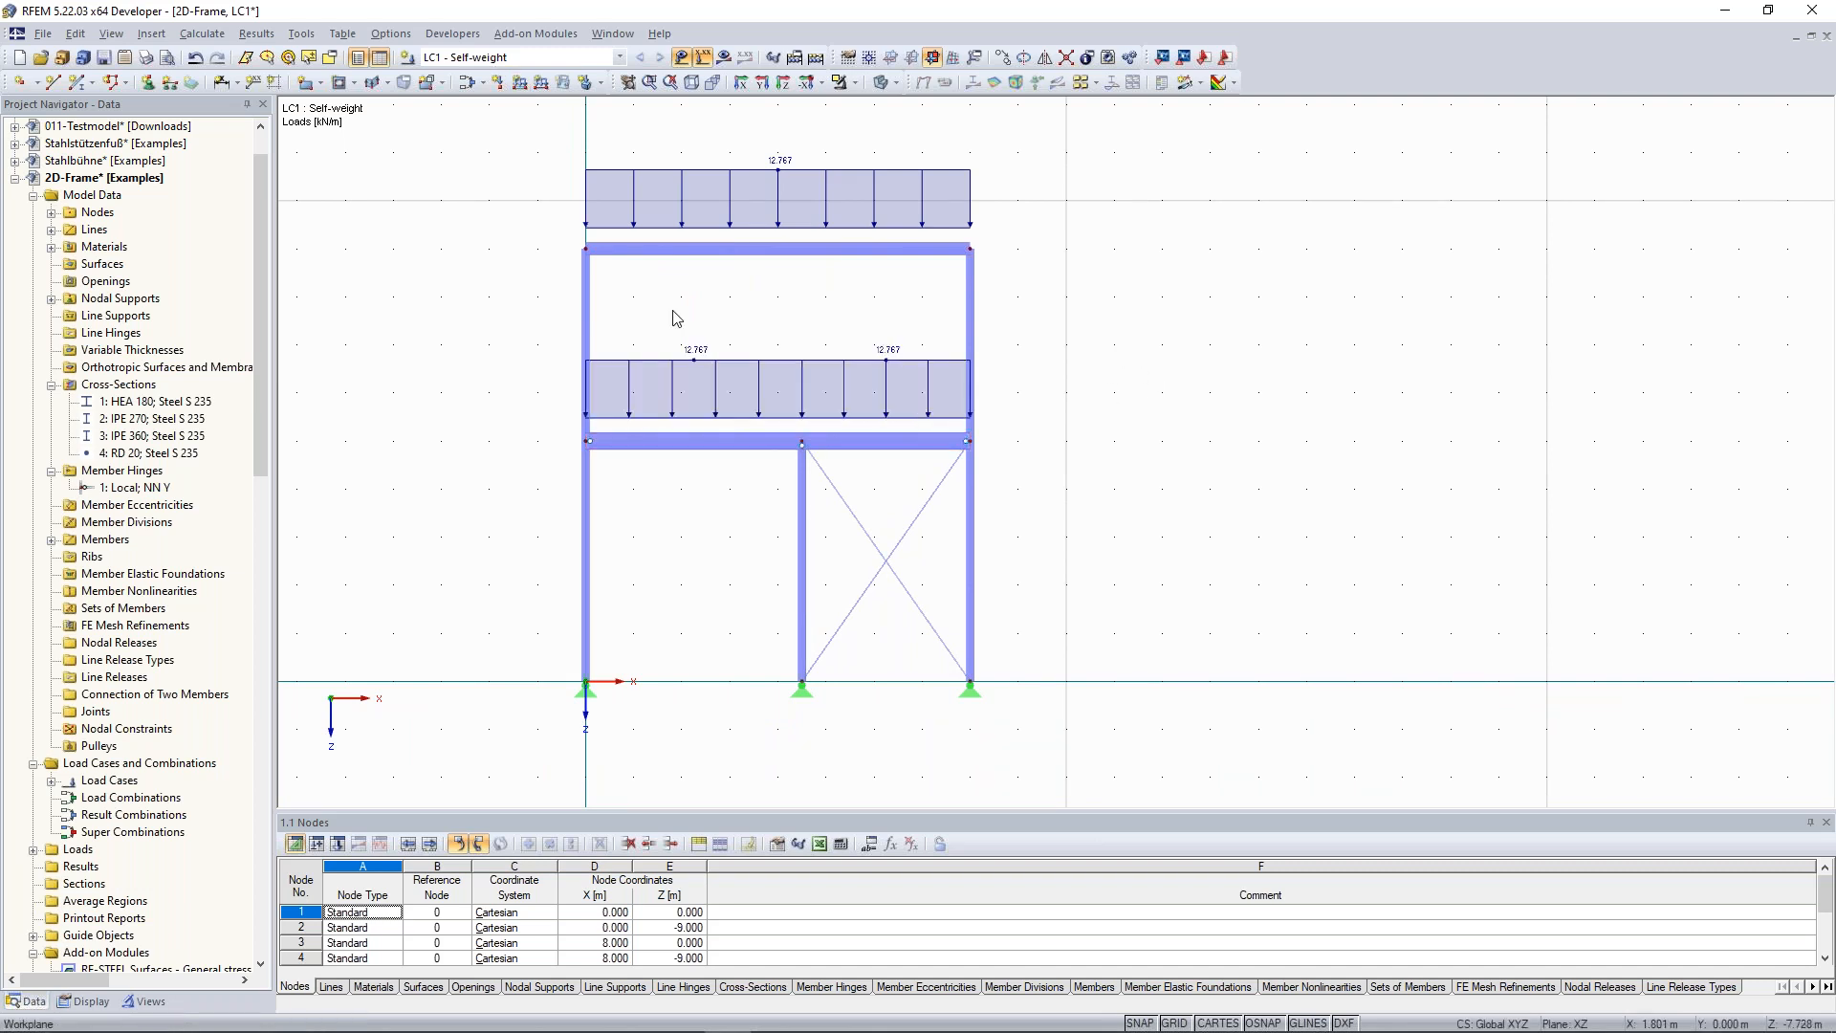
Change the member load on both floor beam segments to 68.371 kN/m.
{"action": "scroll", "coordinate": [765, 302], "scroll_direction": "up", "scroll_amount": 2}
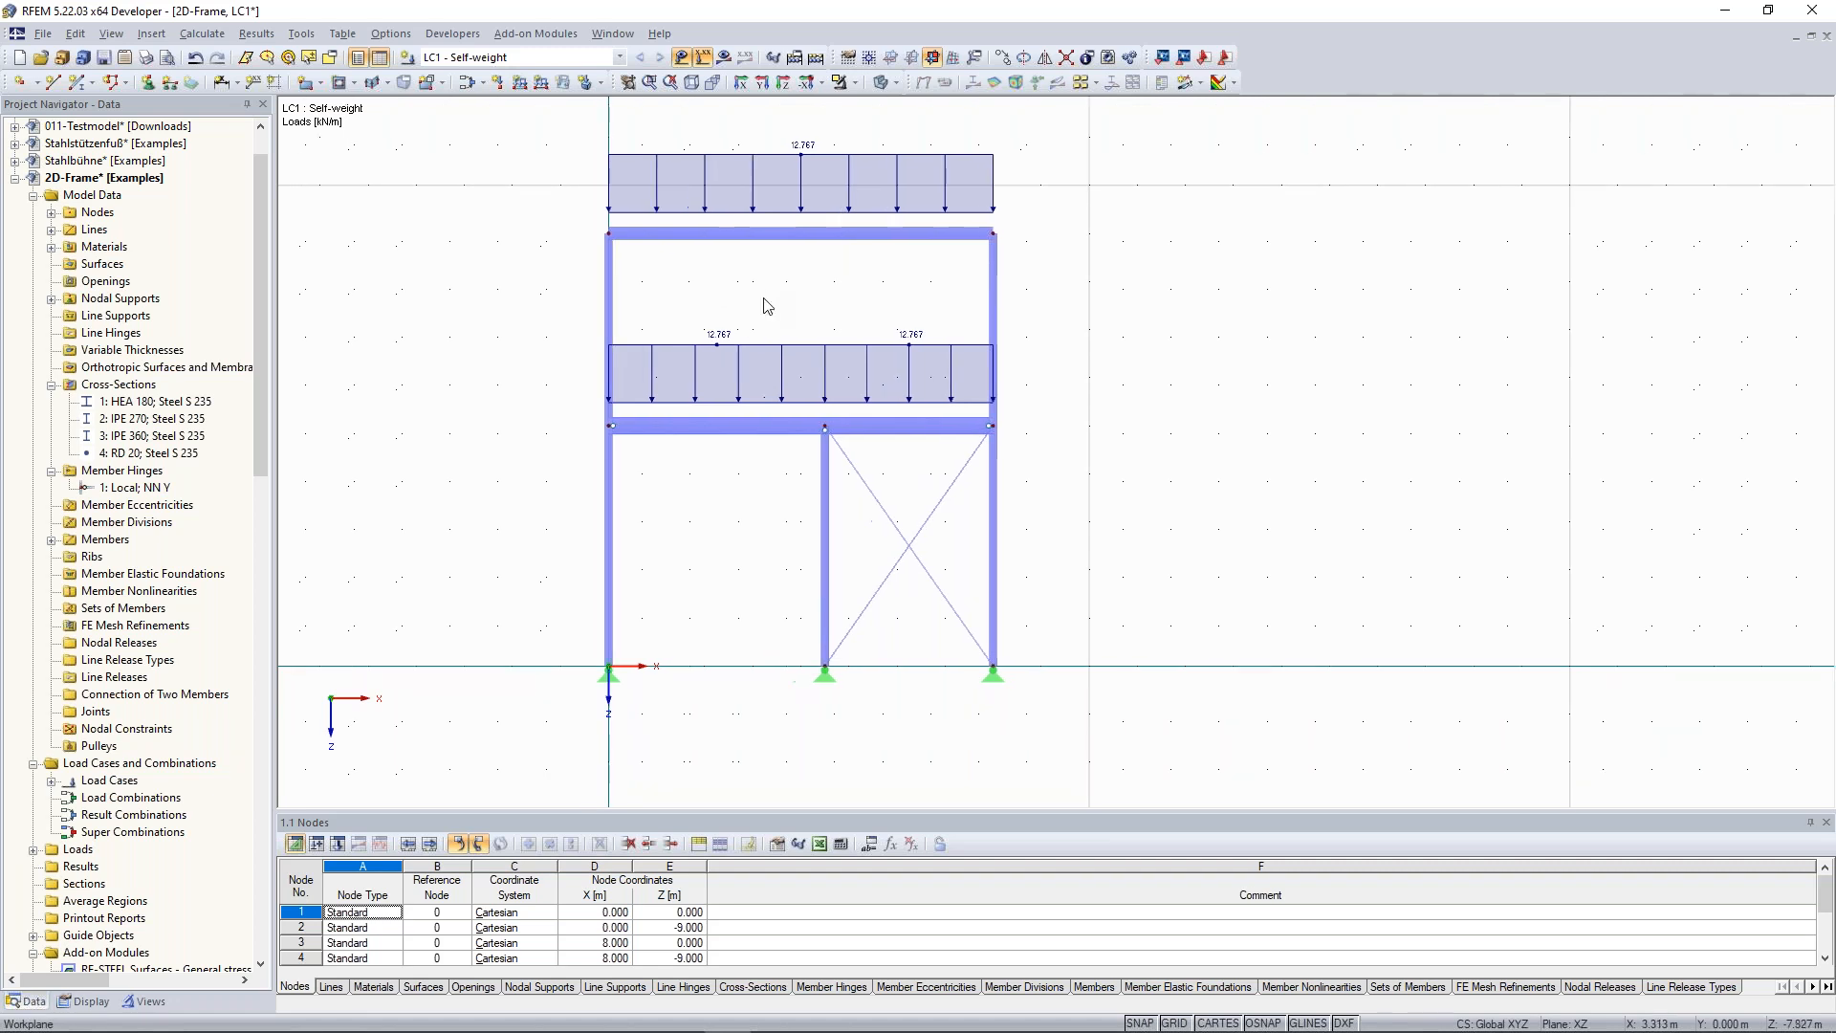
{"action": "middle_click_drag", "start_coordinate": [762, 302], "coordinate": [854, 313]}
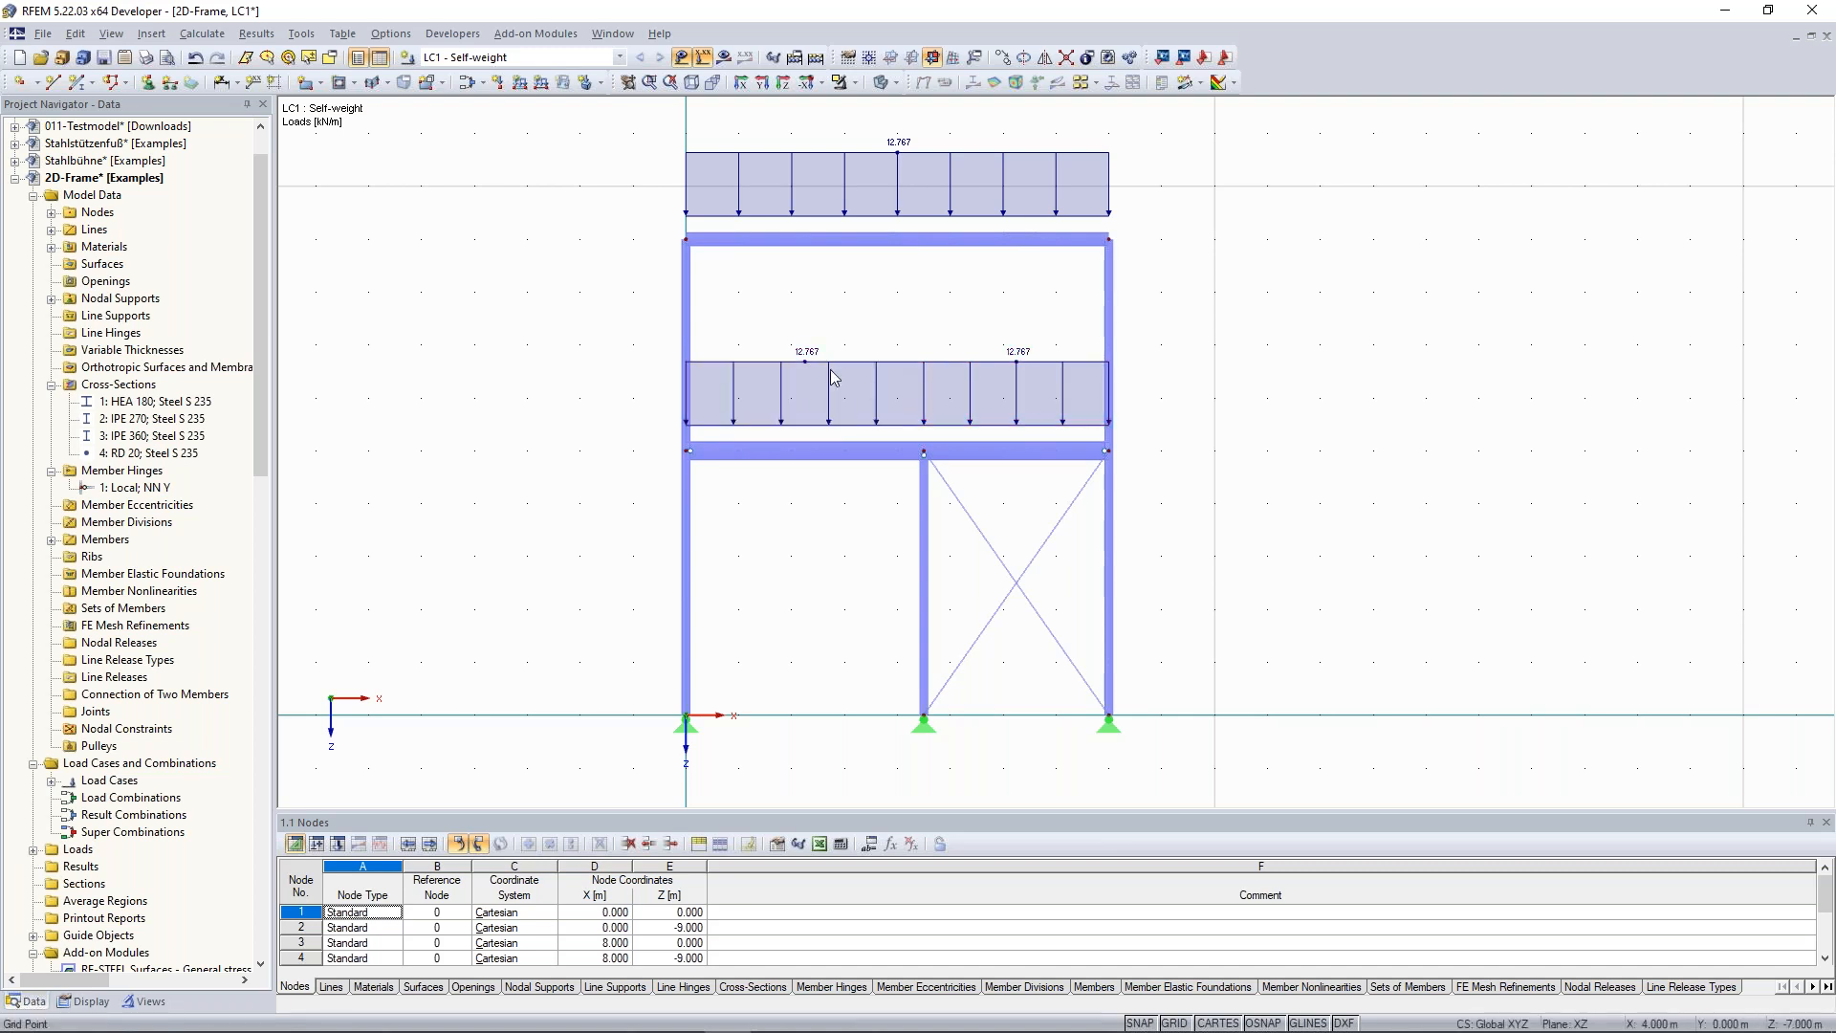
{"action": "middle_click_drag", "start_coordinate": [827, 363], "coordinate": [831, 370]}
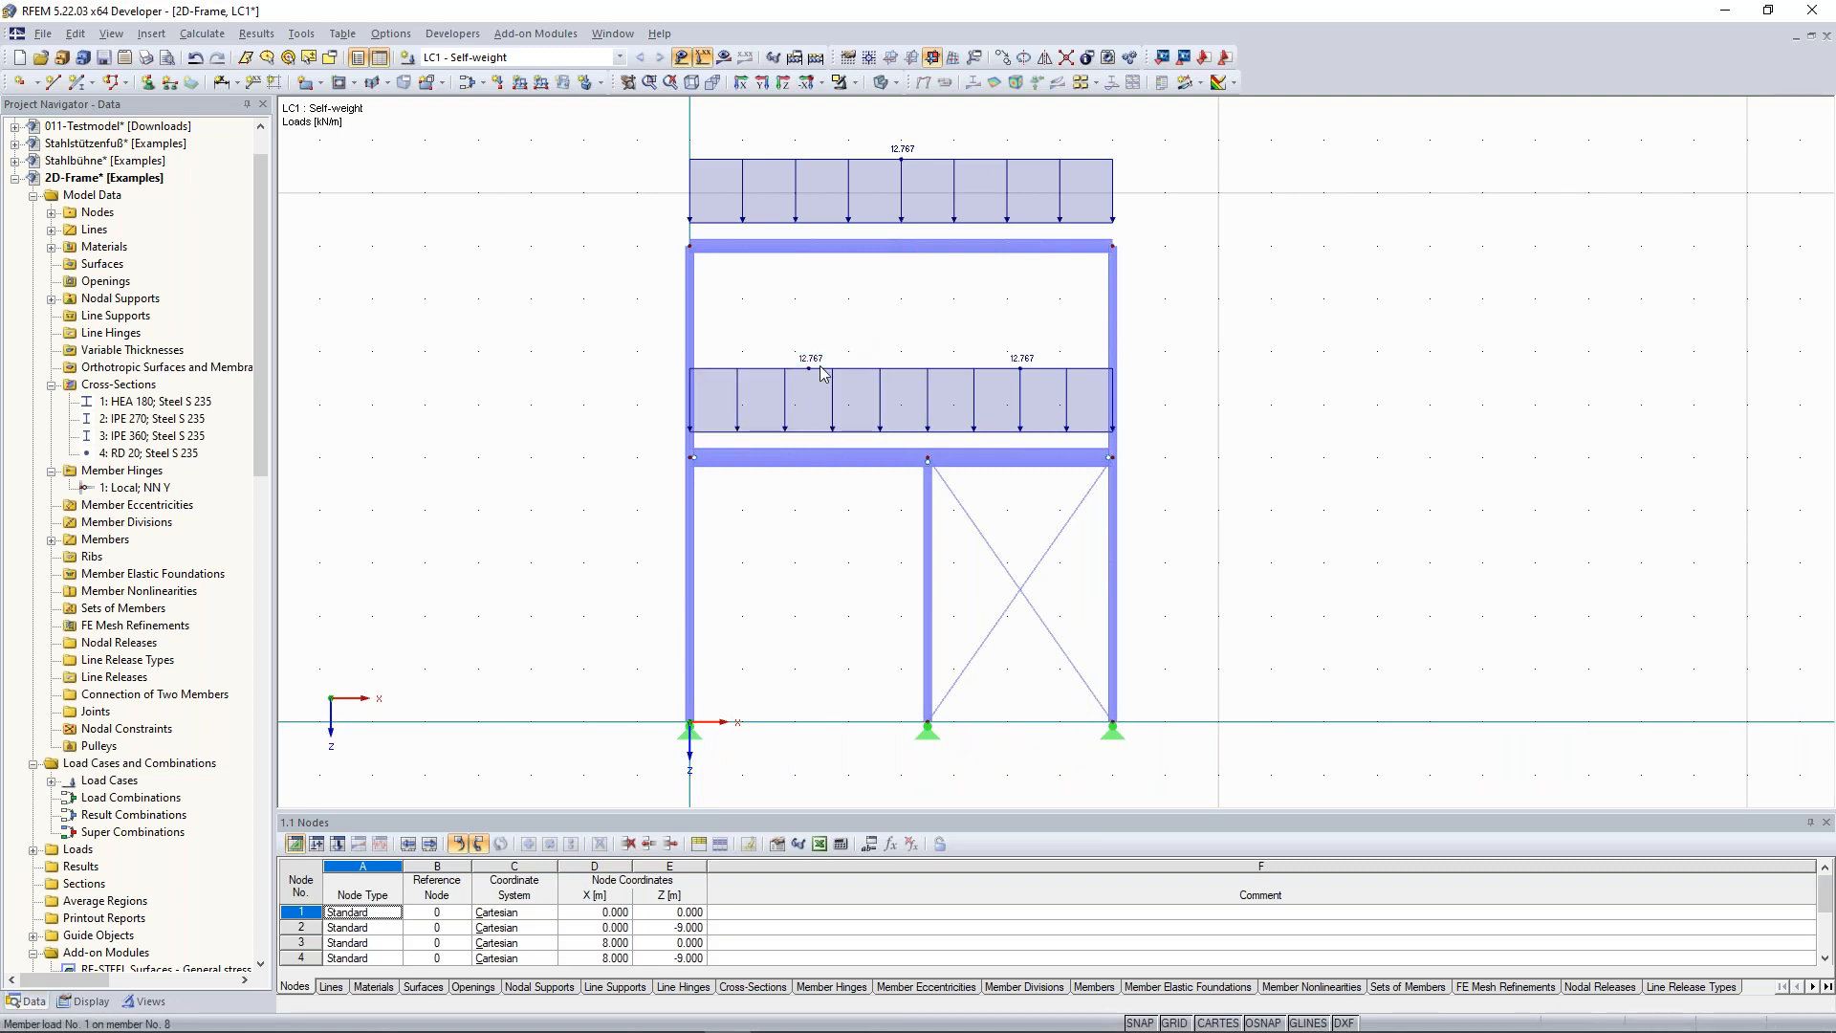
{"action": "right_click", "coordinate": [1040, 376]}
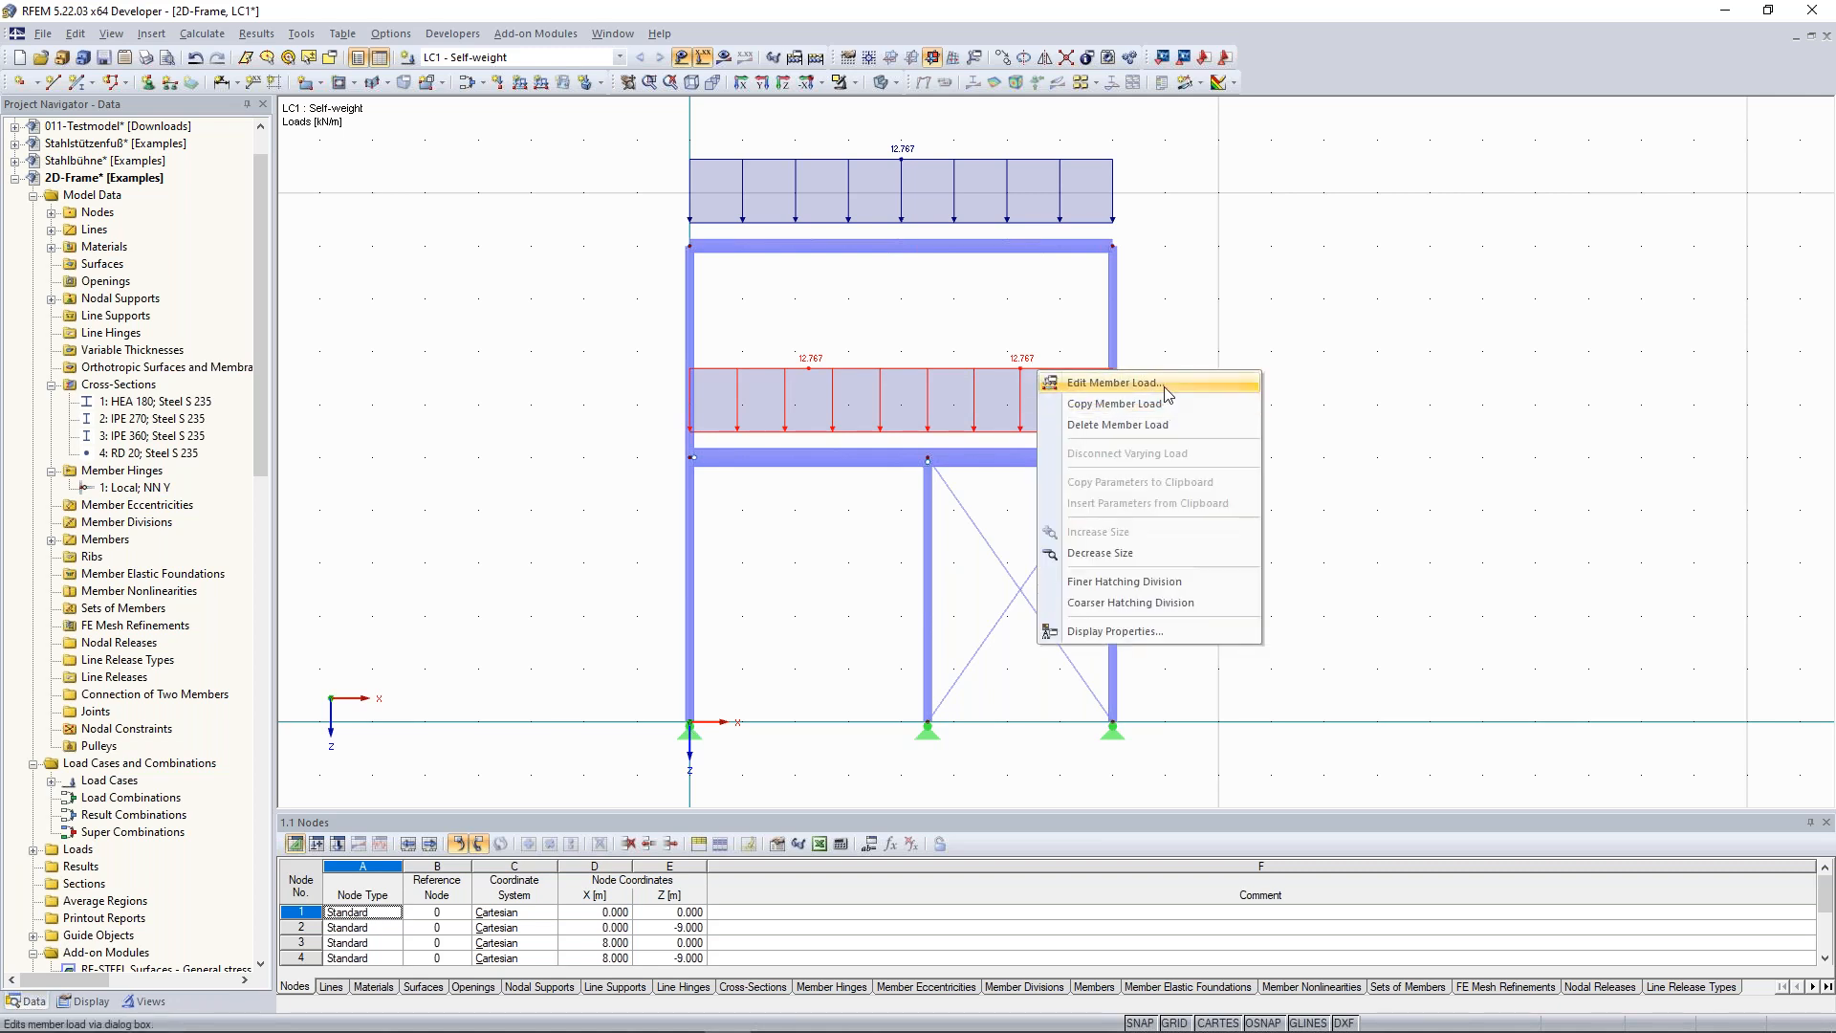
{"action": "left_click", "coordinate": [1212, 384]}
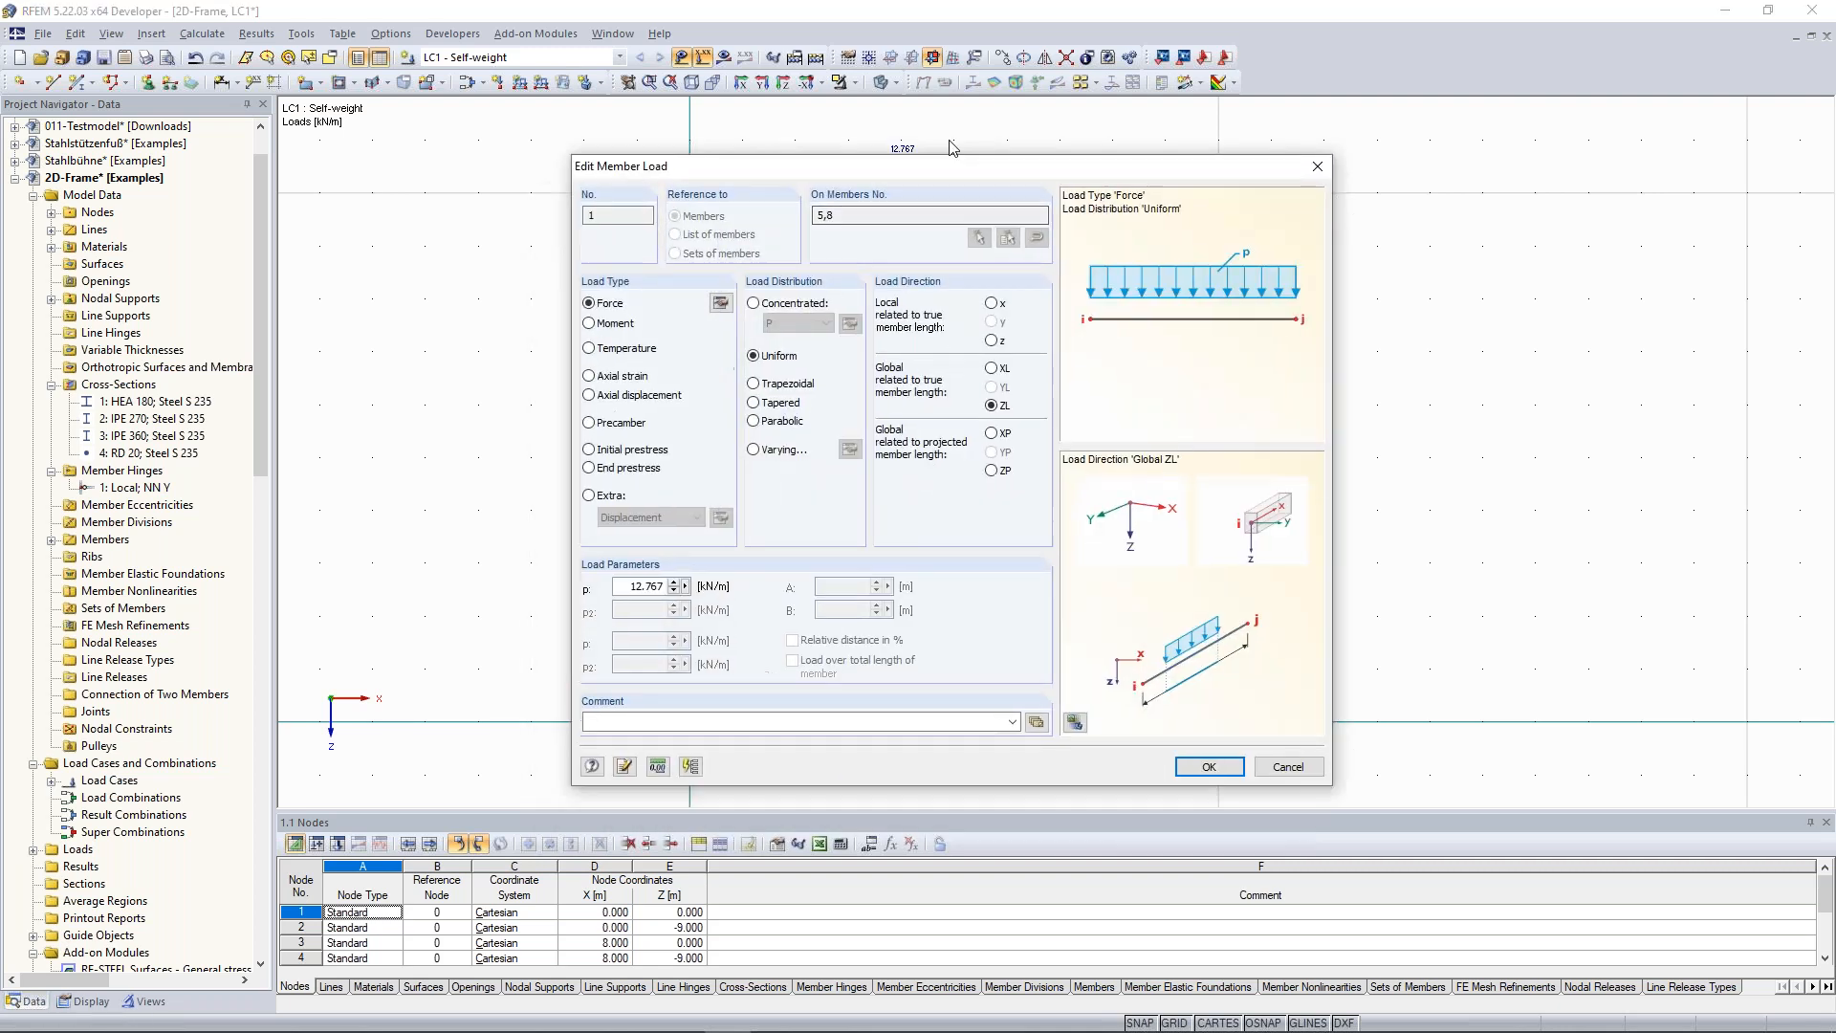
{"action": "double_click", "coordinate": [660, 562]}
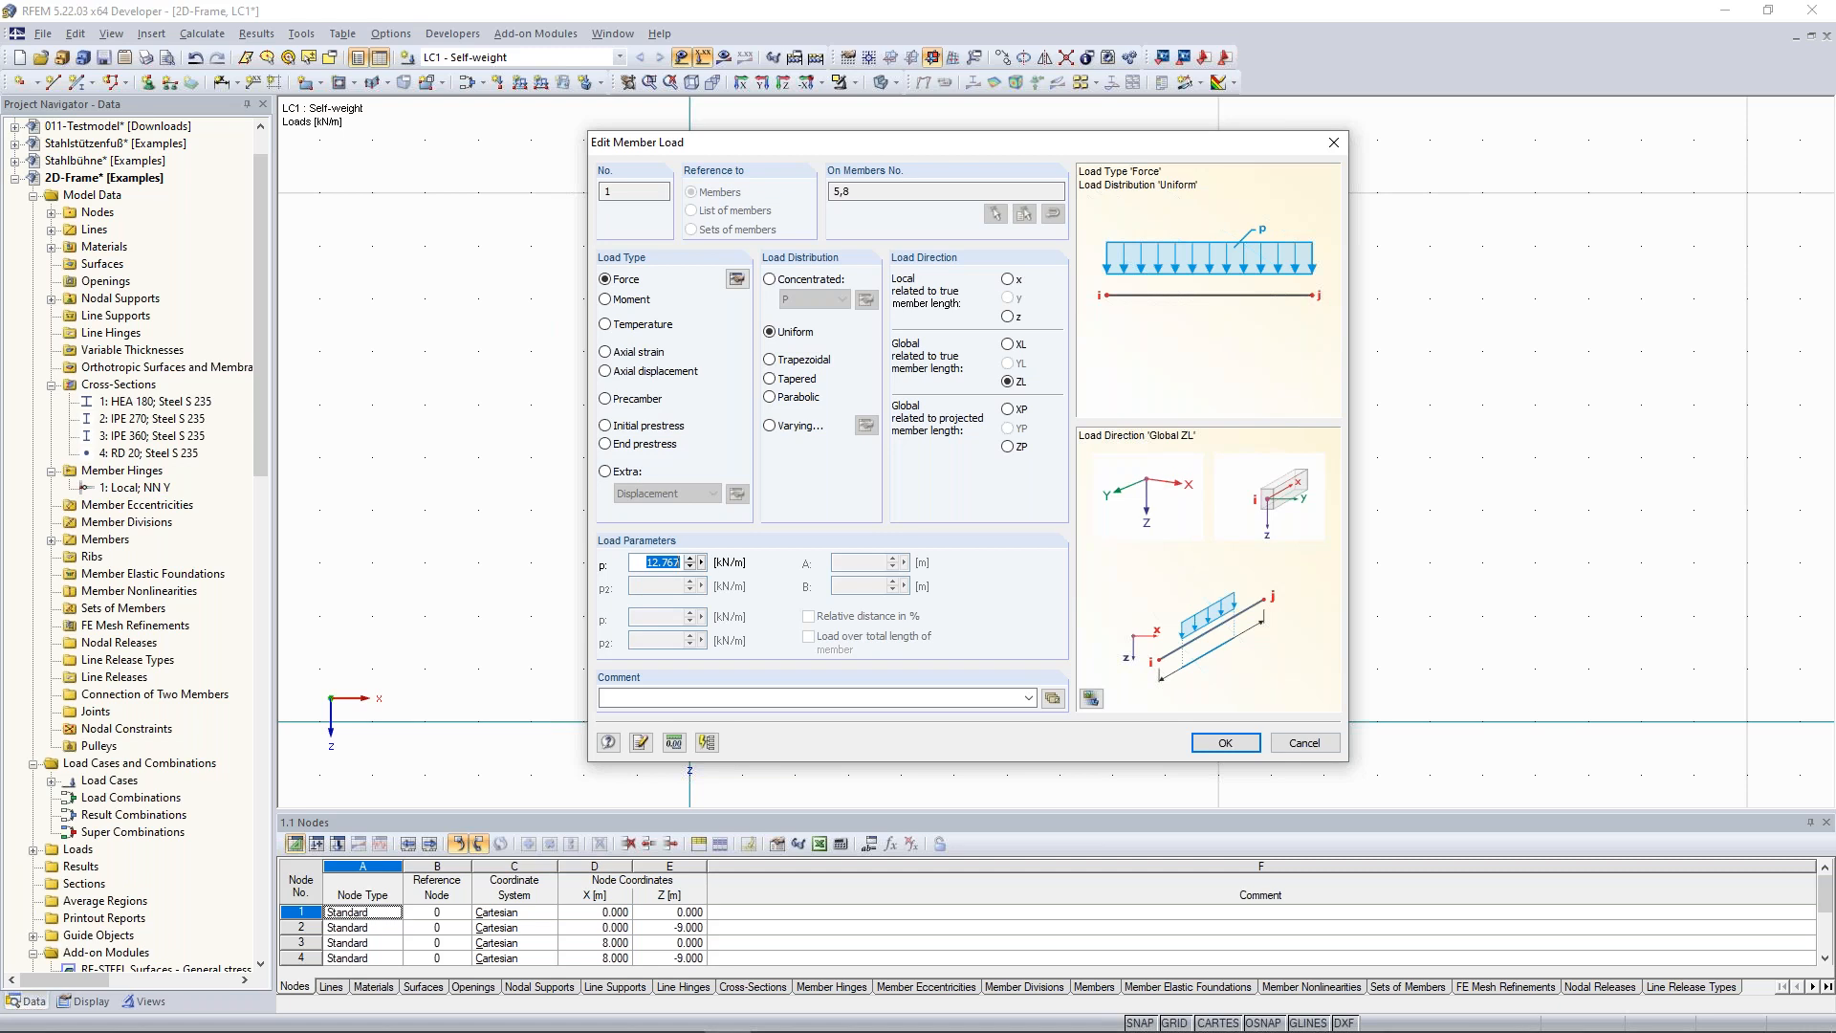
{"action": "type", "text": "6"}
{"action": "key", "text": "Return"}
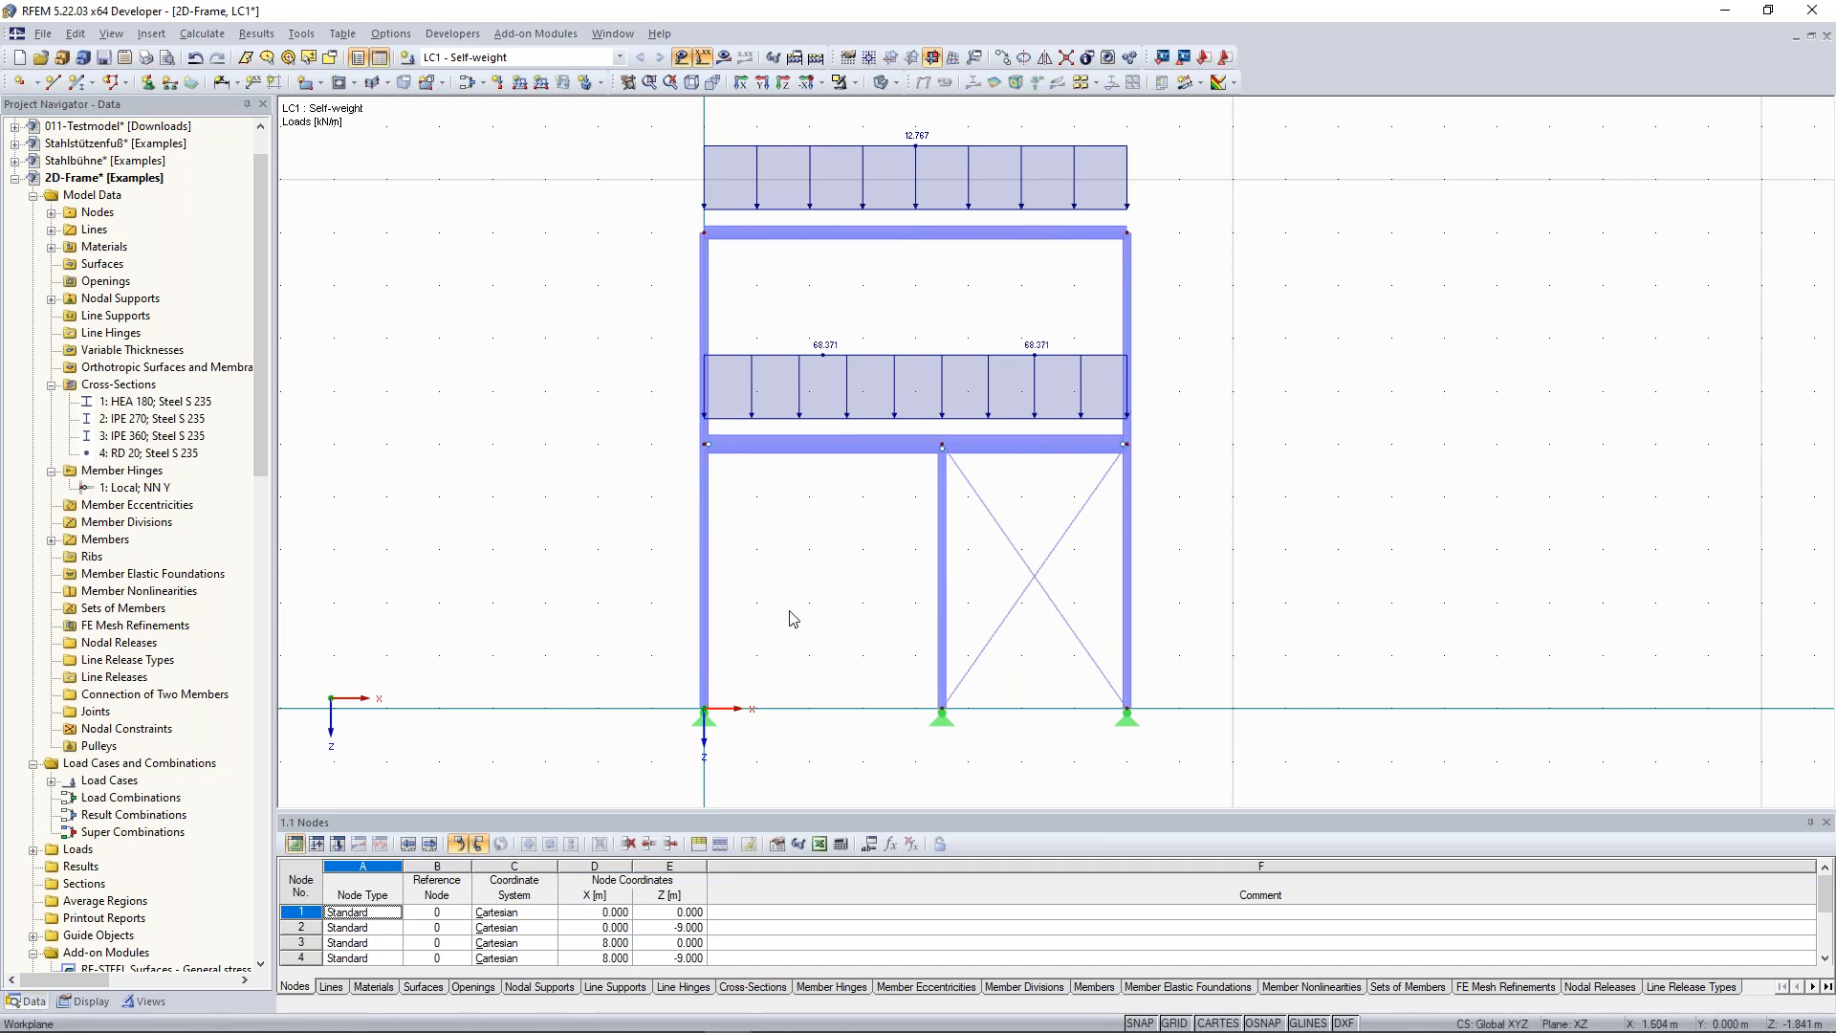
Apply a uniform member load of 4.32 kN/m in the global XL direction to both storeys of the two outer columns.
{"action": "left_click_drag", "start_coordinate": [786, 618], "coordinate": [658, 541]}
{"action": "left_click", "coordinate": [756, 603]}
{"action": "left_click_drag", "start_coordinate": [784, 601], "coordinate": [653, 525]}
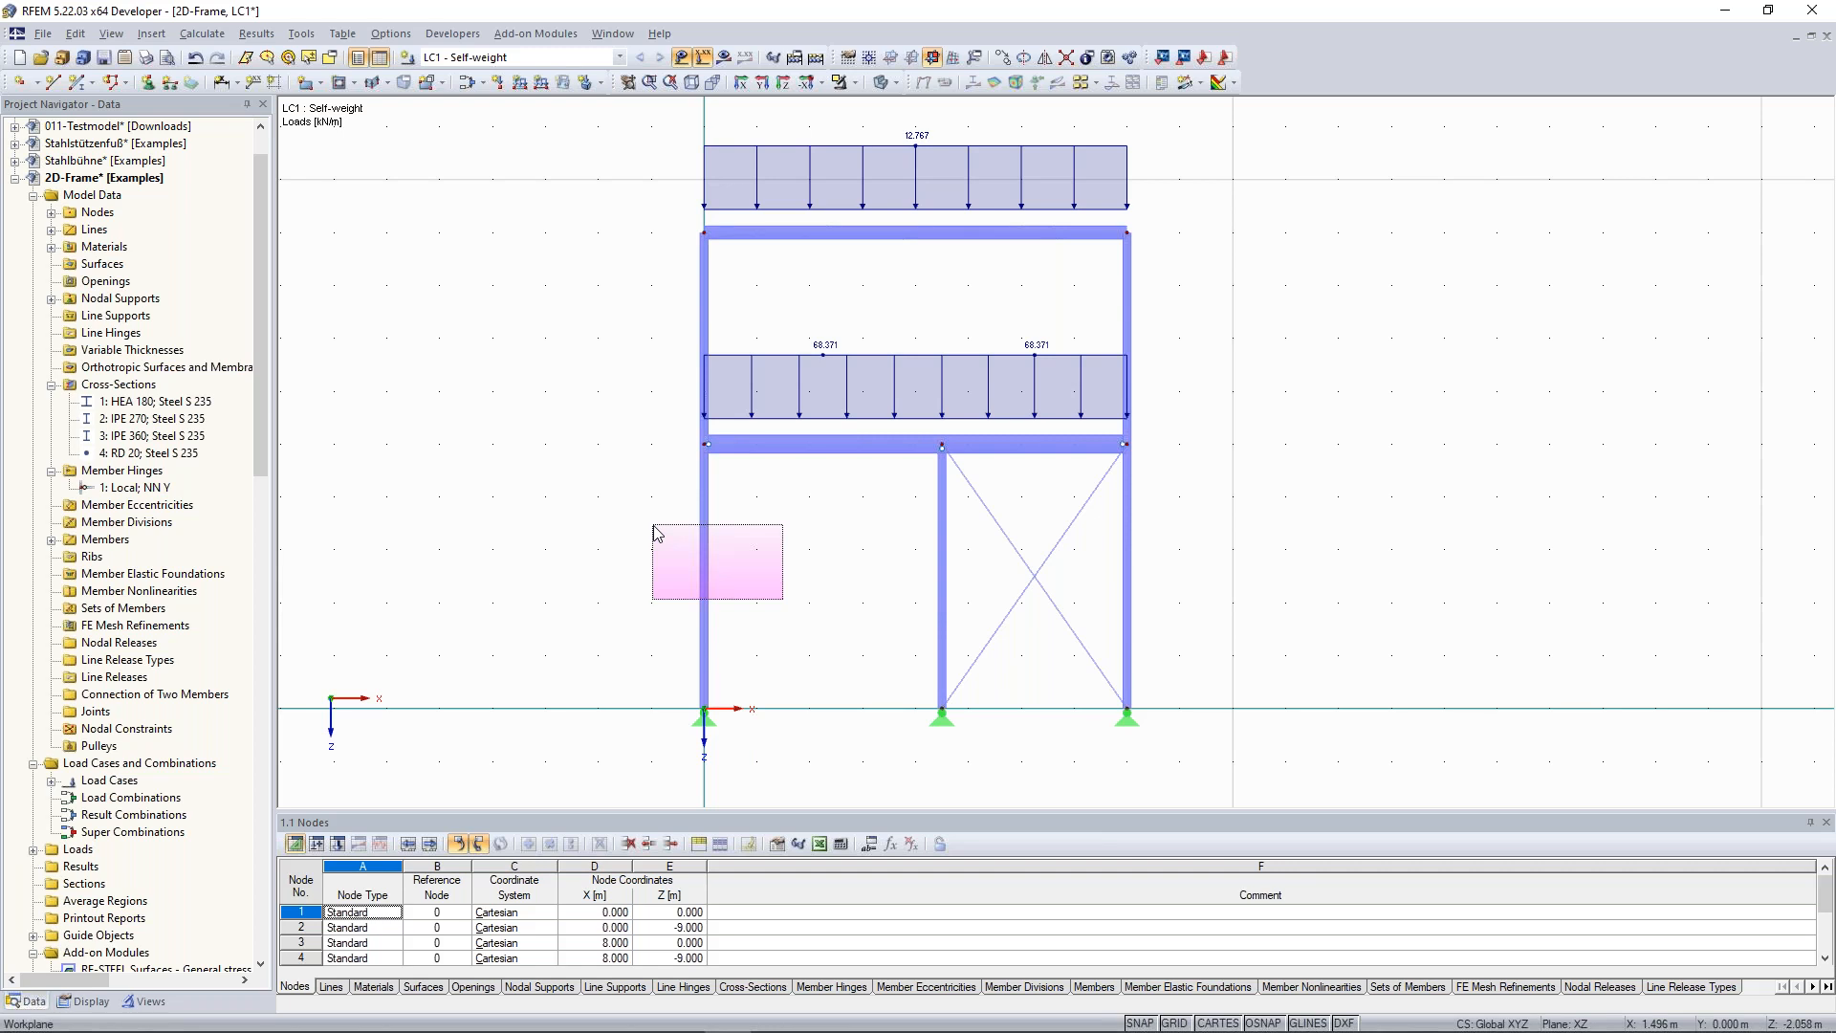
{"action": "left_click_drag", "start_coordinate": [654, 526], "coordinate": [654, 527]}
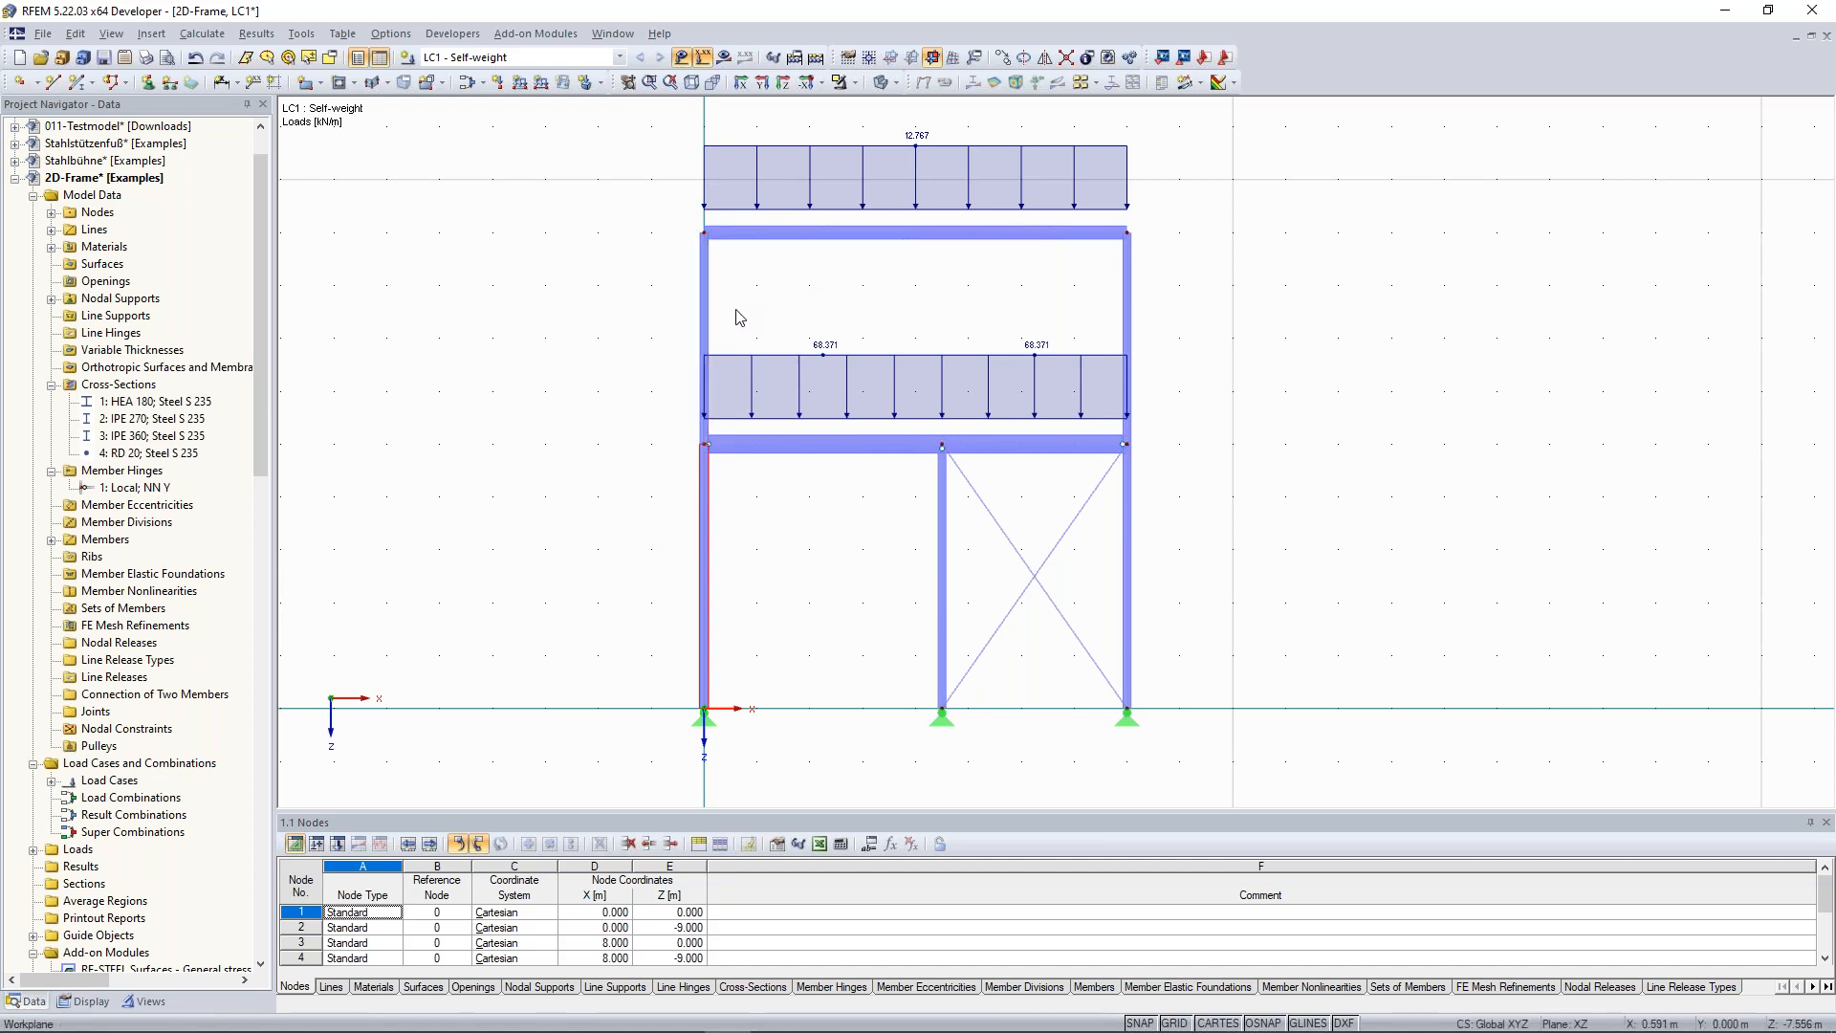
{"action": "left_click_drag", "start_coordinate": [746, 321], "coordinate": [663, 267]}
{"action": "left_click_drag", "start_coordinate": [1184, 603], "coordinate": [1119, 573]}
{"action": "left_click_drag", "start_coordinate": [1159, 336], "coordinate": [1078, 295]}
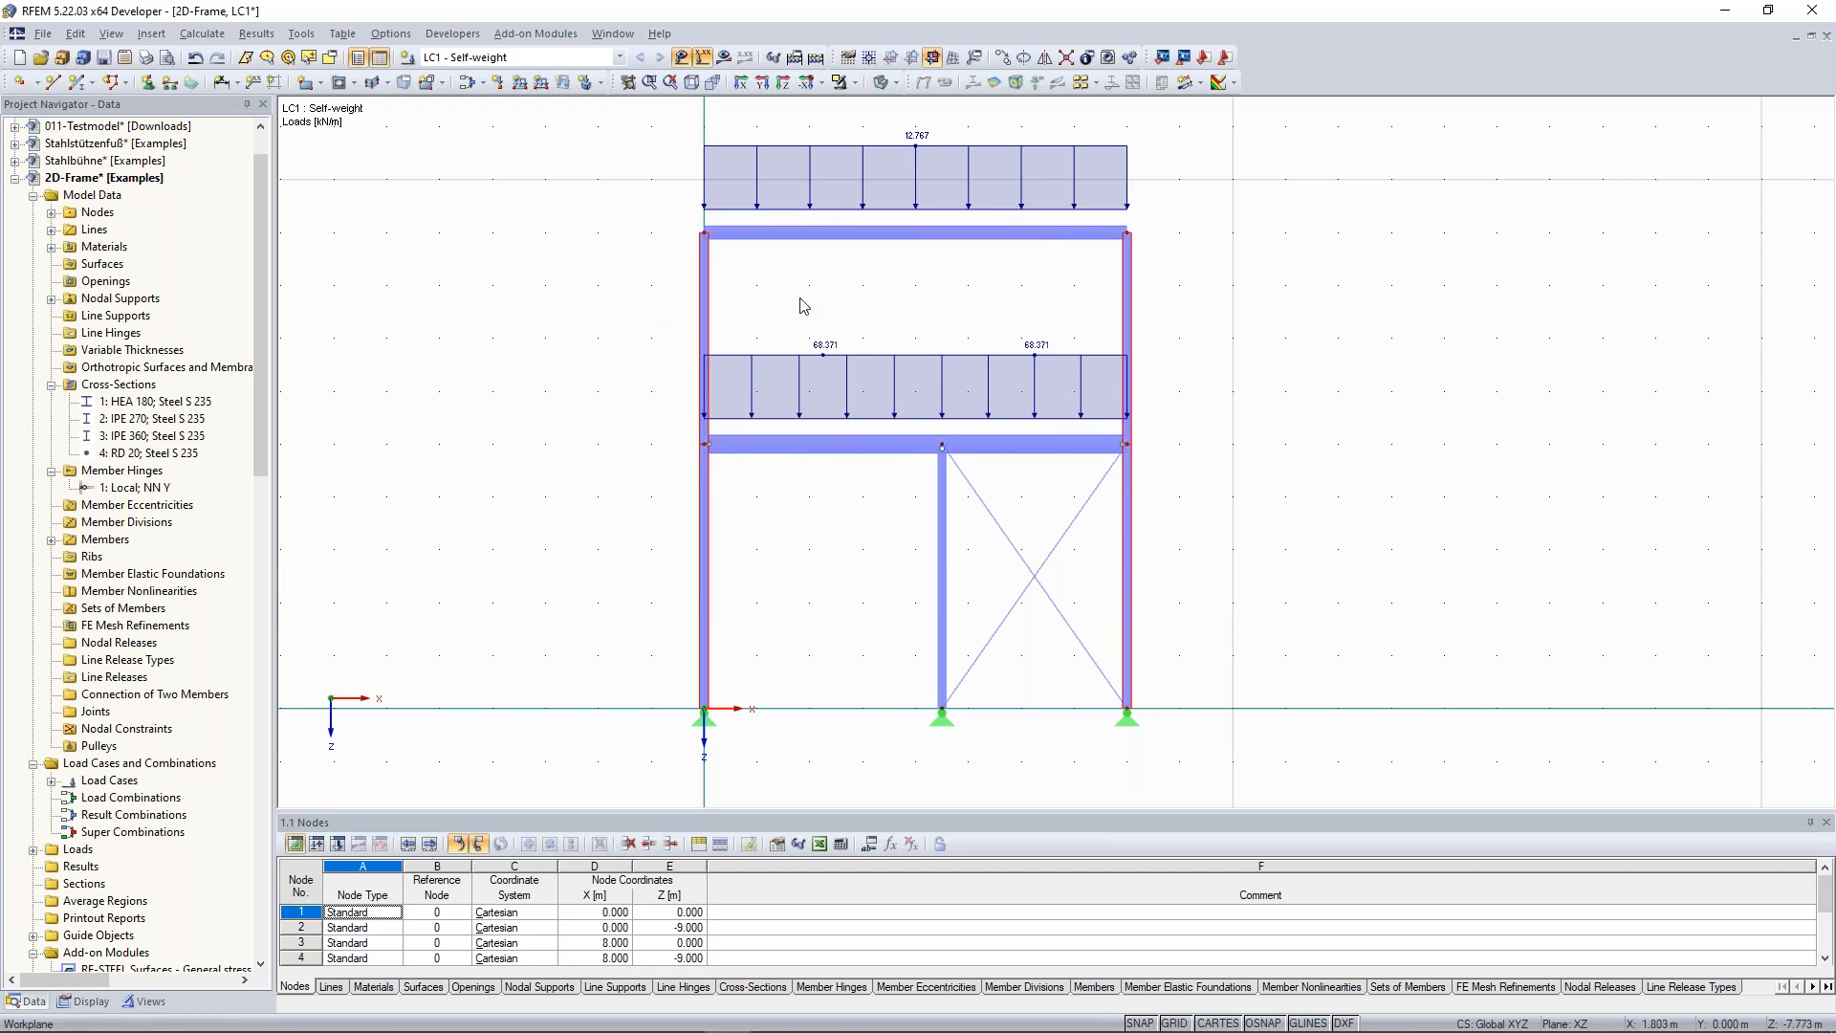
{"action": "middle_click_drag", "start_coordinate": [789, 310], "coordinate": [750, 297]}
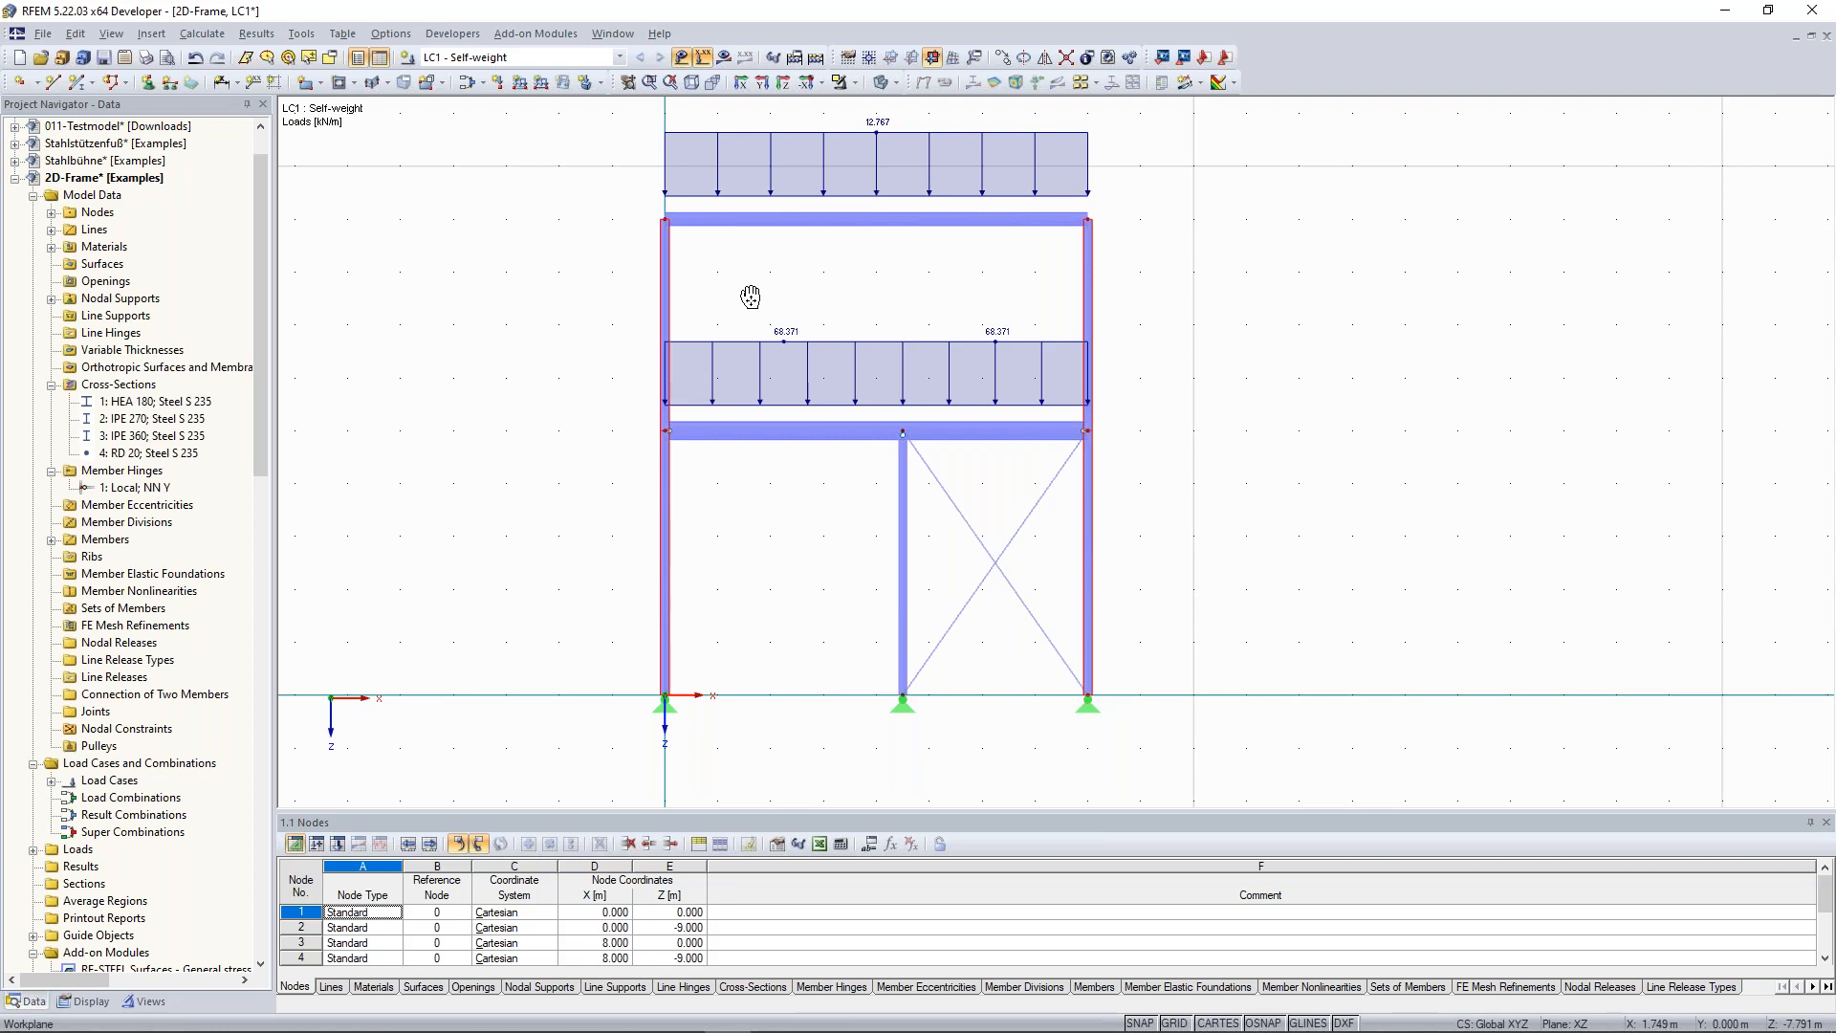
{"action": "middle_click_drag", "start_coordinate": [751, 297], "coordinate": [746, 306]}
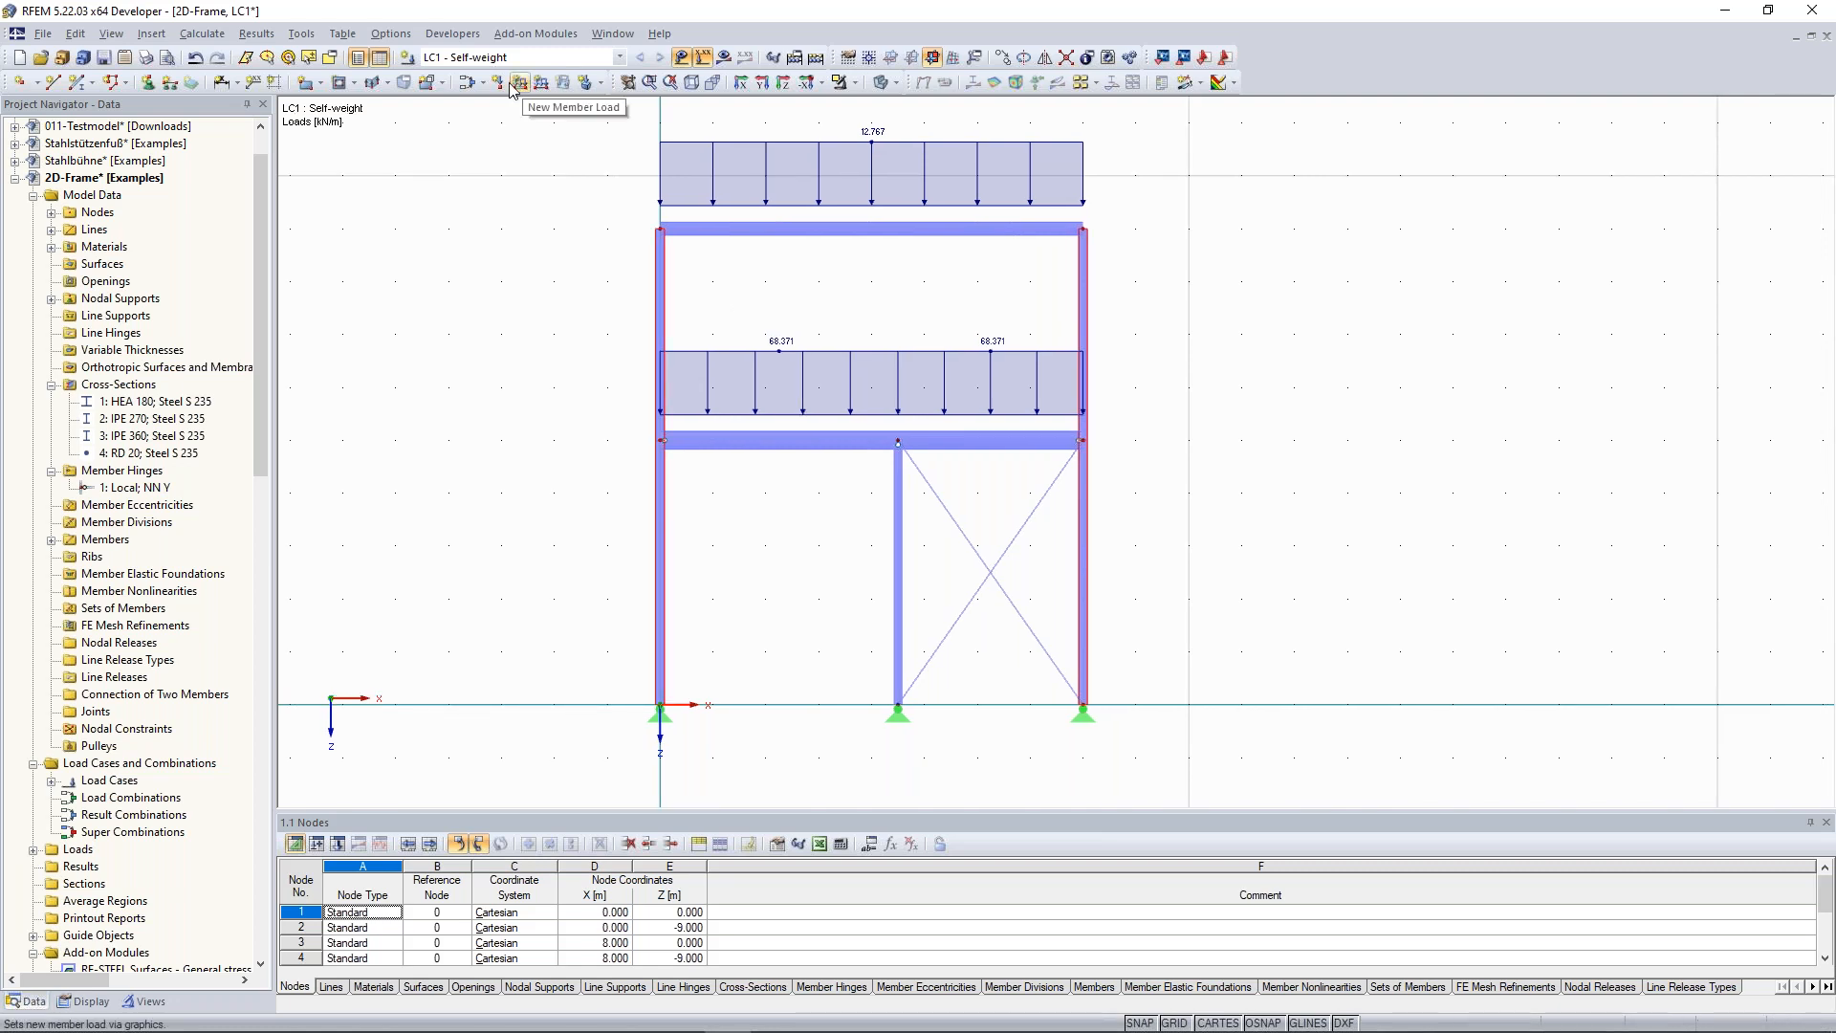
{"action": "left_click", "coordinate": [520, 83]}
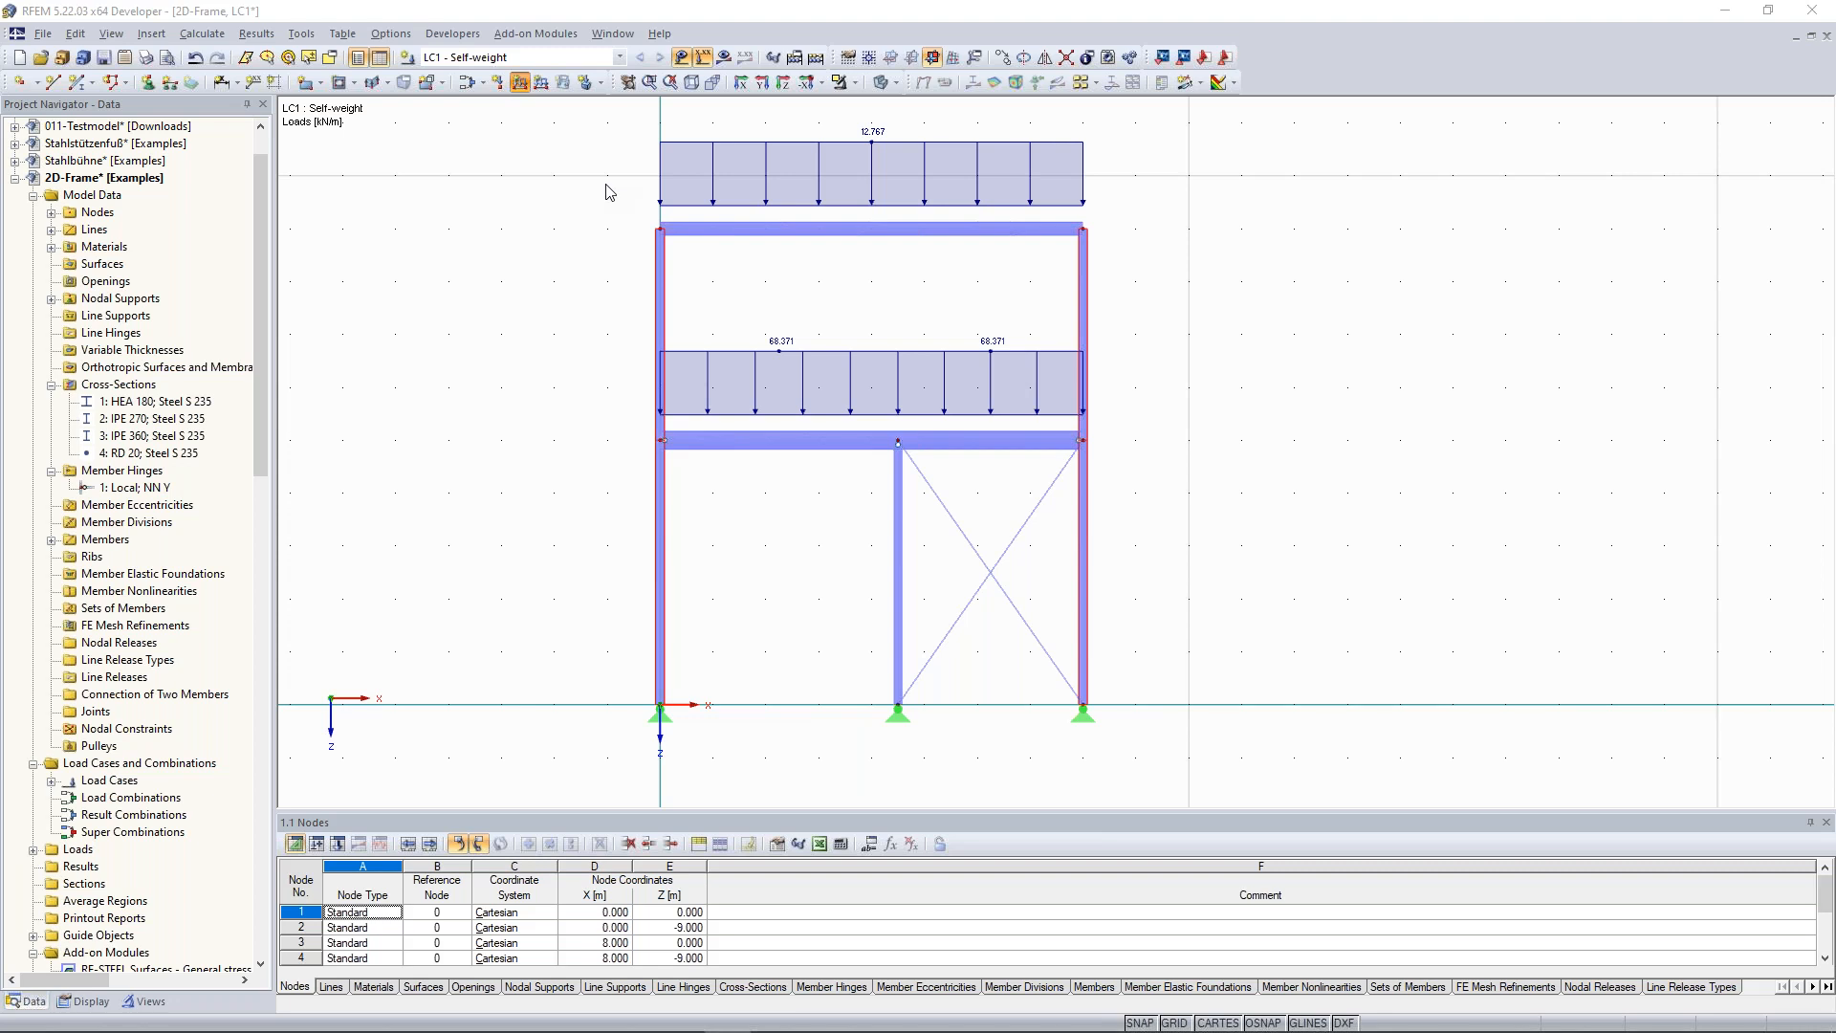
{"action": "left_click_drag", "start_coordinate": [1122, 271], "coordinate": [1076, 273]}
{"action": "left_click", "coordinate": [1120, 271]}
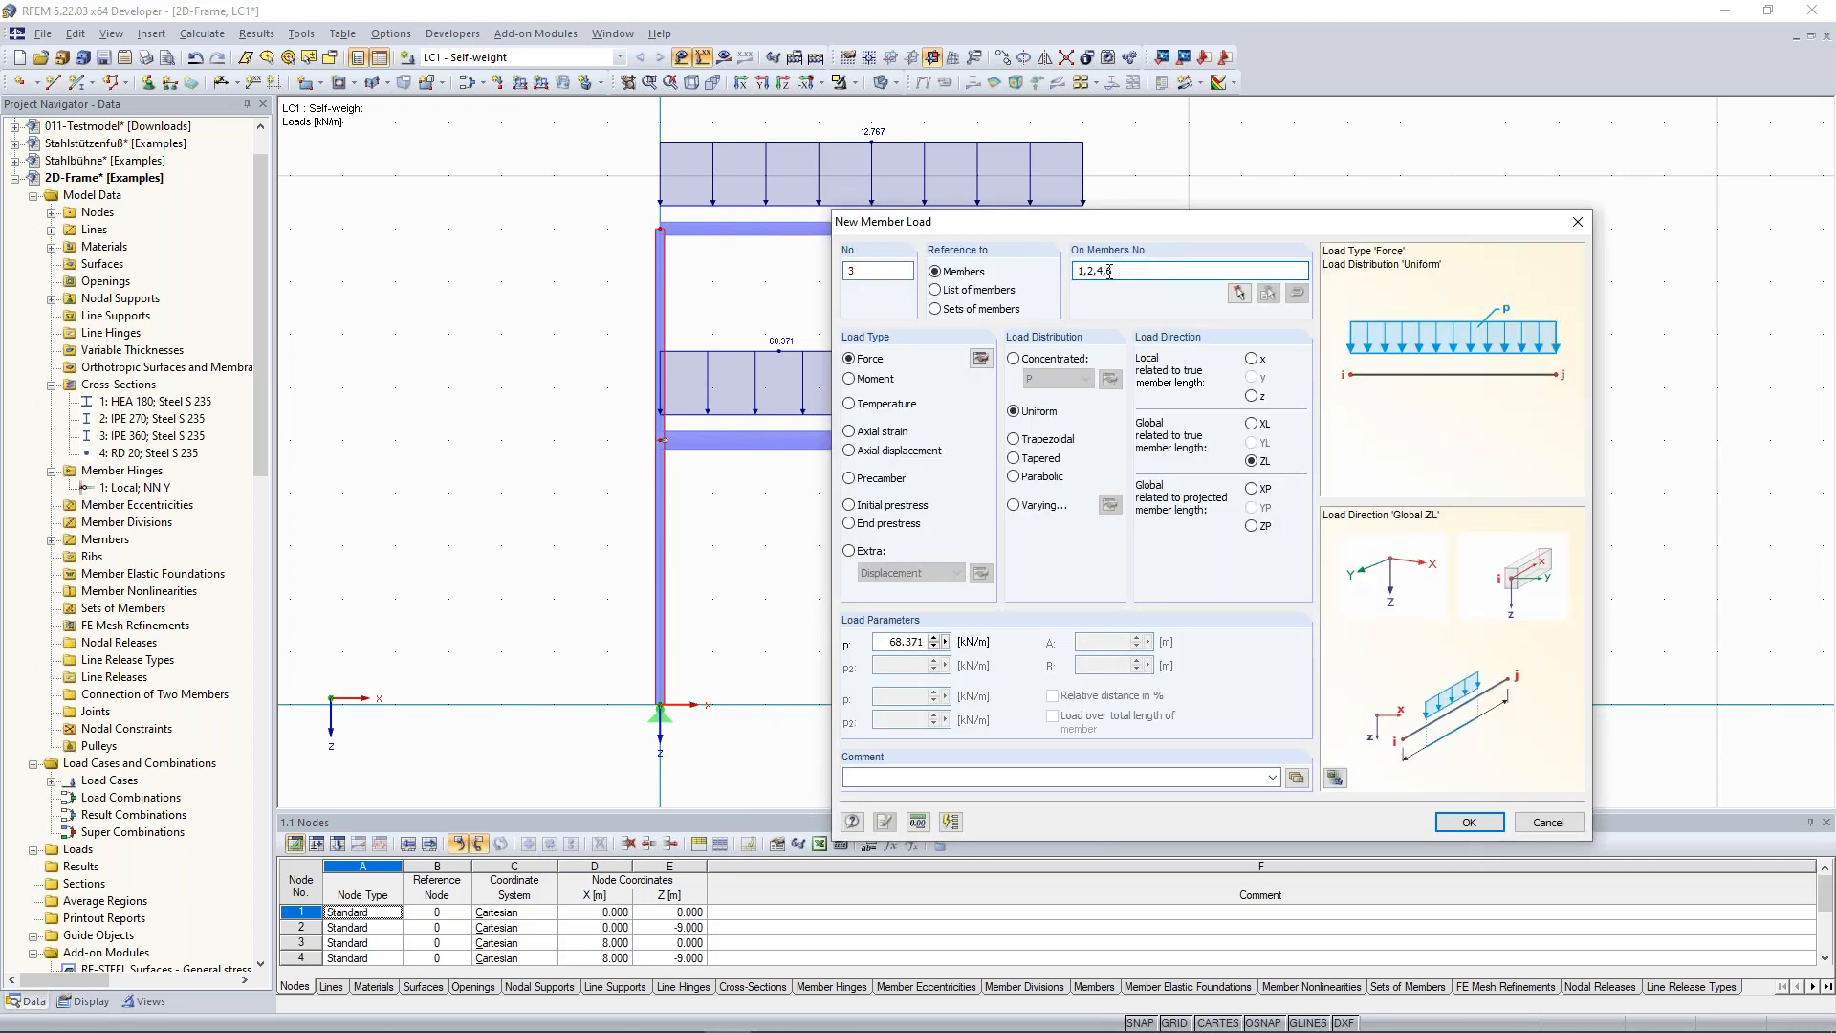
{"action": "left_click_drag", "start_coordinate": [1141, 230], "coordinate": [1153, 289]}
{"action": "left_click_drag", "start_coordinate": [1195, 203], "coordinate": [1268, 138]}
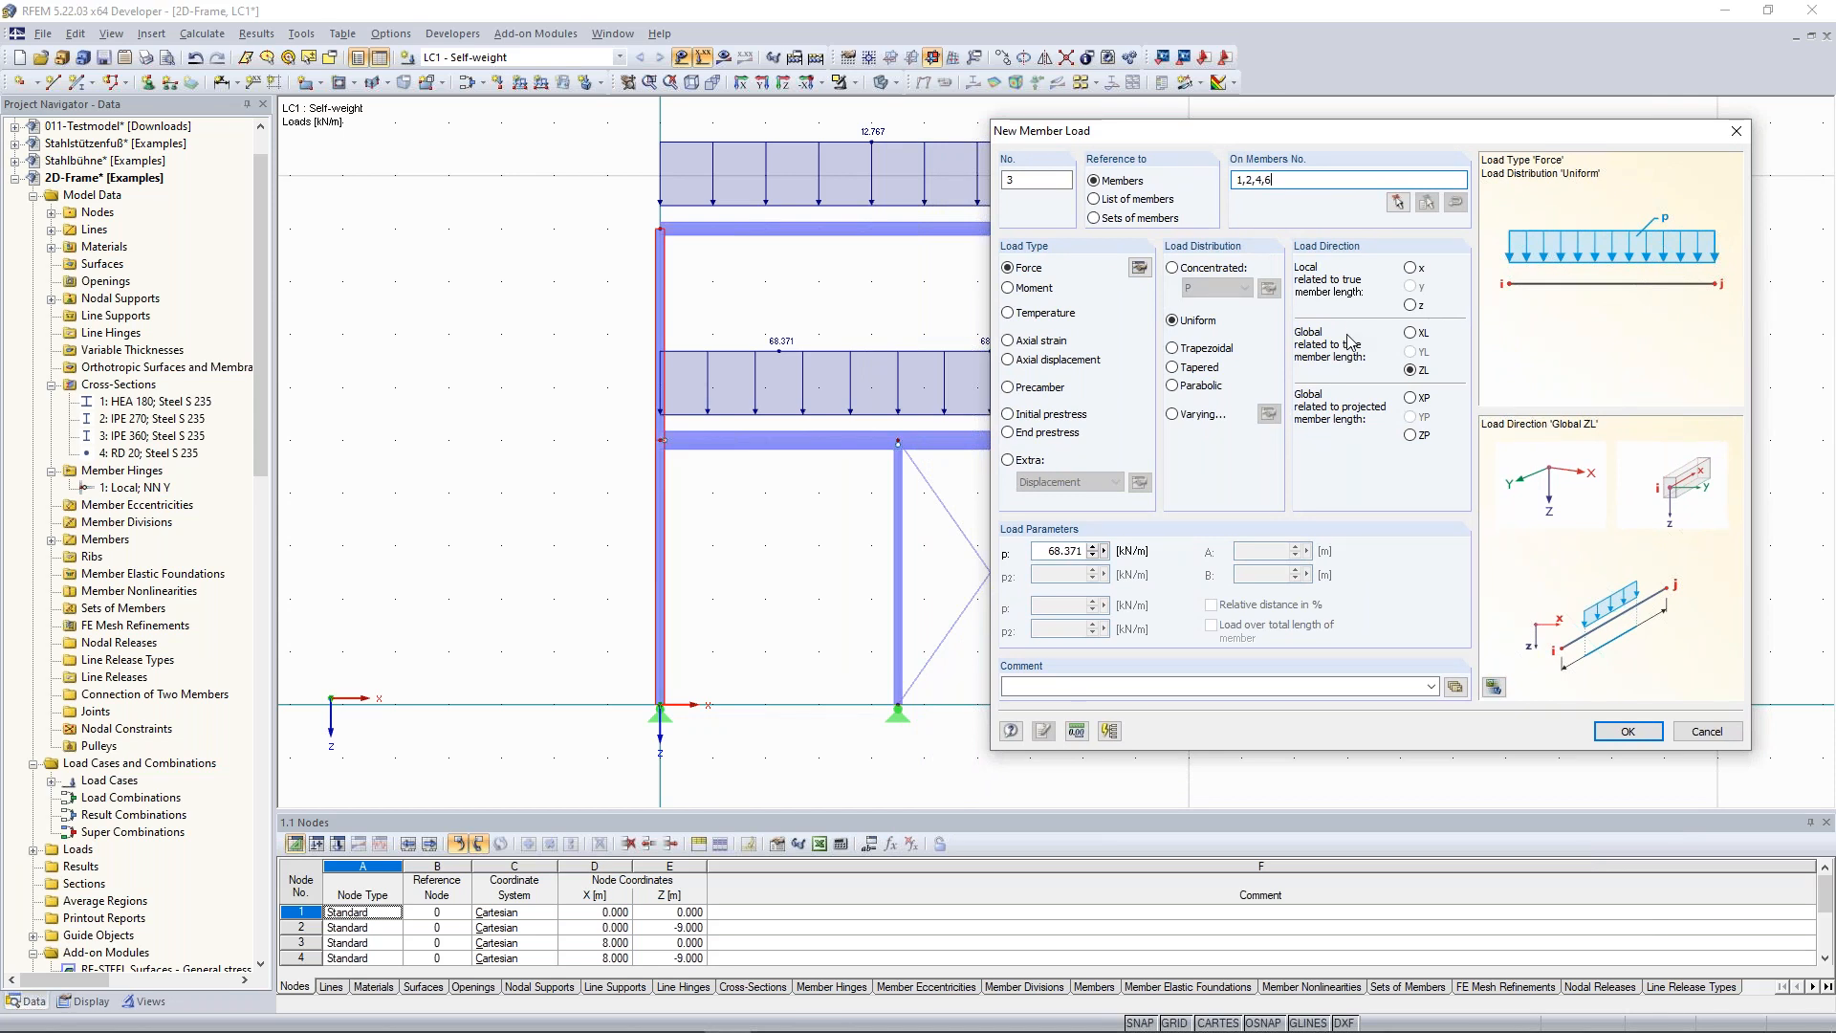
{"action": "left_click", "coordinate": [1398, 332]}
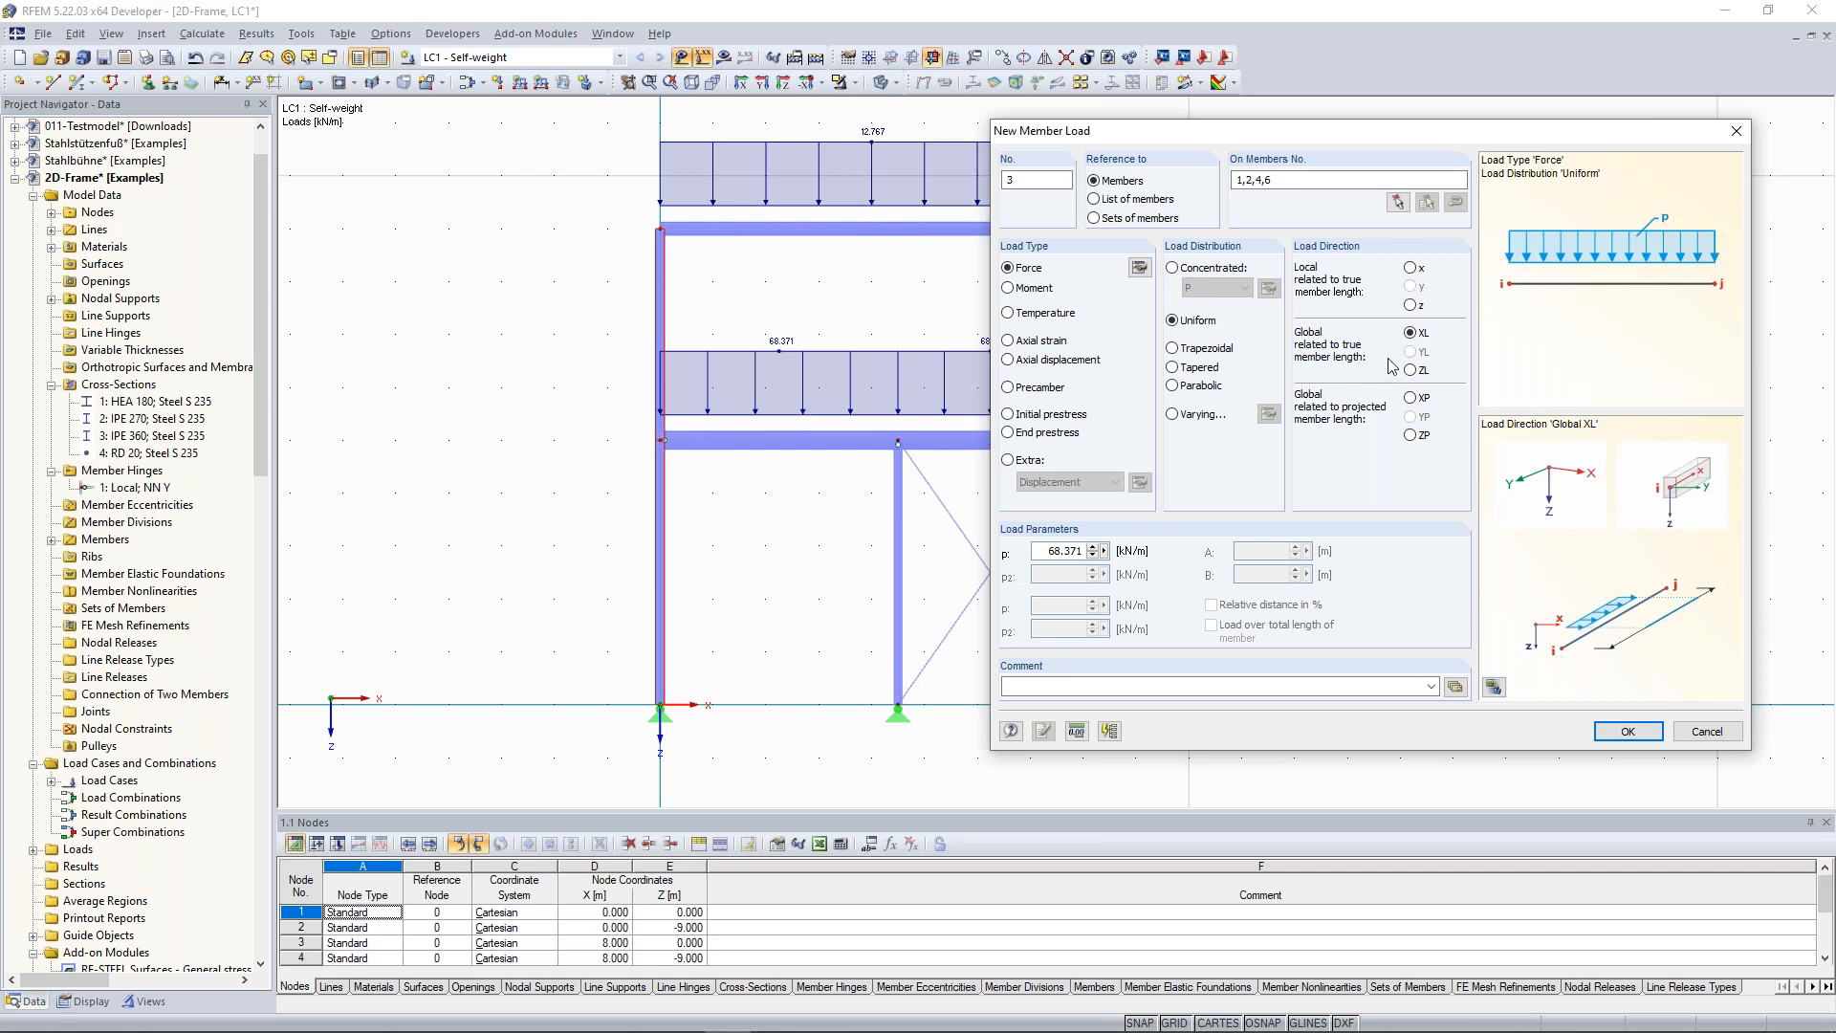
{"action": "double_click", "coordinate": [1042, 552]}
{"action": "type", "text": "4,32"}
{"action": "left_click", "coordinate": [1625, 732]}
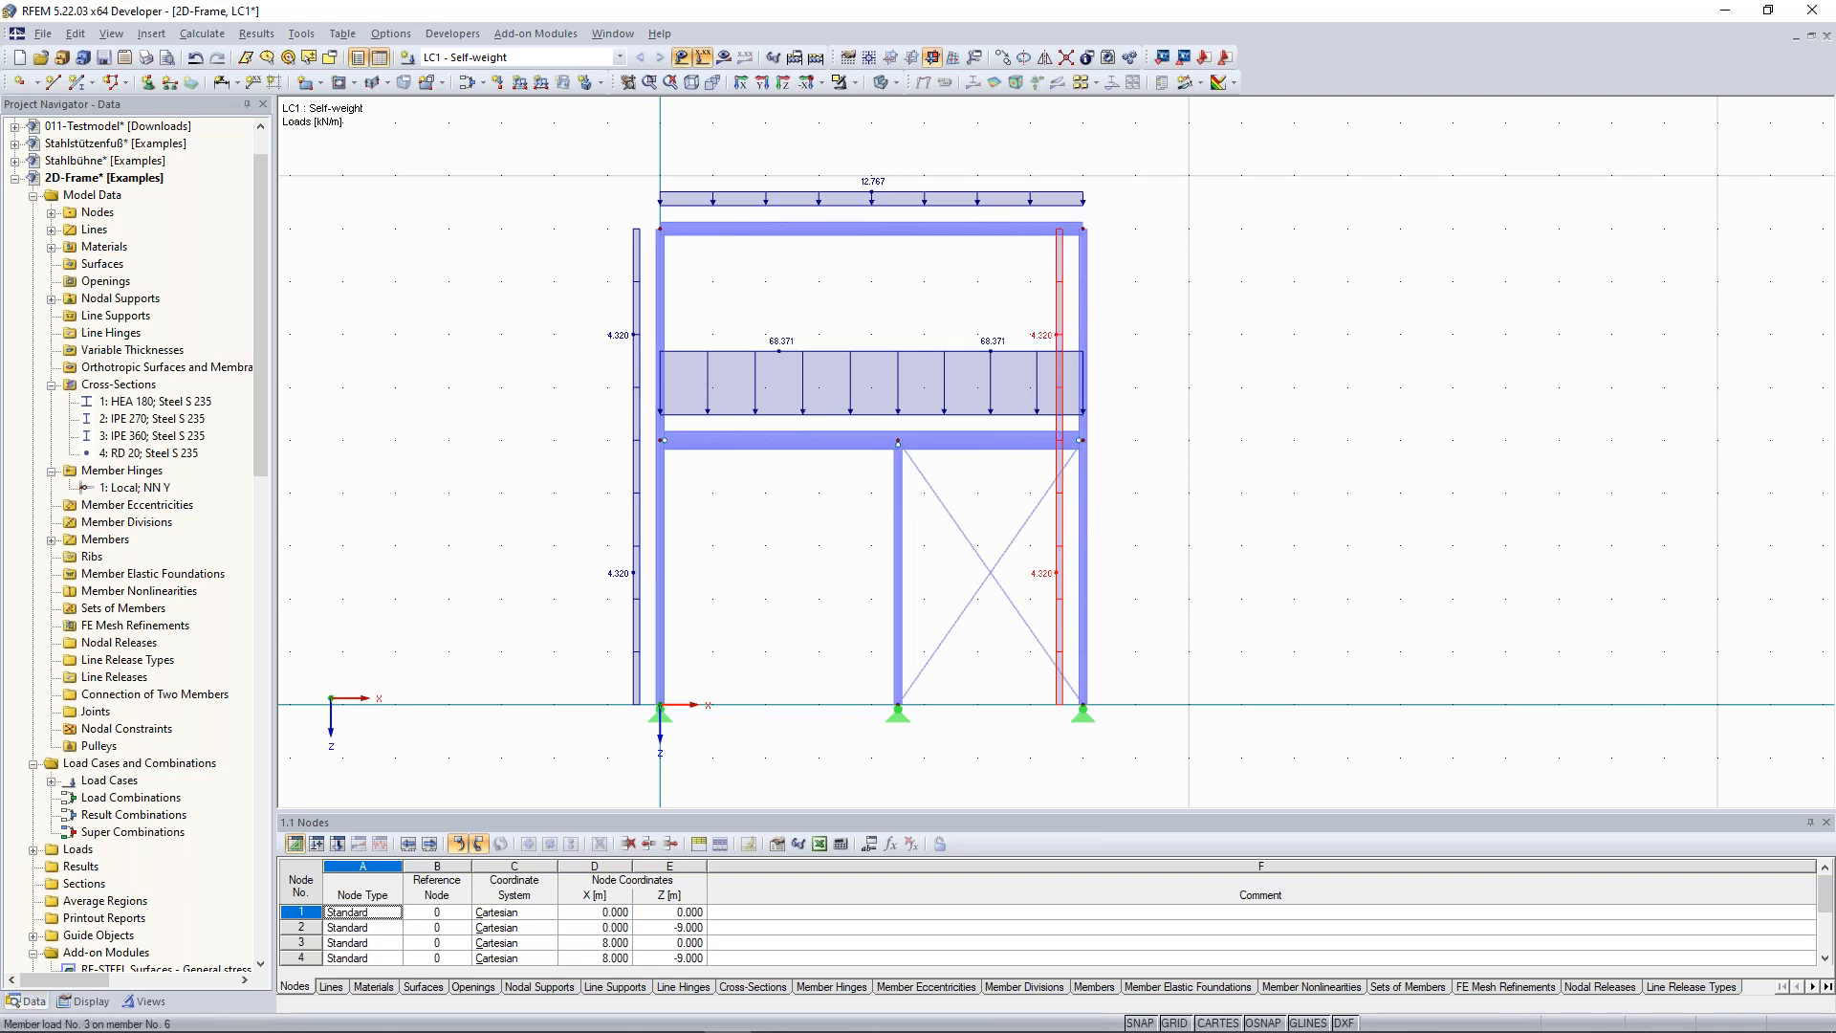
Set the horizontal member load on both storeys of the outer-right column to 2.7 kN/m.
{"action": "right_click", "coordinate": [1059, 284]}
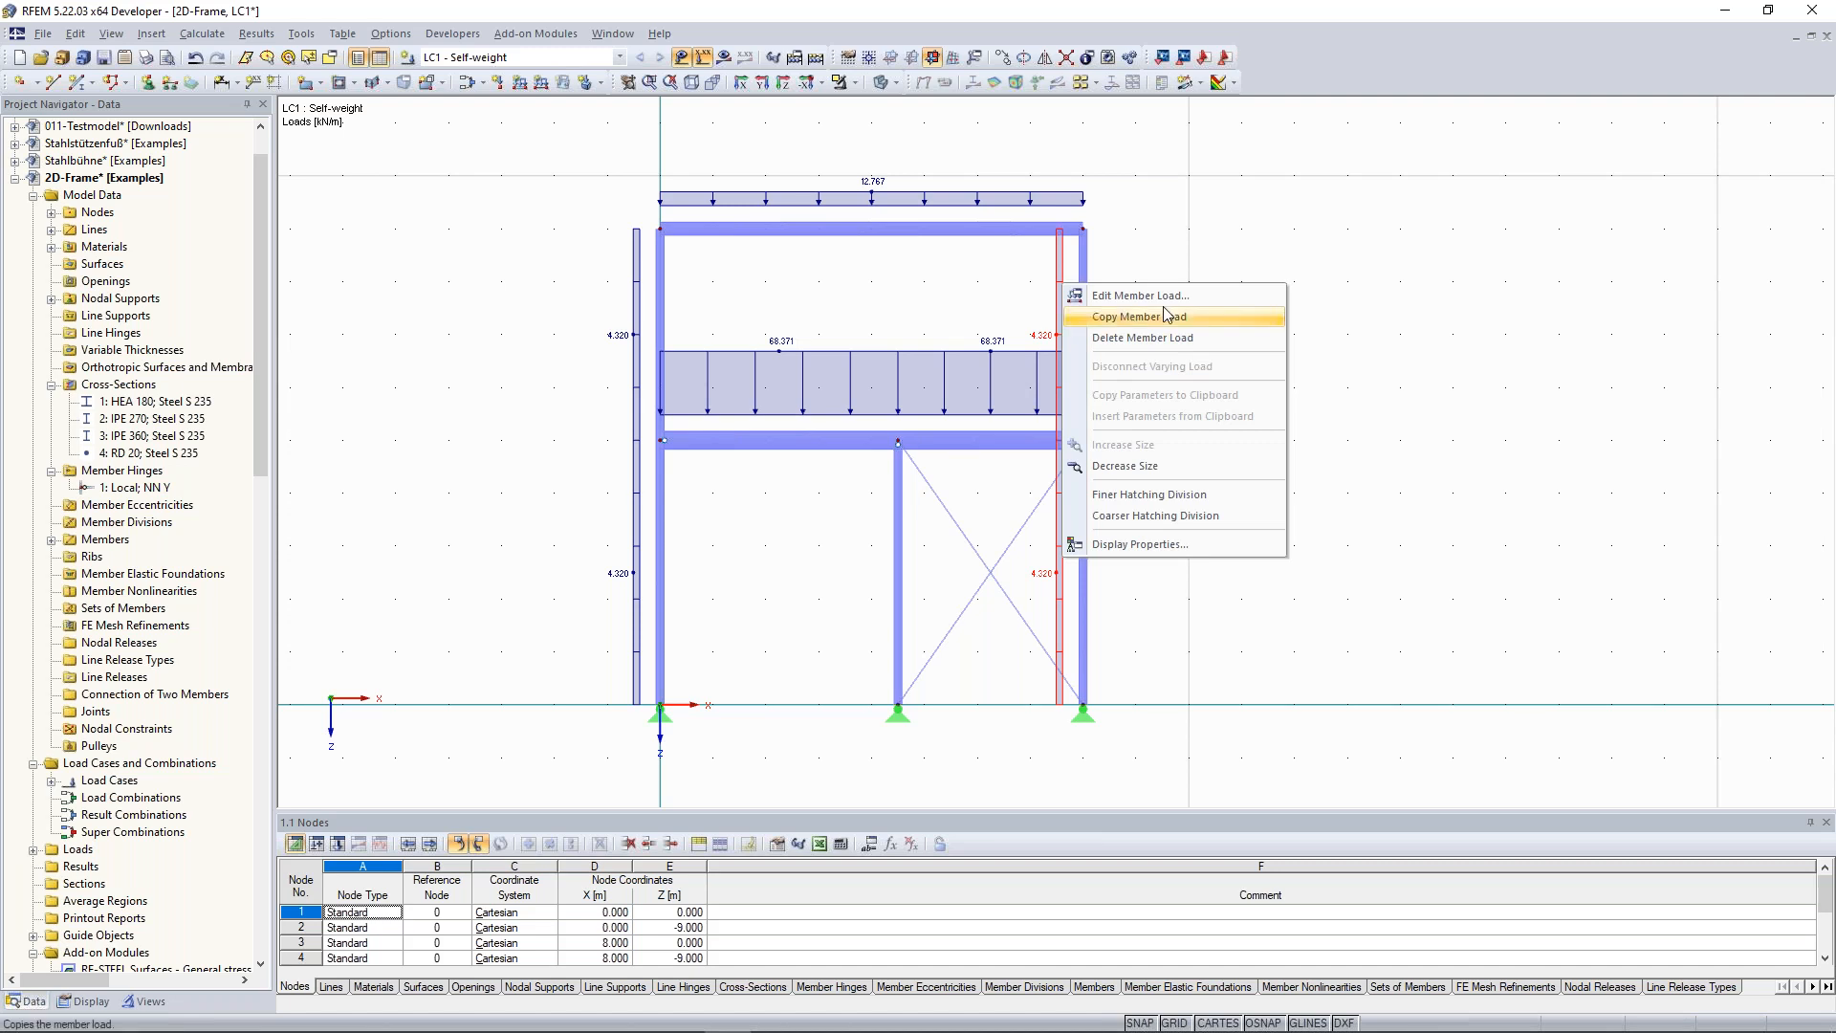
{"action": "left_click", "coordinate": [1208, 300]}
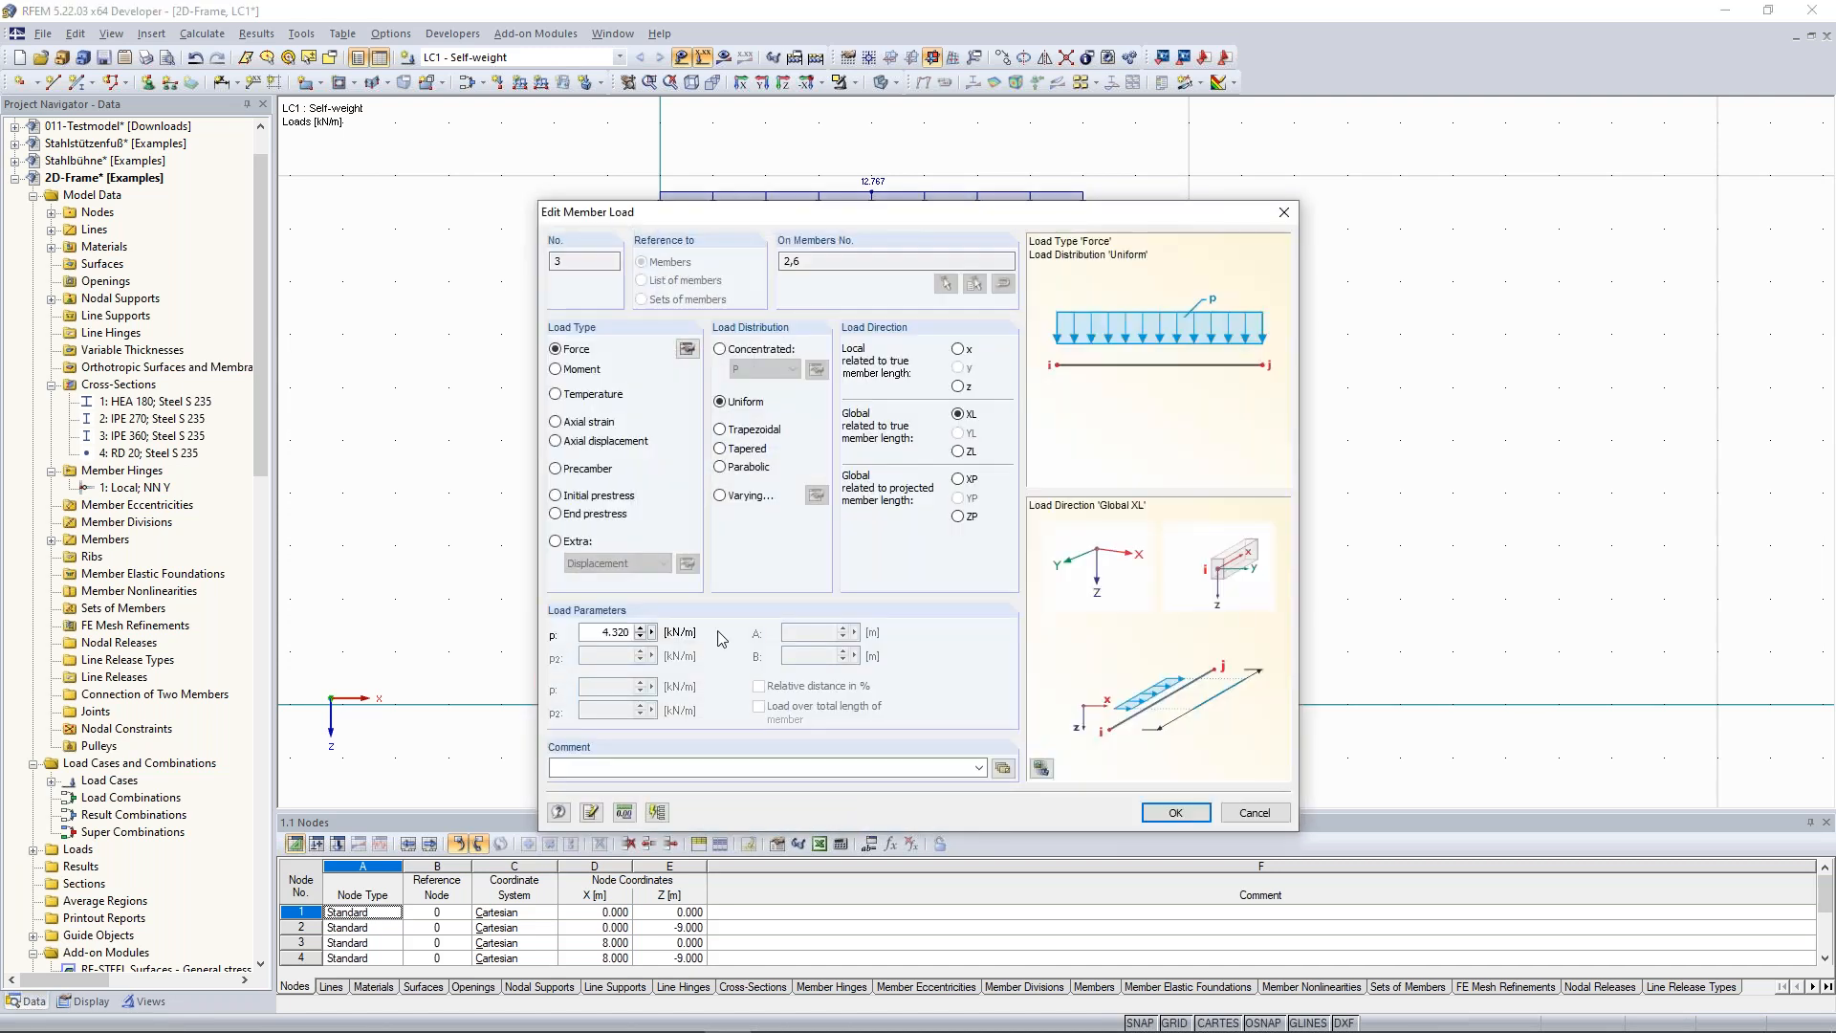
{"action": "type", "text": "2,7"}
{"action": "left_click", "coordinate": [1175, 812]}
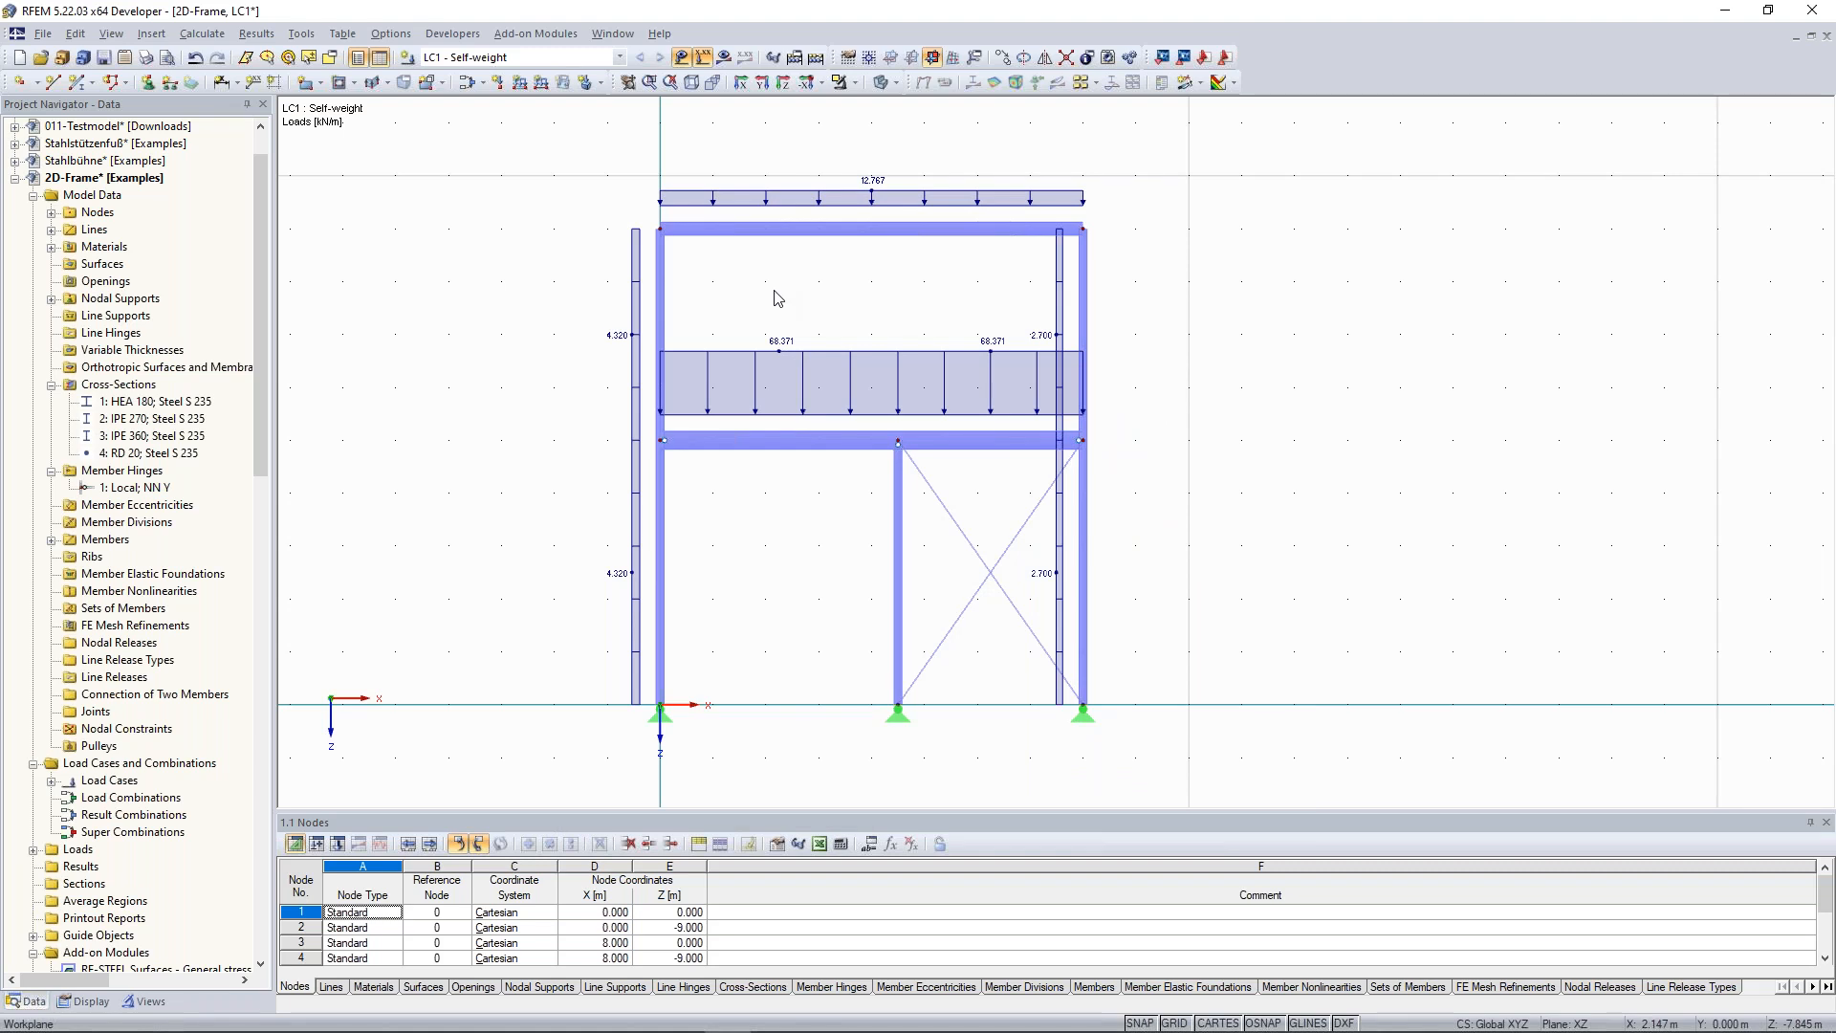
{"action": "scroll", "coordinate": [774, 297], "scroll_direction": "down", "scroll_amount": 1}
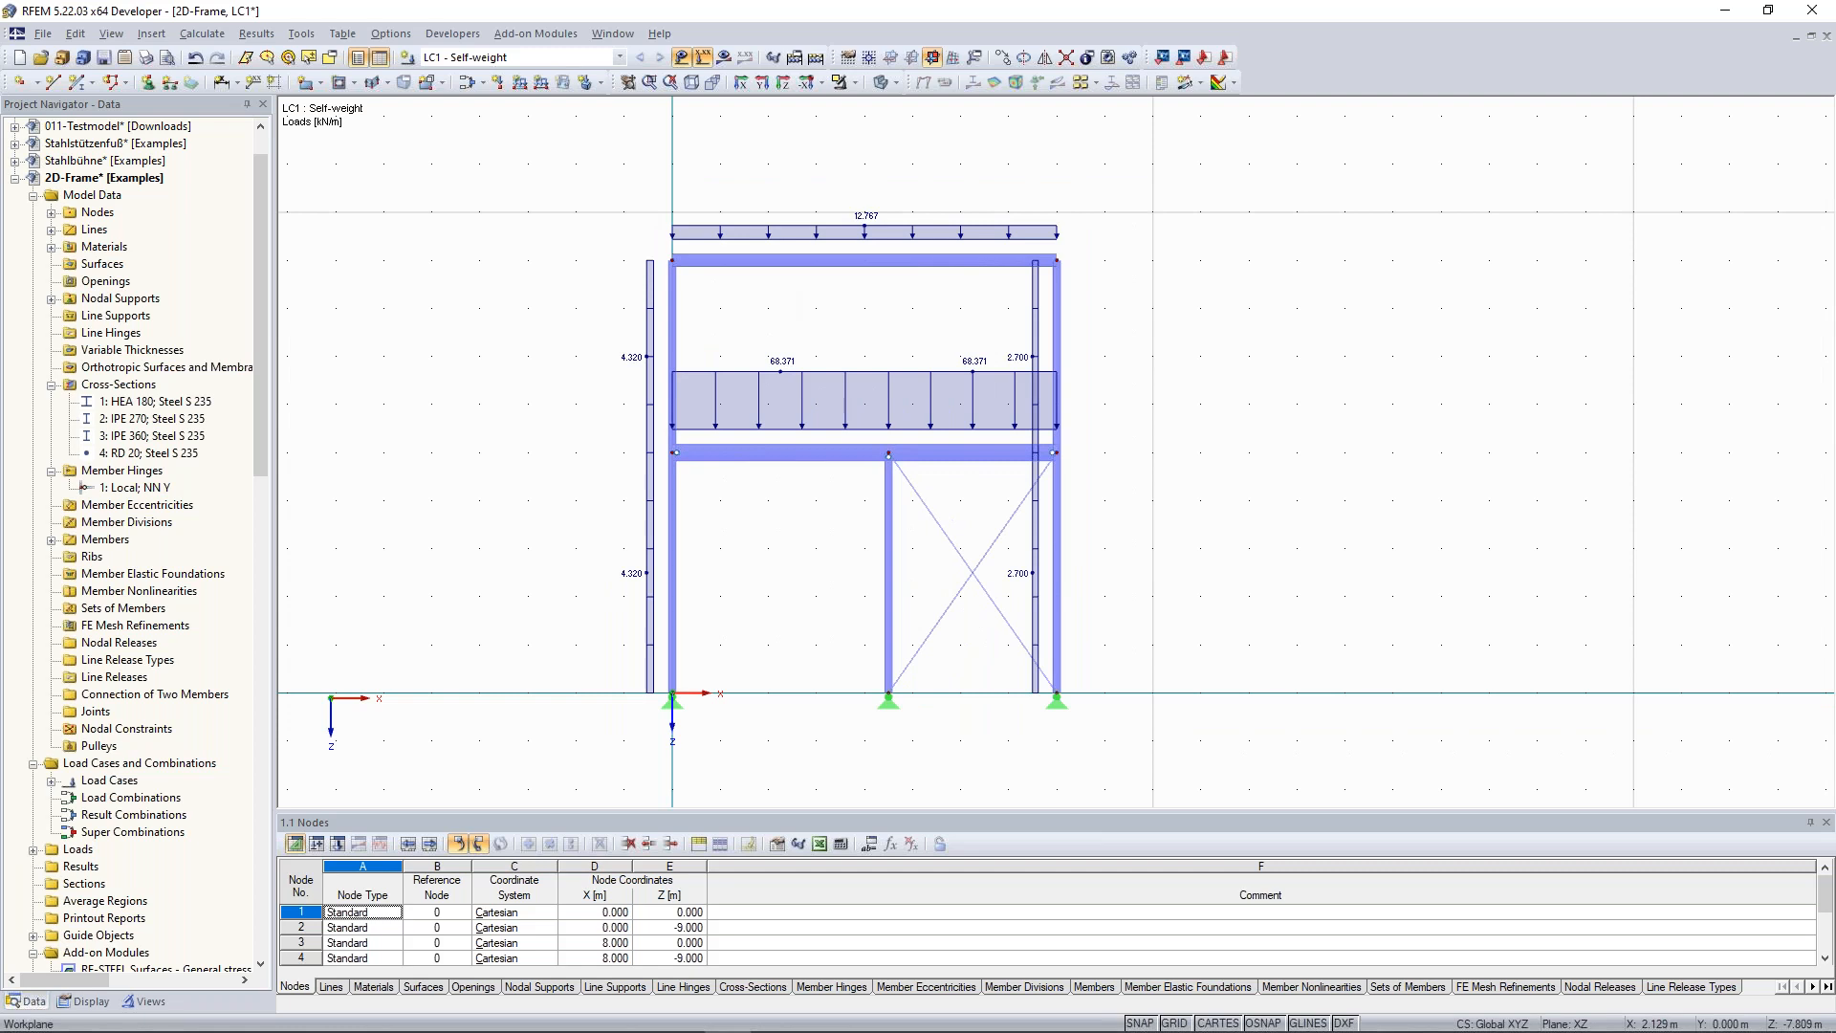
Apply a vertical nodal load PZ of 40 kN to both end nodes of the roof beam.
{"action": "scroll", "coordinate": [852, 365], "scroll_direction": "down", "scroll_amount": 1}
{"action": "scroll", "coordinate": [838, 367], "scroll_direction": "up", "scroll_amount": 2}
{"action": "middle_click_drag", "start_coordinate": [739, 335], "coordinate": [739, 382]}
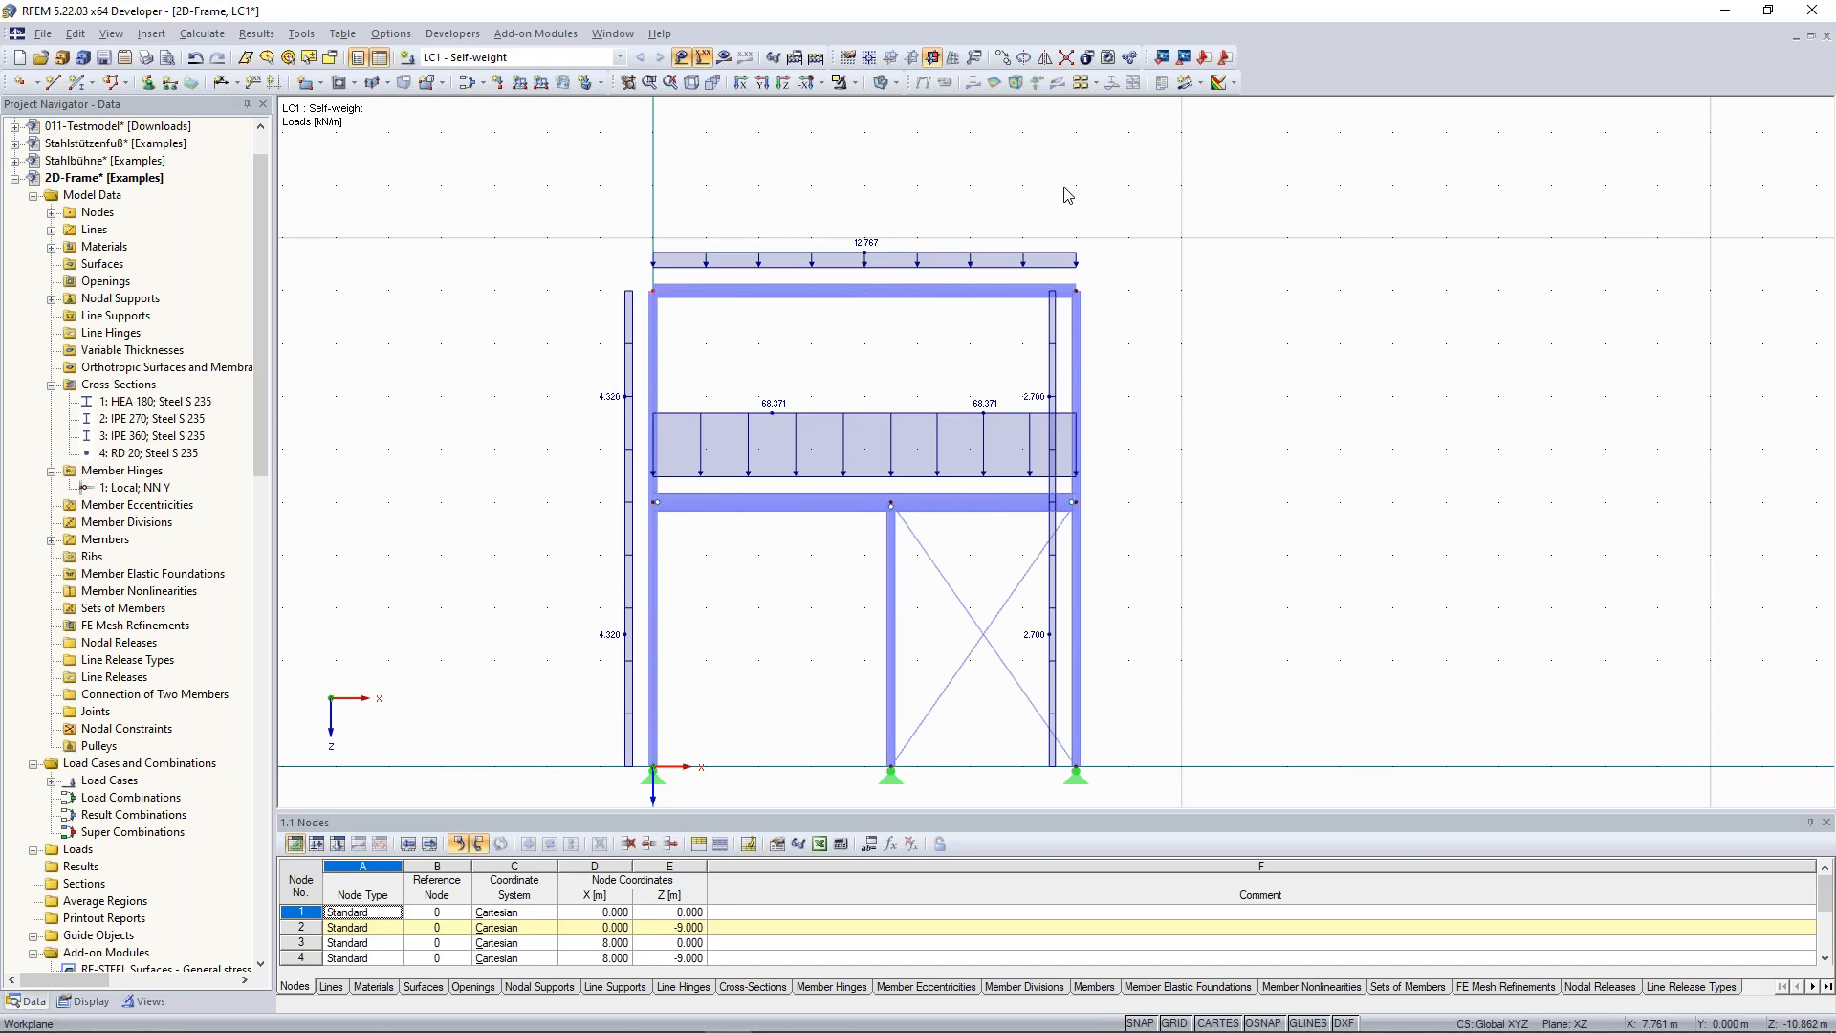
{"action": "scroll", "coordinate": [787, 226], "scroll_direction": "up", "scroll_amount": 3}
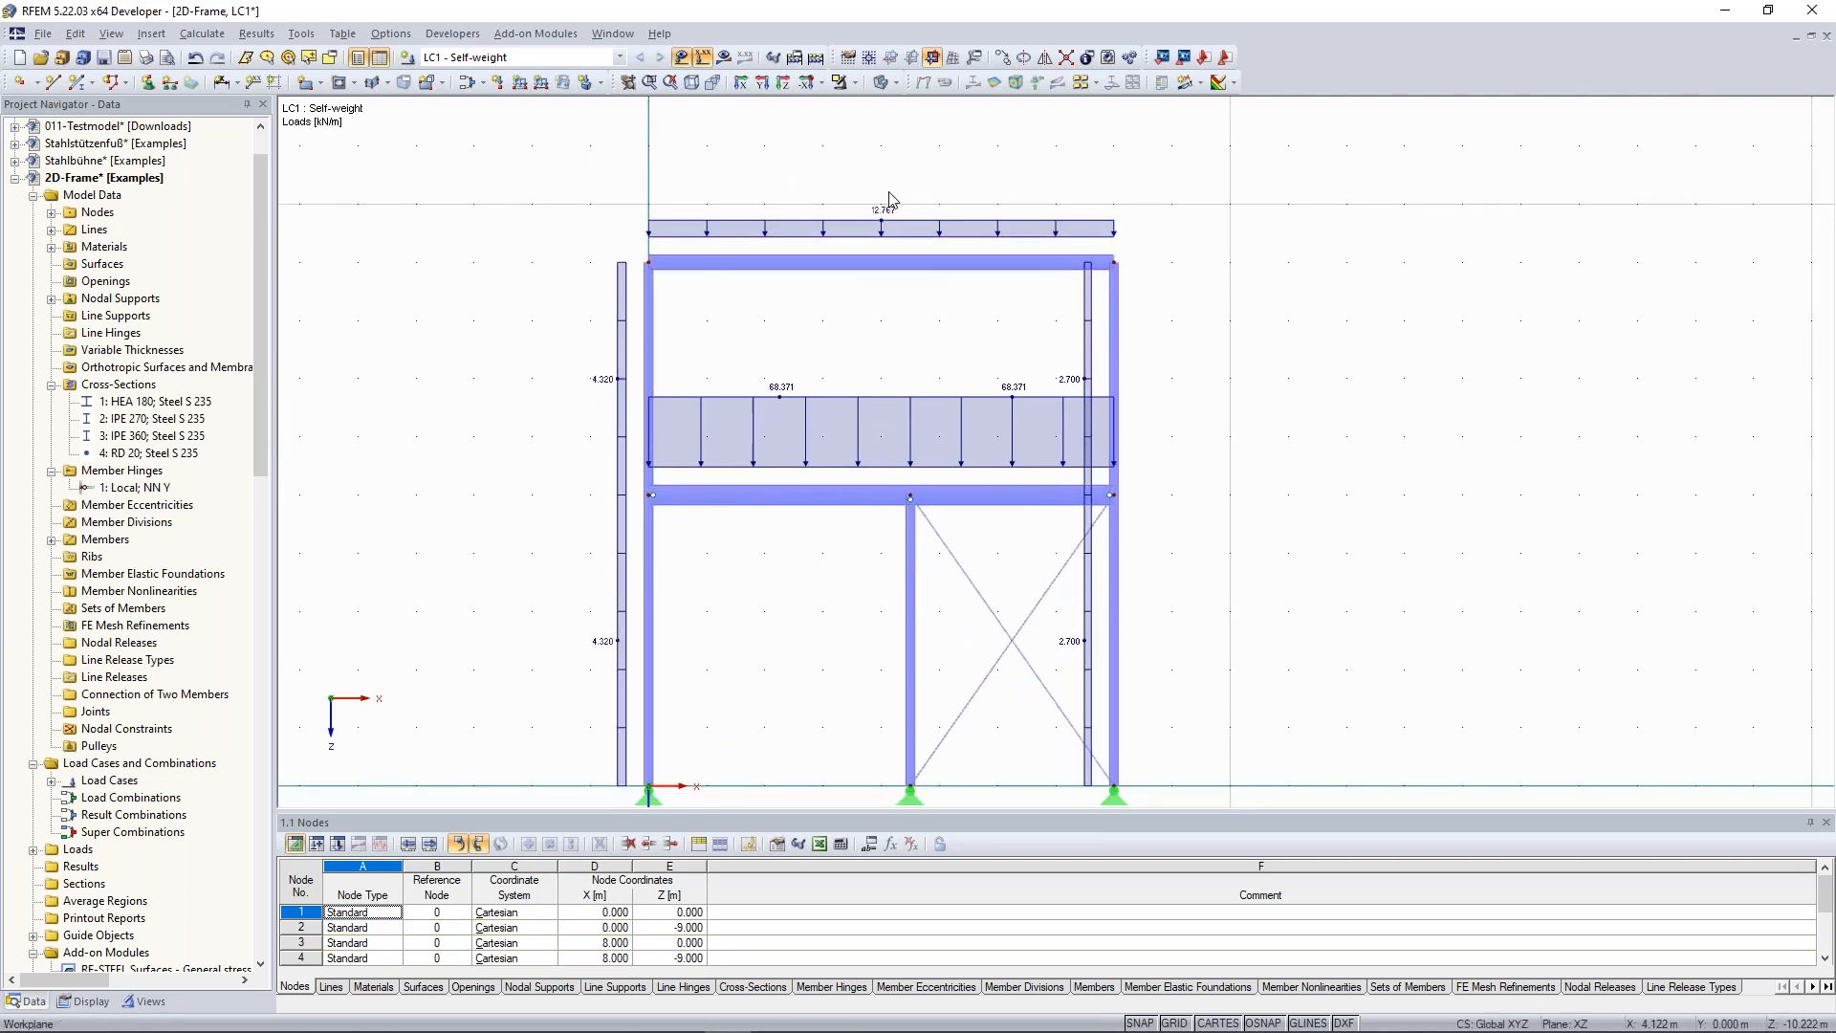
{"action": "left_click", "coordinate": [687, 218]}
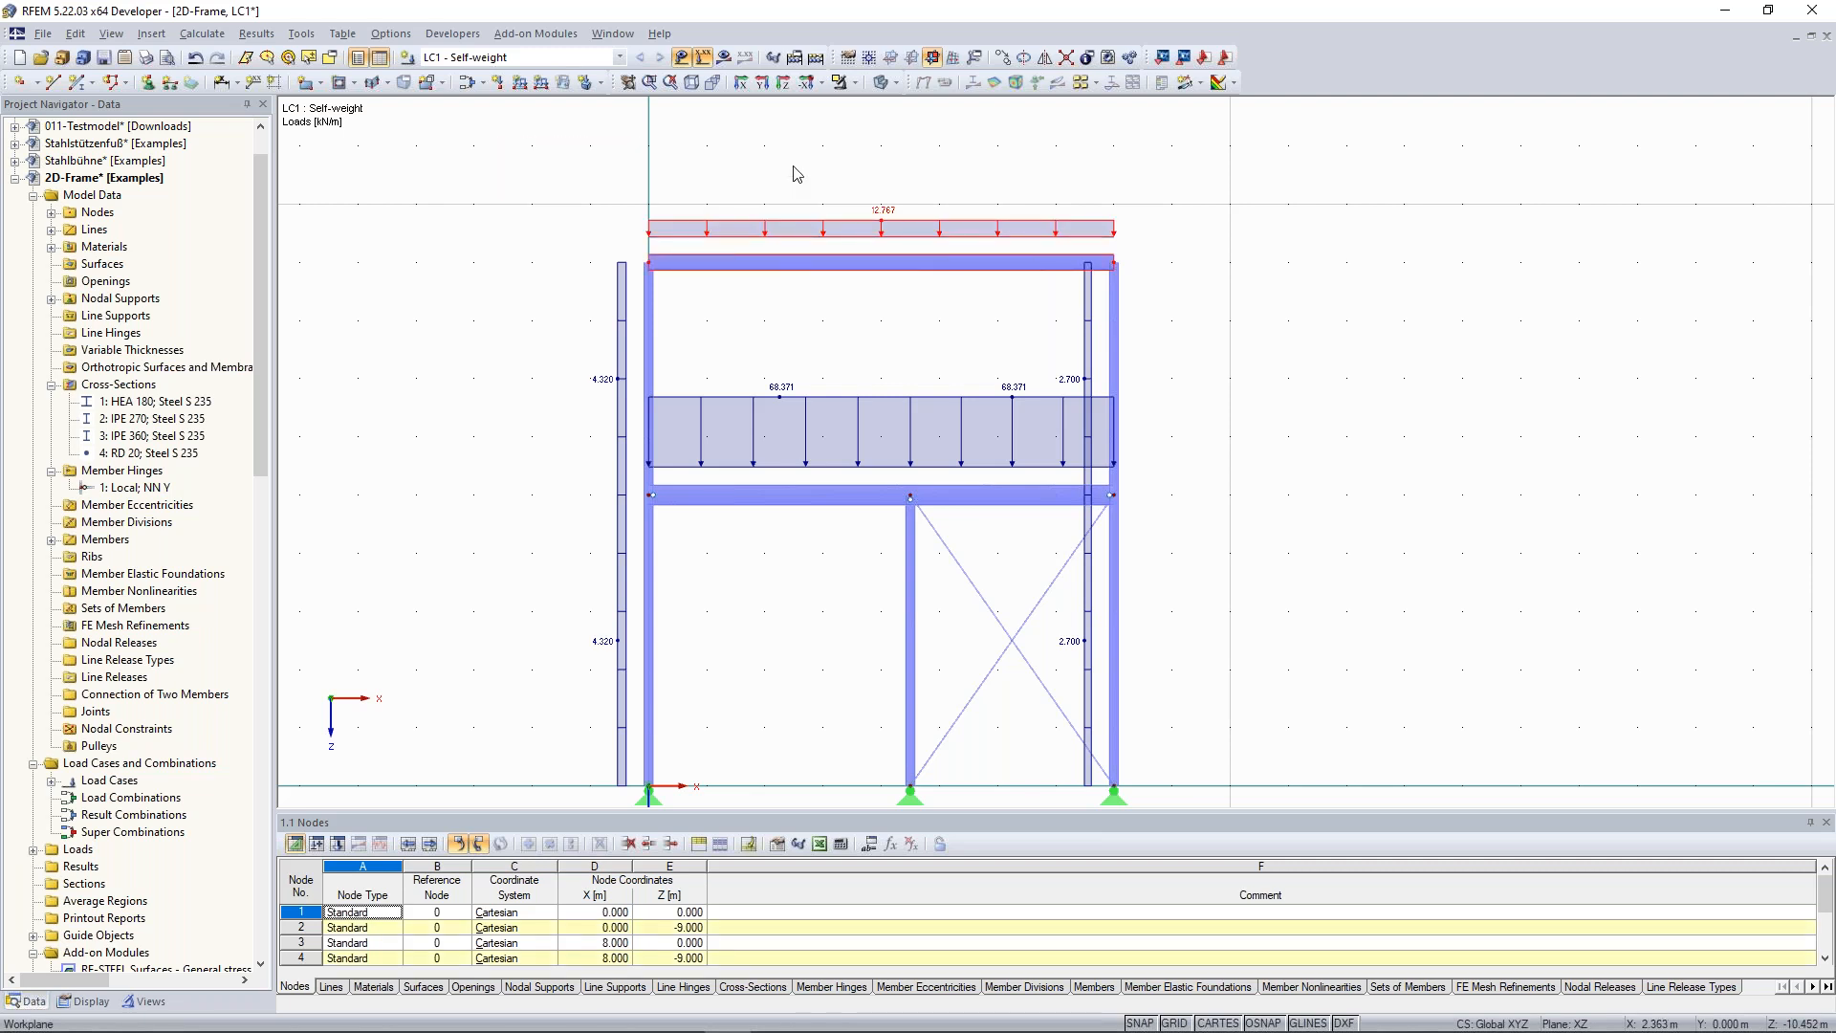
{"action": "left_click", "coordinate": [497, 83]}
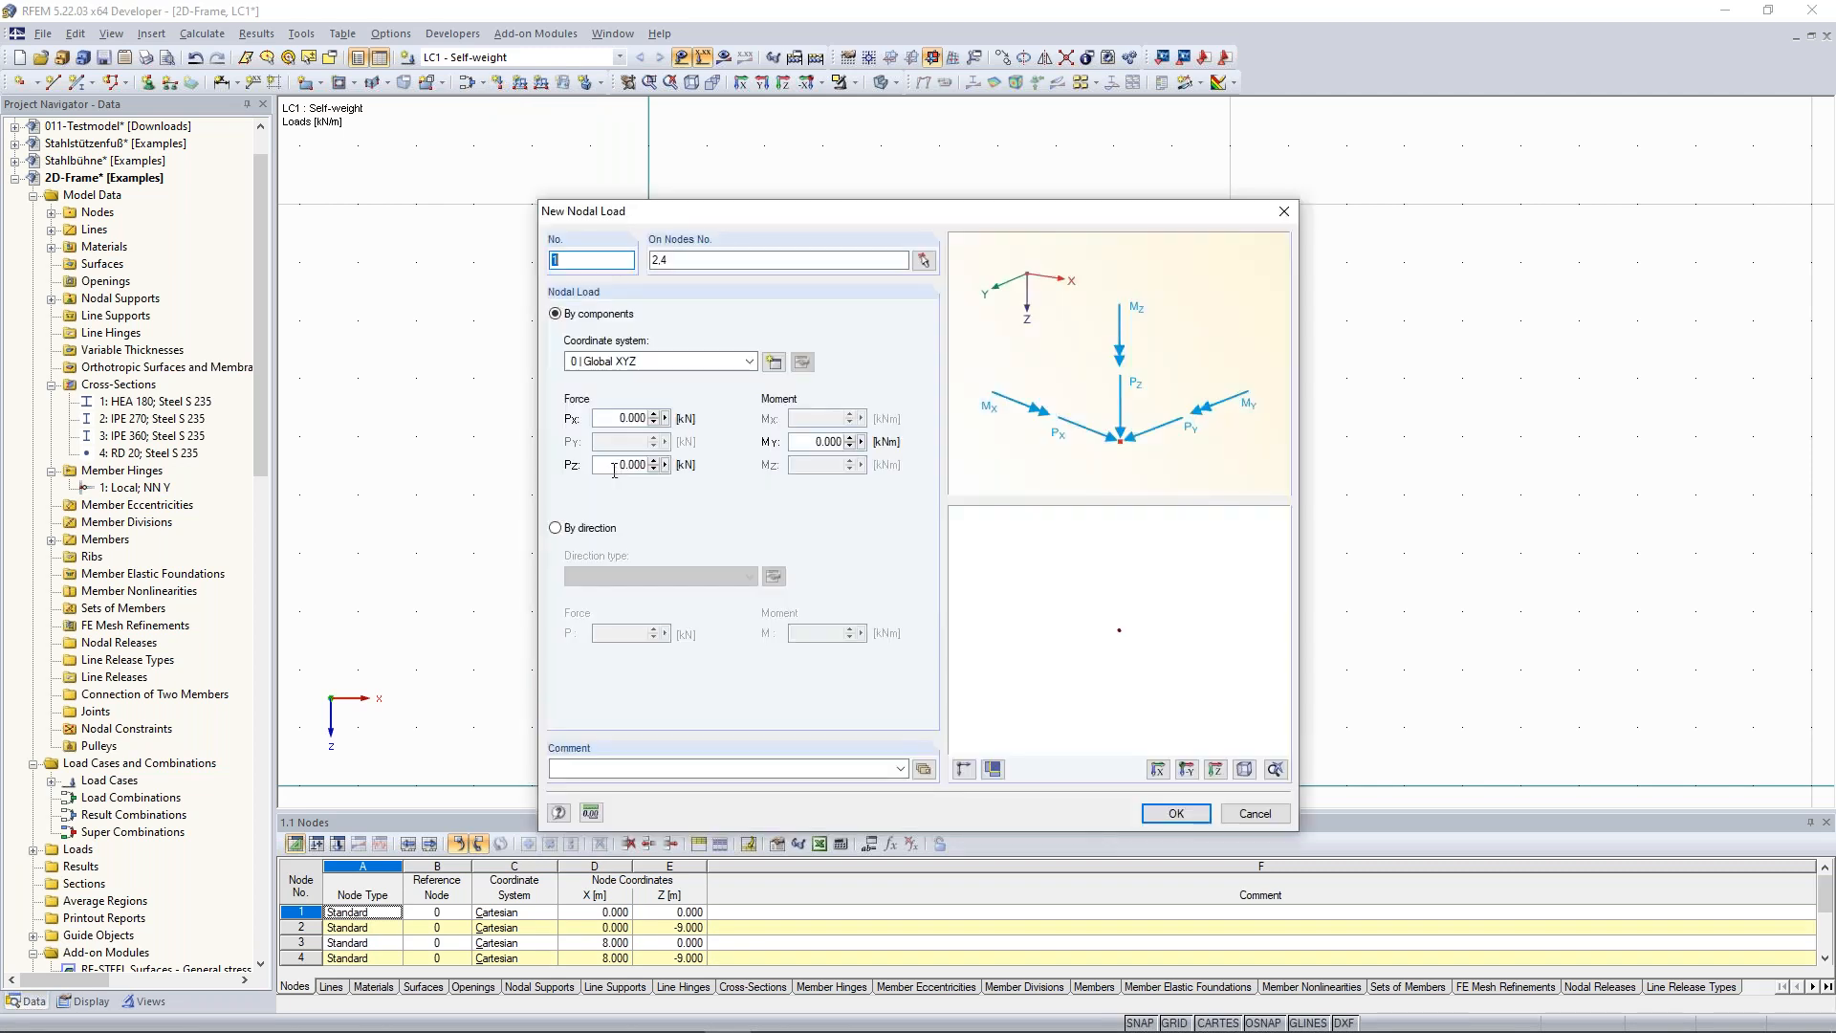
{"action": "left_click_drag", "start_coordinate": [618, 470], "coordinate": [664, 475]}
{"action": "type", "text": "40"}
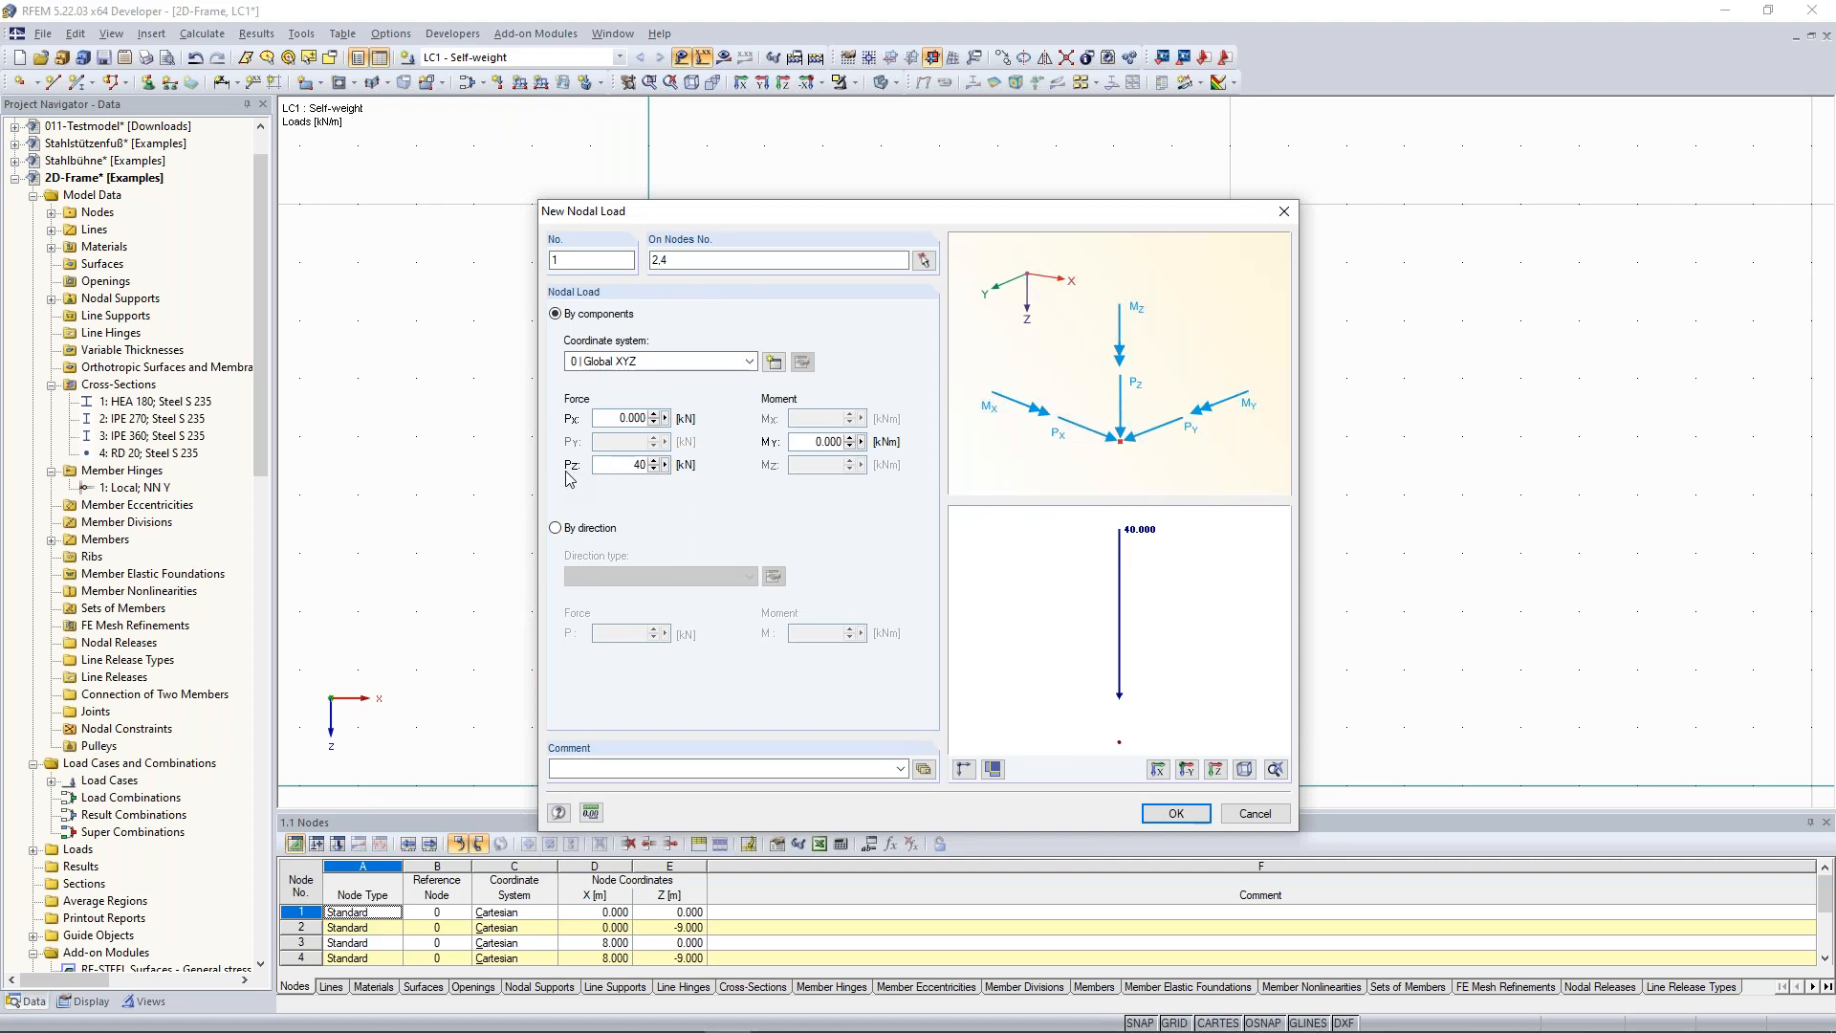
{"action": "left_click", "coordinate": [1170, 814]}
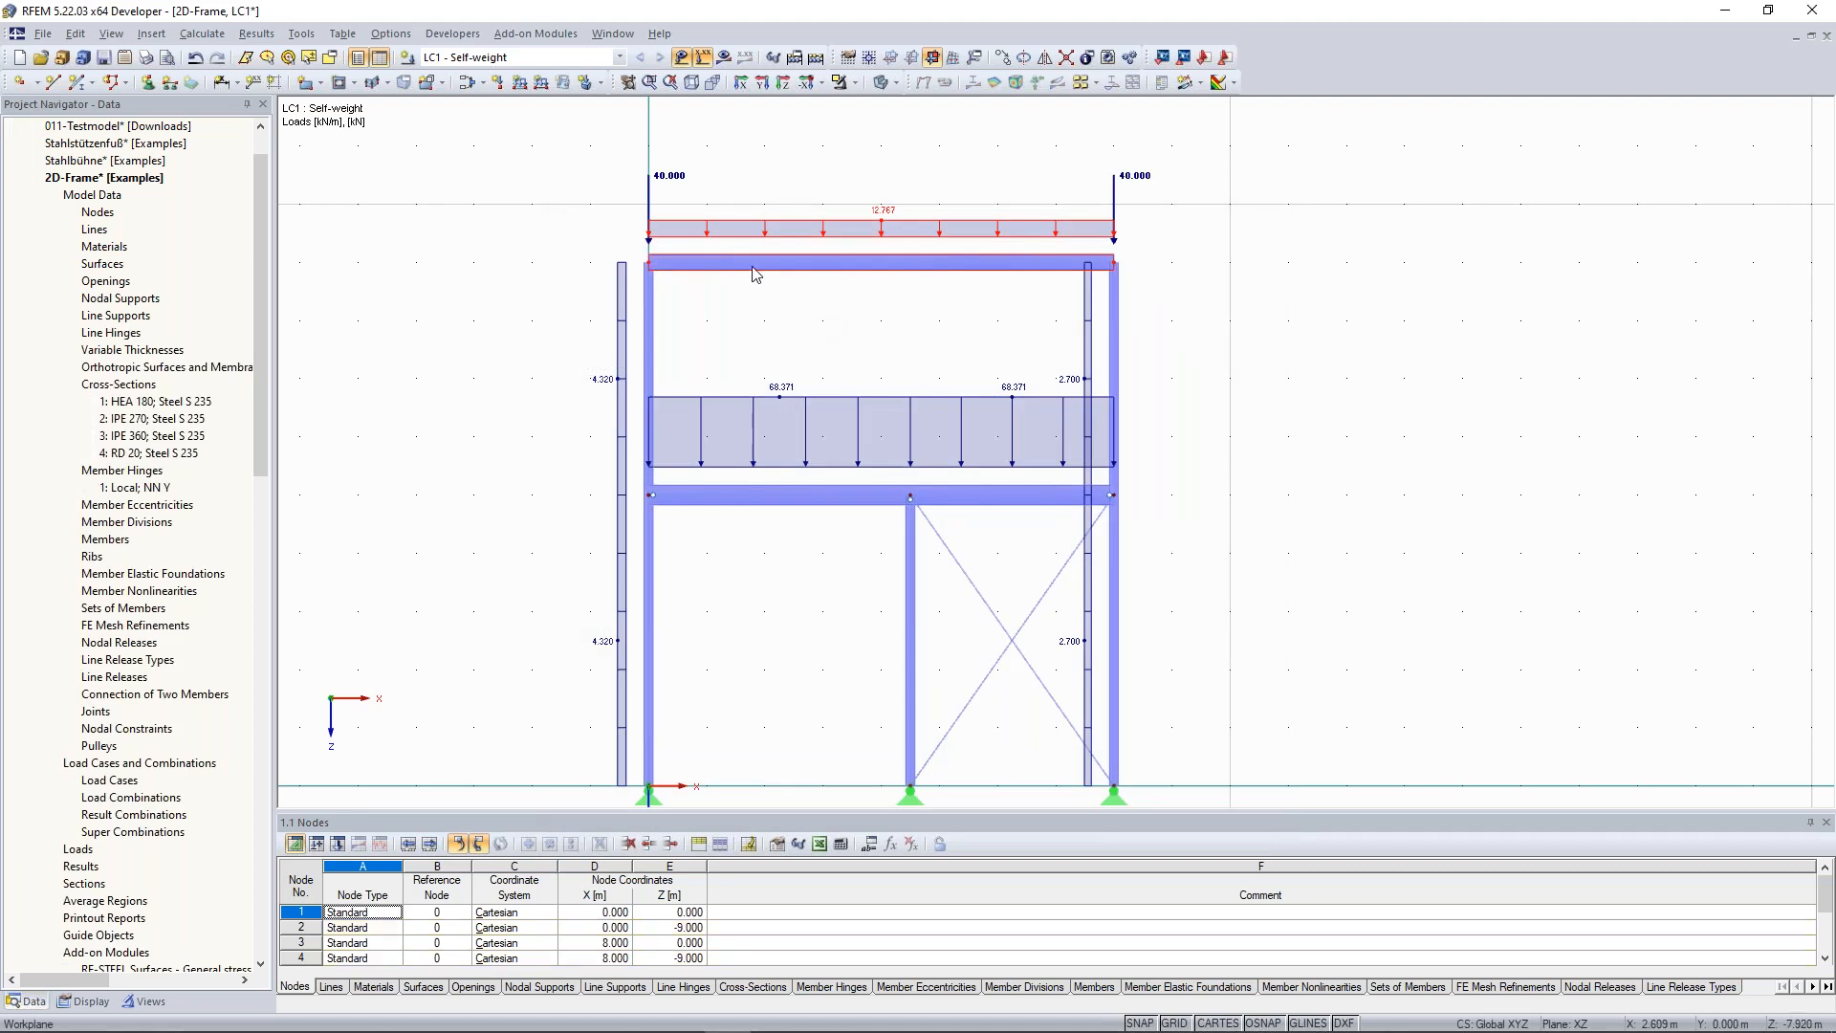
Apply a vertical nodal load PZ of 2.4 kN to the three column nodes along the intermediate floor beam.
{"action": "mouse_move", "coordinate": [1136, 187]}
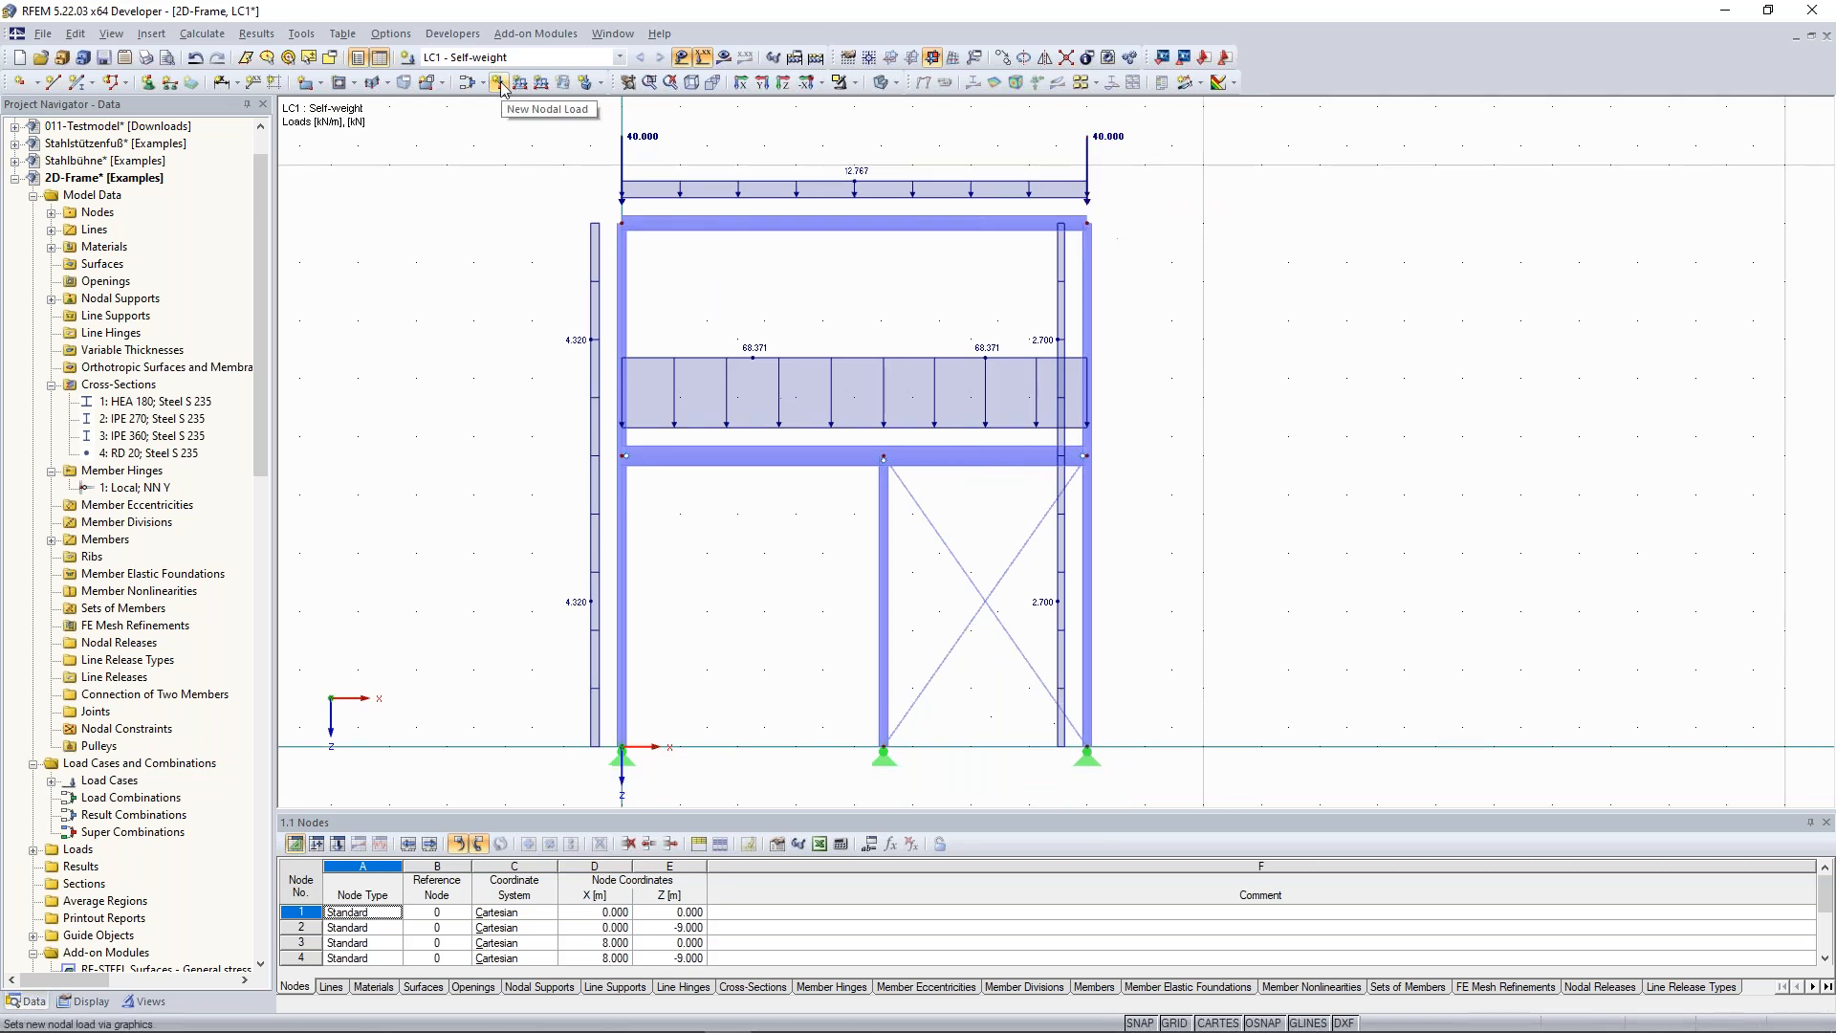
{"action": "left_click", "coordinate": [501, 82]}
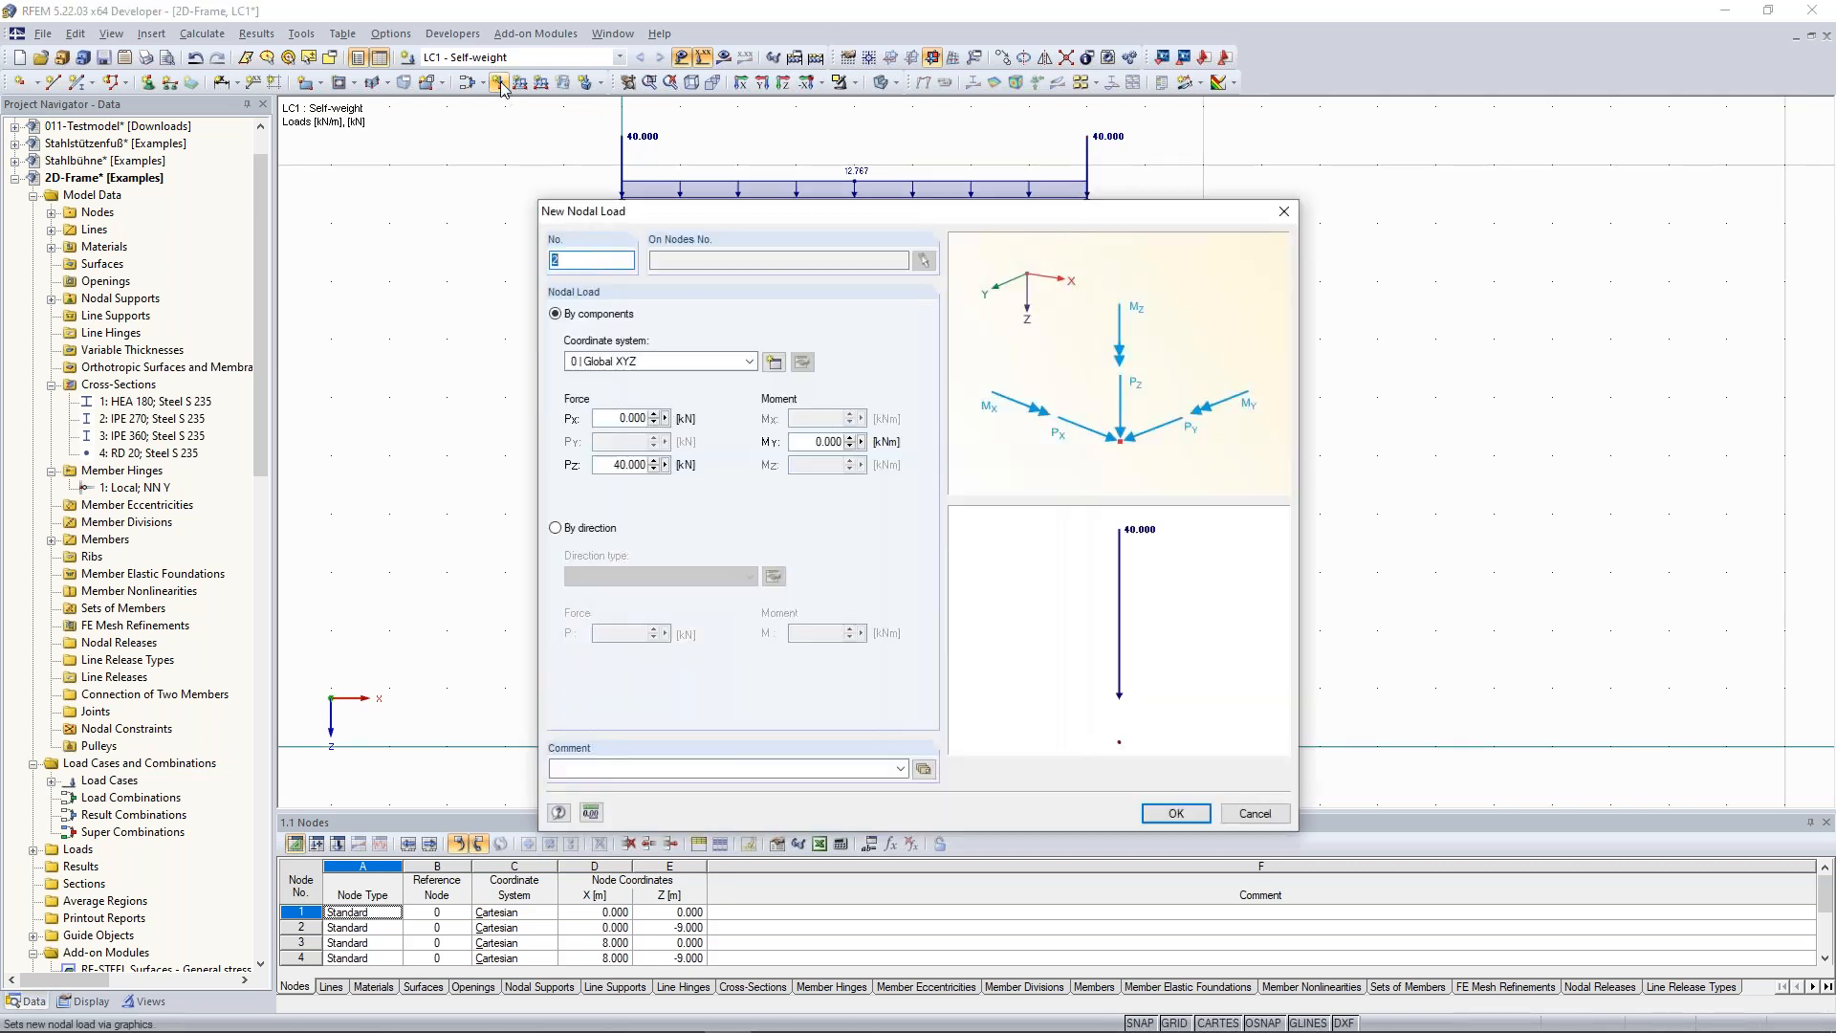
{"action": "double_click", "coordinate": [612, 465]}
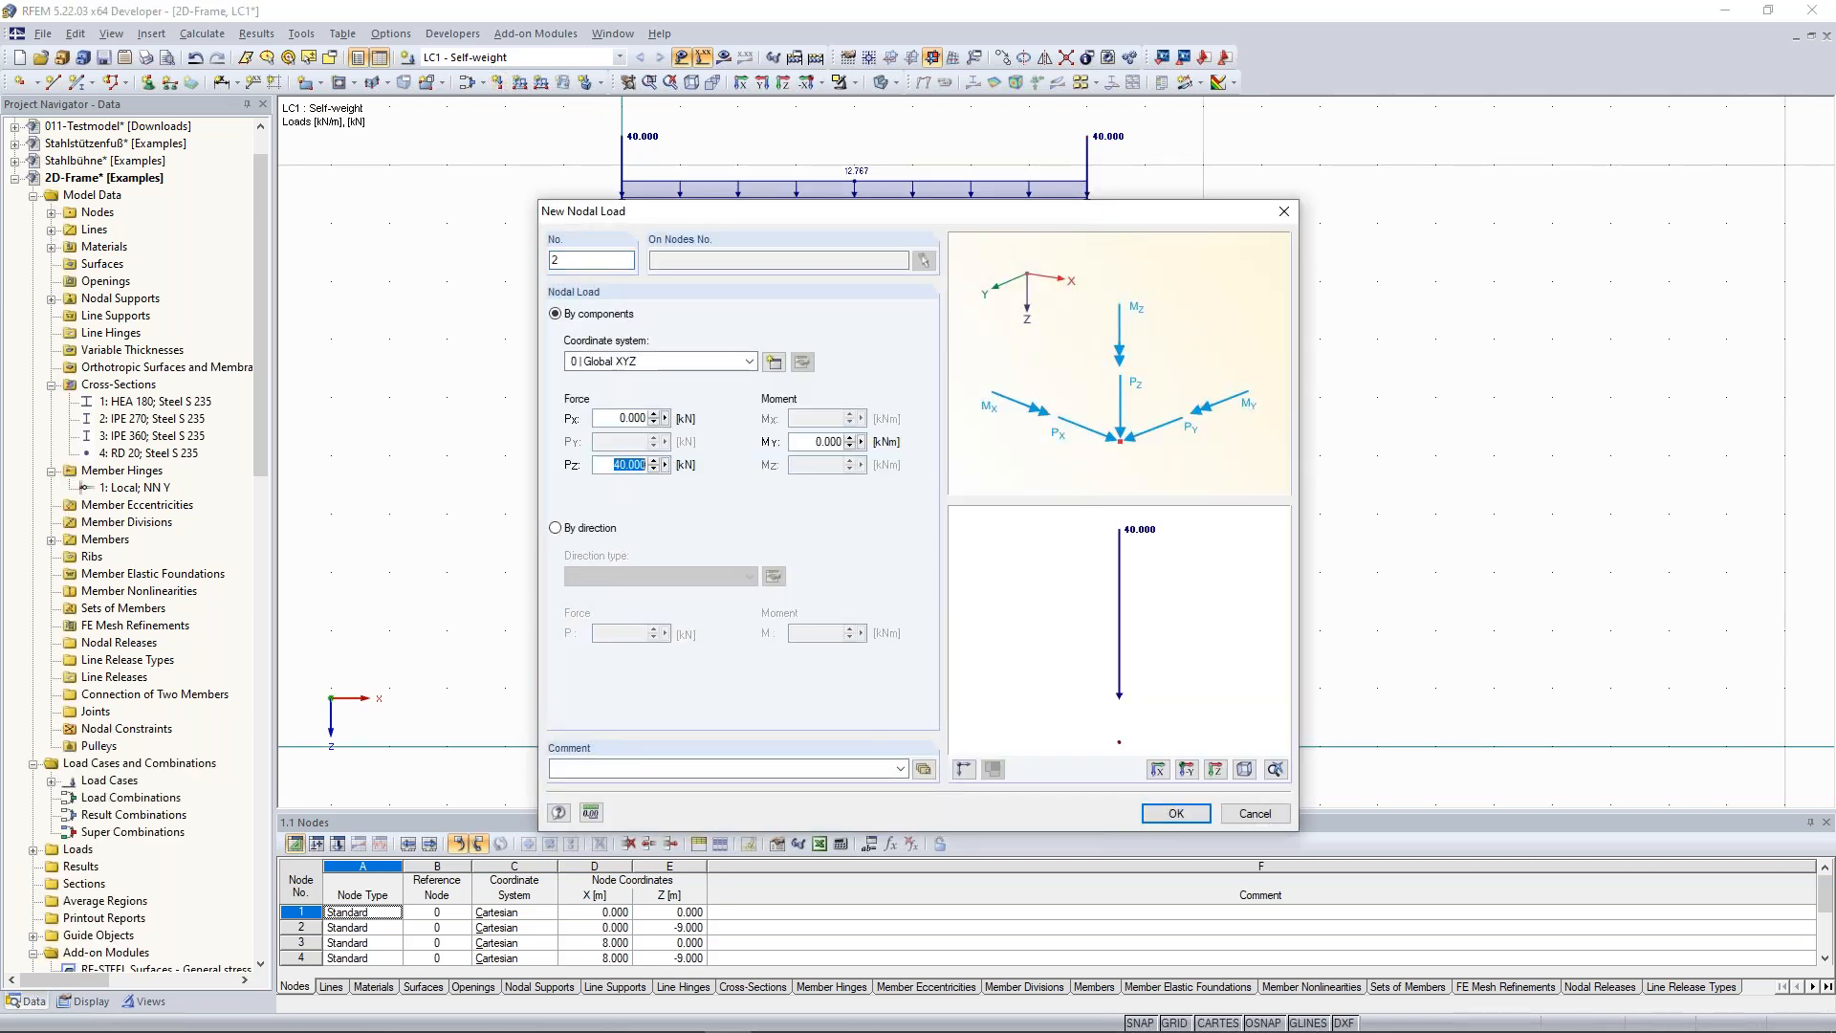
{"action": "type", "text": "2.4"}
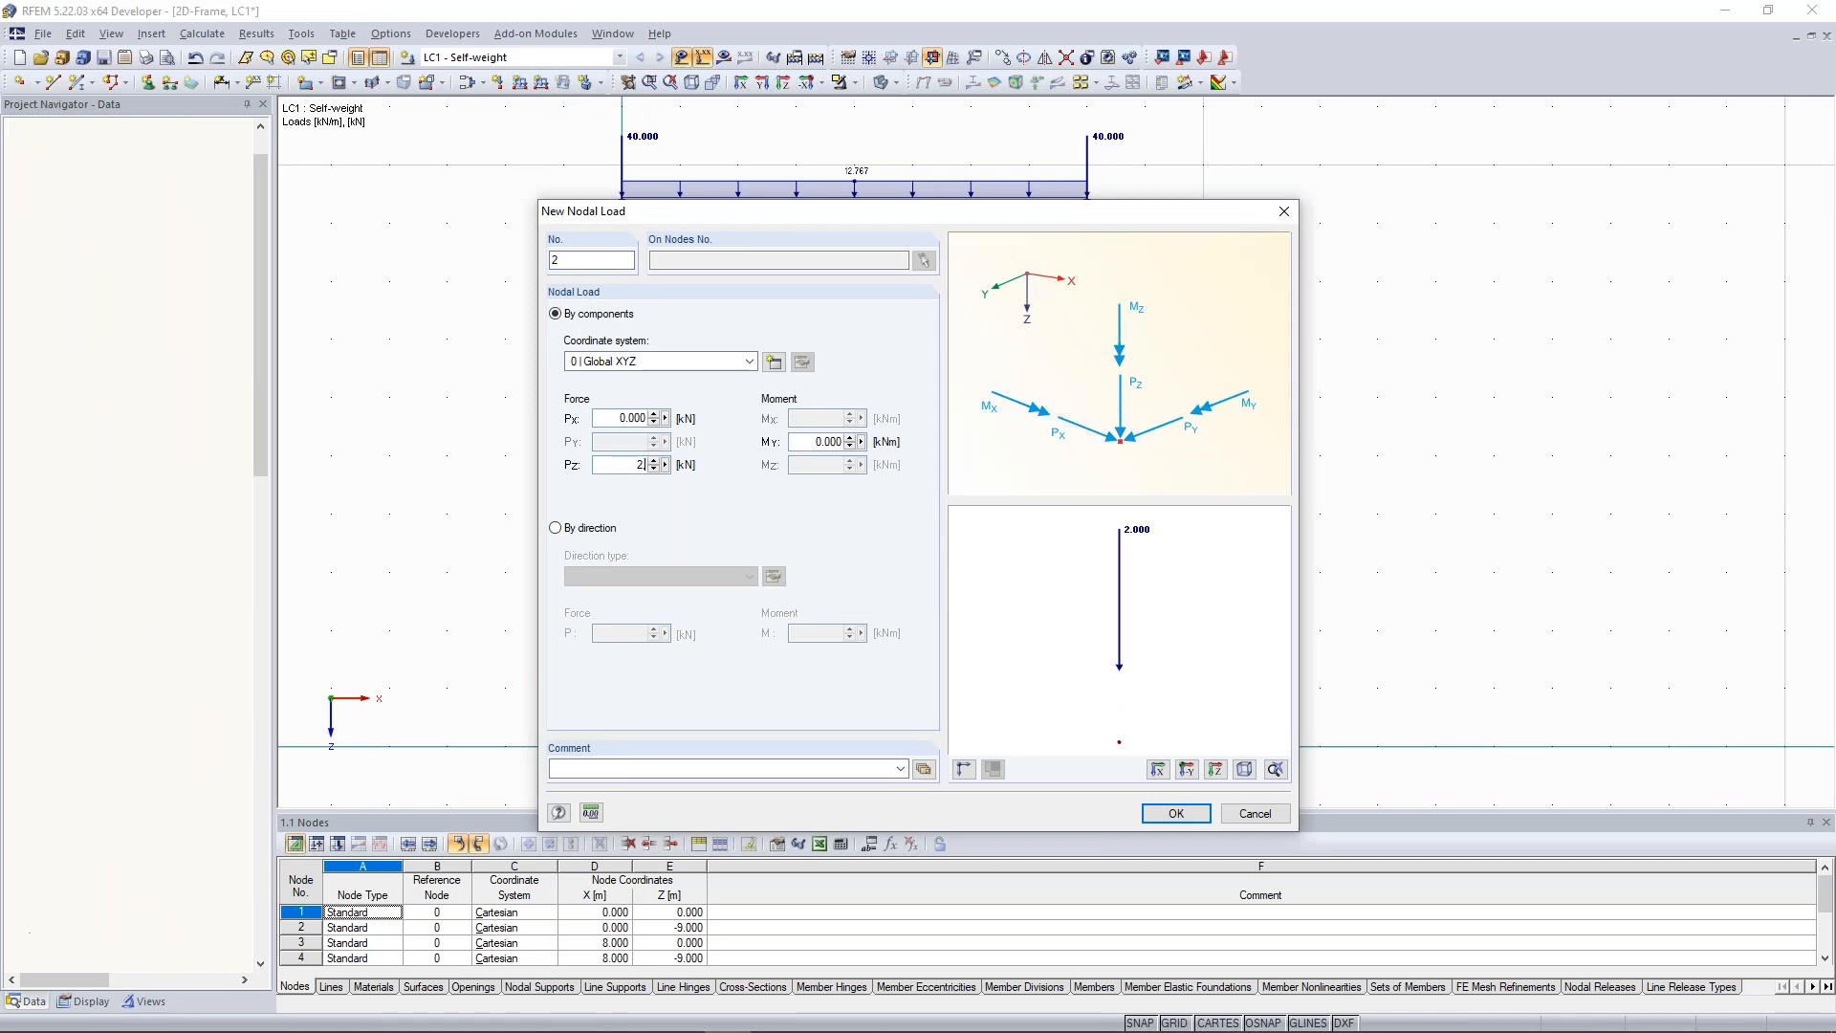
{"action": "left_click", "coordinate": [1175, 813]}
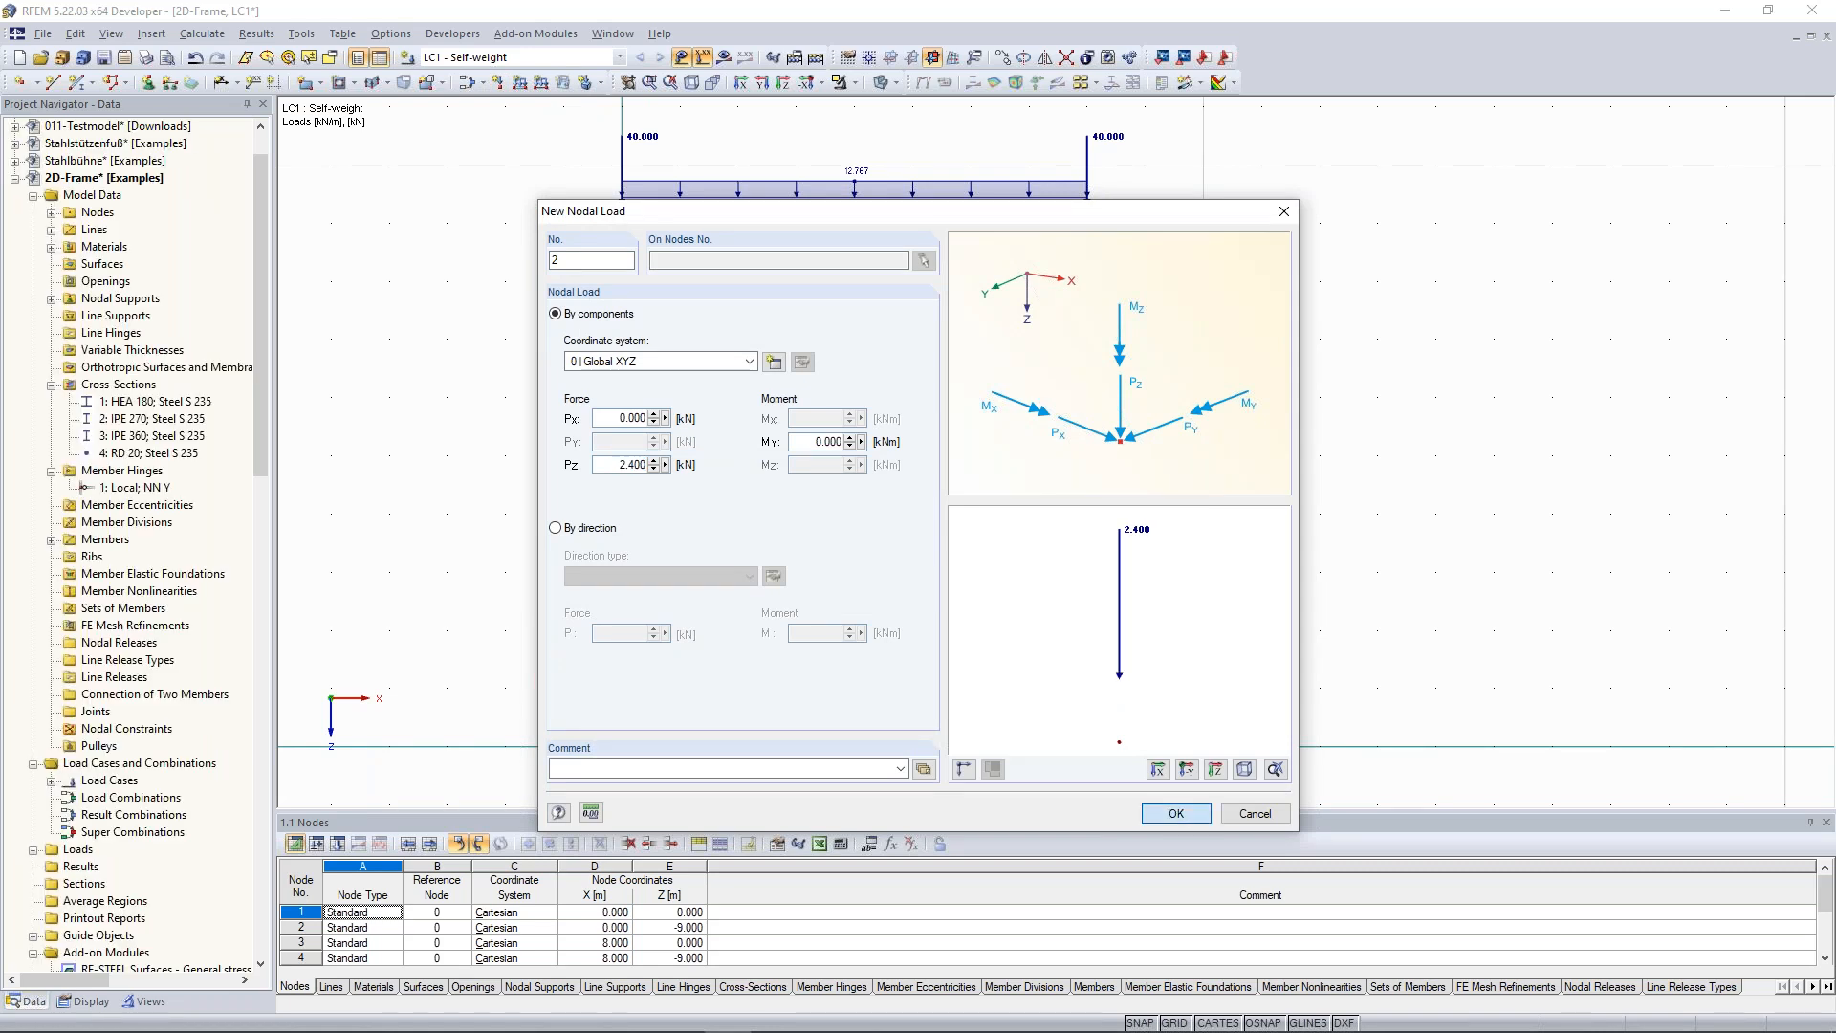
{"action": "left_click", "coordinate": [624, 457]}
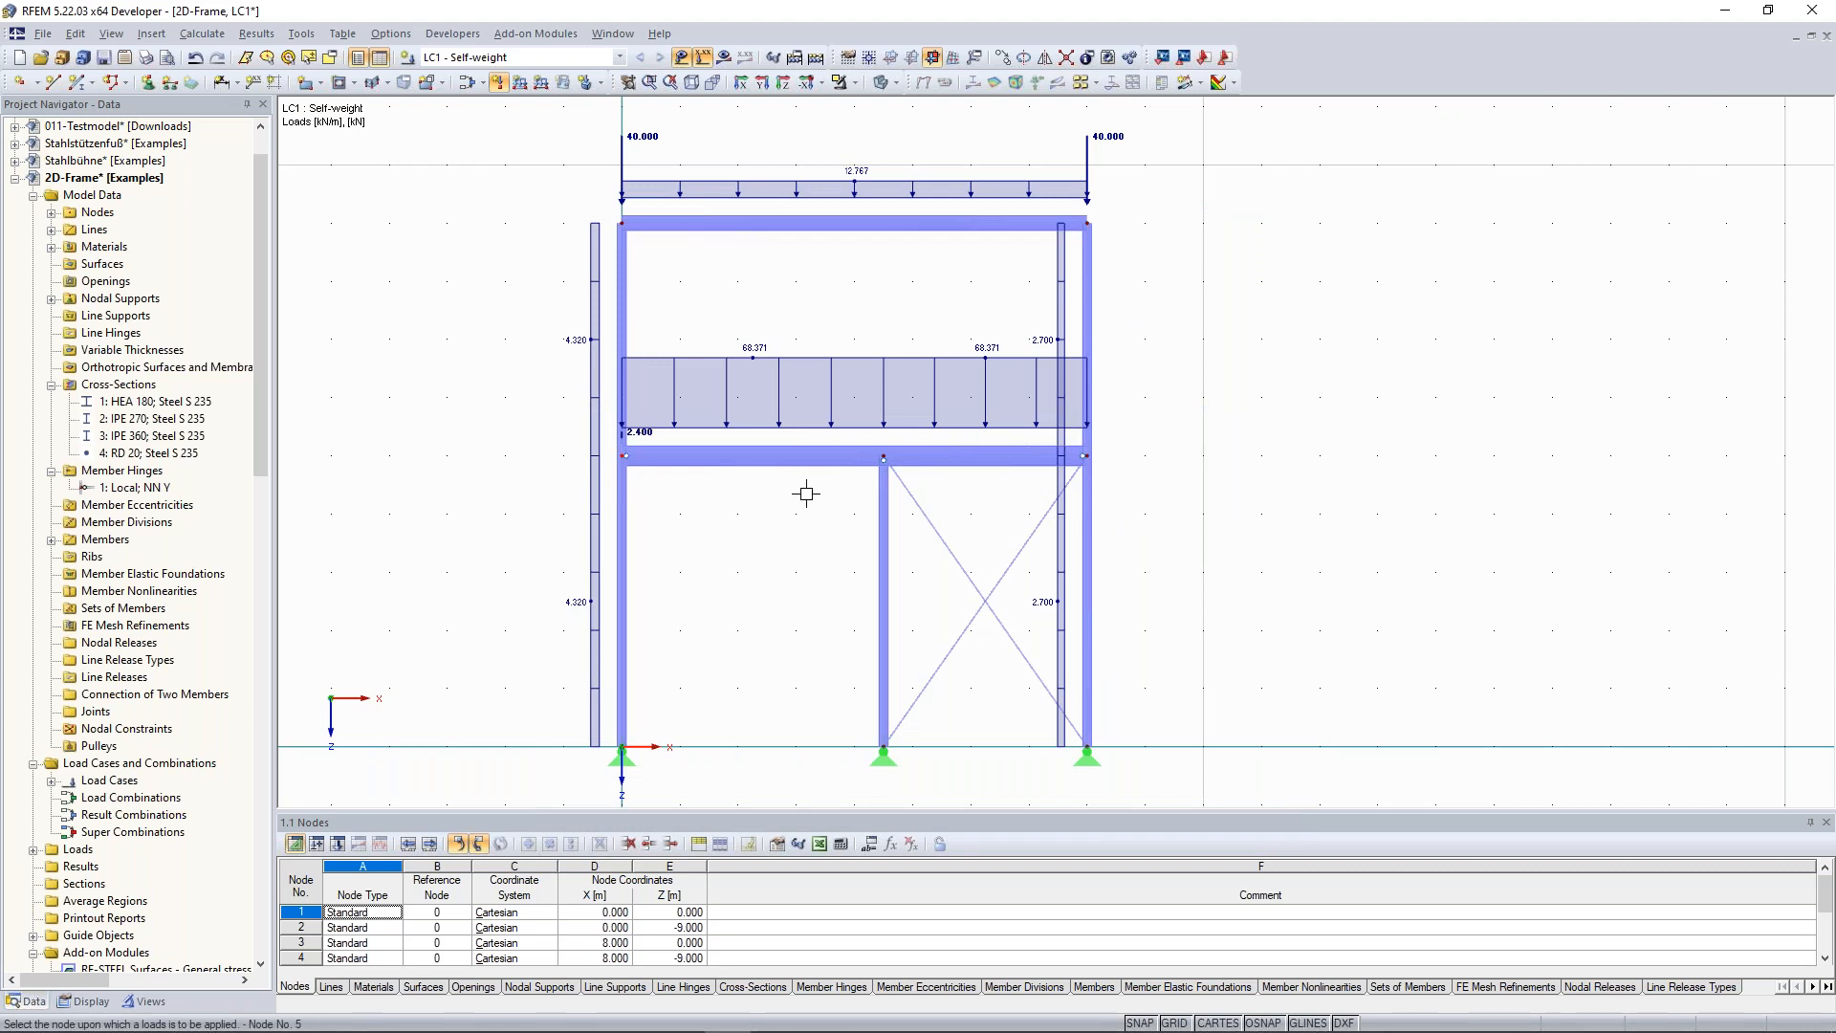
{"action": "left_click", "coordinate": [884, 456]}
{"action": "left_click", "coordinate": [1084, 456]}
{"action": "key", "text": "Escape"}
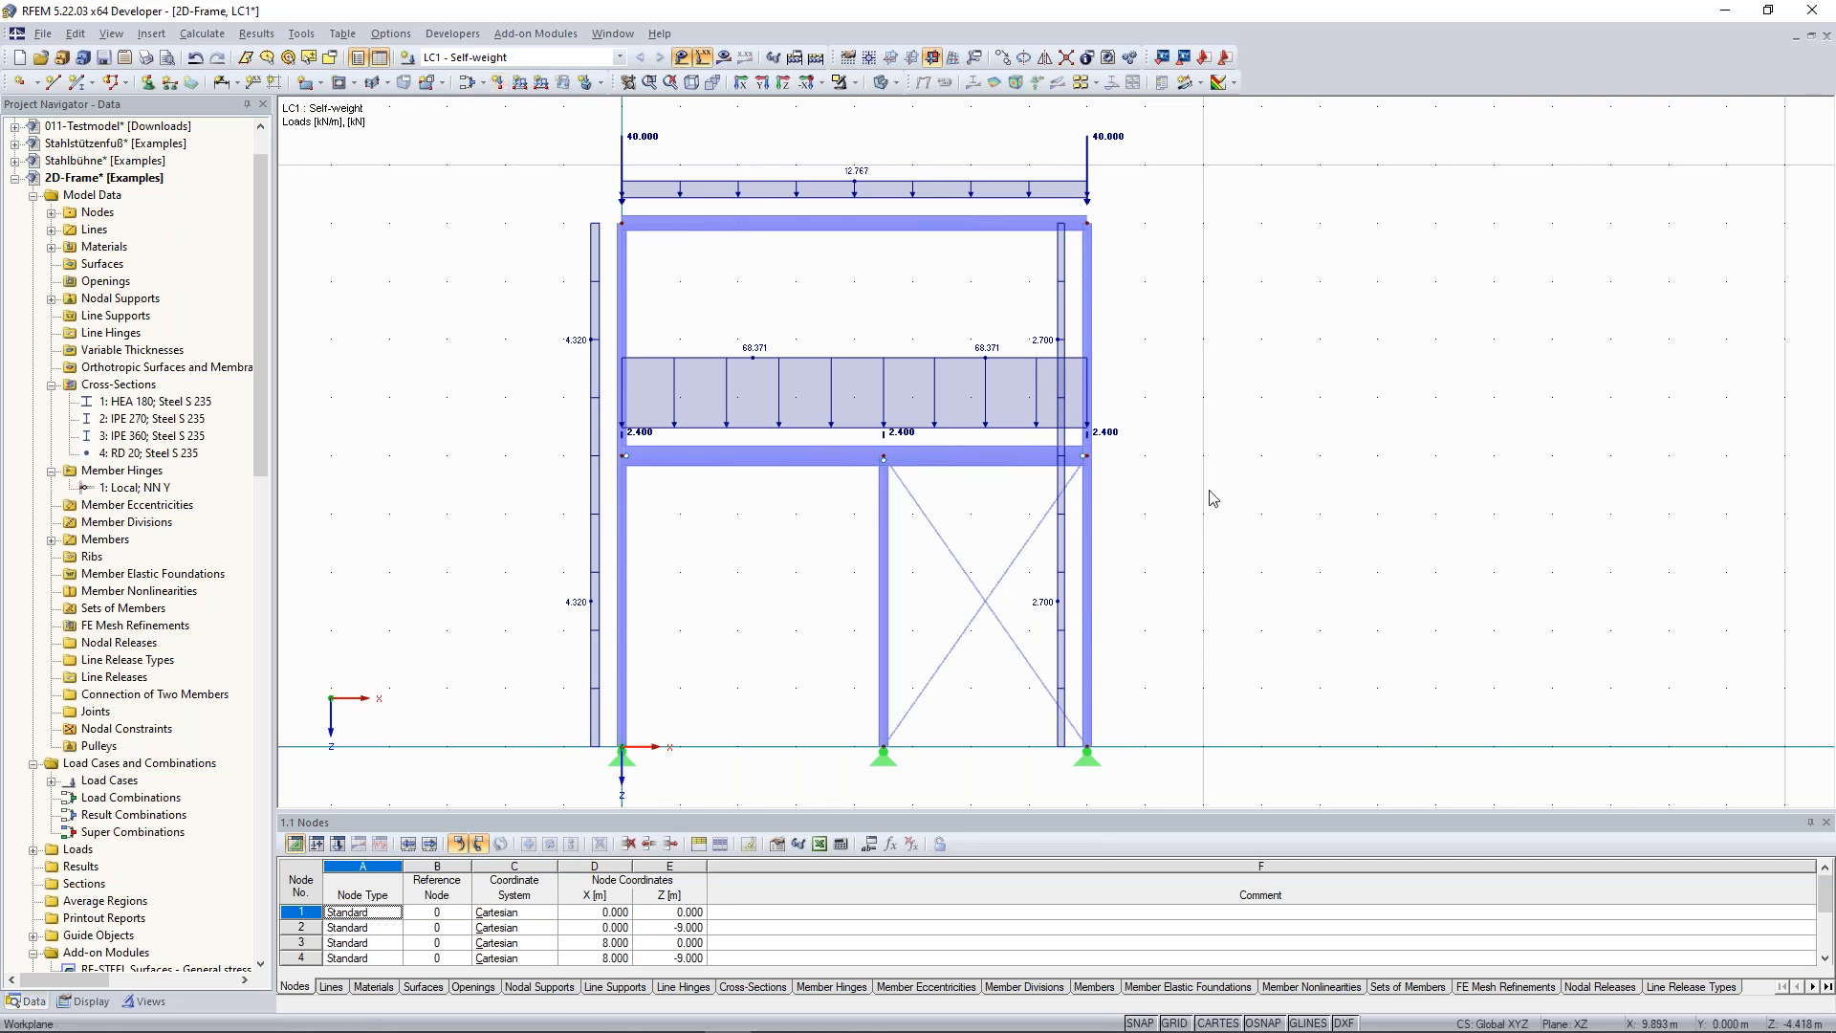
Calculate load case LC1 and display the frame's global deformations.
{"action": "scroll", "coordinate": [1213, 480], "scroll_direction": "down", "scroll_amount": 1}
{"action": "scroll", "coordinate": [752, 583], "scroll_direction": "down", "scroll_amount": 1}
{"action": "middle_click_drag", "start_coordinate": [752, 583], "coordinate": [759, 557]}
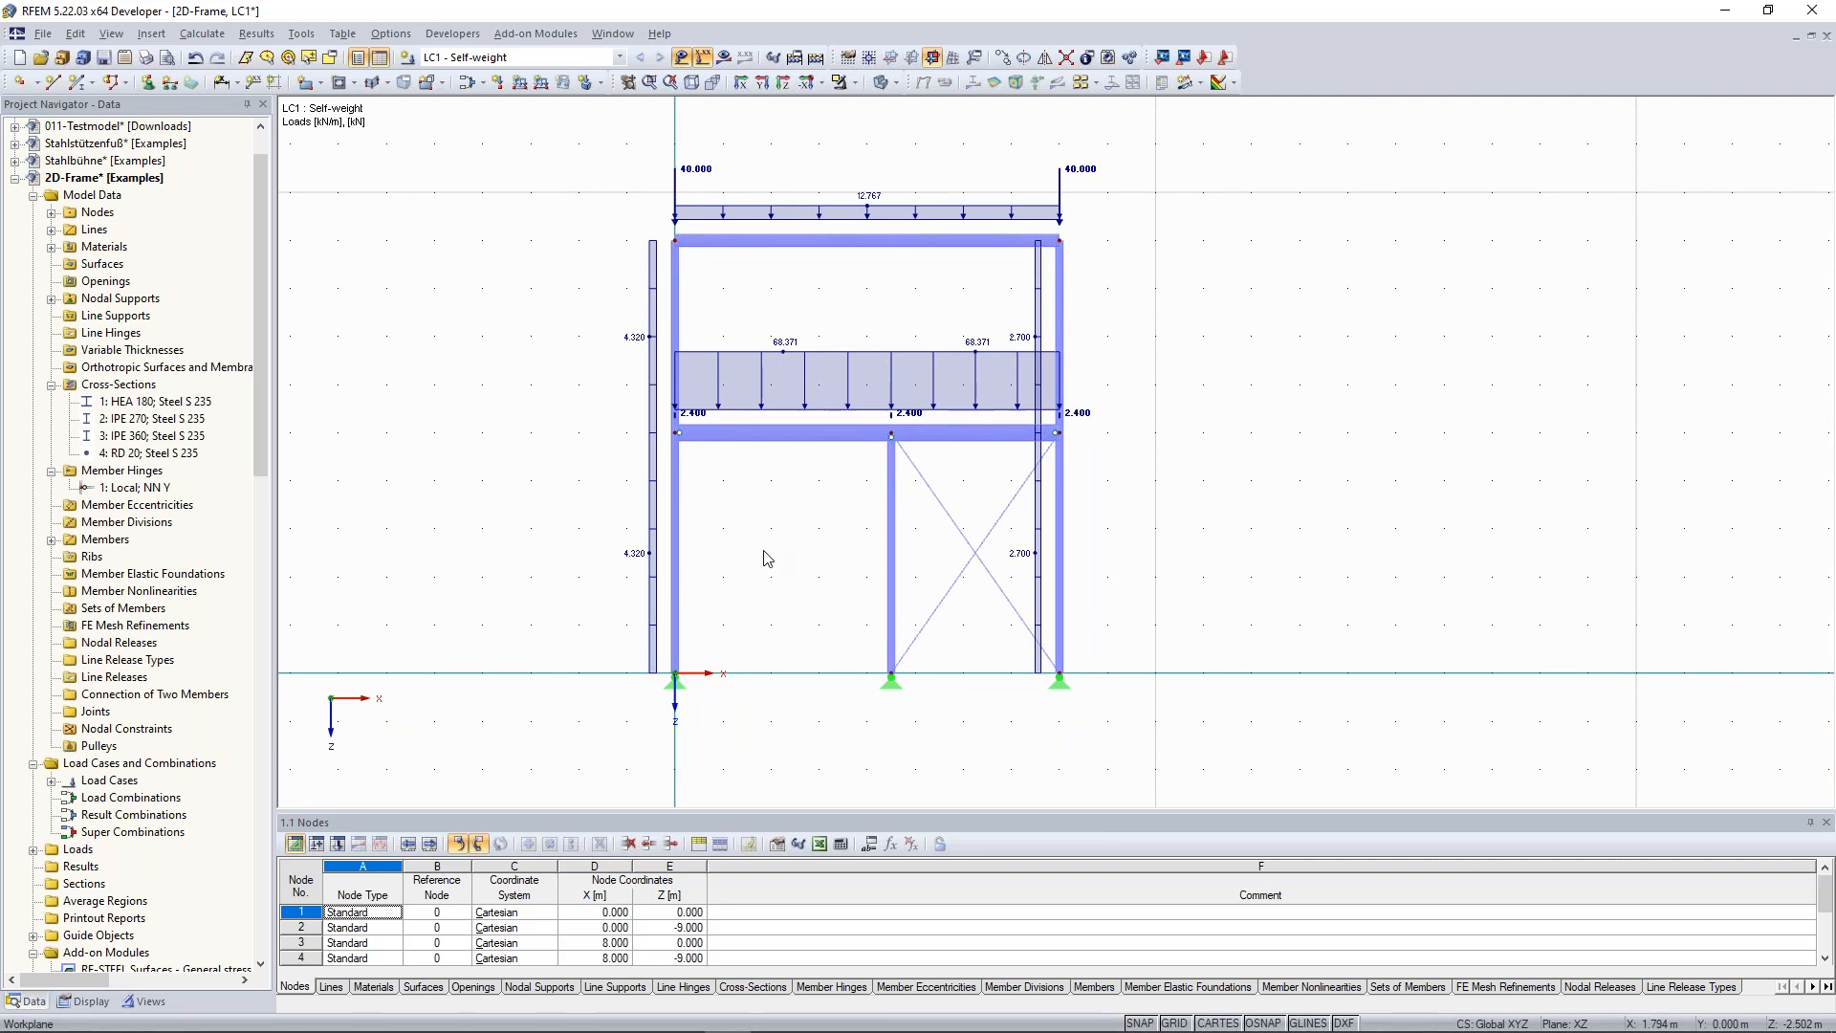
{"action": "left_click", "coordinate": [815, 58]}
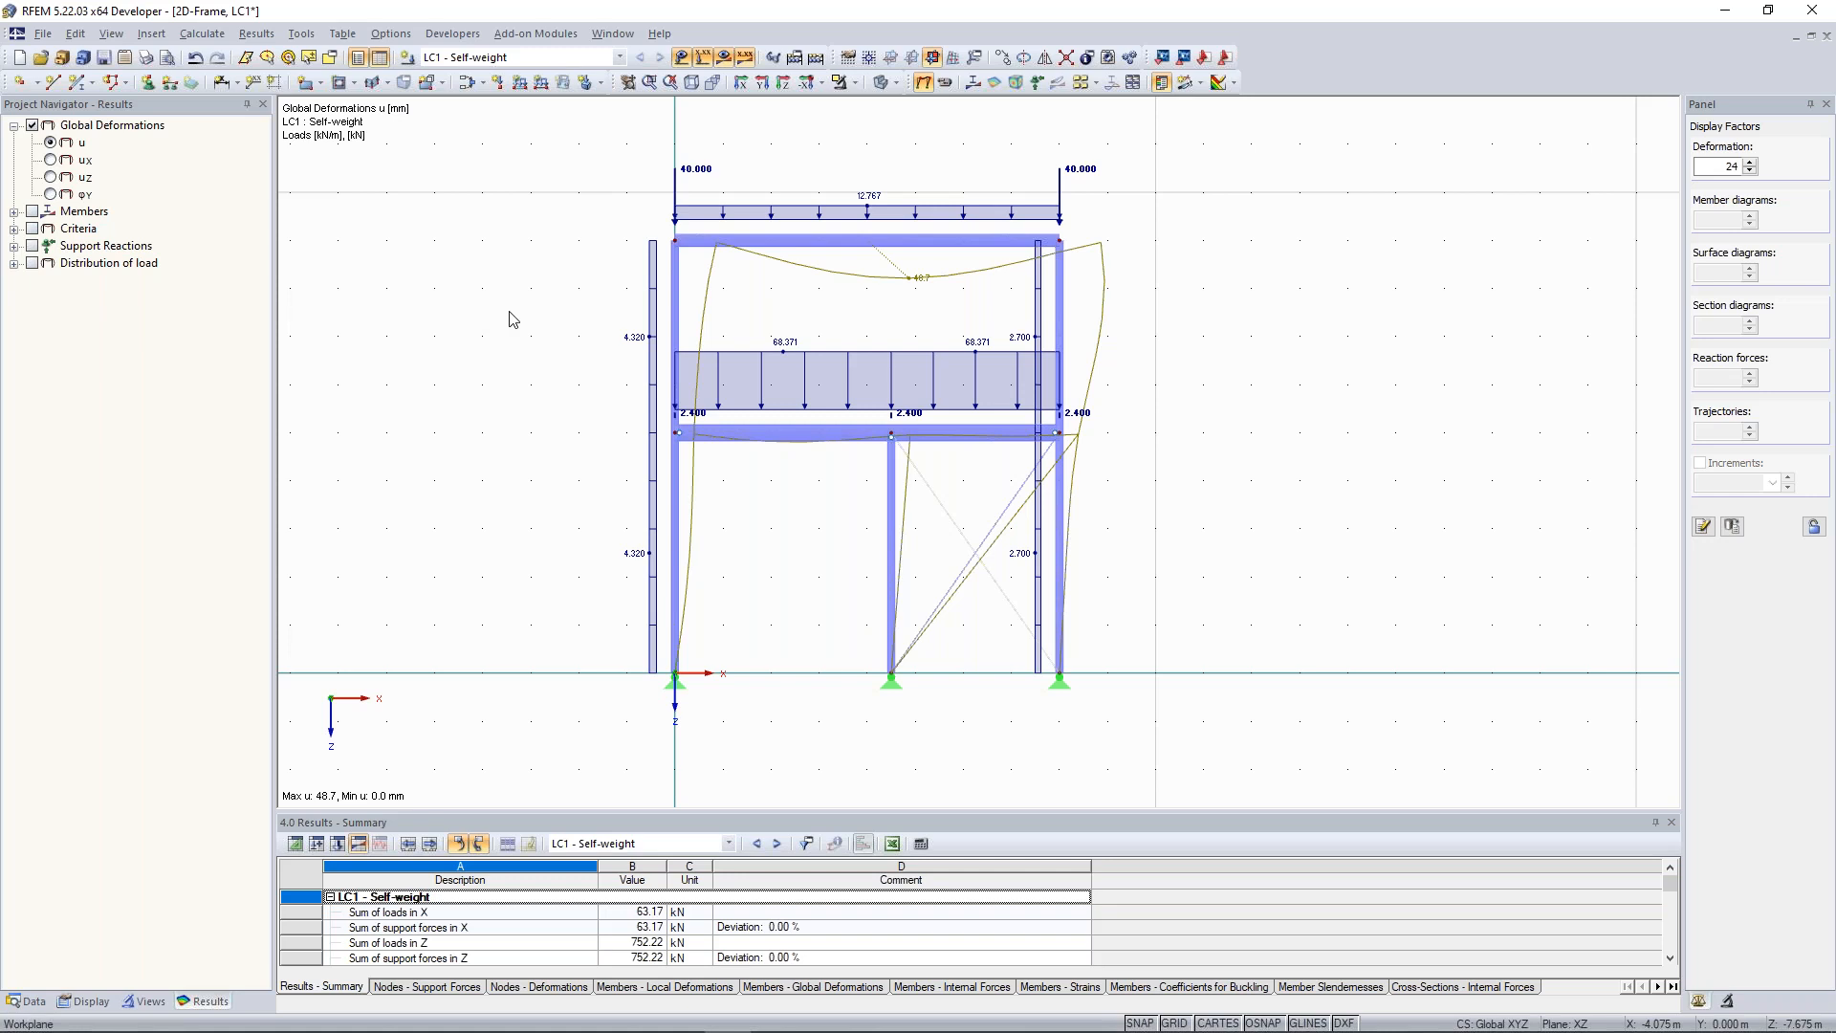
{"action": "scroll", "coordinate": [737, 328], "scroll_direction": "down", "scroll_amount": 1}
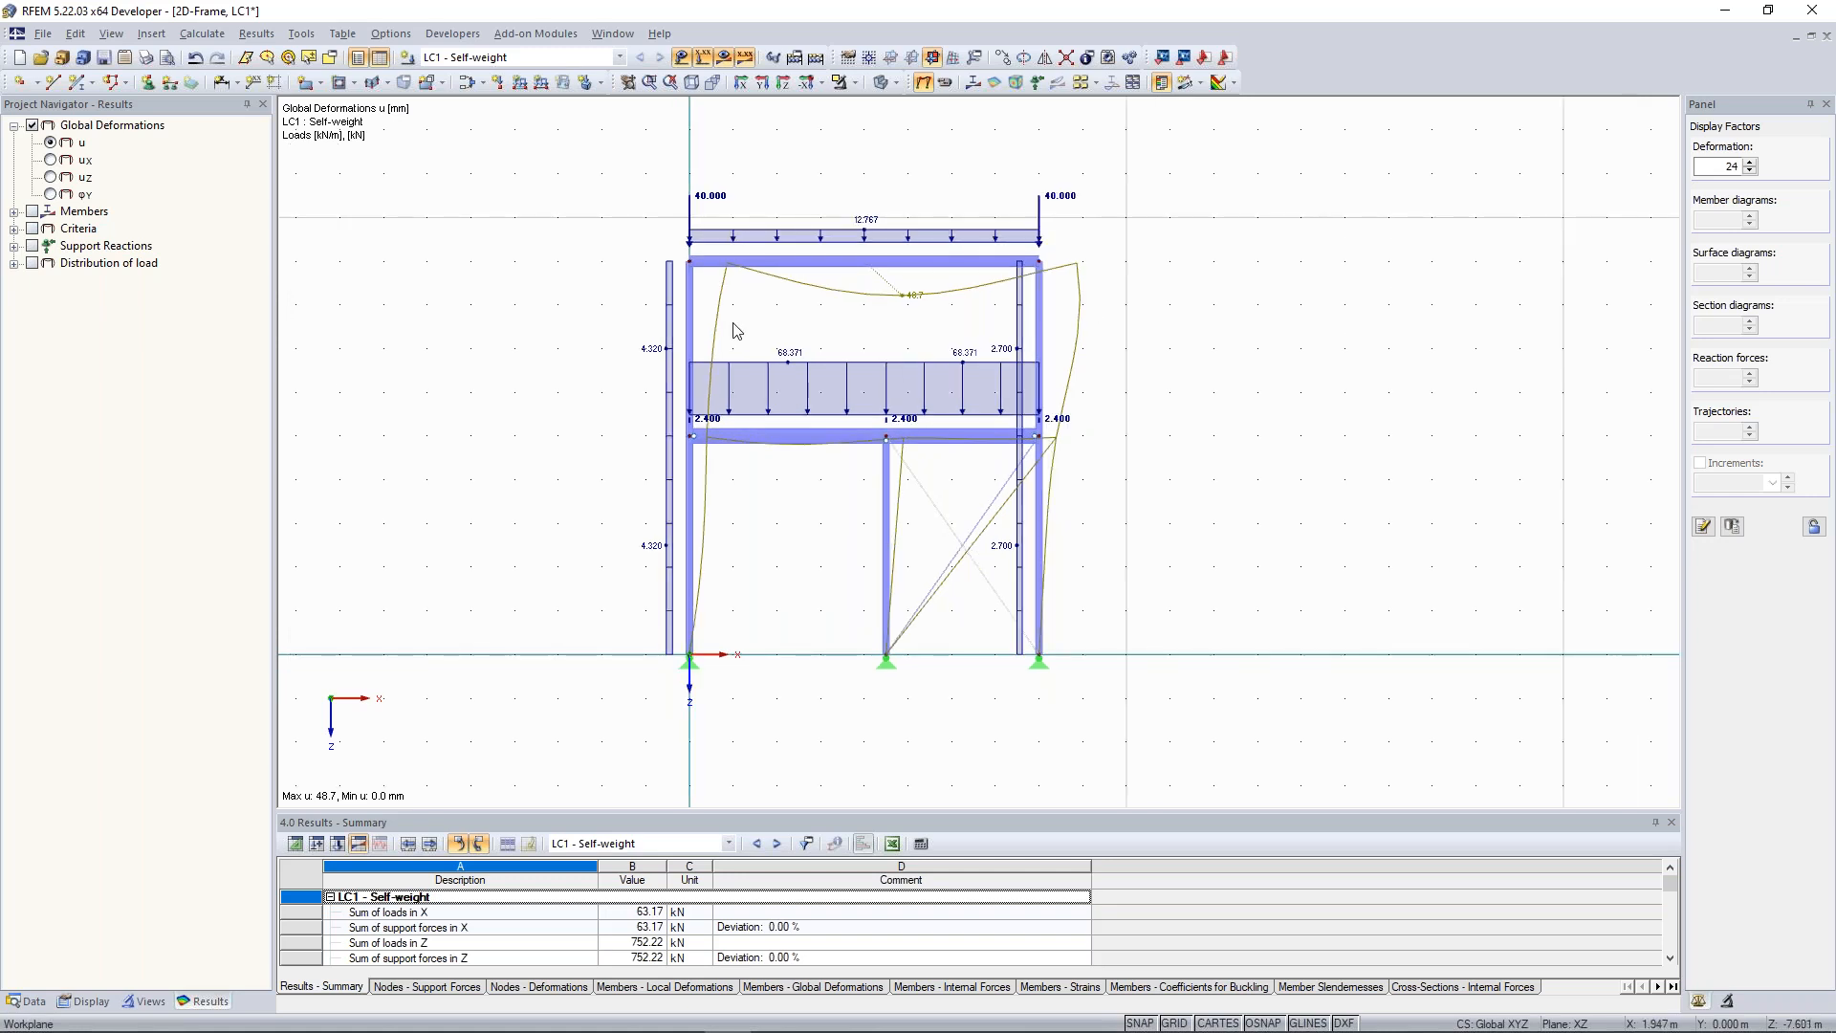
{"action": "scroll", "coordinate": [617, 591], "scroll_direction": "up", "scroll_amount": 1}
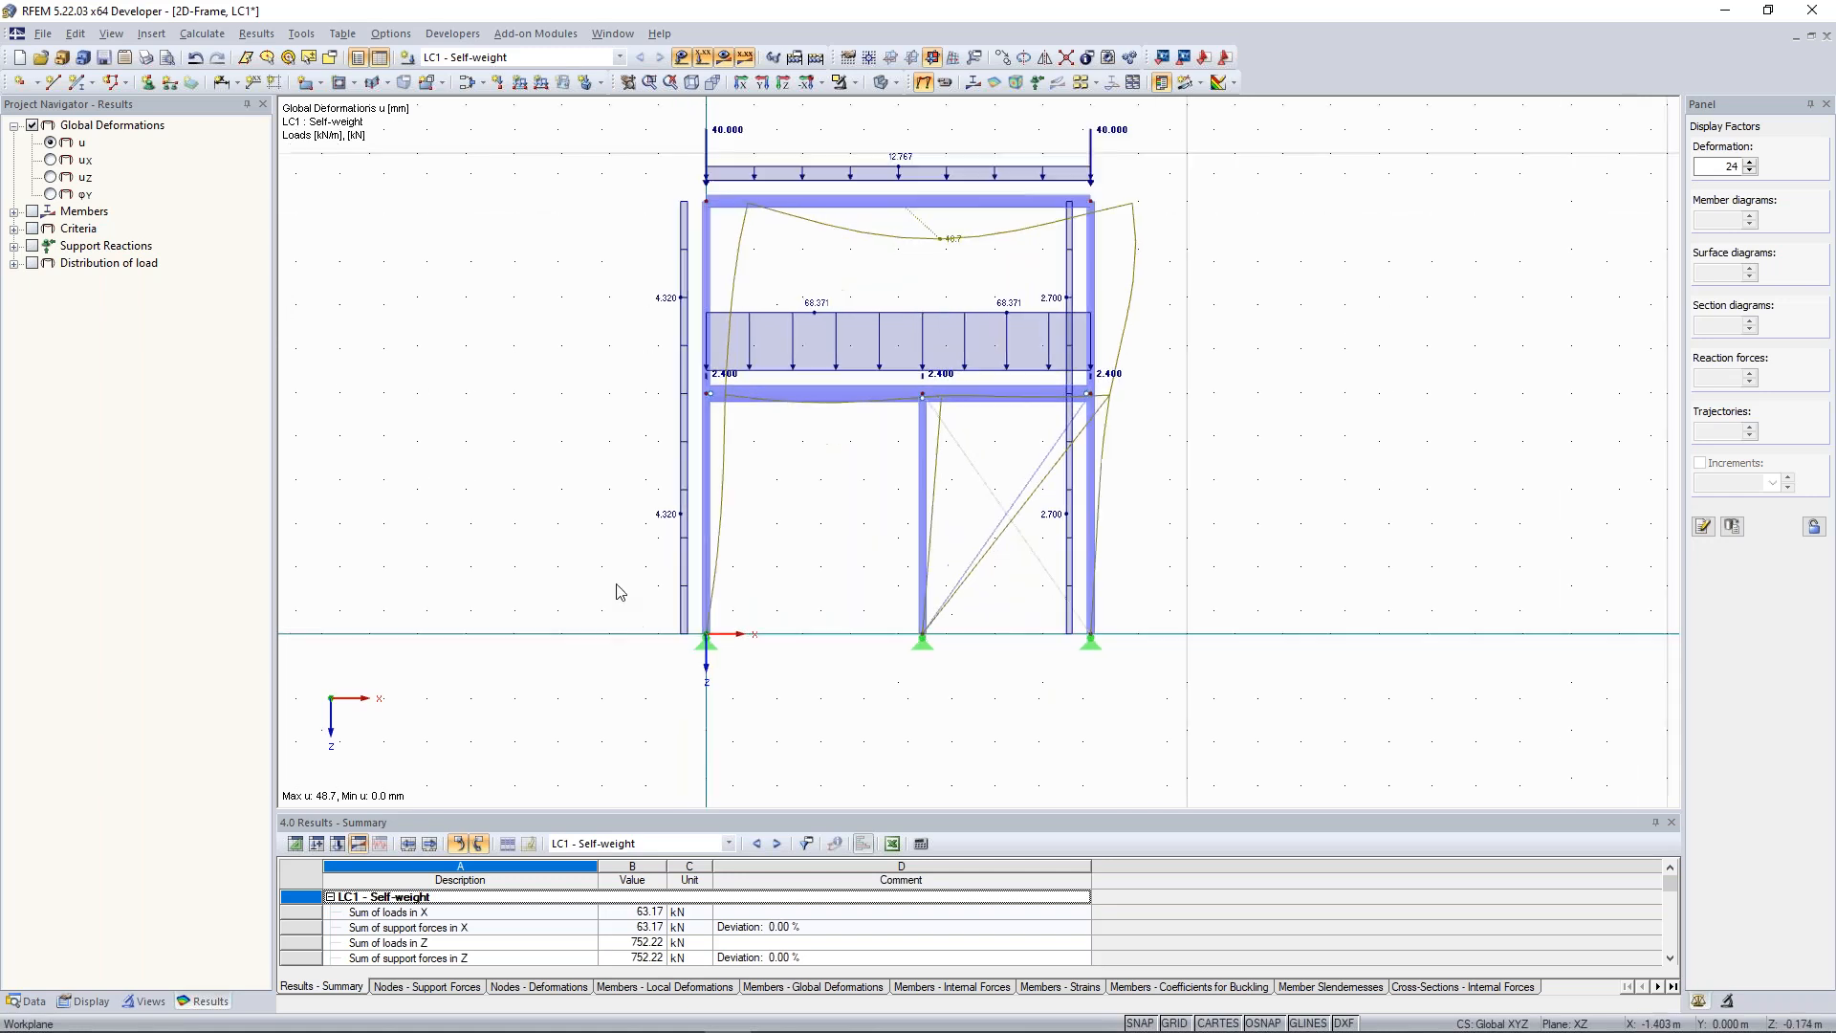
Set the deformation display of the members to Cross-Sections Colored.
{"action": "left_click", "coordinate": [91, 1001]}
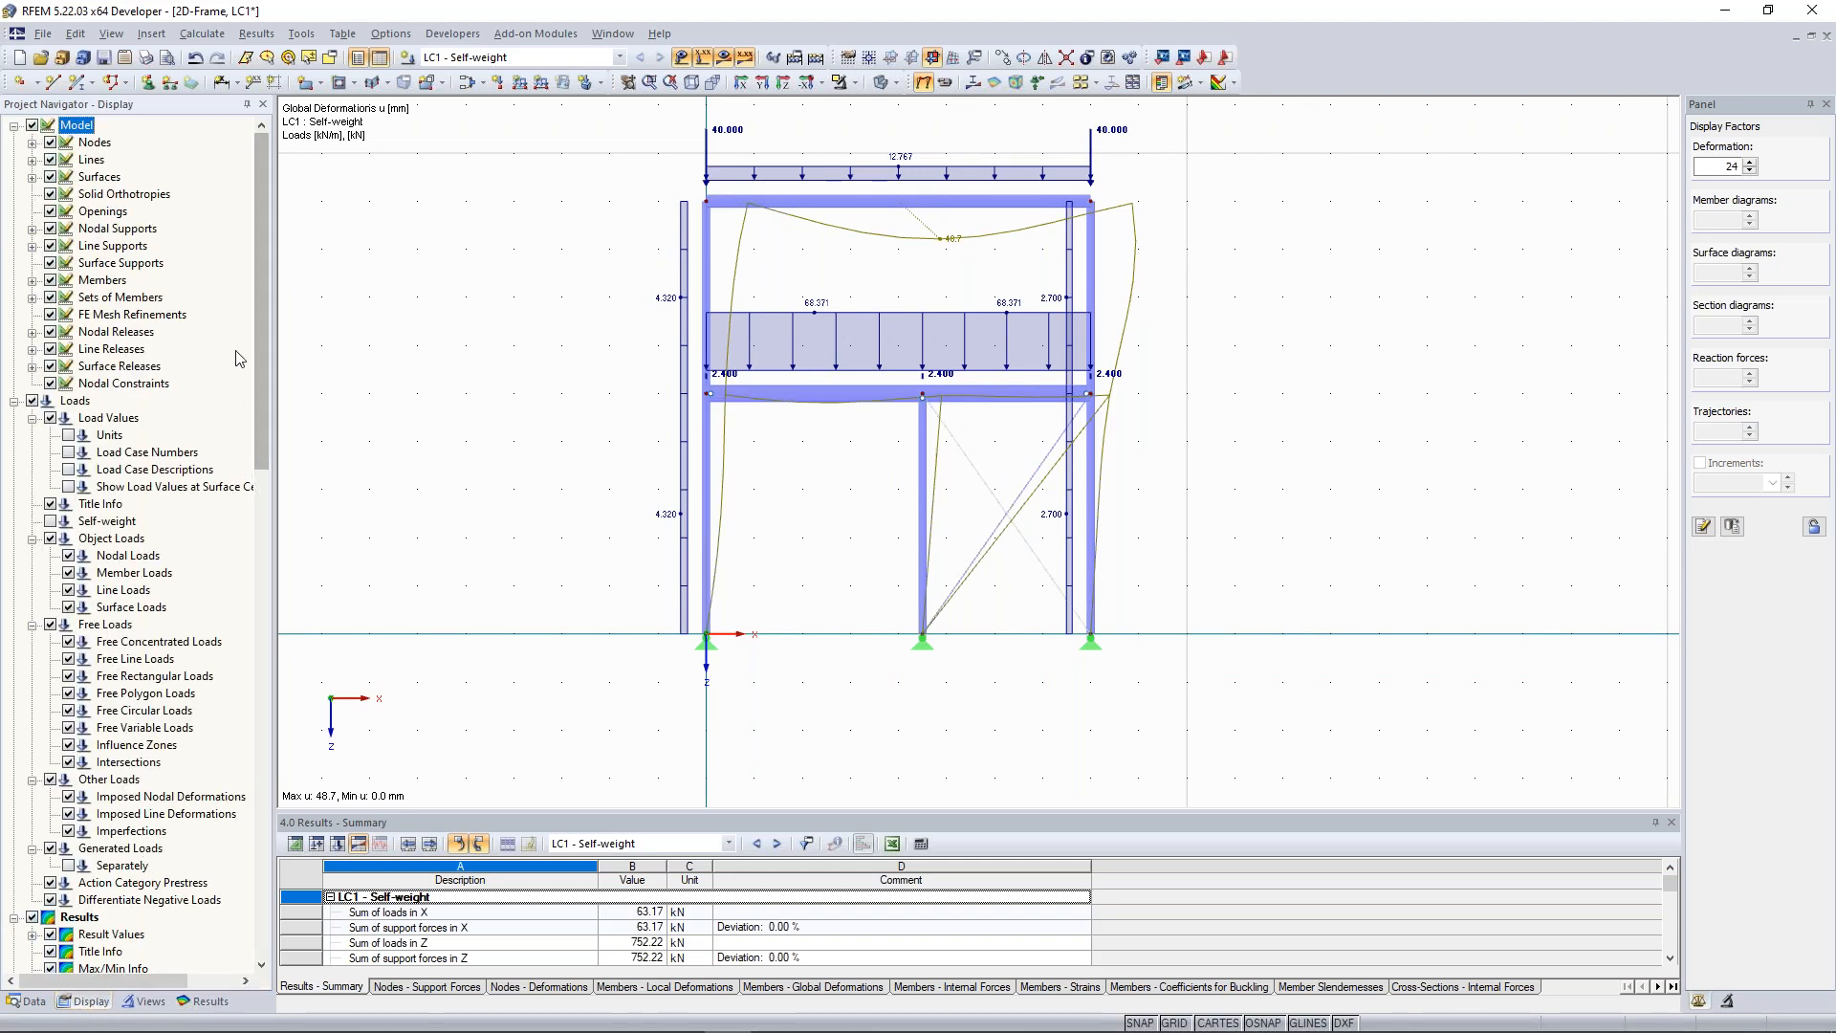
{"action": "left_click_drag", "start_coordinate": [267, 187], "coordinate": [268, 383]}
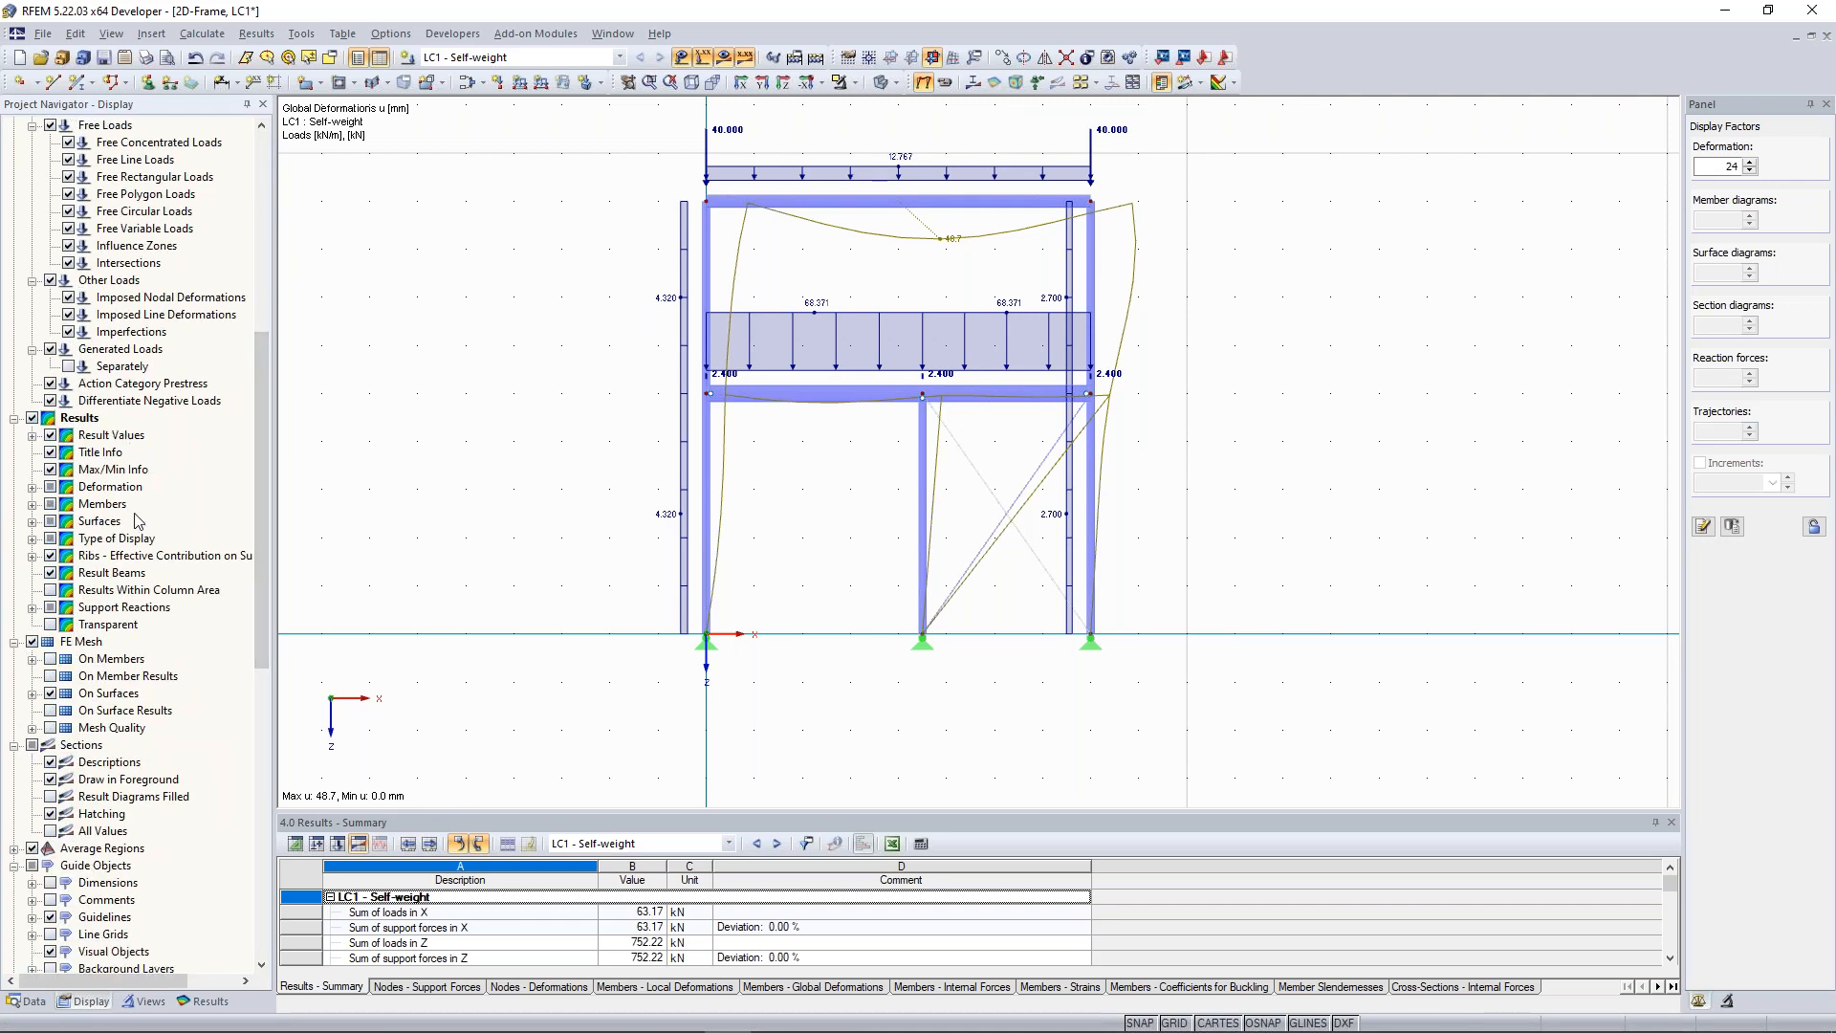
{"action": "left_click", "coordinate": [32, 487]}
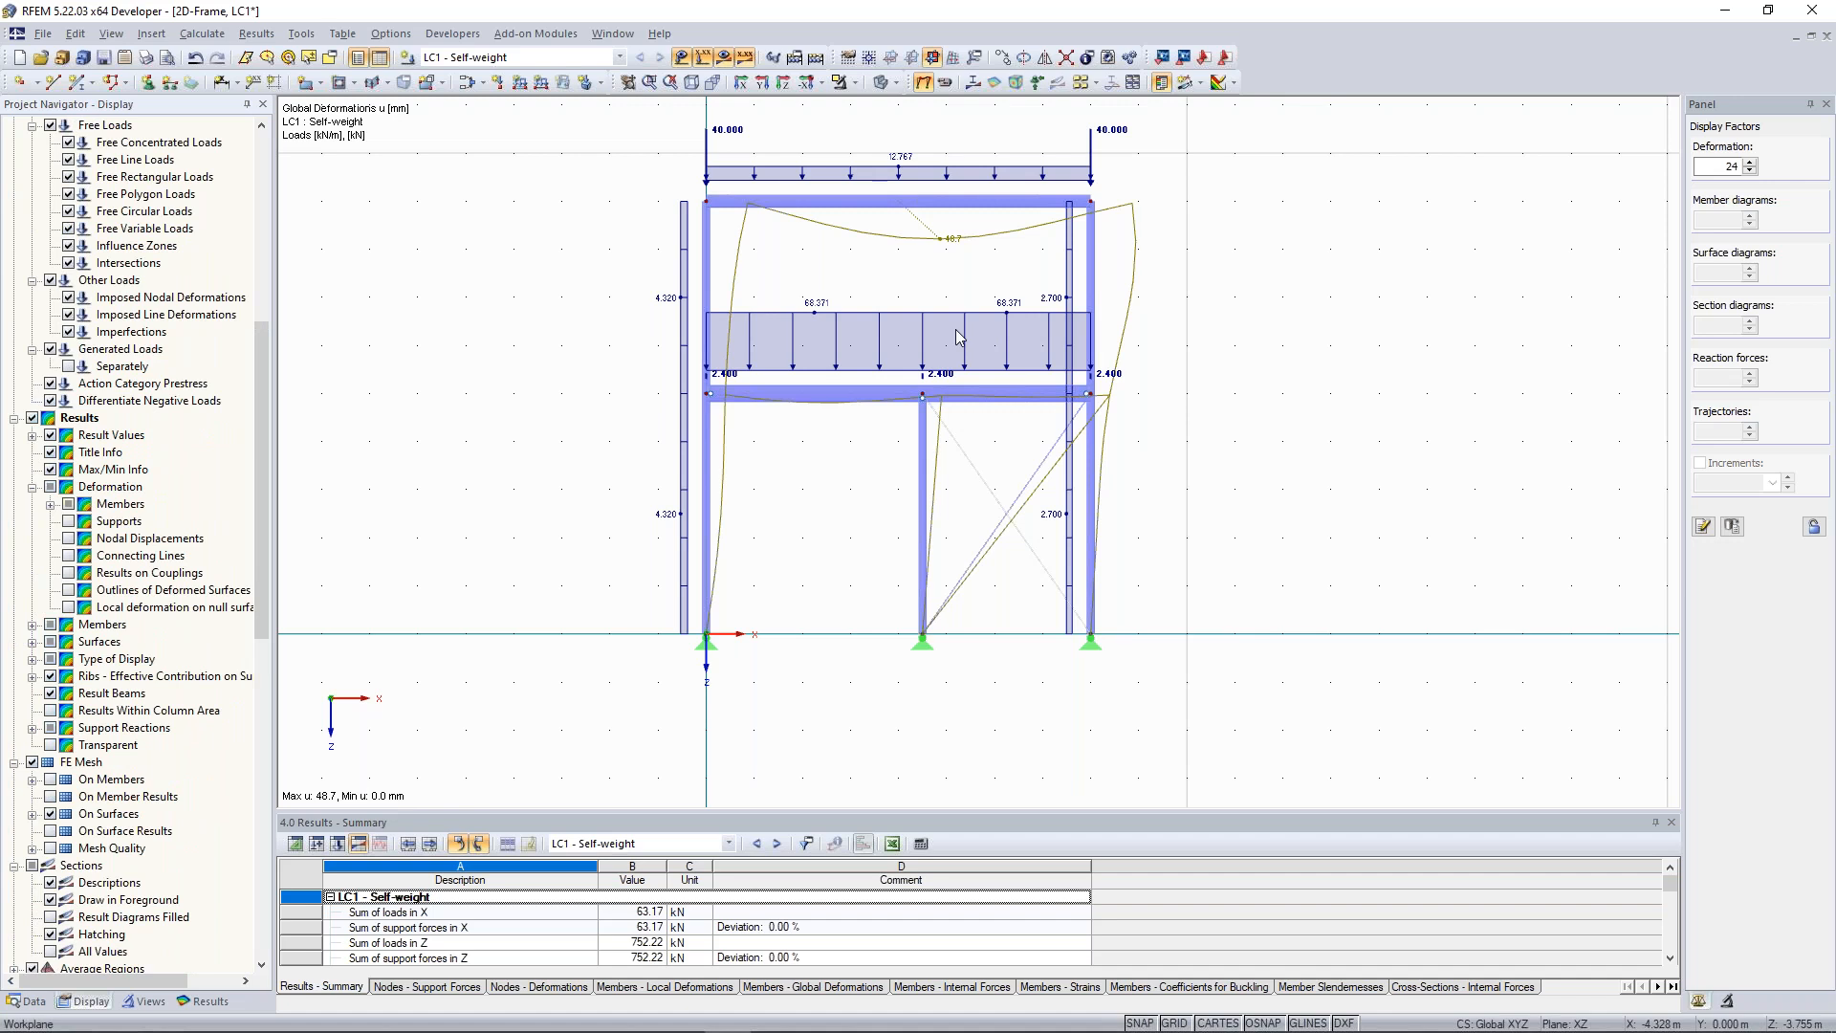
{"action": "middle_click_drag", "start_coordinate": [957, 331], "coordinate": [889, 372]}
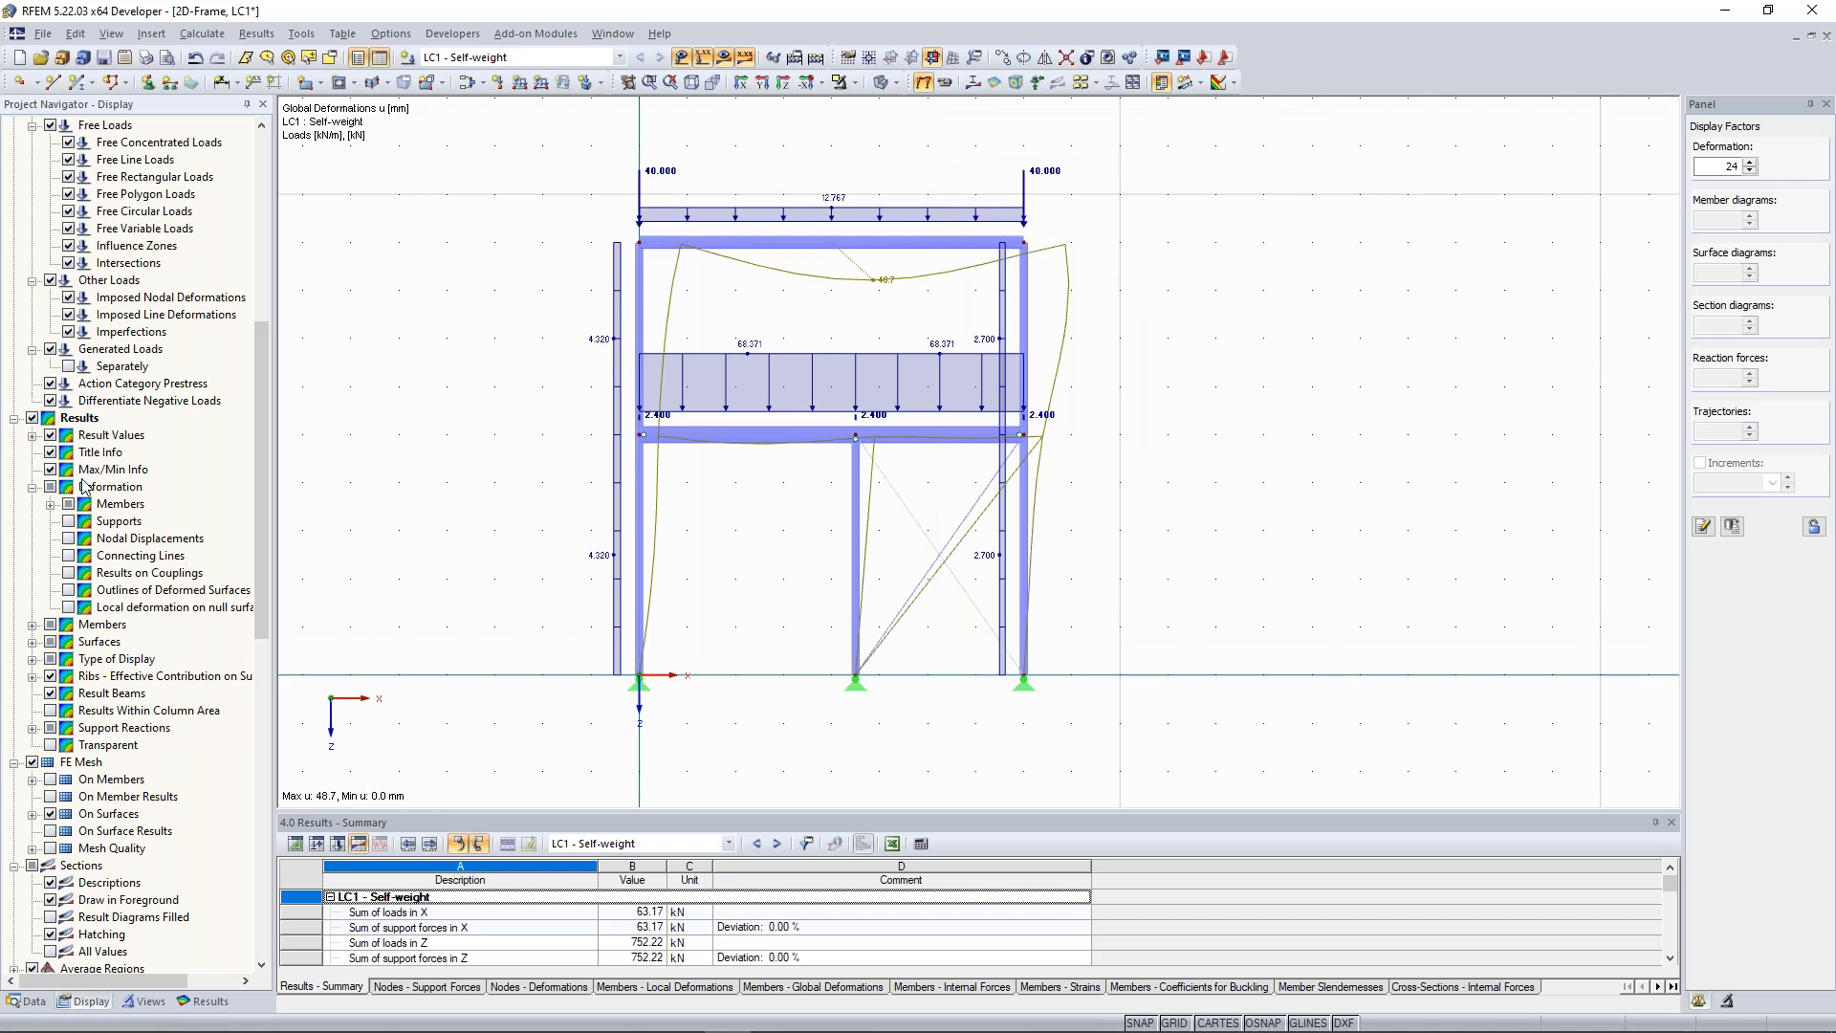
{"action": "left_click", "coordinate": [51, 505]}
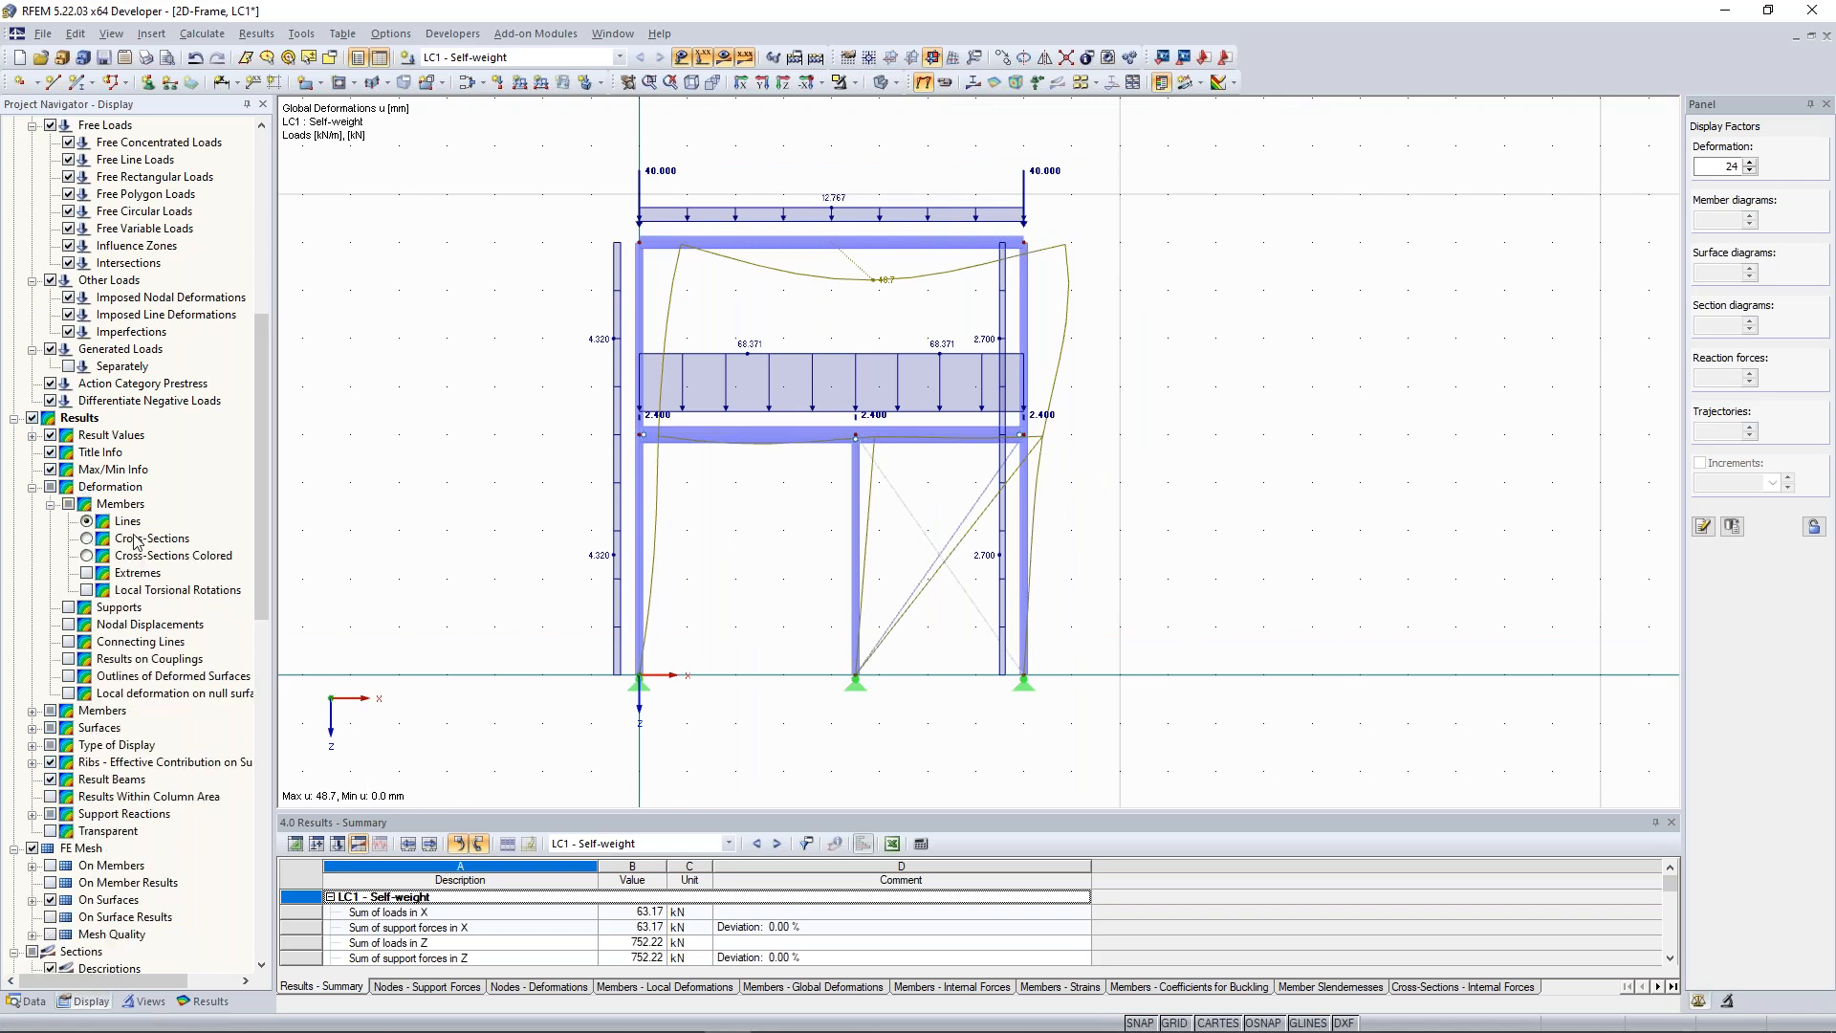
{"action": "left_click", "coordinate": [87, 556]}
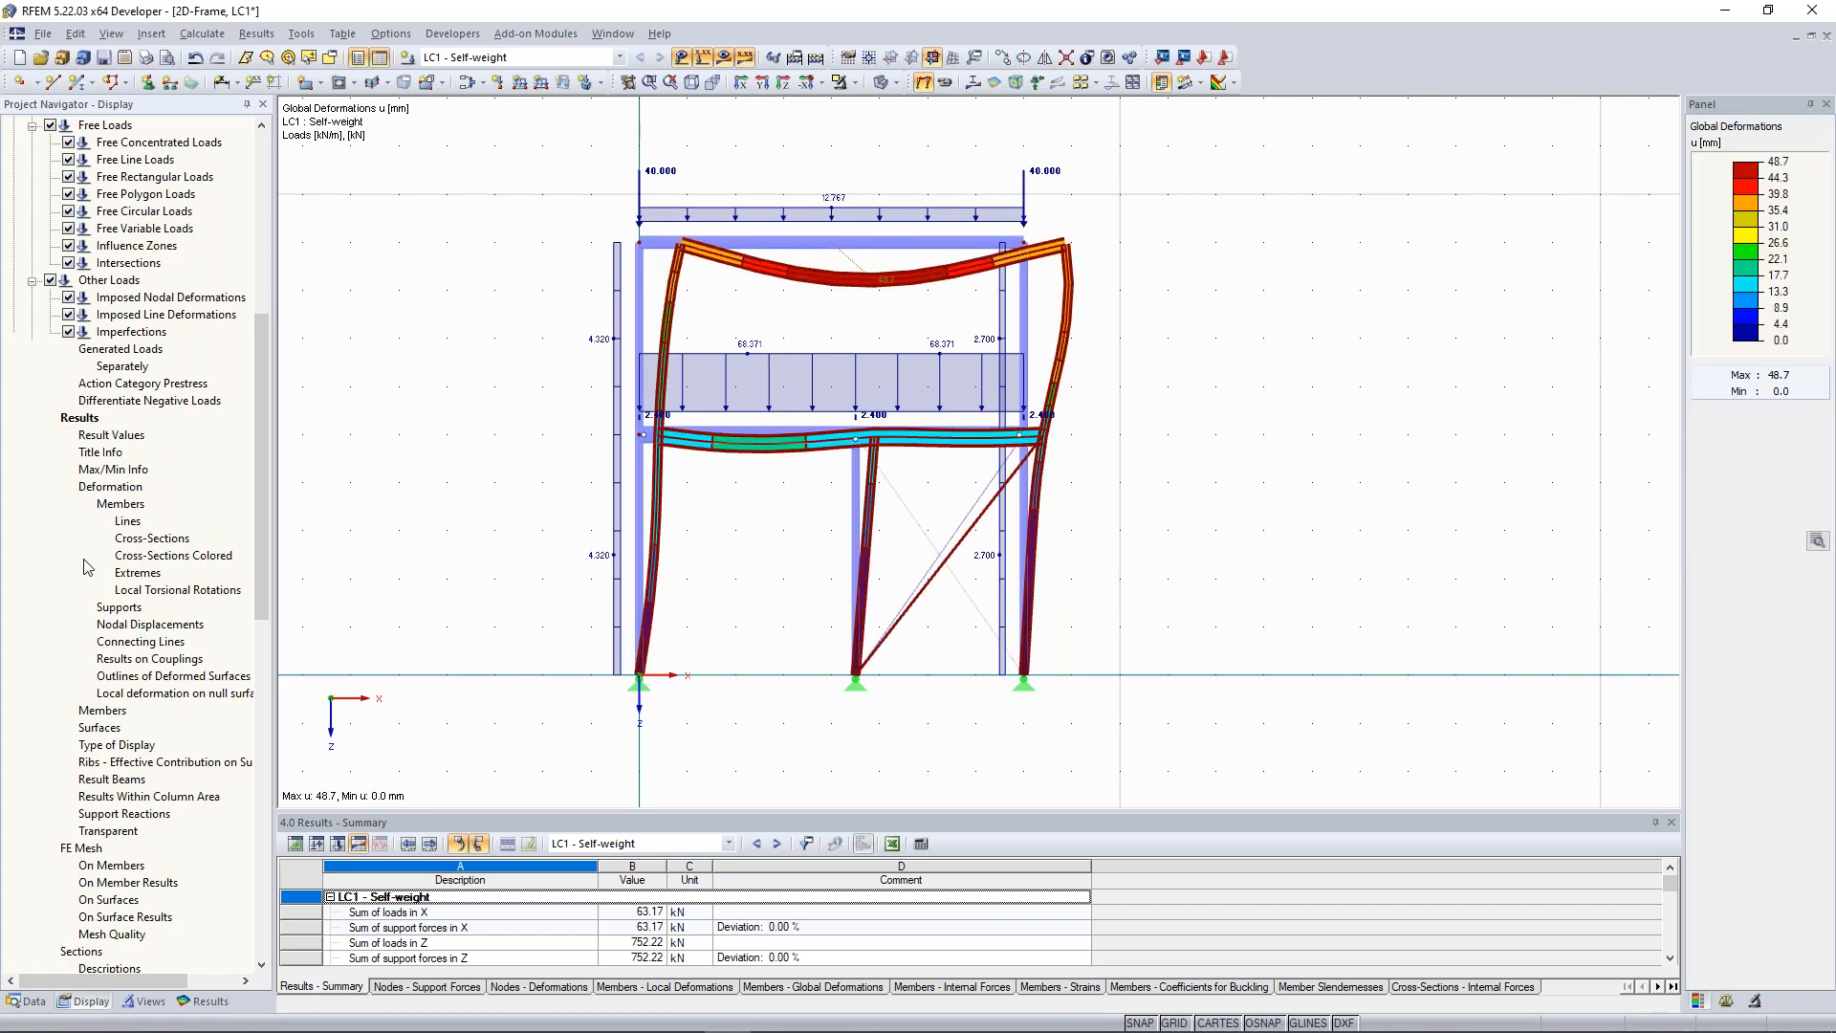
Turn off the separation lines between the isobands in the coloured deformation display.
{"action": "scroll", "coordinate": [1020, 290], "scroll_direction": "up", "scroll_amount": 4}
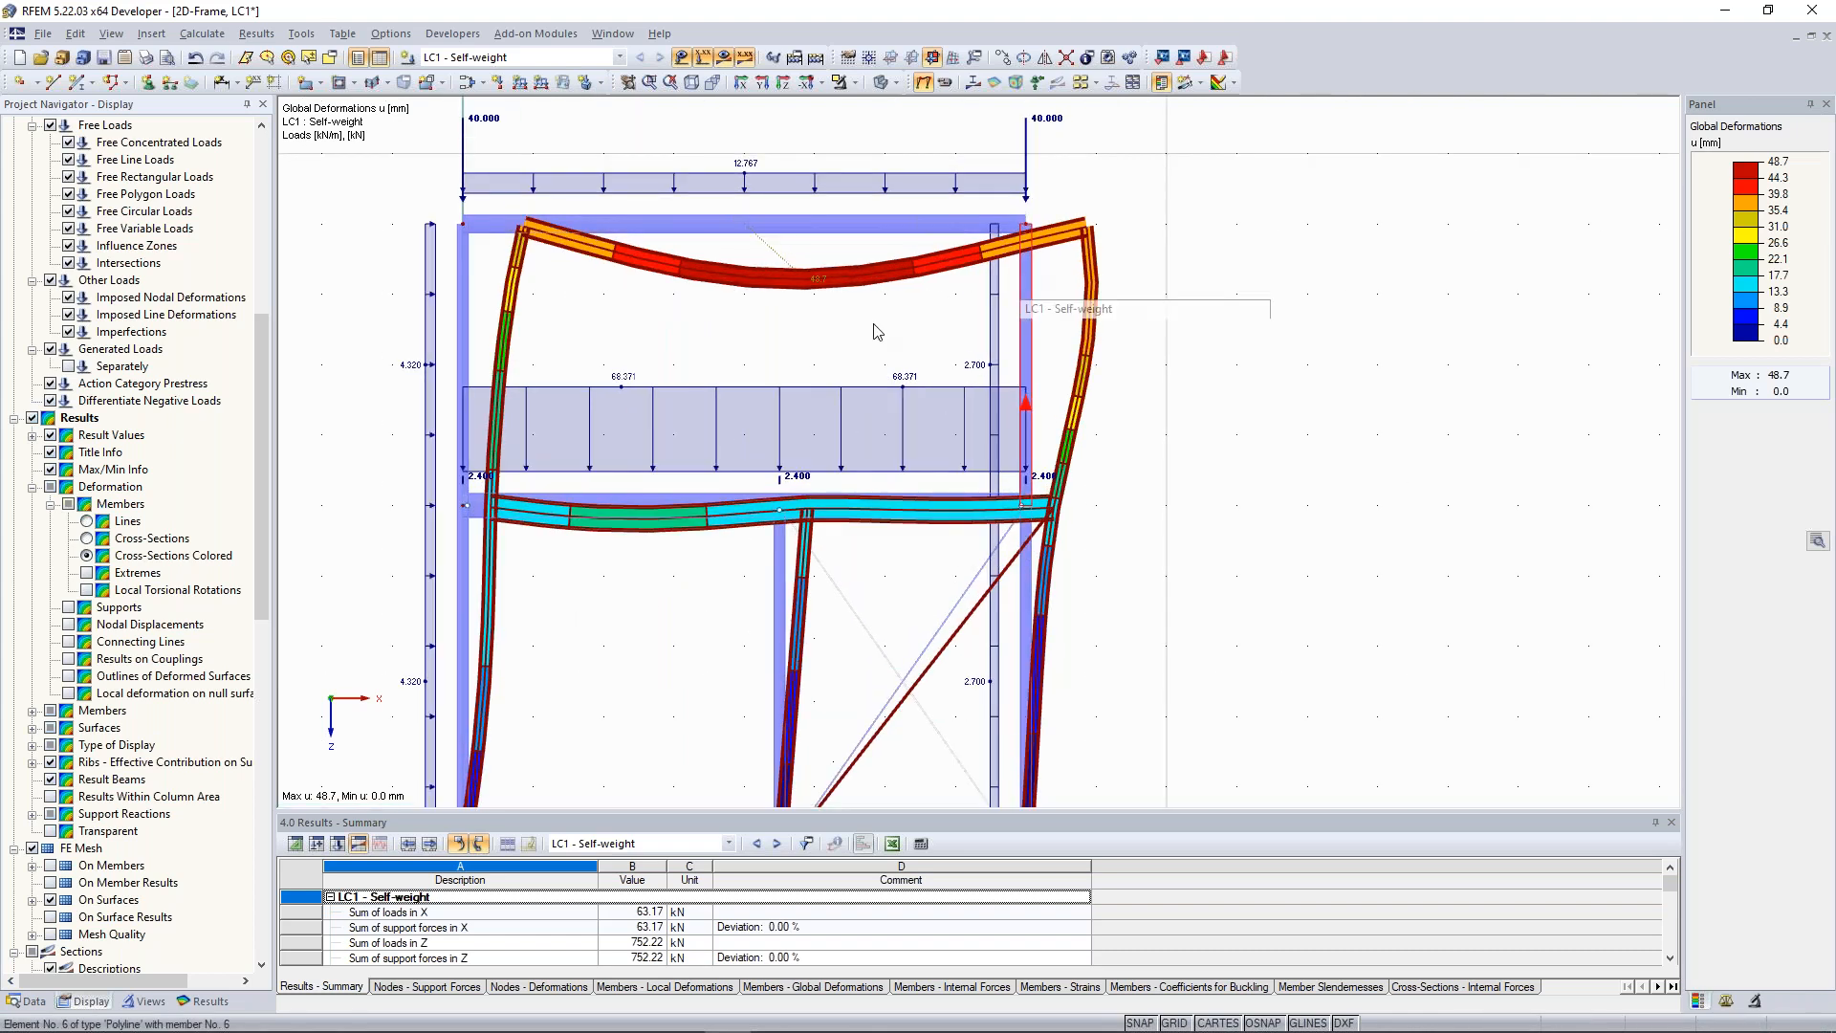
{"action": "scroll", "coordinate": [853, 346], "scroll_direction": "down", "scroll_amount": 3}
{"action": "mouse_move", "coordinate": [854, 346]}
{"action": "middle_mouse_down"}
{"action": "mouse_move", "coordinate": [881, 304]}
{"action": "mouse_move", "coordinate": [872, 328]}
{"action": "middle_mouse_up"}
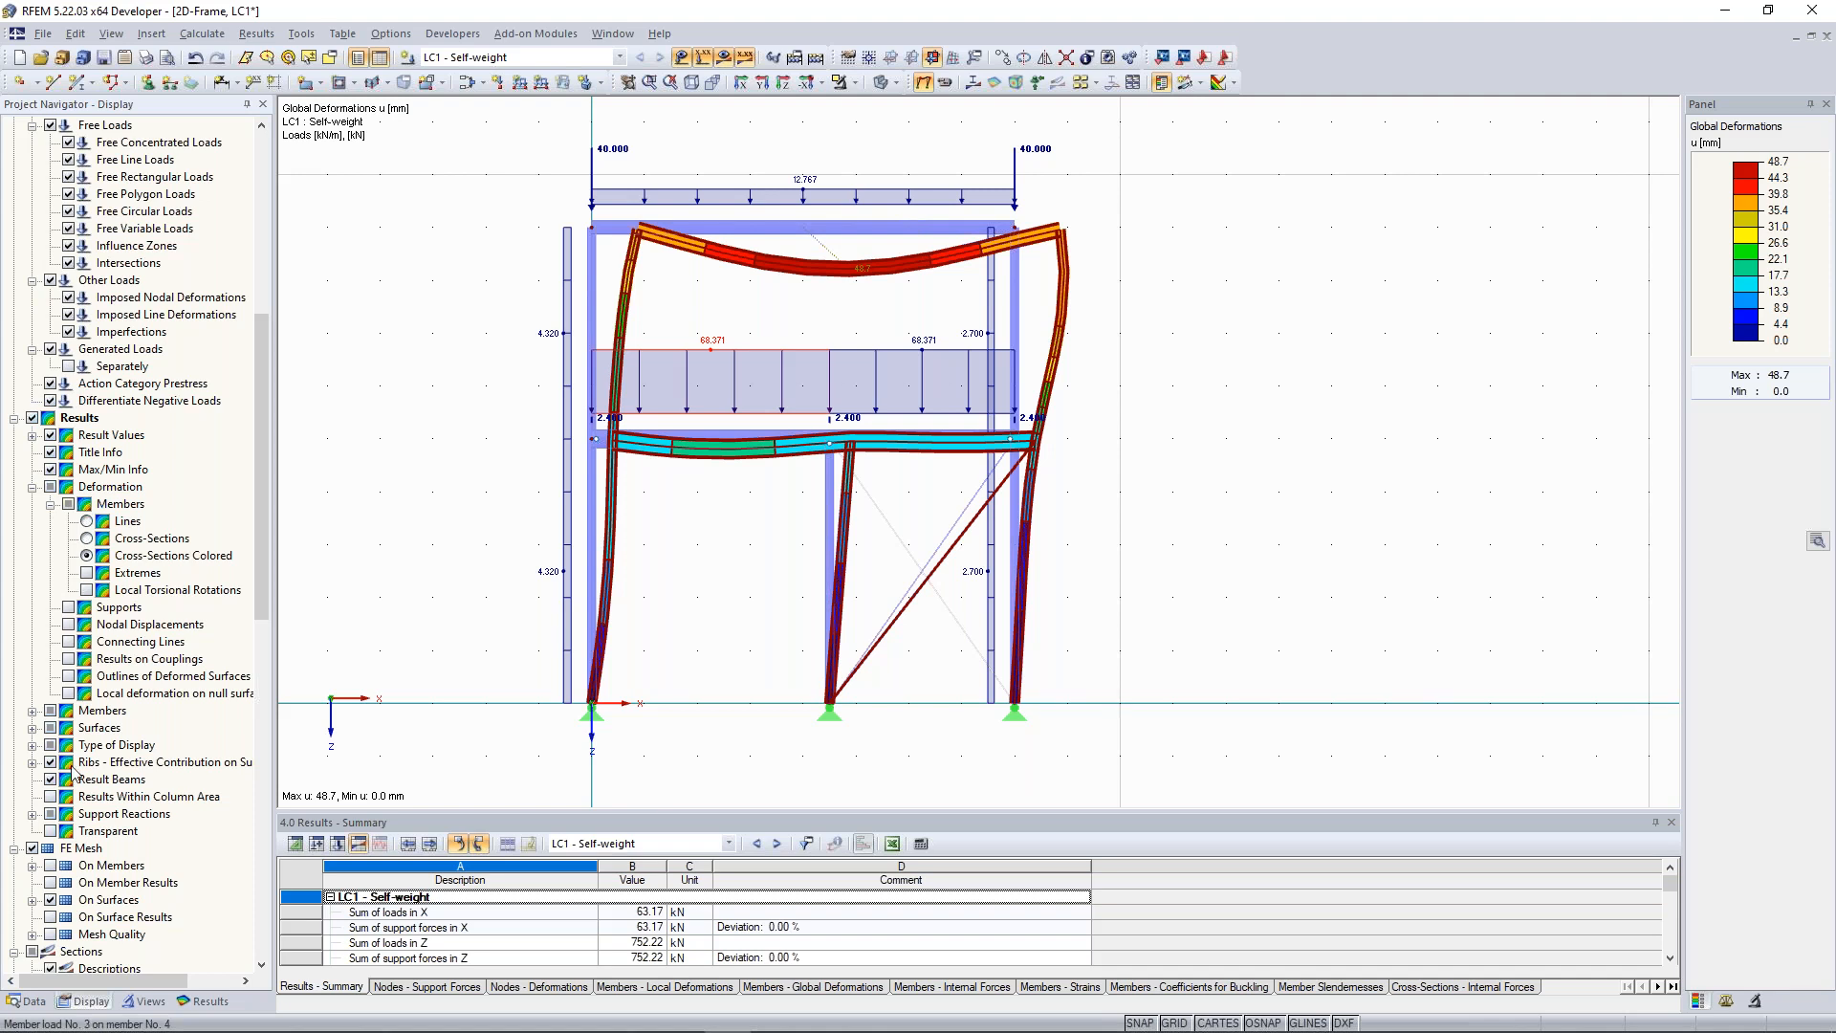
{"action": "left_click", "coordinate": [33, 745]}
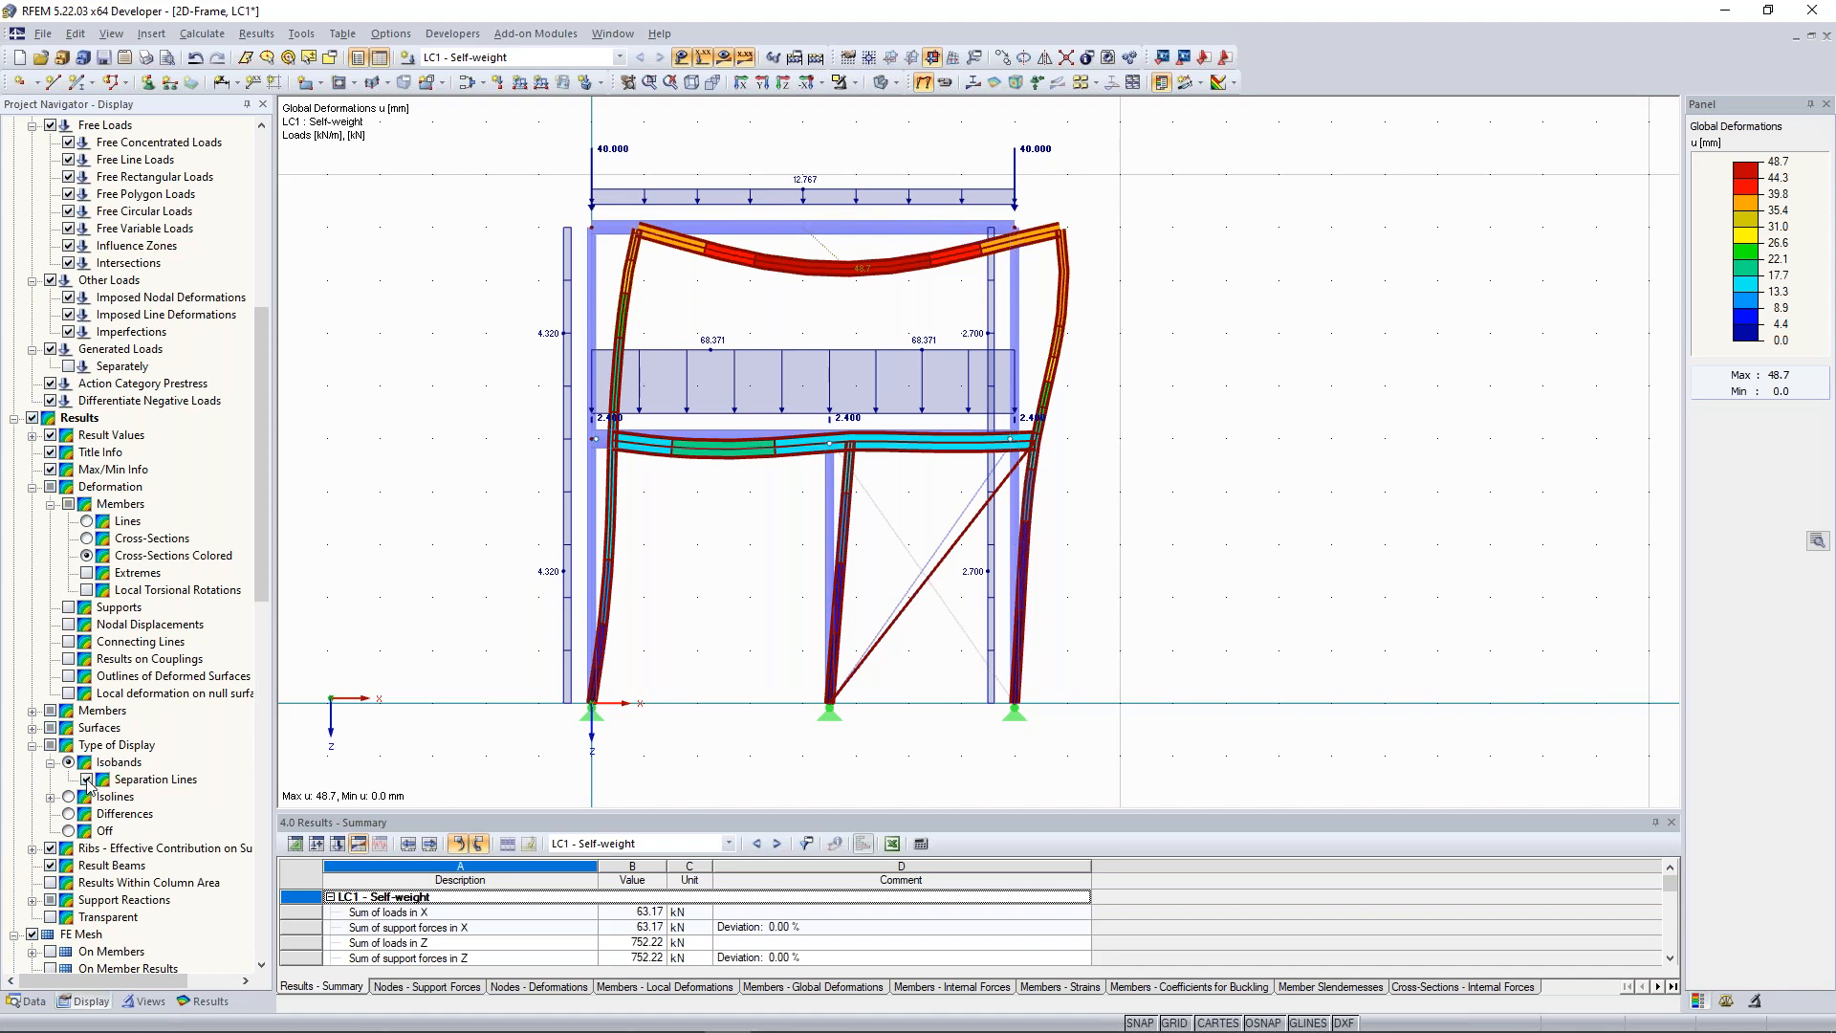
{"action": "left_click", "coordinate": [87, 779]}
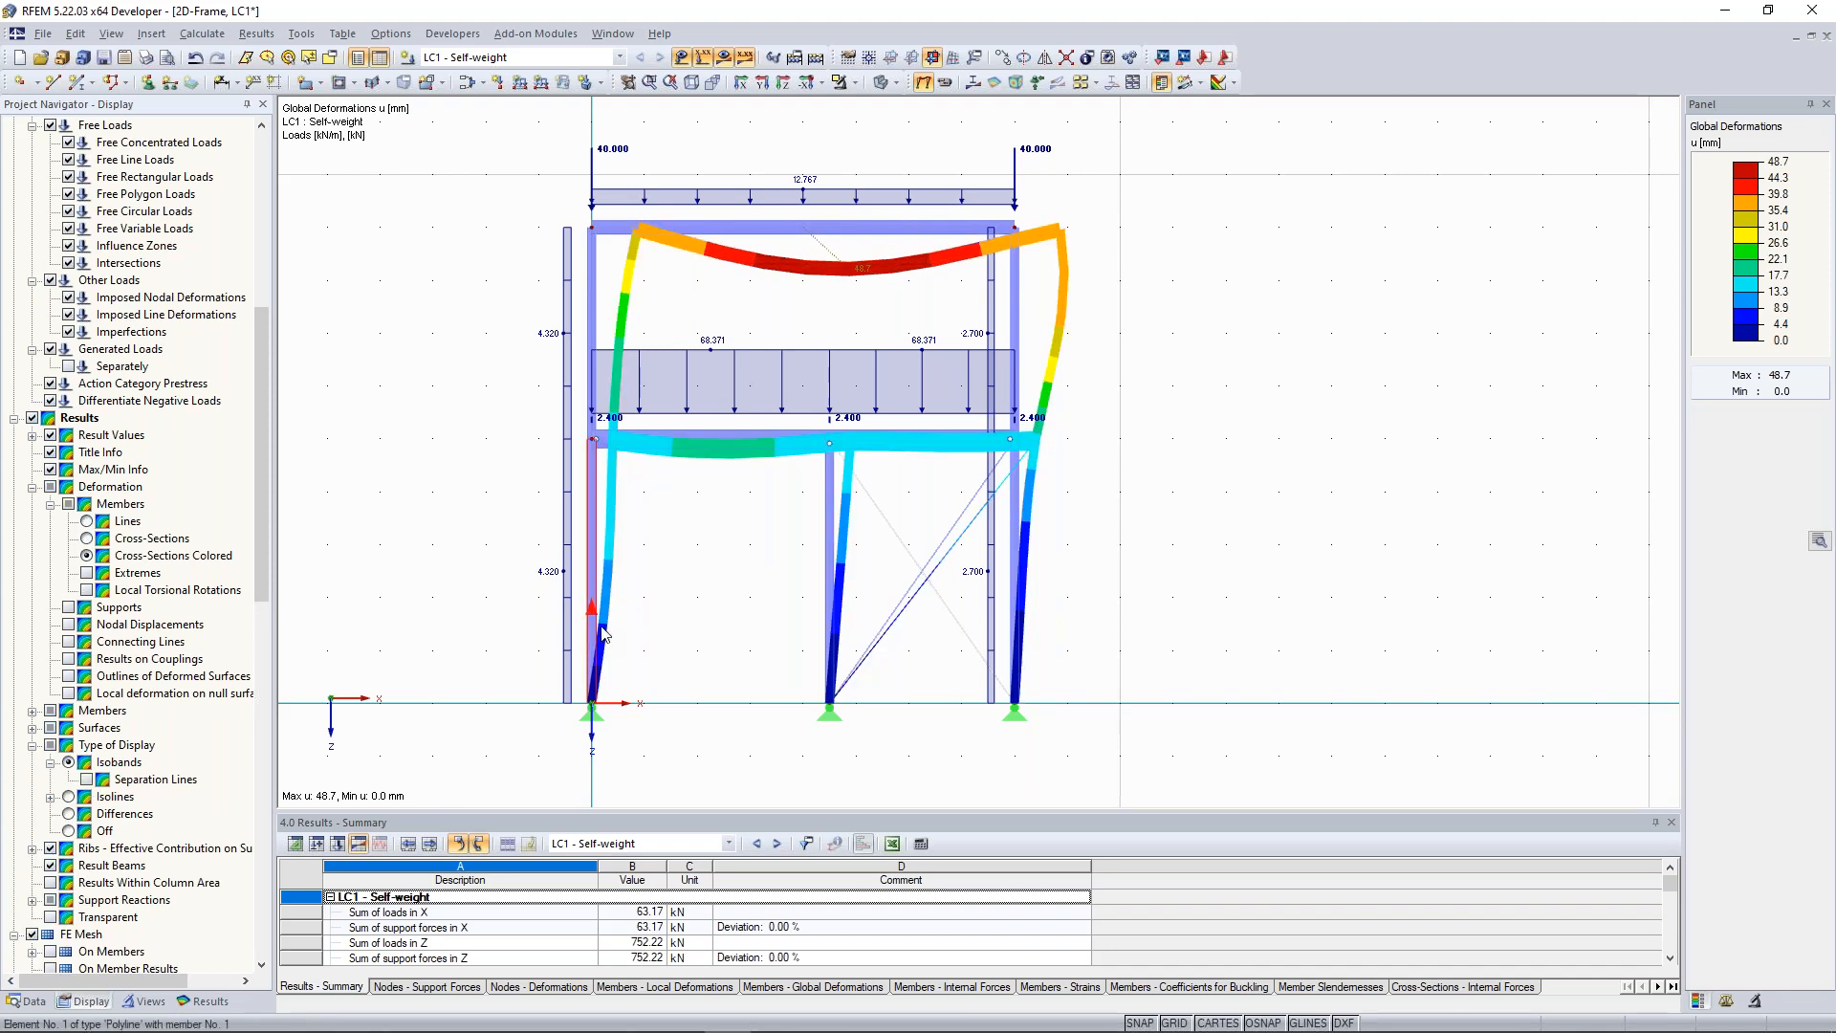
{"action": "middle_click_drag", "start_coordinate": [815, 320], "coordinate": [880, 349]}
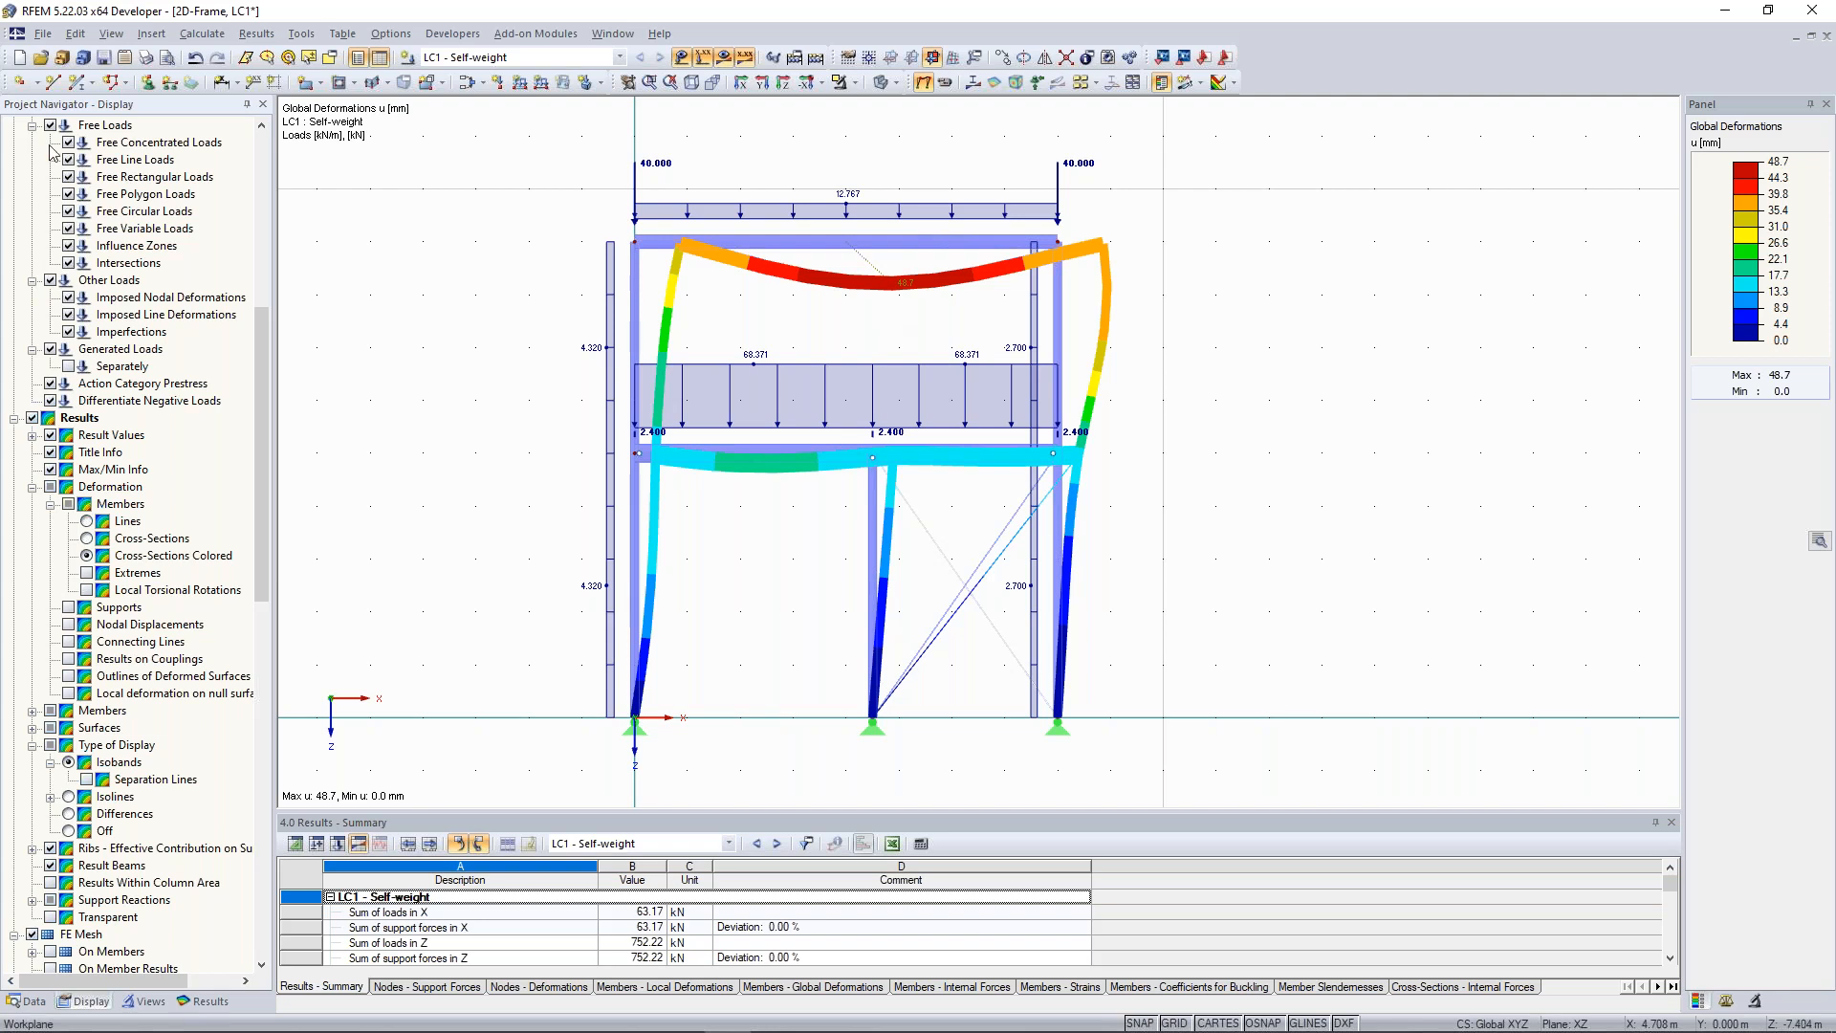
Review the global deformation components uX, uZ and φY of the frame one after another.
{"action": "left_click", "coordinate": [204, 1001]}
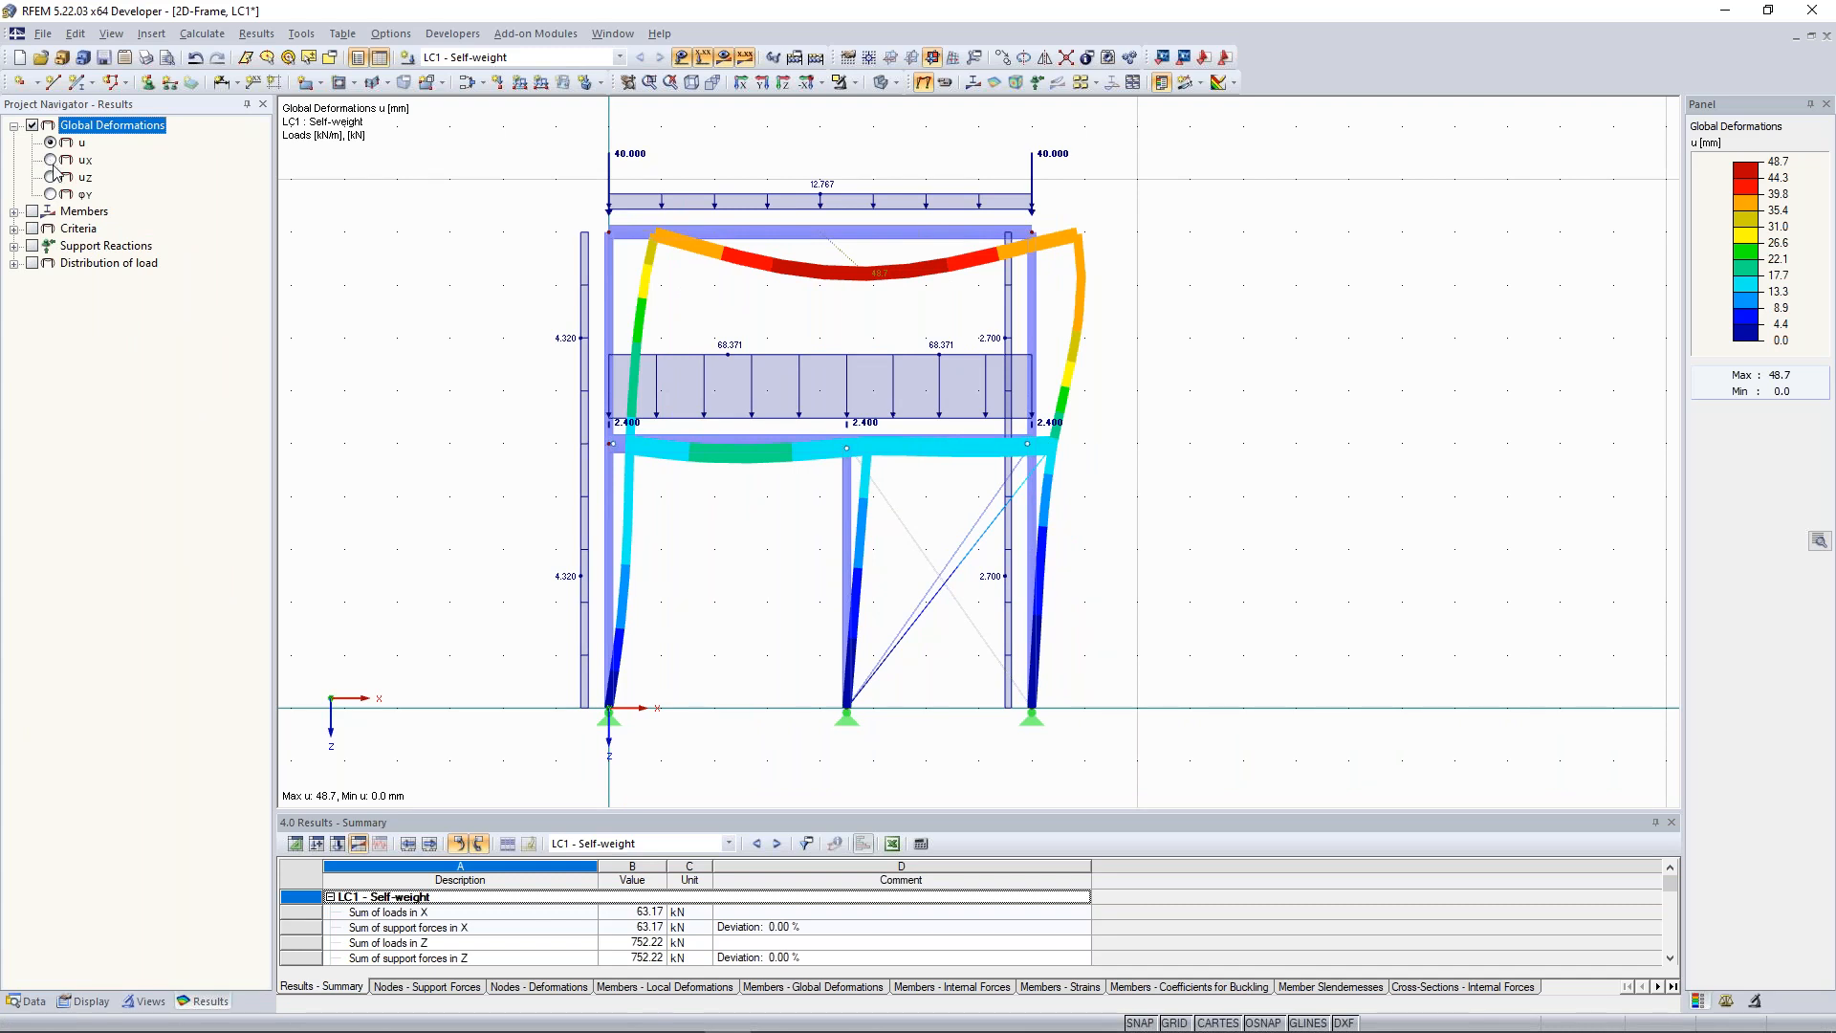
{"action": "left_click", "coordinate": [51, 160]}
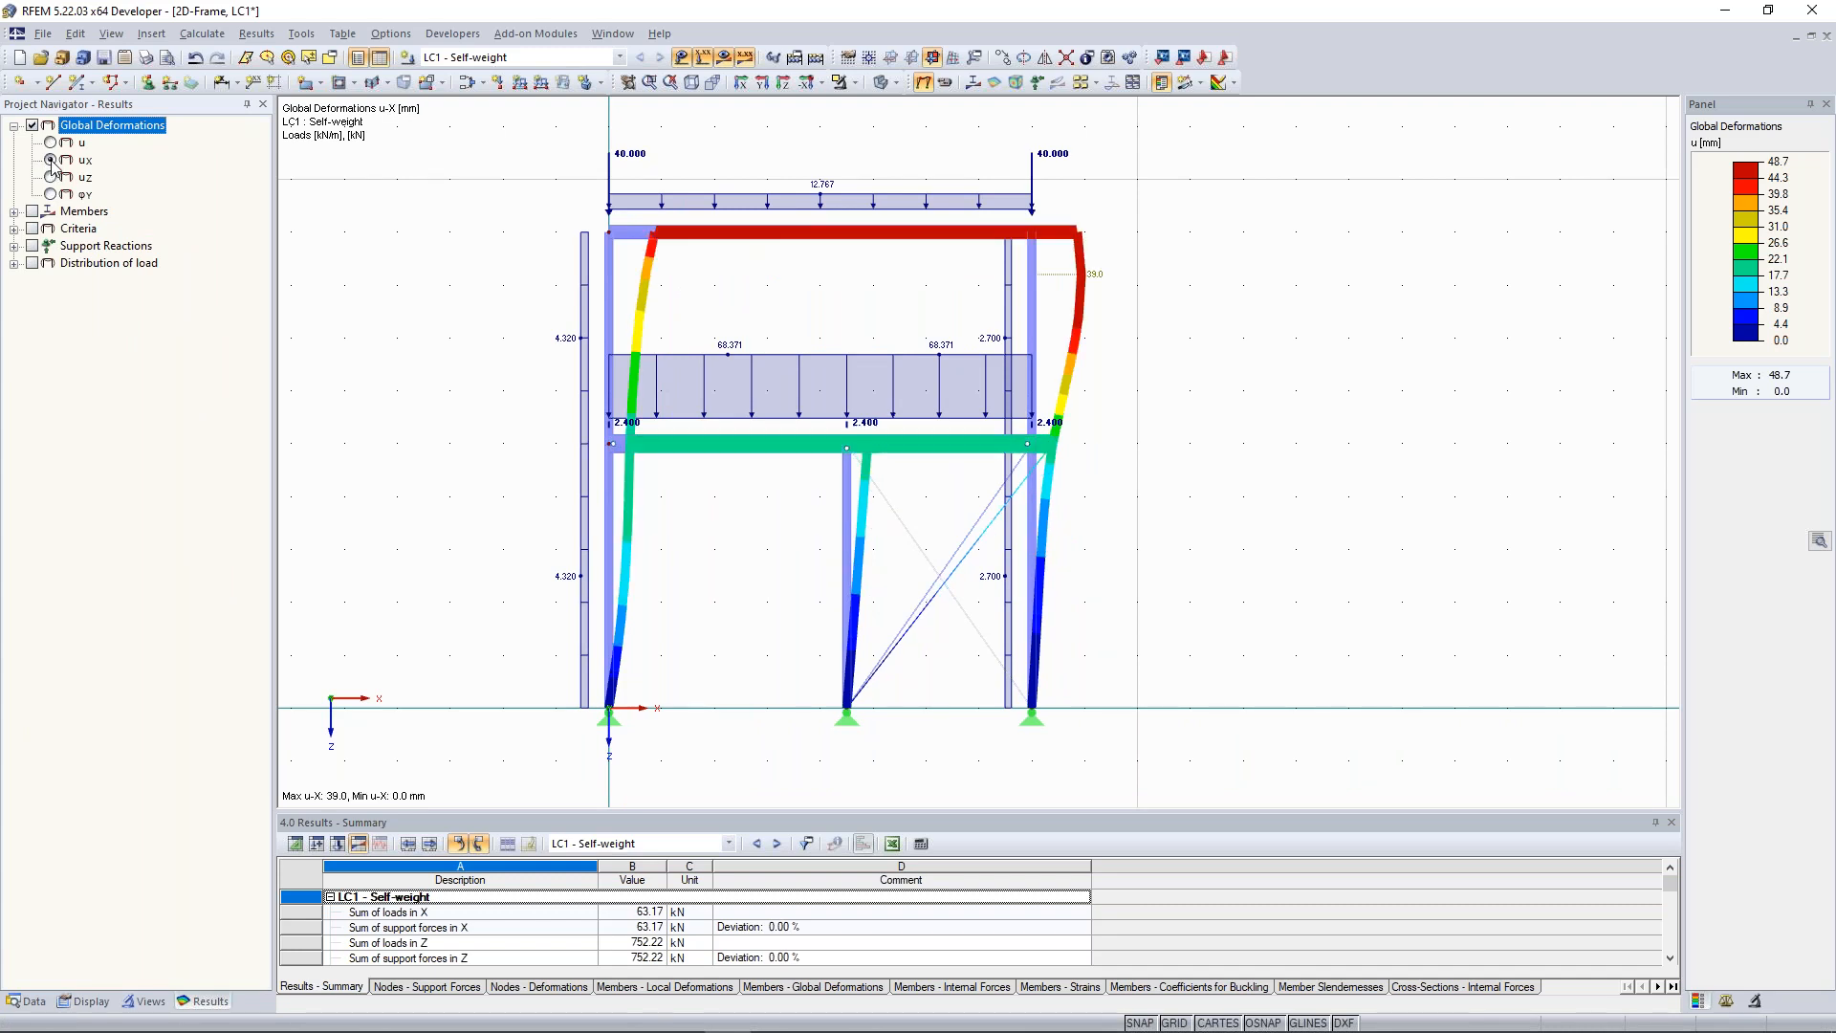
{"action": "left_click", "coordinate": [51, 177]}
{"action": "left_click", "coordinate": [50, 194]}
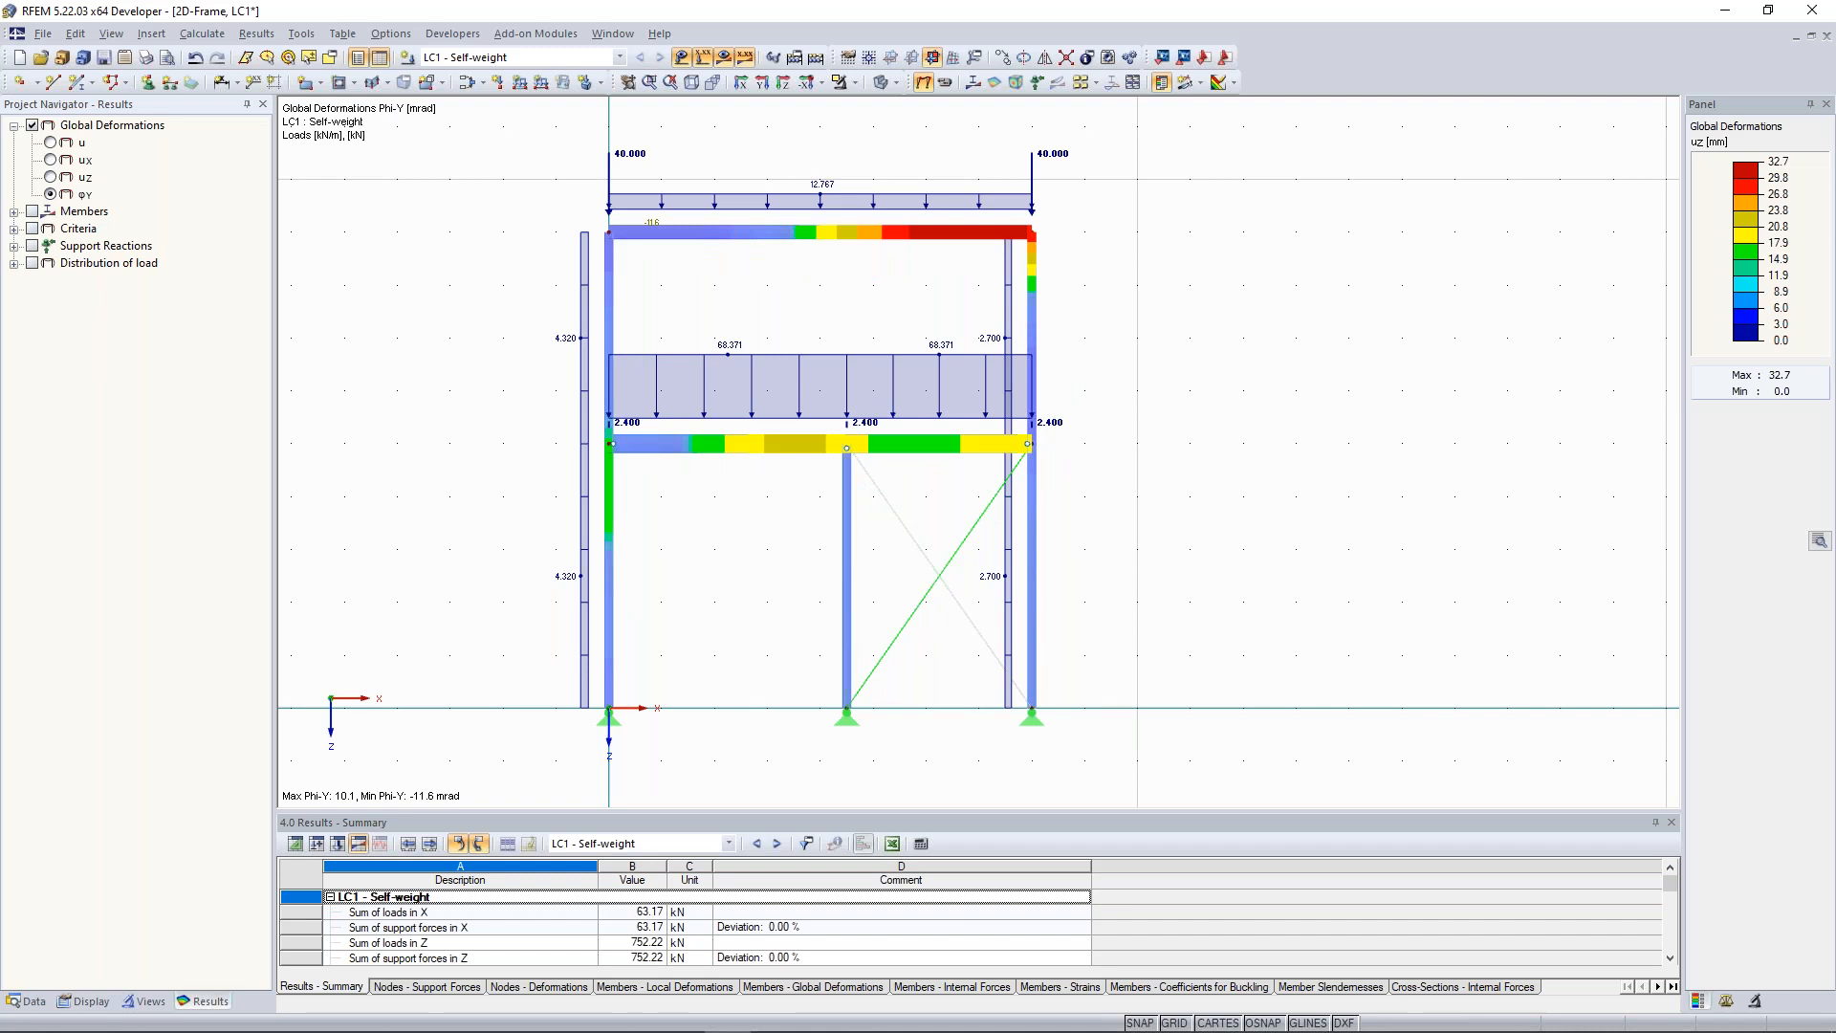
Display the member internal forces, examining the bending moment My diagram and switching to the shear force Vz.
{"action": "left_click", "coordinate": [15, 212]}
{"action": "left_click", "coordinate": [32, 211]}
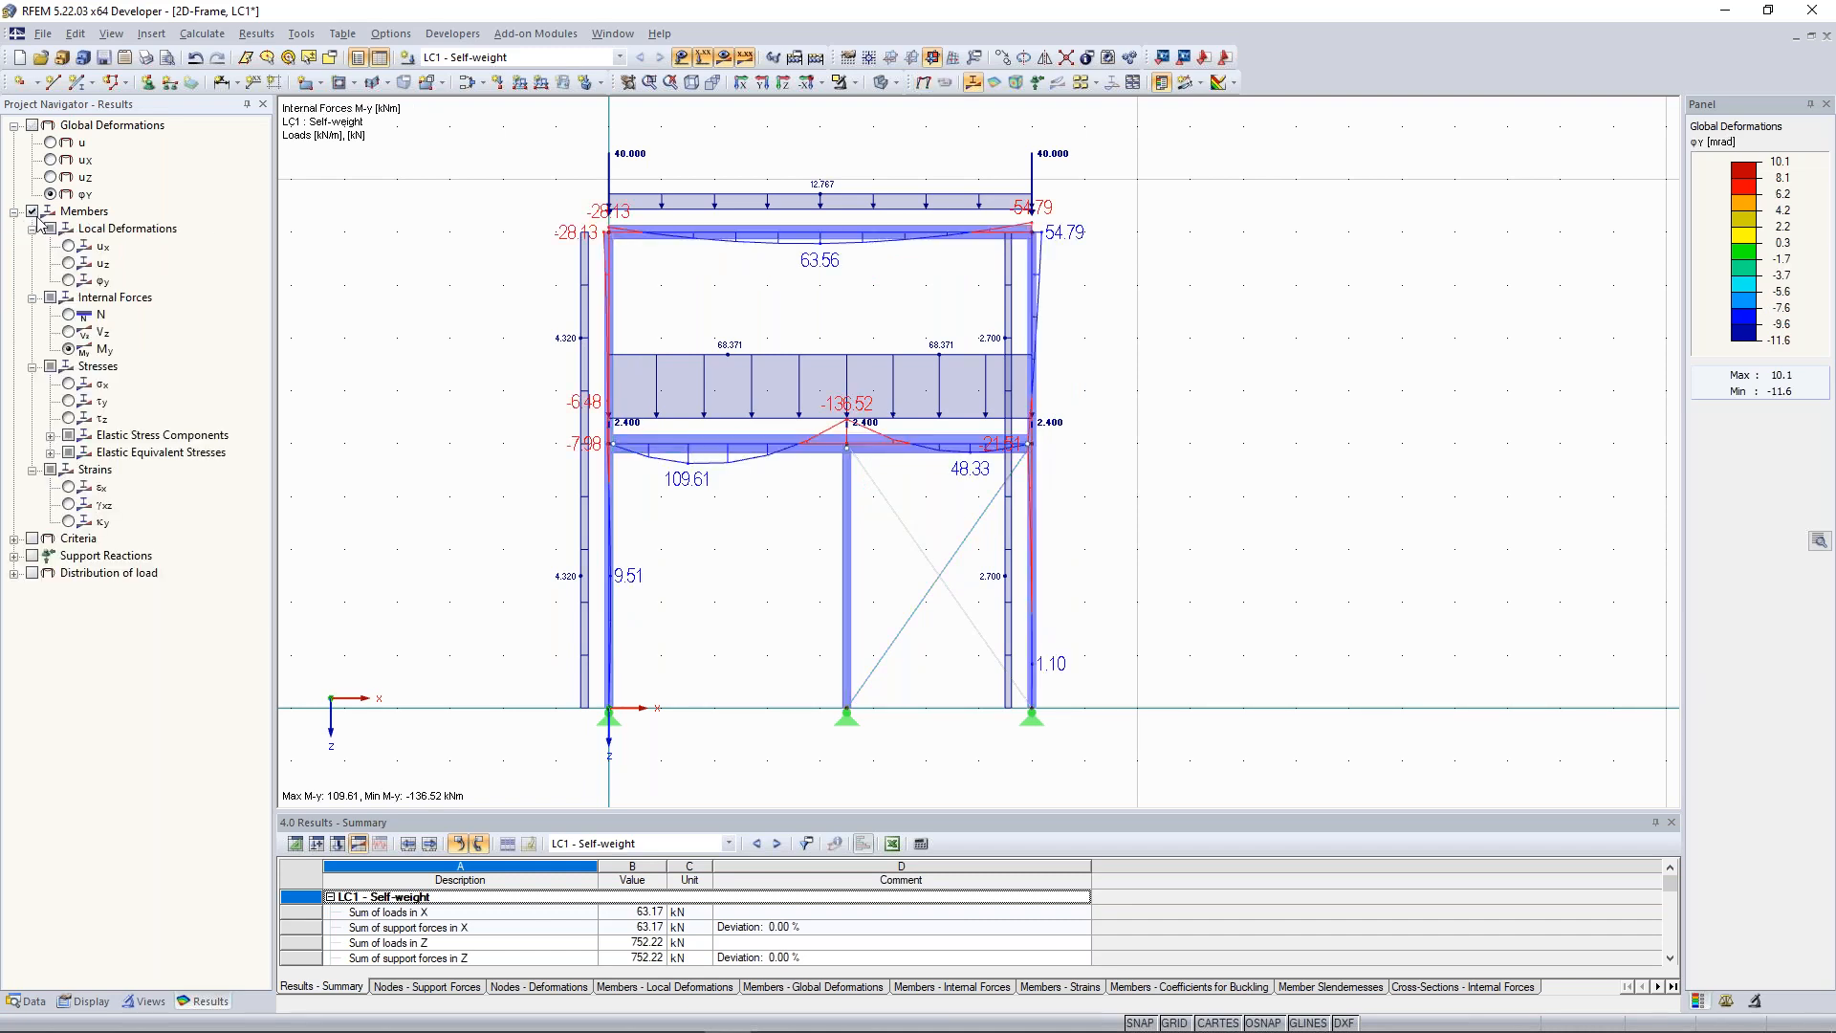
{"action": "middle_click_drag", "start_coordinate": [368, 298], "coordinate": [279, 279]}
{"action": "scroll", "coordinate": [637, 339], "scroll_direction": "up", "scroll_amount": 1}
{"action": "scroll", "coordinate": [636, 339], "scroll_direction": "down", "scroll_amount": 1}
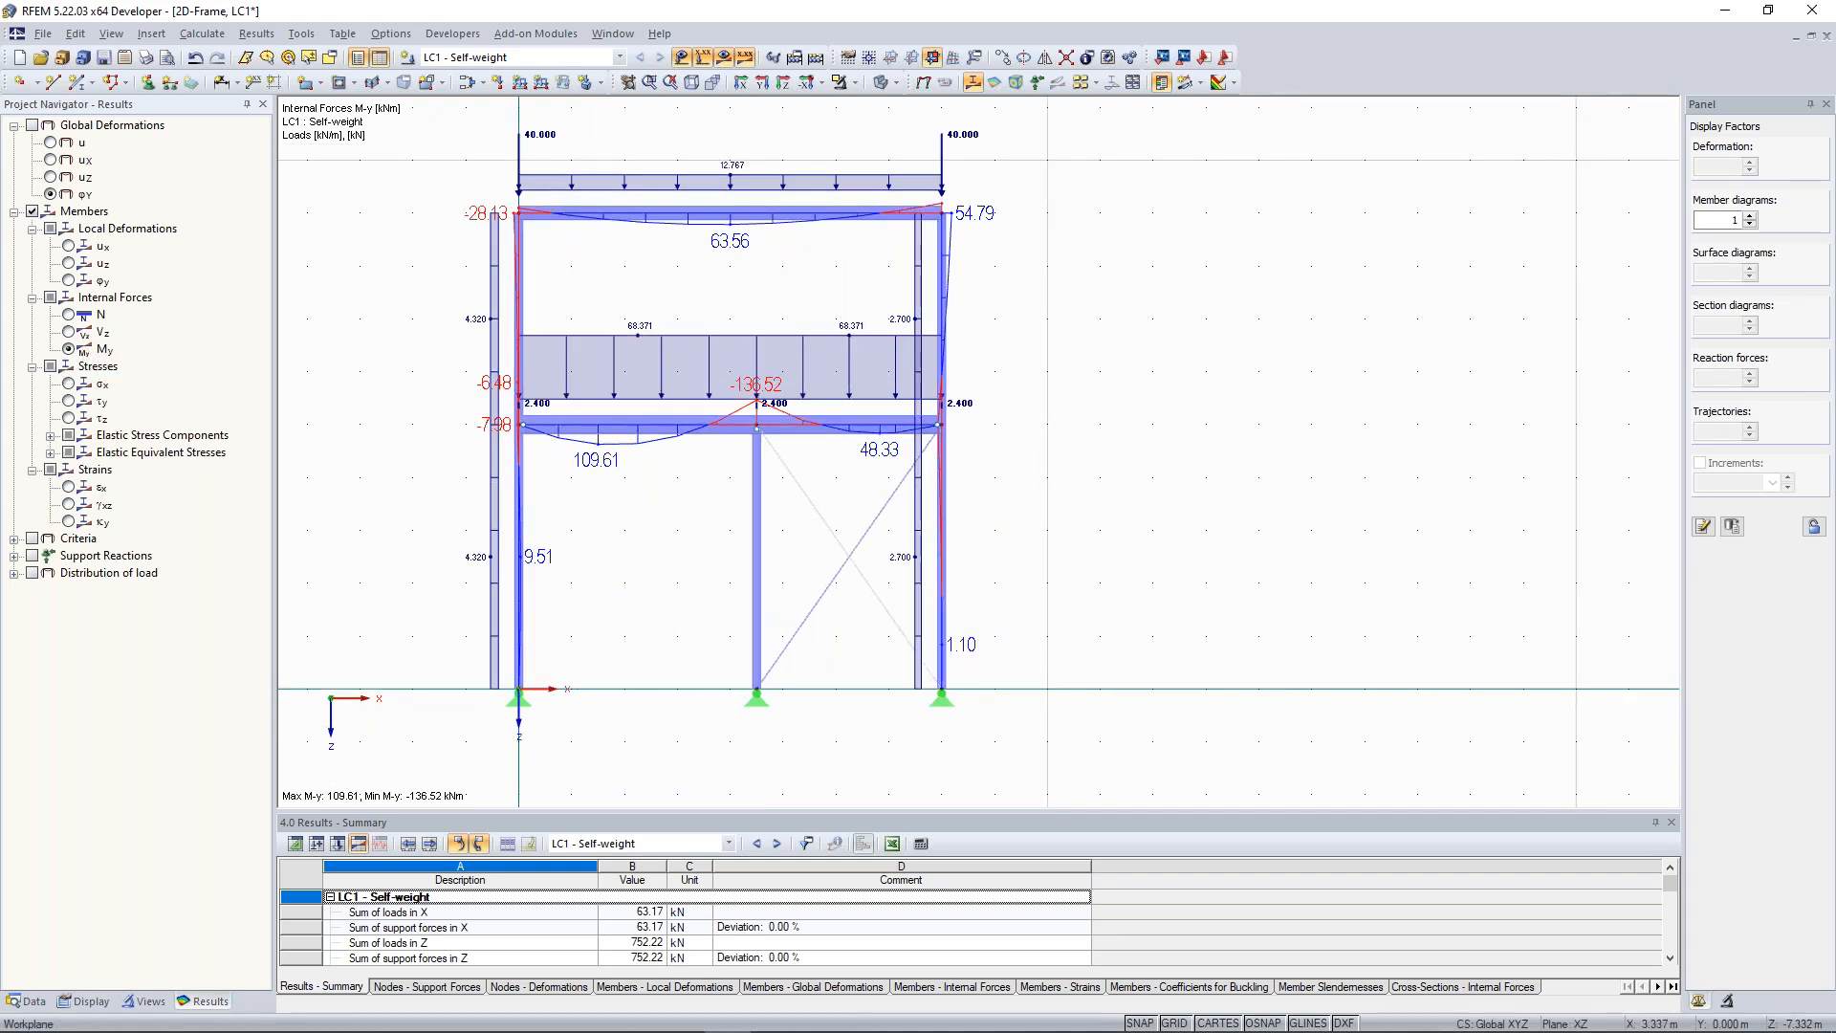
{"action": "middle_click_drag", "start_coordinate": [694, 304], "coordinate": [715, 356]}
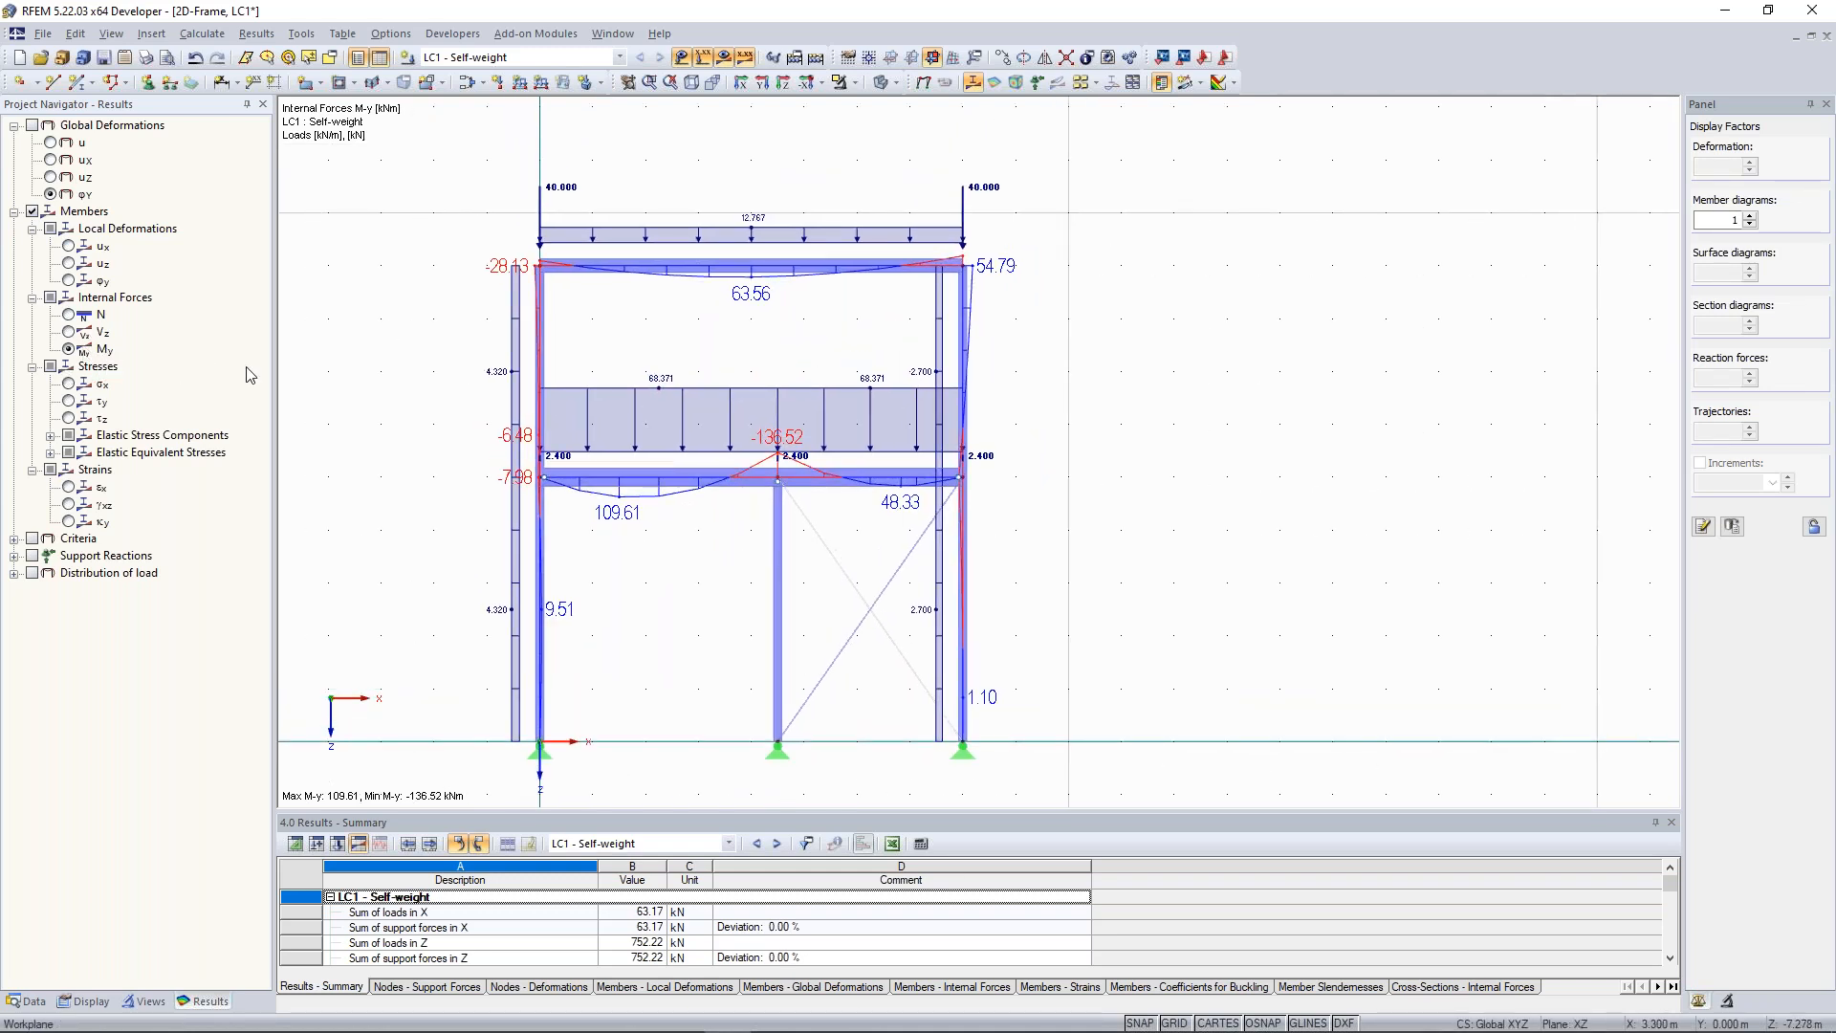
{"action": "left_click", "coordinate": [69, 332]}
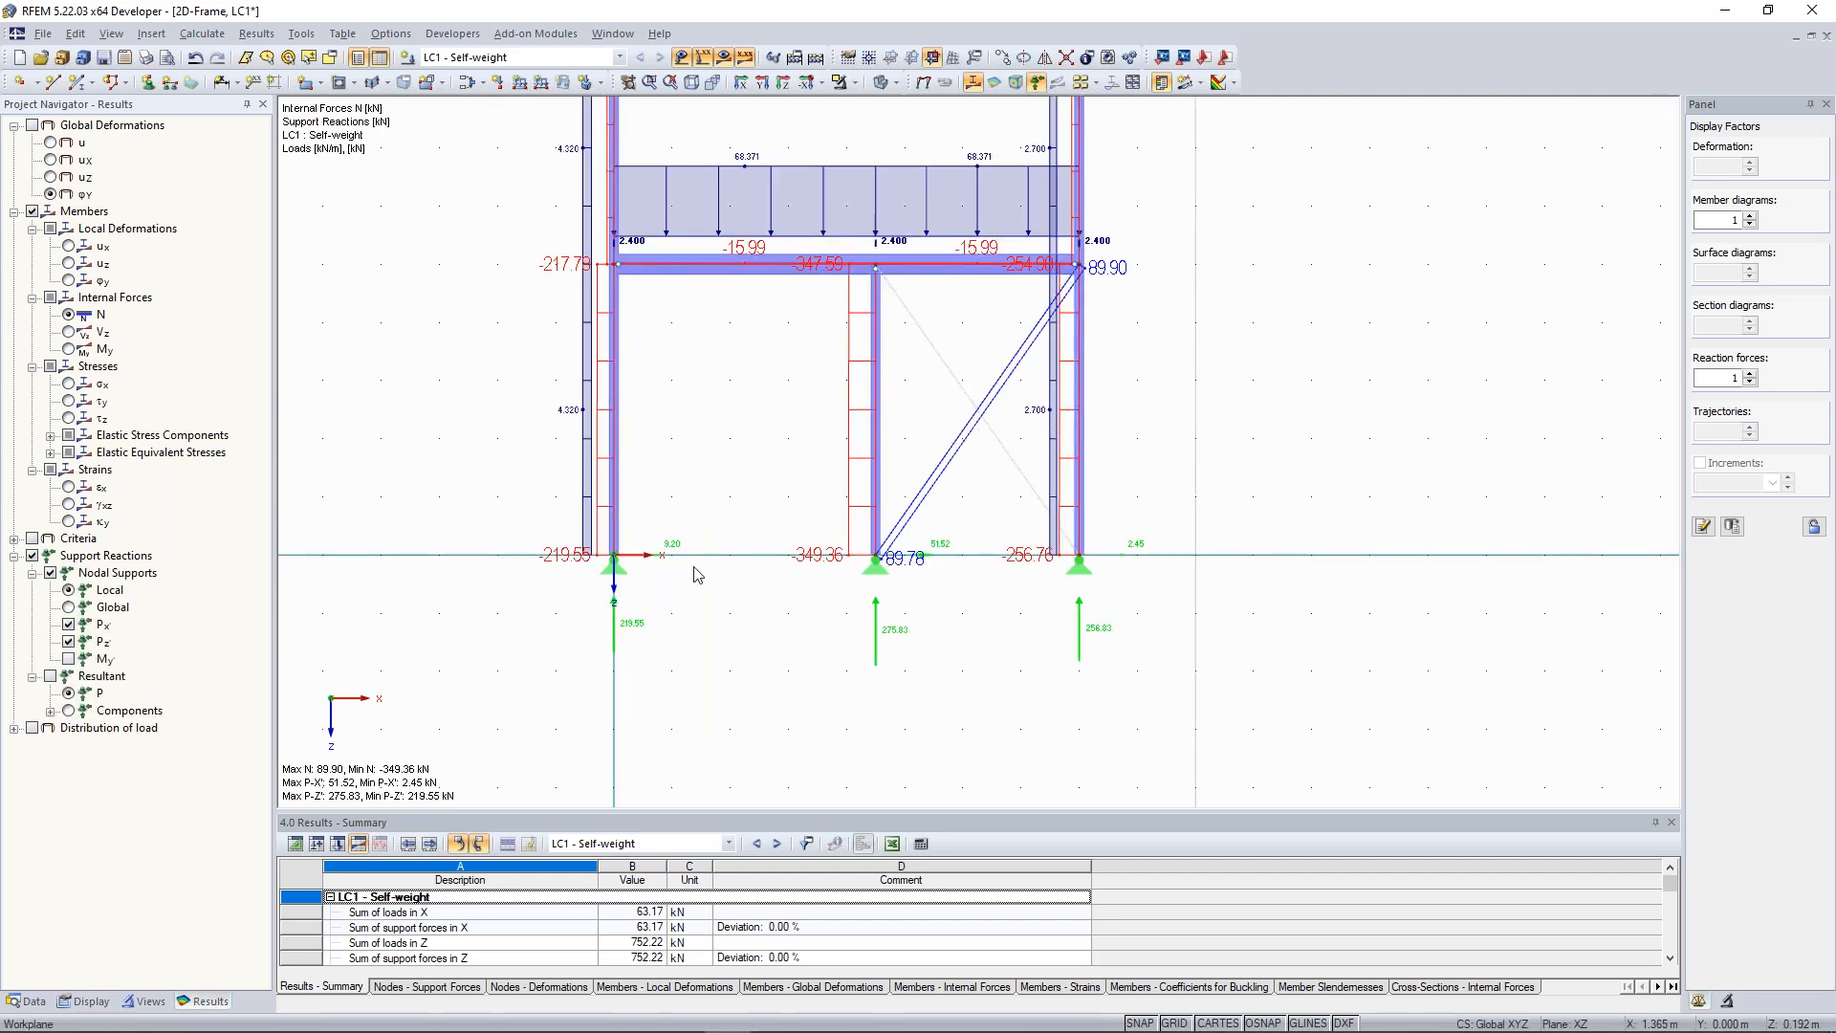
Examine the axial force N diagram on the columns, beams and diagonal bracing of the frame.
{"action": "scroll", "coordinate": [694, 567], "scroll_direction": "up", "scroll_amount": 2}
{"action": "middle_click_drag", "start_coordinate": [689, 440], "coordinate": [665, 540]}
{"action": "scroll", "coordinate": [681, 361], "scroll_direction": "down", "scroll_amount": 1}
{"action": "middle_click_drag", "start_coordinate": [681, 361], "coordinate": [609, 534]}
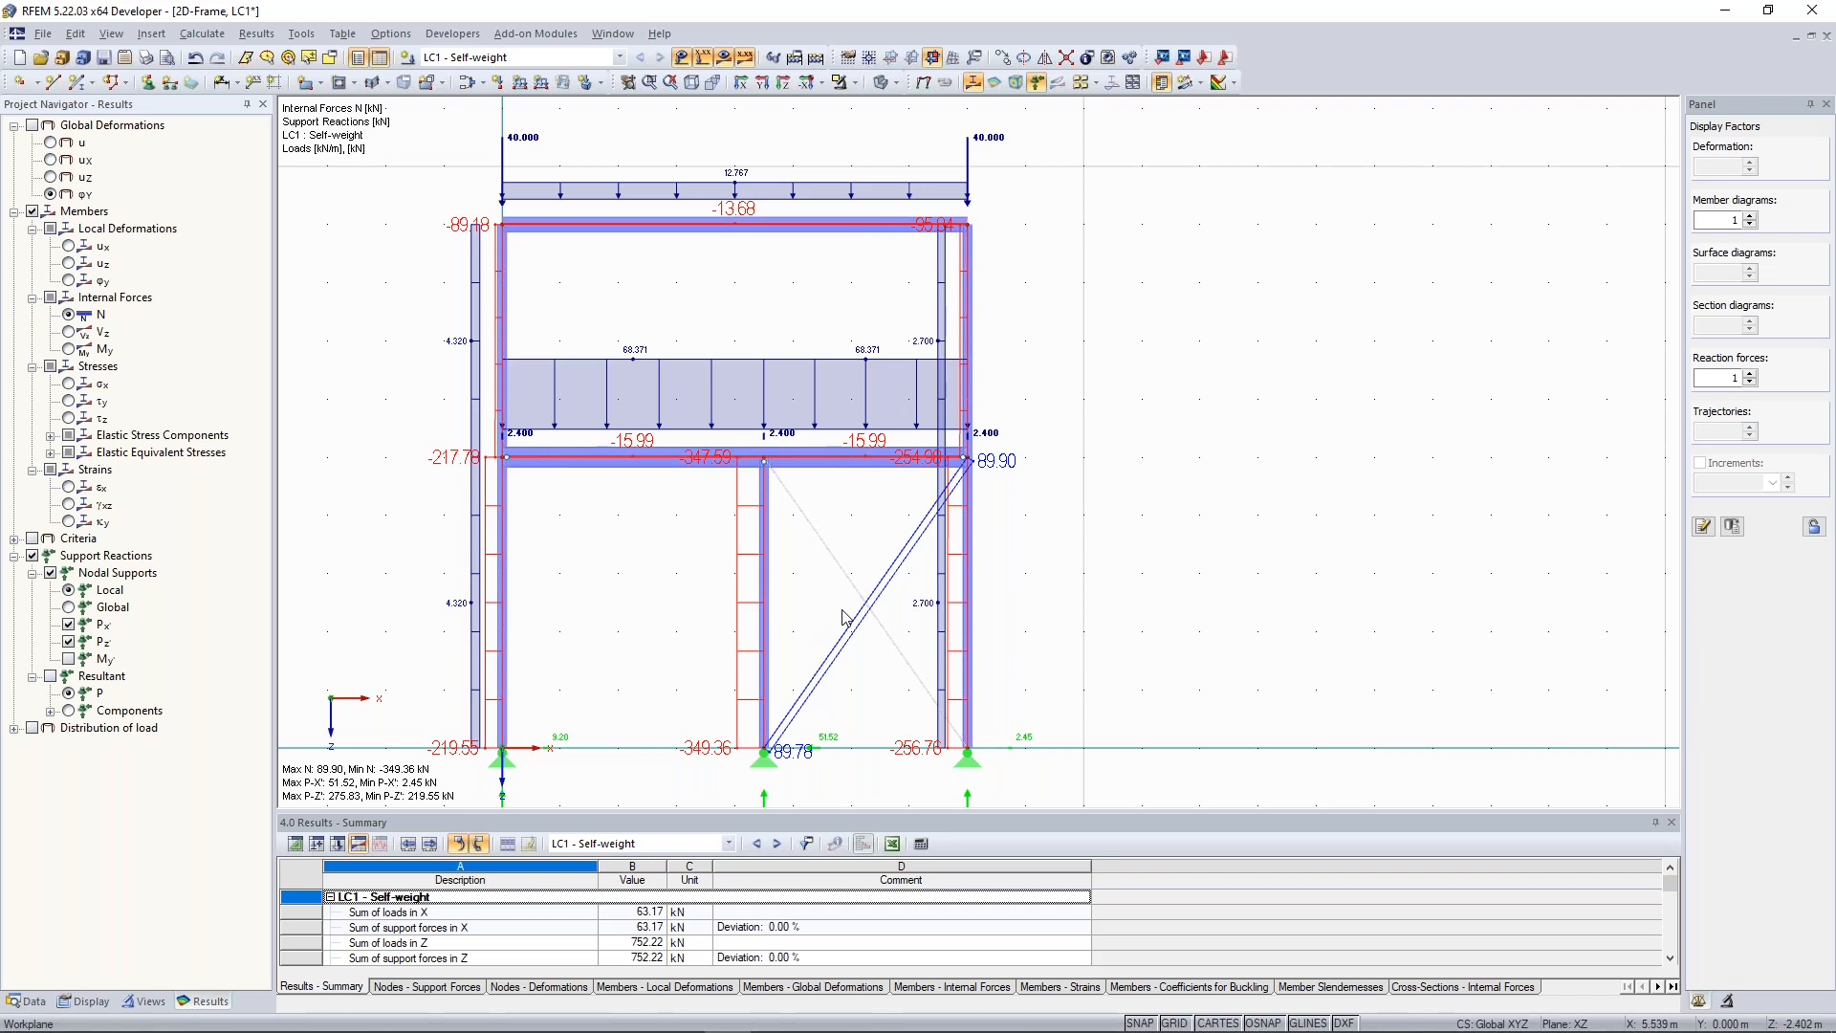
{"action": "scroll", "coordinate": [845, 617], "scroll_direction": "up", "scroll_amount": 2}
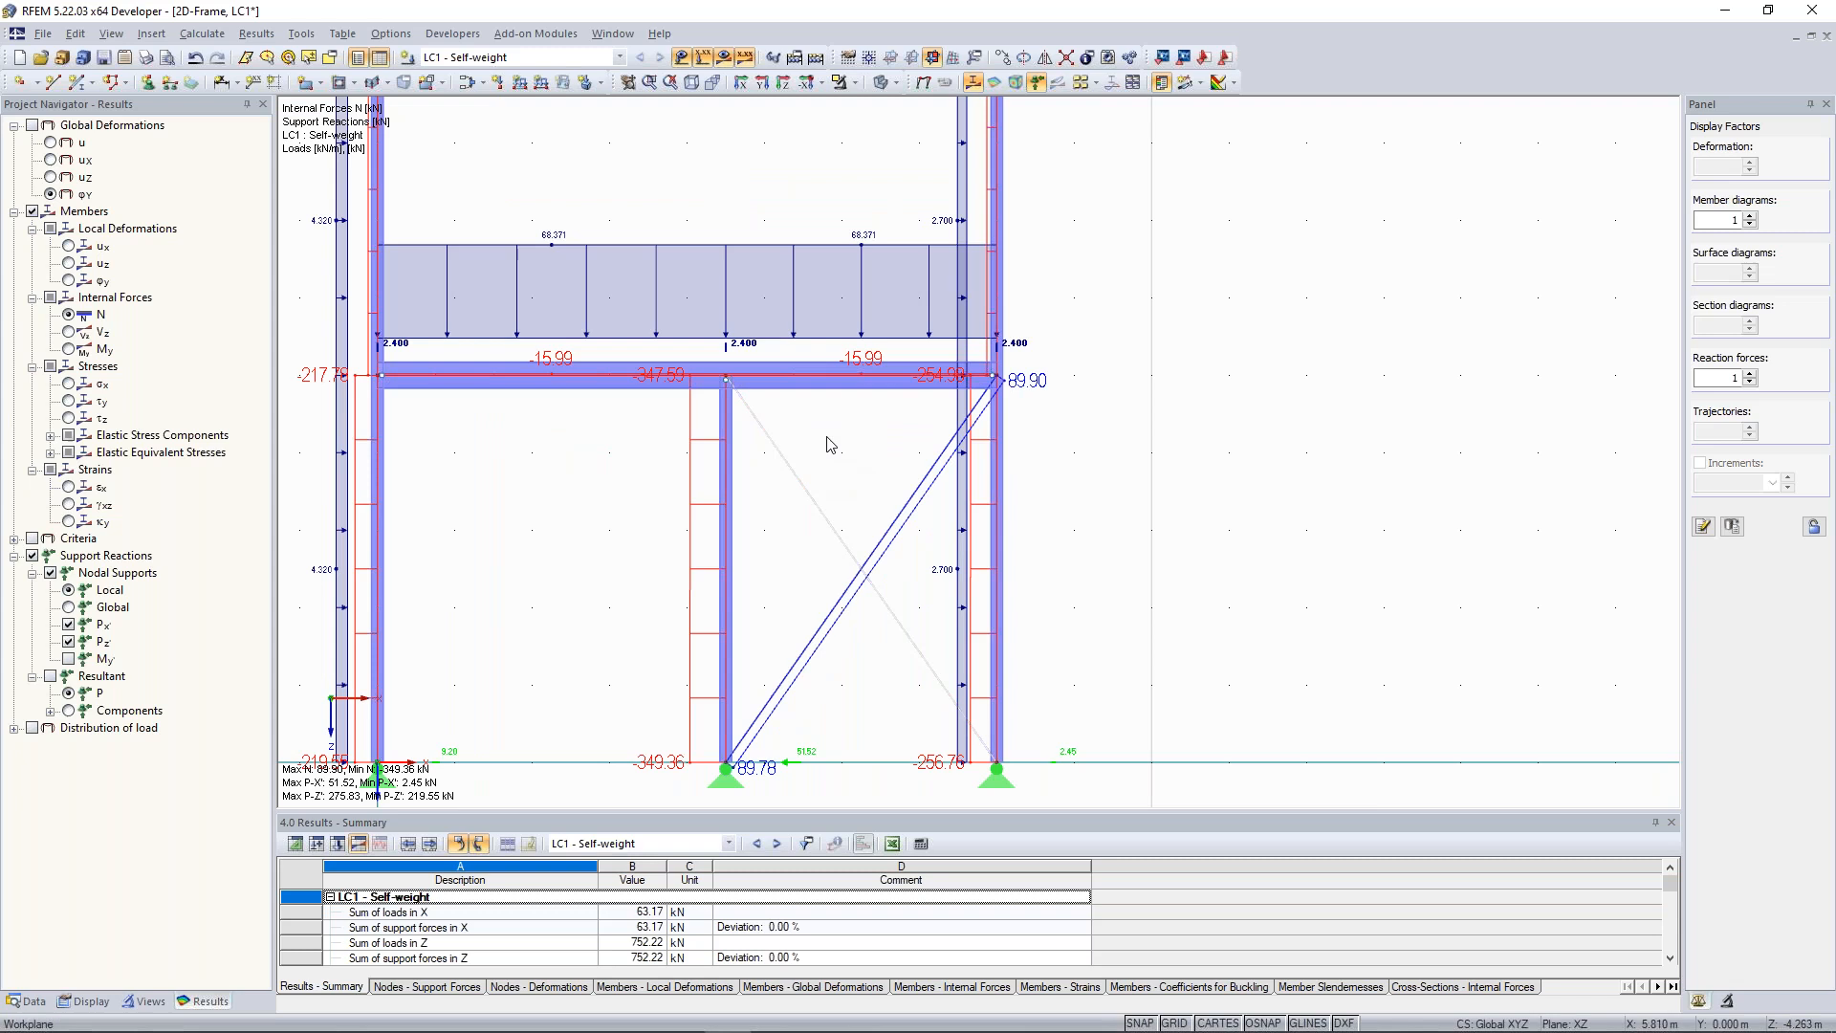
{"action": "left_click", "coordinate": [778, 453]}
{"action": "scroll", "coordinate": [837, 490], "scroll_direction": "down", "scroll_amount": 1}
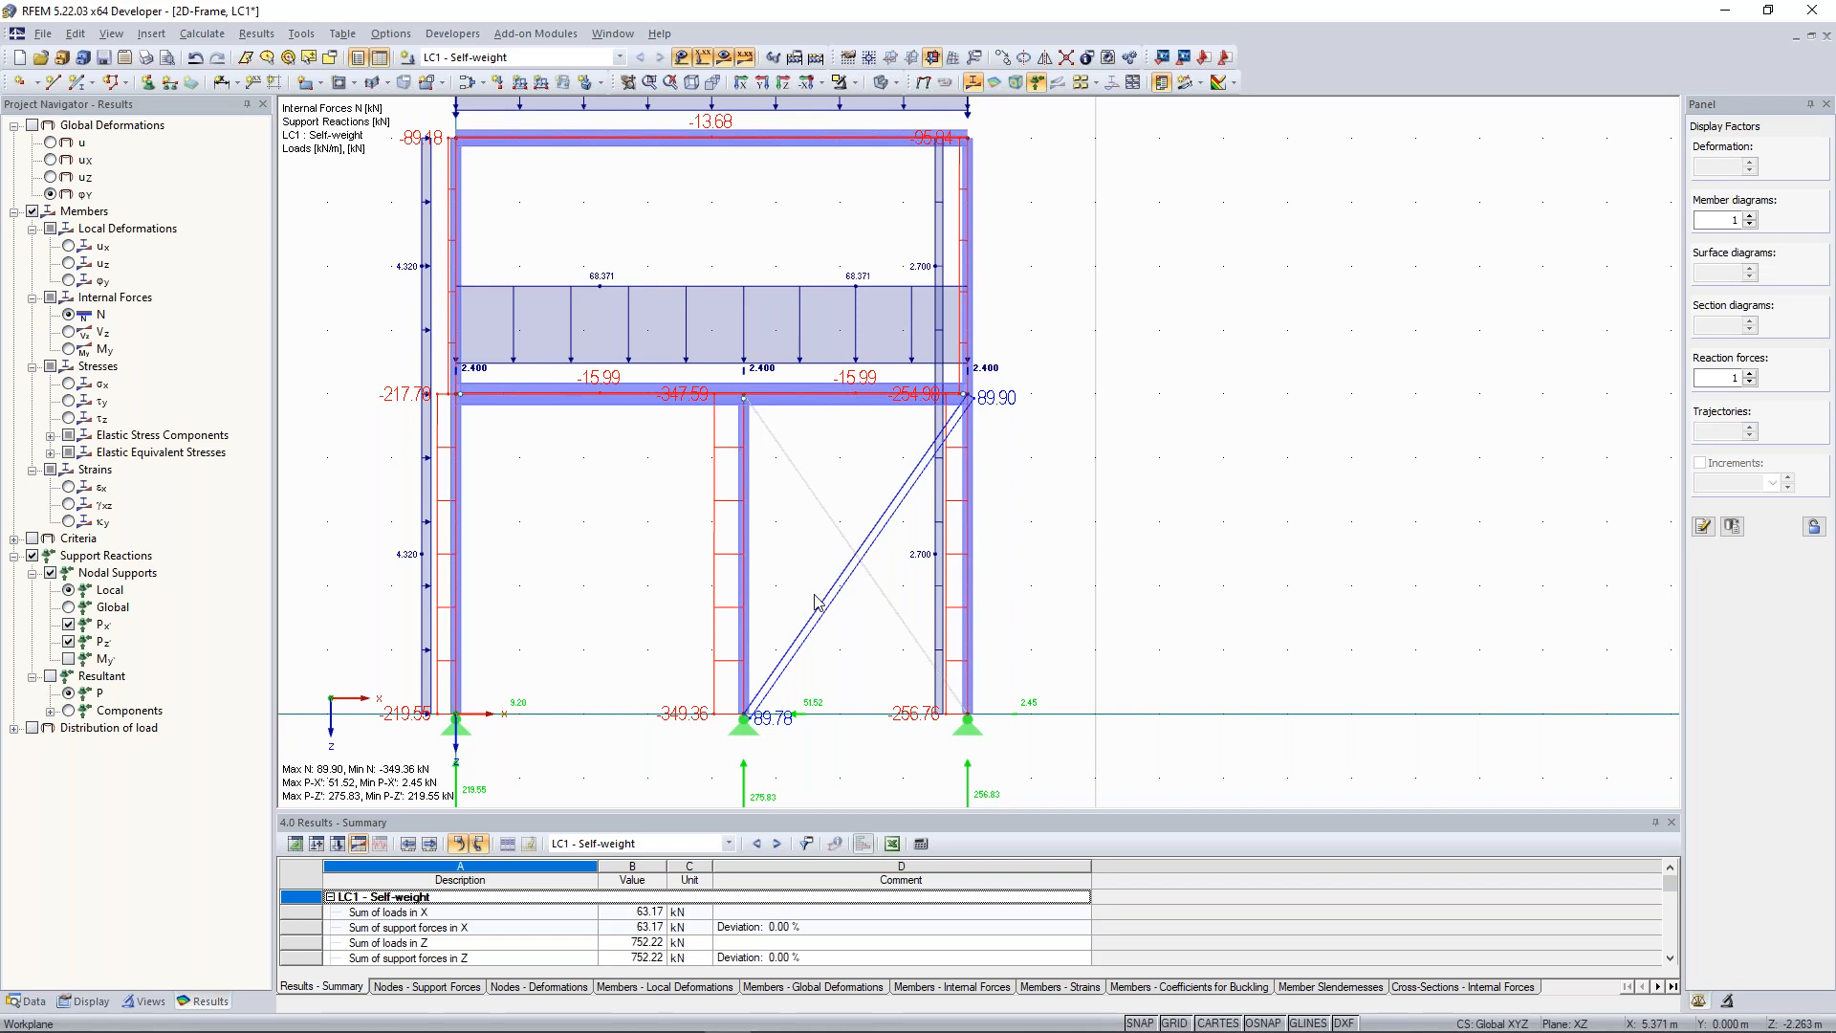
{"action": "scroll", "coordinate": [804, 631], "scroll_direction": "up", "scroll_amount": 1}
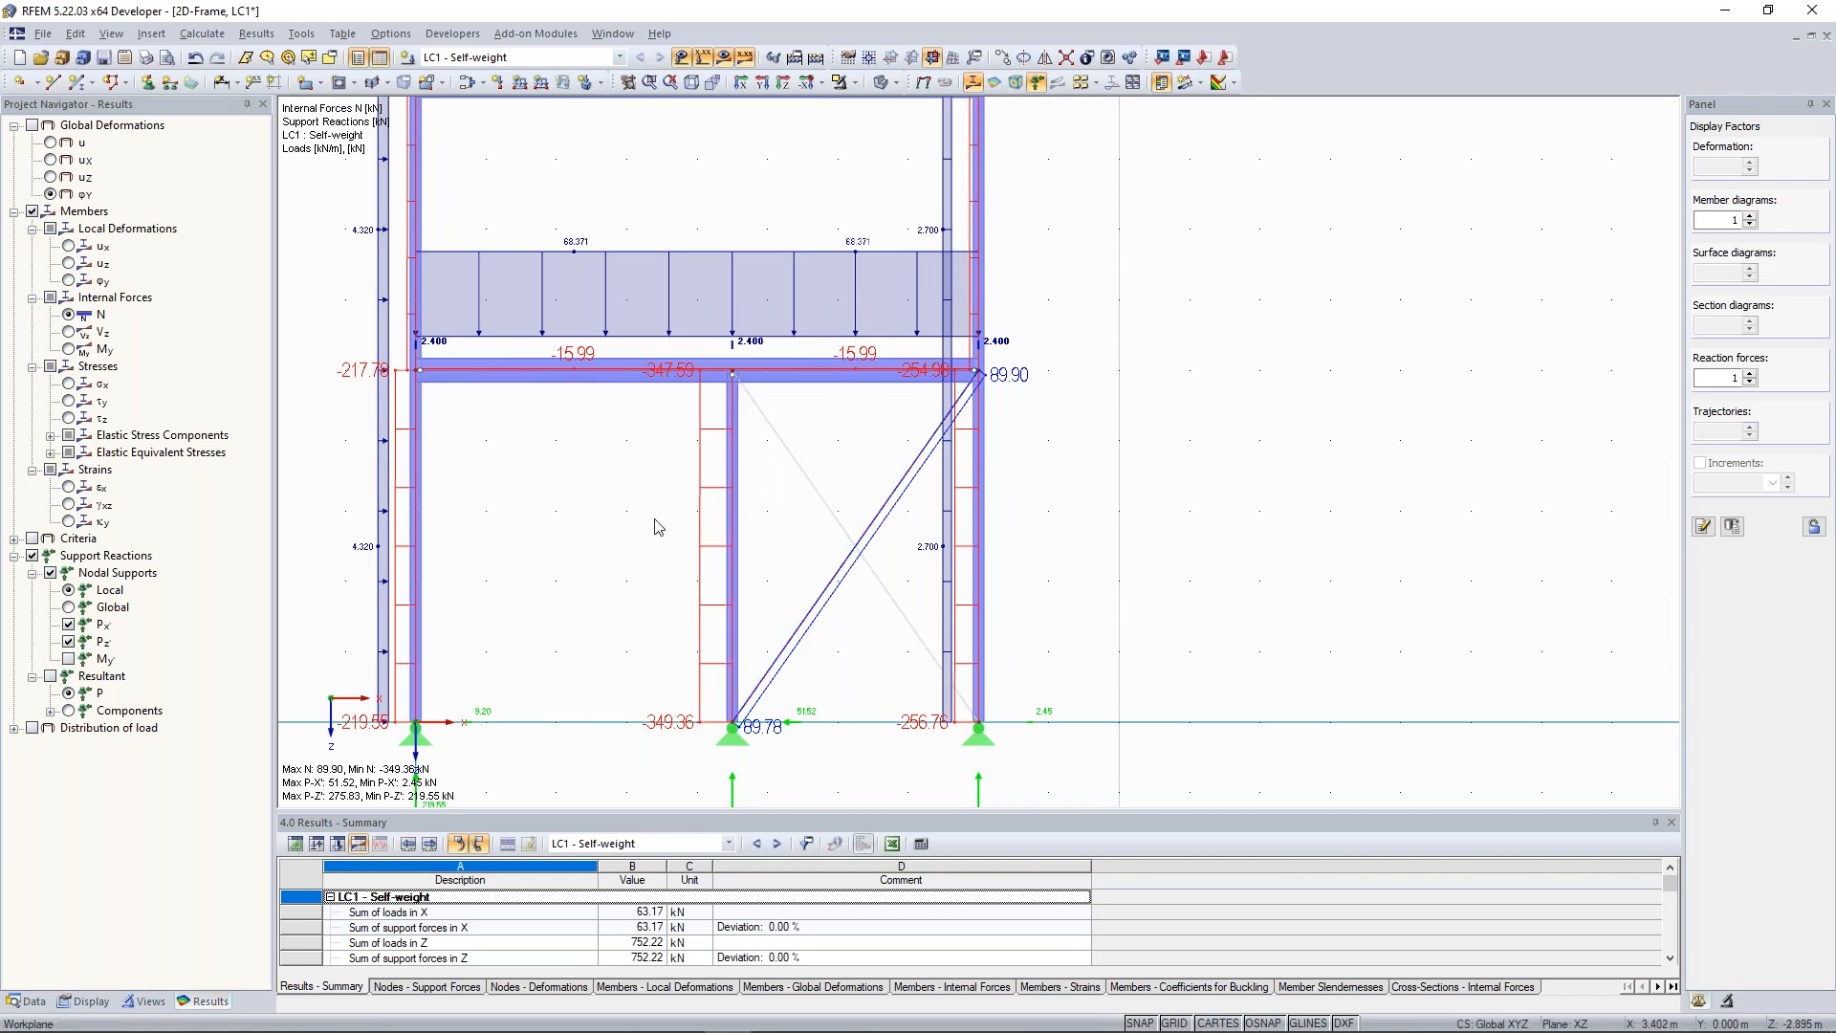
{"action": "scroll", "coordinate": [635, 513], "scroll_direction": "down", "scroll_amount": 2}
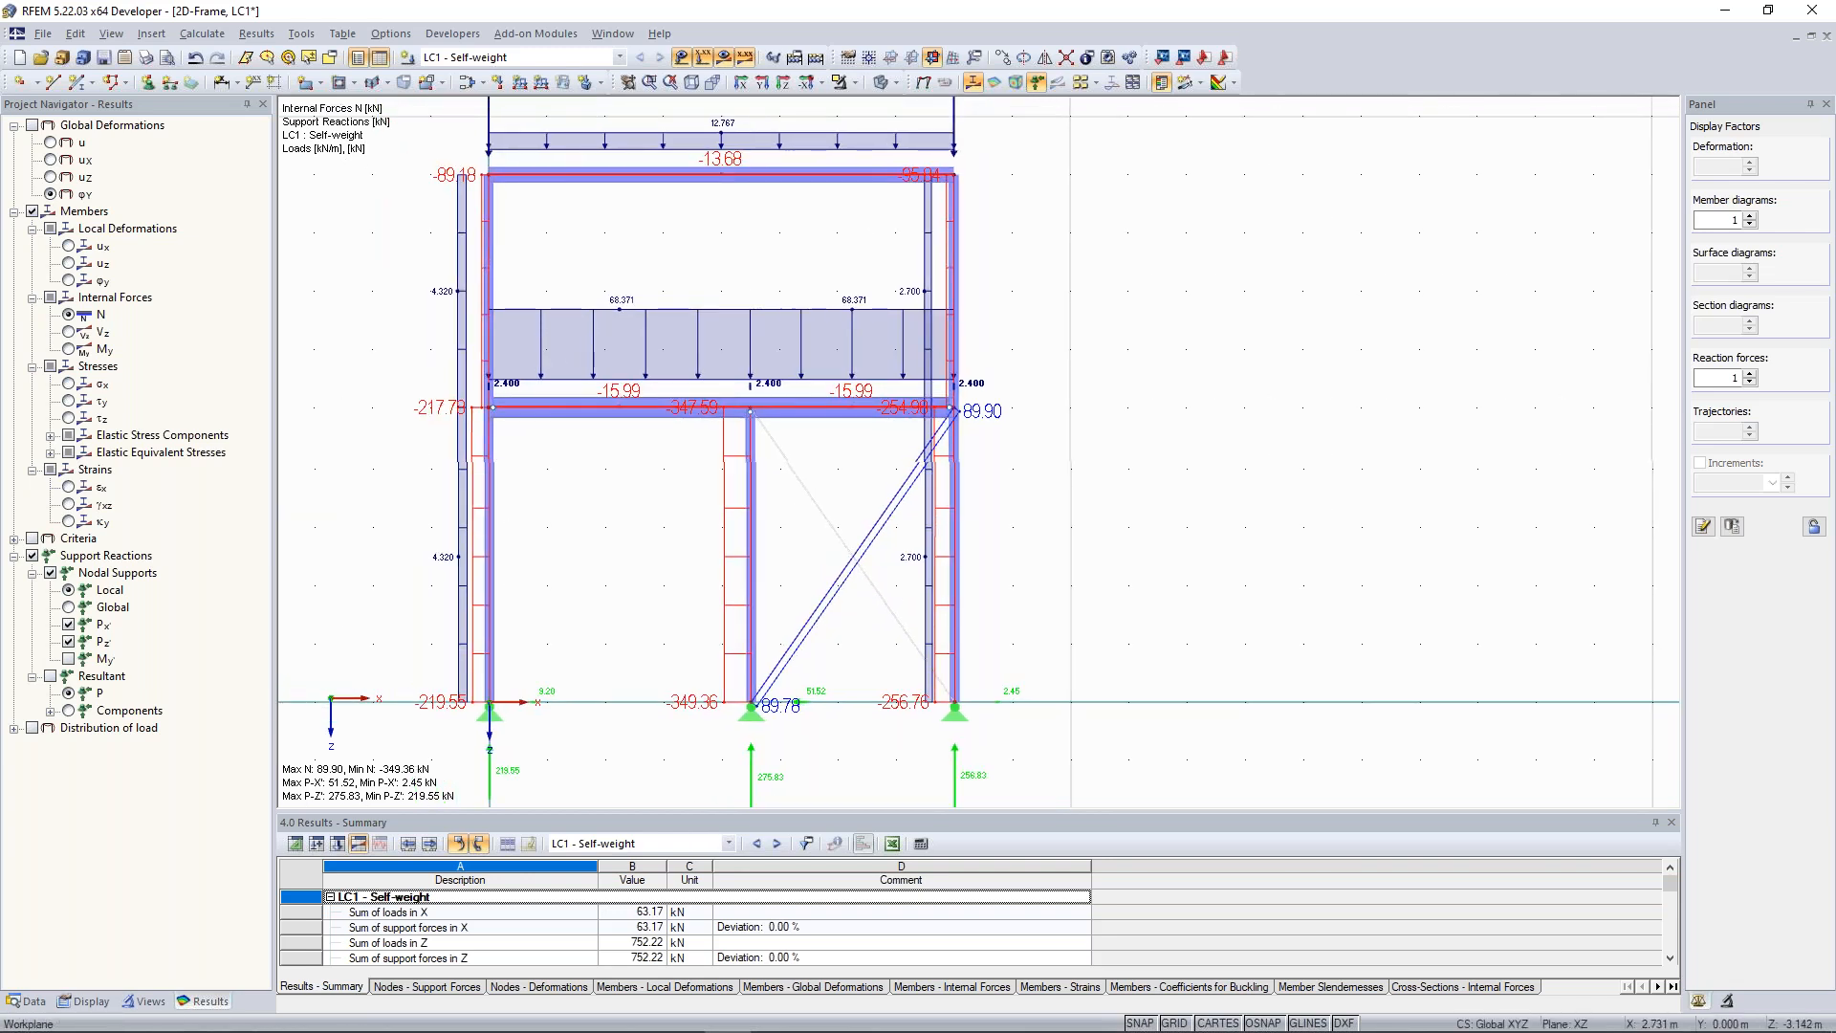
{"action": "middle_click_drag", "start_coordinate": [649, 518], "coordinate": [650, 522]}
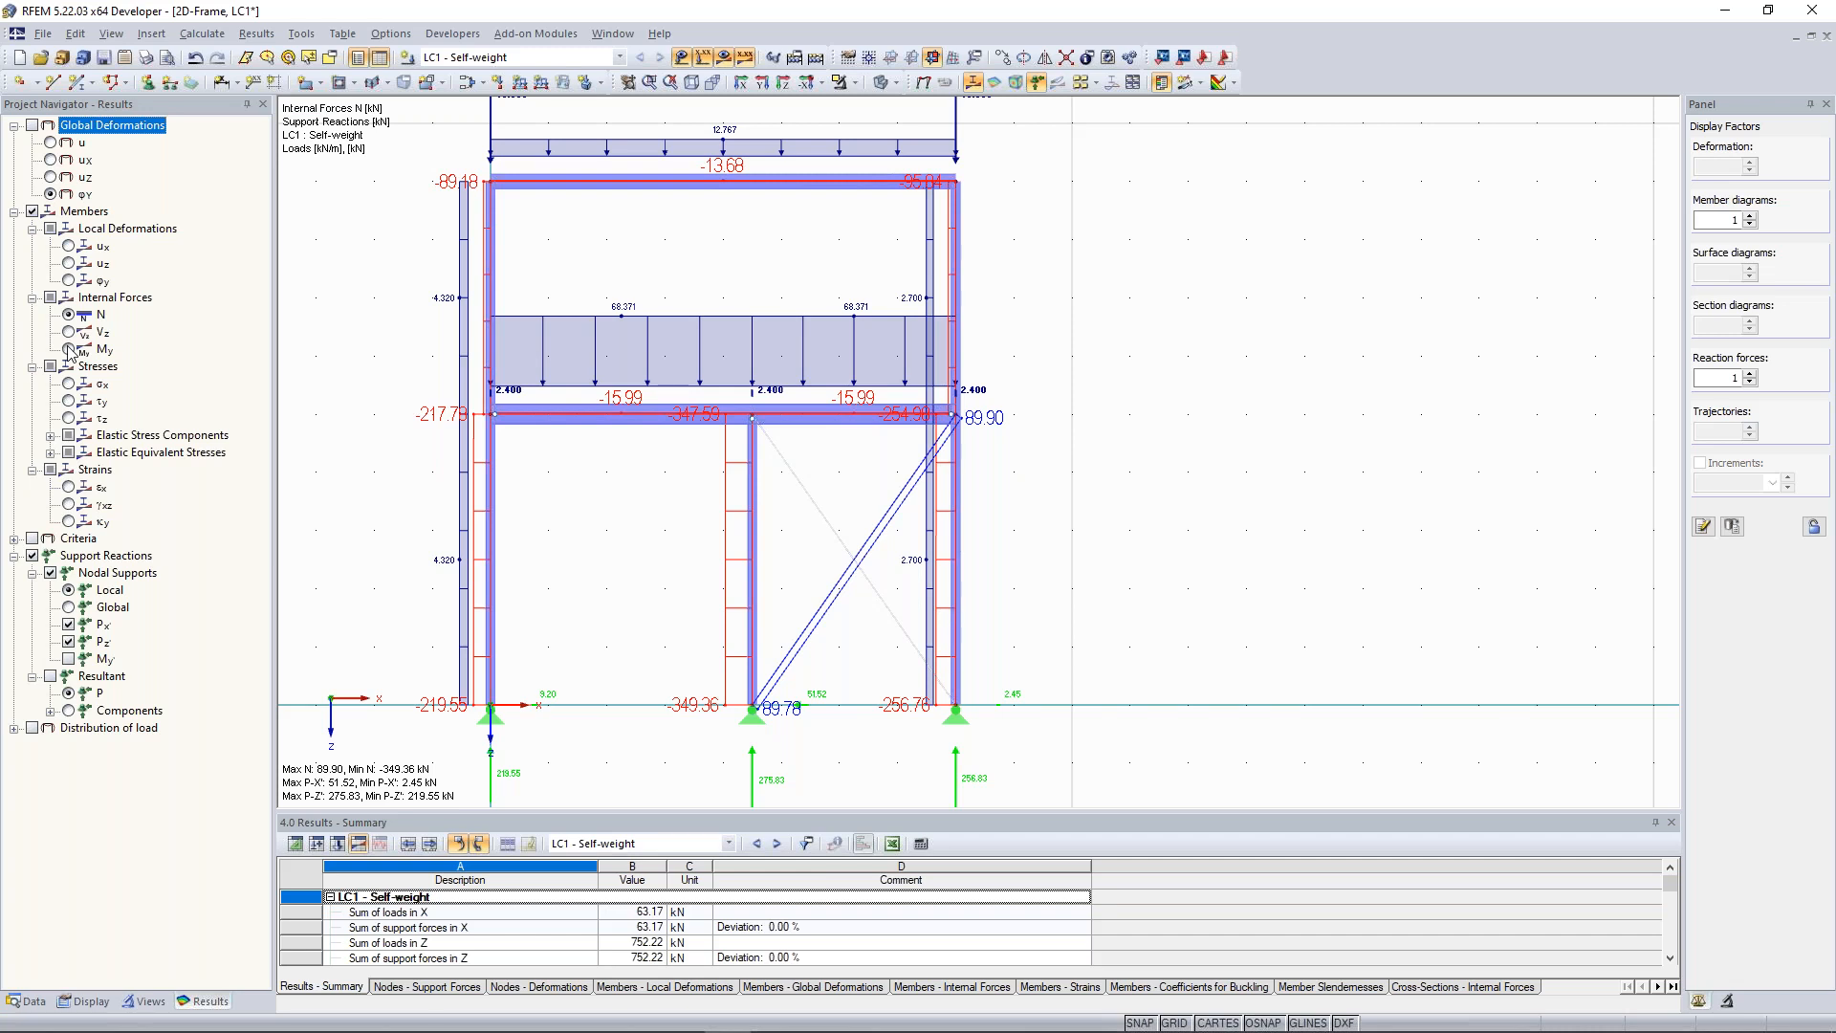
Examine the bending moment My along the floor beam above the braced bay and return to the axial force N display.
{"action": "left_click", "coordinate": [69, 350]}
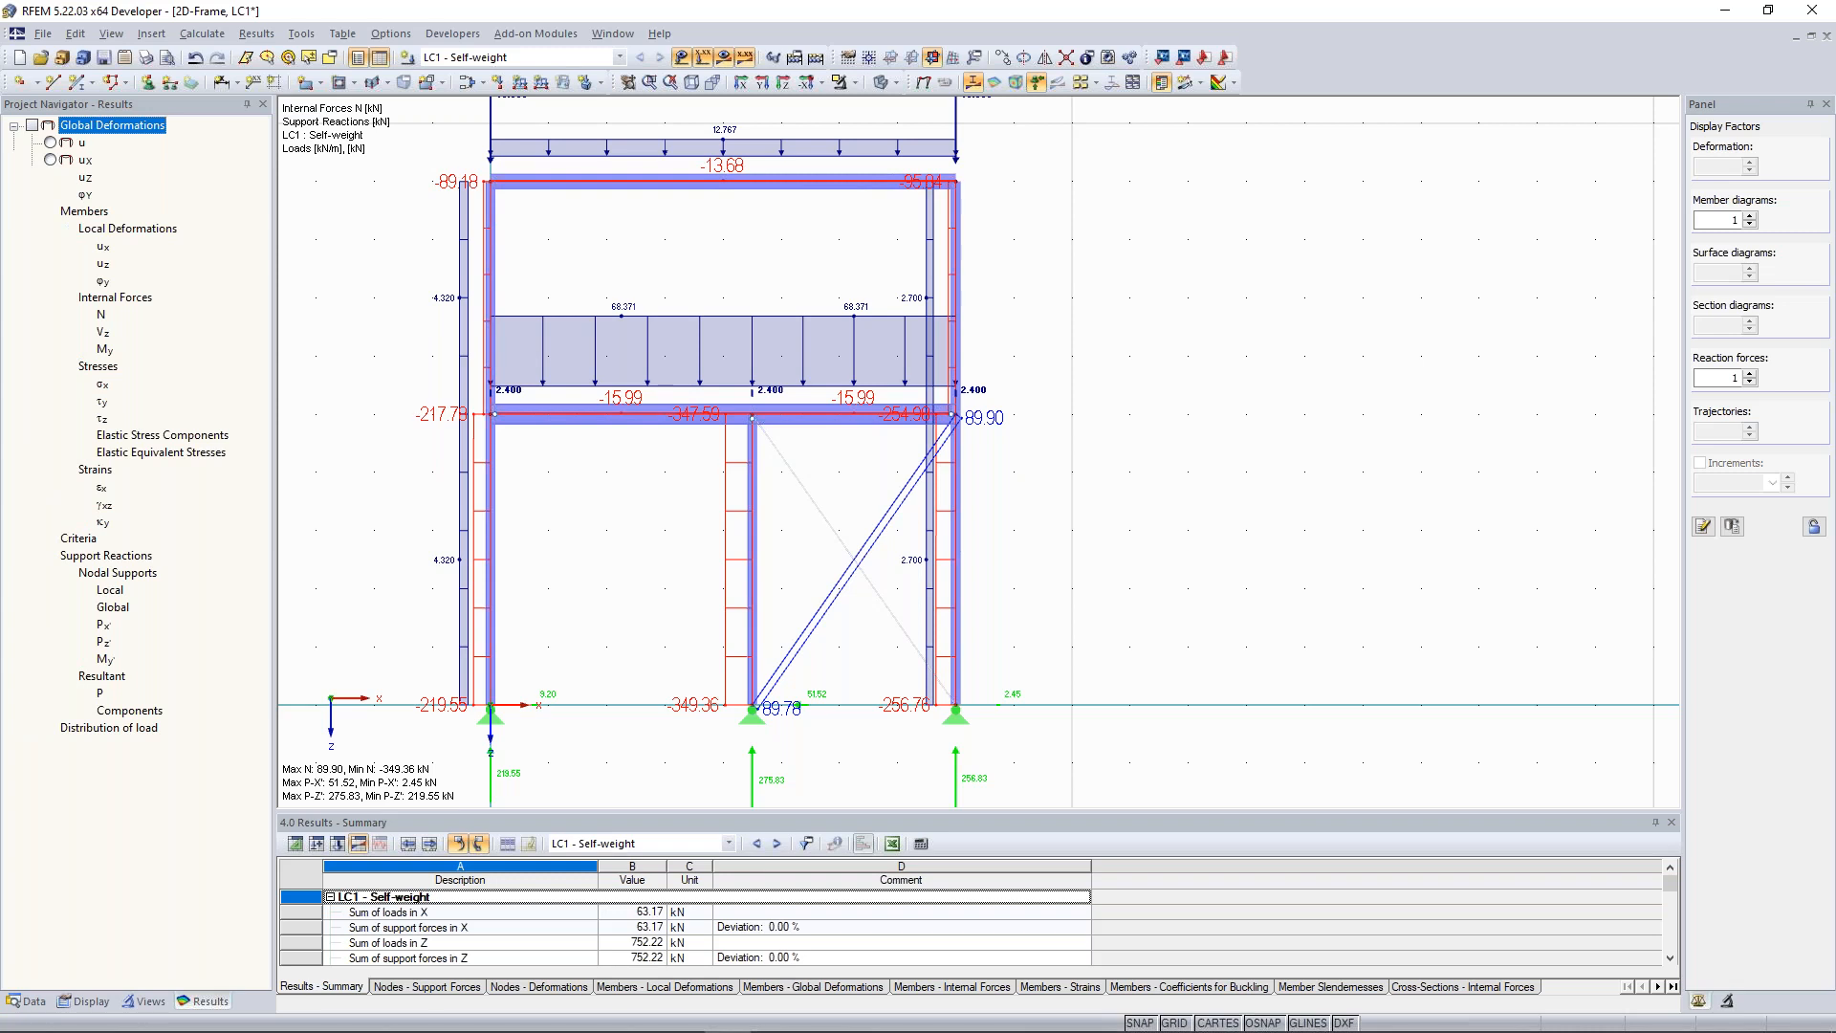
{"action": "scroll", "coordinate": [1186, 381], "scroll_direction": "up", "scroll_amount": 3}
{"action": "scroll", "coordinate": [1186, 382], "scroll_direction": "up", "scroll_amount": 1}
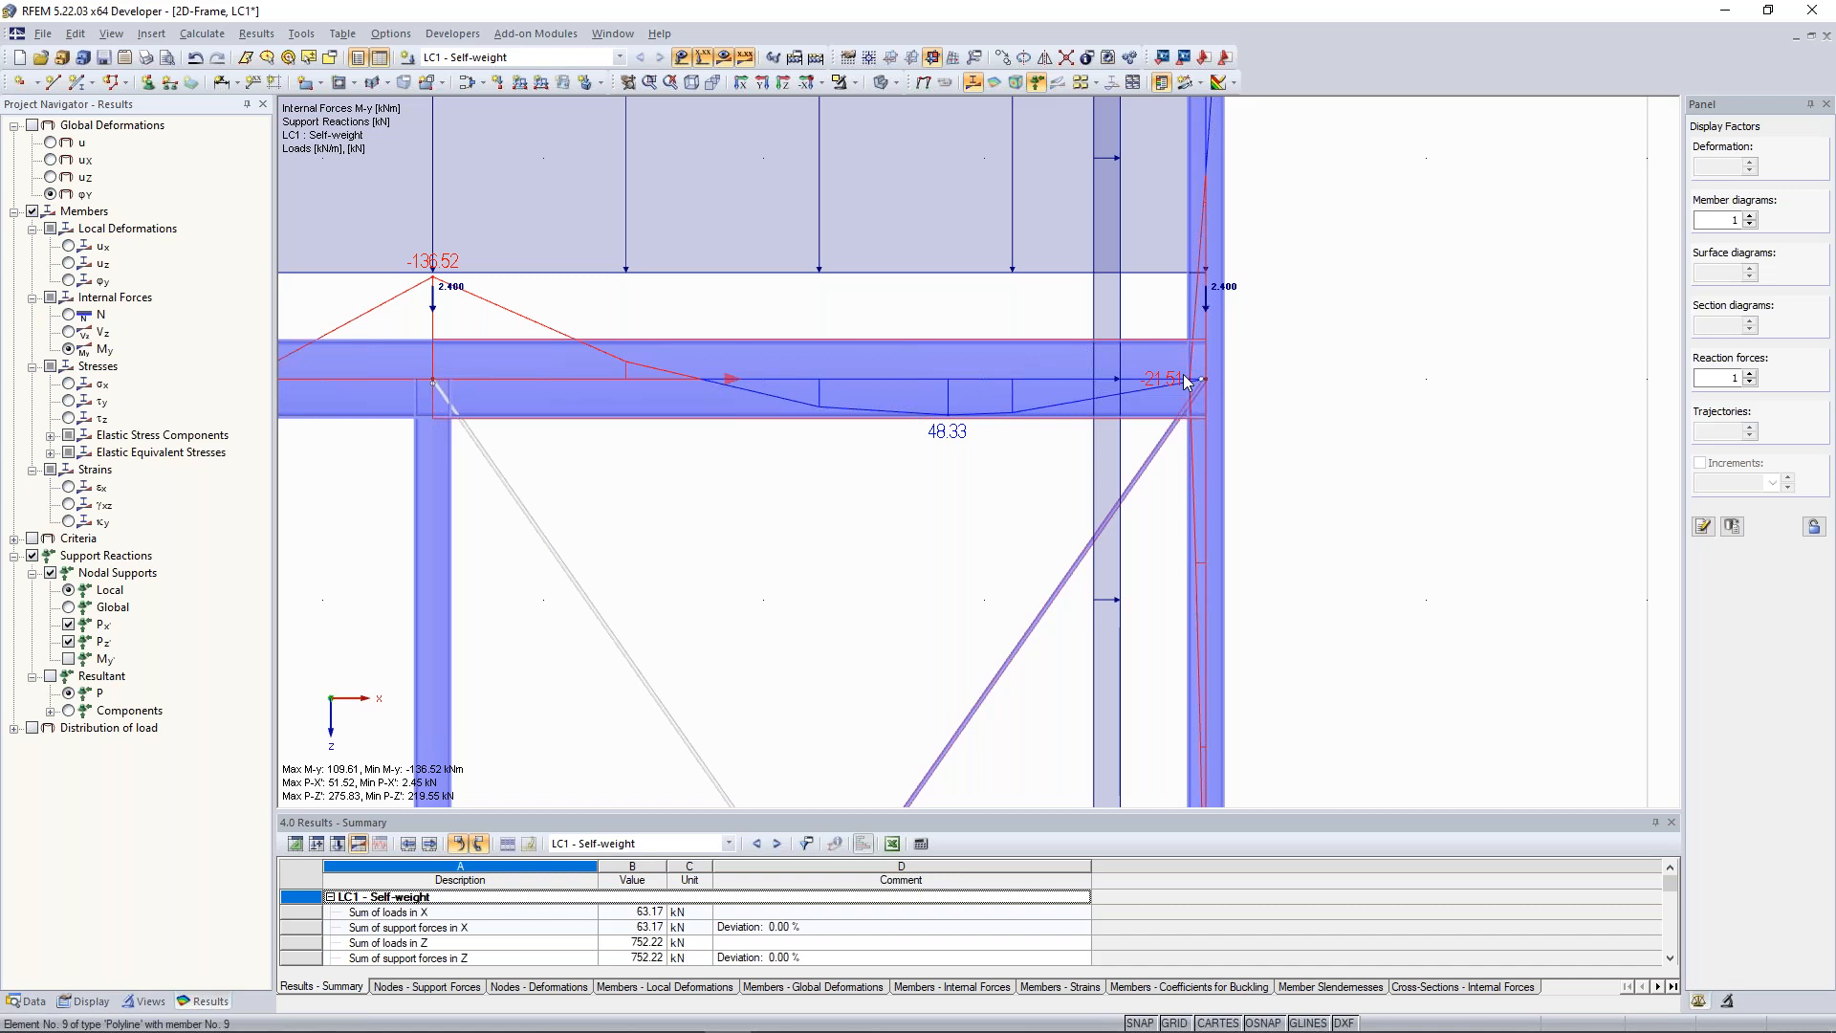
{"action": "scroll", "coordinate": [435, 646], "scroll_direction": "down", "scroll_amount": 3}
{"action": "middle_click_drag", "start_coordinate": [435, 646], "coordinate": [820, 320]}
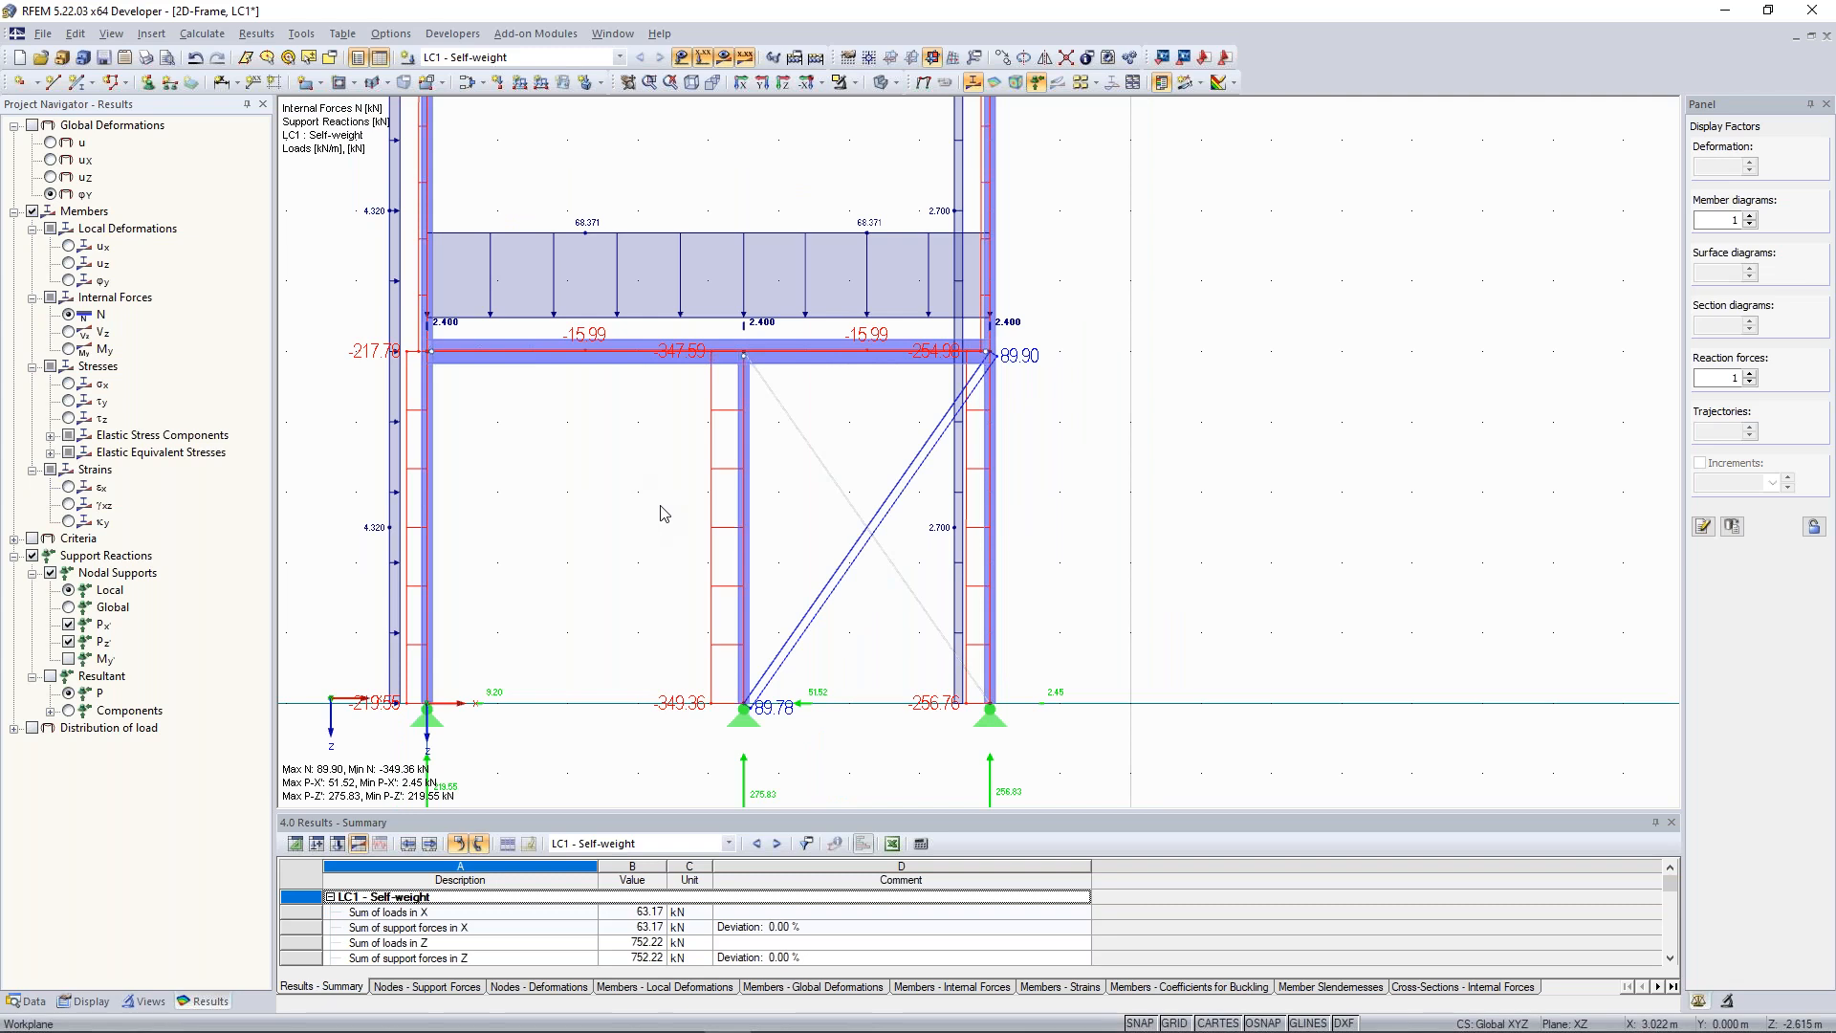
Compare the axial force N in the lower columns with that in the two crossed diagonals of the braced bay.
{"action": "scroll", "coordinate": [559, 492], "scroll_direction": "down", "scroll_amount": 1}
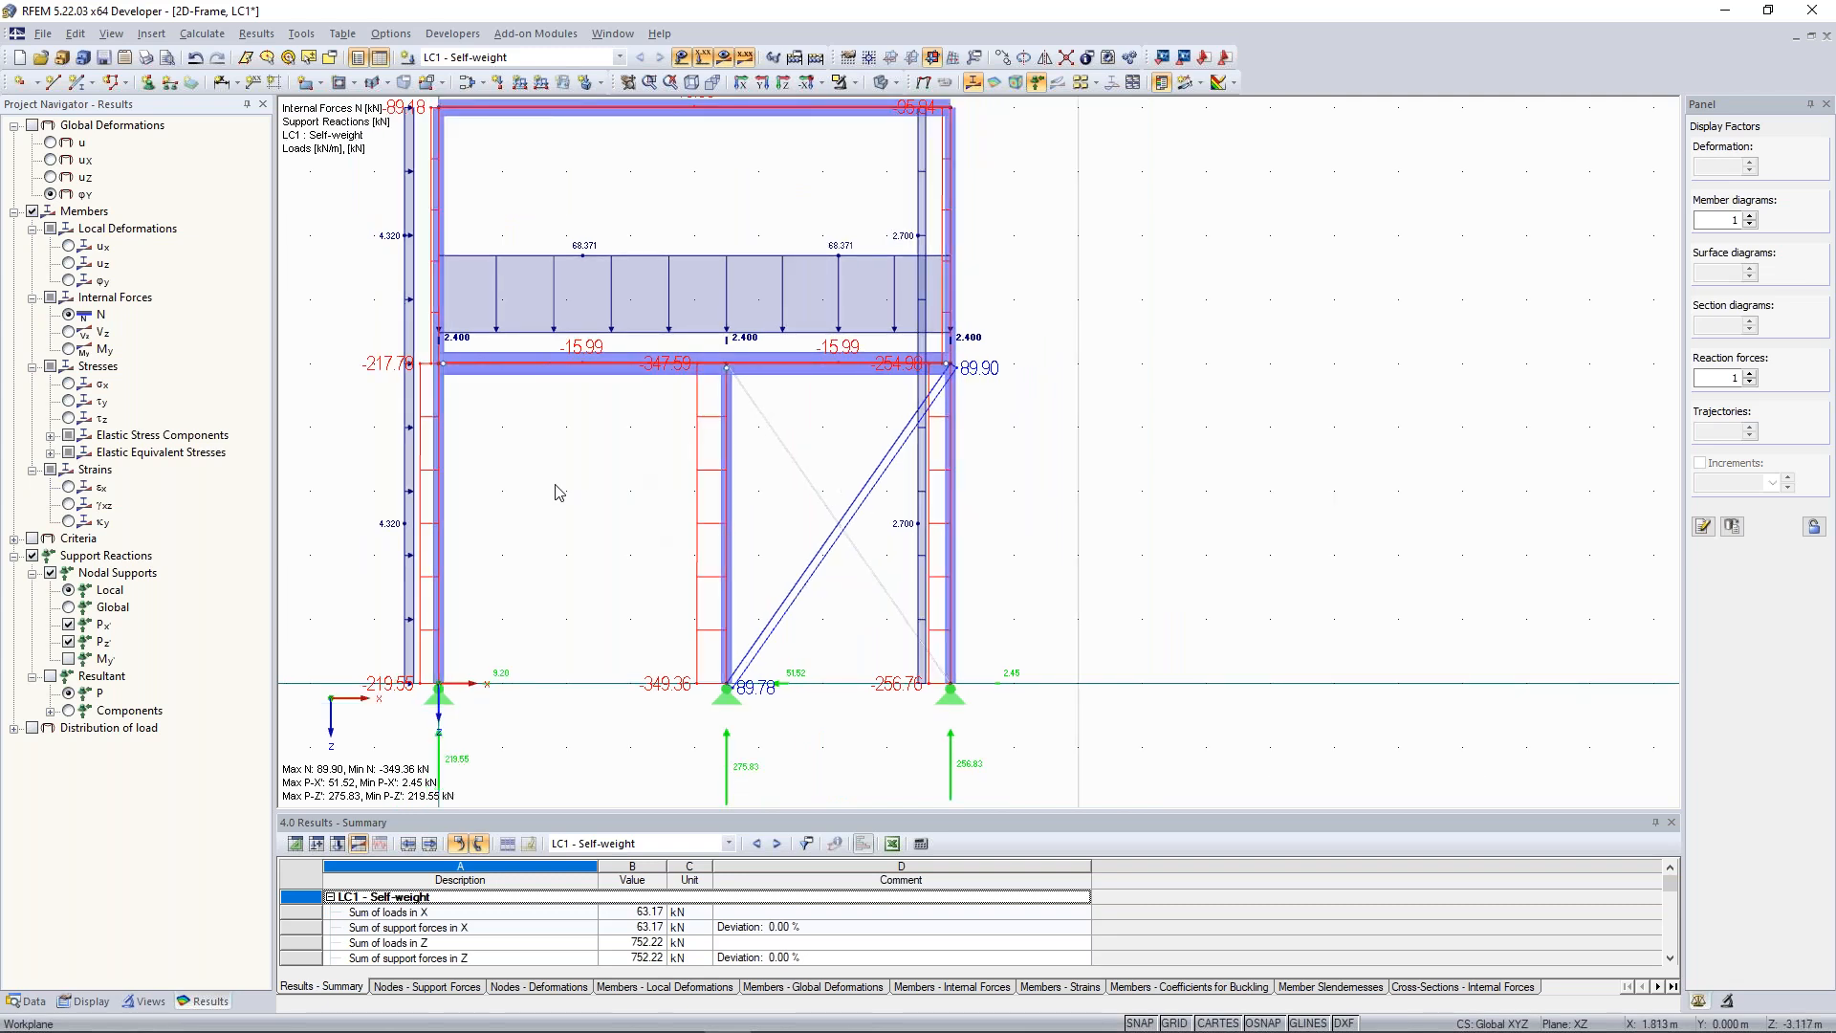
{"action": "scroll", "coordinate": [560, 492], "scroll_direction": "down", "scroll_amount": 2}
{"action": "scroll", "coordinate": [422, 364], "scroll_direction": "up", "scroll_amount": 1}
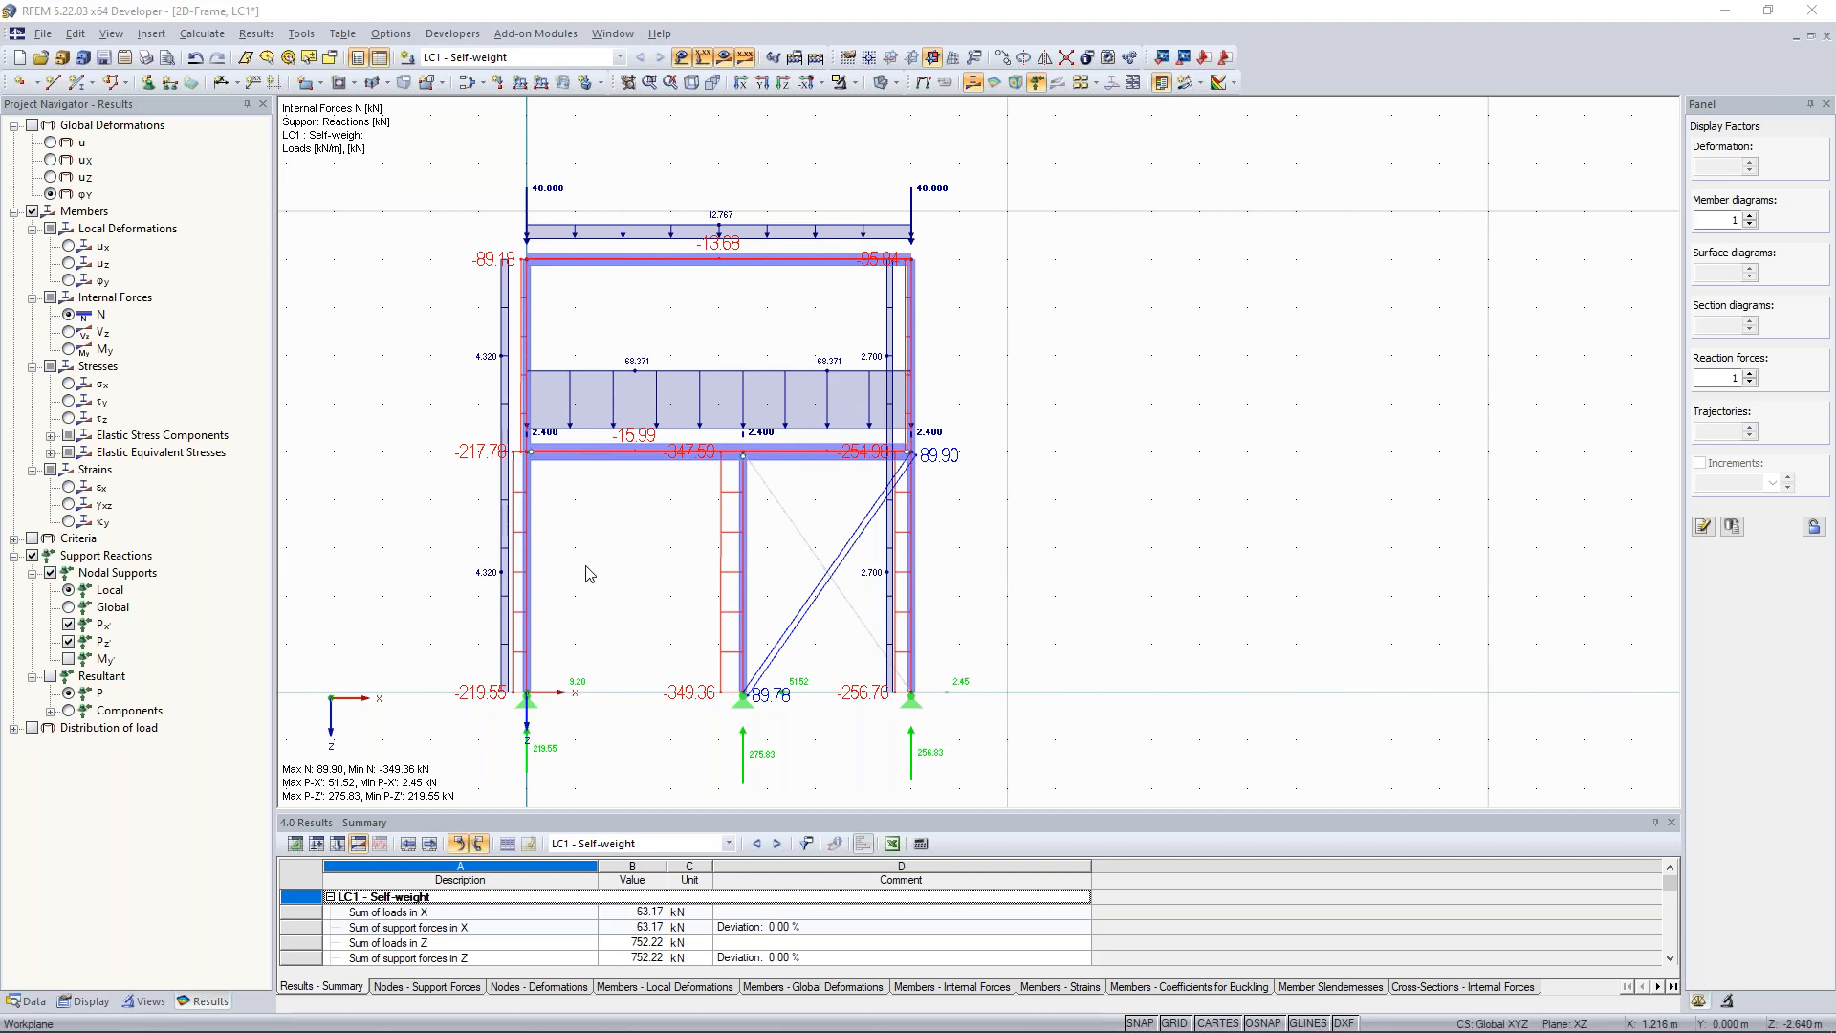
{"action": "scroll", "coordinate": [813, 578], "scroll_direction": "up", "scroll_amount": 2}
{"action": "middle_click_drag", "start_coordinate": [797, 558], "coordinate": [802, 508]}
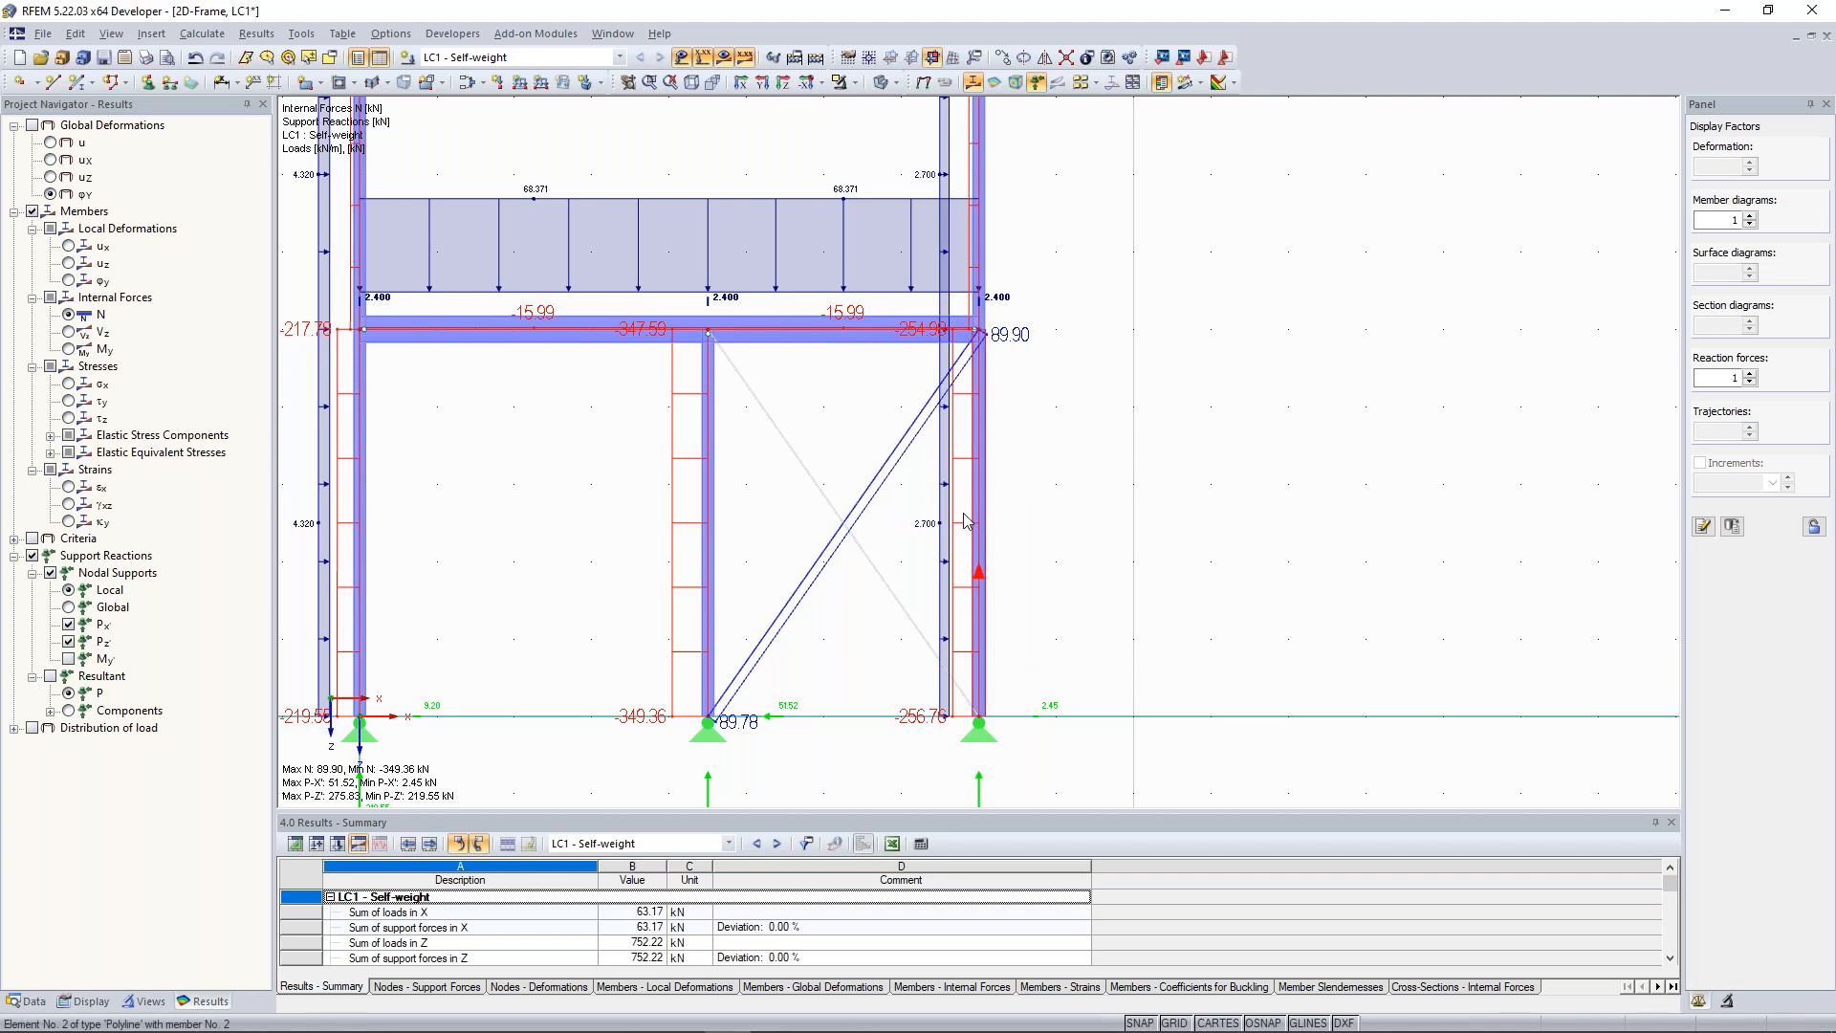
{"action": "middle_click_drag", "start_coordinate": [871, 428], "coordinate": [874, 445]}
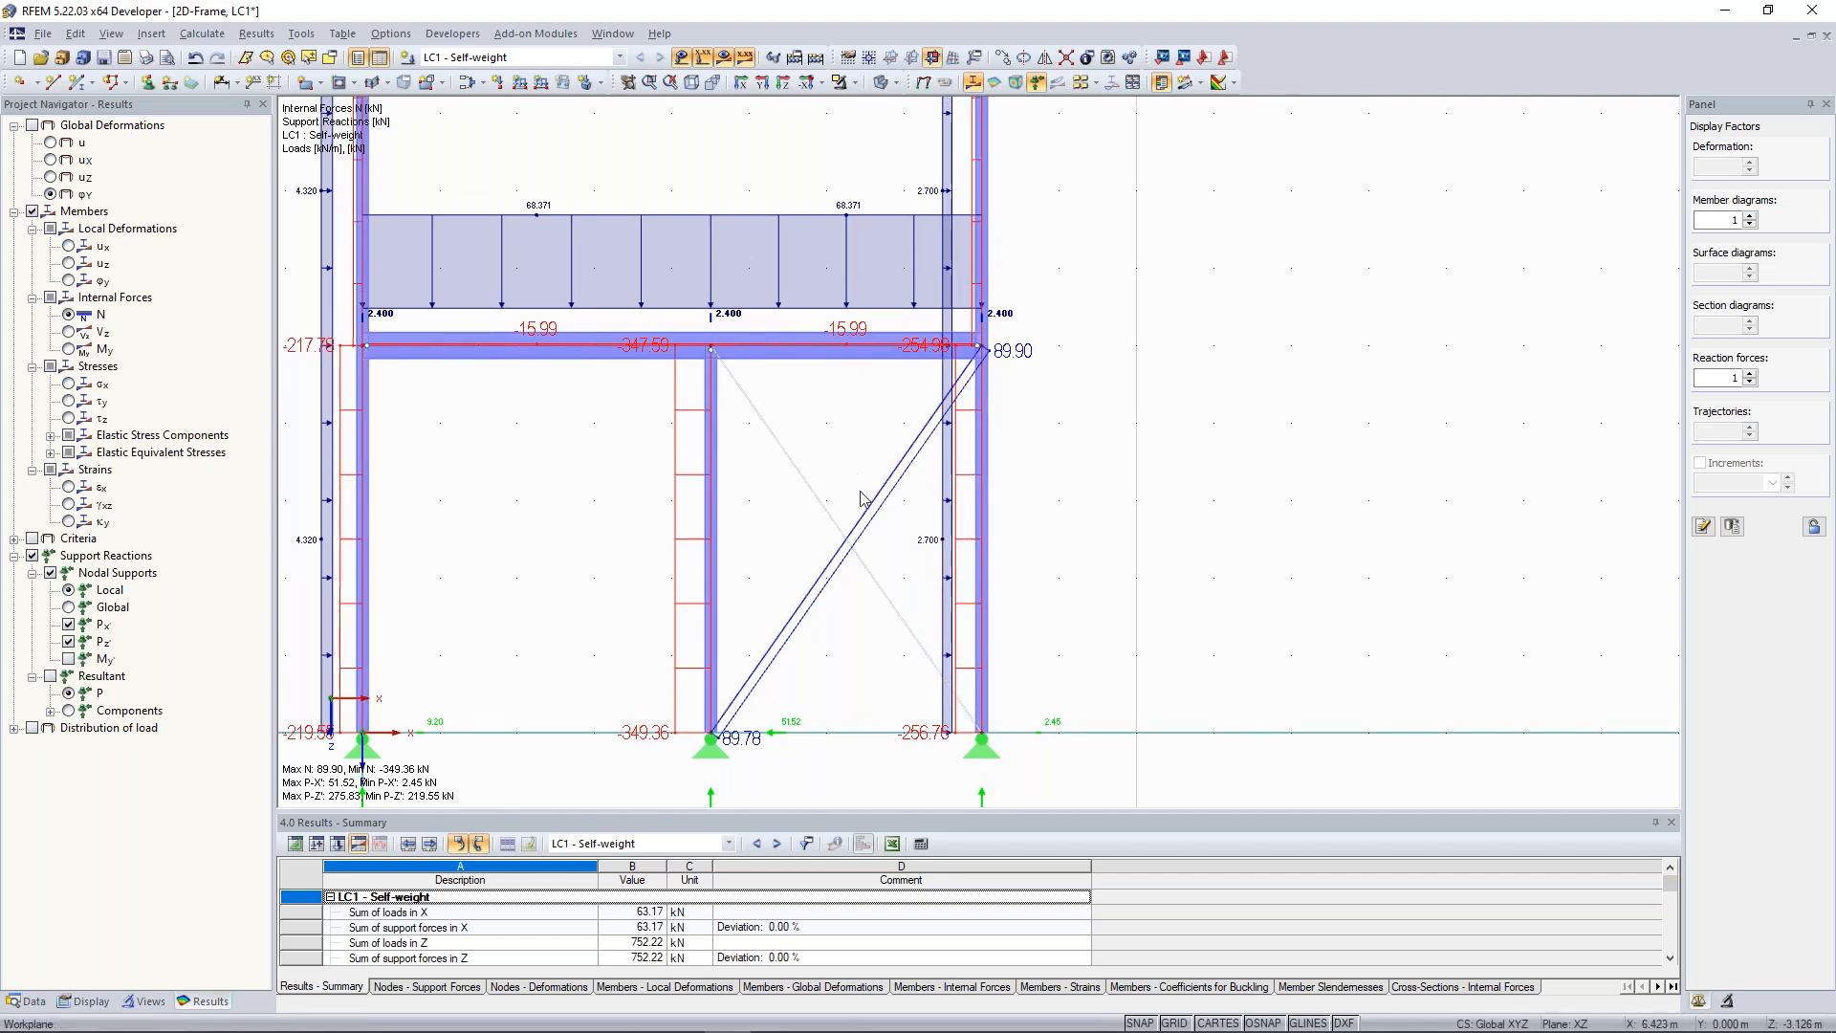
{"action": "middle_click_drag", "start_coordinate": [828, 463], "coordinate": [835, 480]}
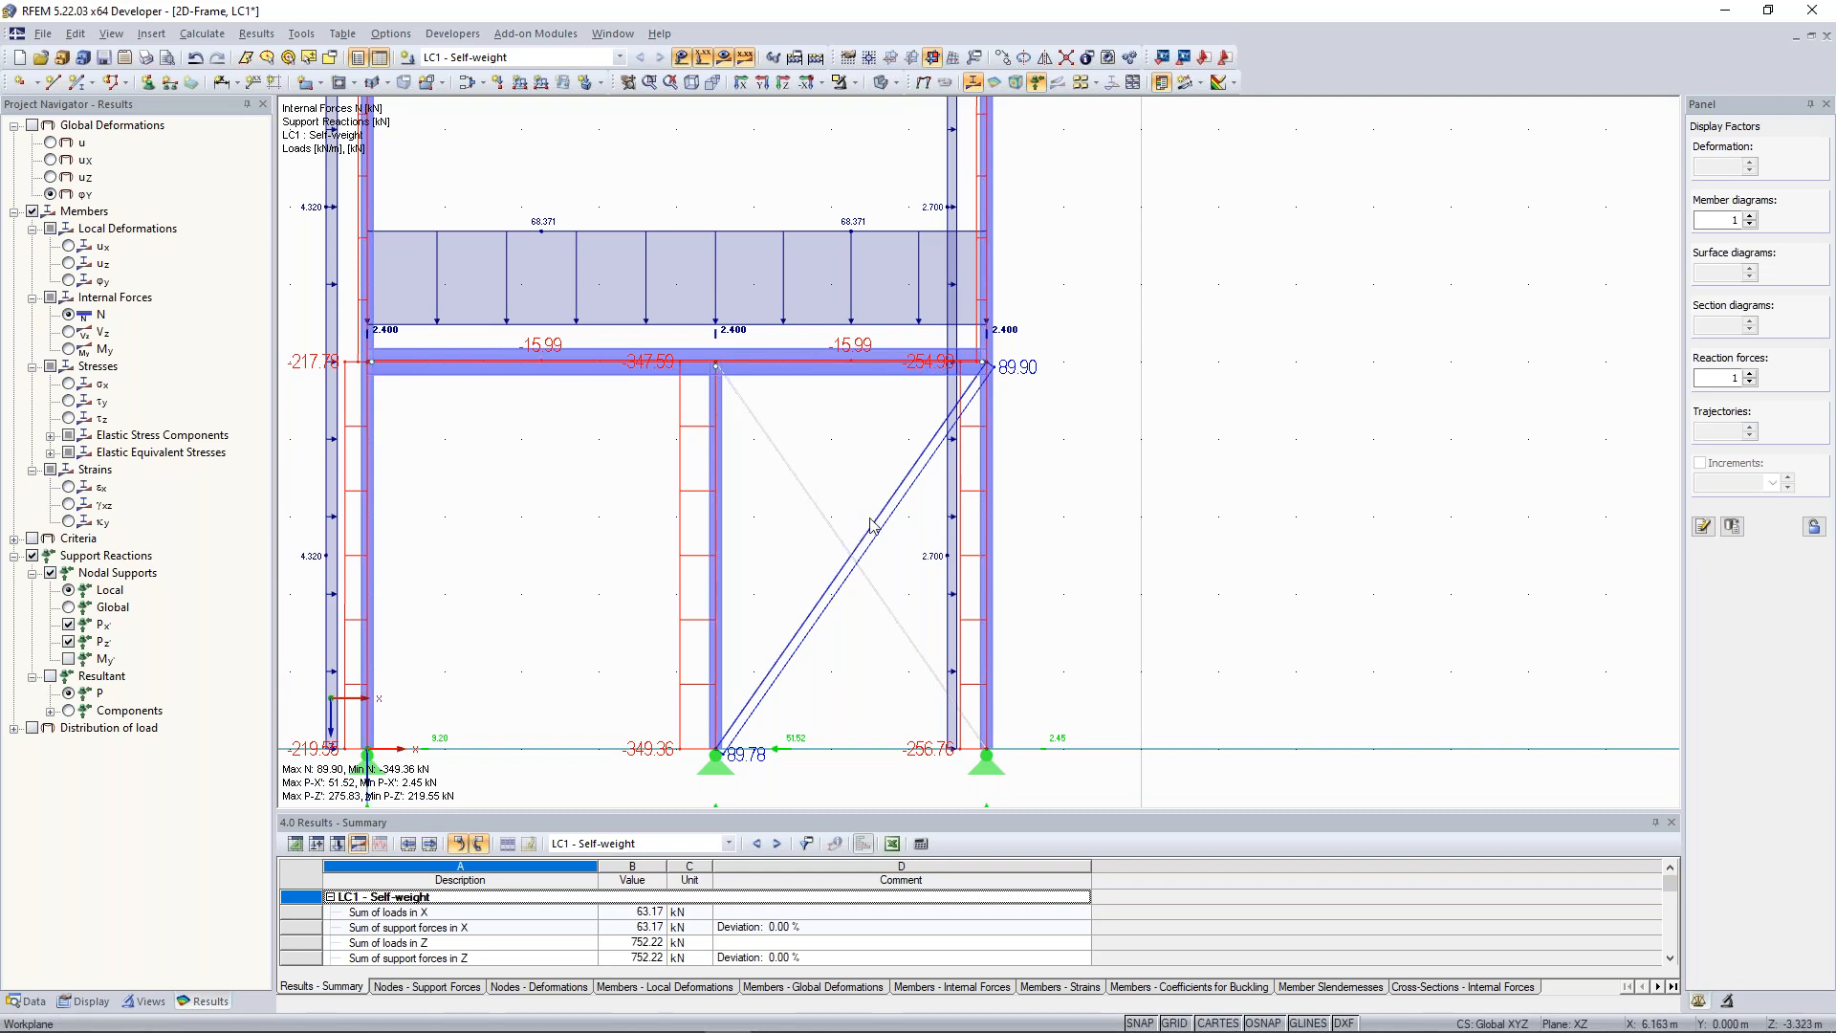
{"action": "middle_click_drag", "start_coordinate": [793, 468], "coordinate": [805, 477]}
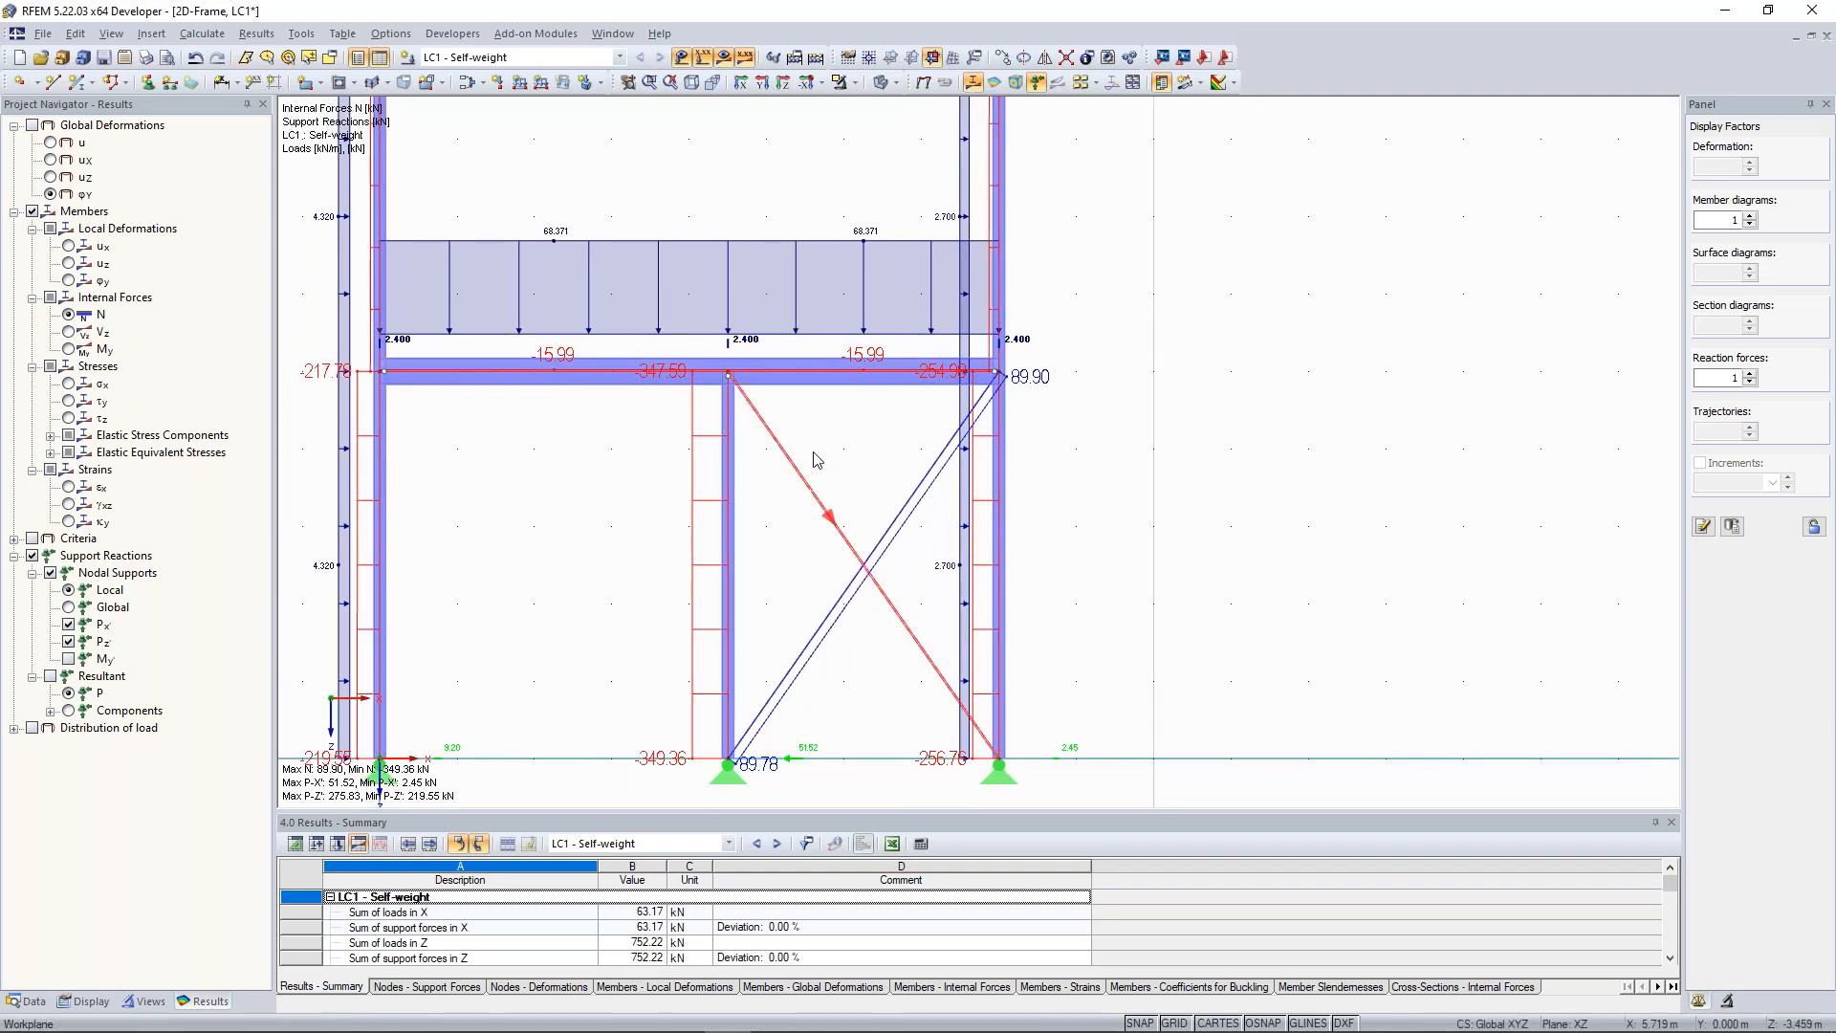
{"action": "scroll", "coordinate": [835, 494], "scroll_direction": "up", "scroll_amount": 1}
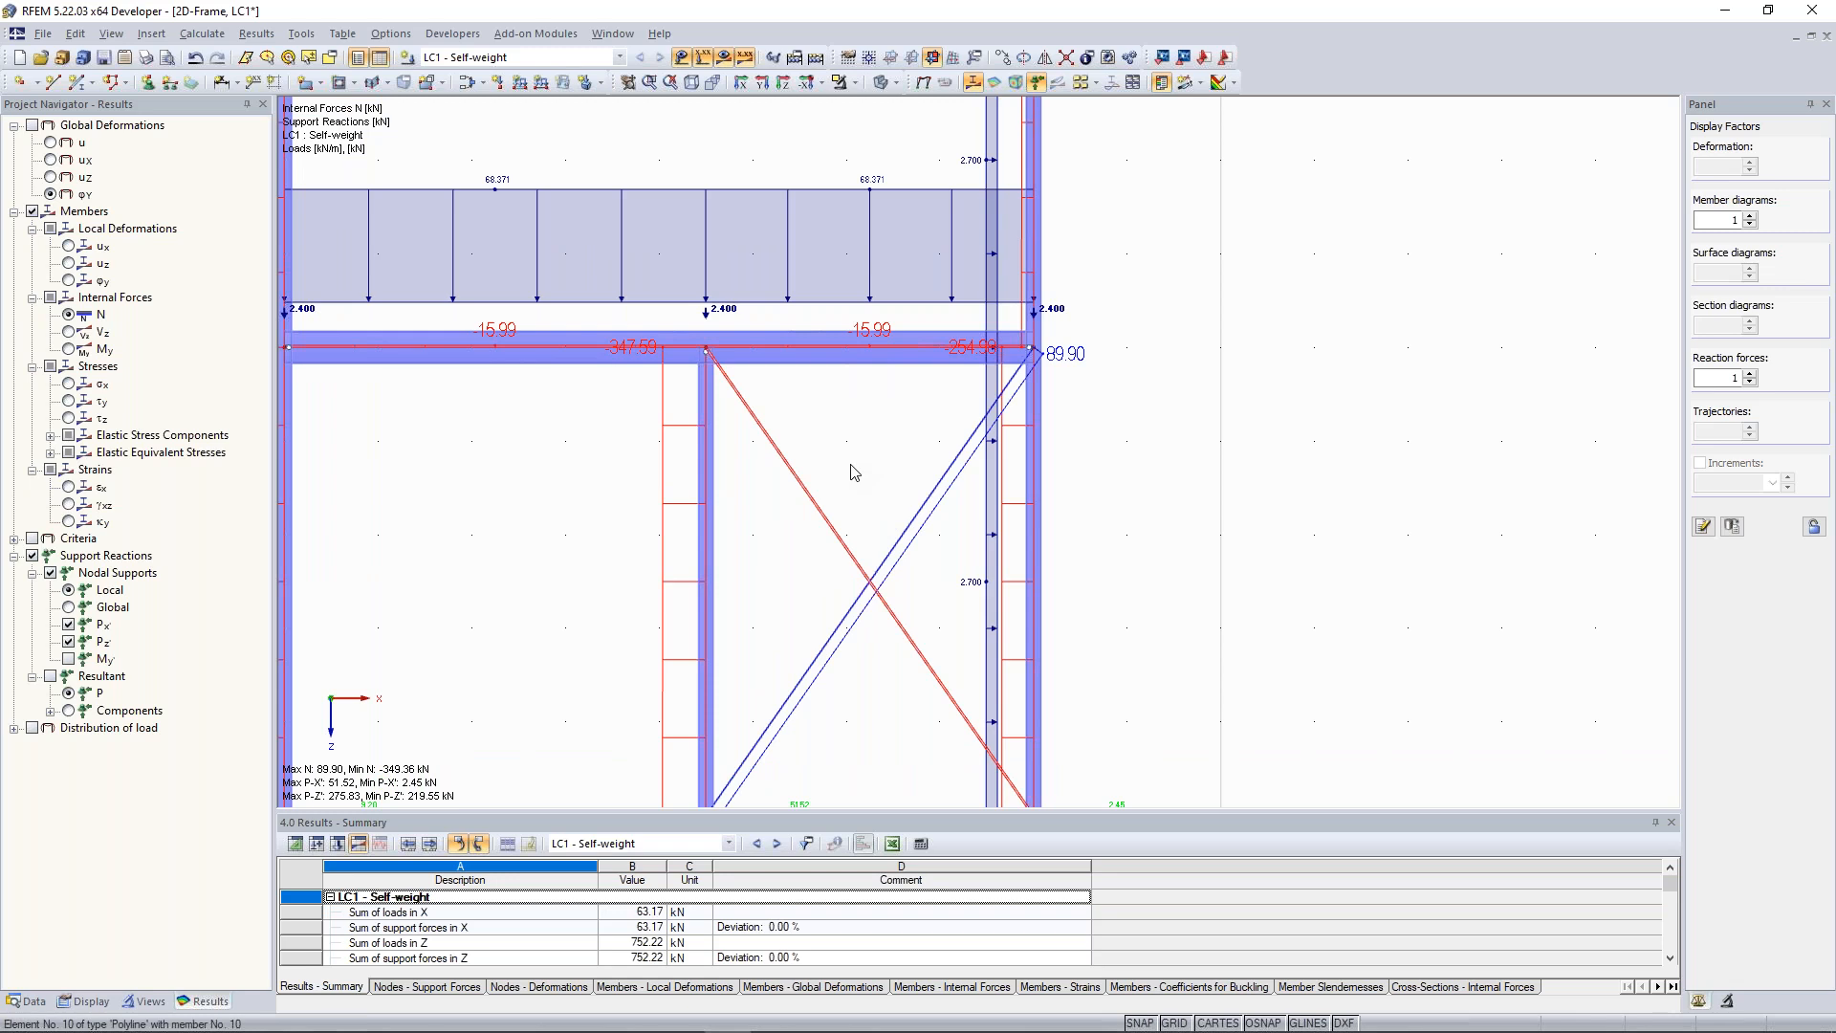
{"action": "scroll", "coordinate": [858, 483], "scroll_direction": "up", "scroll_amount": 1}
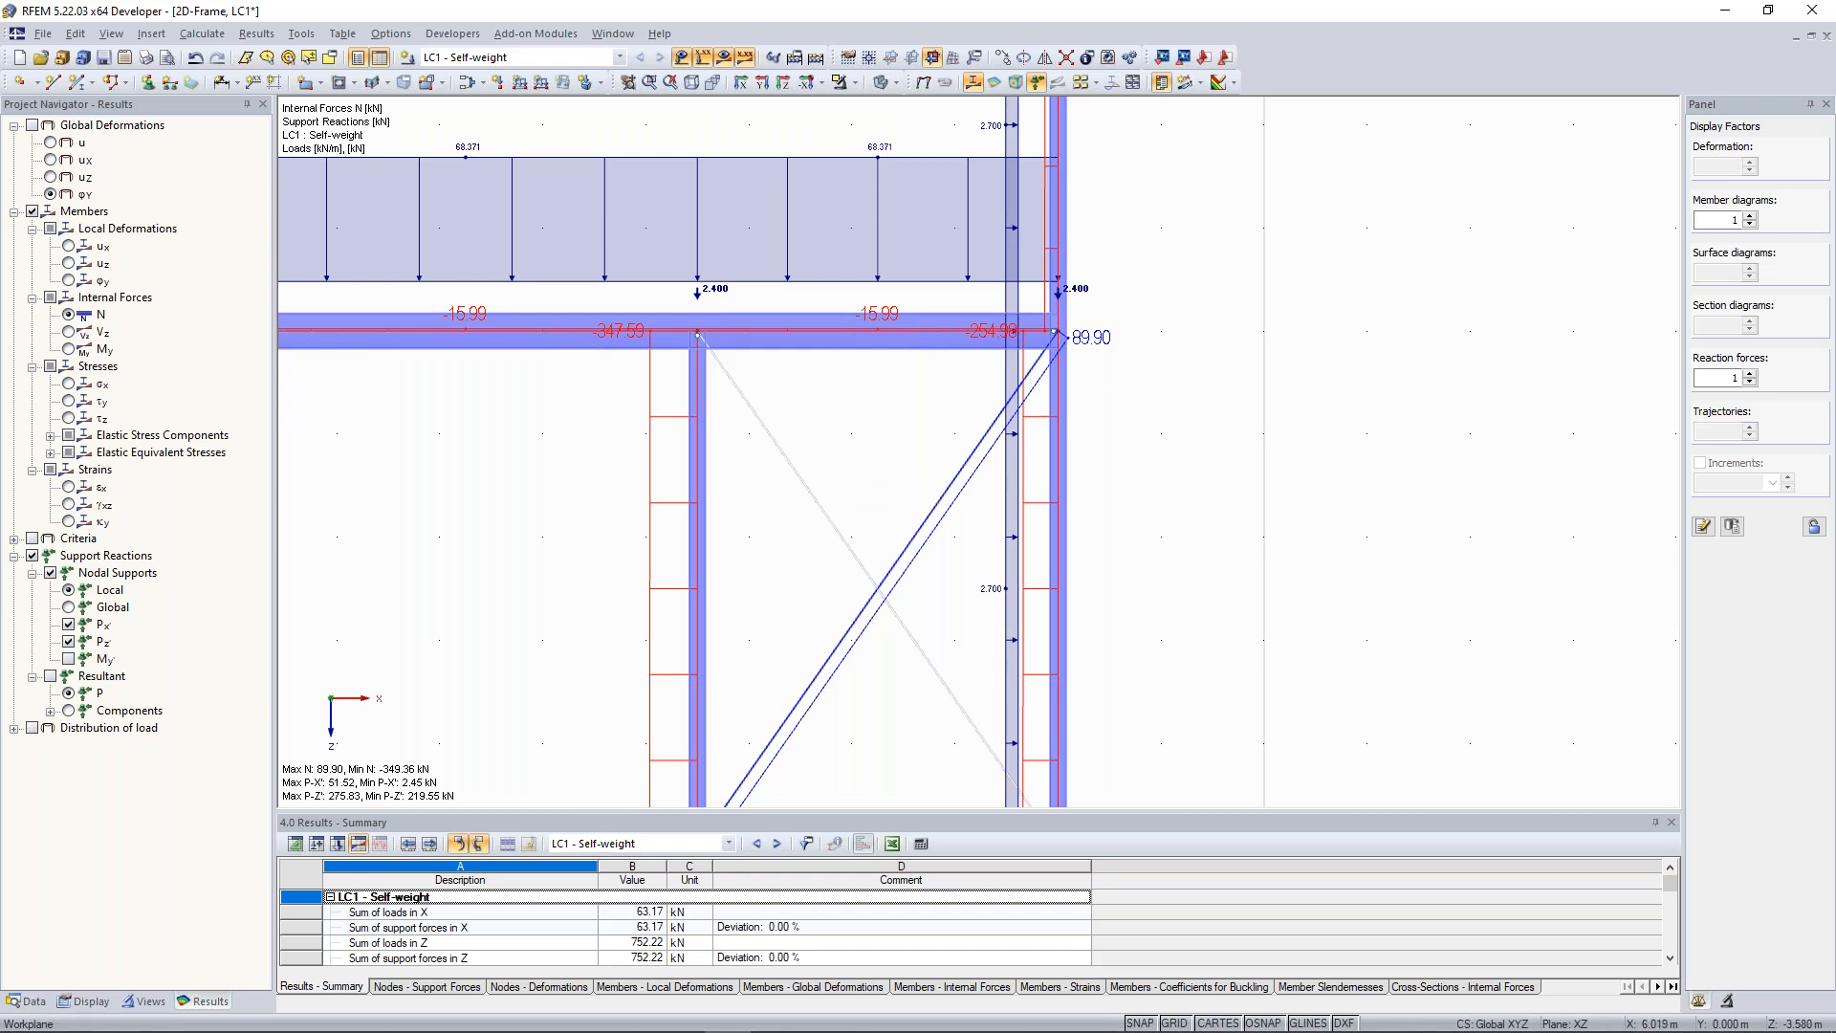
{"action": "scroll", "coordinate": [850, 468], "scroll_direction": "down", "scroll_amount": 4}
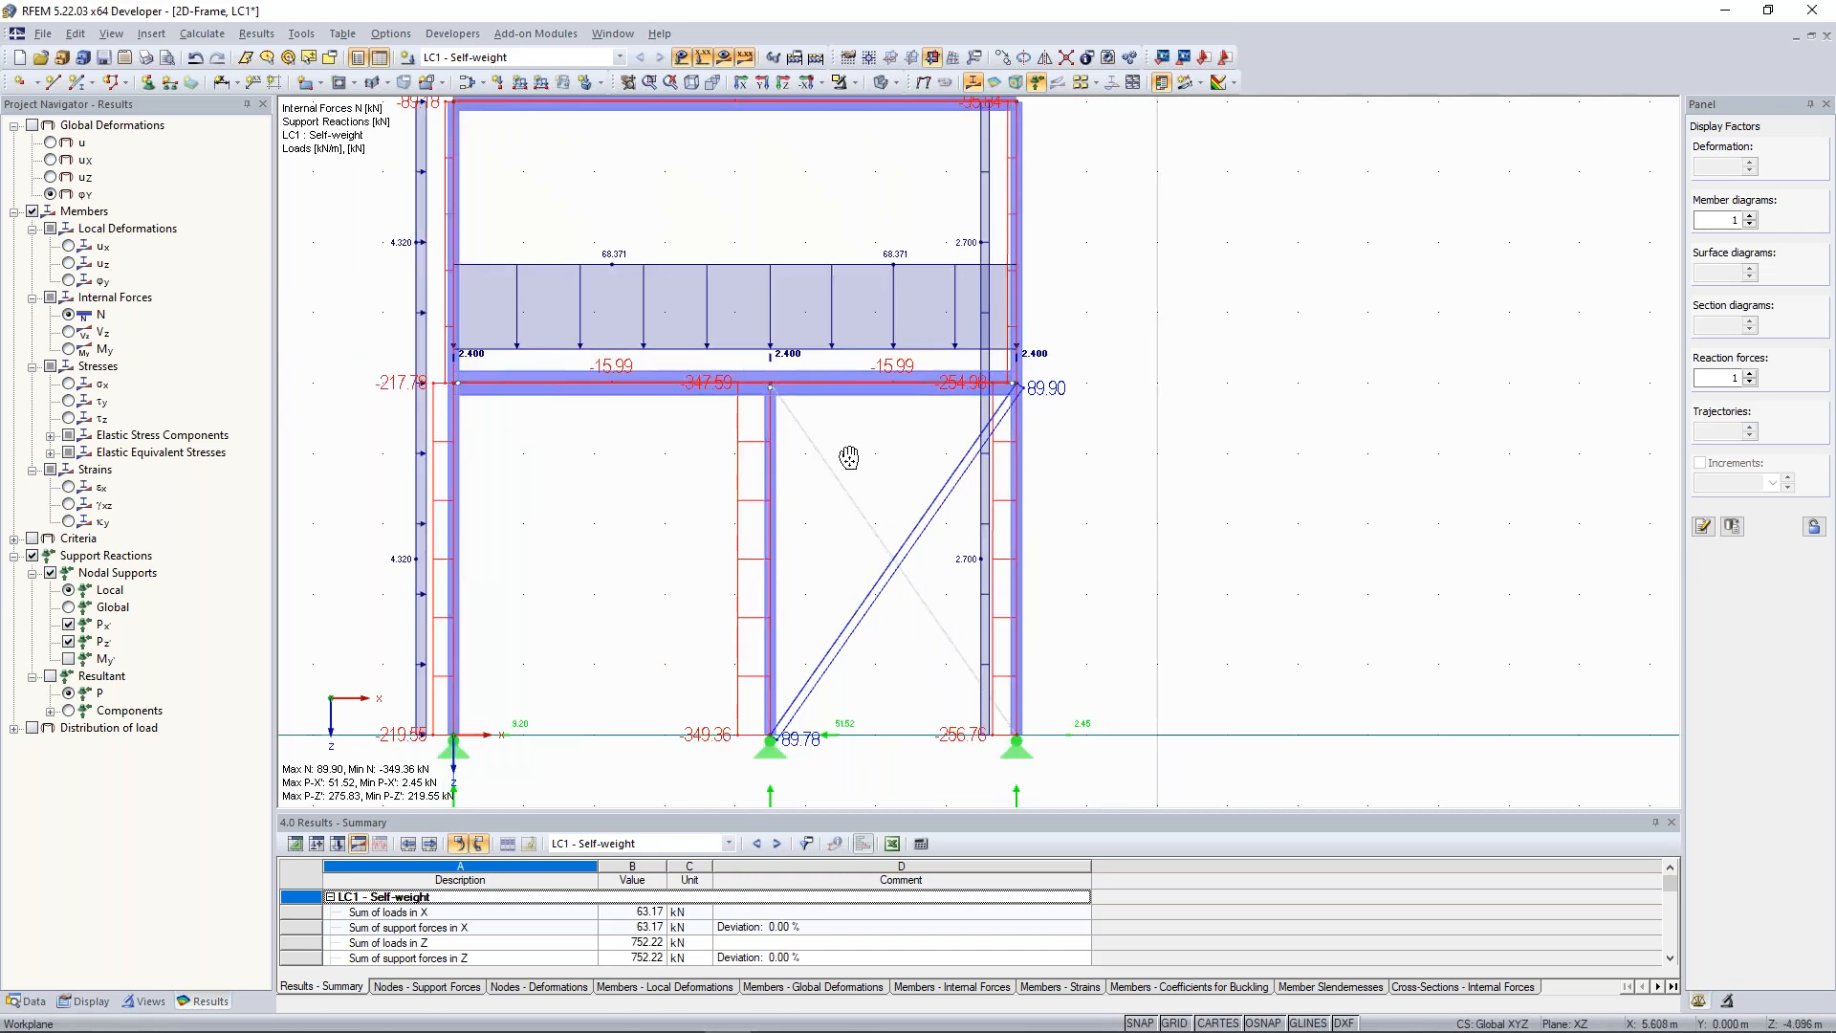
{"action": "middle_click_drag", "start_coordinate": [849, 457], "coordinate": [854, 467]}
{"action": "scroll", "coordinate": [854, 468], "scroll_direction": "down", "scroll_amount": 1}
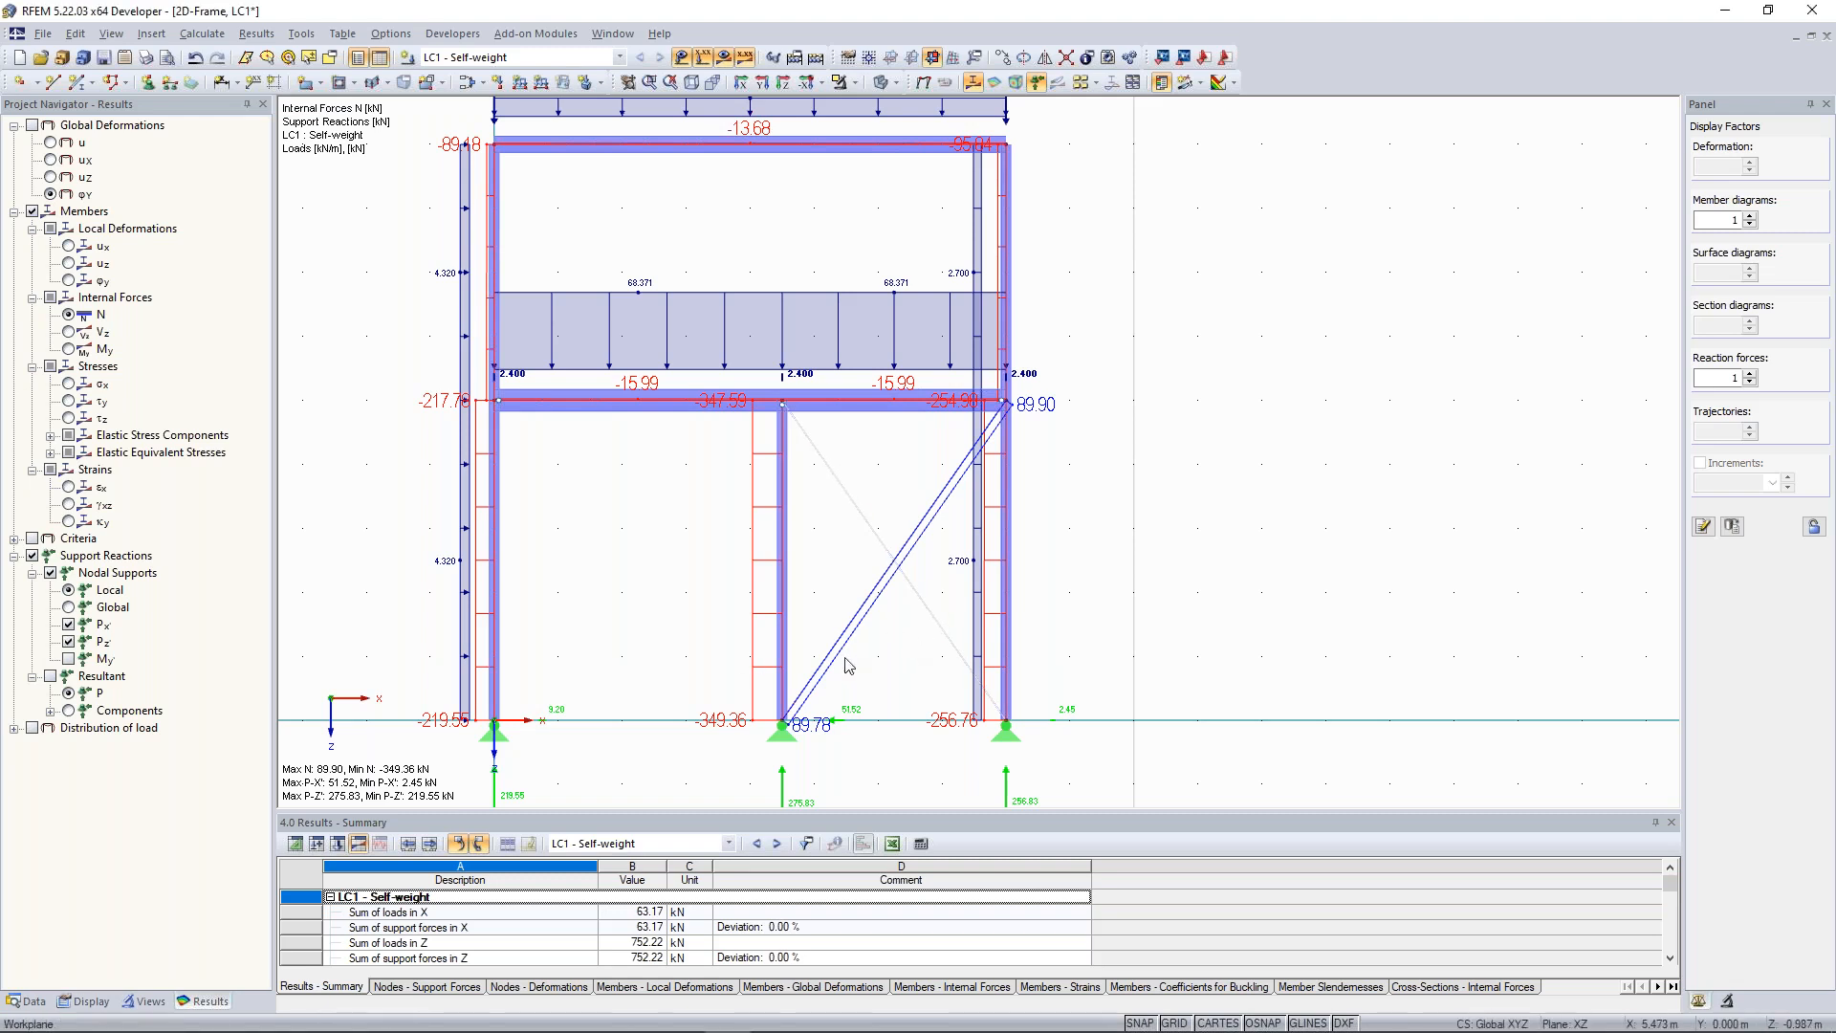
Examine the axial force N and horizontal reaction where the bracing diagonal meets the middle support.
{"action": "scroll", "coordinate": [829, 700], "scroll_direction": "up", "scroll_amount": 2}
{"action": "scroll", "coordinate": [829, 700], "scroll_direction": "down", "scroll_amount": 2}
{"action": "scroll", "coordinate": [852, 671], "scroll_direction": "up", "scroll_amount": 2}
{"action": "middle_click_drag", "start_coordinate": [853, 670], "coordinate": [867, 625]}
{"action": "scroll", "coordinate": [878, 604], "scroll_direction": "down", "scroll_amount": 2}
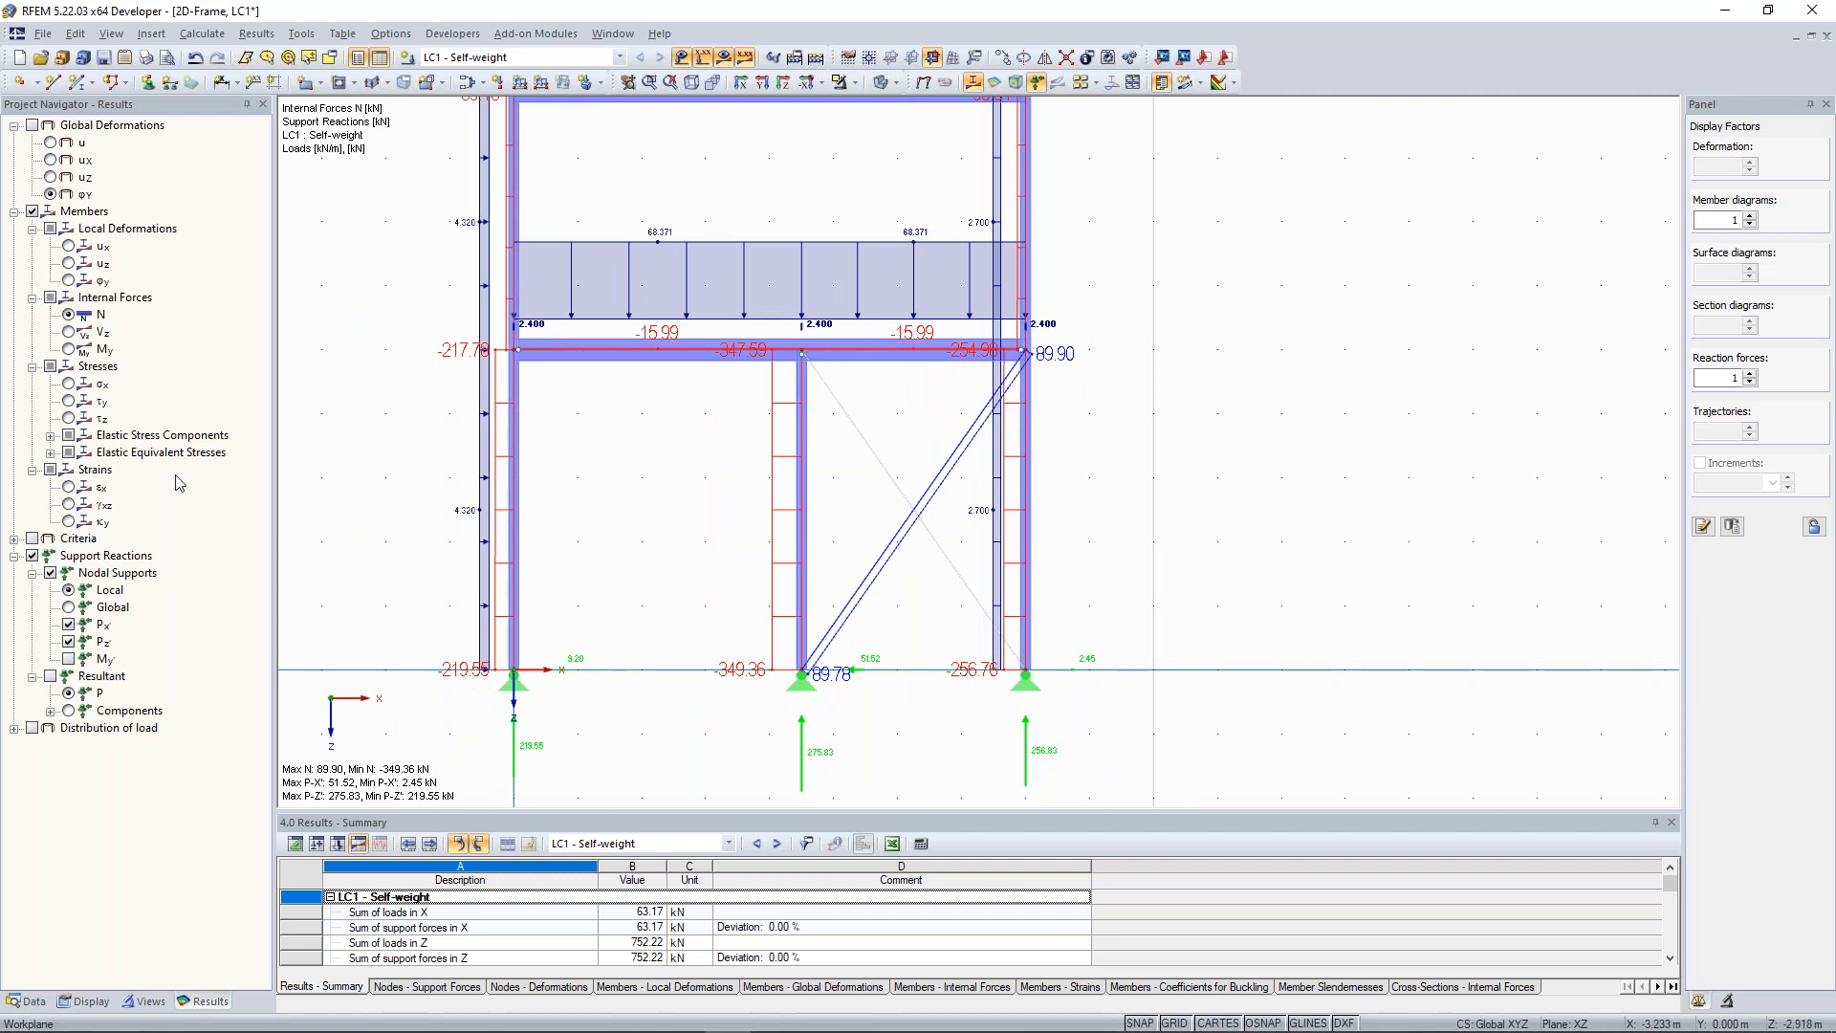
{"action": "scroll", "coordinate": [879, 622], "scroll_direction": "up", "scroll_amount": 2}
{"action": "scroll", "coordinate": [881, 623], "scroll_direction": "down", "scroll_amount": 2}
{"action": "middle_click_drag", "start_coordinate": [876, 628], "coordinate": [889, 642]}
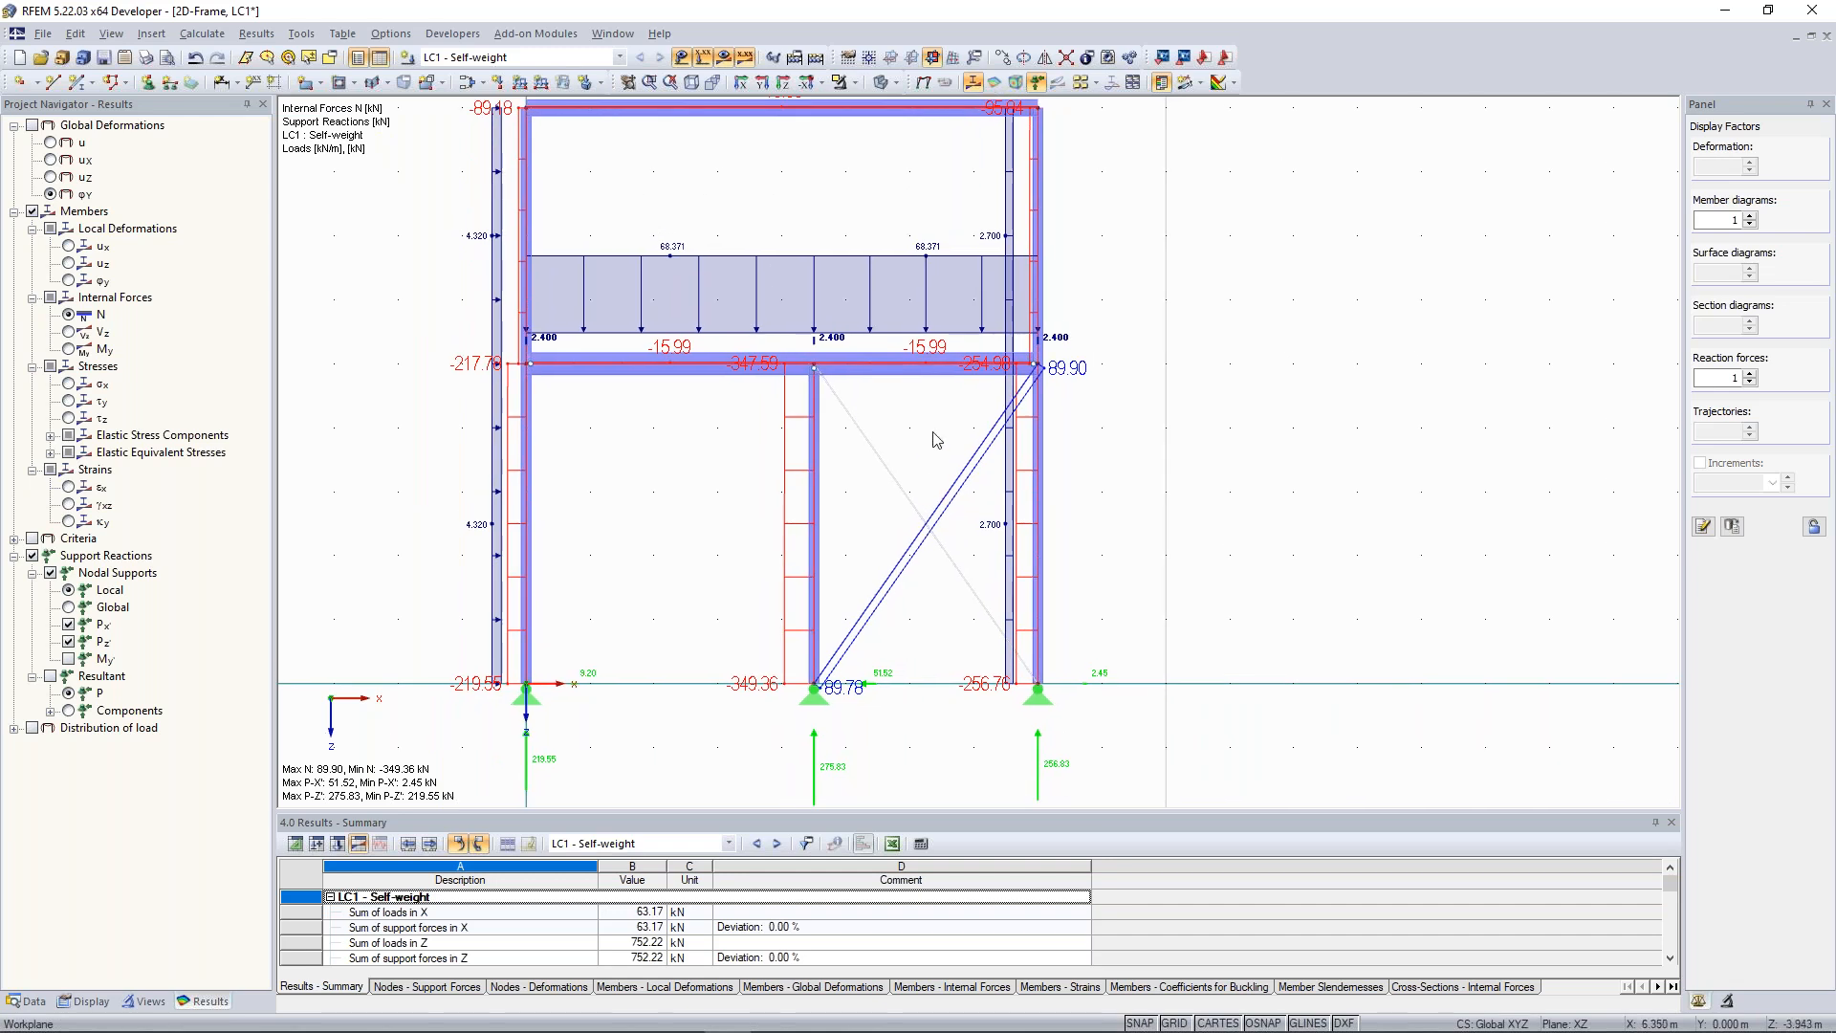
Choose the Tension member type in a new member definition and discard the definition.
{"action": "left_click", "coordinate": [78, 86]}
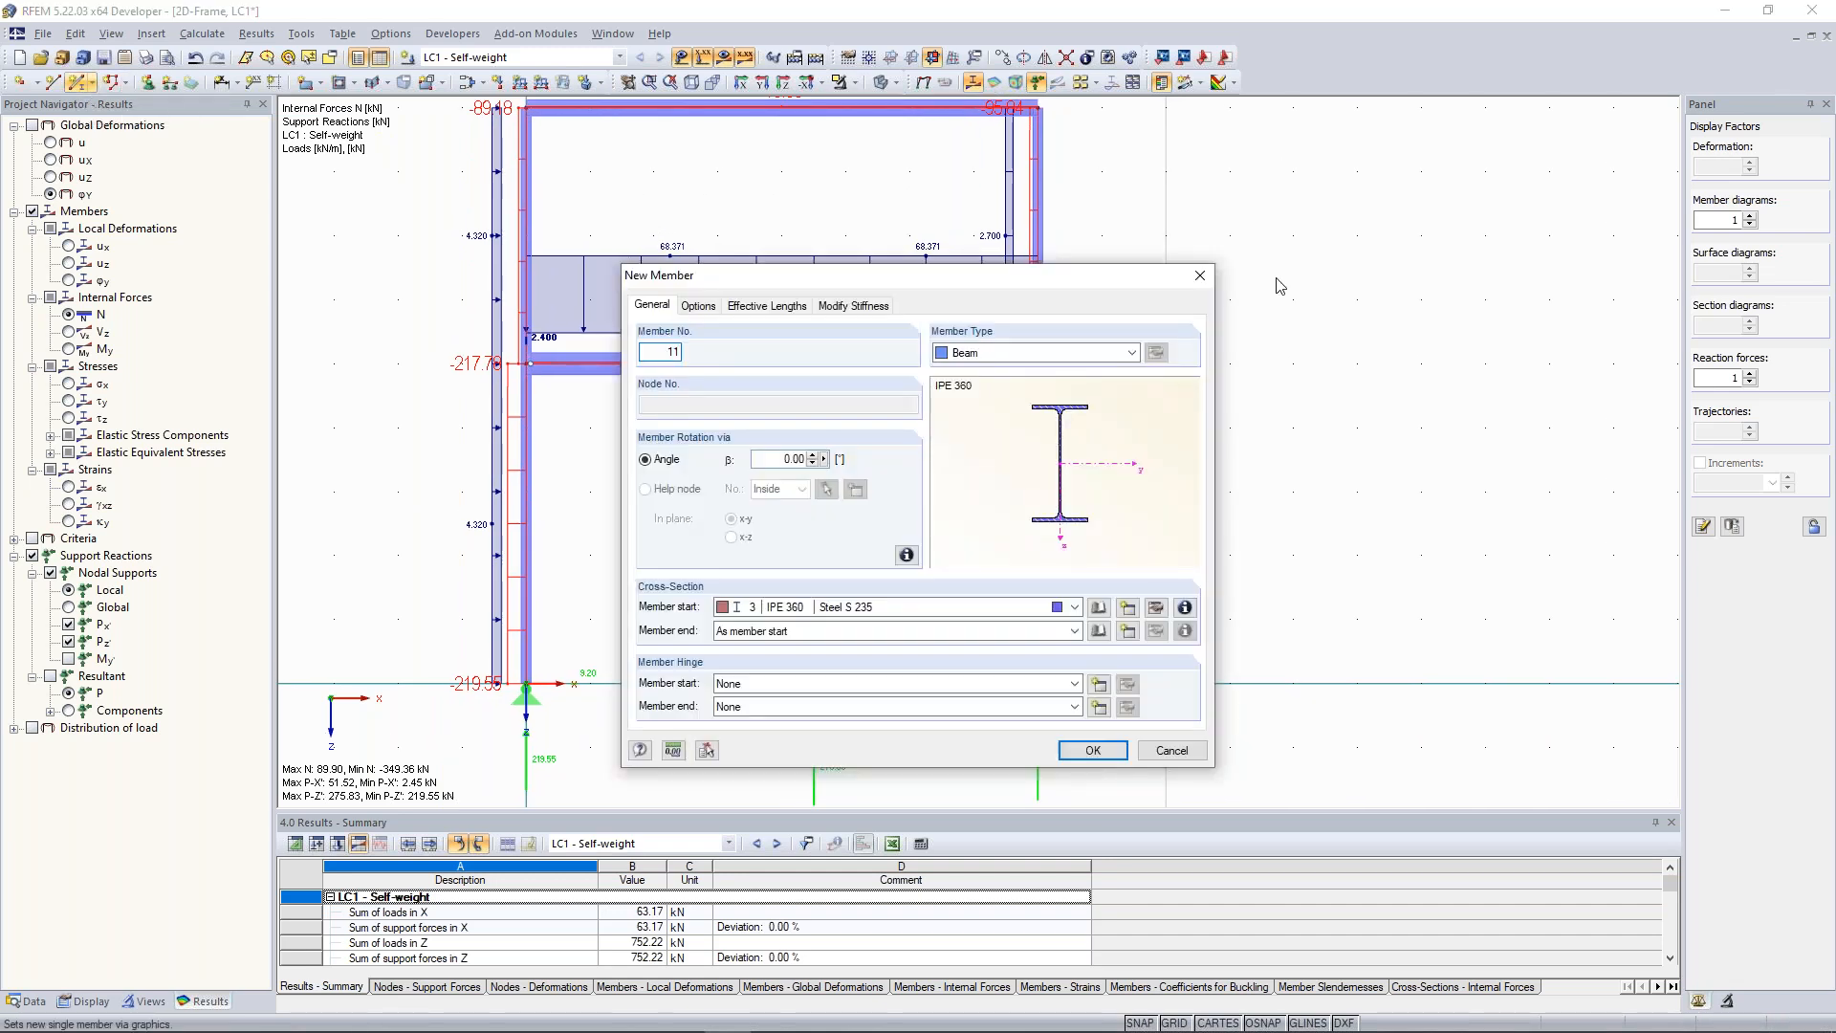
{"action": "left_click", "coordinate": [1132, 352]}
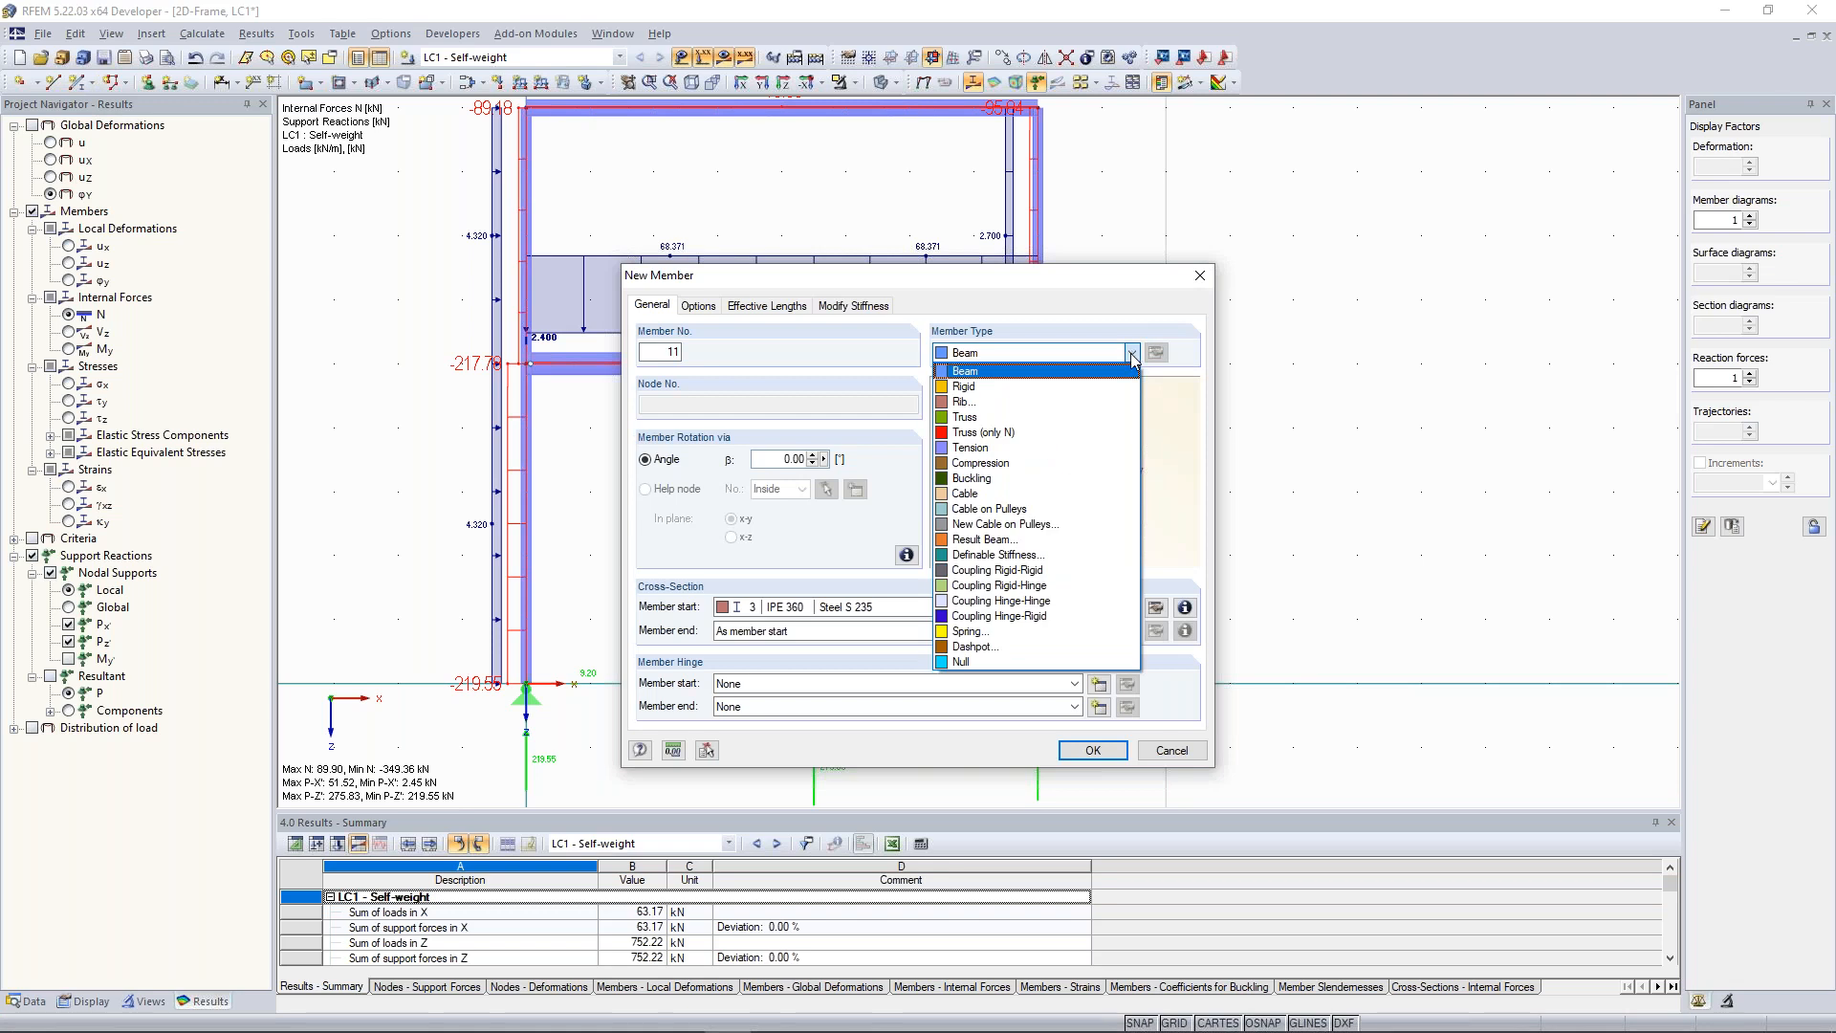
{"action": "left_click", "coordinate": [1052, 448]}
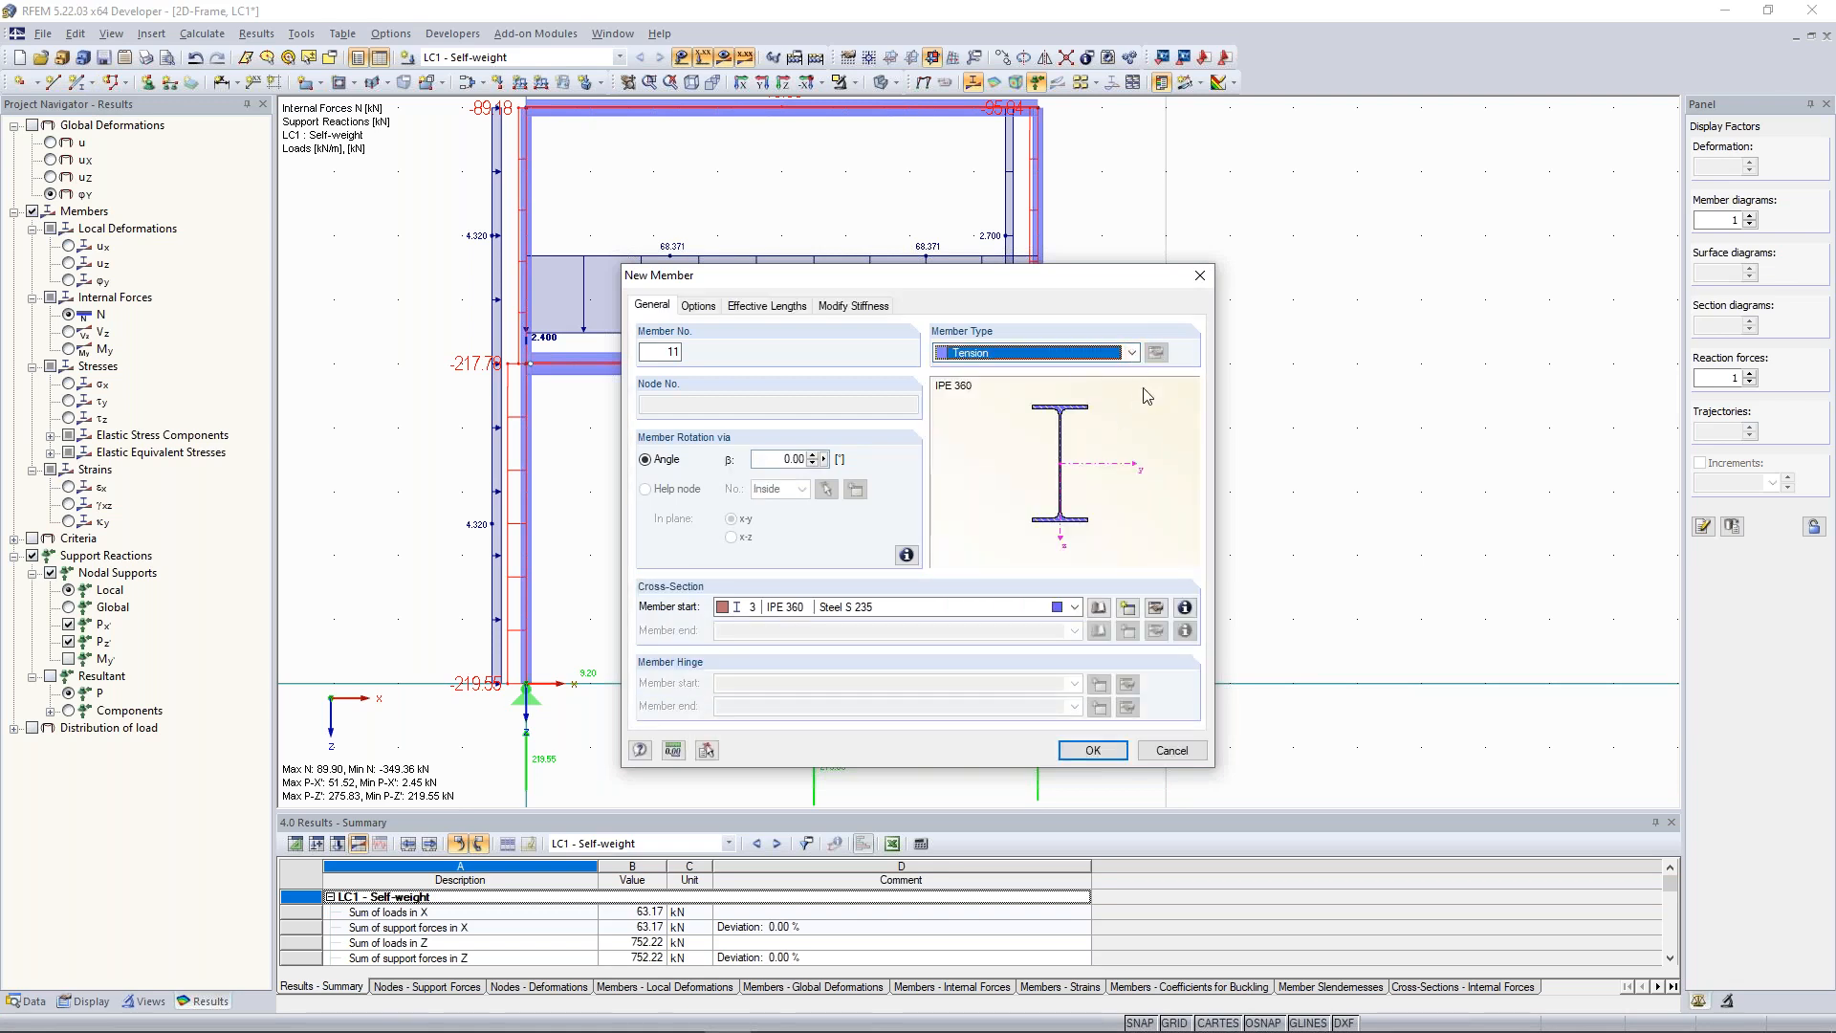
{"action": "left_click", "coordinate": [1200, 276]}
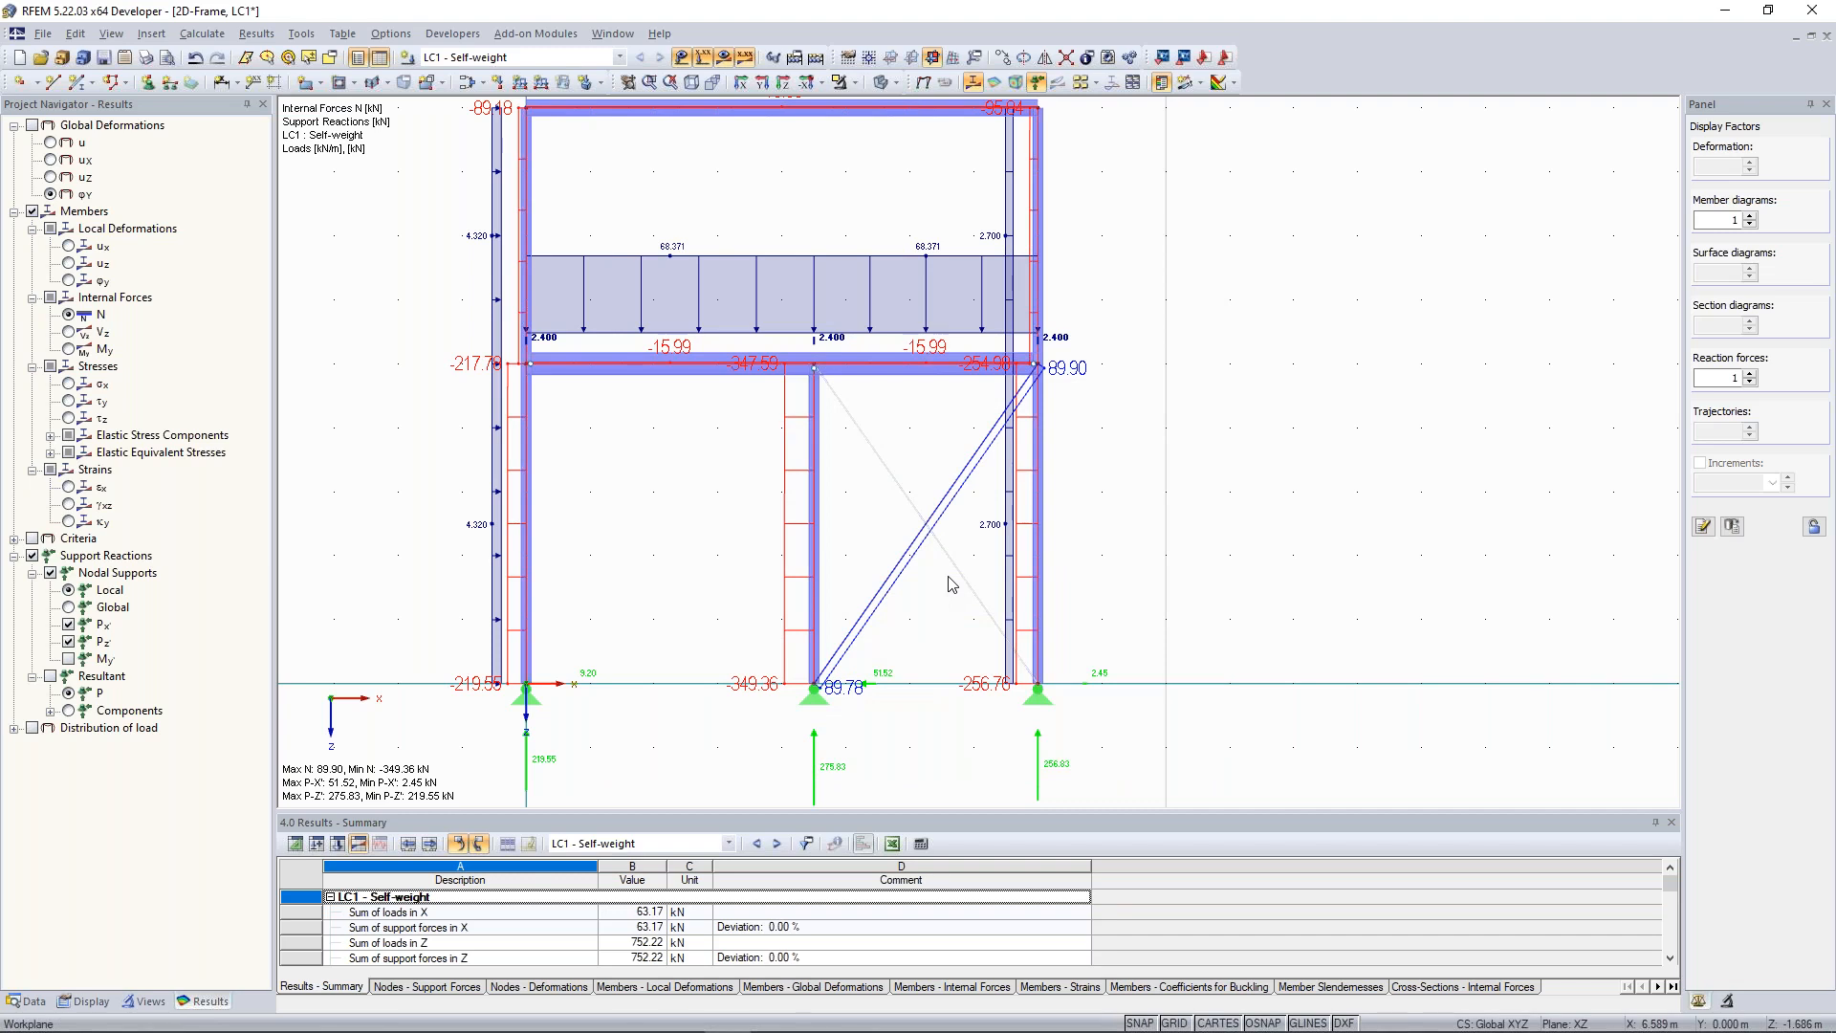
Review the axial forces N of the crossed tension diagonals together with the support reactions of the braced bay.
{"action": "scroll", "coordinate": [978, 535], "scroll_direction": "down", "scroll_amount": 1}
{"action": "scroll", "coordinate": [877, 532], "scroll_direction": "down", "scroll_amount": 1}
{"action": "scroll", "coordinate": [885, 536], "scroll_direction": "up", "scroll_amount": 1}
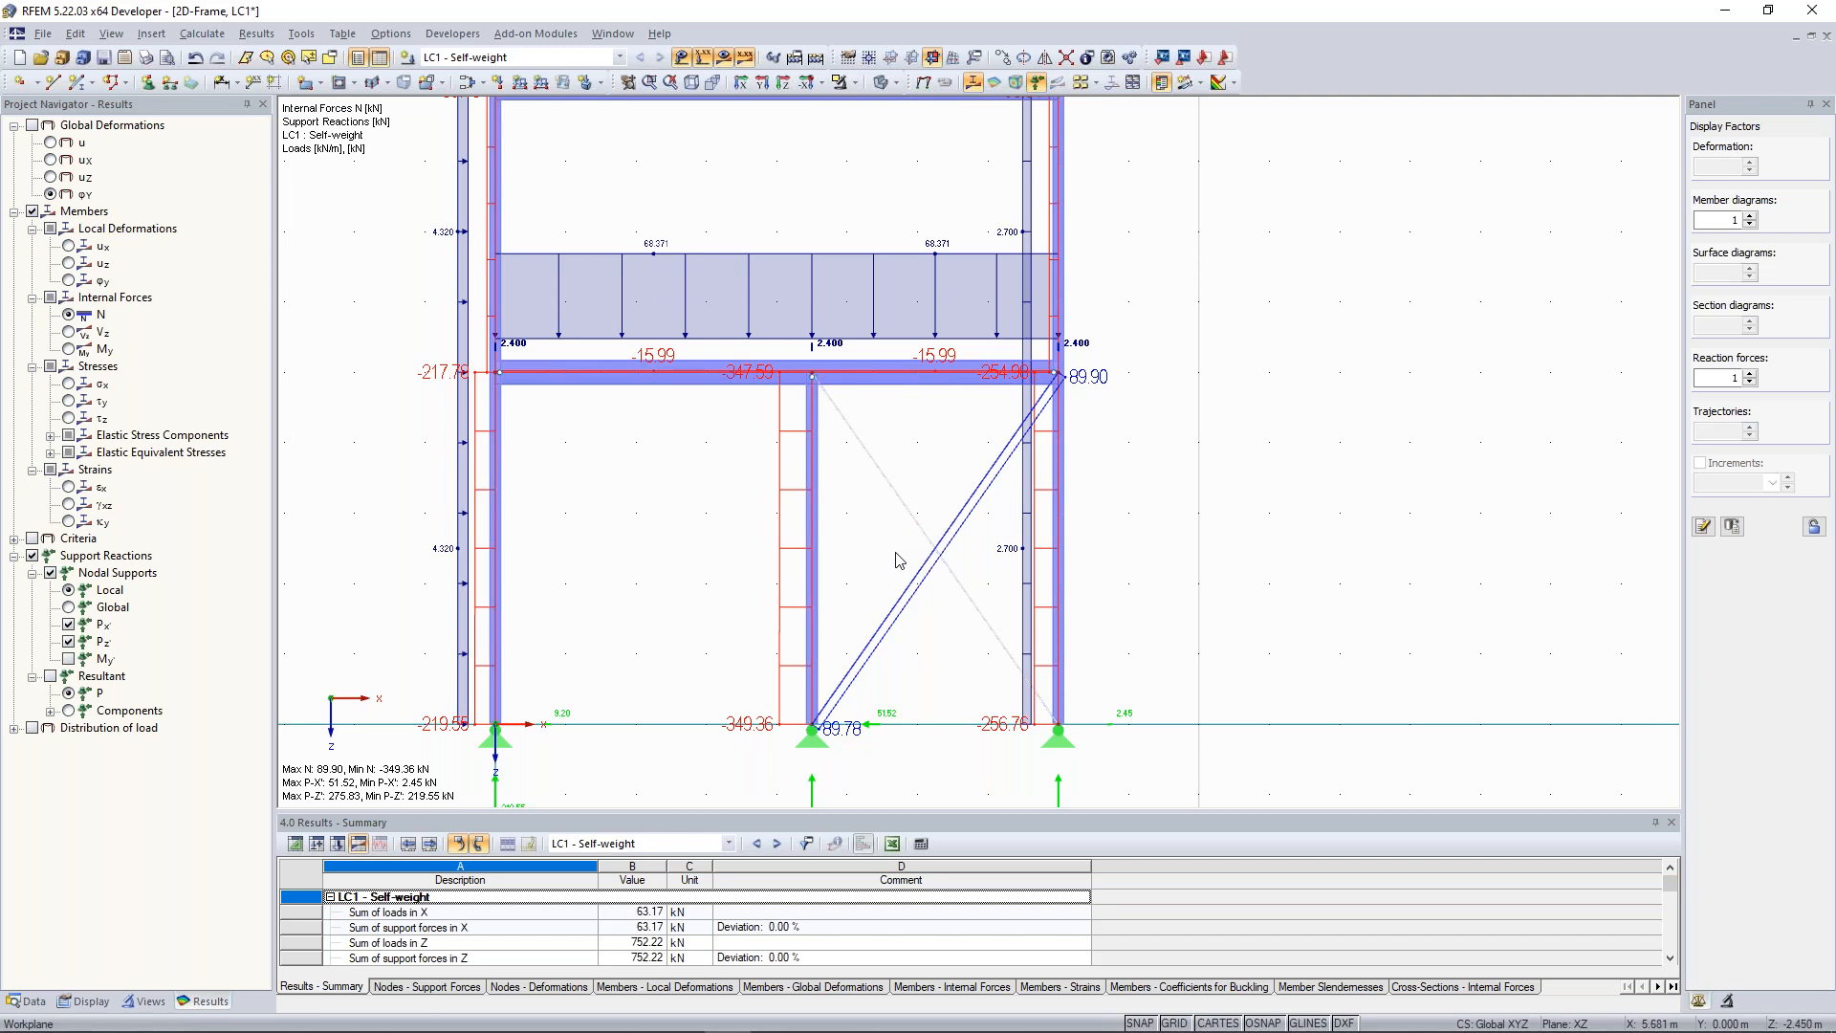
{"action": "scroll", "coordinate": [899, 559], "scroll_direction": "up", "scroll_amount": 1}
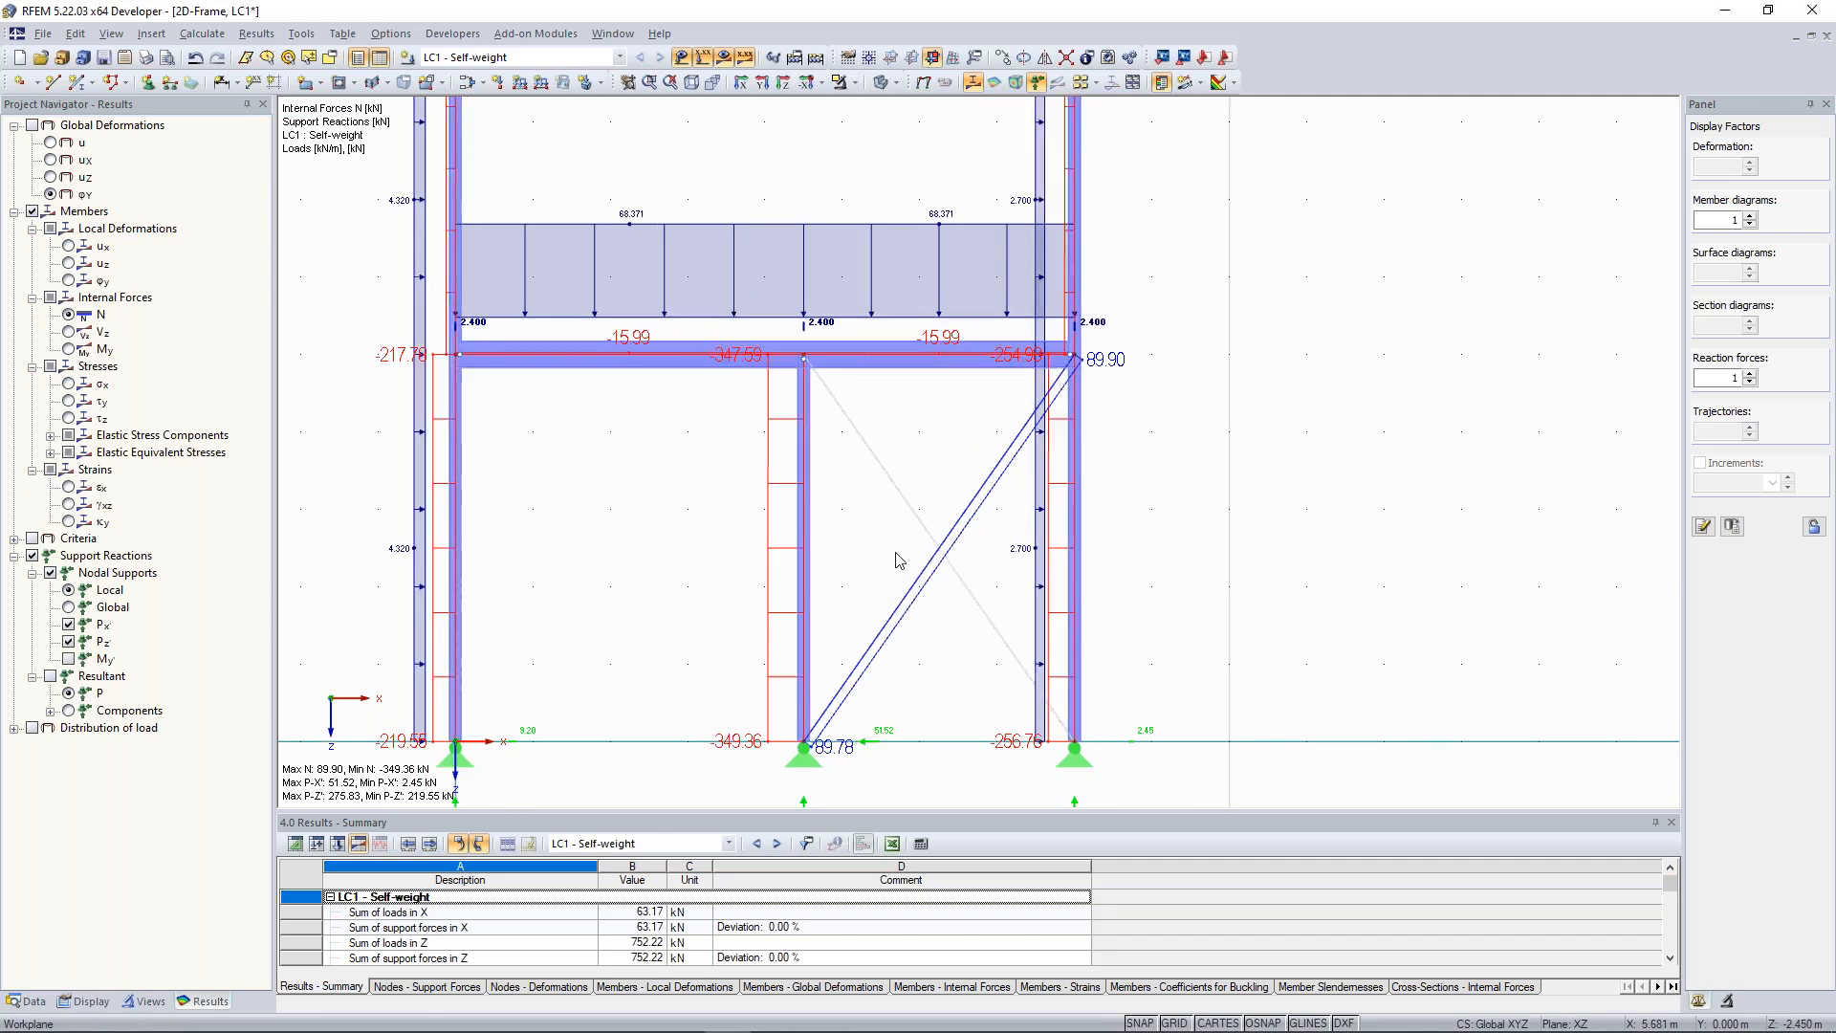
{"action": "scroll", "coordinate": [884, 545], "scroll_direction": "down", "scroll_amount": 1}
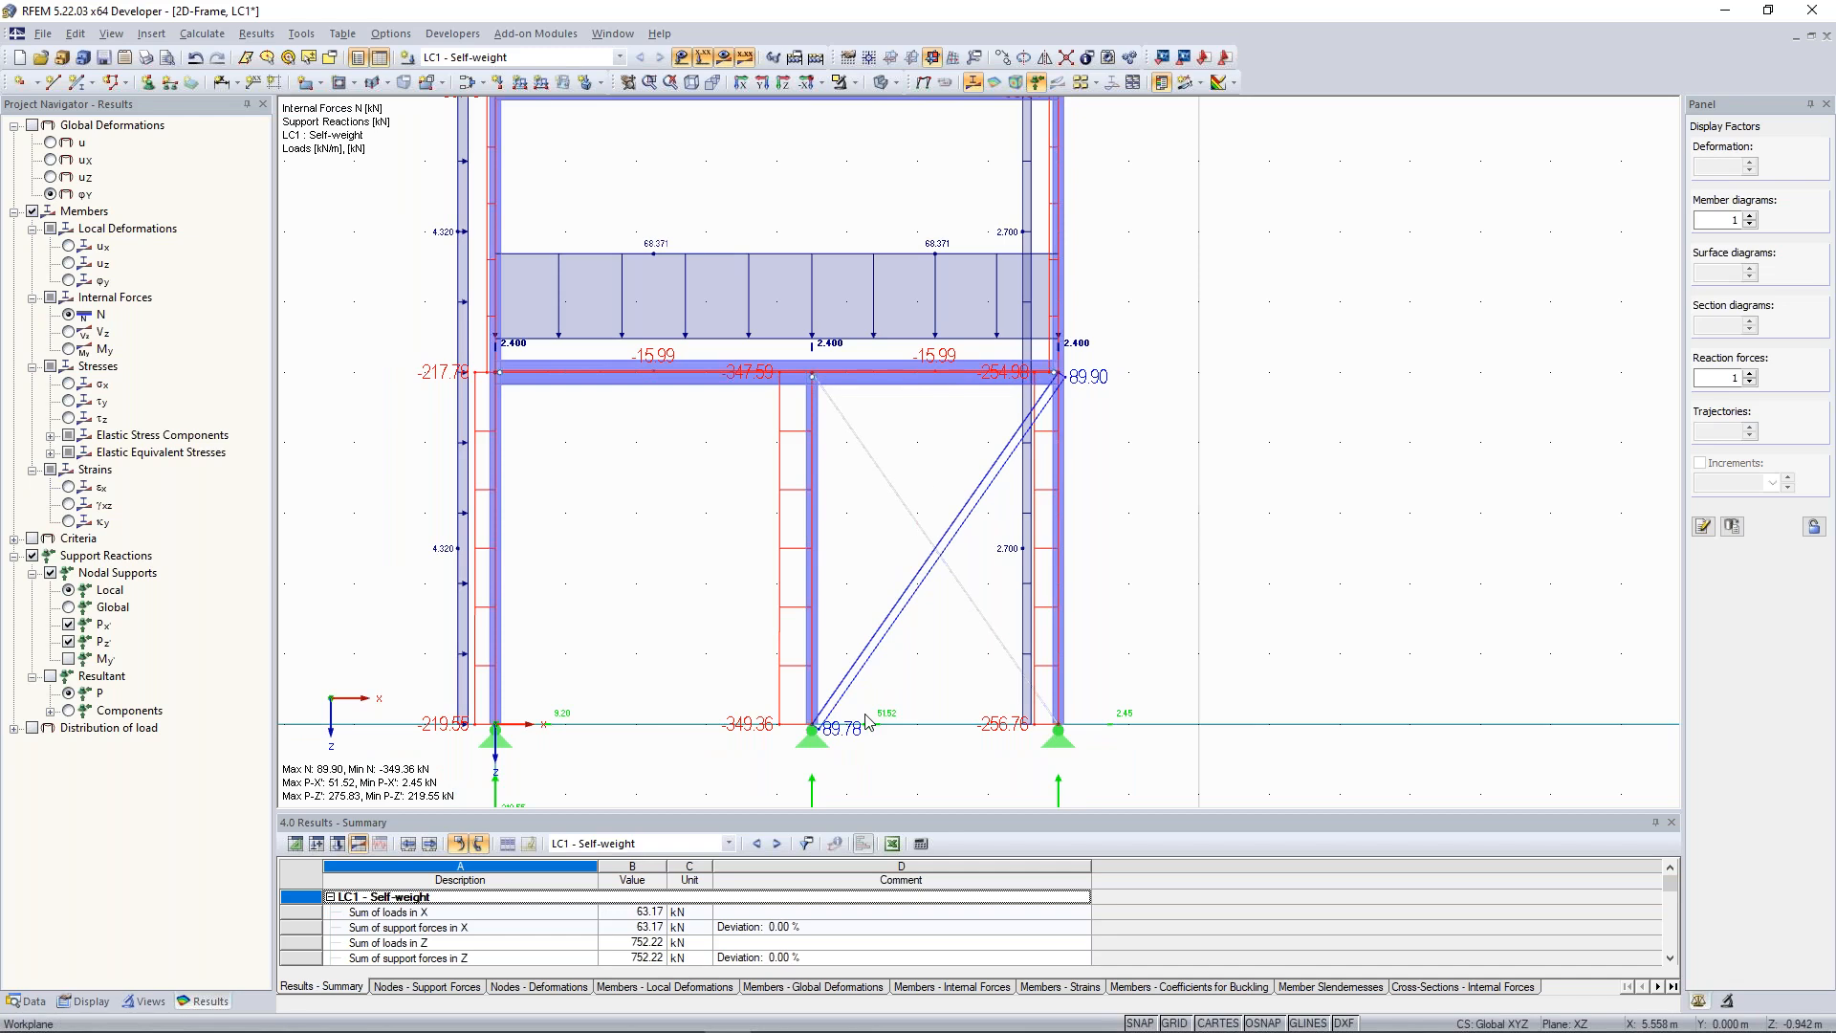
{"action": "scroll", "coordinate": [927, 488], "scroll_direction": "down", "scroll_amount": 1}
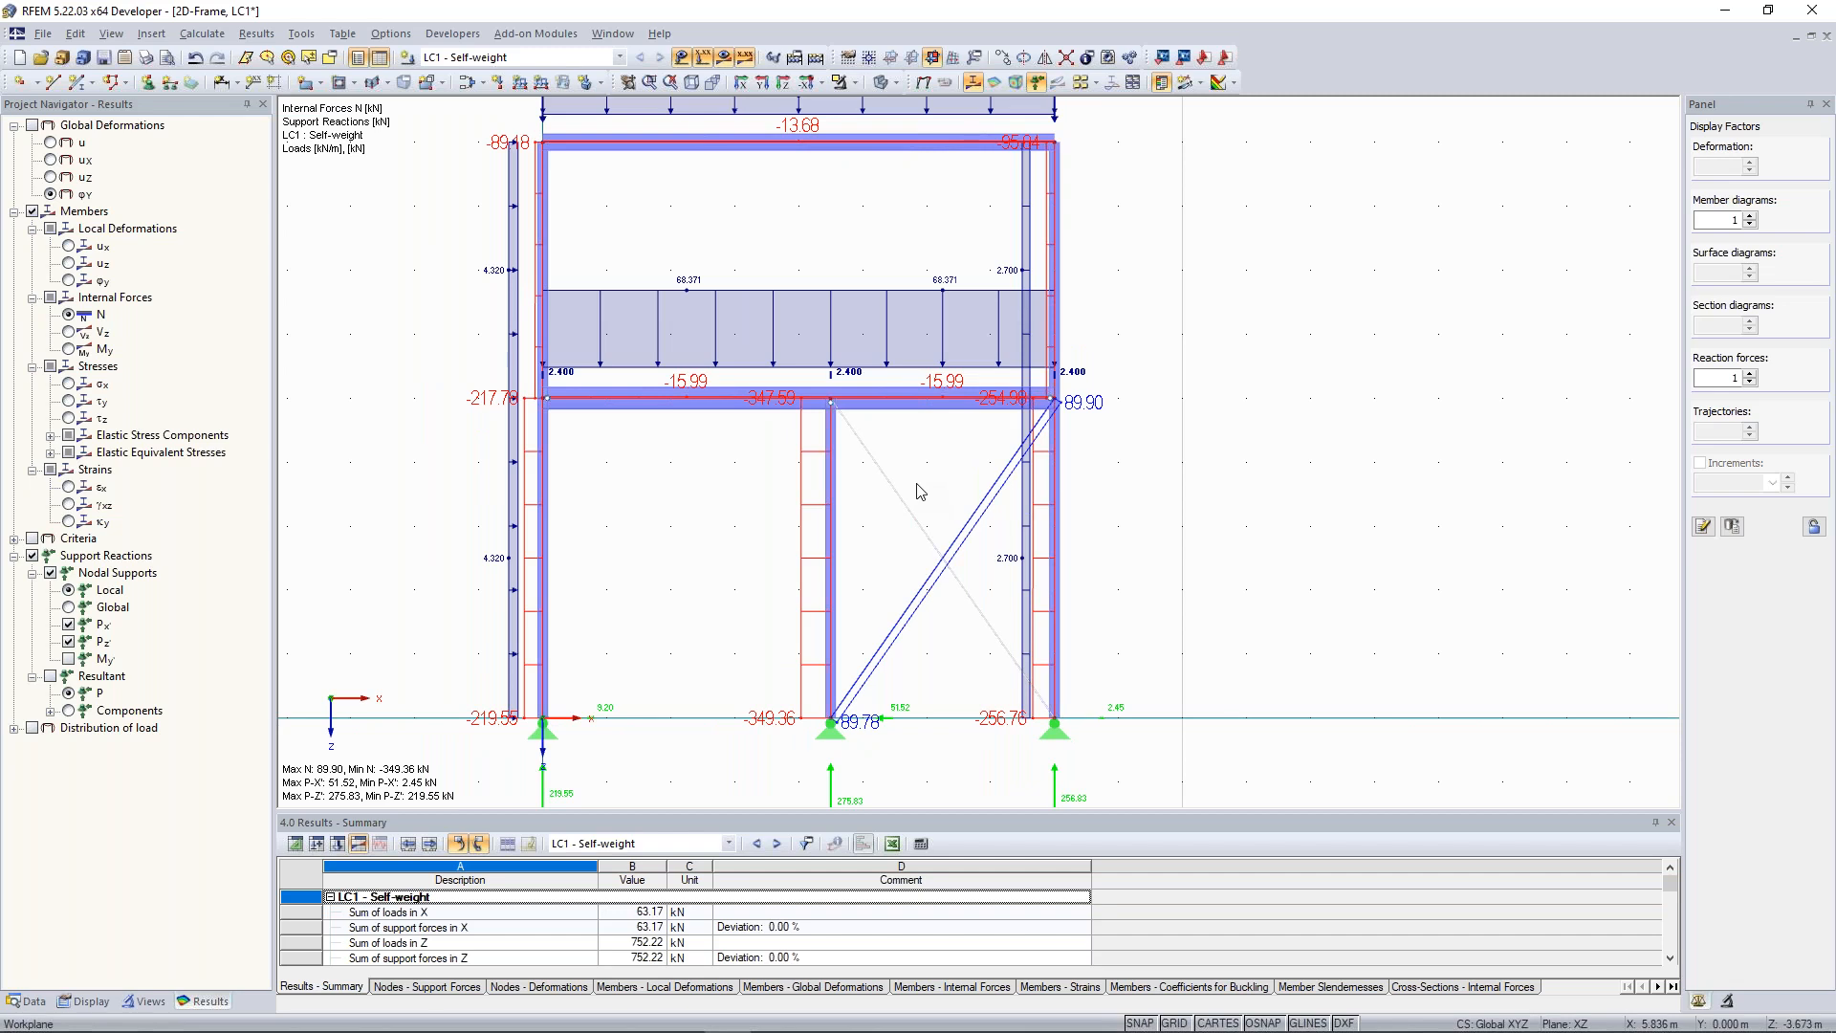
{"action": "scroll", "coordinate": [932, 464], "scroll_direction": "up", "scroll_amount": 1}
{"action": "scroll", "coordinate": [937, 474], "scroll_direction": "down", "scroll_amount": 1}
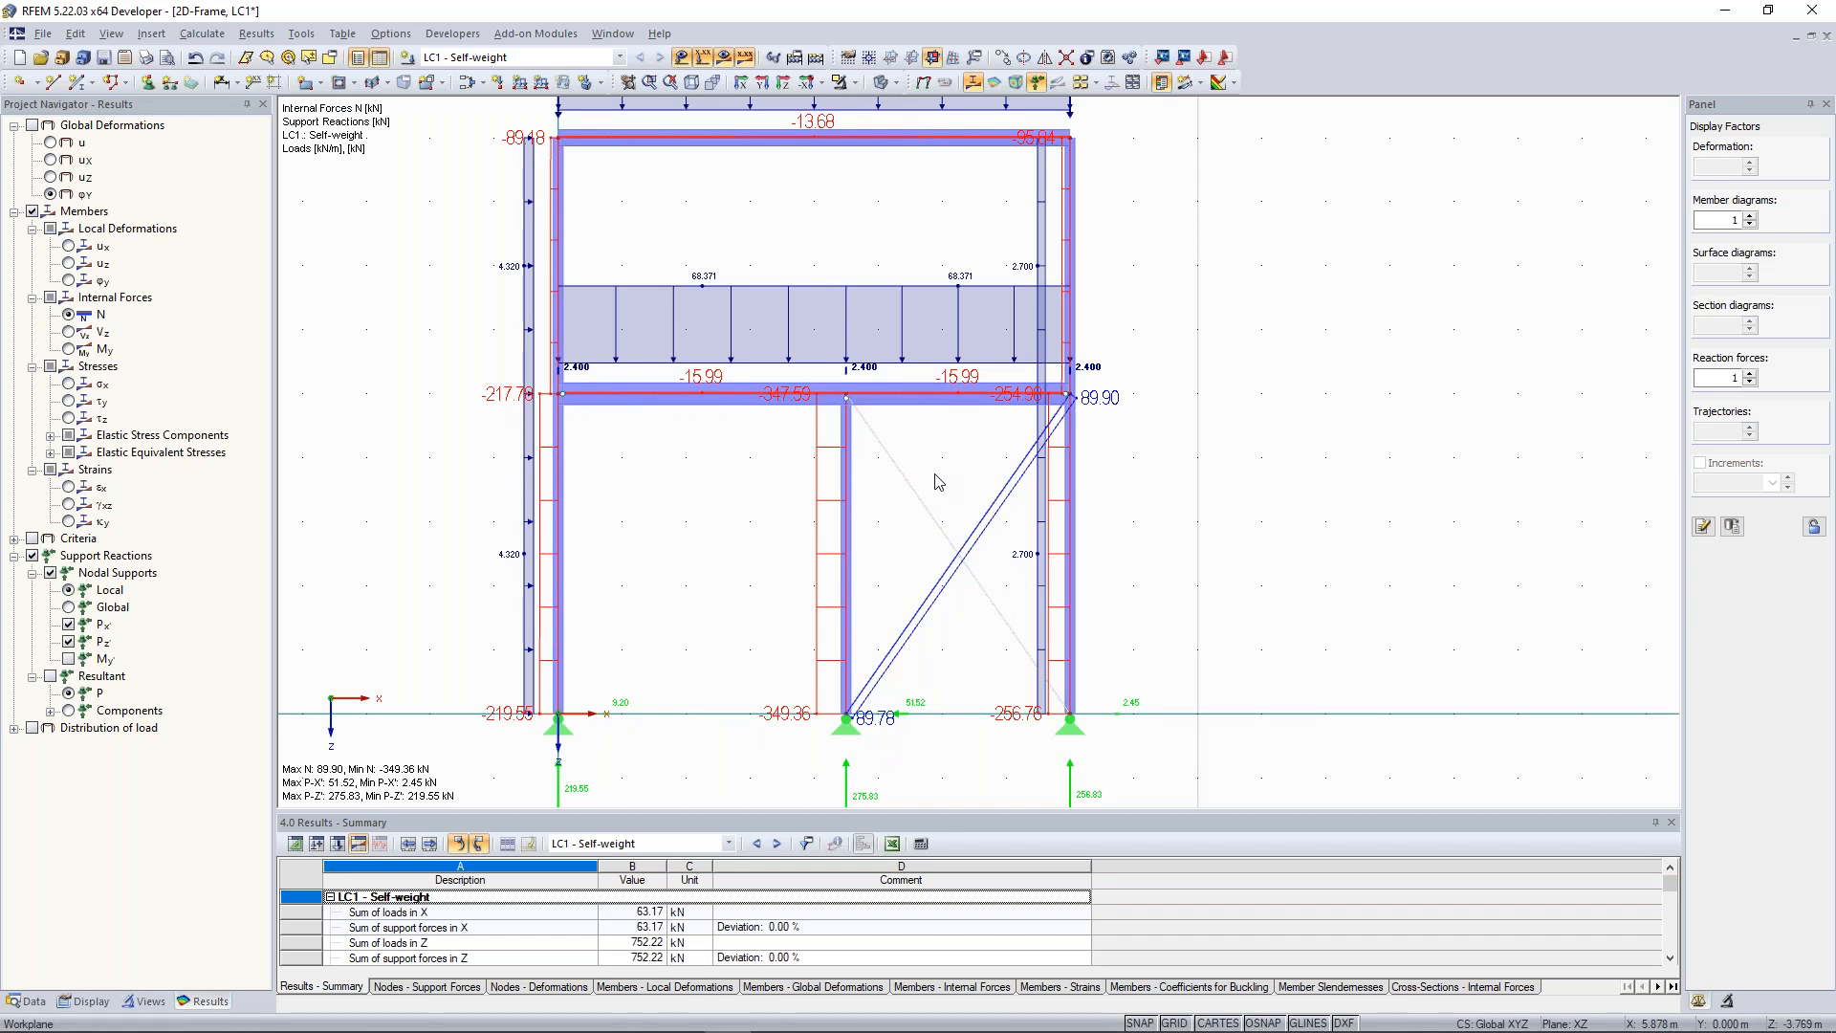
{"action": "scroll", "coordinate": [941, 492], "scroll_direction": "up", "scroll_amount": 1}
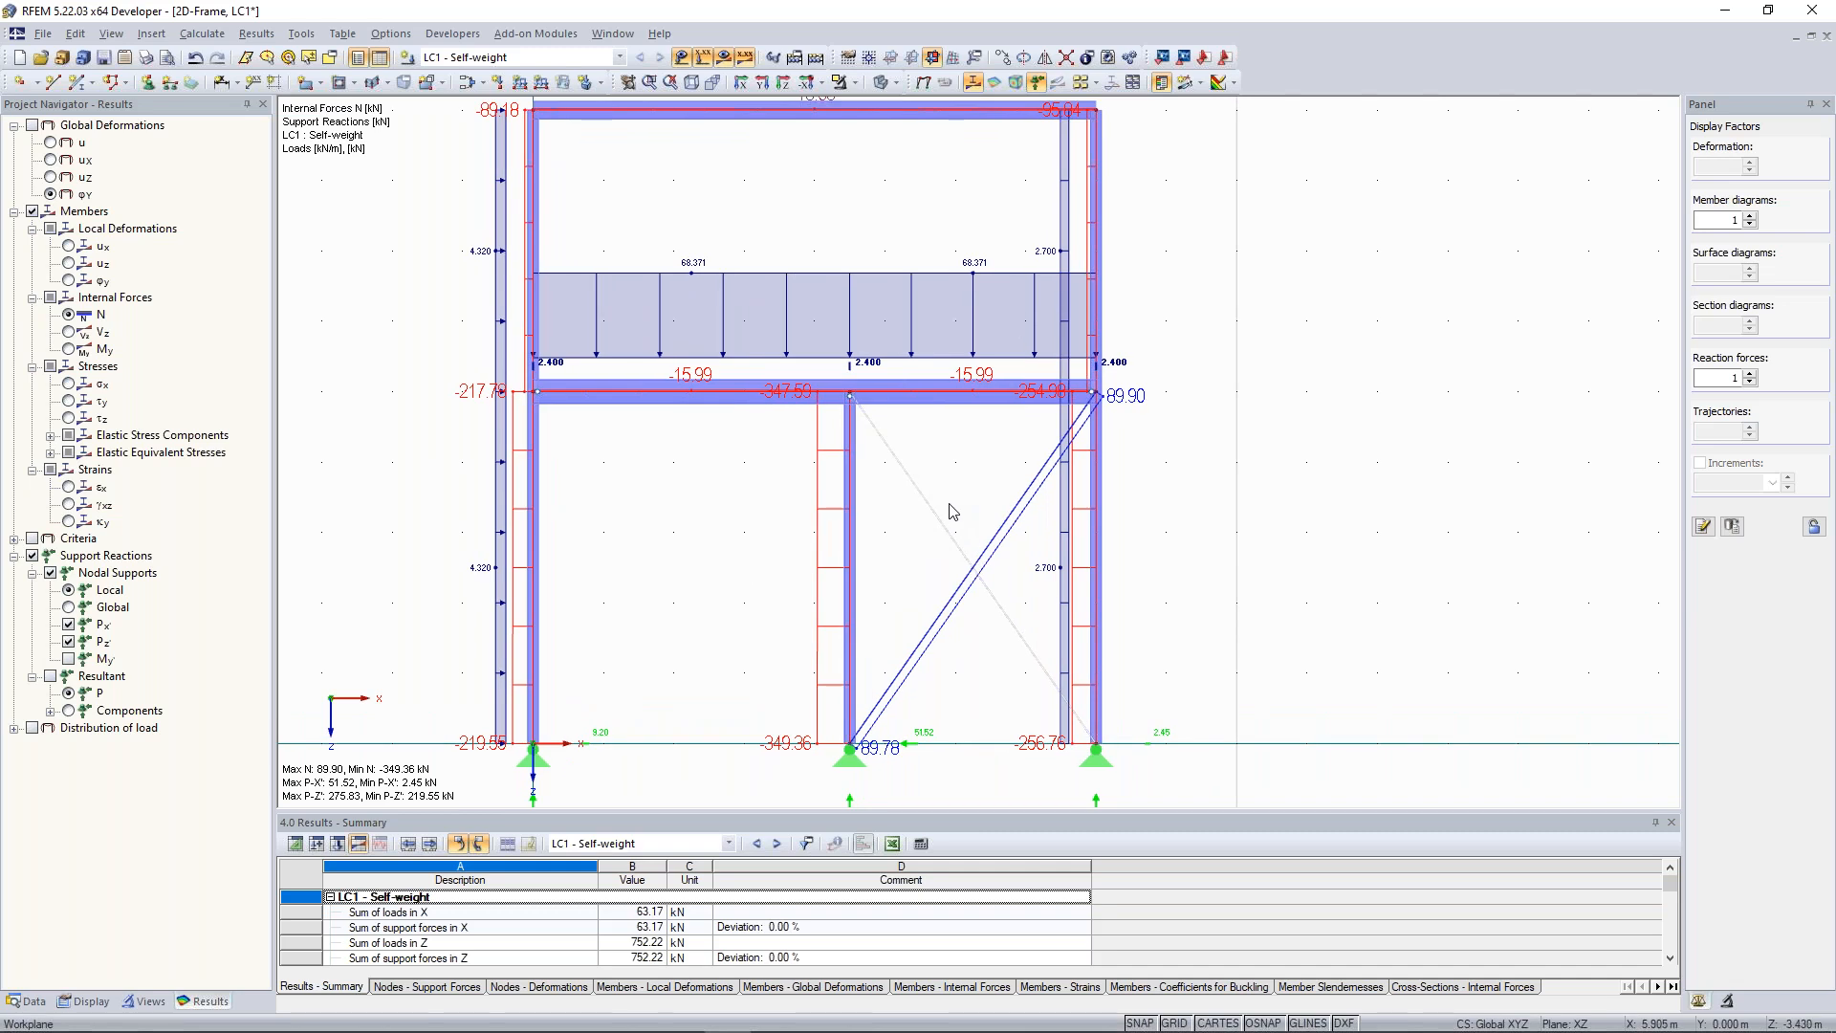
{"action": "mouse_move", "coordinate": [952, 509]}
{"action": "middle_mouse_down"}
{"action": "mouse_move", "coordinate": [968, 468]}
{"action": "mouse_move", "coordinate": [962, 509]}
{"action": "mouse_move", "coordinate": [933, 484]}
{"action": "middle_mouse_up"}
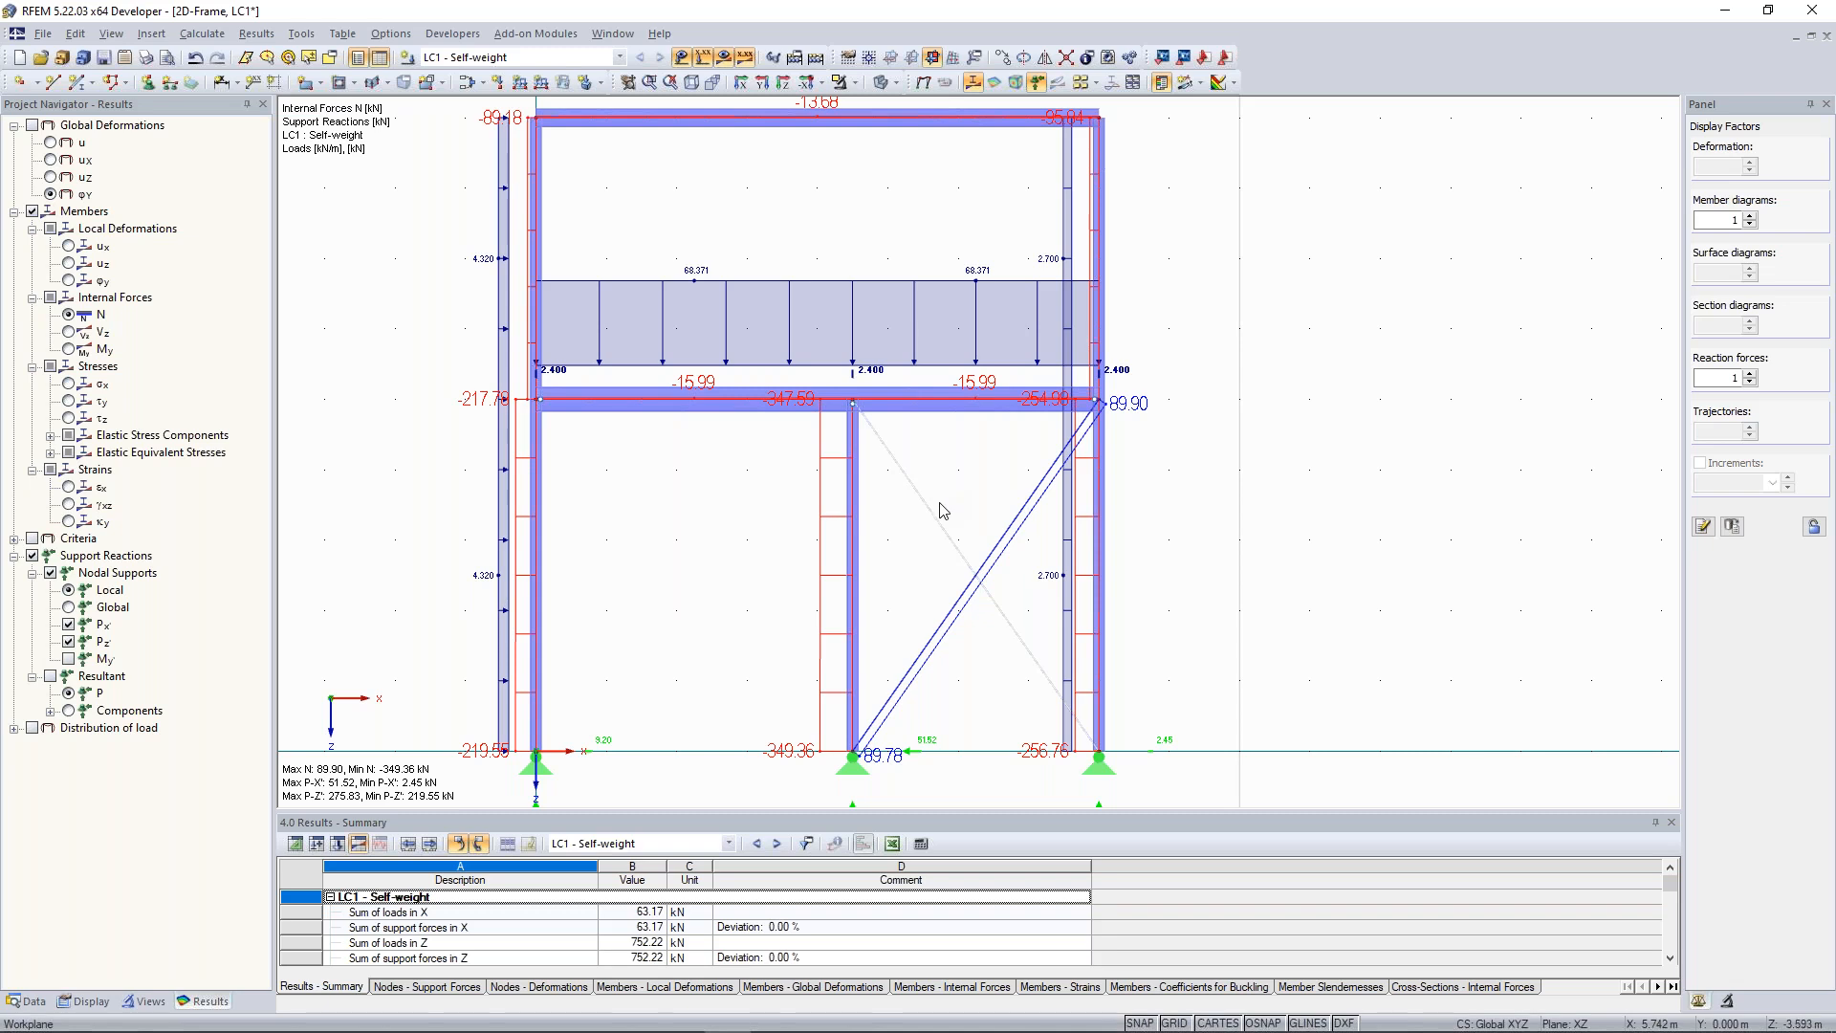
{"action": "scroll", "coordinate": [943, 509], "scroll_direction": "up", "scroll_amount": 1}
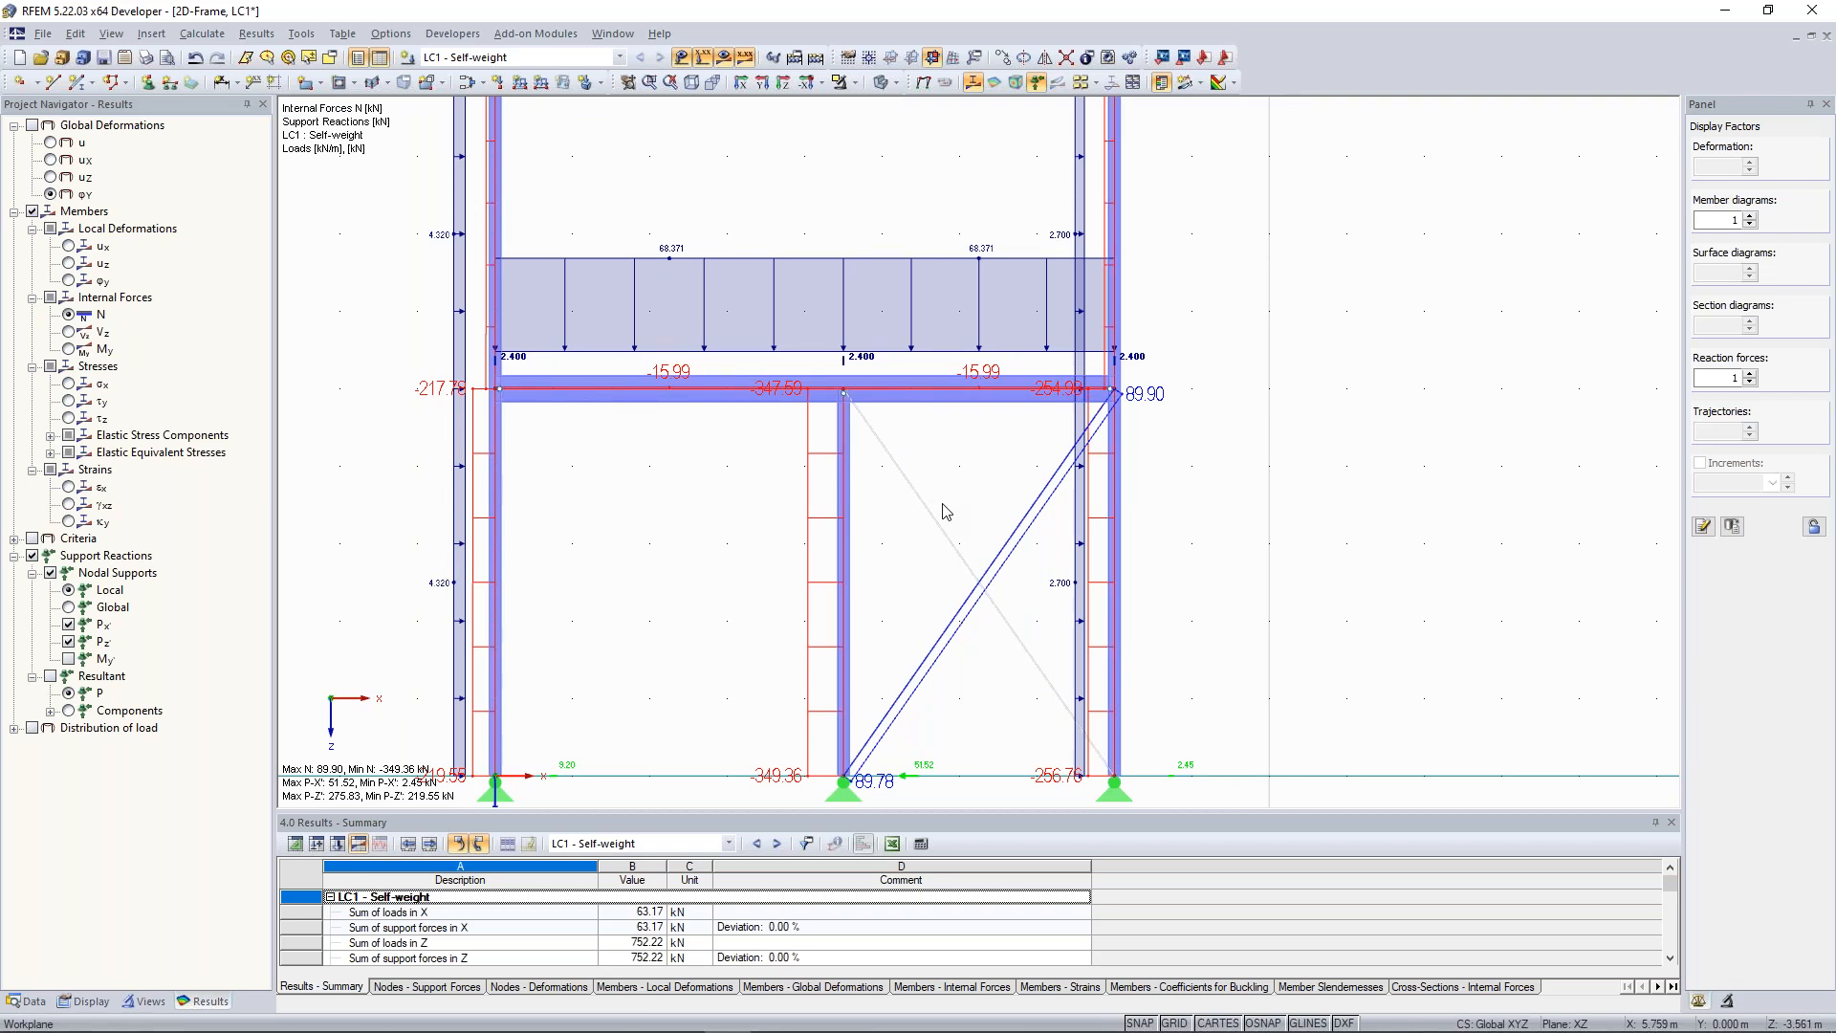
{"action": "middle_click_drag", "start_coordinate": [1027, 596], "coordinate": [1013, 575]}
{"action": "left_click_drag", "start_coordinate": [1005, 582], "coordinate": [936, 521]}
{"action": "left_click", "coordinate": [963, 505]}
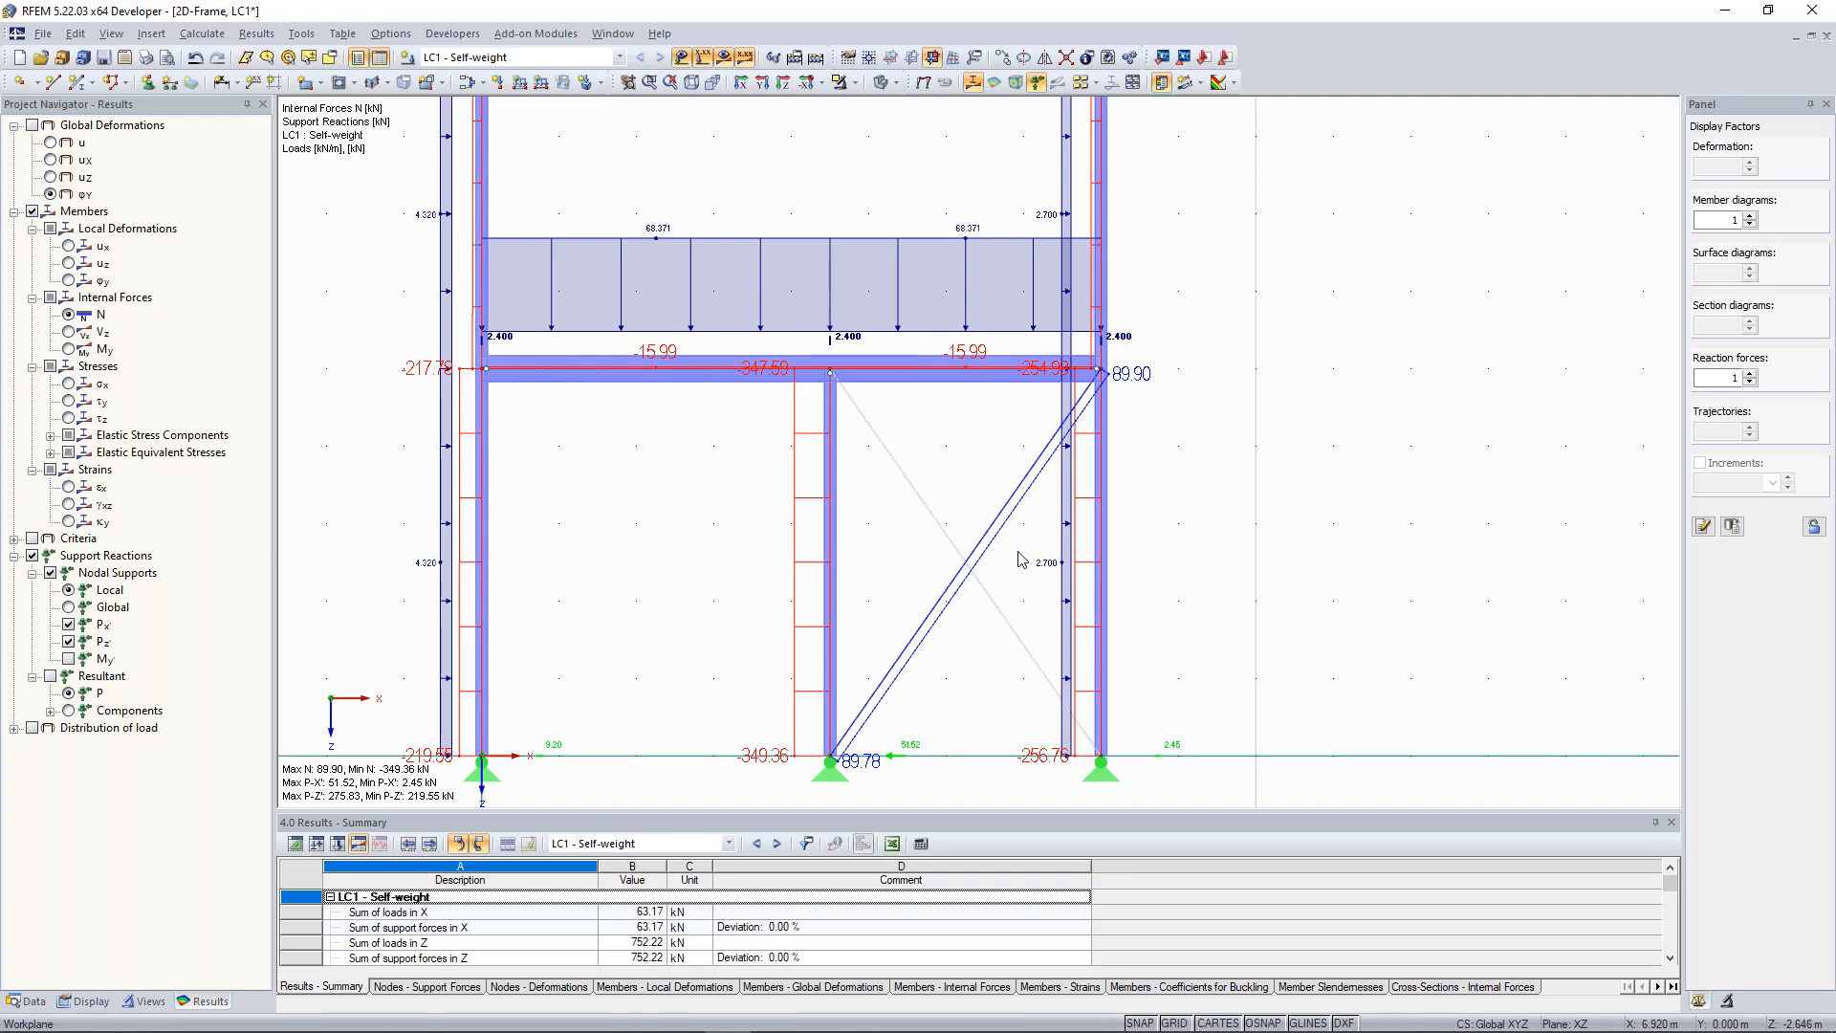
{"action": "scroll", "coordinate": [1023, 559], "scroll_direction": "down", "scroll_amount": 3}
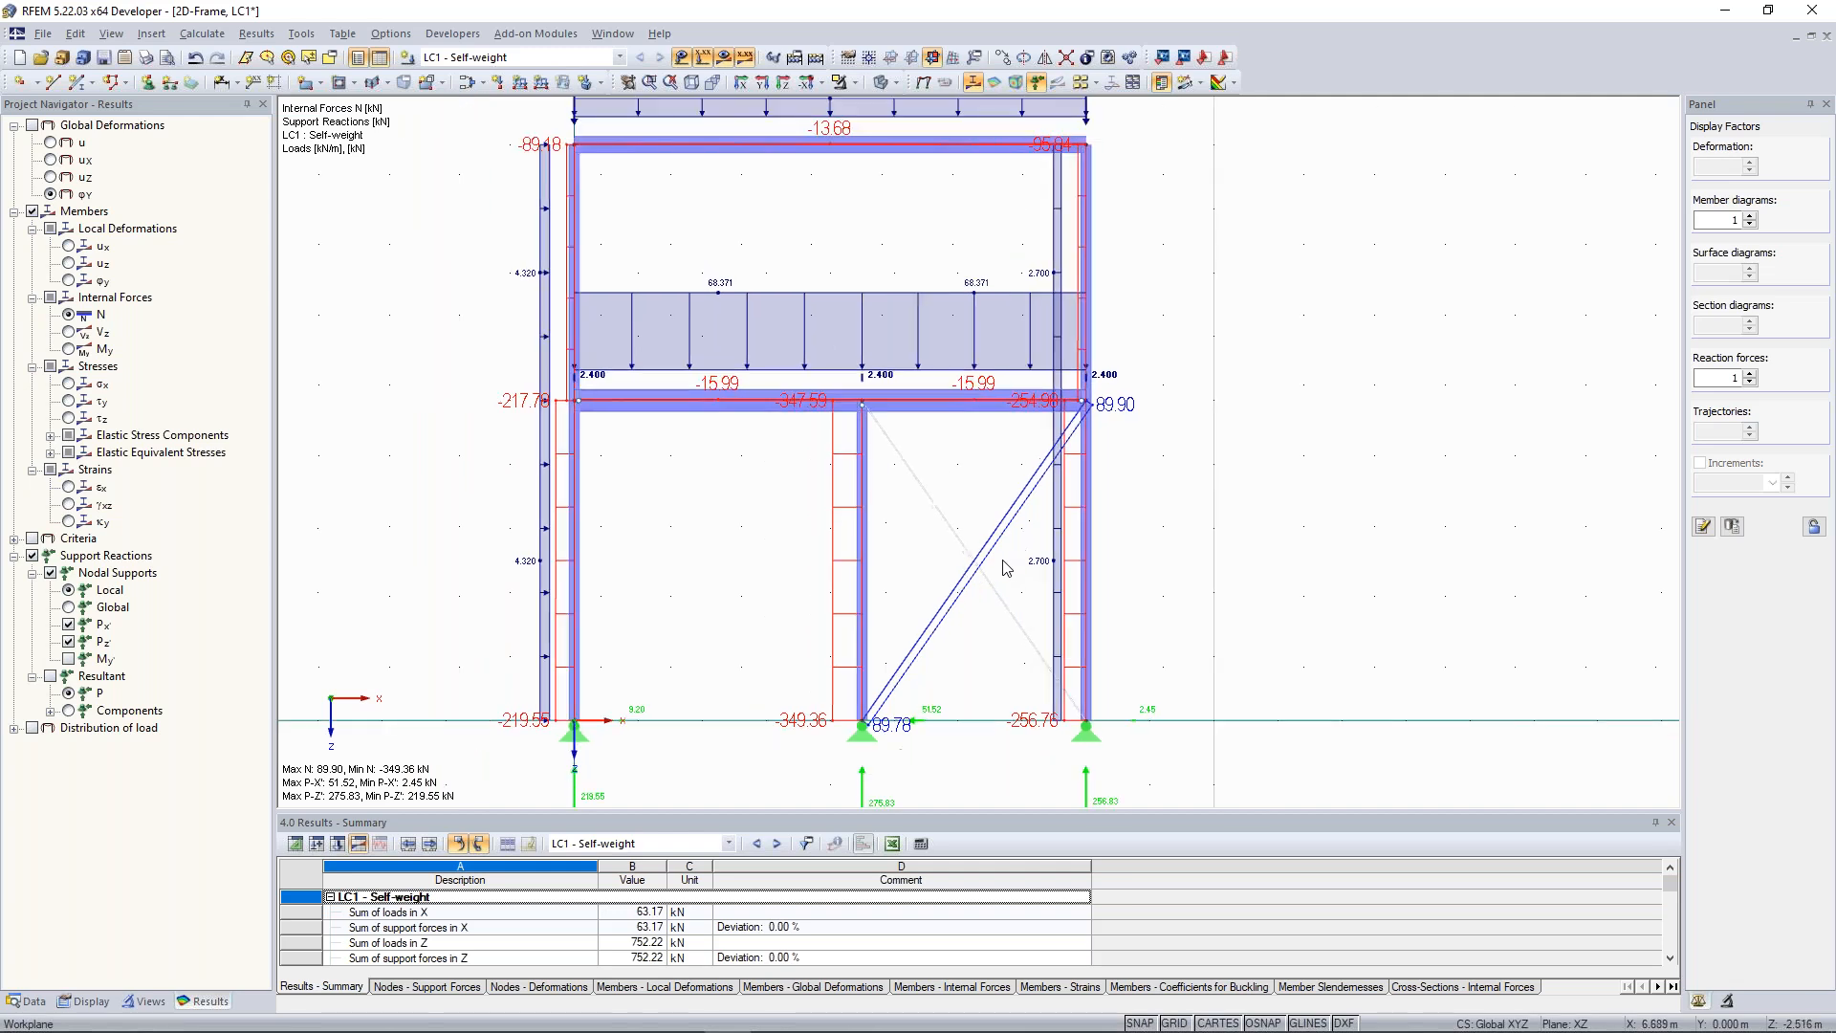
Display the global deformation u-X in LC1 and examine the sway of the columns, beams and bracing diagonals.
{"action": "scroll", "coordinate": [1008, 602], "scroll_direction": "up", "scroll_amount": 1}
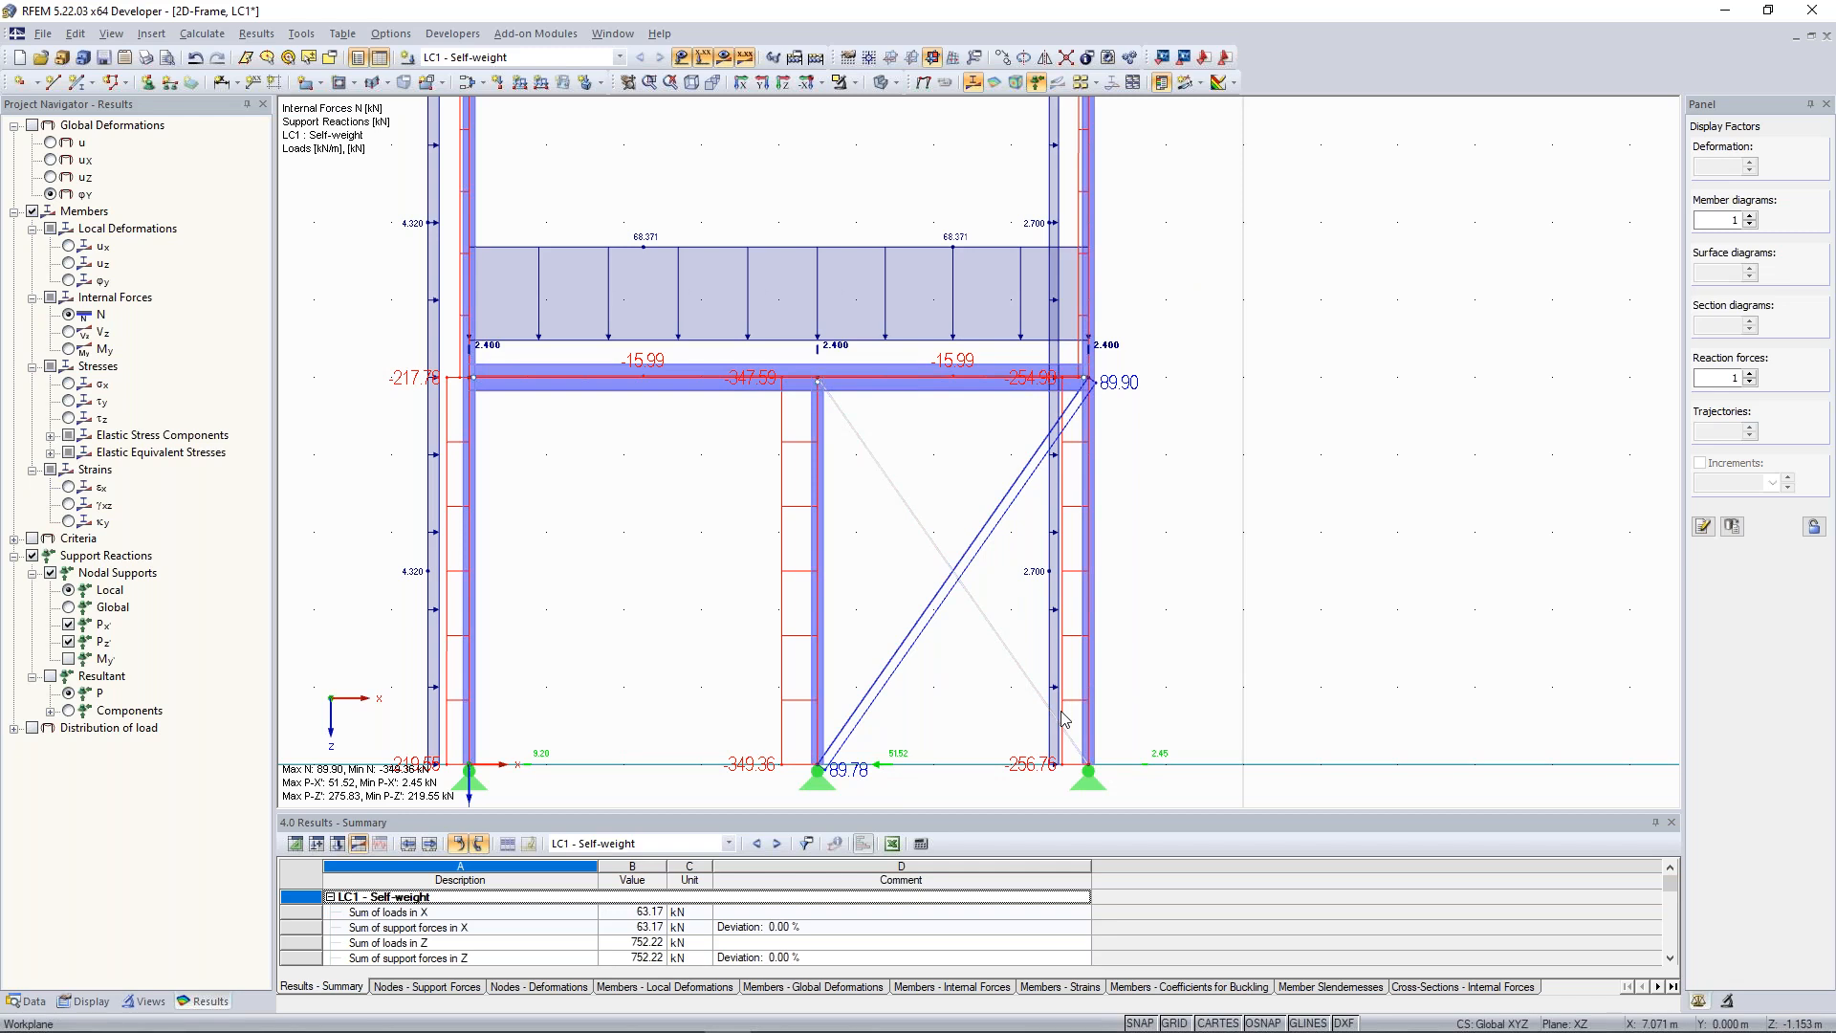
{"action": "scroll", "coordinate": [1163, 517], "scroll_direction": "down", "scroll_amount": 1}
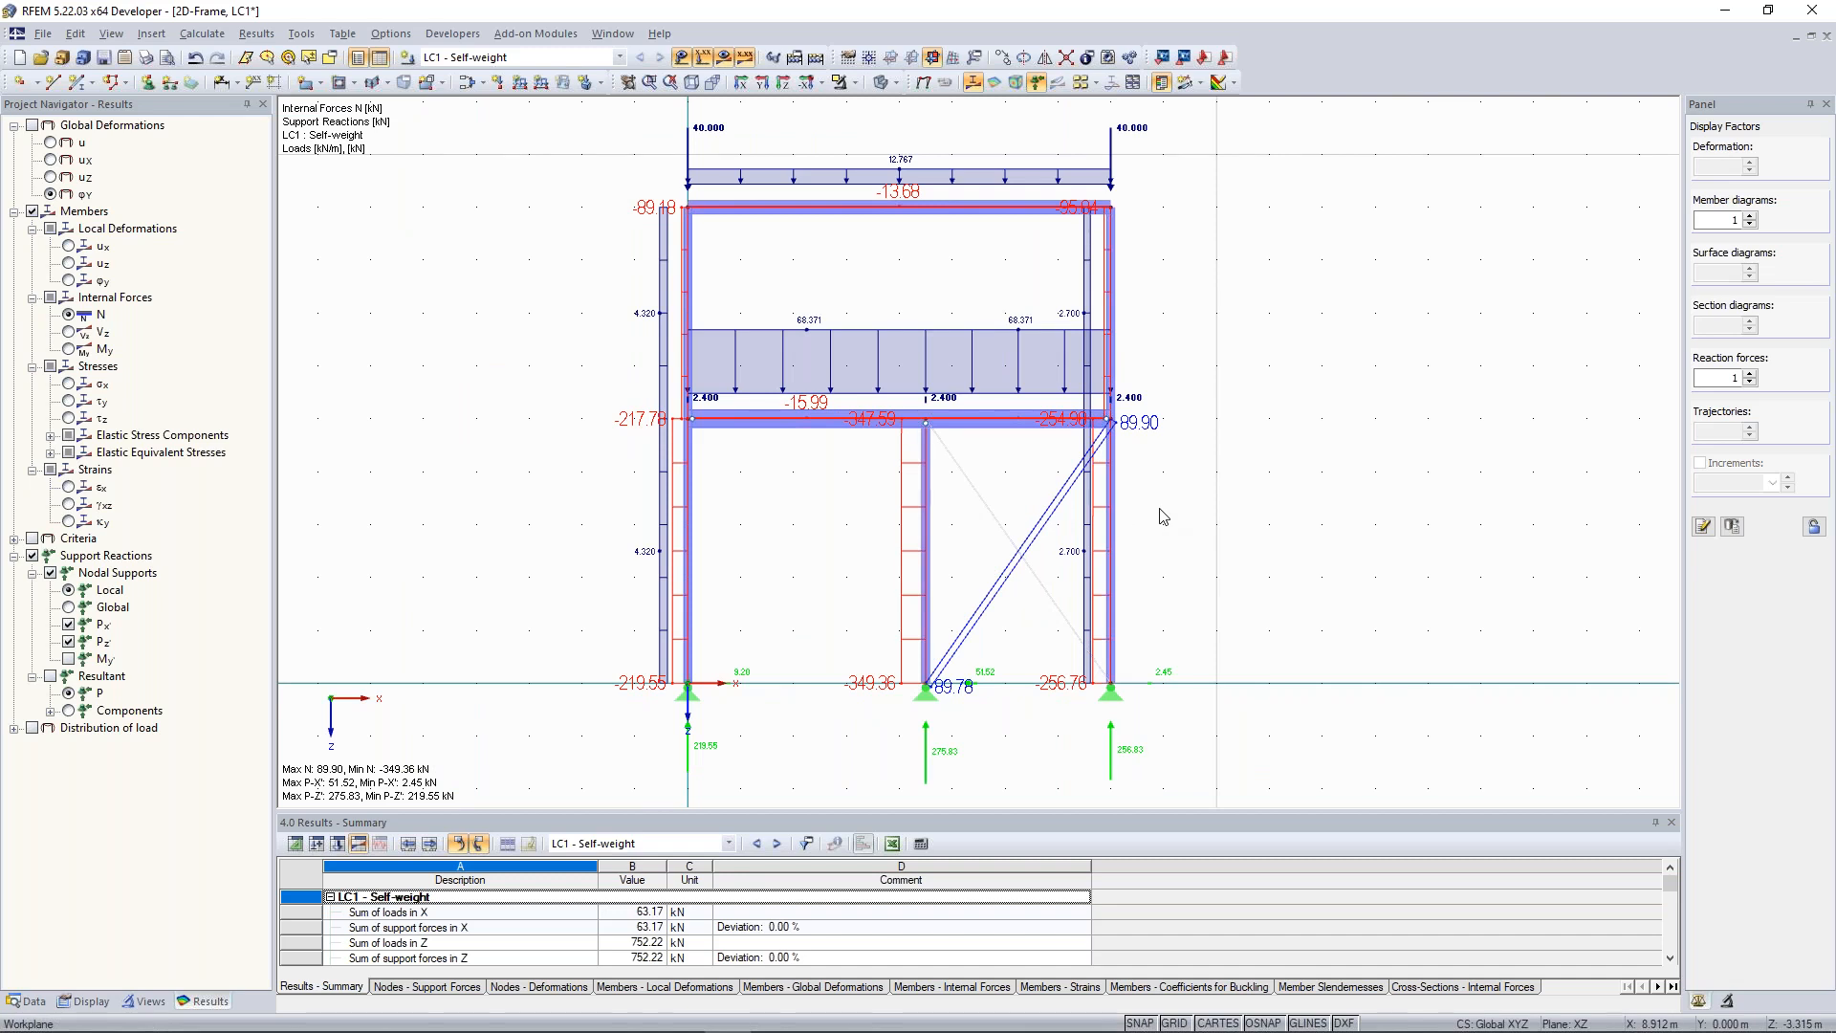
{"action": "scroll", "coordinate": [1126, 526], "scroll_direction": "up", "scroll_amount": 3}
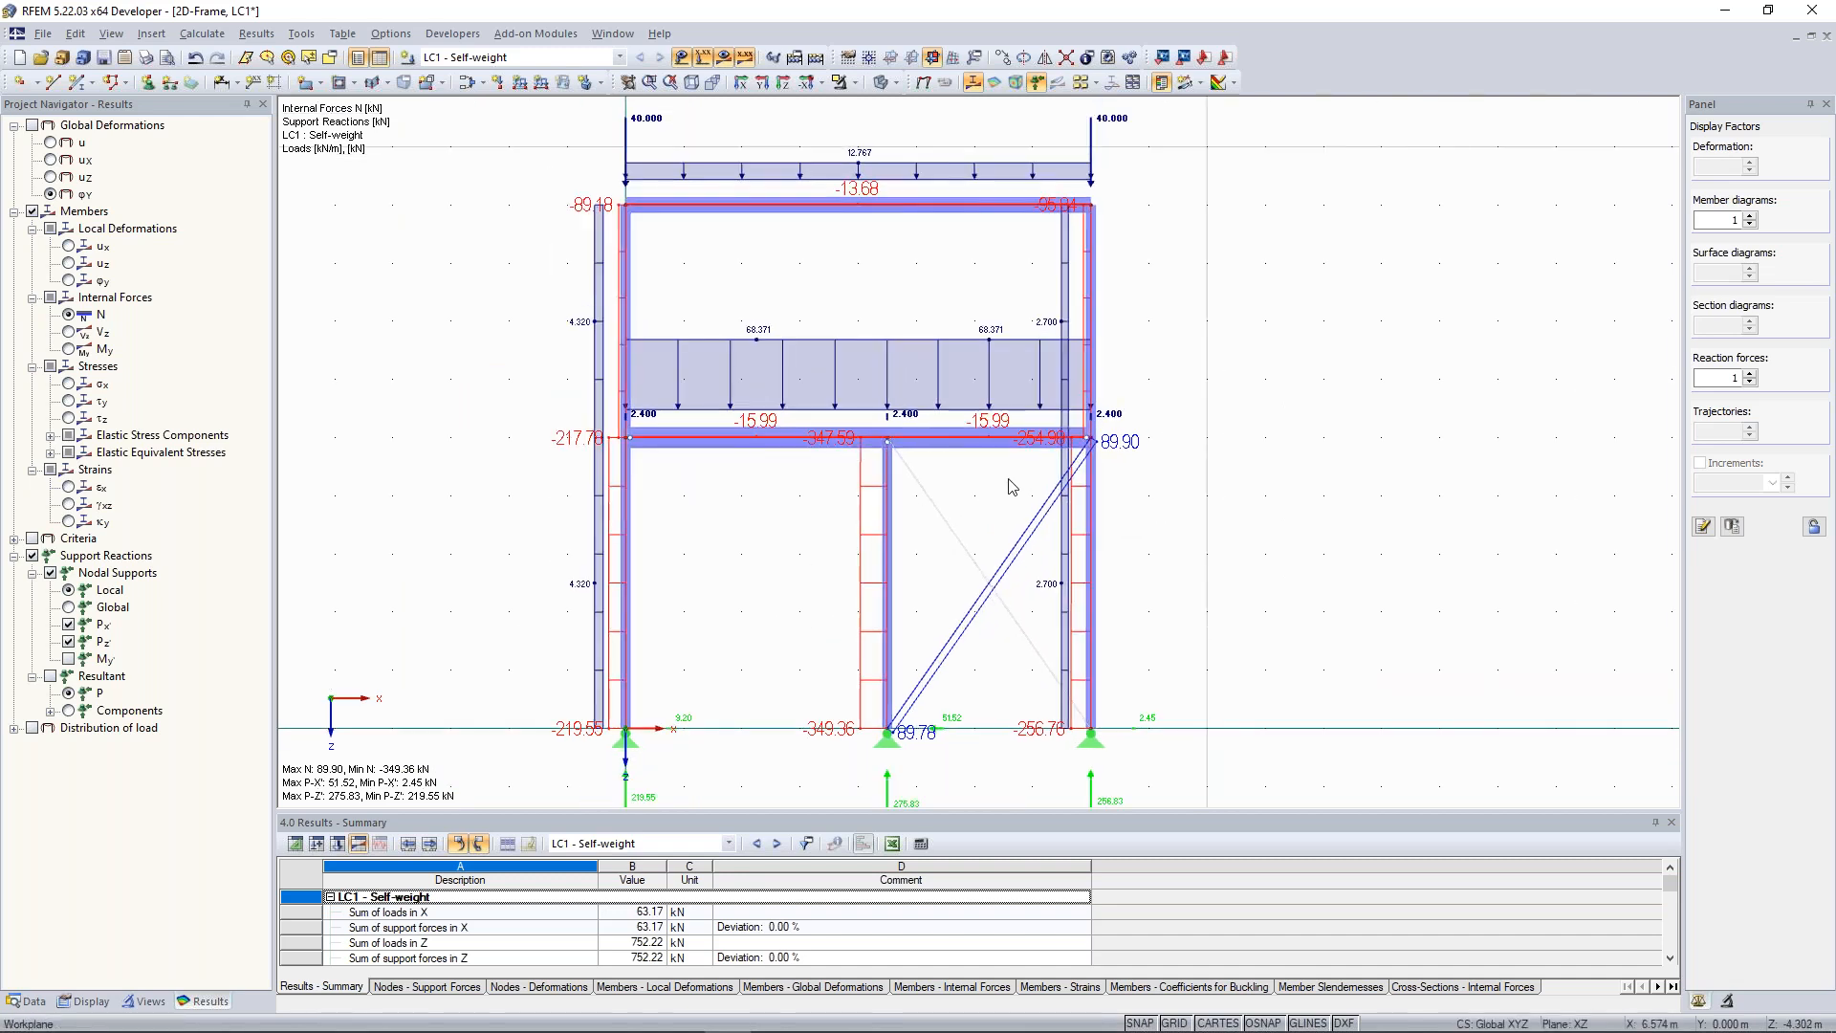
{"action": "middle_click_drag", "start_coordinate": [985, 500], "coordinate": [977, 497]}
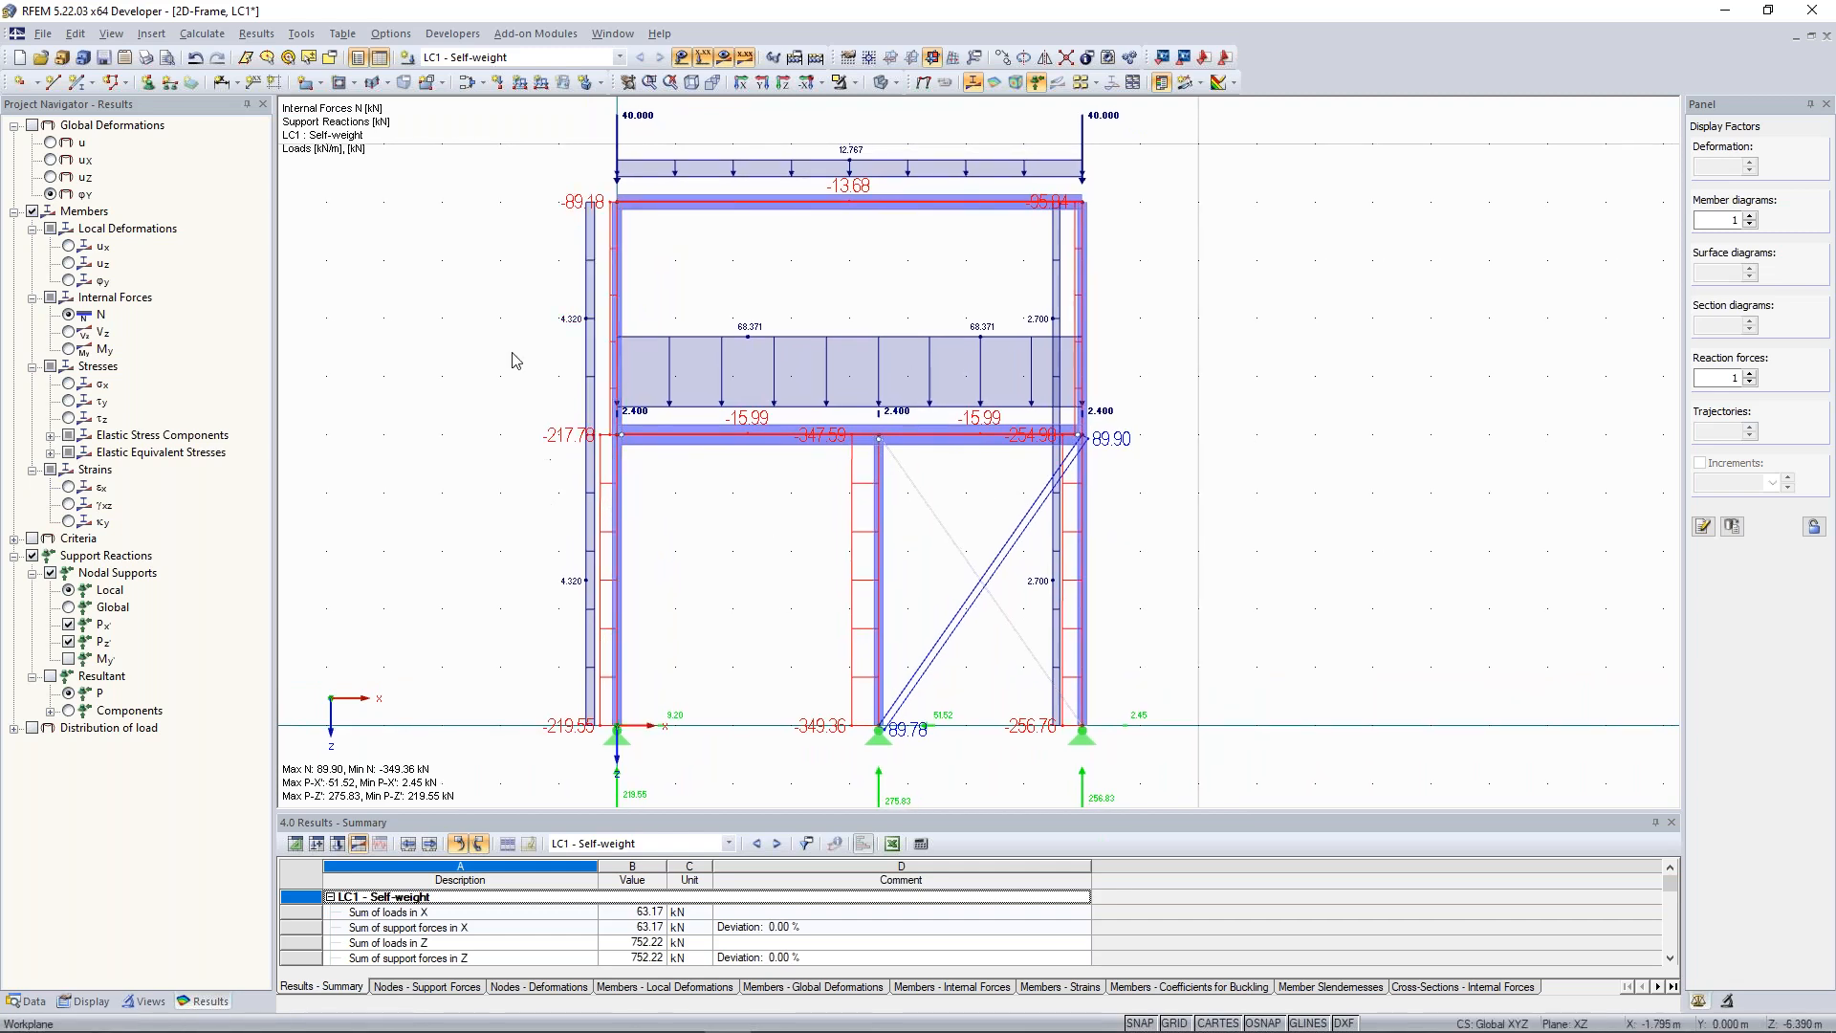
{"action": "left_click", "coordinate": [51, 159]}
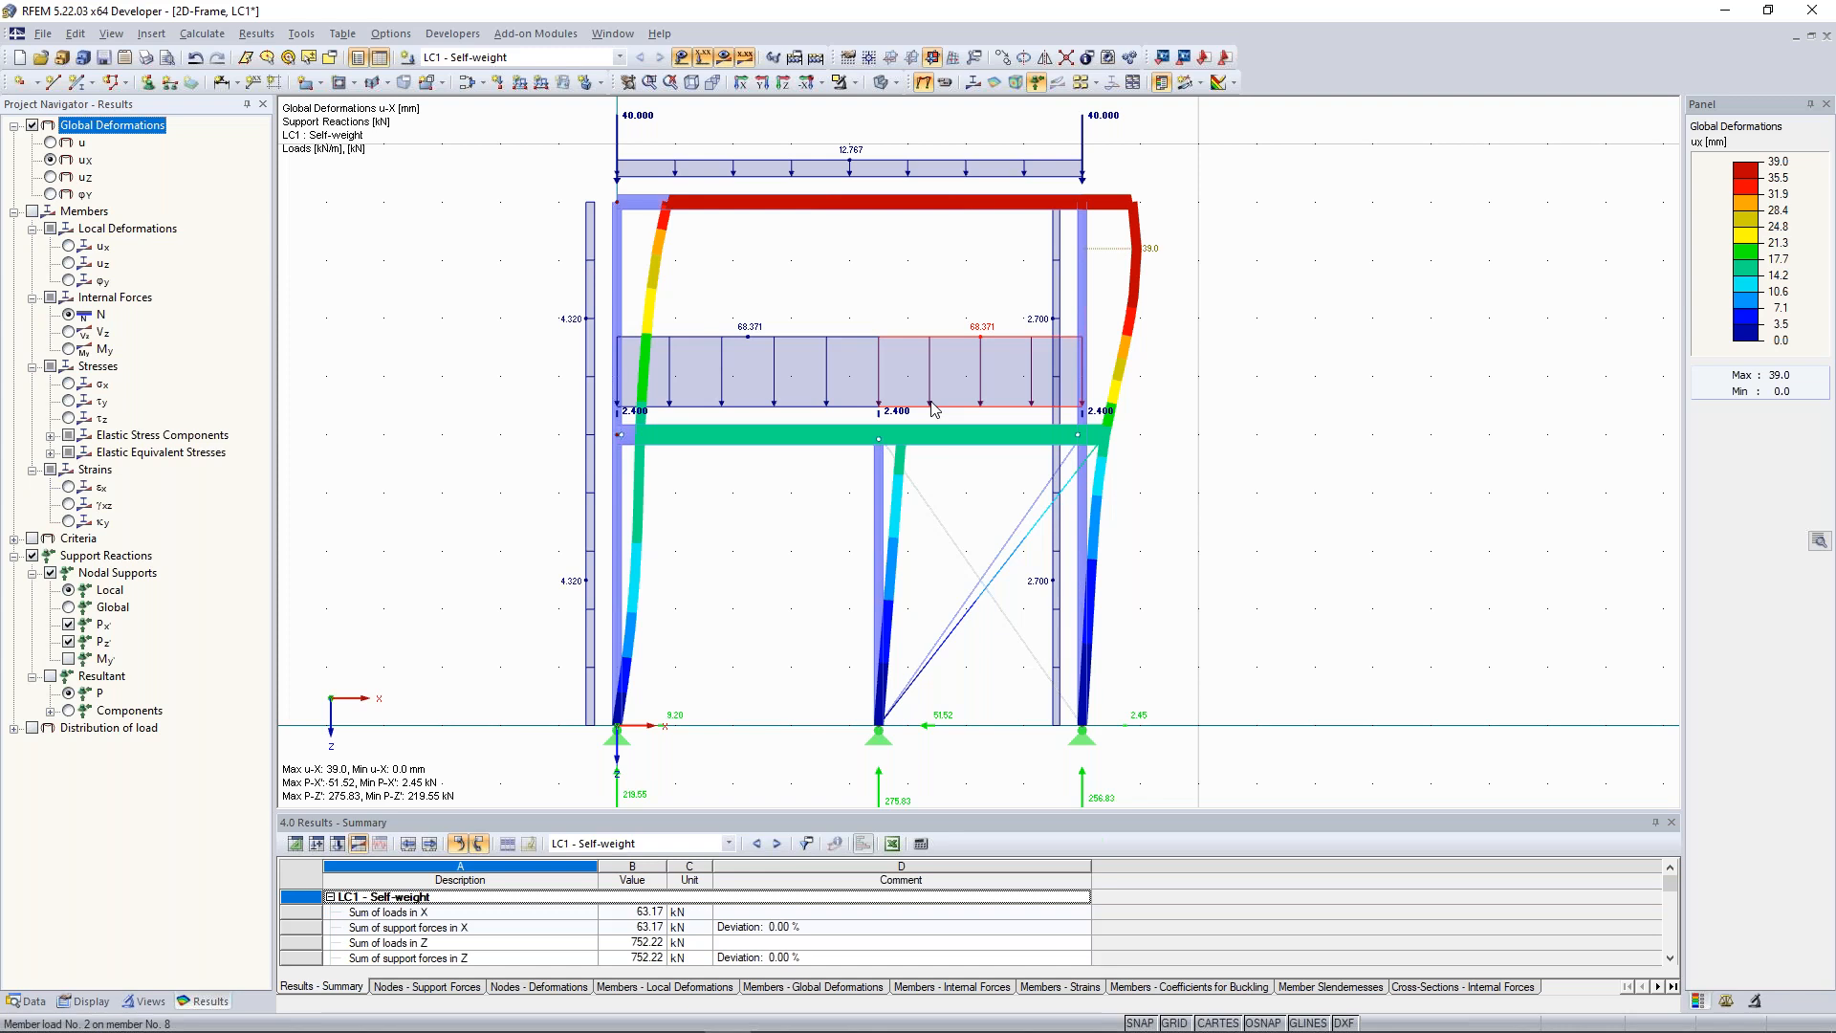
{"action": "scroll", "coordinate": [1116, 445], "scroll_direction": "up", "scroll_amount": 1}
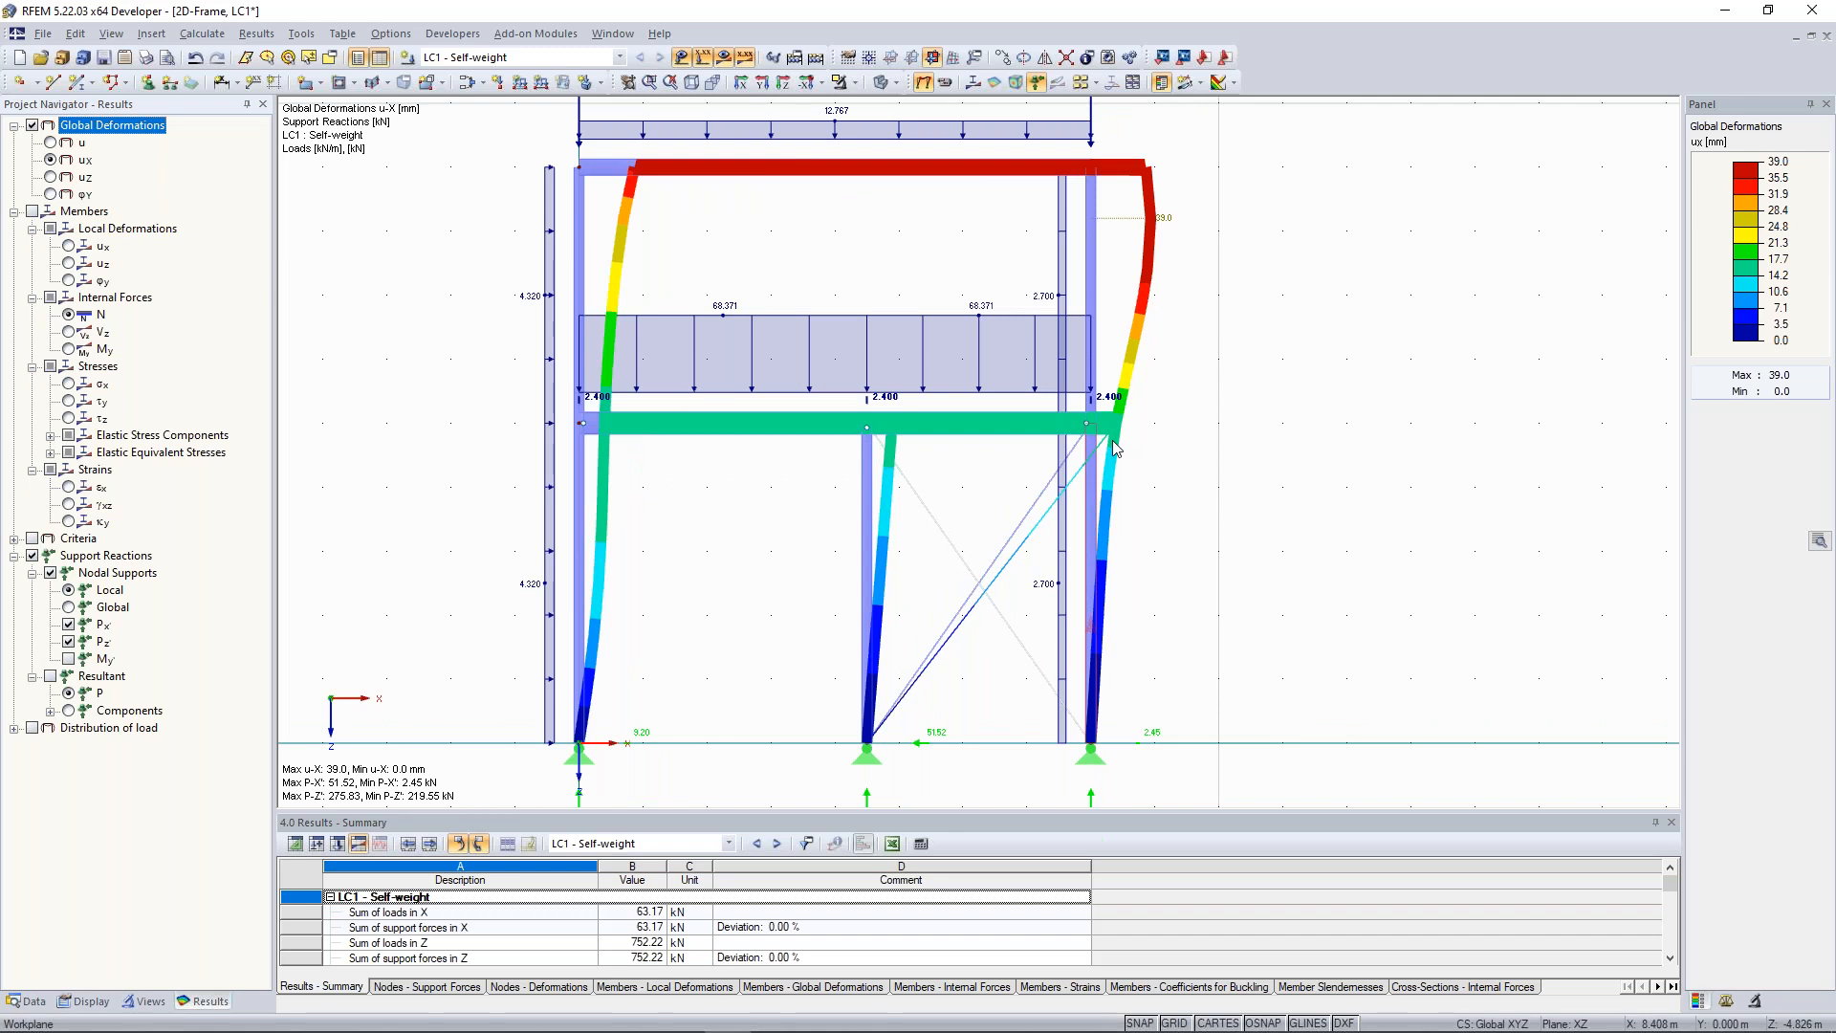
{"action": "scroll", "coordinate": [913, 483], "scroll_direction": "up", "scroll_amount": 1}
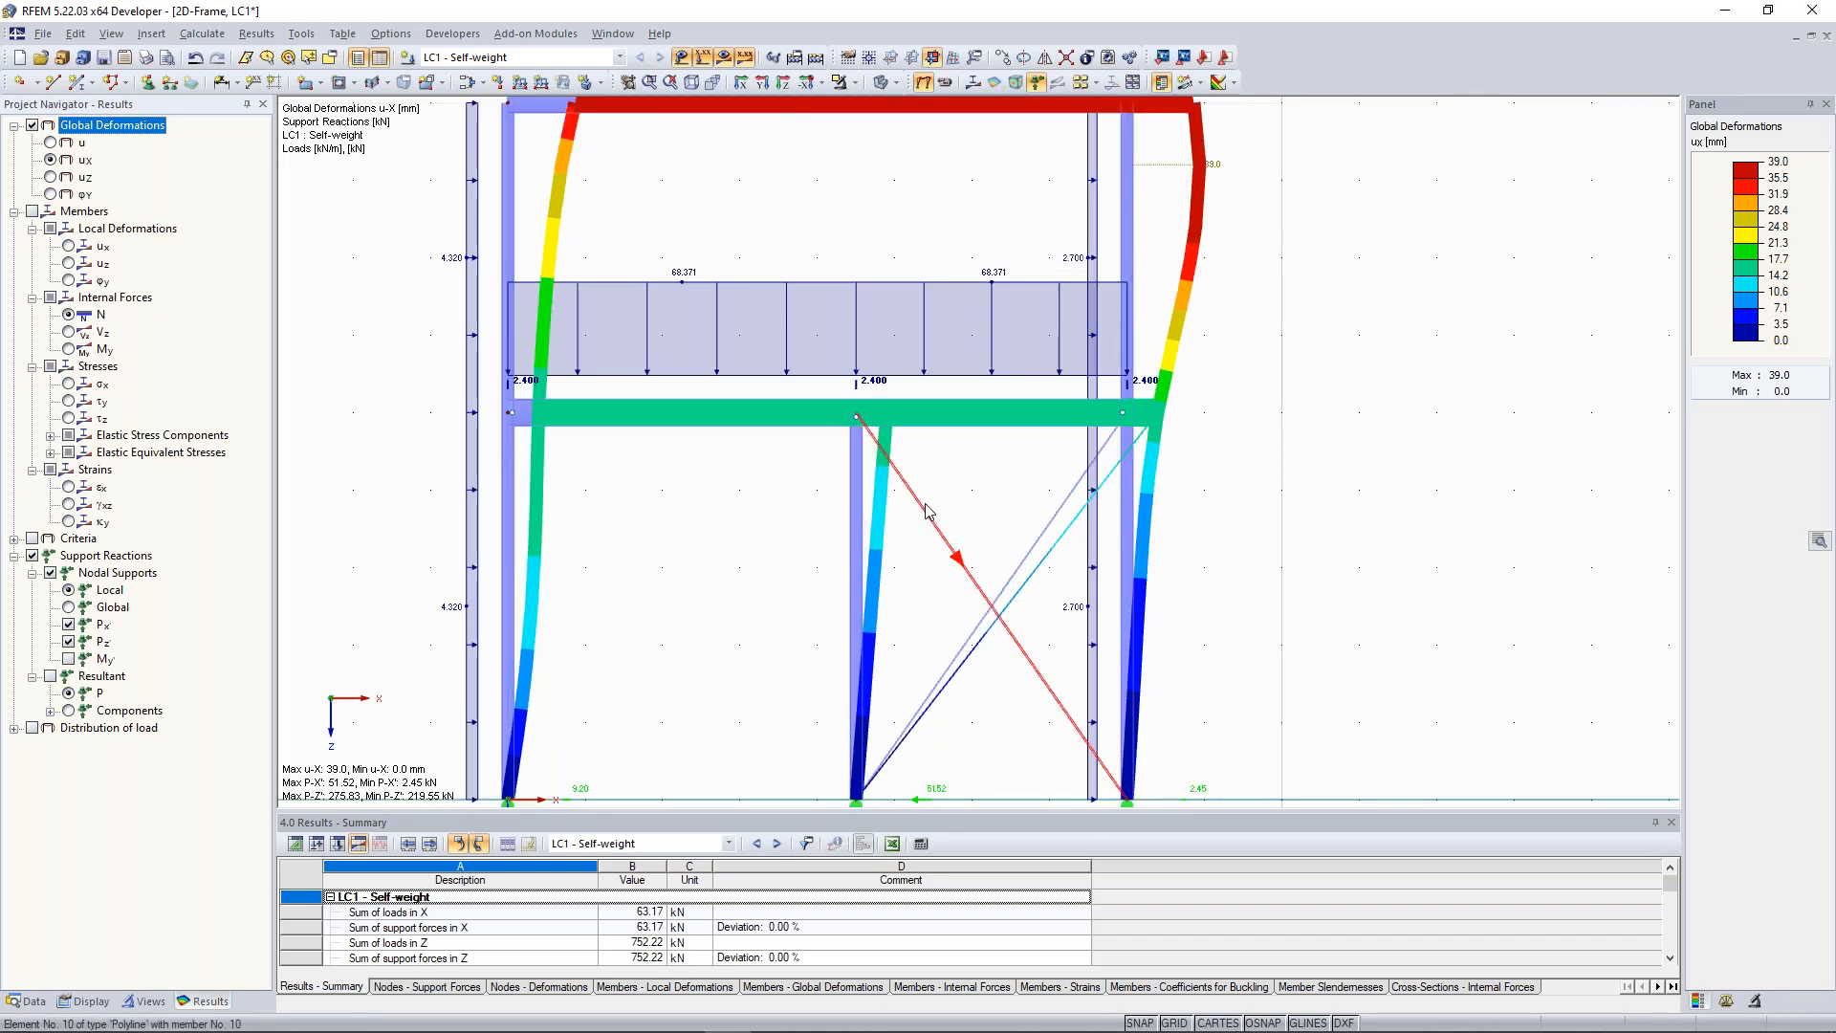
{"action": "scroll", "coordinate": [975, 491], "scroll_direction": "down", "scroll_amount": 2}
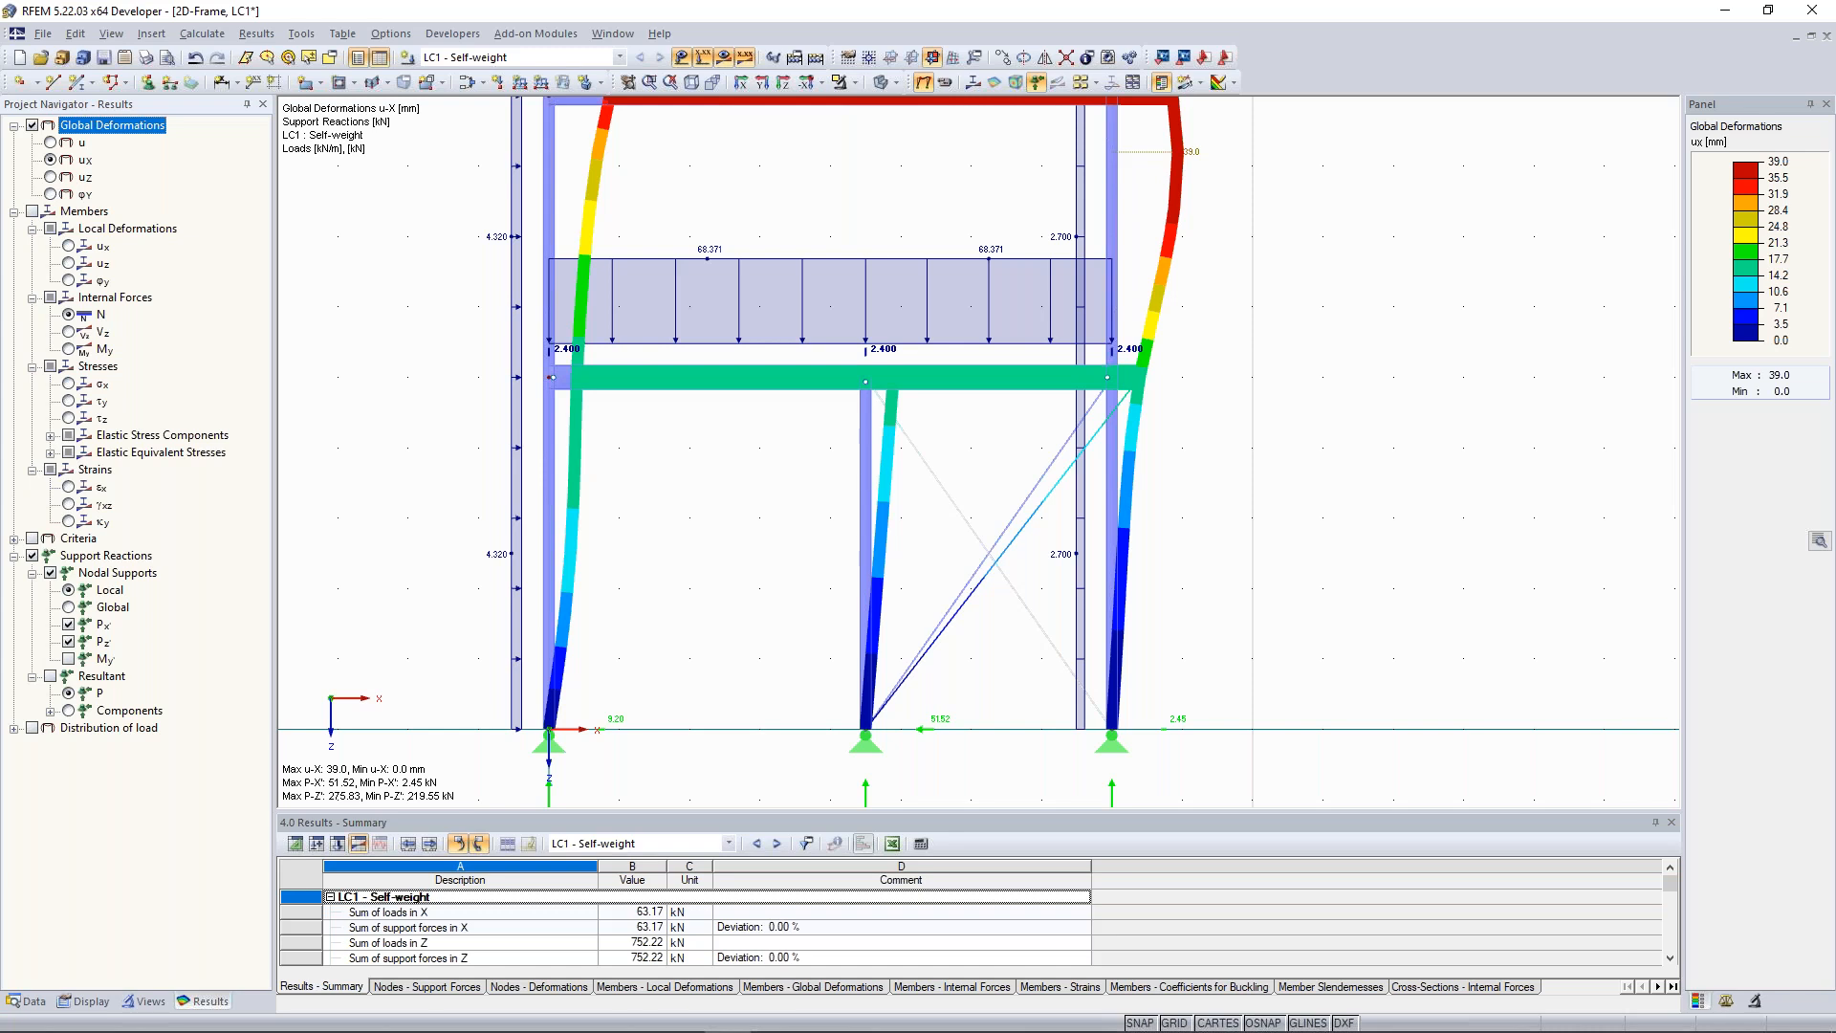
{"action": "scroll", "coordinate": [752, 597], "scroll_direction": "down", "scroll_amount": 3}
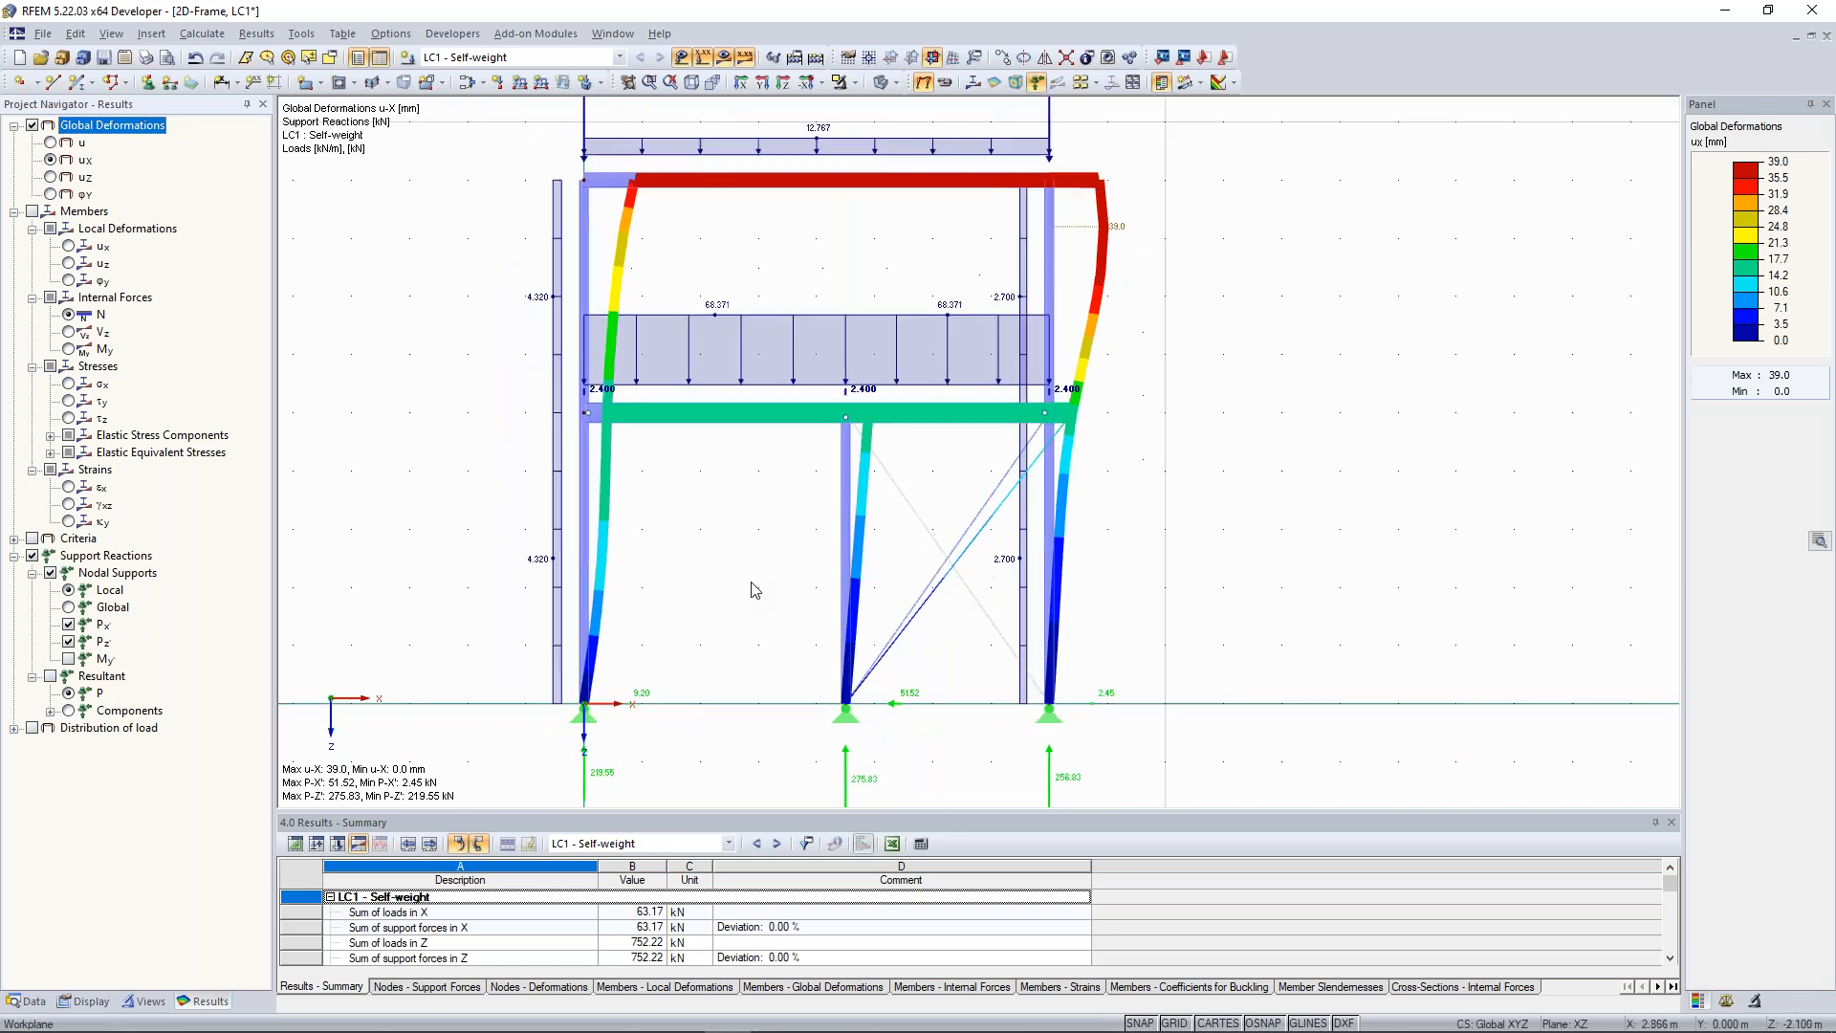
{"action": "middle_click_drag", "start_coordinate": [698, 594], "coordinate": [711, 565]}
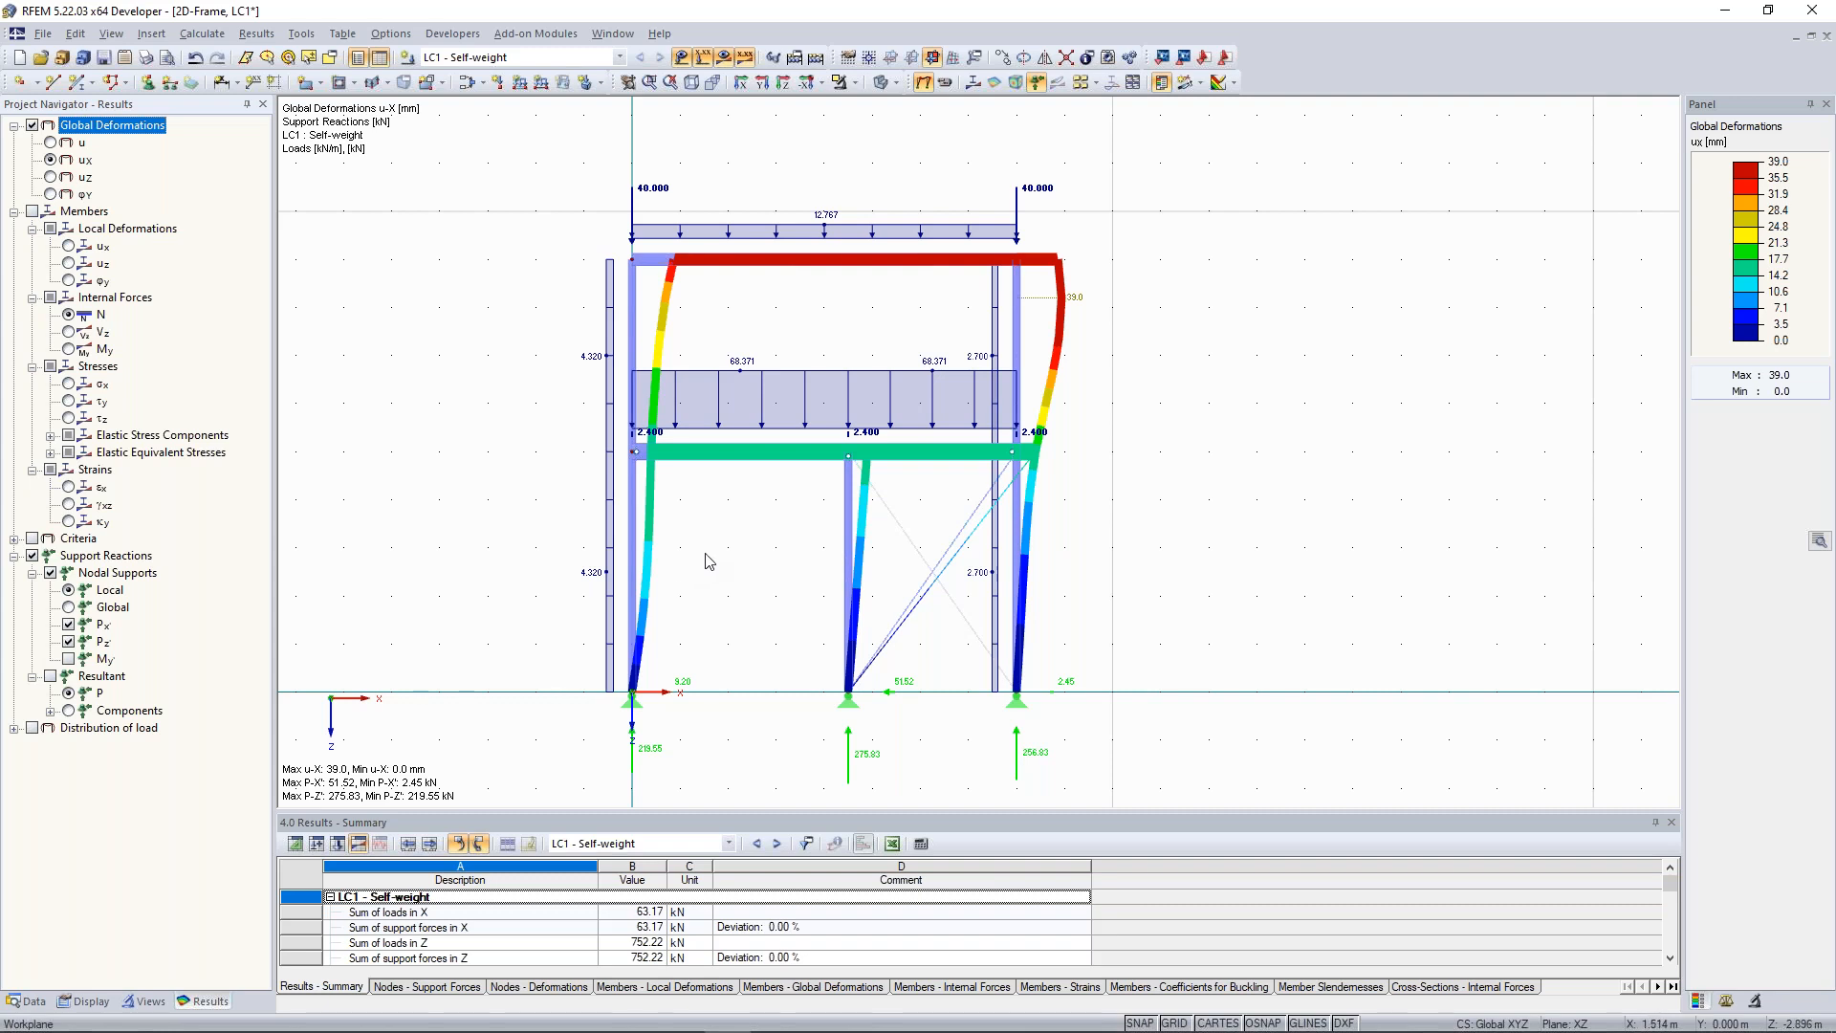
{"action": "middle_click_drag", "start_coordinate": [705, 536], "coordinate": [721, 525]}
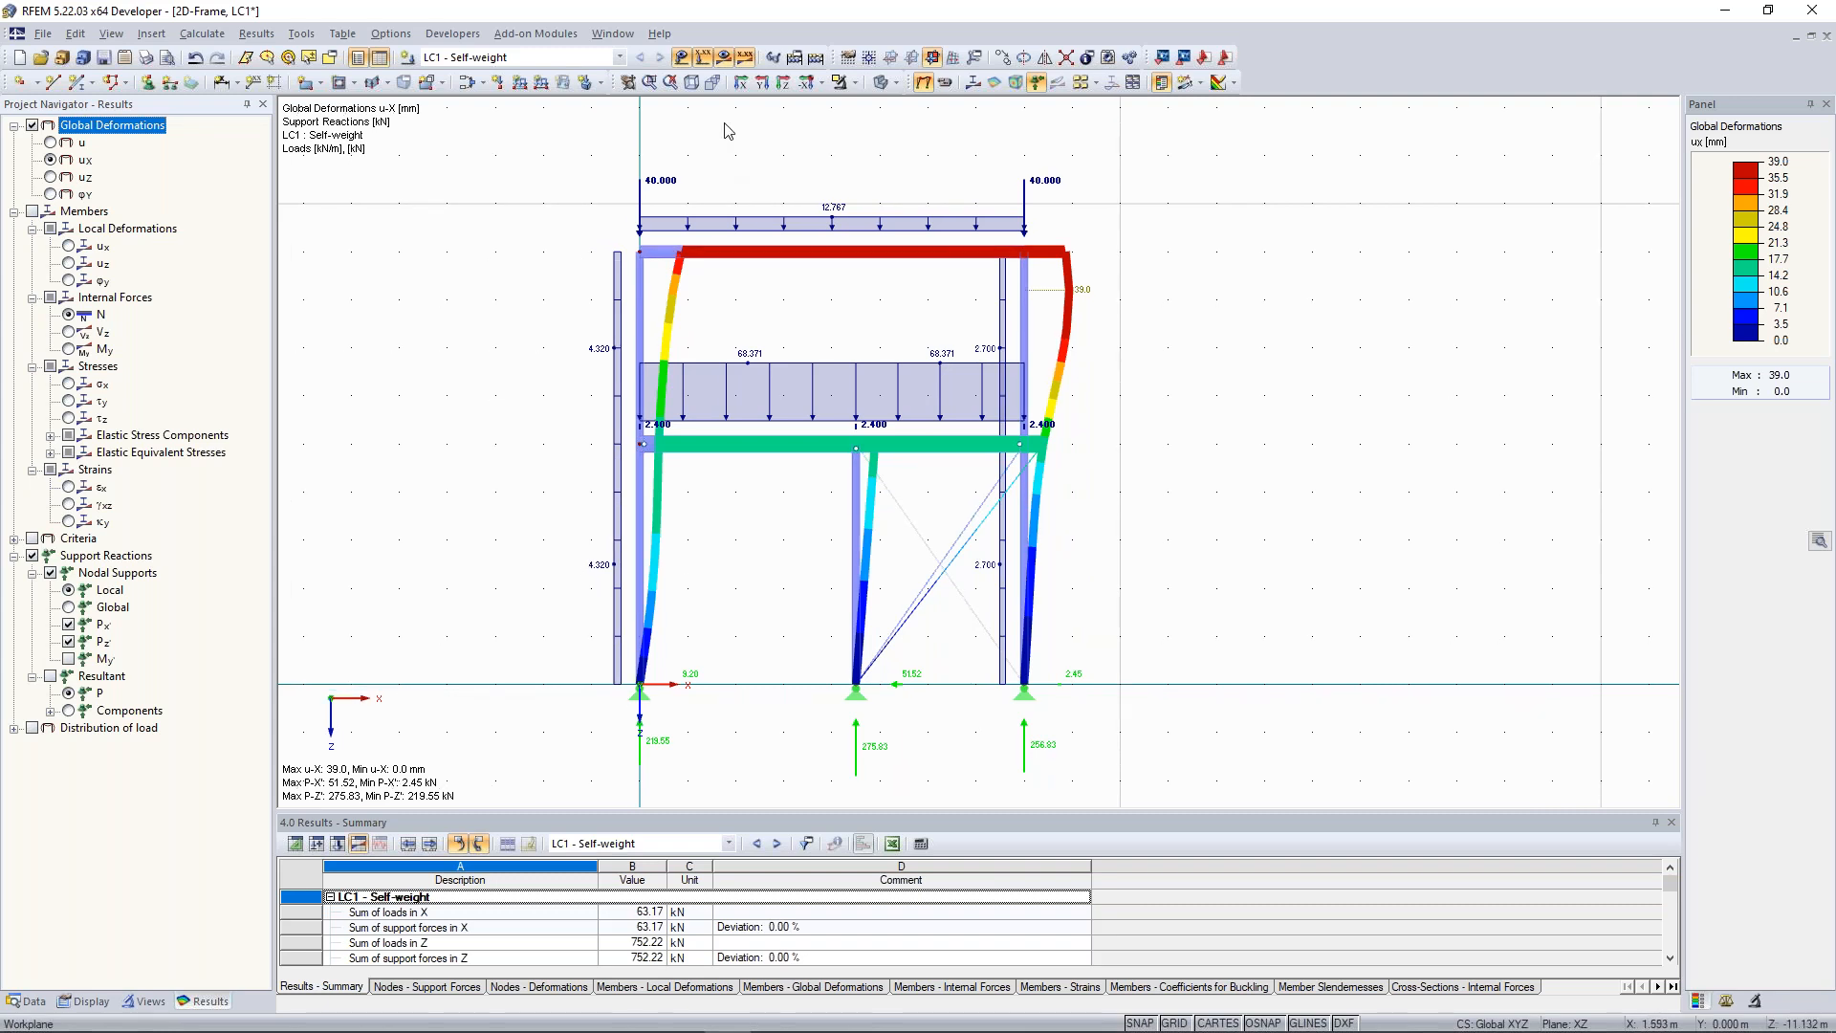
Hide the results to view the plain frame with its LC1 loads, and show the u-X deformation again.
{"action": "left_click", "coordinate": [745, 58]}
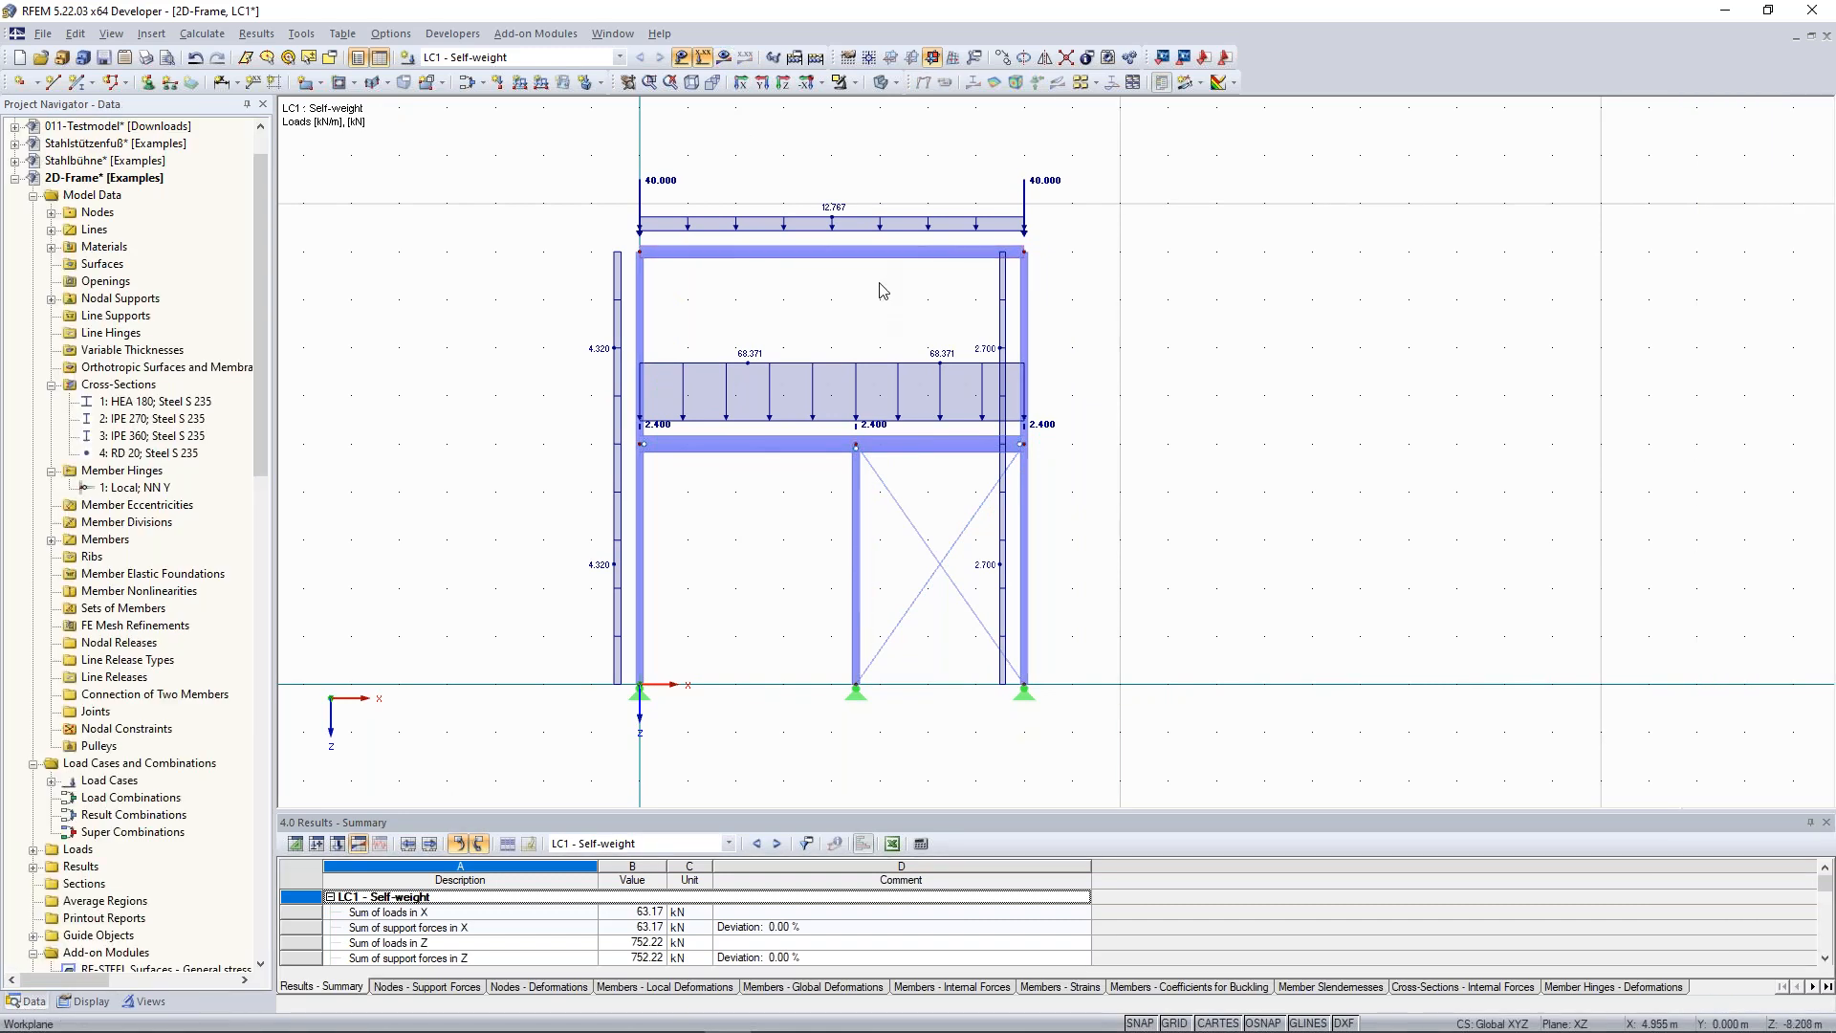
{"action": "scroll", "coordinate": [860, 297], "scroll_direction": "down", "scroll_amount": 3}
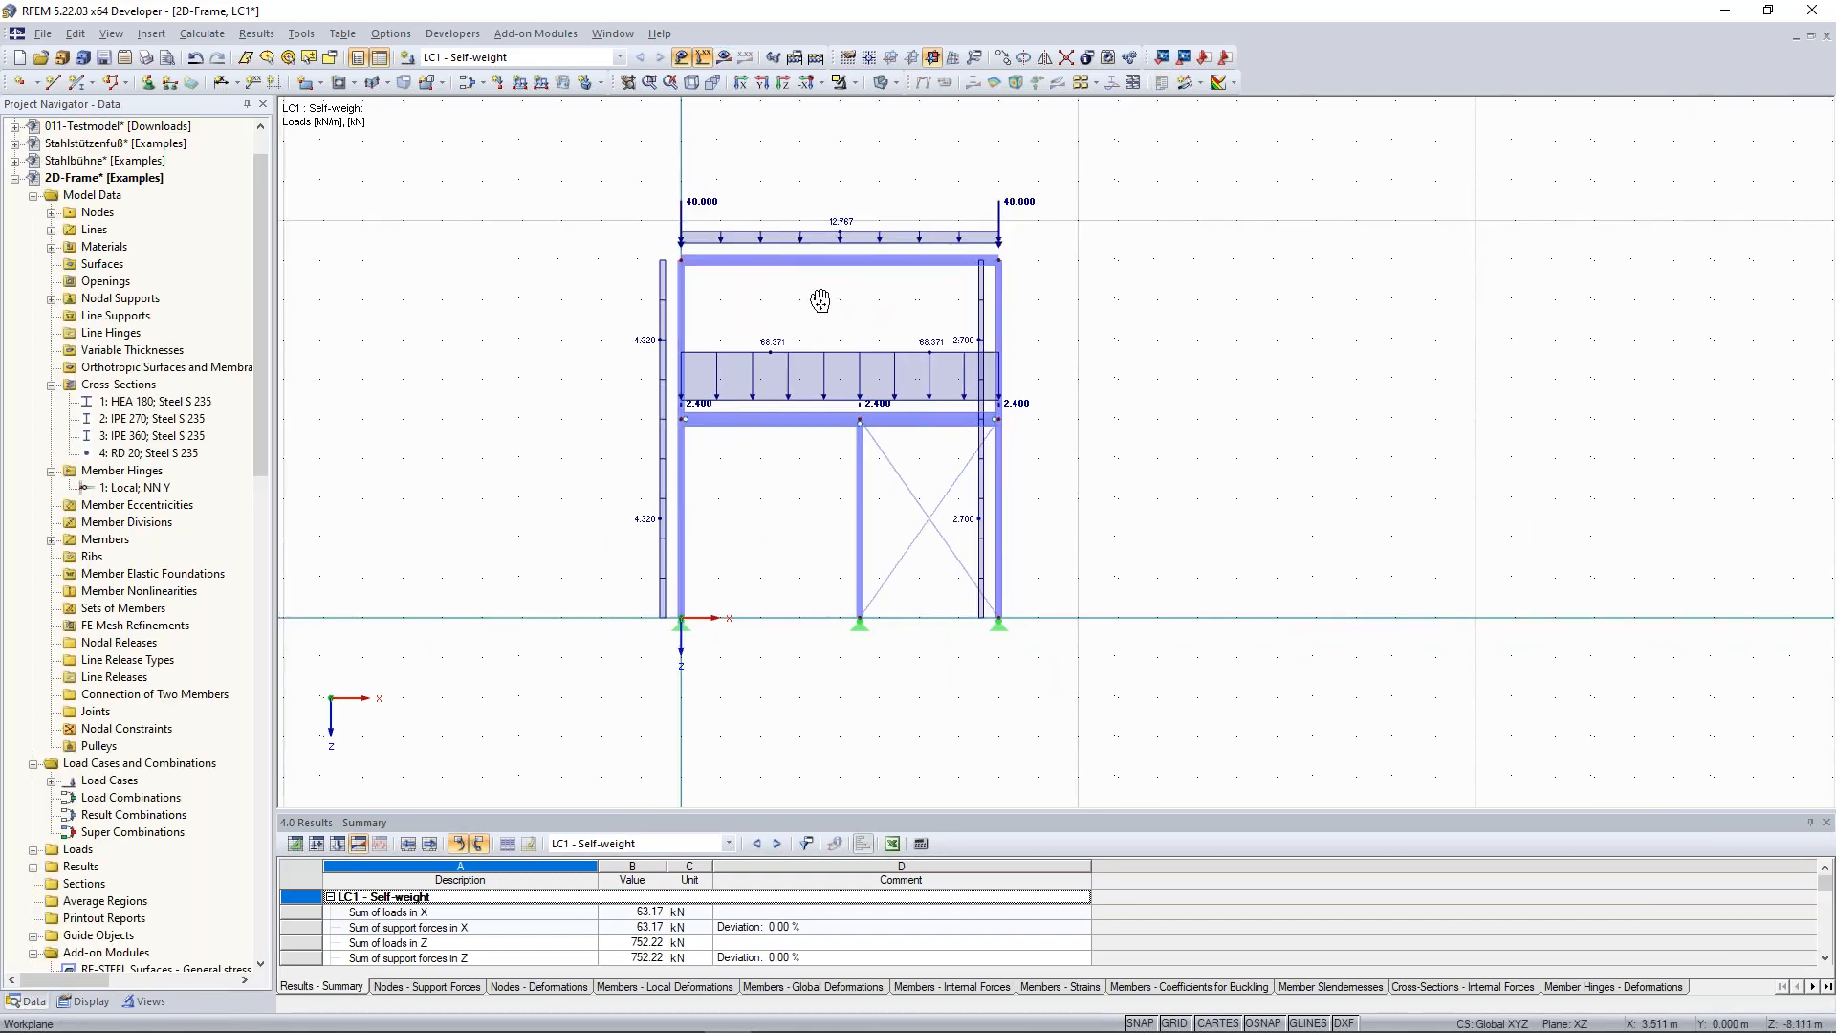
{"action": "scroll", "coordinate": [820, 301], "scroll_direction": "up", "scroll_amount": 2}
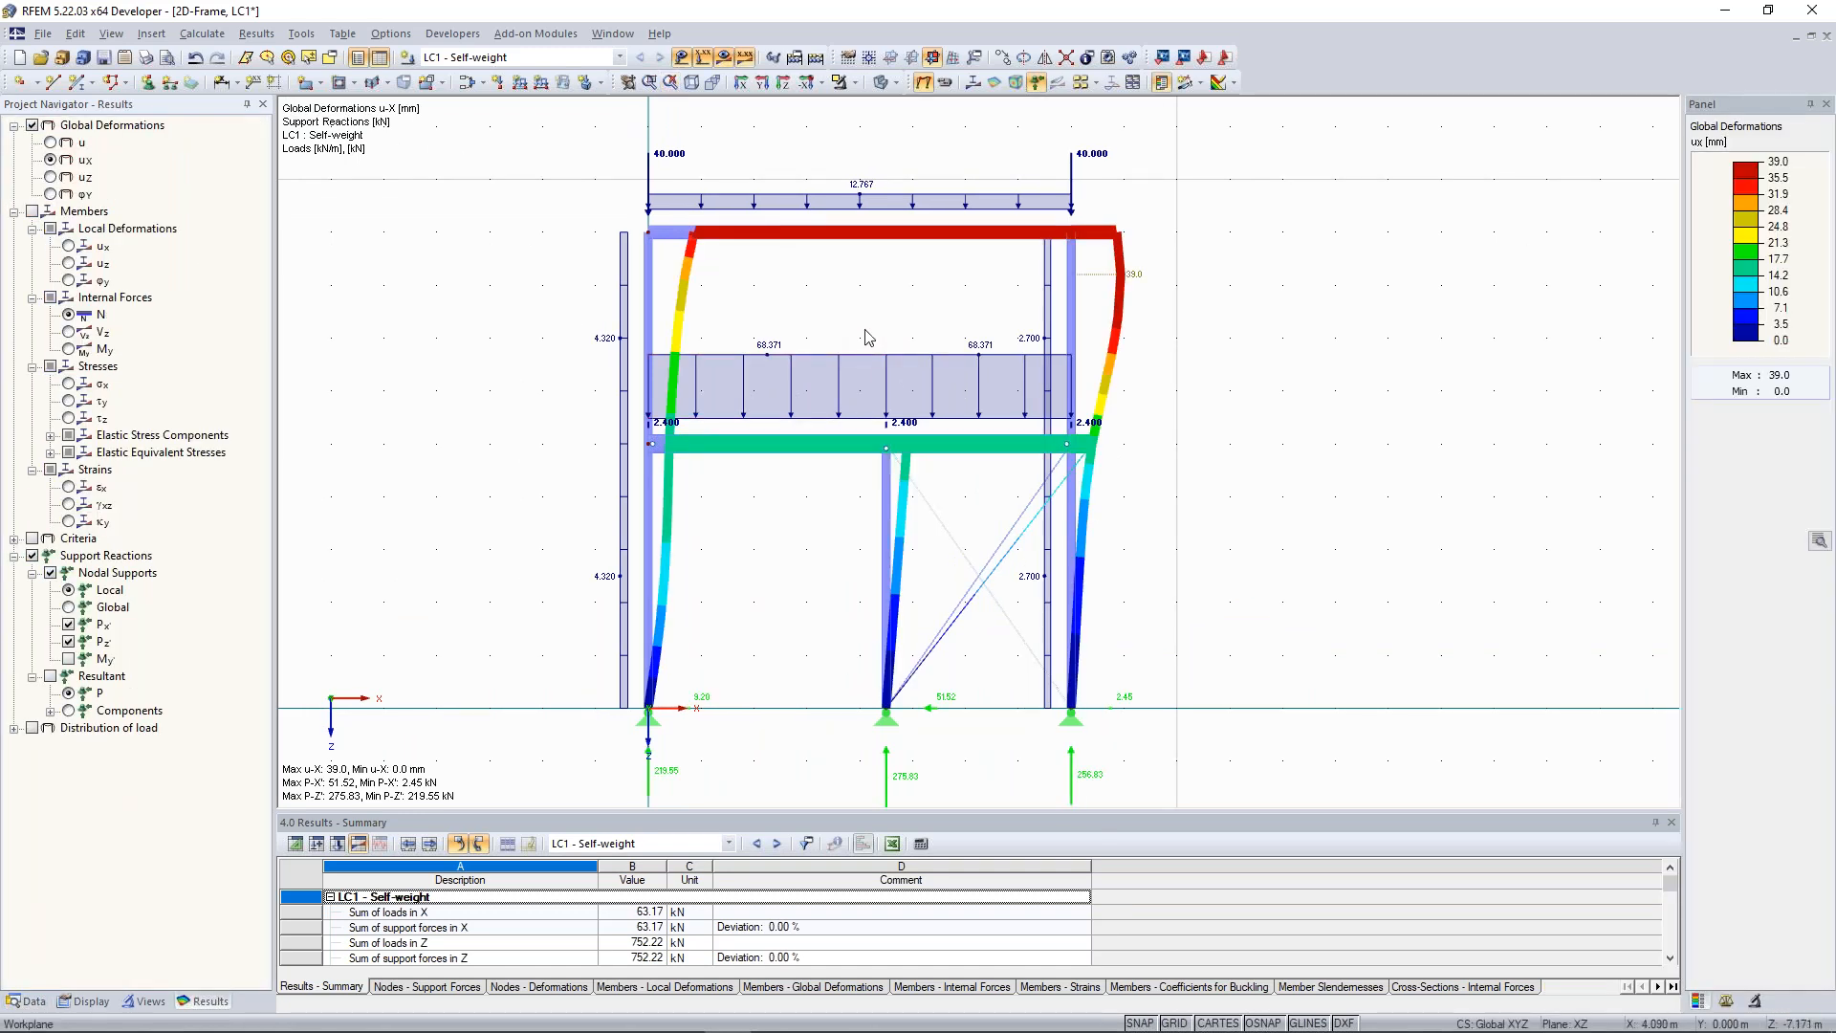
{"action": "scroll", "coordinate": [865, 335], "scroll_direction": "down", "scroll_amount": 2}
{"action": "middle_click_drag", "start_coordinate": [851, 328], "coordinate": [848, 330]}
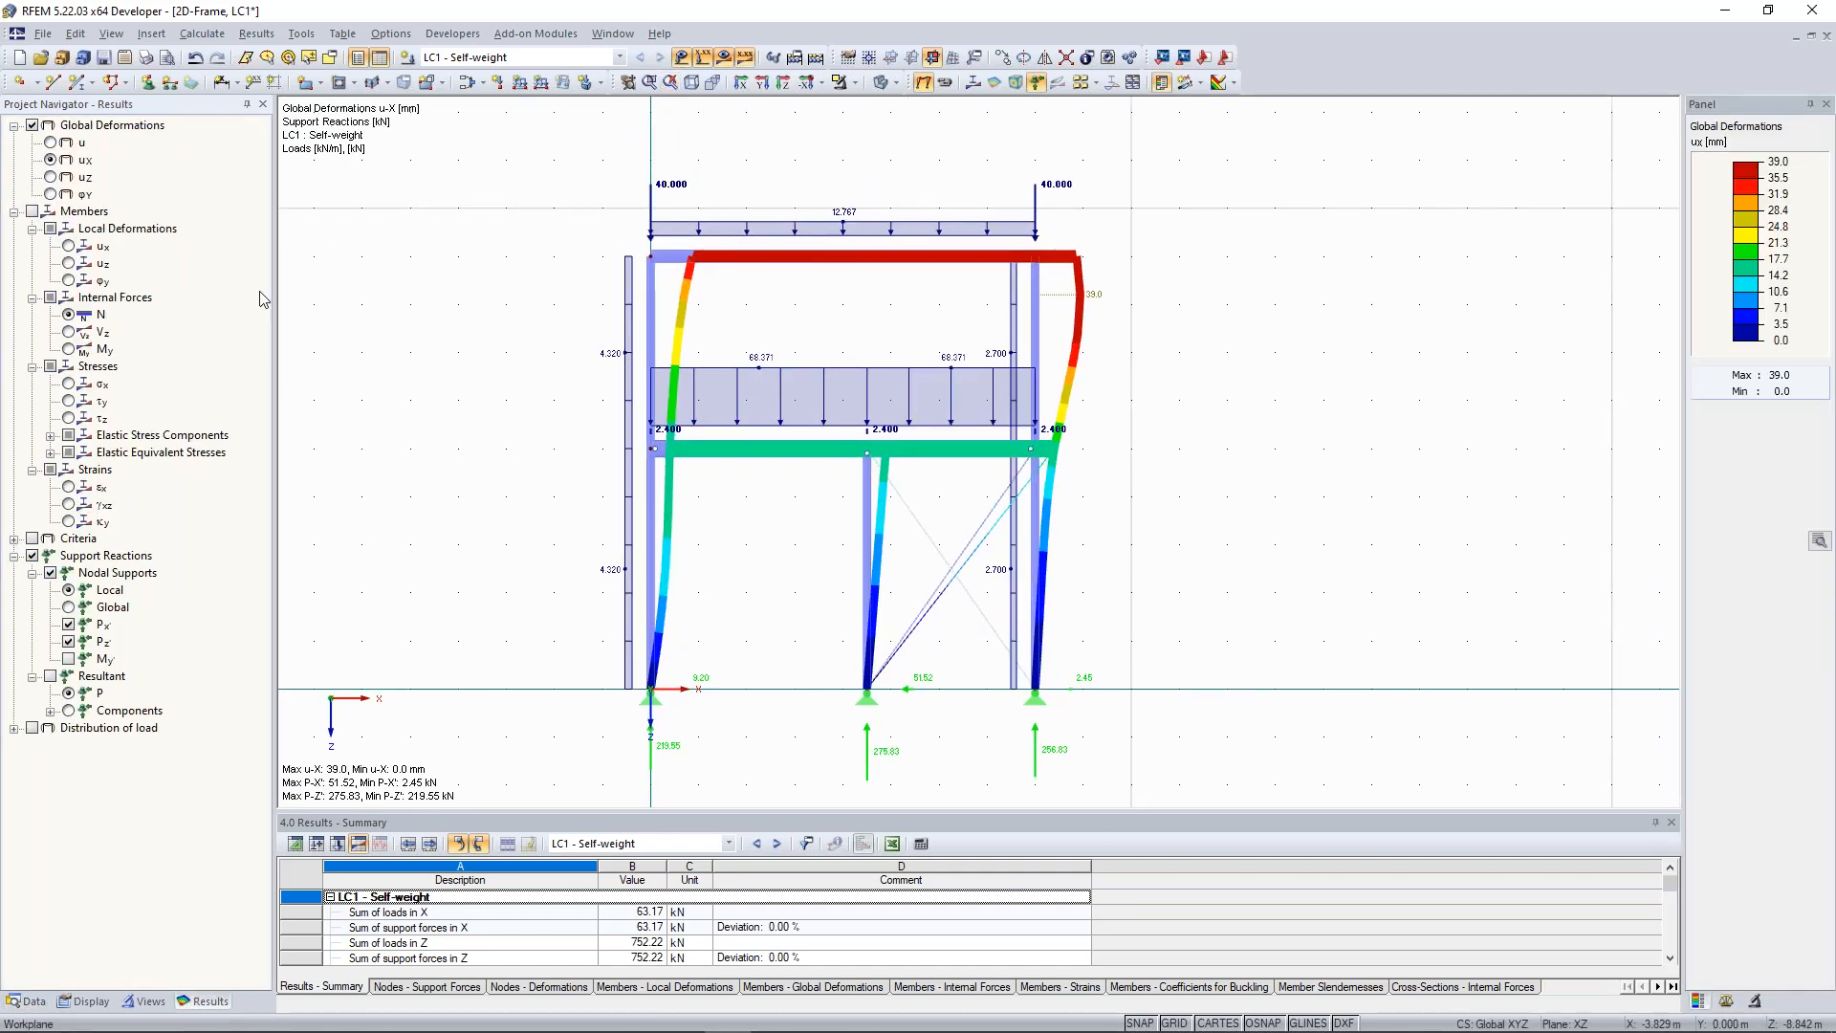
Display the member bending moments My and review their distribution over the beams and columns.
{"action": "left_click", "coordinate": [71, 351]}
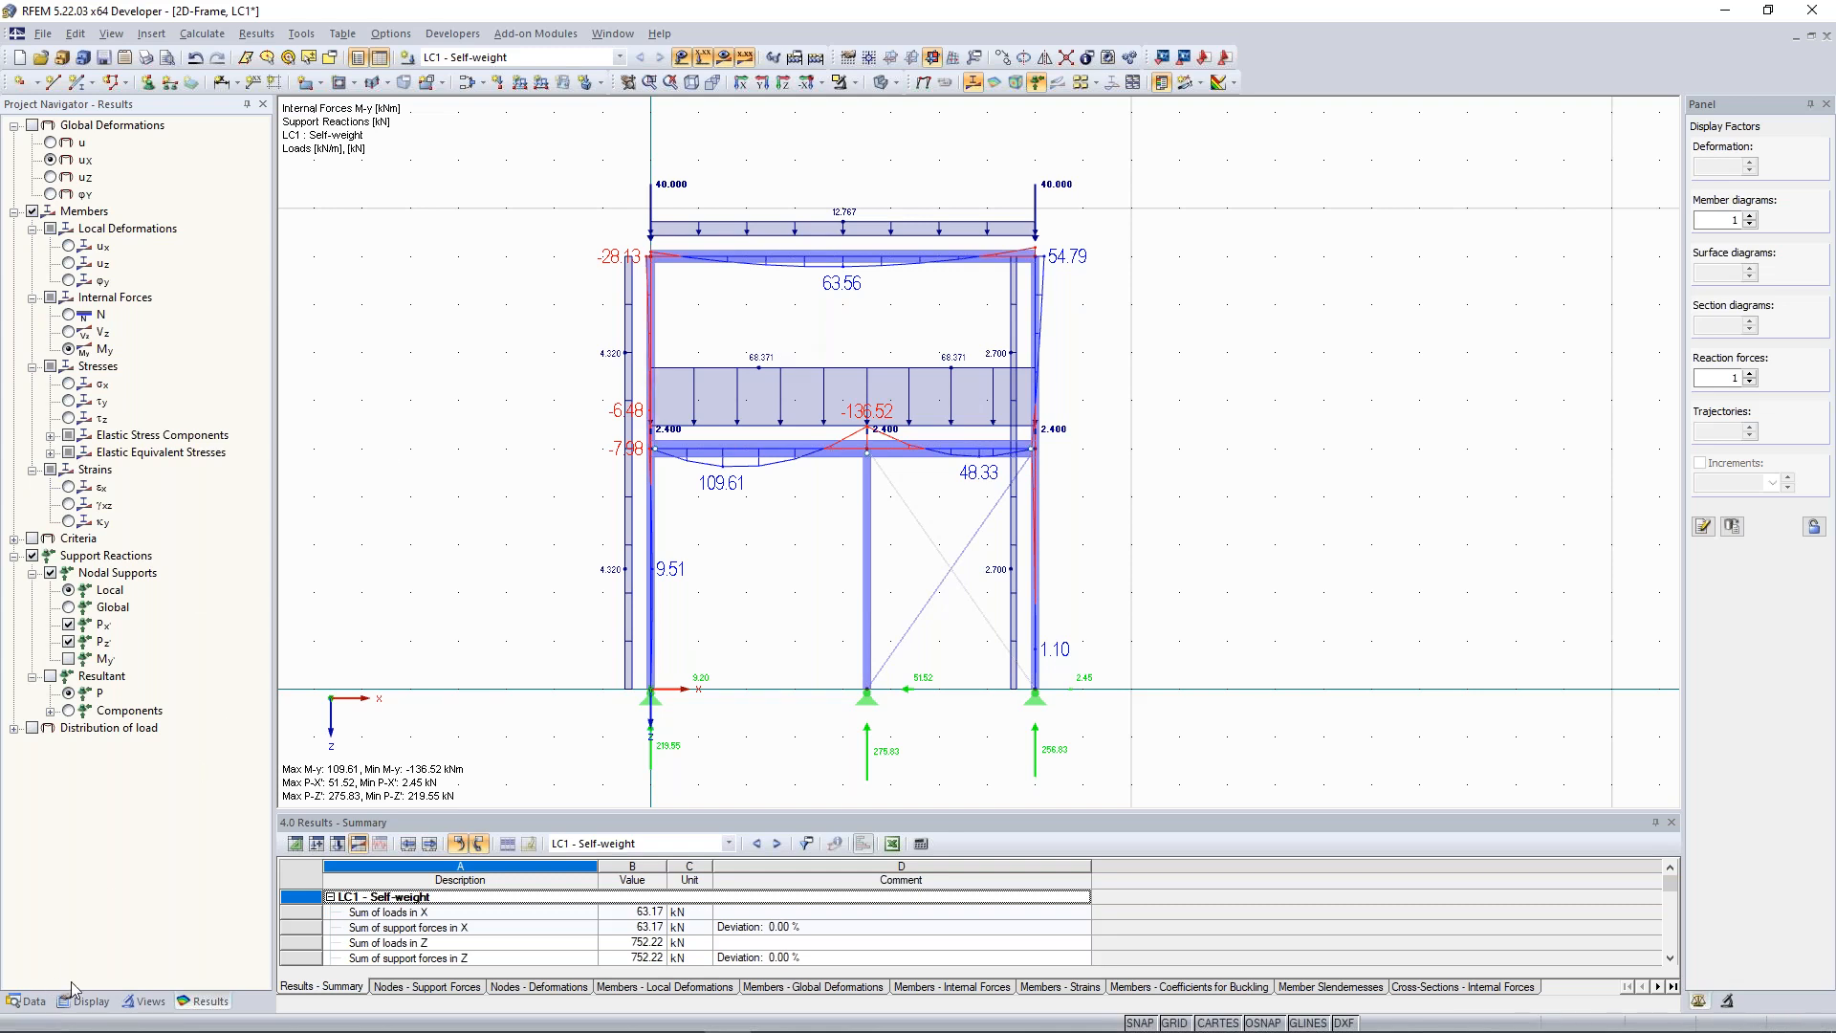
{"action": "scroll", "coordinate": [870, 316], "scroll_direction": "up", "scroll_amount": 1}
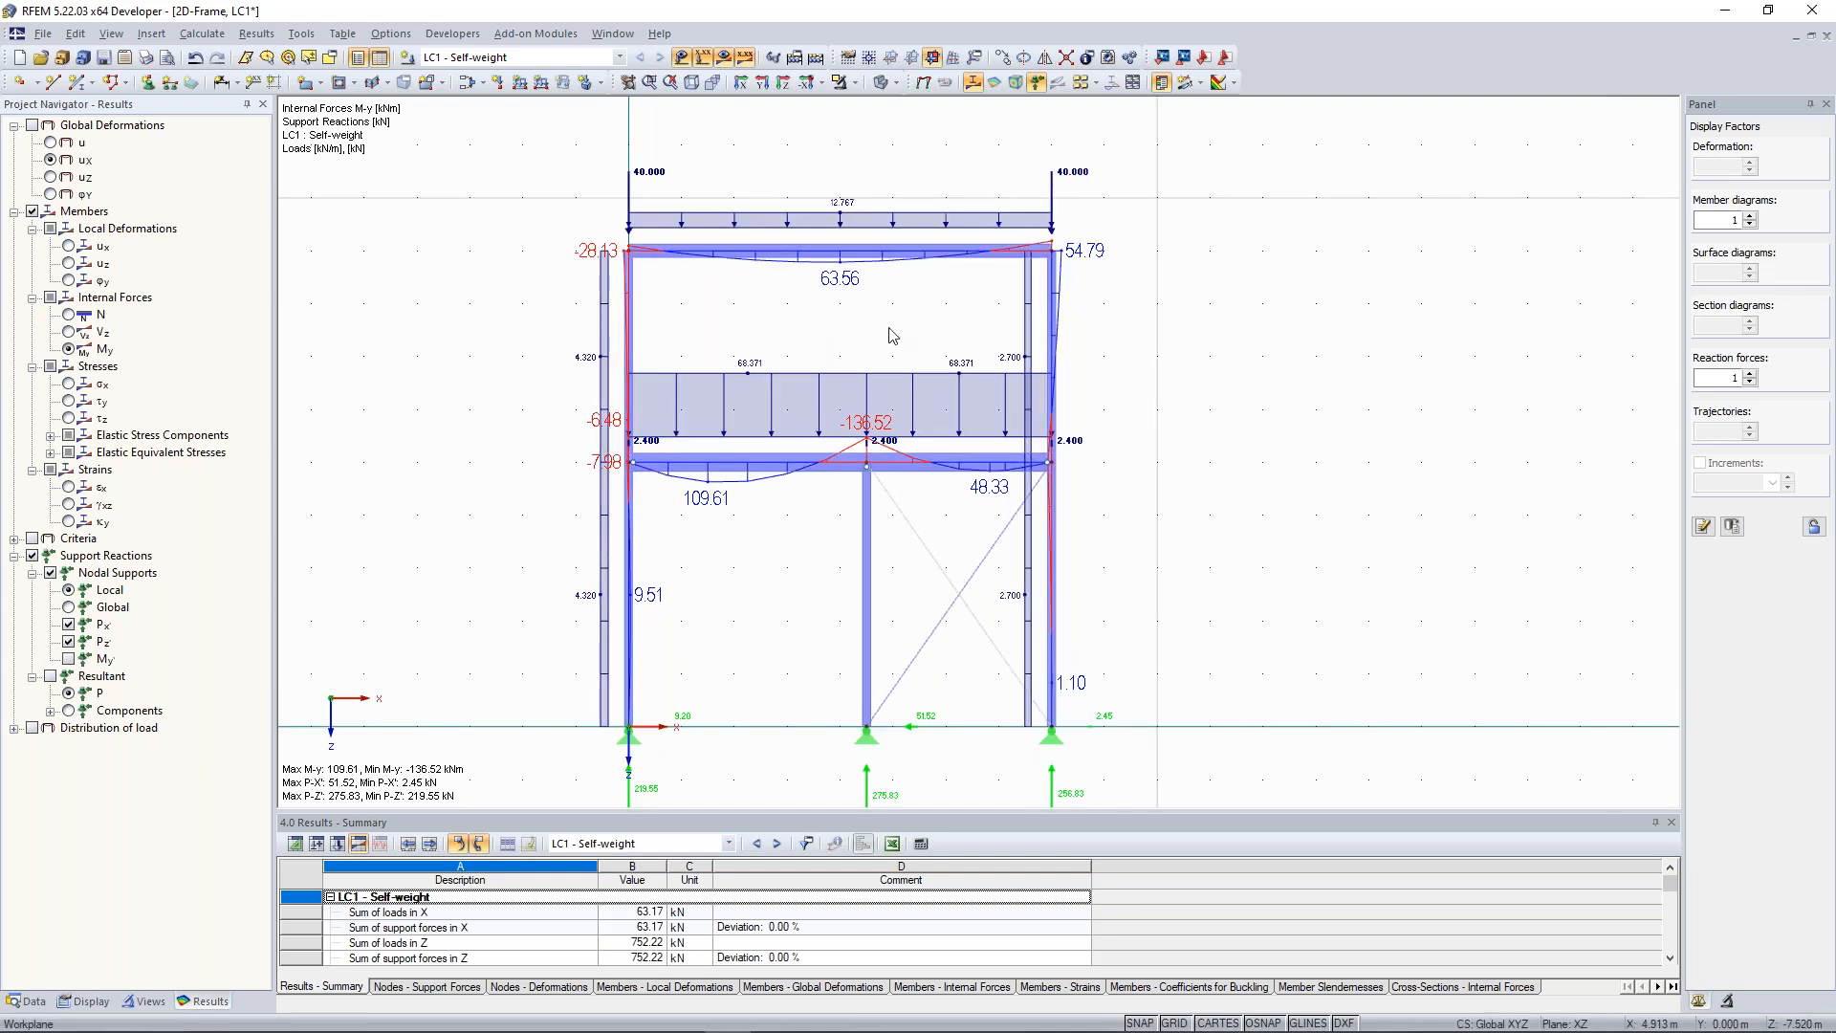
{"action": "middle_click_drag", "start_coordinate": [892, 326], "coordinate": [907, 307]}
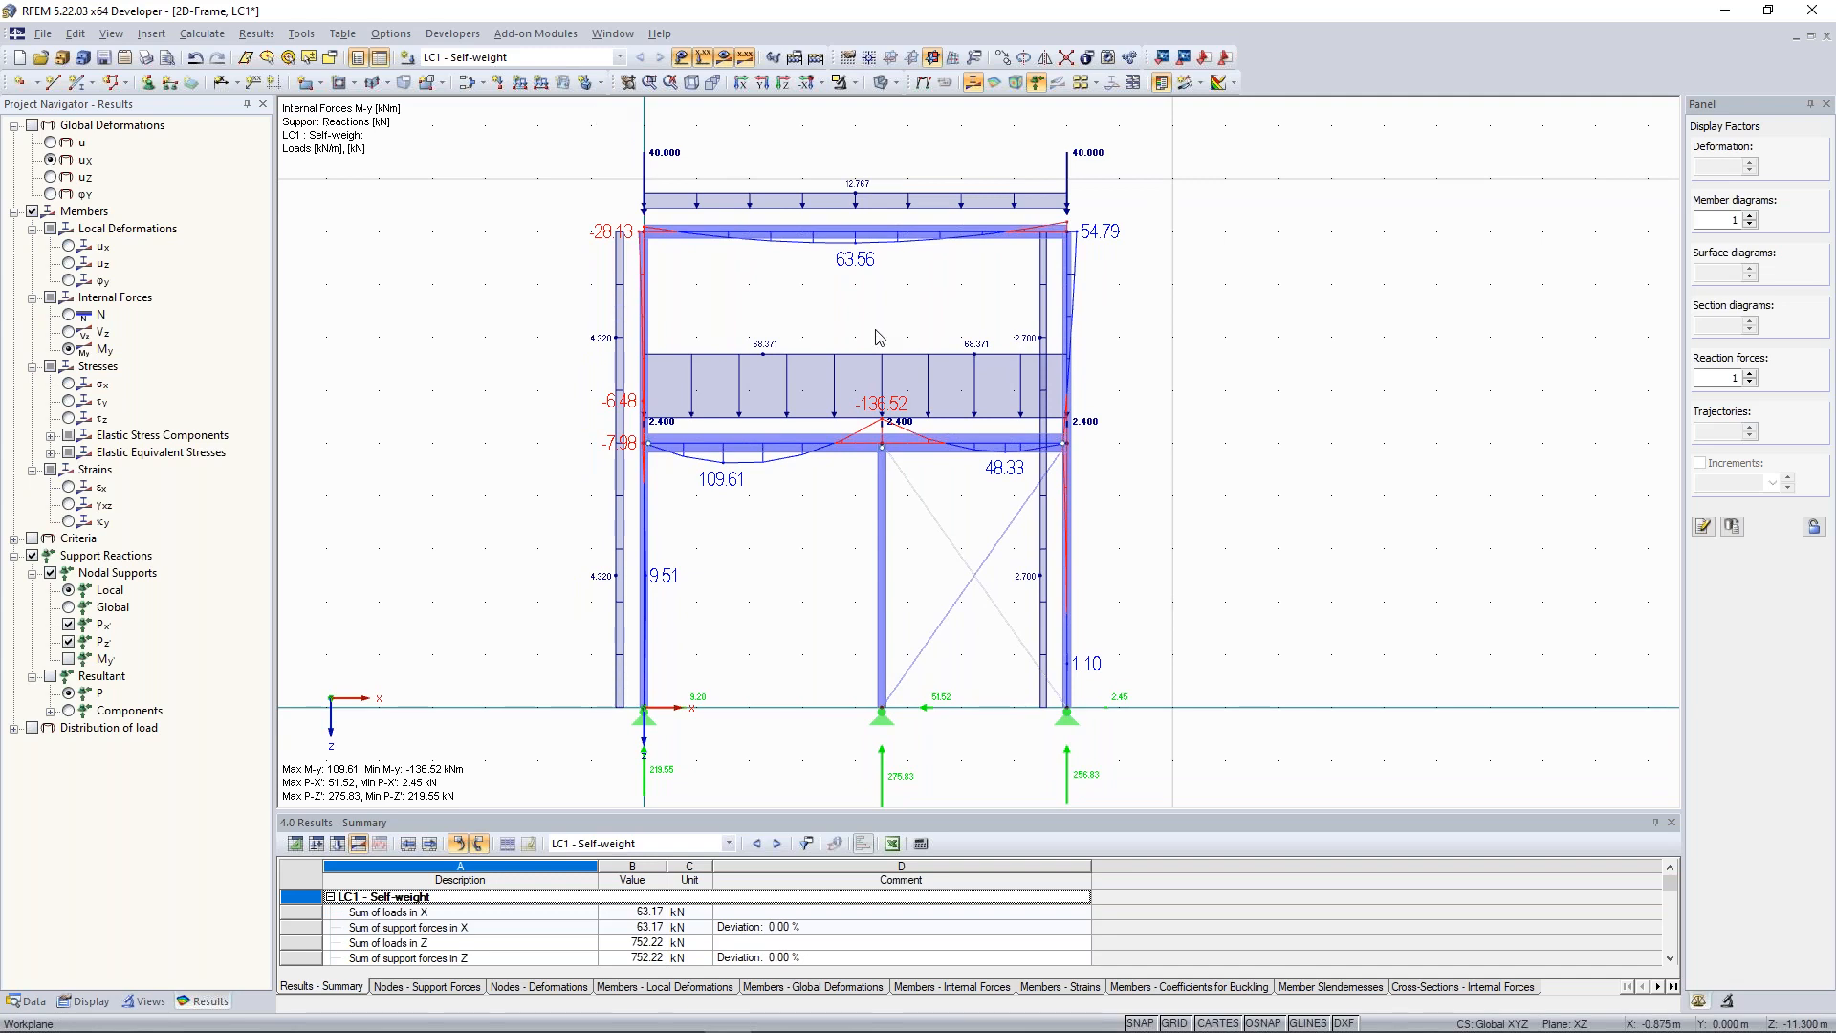
{"action": "scroll", "coordinate": [880, 336], "scroll_direction": "down", "scroll_amount": 1}
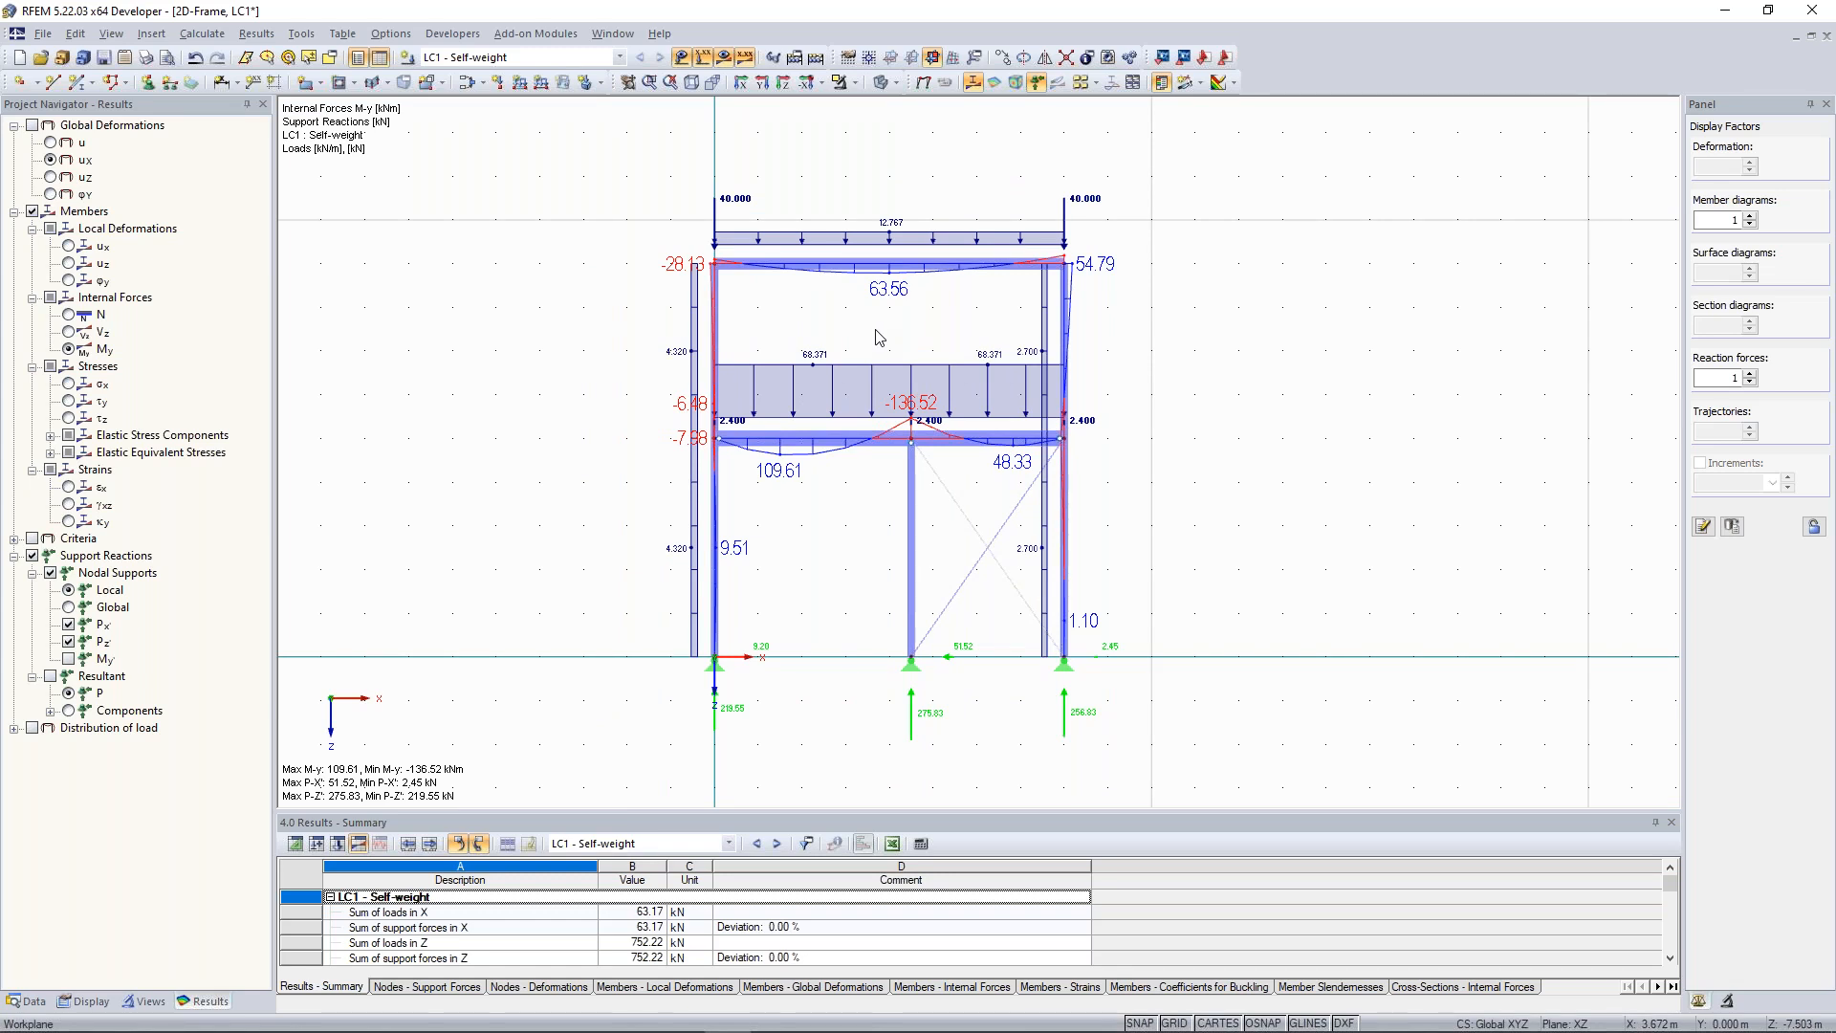
{"action": "scroll", "coordinate": [858, 340], "scroll_direction": "up", "scroll_amount": 1}
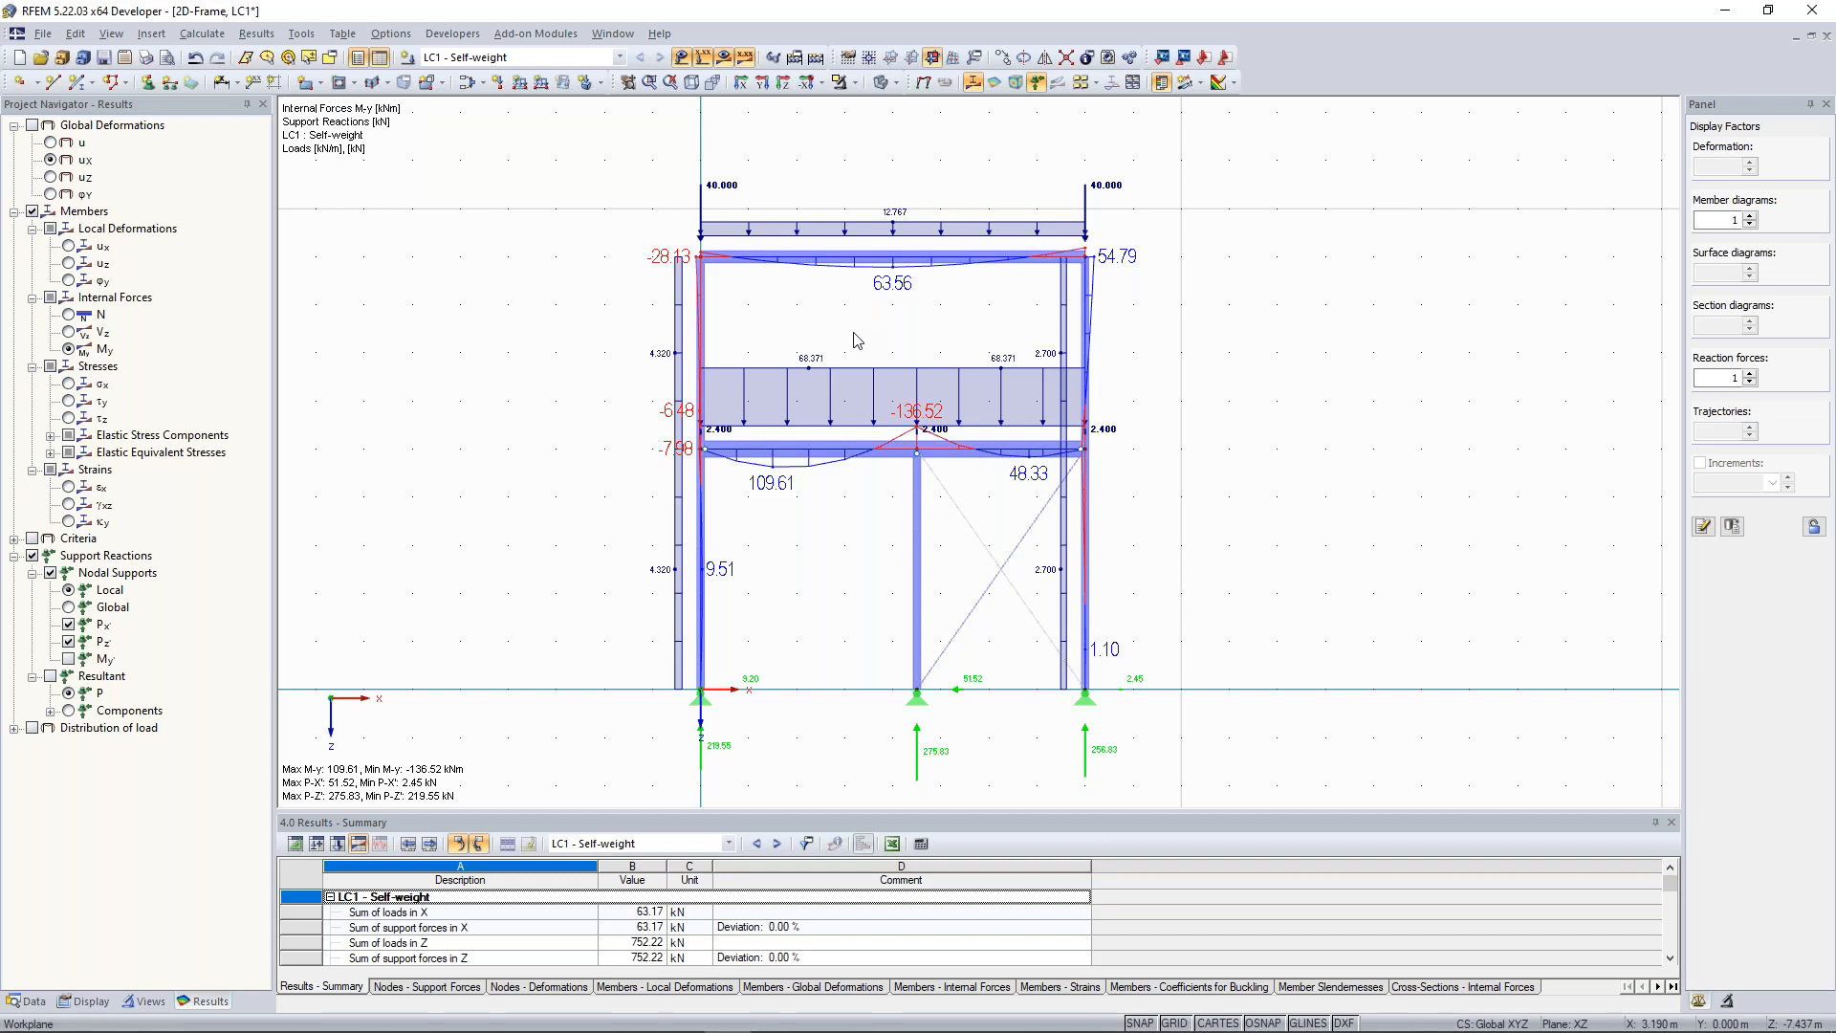
Browse the available add-on modules, from the steel design modules to the dynamic analysis ones, without starting any.
{"action": "left_click", "coordinate": [27, 1002]}
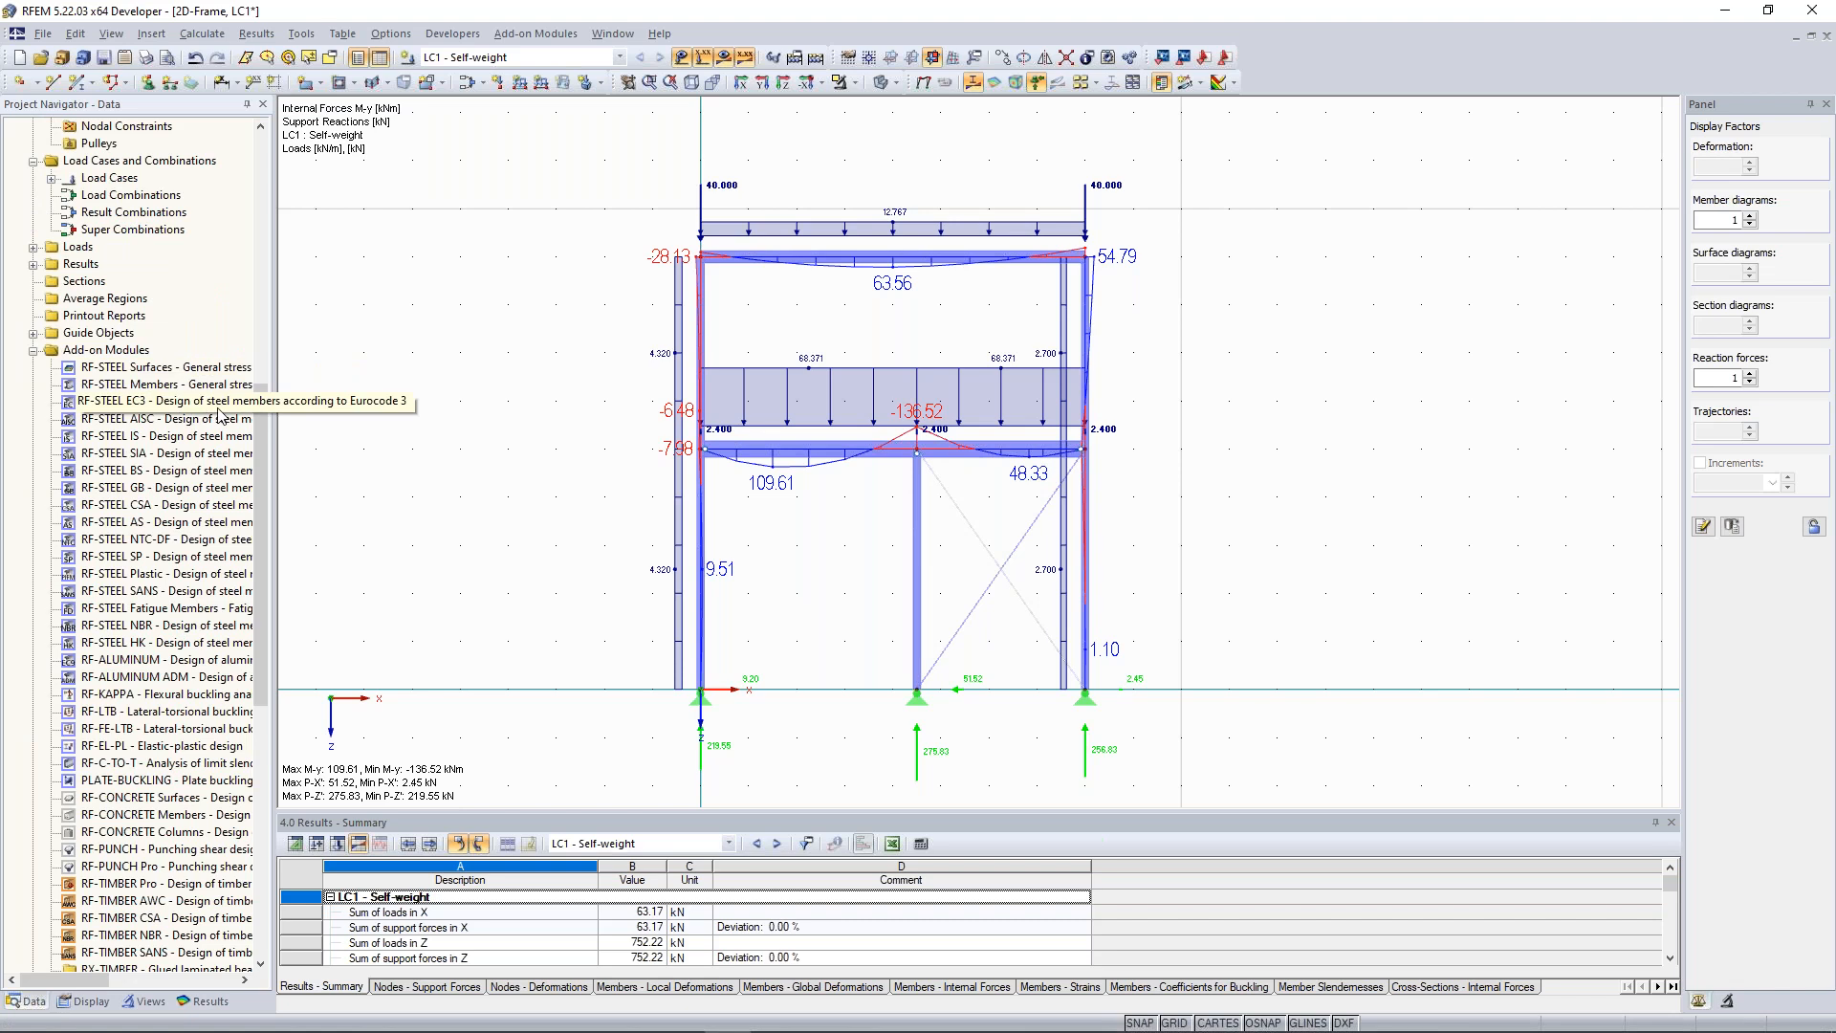
{"action": "left_click_drag", "start_coordinate": [260, 406], "coordinate": [289, 164]}
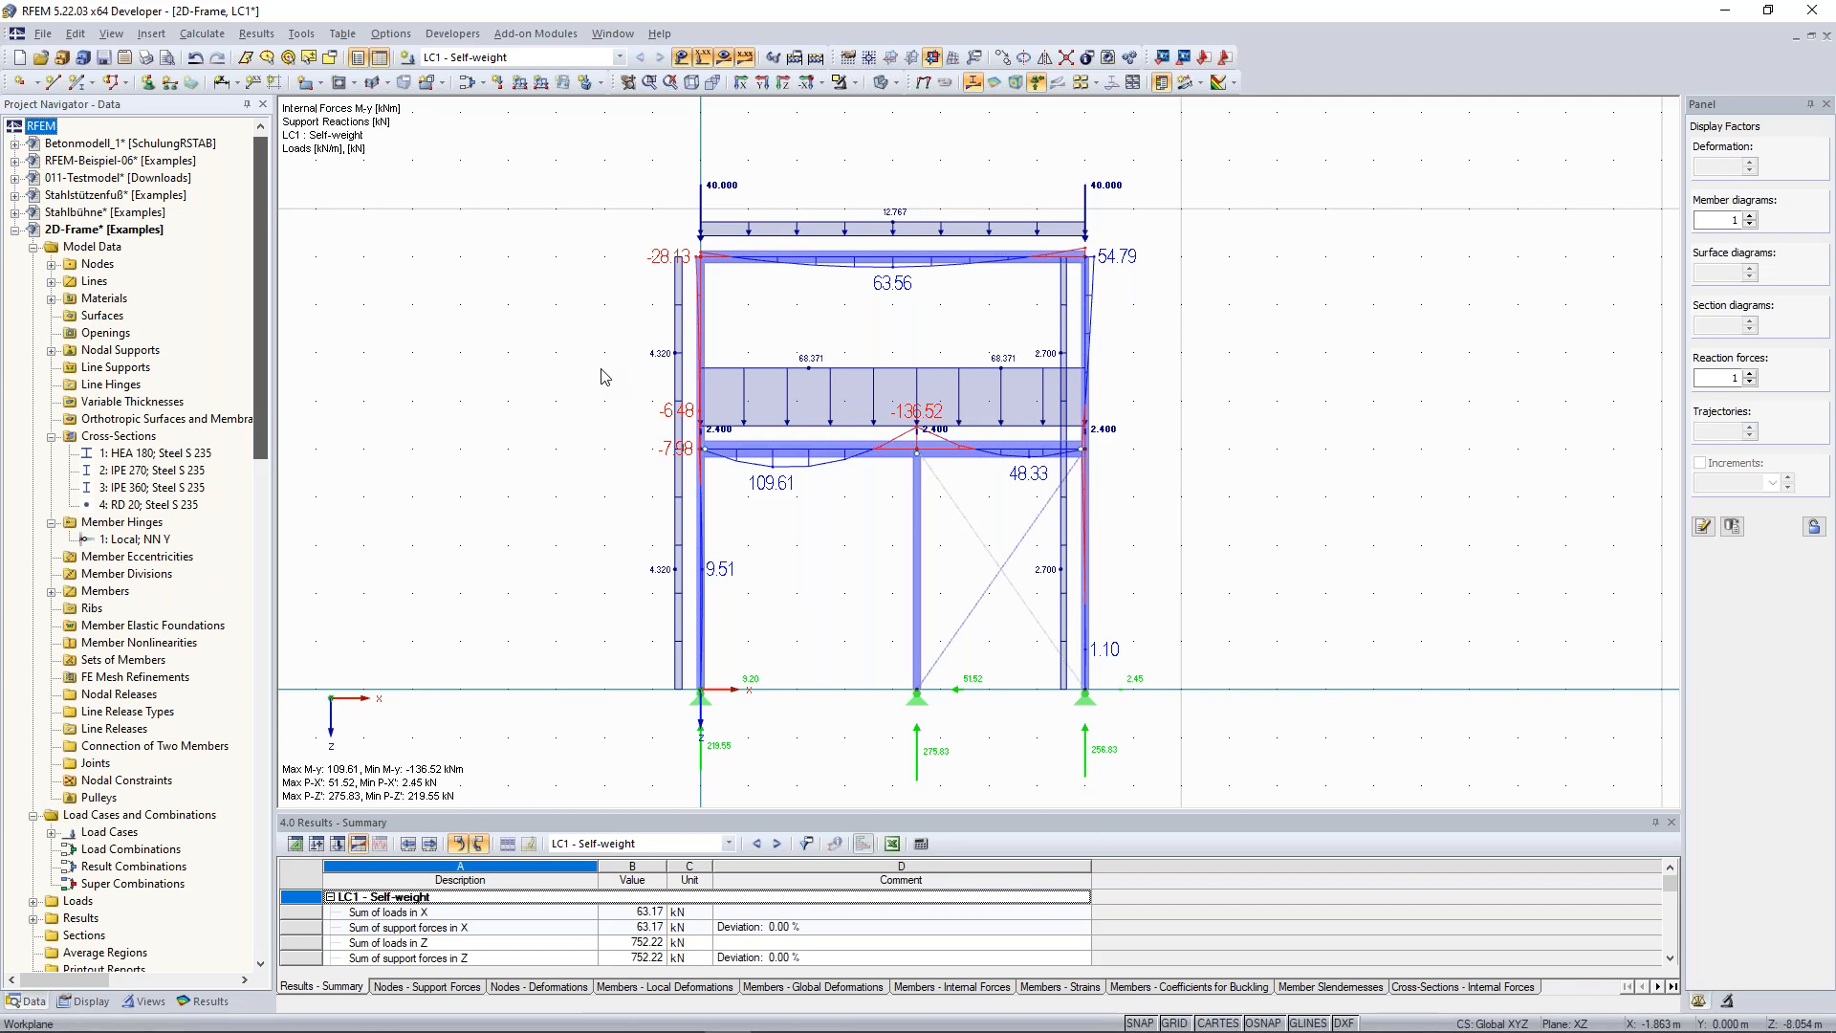
{"action": "scroll", "coordinate": [224, 617], "scroll_direction": "down", "scroll_amount": 12}
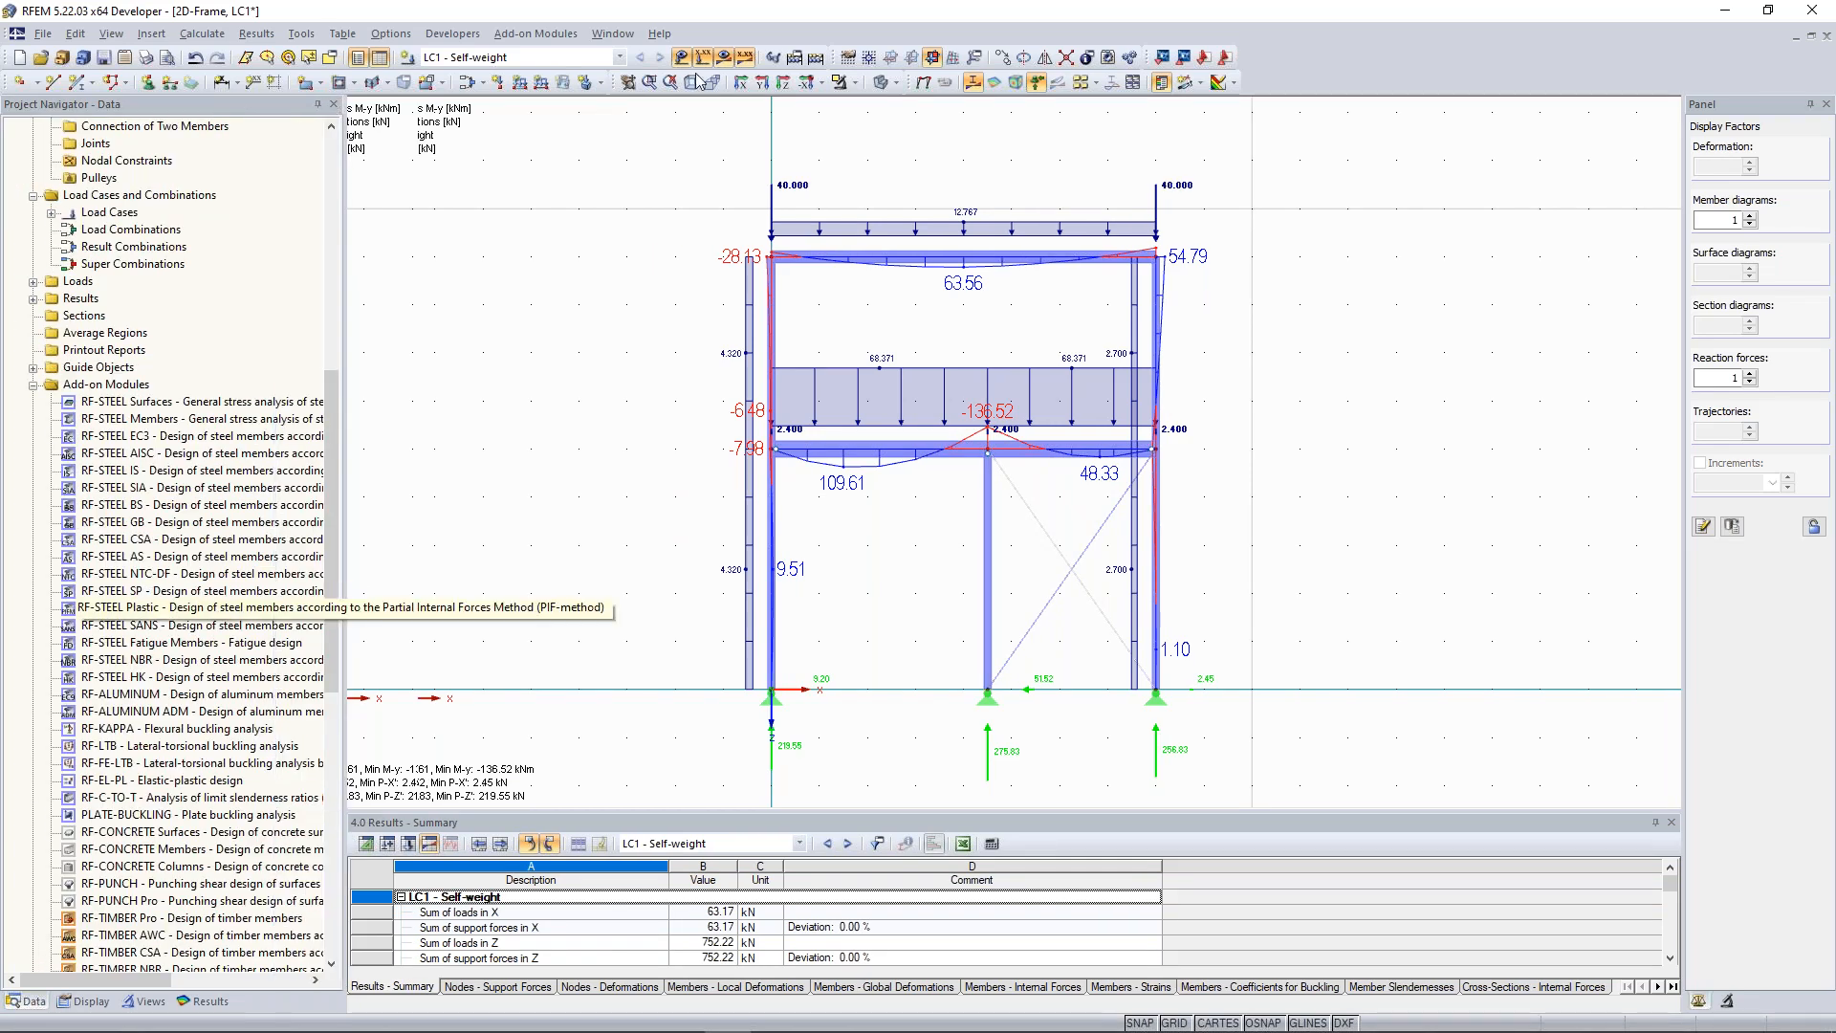
{"action": "left_click", "coordinate": [528, 31]}
{"action": "mouse_move", "coordinate": [573, 168]}
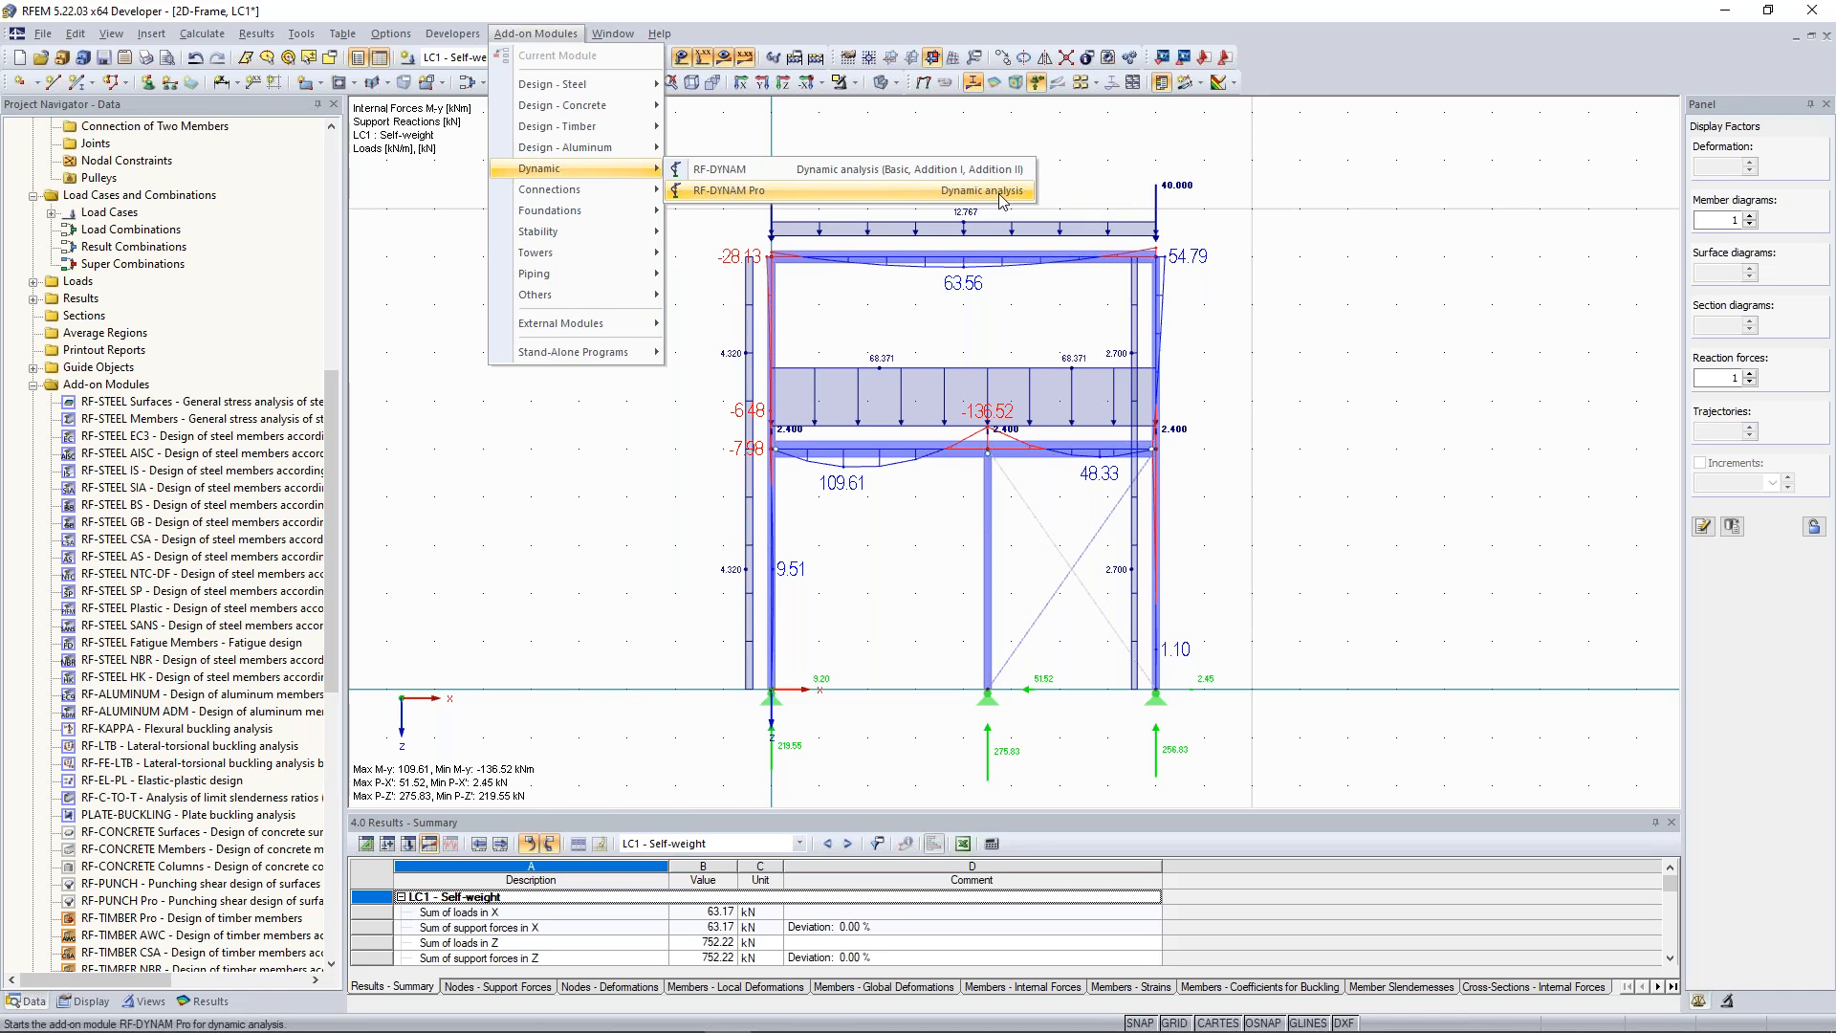
{"action": "left_click", "coordinate": [1069, 187]}
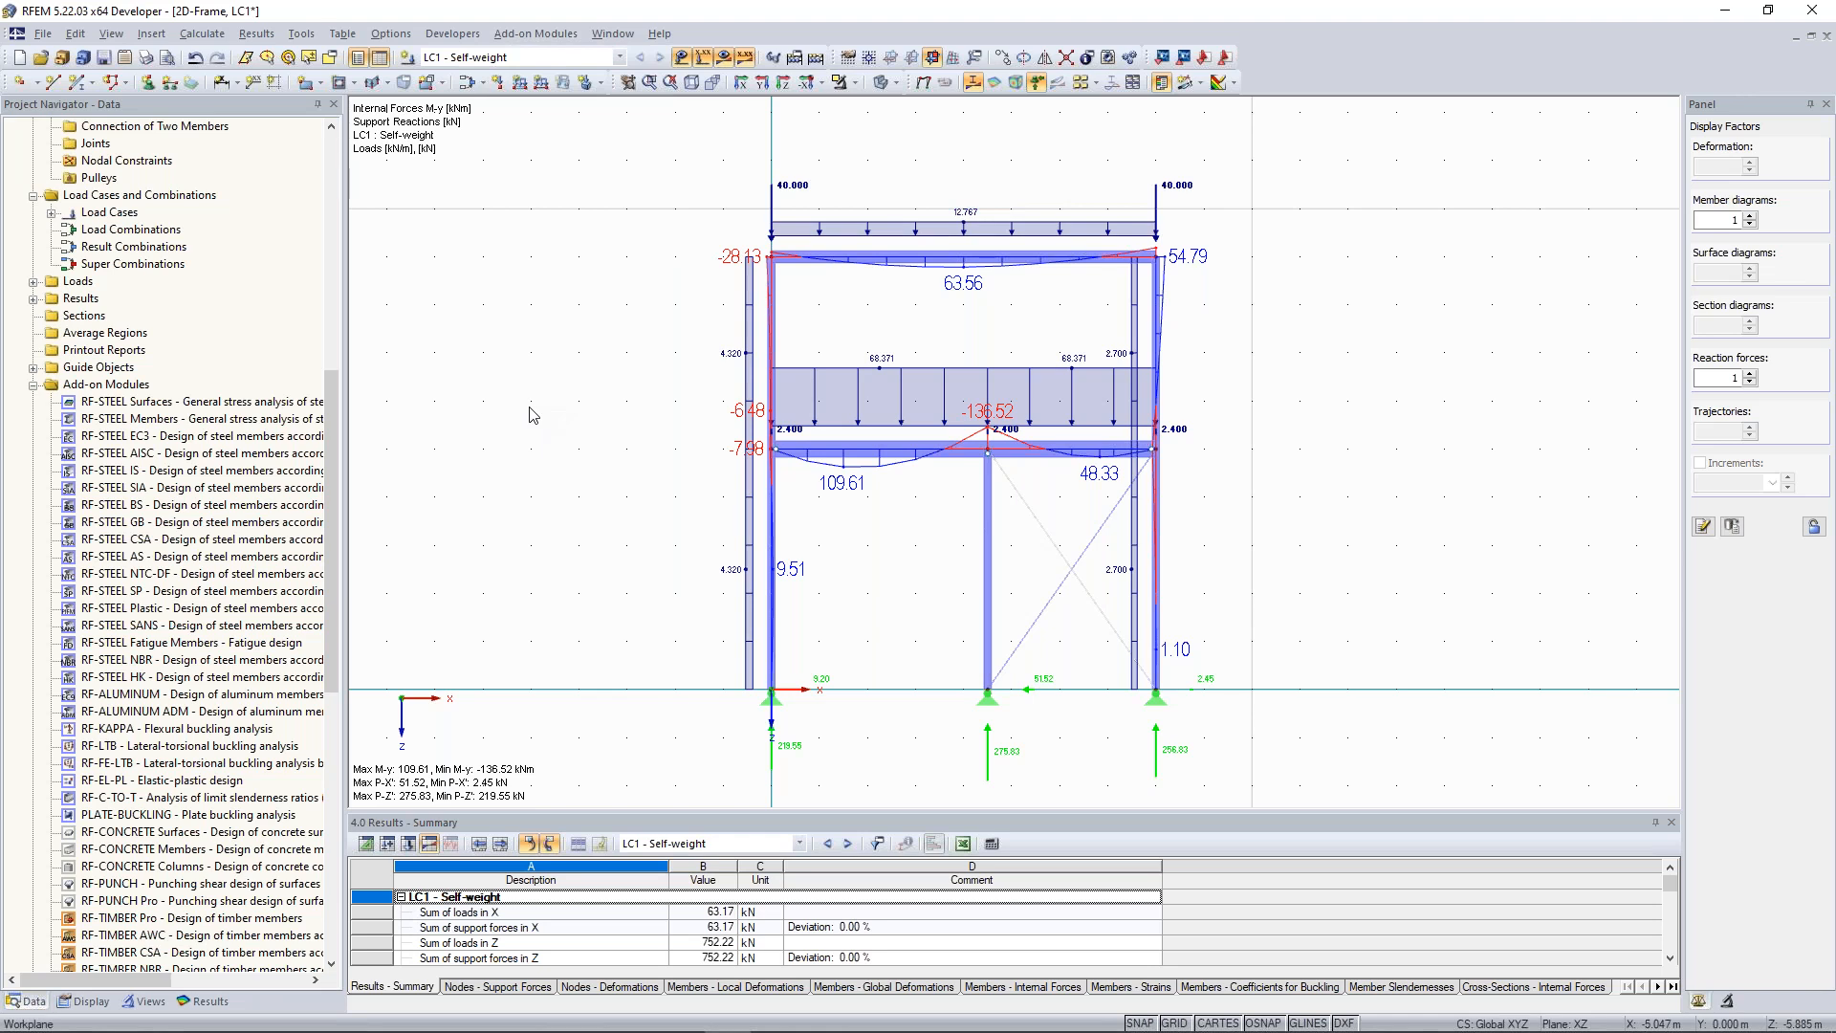
{"action": "scroll", "coordinate": [540, 430], "scroll_direction": "down", "scroll_amount": 1}
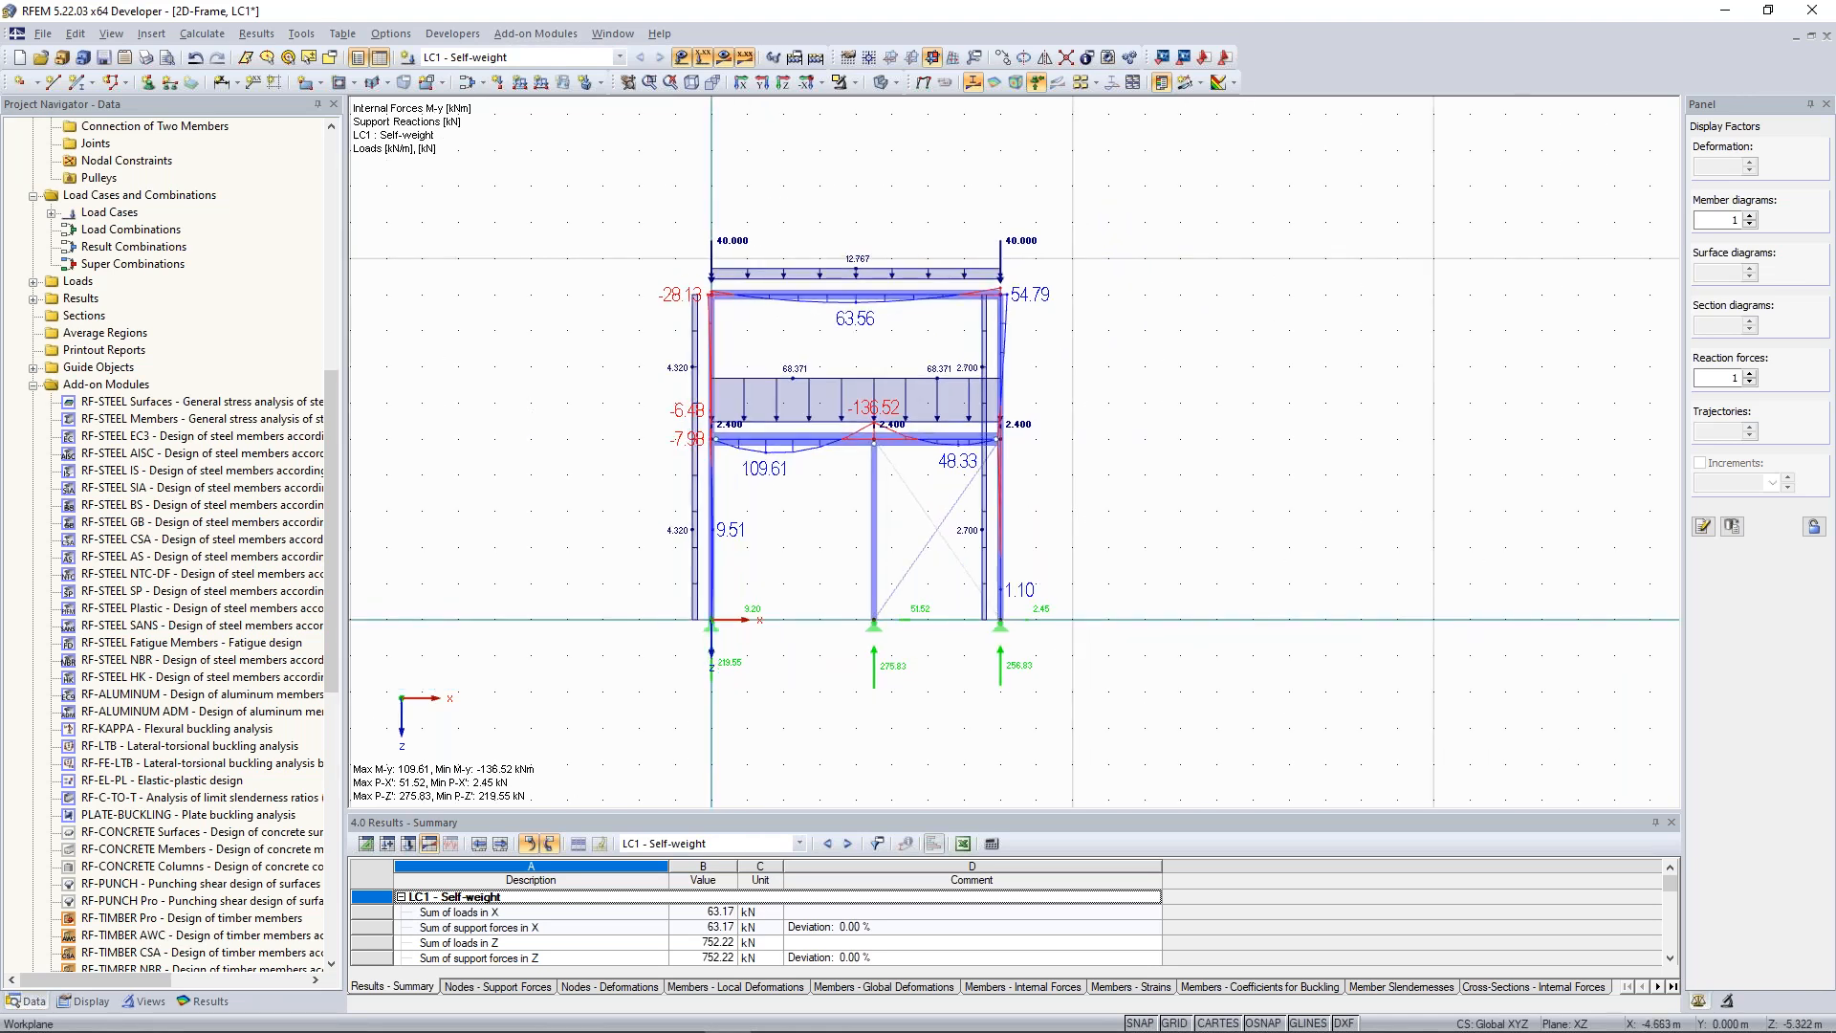
{"action": "scroll", "coordinate": [593, 379], "scroll_direction": "down", "scroll_amount": 1}
{"action": "middle_click_drag", "start_coordinate": [593, 378], "coordinate": [599, 415]}
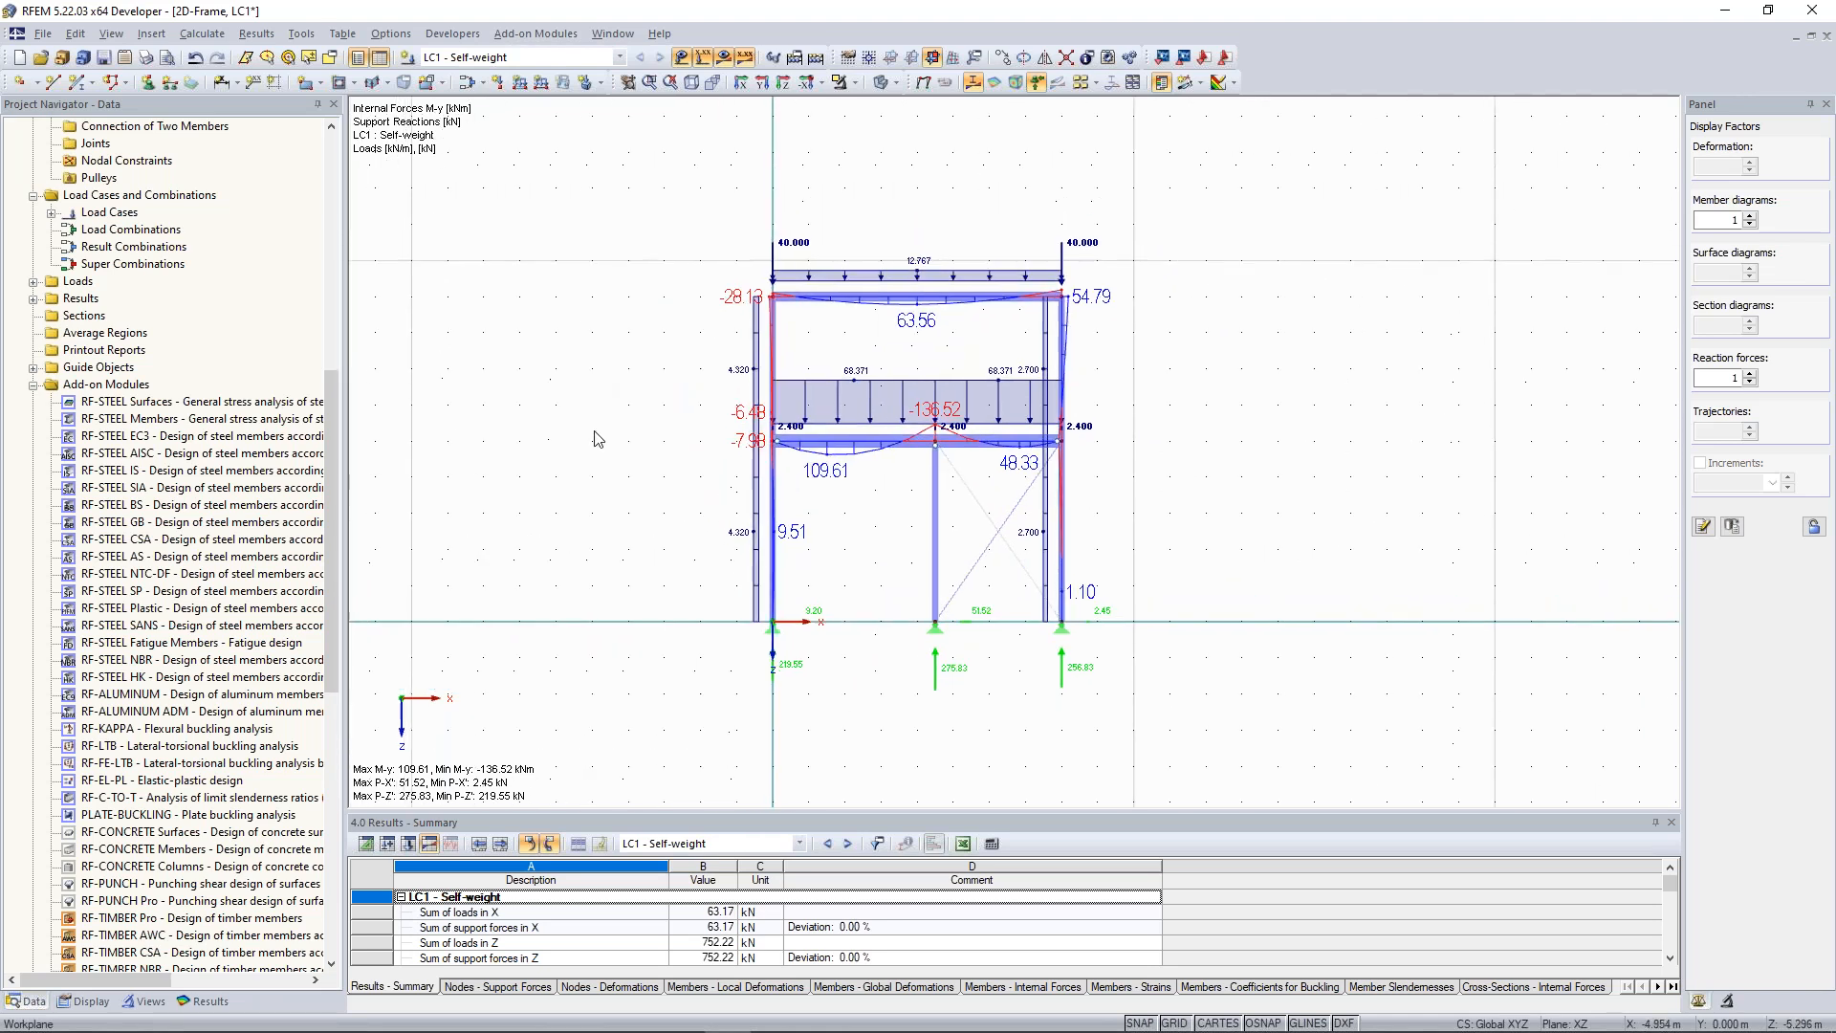
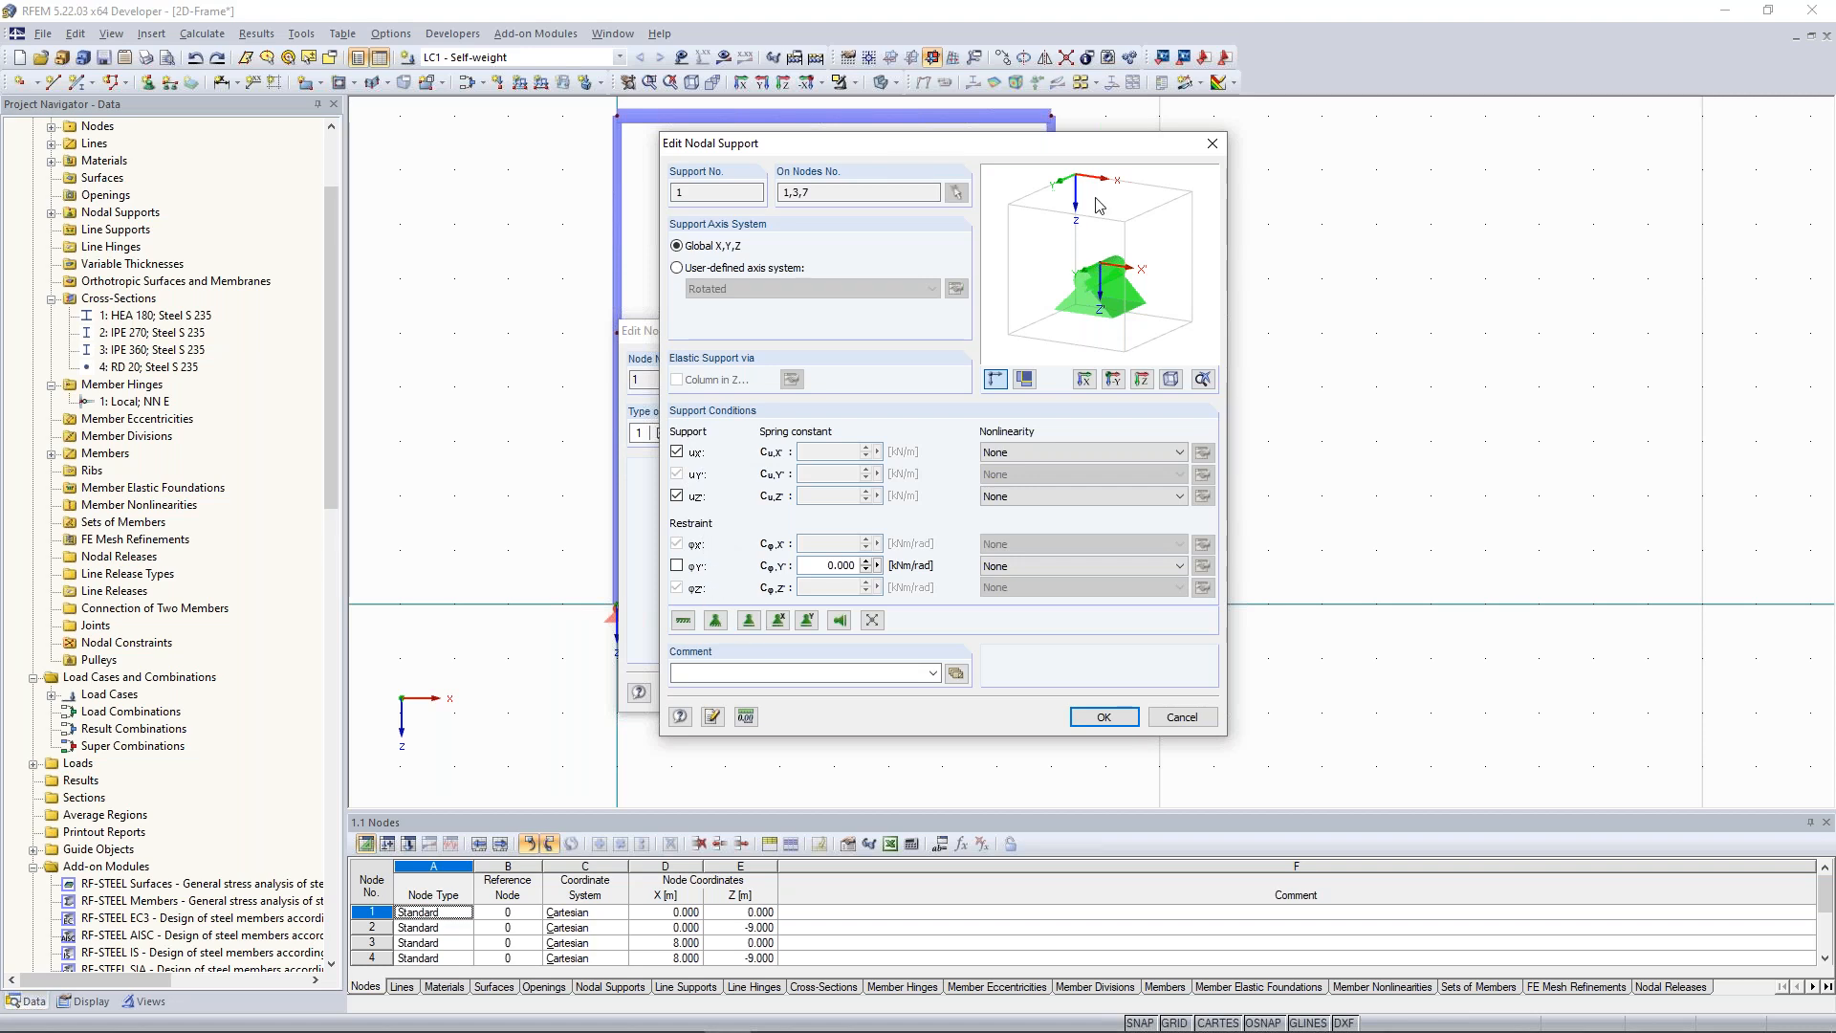
Close the nodal support definition and the support assignment of node 1 without changing anything.
{"action": "left_click", "coordinate": [1211, 144]}
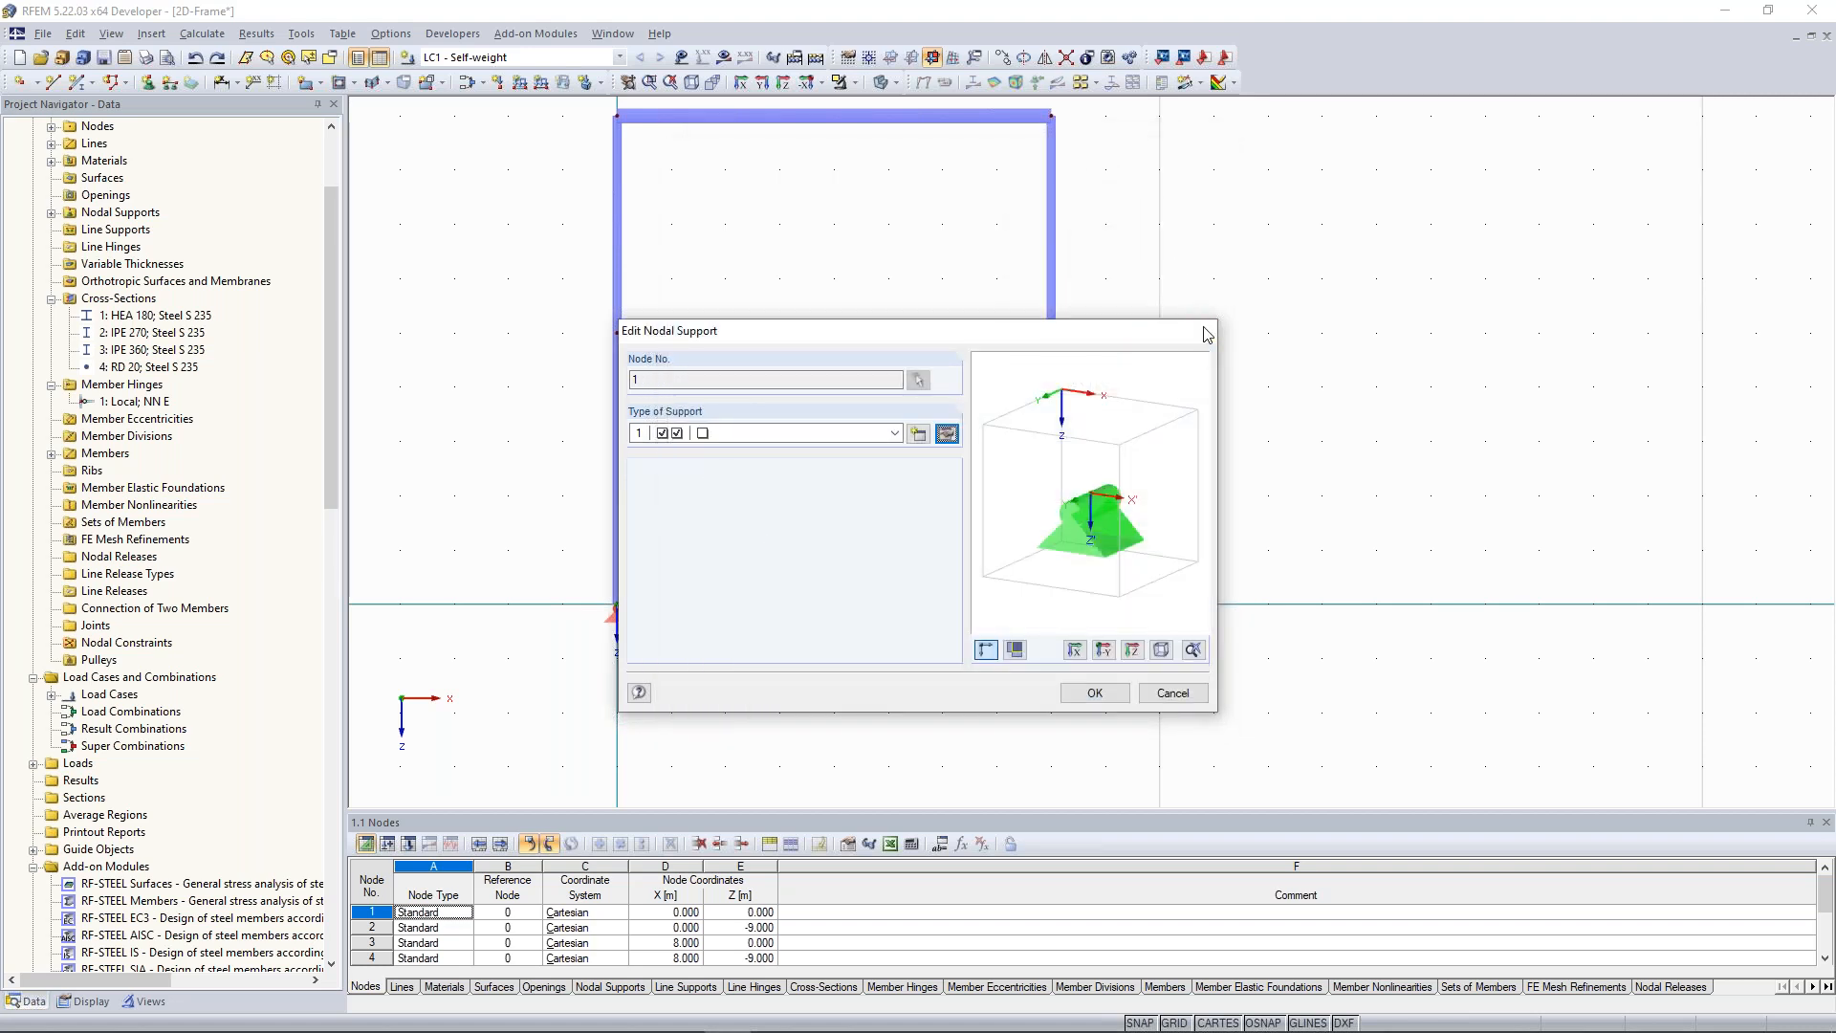
{"action": "left_click", "coordinate": [1201, 330]}
{"action": "middle_click_drag", "start_coordinate": [790, 258], "coordinate": [853, 318]}
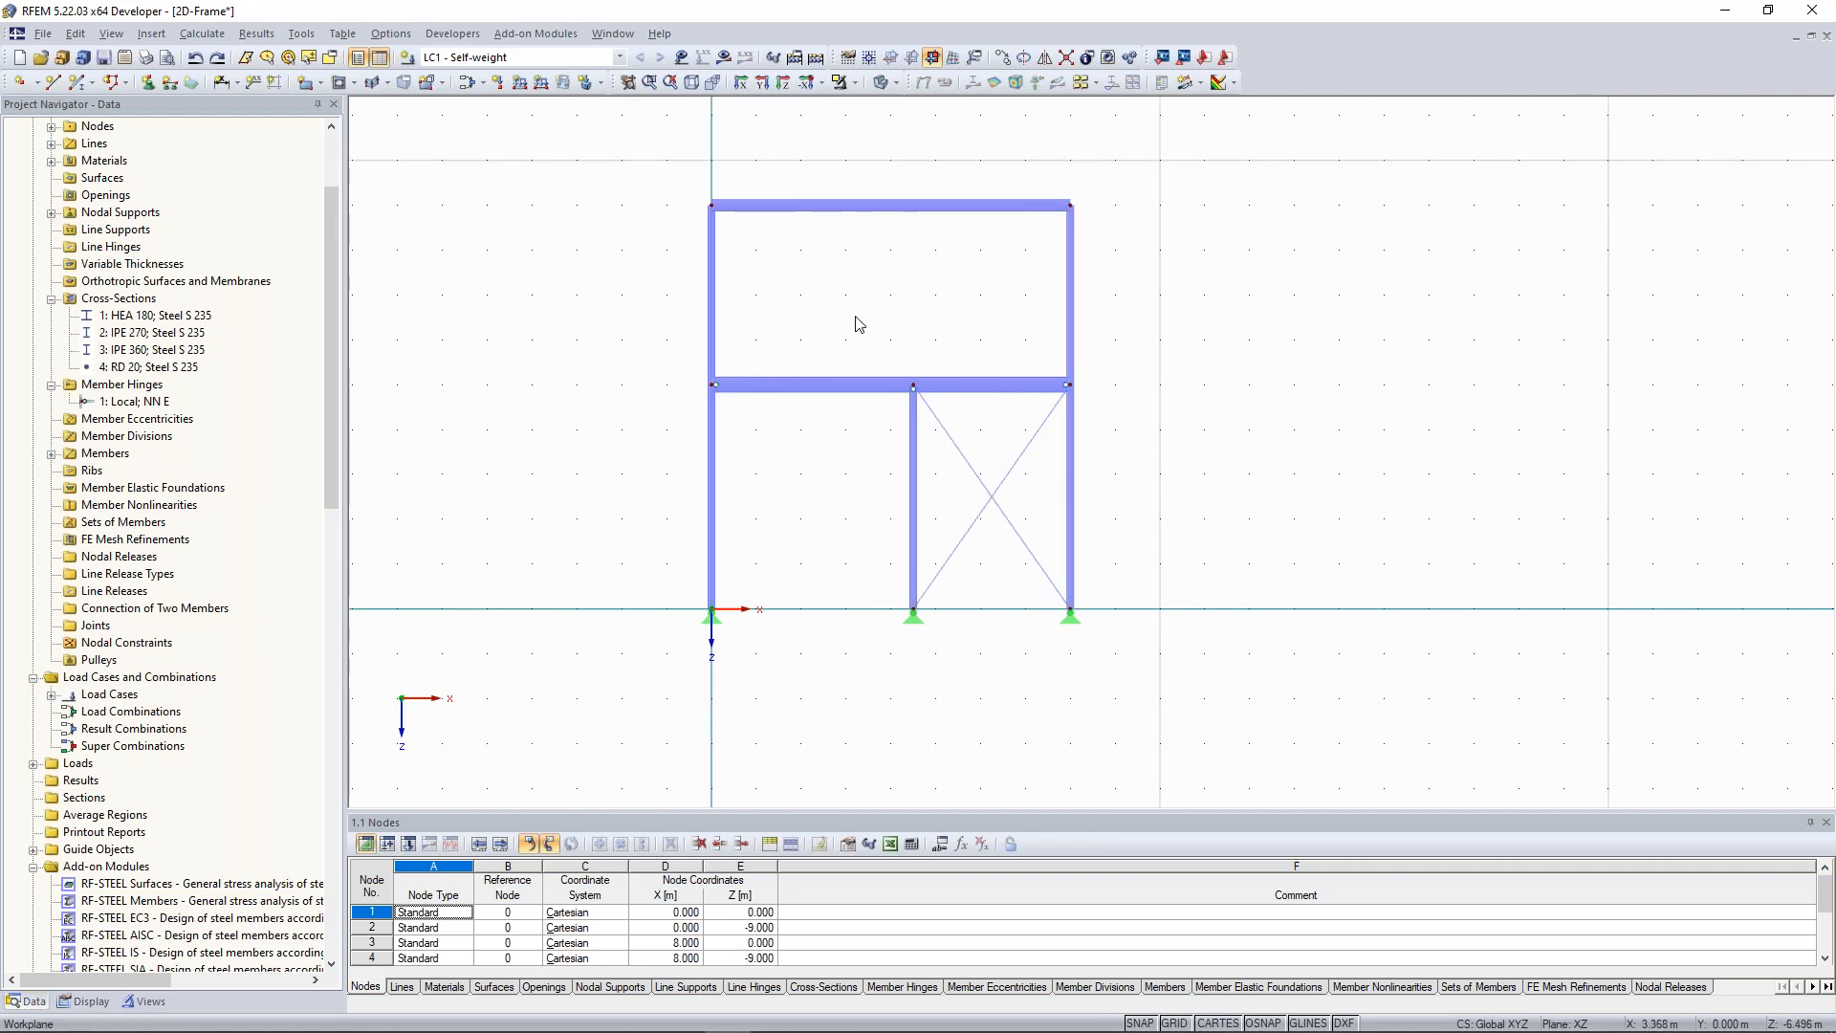
{"action": "scroll", "coordinate": [817, 321], "scroll_direction": "up", "scroll_amount": 2}
{"action": "middle_click_drag", "start_coordinate": [804, 328], "coordinate": [802, 299]}
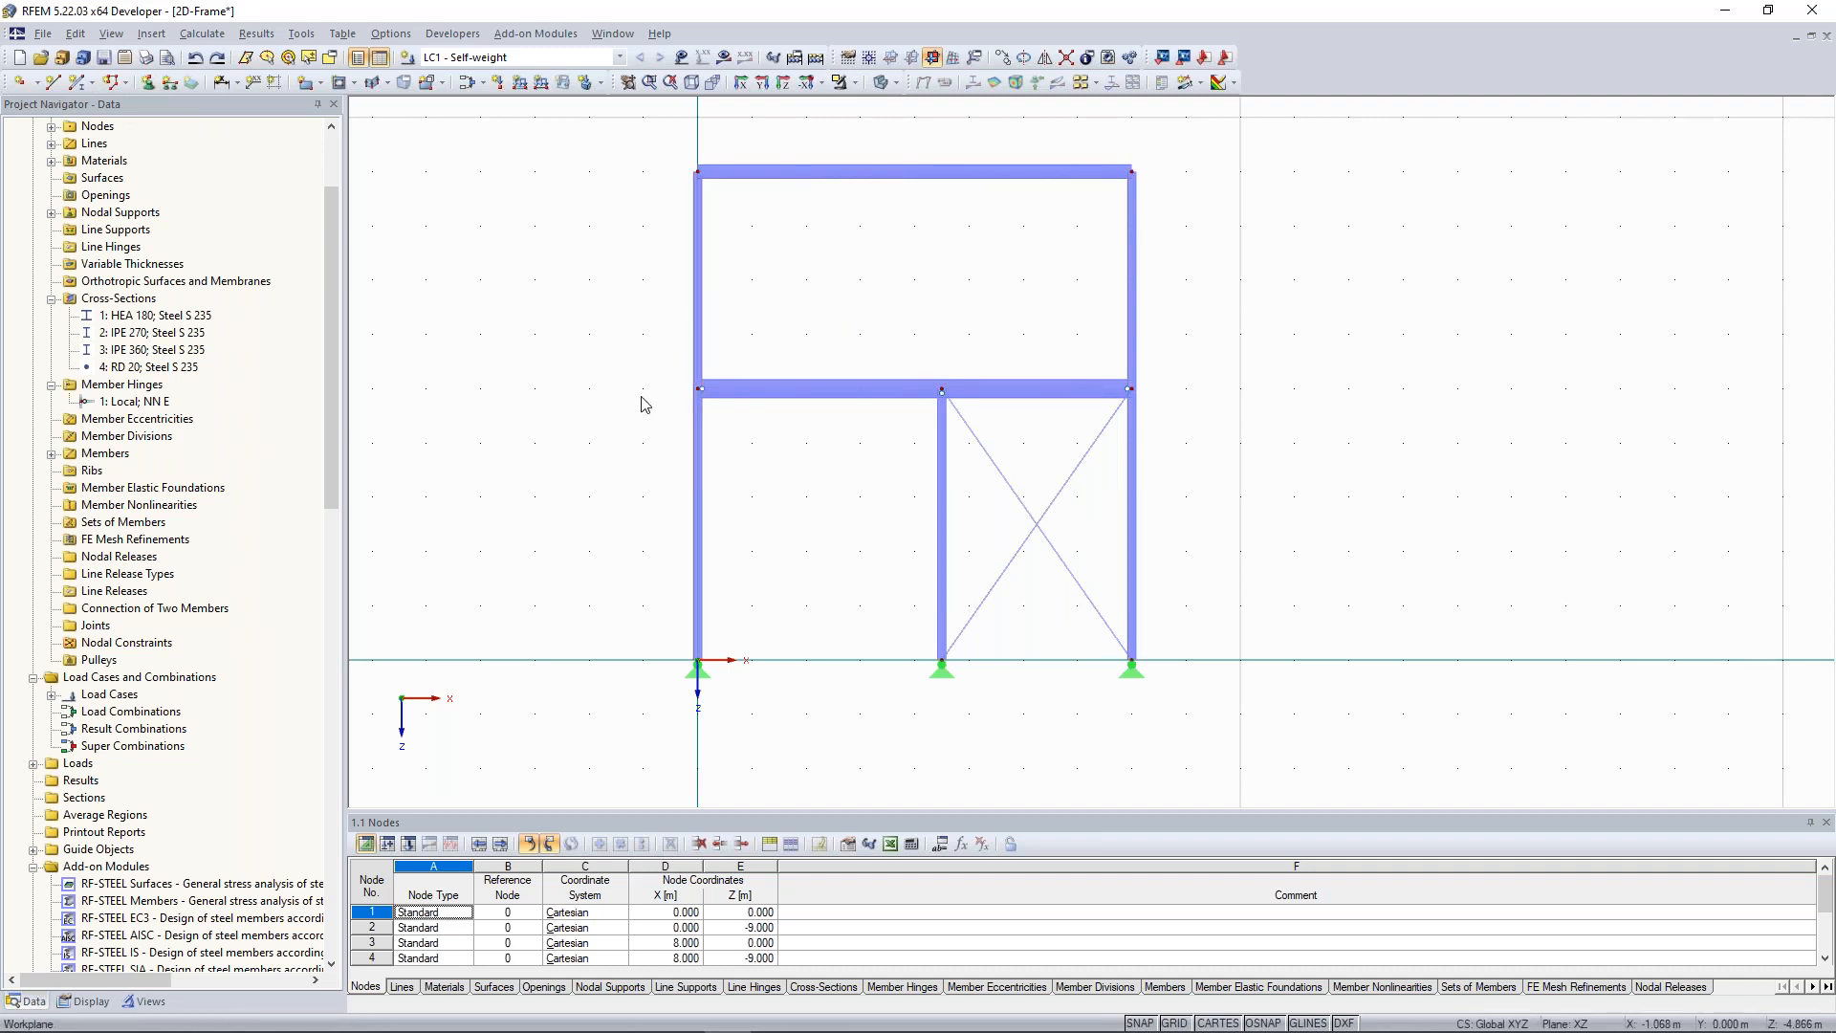
Start a new set of members made of the two left column members, 1 and 4.
{"action": "scroll", "coordinate": [732, 492], "scroll_direction": "up", "scroll_amount": 1}
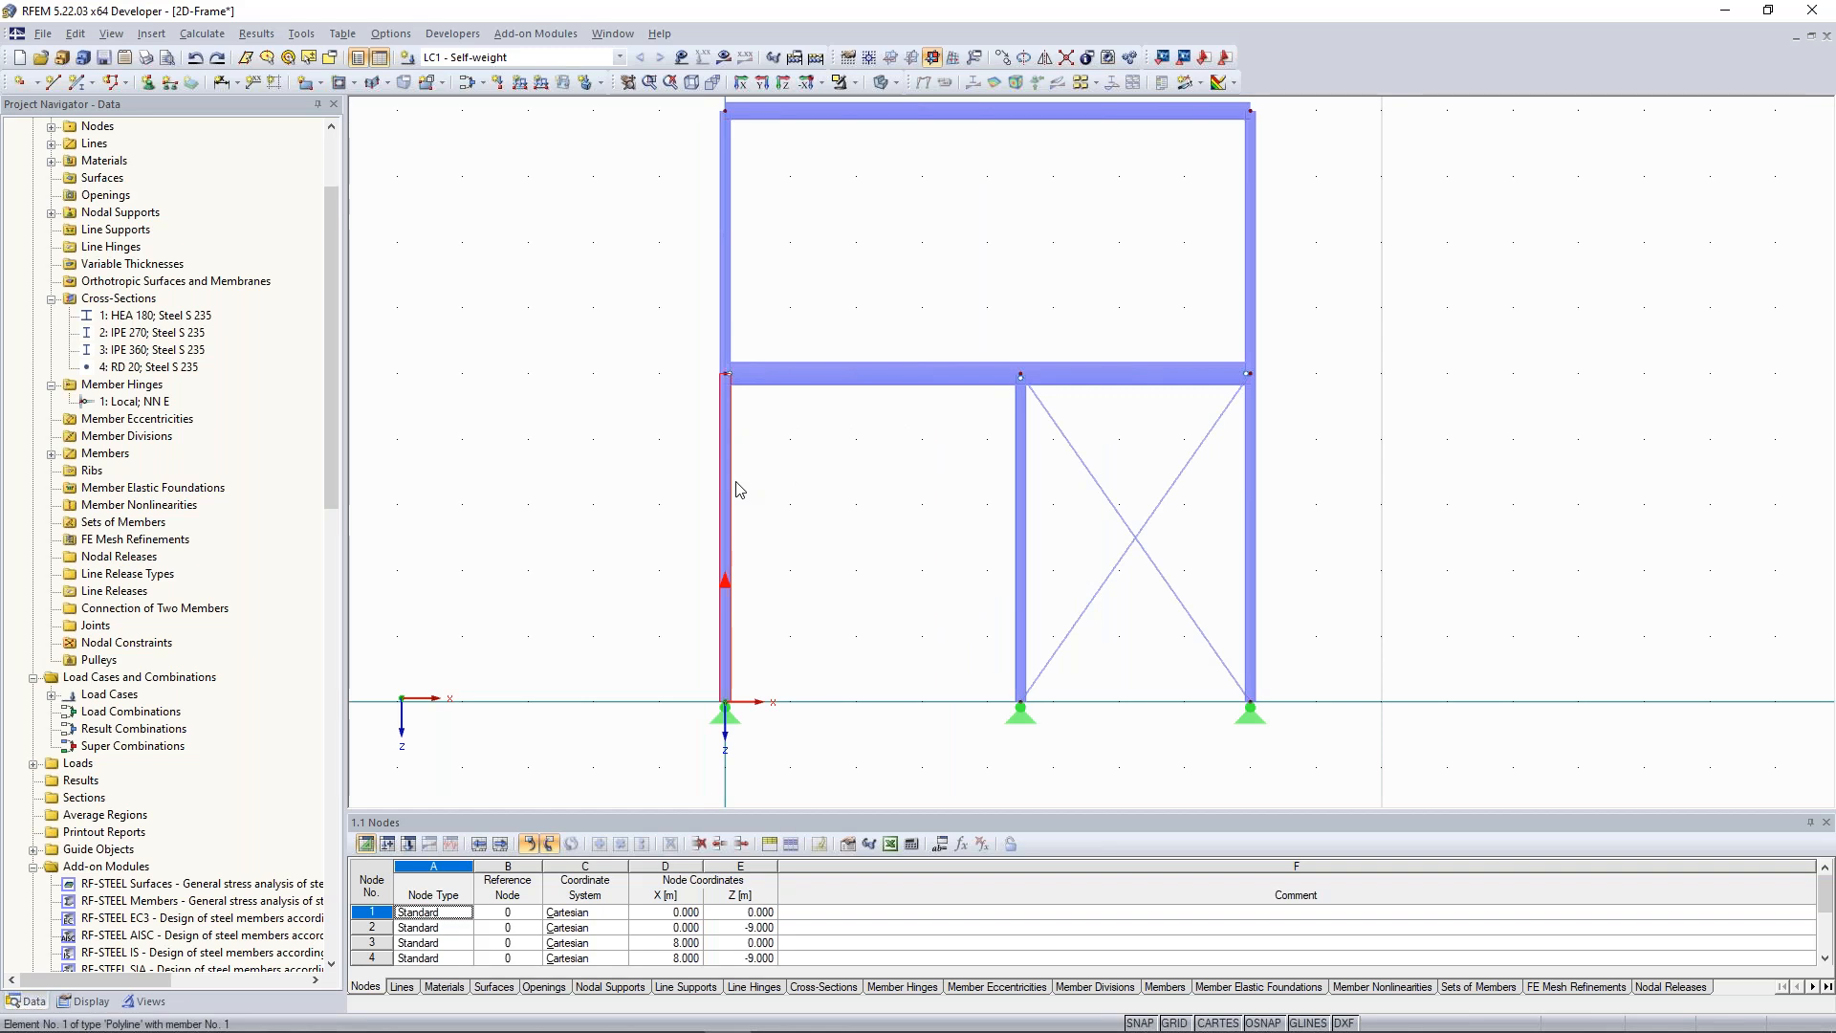
{"action": "middle_click_drag", "start_coordinate": [739, 490], "coordinate": [706, 550]}
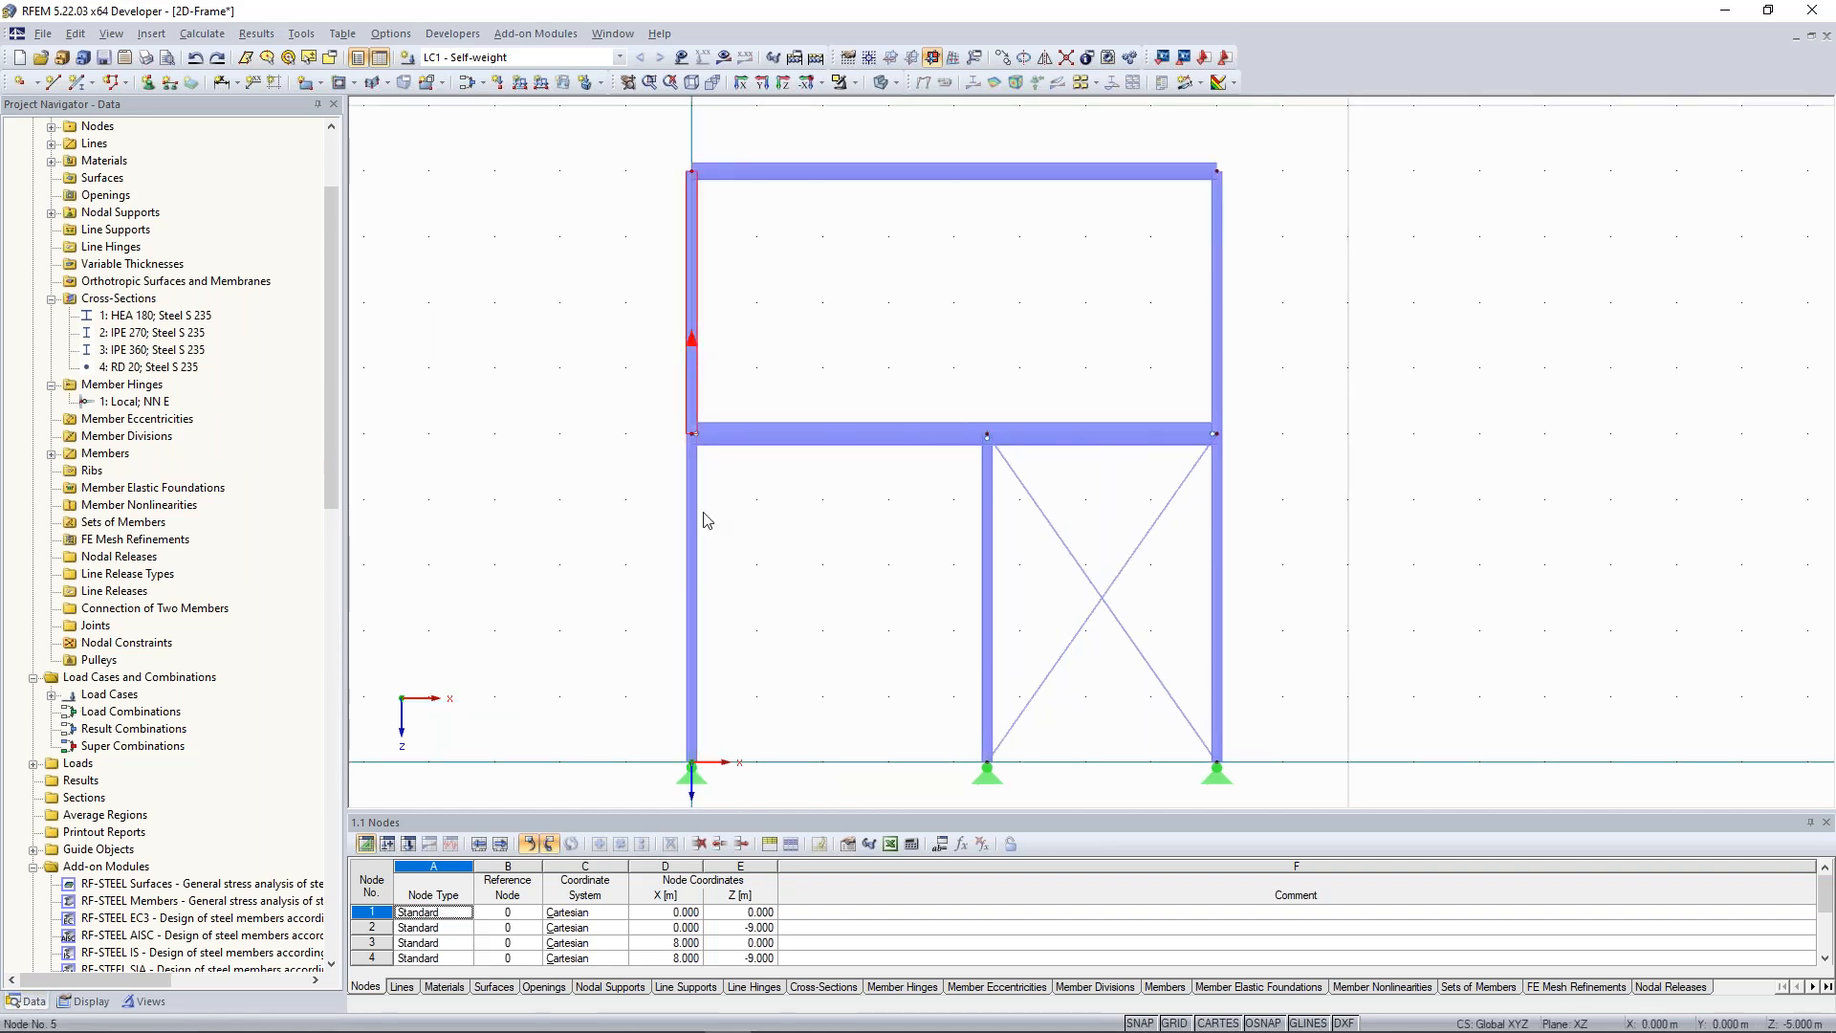
{"action": "middle_click_drag", "start_coordinate": [615, 422], "coordinate": [649, 389]}
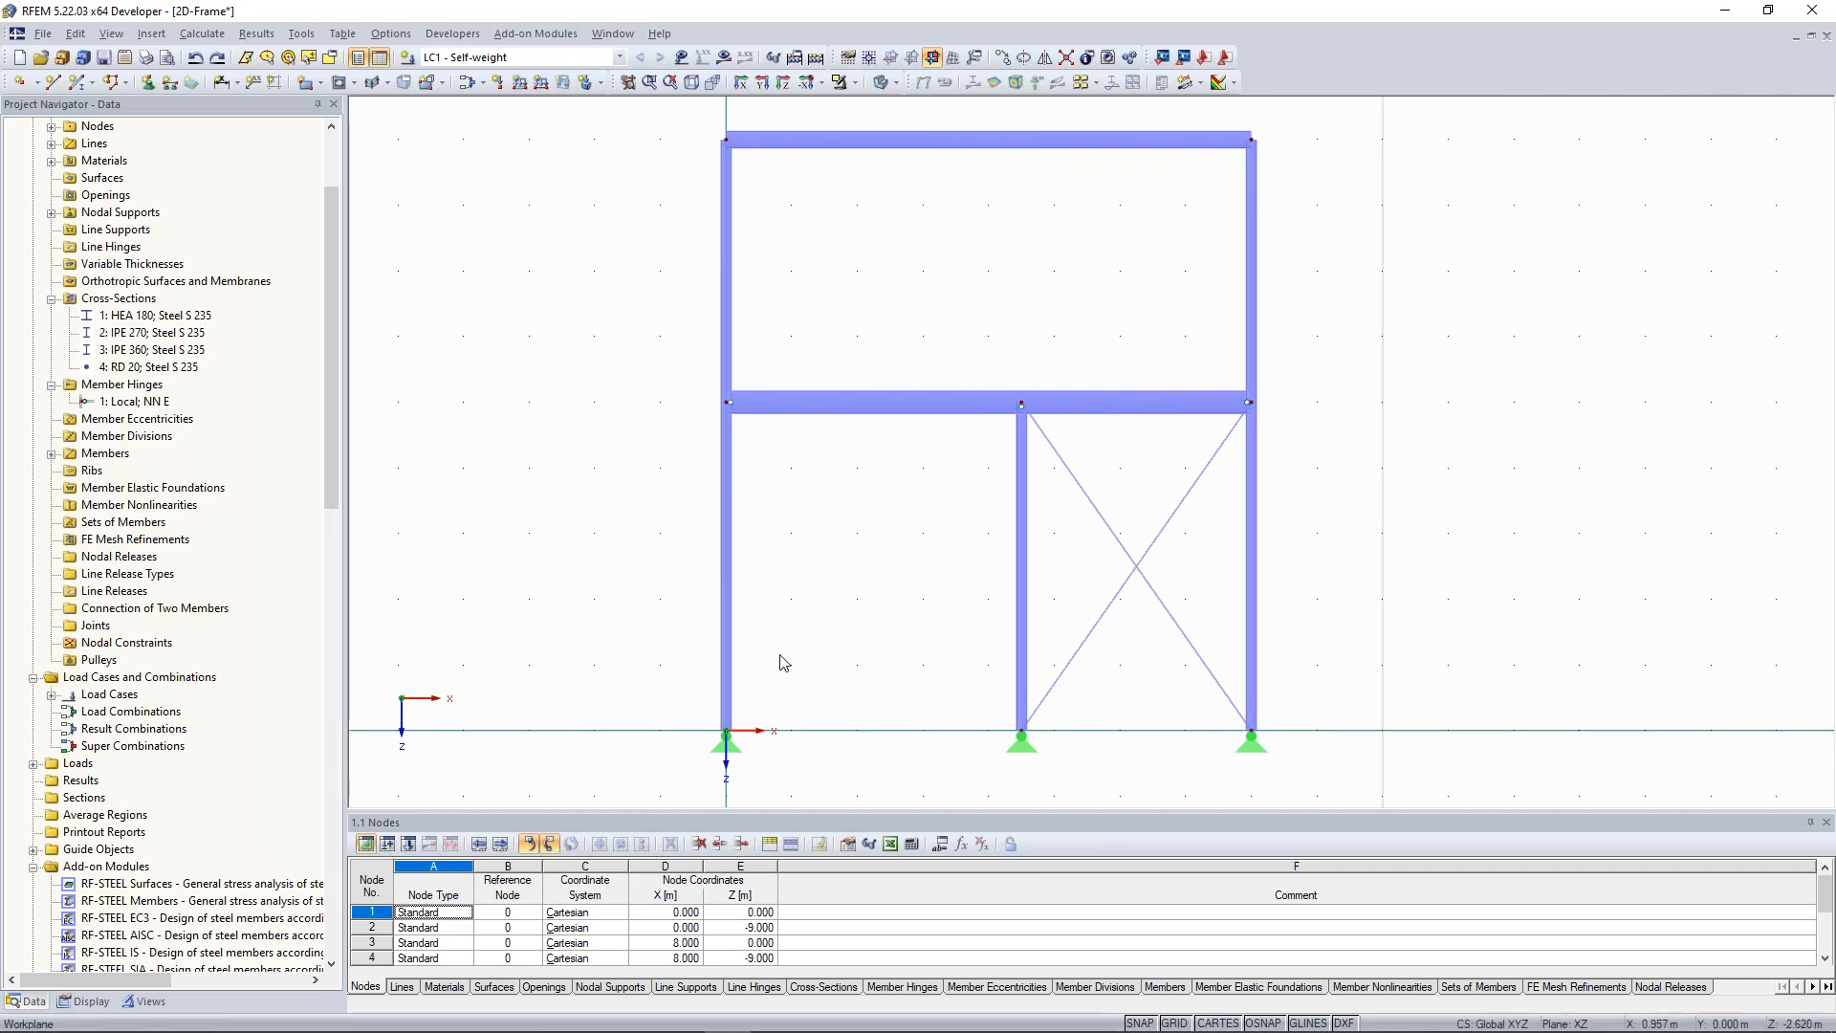
{"action": "left_click_drag", "start_coordinate": [779, 654], "coordinate": [661, 108]}
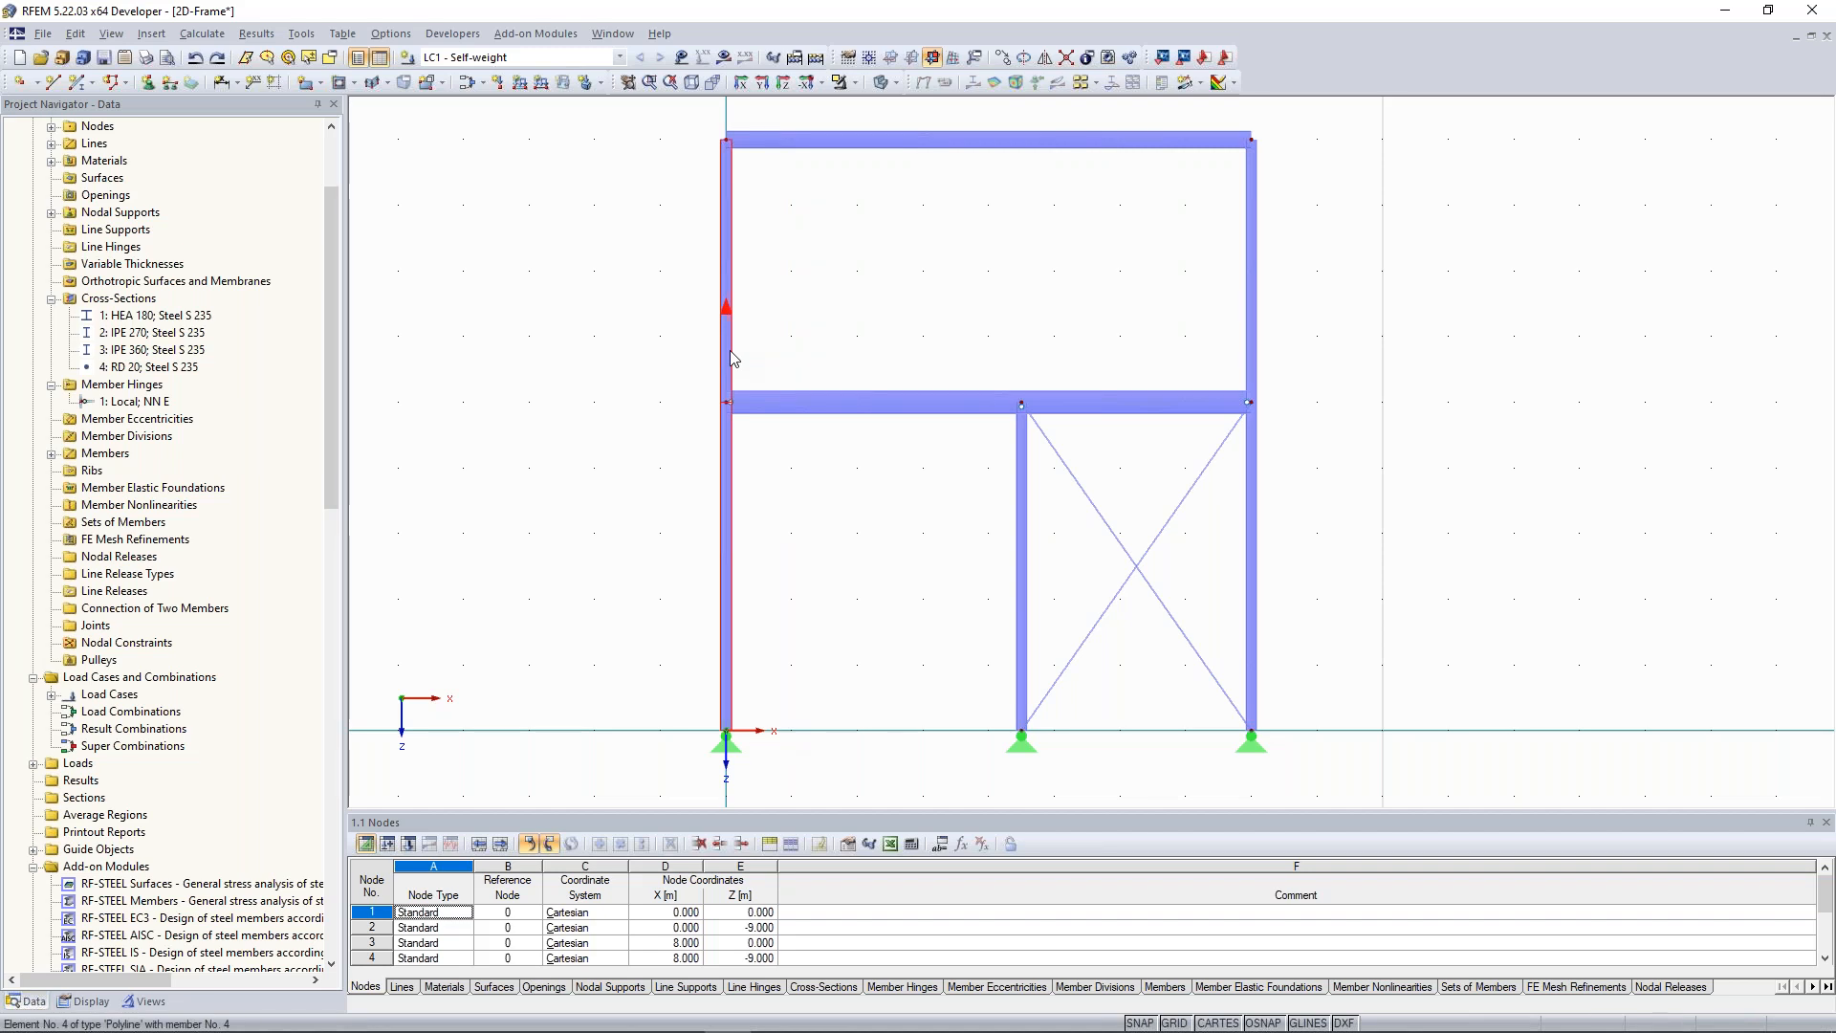
{"action": "left_click", "coordinate": [85, 82]}
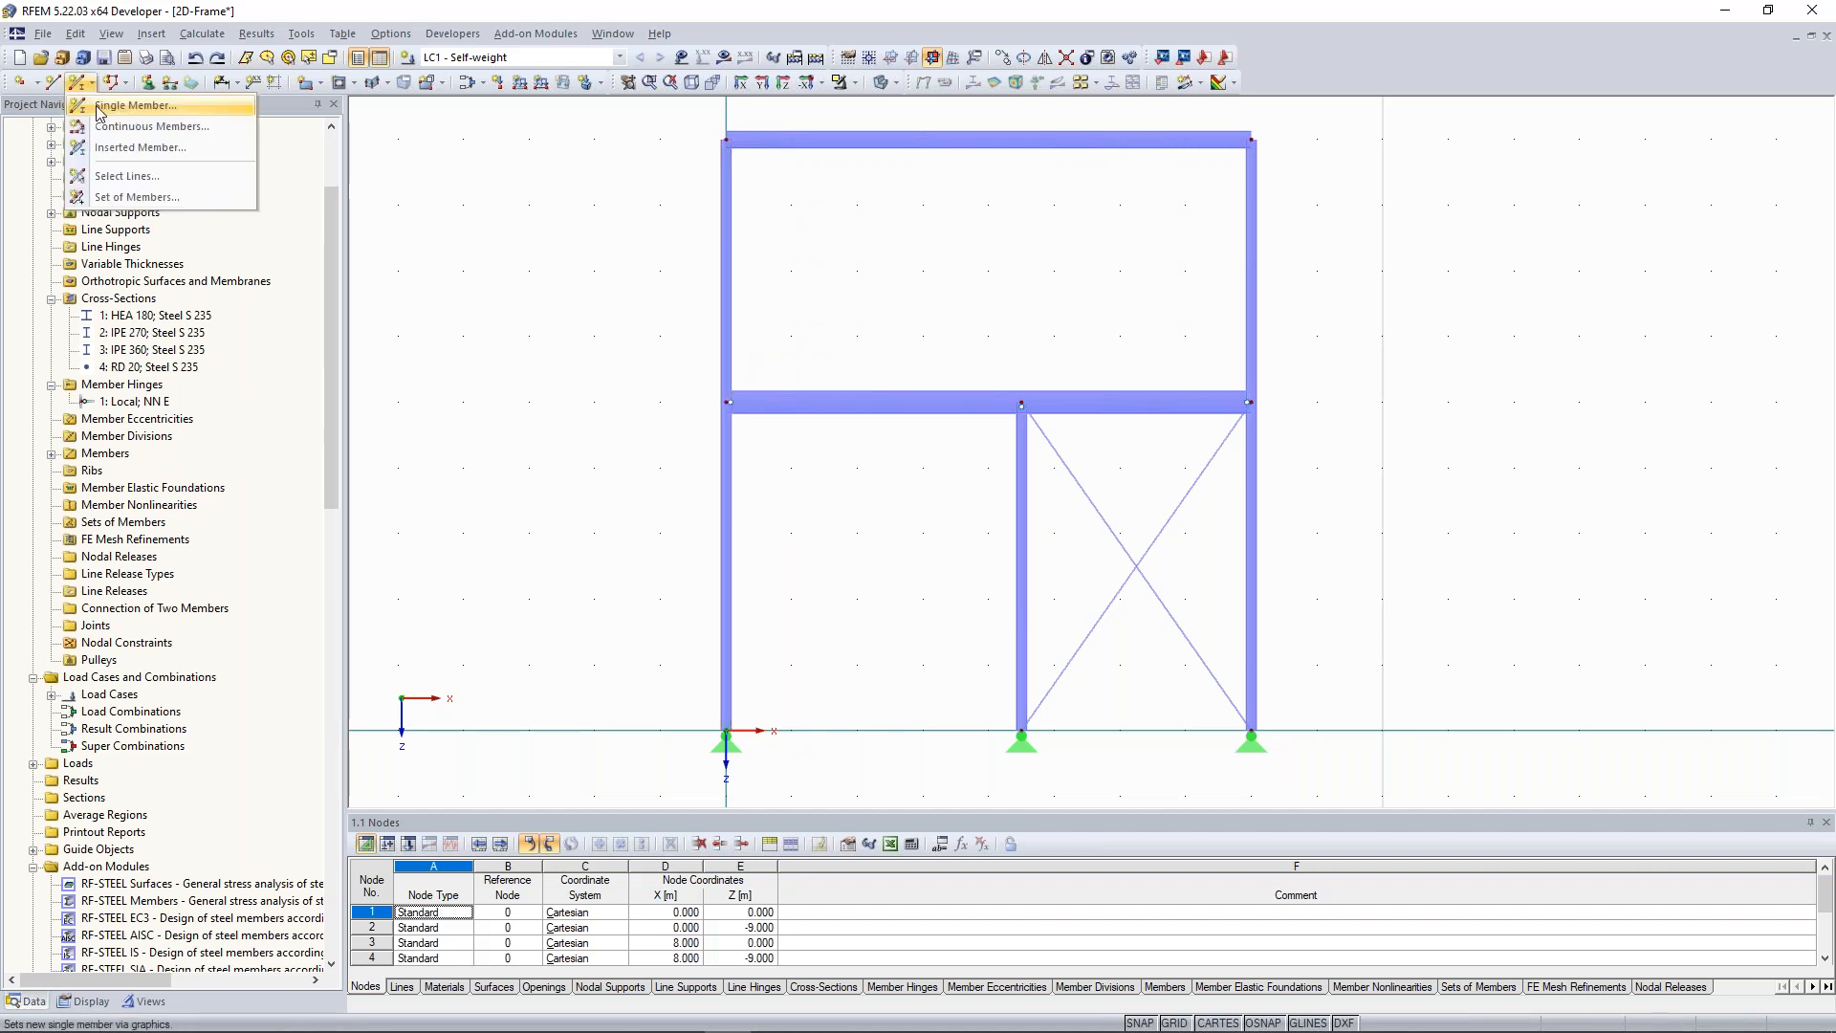
{"action": "left_click", "coordinate": [143, 198]}
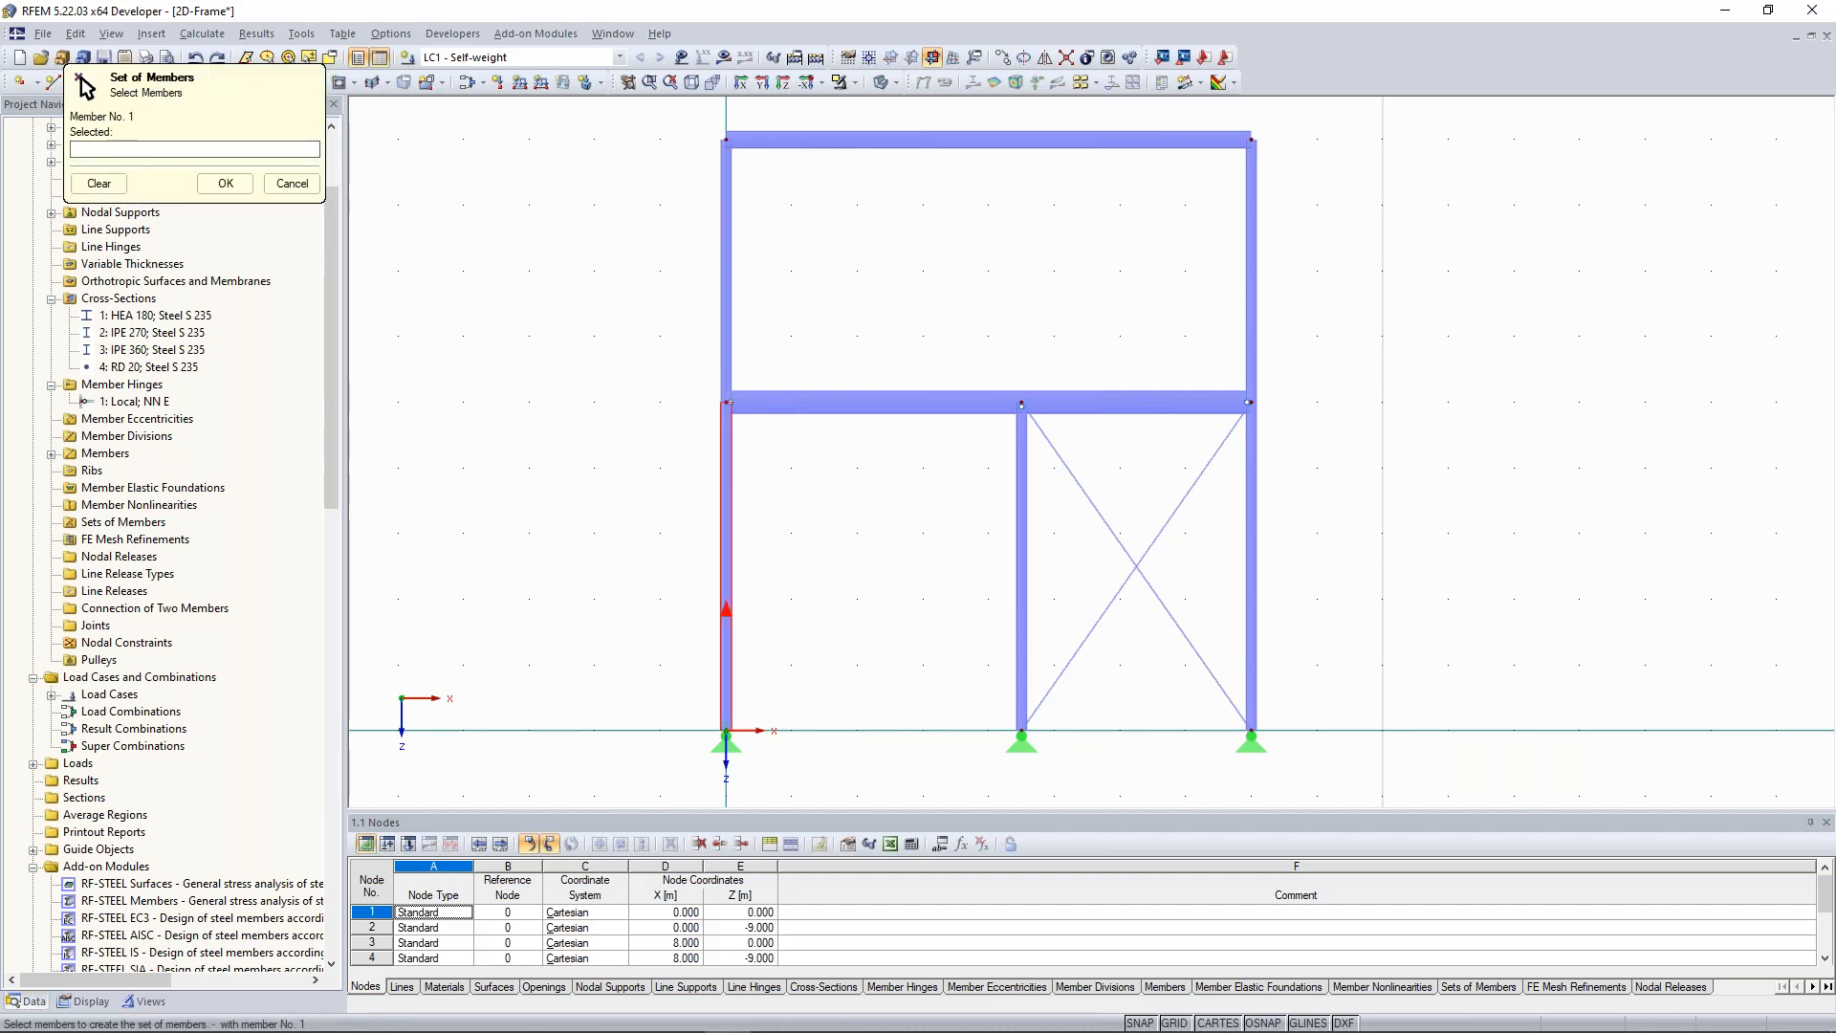
{"action": "left_click", "coordinate": [724, 536]}
{"action": "left_click", "coordinate": [726, 300]}
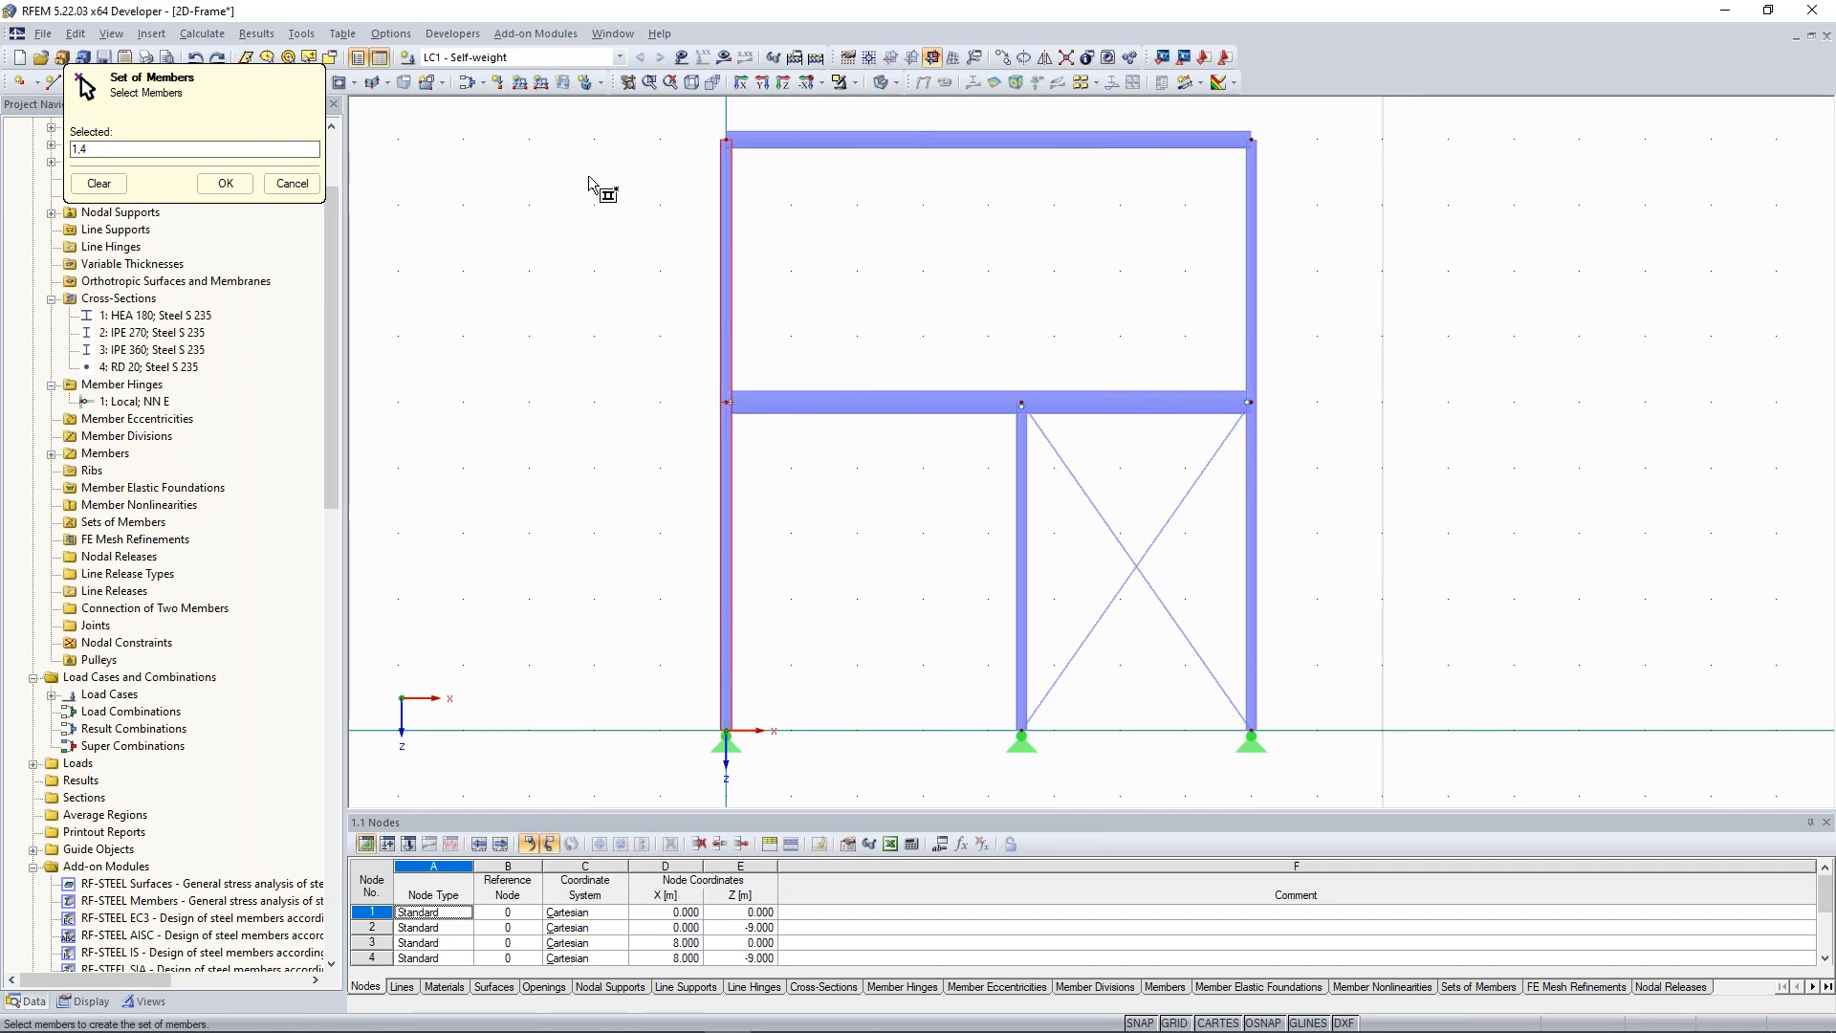
{"action": "left_click", "coordinate": [226, 182]}
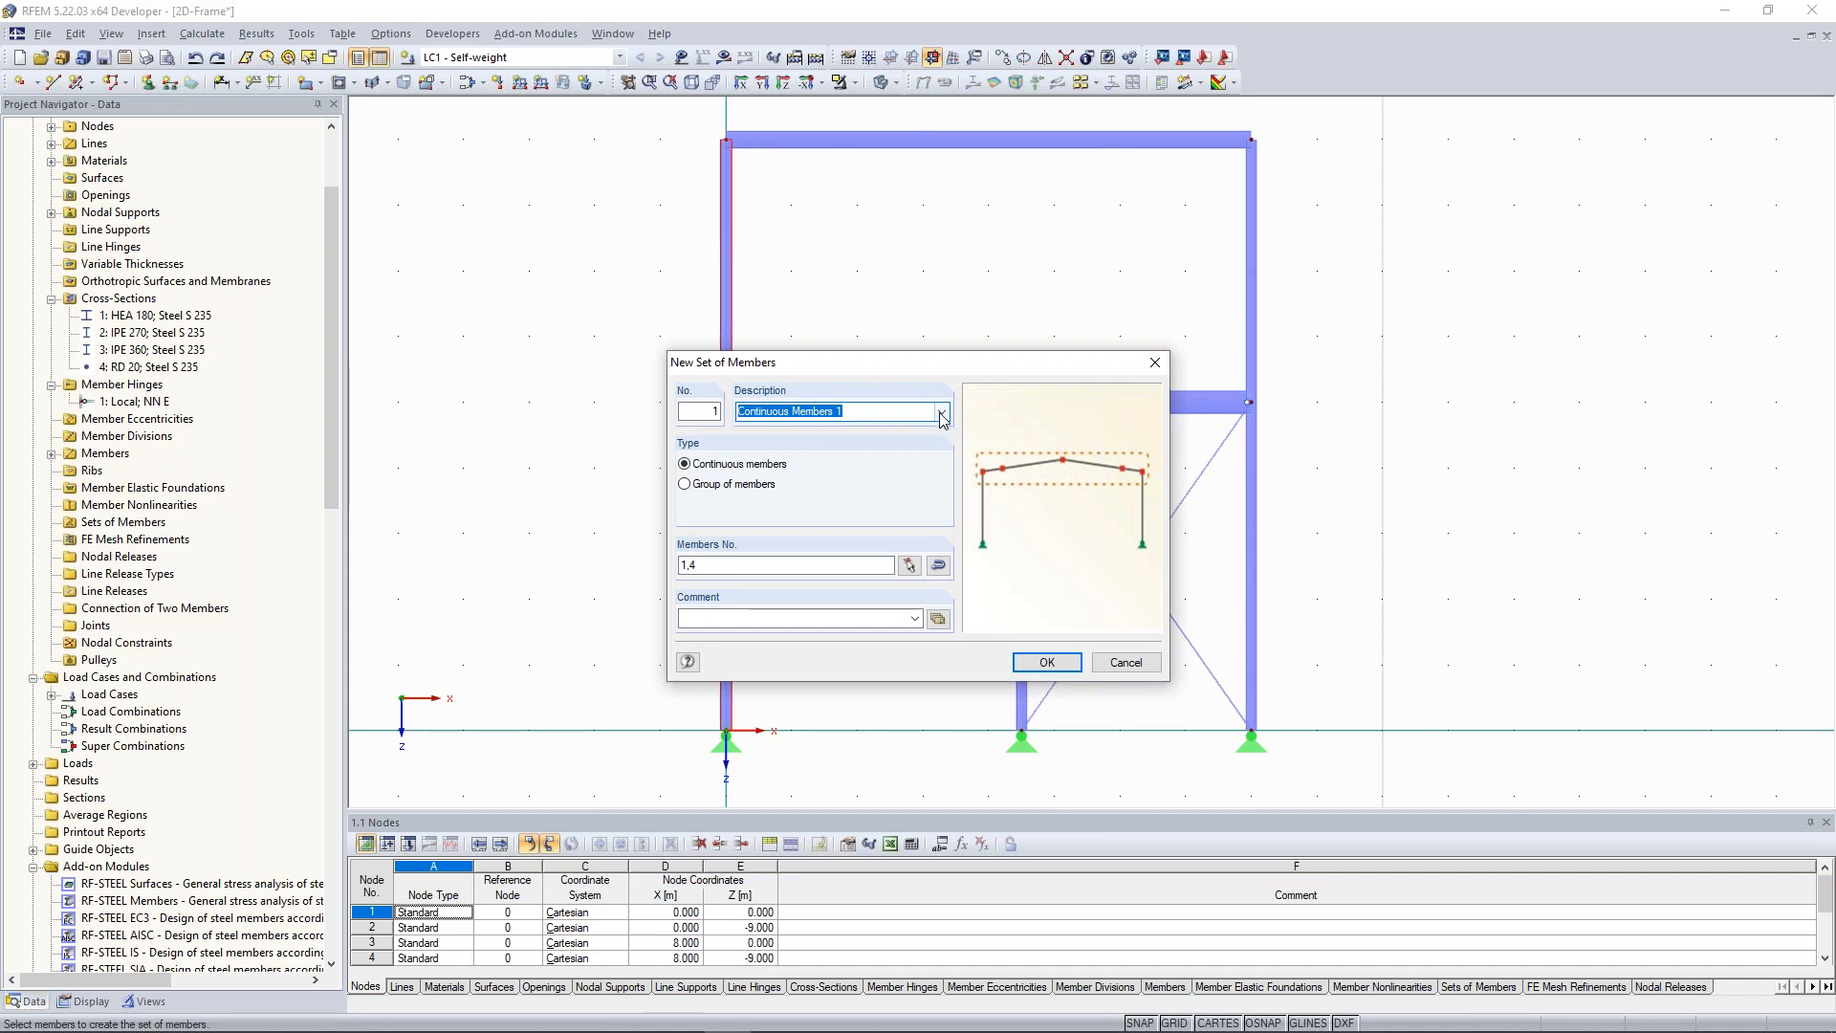
Describe the set as Column, keep the Continuous members type, and create it.
{"action": "left_click", "coordinate": [941, 411]}
{"action": "left_click", "coordinate": [839, 513]}
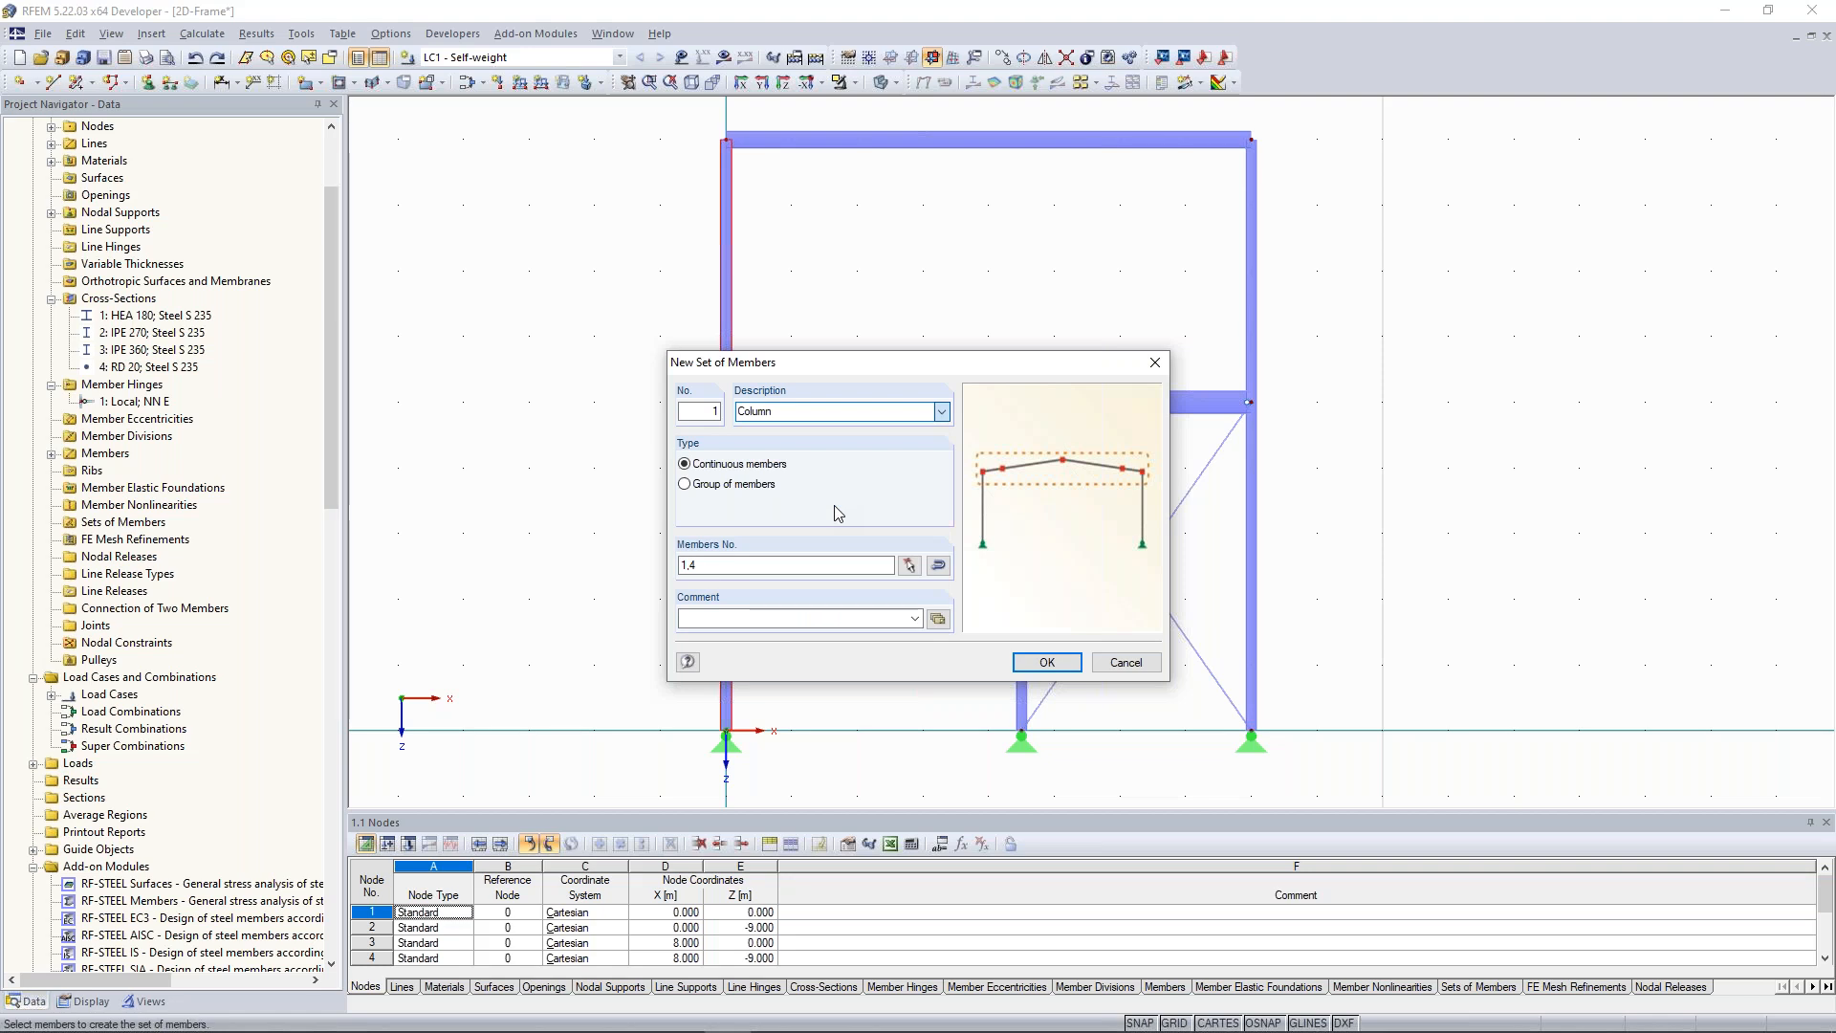
{"action": "left_click", "coordinate": [943, 415]}
{"action": "left_click", "coordinate": [941, 413]}
{"action": "left_click_drag", "start_coordinate": [927, 380], "coordinate": [1390, 191]}
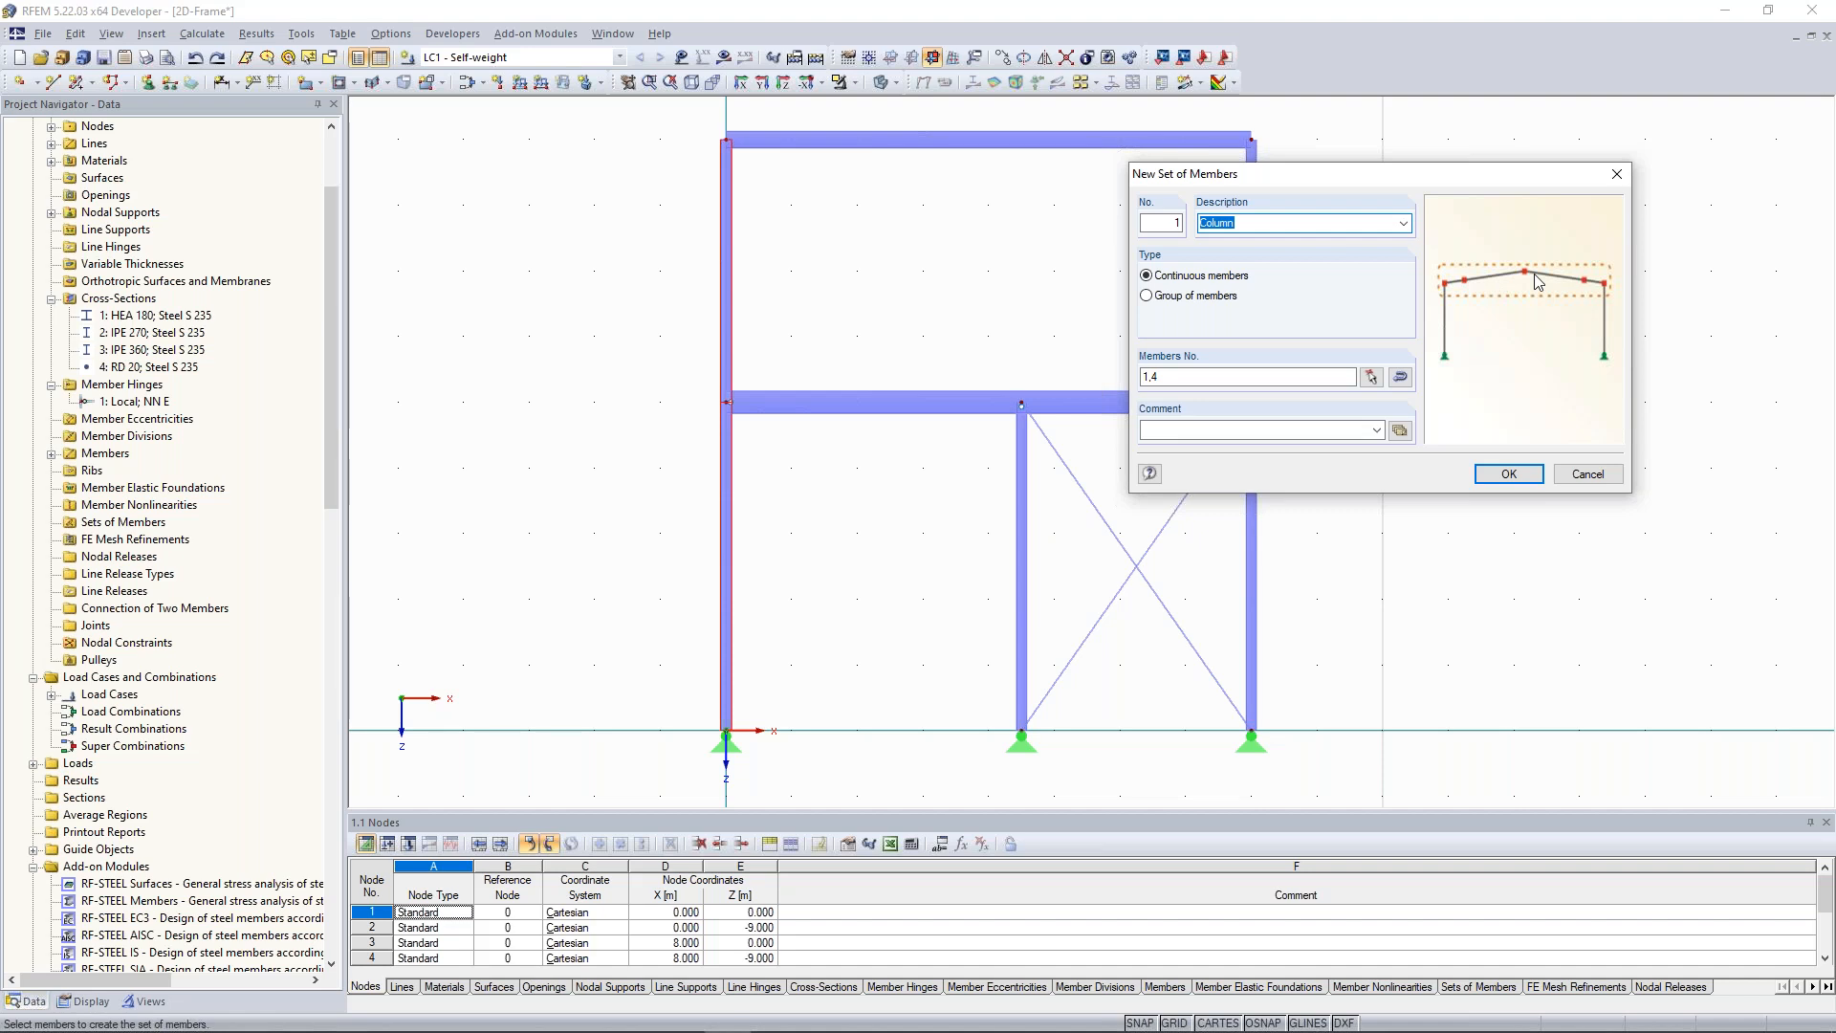
{"action": "key", "text": "Return"}
{"action": "left_click", "coordinate": [833, 409]}
Switch the frame to wireframe display and examine the new set of members along the left column.
{"action": "scroll", "coordinate": [678, 320], "scroll_direction": "up", "scroll_amount": 4}
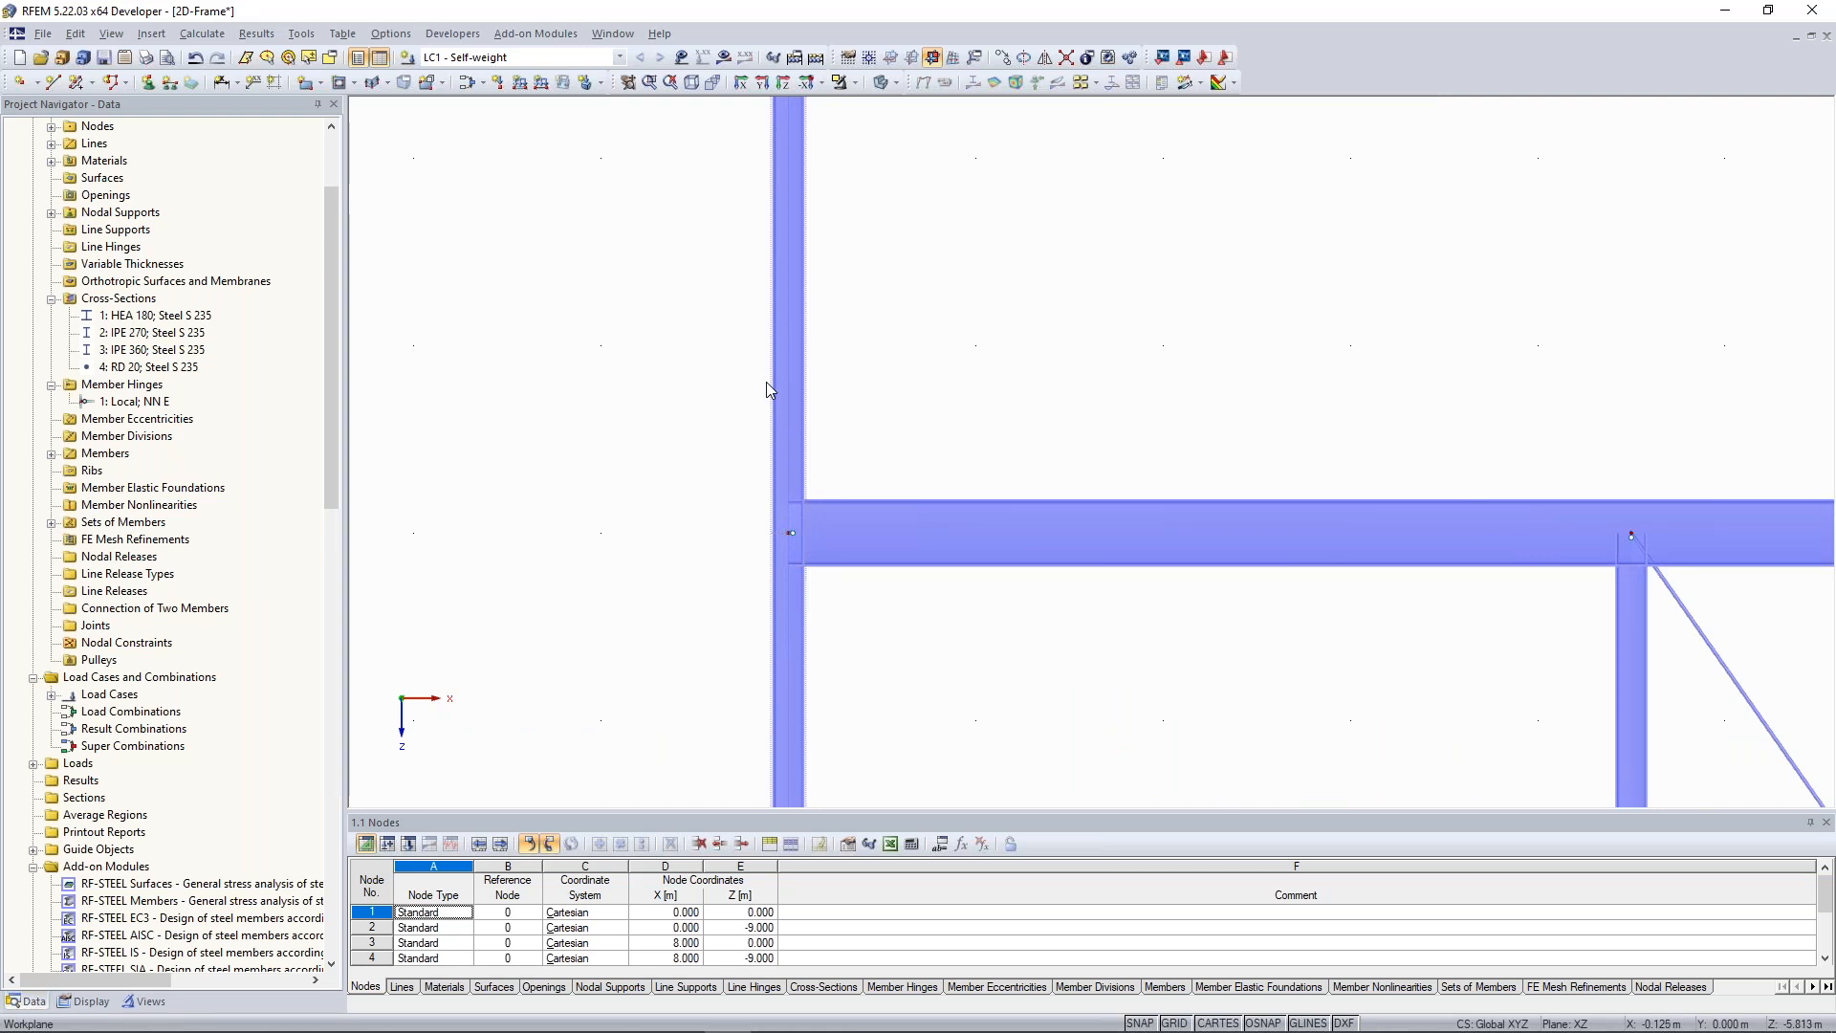
{"action": "key", "text": "F9"}
{"action": "scroll", "coordinate": [776, 555], "scroll_direction": "up", "scroll_amount": 1}
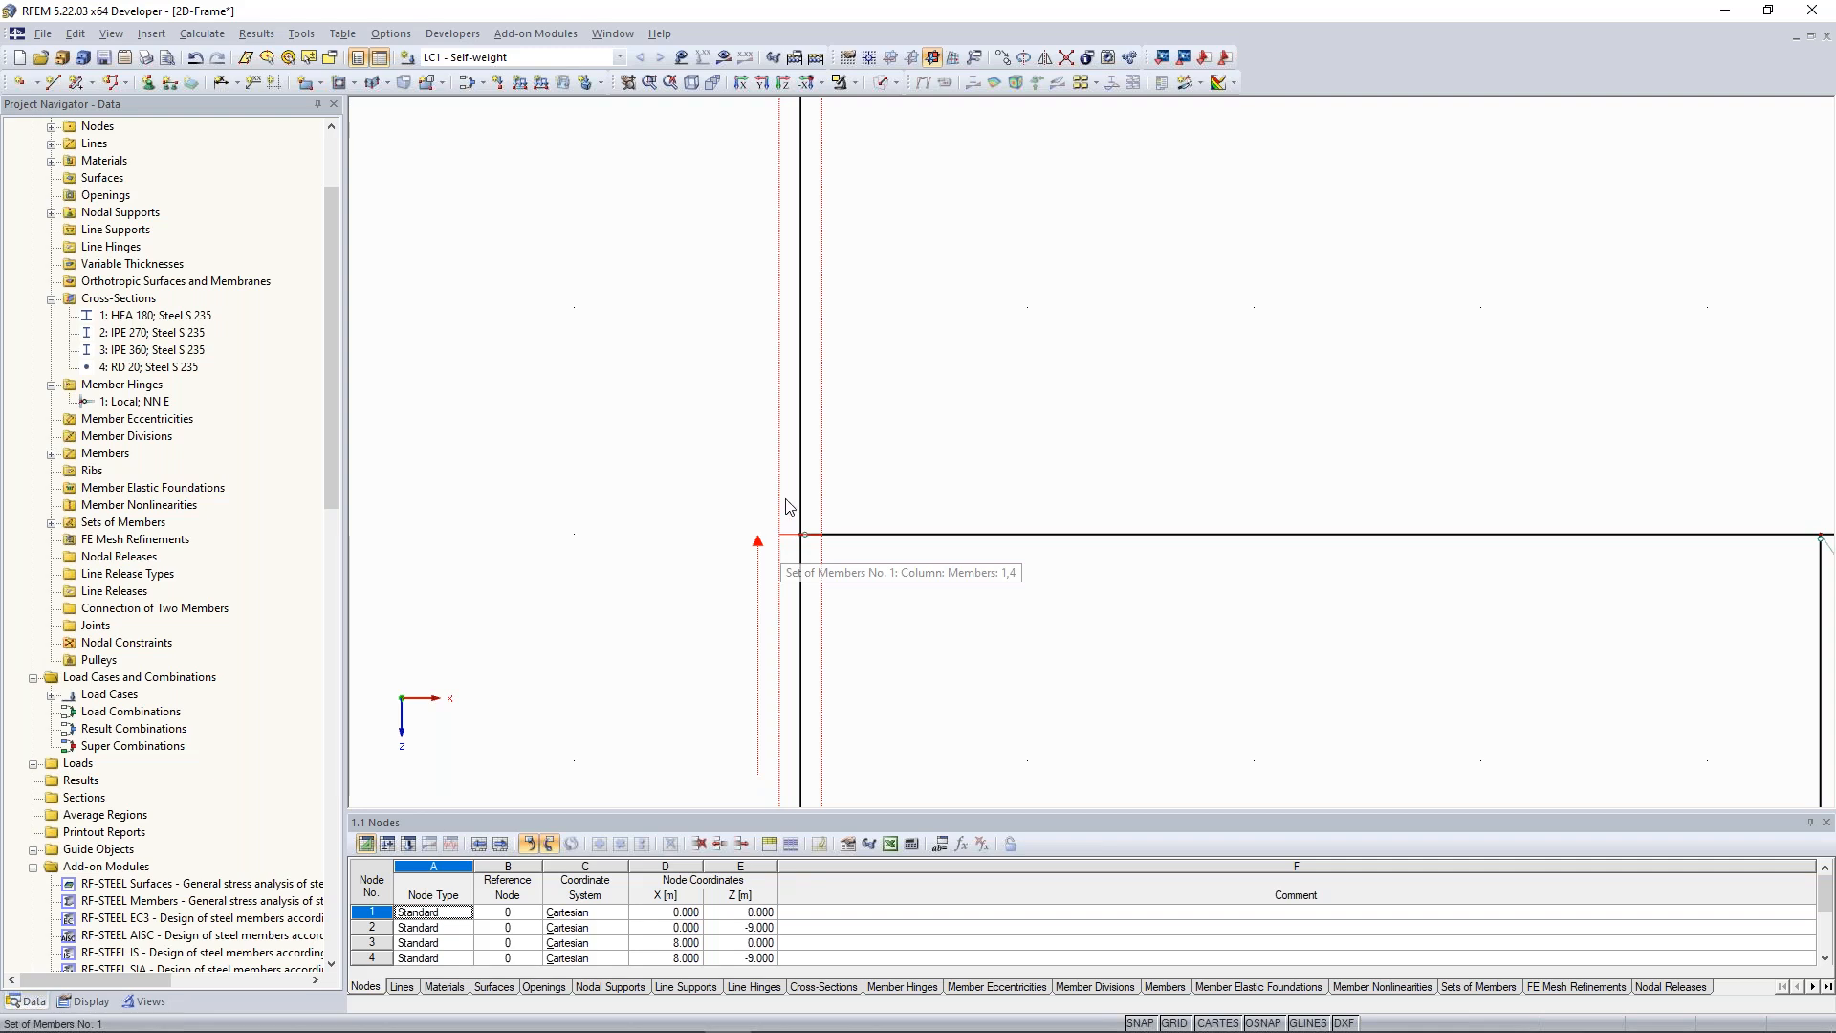
{"action": "key", "text": "F8"}
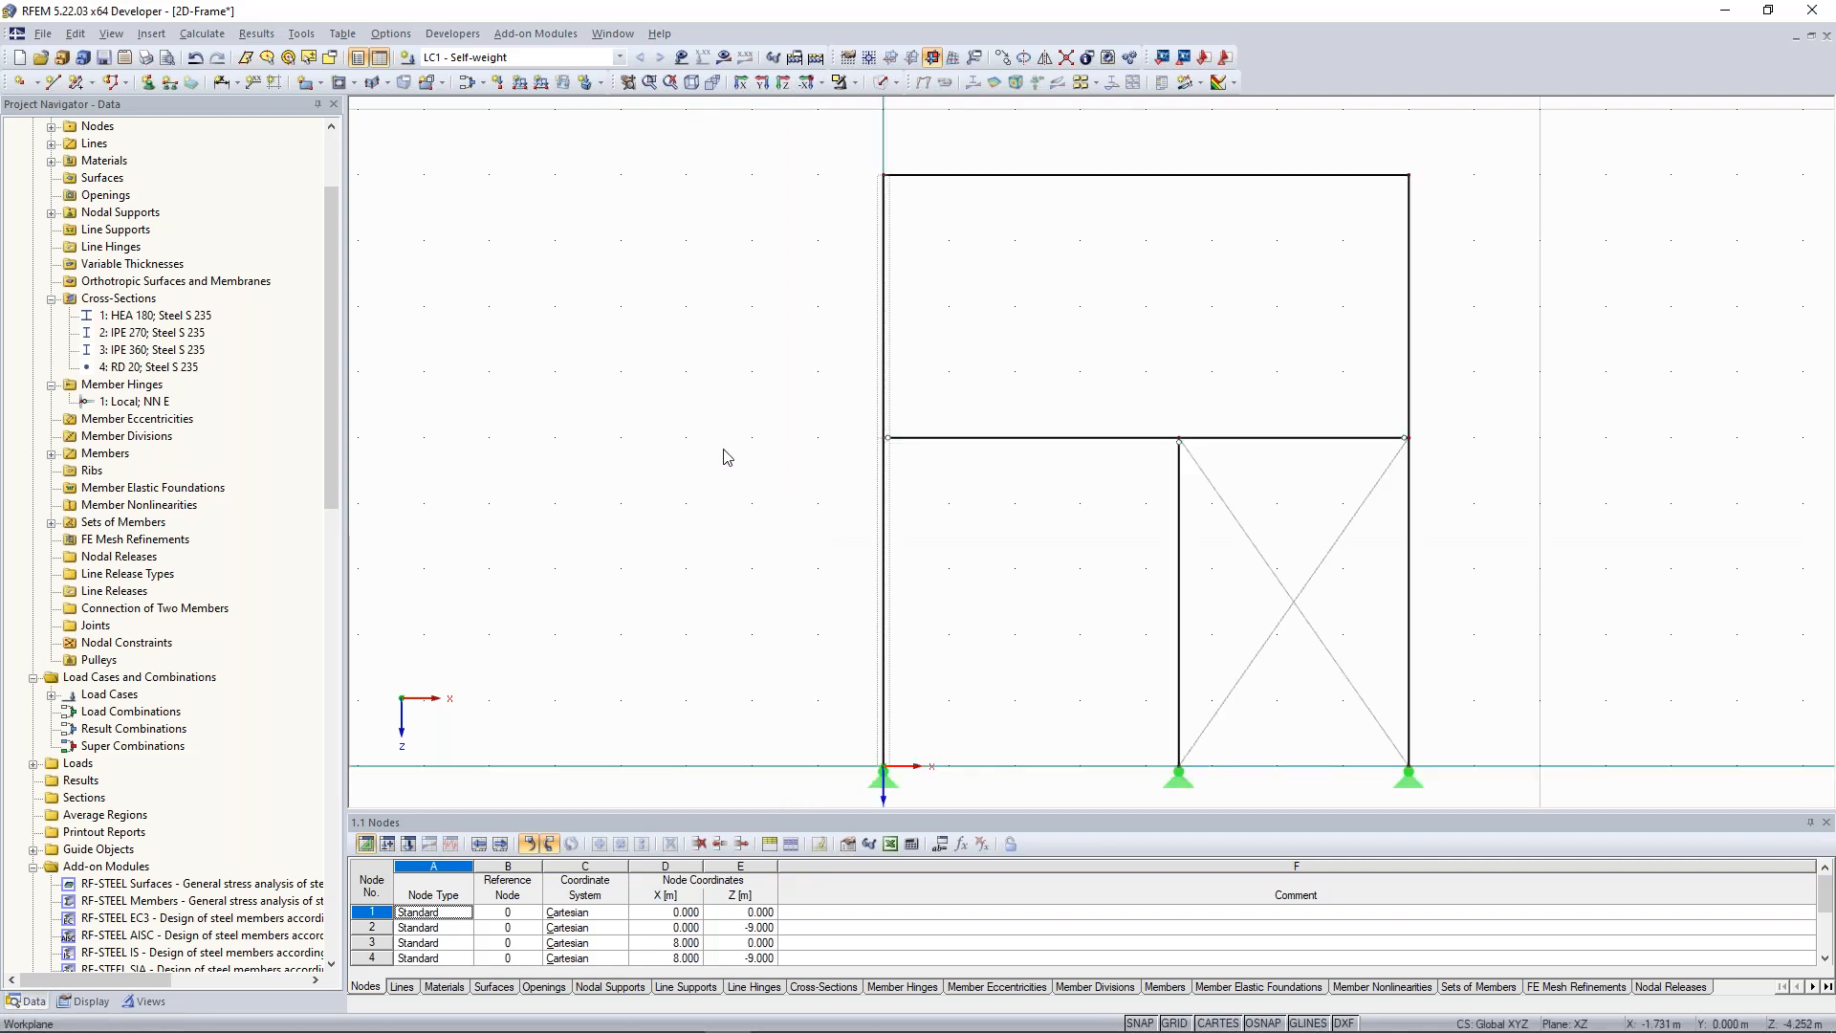
{"action": "key", "text": "F8"}
{"action": "middle_click_drag", "start_coordinate": [810, 425], "coordinate": [820, 445]}
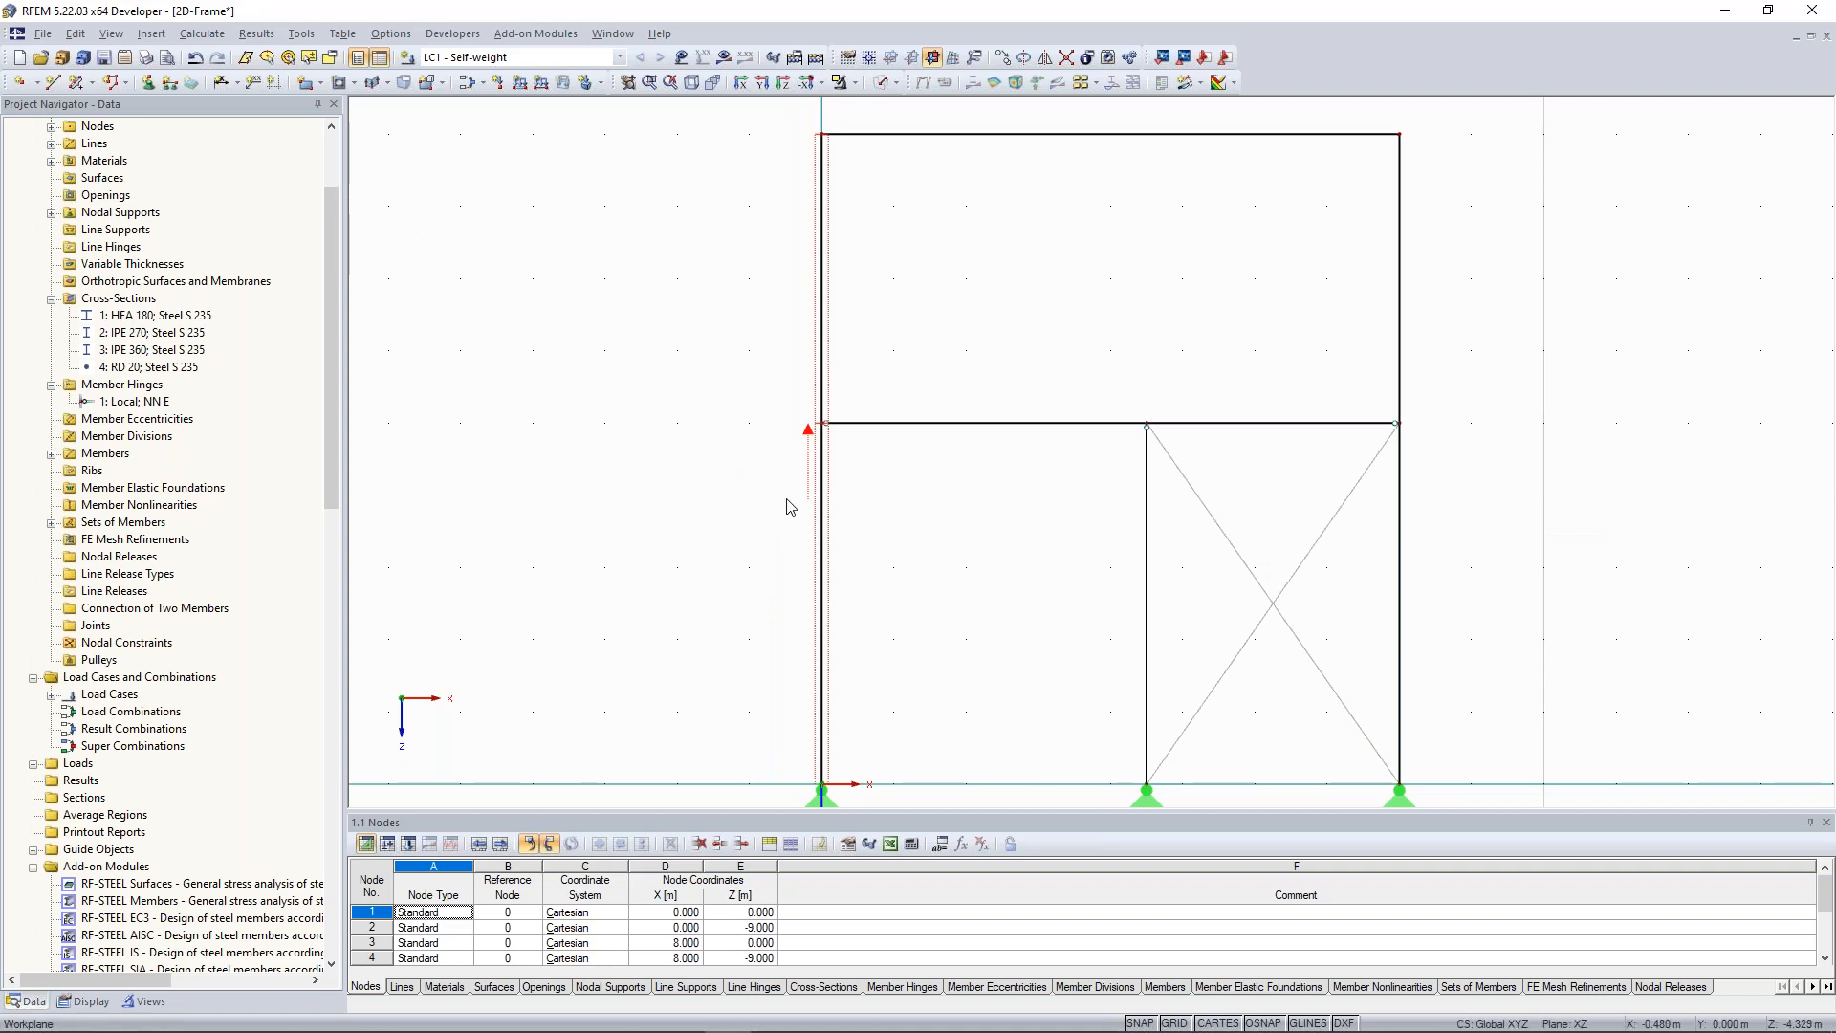
{"action": "scroll", "coordinate": [789, 507], "scroll_direction": "up", "scroll_amount": 1}
{"action": "scroll", "coordinate": [762, 468], "scroll_direction": "down", "scroll_amount": 2}
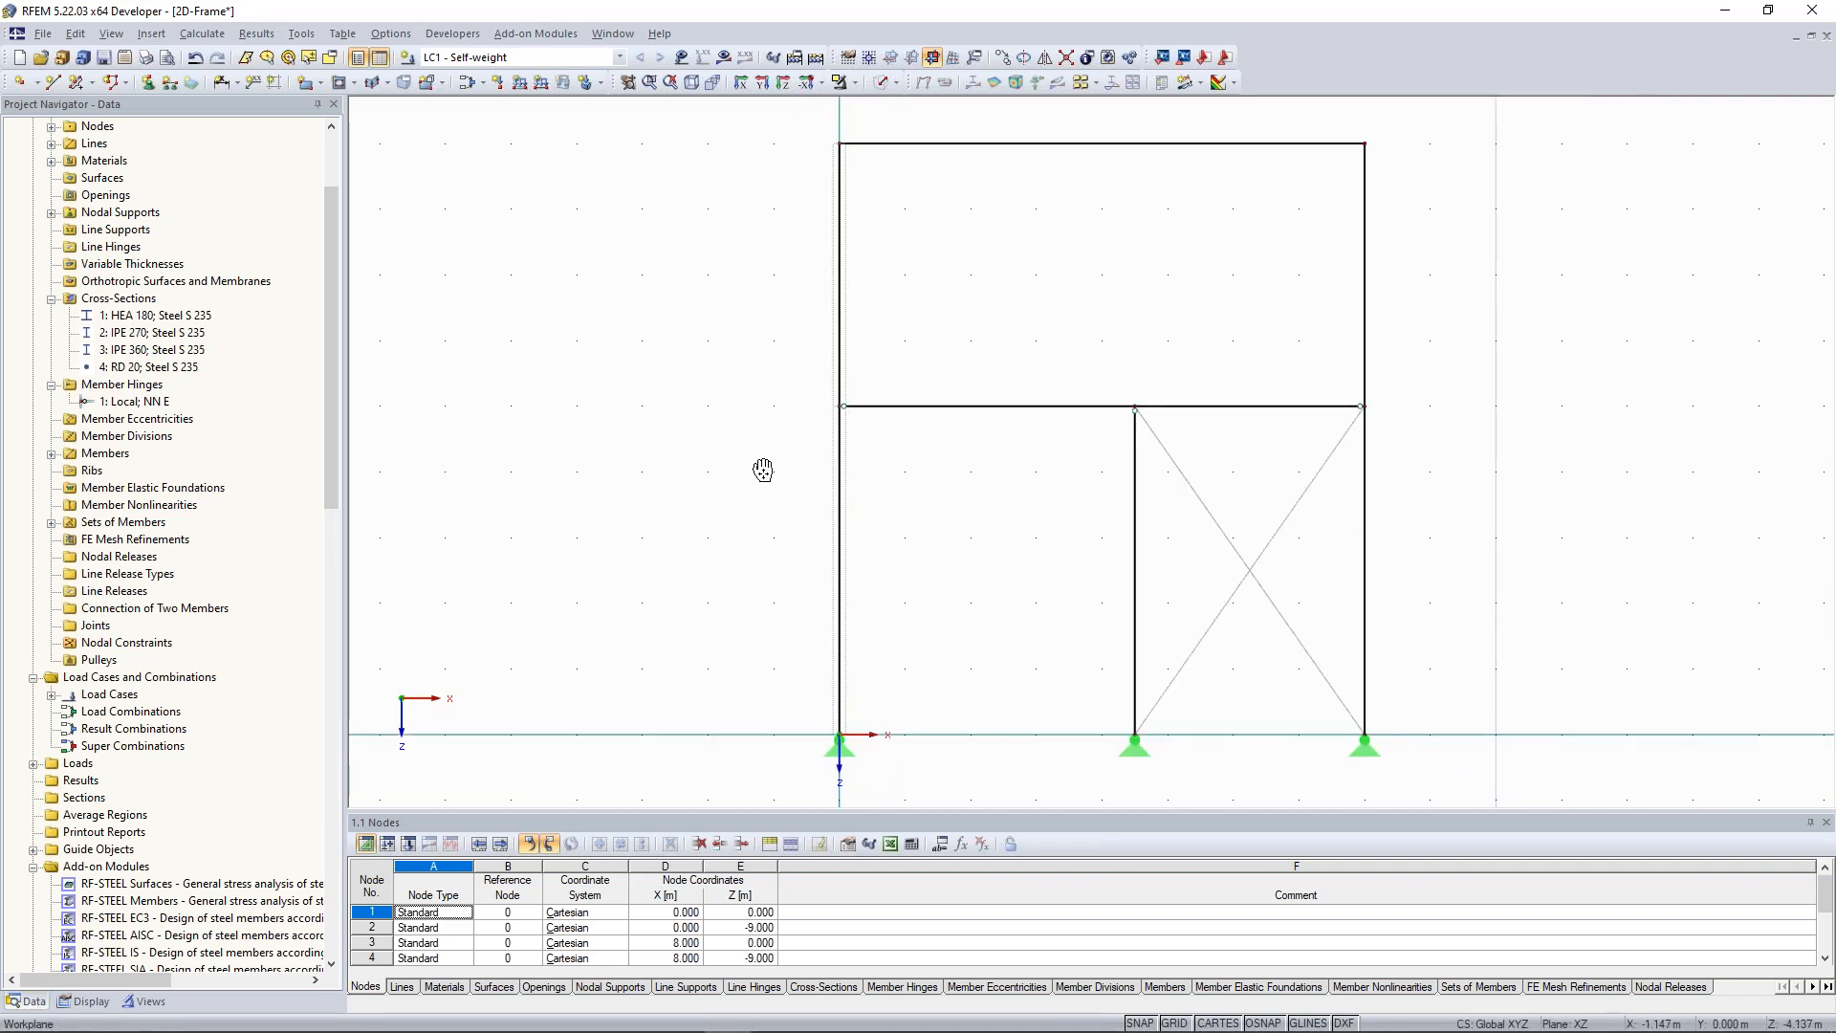
Check what a window selection picks on the upper left column, and clear the selection.
{"action": "left_click_drag", "start_coordinate": [336, 481], "coordinate": [336, 585]}
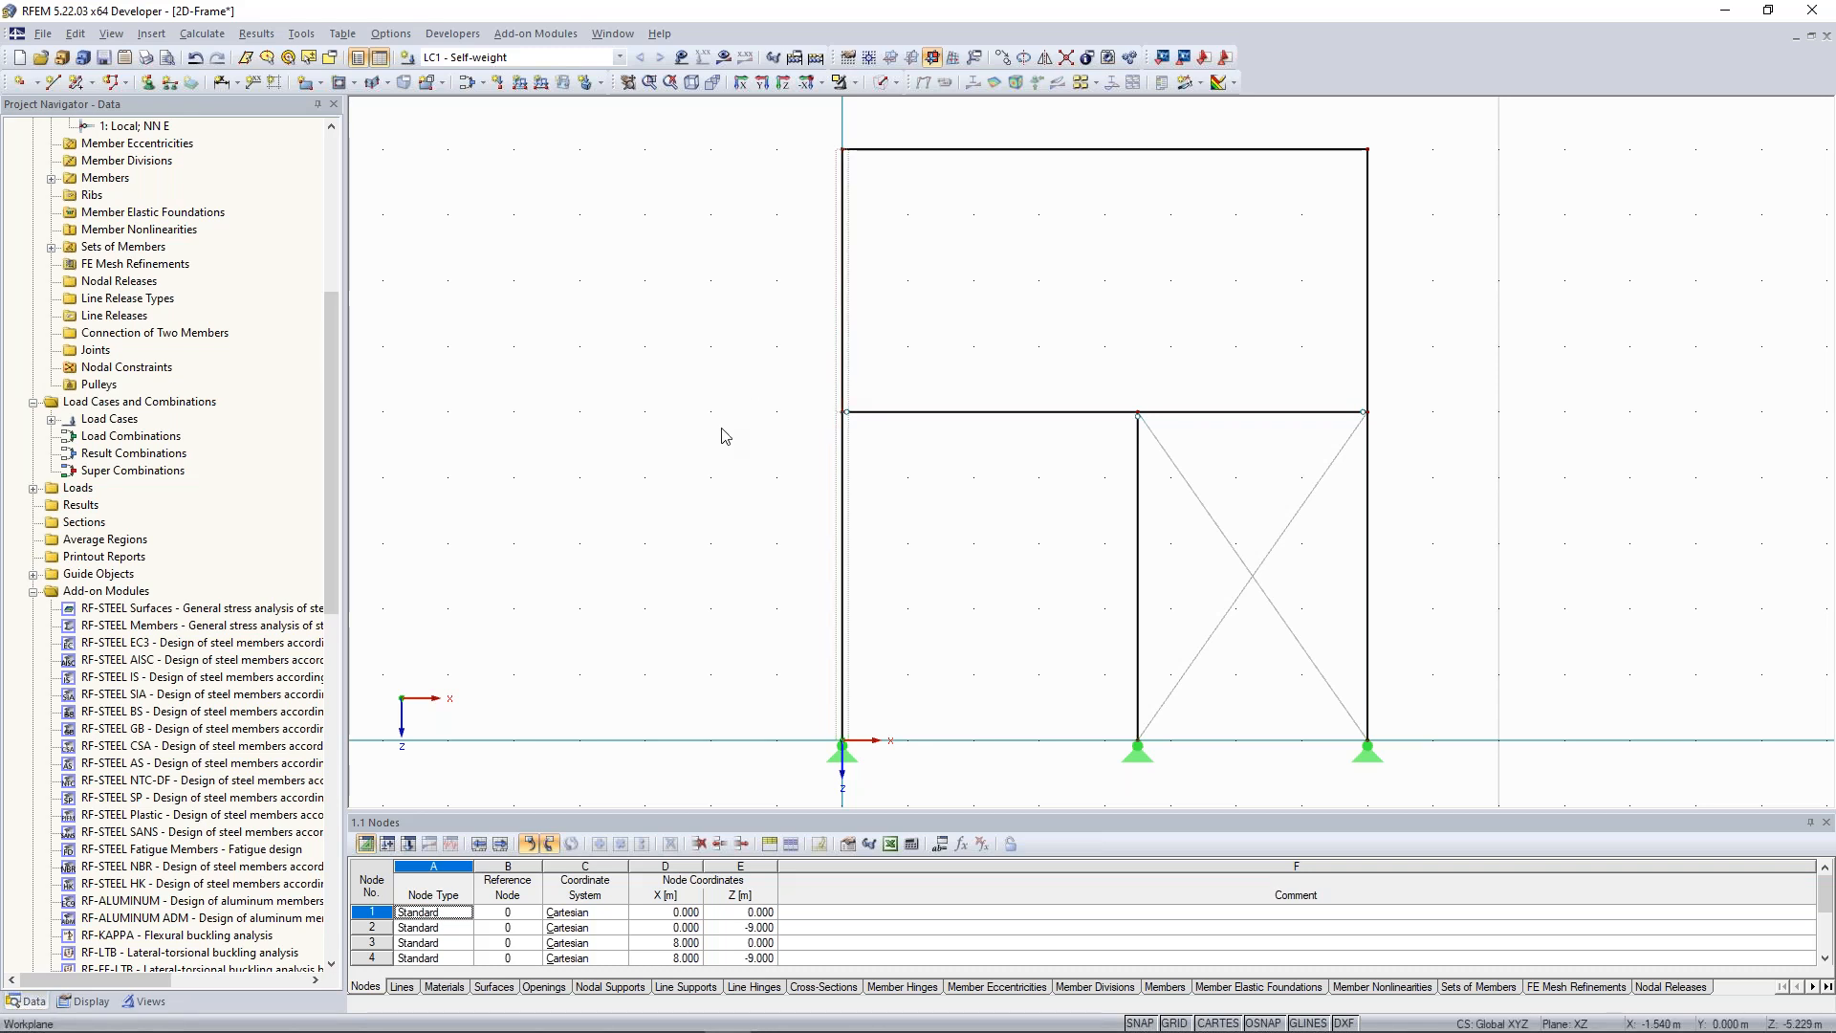
{"action": "scroll", "coordinate": [802, 387], "scroll_direction": "down", "scroll_amount": 1}
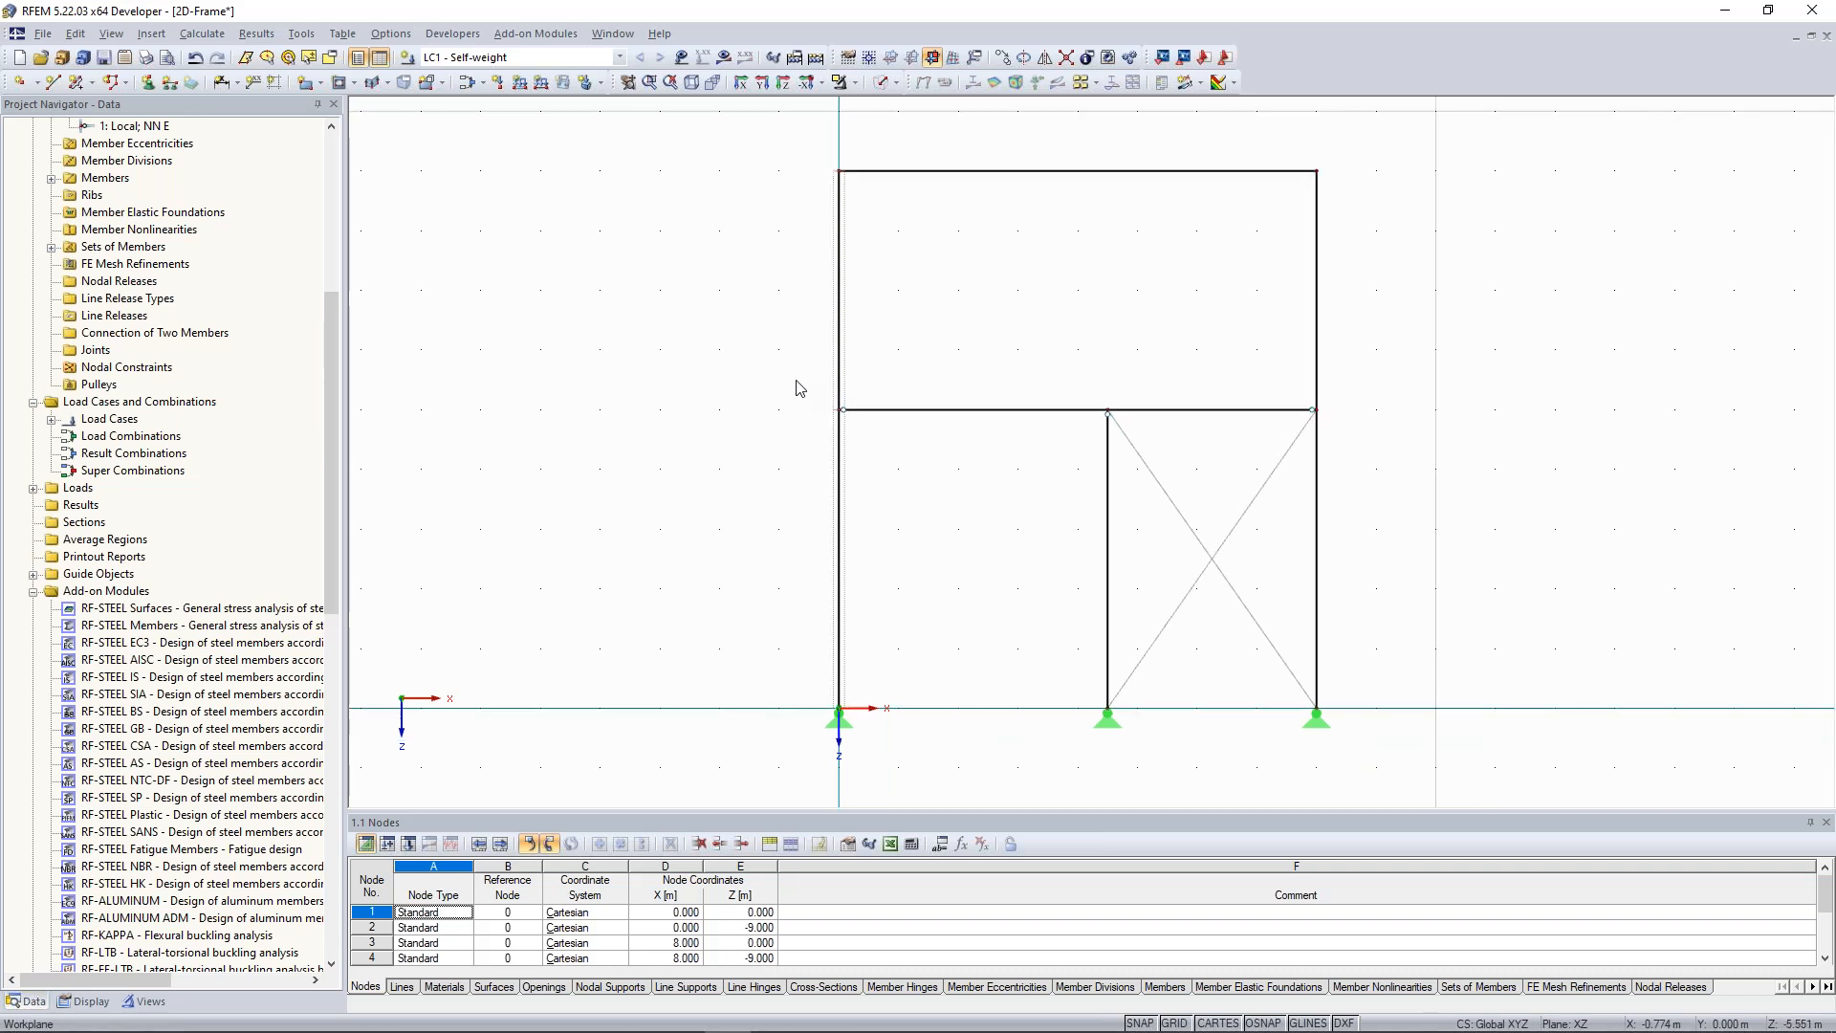
{"action": "scroll", "coordinate": [836, 474], "scroll_direction": "up", "scroll_amount": 1}
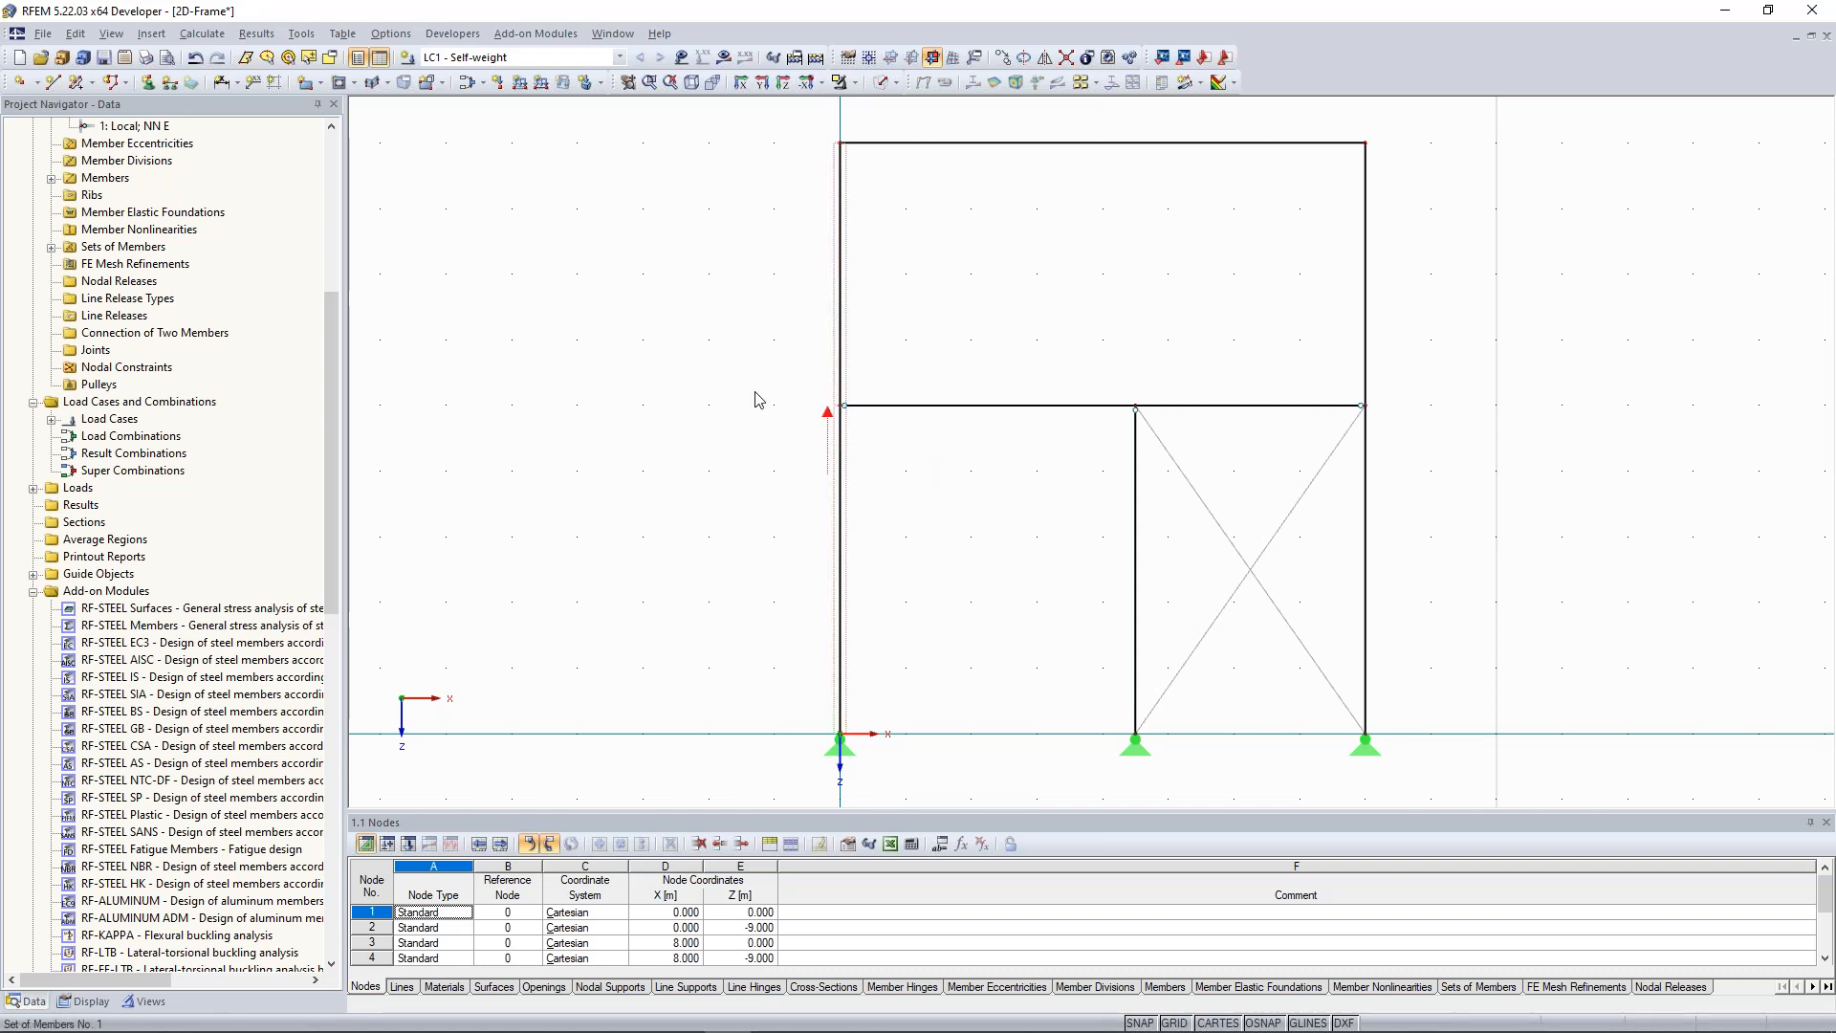
{"action": "left_click_drag", "start_coordinate": [872, 289], "coordinate": [783, 112]}
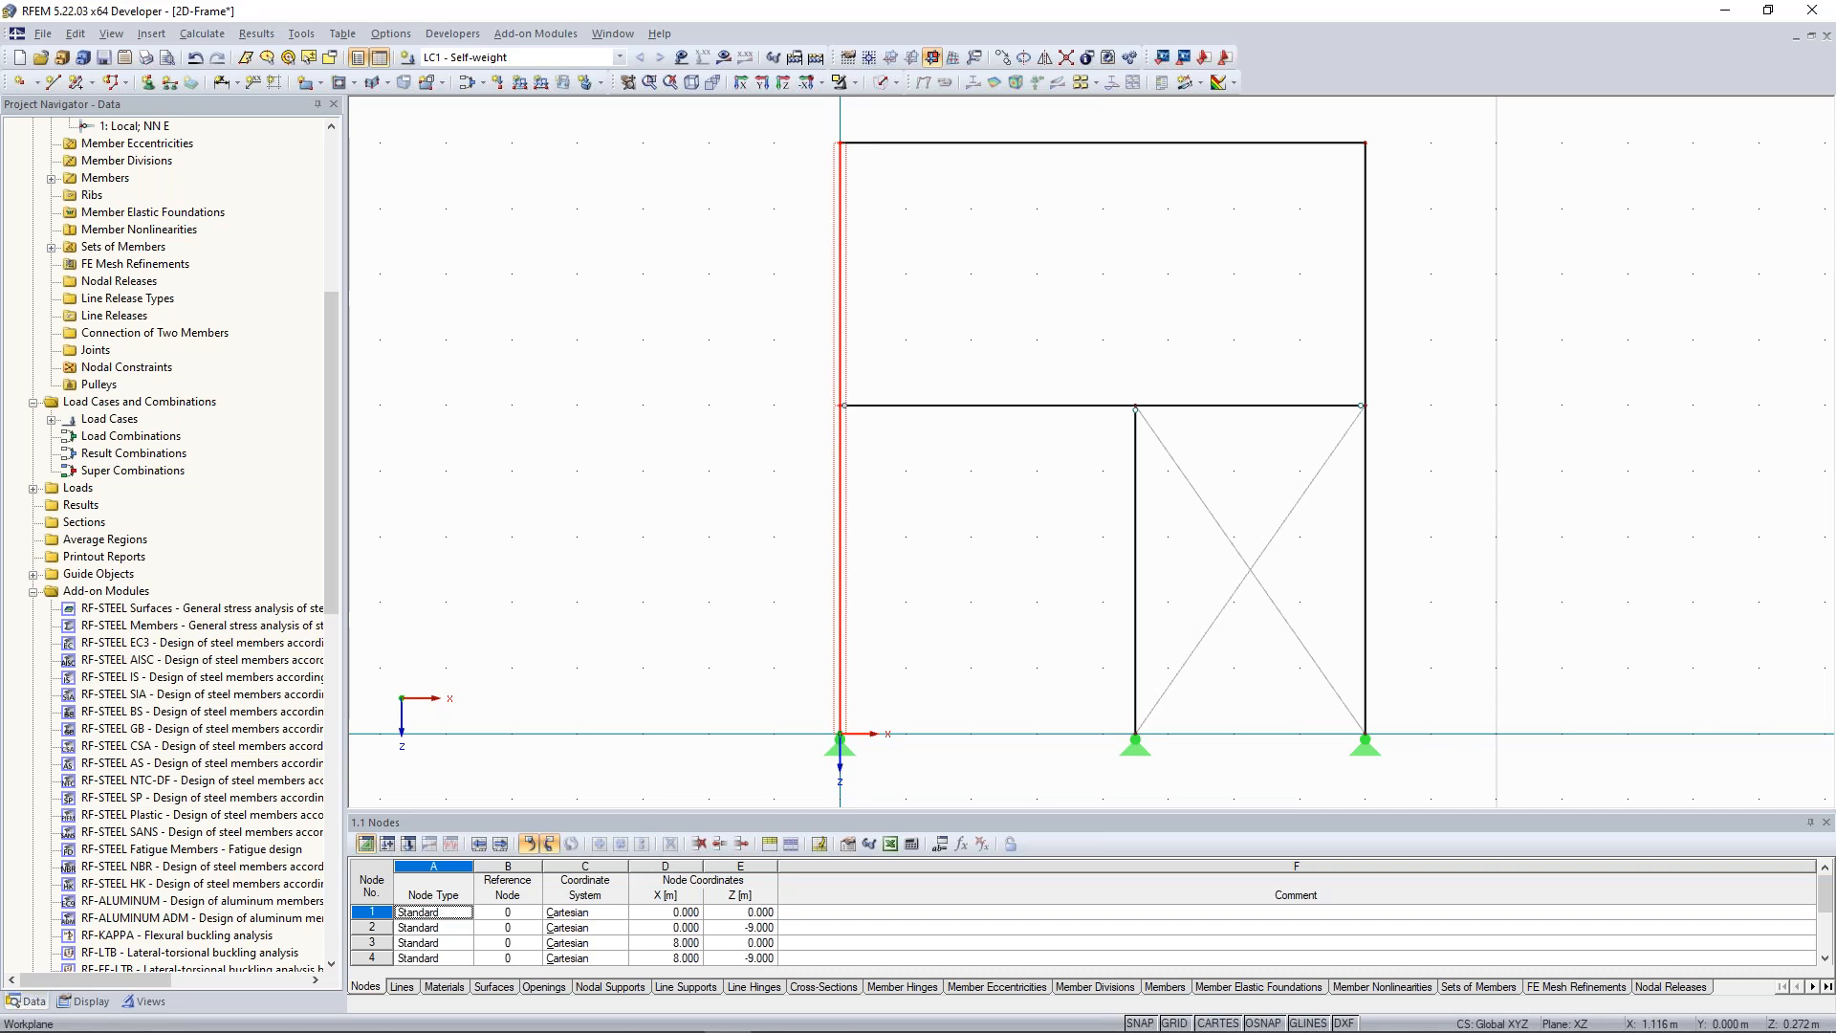
{"action": "left_click", "coordinate": [685, 308]}
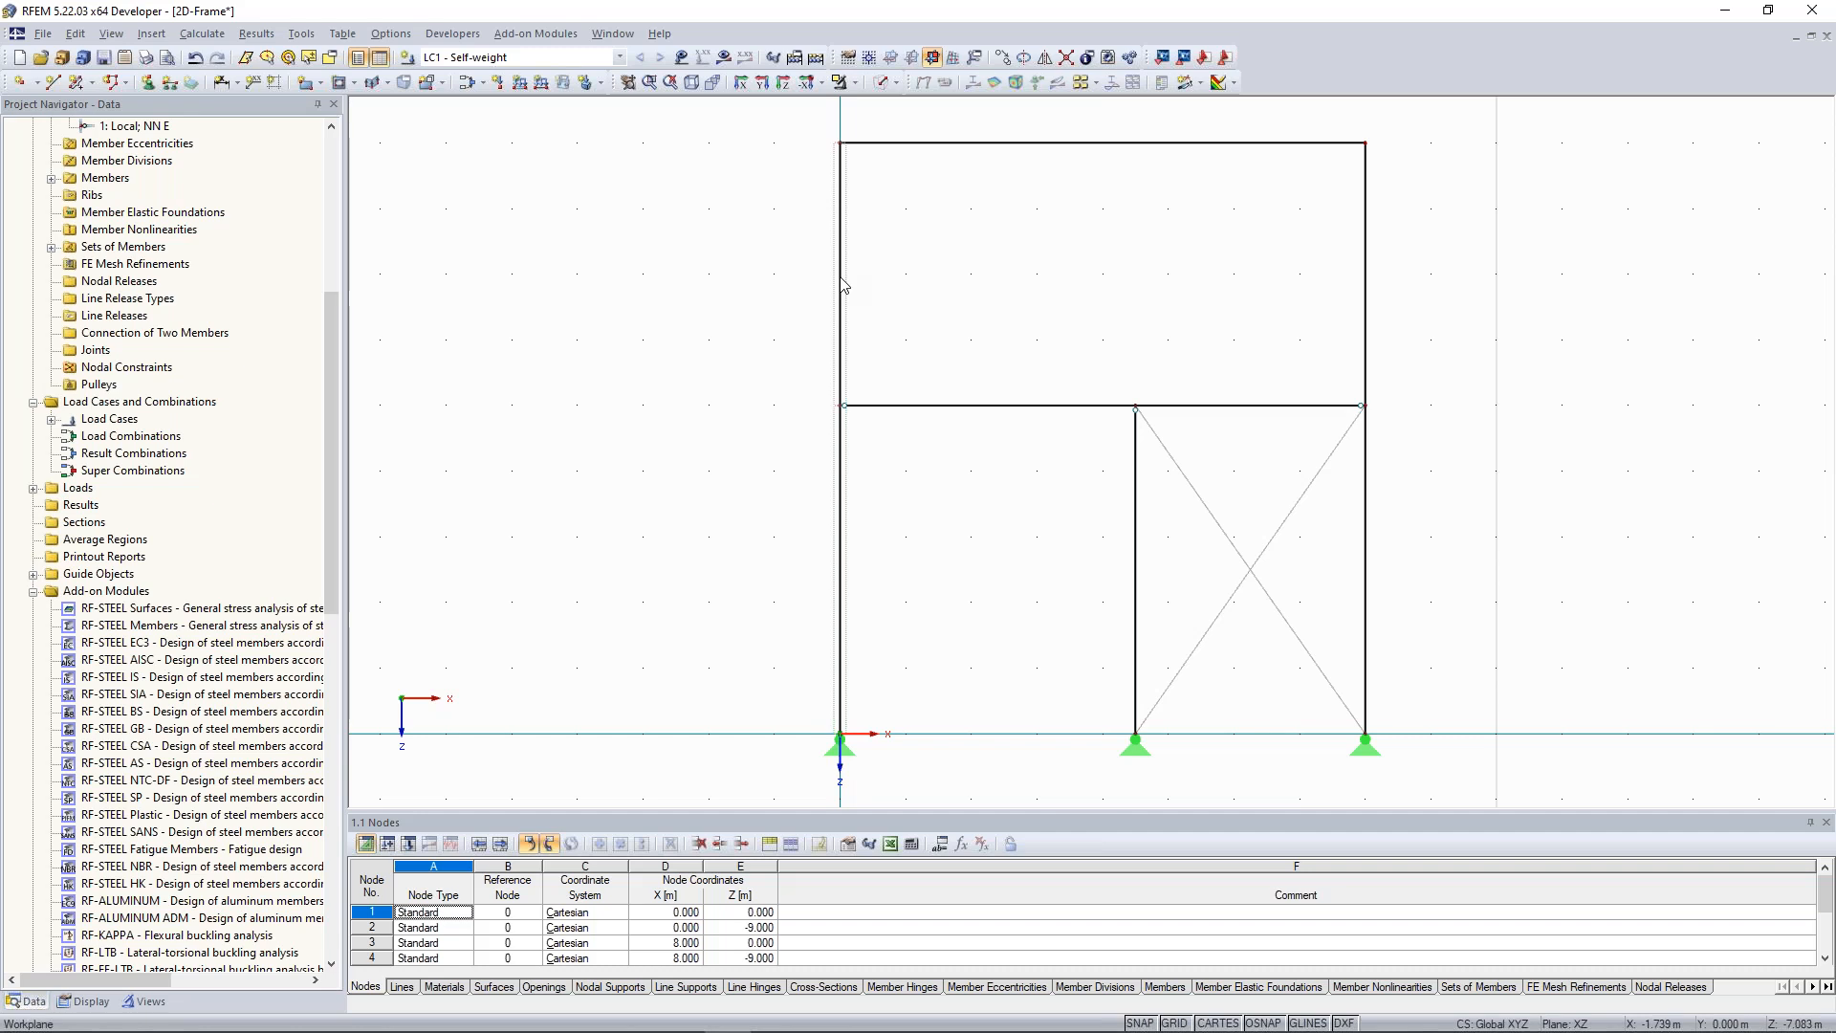
{"action": "scroll", "coordinate": [841, 426], "scroll_direction": "down", "scroll_amount": 3}
{"action": "scroll", "coordinate": [822, 459], "scroll_direction": "up", "scroll_amount": 2}
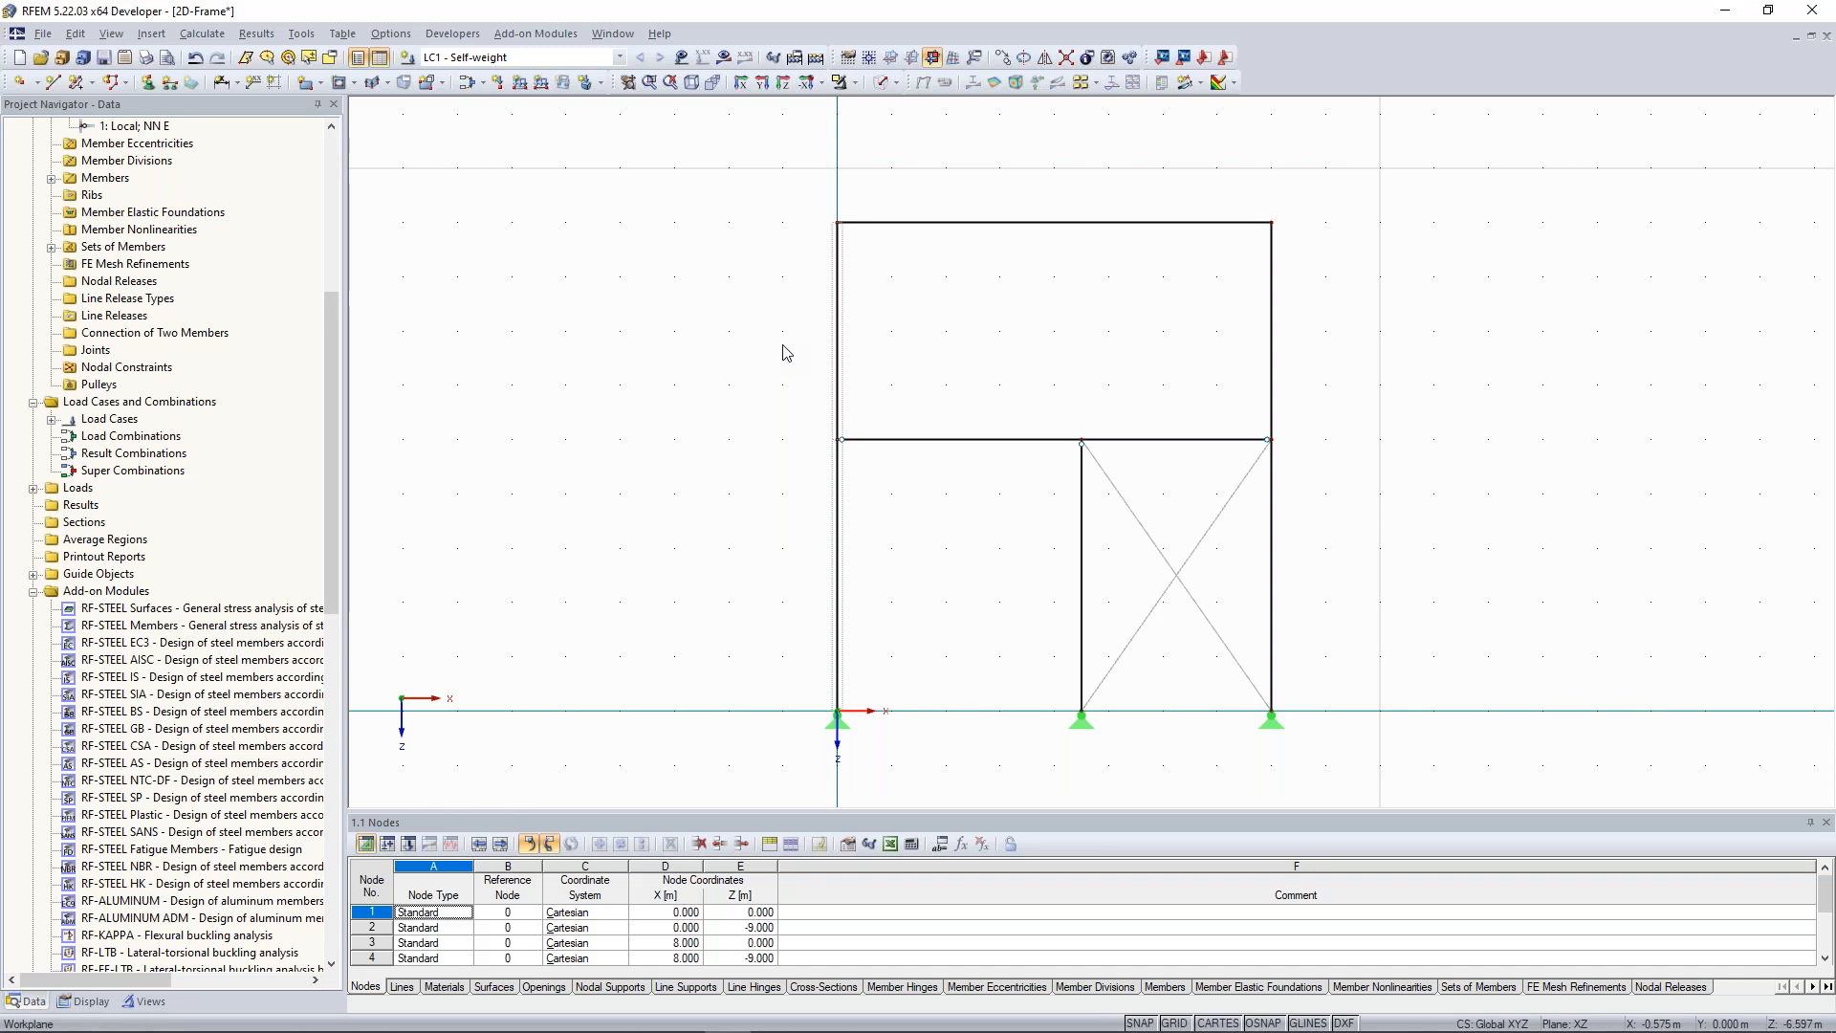
Try to define a uniform 2.7 kN/m force in the global XL direction with reference to sets of members.
{"action": "left_click", "coordinate": [519, 83]}
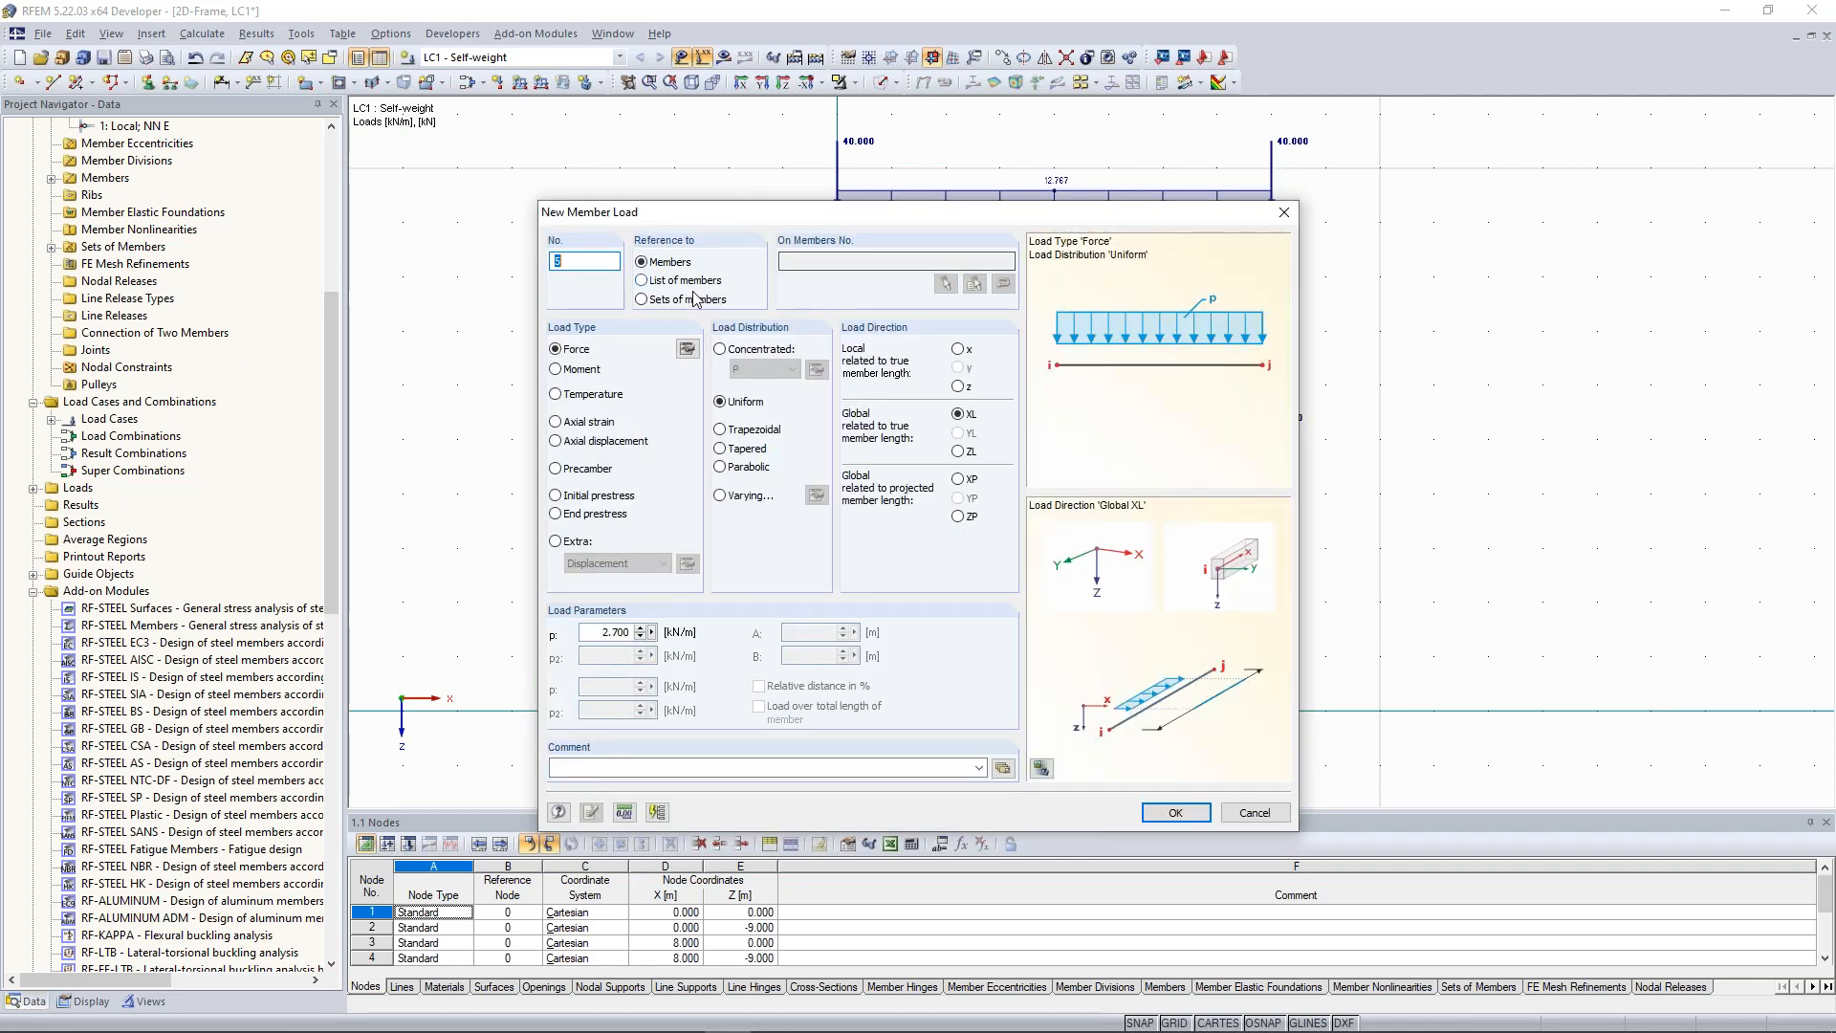
{"action": "left_click", "coordinate": [694, 300]}
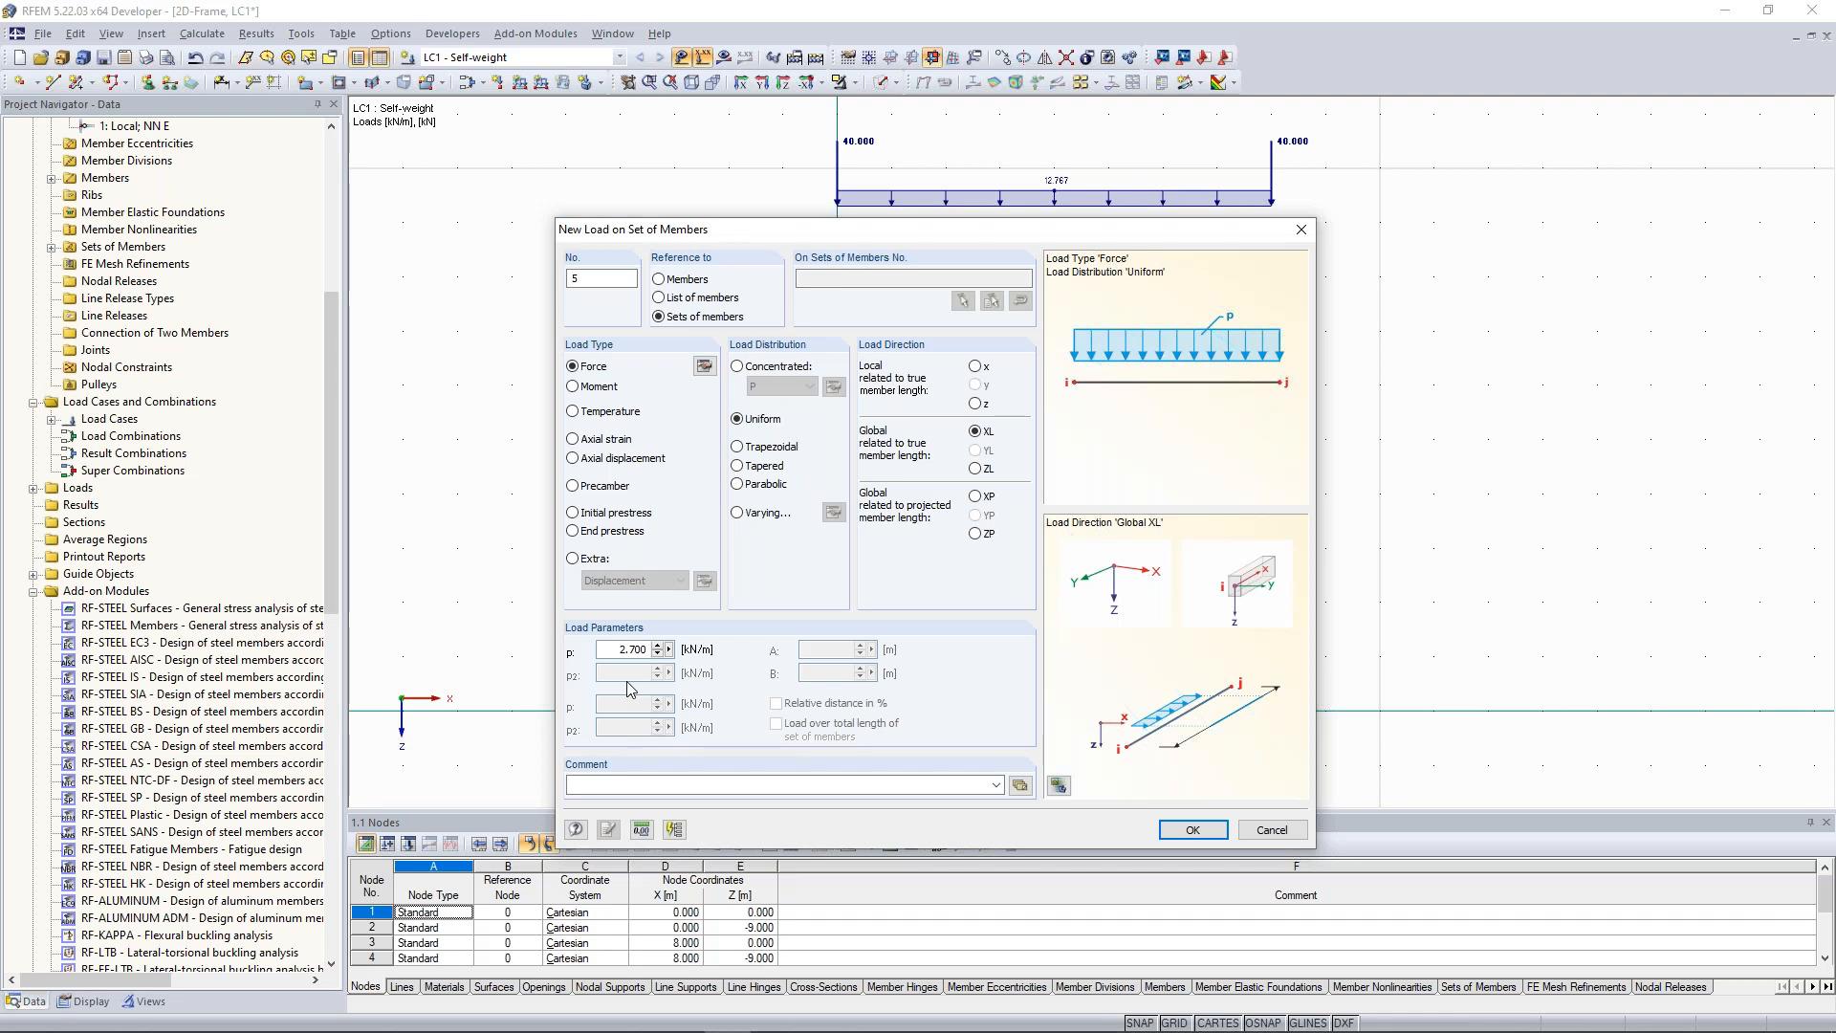
{"action": "key", "text": "Return"}
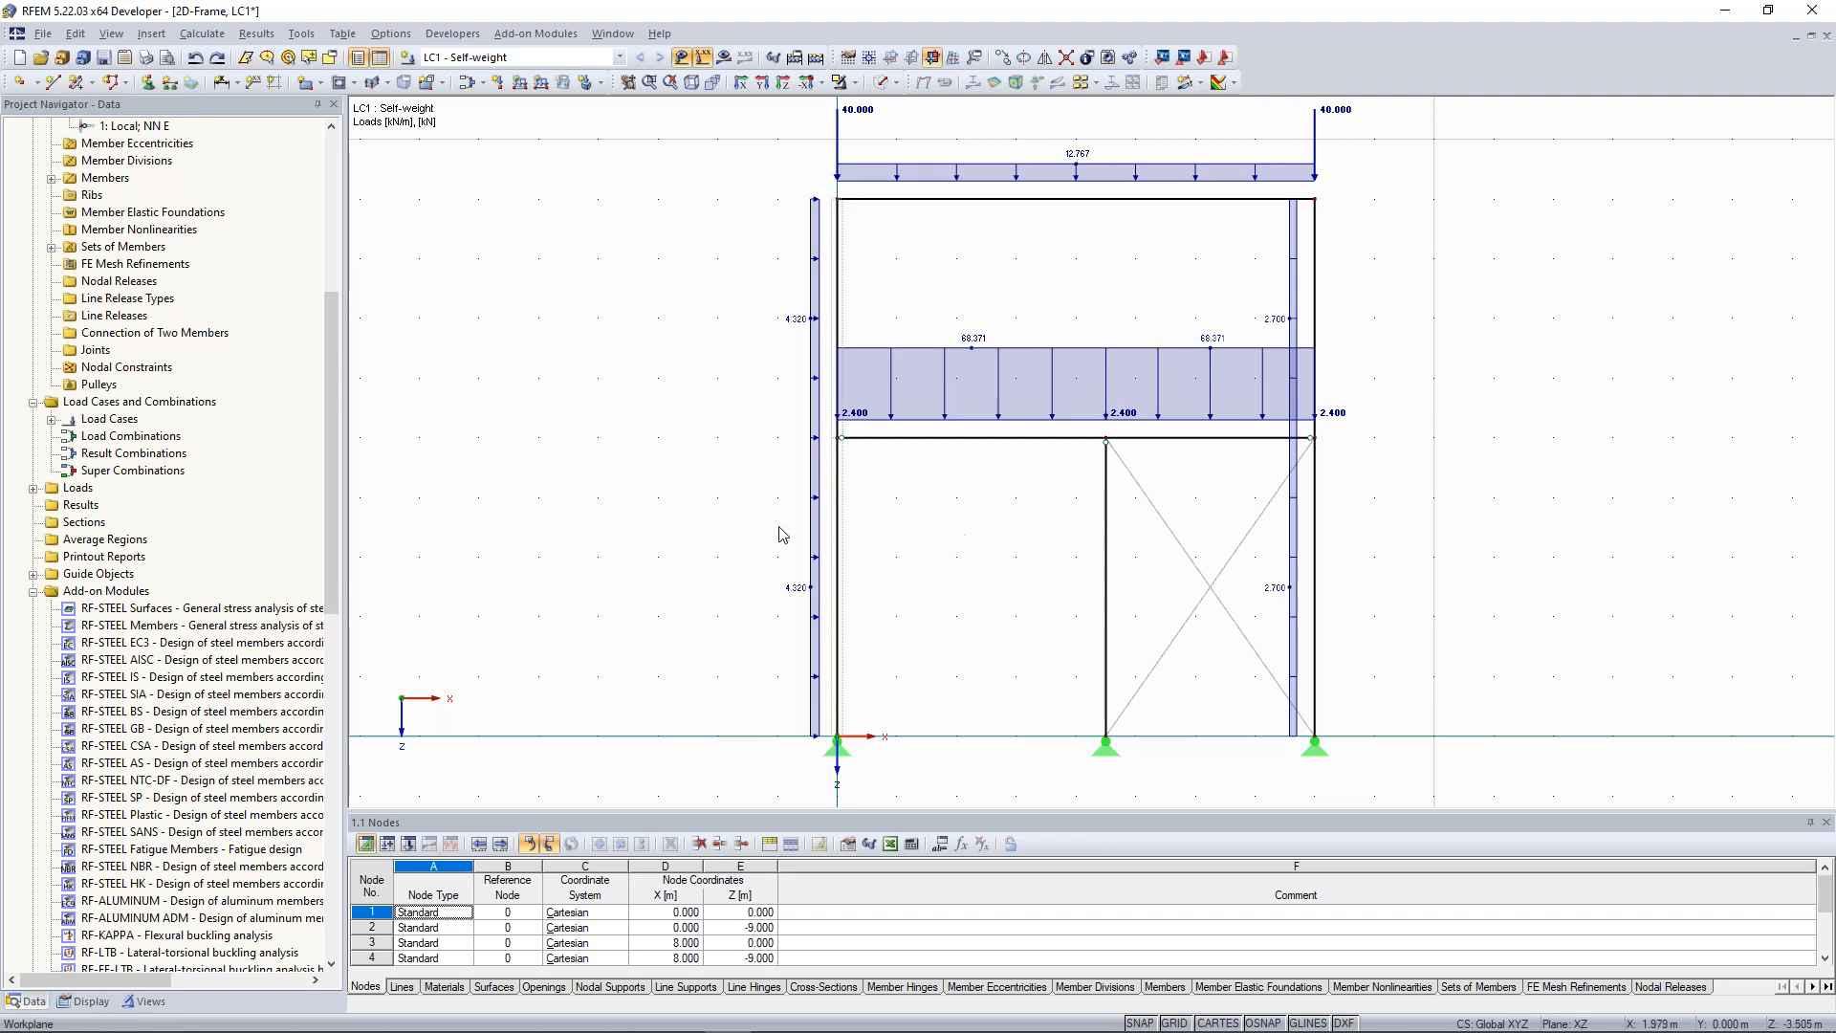
Examine the LC1 loads on the frame in relation to the set of members on the left column.
{"action": "scroll", "coordinate": [780, 532], "scroll_direction": "down", "scroll_amount": 1}
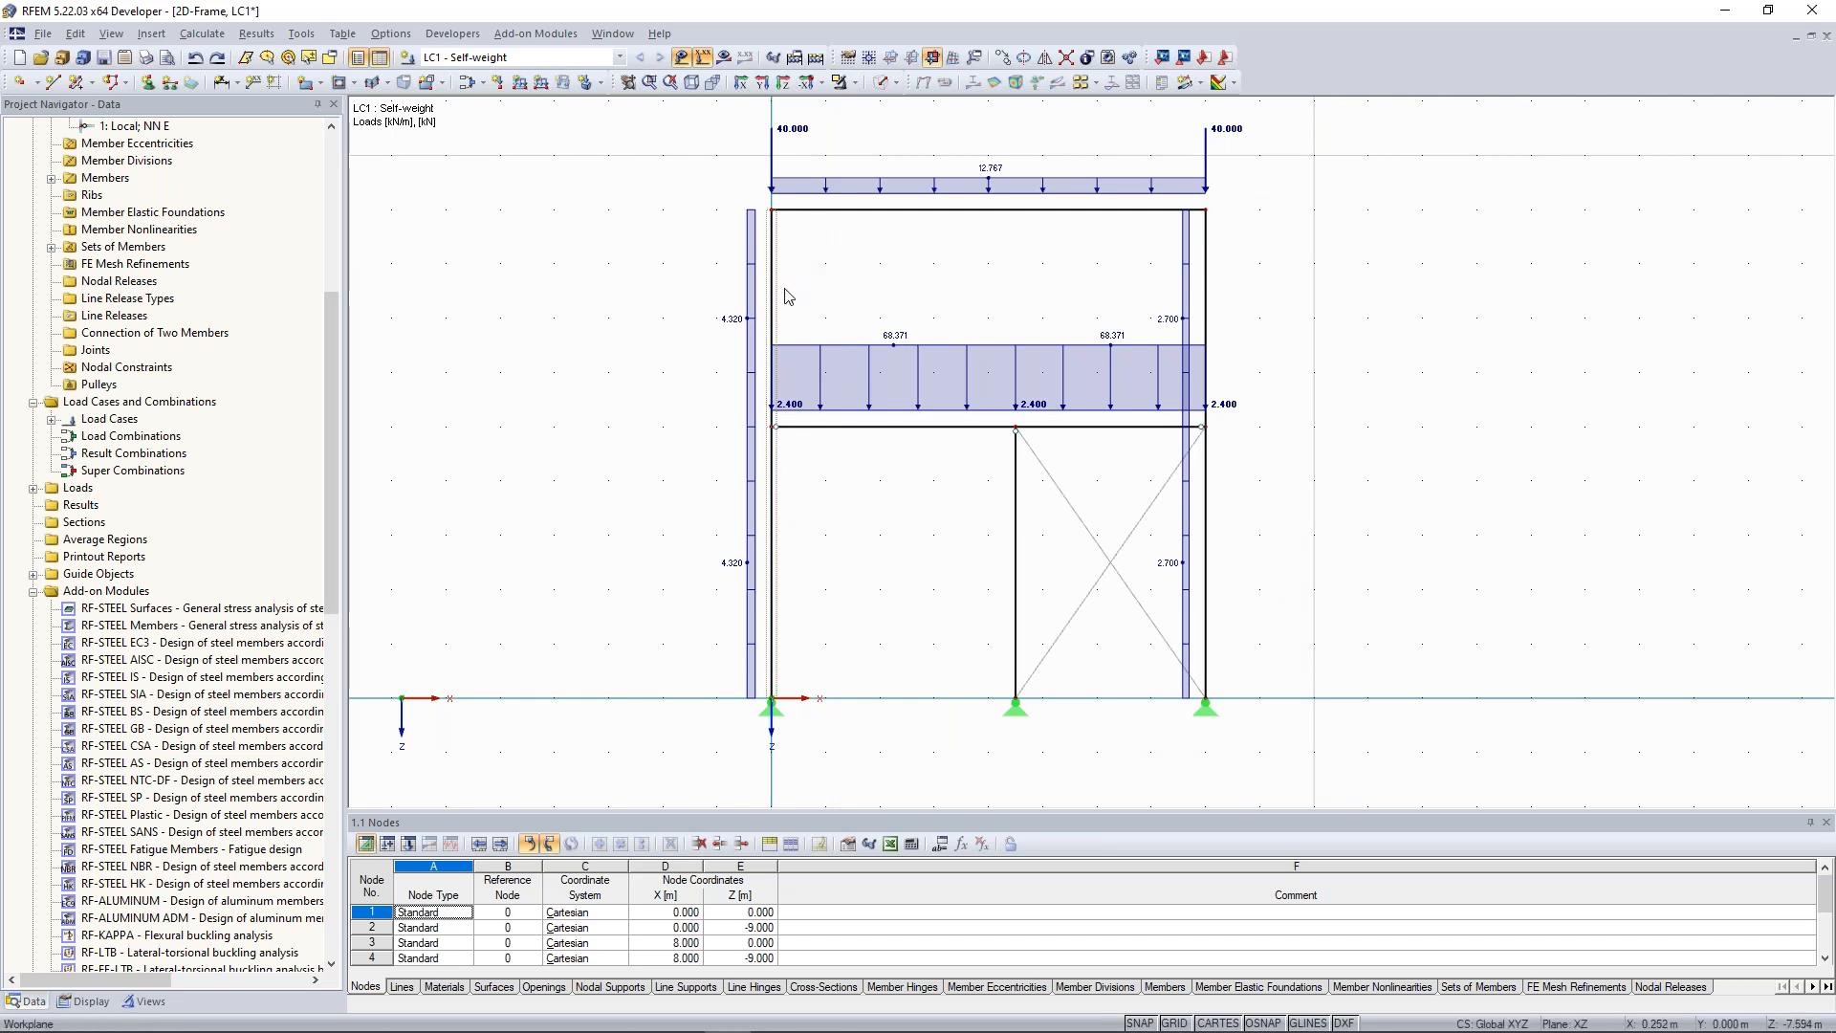
{"action": "mouse_move", "coordinate": [820, 281]}
{"action": "middle_mouse_down"}
{"action": "mouse_move", "coordinate": [843, 256]}
{"action": "mouse_move", "coordinate": [844, 272]}
{"action": "middle_mouse_up"}
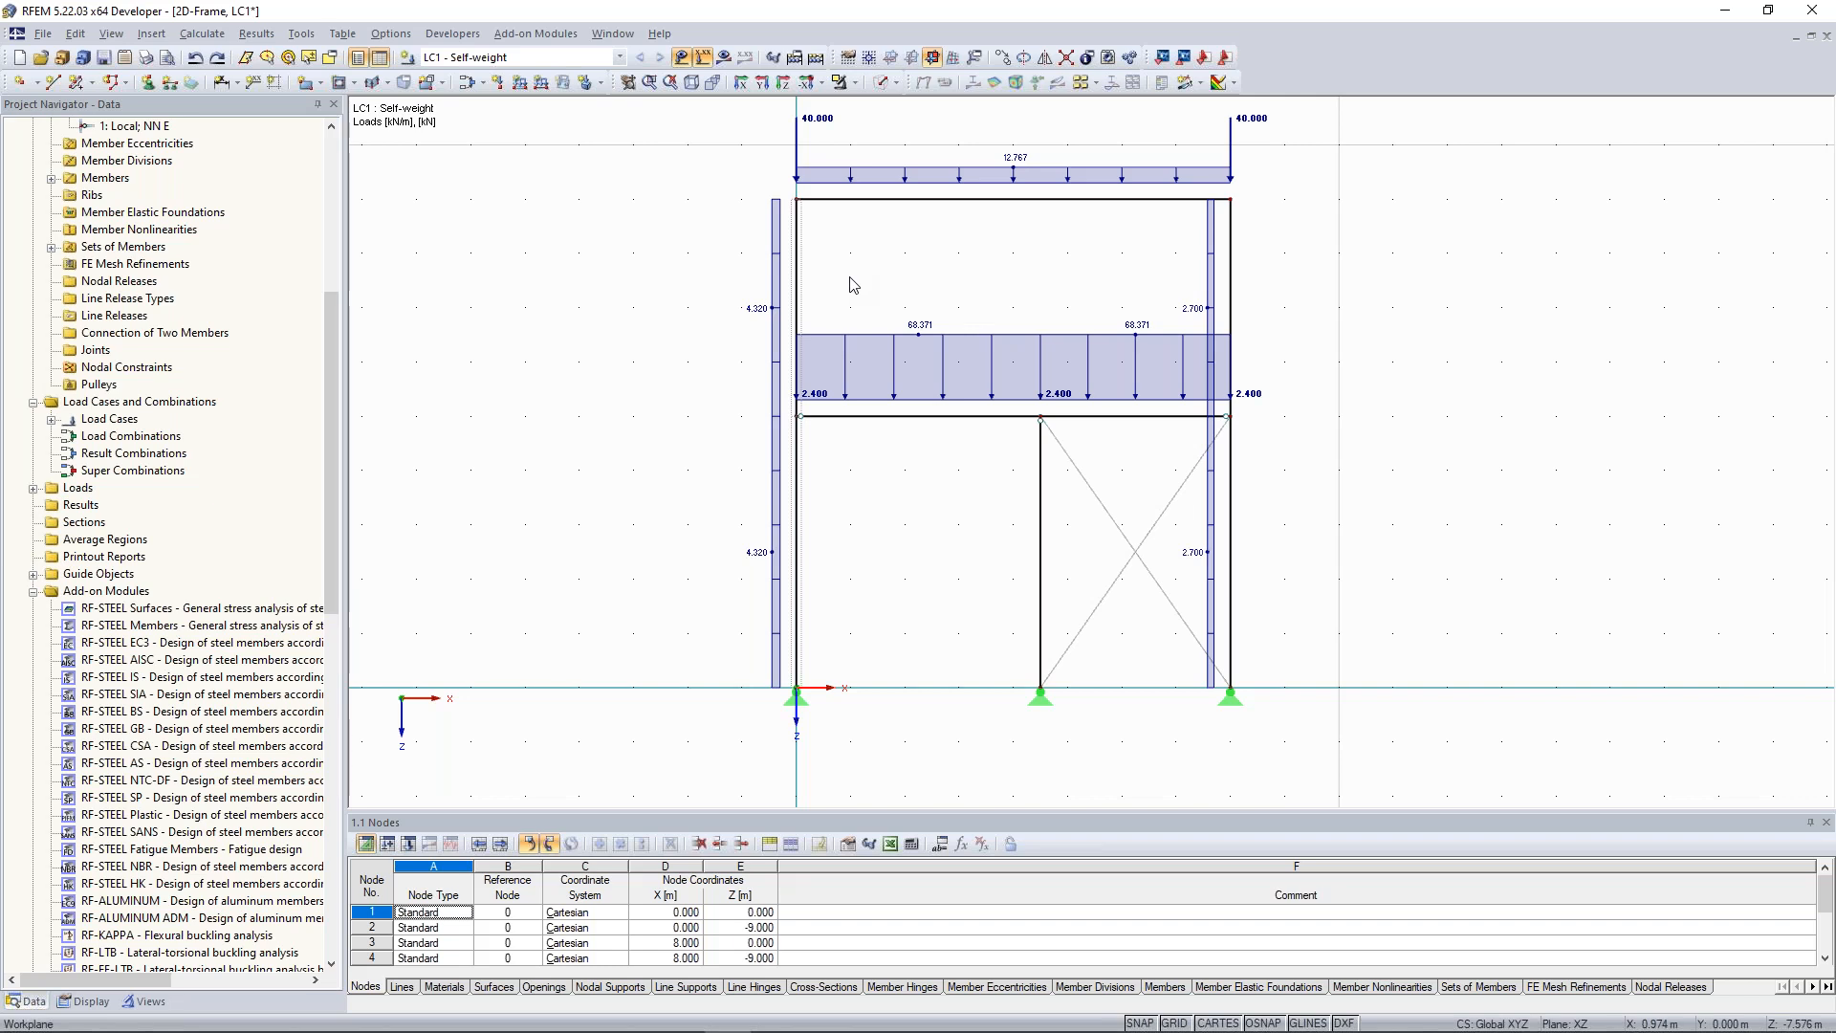
{"action": "middle_click_drag", "start_coordinate": [799, 520], "coordinate": [797, 516]}
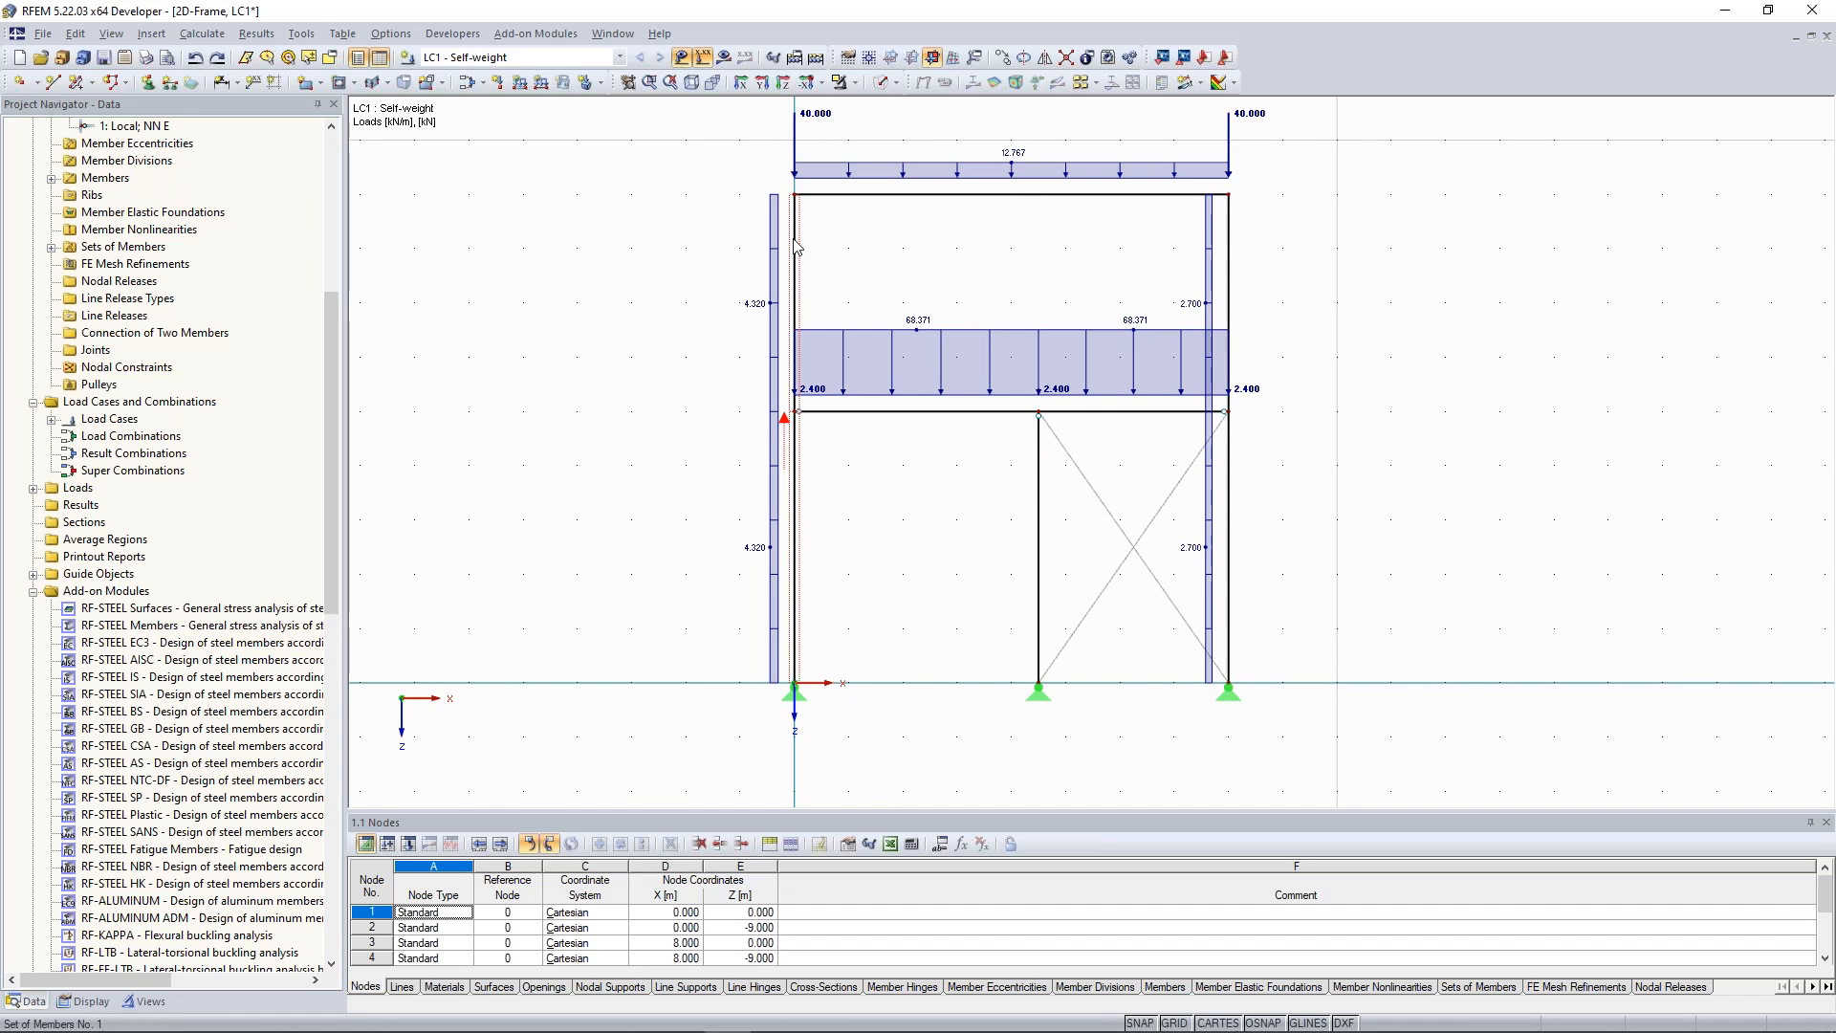
{"action": "scroll", "coordinate": [636, 401], "scroll_direction": "down", "scroll_amount": 1}
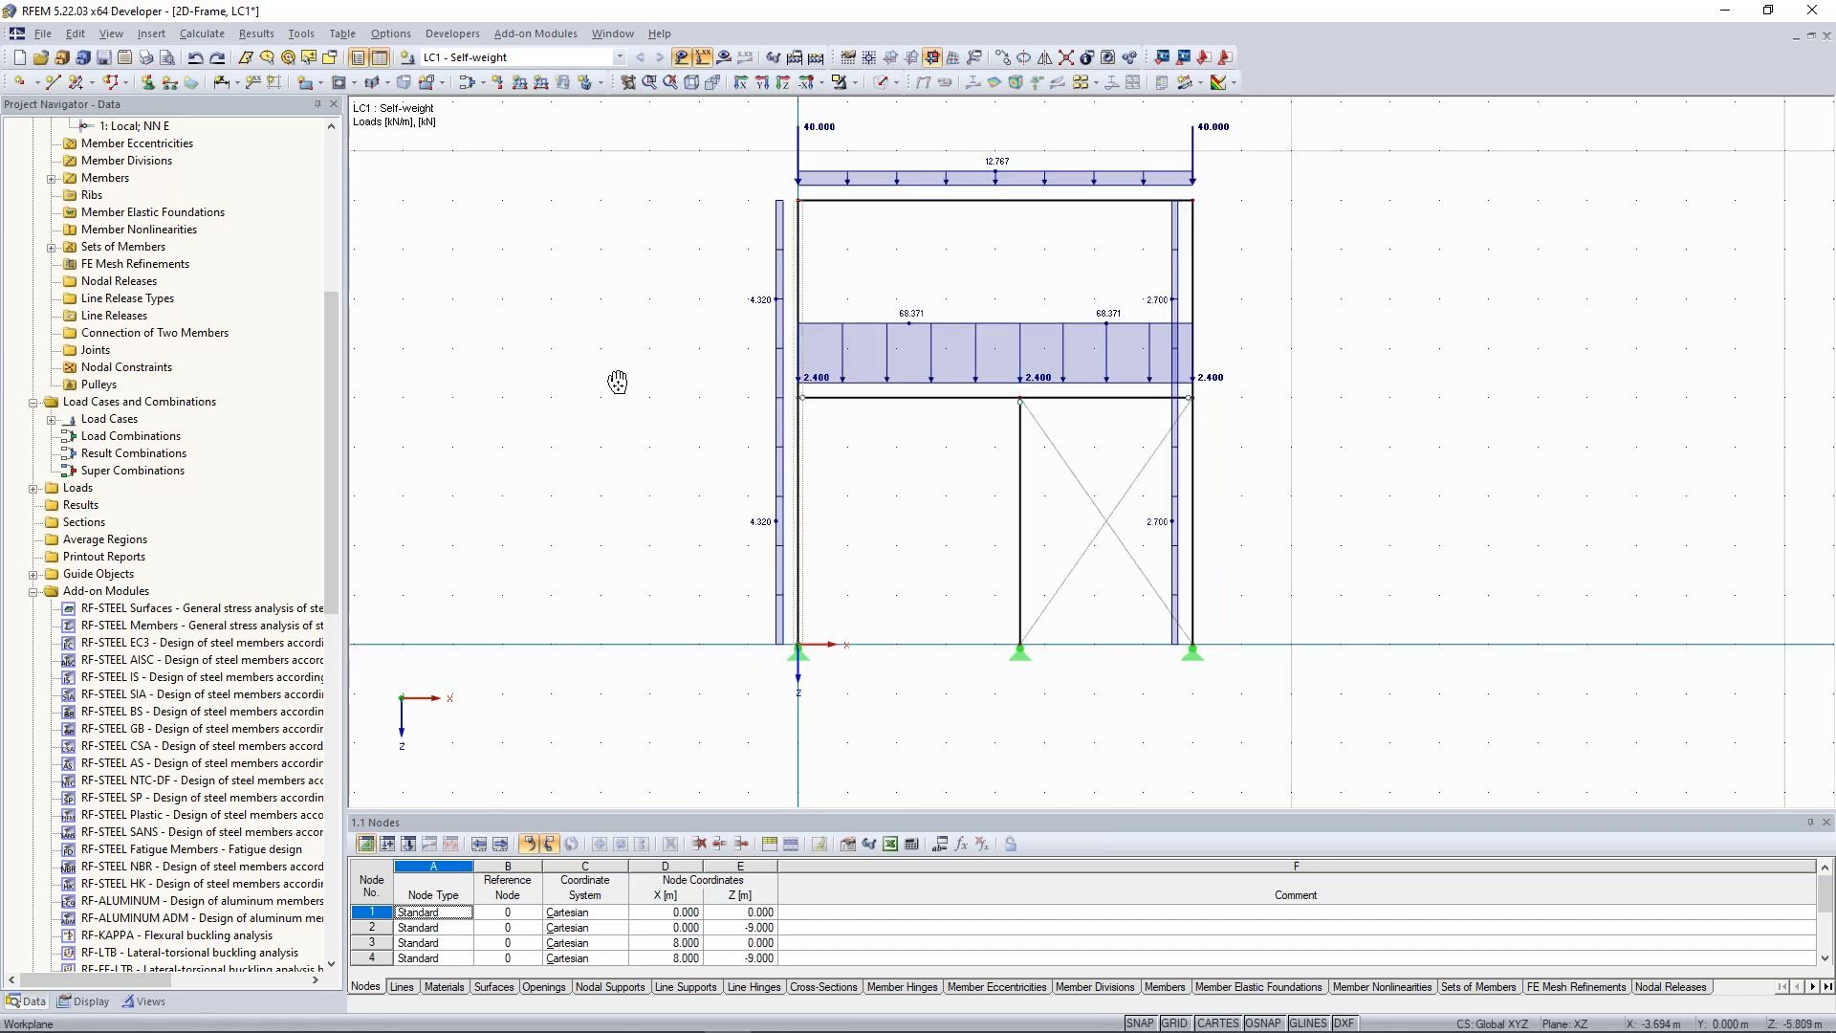
{"action": "scroll", "coordinate": [631, 387], "scroll_direction": "up", "scroll_amount": 1}
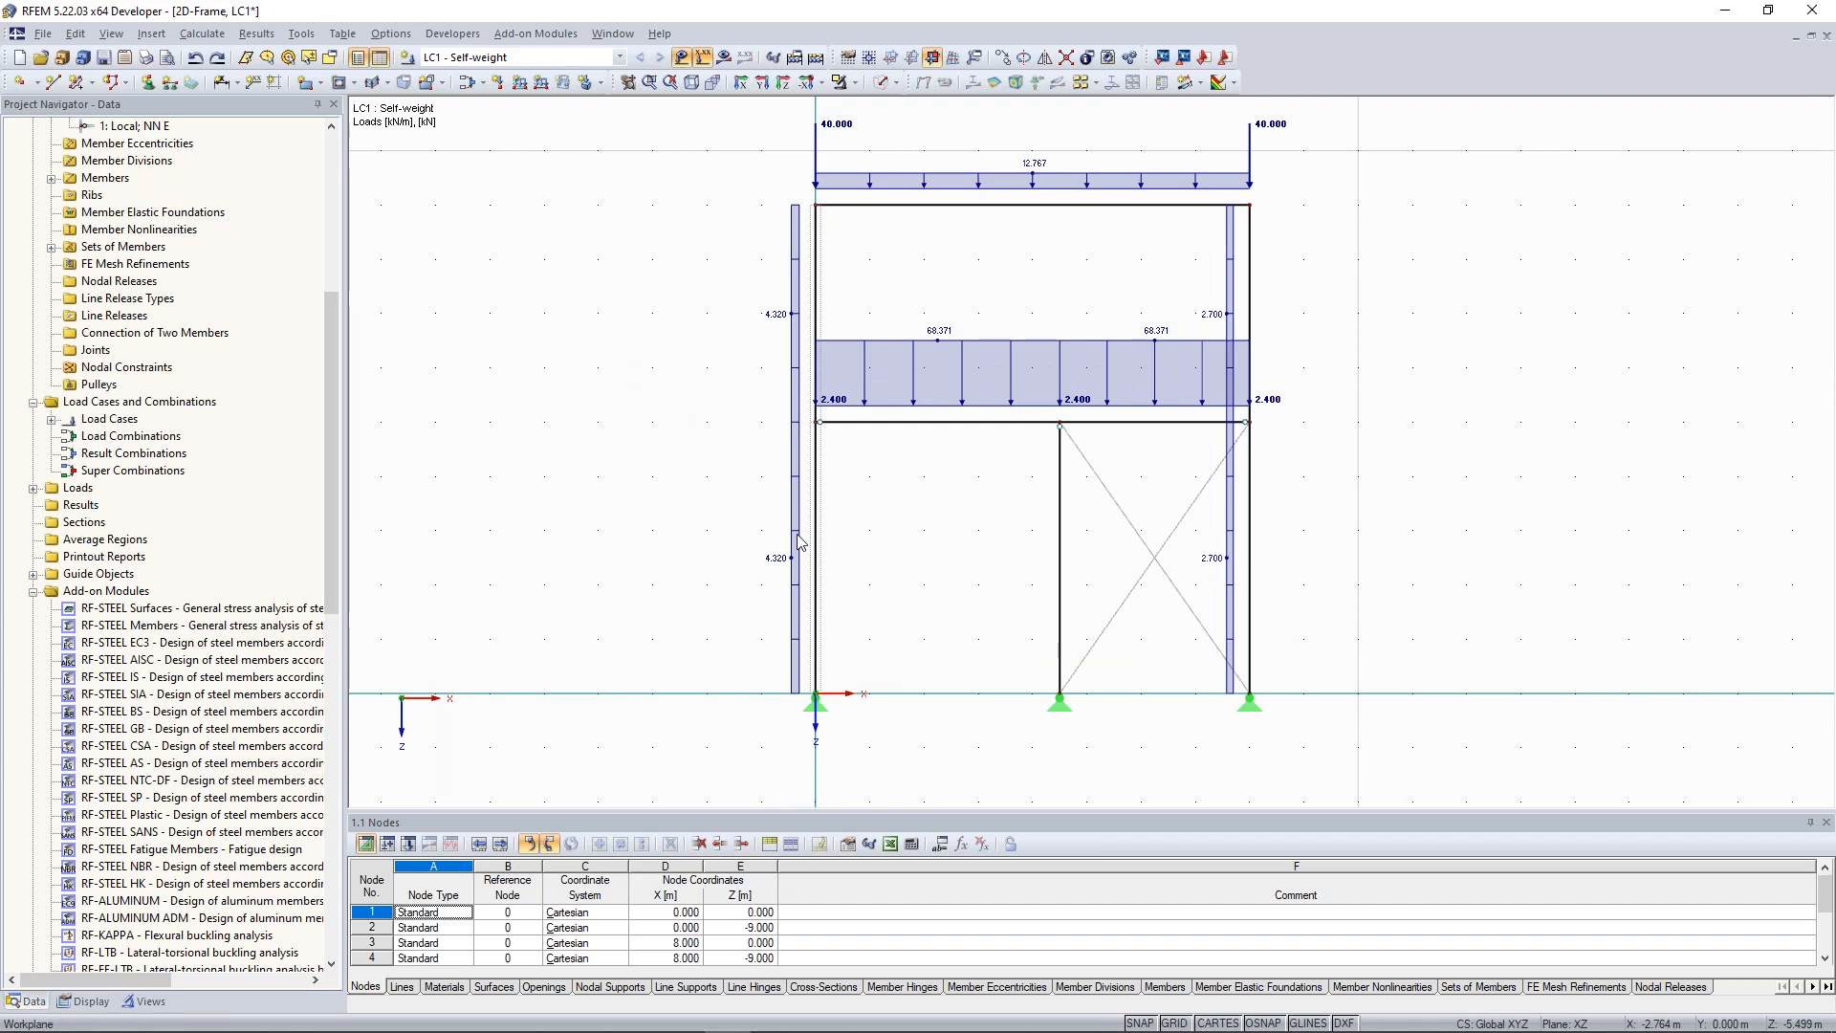
{"action": "middle_click_drag", "start_coordinate": [843, 514], "coordinate": [805, 529]}
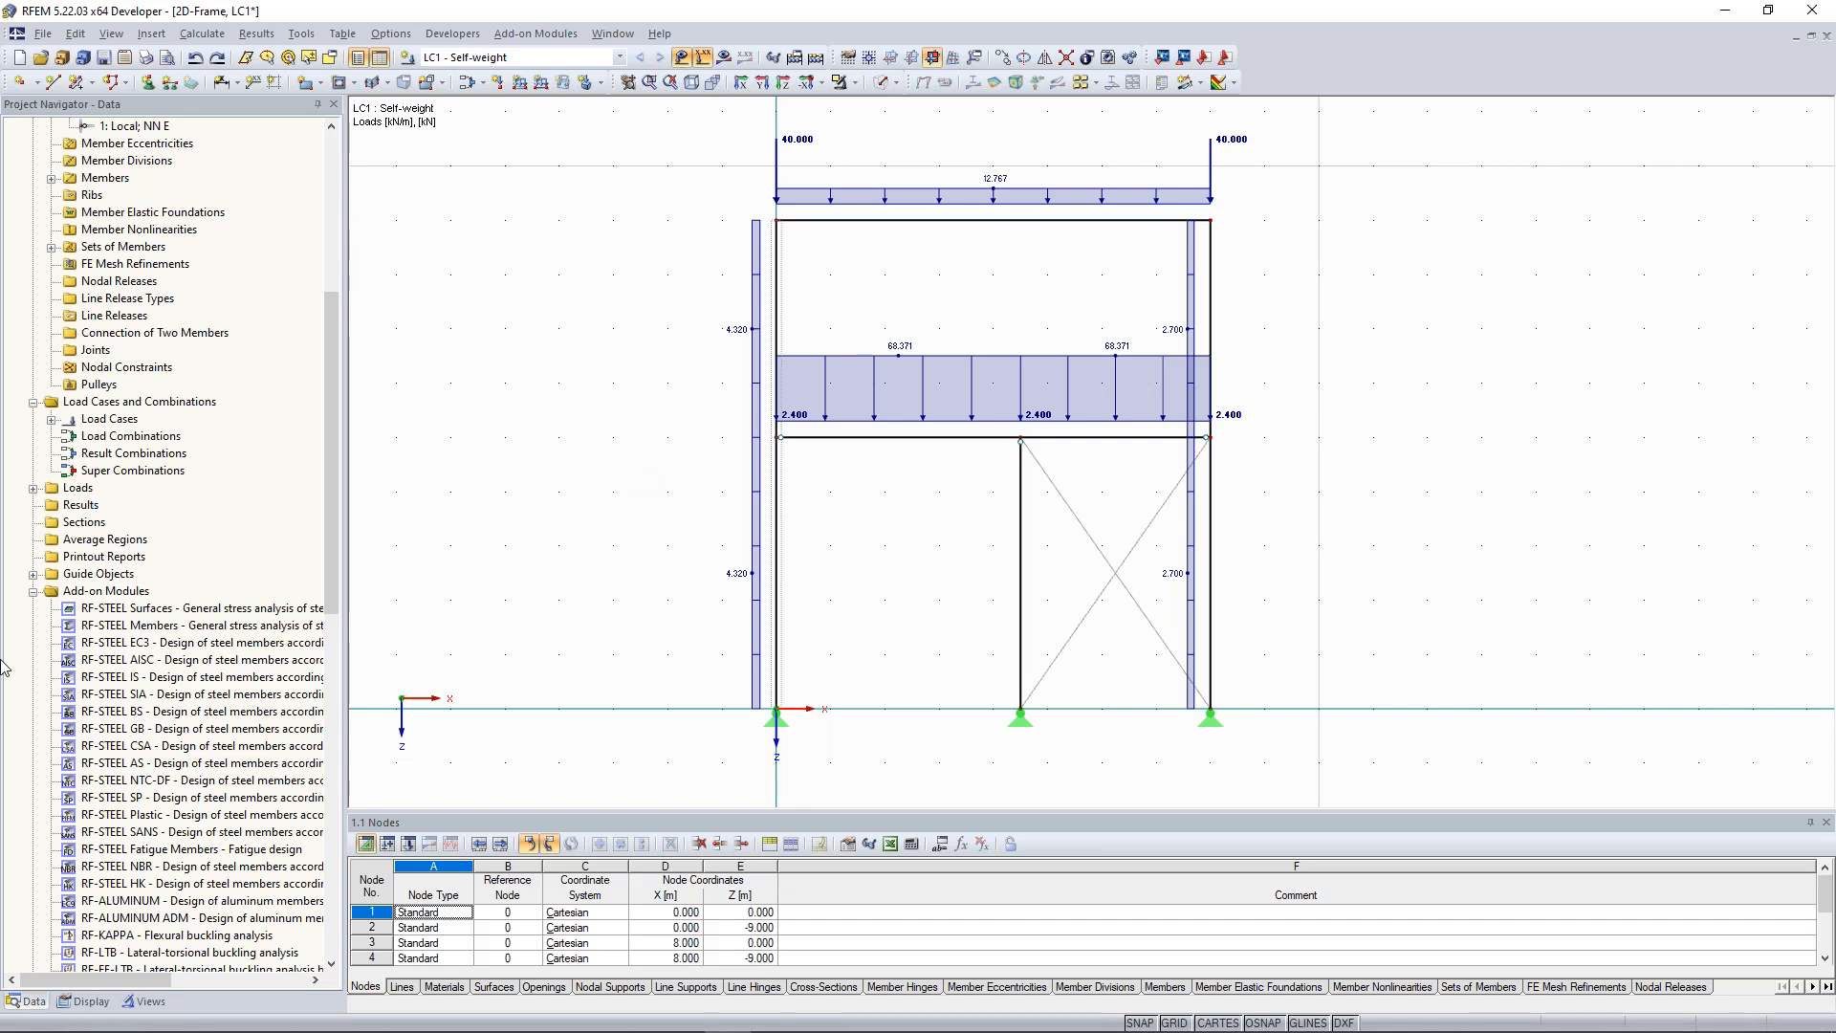
{"action": "middle_click_drag", "start_coordinate": [1027, 324], "coordinate": [1023, 325]}
{"action": "middle_click_drag", "start_coordinate": [847, 395], "coordinate": [702, 373]}
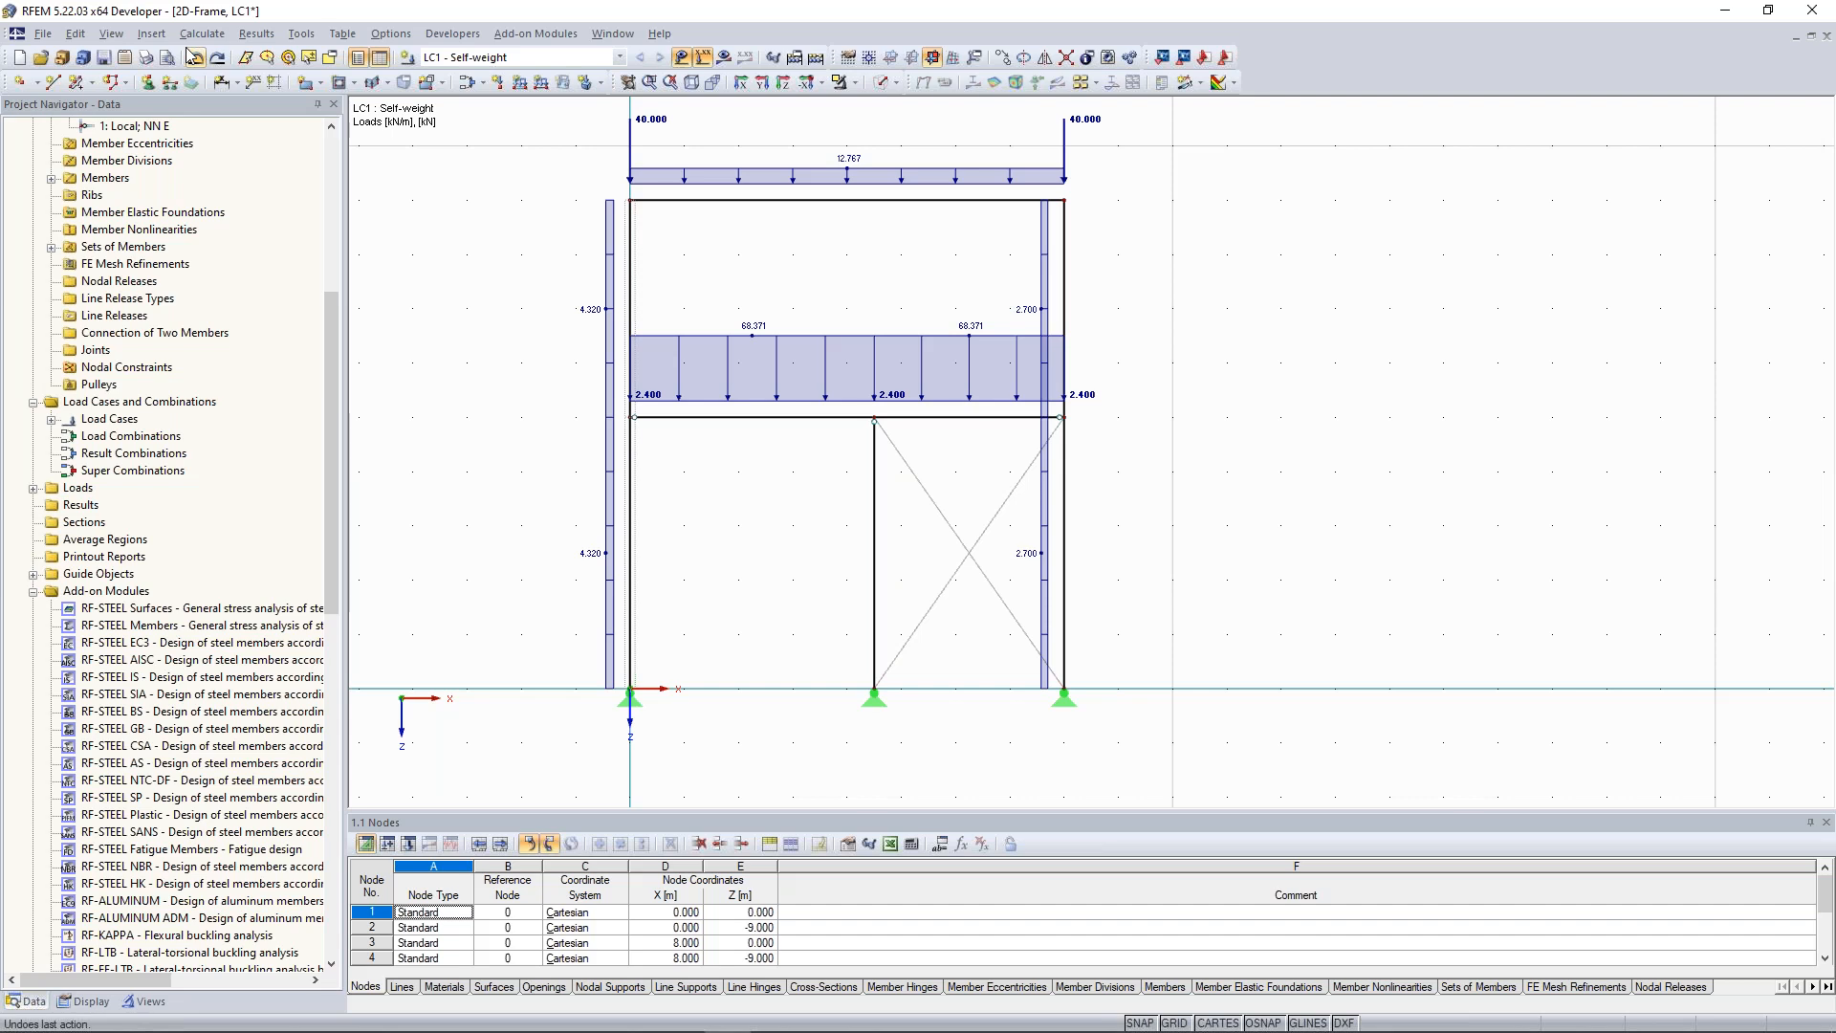
Create a continuous set of members from right column members 2 and 6, keeping the default description.
{"action": "scroll", "coordinate": [1089, 443], "scroll_direction": "up", "scroll_amount": 1}
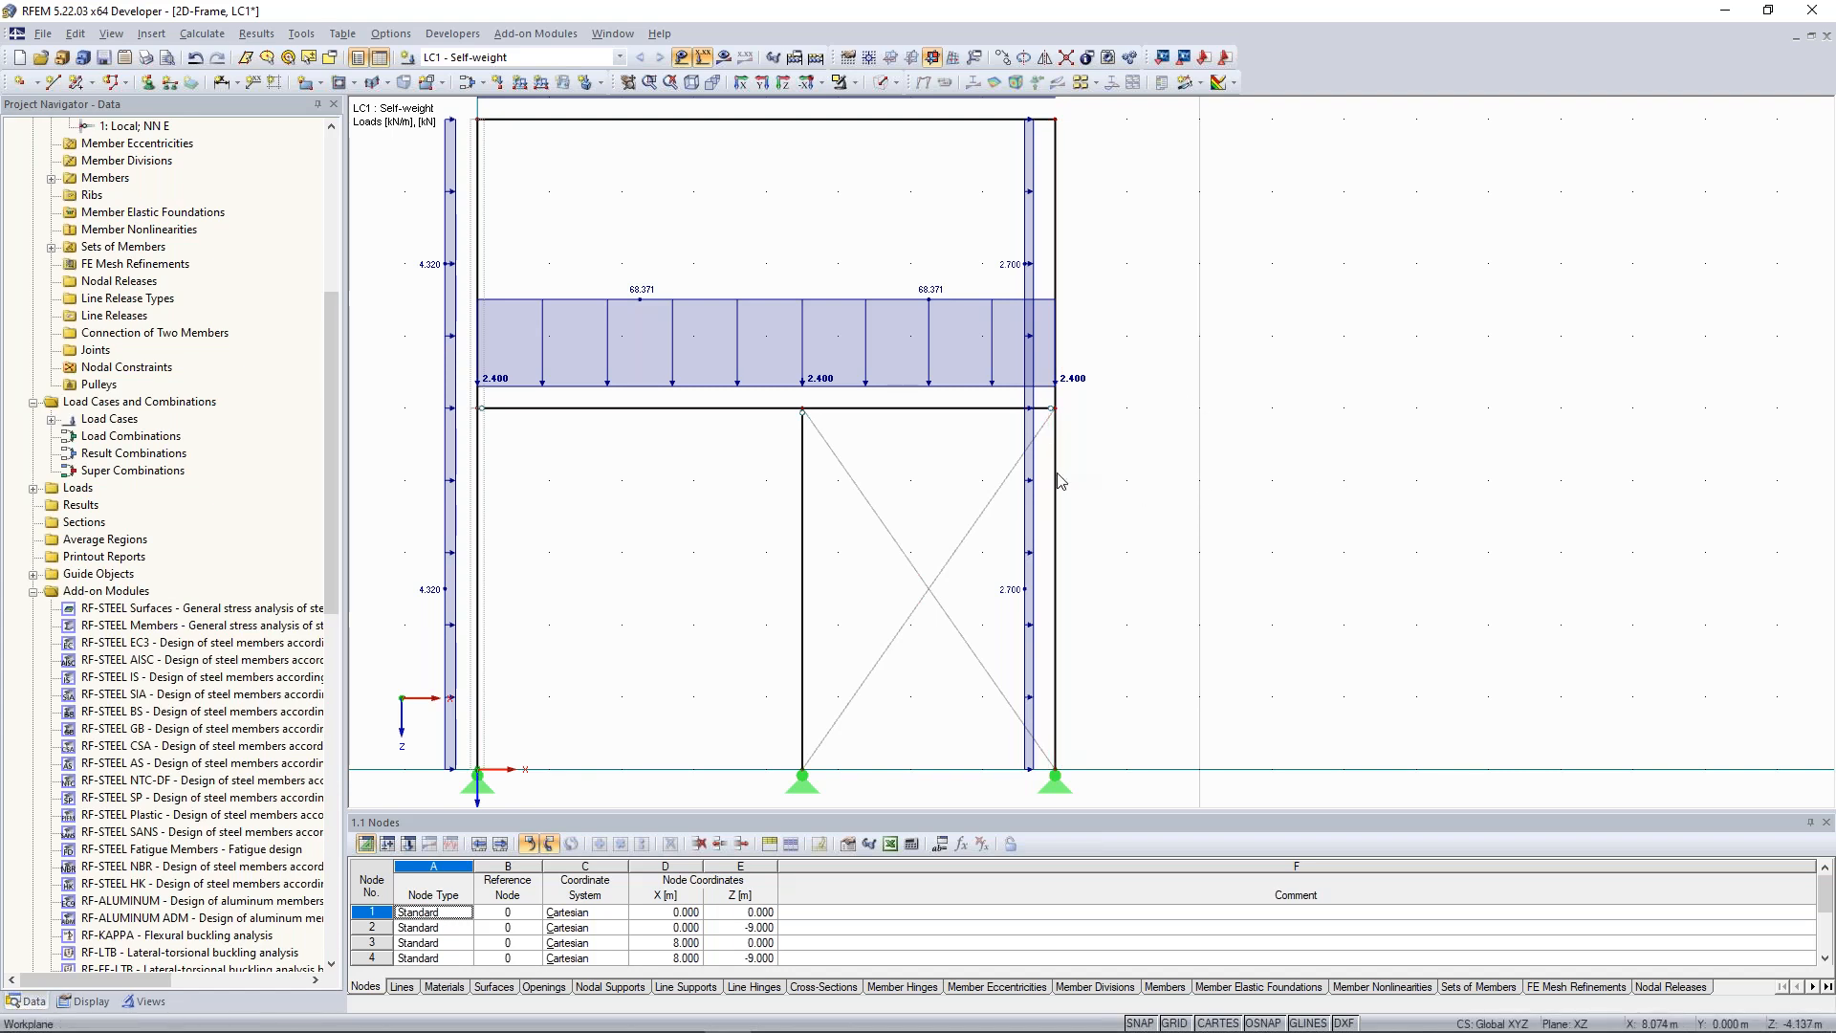
{"action": "right_click", "coordinate": [1059, 208]}
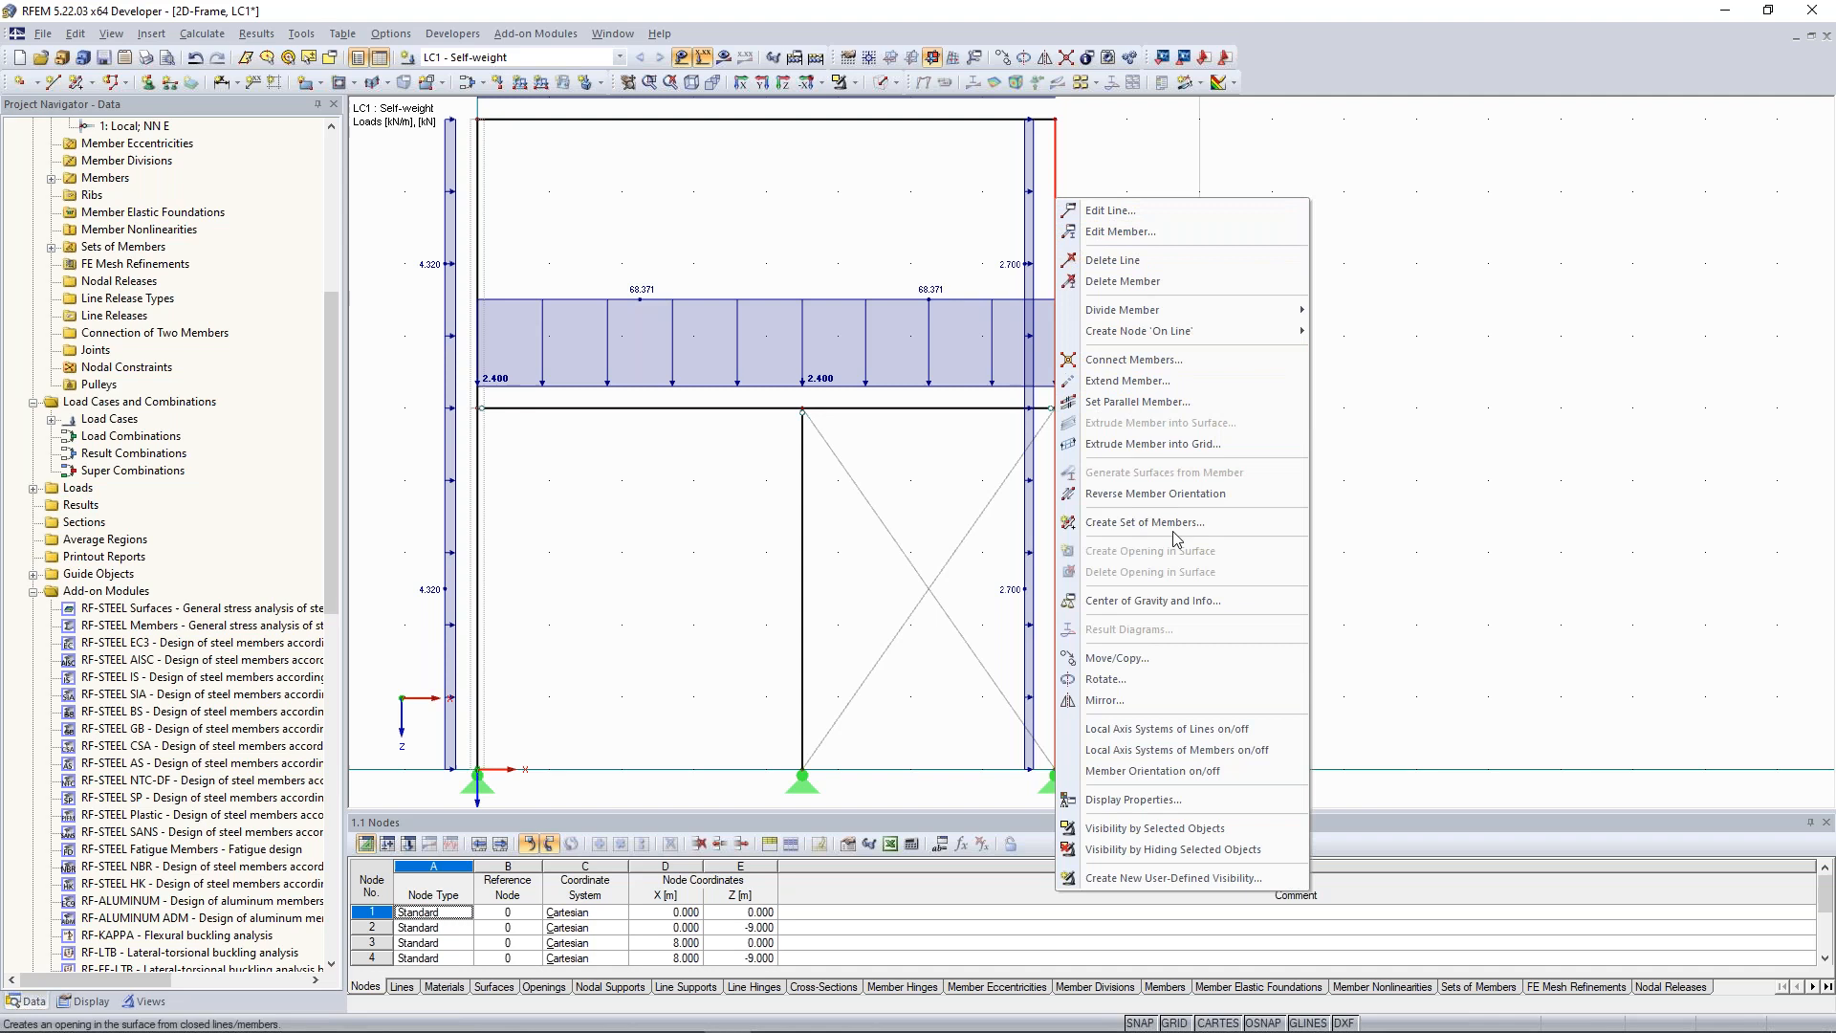
{"action": "key", "text": "Return"}
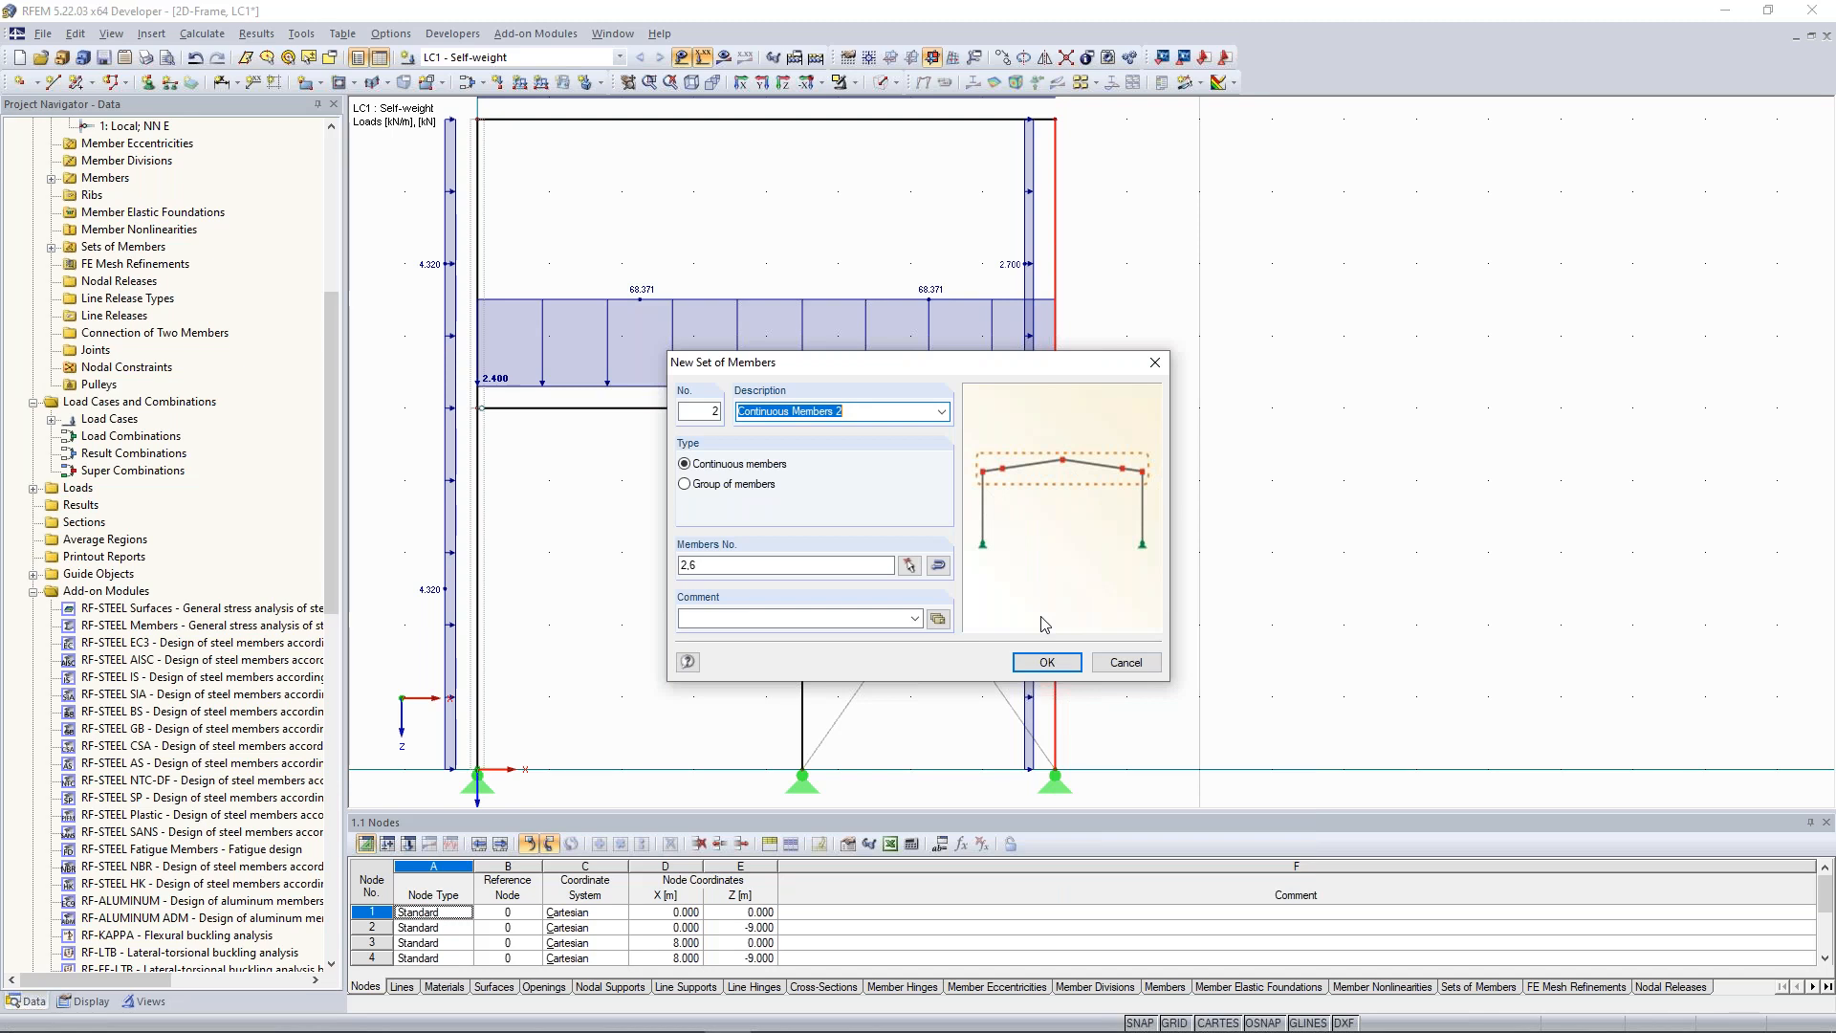
{"action": "key", "text": "Return"}
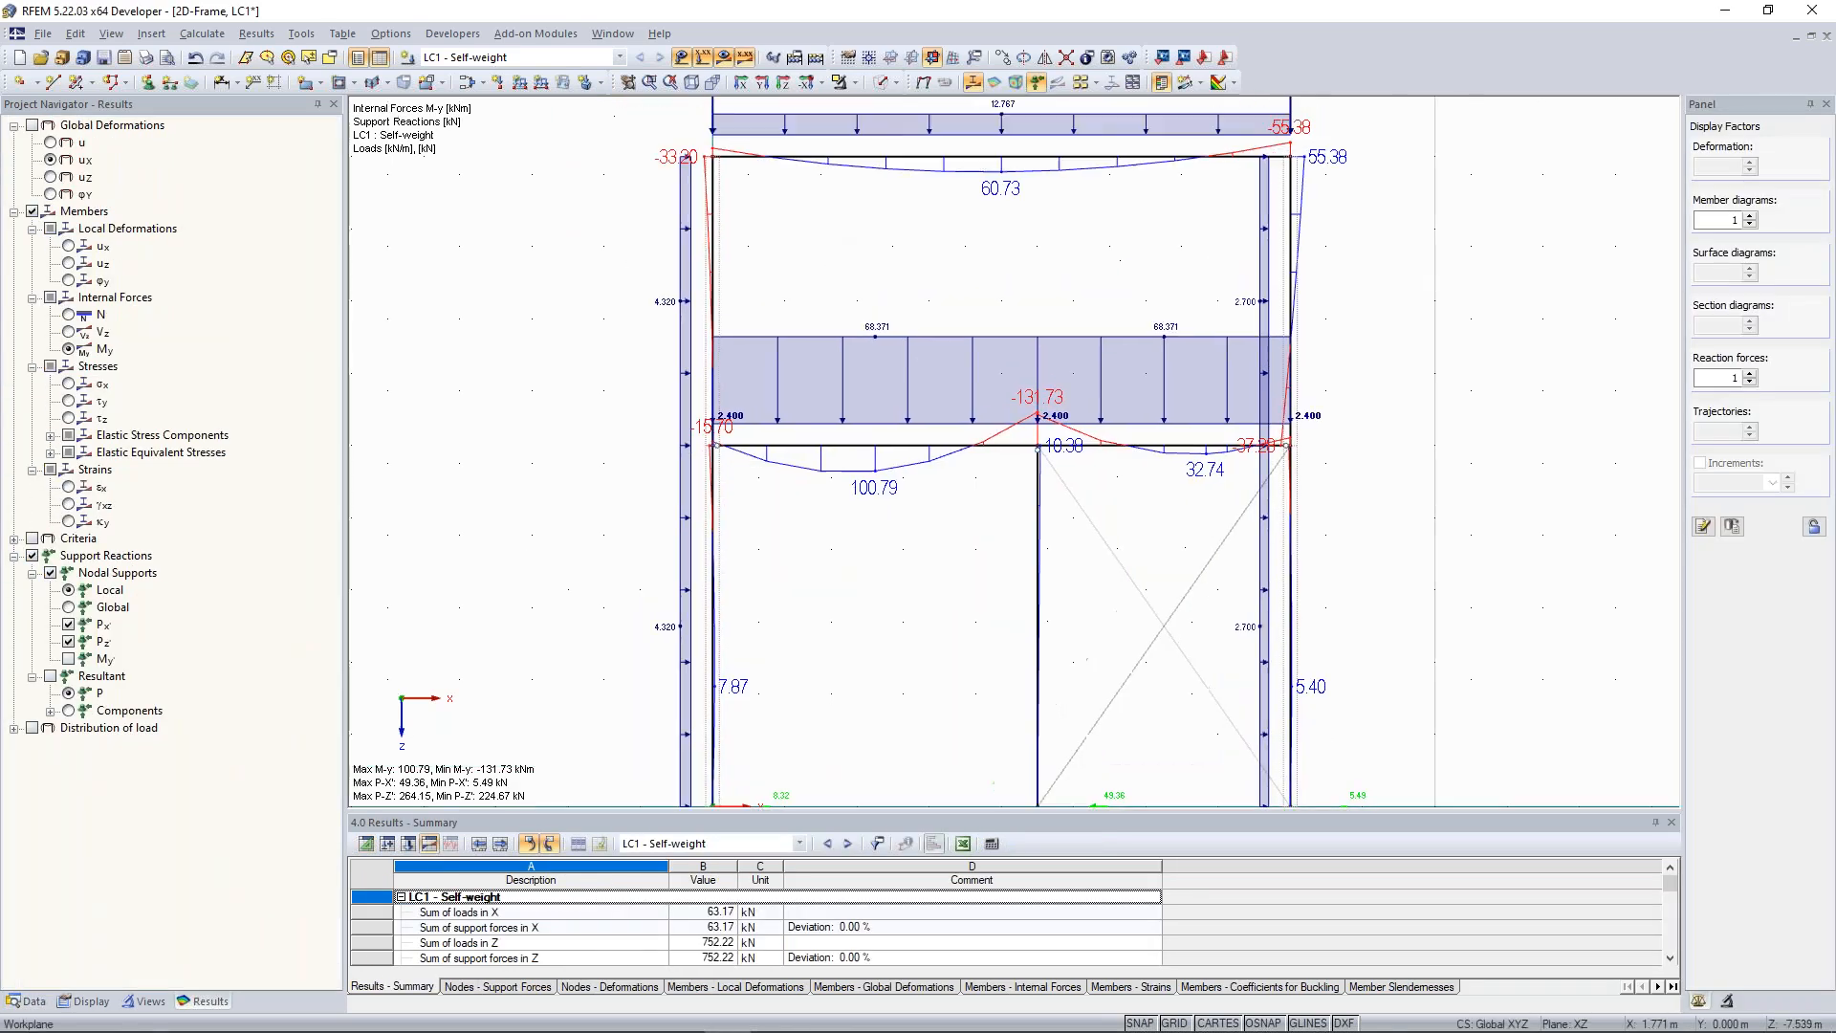
Check which commands are offered for the upper left column member and for the left column's set of members.
{"action": "middle_click_drag", "start_coordinate": [840, 262], "coordinate": [842, 269]}
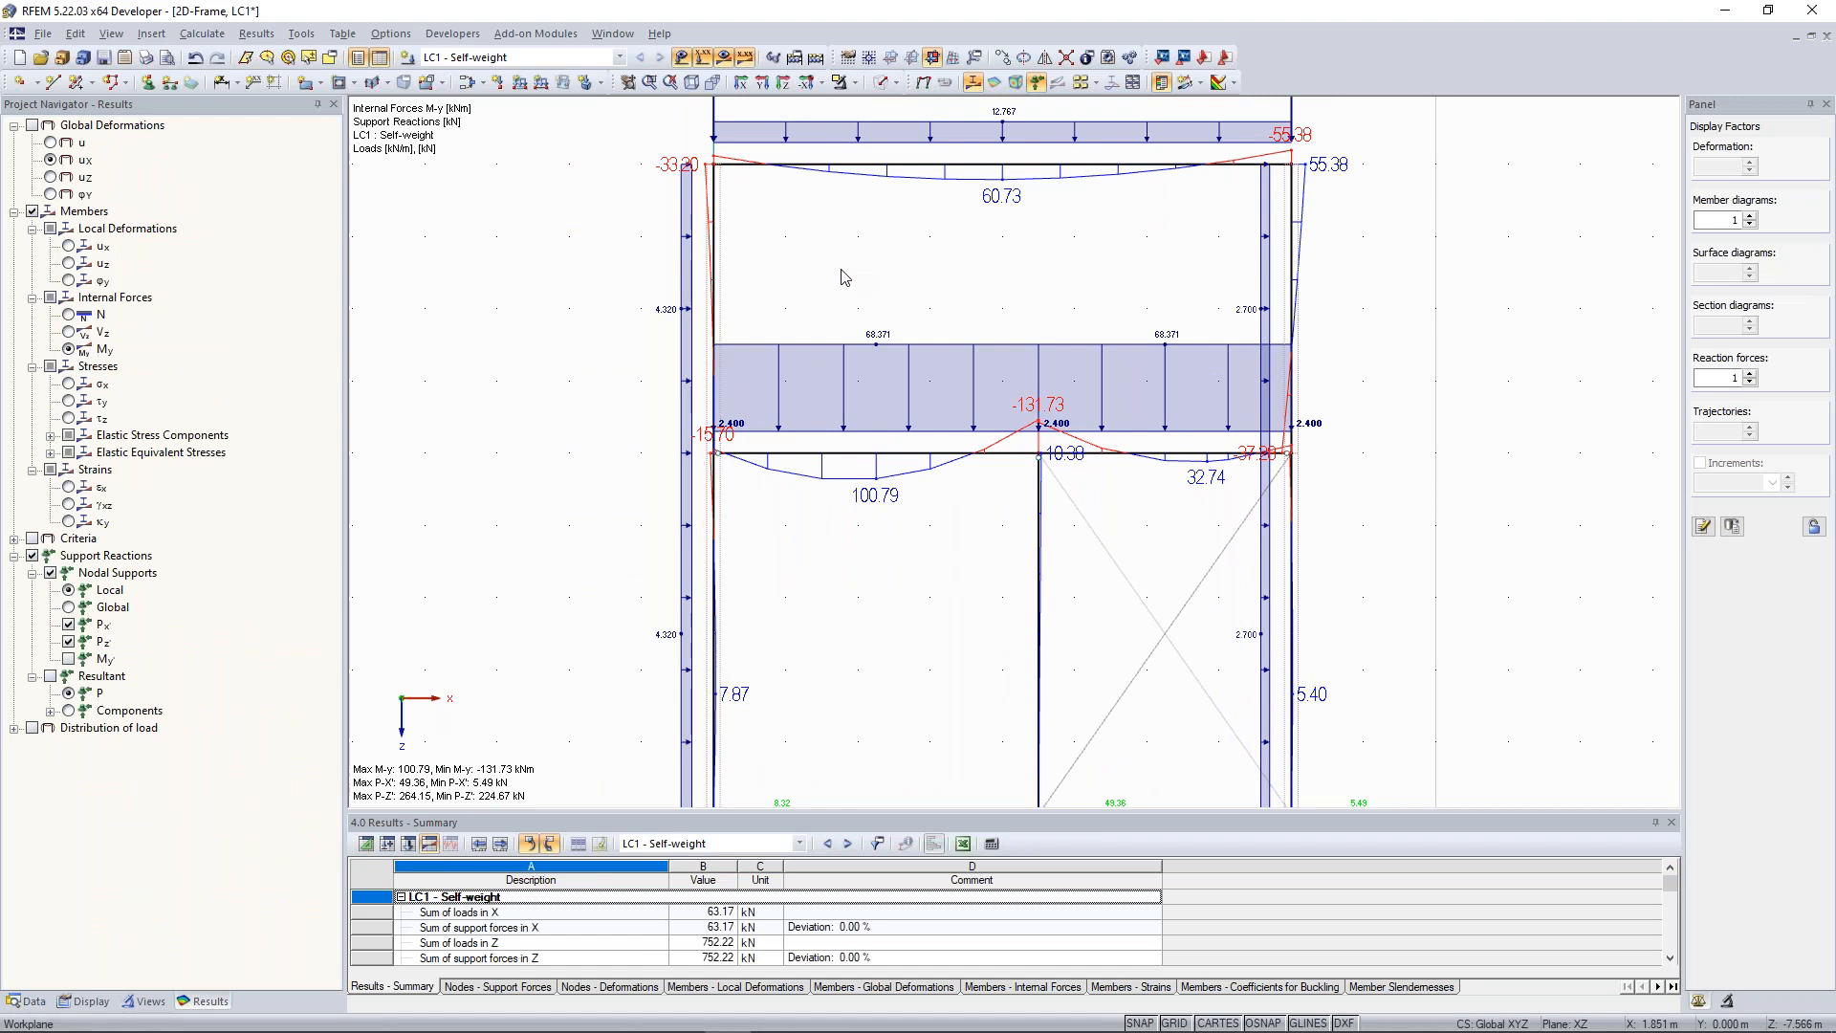
{"action": "scroll", "coordinate": [729, 273], "scroll_direction": "down", "scroll_amount": 1}
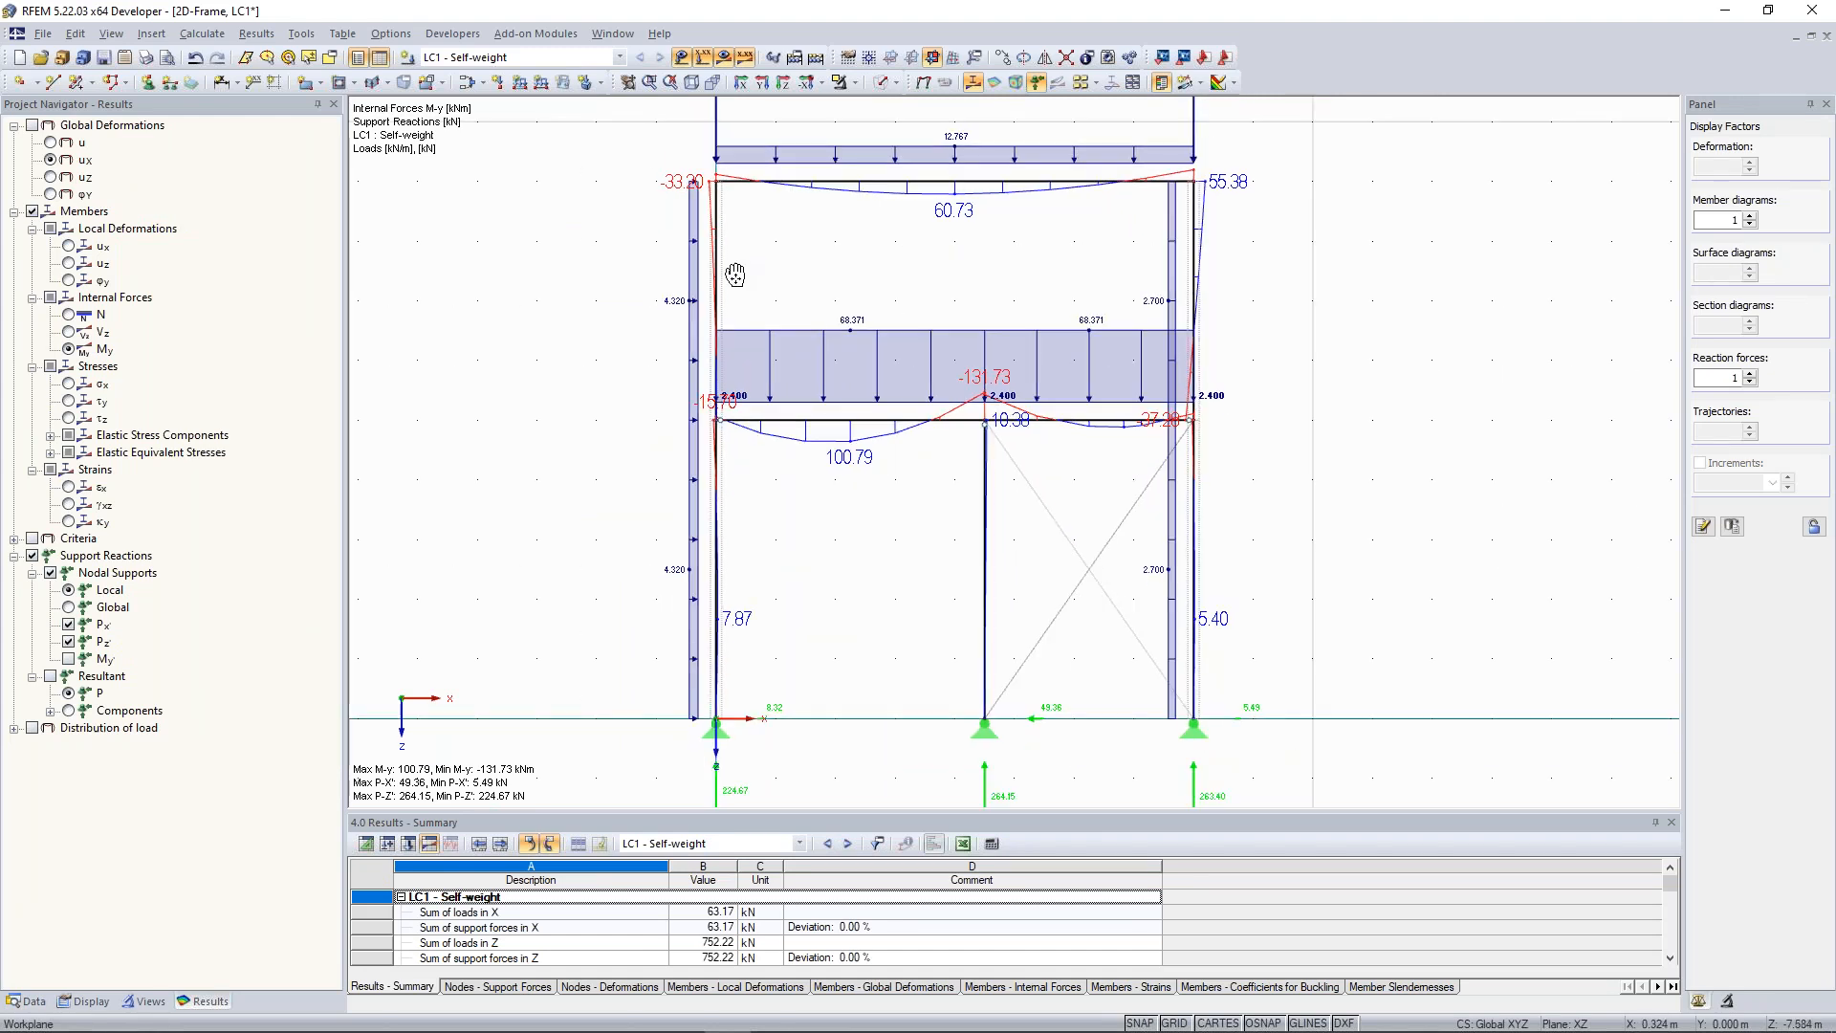
{"action": "middle_click_drag", "start_coordinate": [740, 275], "coordinate": [747, 286]}
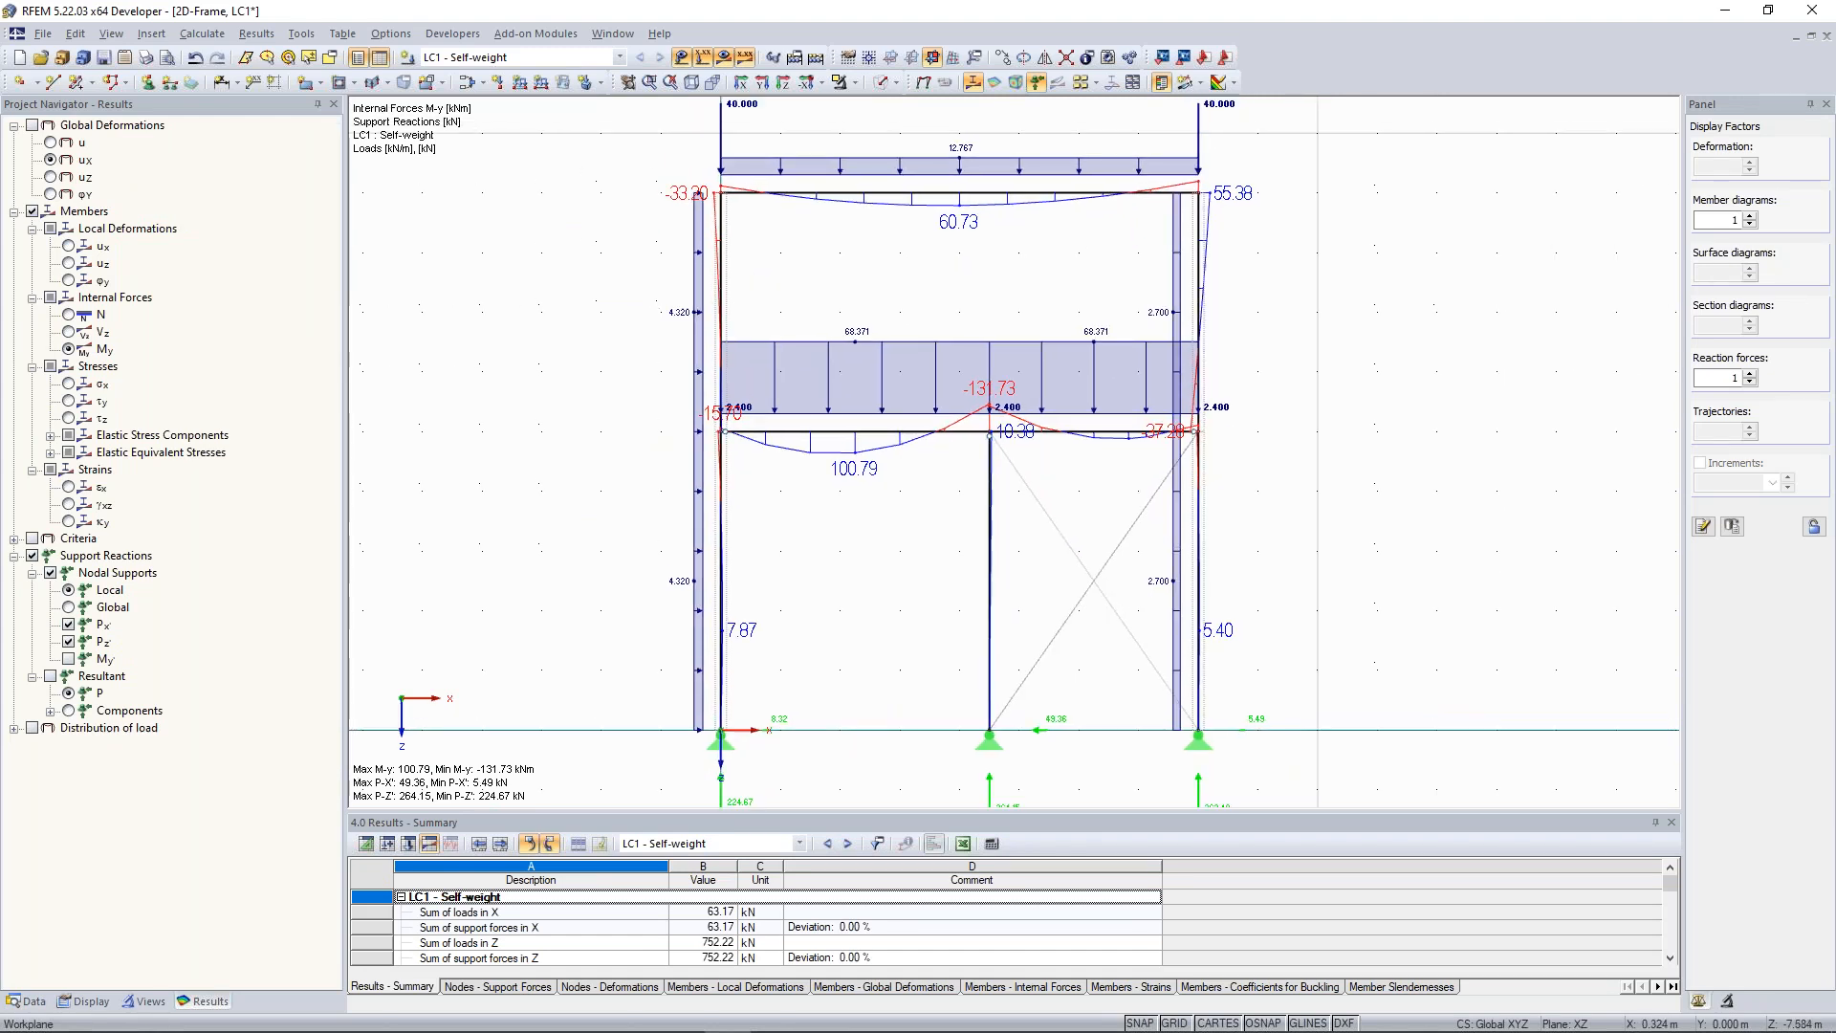
{"action": "right_click", "coordinate": [725, 299]}
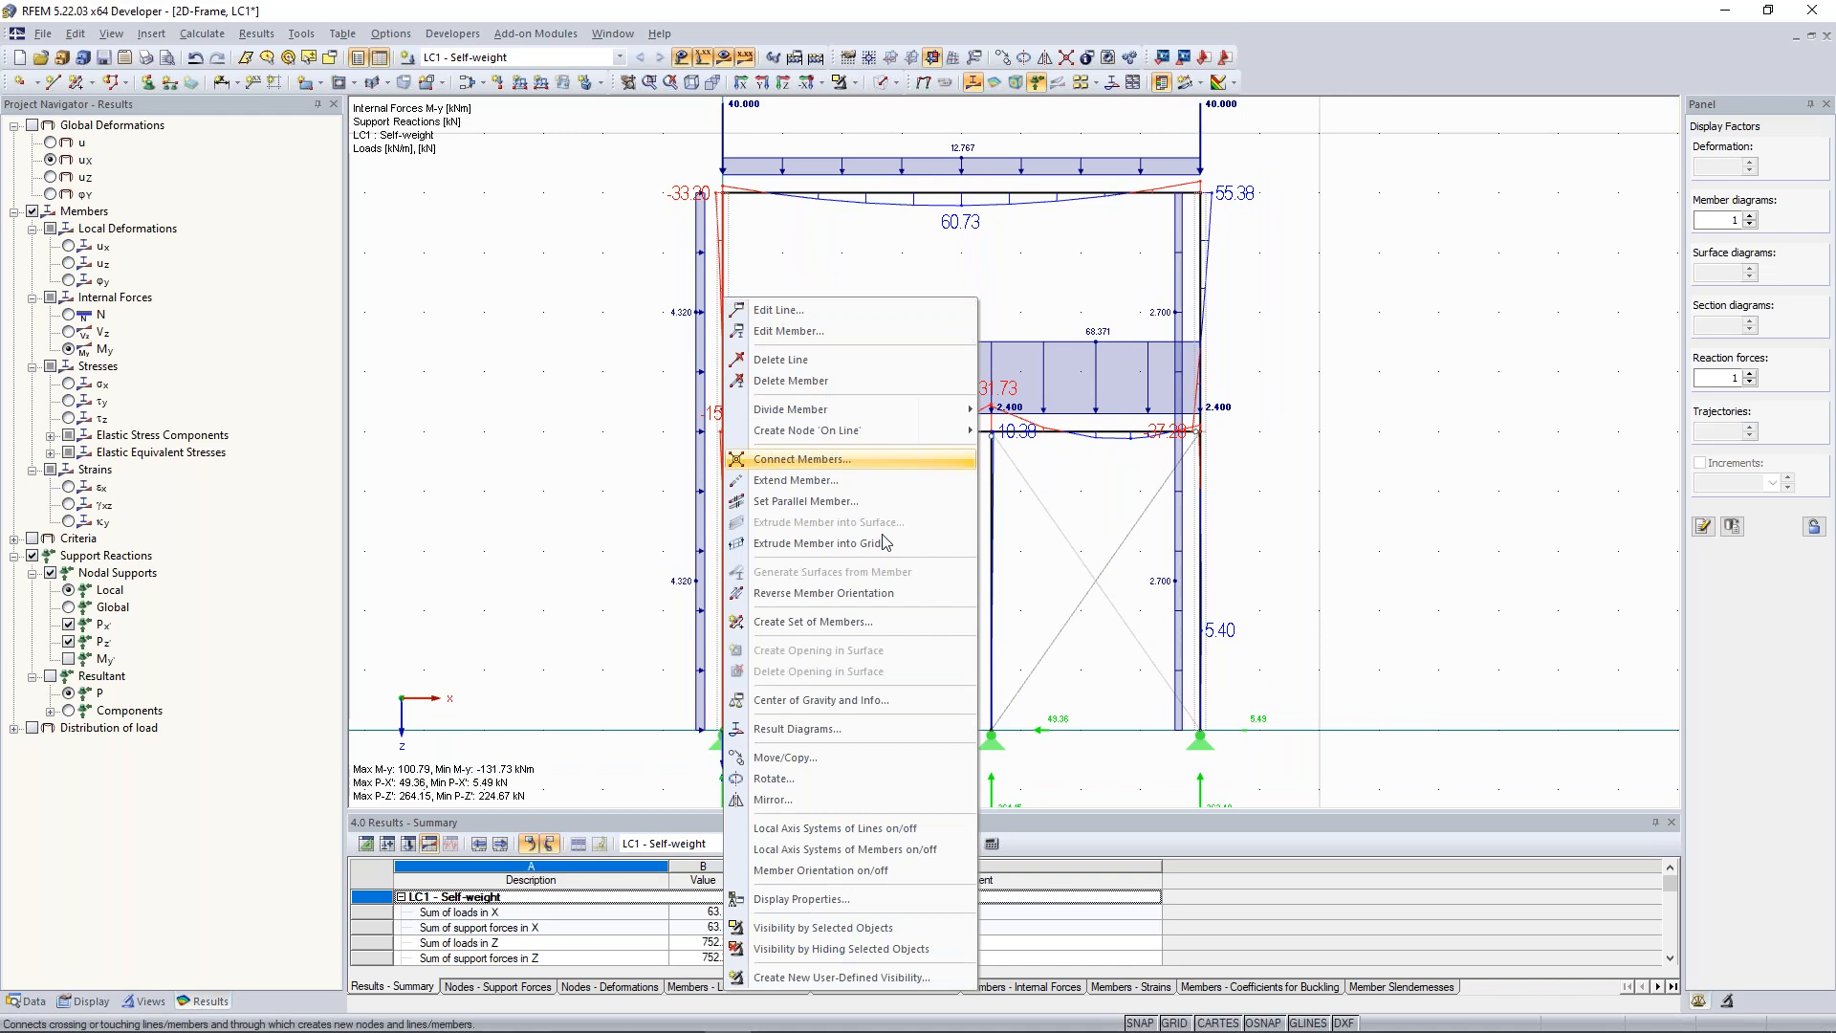
{"action": "left_click", "coordinate": [1084, 256]}
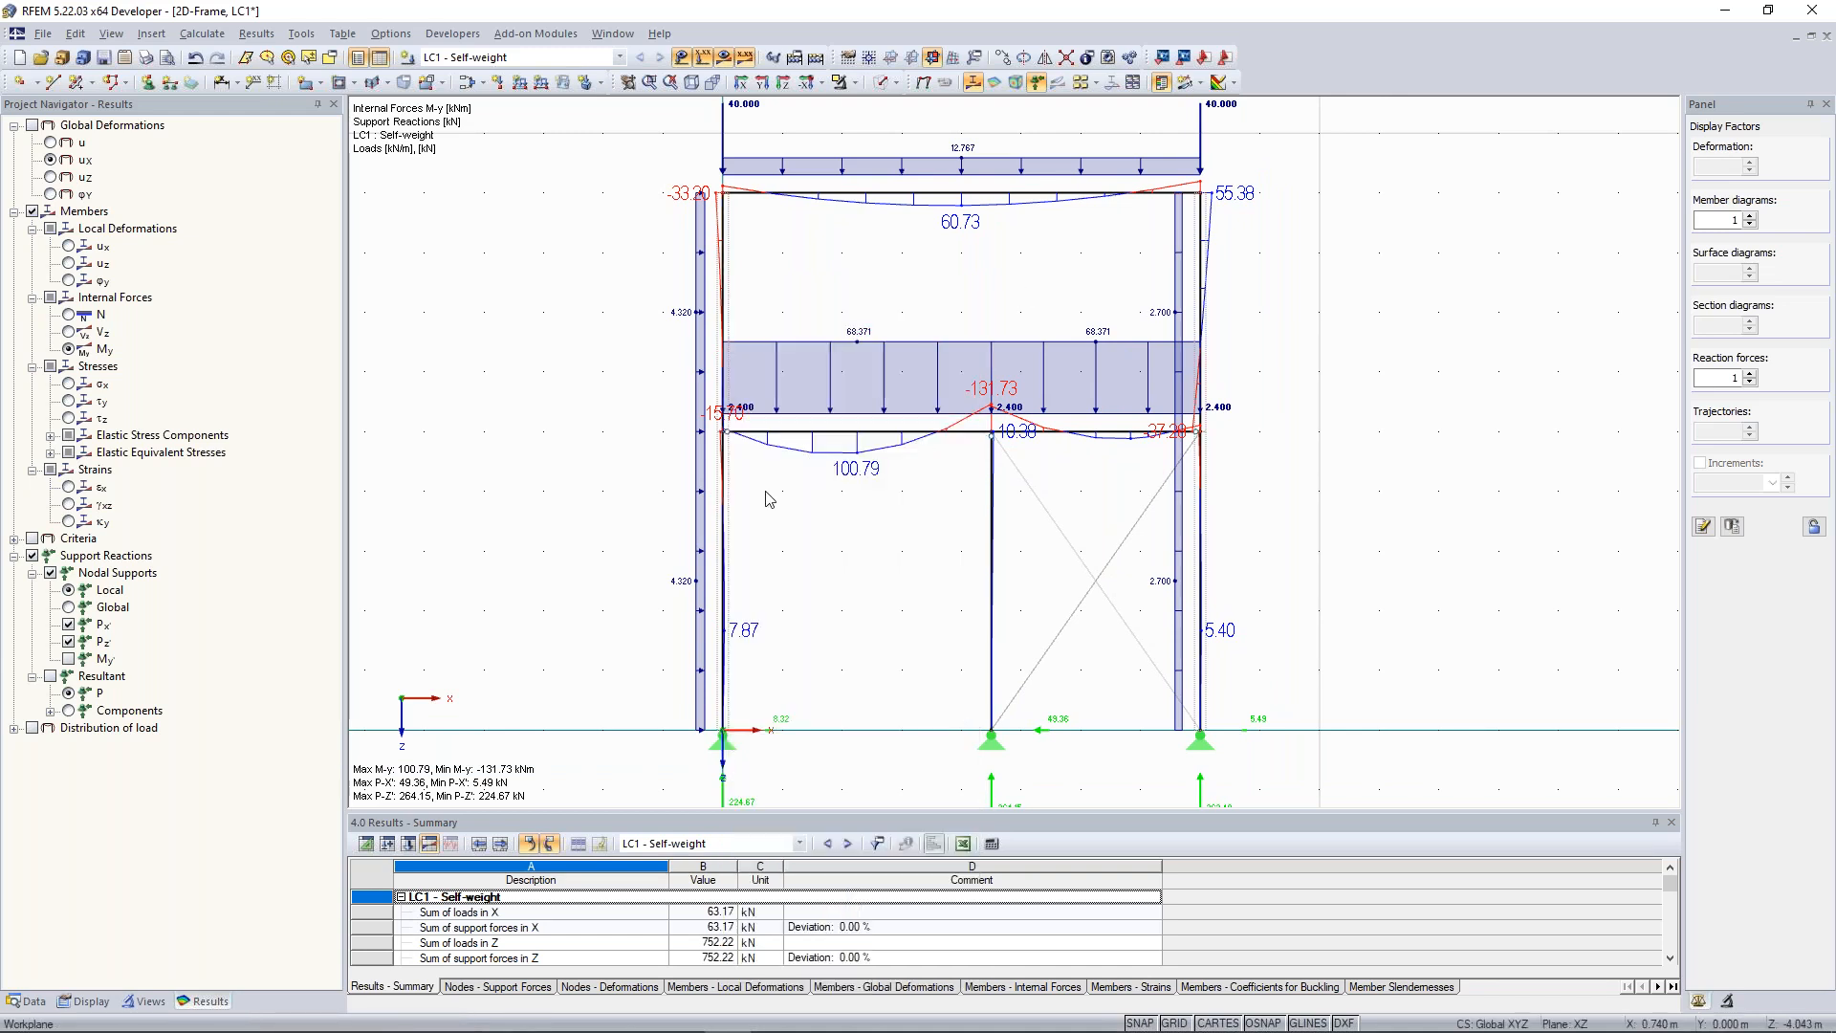
{"action": "scroll", "coordinate": [770, 499], "scroll_direction": "up", "scroll_amount": 2}
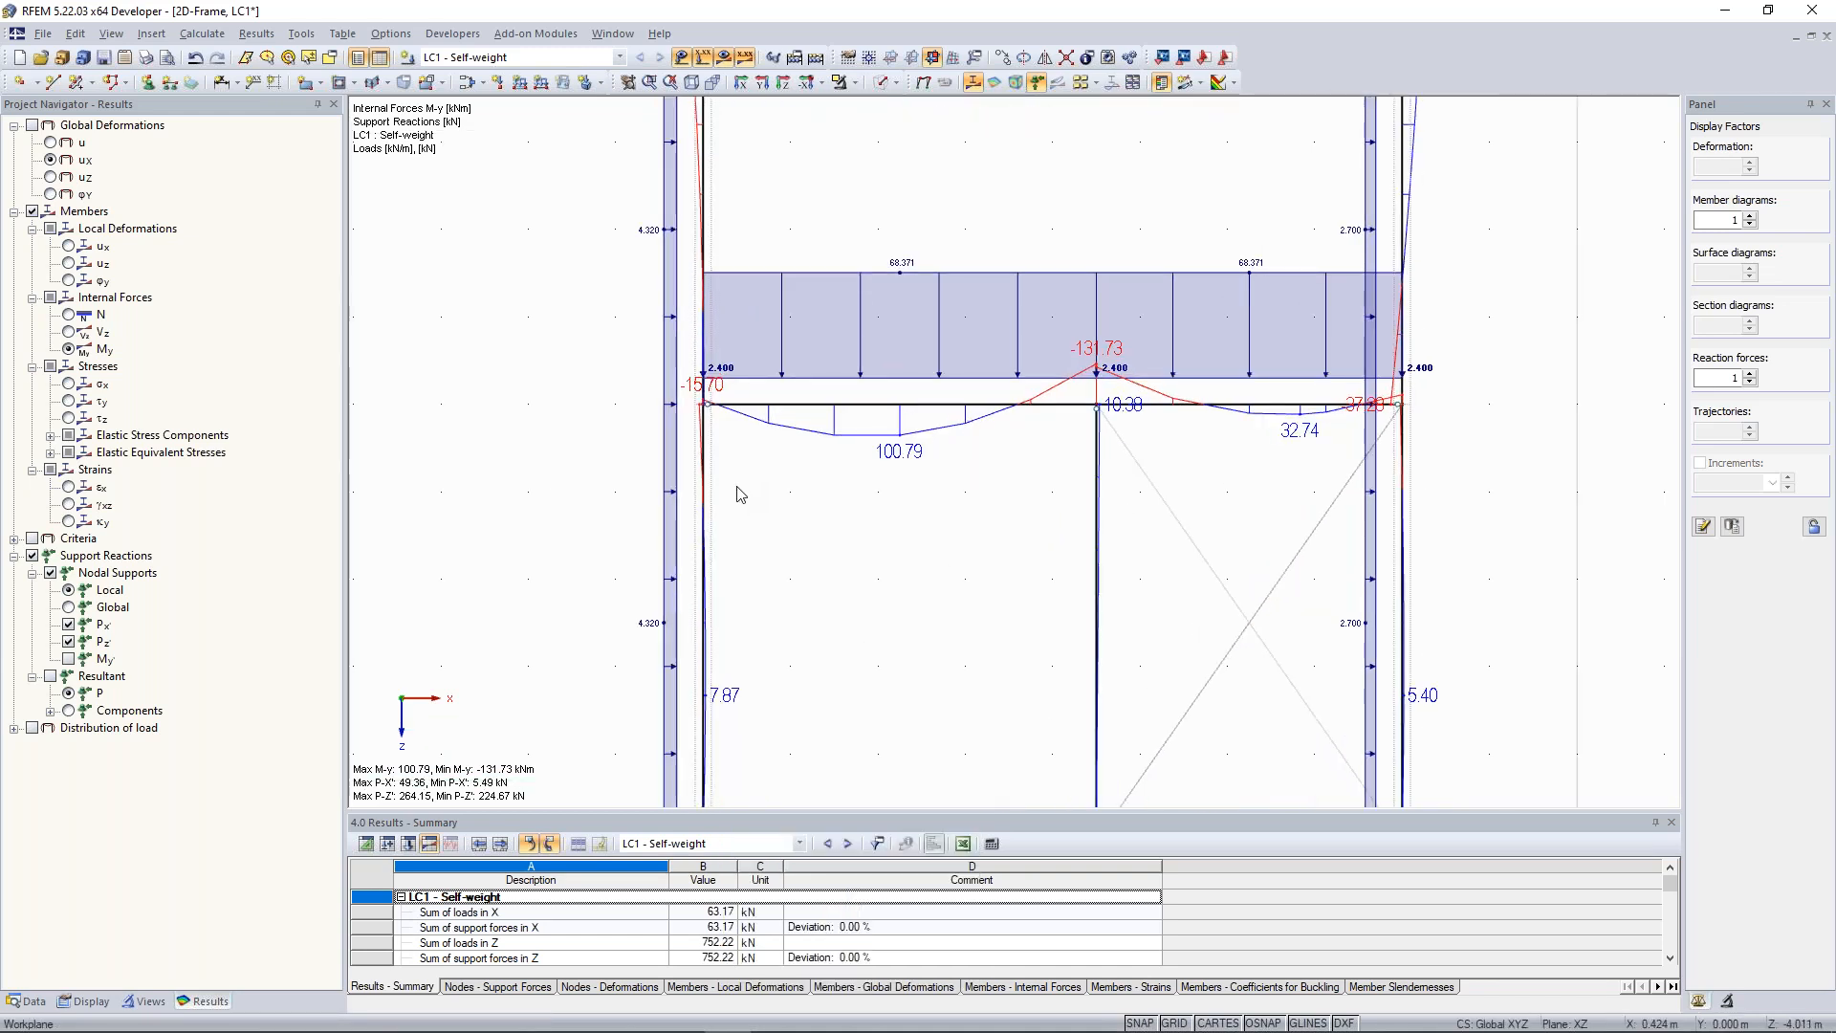
{"action": "right_click", "coordinate": [715, 440]}
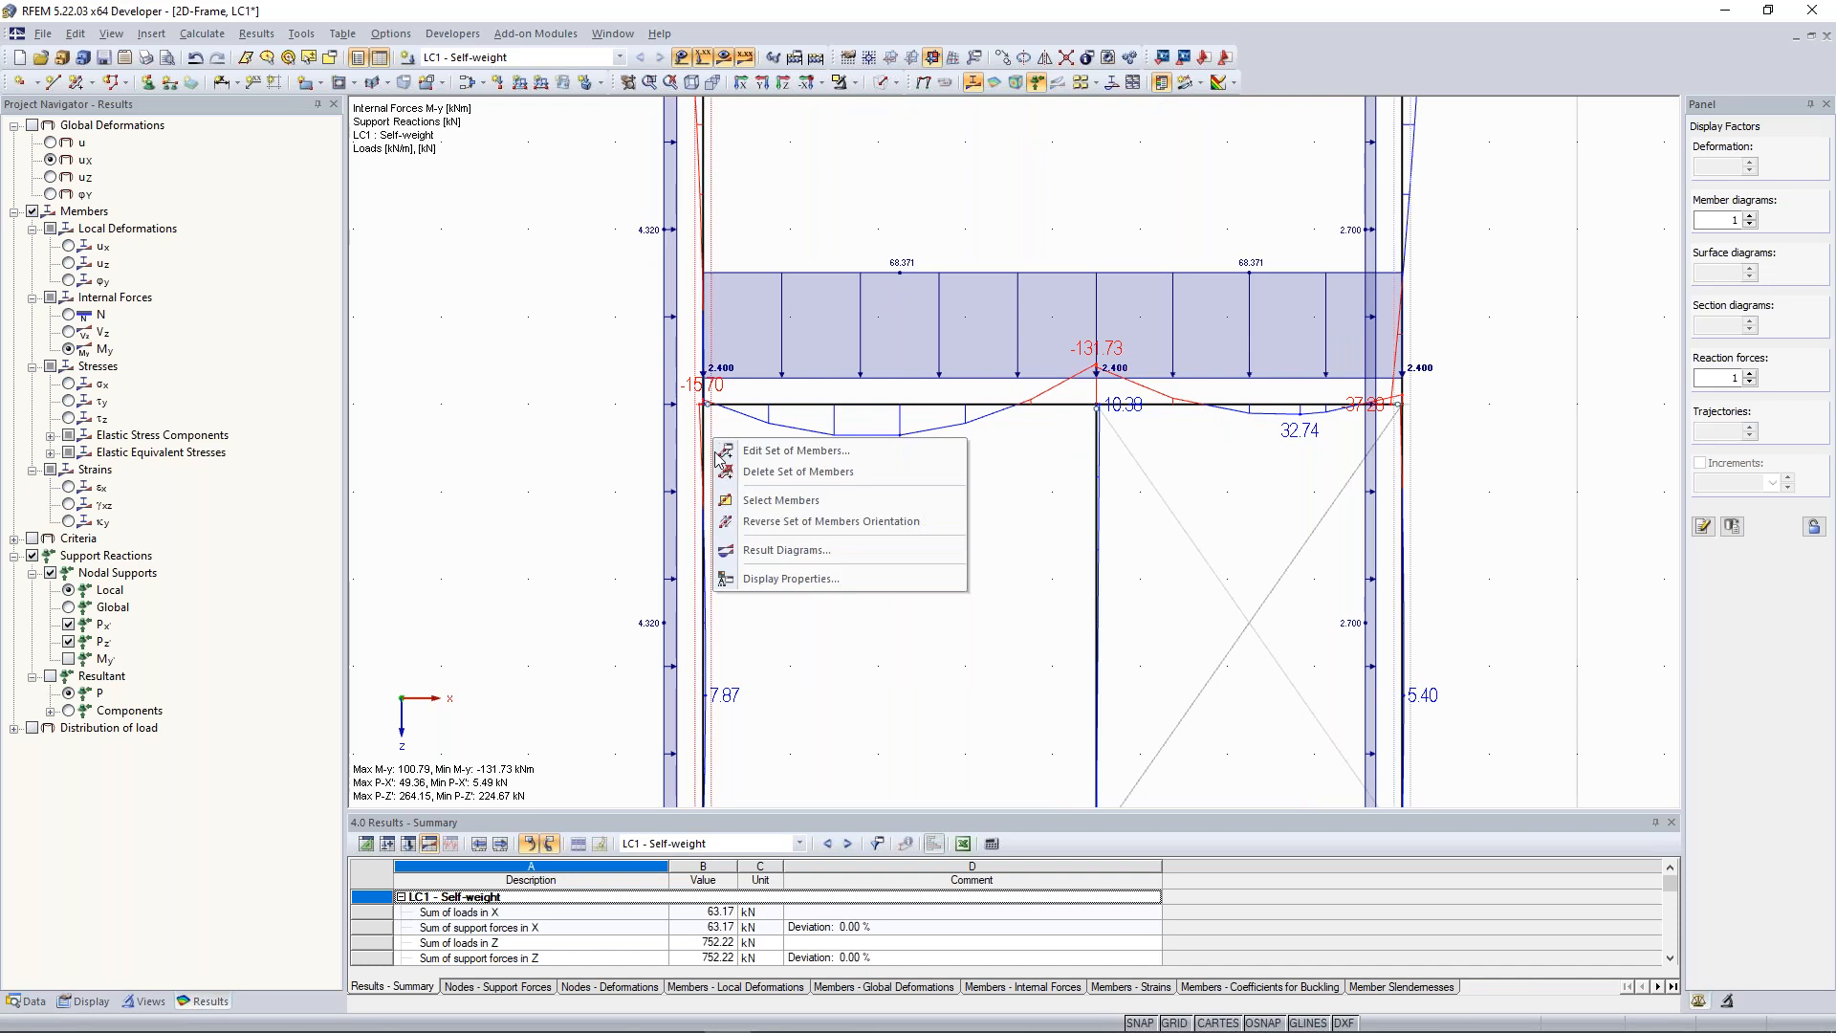
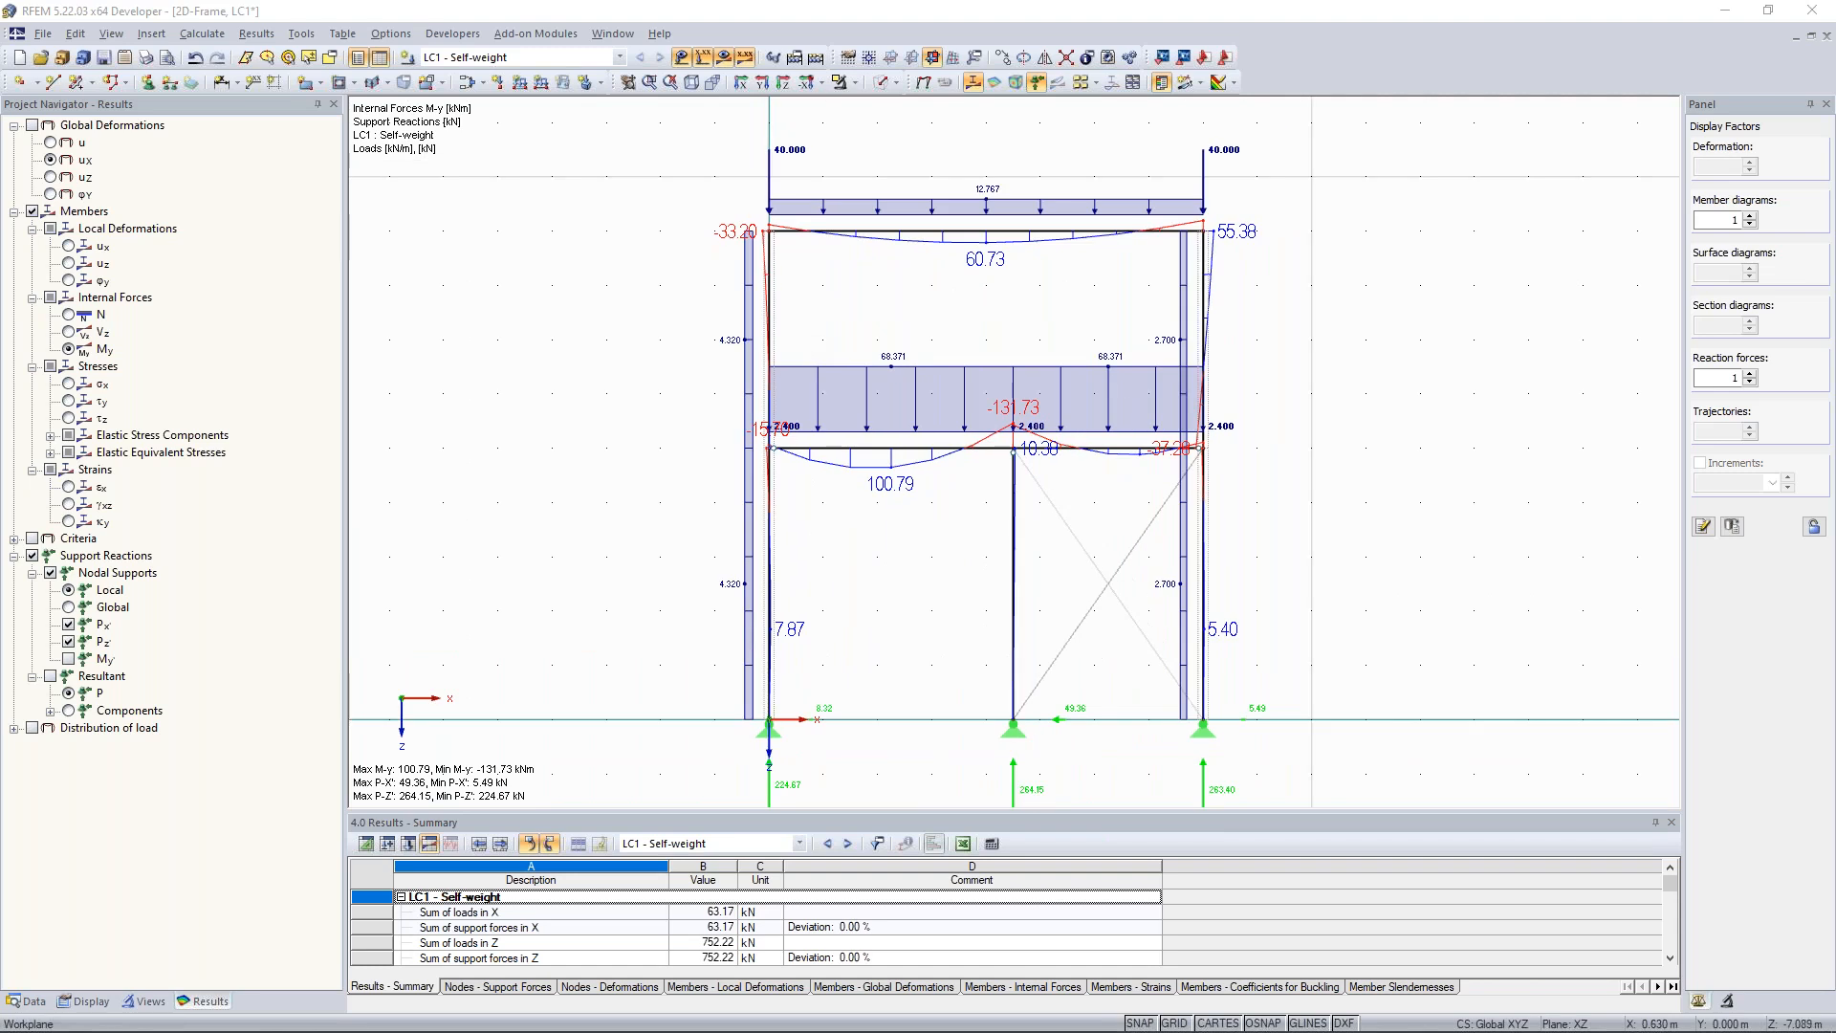
{"action": "scroll", "coordinate": [779, 306], "scroll_direction": "down", "scroll_amount": 2}
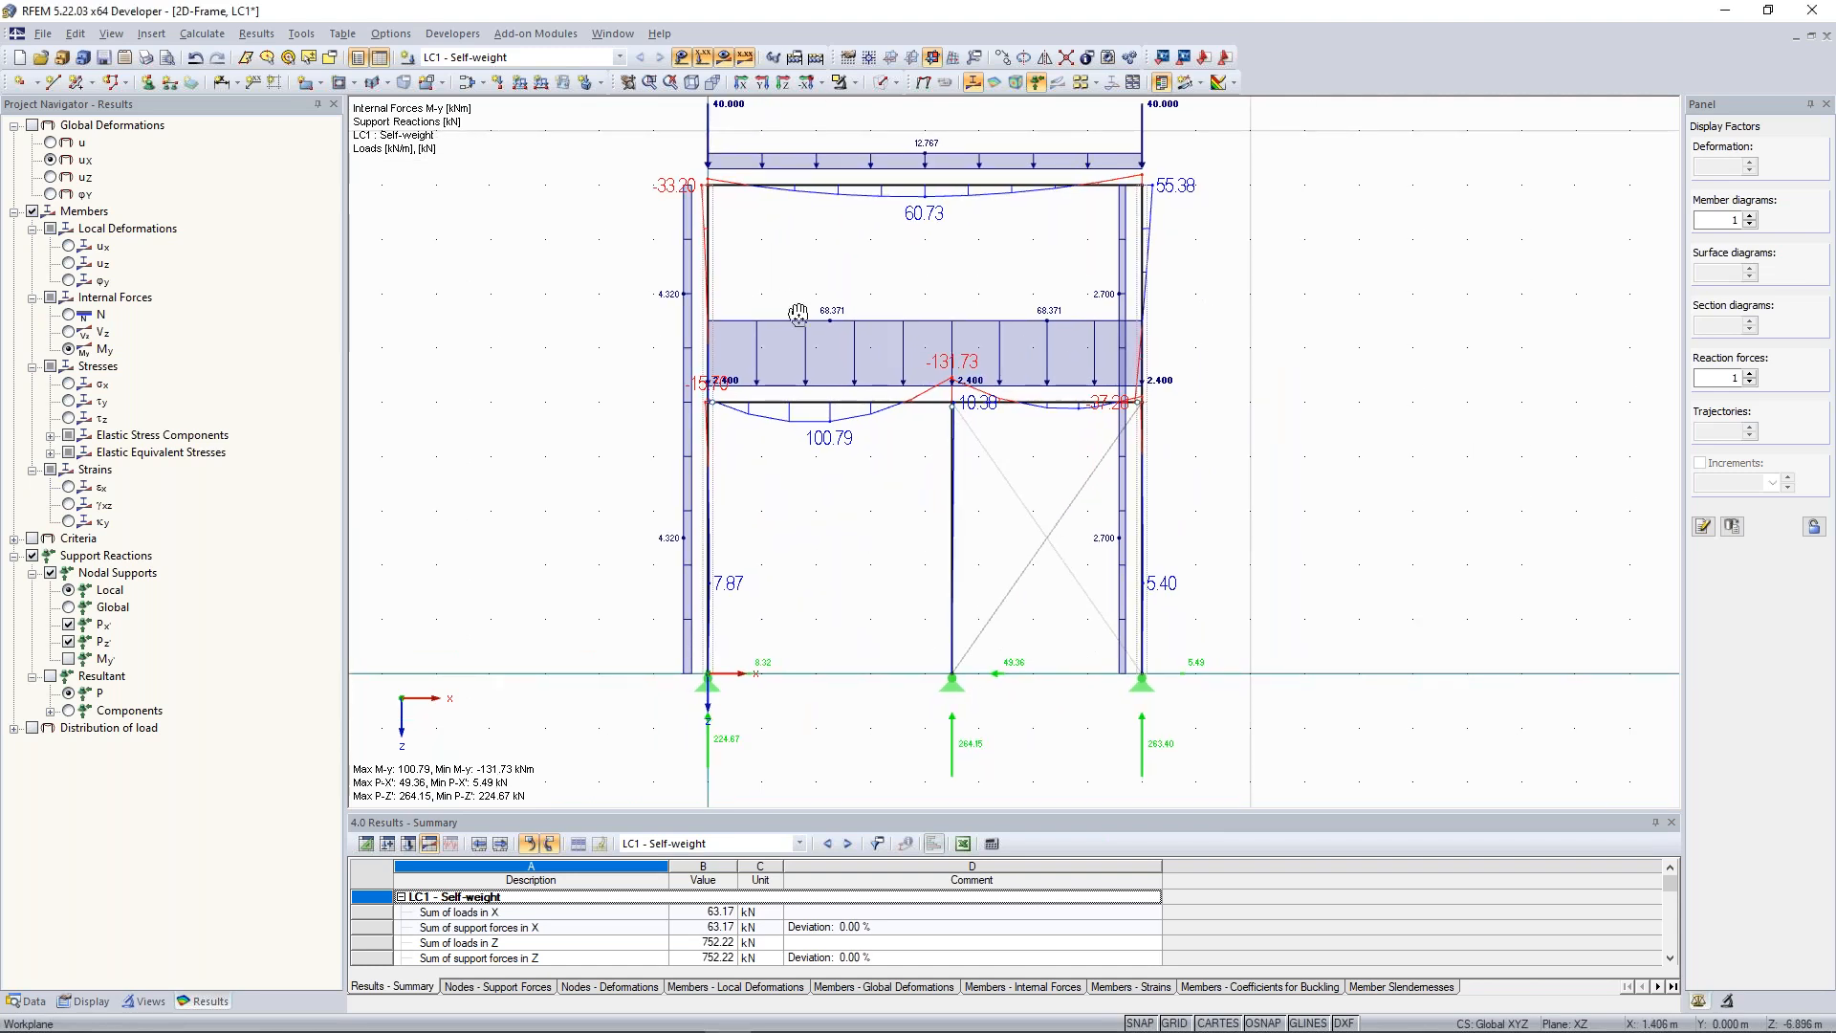
{"action": "scroll", "coordinate": [792, 303], "scroll_direction": "up", "scroll_amount": 2}
{"action": "scroll", "coordinate": [791, 303], "scroll_direction": "down", "scroll_amount": 2}
{"action": "middle_click_drag", "start_coordinate": [792, 303], "coordinate": [808, 335]}
{"action": "scroll", "coordinate": [586, 275], "scroll_direction": "down", "scroll_amount": 3}
{"action": "scroll", "coordinate": [782, 323], "scroll_direction": "up", "scroll_amount": 3}
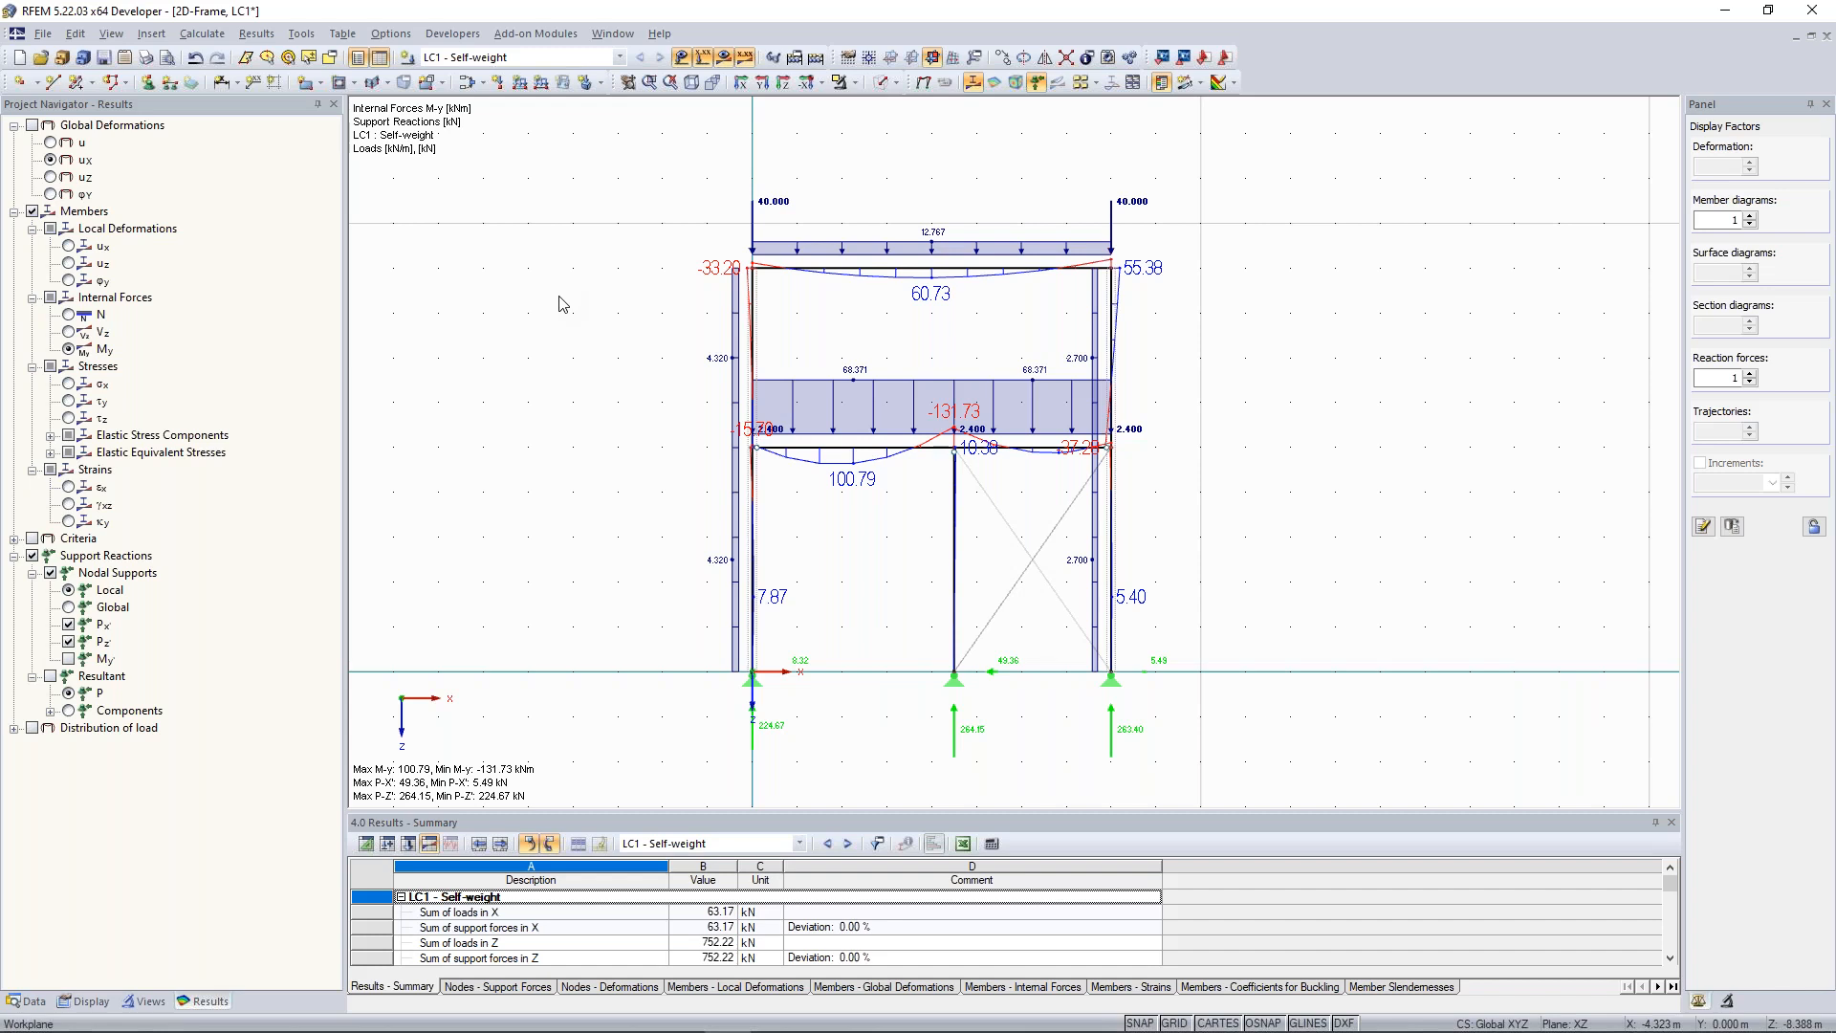
{"action": "scroll", "coordinate": [535, 278], "scroll_direction": "down", "scroll_amount": 2}
{"action": "middle_click_drag", "start_coordinate": [537, 268], "coordinate": [558, 279]}
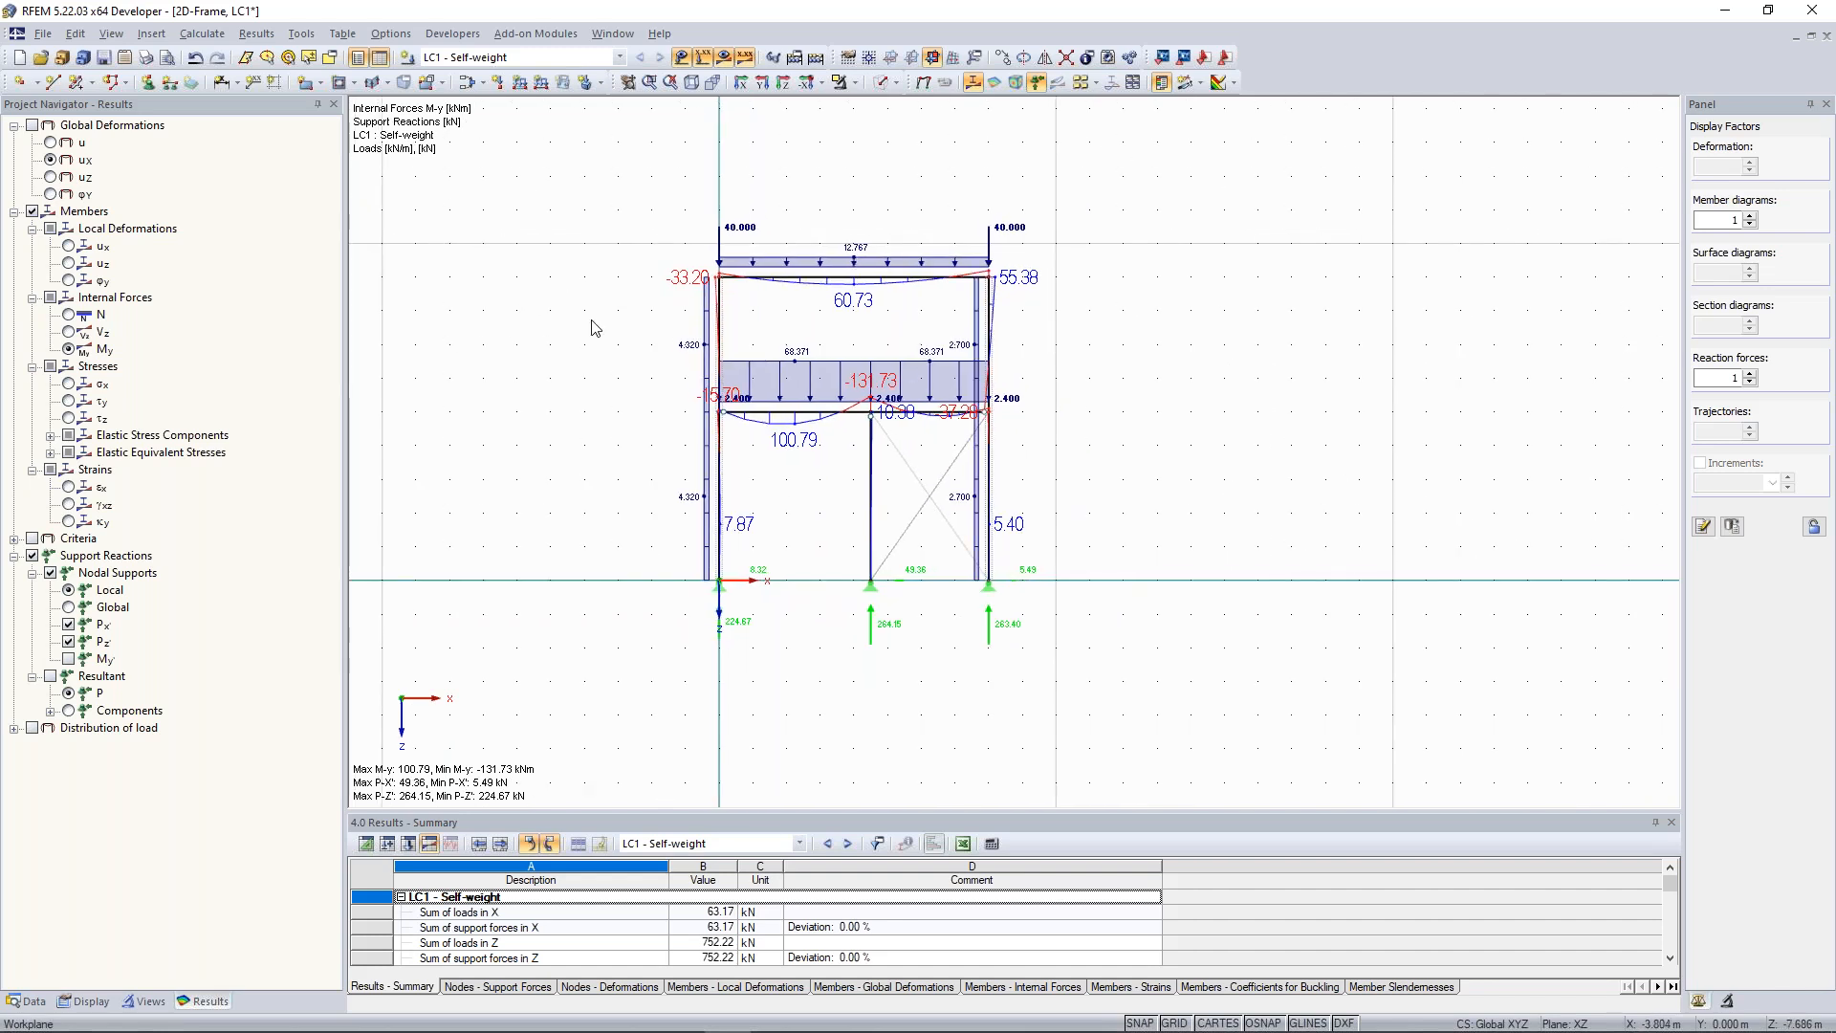
{"action": "scroll", "coordinate": [532, 286], "scroll_direction": "down", "scroll_amount": 1}
{"action": "scroll", "coordinate": [533, 335], "scroll_direction": "down", "scroll_amount": 1}
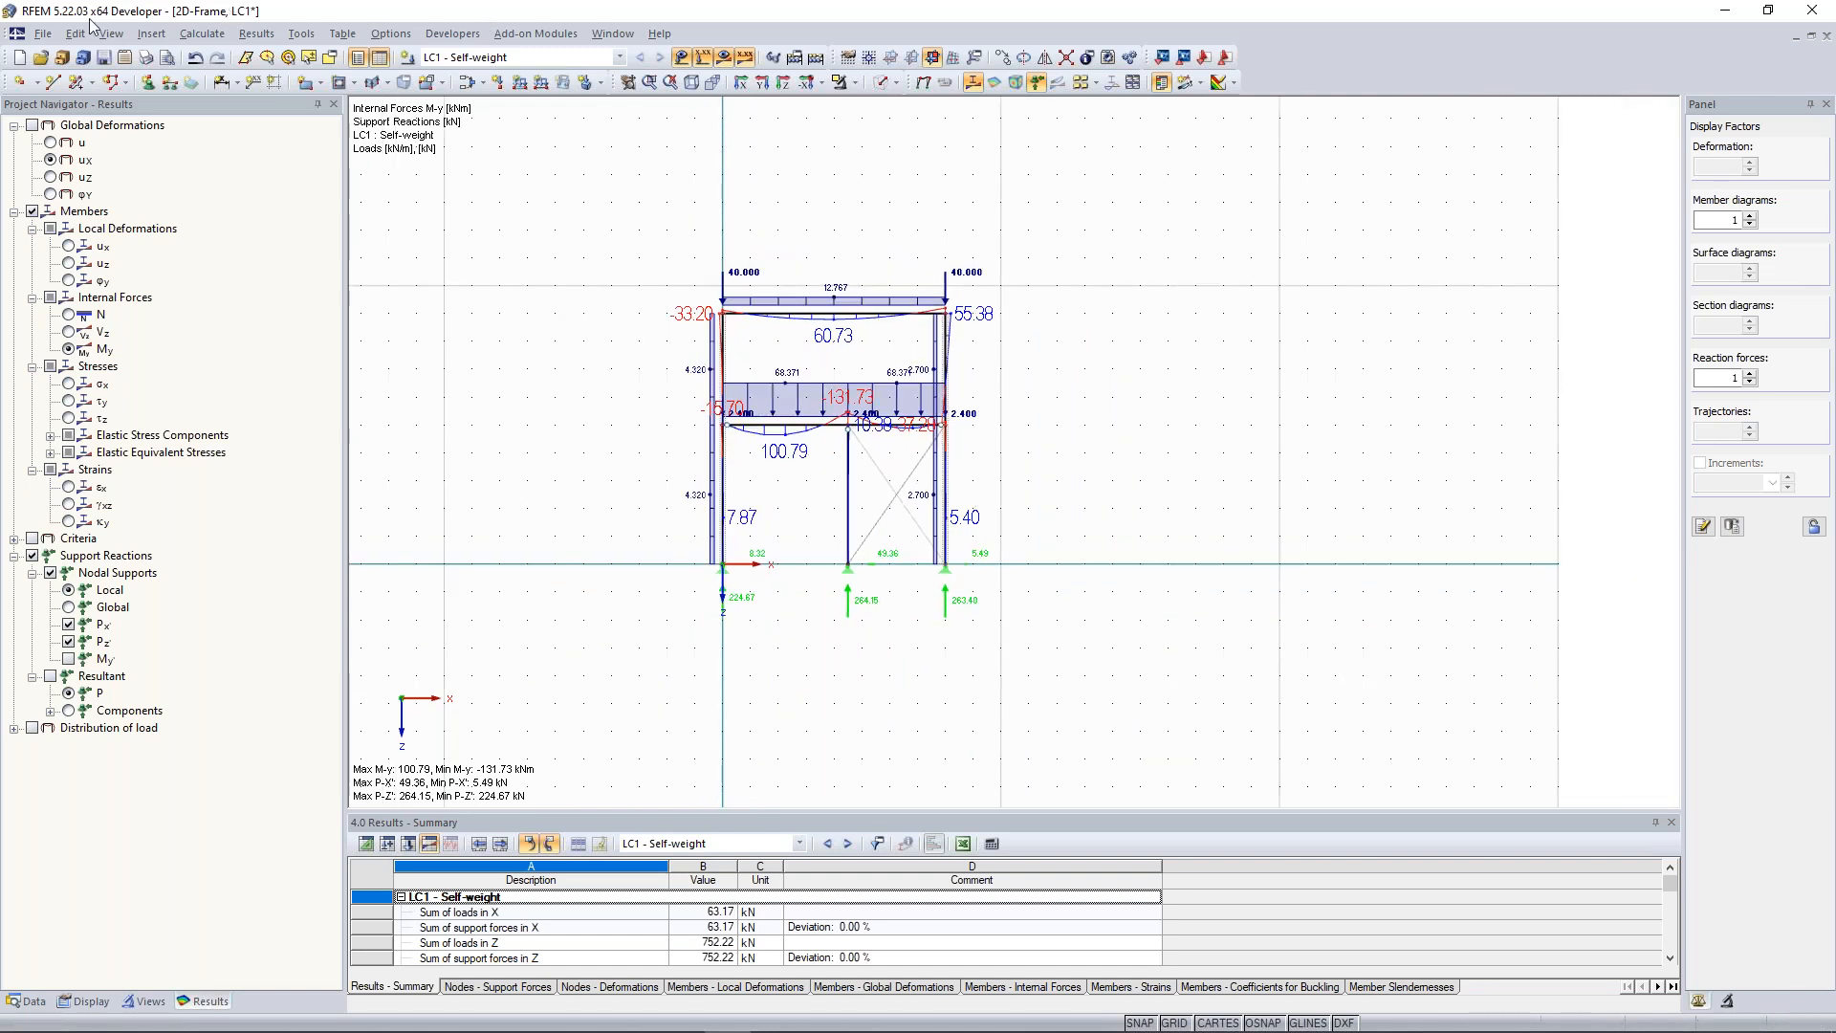
Start a new model of type 3D with load cases and combinations classified according to EN 1990.
{"action": "left_click", "coordinate": [43, 34]}
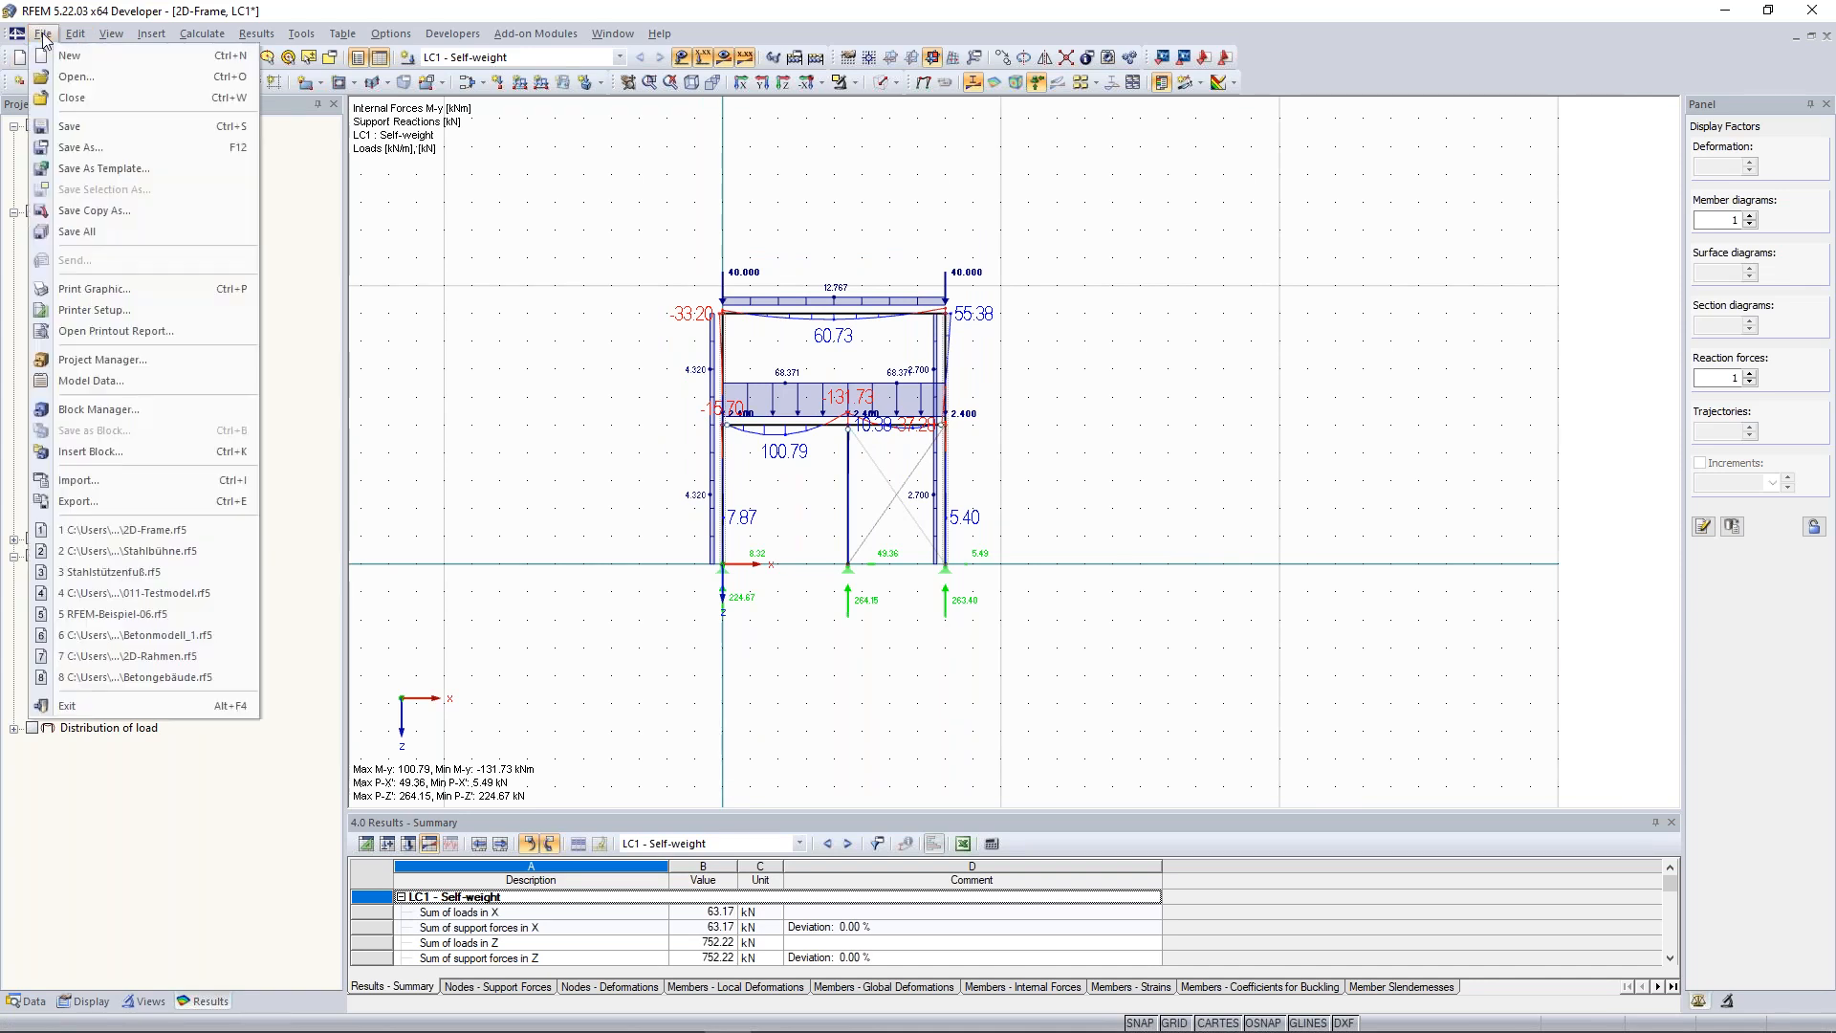
{"action": "left_click", "coordinate": [53, 59]}
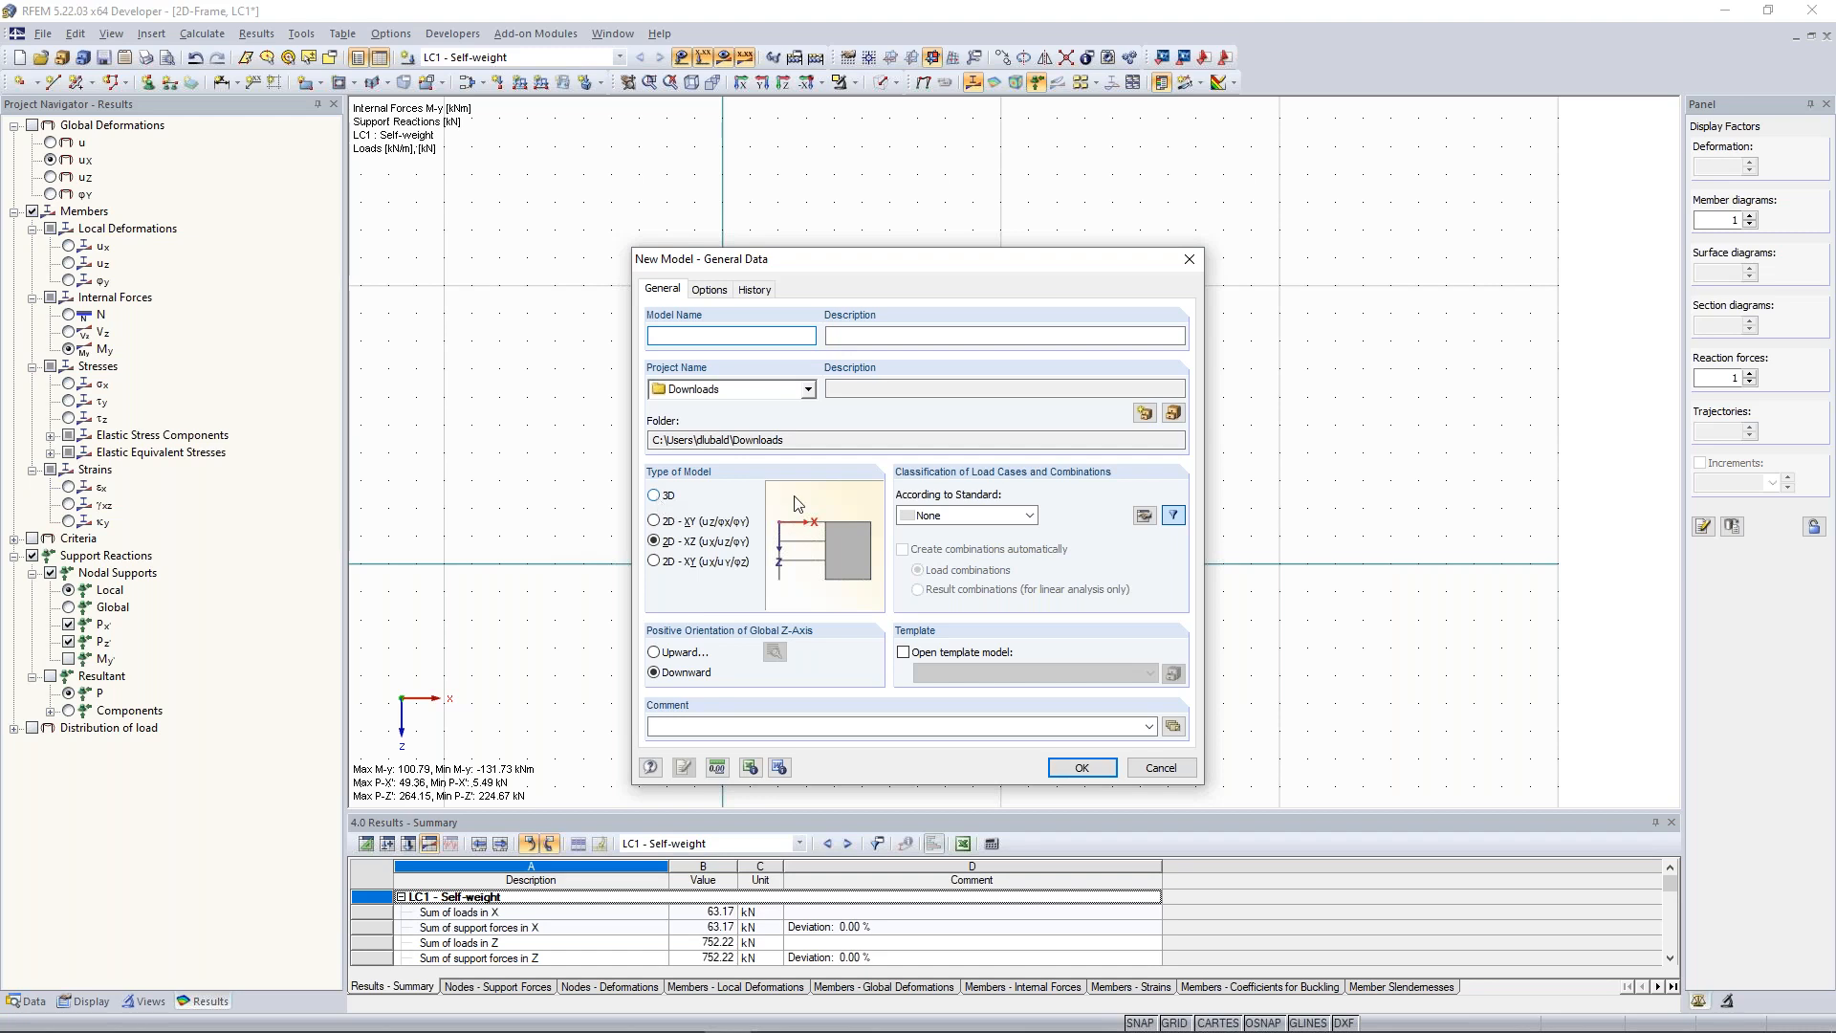
{"action": "left_click", "coordinate": [655, 496]}
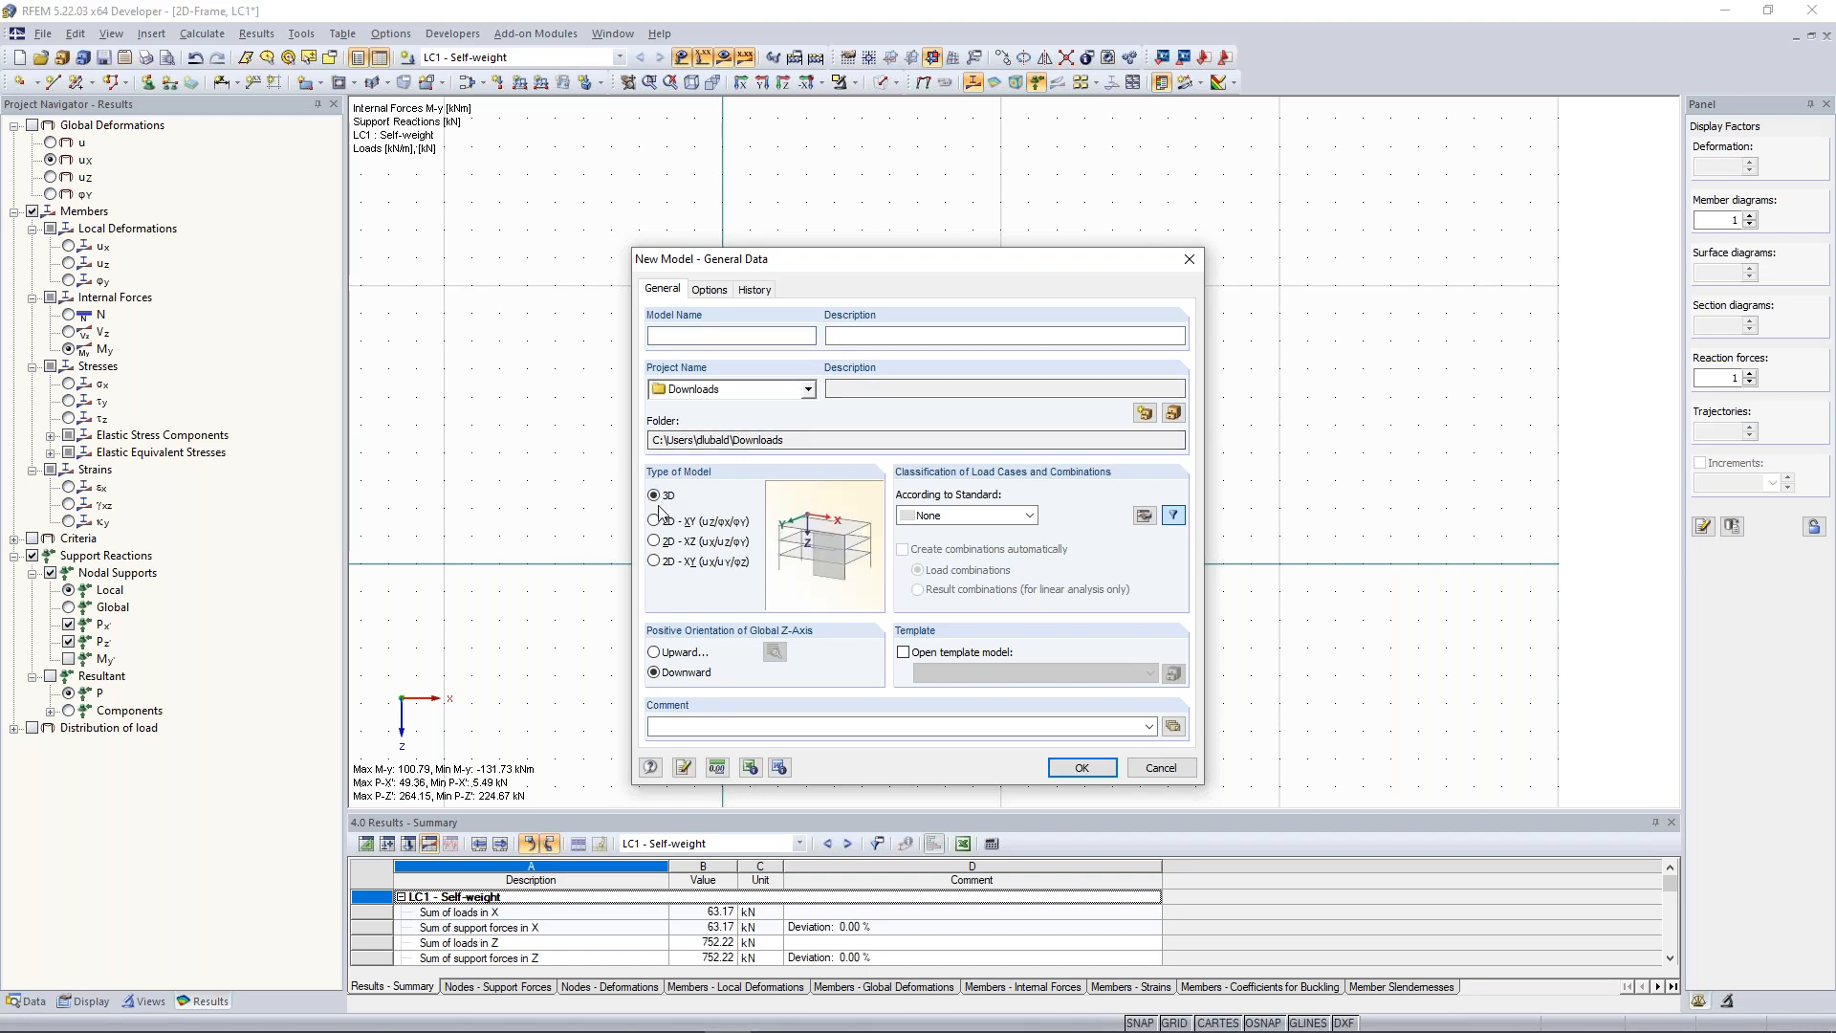
{"action": "left_click", "coordinate": [1029, 515]}
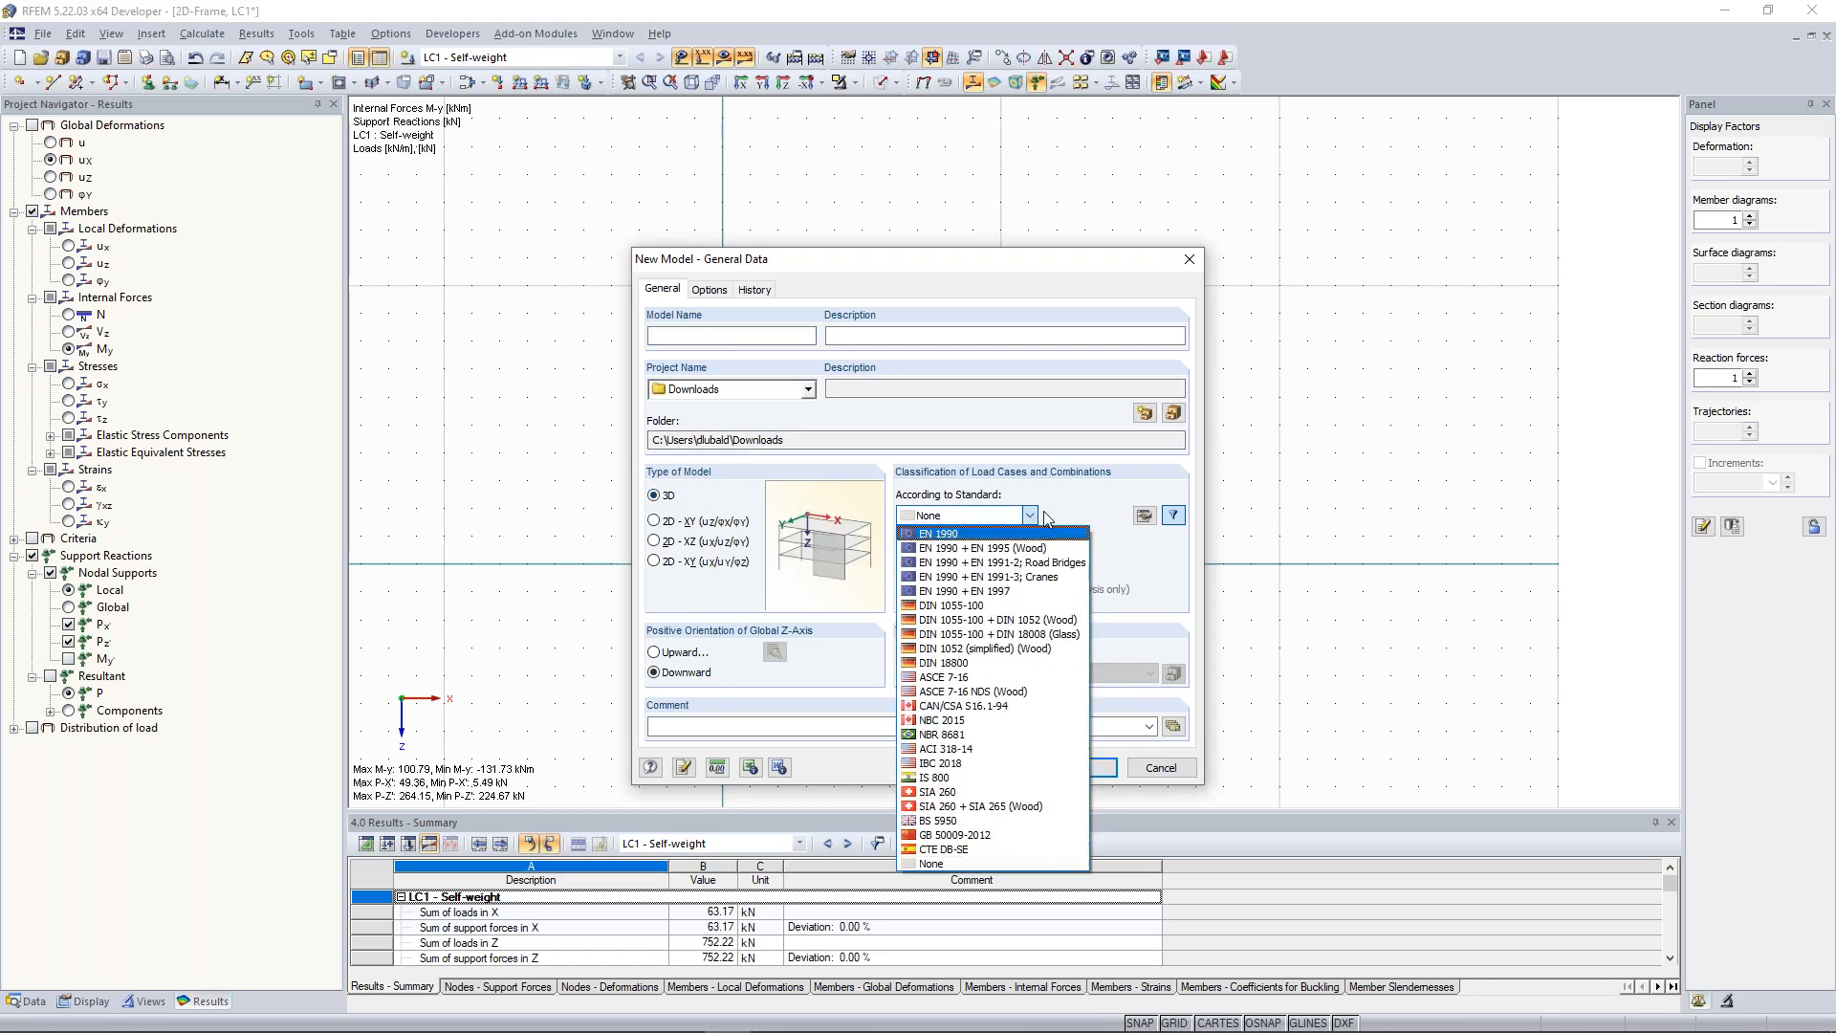
{"action": "left_click", "coordinate": [964, 534]}
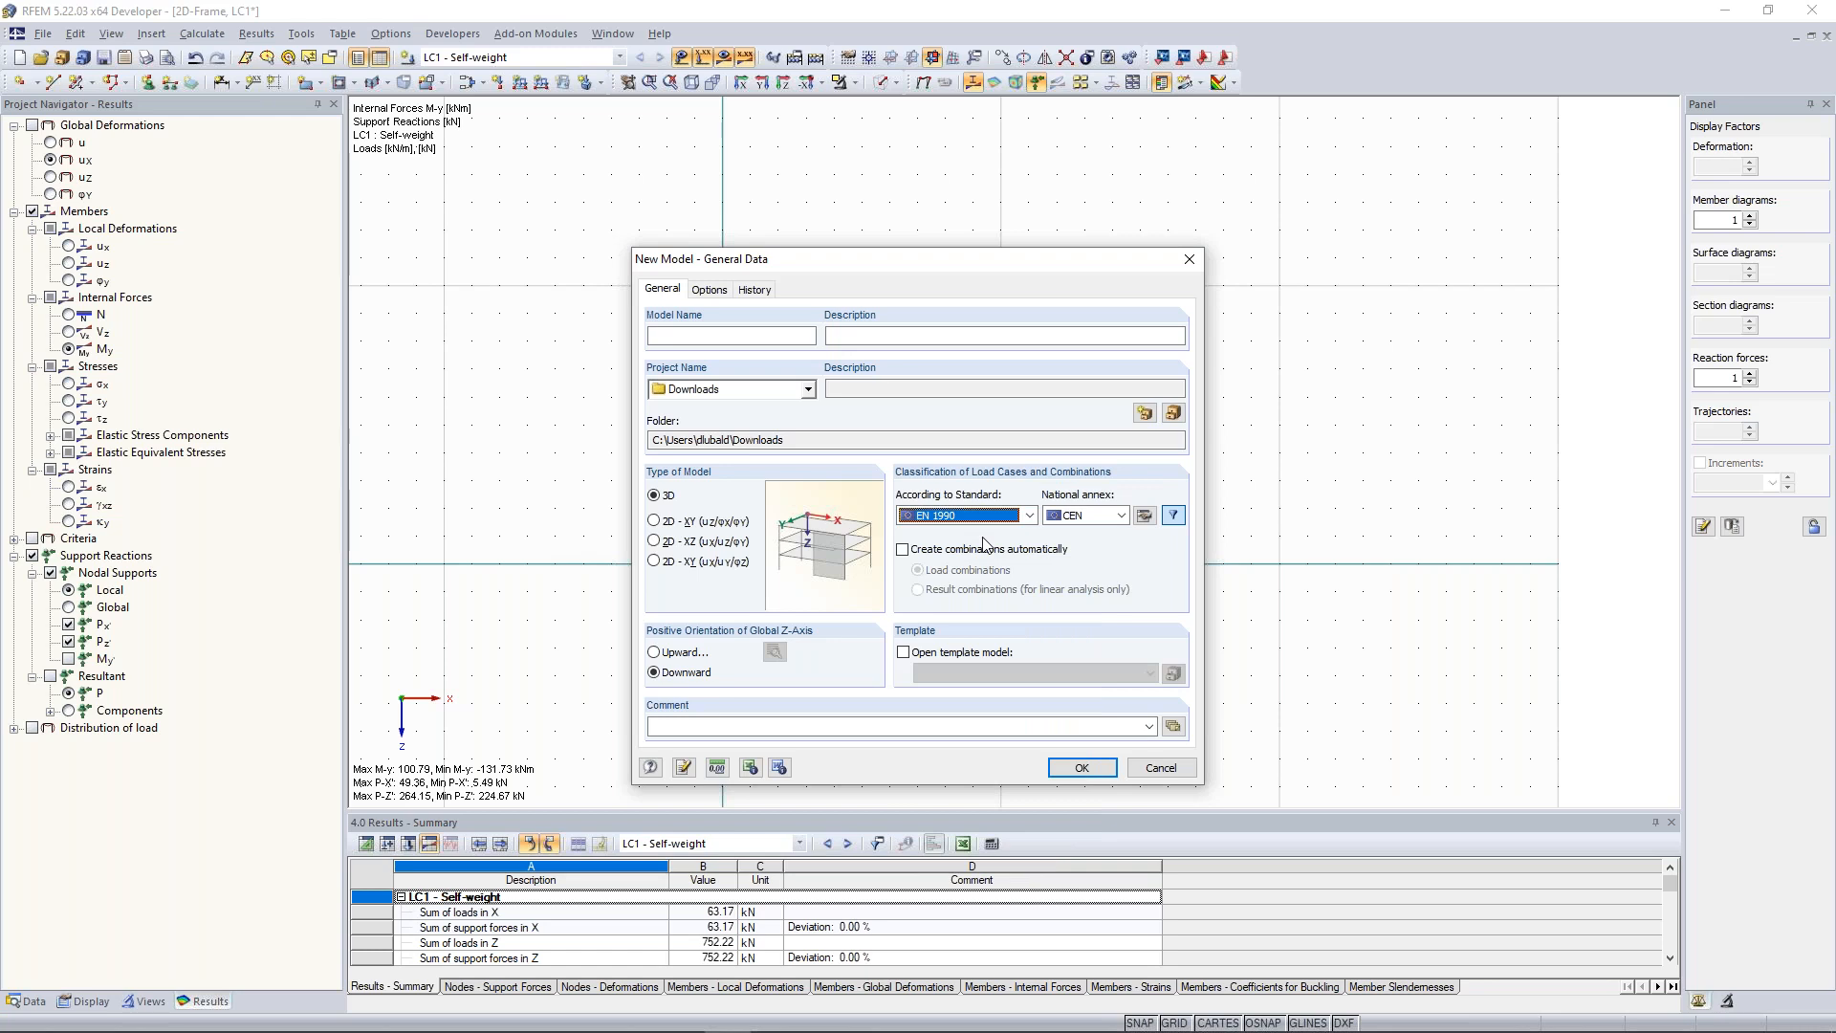
Enter a model name beginning with "Con" for the new 3D model.
{"action": "key", "text": "Tab"}
{"action": "left_click", "coordinate": [730, 336]}
{"action": "type", "text": "Con"}
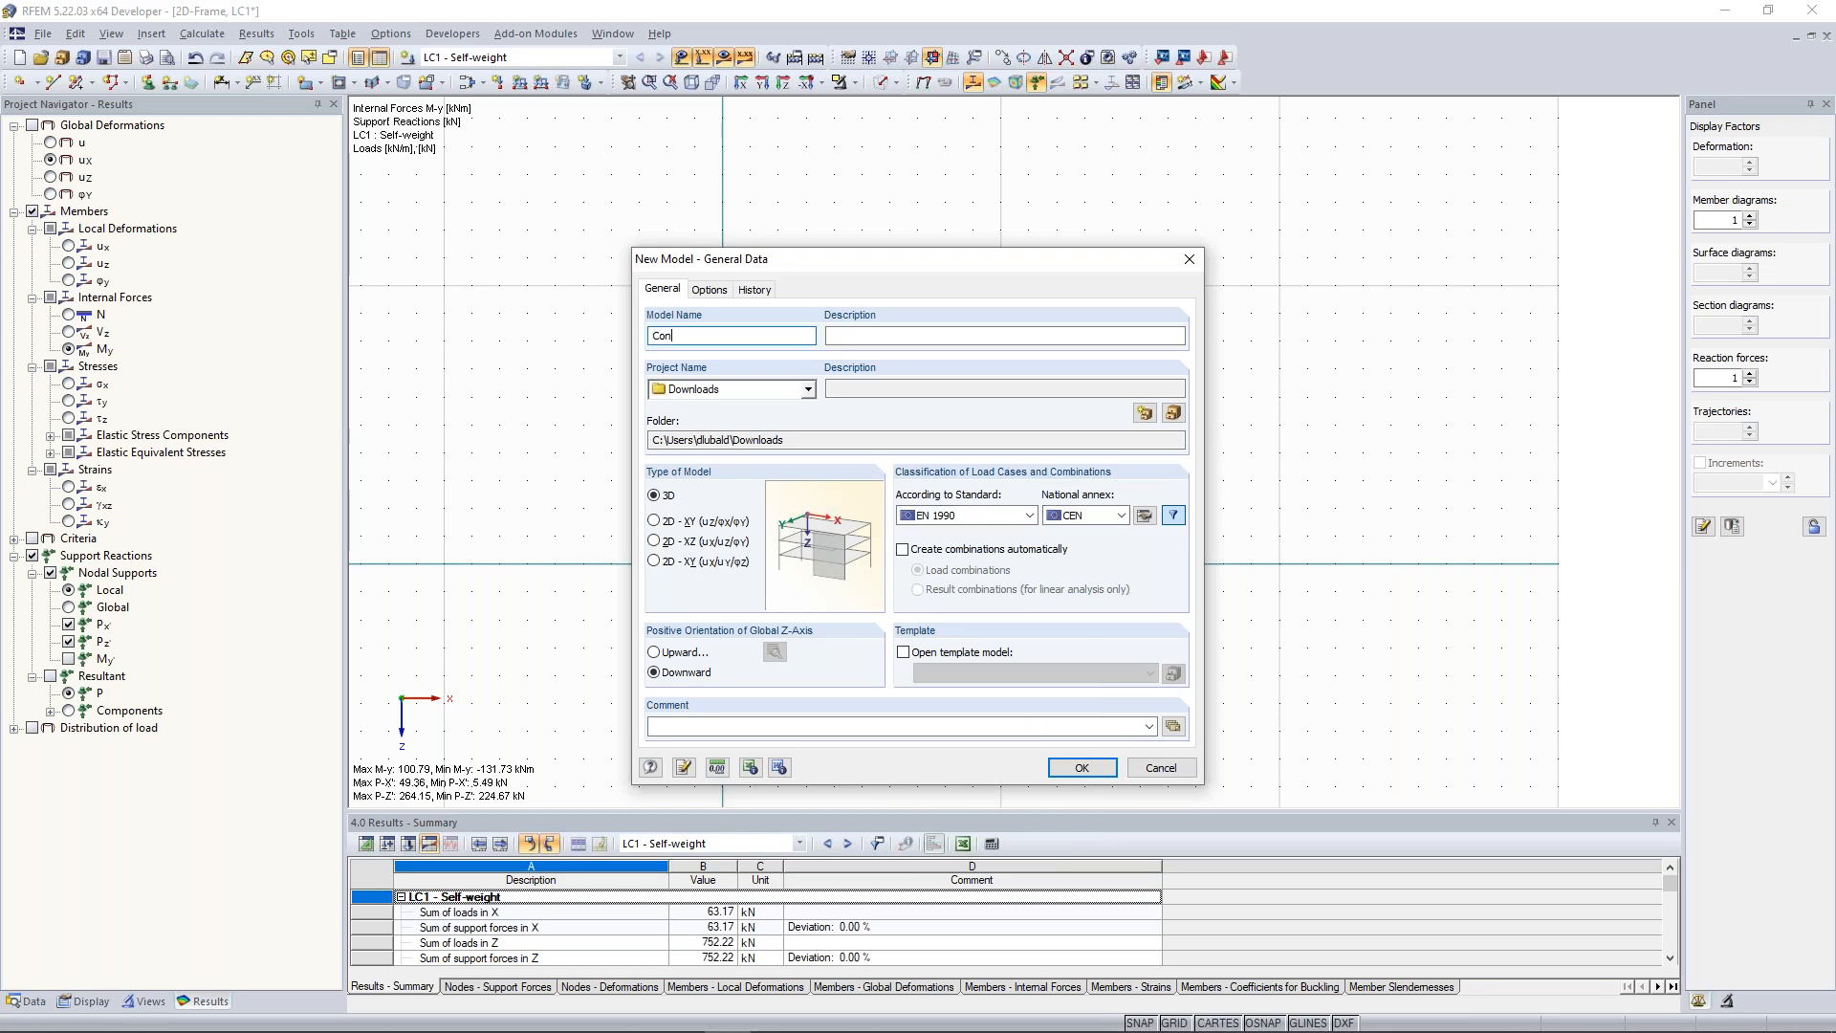
Create a 3D model named Concrete Building in the Examples project.
{"action": "type", "text": "crete Building"}
{"action": "left_click", "coordinate": [807, 389]}
{"action": "left_click", "coordinate": [775, 411]}
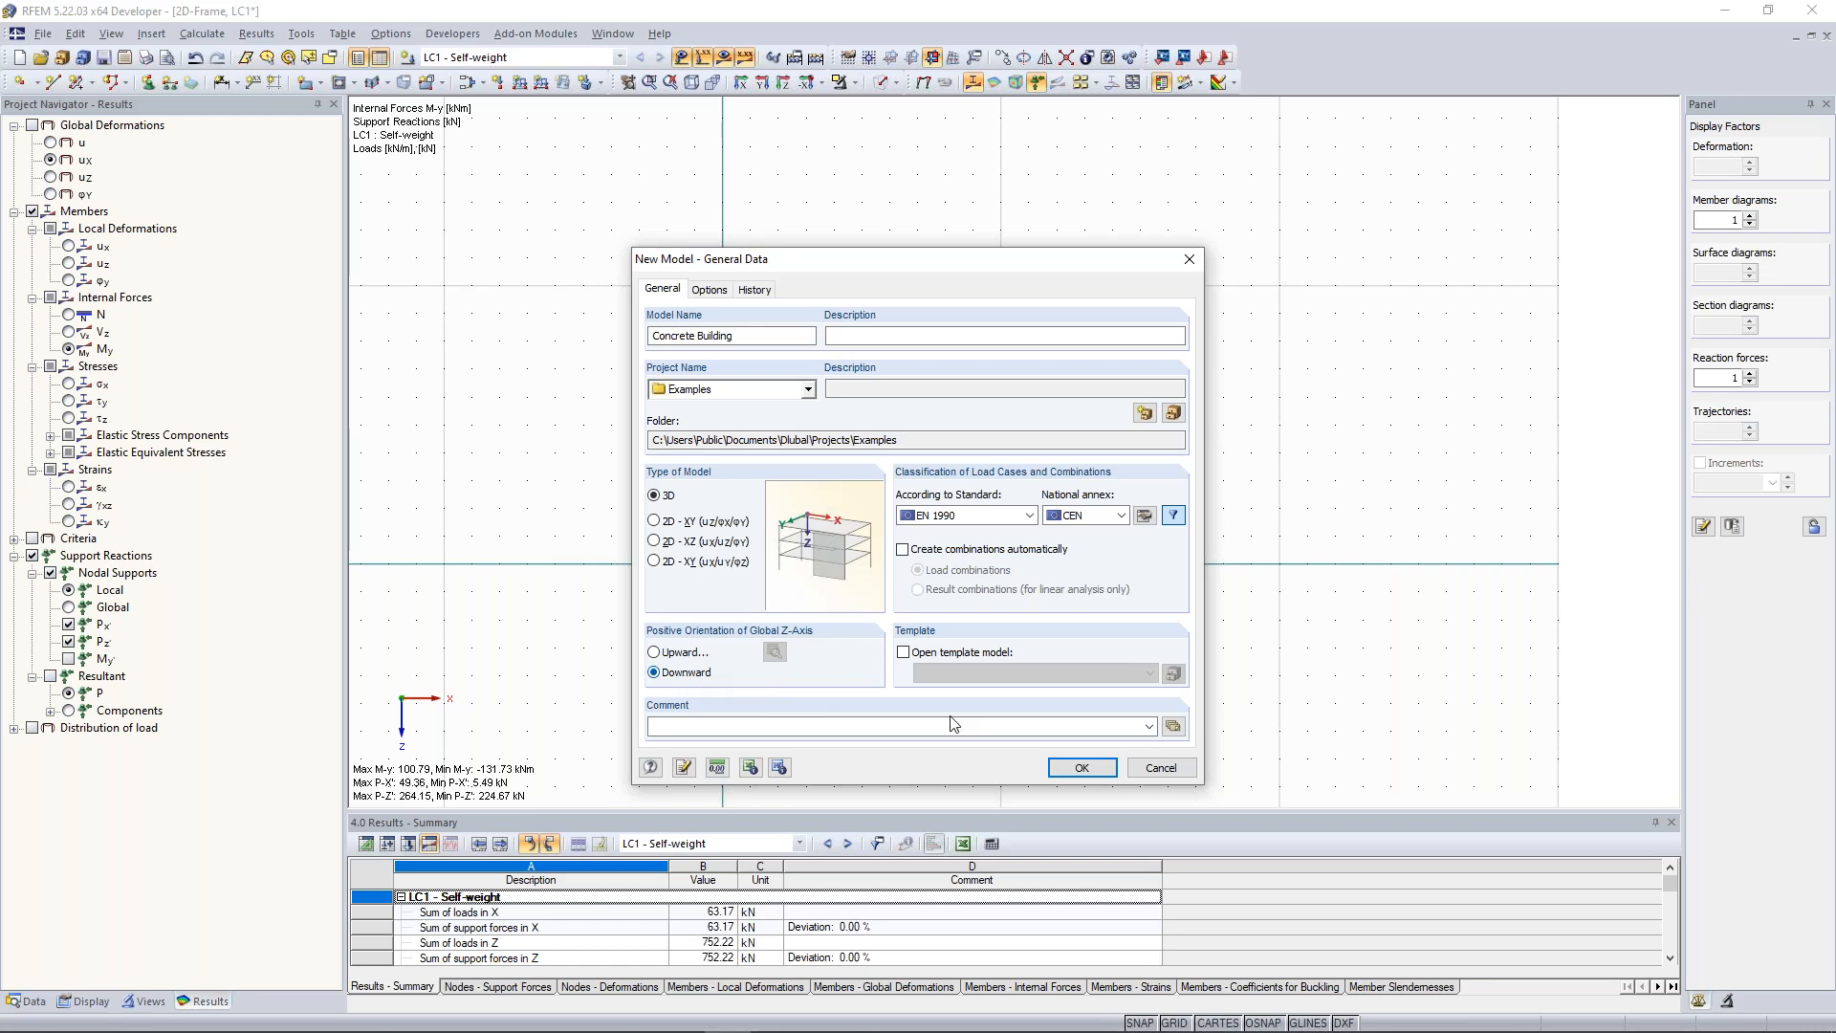
{"action": "left_click", "coordinate": [1081, 768]}
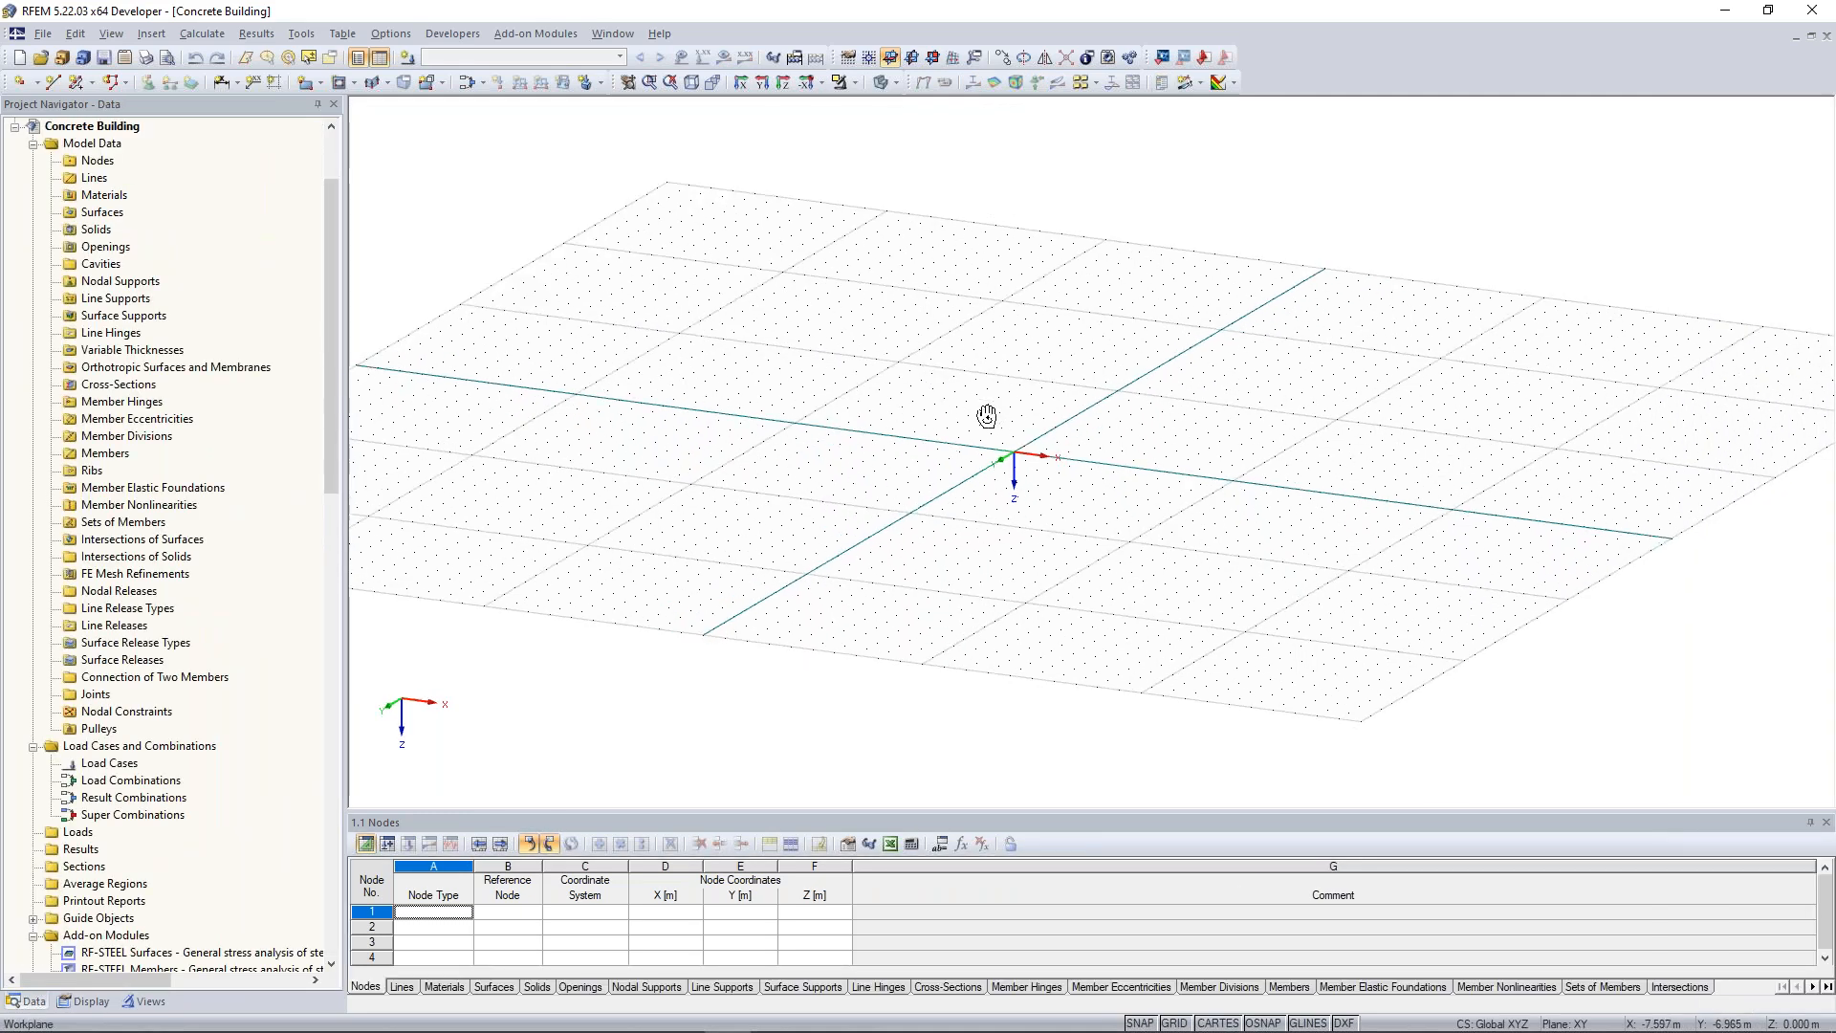
Set the work plane view to the Z-direction.
{"action": "middle_click_drag", "start_coordinate": [987, 416], "coordinate": [1015, 471], "text": "ctrl"}
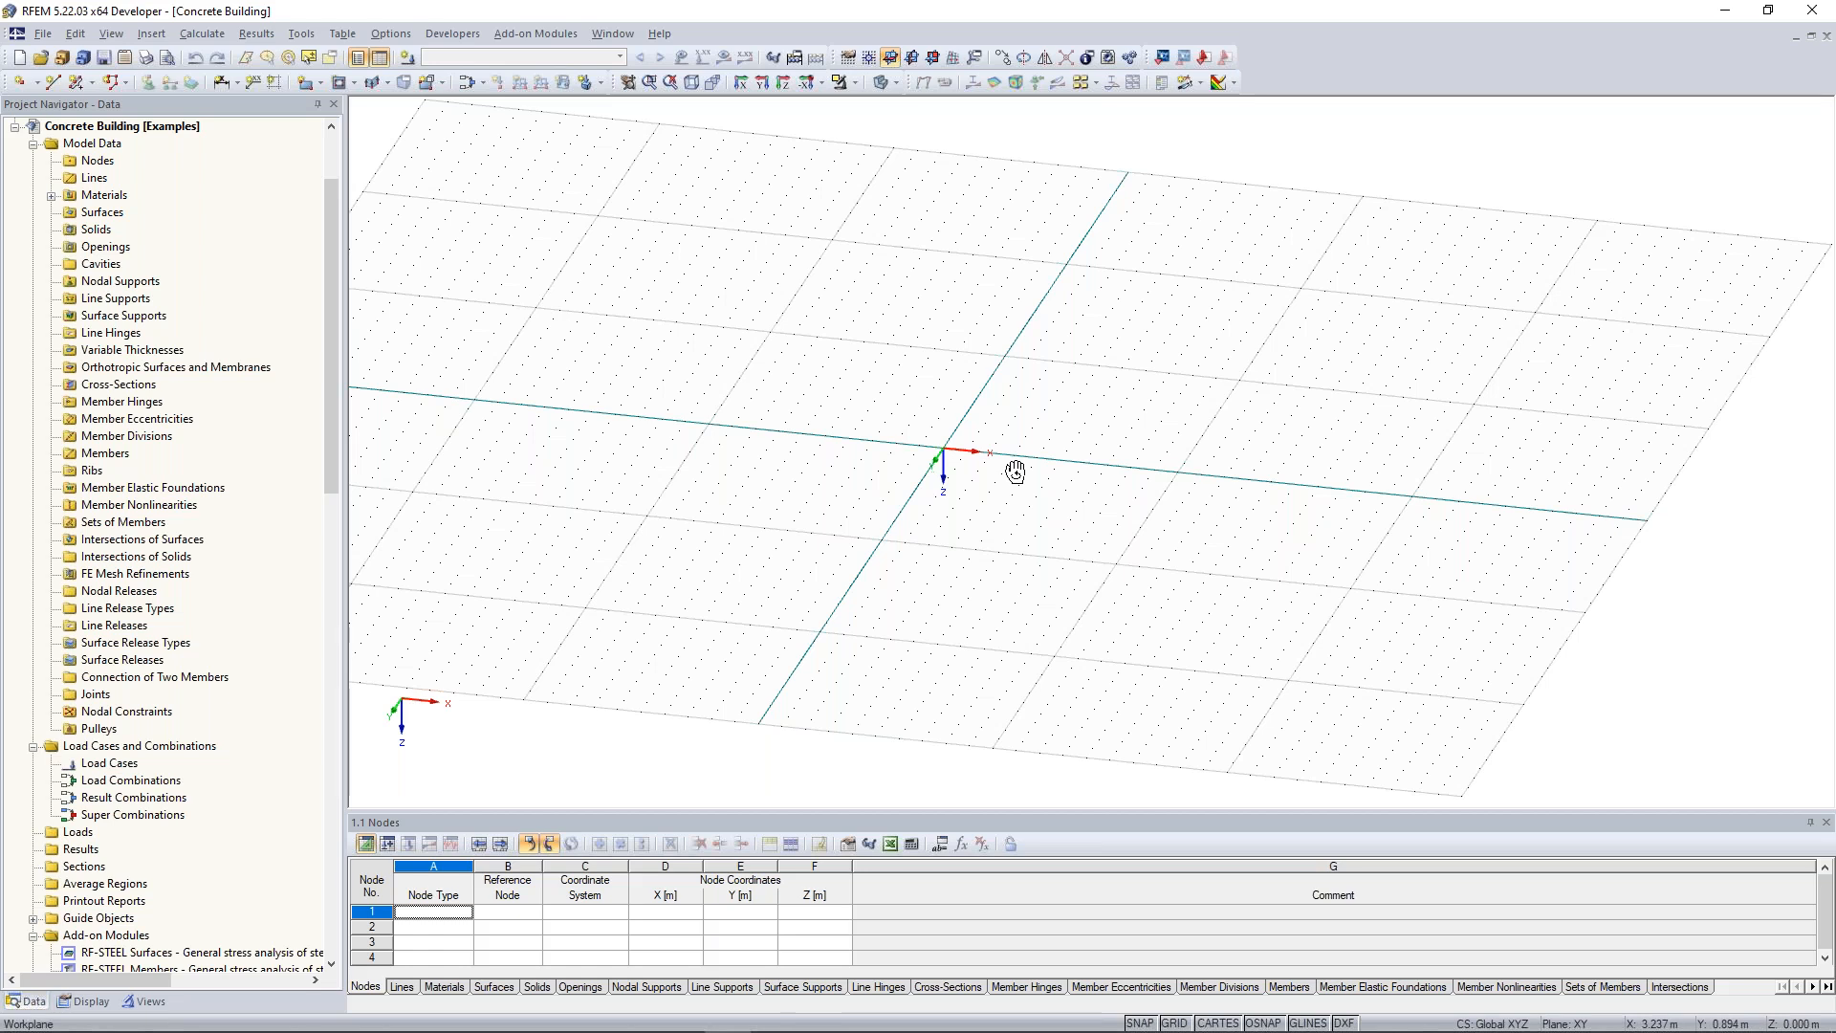
{"action": "left_click", "coordinate": [783, 83]}
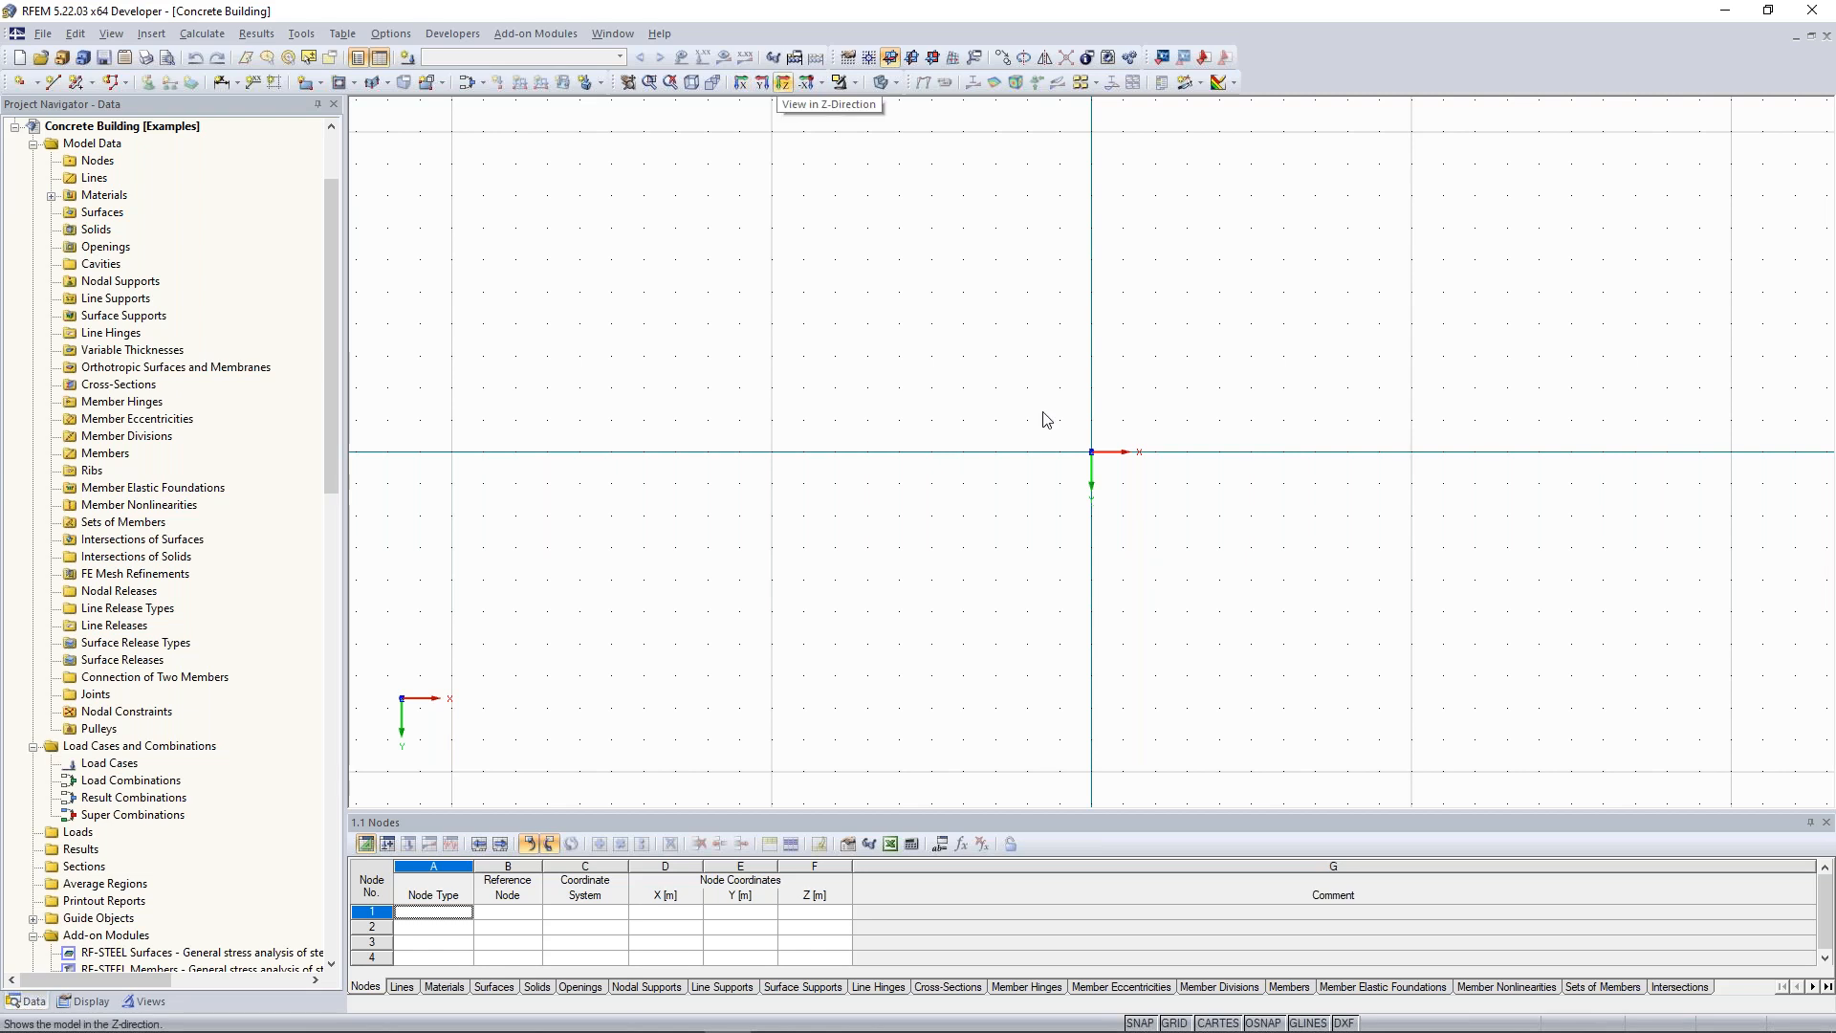
{"action": "scroll", "coordinate": [1046, 421], "scroll_direction": "down", "scroll_amount": 1}
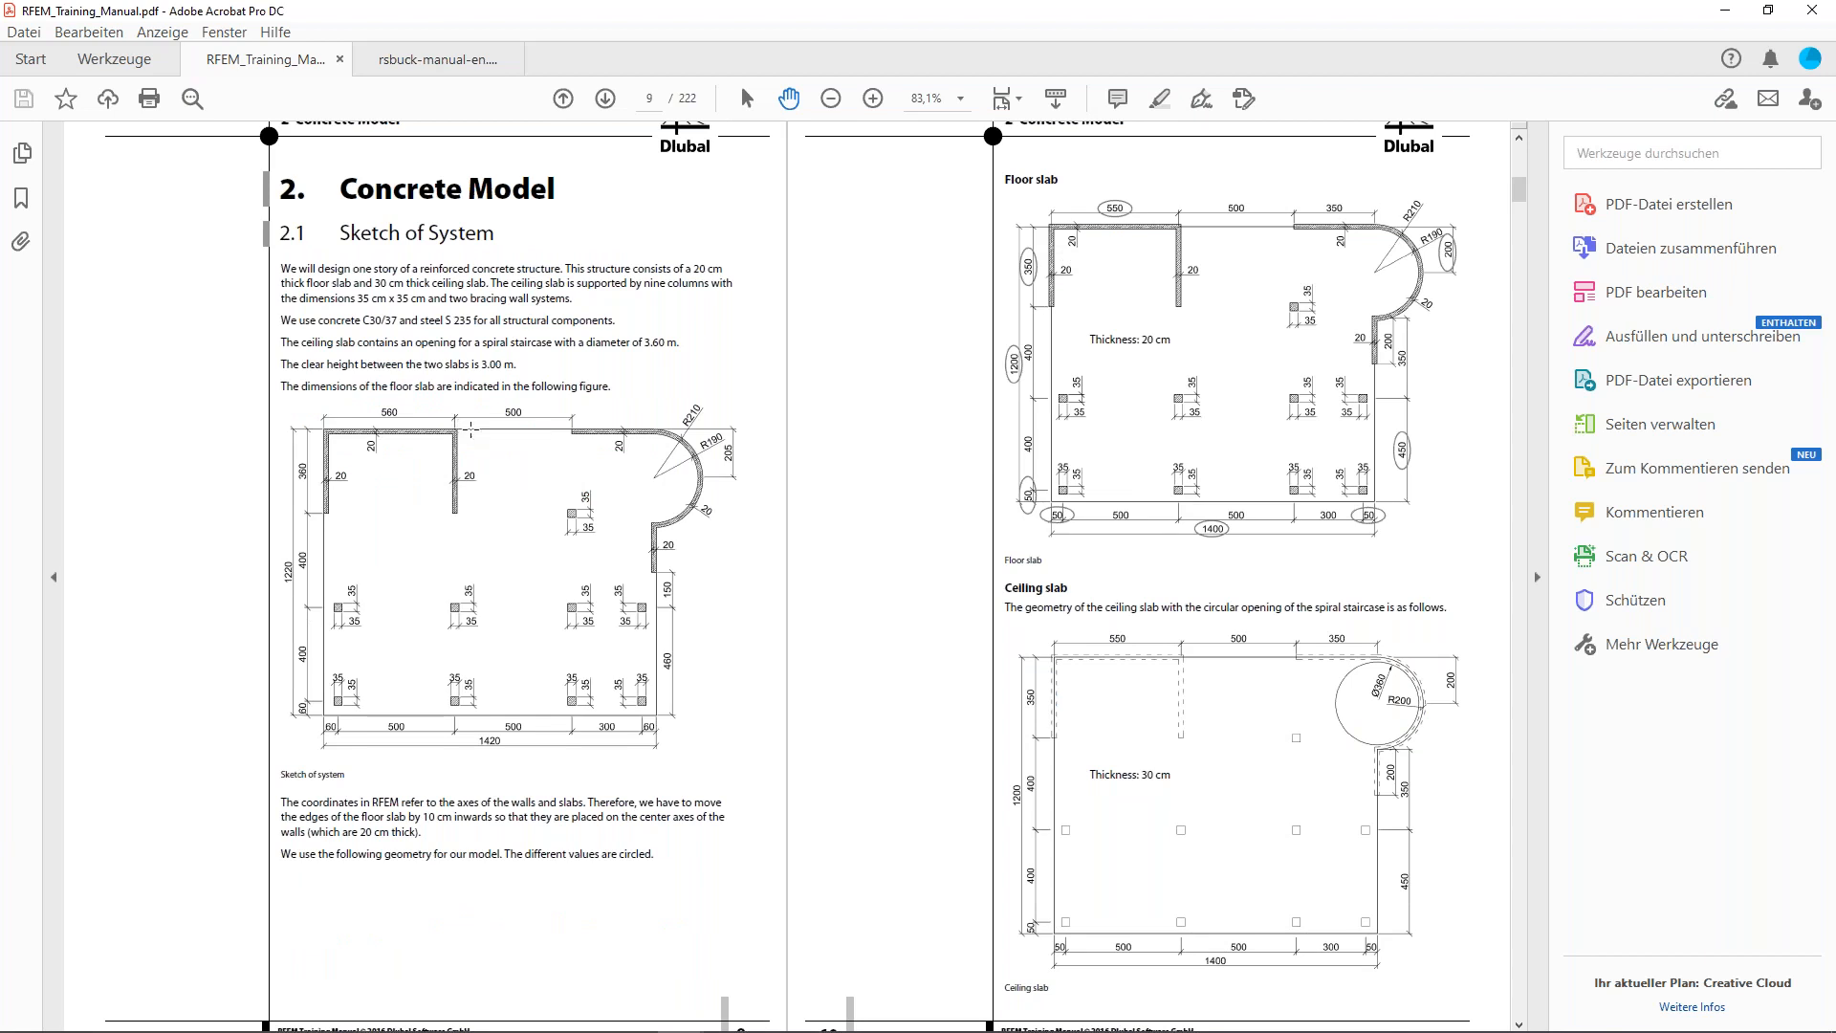
Switch to the RFEM training manual in Adobe Acrobat and examine the system sketch and the floor and ceiling slab dimensions.
{"action": "scroll", "coordinate": [433, 392], "scroll_direction": "down", "scroll_amount": 4}
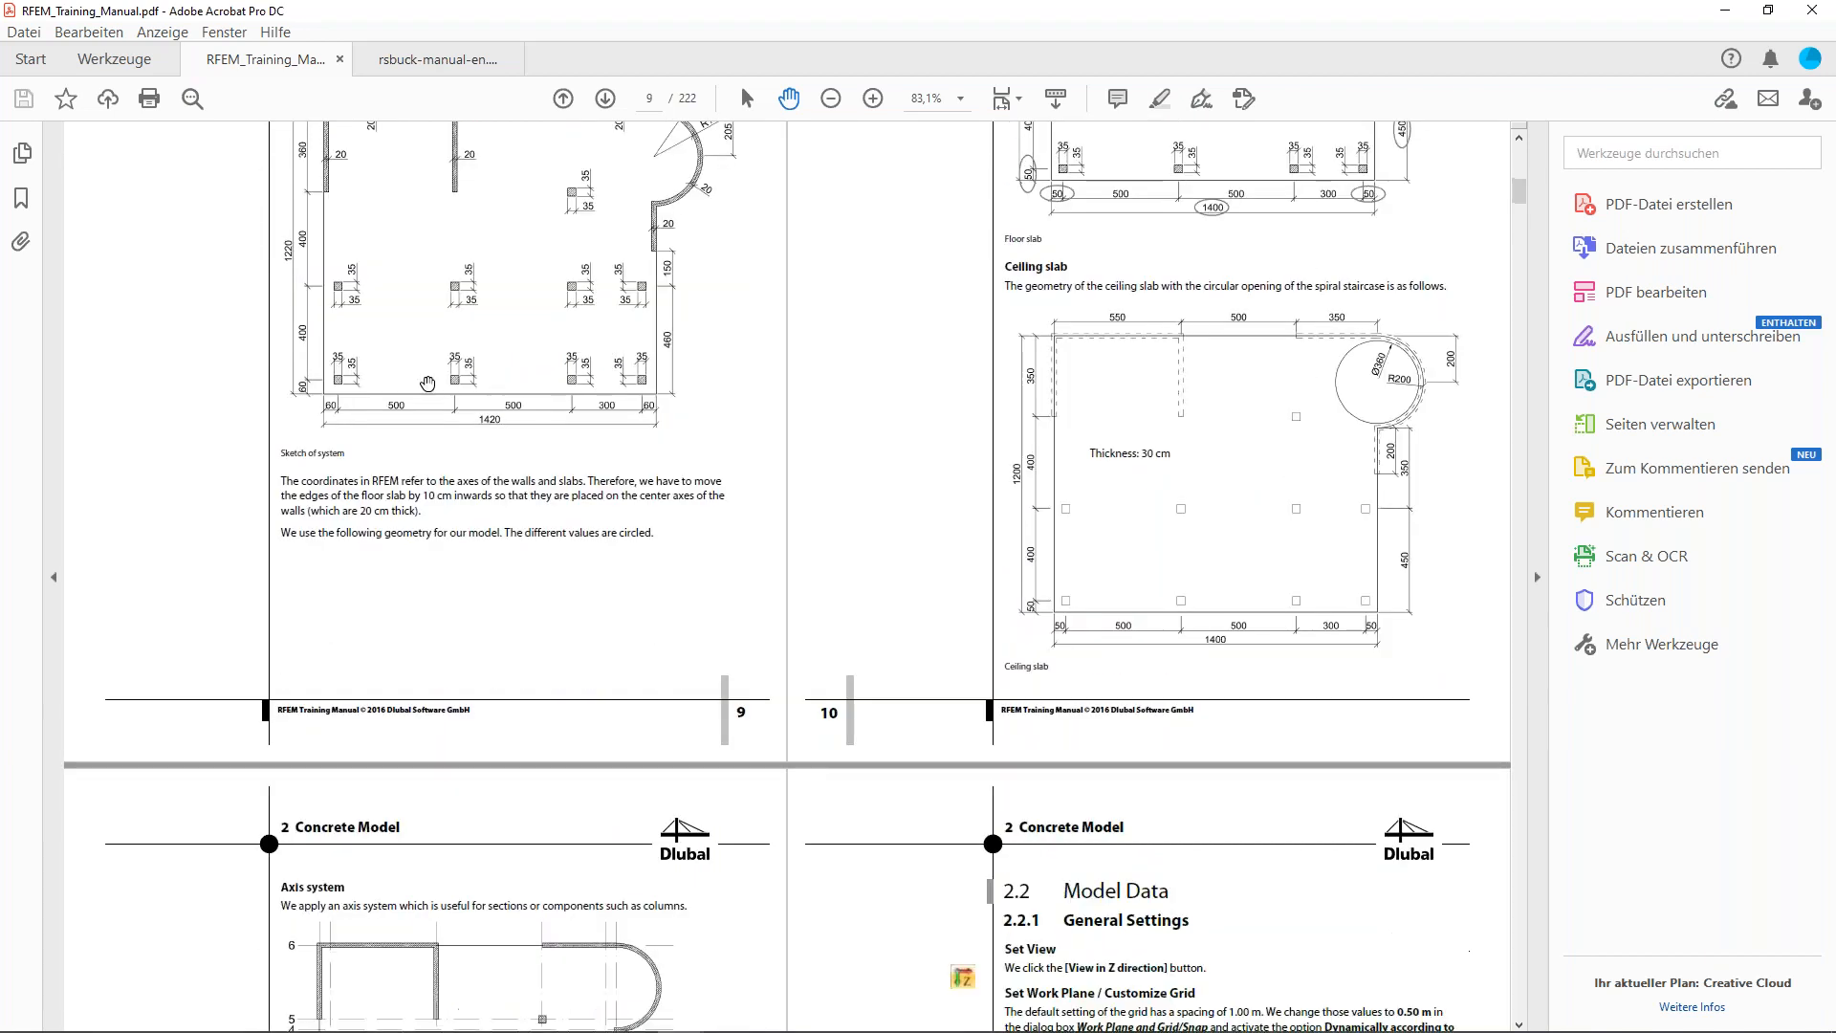
{"action": "scroll", "coordinate": [433, 392], "scroll_direction": "up", "scroll_amount": 3}
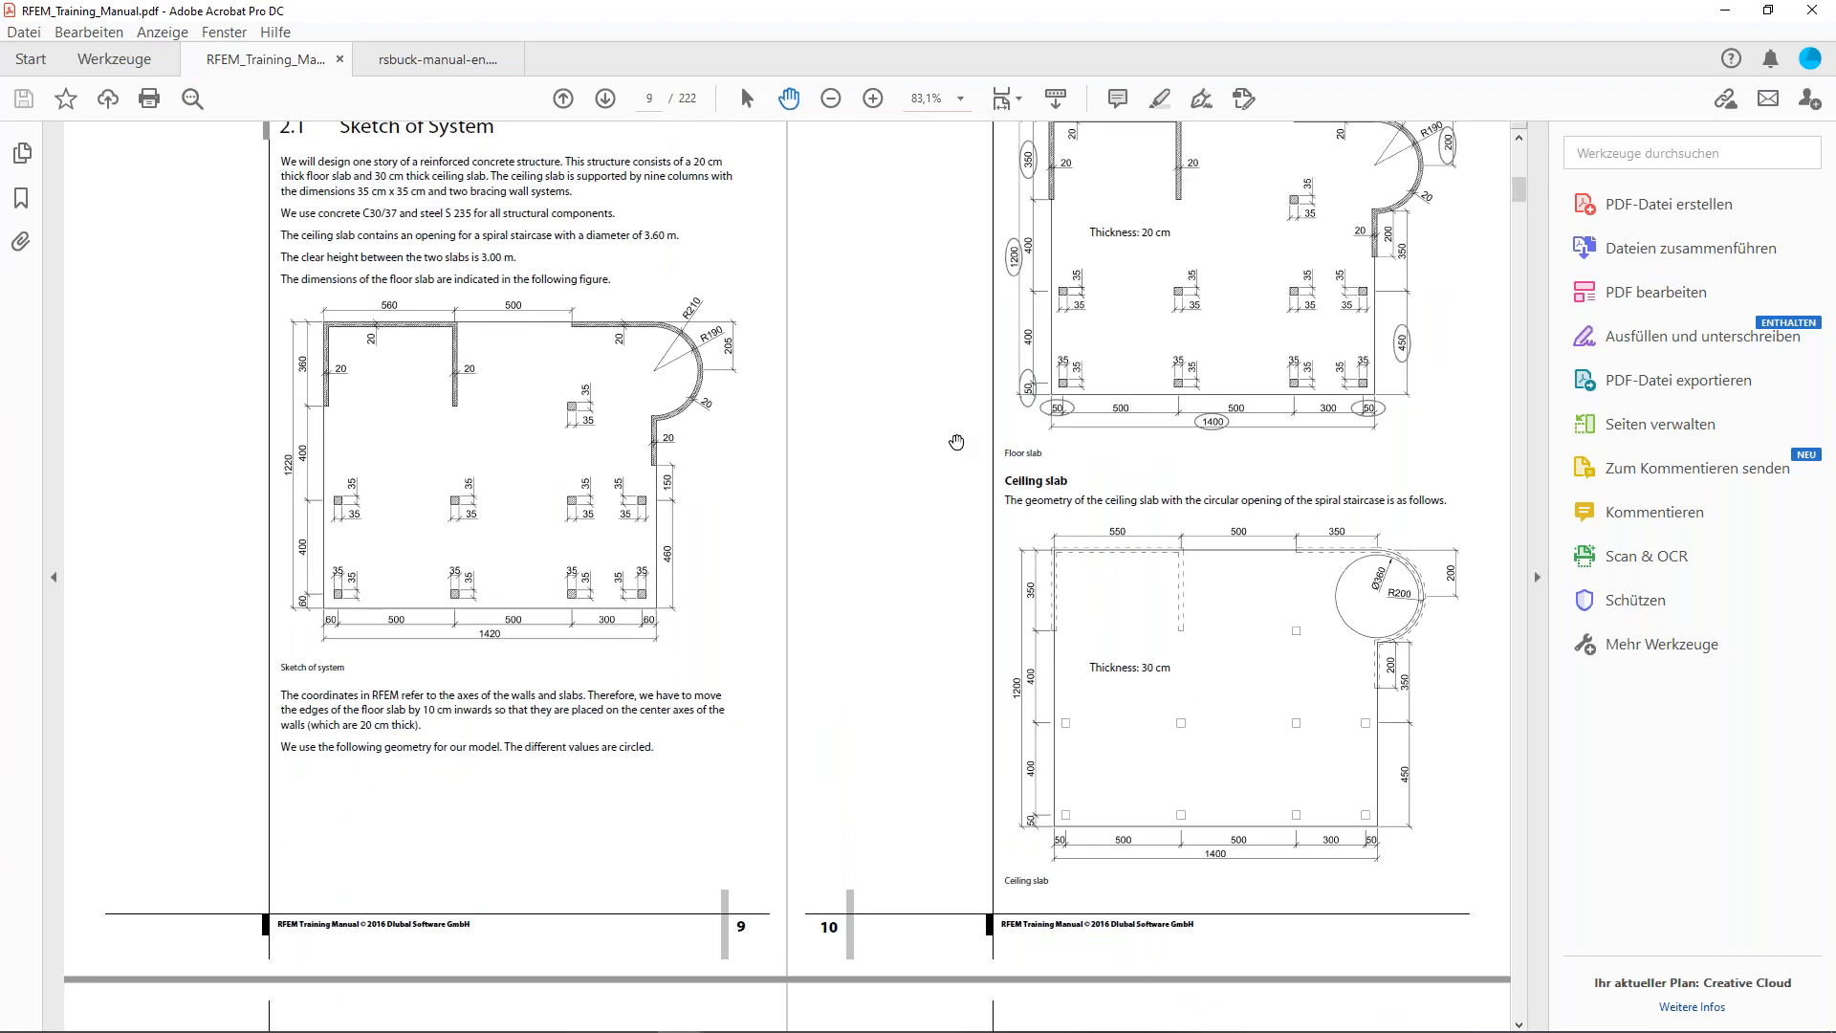
{"action": "scroll", "coordinate": [956, 442], "scroll_direction": "up", "scroll_amount": 1}
{"action": "scroll", "coordinate": [956, 442], "scroll_direction": "down", "scroll_amount": 1}
{"action": "scroll", "coordinate": [521, 516], "scroll_direction": "up", "scroll_amount": 1}
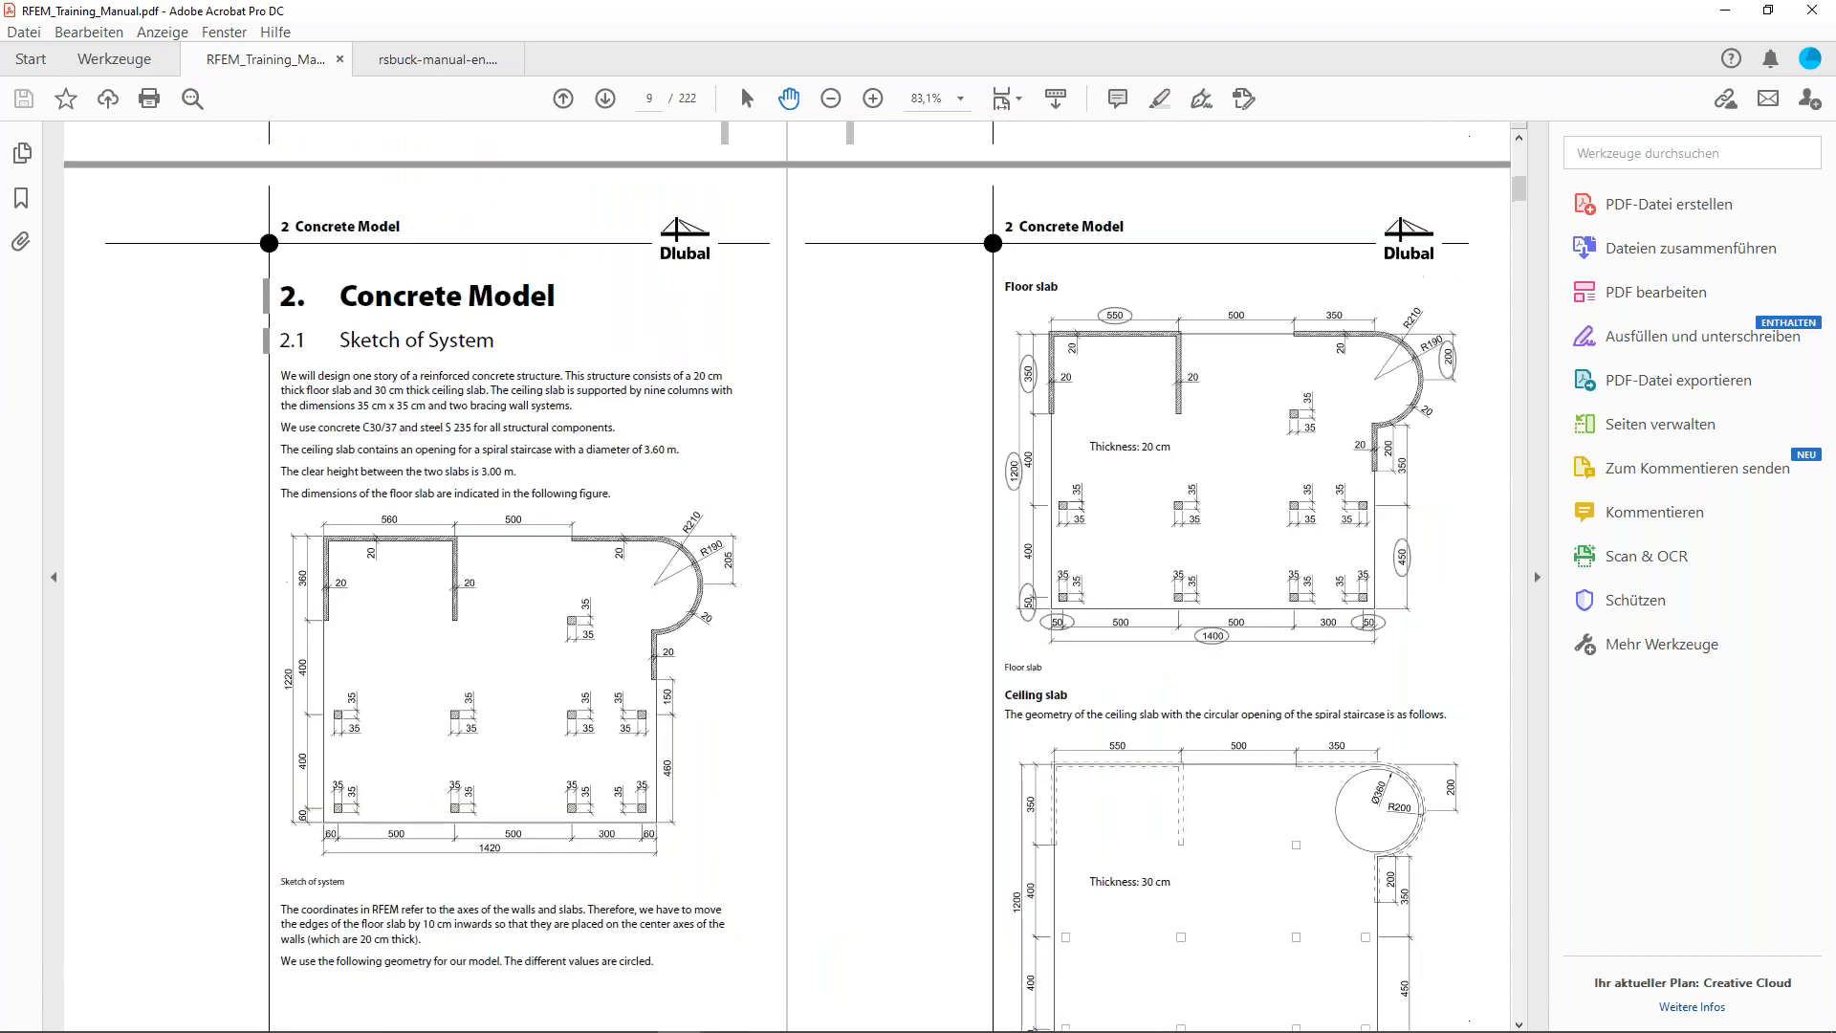
{"action": "scroll", "coordinate": [522, 516], "scroll_direction": "down", "scroll_amount": 3}
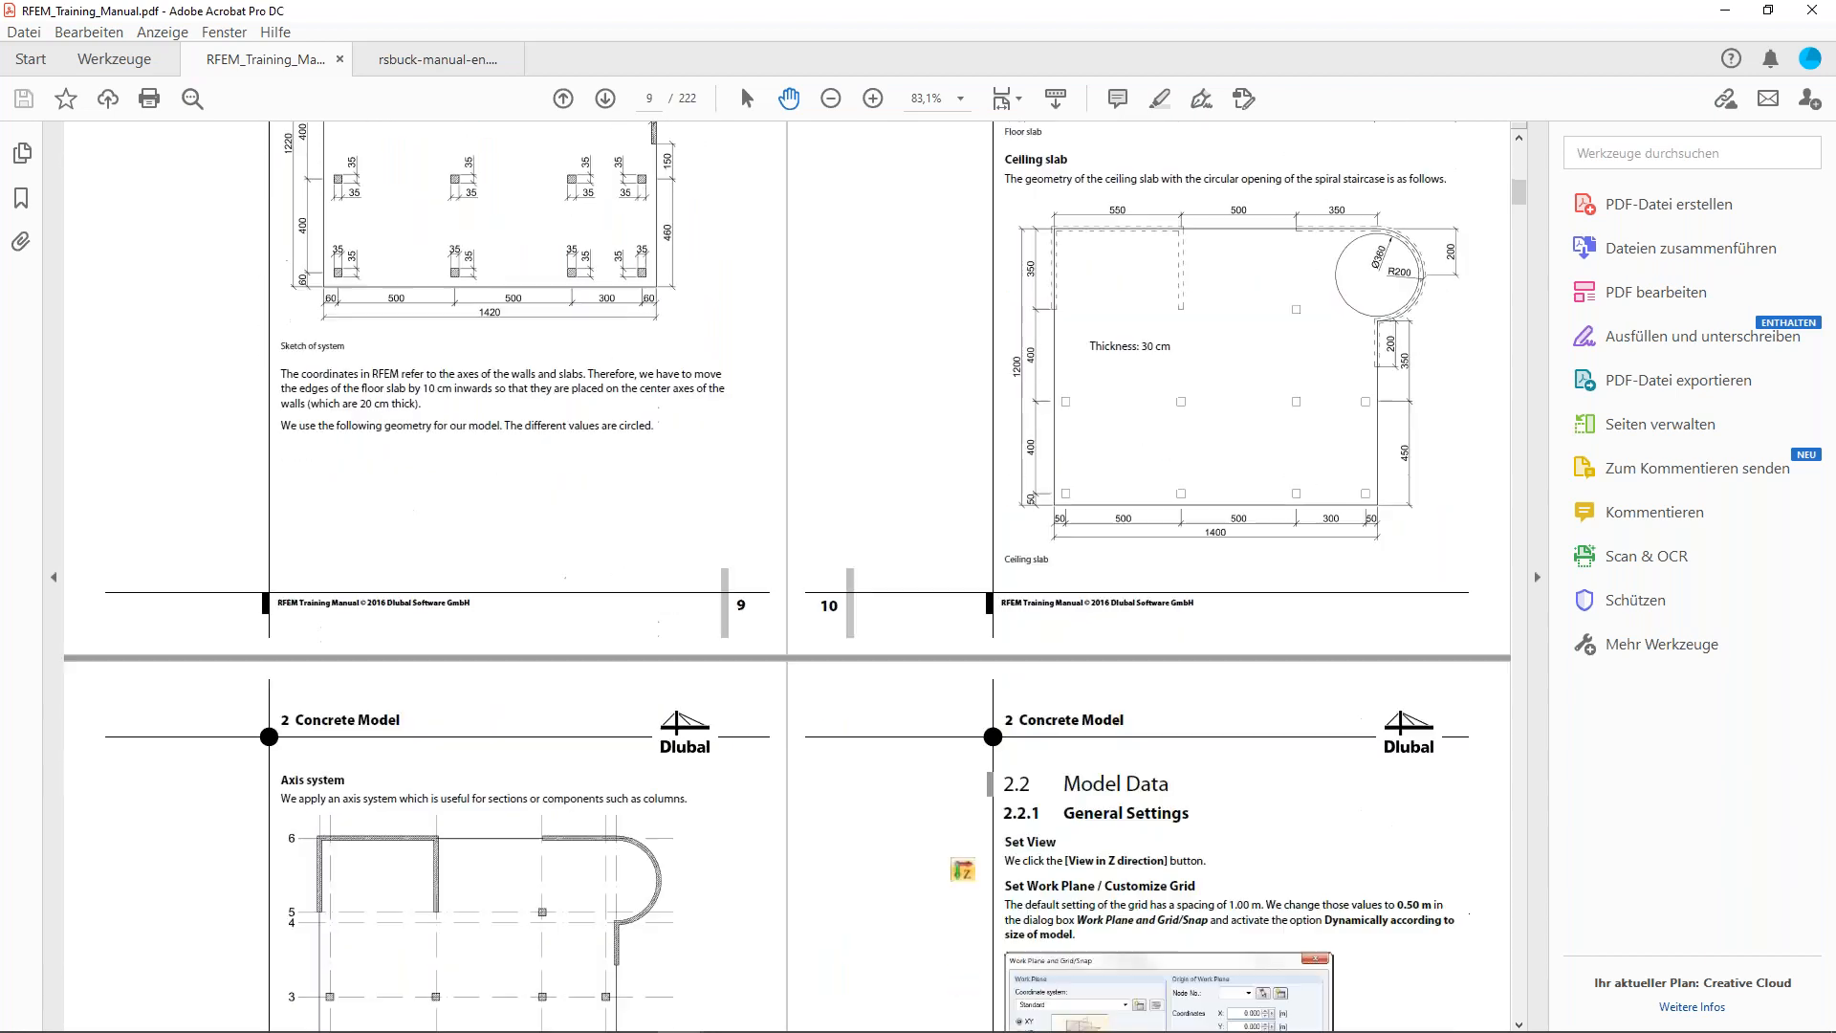
{"action": "scroll", "coordinate": [521, 517], "scroll_direction": "up", "scroll_amount": 1}
{"action": "scroll", "coordinate": [521, 517], "scroll_direction": "up", "scroll_amount": 3}
{"action": "scroll", "coordinate": [521, 517], "scroll_direction": "down", "scroll_amount": 1}
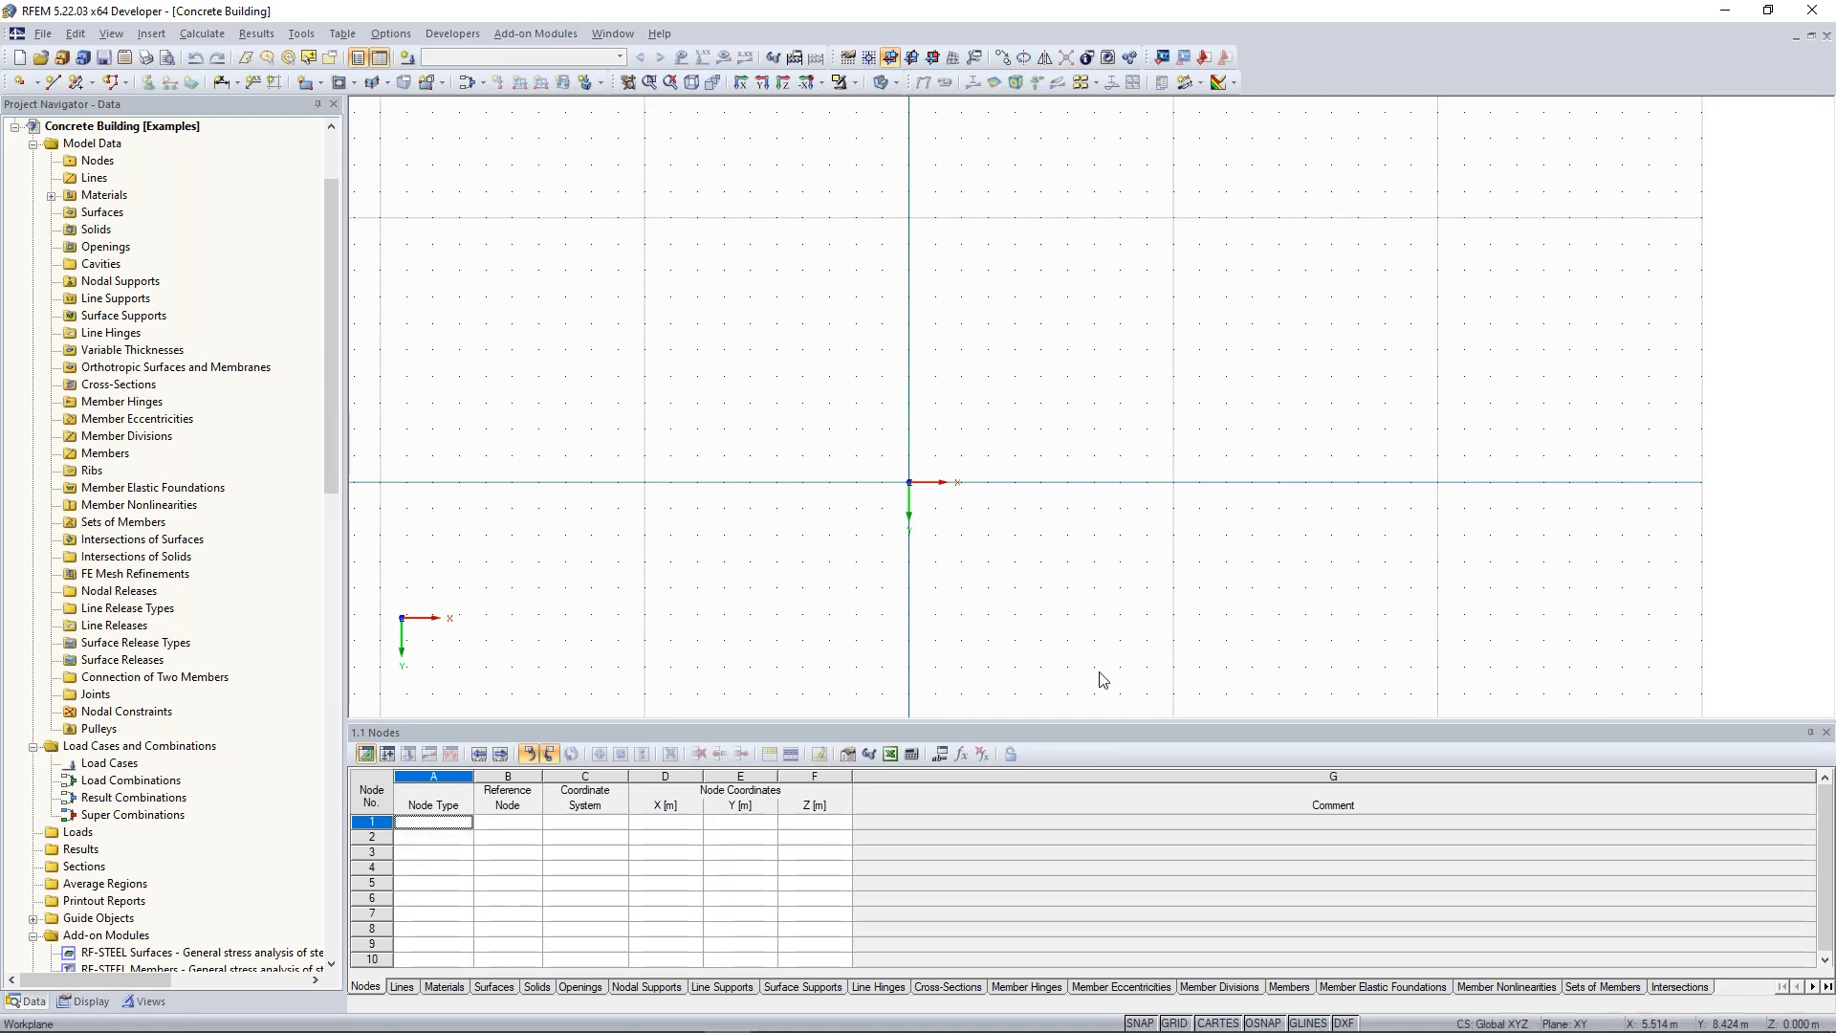
Switch back to RFEM and define node 1 in the nodes table as a standard Cartesian node at X 0, Y 0, Z 0.
{"action": "middle_click_drag", "start_coordinate": [1053, 406], "coordinate": [1009, 406]}
{"action": "scroll", "coordinate": [928, 451], "scroll_direction": "up", "scroll_amount": 1}
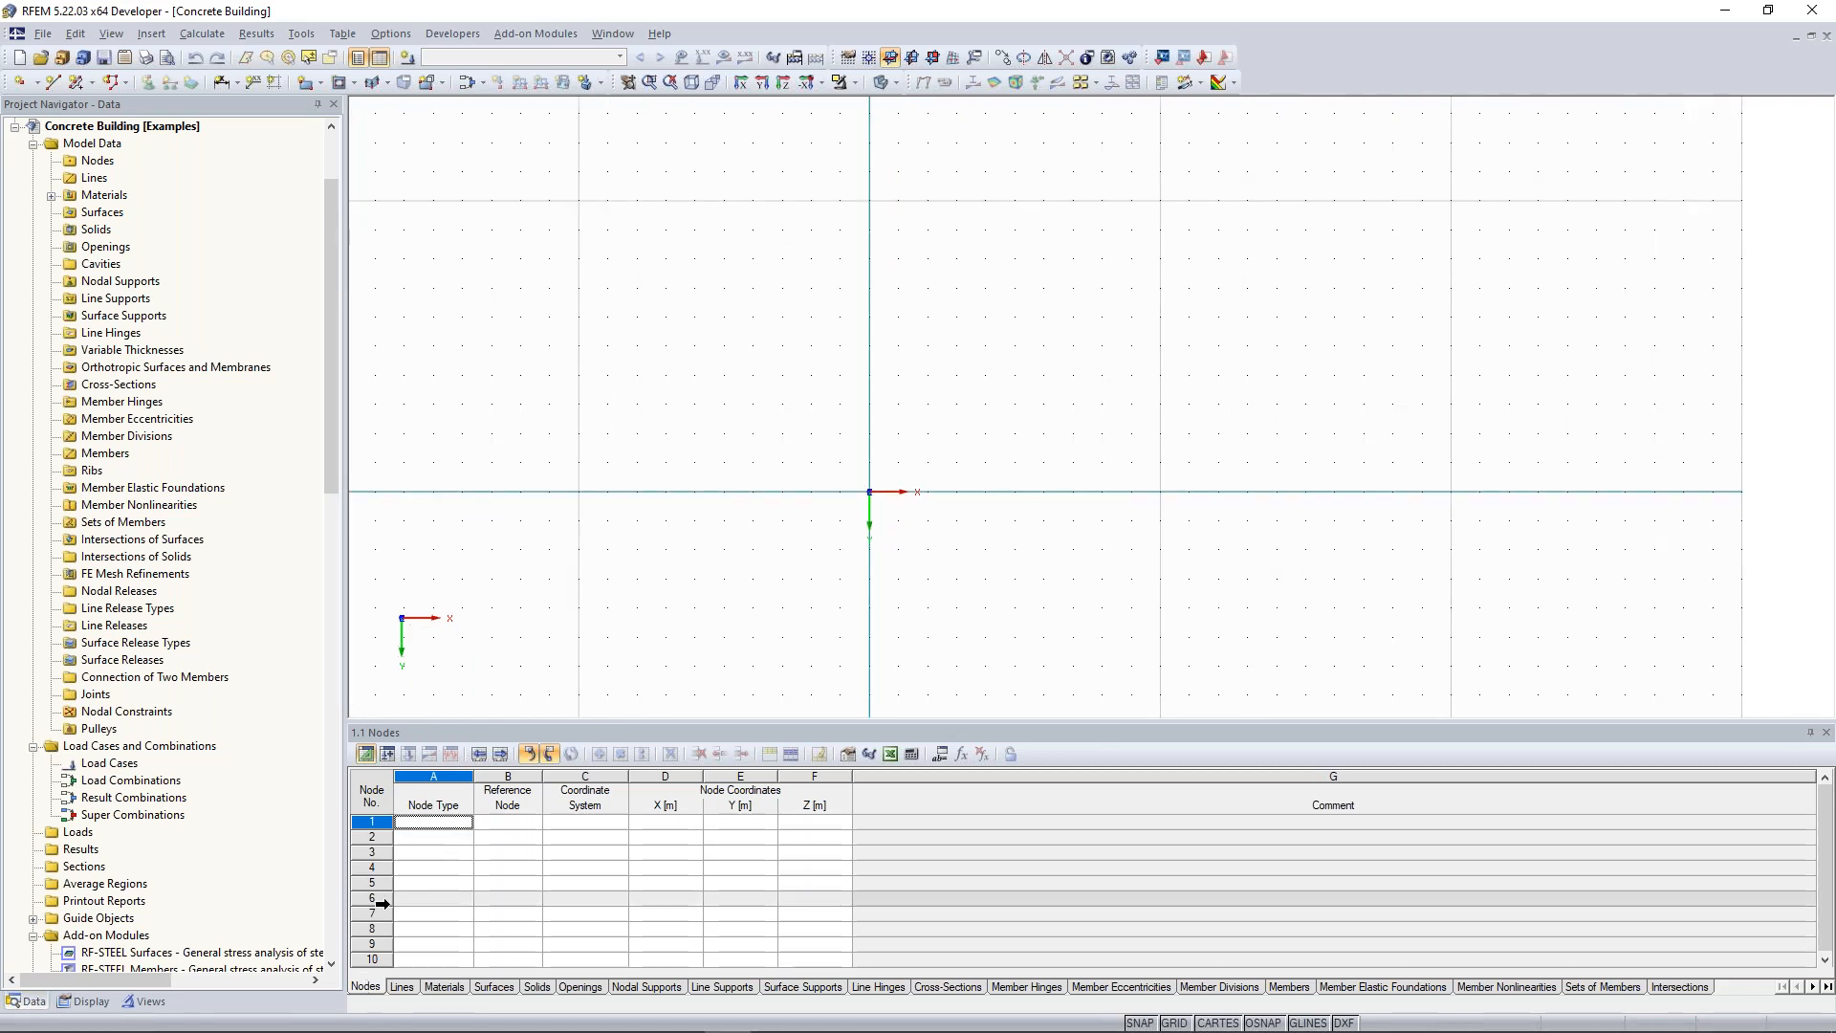
{"action": "left_click", "coordinate": [428, 824]}
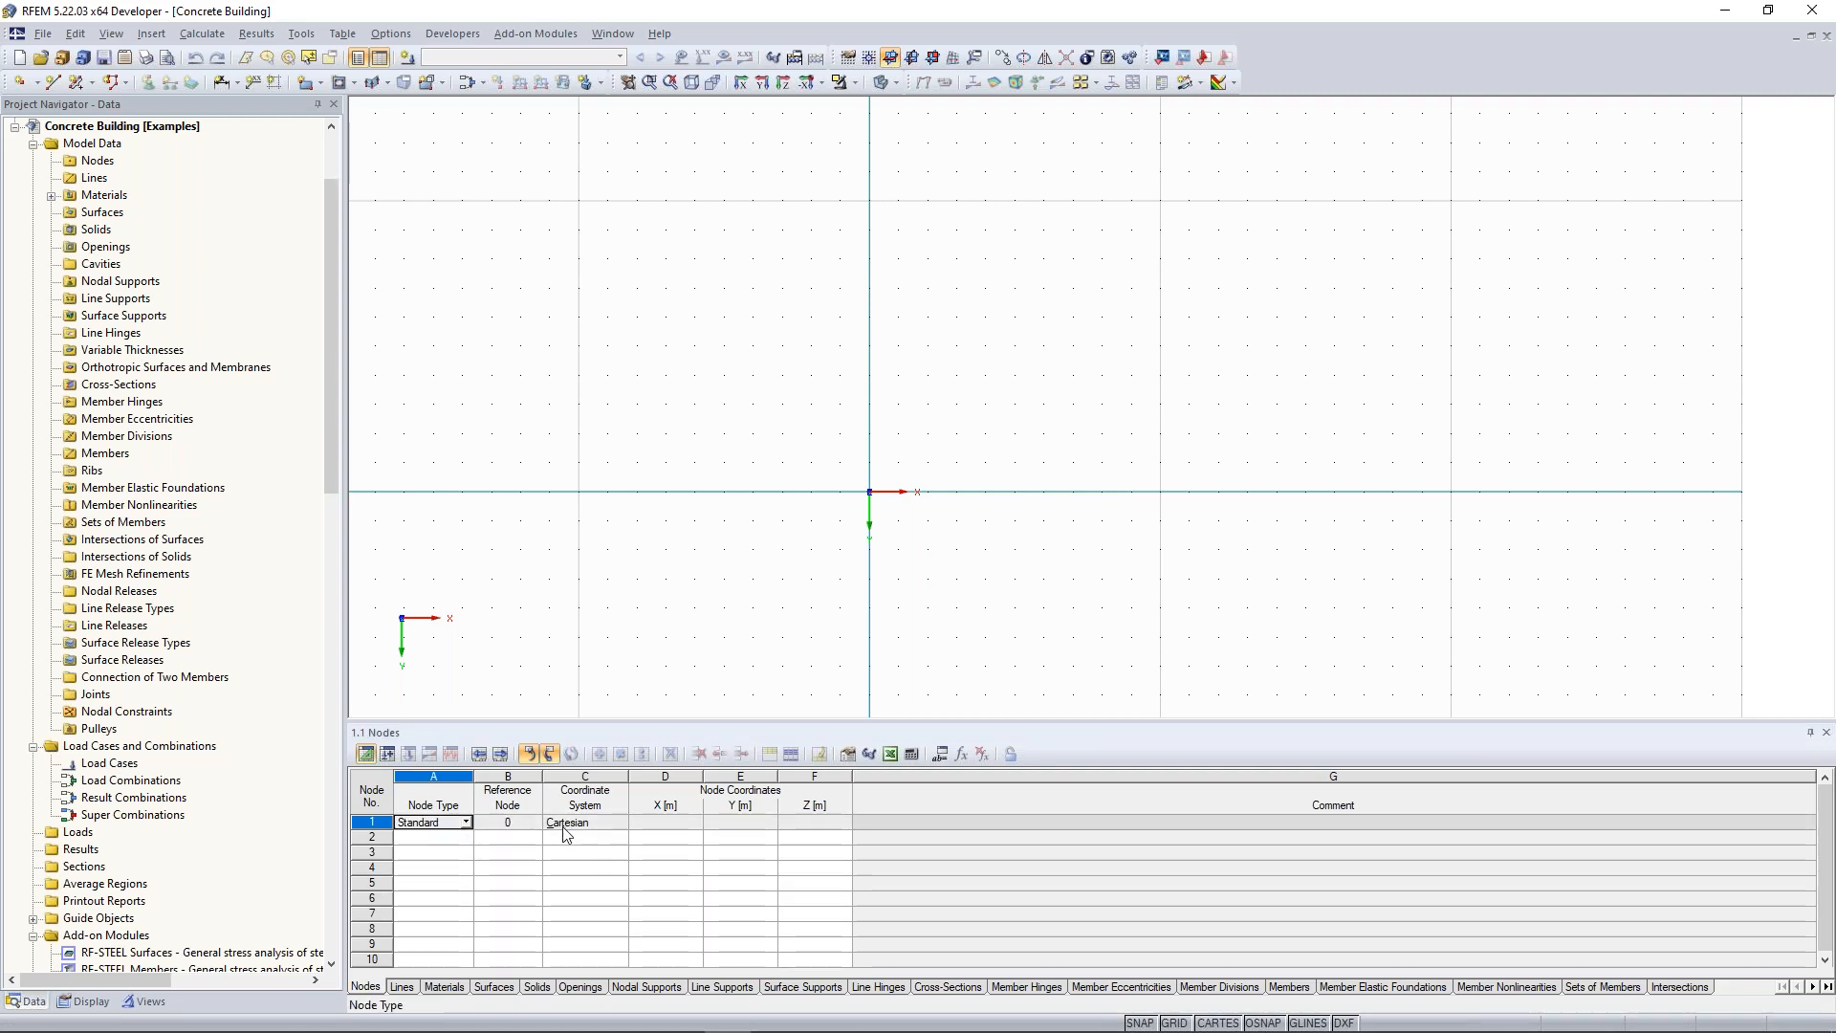
{"action": "key", "text": "Tab"}
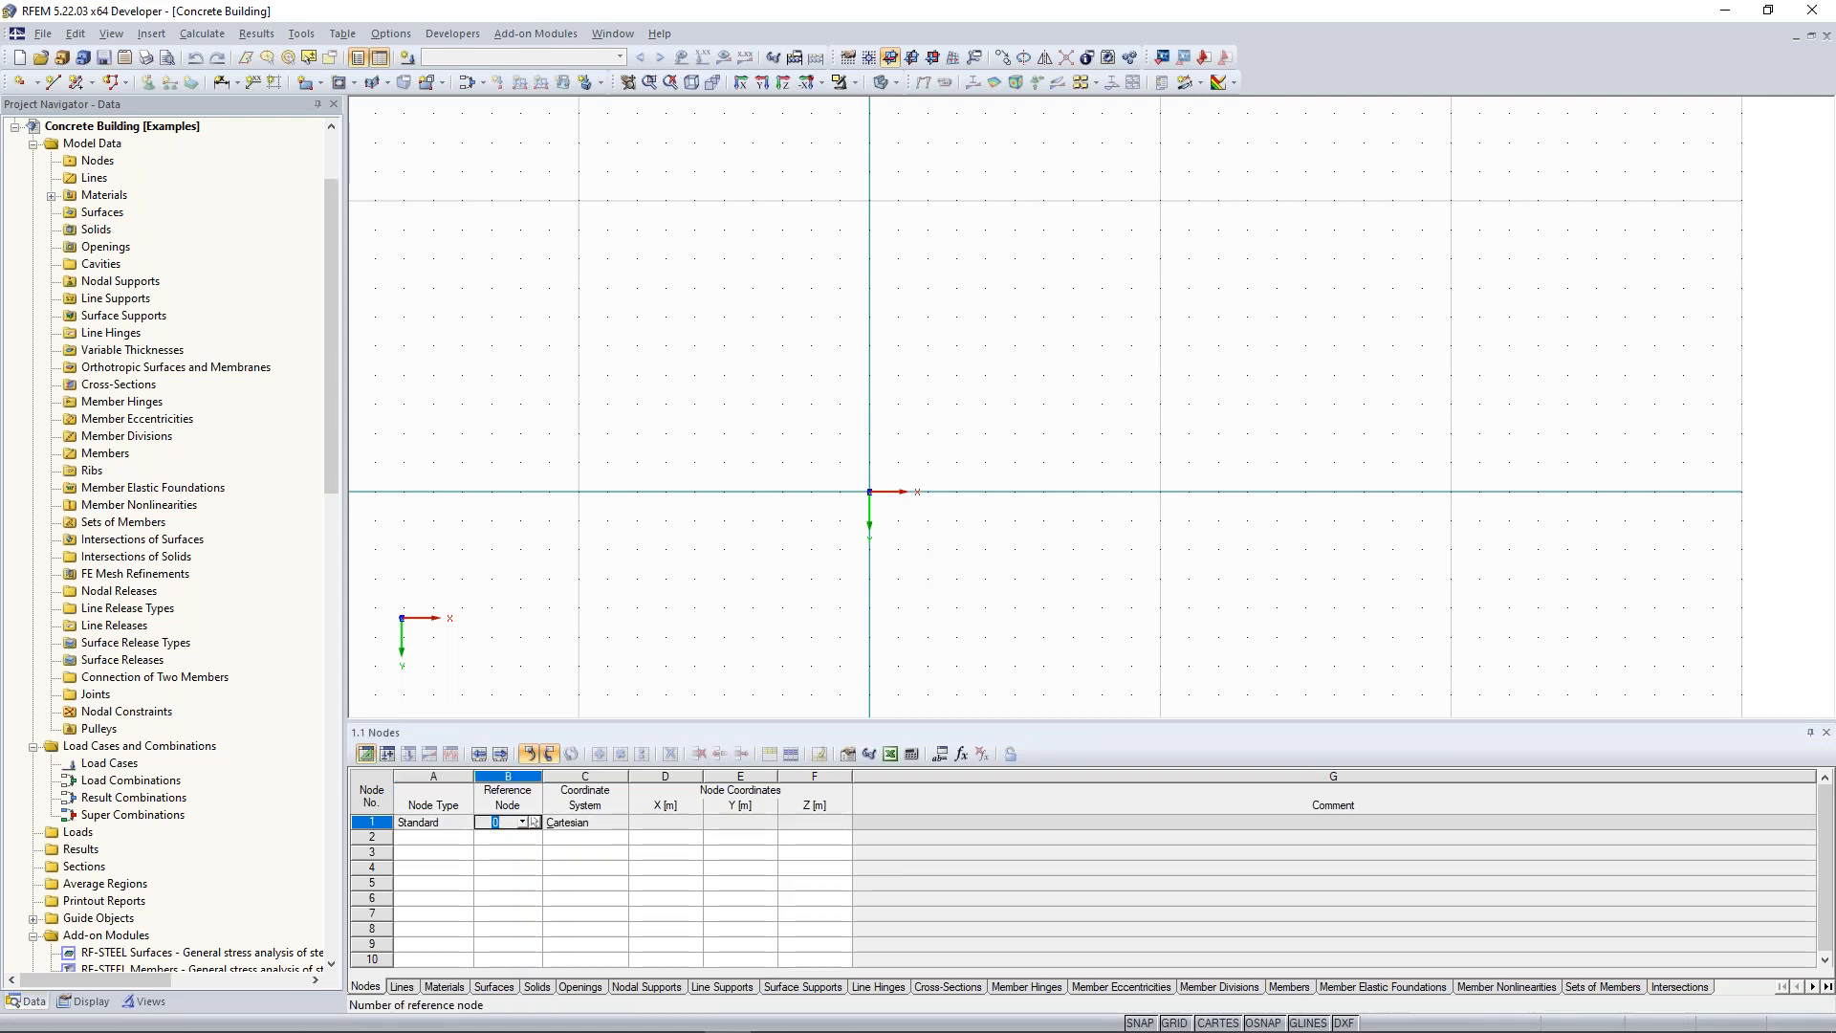
{"action": "key", "text": "Tab"}
{"action": "key", "text": "Tab"}
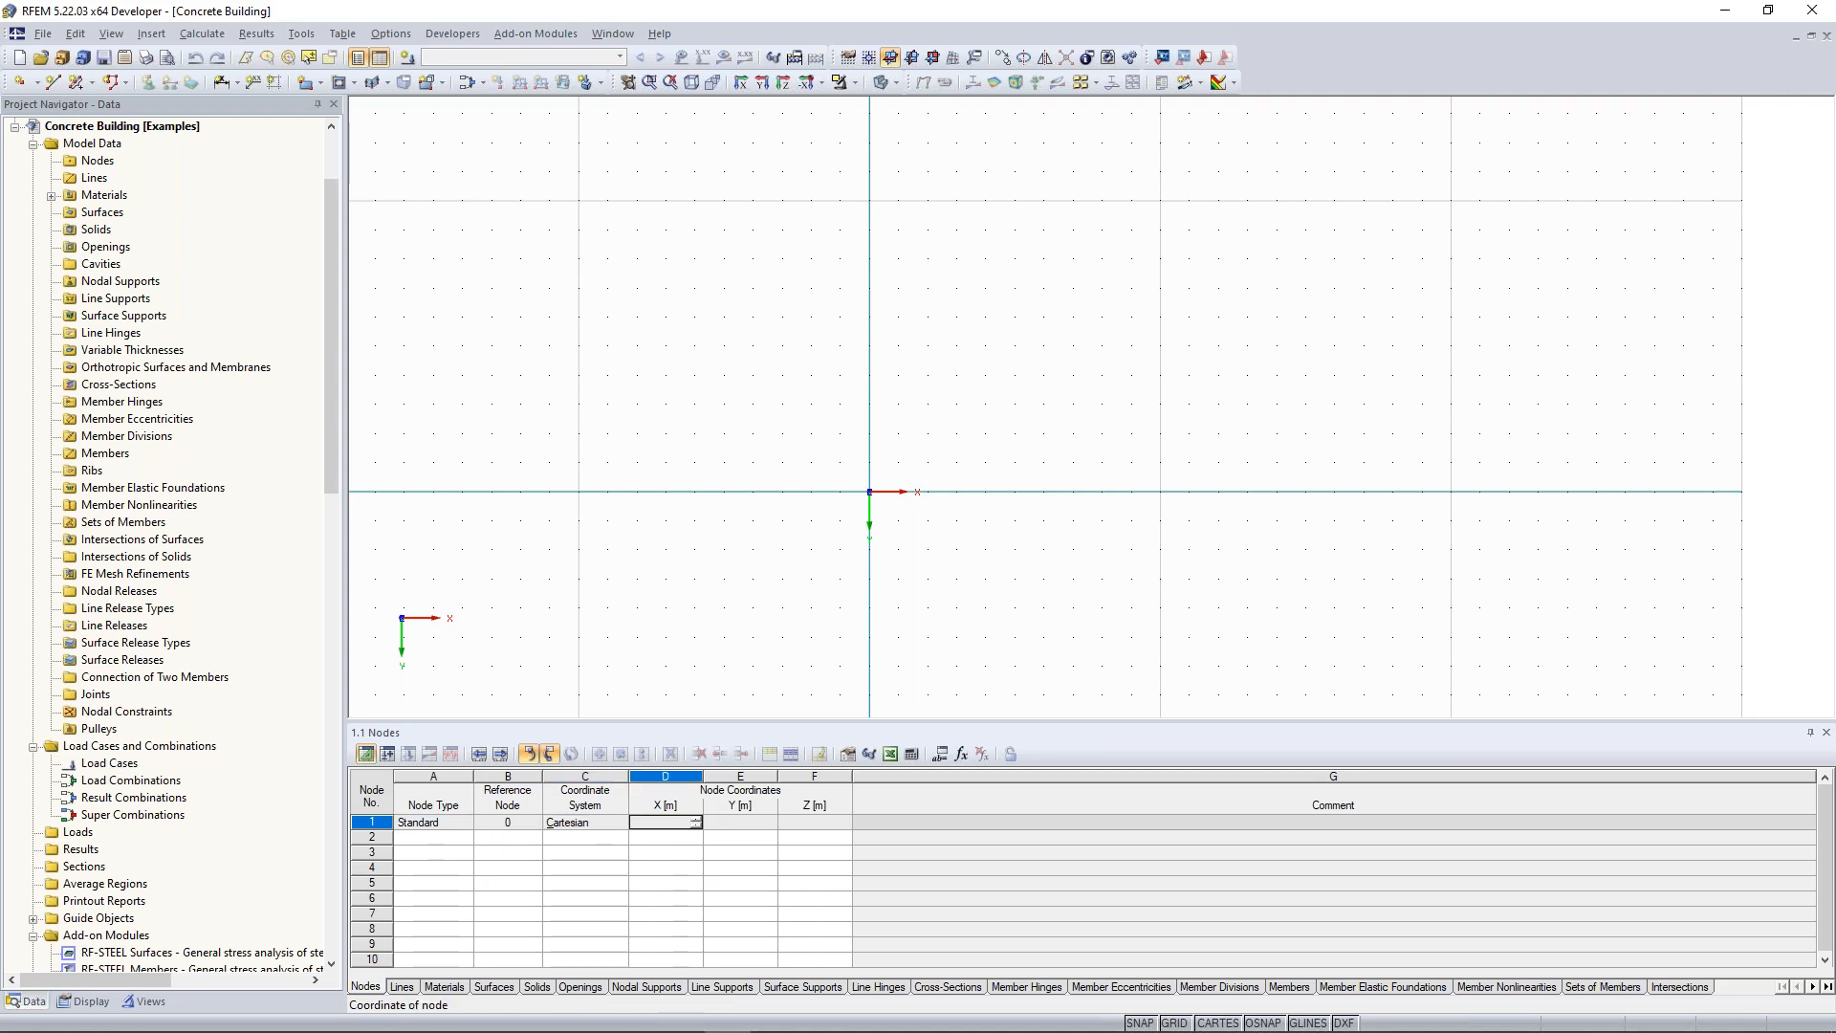
{"action": "key", "text": "Tab"}
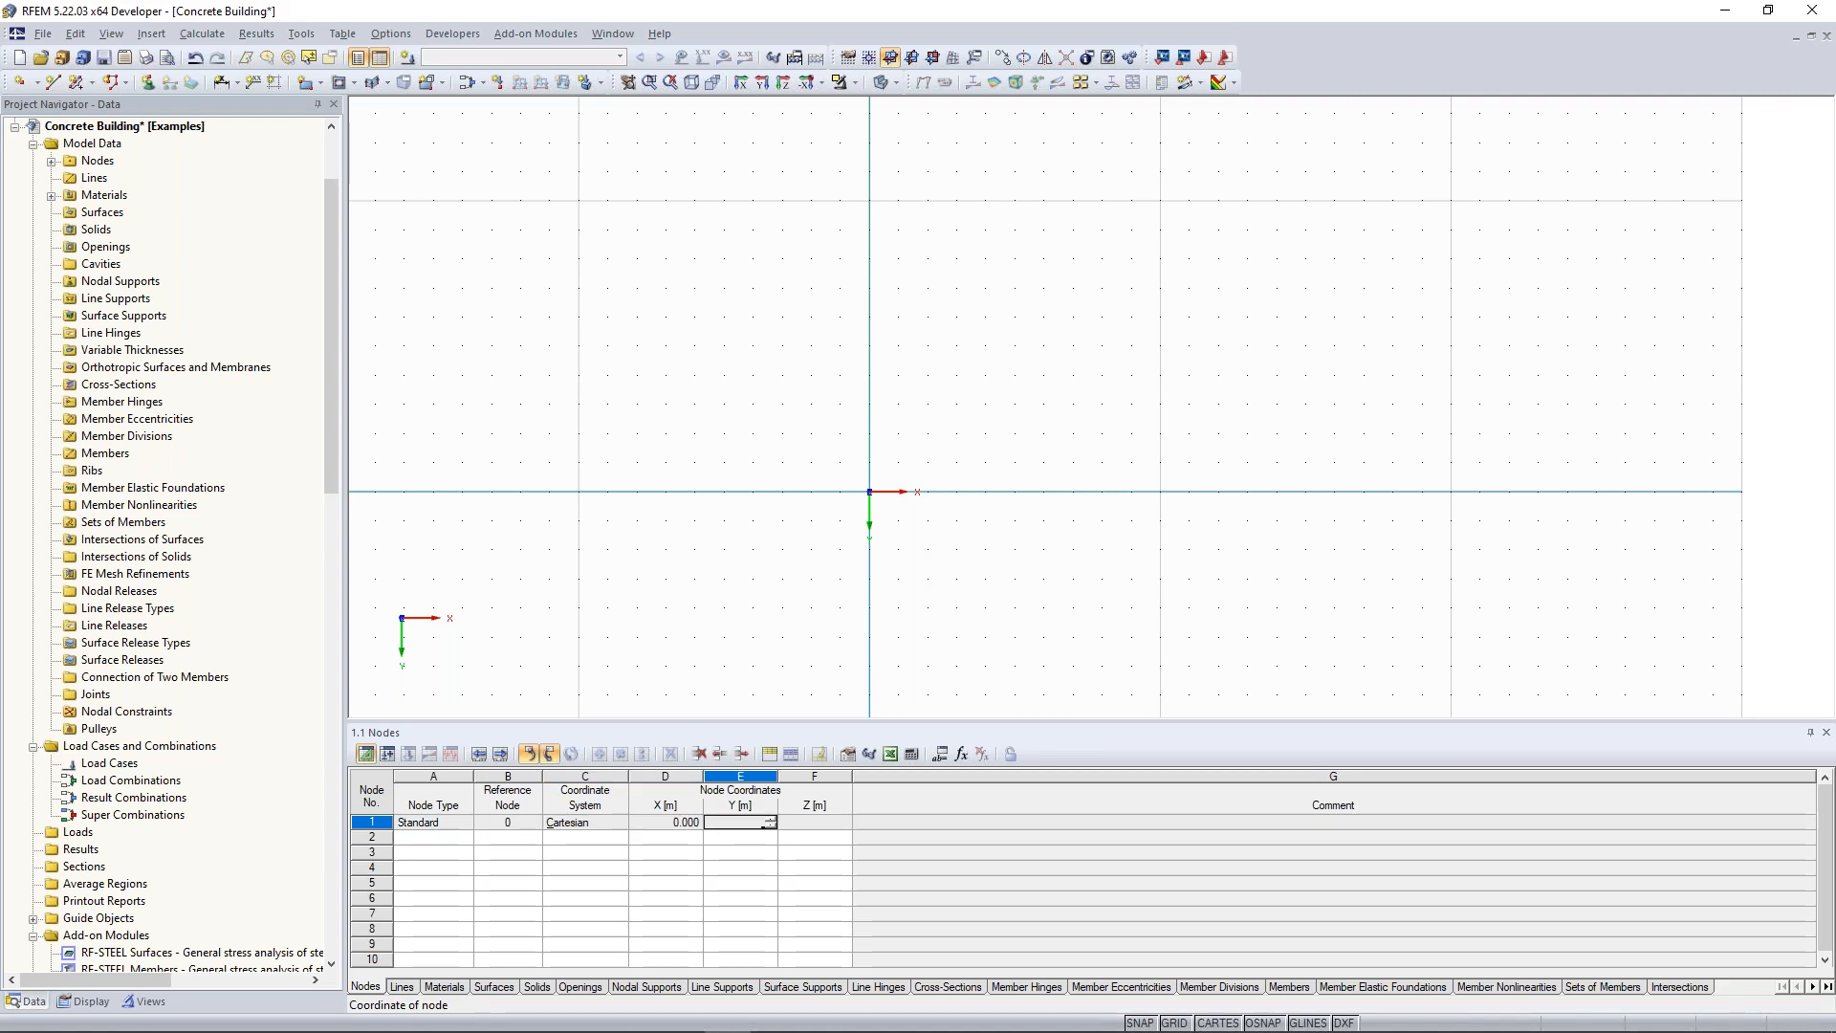
{"action": "key", "text": "Tab"}
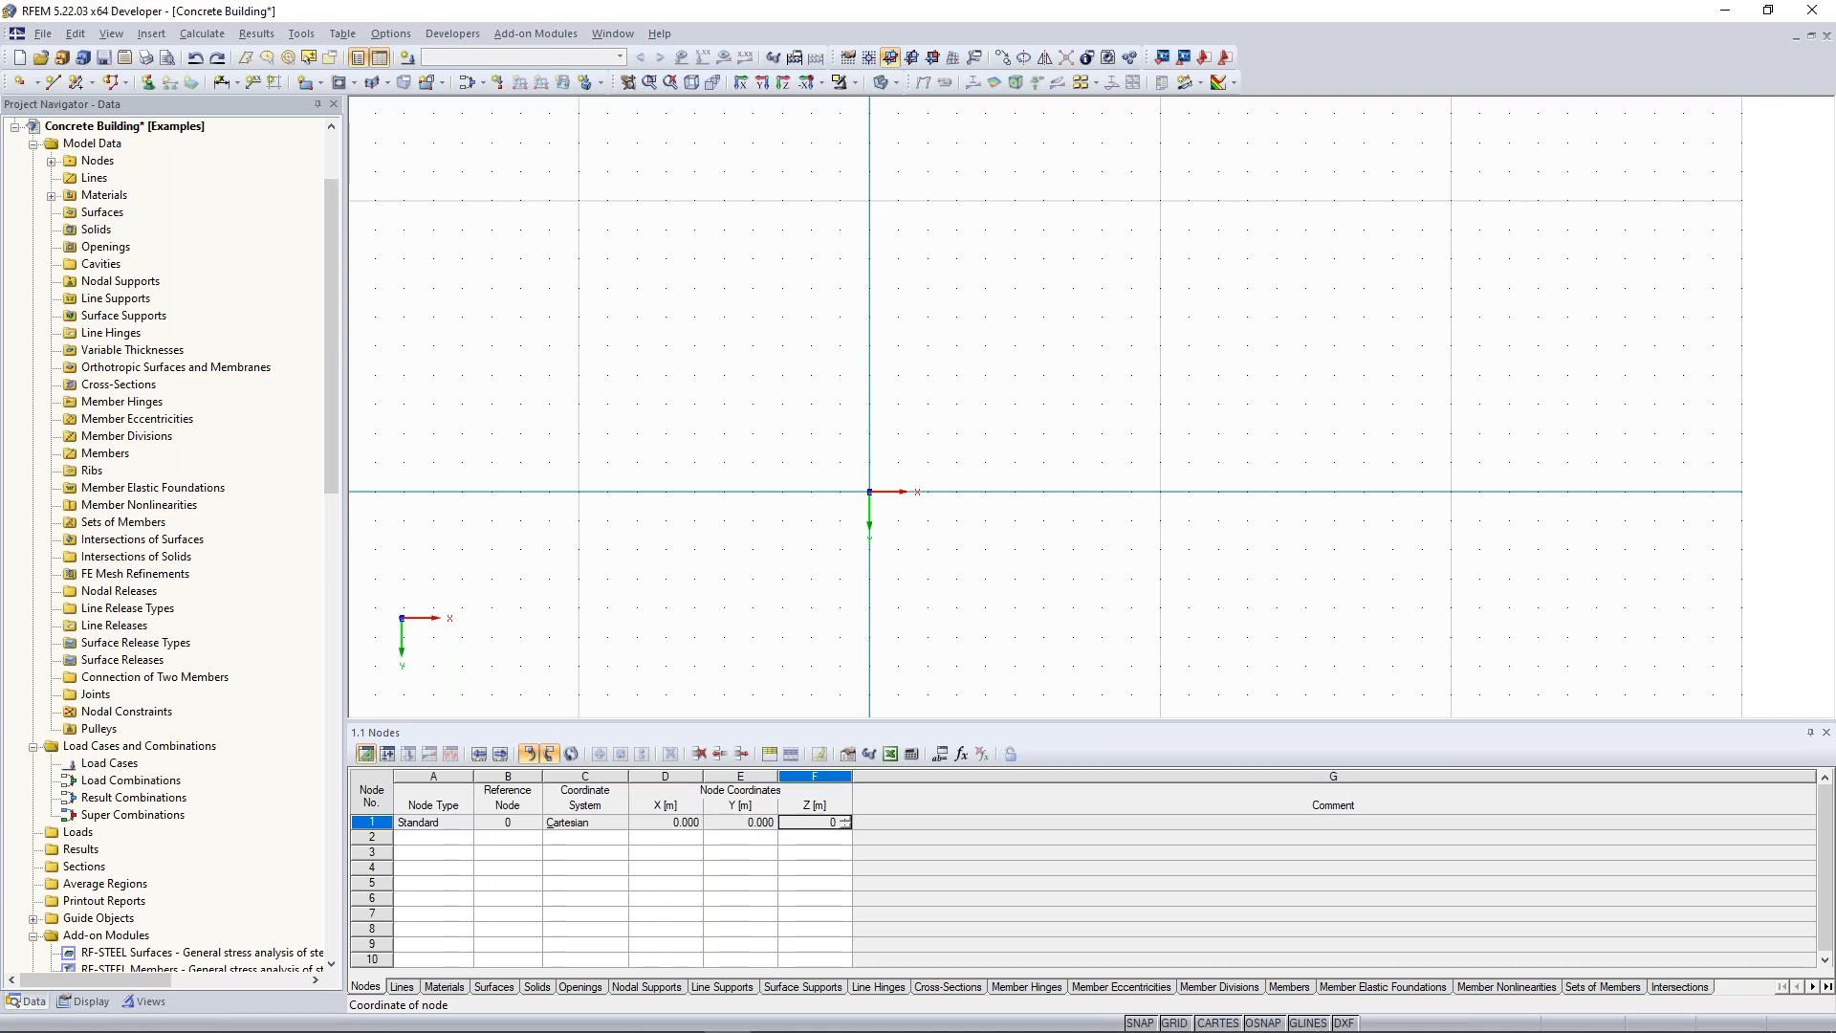
{"action": "key", "text": "Return"}
Define node 2 in the nodes table with the coordinates X 14, Y 0, Z 0 m.
{"action": "right_click", "coordinate": [371, 837]}
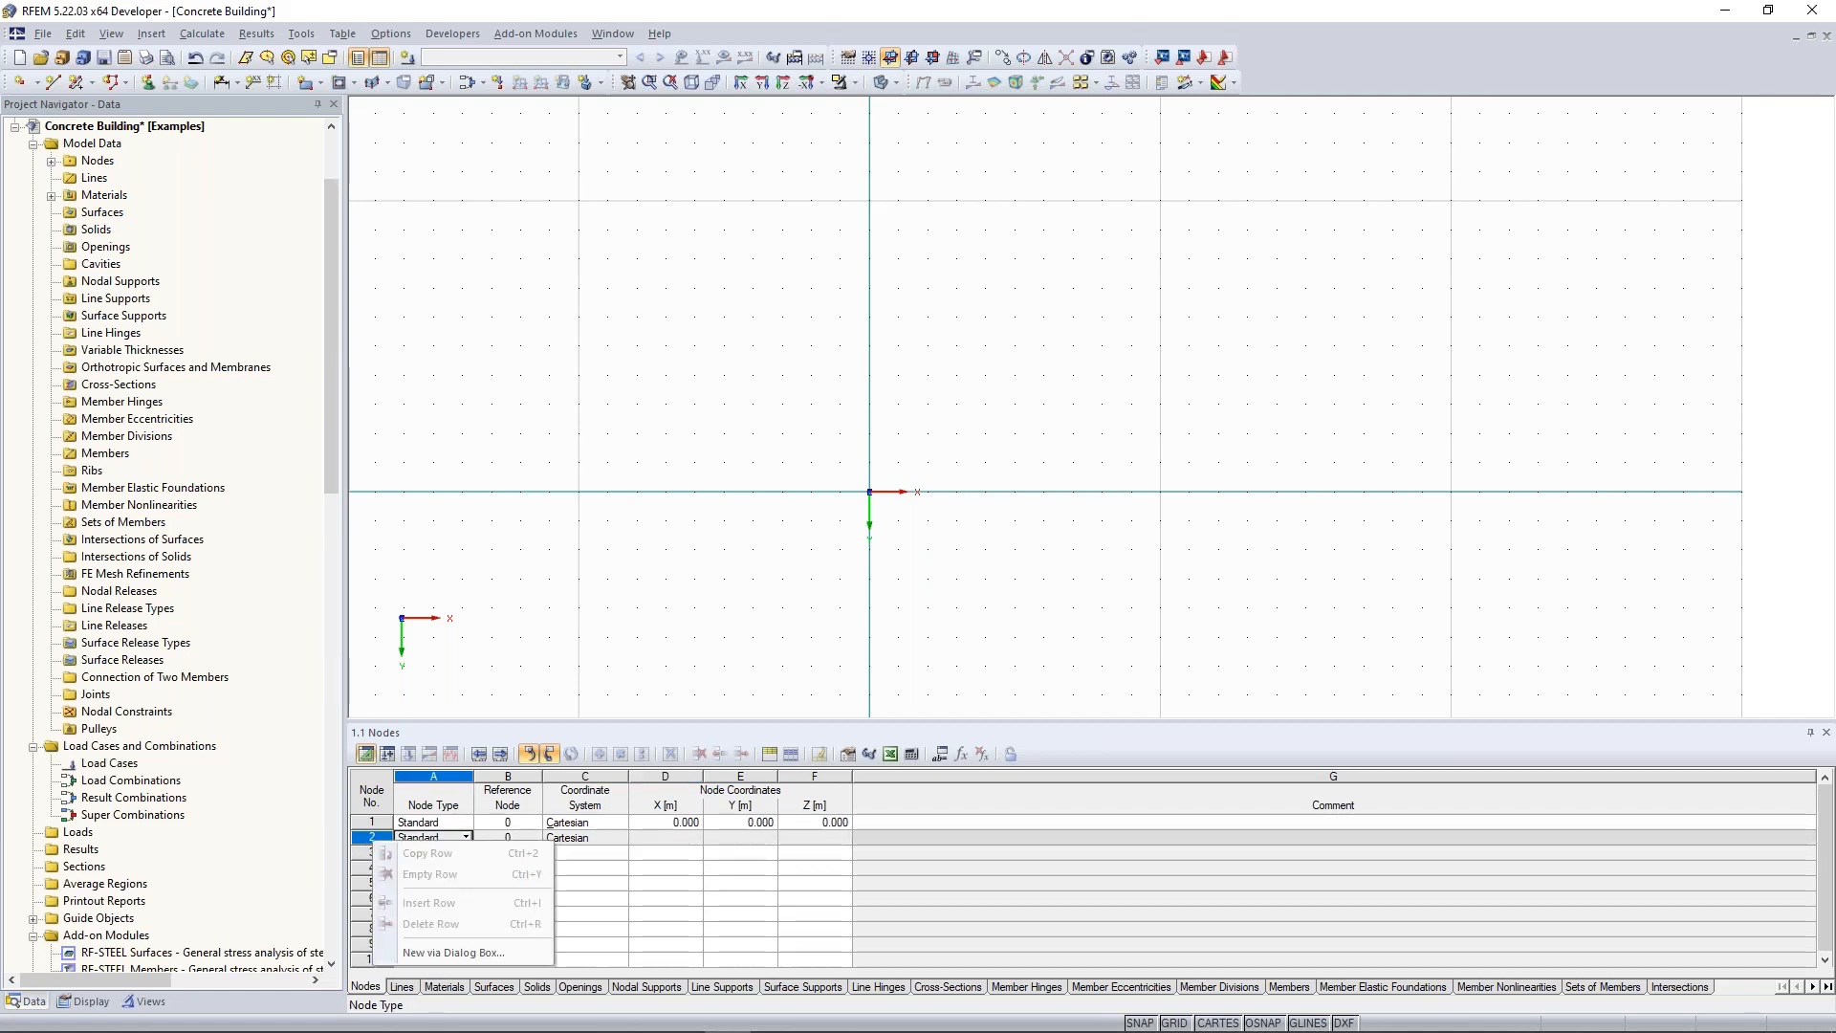
{"action": "left_click", "coordinate": [603, 840]}
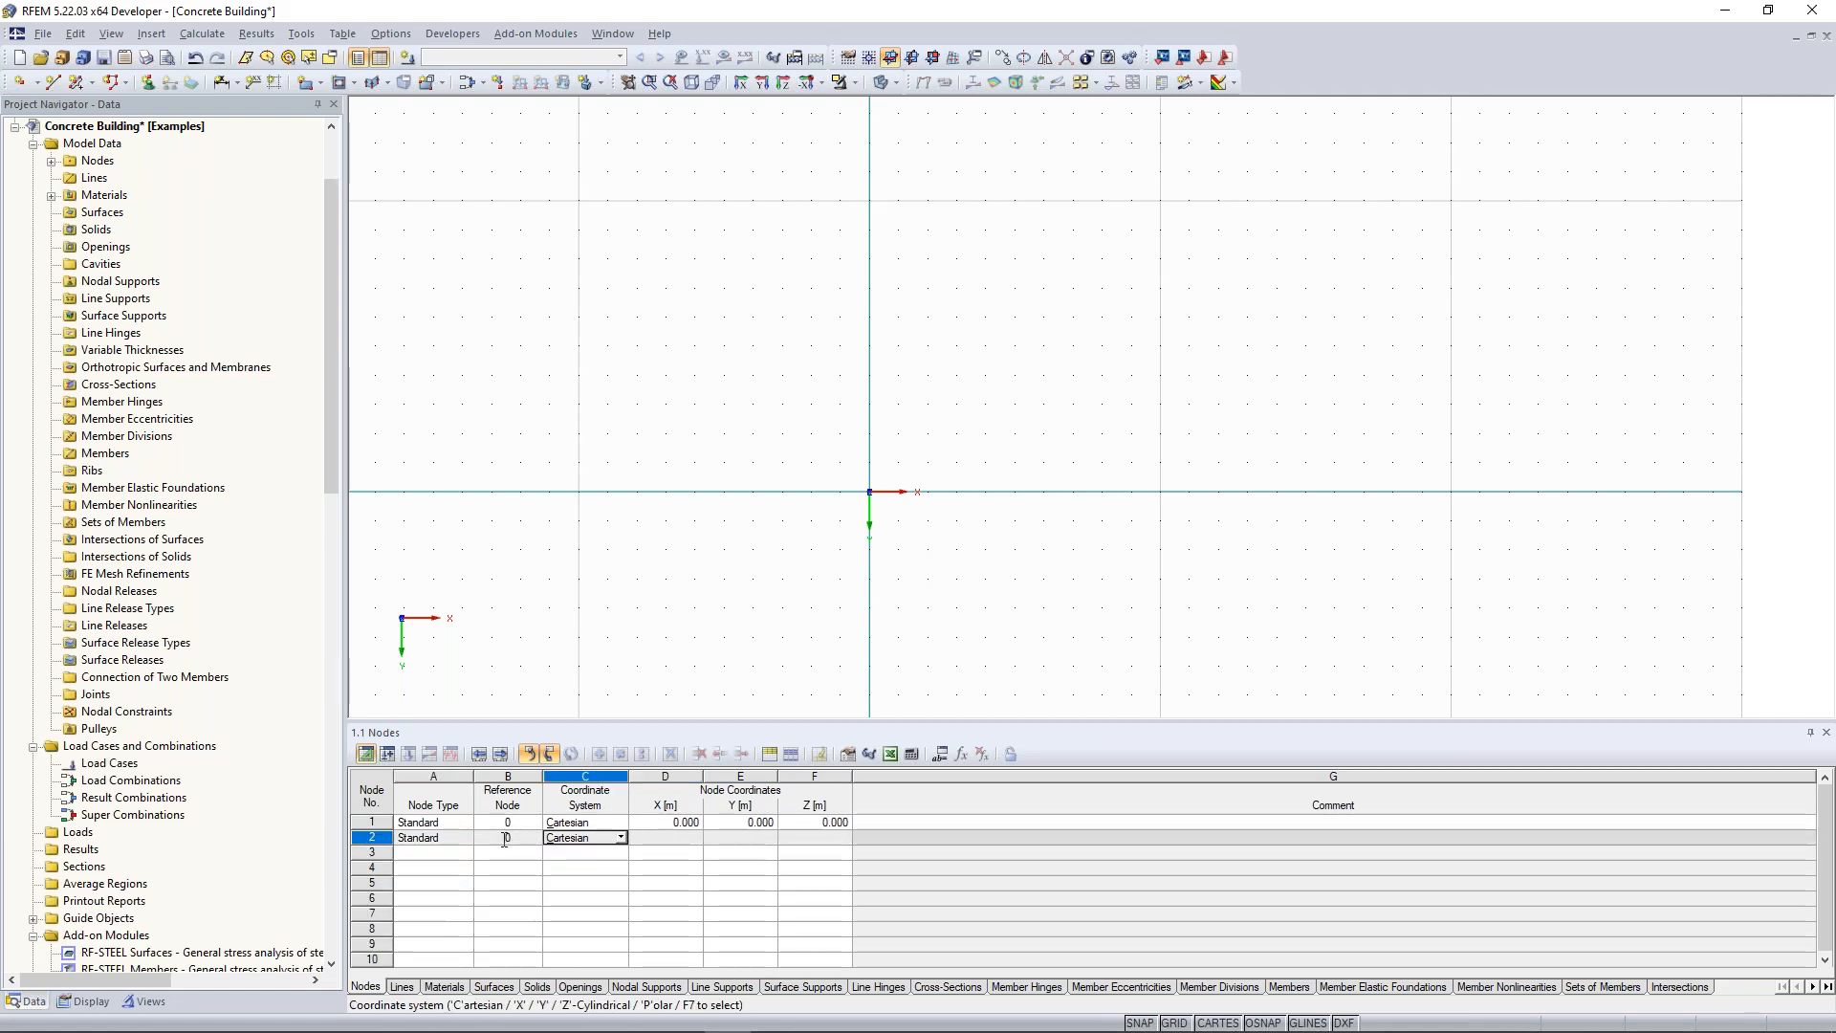
{"action": "key", "text": "Return"}
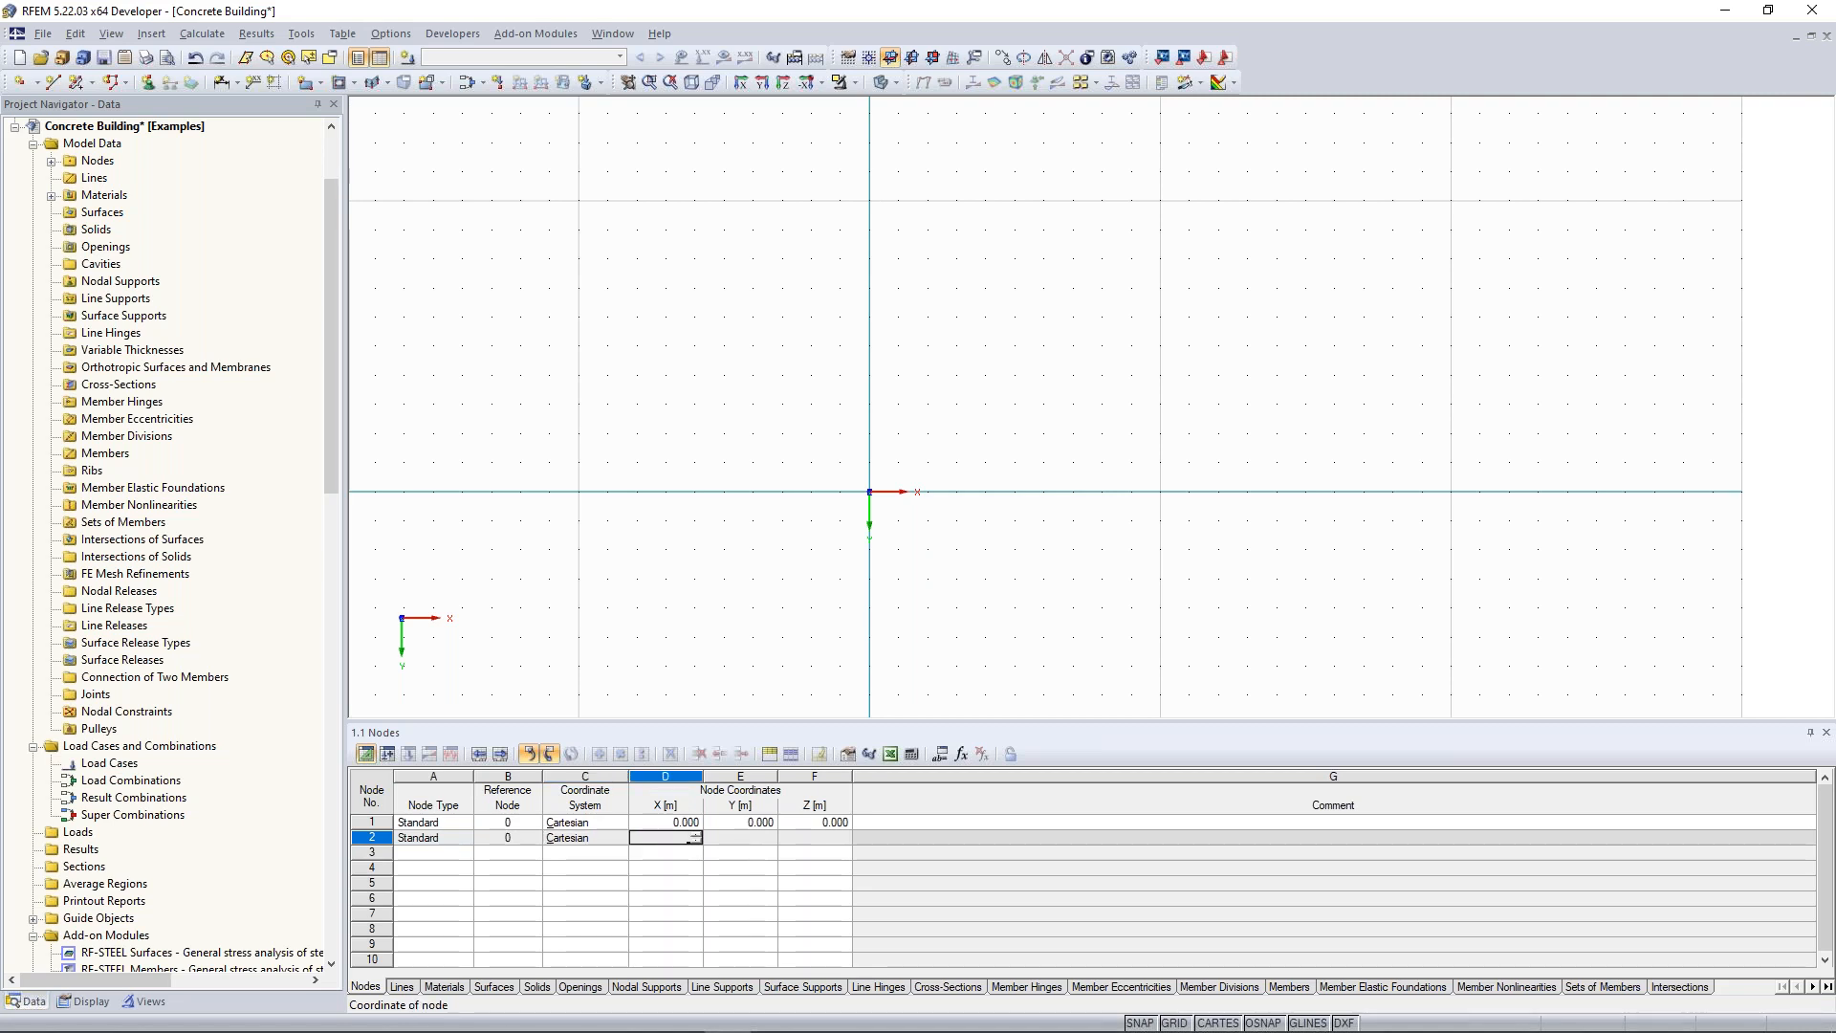
{"action": "type", "text": "14"}
{"action": "key", "text": "Return"}
{"action": "key", "text": "Tab"}
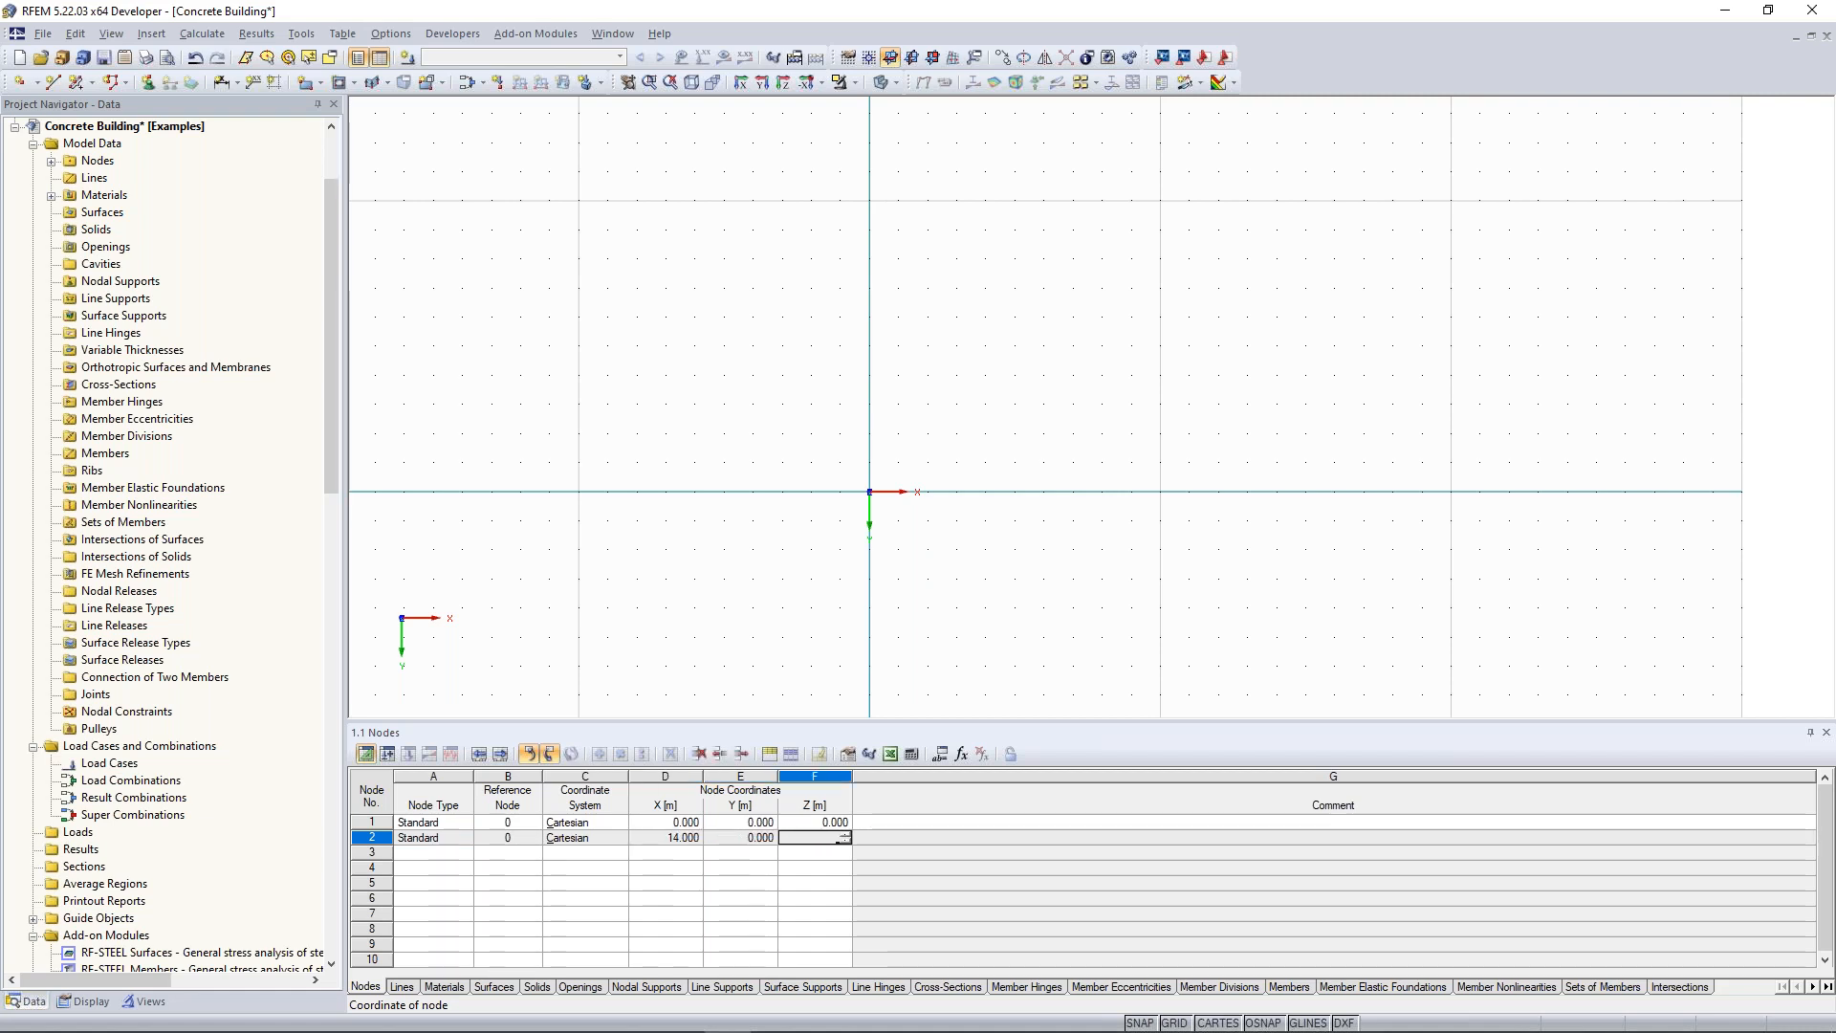
{"action": "key", "text": "Tab"}
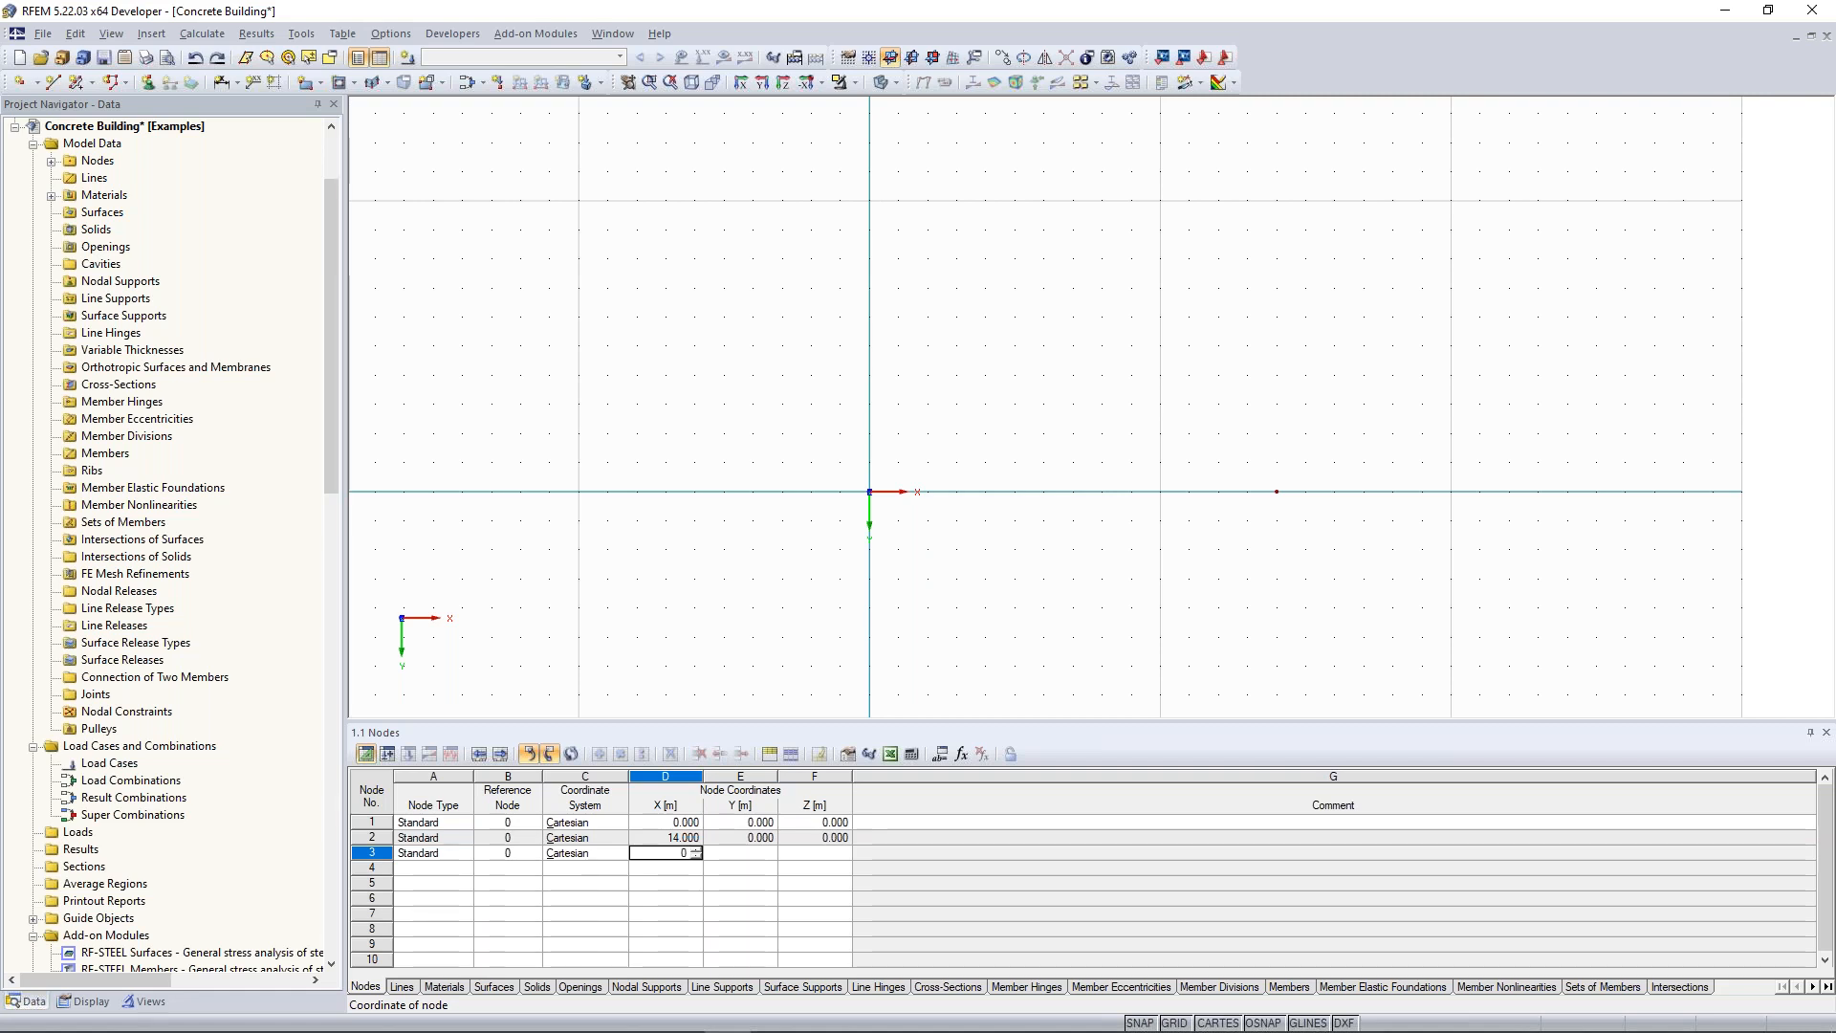
Define node 3 in the nodes table with the coordinates X 0, Y -12, Z 0 m.
{"action": "key", "text": "Tab"}
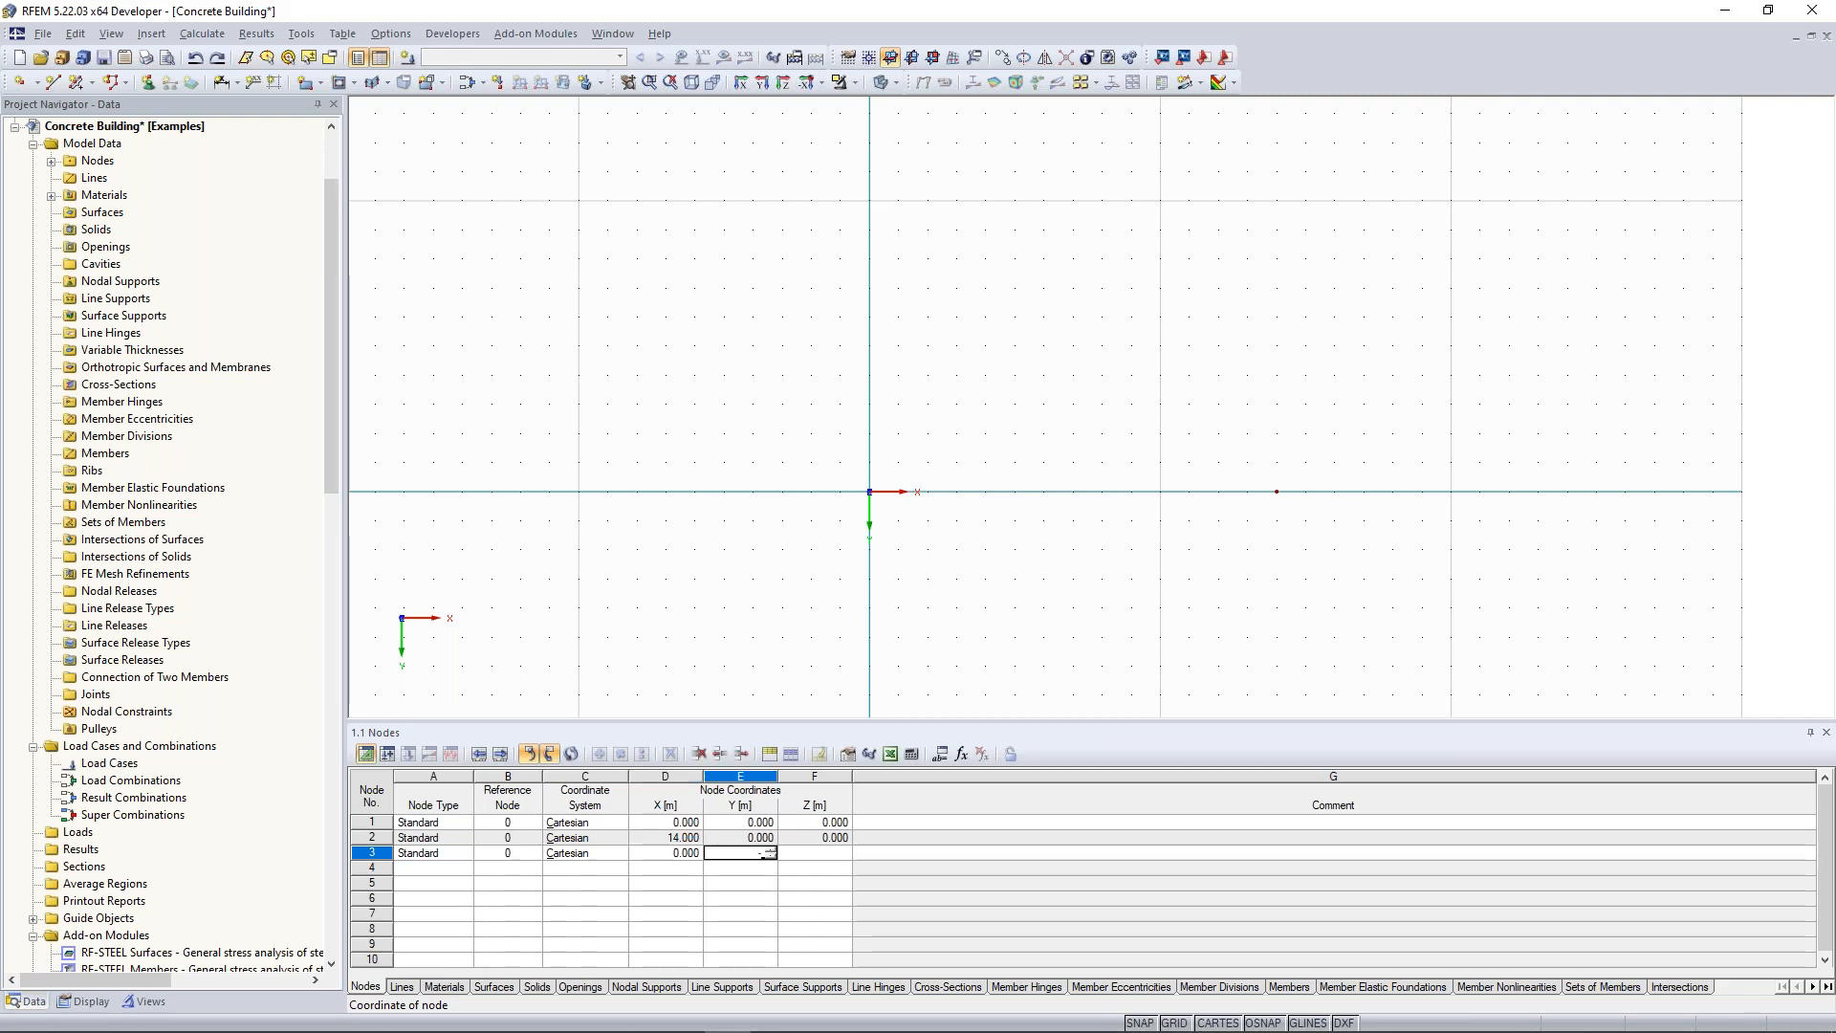
{"action": "key", "text": "Tab"}
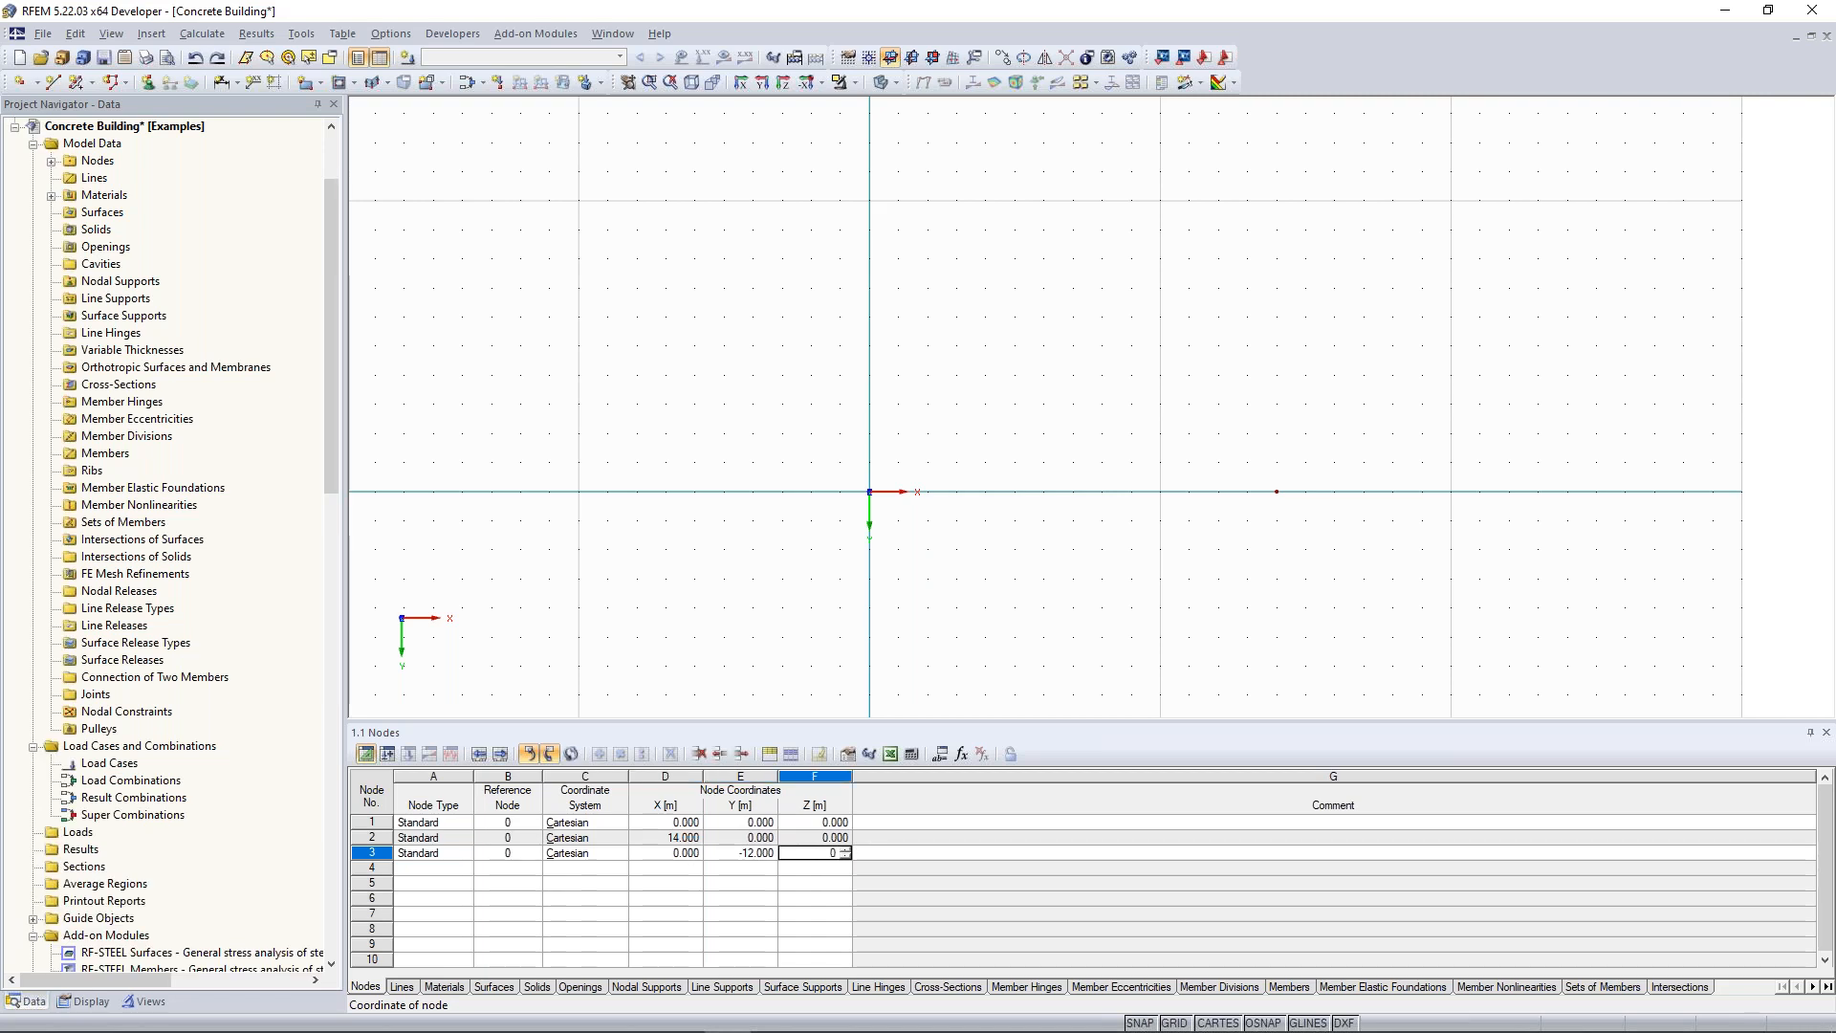
{"action": "key", "text": "Return"}
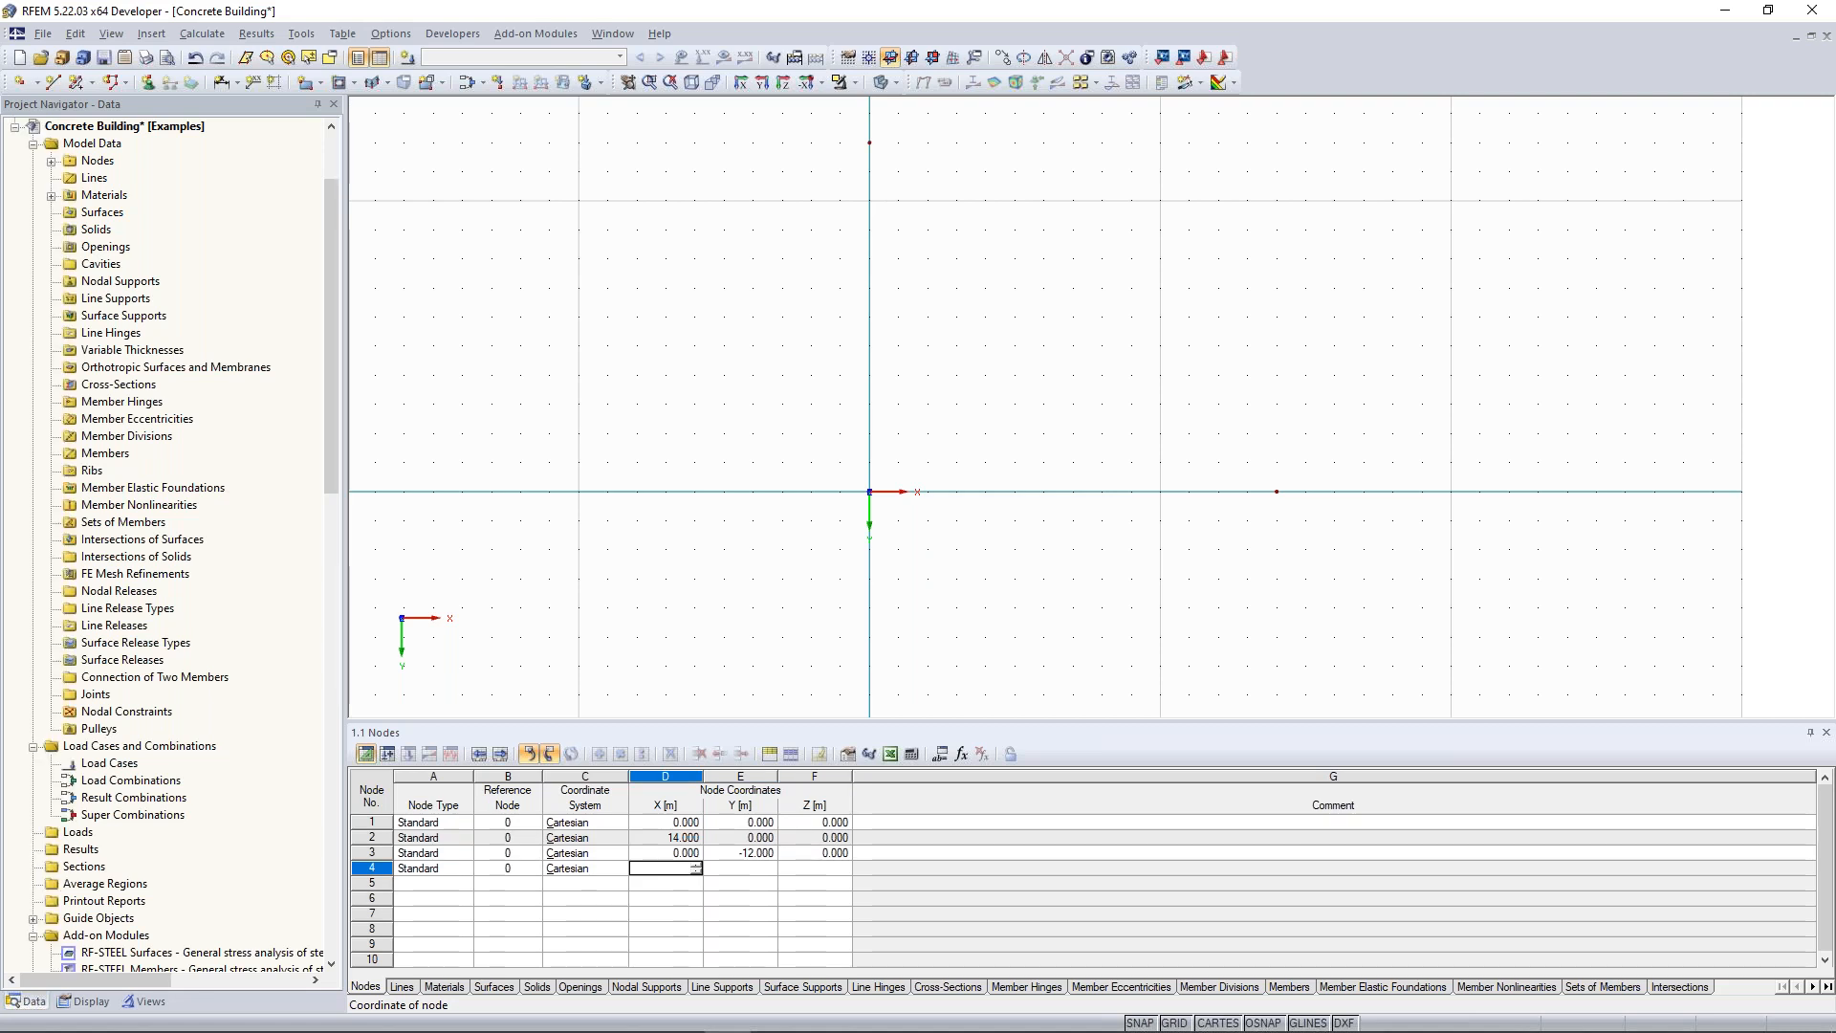
Define node 4 in the nodes table with the coordinates X 14, Y -12, Z 0 m.
{"action": "type", "text": "14"}
{"action": "key", "text": "Return"}
{"action": "type", "text": "-12"}
{"action": "key", "text": "Return"}
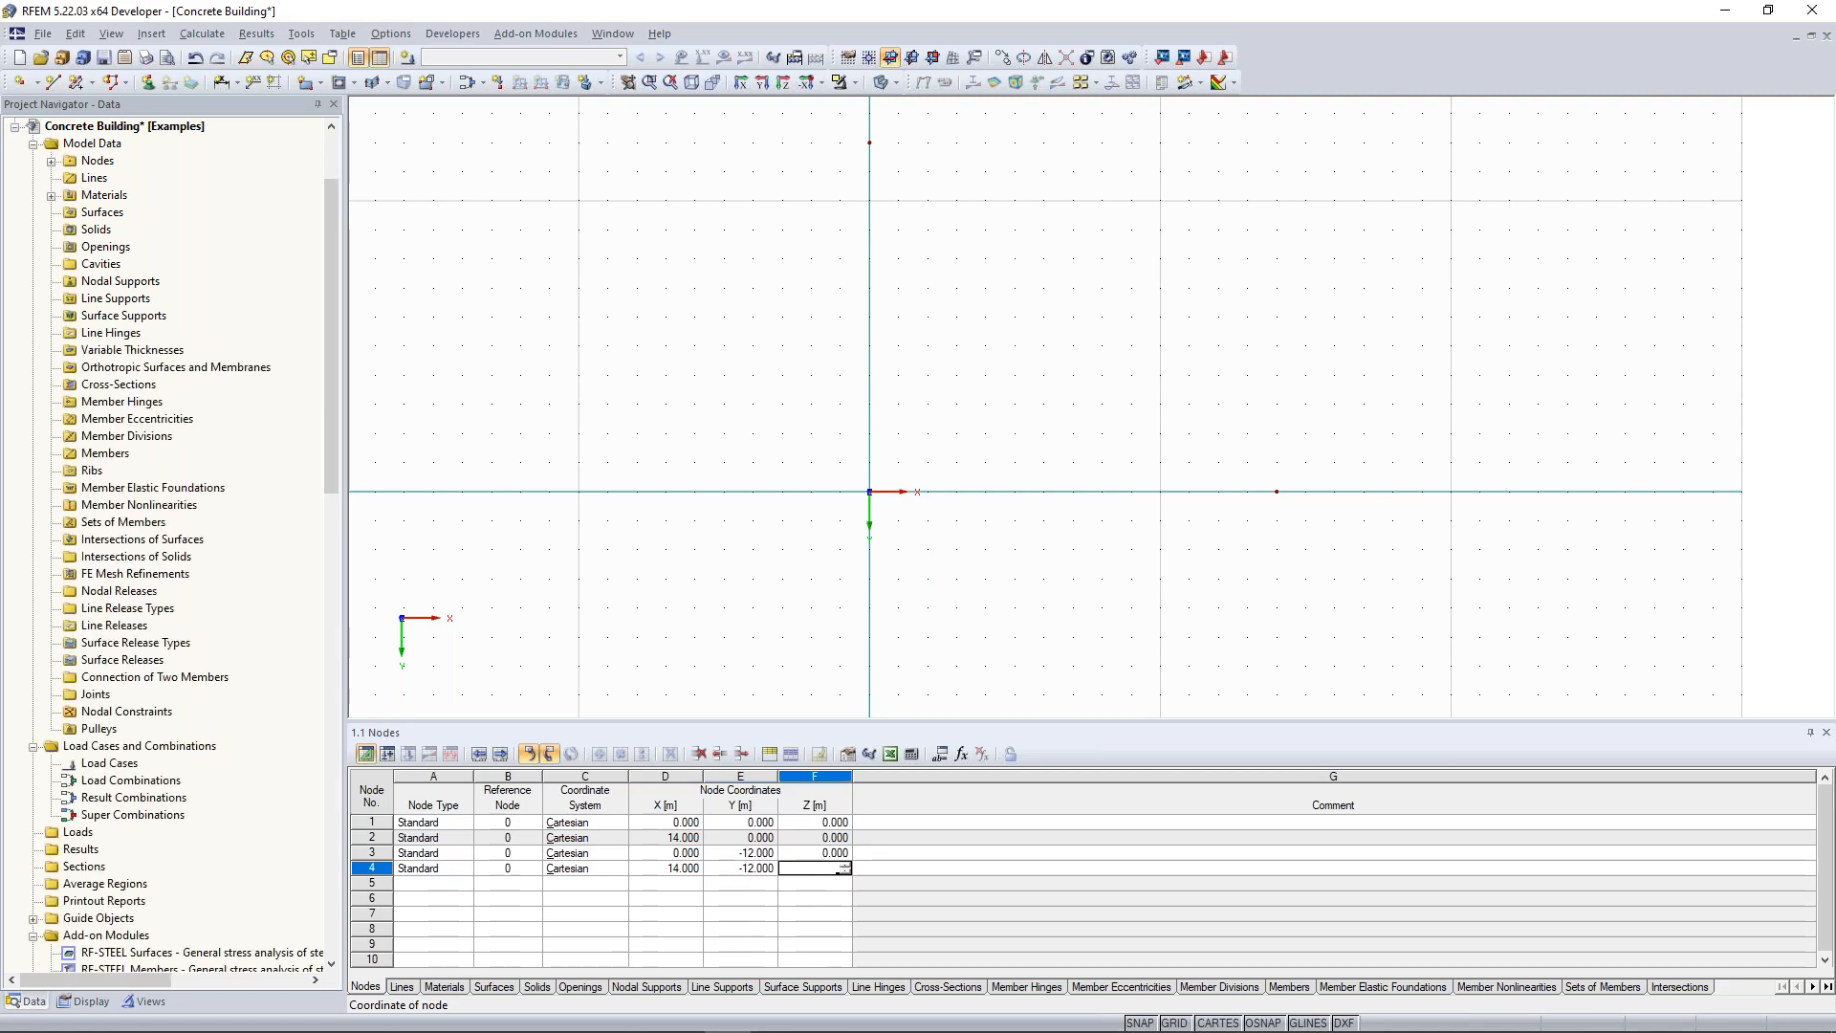
{"action": "key", "text": "Return"}
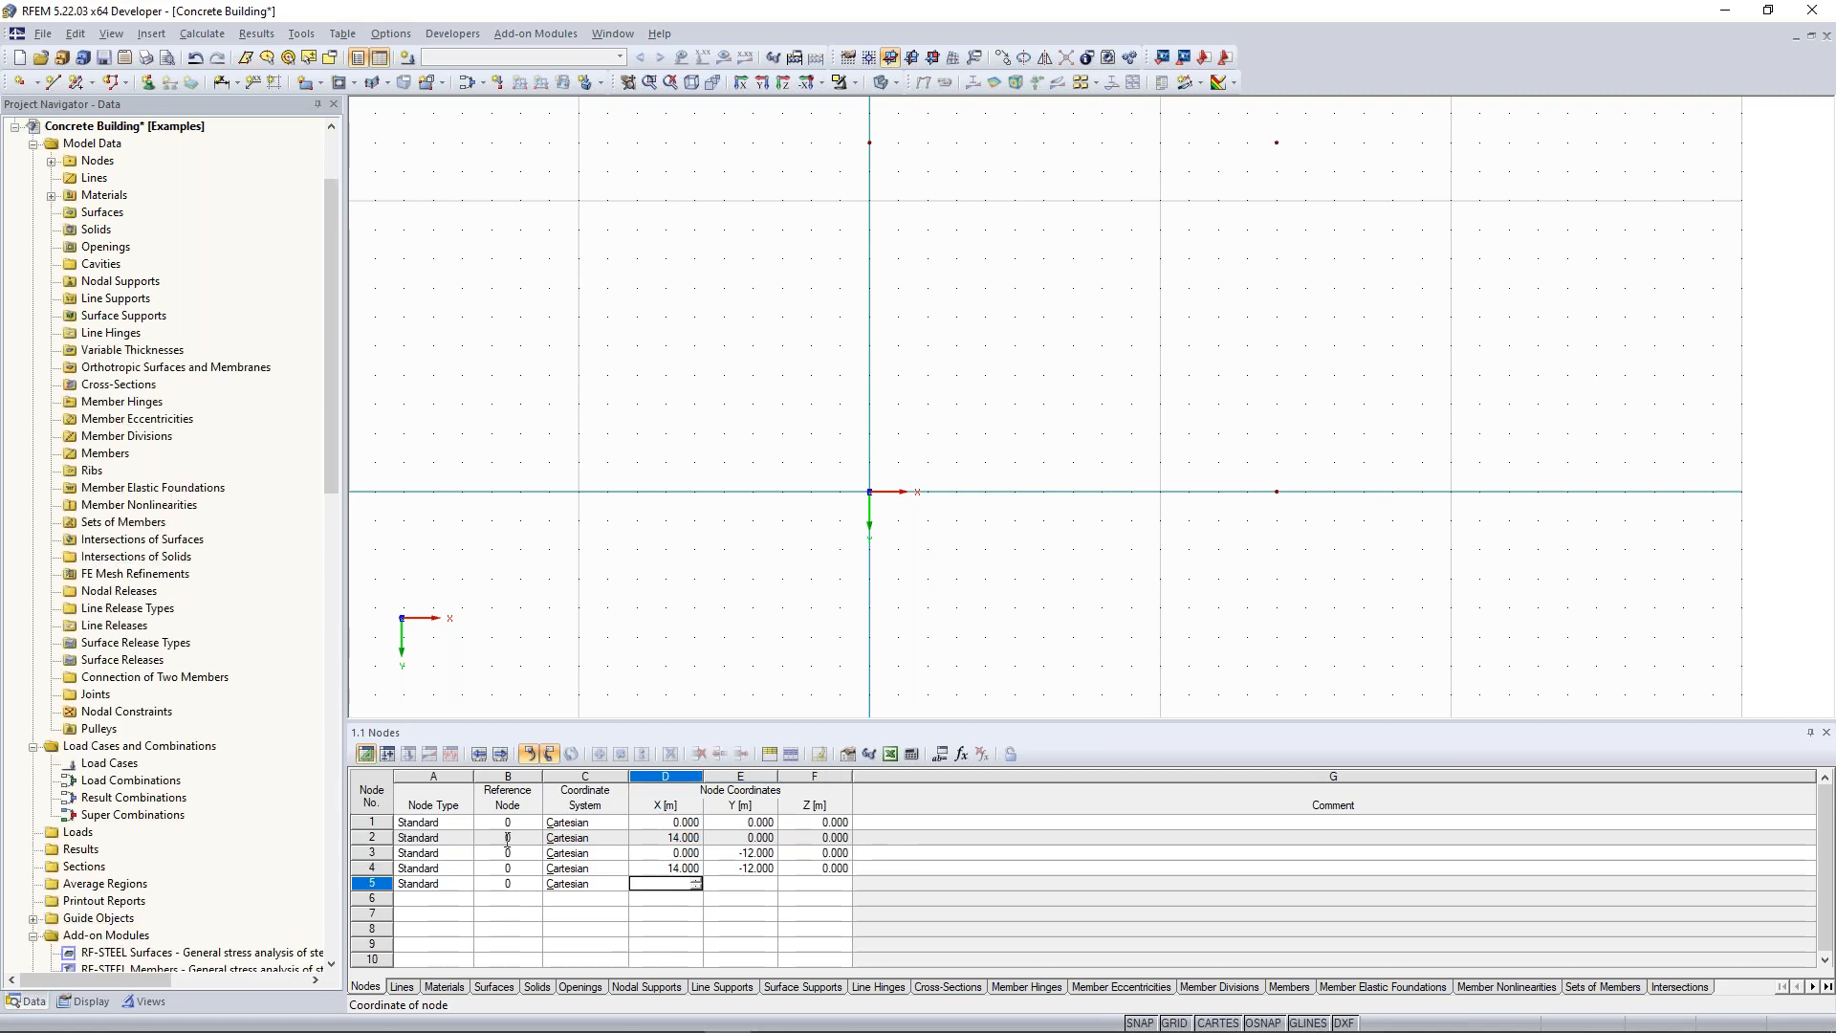
Start a new rectangular surface and choose Concrete C30/37 as its material.
{"action": "middle_click_drag", "start_coordinate": [1148, 295], "coordinate": [1058, 389]}
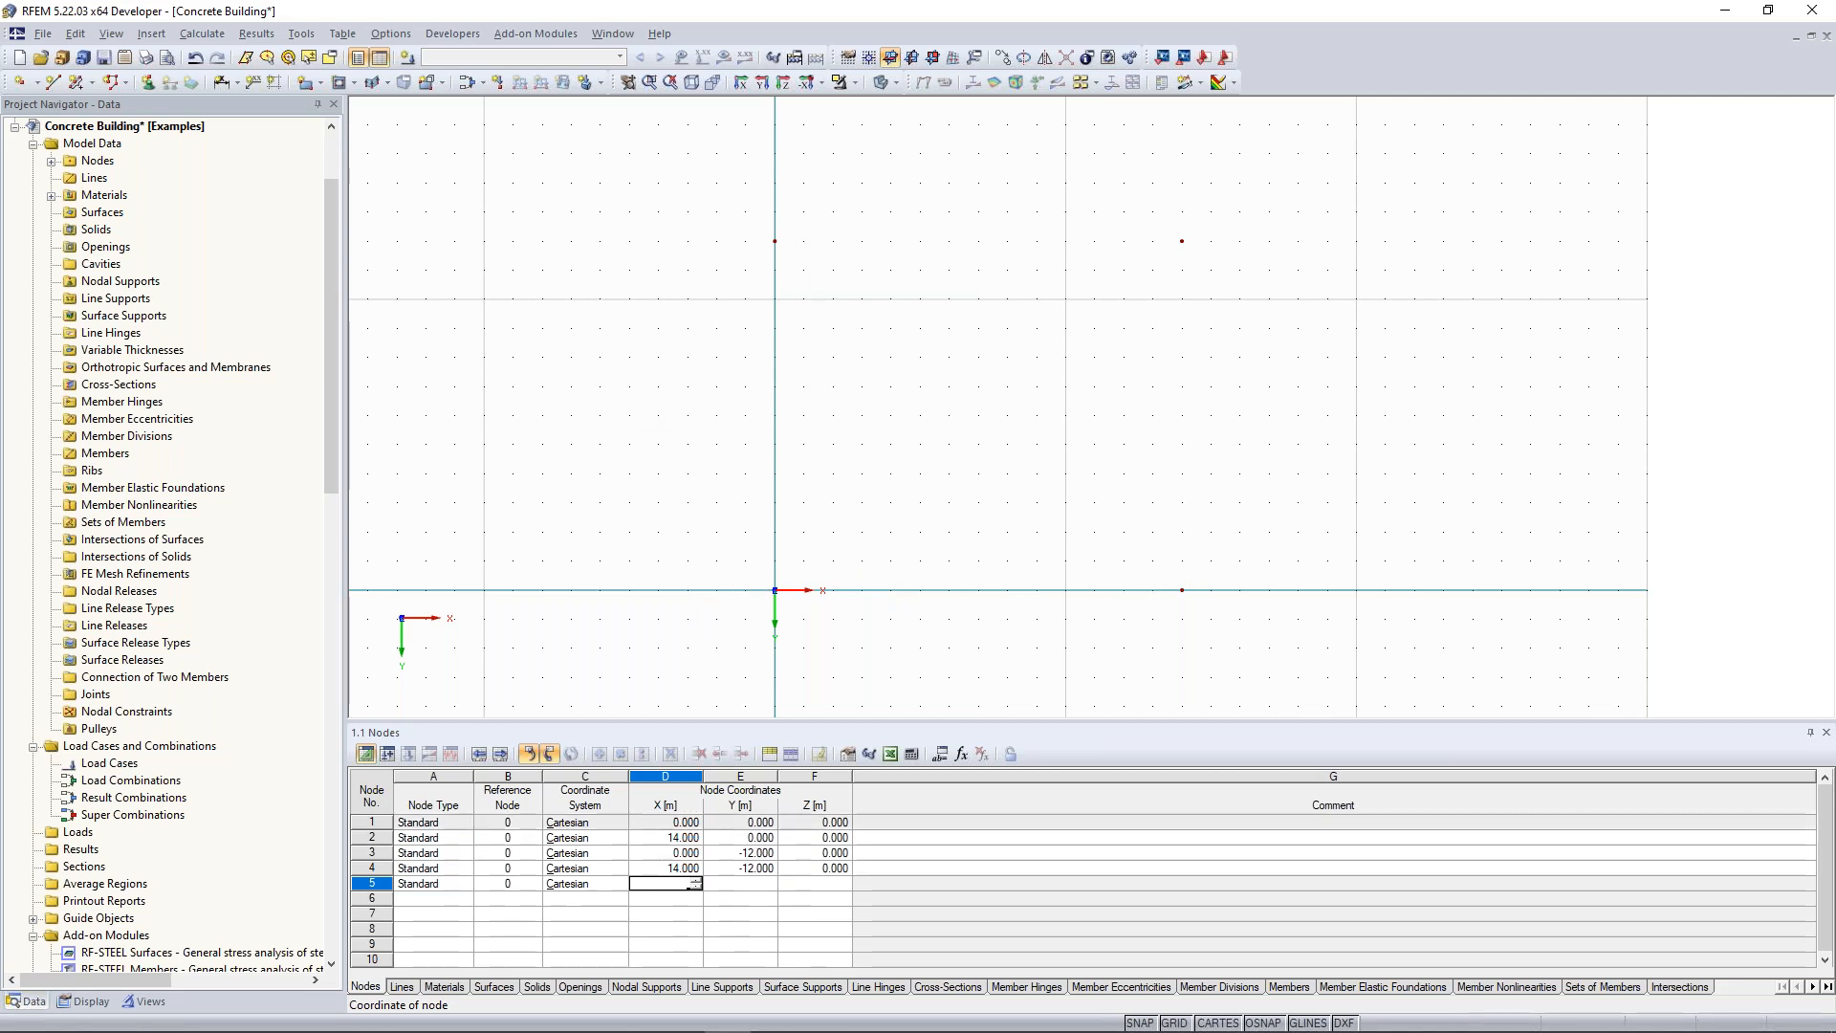
{"action": "left_click", "coordinate": [321, 84]}
{"action": "left_click", "coordinate": [342, 107]}
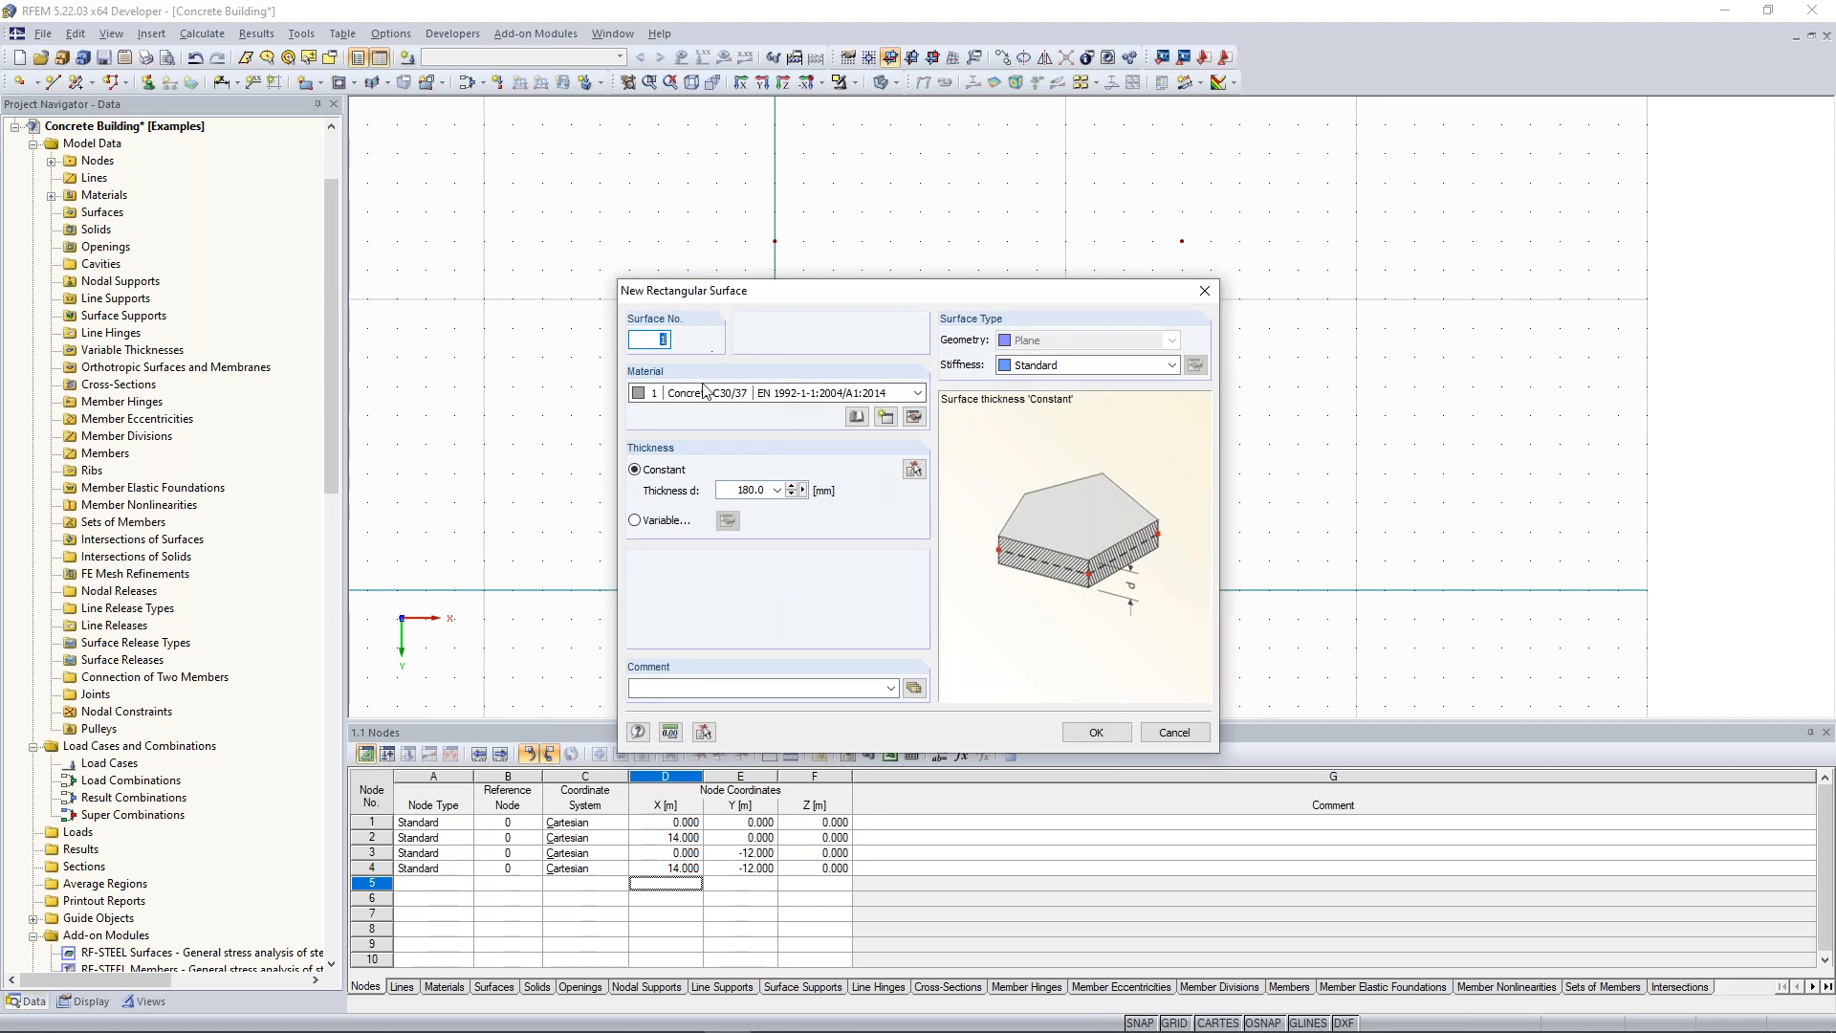
{"action": "left_click", "coordinate": [723, 394]}
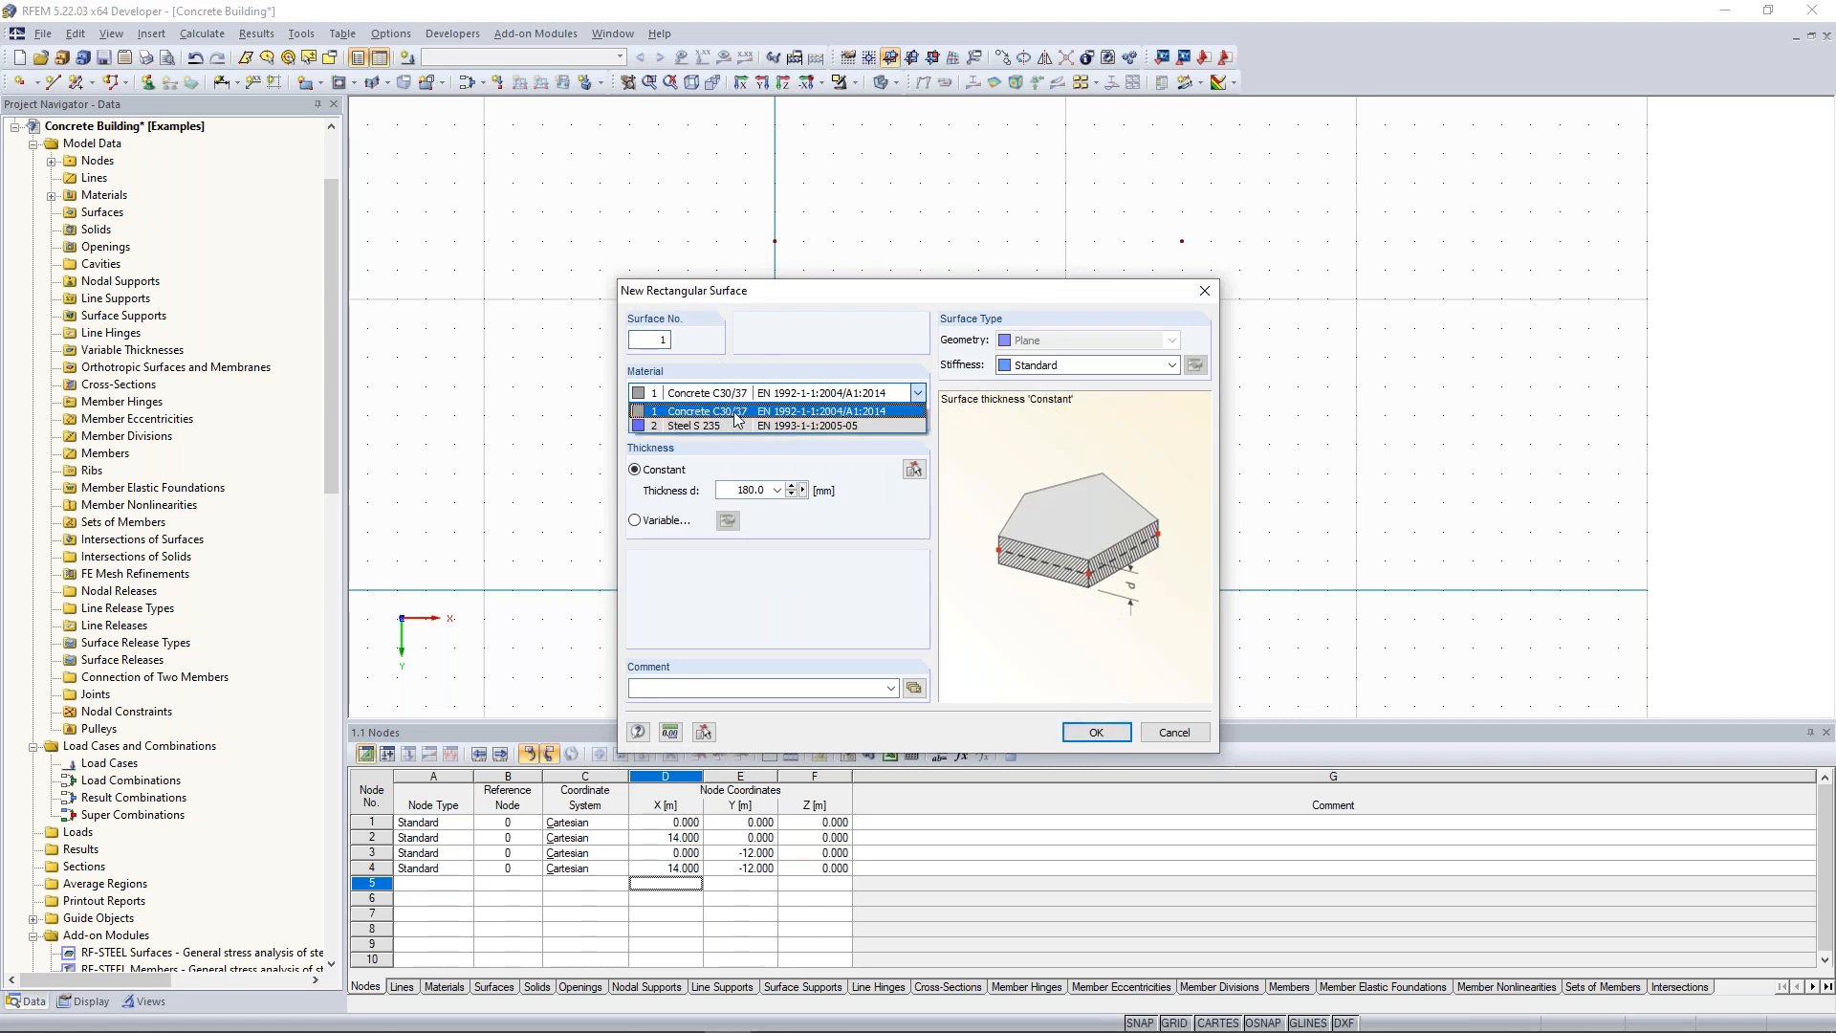
{"action": "left_click", "coordinate": [733, 411]}
Examine Concrete C30/37 in the material library, including its category filters and its characteristic cylinder and cube compressive strengths.
{"action": "left_click", "coordinate": [914, 418]}
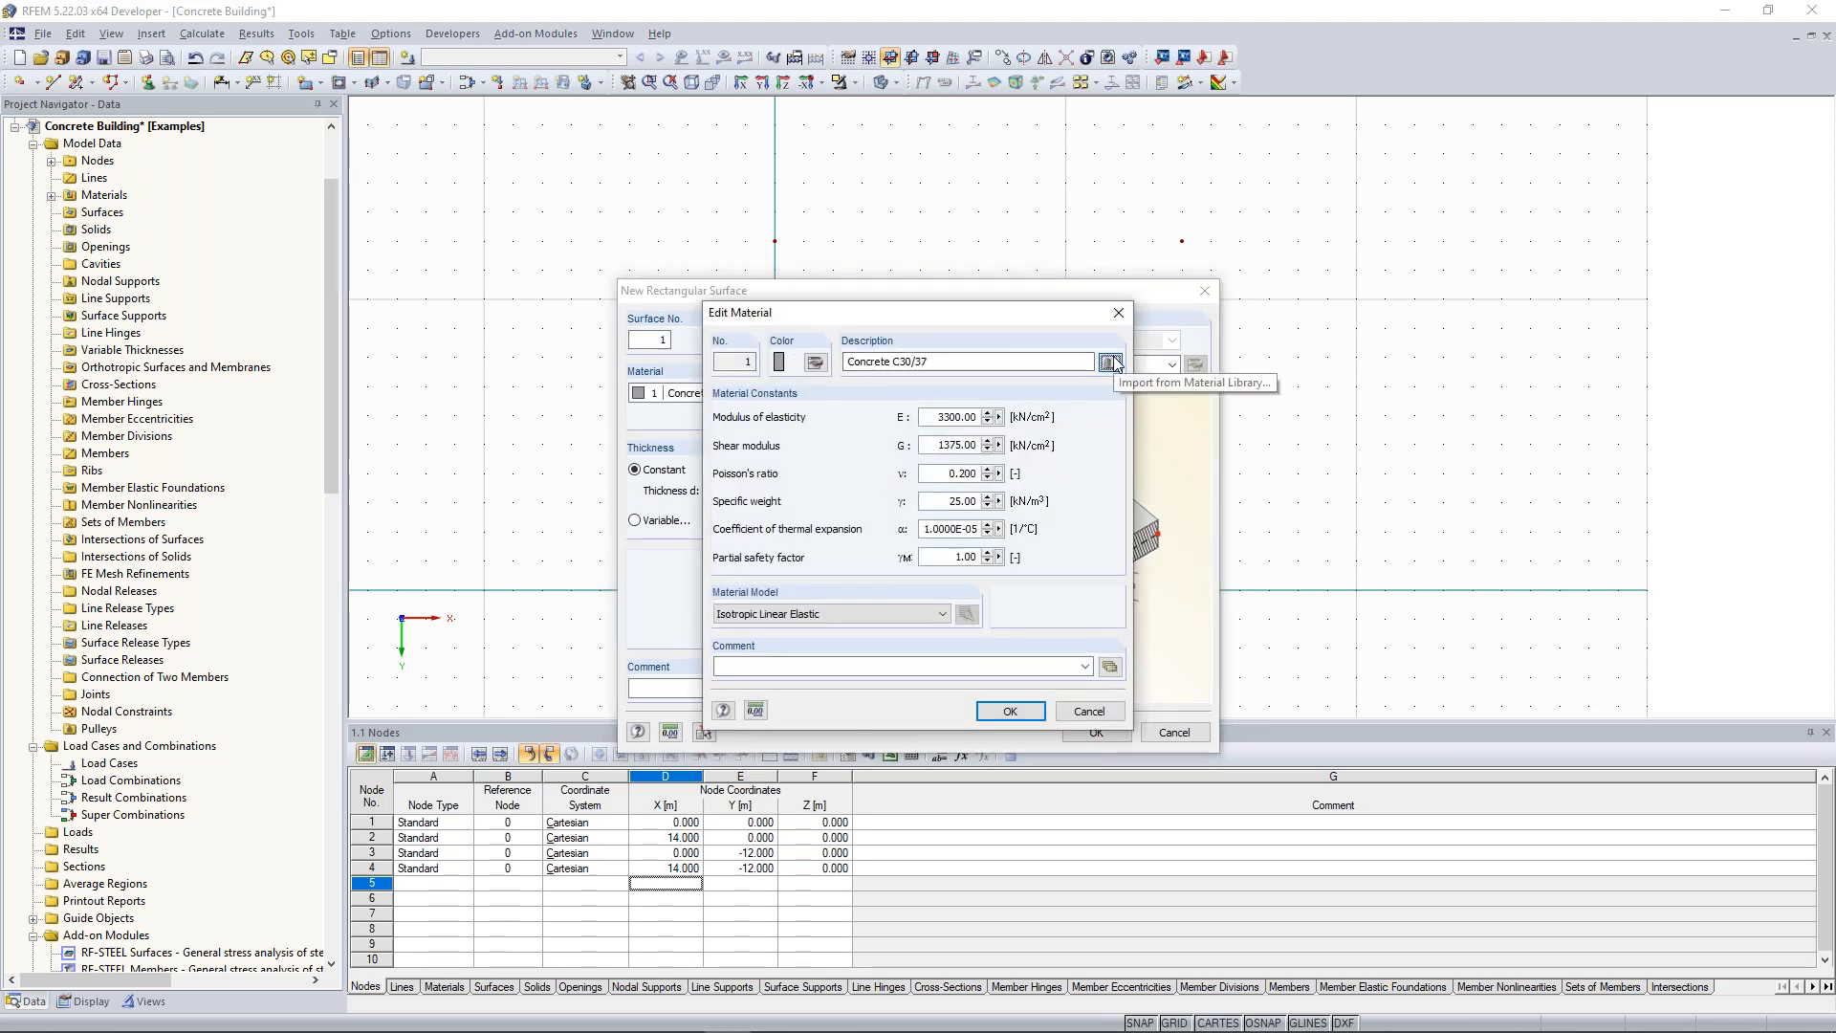
{"action": "left_click", "coordinate": [1109, 362]}
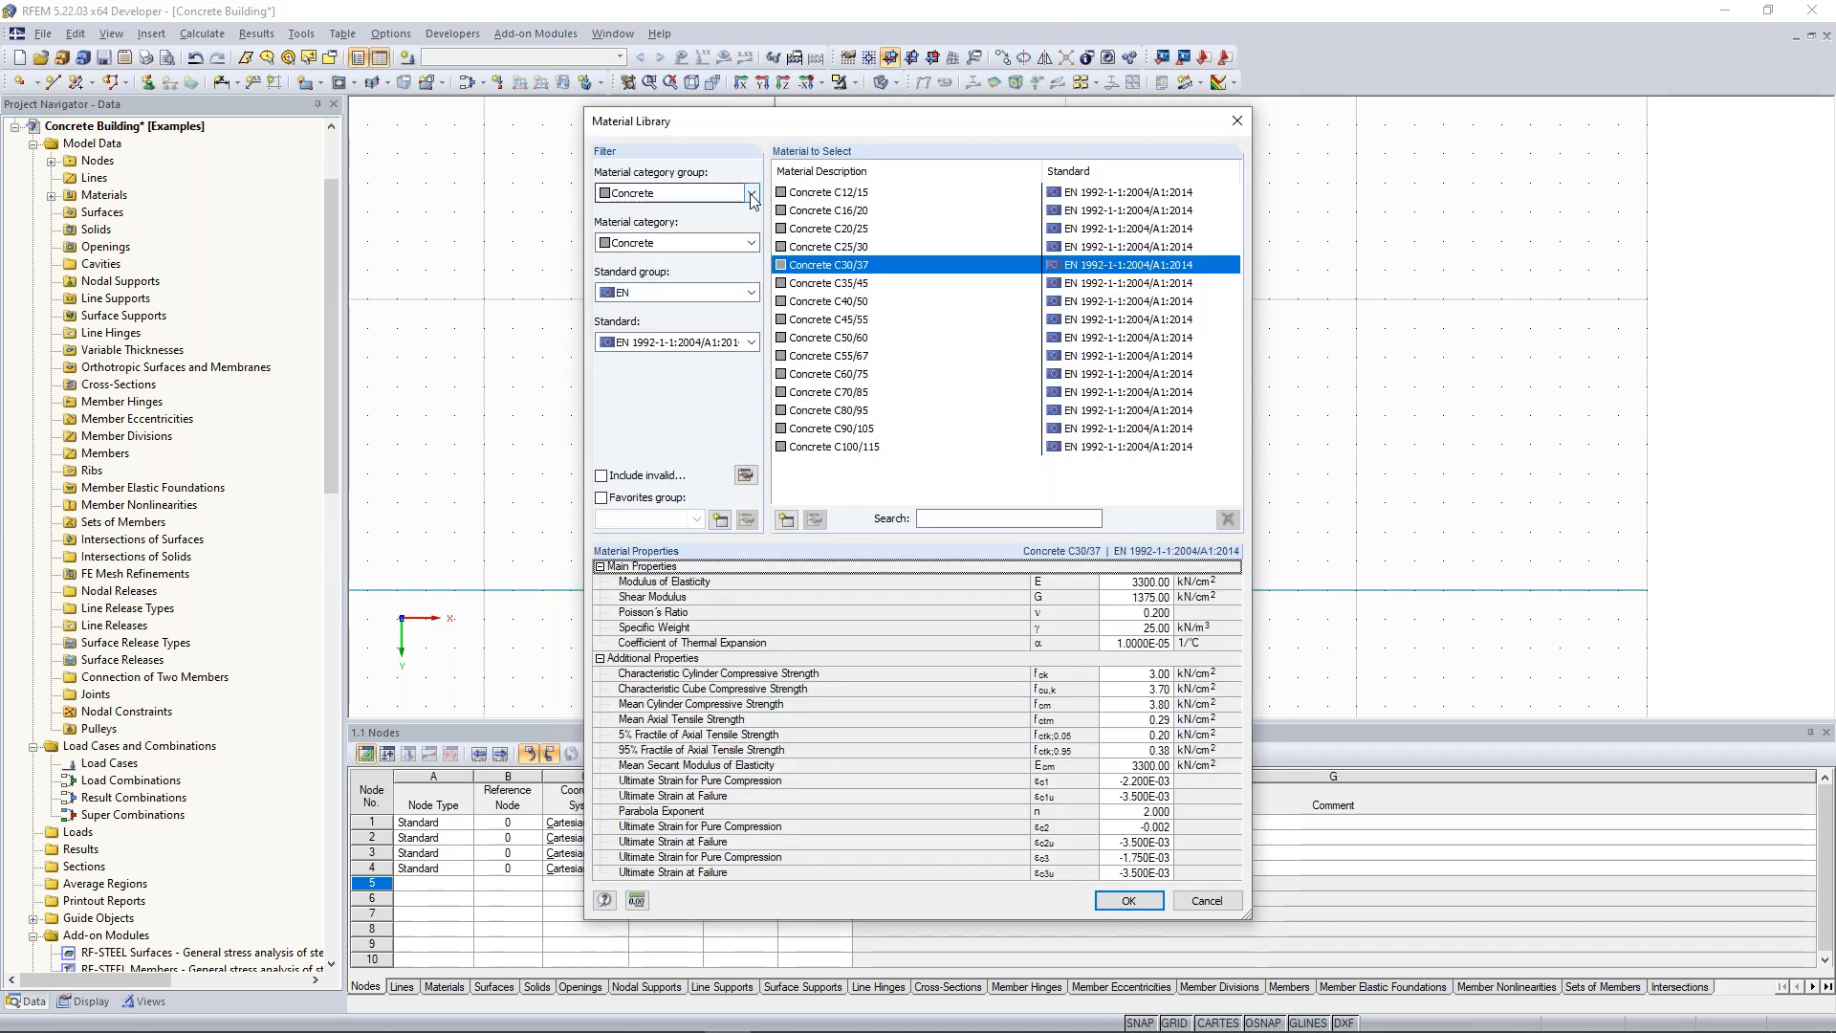
{"action": "left_click", "coordinate": [719, 192]}
{"action": "left_click", "coordinate": [723, 235]}
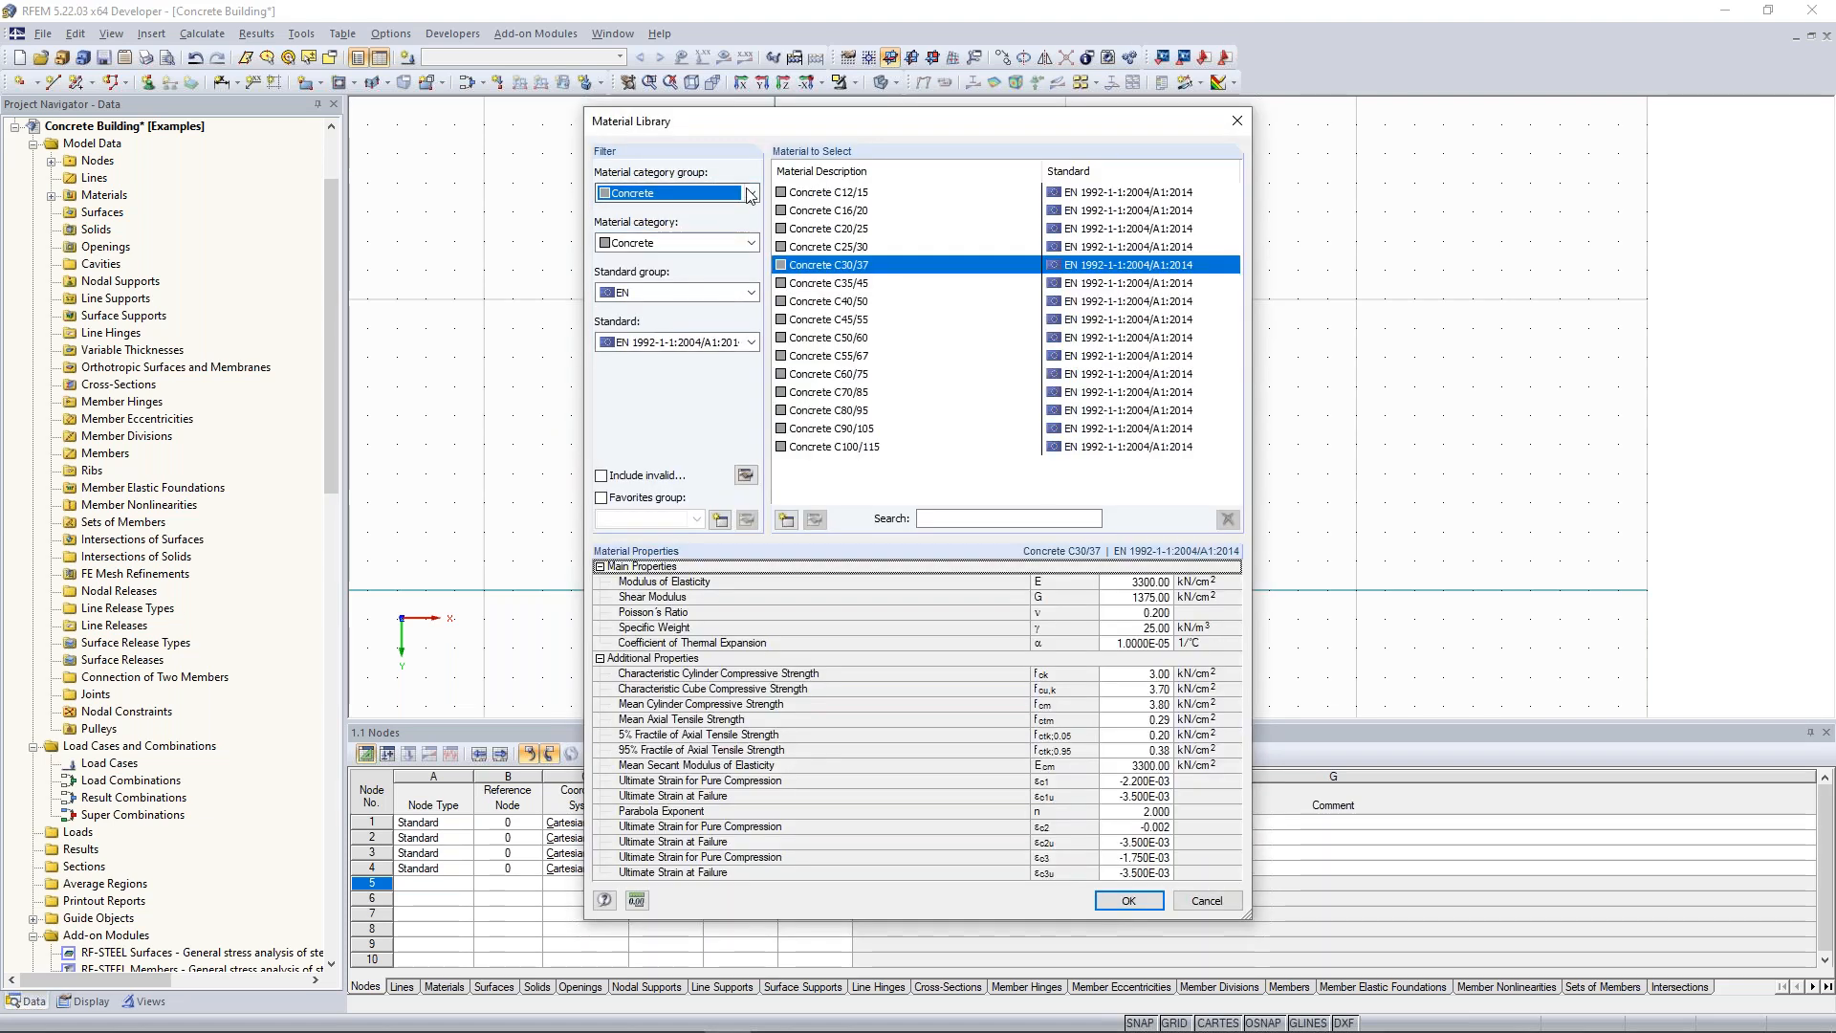
{"action": "left_click", "coordinate": [752, 243]}
{"action": "left_click", "coordinate": [756, 254]}
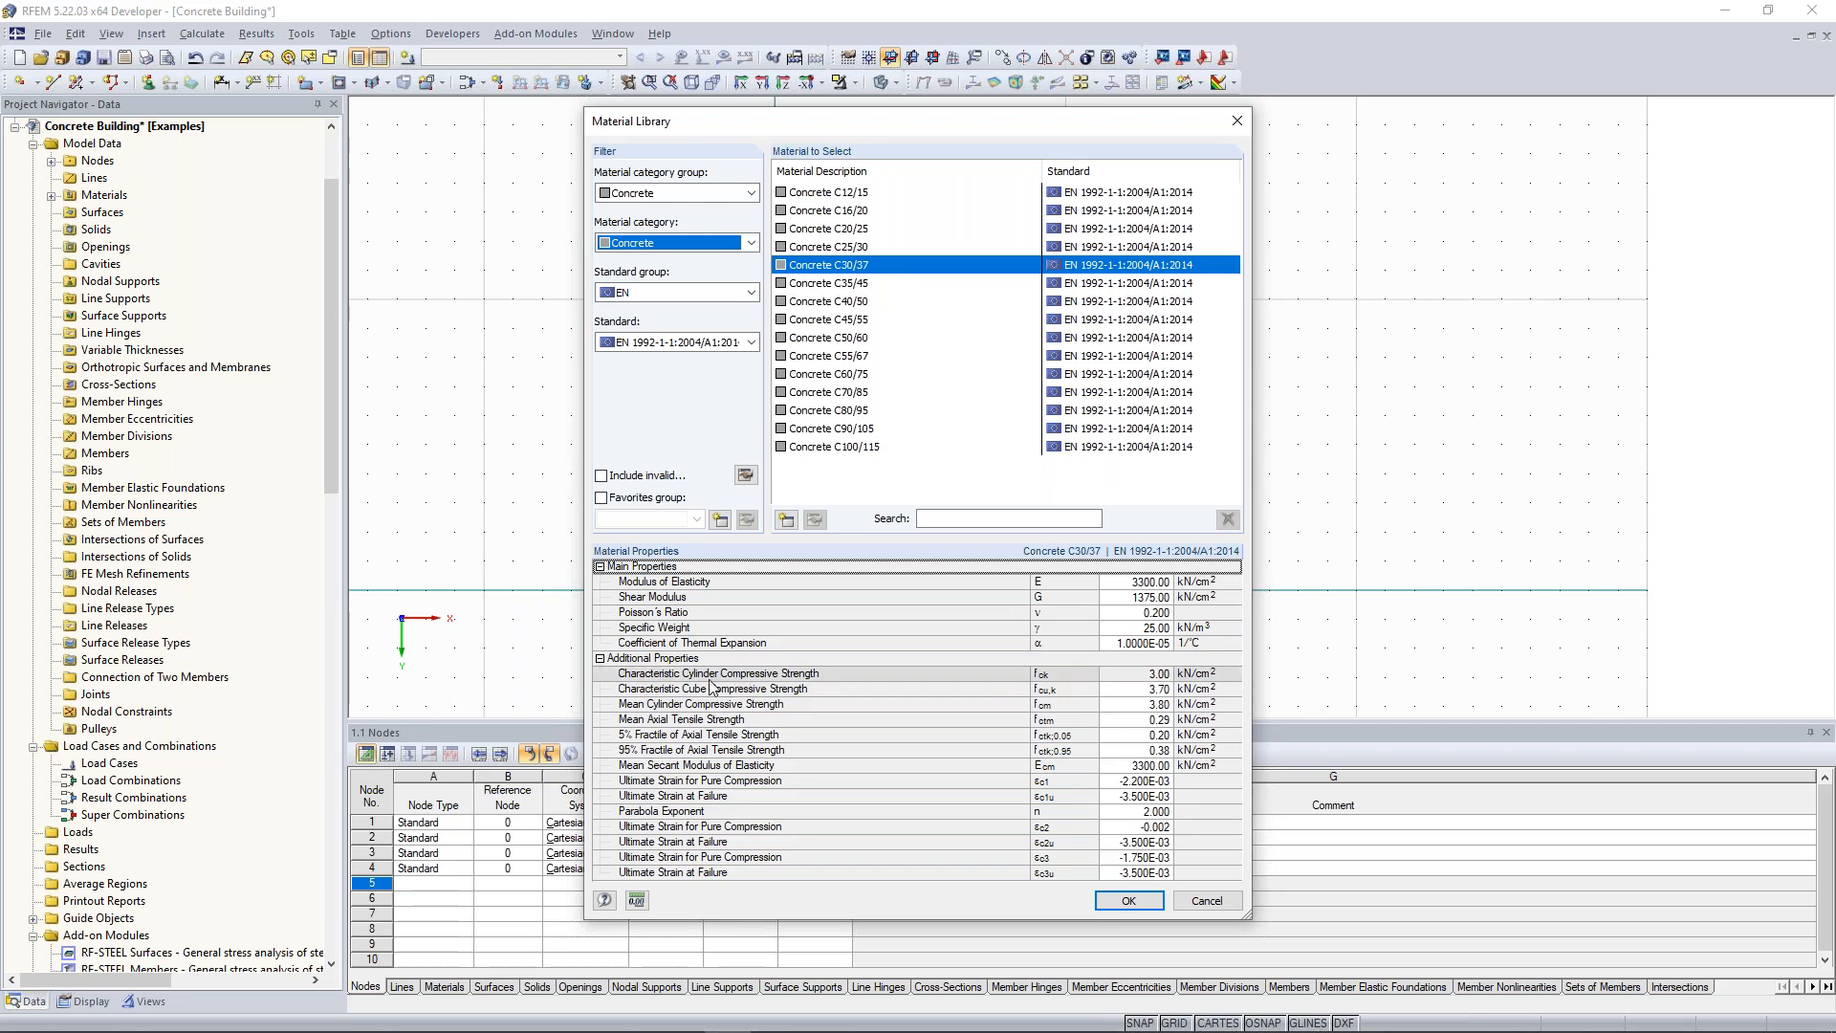
{"action": "left_click", "coordinate": [715, 674]}
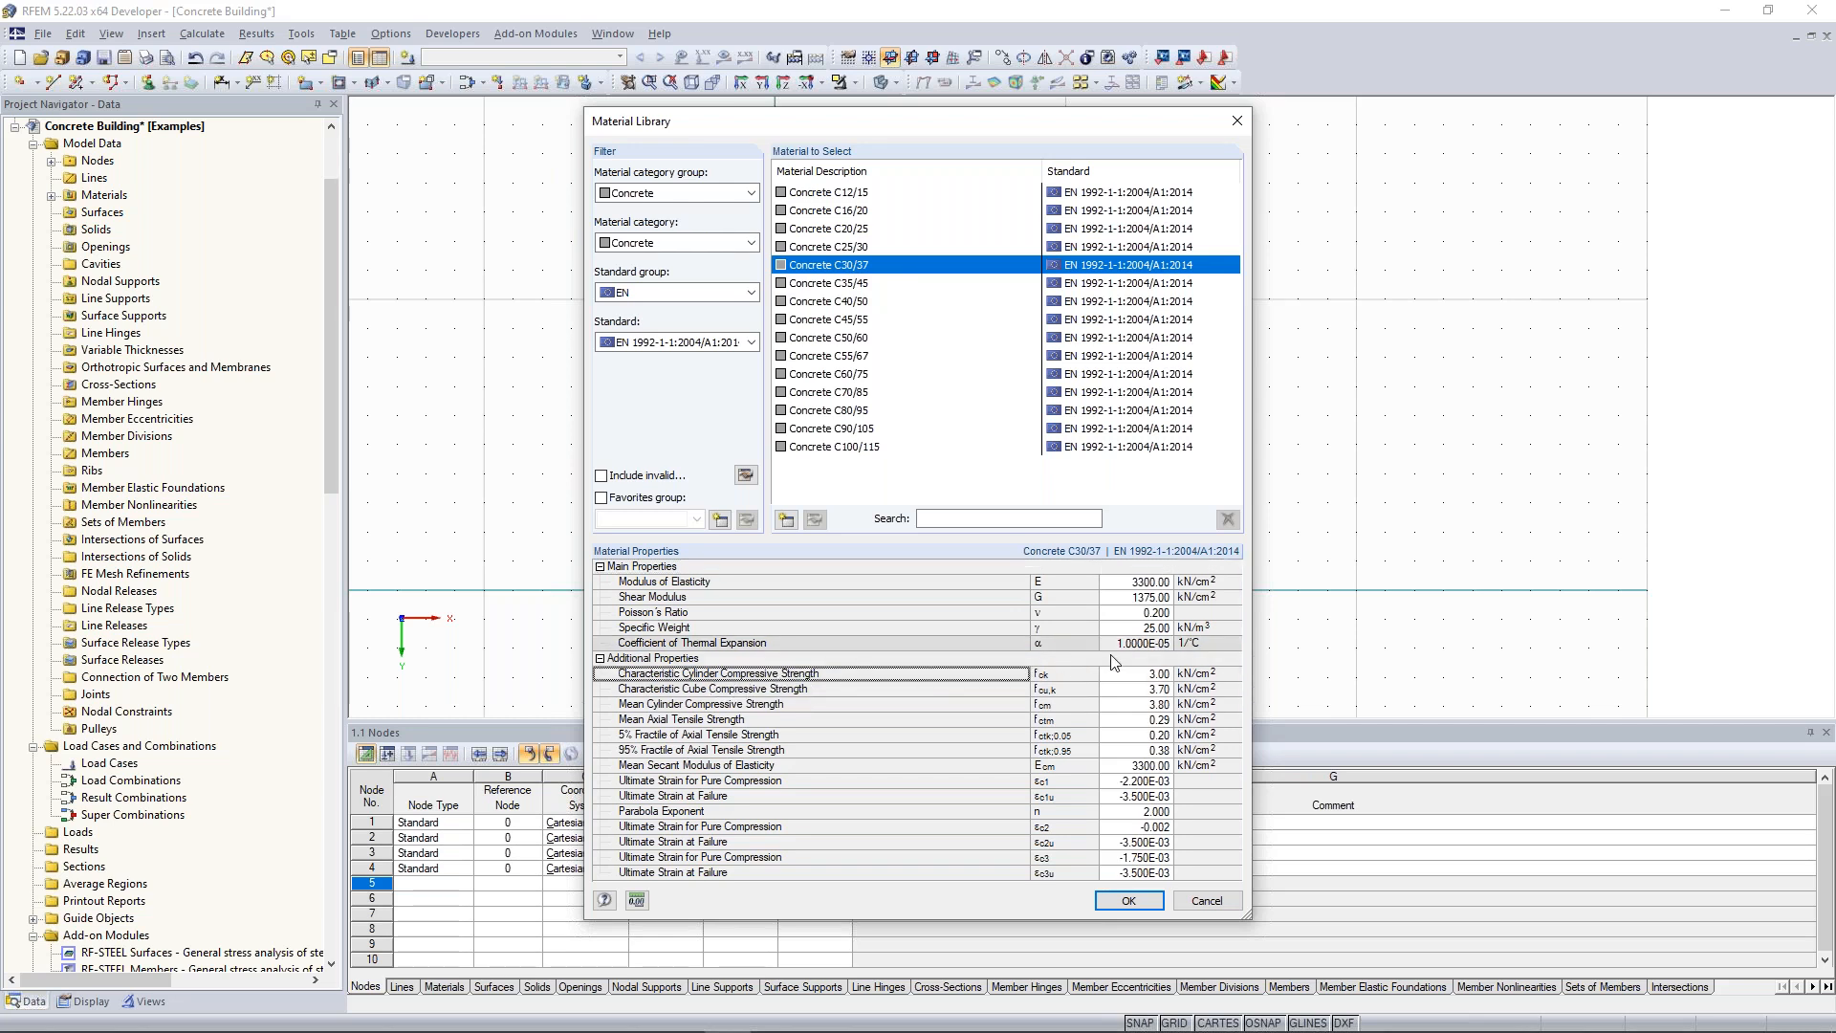
{"action": "left_click", "coordinate": [1152, 692]}
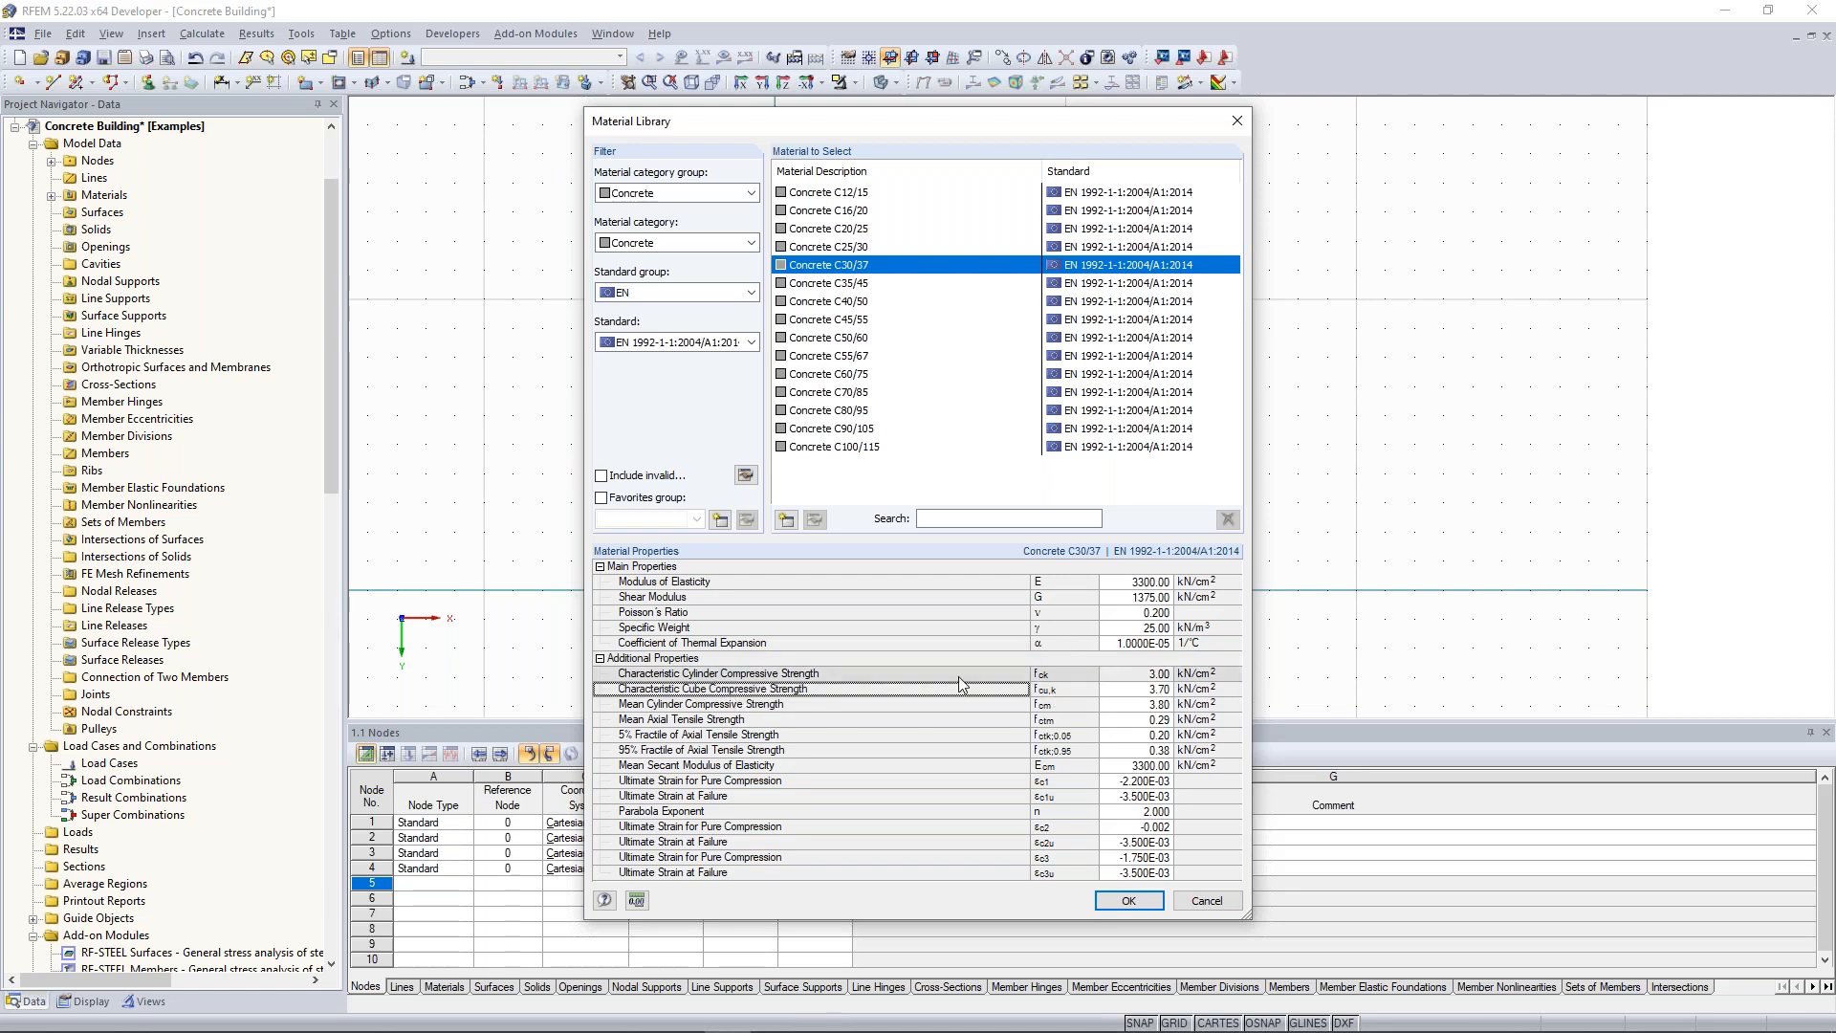
{"action": "left_click", "coordinate": [1117, 900]}
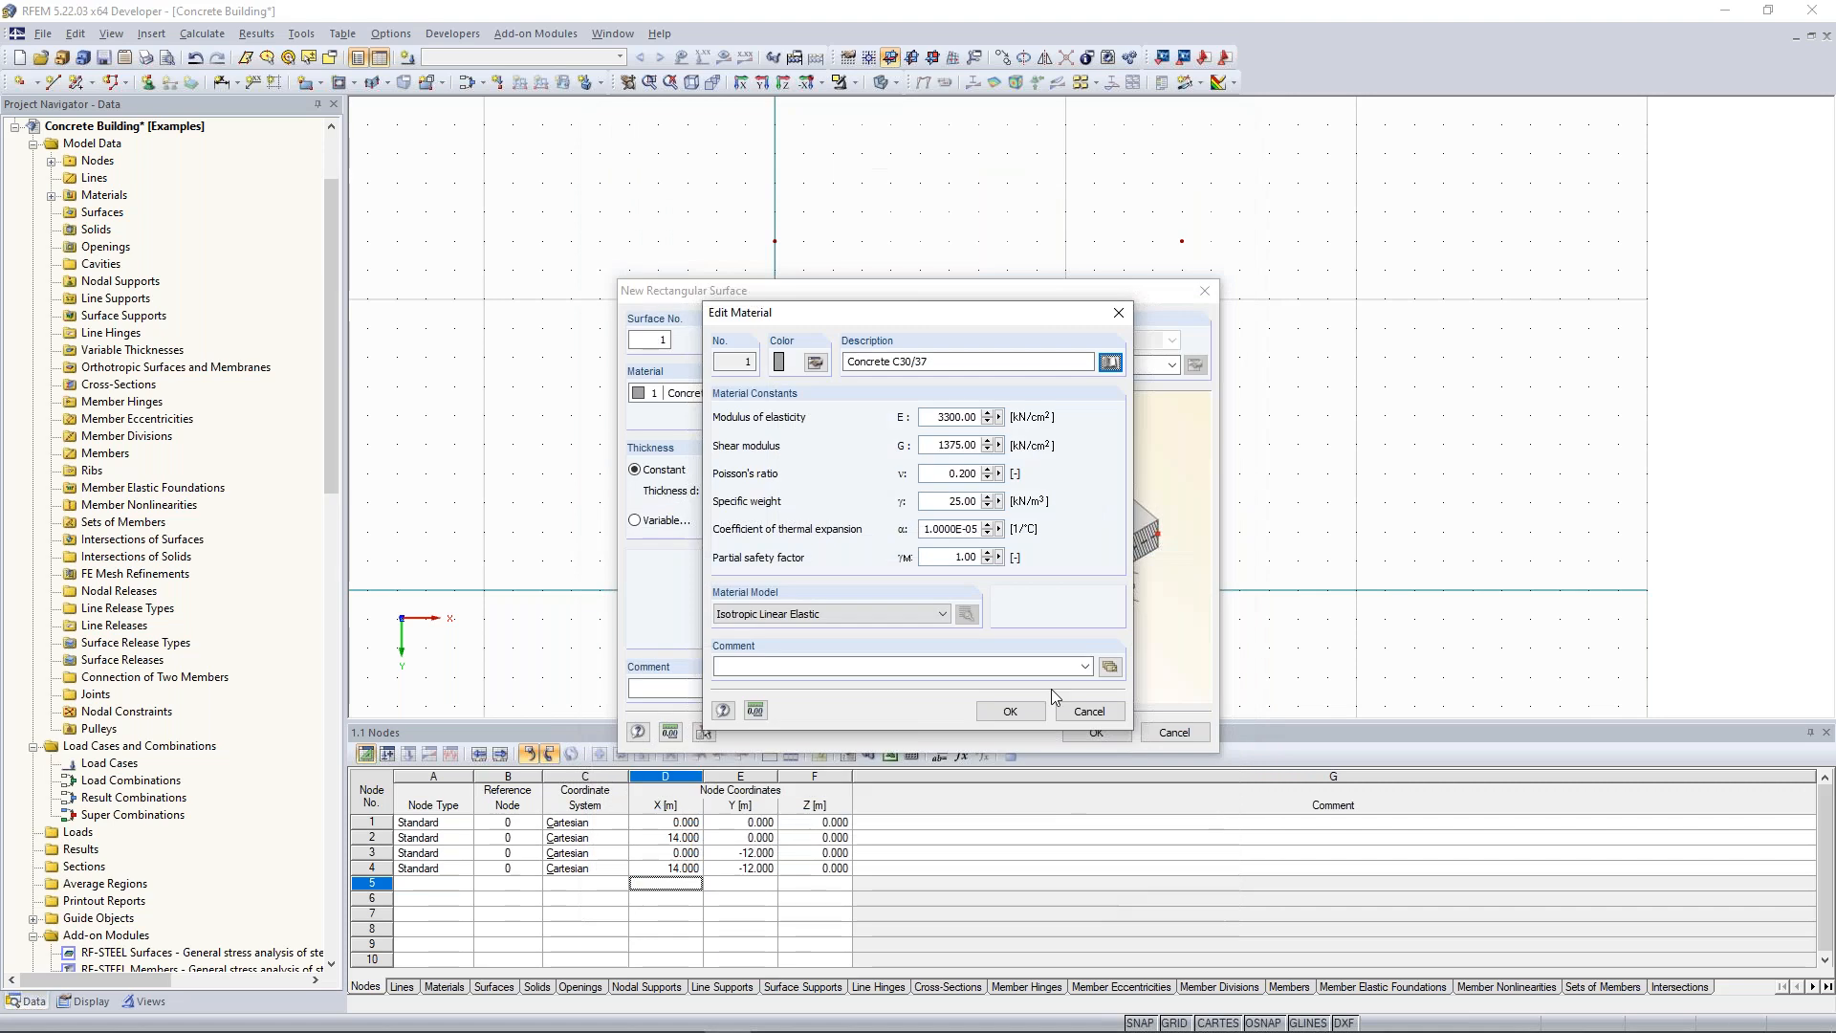
{"action": "left_click", "coordinate": [1009, 711]}
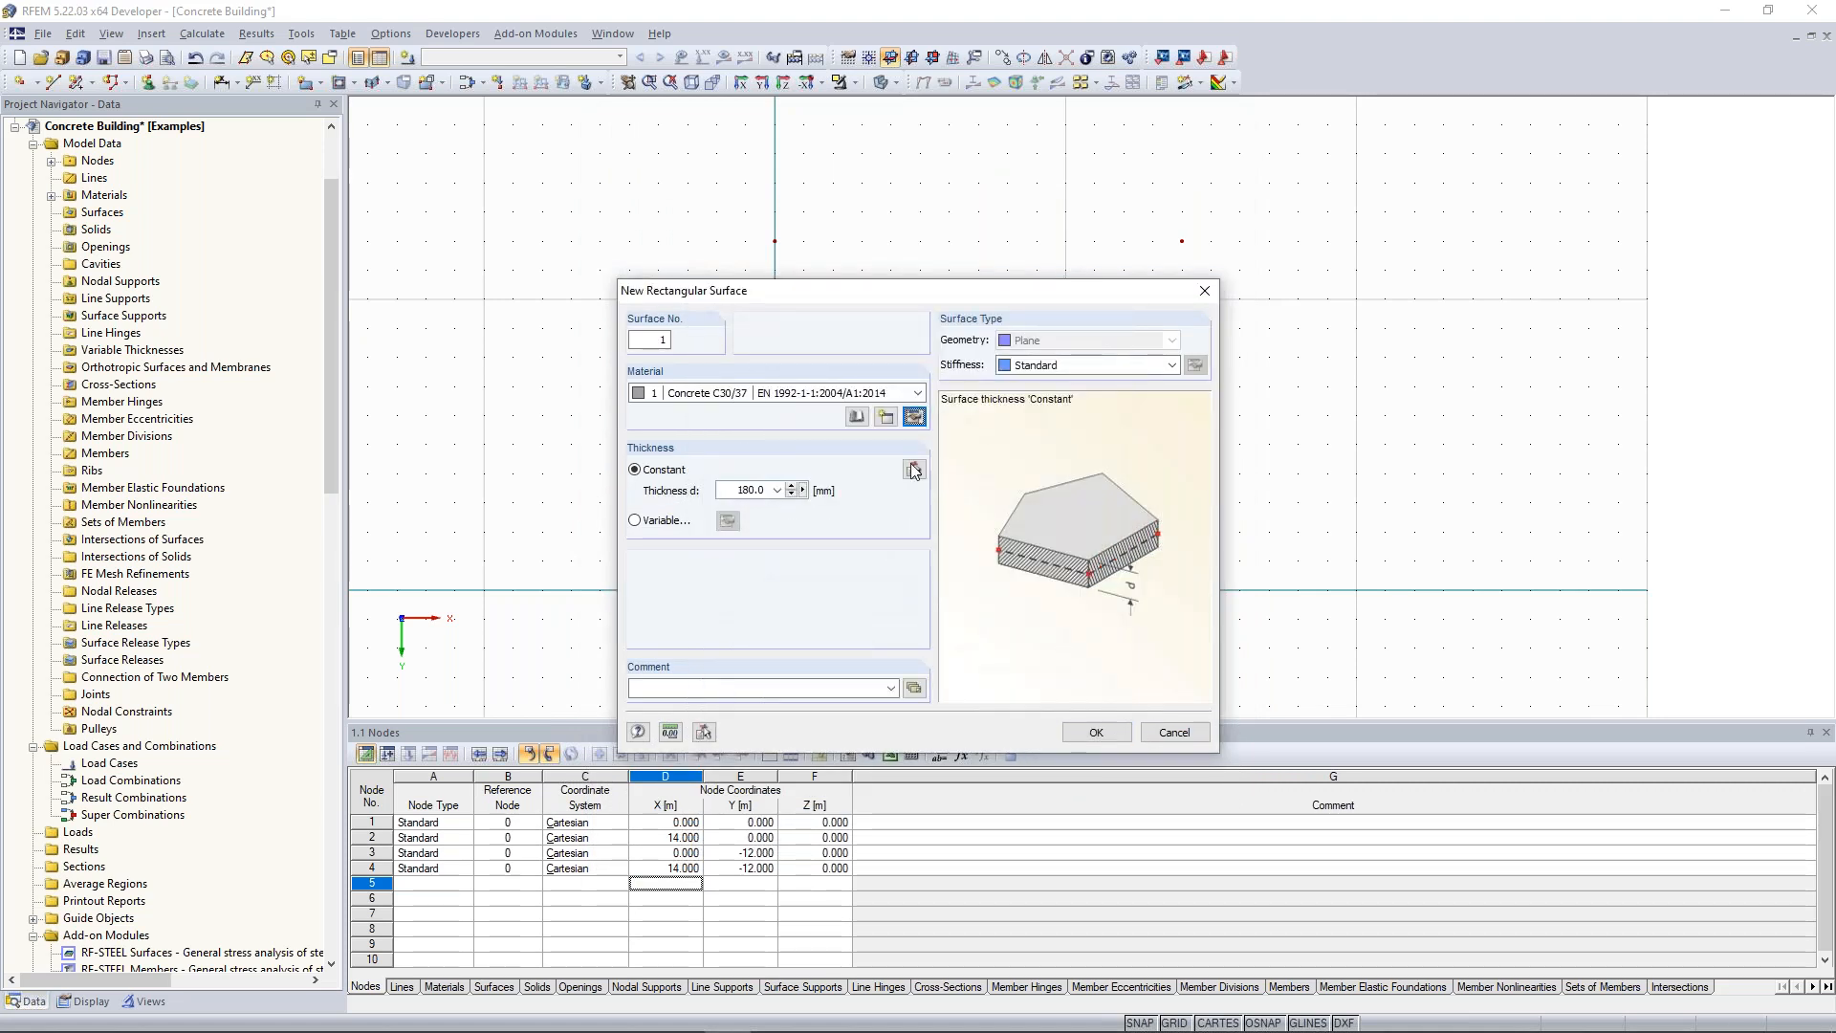
Set the surface thickness to 200 mm and draw the rectangle from the origin node to the node at X 14, Y -12 m.
{"action": "double_click", "coordinate": [761, 491]}
{"action": "type", "text": "200"}
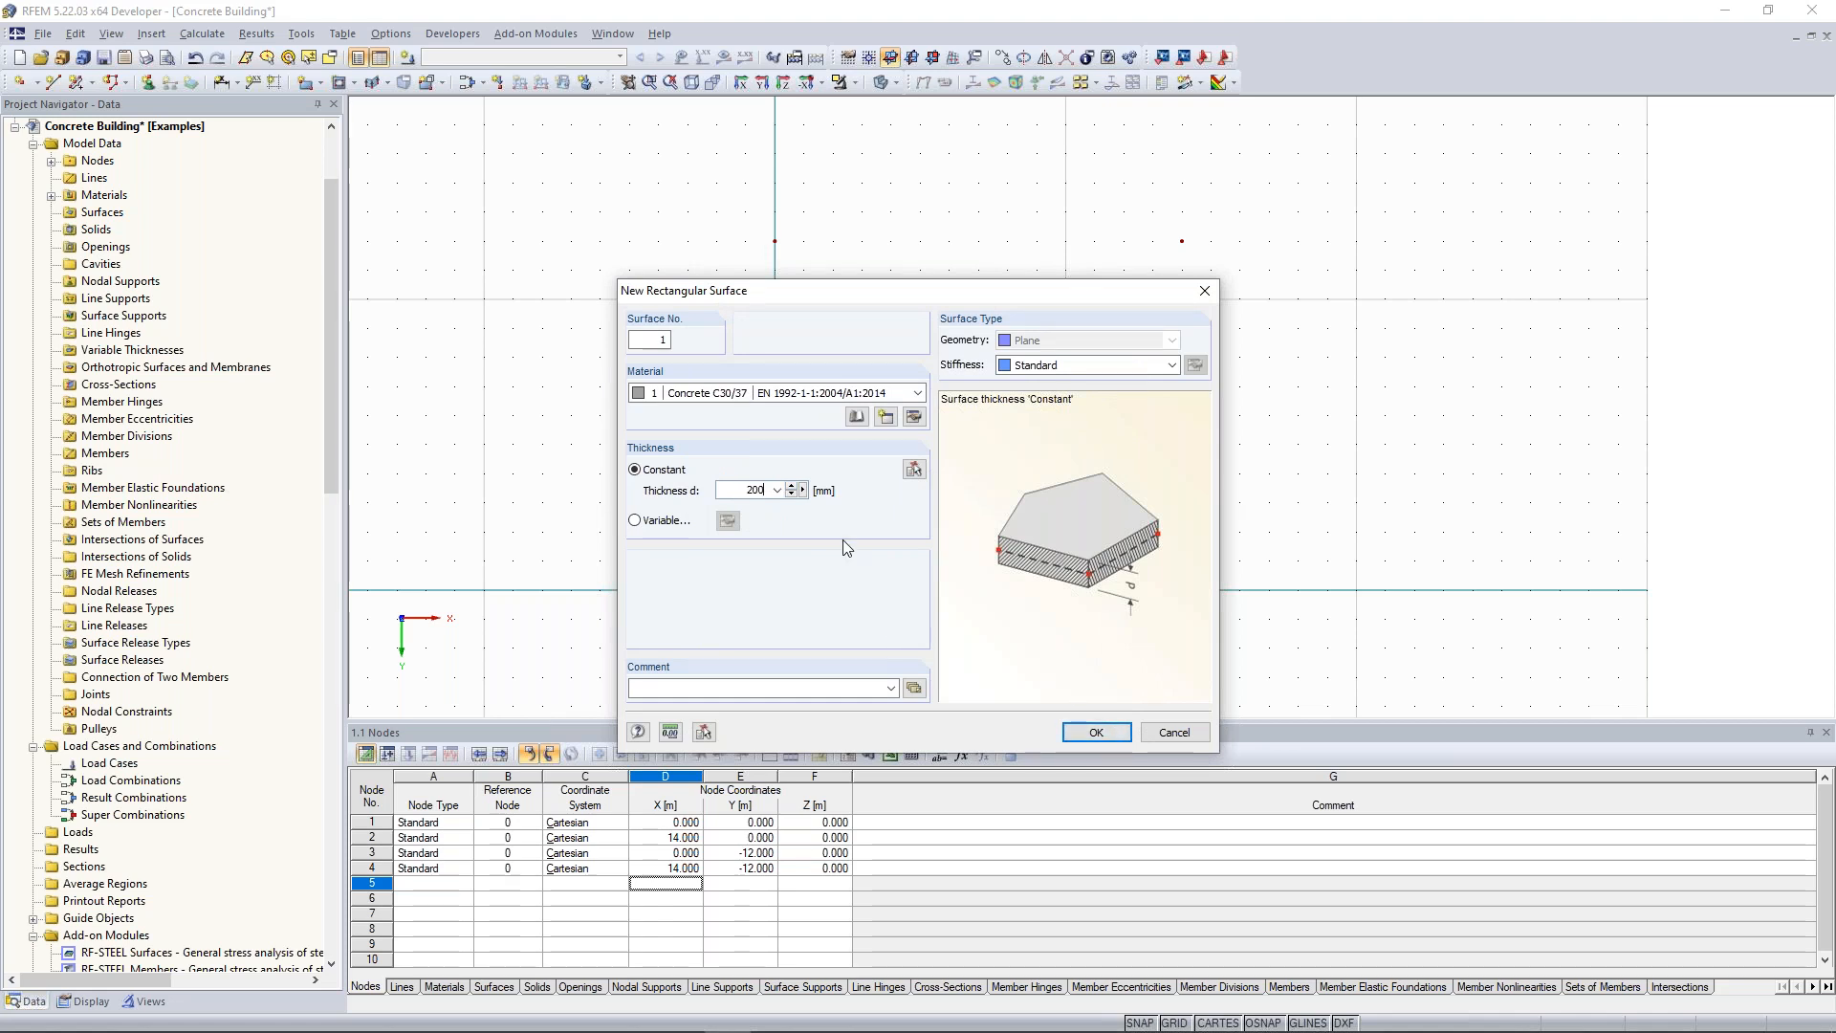
{"action": "left_click", "coordinate": [1096, 732]}
{"action": "left_click", "coordinate": [1096, 732]}
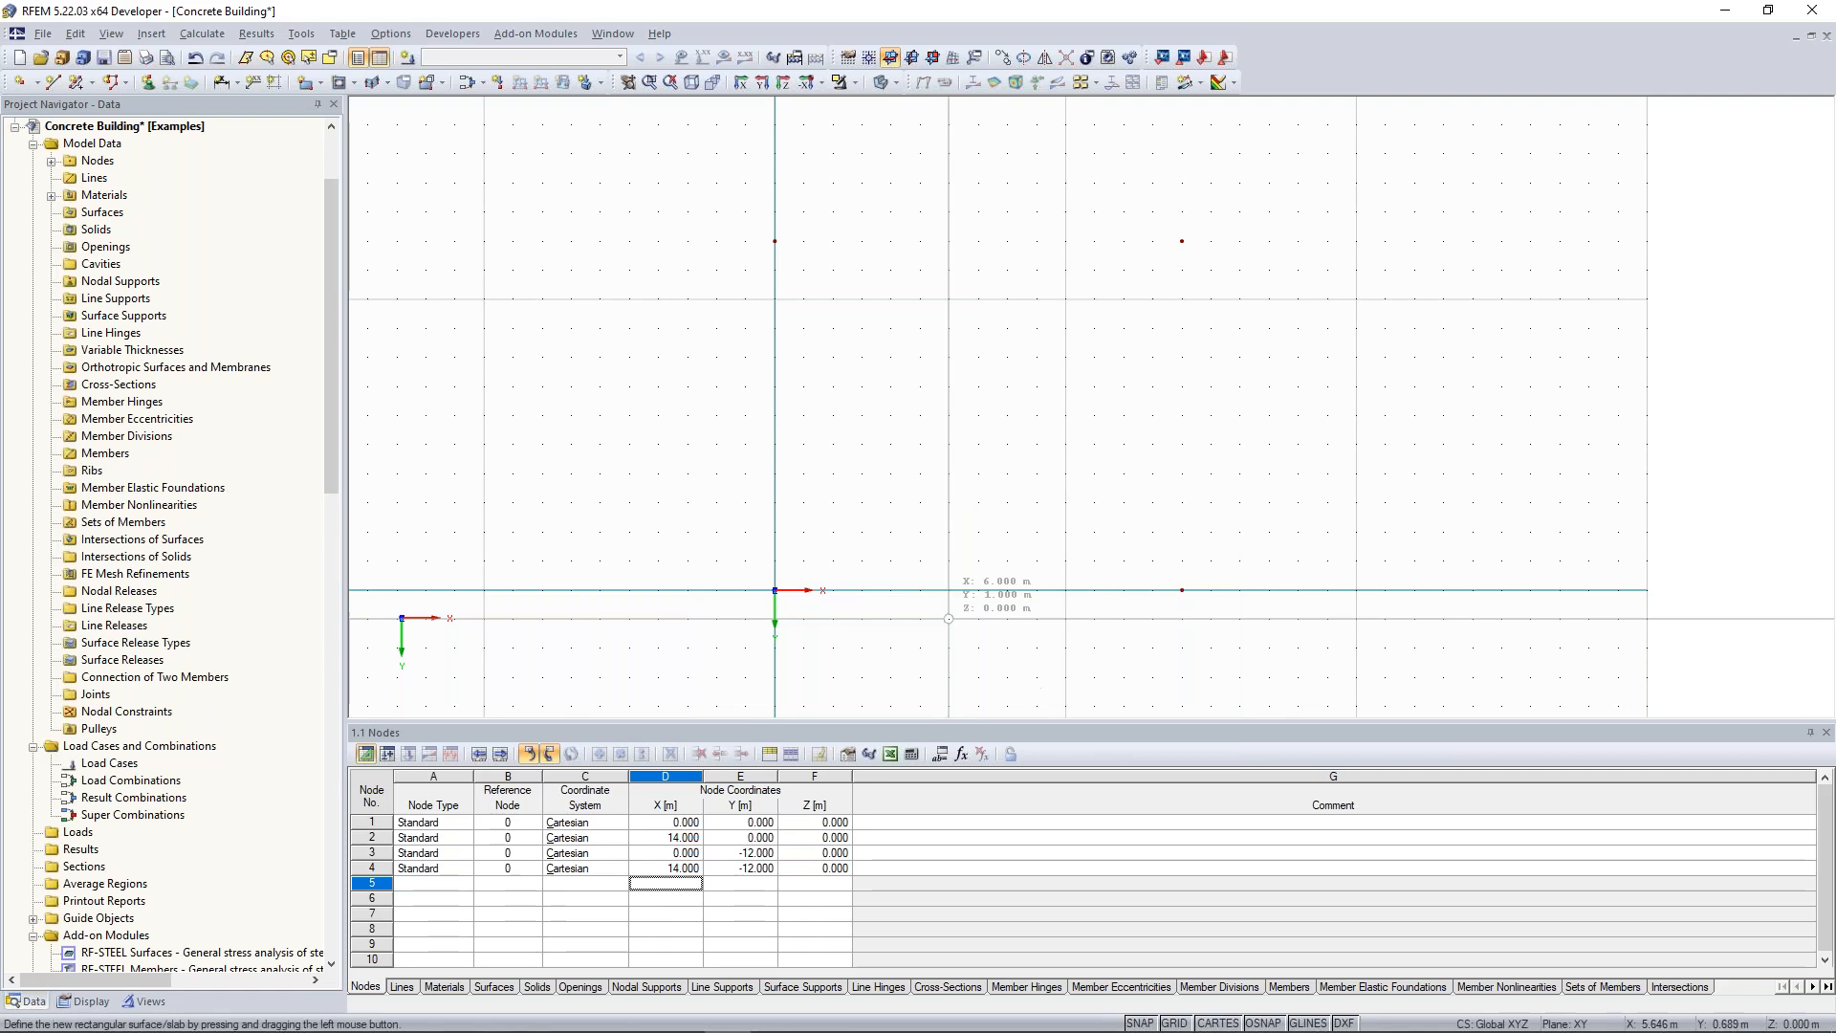
{"action": "left_click", "coordinate": [775, 590]}
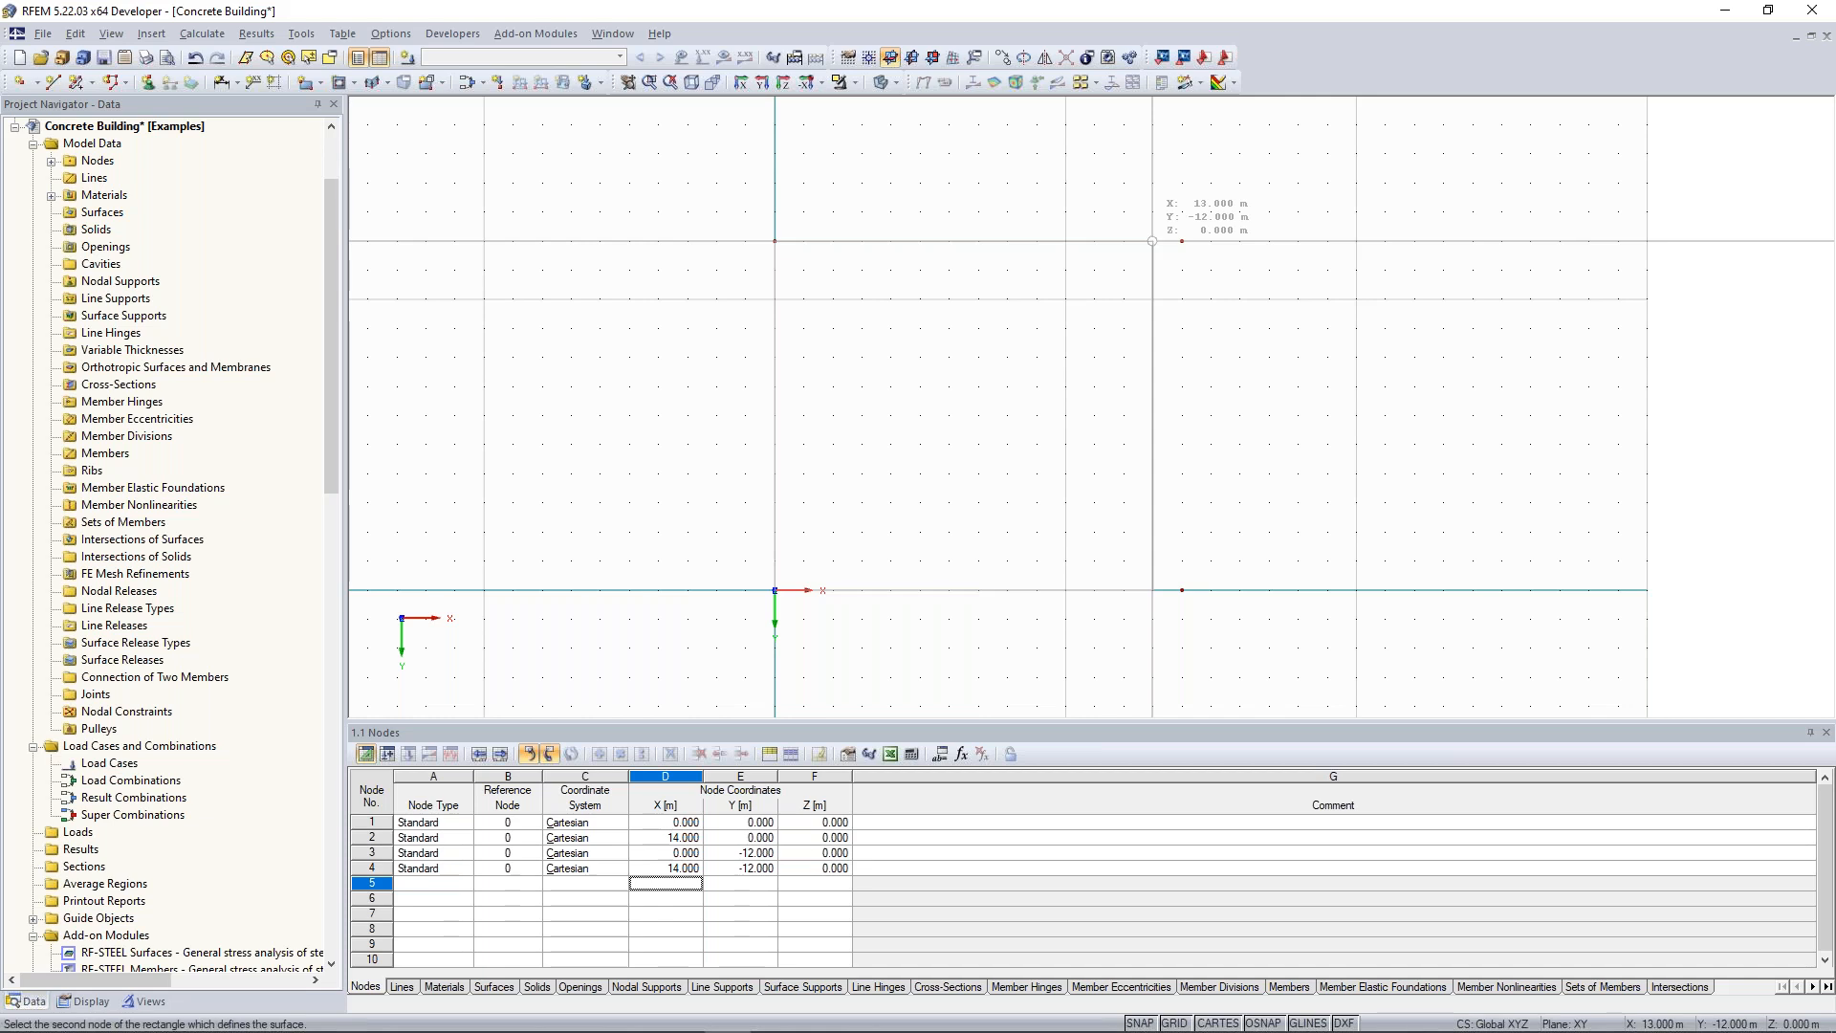
{"action": "left_click", "coordinate": [1182, 241]}
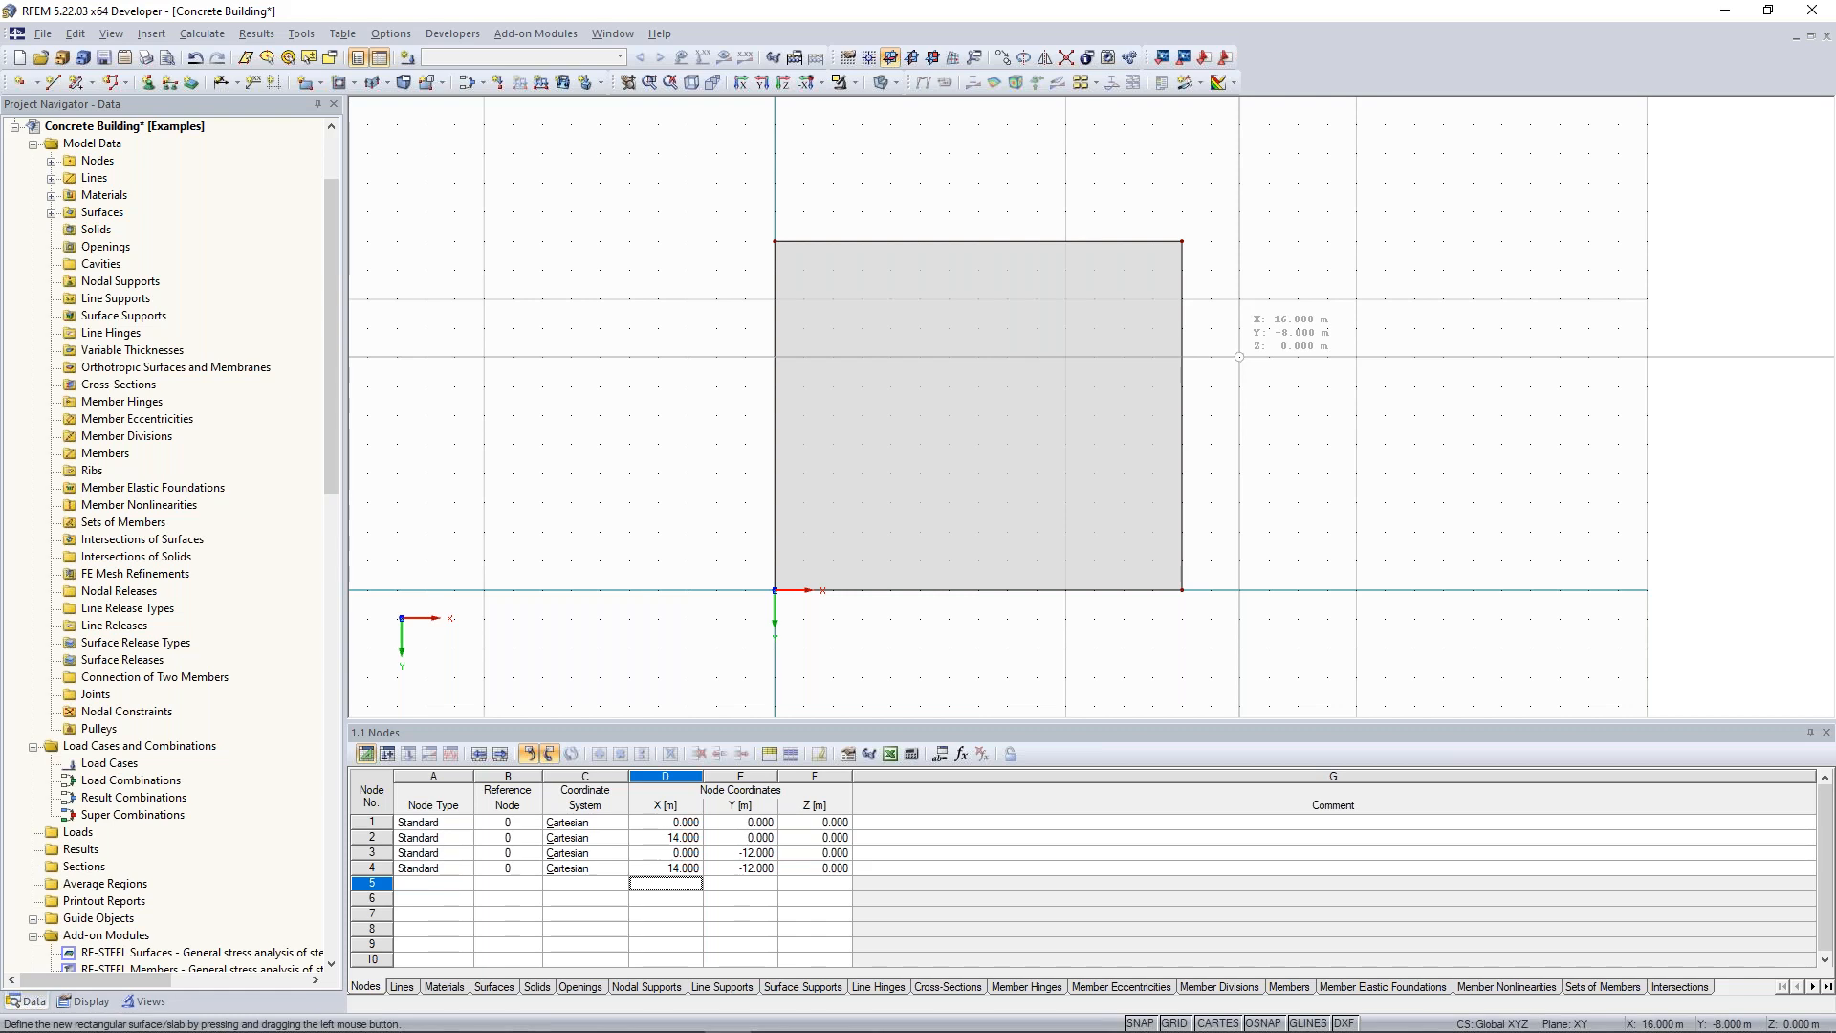
Define node 5 in the nodes table with the coordinates X 0.5, Y -0.5, Z 0 m.
{"action": "left_click", "coordinate": [442, 884]}
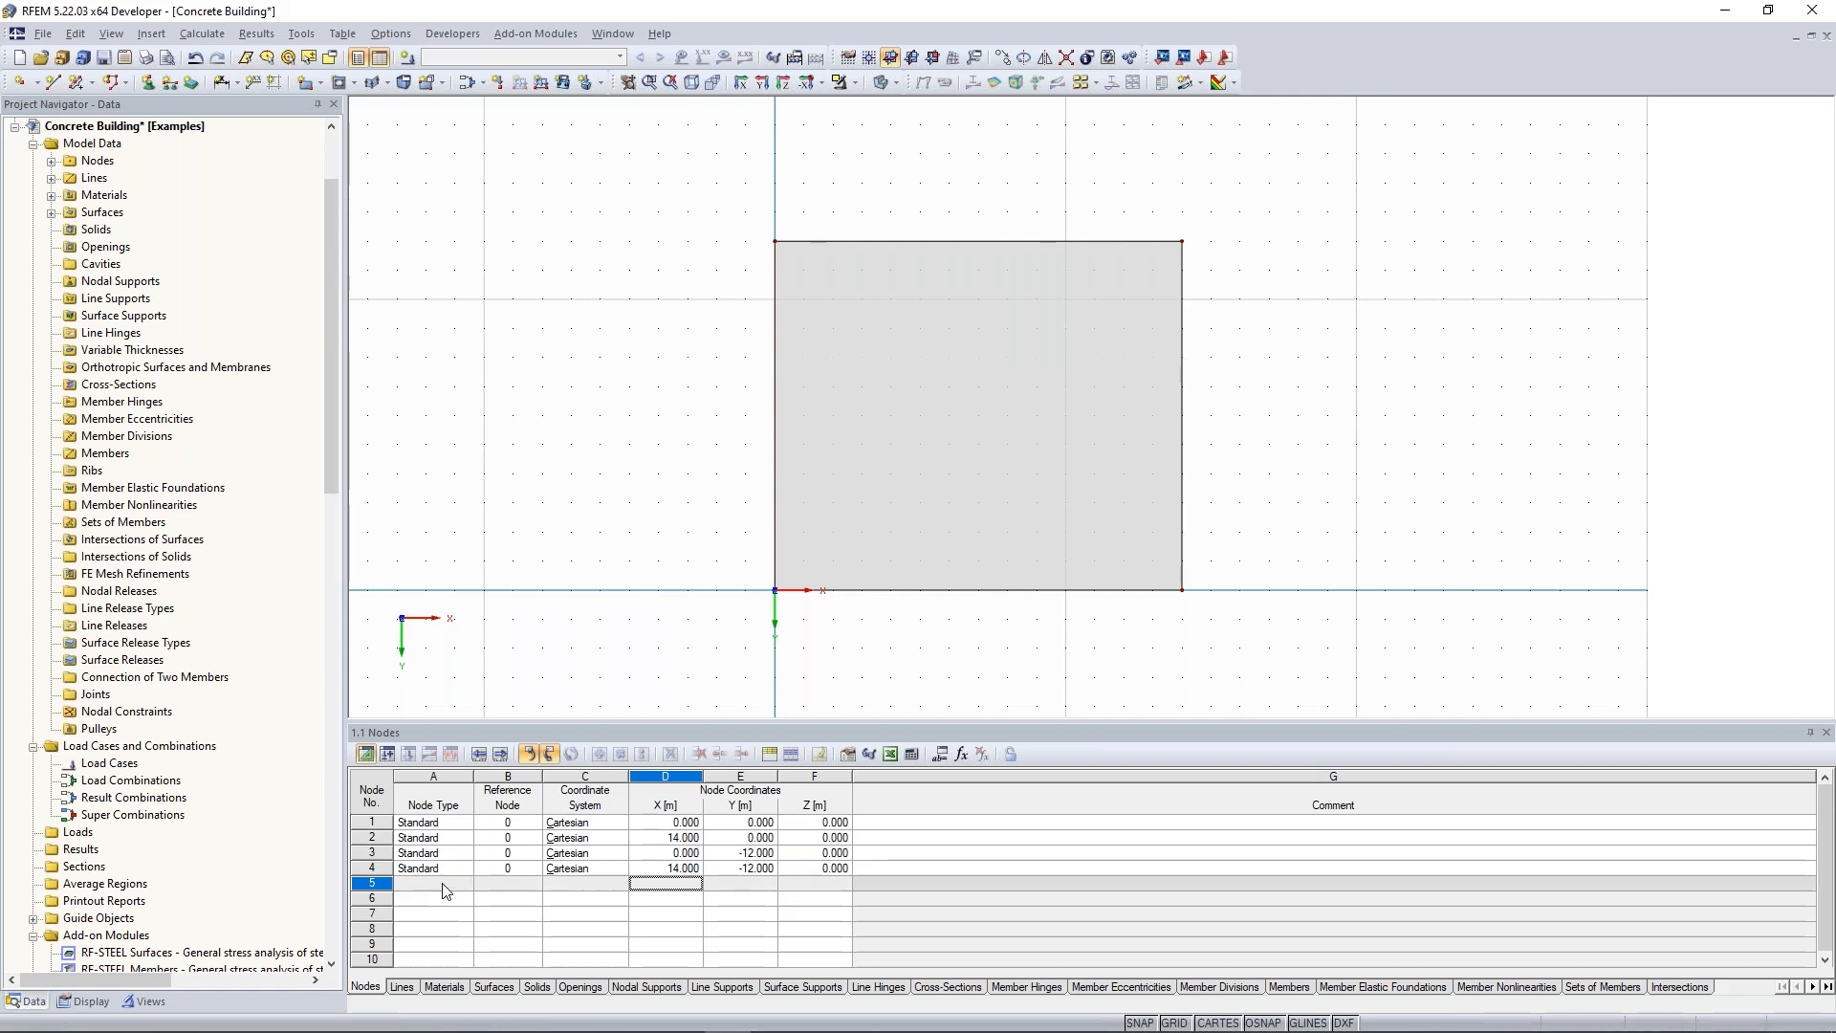
{"action": "left_click", "coordinate": [443, 885]}
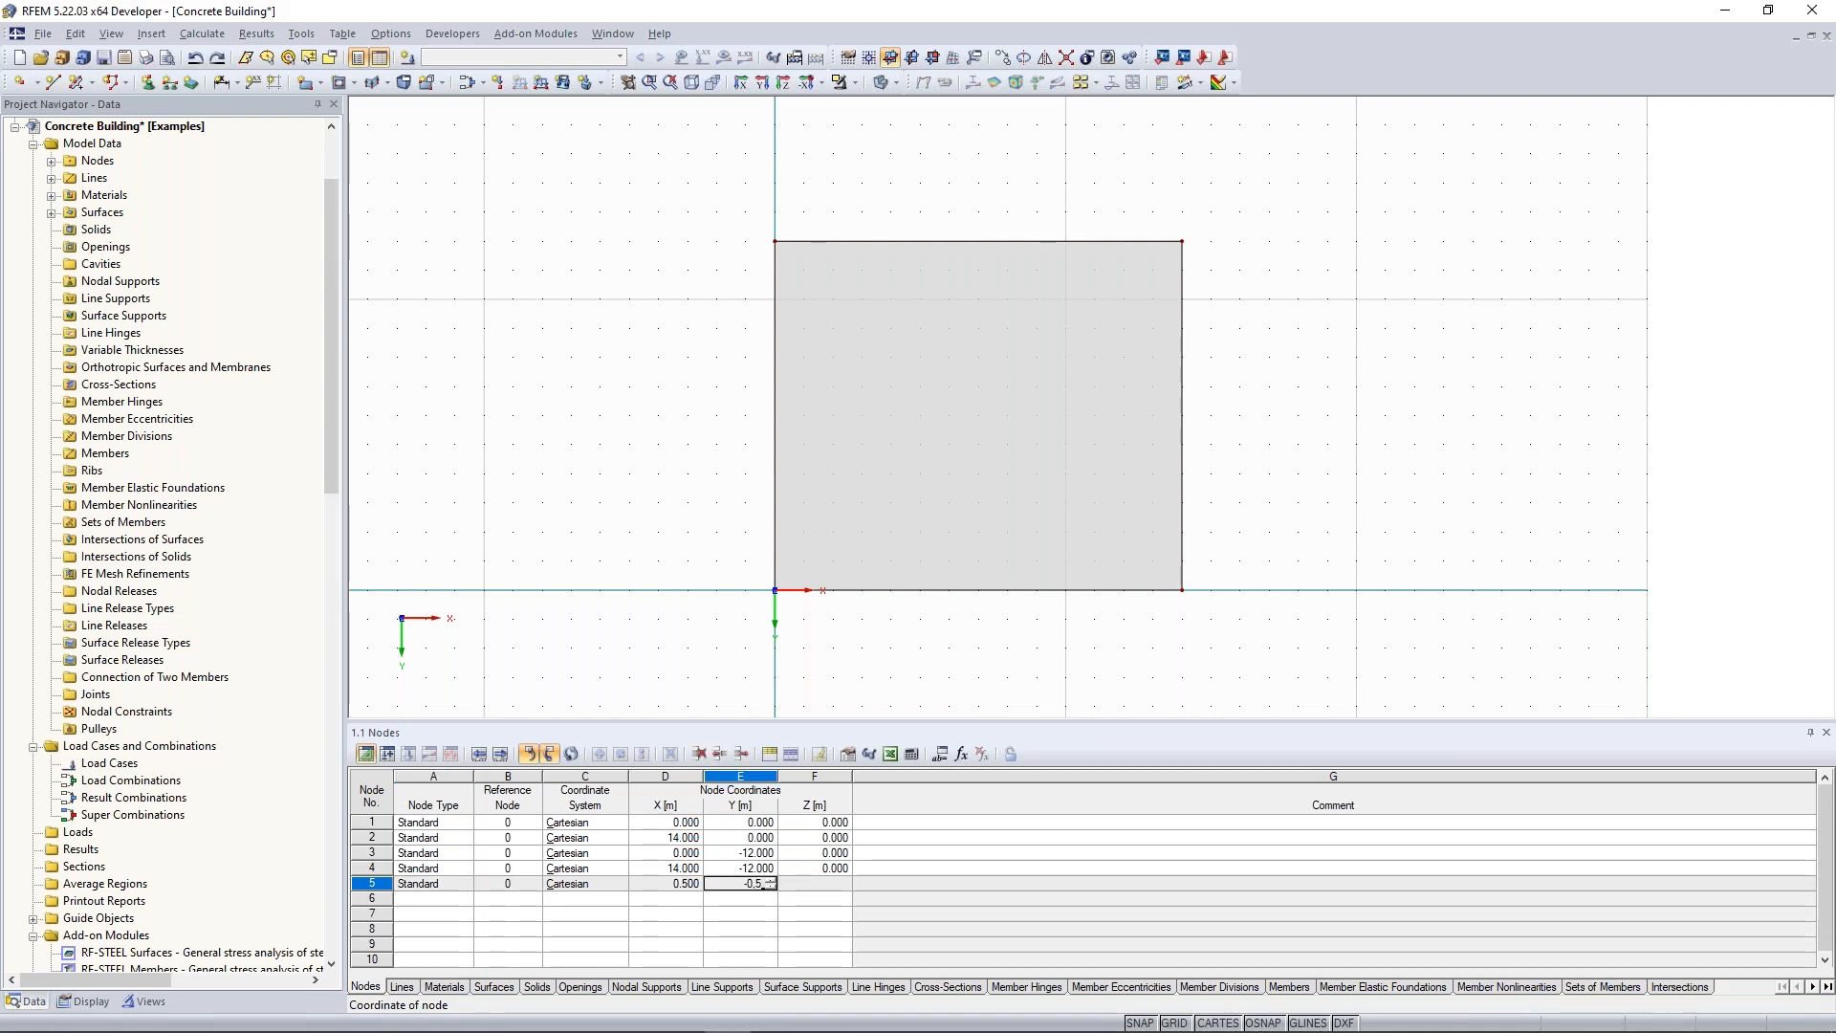
{"action": "type", "text": "0.50"}
{"action": "key", "text": "Return"}
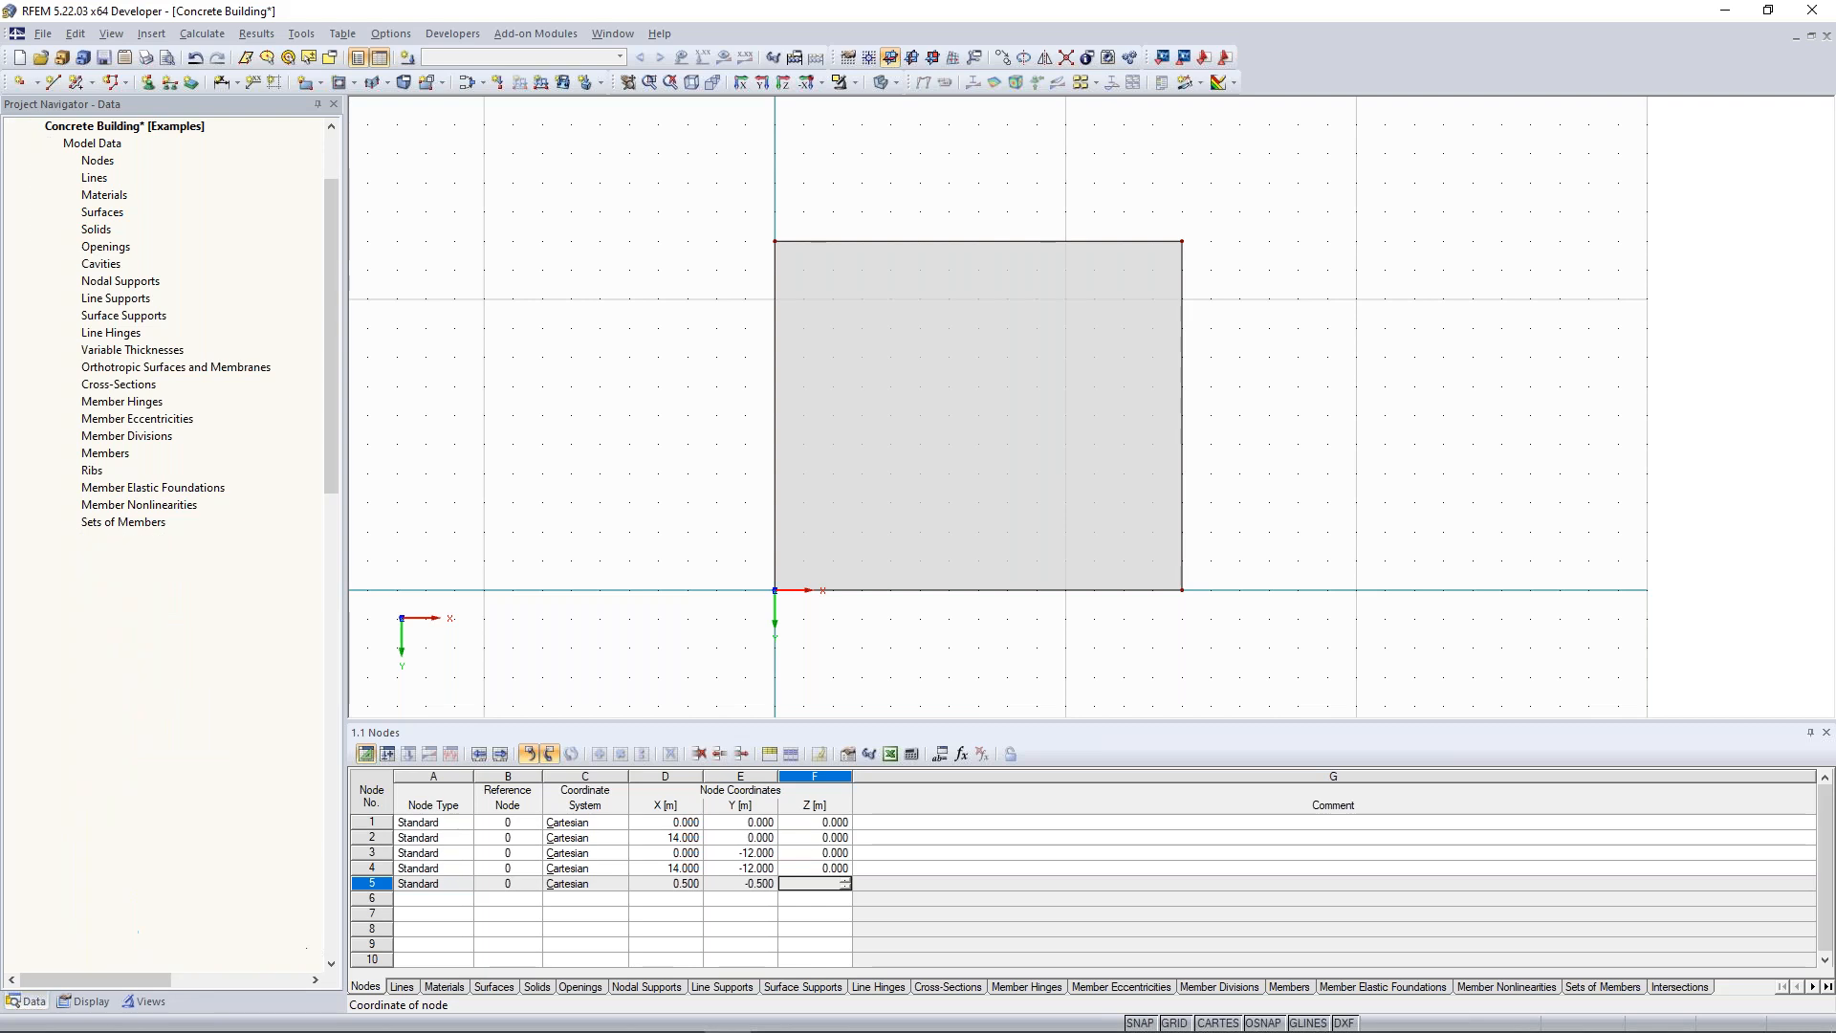
{"action": "key", "text": "Return"}
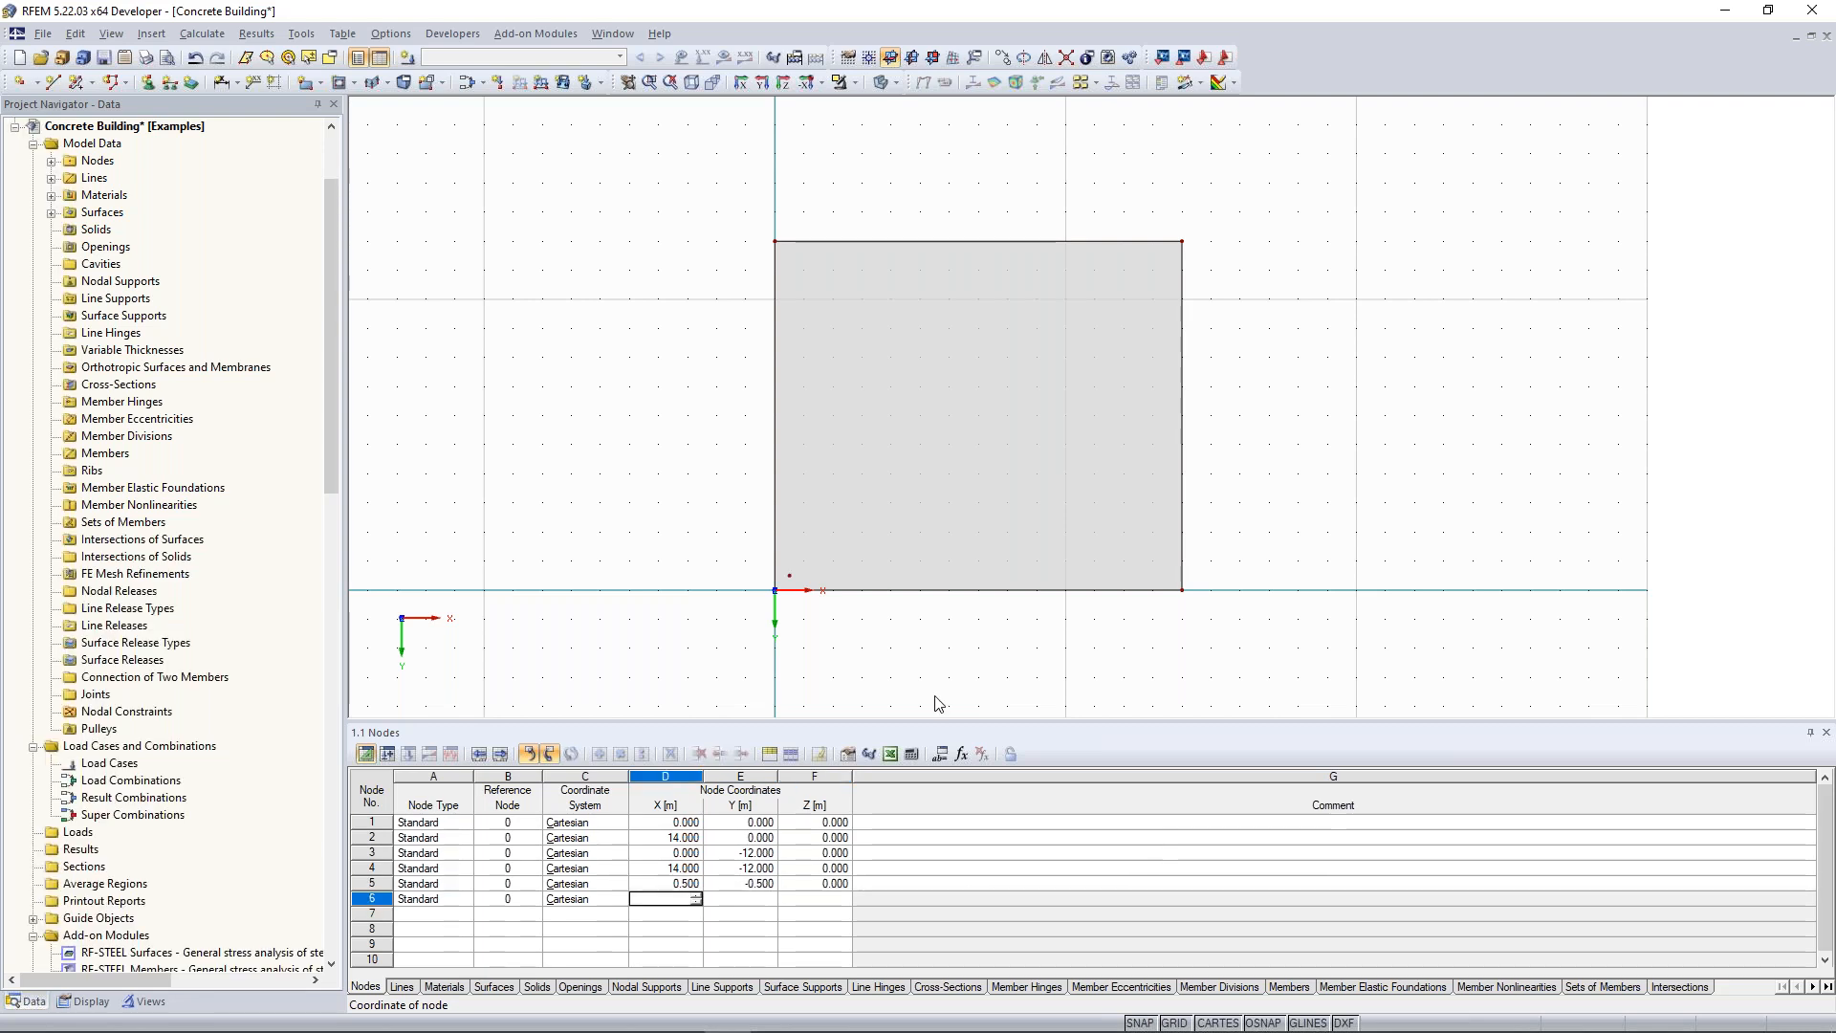
Create two copies of node 5 with a displacement of 5 m in X.
{"action": "scroll", "coordinate": [834, 631], "scroll_direction": "up", "scroll_amount": 1}
{"action": "left_click", "coordinate": [780, 564]}
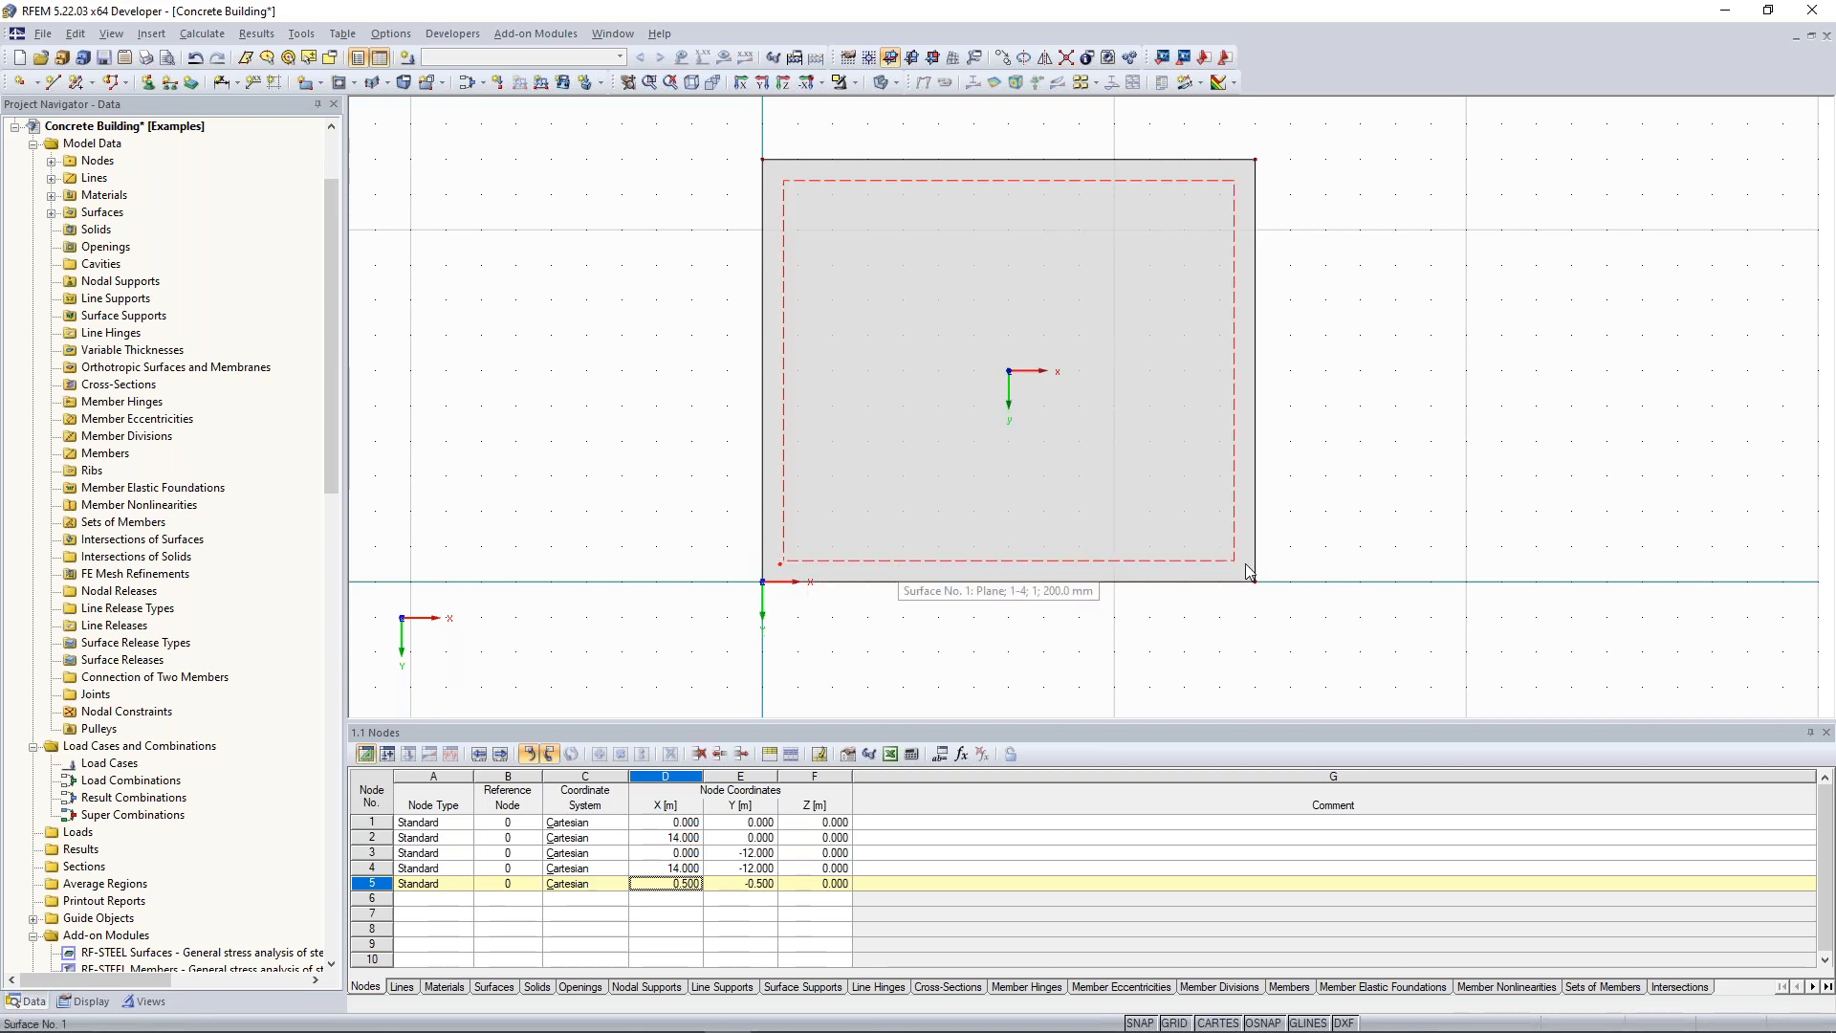
{"action": "scroll", "coordinate": [773, 540], "scroll_direction": "up", "scroll_amount": 3}
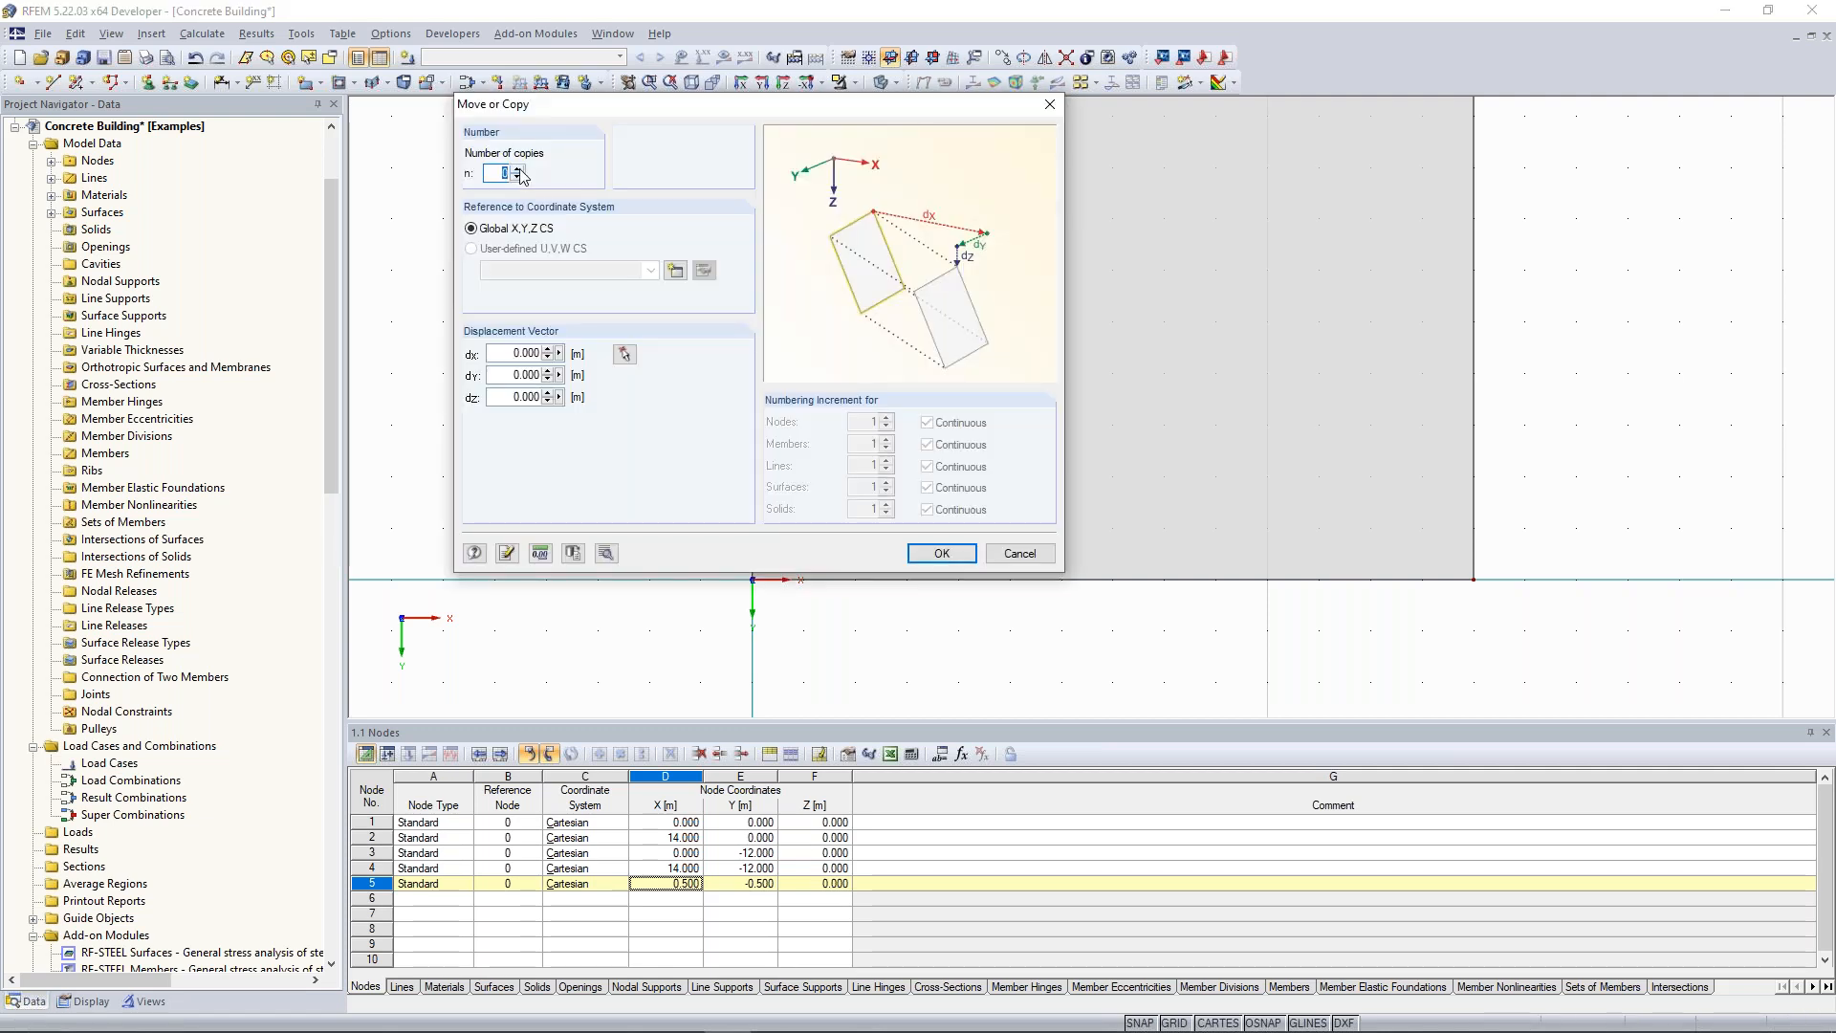
{"action": "left_click", "coordinate": [518, 169]}
{"action": "left_click", "coordinate": [518, 168]}
{"action": "left_click_drag", "start_coordinate": [628, 113], "coordinate": [437, 84]}
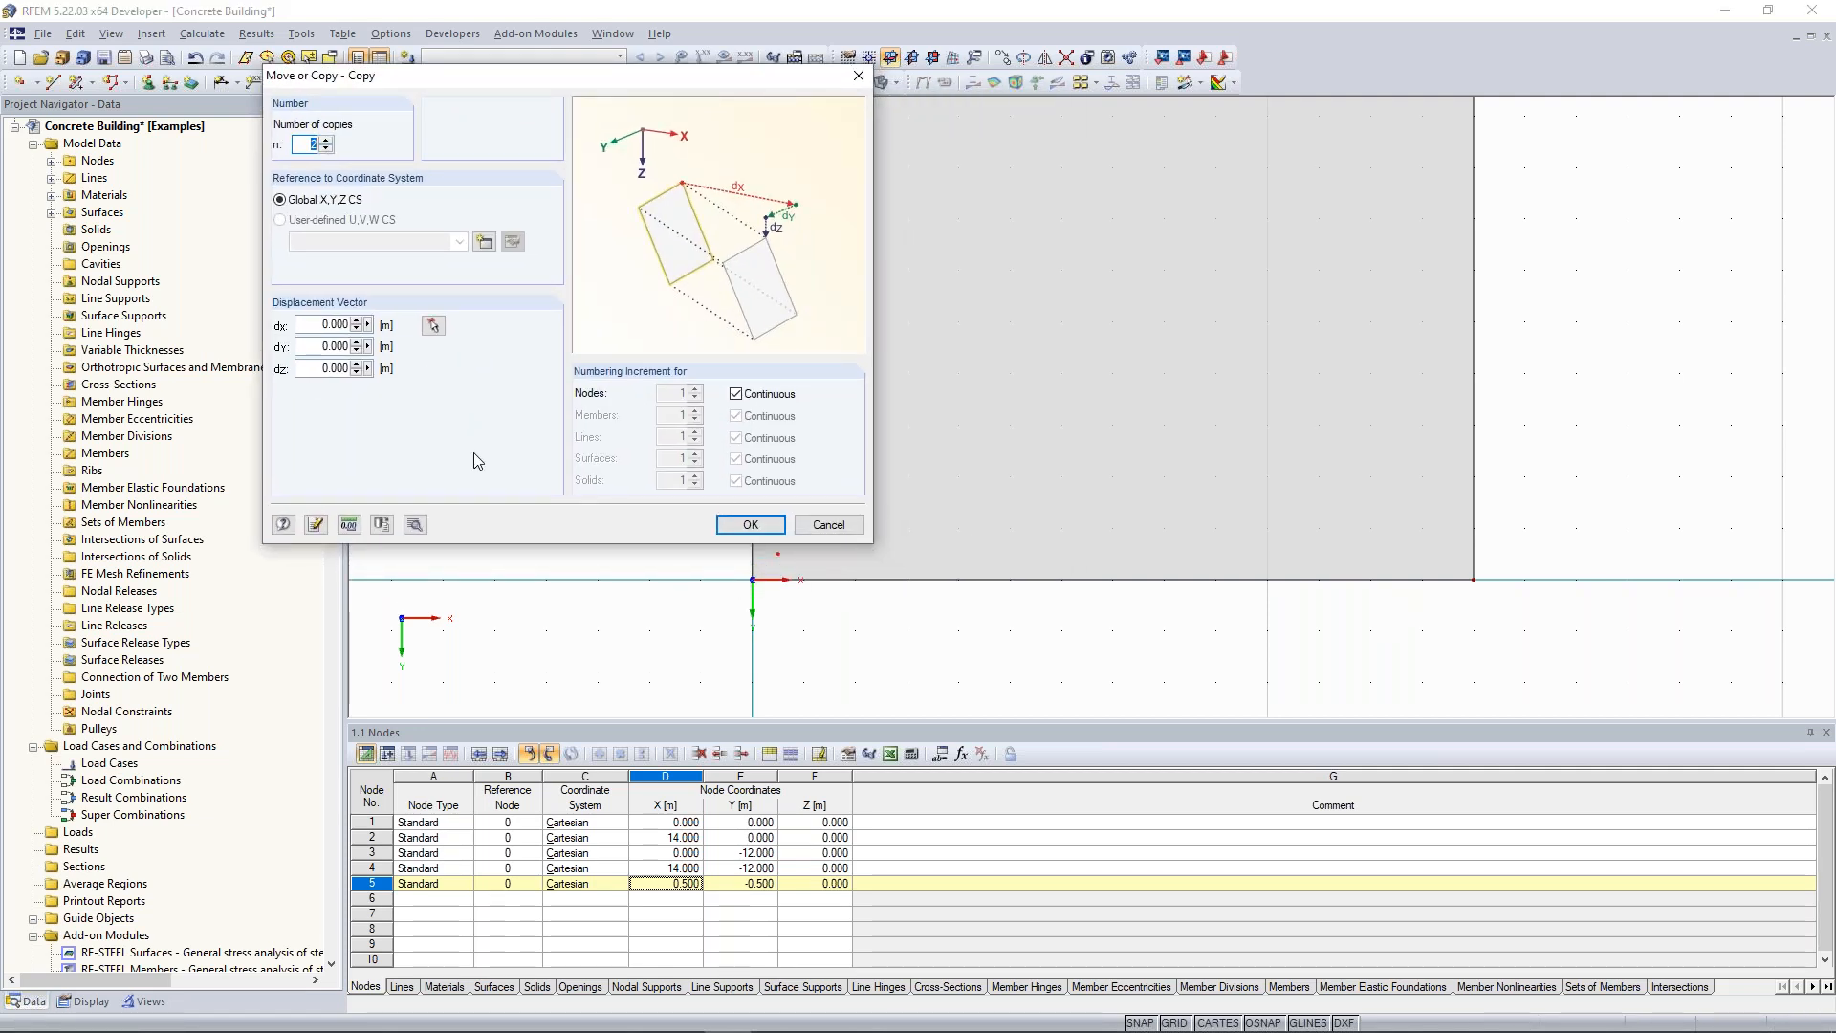
{"action": "left_click", "coordinate": [323, 325]}
{"action": "type", "text": "5"}
{"action": "left_click", "coordinate": [367, 326]}
{"action": "left_click", "coordinate": [367, 326]}
{"action": "left_click", "coordinate": [770, 526]}
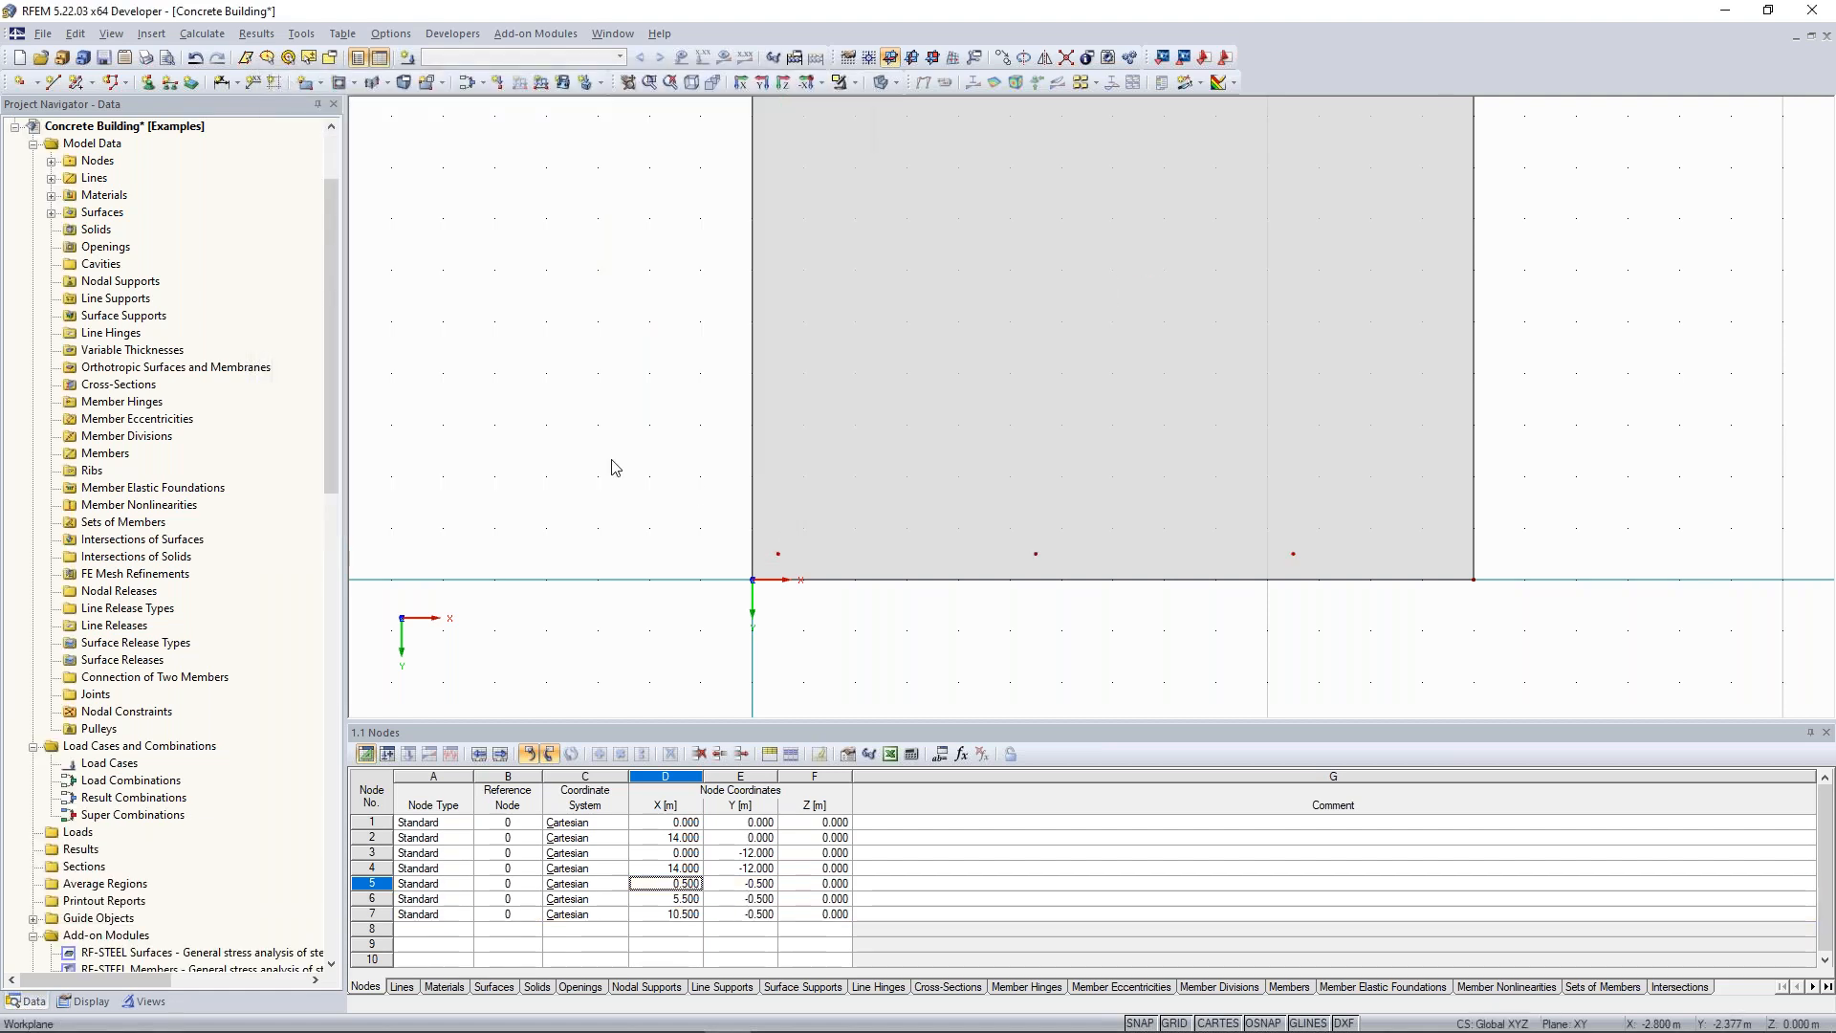
Copy the node at X 10.5, Y -0.5 m once with a displacement of 3 m in X.
{"action": "scroll", "coordinate": [615, 463], "scroll_direction": "down", "scroll_amount": 1}
{"action": "middle_click_drag", "start_coordinate": [843, 508], "coordinate": [743, 503]}
{"action": "scroll", "coordinate": [783, 521], "scroll_direction": "up", "scroll_amount": 3}
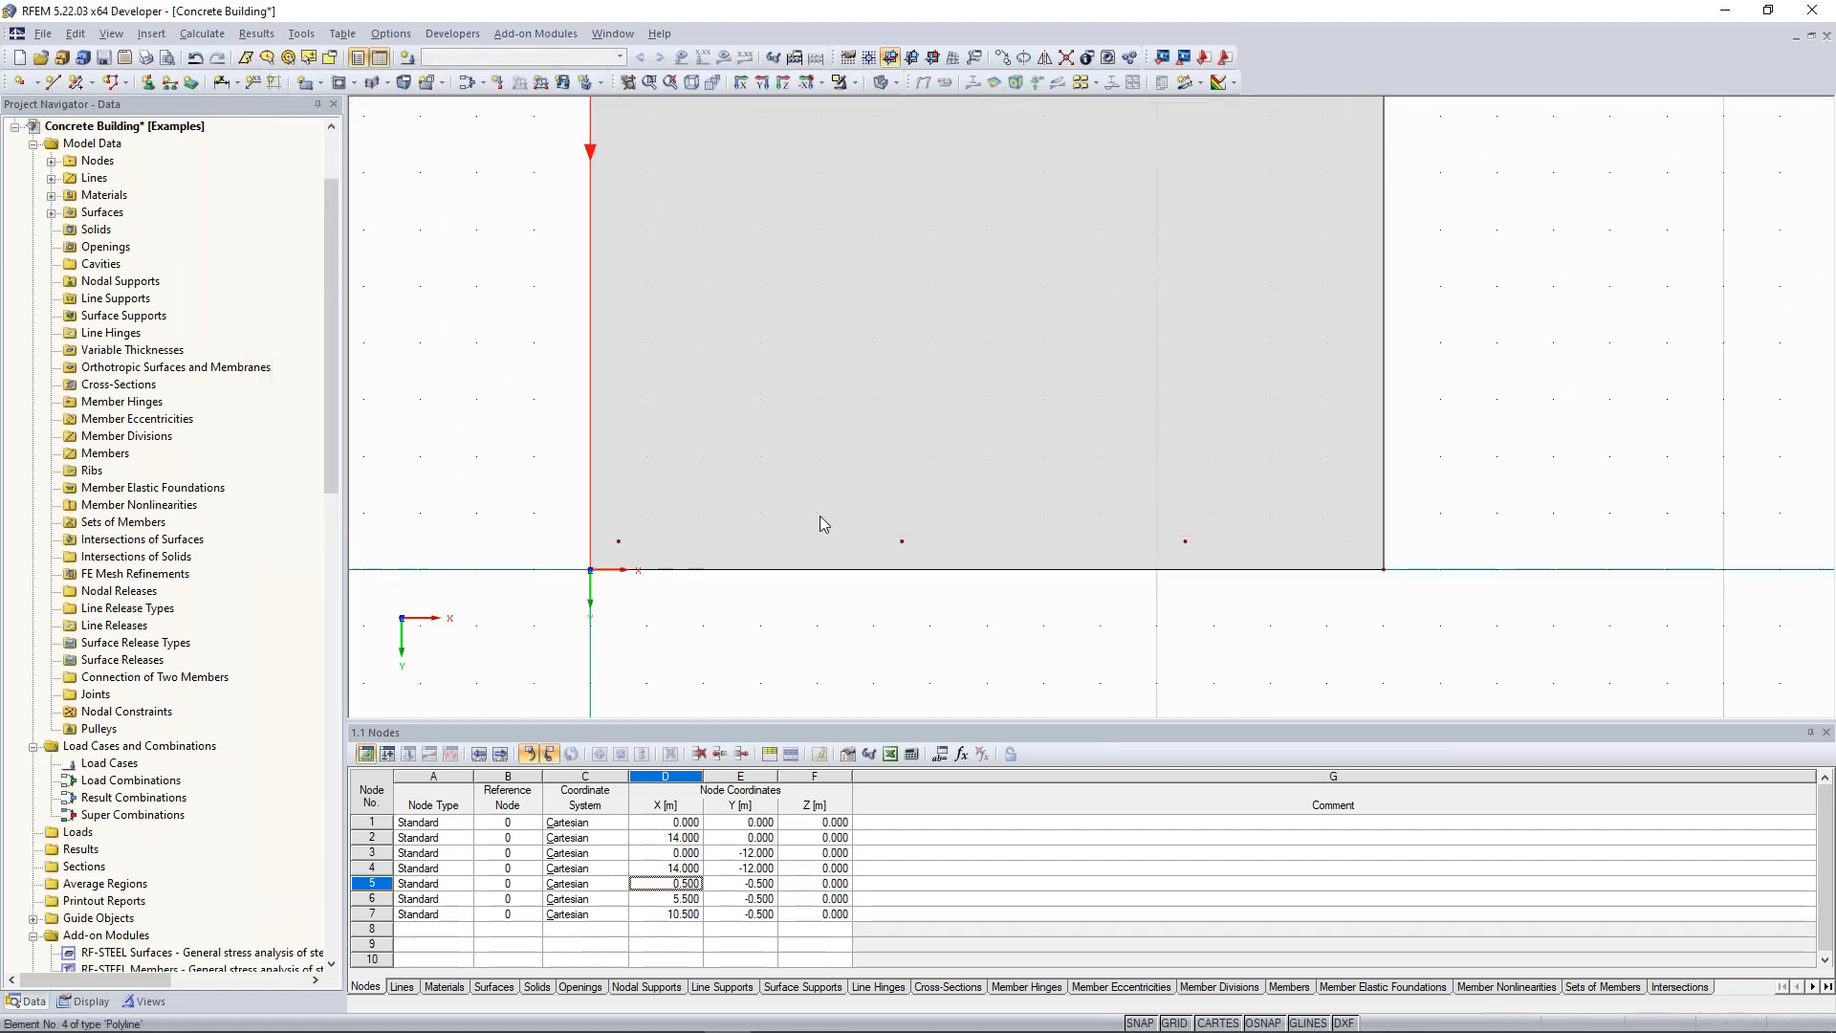
{"action": "middle_click_drag", "start_coordinate": [1197, 561], "coordinate": [1035, 579]}
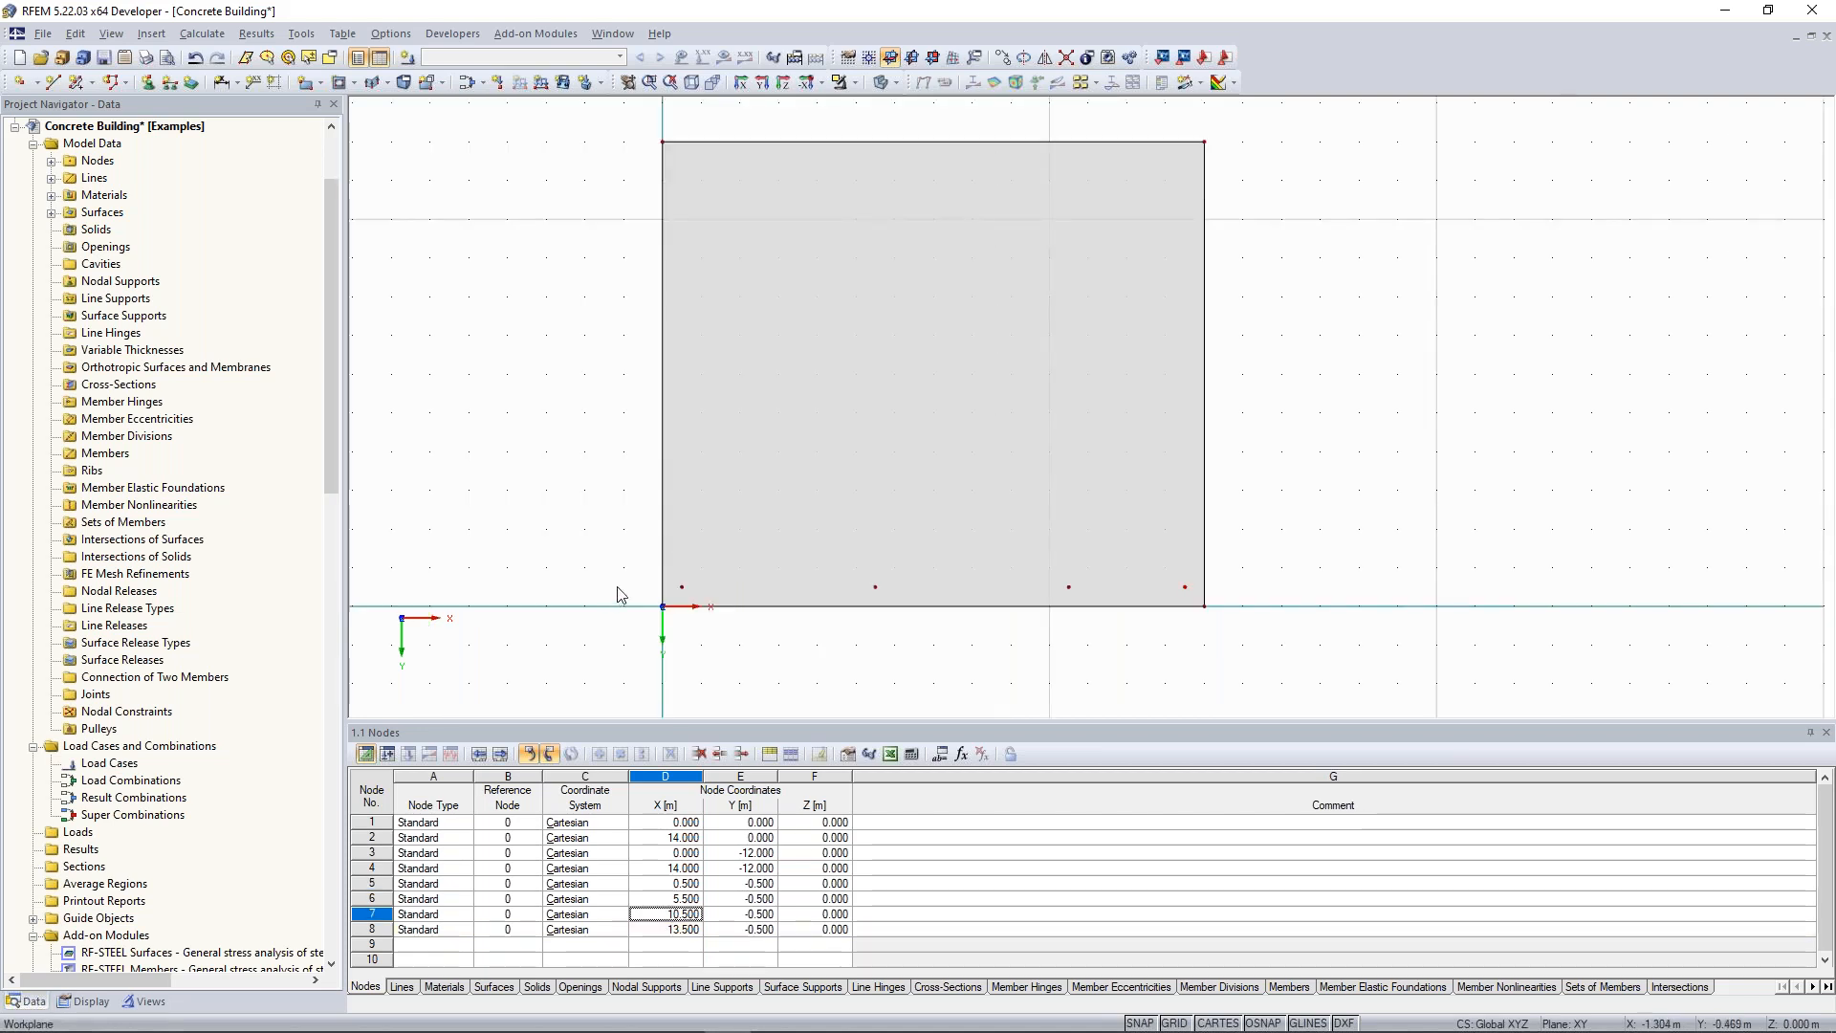
Copy the row of four nodes at Y -0.5 m once with displacements of 0 m in X and -4 m in Y.
{"action": "left_click_drag", "start_coordinate": [605, 553], "coordinate": [1259, 604]}
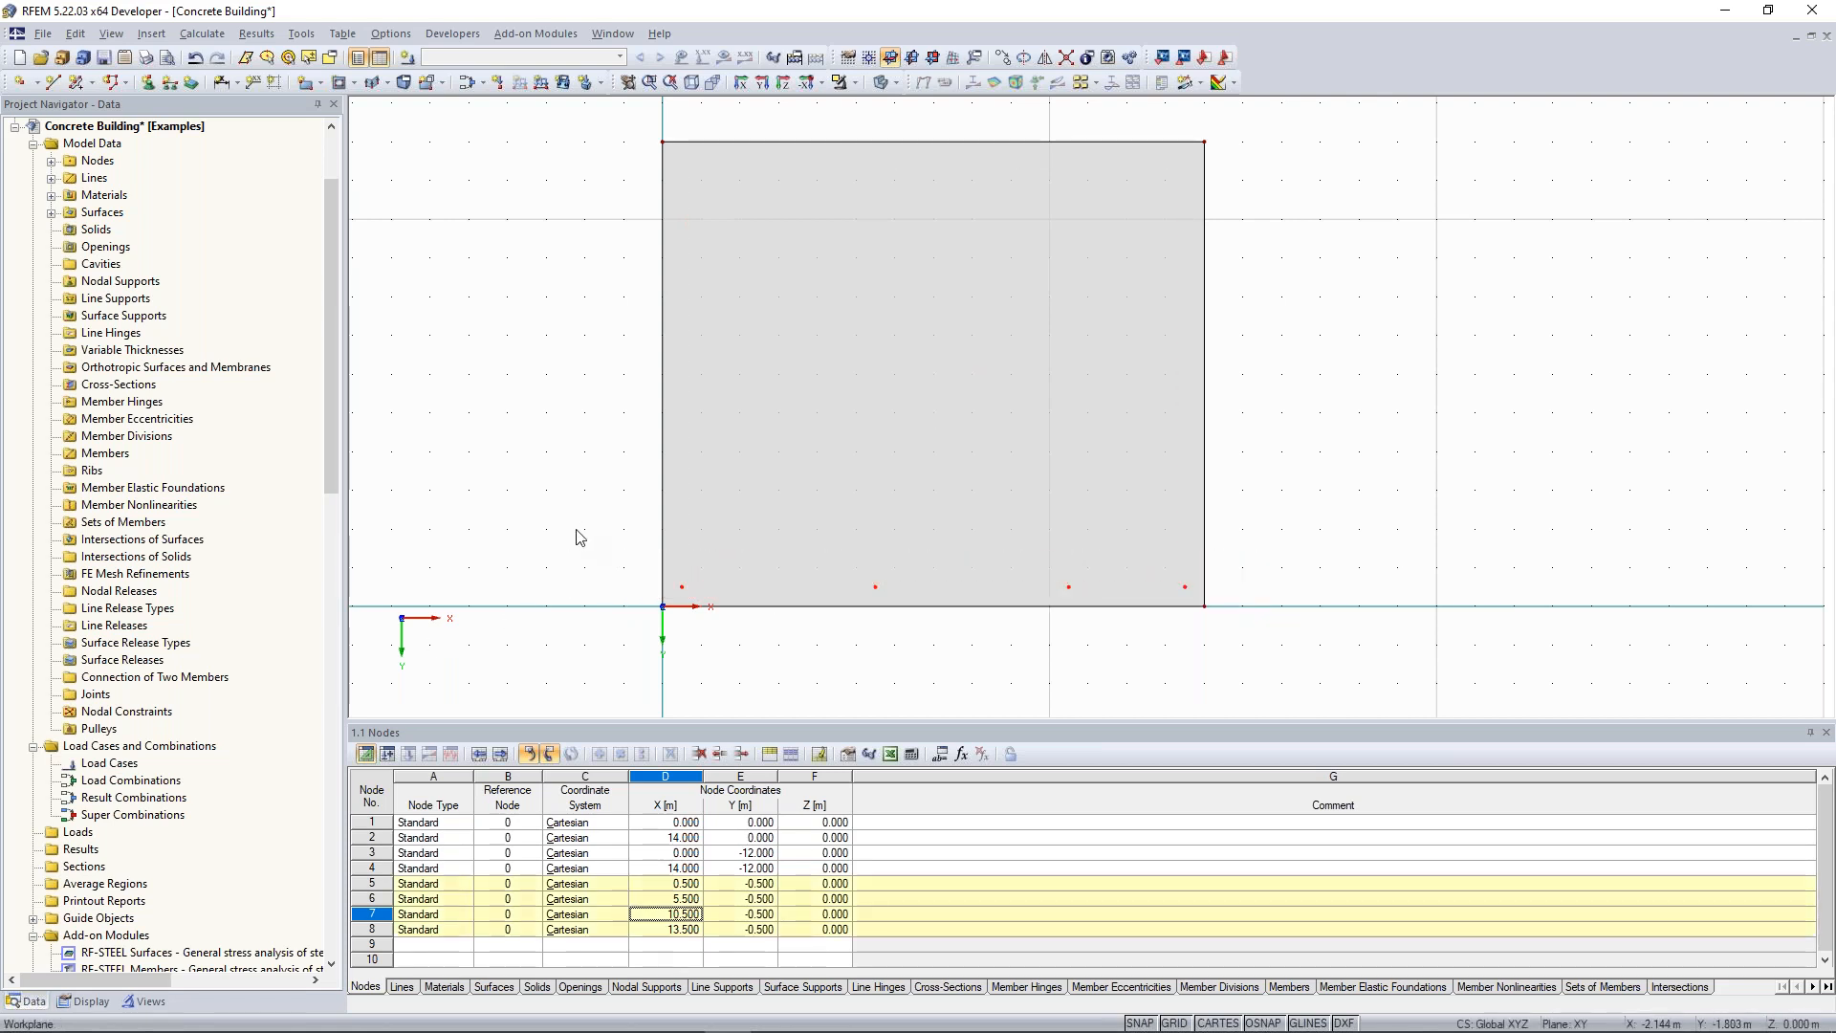
{"action": "right_click", "coordinate": [681, 588]}
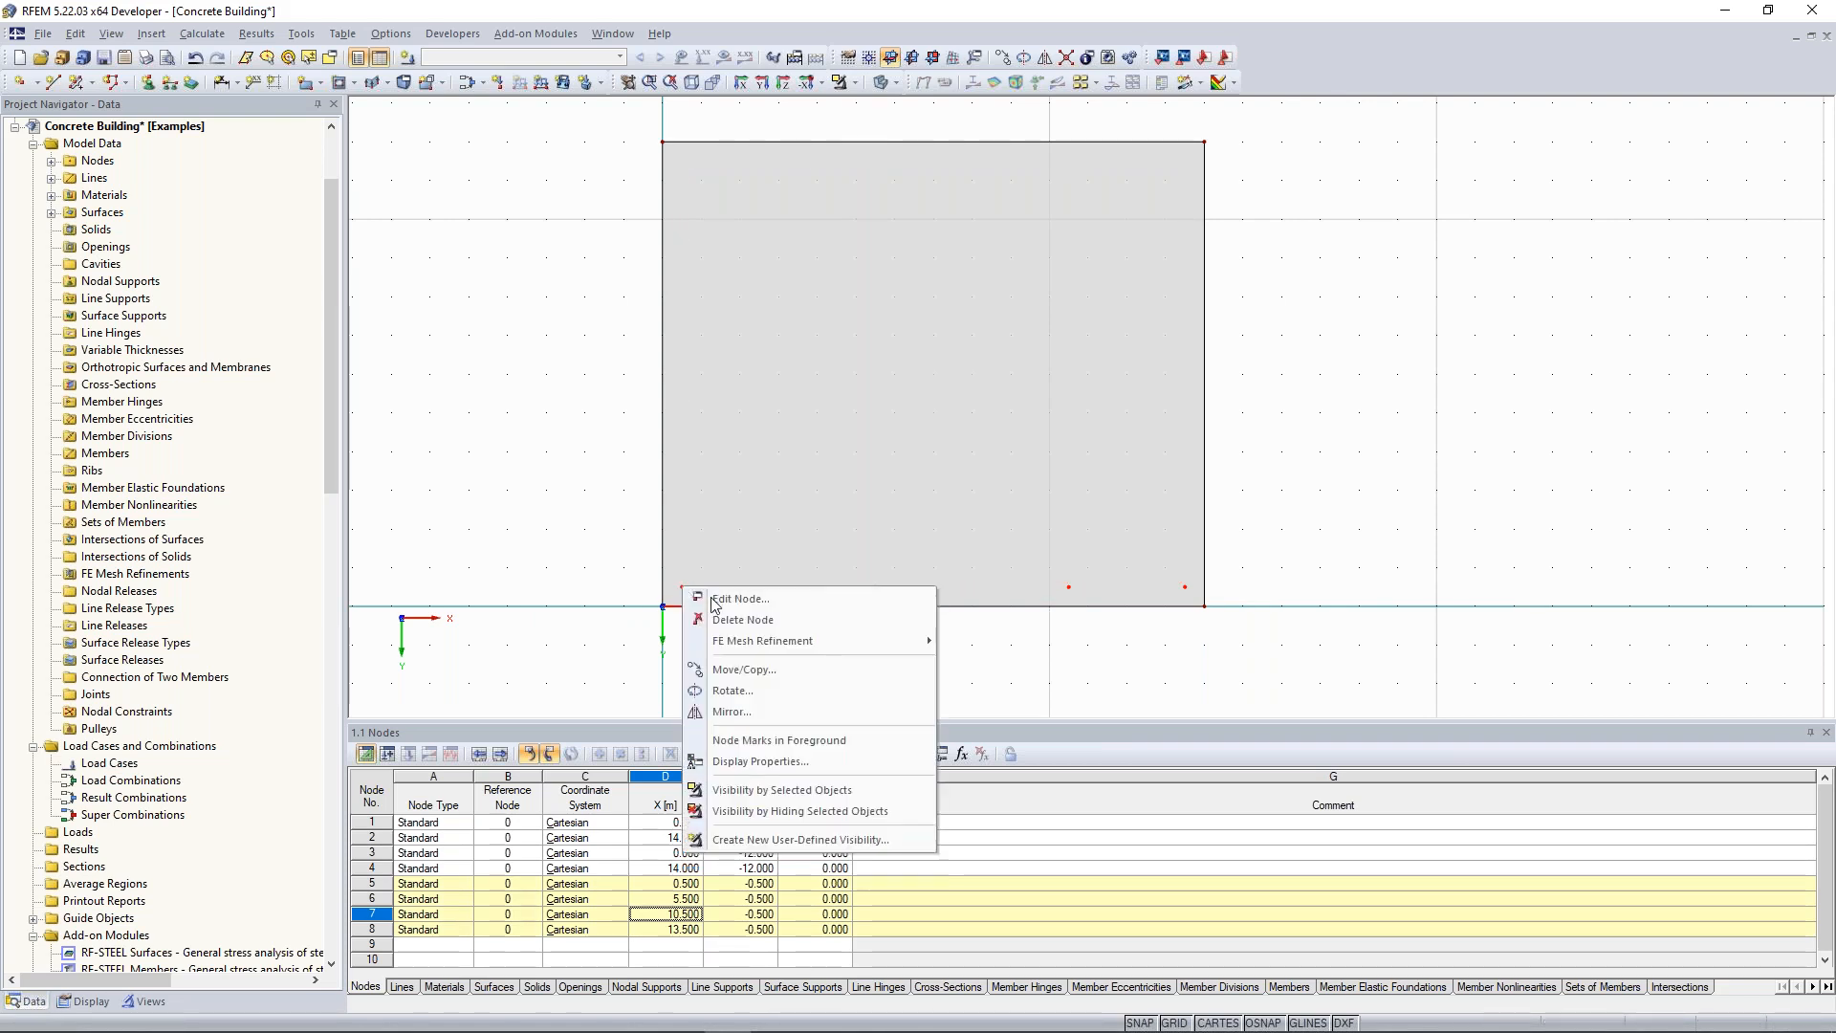
{"action": "left_click", "coordinate": [811, 669]}
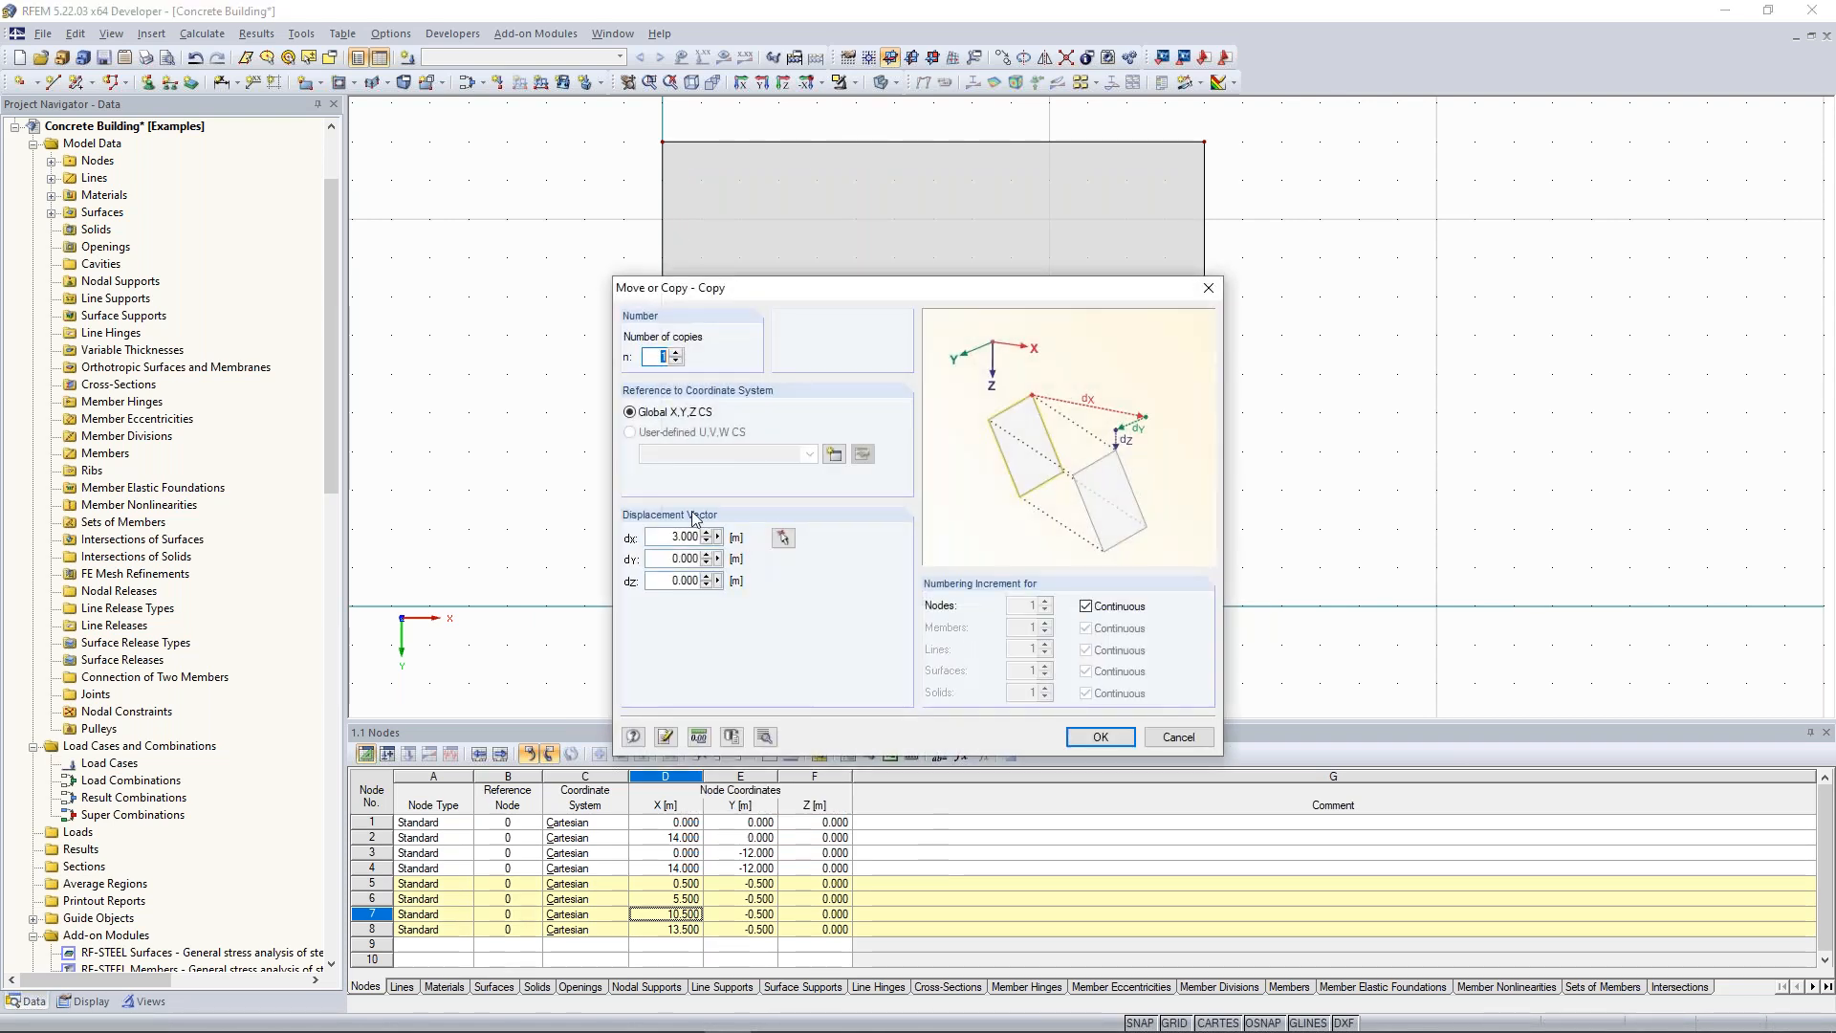
{"action": "left_click", "coordinate": [704, 534]}
{"action": "double_click", "coordinate": [704, 534]}
{"action": "type", "text": "0"}
{"action": "left_click_drag", "start_coordinate": [811, 289], "coordinate": [1410, 140]}
{"action": "key", "text": "Tab"}
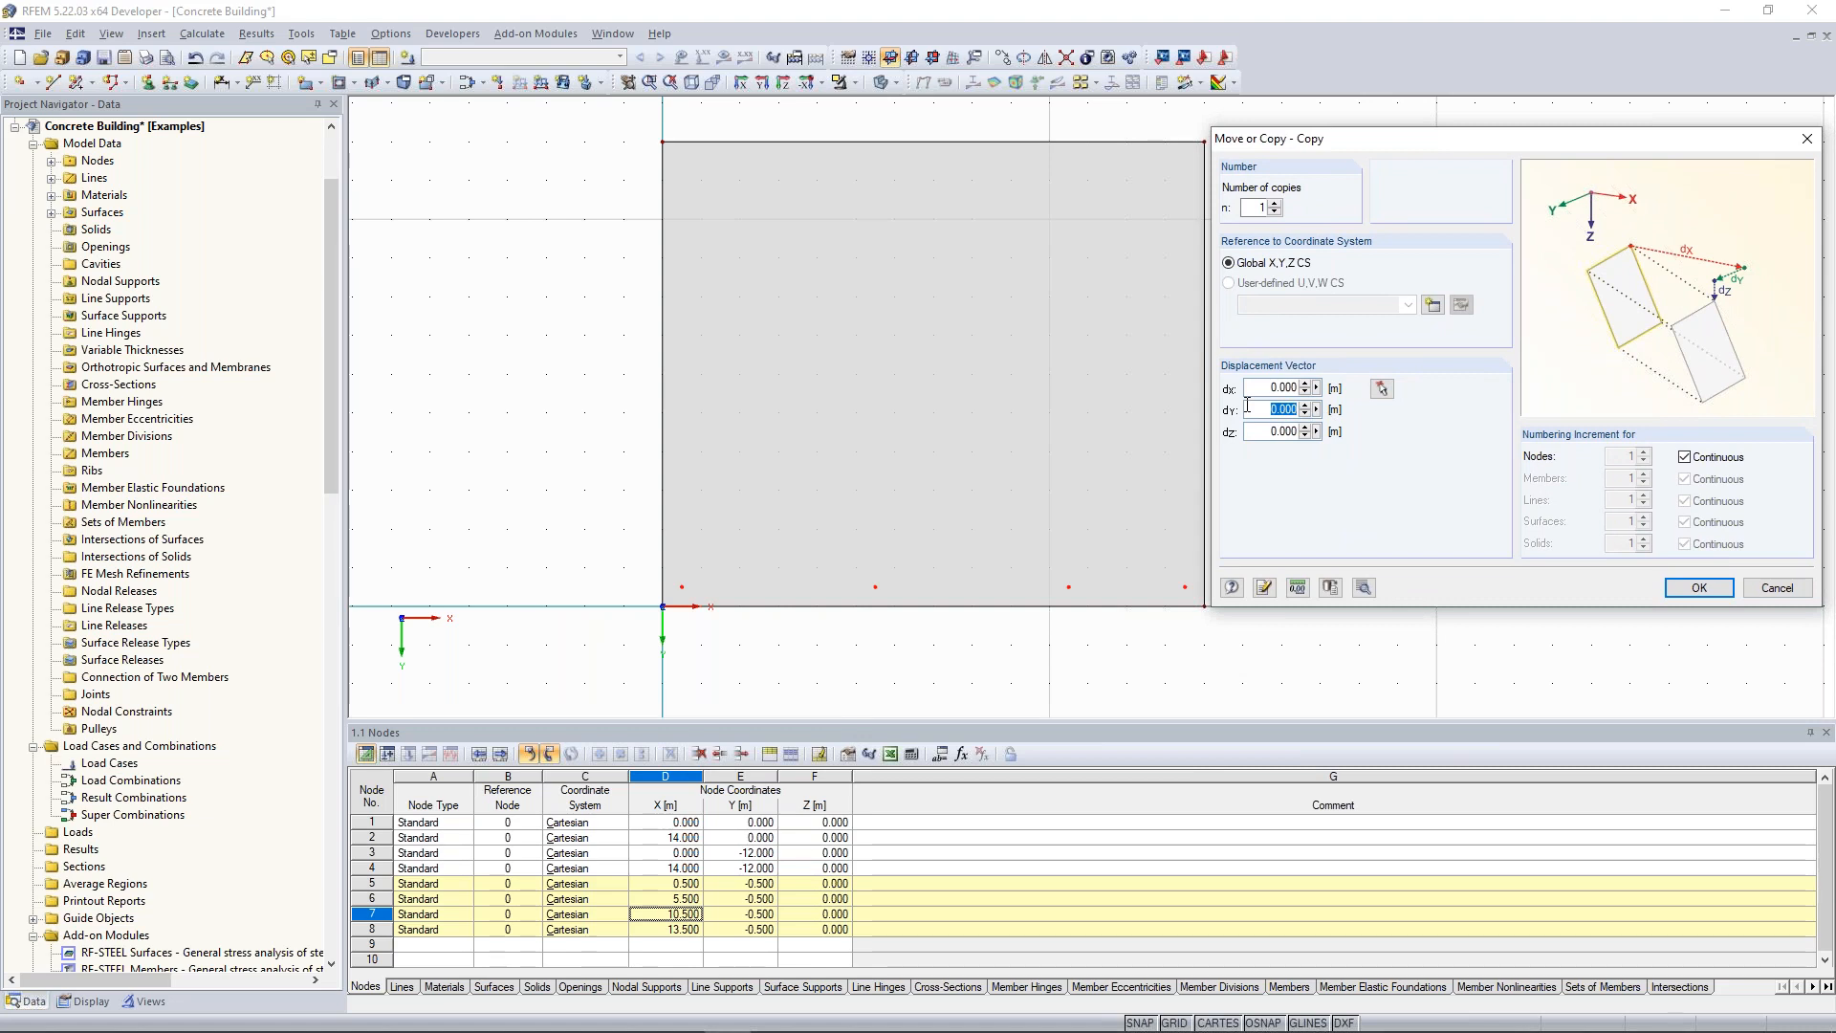
{"action": "type", "text": "-4"}
{"action": "left_click", "coordinate": [1698, 587]}
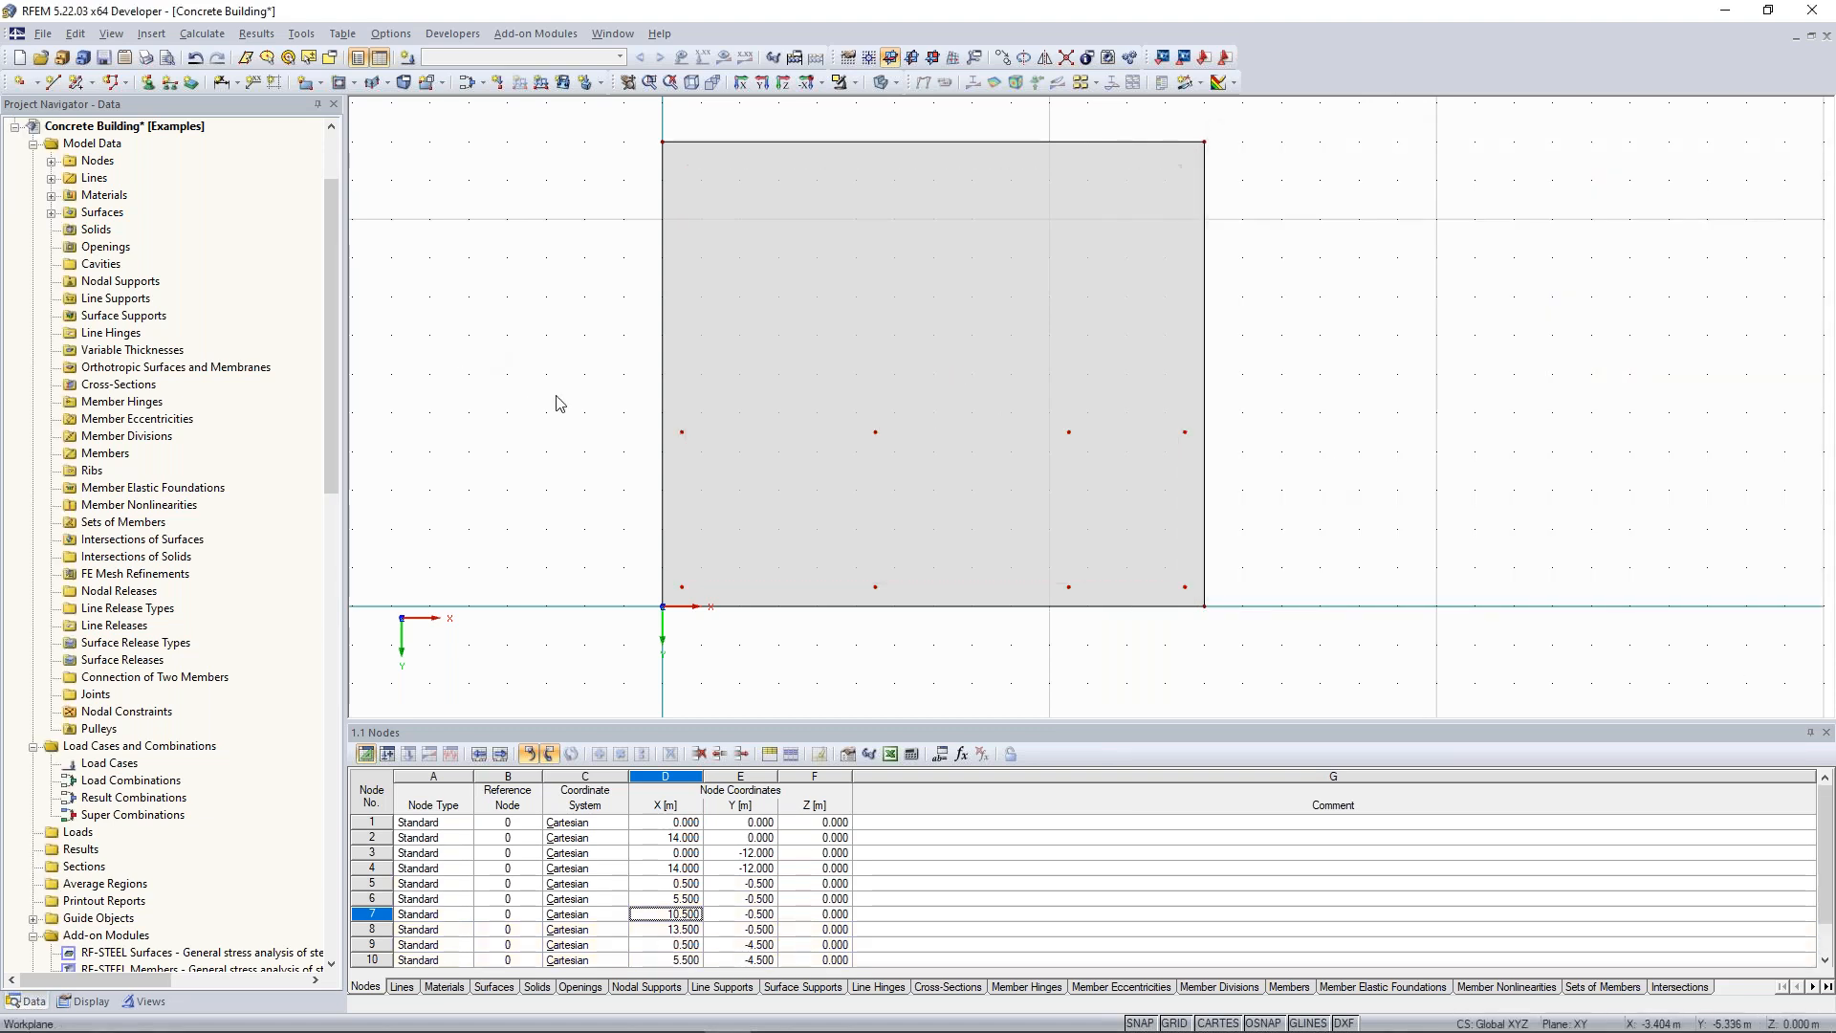
Copy the node at X 10.5, Y -4.5 m once with a displacement of -4 m in Y.
{"action": "middle_click_drag", "start_coordinate": [639, 441], "coordinate": [600, 503]}
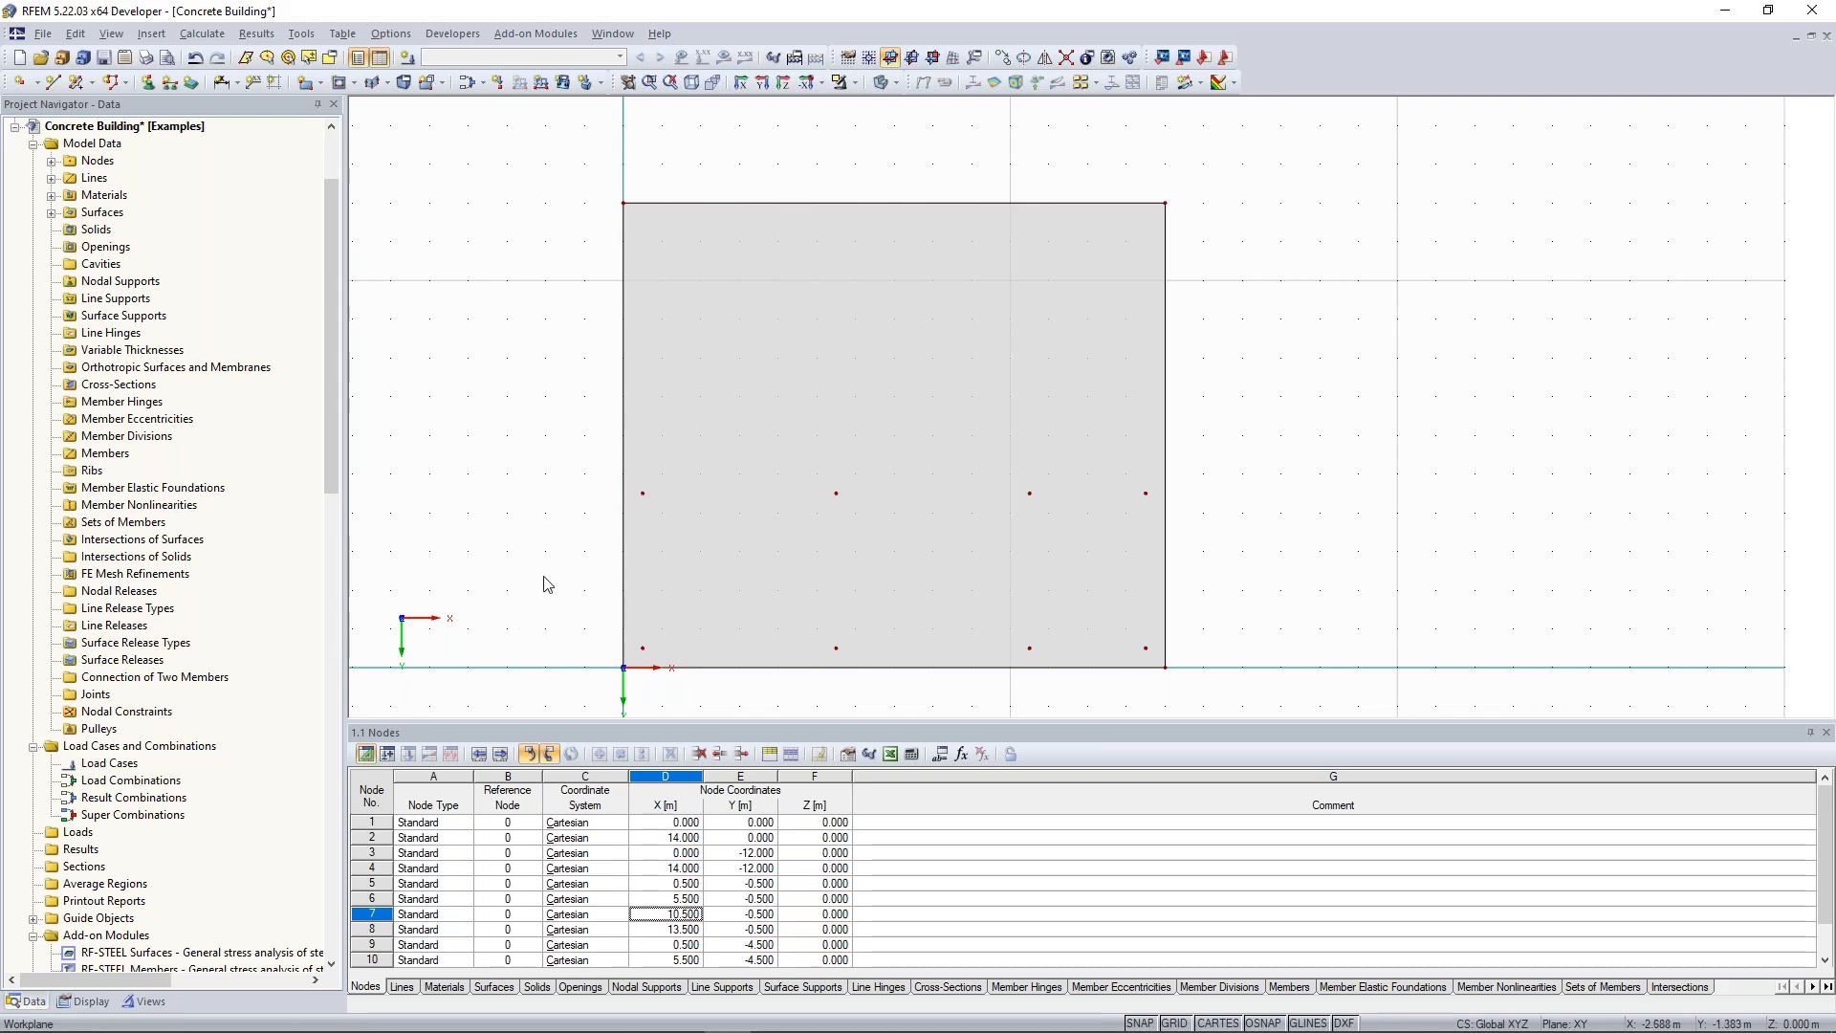
{"action": "scroll", "coordinate": [1025, 525], "scroll_direction": "up", "scroll_amount": 2}
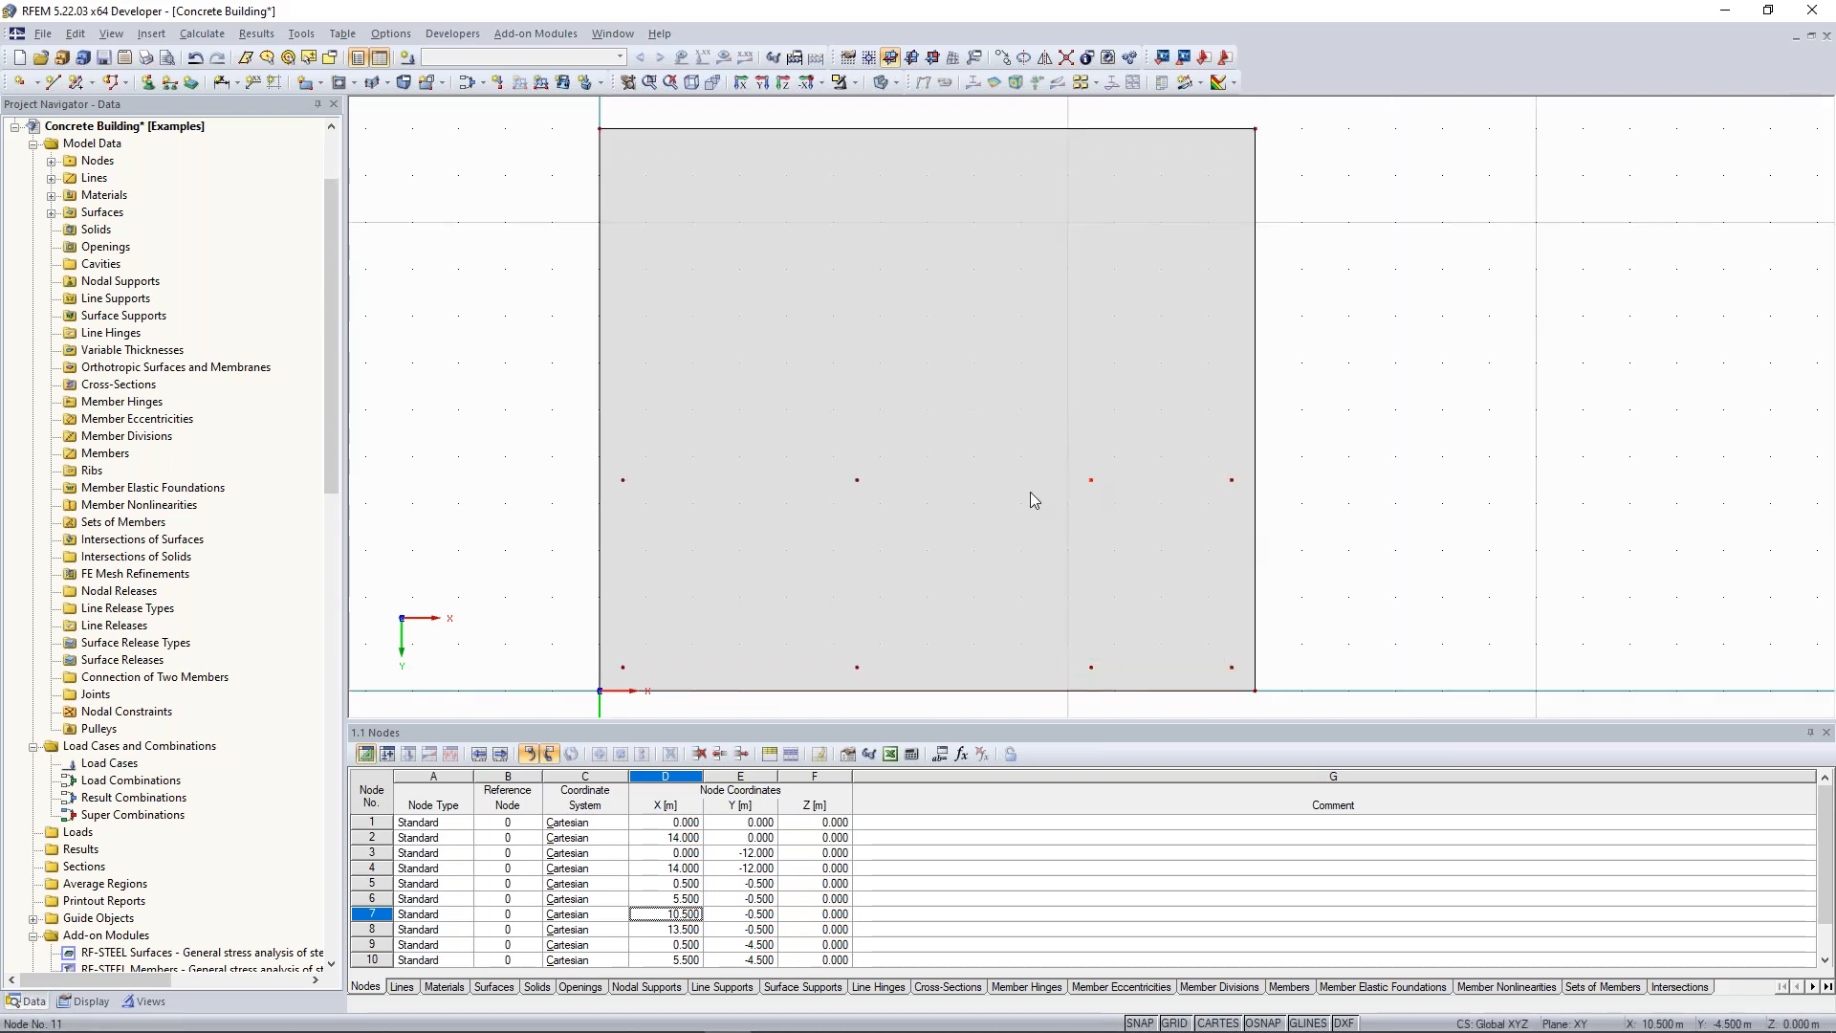
{"action": "middle_click_drag", "start_coordinate": [974, 512], "coordinate": [922, 519]}
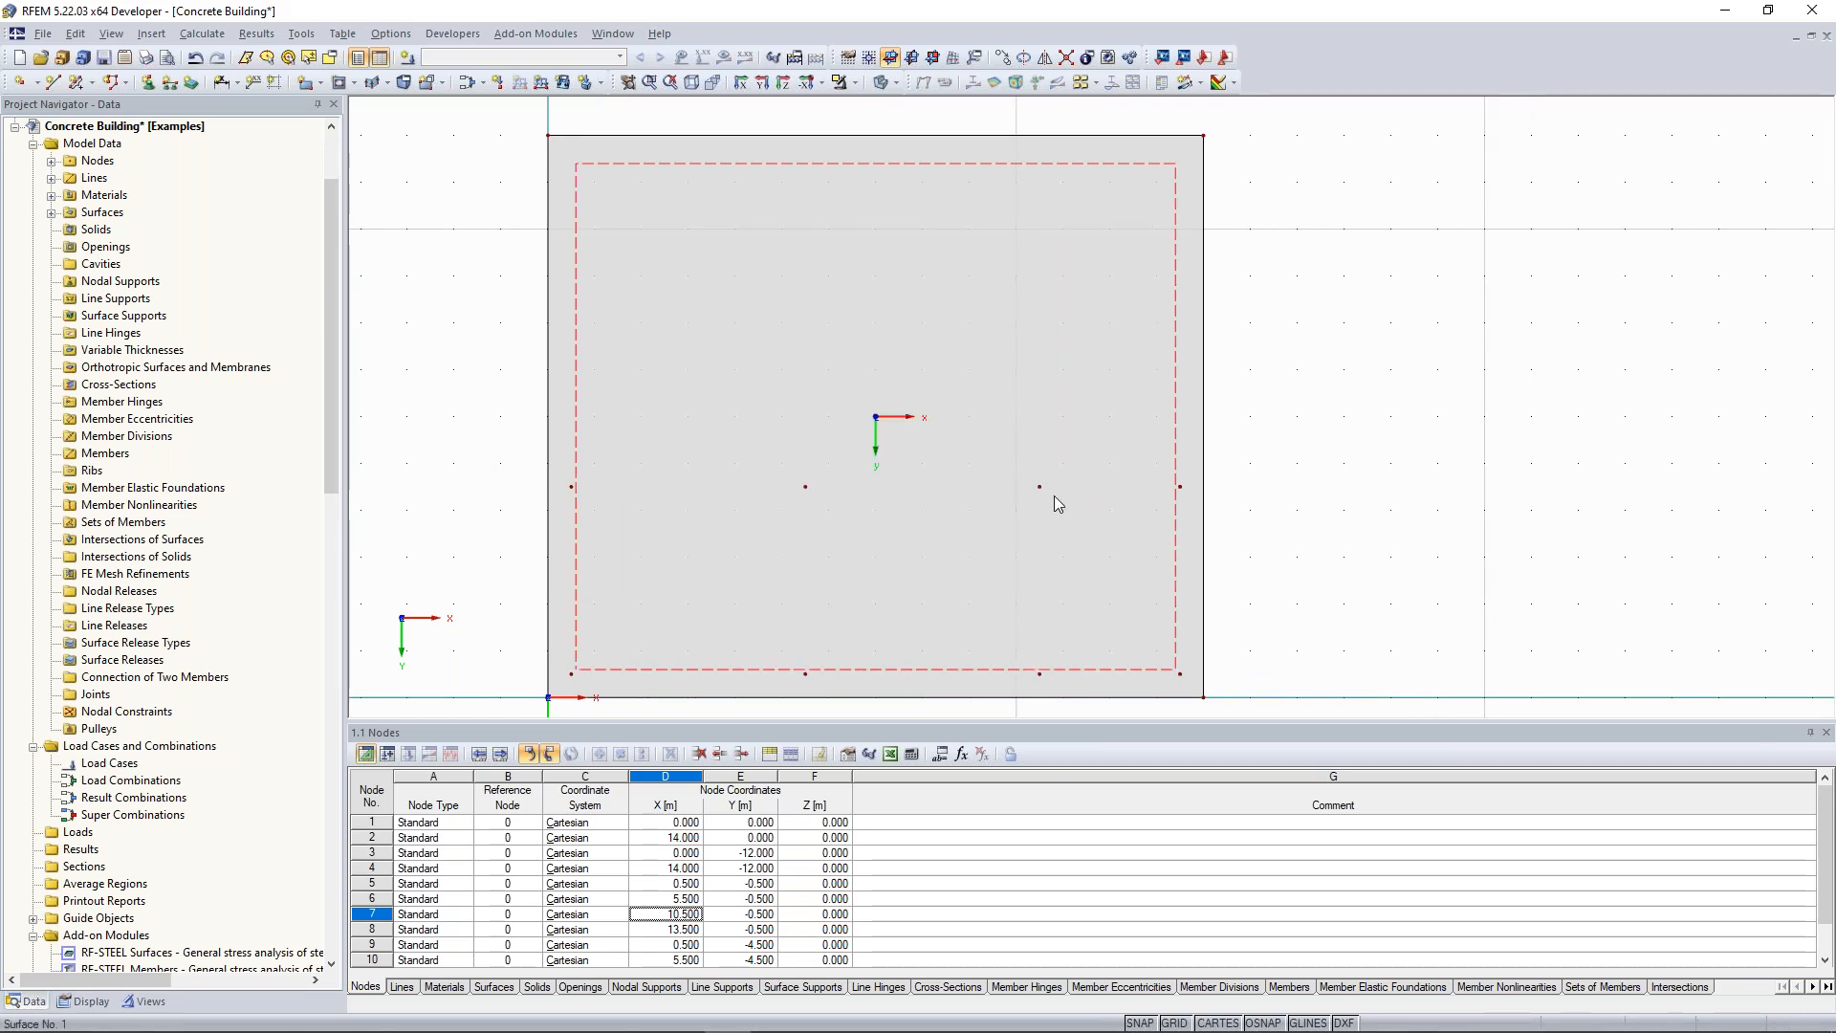
{"action": "middle_click_drag", "start_coordinate": [1054, 495], "coordinate": [1055, 521]}
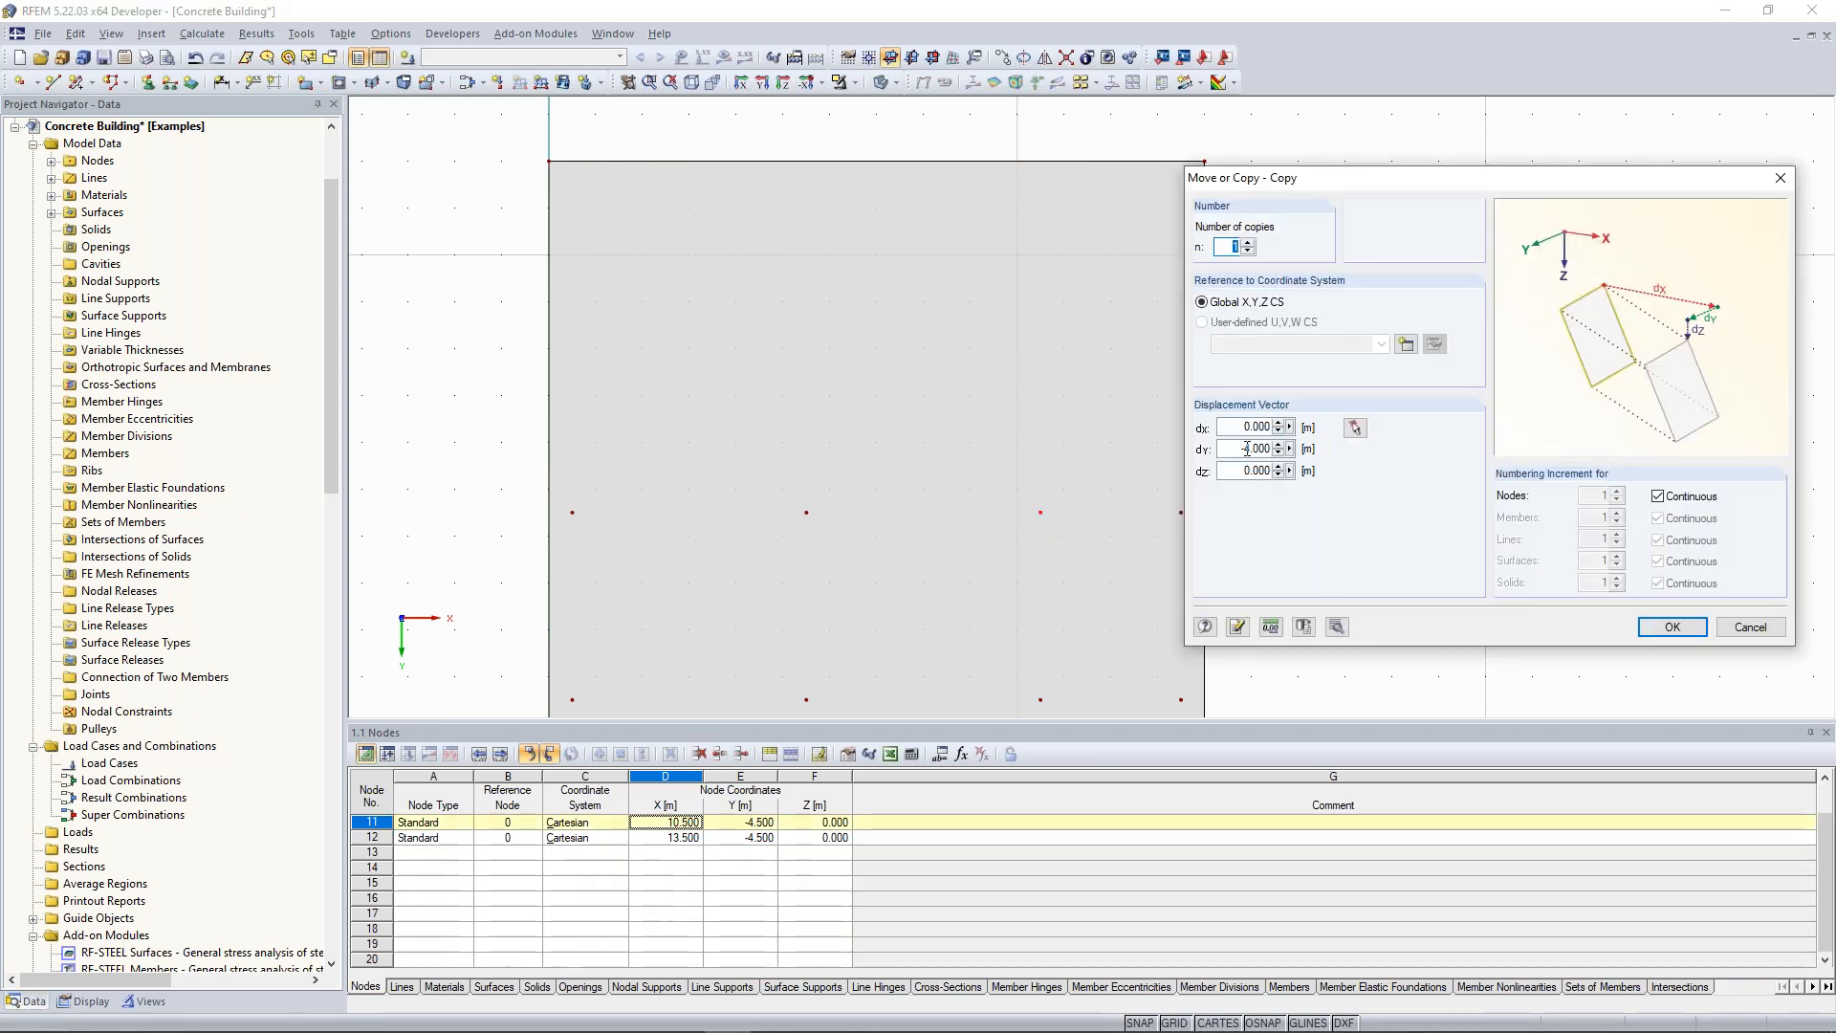
{"action": "left_click_drag", "start_coordinate": [1244, 448], "coordinate": [1275, 450]}
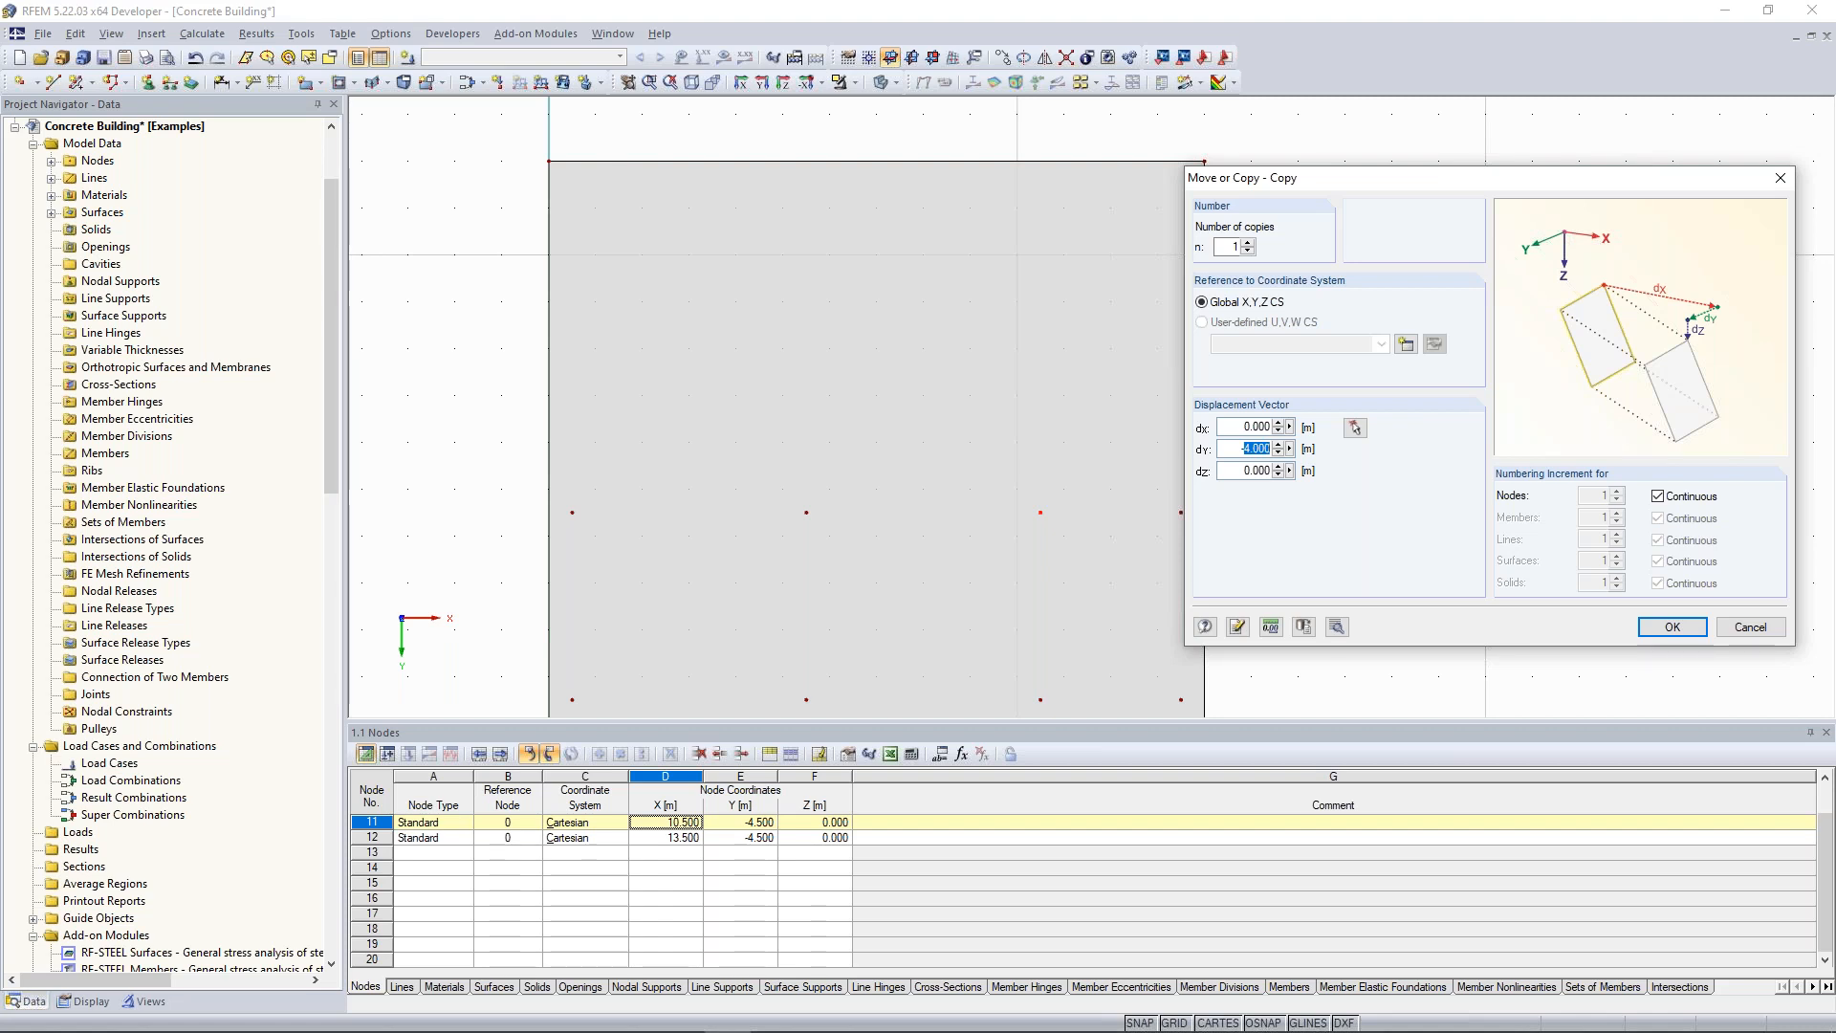
{"action": "type", "text": "4"}
{"action": "left_click", "coordinate": [1672, 626]}
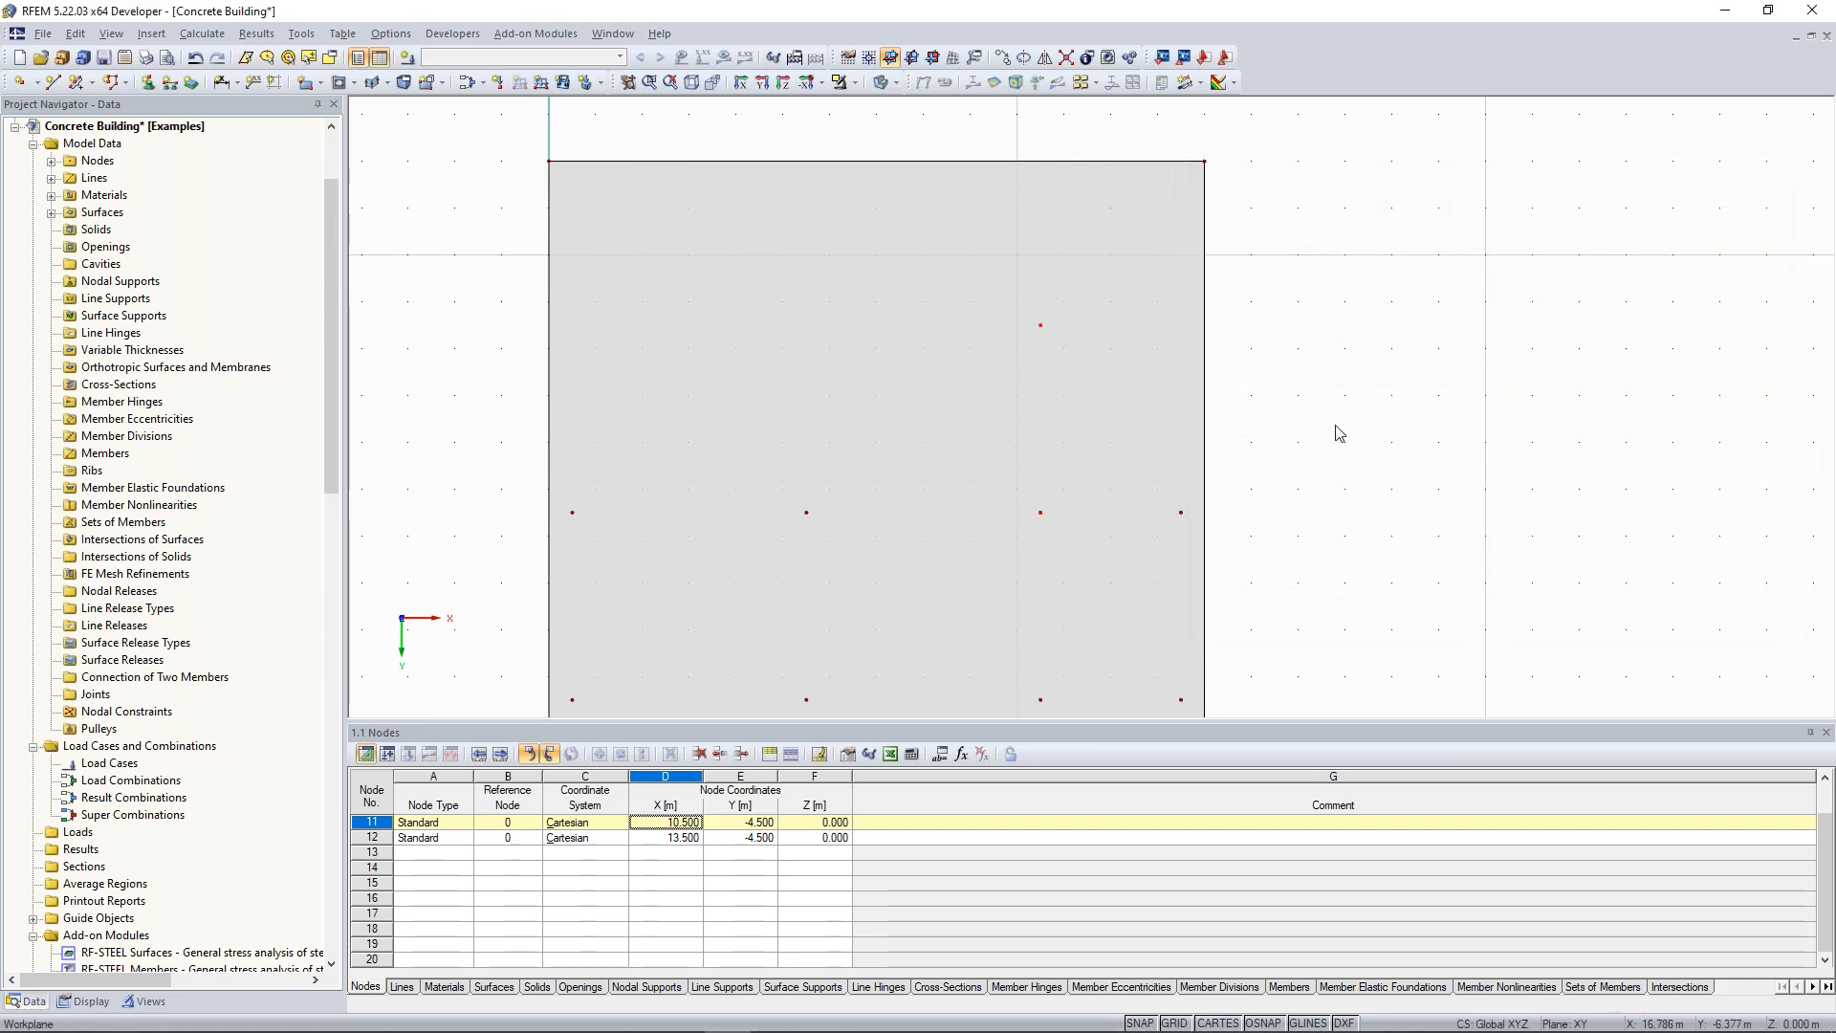
{"action": "scroll", "coordinate": [1338, 433], "scroll_direction": "down", "scroll_amount": 2}
{"action": "middle_click_drag", "start_coordinate": [1332, 372], "coordinate": [1212, 370]}
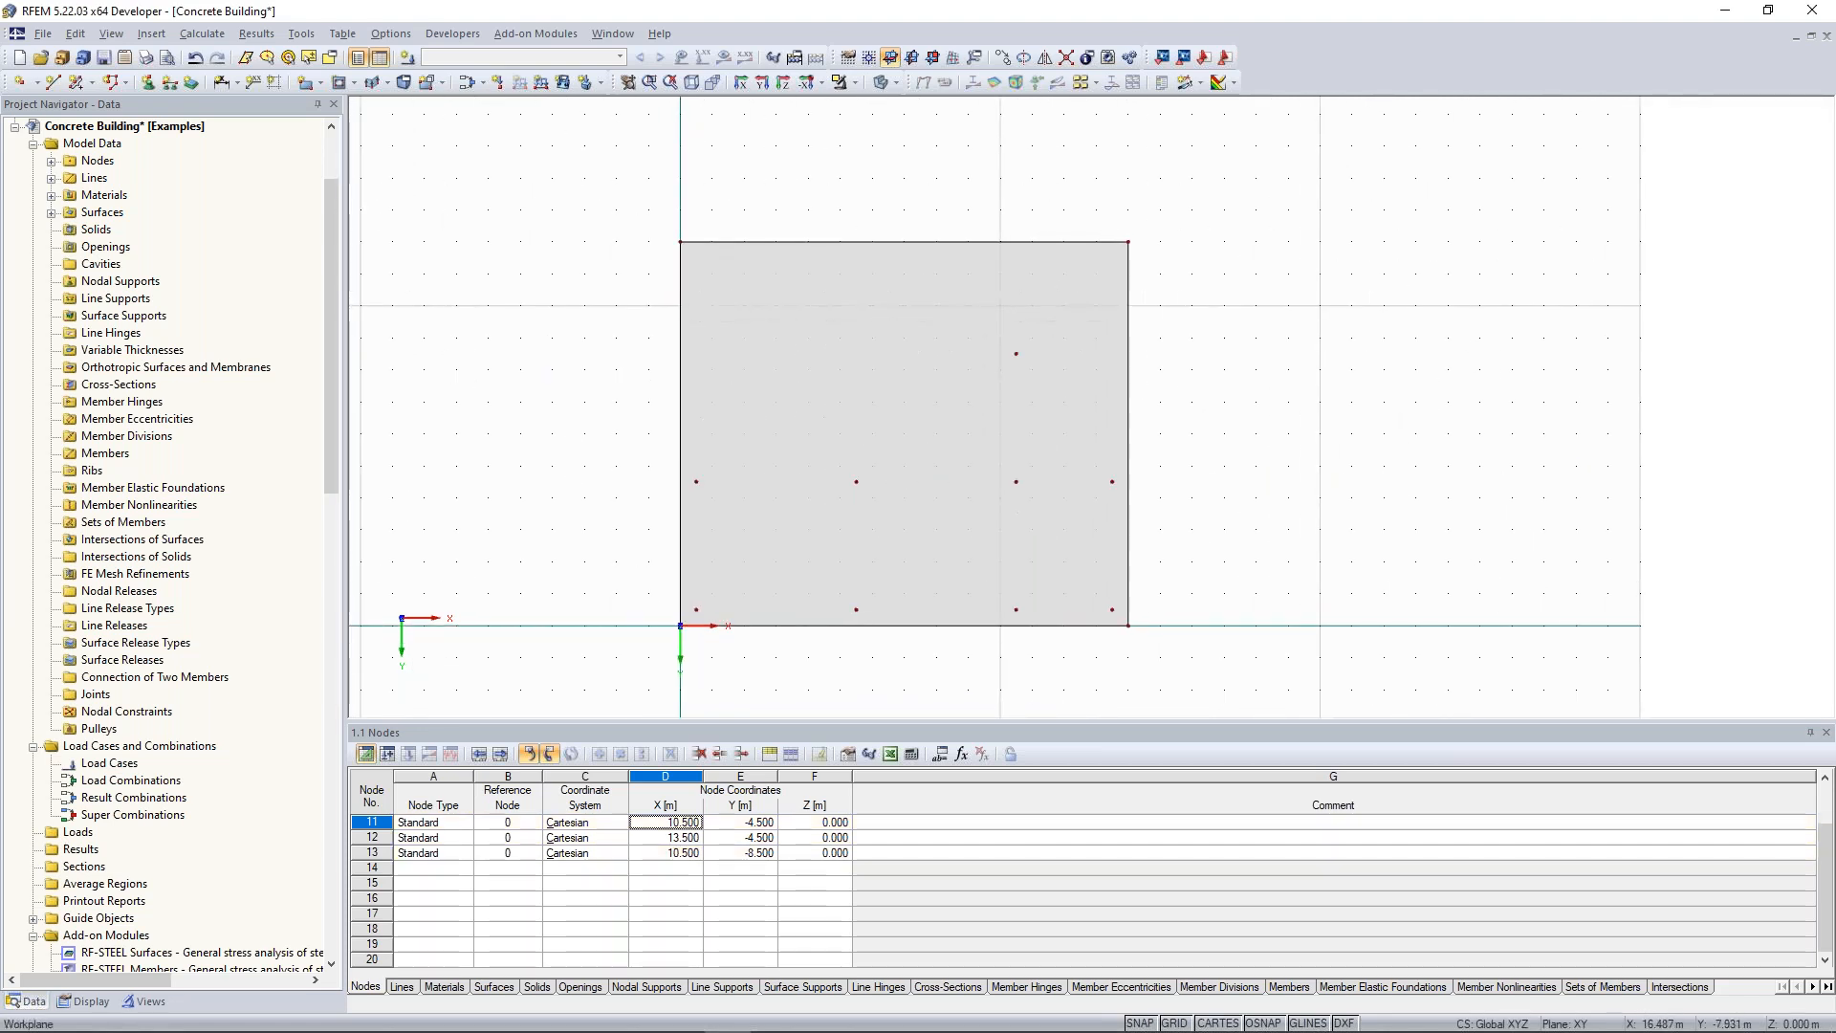
{"action": "middle_click_drag", "start_coordinate": [1189, 346], "coordinate": [1178, 375]}
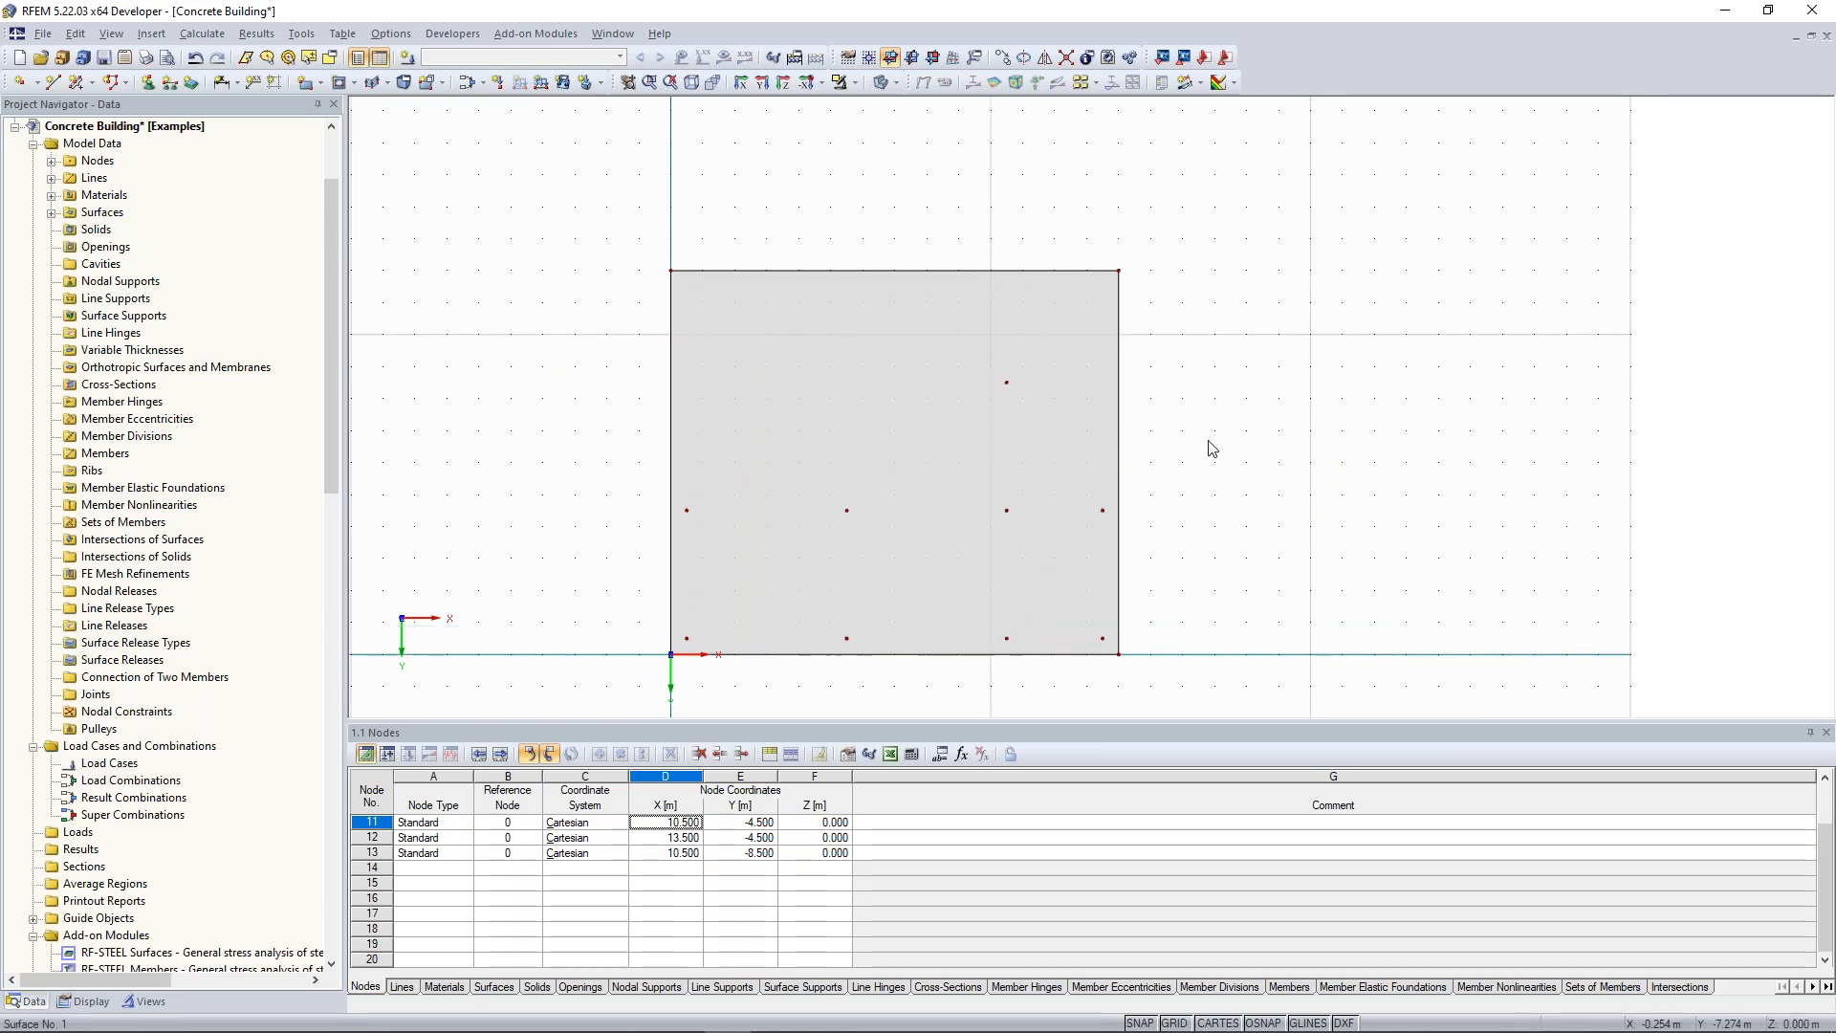
Check the floor slab drawing in the training manual, and divide the slab edge at X 14 m with a node 4 m from its end.
{"action": "scroll", "coordinate": [1152, 401], "scroll_direction": "up", "scroll_amount": 1}
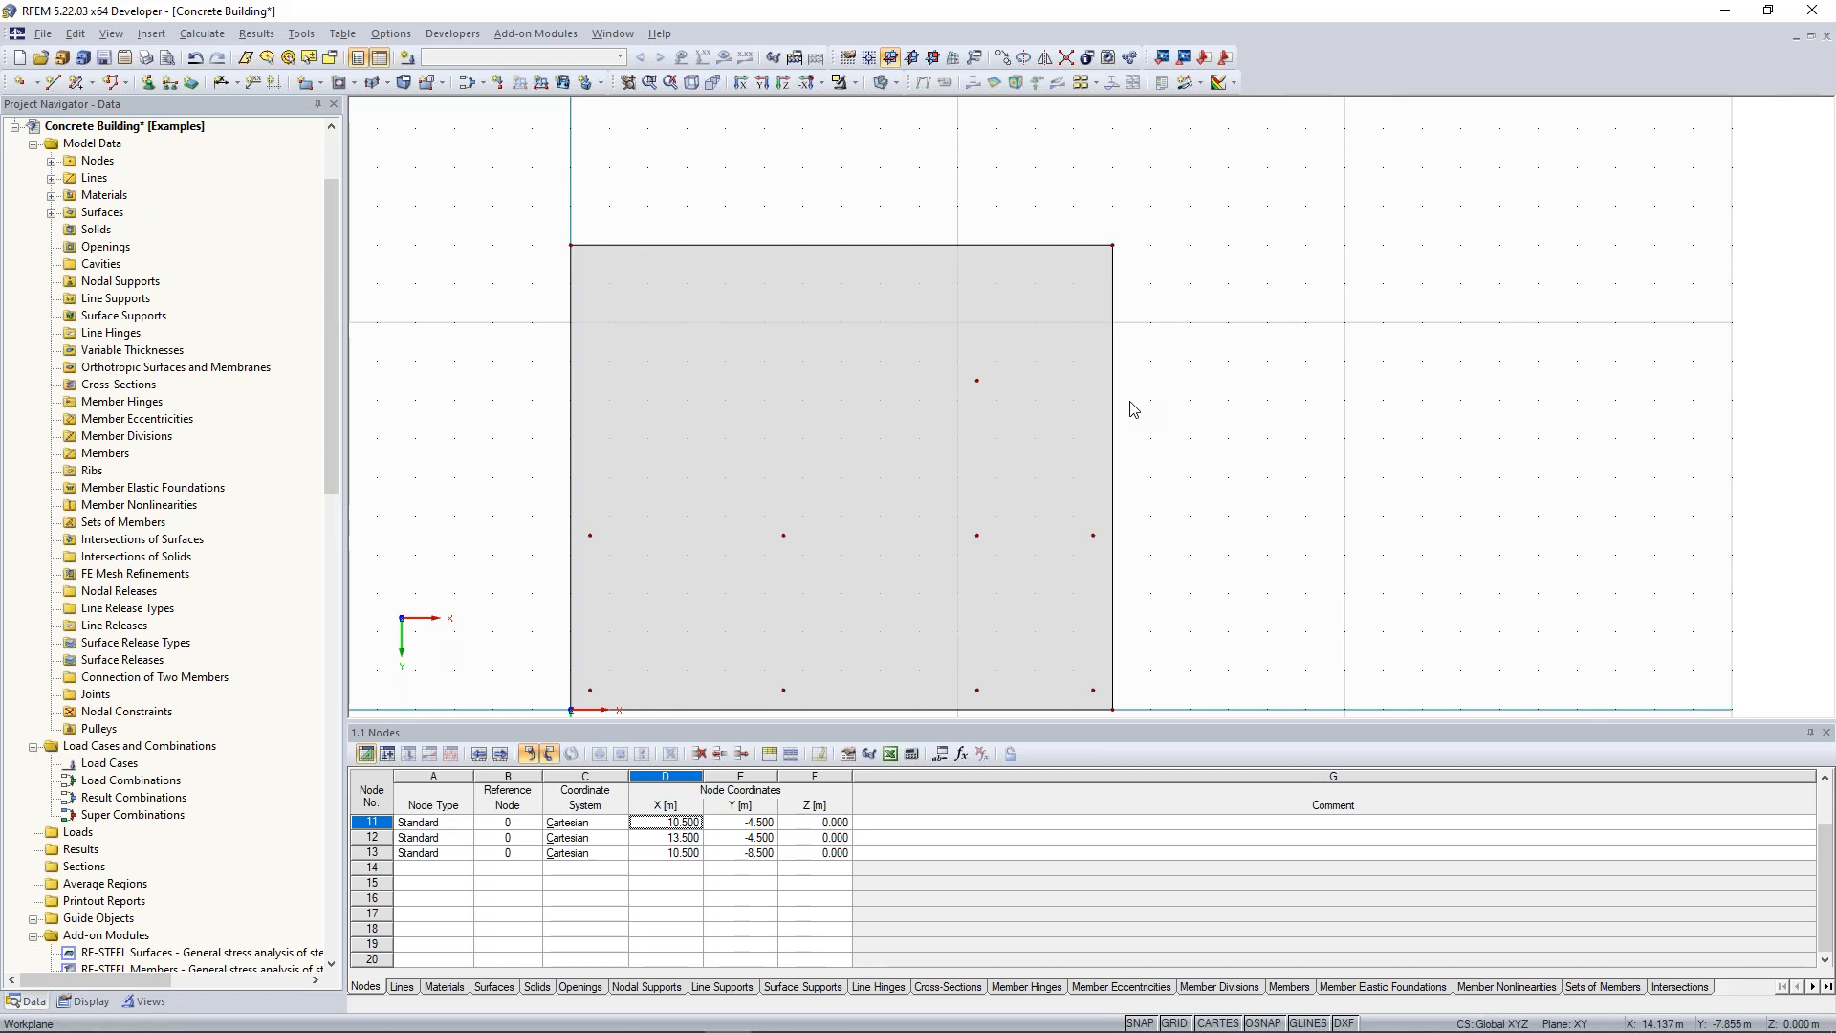
{"action": "key", "text": "alt+Tab"}
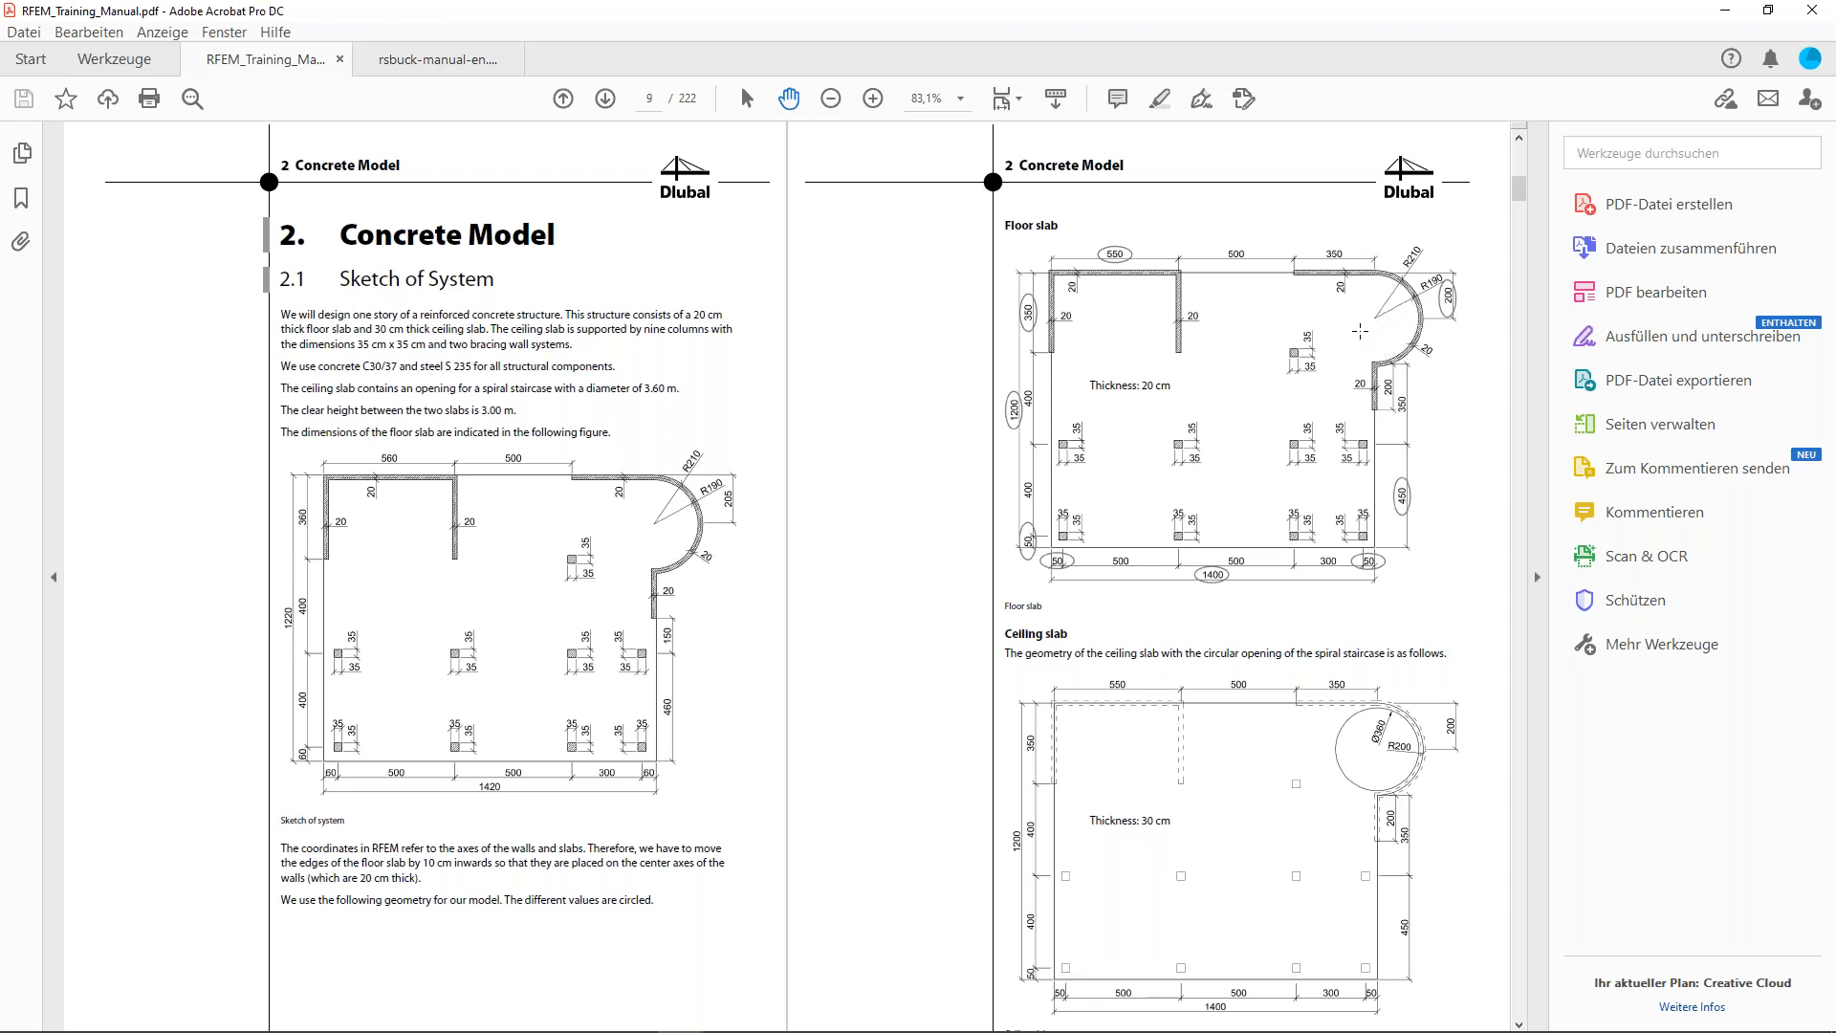
{"action": "double_click", "coordinate": [1355, 15]}
{"action": "left_click", "coordinate": [292, 239]}
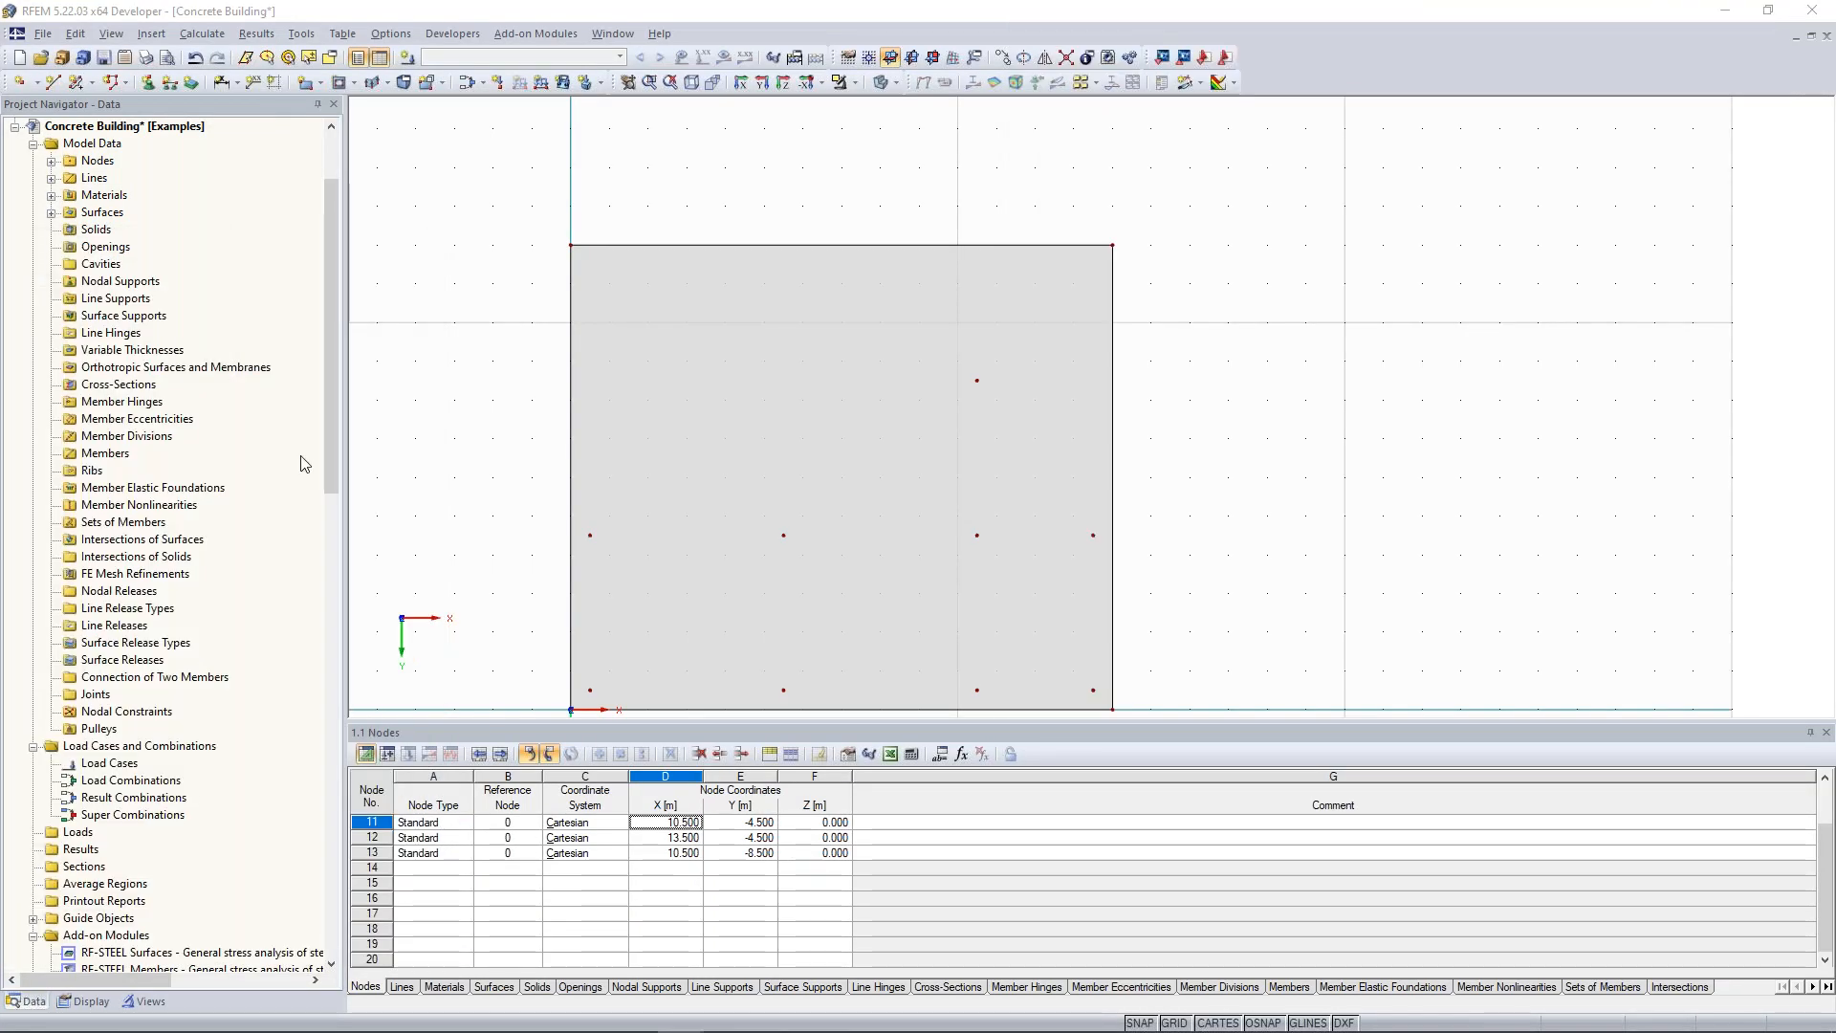
{"action": "scroll", "coordinate": [1069, 346], "scroll_direction": "up", "scroll_amount": 1}
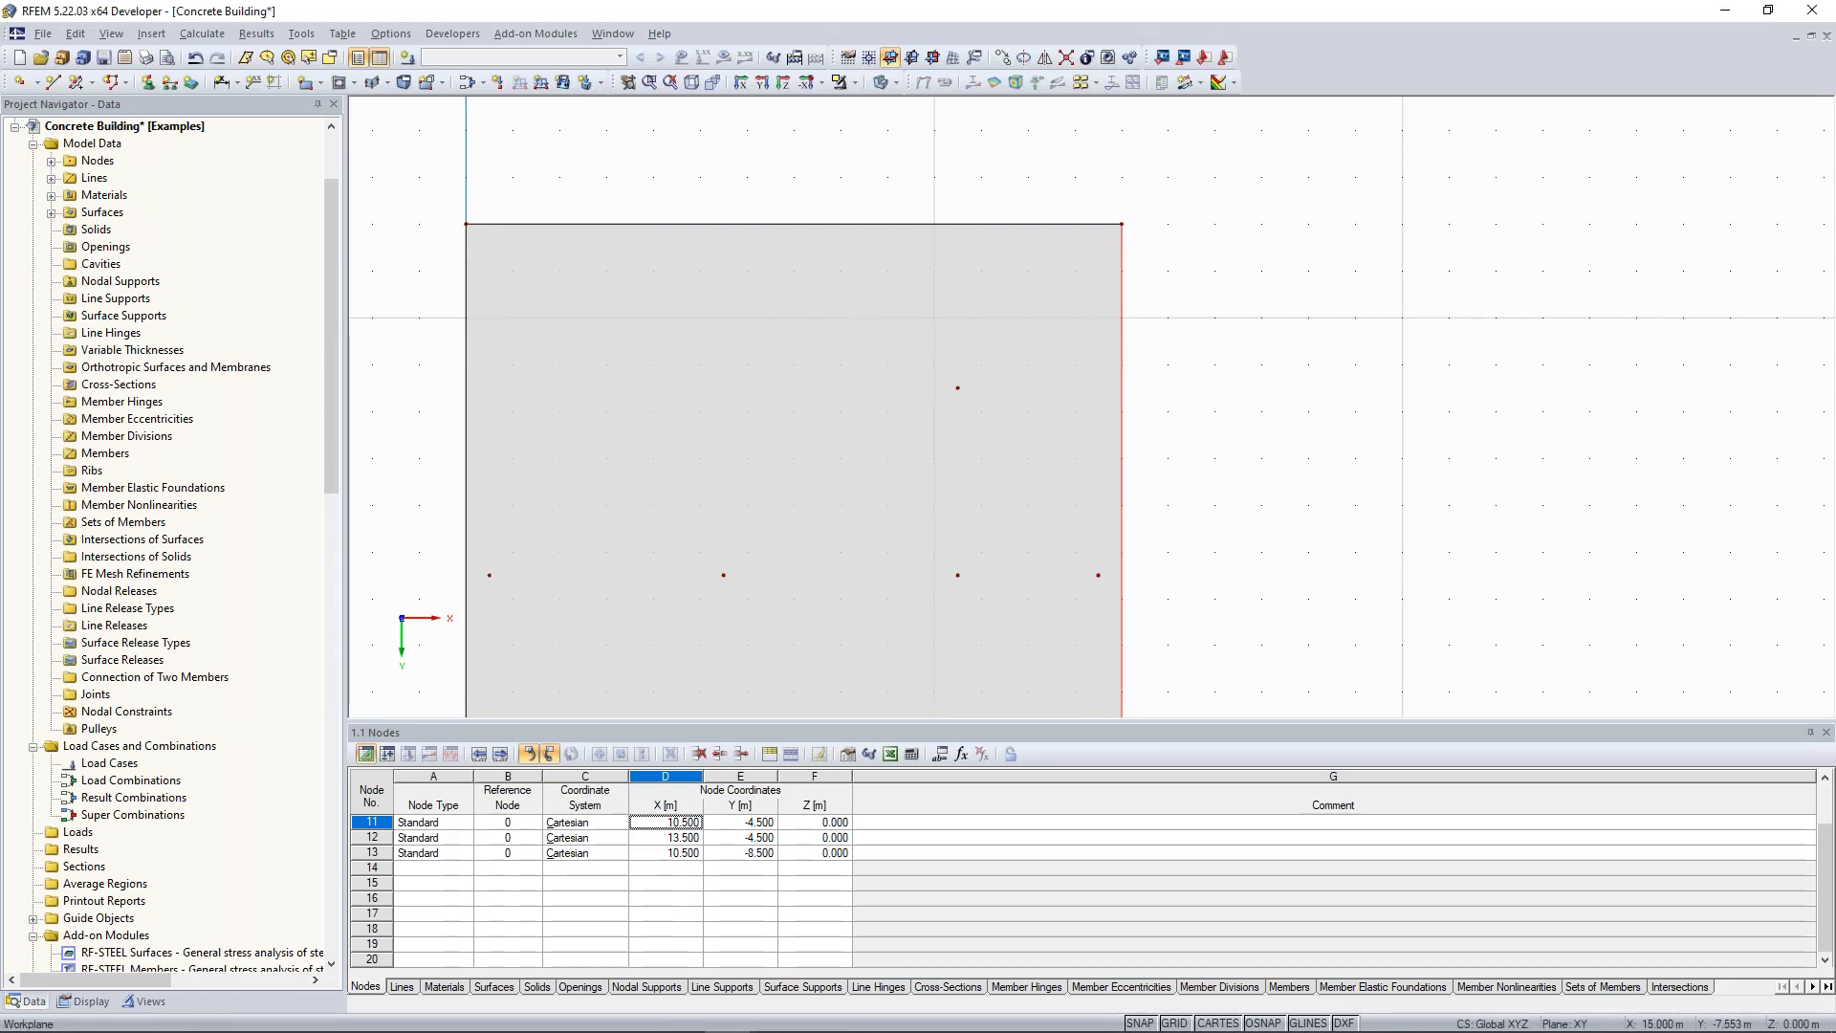
{"action": "scroll", "coordinate": [1138, 365], "scroll_direction": "down", "scroll_amount": 1}
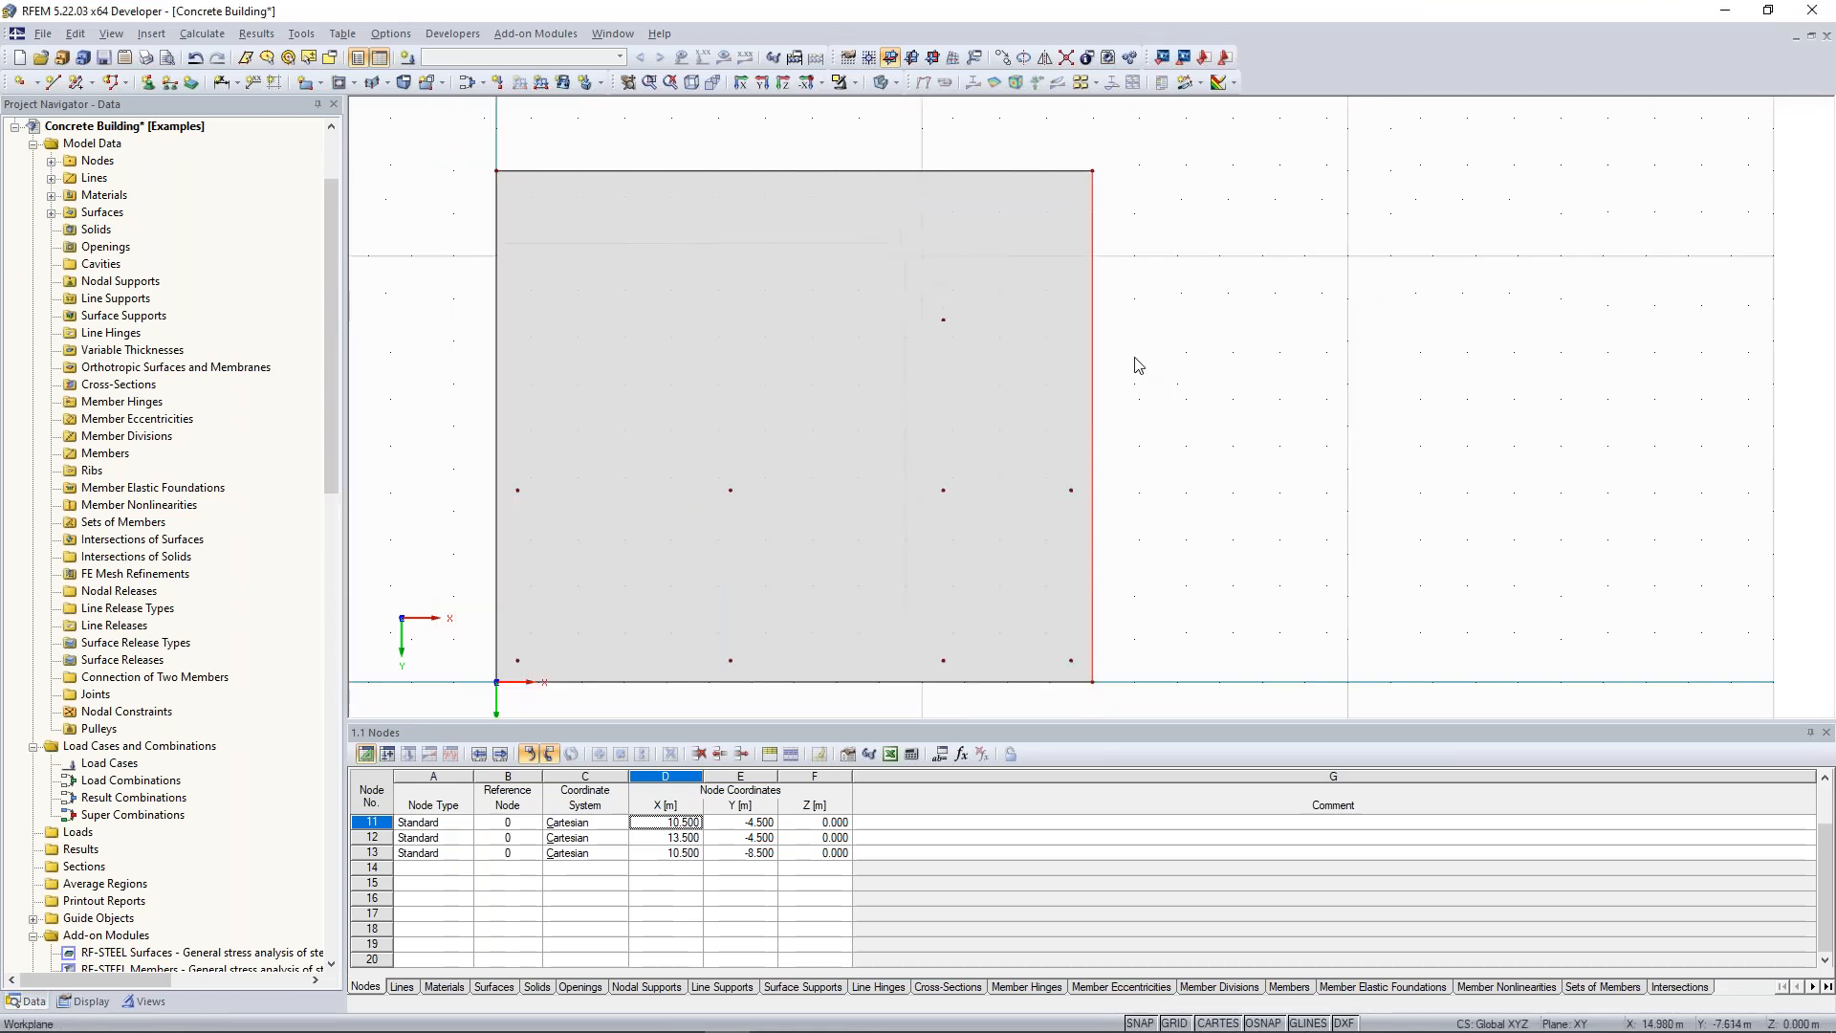
{"action": "right_click", "coordinate": [1092, 289]}
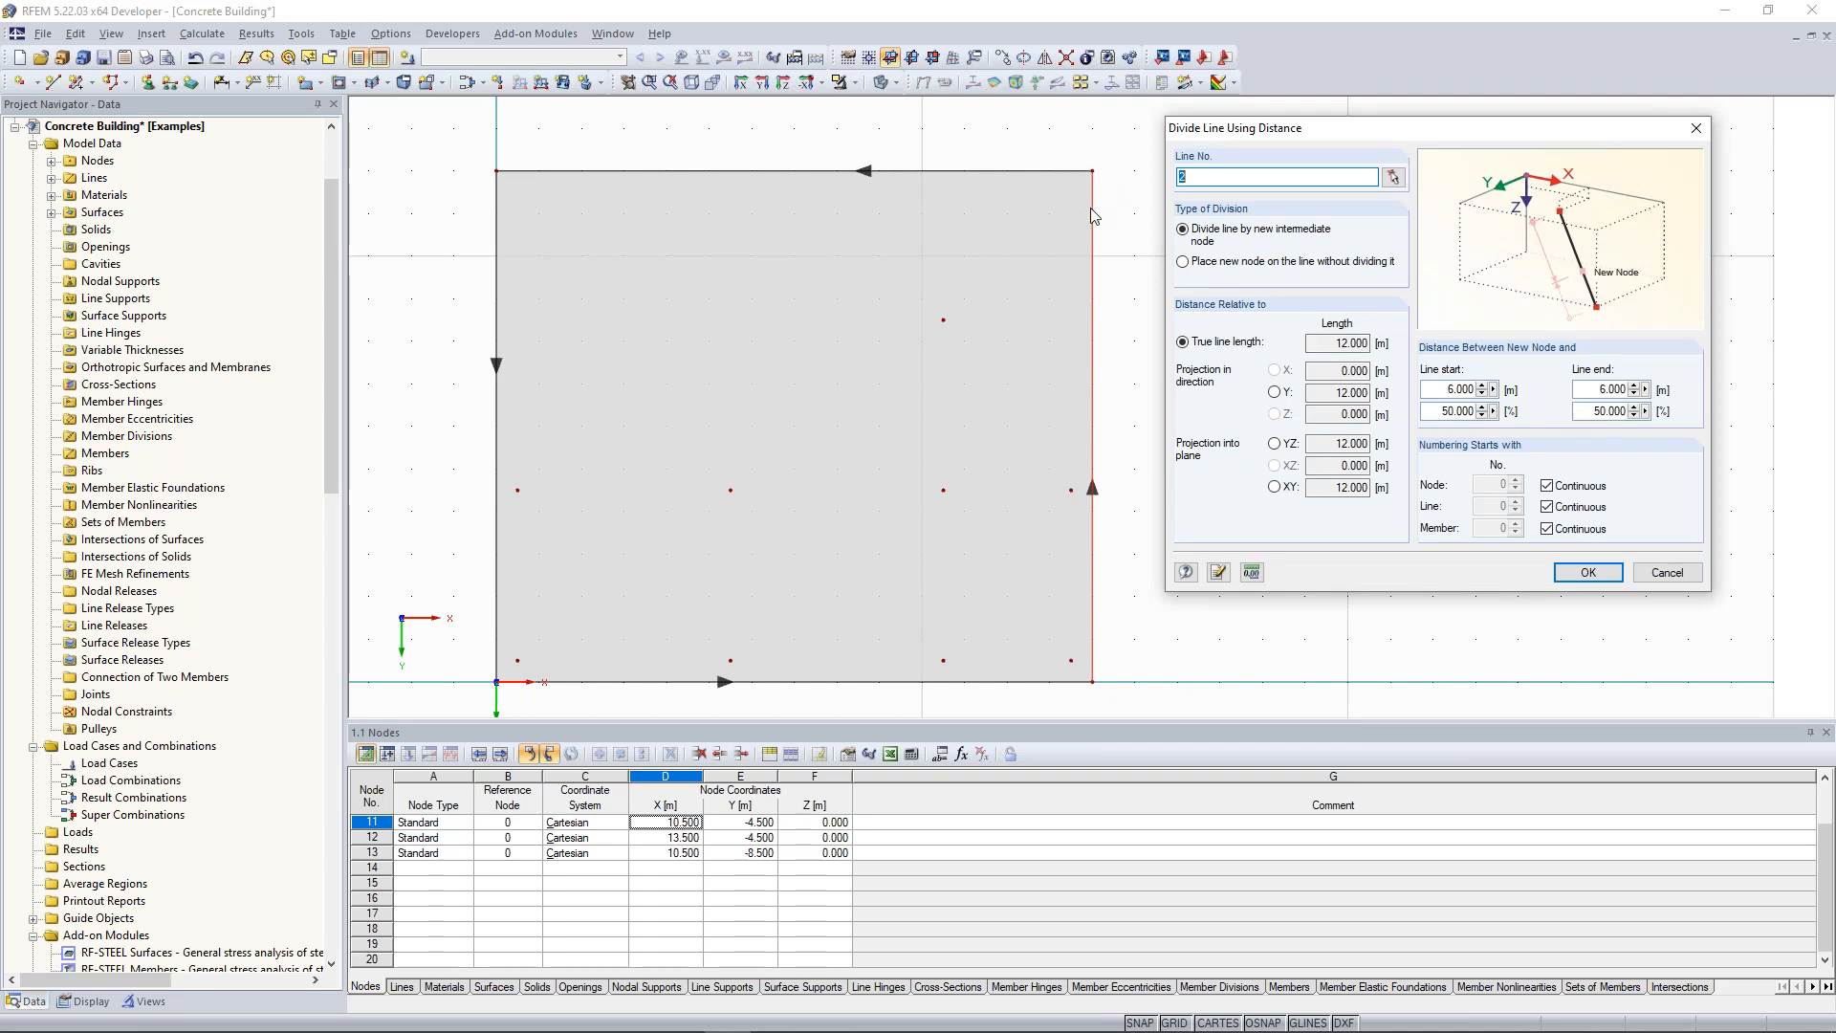
{"action": "double_click", "coordinate": [1603, 390]}
{"action": "type", "text": "4"}
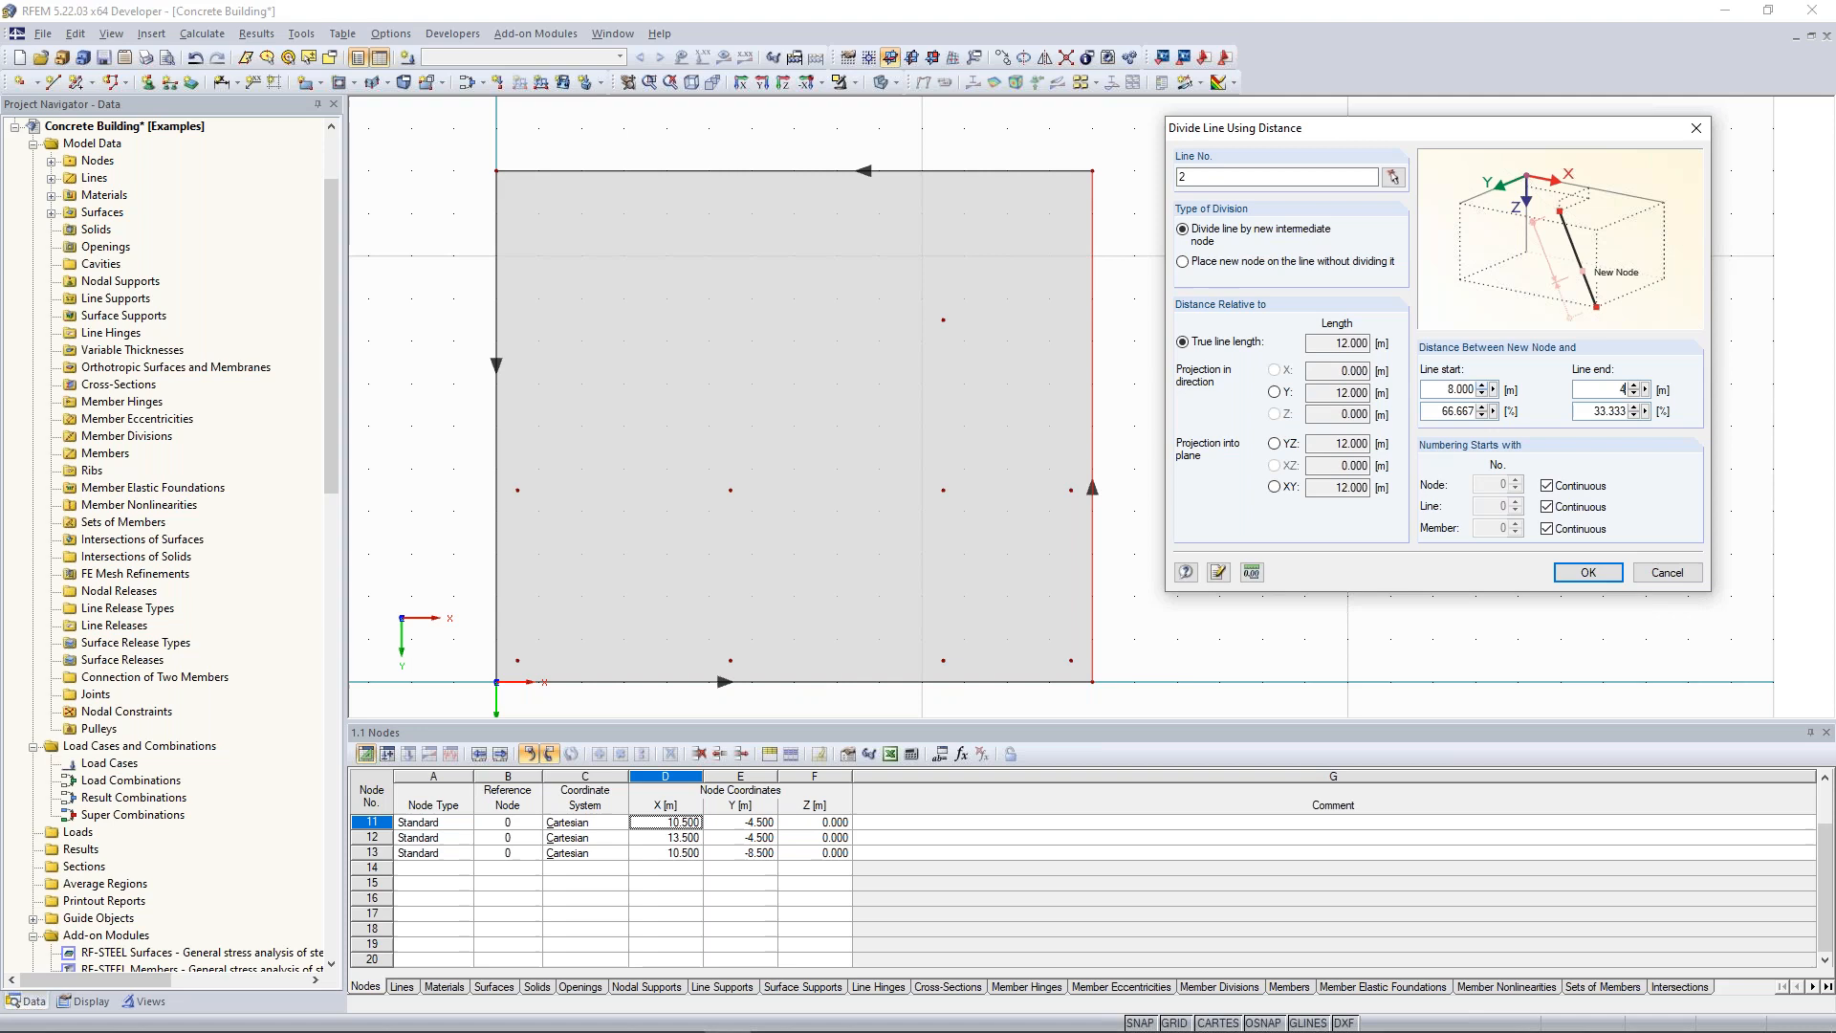
{"action": "left_click", "coordinate": [1587, 572]}
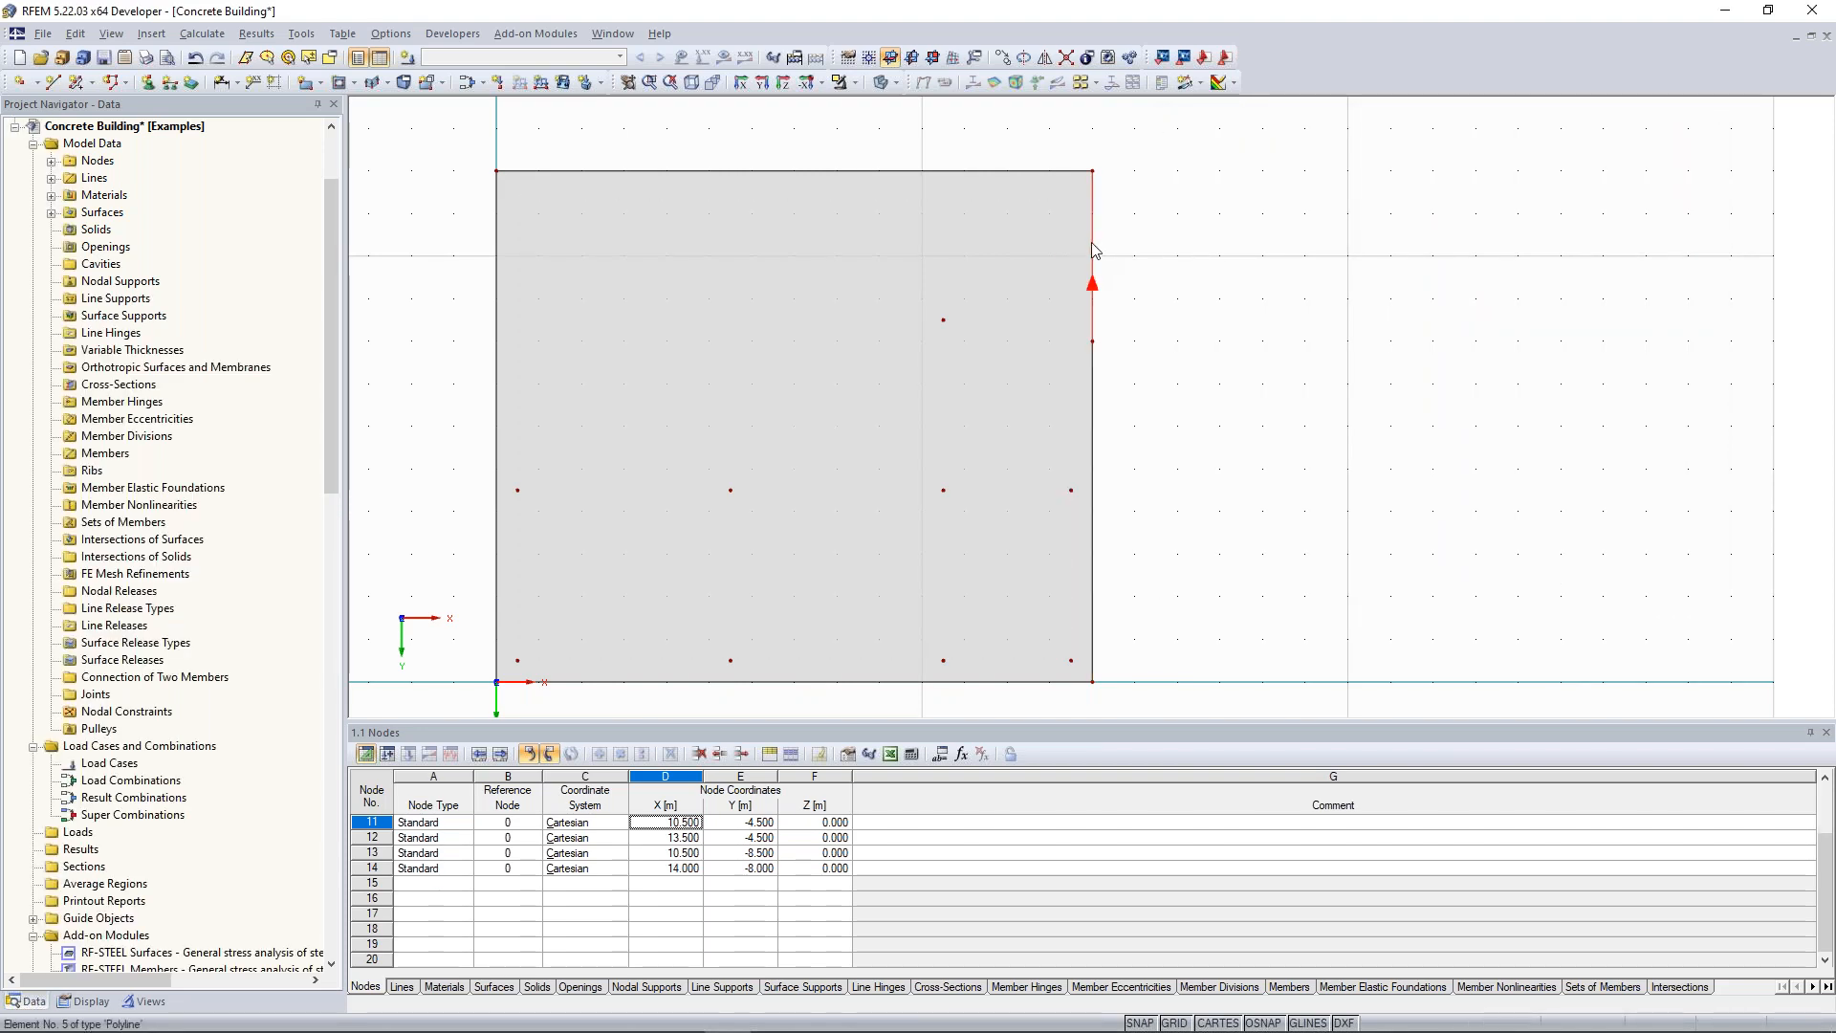
{"action": "middle_click_drag", "start_coordinate": [1207, 279], "coordinate": [1255, 313]}
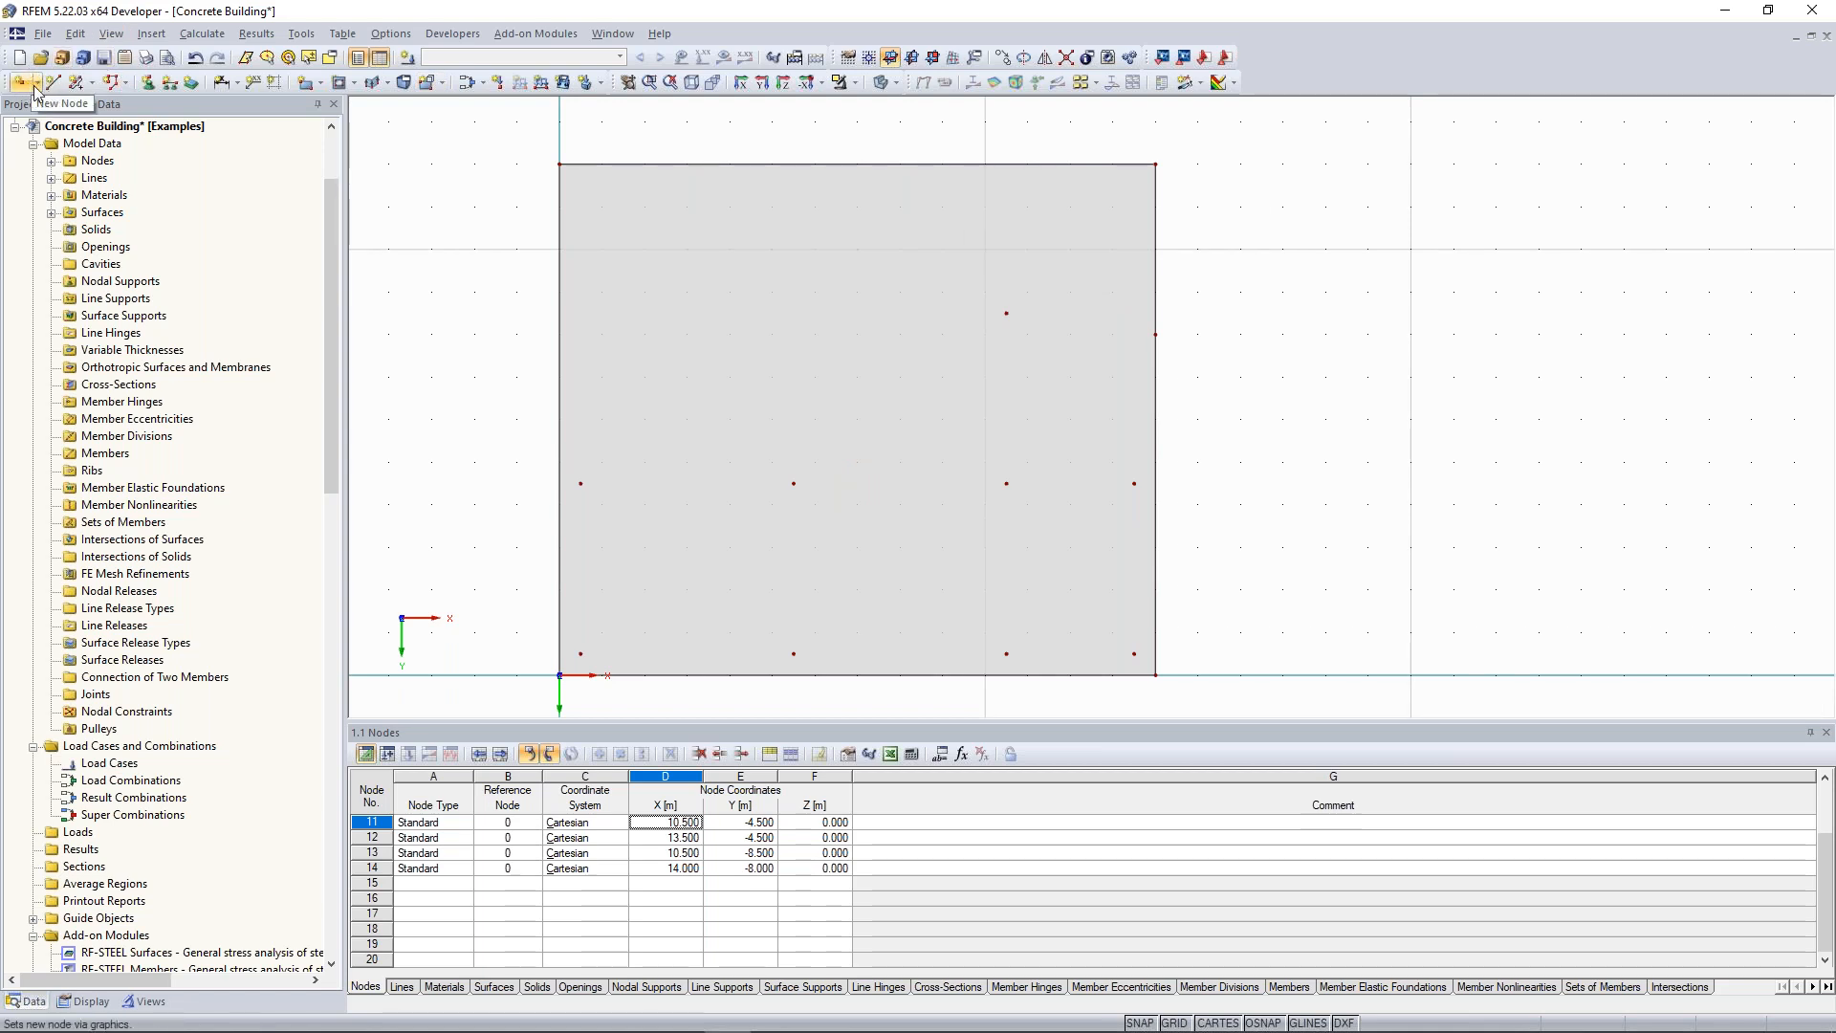
{"action": "left_click", "coordinate": [37, 84]}
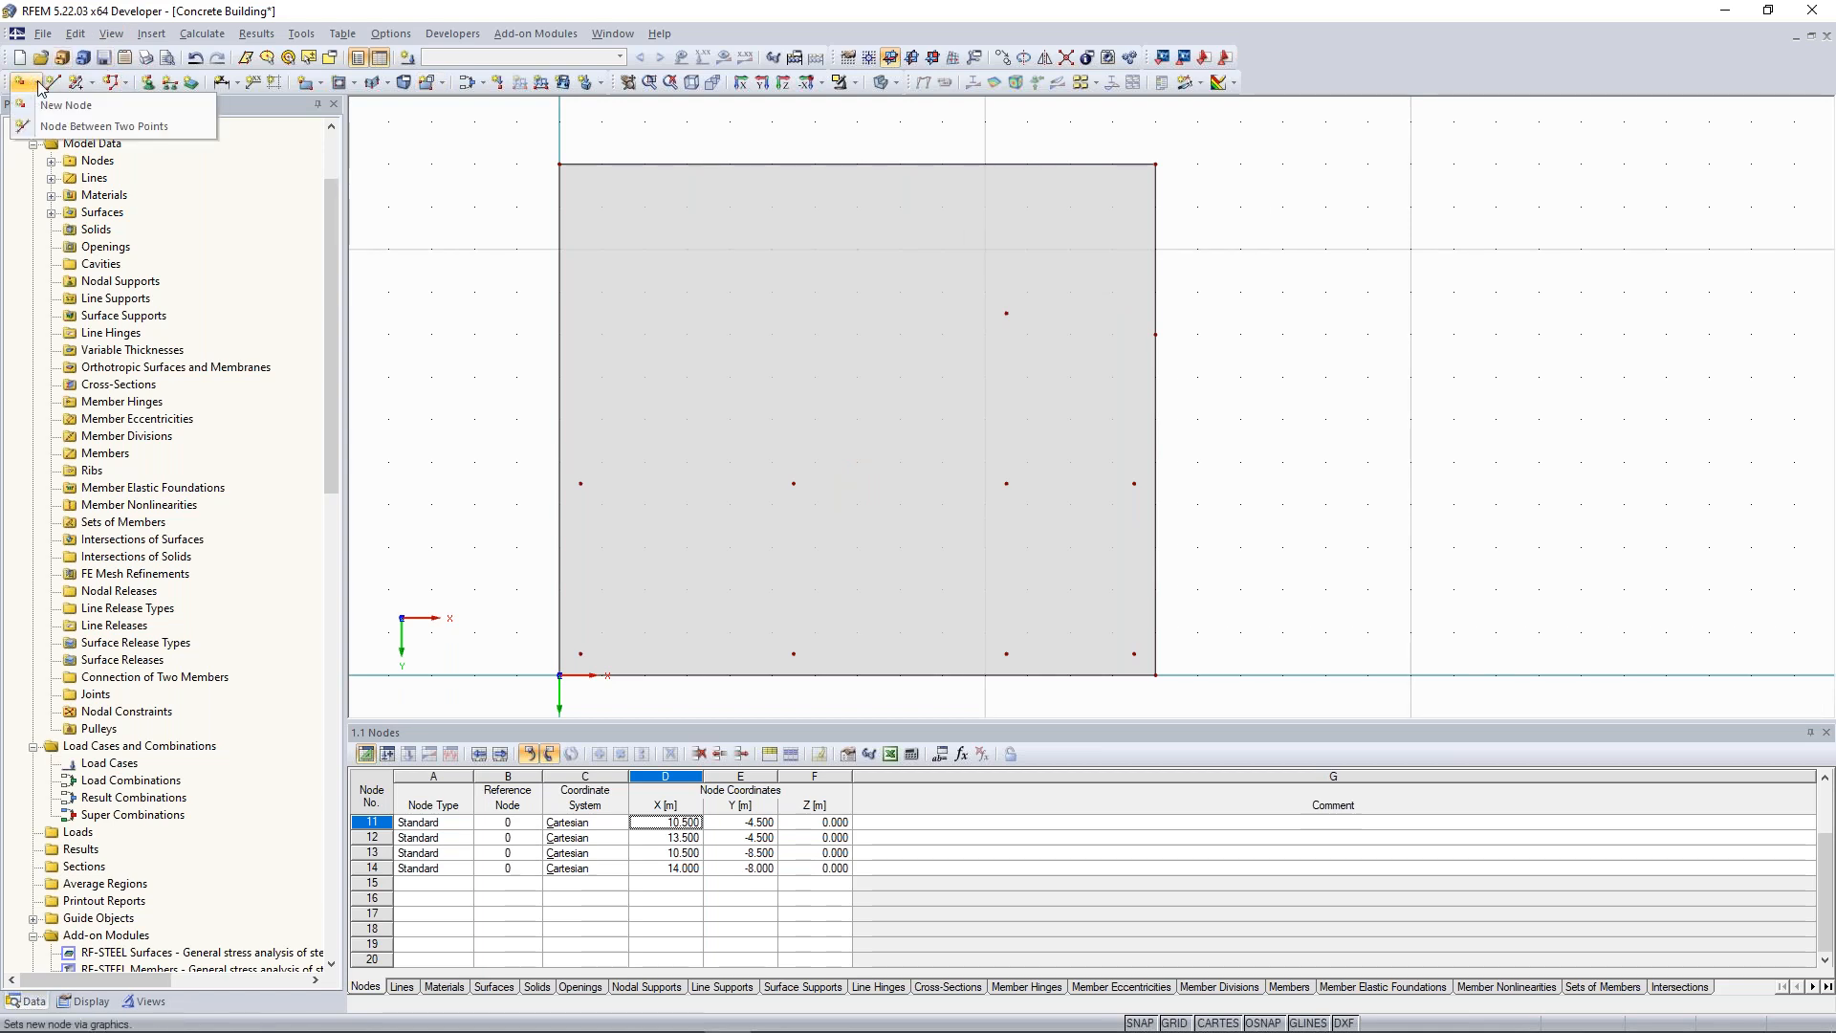
{"action": "left_click", "coordinate": [99, 125]}
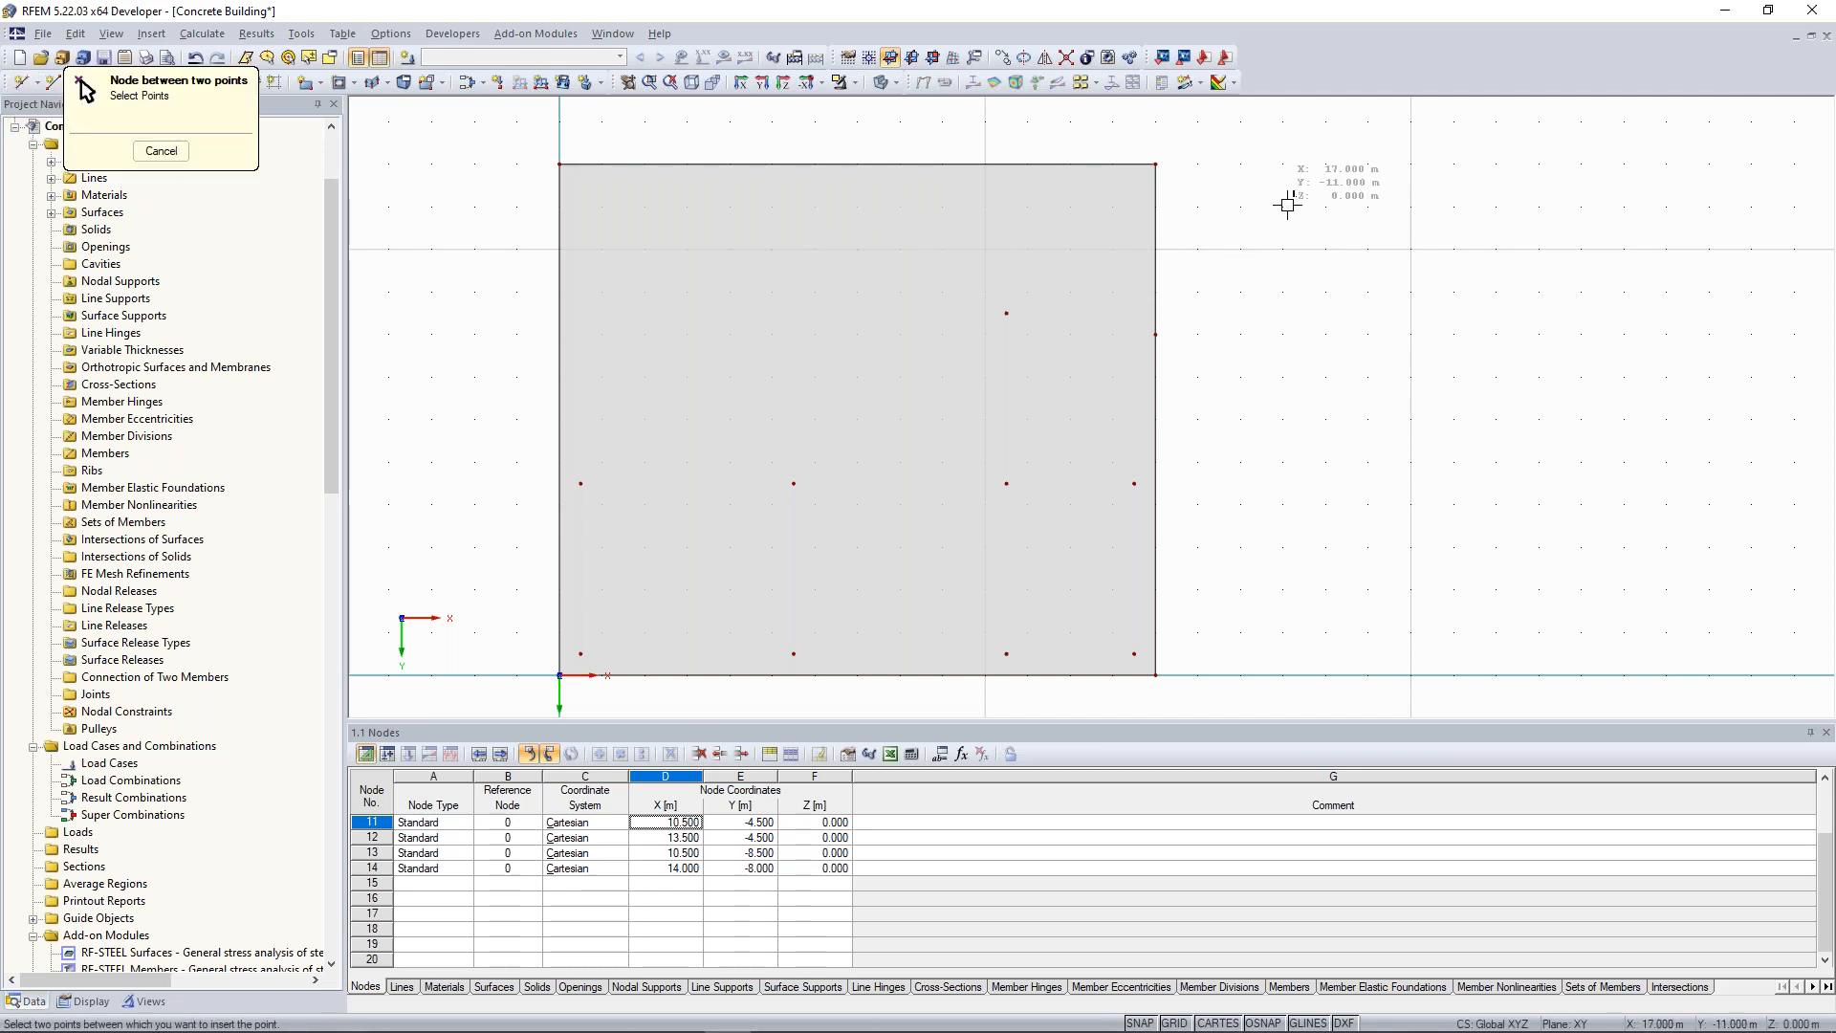
{"action": "left_click", "coordinate": [1155, 164]}
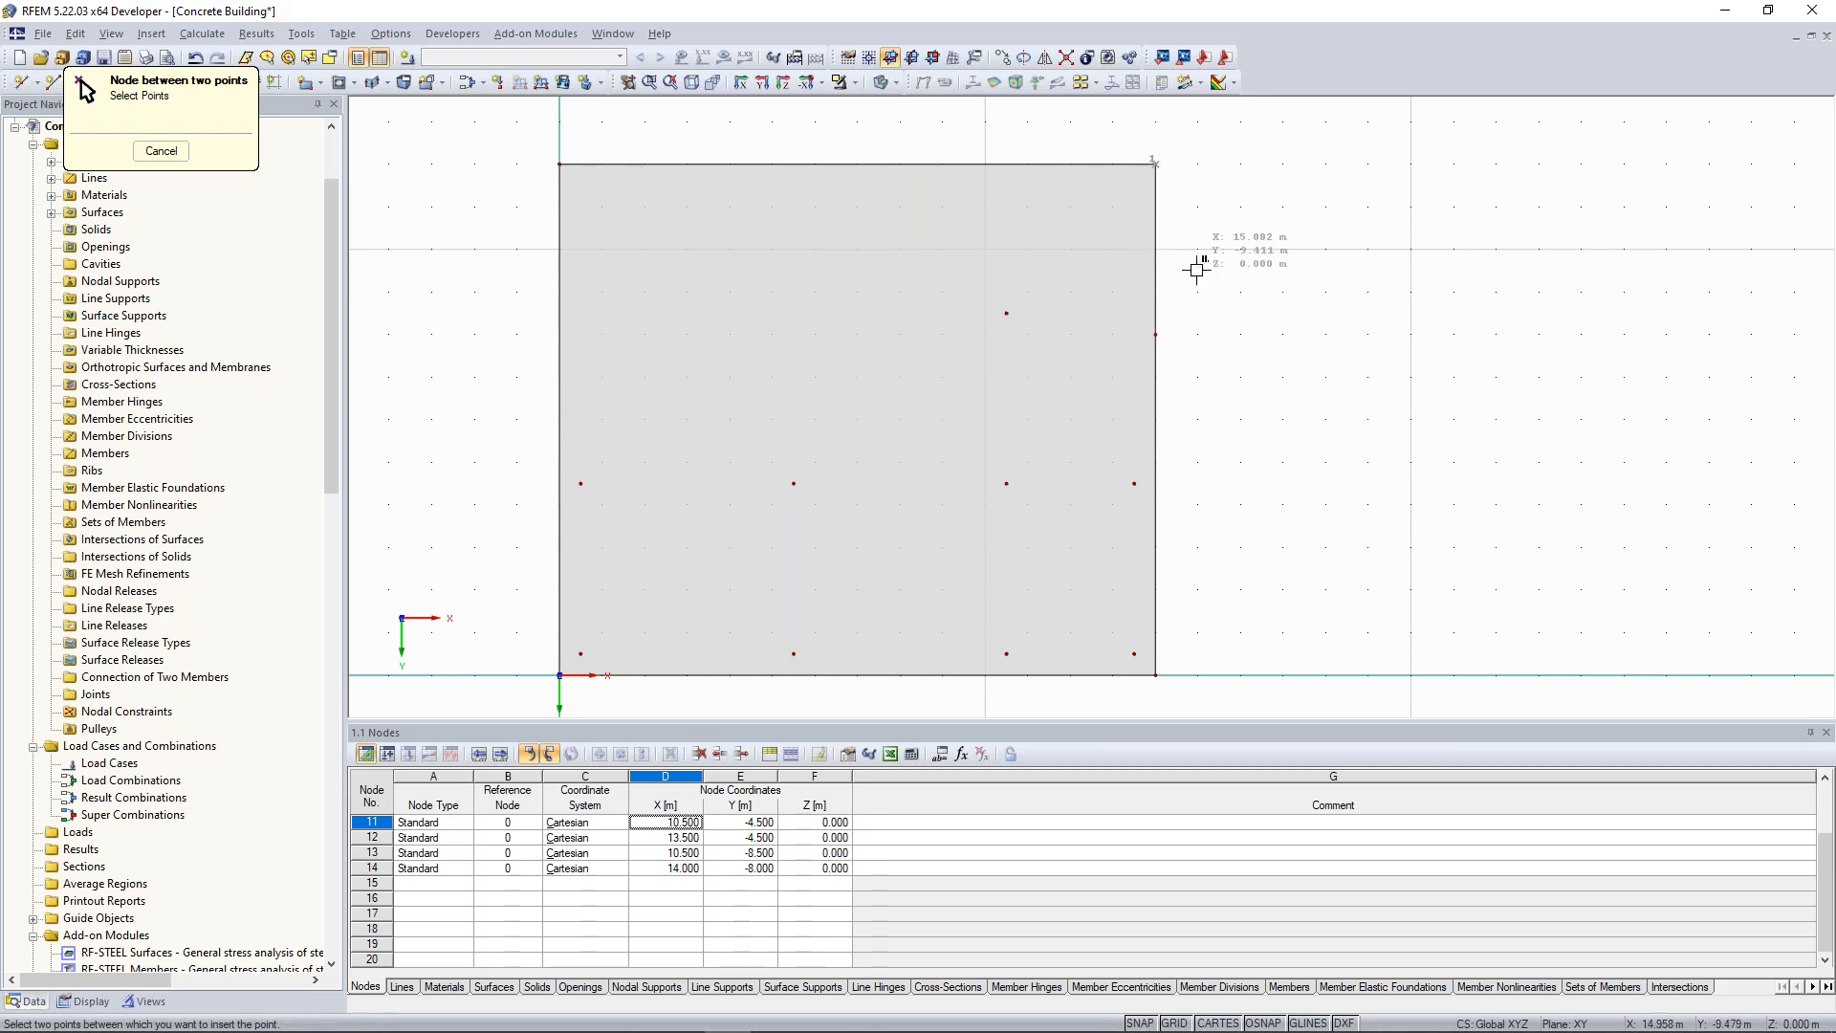
{"action": "key", "text": "Escape"}
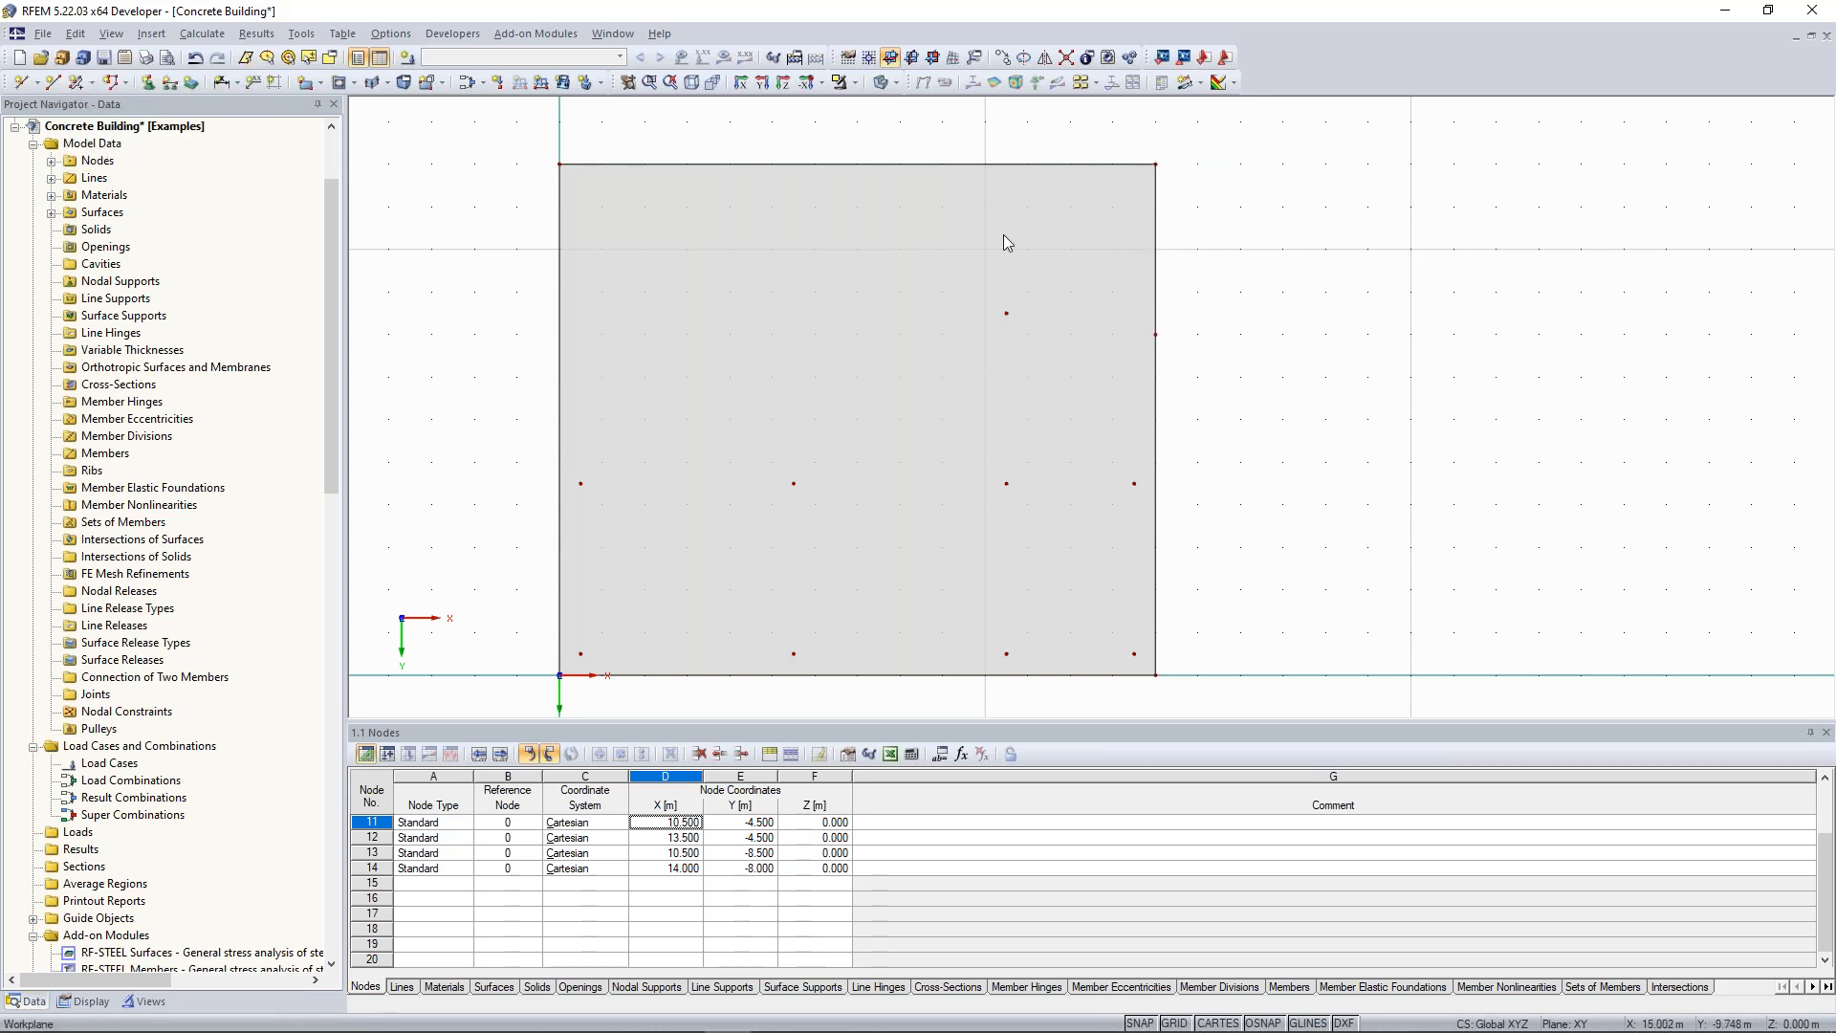
Place a node midway between the slab corner at X 14, Y -12 m and the node at X 14, Y -8 m, 2 m from each.
{"action": "left_click", "coordinate": [21, 84]}
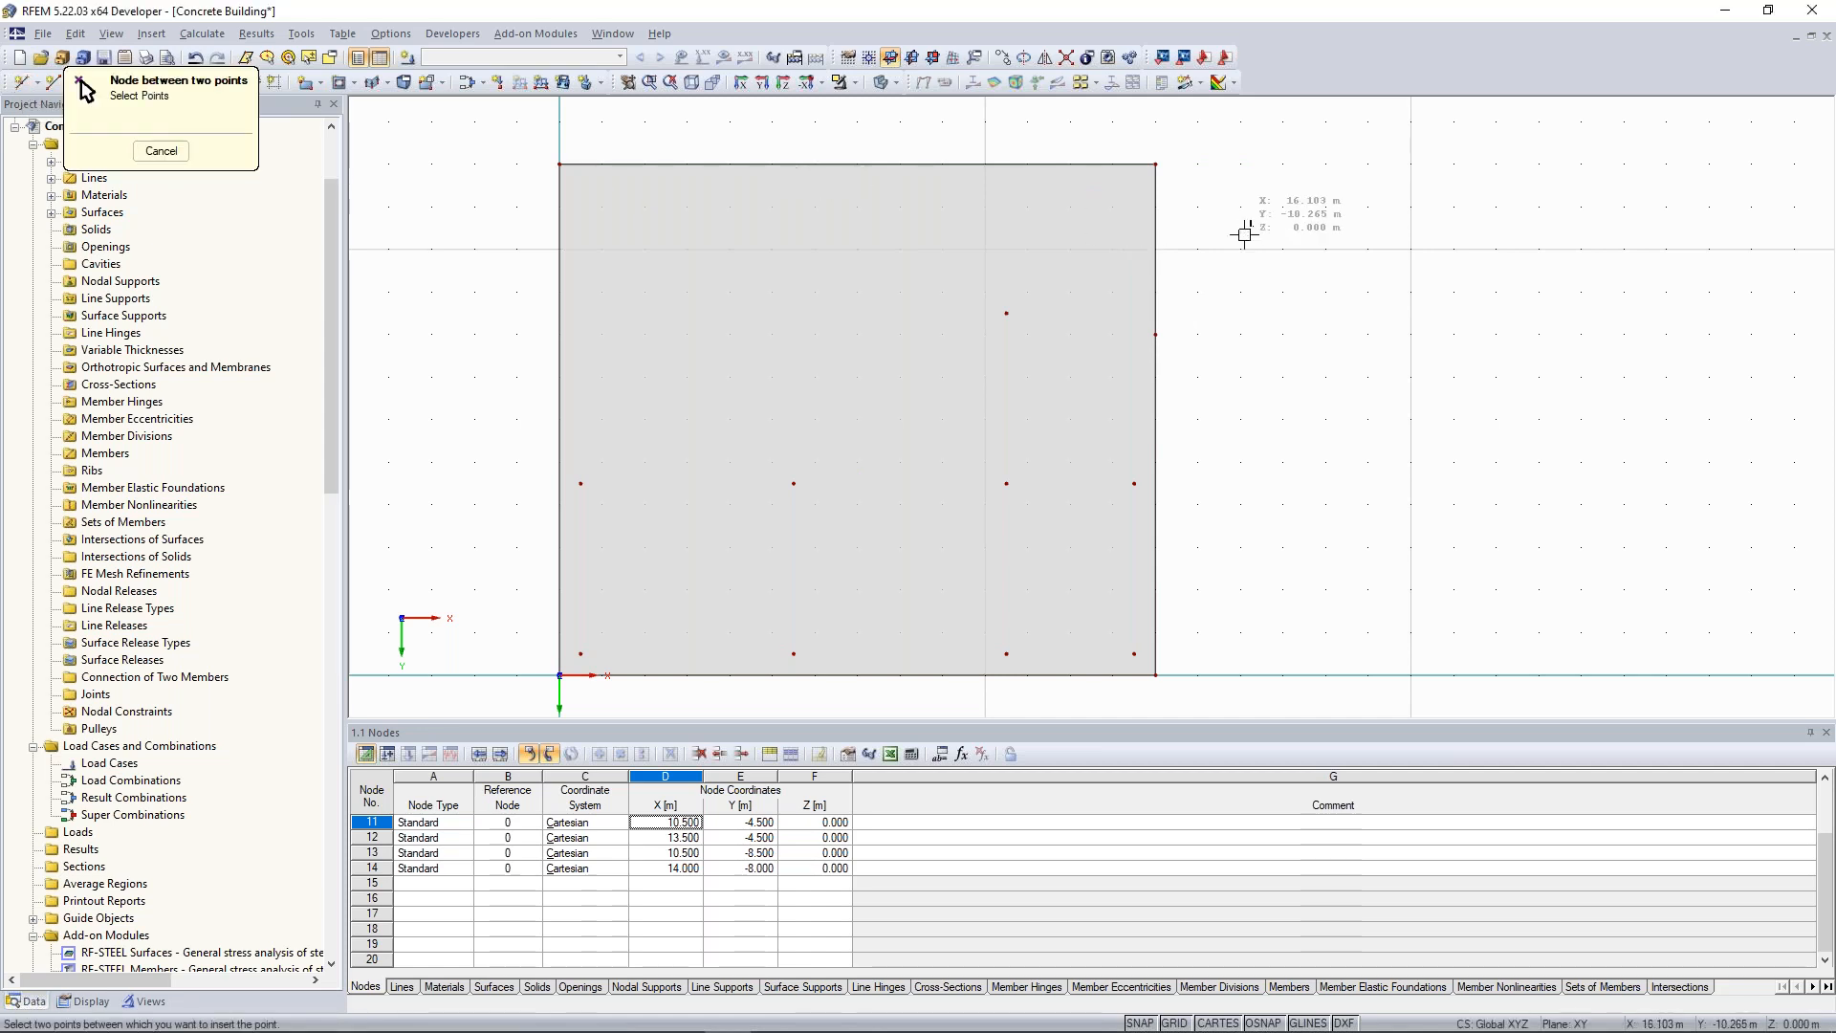
{"action": "scroll", "coordinate": [1234, 228], "scroll_direction": "up", "scroll_amount": 1}
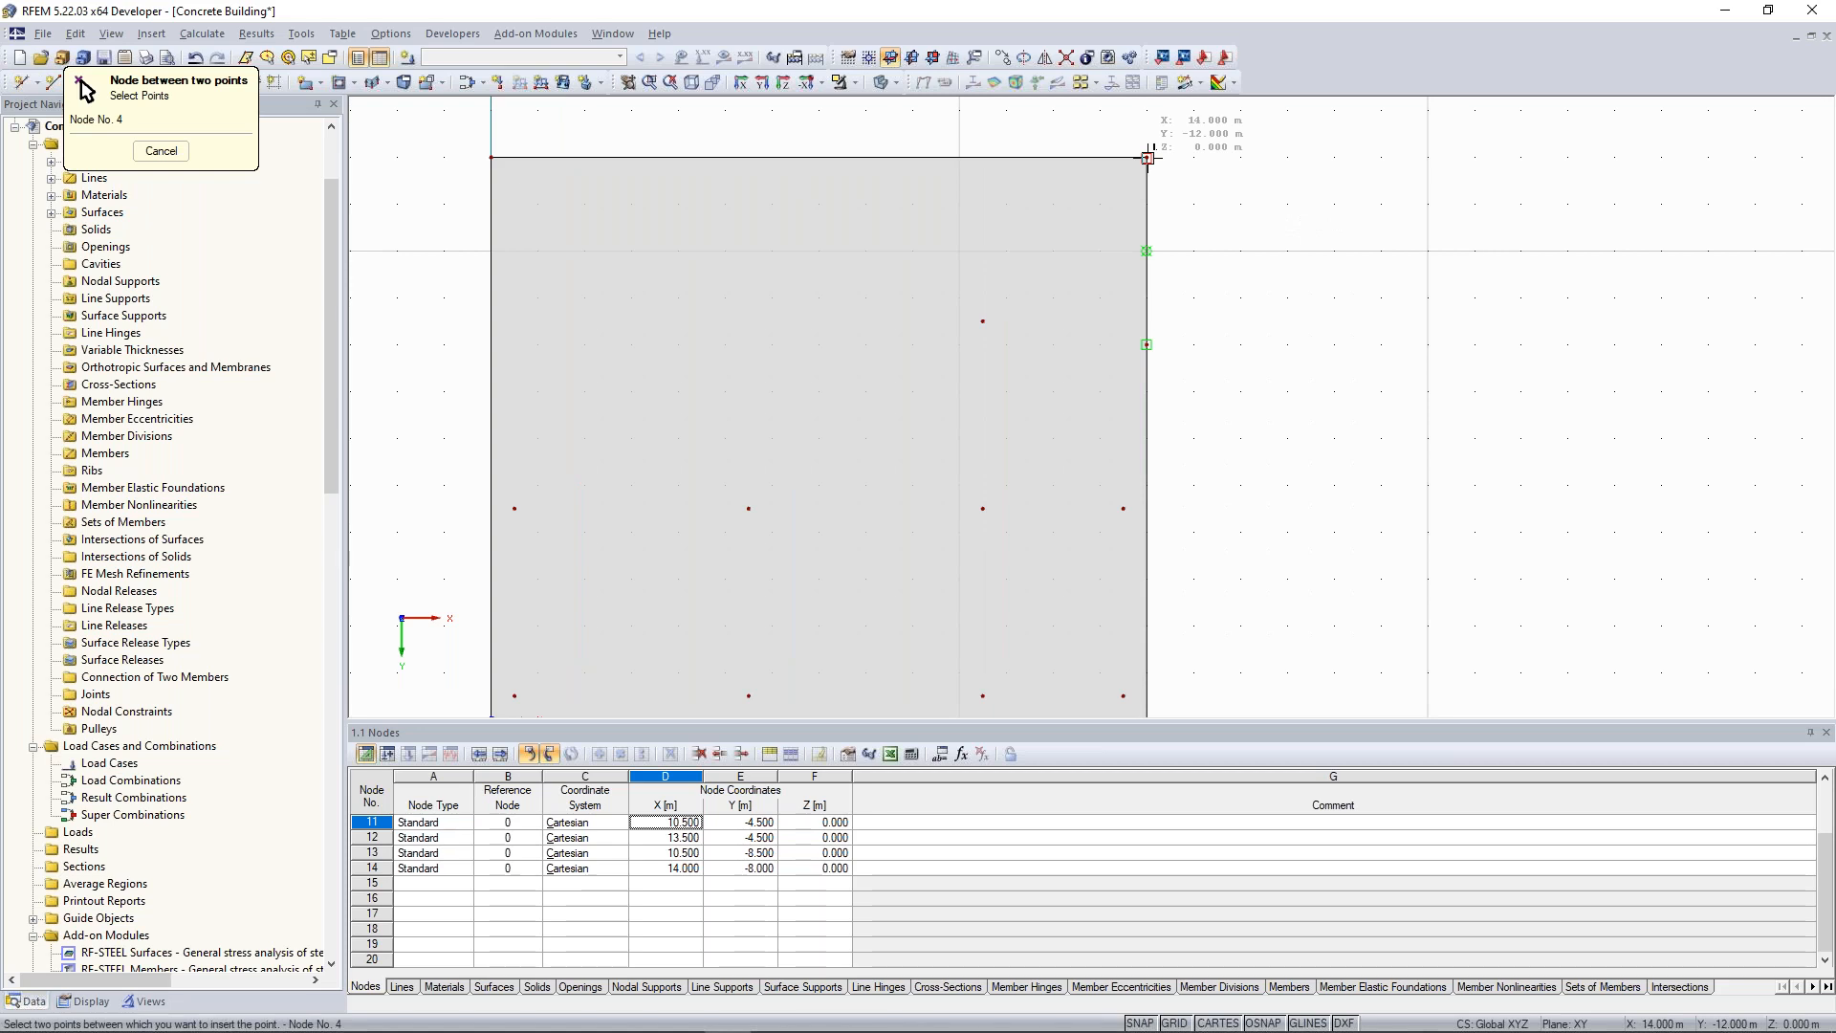
{"action": "left_click", "coordinate": [1147, 158]}
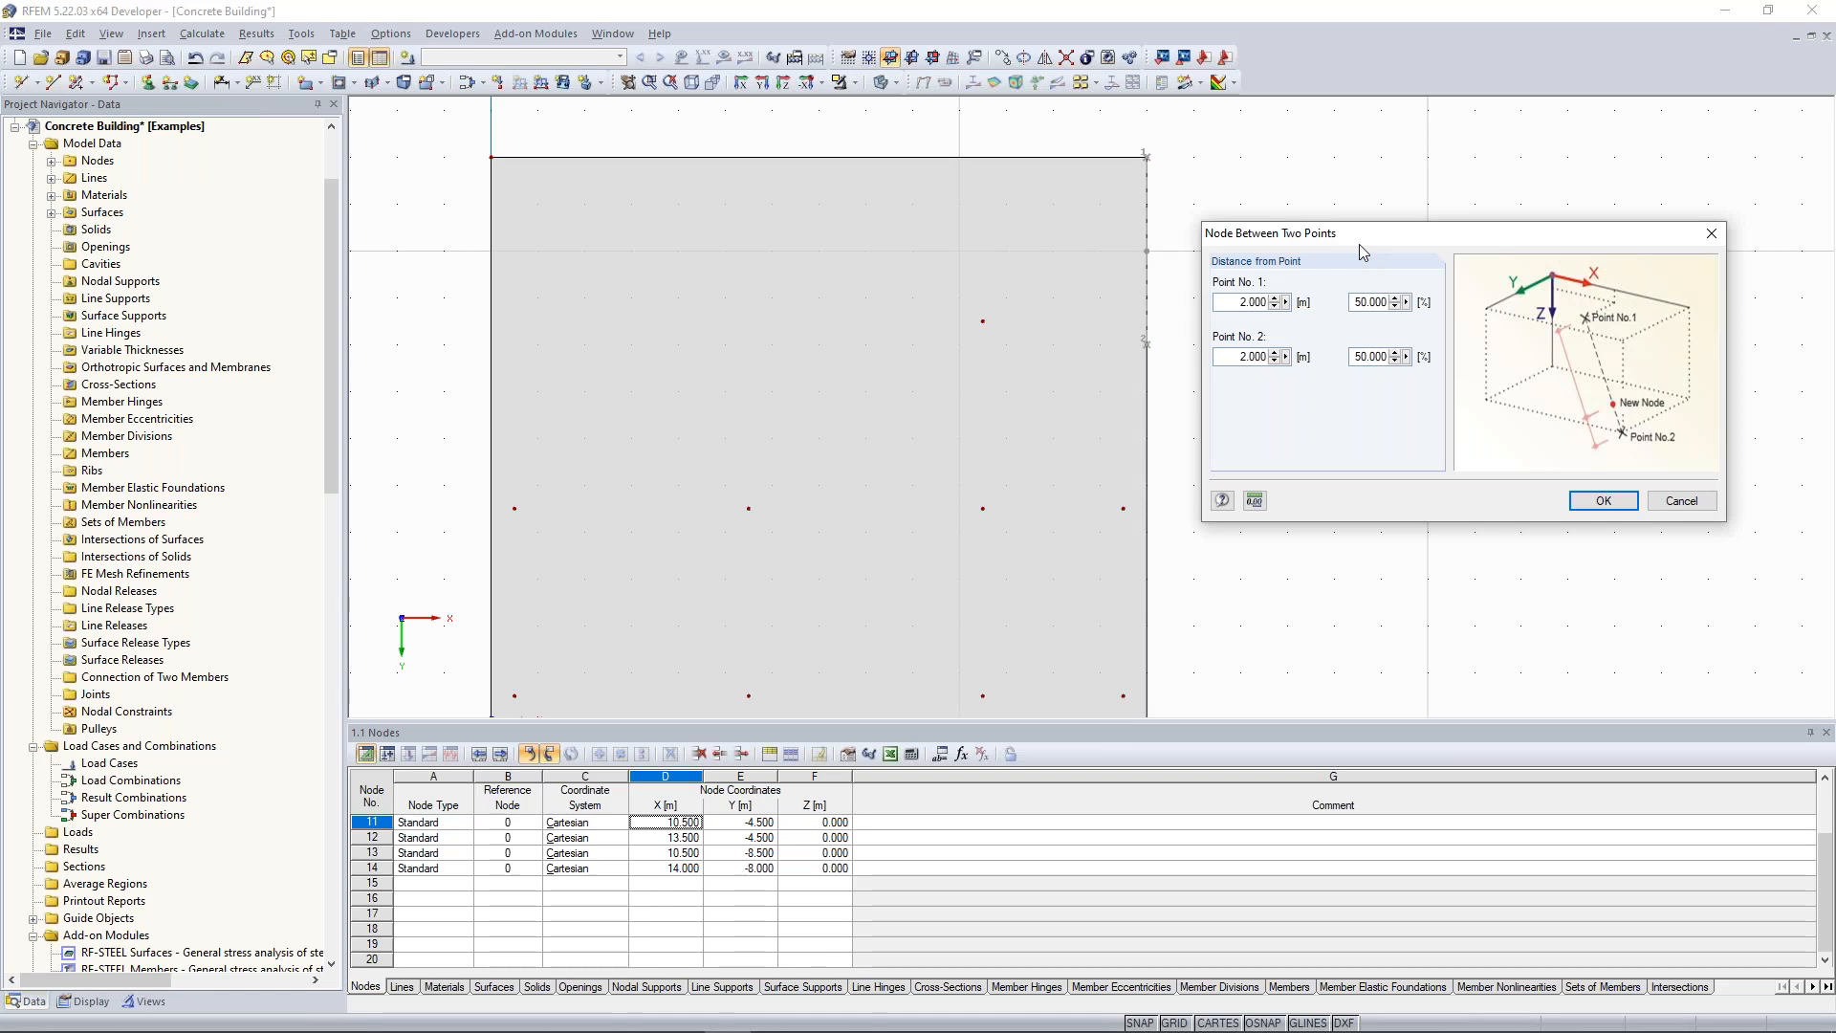
{"action": "left_click_drag", "start_coordinate": [1358, 244], "coordinate": [1364, 215]}
{"action": "left_click_drag", "start_coordinate": [1364, 328], "coordinate": [1393, 328]}
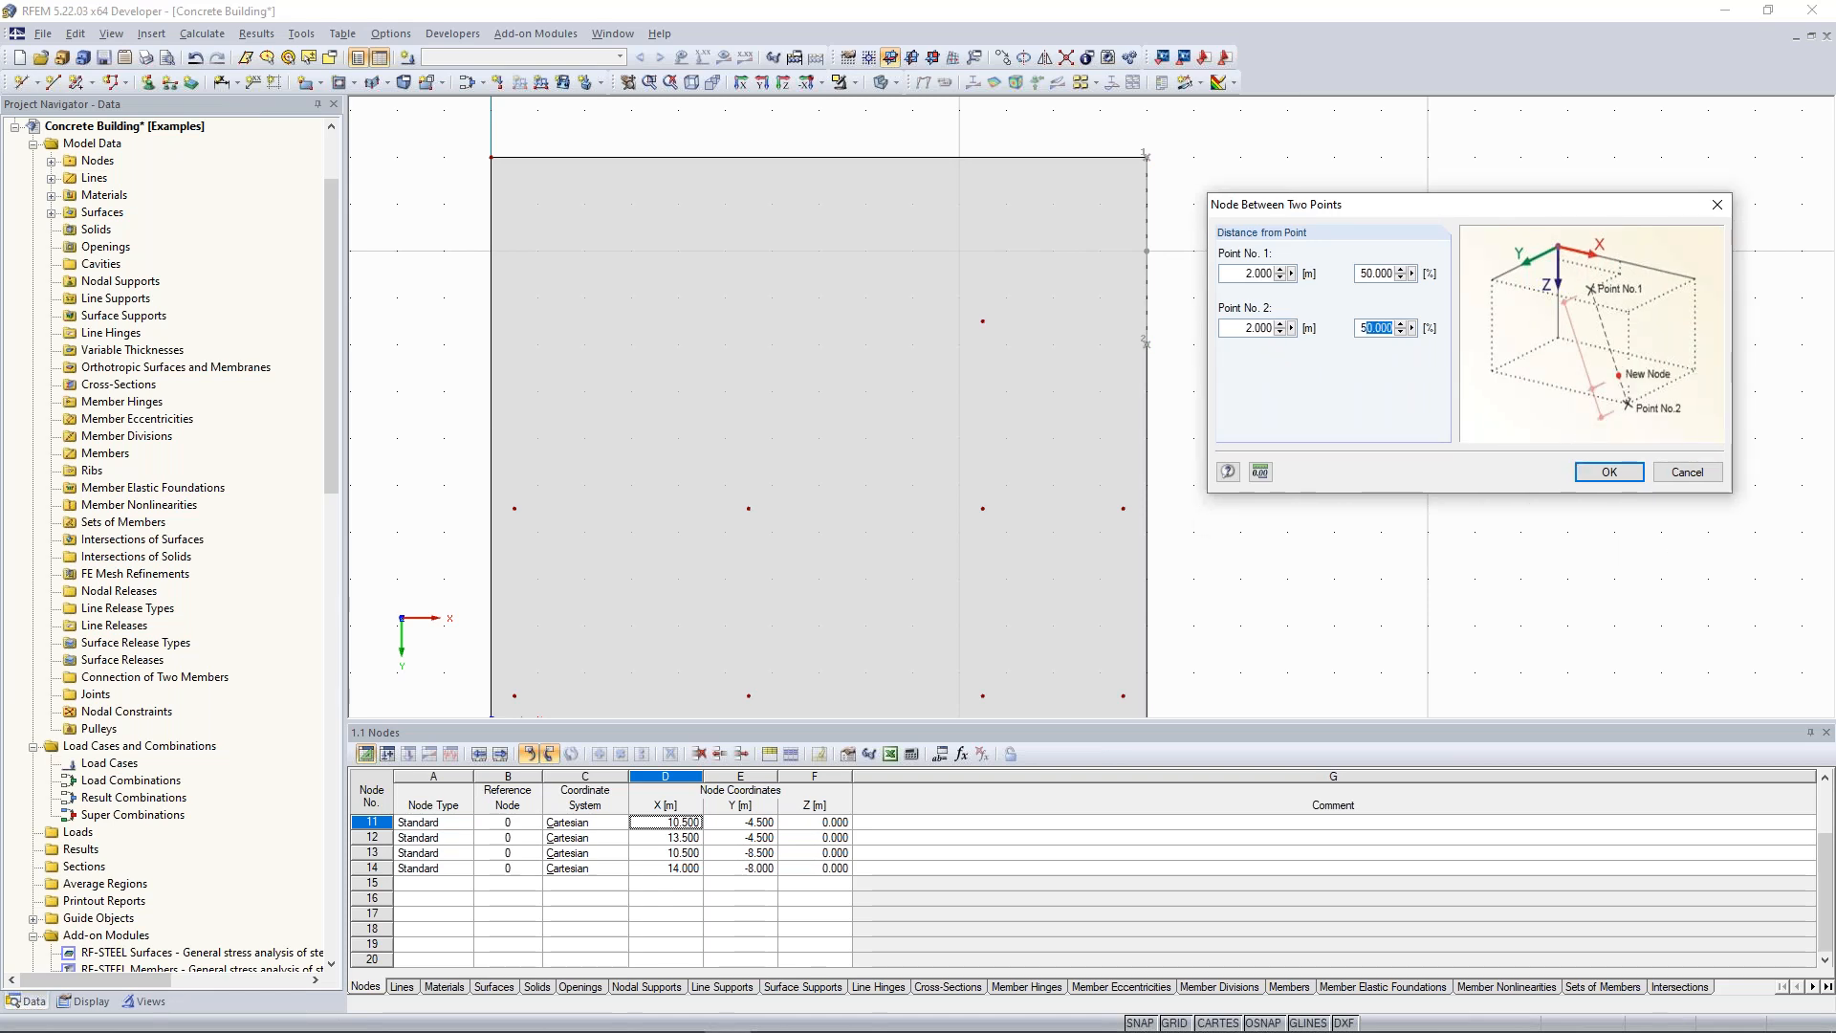
{"action": "left_click", "coordinate": [1610, 471]}
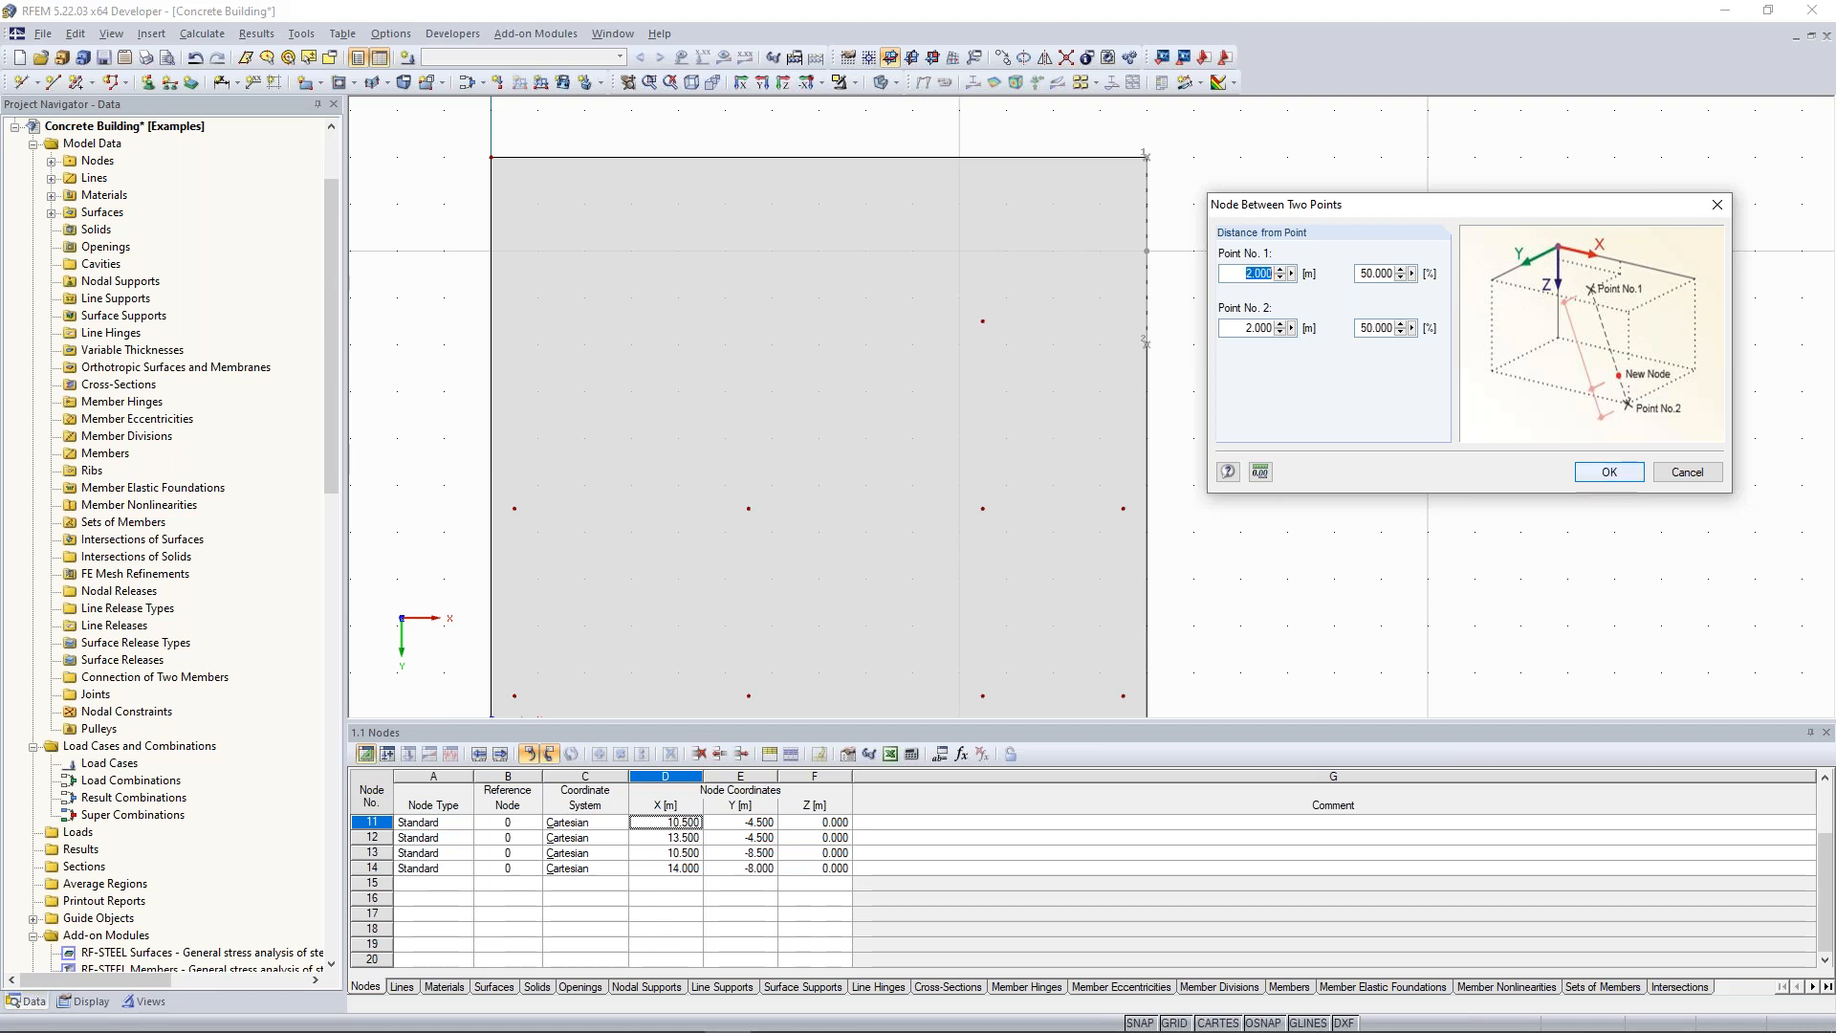
{"action": "left_click", "coordinate": [1609, 472]}
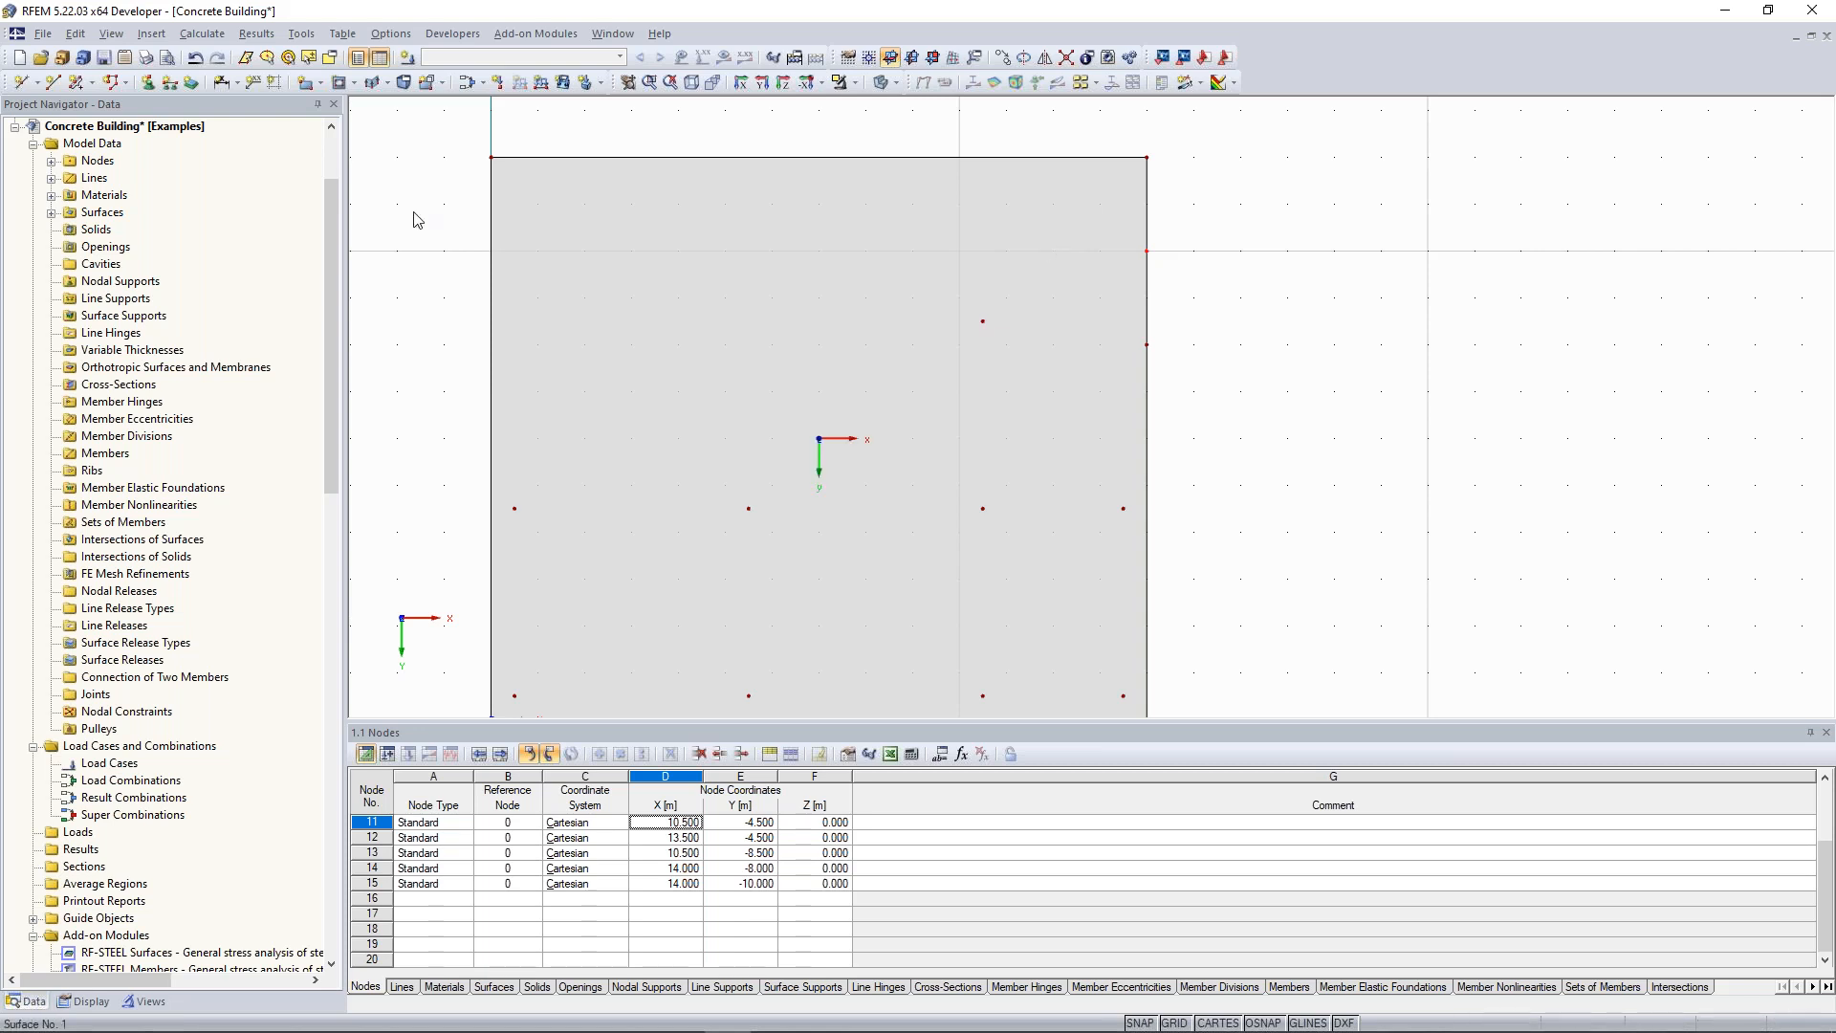
Add a 200 mm thick semicircular concrete surface centred at X 14, Y -10 m, starting from the node at X 14, Y -8 m.
{"action": "left_click", "coordinate": [320, 86]}
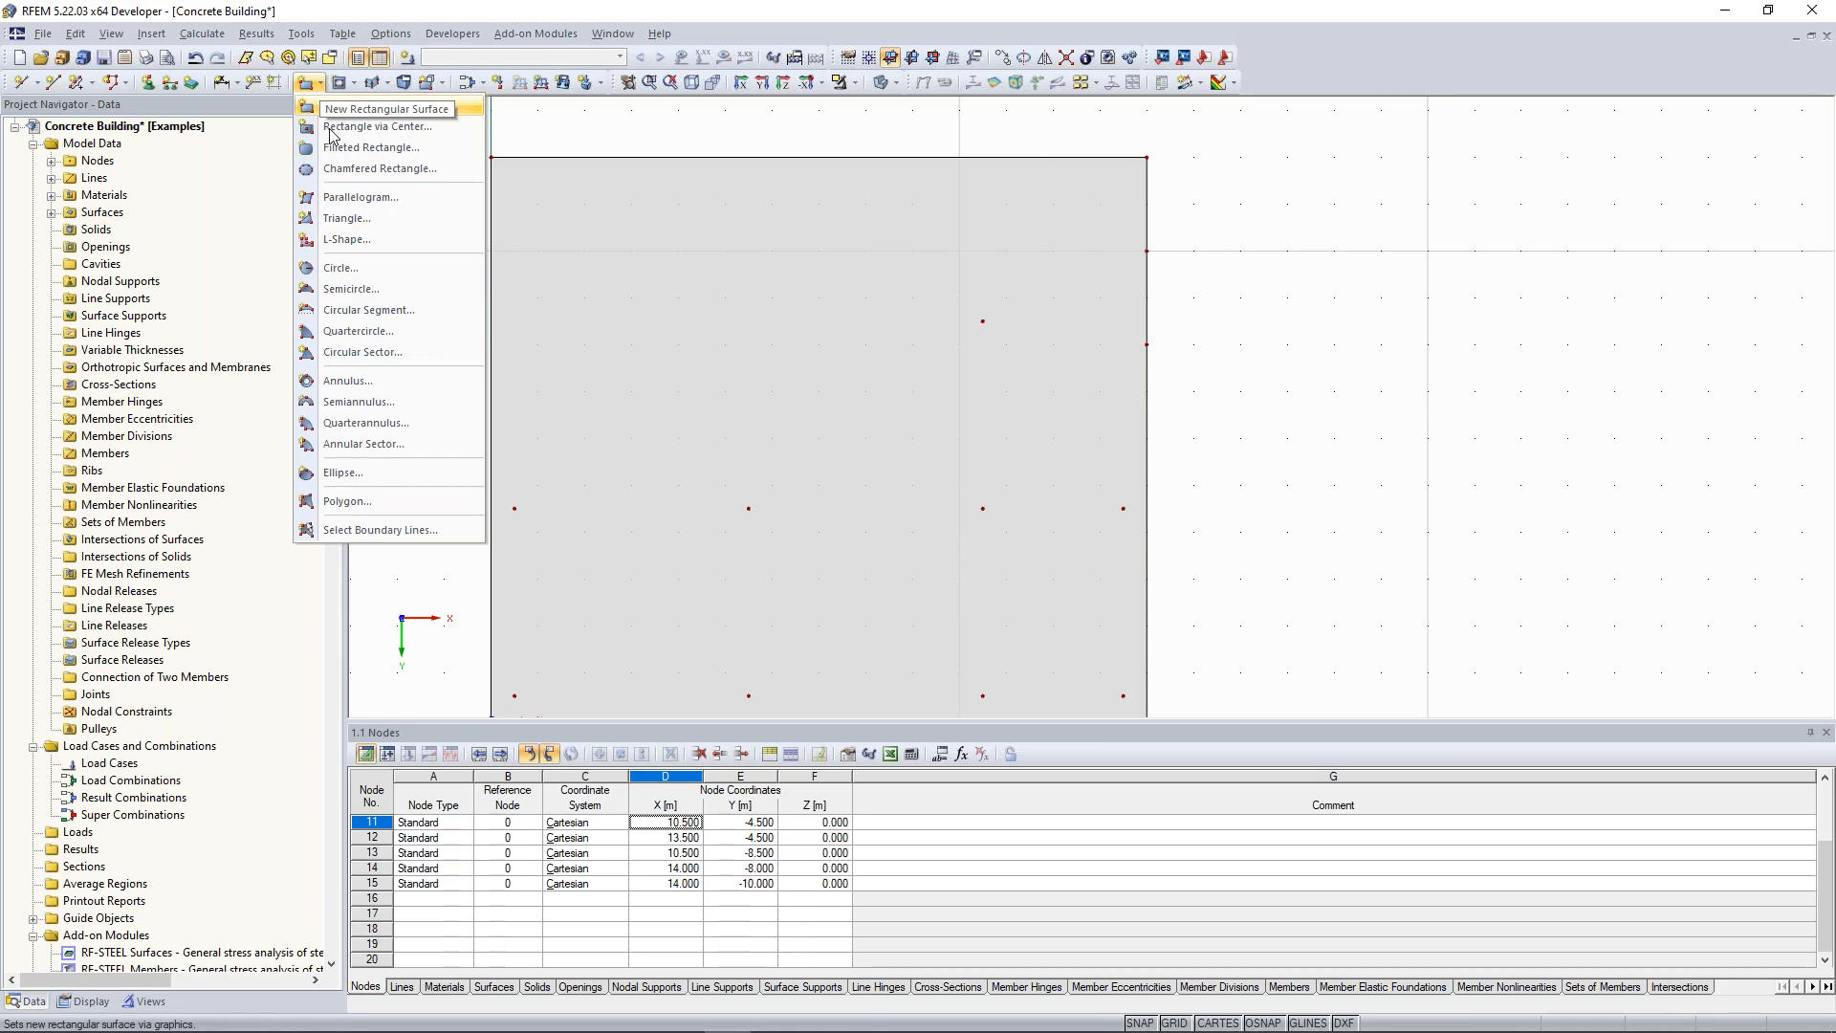
{"action": "left_click", "coordinate": [351, 289]}
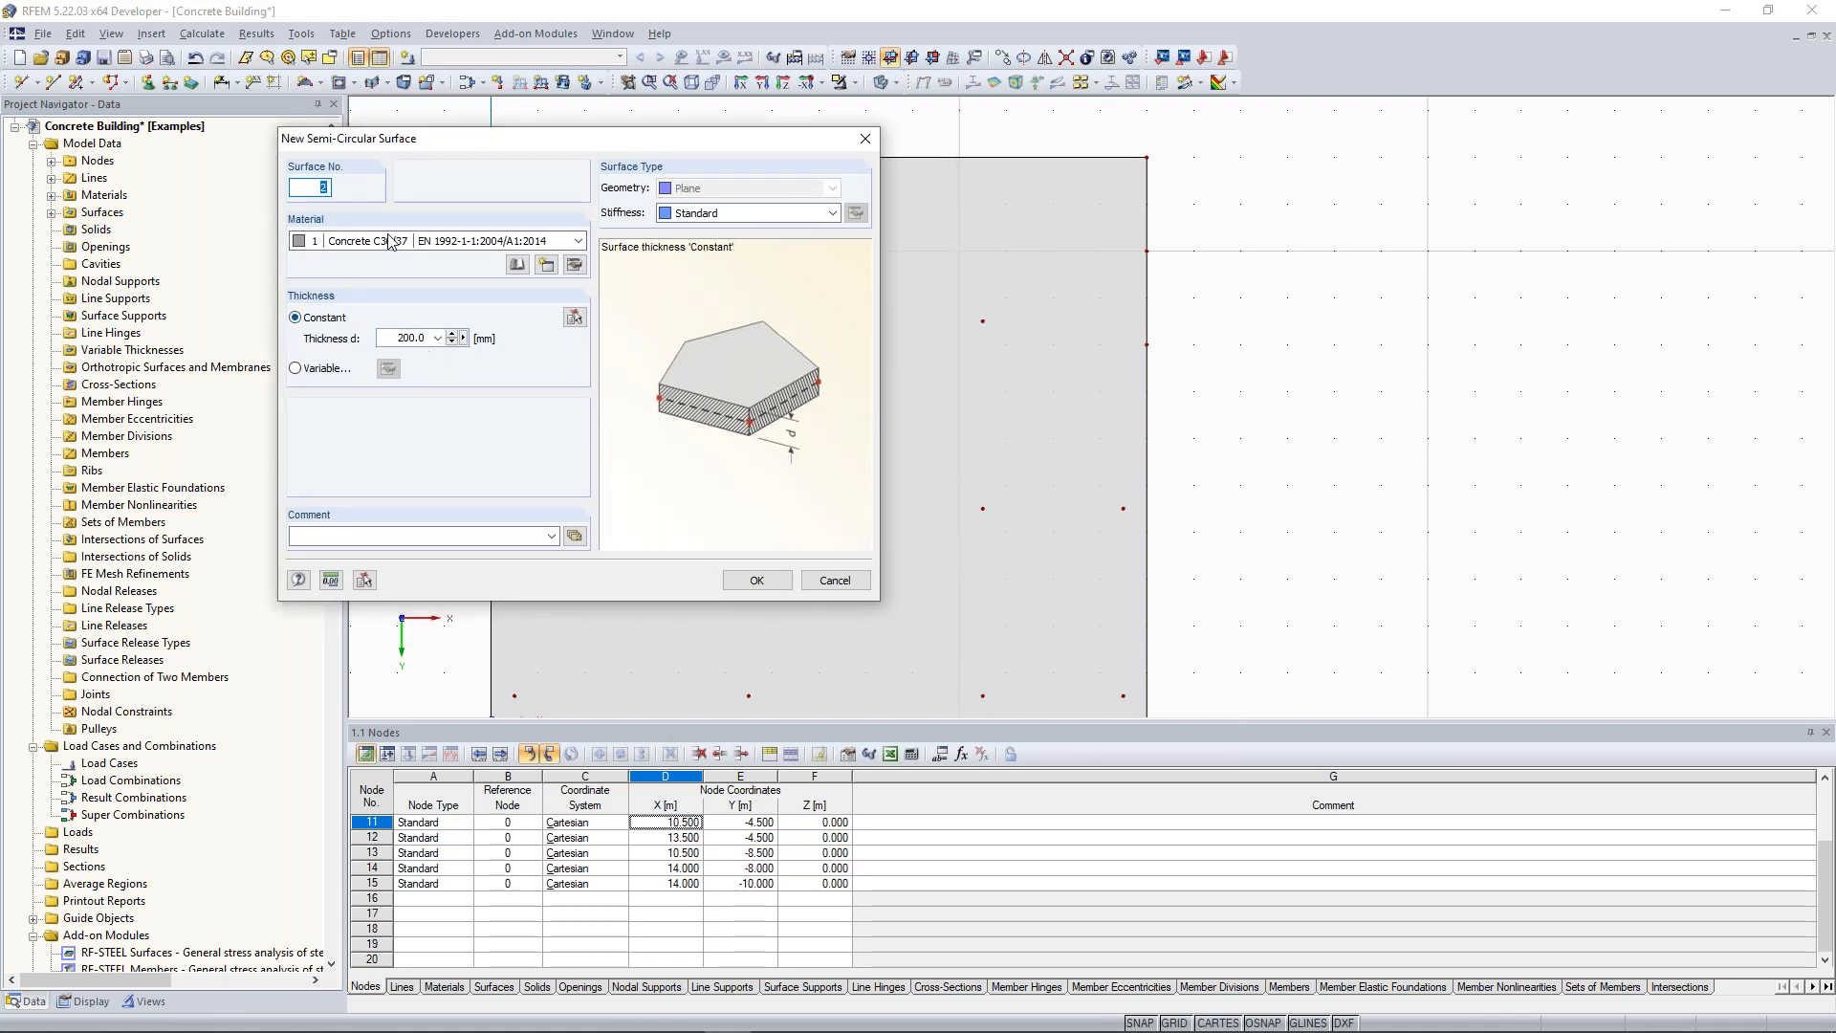
{"action": "left_click", "coordinate": [754, 584]}
{"action": "left_click", "coordinate": [755, 582]}
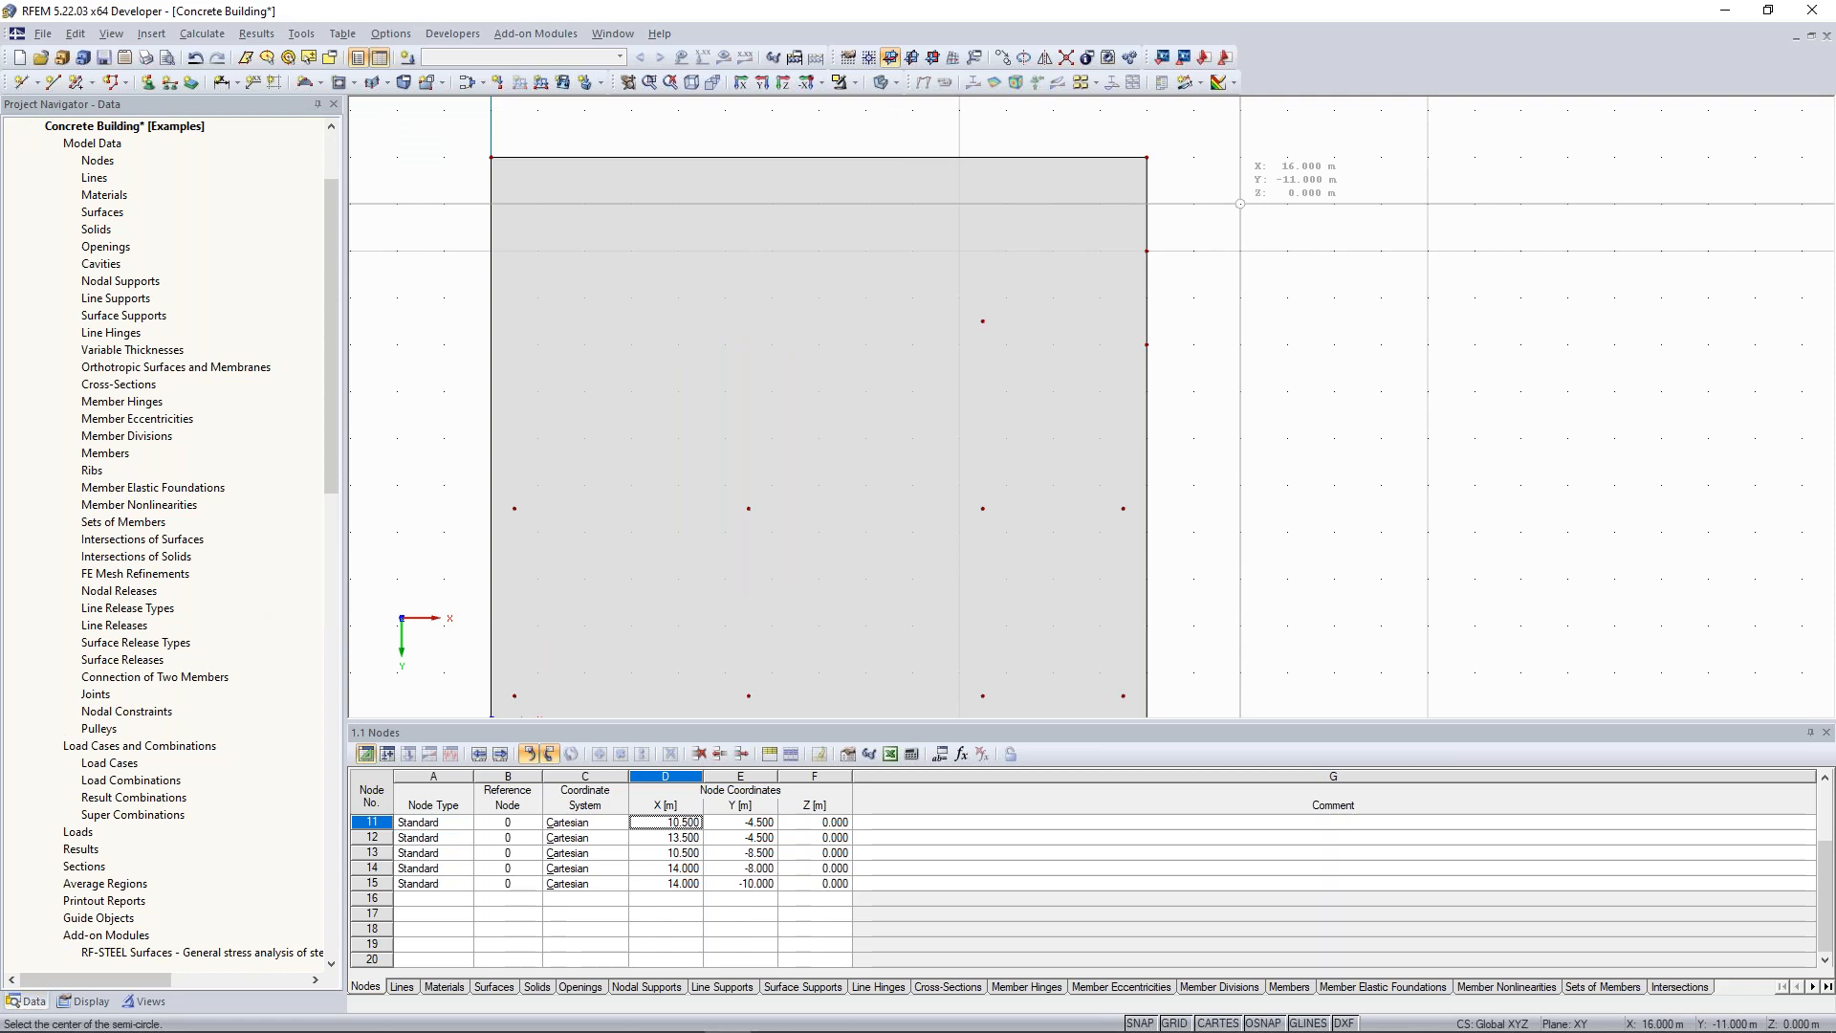
{"action": "left_click", "coordinate": [1147, 250]}
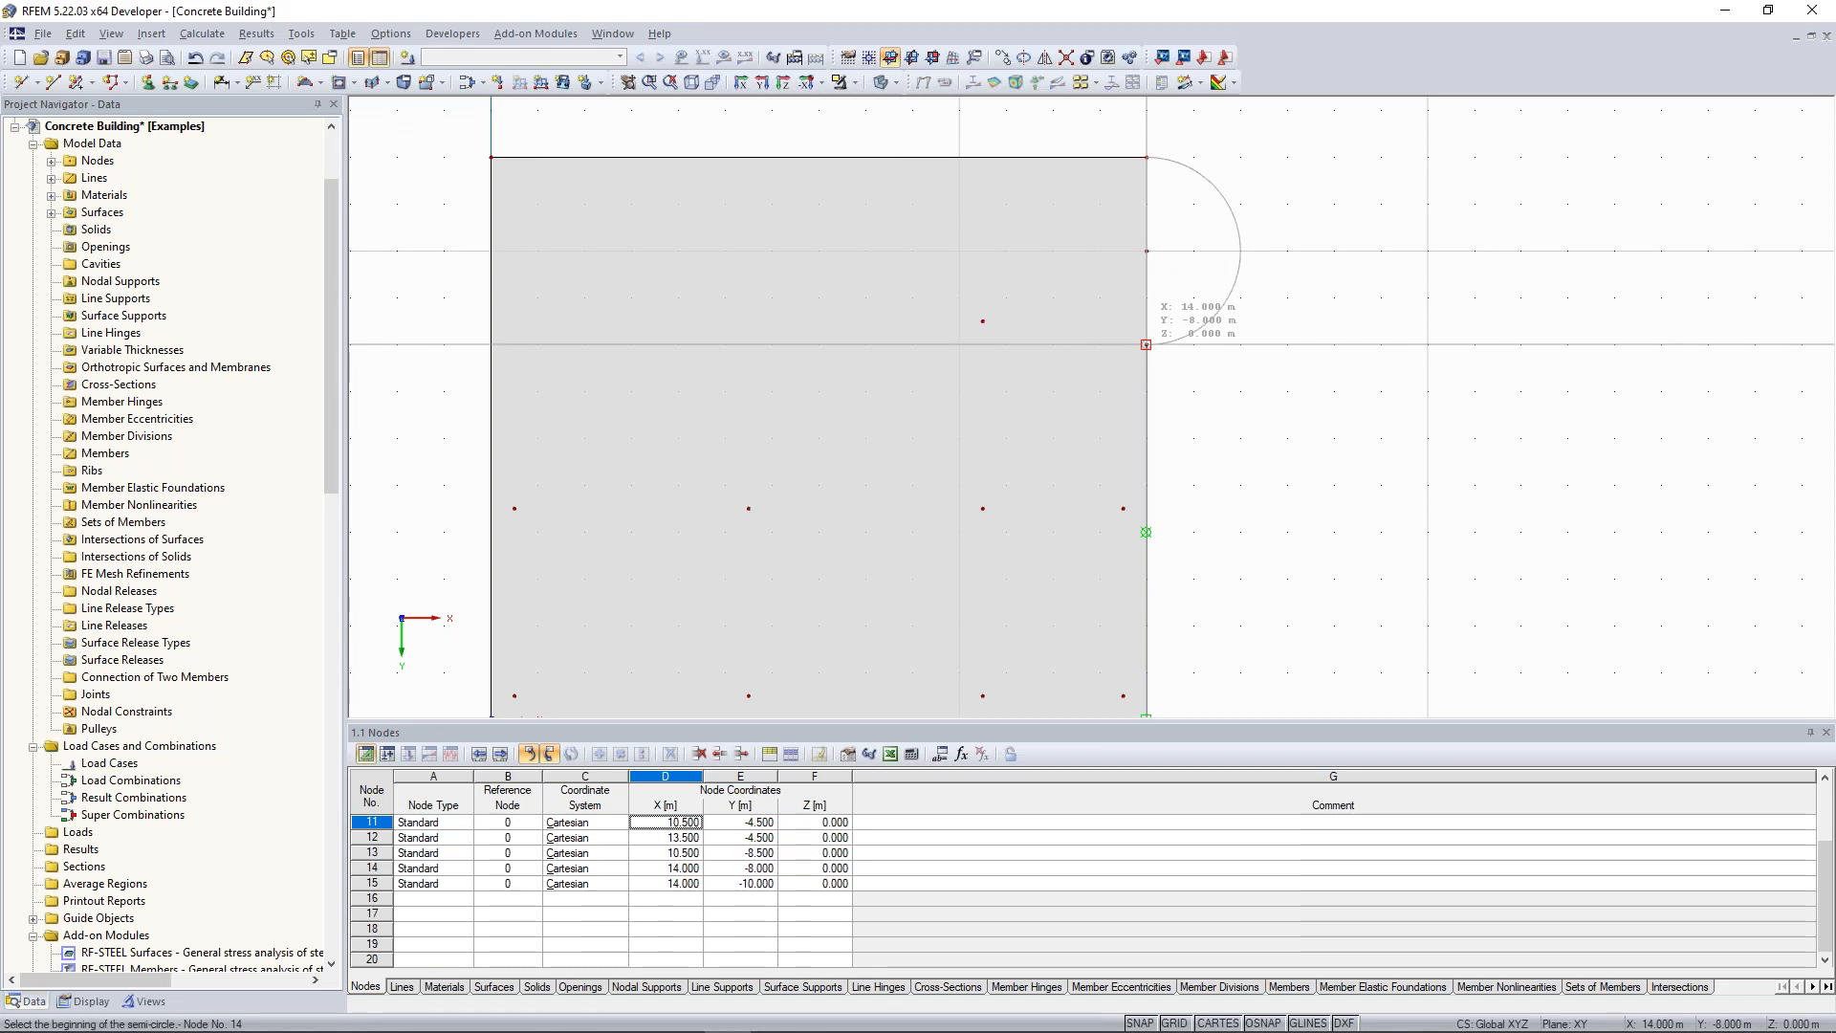
{"action": "left_click", "coordinate": [1146, 344]}
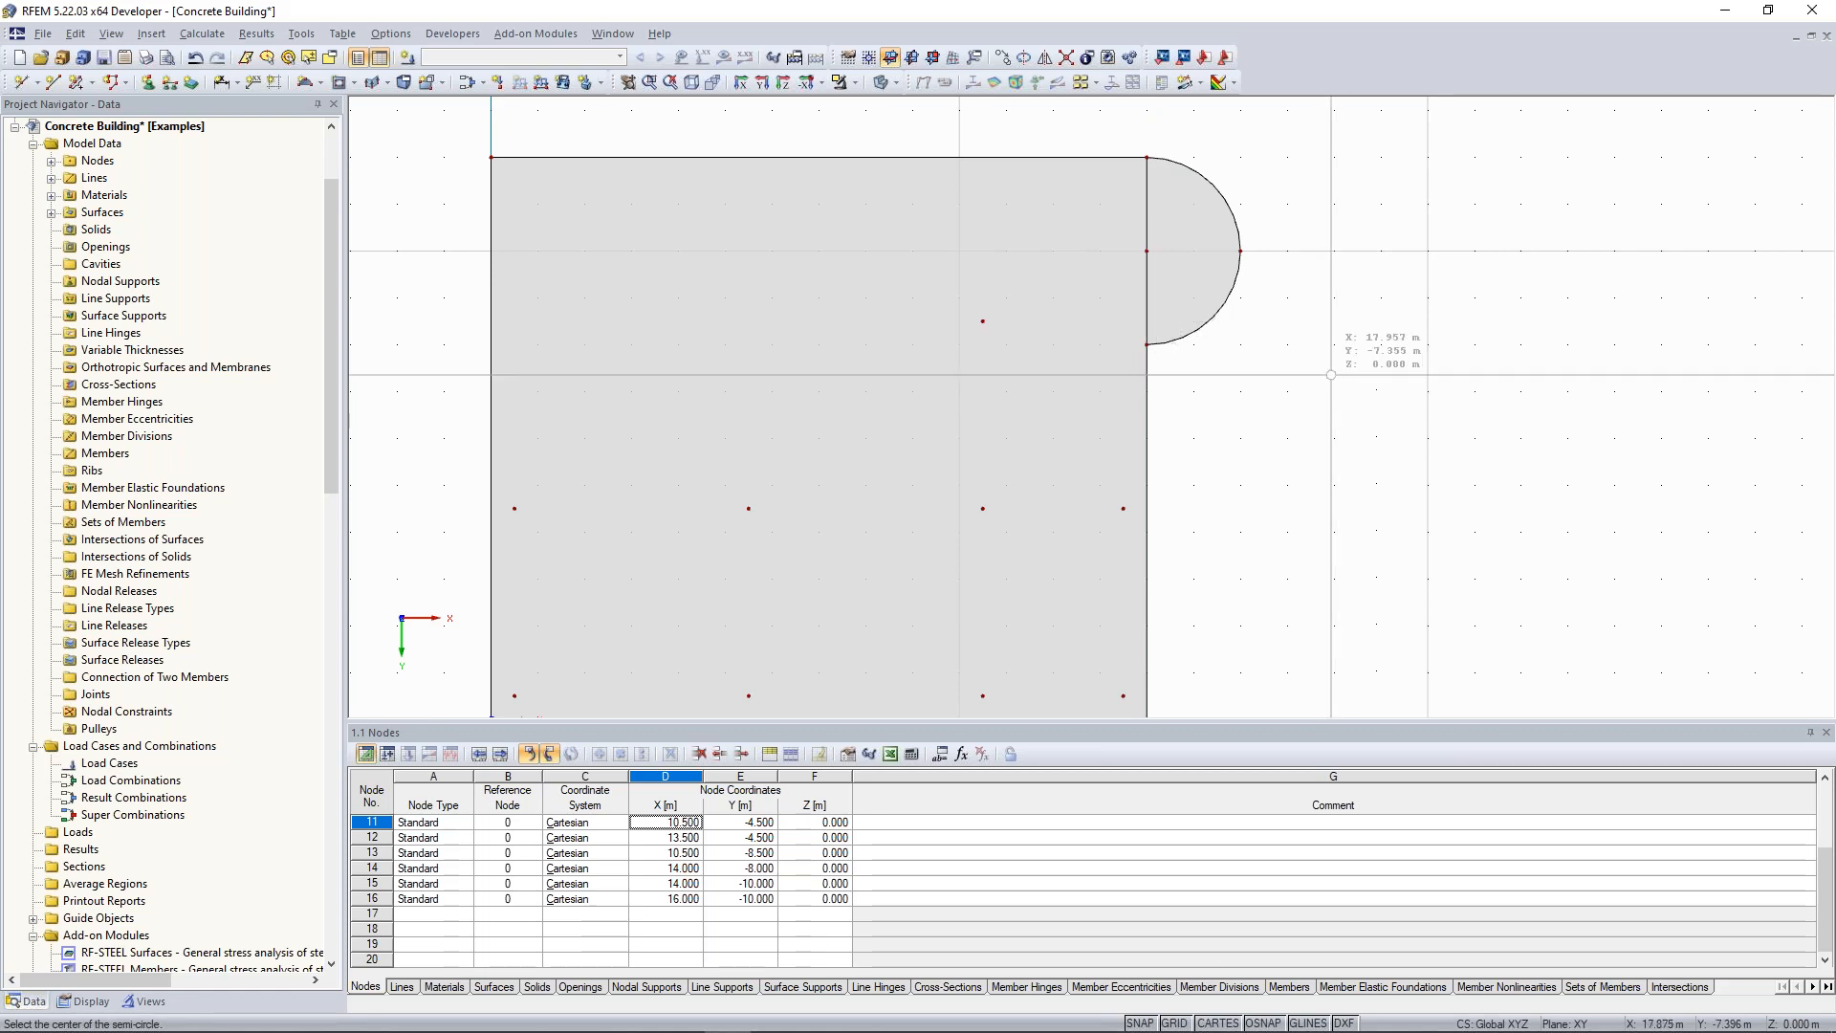
{"action": "key", "text": "Escape"}
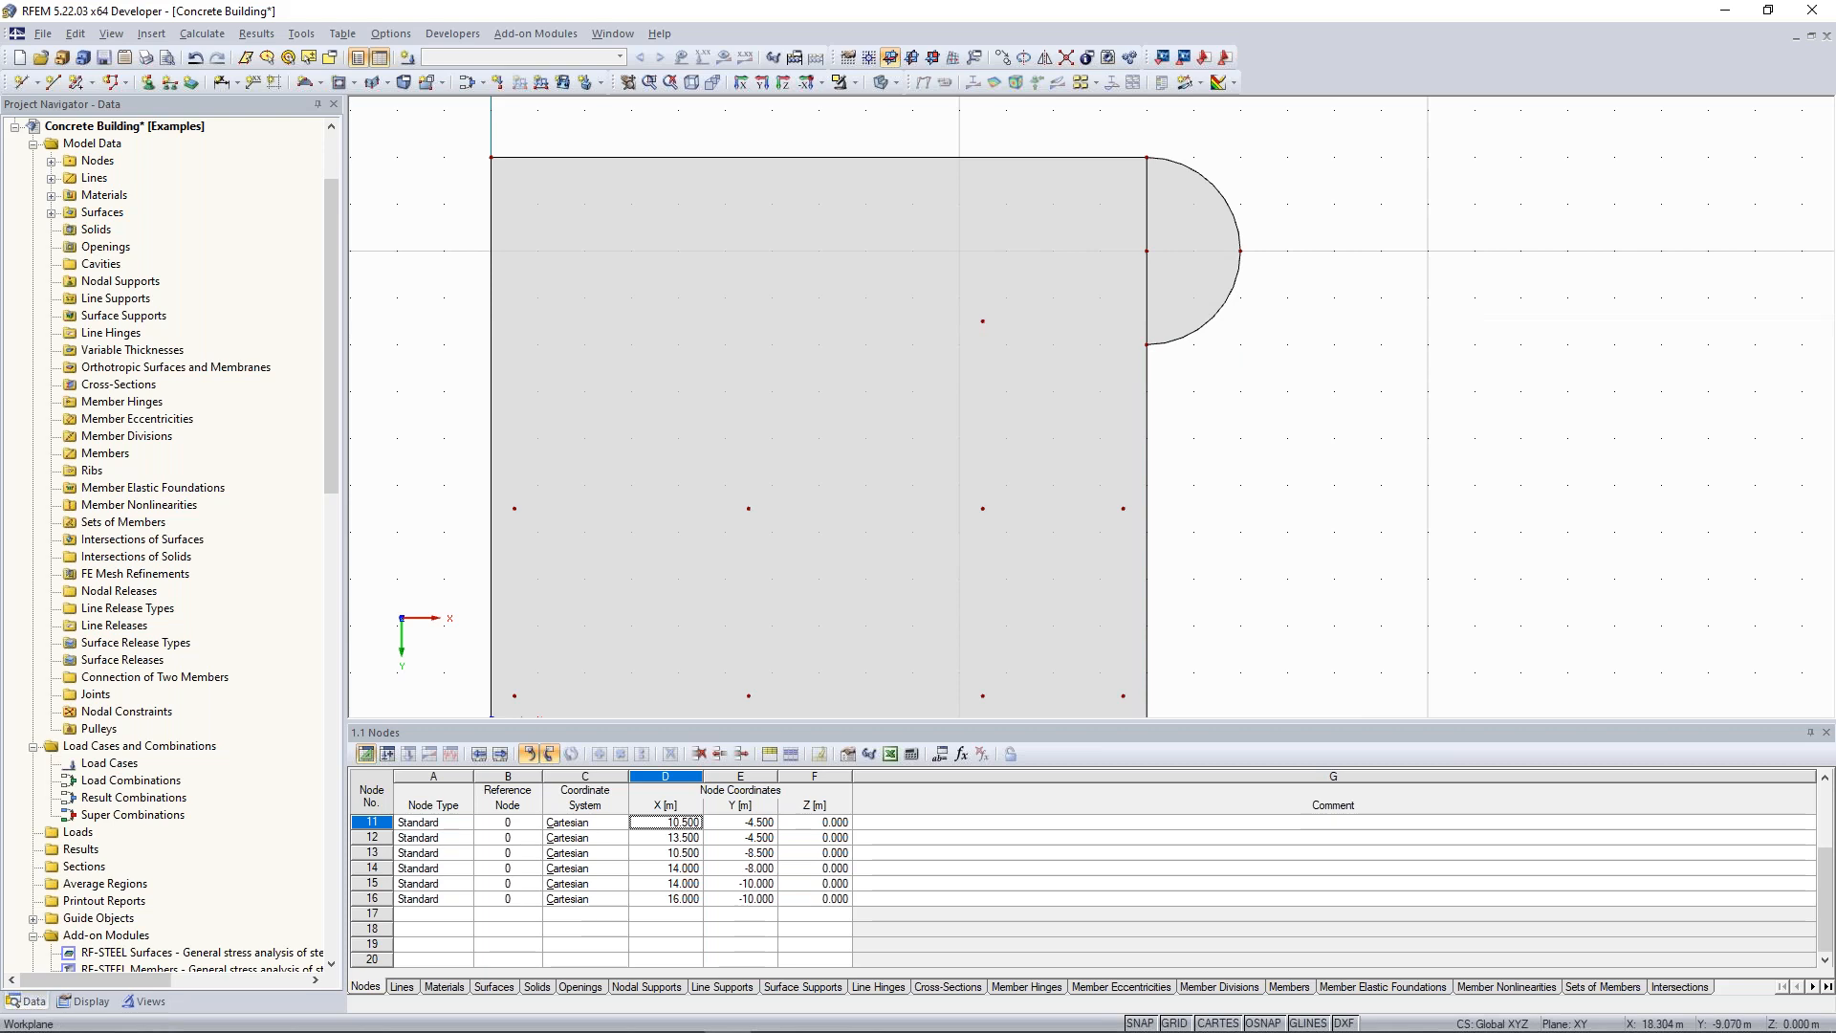
Copy both slab surfaces and all nodes once with displacements of 0 m in X and Y and -3.25 m in Z.
{"action": "scroll", "coordinate": [1400, 304], "scroll_direction": "down", "scroll_amount": 2}
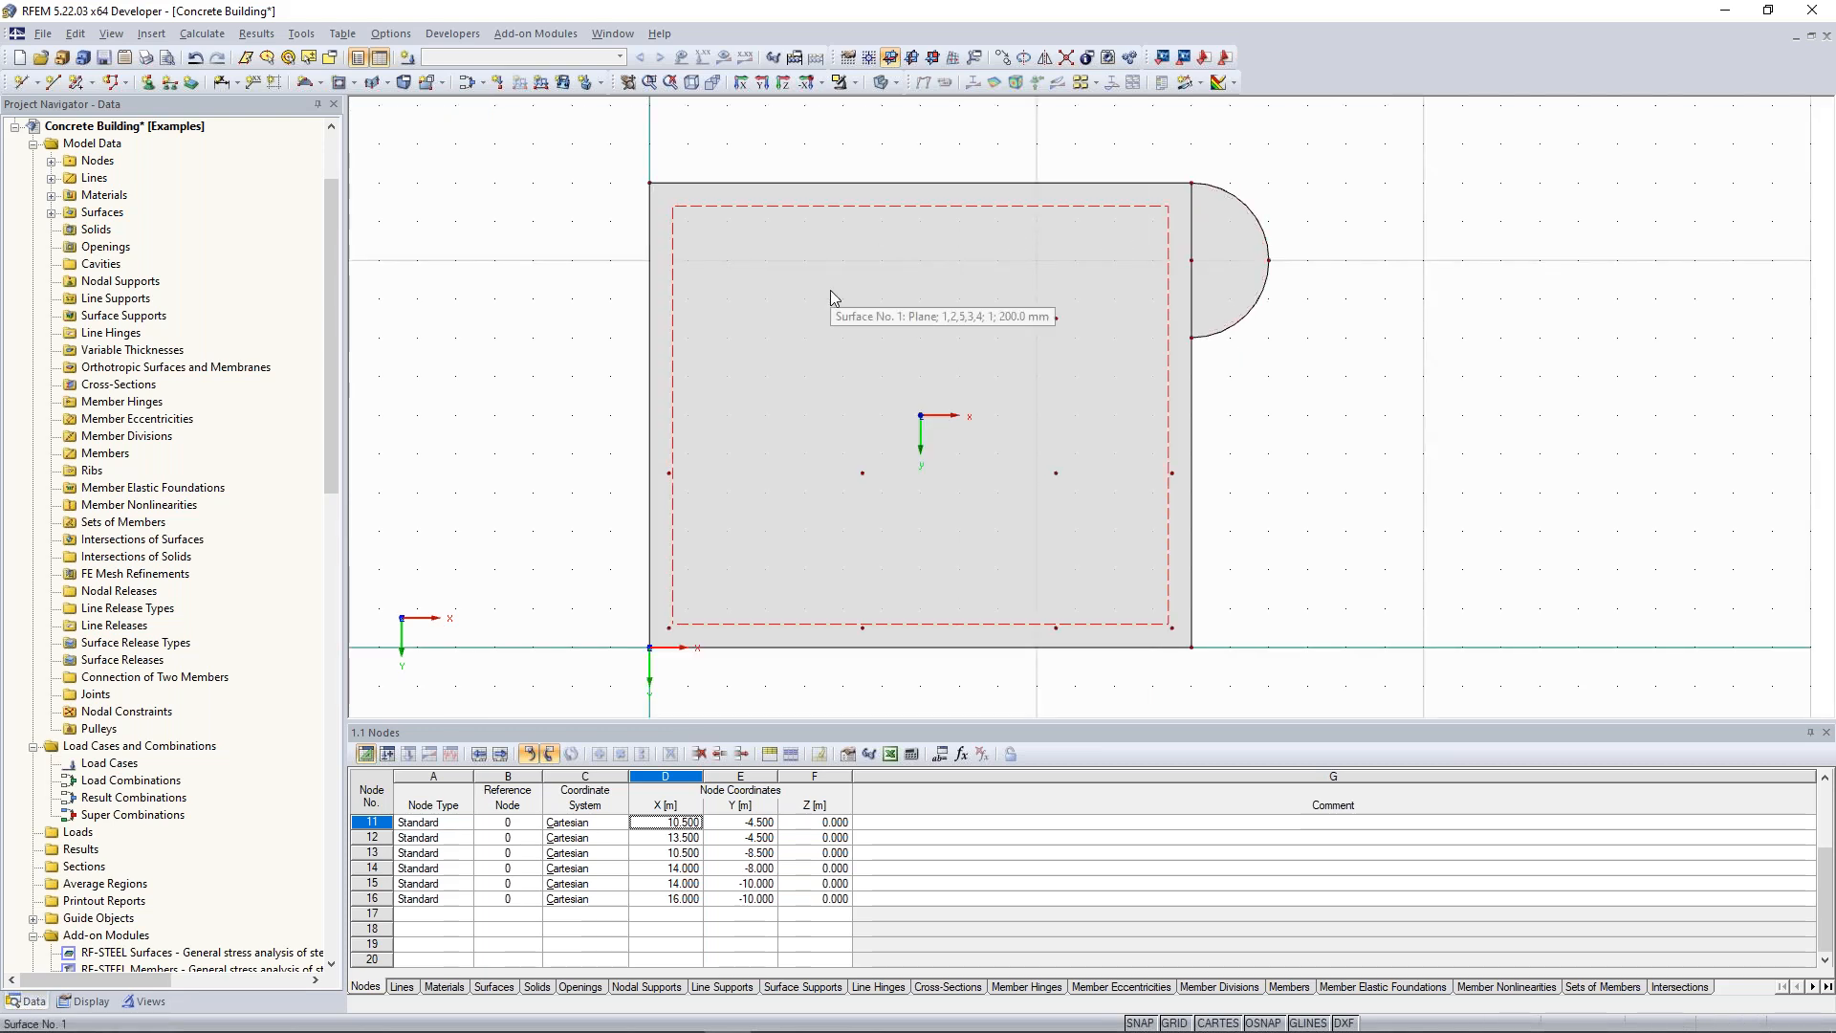
{"action": "scroll", "coordinate": [830, 290], "scroll_direction": "down", "scroll_amount": 1}
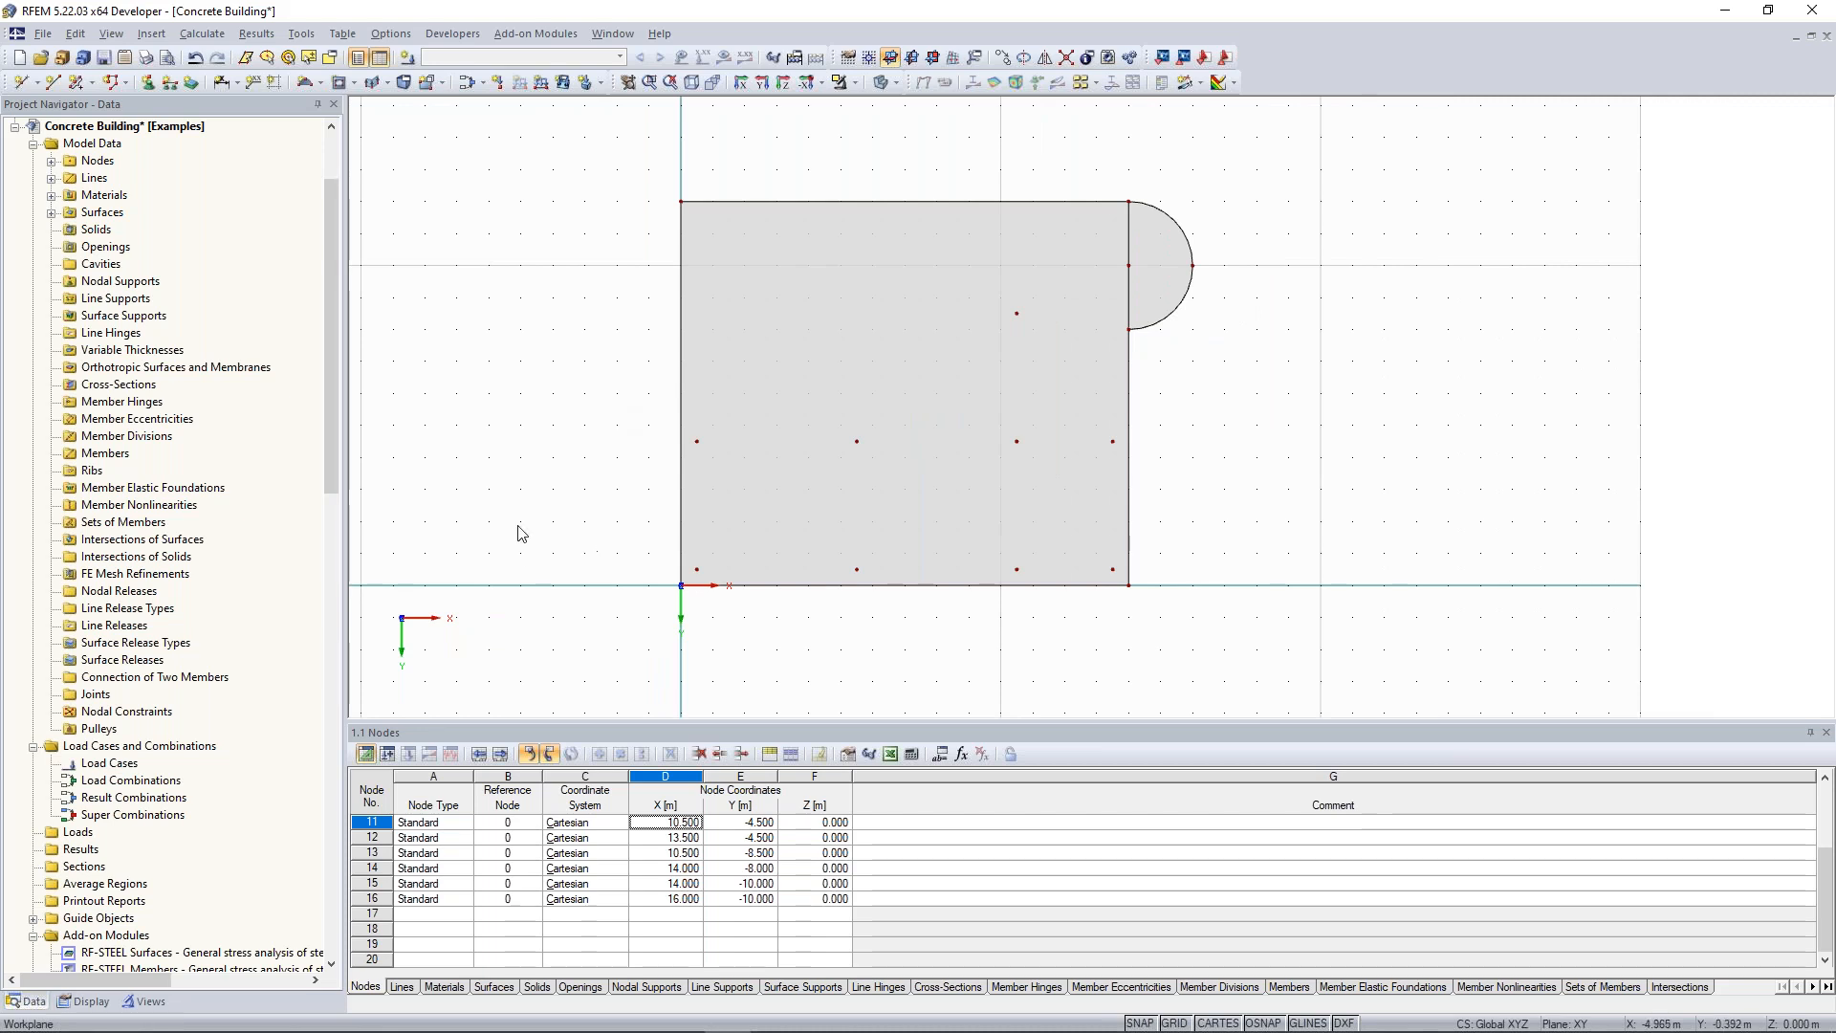
{"action": "mouse_move", "coordinate": [622, 468]}
{"action": "middle_mouse_down"}
{"action": "mouse_move", "coordinate": [708, 414]}
{"action": "mouse_move", "coordinate": [717, 468]}
{"action": "mouse_move", "coordinate": [691, 450]}
{"action": "middle_mouse_up"}
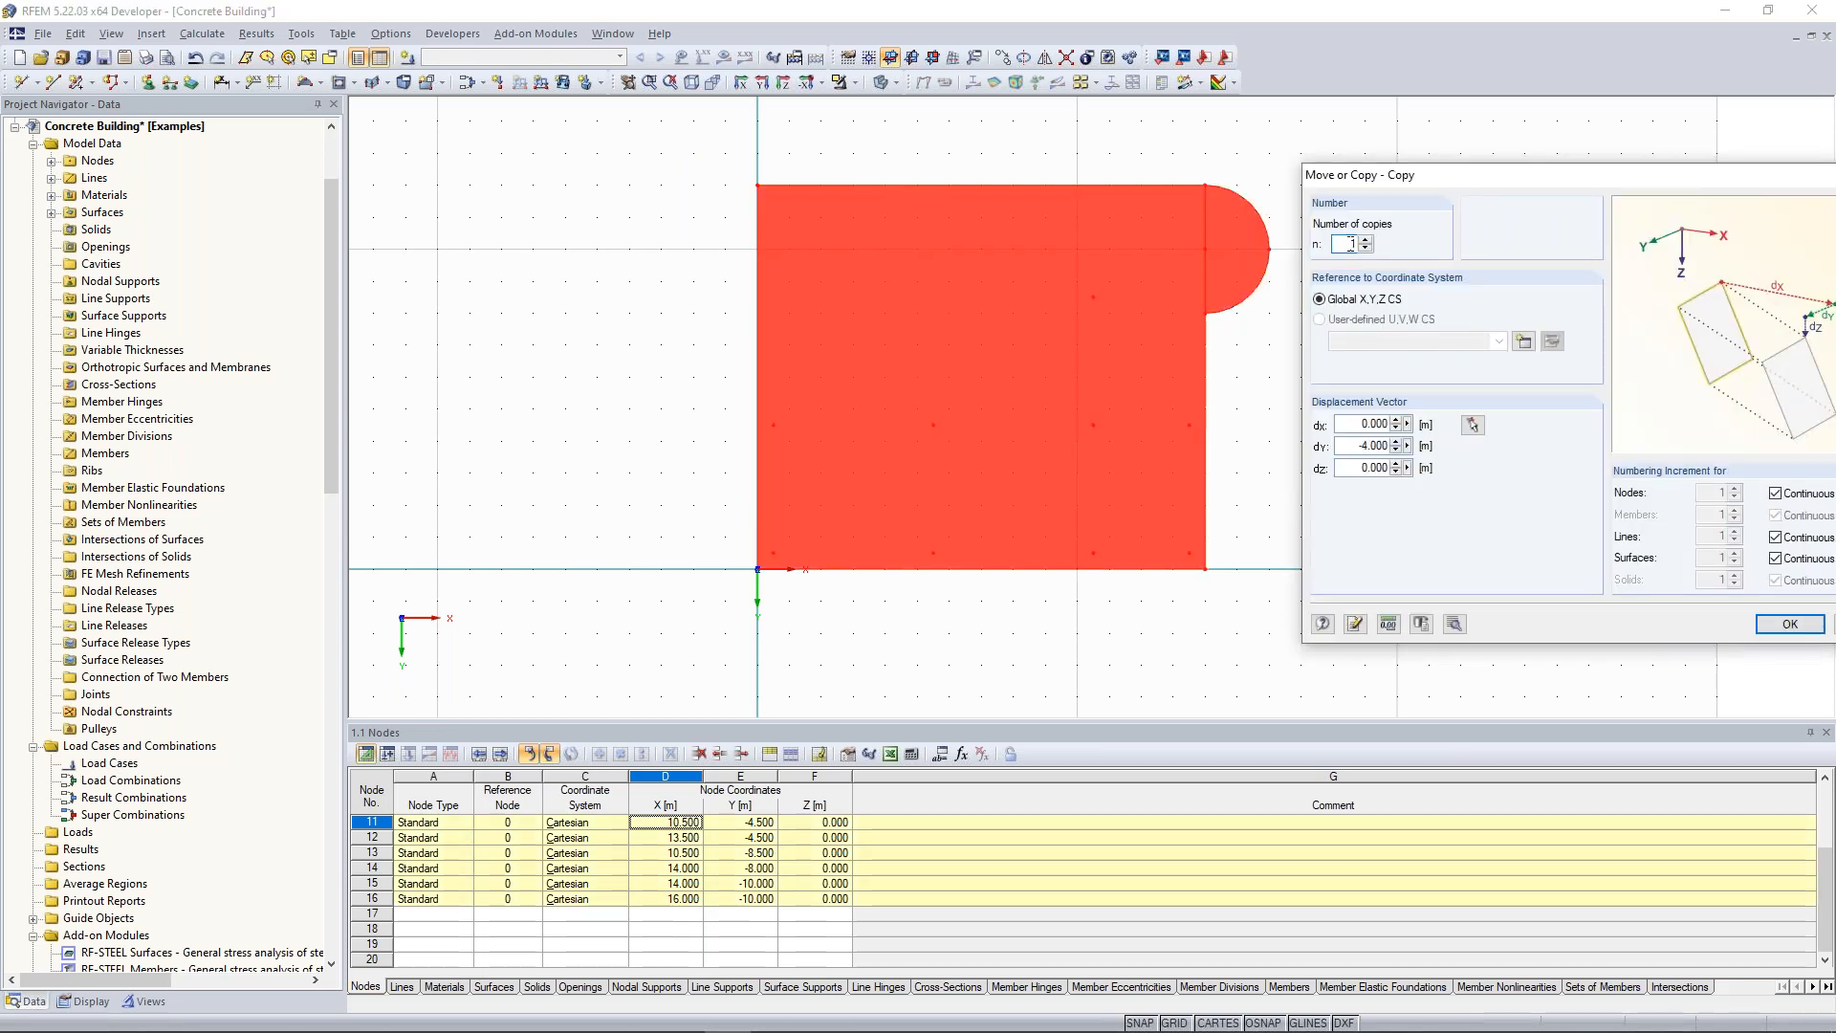
{"action": "double_click", "coordinate": [1342, 445]}
{"action": "type", "text": "0"}
{"action": "key", "text": "Tab"}
{"action": "key", "text": "BackSpace"}
{"action": "type", "text": "-3,25"}
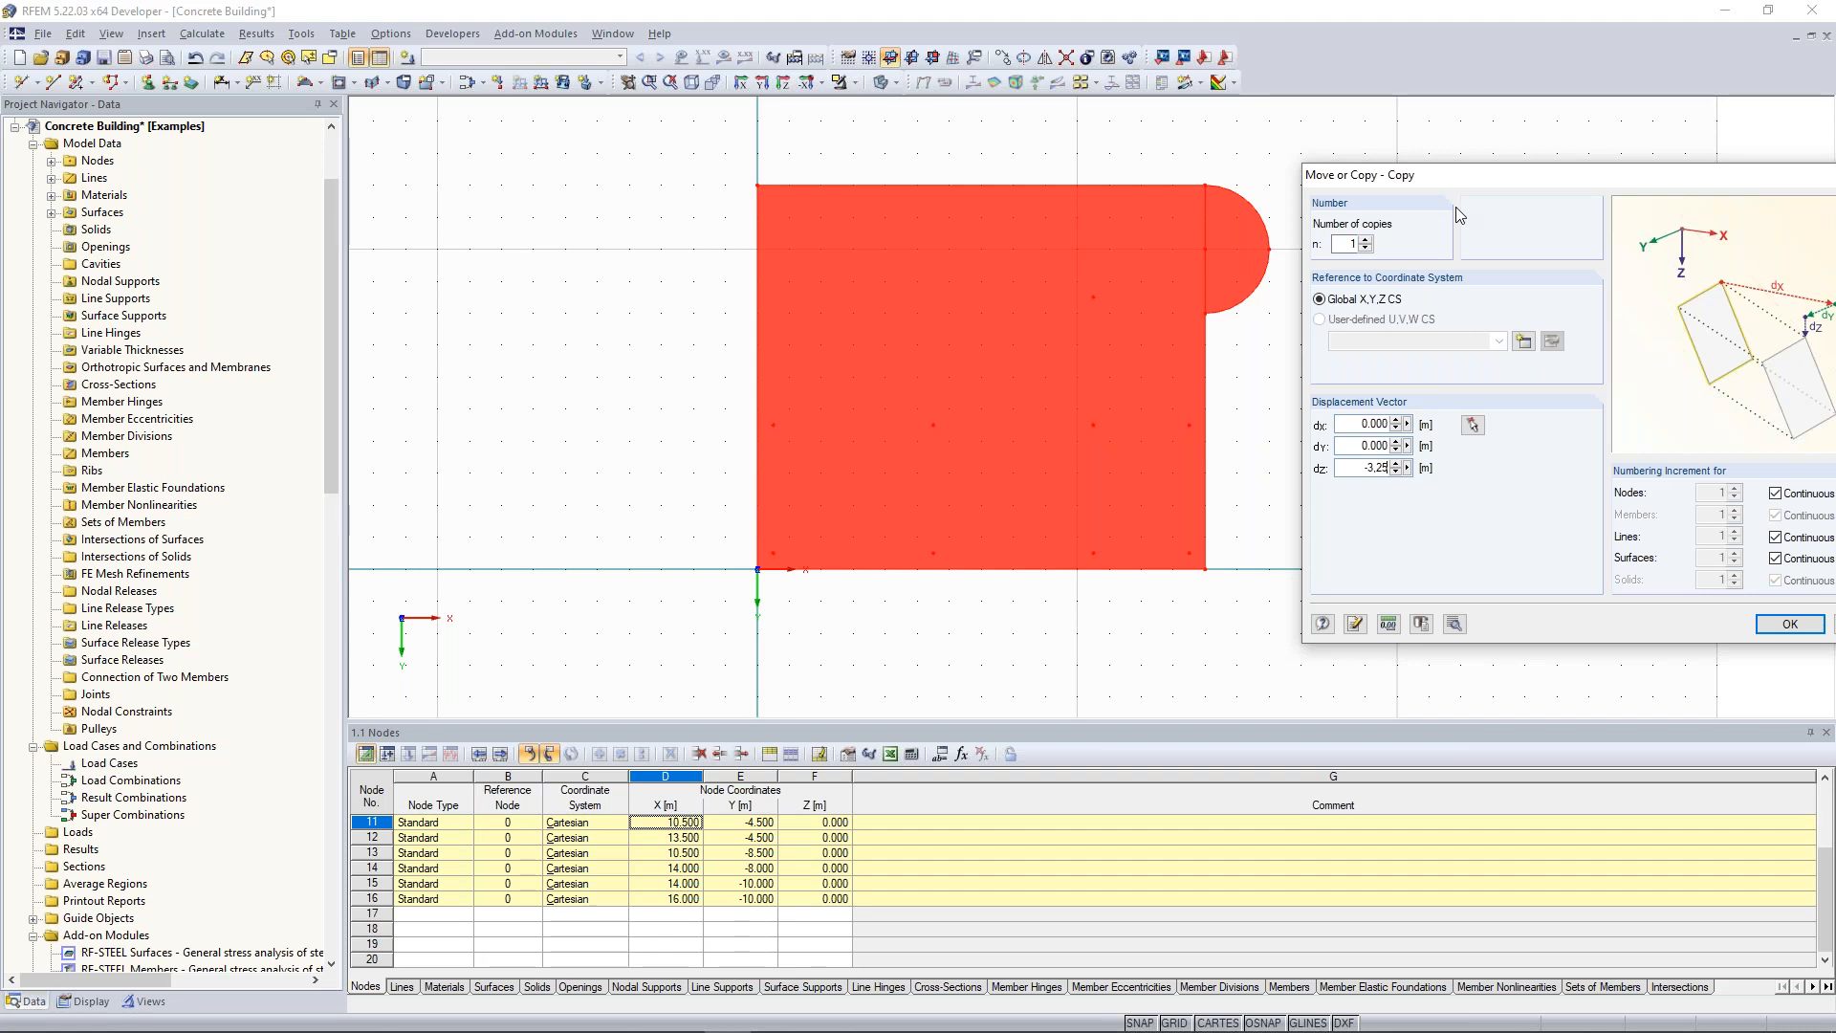
{"action": "left_click_drag", "start_coordinate": [1447, 186], "coordinate": [1414, 150]}
{"action": "left_click", "coordinate": [1758, 588]}
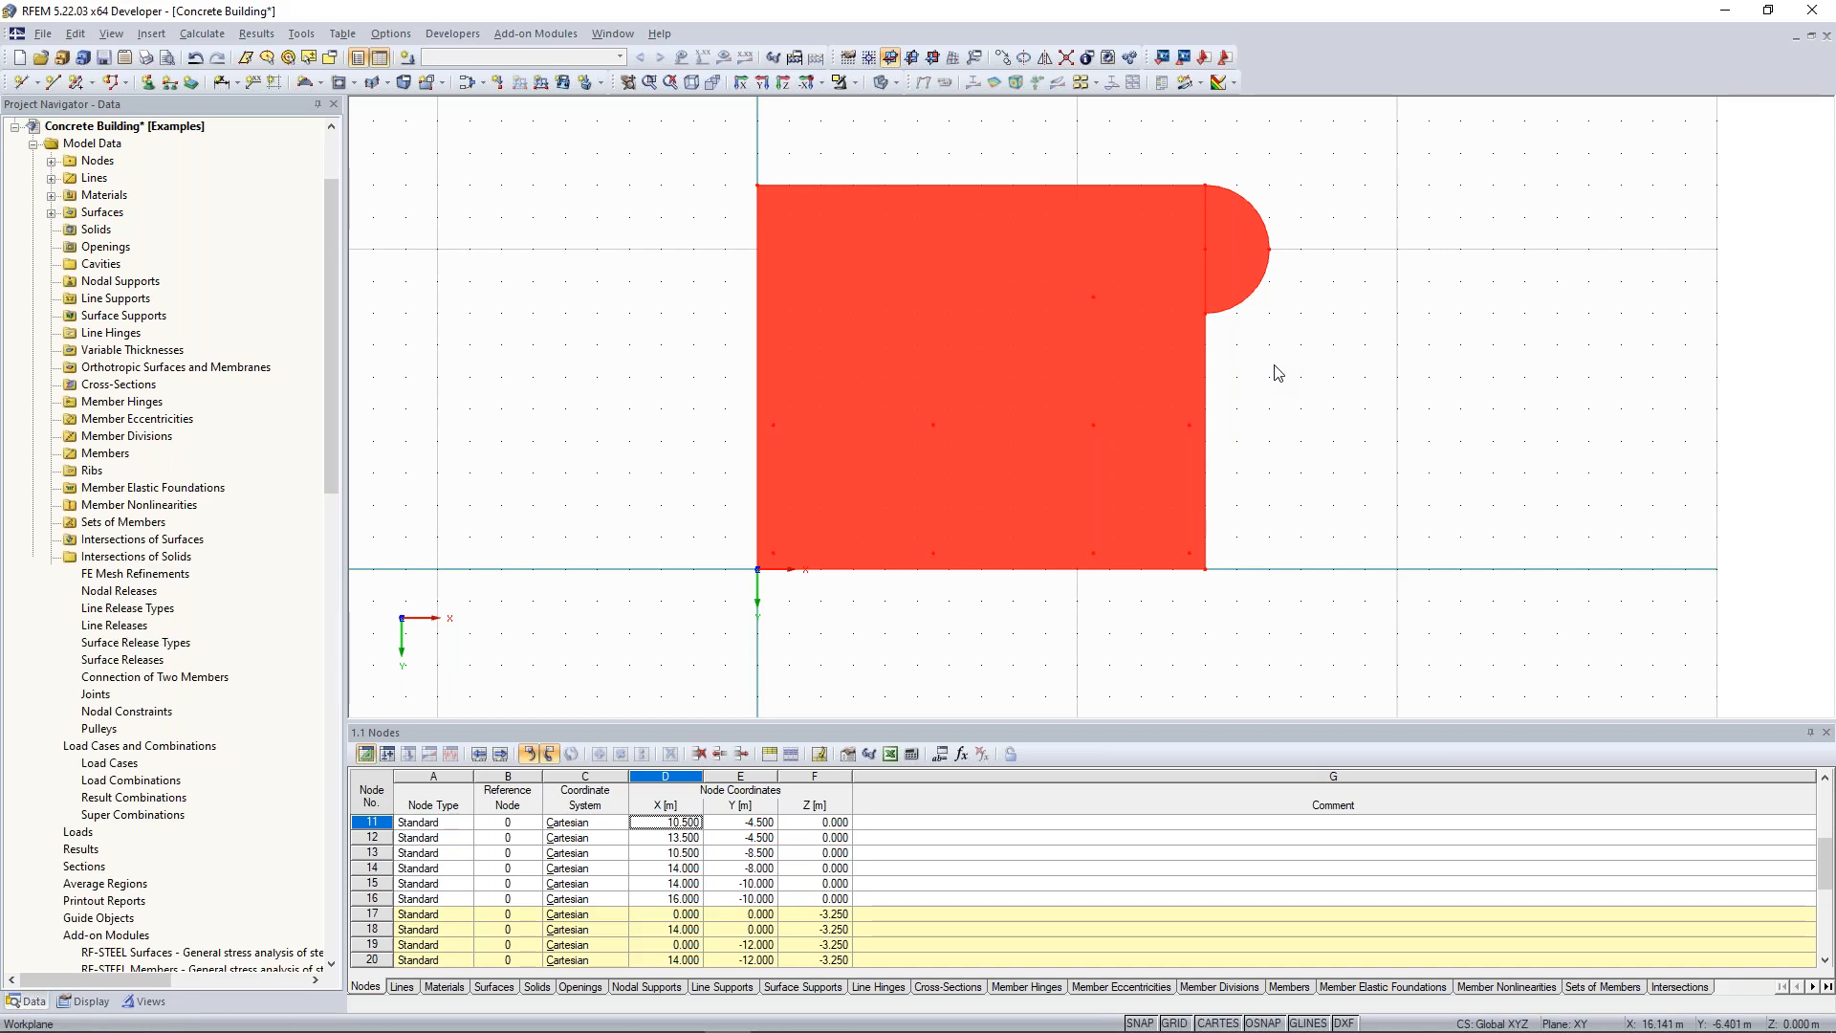
{"action": "left_click", "coordinate": [1273, 367]}
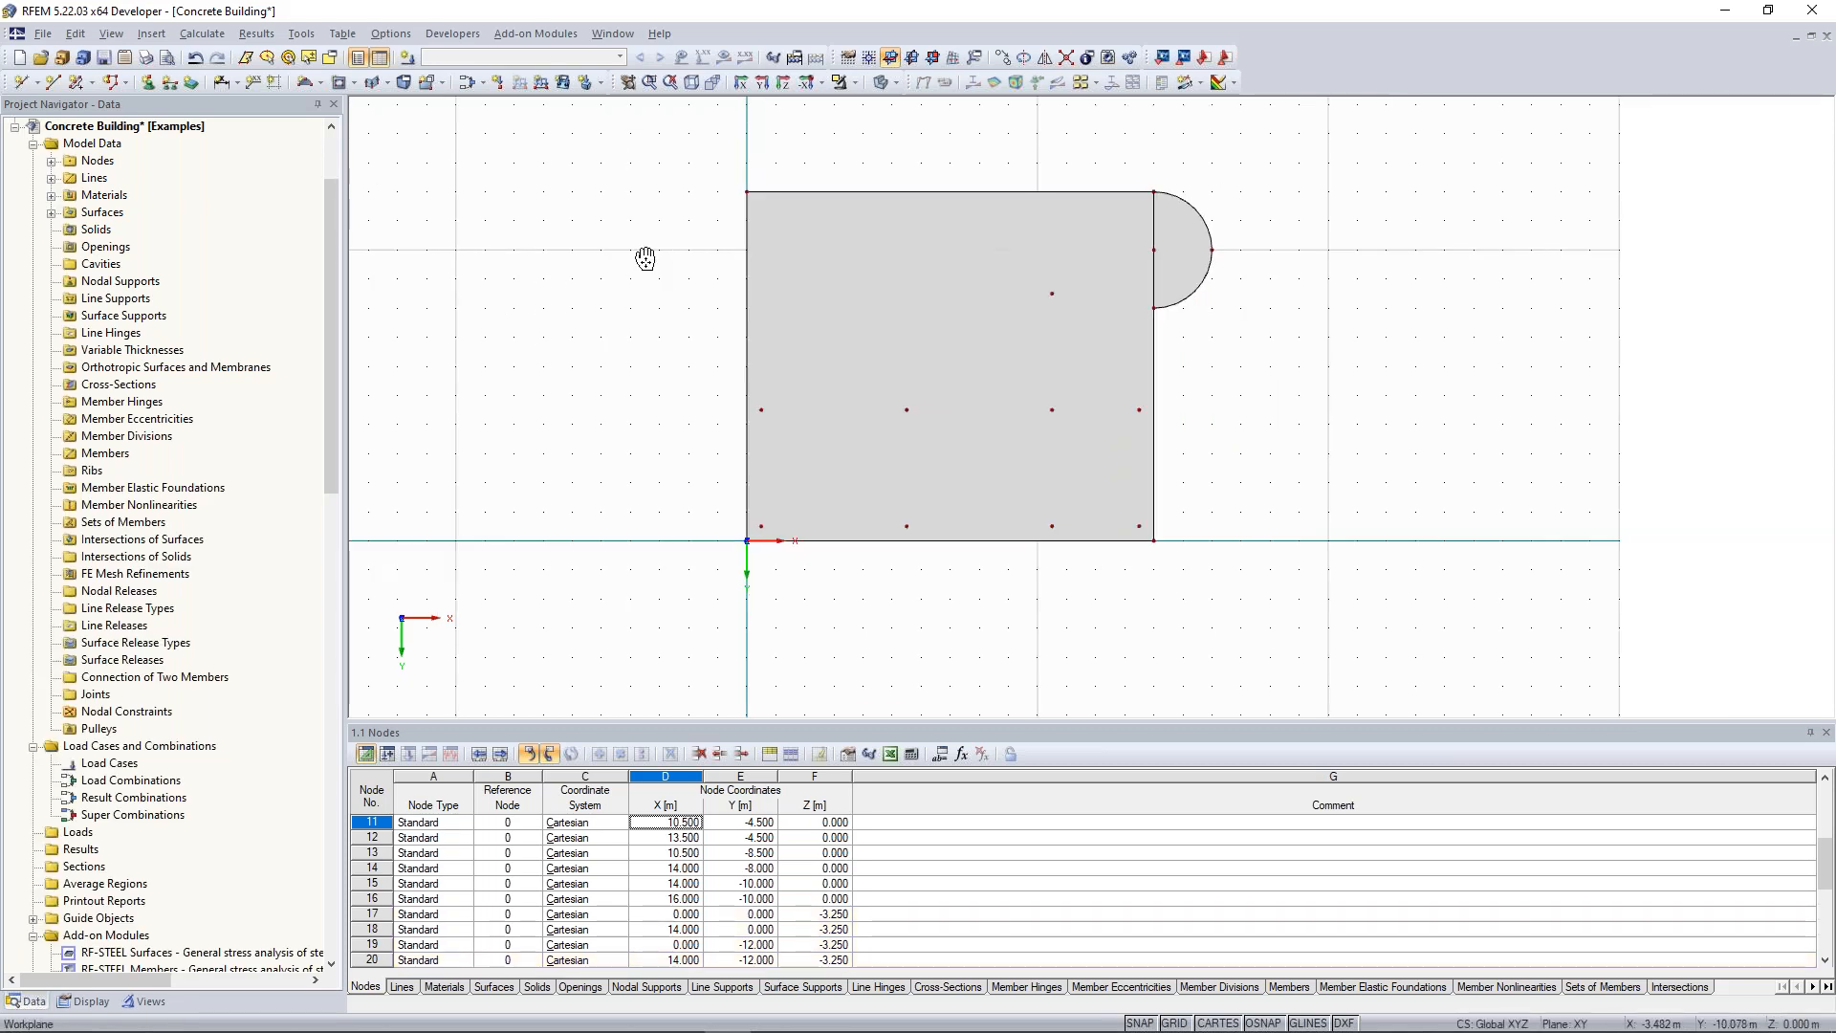
{"action": "scroll", "coordinate": [643, 266], "scroll_direction": "down", "scroll_amount": 1}
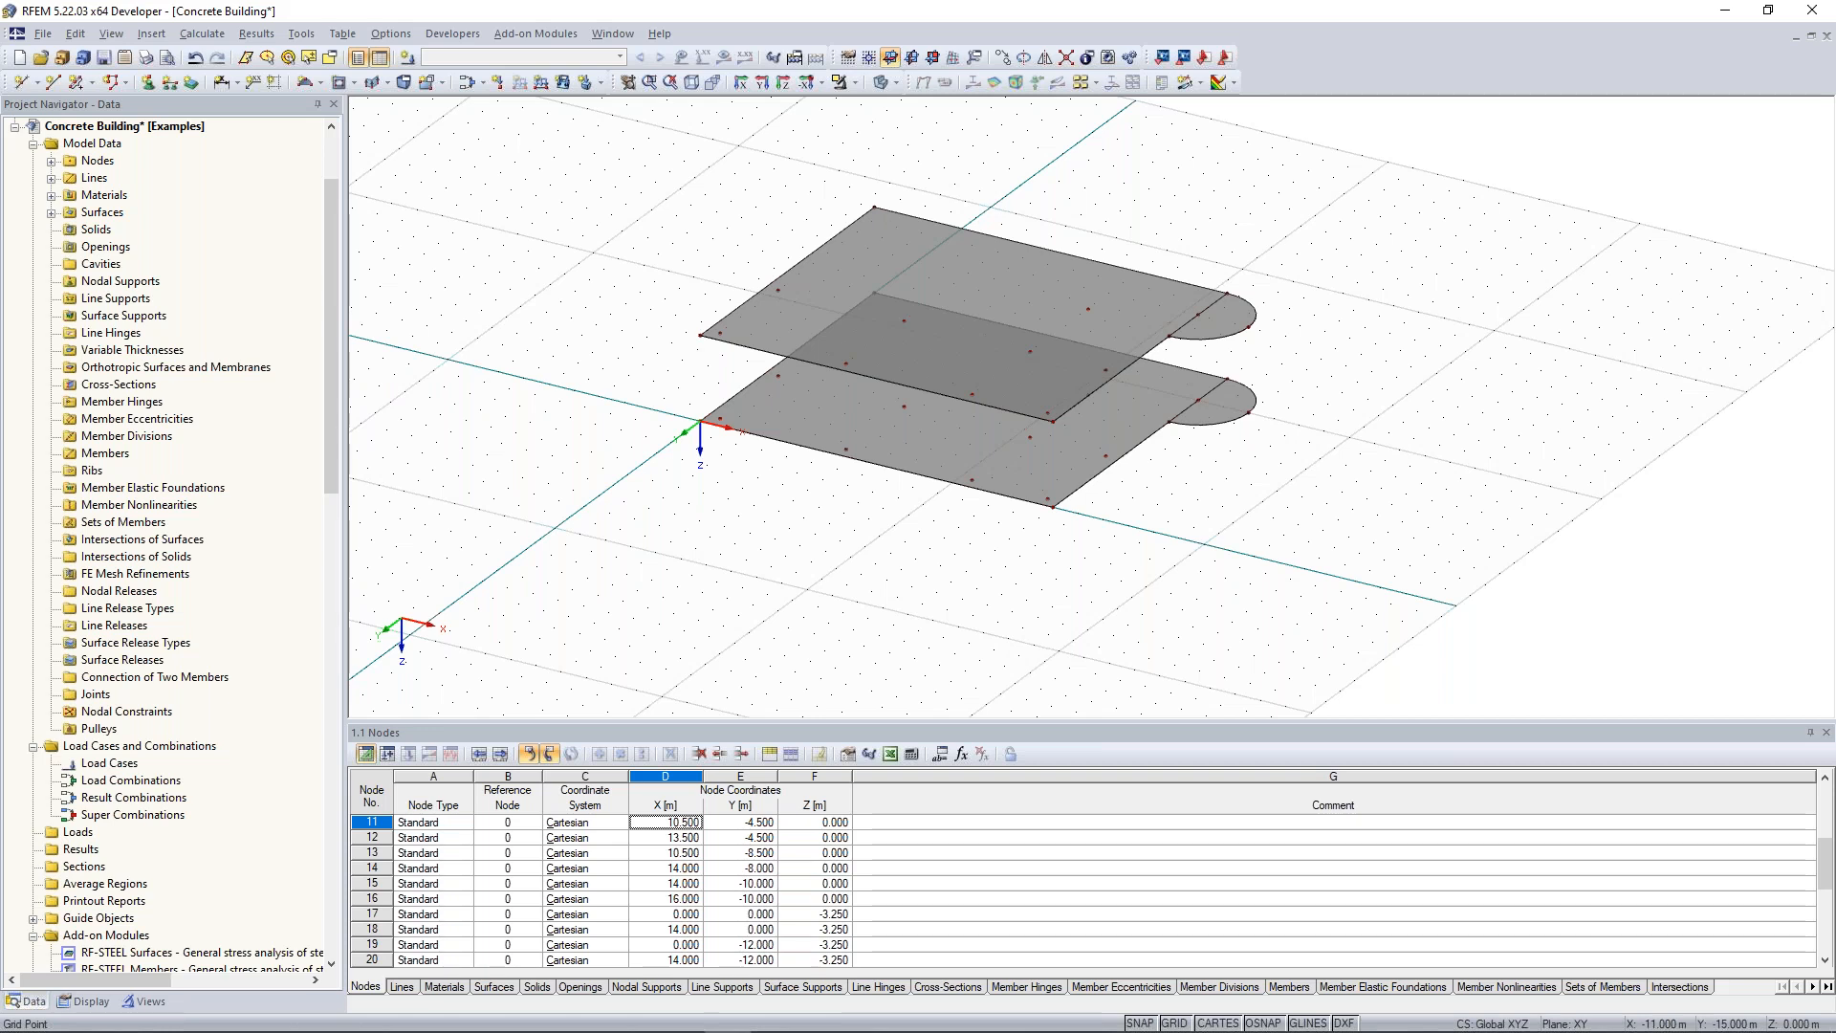
{"action": "middle_click_drag", "start_coordinate": [851, 392], "coordinate": [944, 350], "text": "ctrl"}
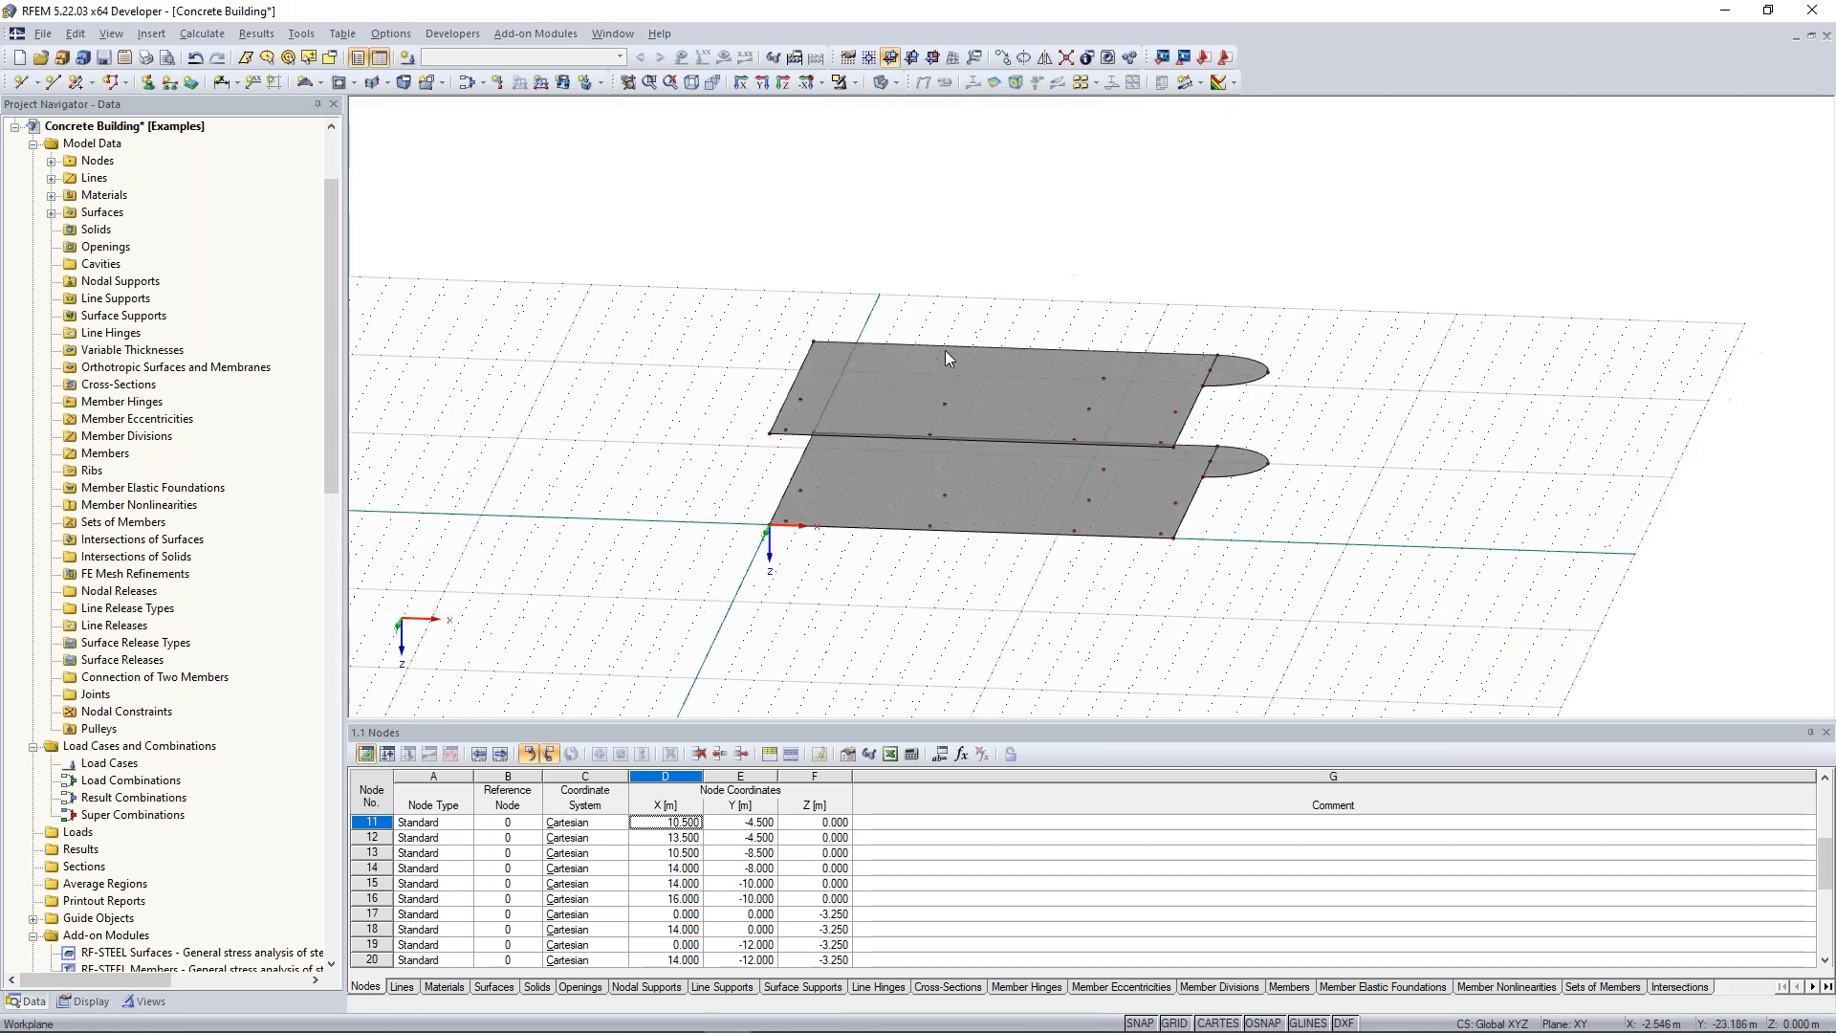
{"action": "scroll", "coordinate": [952, 364], "scroll_direction": "up", "scroll_amount": 2}
{"action": "middle_click_drag", "start_coordinate": [1116, 306], "coordinate": [1063, 264], "text": "ctrl"}
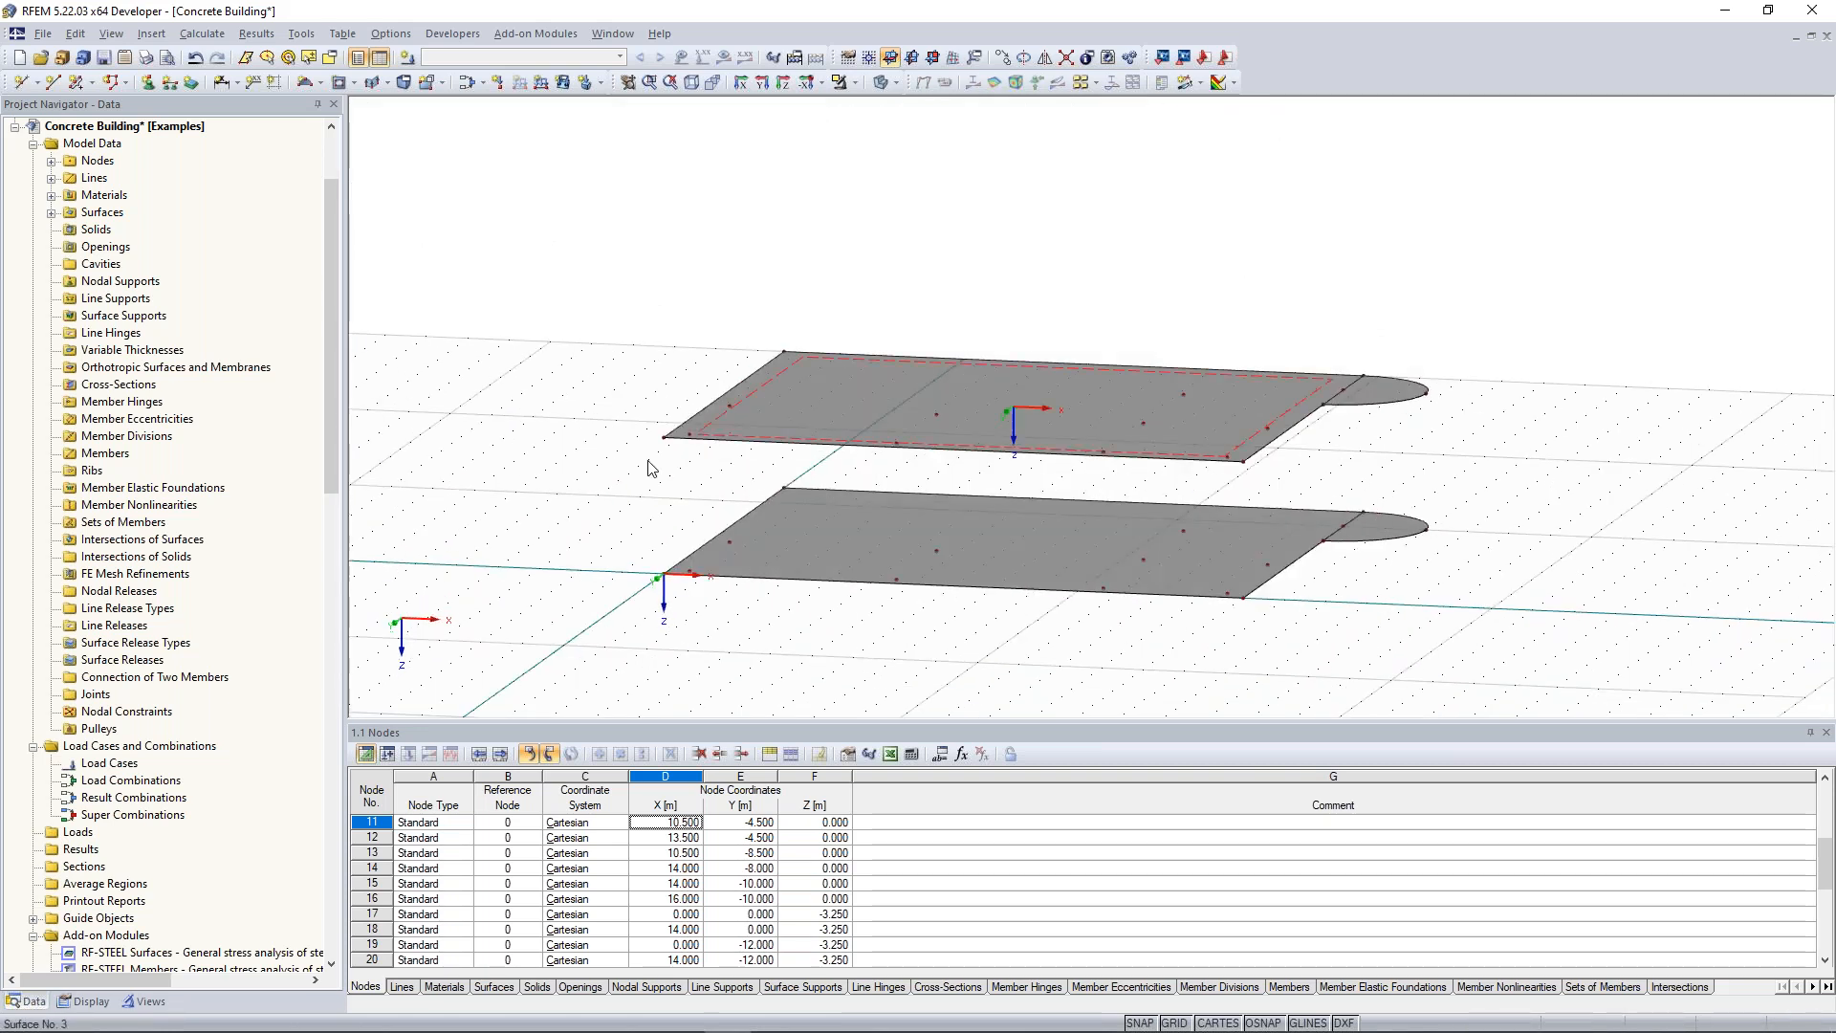
{"action": "middle_click_drag", "start_coordinate": [870, 519], "coordinate": [891, 568], "text": "ctrl"}
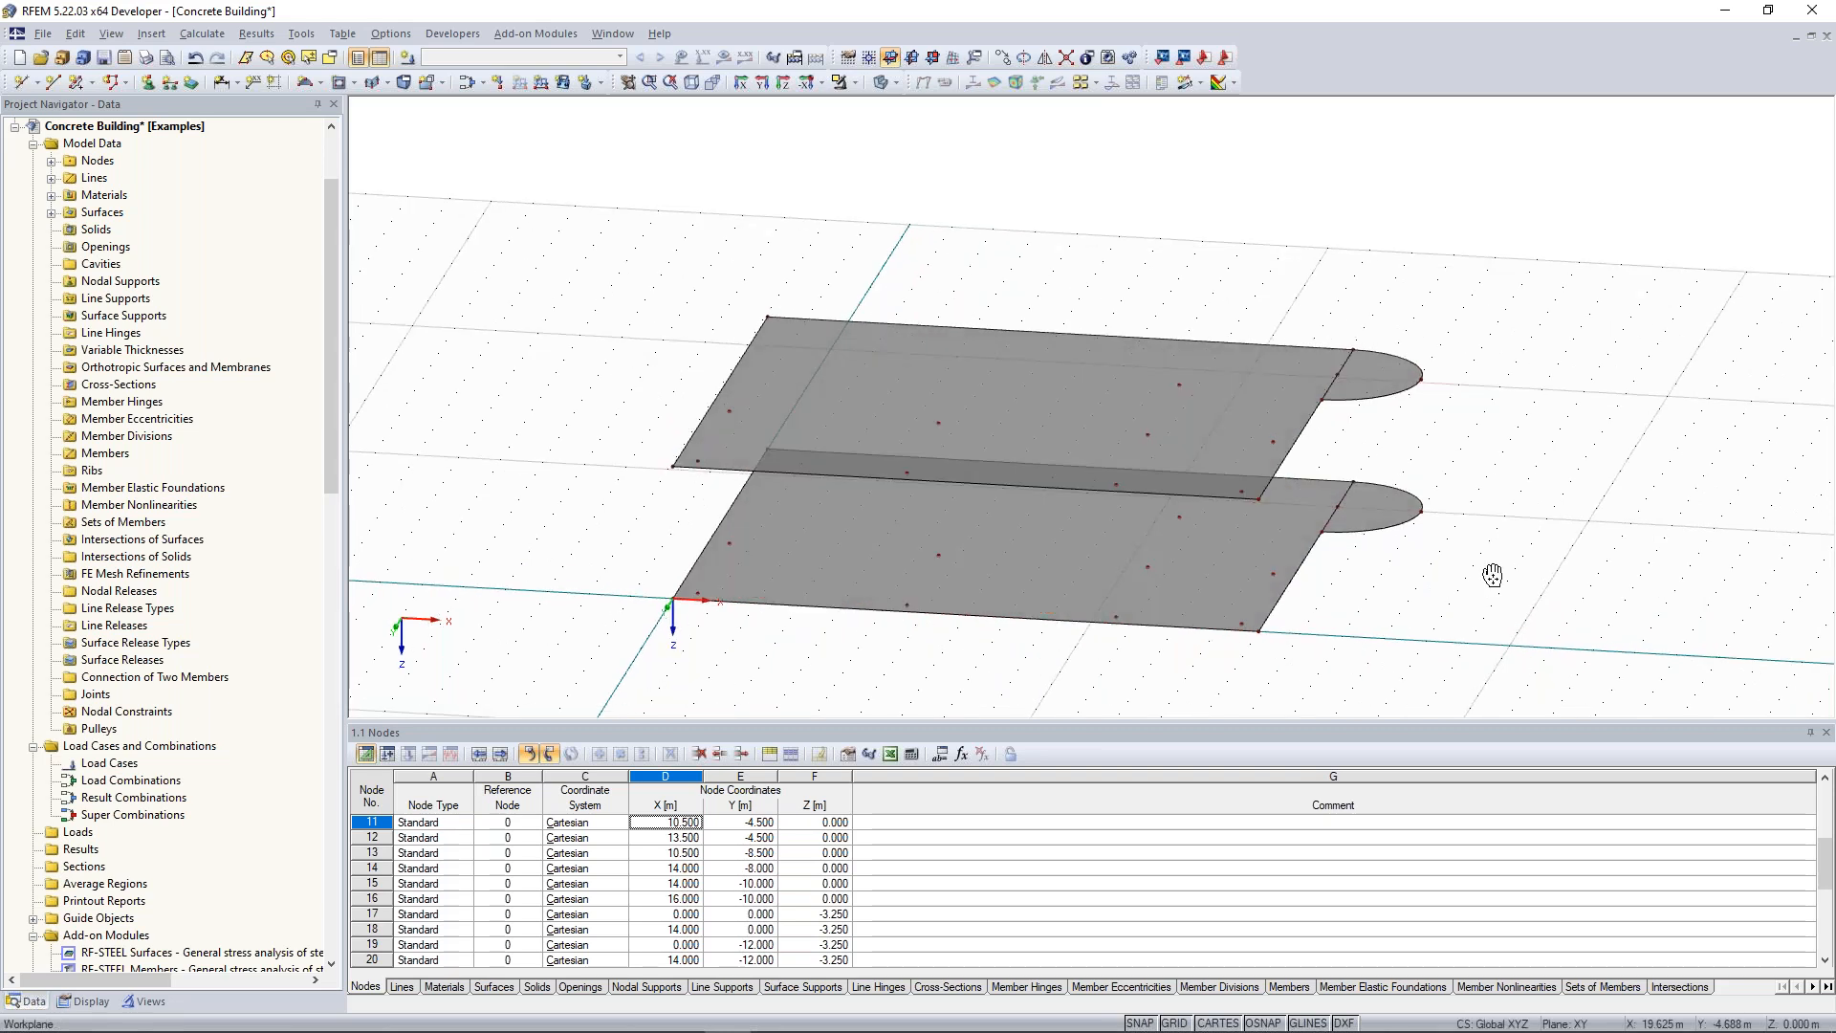
Check the ceiling slab drawing in the training manual, and delete the line separating the upper slab's rectangle from its semicircle.
{"action": "middle_click_drag", "start_coordinate": [1492, 574], "coordinate": [1366, 549]}
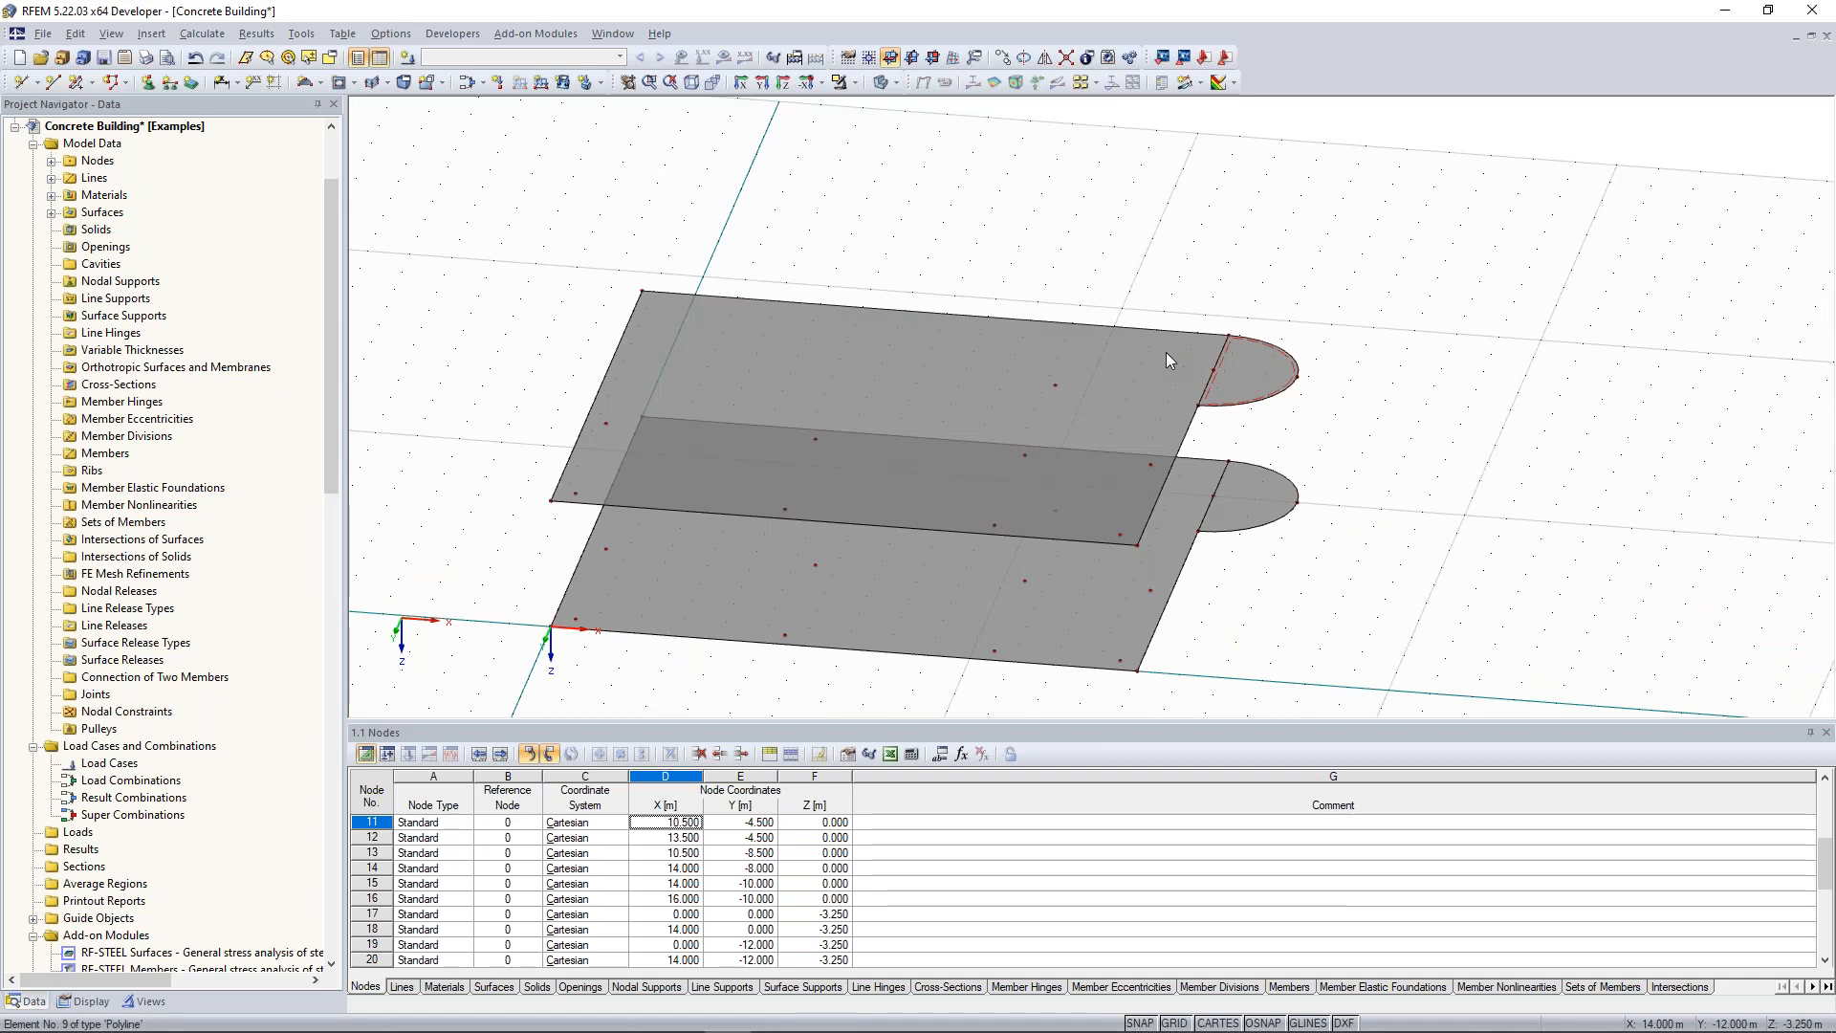
{"action": "middle_click_drag", "start_coordinate": [1166, 352], "coordinate": [1175, 367], "text": "ctrl"}
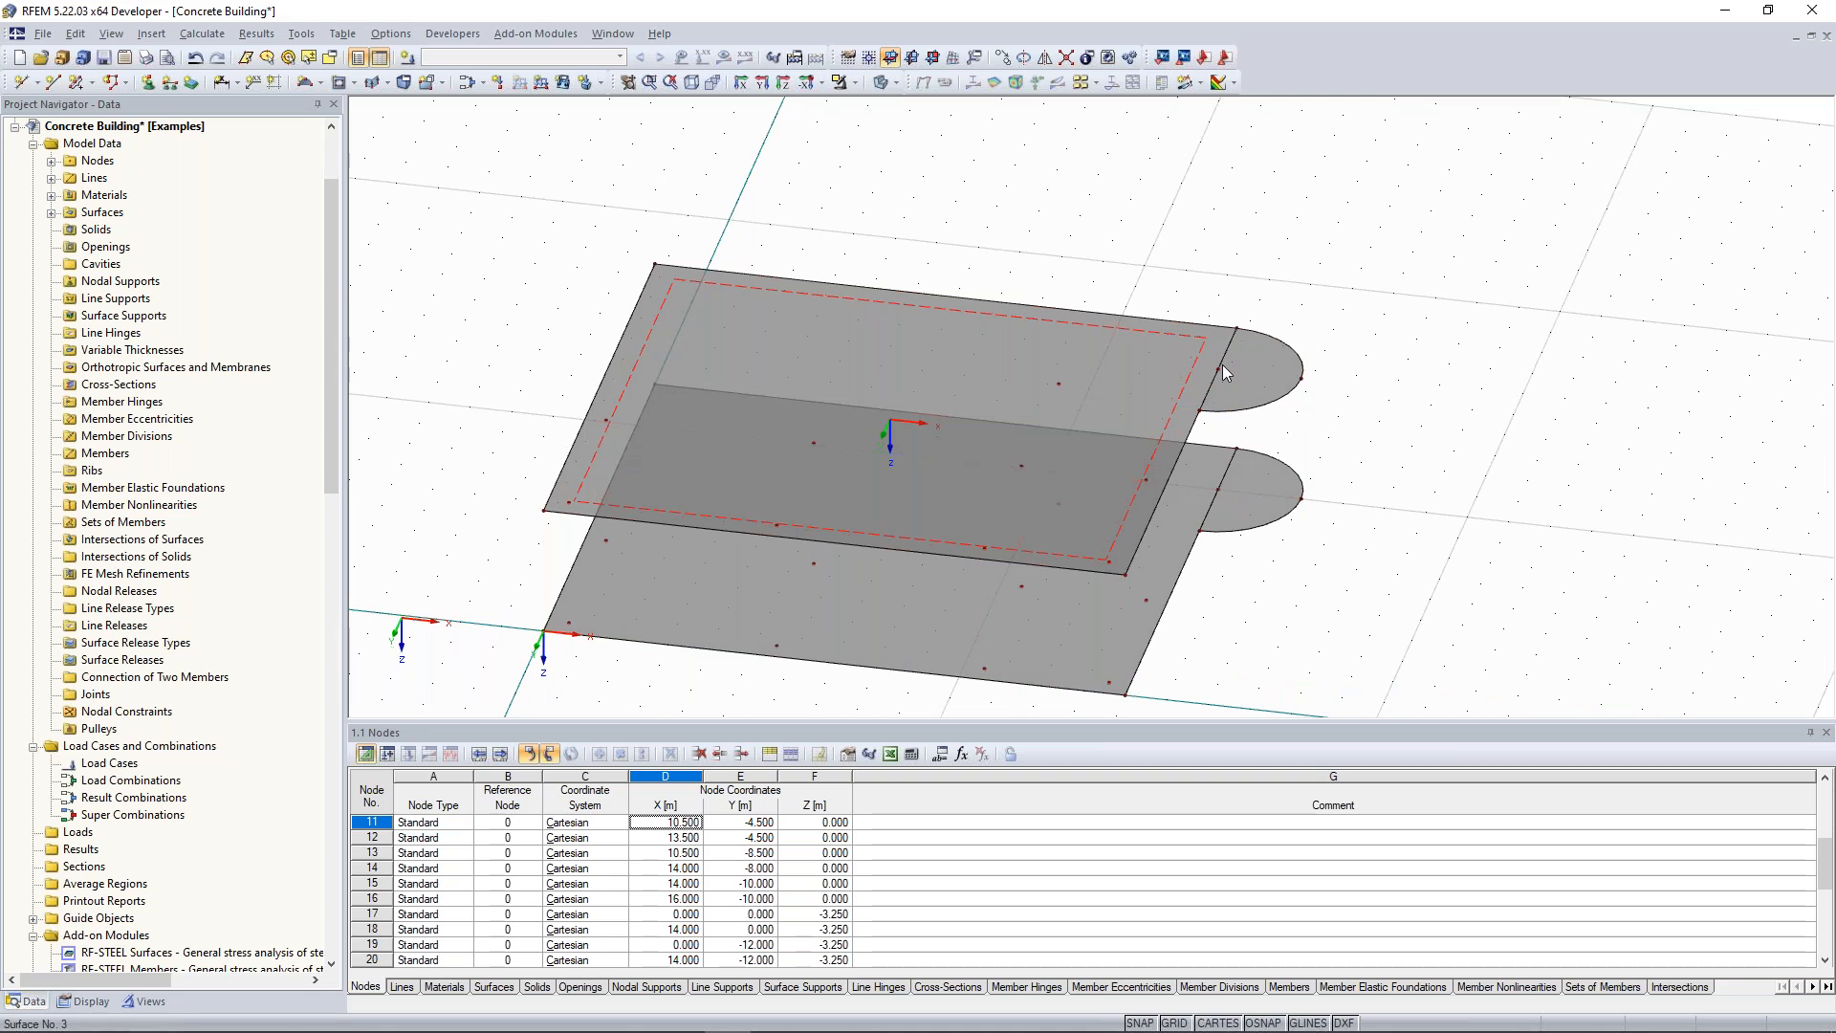
{"action": "scroll", "coordinate": [1227, 373], "scroll_direction": "up", "scroll_amount": 3}
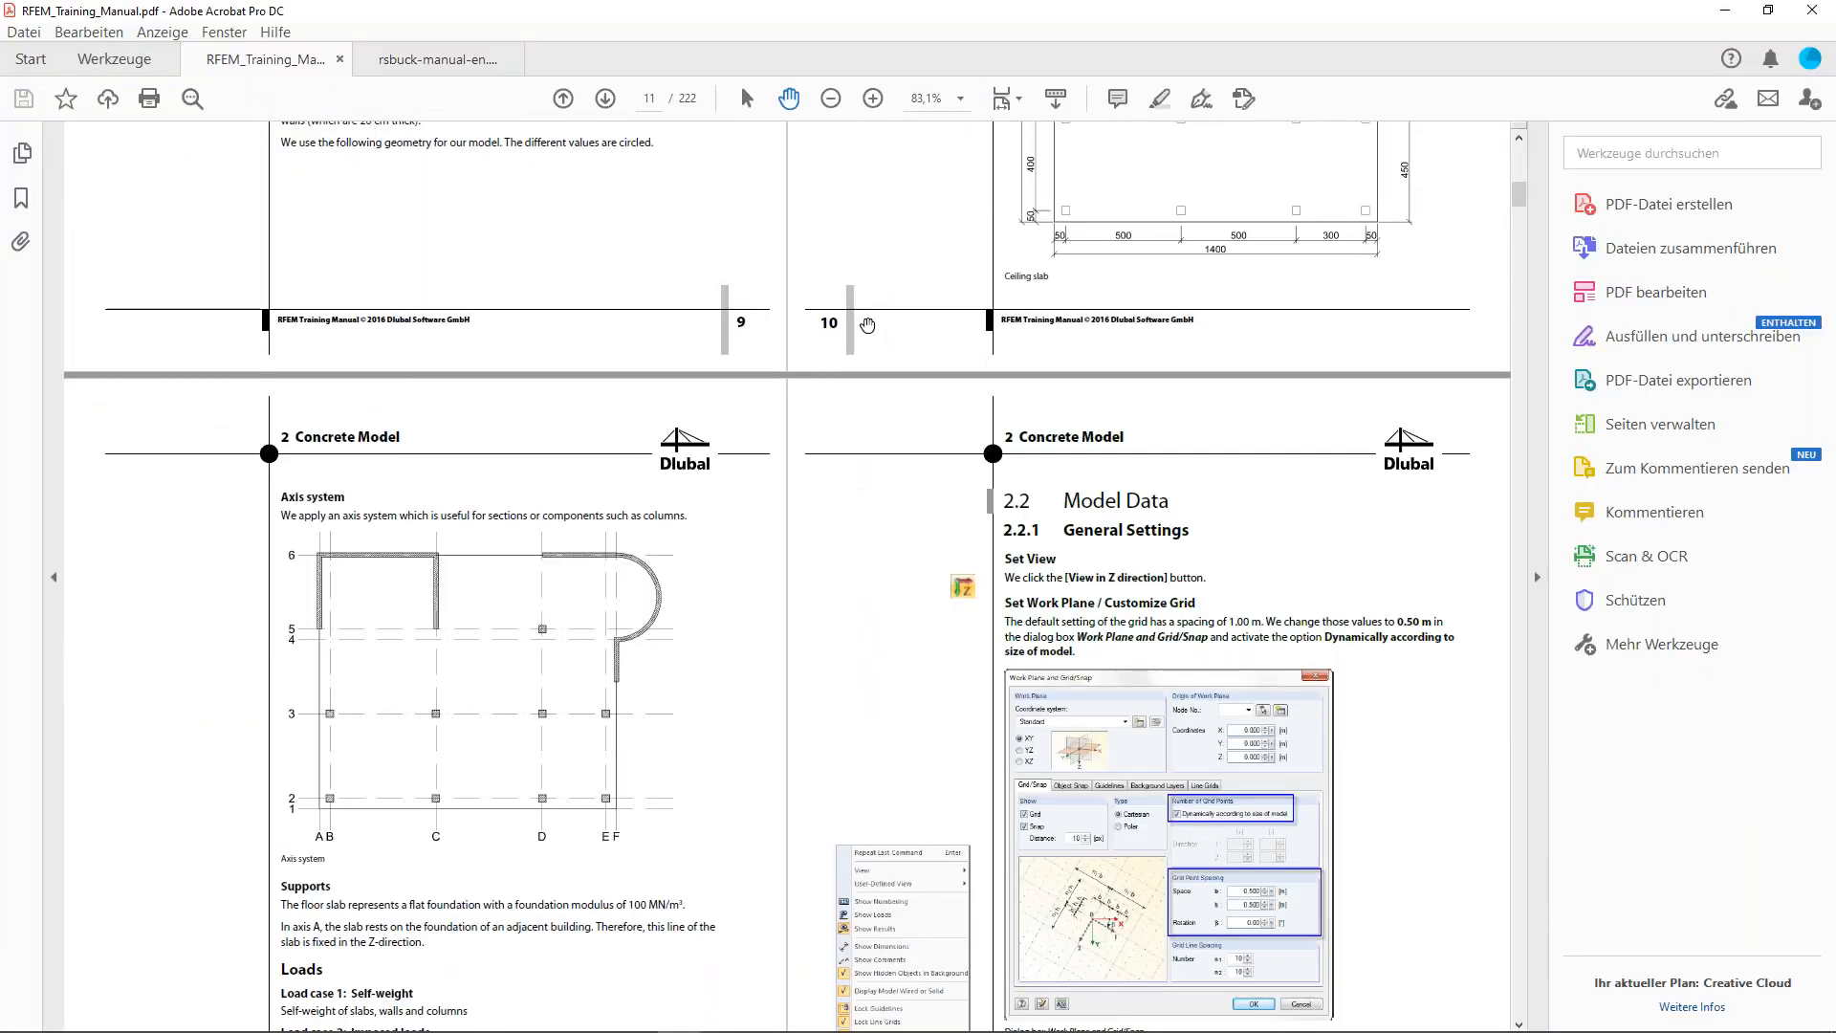
{"action": "scroll", "coordinate": [868, 325], "scroll_direction": "up", "scroll_amount": 5}
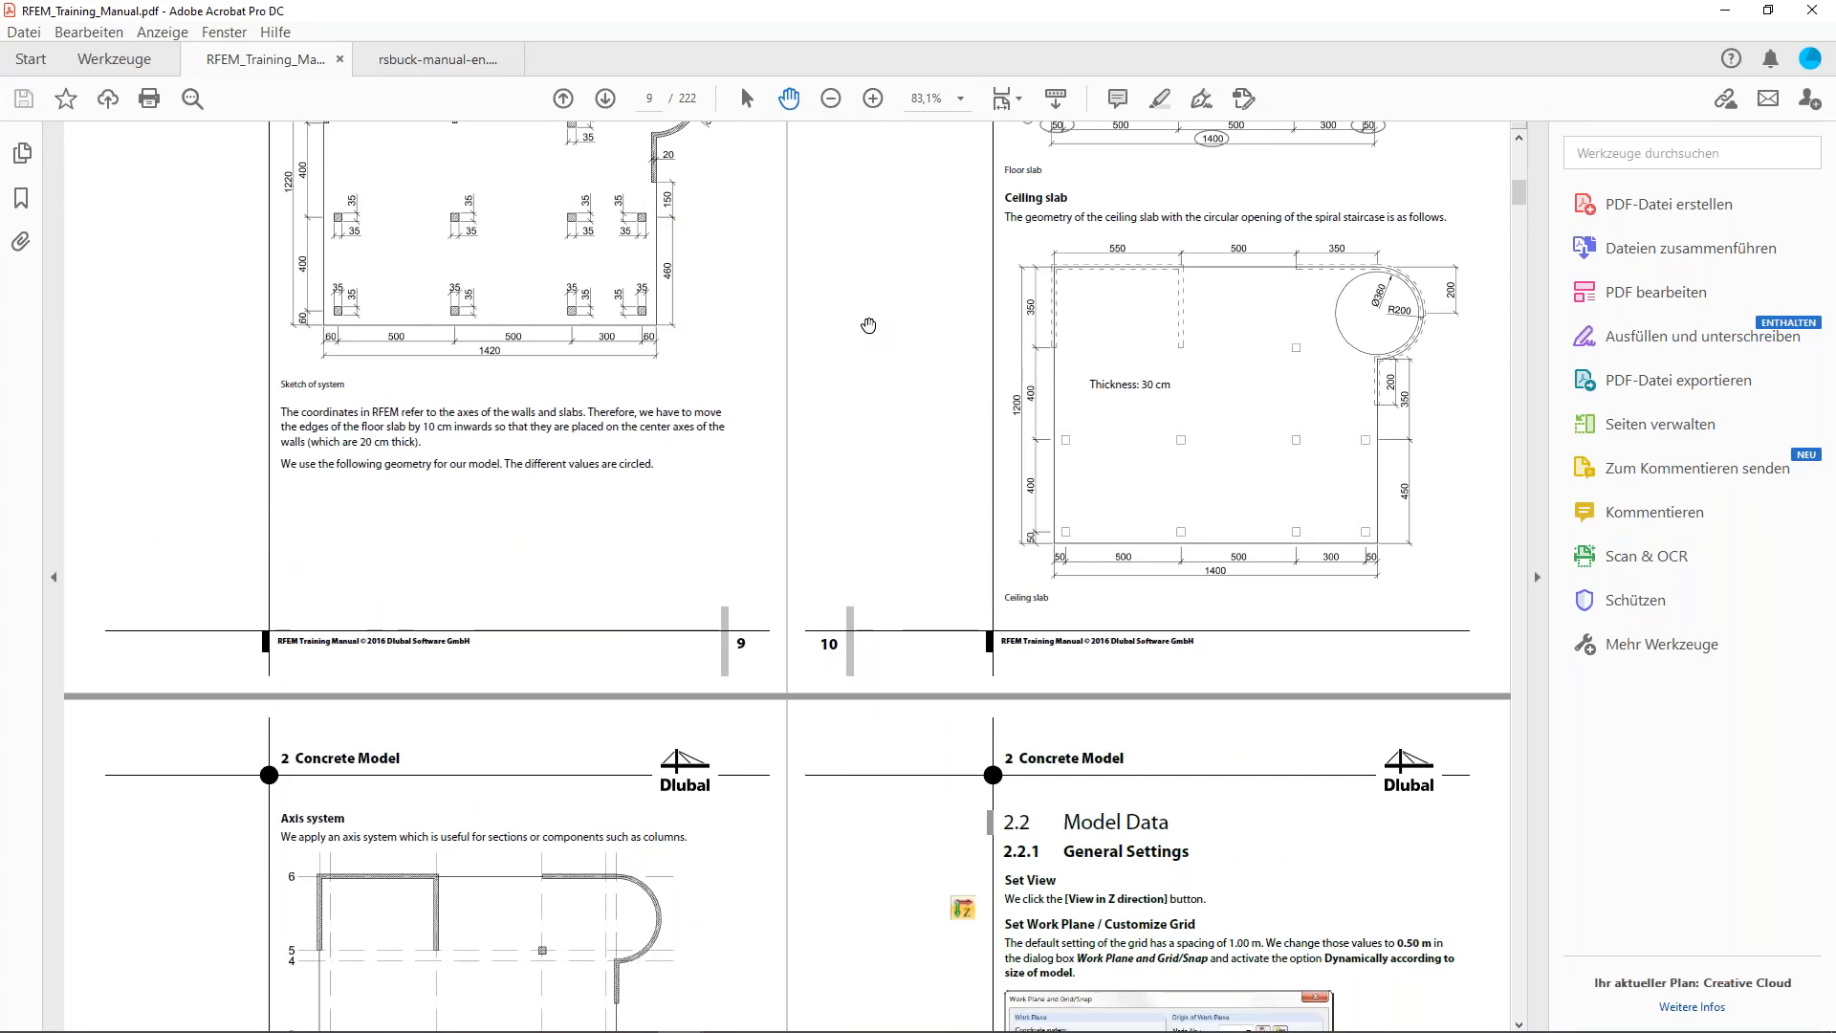
{"action": "scroll", "coordinate": [868, 325], "scroll_direction": "up", "scroll_amount": 4}
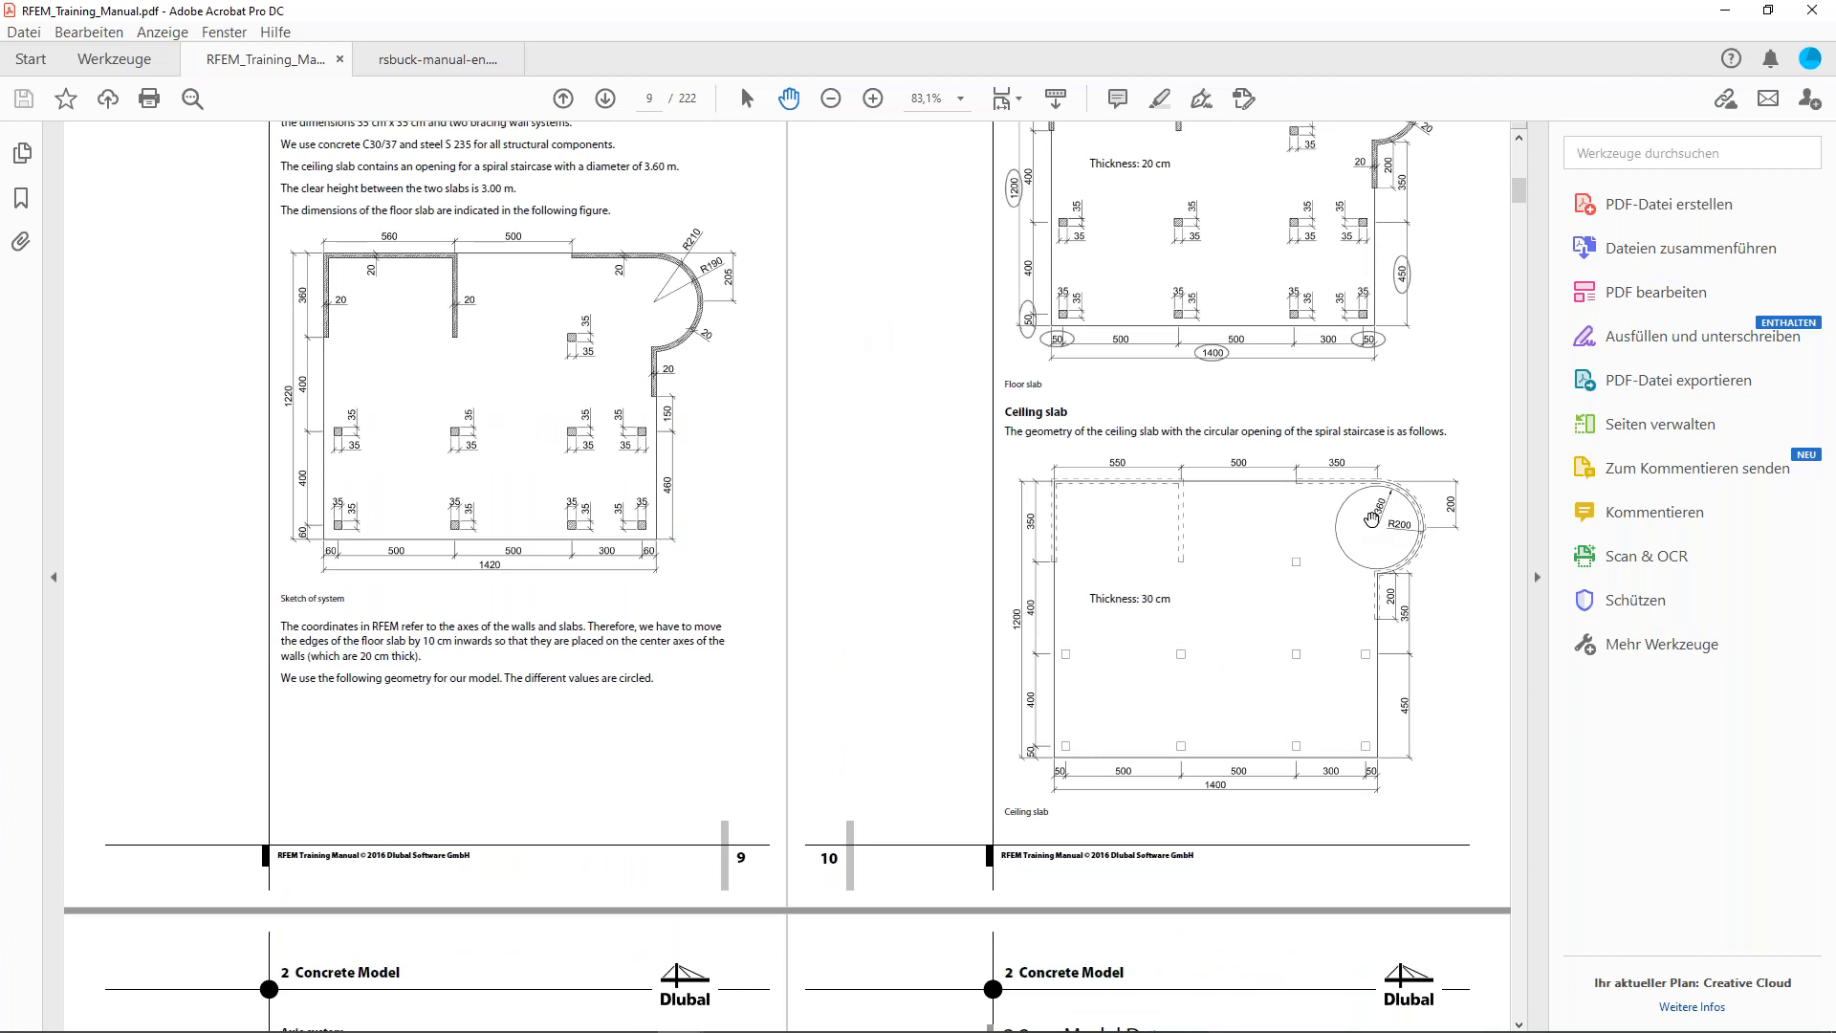
{"action": "left_click_drag", "start_coordinate": [1323, 10], "coordinate": [0, 230]}
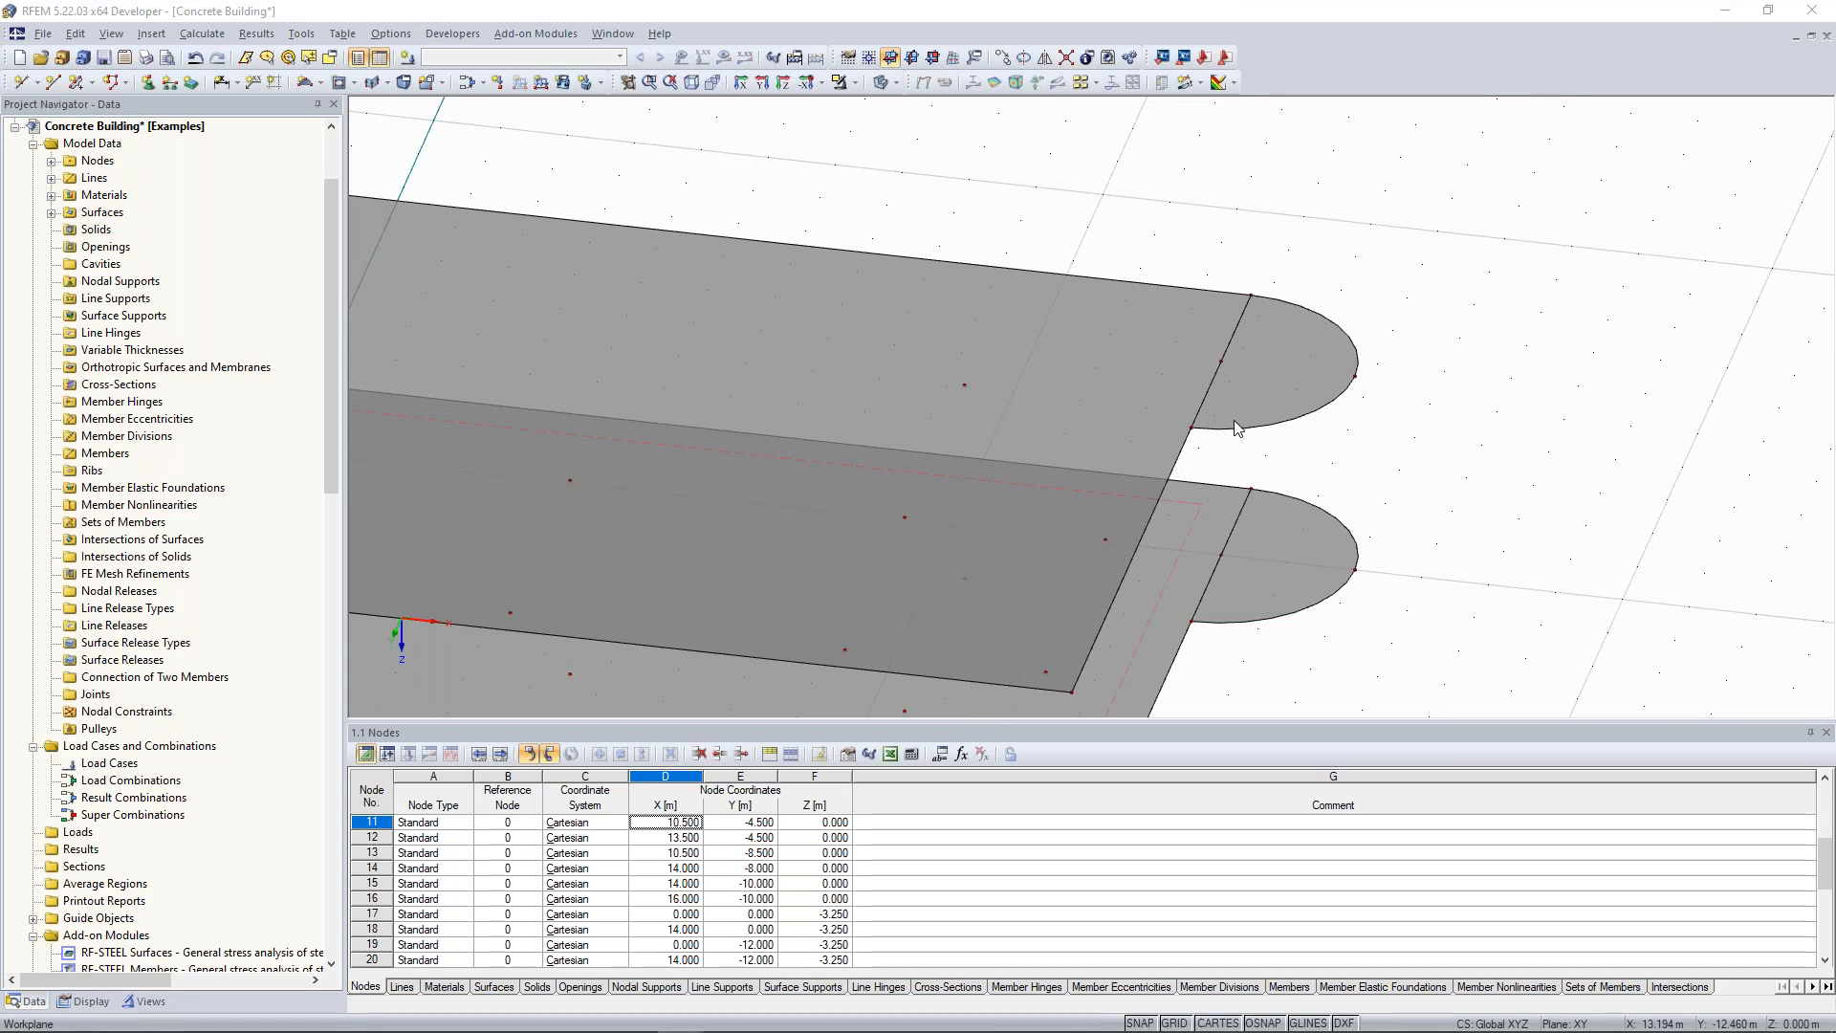
{"action": "scroll", "coordinate": [1234, 421], "scroll_direction": "down", "scroll_amount": 2}
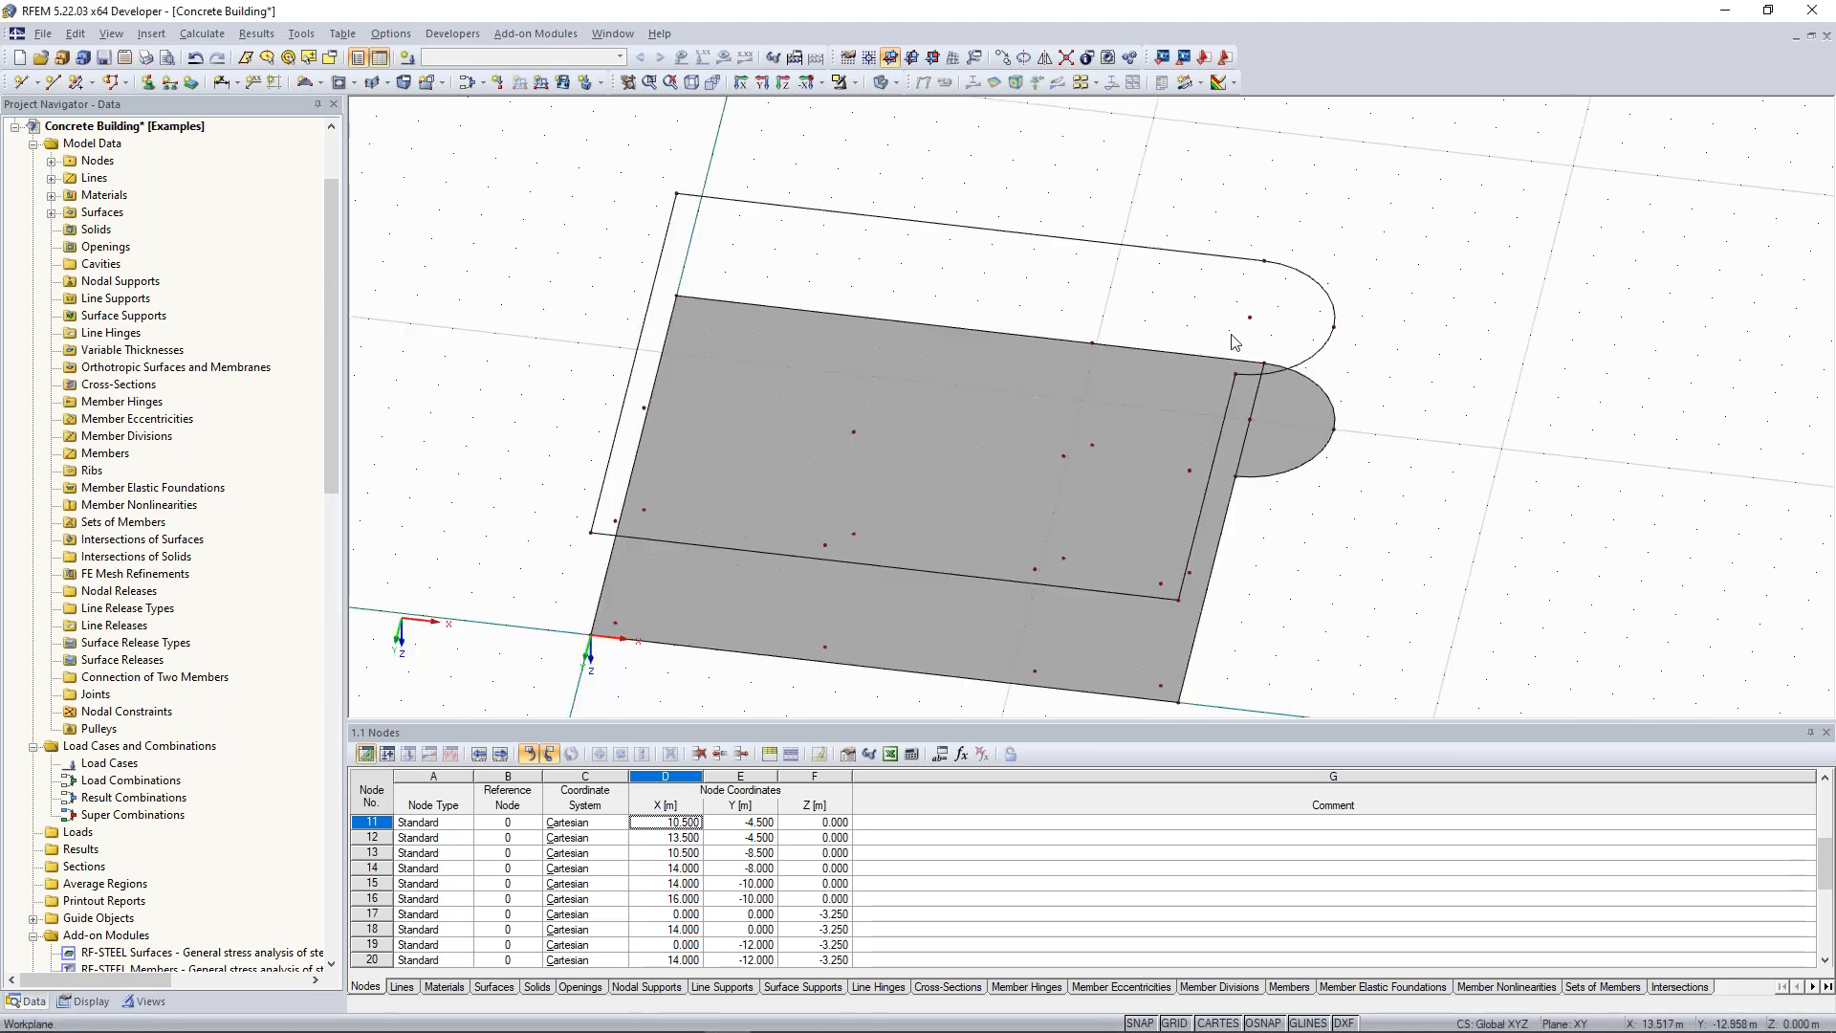
{"action": "right_click", "coordinate": [1256, 388]}
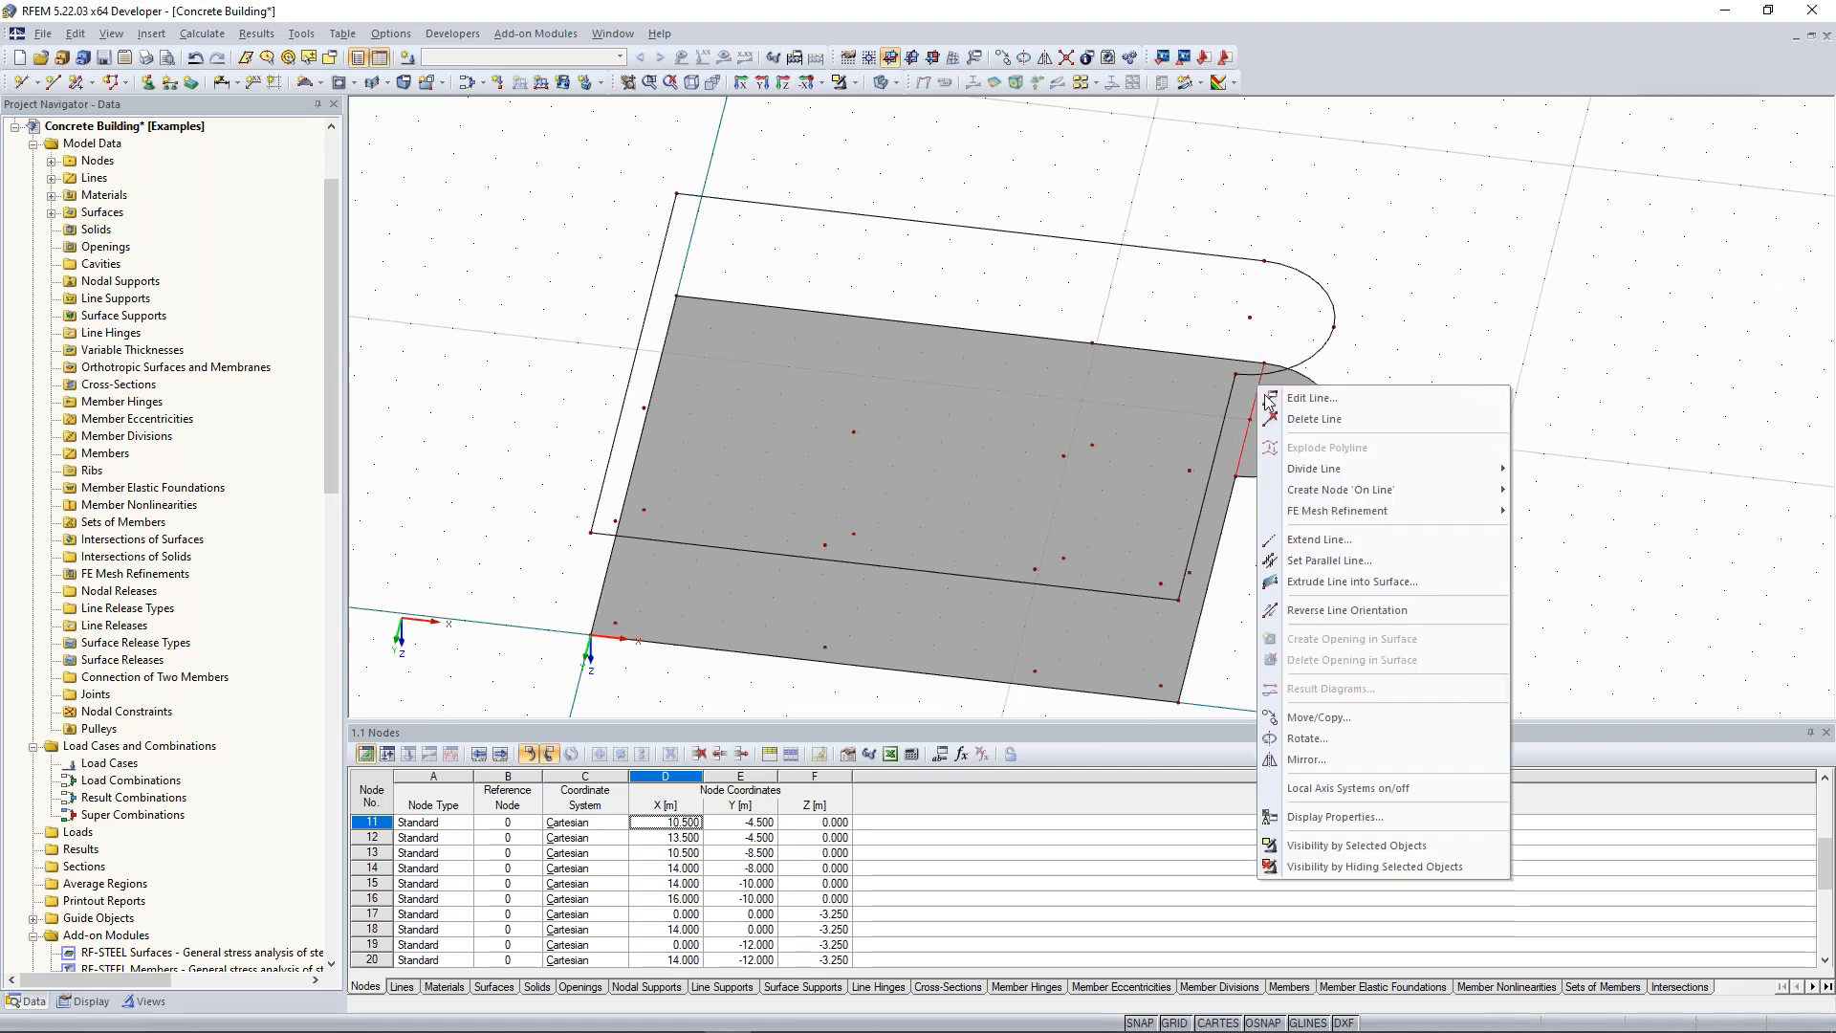
{"action": "left_click", "coordinate": [1422, 337]}
{"action": "middle_click_drag", "start_coordinate": [1397, 284], "coordinate": [1365, 256], "text": "ctrl"}
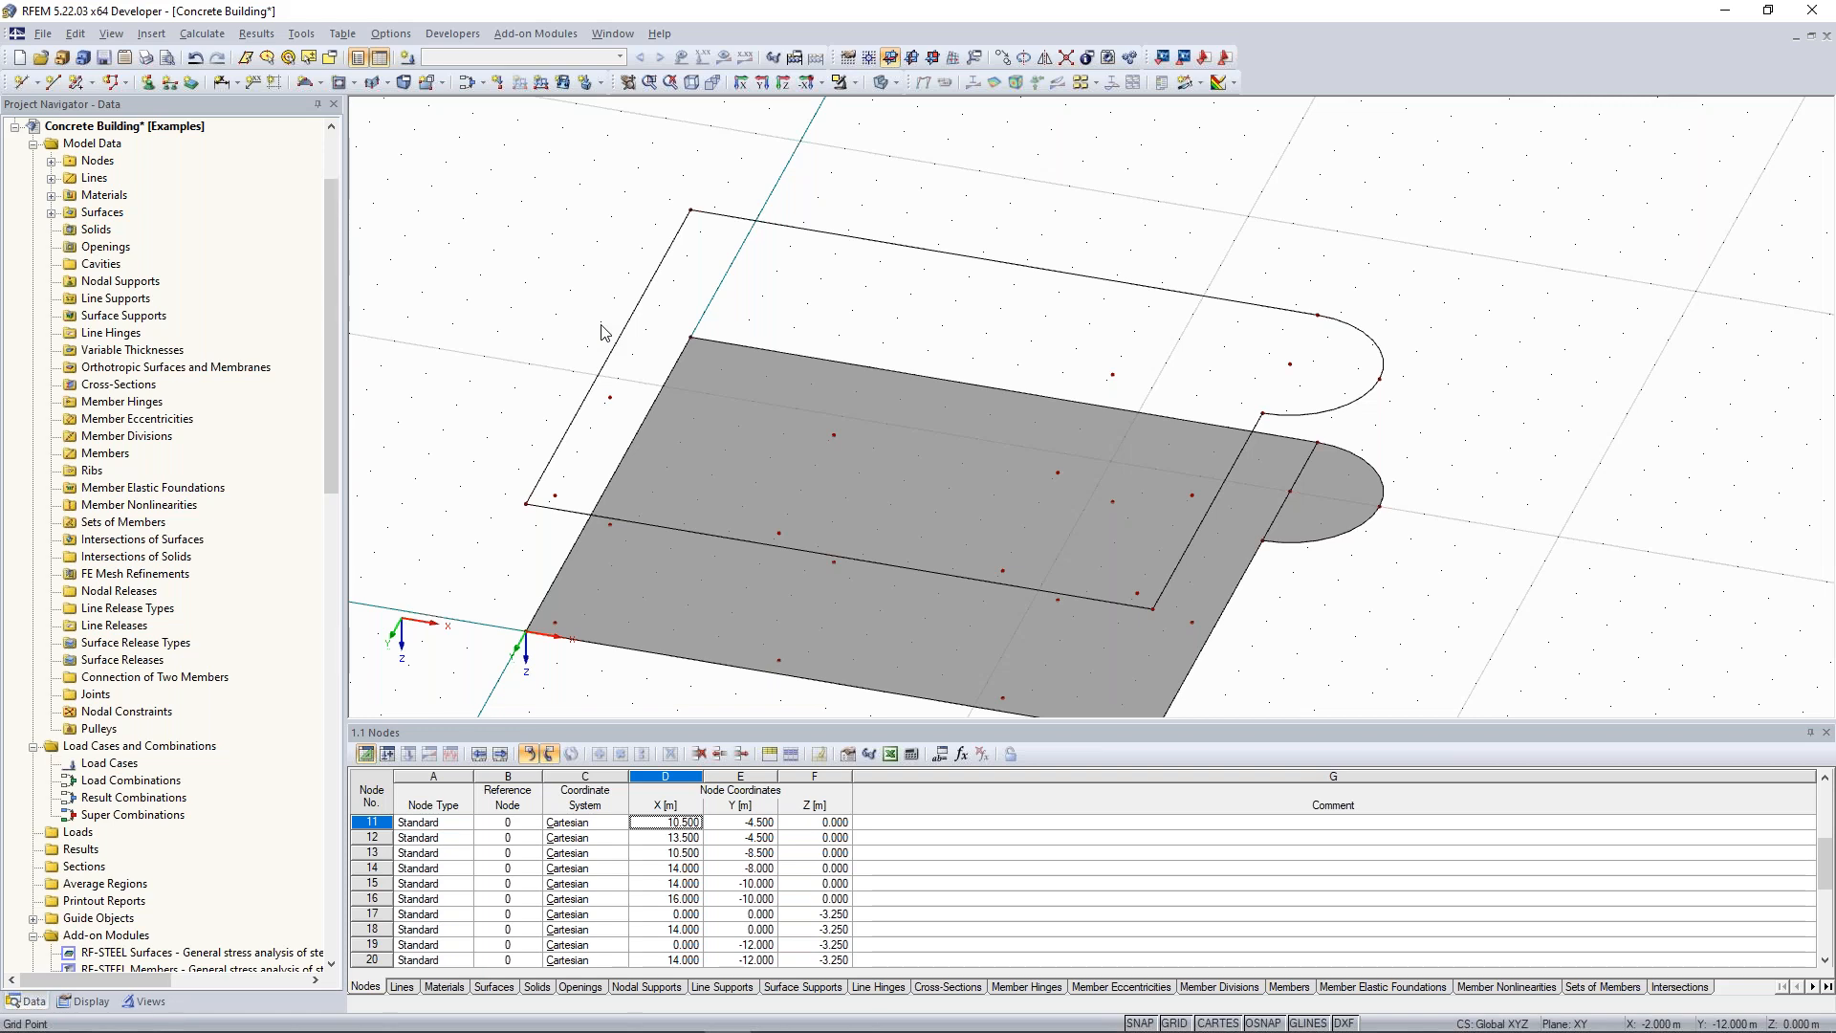
Create a 300 mm thick Concrete C30/37 surface from the combined boundary lines of the ceiling slab outline.
{"action": "left_click", "coordinate": [322, 84]}
{"action": "left_click", "coordinate": [389, 532]}
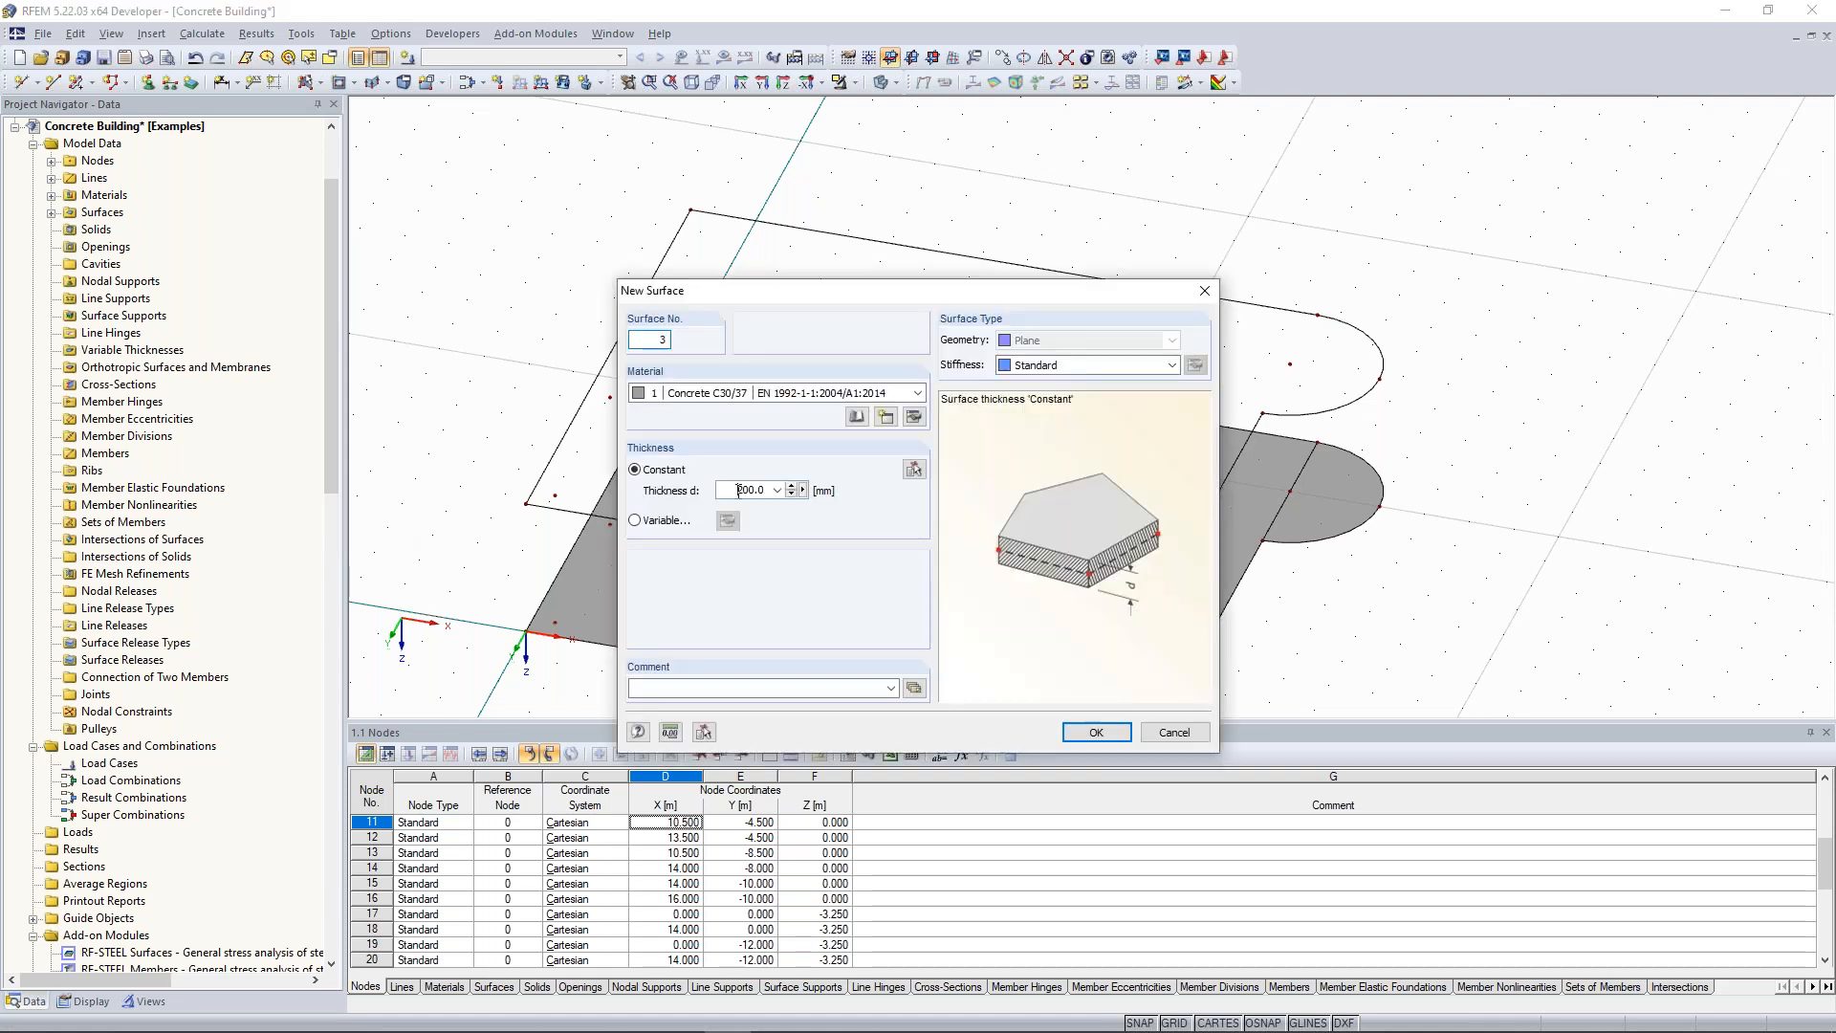
{"action": "type", "text": "300"}
{"action": "left_click", "coordinate": [1112, 743]}
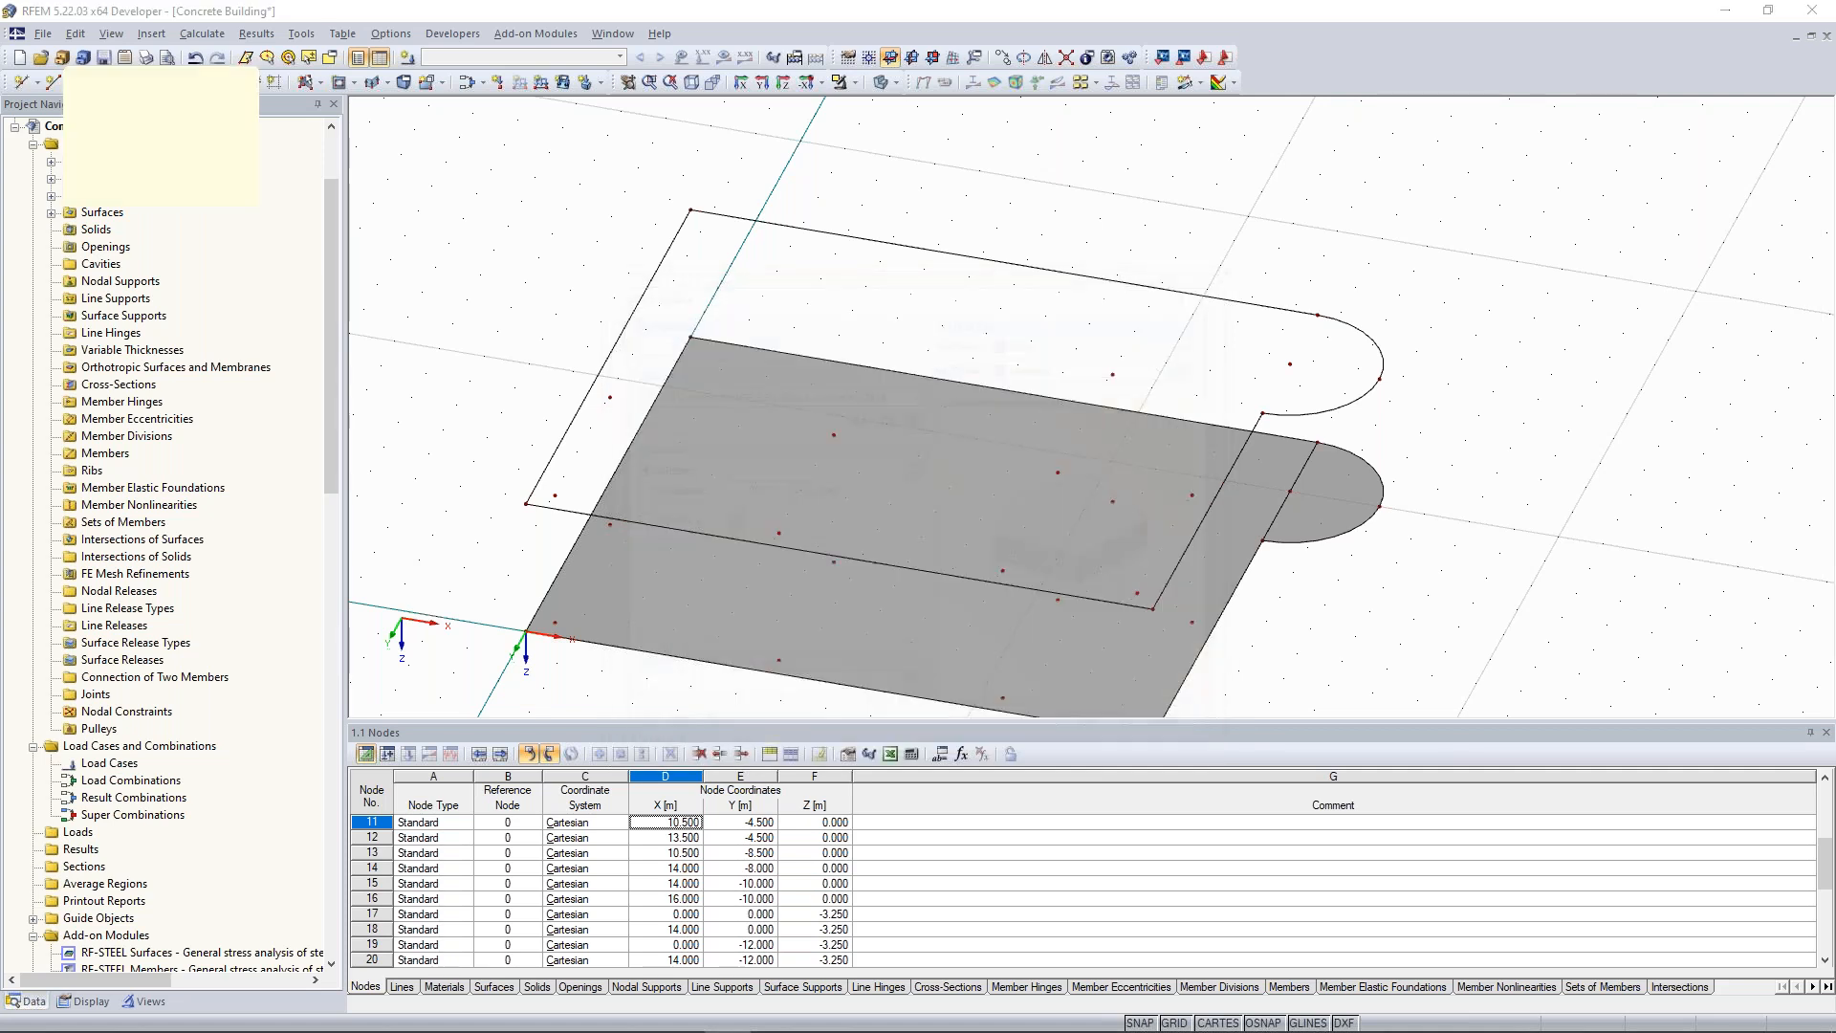
{"action": "left_click", "coordinate": [718, 527]}
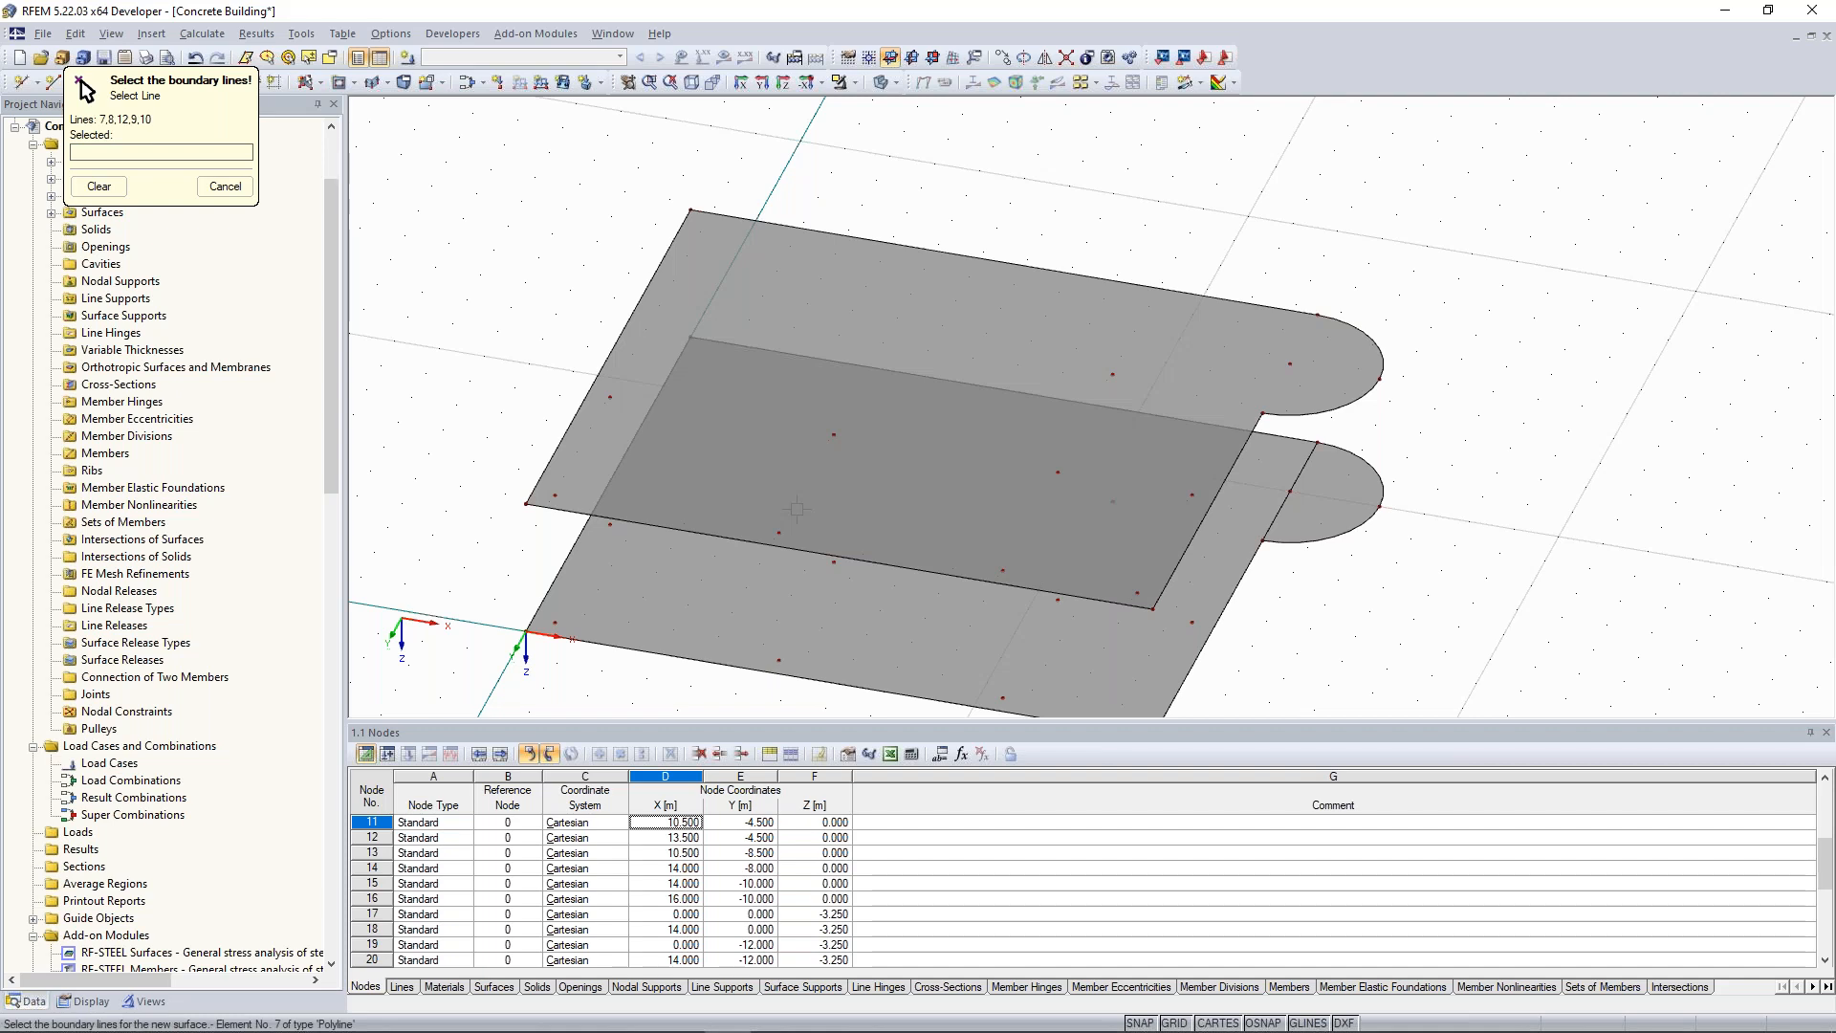
{"action": "scroll", "coordinate": [893, 205], "scroll_direction": "down", "scroll_amount": 2}
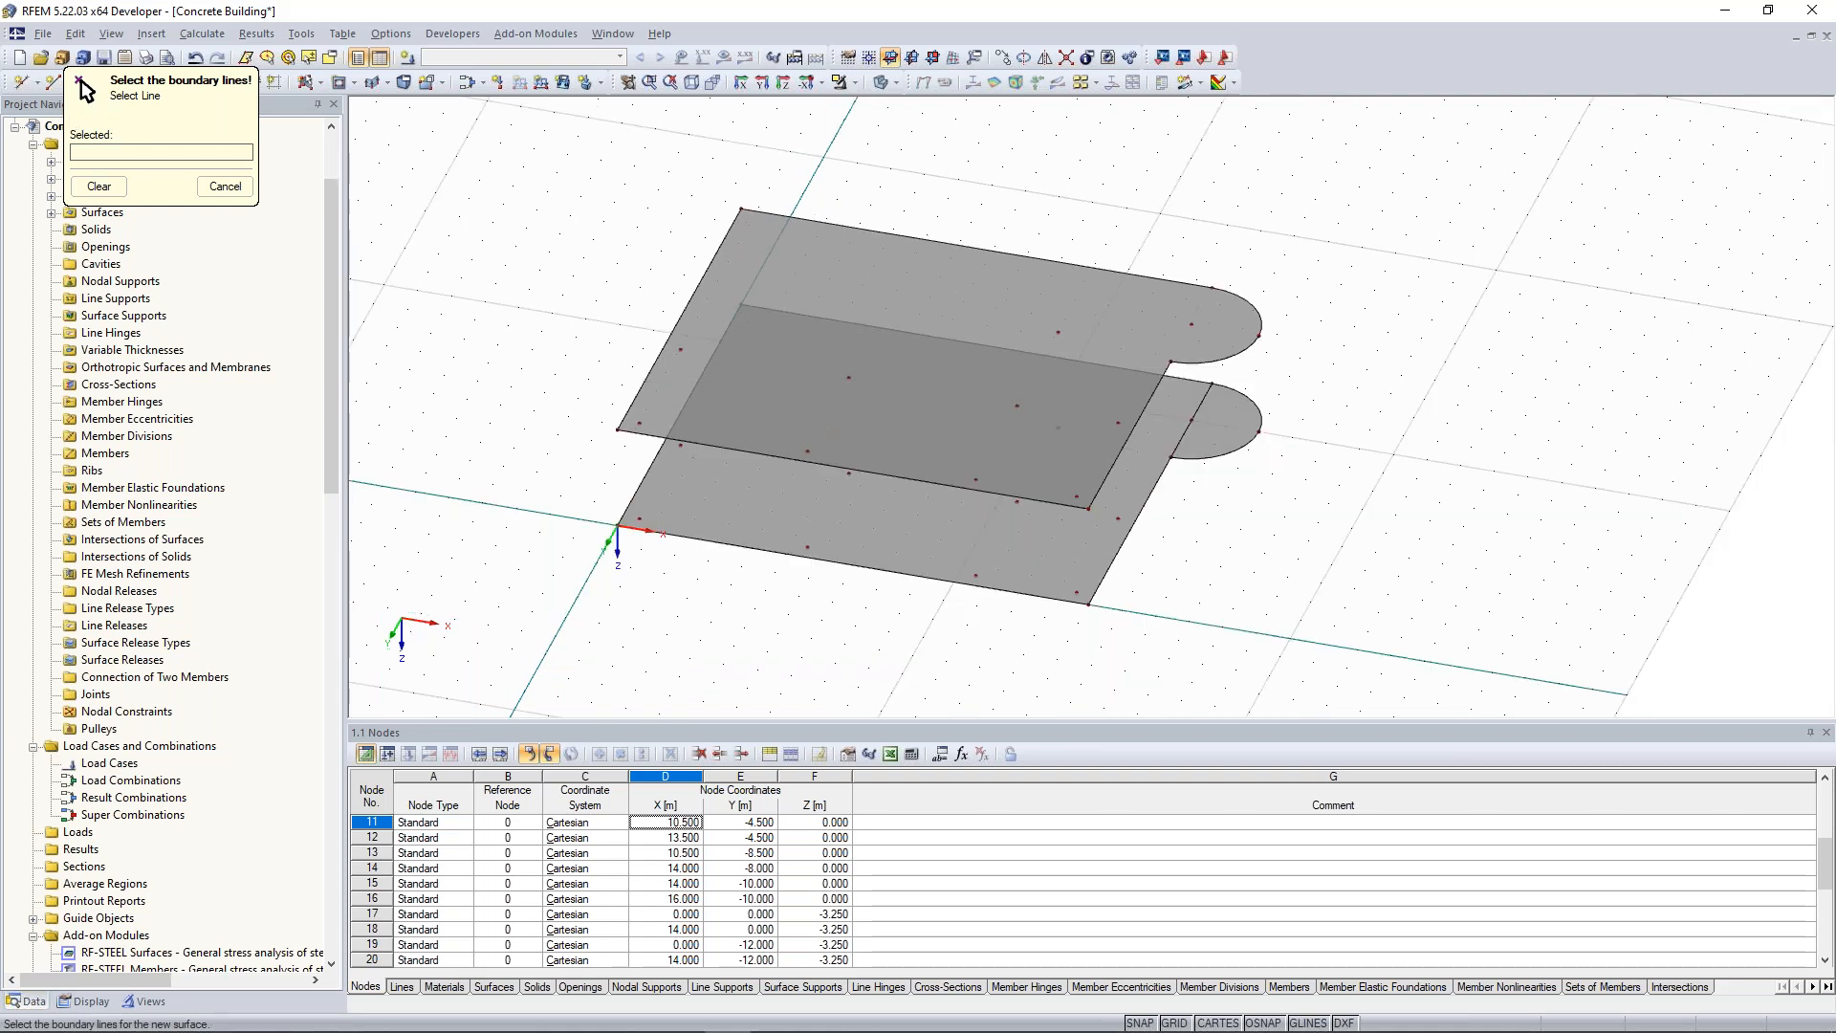
{"action": "scroll", "coordinate": [547, 290], "scroll_direction": "up", "scroll_amount": 1}
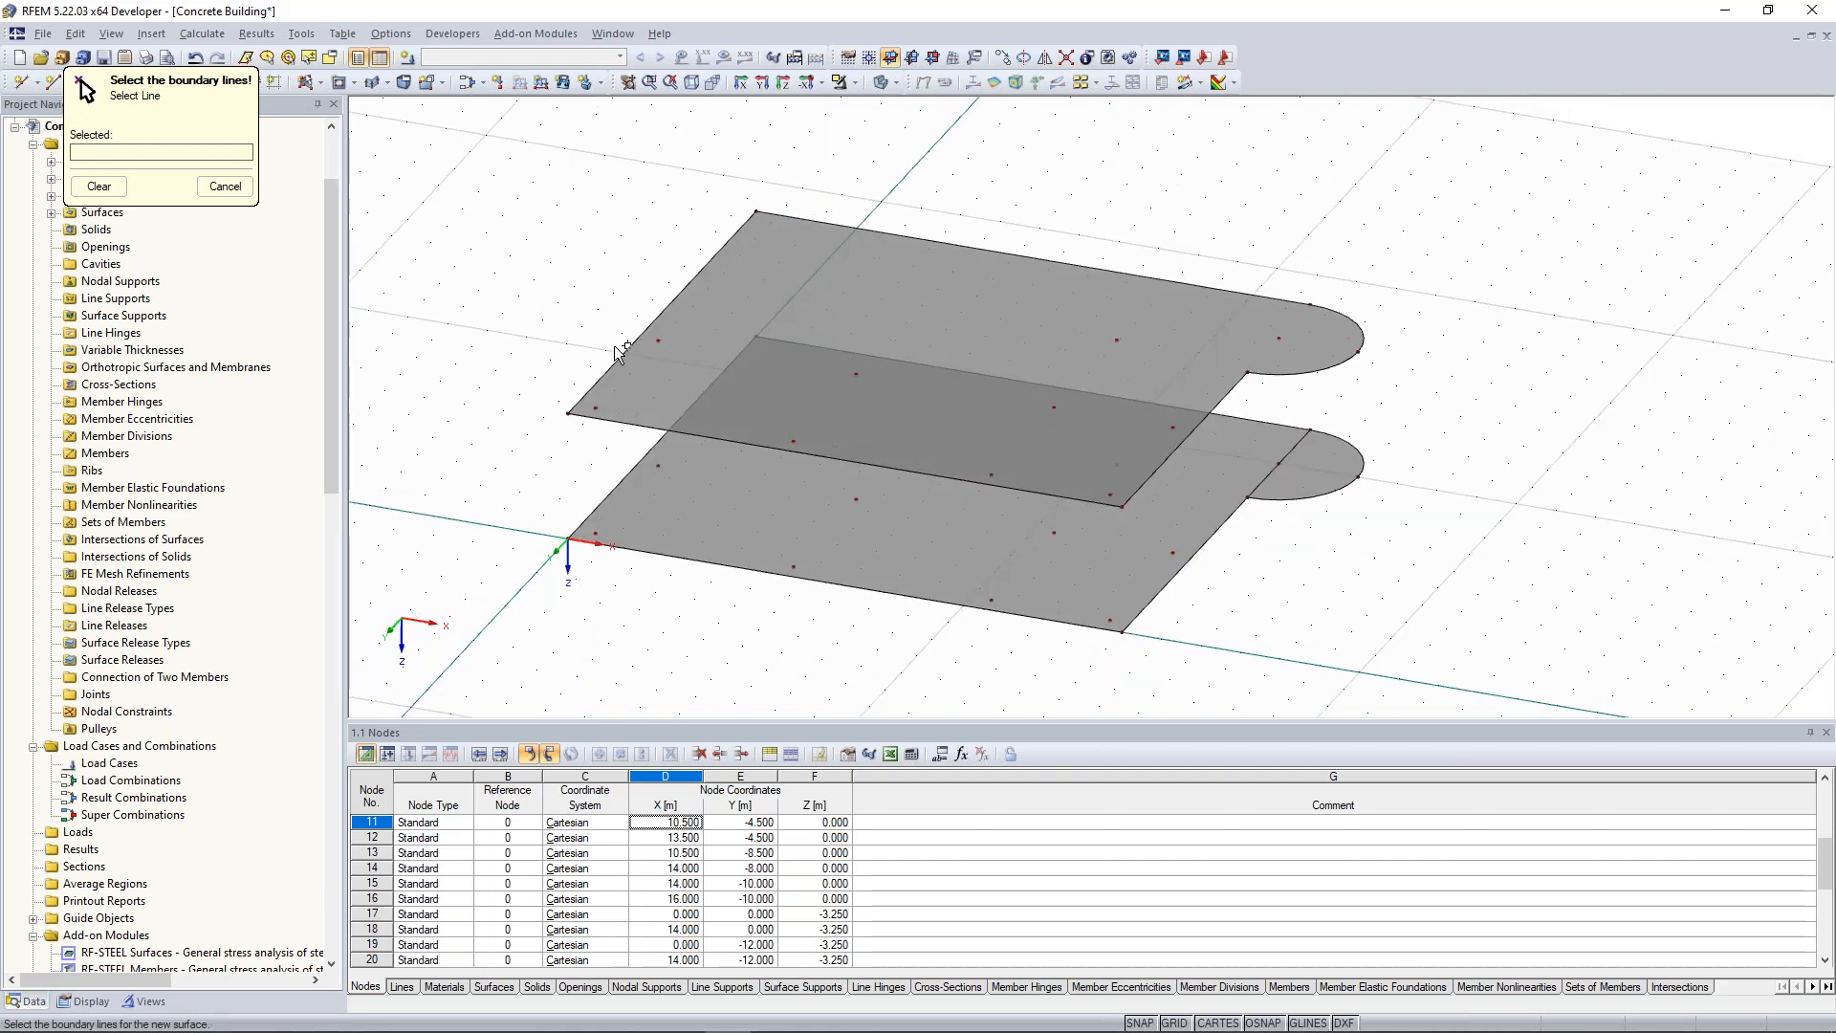
{"action": "scroll", "coordinate": [596, 336], "scroll_direction": "up", "scroll_amount": 1}
{"action": "scroll", "coordinate": [595, 334], "scroll_direction": "down", "scroll_amount": 1}
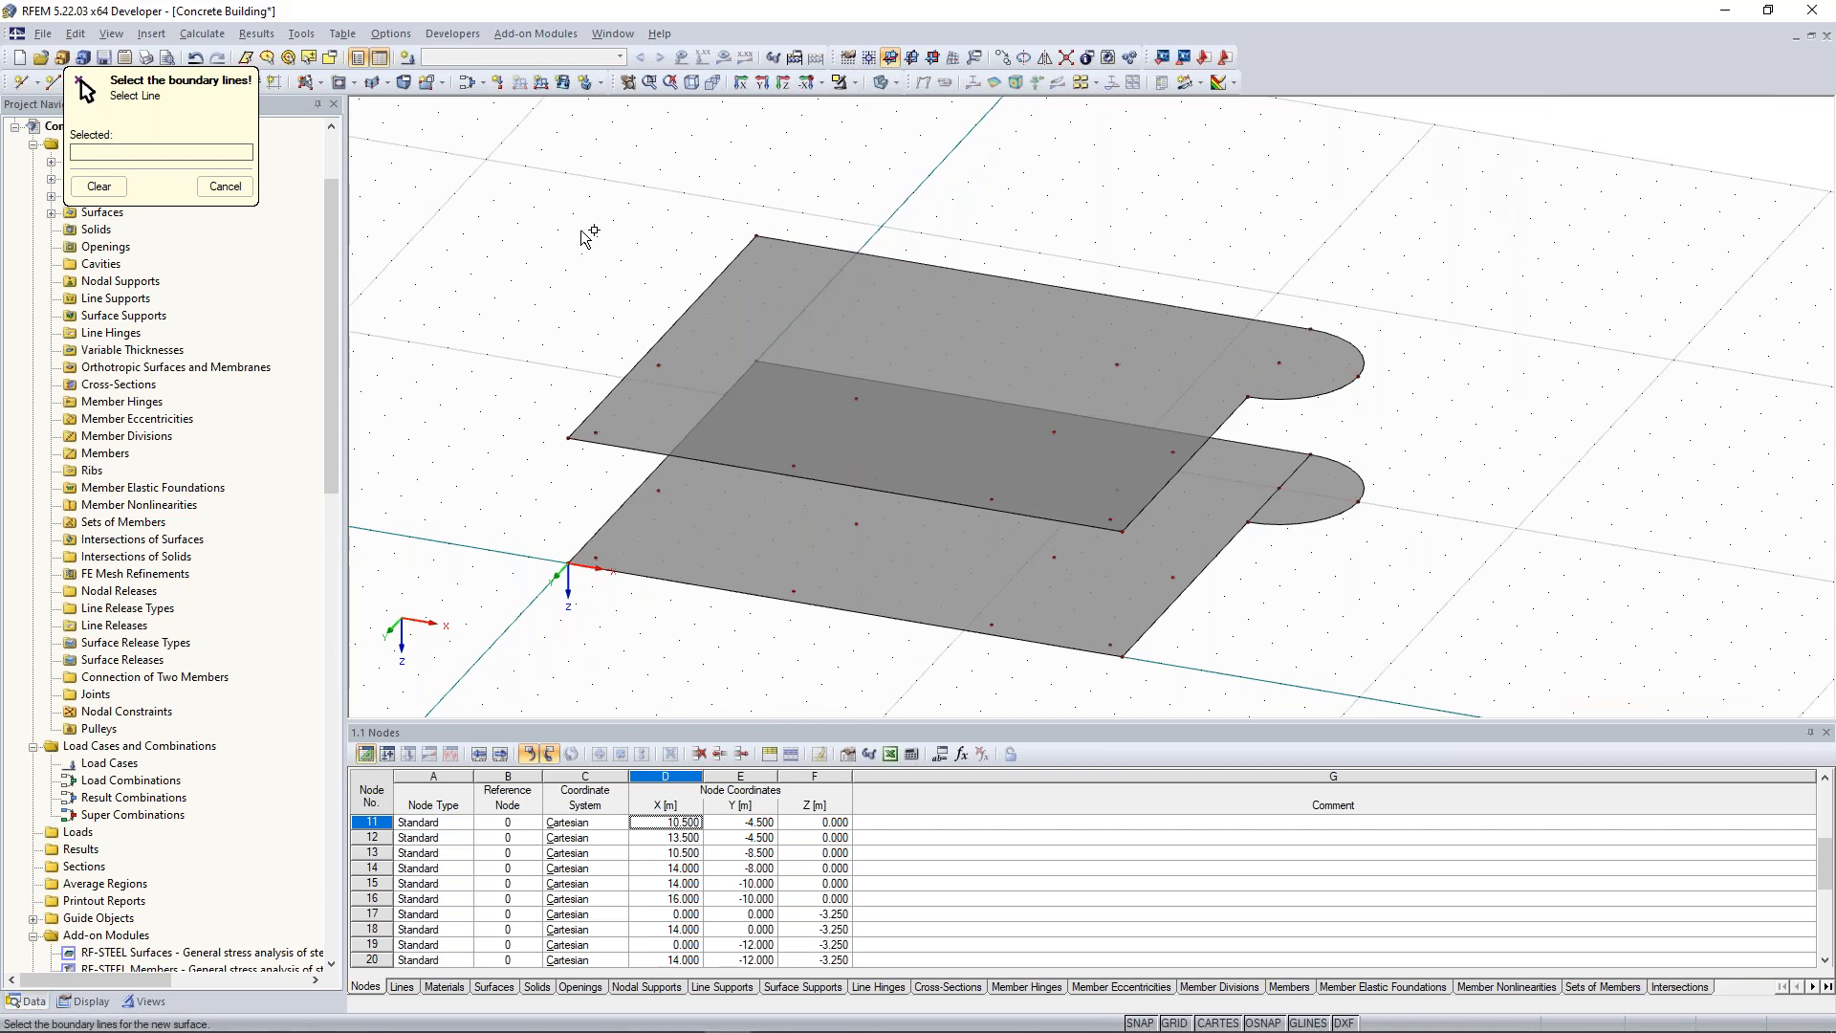
{"action": "key", "text": "Escape"}
{"action": "scroll", "coordinate": [582, 232], "scroll_direction": "down", "scroll_amount": 3}
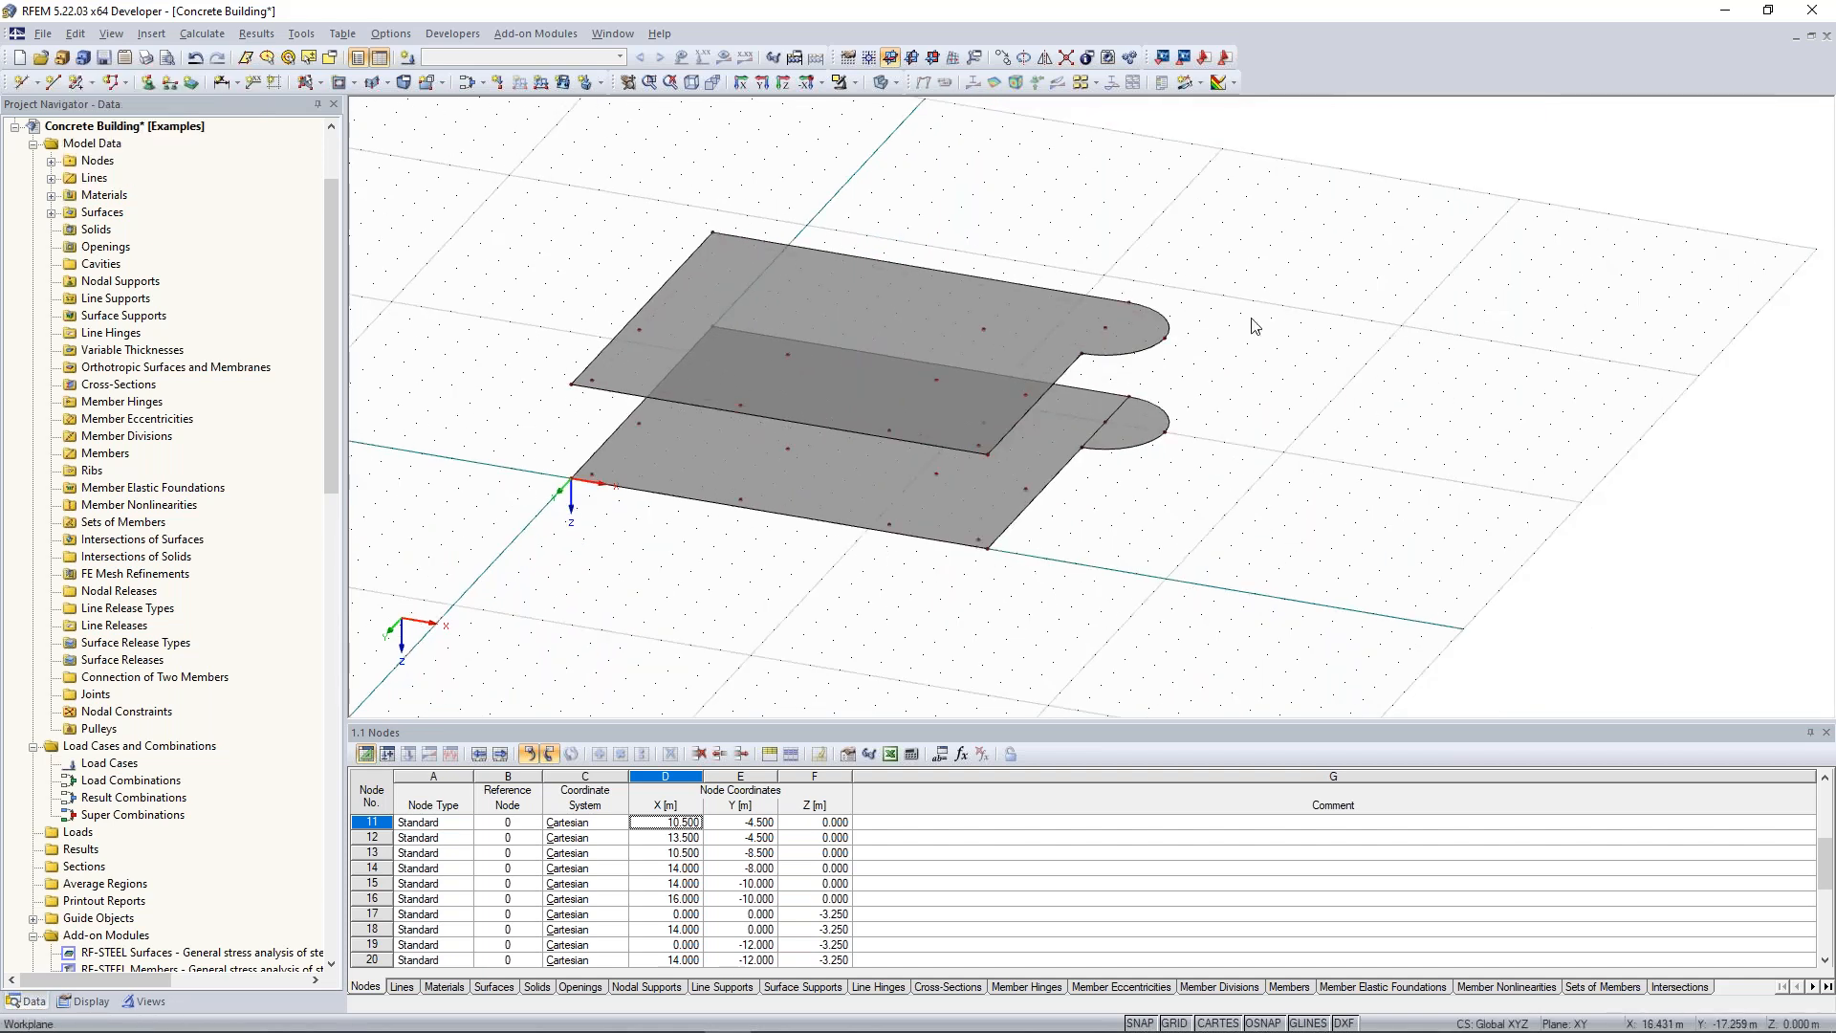
Divide the ceiling slab edge at X 0 with an intermediate node 3.5 m from its start at Y -12 m.
{"action": "middle_click_drag", "start_coordinate": [1291, 338], "coordinate": [1327, 352], "text": "ctrl"}
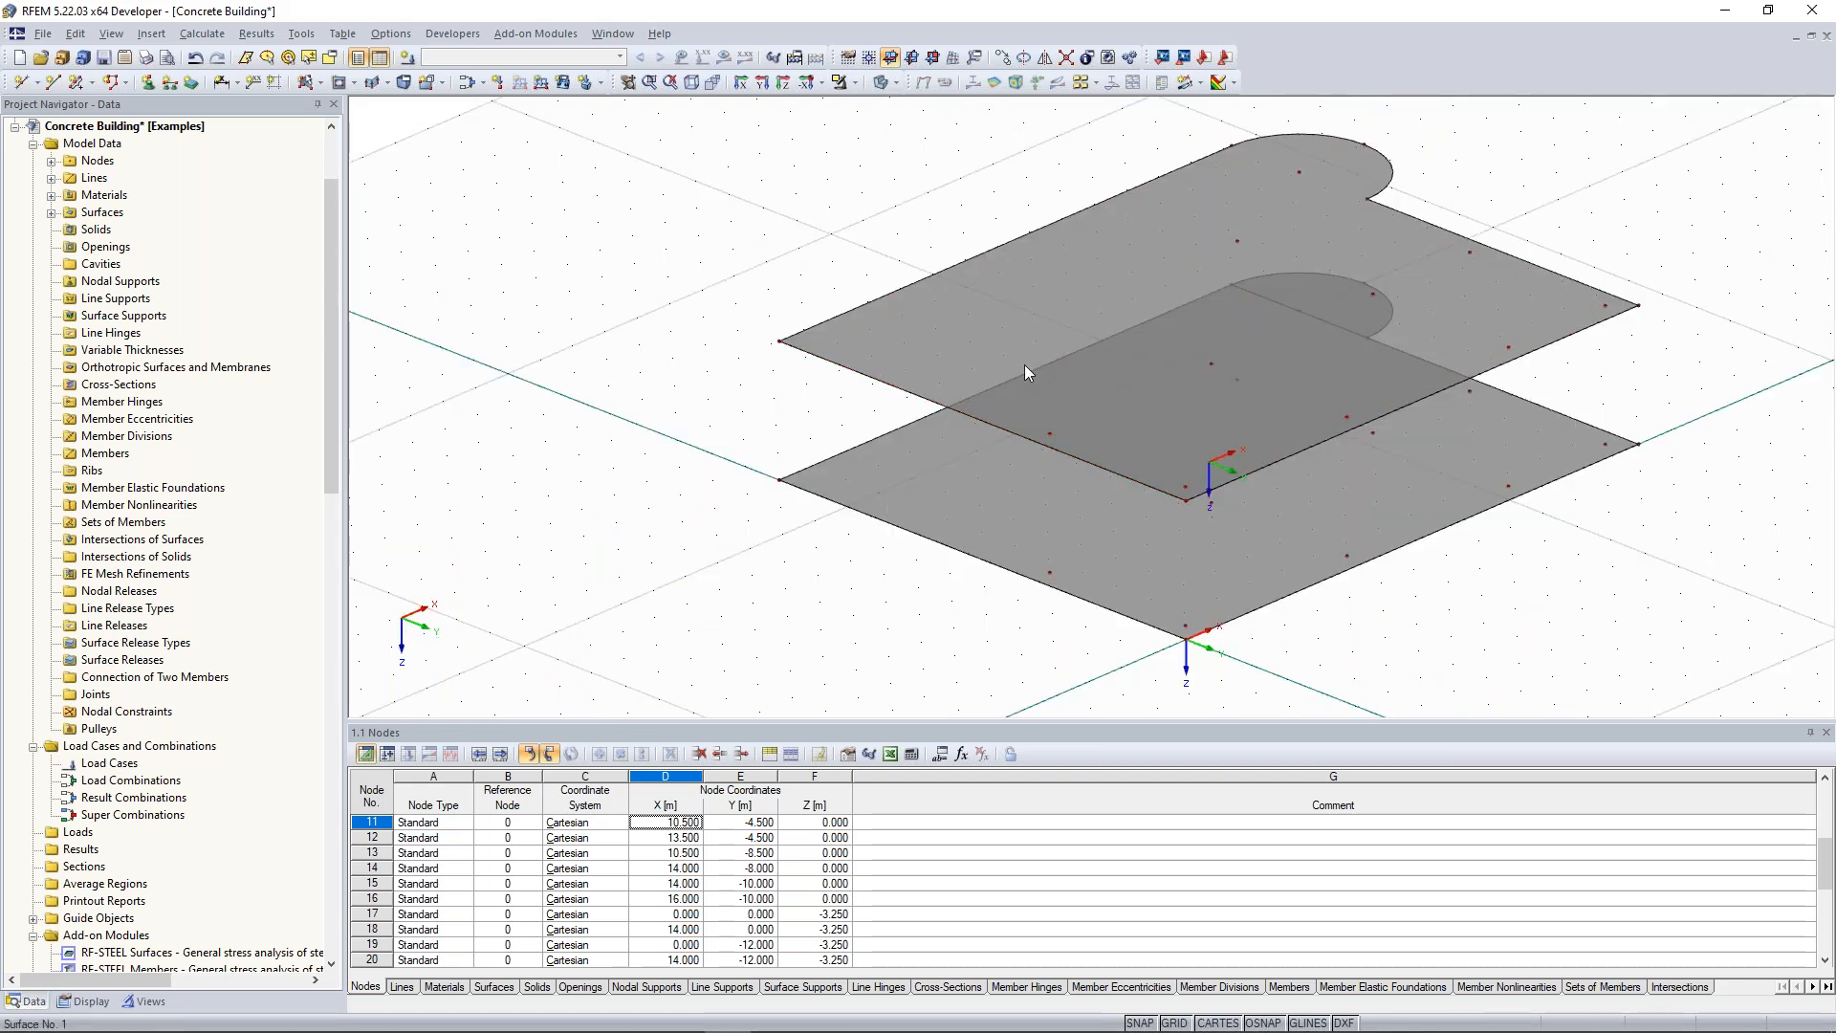
{"action": "middle_click_drag", "start_coordinate": [890, 217], "coordinate": [841, 389], "text": "ctrl"}
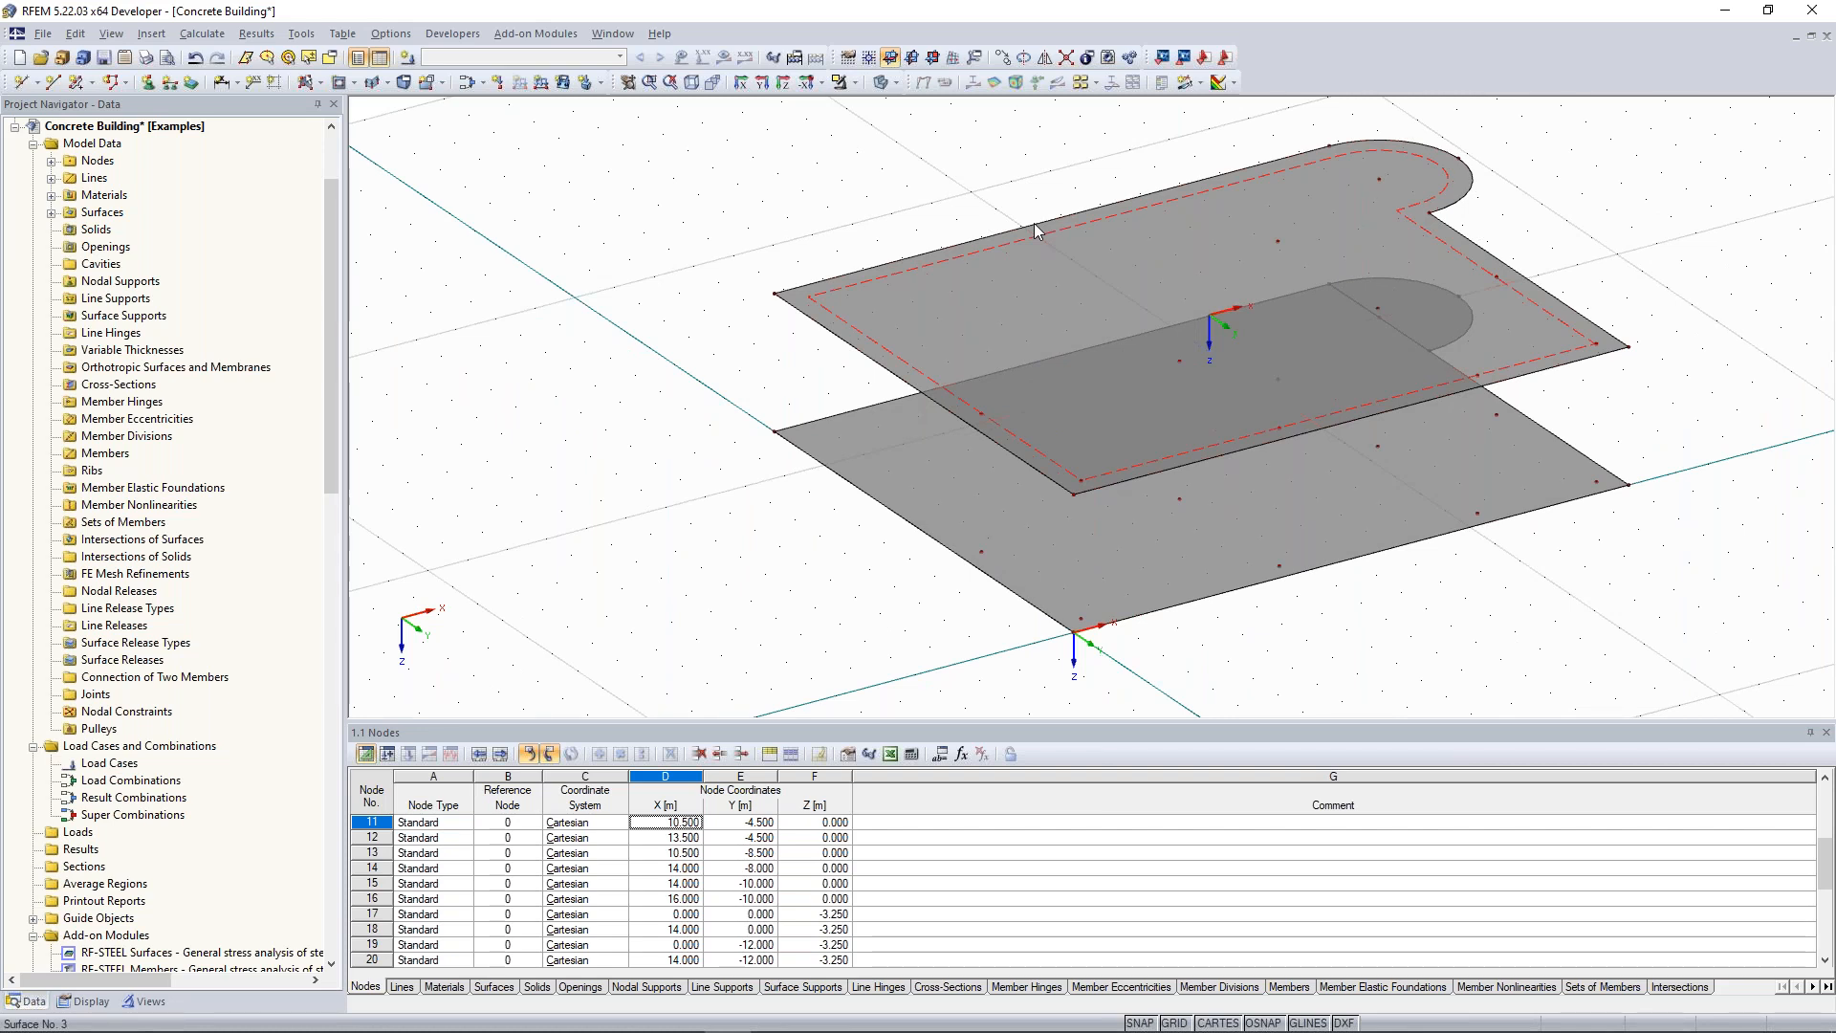
{"action": "scroll", "coordinate": [713, 398], "scroll_direction": "up", "scroll_amount": 1}
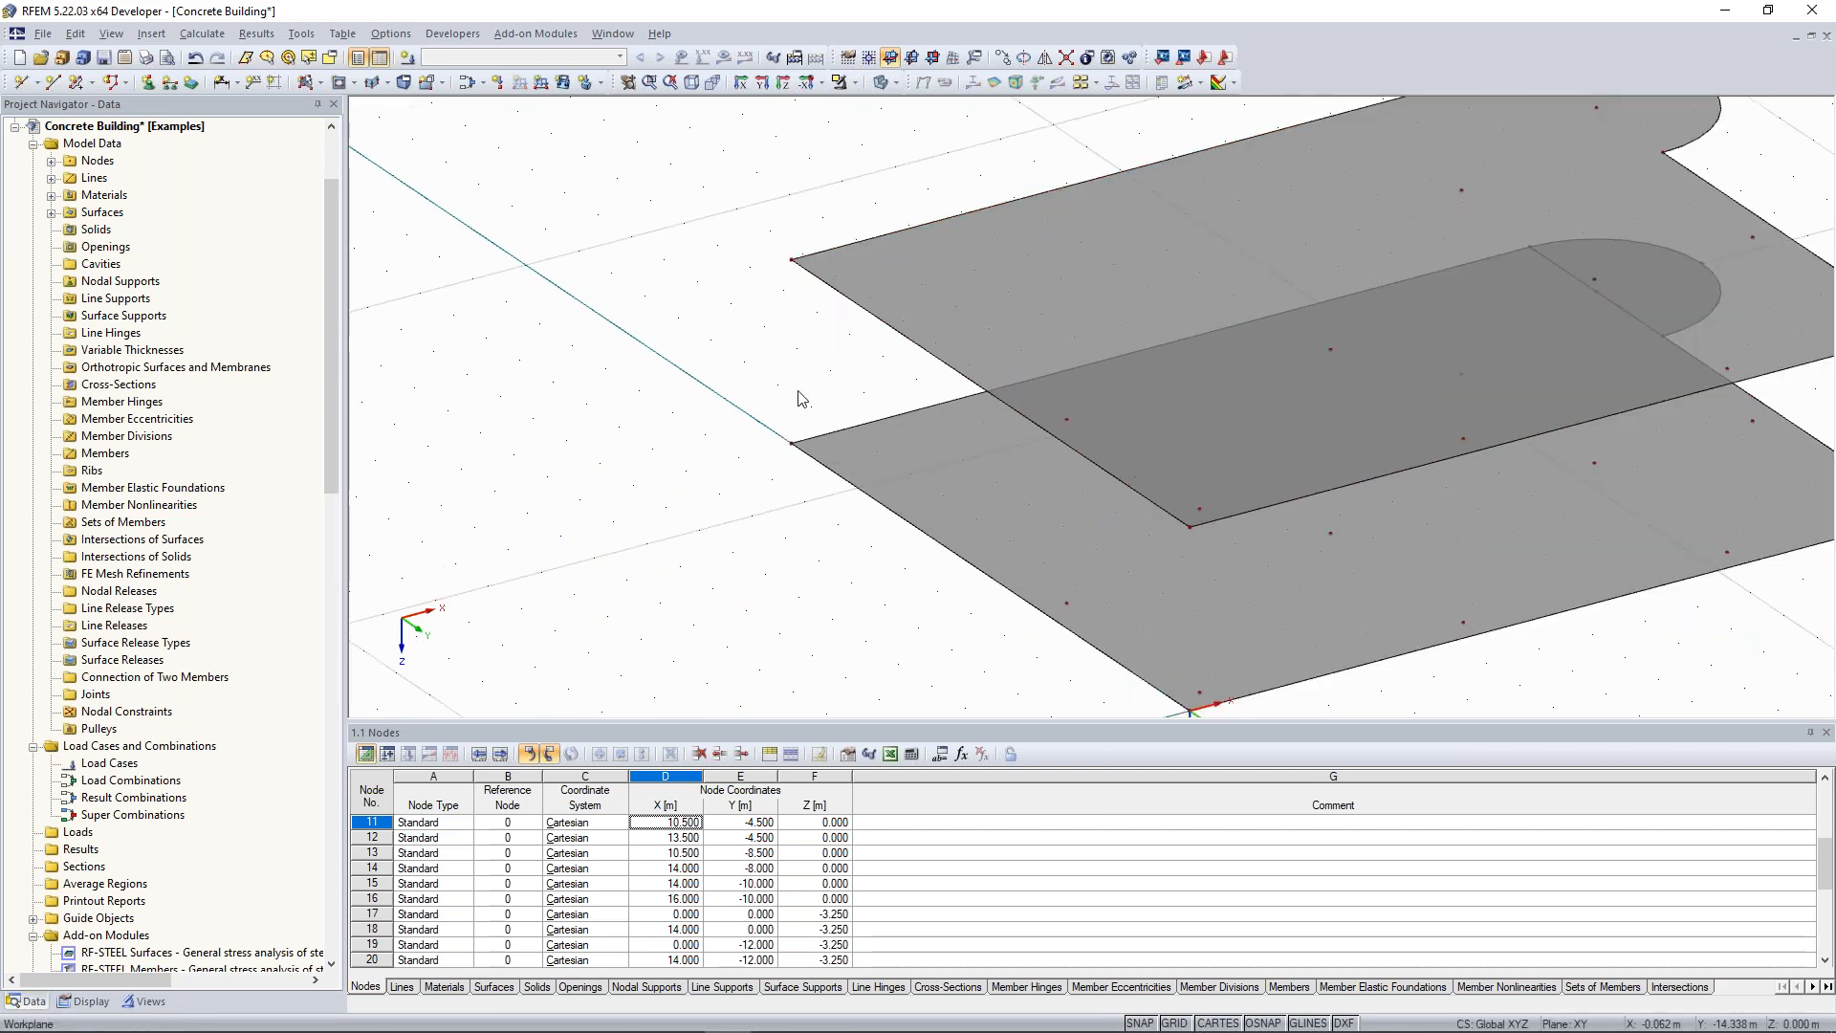
{"action": "middle_click_drag", "start_coordinate": [713, 398], "coordinate": [802, 398], "text": "ctrl"}
{"action": "scroll", "coordinate": [801, 398], "scroll_direction": "down", "scroll_amount": 1}
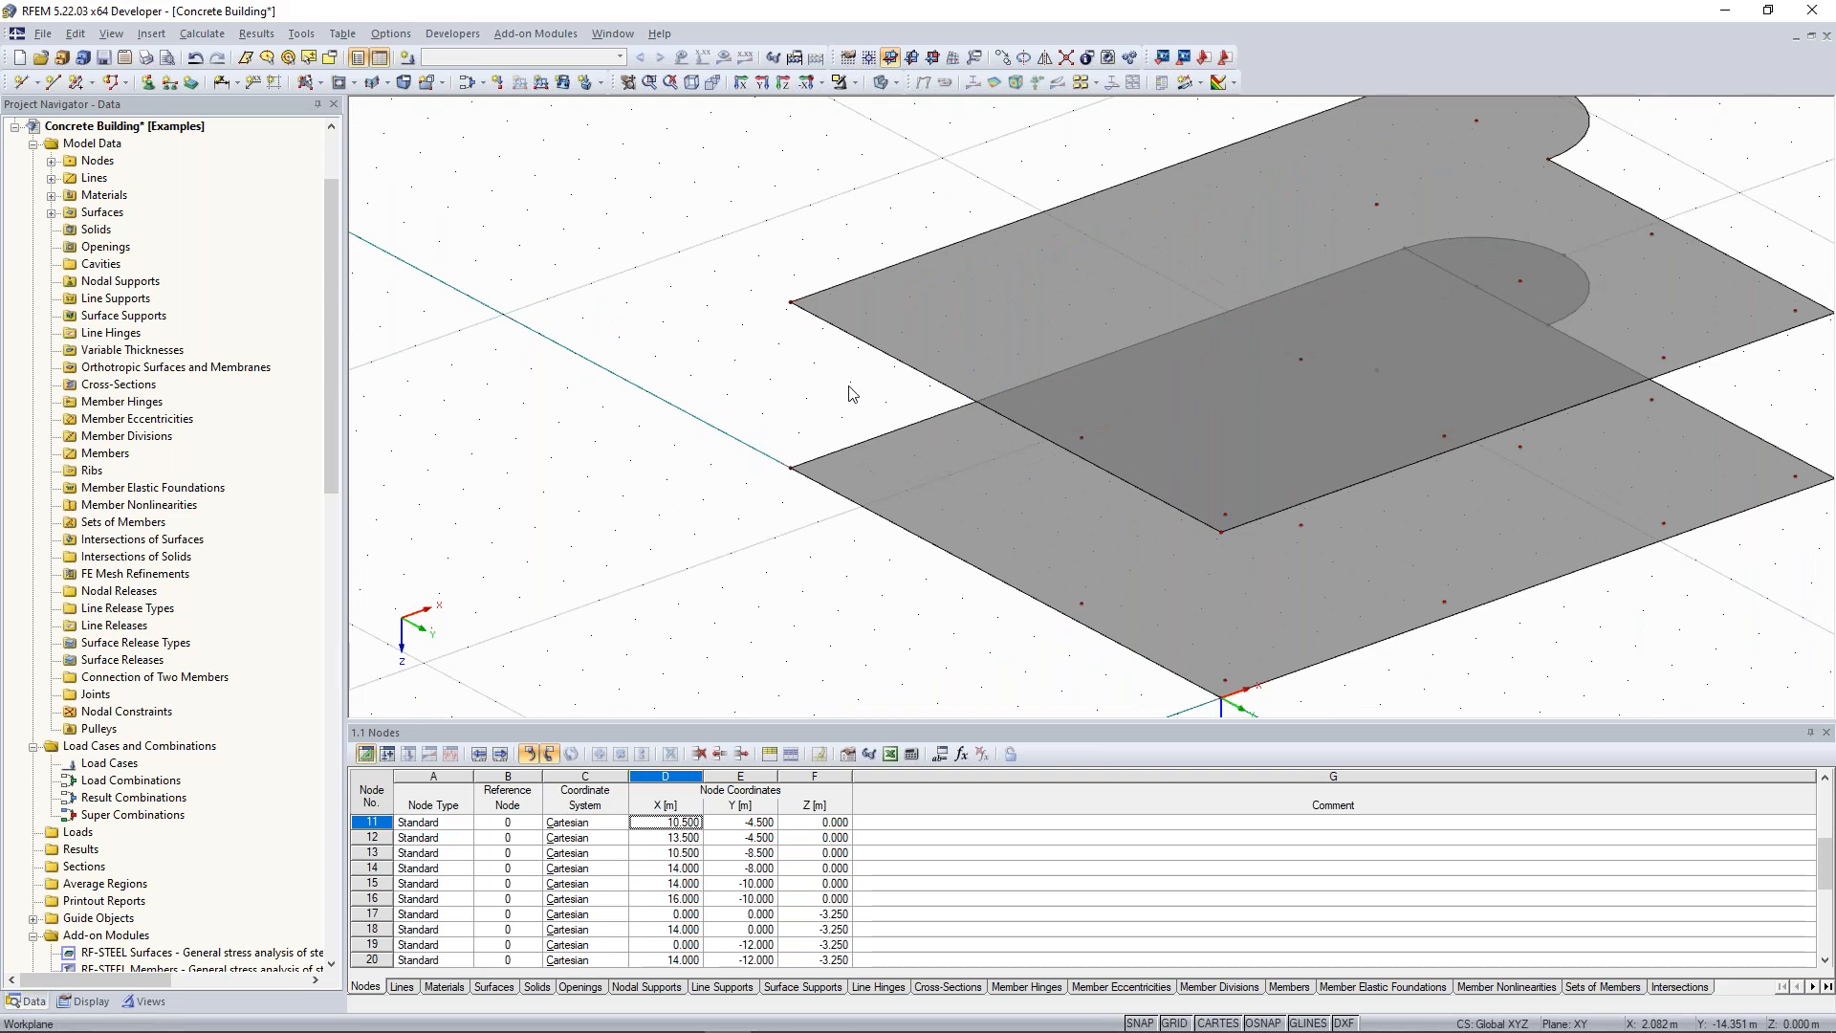
{"action": "middle_click_drag", "start_coordinate": [814, 377], "coordinate": [799, 402]}
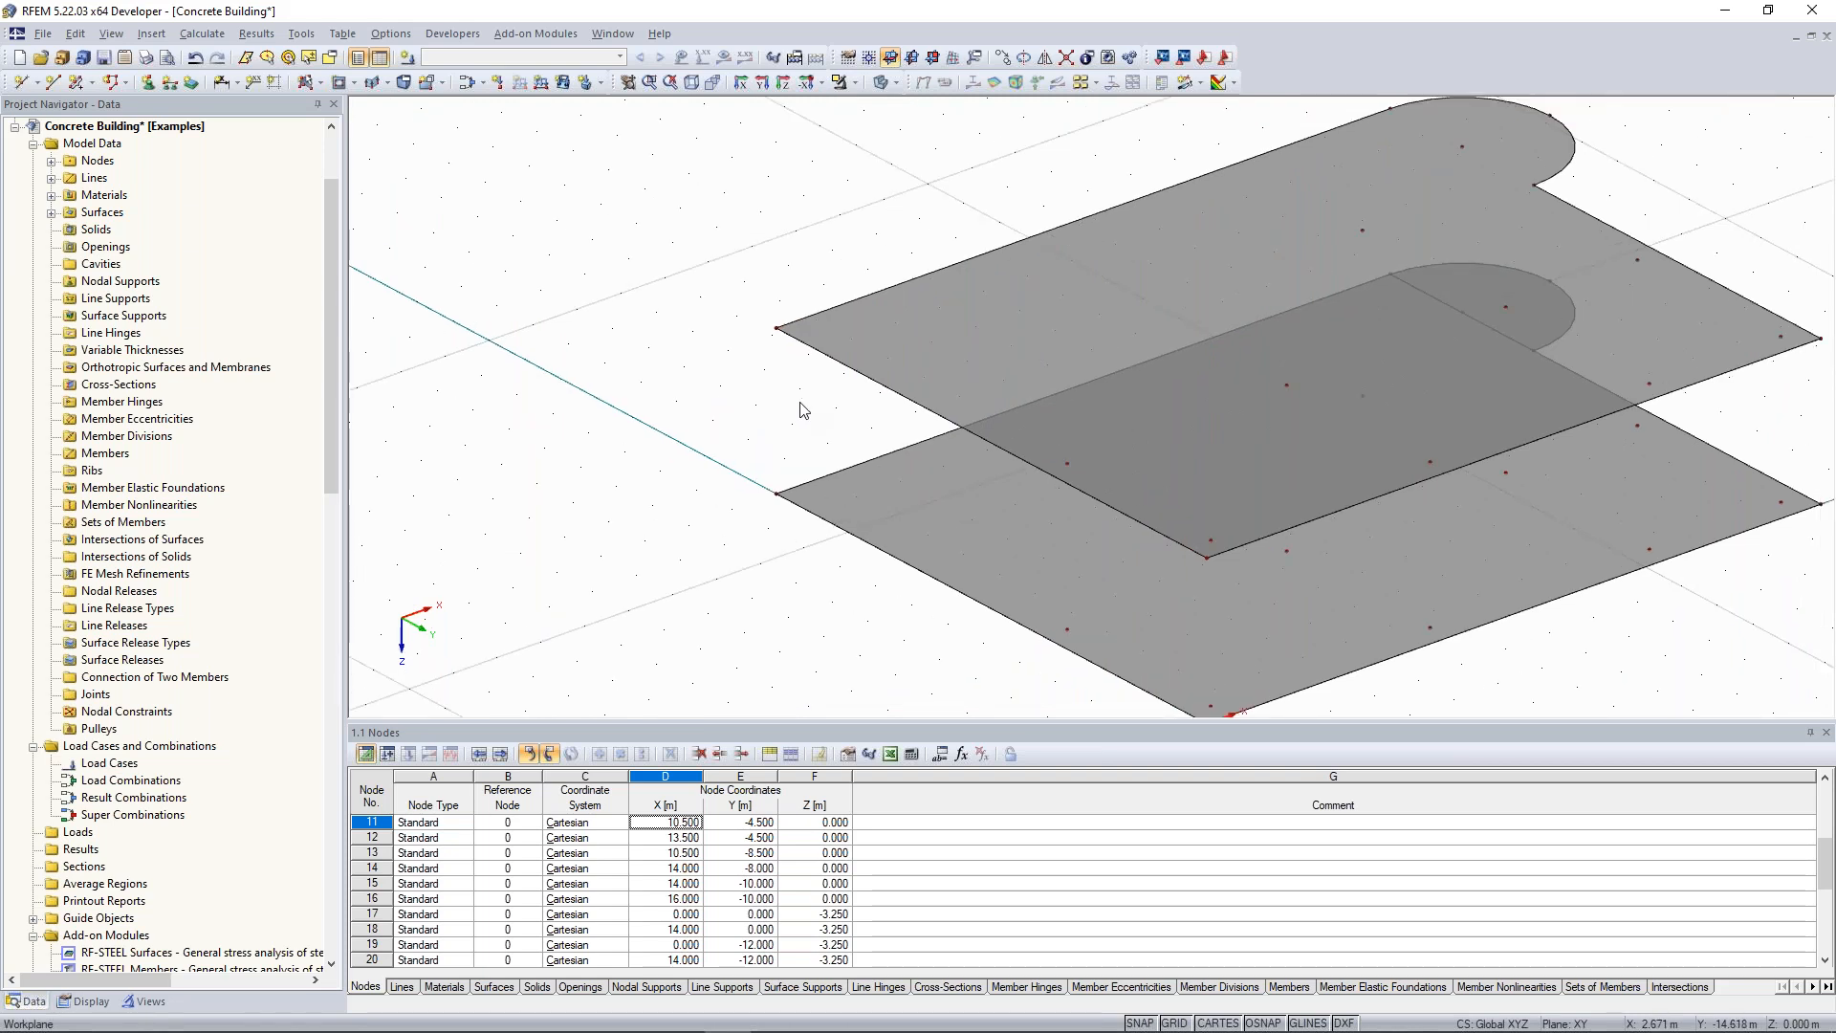
{"action": "middle_click_drag", "start_coordinate": [736, 421], "coordinate": [621, 350], "text": "ctrl"}
{"action": "middle_click_drag", "start_coordinate": [794, 369], "coordinate": [797, 384]}
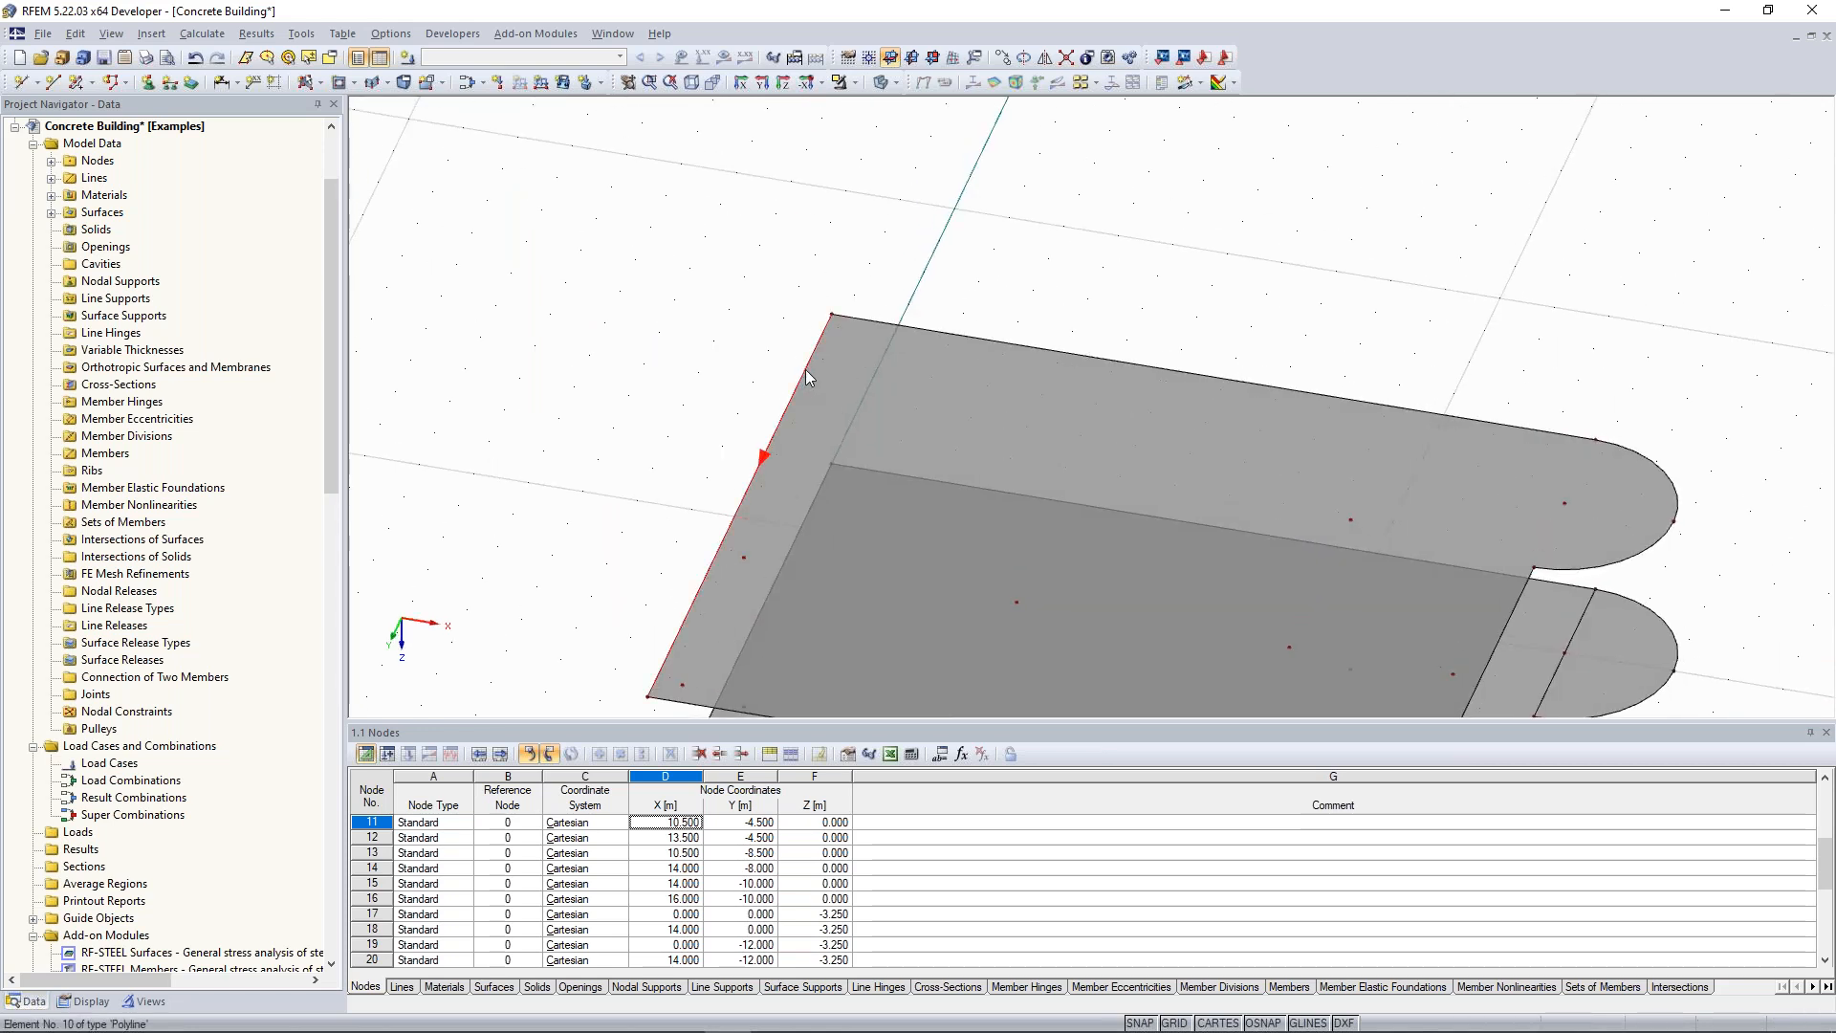
{"action": "middle_click_drag", "start_coordinate": [806, 373], "coordinate": [755, 354], "text": "ctrl"}
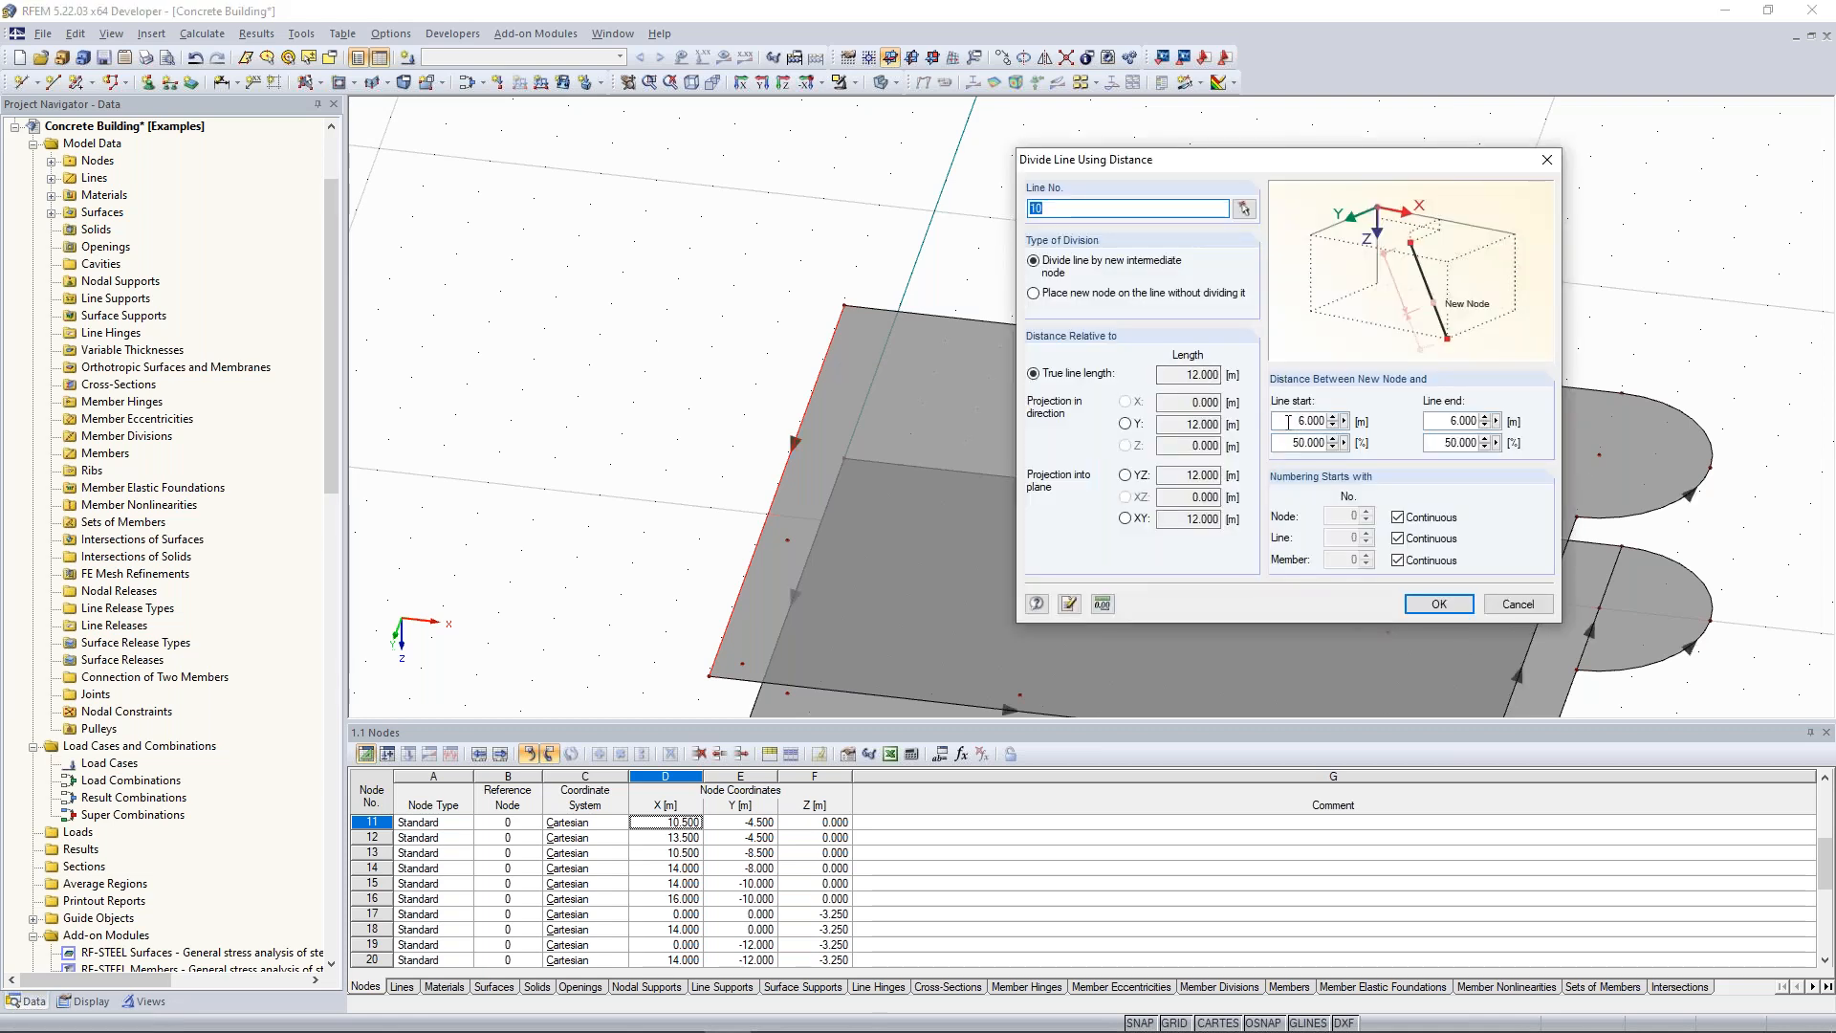
{"action": "double_click", "coordinate": [1291, 420]}
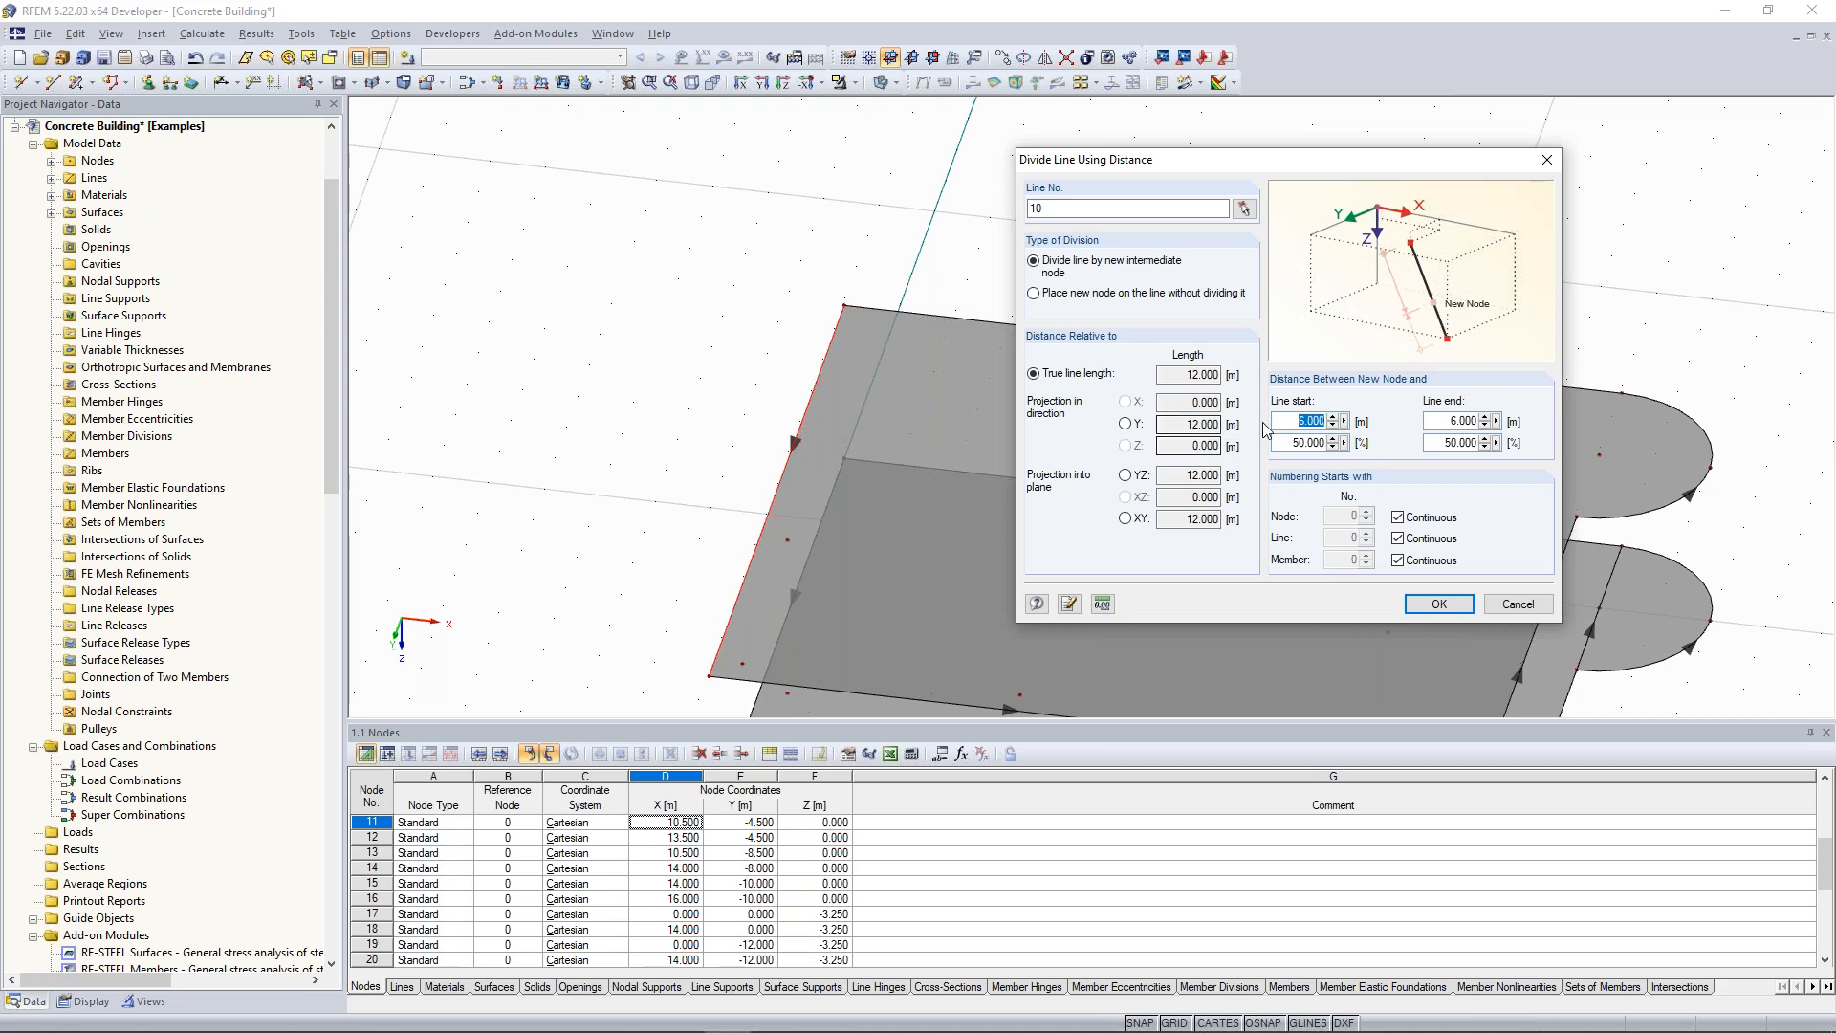
{"action": "type", "text": "3.5"}
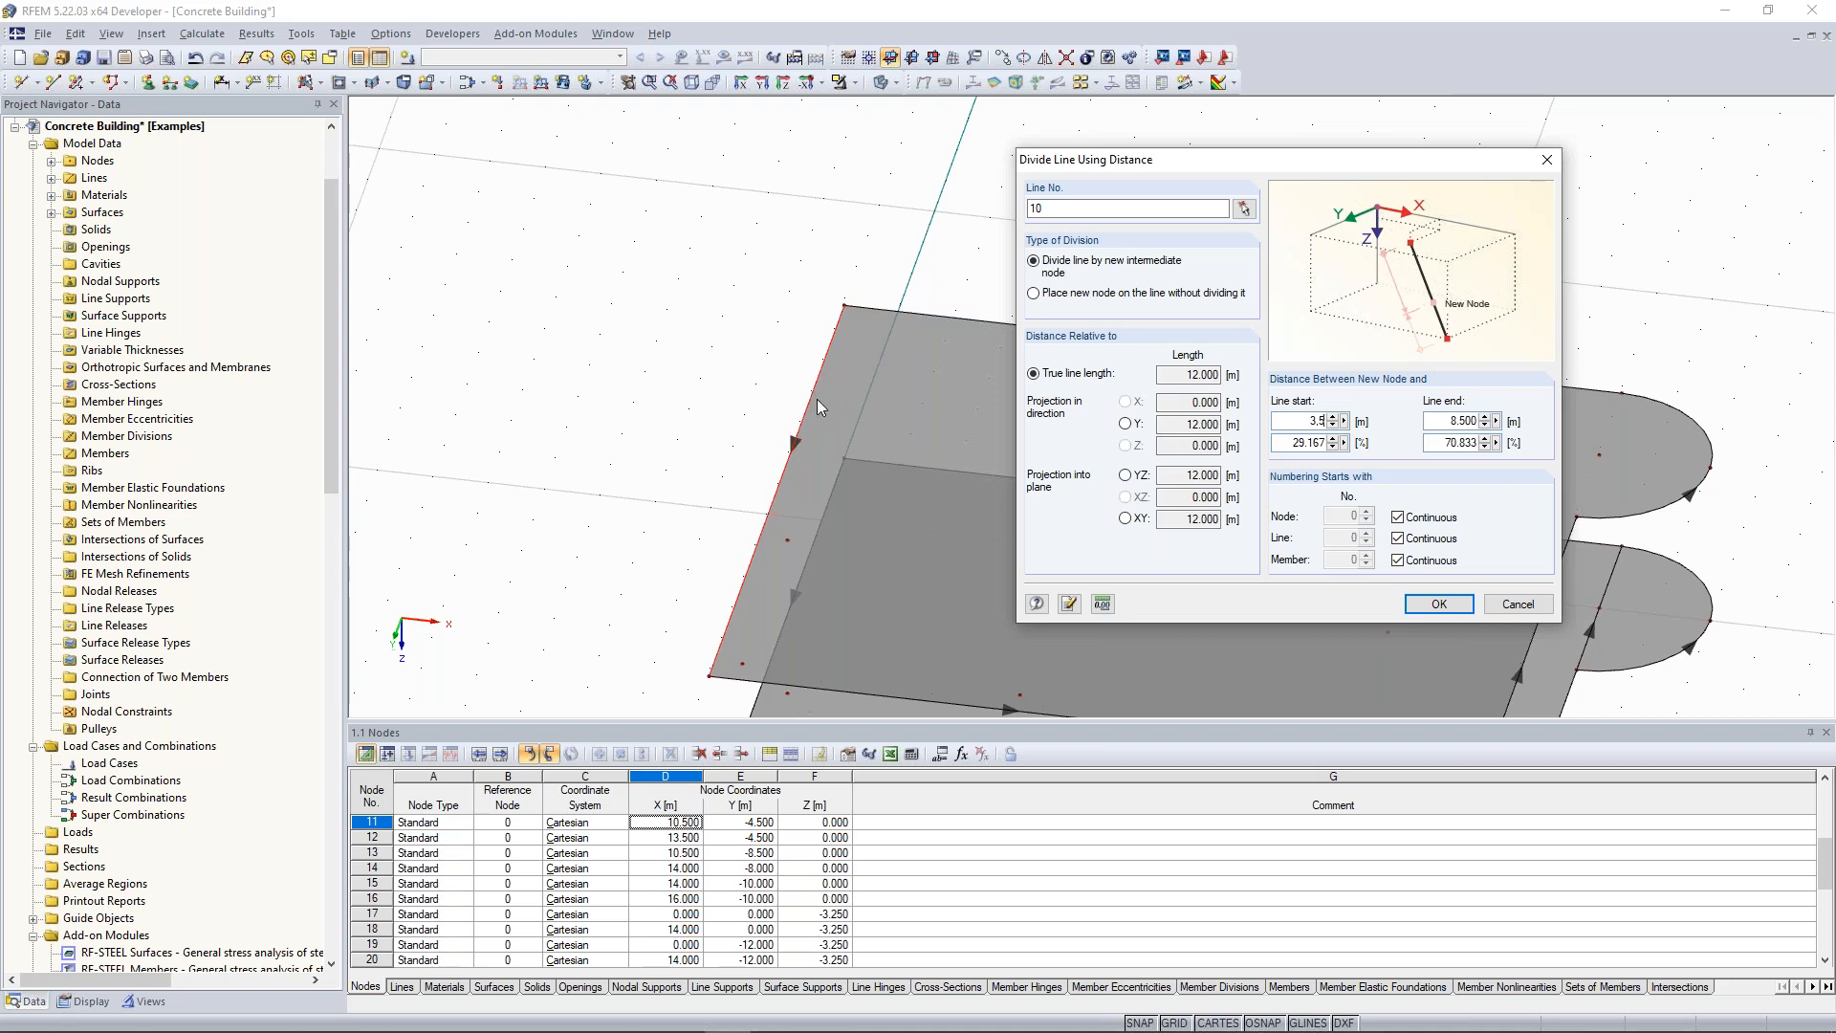
{"action": "left_click", "coordinate": [1445, 602]}
{"action": "left_click", "coordinate": [996, 286]}
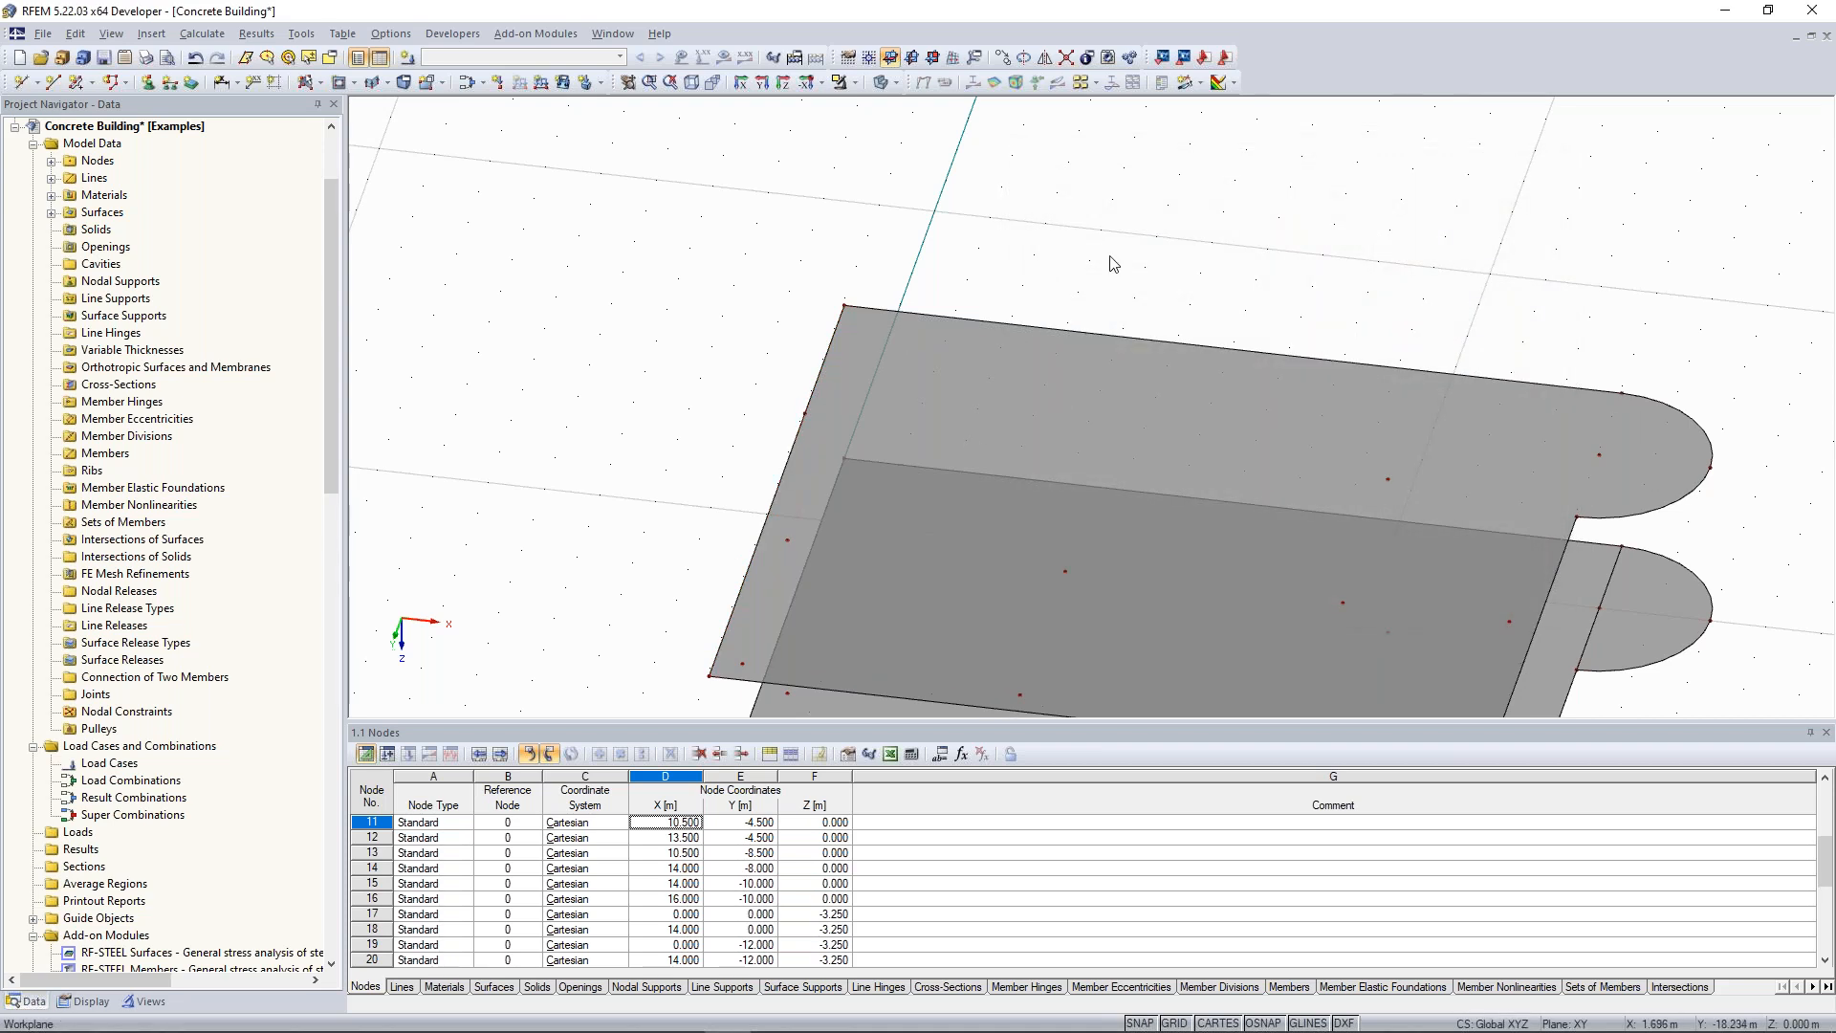
Divide the ceiling slab edge at Y -12 m with an intermediate node 5.5 m from its end at X 0.
{"action": "middle_click_drag", "start_coordinate": [1027, 252], "coordinate": [920, 312]}
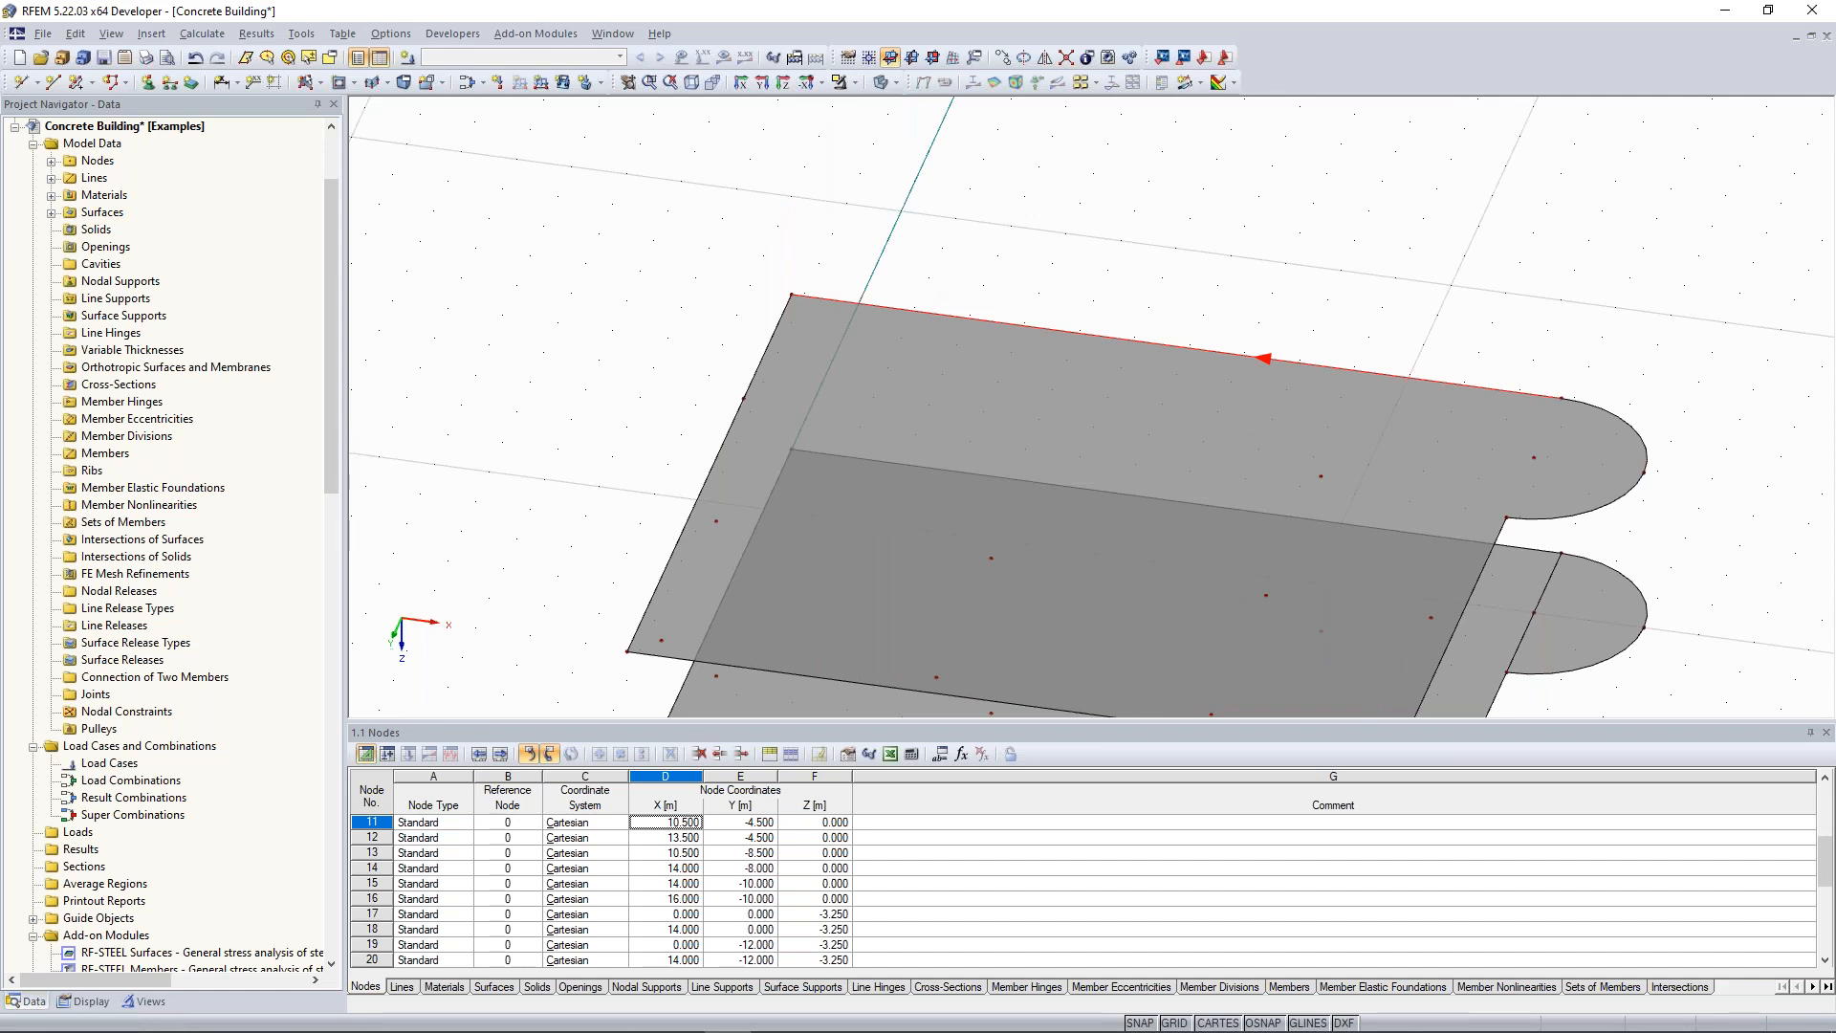
{"action": "right_click", "coordinate": [920, 312]}
{"action": "left_click", "coordinate": [1219, 421]}
{"action": "left_click_drag", "start_coordinate": [912, 289], "coordinate": [1519, 215]}
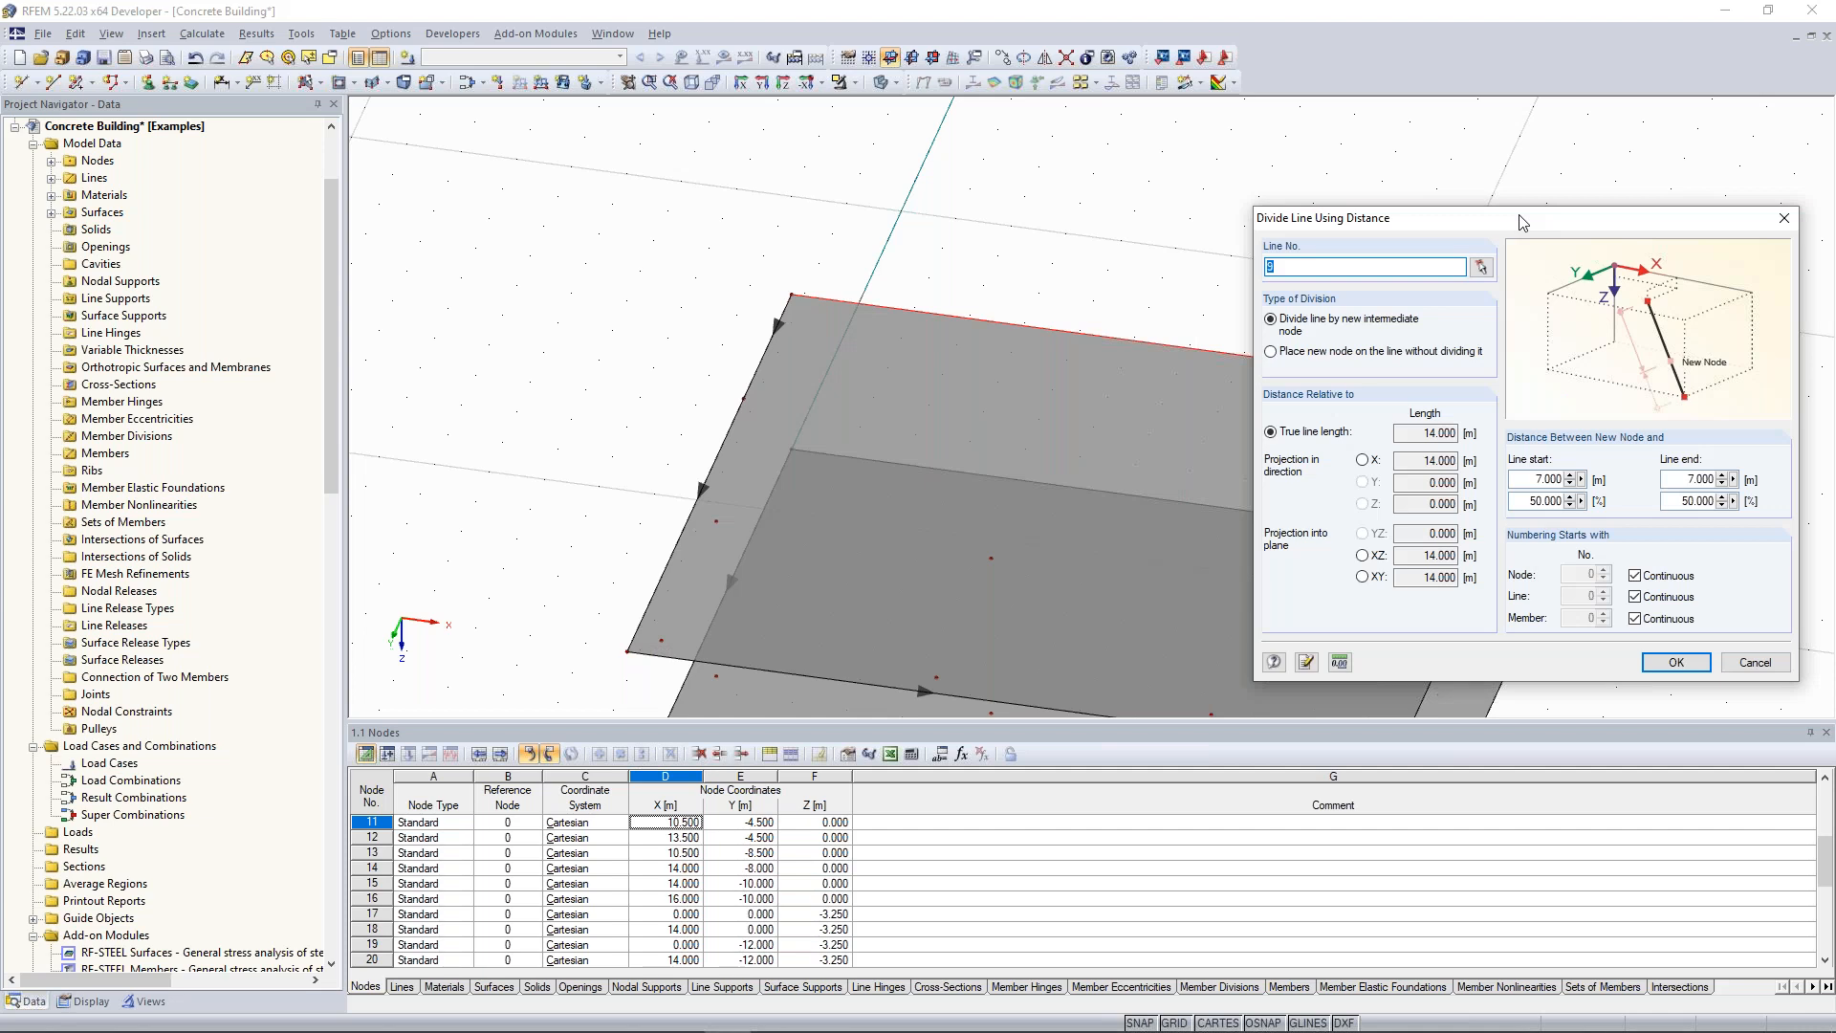
{"action": "left_click_drag", "start_coordinate": [1522, 223], "coordinate": [1513, 187]}
{"action": "double_click", "coordinate": [1691, 444]}
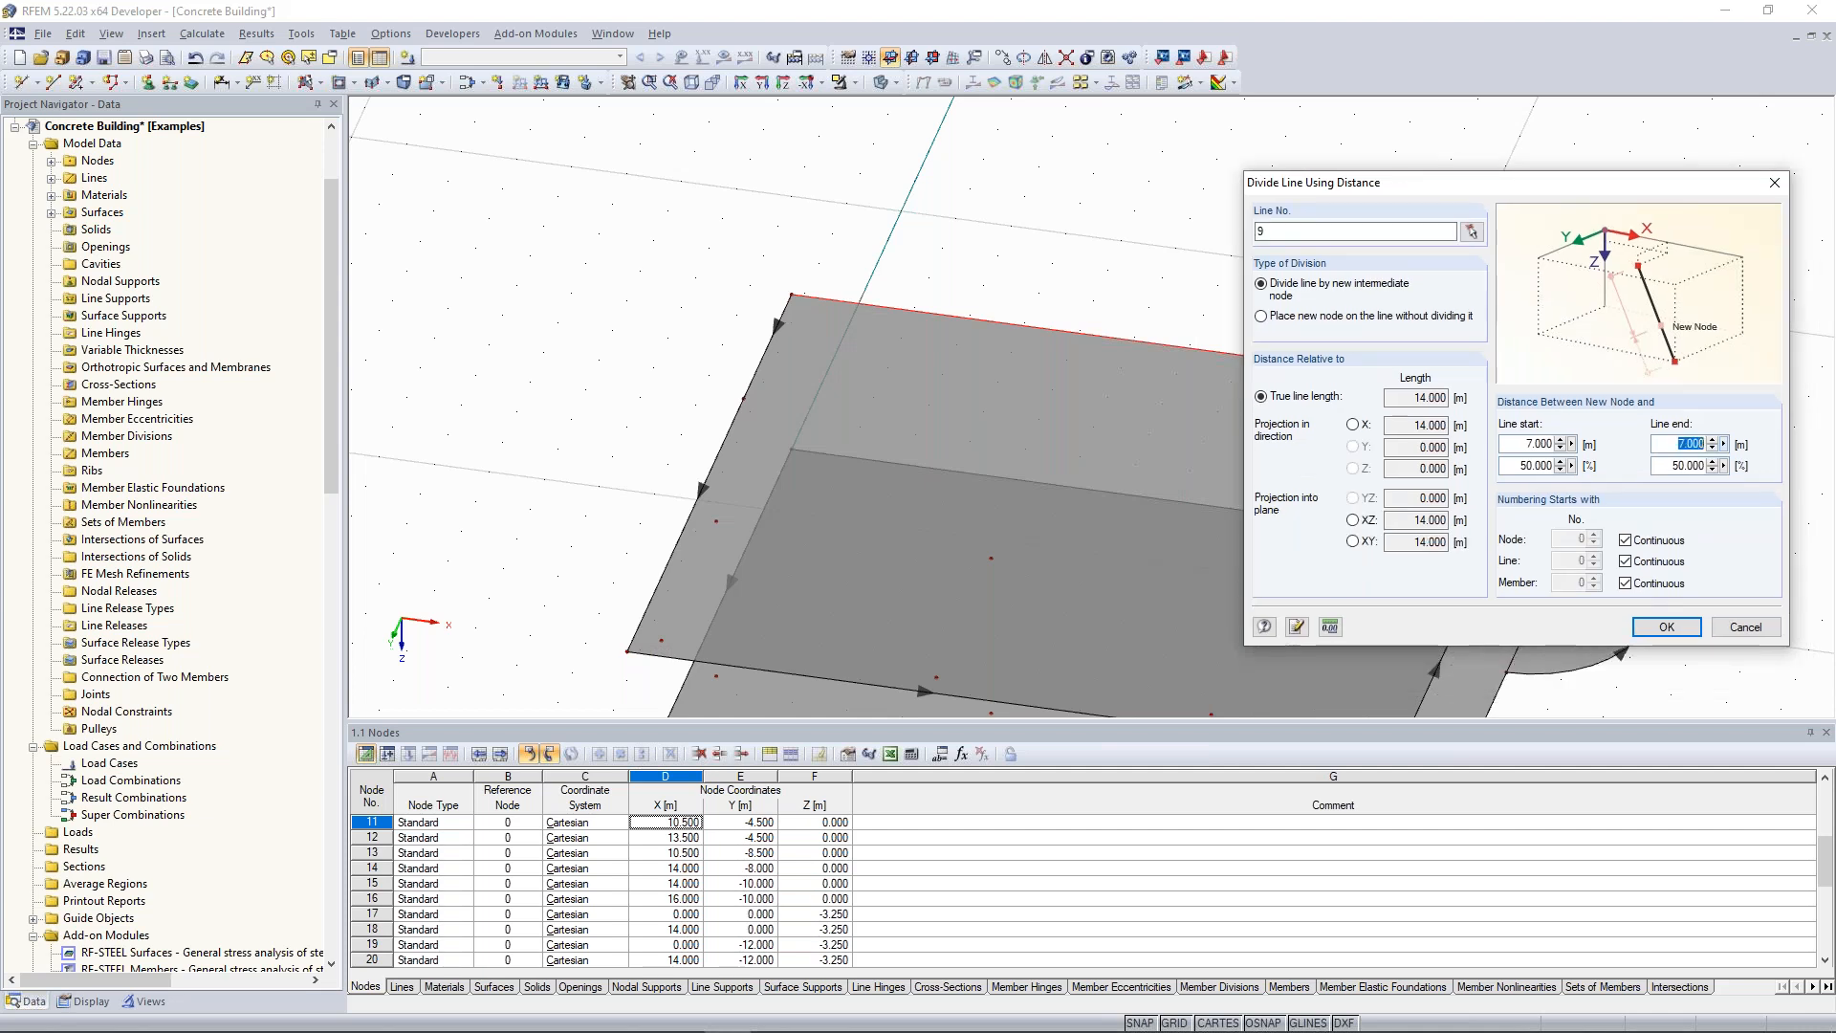
{"action": "type", "text": "5,5"}
{"action": "left_click", "coordinate": [1667, 627]}
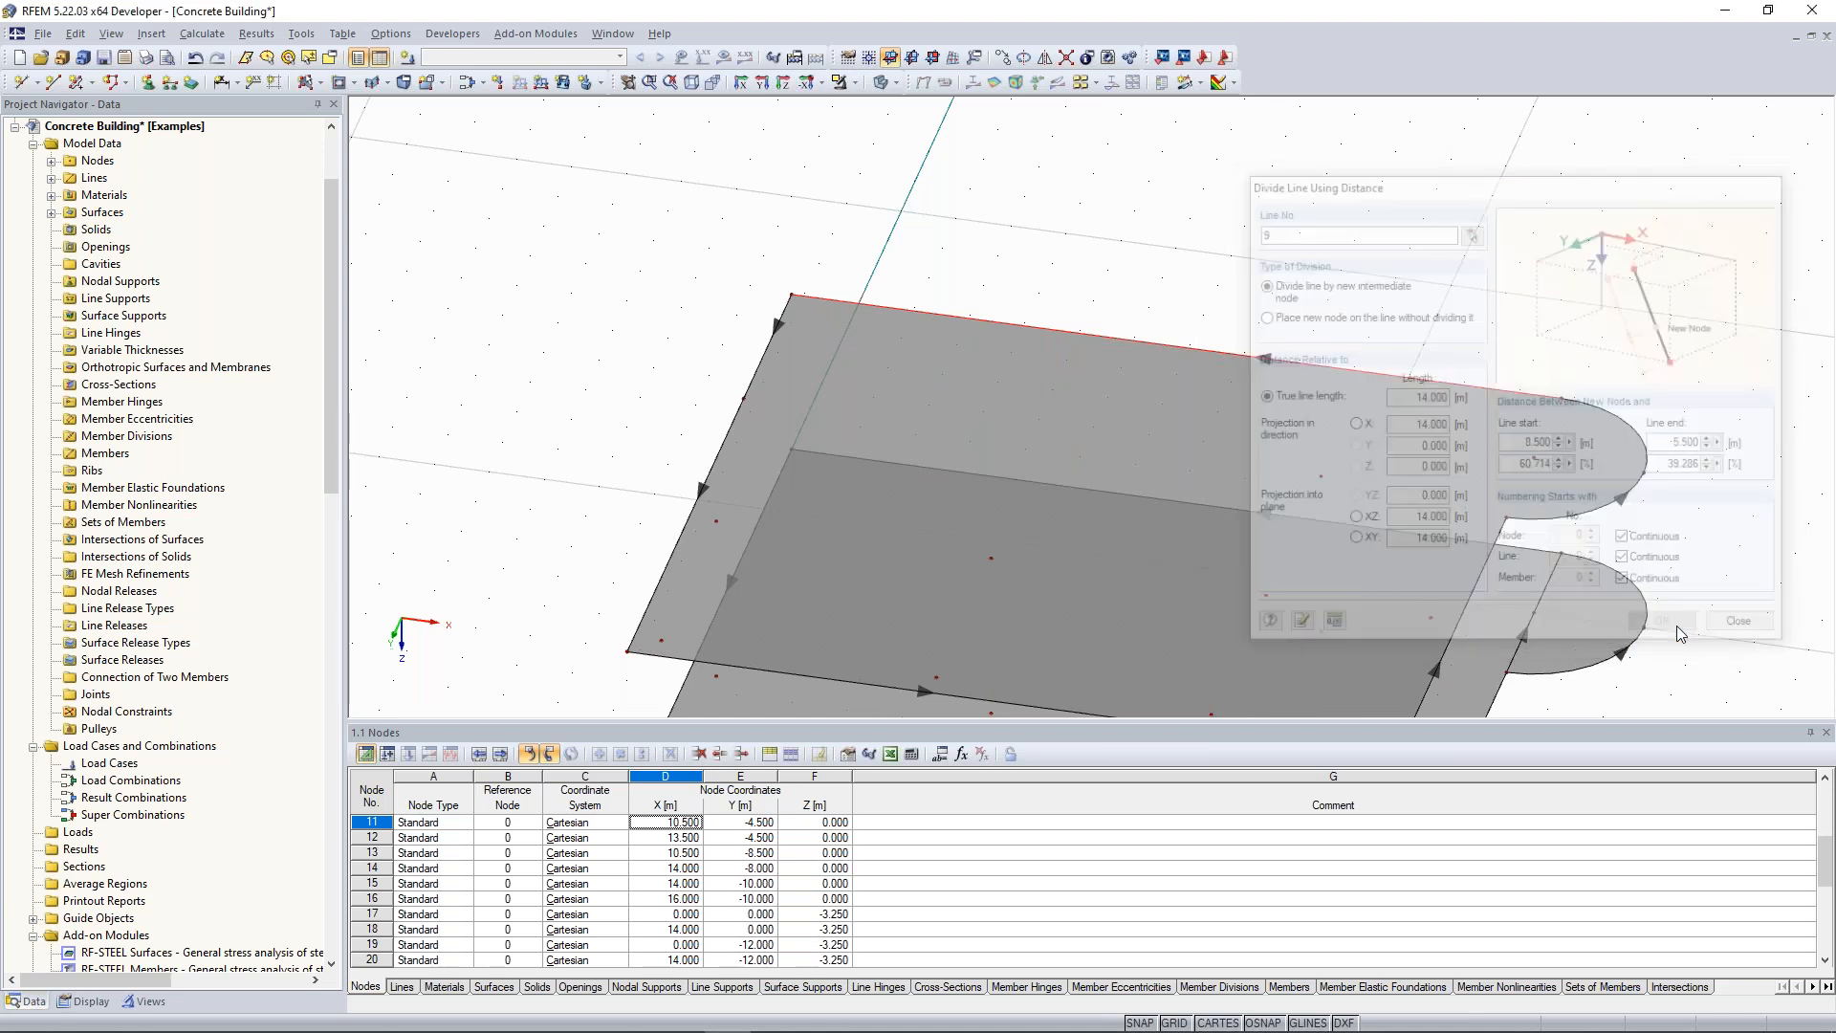
Divide the remaining segment of the Y -12 m edge, between the node at X 5.5 m and the semicircle, with another intermediate node by distance.
{"action": "middle_click_drag", "start_coordinate": [1424, 351], "coordinate": [1181, 299]}
{"action": "right_click", "coordinate": [1207, 329]}
{"action": "left_click", "coordinate": [1256, 268]}
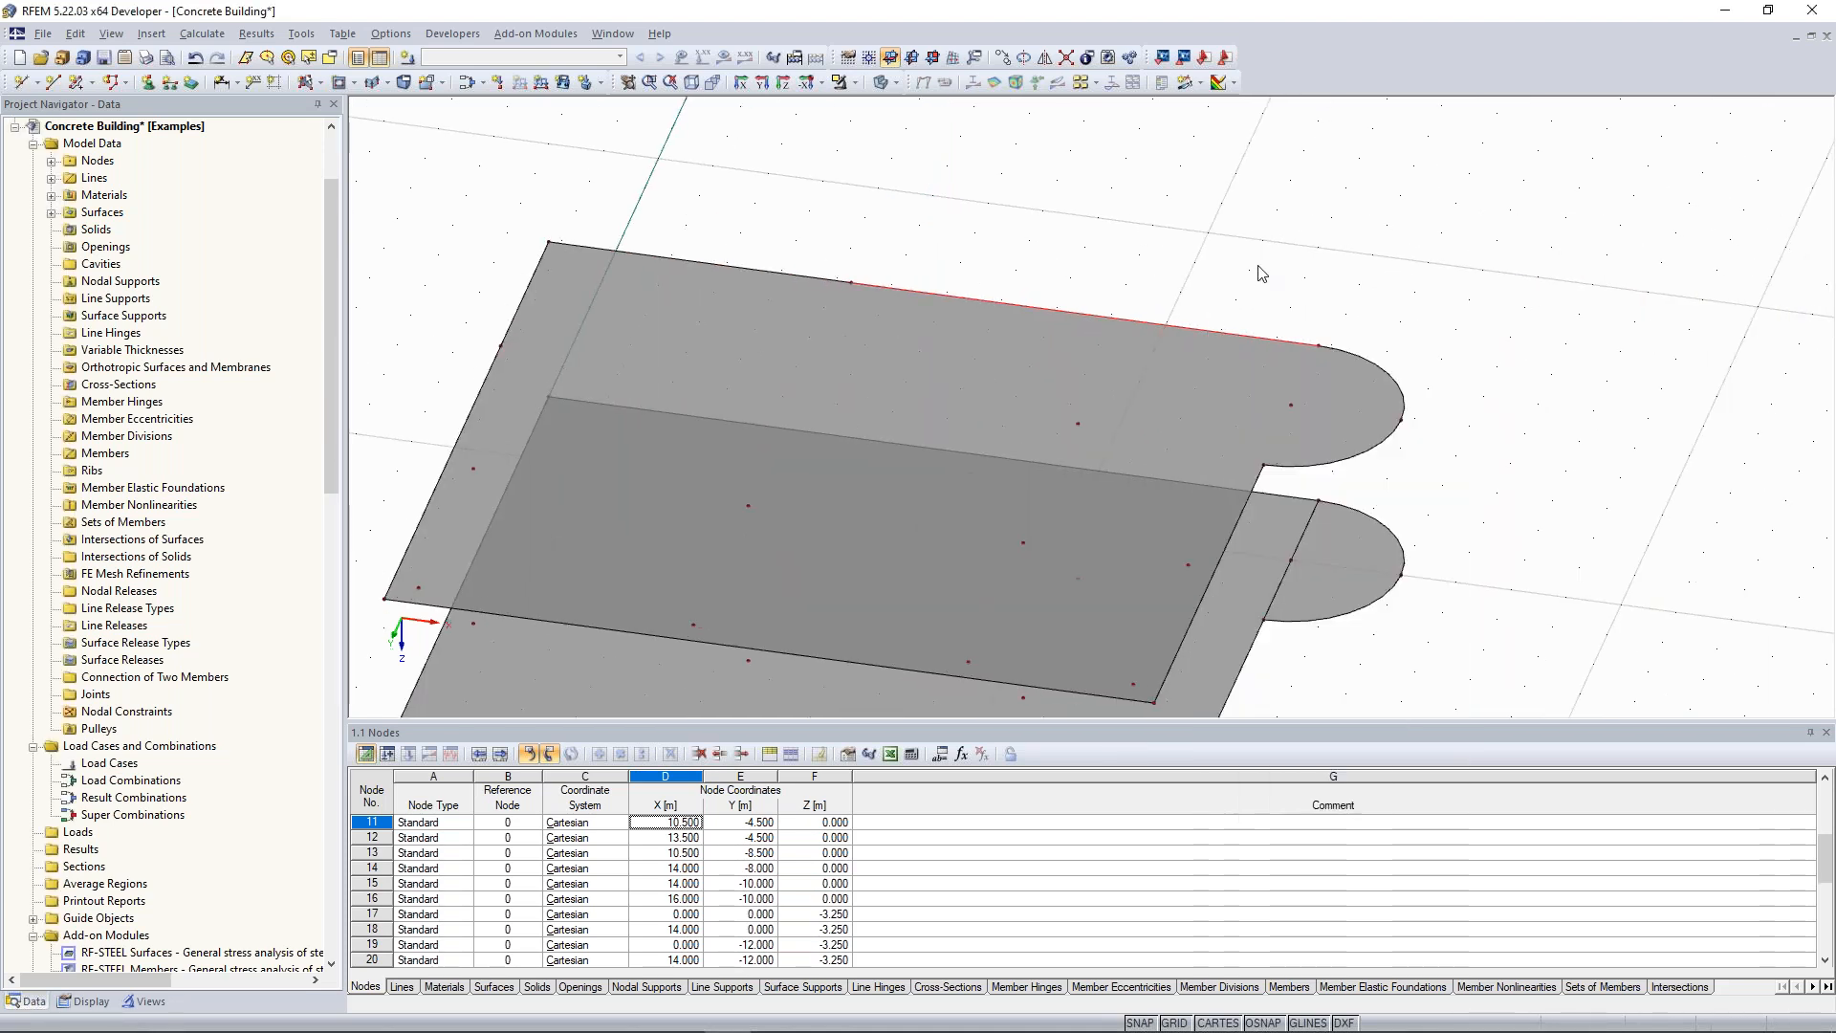
{"action": "right_click", "coordinate": [1155, 321]}
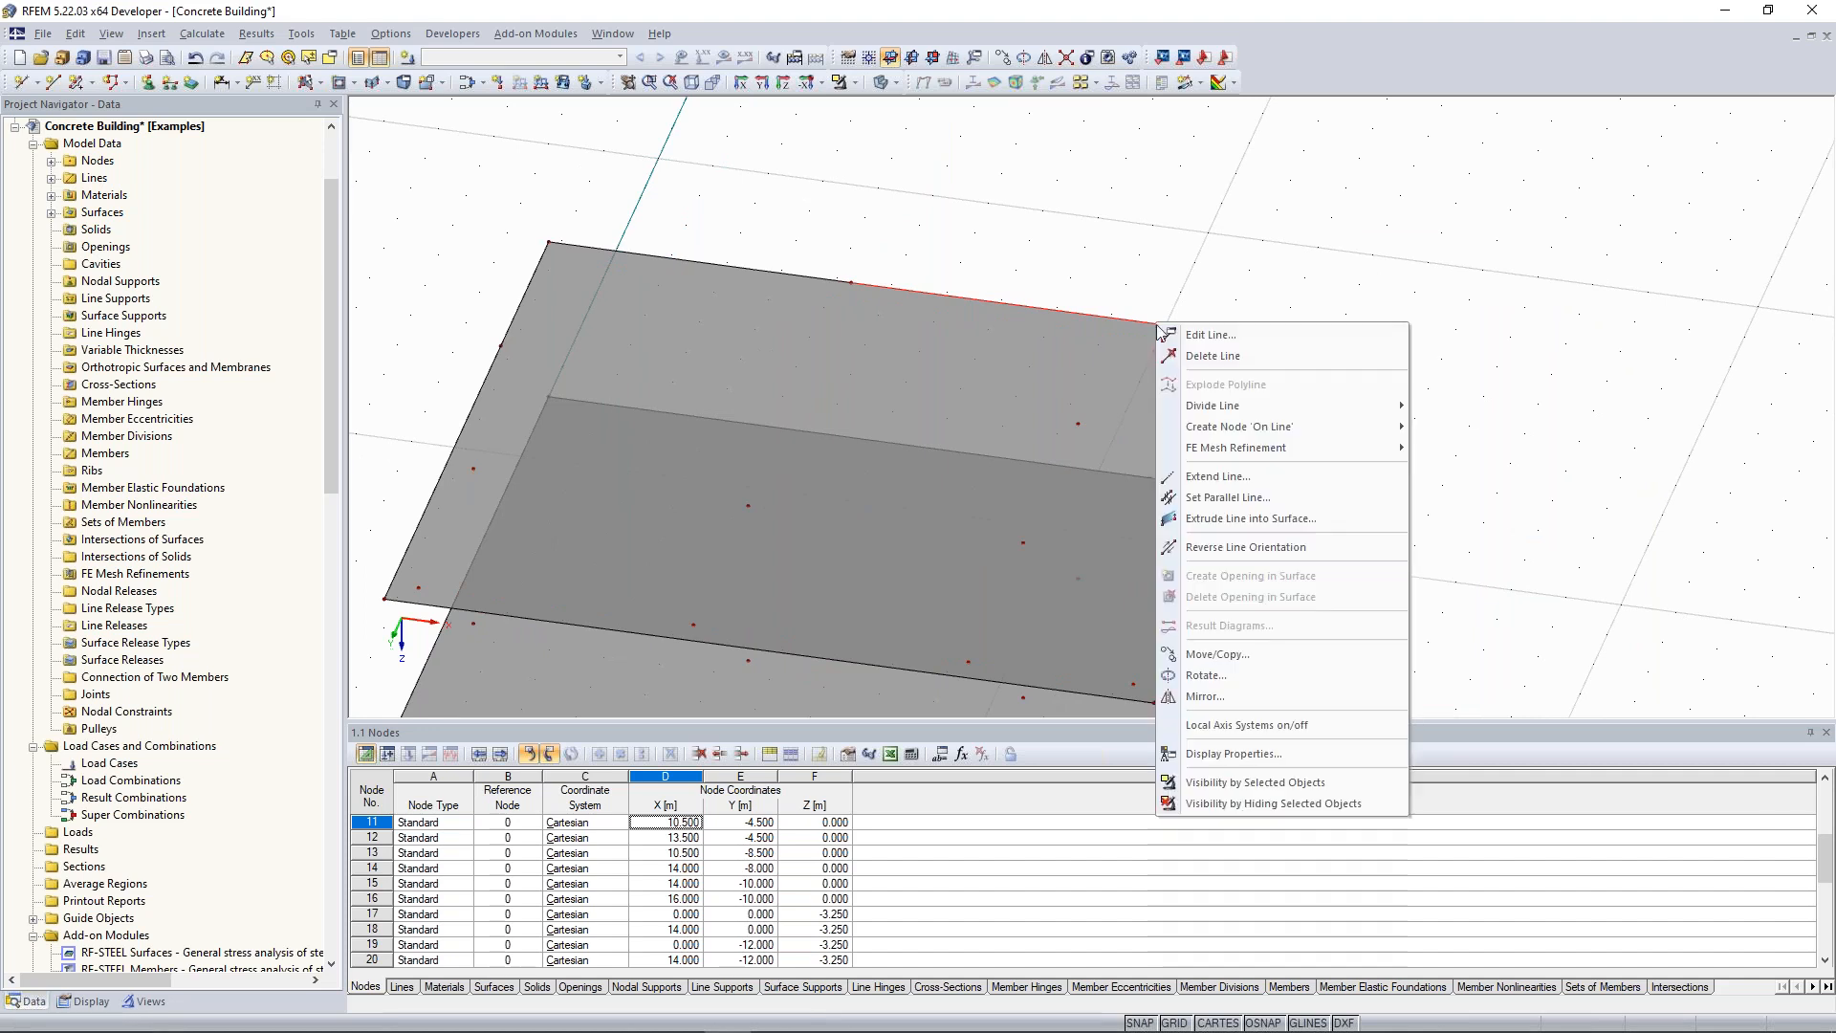
{"action": "mouse_move", "coordinate": [1243, 406]}
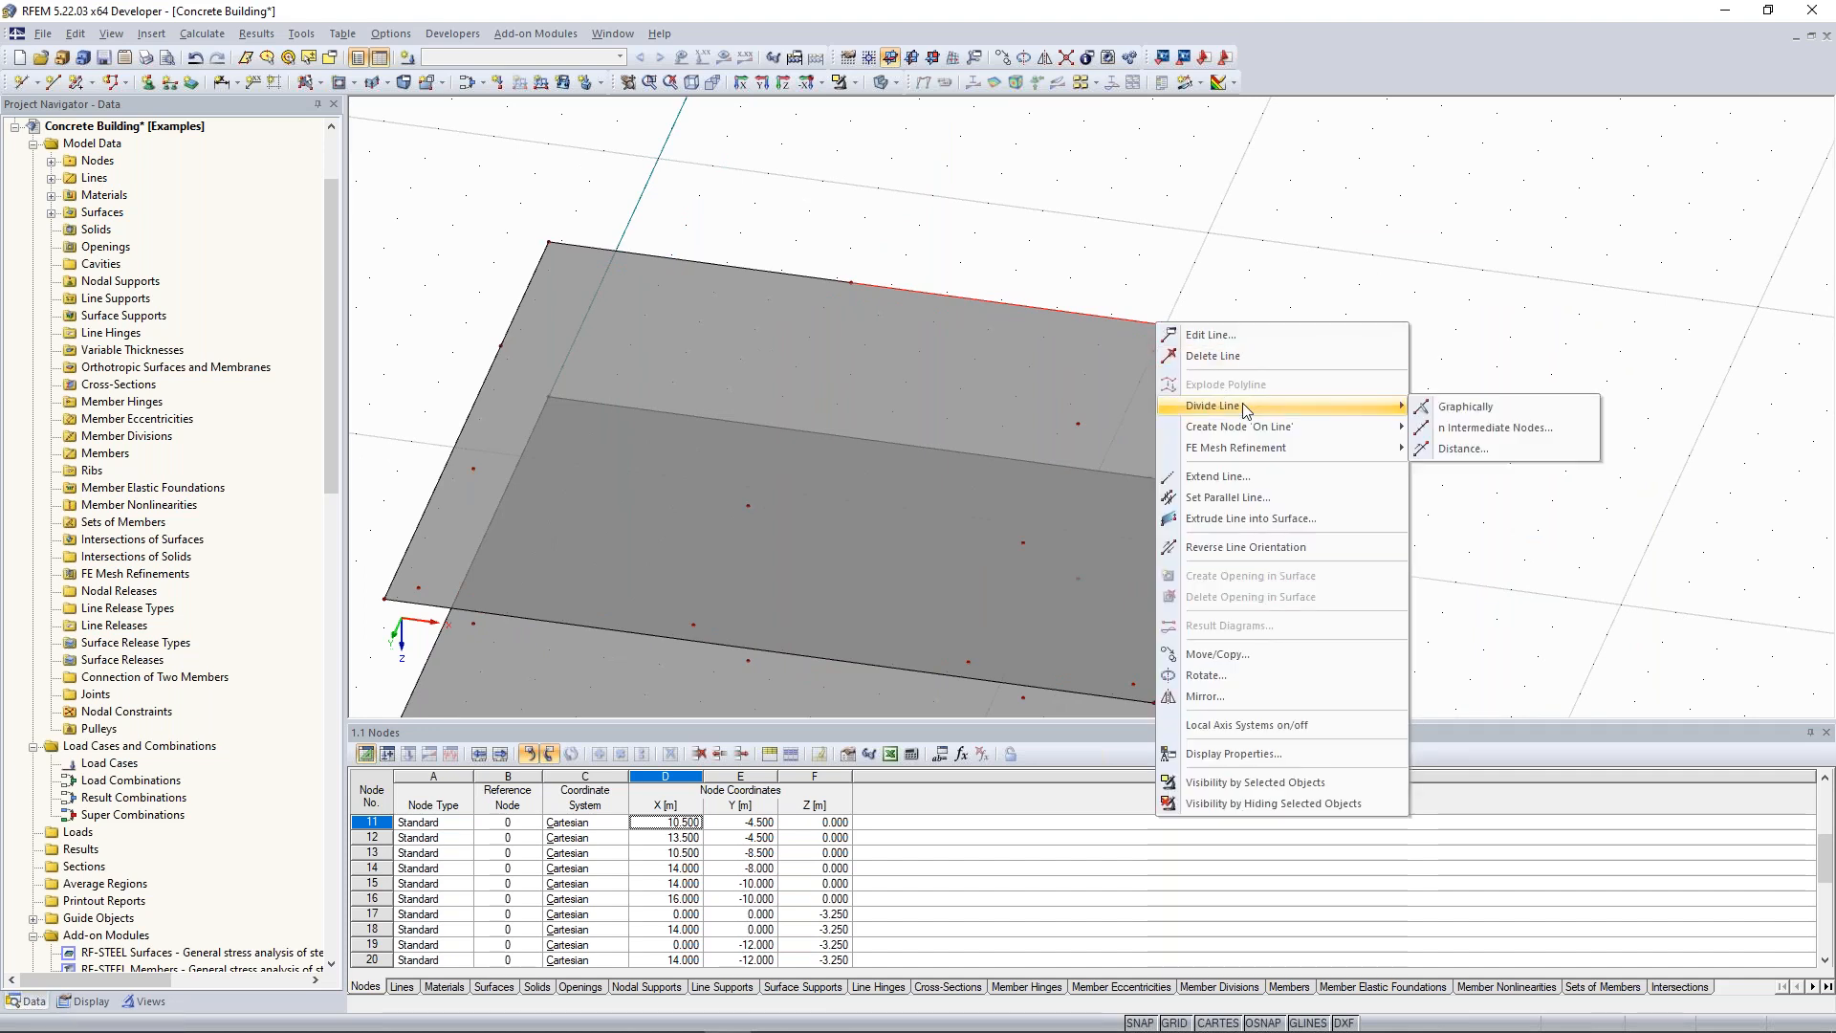
{"action": "left_click", "coordinate": [1485, 450]}
{"action": "left_click_drag", "start_coordinate": [1090, 299], "coordinate": [958, 158]}
{"action": "left_click", "coordinate": [985, 422]}
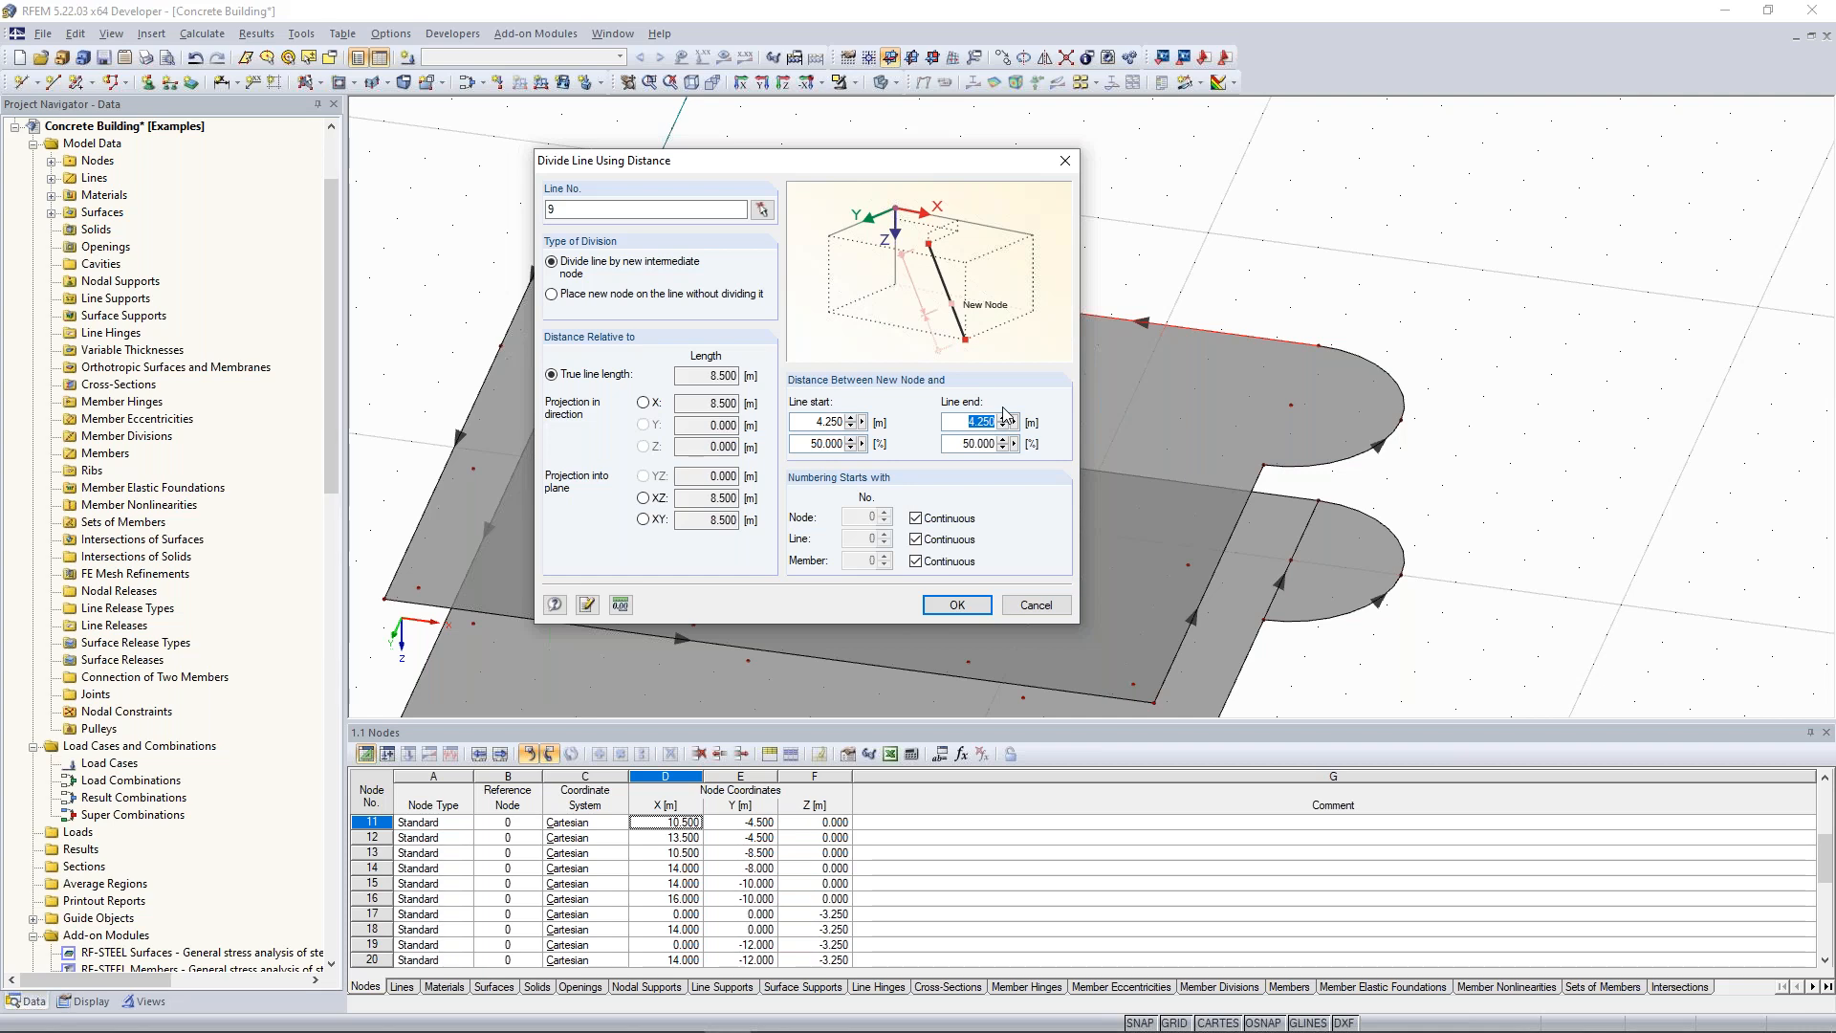
{"action": "key", "text": "Return"}
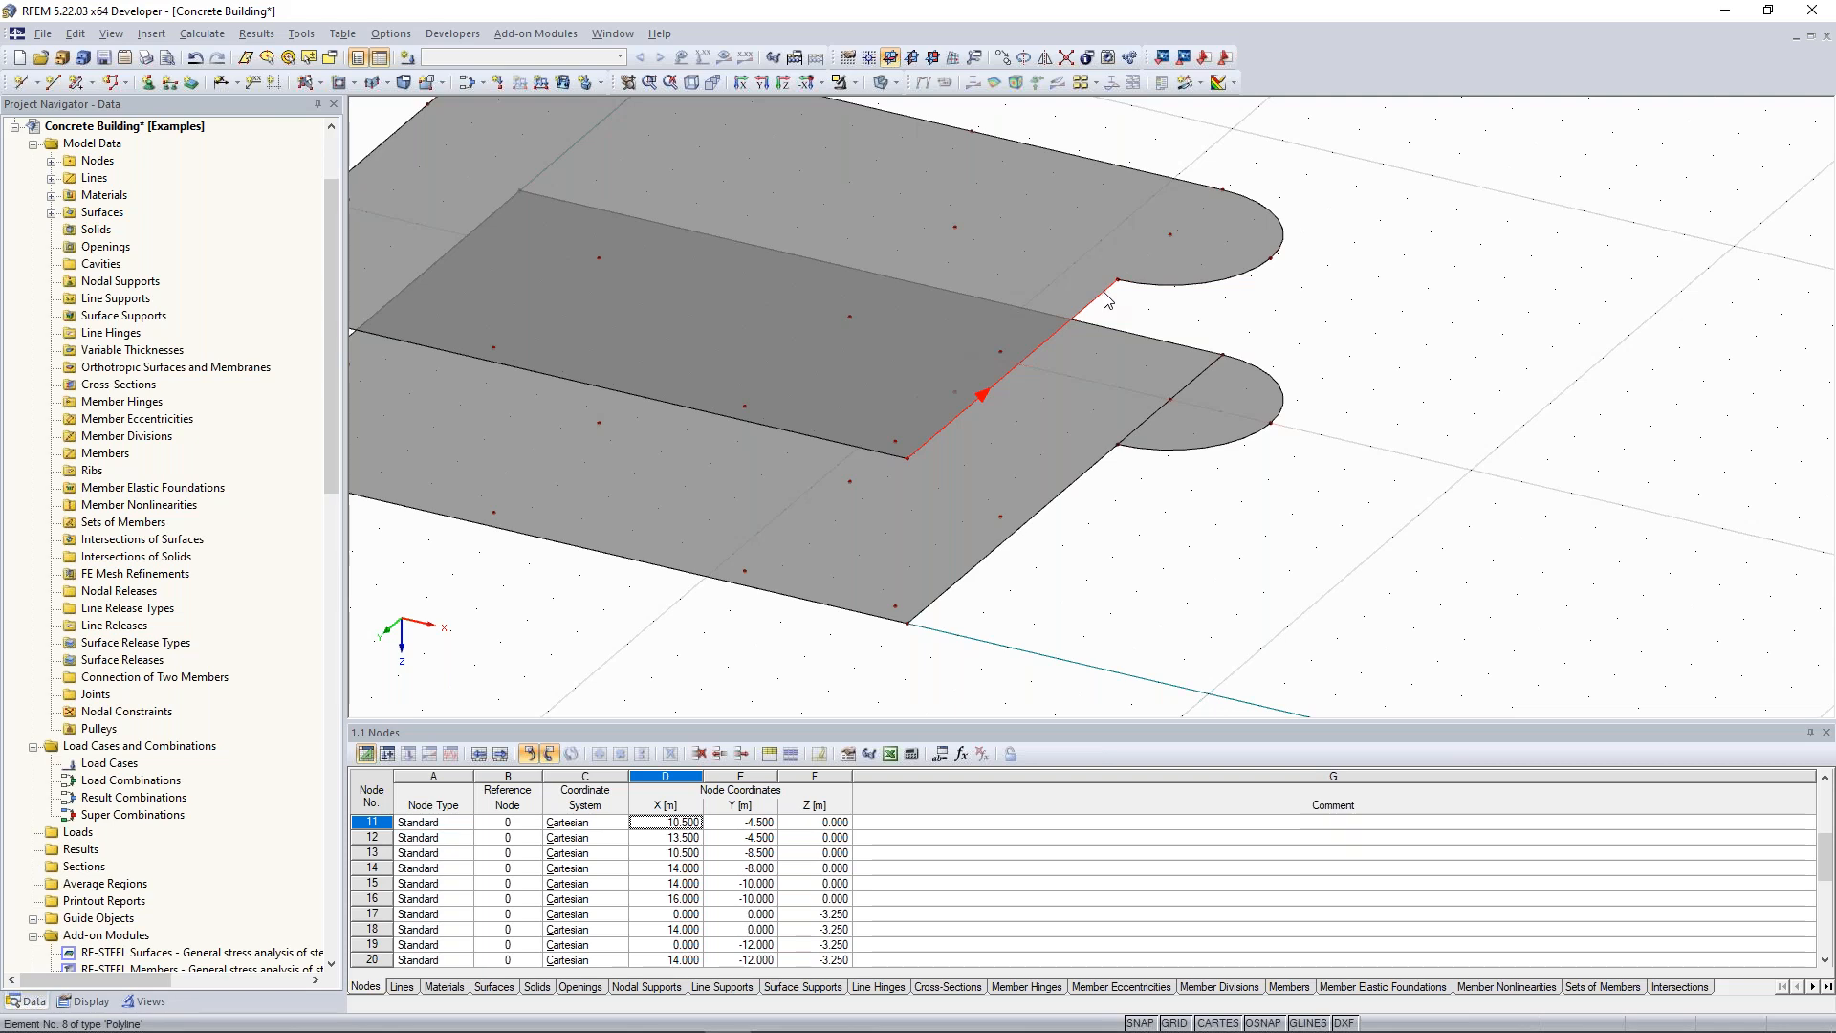
Divide the ceiling slab's straight edge at X 14 m with an intermediate node 2 m from its end at the semicircle.
{"action": "right_click", "coordinate": [1105, 293]}
{"action": "mouse_move", "coordinate": [1334, 397]}
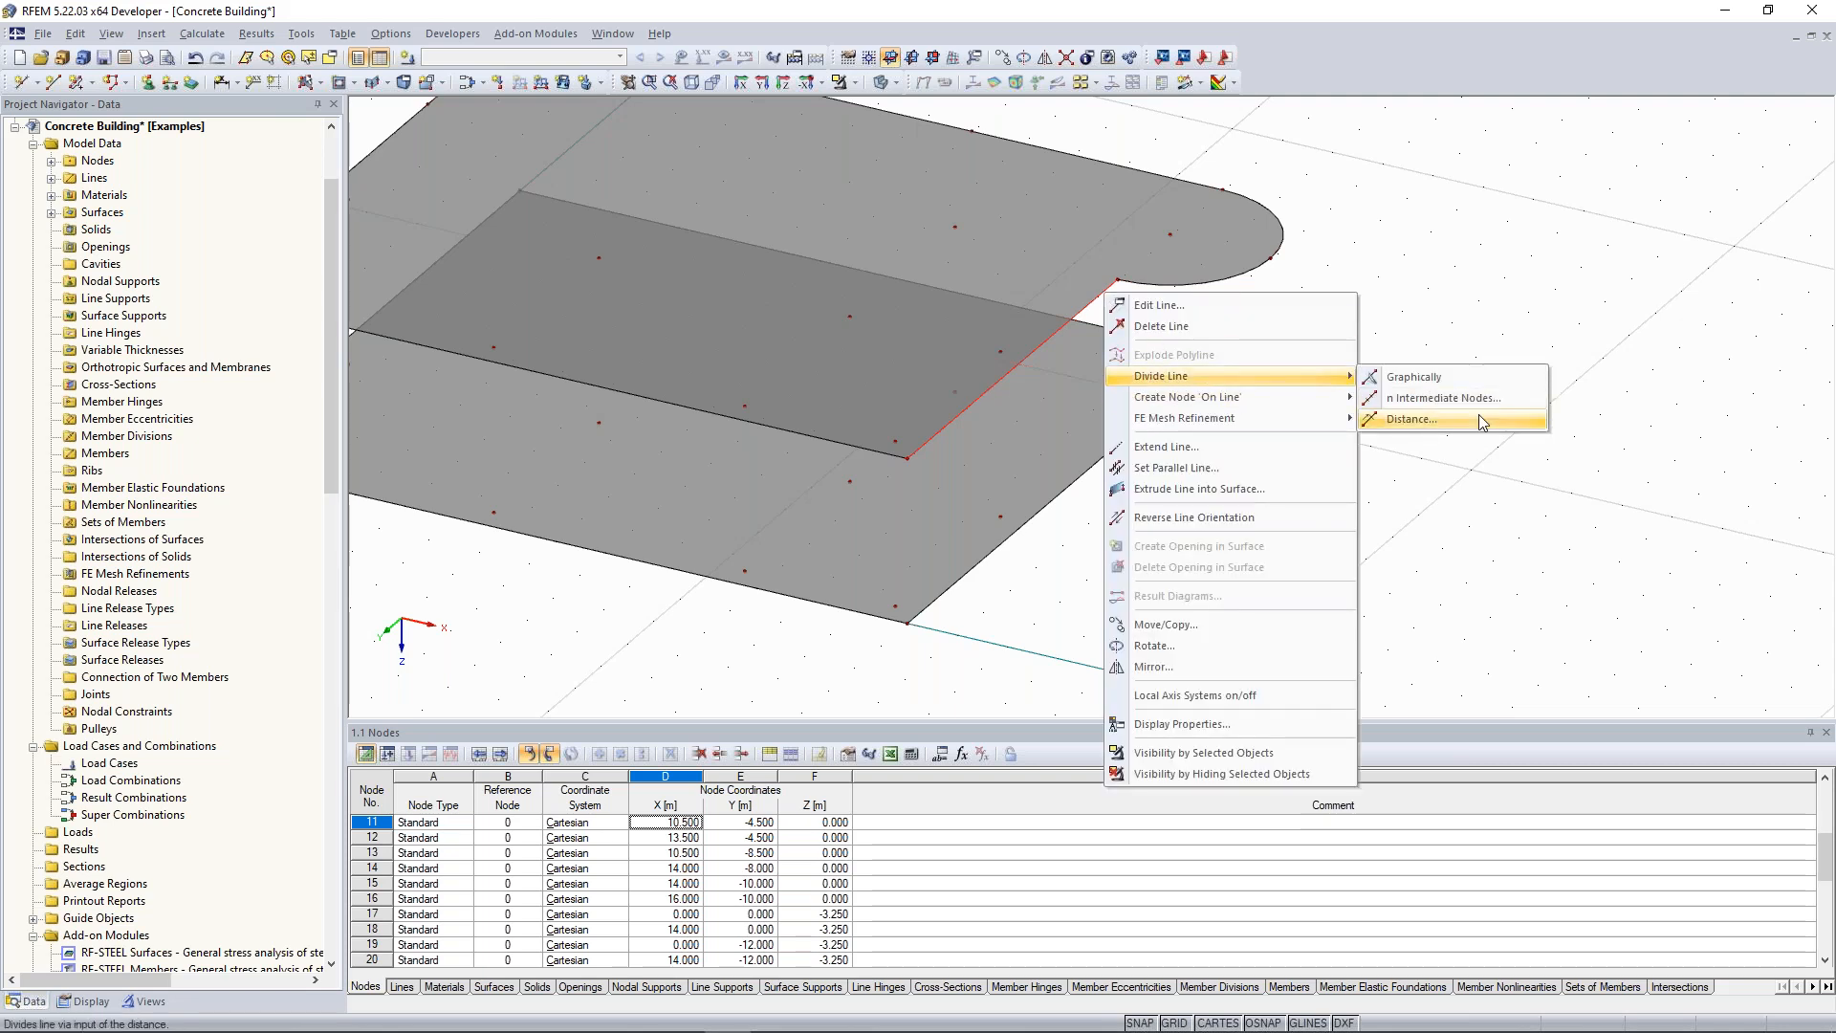
{"action": "left_click", "coordinate": [1411, 419]}
{"action": "left_click_drag", "start_coordinate": [980, 292], "coordinate": [544, 158]}
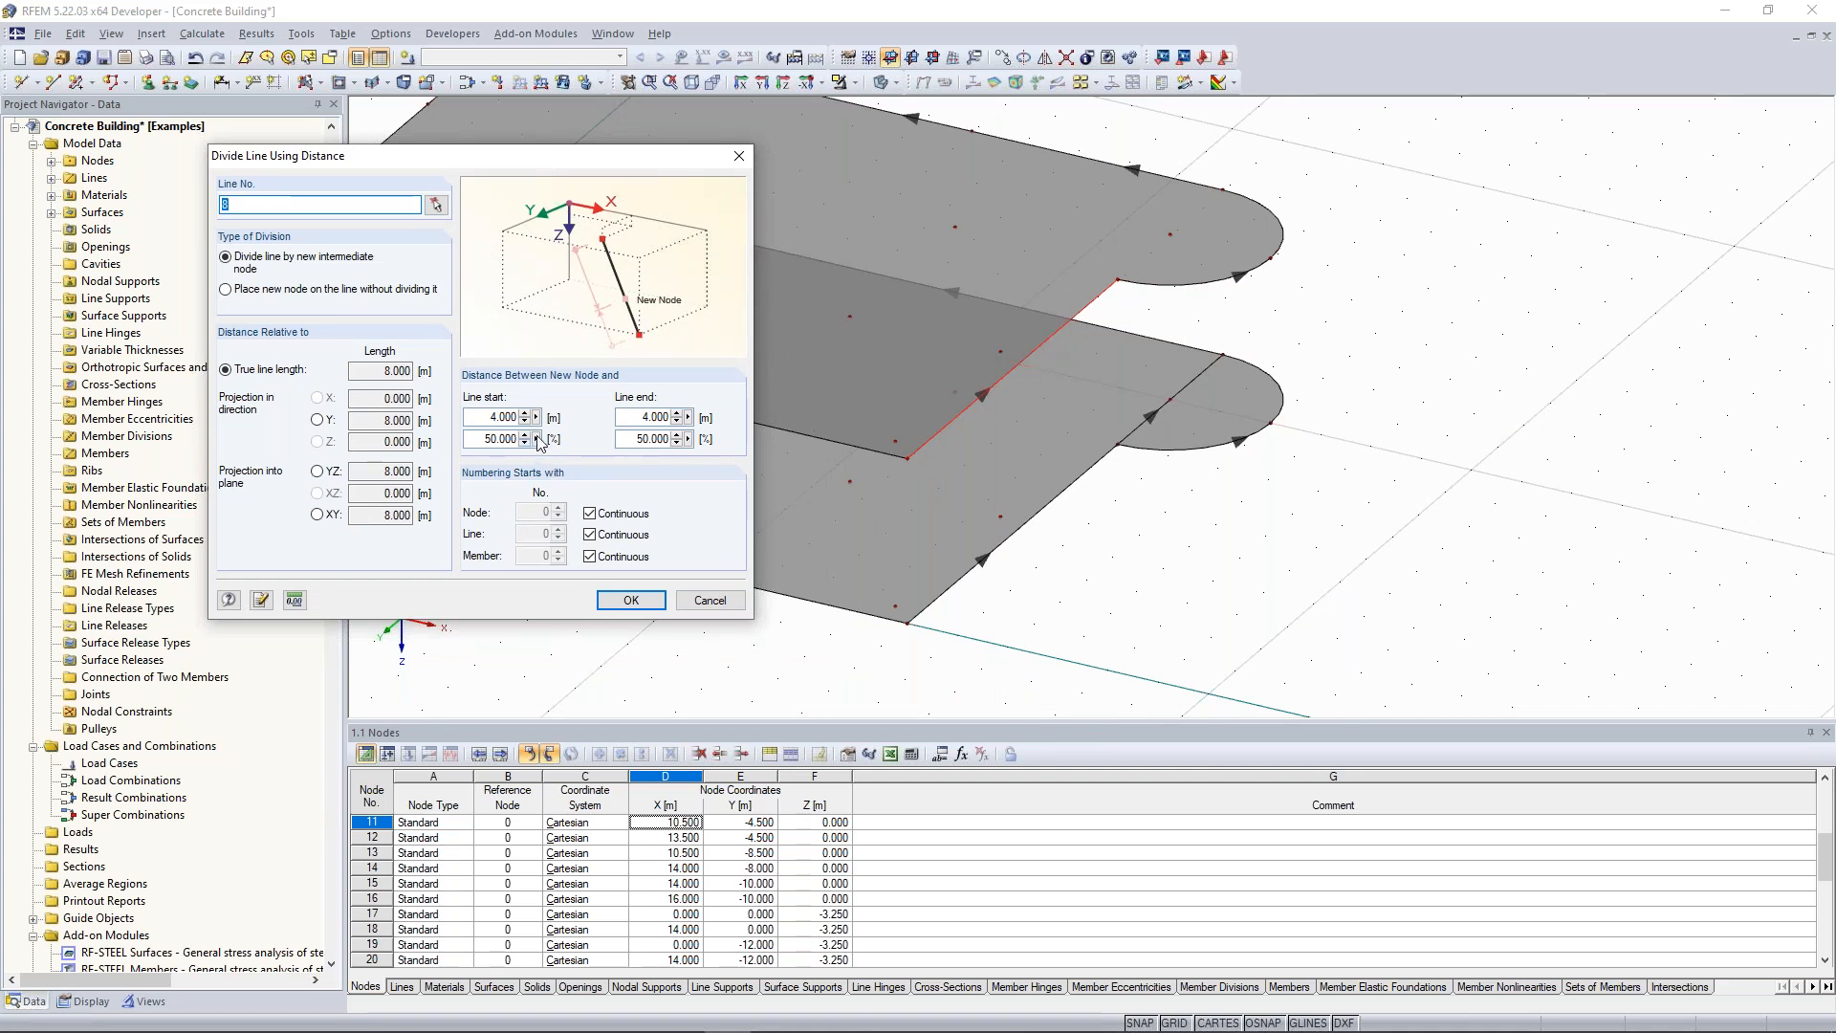
{"action": "double_click", "coordinate": [640, 416]}
{"action": "type", "text": "2"}
{"action": "left_click", "coordinate": [631, 599]}
Draw a vertical line connecting the floor and ceiling slab corners at X 0, Y -12 m.
{"action": "scroll", "coordinate": [627, 451], "scroll_direction": "down", "scroll_amount": 4}
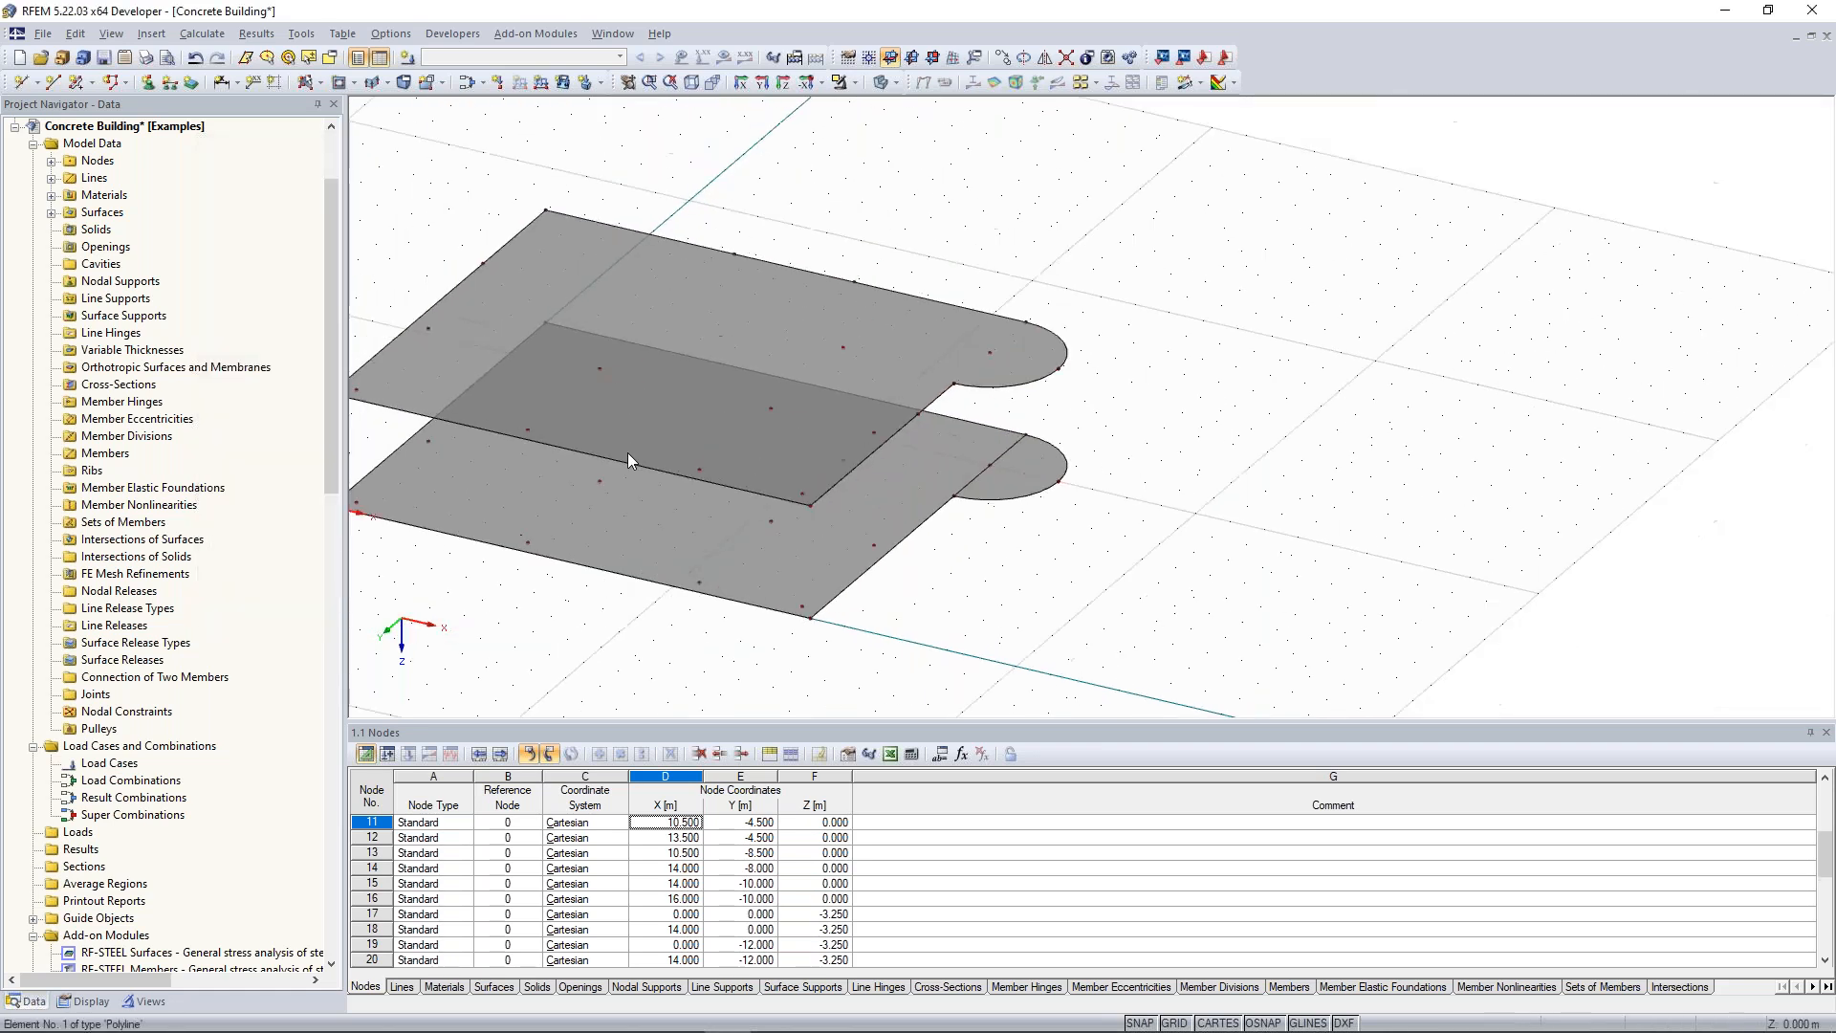
{"action": "middle_click_drag", "start_coordinate": [840, 408], "coordinate": [880, 465], "text": "ctrl"}
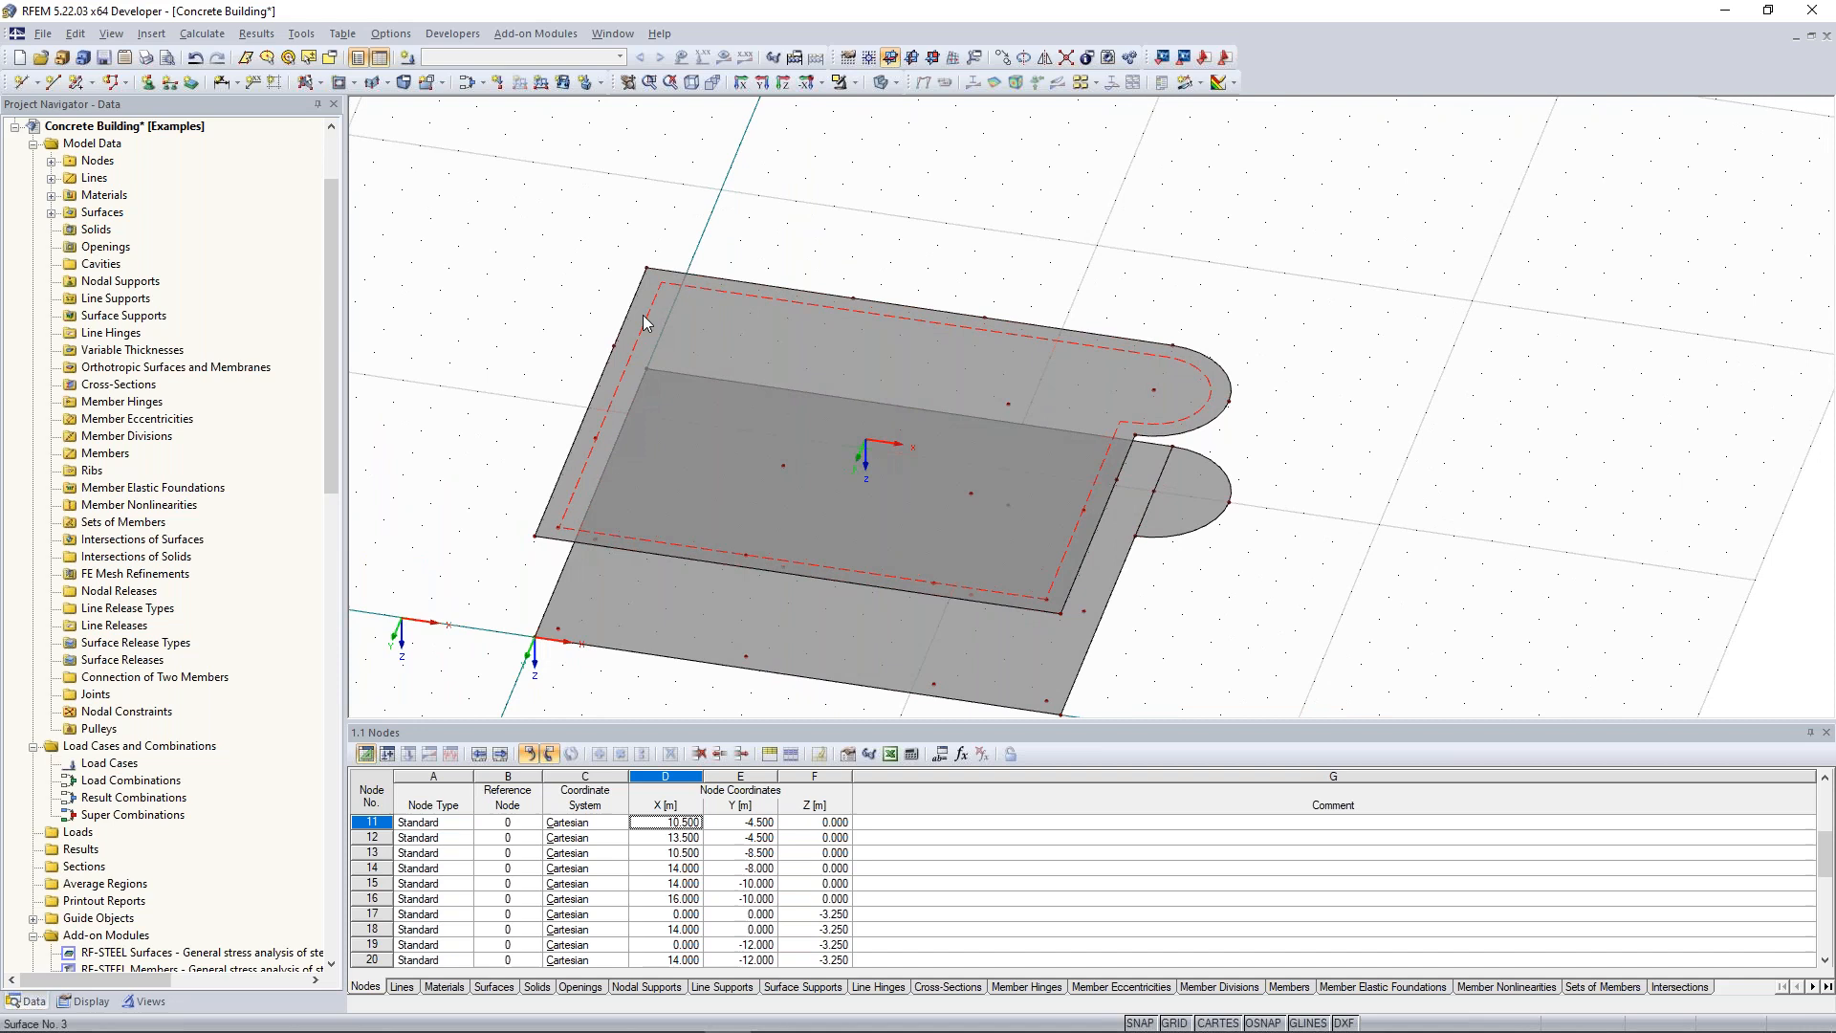
{"action": "middle_click_drag", "start_coordinate": [568, 376], "coordinate": [643, 315]}
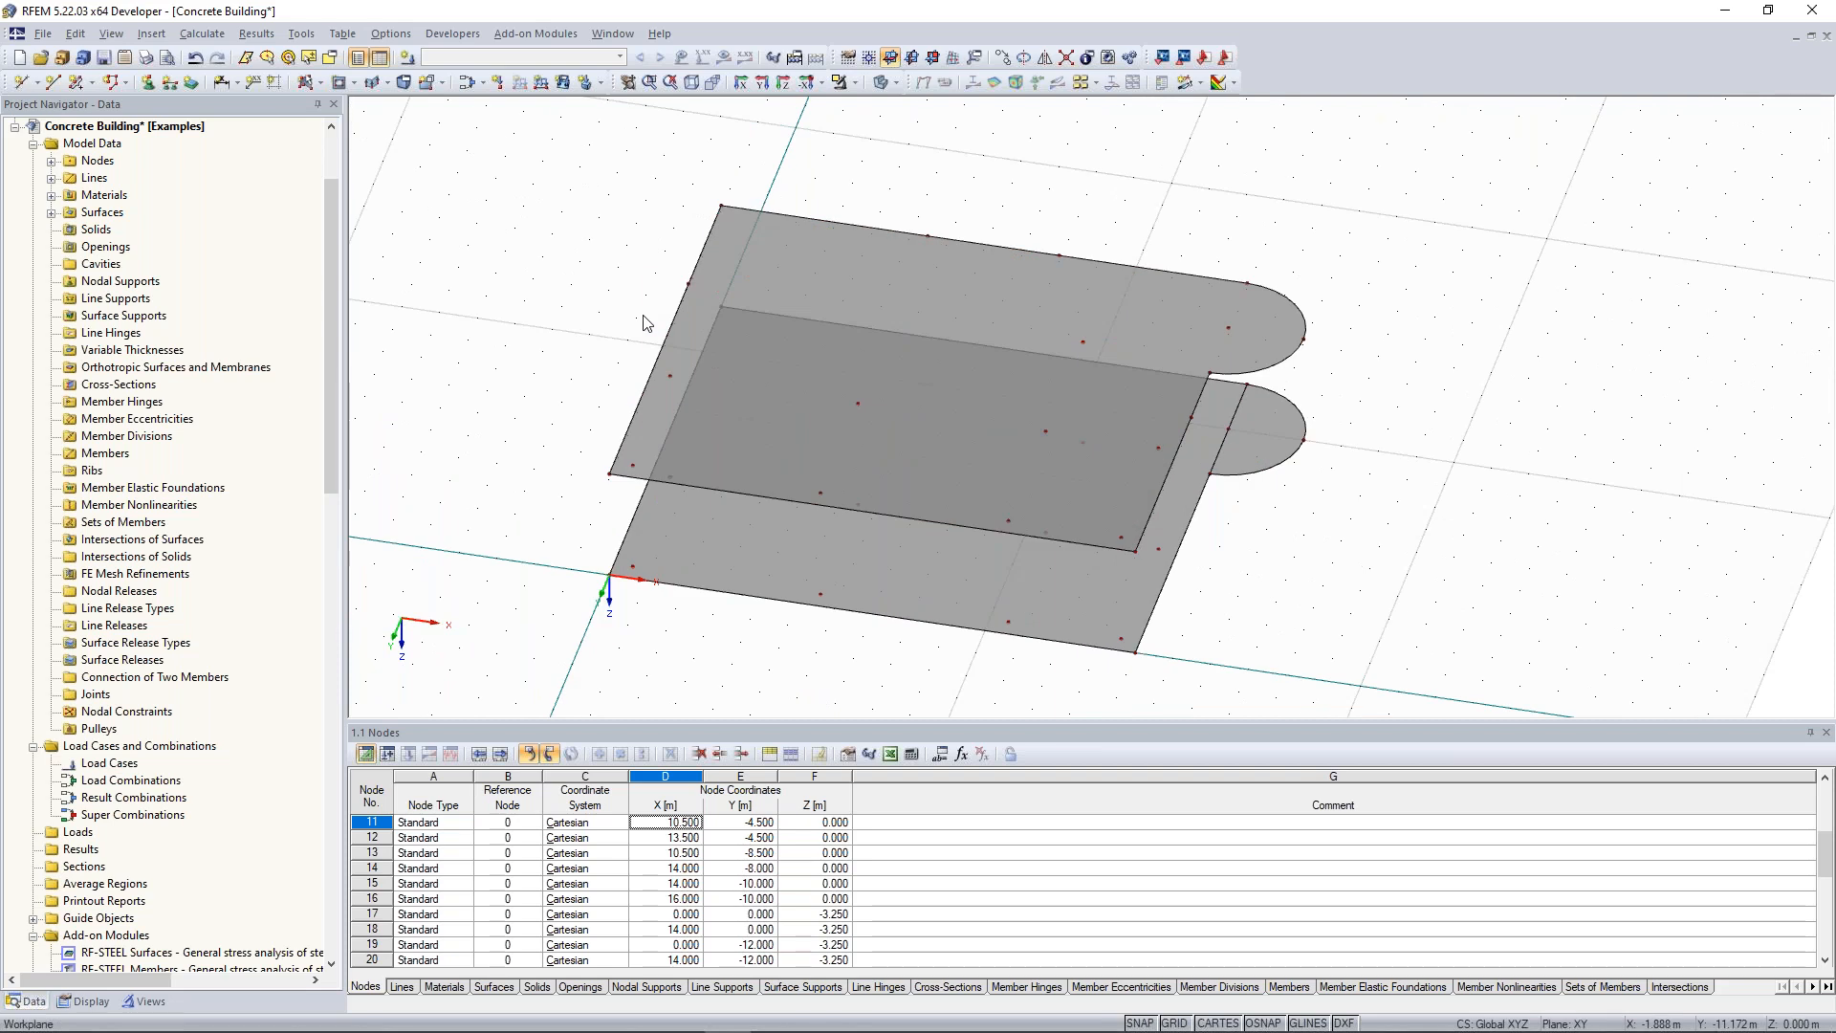
{"action": "key", "text": "F8"}
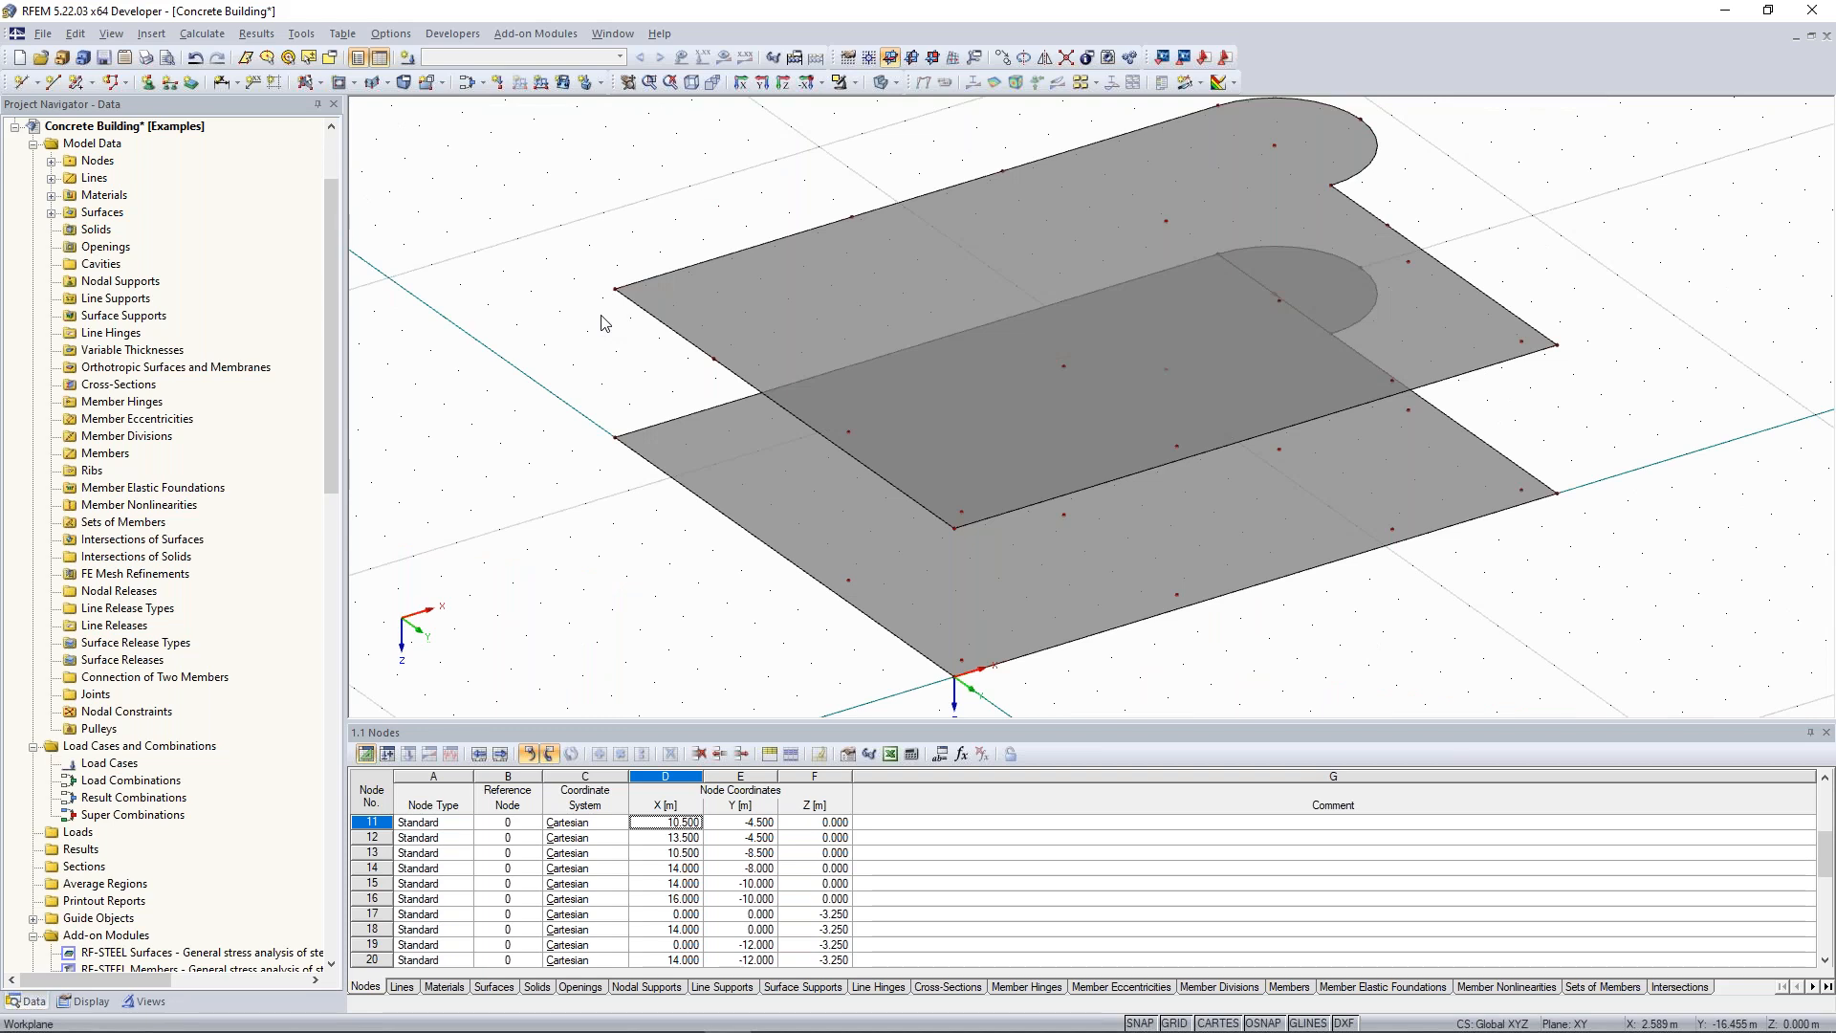
{"action": "left_click", "coordinate": [52, 84]}
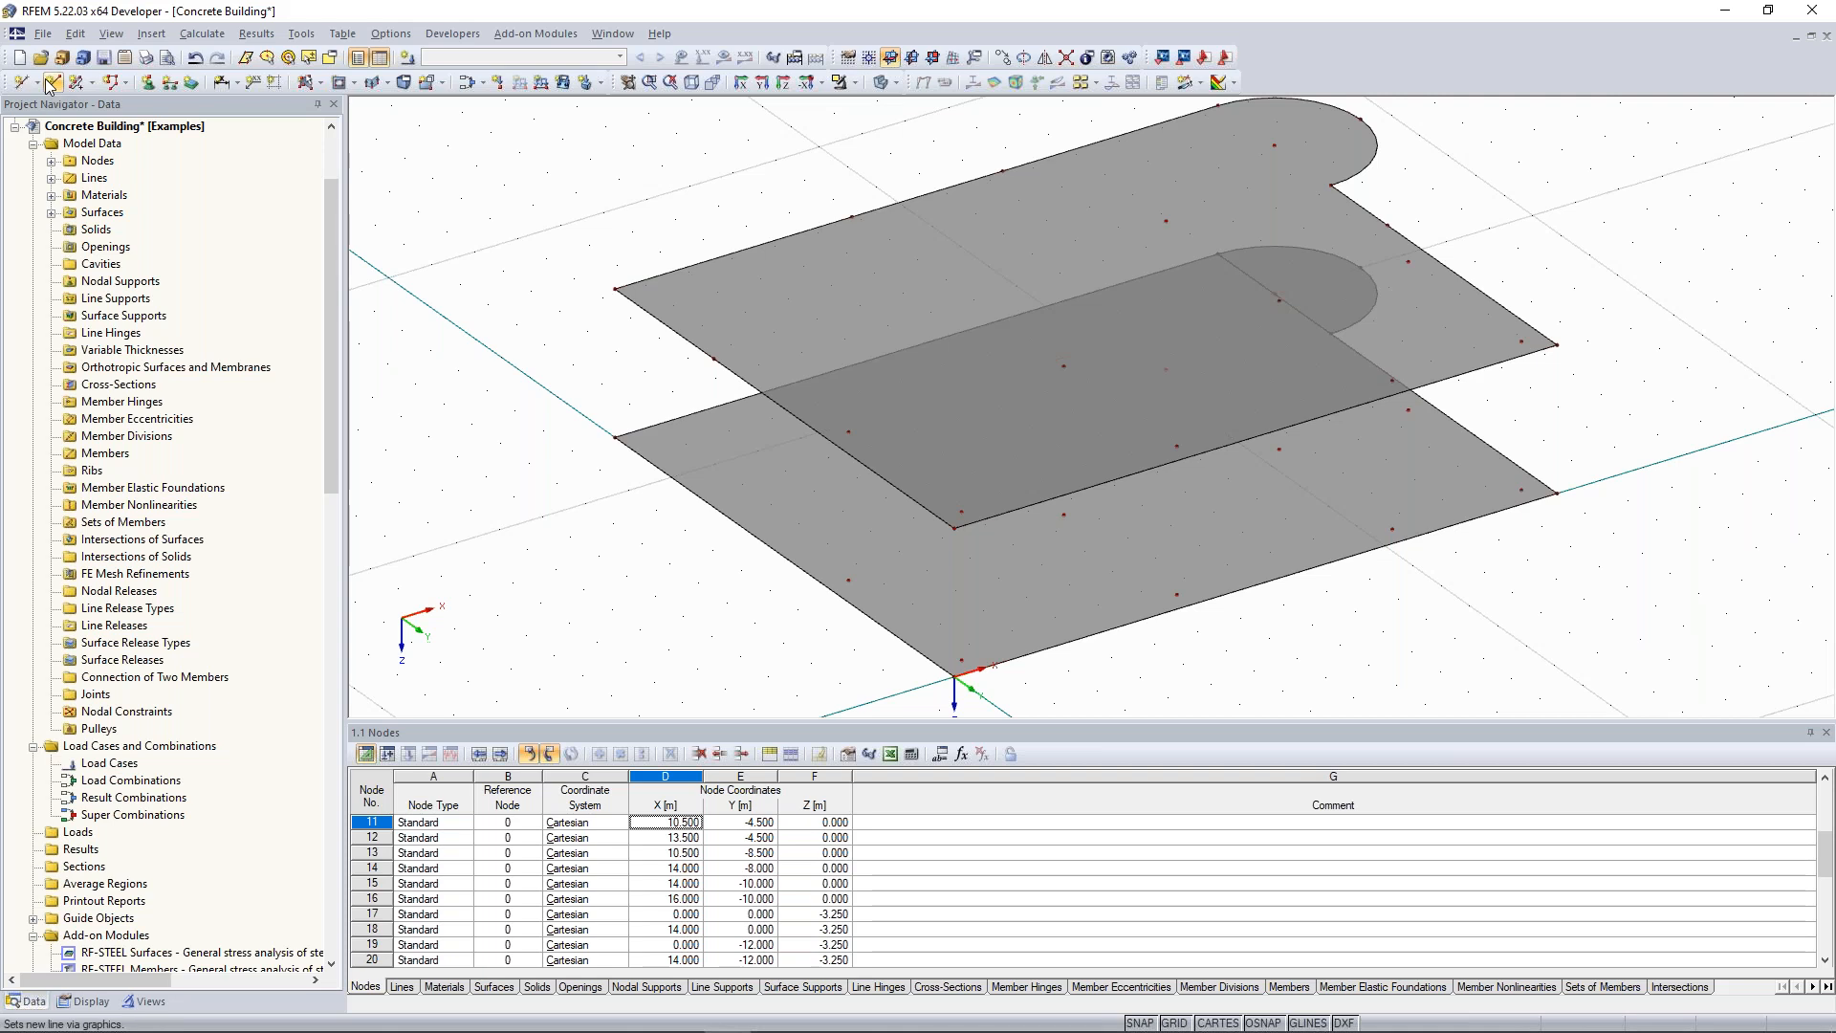
{"action": "left_click", "coordinate": [52, 83]}
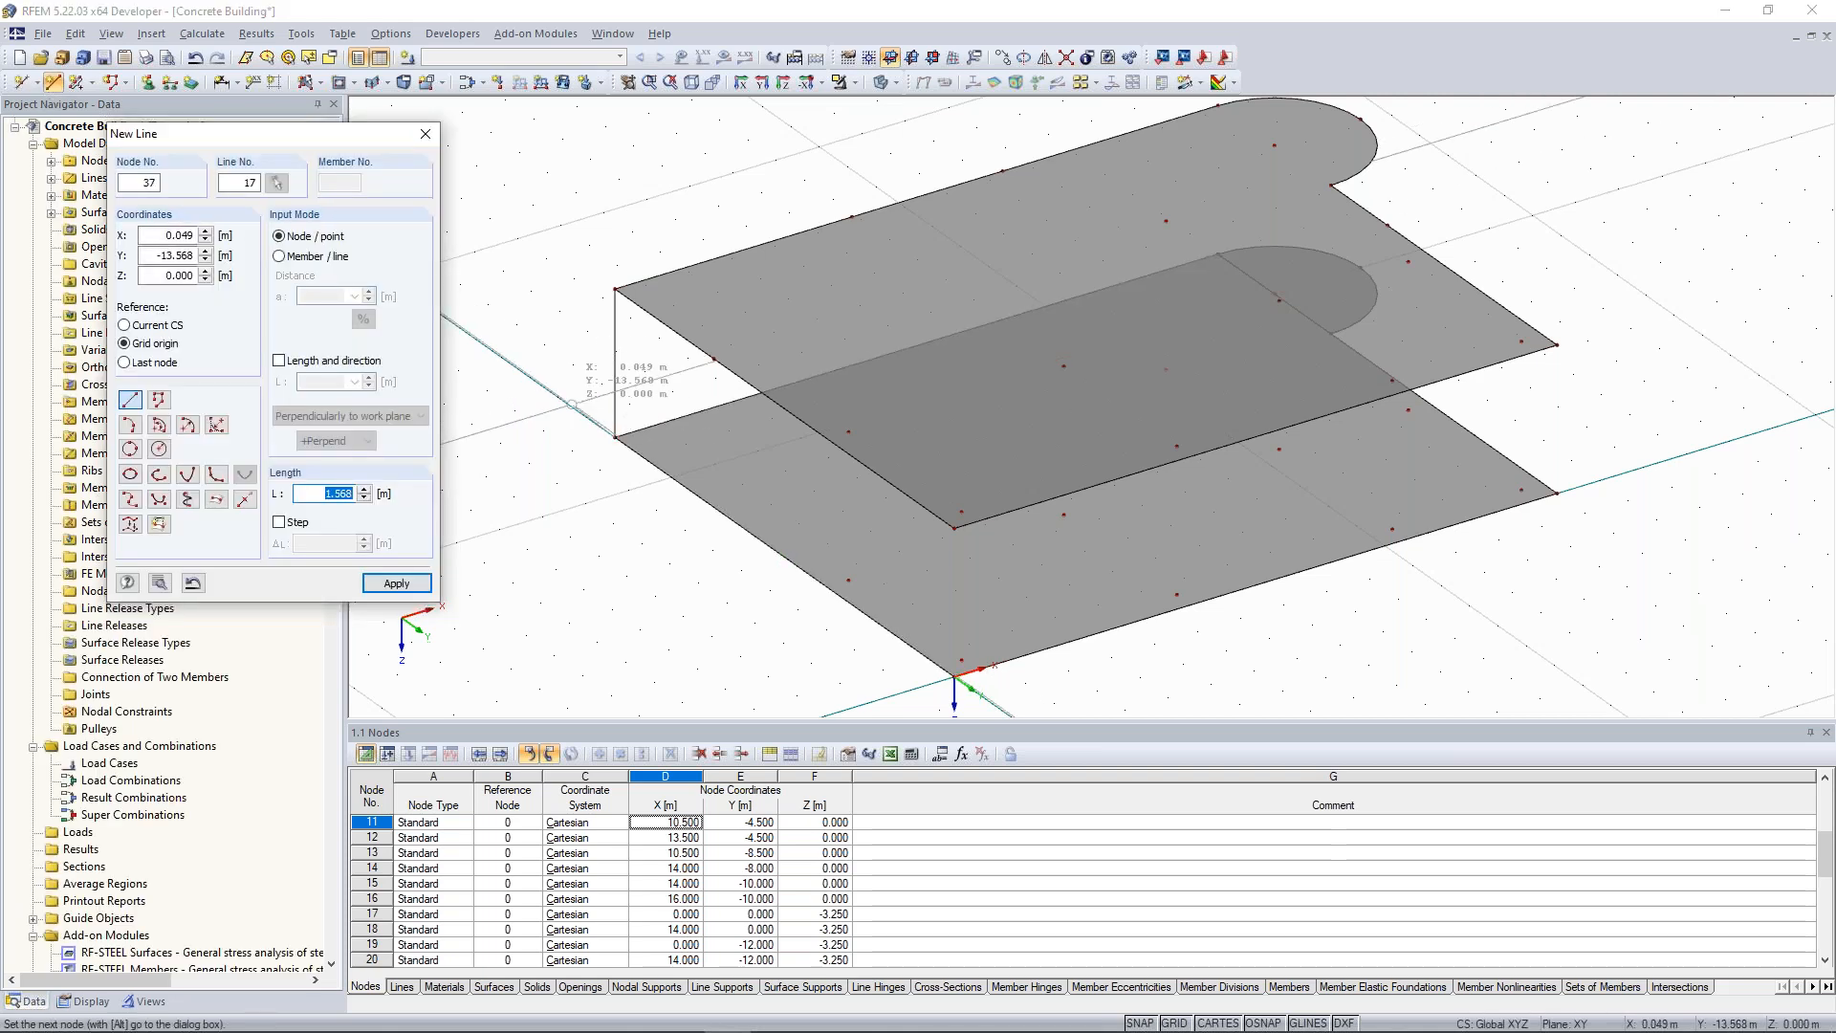
{"action": "key", "text": "Escape"}
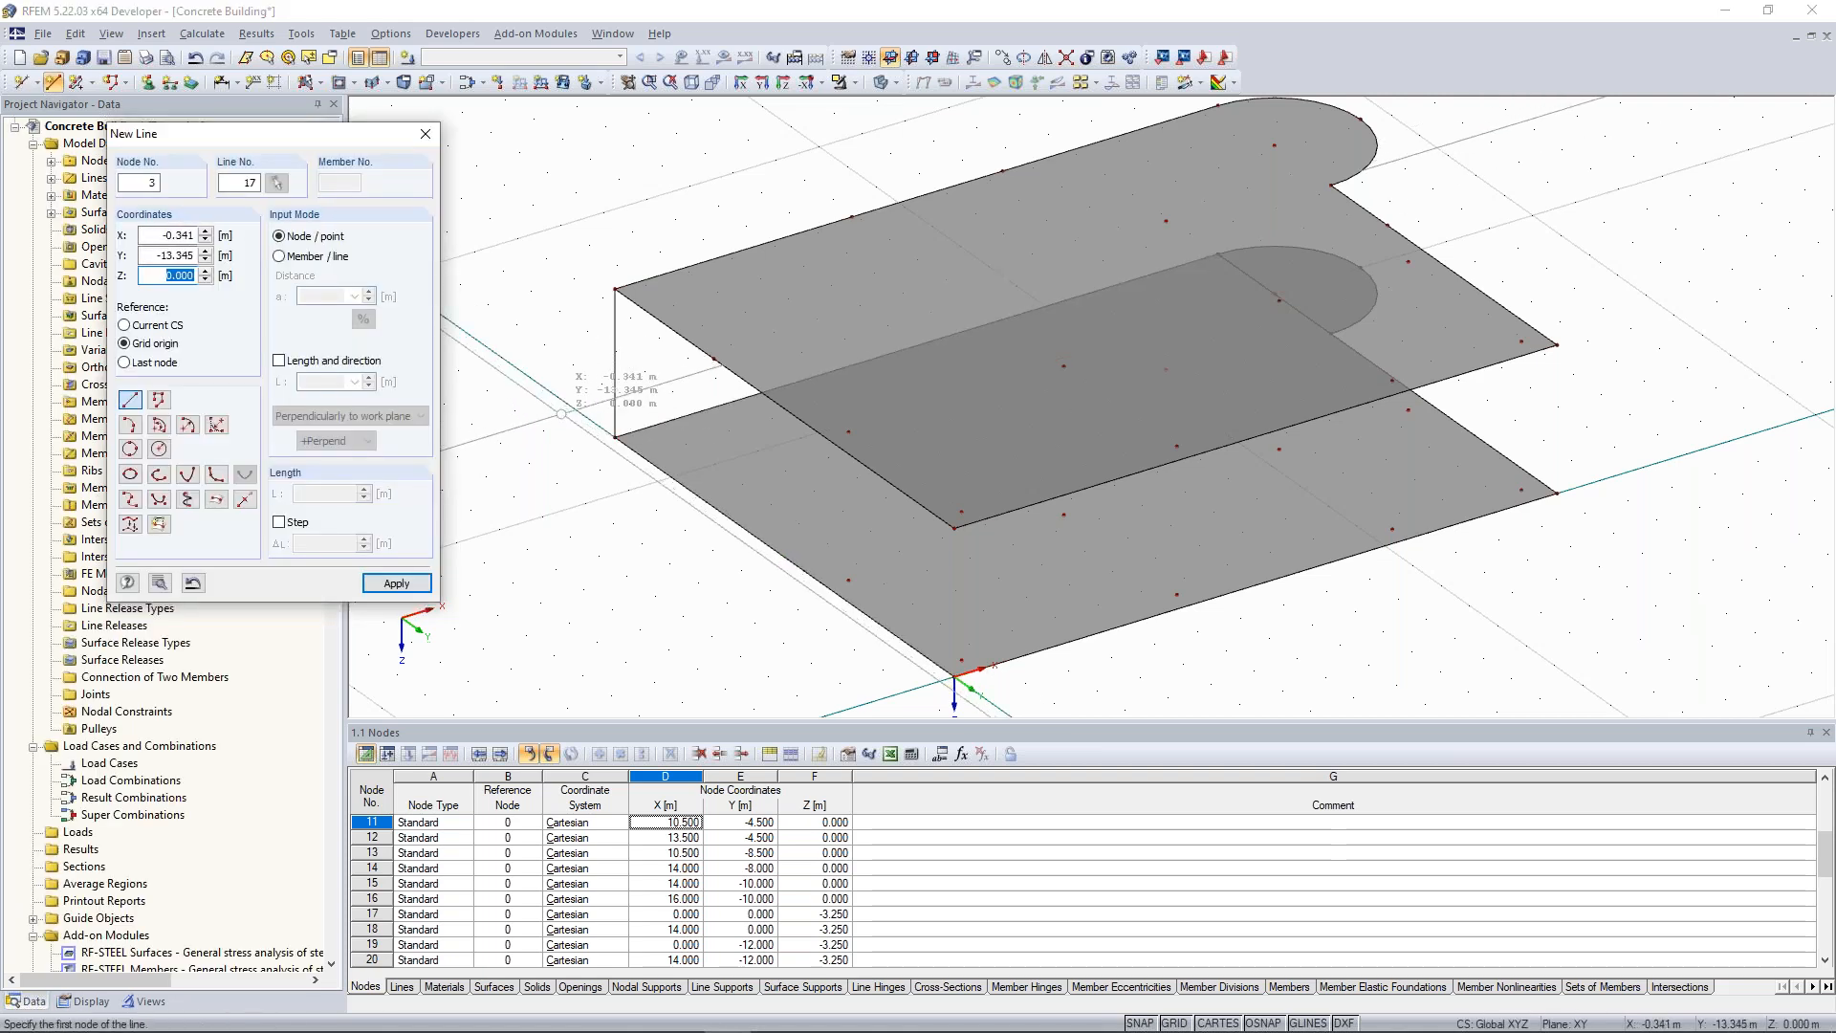
{"action": "key", "text": "Escape"}
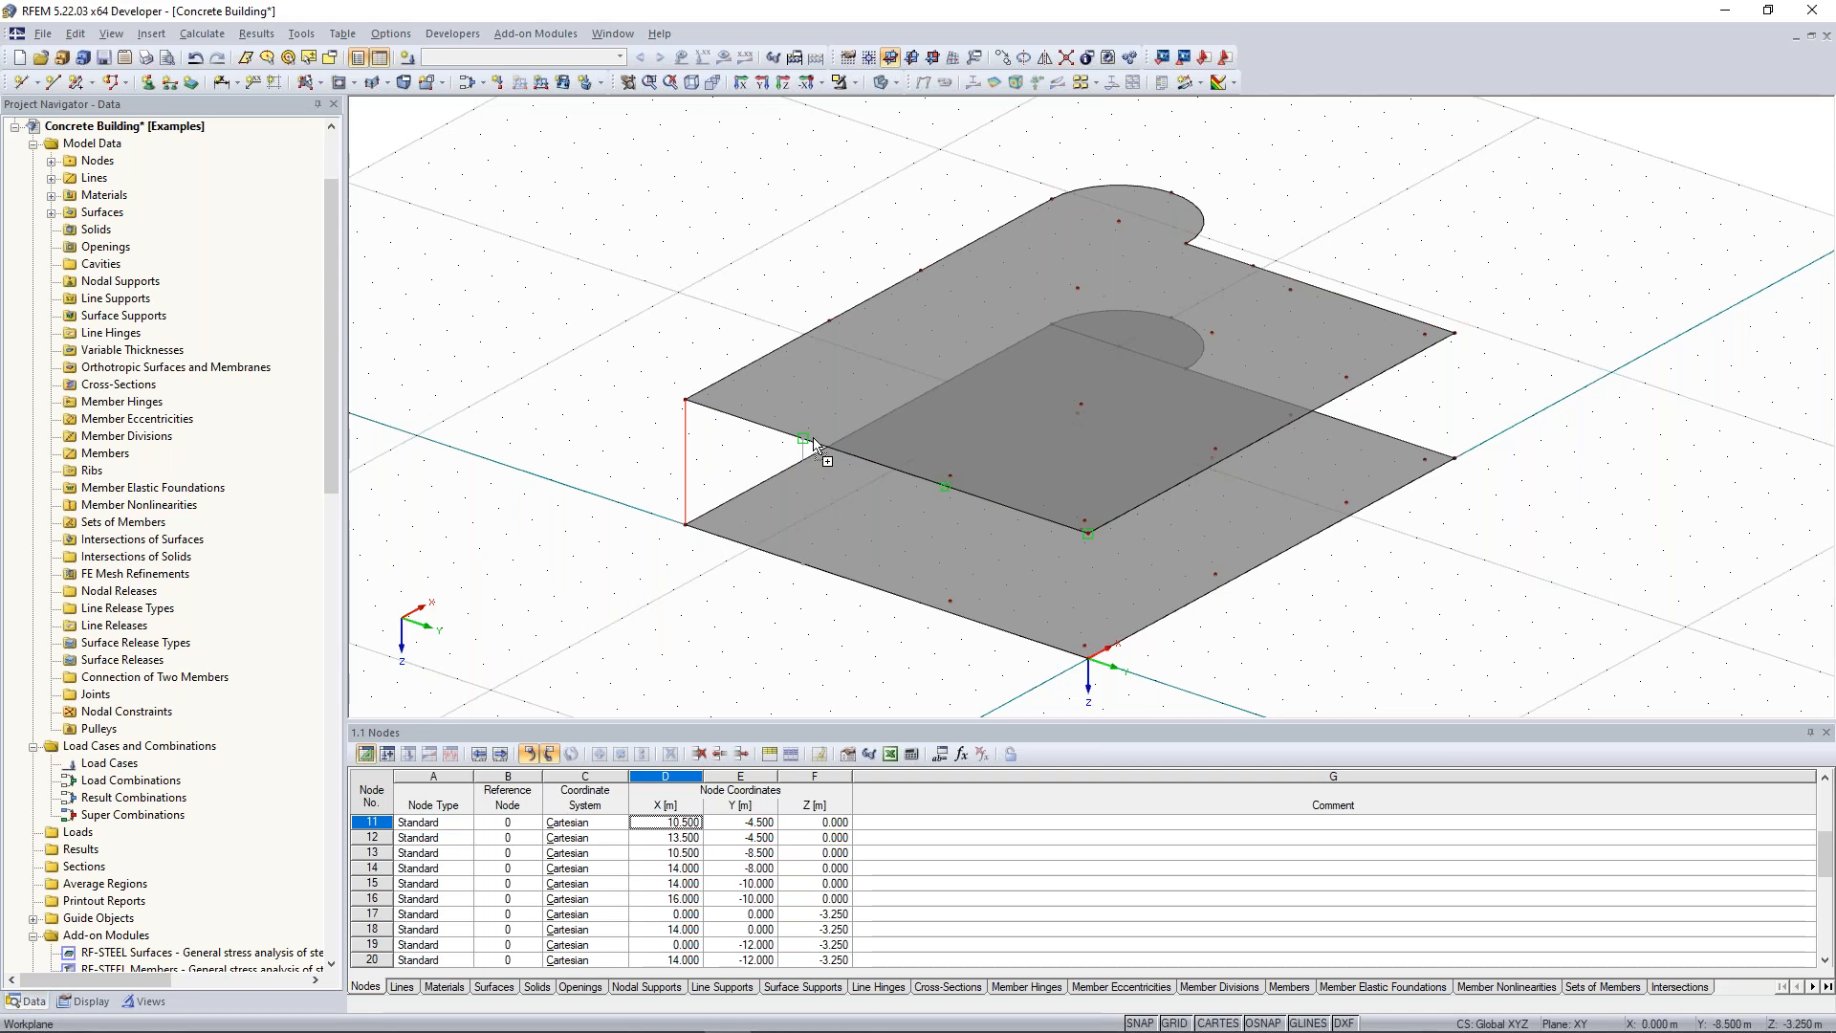
Copy the vertical corner line to the intermediate nodes and semicircle end nodes along the slab edges.
{"action": "middle_click_drag", "start_coordinate": [577, 463], "coordinate": [1033, 535], "text": "ctrl"}
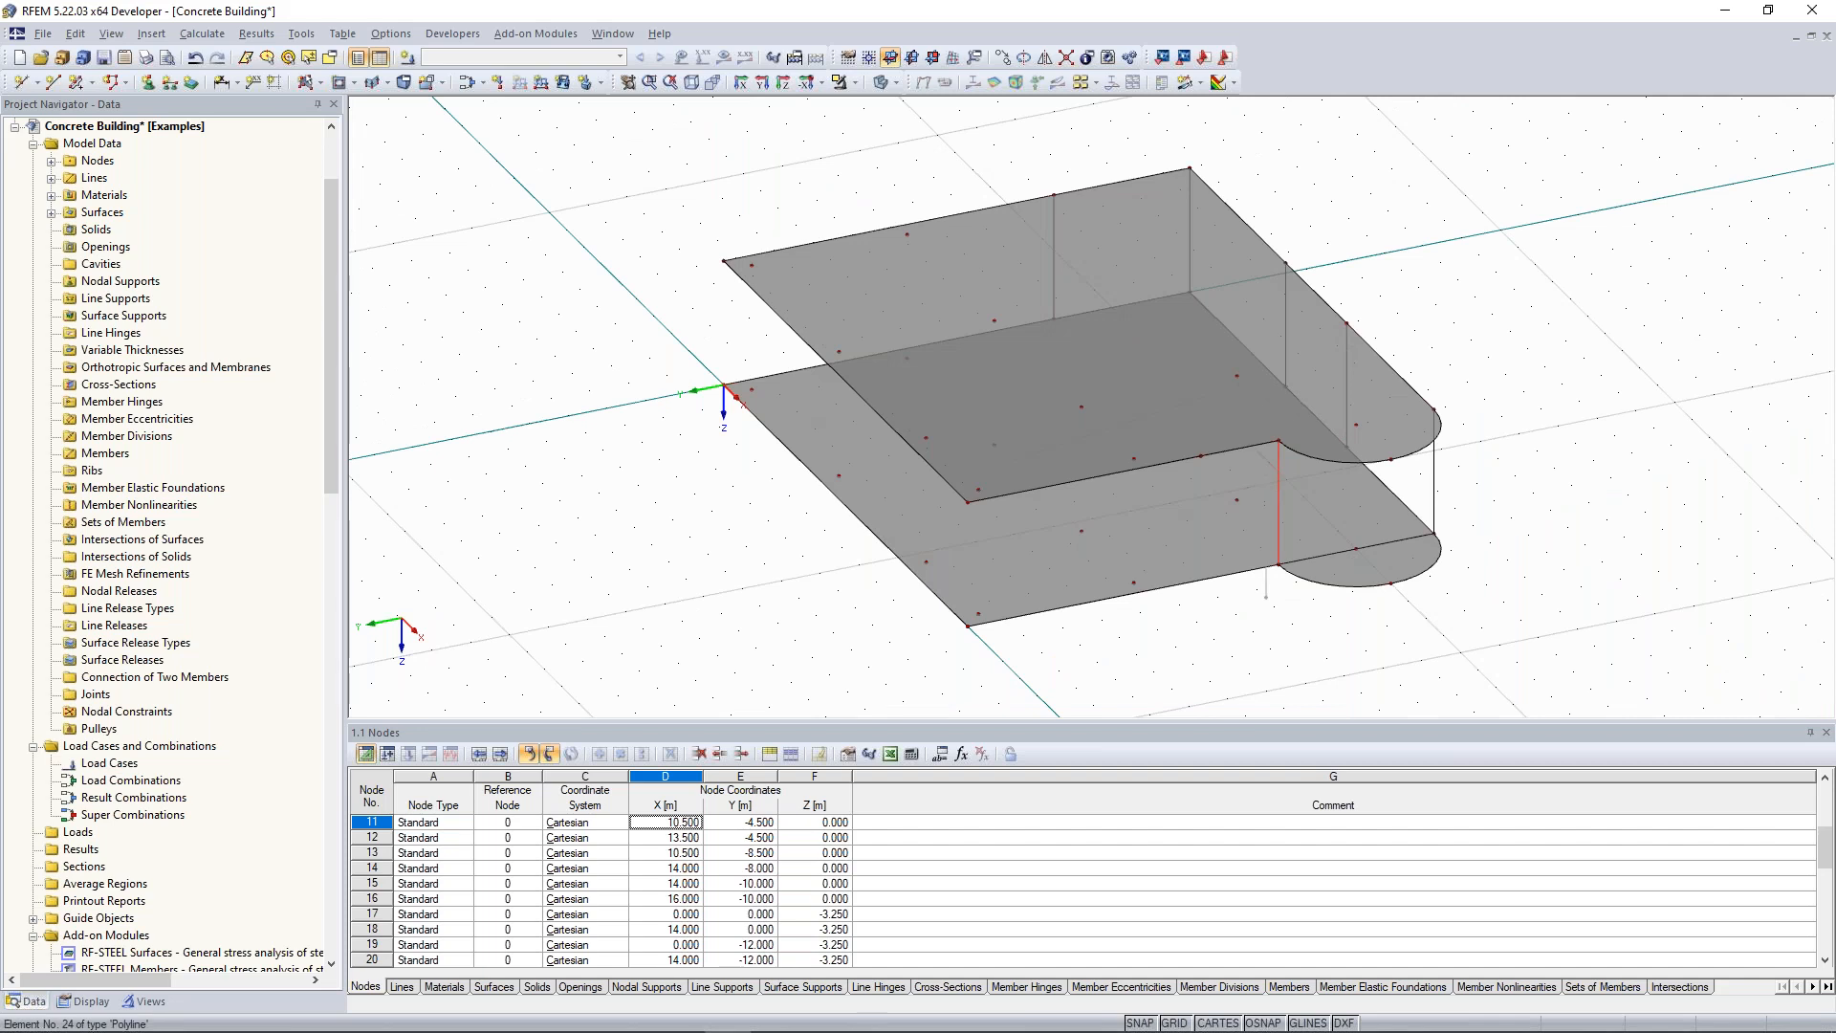
{"action": "left_click_drag", "start_coordinate": [1279, 469], "coordinate": [1201, 459], "text": "ctrl"}
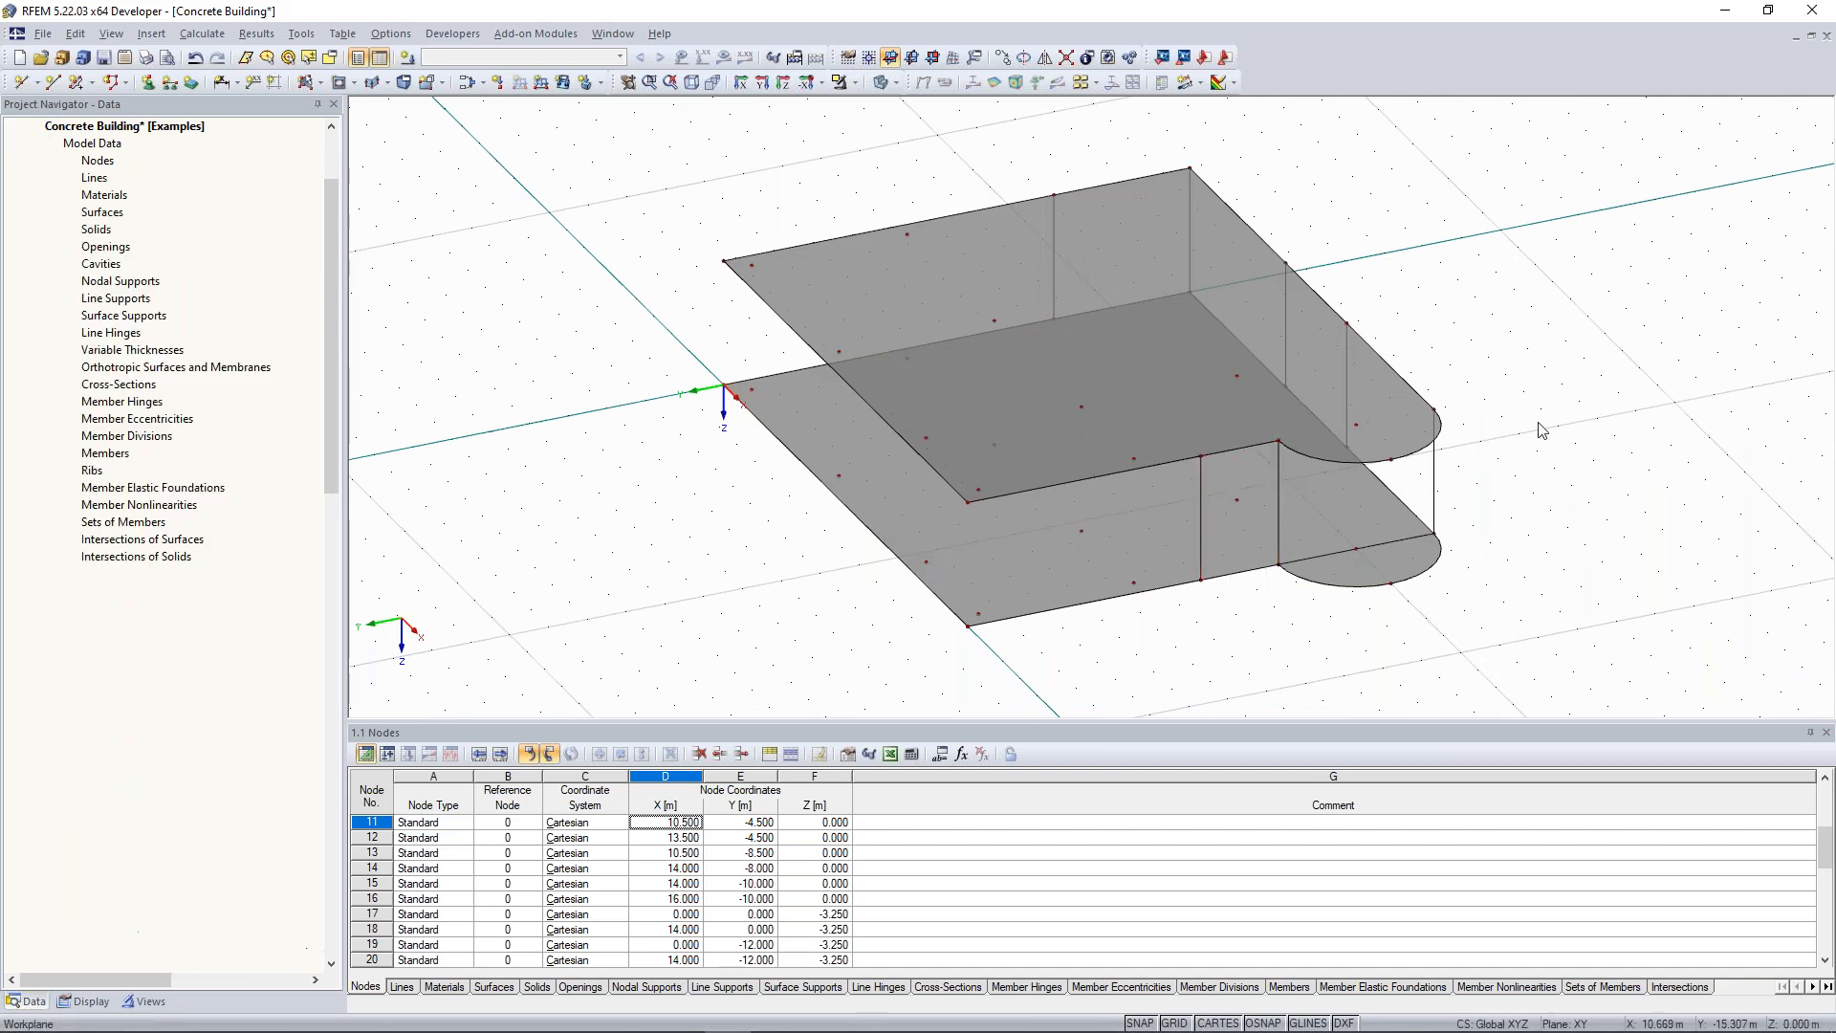
{"action": "middle_click_drag", "start_coordinate": [1543, 419], "coordinate": [732, 522], "text": "ctrl"}
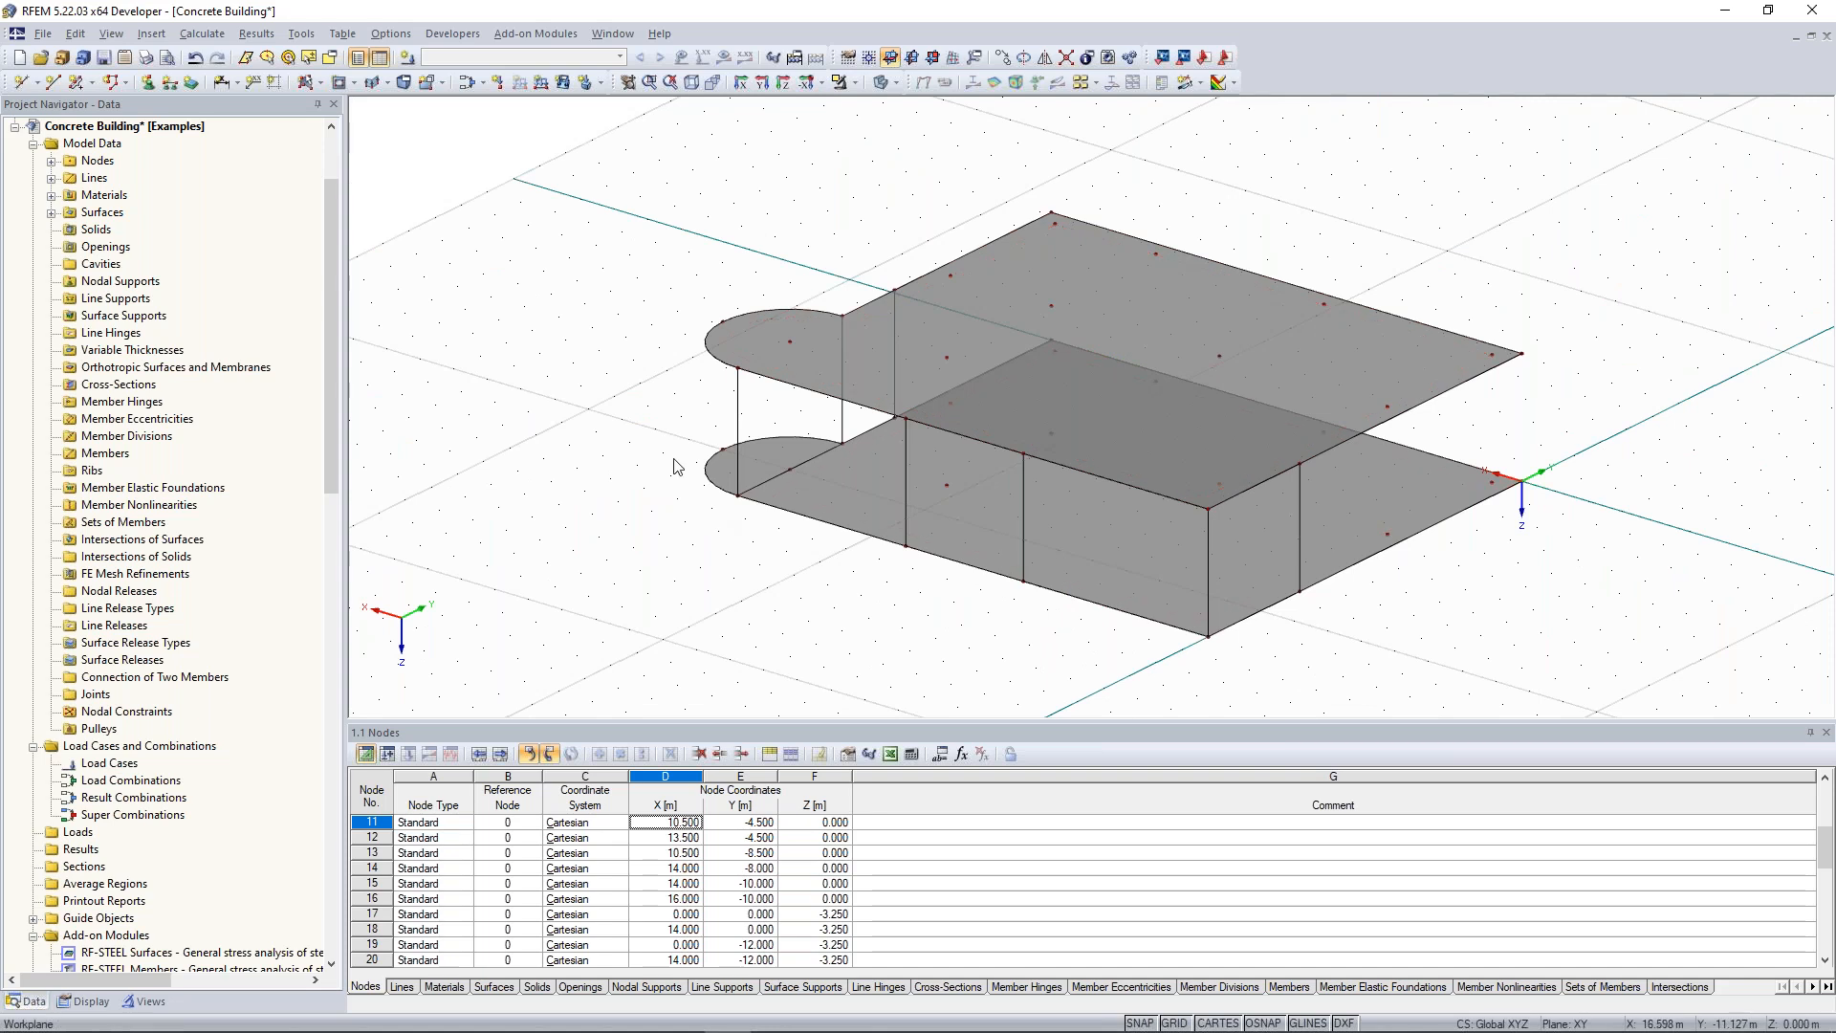
Create 200 mm thick Concrete C30/37 plane walls from boundary lines between the vertical lines, including the 3.5 m wall at X 0.
{"action": "middle_click_drag", "start_coordinate": [641, 432], "coordinate": [1323, 420], "text": "ctrl"}
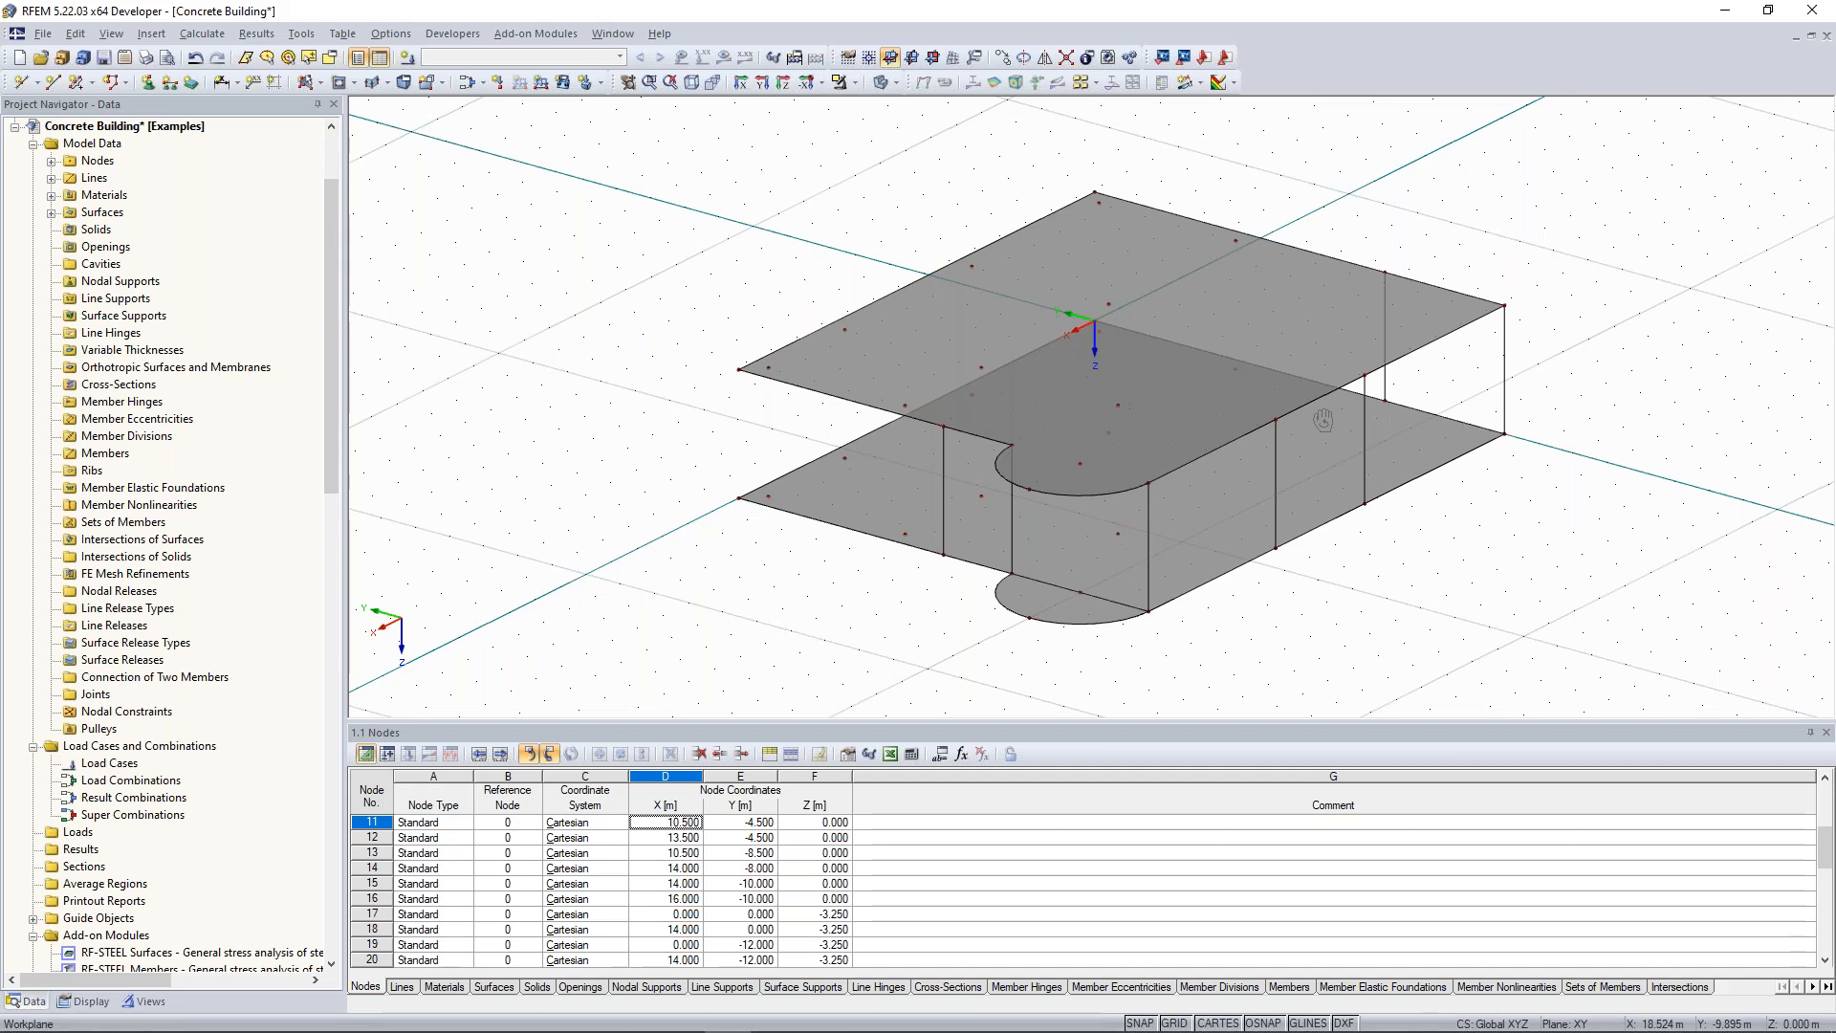
{"action": "left_click", "coordinate": [319, 82]}
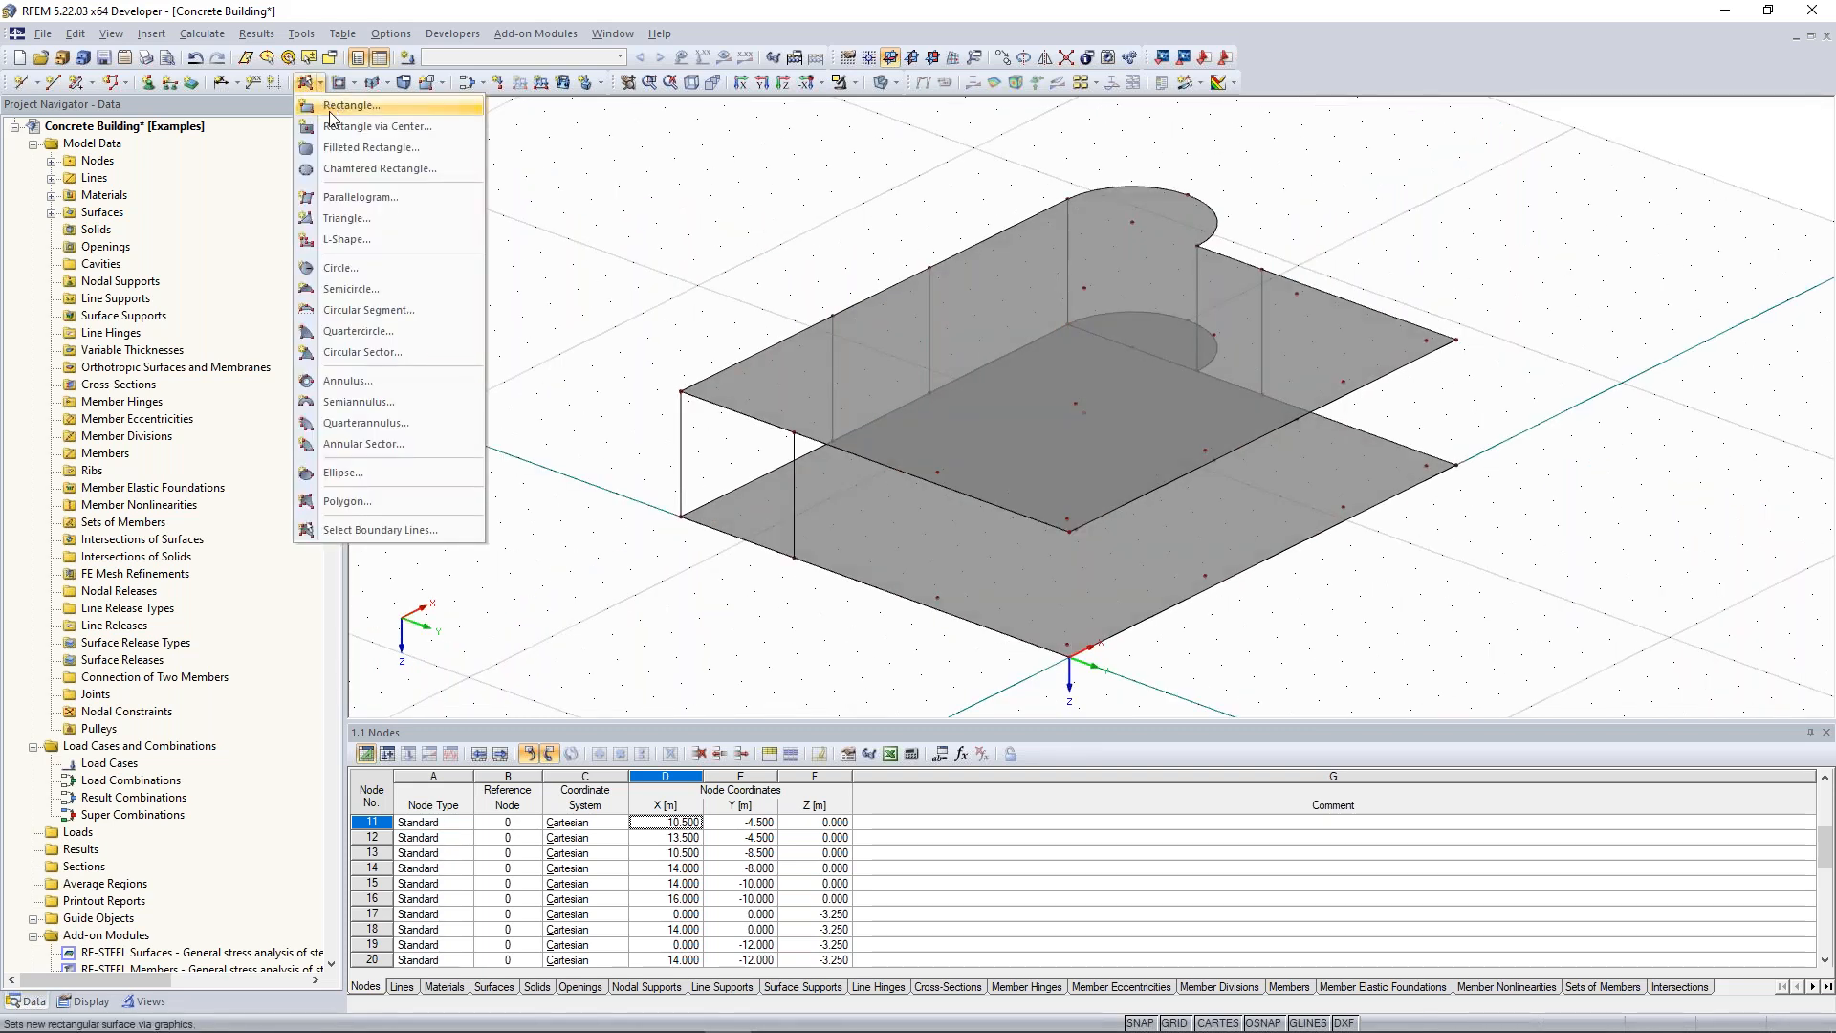
{"action": "left_click", "coordinate": [406, 537]}
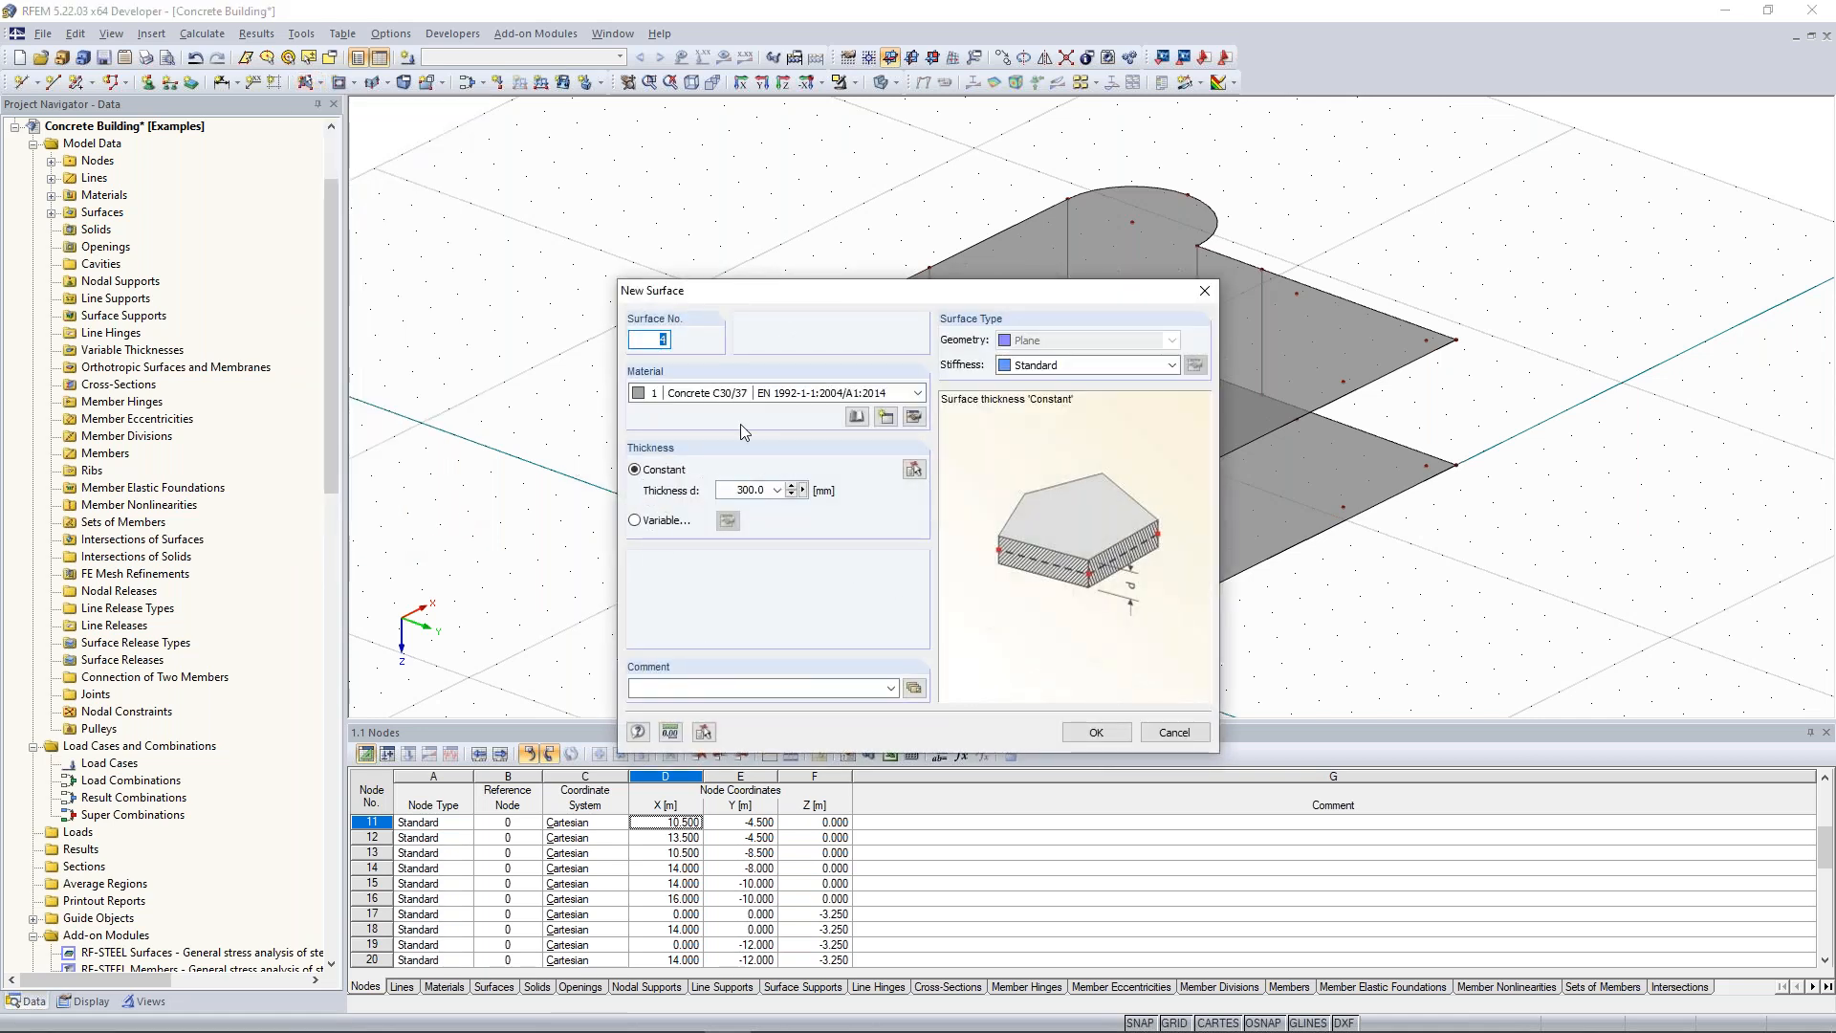
{"action": "left_click", "coordinate": [741, 489]}
{"action": "type", "text": "200"}
{"action": "left_click", "coordinate": [1119, 736]}
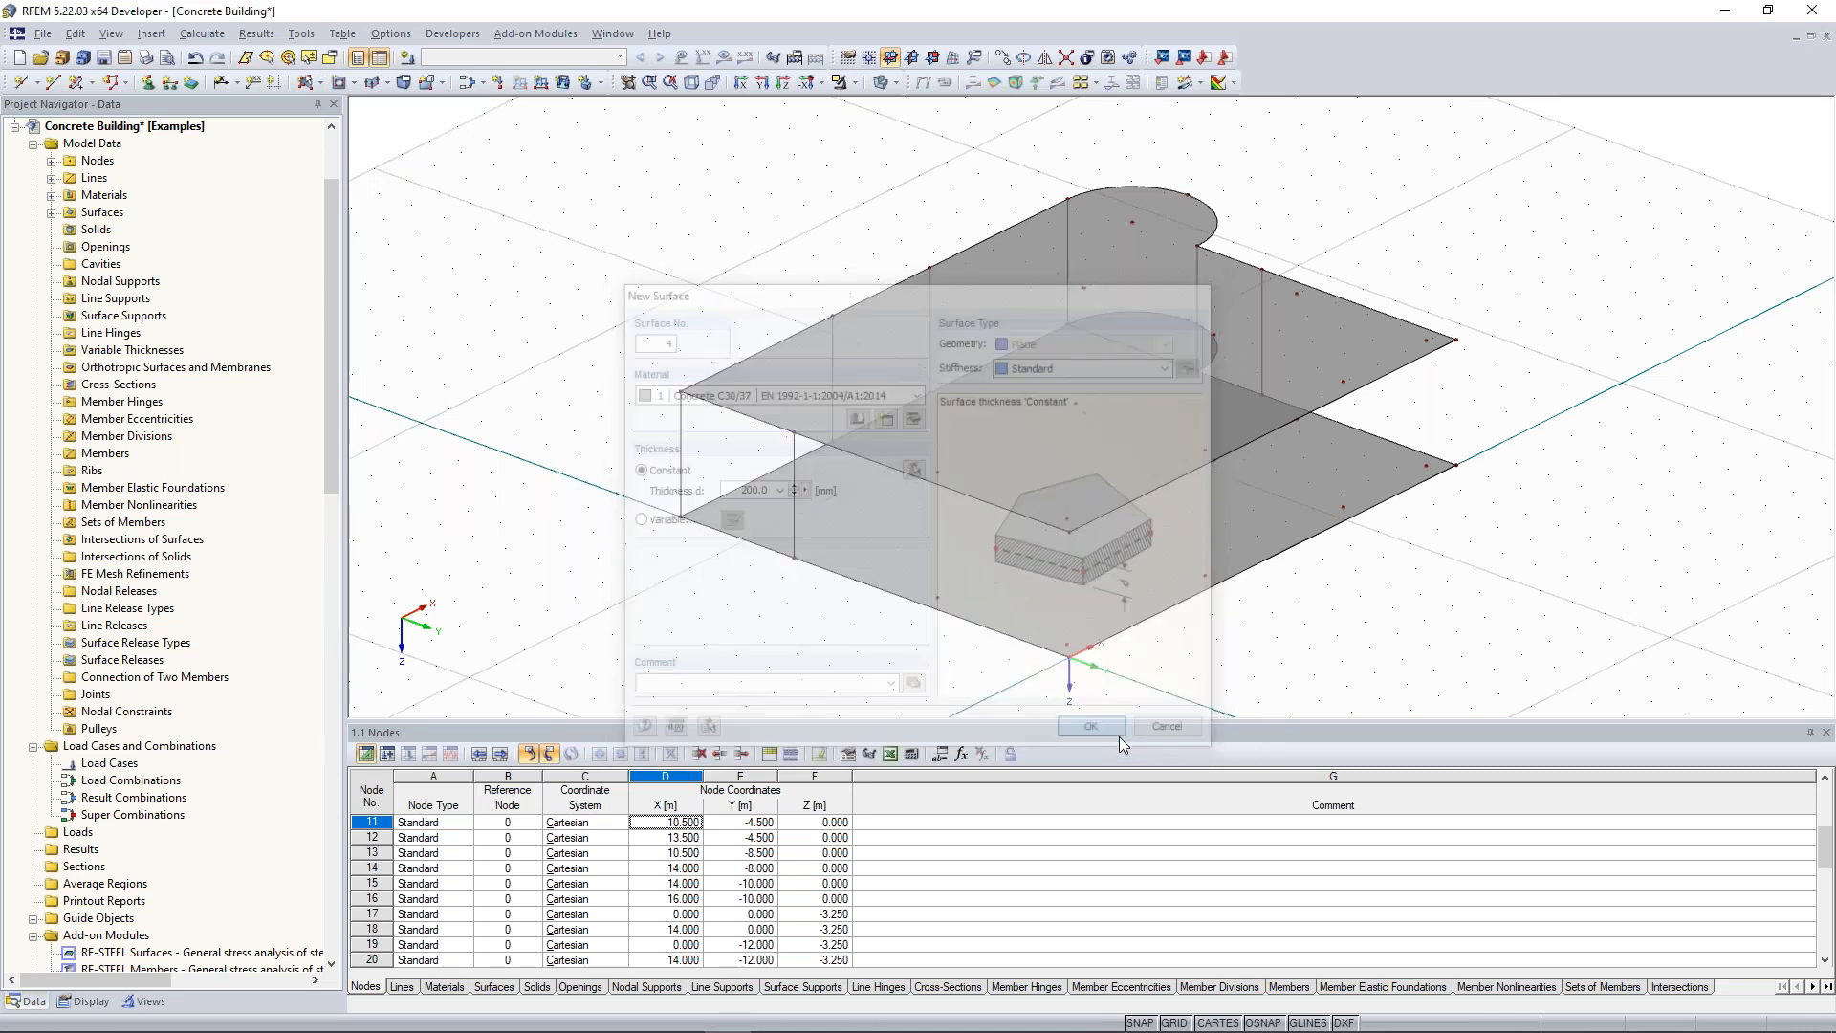
{"action": "left_click", "coordinate": [796, 485]}
{"action": "left_click", "coordinate": [745, 421]}
{"action": "left_click", "coordinate": [681, 462]}
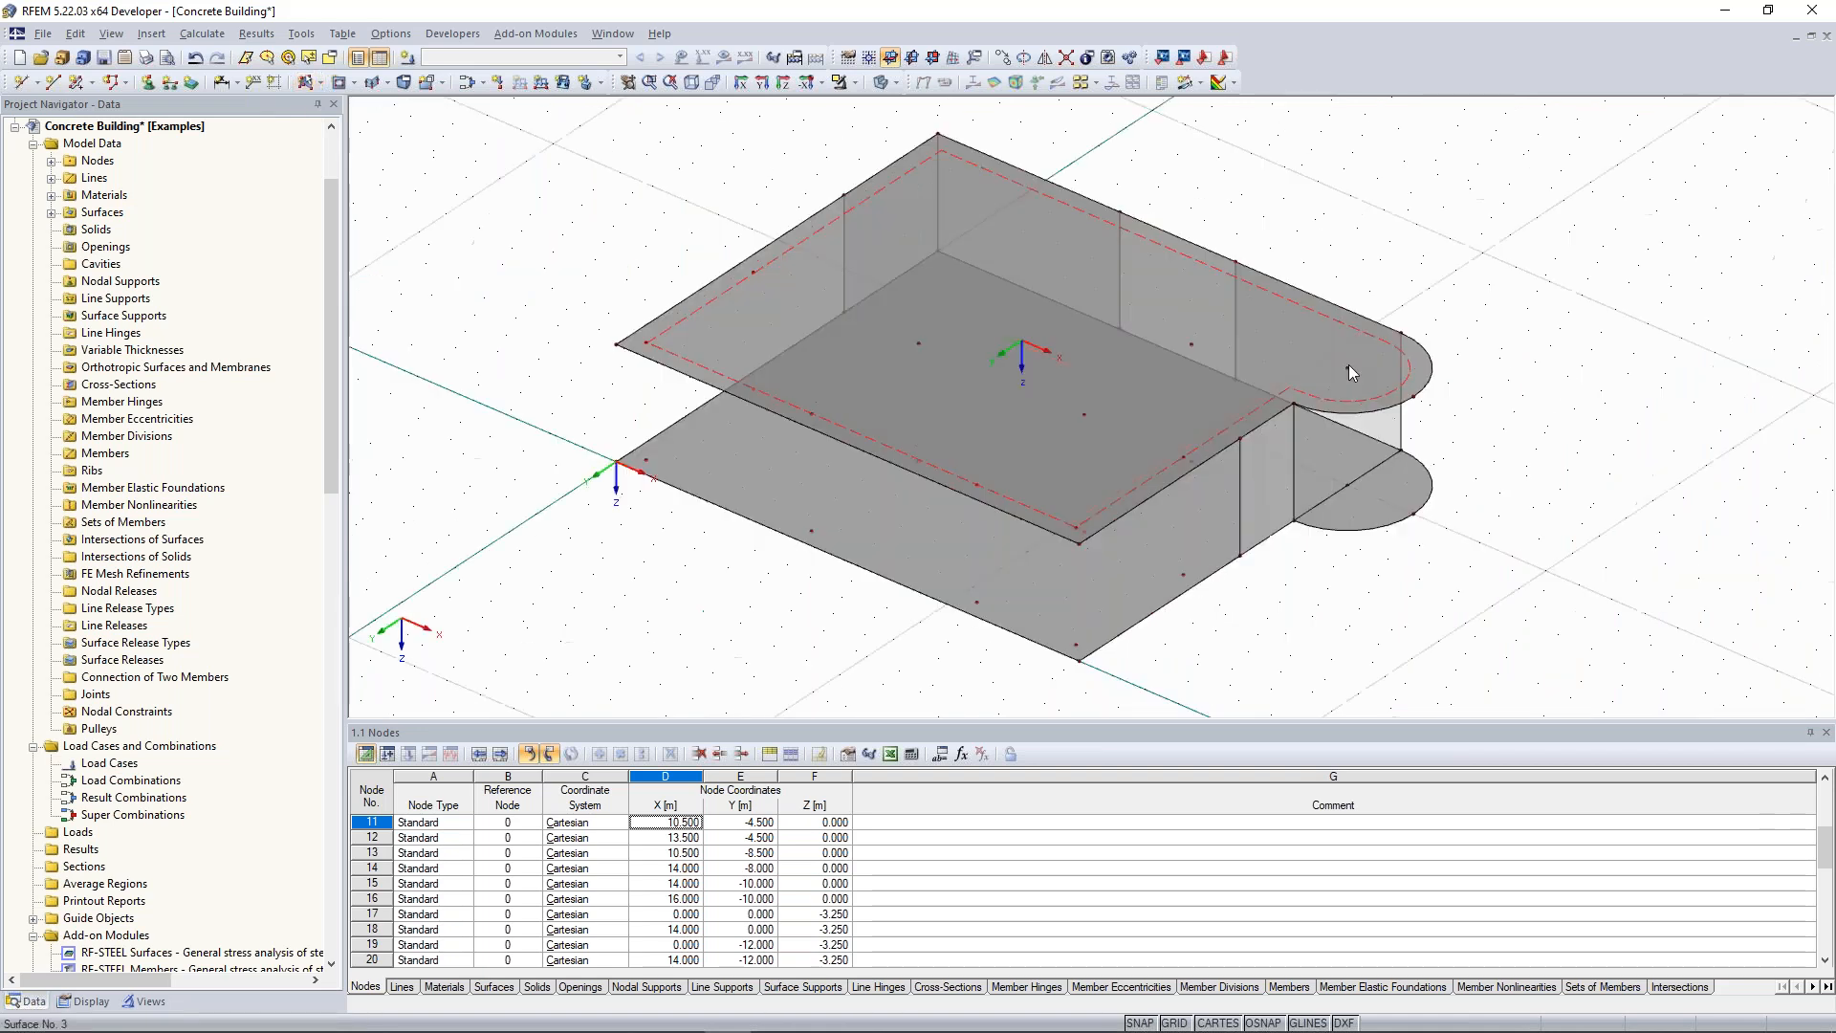
Create a 200 mm thick Concrete C30/37 quadrangle surface for the curved wall between the two slabs' semicircular arcs and their vertical end lines.
{"action": "middle_click_drag", "start_coordinate": [1355, 372], "coordinate": [826, 641], "text": "ctrl"}
{"action": "middle_click_drag", "start_coordinate": [717, 605], "coordinate": [1675, 656], "text": "ctrl"}
{"action": "scroll", "coordinate": [1415, 519], "scroll_direction": "up", "scroll_amount": 3}
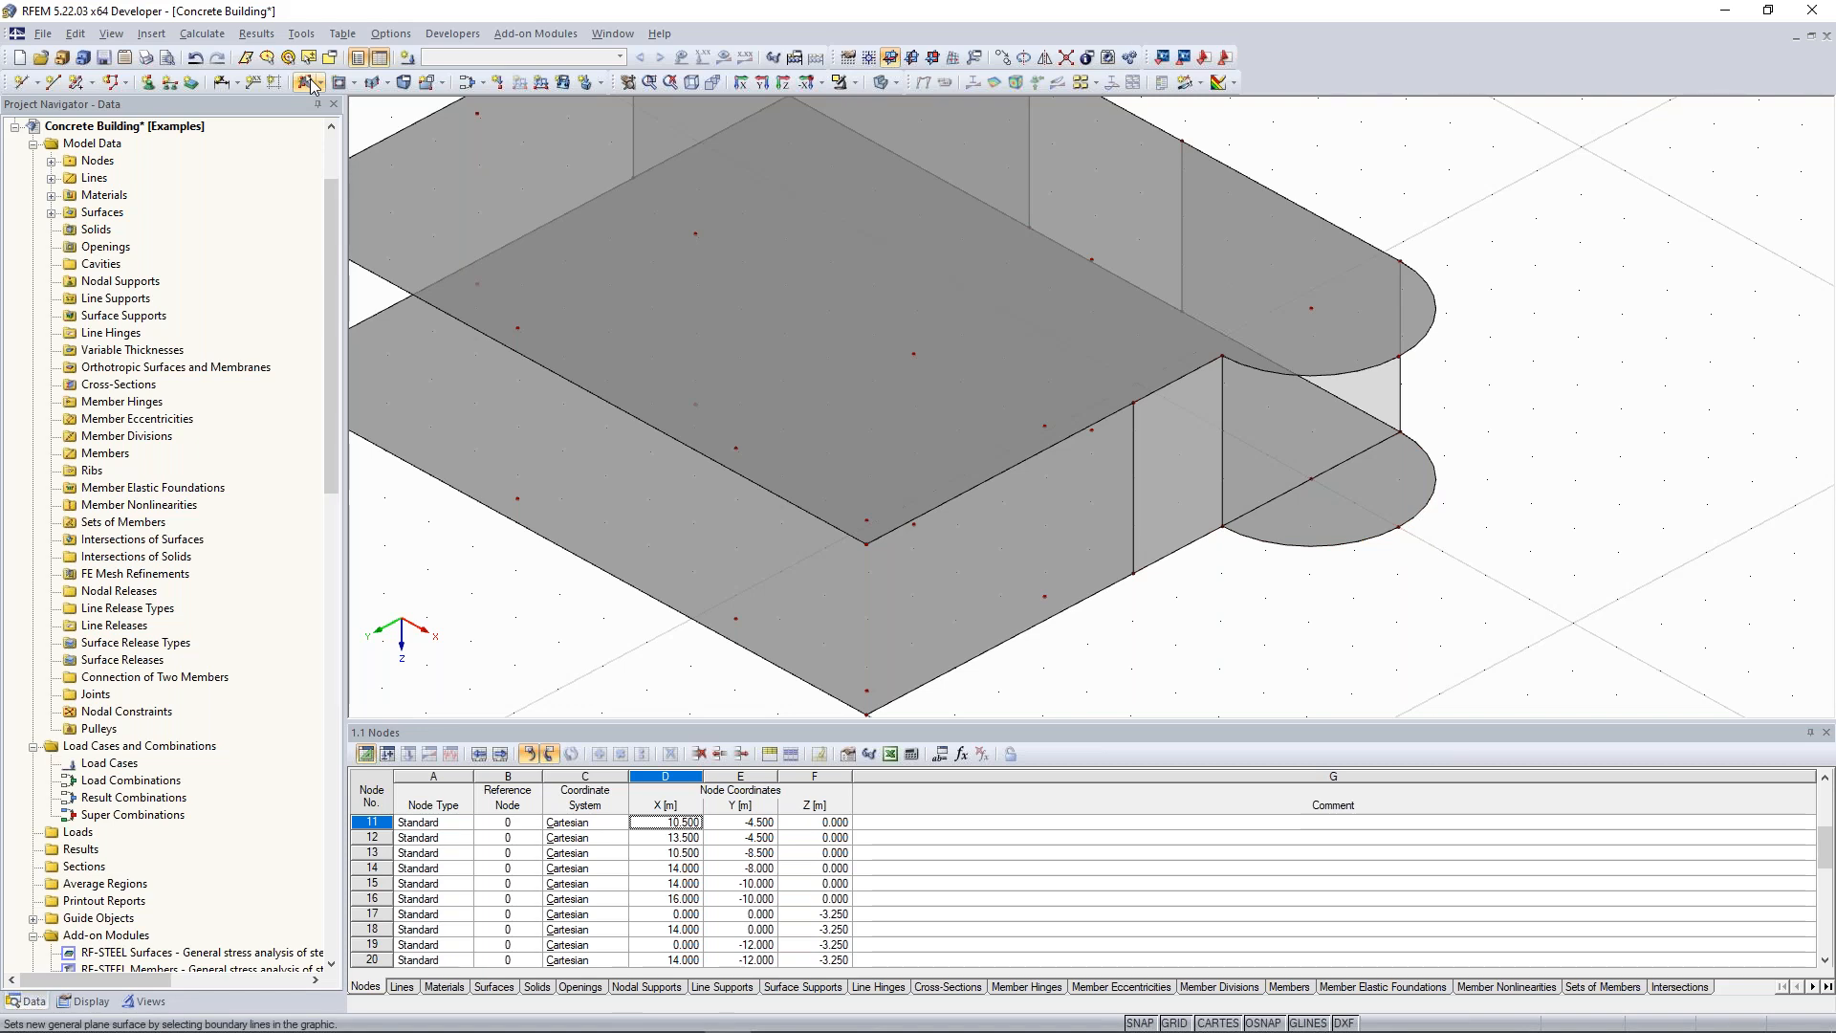
{"action": "left_click", "coordinate": [388, 83]}
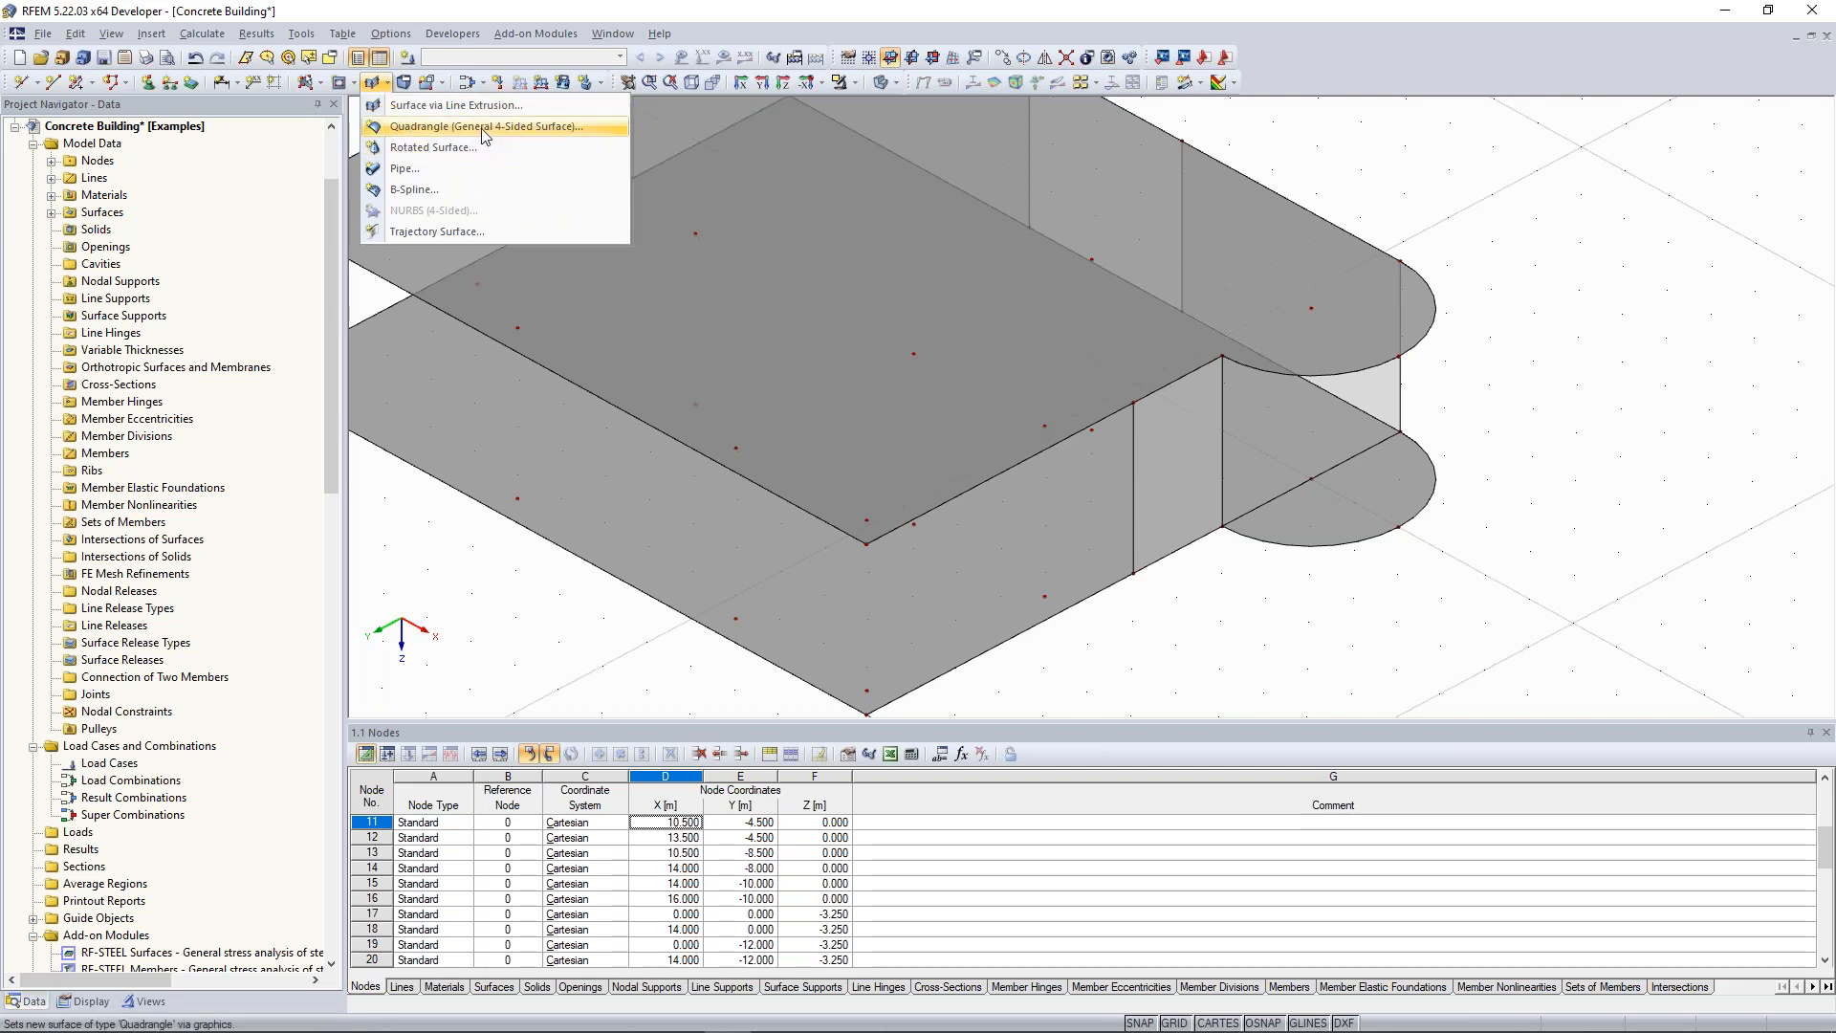
{"action": "left_click", "coordinate": [392, 89]}
{"action": "left_click", "coordinate": [388, 84]}
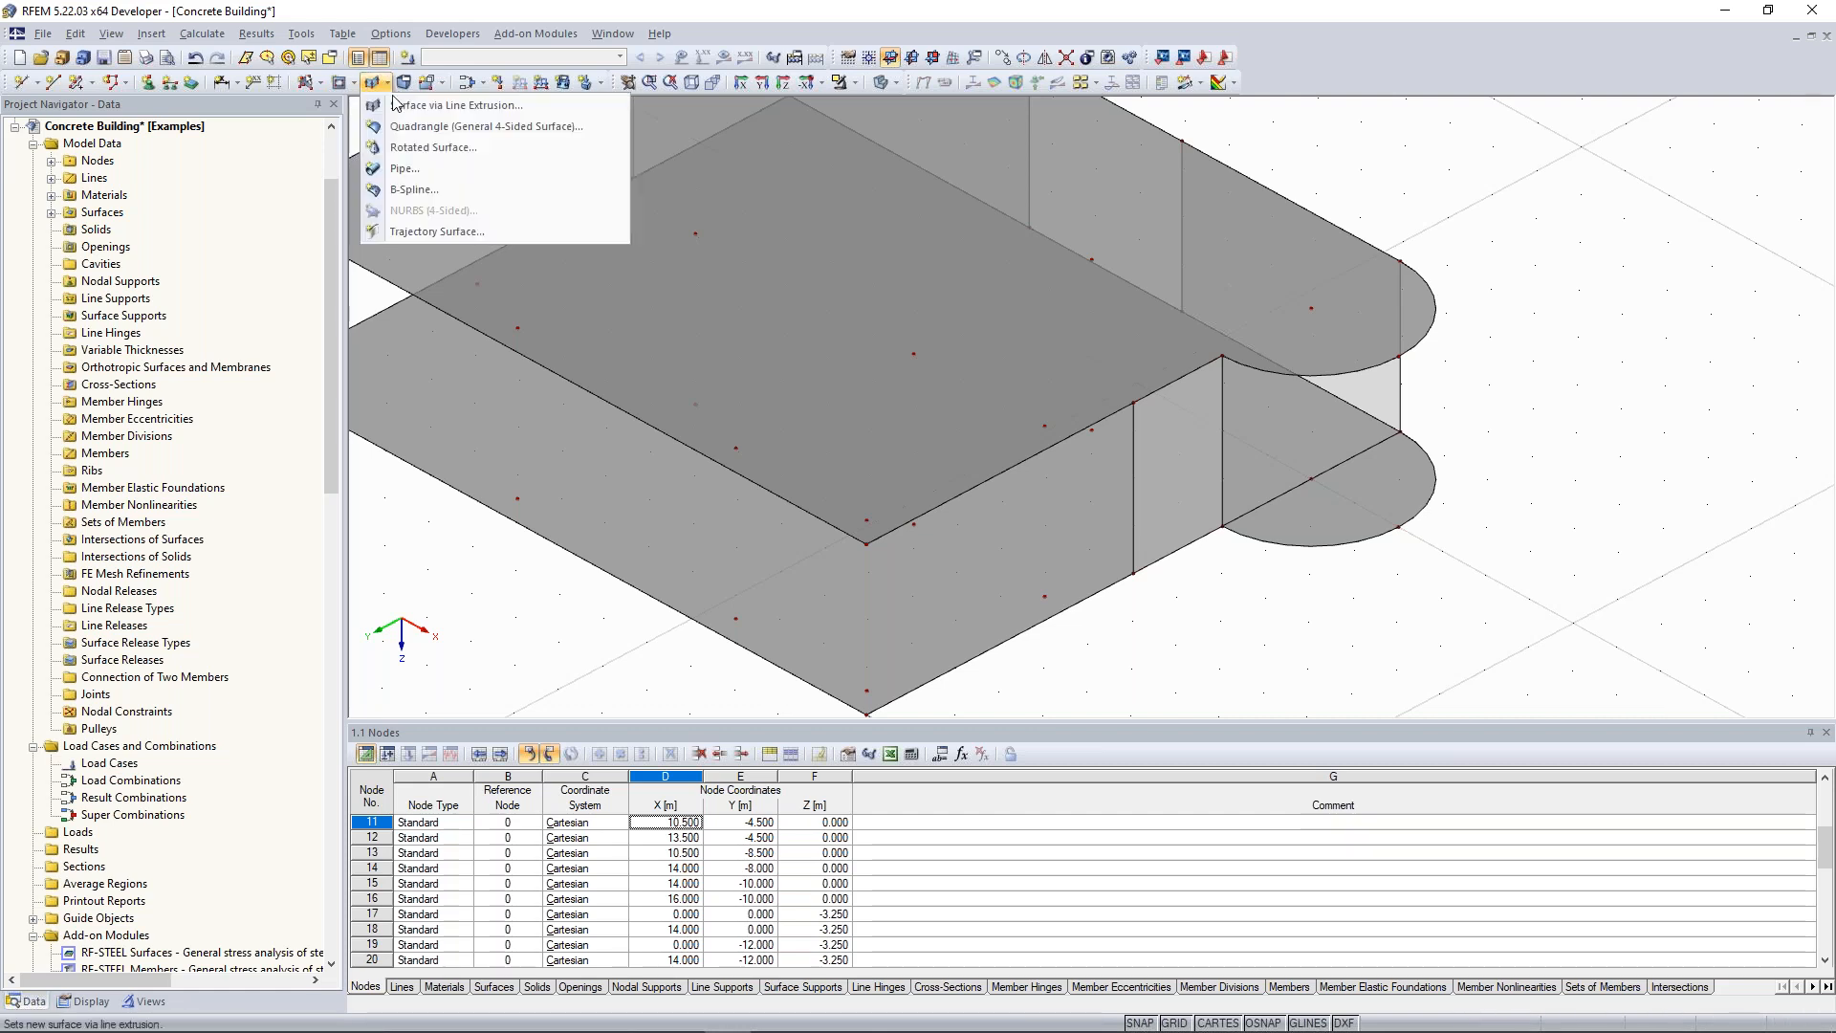
{"action": "left_click", "coordinate": [443, 127]}
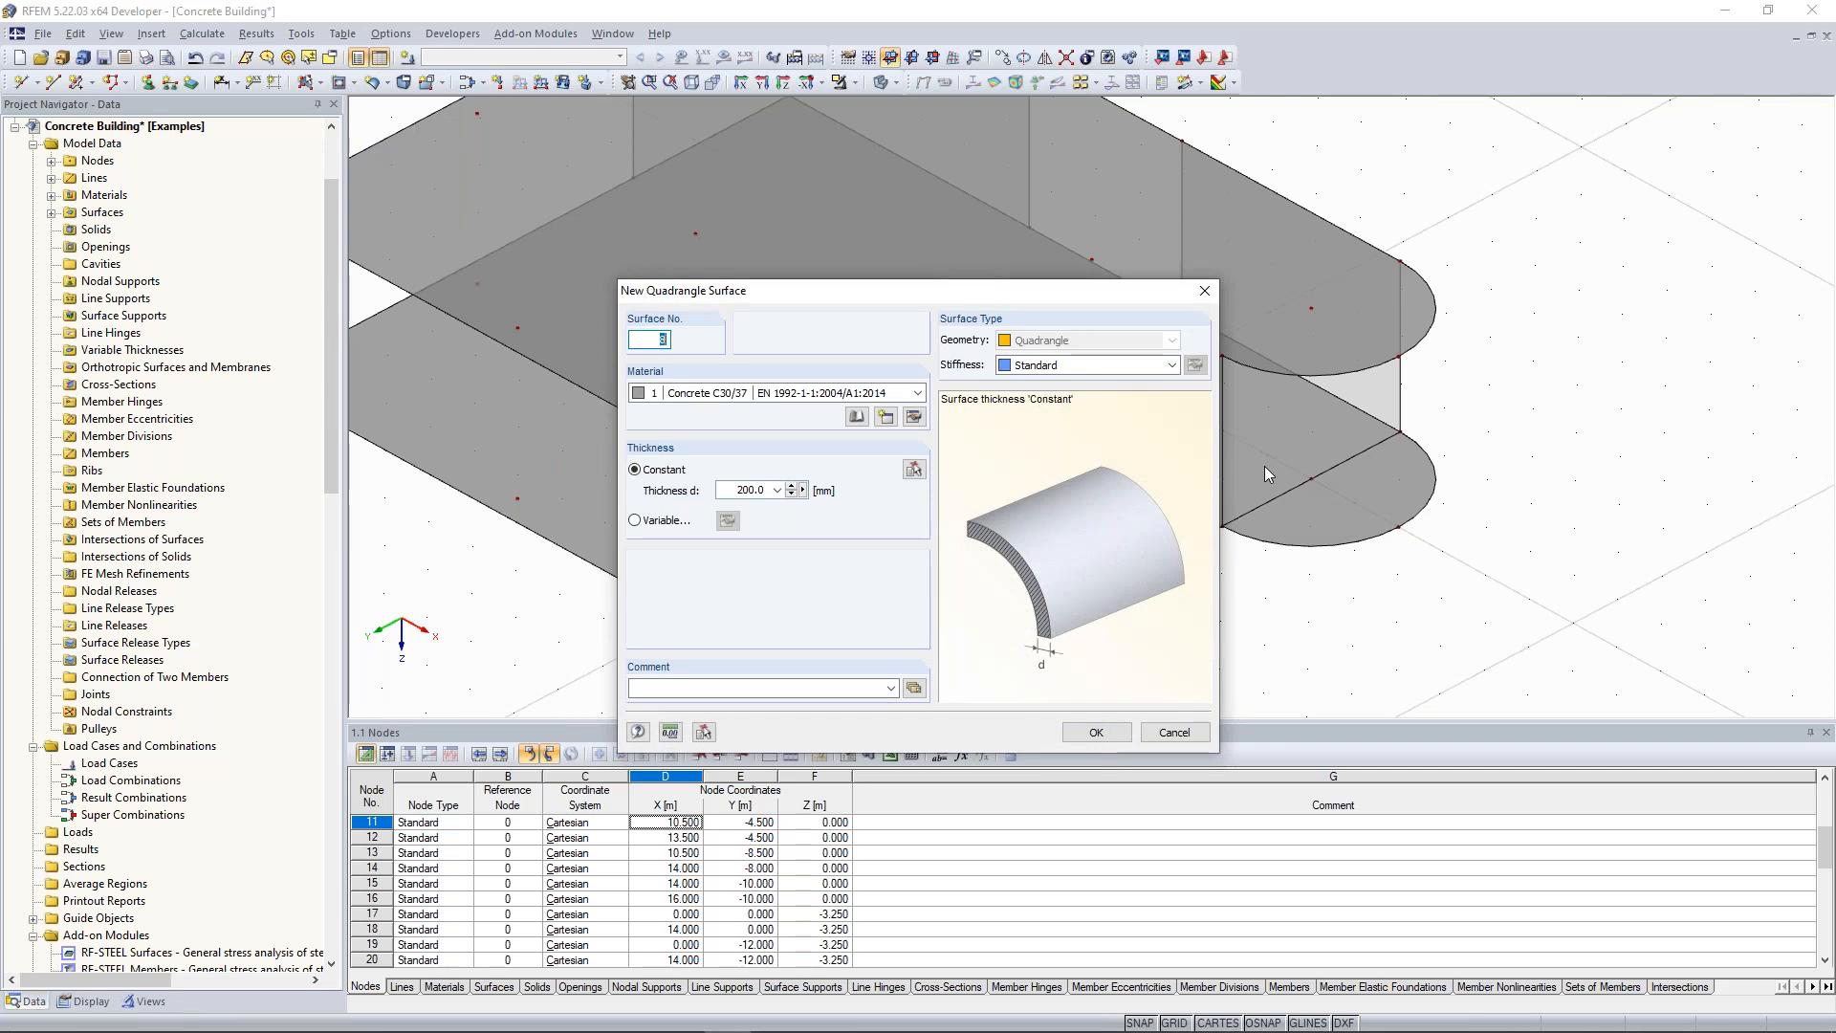
{"action": "key", "text": "Return"}
{"action": "left_click", "coordinate": [1307, 385]}
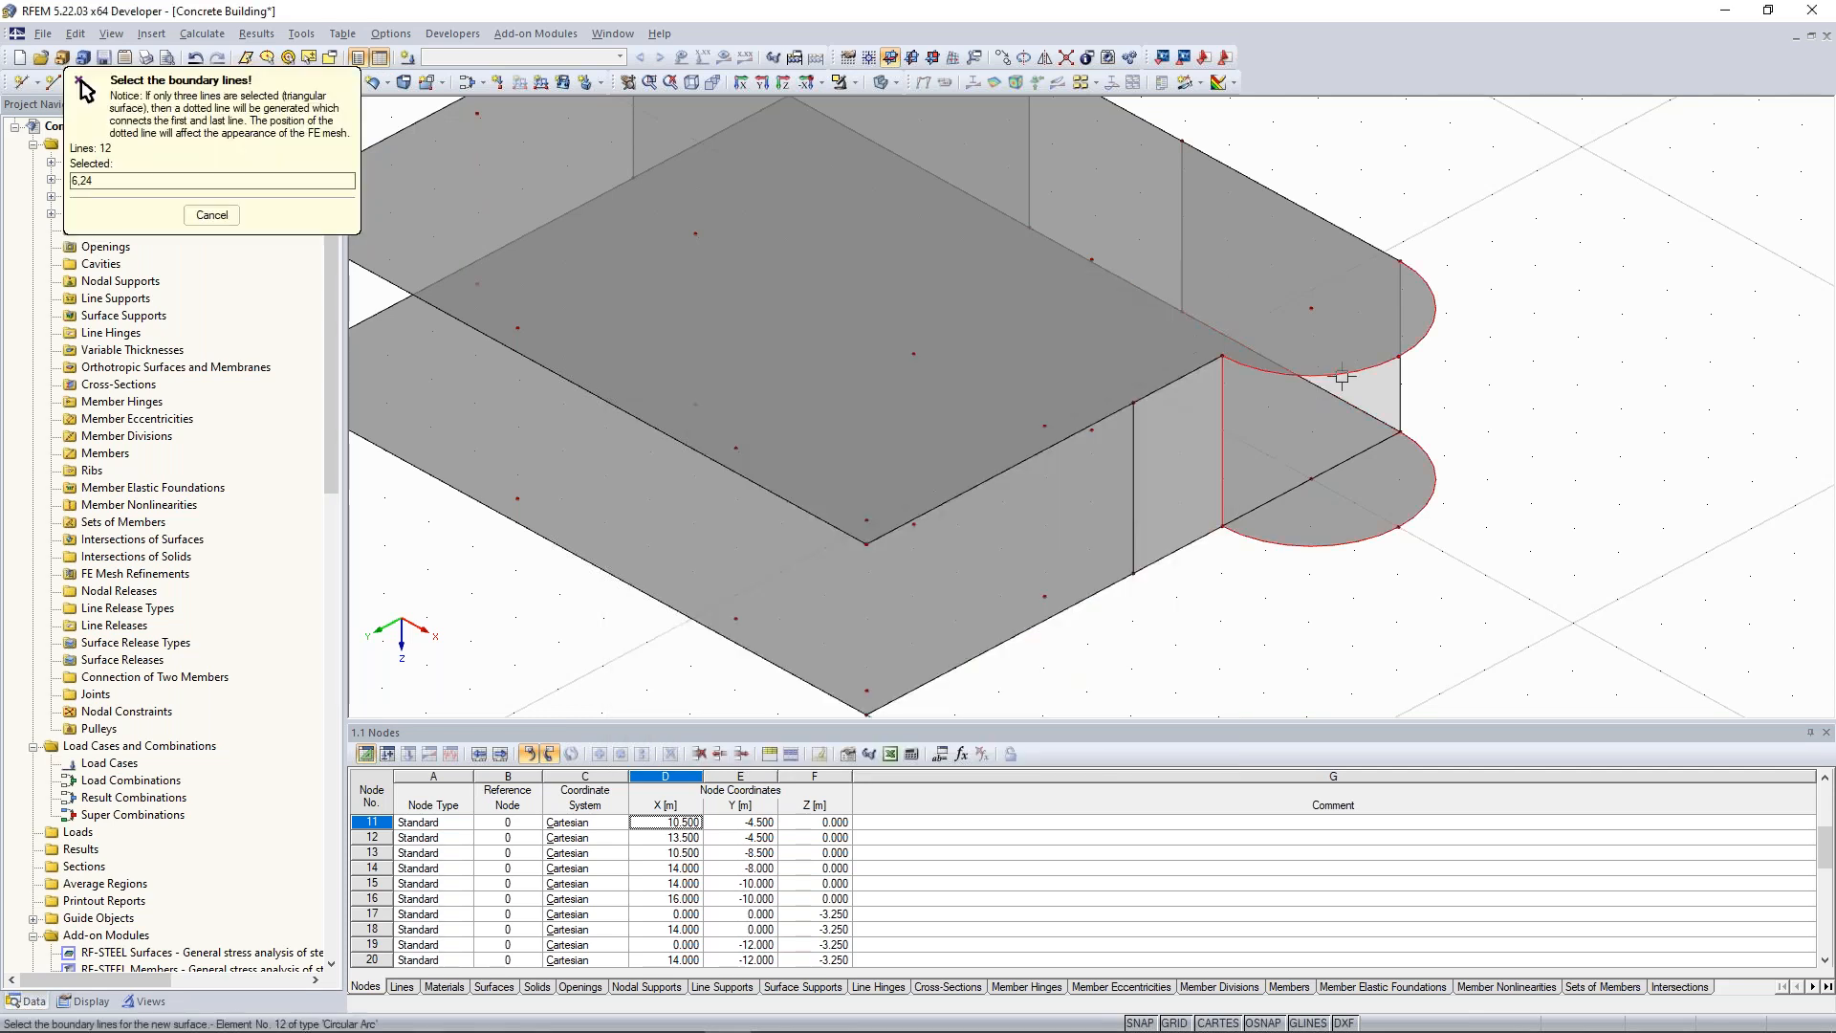
{"action": "left_click", "coordinate": [1399, 406]}
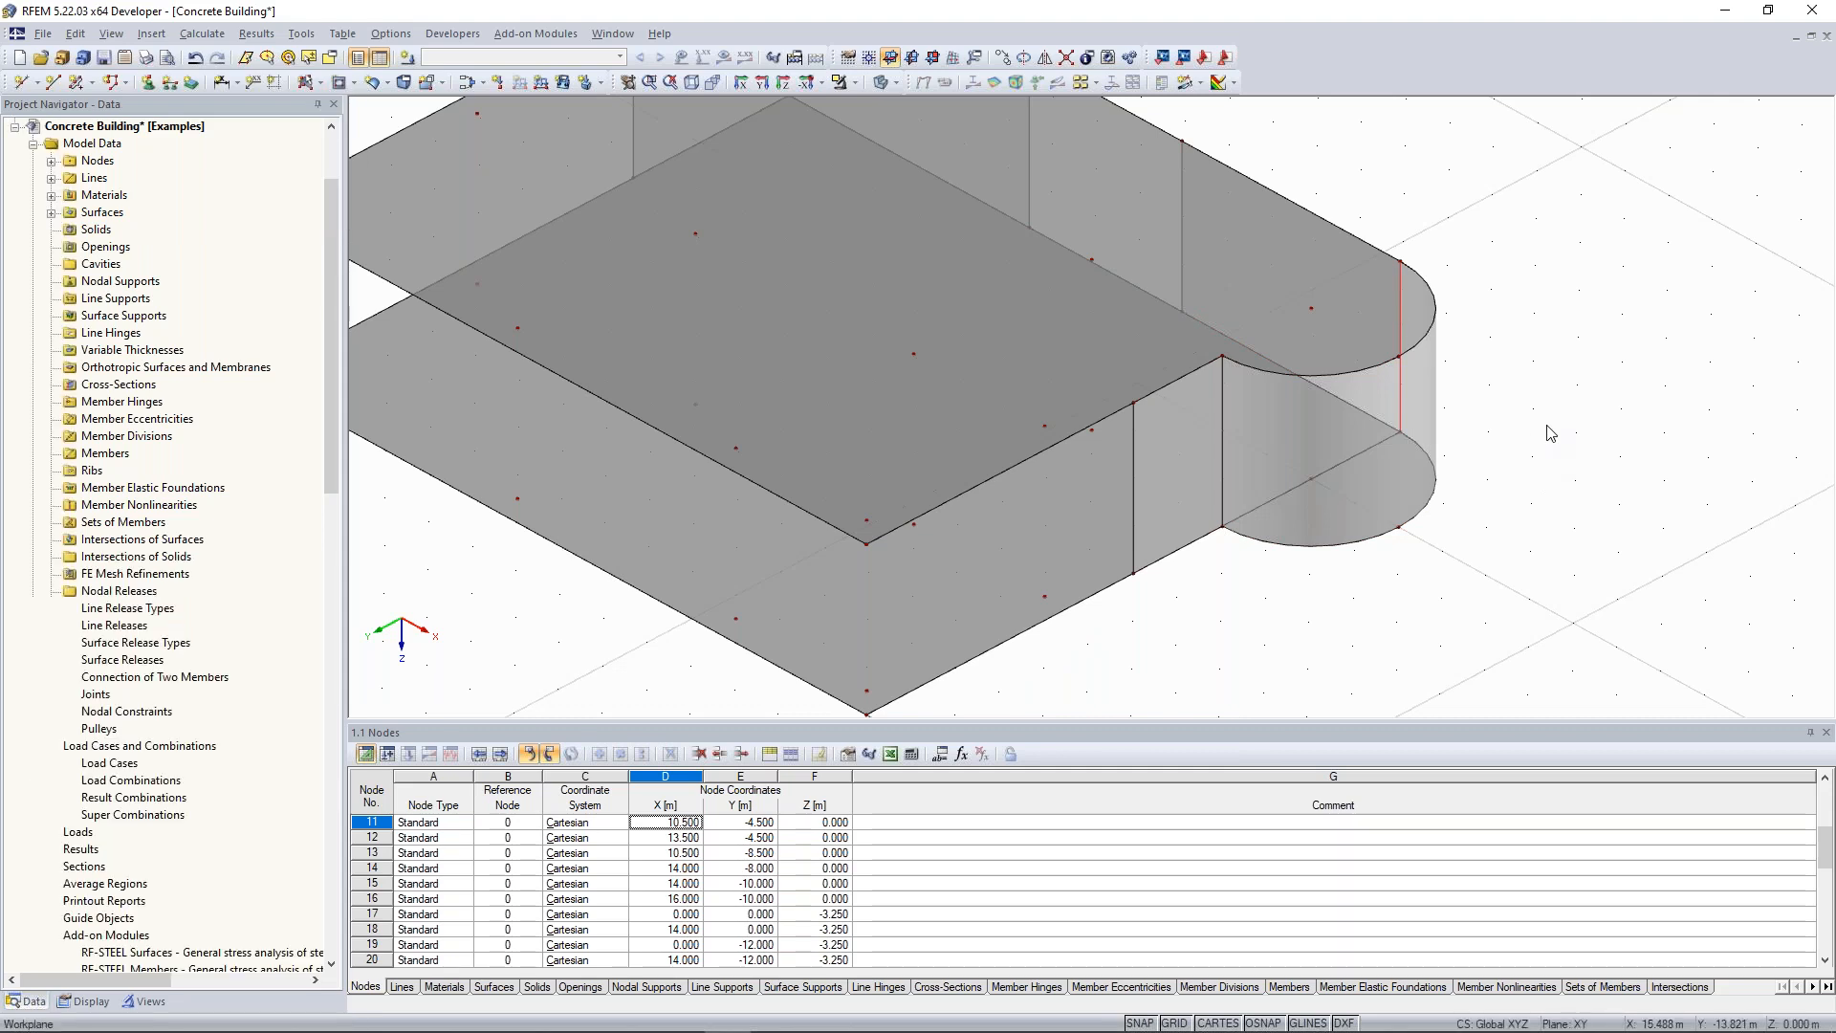
Copy the 3.5 m wall at X 0 to the node 5.5 m along the Y -12 m edge as an interior wall.
{"action": "scroll", "coordinate": [1549, 485], "scroll_direction": "down", "scroll_amount": 3}
{"action": "middle_click_drag", "start_coordinate": [664, 537], "coordinate": [1473, 525], "text": "ctrl"}
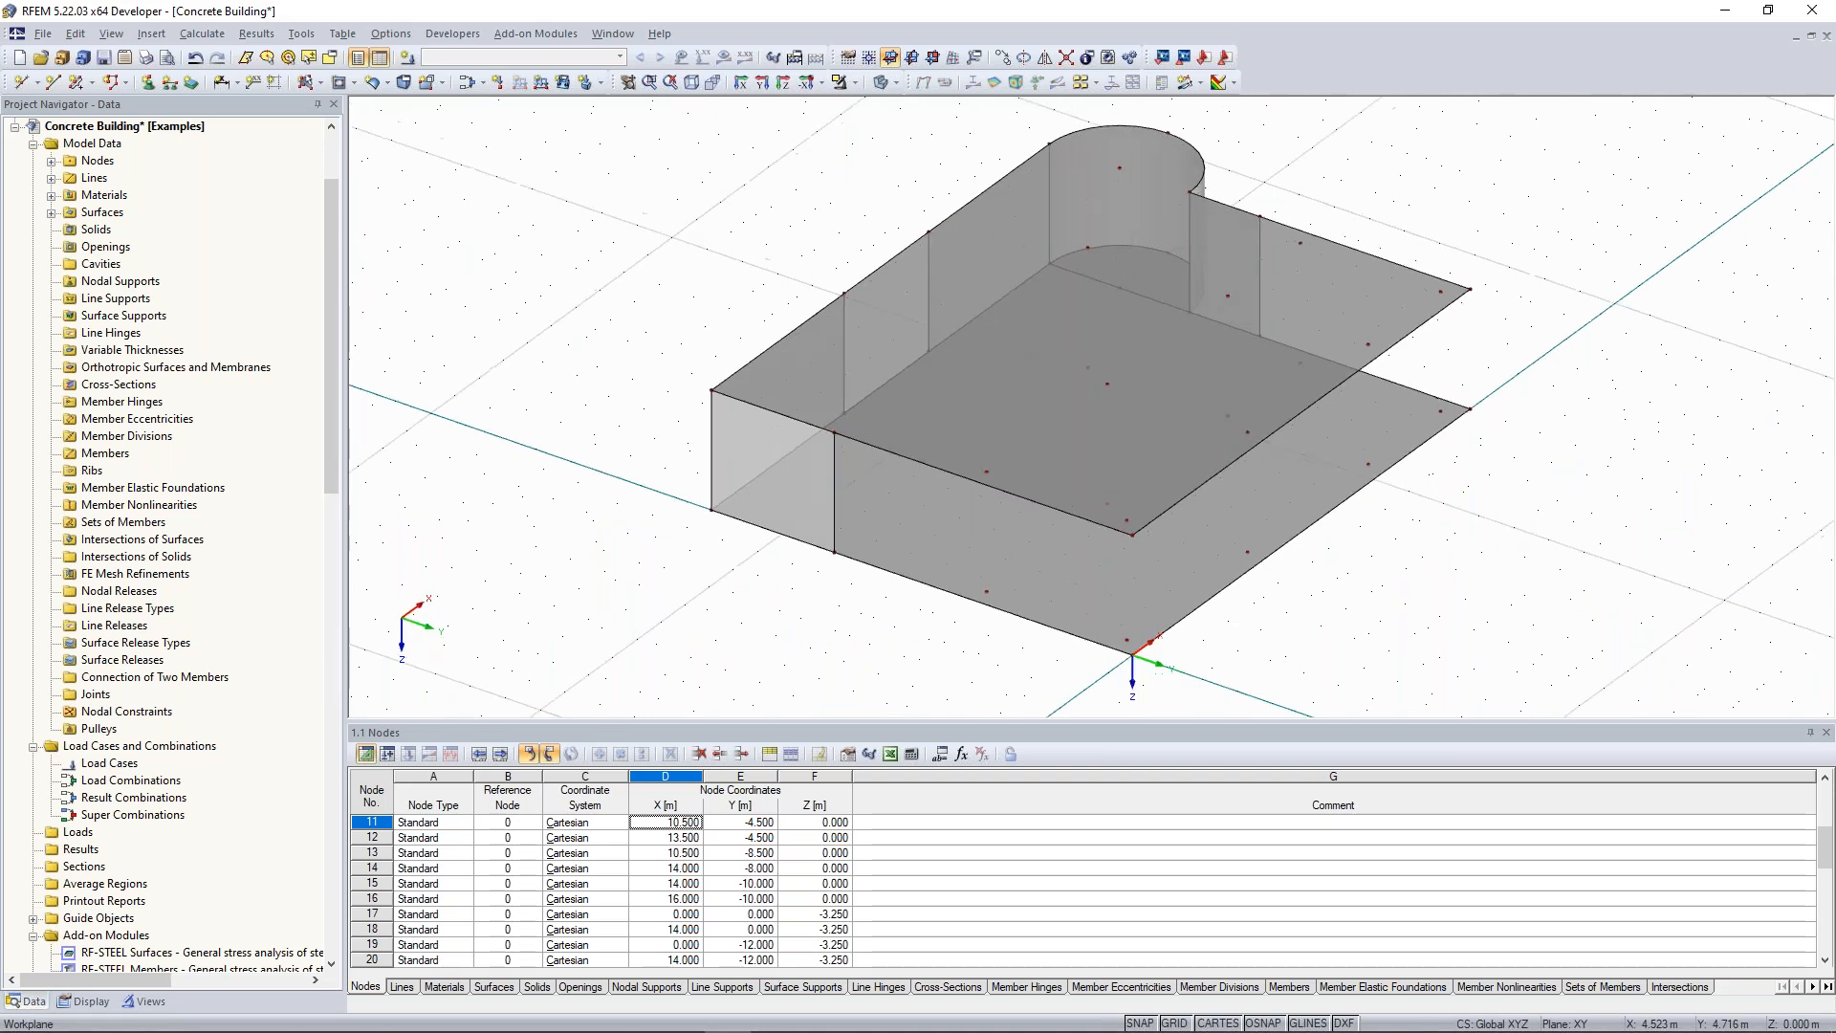
{"action": "scroll", "coordinate": [880, 352], "scroll_direction": "up", "scroll_amount": 2}
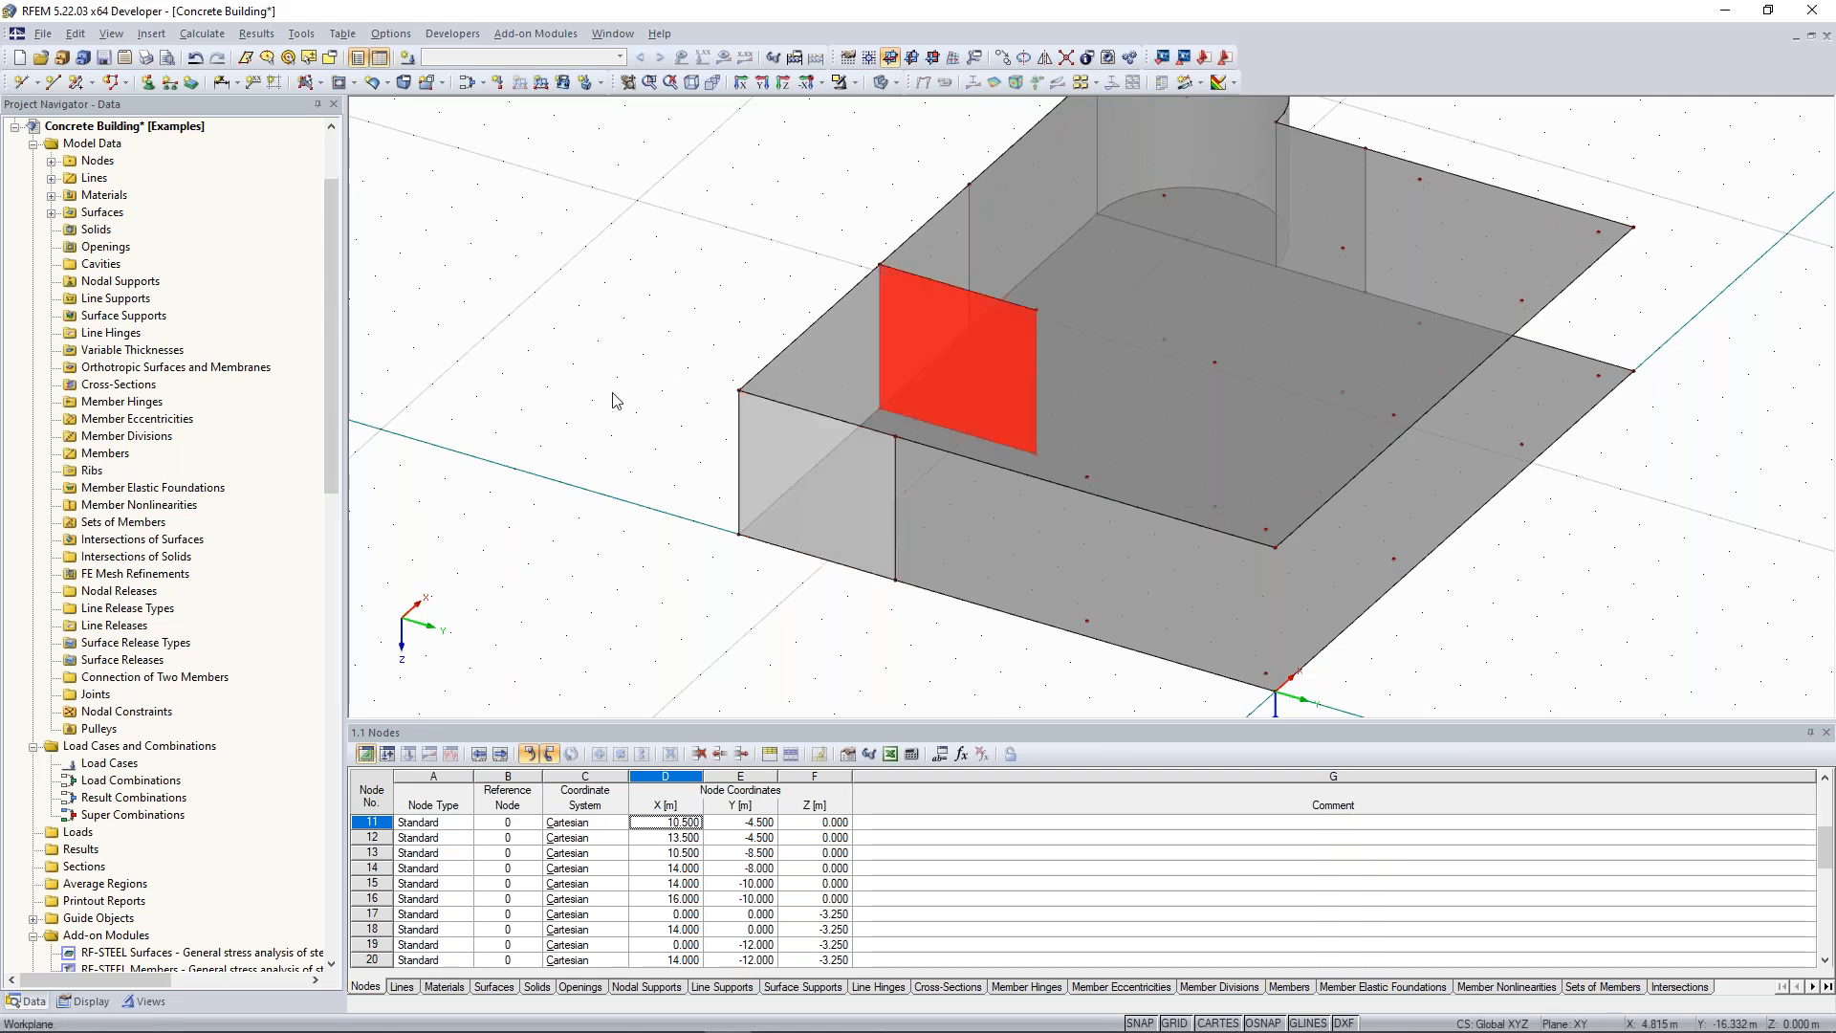
{"action": "scroll", "coordinate": [1630, 604], "scroll_direction": "down", "scroll_amount": 1}
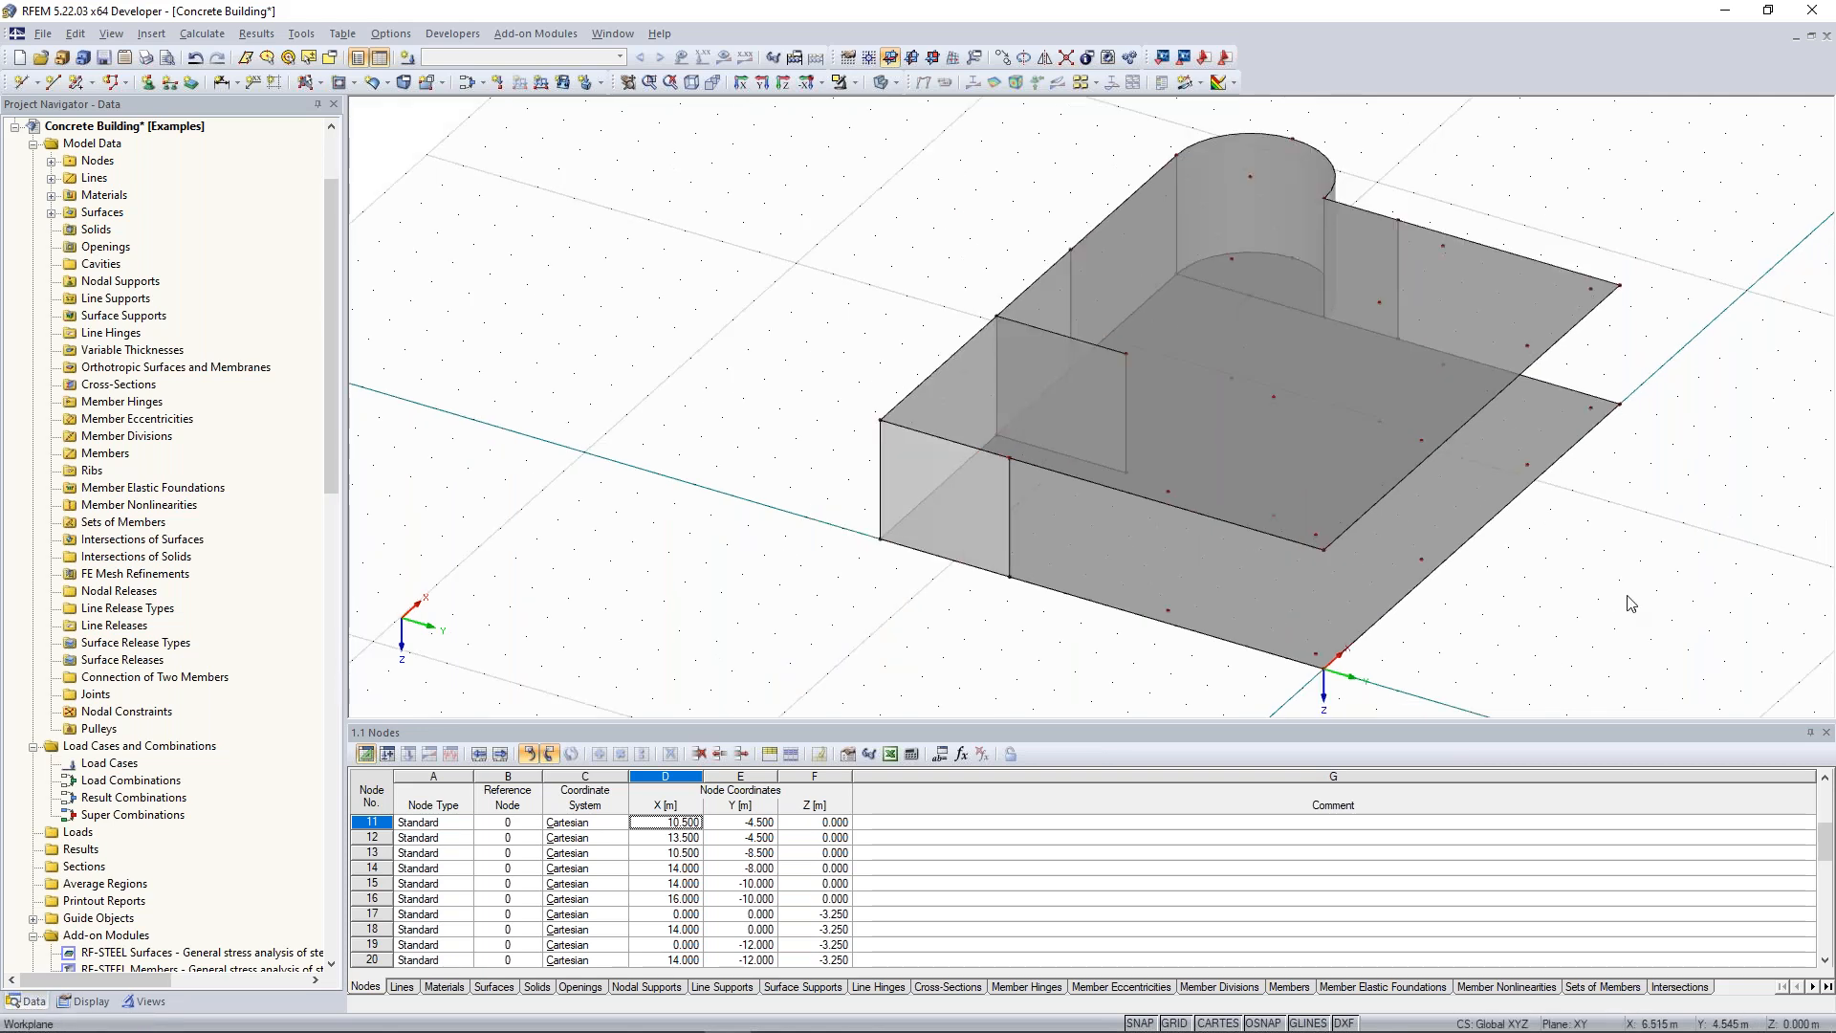
Draw a 5.5 m line parallel to the Y axis starting at X 20, Y -10, Z 0, outside the building.
{"action": "middle_click_drag", "start_coordinate": [821, 294], "coordinate": [402, 272], "text": "ctrl"}
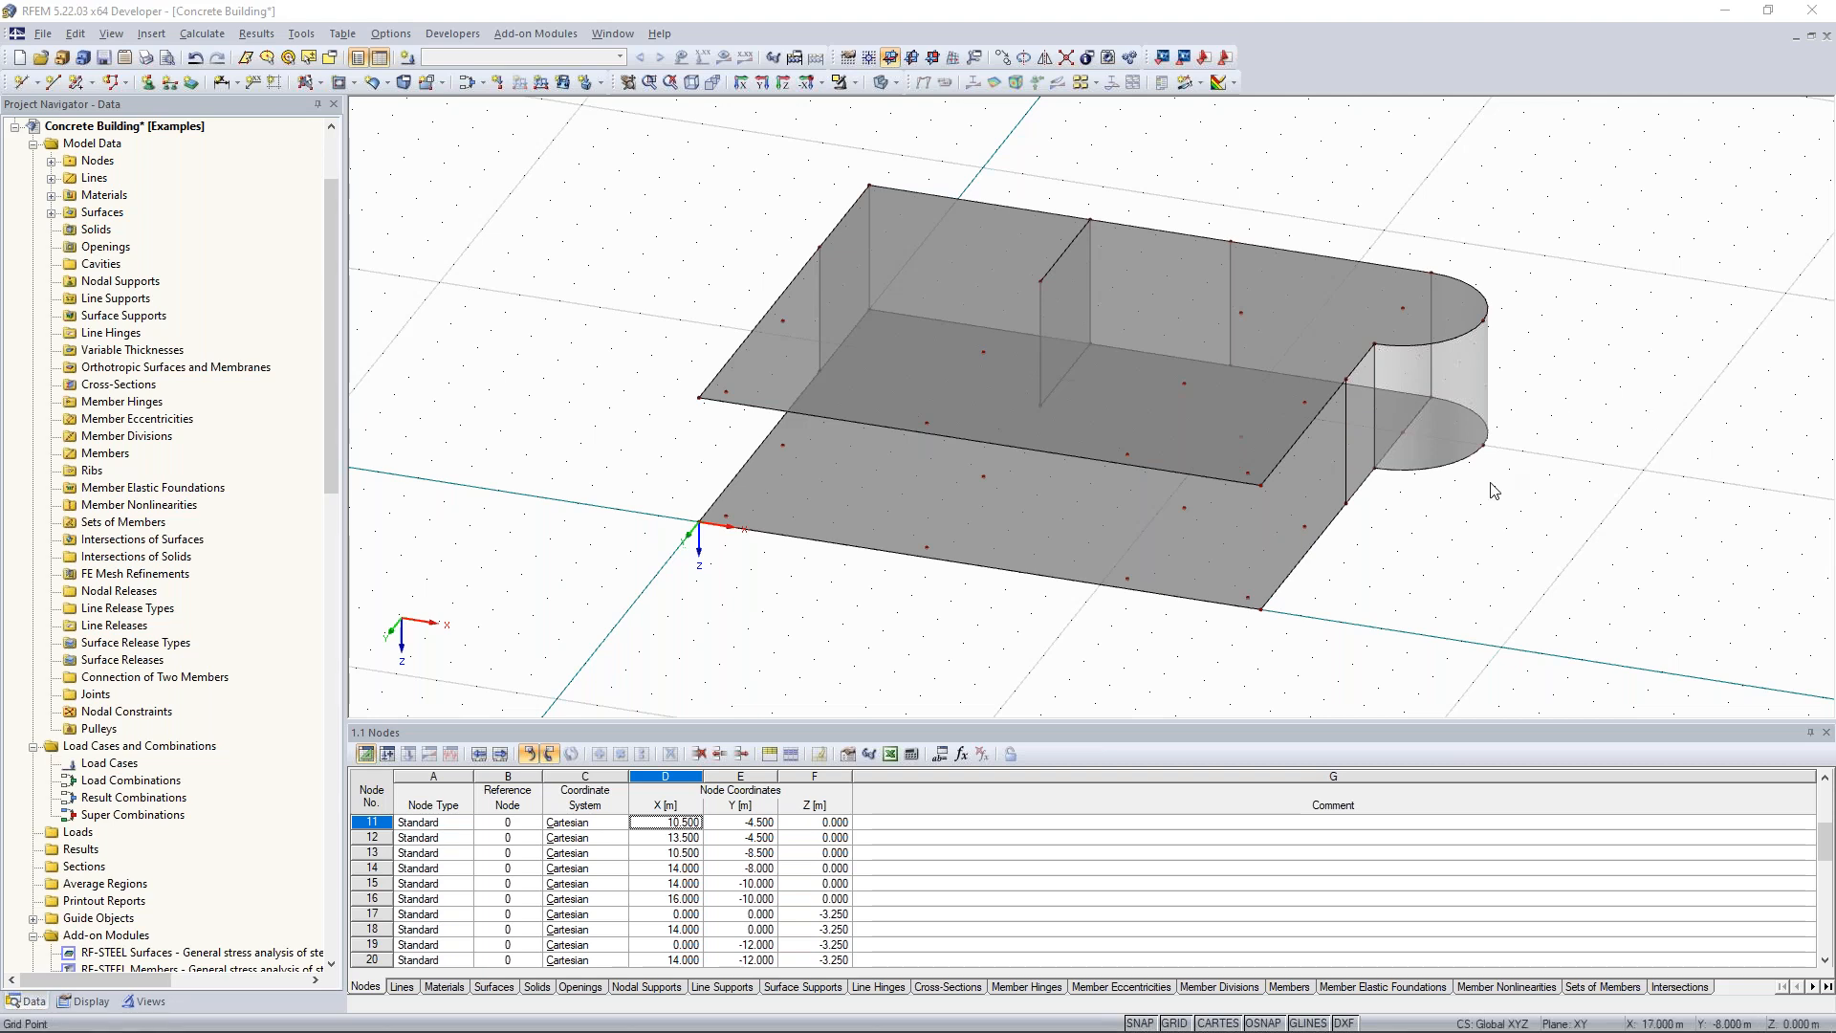
{"action": "middle_click_drag", "start_coordinate": [1425, 336], "coordinate": [1159, 347], "text": "ctrl"}
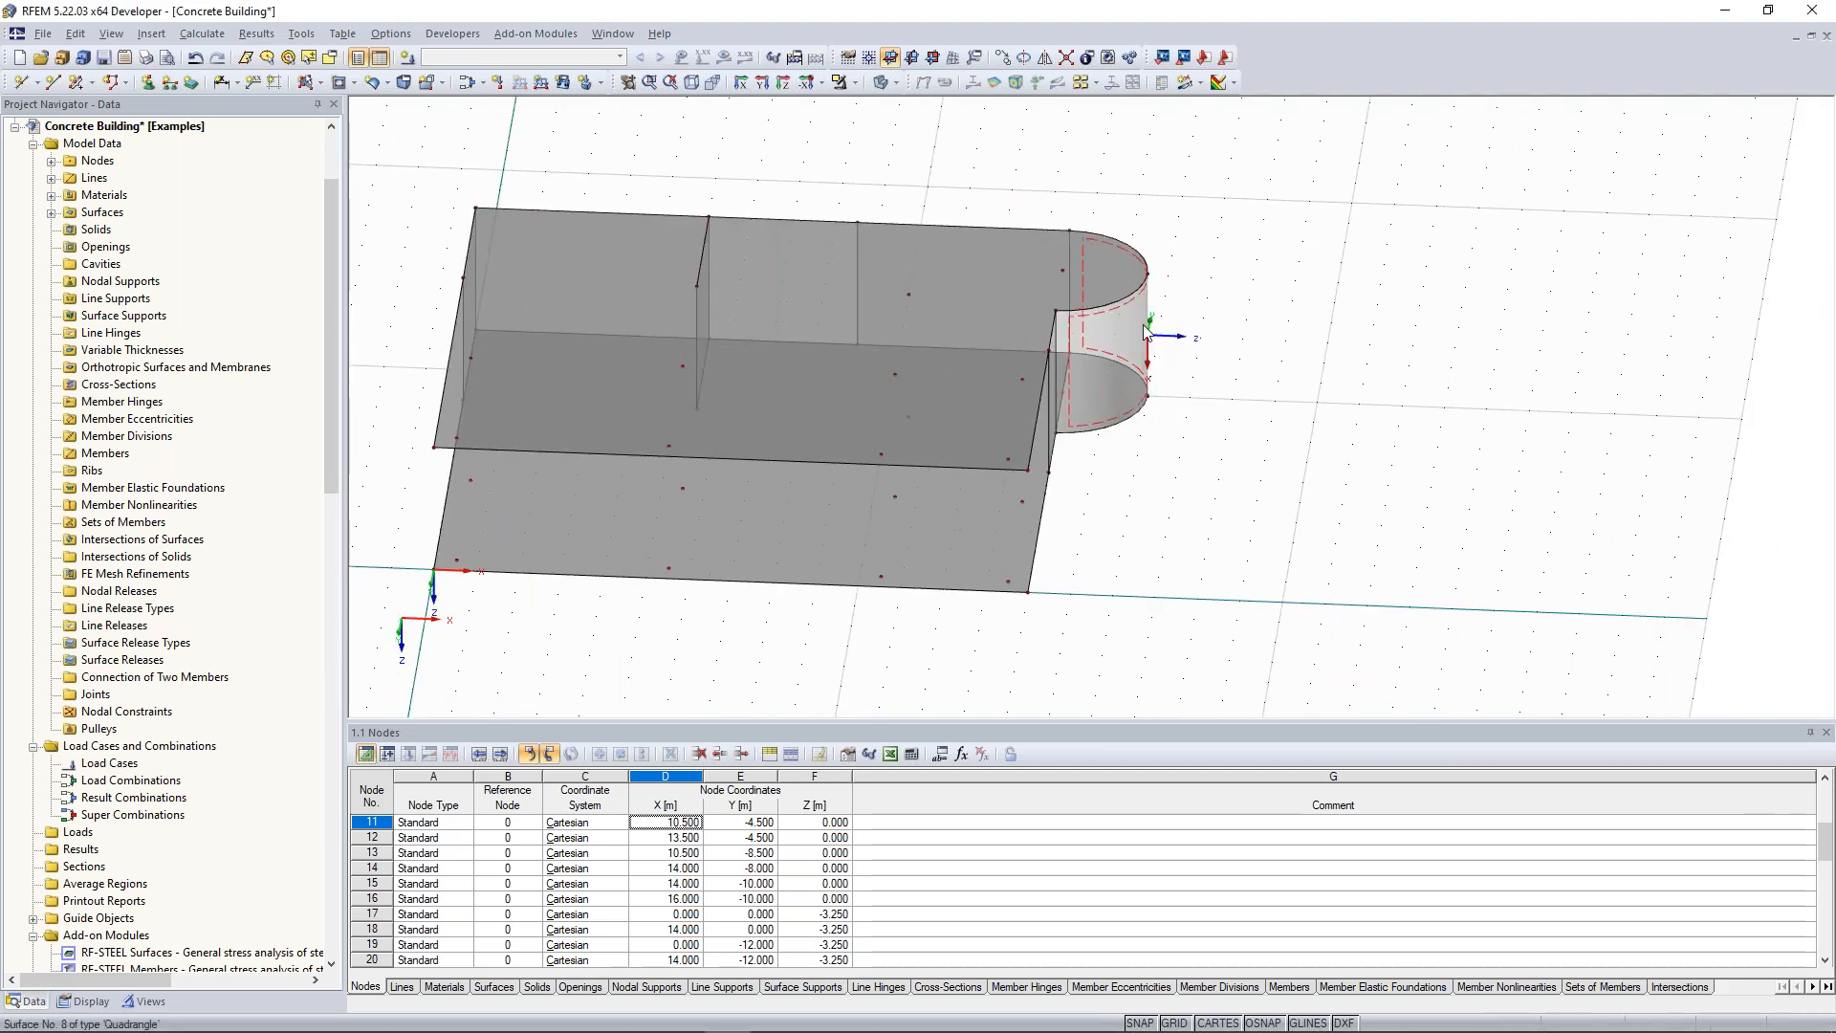
{"action": "scroll", "coordinate": [1153, 342], "scroll_direction": "up", "scroll_amount": 2}
{"action": "mouse_move", "coordinate": [1246, 247]}
{"action": "middle_mouse_down", "text": "ctrl"}
{"action": "mouse_move", "coordinate": [1243, 332]}
{"action": "mouse_move", "coordinate": [1236, 251]}
{"action": "middle_mouse_up", "text": "ctrl"}
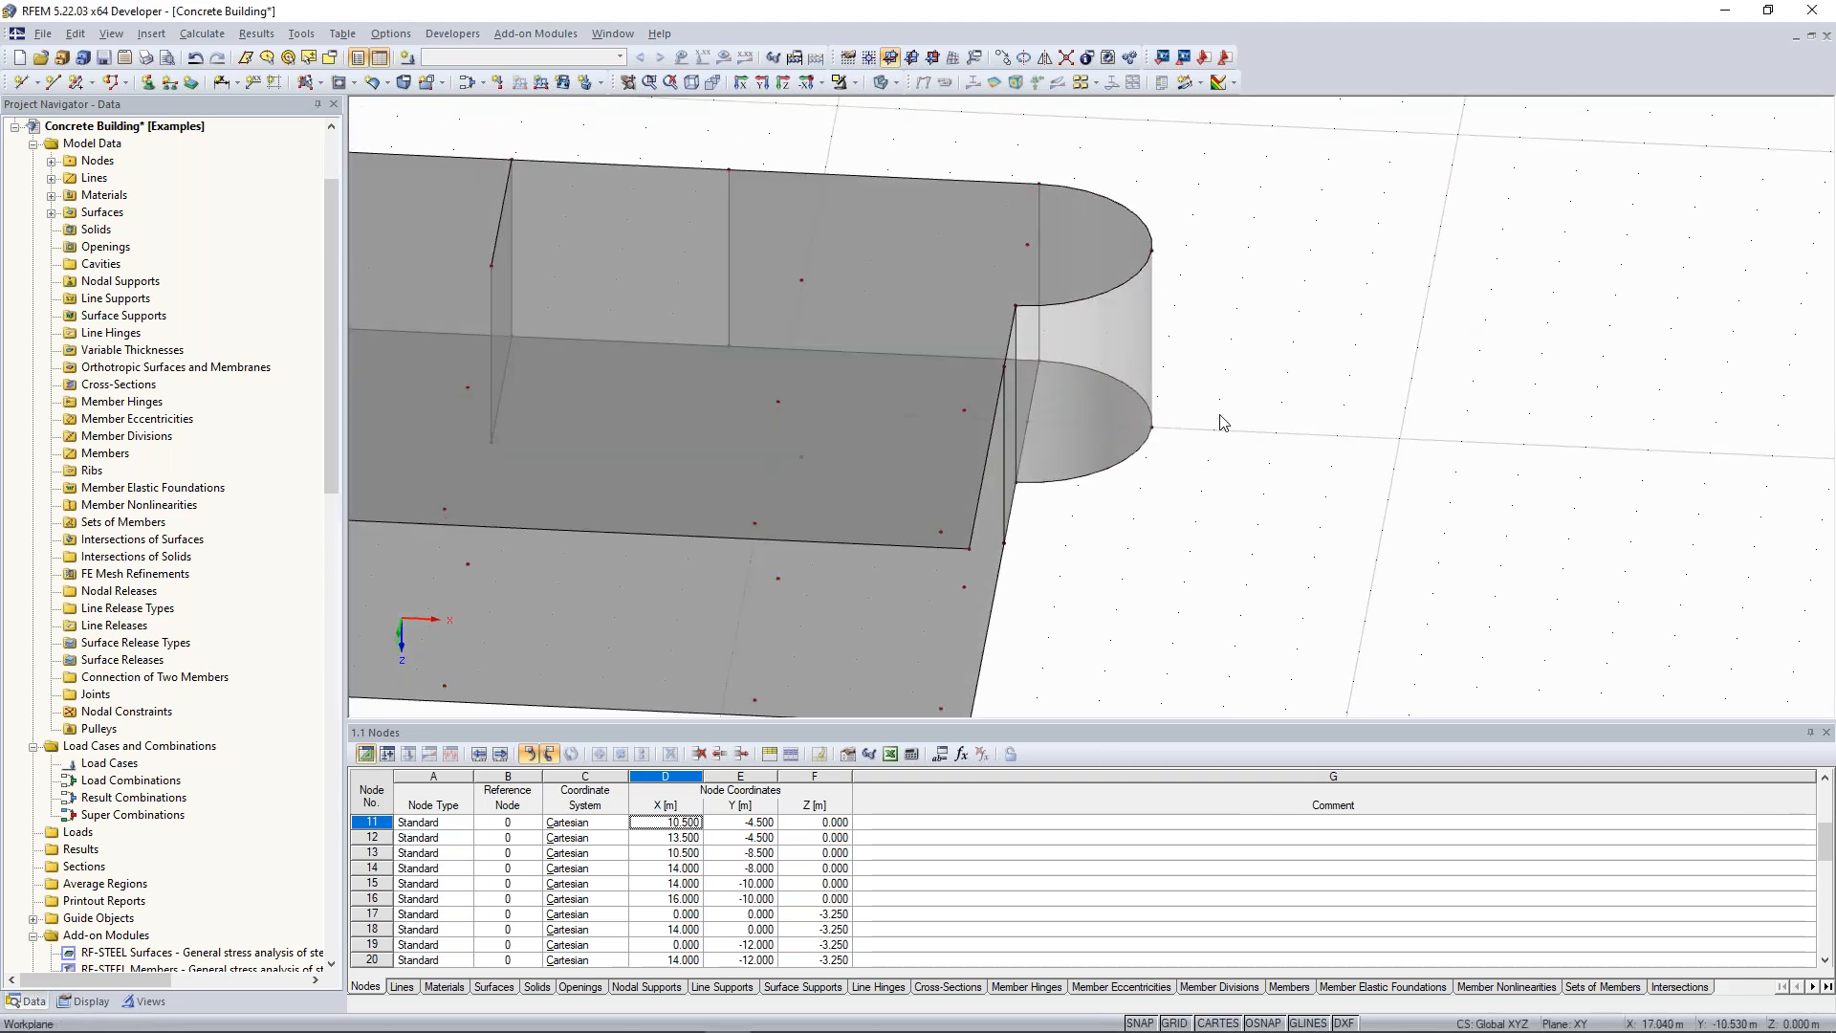
{"action": "scroll", "coordinate": [1212, 469], "scroll_direction": "down", "scroll_amount": 2}
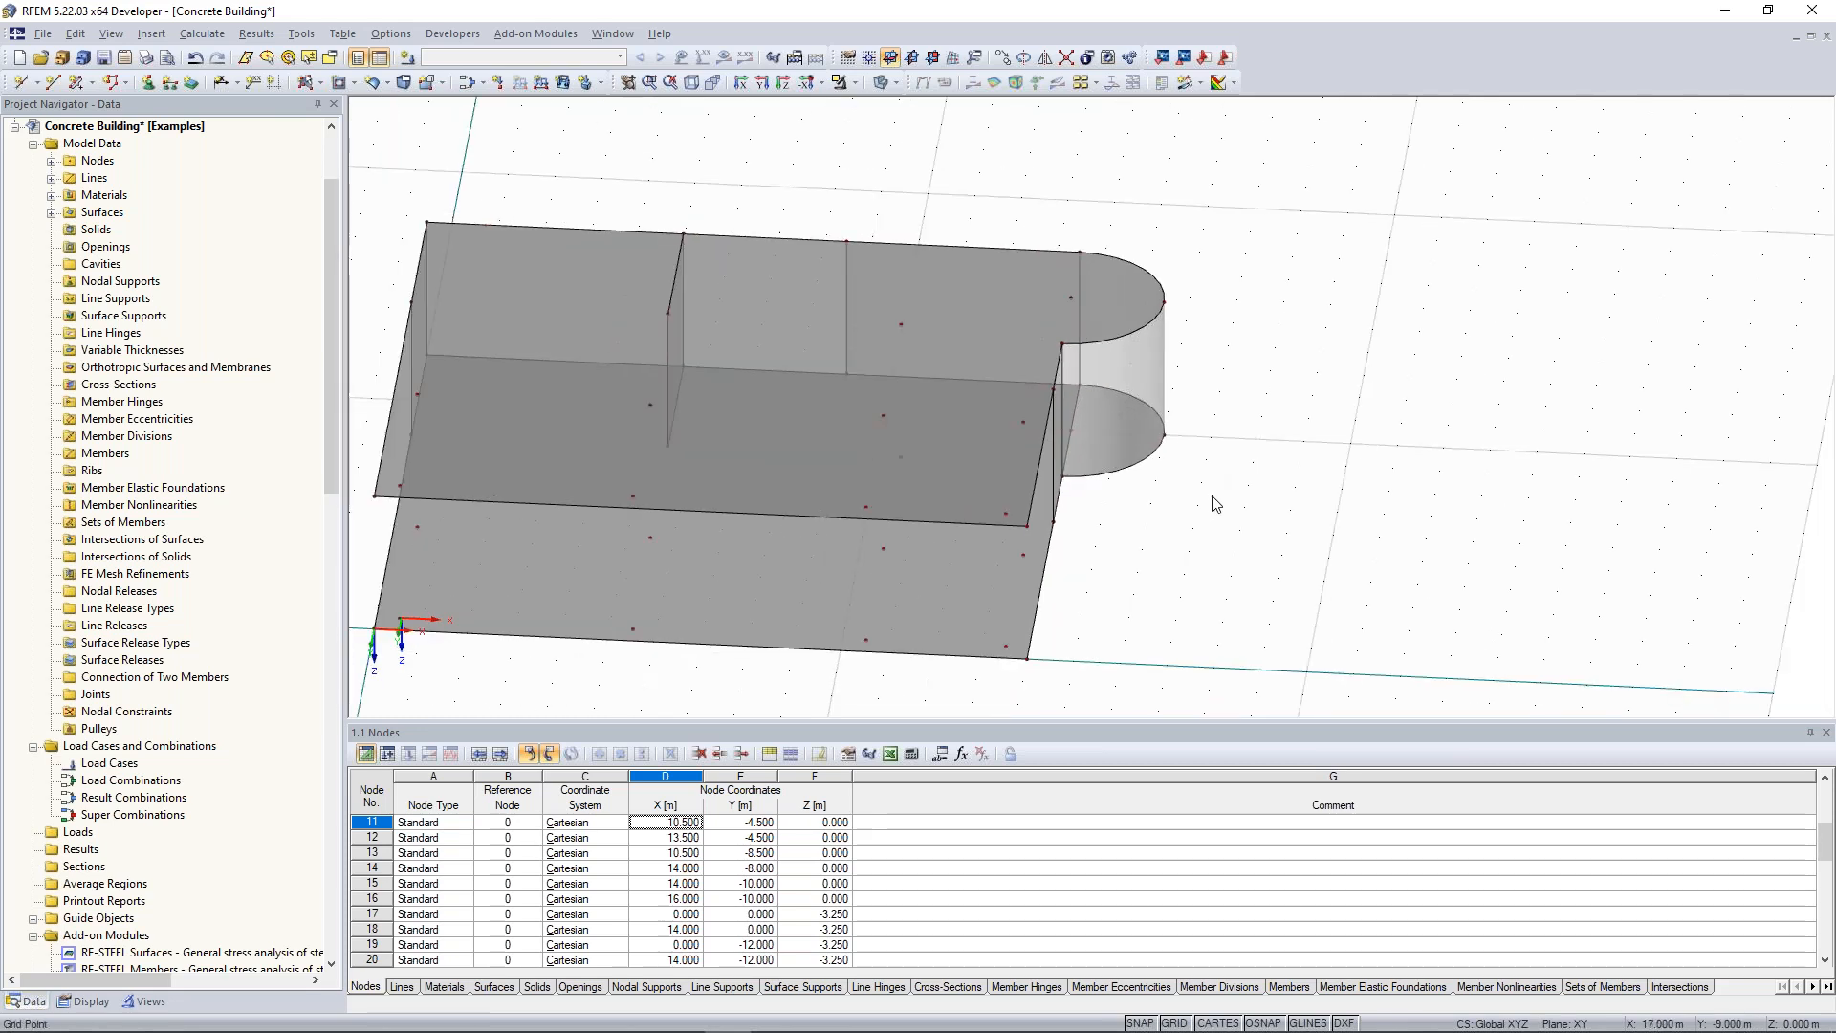
{"action": "middle_click_drag", "start_coordinate": [1213, 496], "coordinate": [1224, 541], "text": "ctrl"}
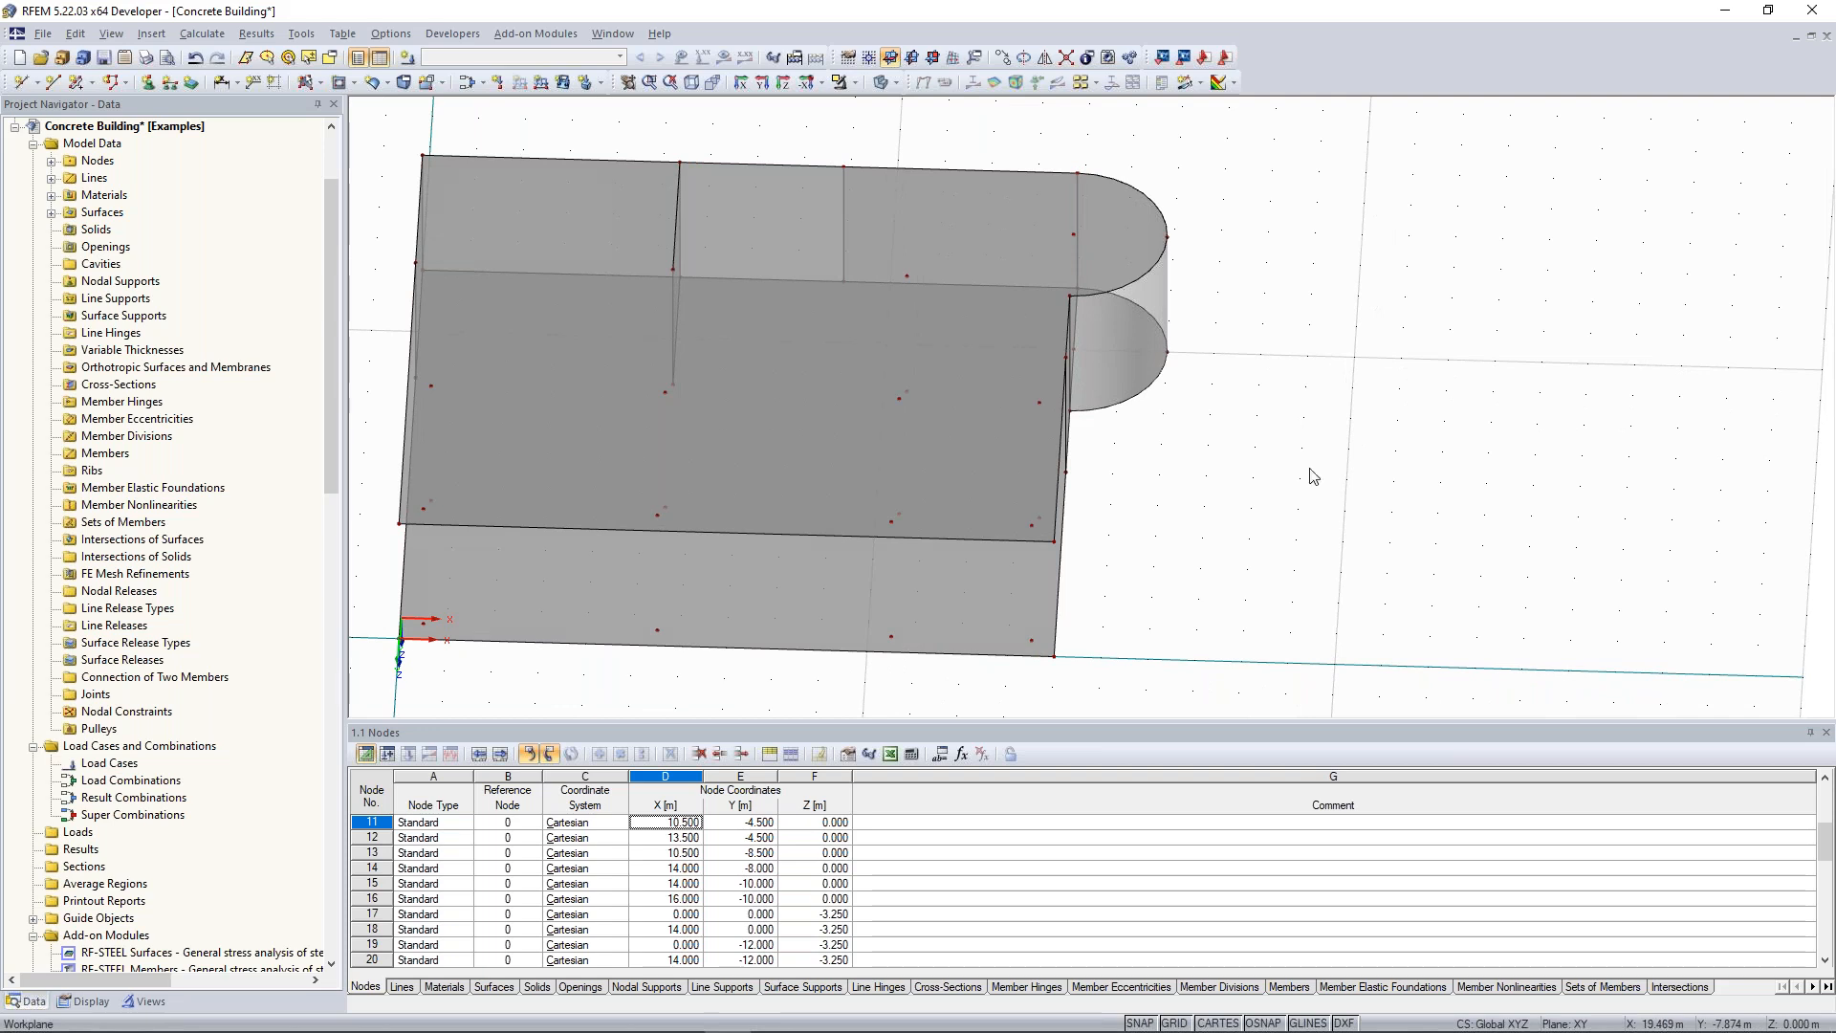
{"action": "middle_click_drag", "start_coordinate": [1294, 471], "coordinate": [1048, 427]}
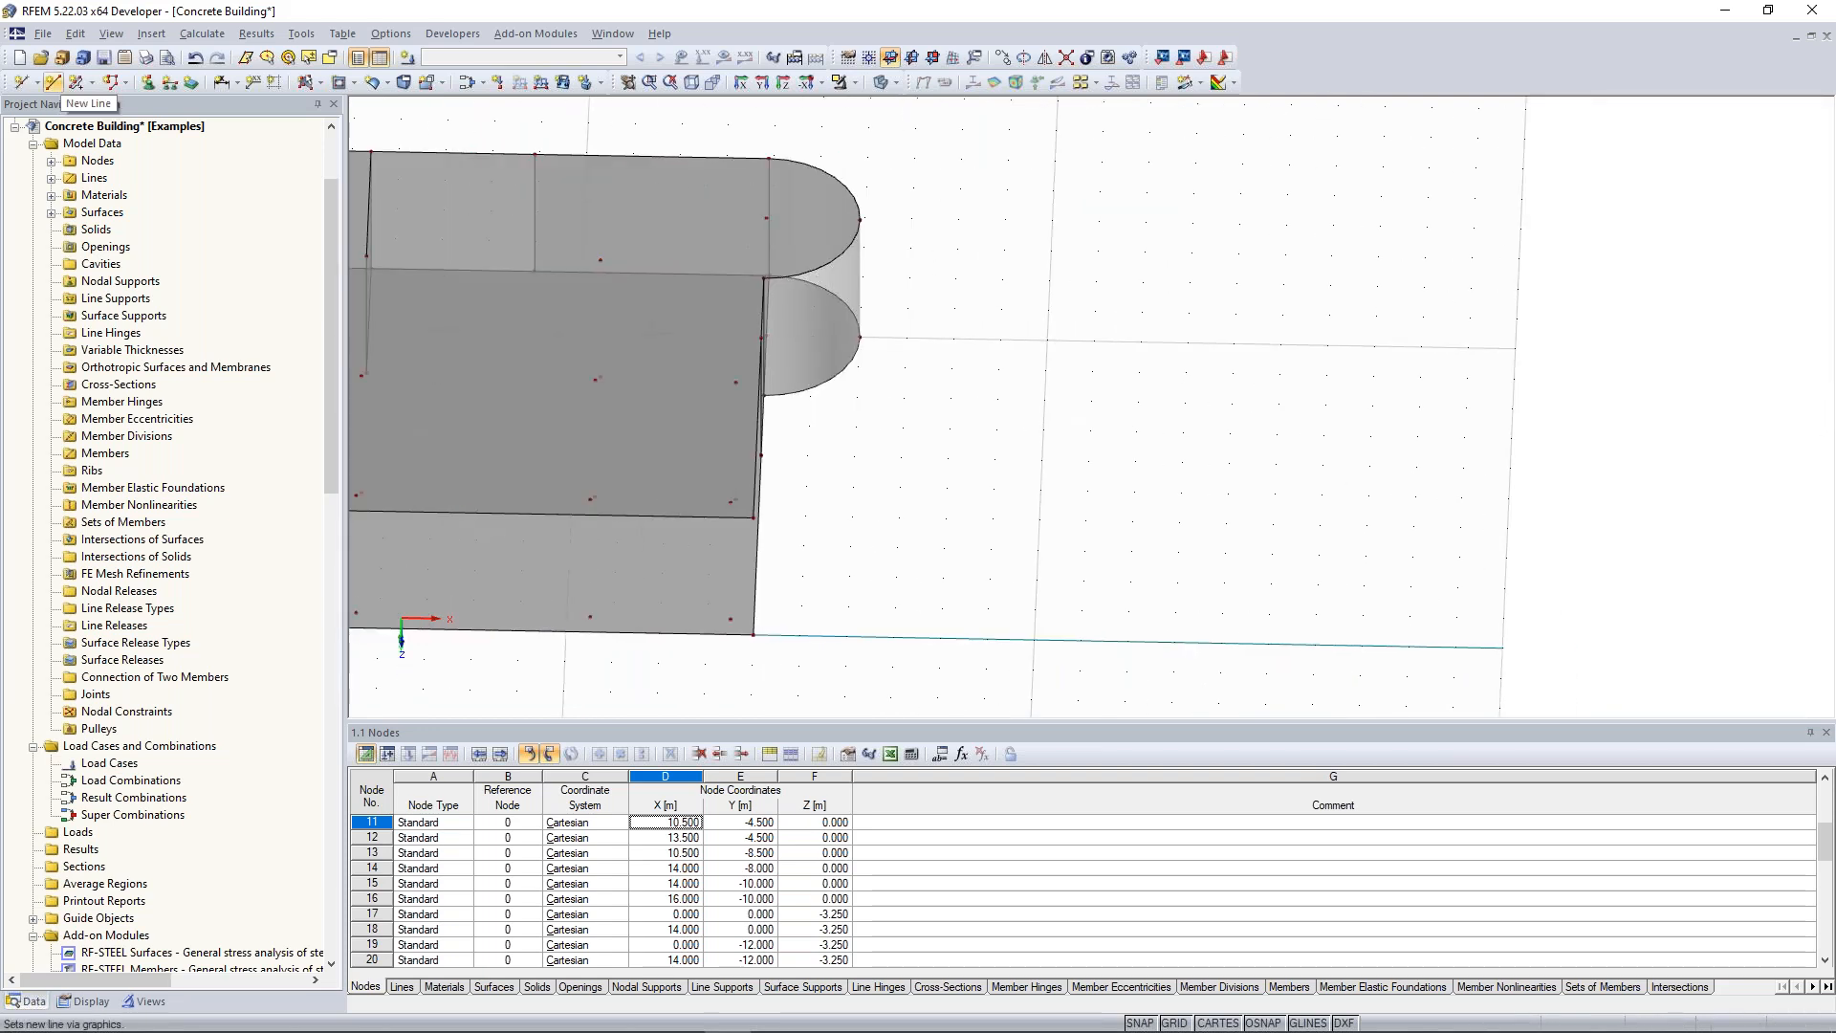
{"action": "left_click", "coordinate": [52, 82]}
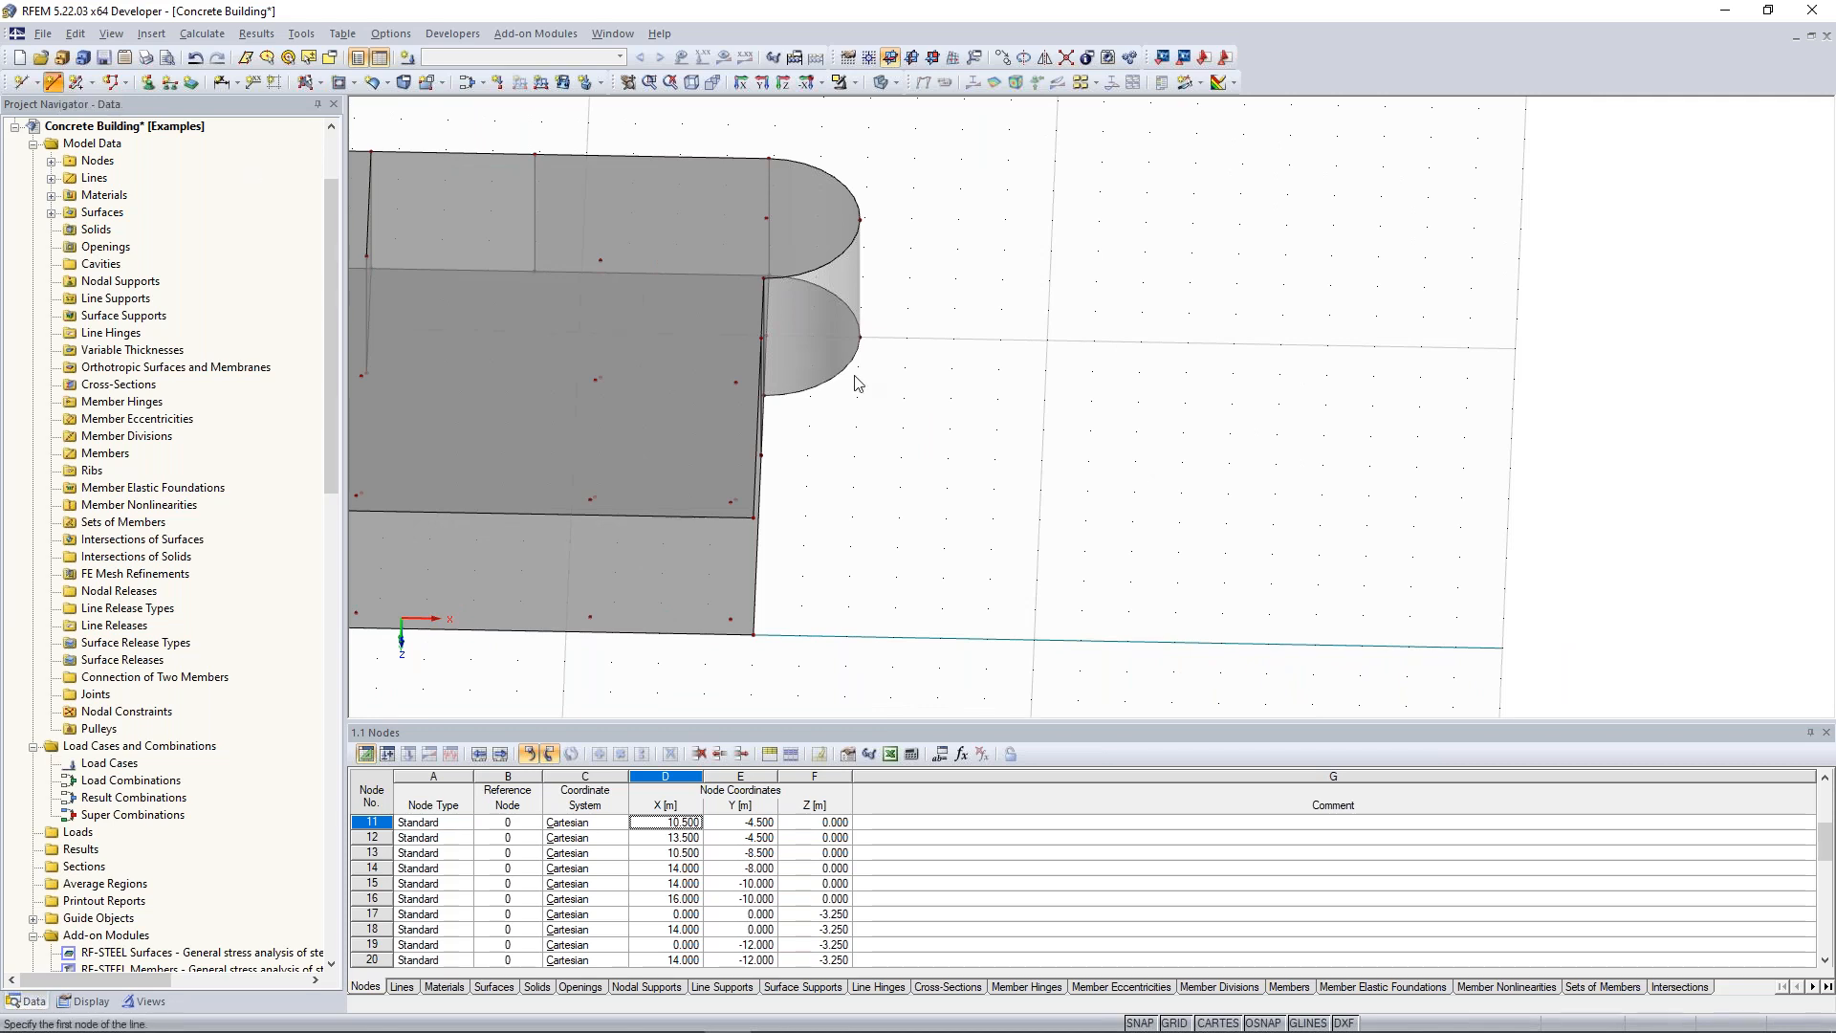
{"action": "left_click", "coordinate": [1047, 340]}
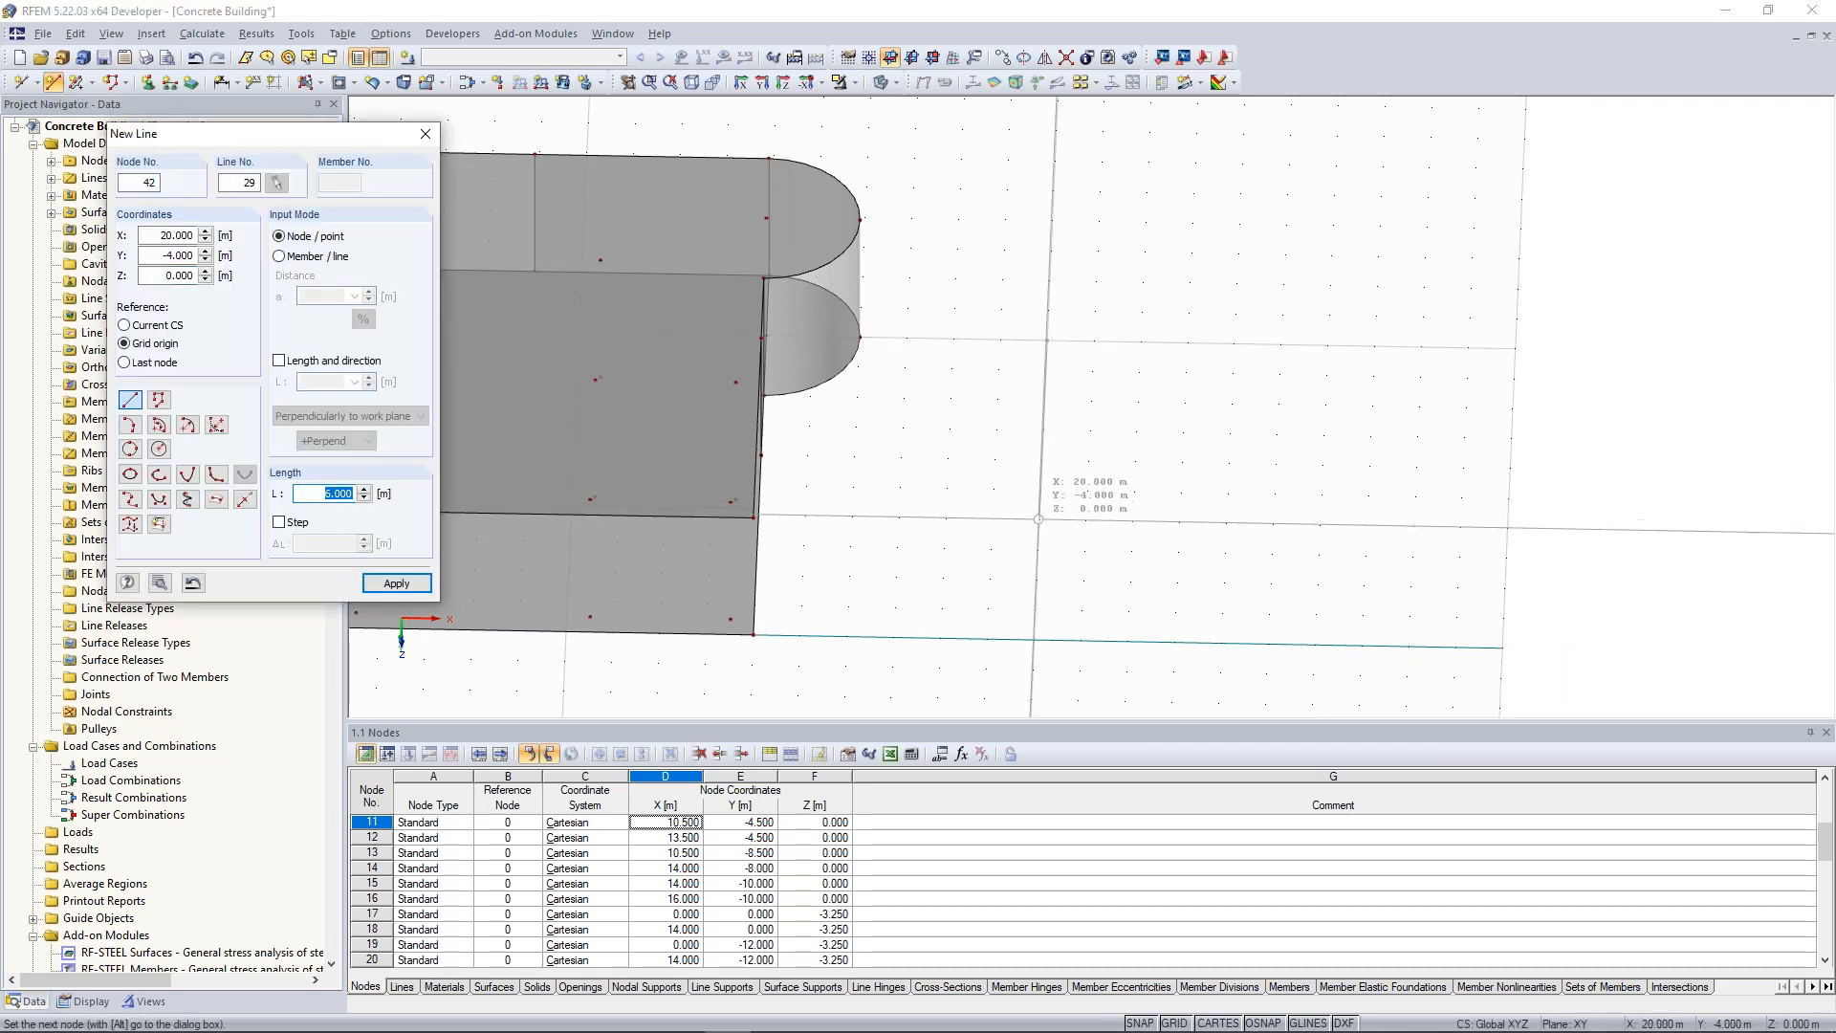
{"action": "type", "text": "5"}
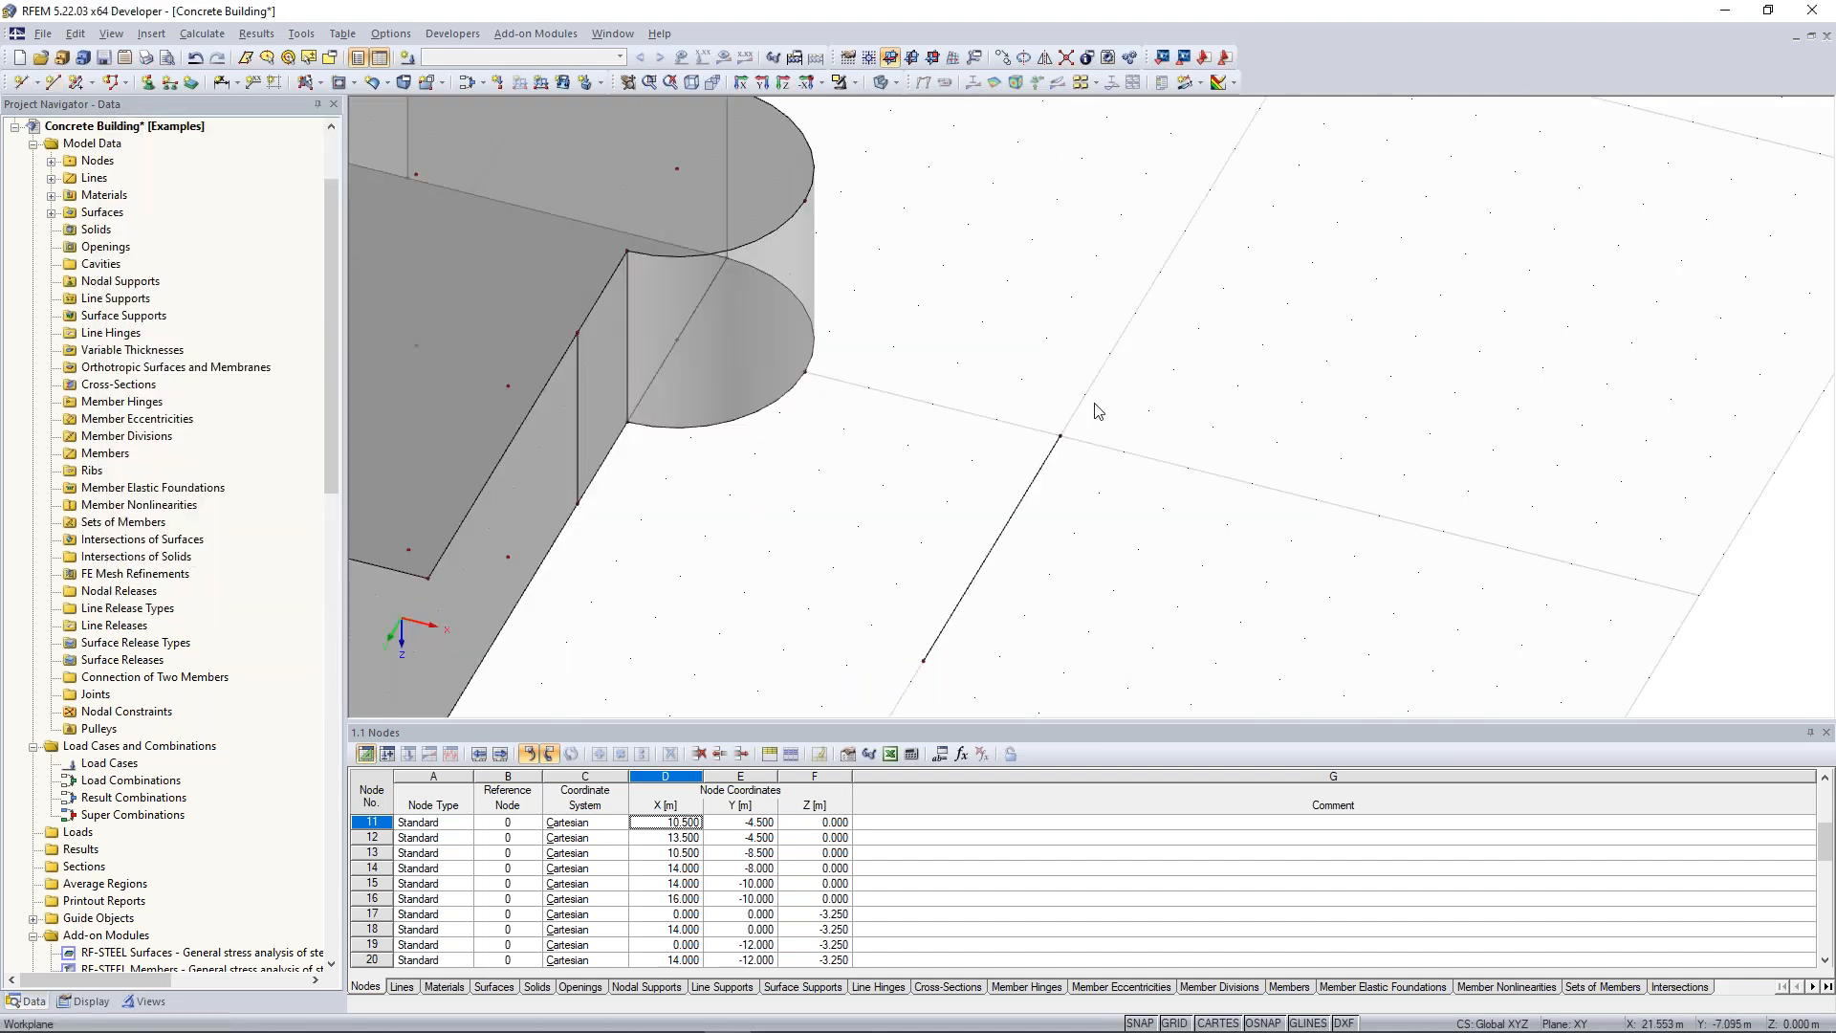
Add a node between the end points of the free-standing 5.5 m line, 2.75 m (50 %) from each end.
{"action": "middle_click_drag", "start_coordinate": [1001, 541], "coordinate": [1093, 401]}
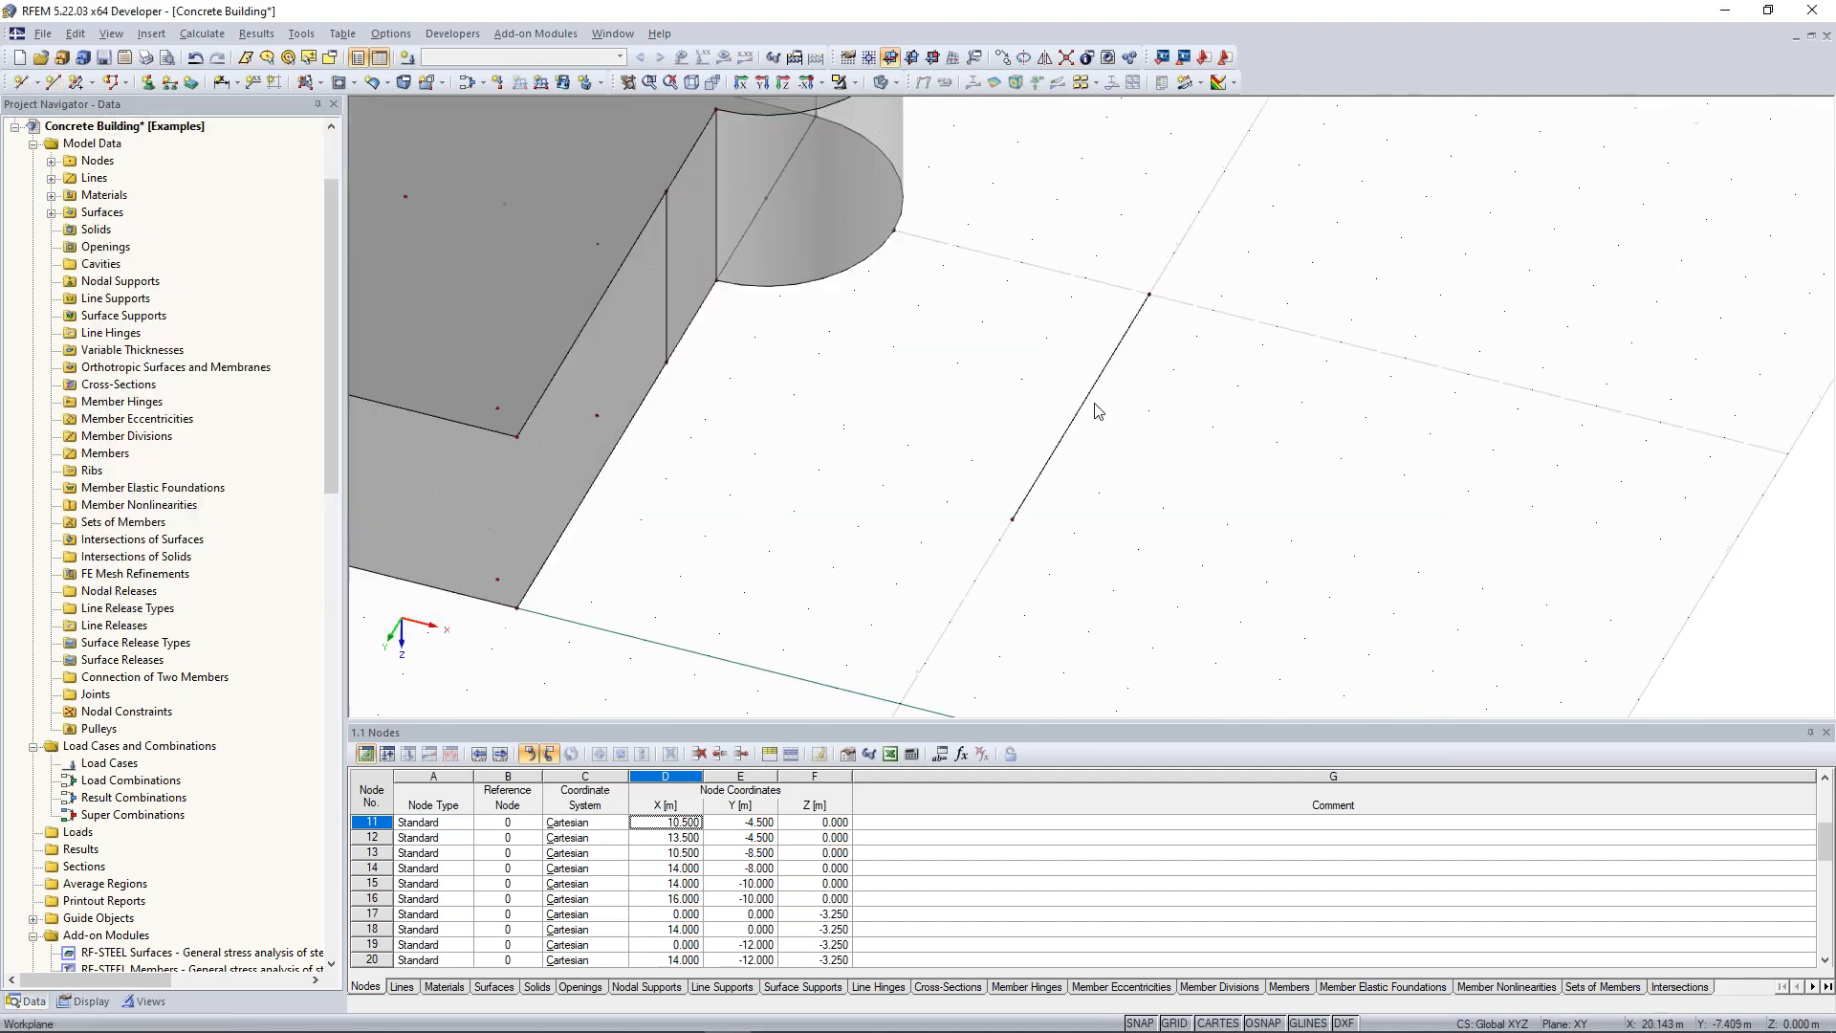
{"action": "left_click", "coordinate": [1071, 423]}
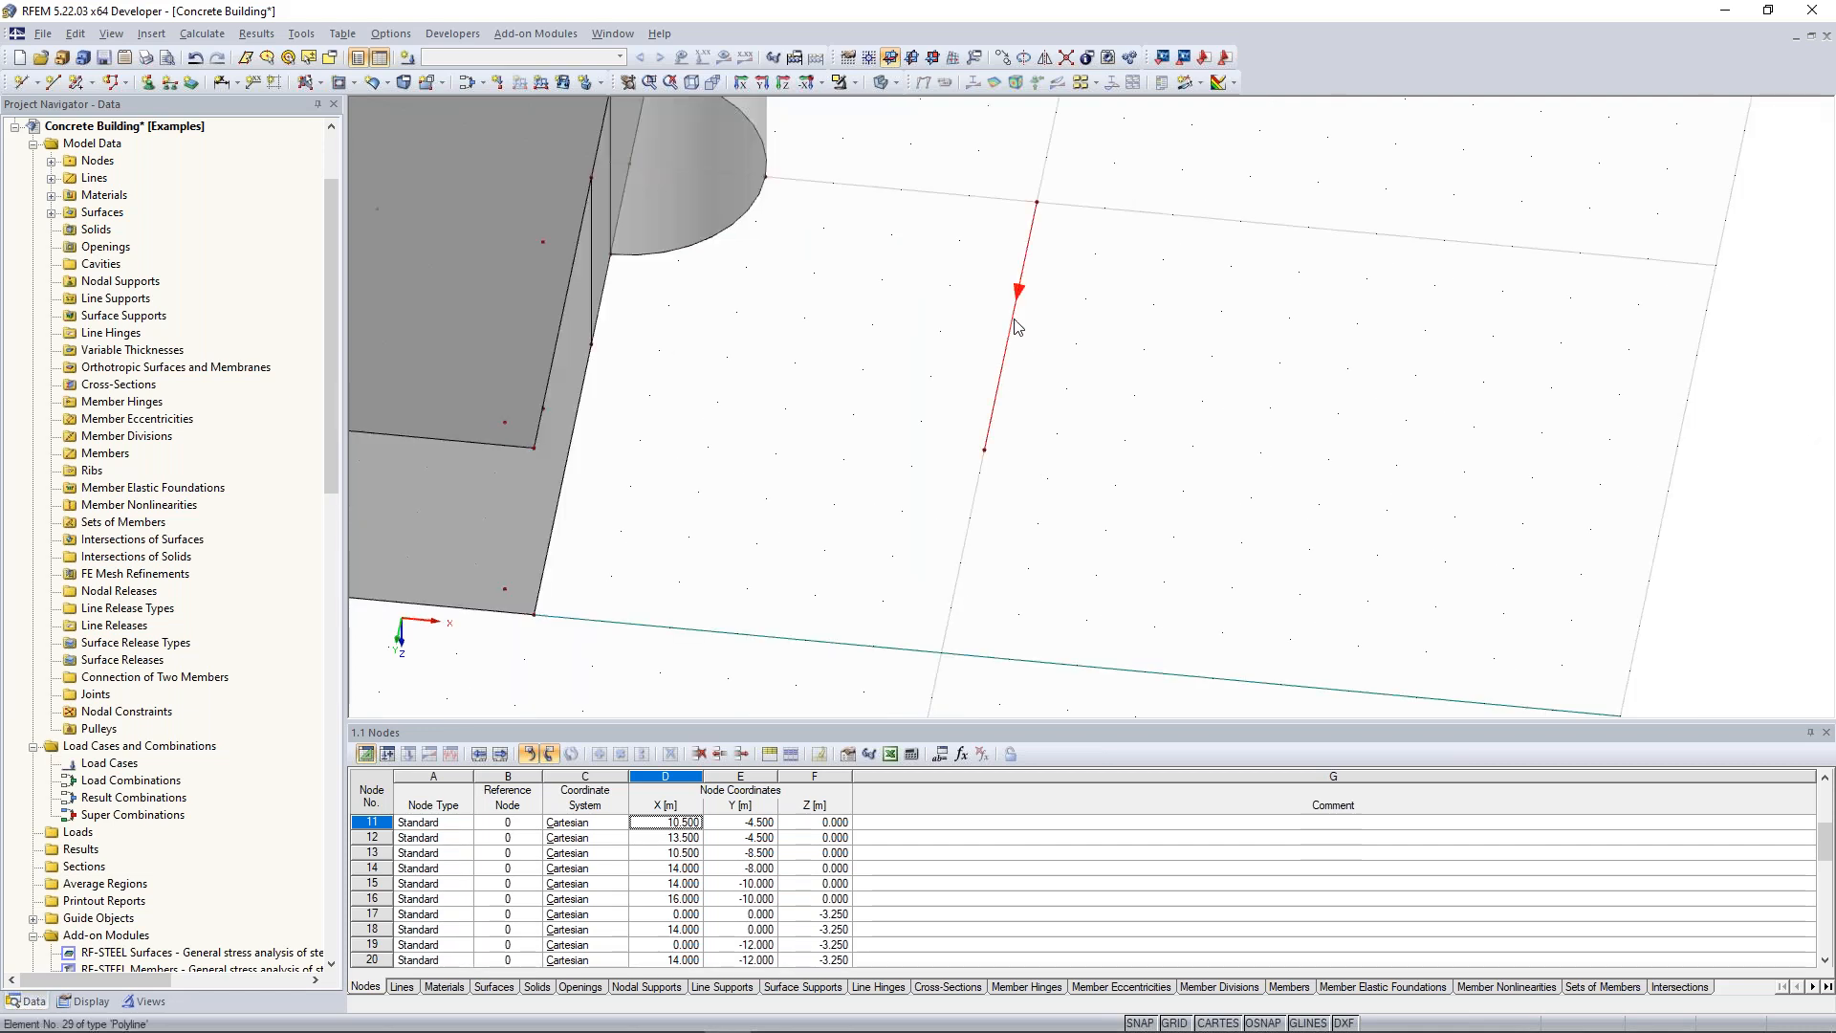
{"action": "scroll", "coordinate": [1009, 320], "scroll_direction": "up", "scroll_amount": 1}
{"action": "scroll", "coordinate": [1021, 289], "scroll_direction": "down", "scroll_amount": 2}
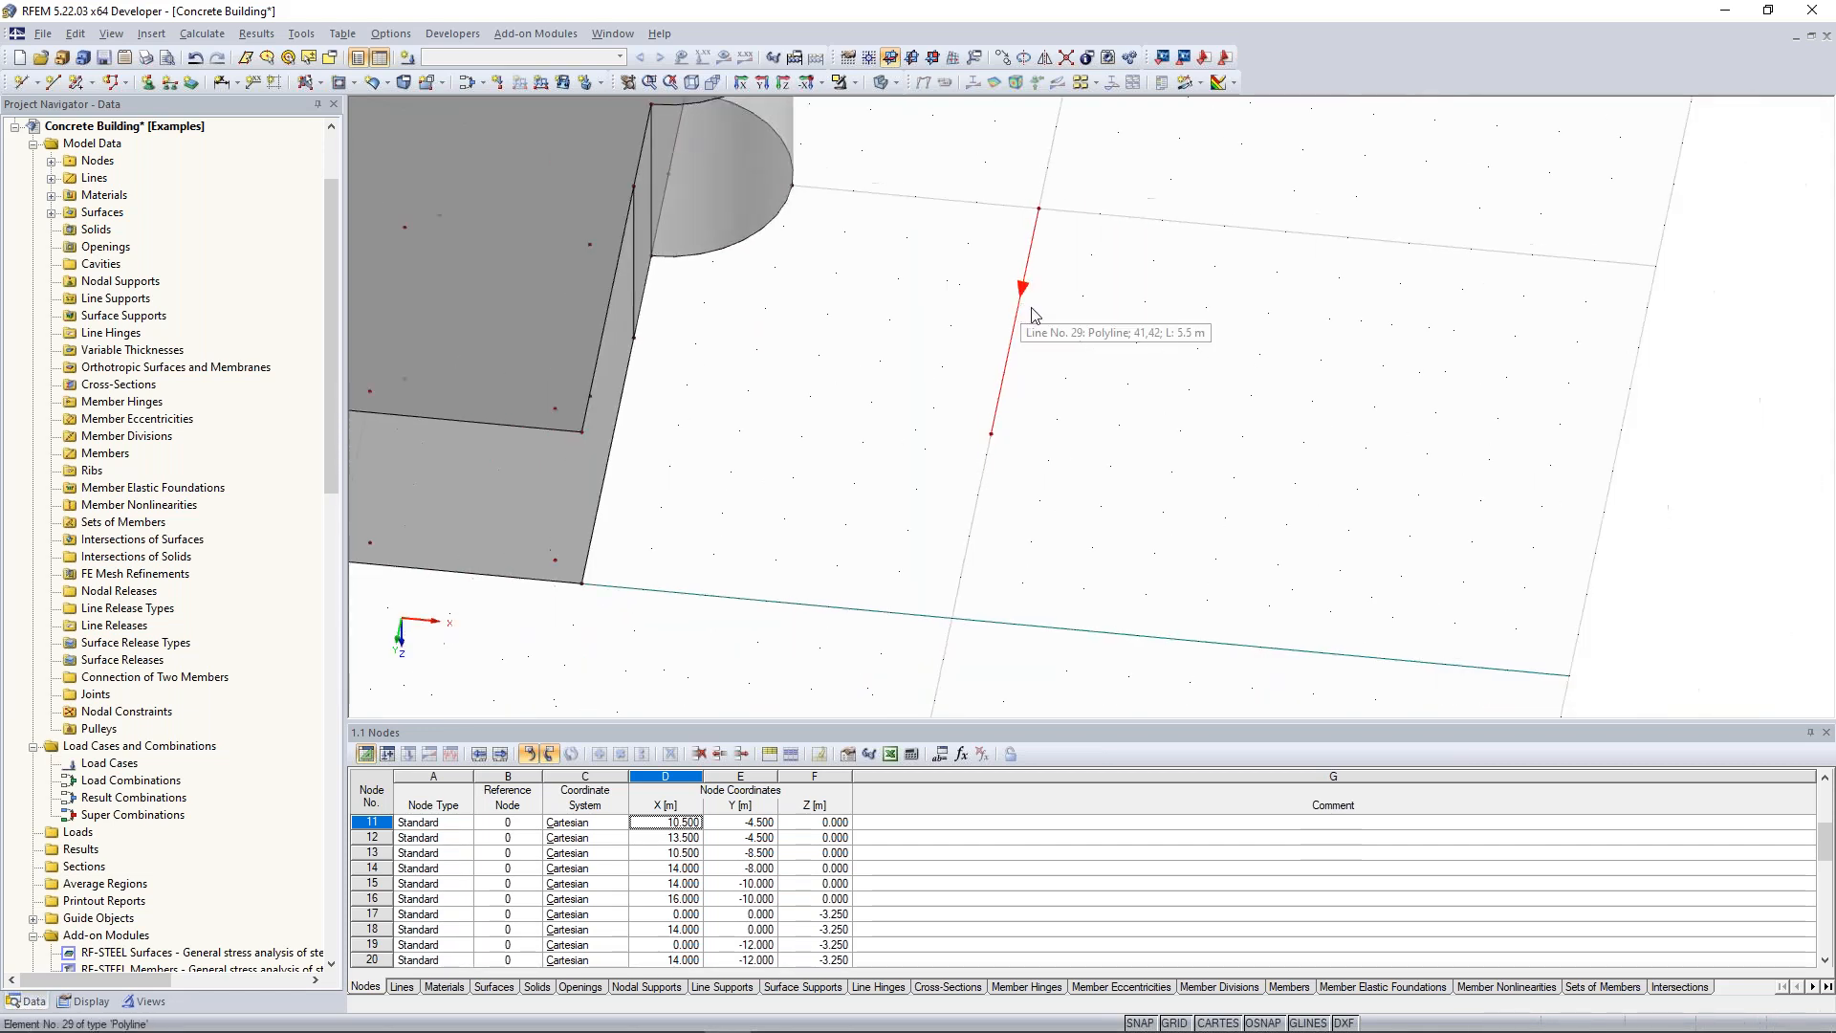
{"action": "left_click", "coordinate": [22, 83]}
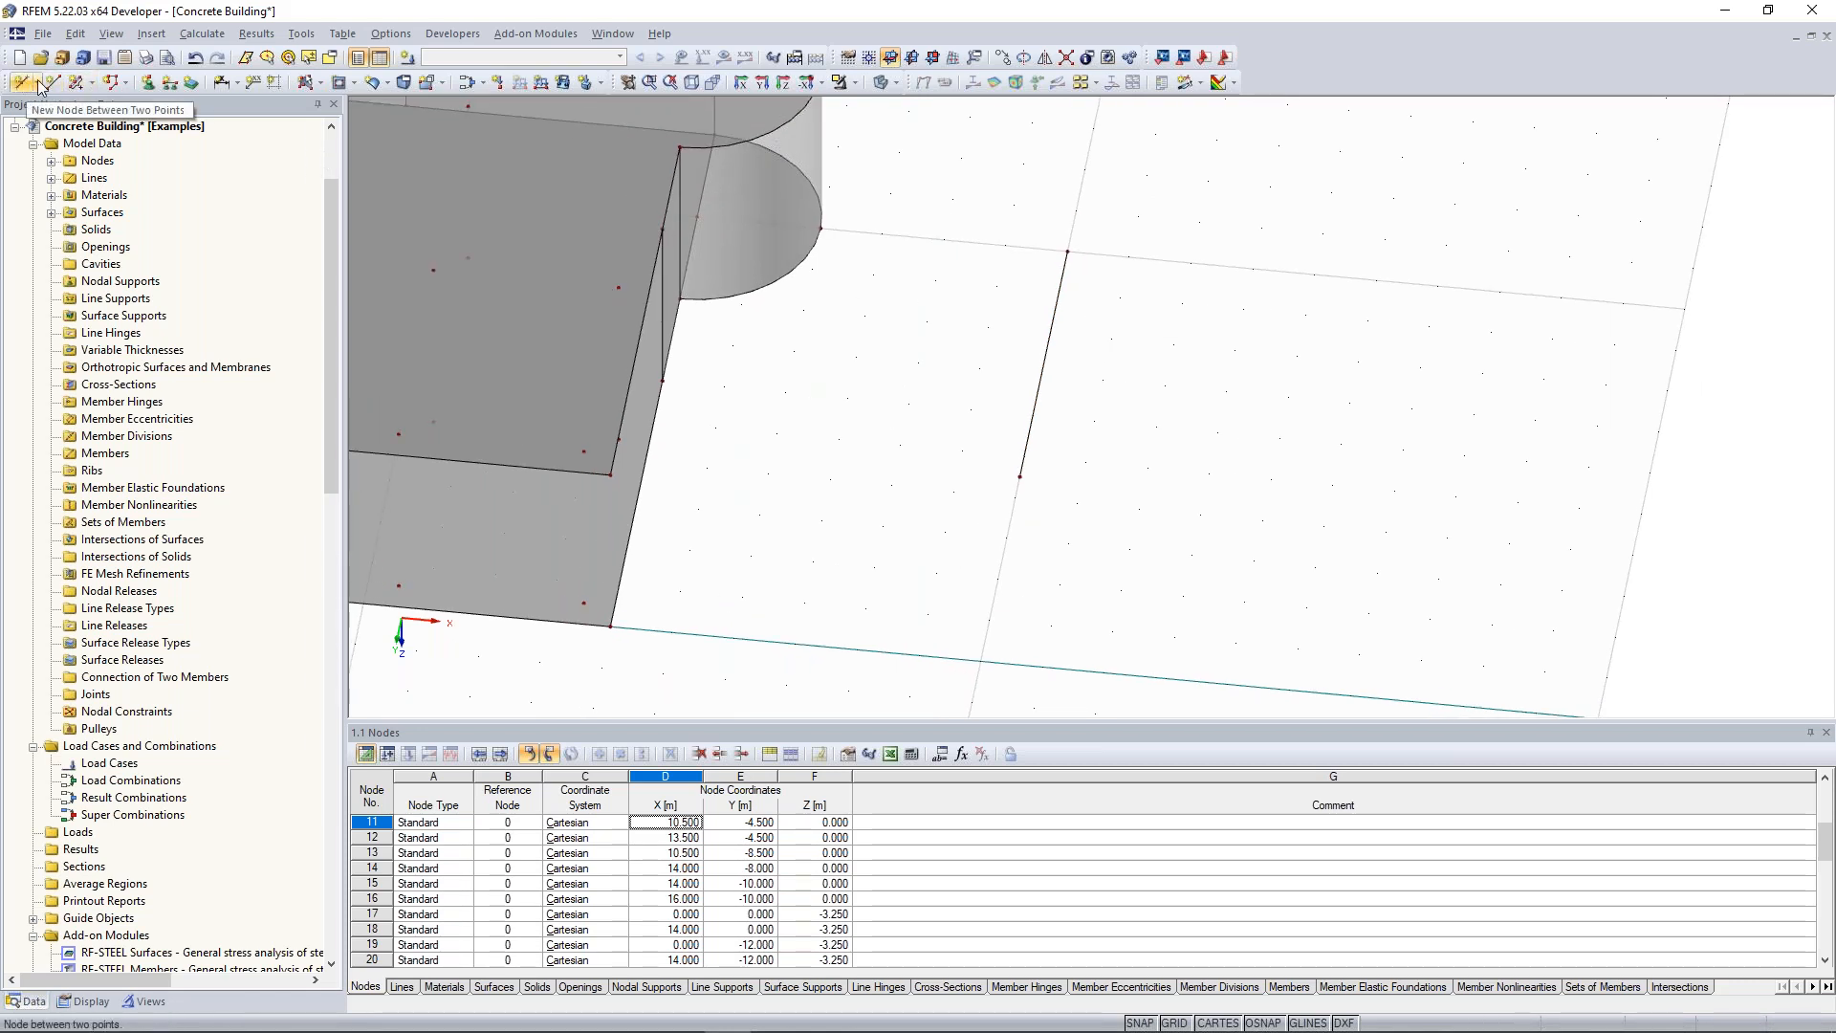
{"action": "left_click", "coordinate": [37, 84]}
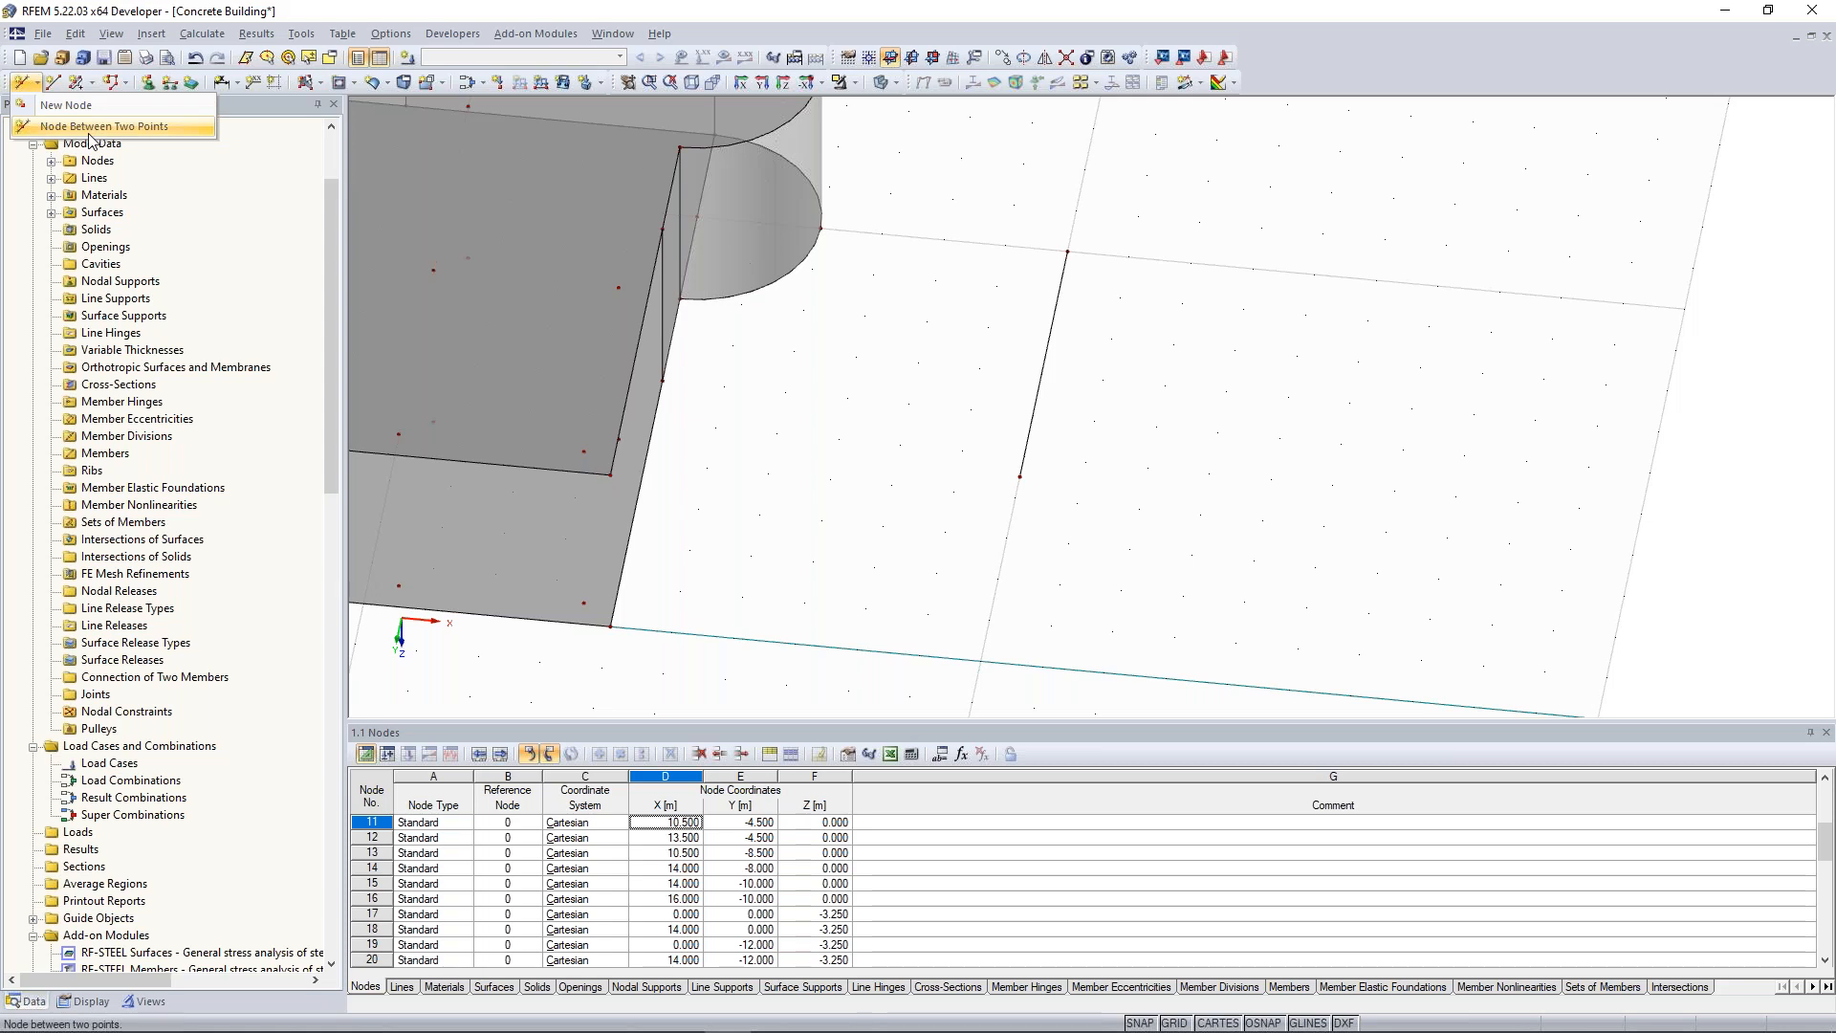
{"action": "left_click", "coordinate": [90, 130]}
{"action": "left_click_drag", "start_coordinate": [801, 378], "coordinate": [1315, 154]}
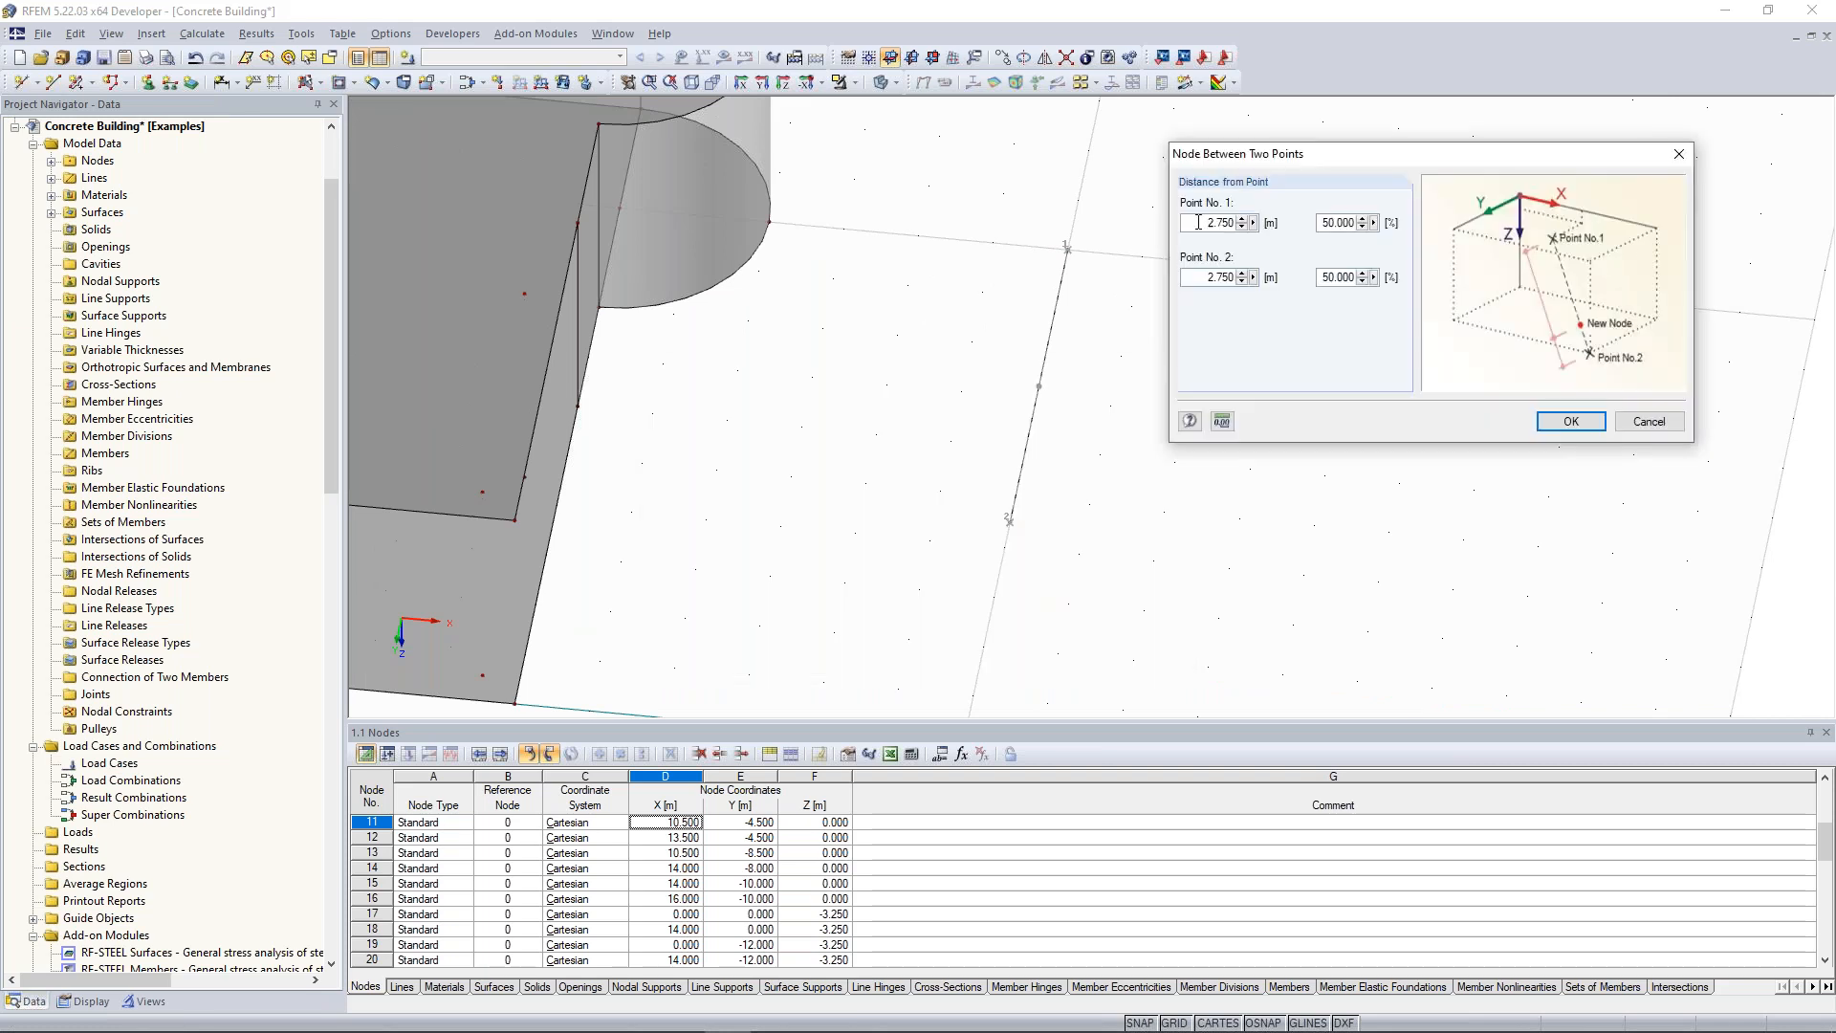
{"action": "left_click_drag", "start_coordinate": [1197, 222], "coordinate": [1242, 220]}
{"action": "left_click", "coordinate": [1564, 421]}
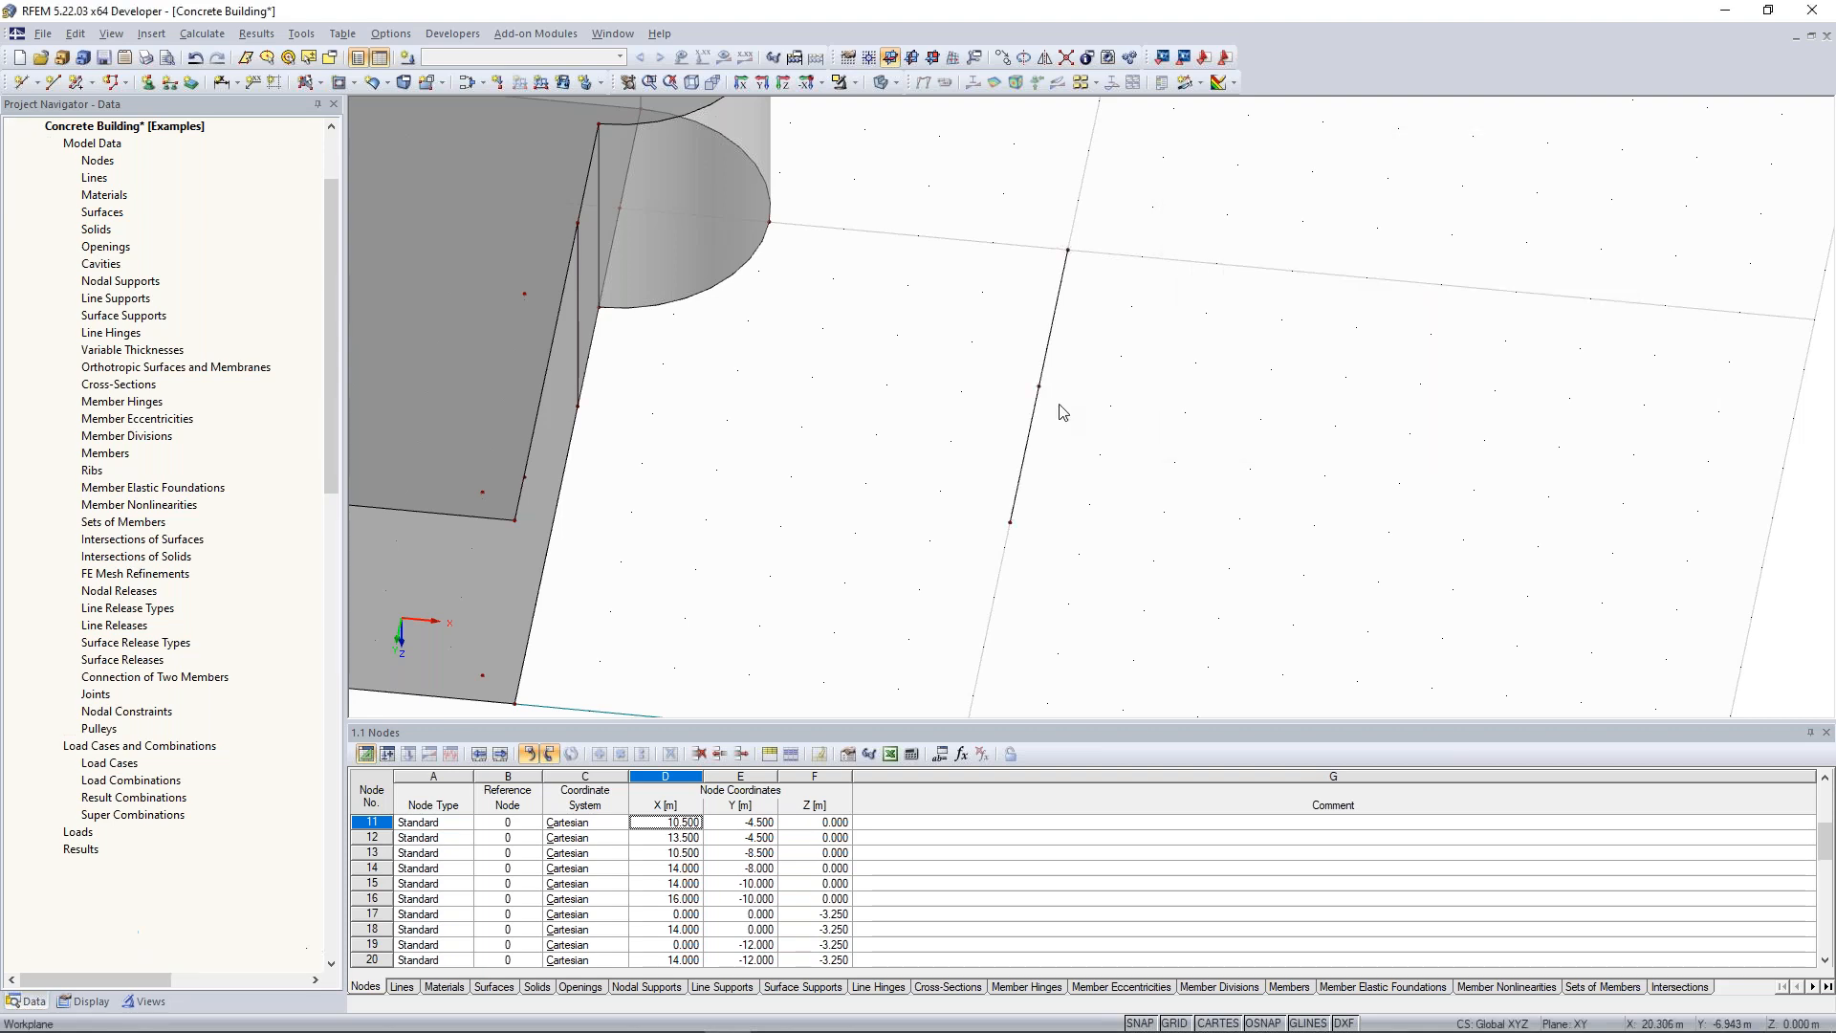
Create a semicircular surface on the free-standing line, centred on its midpoint node and starting at the end node at Y -10 m.
{"action": "scroll", "coordinate": [1063, 413], "scroll_direction": "up", "scroll_amount": 3}
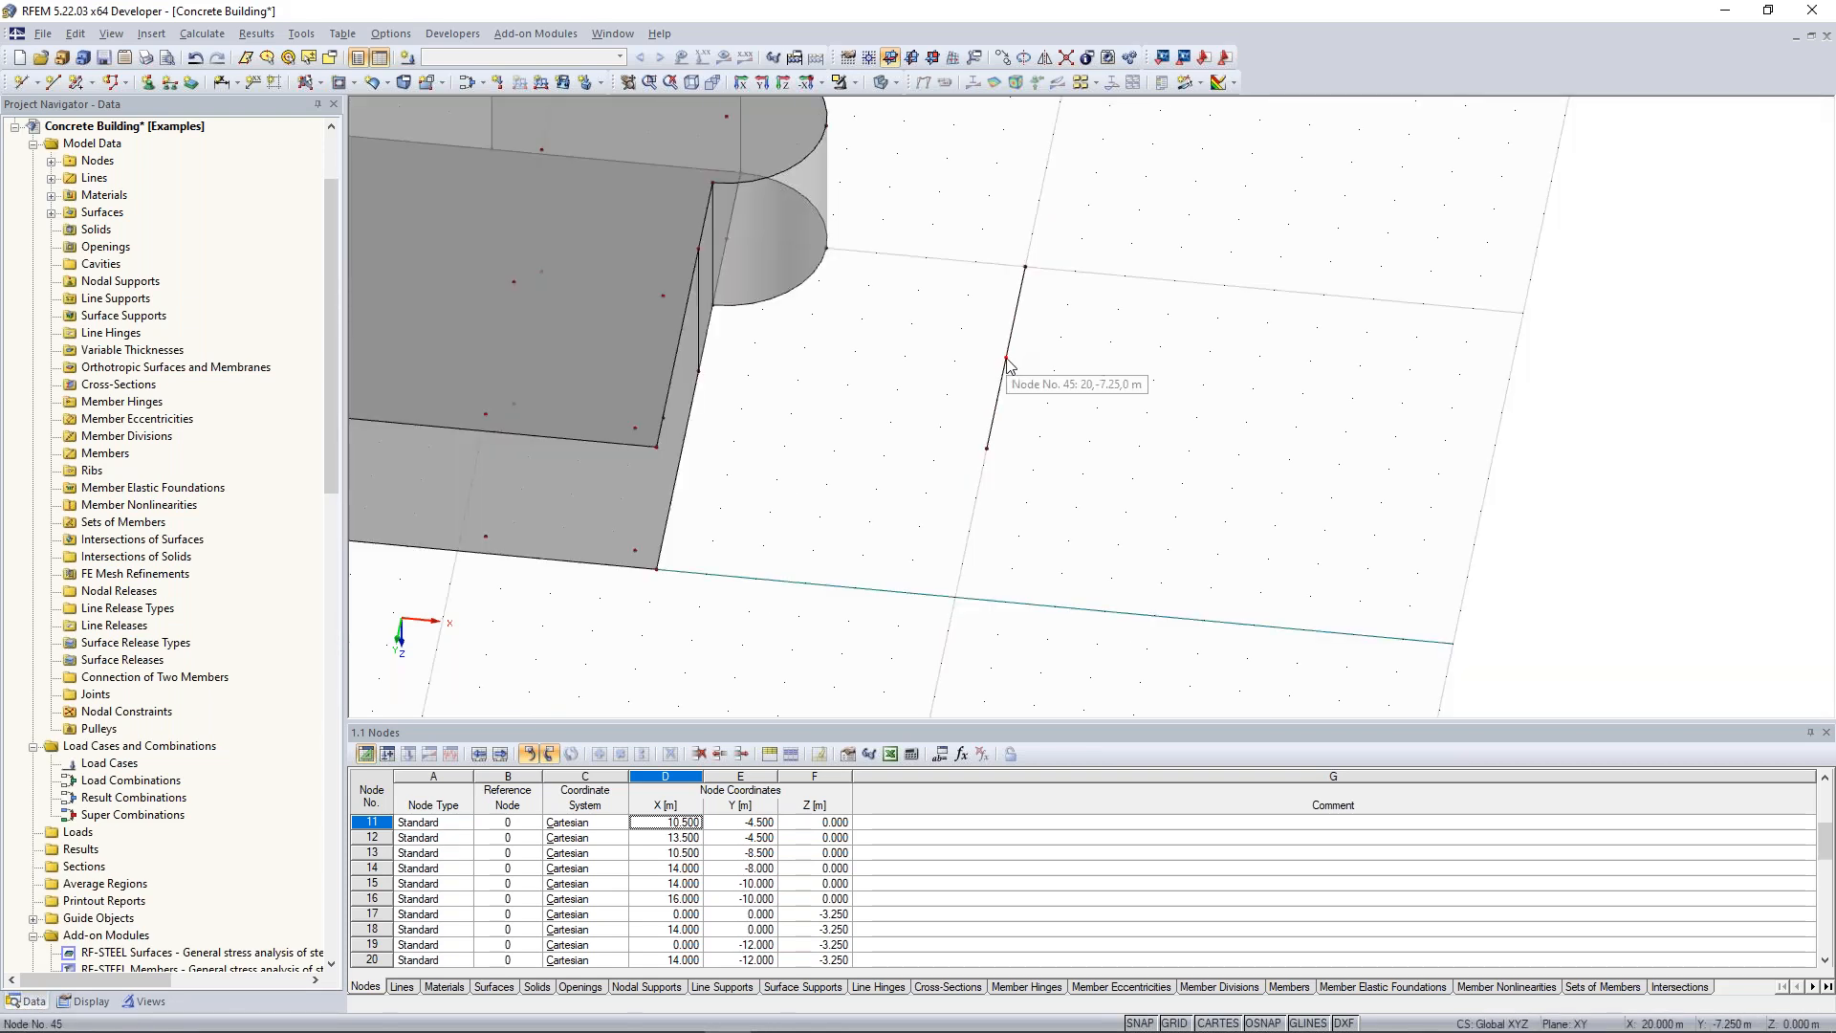
{"action": "scroll", "coordinate": [1005, 364], "scroll_direction": "up", "scroll_amount": 1}
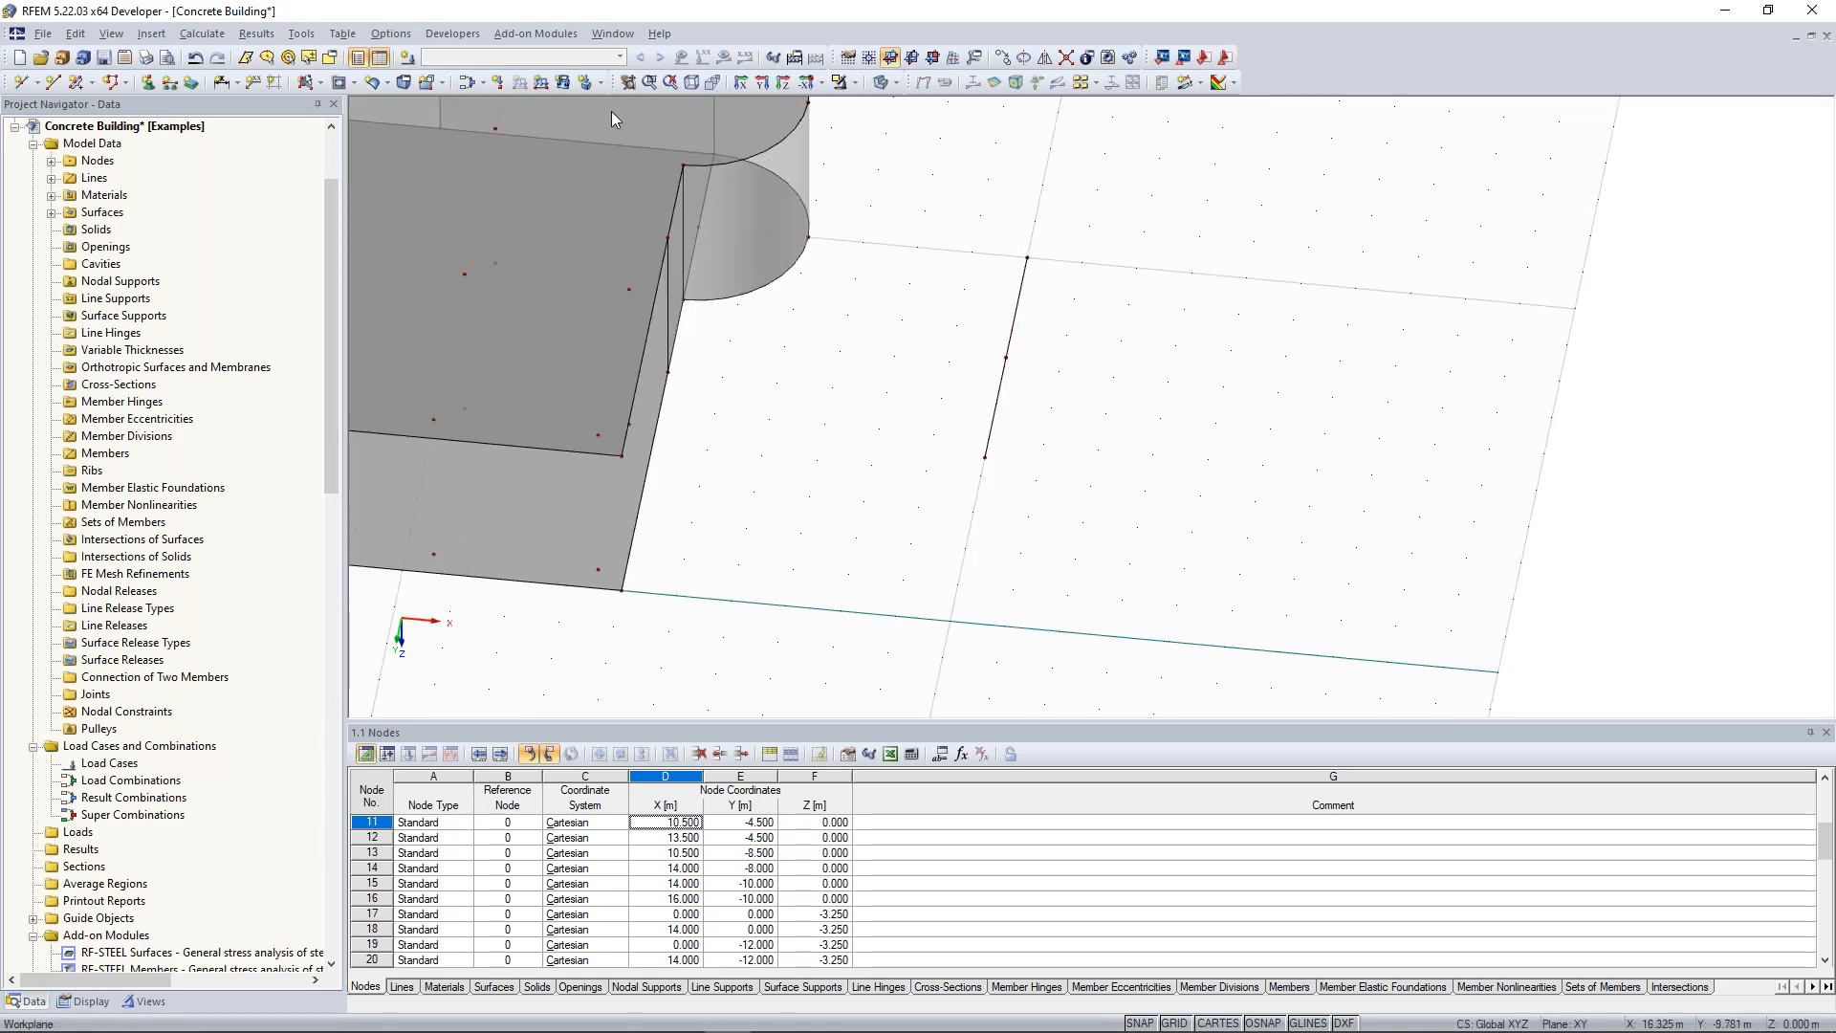
{"action": "left_click", "coordinate": [321, 84]}
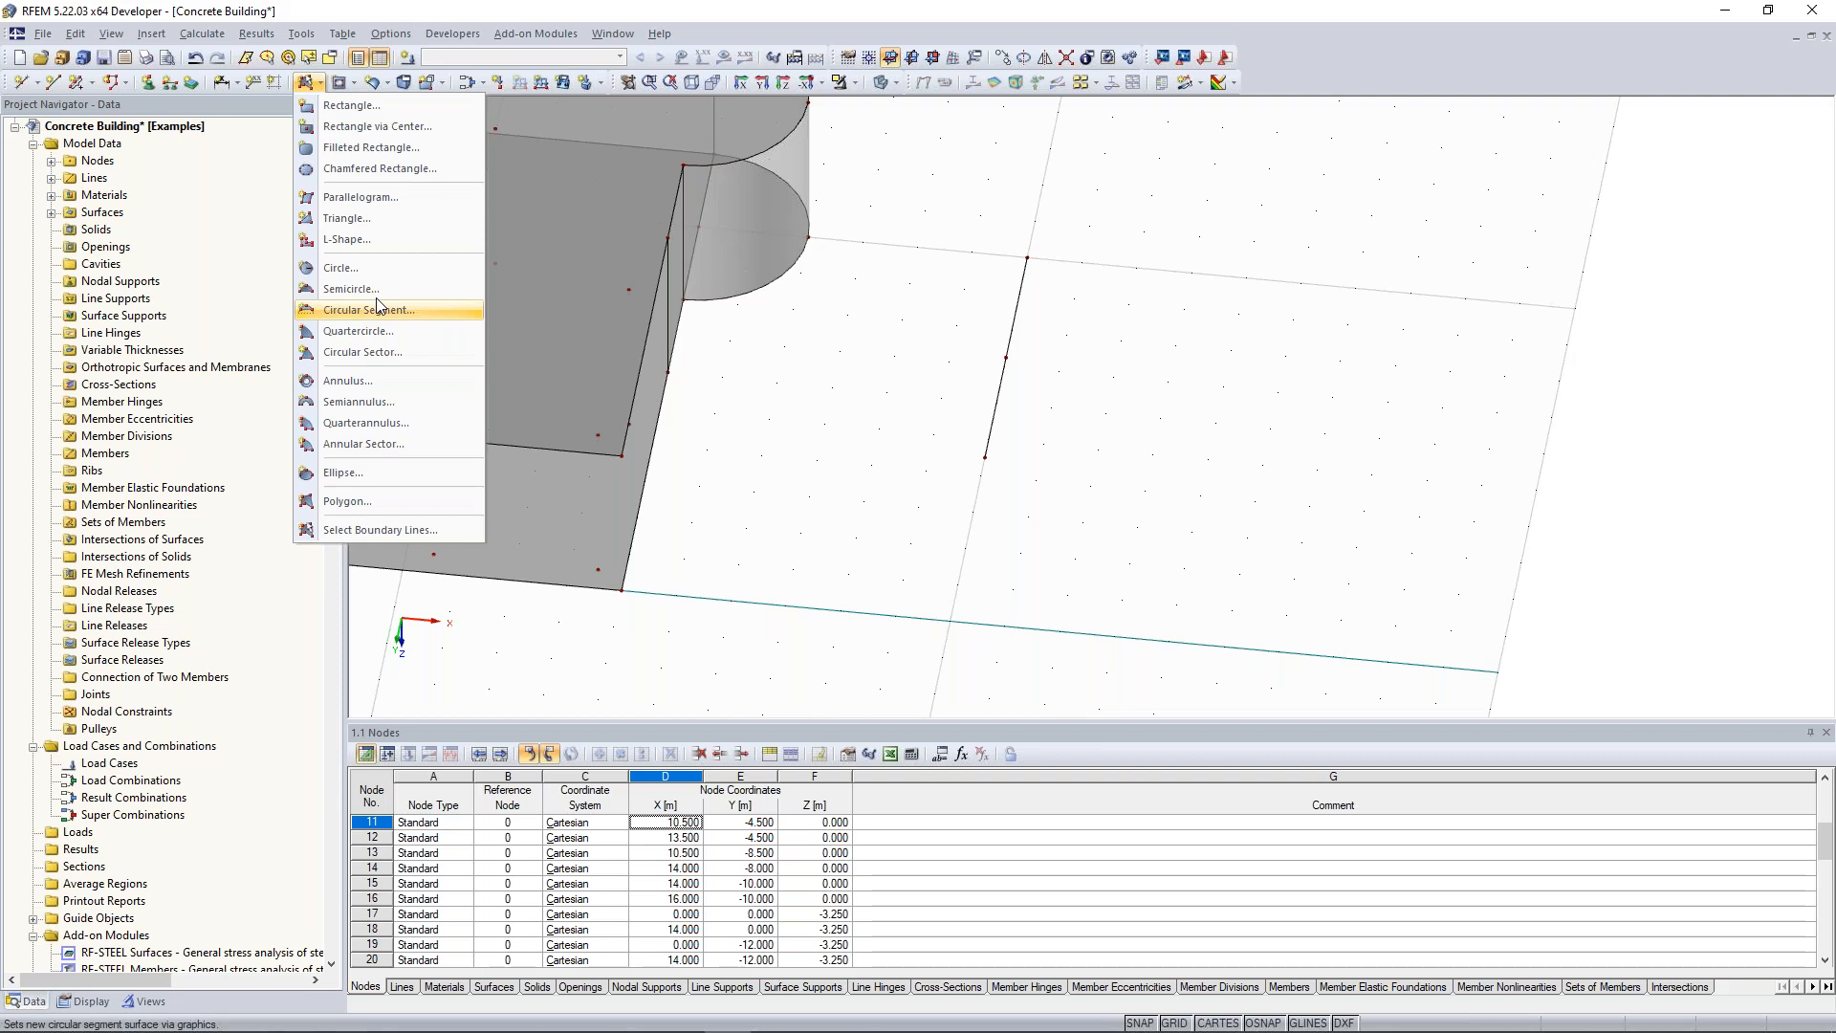
{"action": "left_click", "coordinate": [352, 288]}
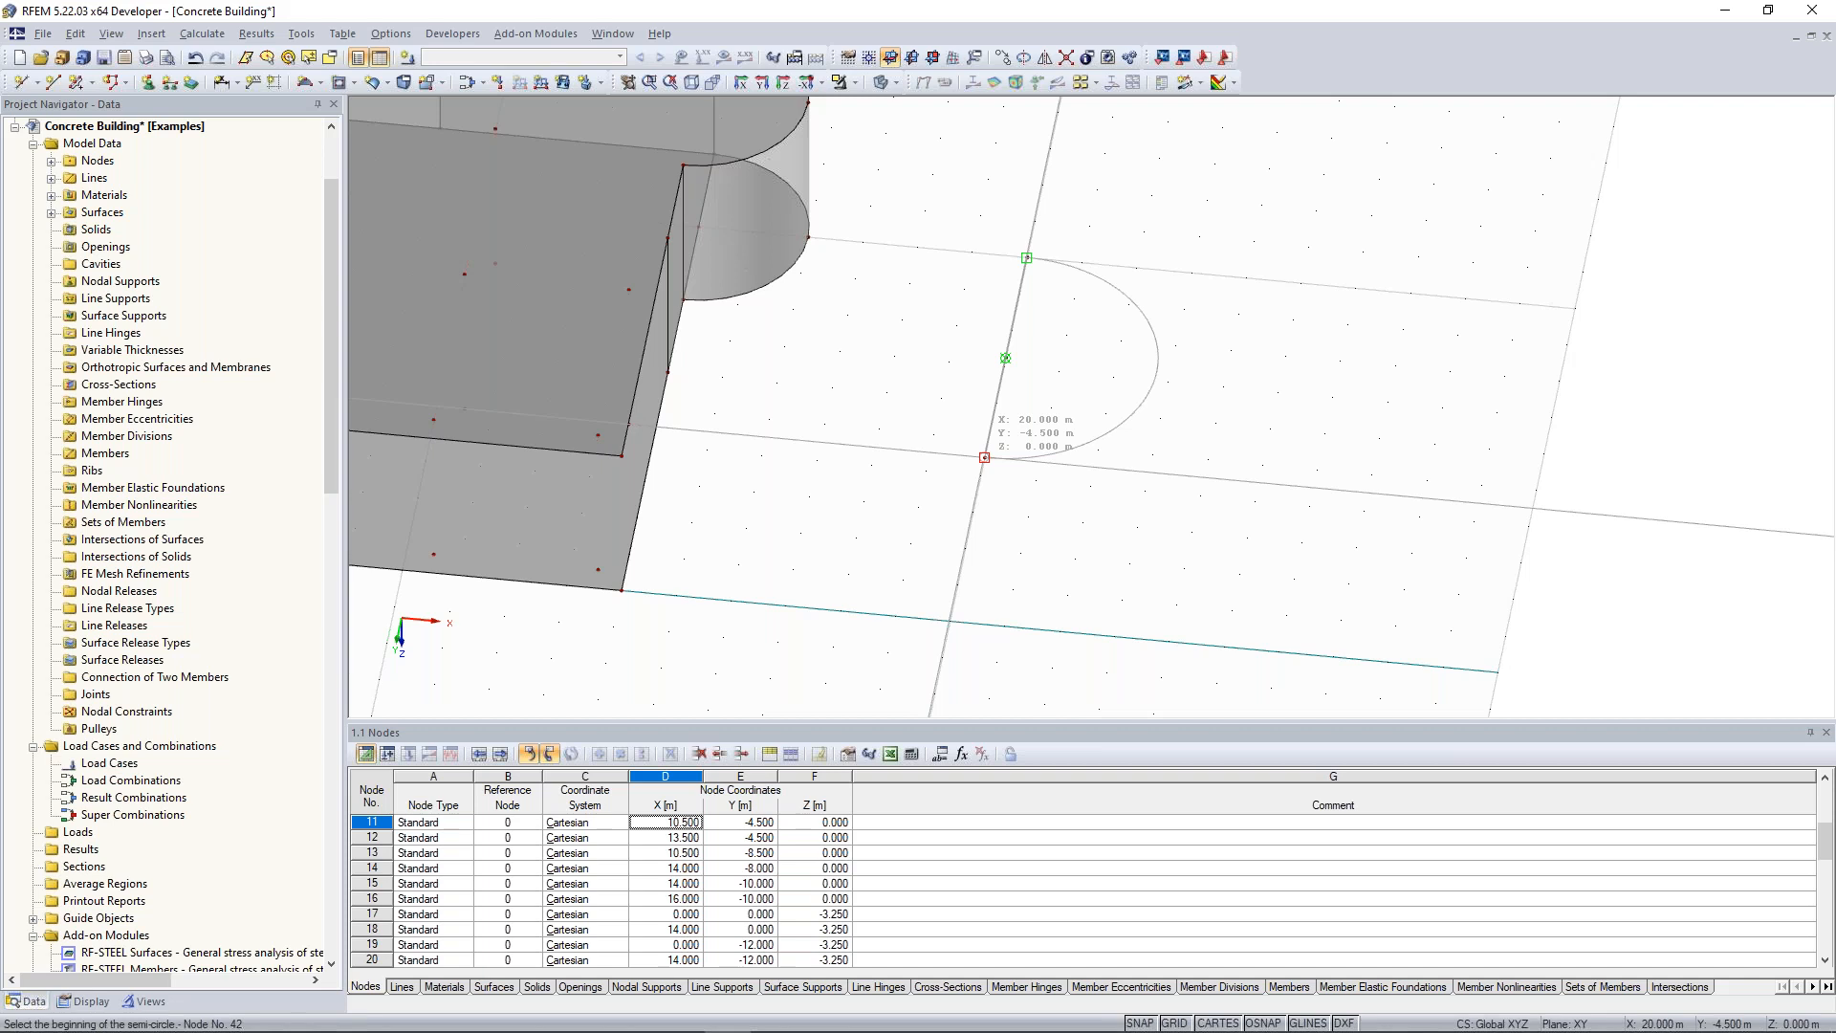
{"action": "left_click", "coordinate": [1028, 256]}
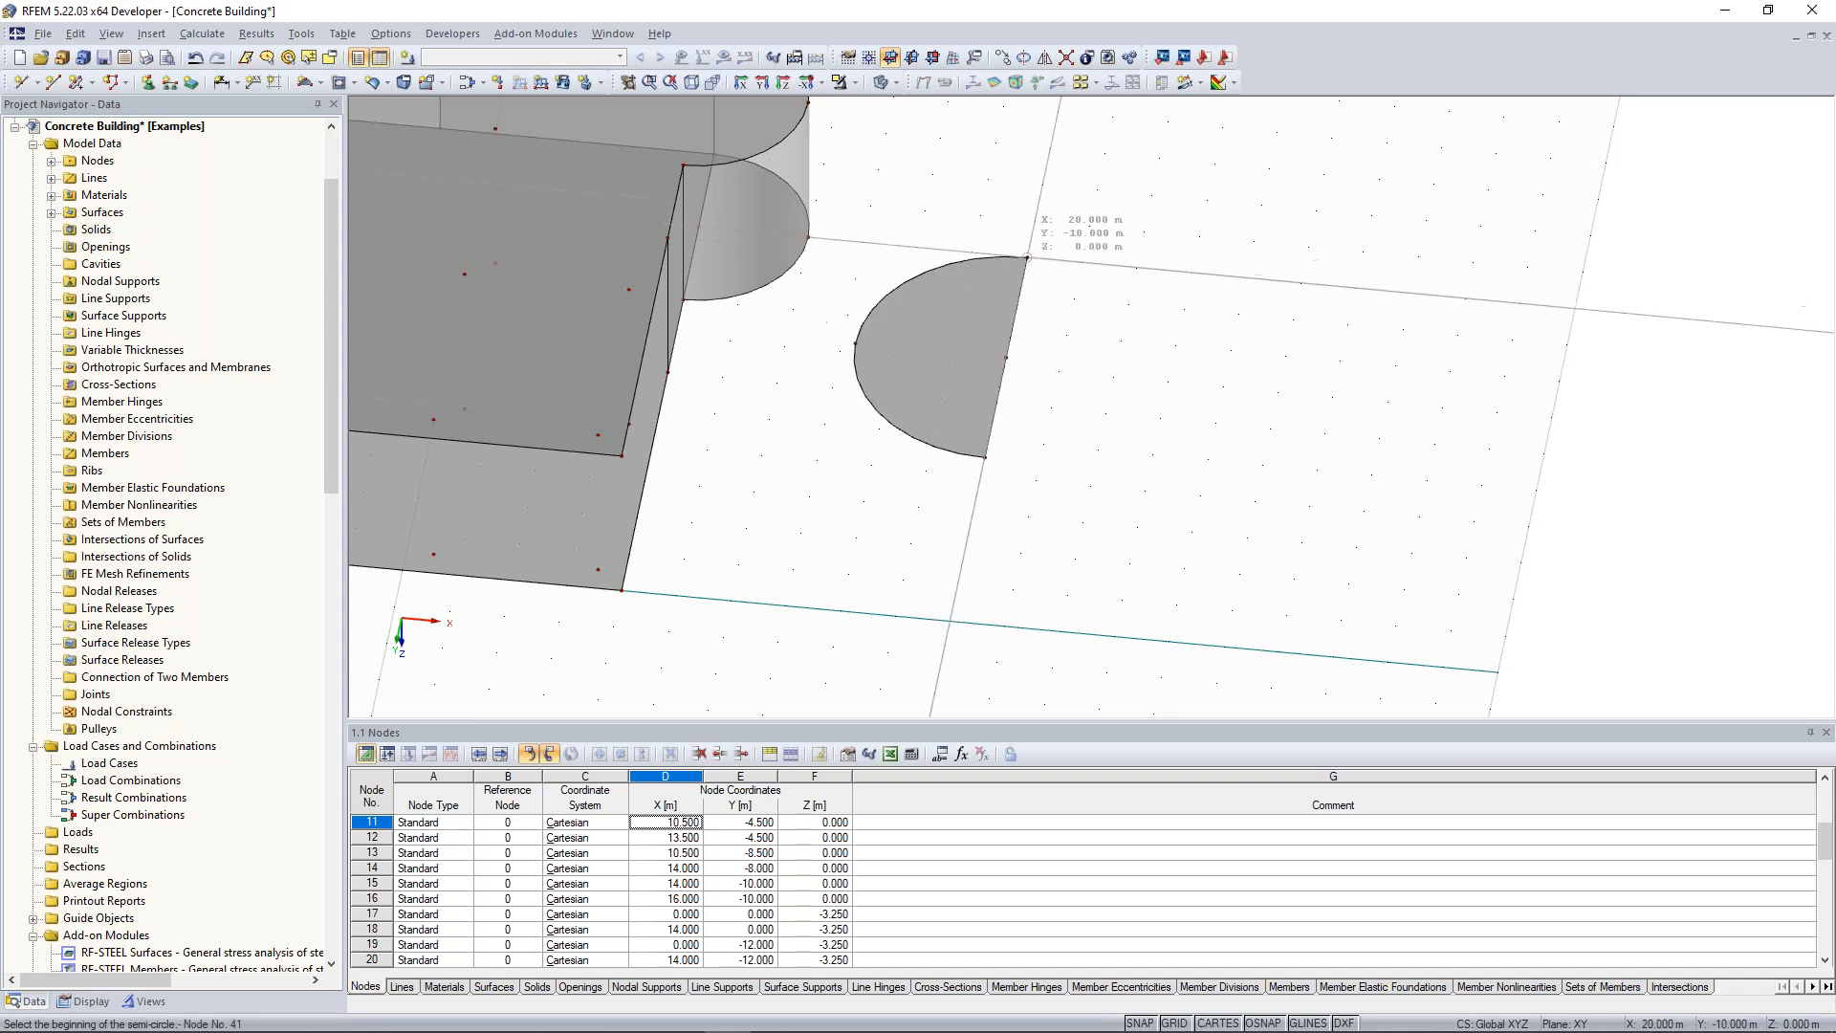
{"action": "key", "text": "Escape"}
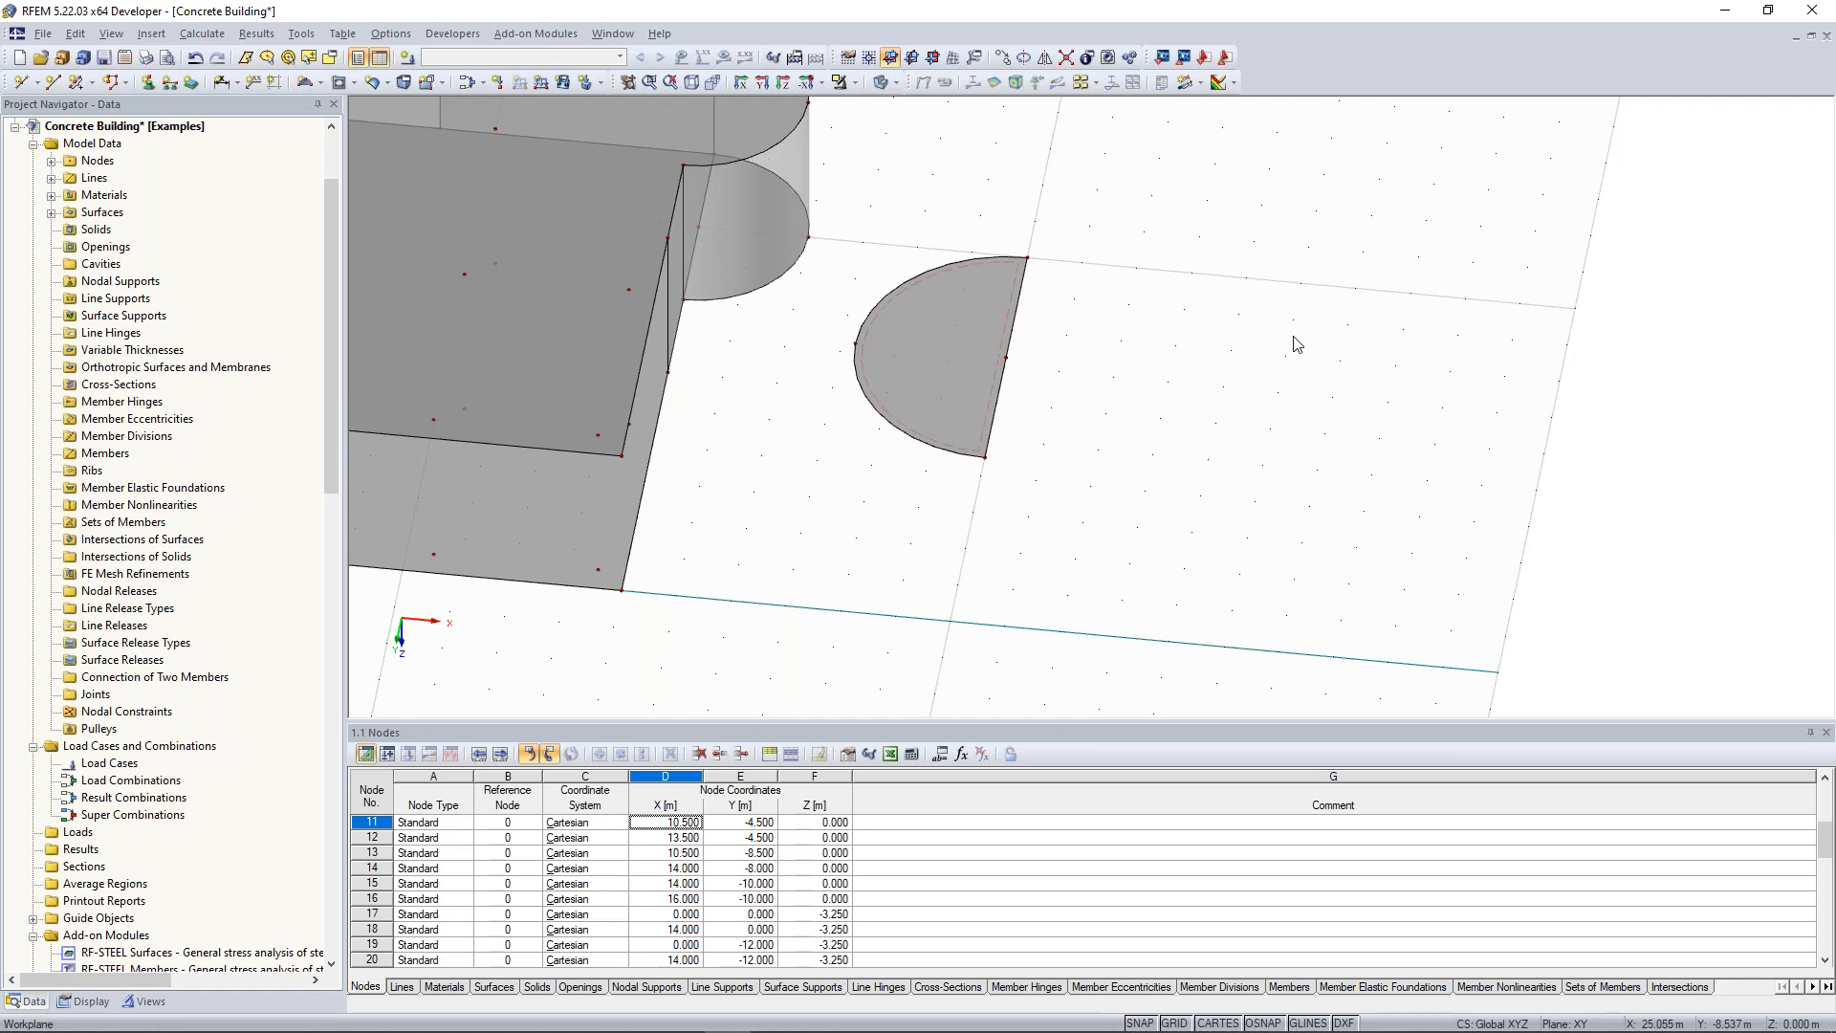
Delete the semicircular trial surface beside the building together with its lines and nodes.
{"action": "left_click", "coordinate": [960, 277]}
{"action": "middle_click_drag", "start_coordinate": [1139, 515], "coordinate": [1132, 504], "text": "ctrl"}
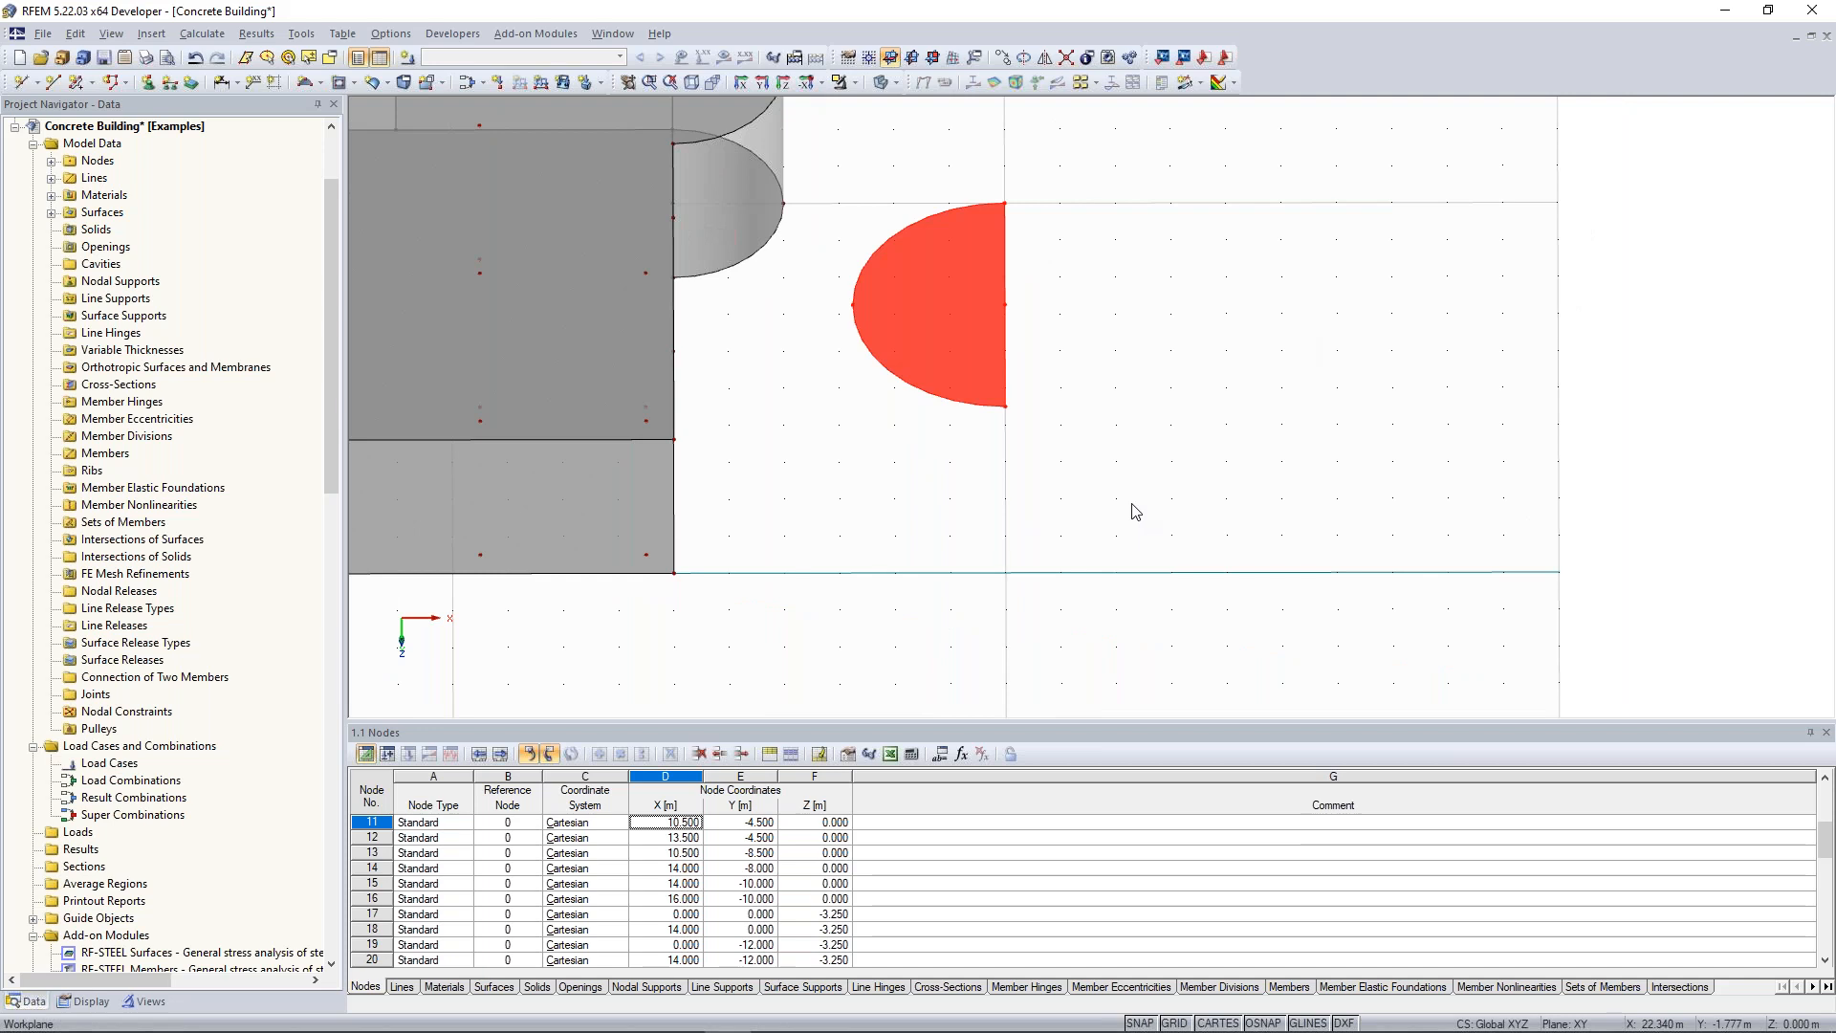
{"action": "key", "text": "Delete"}
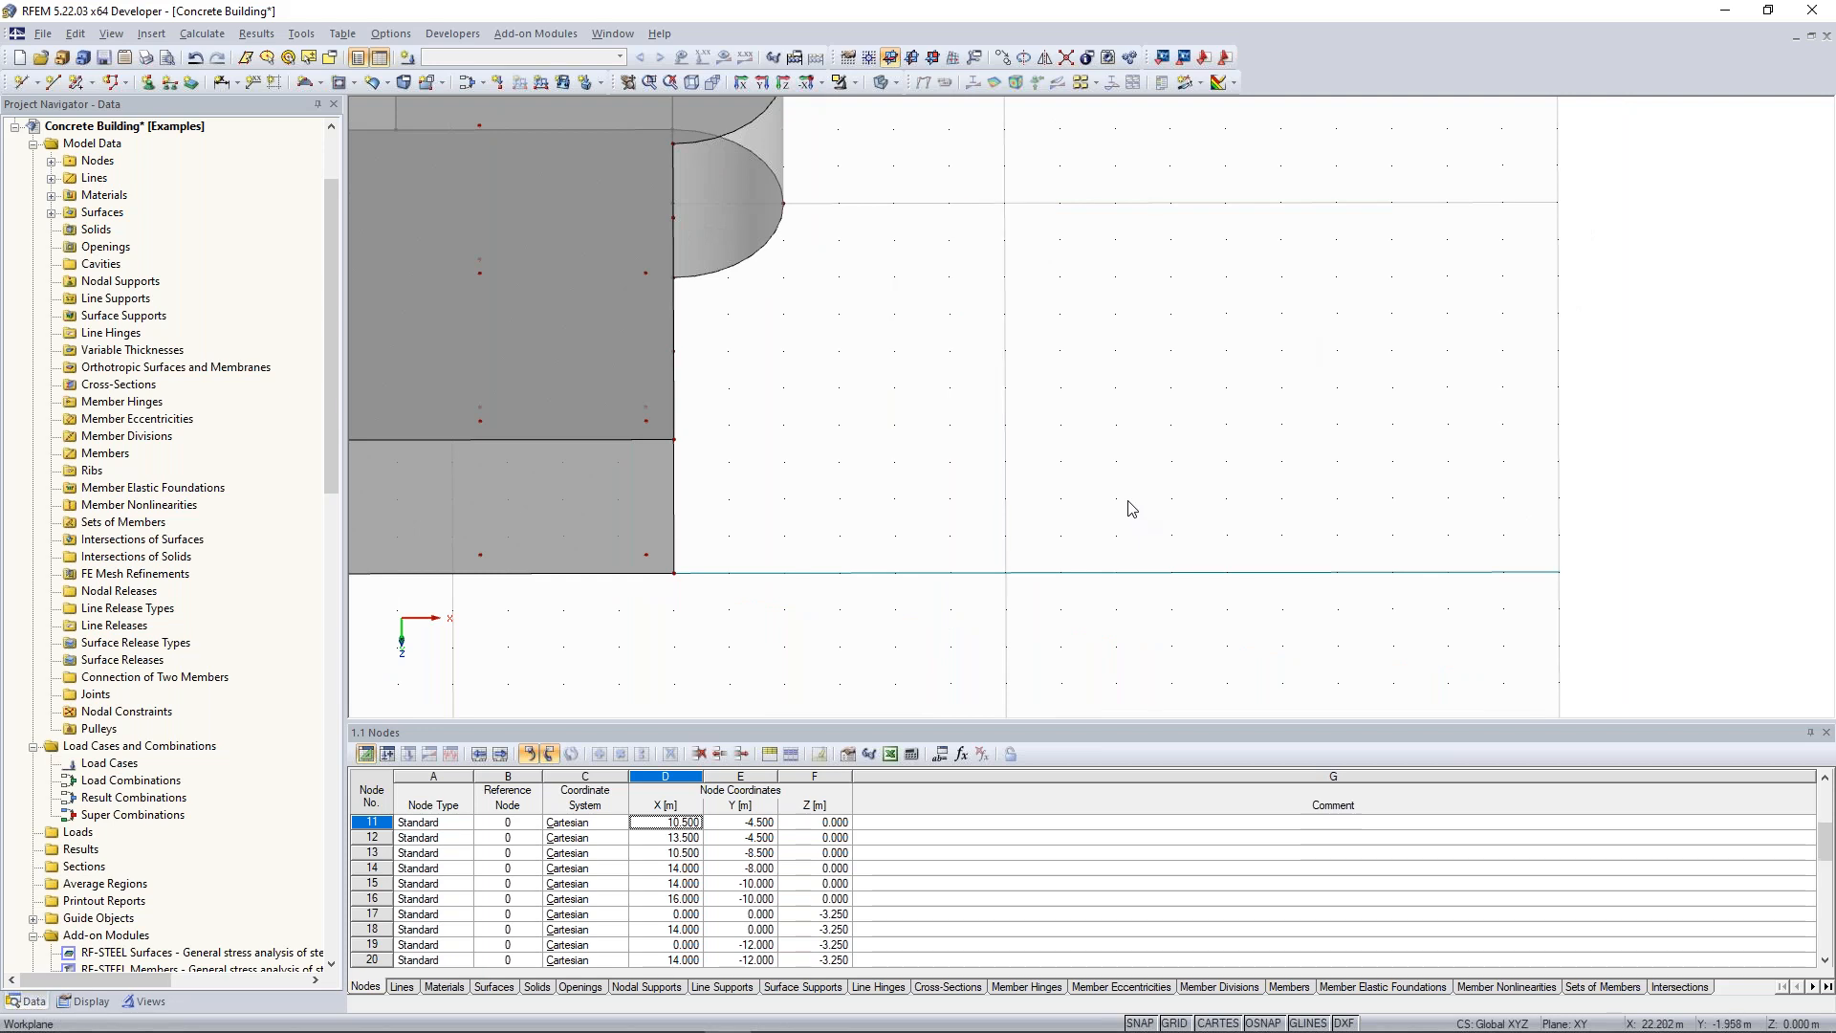
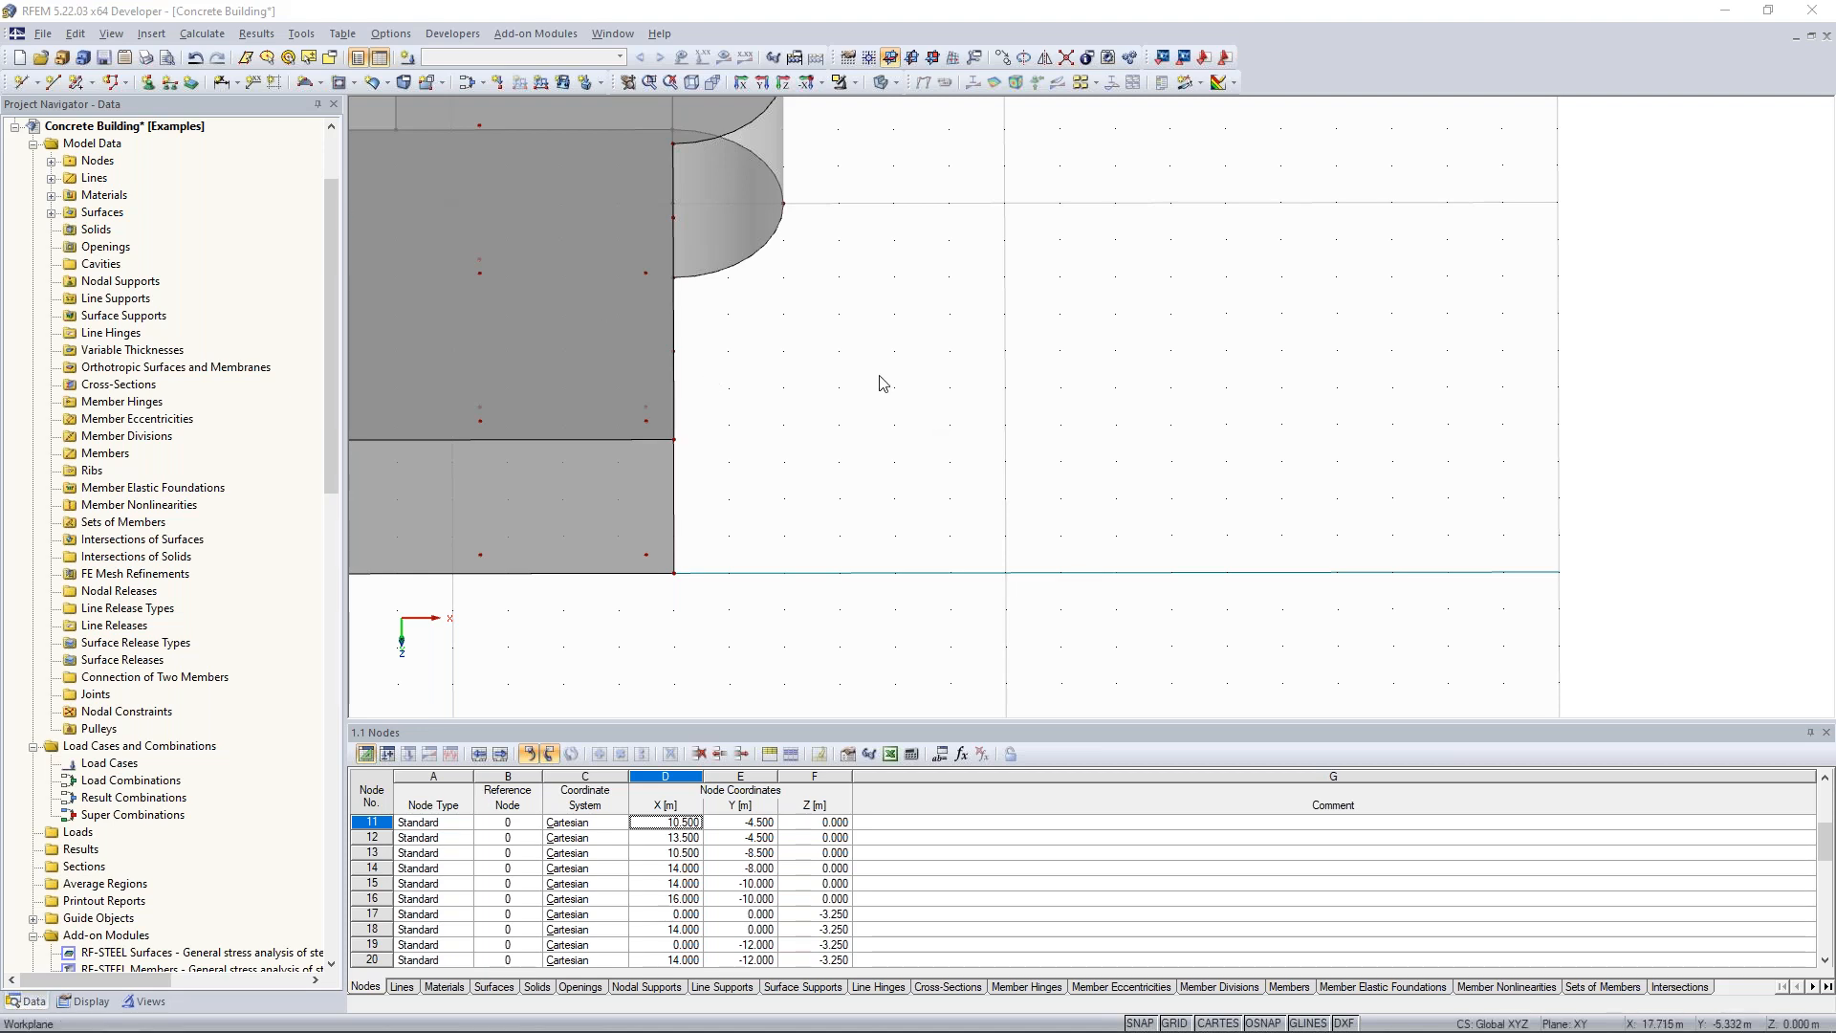
Switch to the open 2D-Frame model and hide its loads and result values.
{"action": "scroll", "coordinate": [870, 352], "scroll_direction": "down", "scroll_amount": 1}
{"action": "middle_click_drag", "start_coordinate": [870, 352], "coordinate": [1035, 431]}
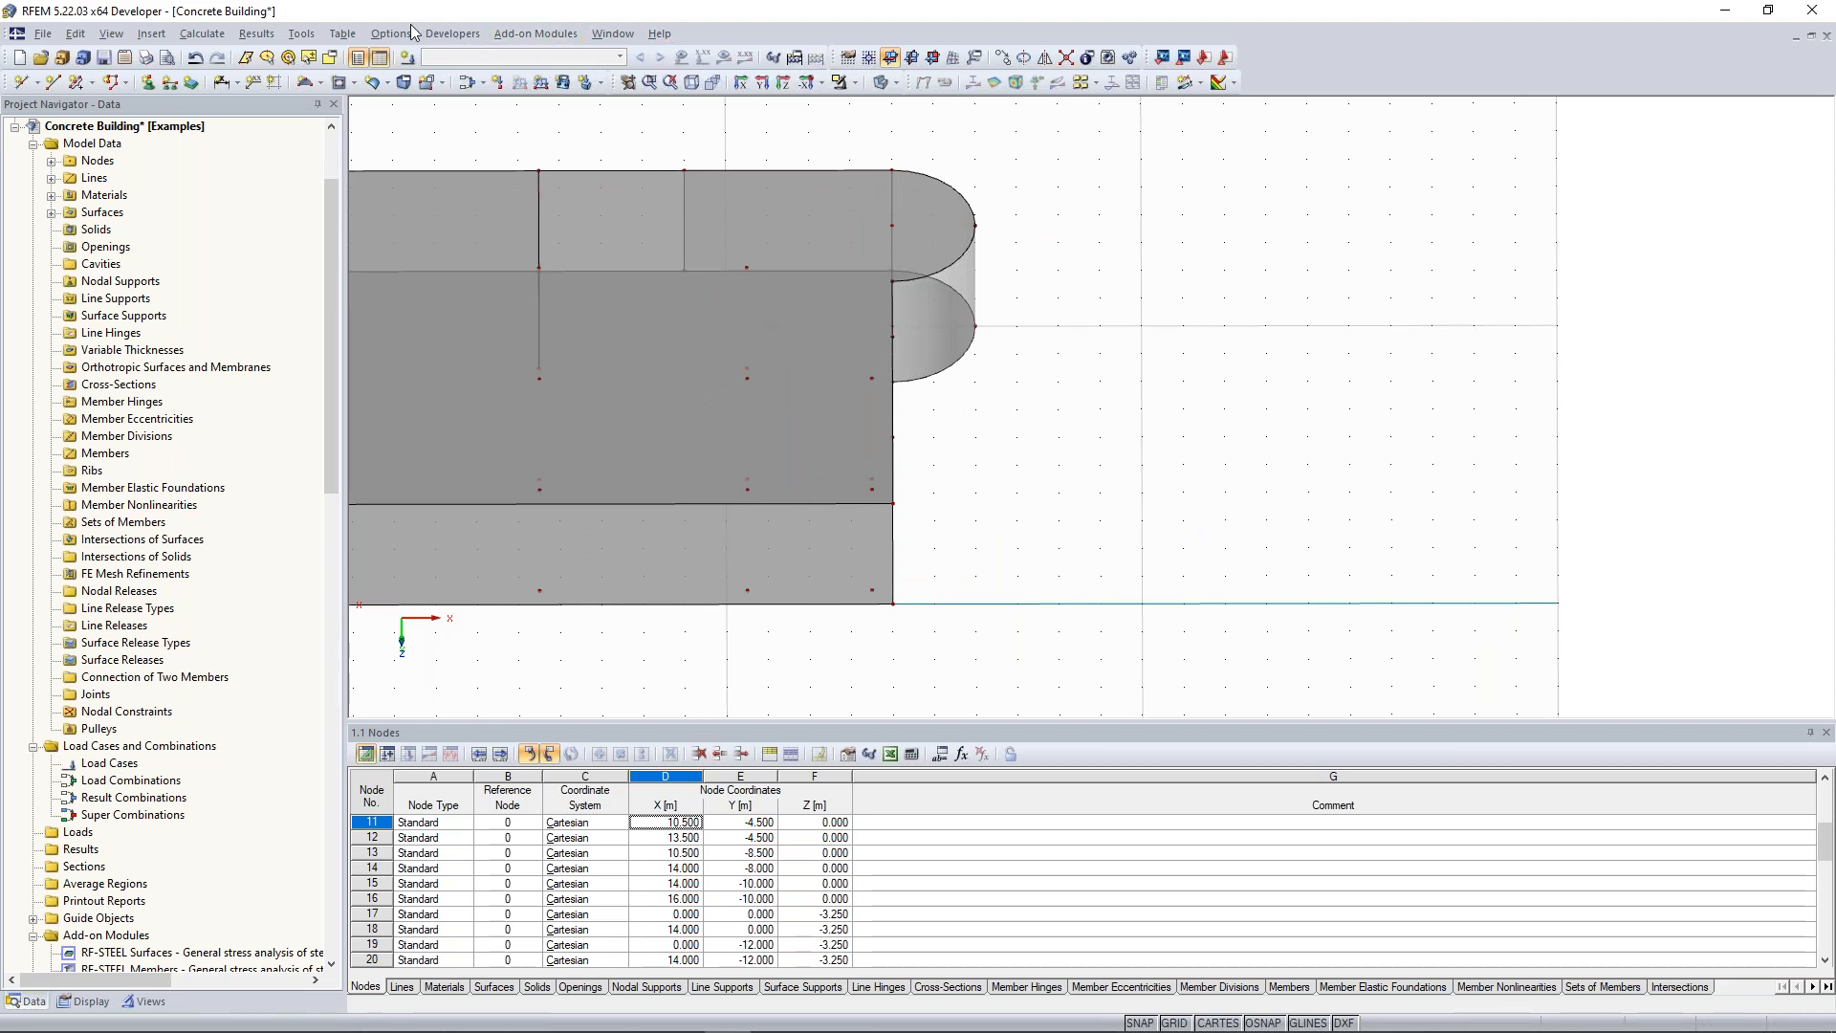
{"action": "left_click", "coordinate": [614, 36]}
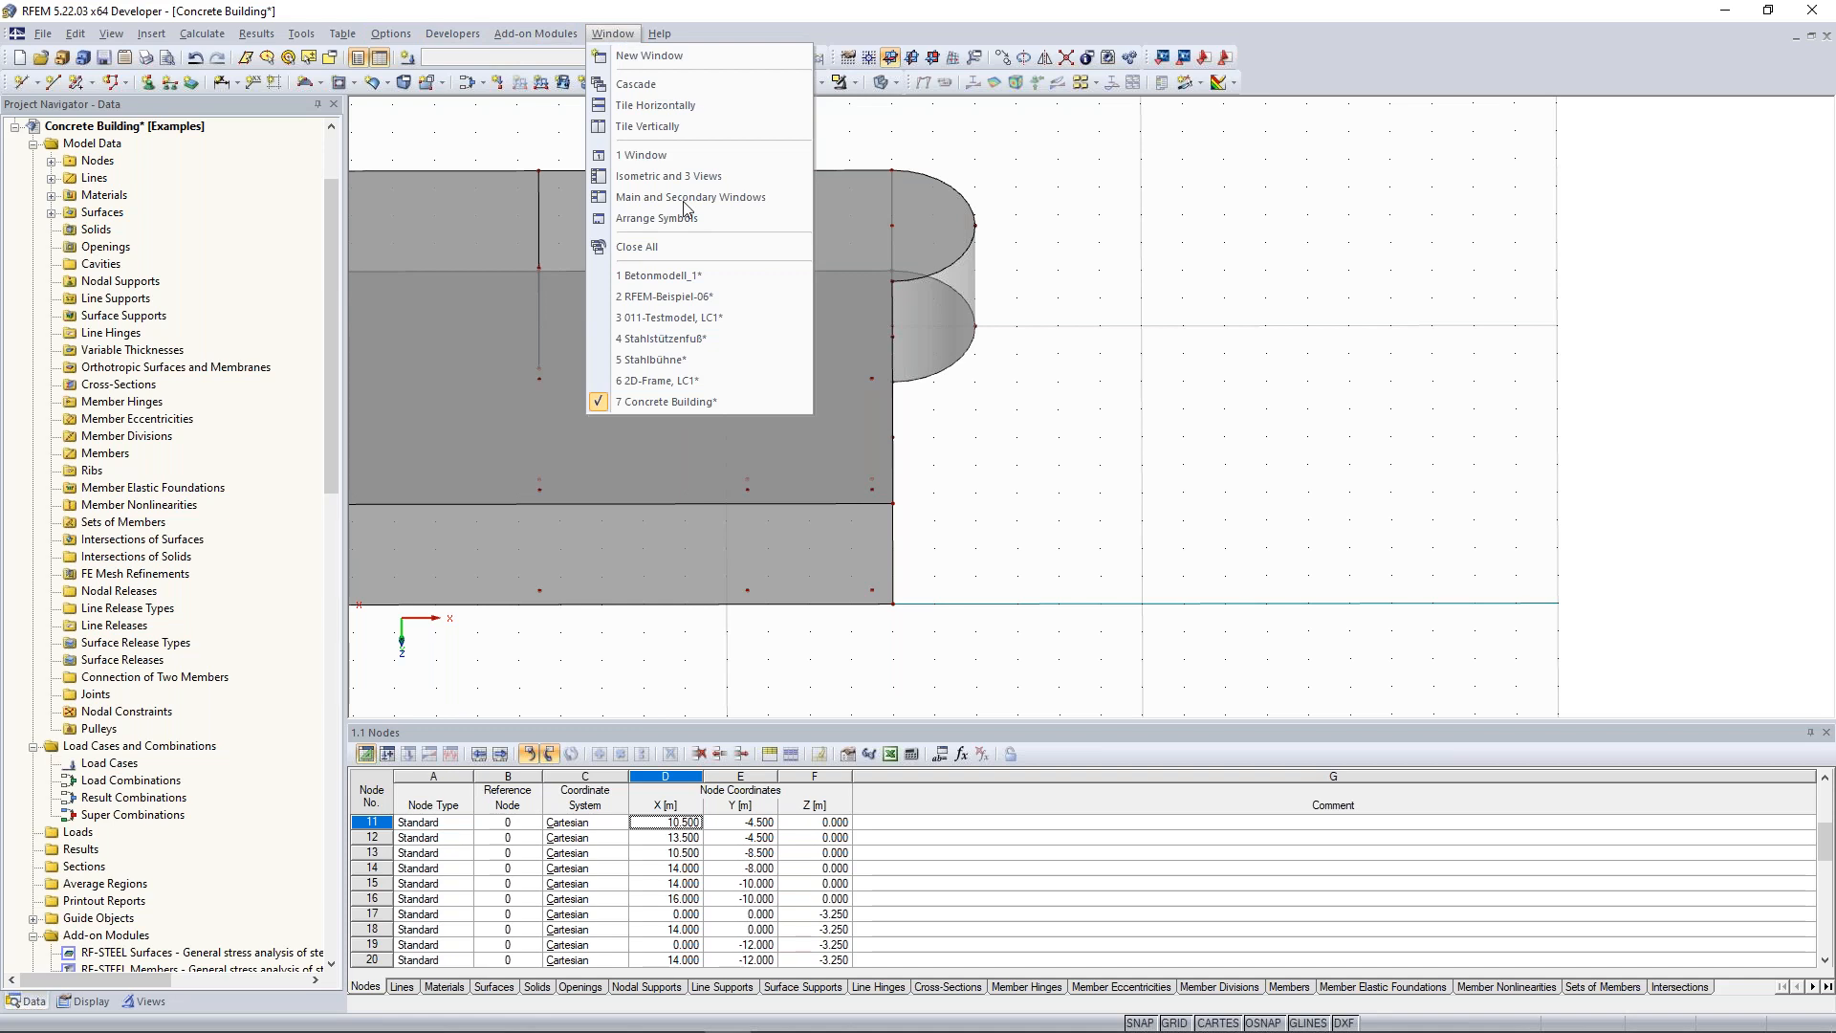
{"action": "left_click", "coordinate": [667, 392]}
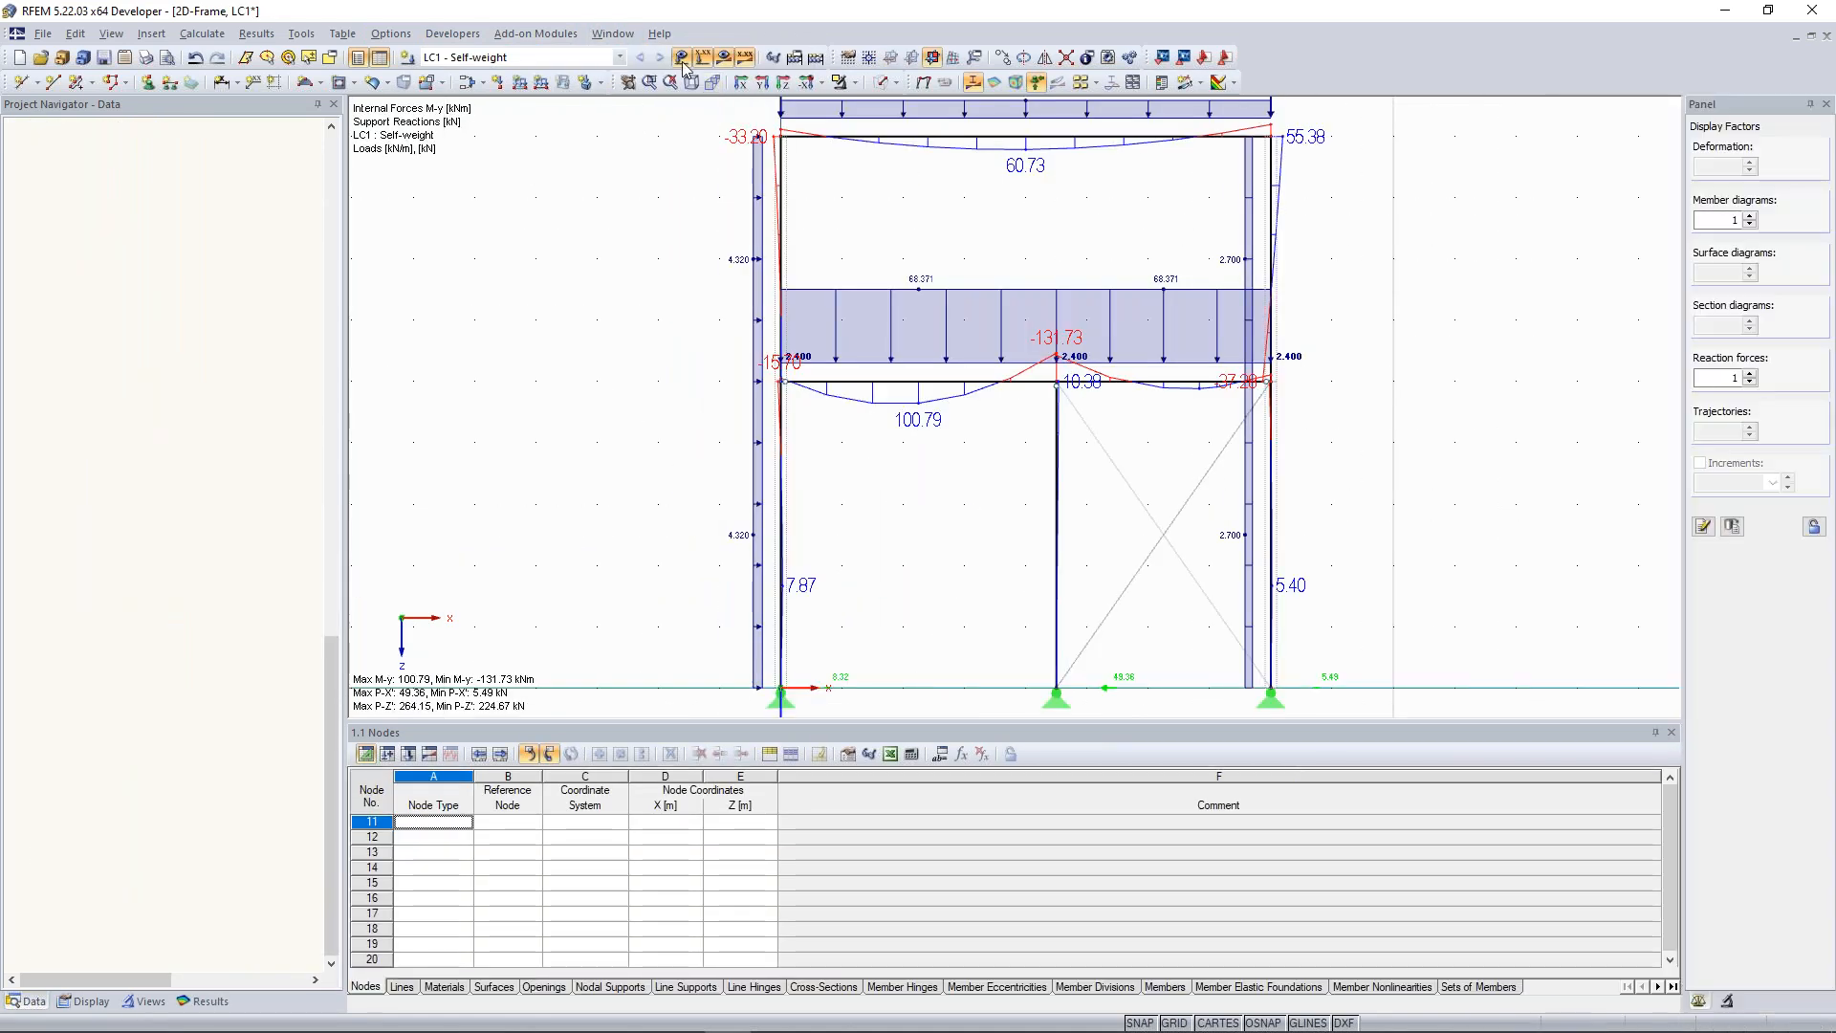
{"action": "left_click", "coordinate": [729, 61]}
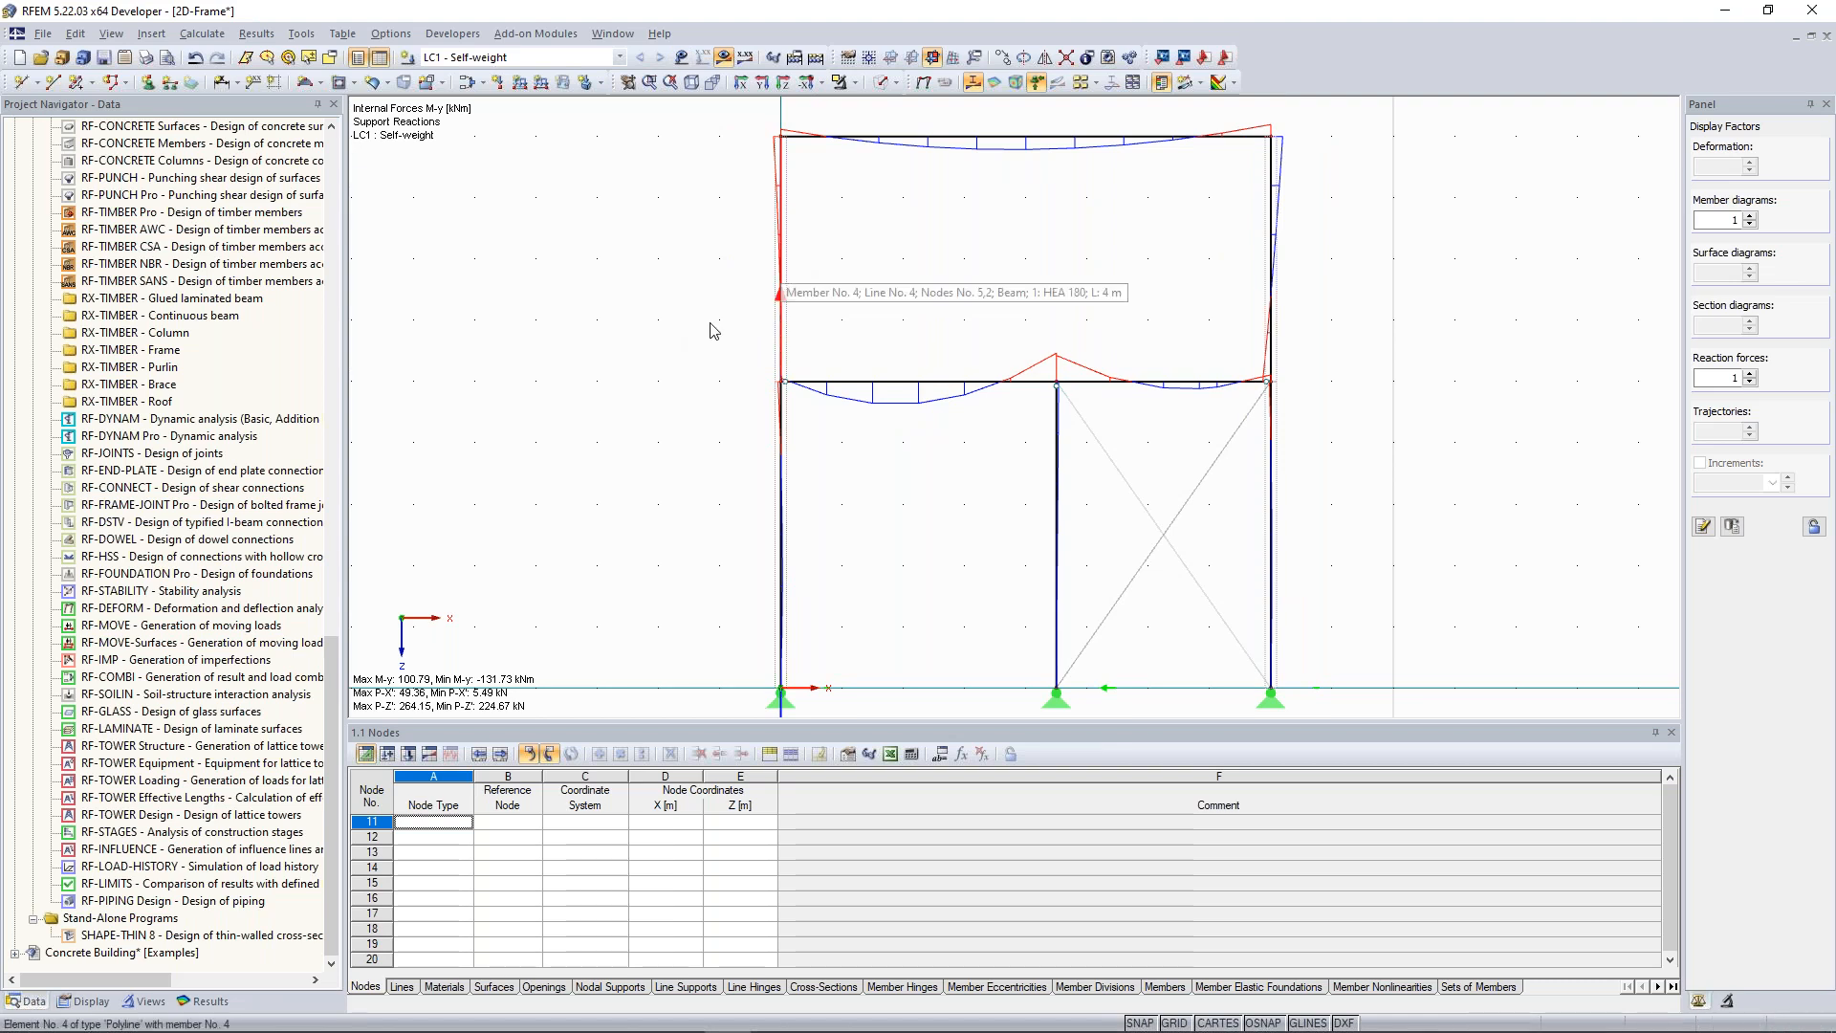
Examine the 2D frame's M-y moment diagrams and support reactions for LC1 Self-weight, without and with result values.
{"action": "scroll", "coordinate": [684, 347], "scroll_direction": "down", "scroll_amount": 2}
{"action": "middle_click_drag", "start_coordinate": [684, 340], "coordinate": [684, 352]}
{"action": "scroll", "coordinate": [734, 422], "scroll_direction": "up", "scroll_amount": 1}
{"action": "scroll", "coordinate": [734, 422], "scroll_direction": "down", "scroll_amount": 1}
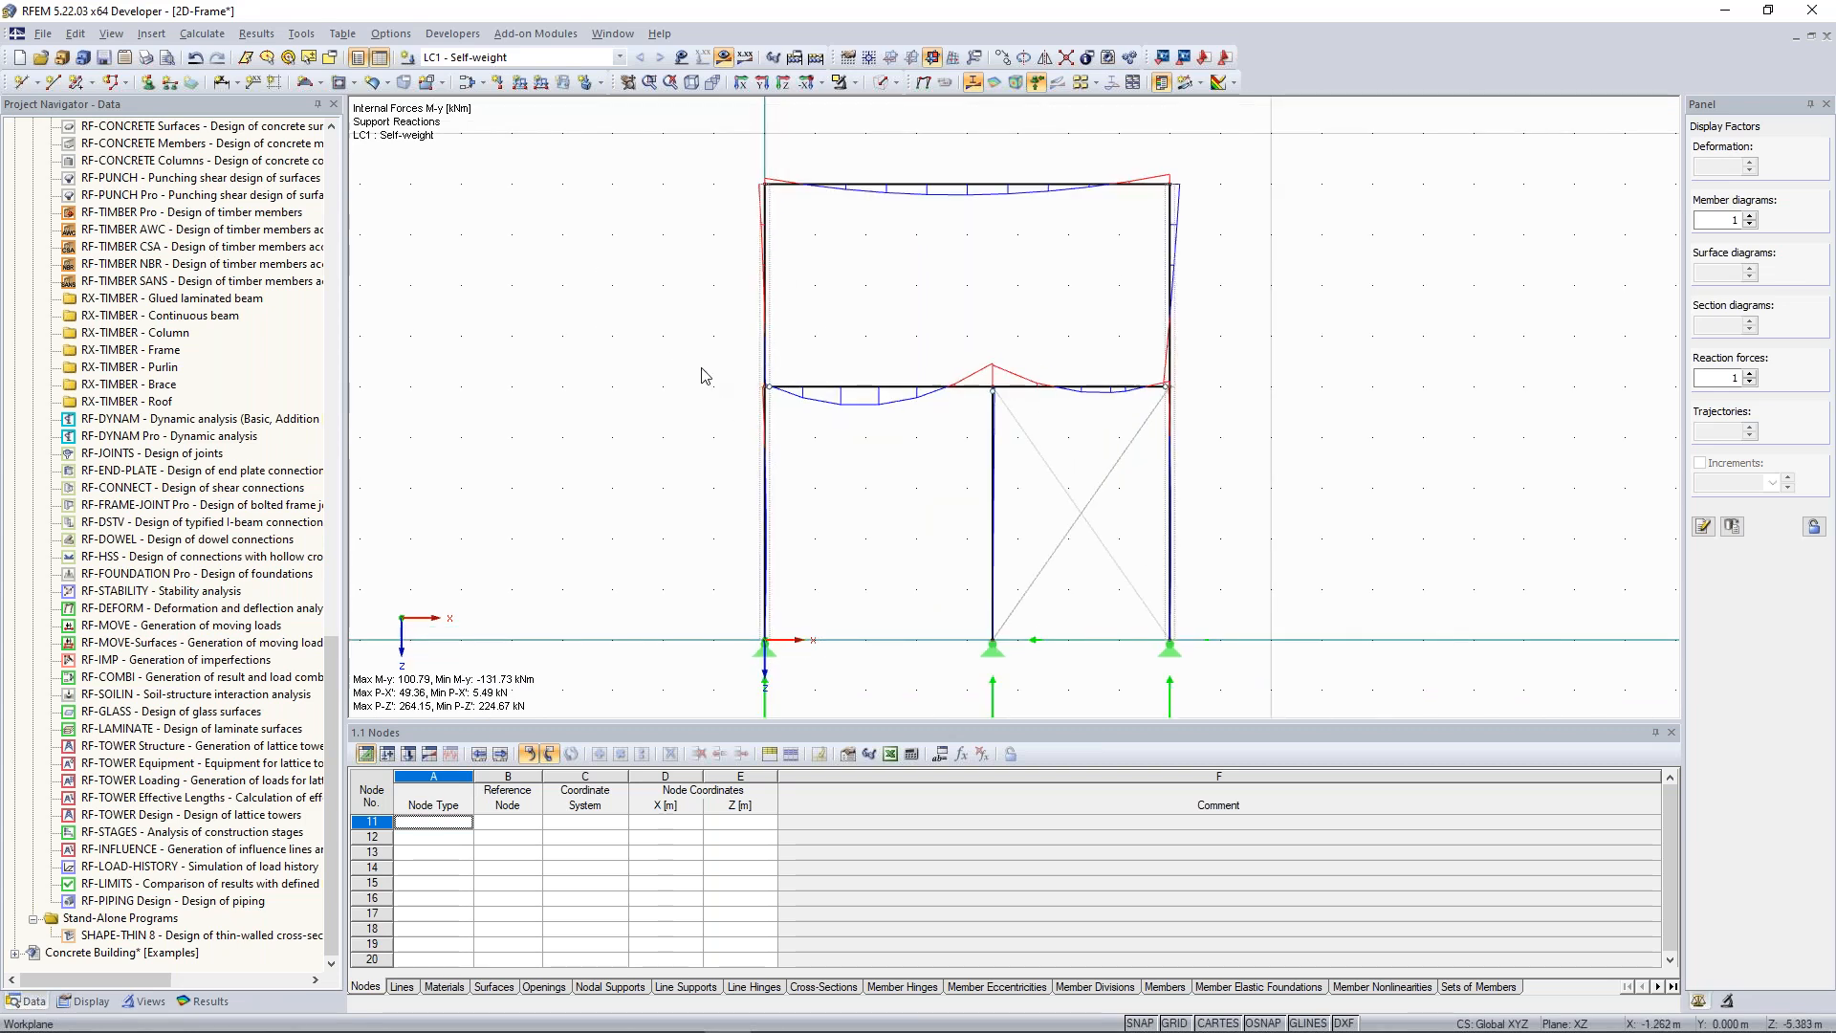
{"action": "scroll", "coordinate": [723, 381], "scroll_direction": "down", "scroll_amount": 1}
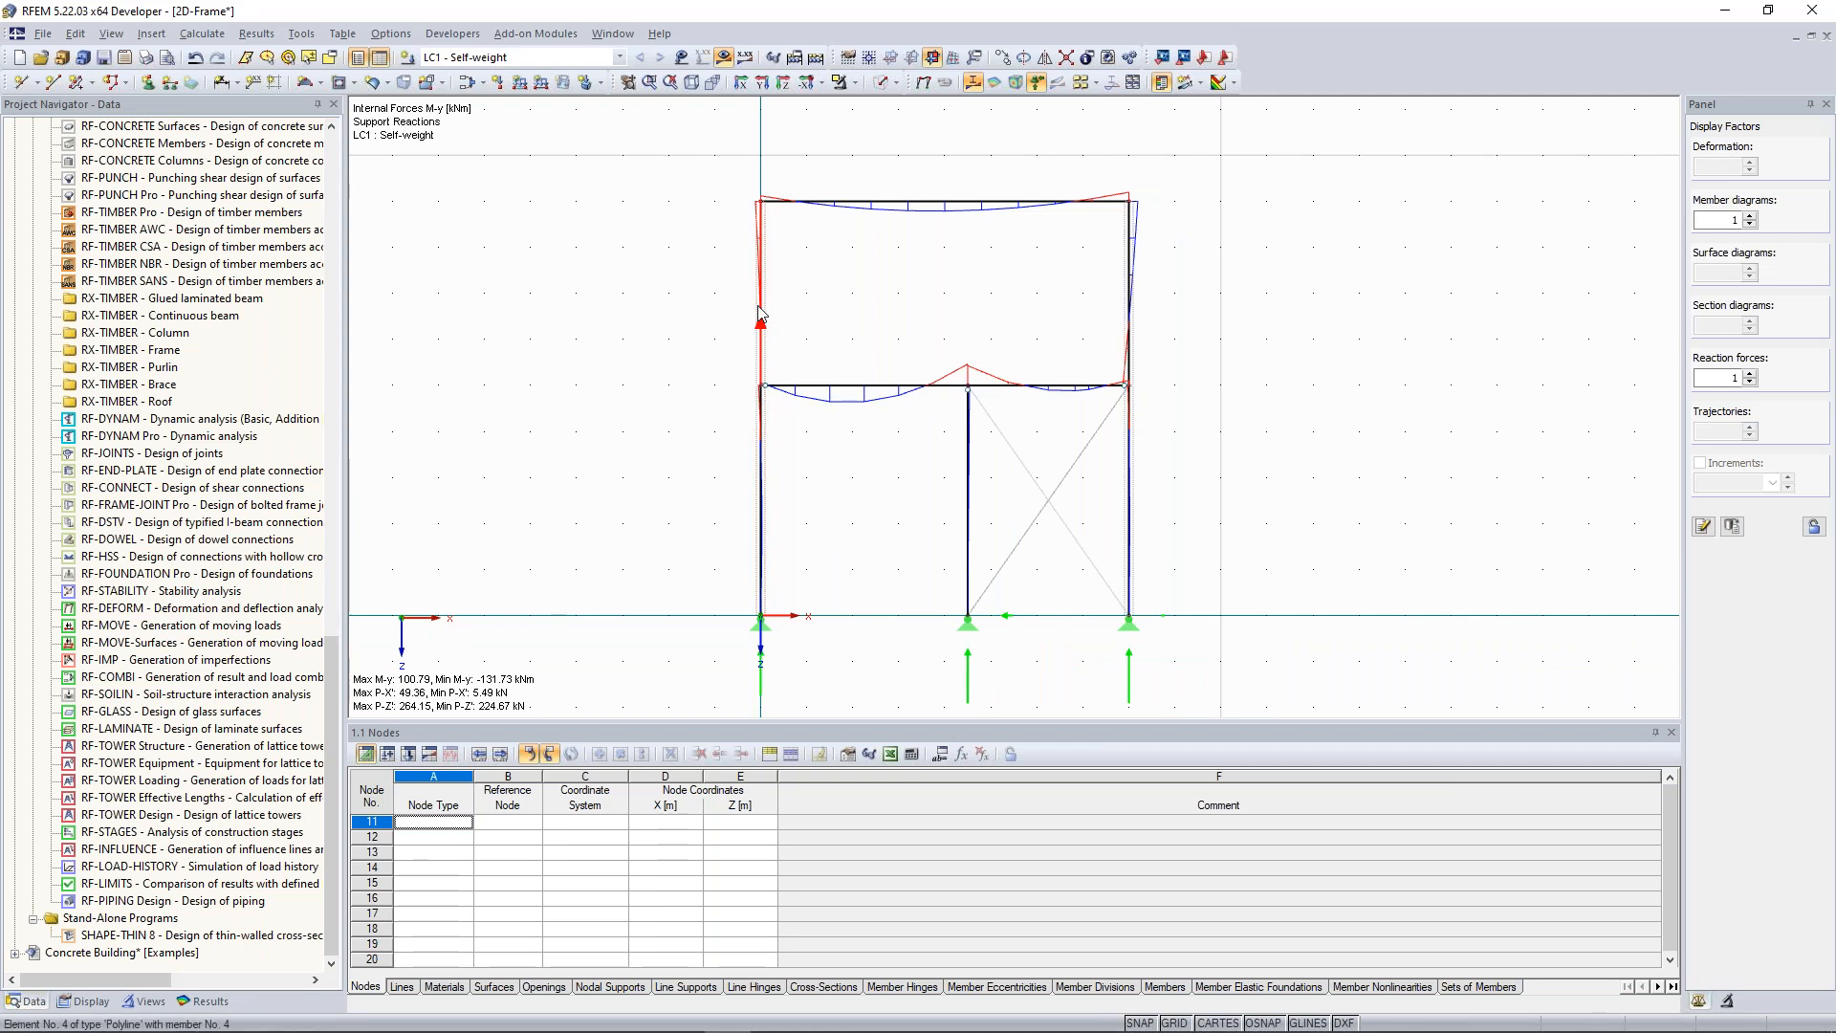
{"action": "scroll", "coordinate": [722, 462], "scroll_direction": "up", "scroll_amount": 1}
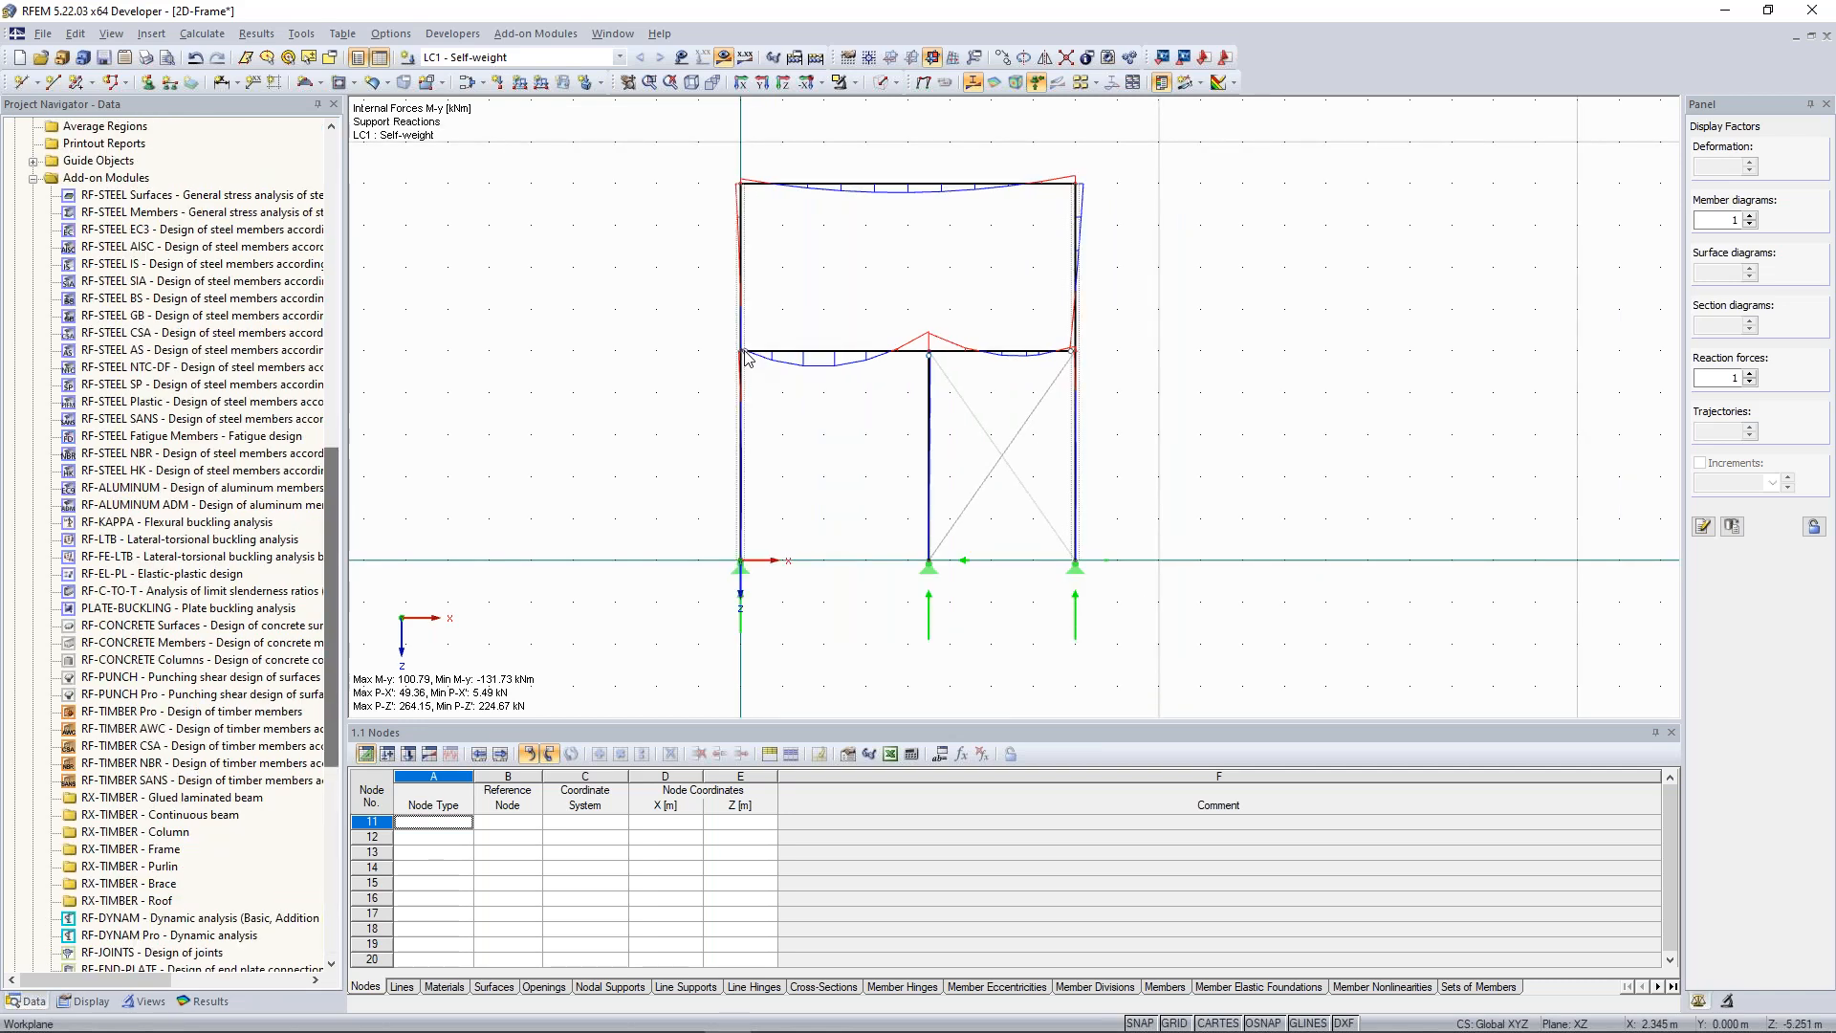
{"action": "scroll", "coordinate": [746, 356], "scroll_direction": "up", "scroll_amount": 3}
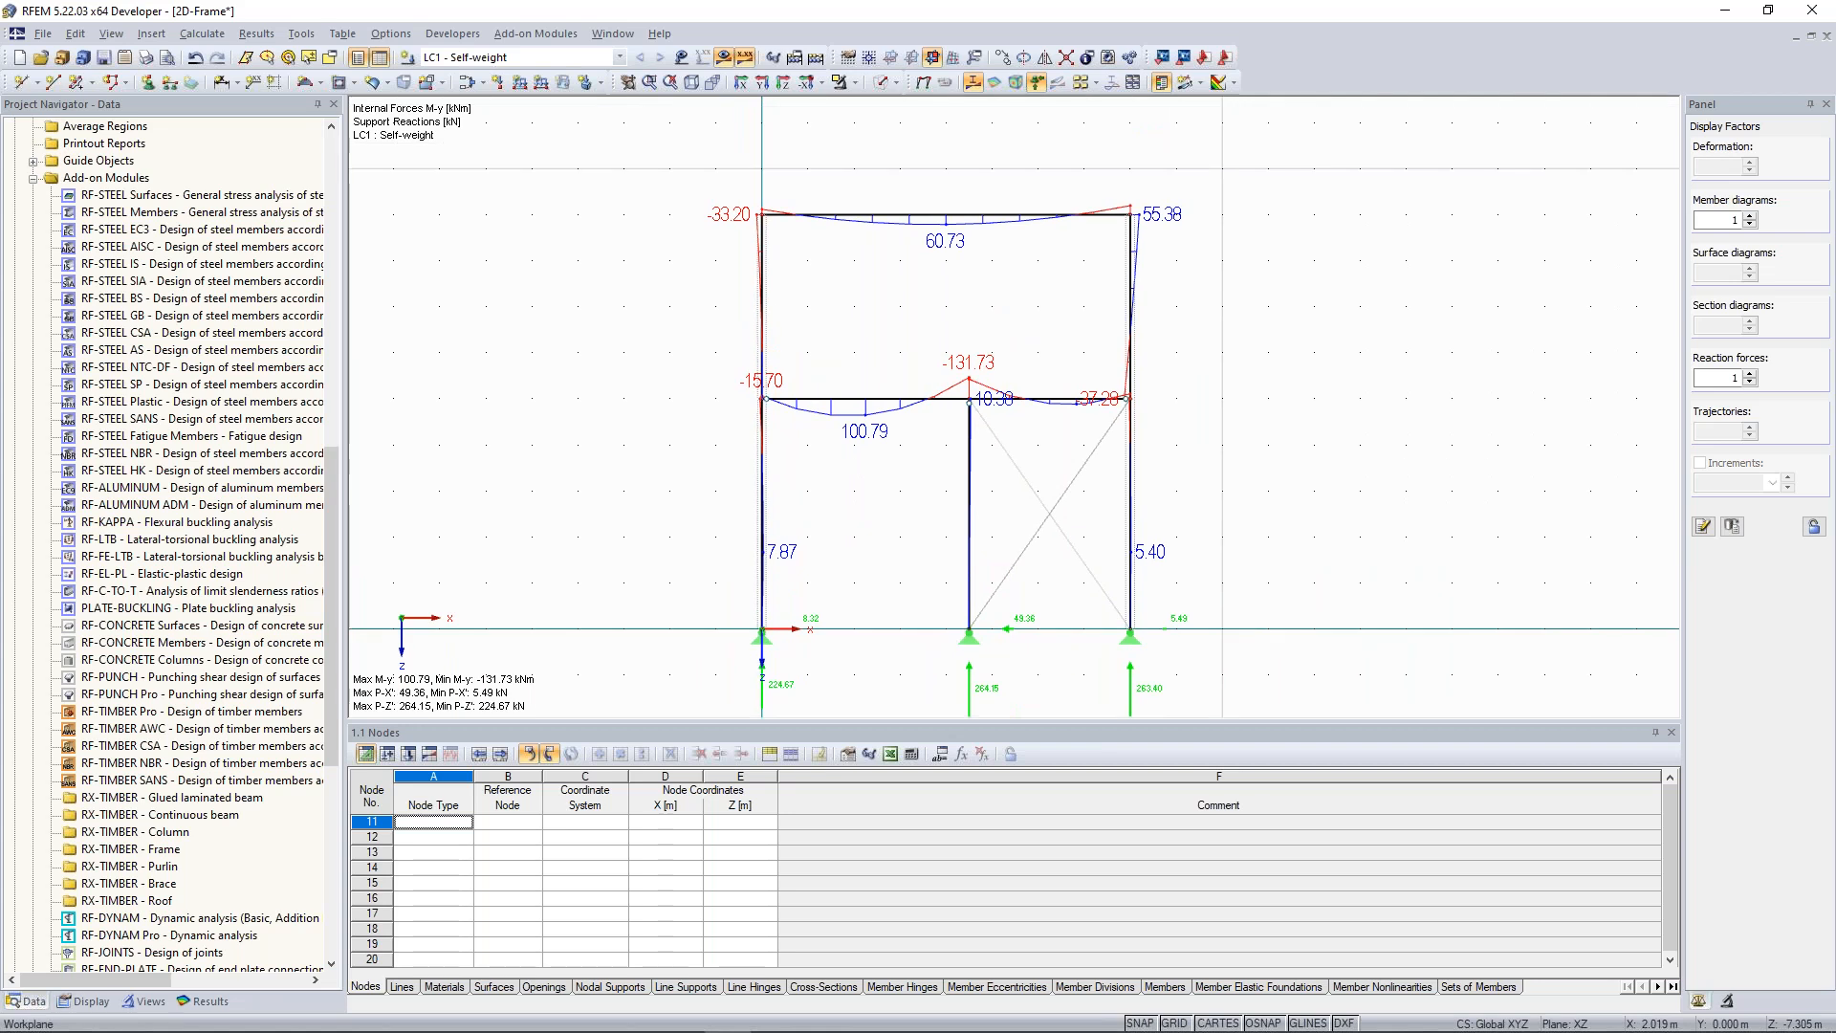
{"action": "scroll", "coordinate": [961, 350], "scroll_direction": "down", "scroll_amount": 3}
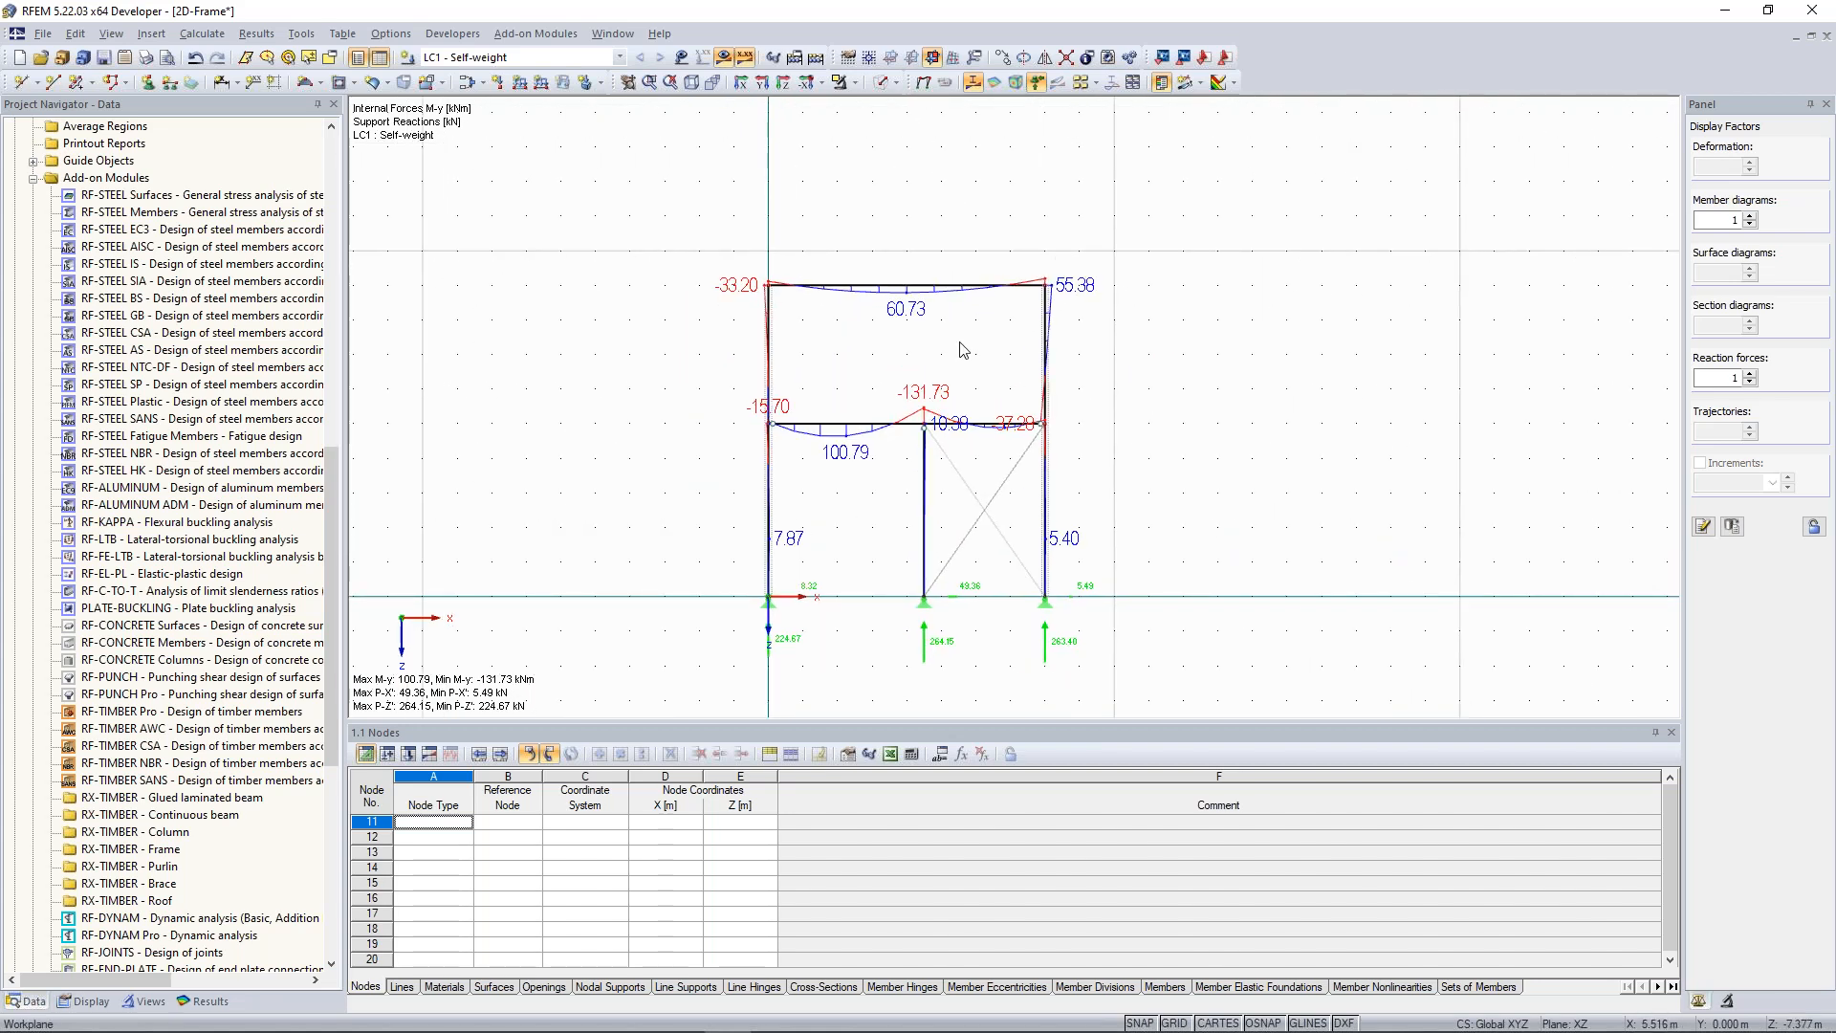
{"action": "scroll", "coordinate": [962, 350], "scroll_direction": "up", "scroll_amount": 2}
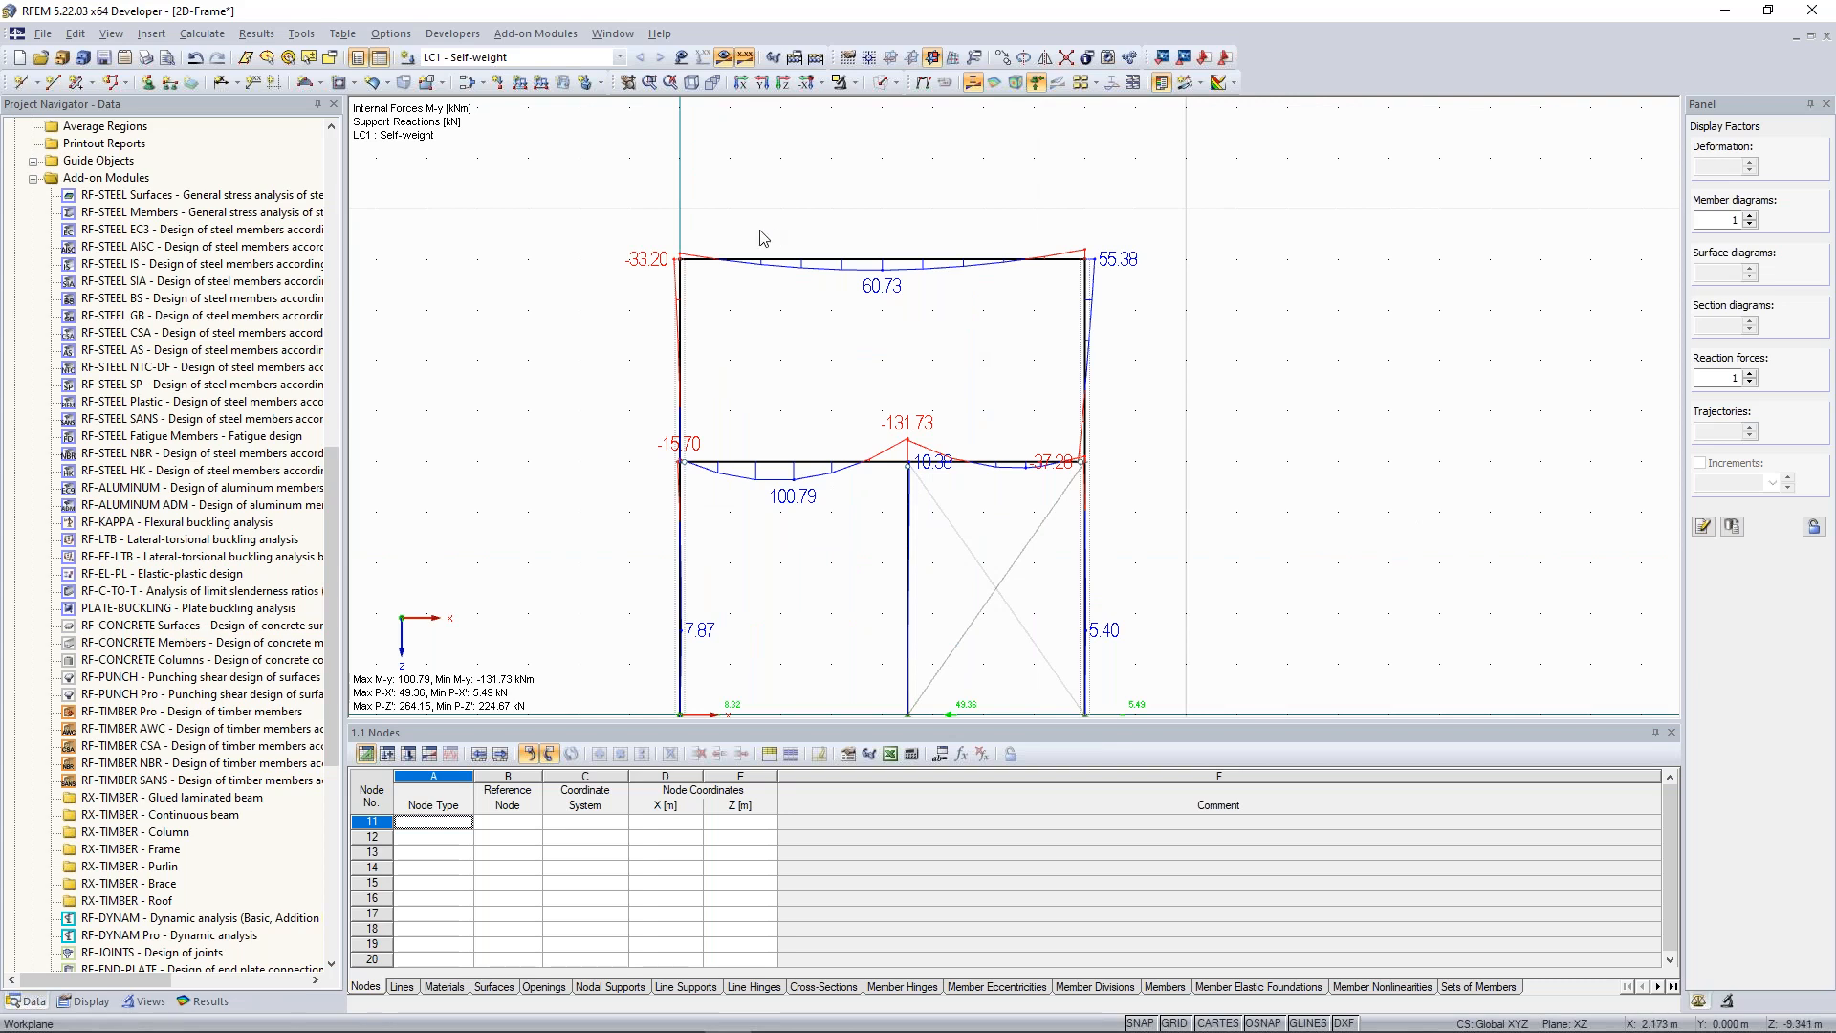
Fit the whole 2D frame in view and set the member diagrams' display factor to 2.
{"action": "middle_click_drag", "start_coordinate": [857, 224], "coordinate": [850, 254]}
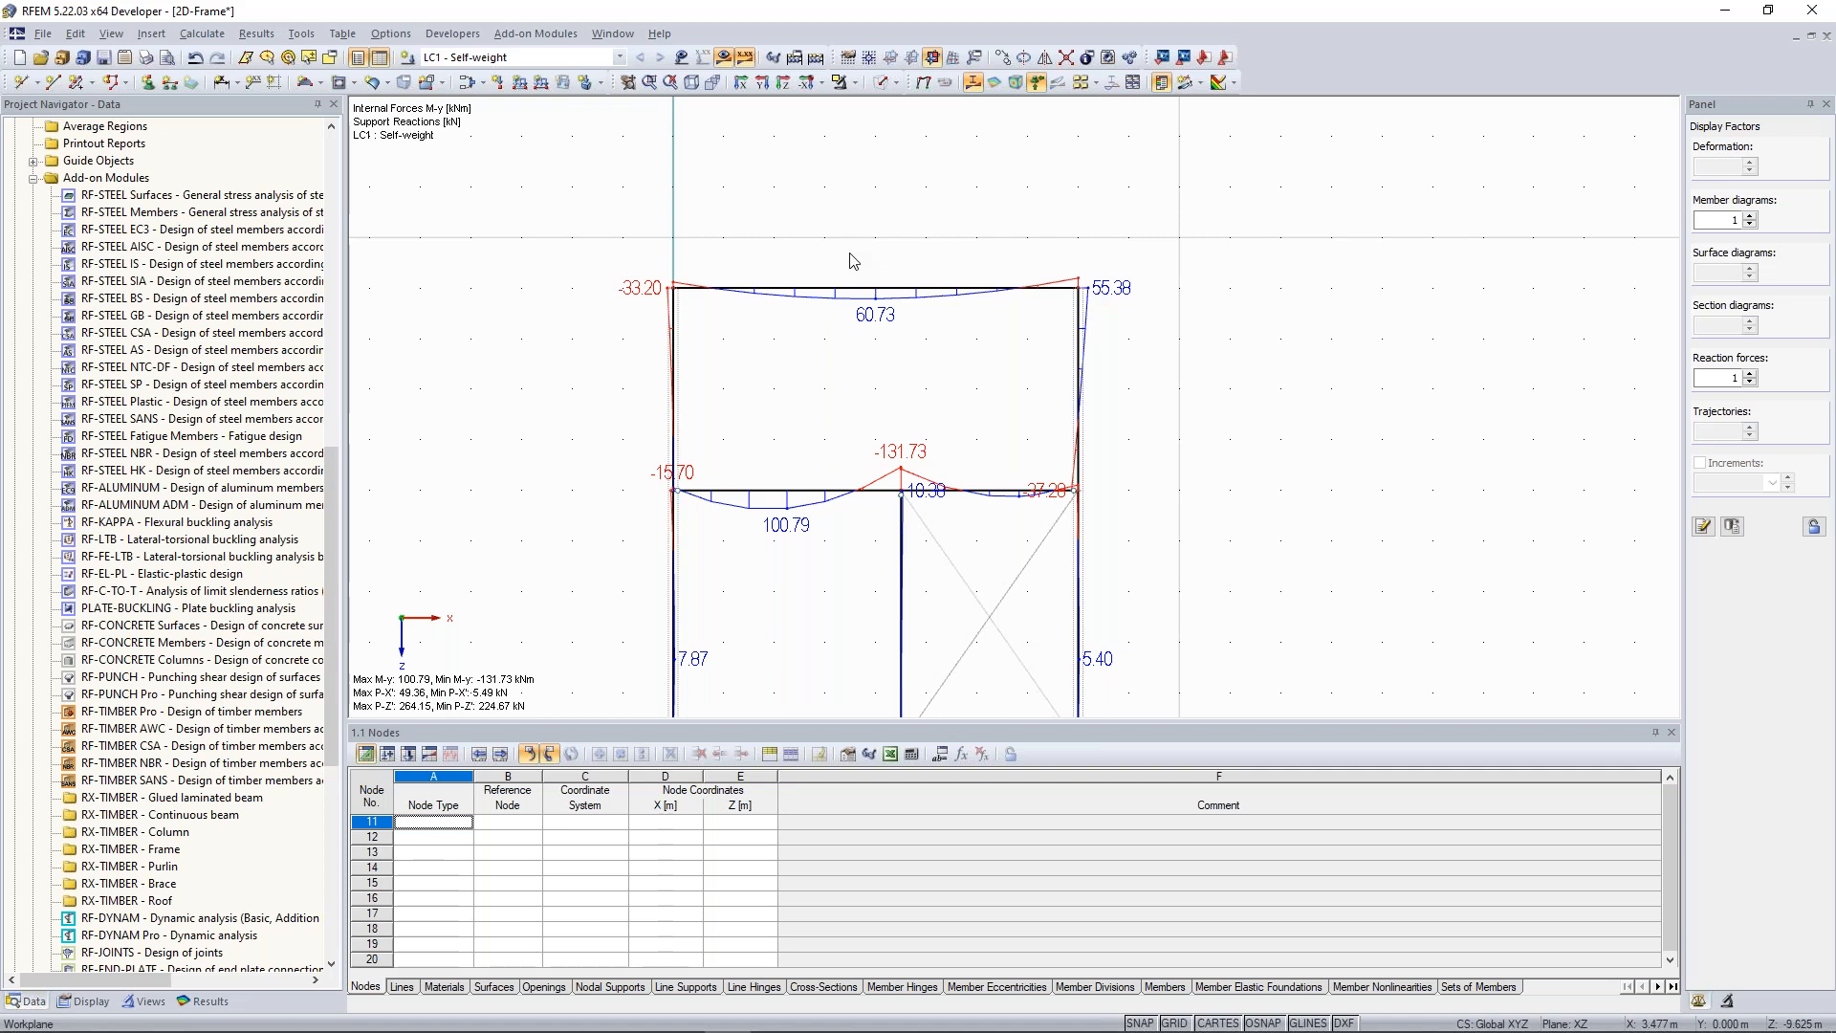
{"action": "key", "text": "F8"}
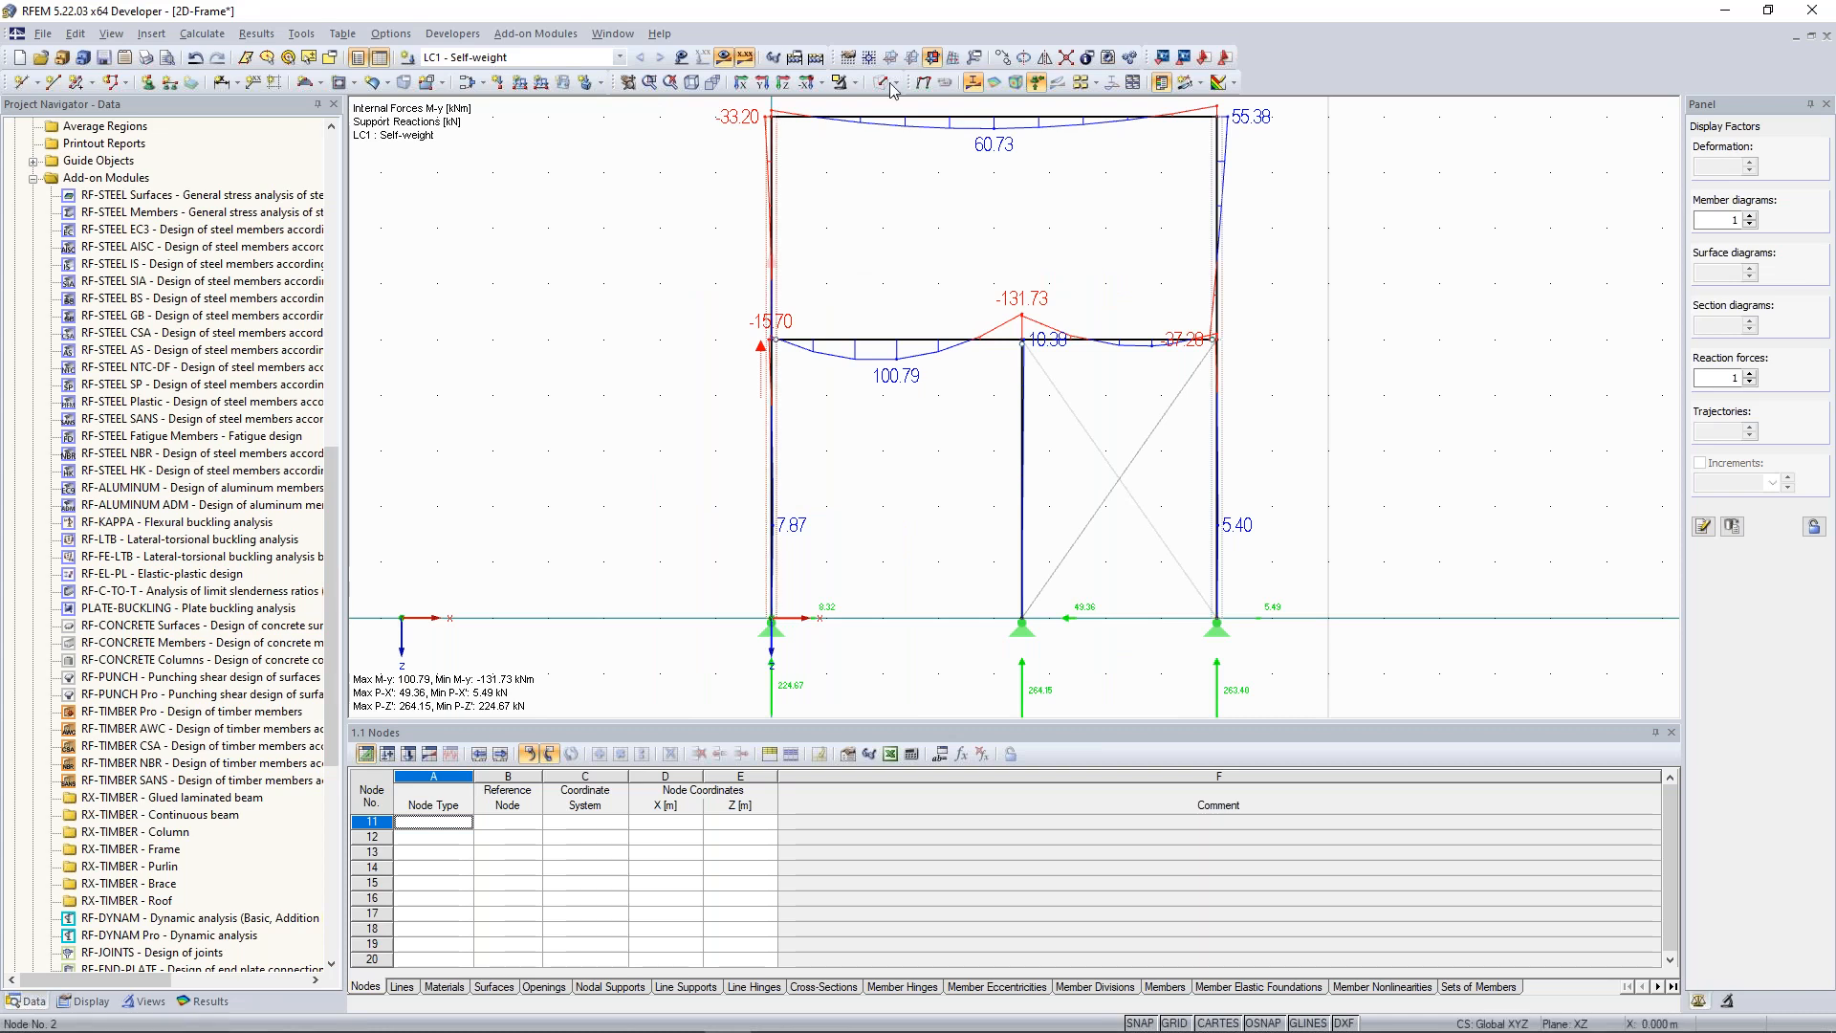
{"action": "left_click", "coordinate": [1750, 216]}
{"action": "left_click", "coordinate": [1750, 216]}
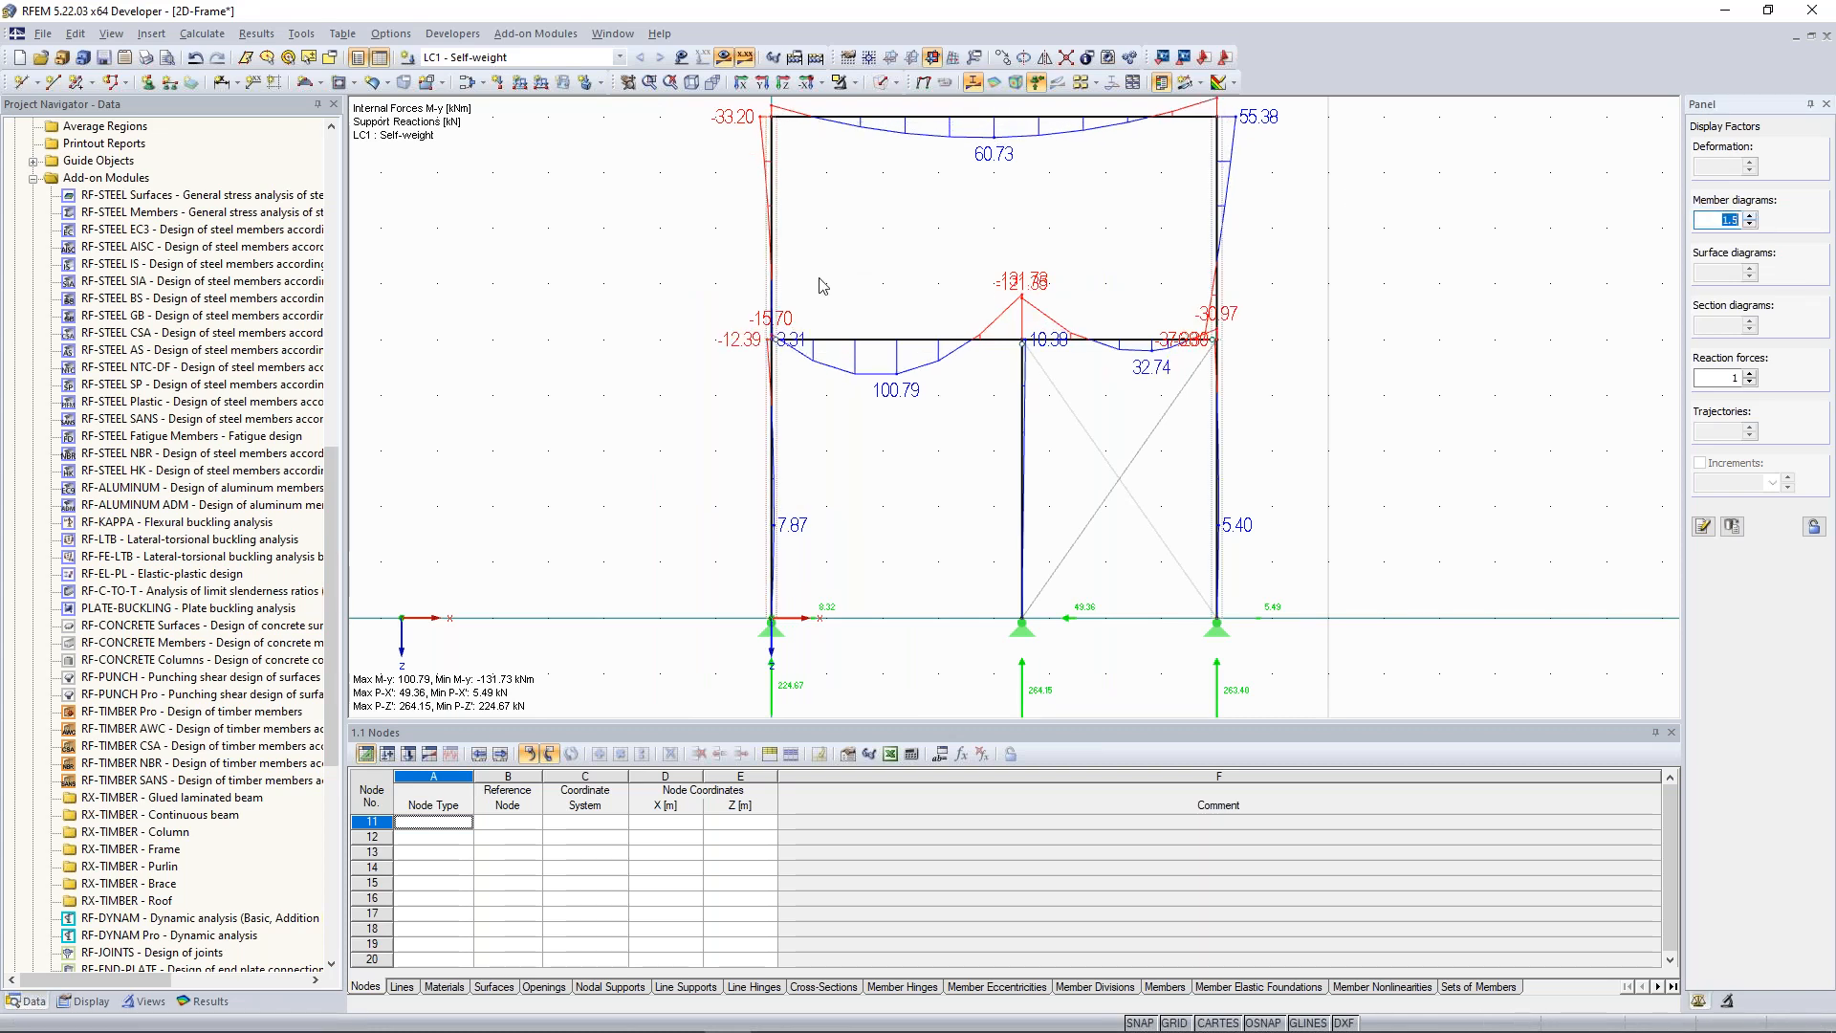
{"action": "type", "text": "2"}
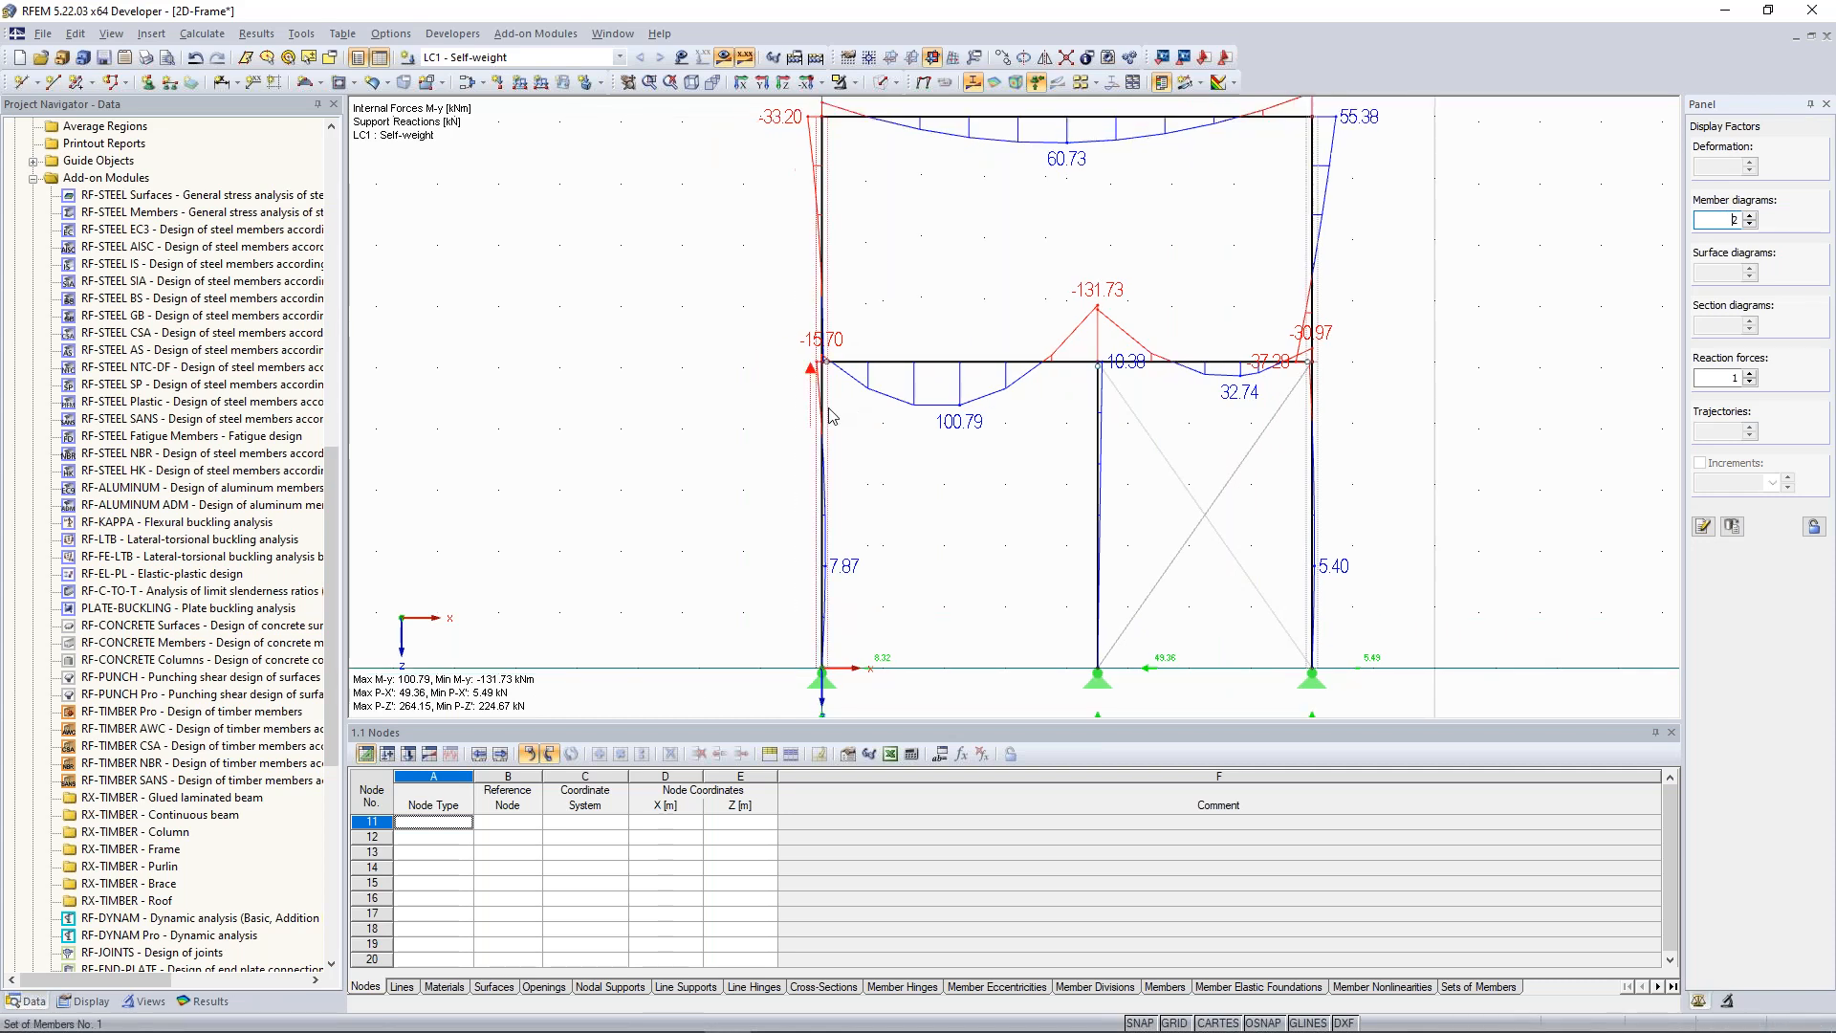
Examine the 2D frame's enlarged M-y moment diagrams along the beams and columns together with the support reactions.
{"action": "right_click", "coordinate": [827, 409]}
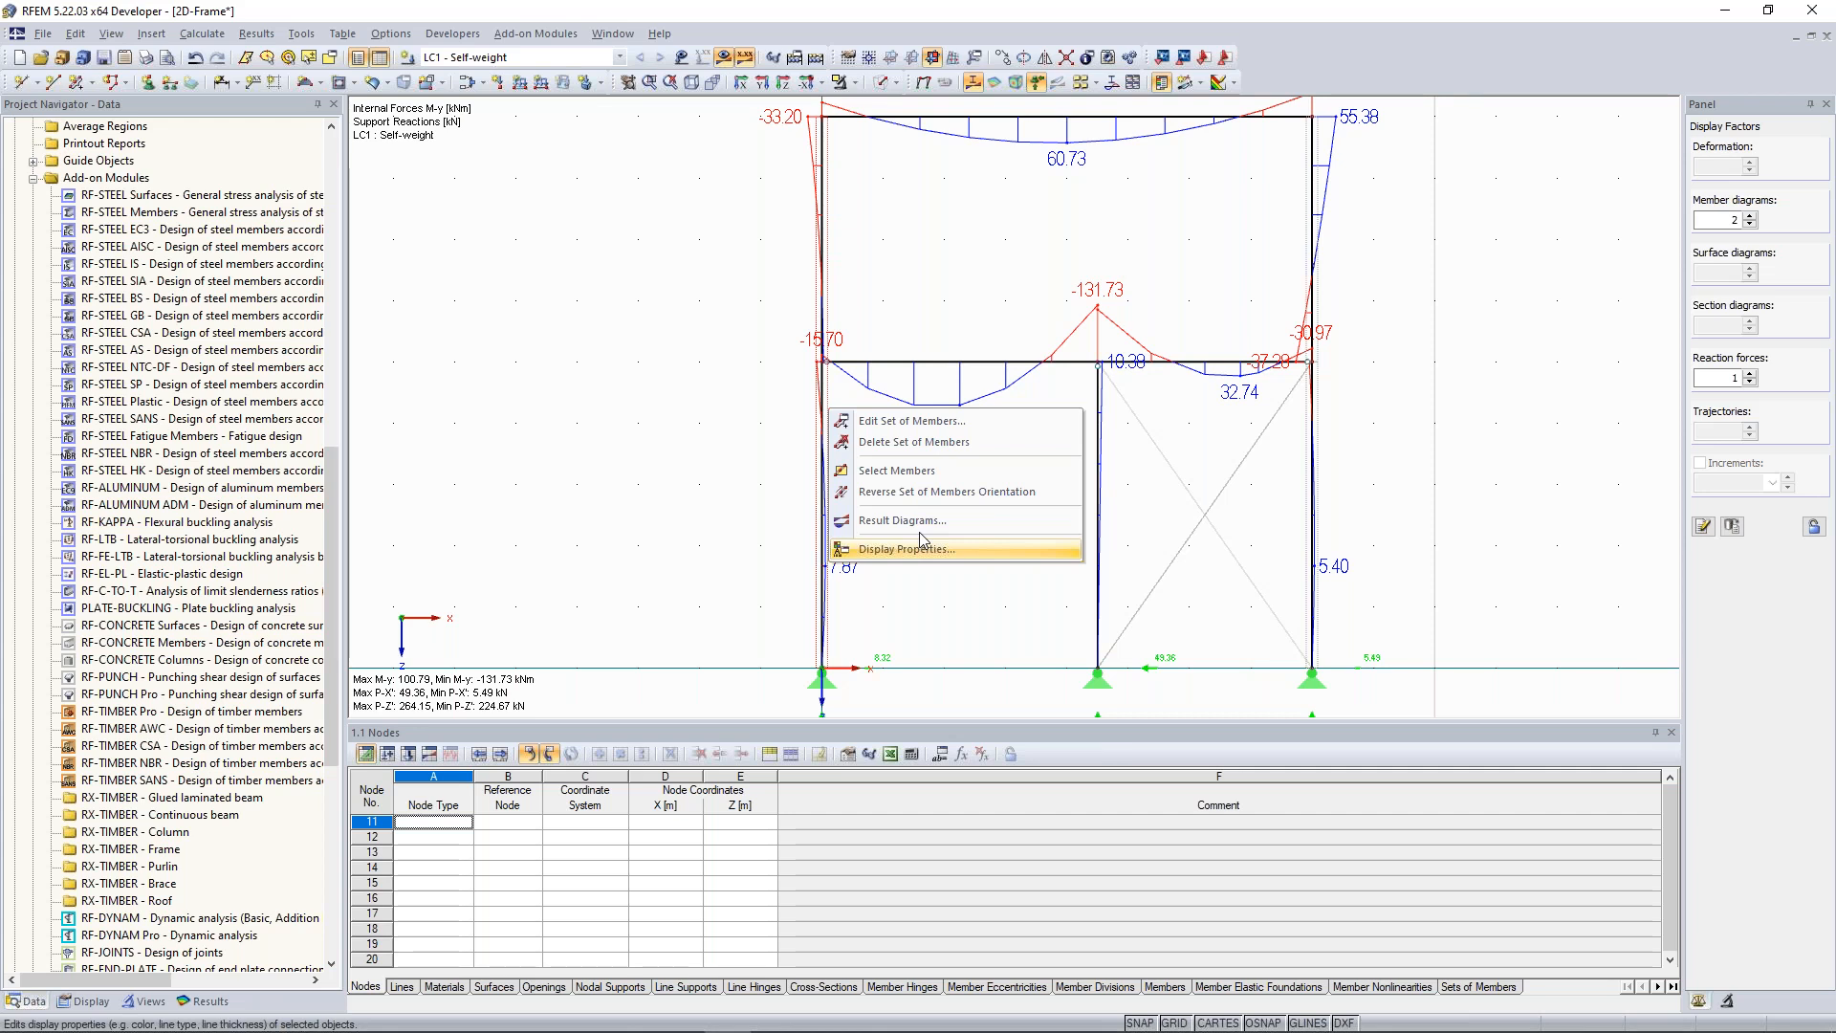
{"action": "middle_click_drag", "start_coordinate": [839, 249], "coordinate": [832, 270]}
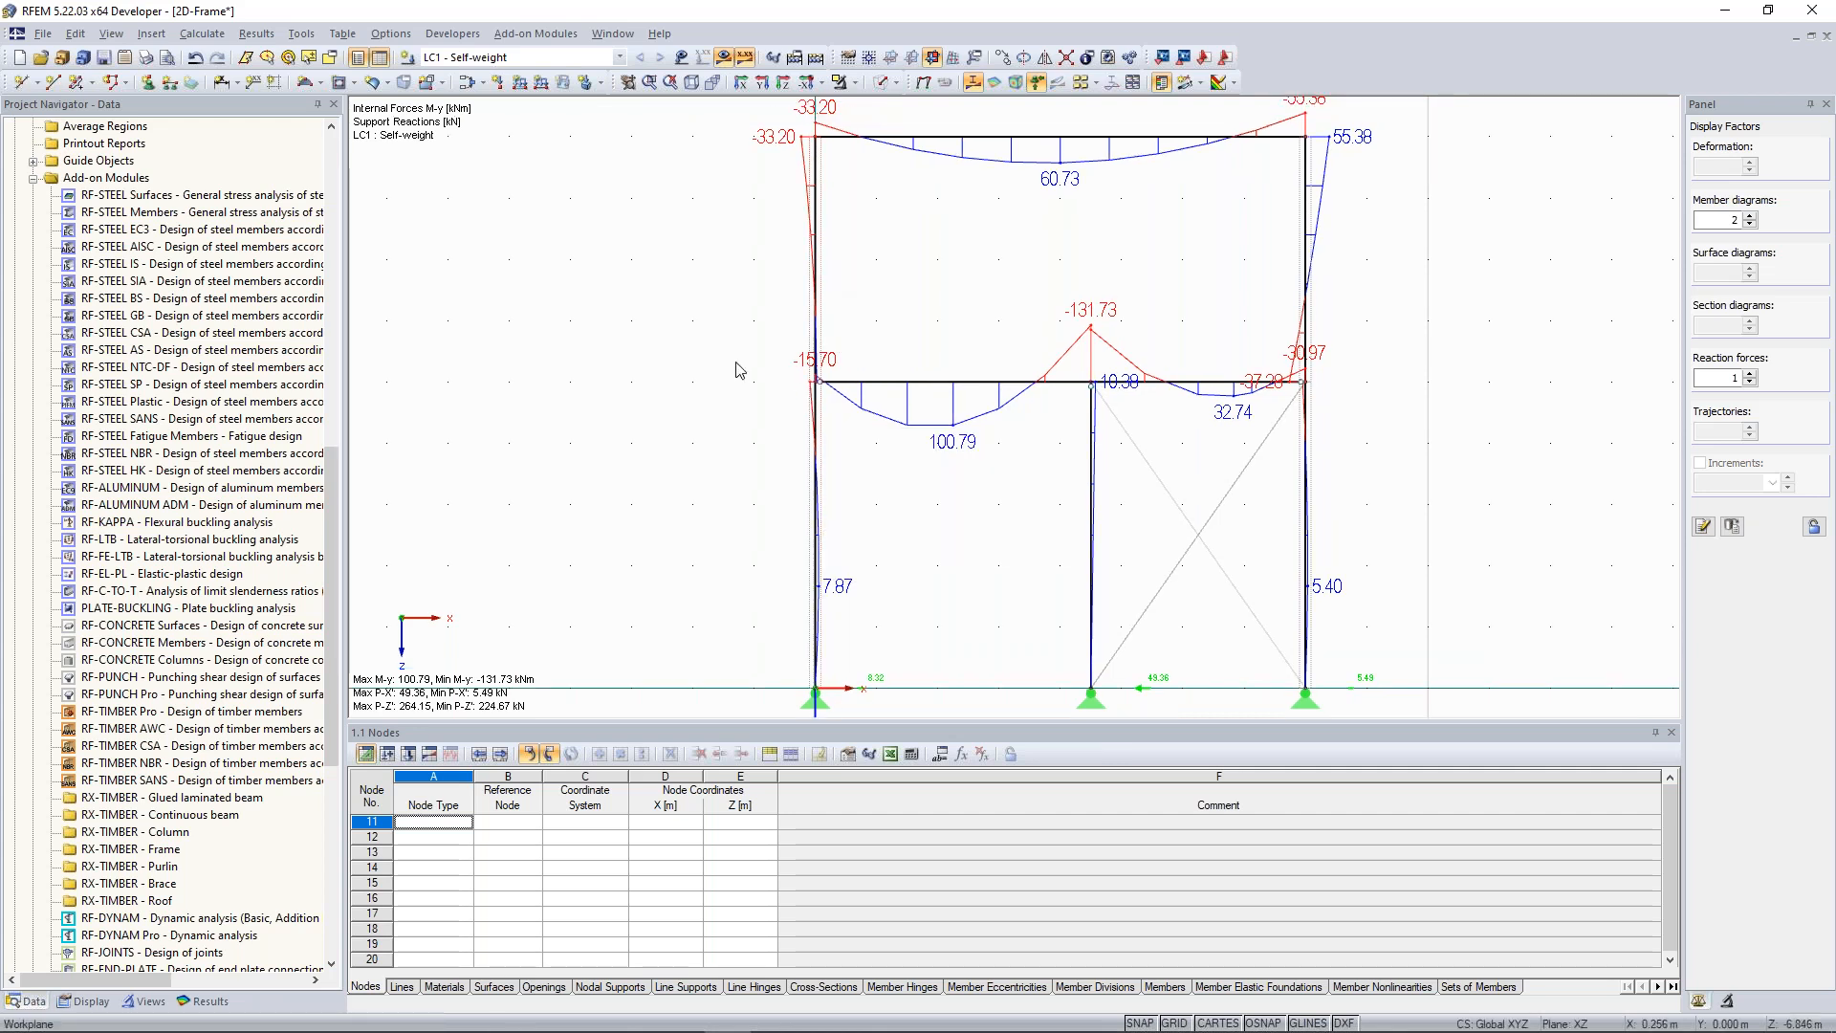
{"action": "scroll", "coordinate": [741, 369], "scroll_direction": "down", "scroll_amount": 1}
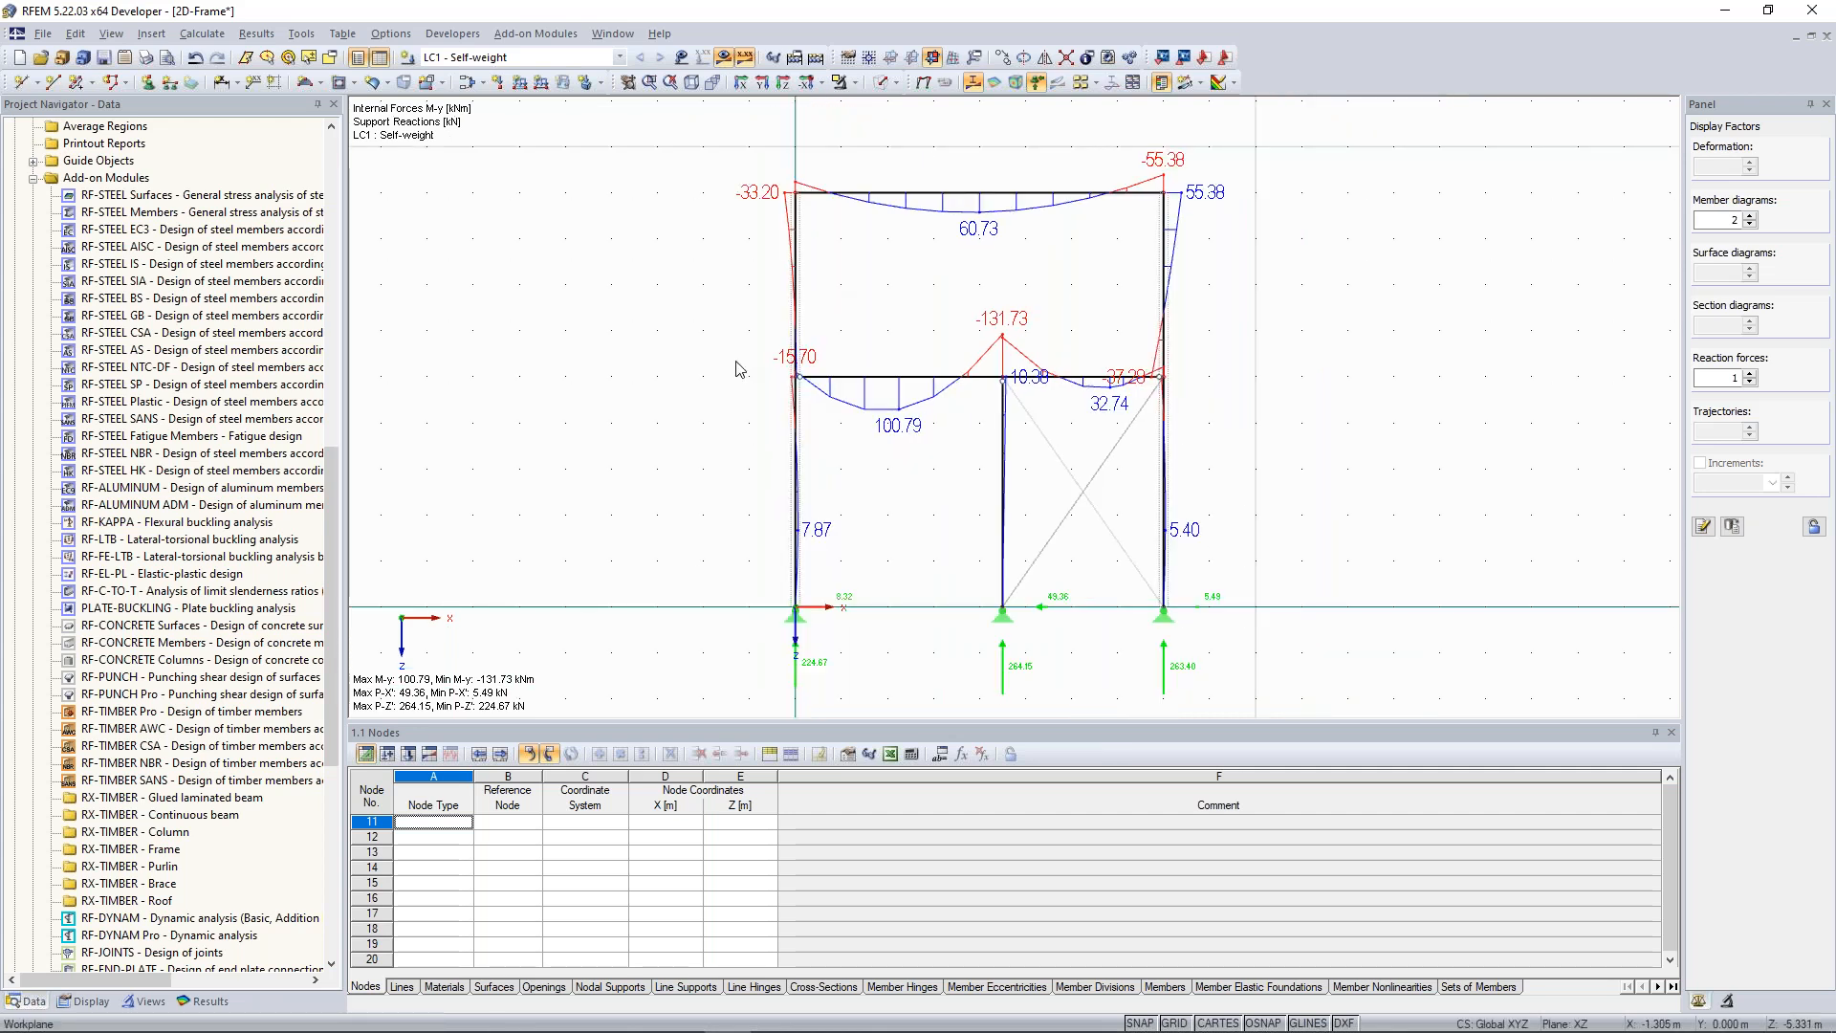
{"action": "scroll", "coordinate": [731, 364], "scroll_direction": "down", "scroll_amount": 2}
{"action": "left_click_drag", "start_coordinate": [331, 453], "coordinate": [336, 418]}
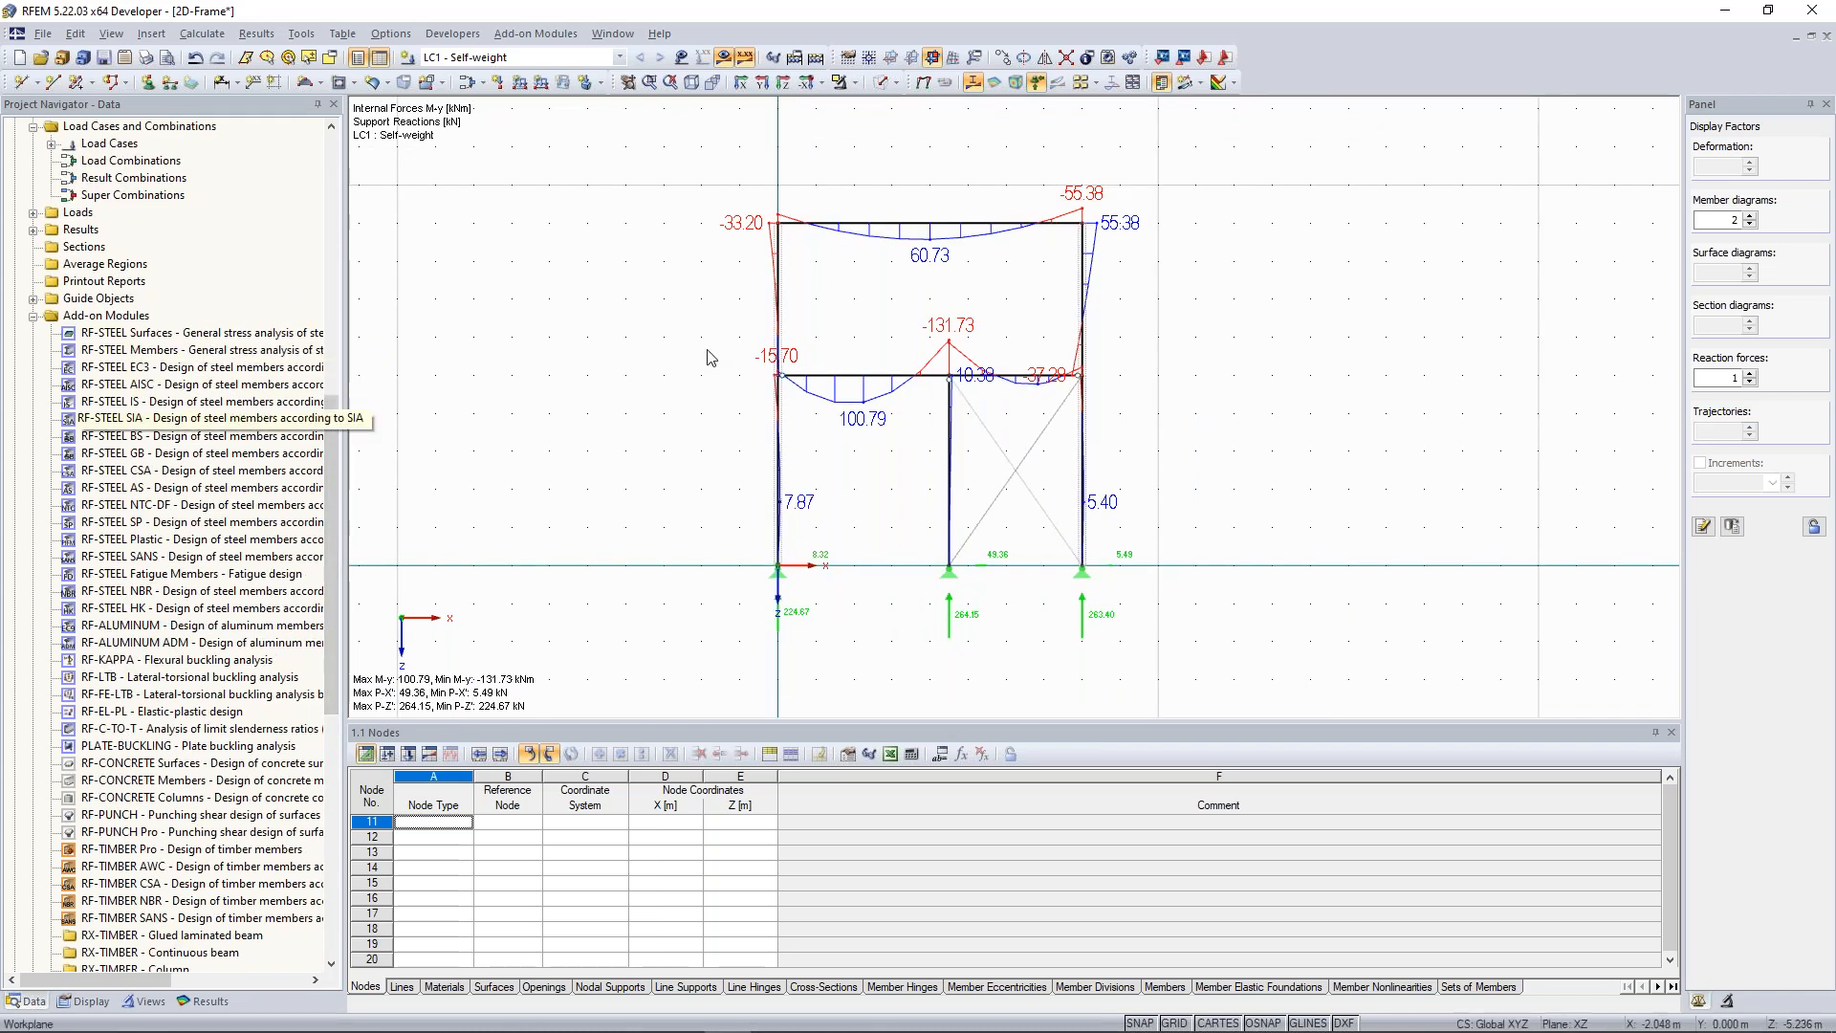
{"action": "scroll", "coordinate": [713, 356], "scroll_direction": "up", "scroll_amount": 1}
{"action": "middle_click_drag", "start_coordinate": [742, 364], "coordinate": [715, 326]}
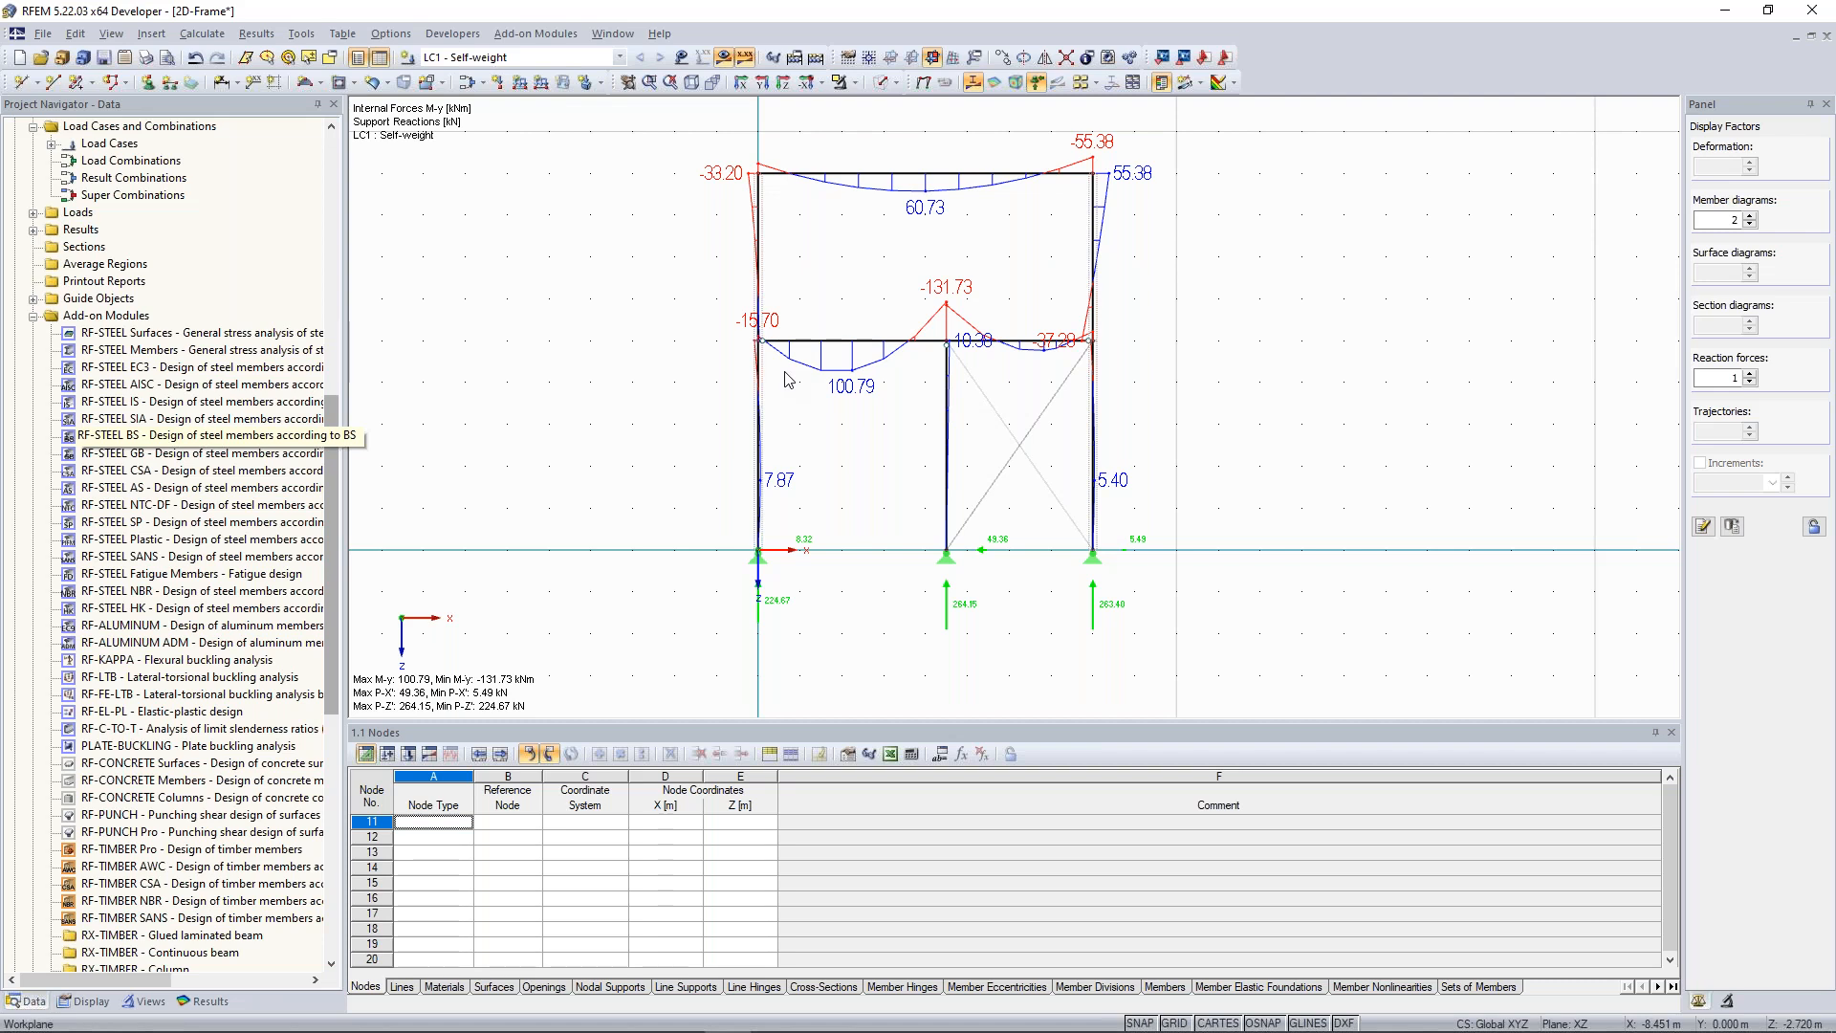
{"action": "scroll", "coordinate": [784, 378], "scroll_direction": "up", "scroll_amount": 1}
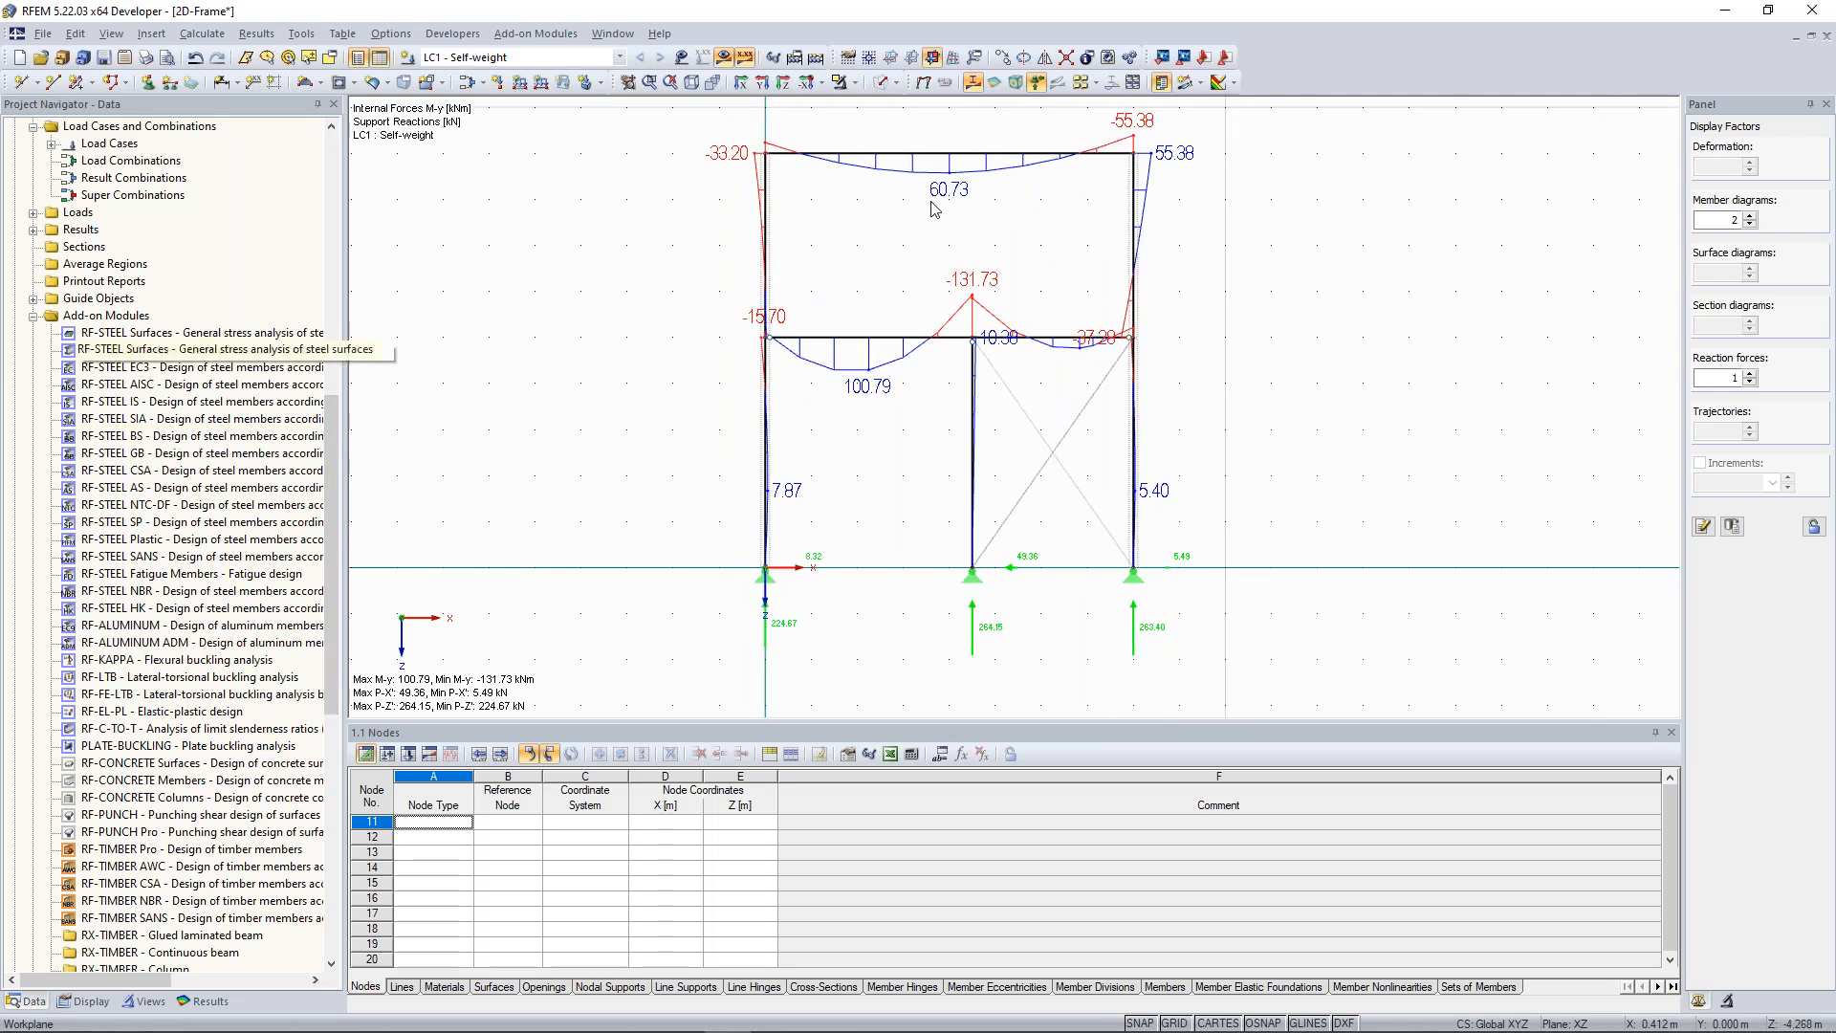
{"action": "scroll", "coordinate": [903, 287], "scroll_direction": "down", "scroll_amount": 1}
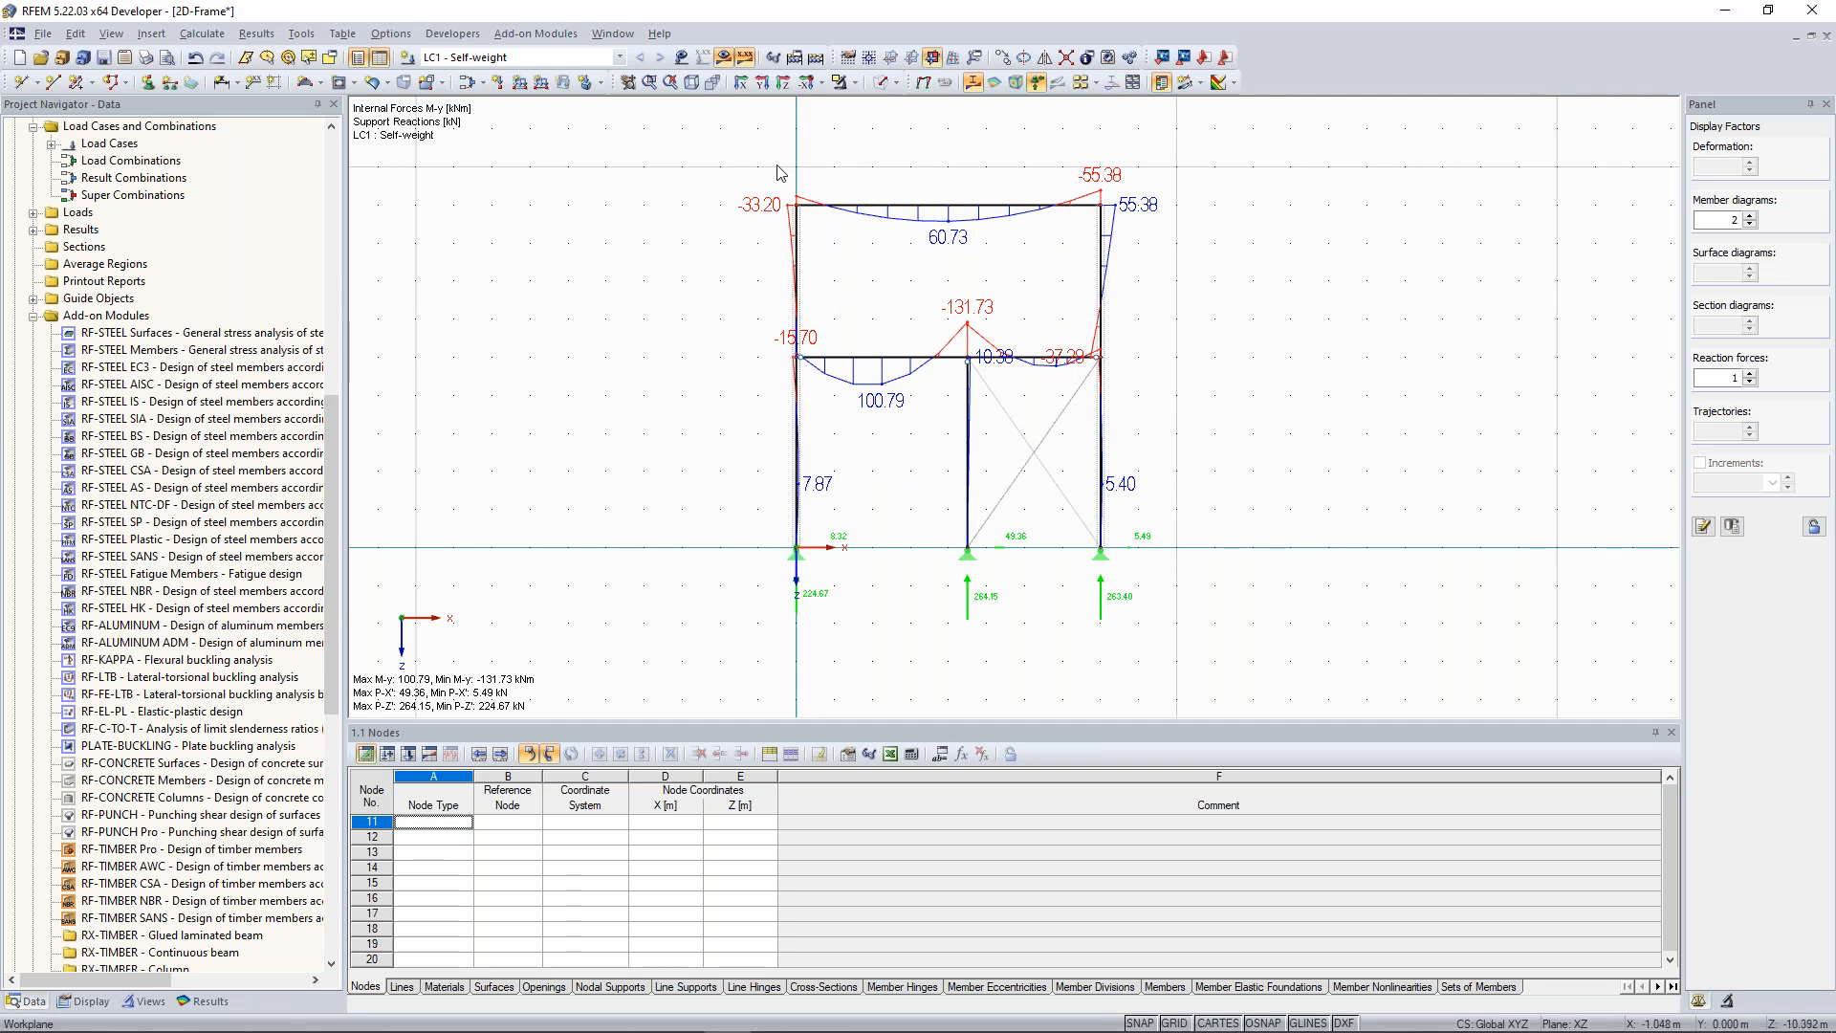
{"action": "middle_click_drag", "start_coordinate": [793, 299], "coordinate": [786, 306]}
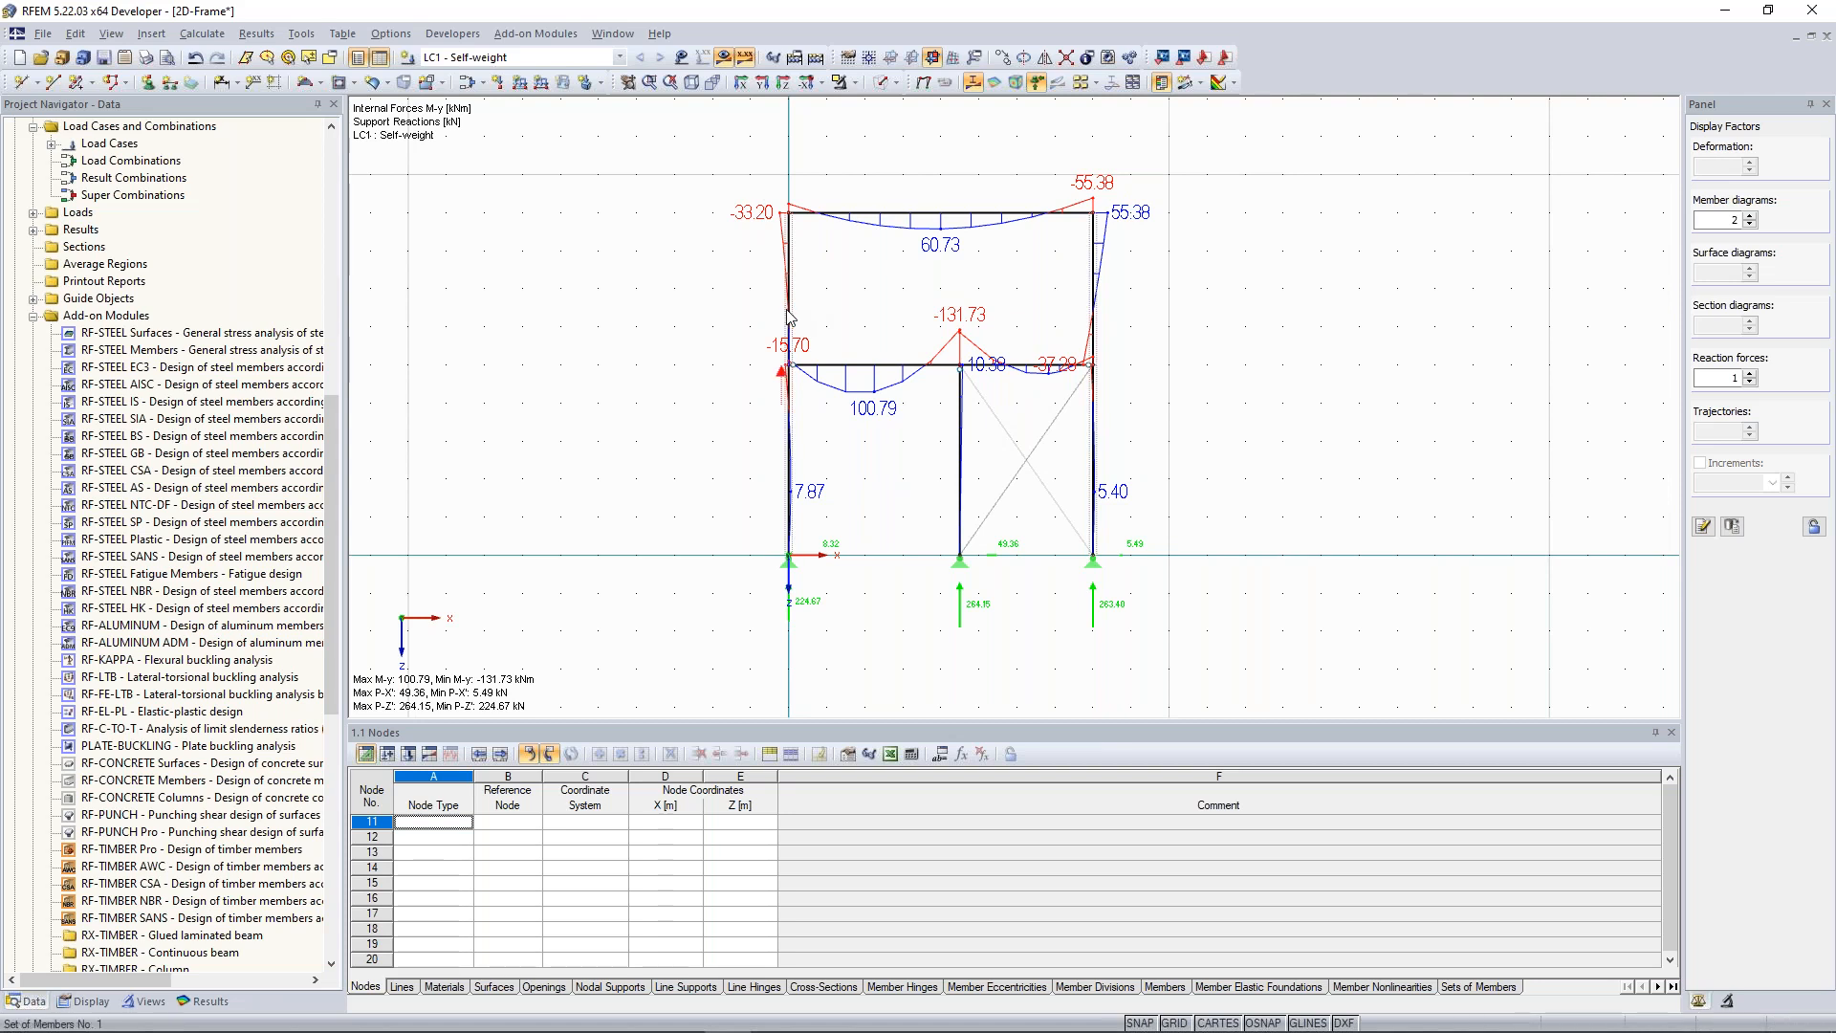
{"action": "scroll", "coordinate": [788, 316], "scroll_direction": "up", "scroll_amount": 1}
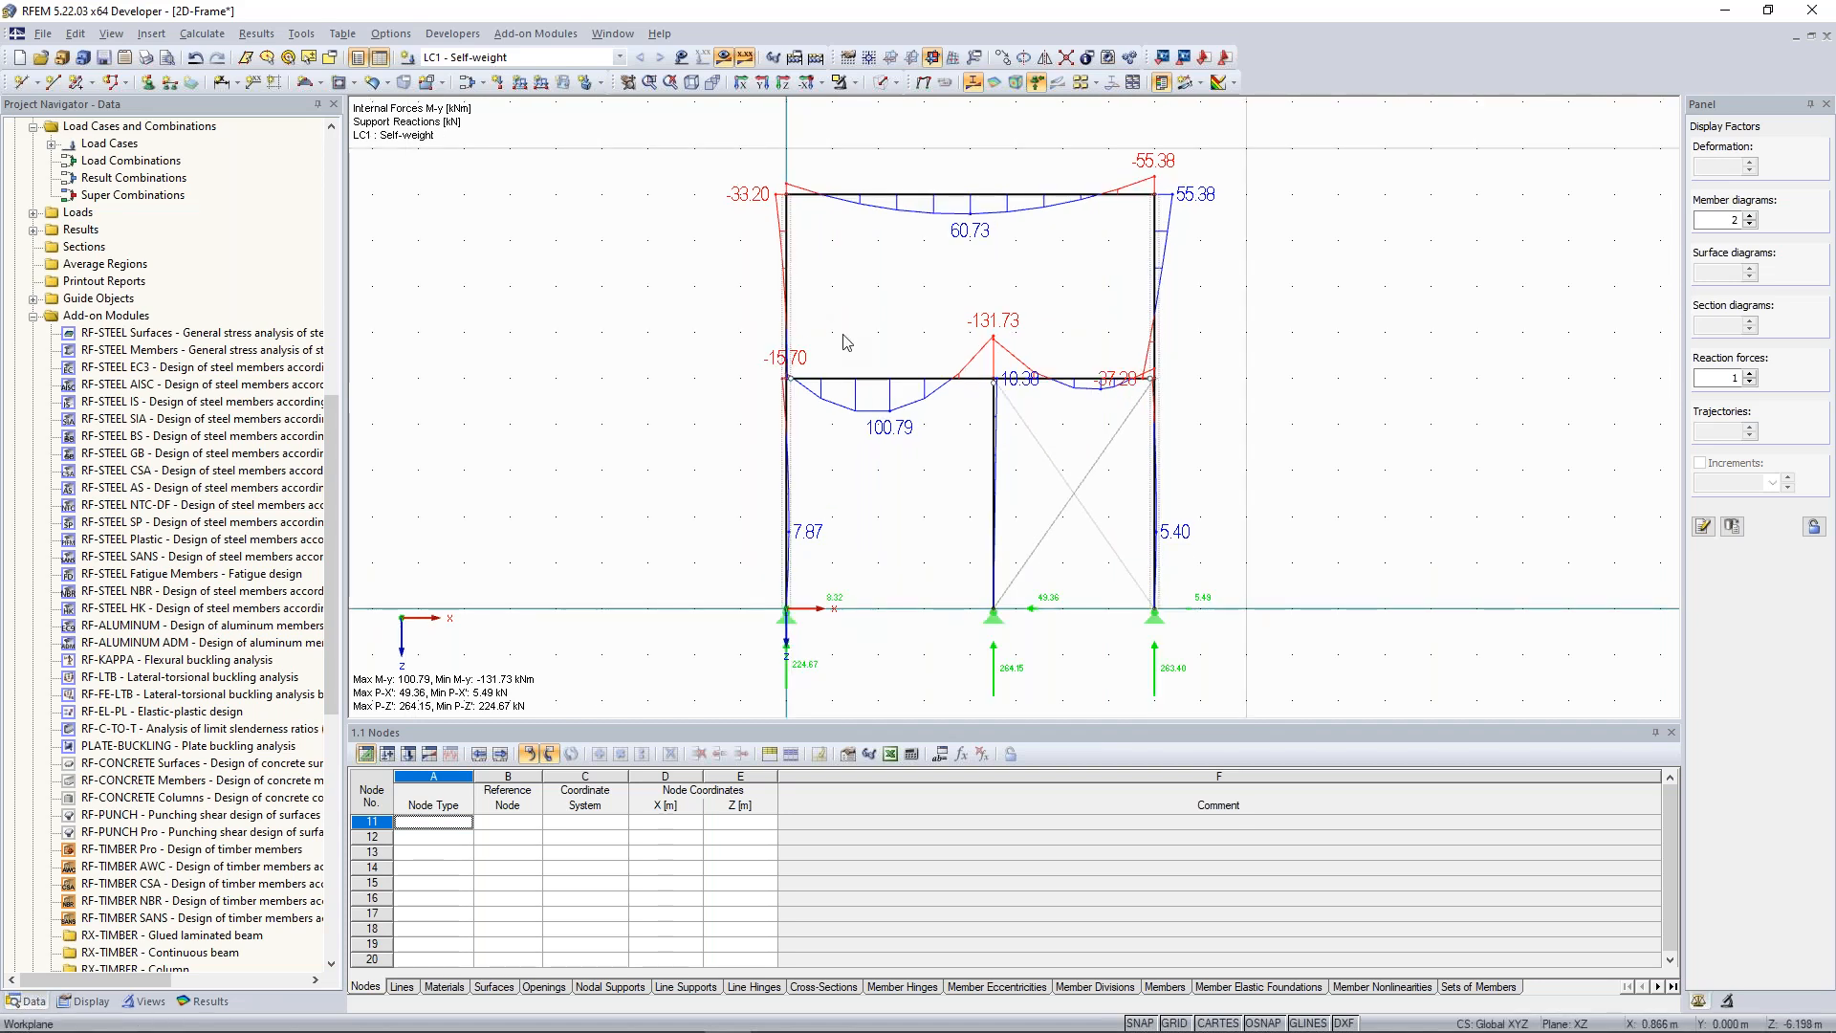
{"action": "scroll", "coordinate": [820, 278], "scroll_direction": "down", "scroll_amount": 1}
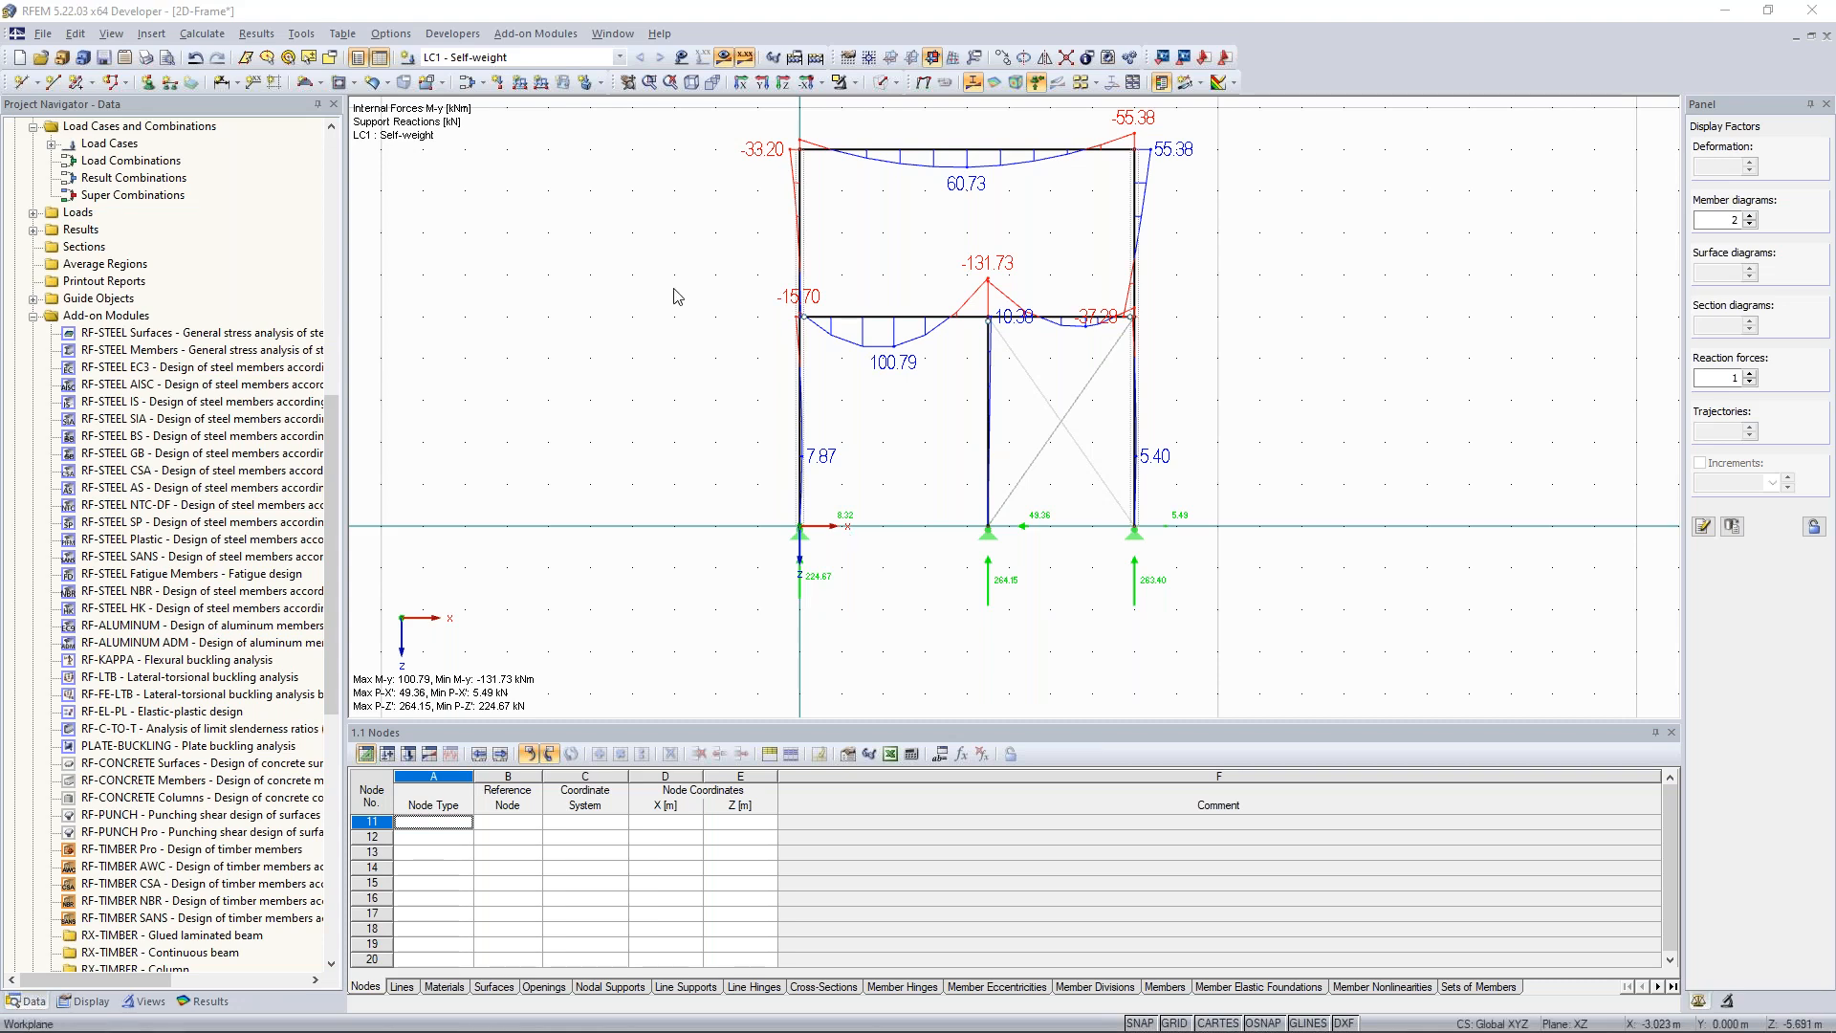
{"action": "middle_click_drag", "start_coordinate": [740, 242], "coordinate": [721, 308]}
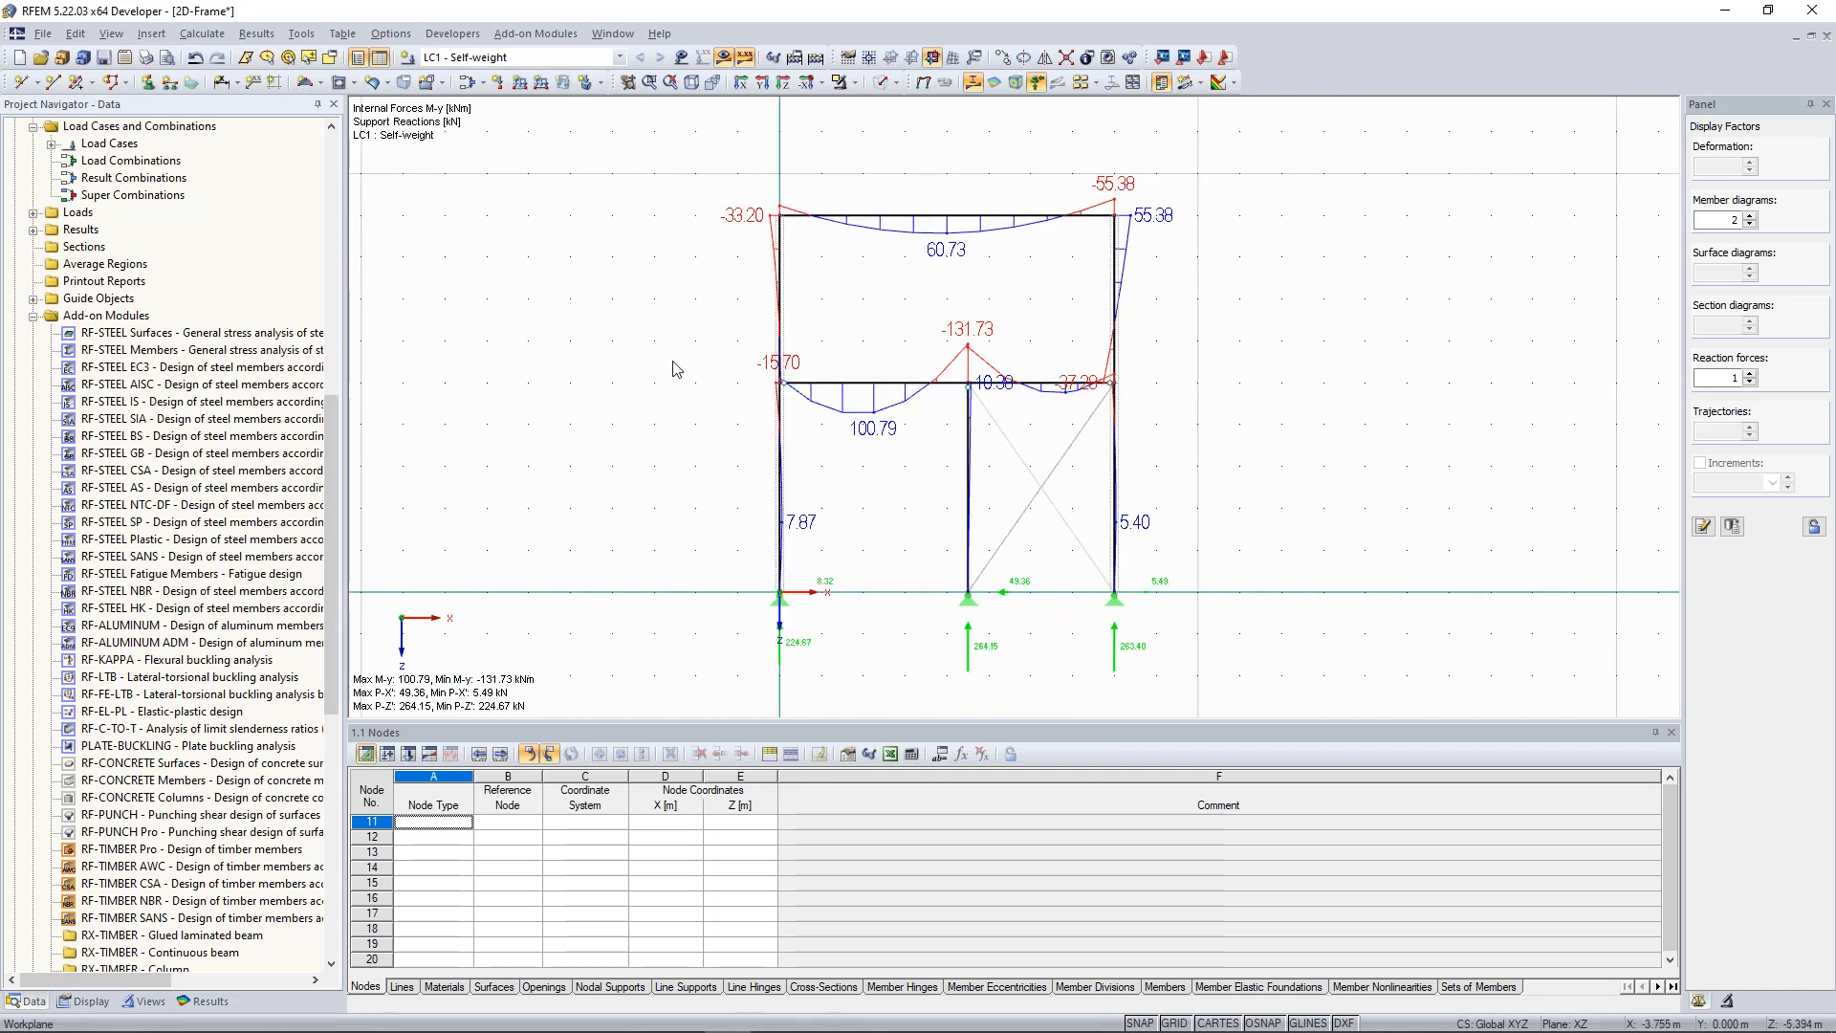
{"action": "scroll", "coordinate": [749, 418], "scroll_direction": "up", "scroll_amount": 1}
{"action": "scroll", "coordinate": [748, 418], "scroll_direction": "down", "scroll_amount": 1}
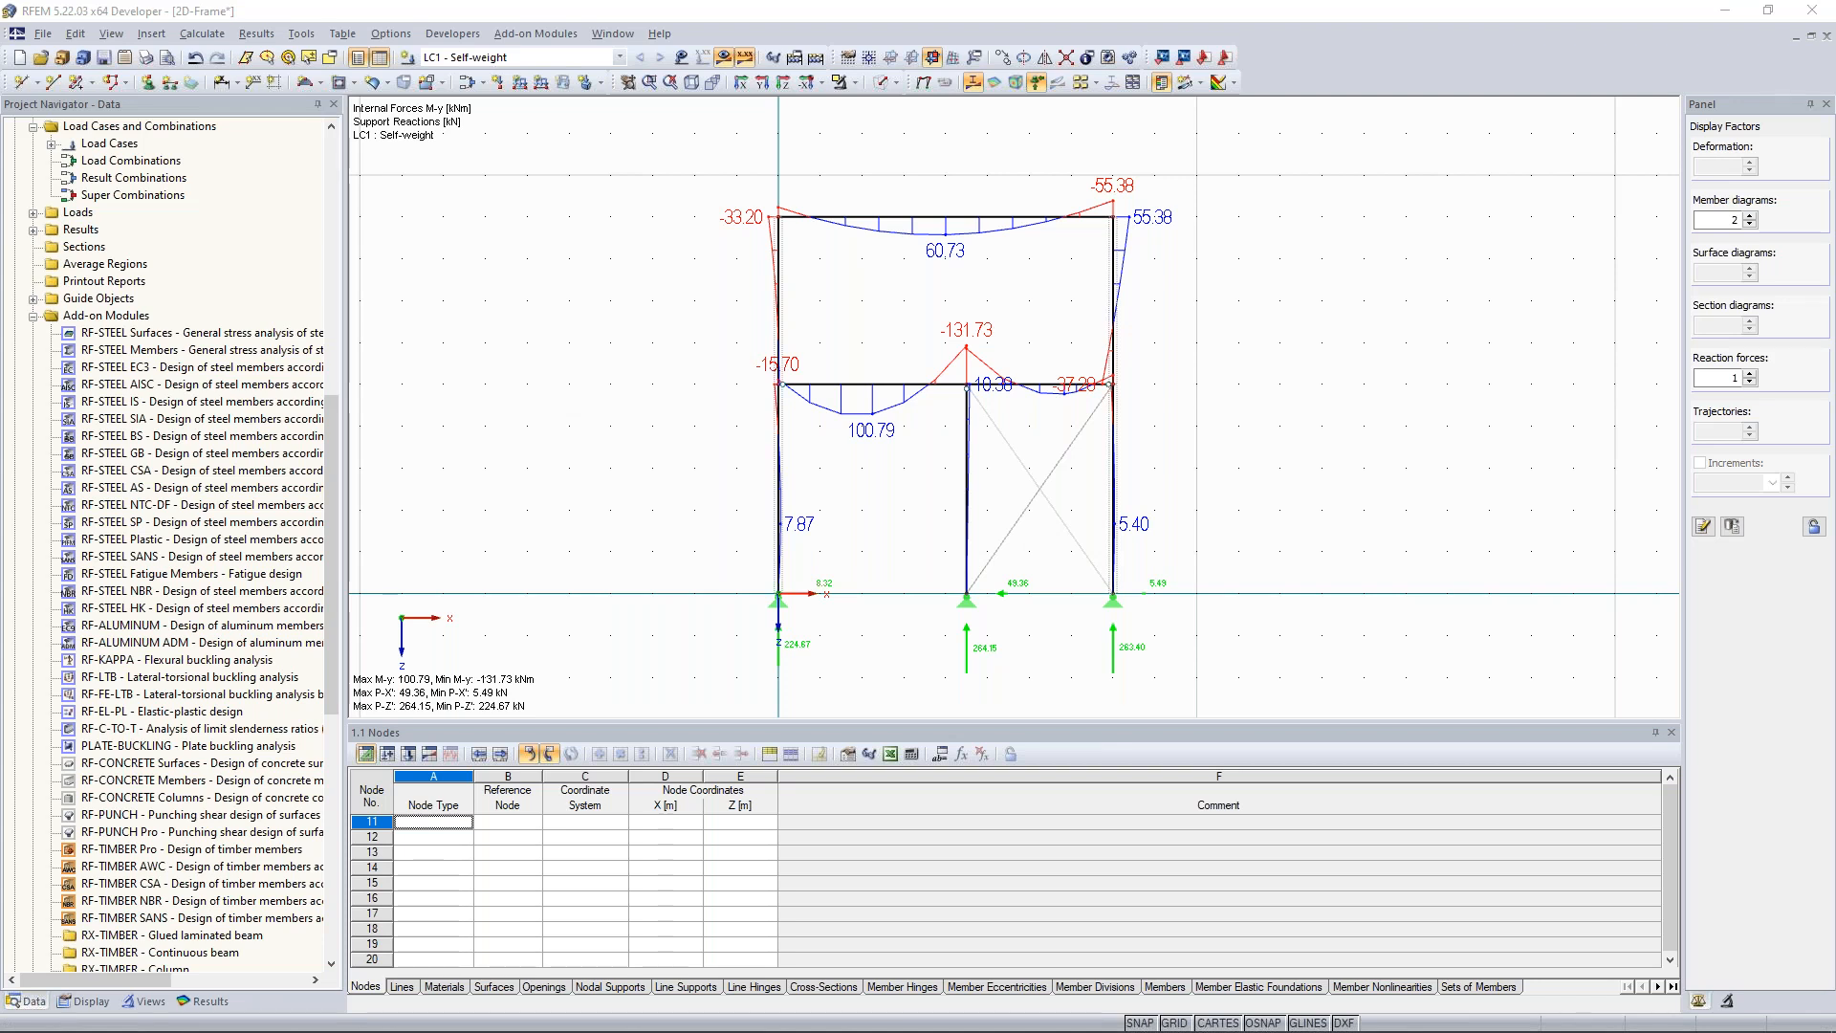
Switch to the open Concrete Building model and turn it from the plan view to an oblique 3D view.
{"action": "left_click", "coordinate": [705, 380]}
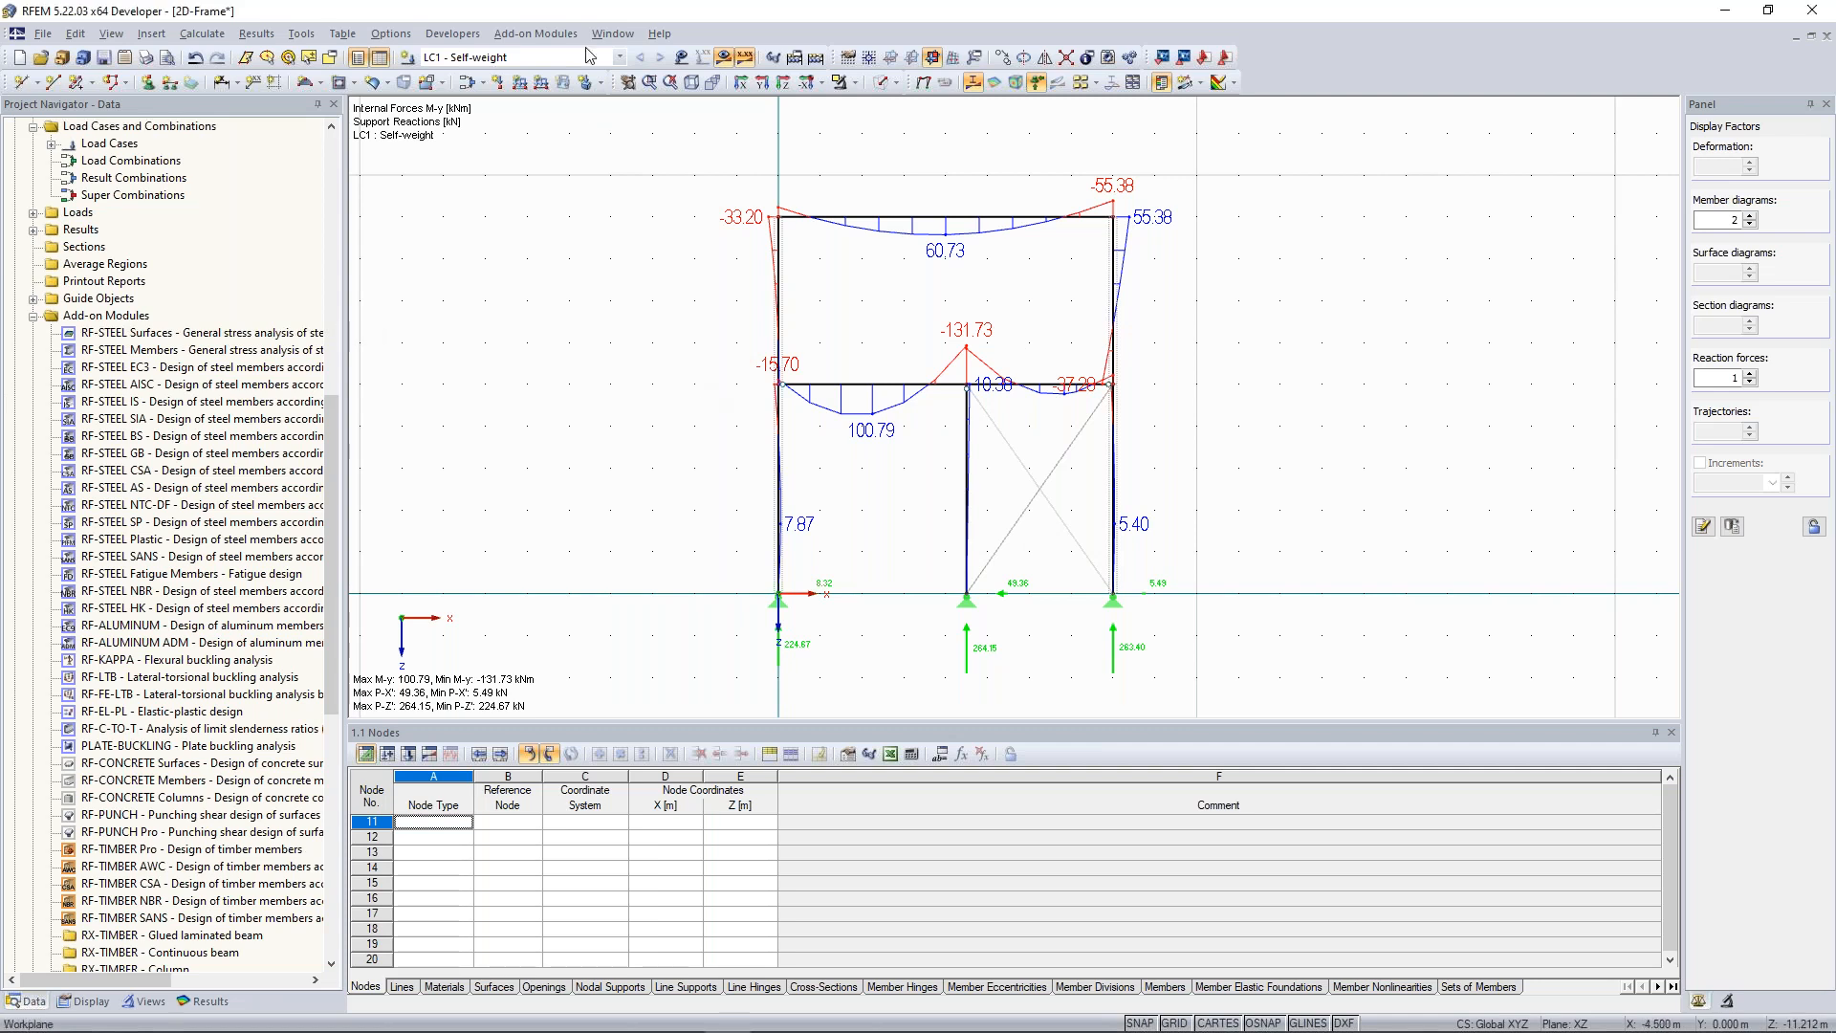
{"action": "left_click", "coordinate": [610, 35]}
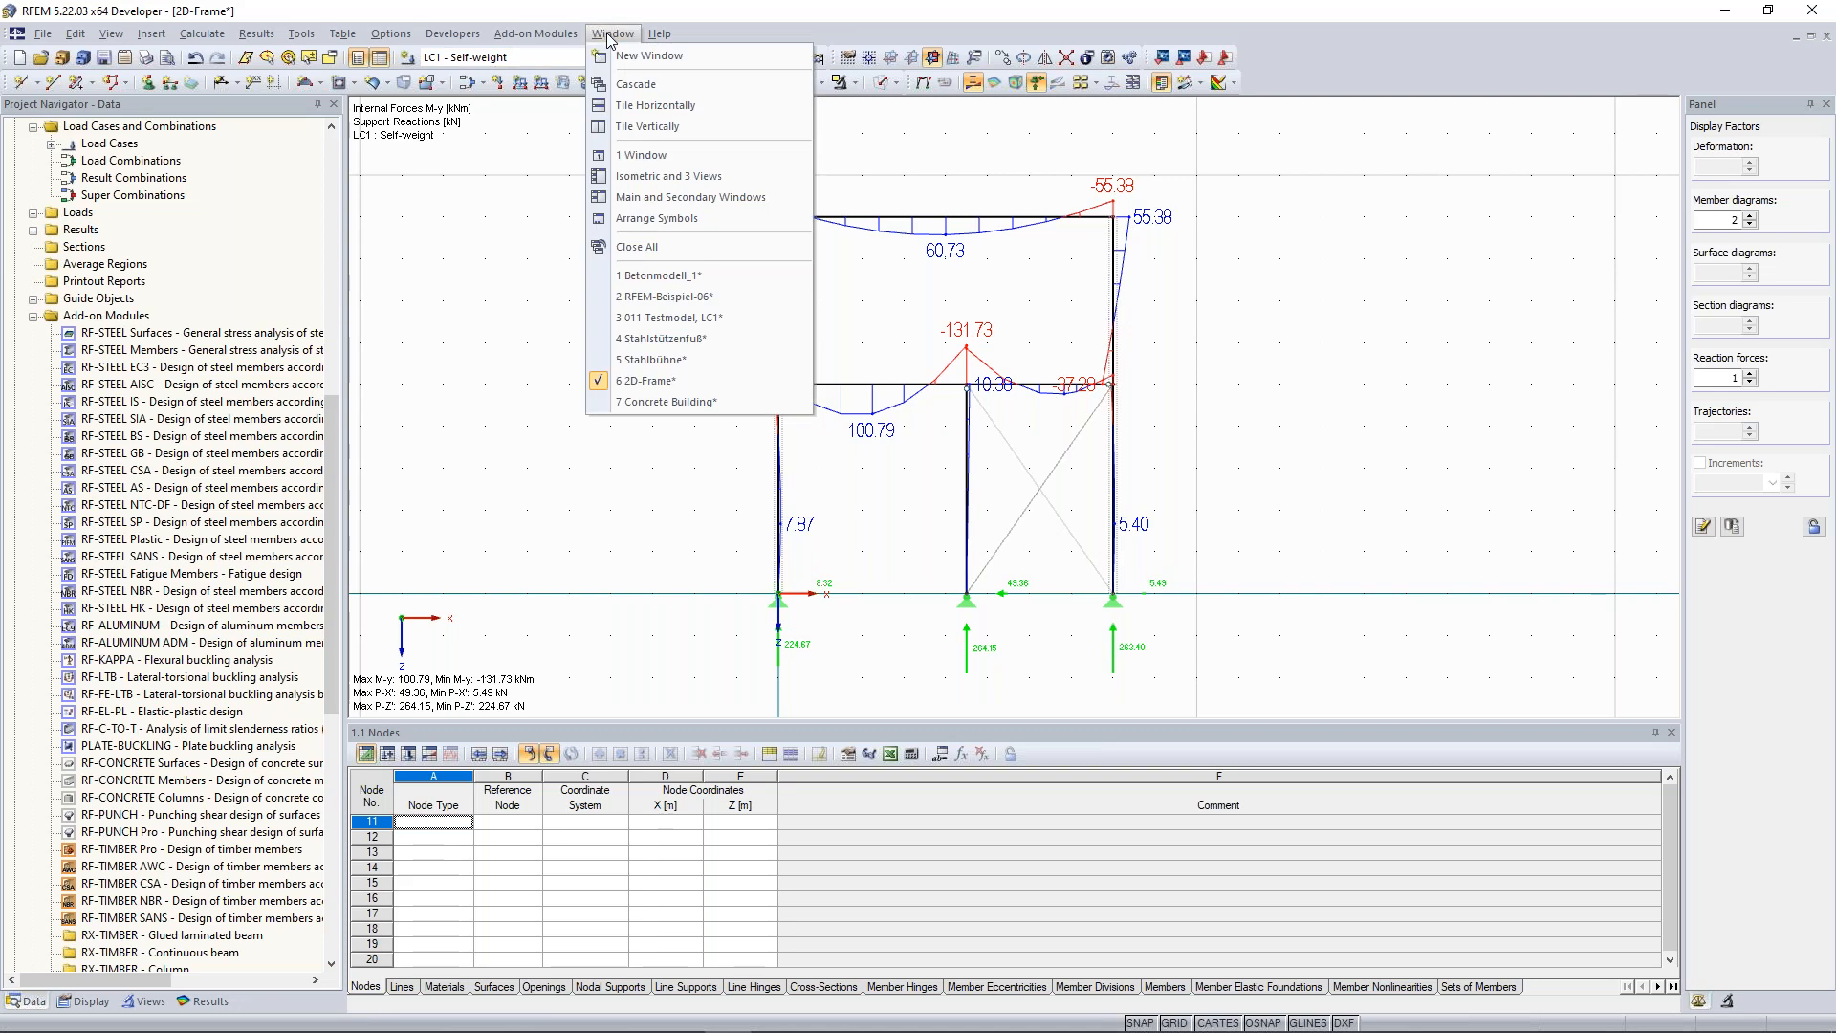
{"action": "left_click", "coordinate": [670, 401]}
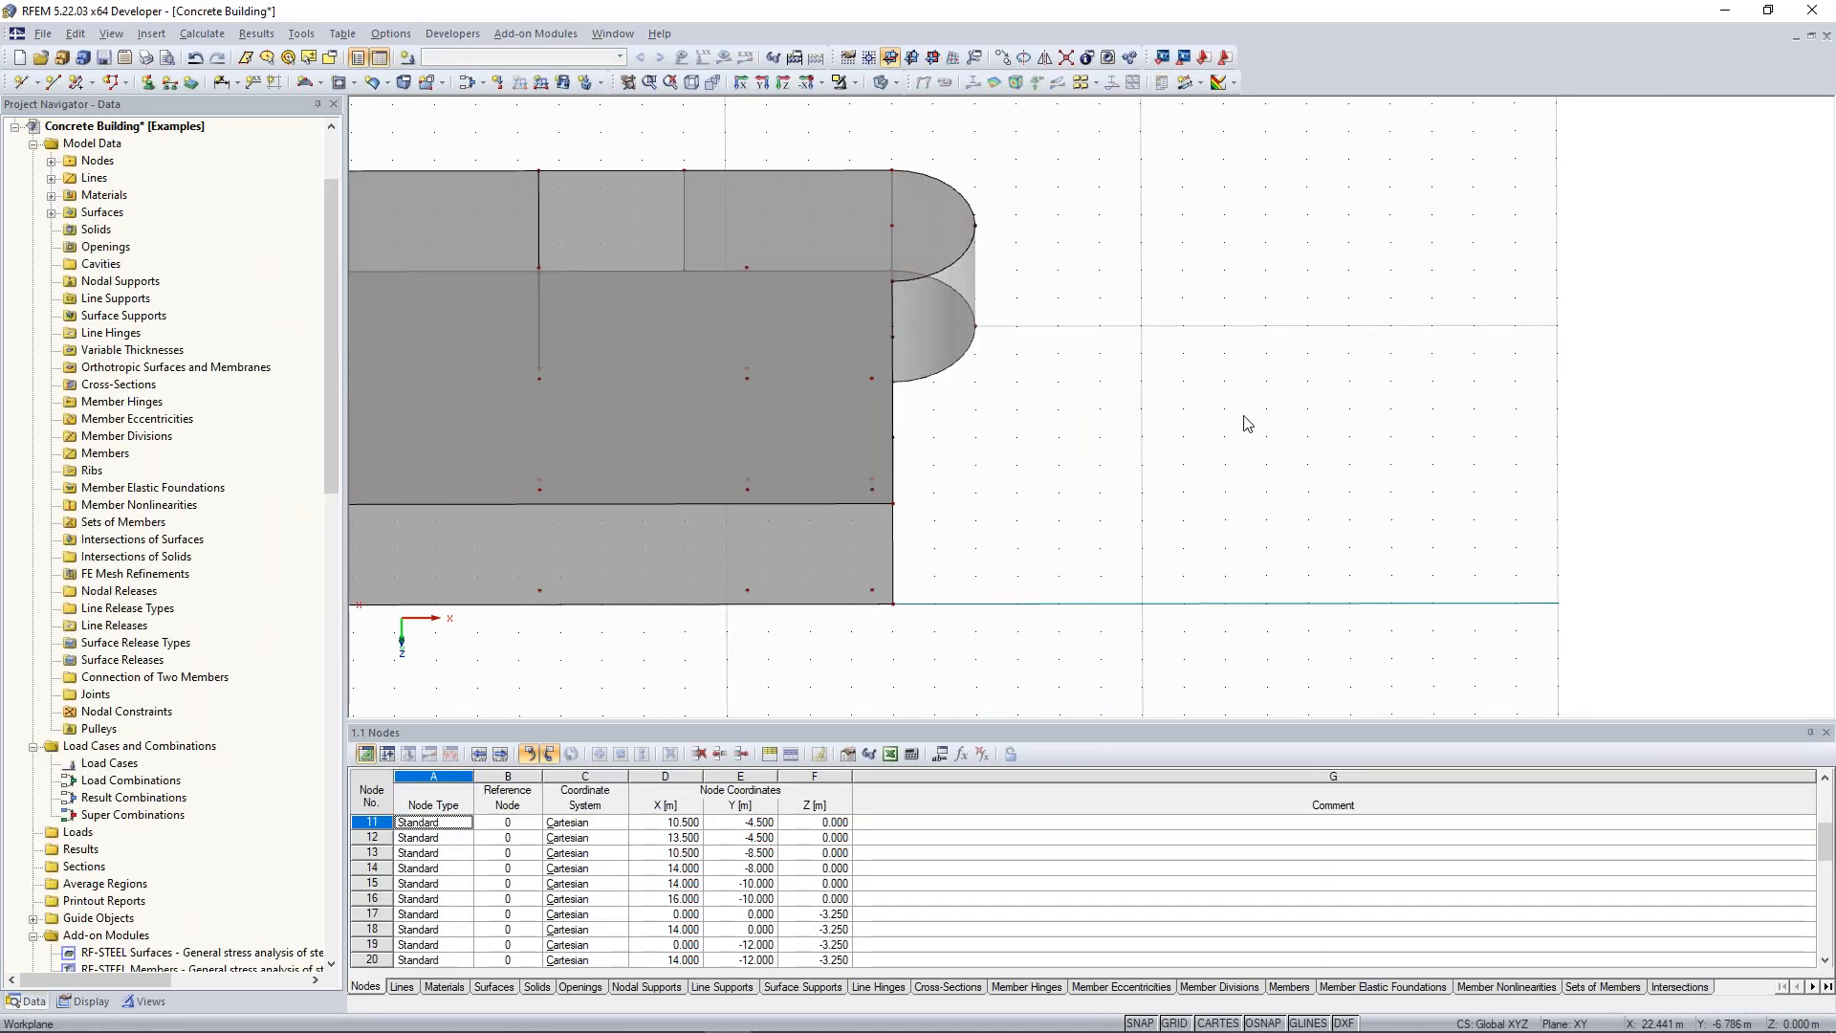
{"action": "middle_click_drag", "start_coordinate": [1101, 418], "coordinate": [1290, 381]}
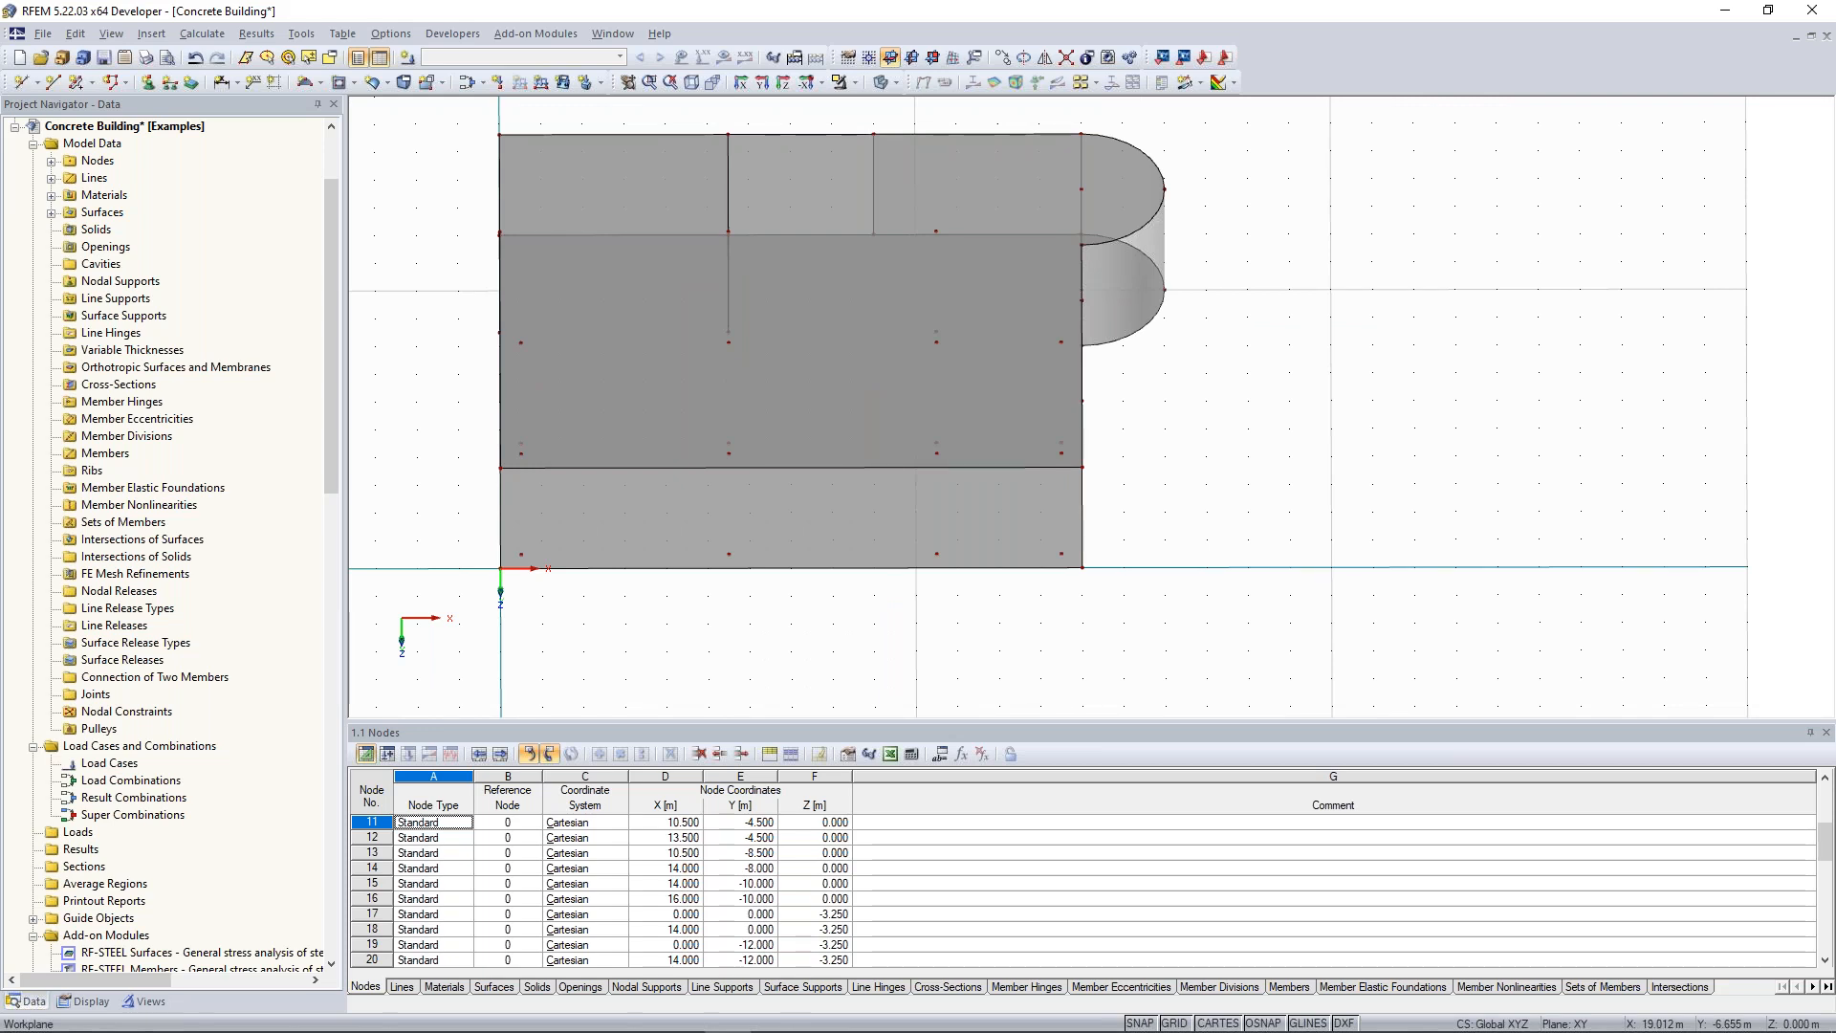
{"action": "middle_click_drag", "start_coordinate": [1291, 383], "coordinate": [1128, 297], "text": "ctrl"}
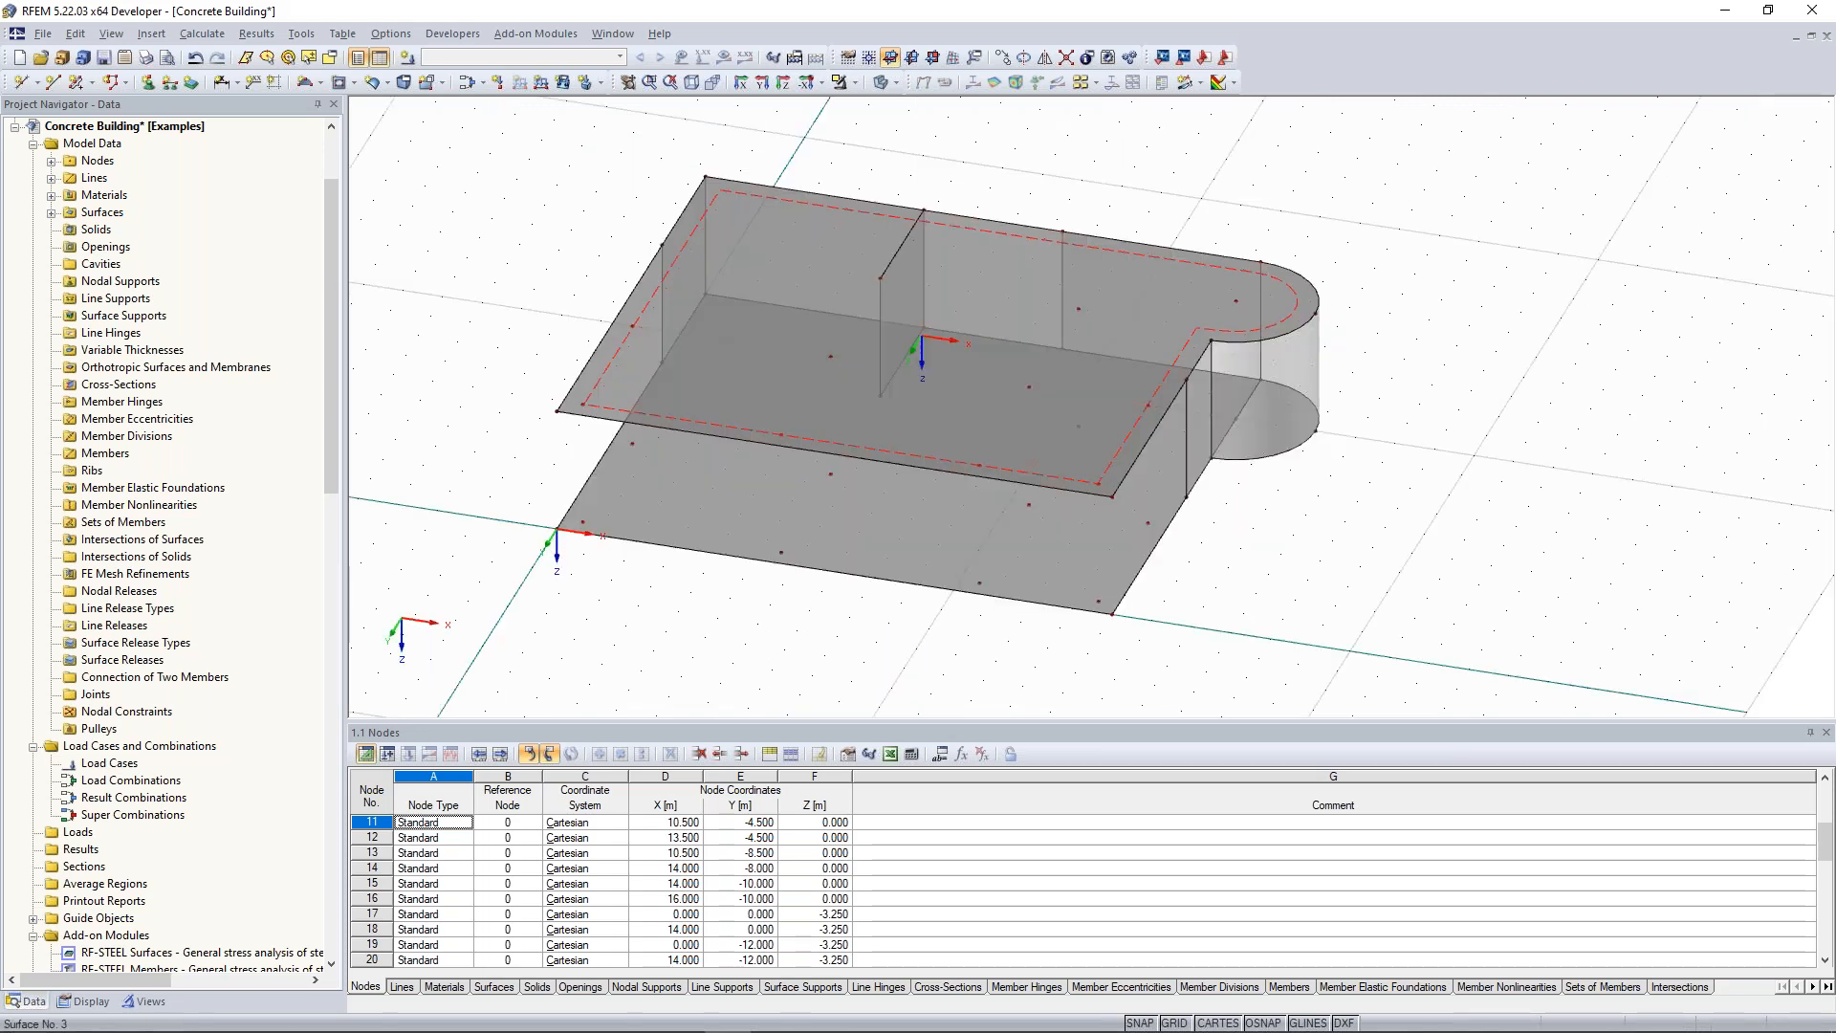
{"action": "middle_click_drag", "start_coordinate": [578, 365], "coordinate": [706, 421]}
{"action": "mouse_move", "coordinate": [586, 368]}
{"action": "middle_mouse_down", "text": "ctrl"}
{"action": "mouse_move", "coordinate": [630, 391]}
{"action": "mouse_move", "coordinate": [575, 387]}
{"action": "middle_mouse_up", "text": "ctrl"}
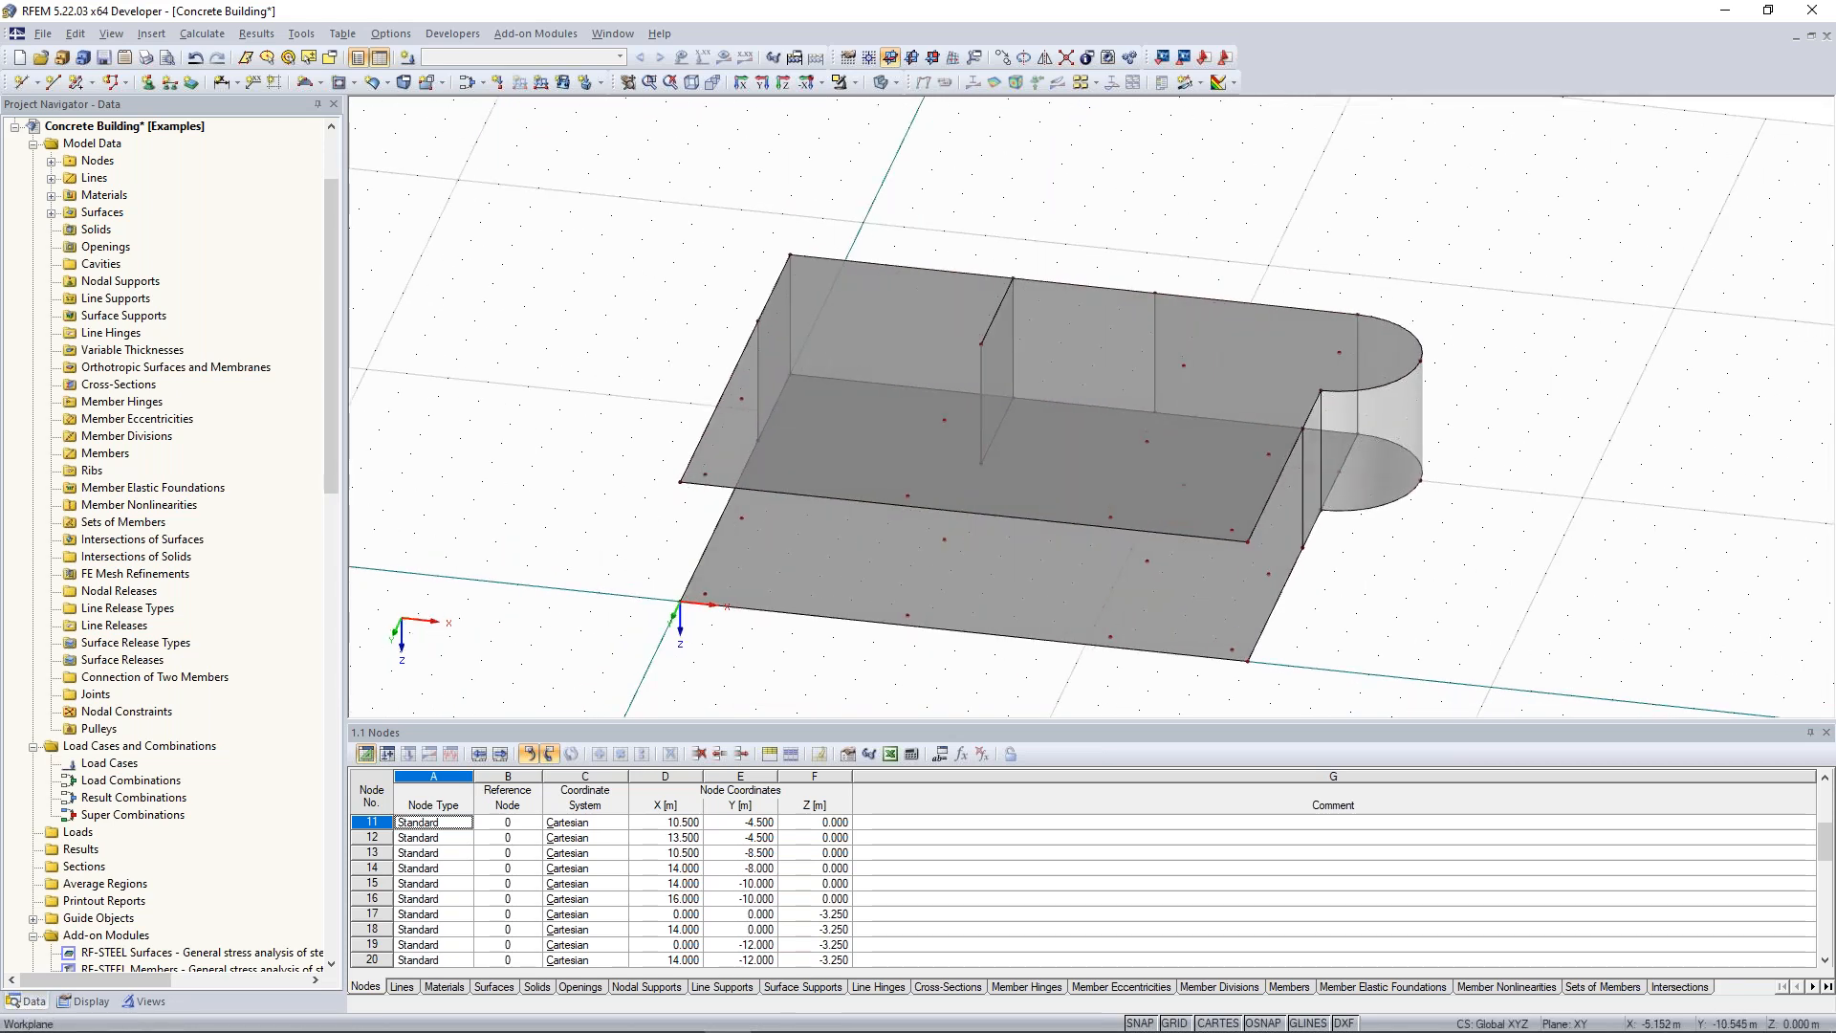
{"action": "middle_click_drag", "start_coordinate": [577, 374], "coordinate": [538, 349]}
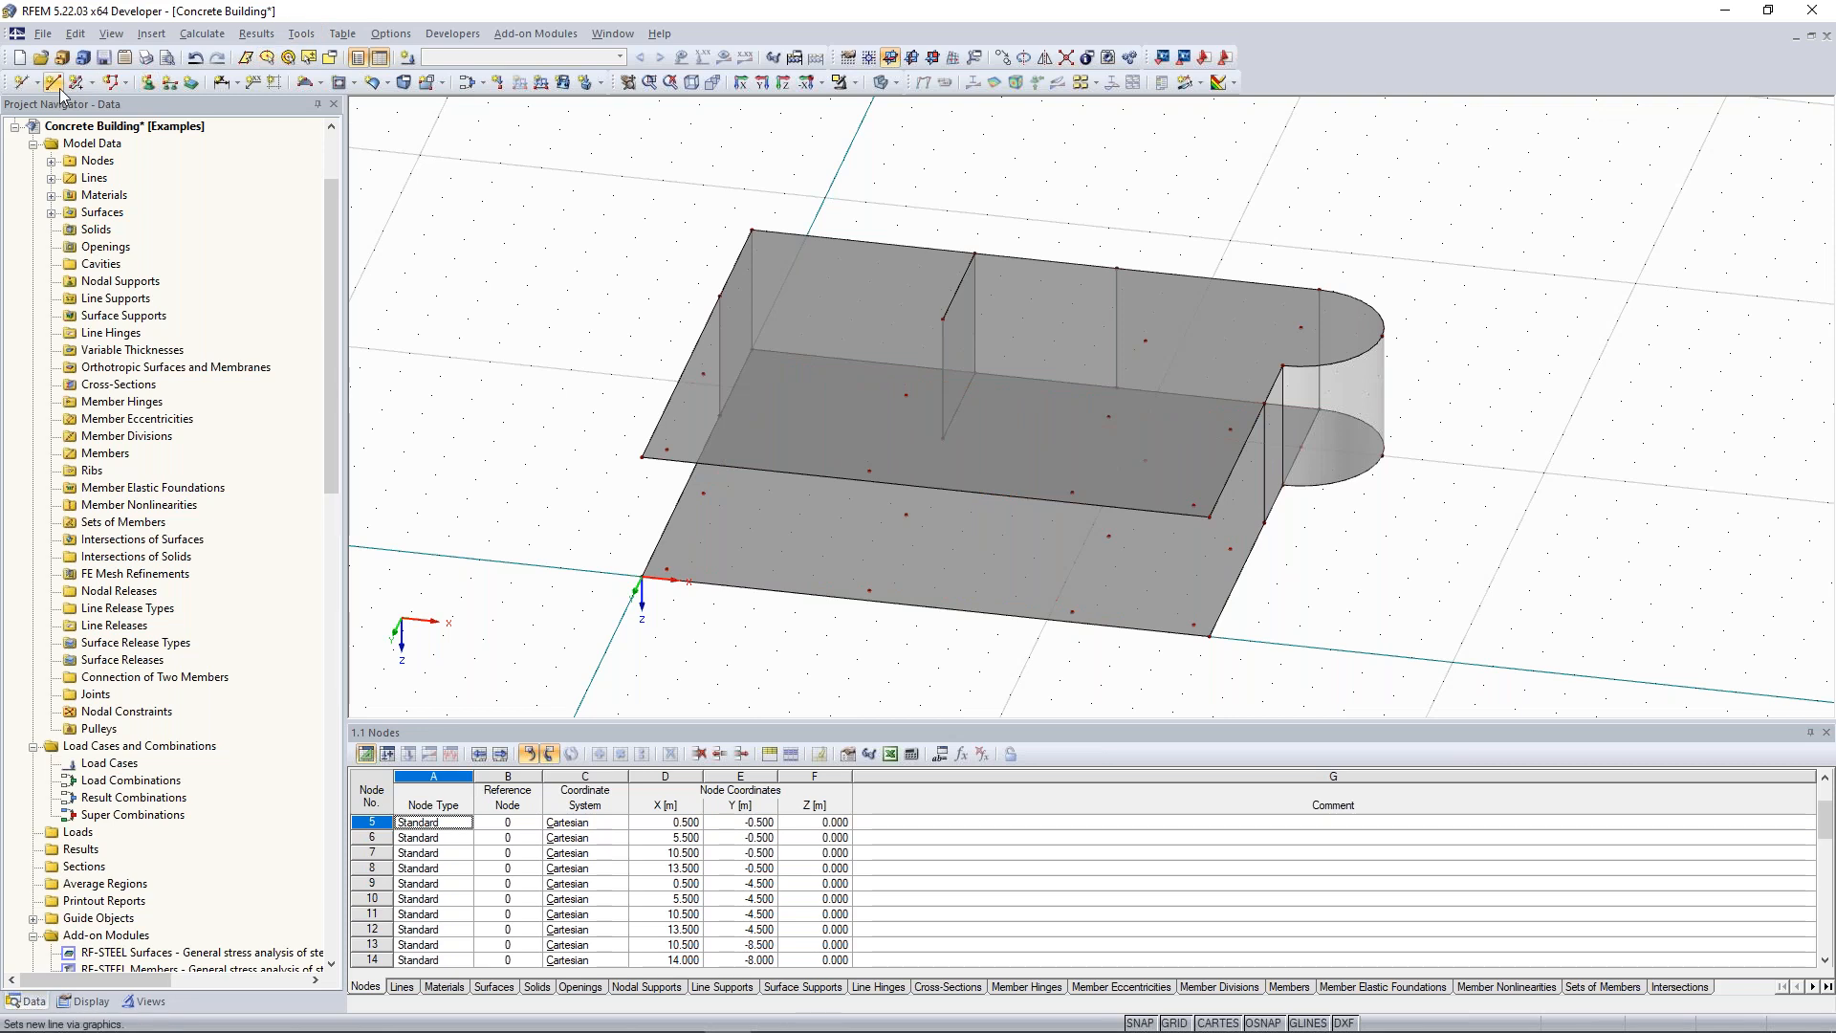
Start a new single beam member and define a solid rectangular cross-section for it, 350 mm wide and 350 mm deep.
{"action": "left_click", "coordinate": [90, 83]}
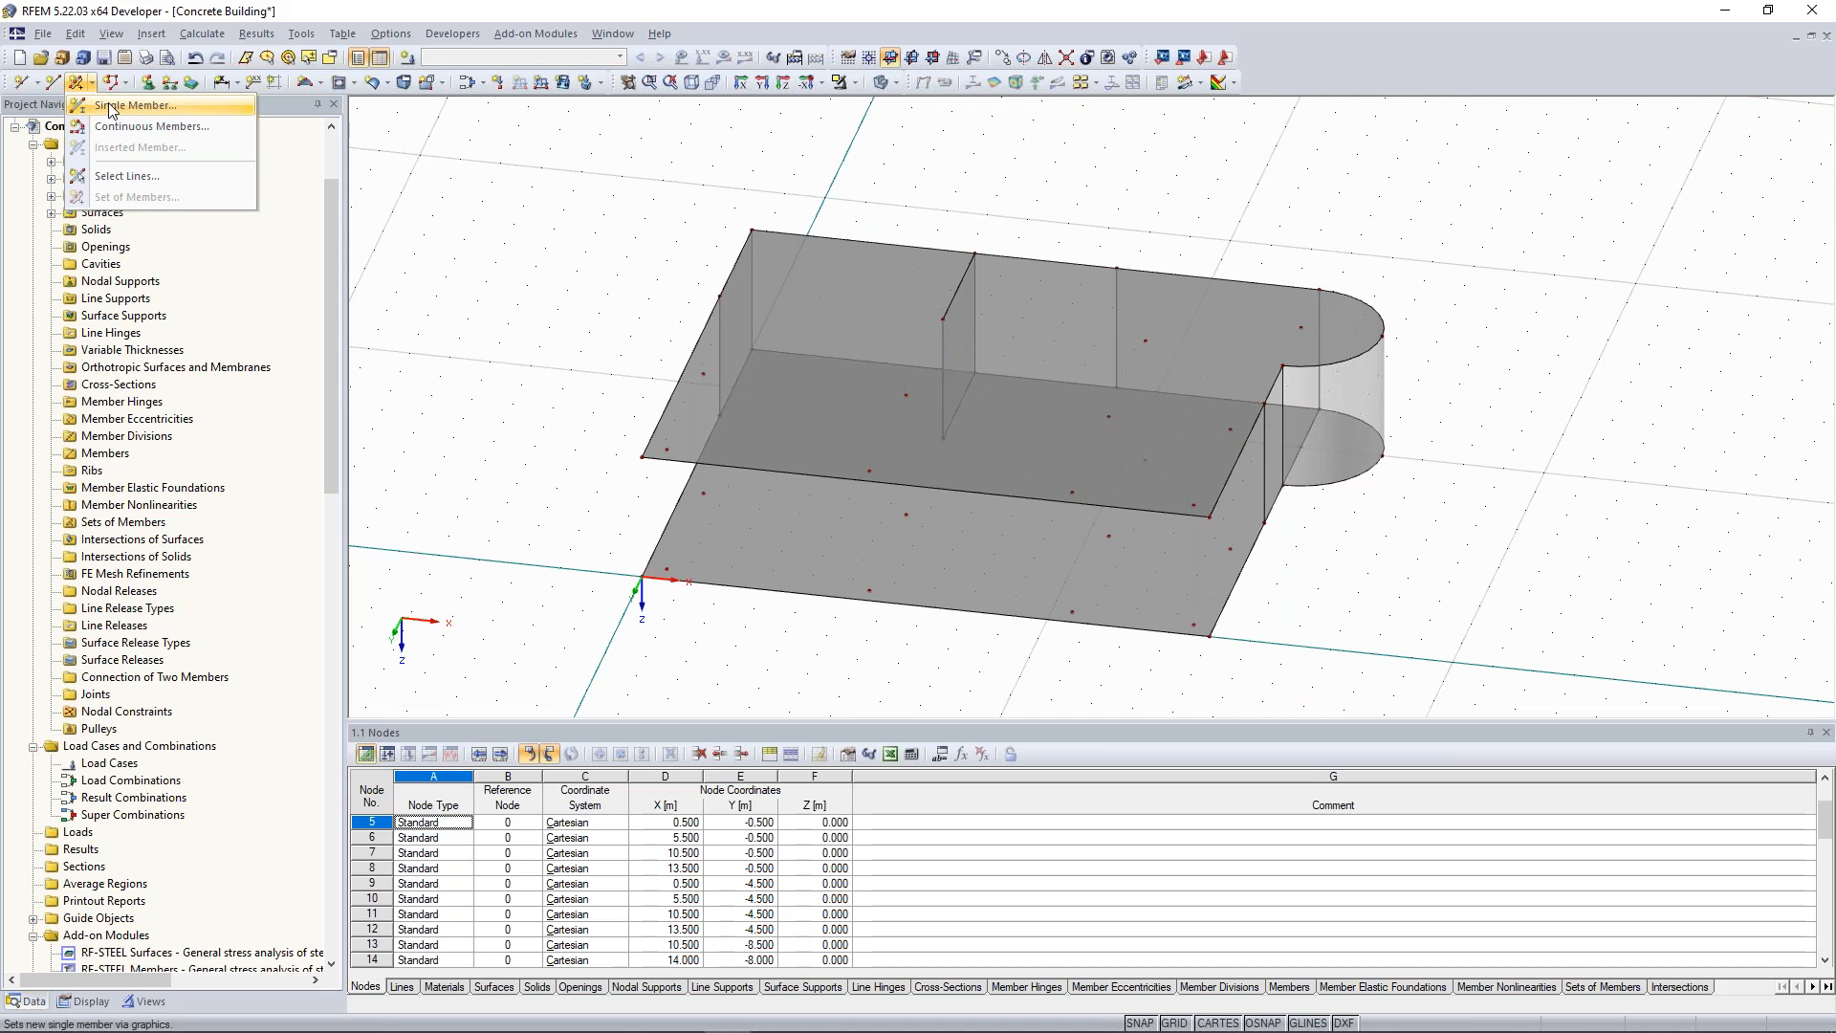
{"action": "left_click", "coordinate": [110, 107]}
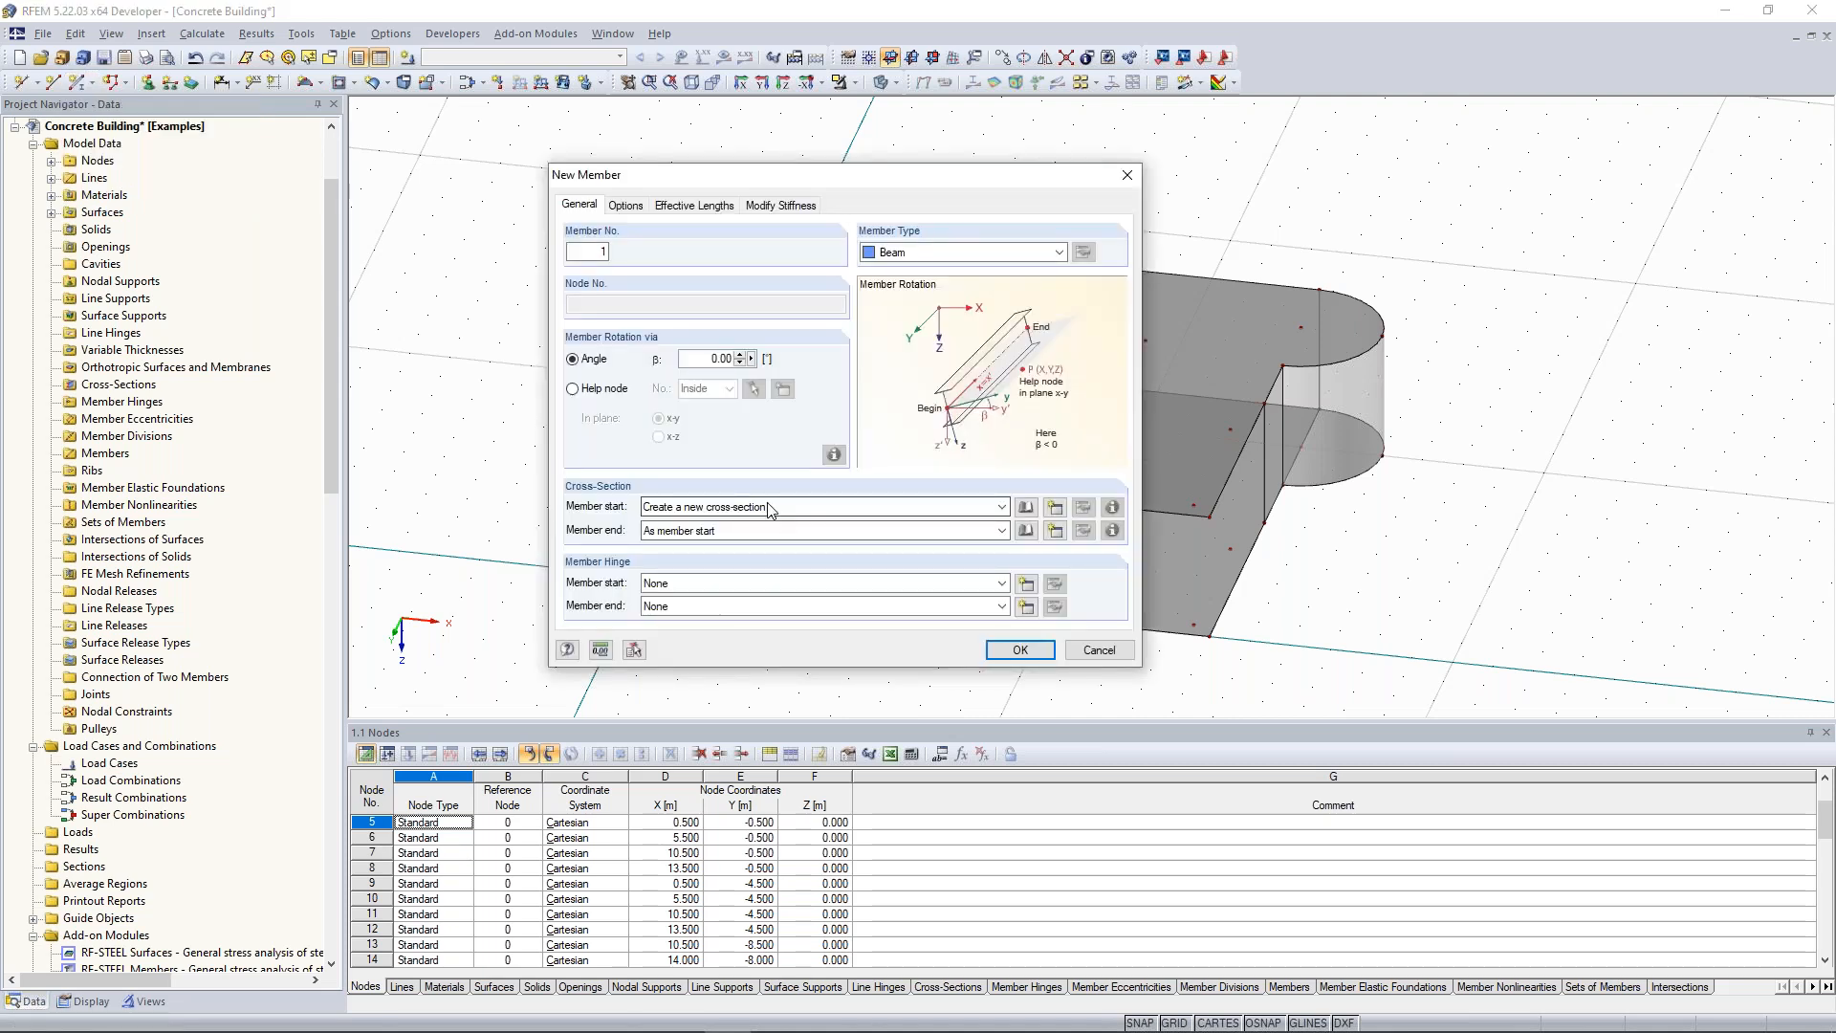
{"action": "left_click", "coordinate": [1055, 508]}
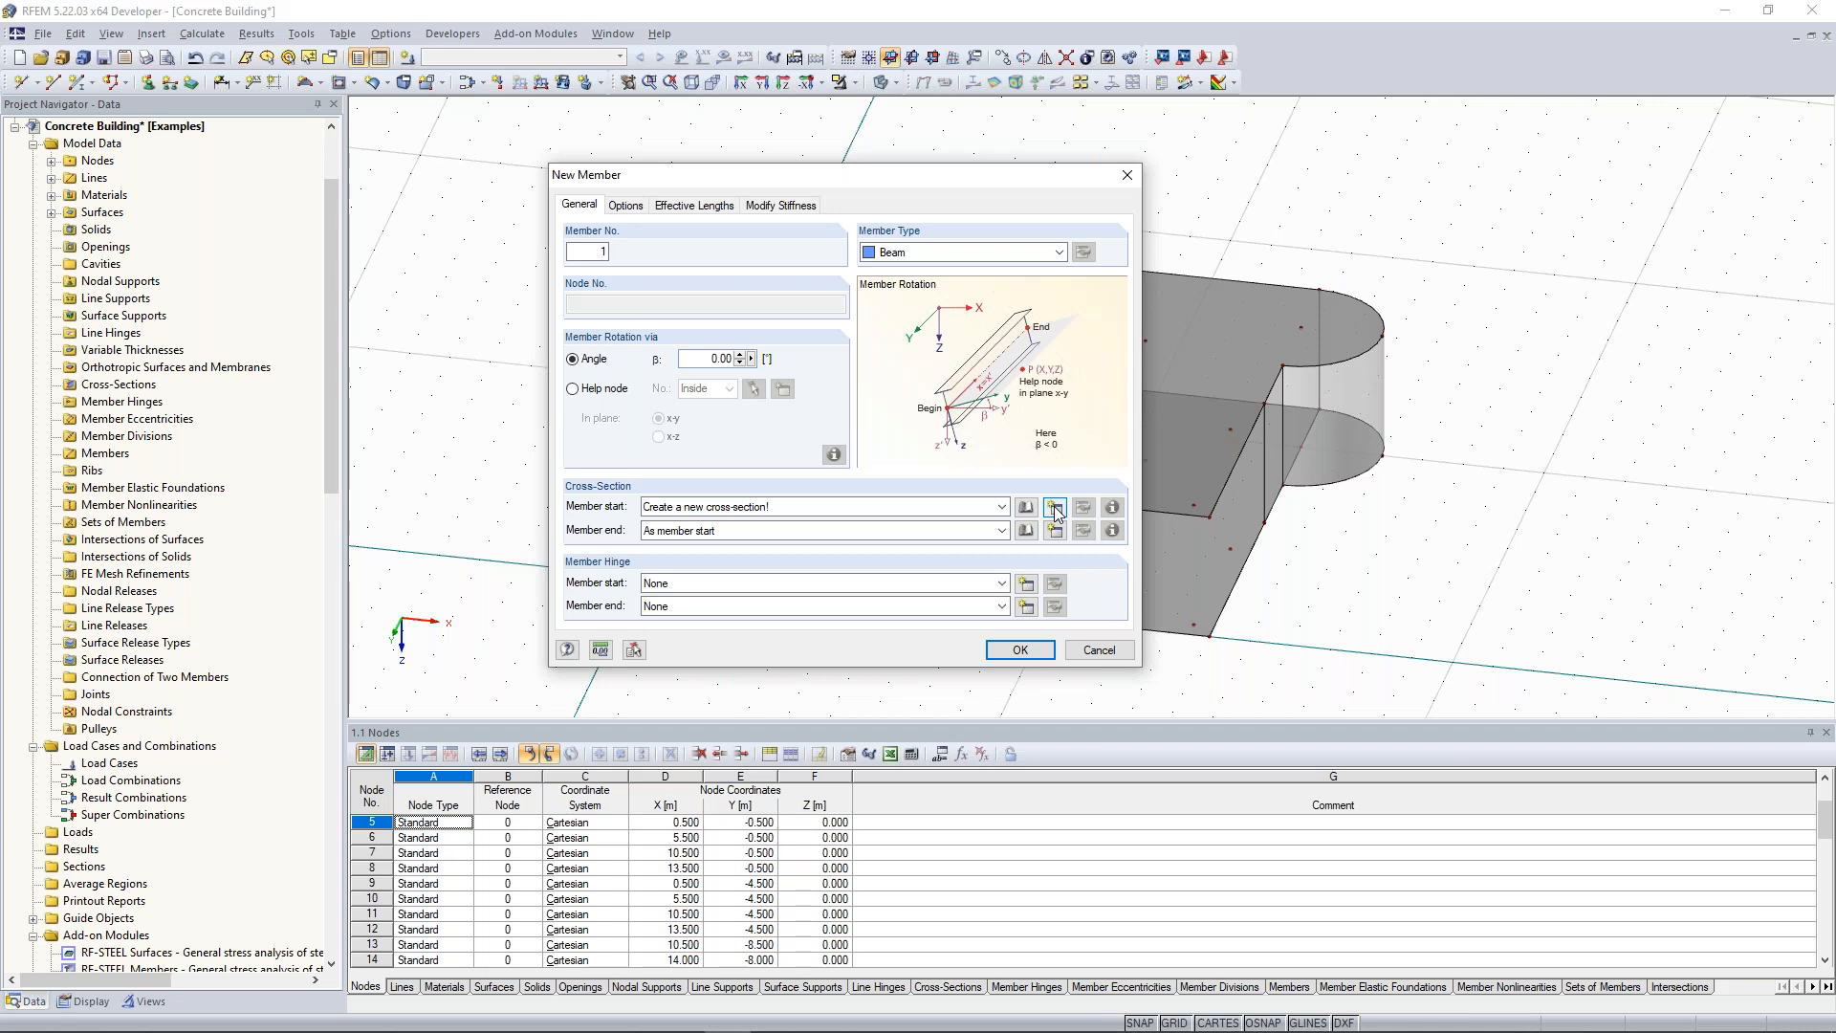
{"action": "left_click", "coordinate": [1055, 508]}
{"action": "left_click", "coordinate": [1104, 184]}
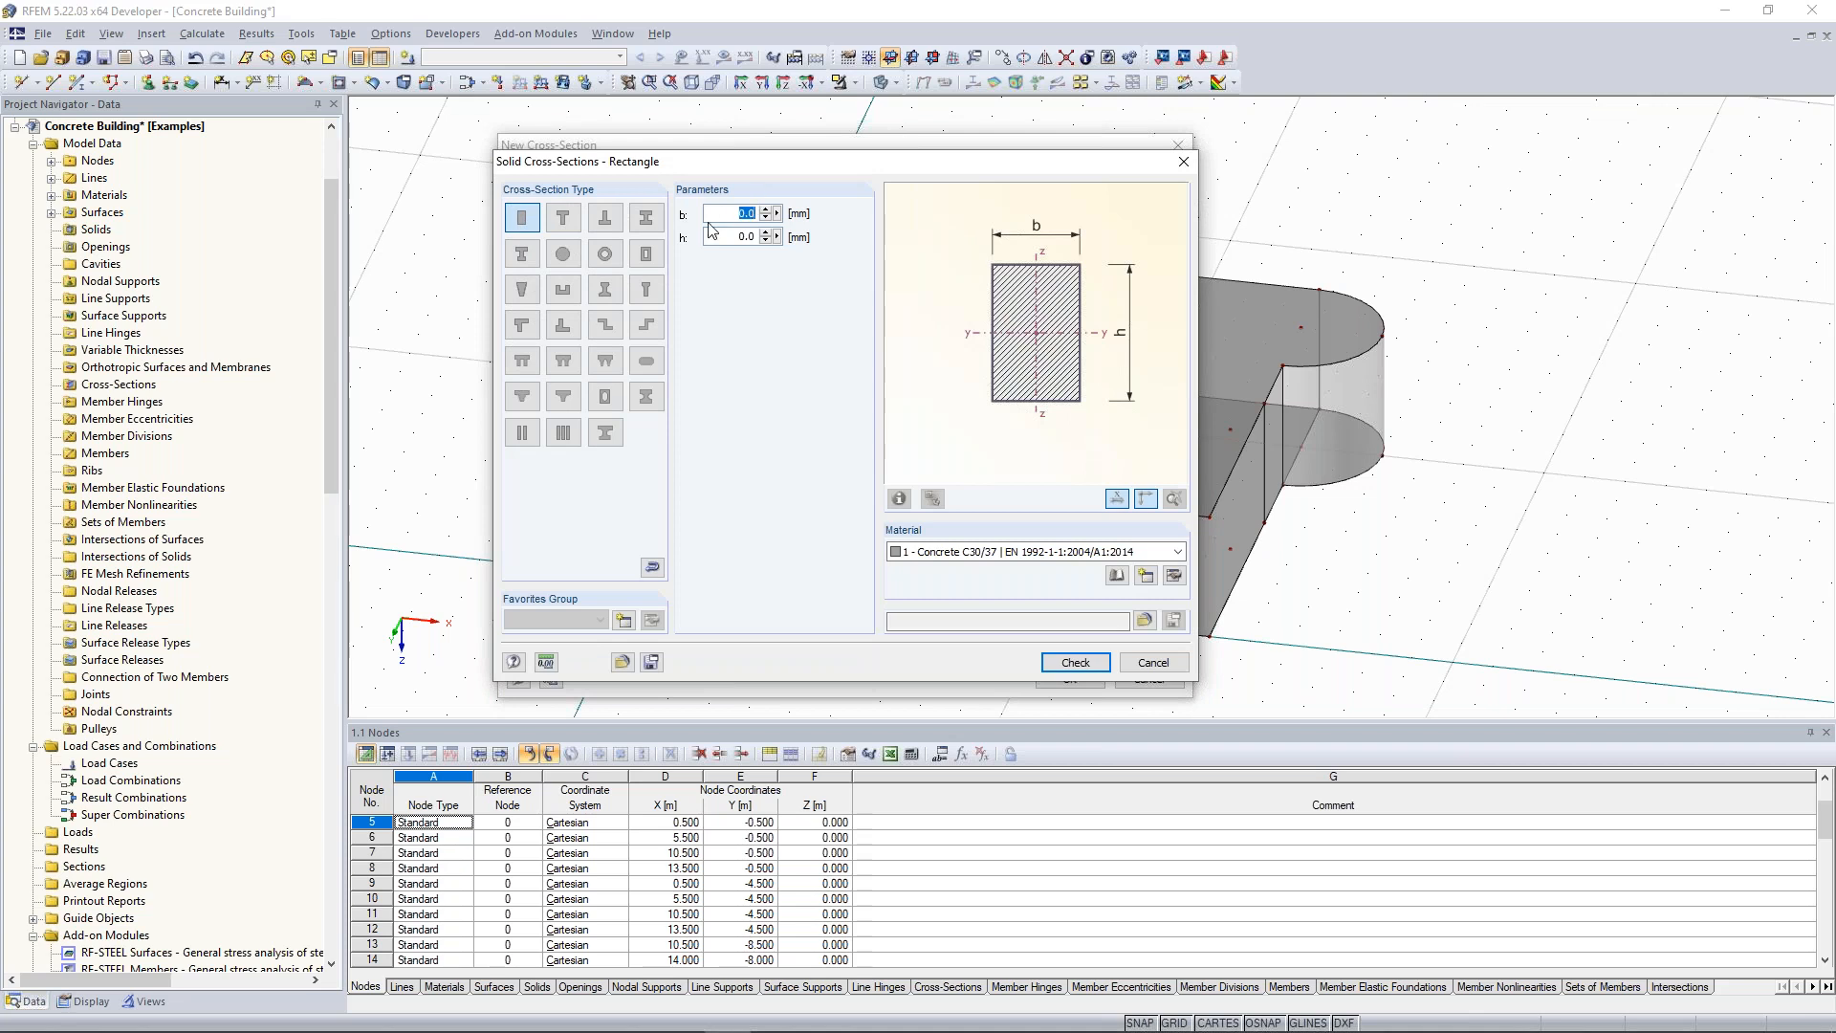
{"action": "type", "text": "350"}
{"action": "key", "text": "Tab"}
{"action": "type", "text": "350"}
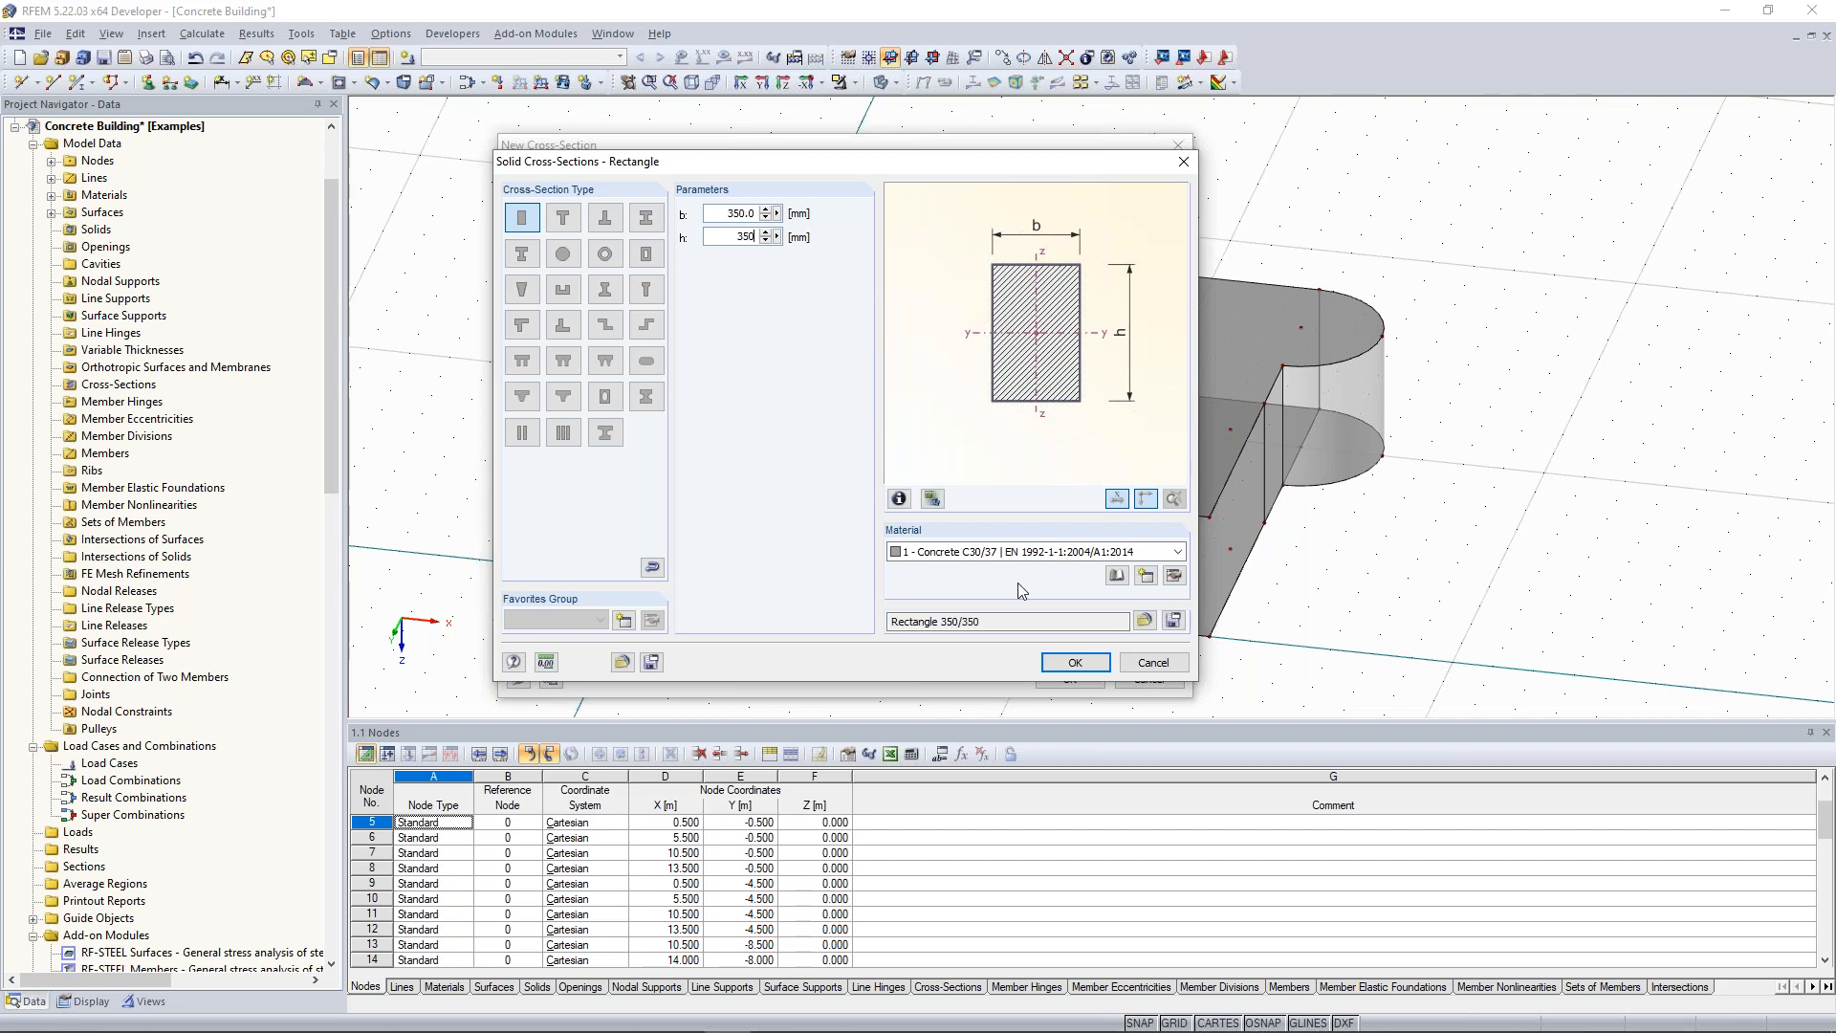
{"action": "left_click", "coordinate": [1072, 665]}
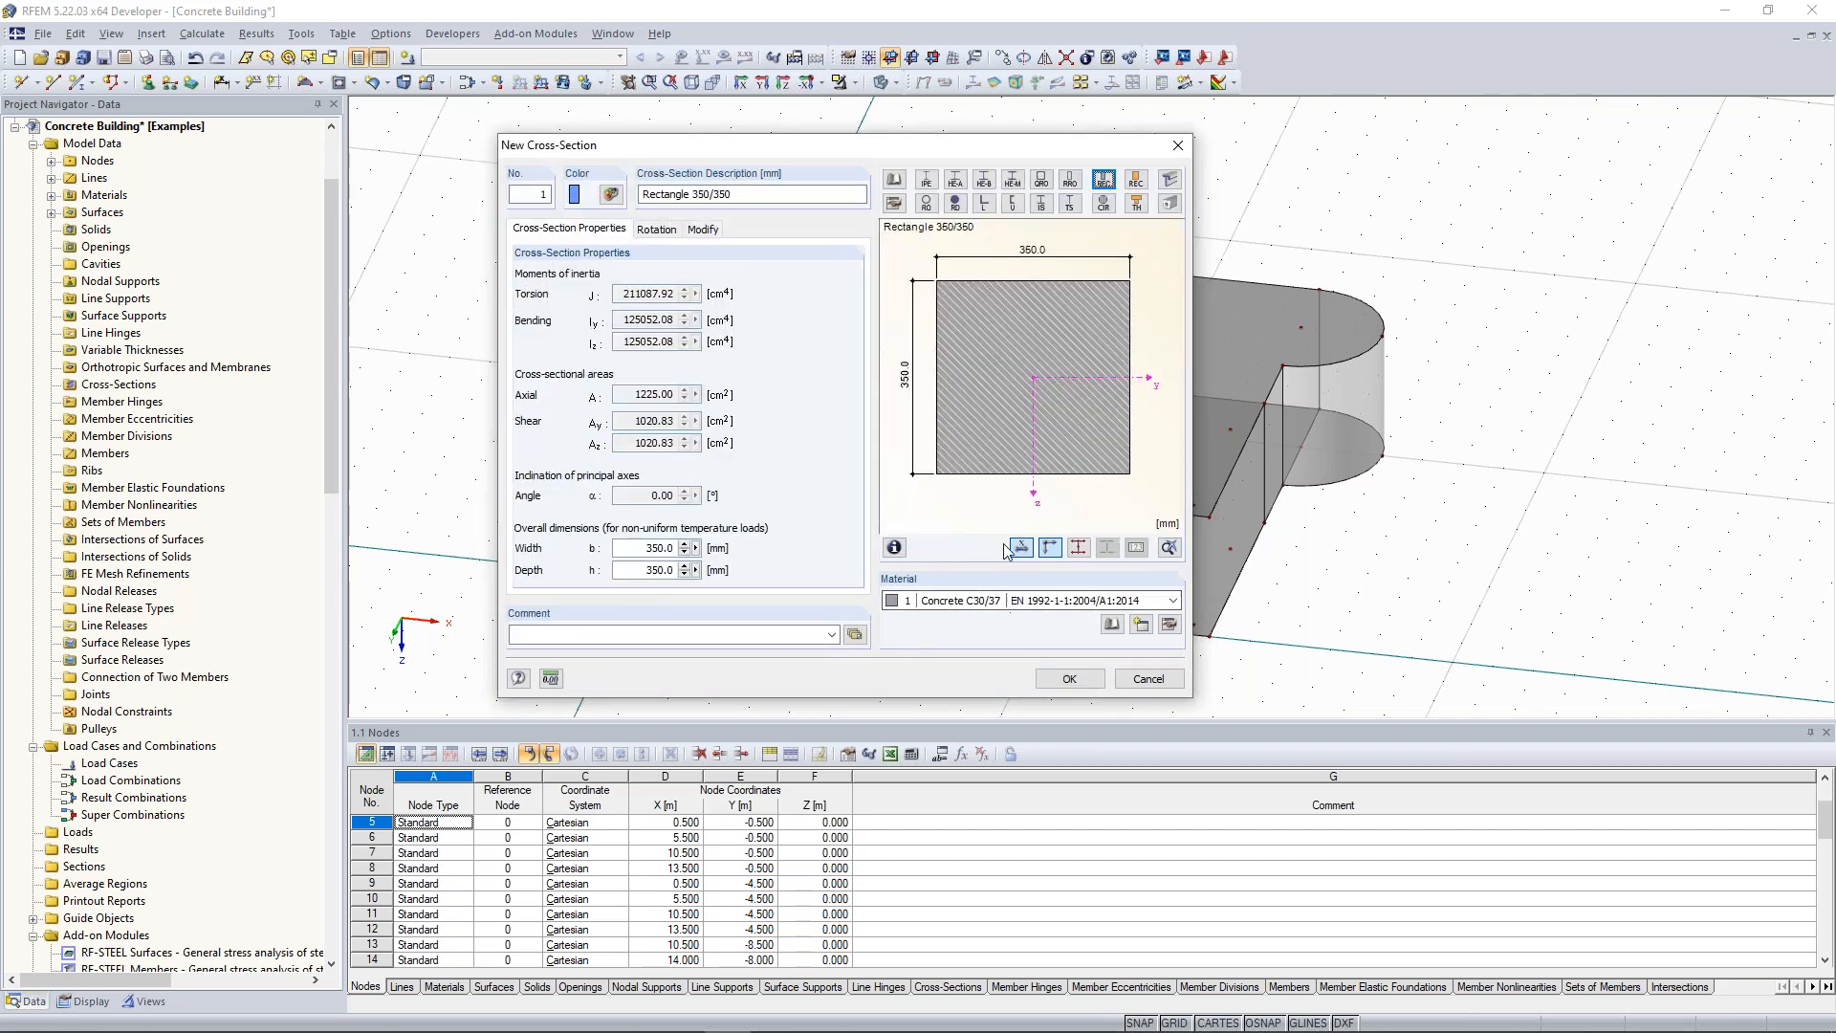
Select Concrete C30/37 as the cross-section's material and accept the section and the new member's settings.
{"action": "left_click", "coordinate": [1001, 608]}
{"action": "left_click", "coordinate": [1013, 621]}
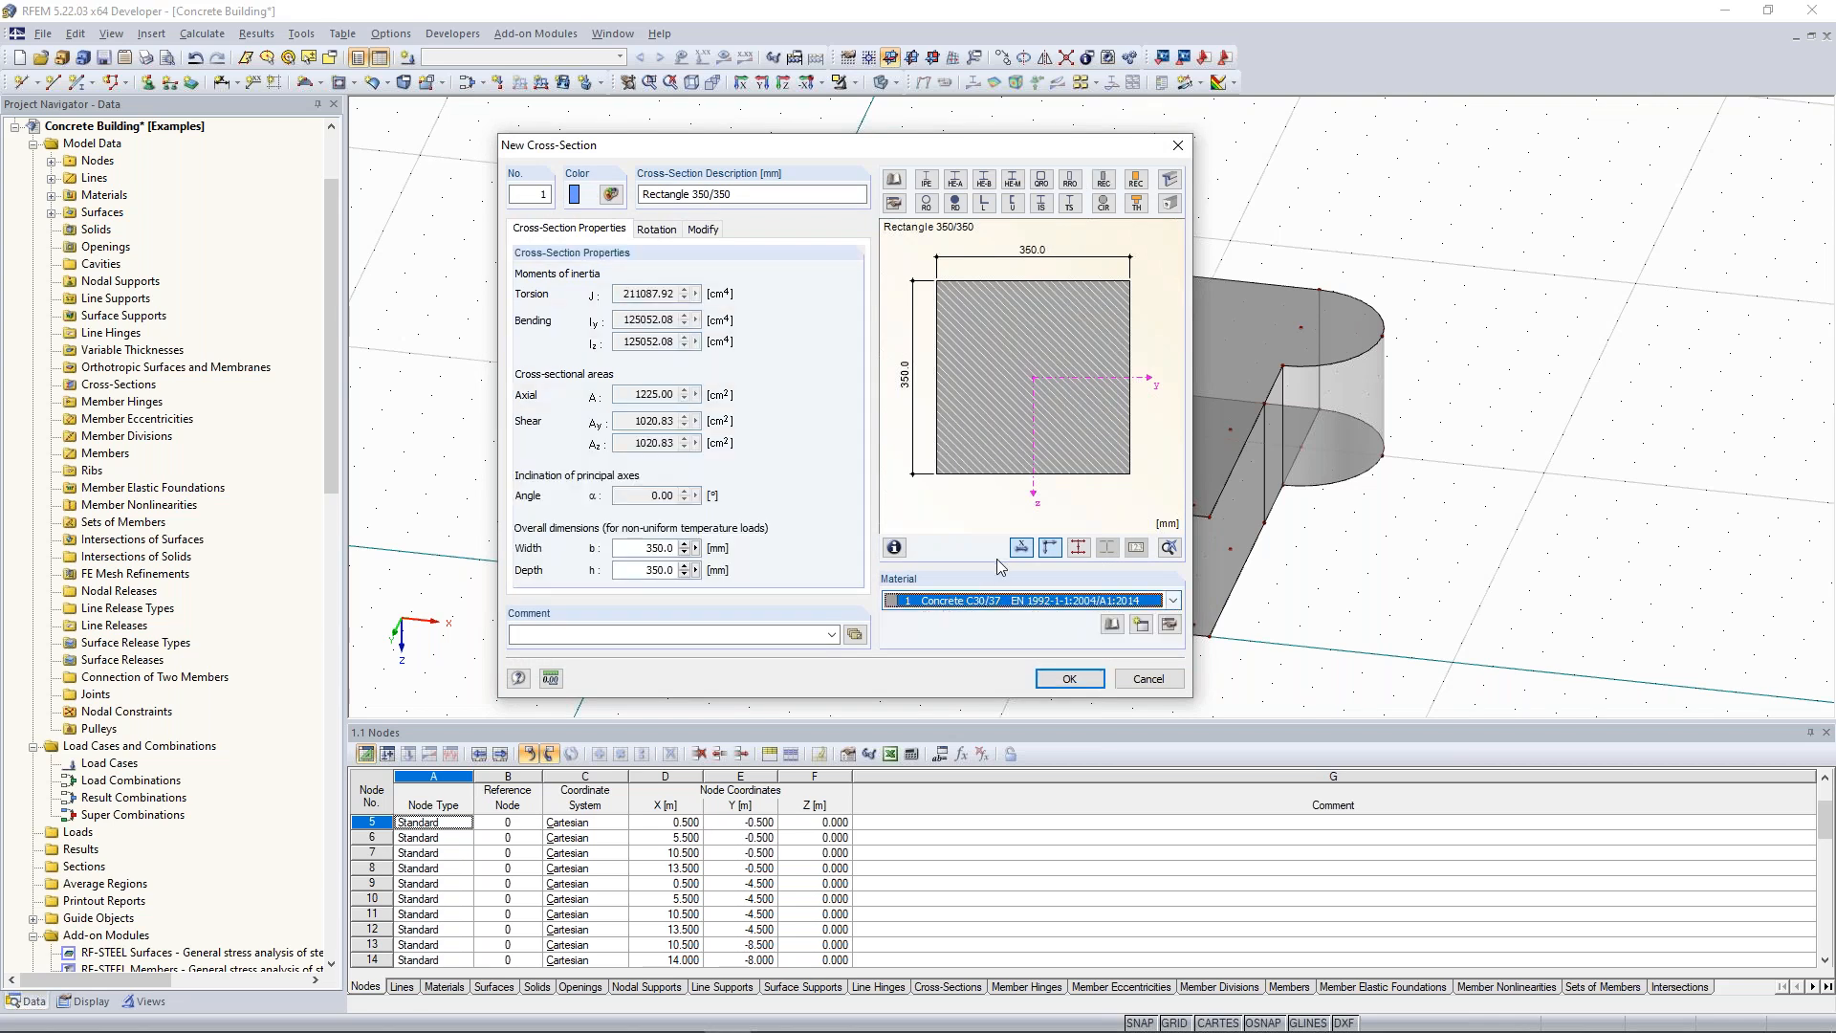
{"action": "left_click_drag", "start_coordinate": [980, 151], "coordinate": [745, 137]}
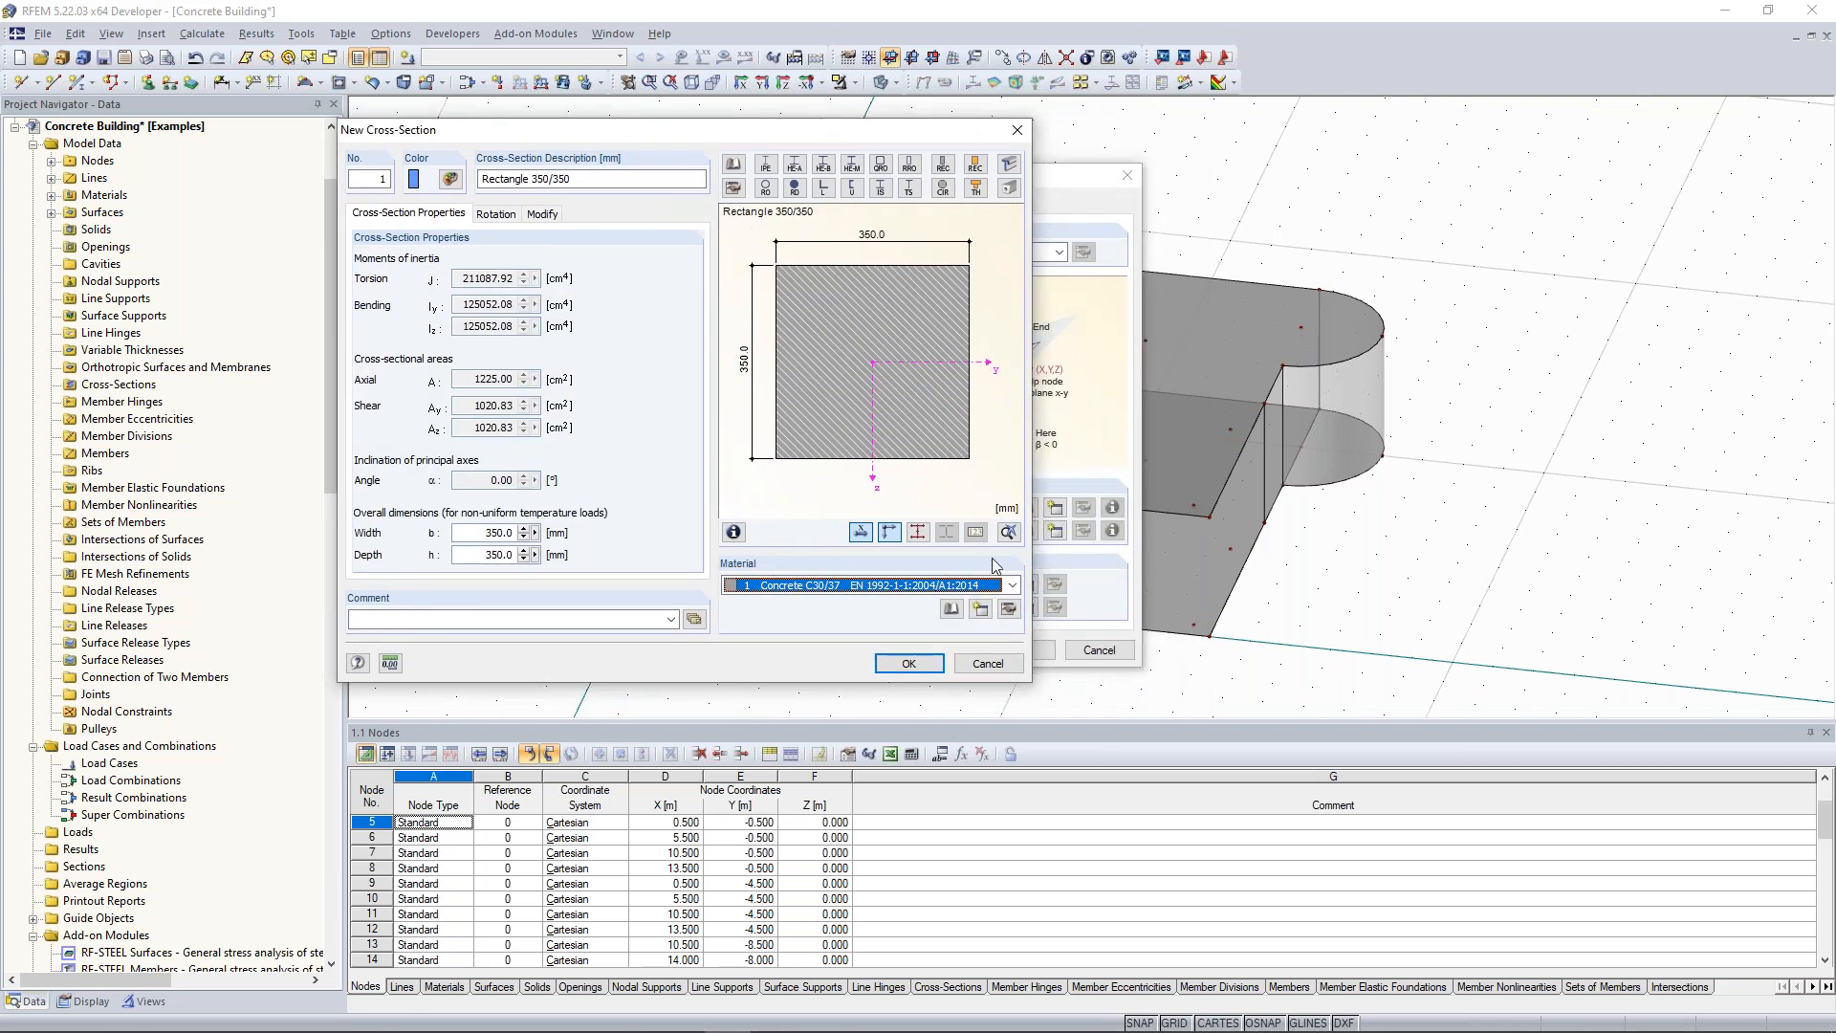
{"action": "left_click_drag", "start_coordinate": [921, 134], "coordinate": [975, 138]}
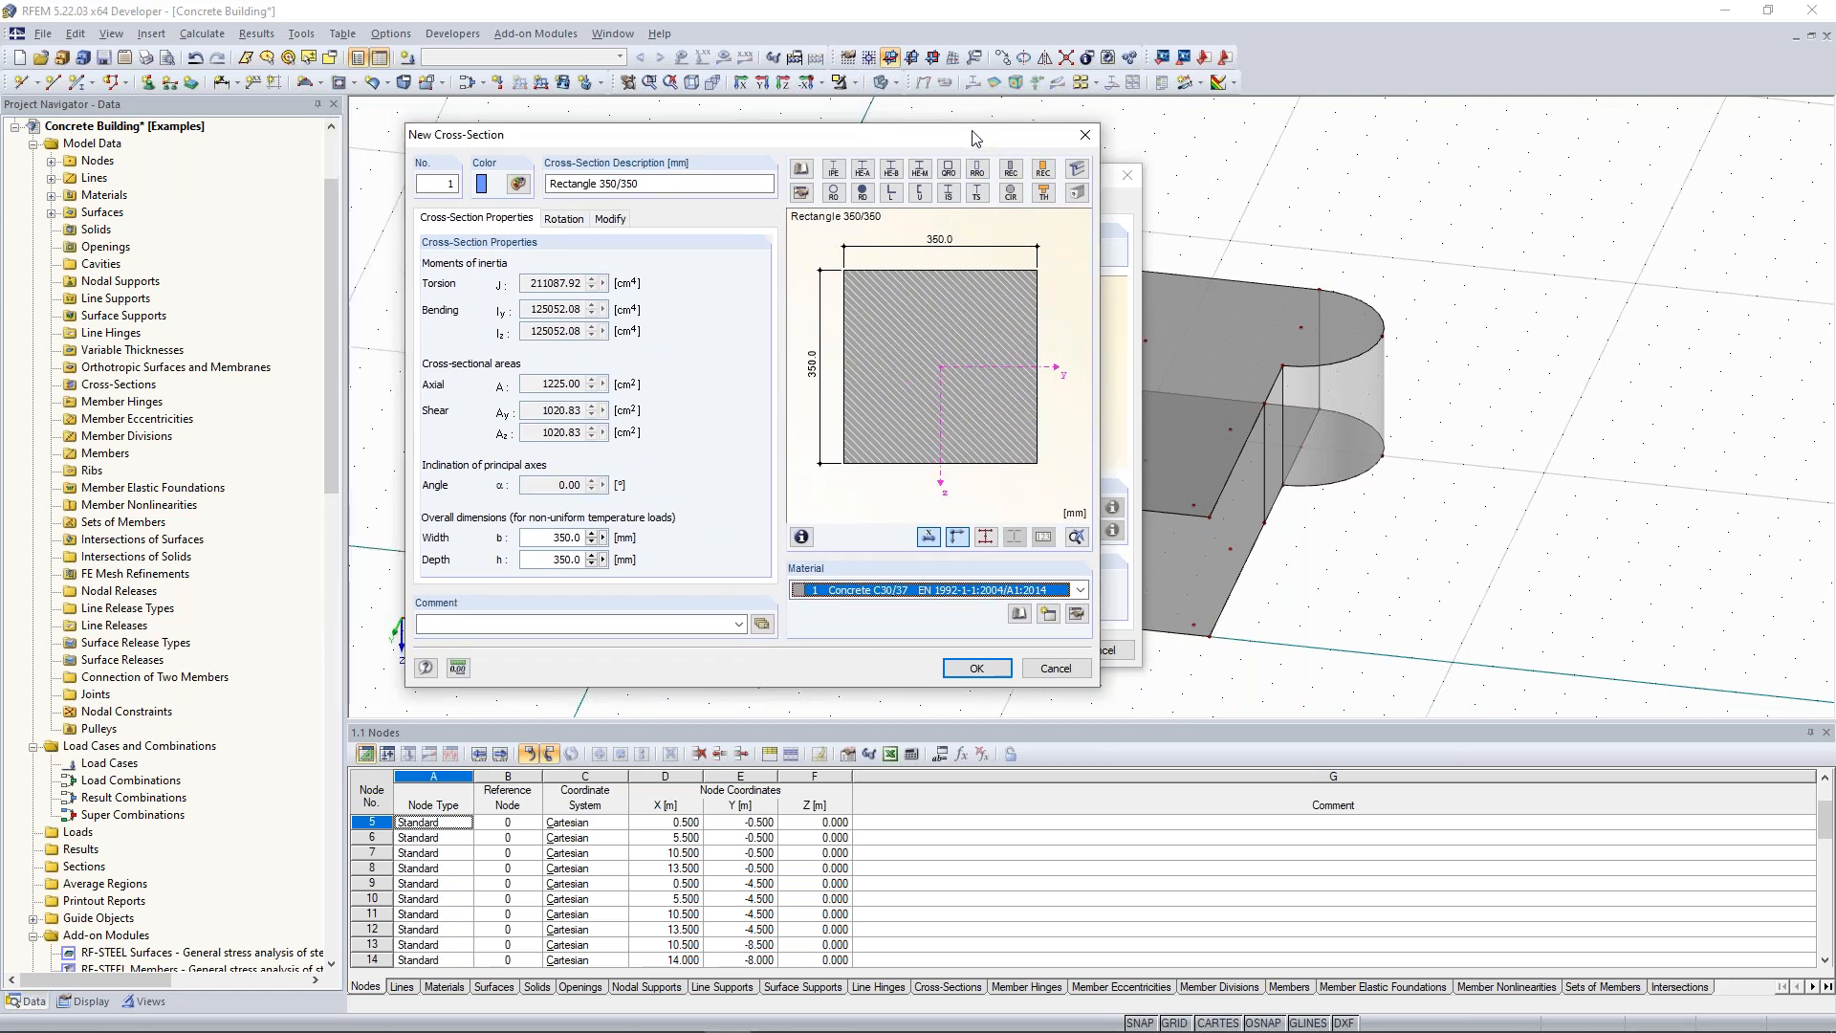
{"action": "key", "text": "Return"}
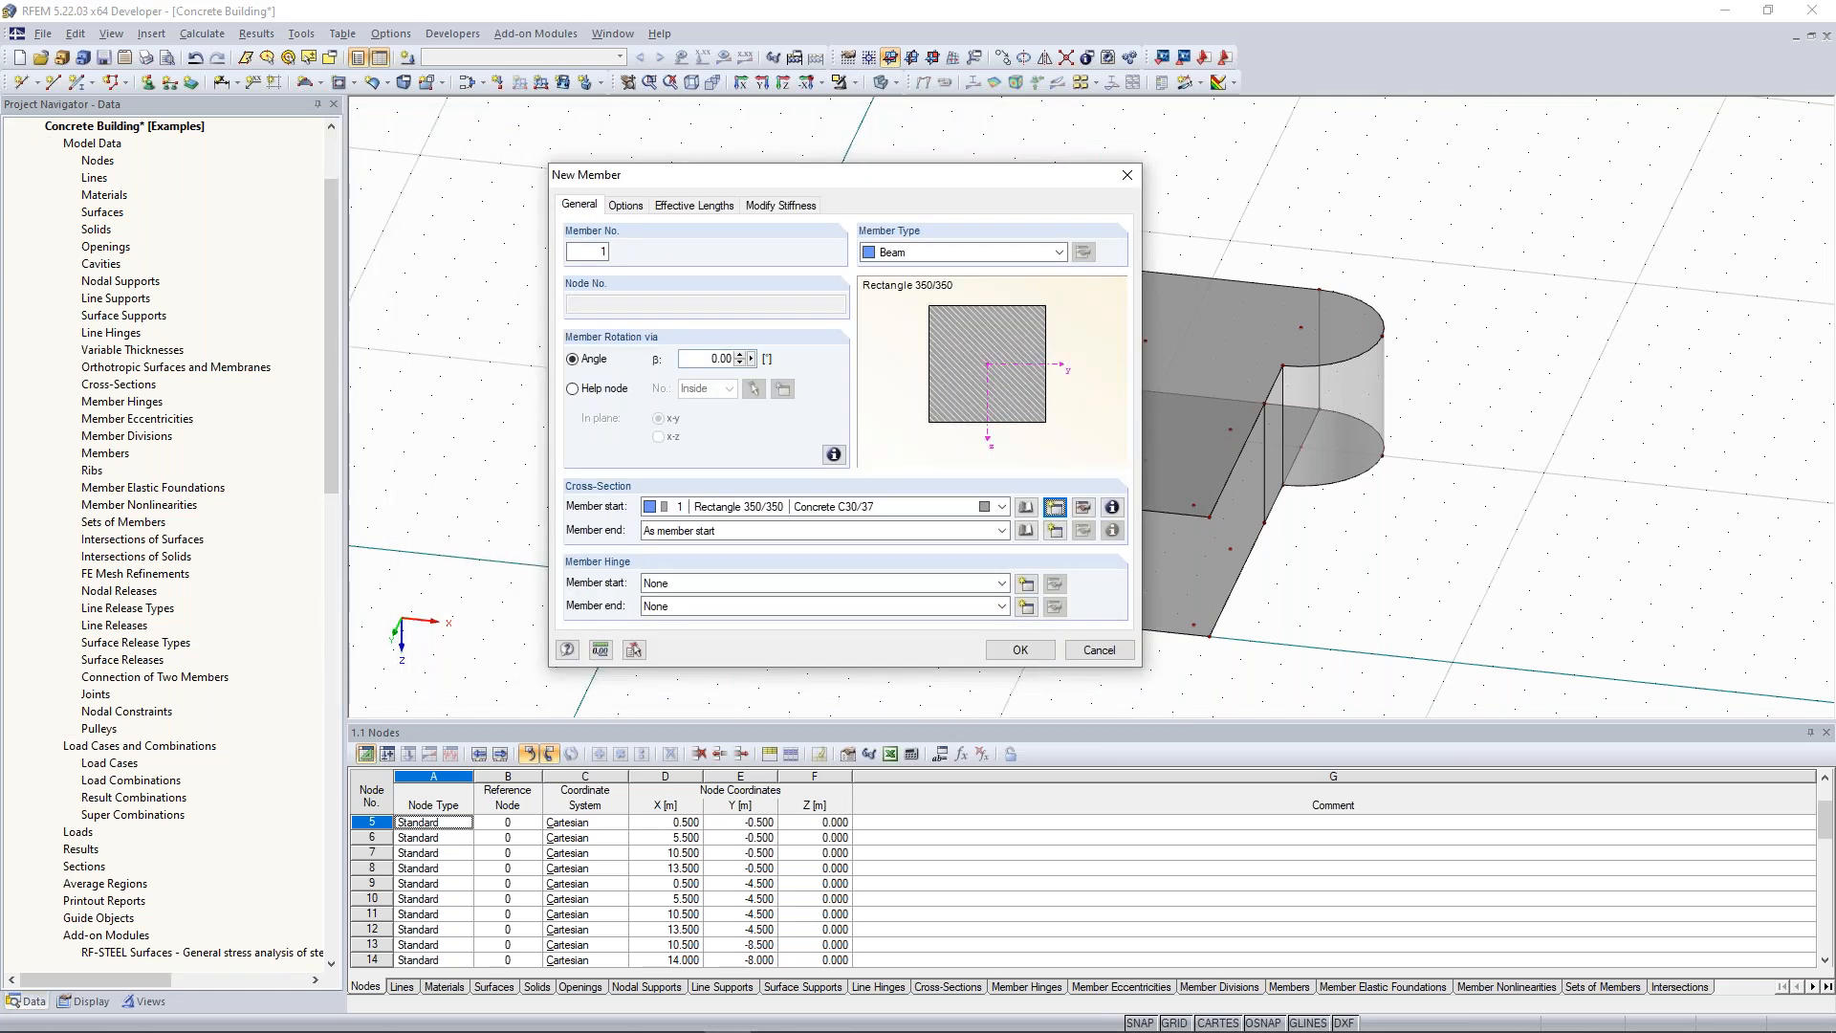
{"action": "key", "text": "Return"}
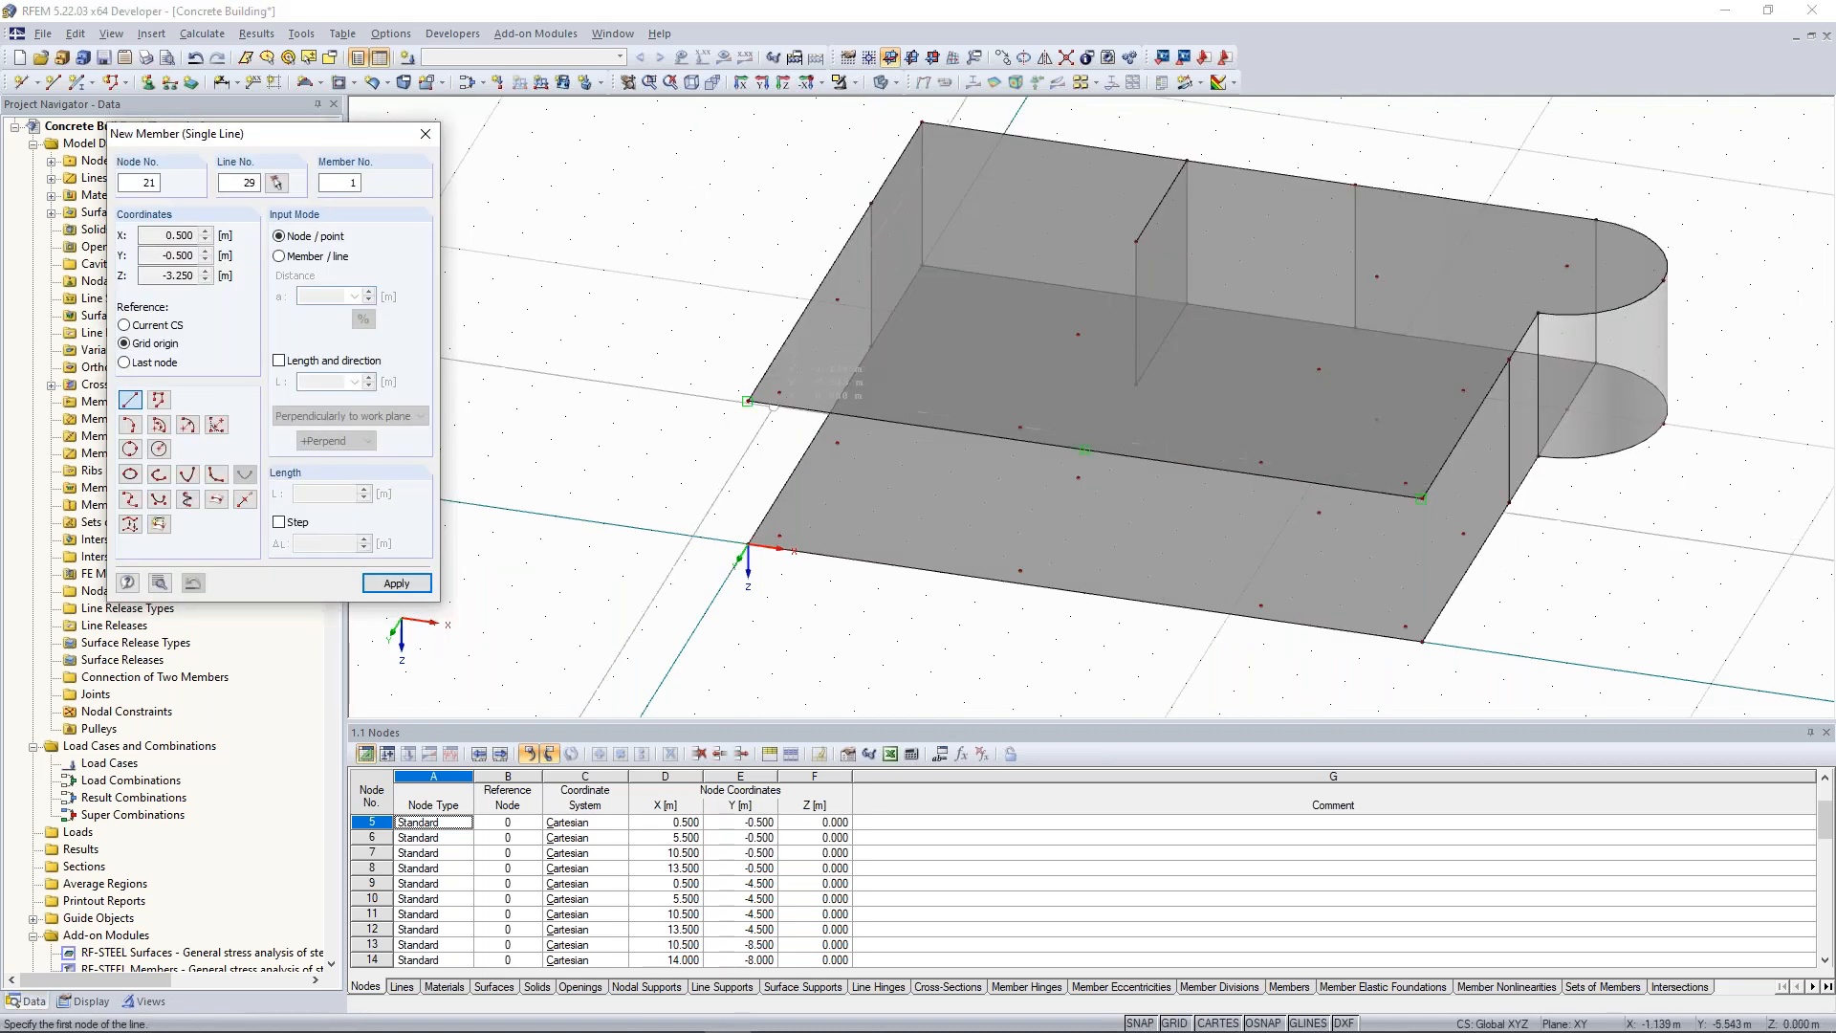
Place the first column between the floor node and roof node at X 0.500, Y -0.500 m, then end member placement.
{"action": "left_click", "coordinate": [749, 544]}
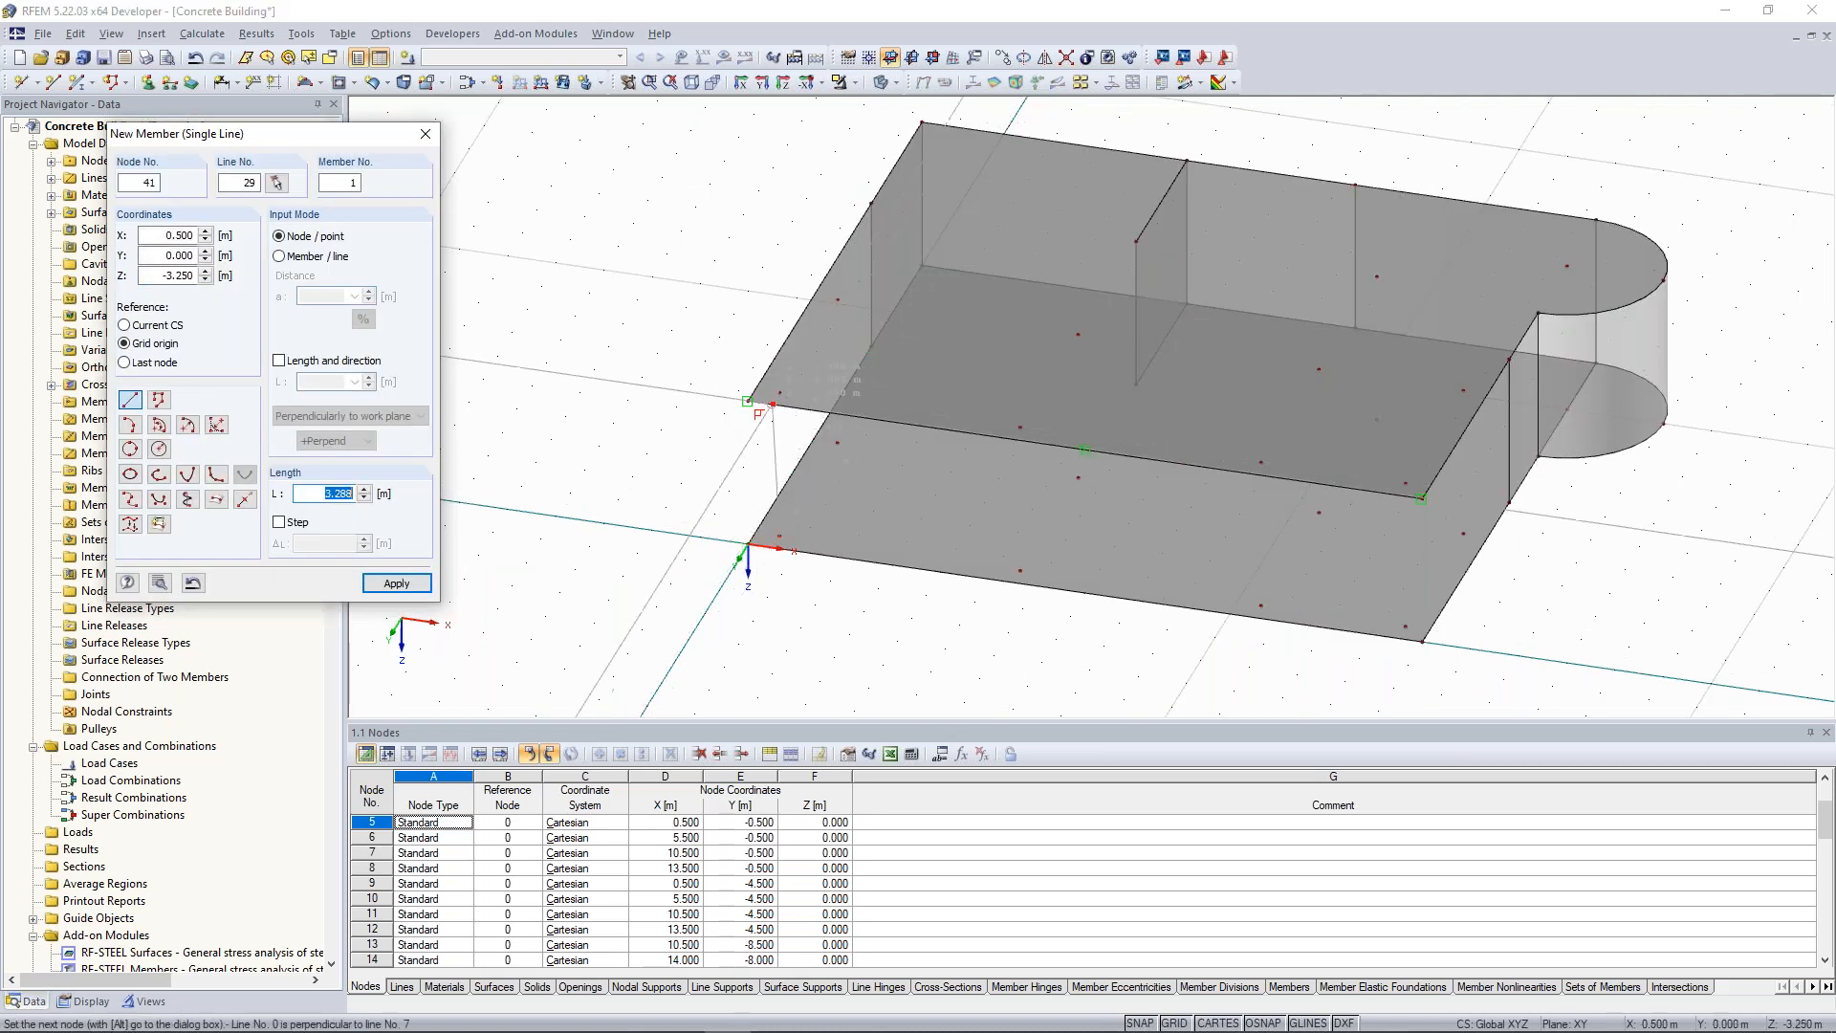
{"action": "left_click", "coordinate": [749, 400]}
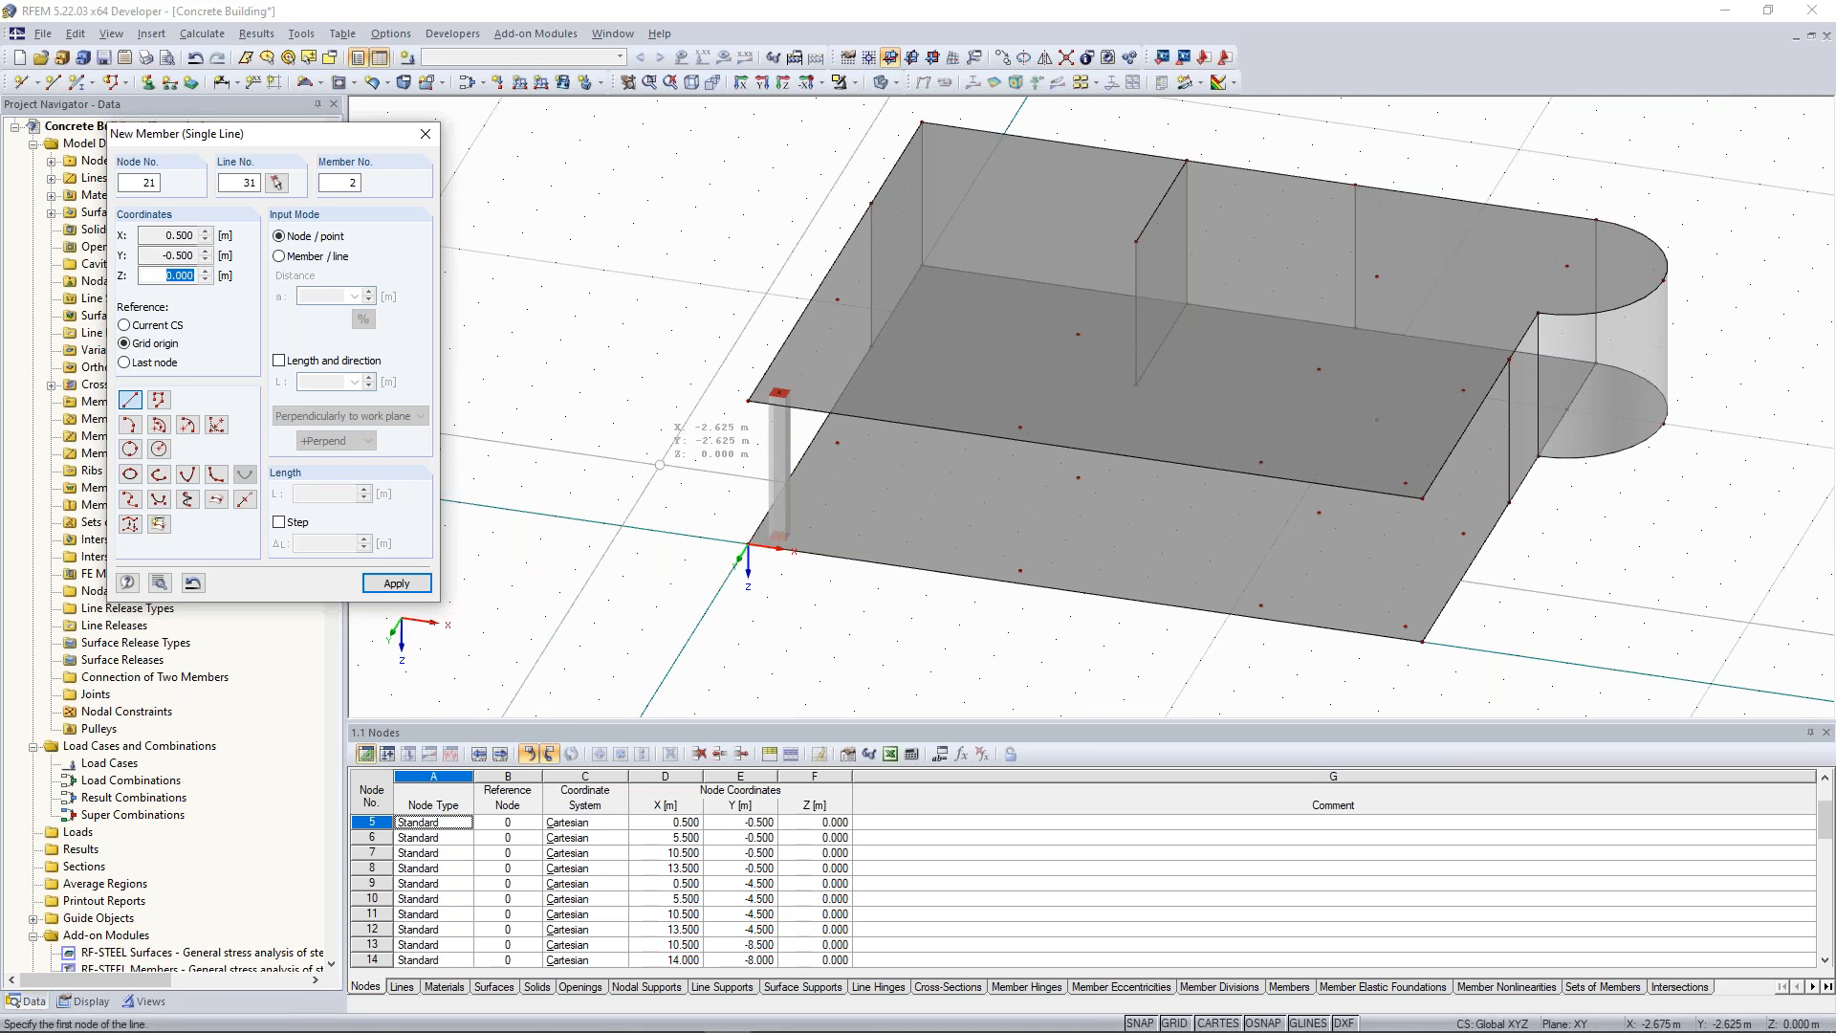
{"action": "key", "text": "Escape"}
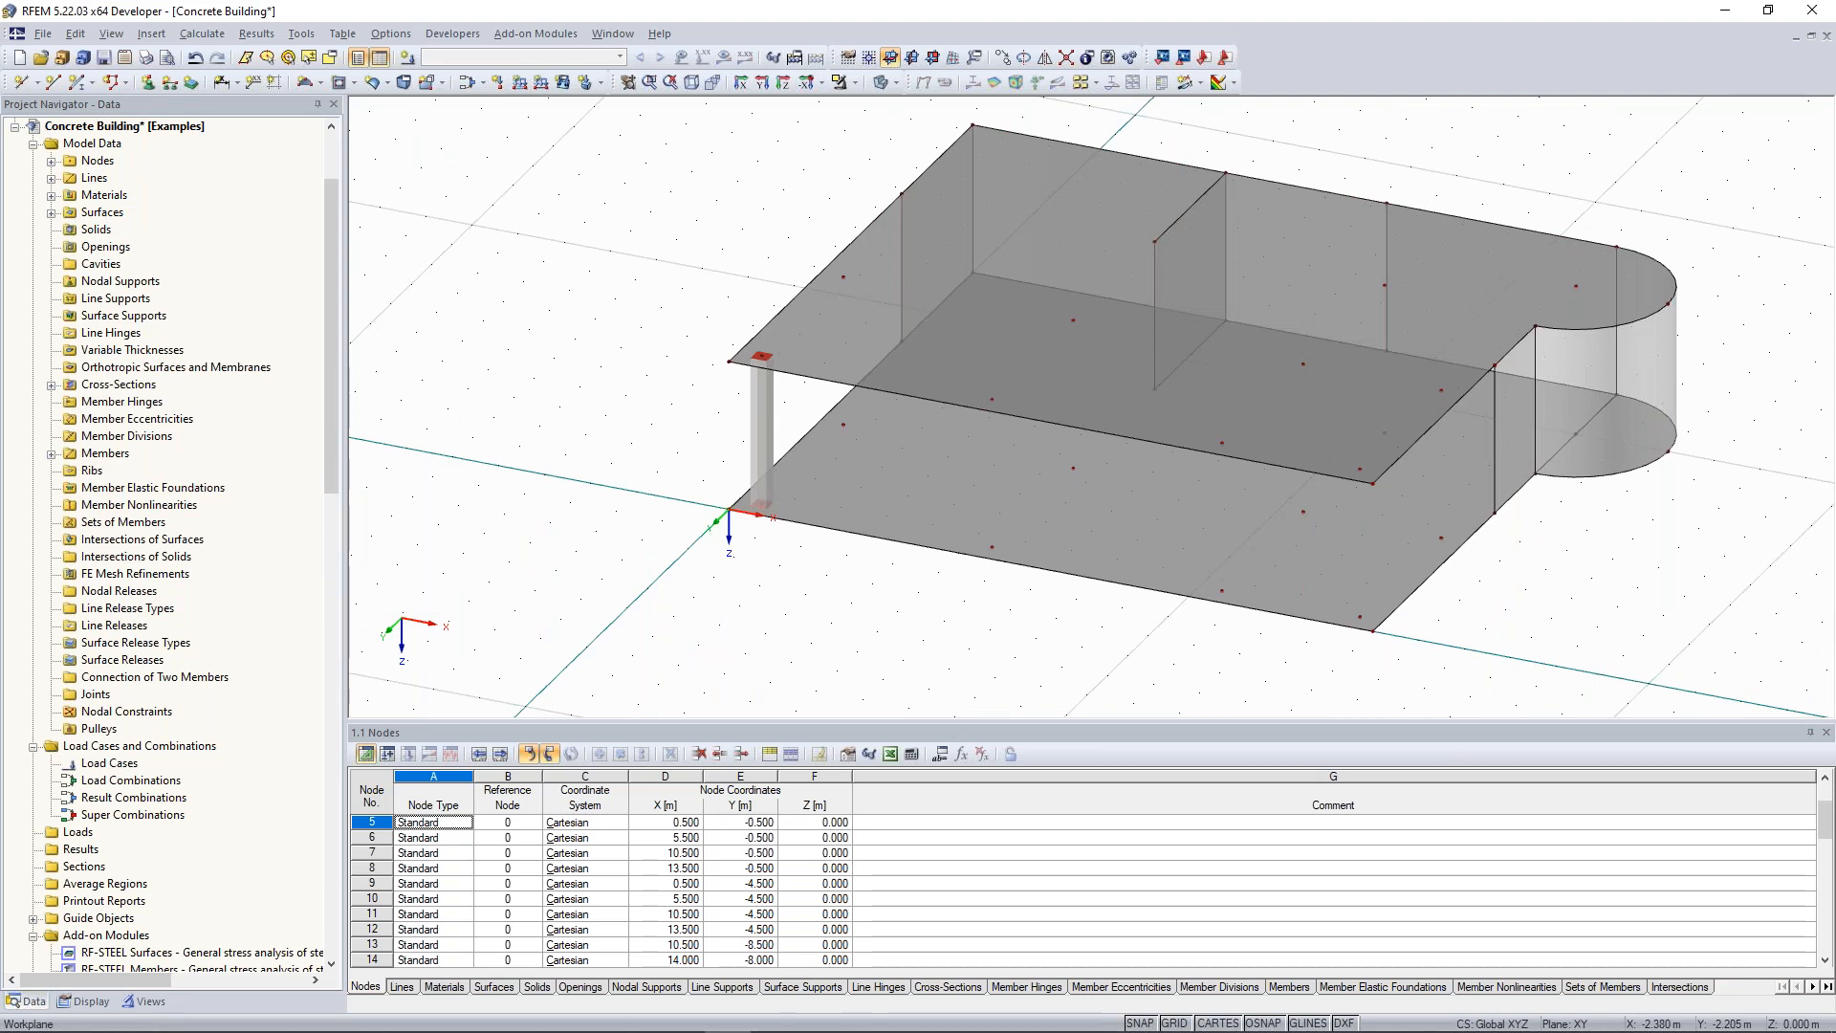
Copy the corner column along the front edge to the nodes at X 5.500, 10.500 and 13.500 m.
{"action": "scroll", "coordinate": [1035, 332], "scroll_direction": "up", "scroll_amount": 2}
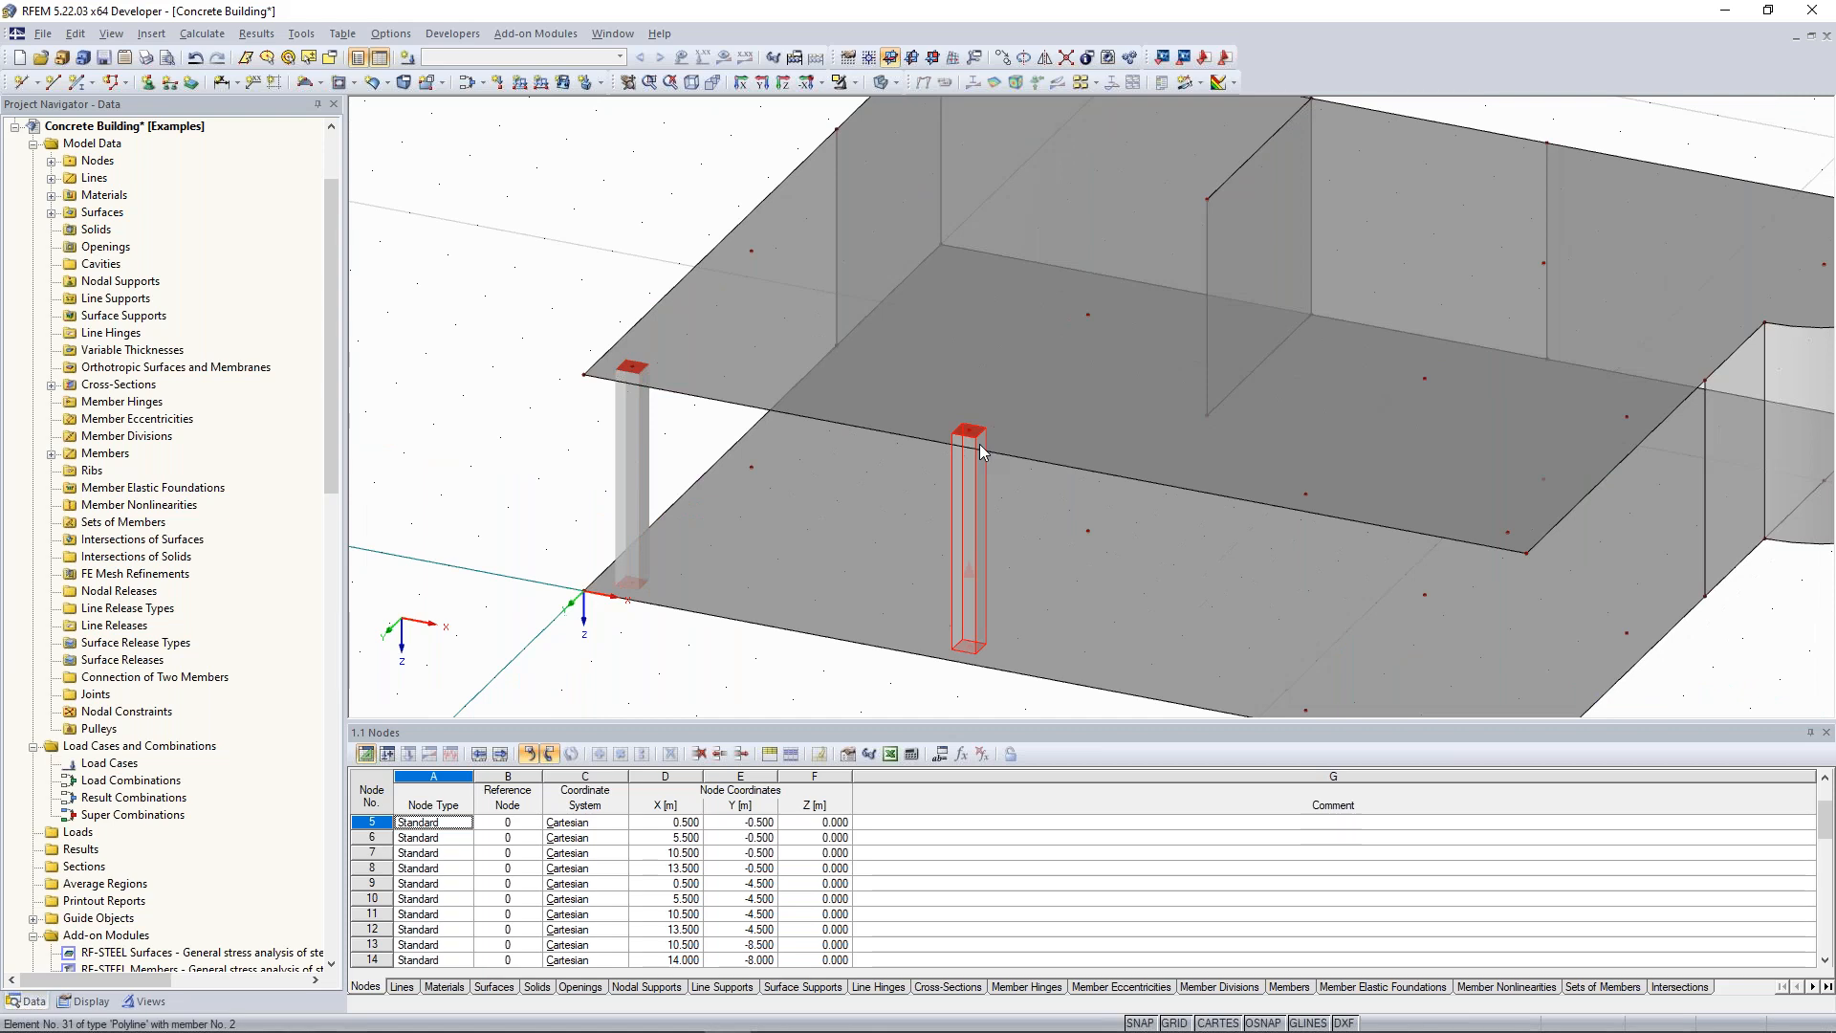
{"action": "left_click_drag", "start_coordinate": [981, 521], "coordinate": [1329, 584], "text": "ctrl"}
{"action": "middle_click_drag", "start_coordinate": [1329, 584], "coordinate": [1025, 457]}
{"action": "left_click_drag", "start_coordinate": [997, 420], "coordinate": [1202, 405], "text": "ctrl"}
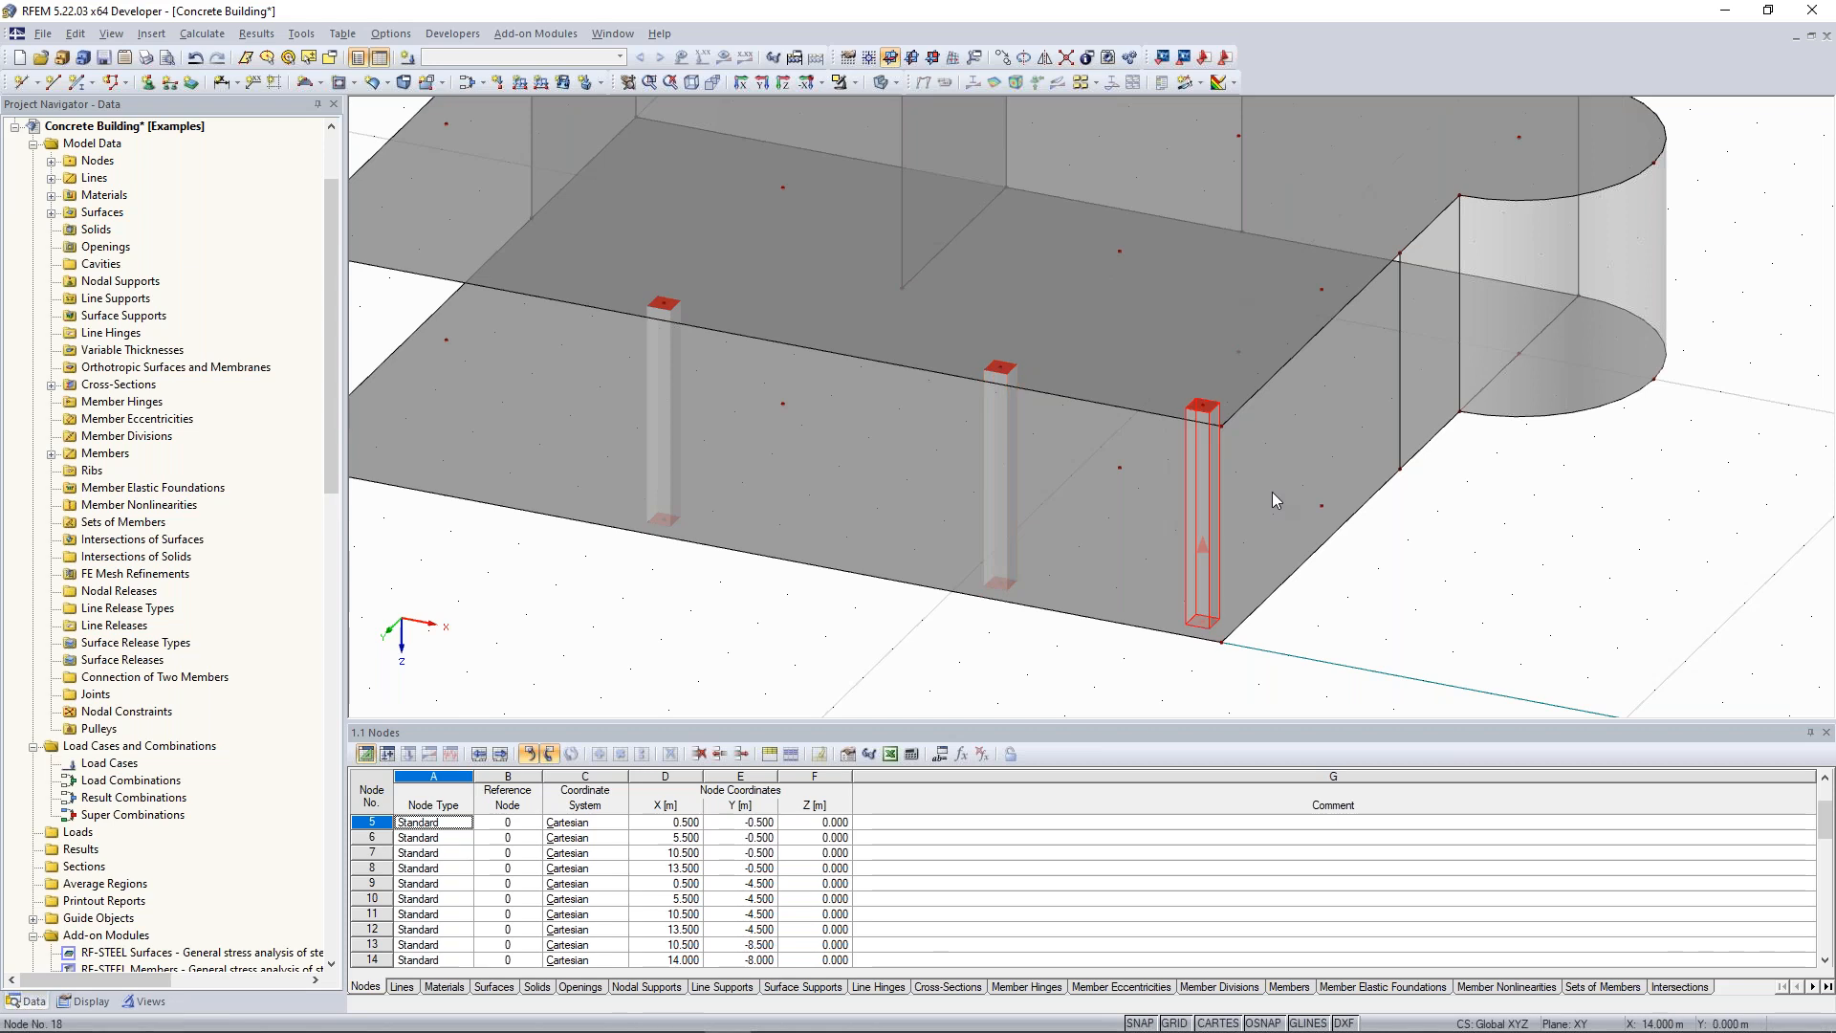
{"action": "scroll", "coordinate": [646, 583], "scroll_direction": "down", "scroll_amount": 5}
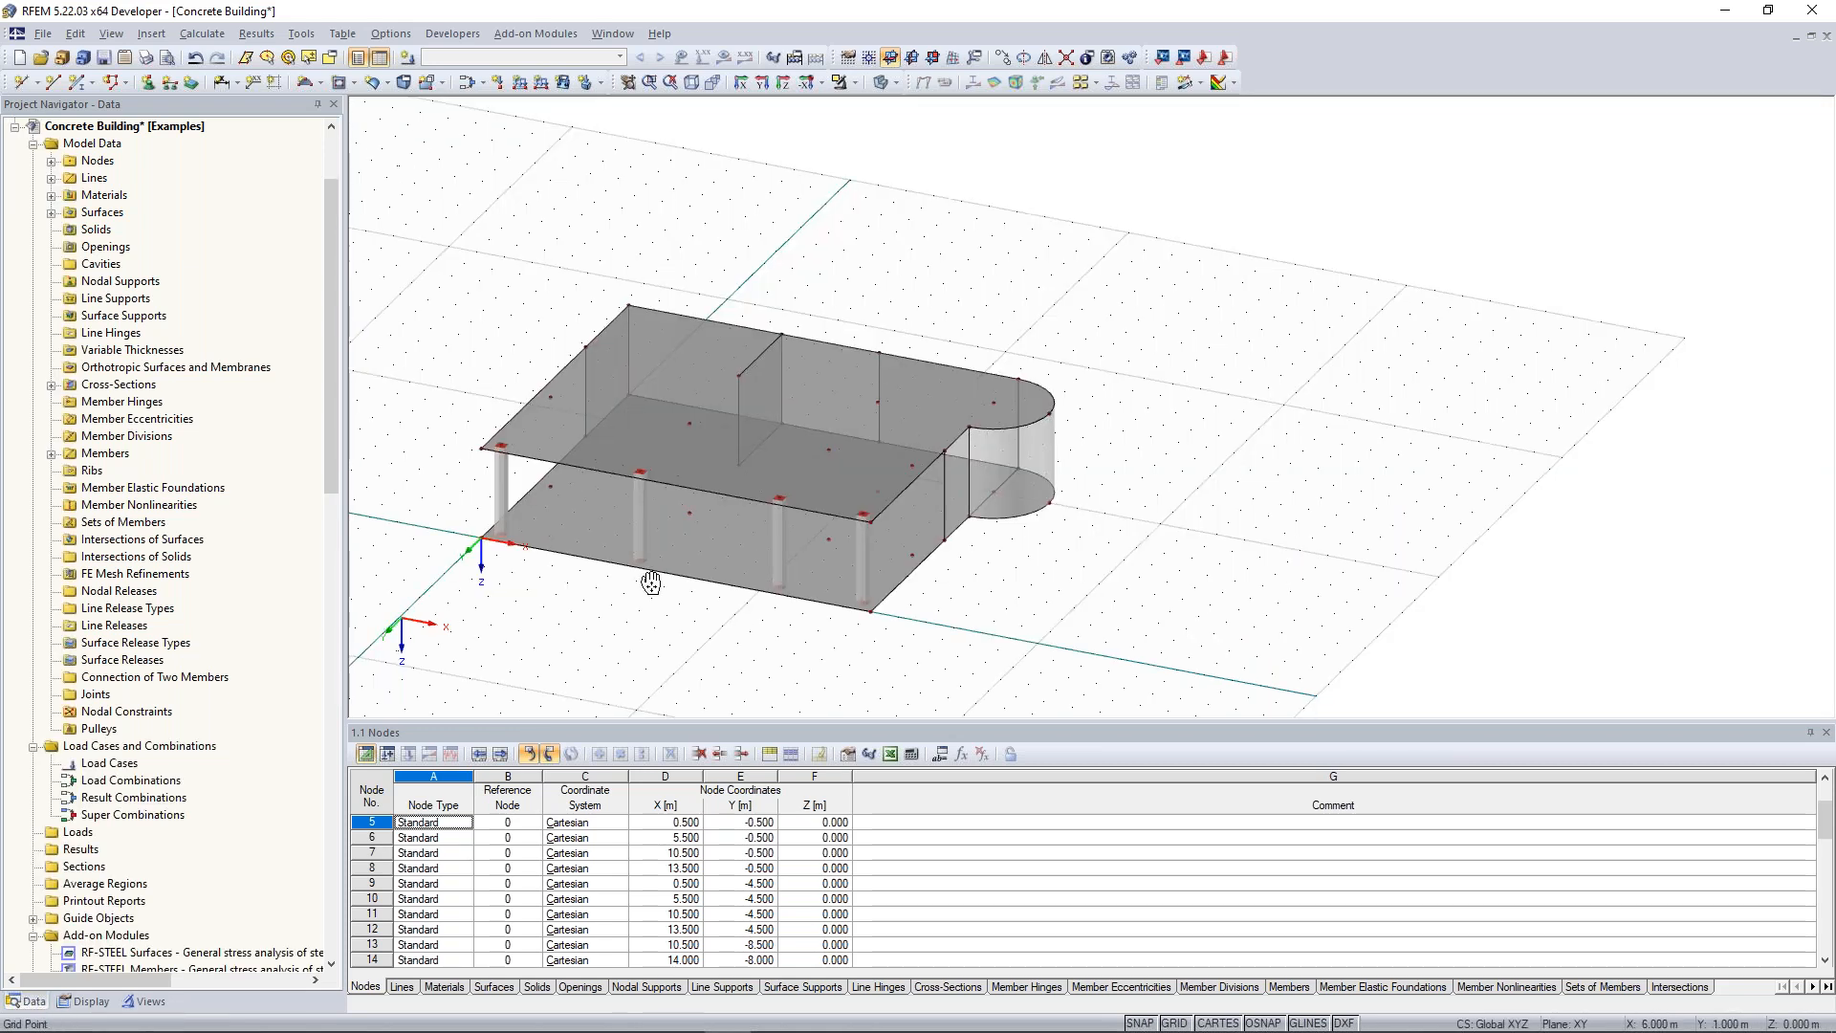
{"action": "middle_click_drag", "start_coordinate": [651, 583], "coordinate": [716, 574]}
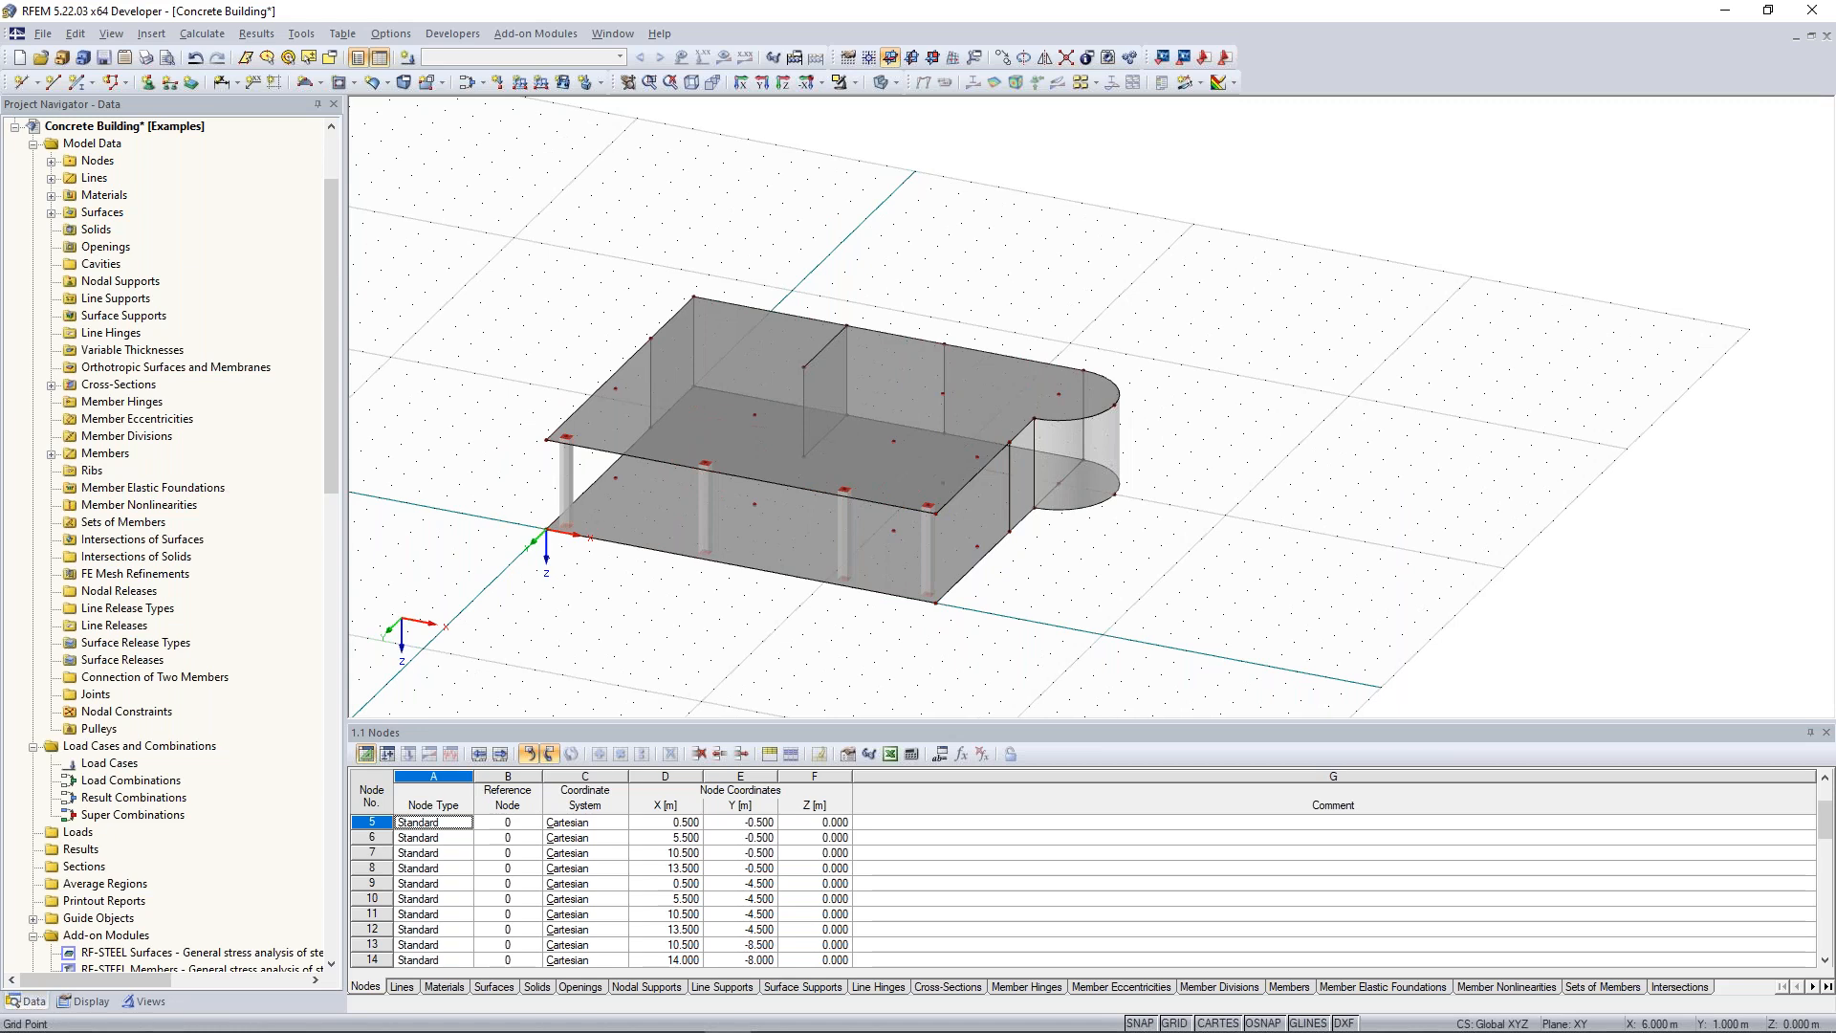
Copy the four front columns to the second row at Y -4.500 m, and its X 10.500 m column to the node at Y -8.500 m.
{"action": "scroll", "coordinate": [579, 449], "scroll_direction": "up", "scroll_amount": 2}
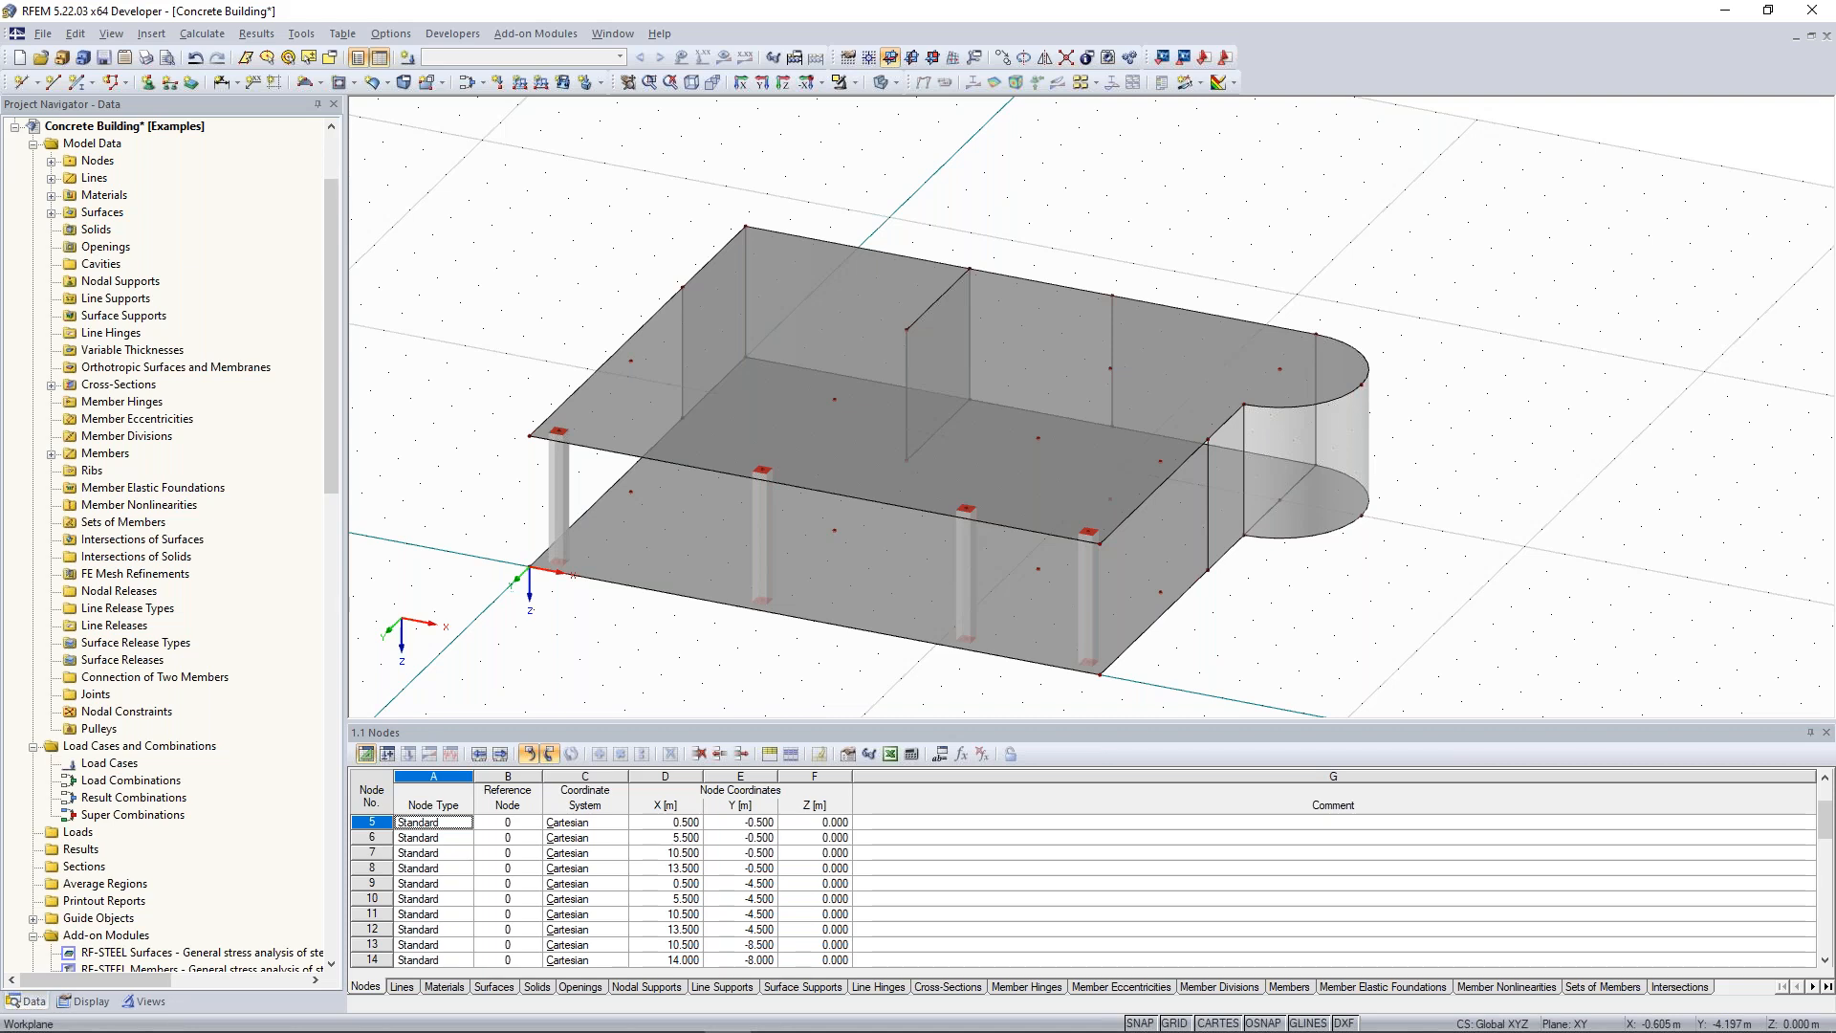
{"action": "middle_click_drag", "start_coordinate": [580, 488], "coordinate": [619, 417]}
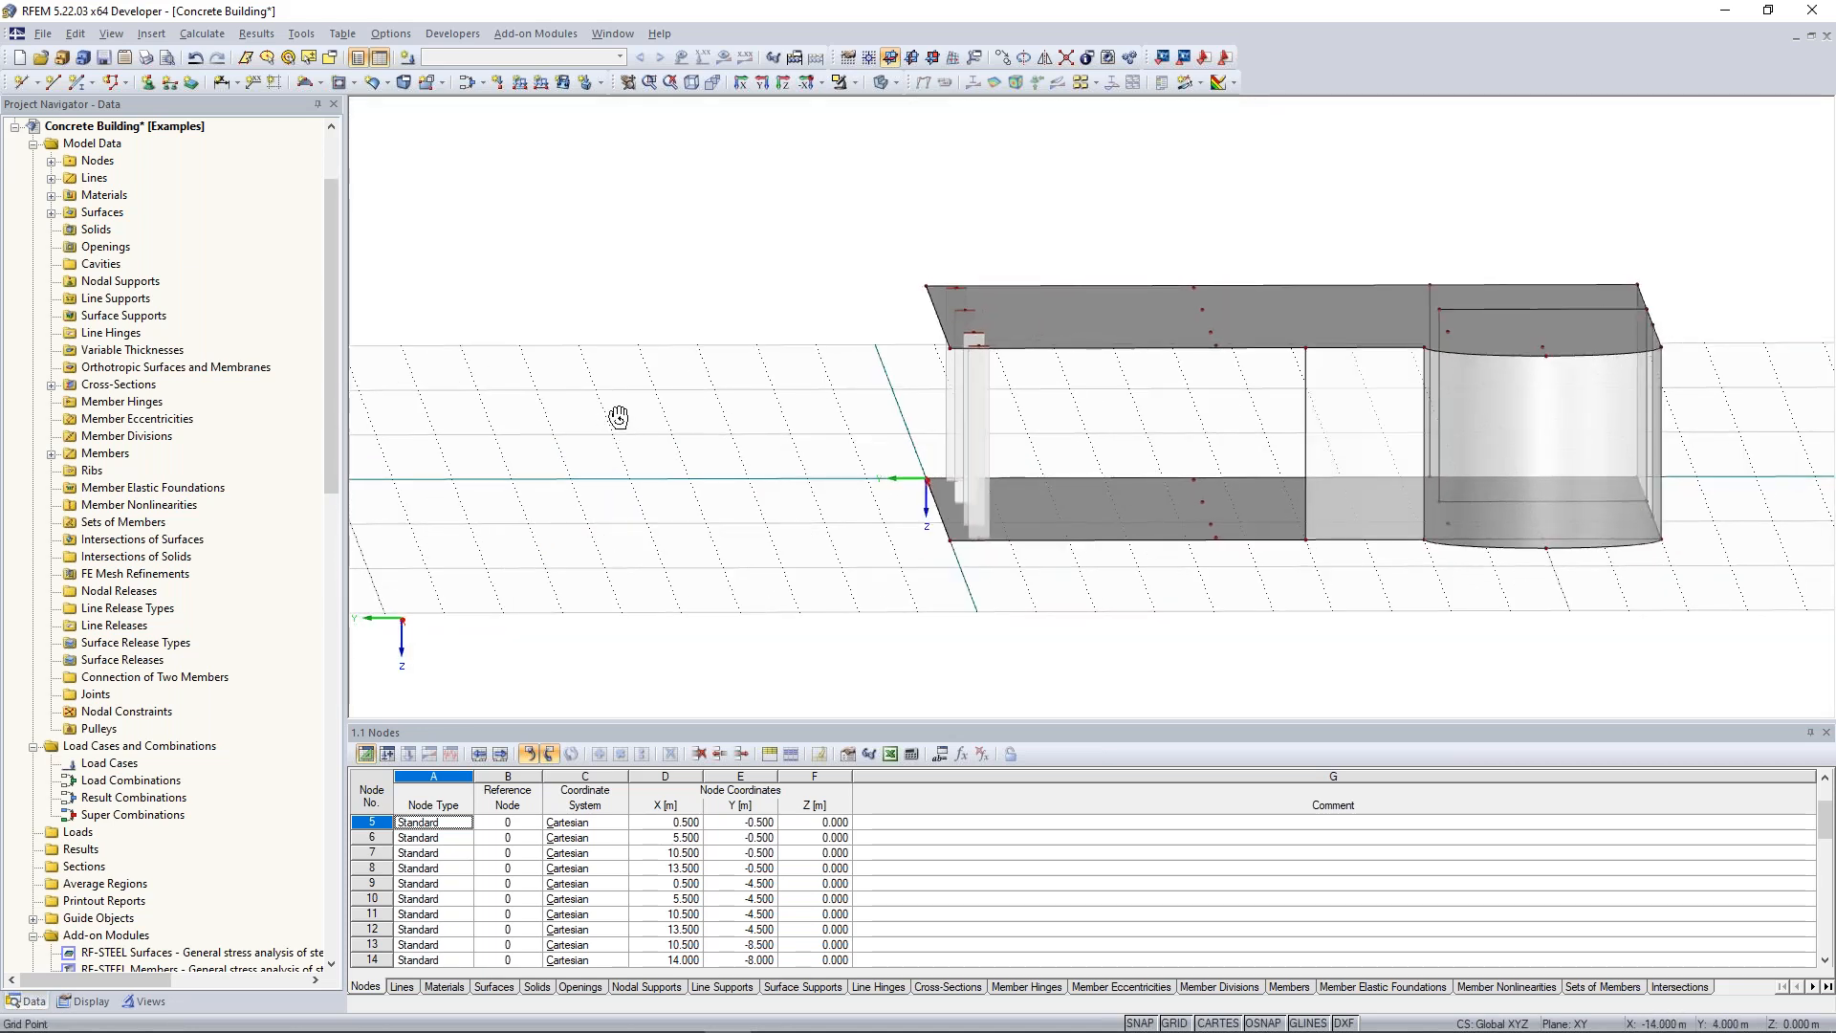
{"action": "left_click_drag", "start_coordinate": [1043, 443], "coordinate": [911, 381]}
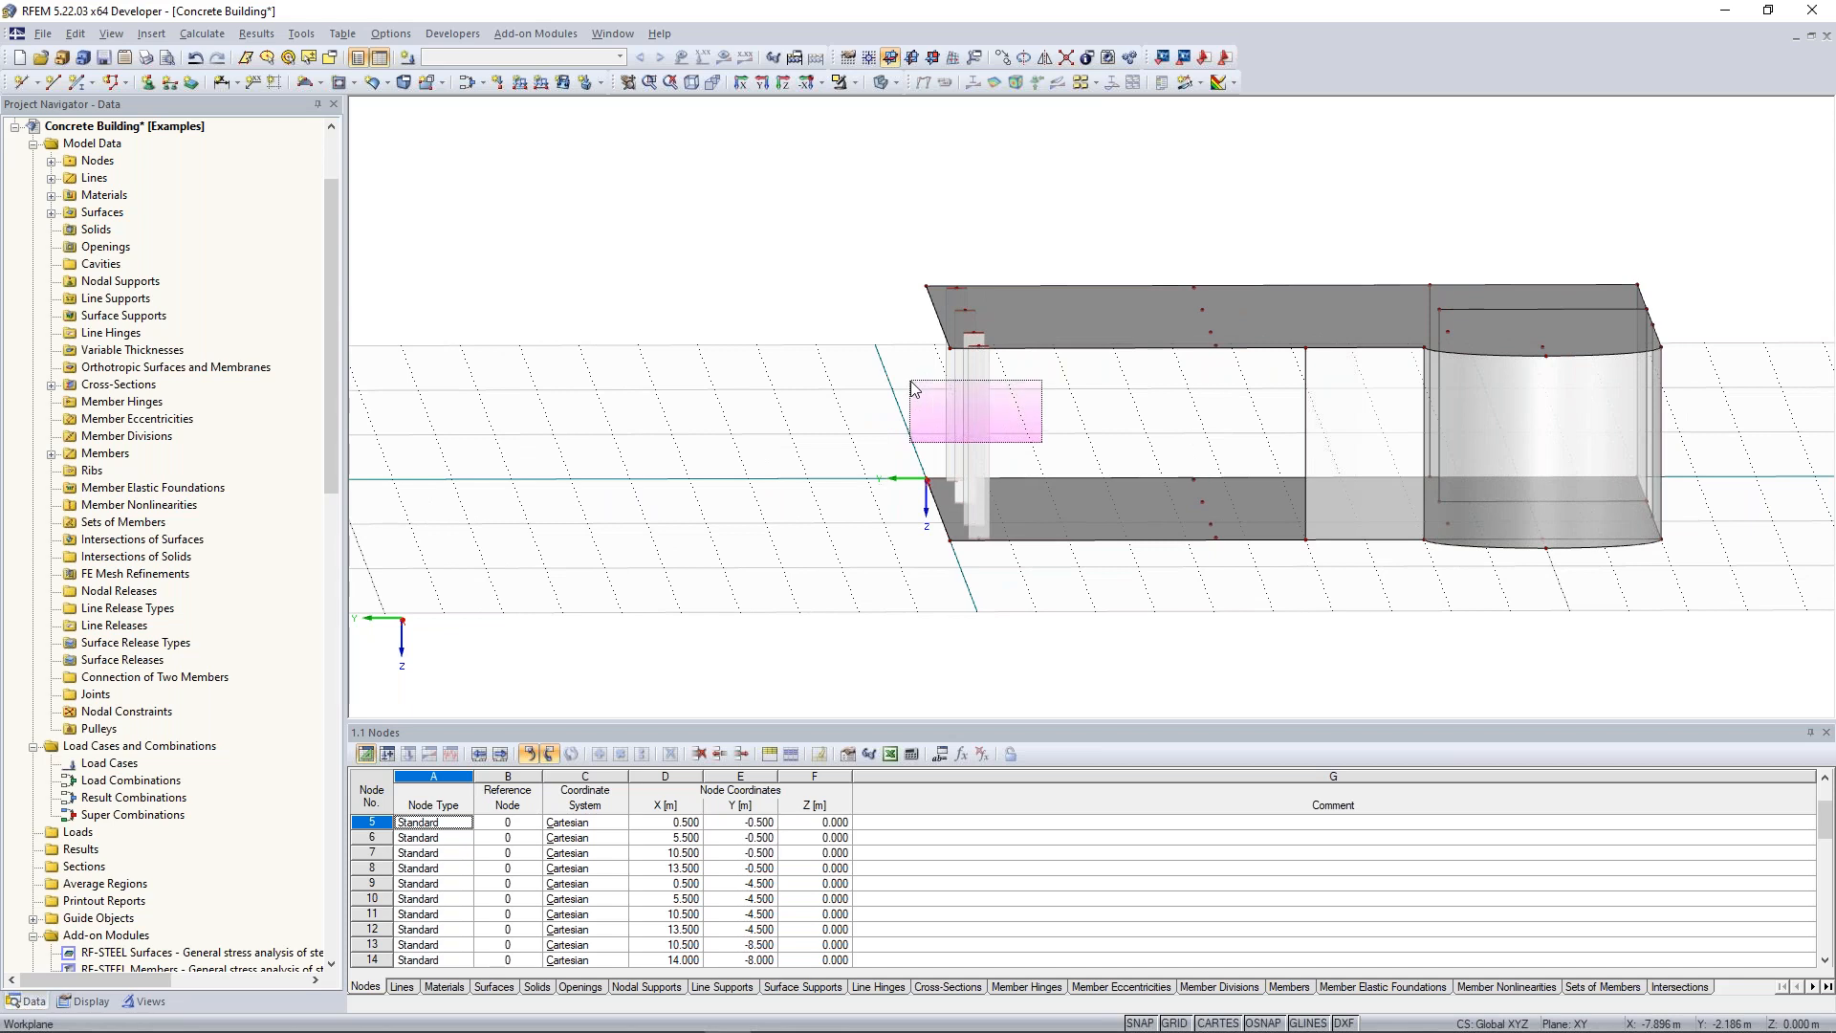
{"action": "left_click_drag", "start_coordinate": [912, 381], "coordinate": [908, 363]}
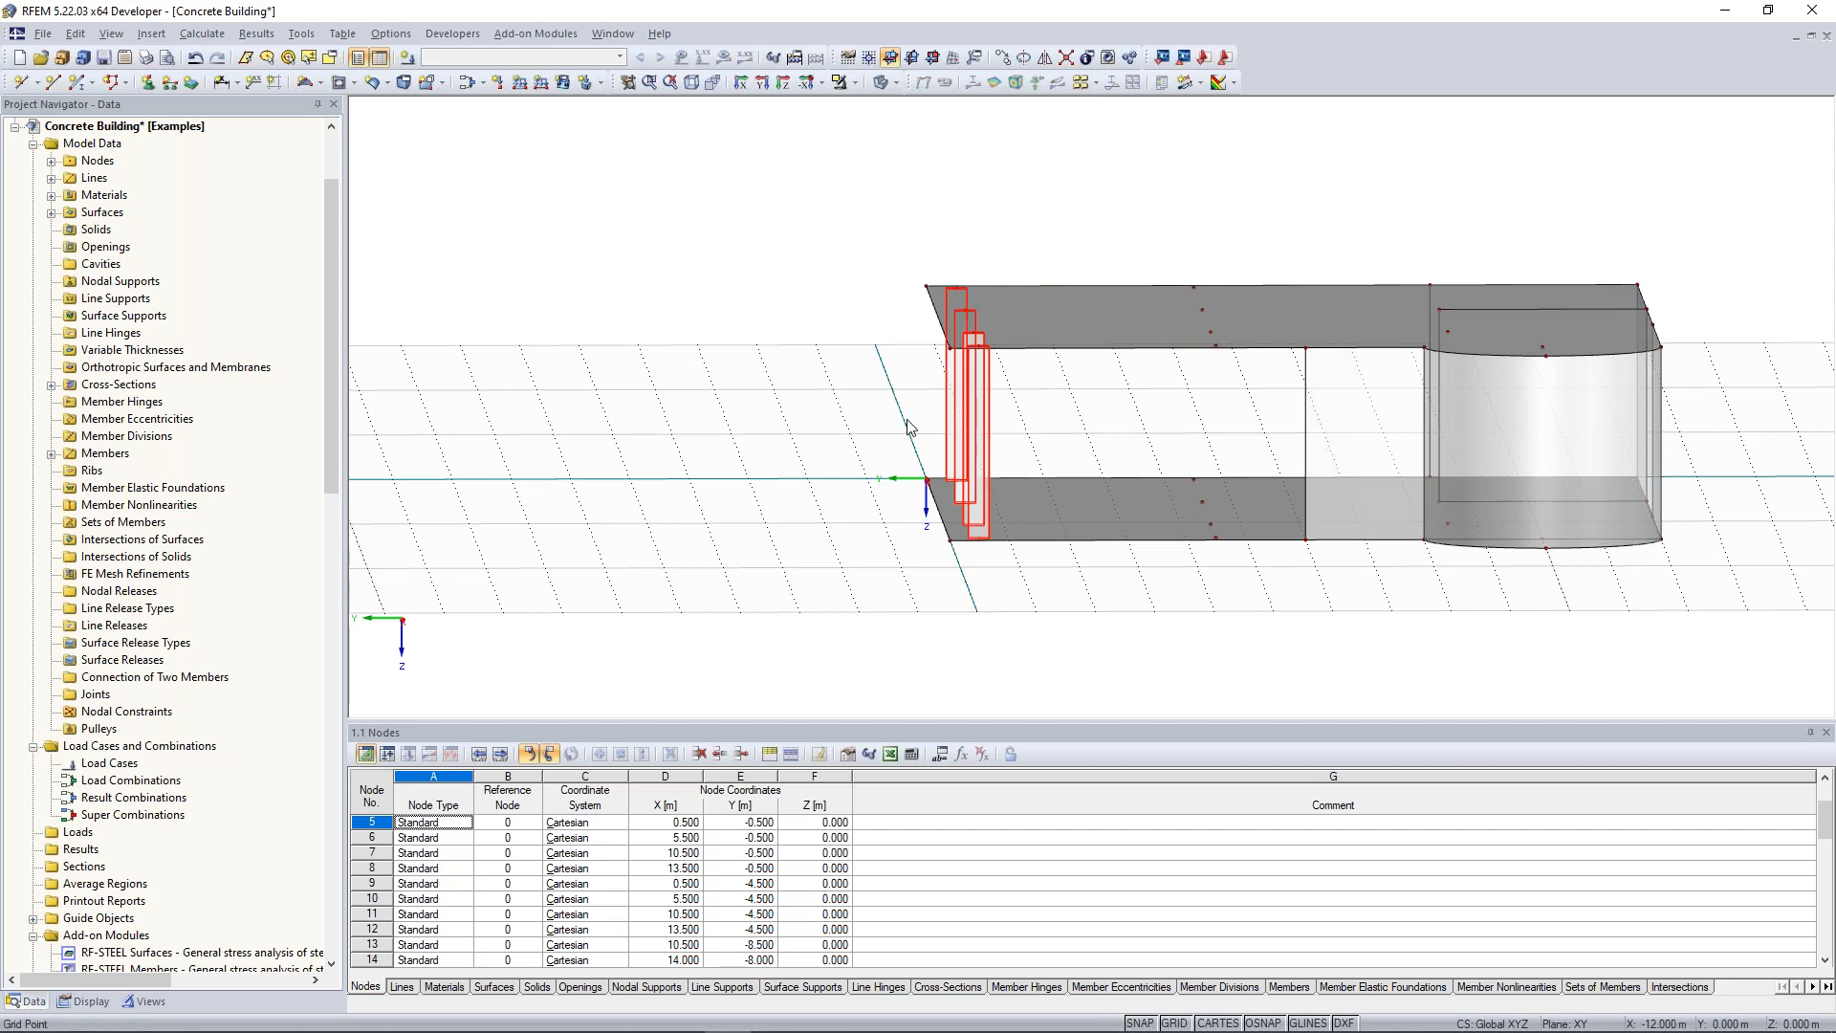
{"action": "middle_click_drag", "start_coordinate": [820, 381], "coordinate": [780, 461], "text": "ctrl"}
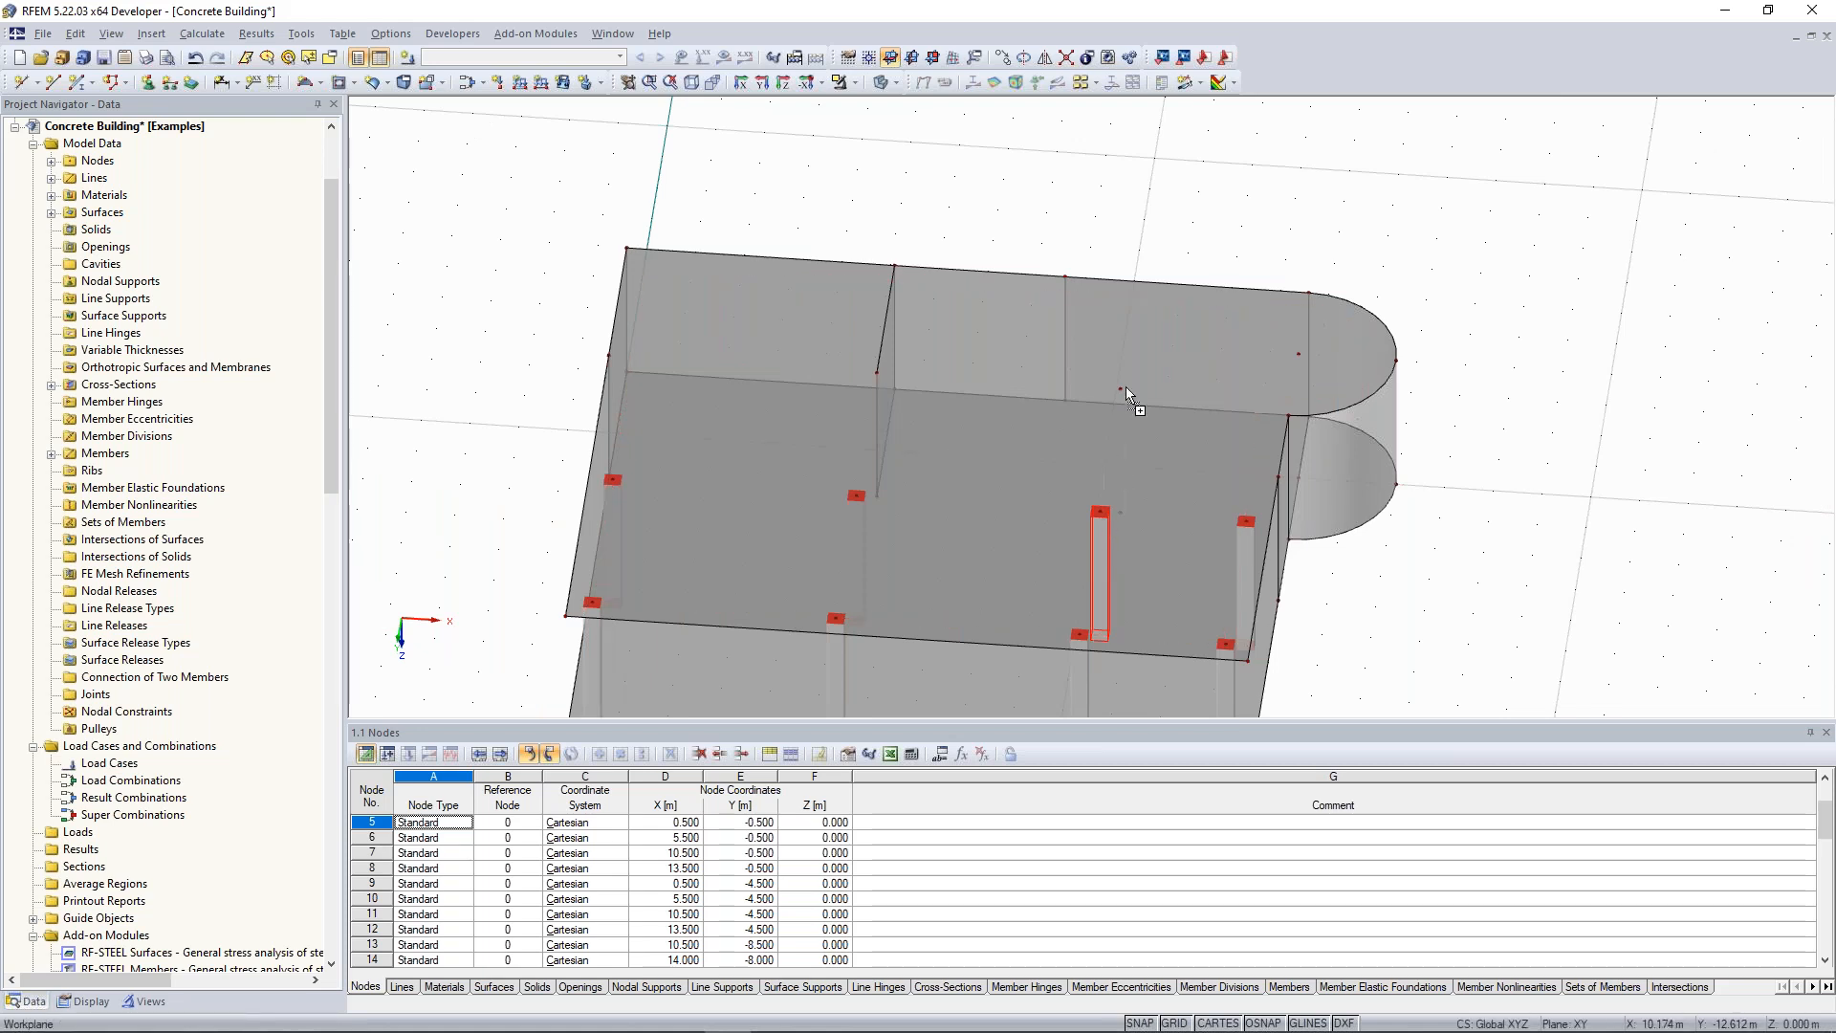
{"action": "left_click_drag", "start_coordinate": [1100, 512], "coordinate": [1121, 389], "text": "ctrl"}
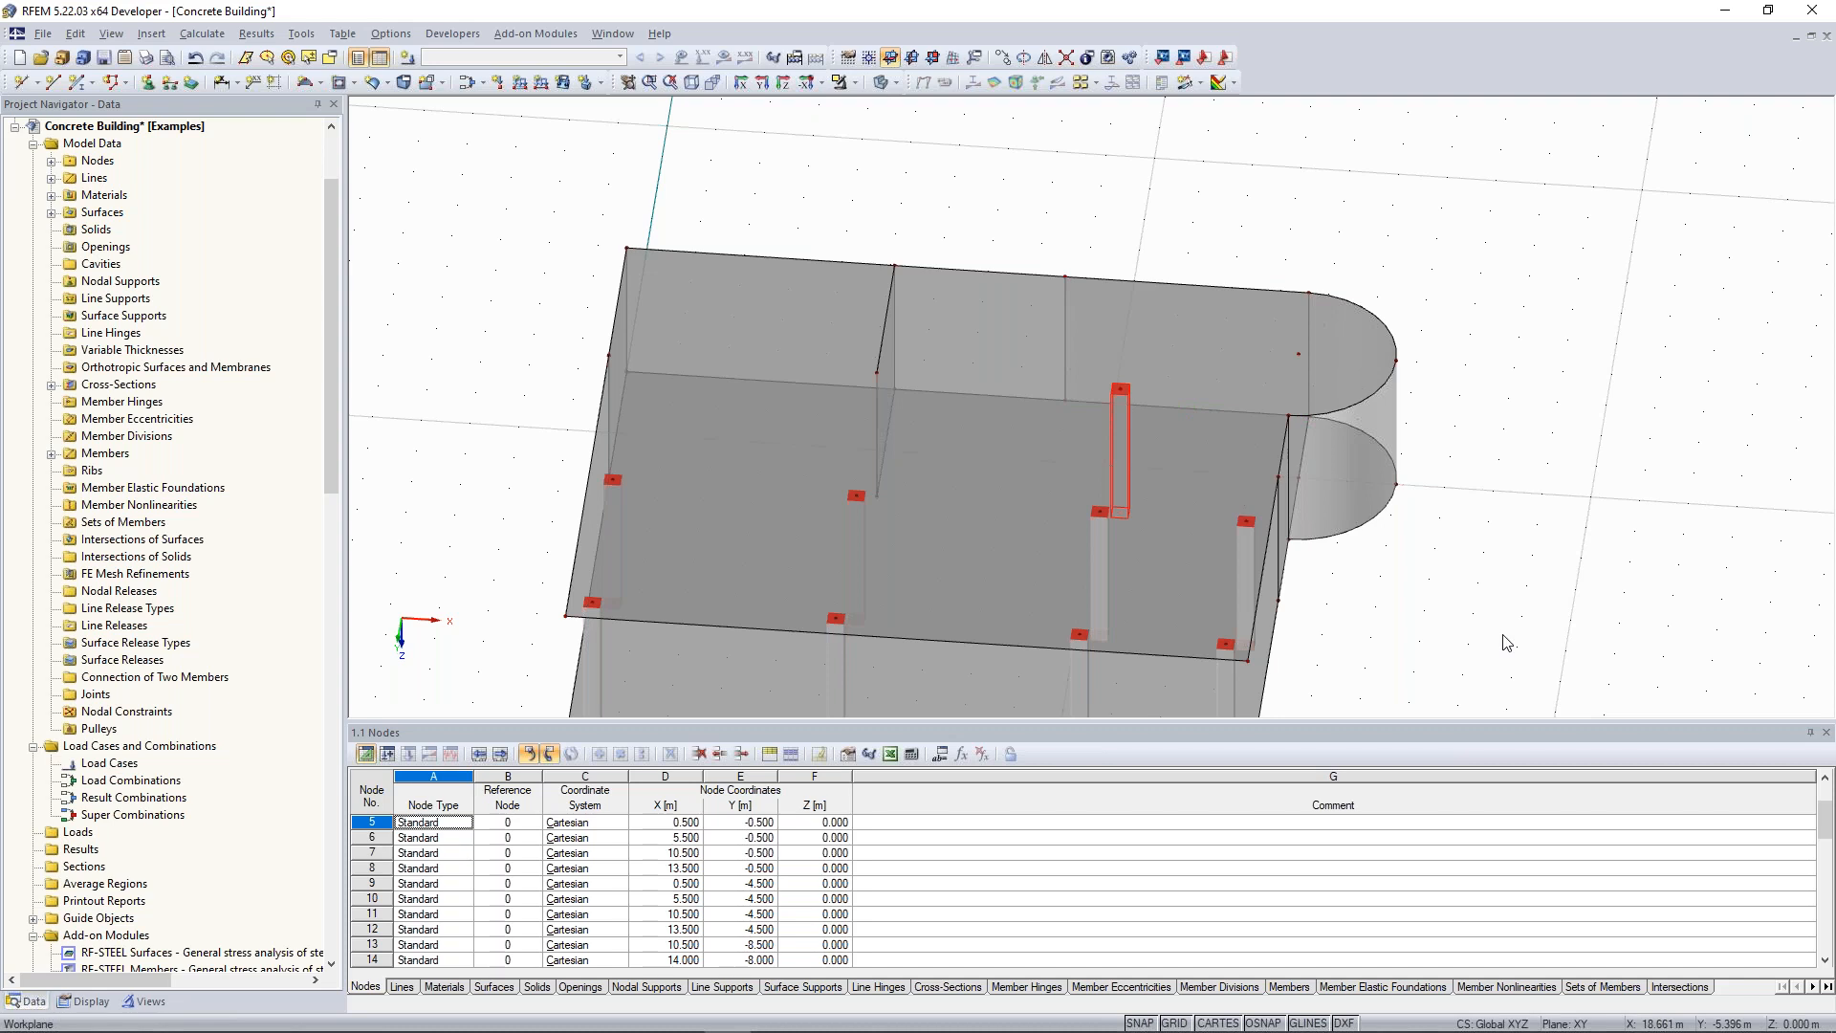
{"action": "left_click", "coordinate": [1413, 584]}
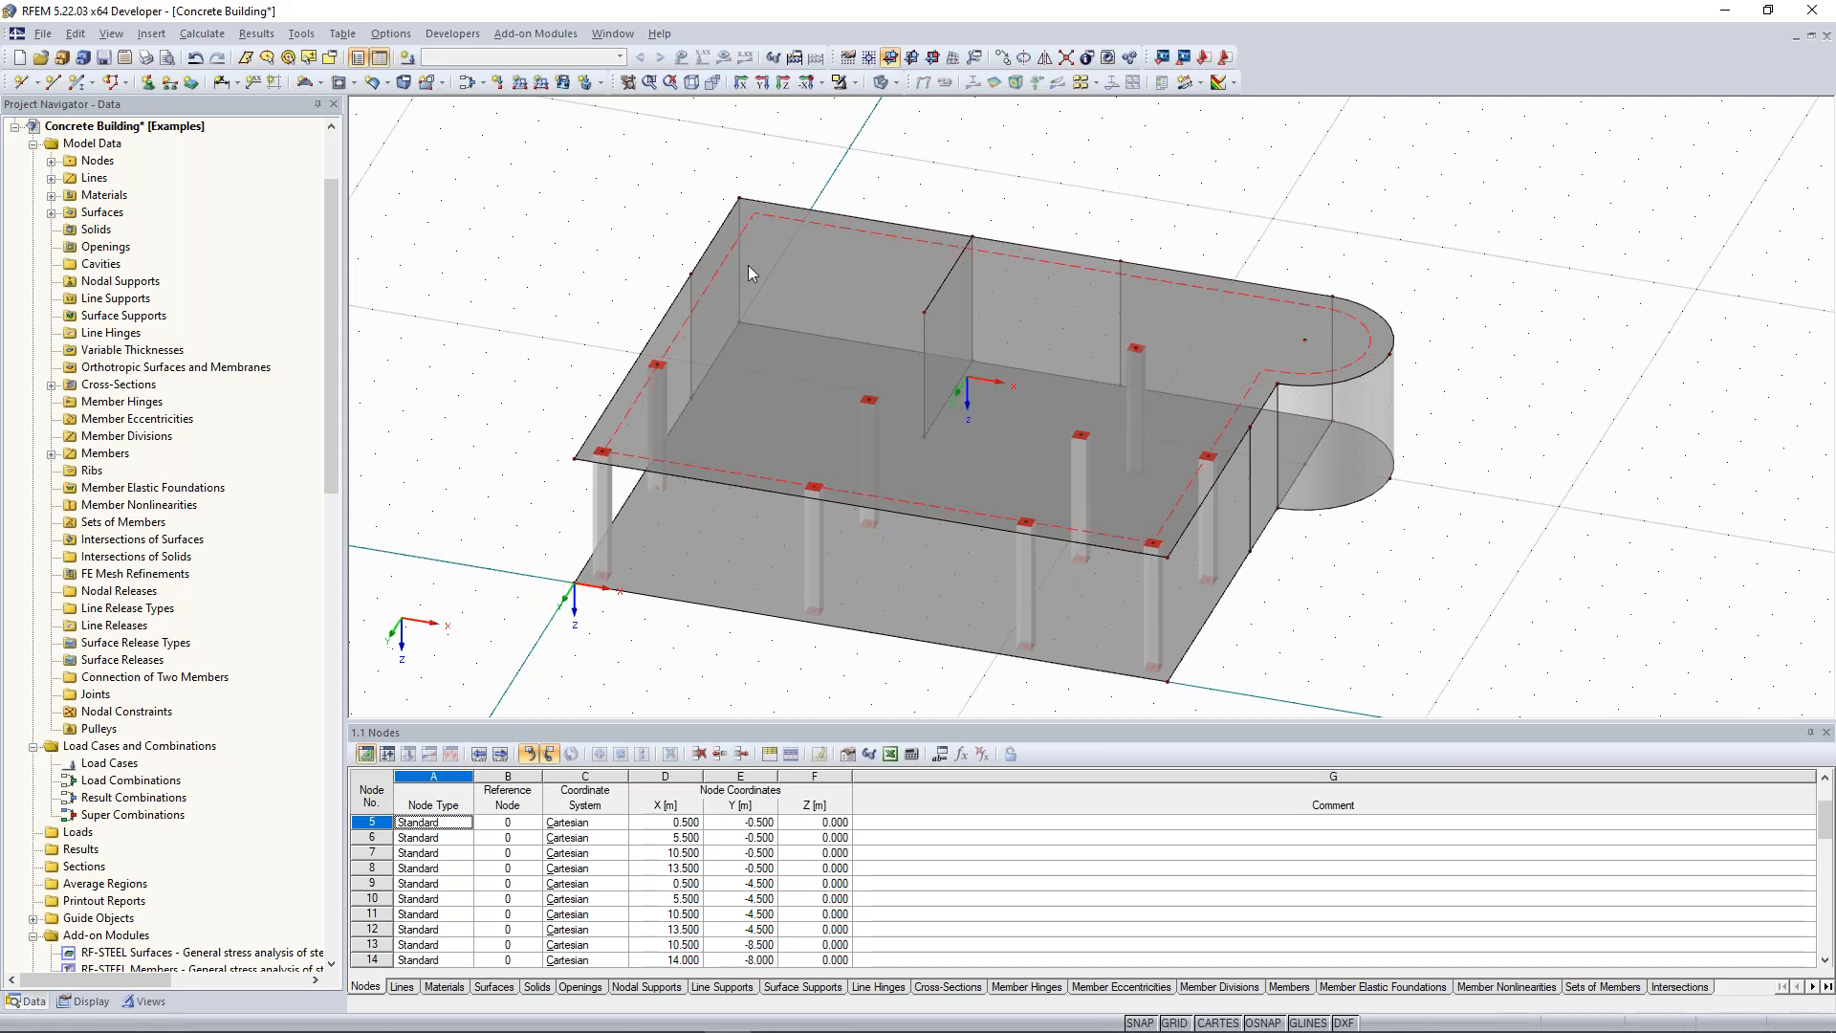
{"action": "scroll", "coordinate": [746, 262], "scroll_direction": "up", "scroll_amount": 2}
{"action": "middle_click_drag", "start_coordinate": [676, 310], "coordinate": [664, 328]}
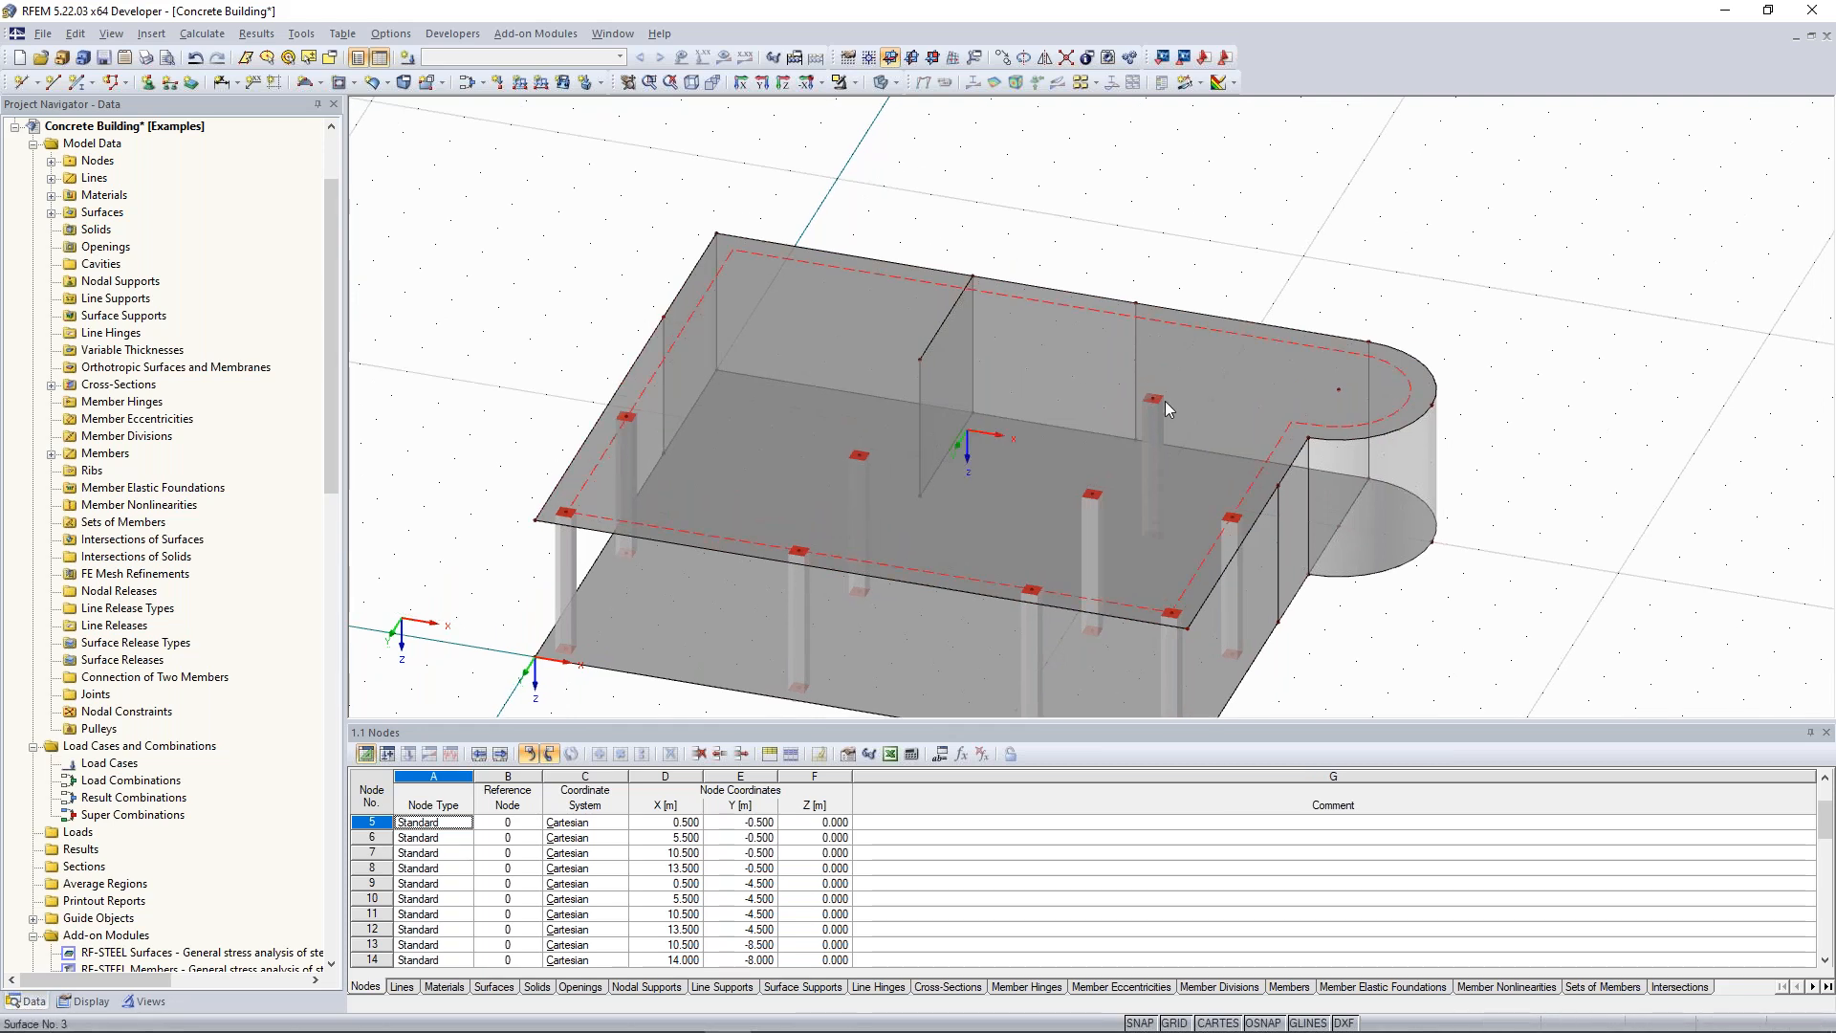
{"action": "middle_click_drag", "start_coordinate": [1000, 226], "coordinate": [985, 182]}
{"action": "scroll", "coordinate": [1000, 178], "scroll_direction": "down", "scroll_amount": 2}
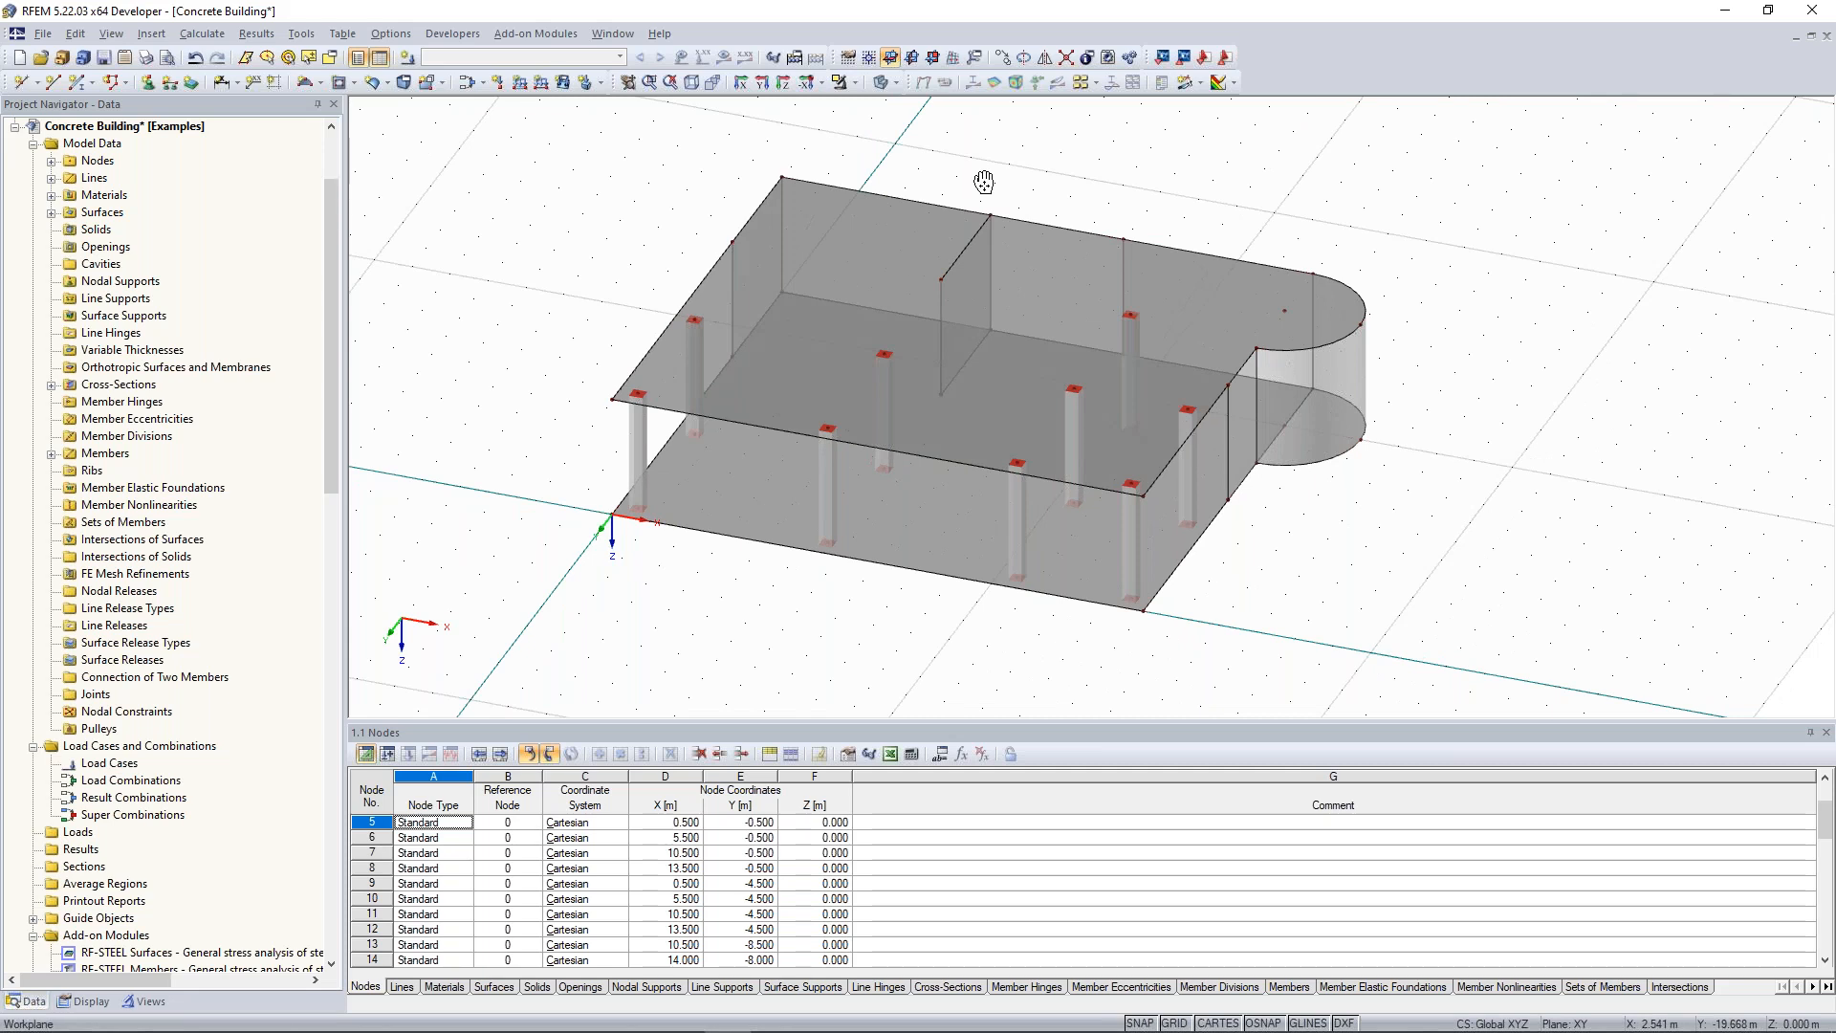
{"action": "middle_click_drag", "start_coordinate": [984, 182], "coordinate": [981, 207]}
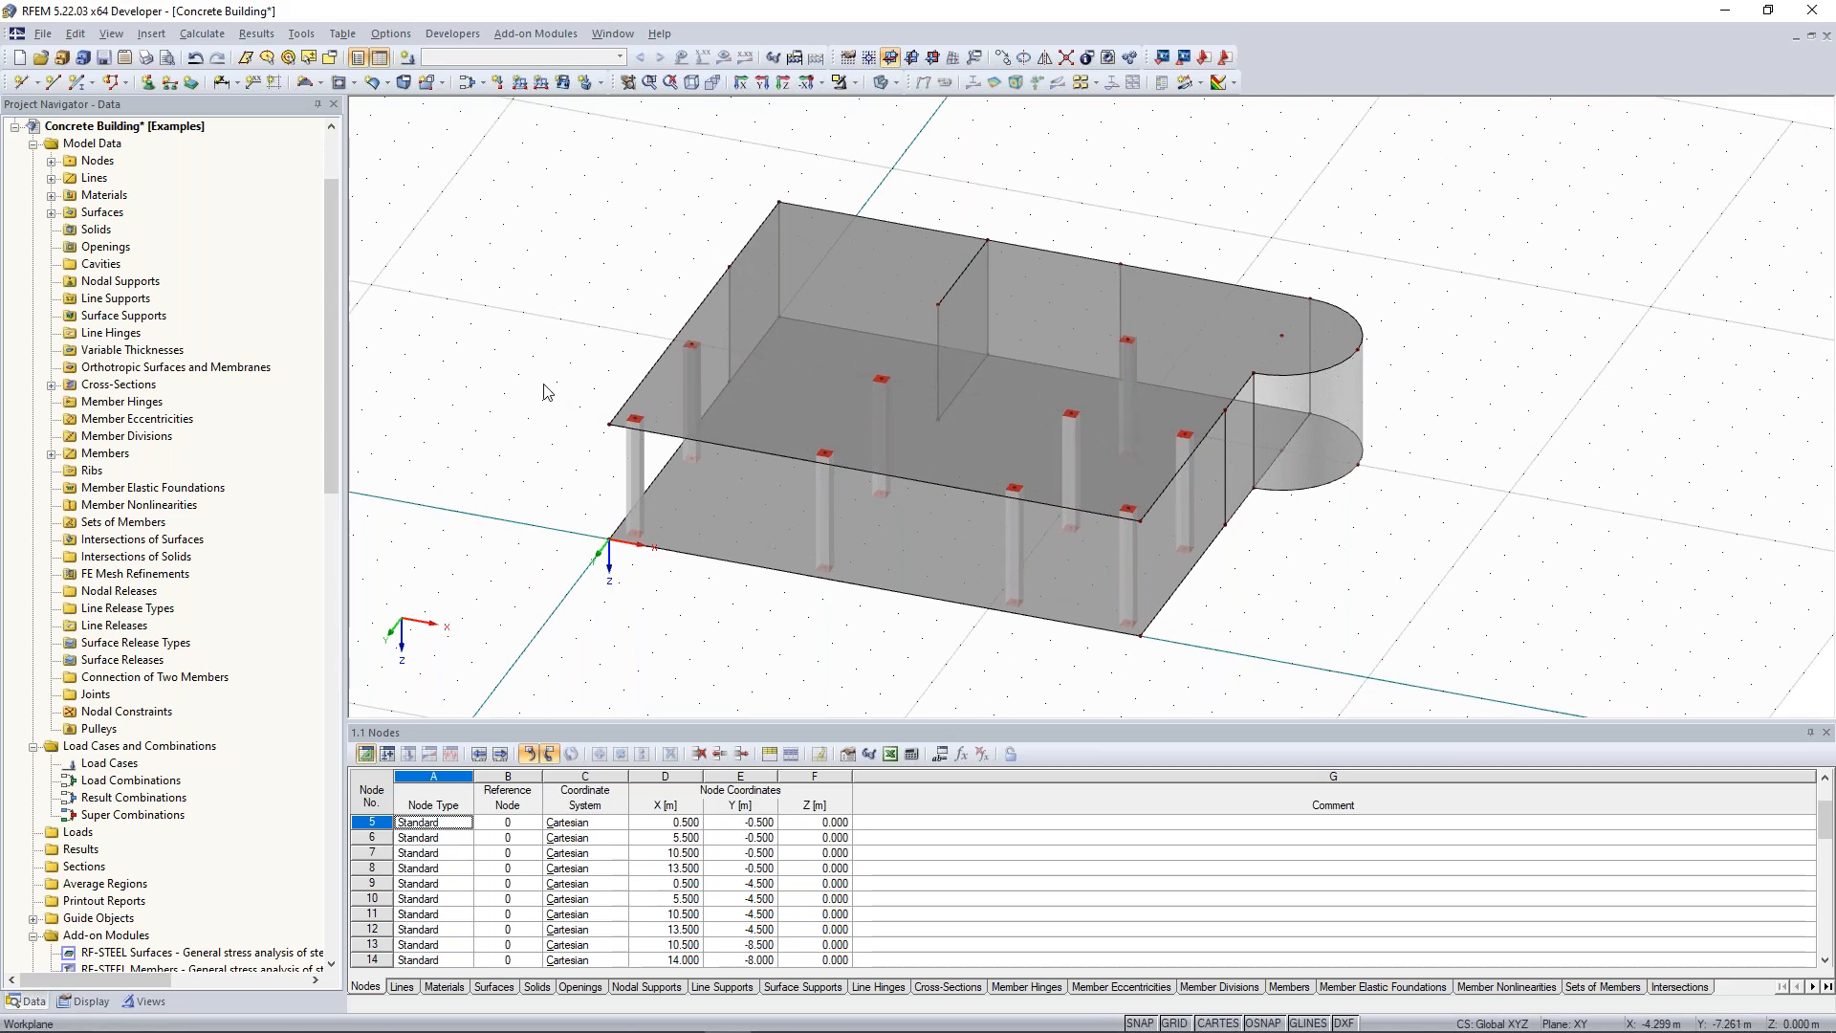
Open the line properties of the front corner column at the origin, examine its member settings, and close them without changes.
{"action": "scroll", "coordinate": [500, 420], "scroll_direction": "up", "scroll_amount": 3}
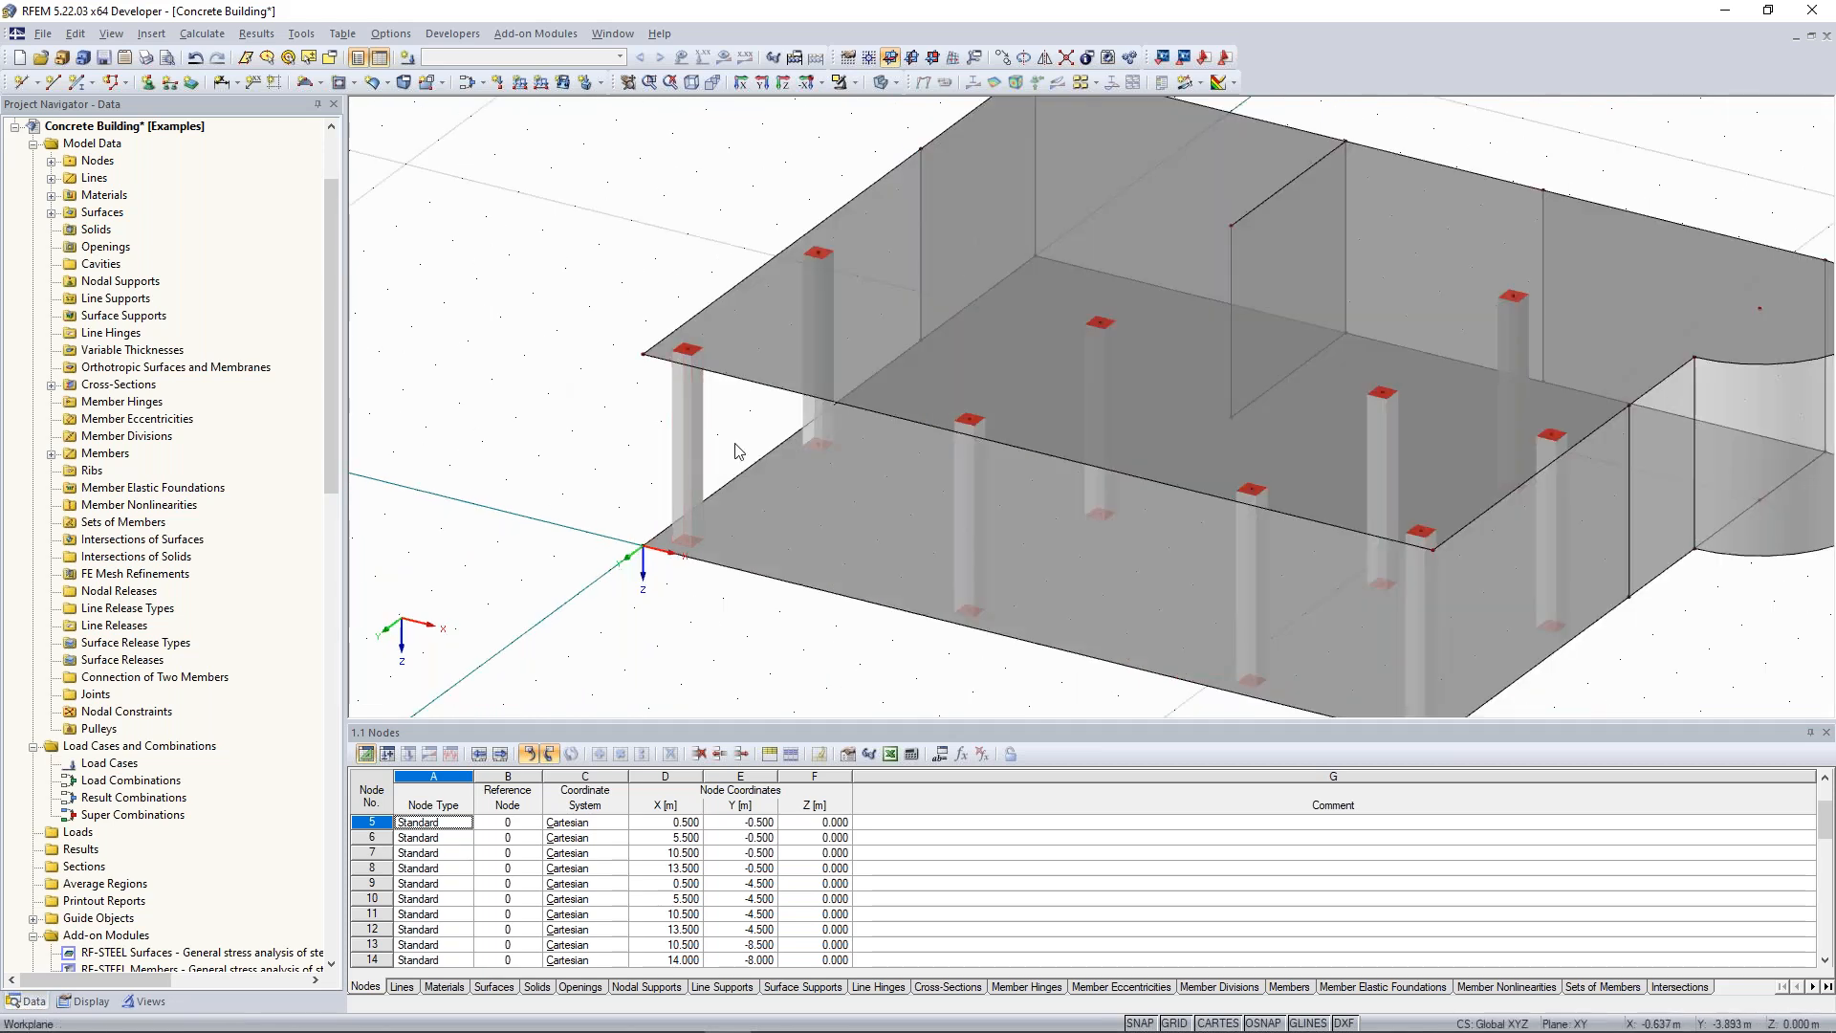
{"action": "right_click", "coordinate": [691, 395]}
{"action": "mouse_move", "coordinate": [741, 401]}
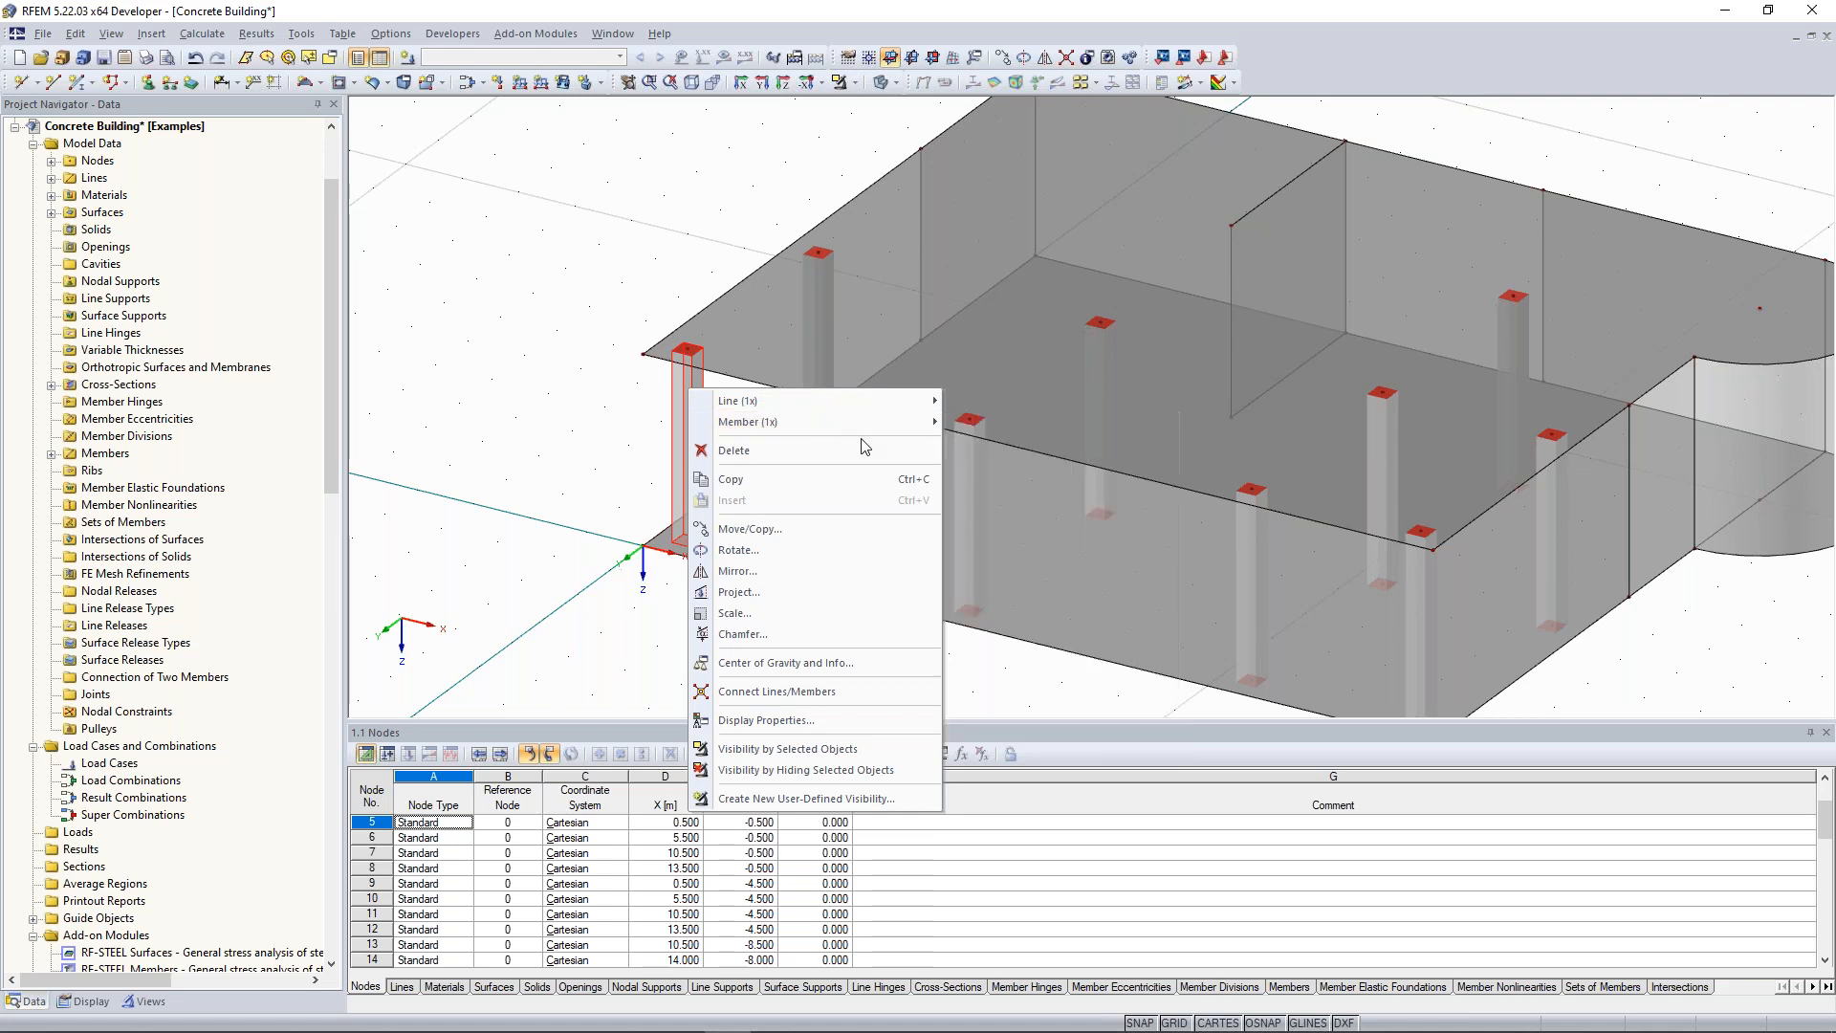
{"action": "left_click", "coordinate": [615, 409]}
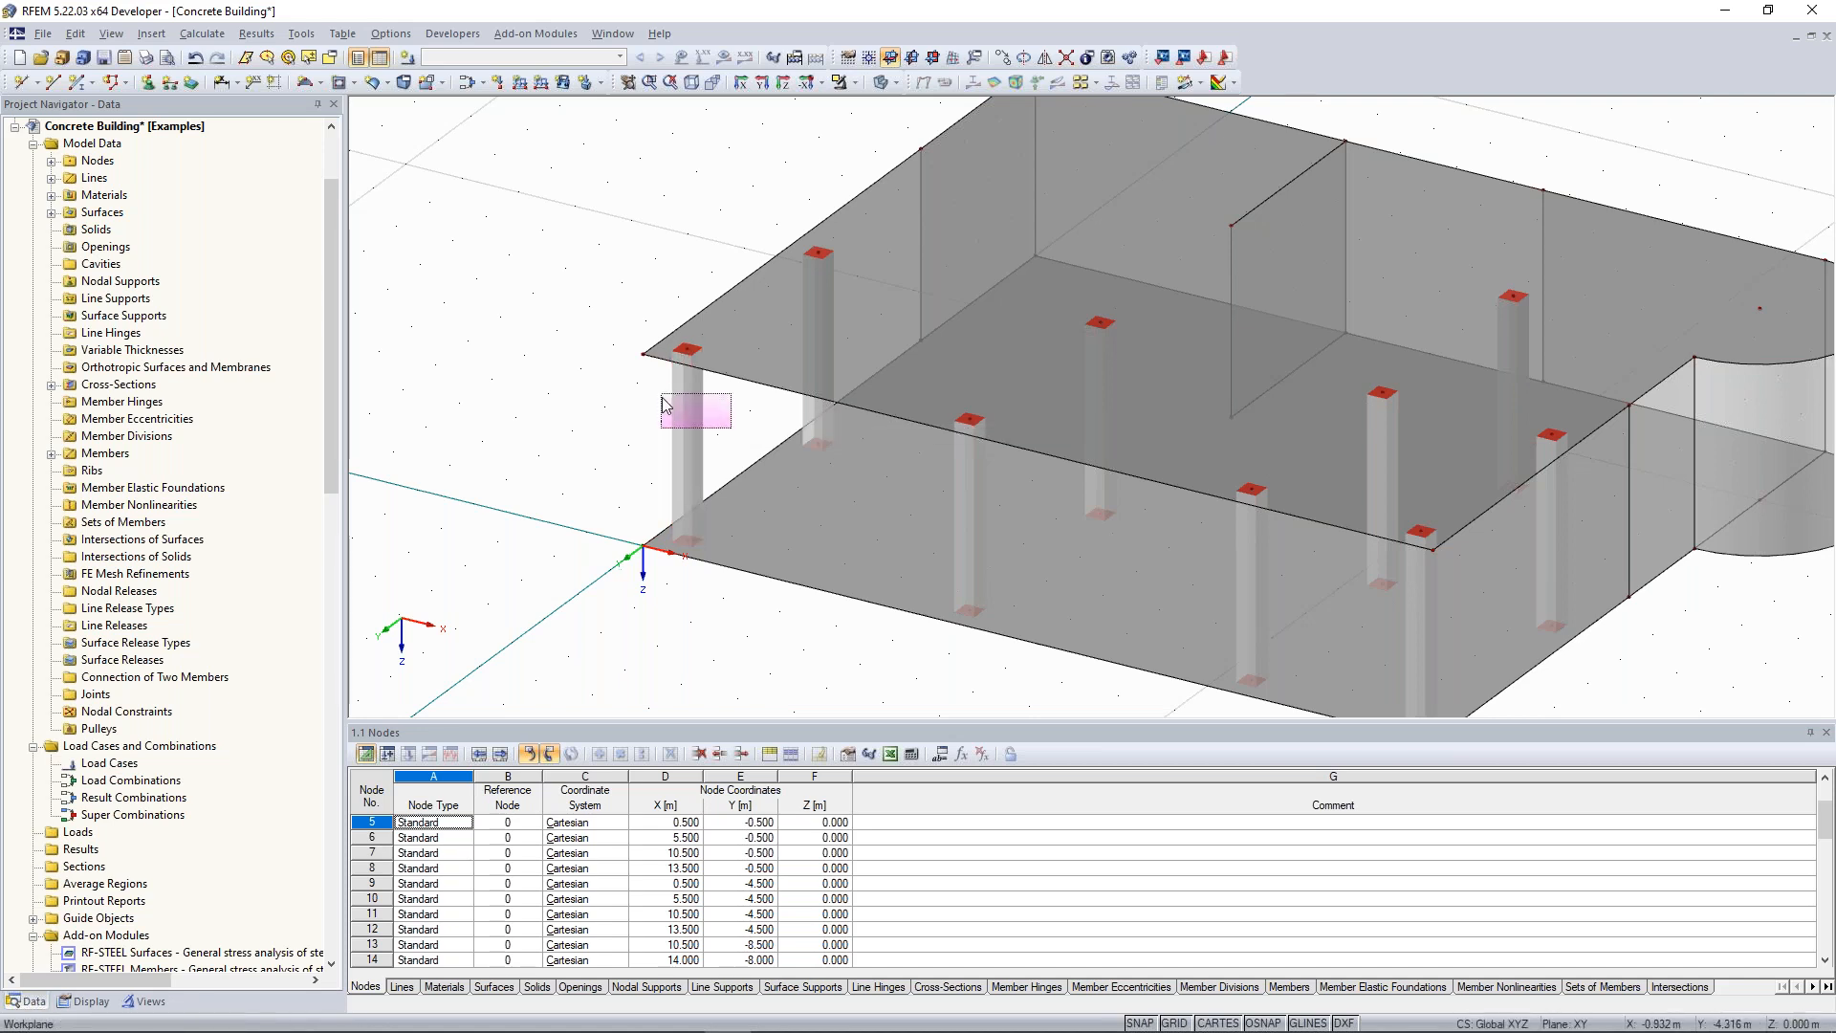
{"action": "right_click", "coordinate": [684, 395]}
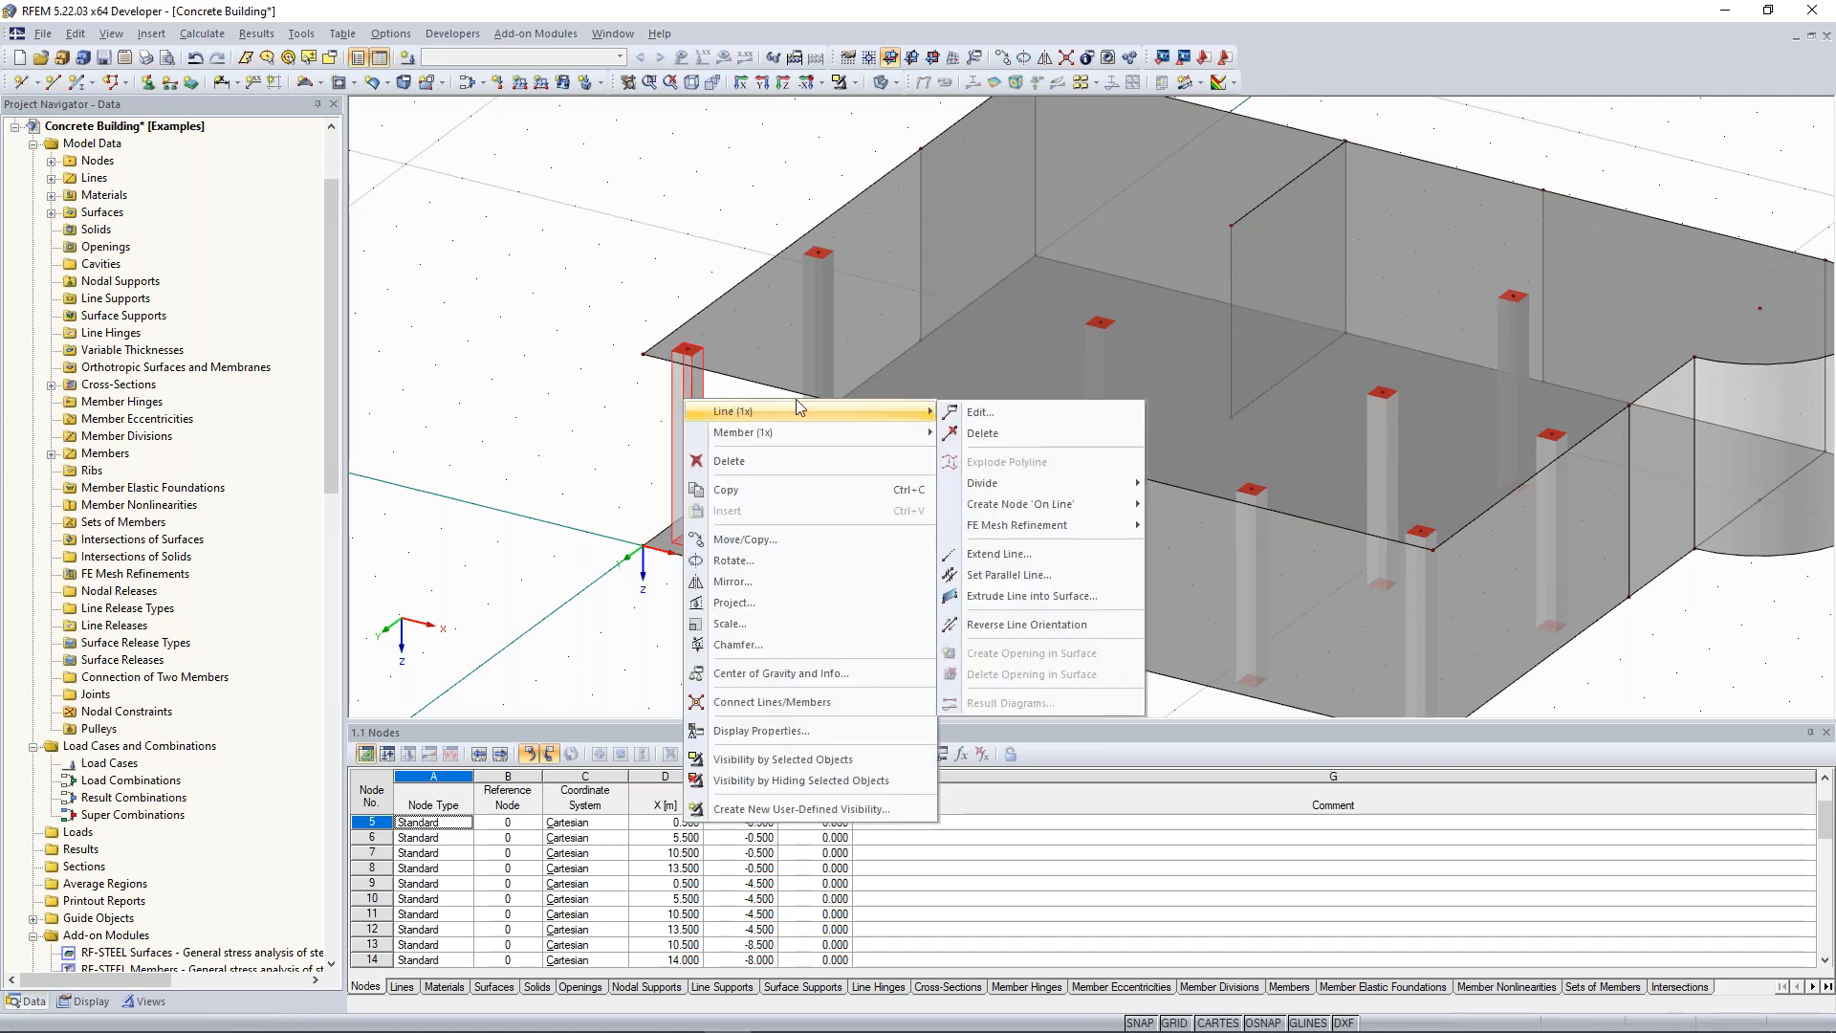
{"action": "left_click", "coordinate": [1029, 413]}
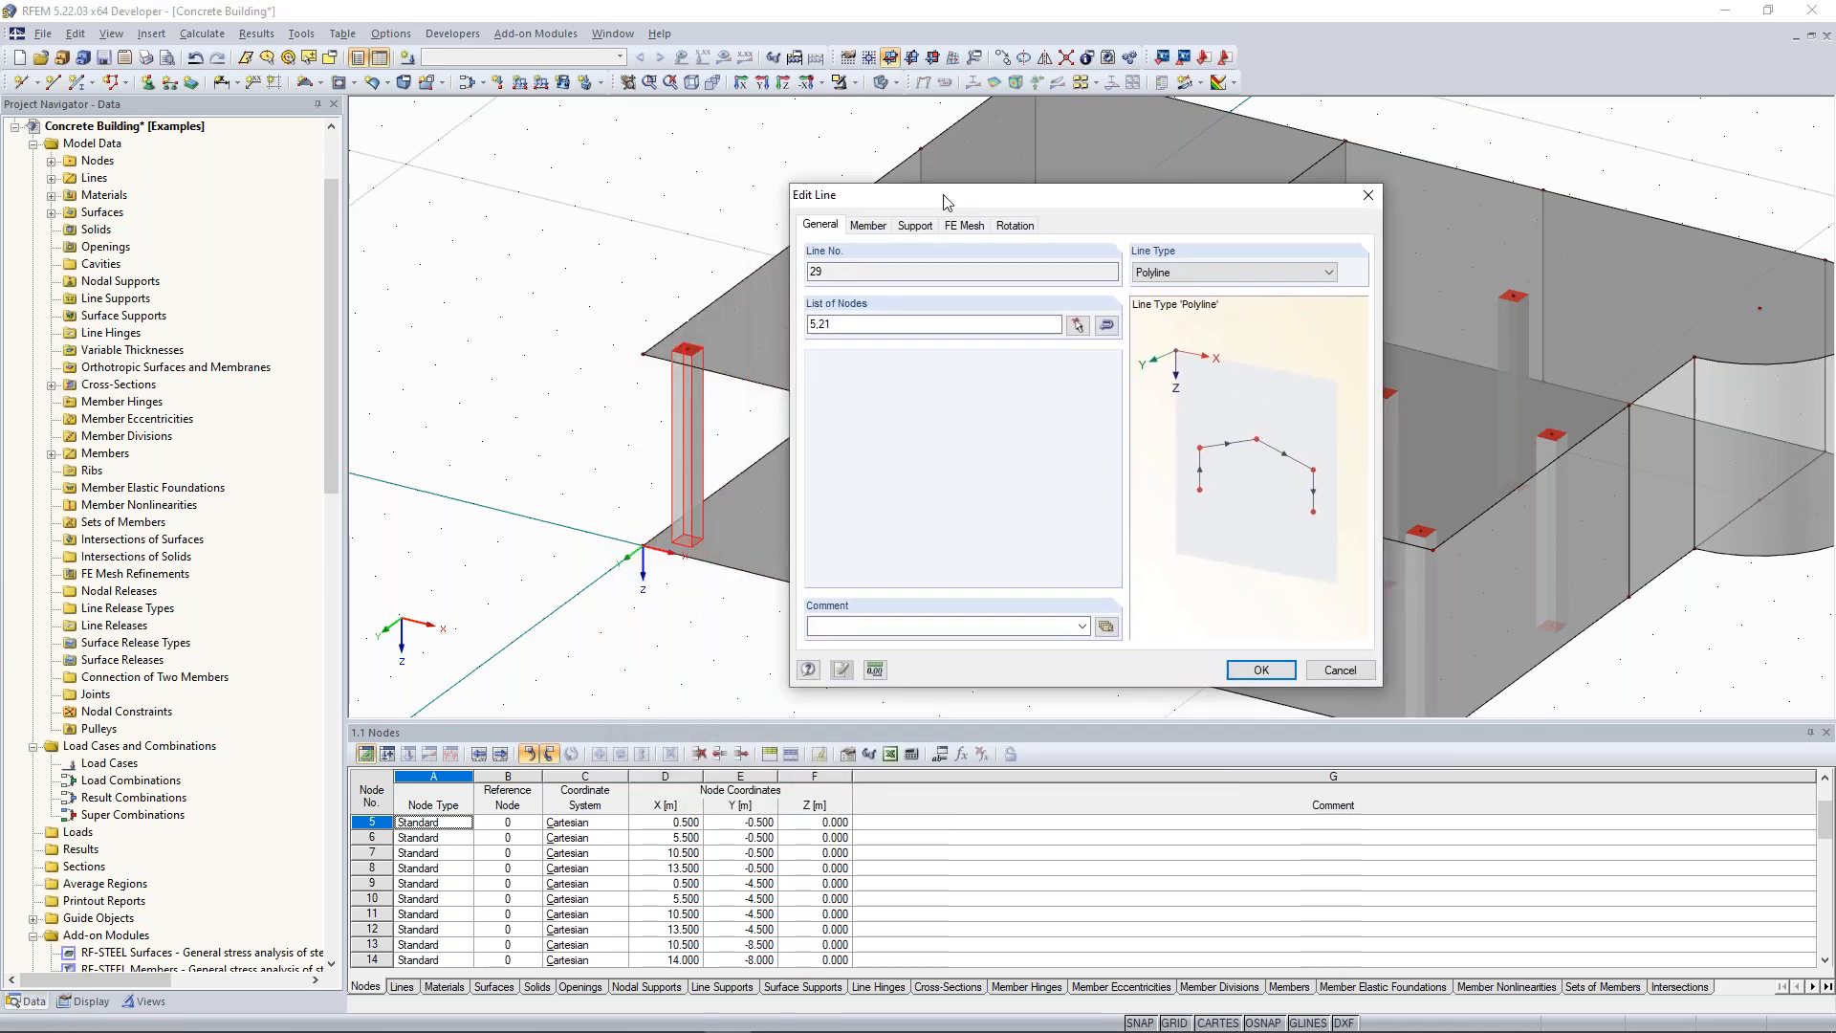
{"action": "left_click", "coordinate": [871, 229]}
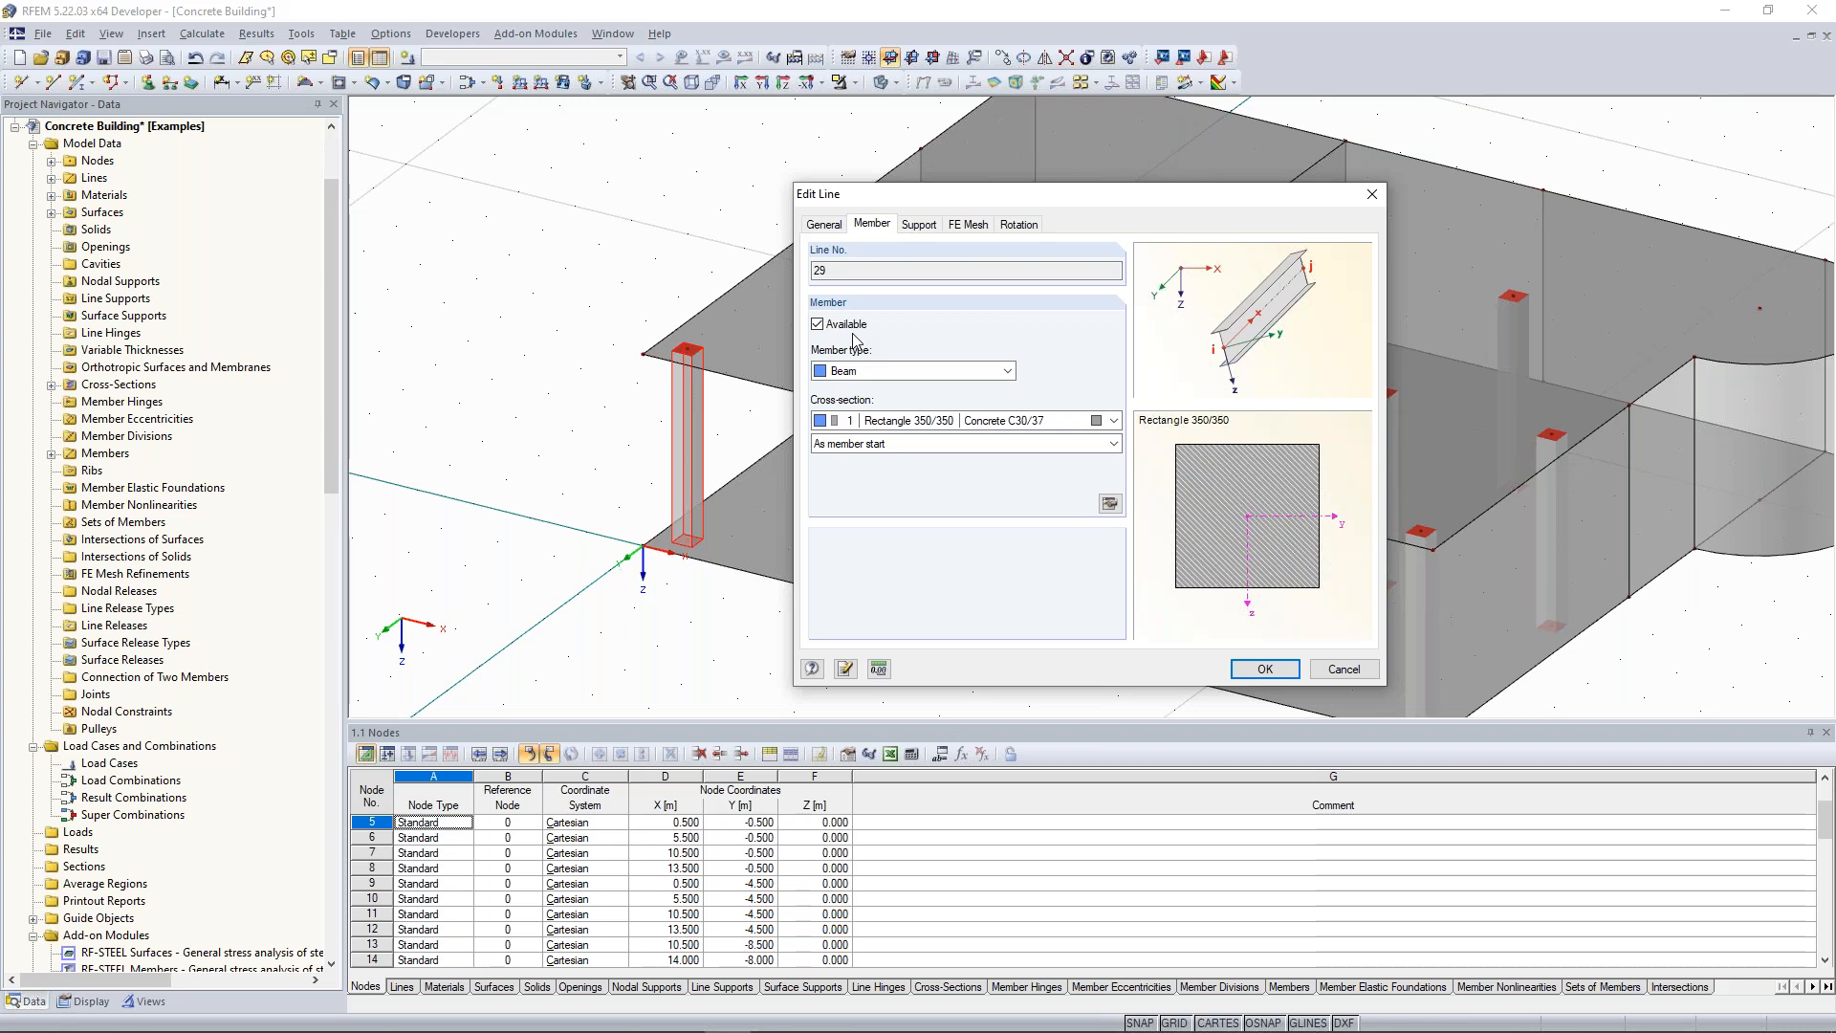
{"action": "left_click", "coordinate": [1368, 199]}
Draw a two-segment line in the roof slab from the side wall's end through the inner wall's free end to the single rear column's top.
{"action": "middle_click_drag", "start_coordinate": [673, 207], "coordinate": [494, 291]}
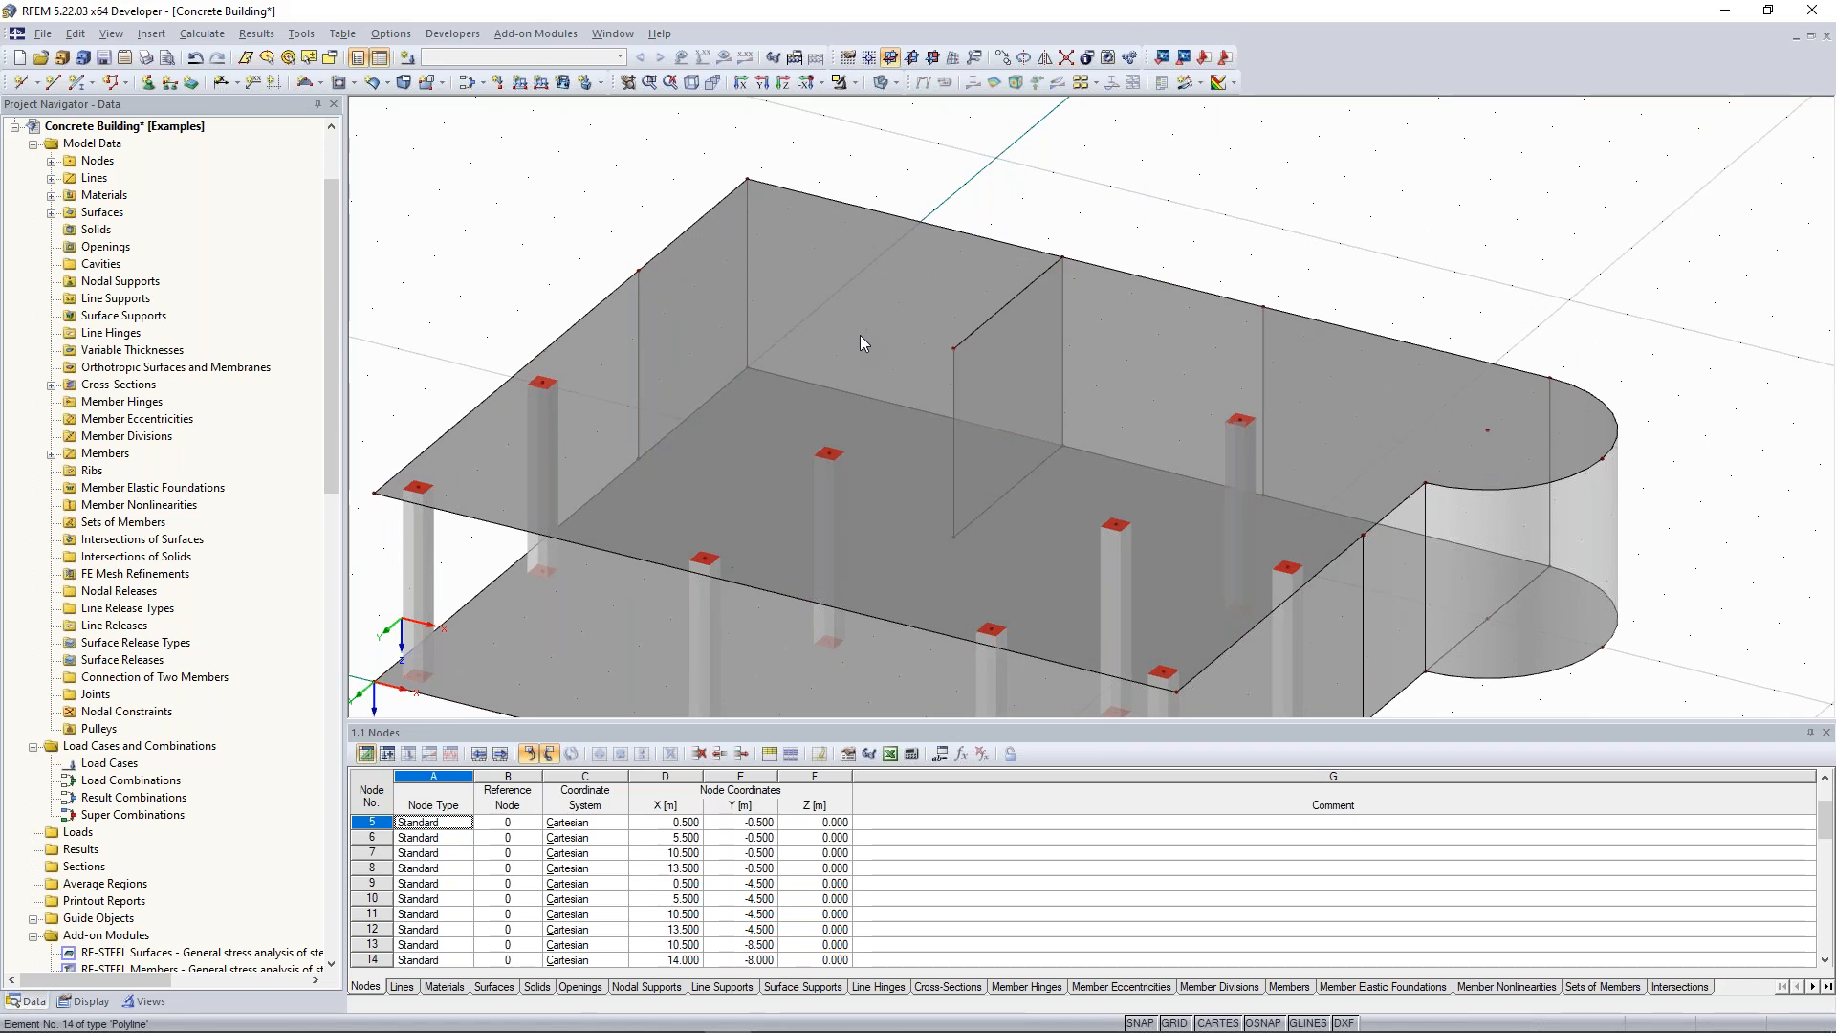
{"action": "middle_click_drag", "start_coordinate": [994, 387], "coordinate": [1226, 472], "text": "ctrl"}
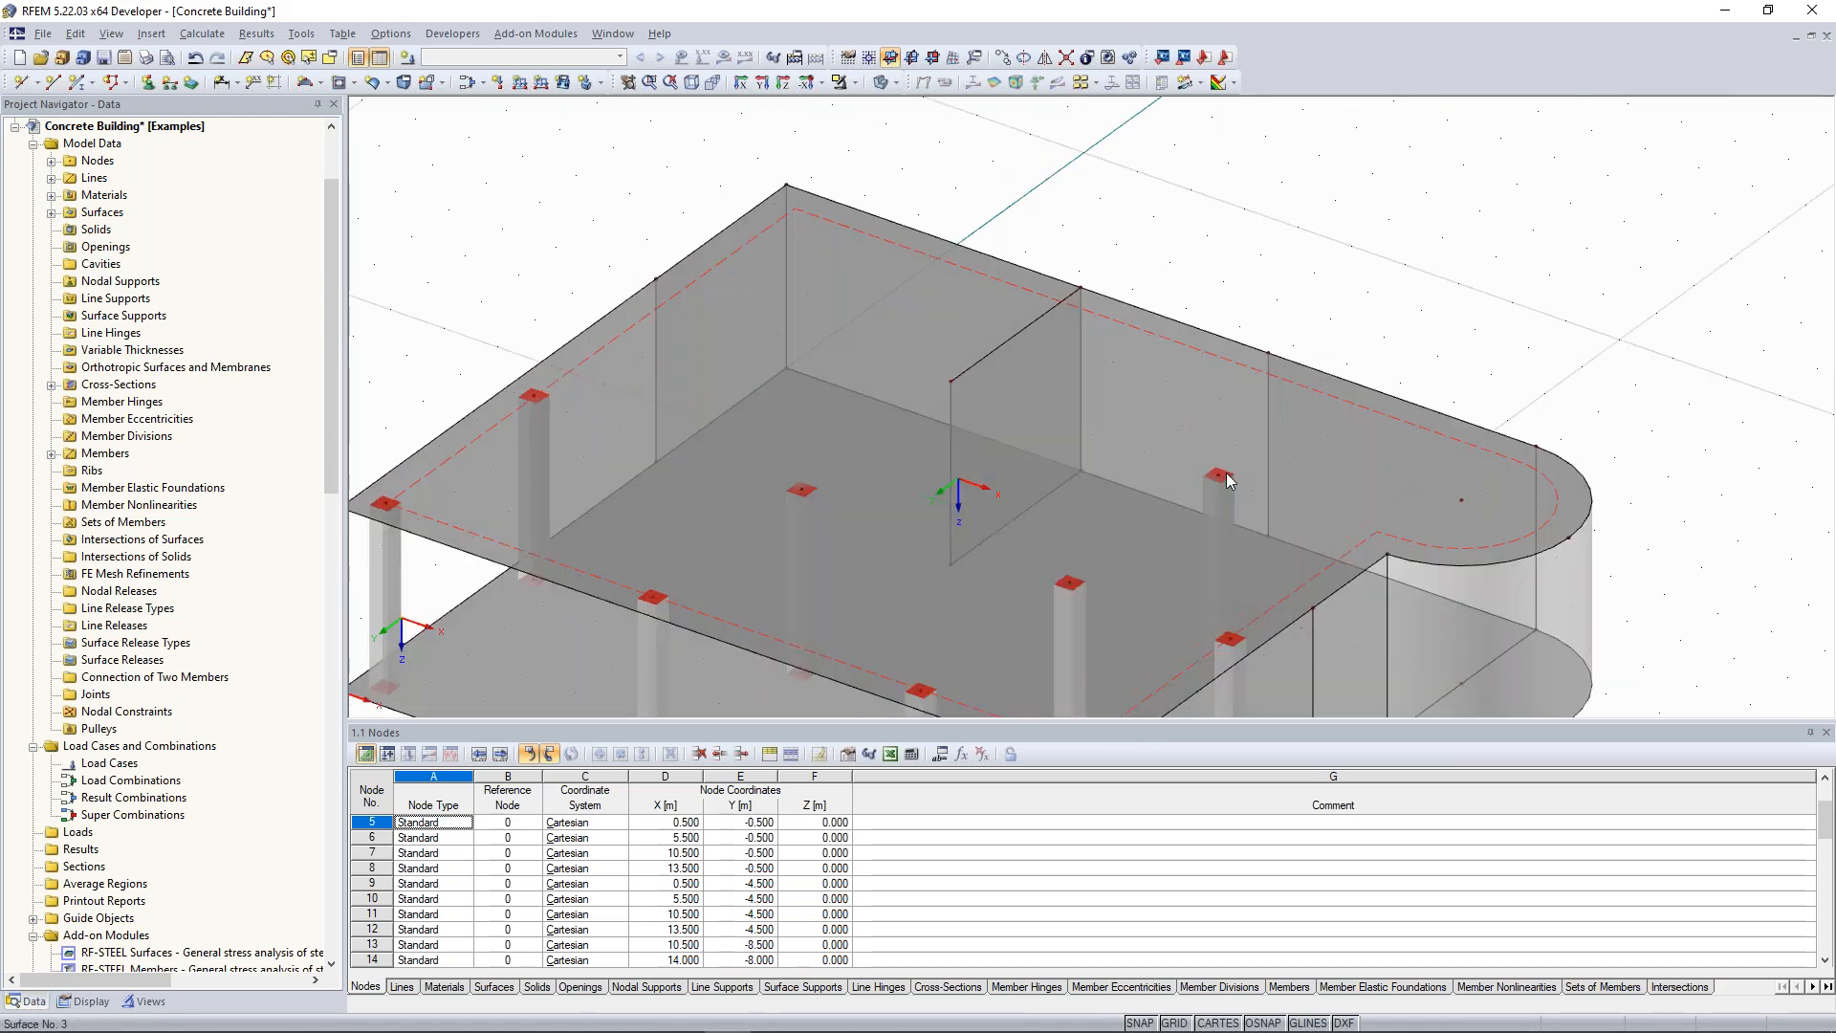
{"action": "scroll", "coordinate": [619, 236], "scroll_direction": "down", "scroll_amount": 1}
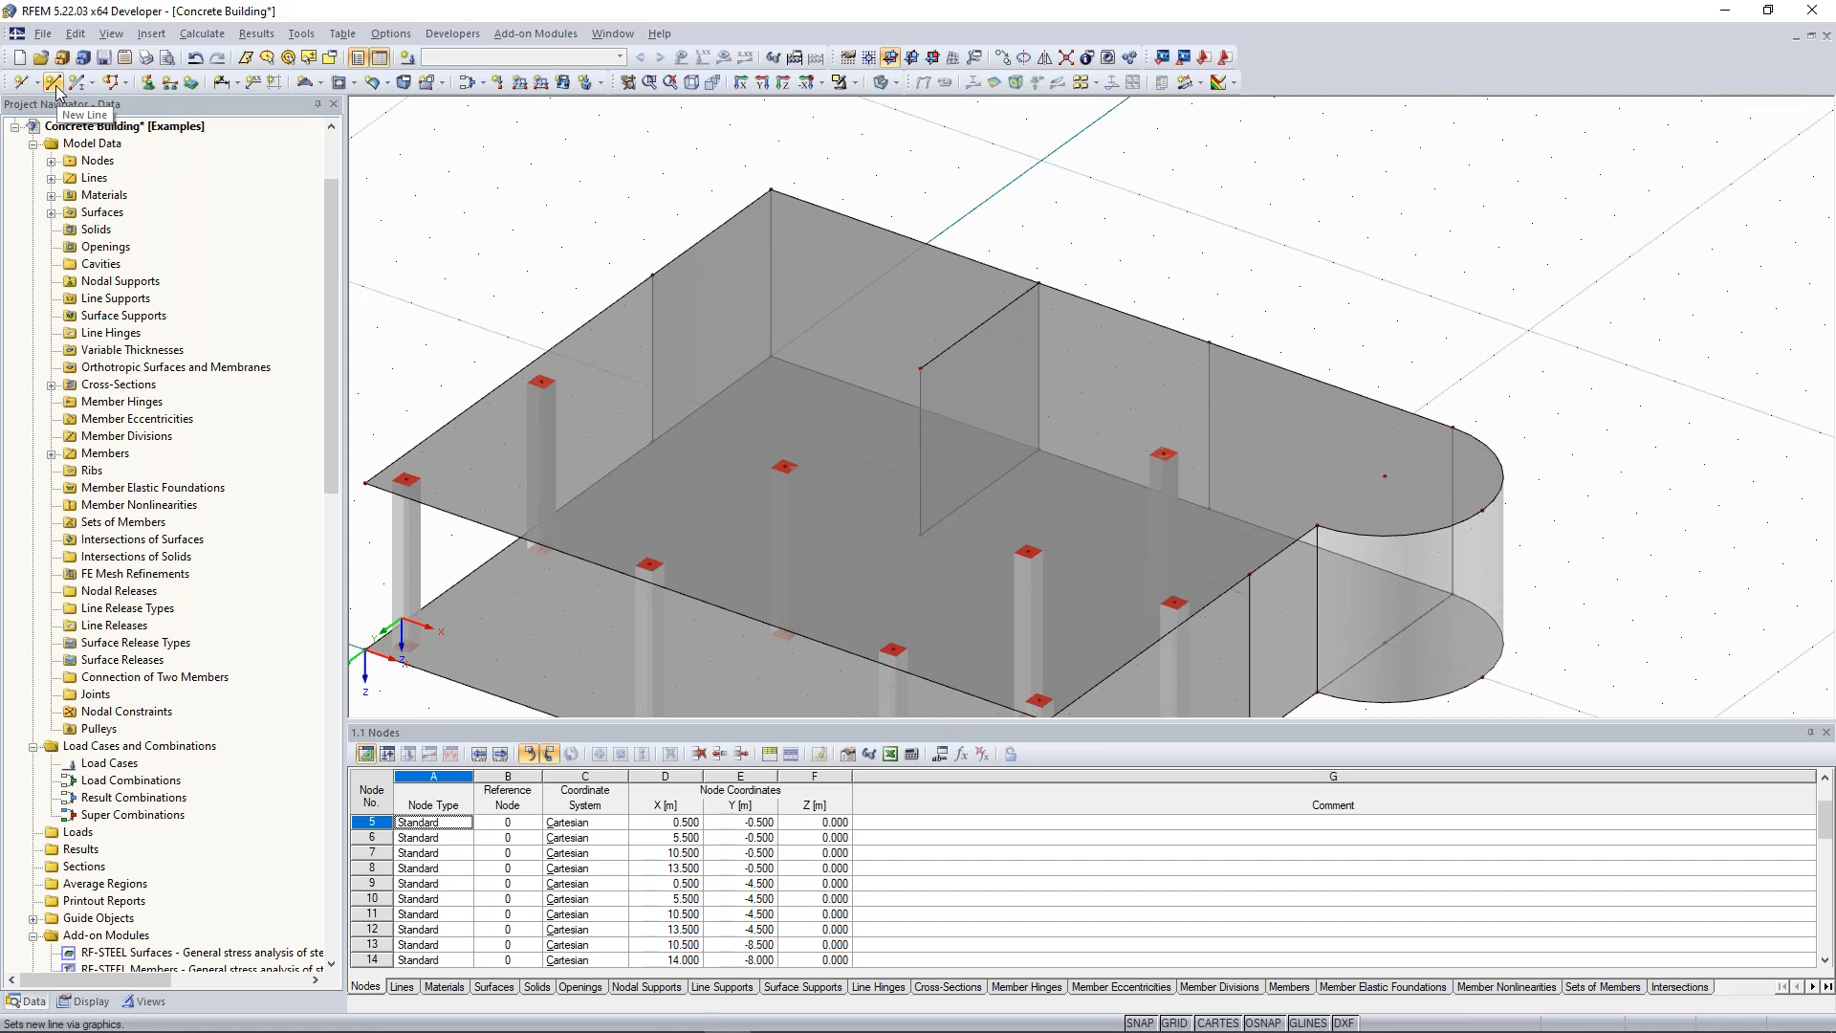
{"action": "left_click", "coordinate": [54, 82]}
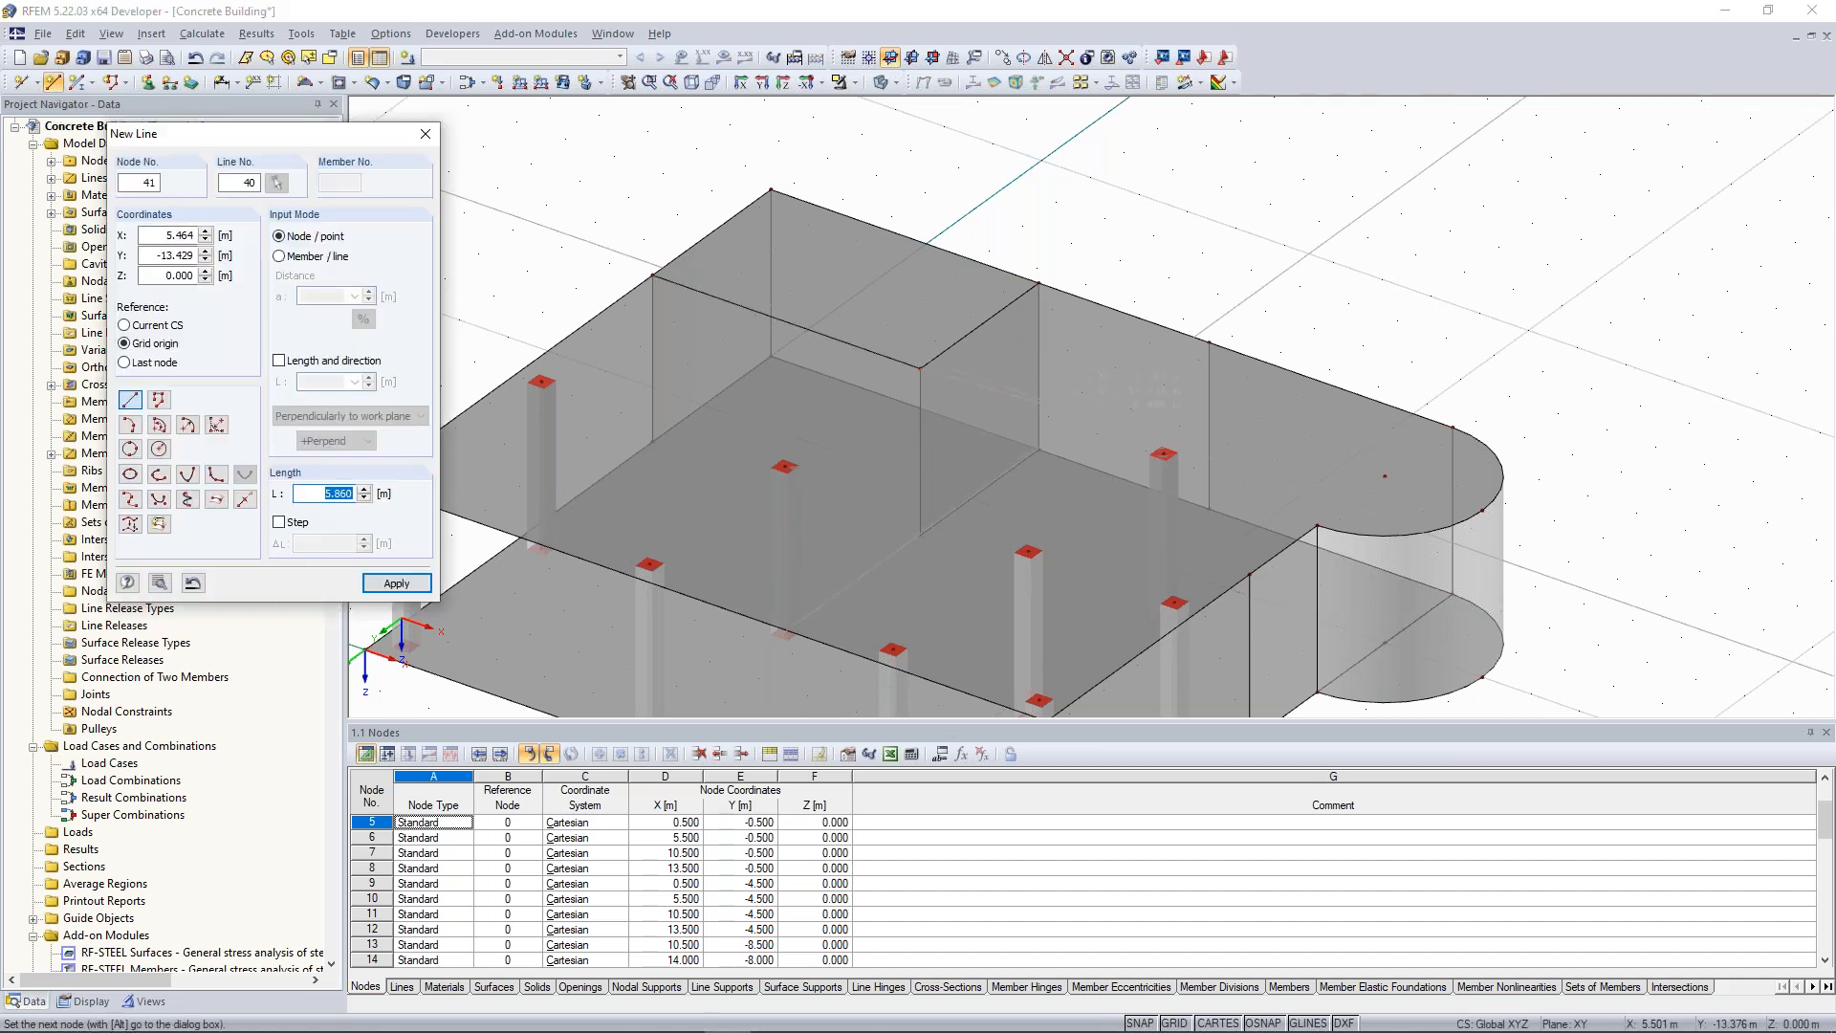
{"action": "scroll", "coordinate": [1148, 411], "scroll_direction": "up", "scroll_amount": 1}
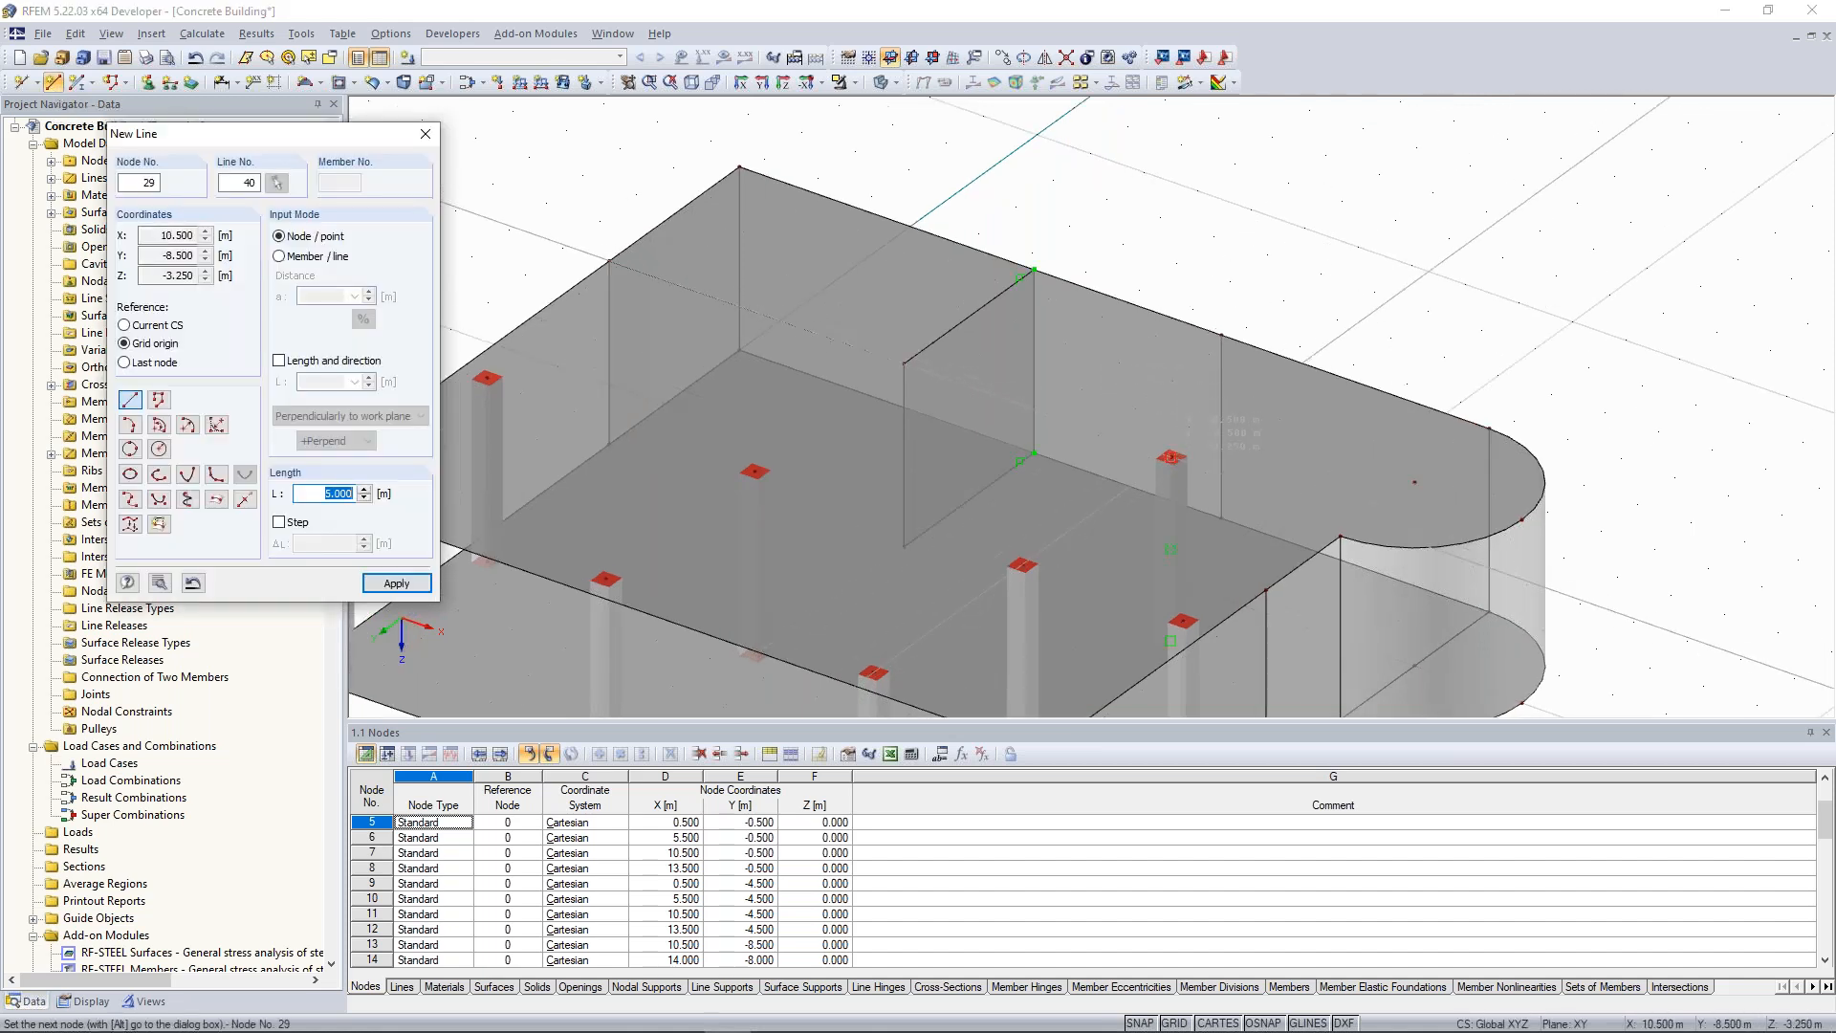
{"action": "left_click", "coordinate": [1172, 457]}
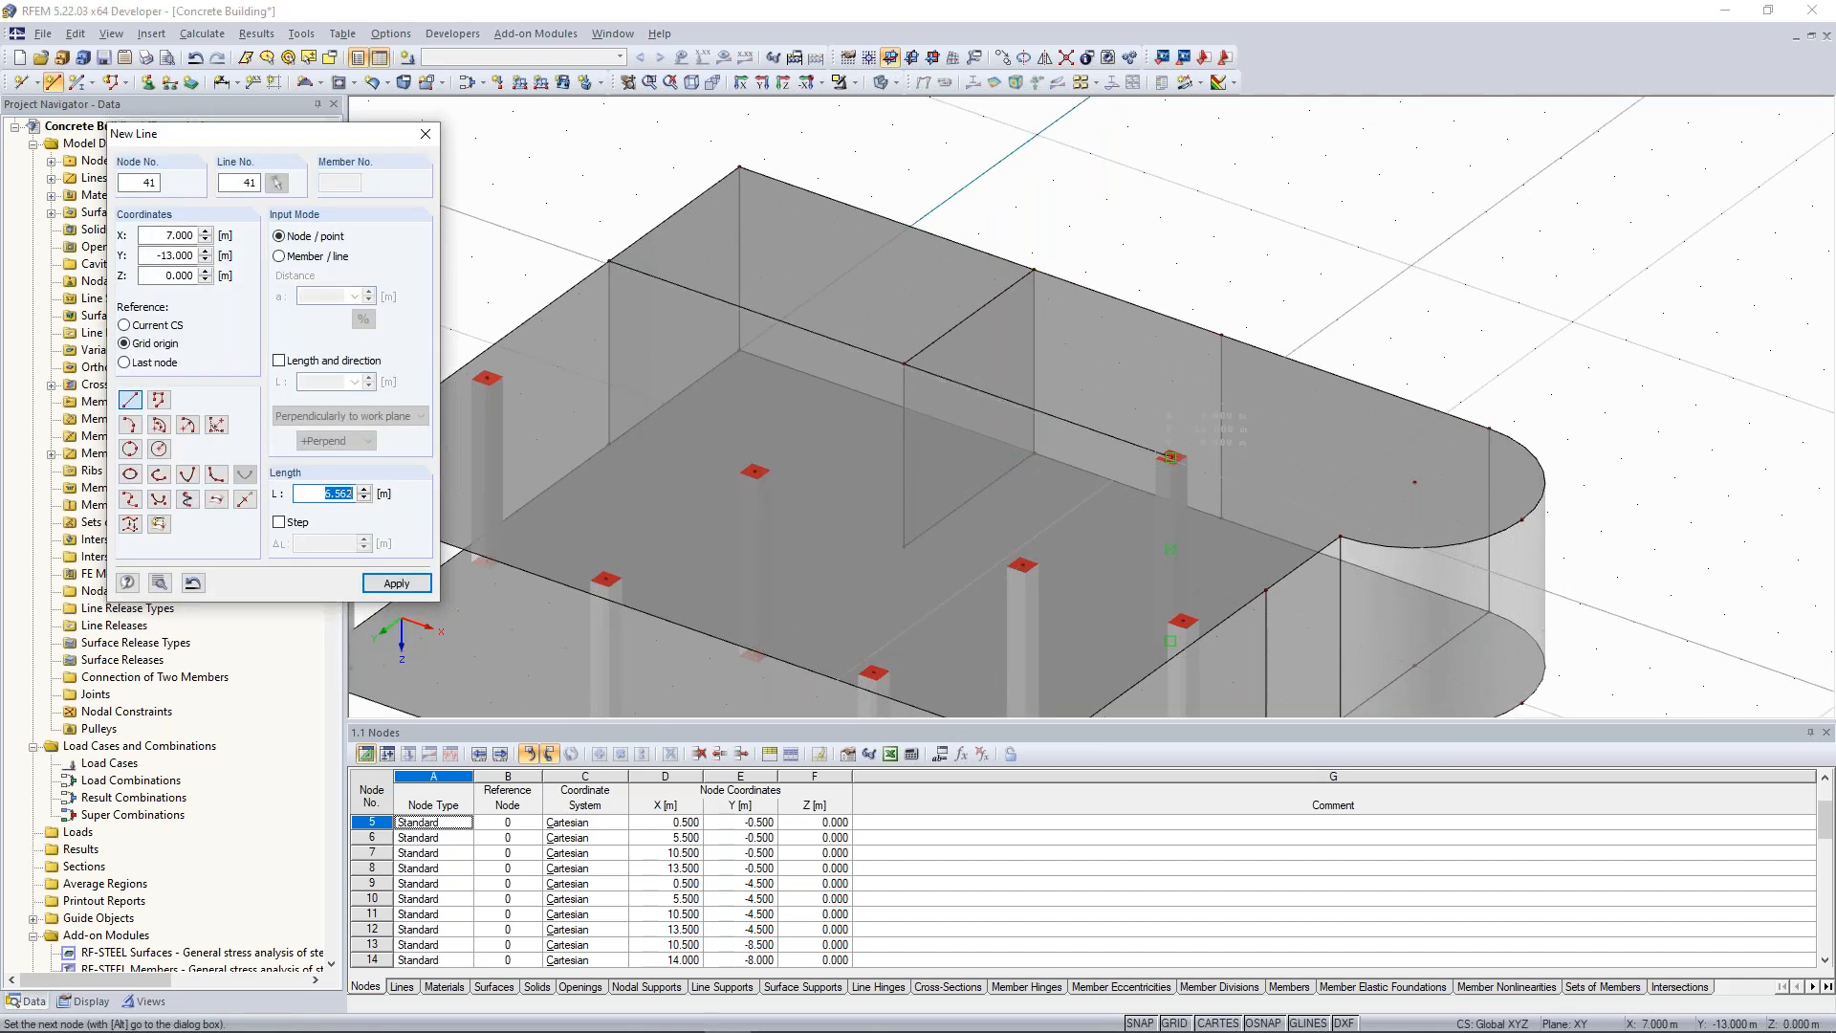
{"action": "right_click", "coordinate": [1162, 449]}
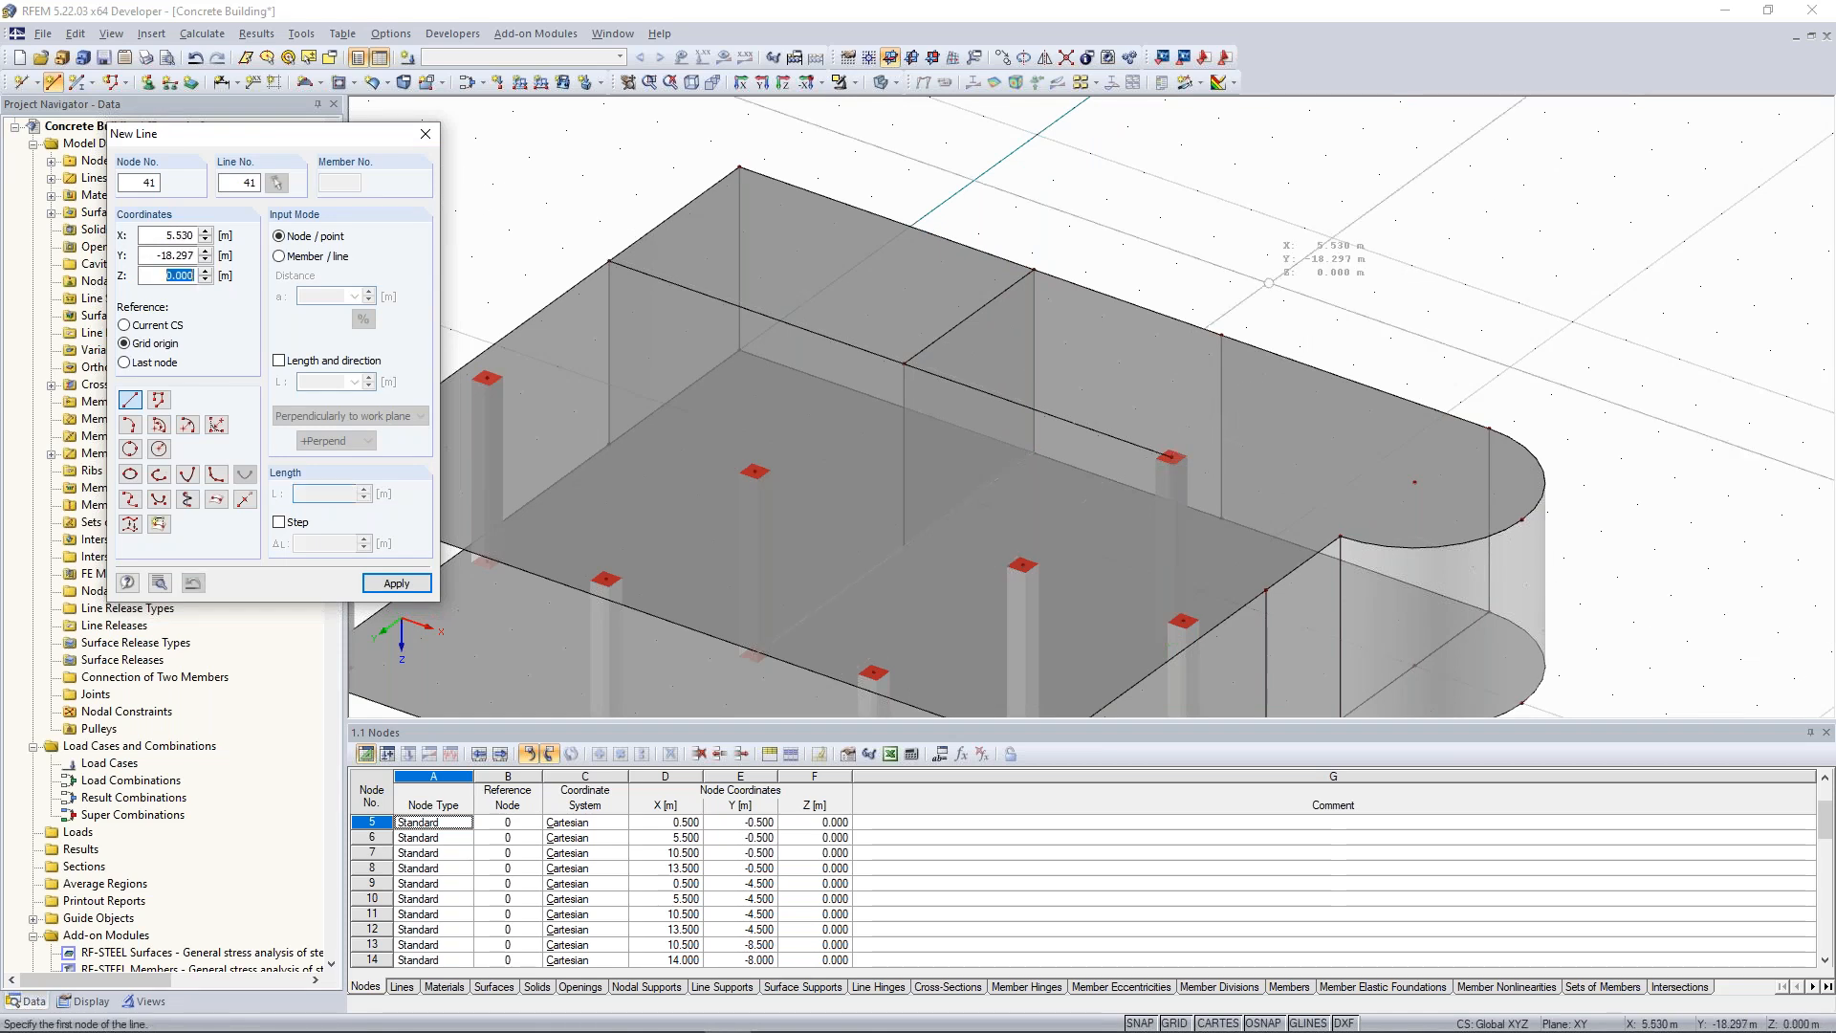
{"action": "right_click", "coordinate": [1268, 283]}
Edit both segments of the new roof line and create a member on them with the member type Rib.
{"action": "scroll", "coordinate": [1269, 283], "scroll_direction": "down", "scroll_amount": 3}
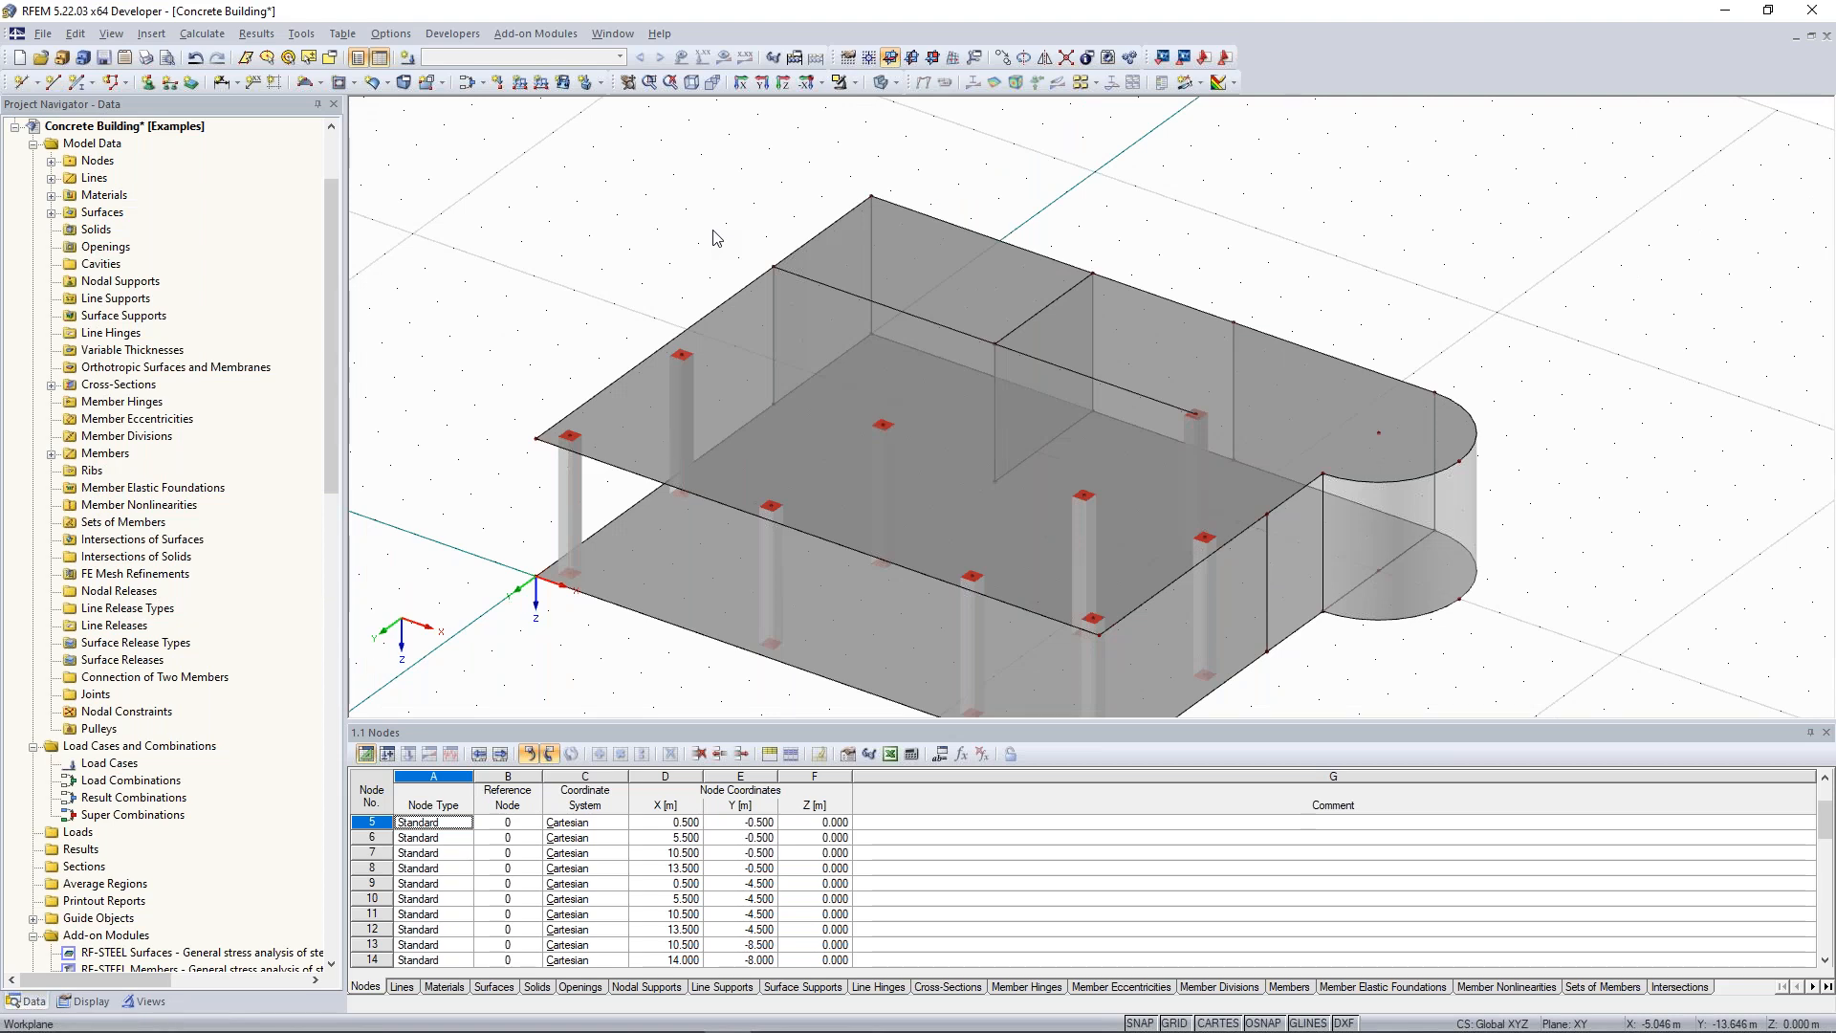
{"action": "right_click", "coordinate": [1121, 395]}
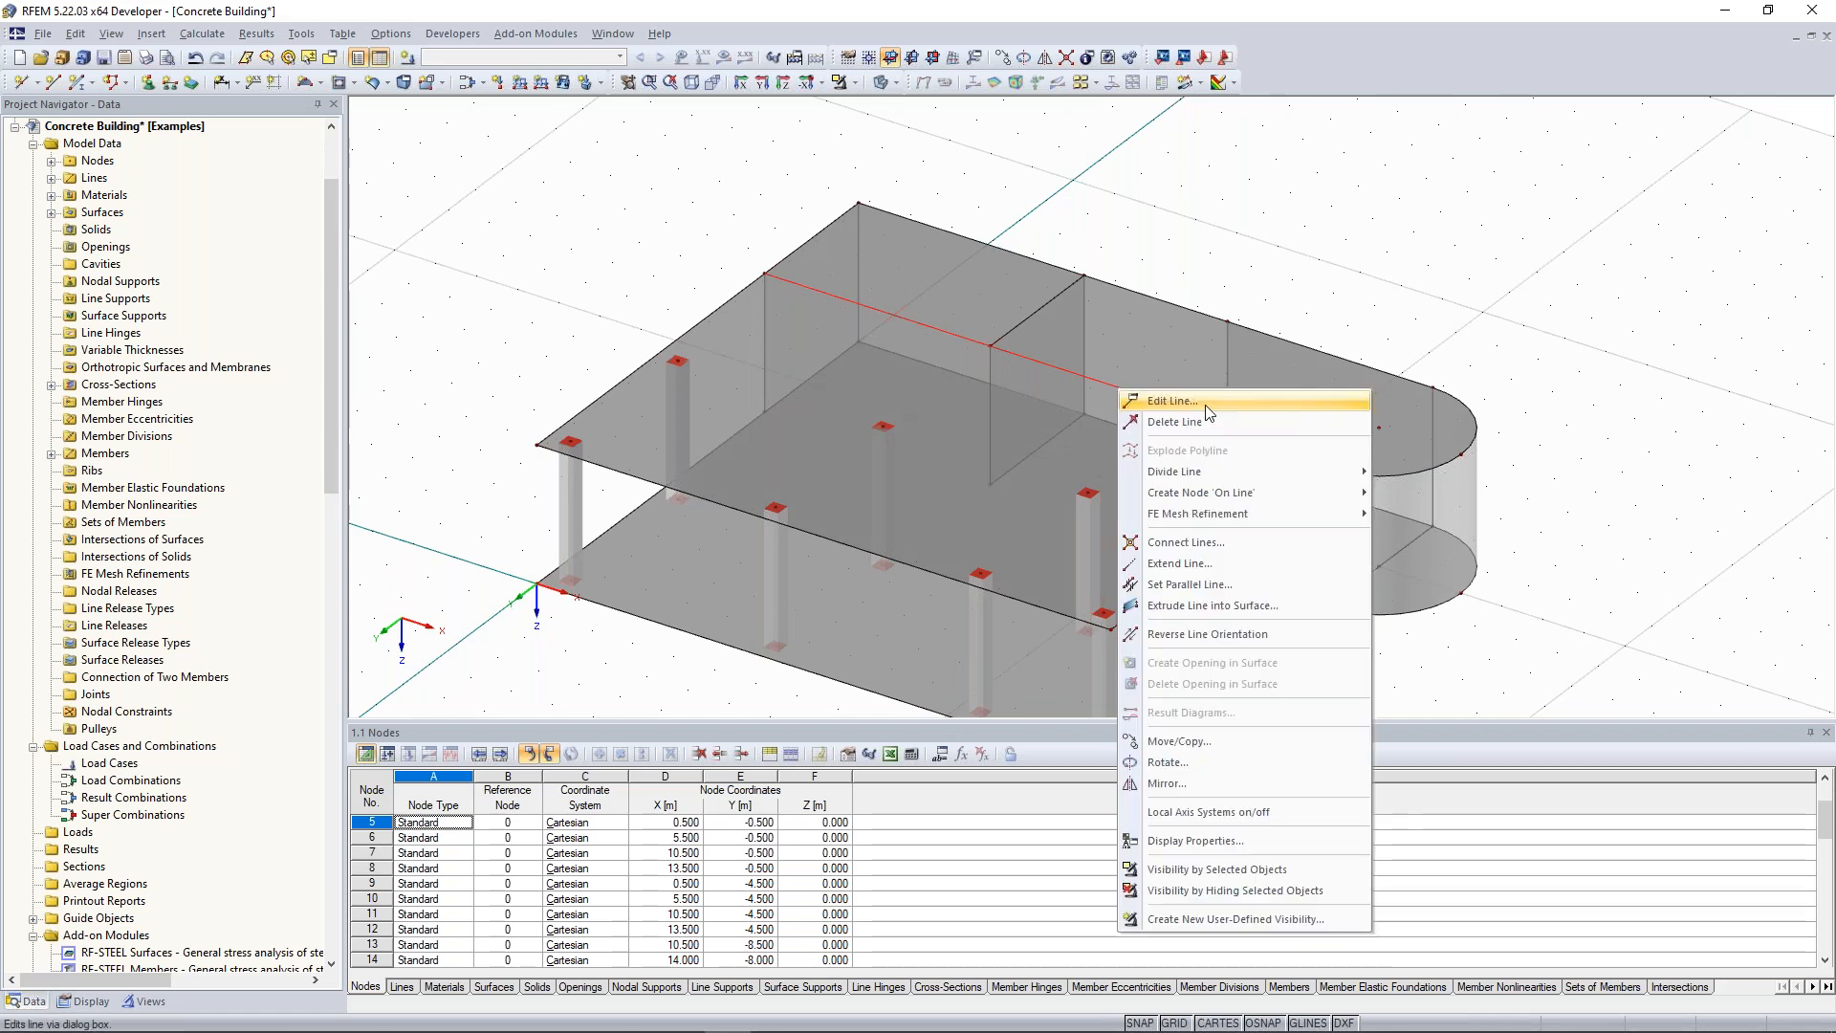
{"action": "left_click", "coordinate": [1205, 406]}
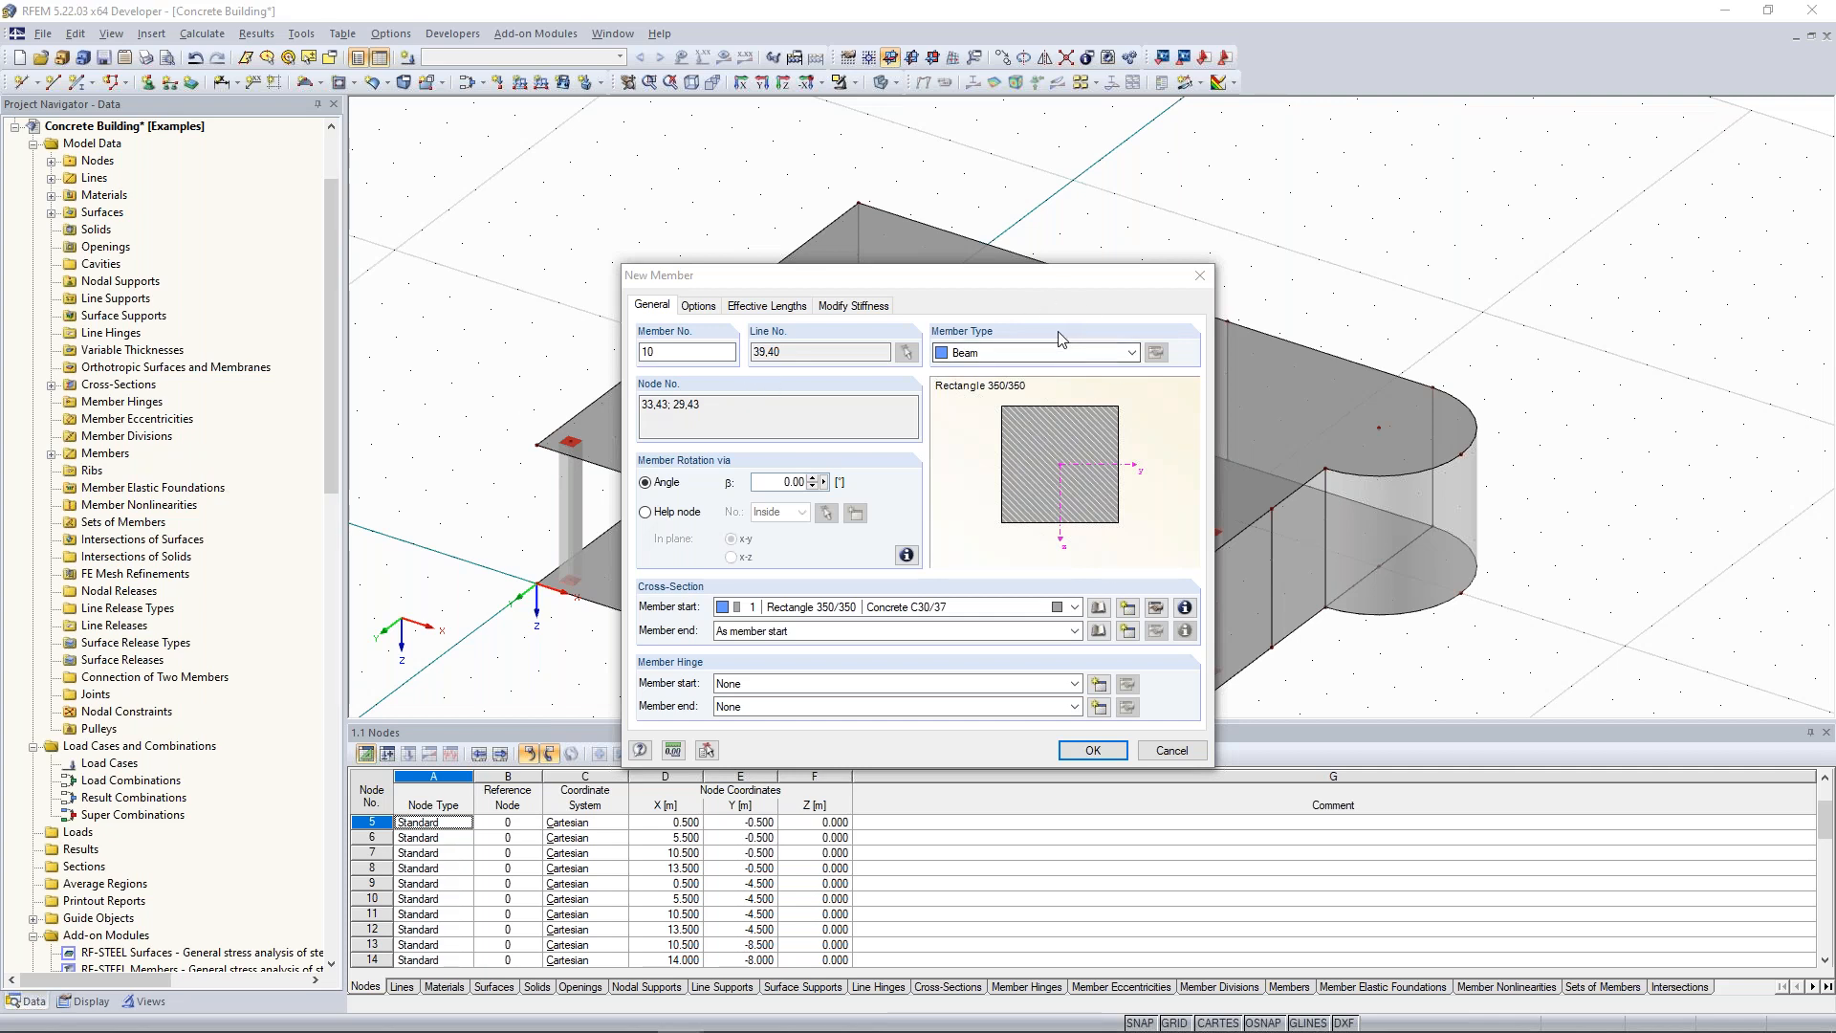
{"action": "left_click", "coordinate": [1131, 352]}
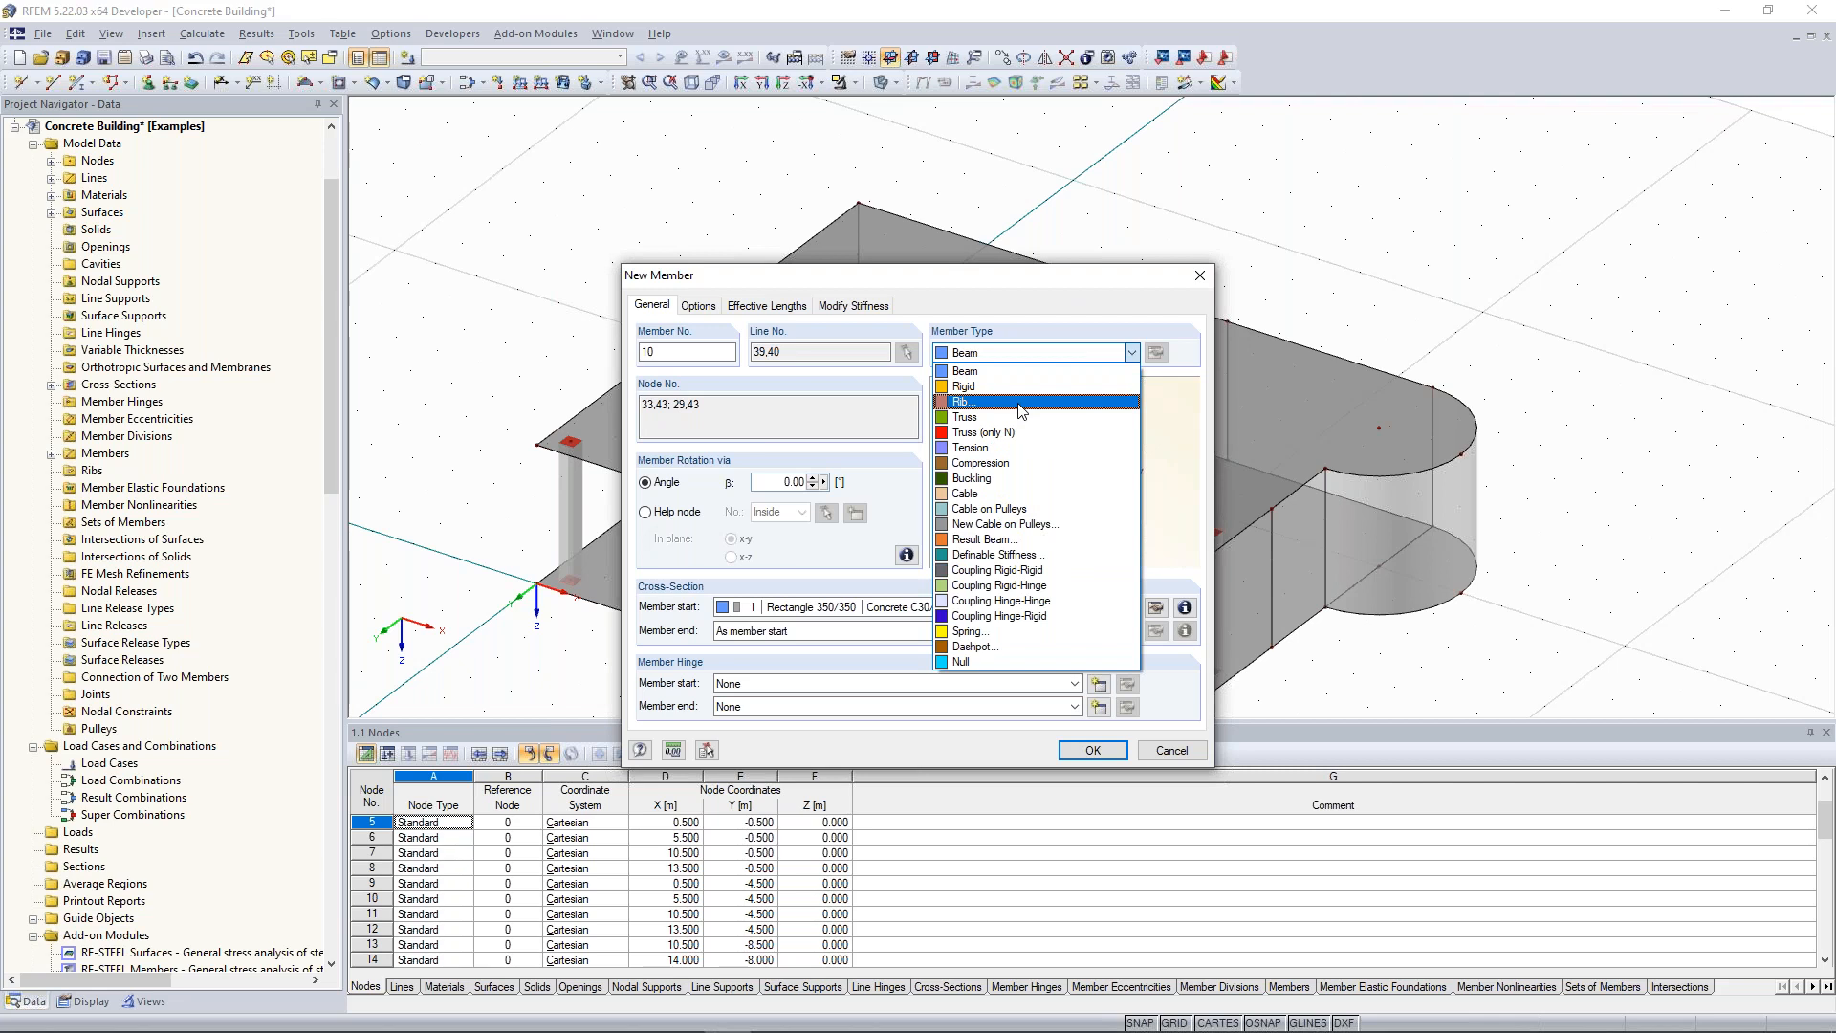
{"action": "left_click", "coordinate": [1019, 403]}
{"action": "left_click_drag", "start_coordinate": [983, 281], "coordinate": [980, 257]}
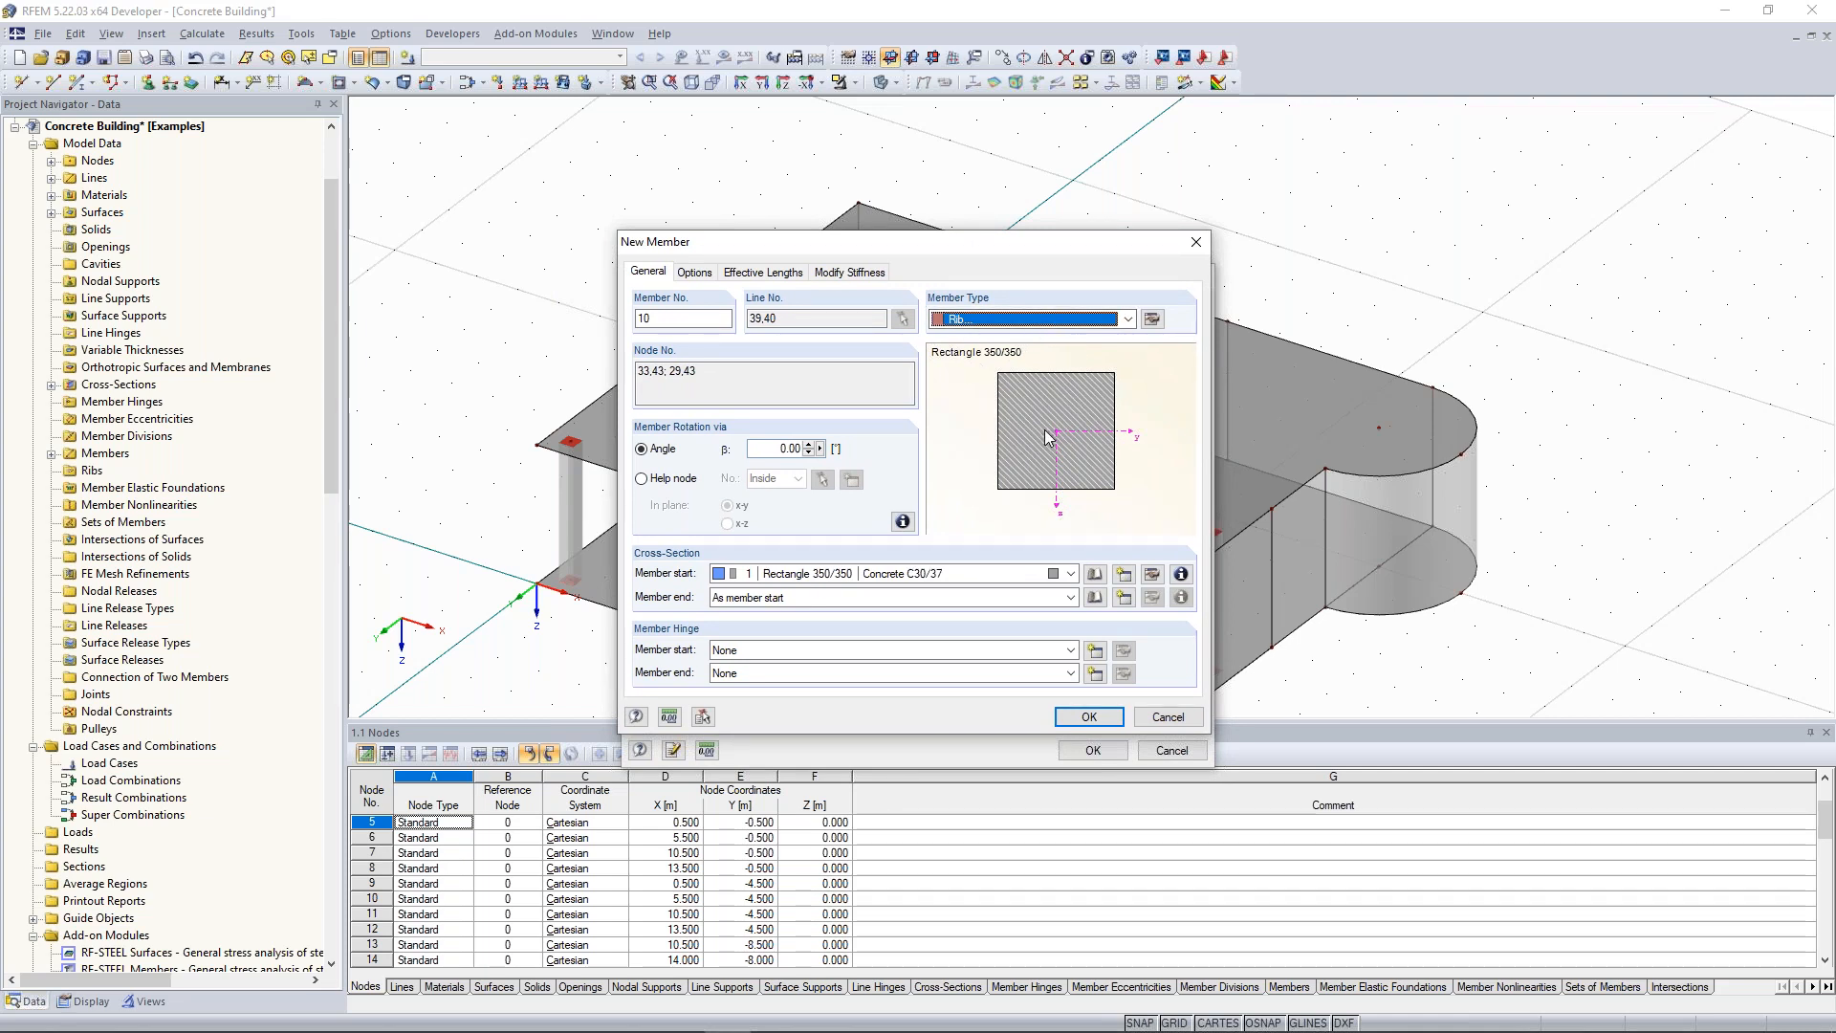
Open the new member's rib parameters and give side 1 the roof slab as connecting surface with an integration width of L/8.
{"action": "left_click", "coordinate": [1152, 319]}
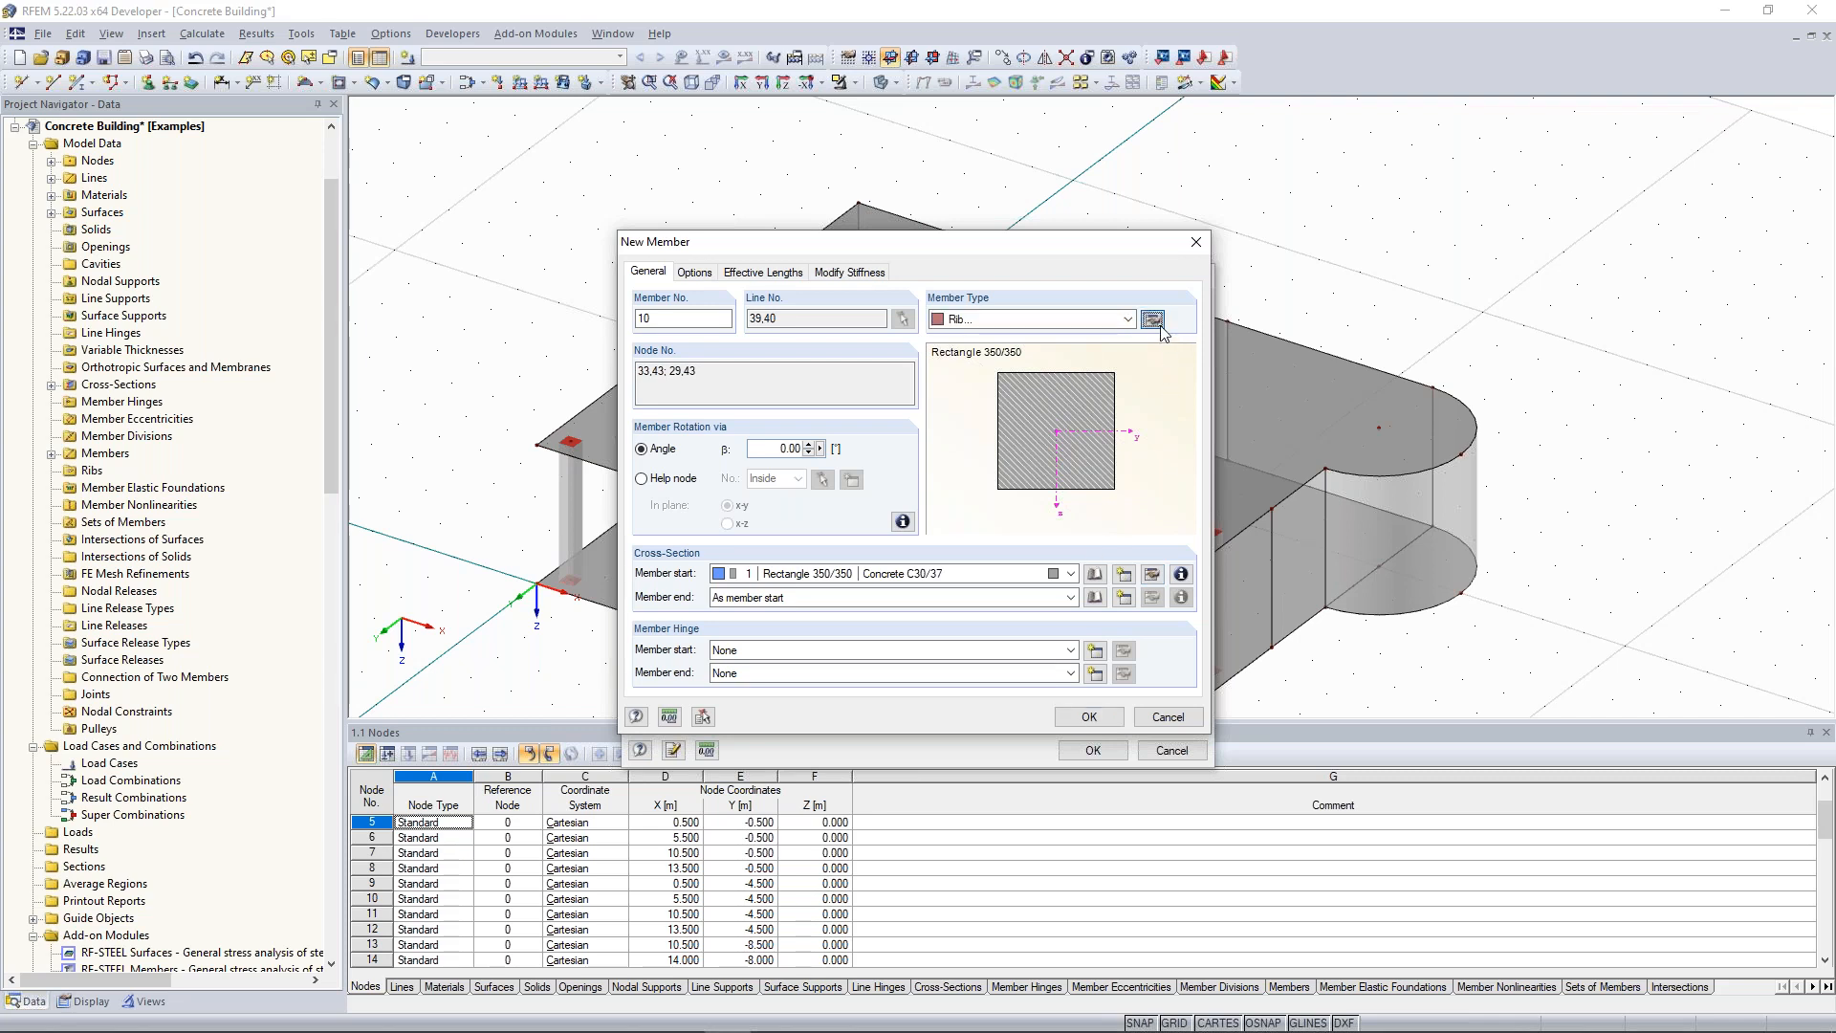
{"action": "left_click_drag", "start_coordinate": [959, 263], "coordinate": [1460, 170]}
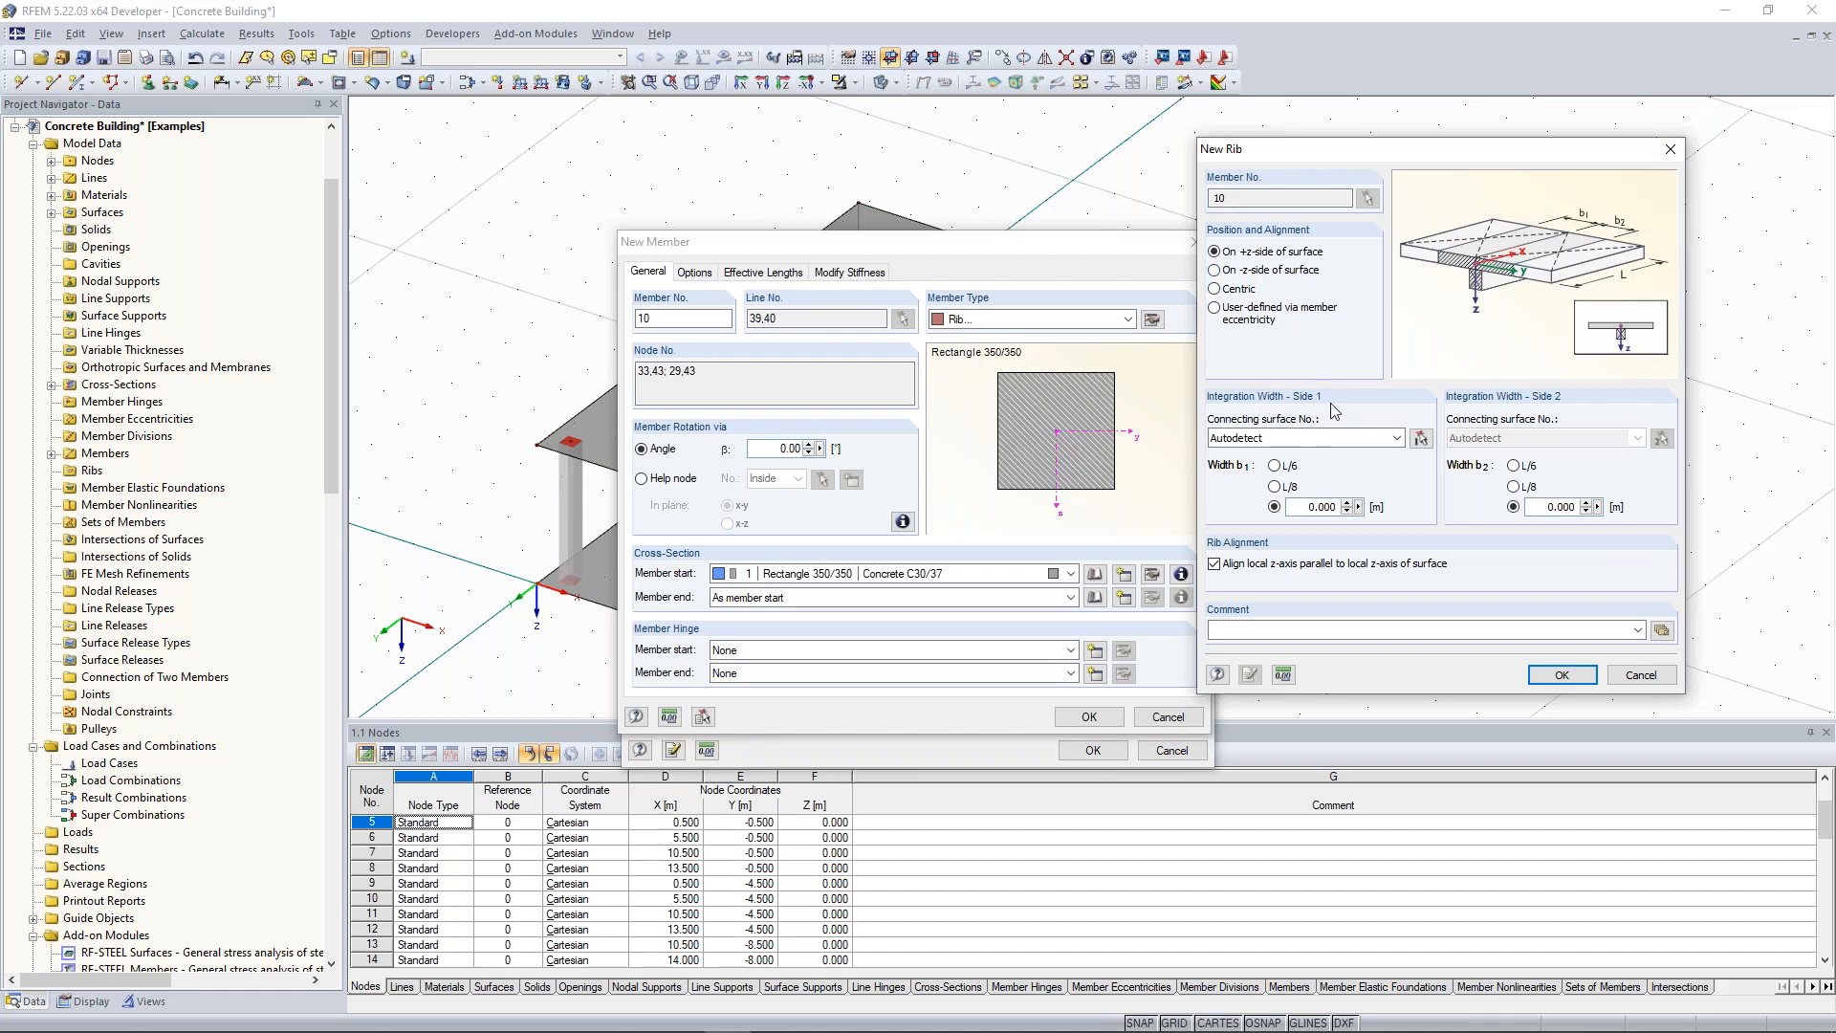
{"action": "left_click", "coordinate": [1421, 438]}
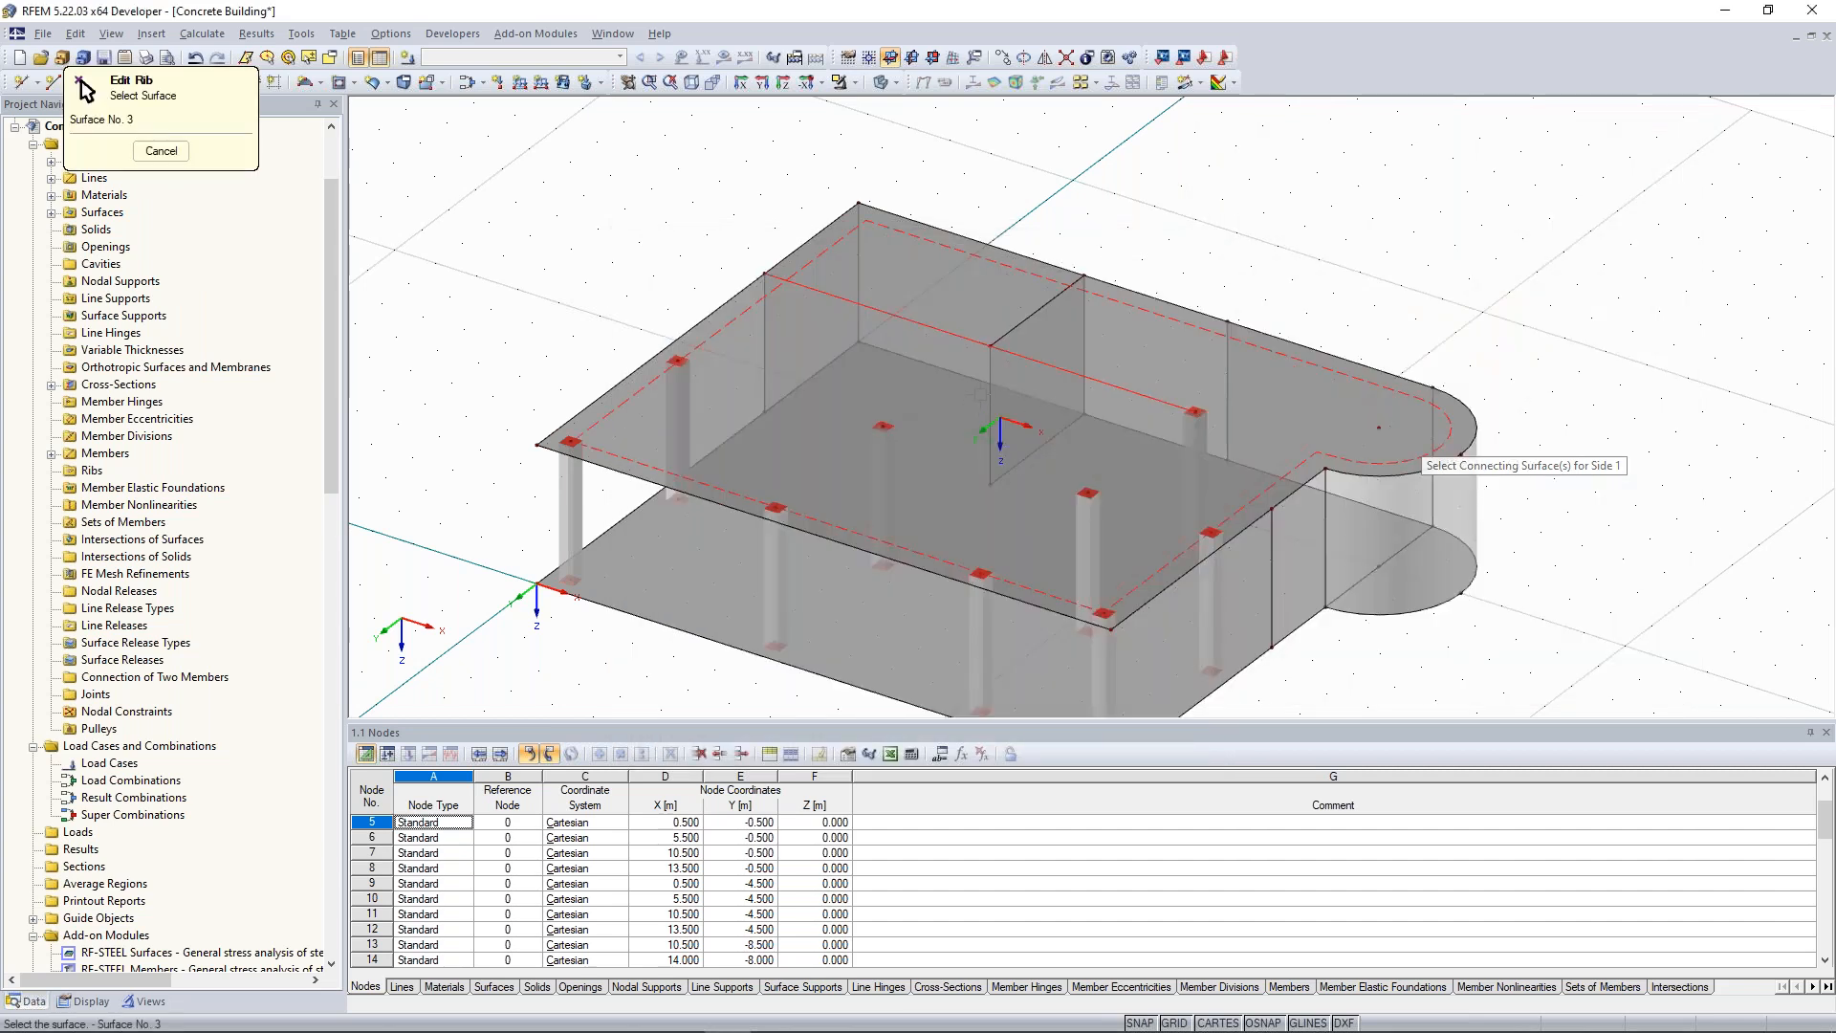
{"action": "left_click", "coordinate": [977, 402]}
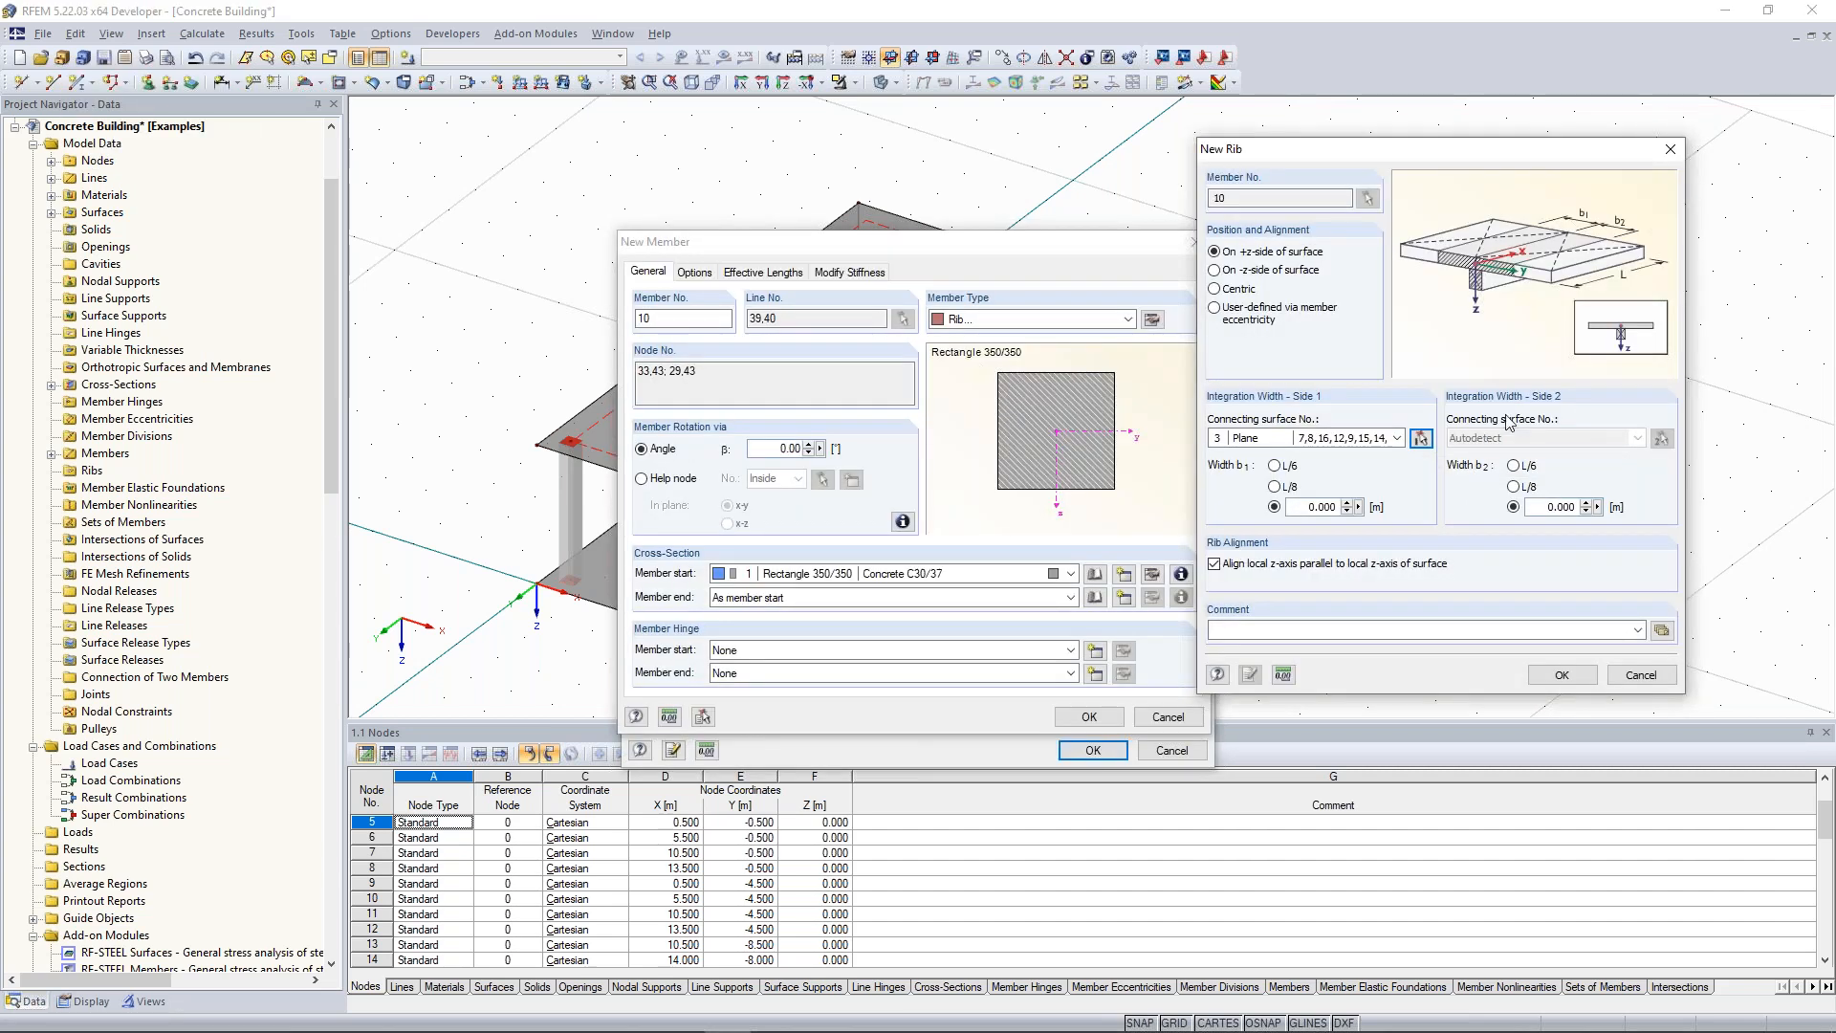
{"action": "left_click", "coordinate": [1241, 493]}
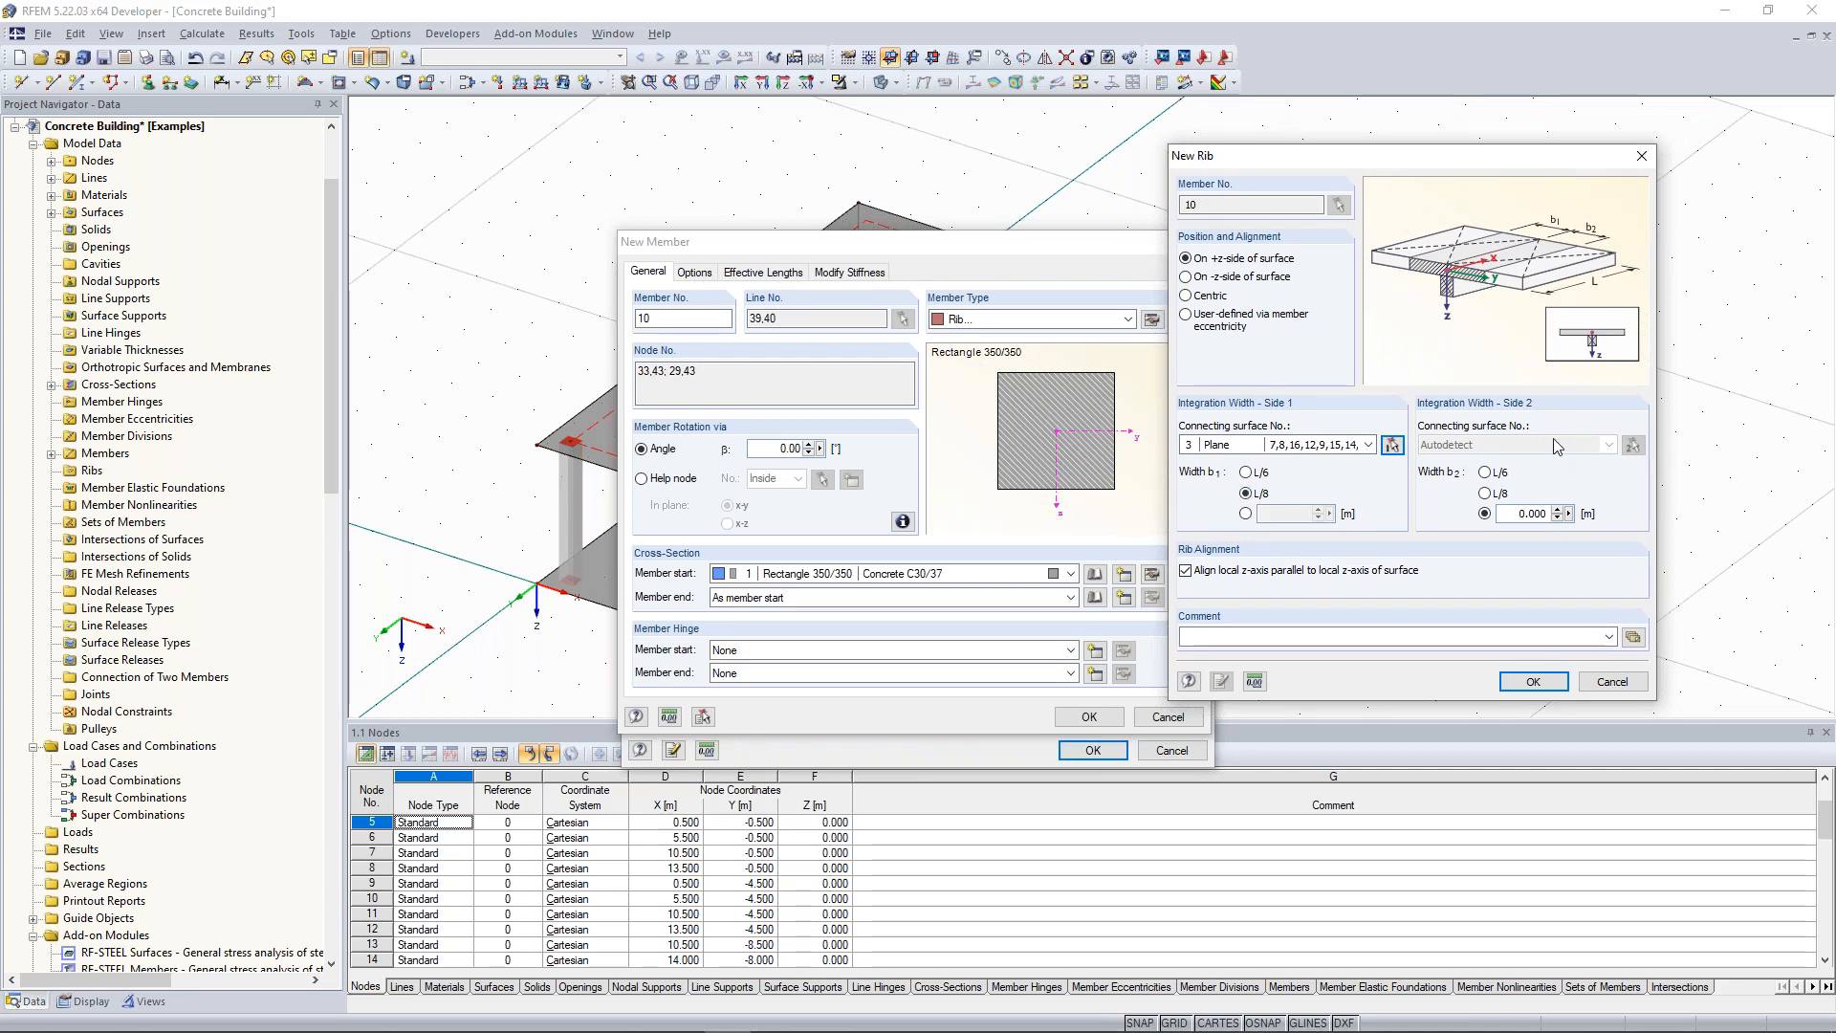
Set side 2 of the rib to an integration width of L/8 with the roof slab as connecting surface, and accept the rib parameters.
{"action": "left_click", "coordinate": [1485, 493]}
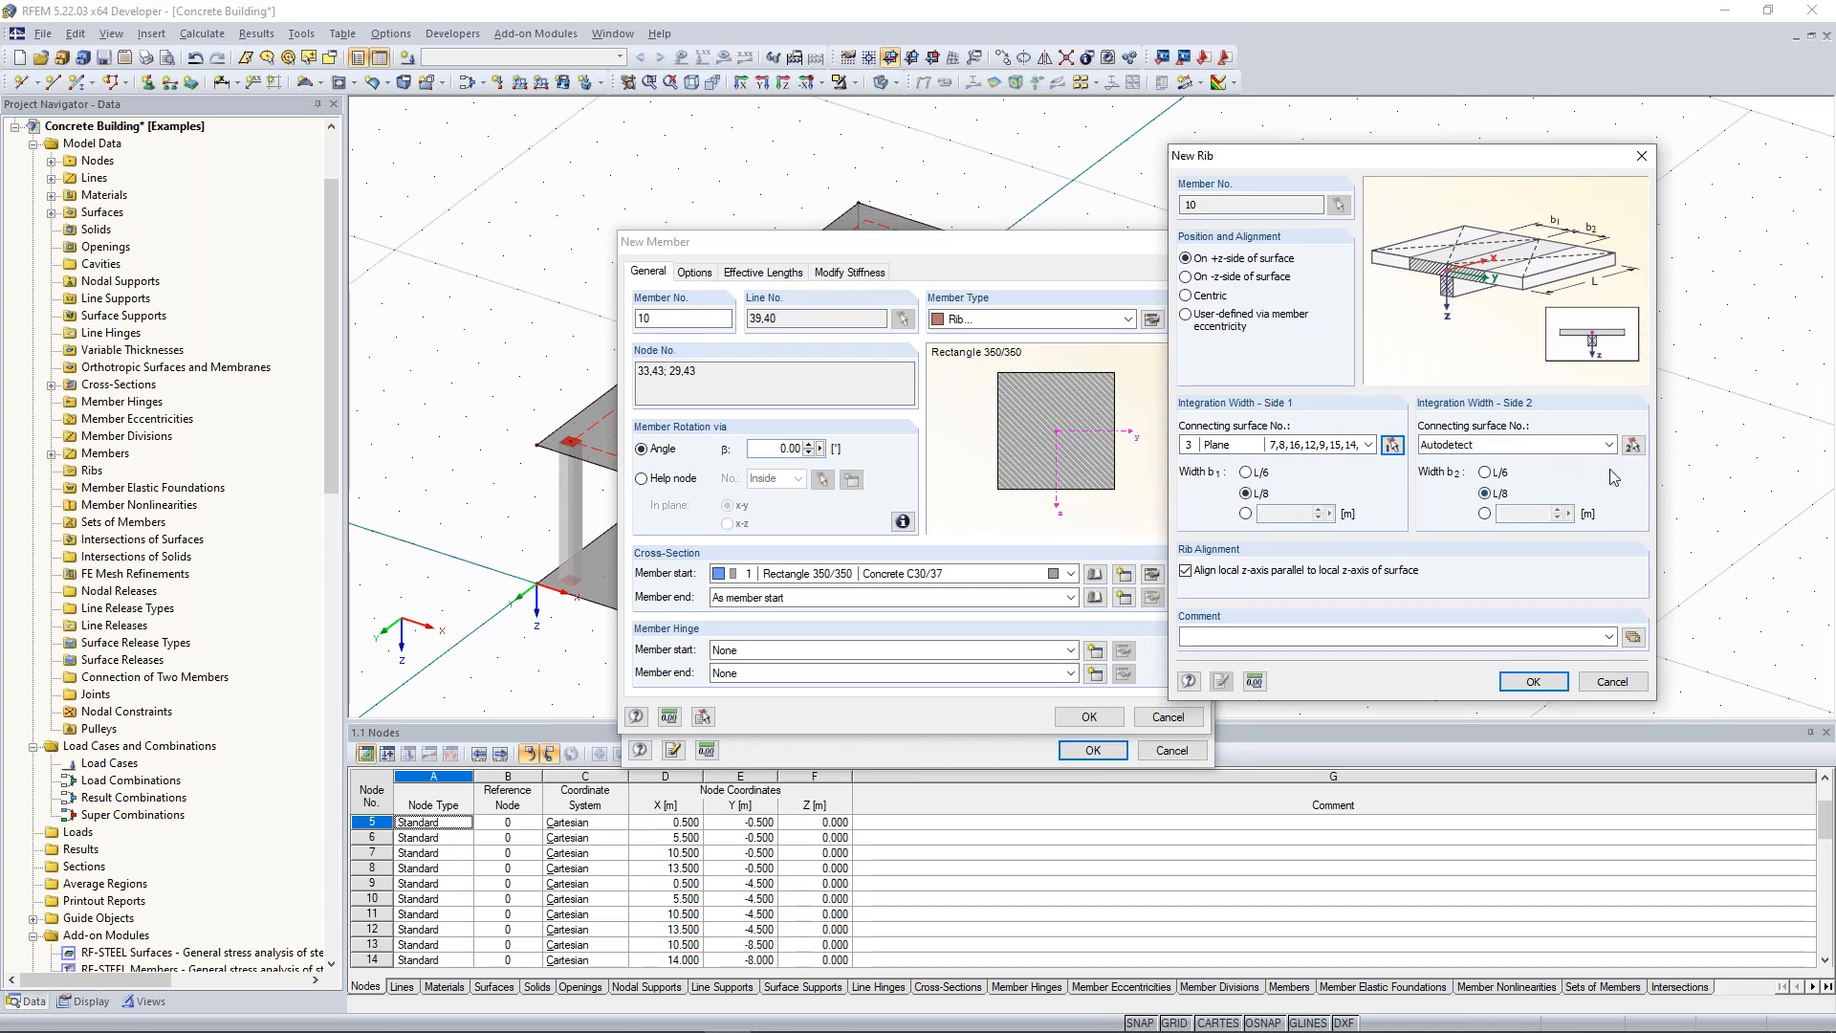
{"action": "left_click", "coordinate": [1632, 445]}
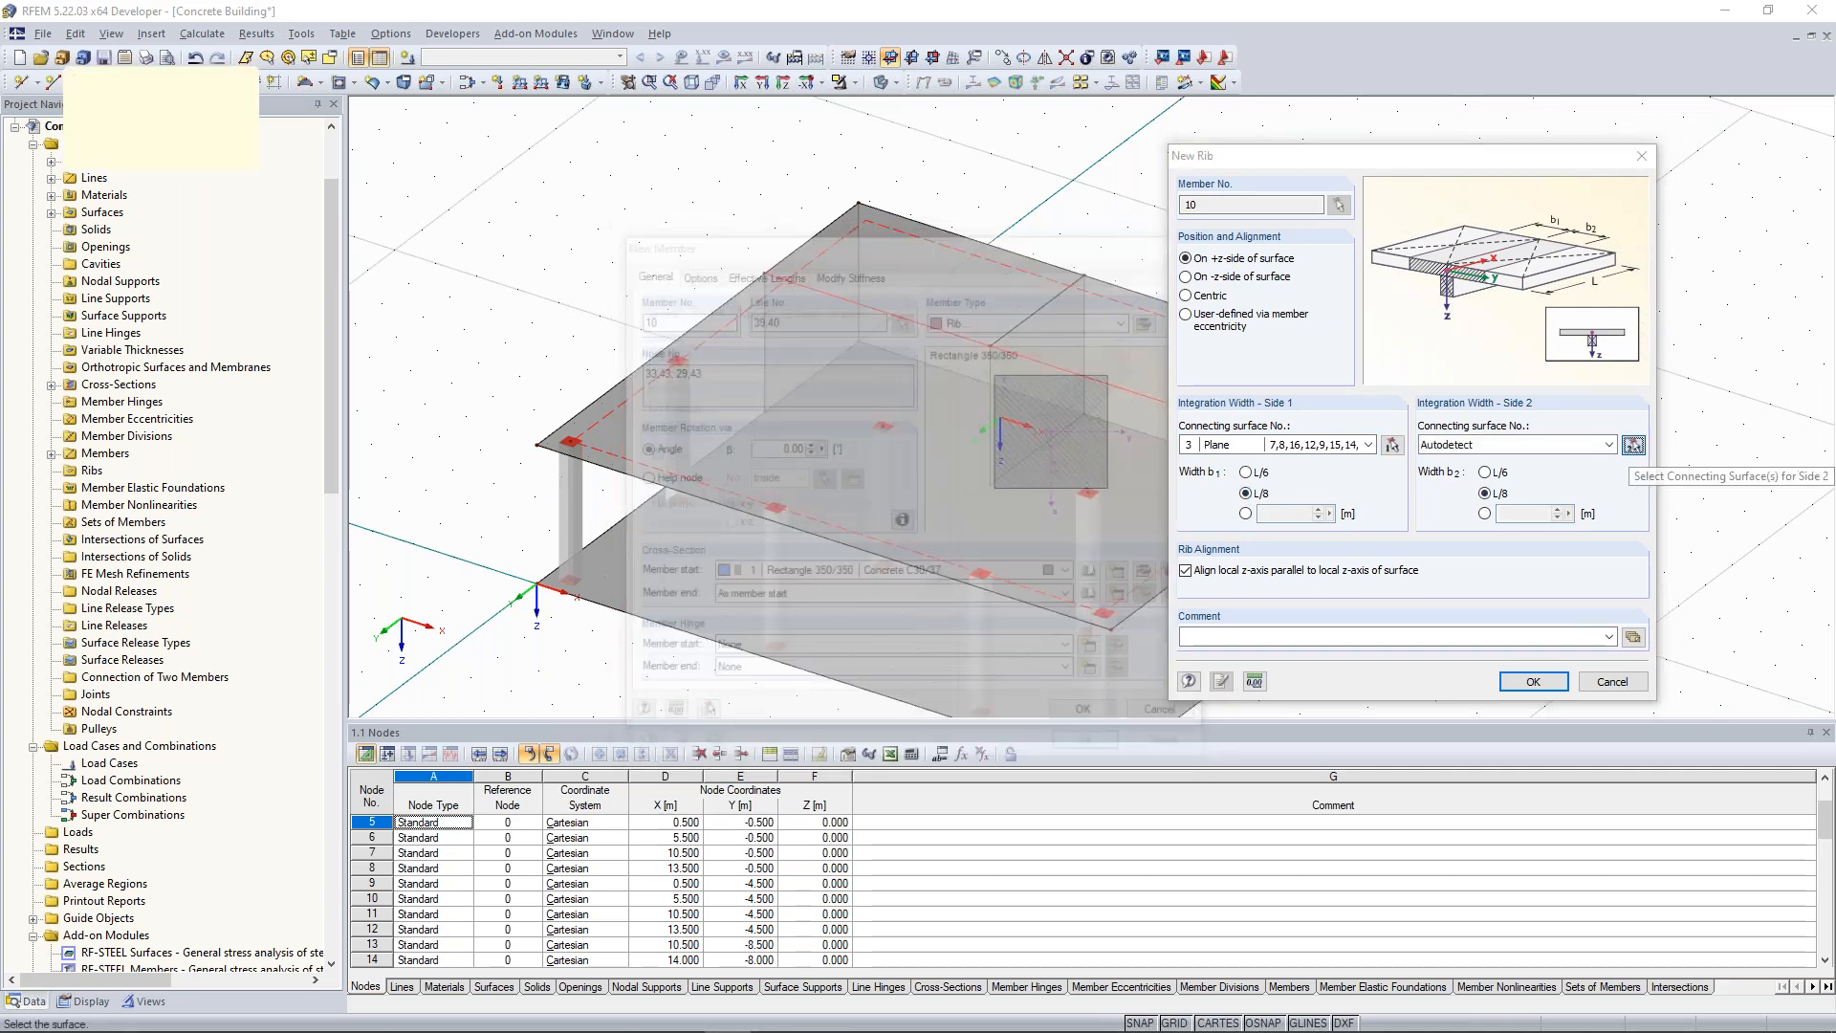
{"action": "left_click", "coordinate": [1041, 442]}
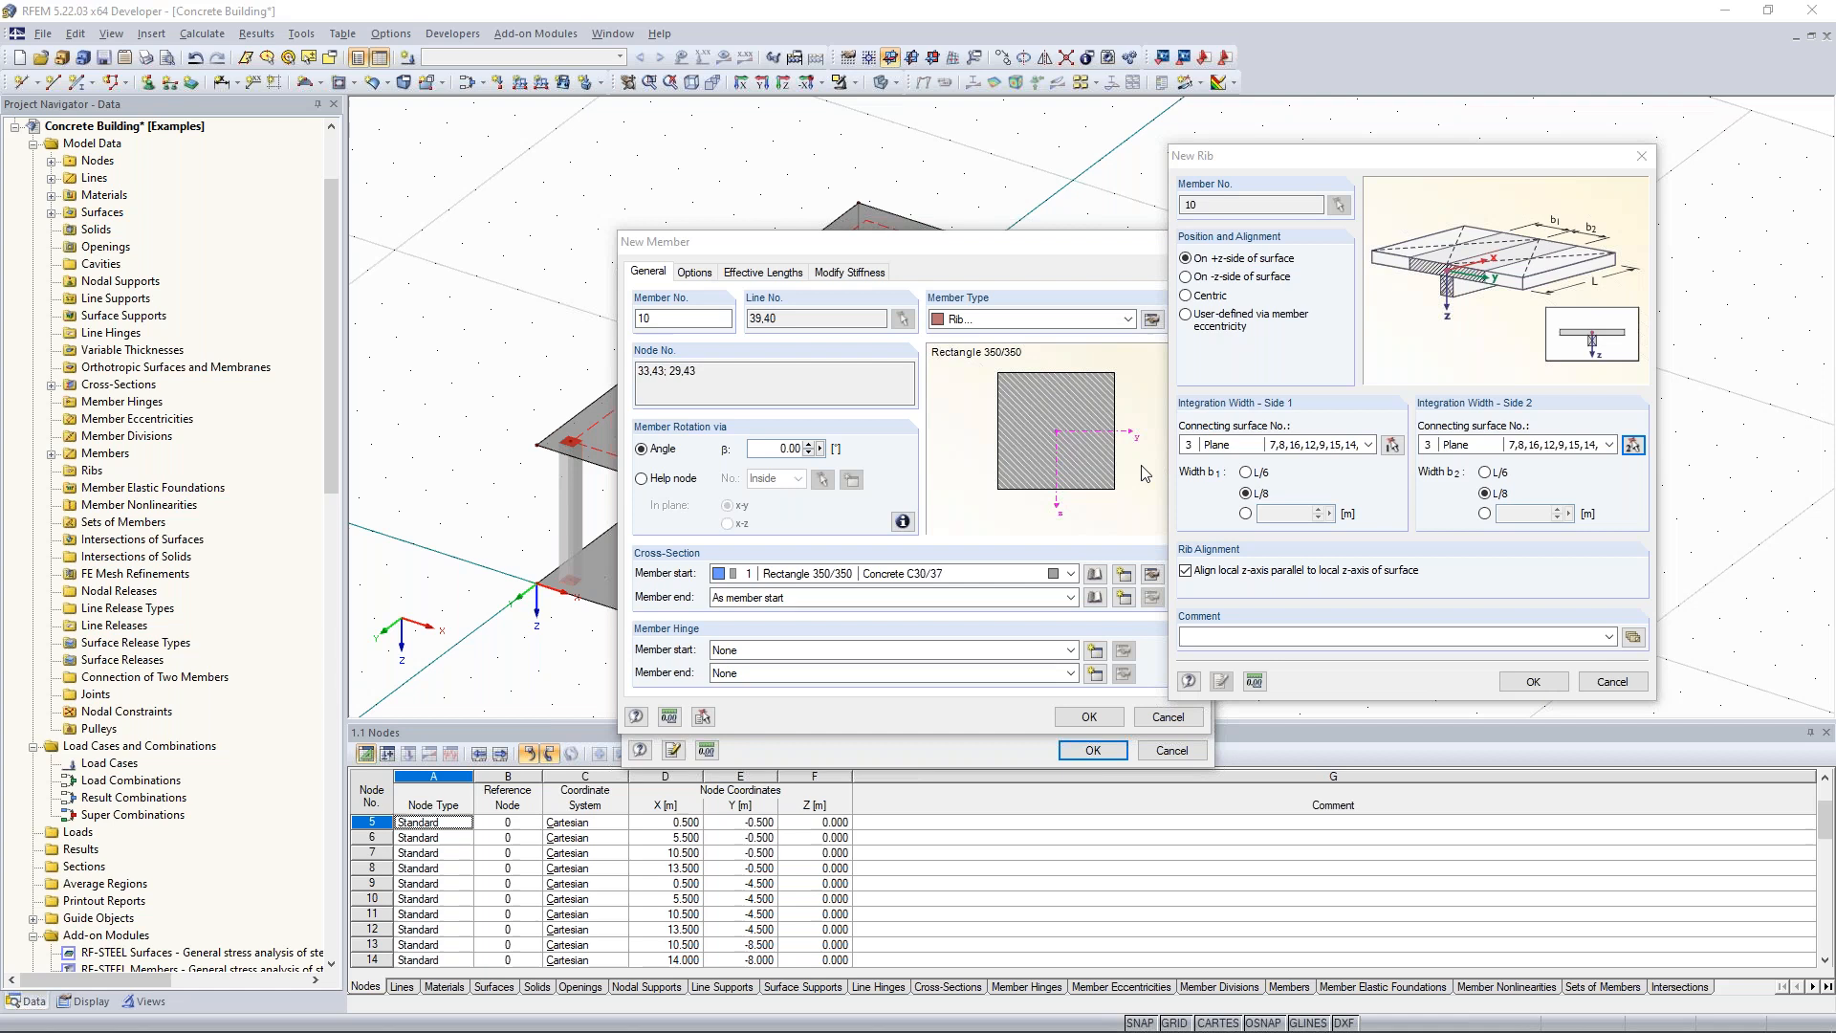
{"action": "left_click_drag", "start_coordinate": [1324, 156], "coordinate": [1264, 154]}
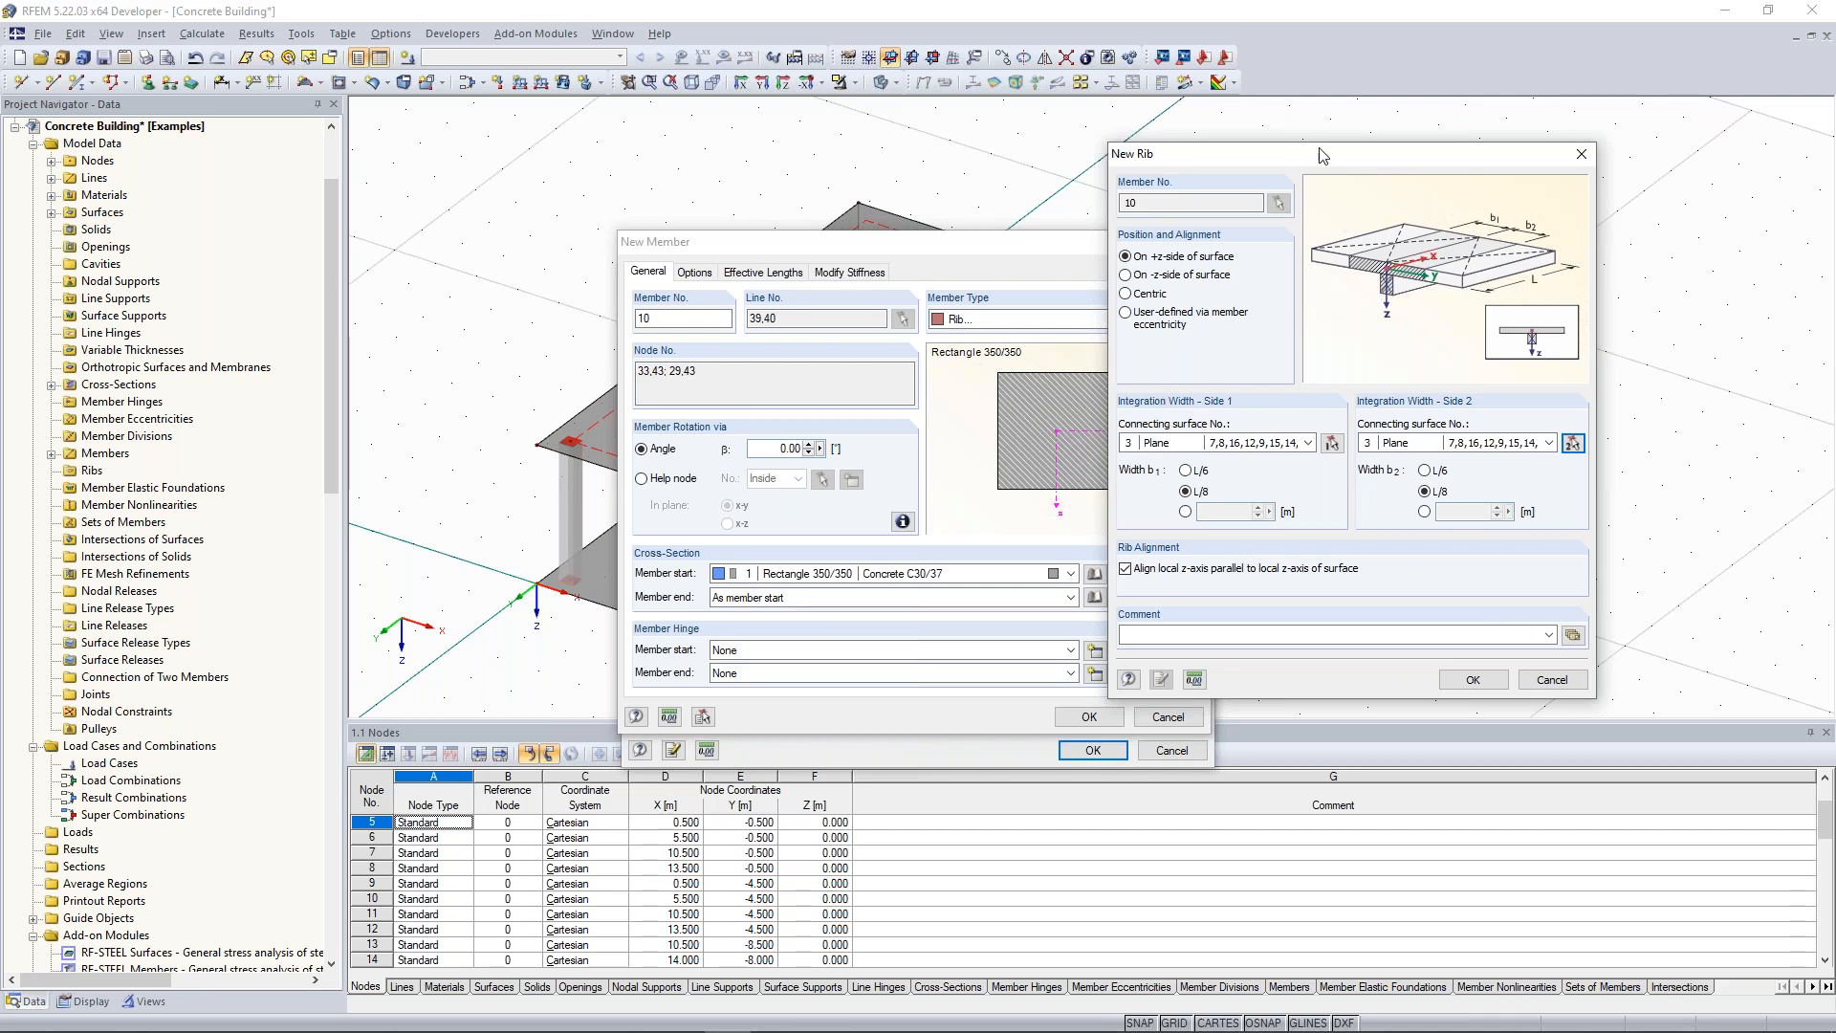
{"action": "left_click_drag", "start_coordinate": [1320, 159], "coordinate": [1279, 199]}
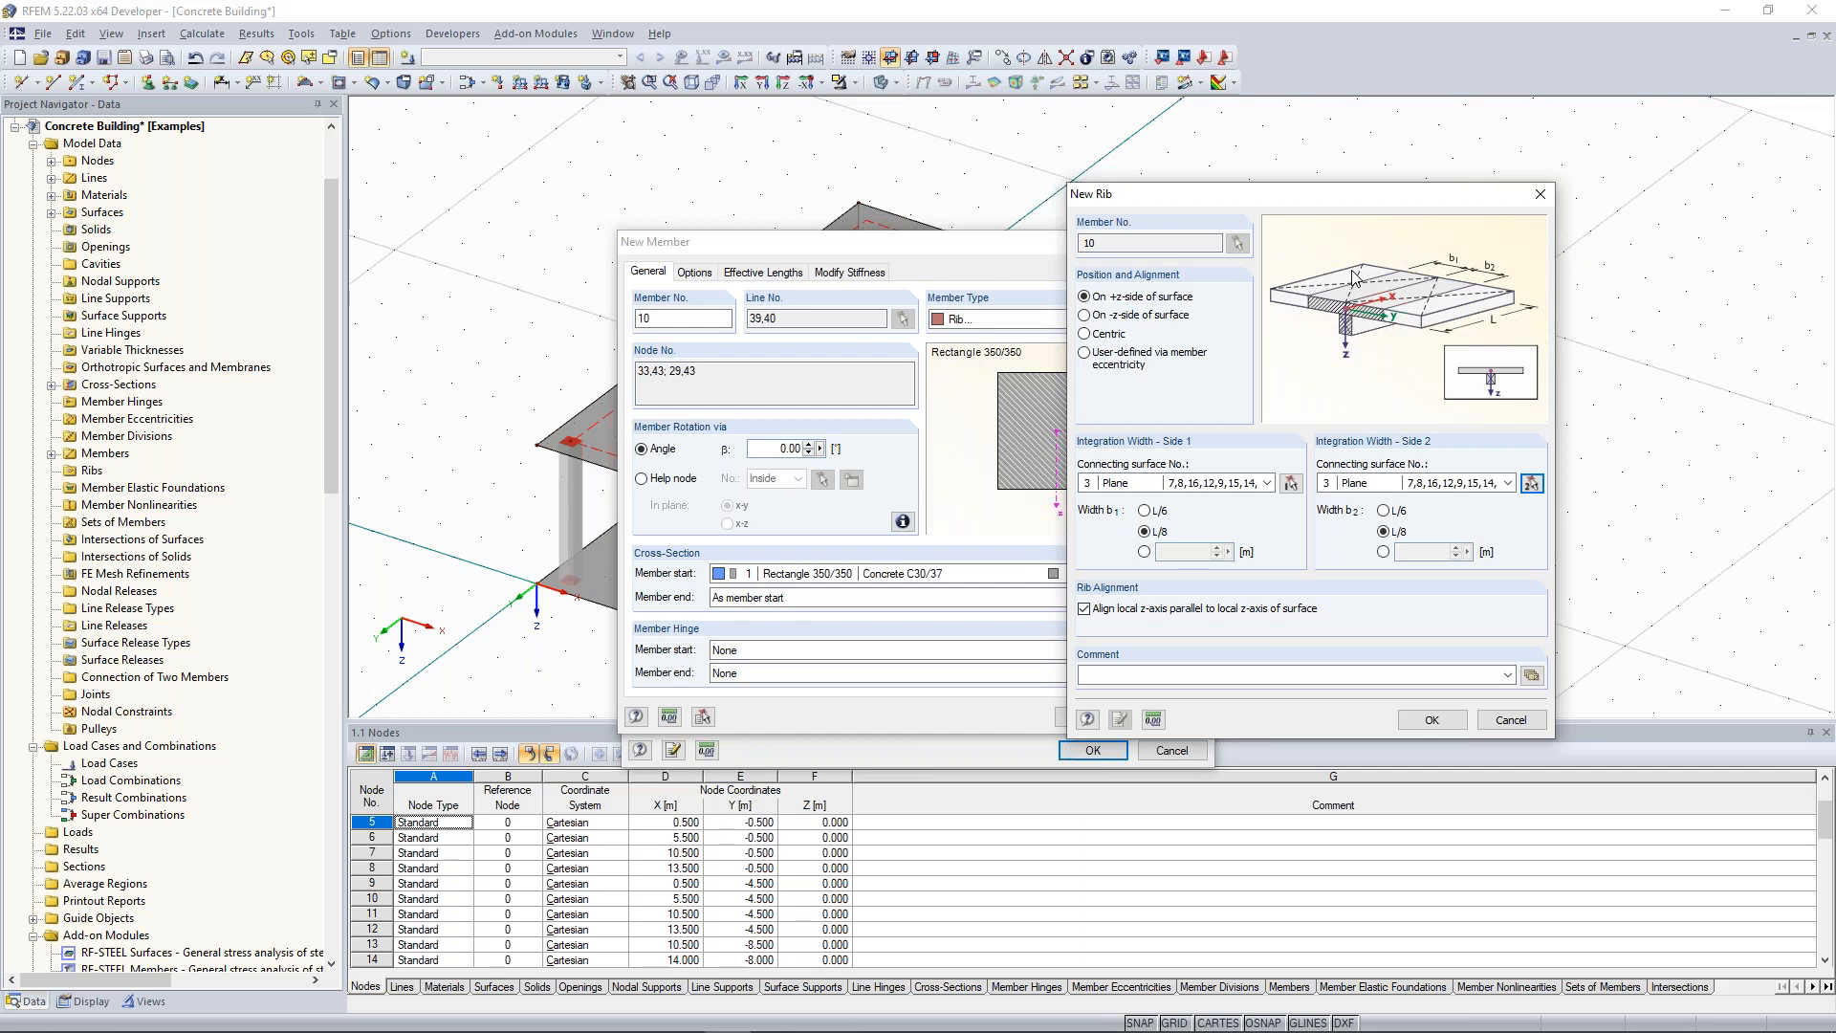
{"action": "left_click_drag", "start_coordinate": [1278, 203], "coordinate": [1467, 223]}
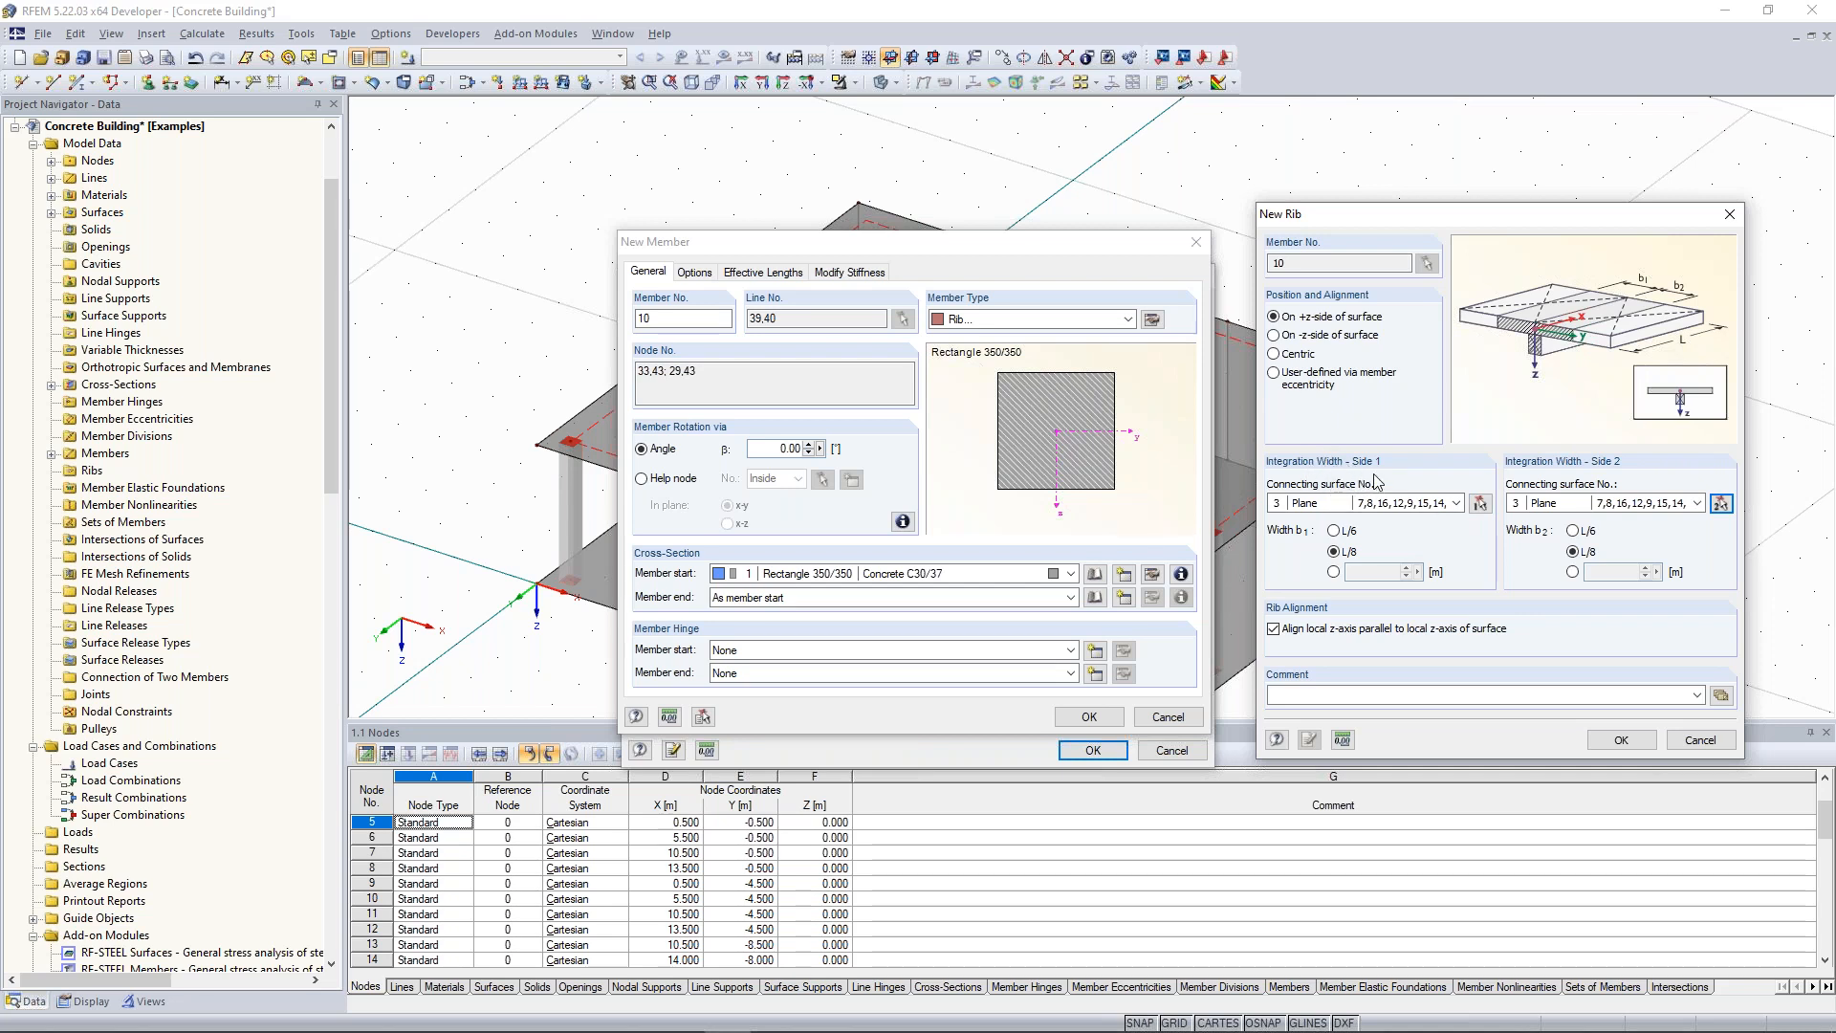
{"action": "left_click_drag", "start_coordinate": [1420, 217], "coordinate": [1353, 241]}
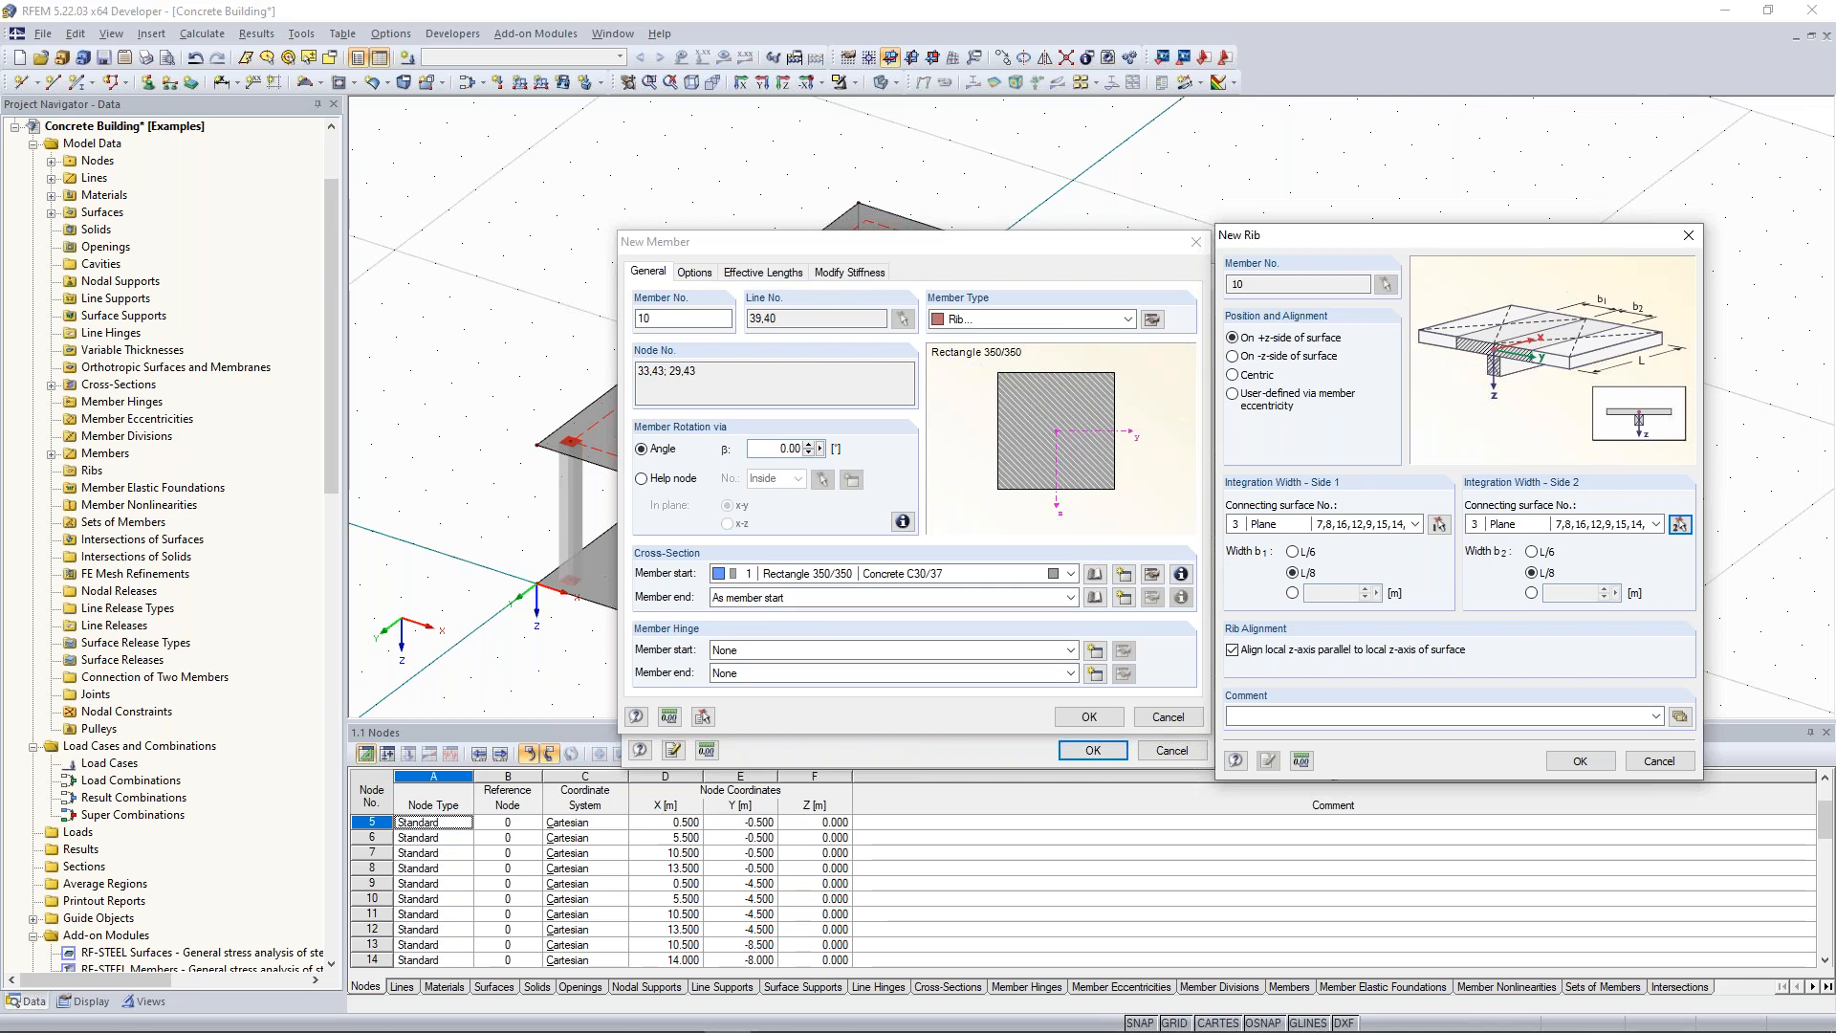
{"action": "left_click", "coordinate": [1580, 760]}
Assign the rib a new solid rectangular cross-section with b 200 mm and h 150 mm in Concrete C30/37, and create the member.
{"action": "left_click_drag", "start_coordinate": [956, 256], "coordinate": [796, 147]}
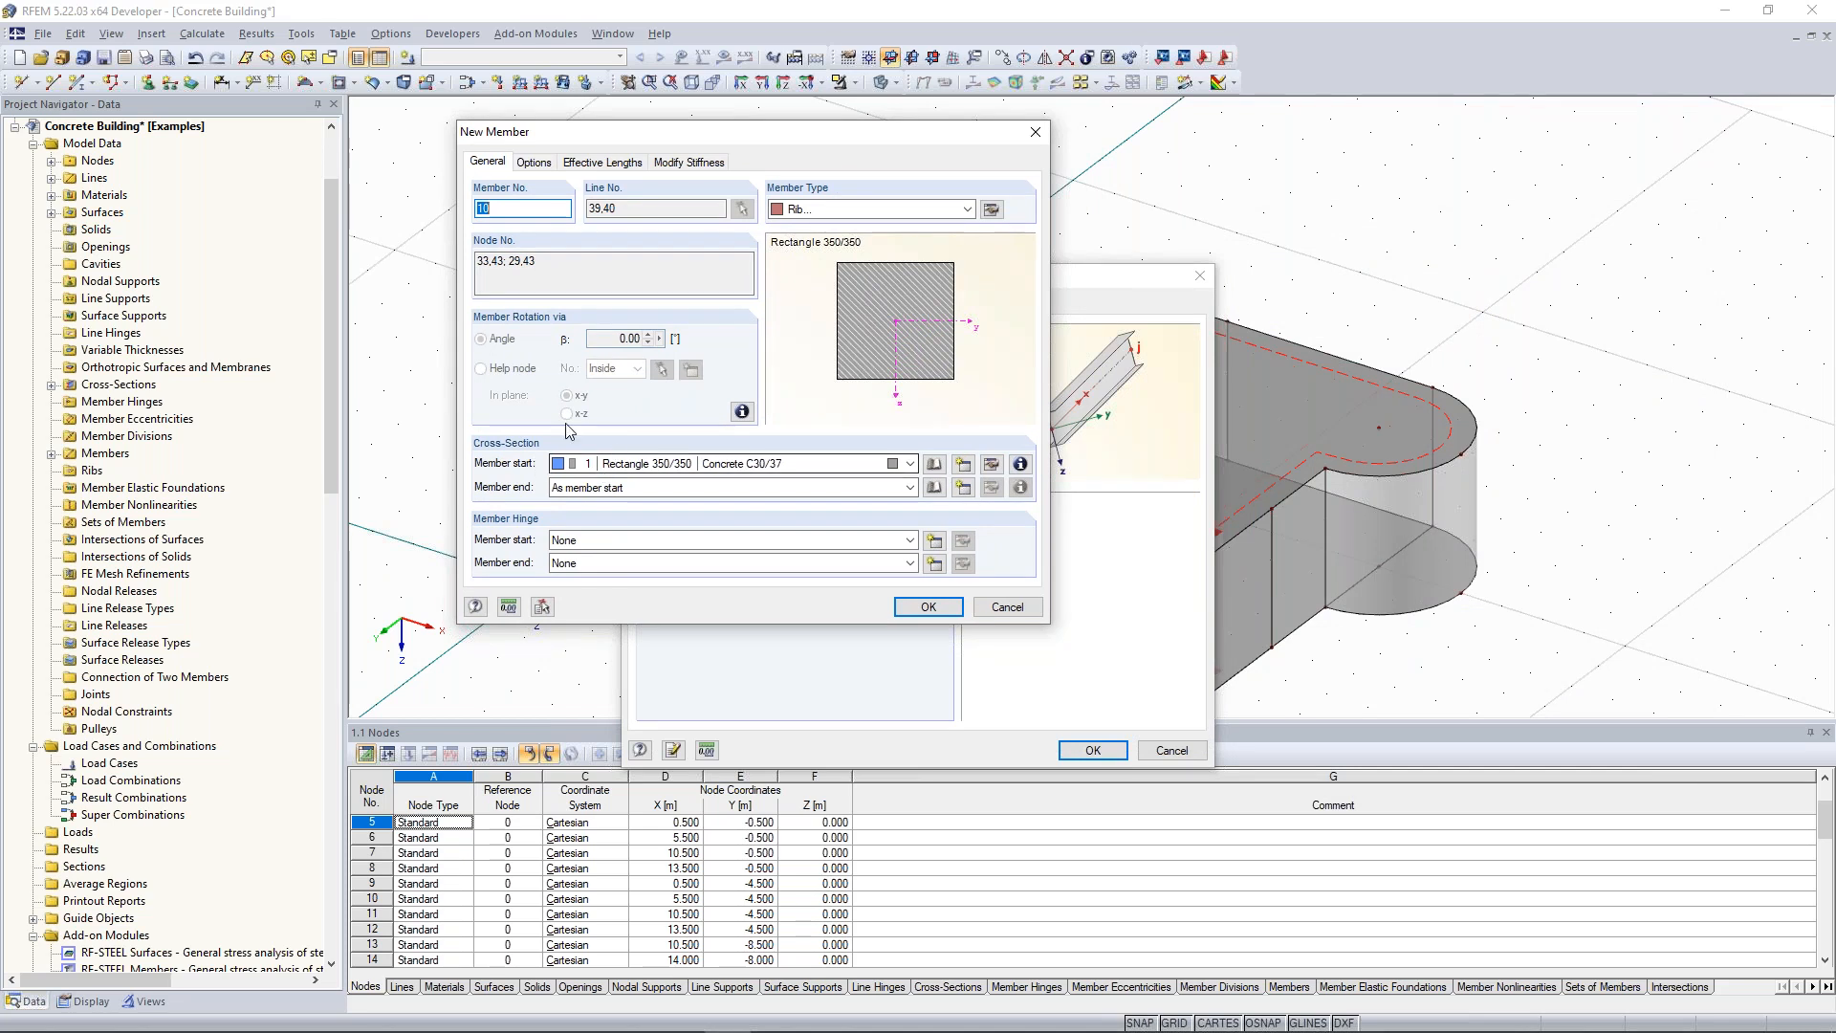
{"action": "left_click", "coordinate": [963, 463]}
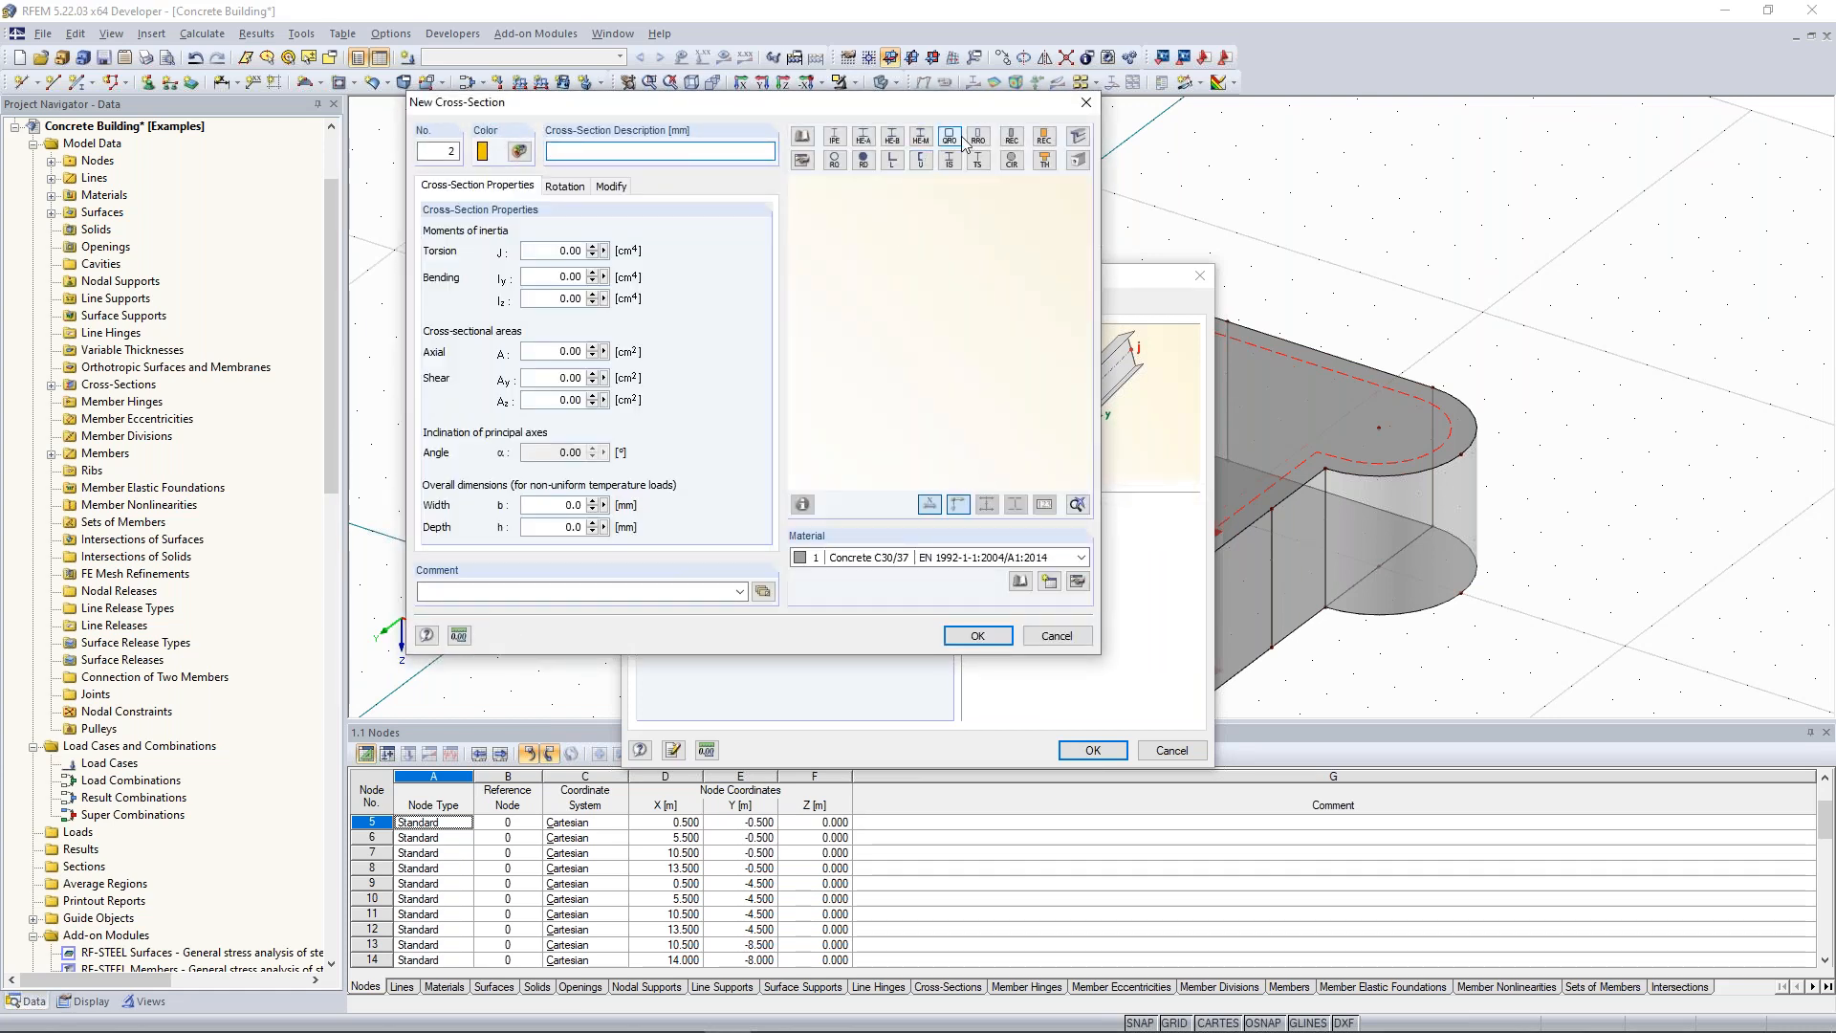
{"action": "left_click", "coordinate": [1011, 138]}
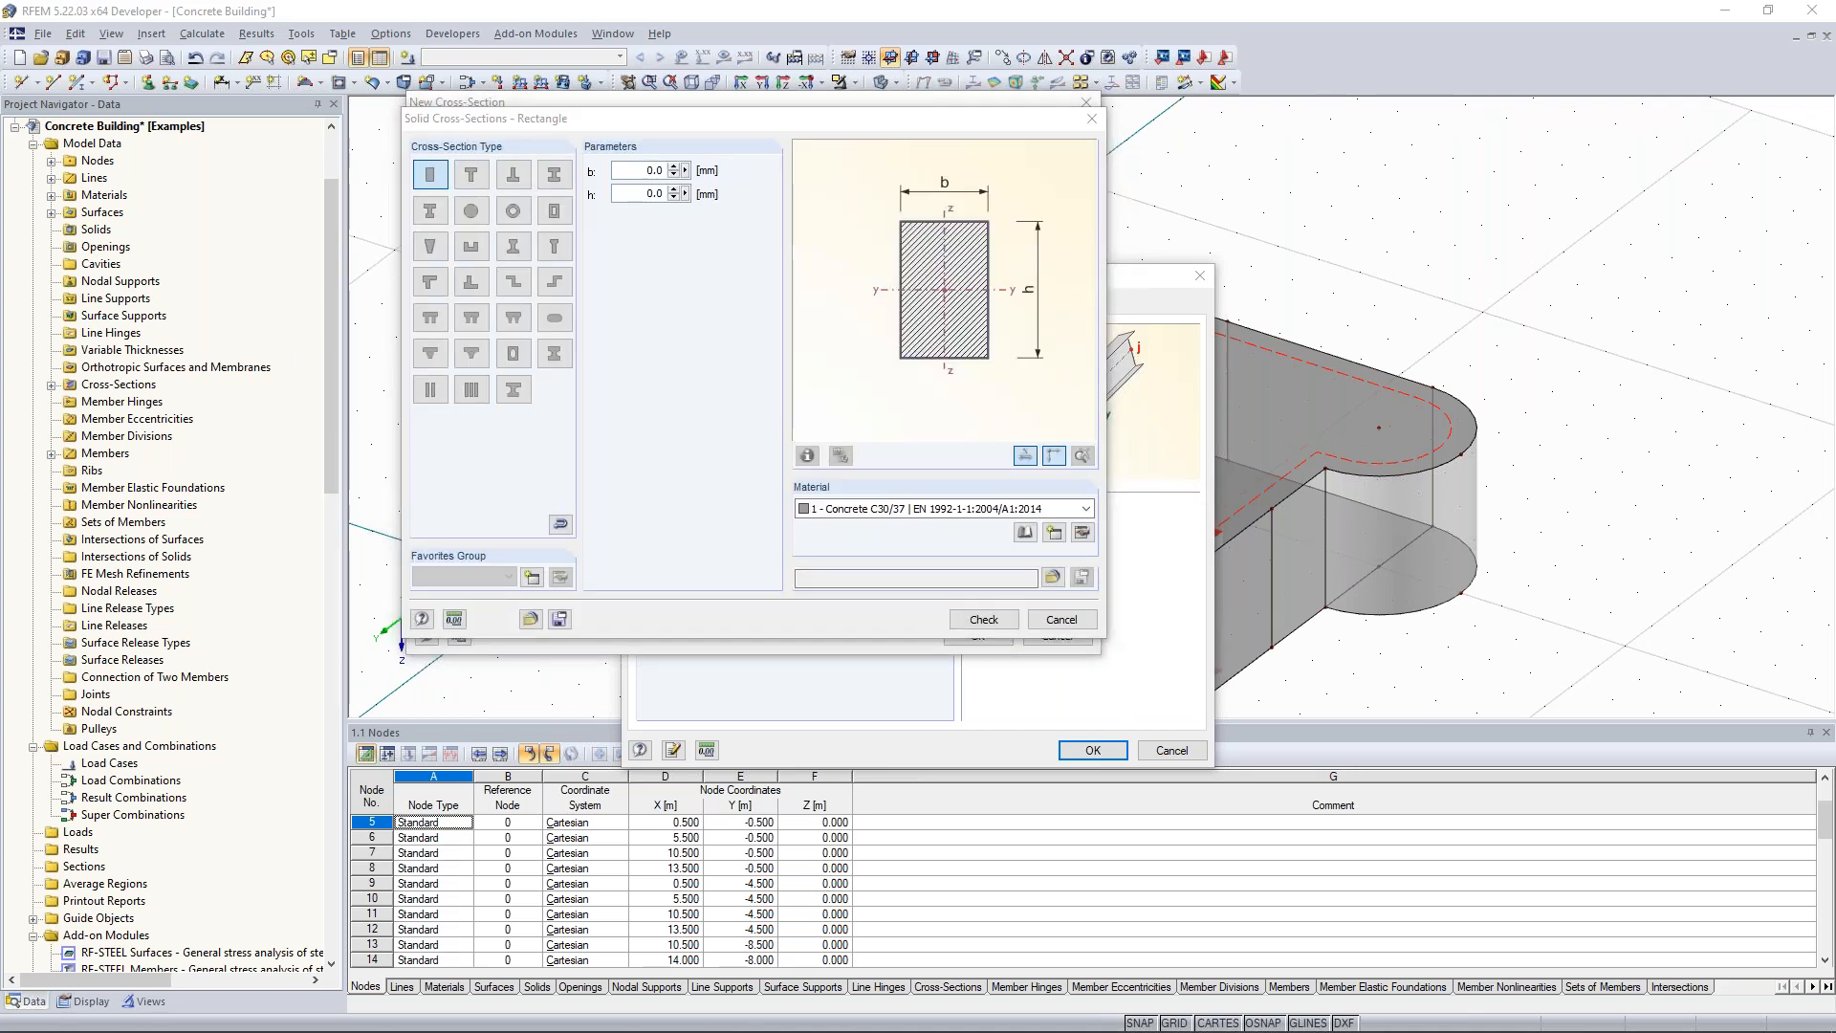
{"action": "left_click", "coordinate": [660, 172]}
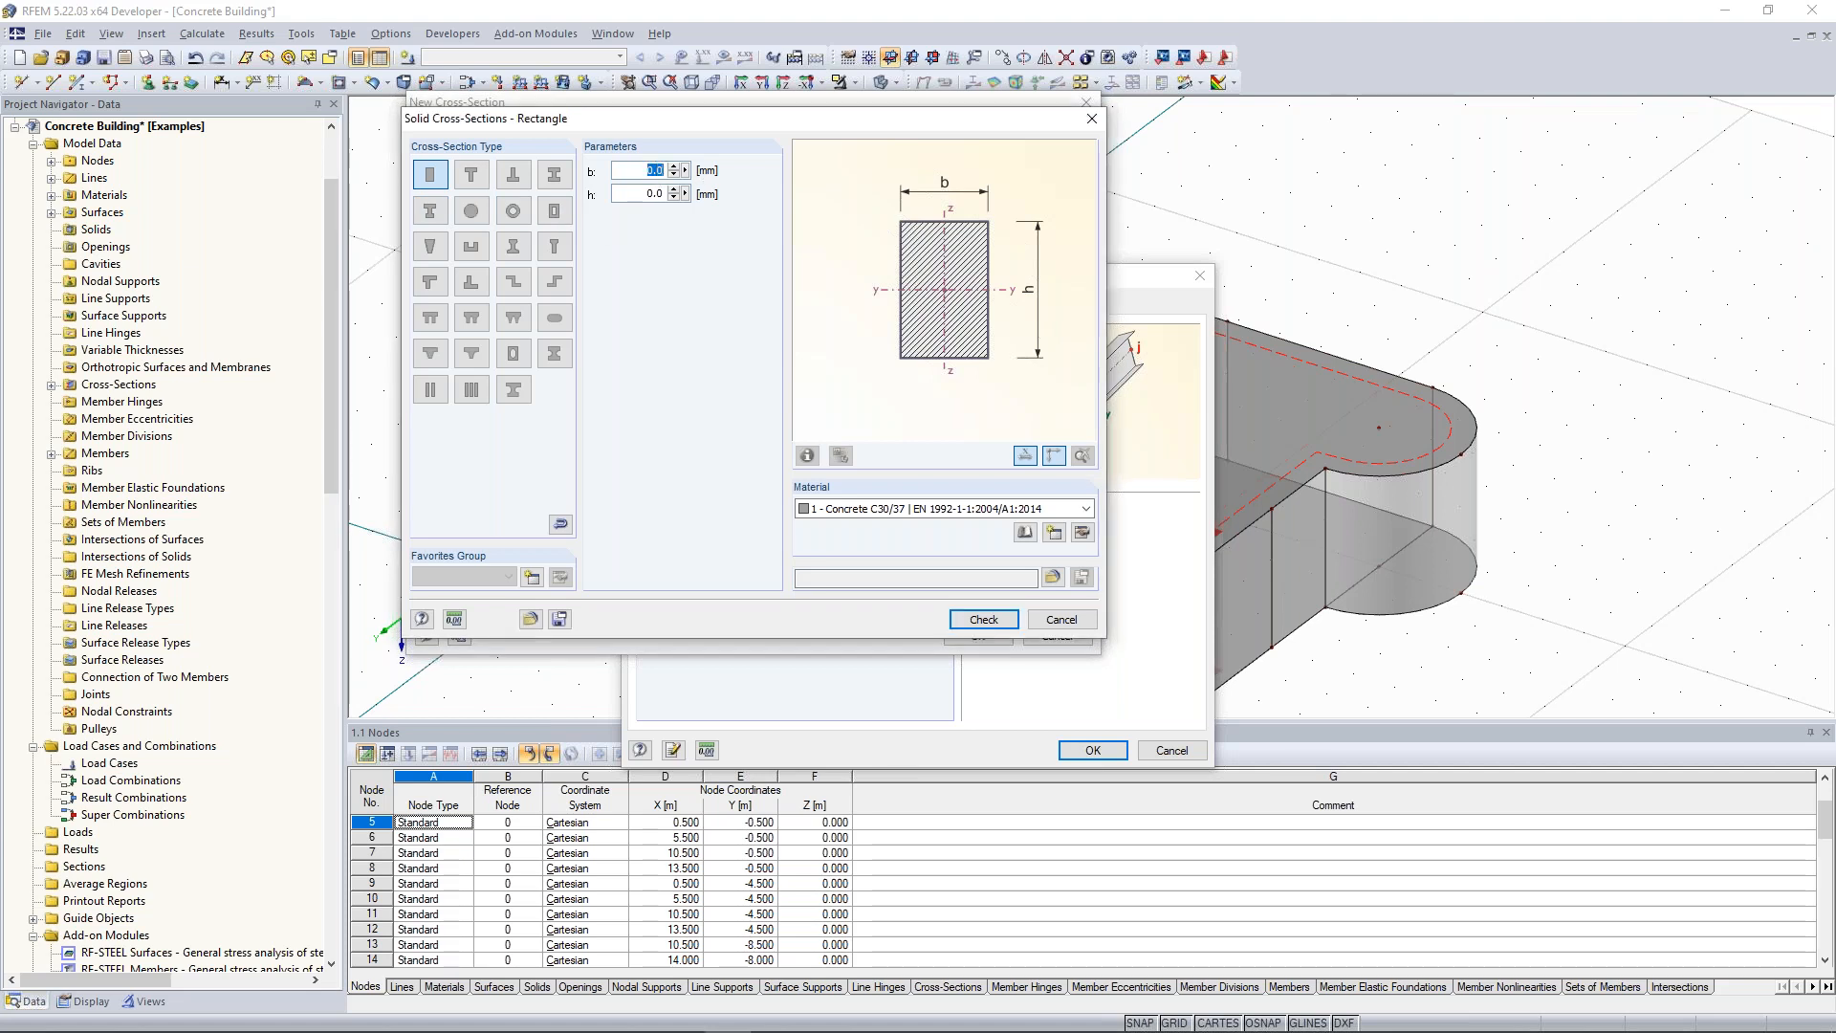
{"action": "type", "text": "2"}
{"action": "key", "text": "Tab"}
{"action": "type", "text": "15"}
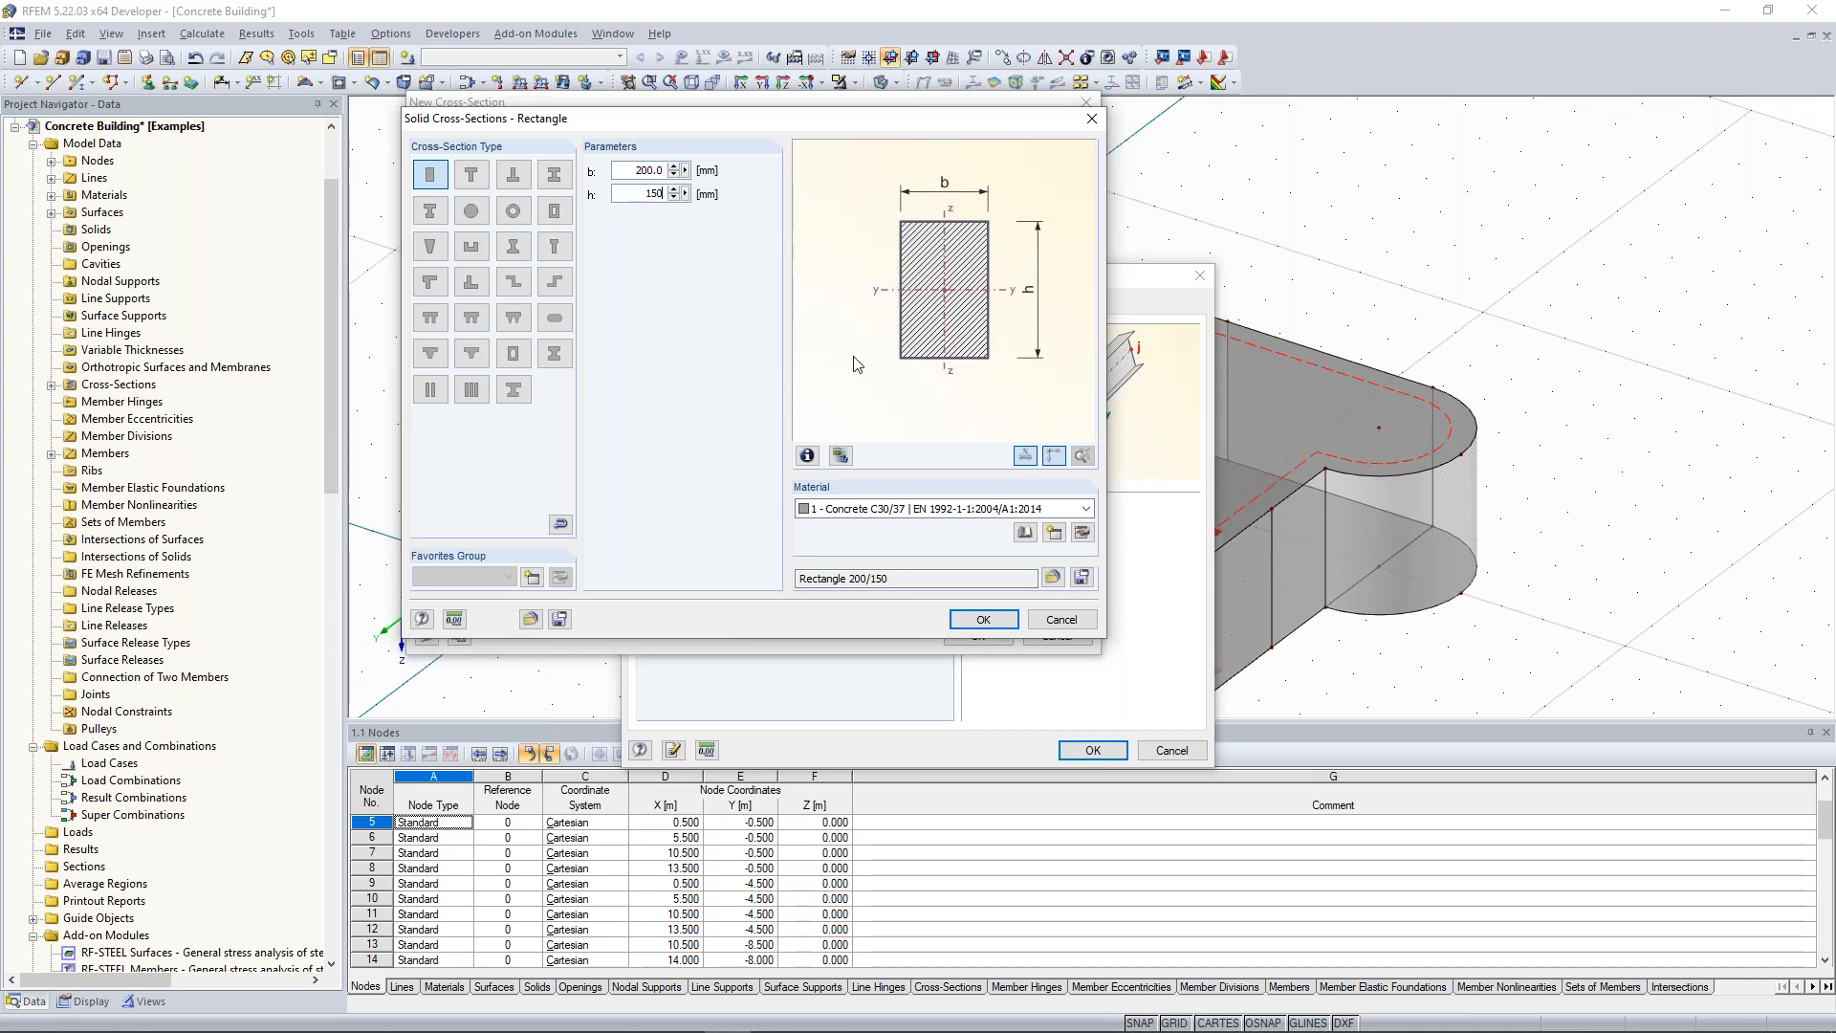
{"action": "left_click", "coordinate": [983, 621]}
{"action": "left_click", "coordinate": [985, 637]}
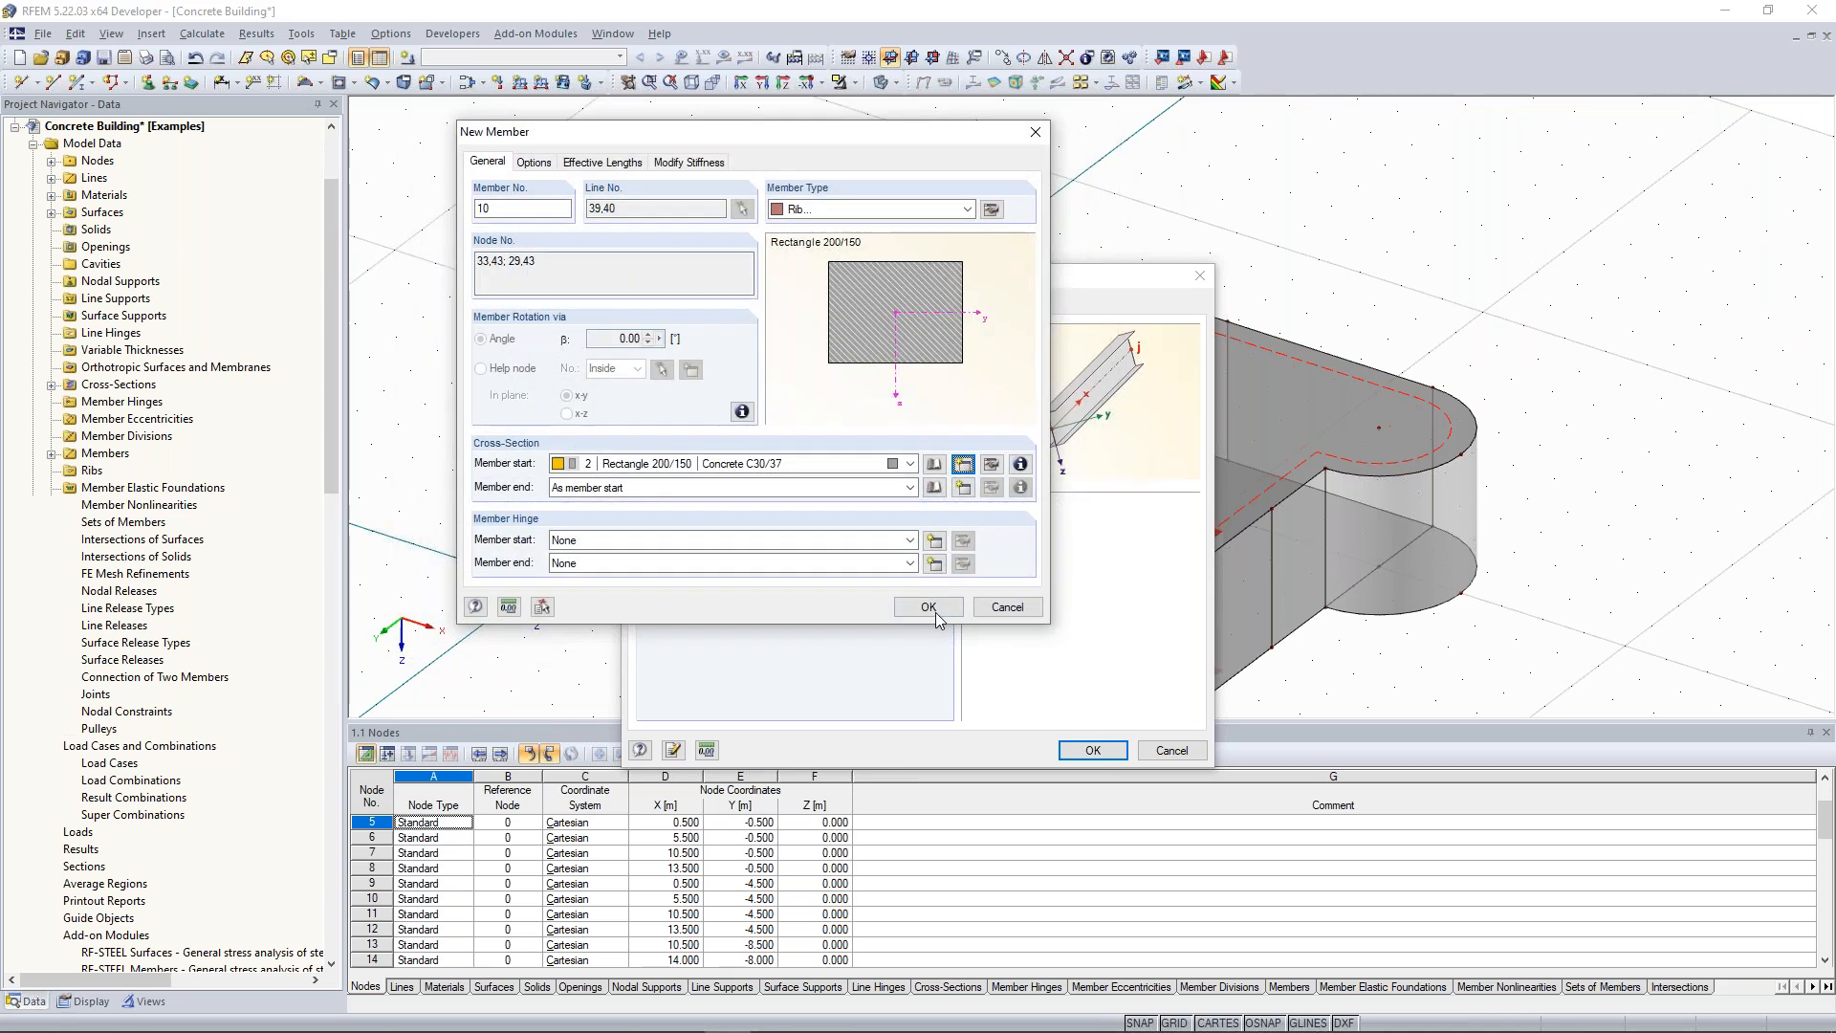
{"action": "left_click", "coordinate": [928, 607]}
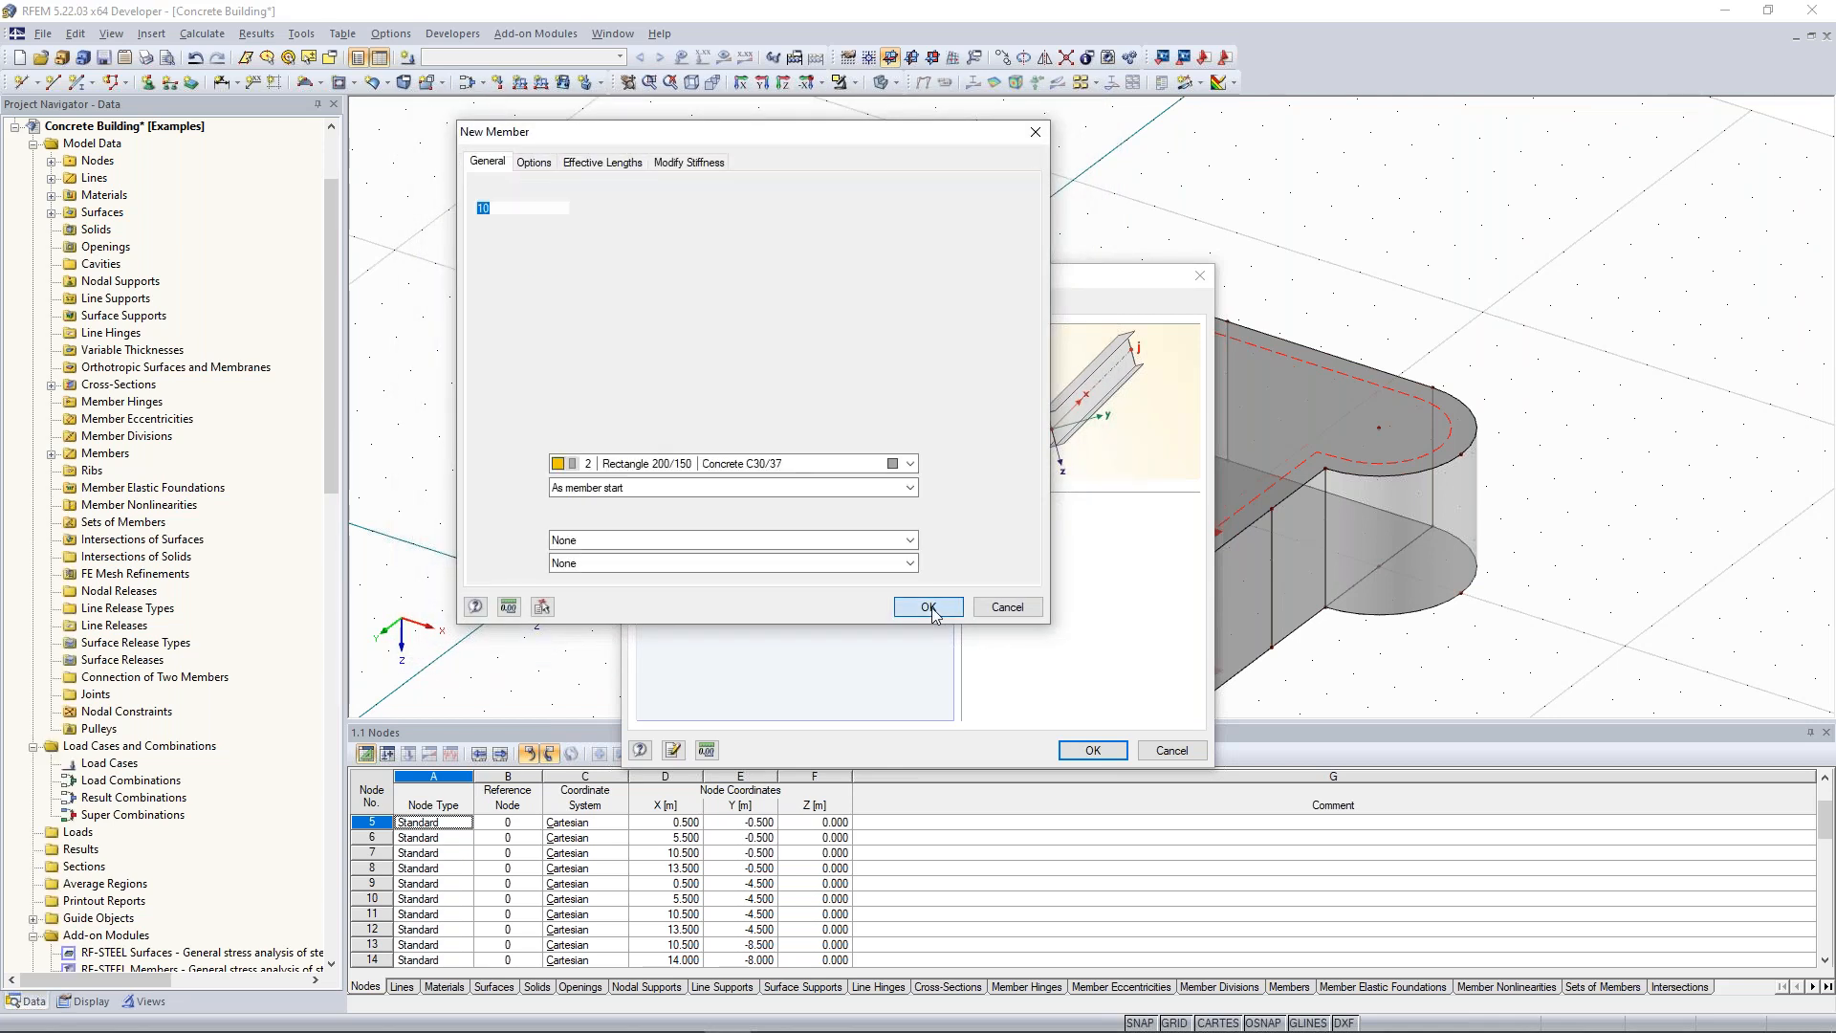
{"action": "left_click", "coordinate": [1093, 750]}
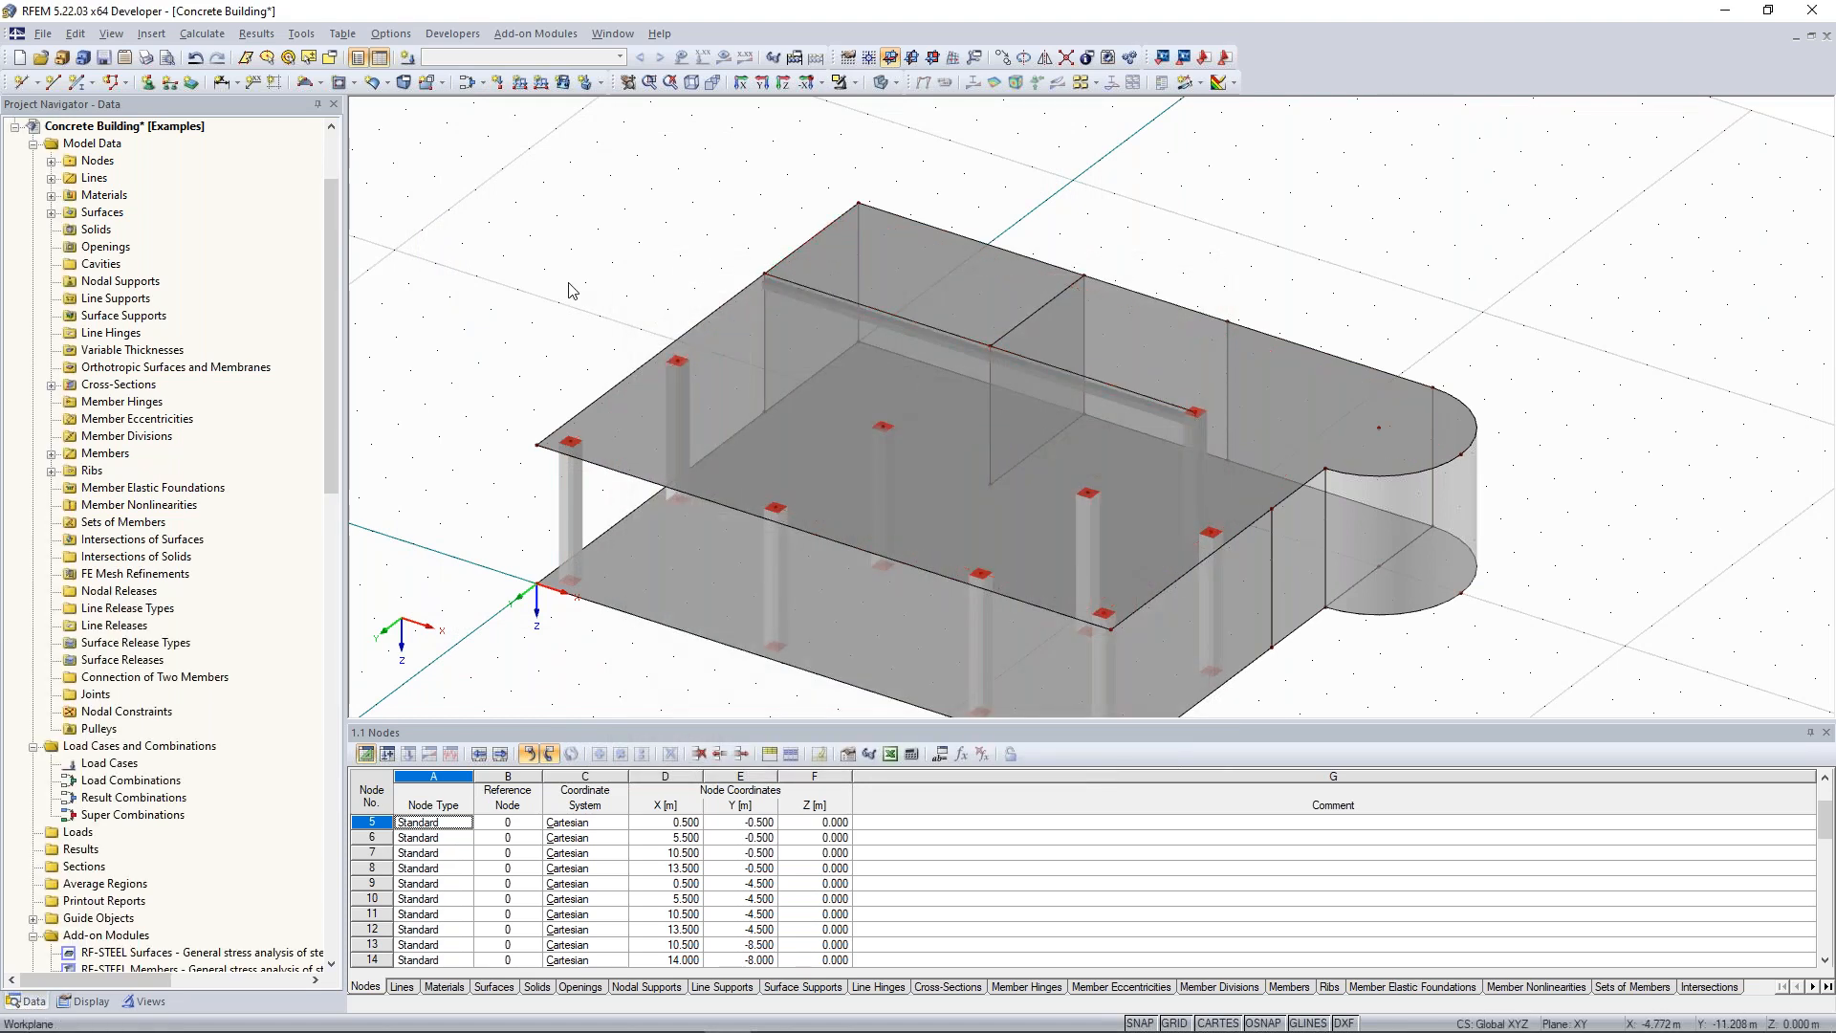
Inspect the new rib's end at the side wall and set the solid model's surface rendering to Filled incl. thickness with edges.
{"action": "scroll", "coordinate": [703, 397], "scroll_direction": "up", "scroll_amount": 3}
{"action": "middle_click_drag", "start_coordinate": [703, 398], "coordinate": [751, 261], "text": "ctrl"}
{"action": "scroll", "coordinate": [650, 421], "scroll_direction": "up", "scroll_amount": 3}
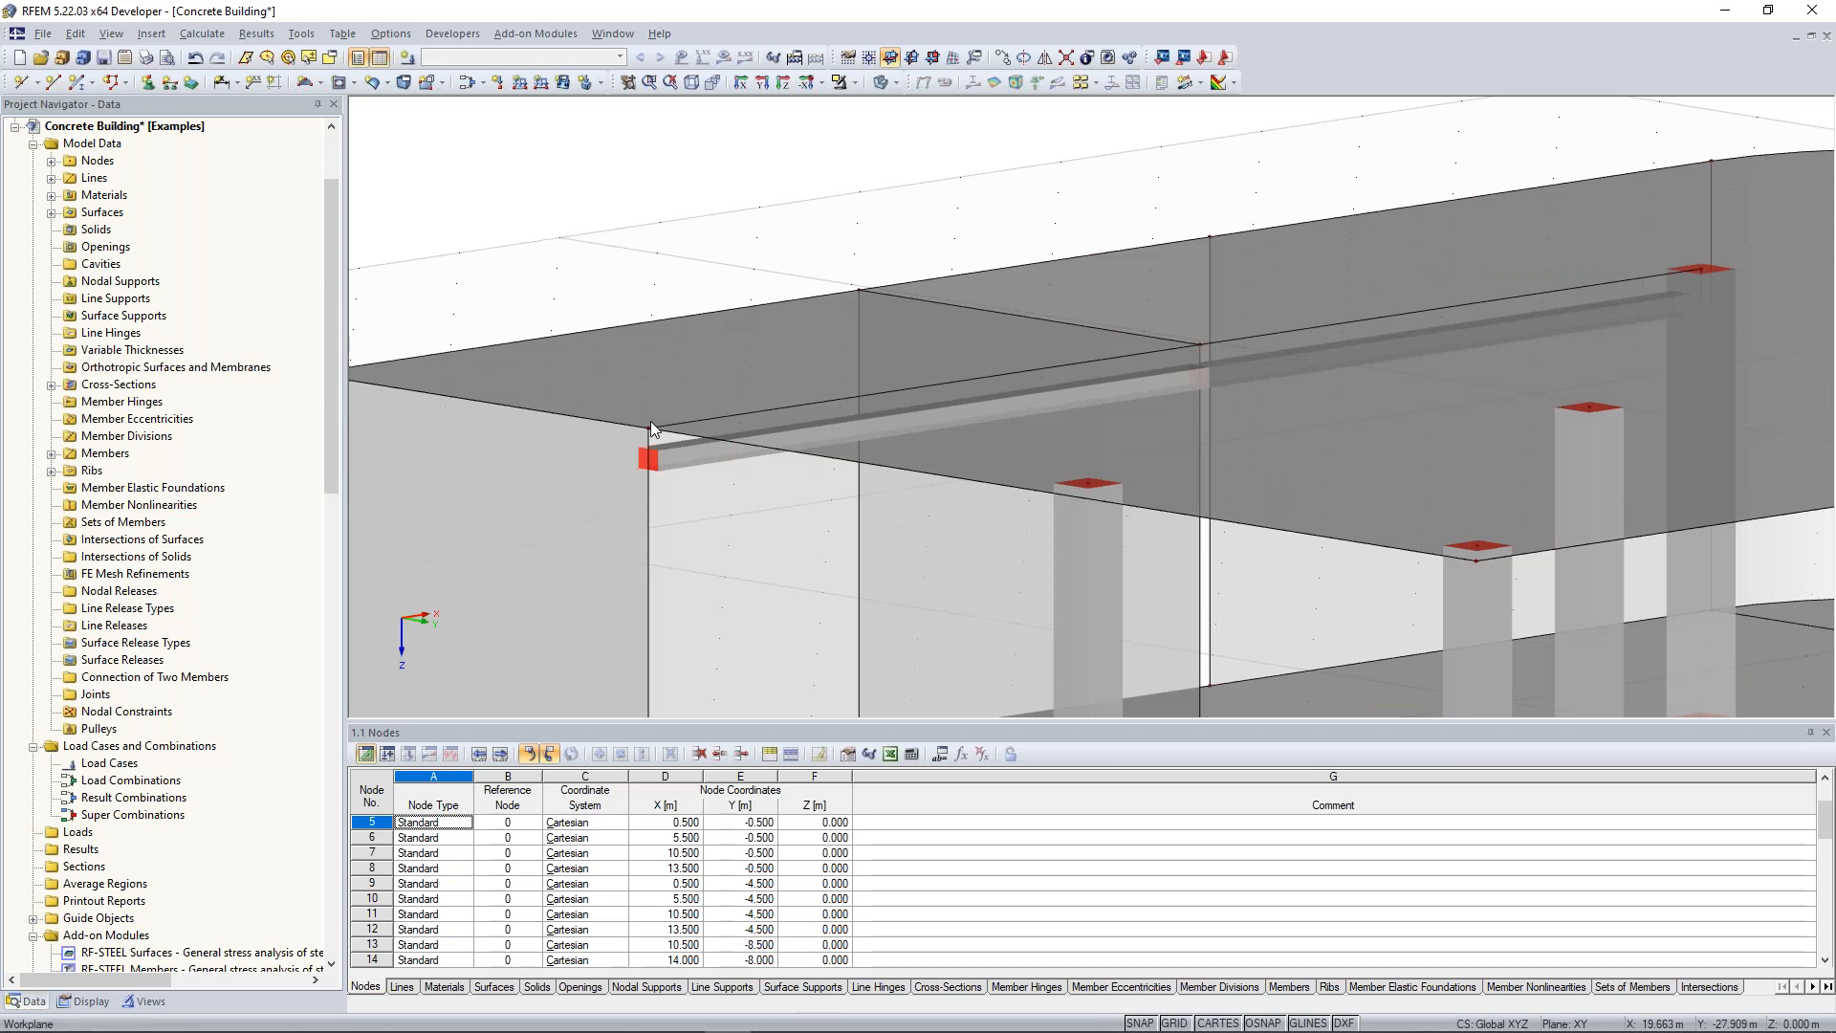
{"action": "scroll", "coordinate": [650, 421], "scroll_direction": "down", "scroll_amount": 3}
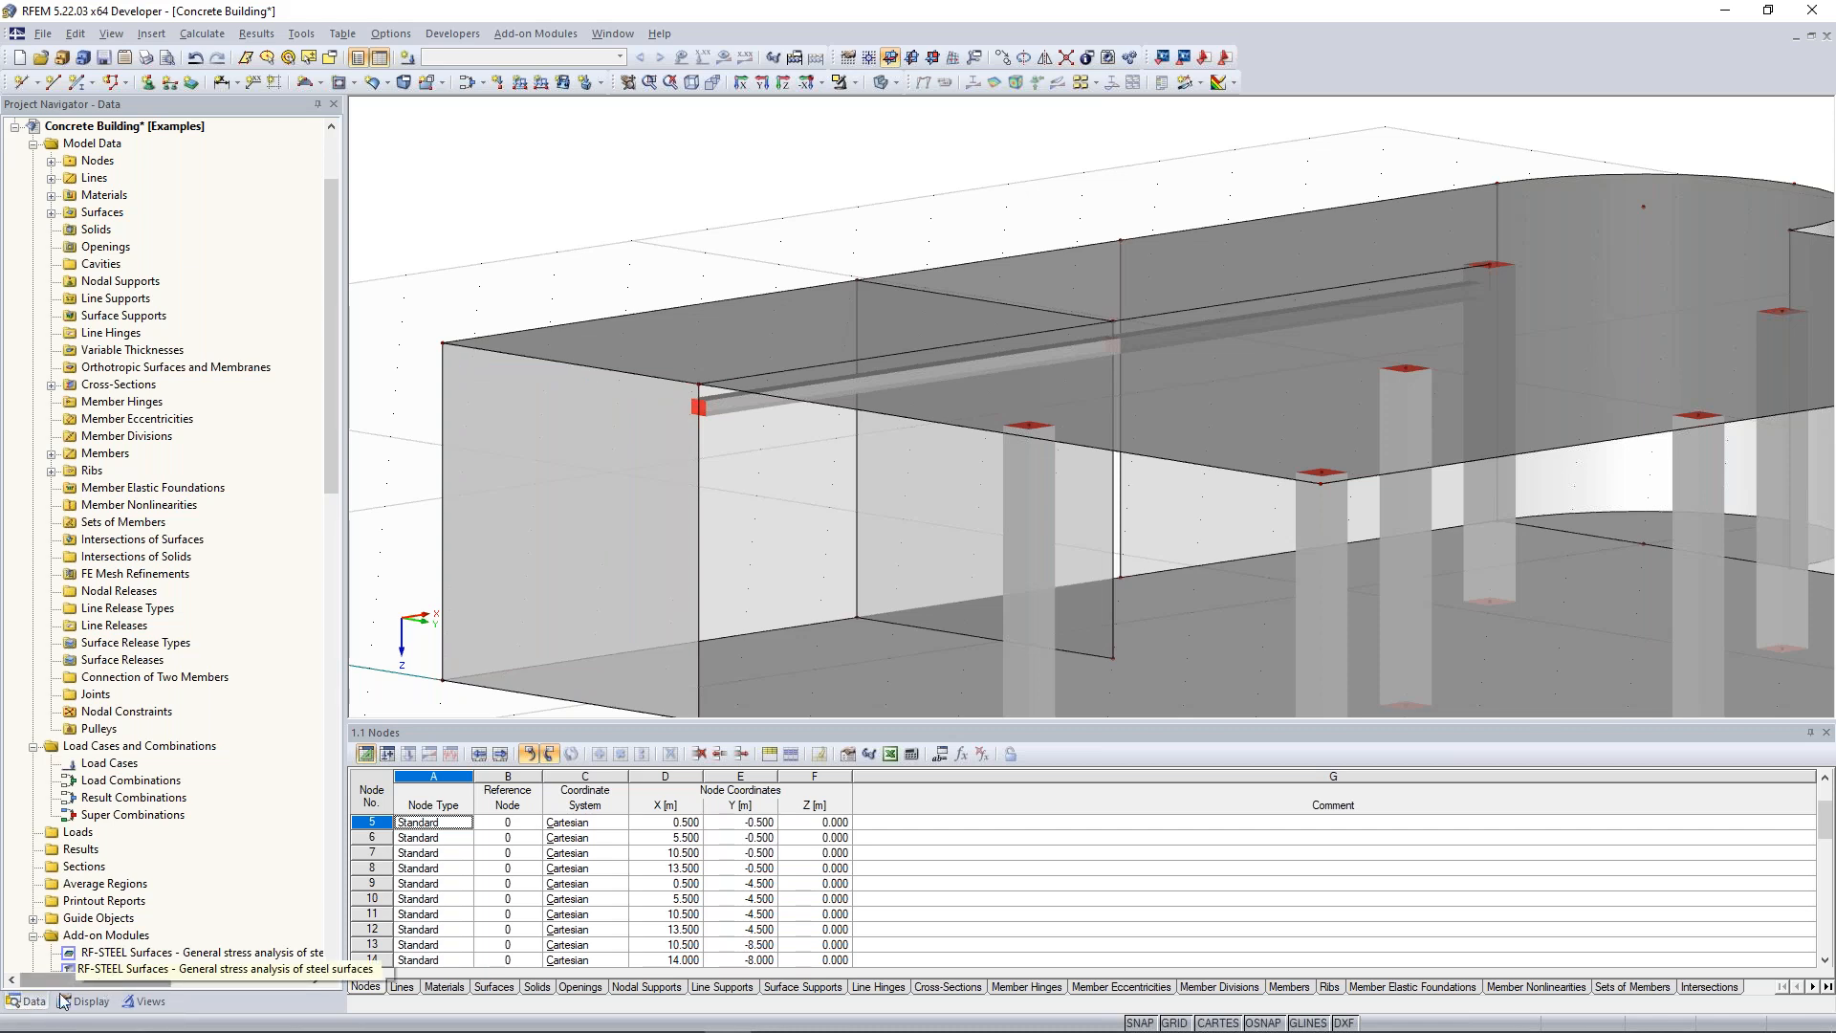
{"action": "left_click", "coordinate": [111, 1001]}
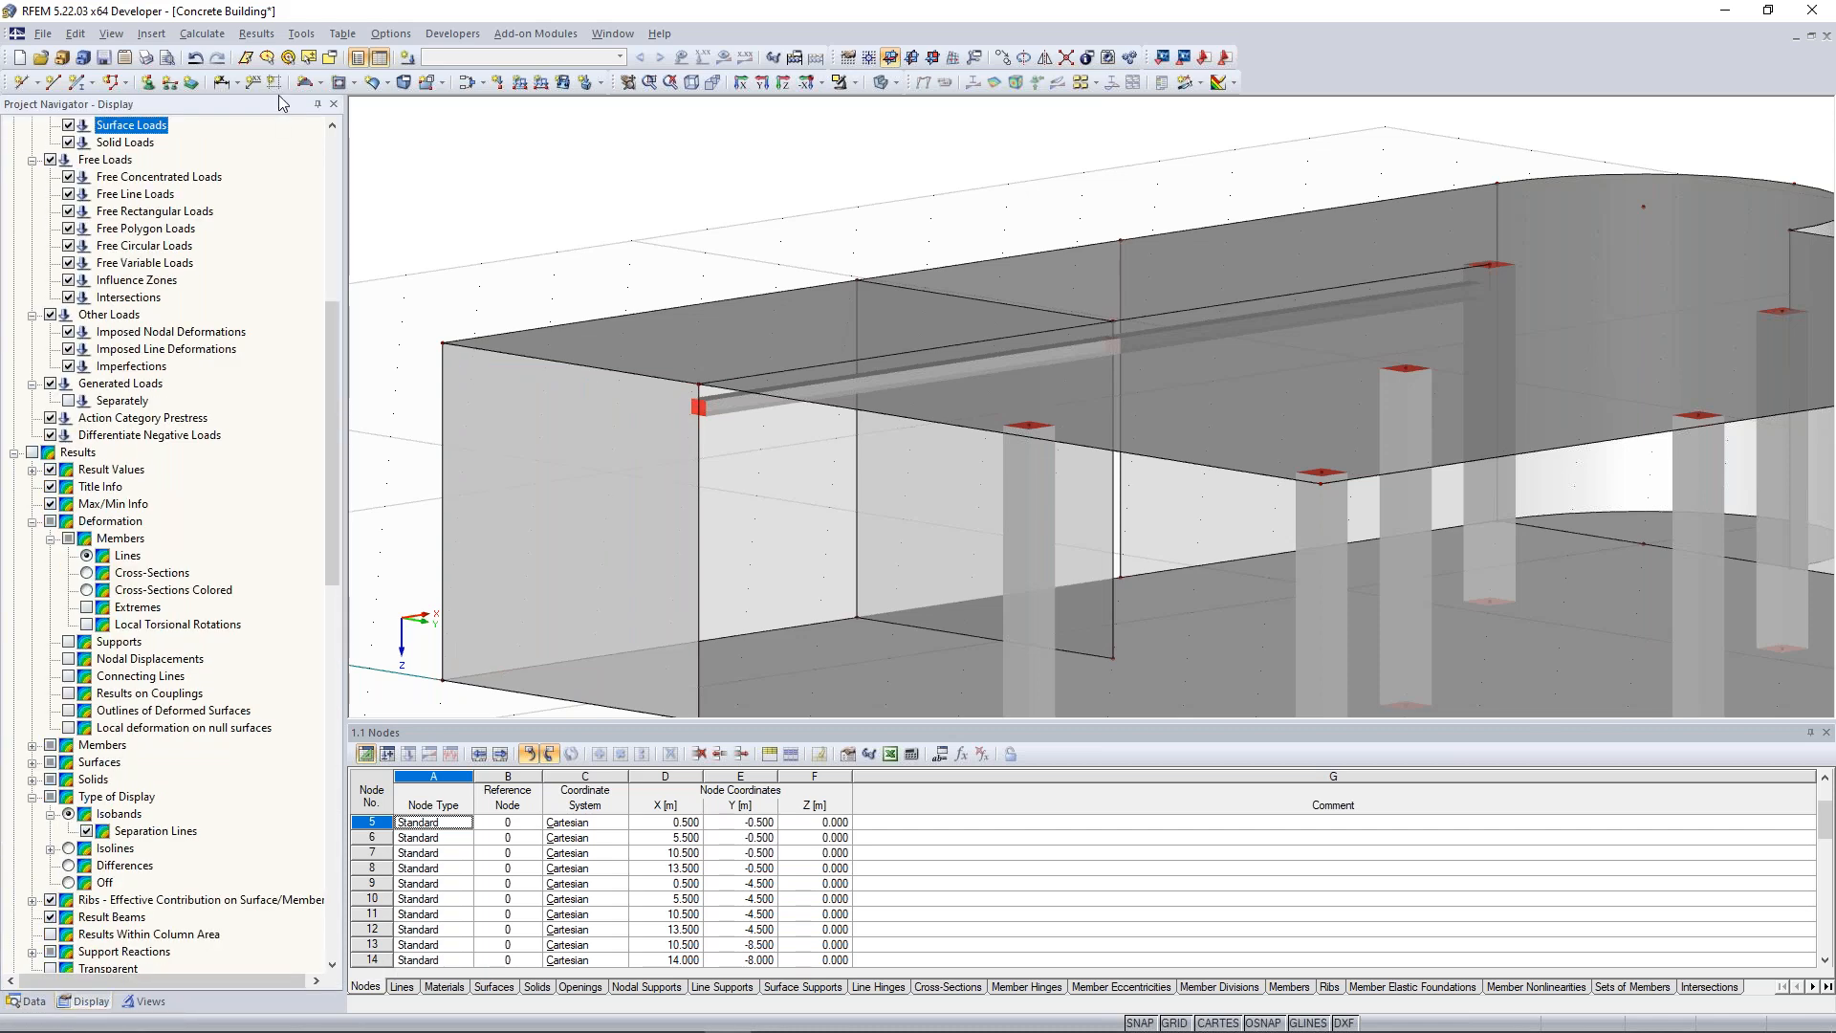
{"action": "left_click_drag", "start_coordinate": [332, 415], "coordinate": [331, 785]}
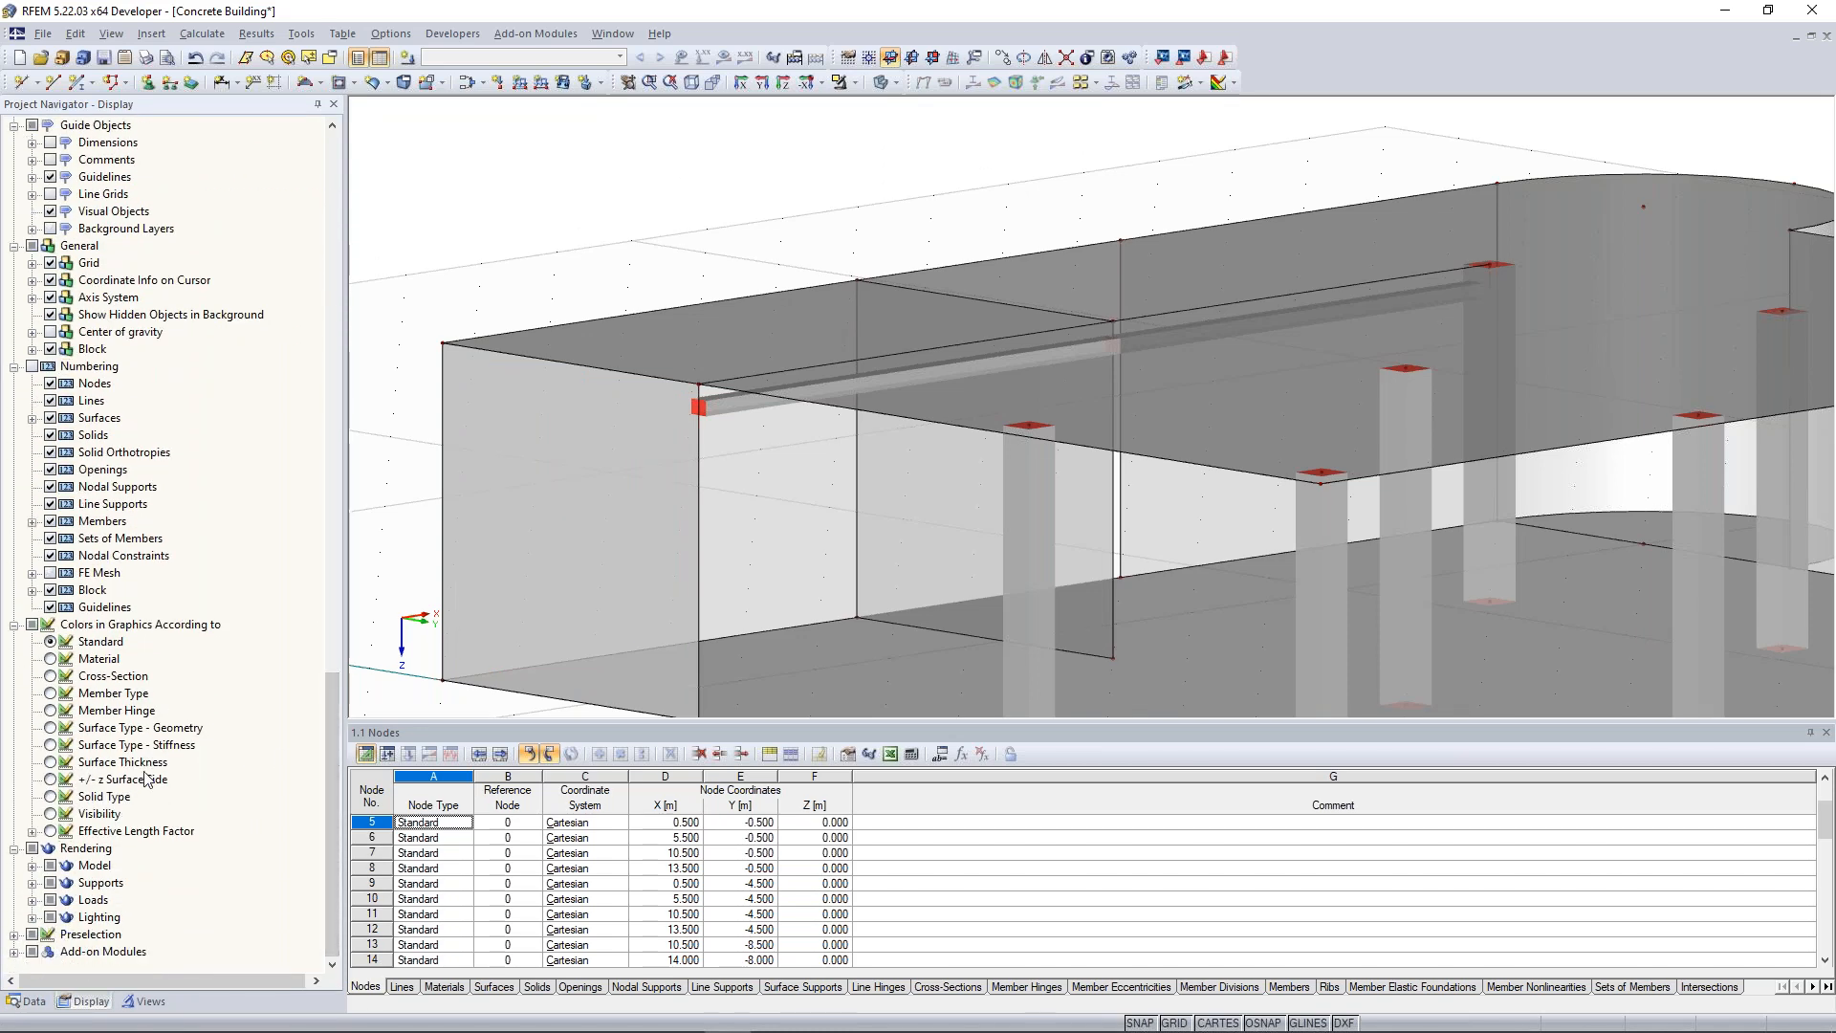
{"action": "left_click", "coordinate": [32, 866]}
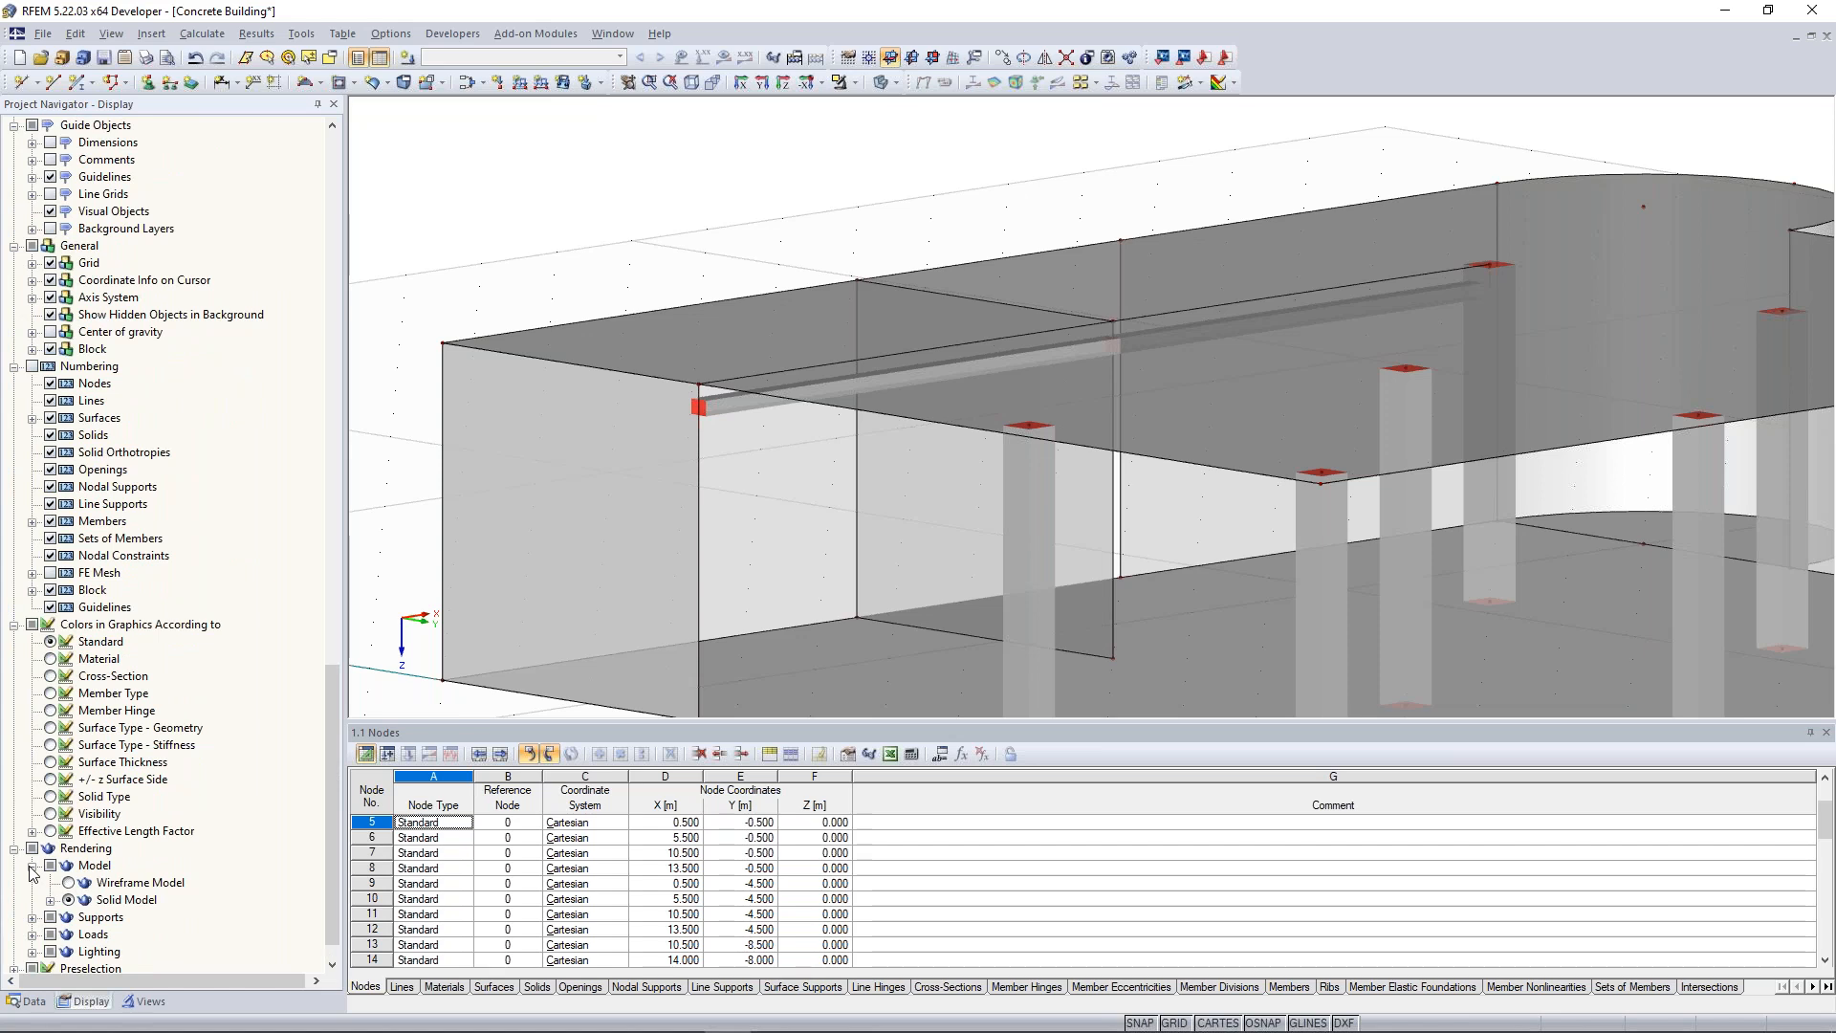
{"action": "left_click", "coordinate": [50, 900]}
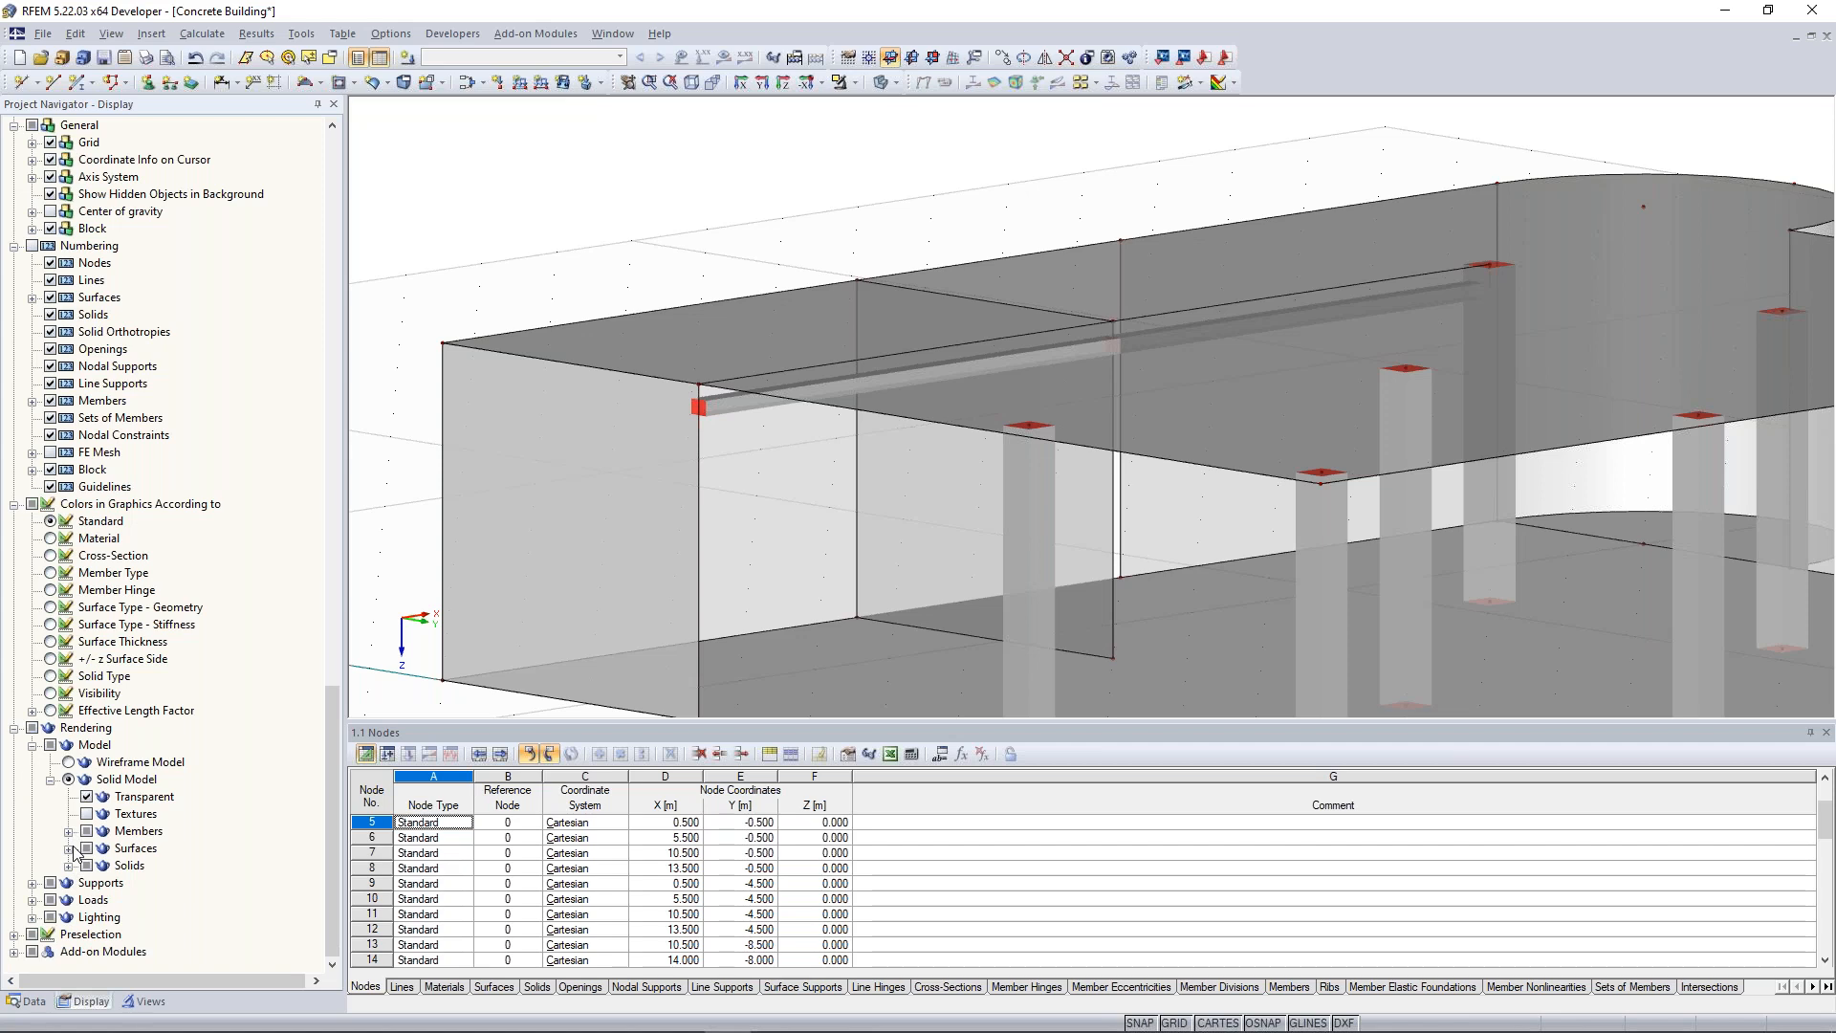
{"action": "left_click", "coordinate": [69, 848]}
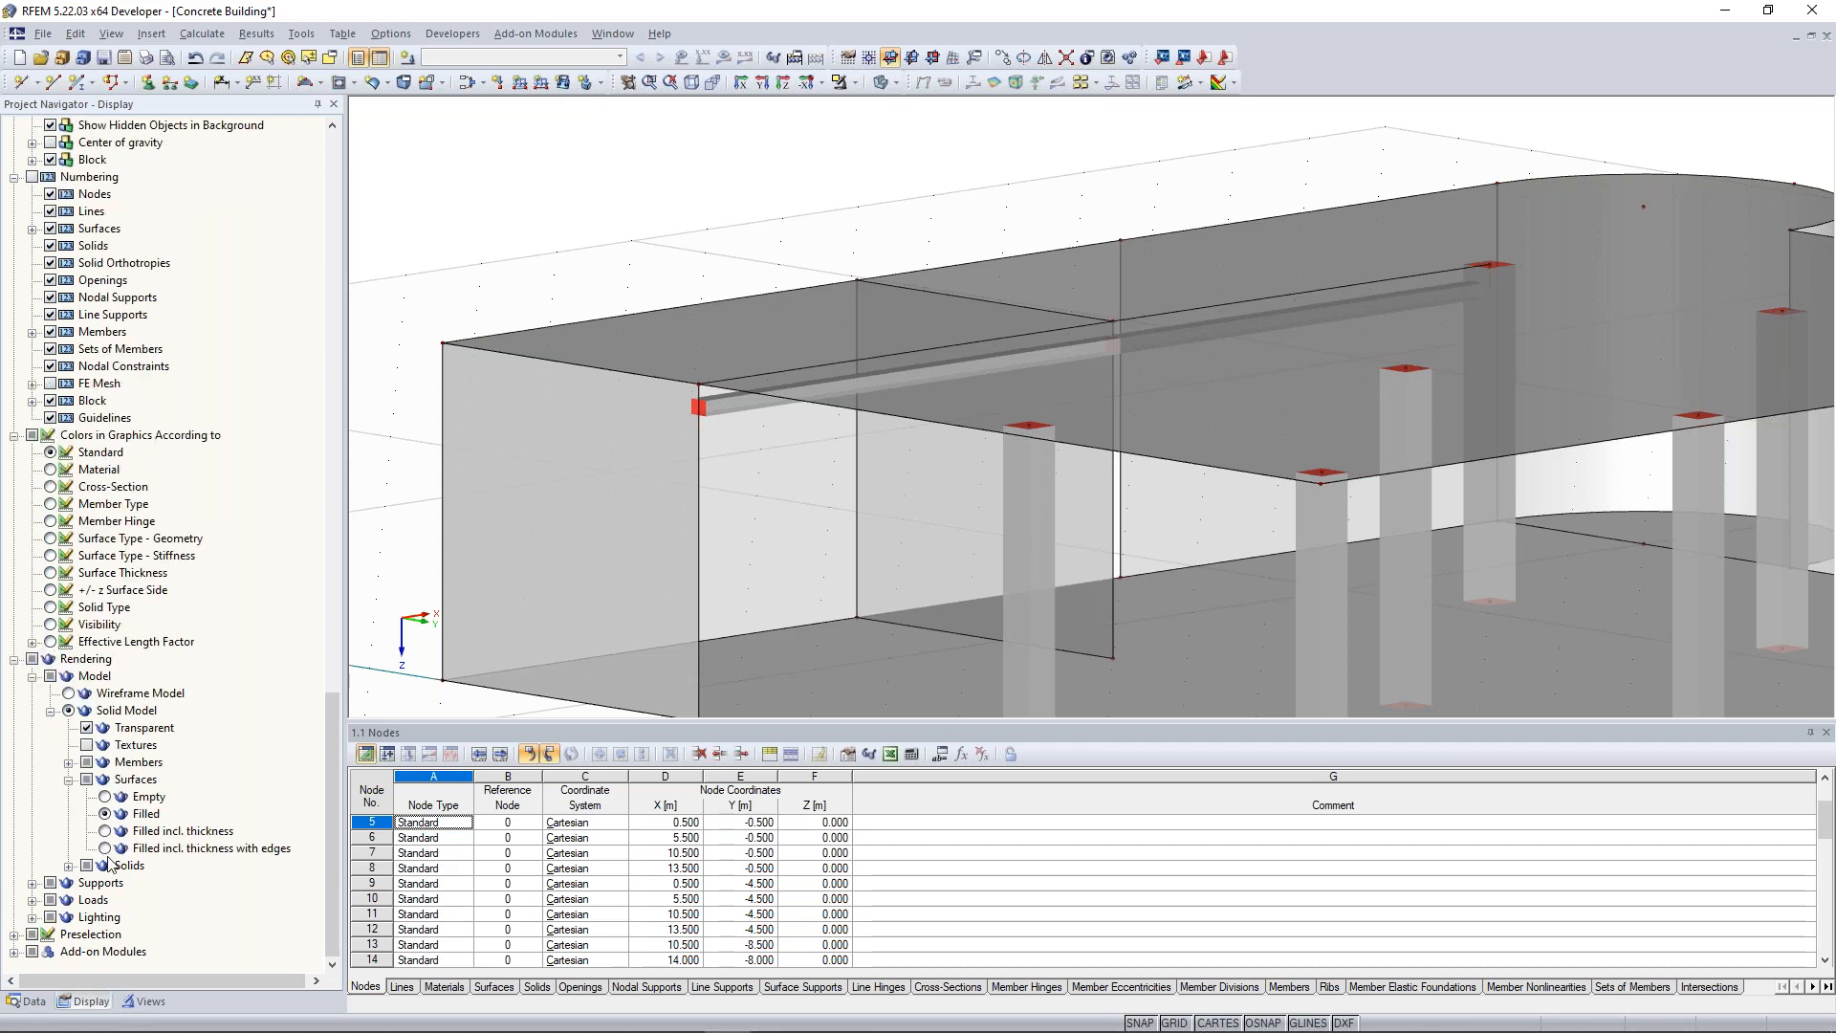
{"action": "left_click", "coordinate": [104, 848]}
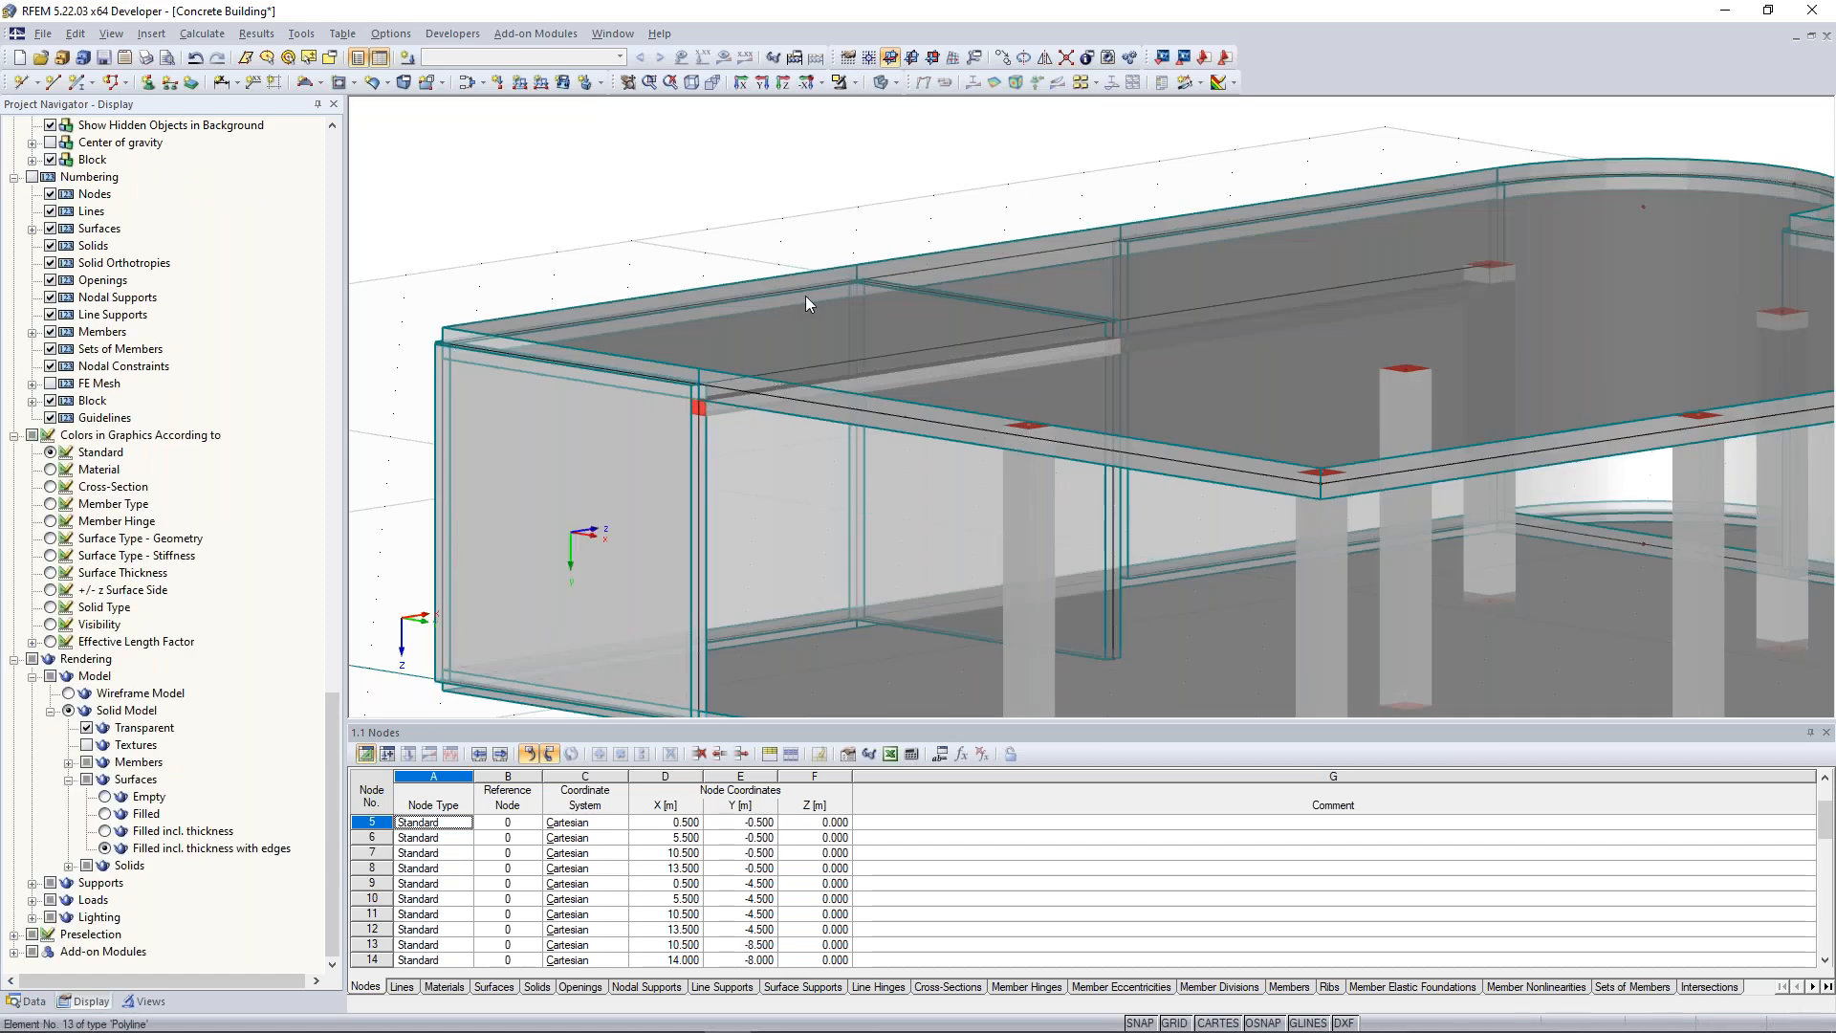
Examine how the rib sits beneath the roof slab with surface thicknesses shown, and return the surface rendering to Filled.
{"action": "middle_click_drag", "start_coordinate": [723, 232], "coordinate": [706, 203], "text": "ctrl"}
{"action": "scroll", "coordinate": [689, 241], "scroll_direction": "up", "scroll_amount": 4}
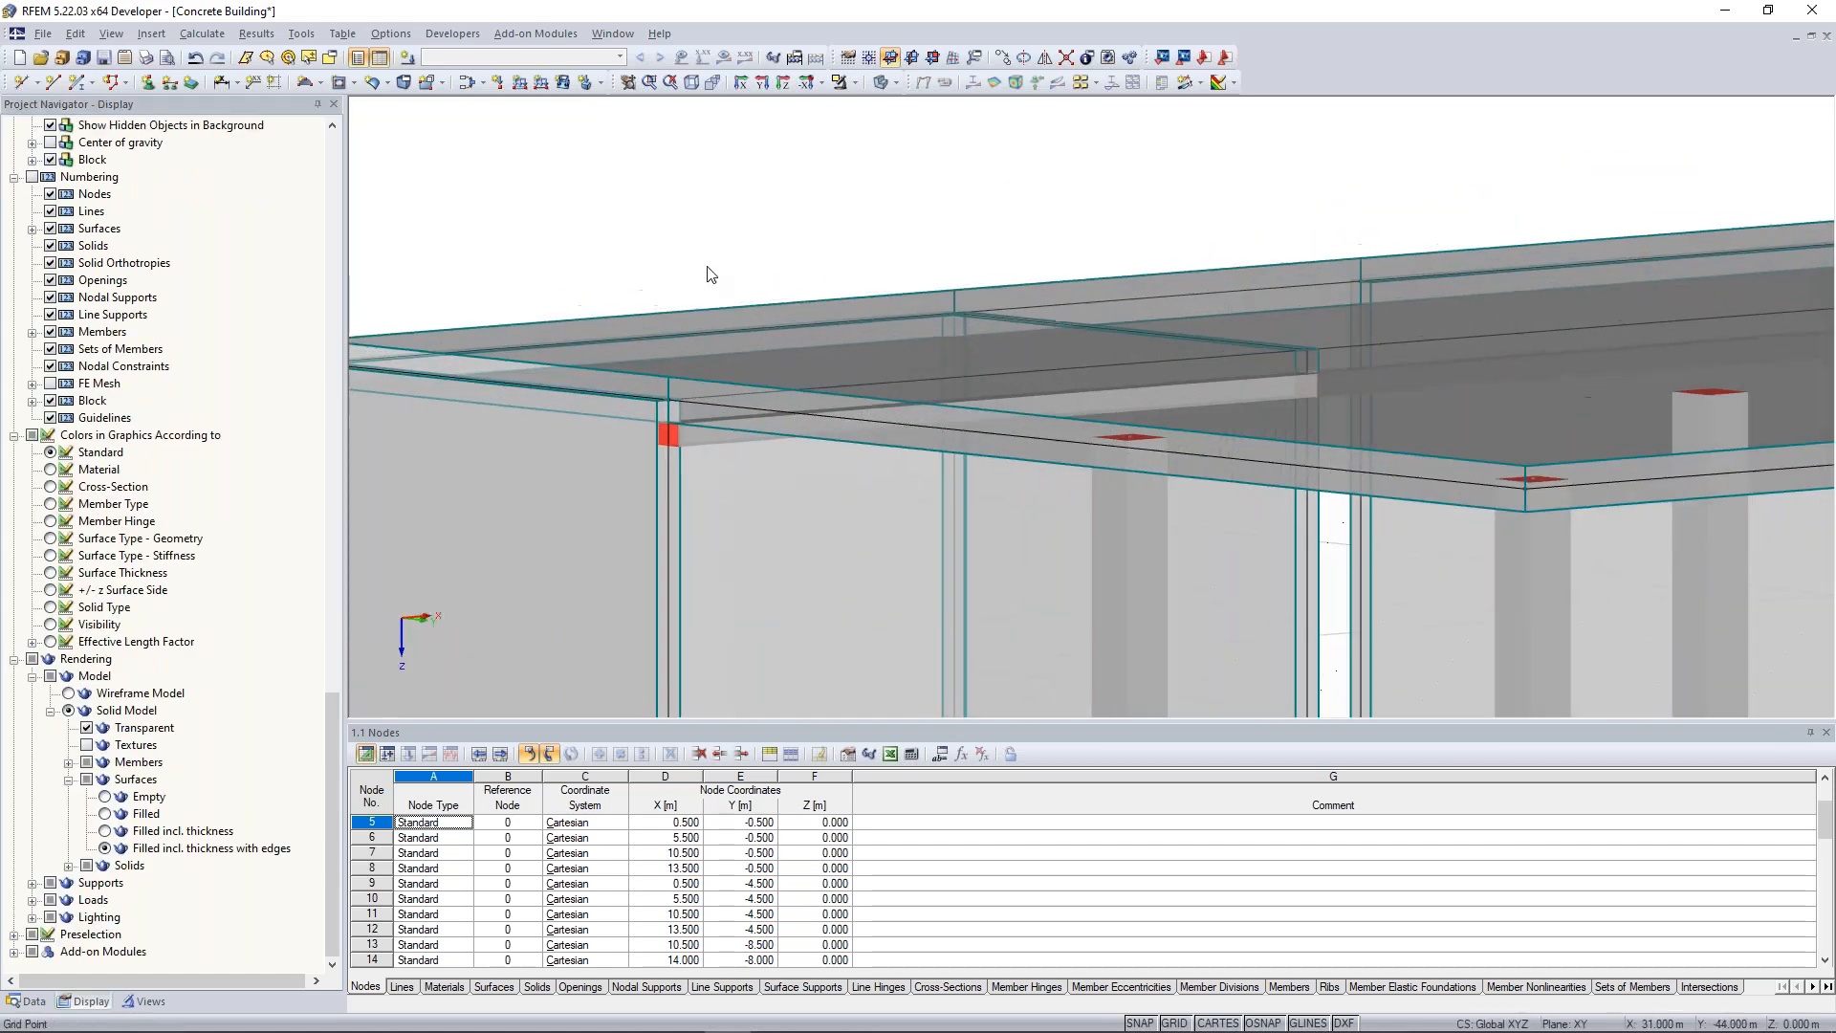
{"action": "middle_click_drag", "start_coordinate": [732, 291], "coordinate": [726, 240], "text": "ctrl"}
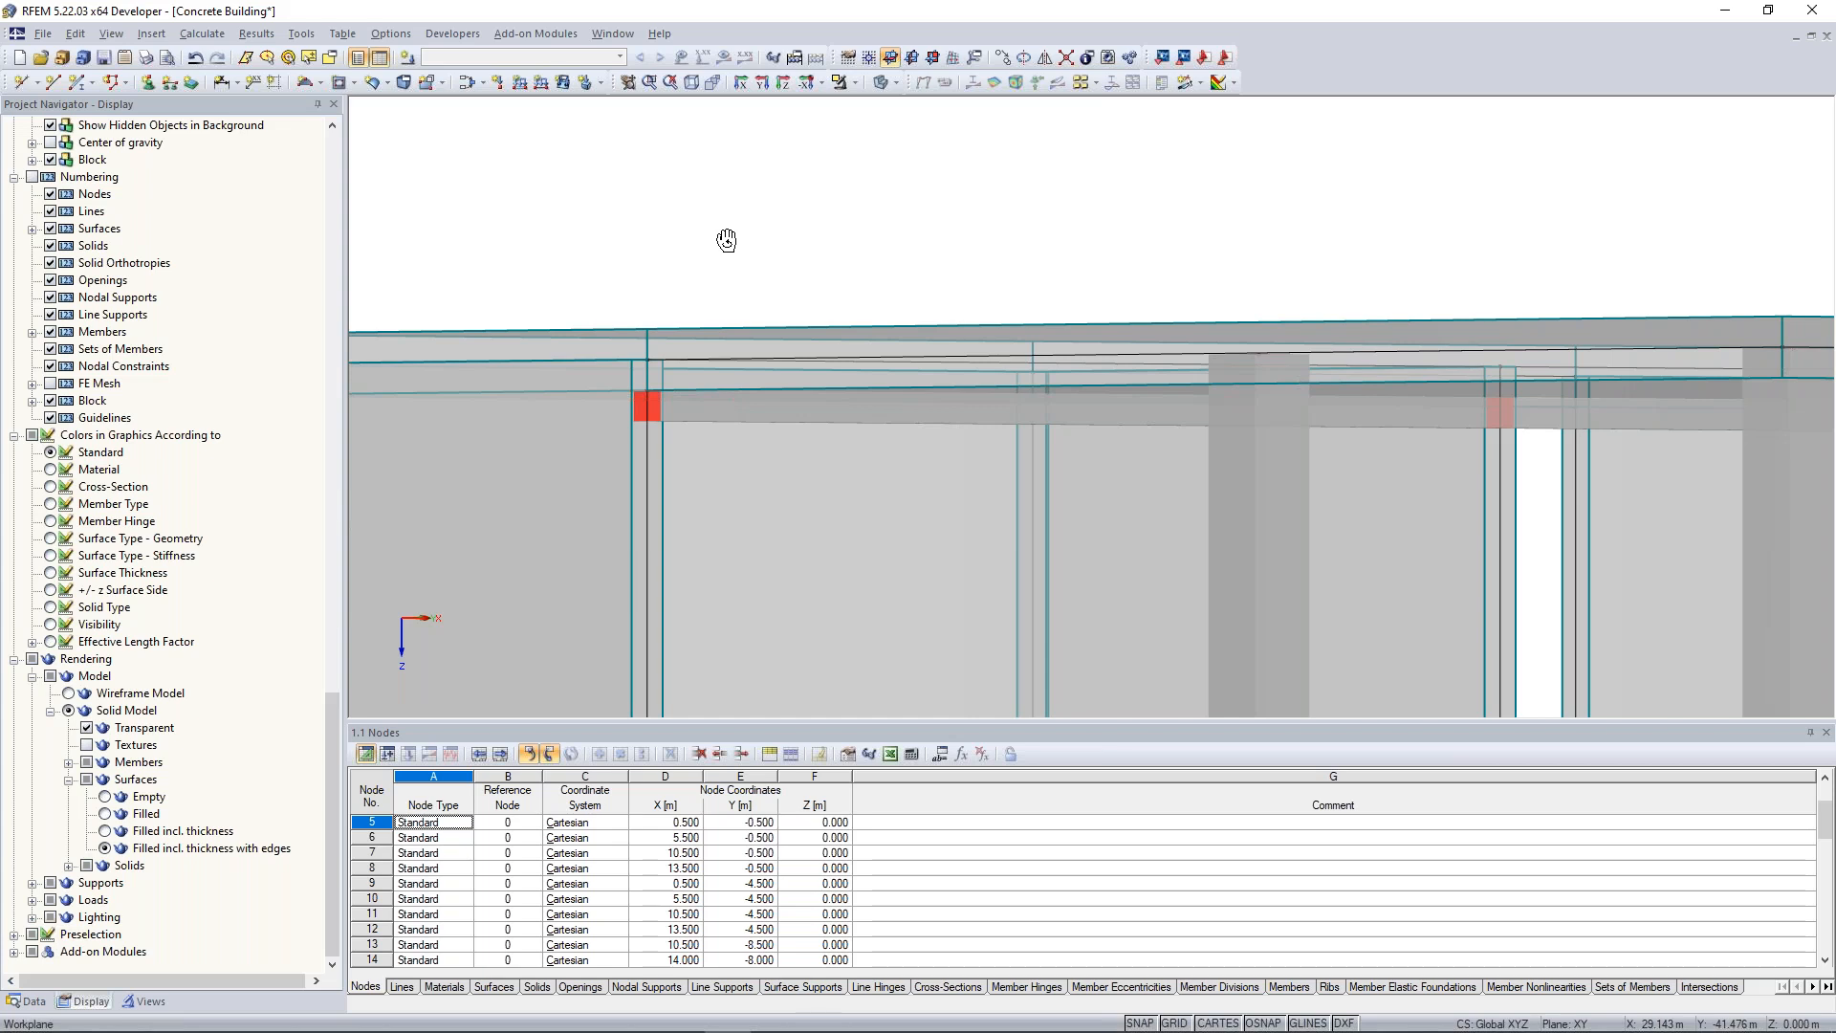
{"action": "middle_click_drag", "start_coordinate": [727, 240], "coordinate": [685, 233], "text": "ctrl"}
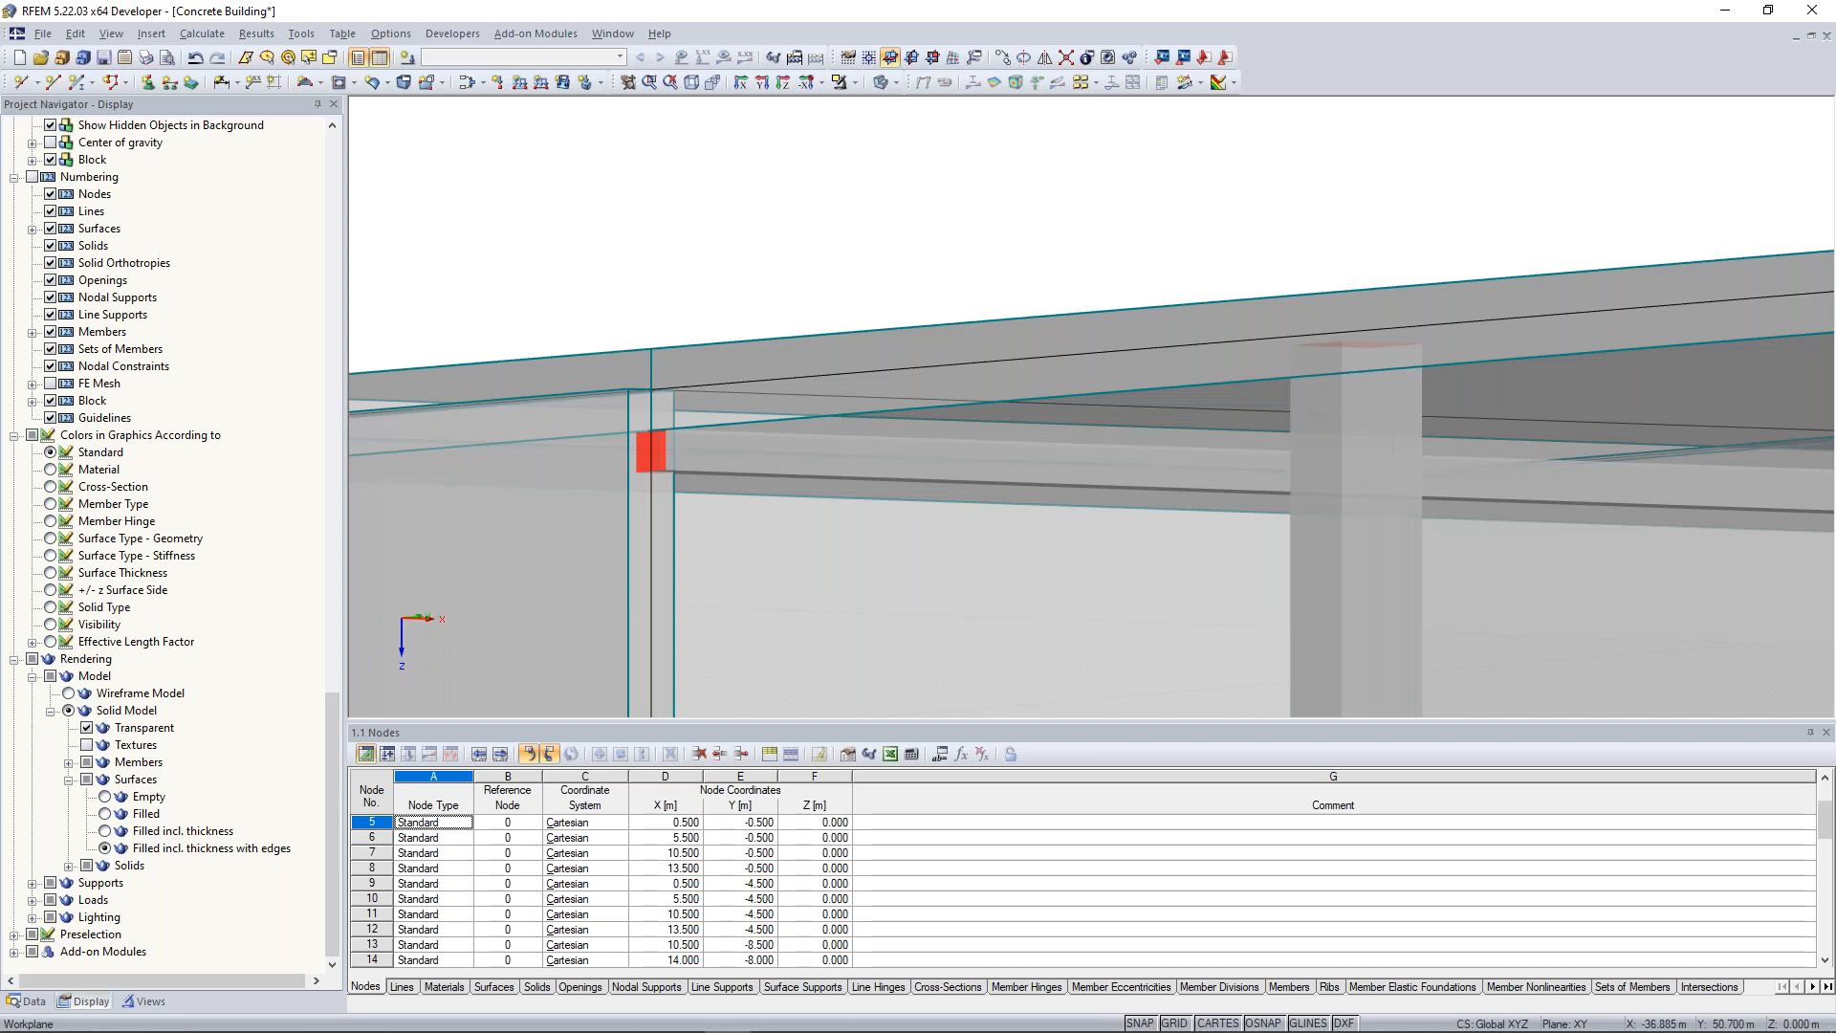
{"action": "middle_click_drag", "start_coordinate": [945, 268], "coordinate": [654, 368], "text": "ctrl"}
{"action": "scroll", "coordinate": [698, 344], "scroll_direction": "down", "scroll_amount": 2}
{"action": "scroll", "coordinate": [698, 343], "scroll_direction": "down", "scroll_amount": 8}
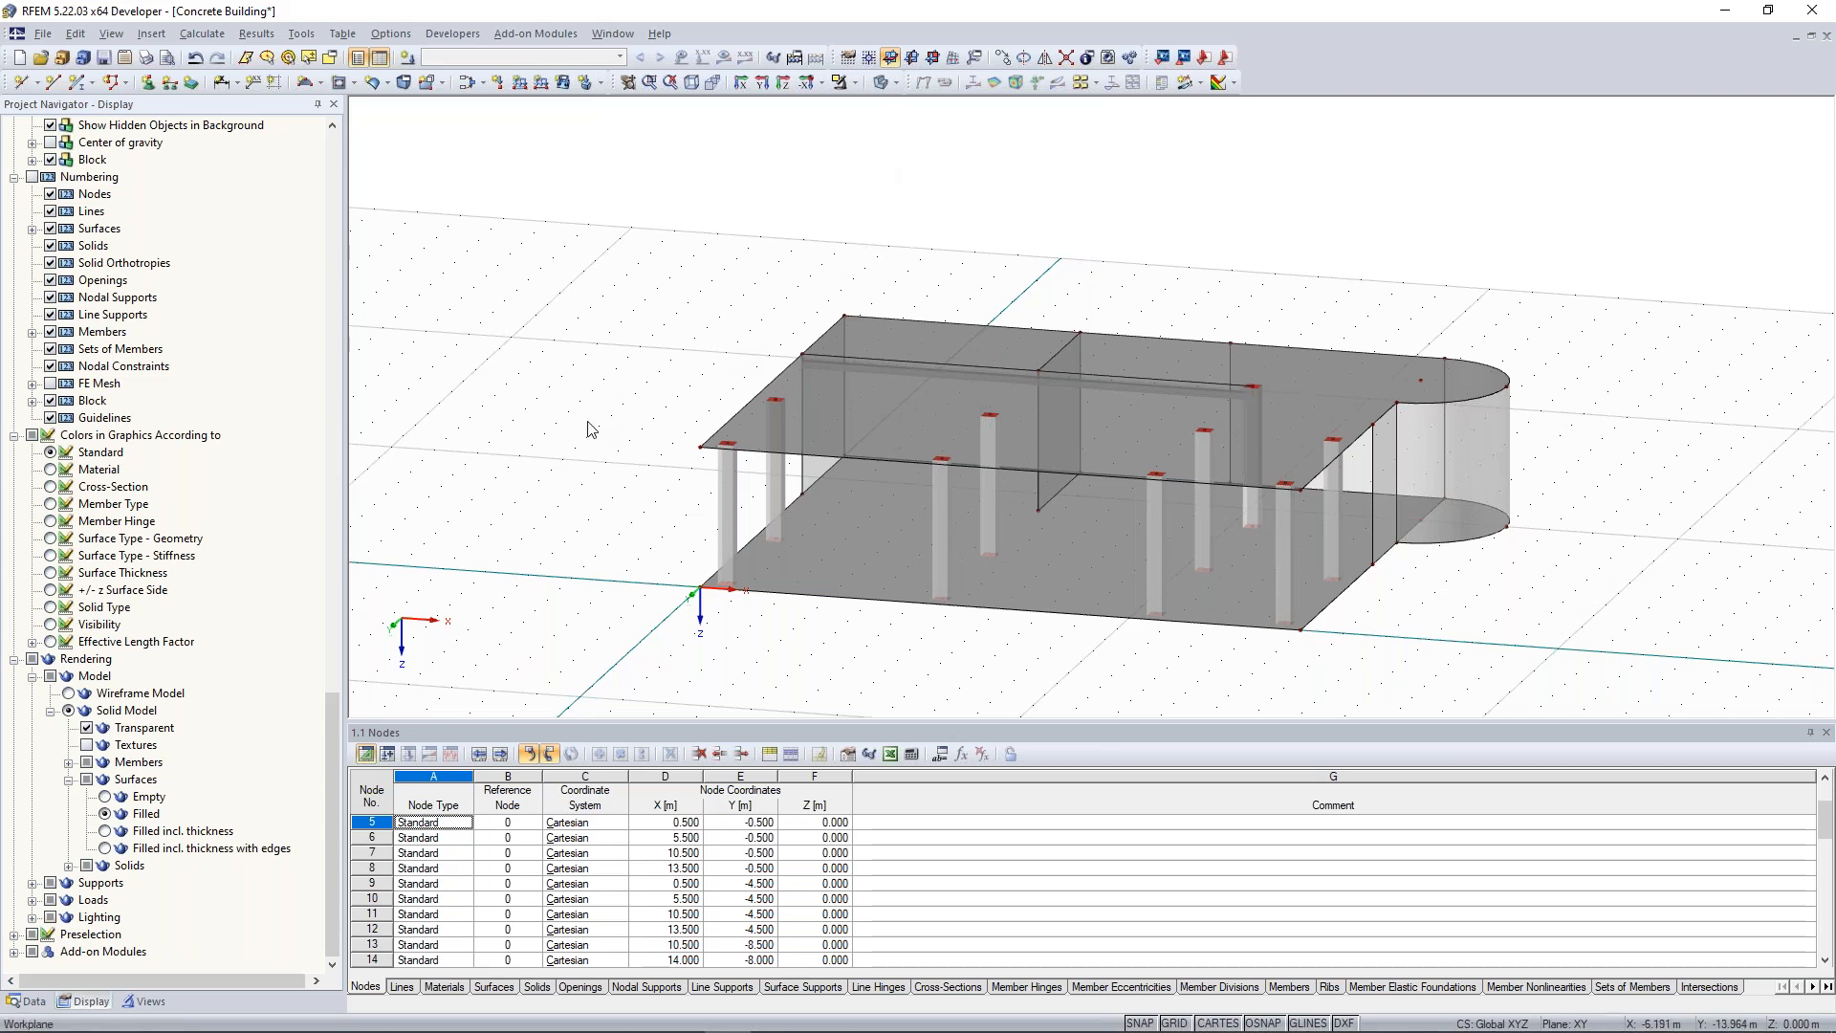
Set the work plane origin to the floor slab's rear corner node at X 0.000, Y -12.000, Z 0.000 m.
{"action": "middle_click_drag", "start_coordinate": [573, 438], "coordinate": [1152, 526], "text": "ctrl"}
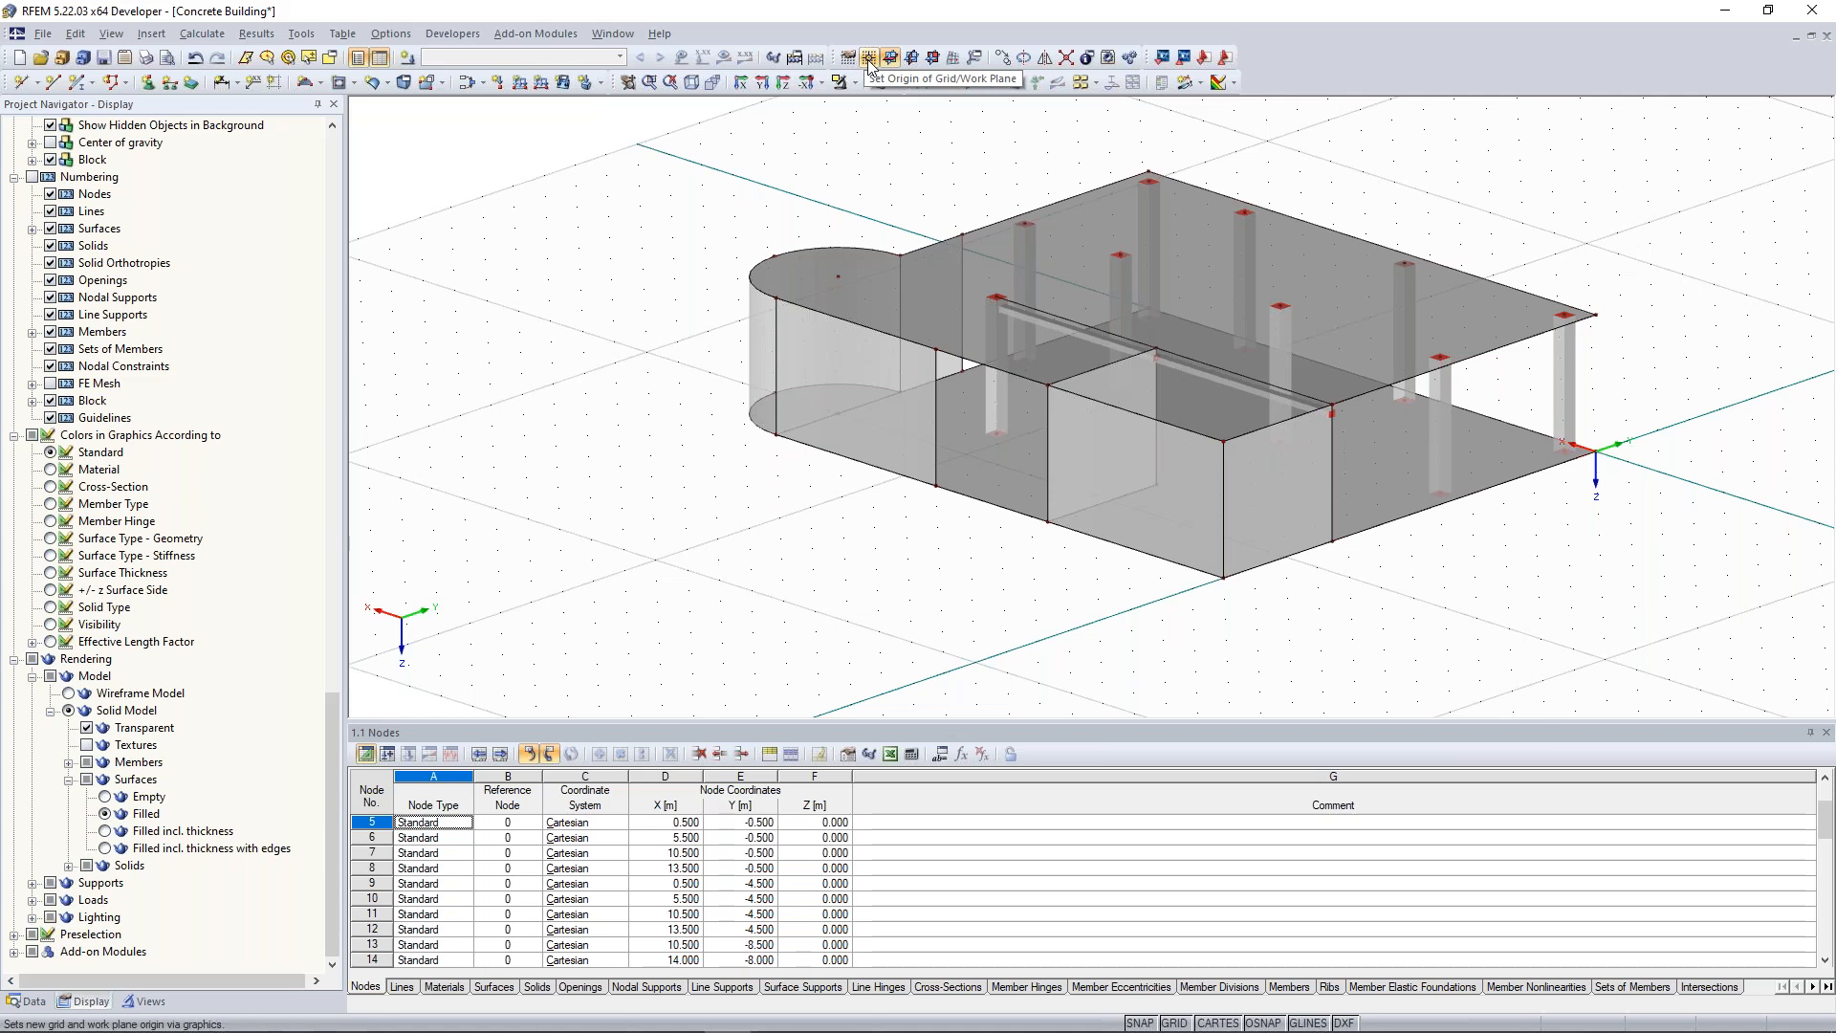
{"action": "scroll", "coordinate": [1328, 536], "scroll_direction": "down", "scroll_amount": 2}
{"action": "middle_click_drag", "start_coordinate": [1266, 550], "coordinate": [1211, 554]}
{"action": "middle_click_drag", "start_coordinate": [1255, 617], "coordinate": [1312, 613], "text": "ctrl"}
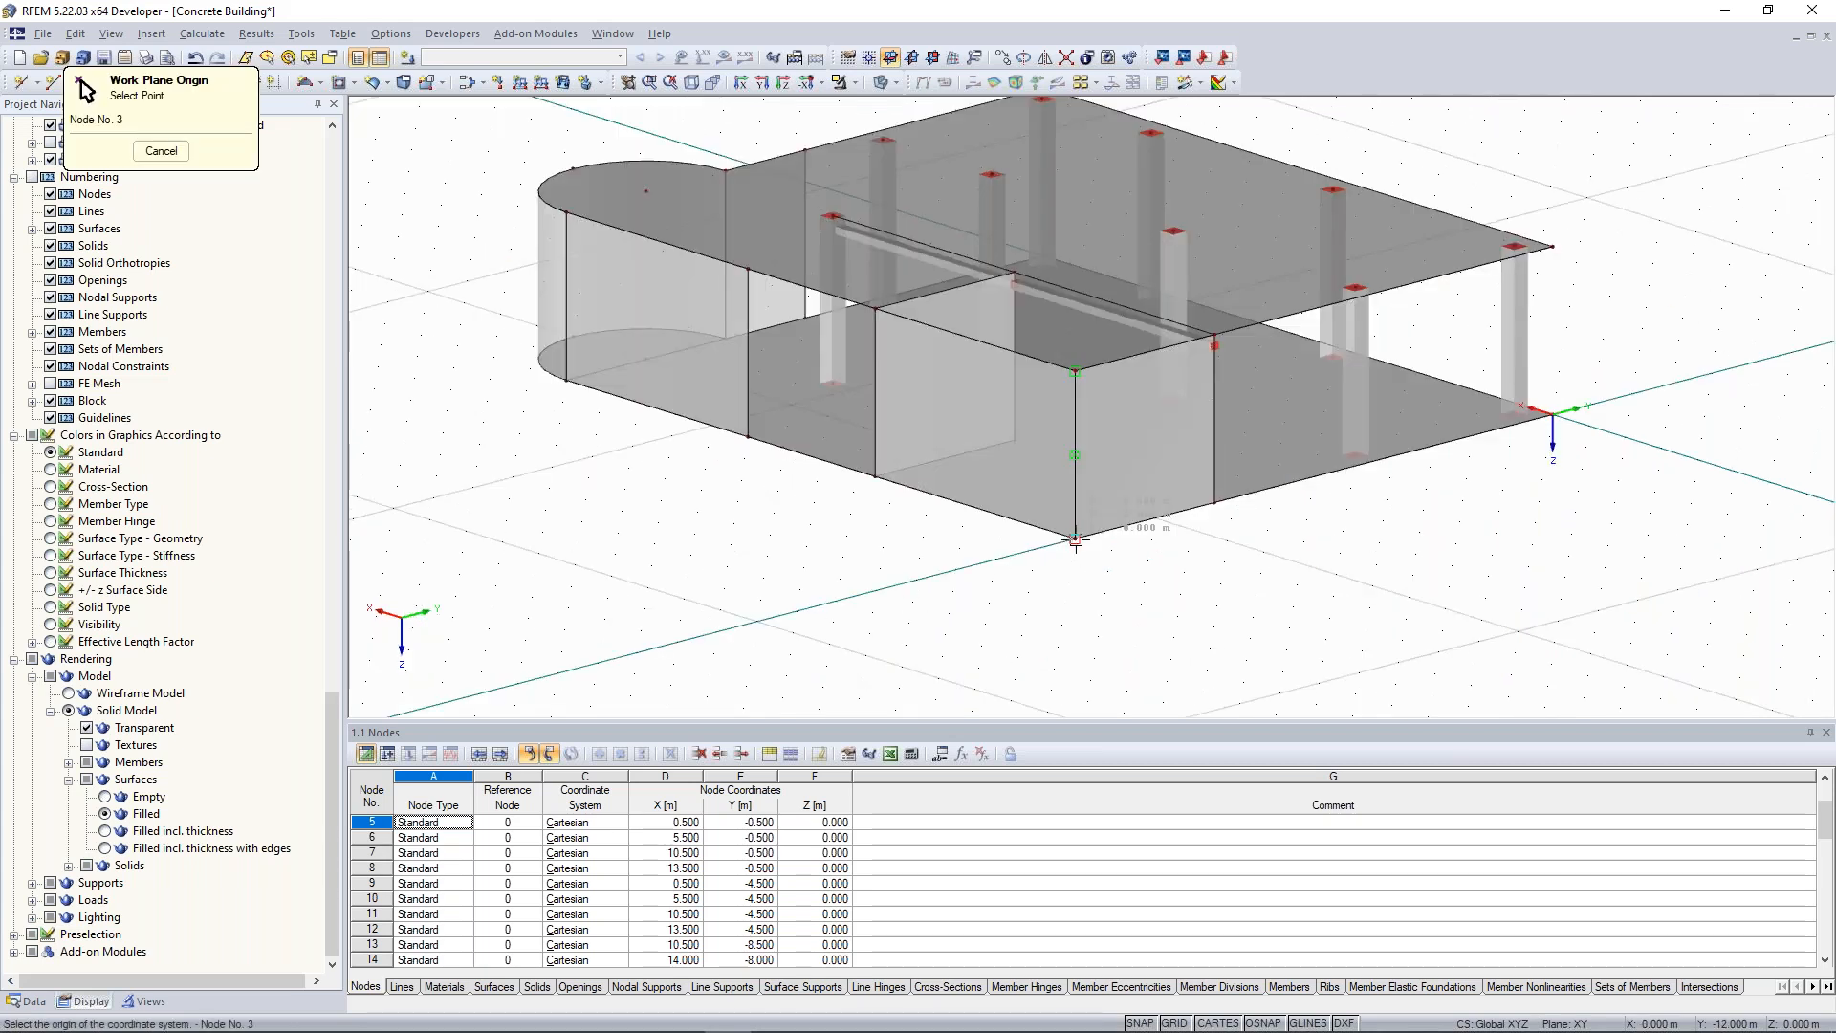
{"action": "left_click", "coordinate": [1076, 541]}
{"action": "scroll", "coordinate": [1075, 540], "scroll_direction": "down", "scroll_amount": 3}
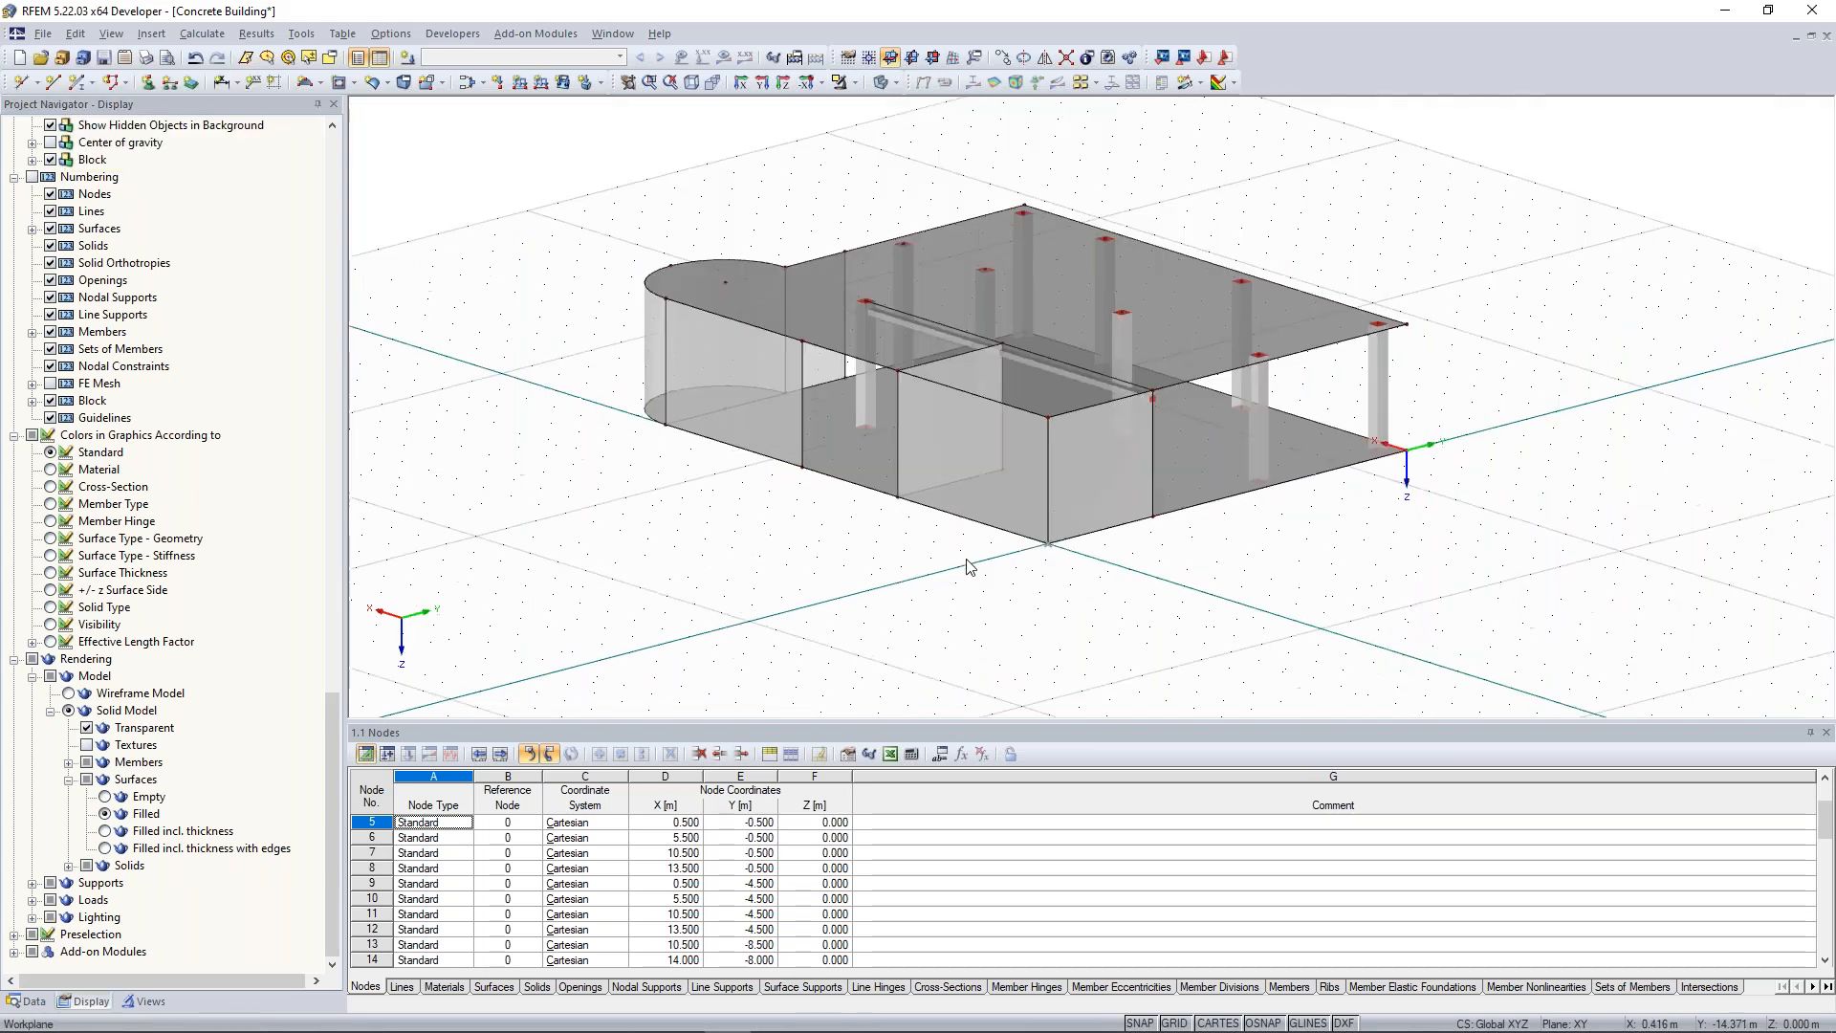
Set the XZ plane as the current work plane at the floor slab's rear corner.
{"action": "left_click", "coordinate": [916, 58]}
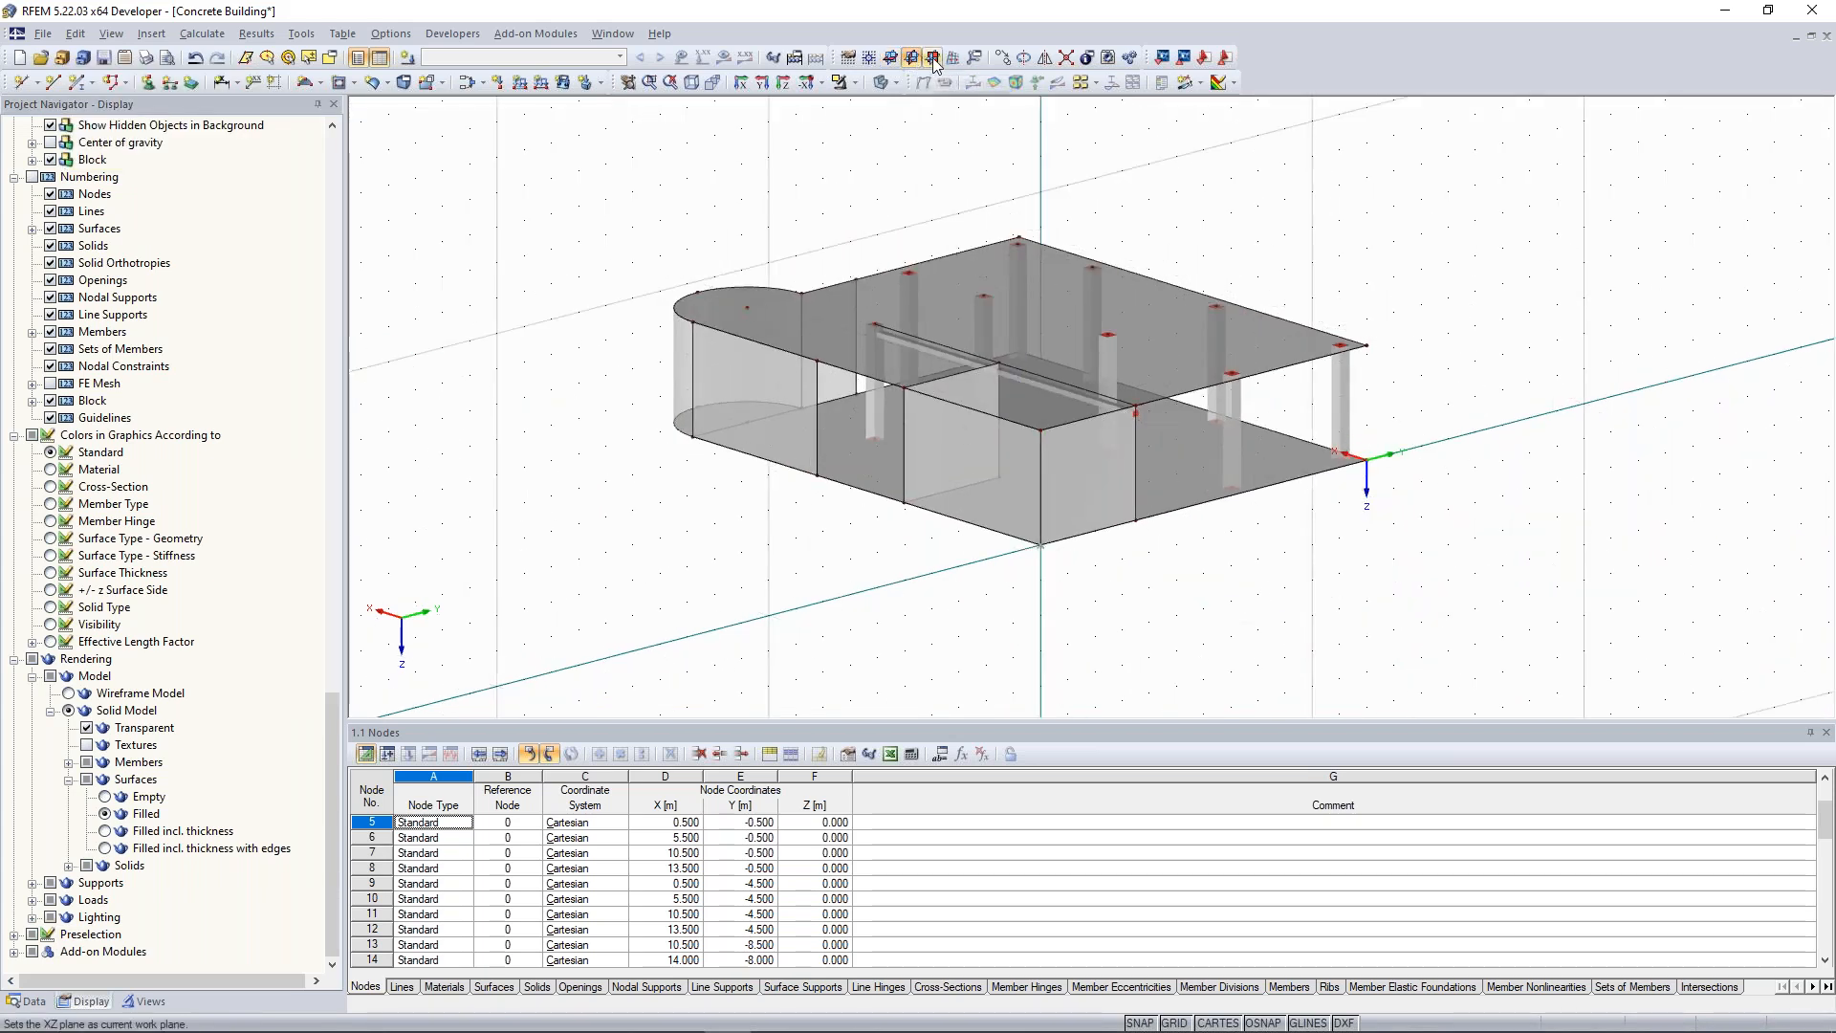
{"action": "left_click", "coordinate": [932, 58]}
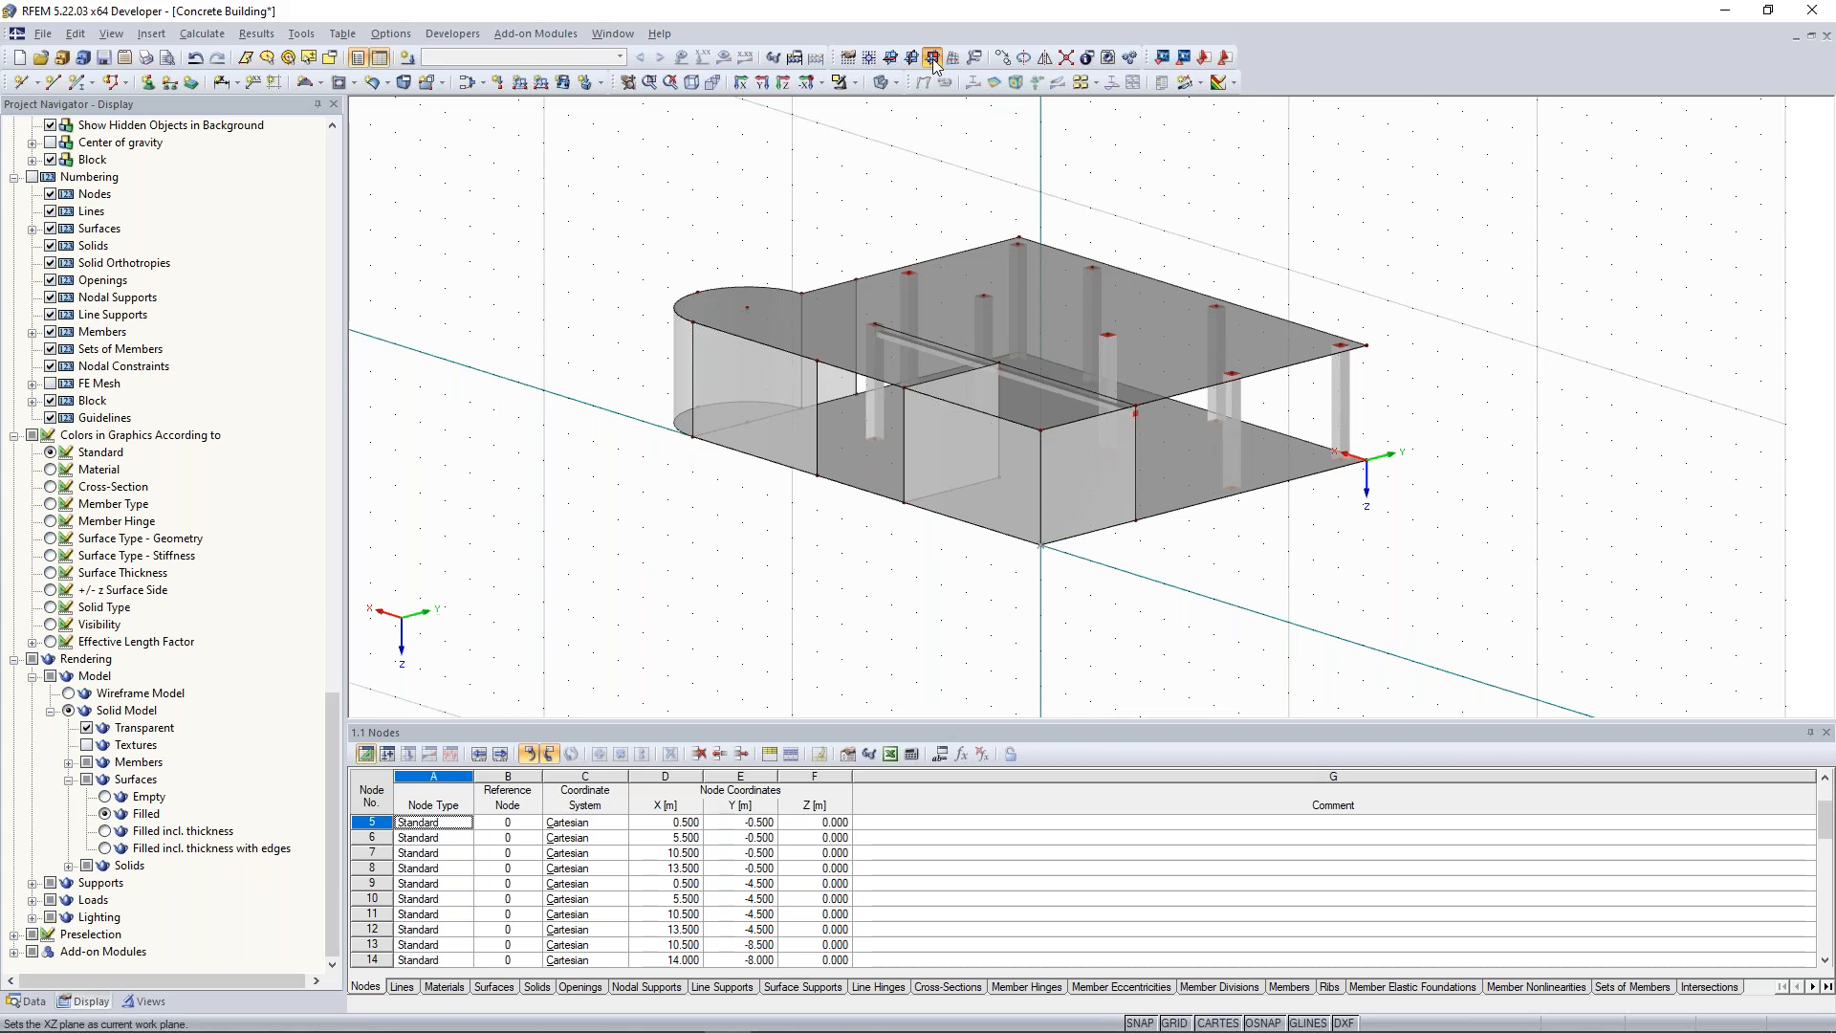
{"action": "scroll", "coordinate": [975, 603], "scroll_direction": "up", "scroll_amount": 3}
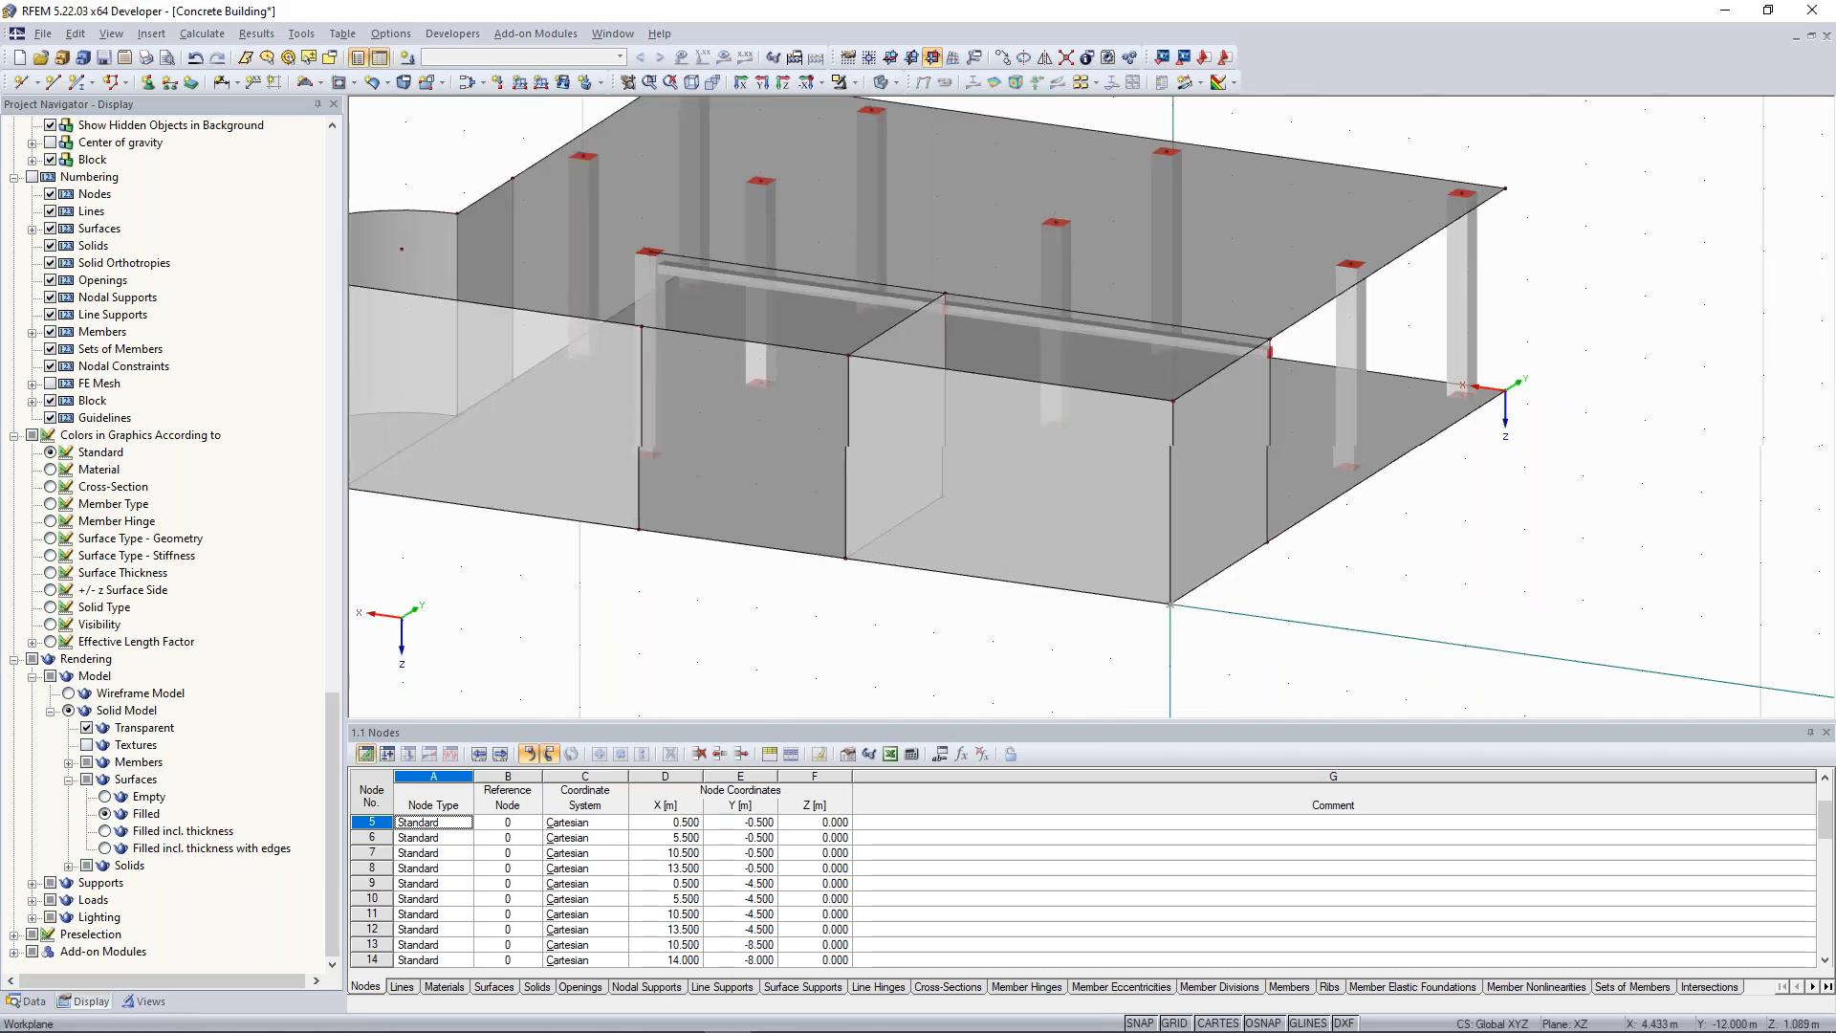
Add a standard node on the rear wall at X 5.000, Y 0.000, Z -2.500 m relative to the grid origin.
{"action": "scroll", "coordinate": [254, 659], "scroll_direction": "up", "scroll_amount": 20}
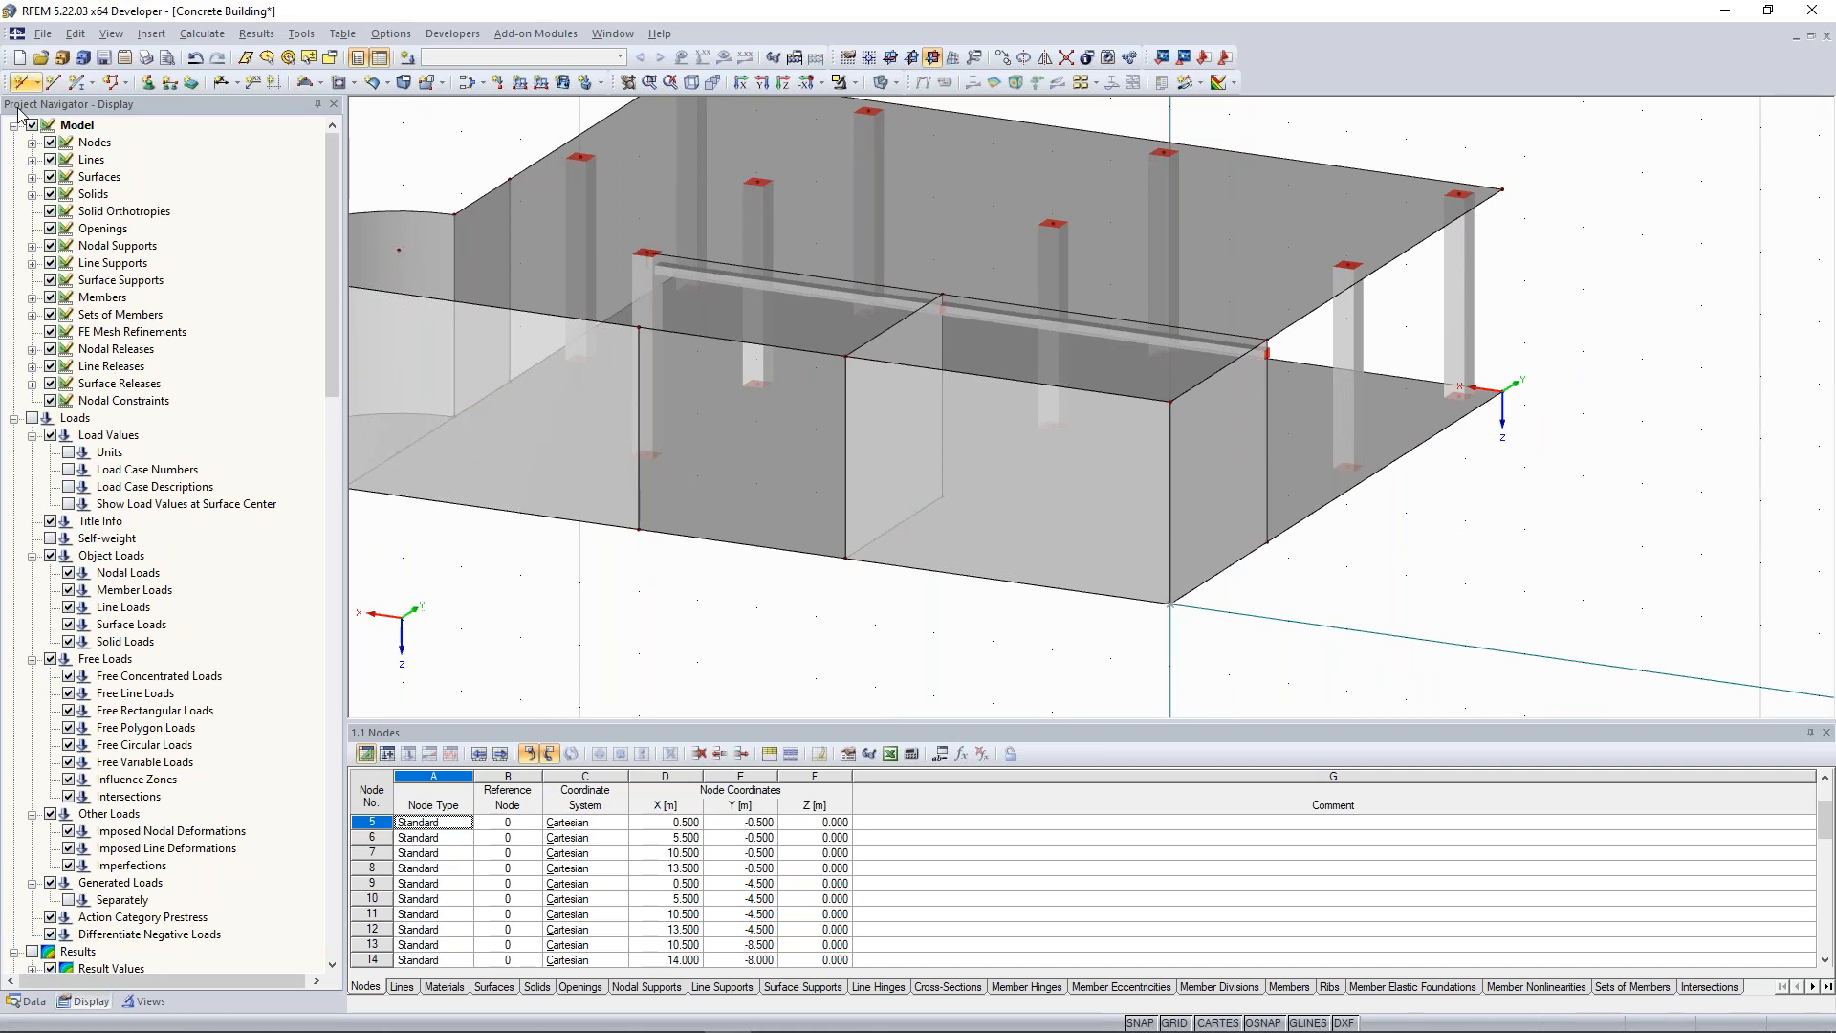
{"action": "left_click", "coordinate": [36, 83]}
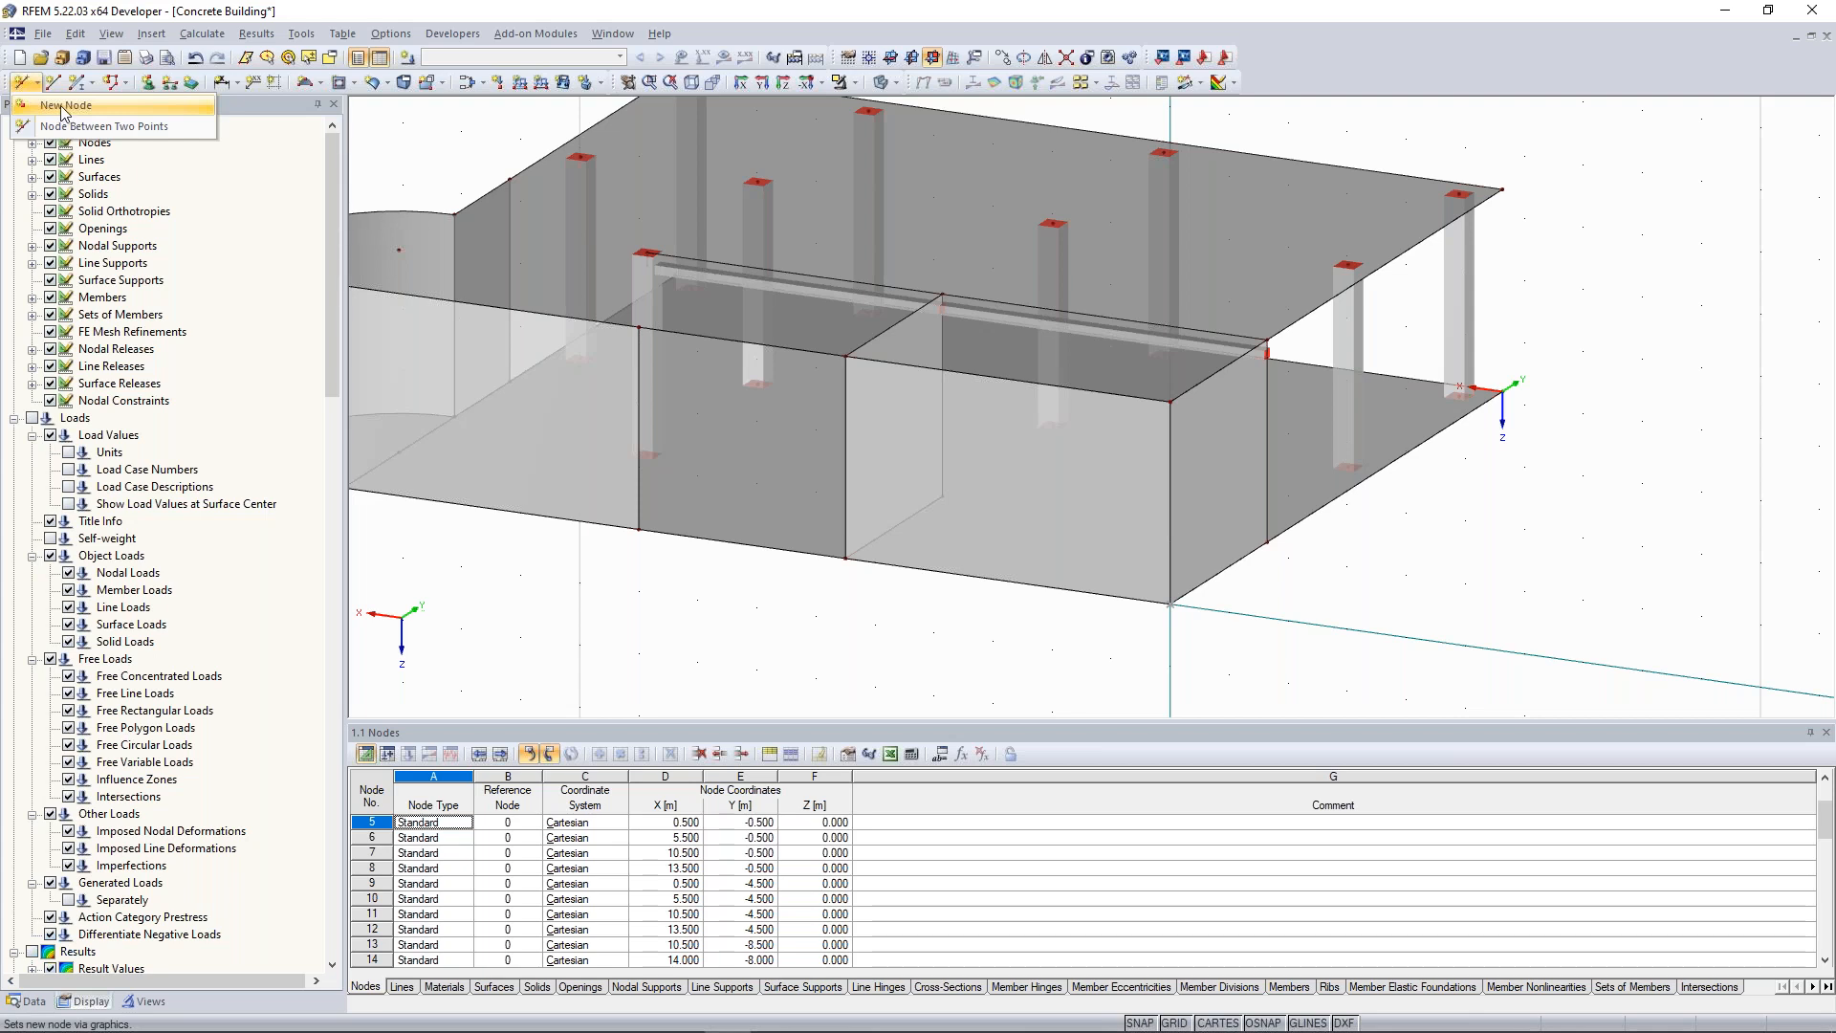
{"action": "left_click", "coordinate": [61, 108]}
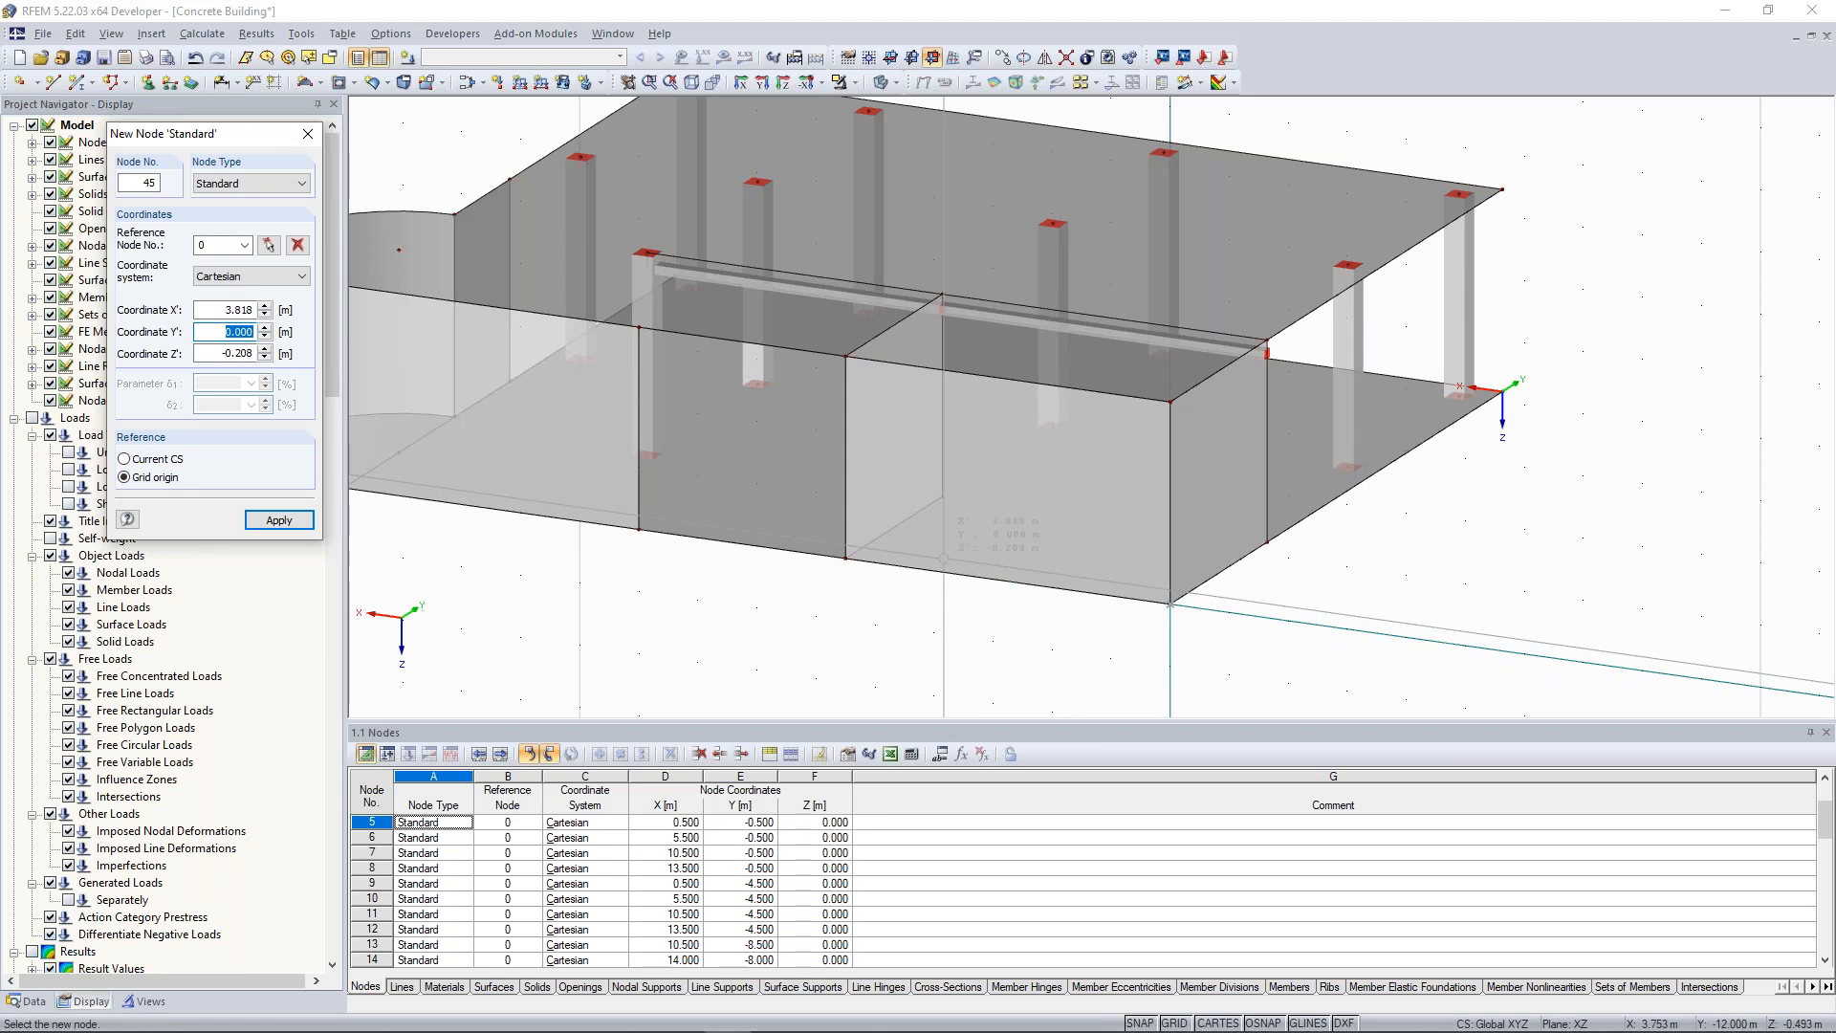
{"action": "double_click", "coordinate": [236, 310]}
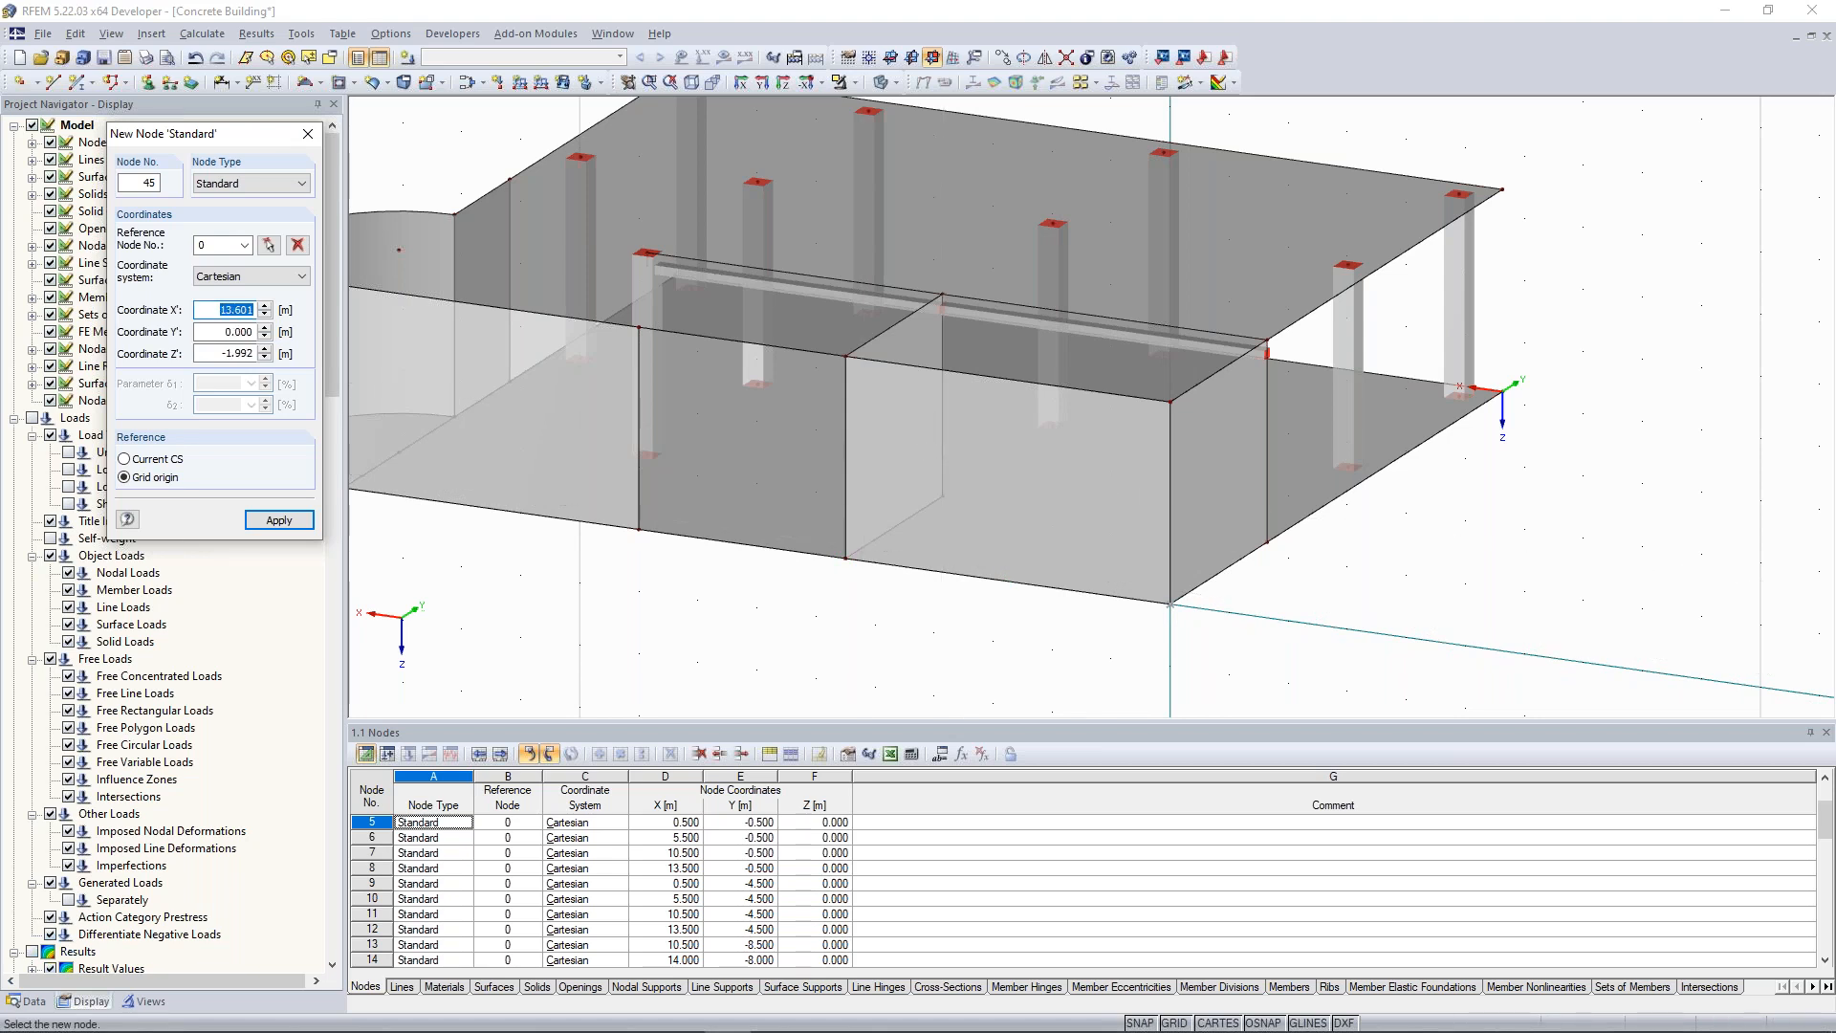
{"action": "type", "text": "5"}
{"action": "key", "text": "Tab"}
{"action": "key", "text": "Tab"}
{"action": "type", "text": "-"}
{"action": "type", "text": "2,5"}
{"action": "key", "text": "shift+Tab"}
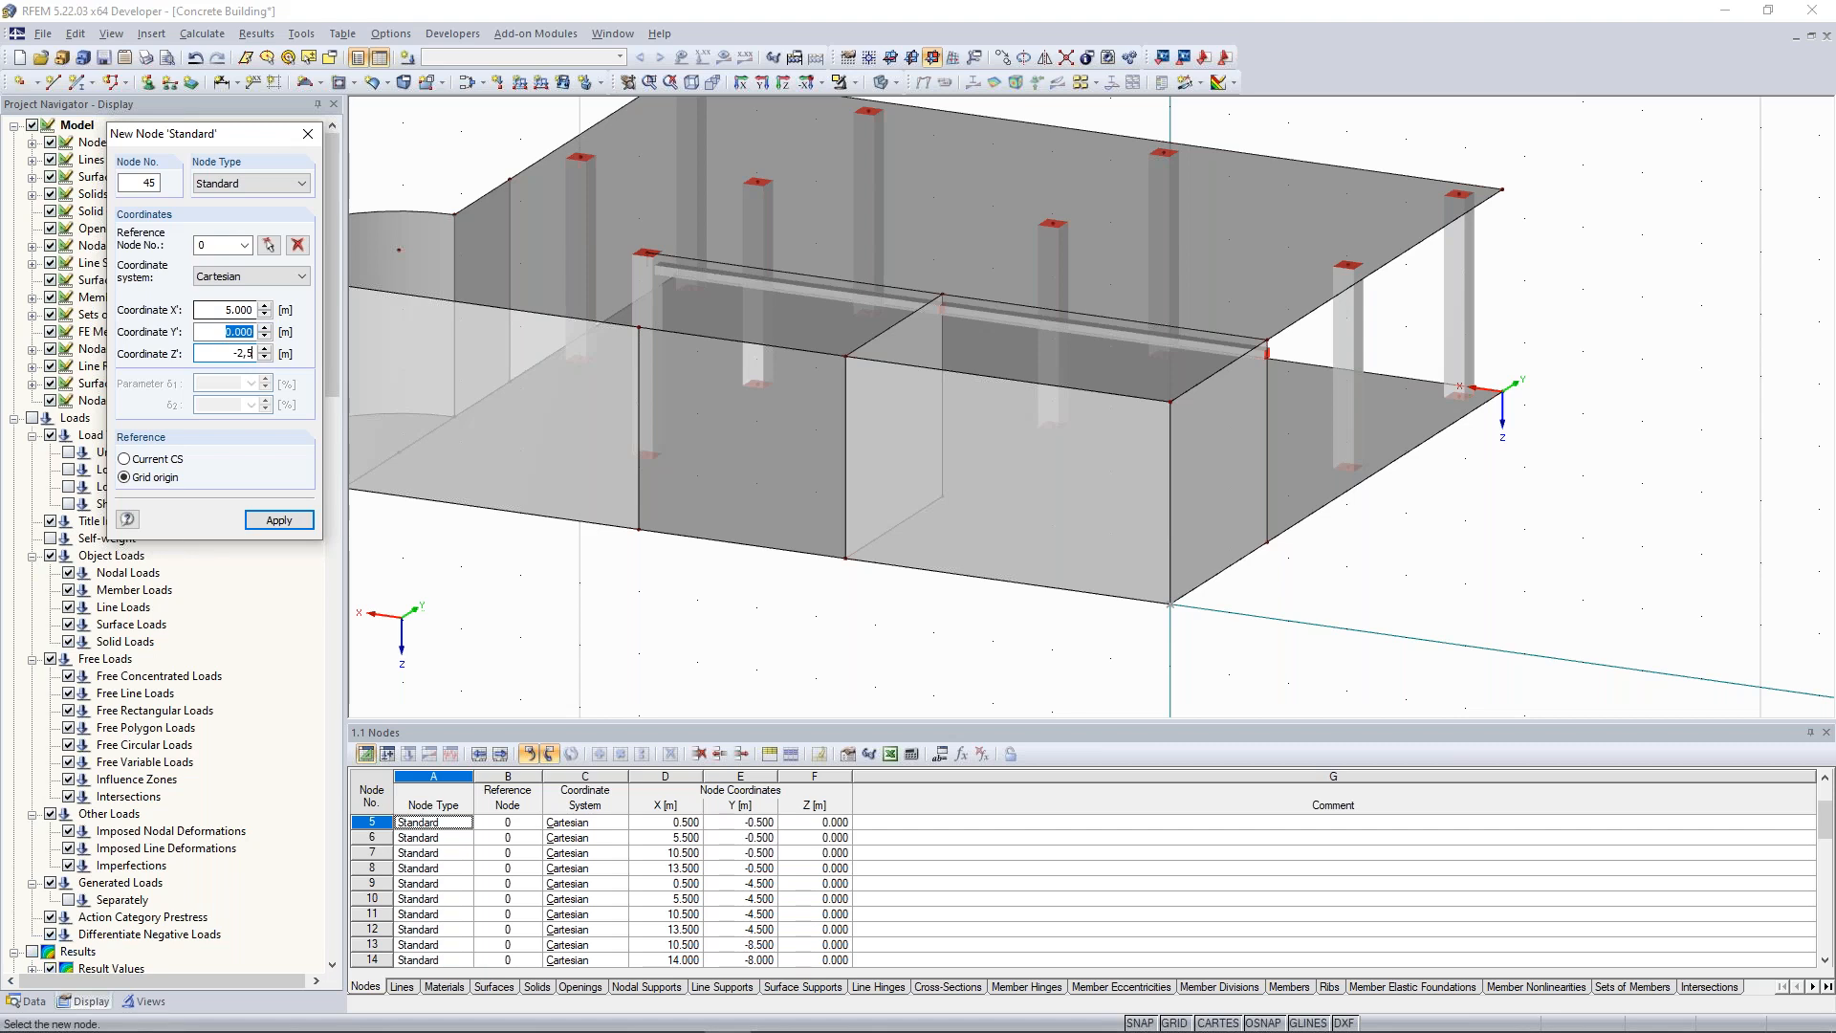
{"action": "key", "text": "Return"}
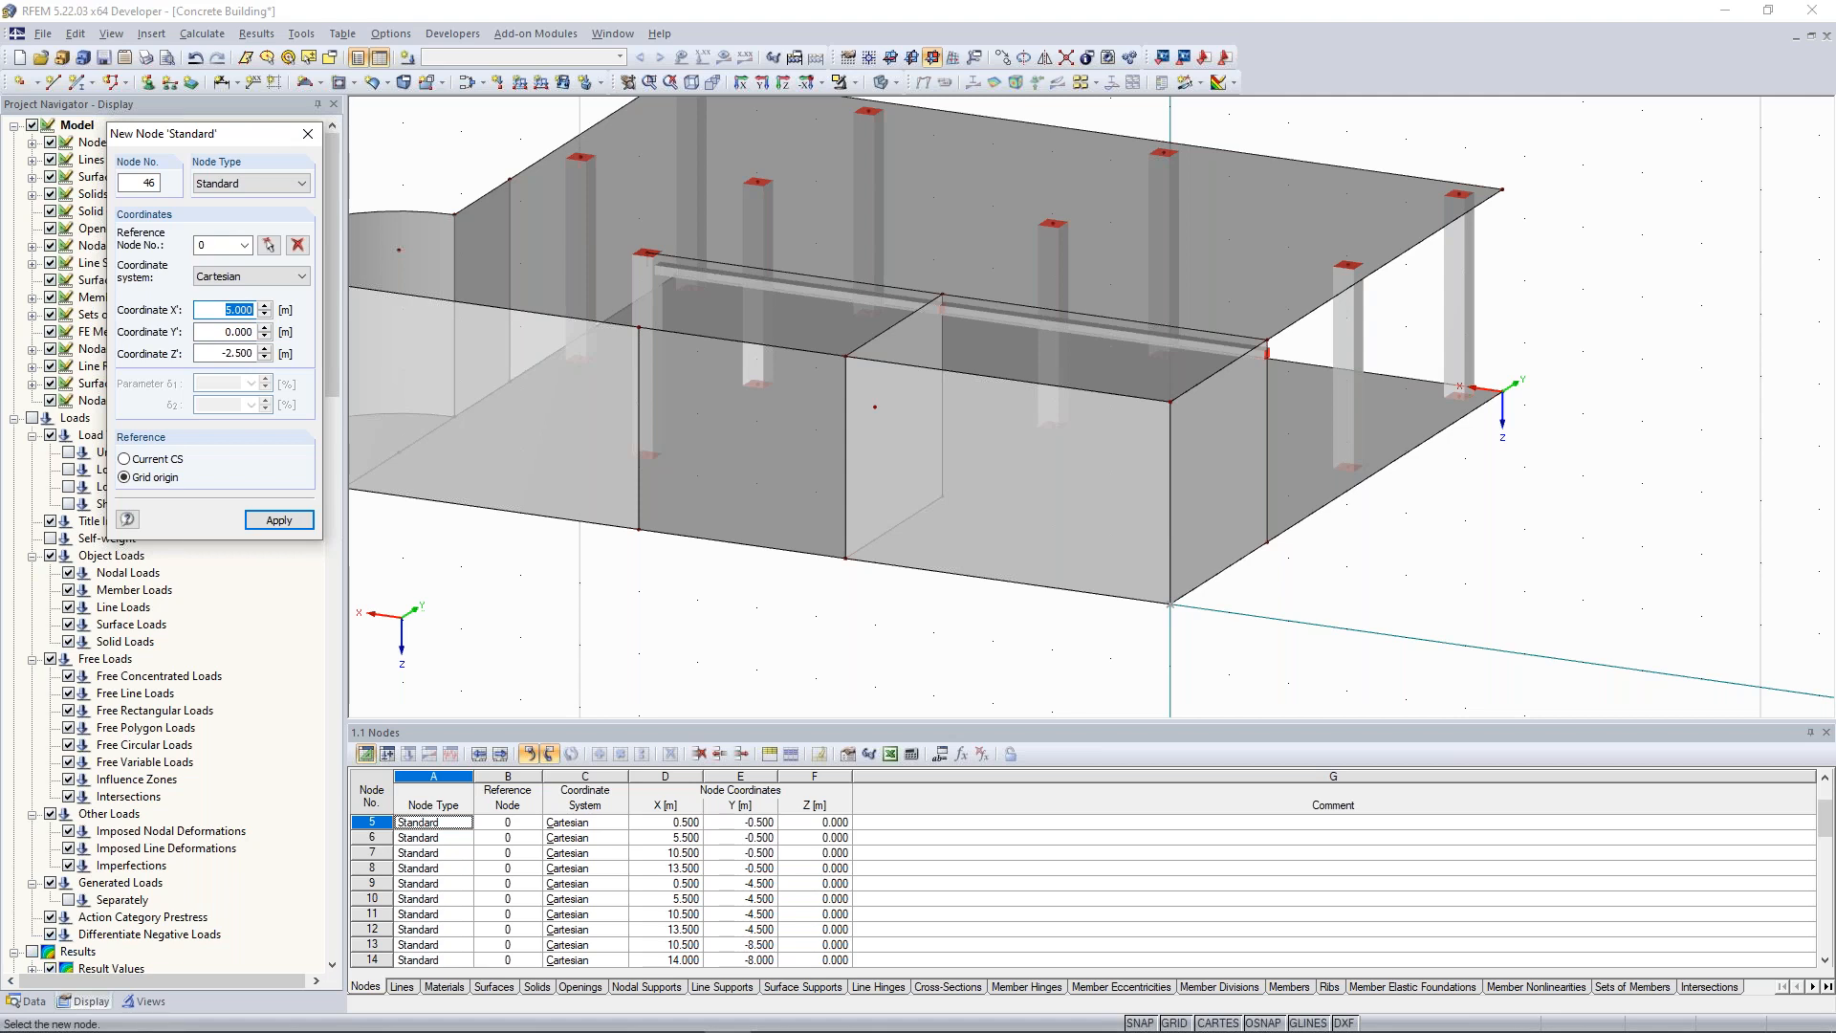
Add a second, lower node on the rear wall at X 1.5, Y 0 m relative to the grid origin, and finish node placement.
{"action": "type", "text": "1,5"}
{"action": "key", "text": "Tab"}
{"action": "type", "text": "0"}
{"action": "key", "text": "Tab"}
{"action": "key", "text": "BackSpace"}
{"action": "key", "text": "Return"}
{"action": "left_click", "coordinate": [151, 460]}
{"action": "left_click", "coordinate": [143, 477]}
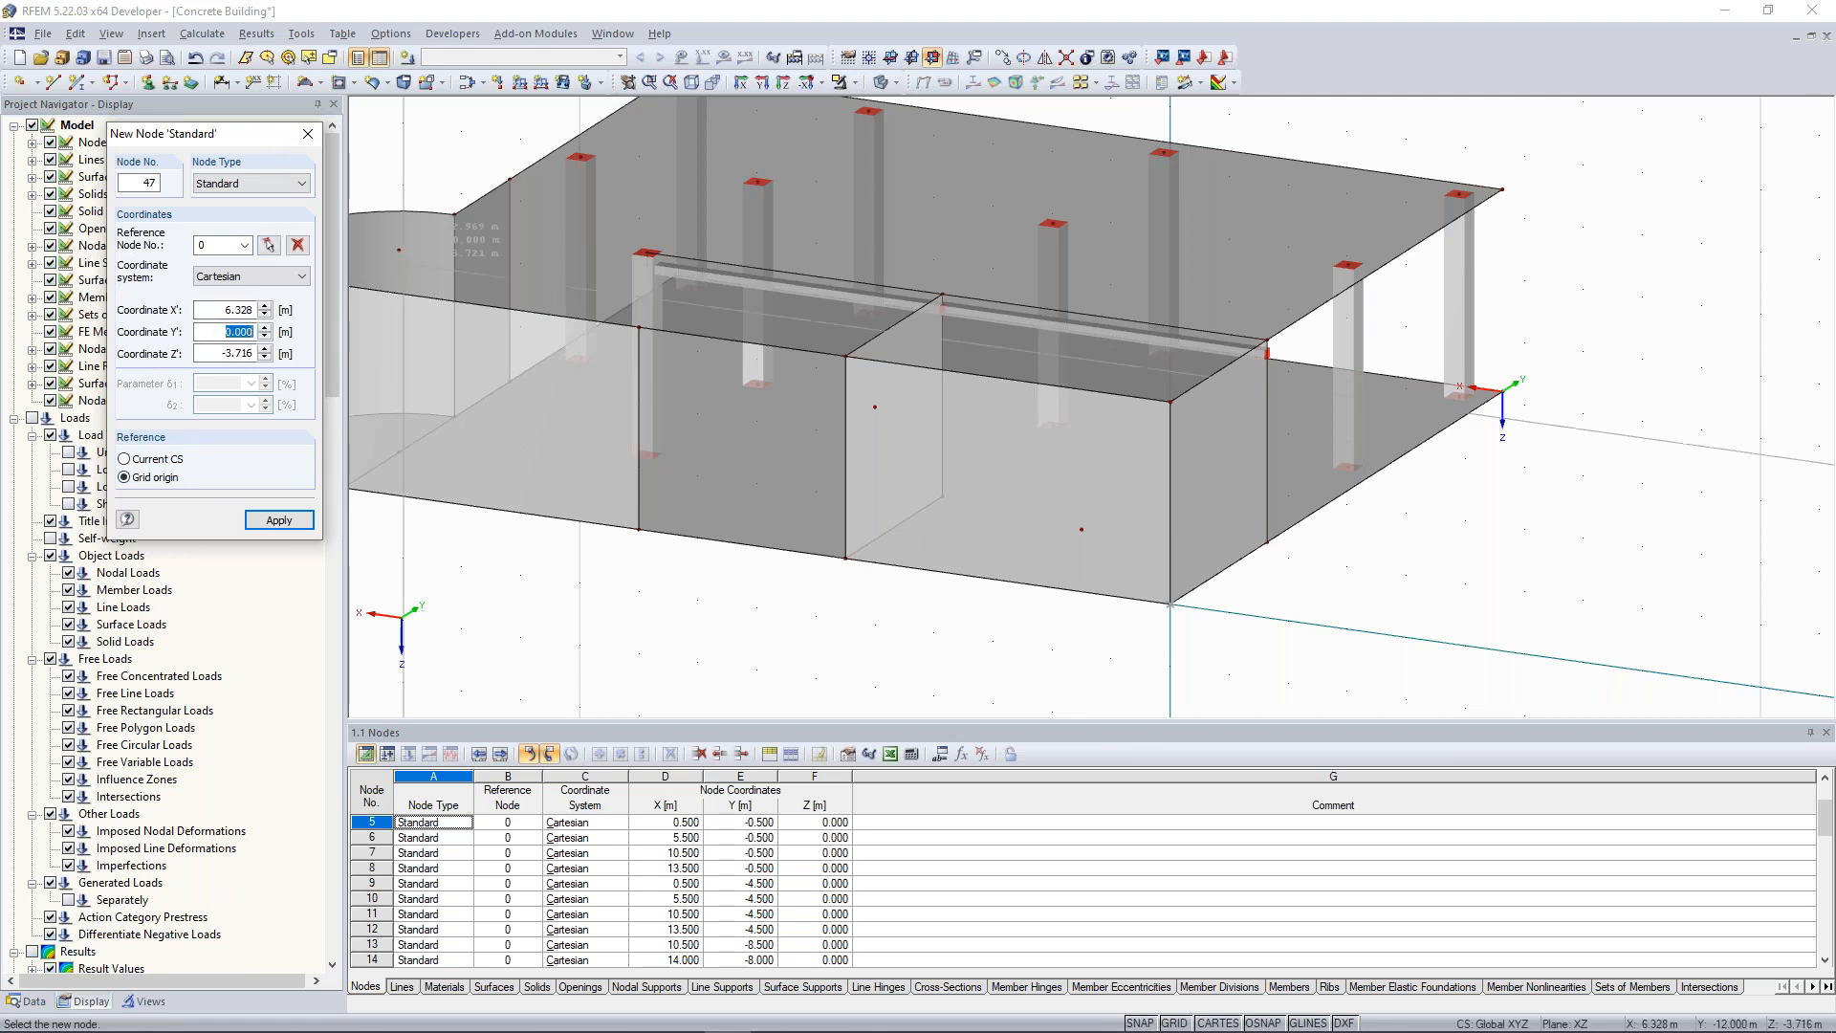
{"action": "key", "text": "Escape"}
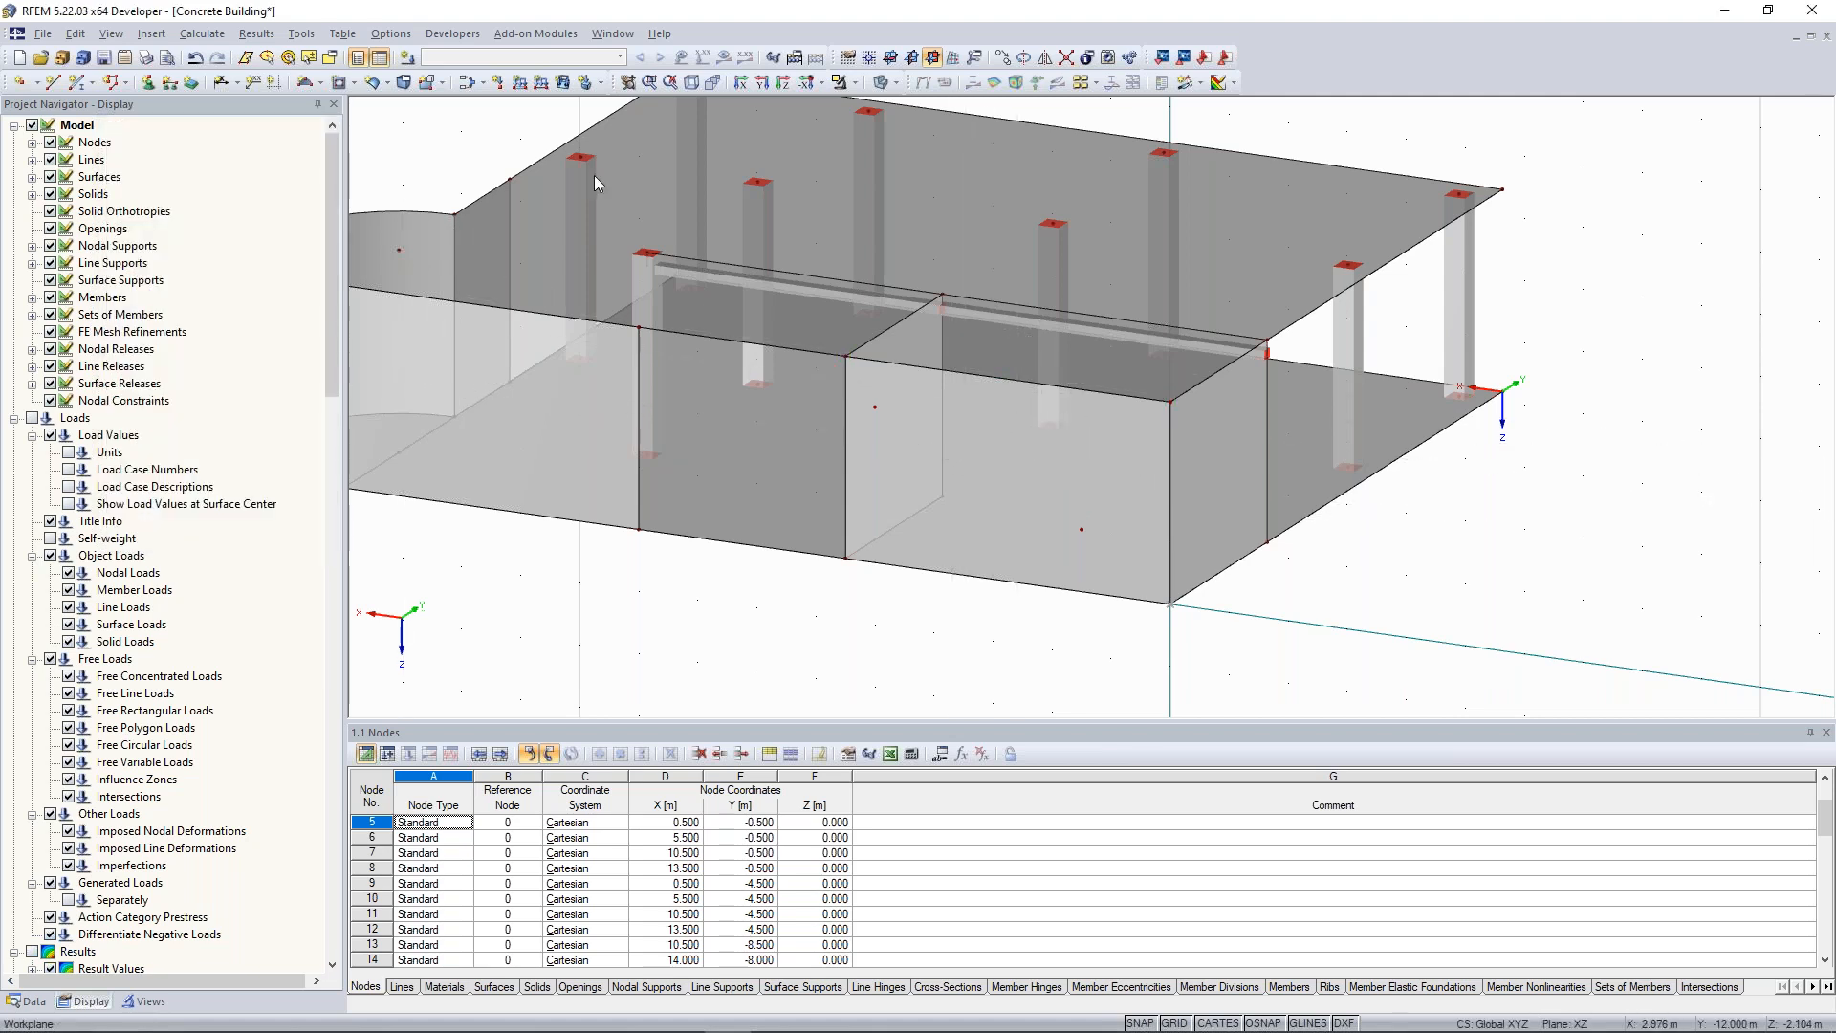
Create a rectangular opening in the rear wall, spanning diagonally between the two new nodes.
{"action": "scroll", "coordinate": [673, 220], "scroll_direction": "down", "scroll_amount": 2}
{"action": "middle_click_drag", "start_coordinate": [542, 142], "coordinate": [599, 178]}
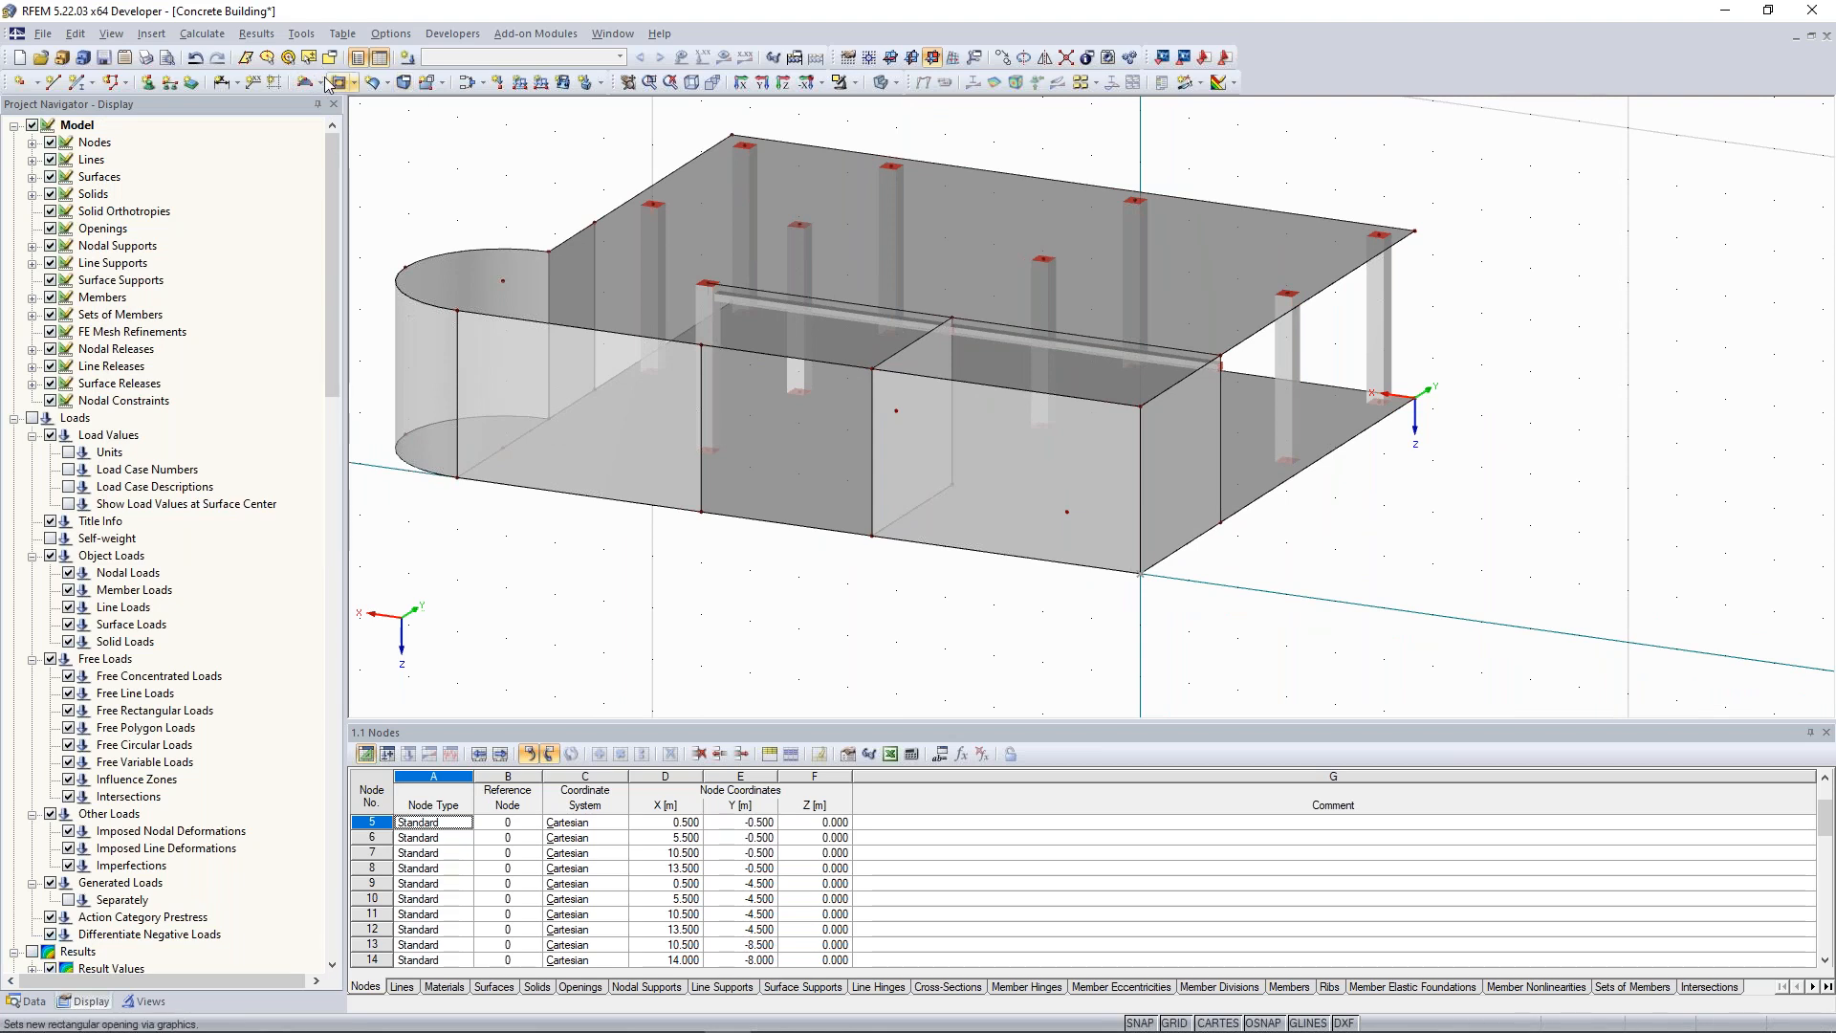
{"action": "left_click", "coordinate": [354, 83]}
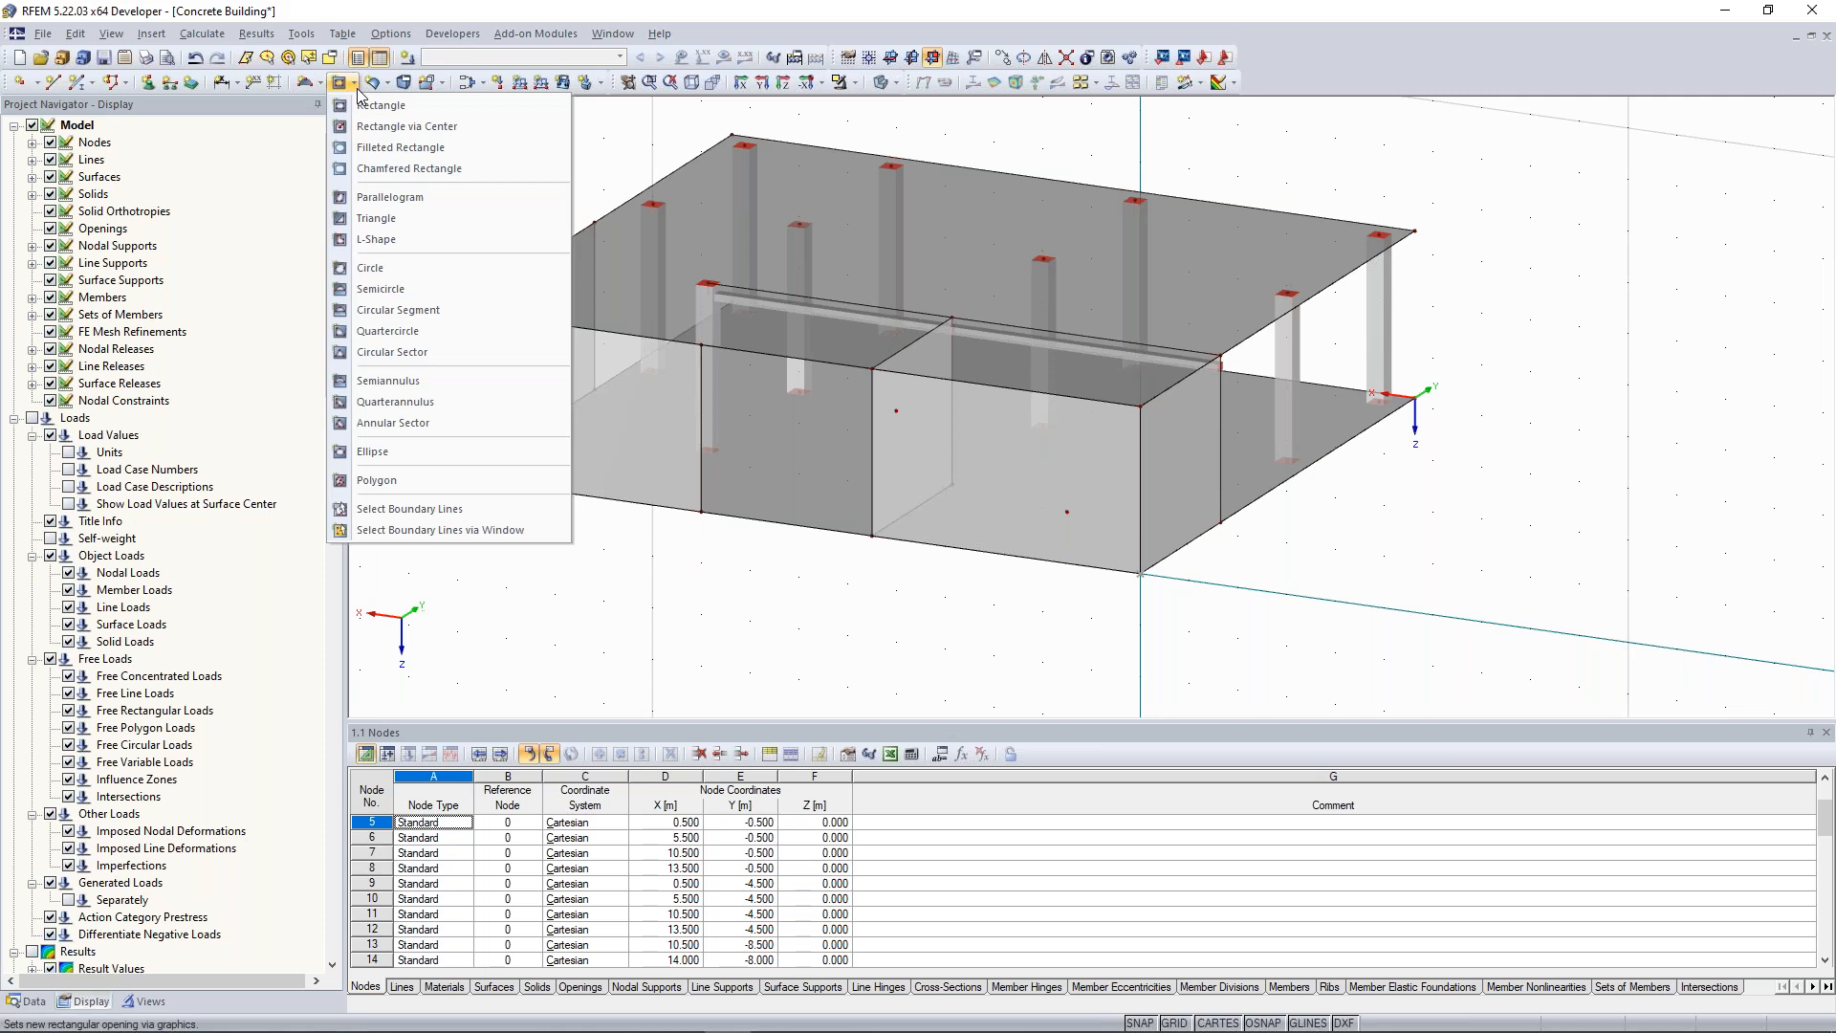
{"action": "left_click", "coordinate": [381, 106]}
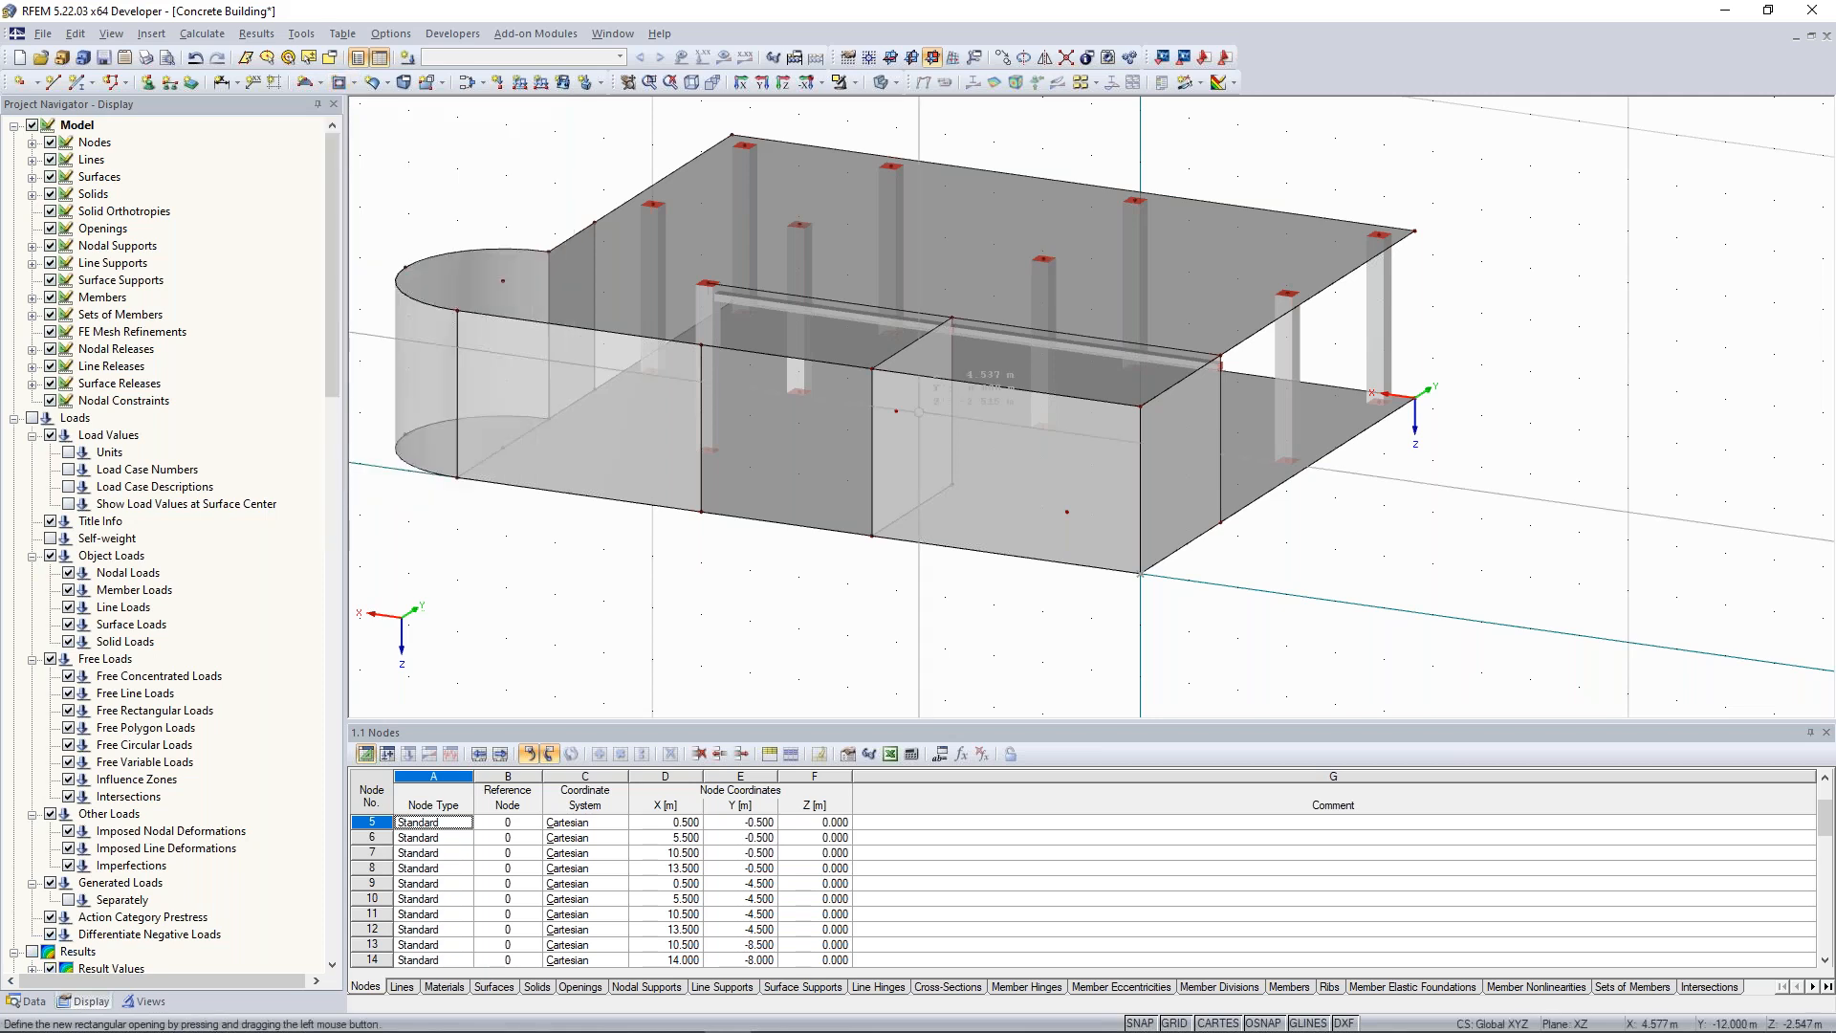
{"action": "left_click_drag", "start_coordinate": [893, 409], "coordinate": [1069, 513]}
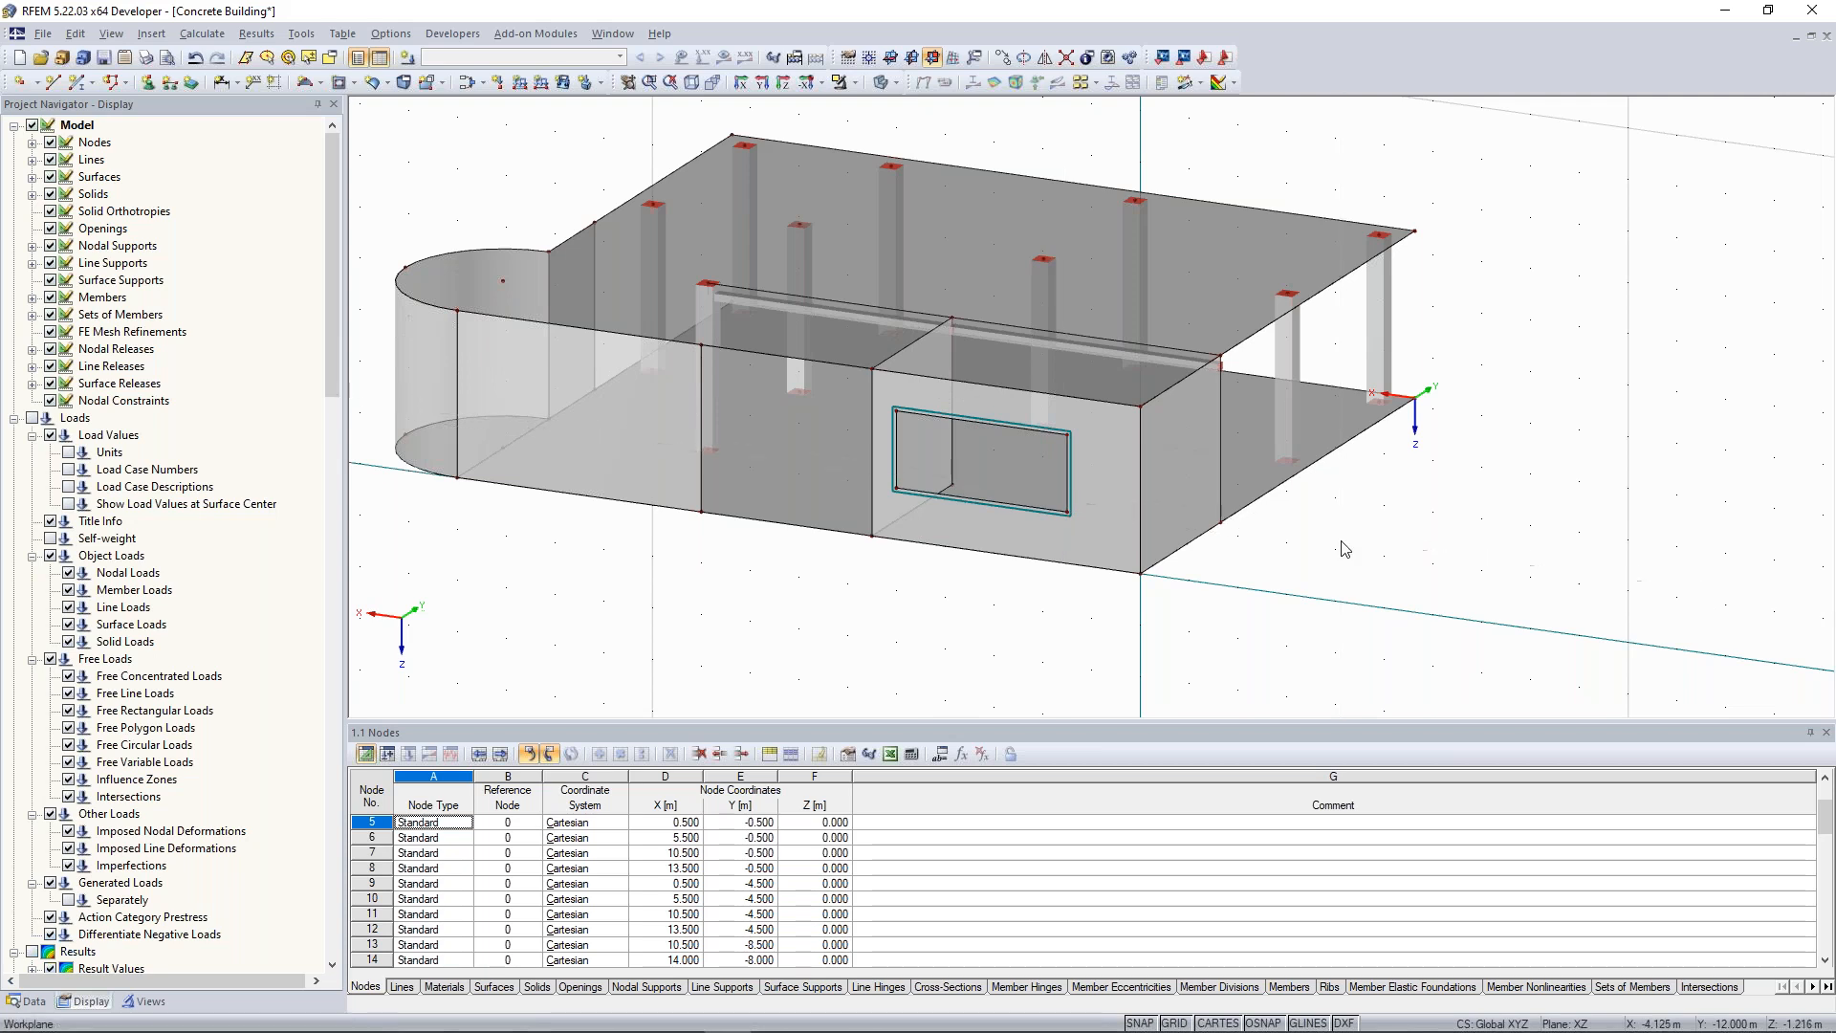
Return the work plane to the XY plane at the model's global origin.
{"action": "scroll", "coordinate": [1248, 511], "scroll_direction": "down", "scroll_amount": 4}
{"action": "middle_click_drag", "start_coordinate": [1327, 479], "coordinate": [746, 422], "text": "ctrl"}
{"action": "middle_click_drag", "start_coordinate": [845, 337], "coordinate": [815, 338], "text": "ctrl"}
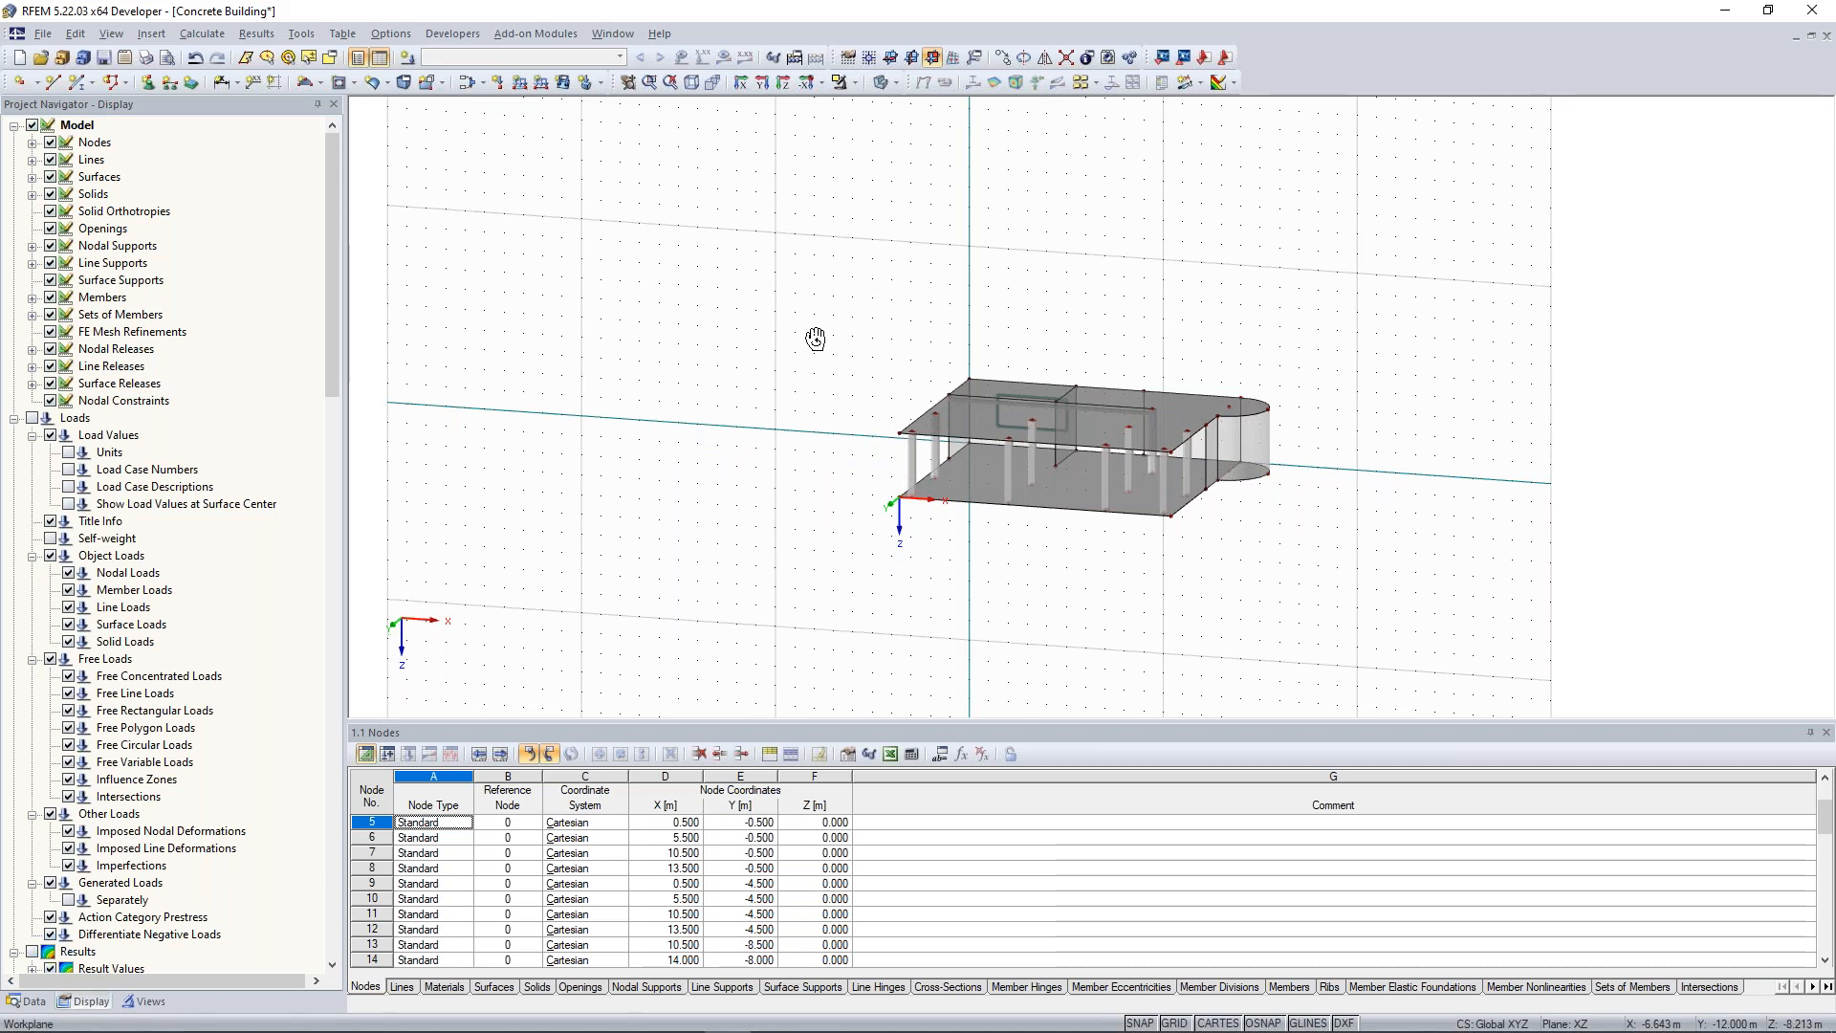
{"action": "scroll", "coordinate": [806, 458], "scroll_direction": "up", "scroll_amount": 2}
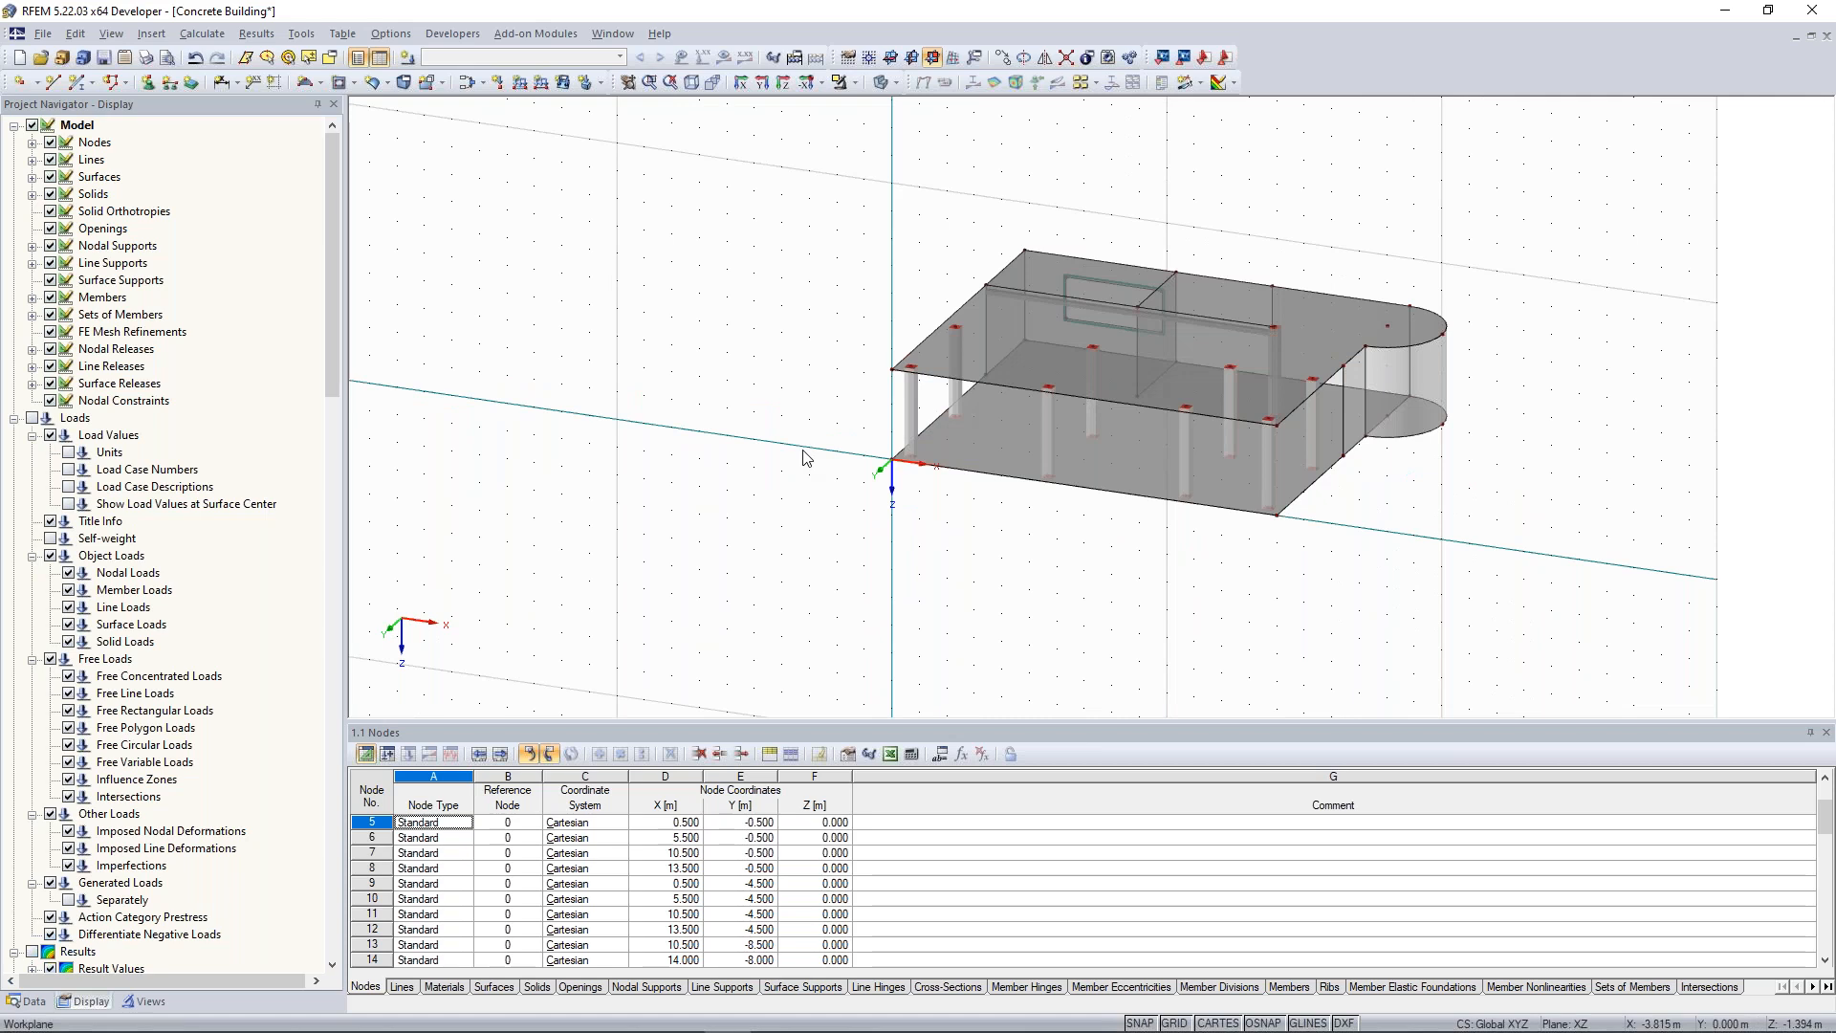
{"action": "key", "text": "ctrl+shift+1"}
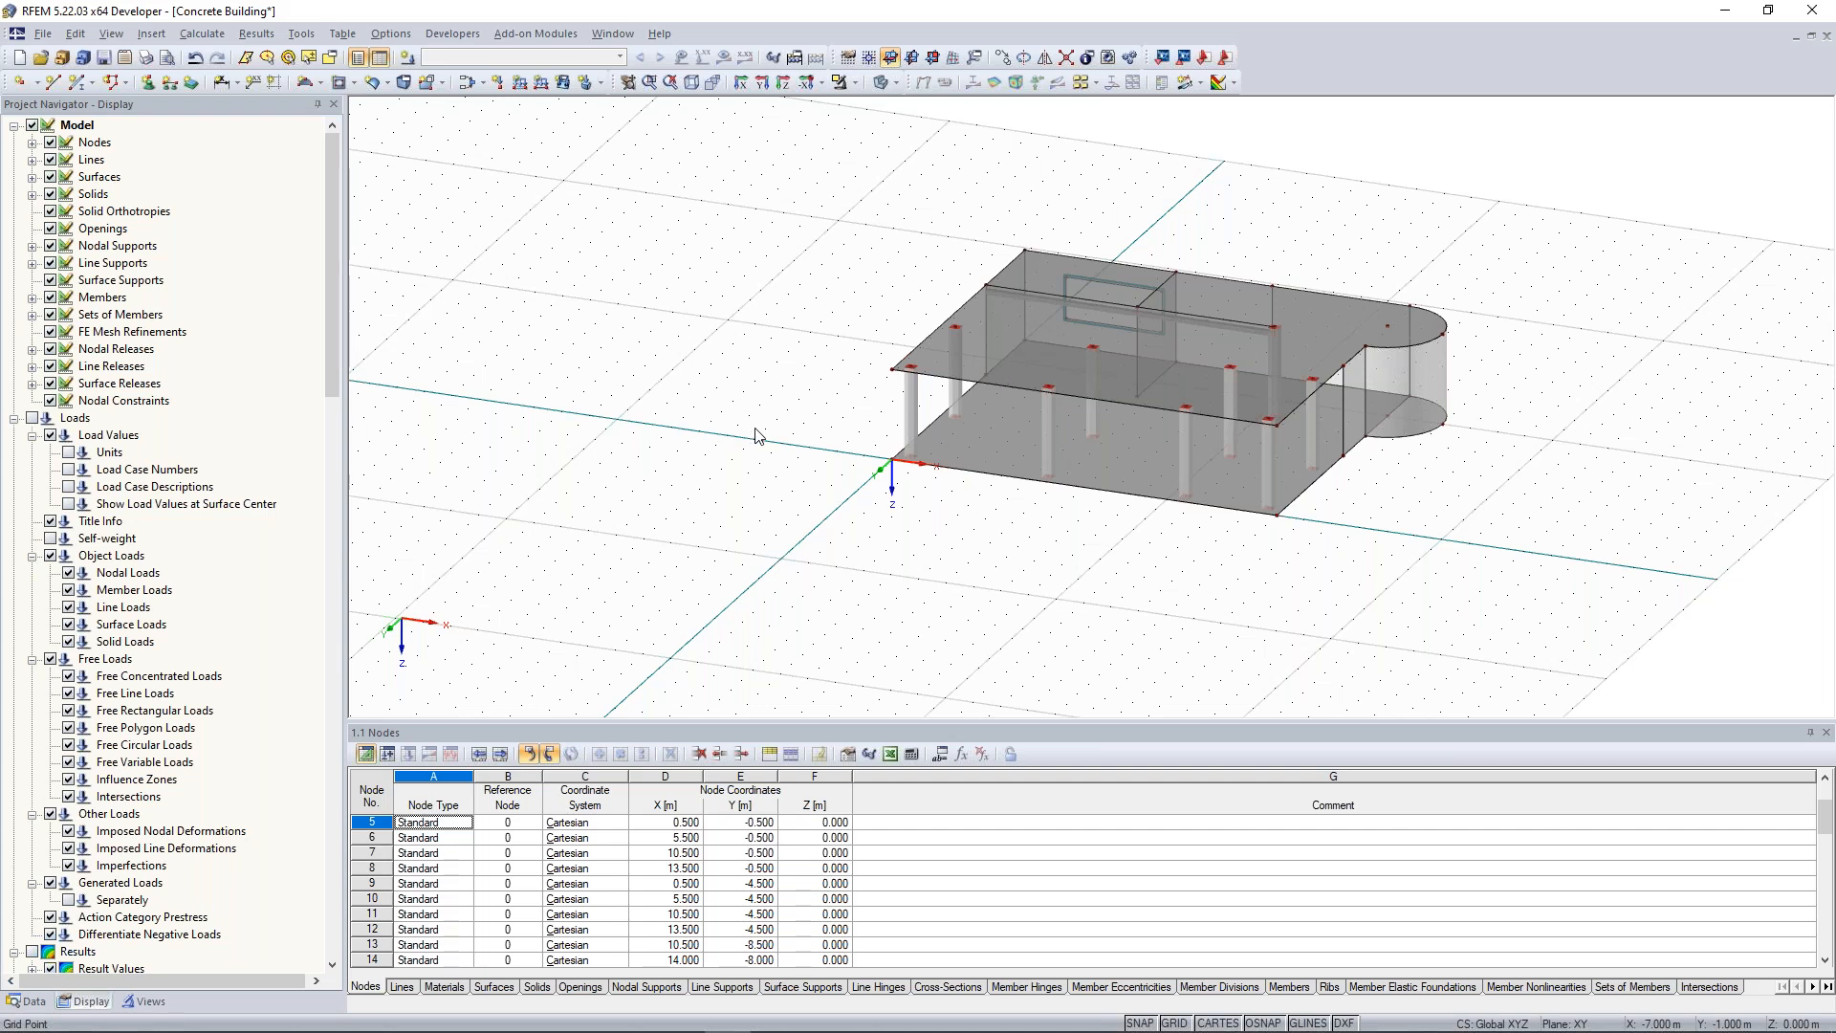
{"action": "middle_click_drag", "start_coordinate": [757, 437], "coordinate": [988, 525], "text": "ctrl"}
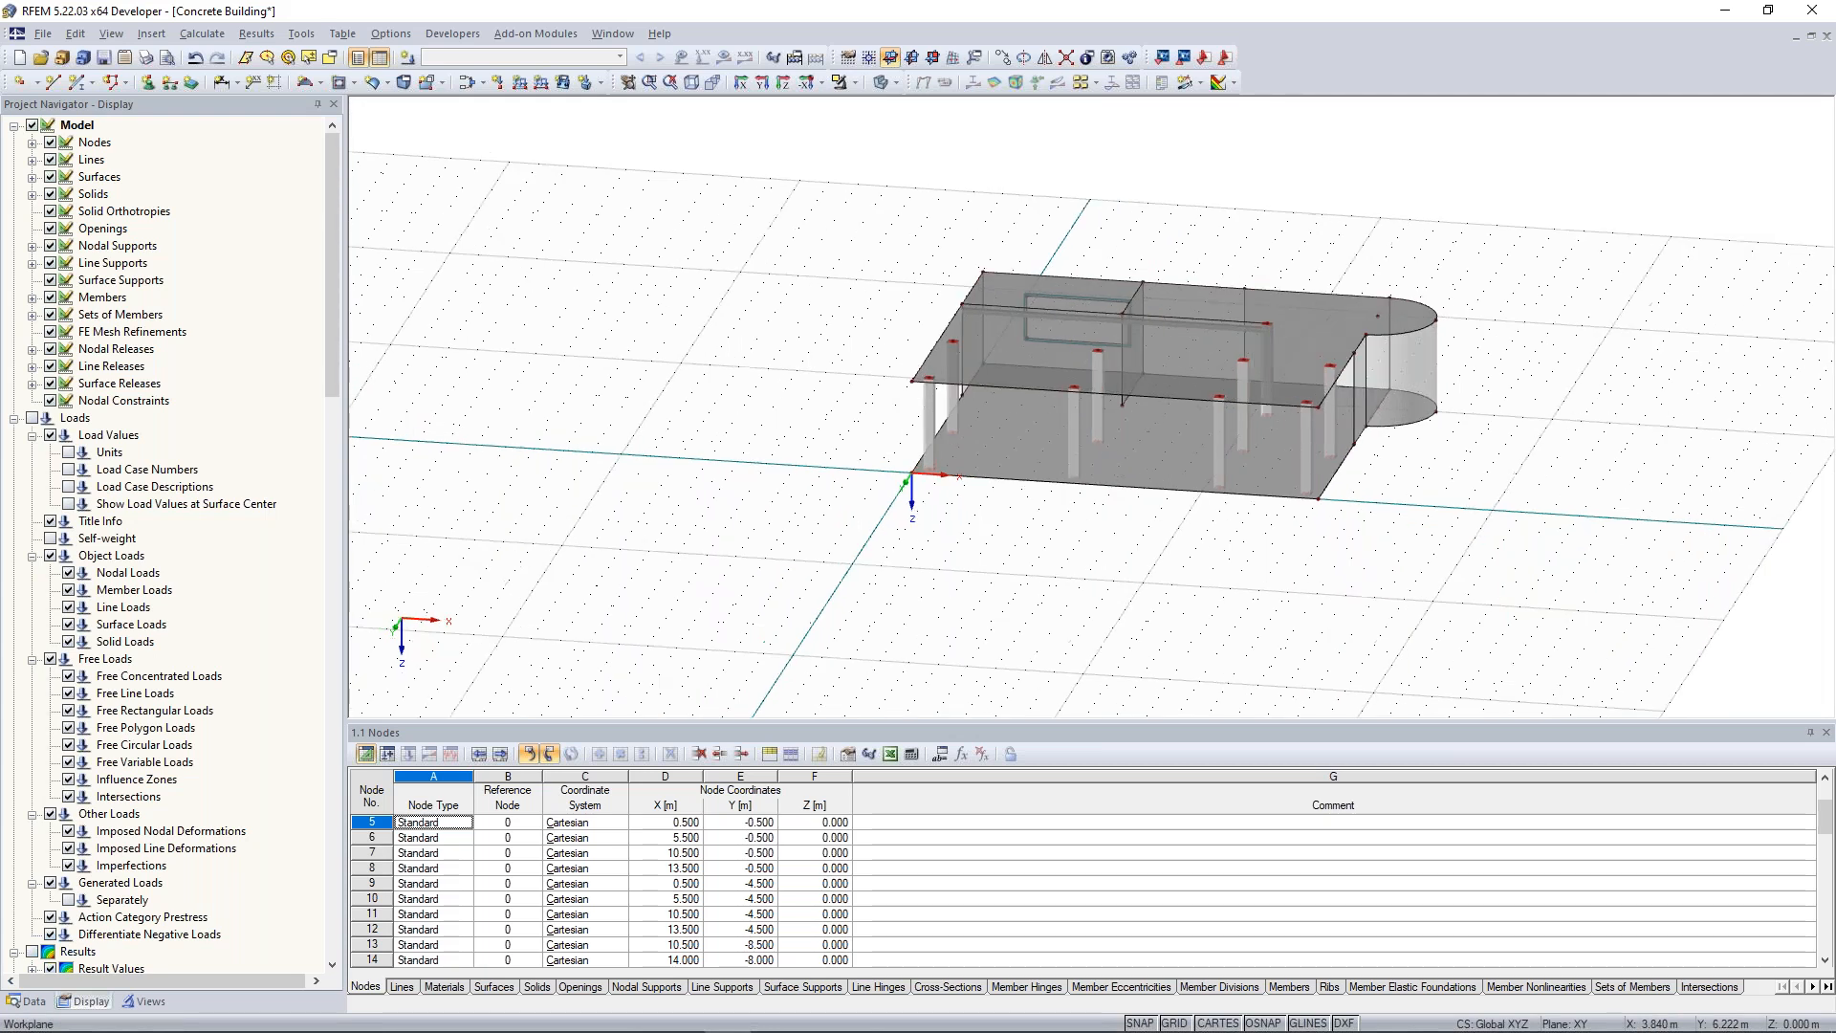
Edit lines 4 and 18 along the floor slab's side edge and make a line support available on them.
{"action": "scroll", "coordinate": [988, 525], "scroll_direction": "up", "scroll_amount": 2}
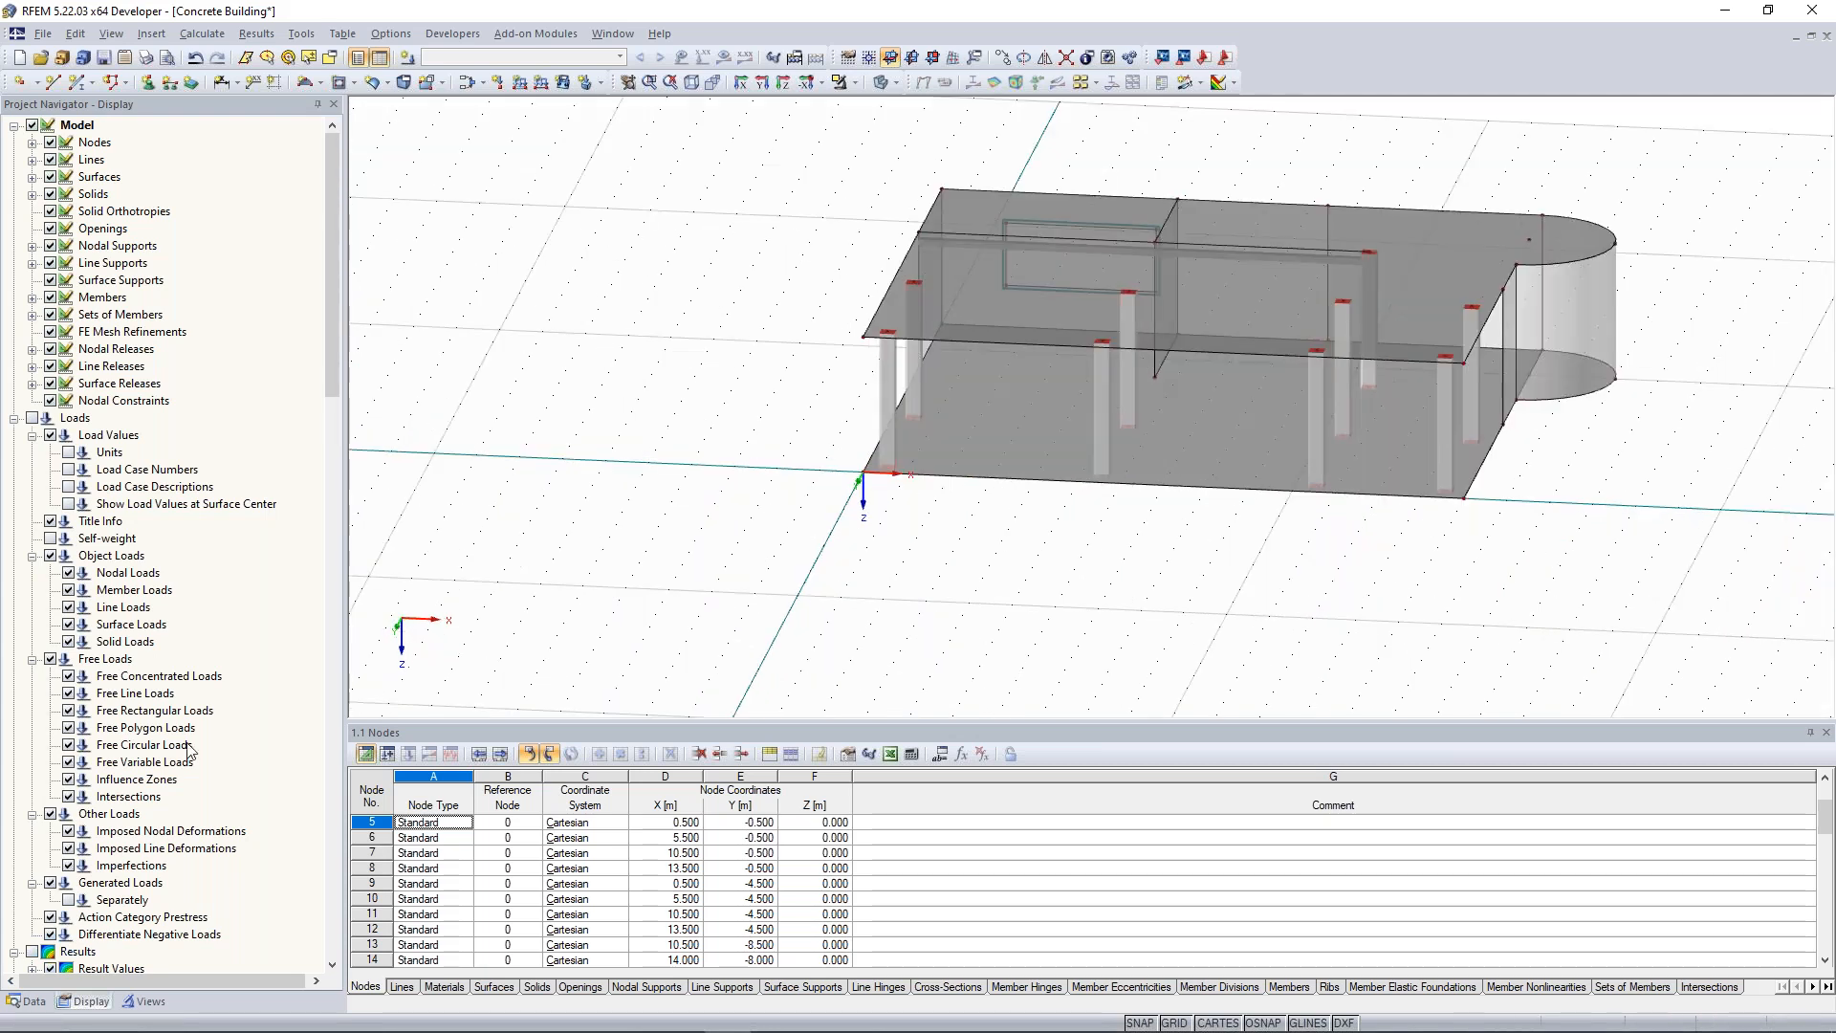
{"action": "left_click", "coordinate": [35, 1002]}
{"action": "middle_click_drag", "start_coordinate": [665, 409], "coordinate": [845, 439], "text": "ctrl"}
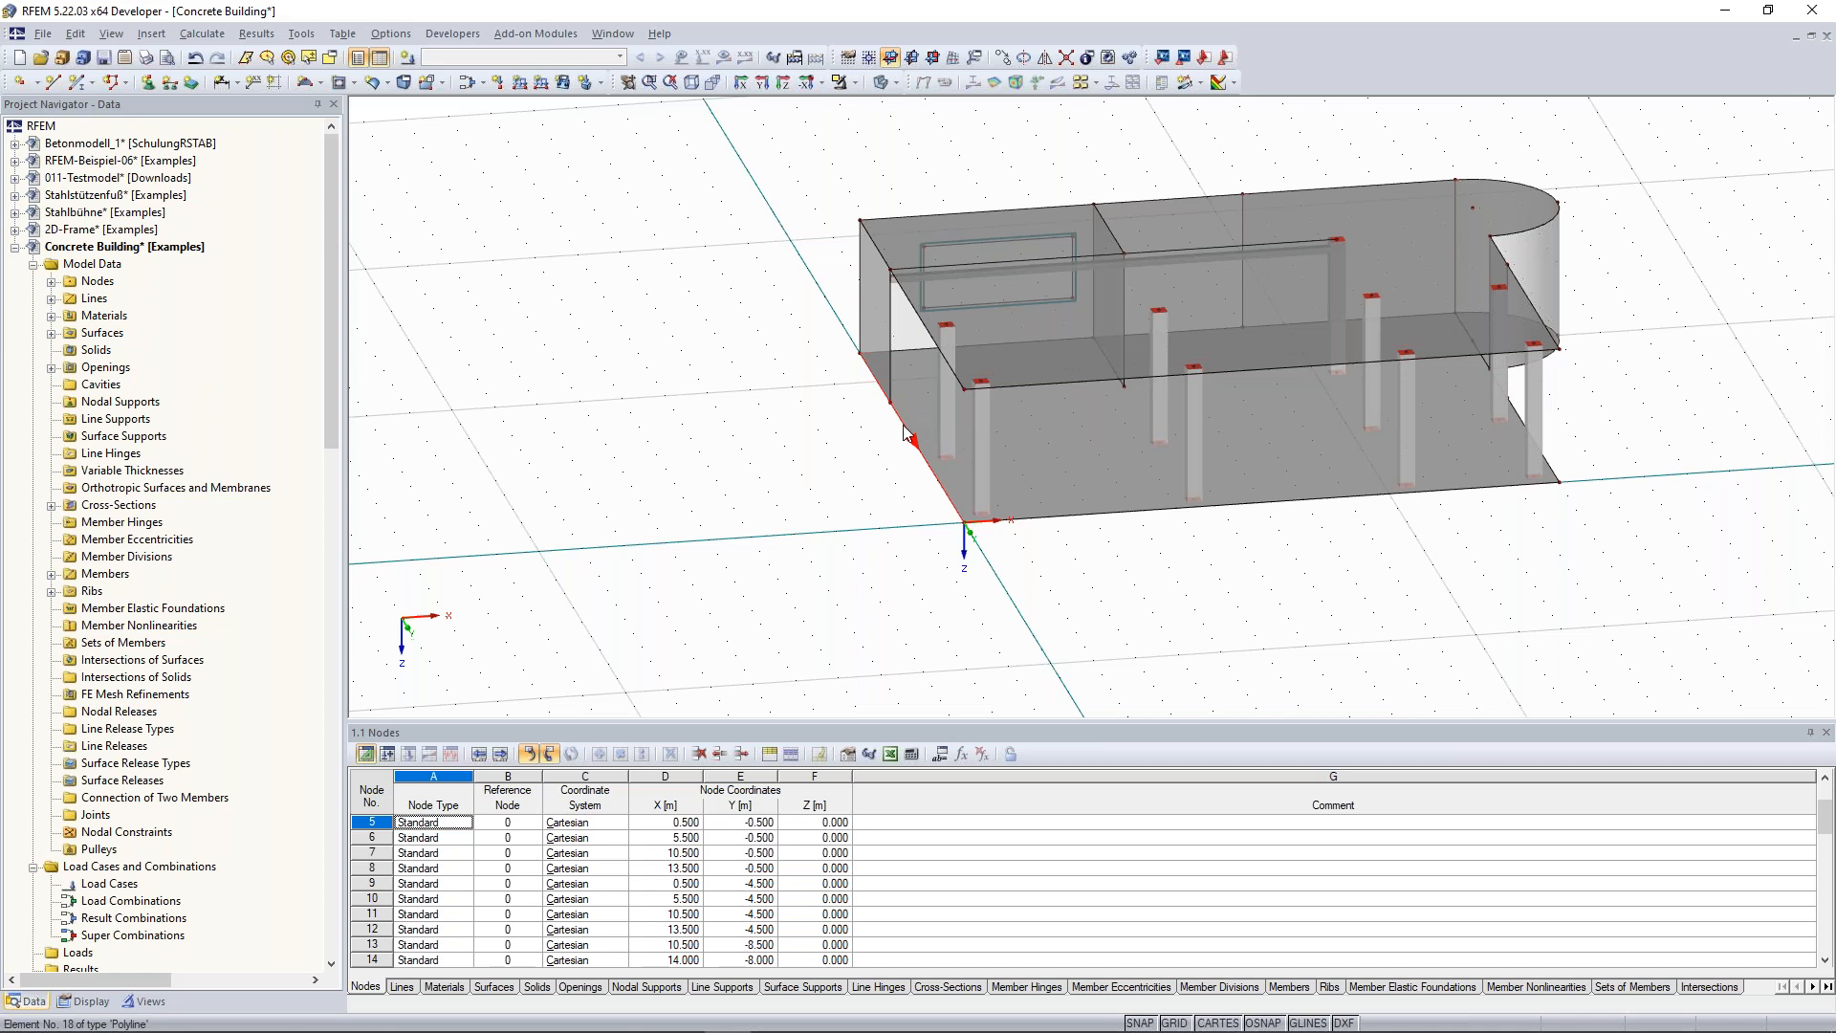
{"action": "right_click", "coordinate": [990, 440]}
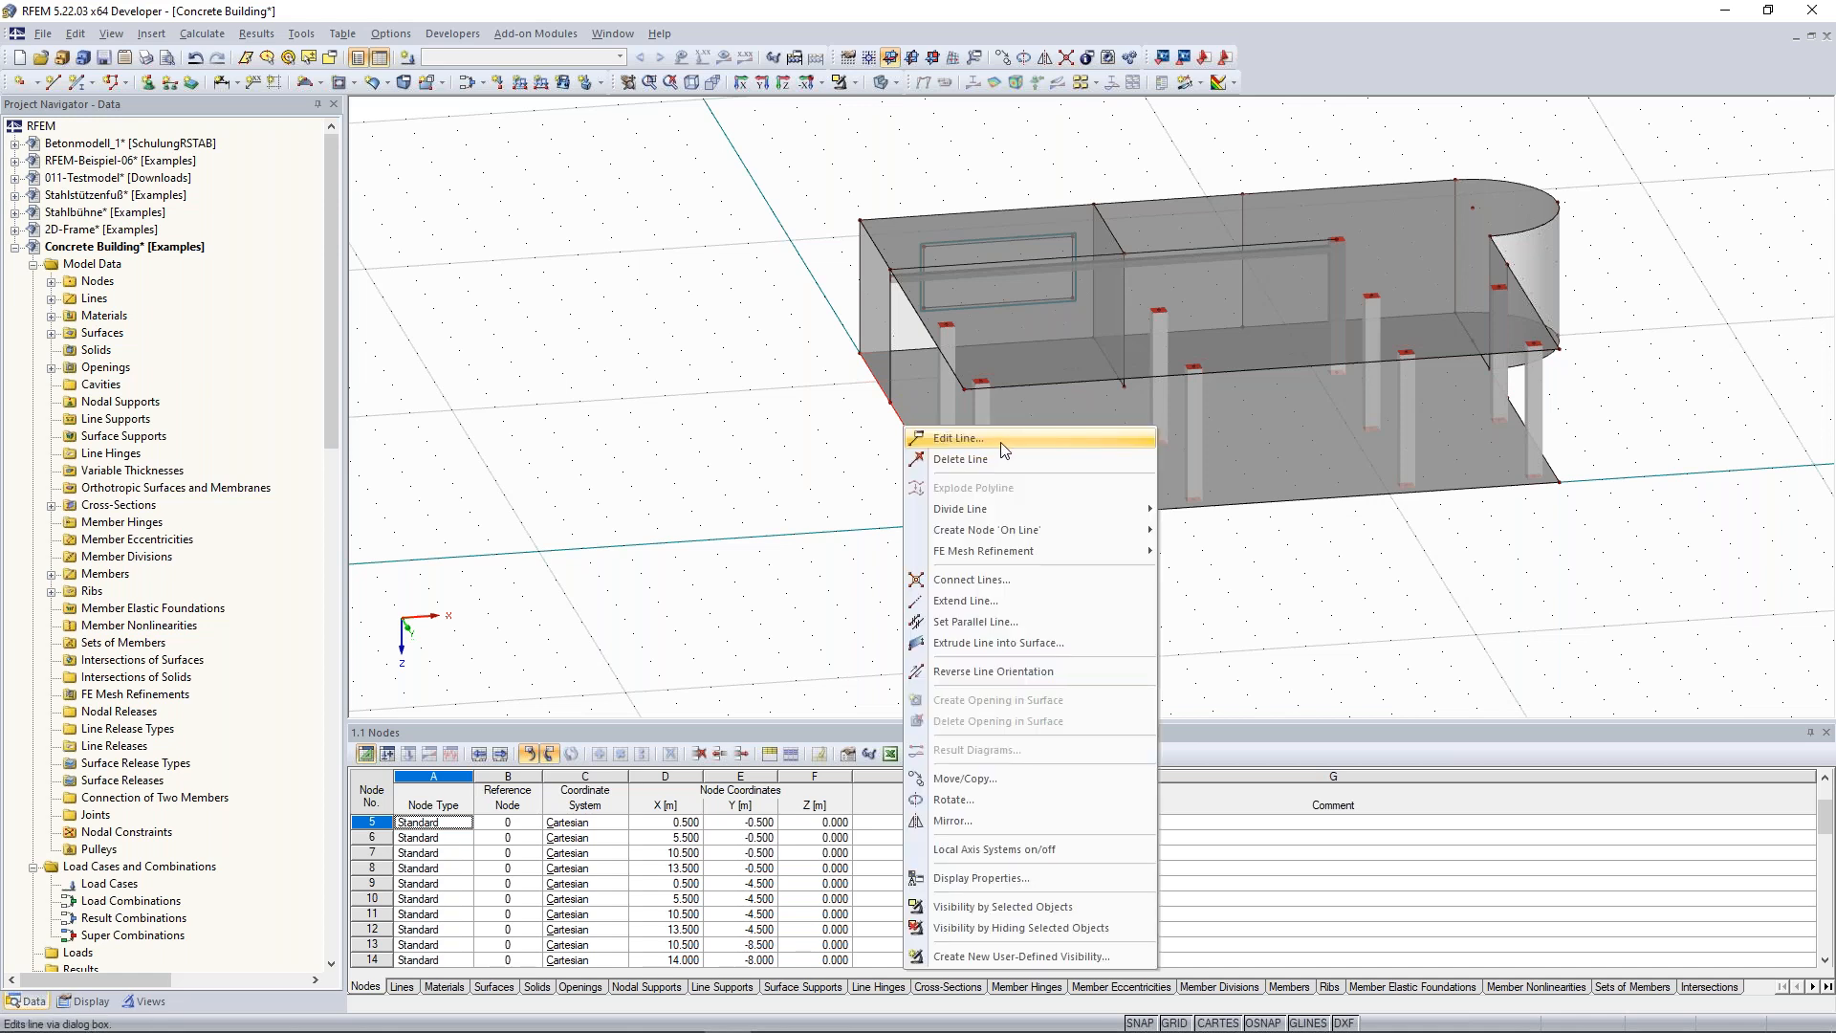
{"action": "key", "text": "Escape"}
{"action": "double_click", "coordinate": [850, 335]}
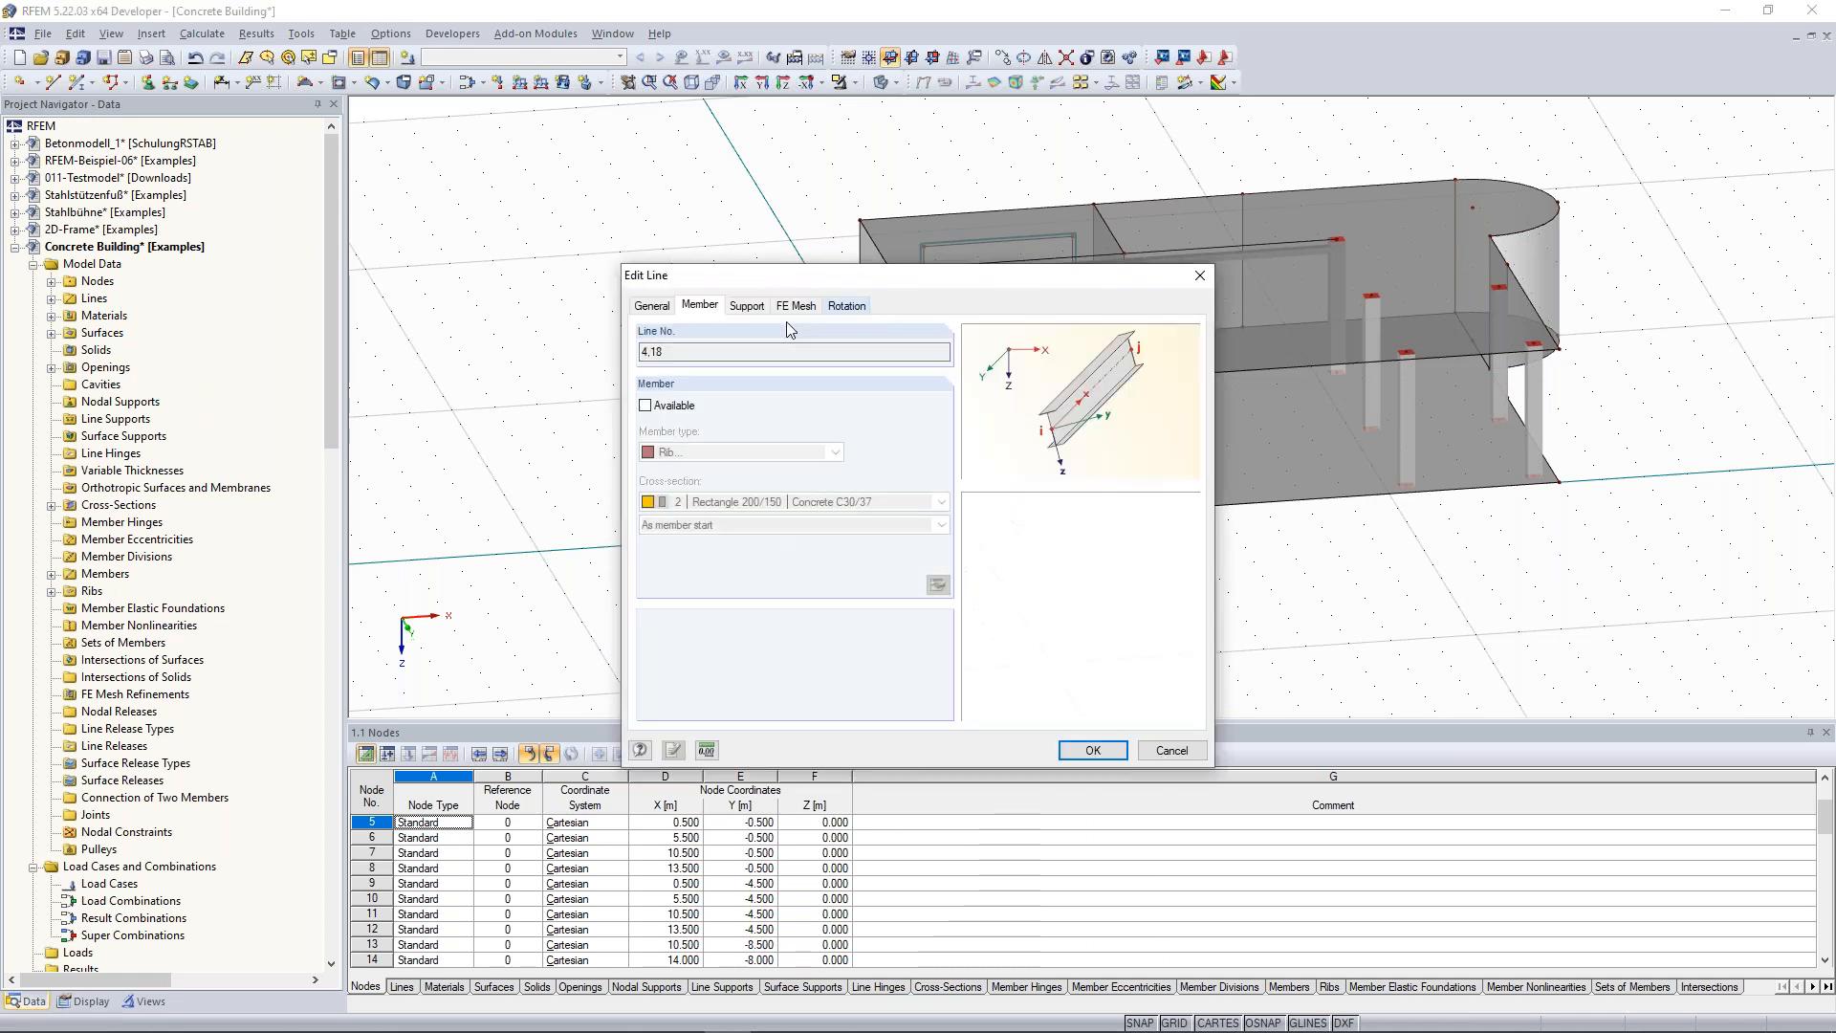
{"action": "left_click_drag", "start_coordinate": [759, 266], "coordinate": [1061, 179]}
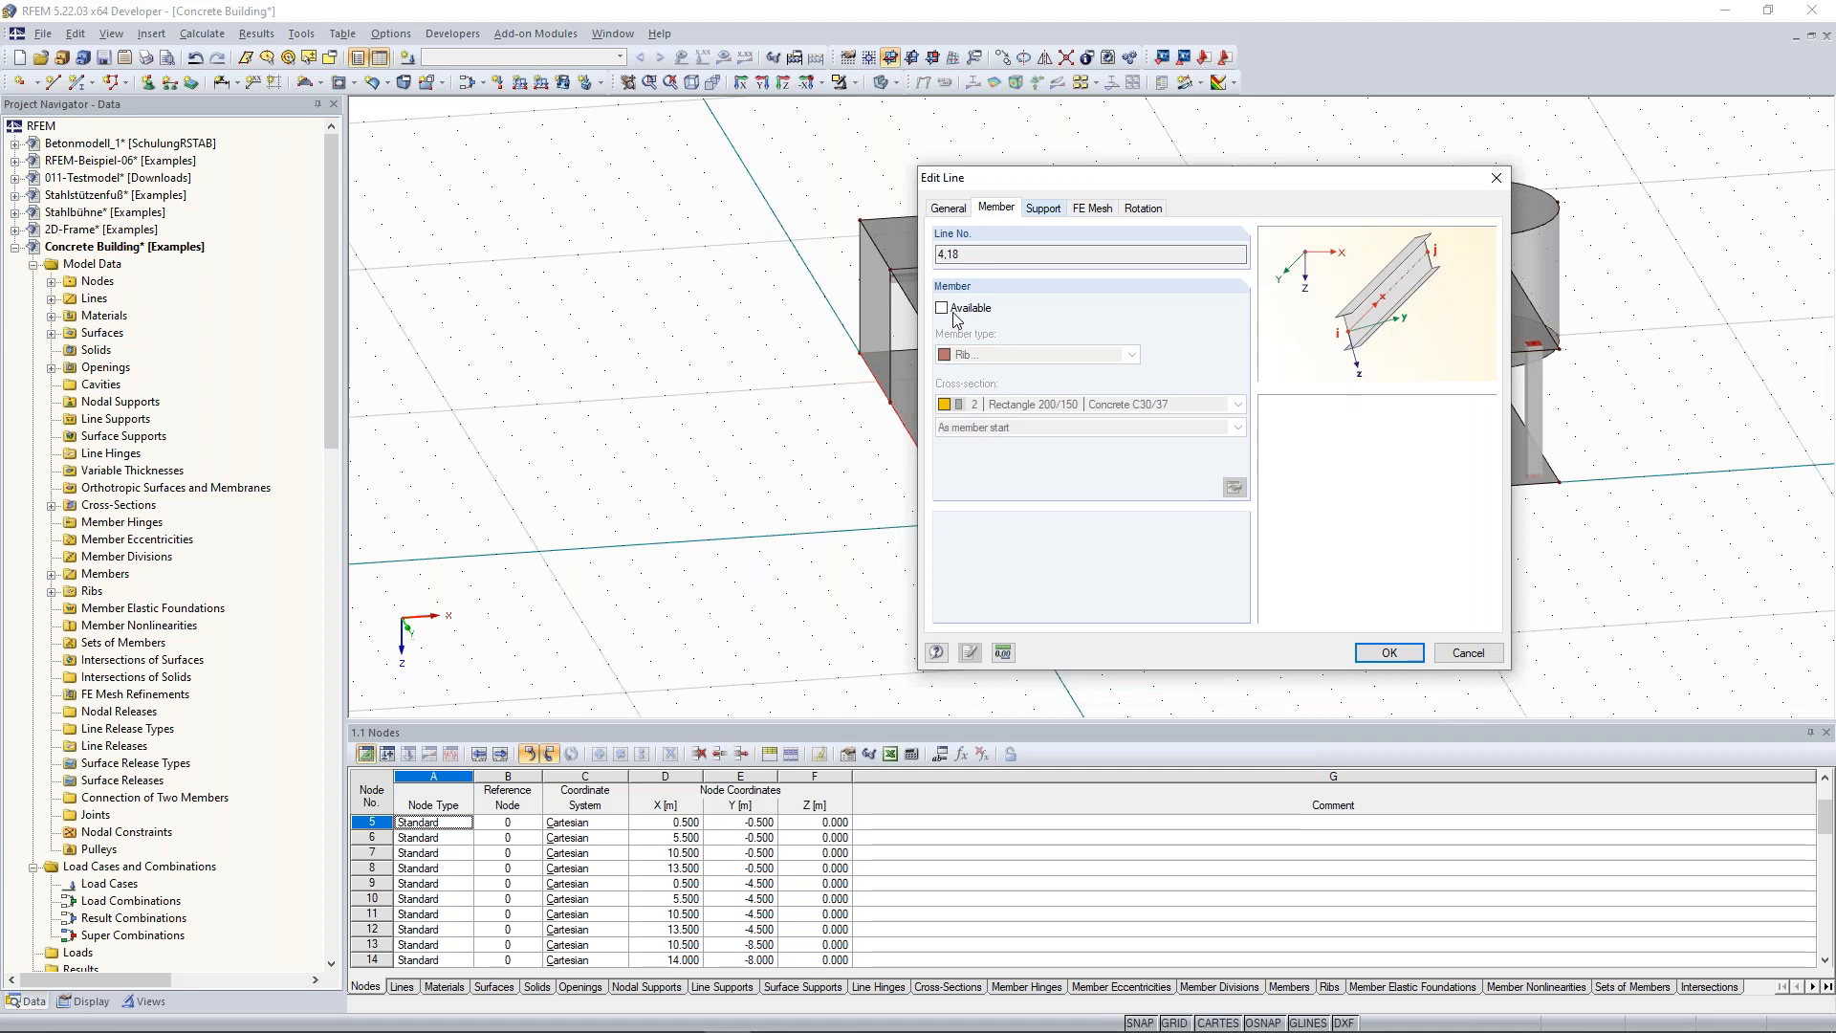
{"action": "key", "text": "ctrl+Tab"}
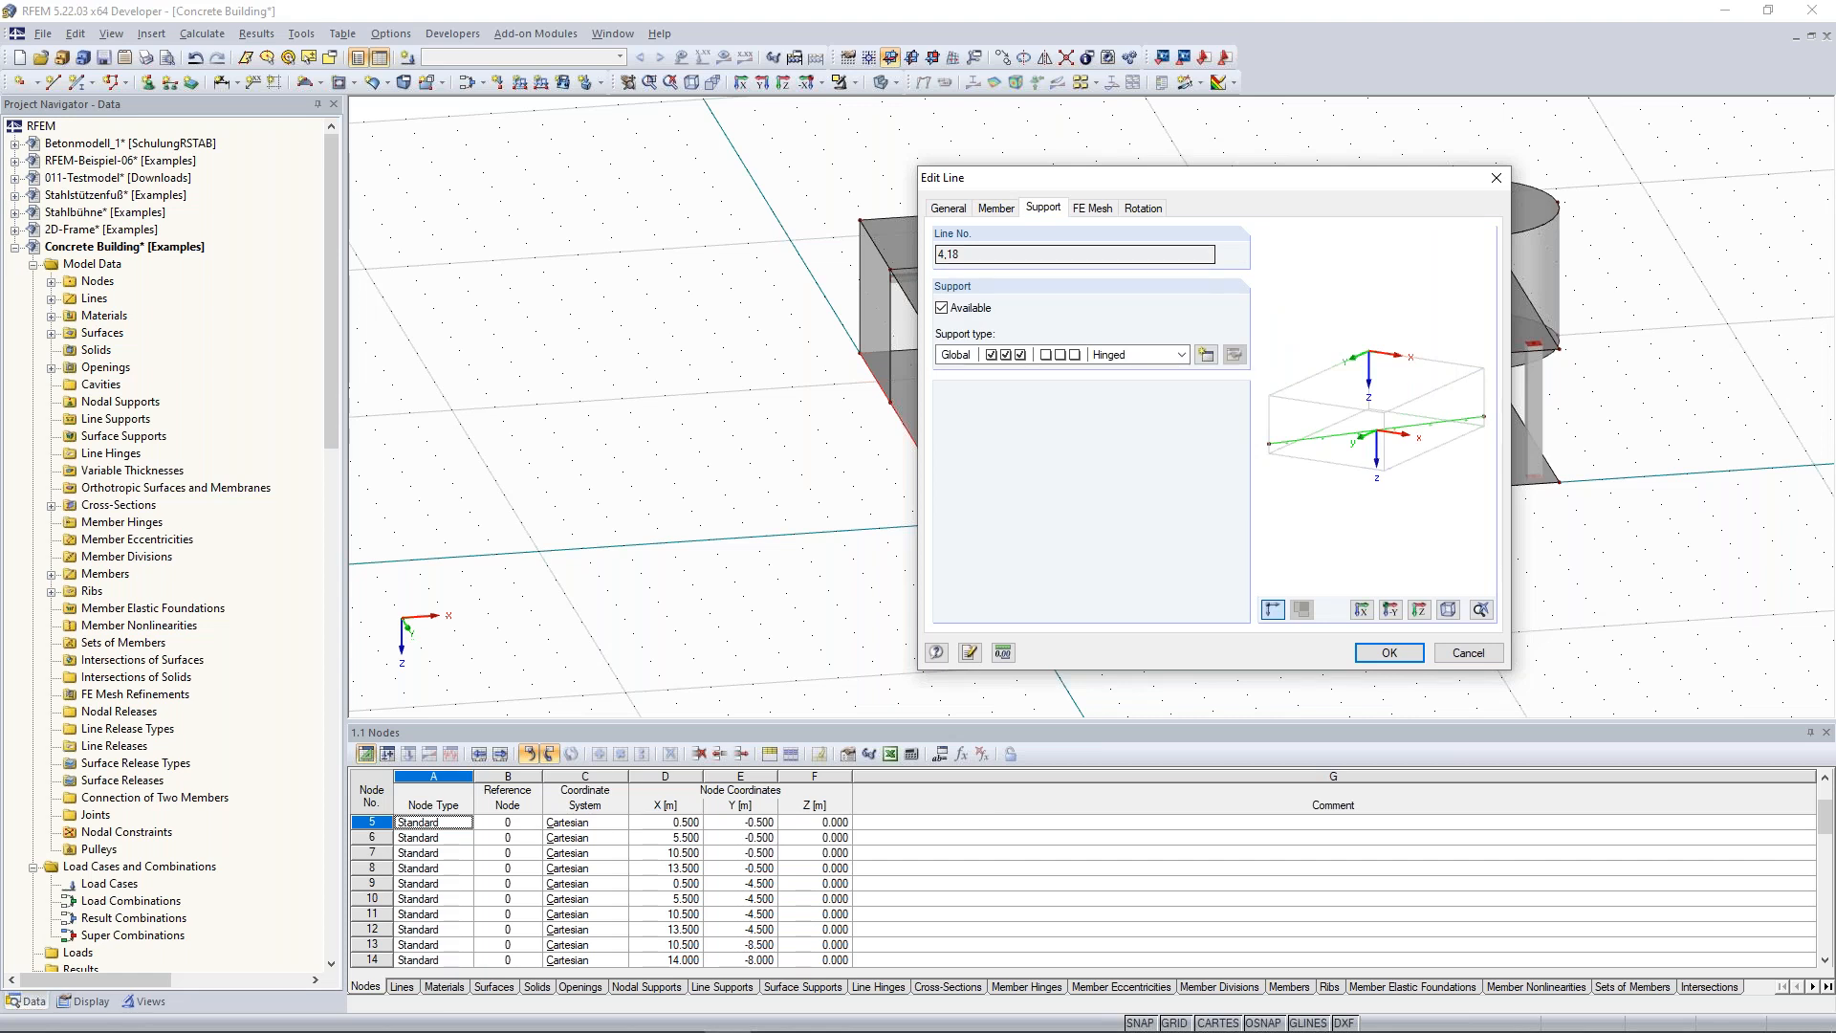
Define a new line support in global axes for these edge lines with uX and uY released and only uZ fixed, and apply it.
{"action": "left_click", "coordinate": [1205, 355]}
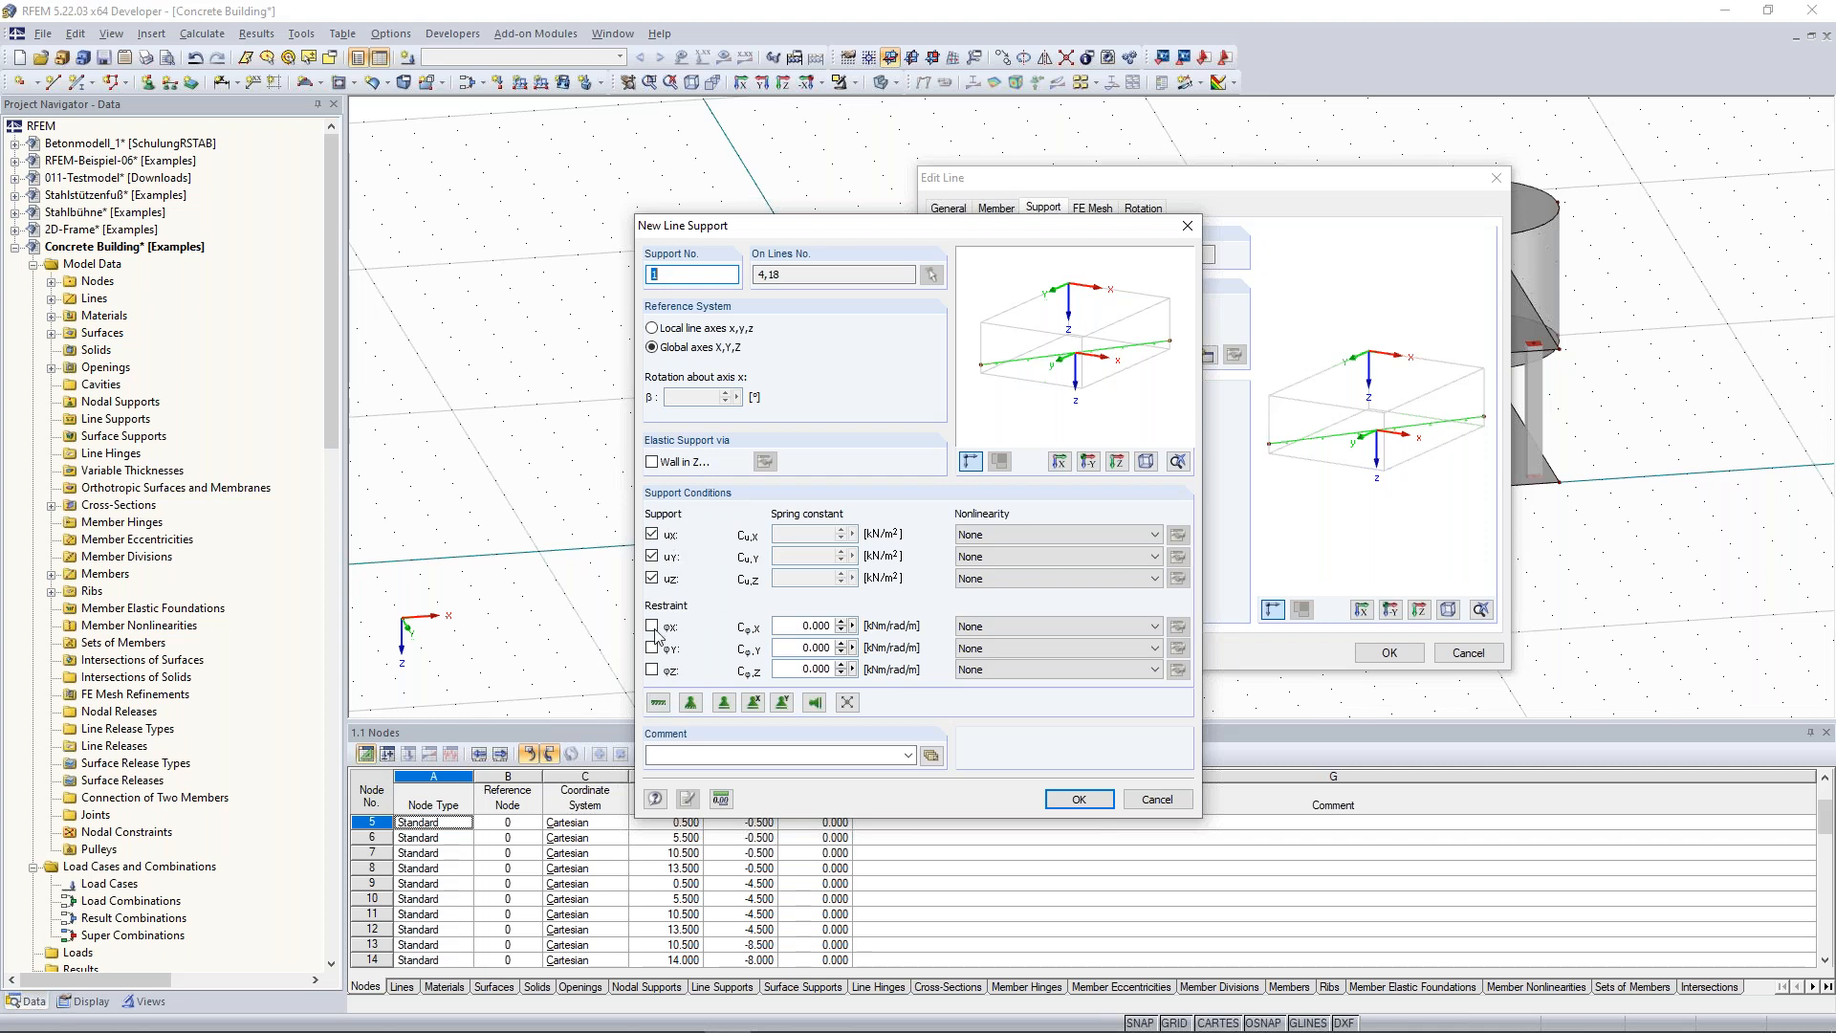
{"action": "left_click", "coordinate": [652, 534]}
{"action": "left_click", "coordinate": [652, 555]}
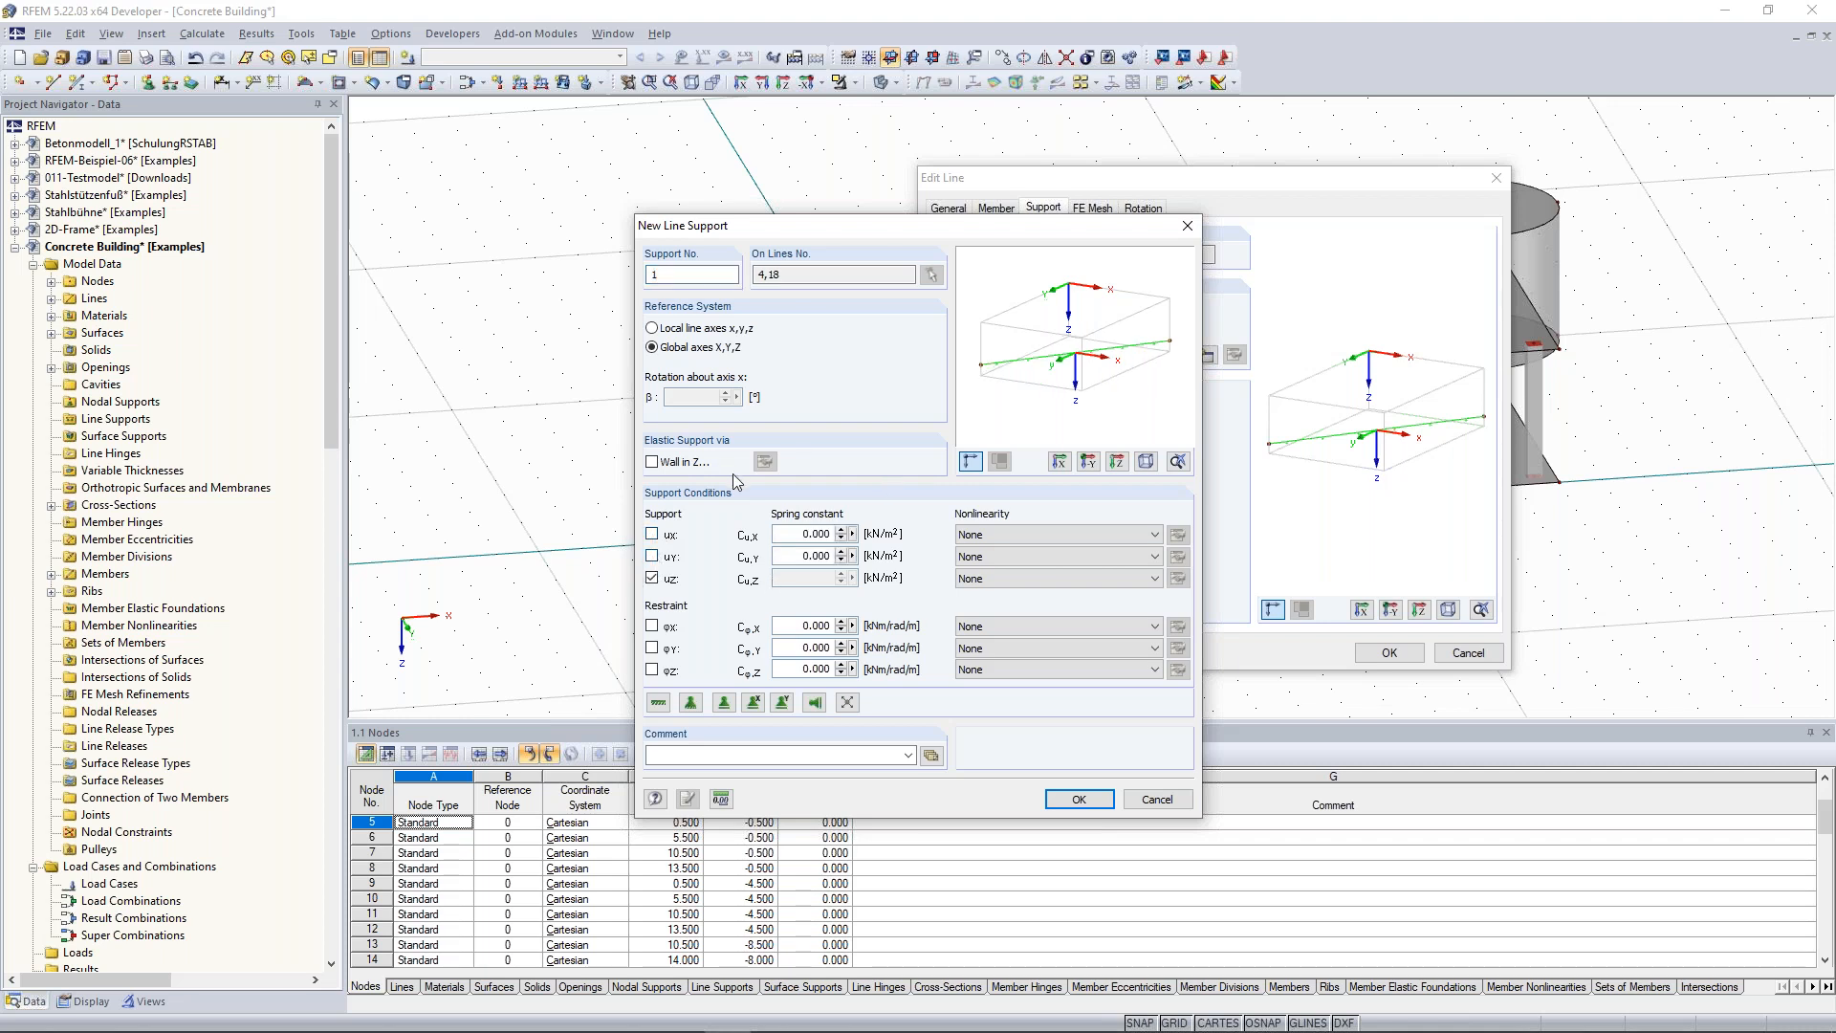
{"action": "left_click", "coordinate": [1079, 799]}
{"action": "left_click", "coordinate": [1389, 654]}
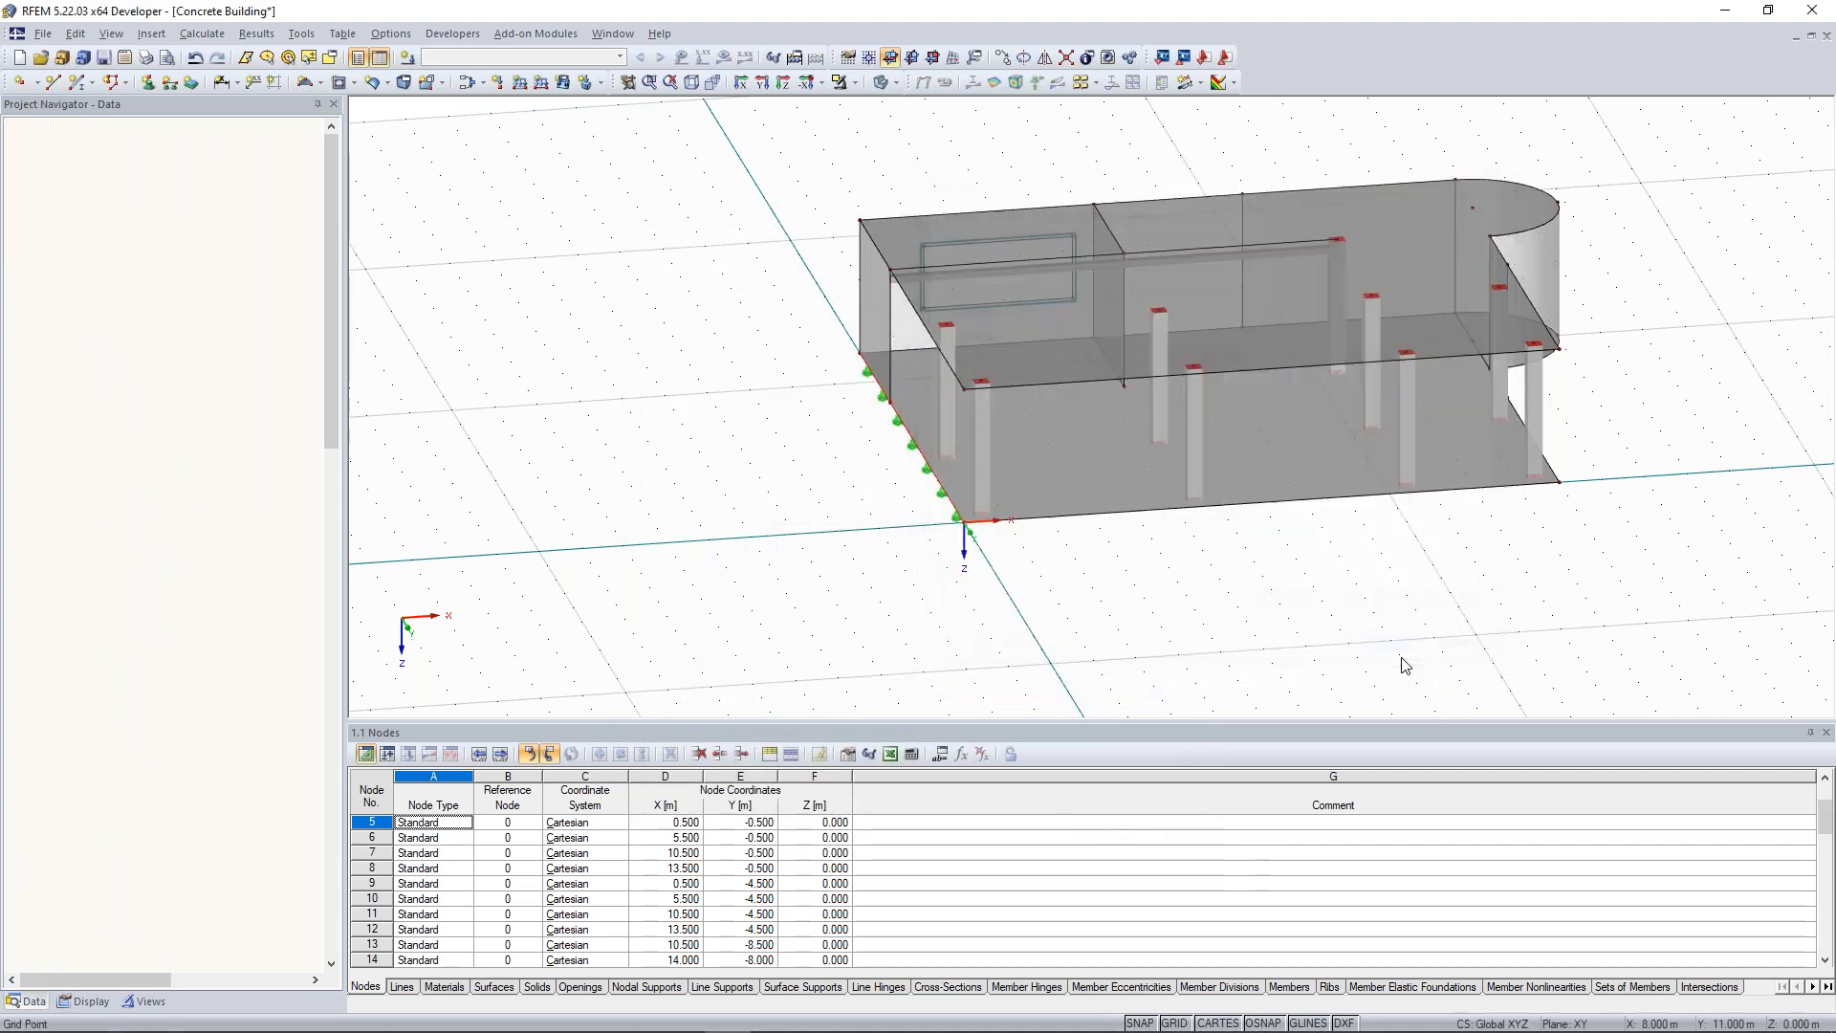
{"action": "scroll", "coordinate": [872, 473], "scroll_direction": "up", "scroll_amount": 4}
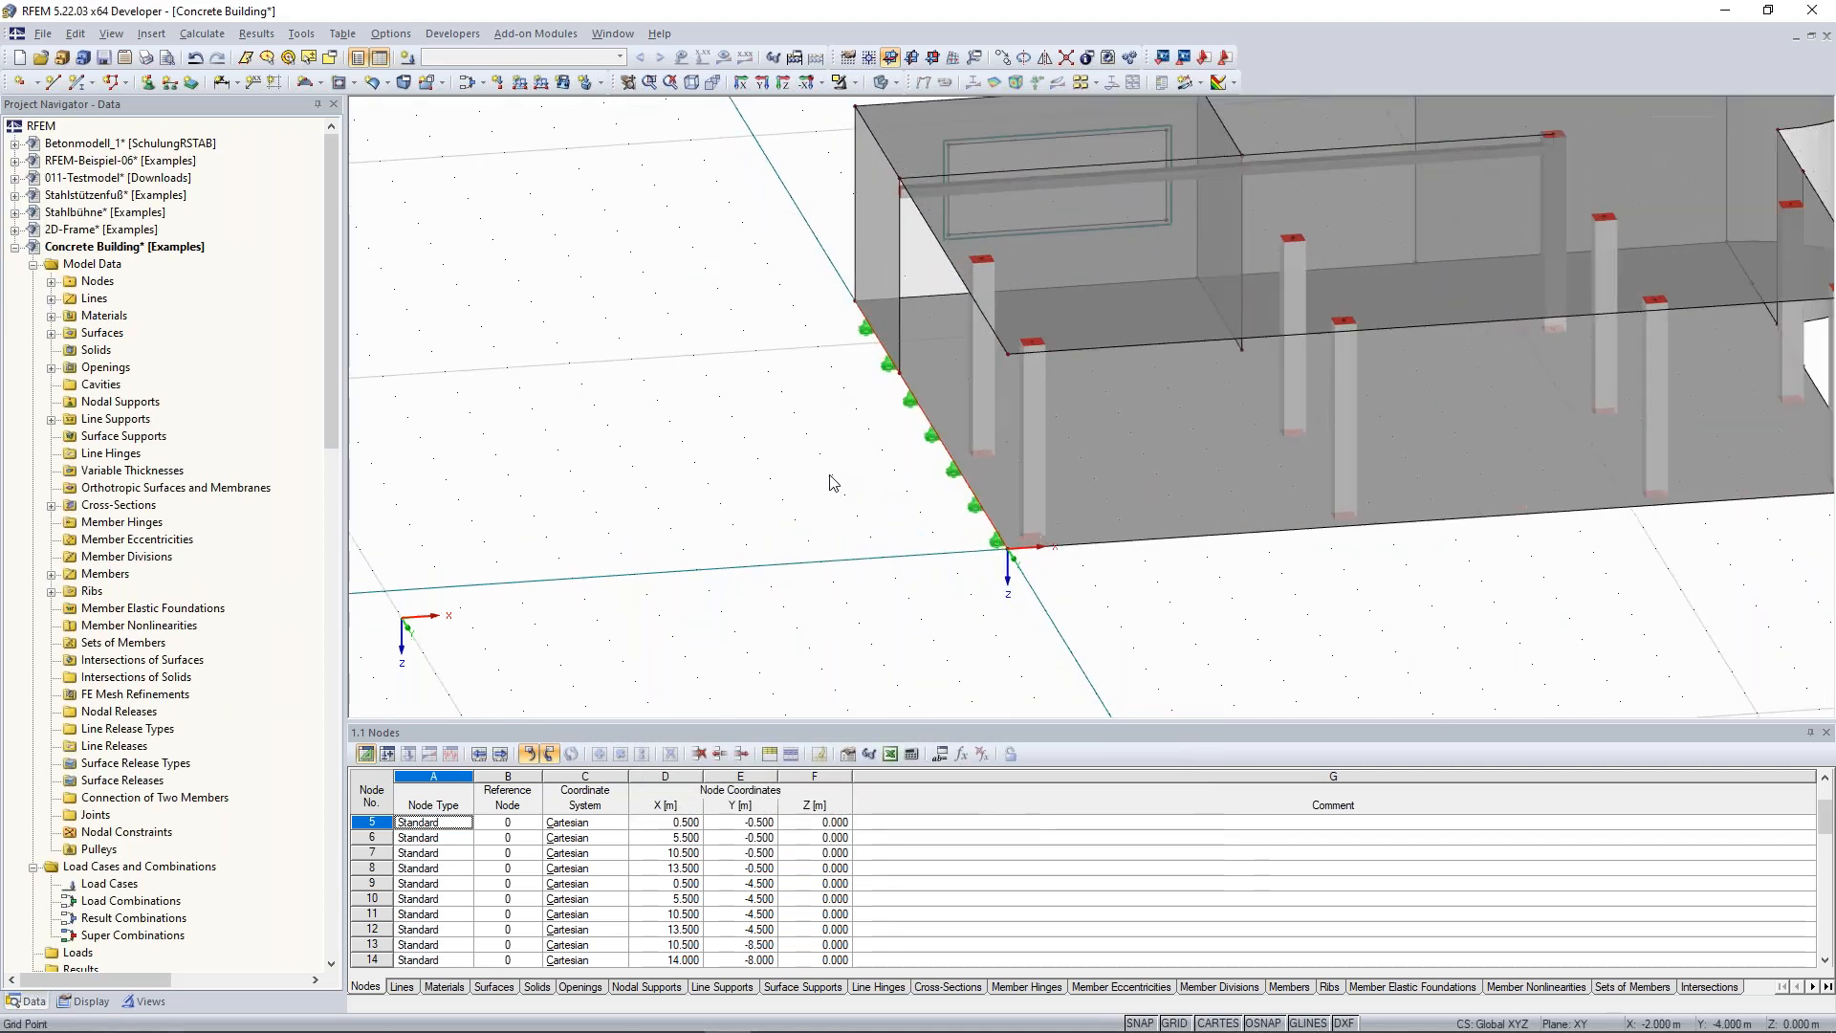
{"action": "scroll", "coordinate": [941, 464], "scroll_direction": "down", "scroll_amount": 4}
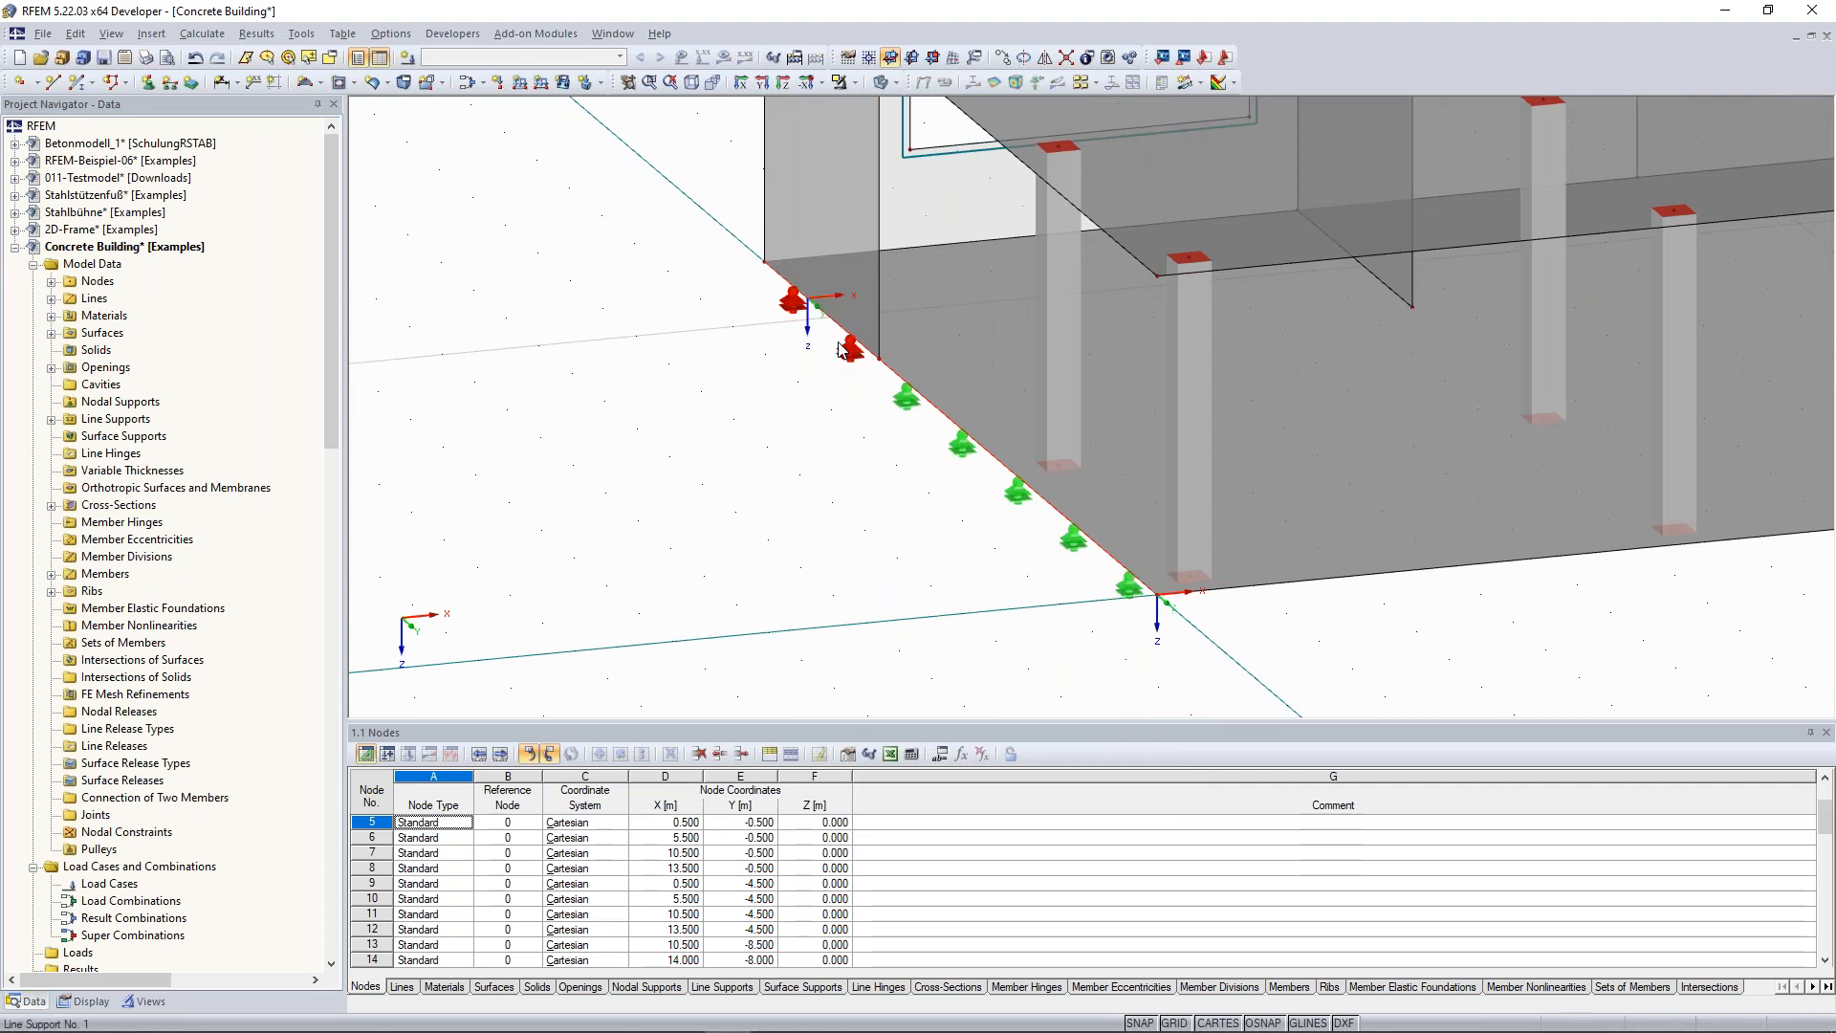
{"action": "scroll", "coordinate": [790, 458], "scroll_direction": "down", "scroll_amount": 1}
{"action": "middle_click_drag", "start_coordinate": [1293, 537], "coordinate": [899, 519], "text": "ctrl"}
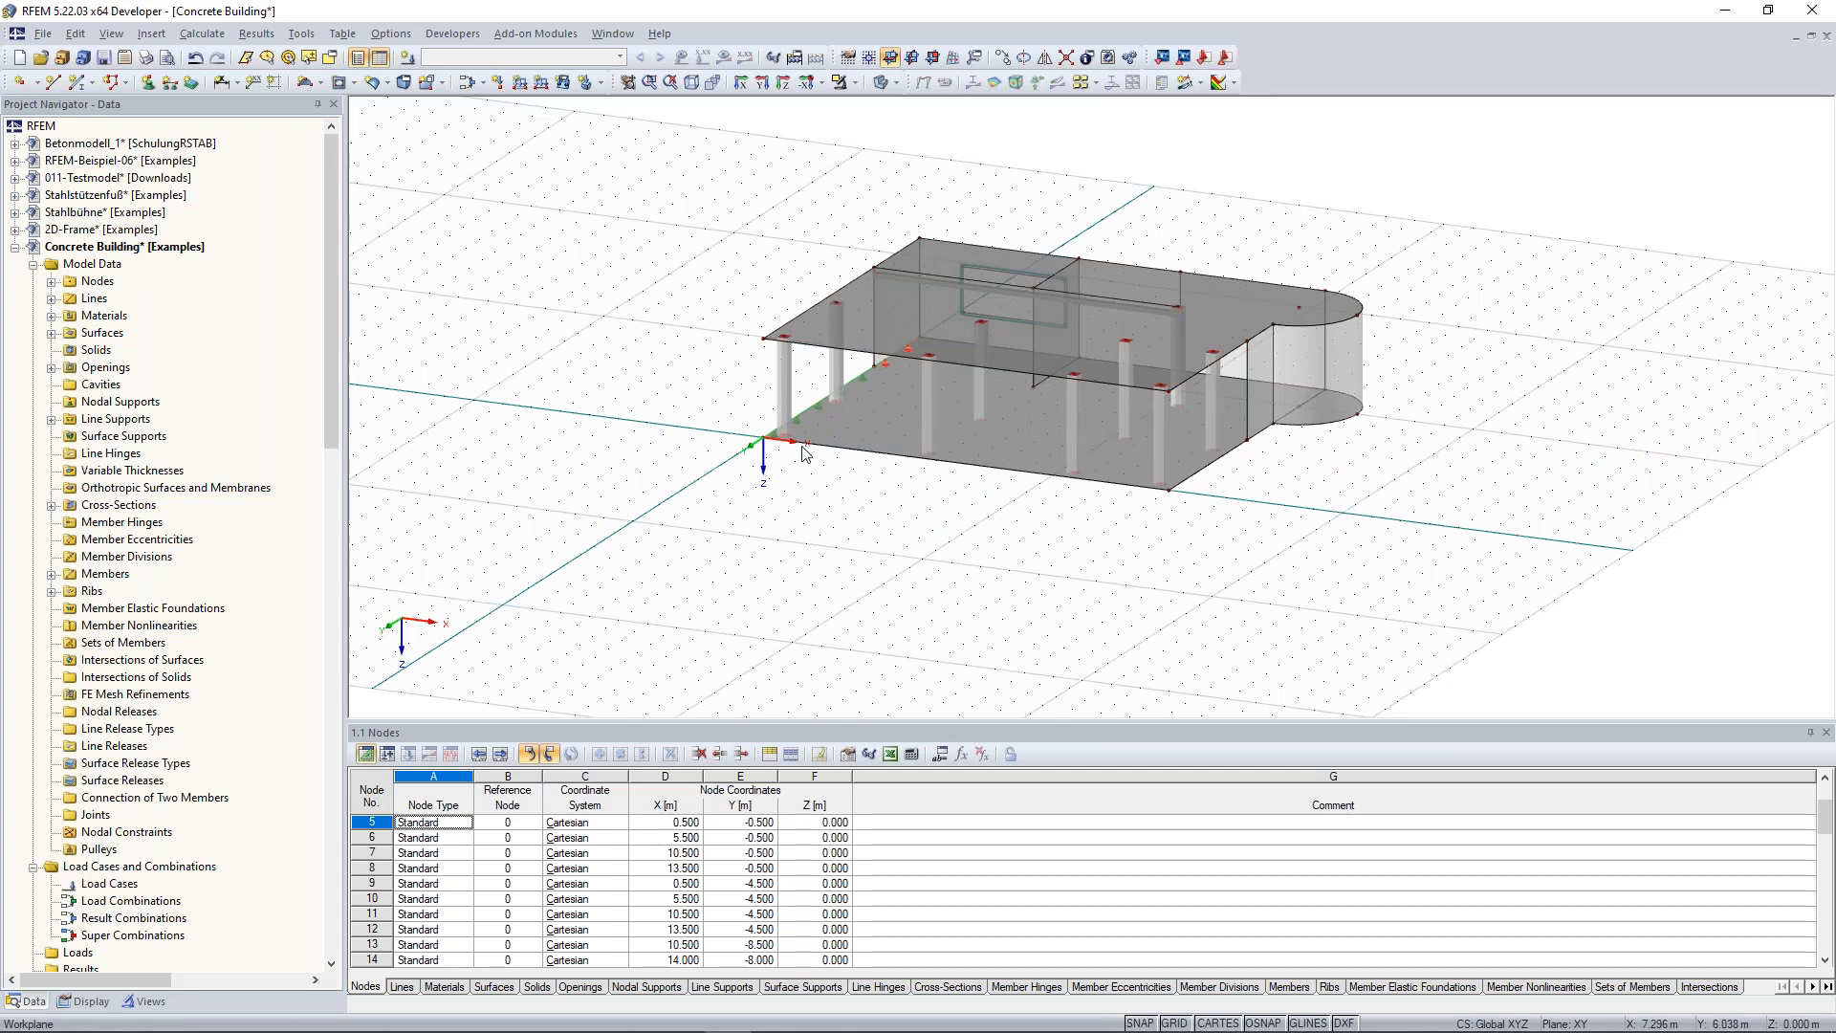
{"action": "scroll", "coordinate": [803, 454], "scroll_direction": "up", "scroll_amount": 1}
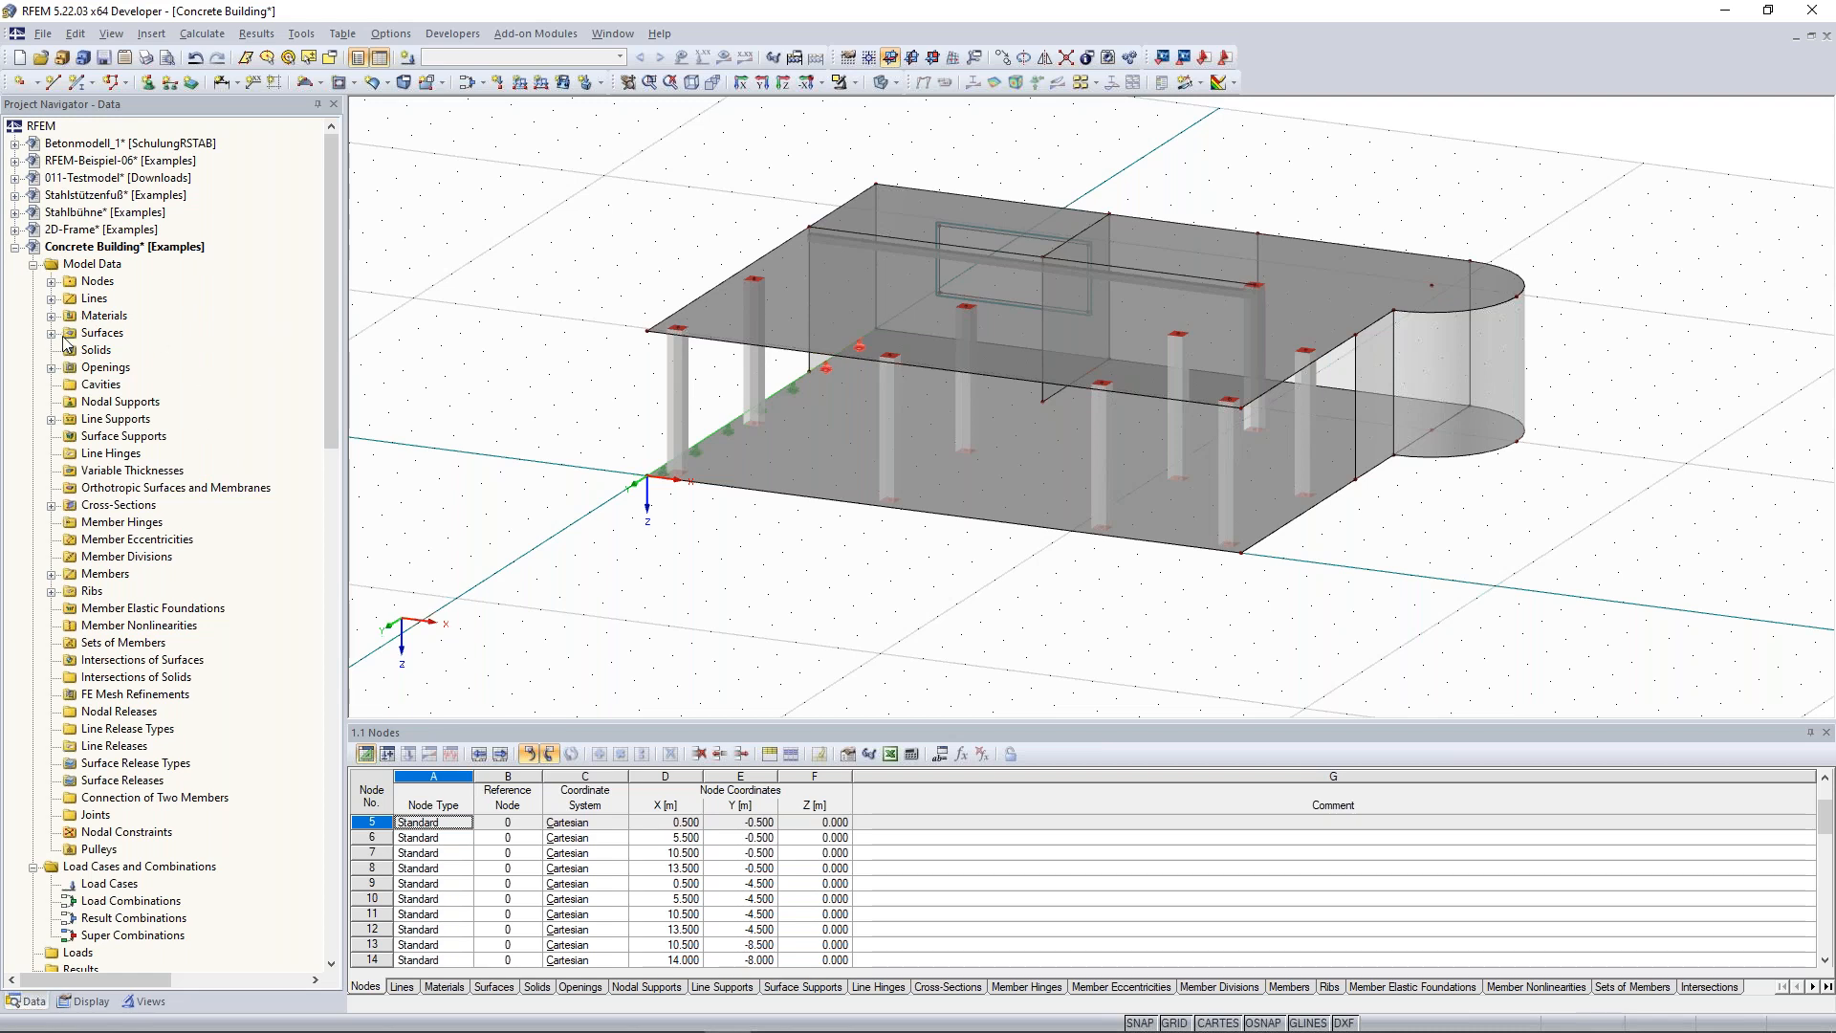
Edit floor slab surfaces 1 and 2 together, make a support available on them and begin a new surface support.
{"action": "left_click", "coordinate": [51, 334]}
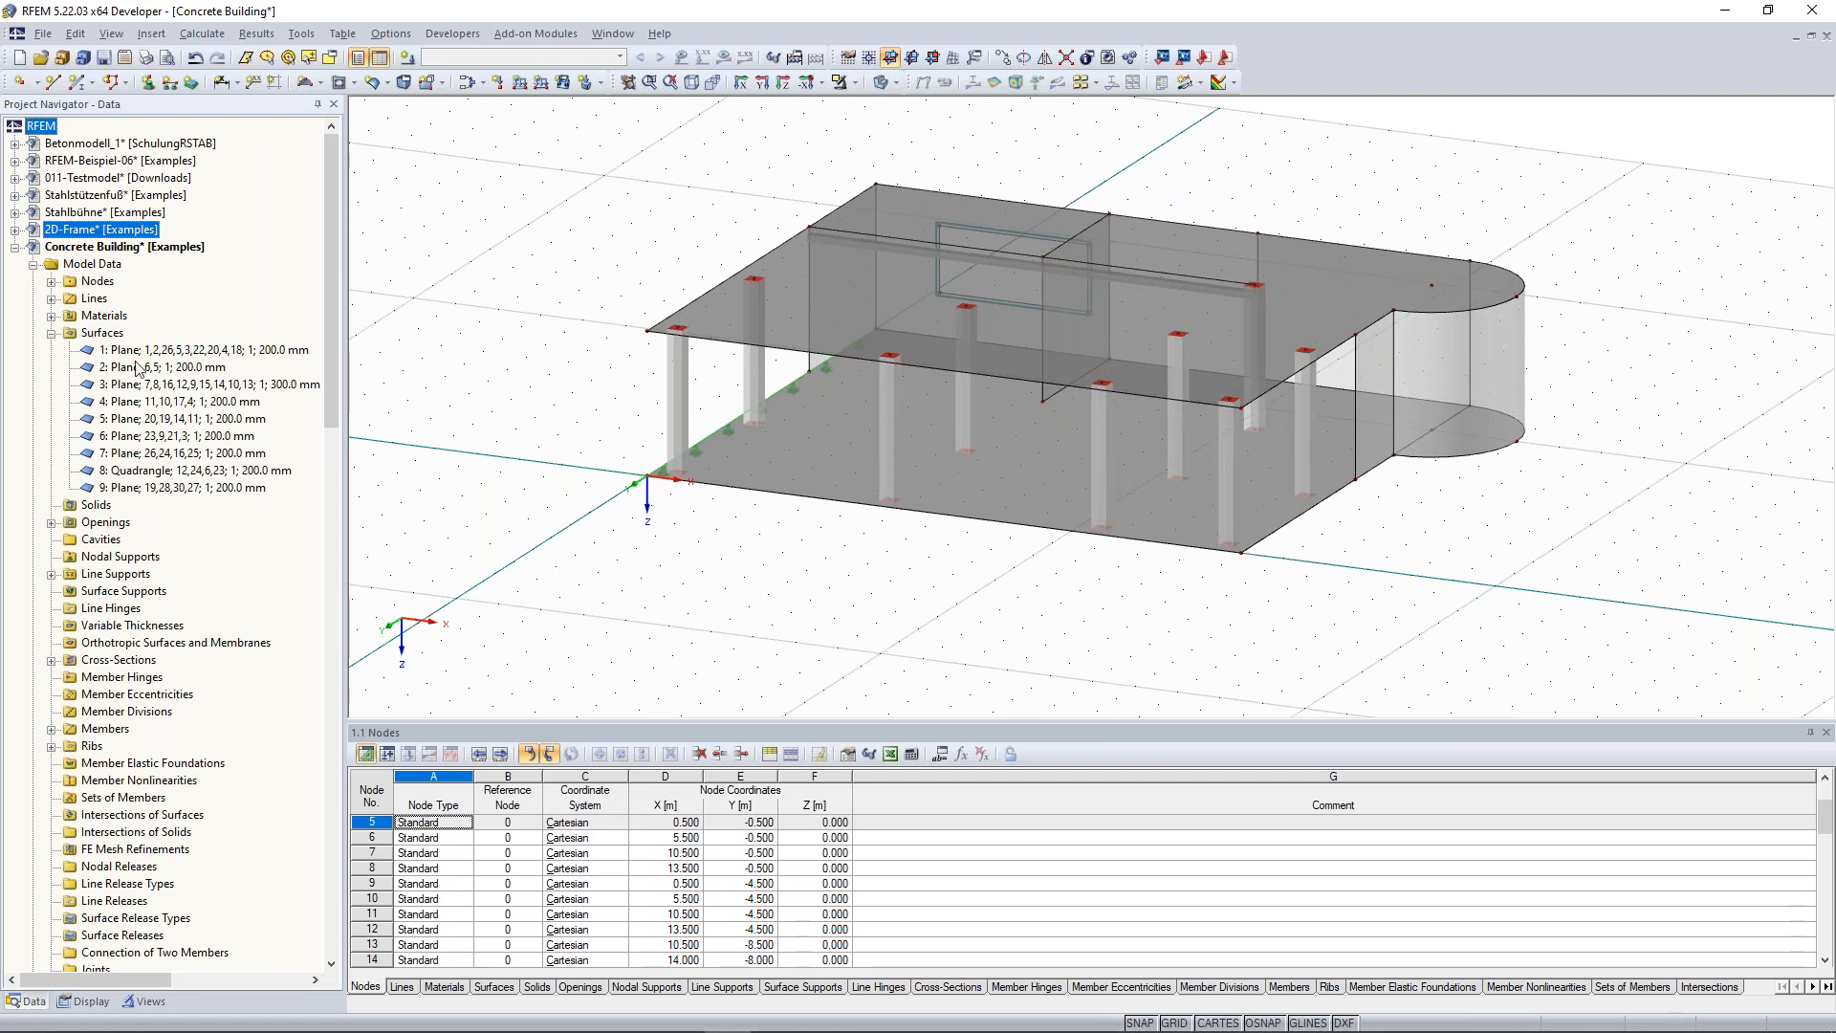
{"action": "left_click", "coordinate": [163, 350]}
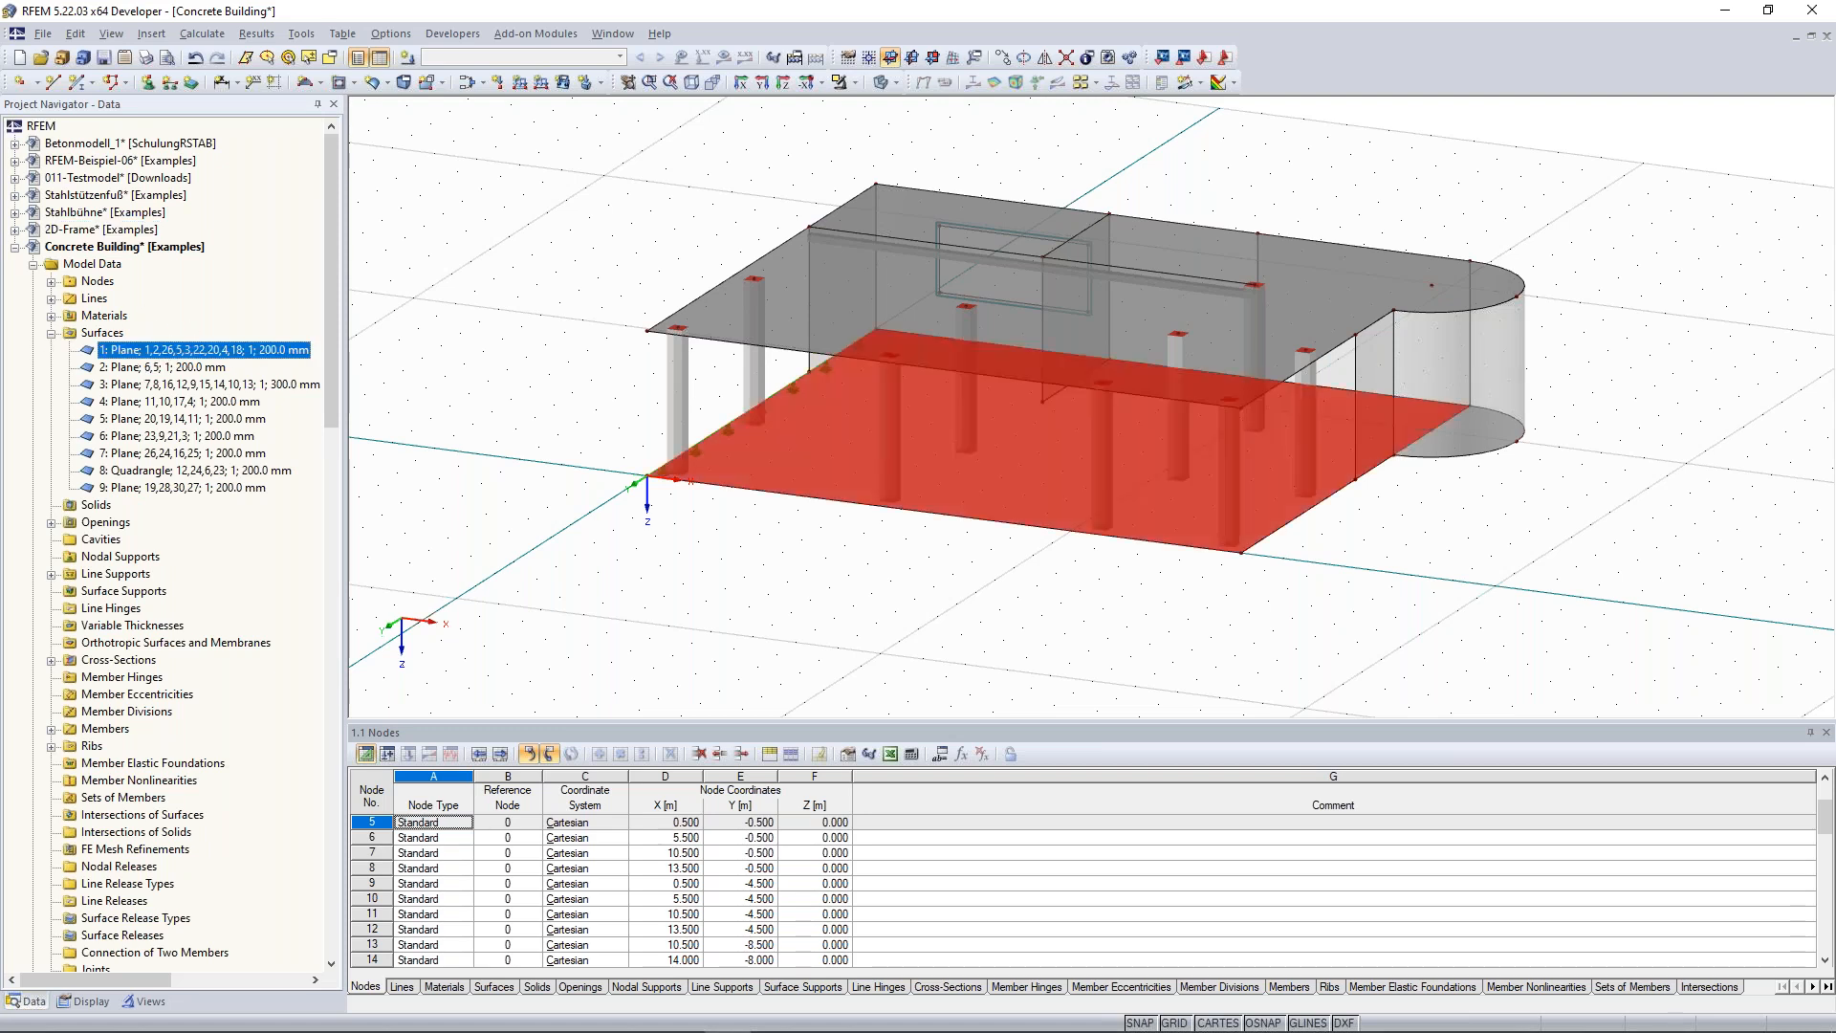
{"action": "left_click", "coordinate": [158, 370], "text": "ctrl"}
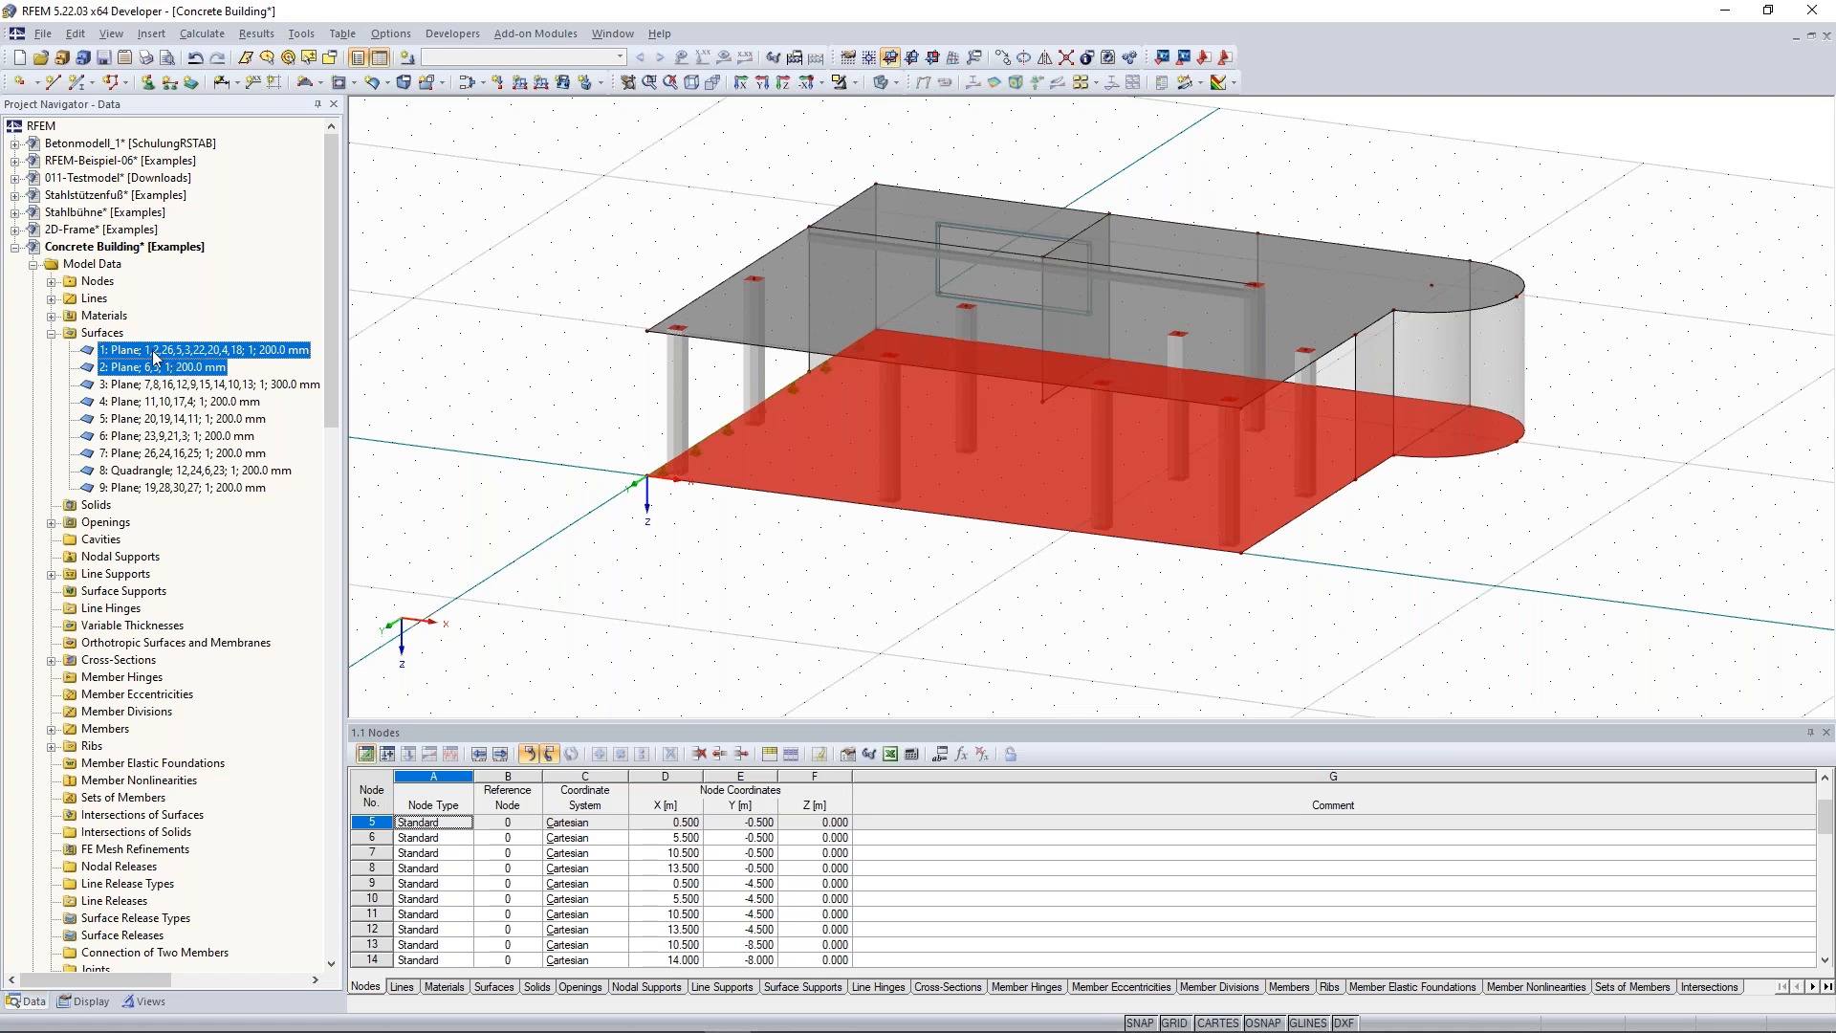
{"action": "right_click", "coordinate": [155, 357]}
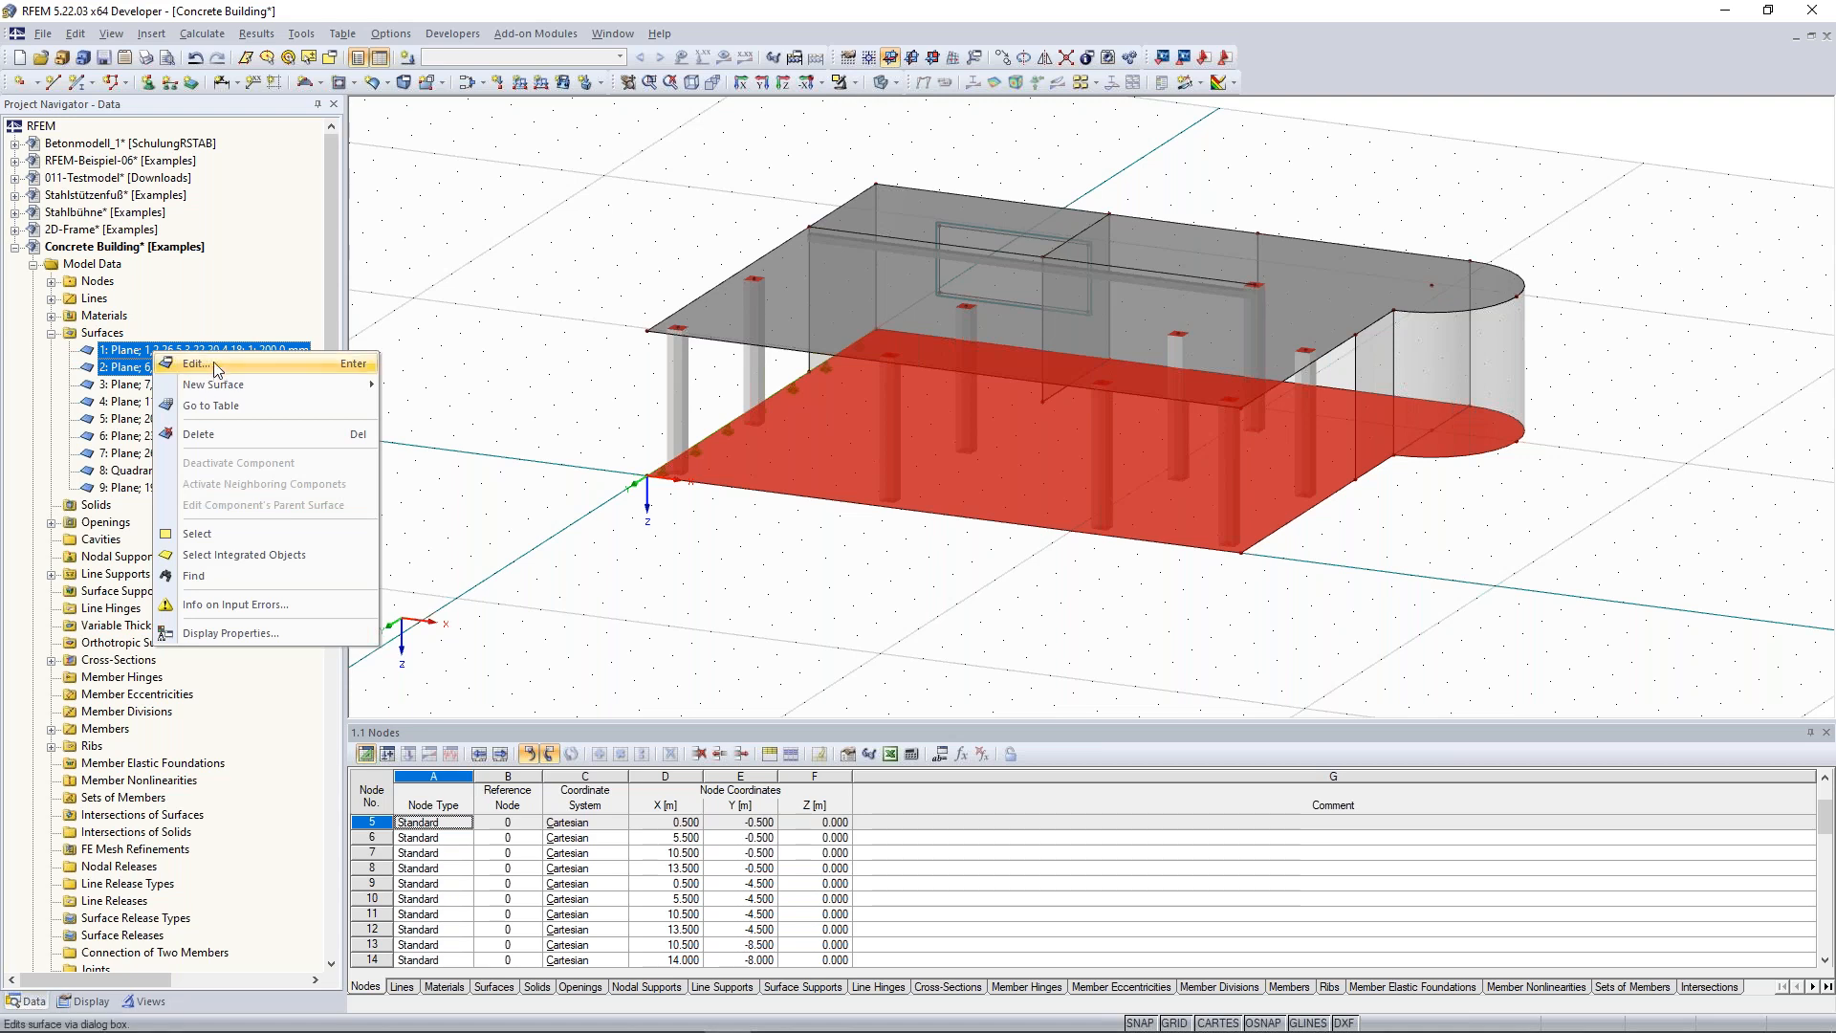
{"action": "left_click", "coordinate": [196, 364]}
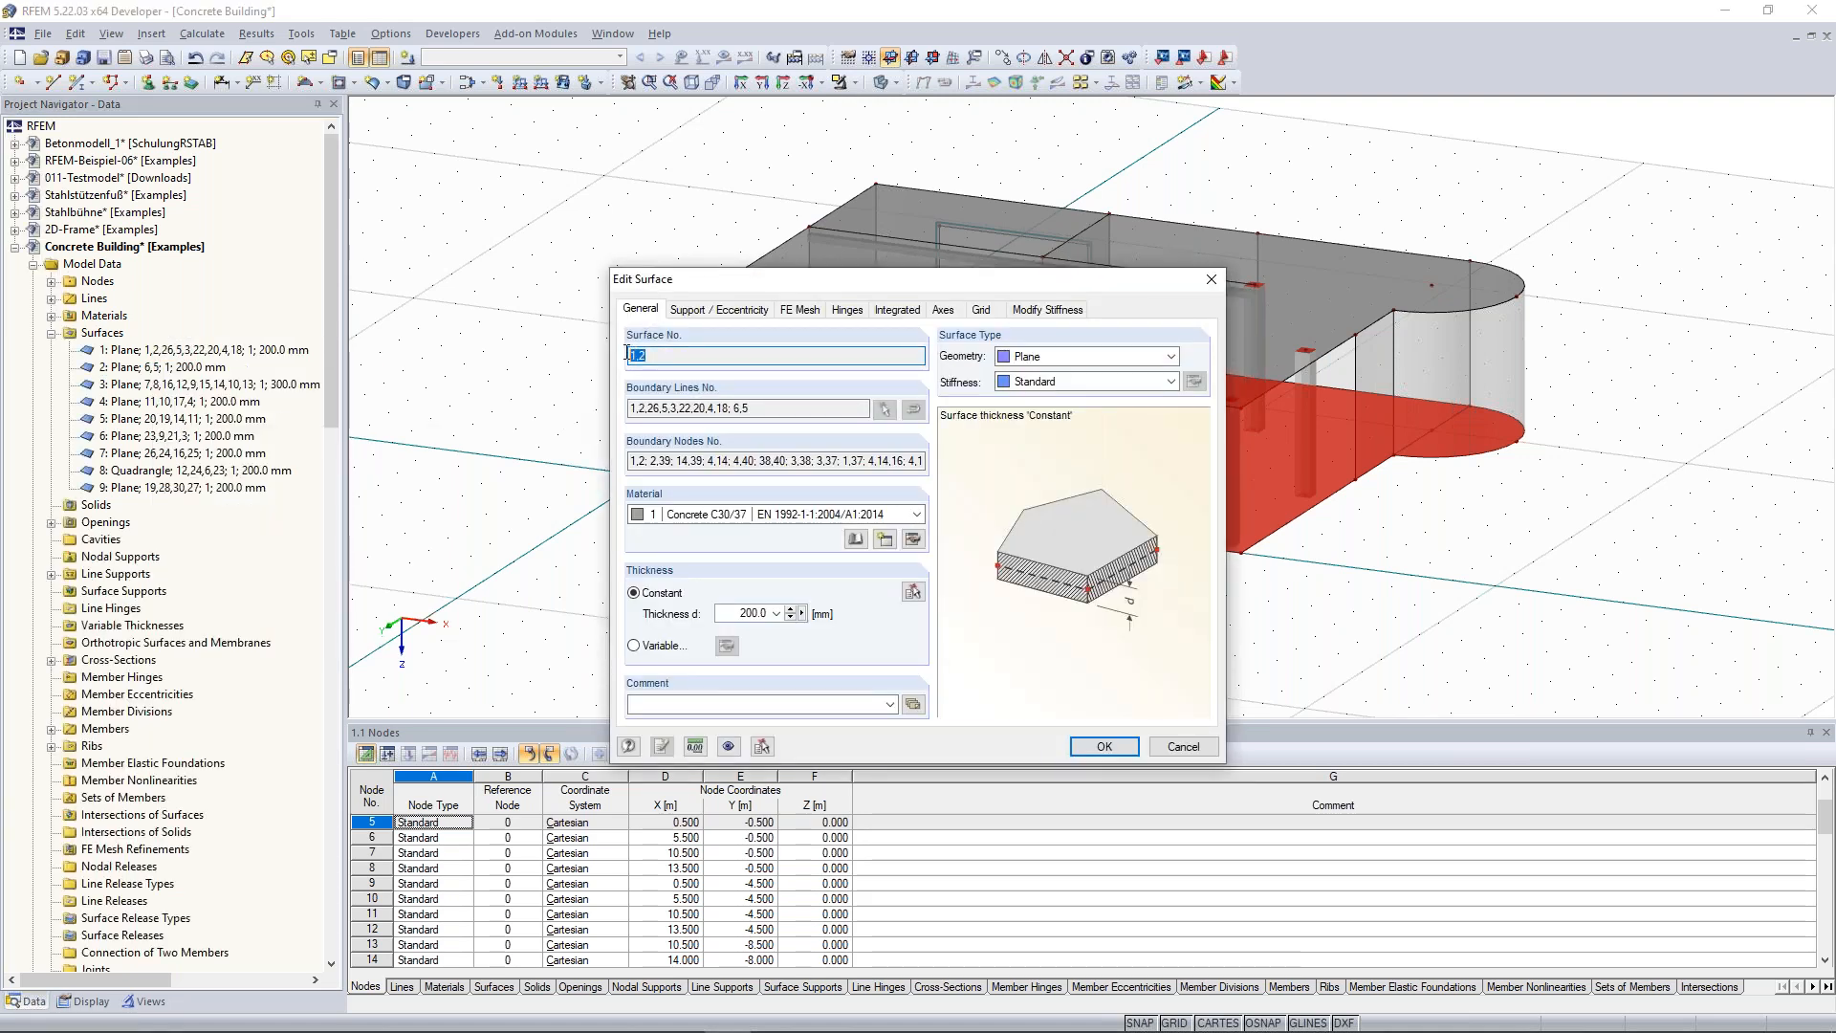
{"action": "left_click", "coordinate": [657, 355]}
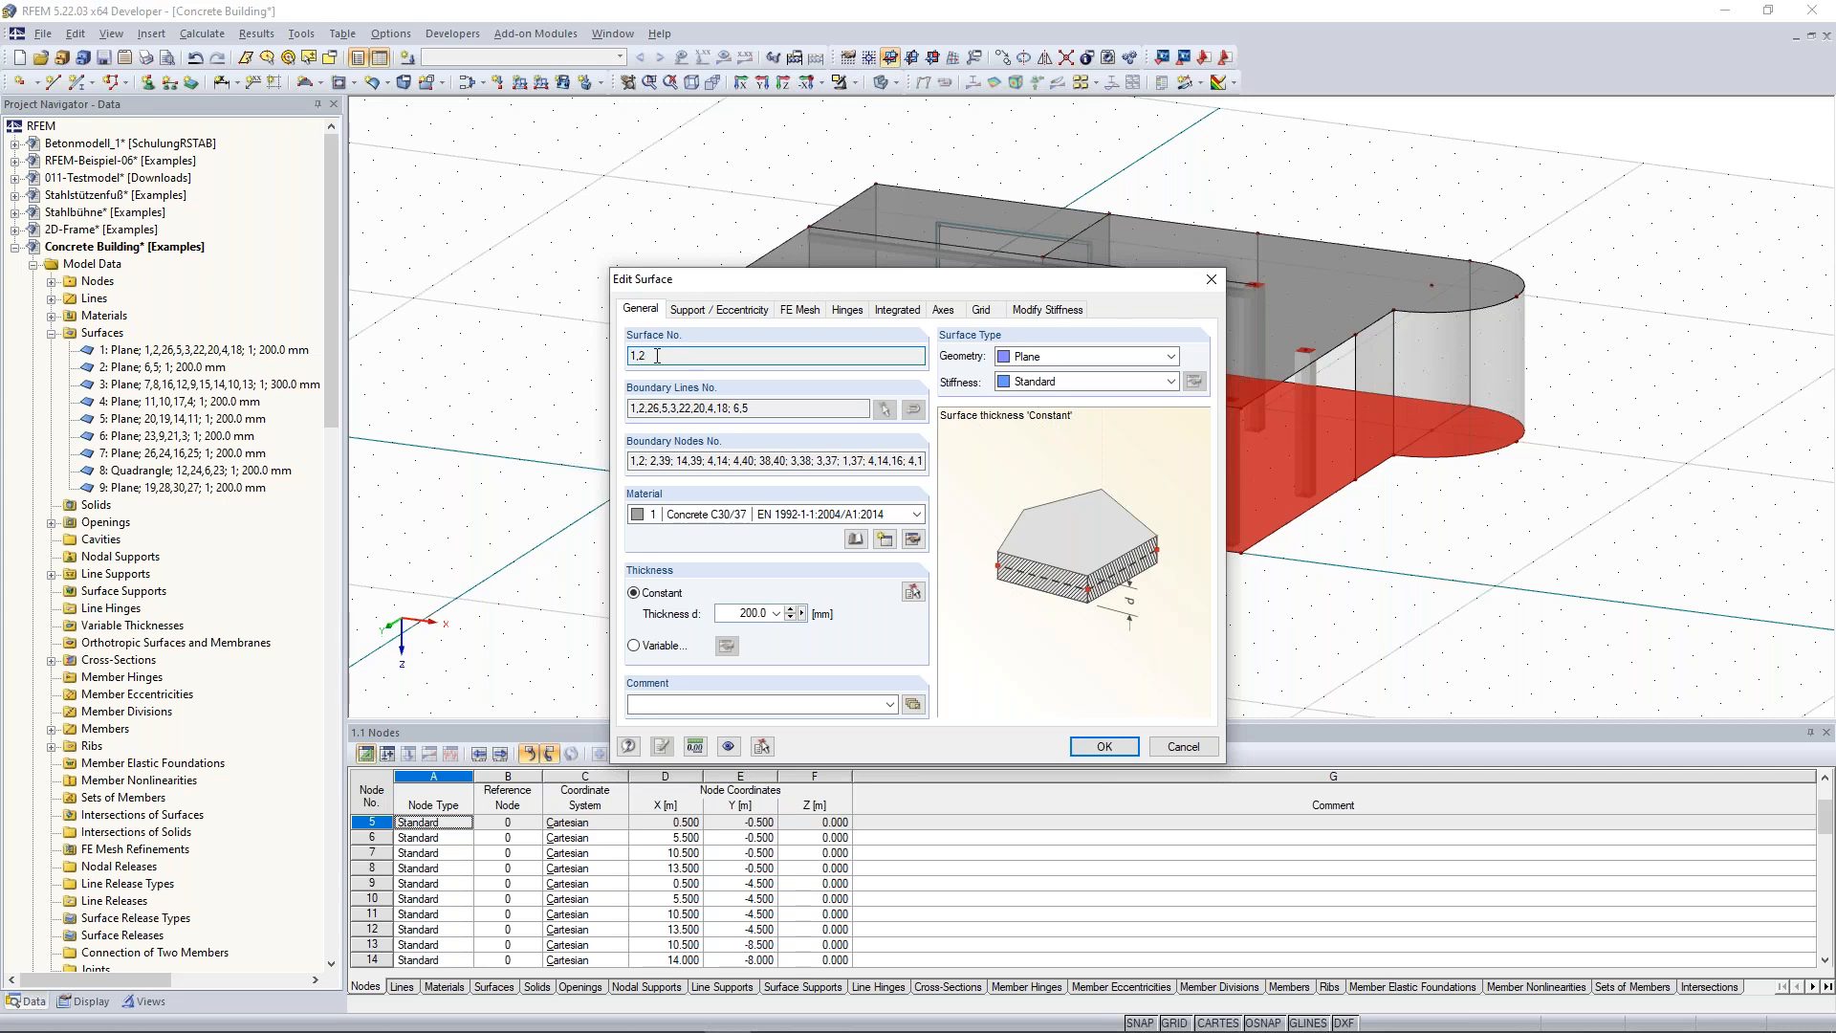
{"action": "left_click", "coordinate": [724, 311]}
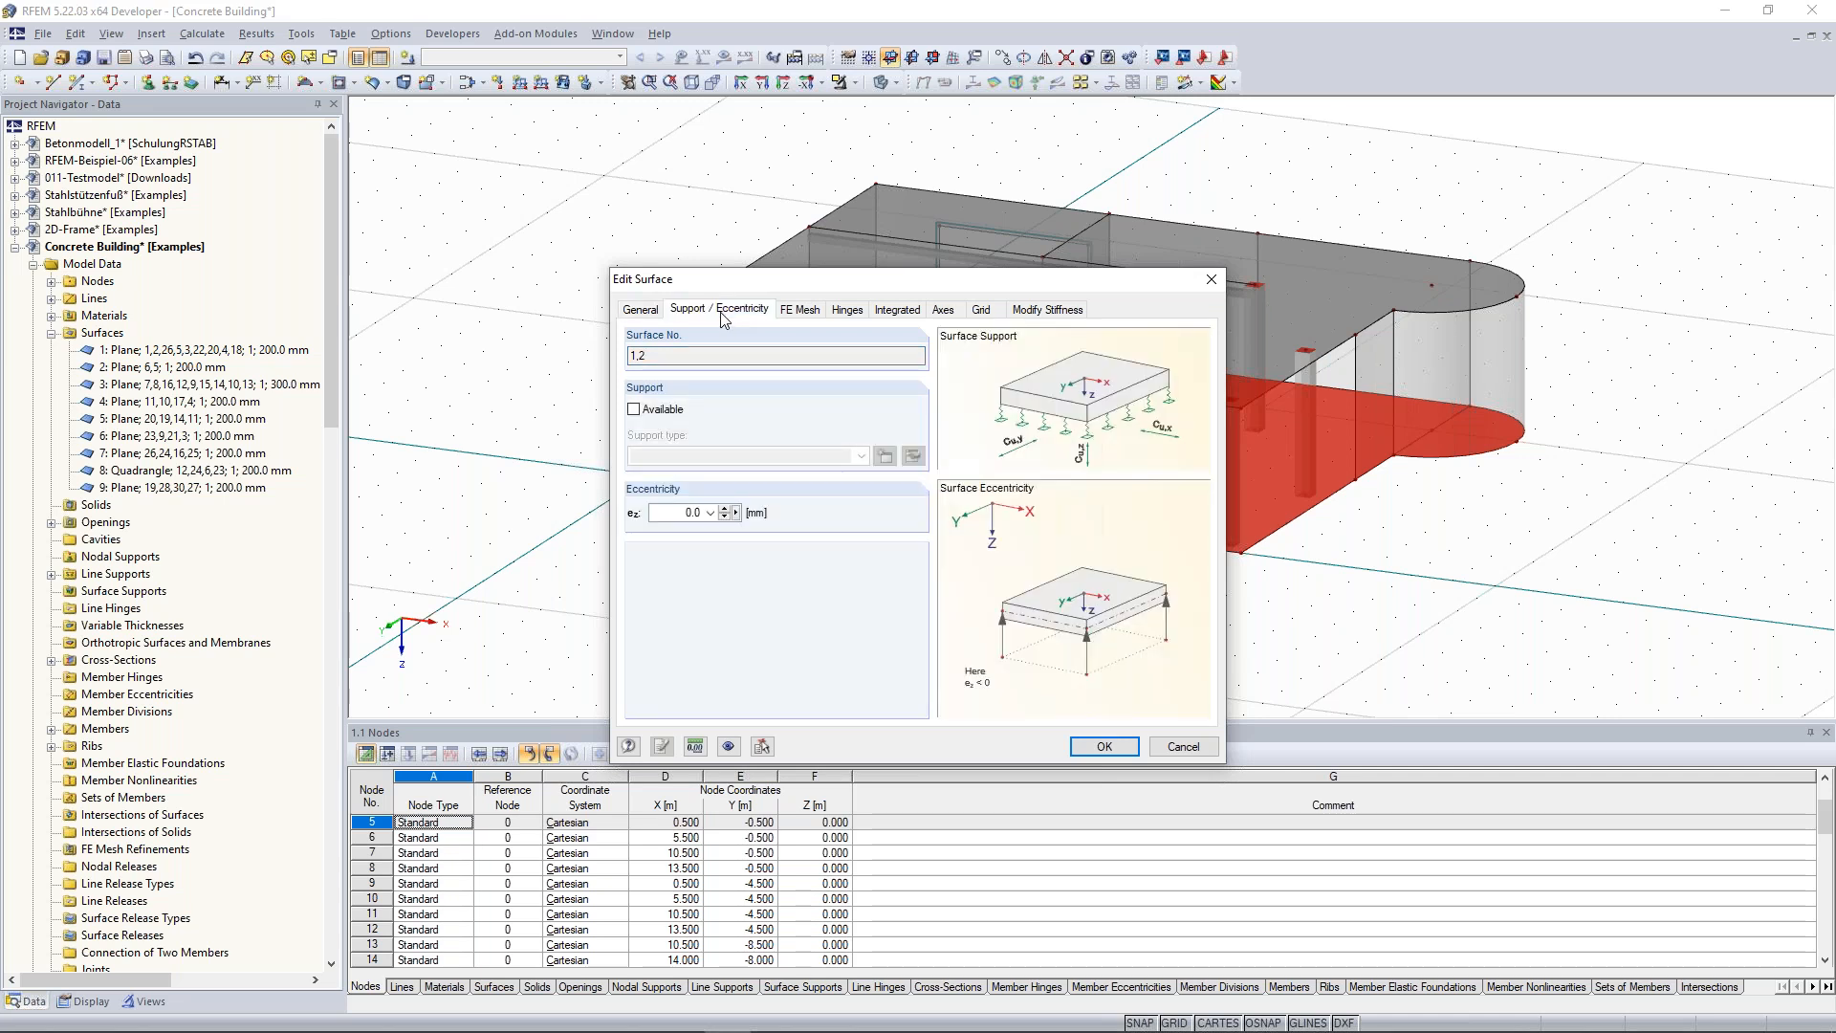
{"action": "left_click", "coordinate": [647, 412]}
{"action": "left_click", "coordinate": [646, 412]}
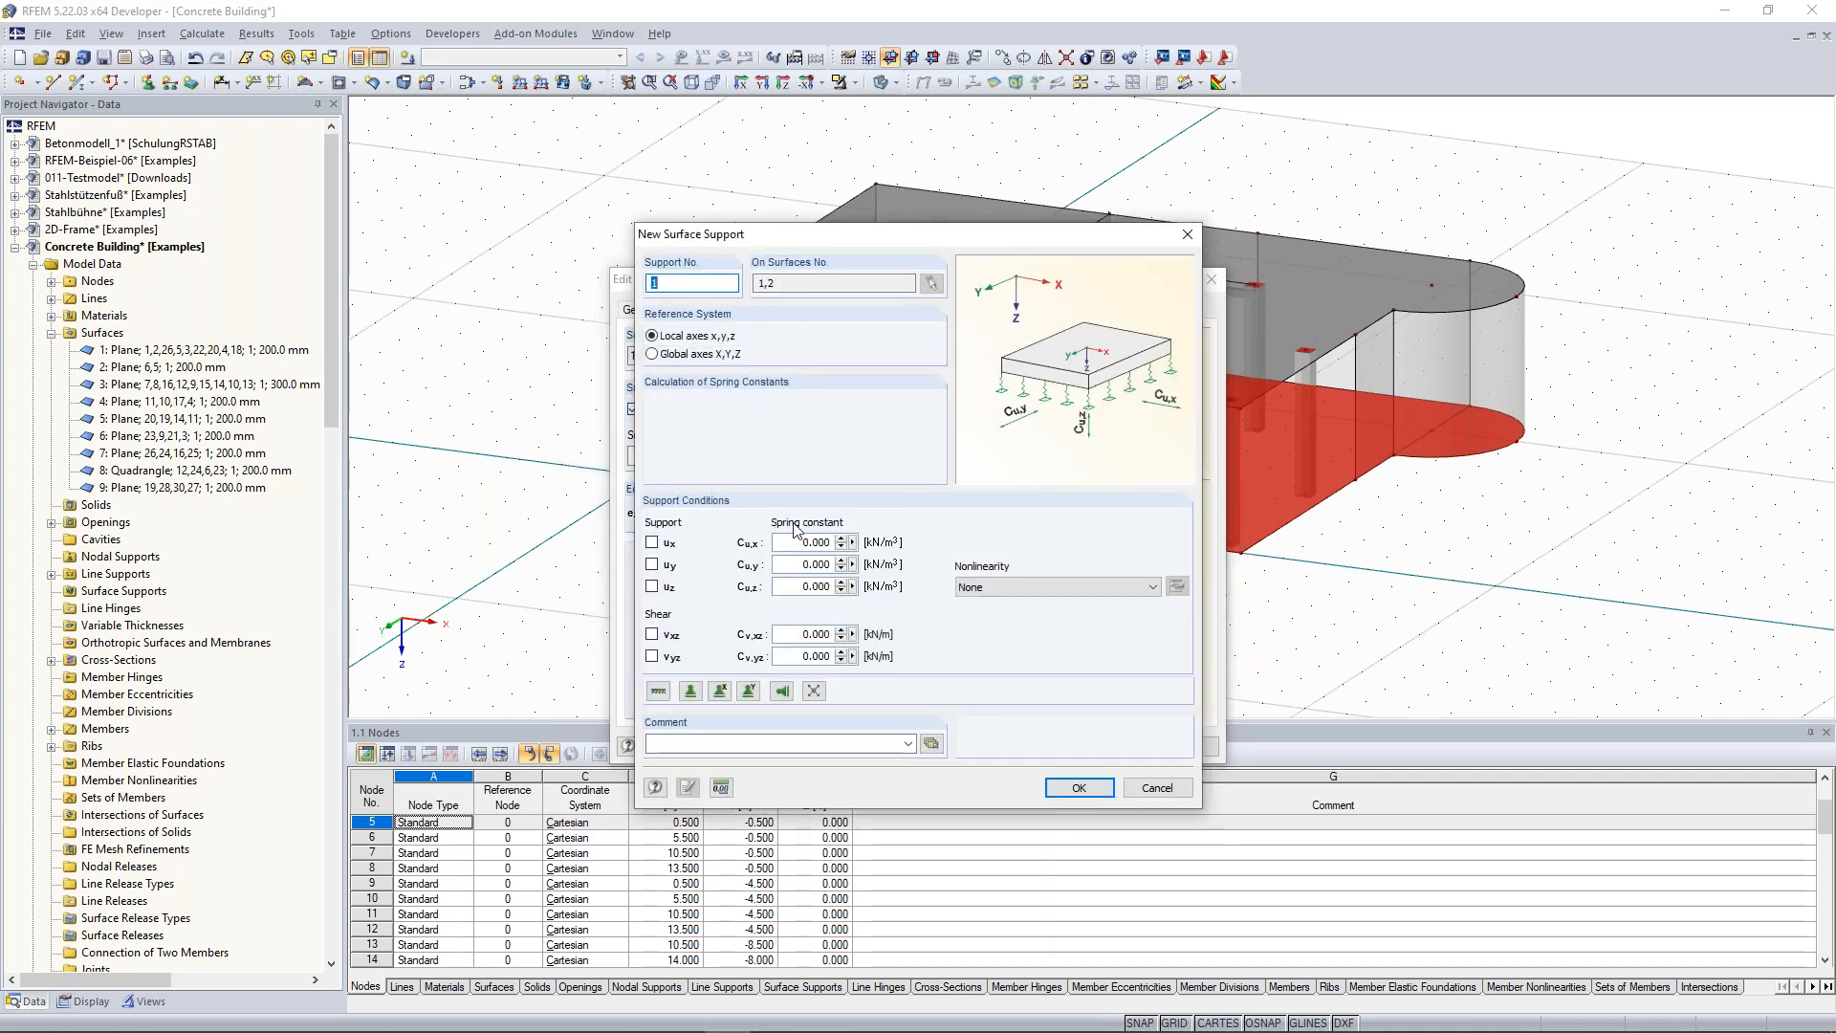
Change the force unit for supports, stiffness and orthotropy to MN.
{"action": "double_click", "coordinate": [820, 541]}
{"action": "left_click", "coordinate": [791, 539]}
{"action": "left_click_drag", "start_coordinate": [847, 531], "coordinate": [858, 530]}
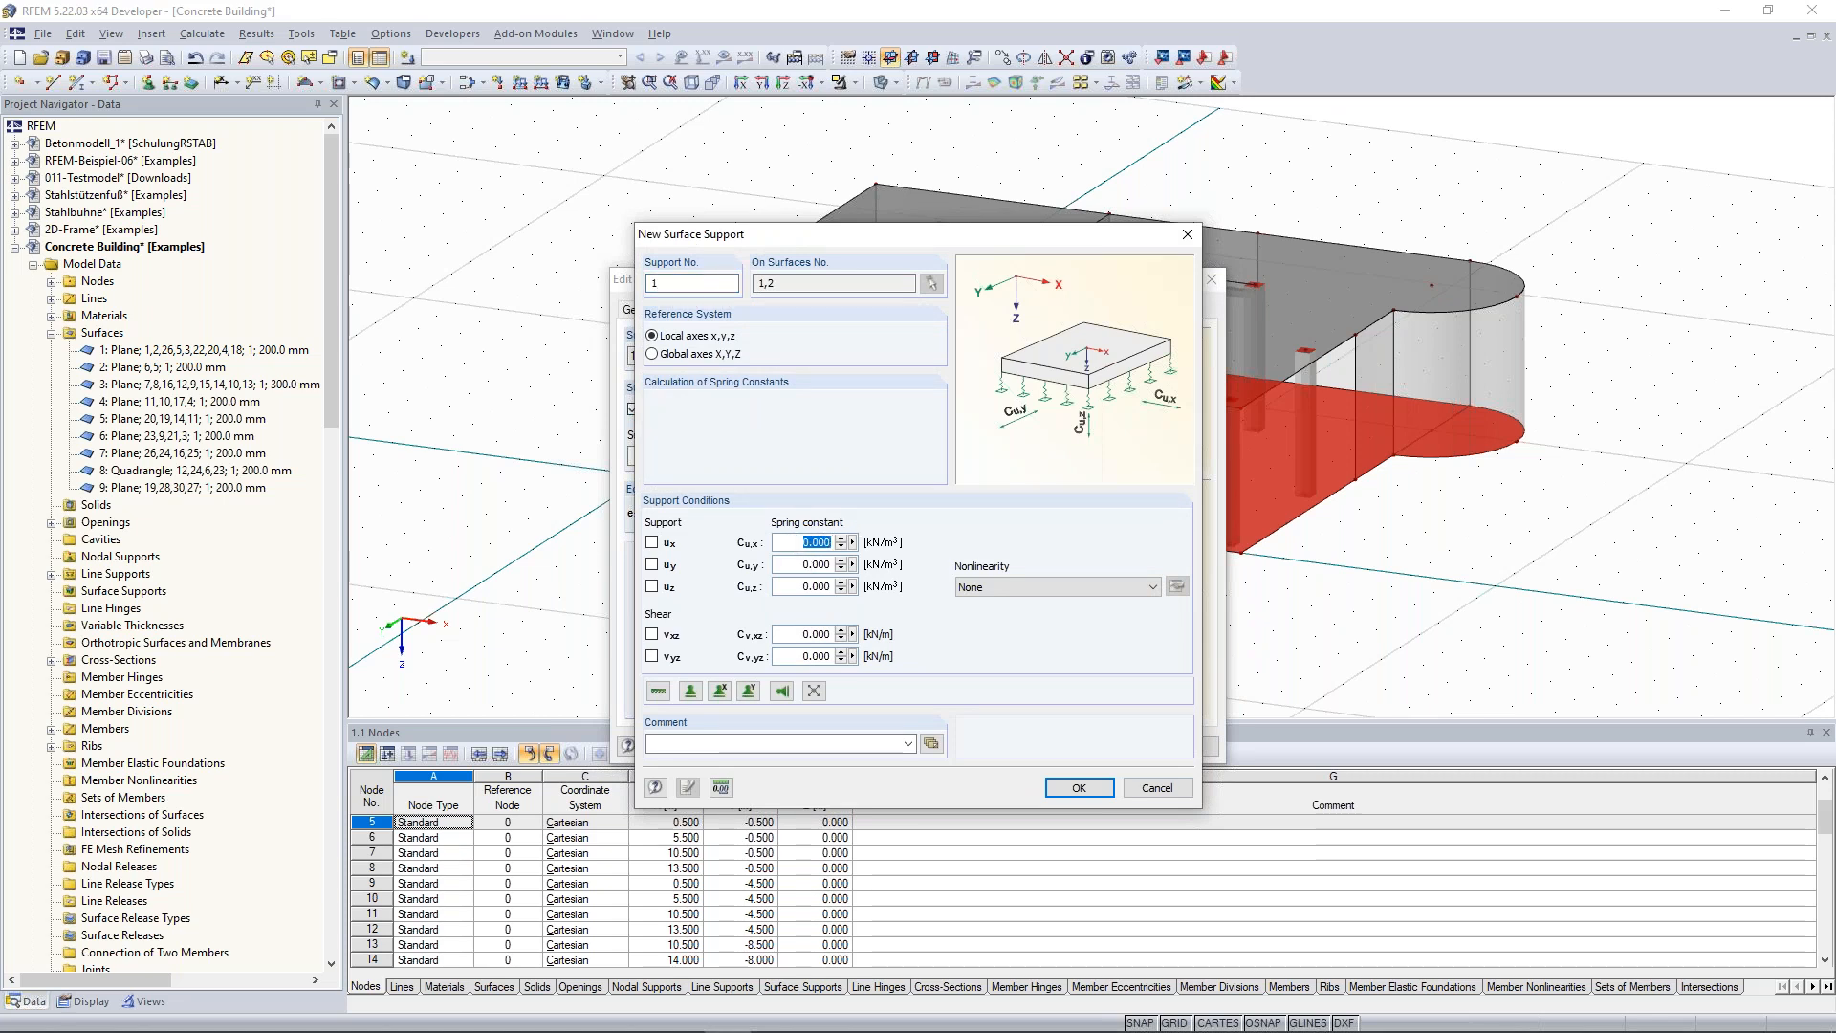
{"action": "left_click", "coordinate": [799, 543]}
{"action": "left_click", "coordinate": [720, 787]}
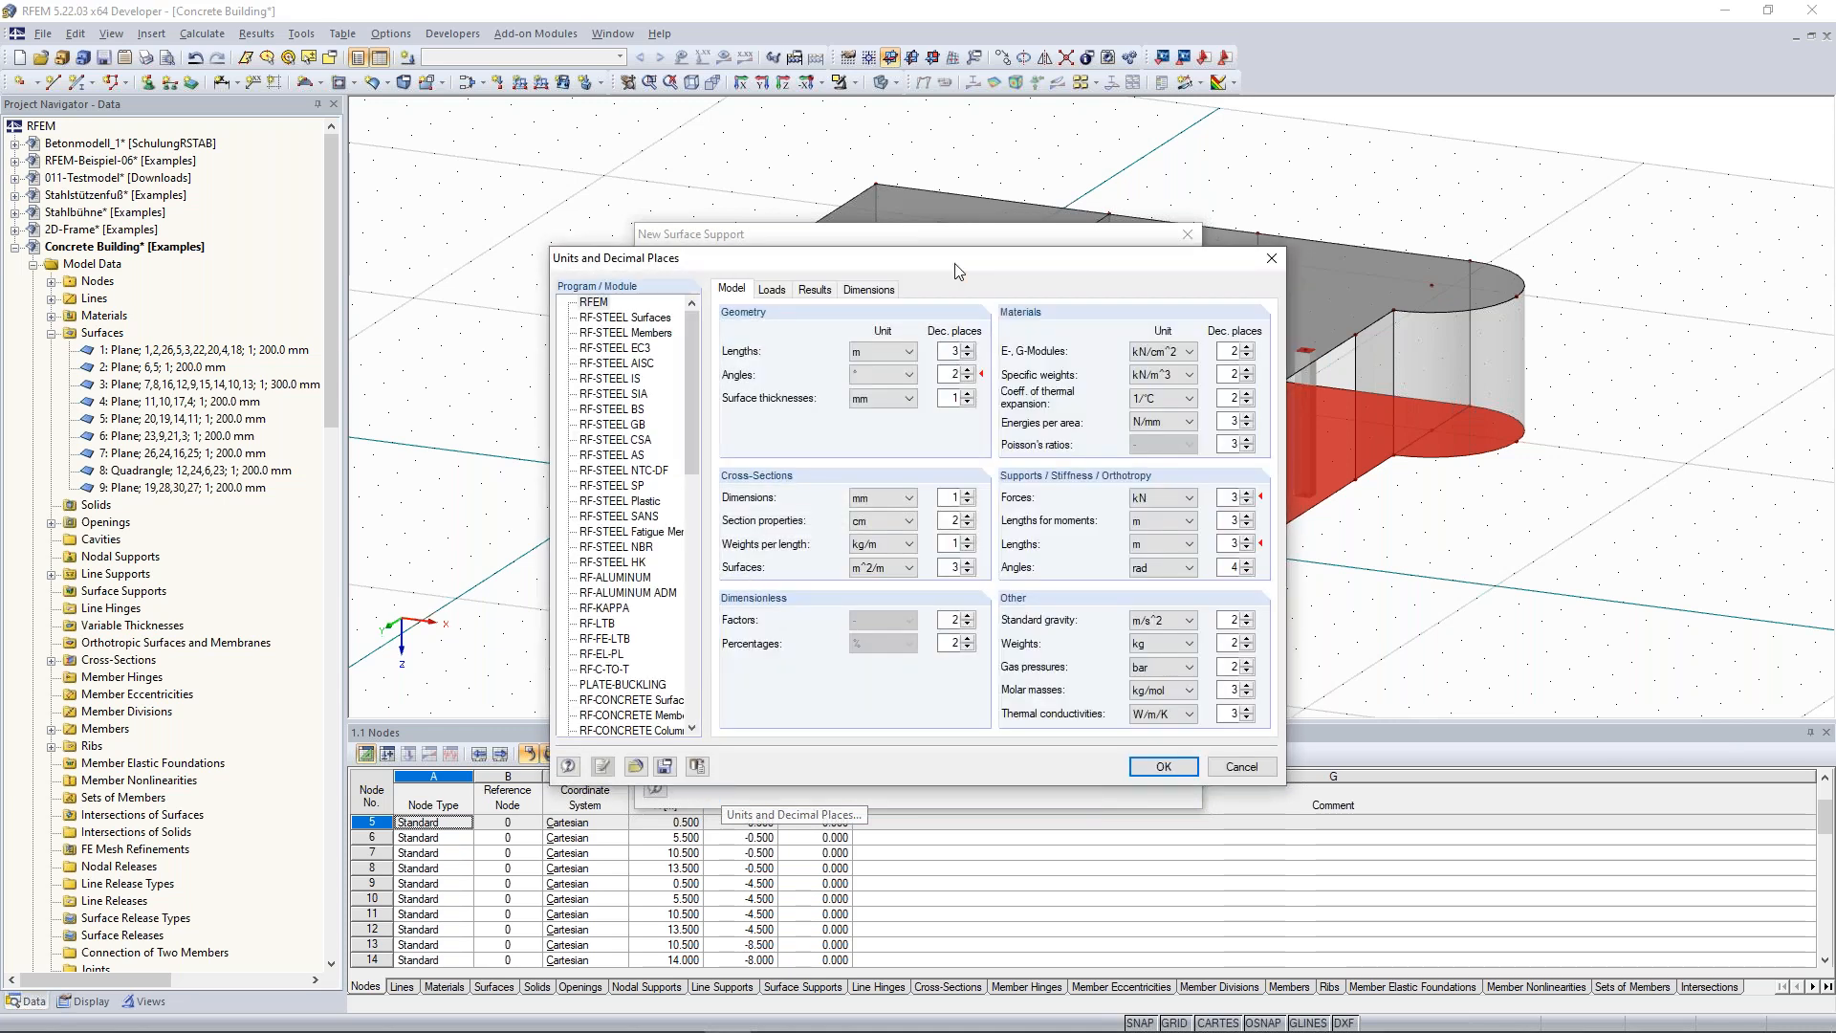
{"action": "left_click_drag", "start_coordinate": [1003, 258], "coordinate": [1431, 70]}
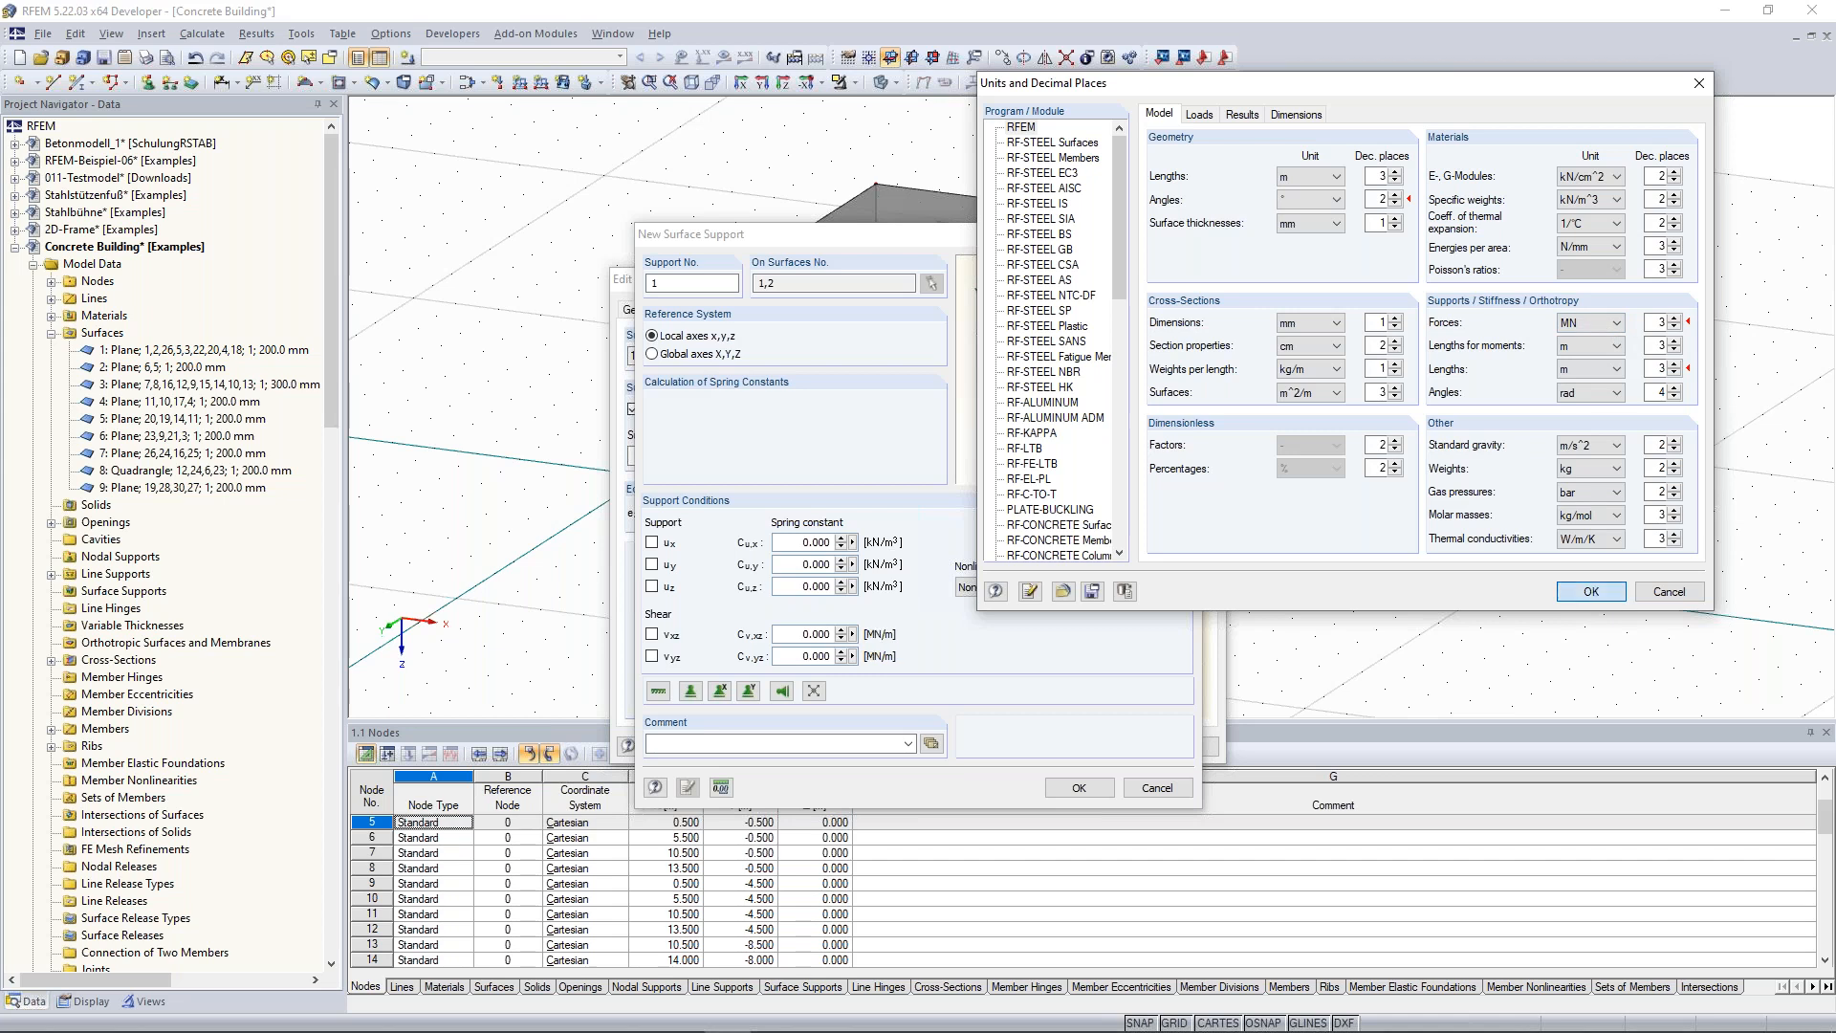
{"action": "left_click", "coordinate": [1592, 592]}
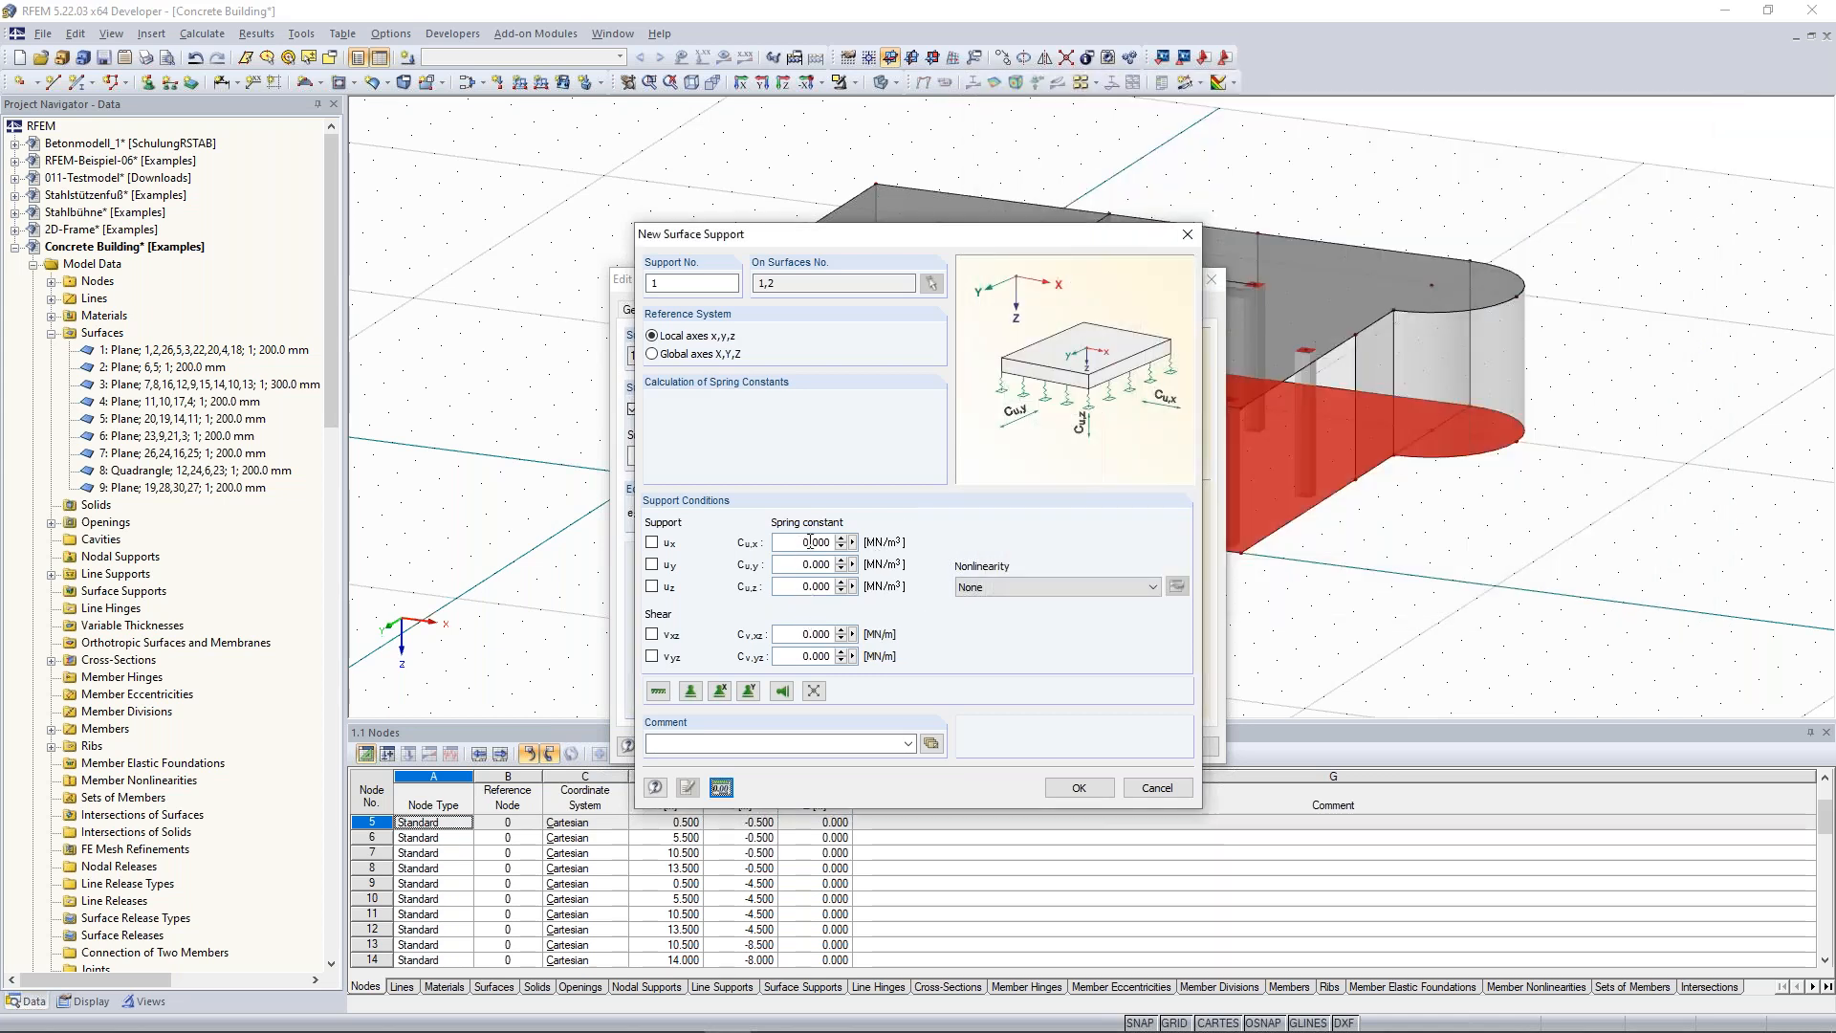
Set the surface support's spring constants to 10 MN/m³ in x and y and 100 MN/m³ in z, with both shear constants at 50 MN/m.
{"action": "left_click_drag", "start_coordinate": [802, 542], "coordinate": [852, 546]}
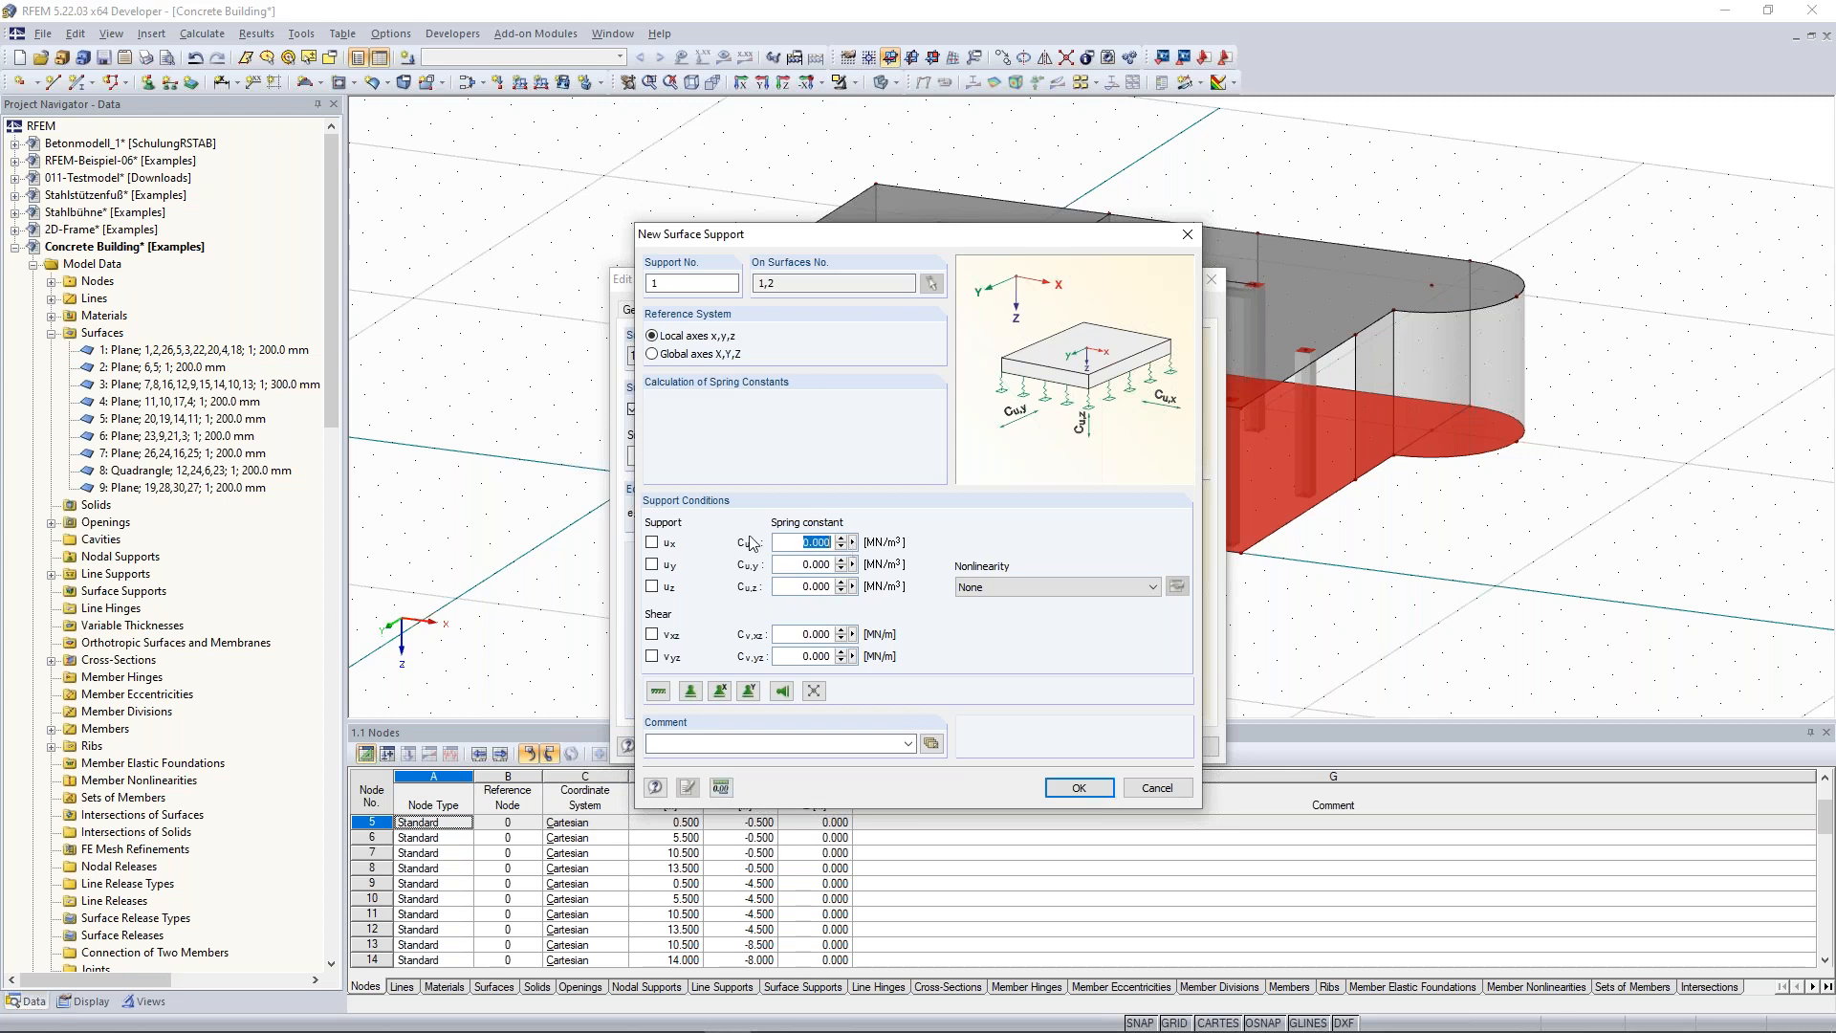
{"action": "type", "text": "10"}
{"action": "key", "text": "Tab"}
{"action": "type", "text": "10"}
{"action": "key", "text": "Tab"}
{"action": "type", "text": "100"}
{"action": "key", "text": "Tab"}
{"action": "type", "text": "50"}
{"action": "key", "text": "Tab"}
{"action": "type", "text": "50"}
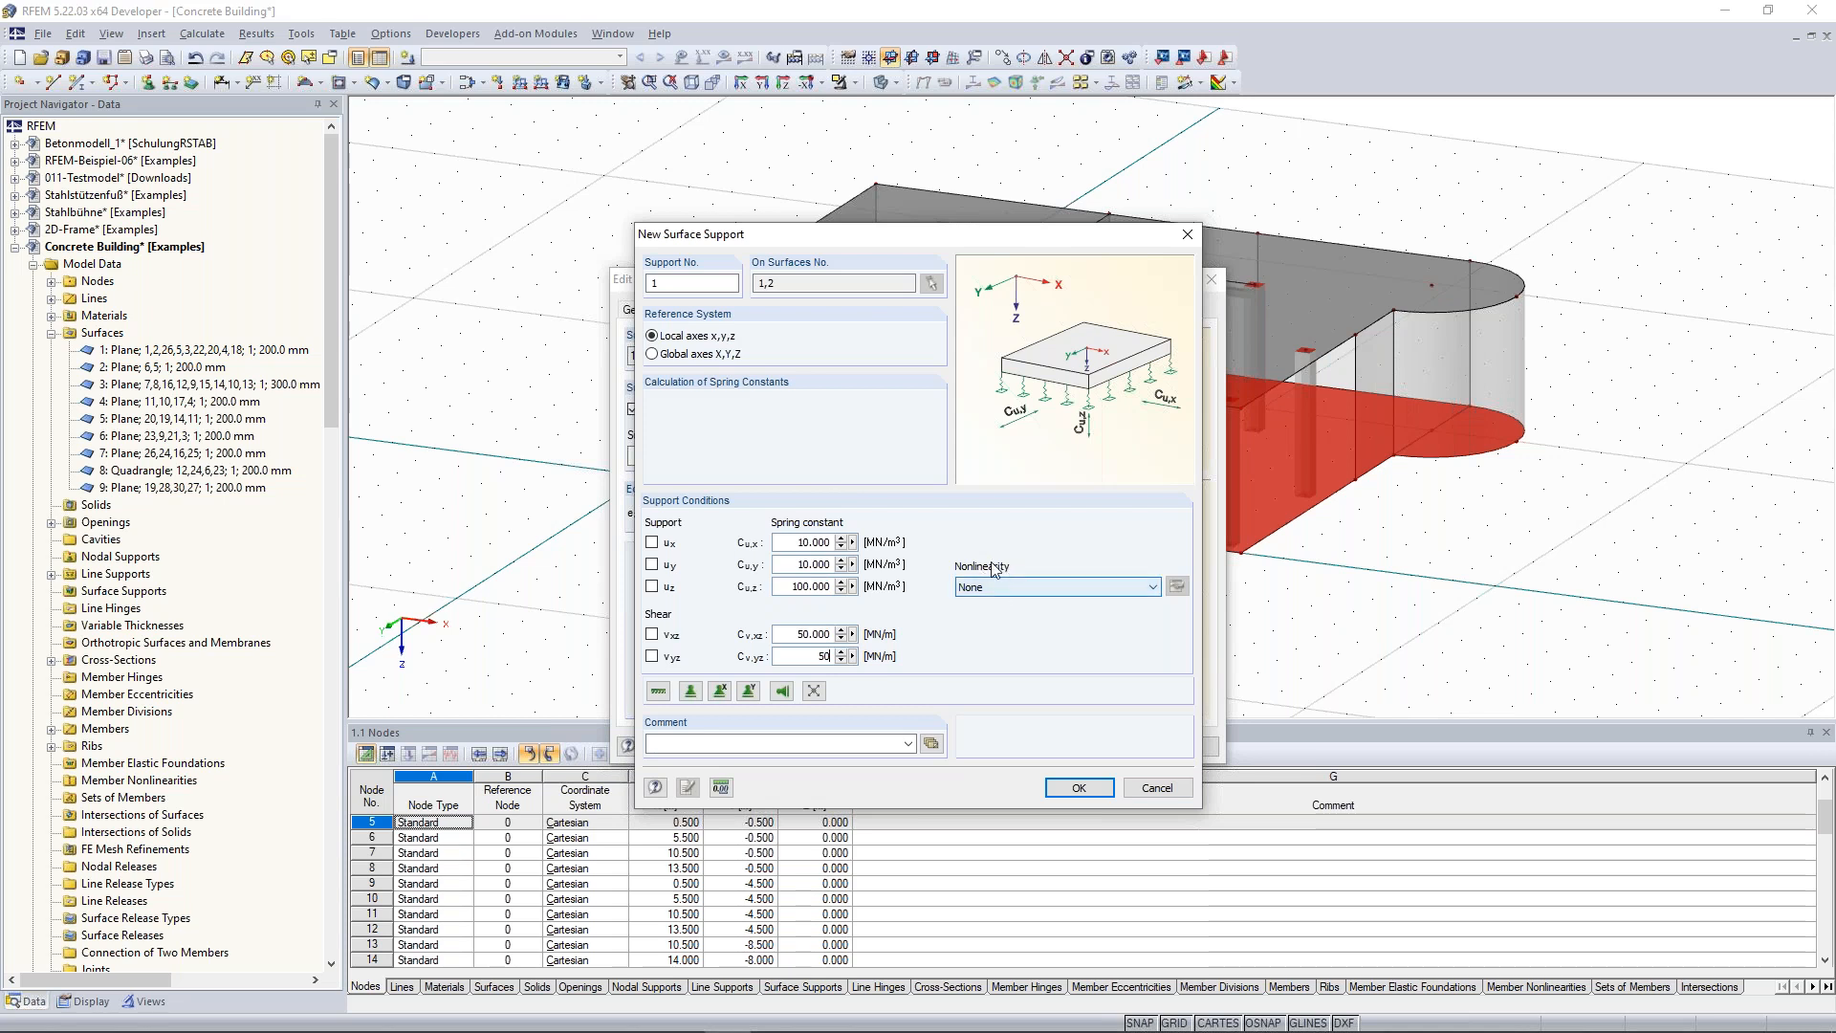
Set the support nonlinearity to "Failure if negative contact stress in z" and apply the surface support to surfaces 1 and 2.
{"action": "left_click", "coordinate": [1067, 595]}
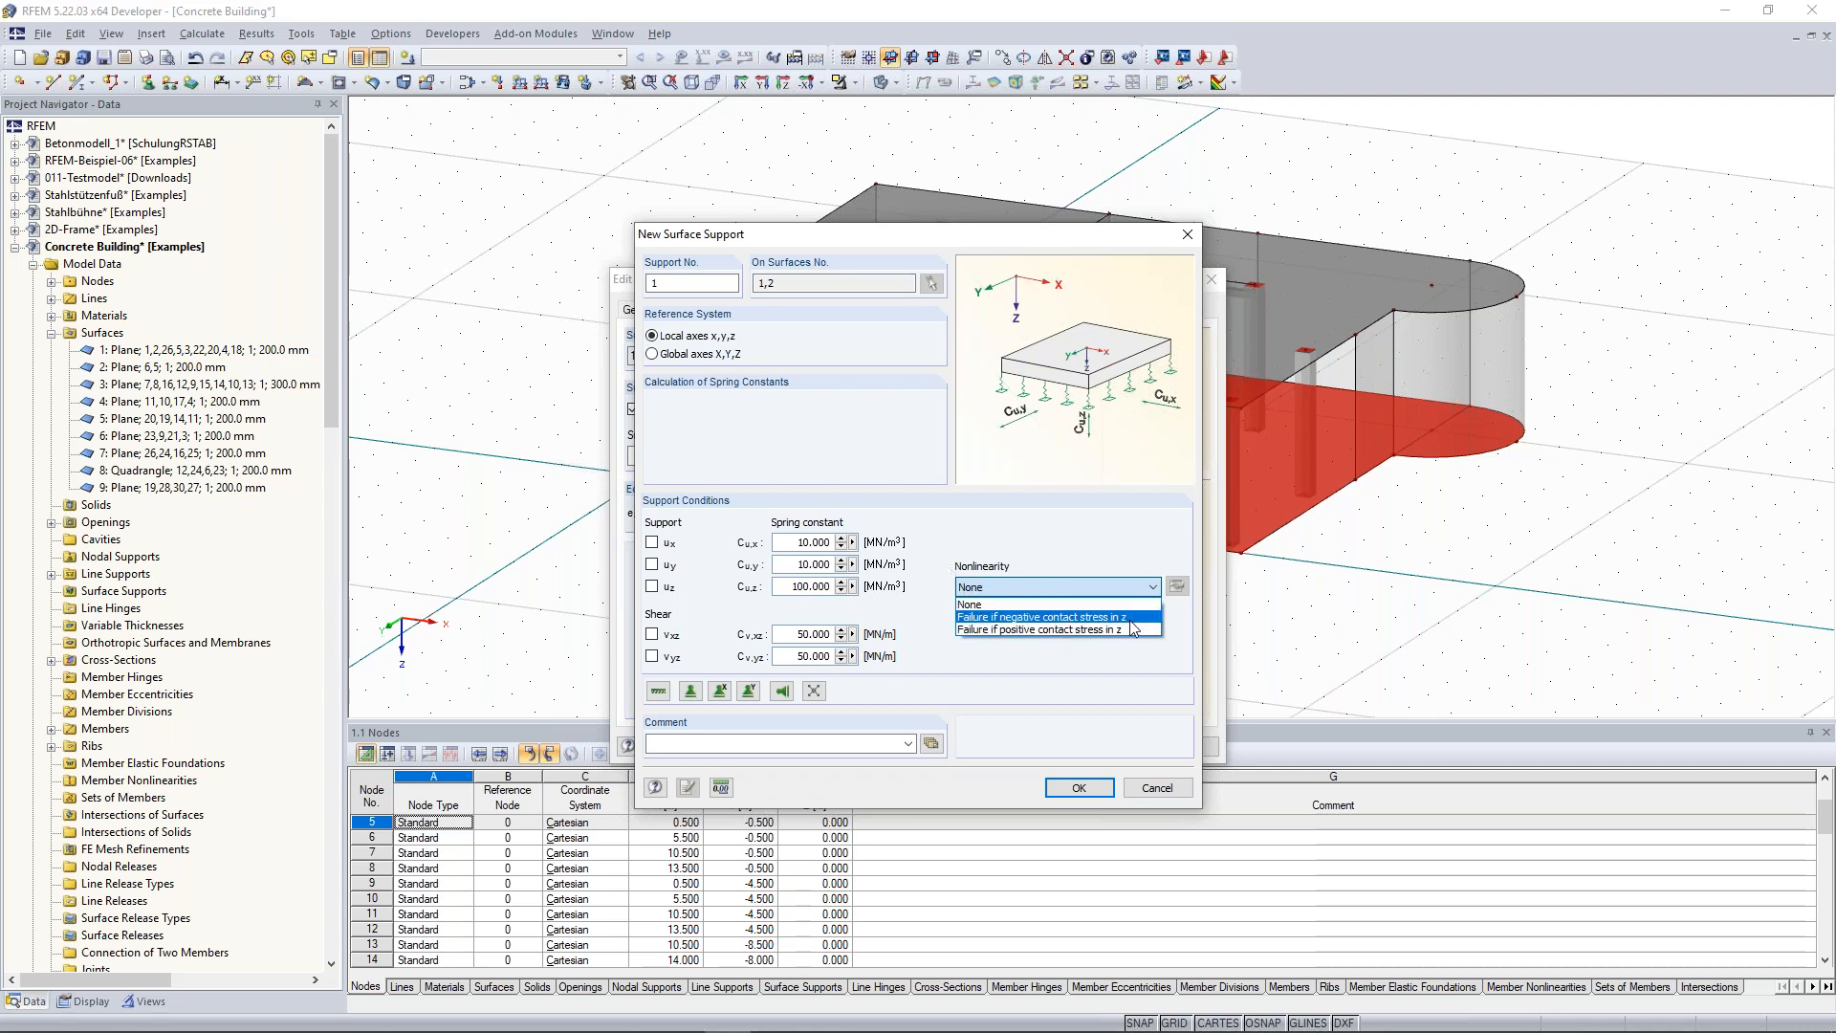
{"action": "left_click", "coordinate": [1050, 618]}
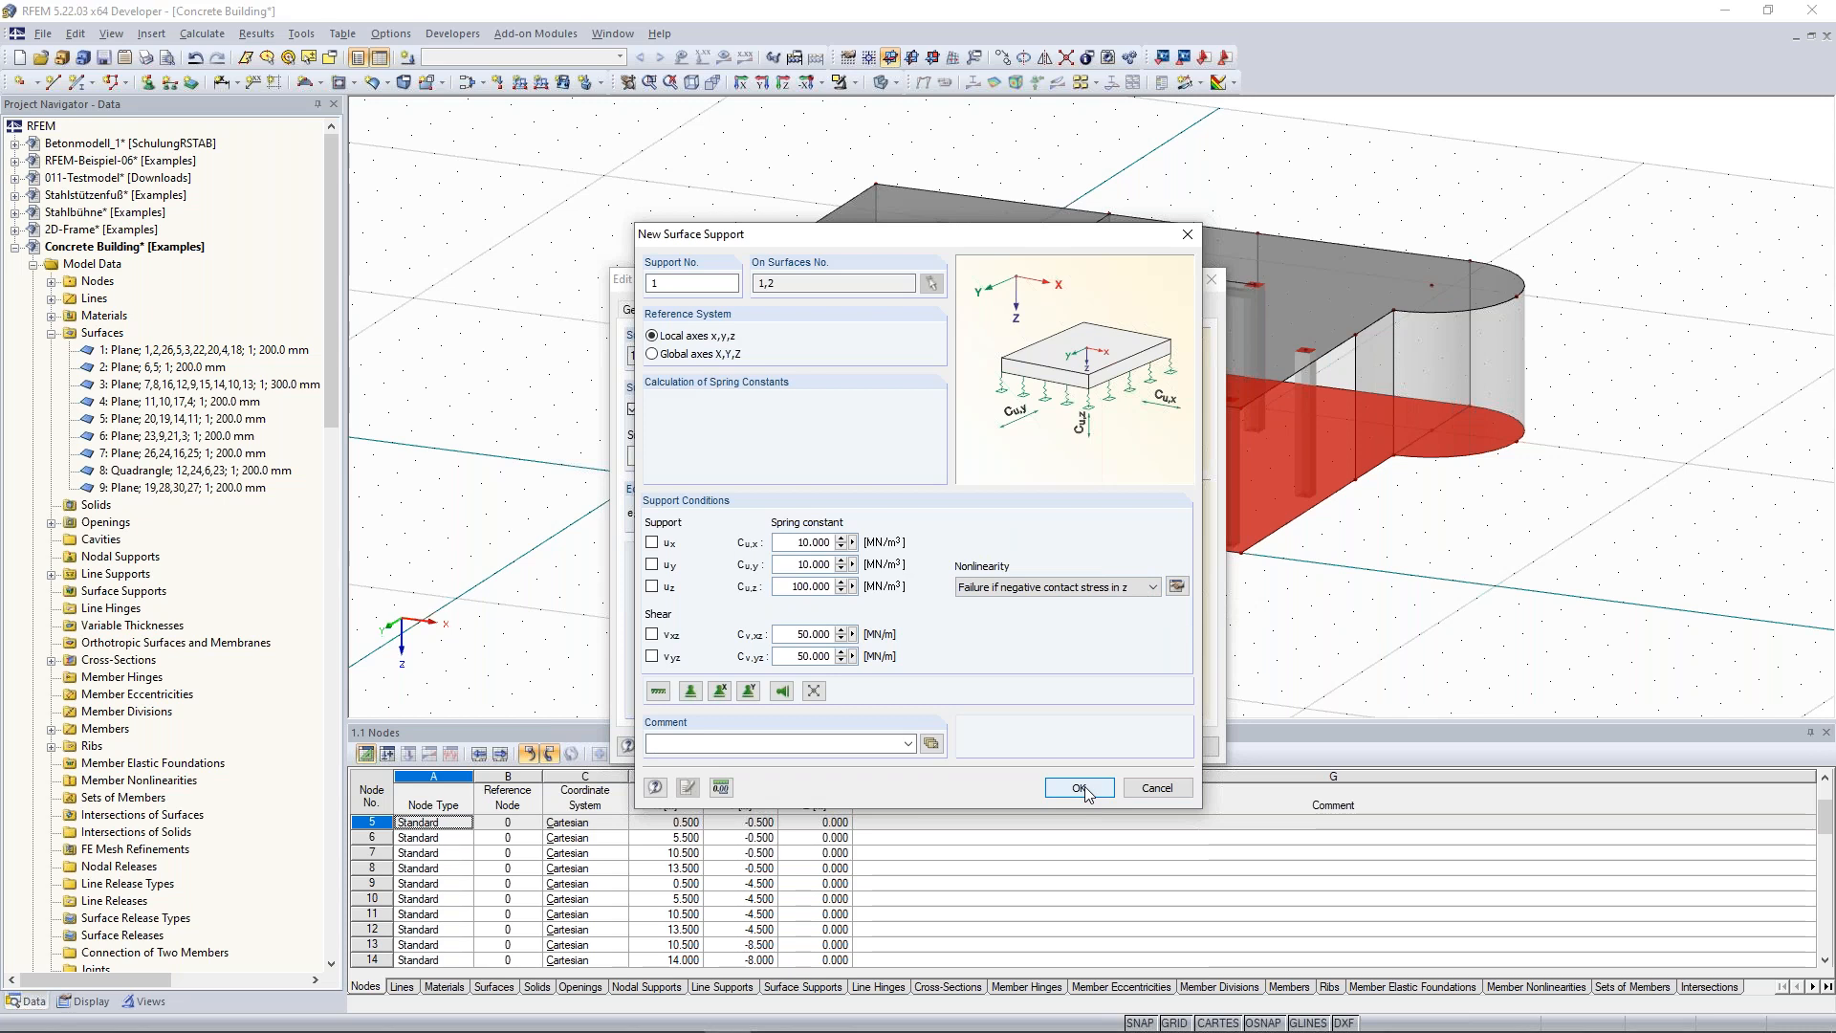
{"action": "left_click_drag", "start_coordinate": [1006, 235], "coordinate": [899, 251]}
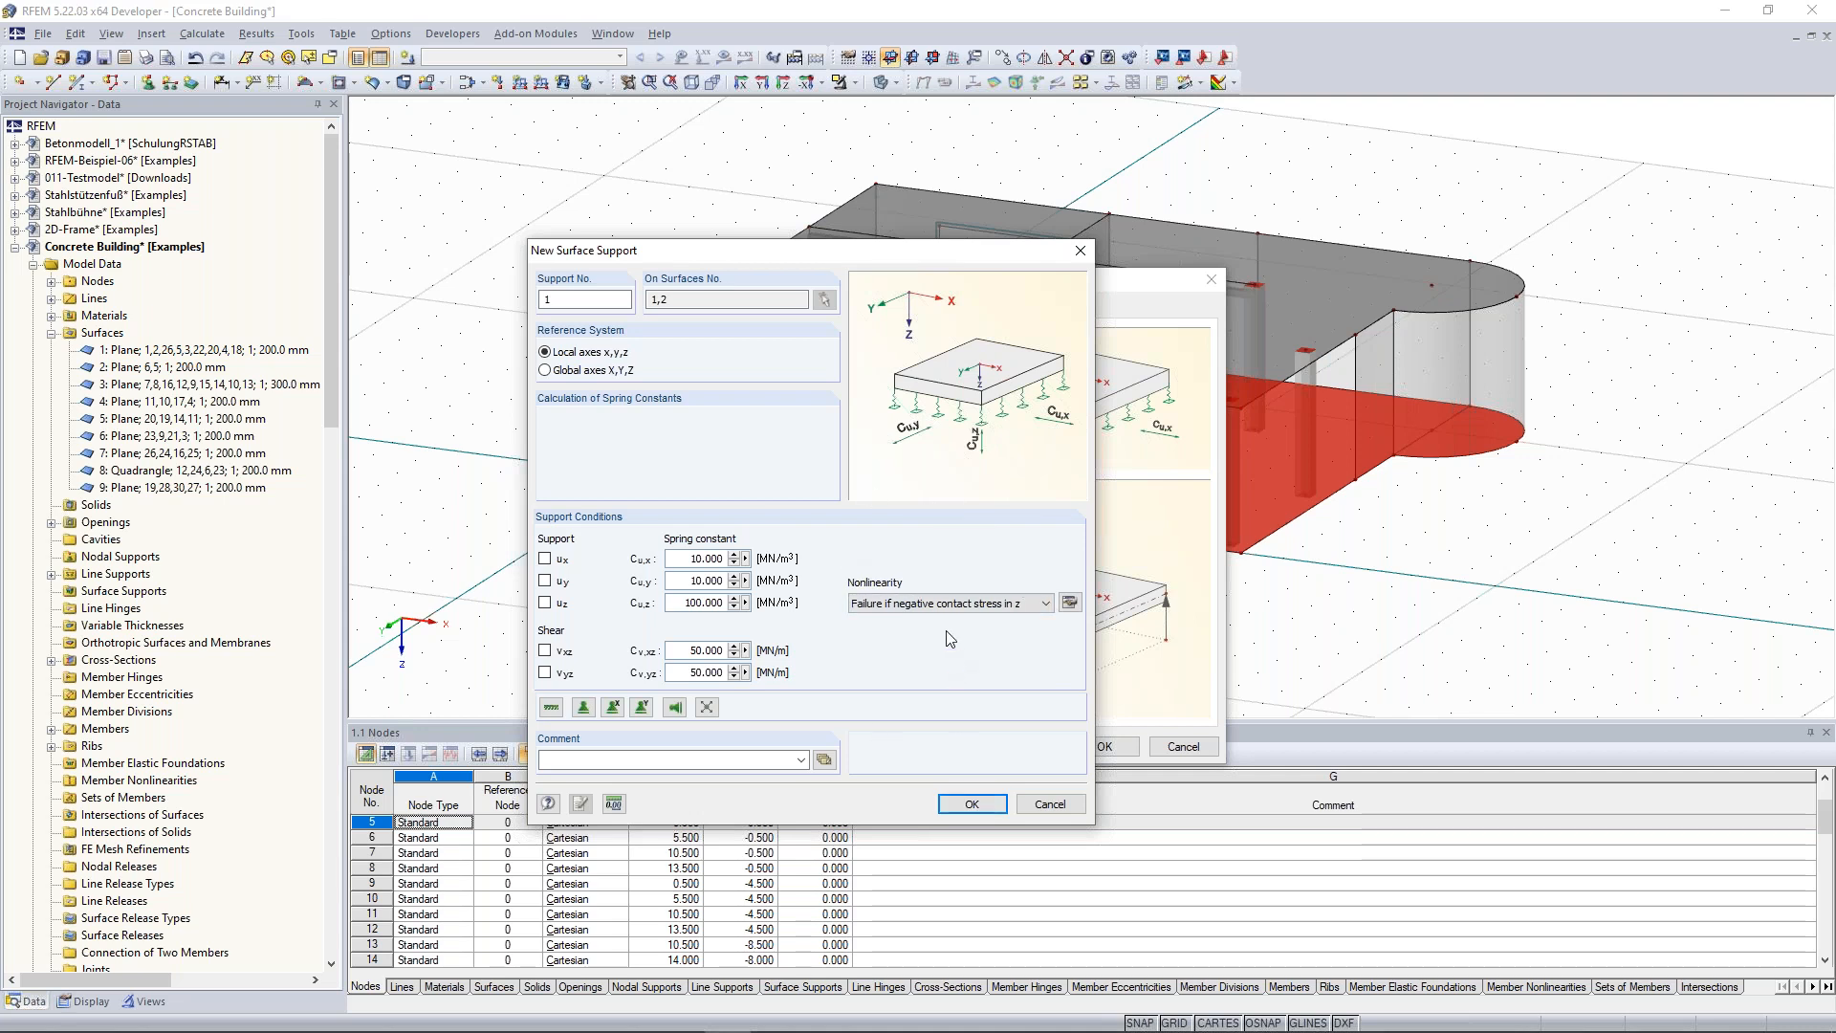
{"action": "left_click", "coordinate": [971, 804]}
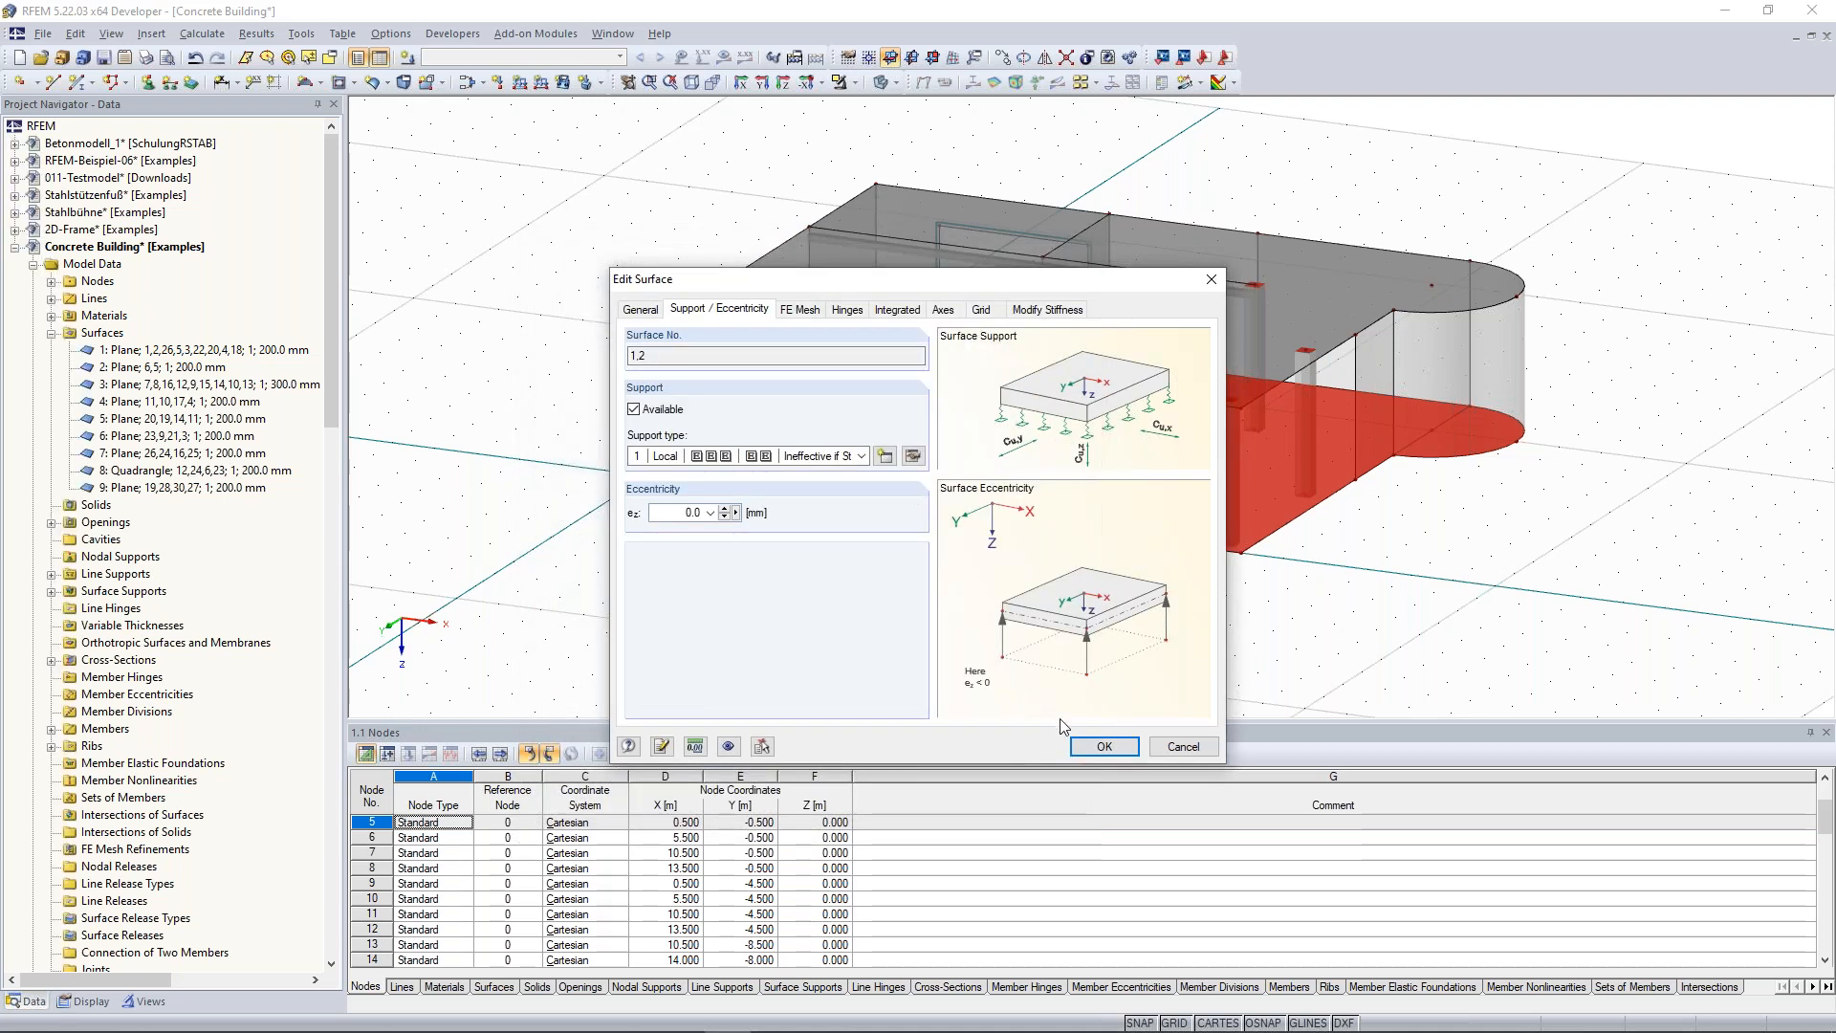
{"action": "left_click", "coordinate": [1095, 750]}
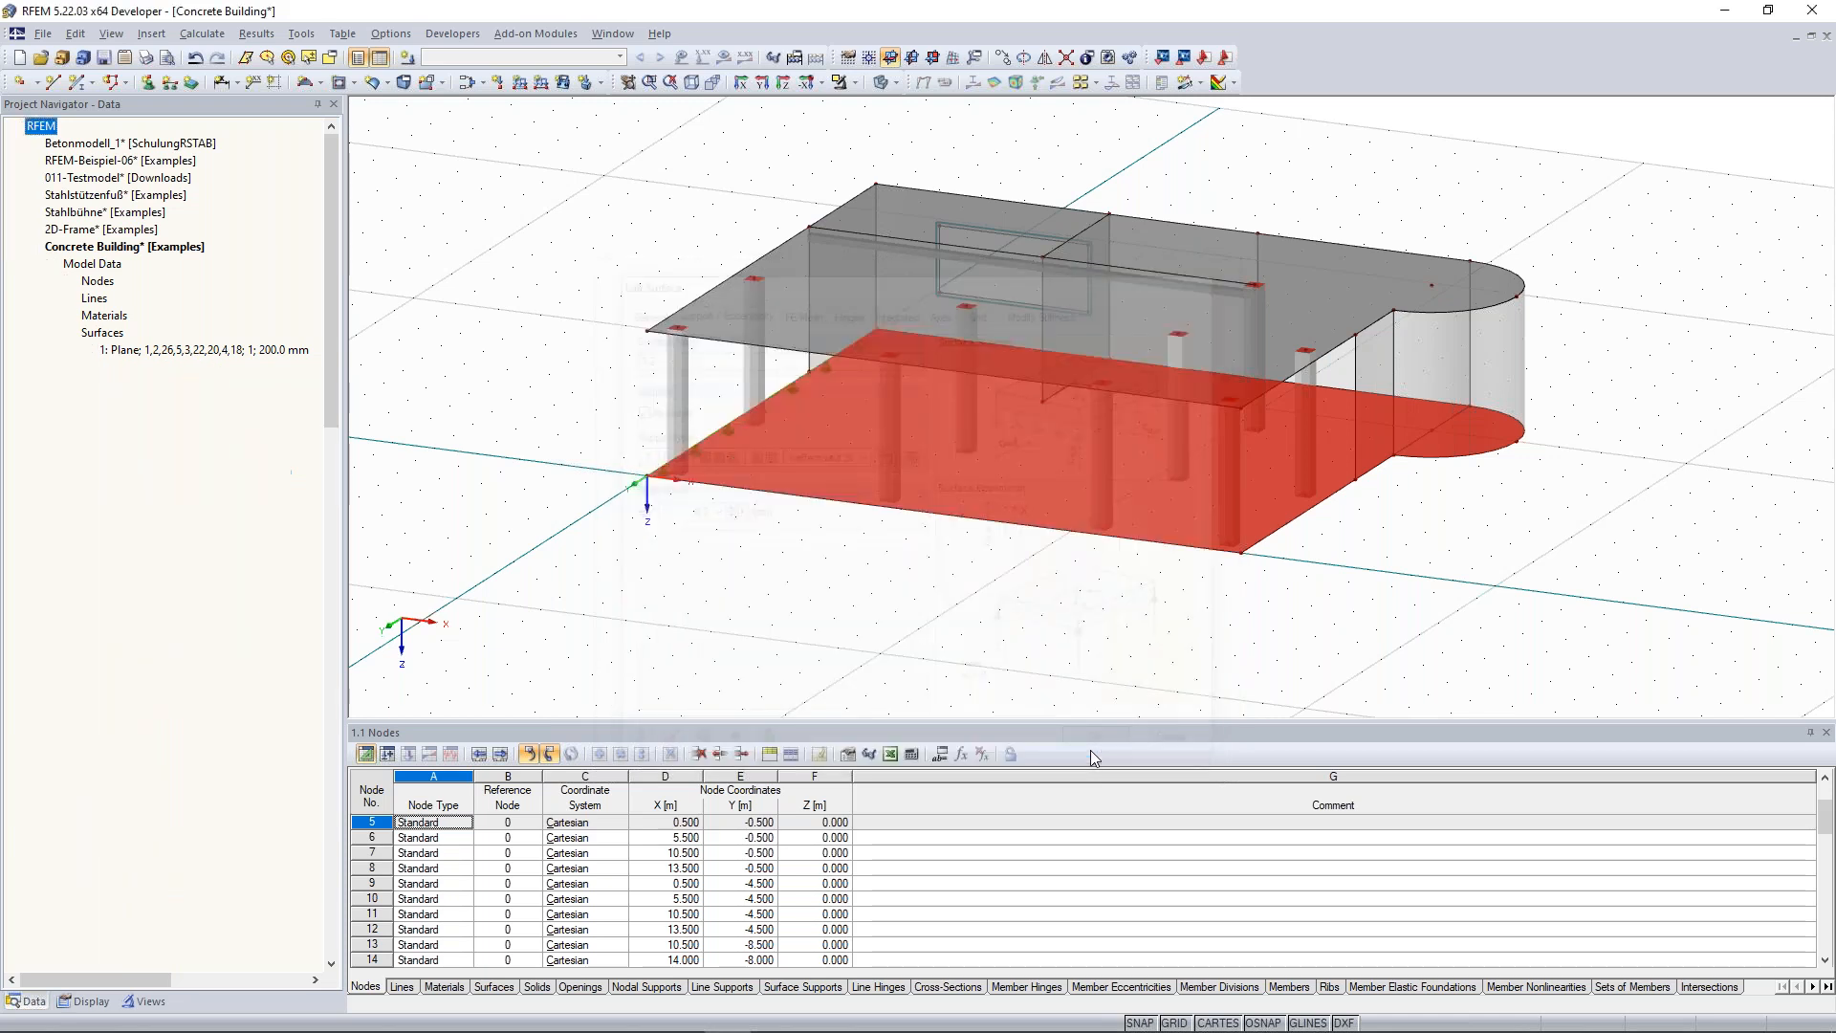
{"action": "middle_click_drag", "start_coordinate": [806, 561], "coordinate": [1444, 564], "text": "ctrl"}
{"action": "scroll", "coordinate": [1003, 552], "scroll_direction": "up", "scroll_amount": 2}
{"action": "scroll", "coordinate": [1003, 558], "scroll_direction": "up", "scroll_amount": 1}
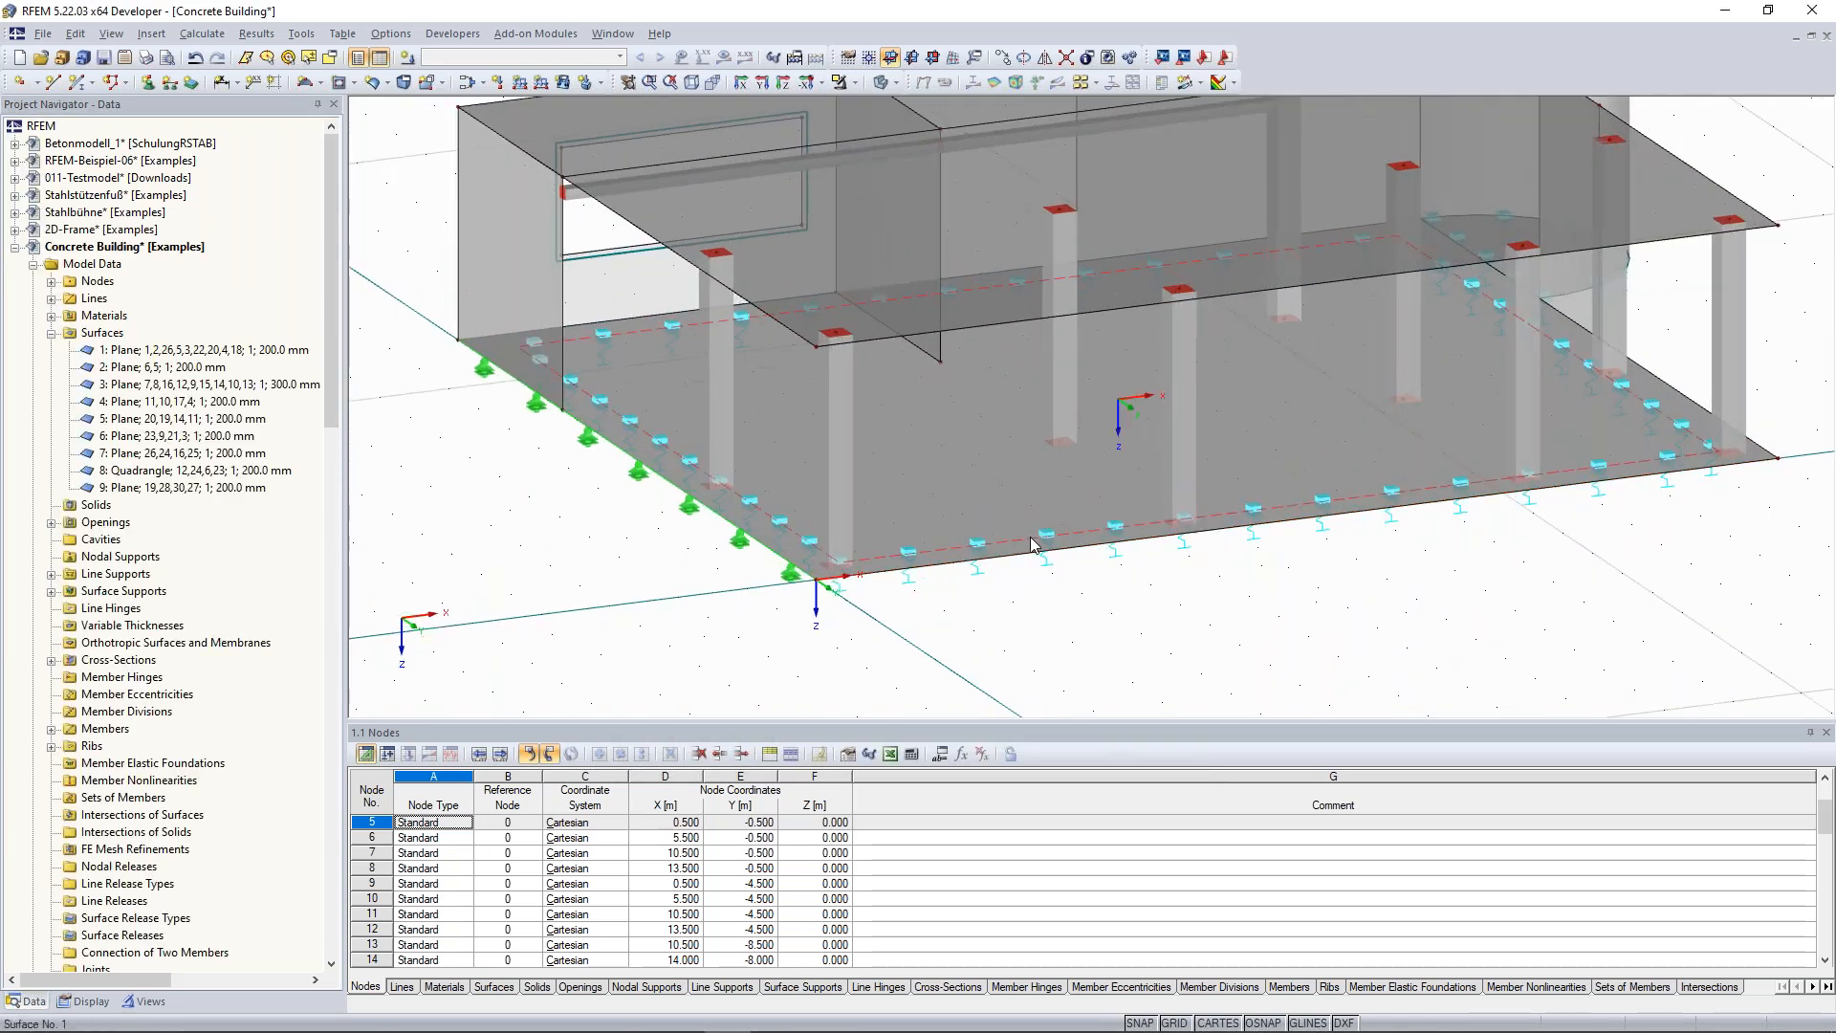
{"action": "scroll", "coordinate": [725, 534], "scroll_direction": "down", "scroll_amount": 4}
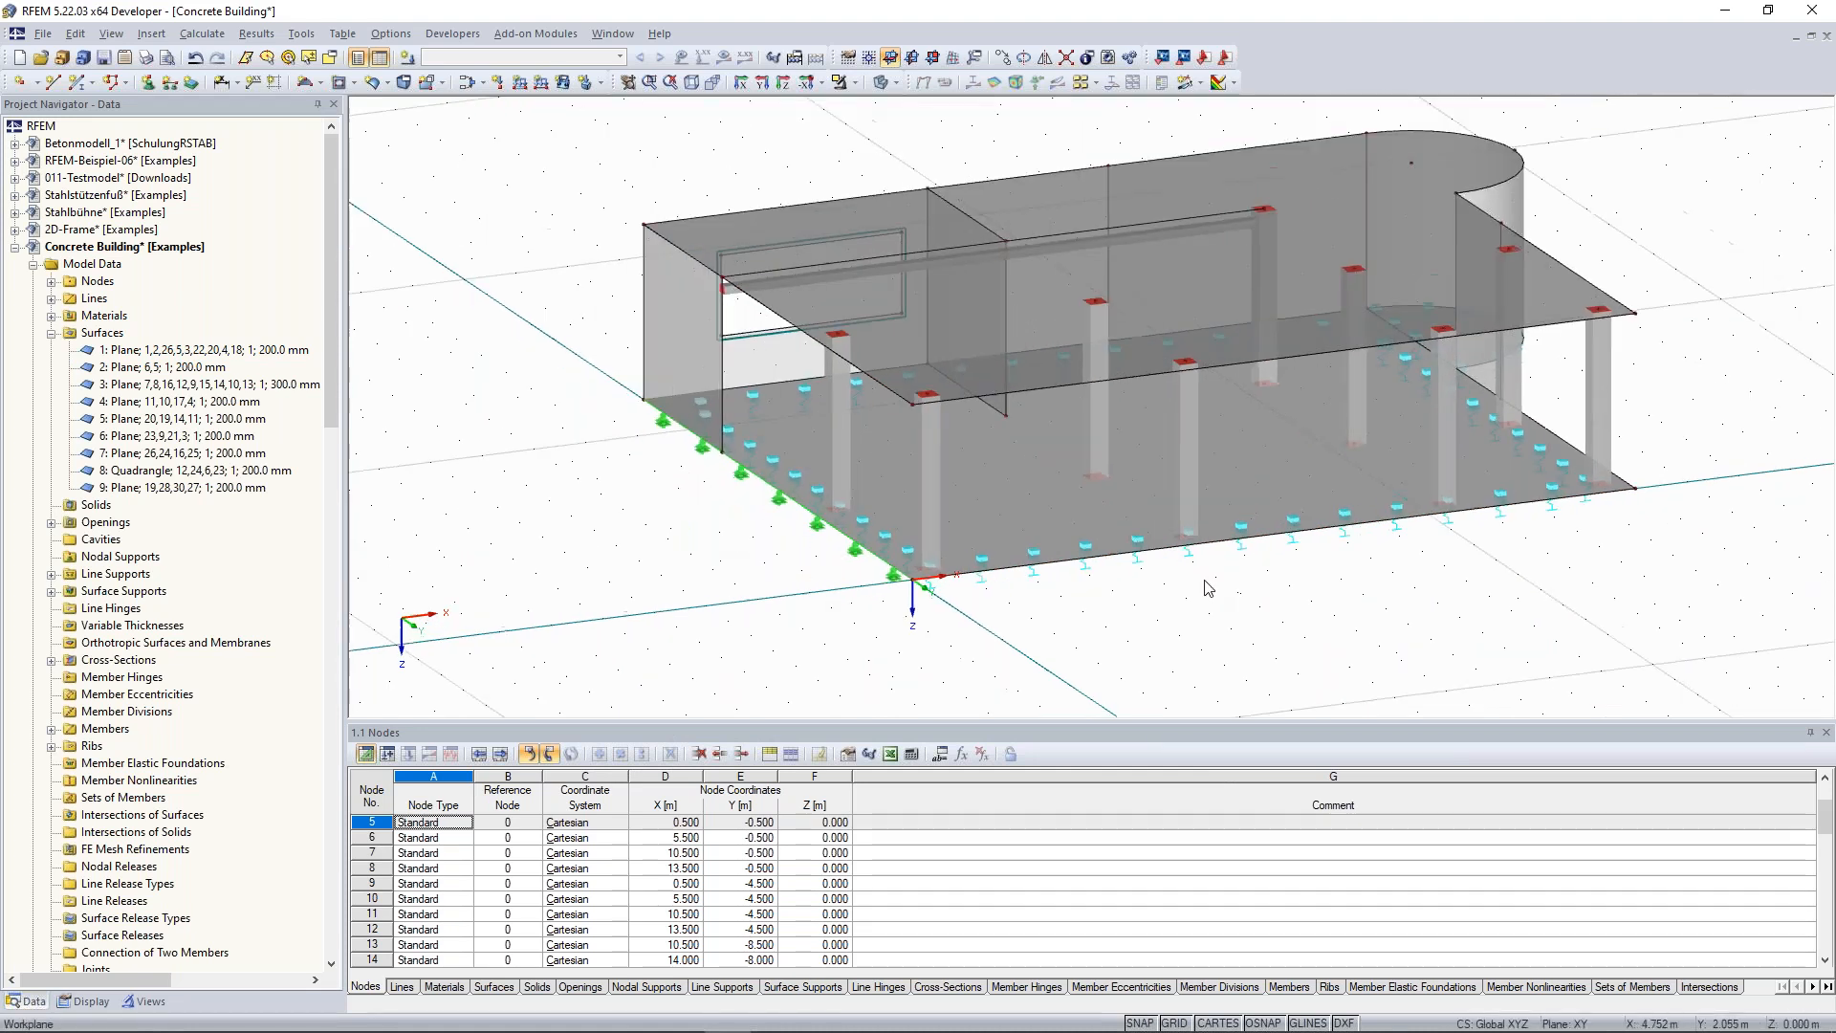
{"action": "middle_click_drag", "start_coordinate": [936, 603], "coordinate": [937, 601], "text": "ctrl"}
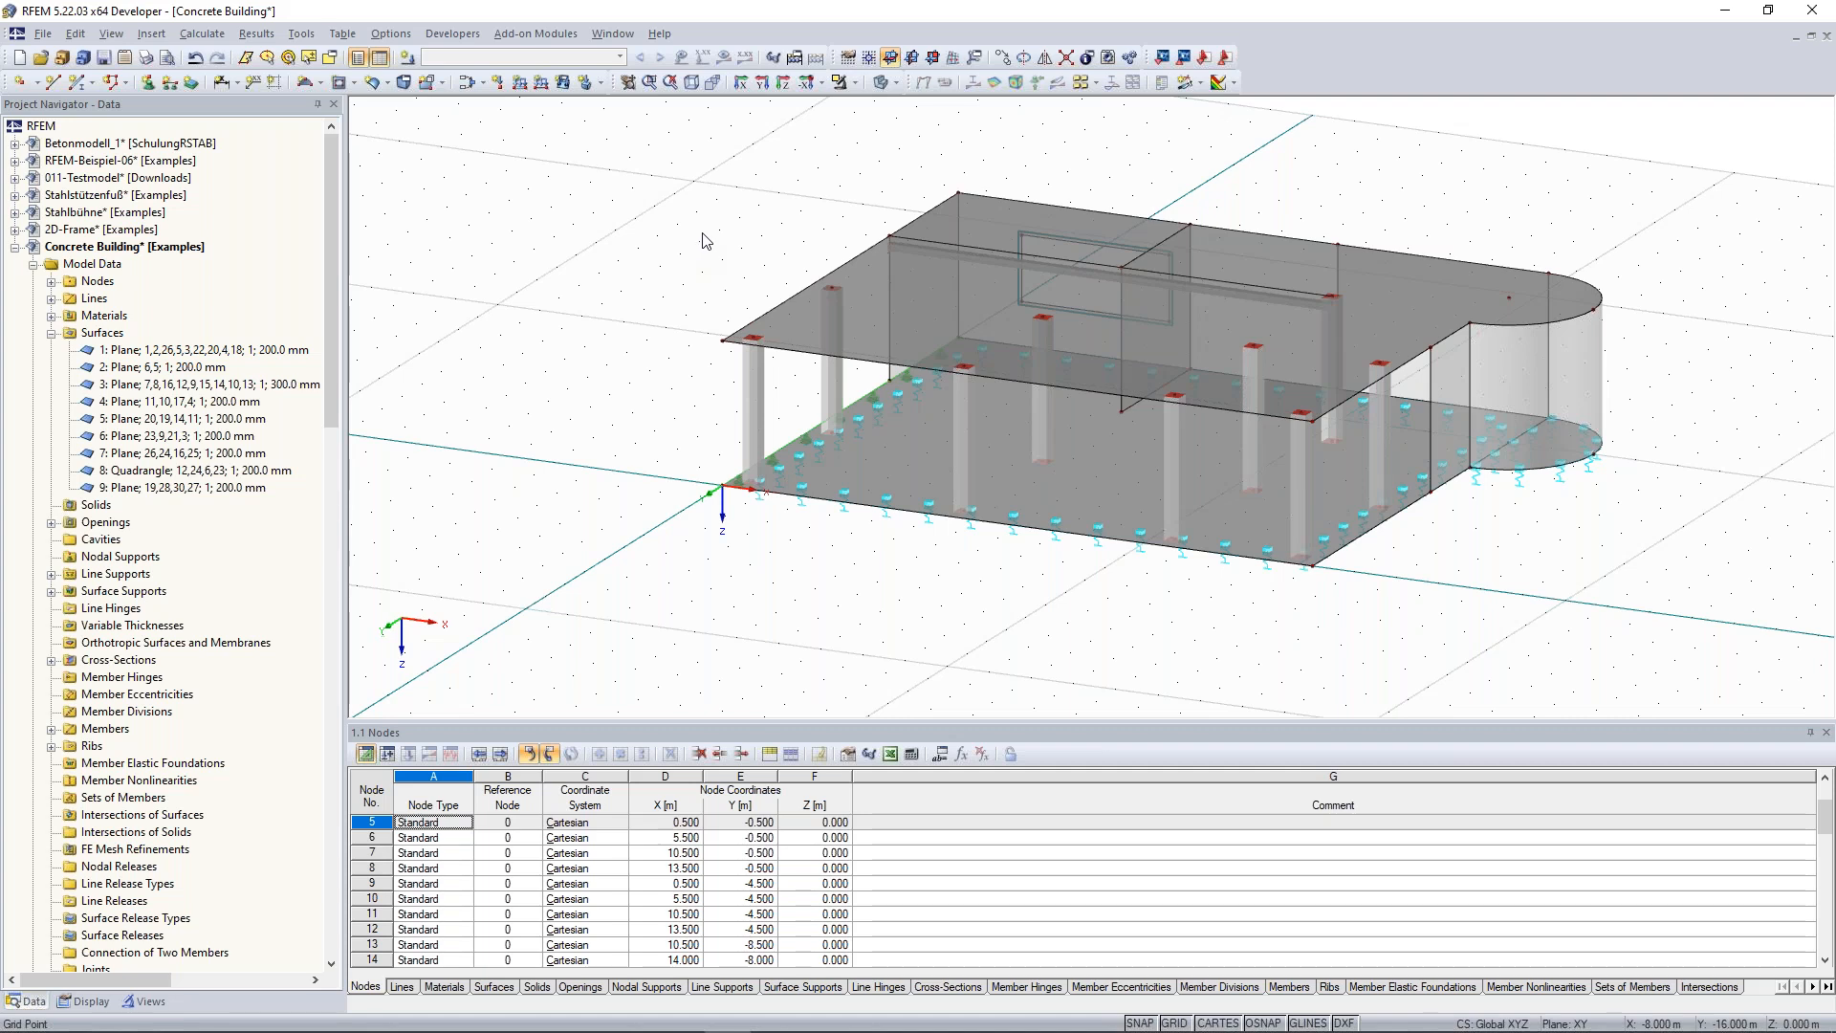
{"action": "middle_click_drag", "start_coordinate": [660, 238], "coordinate": [546, 294]}
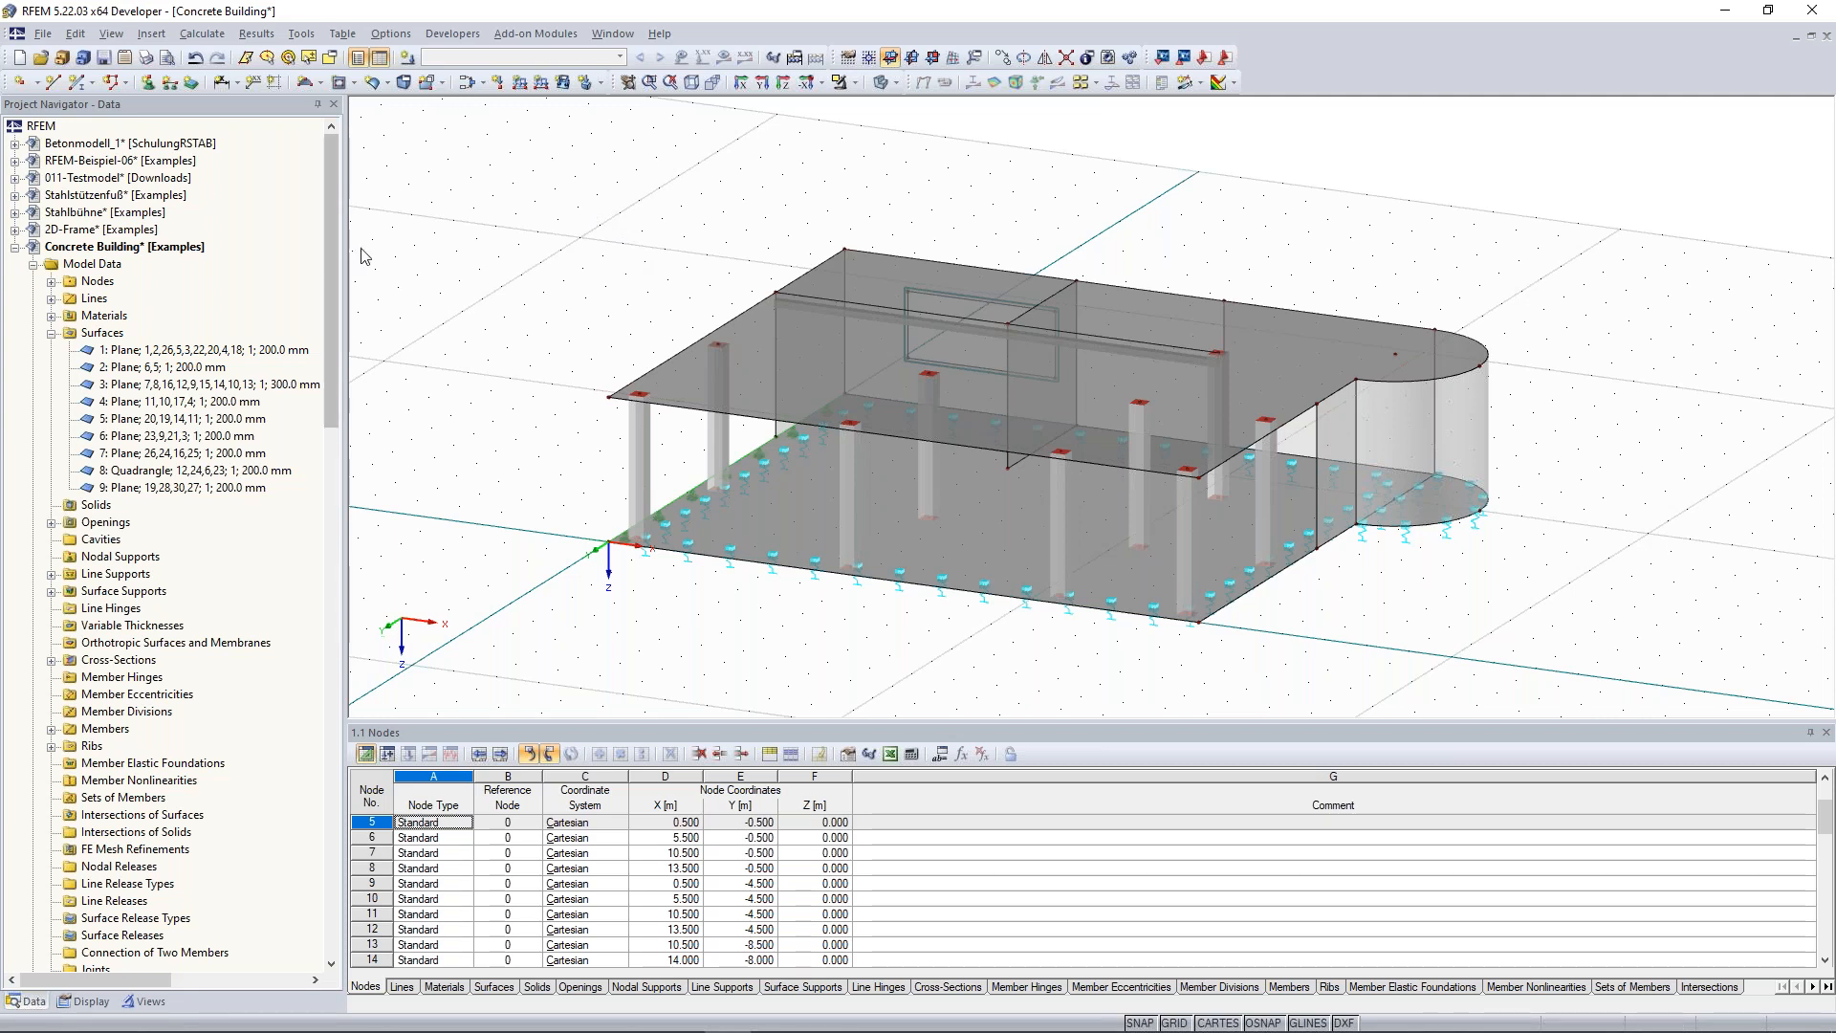
Describe load case LC1 as "Self-weight" with the Permanent action category.
{"action": "left_click", "coordinate": [408, 60]}
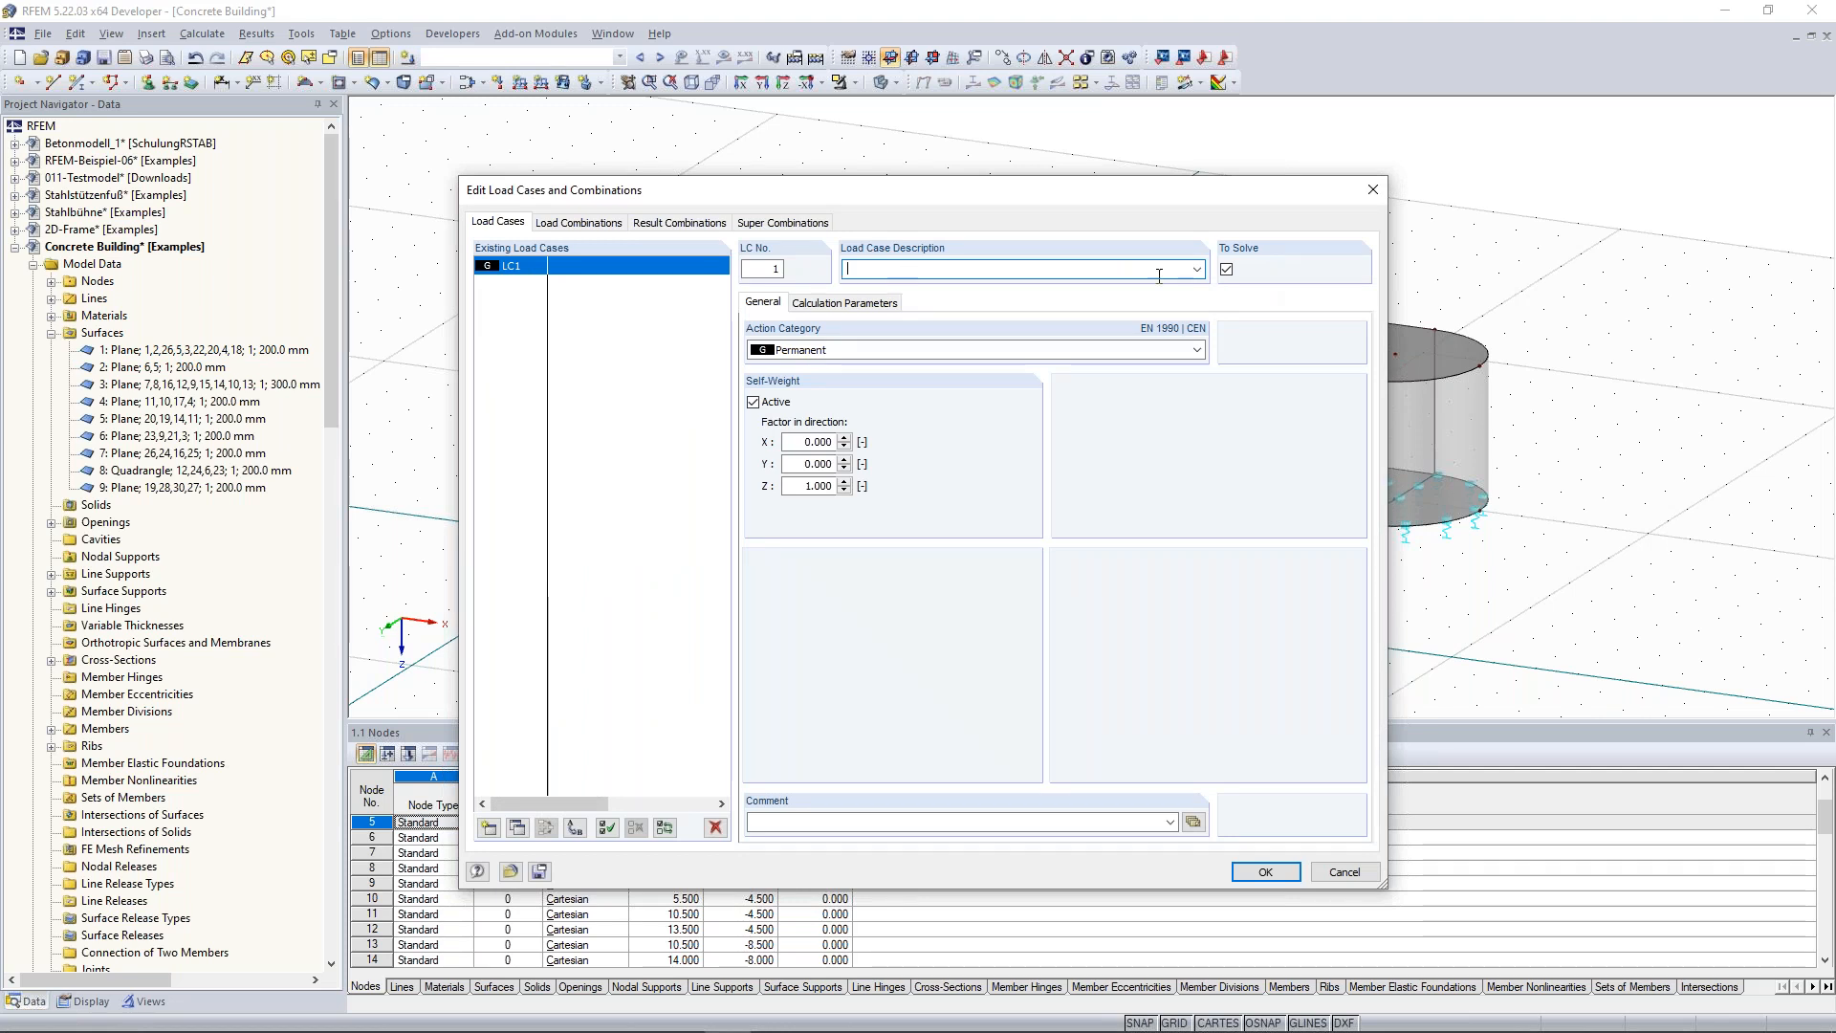
{"action": "left_click", "coordinate": [1196, 269]}
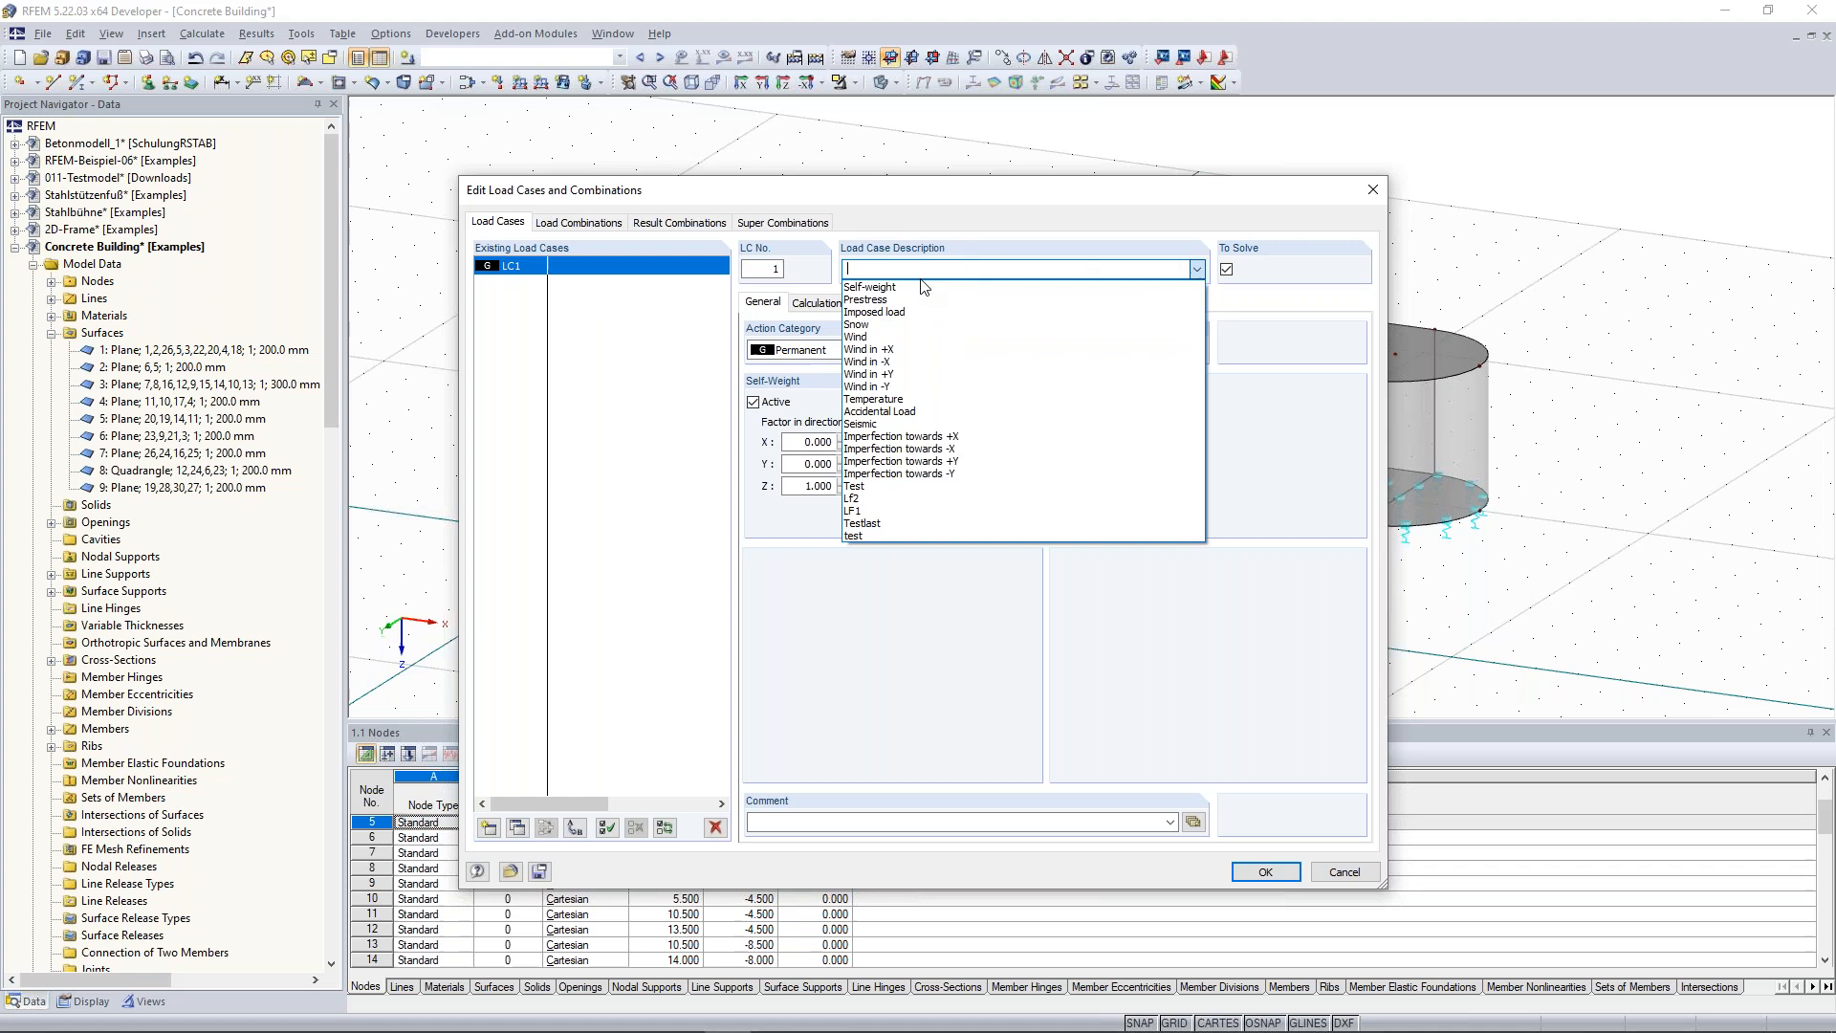
{"action": "left_click", "coordinate": [870, 287]}
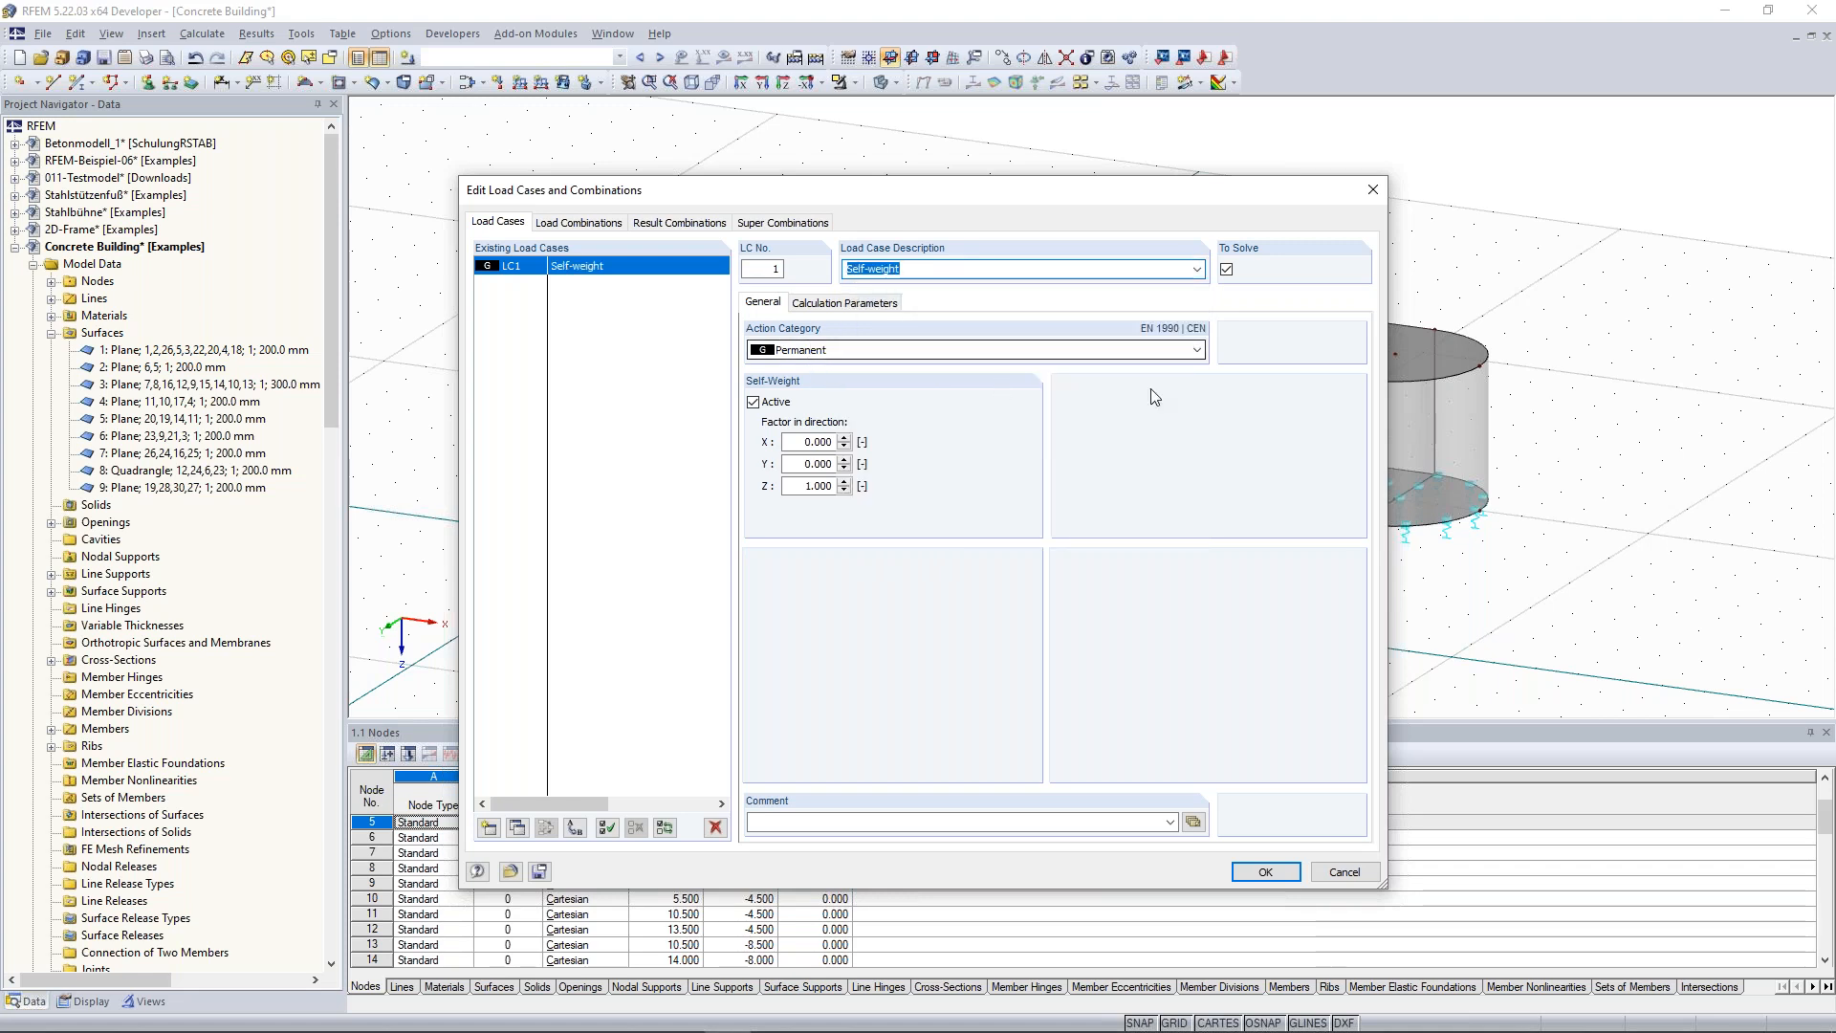
{"action": "left_click", "coordinate": [1195, 350]}
{"action": "left_click", "coordinate": [788, 382]}
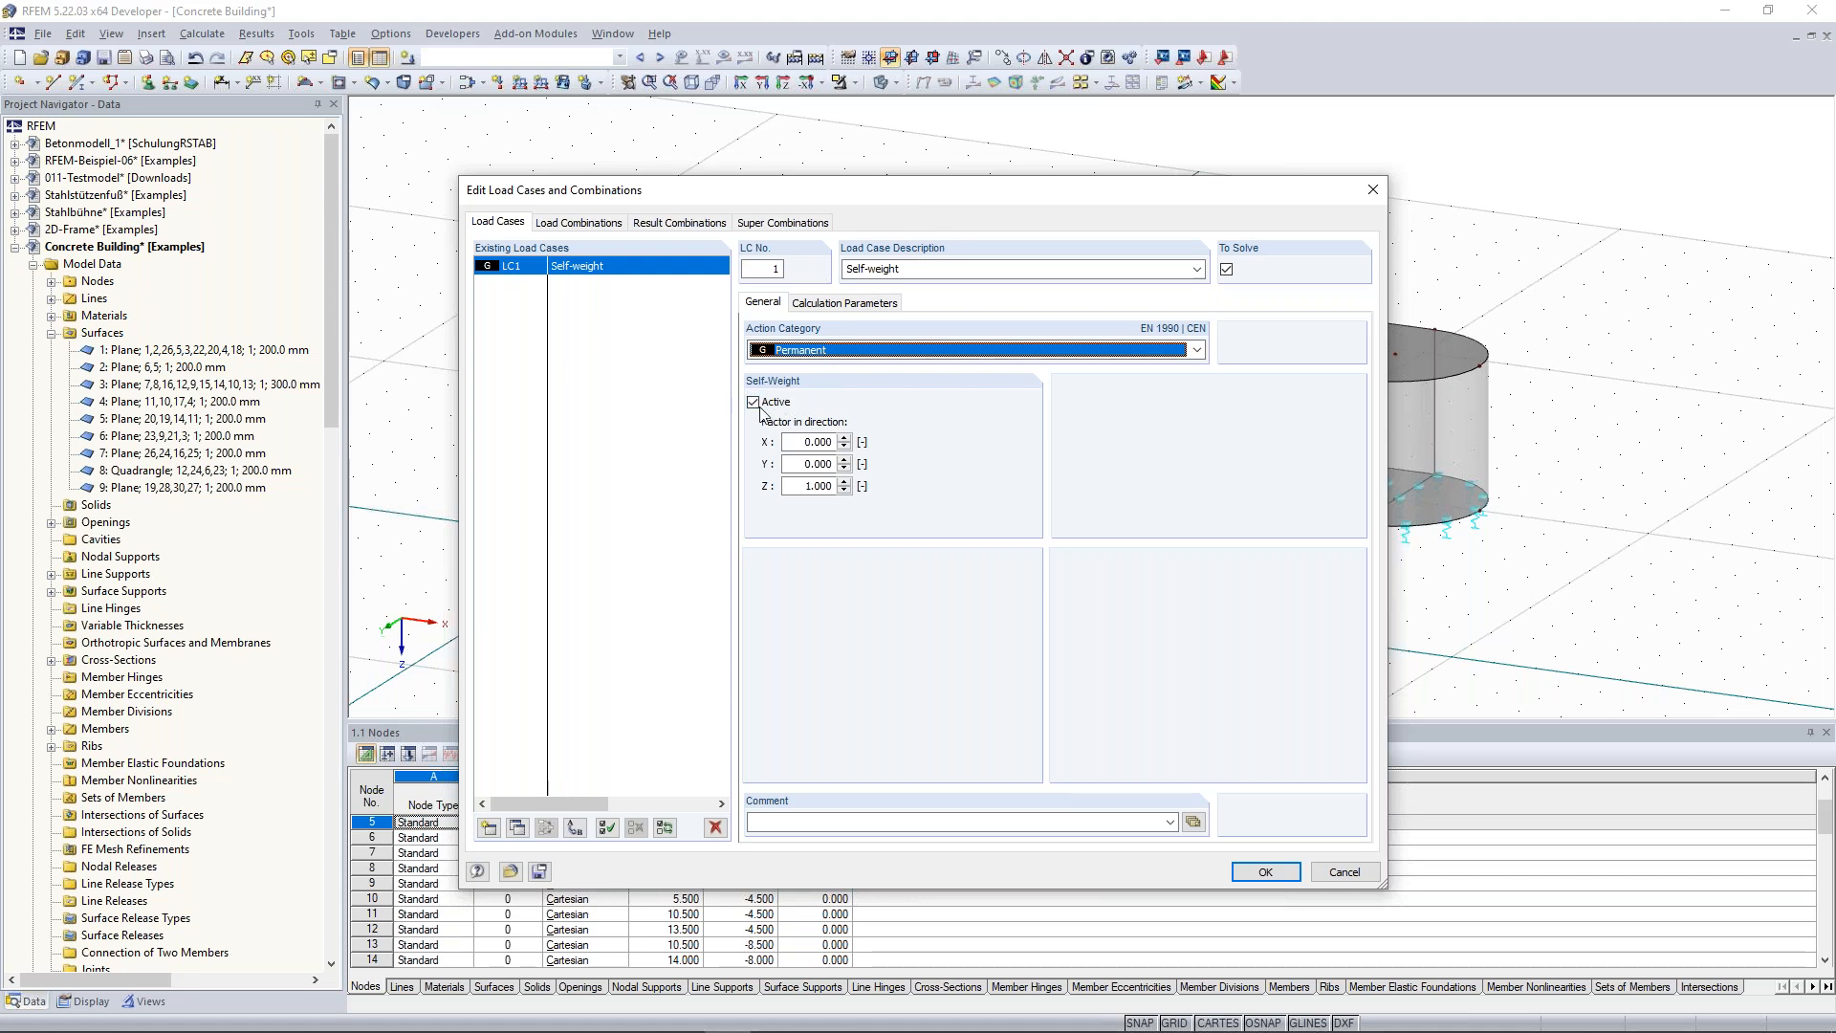
{"action": "left_click_drag", "start_coordinate": [901, 195], "coordinate": [870, 249]}
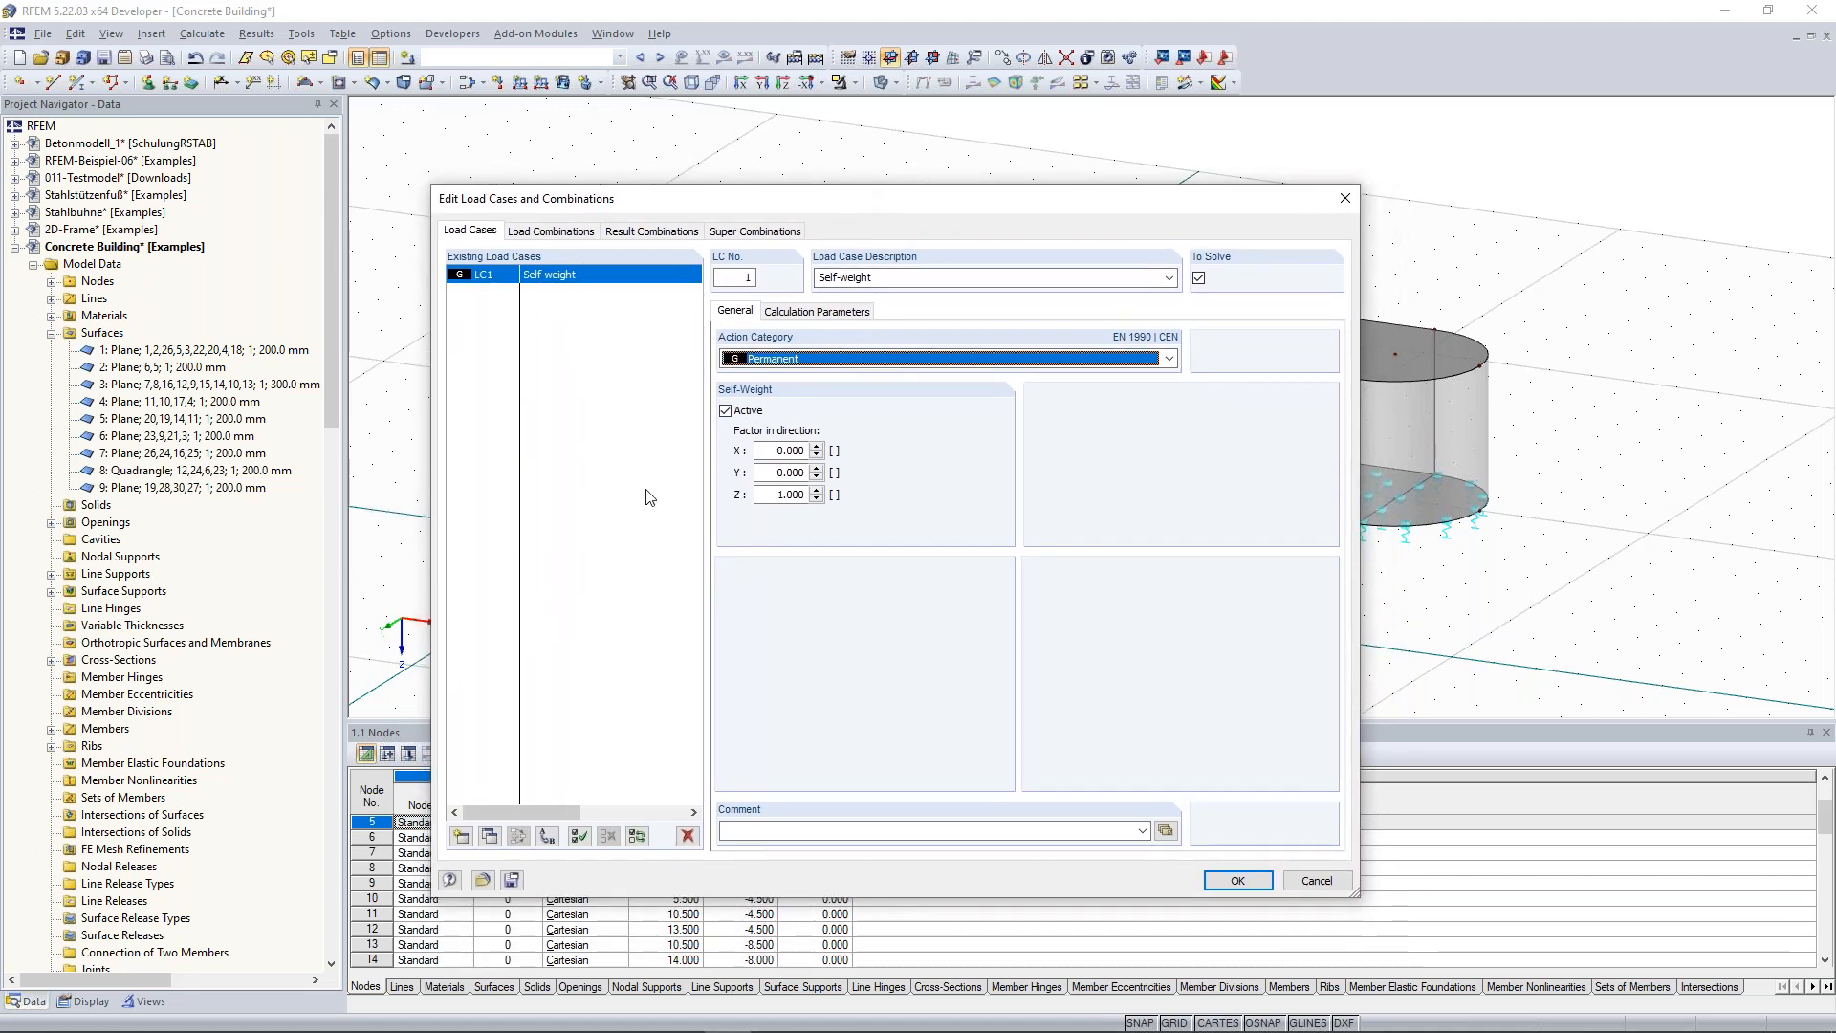
{"action": "left_click_drag", "start_coordinate": [882, 201], "coordinate": [908, 150]}
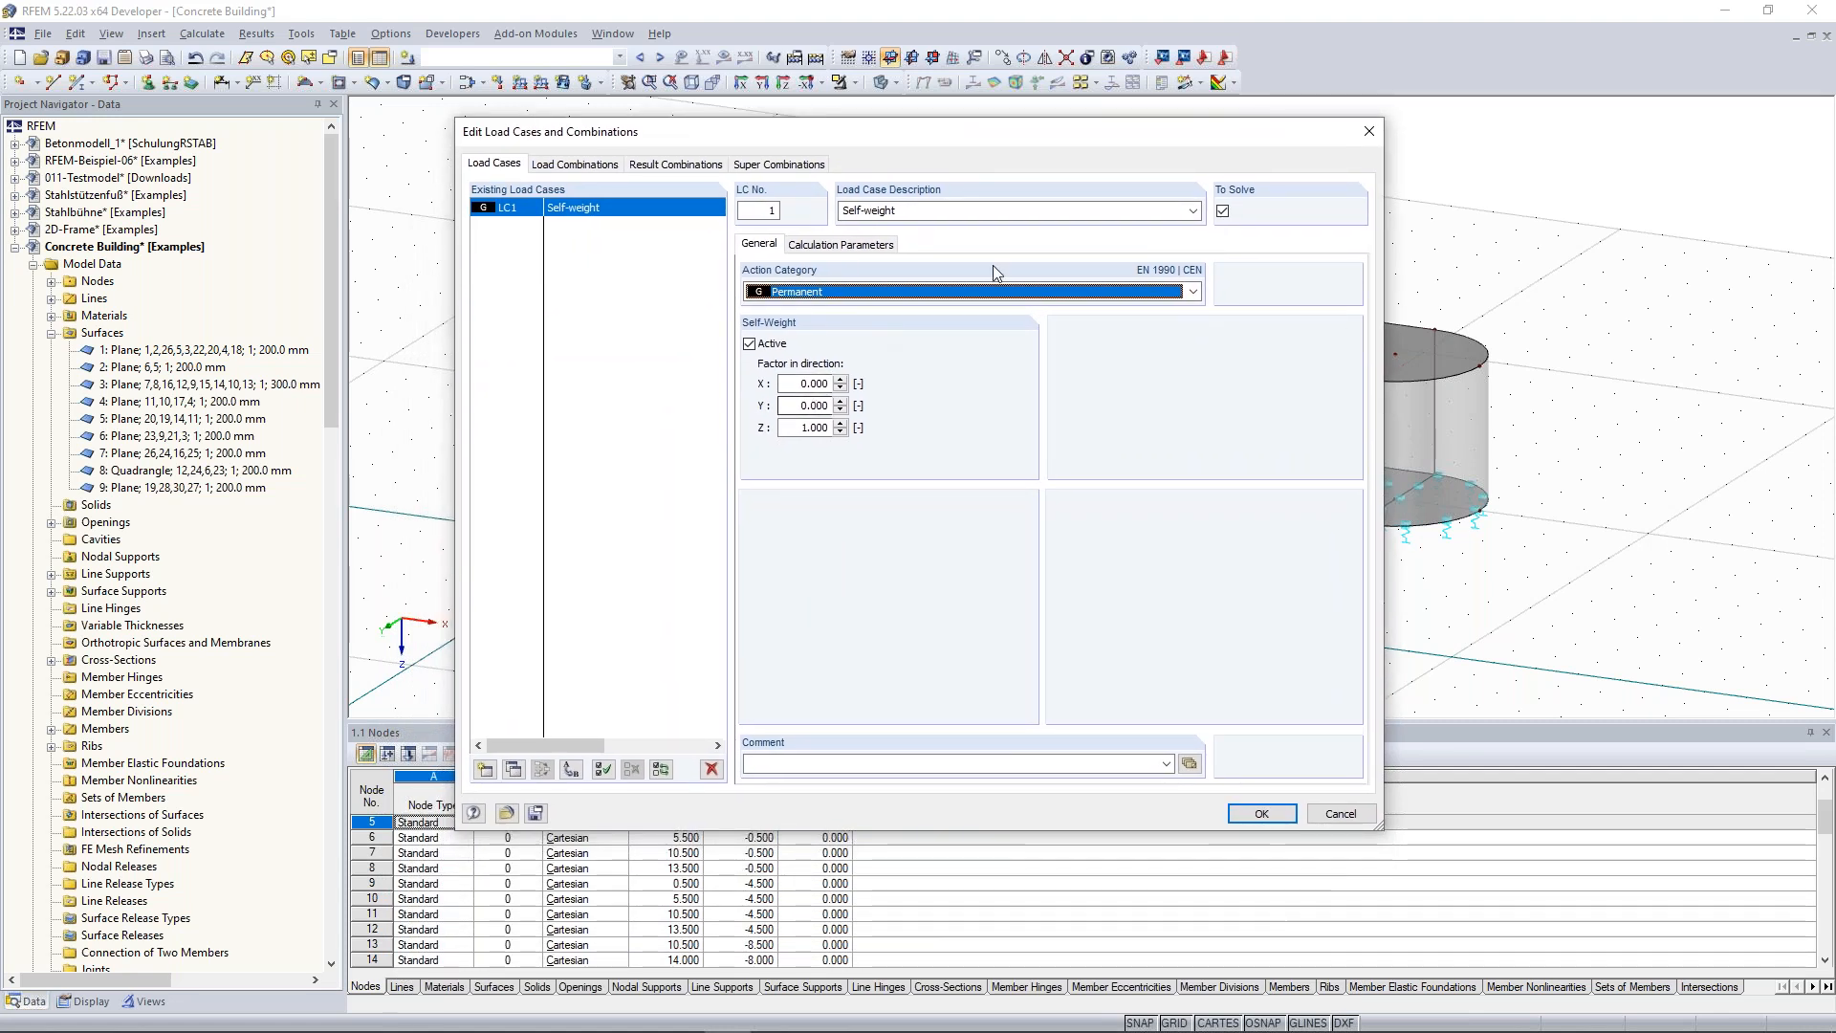
Add load case LC2 "Imposed load" with the action category "Imposed - Category D: shopping areas".
{"action": "left_click_drag", "start_coordinate": [1030, 146], "coordinate": [1037, 184]}
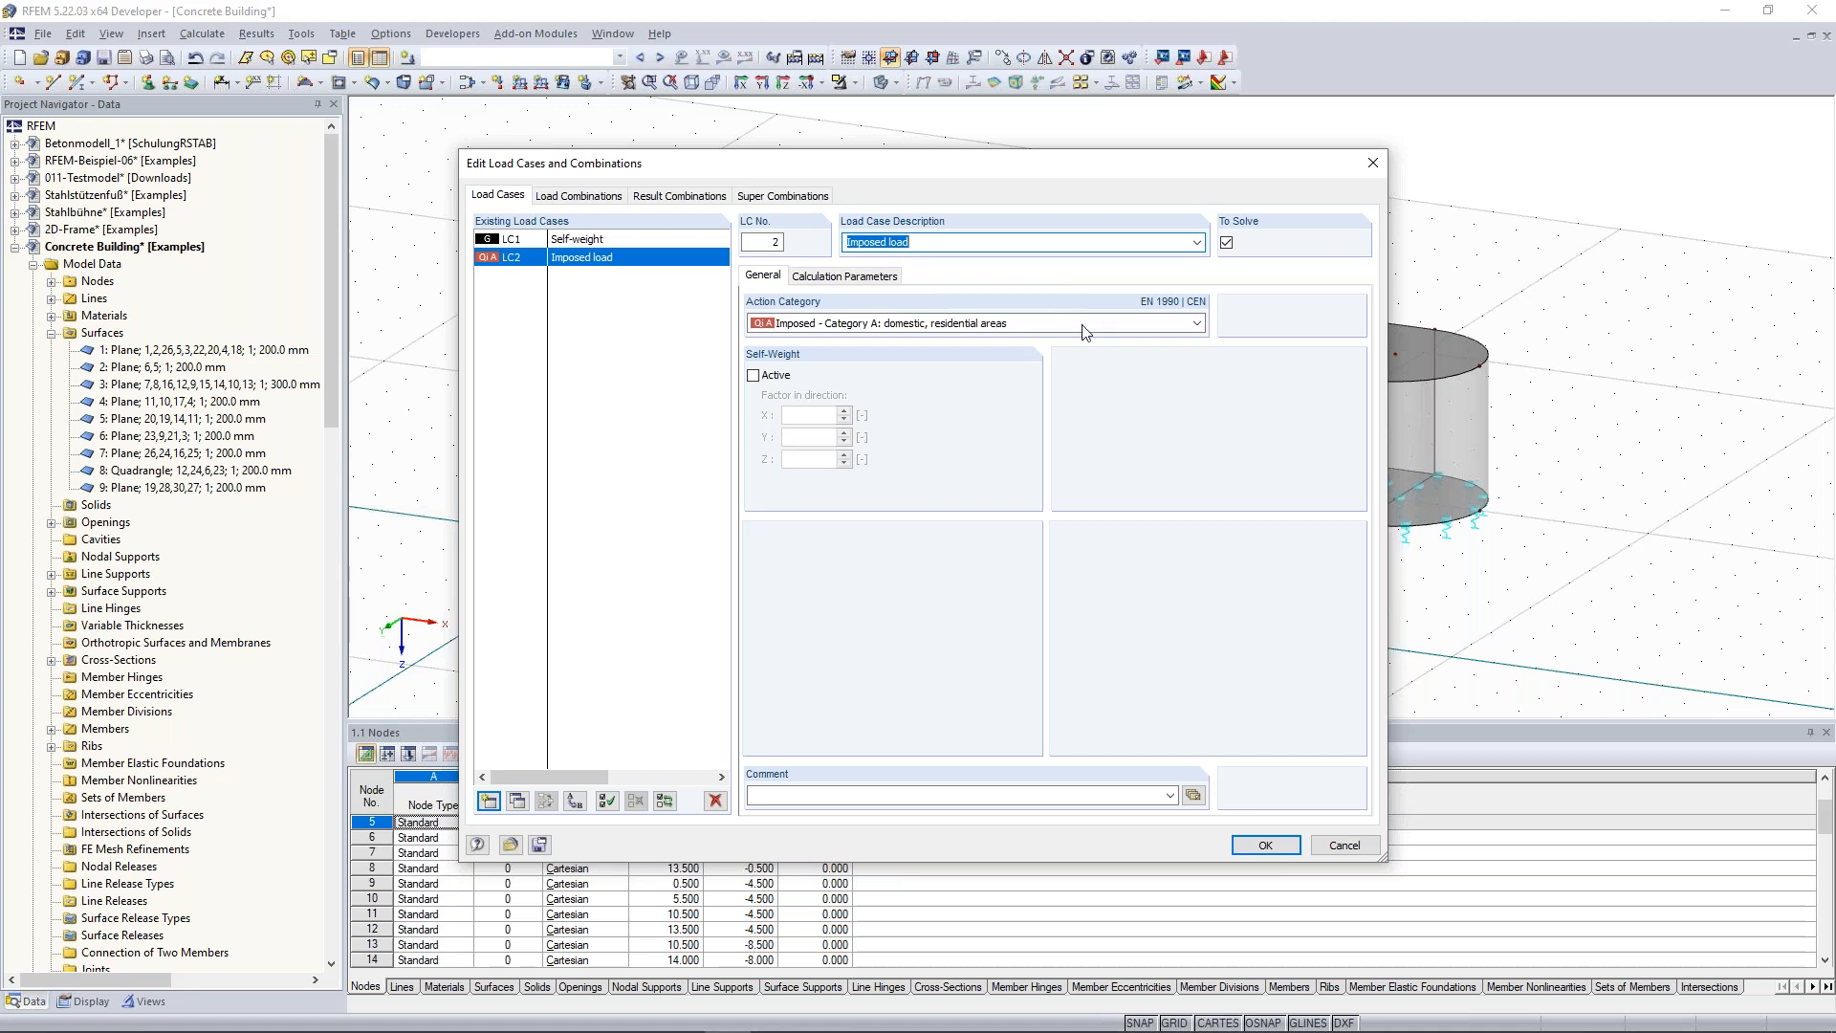
{"action": "left_click", "coordinate": [1196, 323]}
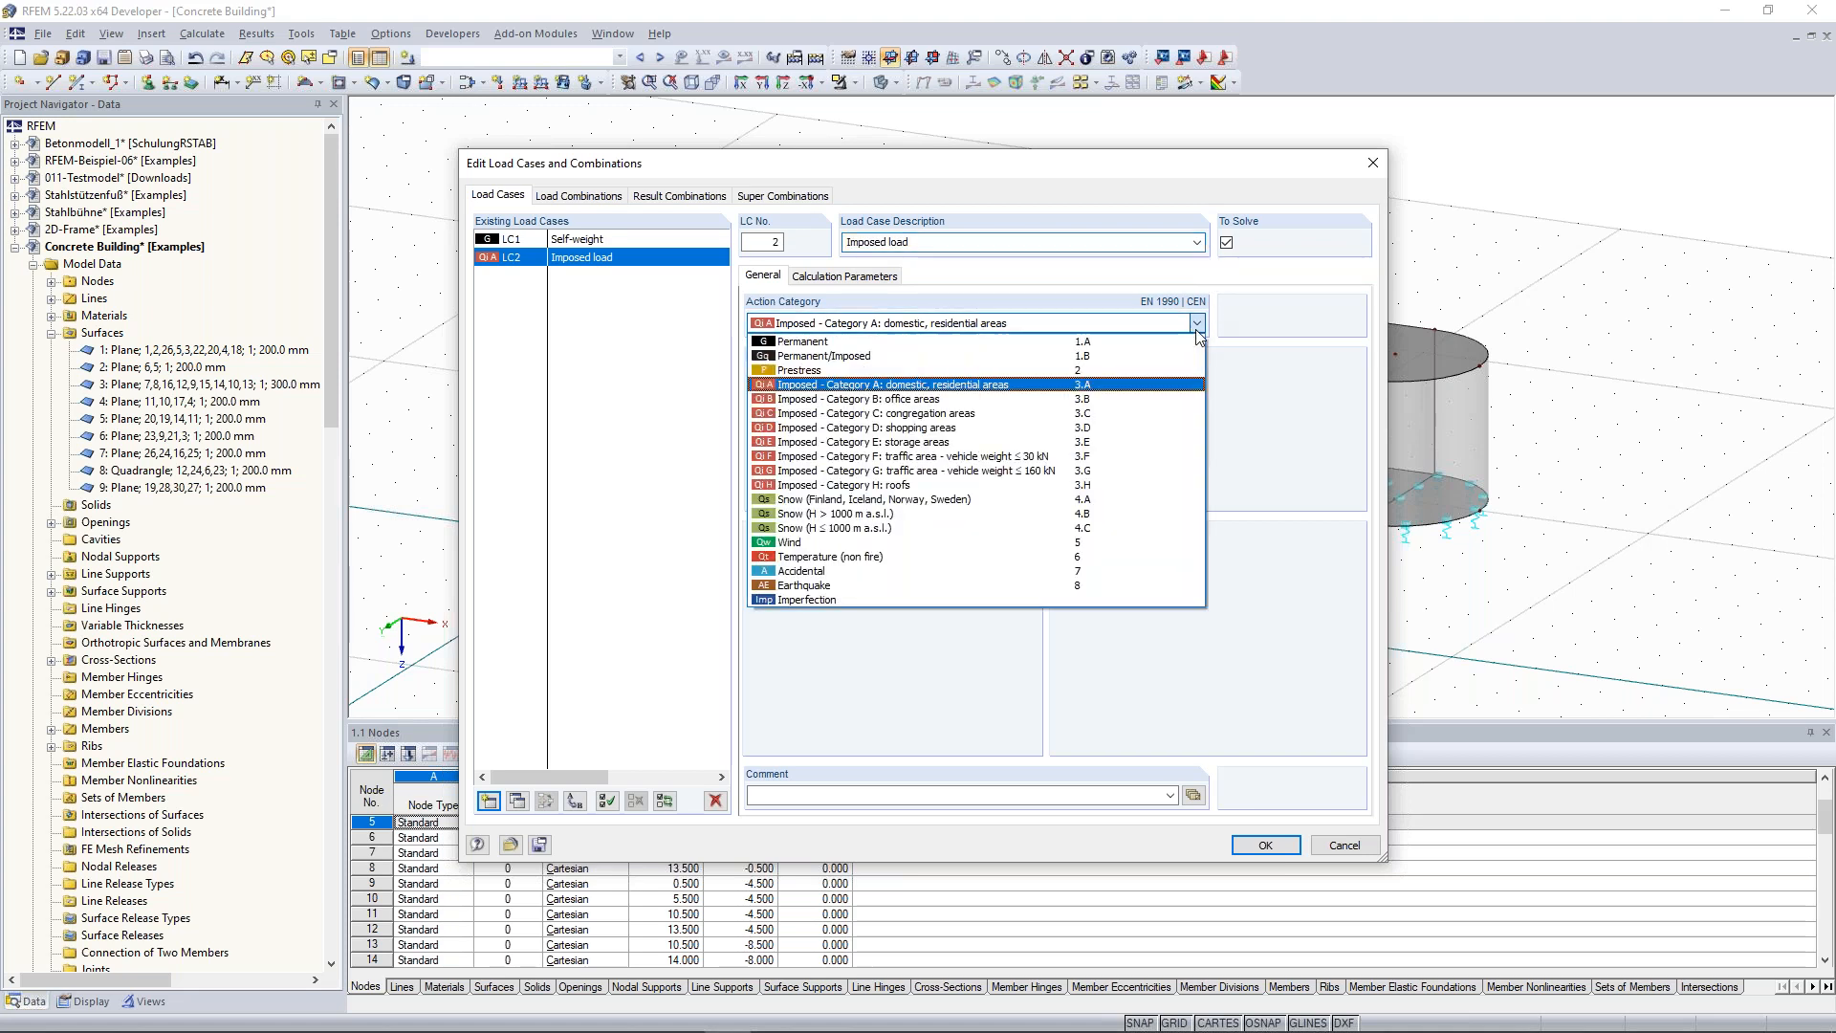
{"action": "left_click", "coordinate": [1104, 429]}
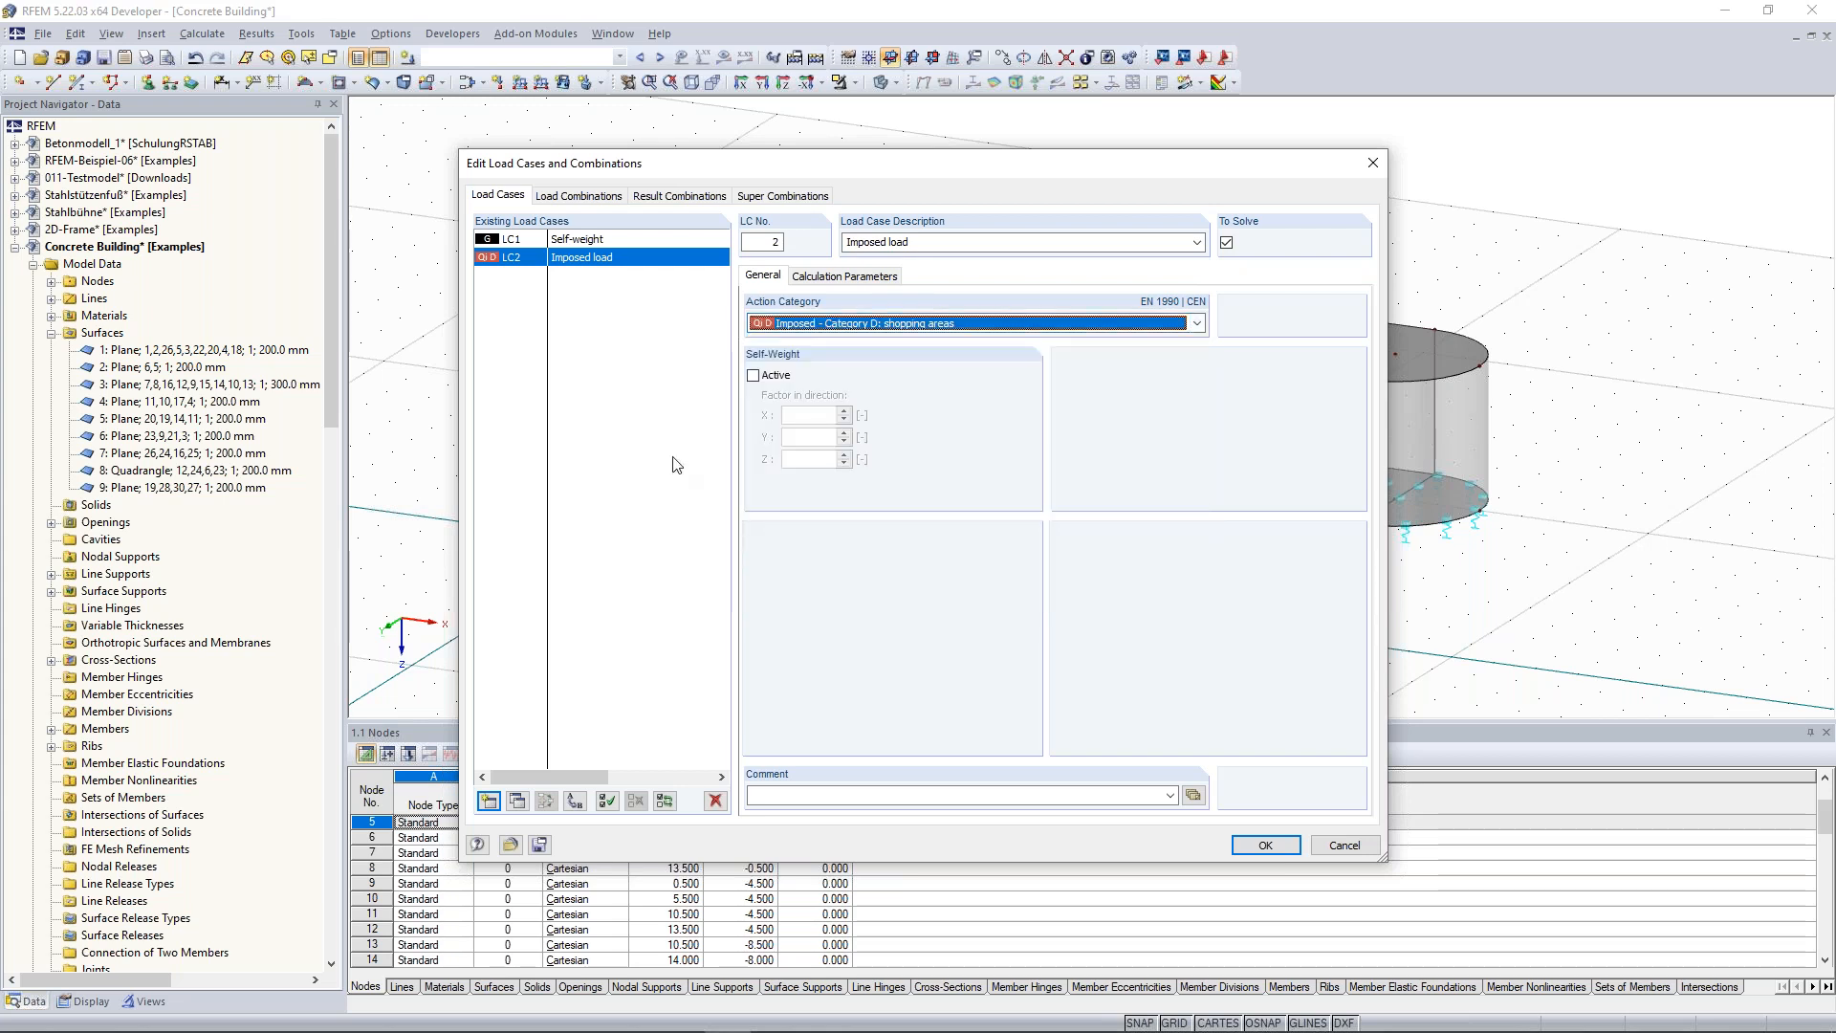
Add the wind load cases LC3 "Wind in +X" and LC4 "Wind in +Y".
{"action": "left_click", "coordinate": [490, 804]}
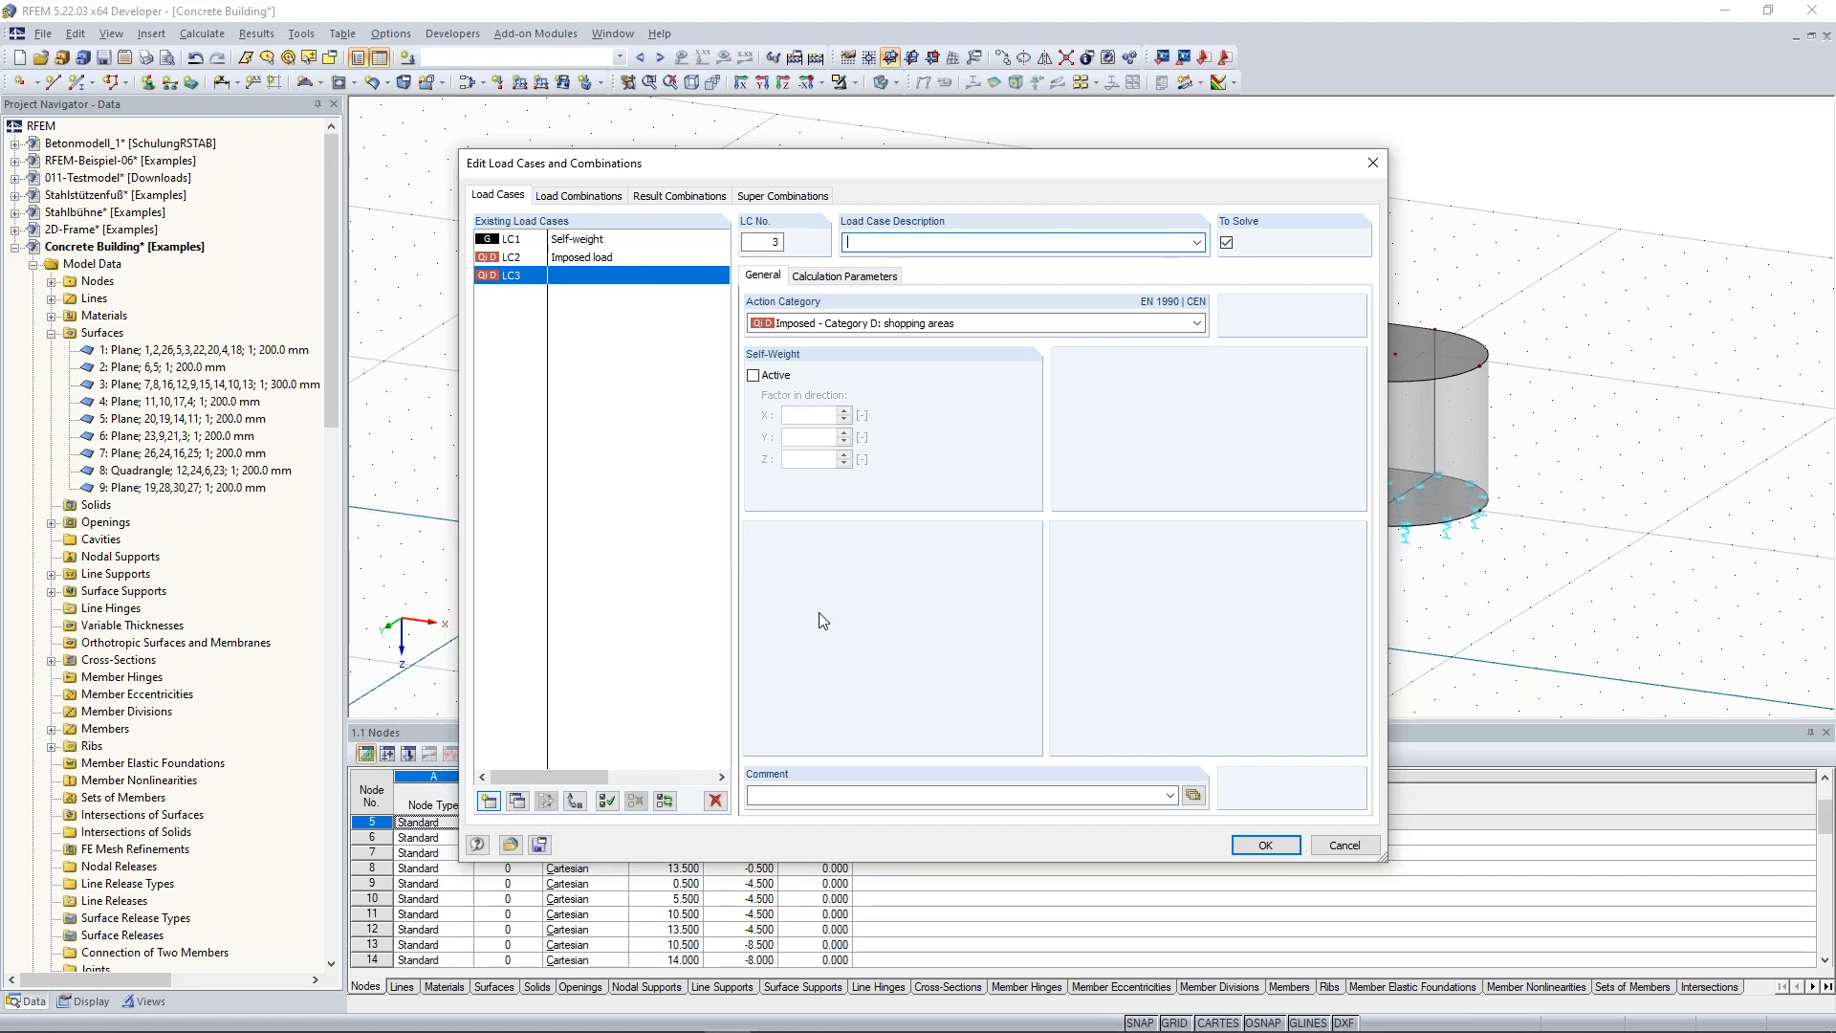
{"action": "left_click", "coordinate": [1195, 242]}
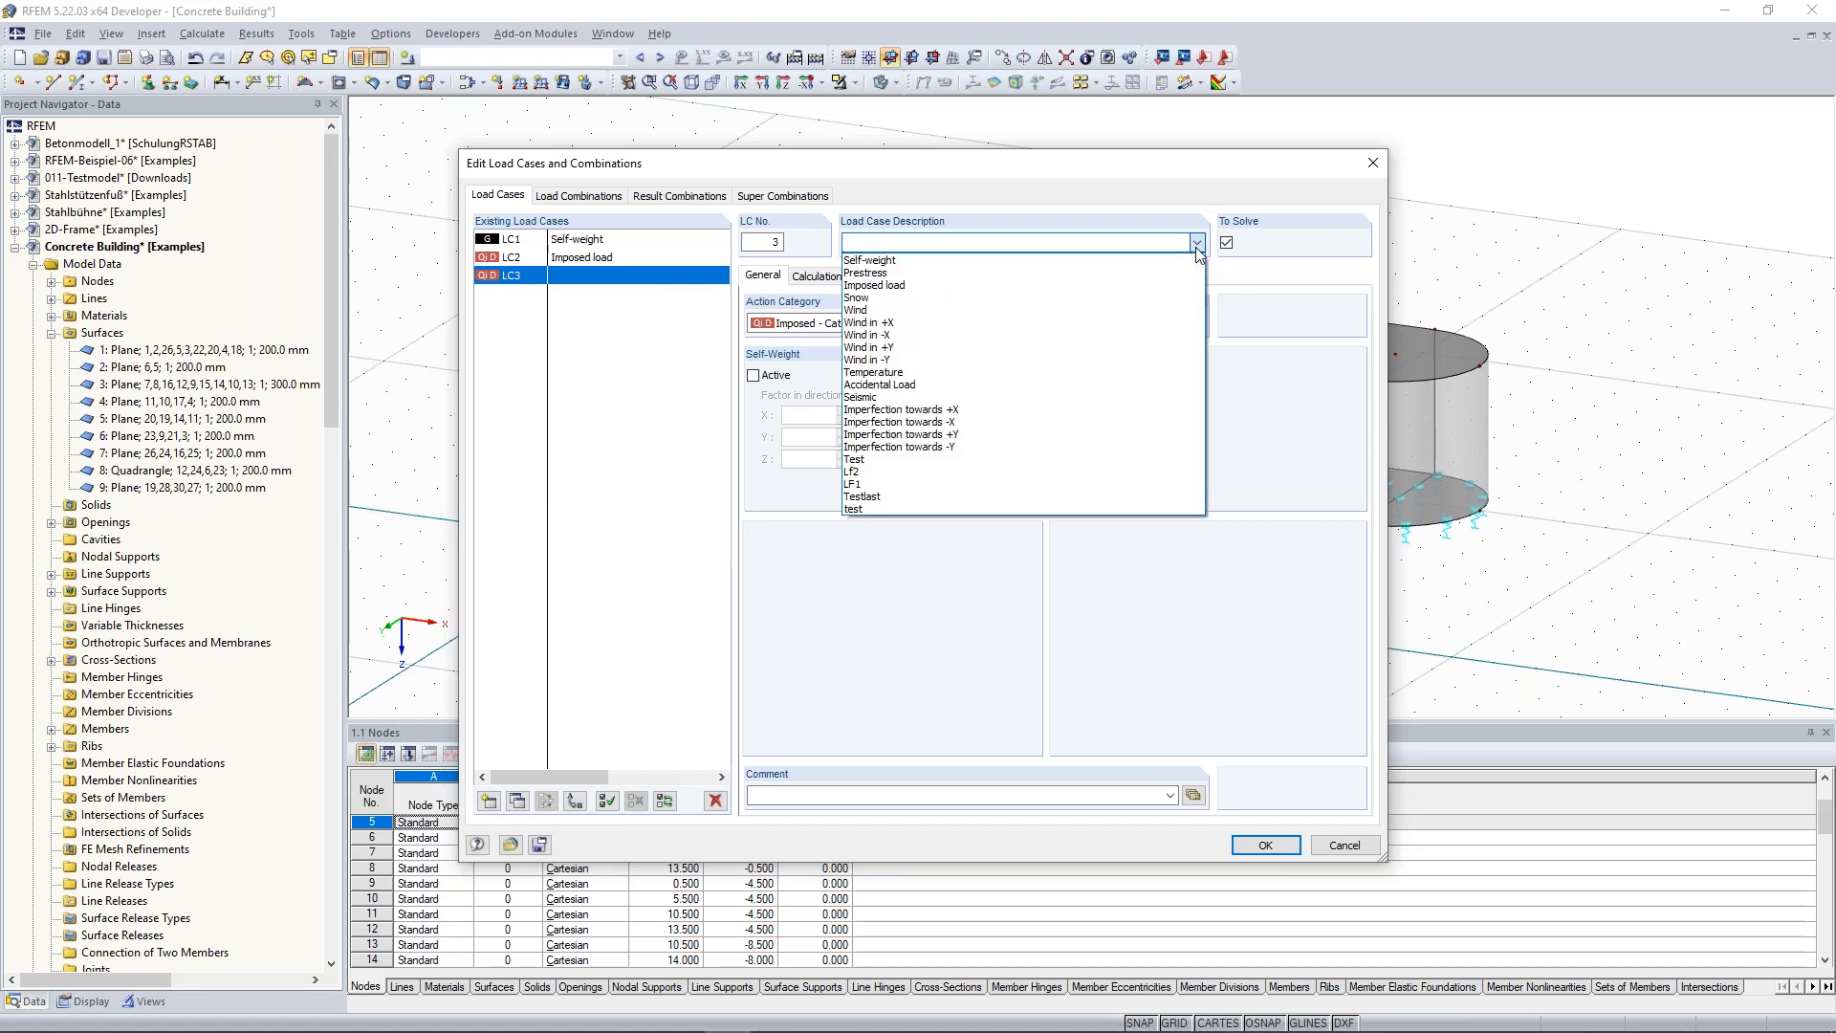
{"action": "left_click", "coordinate": [987, 323]}
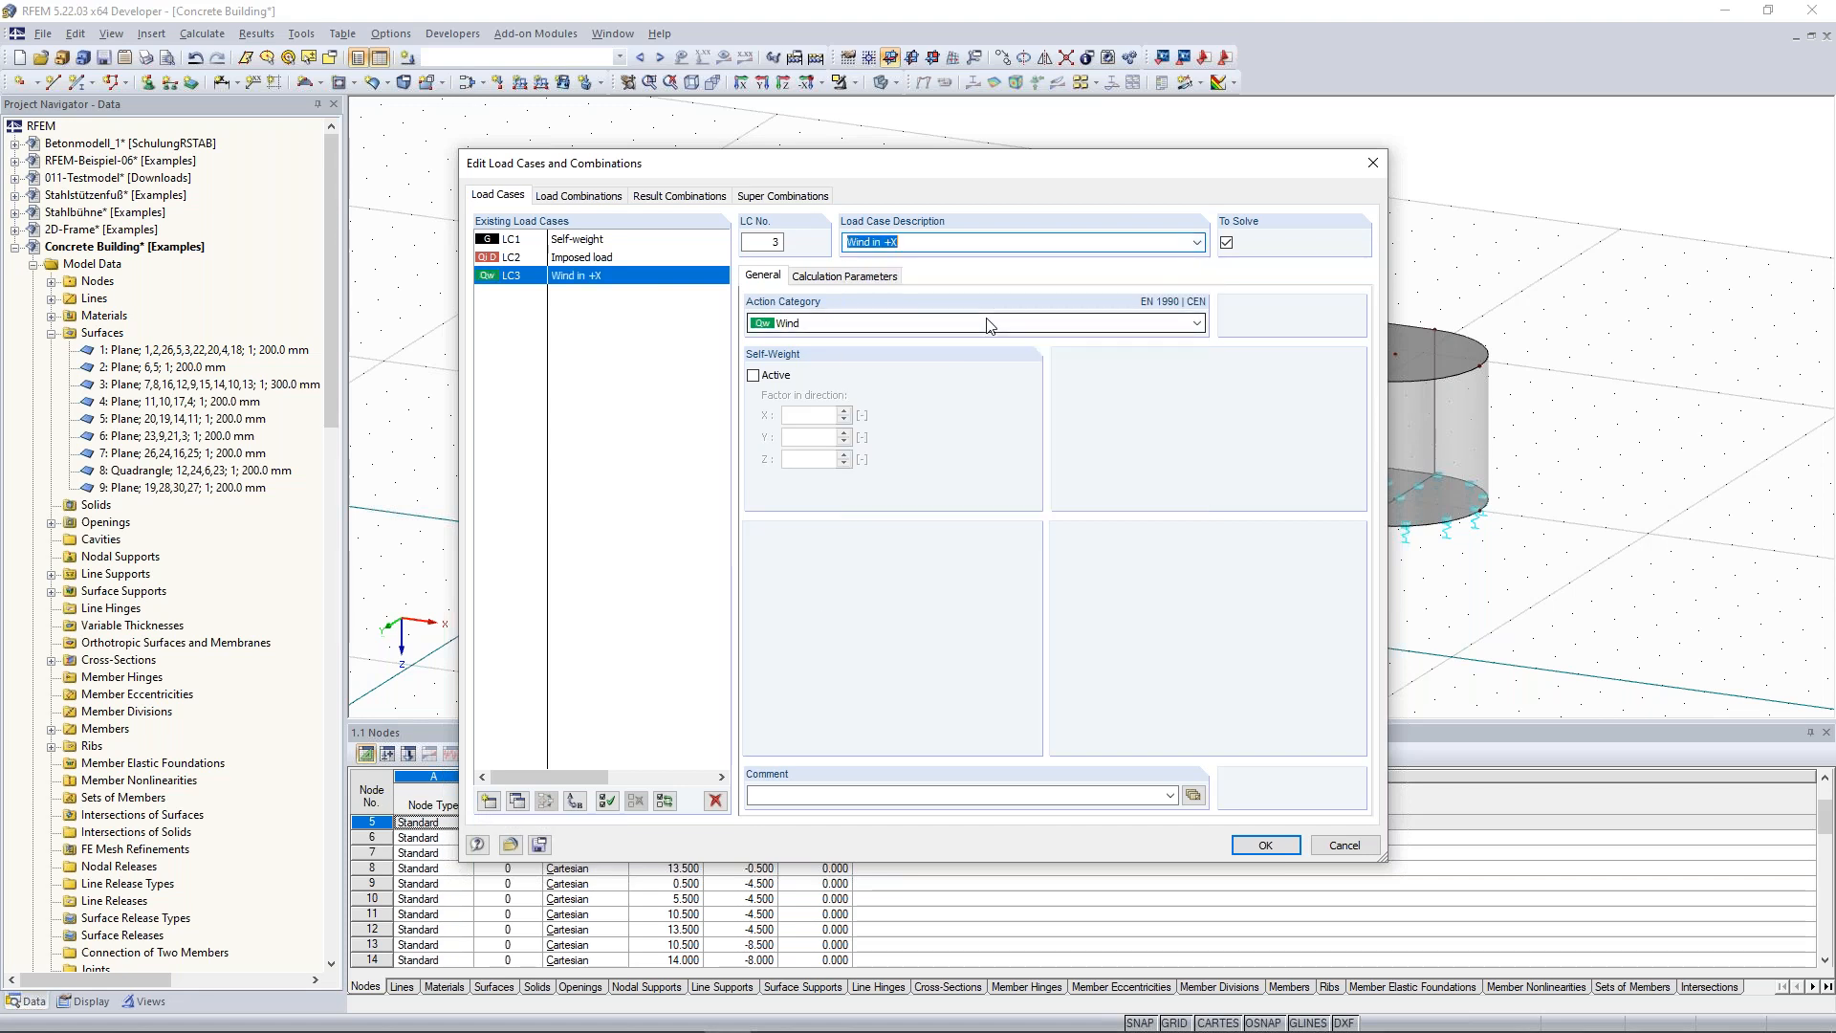
{"action": "left_click", "coordinate": [490, 802]}
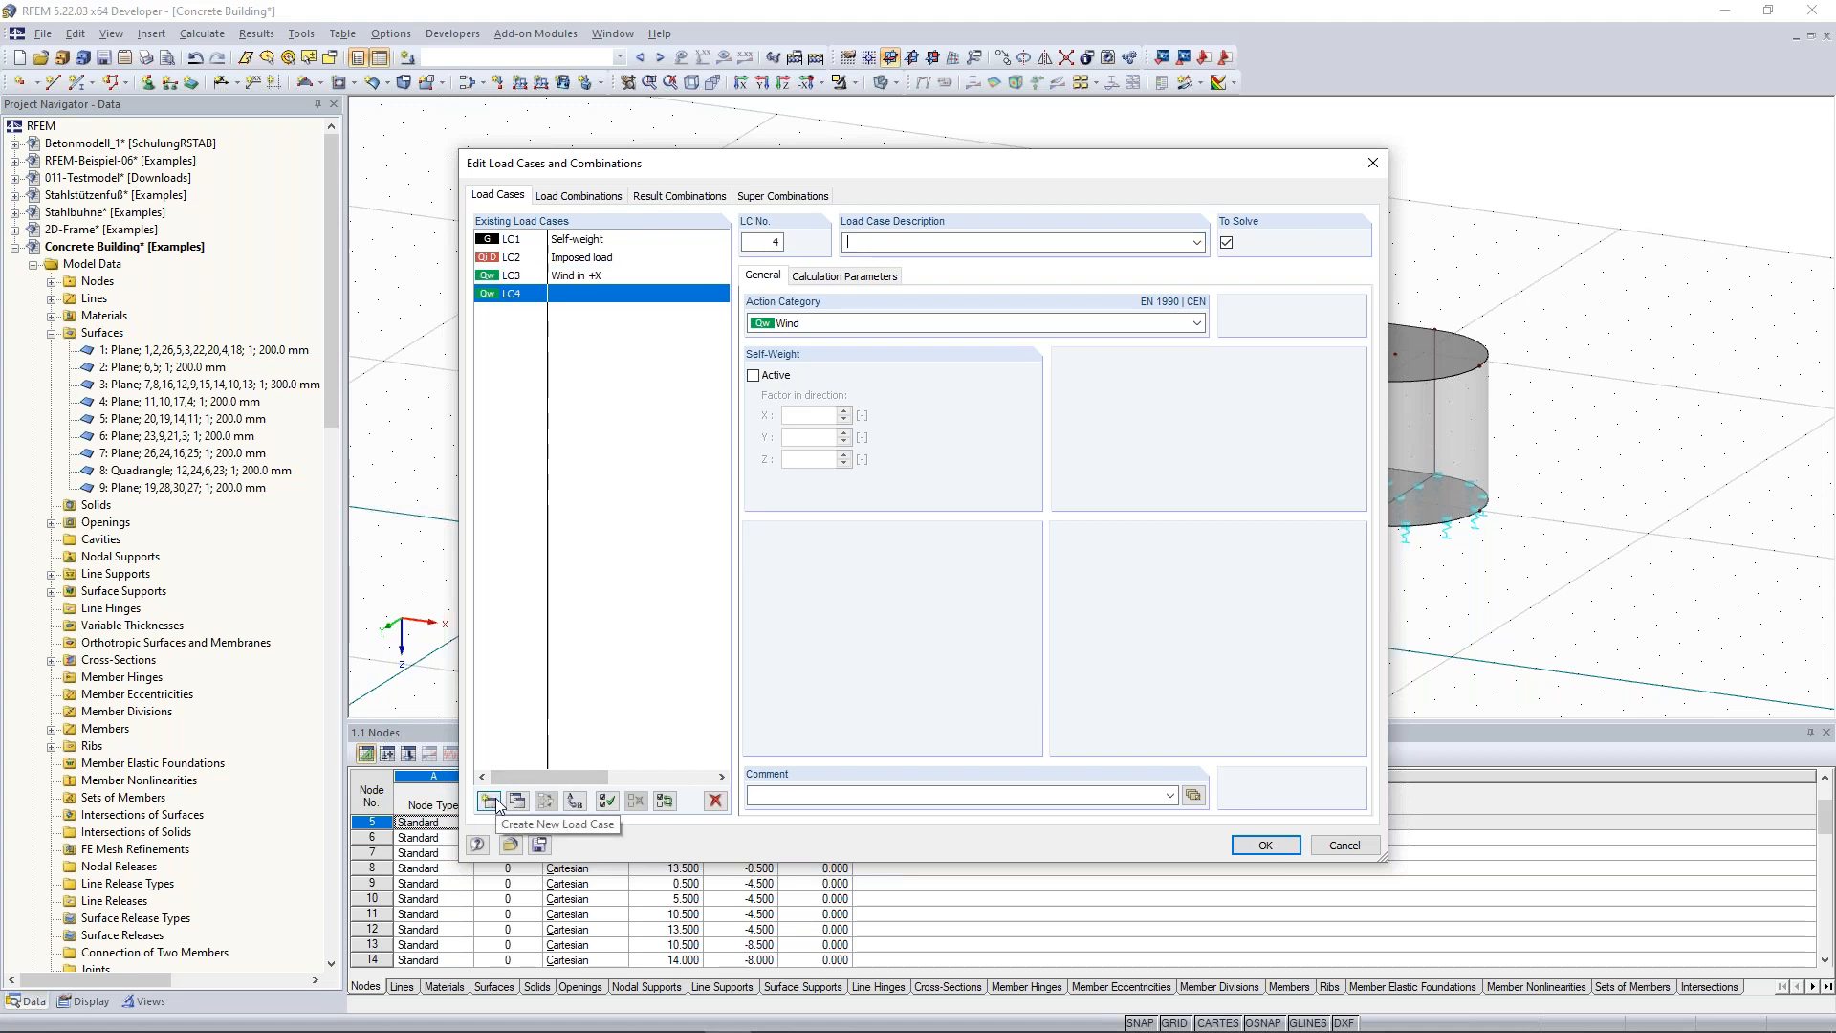
{"action": "left_click", "coordinate": [1196, 243]}
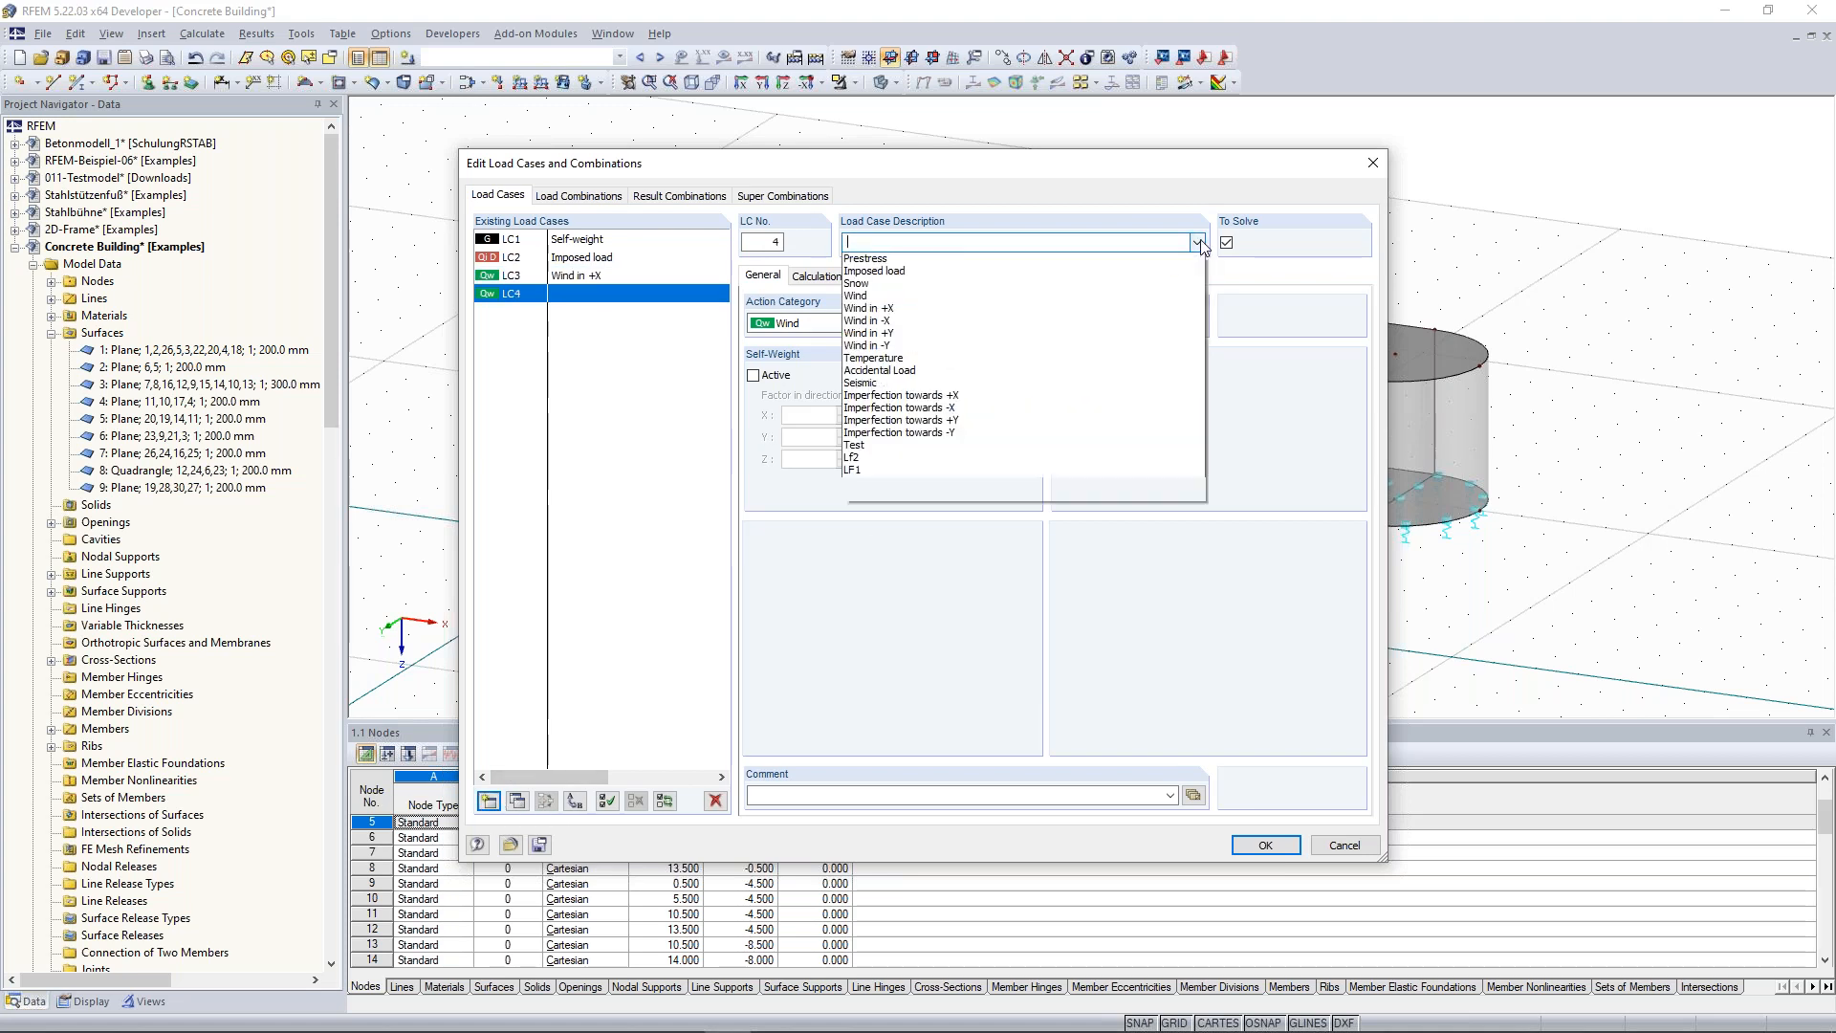
{"action": "left_click", "coordinate": [1126, 346]}
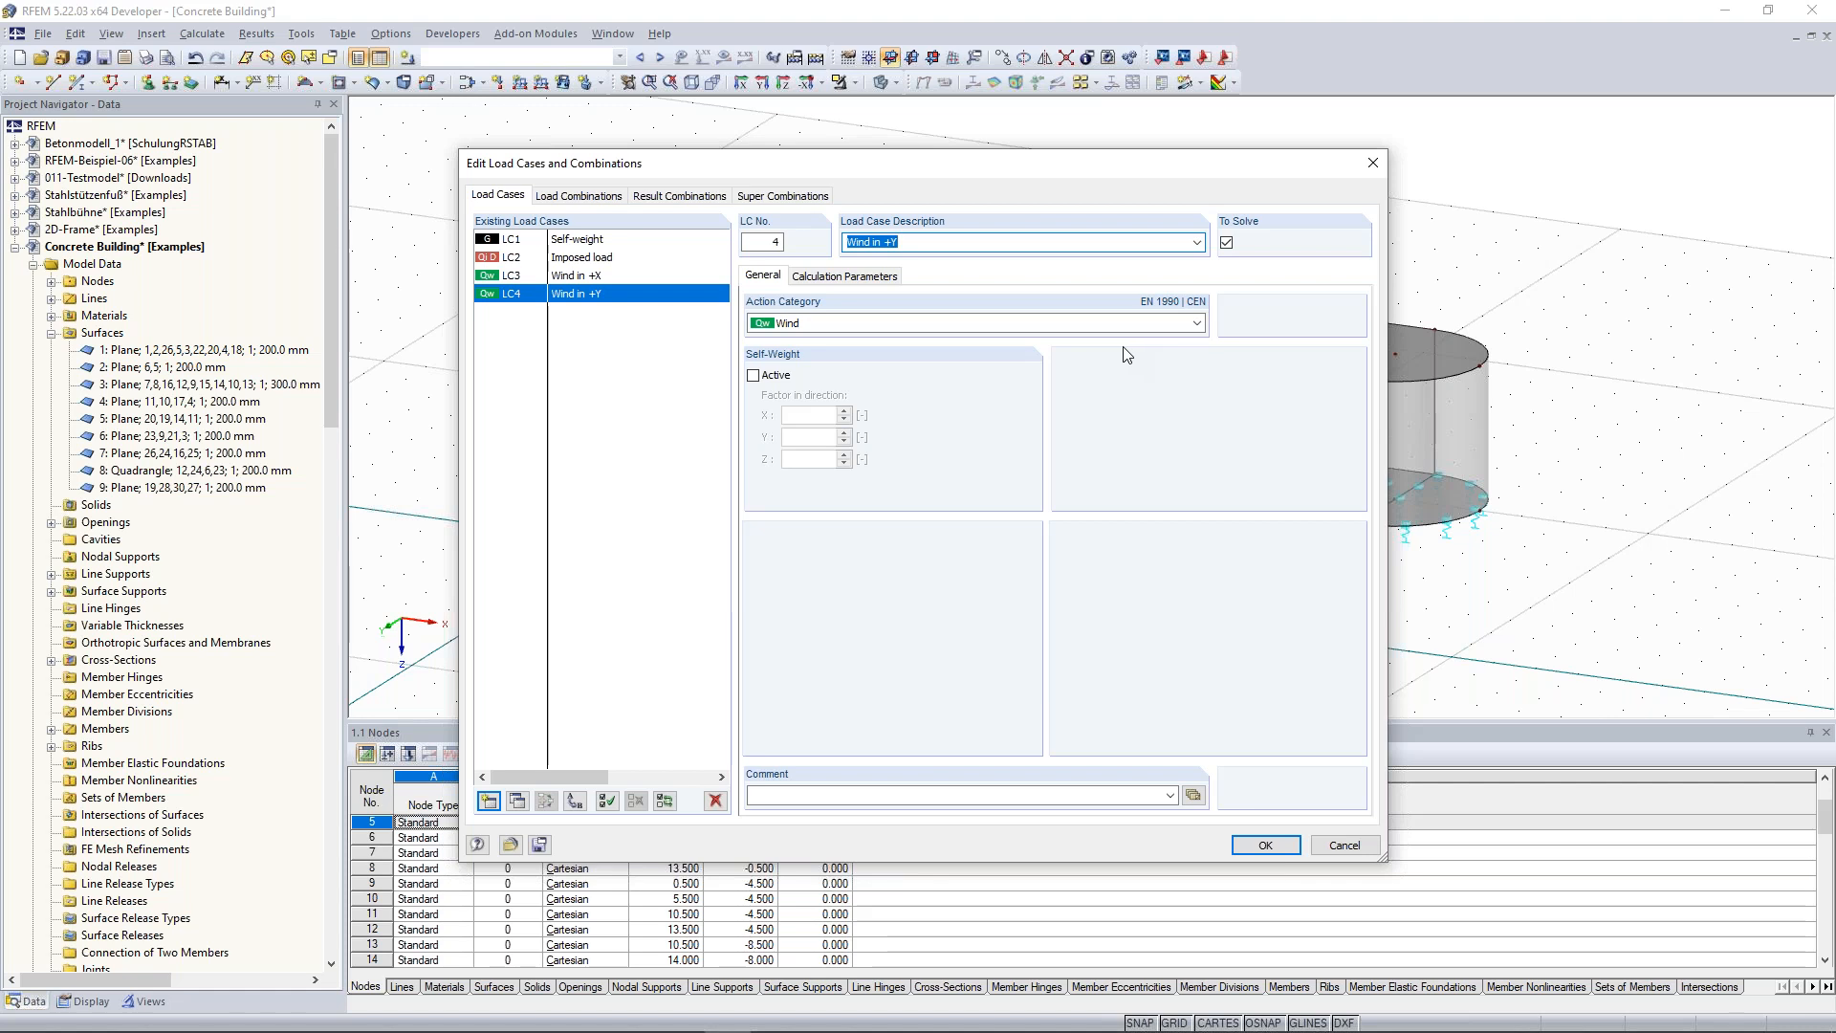
Add the imperfection load cases LC5 "Imperfection towards +X" and LC6 "Imperfection towards +Y", and accept the load case definitions.
{"action": "left_click", "coordinate": [489, 801]}
{"action": "left_click", "coordinate": [1196, 242]}
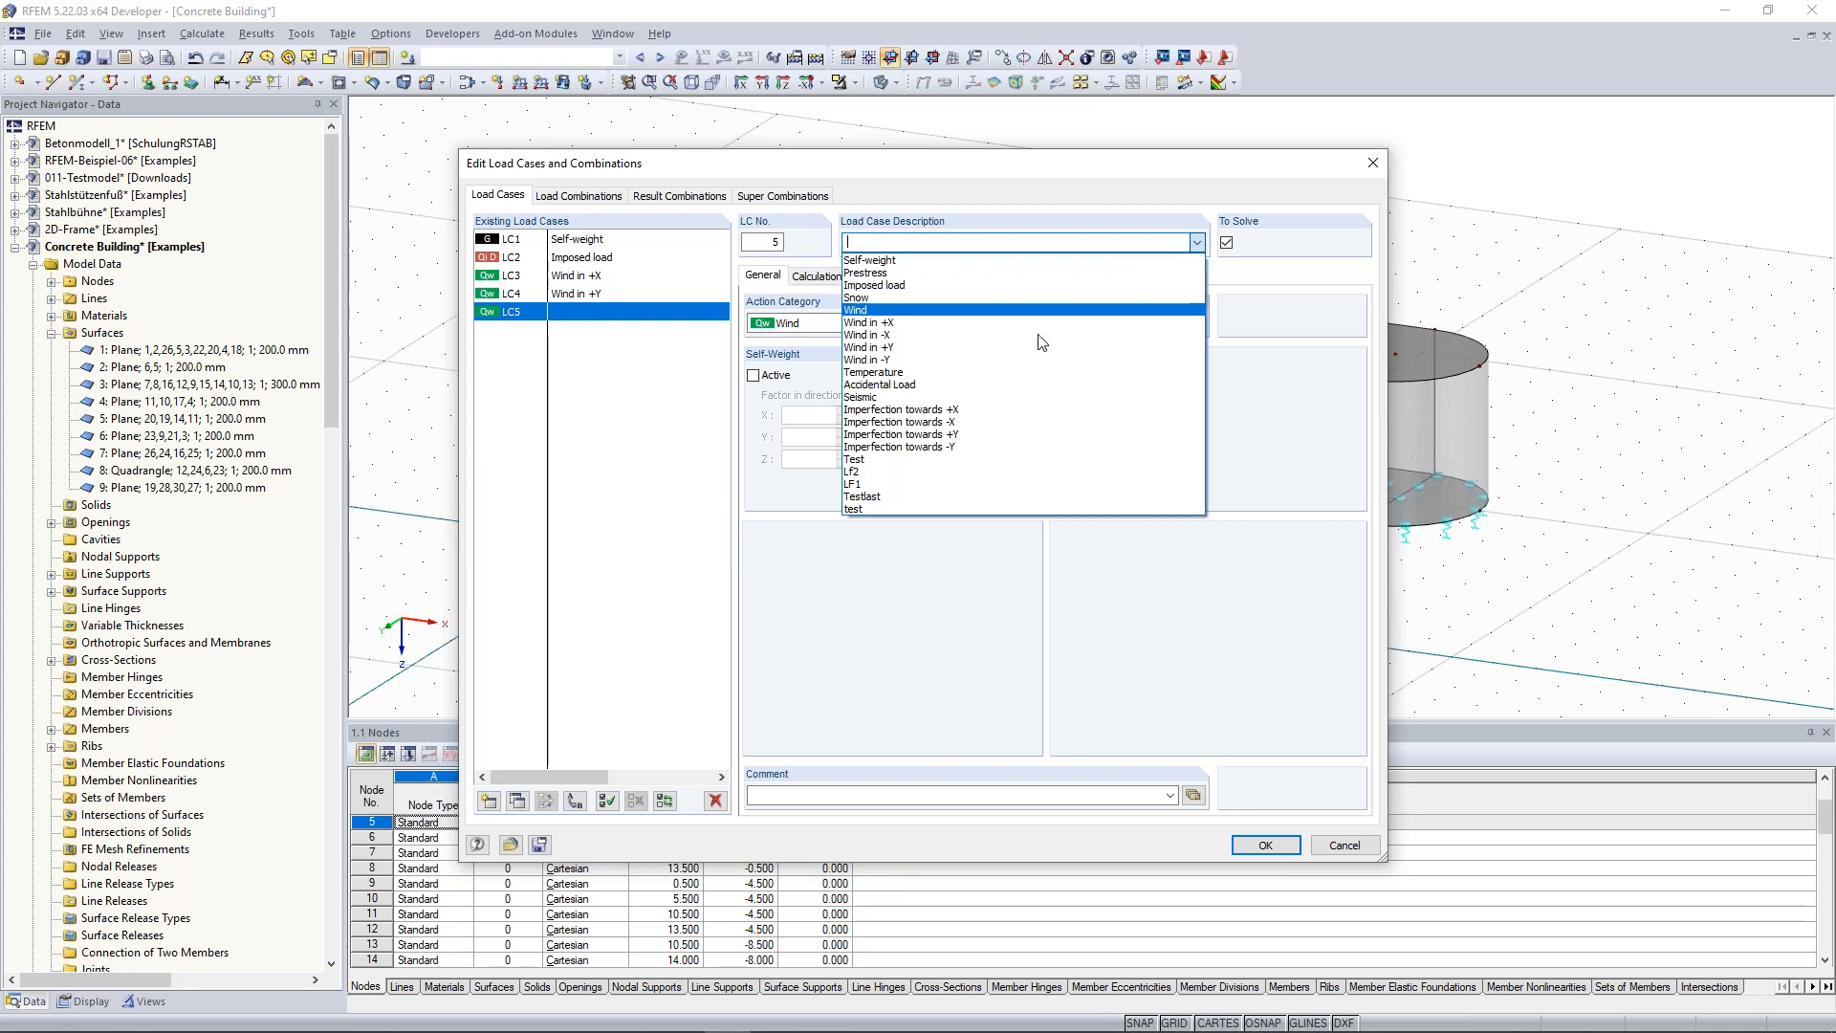
{"action": "left_click", "coordinate": [1007, 413]}
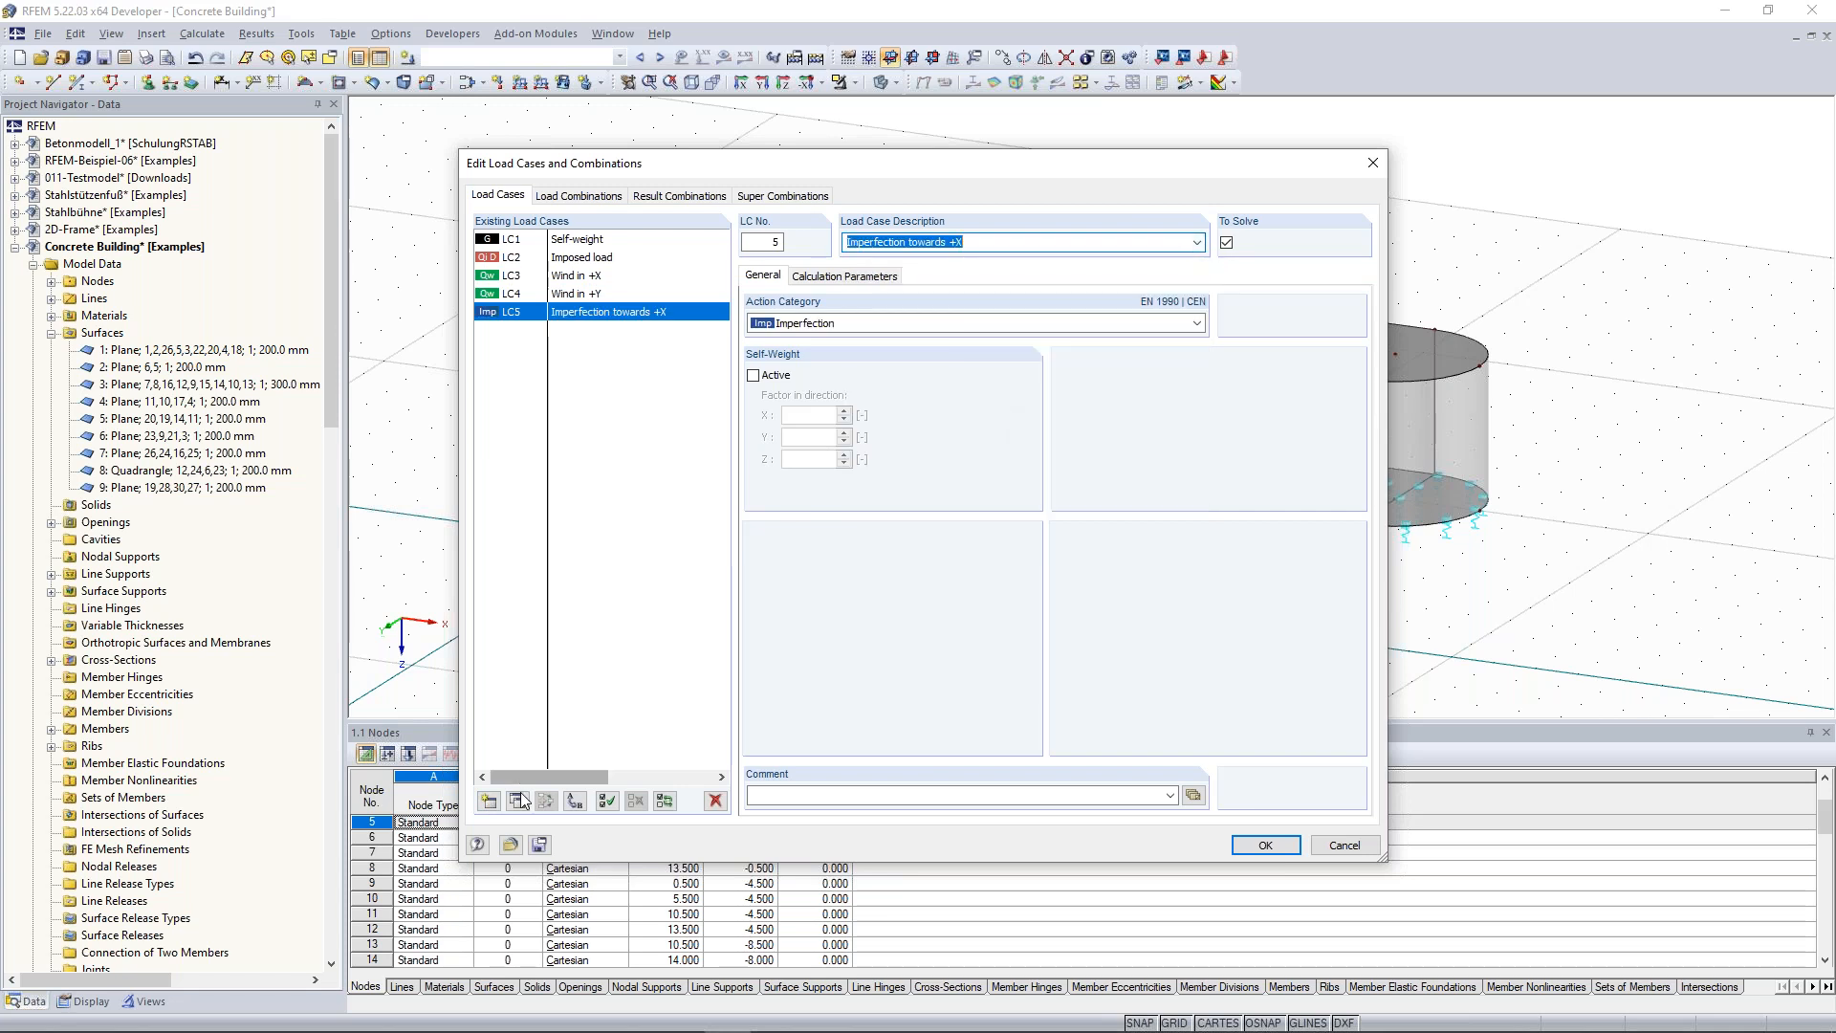
{"action": "left_click", "coordinate": [488, 801]}
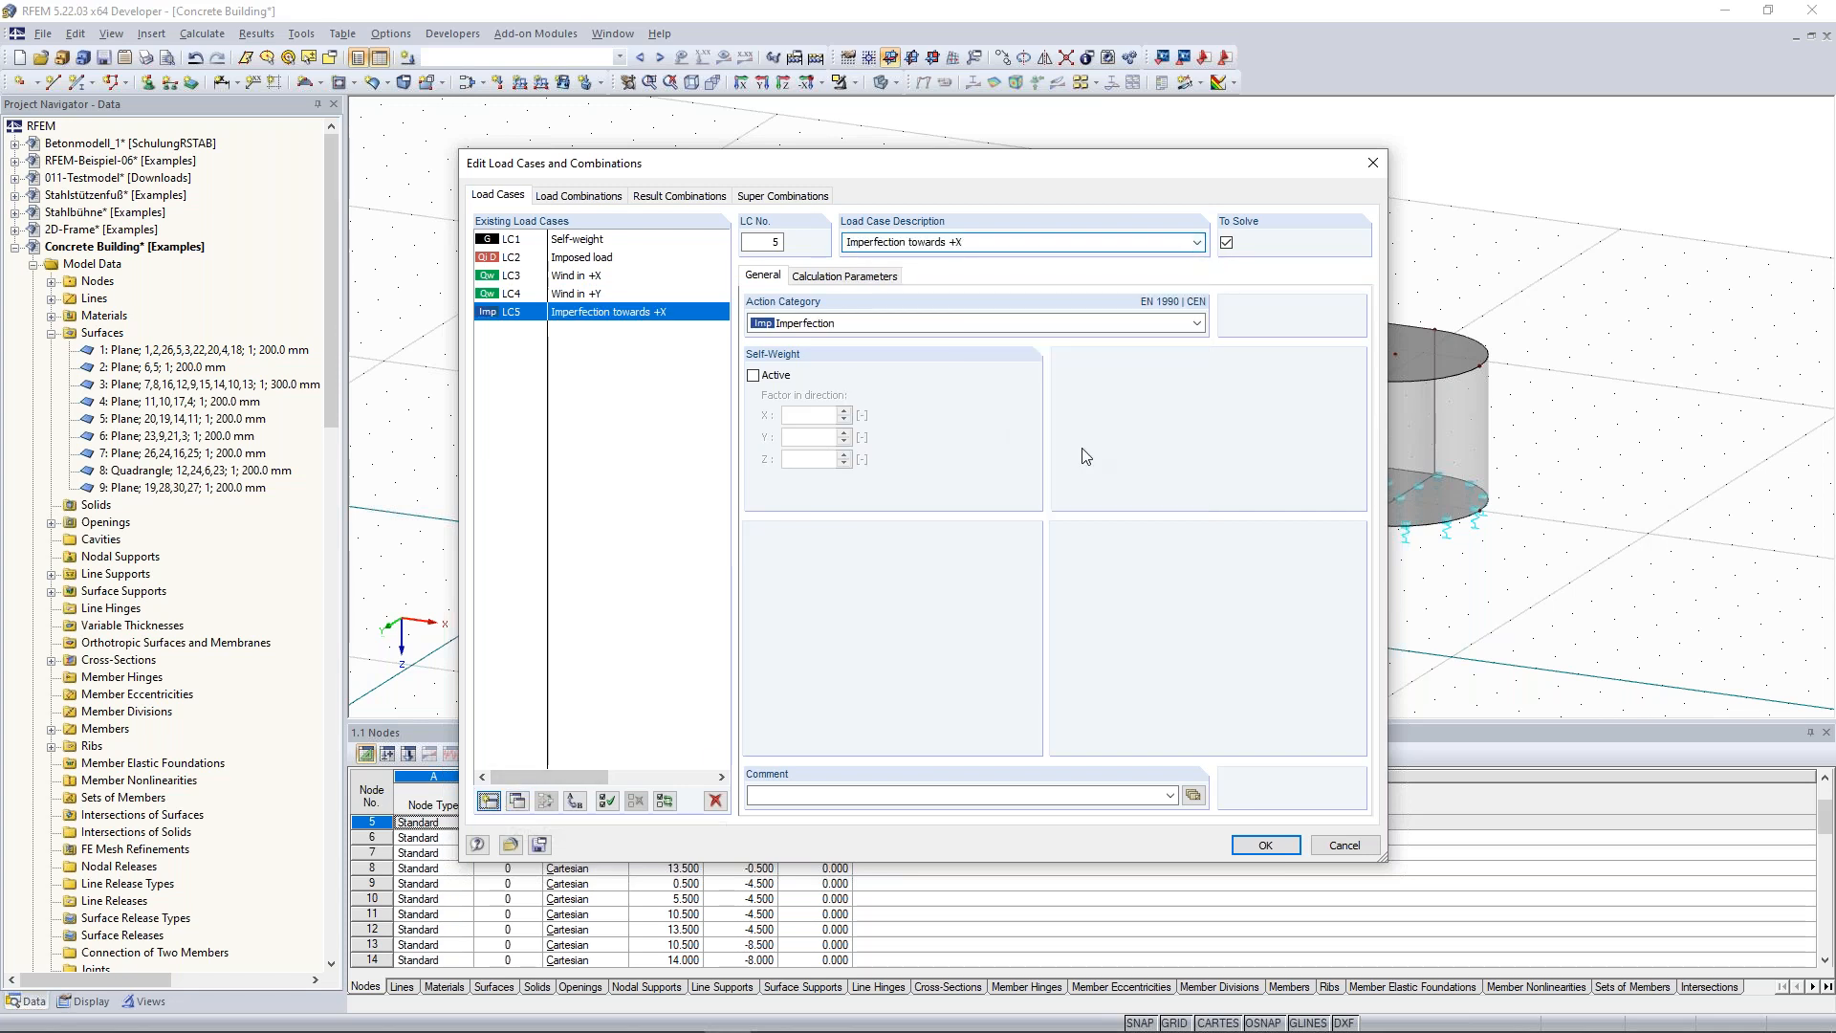
{"action": "left_click", "coordinate": [1197, 242]}
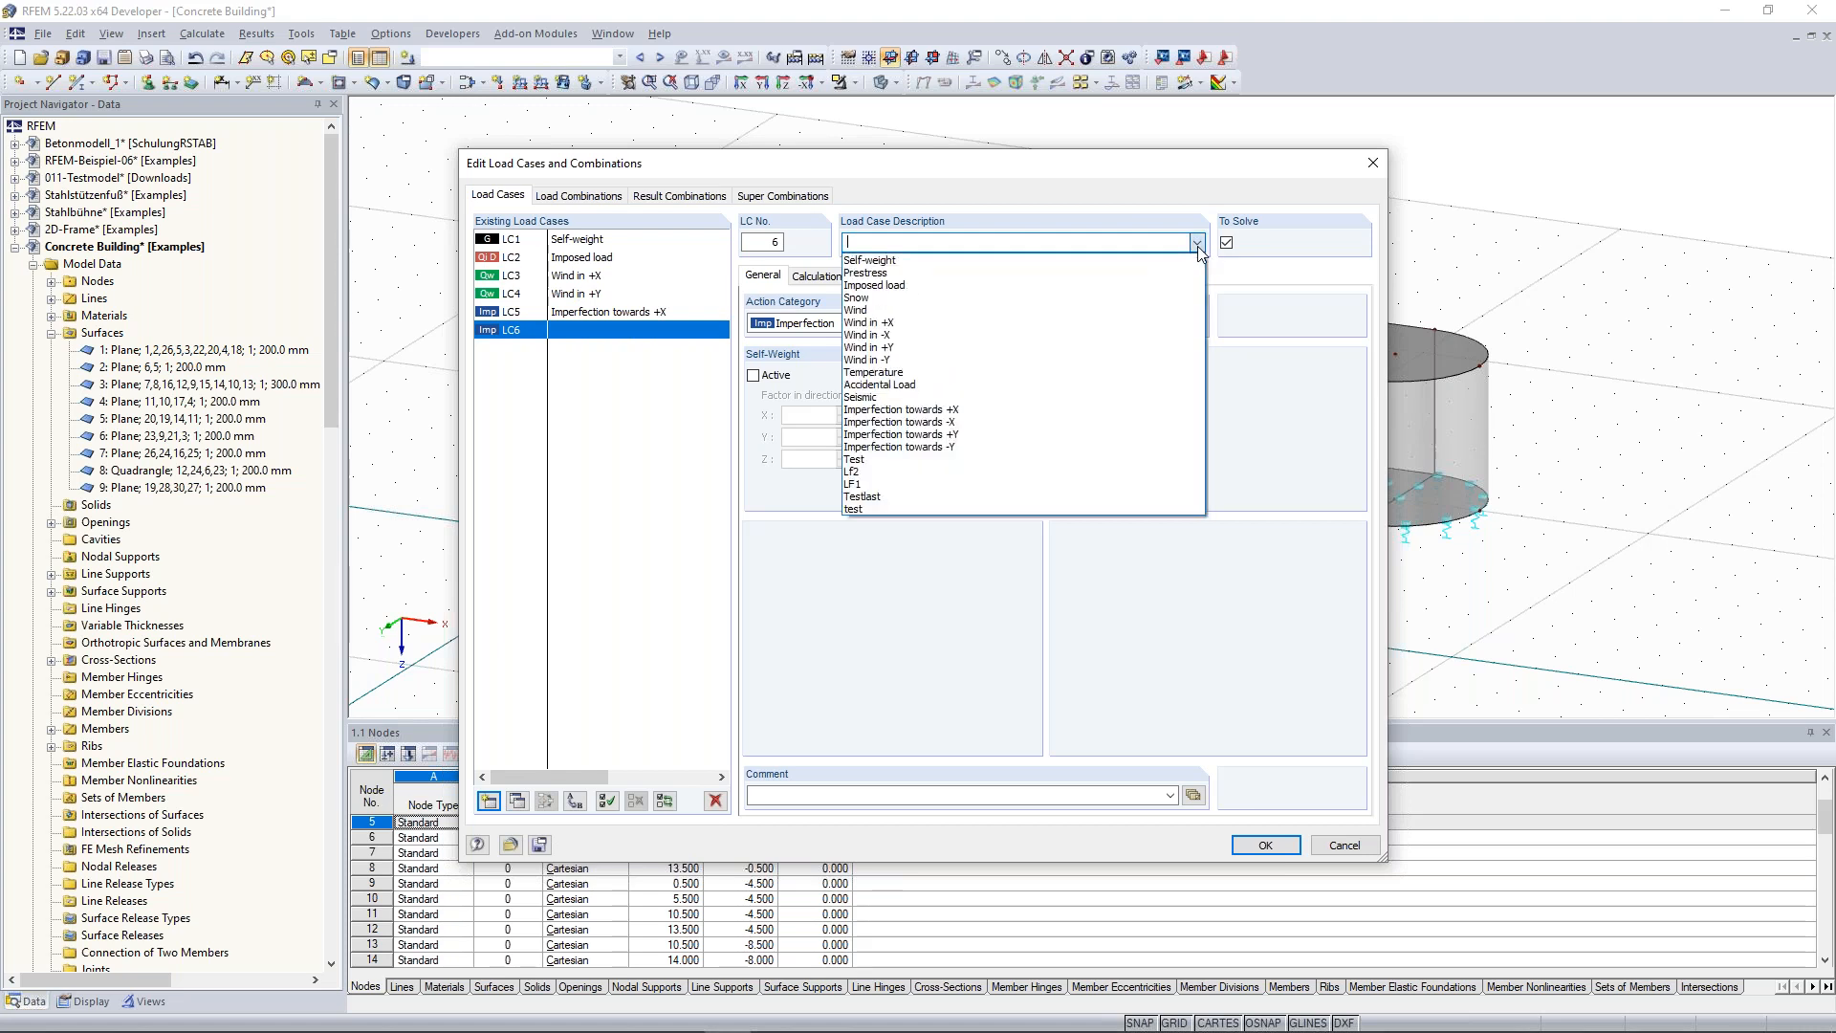
{"action": "left_click", "coordinate": [1013, 434]}
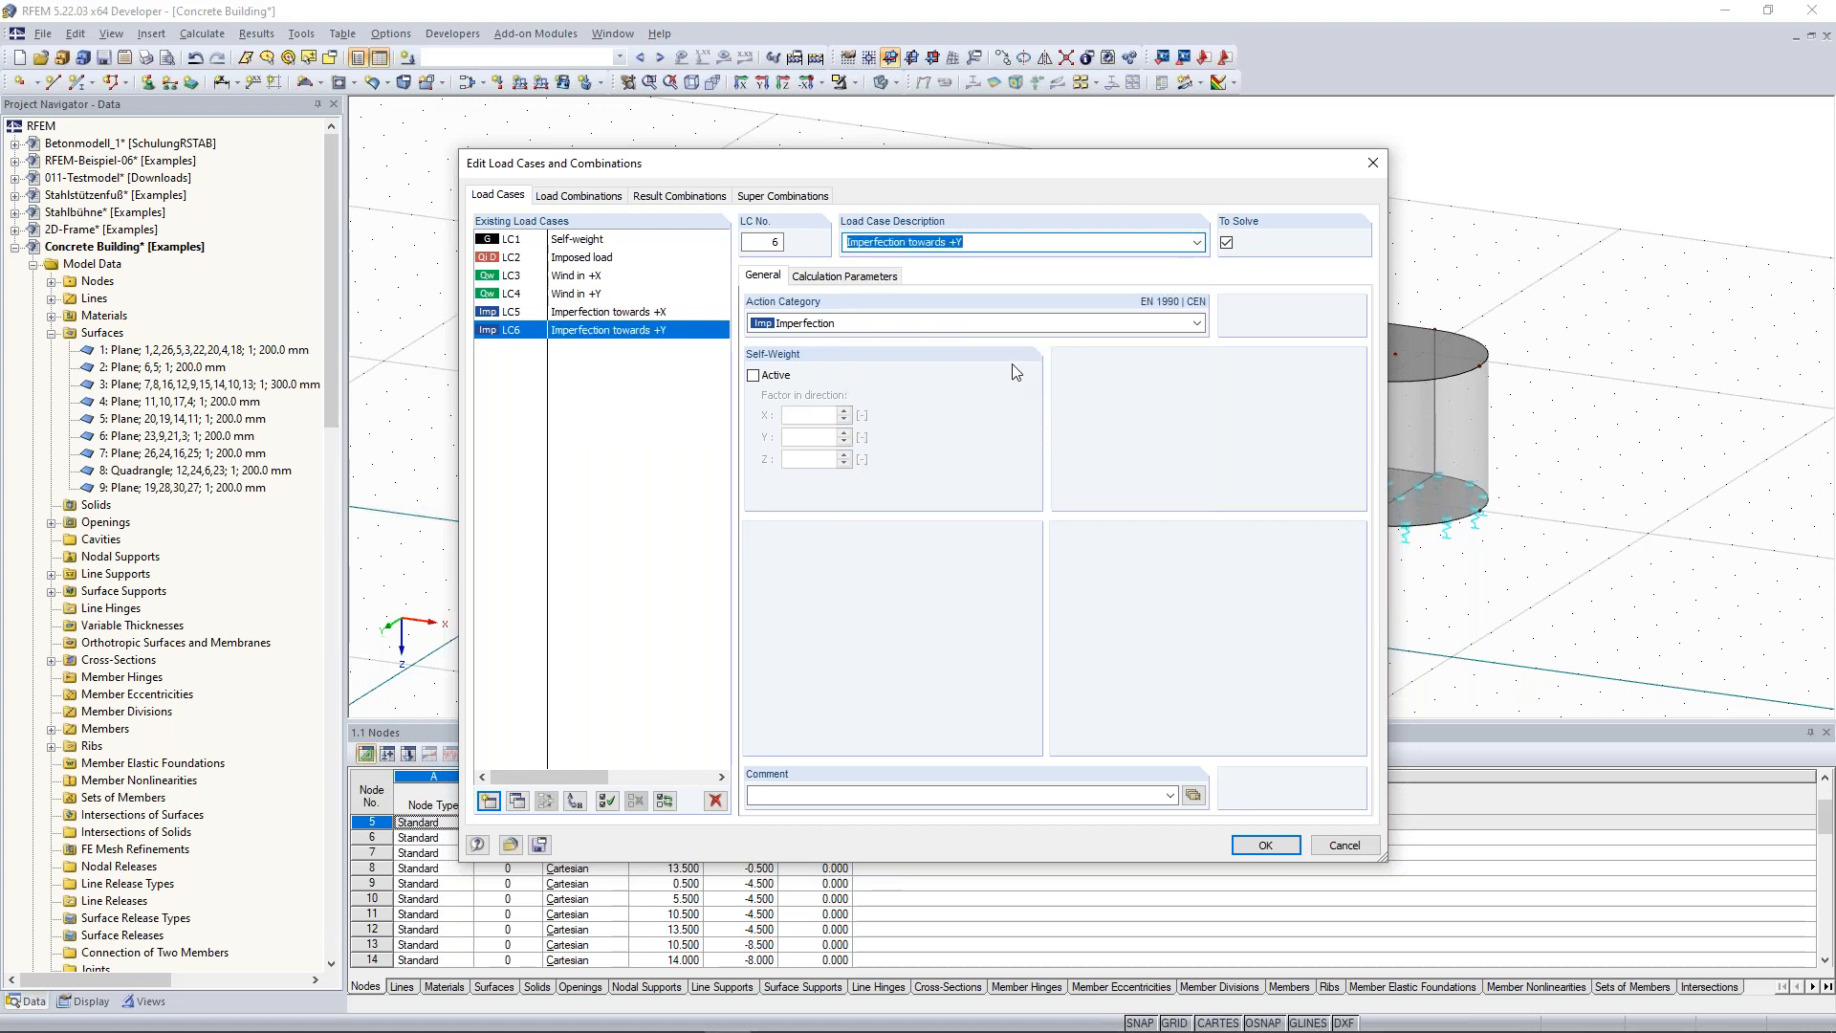
{"action": "left_click_drag", "start_coordinate": [824, 165], "coordinate": [828, 116]}
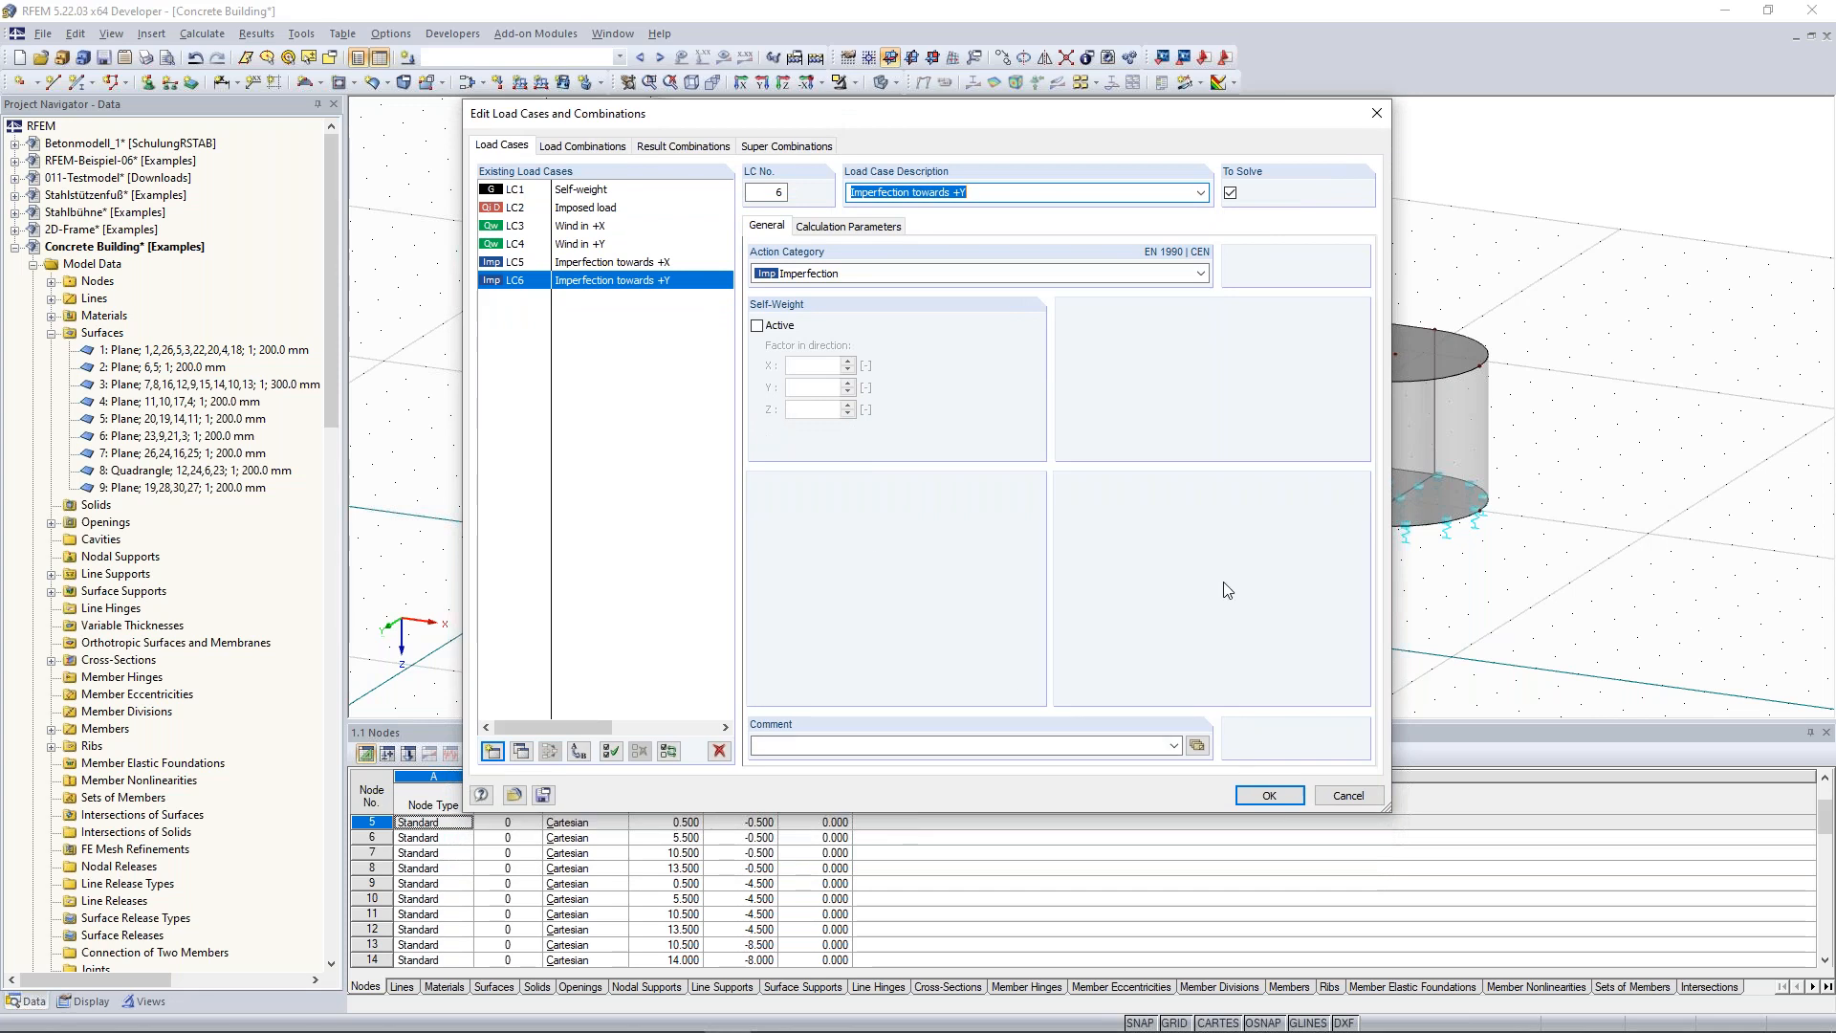
{"action": "left_click", "coordinate": [1267, 798]}
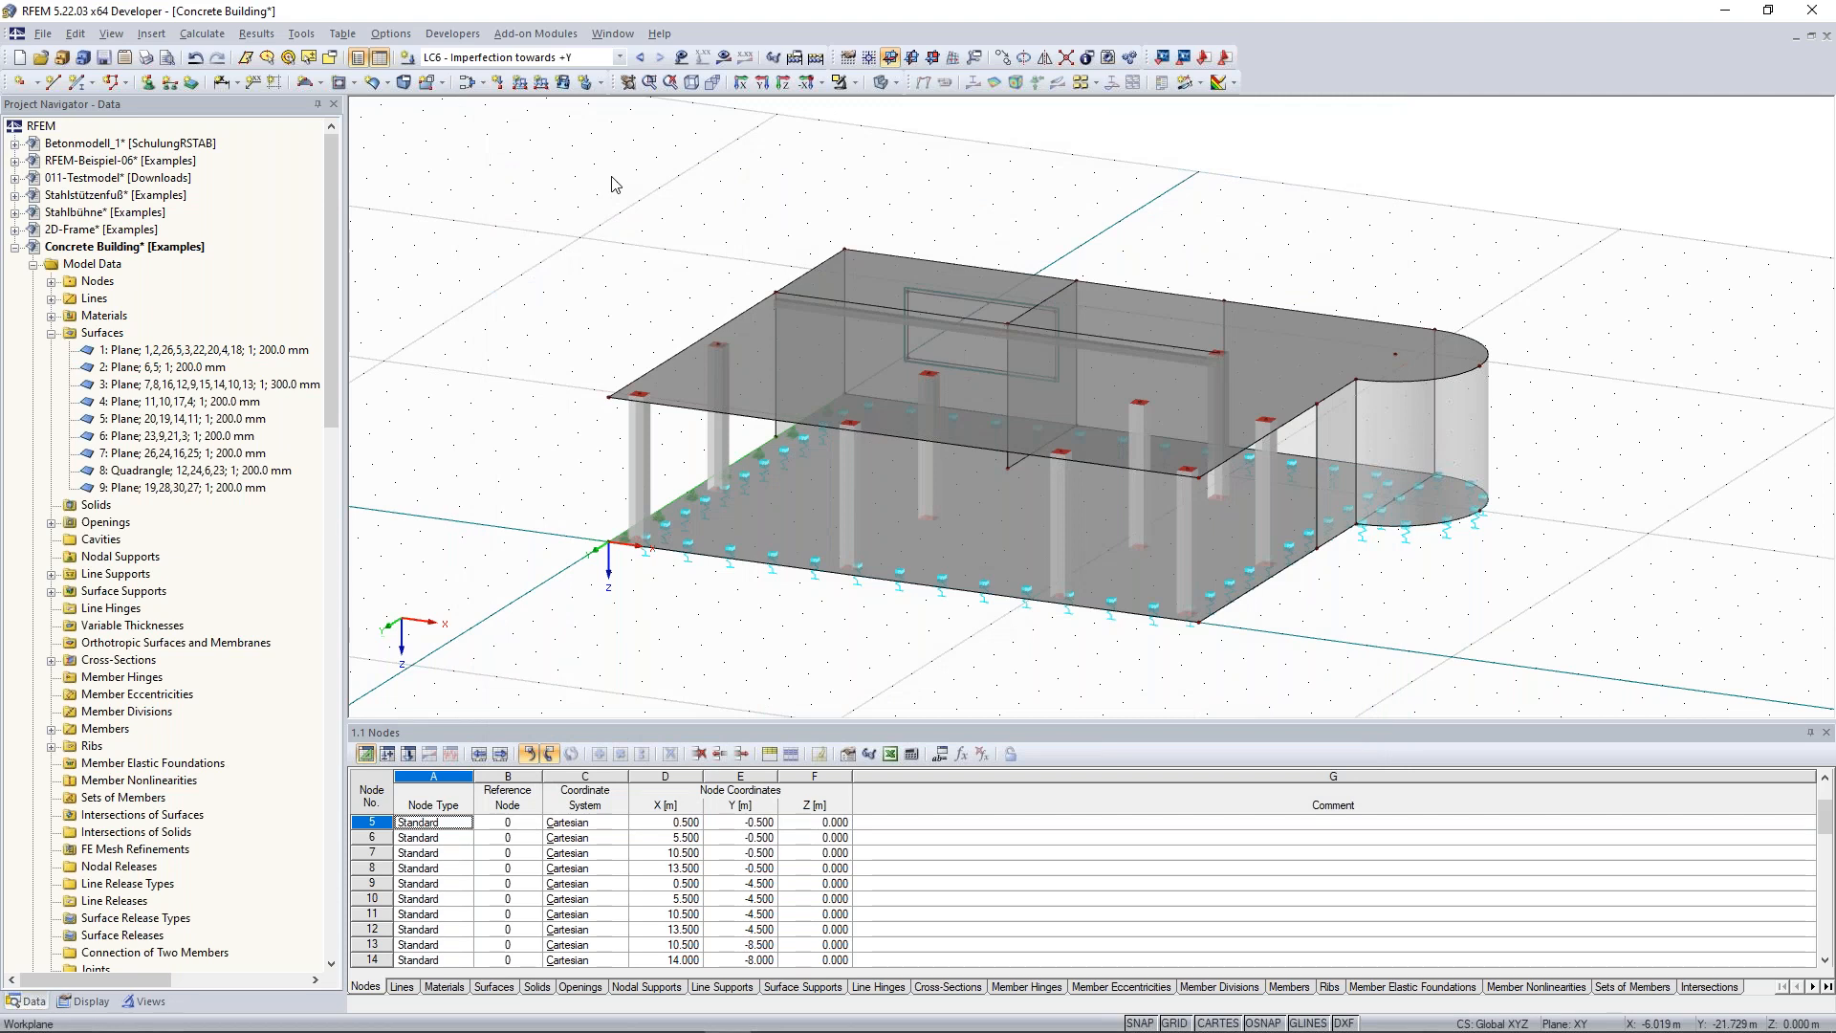
In the Concrete Building model's general data, enable automatic creation of combinations as load combinations.
{"action": "right_click", "coordinate": [134, 250]}
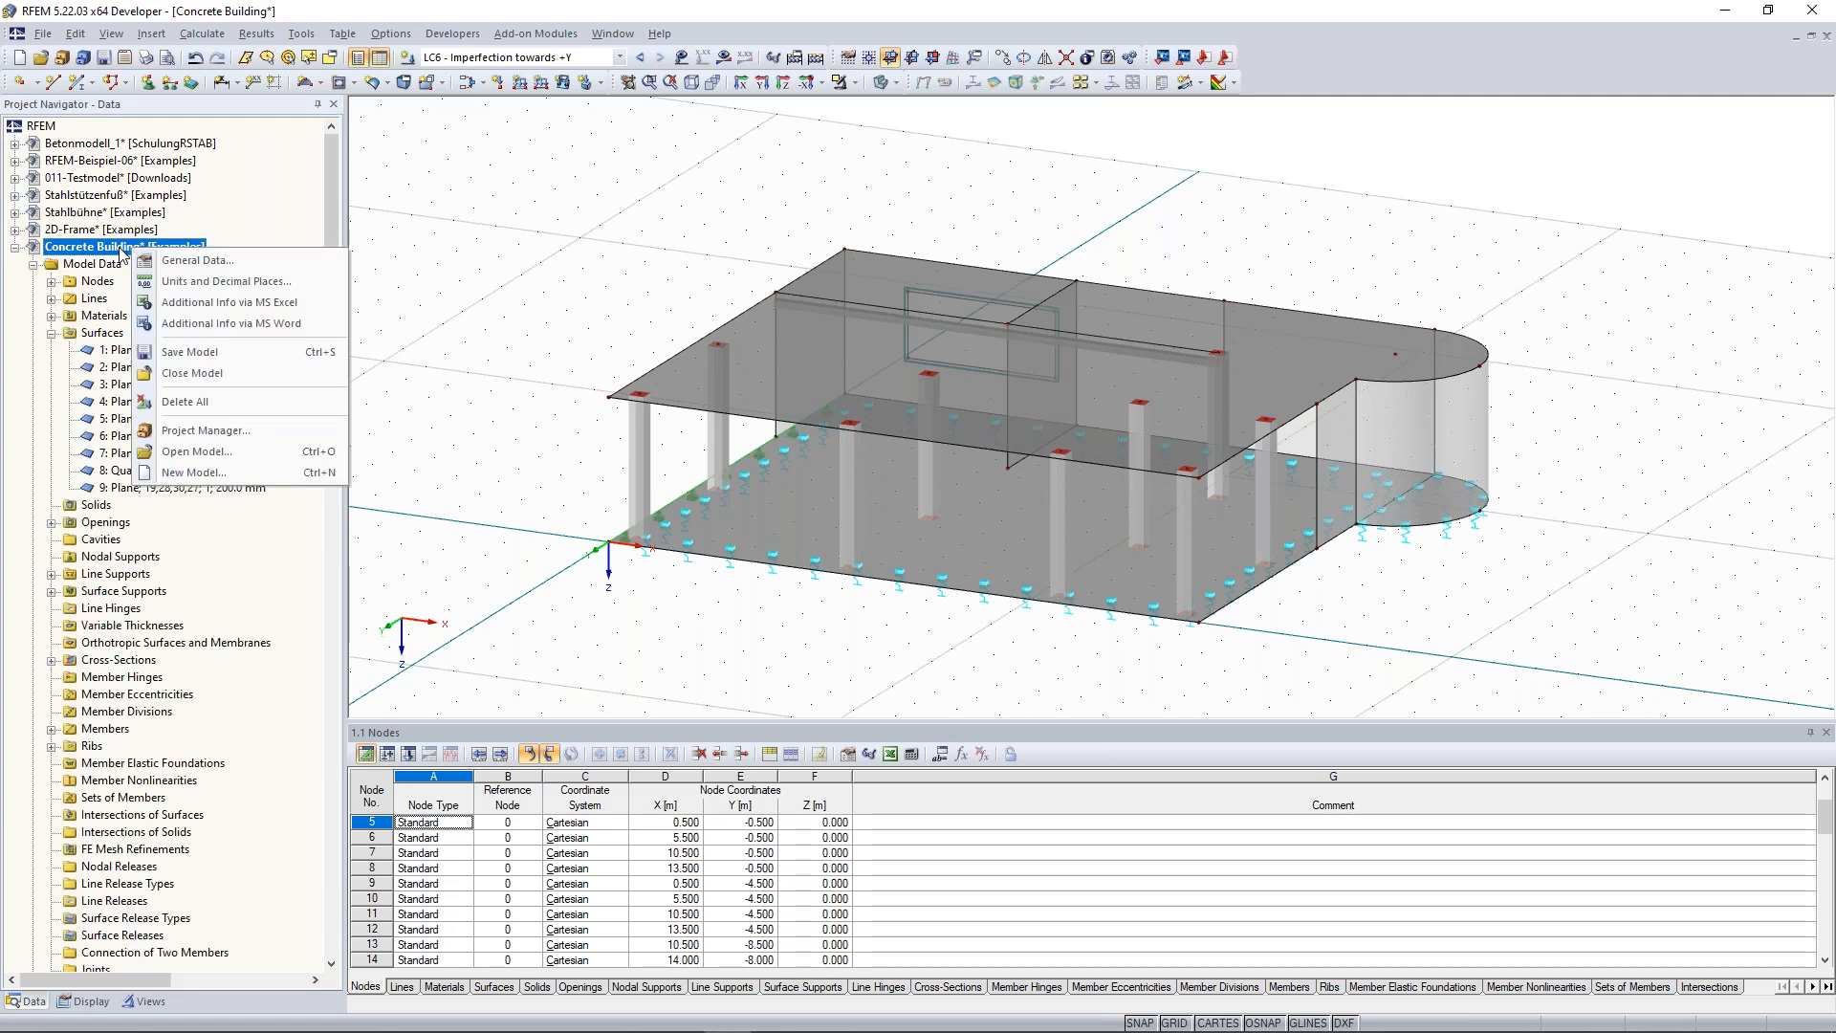
{"action": "left_click", "coordinate": [207, 262]}
{"action": "left_click_drag", "start_coordinate": [910, 259], "coordinate": [850, 135]}
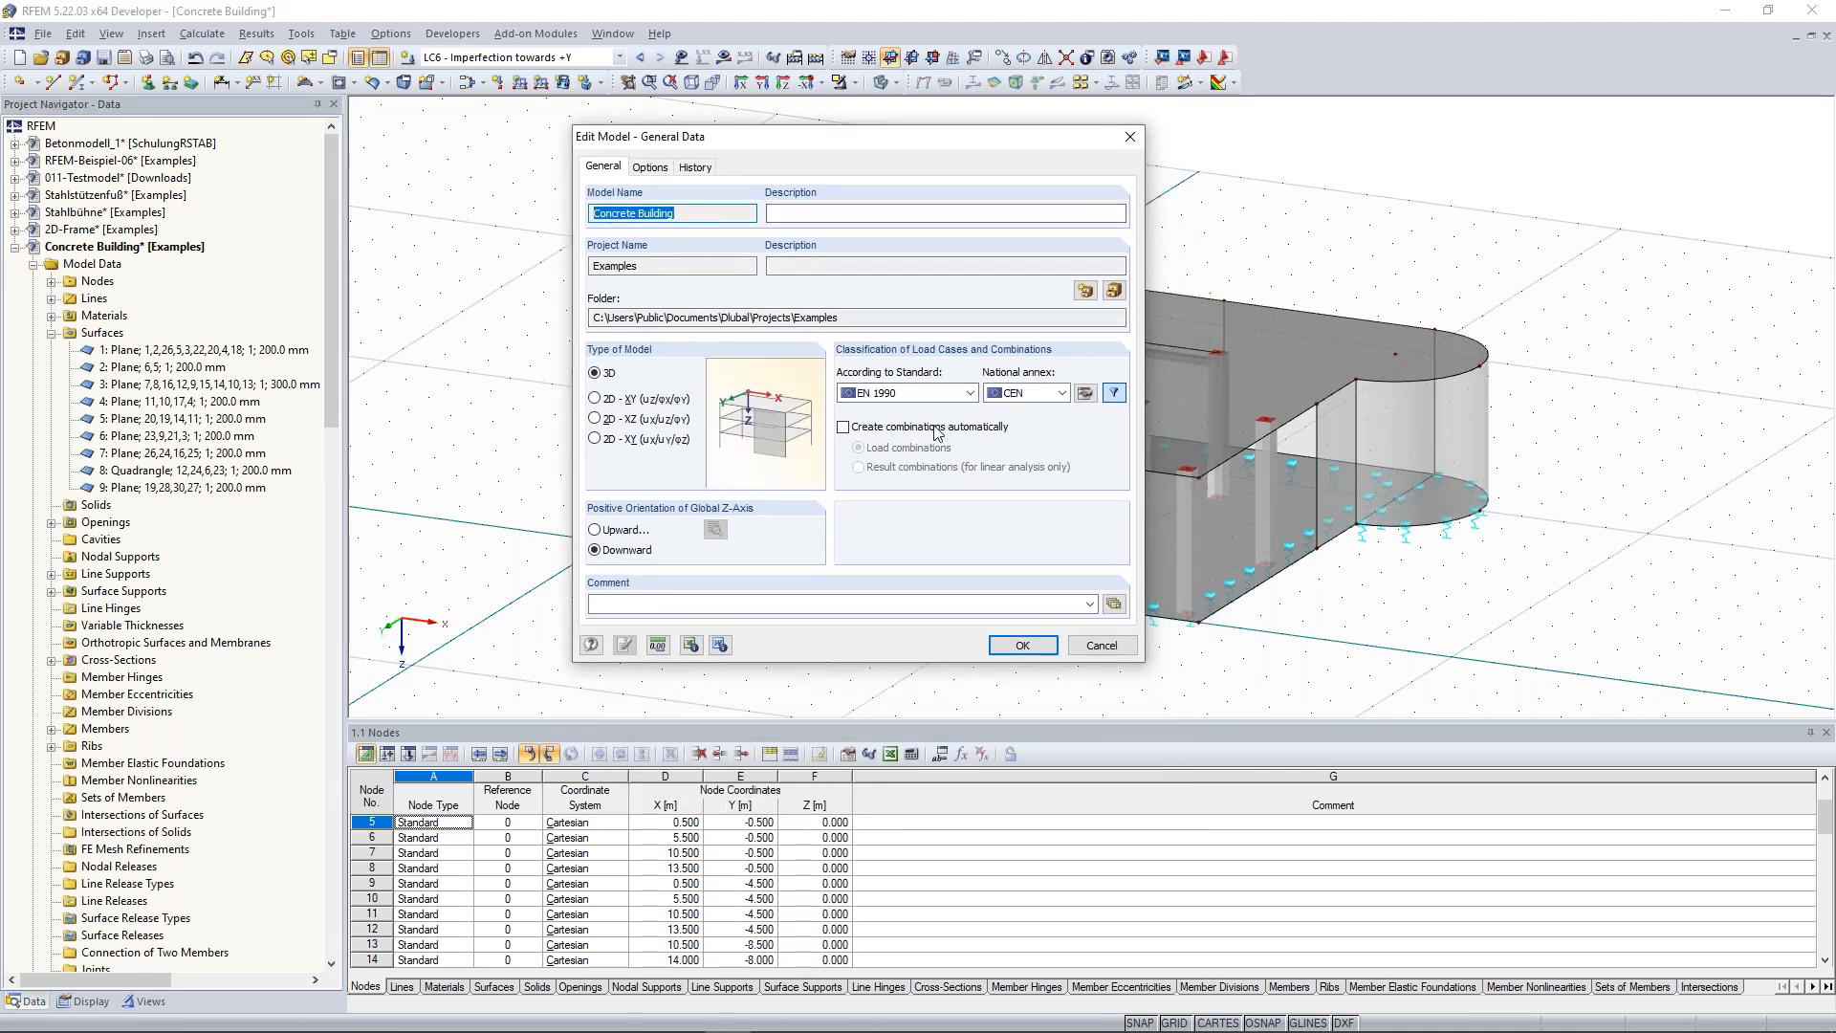
{"action": "left_click", "coordinate": [851, 430]}
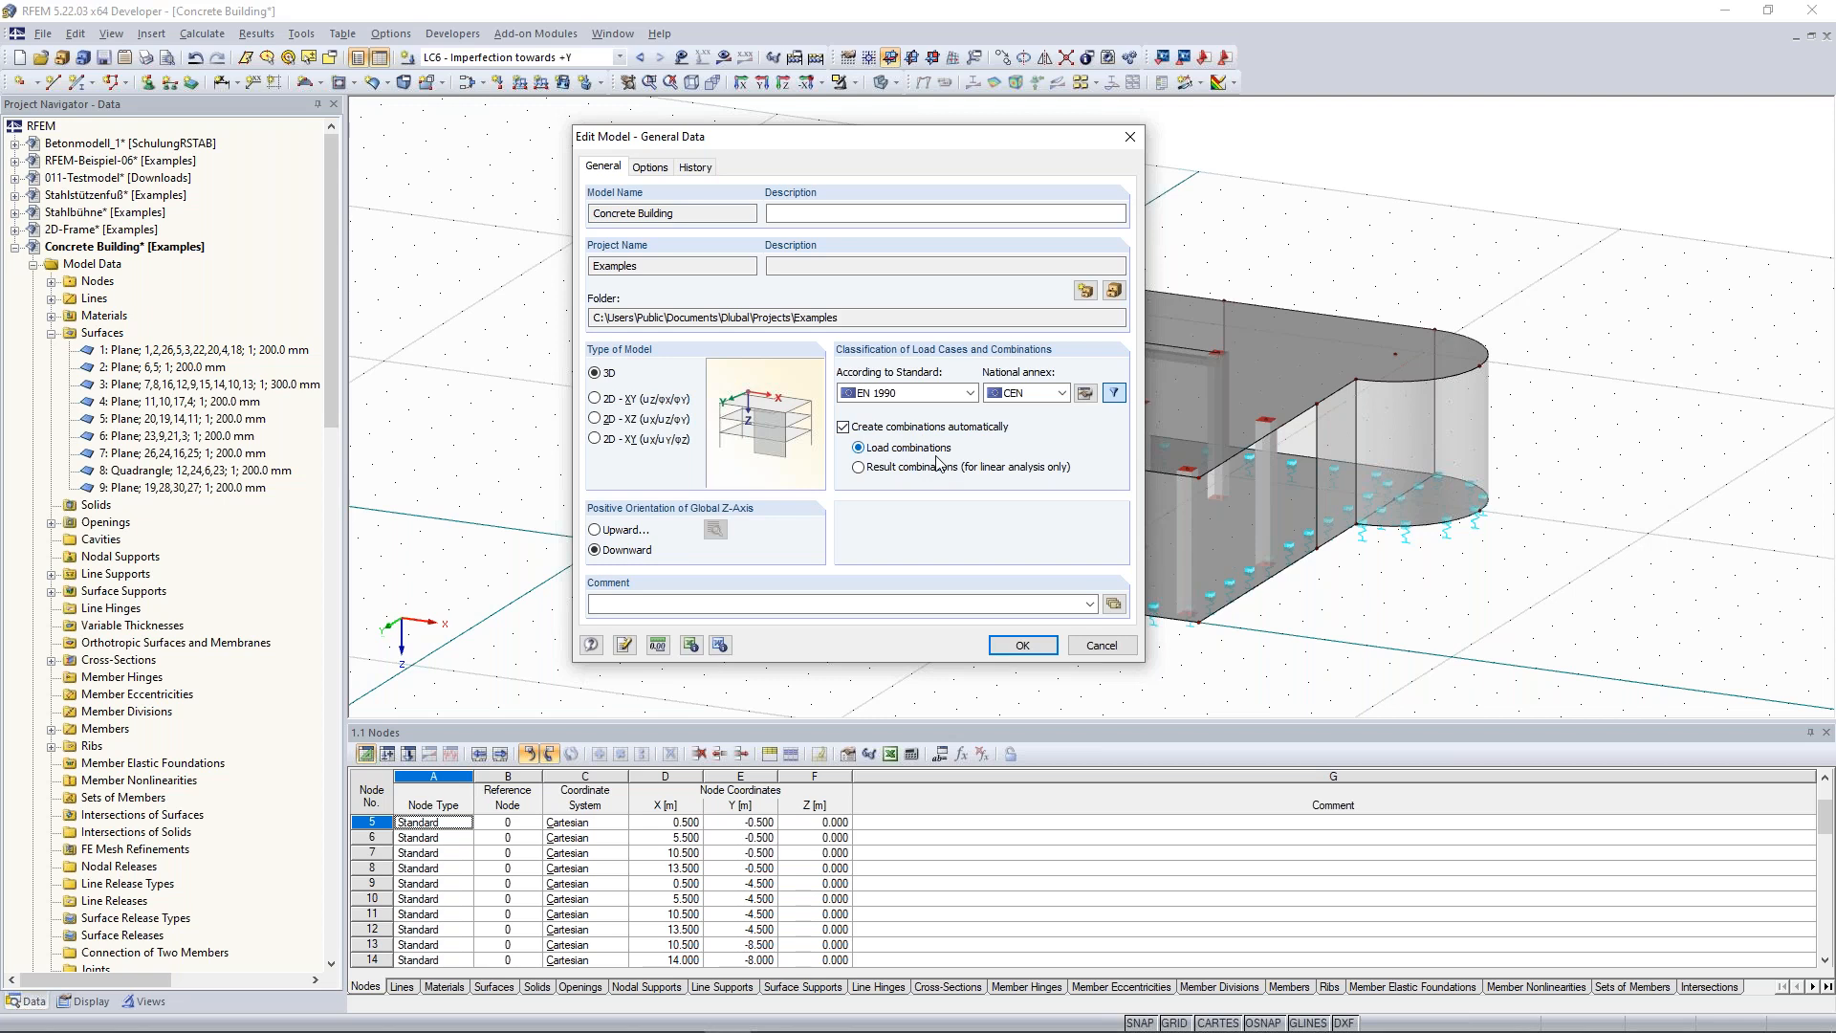
Leave the model's general data and look through the list of existing load cases and load combinations.
{"action": "left_click_drag", "start_coordinate": [927, 351], "coordinate": [919, 338]}
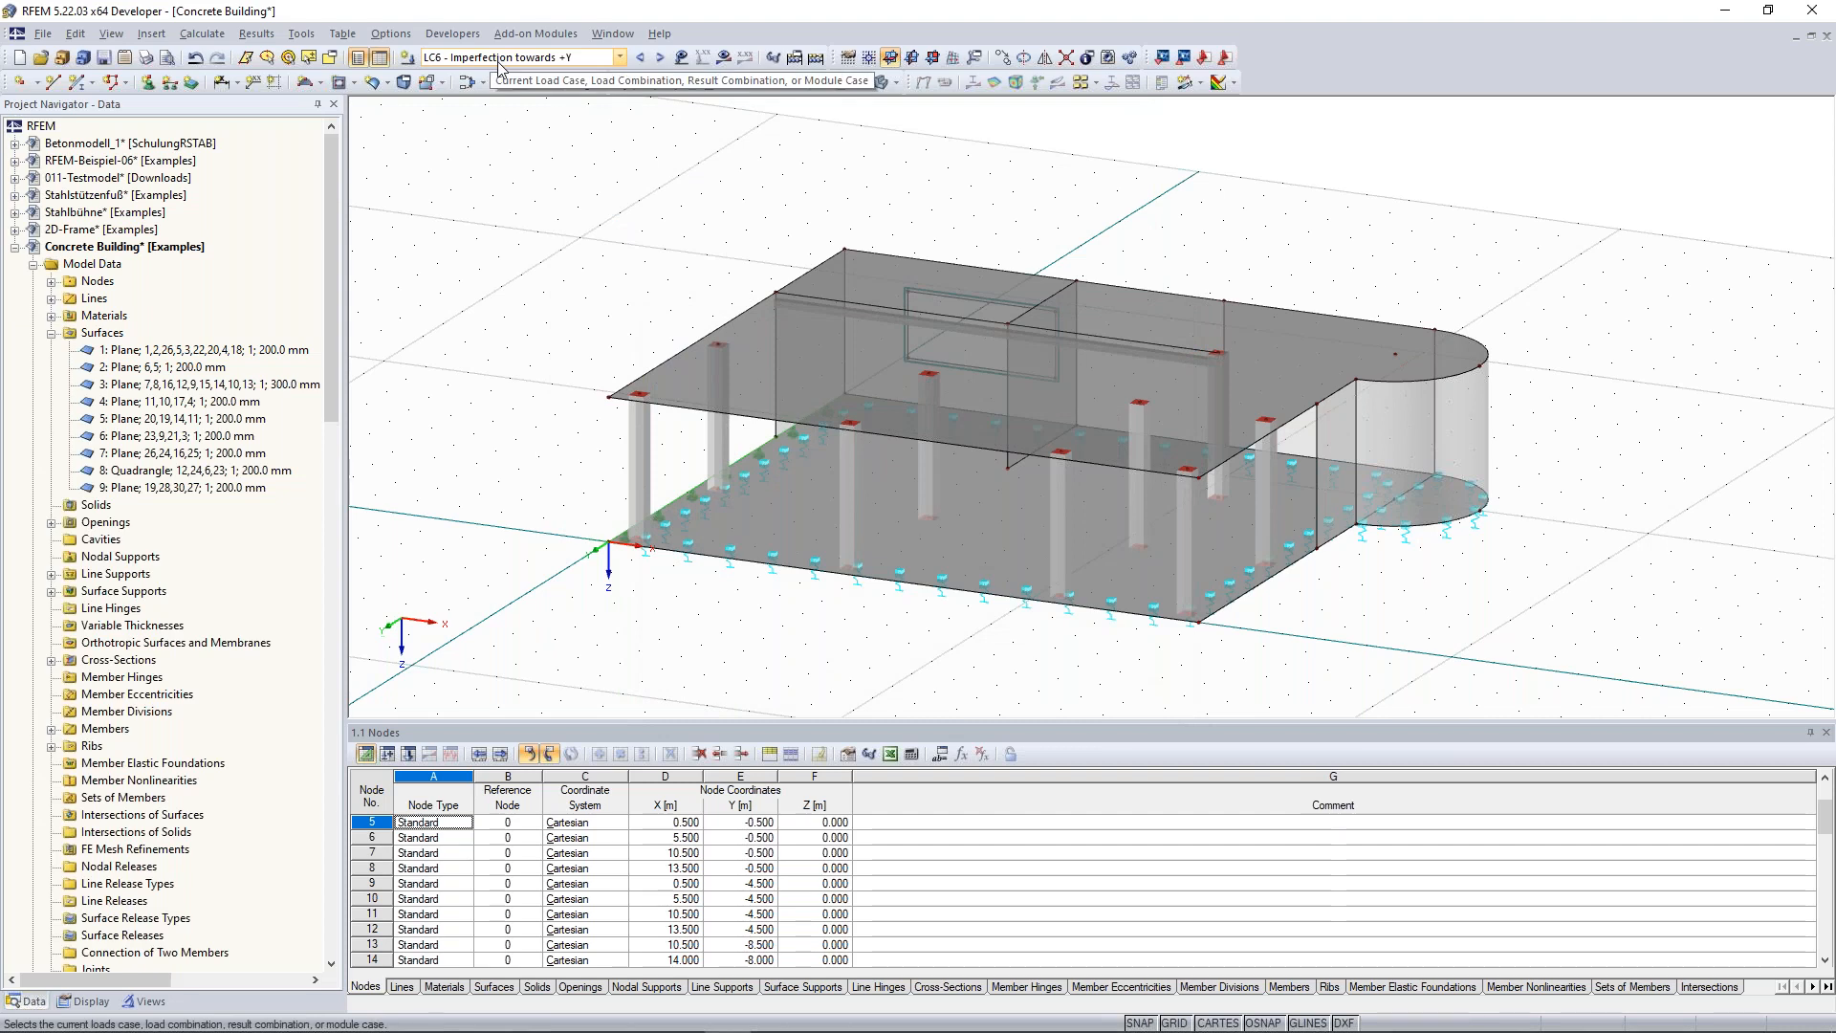
{"action": "left_click", "coordinate": [497, 60]}
{"action": "left_click", "coordinate": [497, 62]}
{"action": "left_click", "coordinate": [483, 59]}
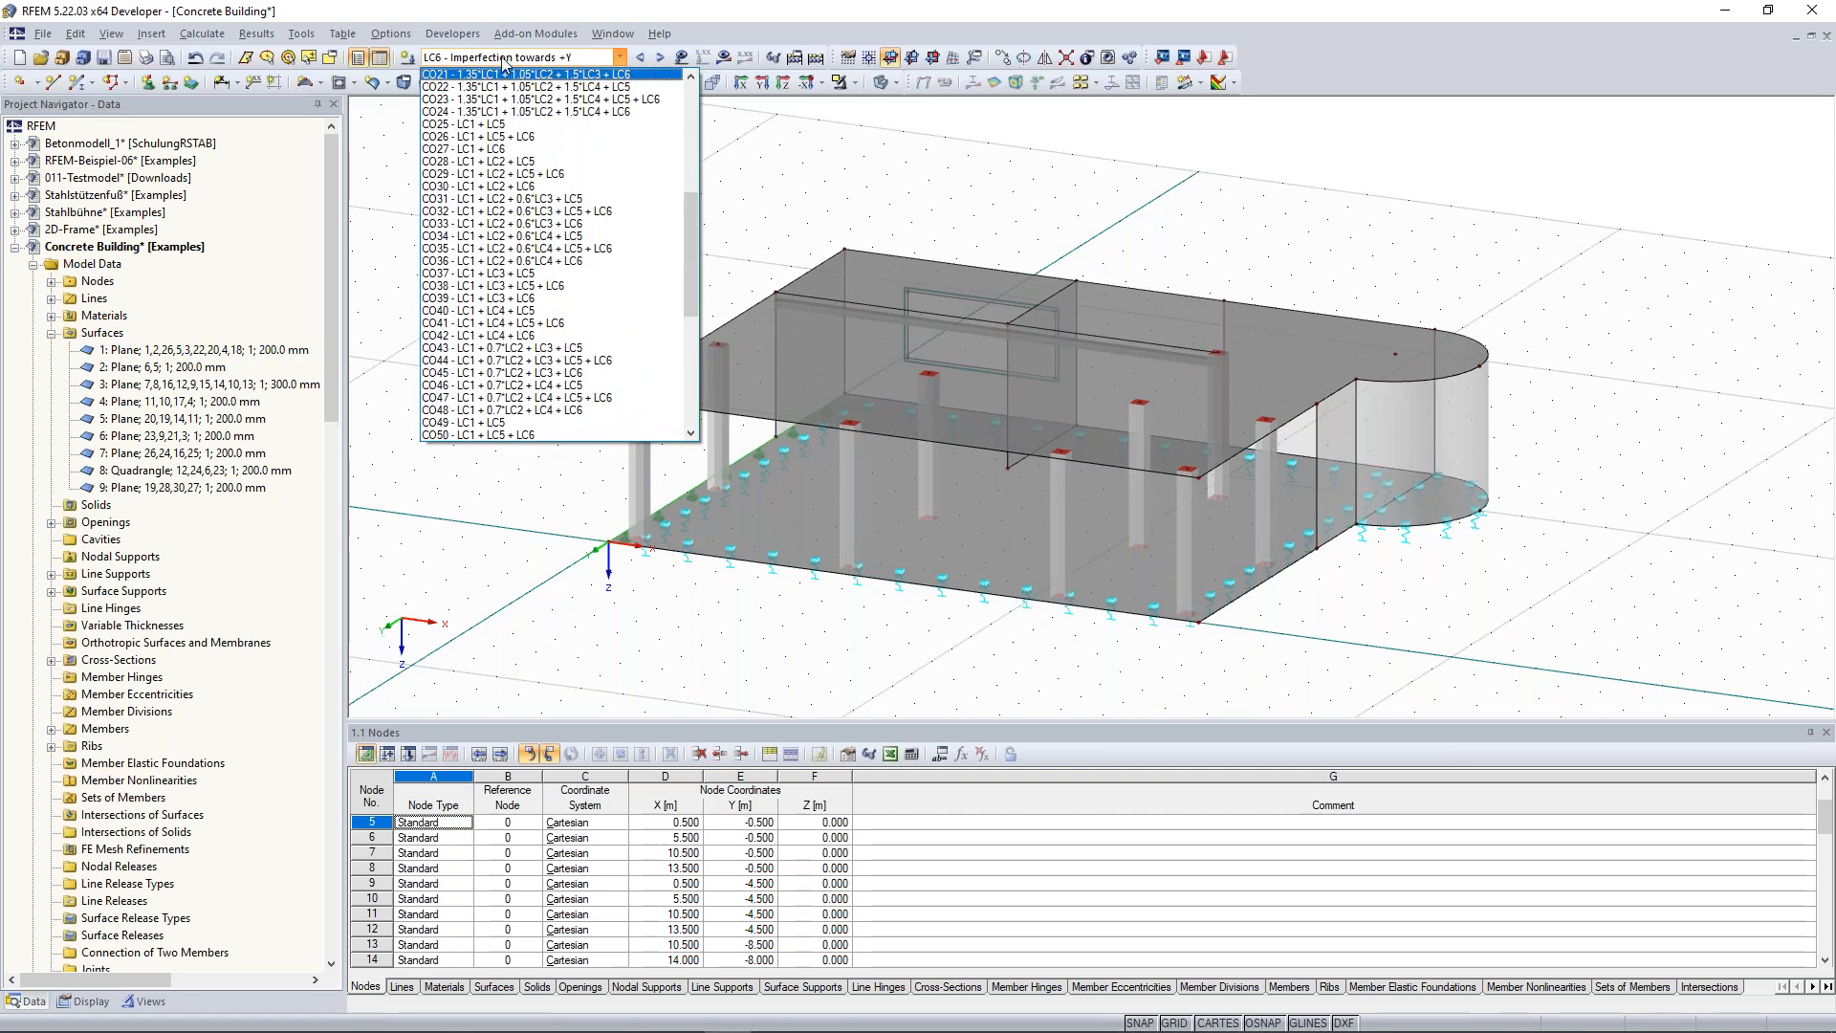
{"action": "left_click", "coordinate": [486, 61]}
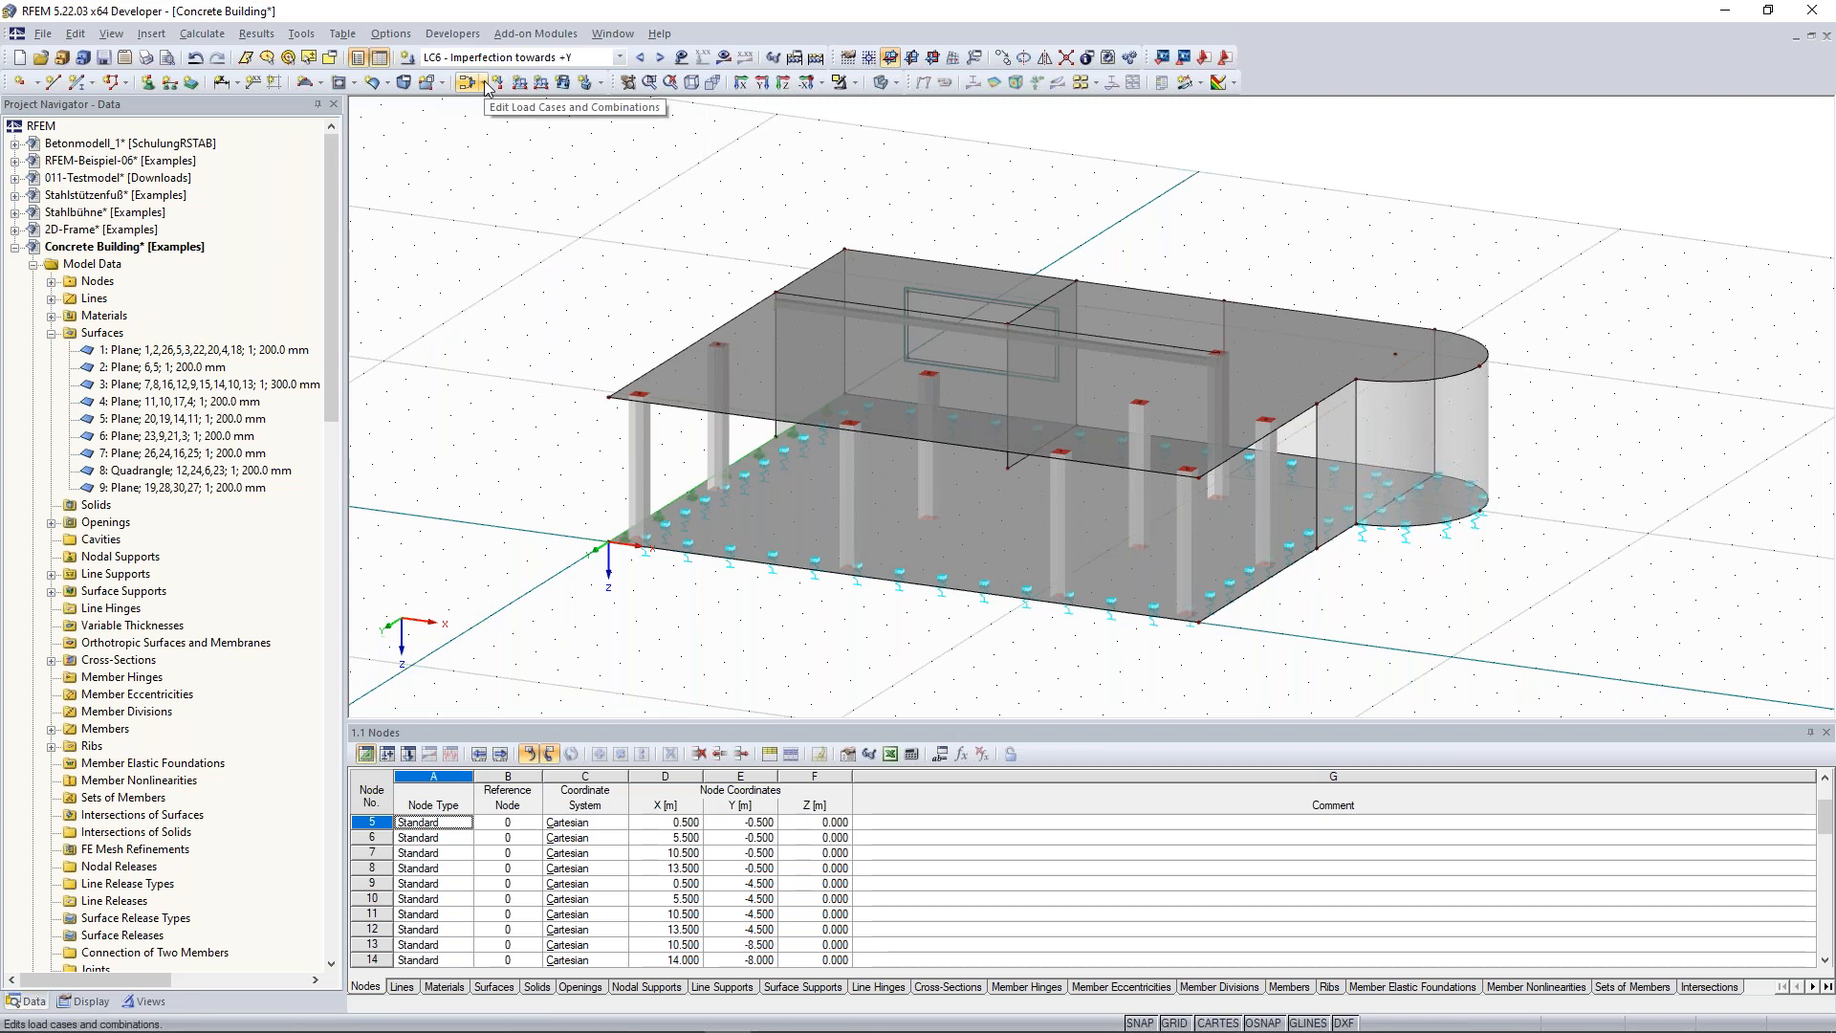
Open the editor for load cases and combinations and check the action category of the self-weight load case.
{"action": "left_click", "coordinate": [486, 86]}
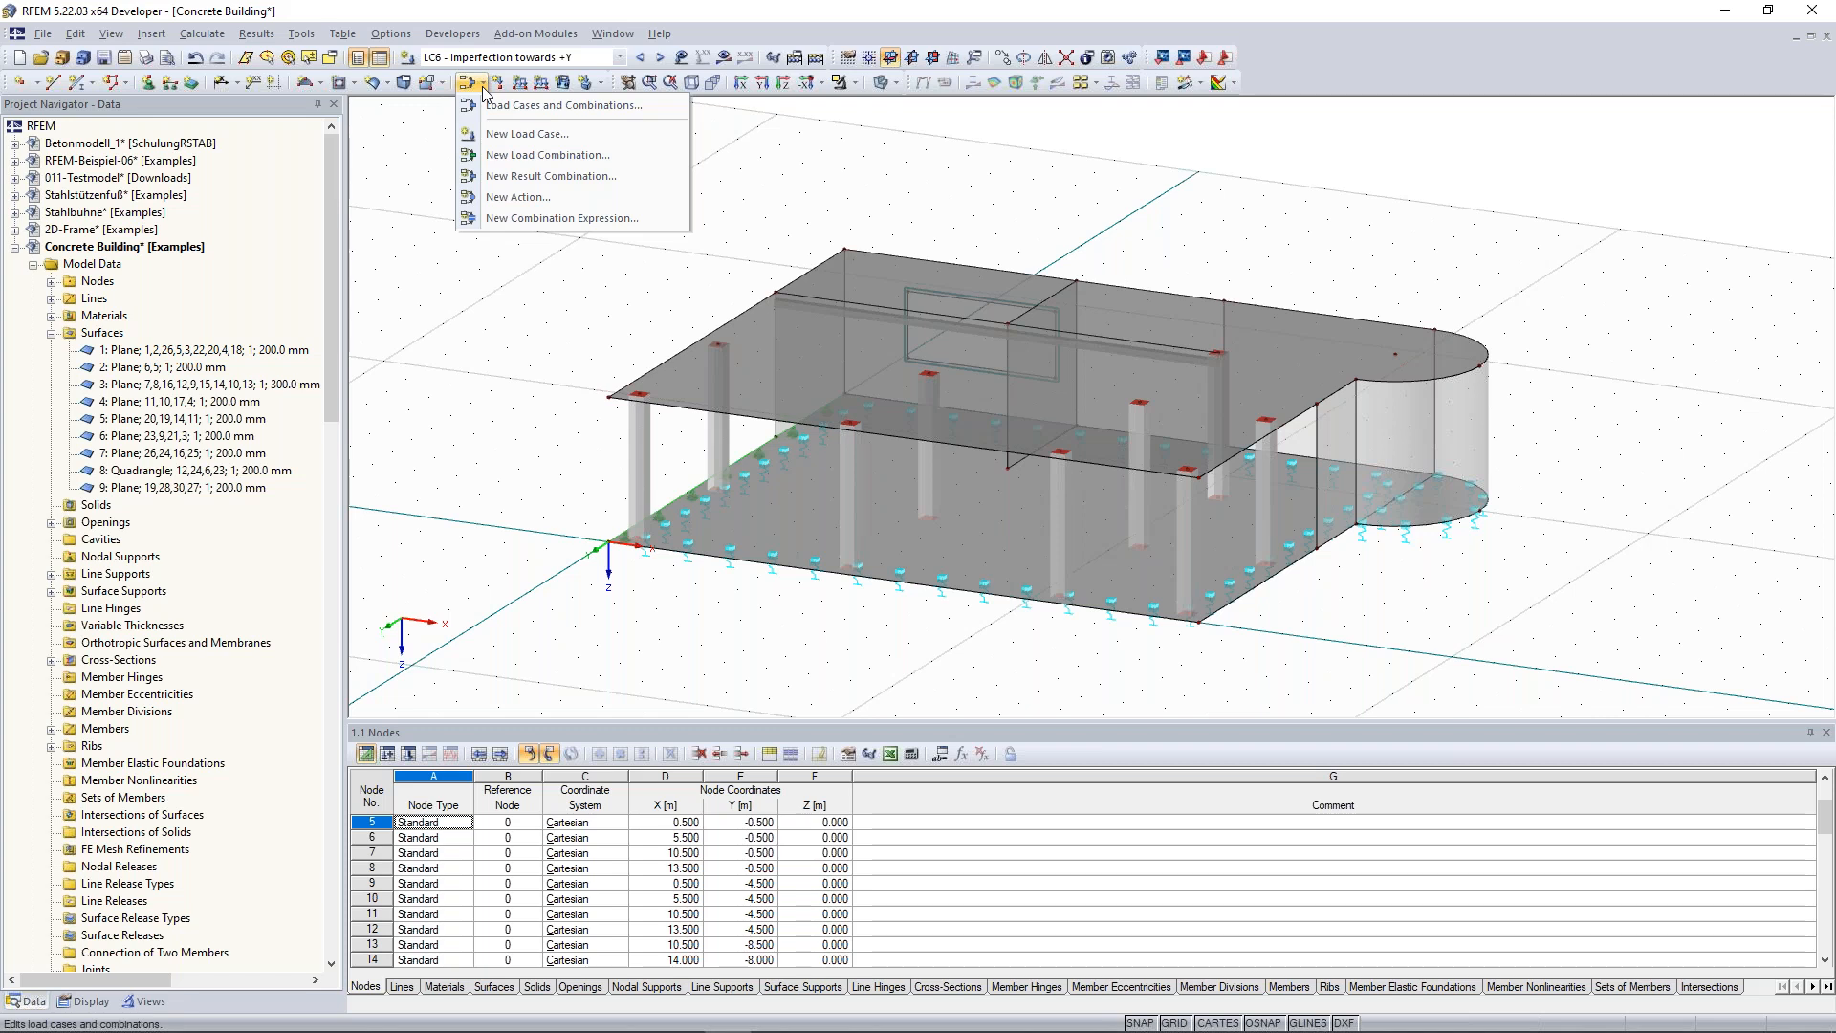
{"action": "left_click", "coordinate": [588, 218]}
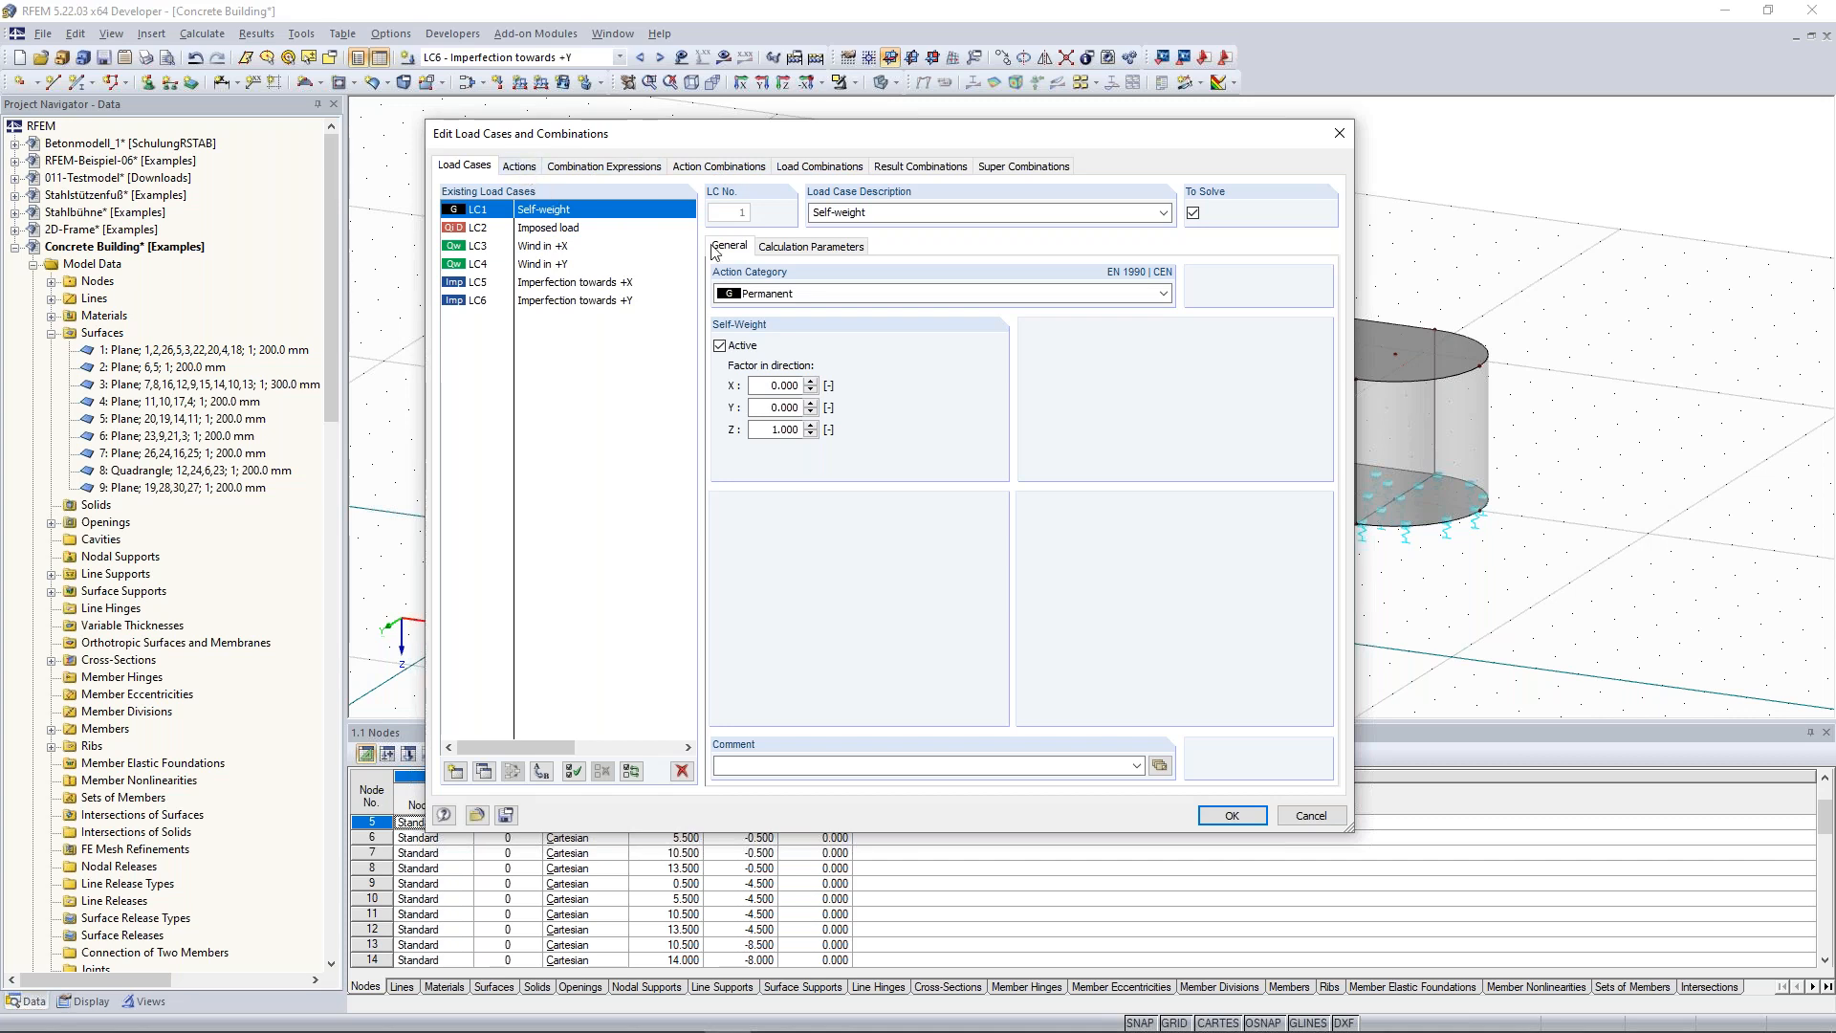
{"action": "left_click", "coordinate": [819, 292]}
{"action": "left_click", "coordinate": [821, 308]}
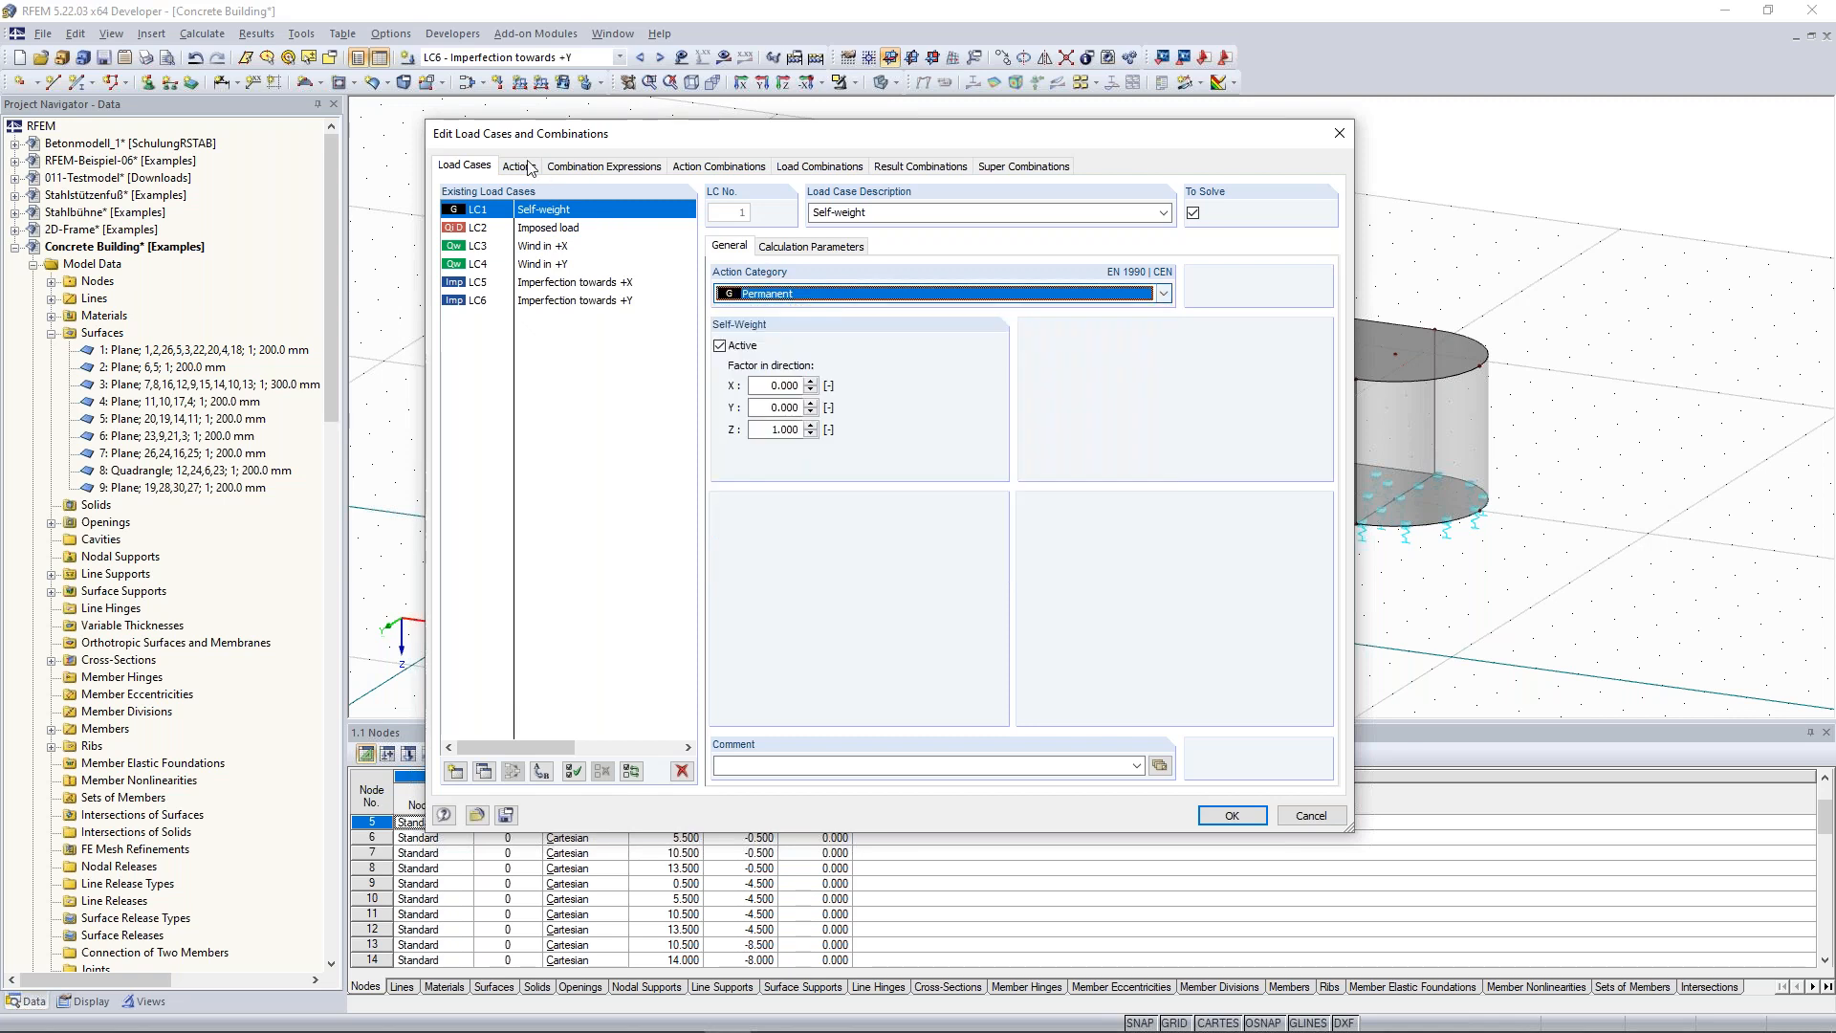
Review the Permanent, Imposed and Wind actions and the load cases assigned to them.
{"action": "left_click", "coordinate": [519, 165]}
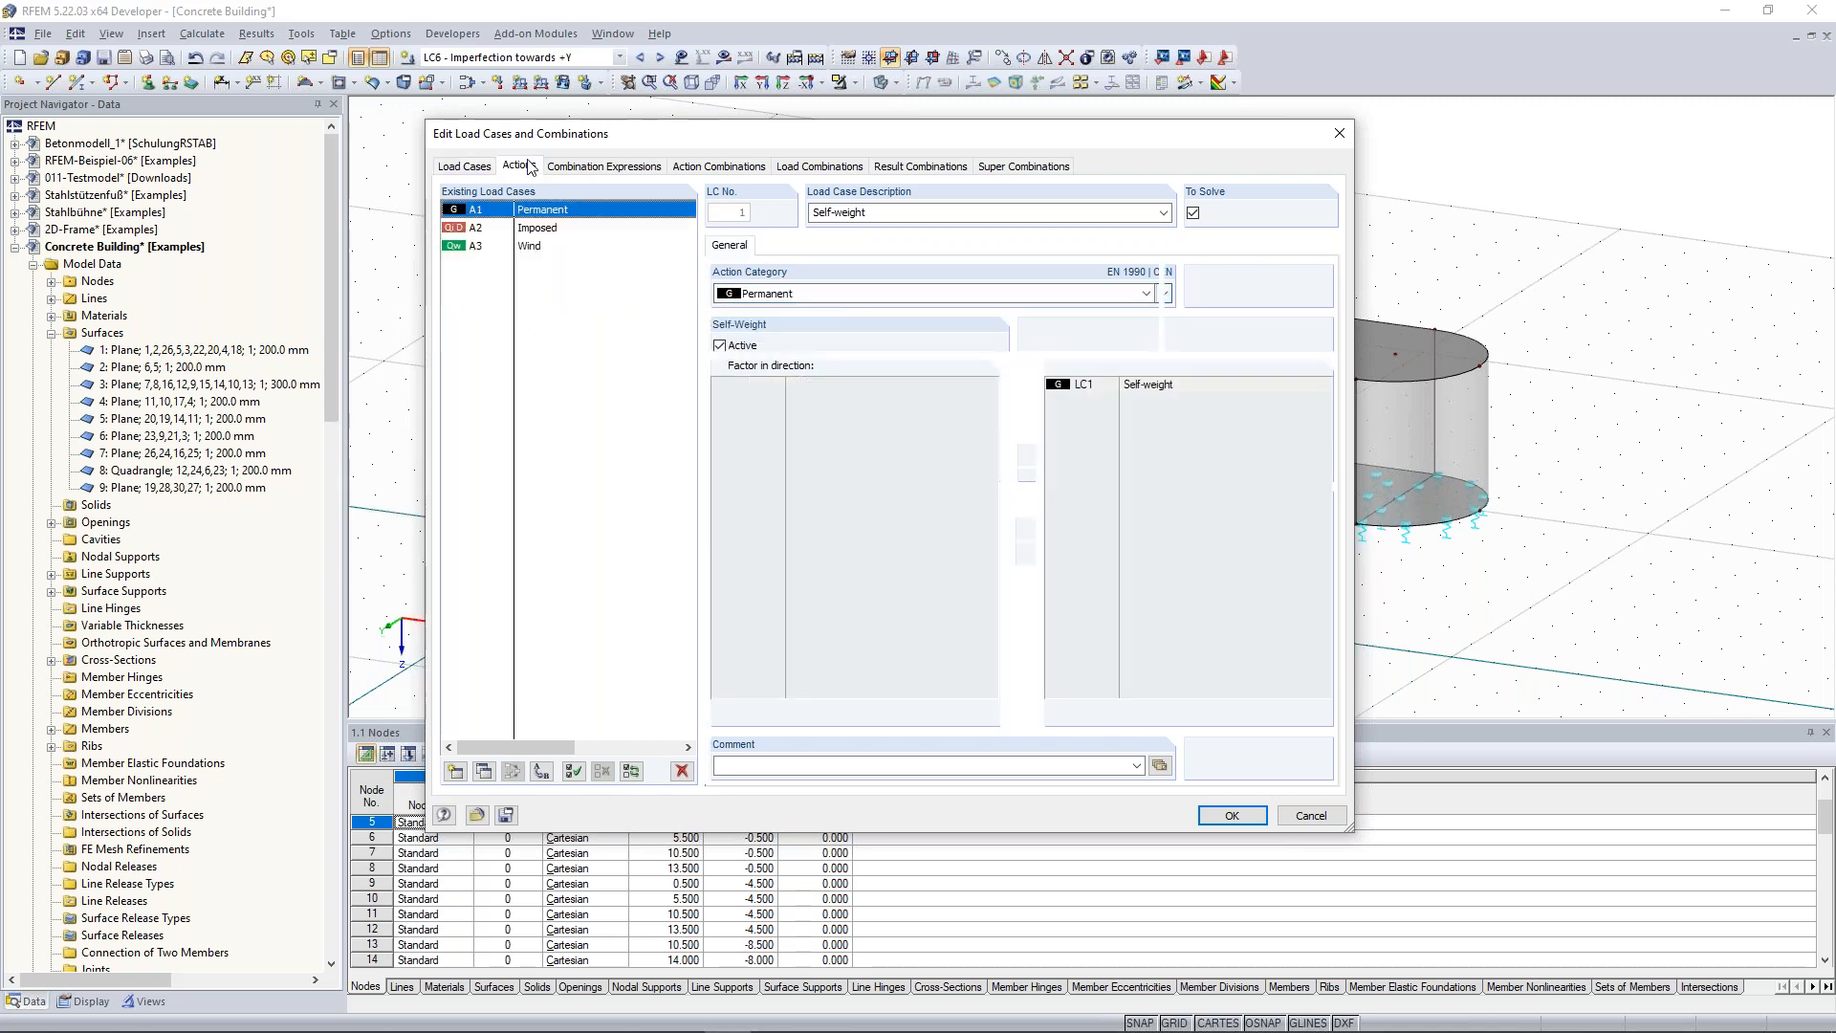
{"action": "left_click", "coordinate": [557, 229]}
{"action": "left_click", "coordinate": [542, 249]}
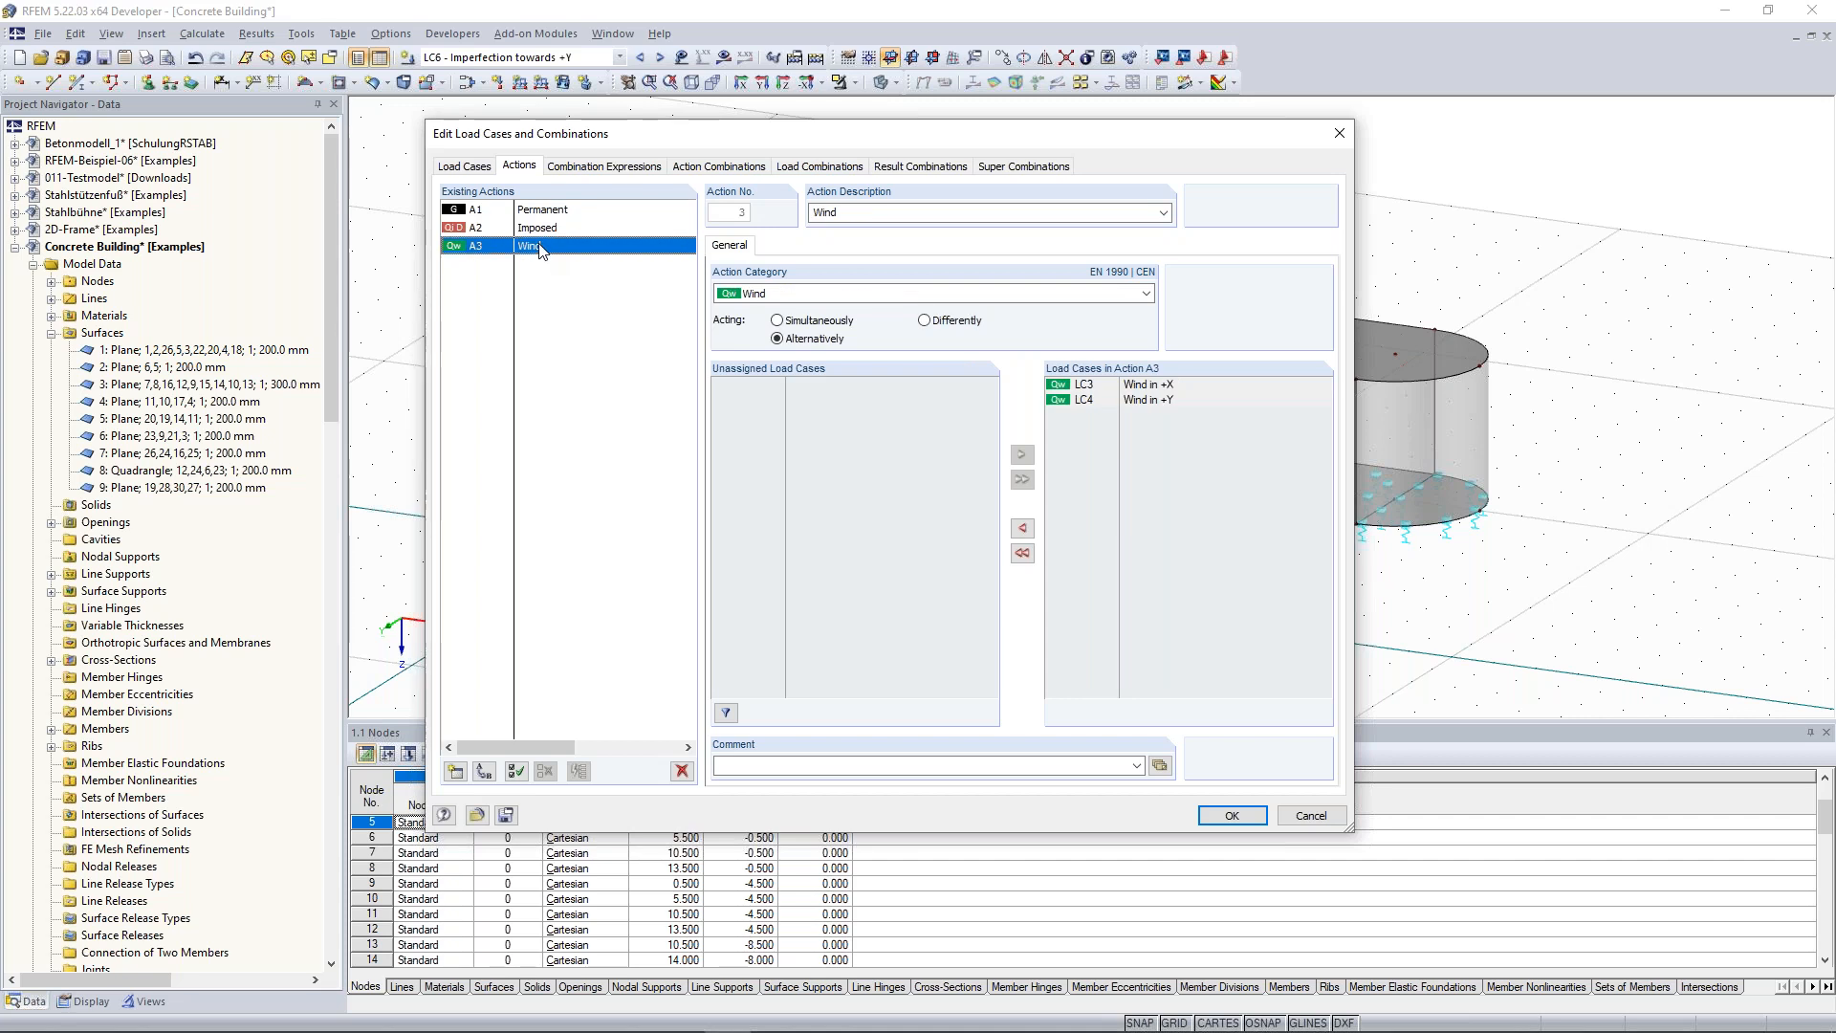
{"action": "left_click", "coordinate": [539, 215]}
{"action": "left_click", "coordinate": [524, 247]}
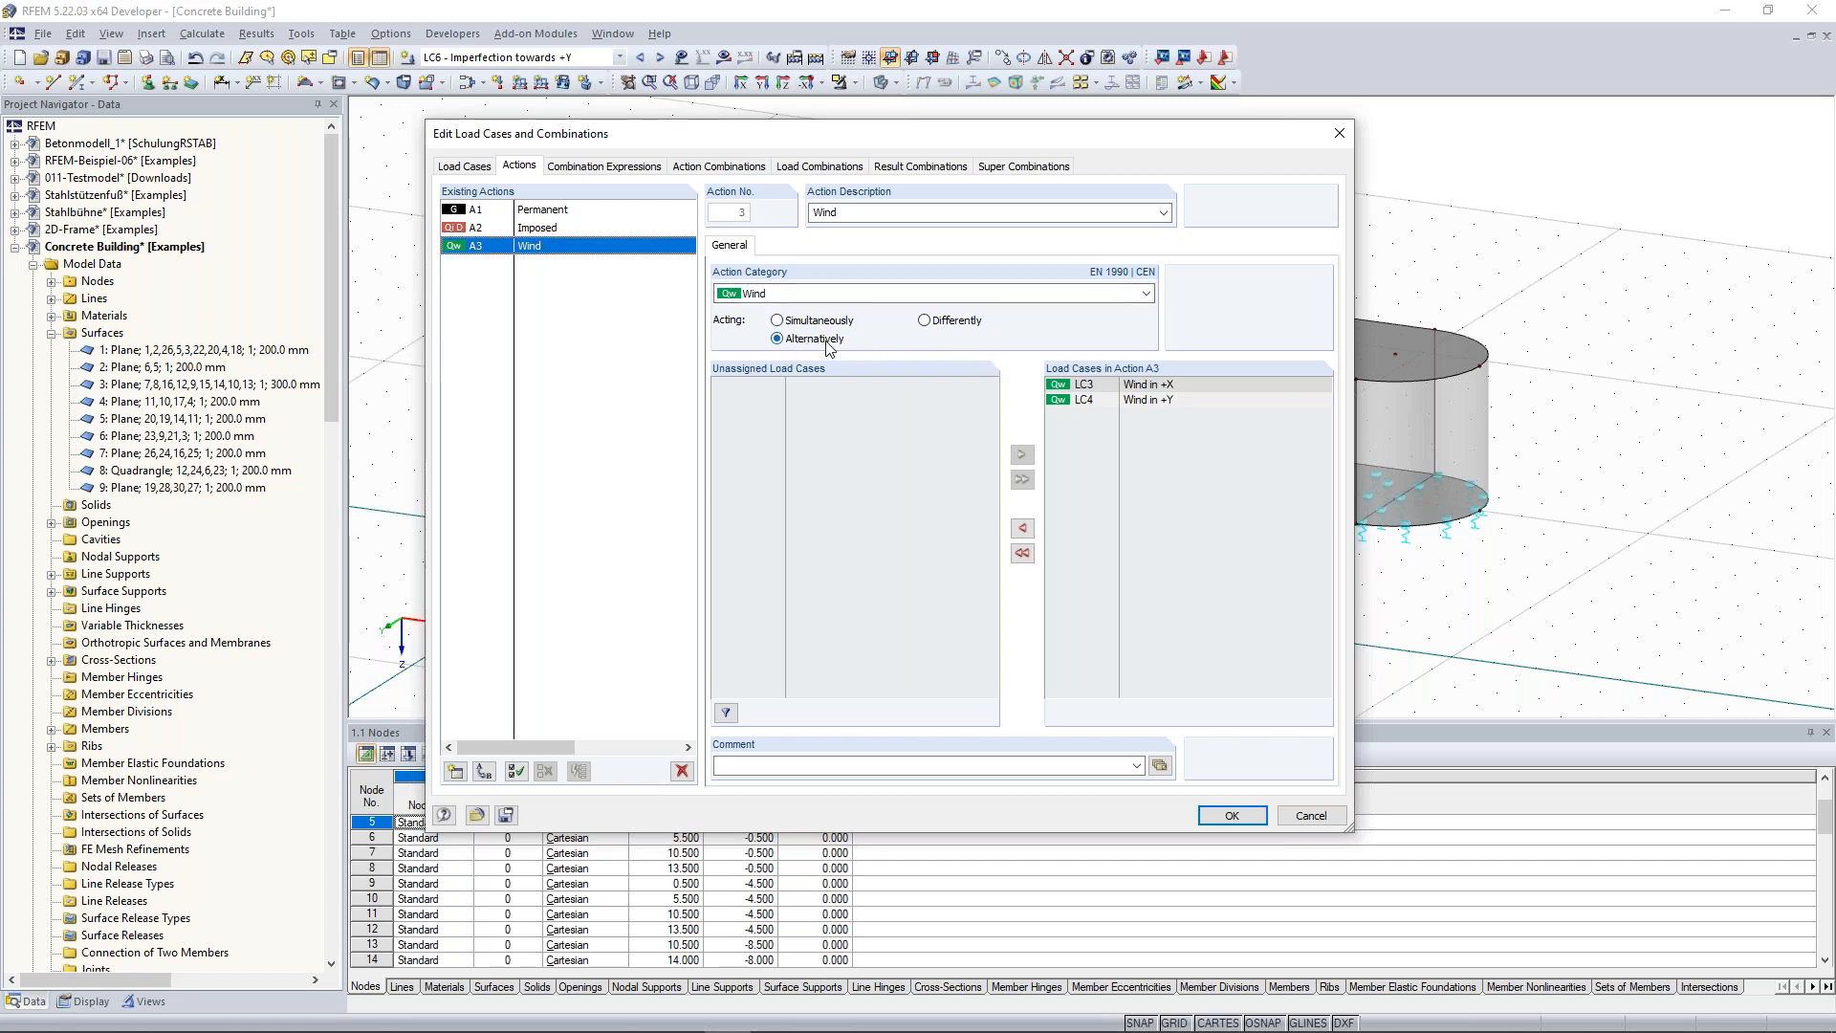
Try the Wind action as acting Simultaneously, then Differently with LC3 in group 1, and restore Alternatively.
{"action": "left_click", "coordinate": [1115, 401]}
{"action": "left_click", "coordinate": [778, 323]}
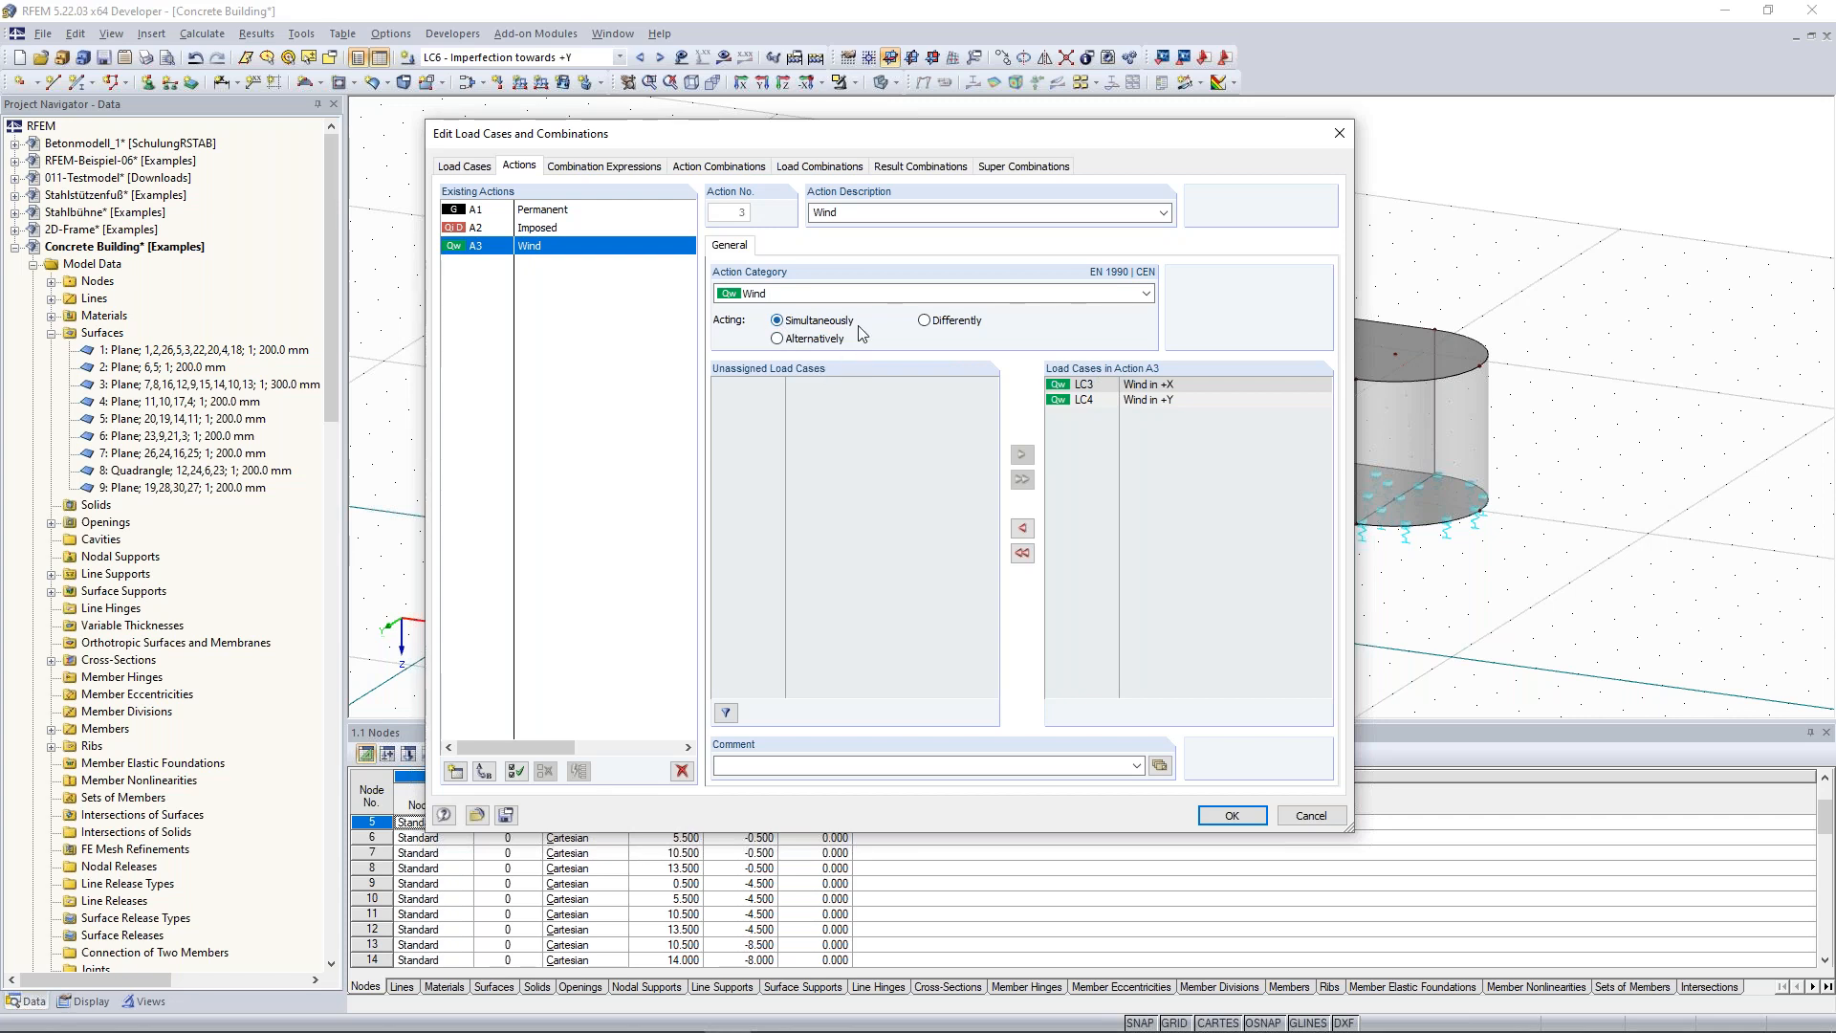
{"action": "left_click", "coordinate": [1144, 386]}
{"action": "left_click", "coordinate": [924, 320]}
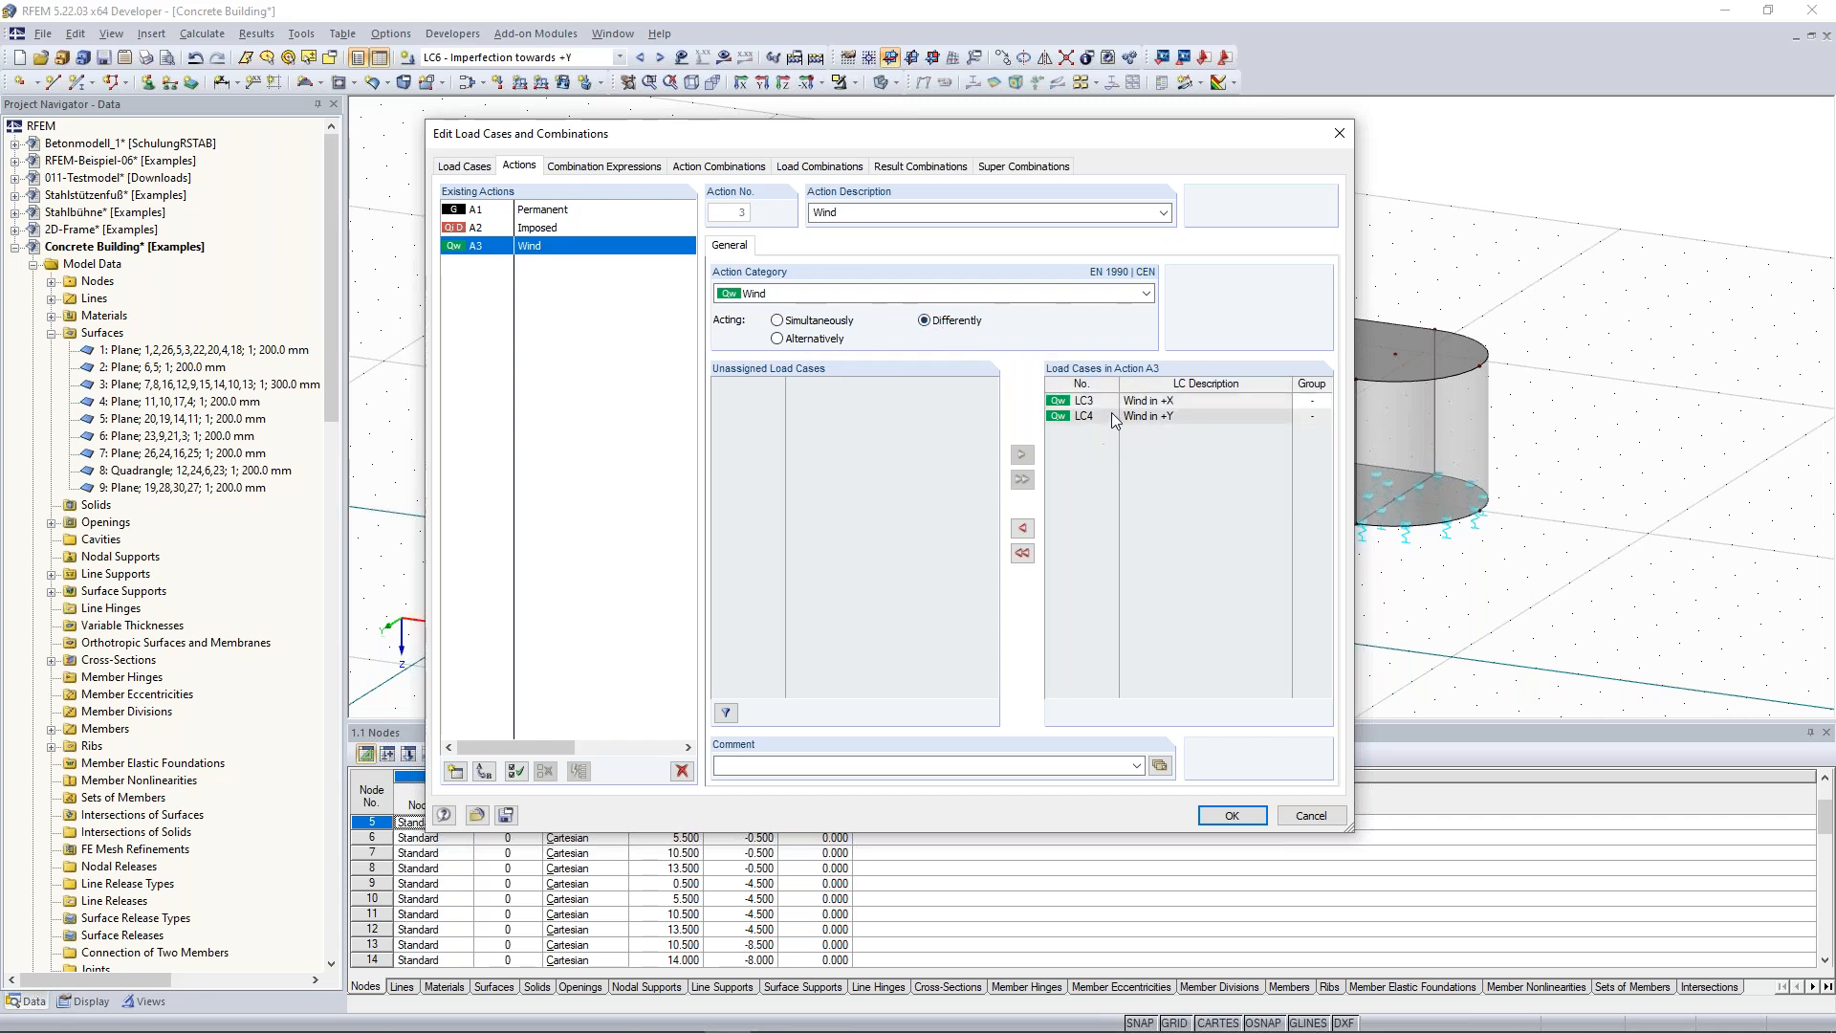
{"action": "left_click", "coordinate": [1323, 404]}
{"action": "left_click", "coordinate": [1320, 430]}
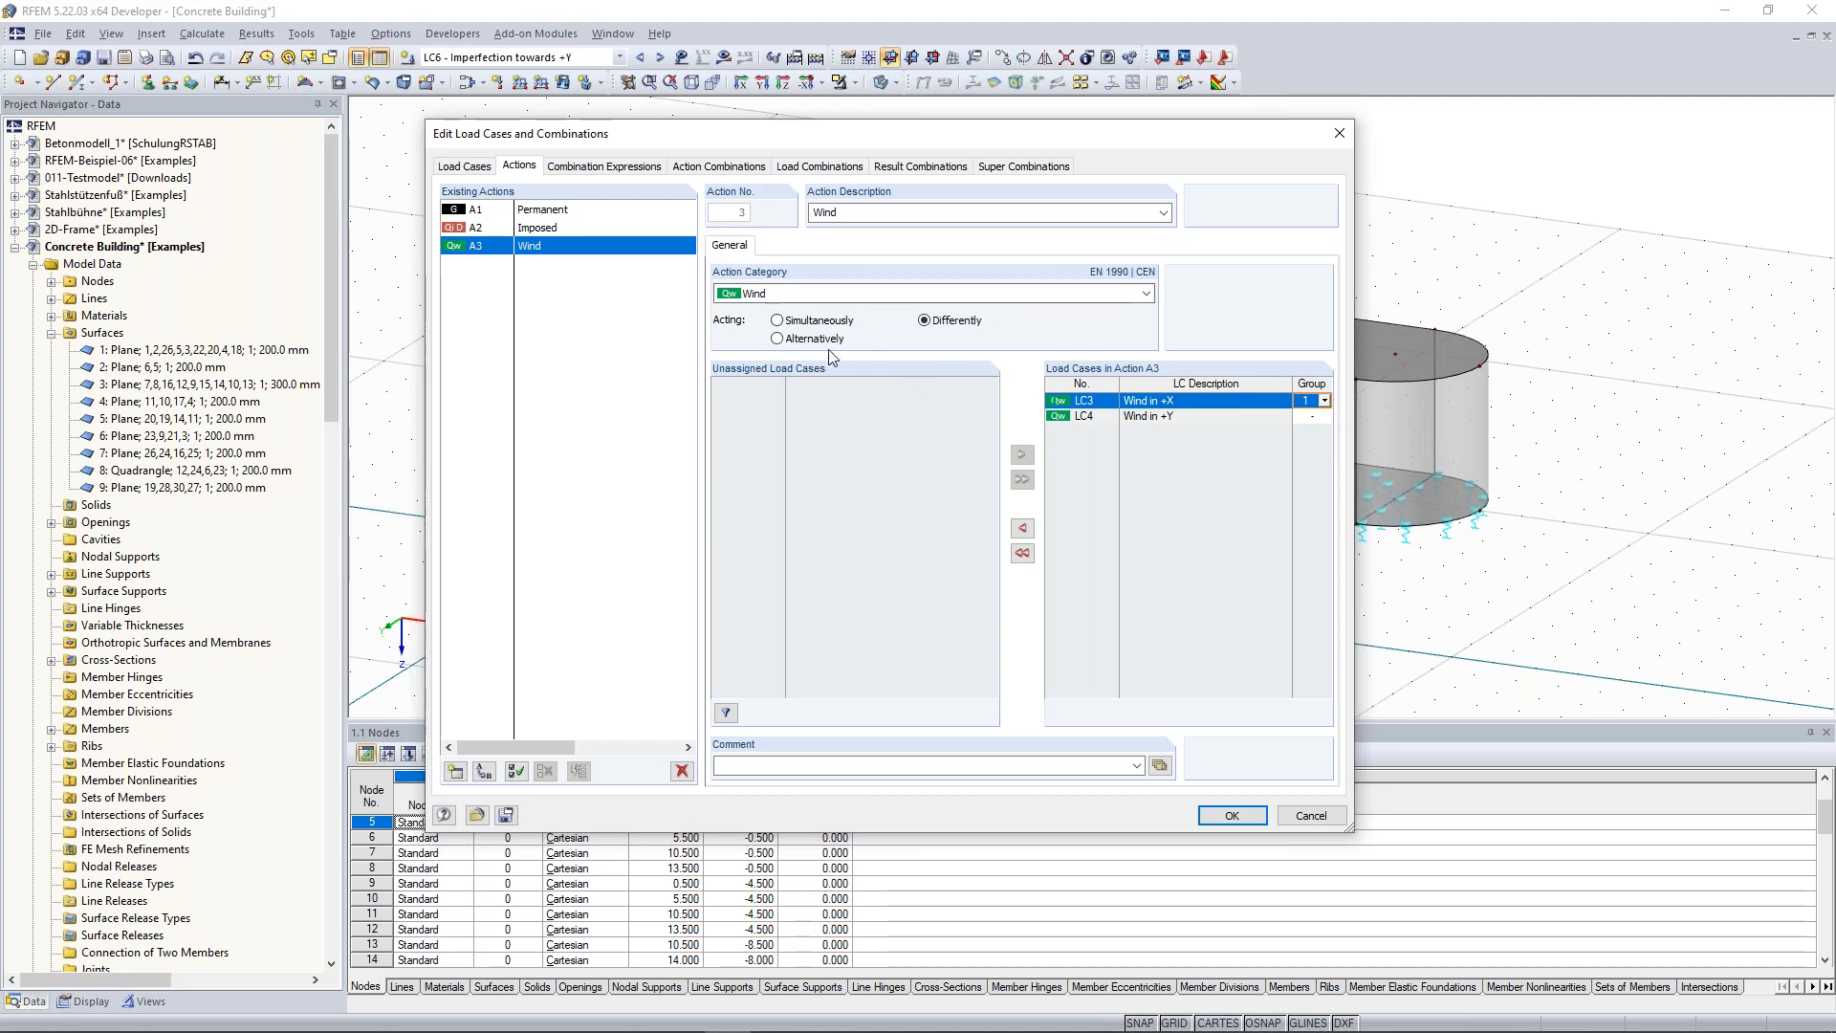
{"action": "left_click", "coordinate": [777, 339]}
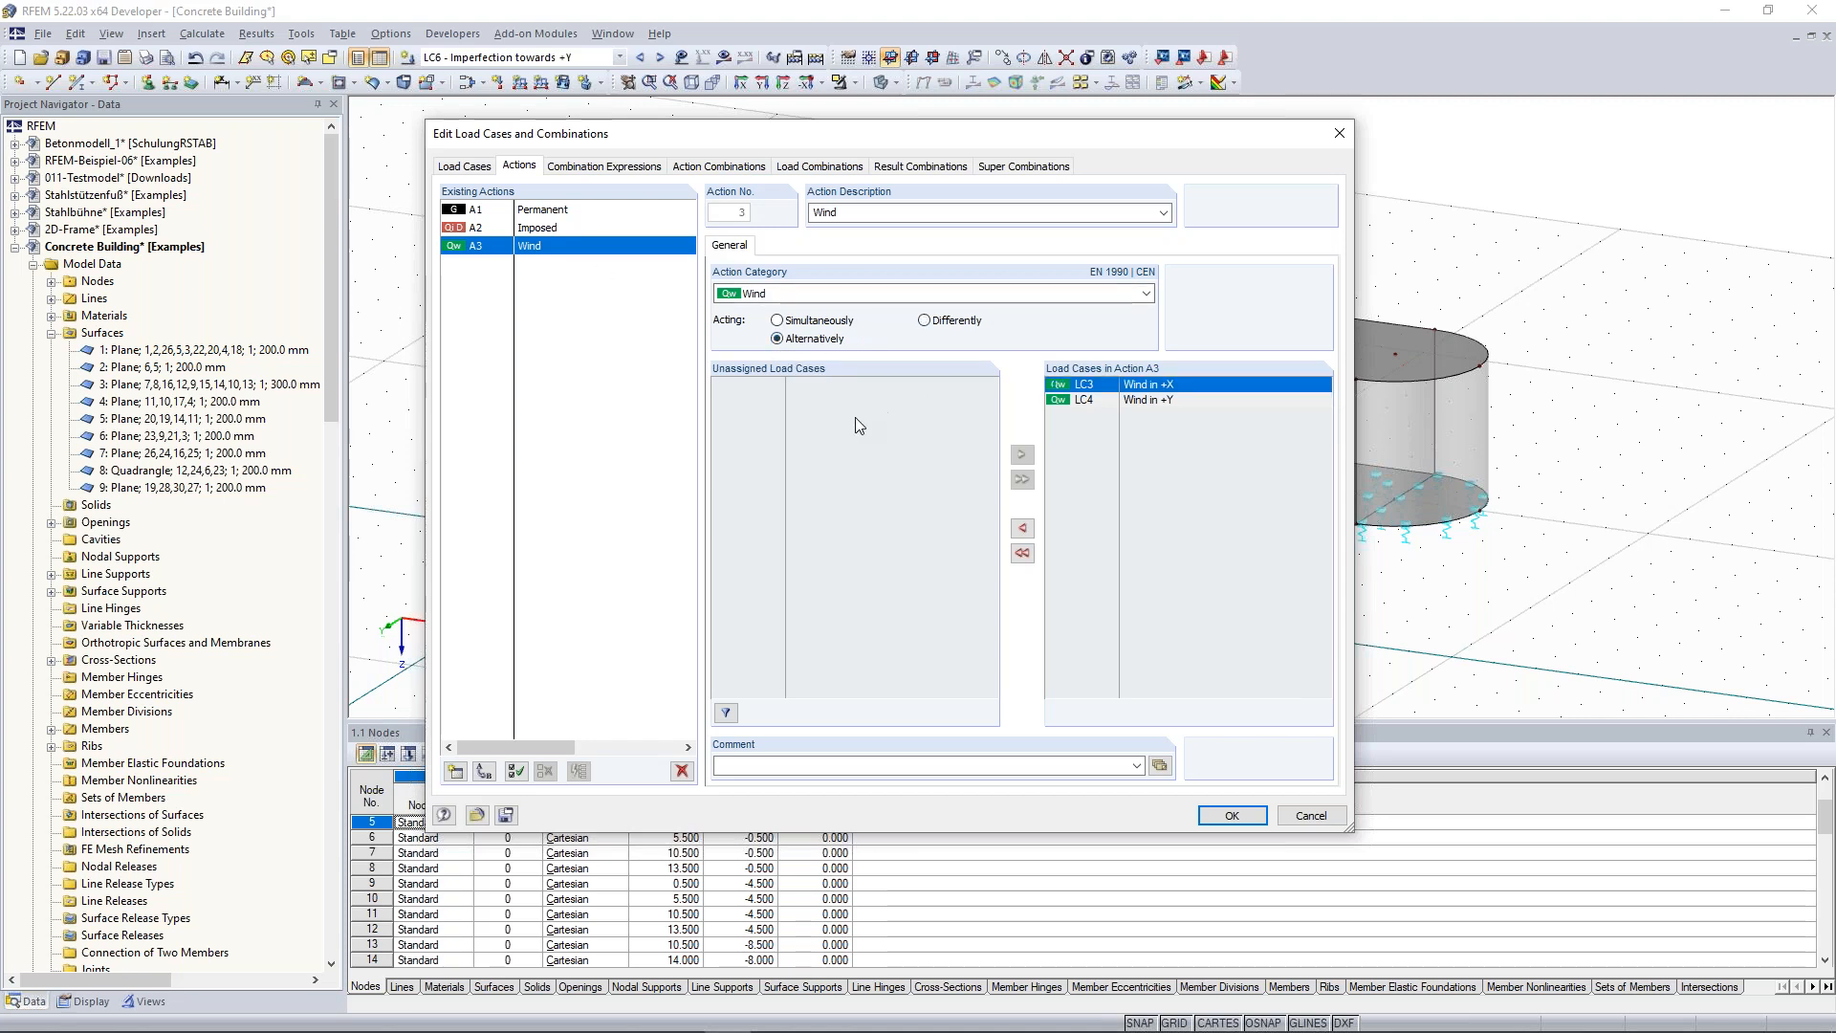
Examine the combination formula behind the design situation of the ULS combination expression.
{"action": "left_click", "coordinate": [604, 166]}
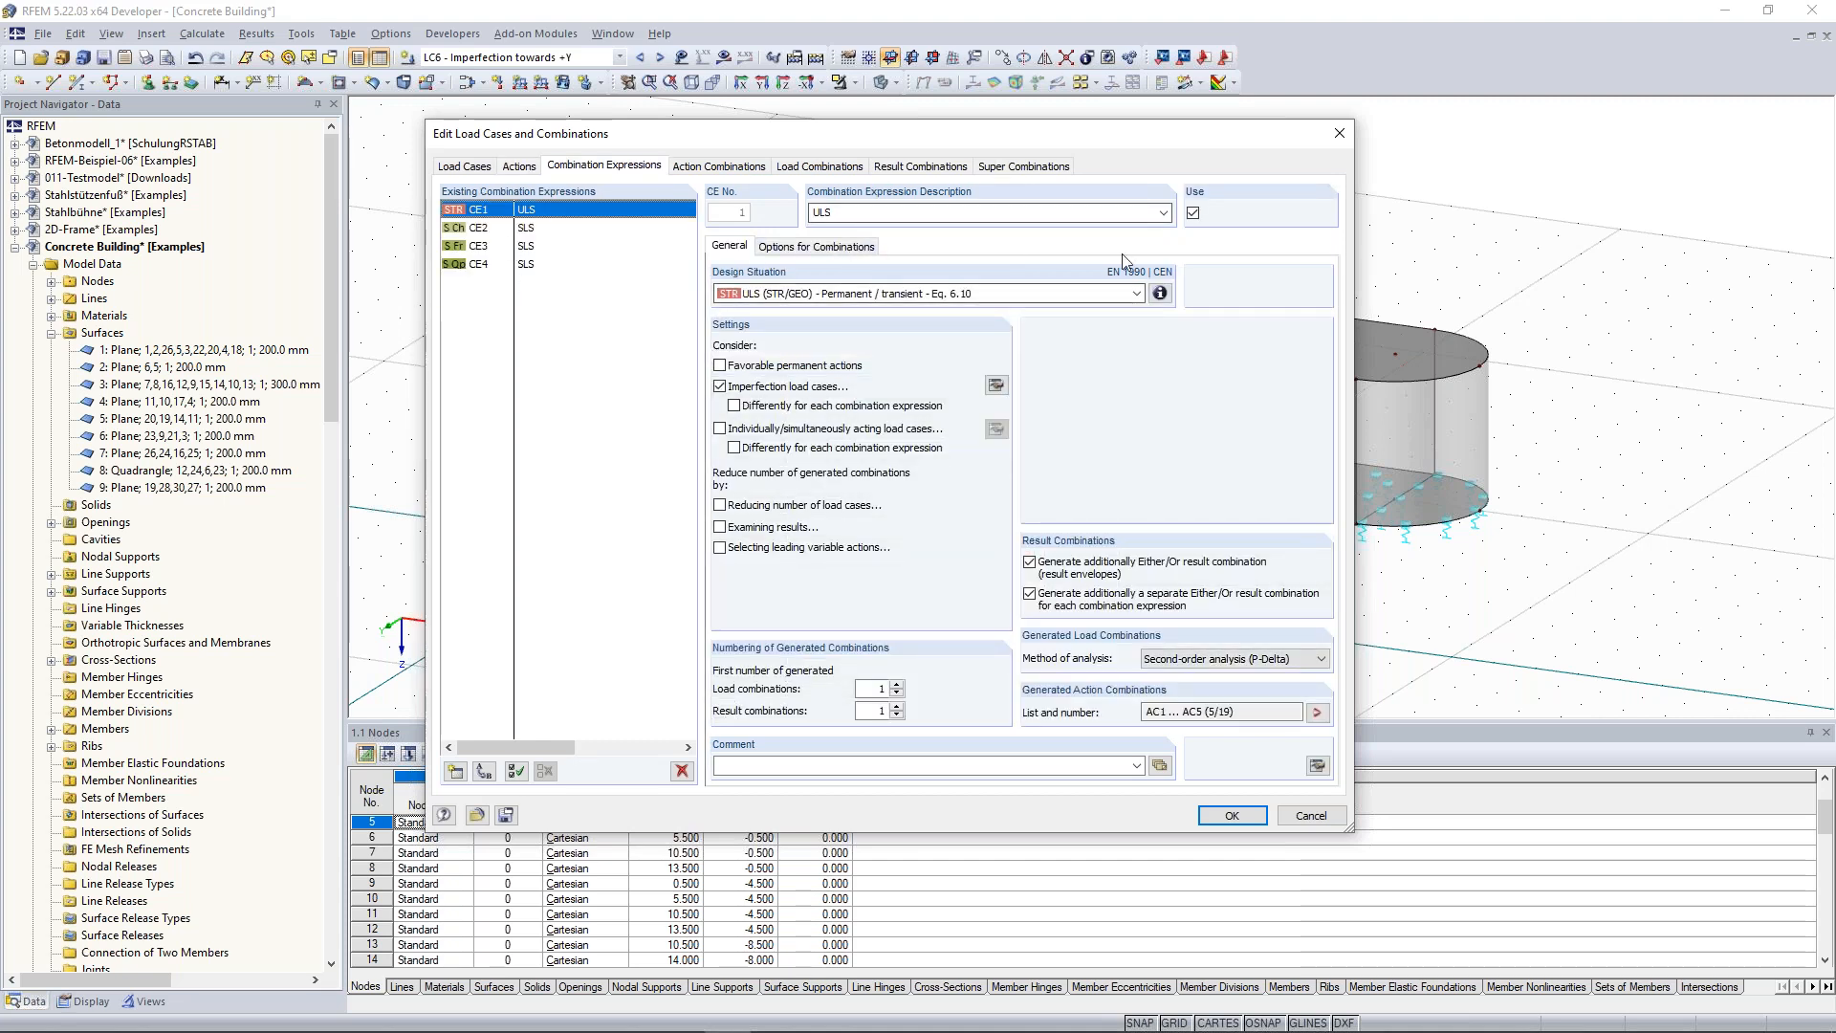
{"action": "left_click", "coordinate": [1160, 293]}
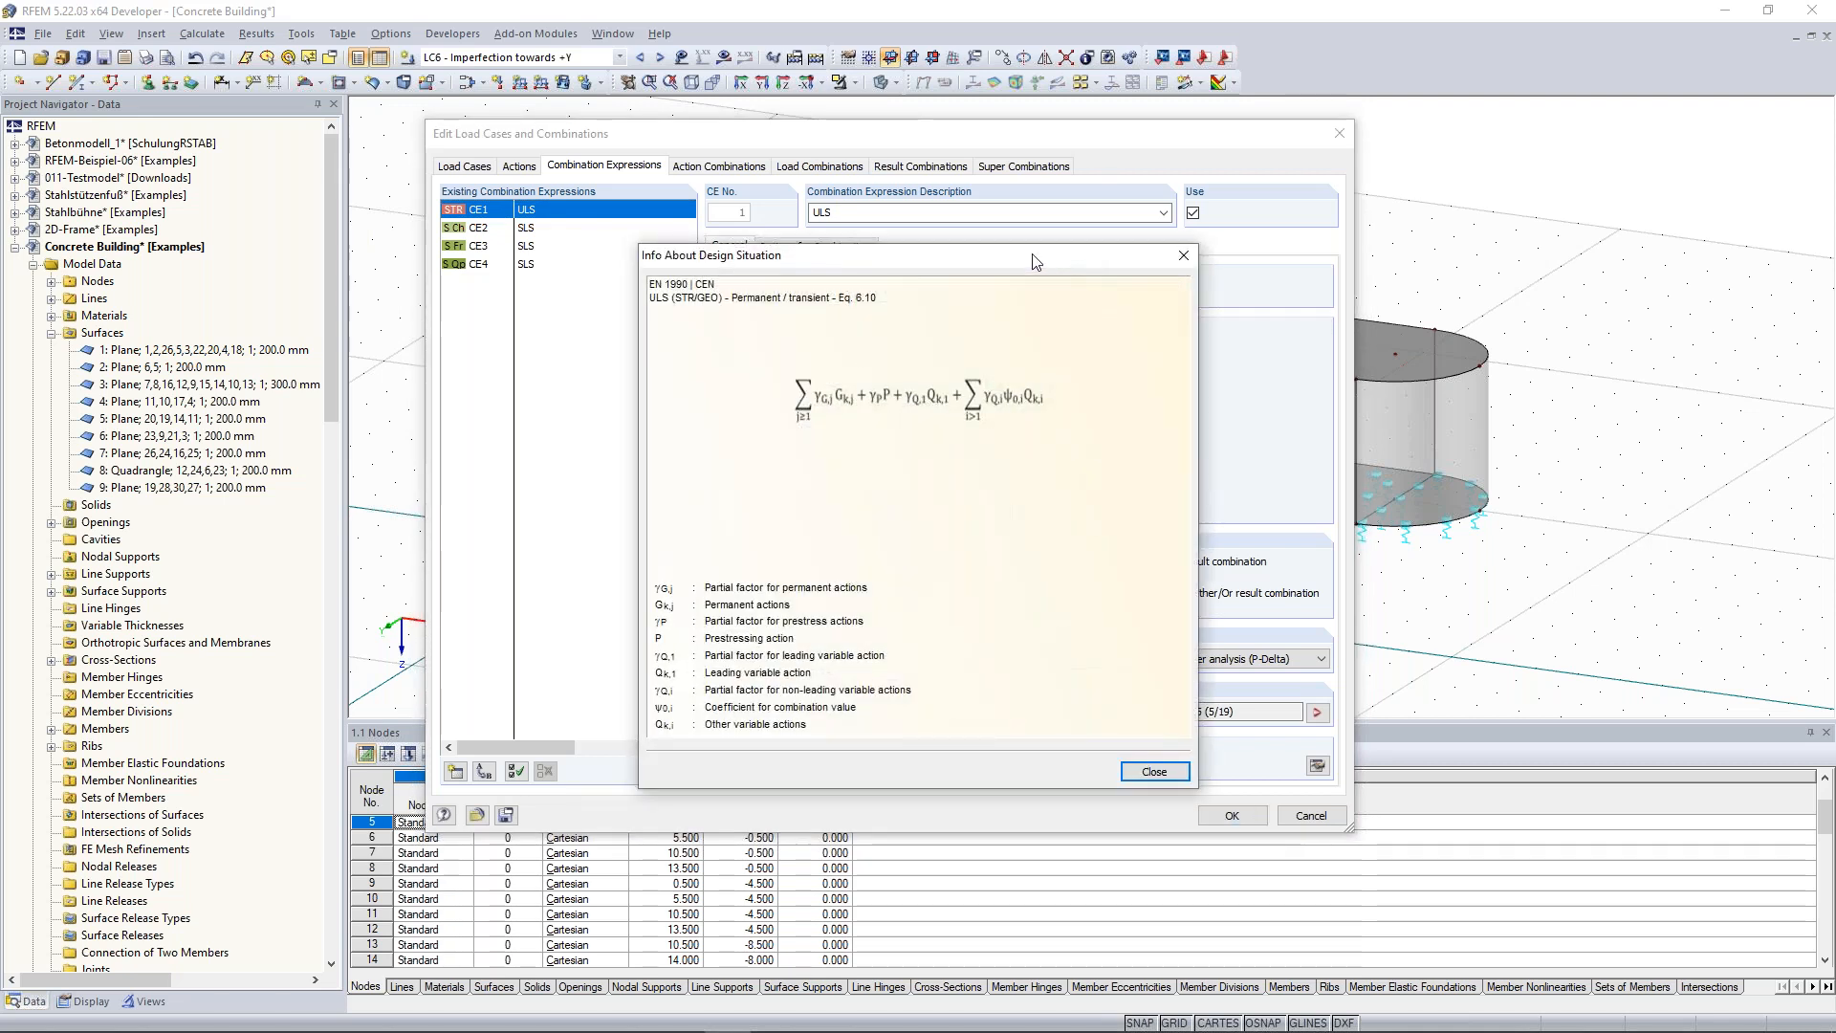
{"action": "left_click_drag", "start_coordinate": [1294, 269], "coordinate": [1587, 181]}
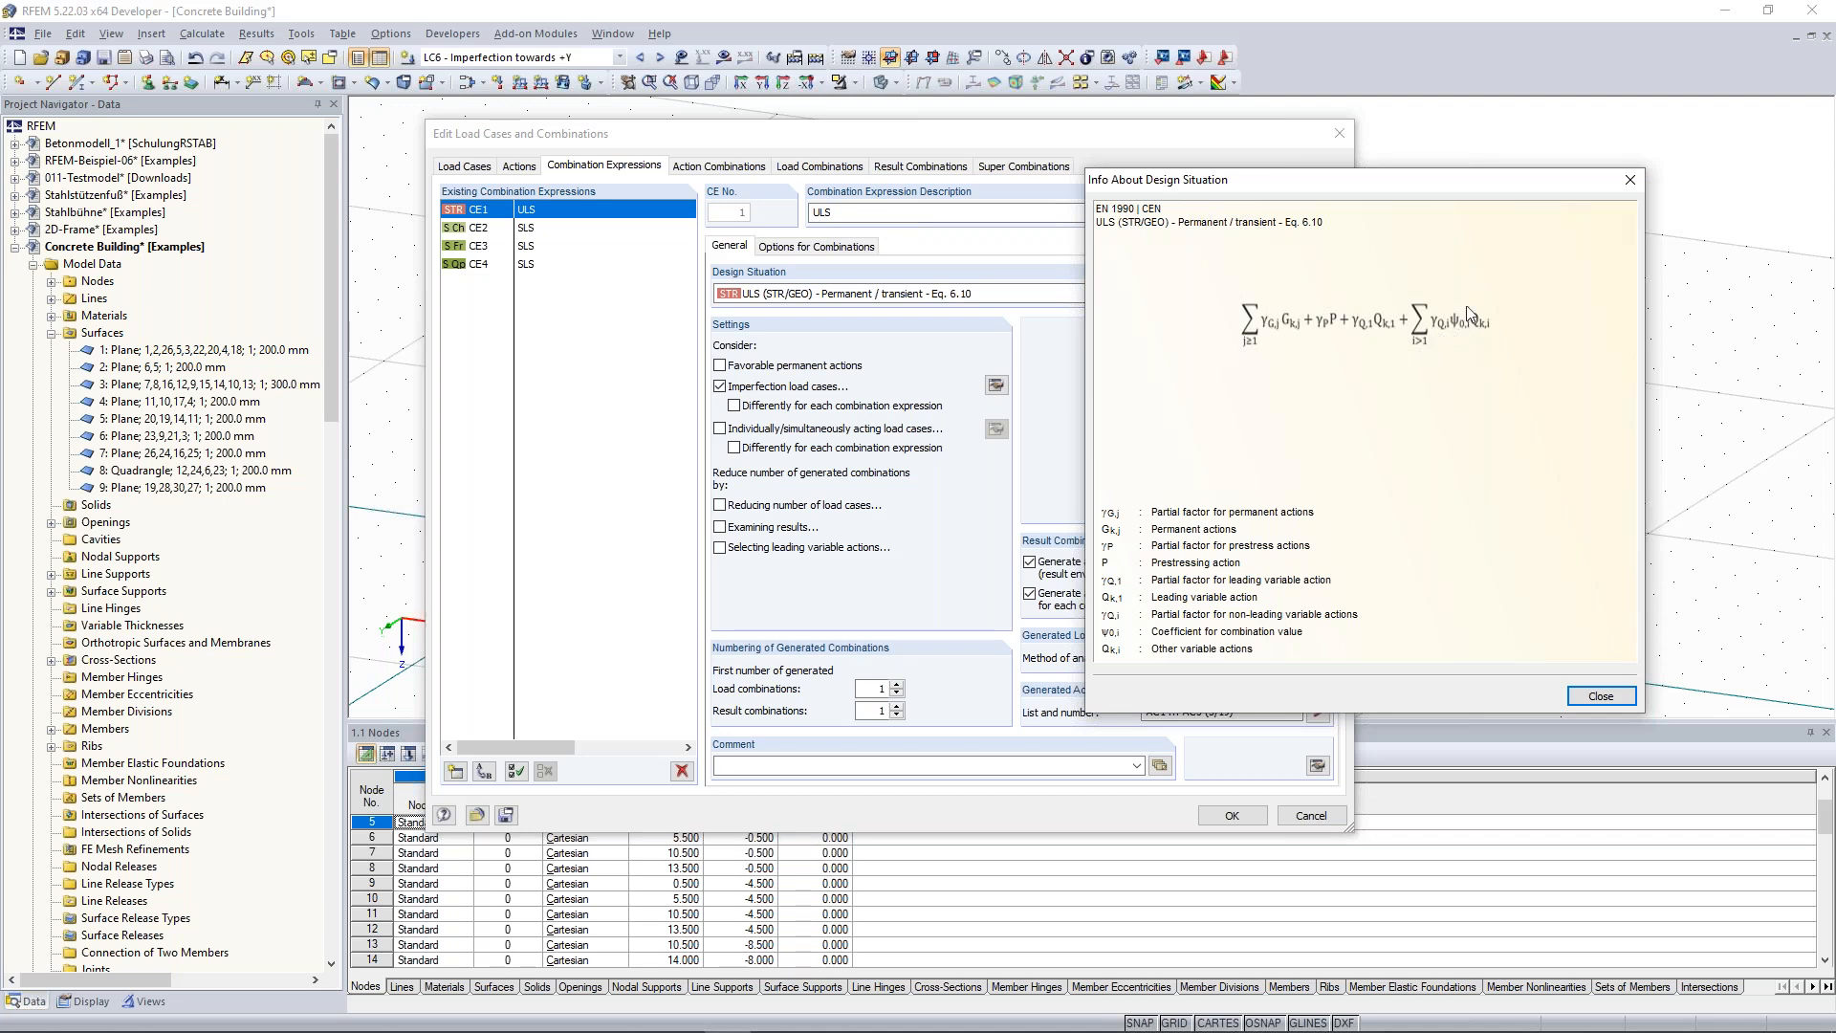
{"action": "left_click", "coordinate": [1632, 182]}
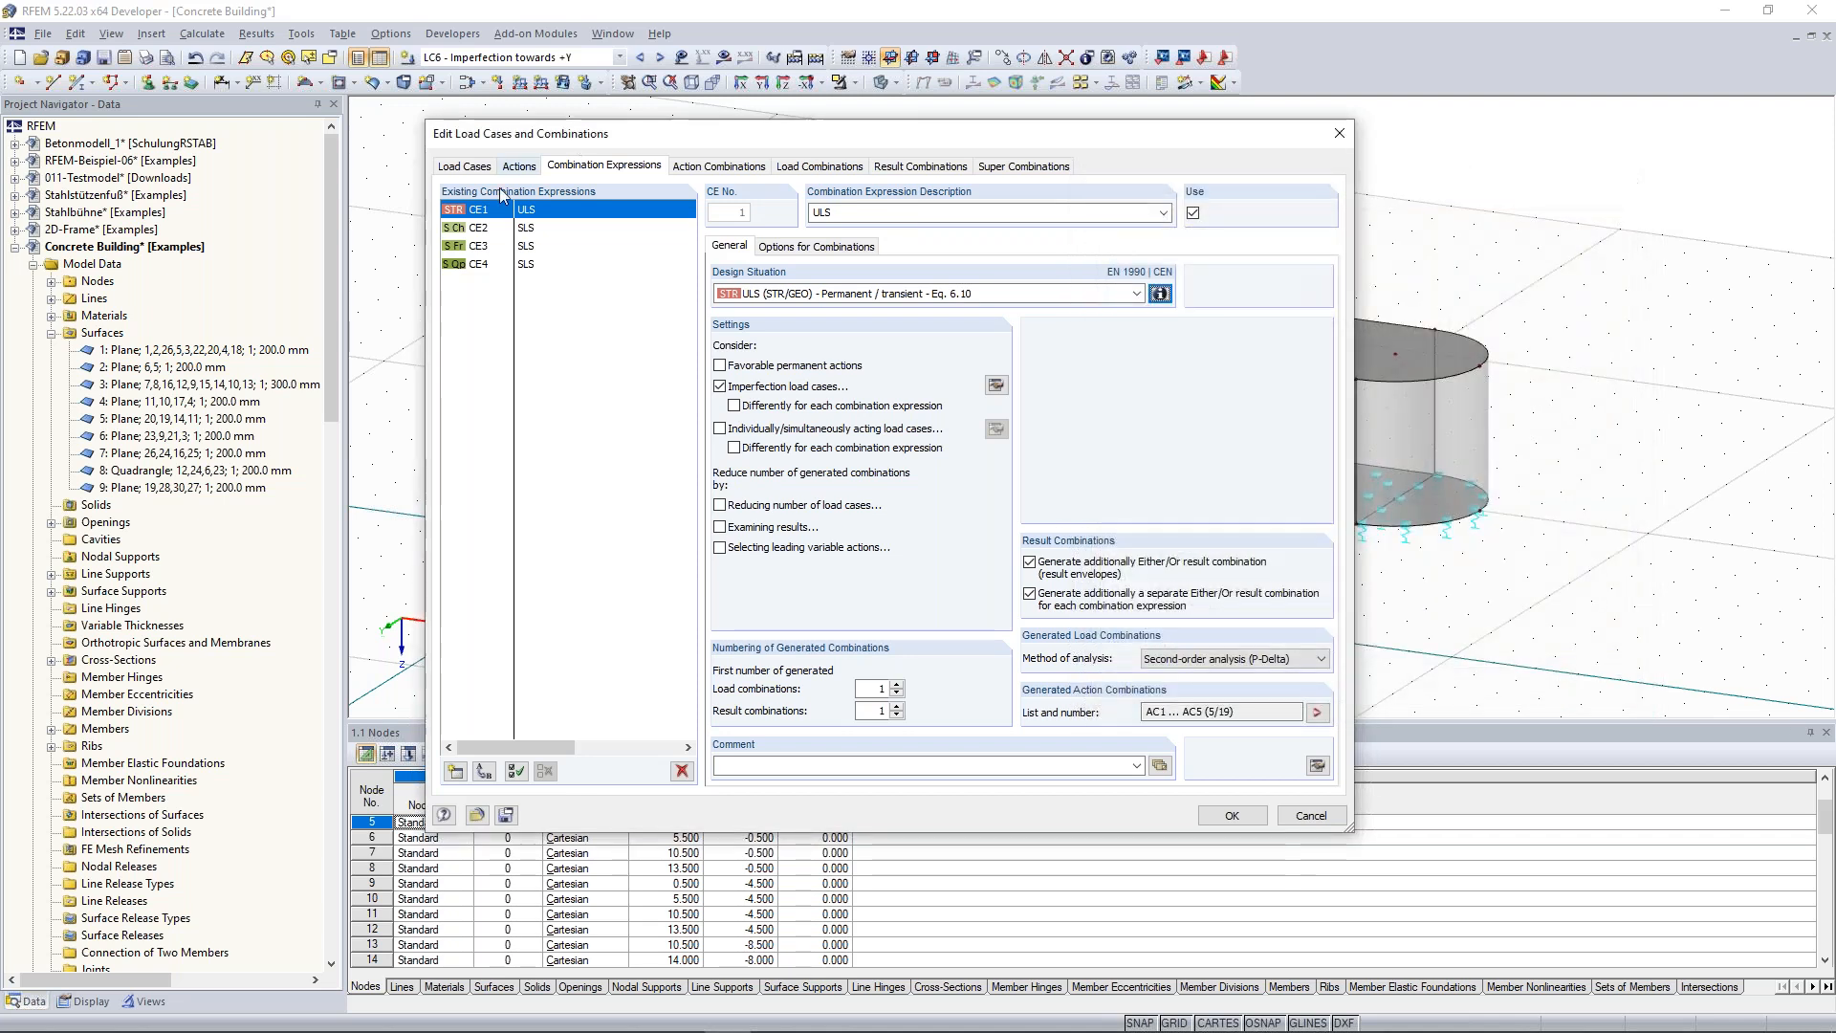
Compare the design situations of the ULS expression and the characteristic and frequent SLS combination expressions.
{"action": "left_click", "coordinate": [540, 232]}
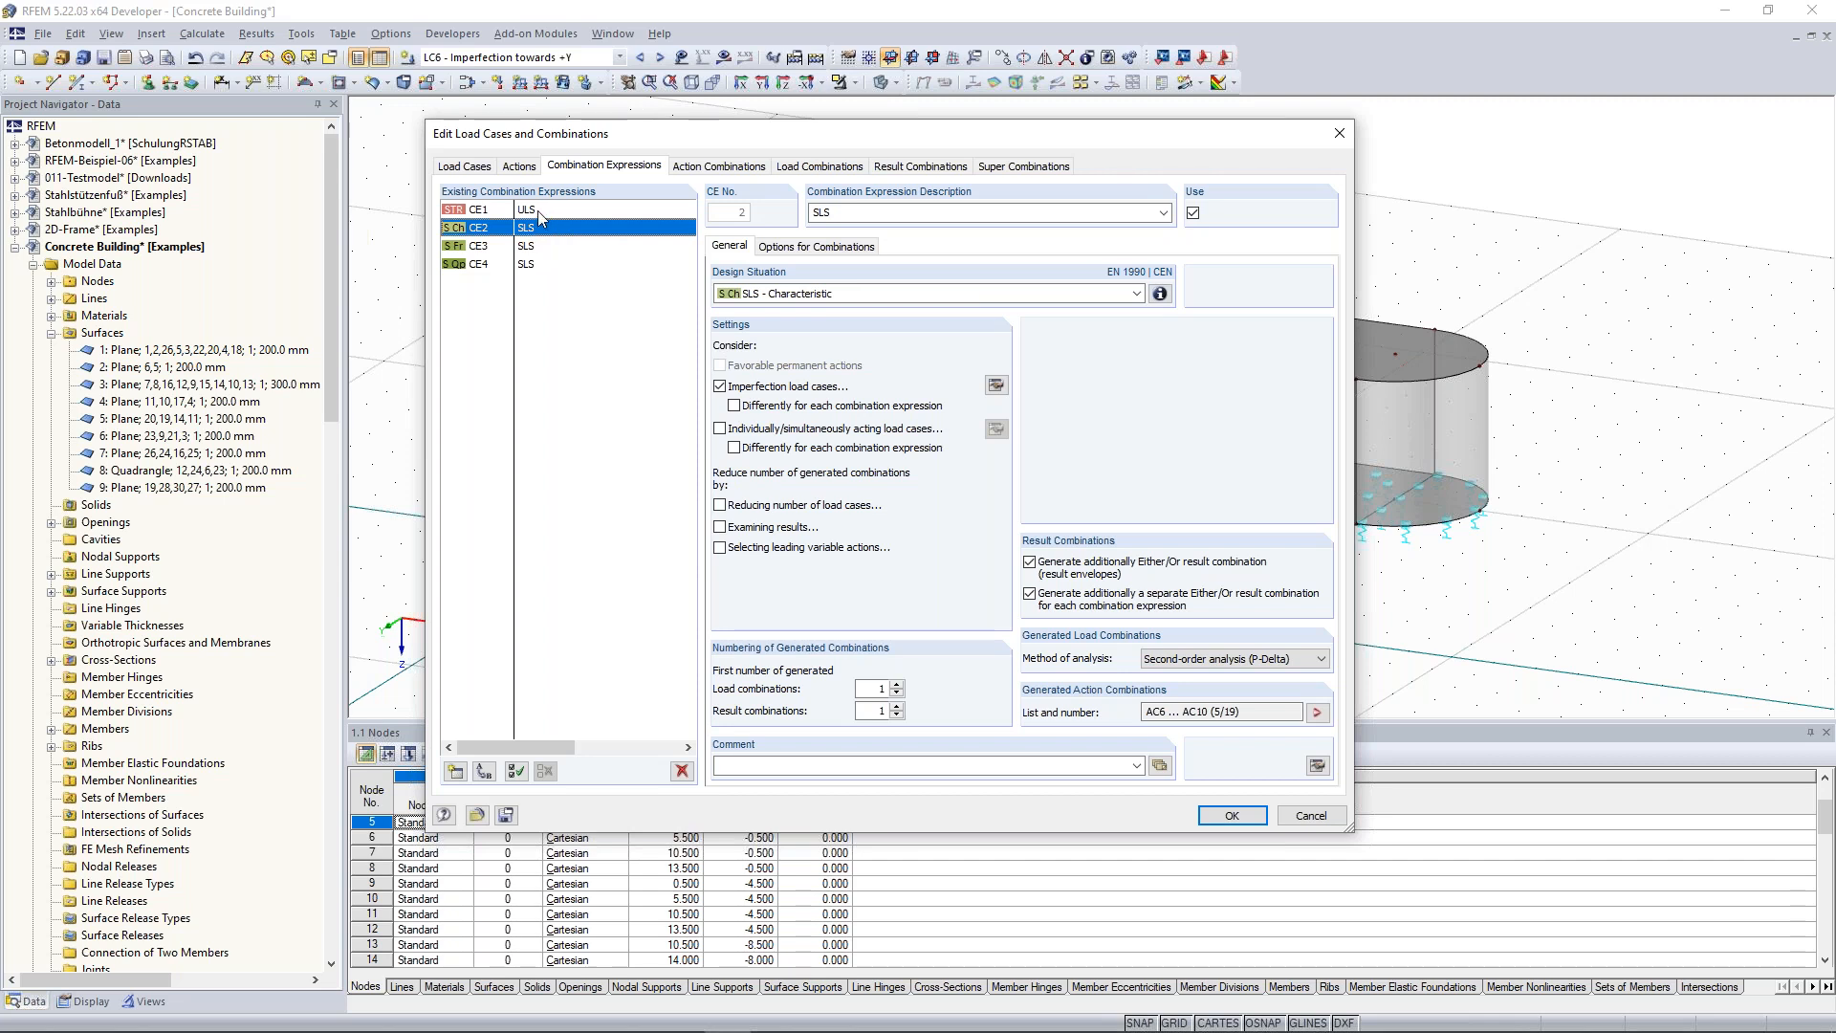
{"action": "left_click", "coordinate": [540, 214]}
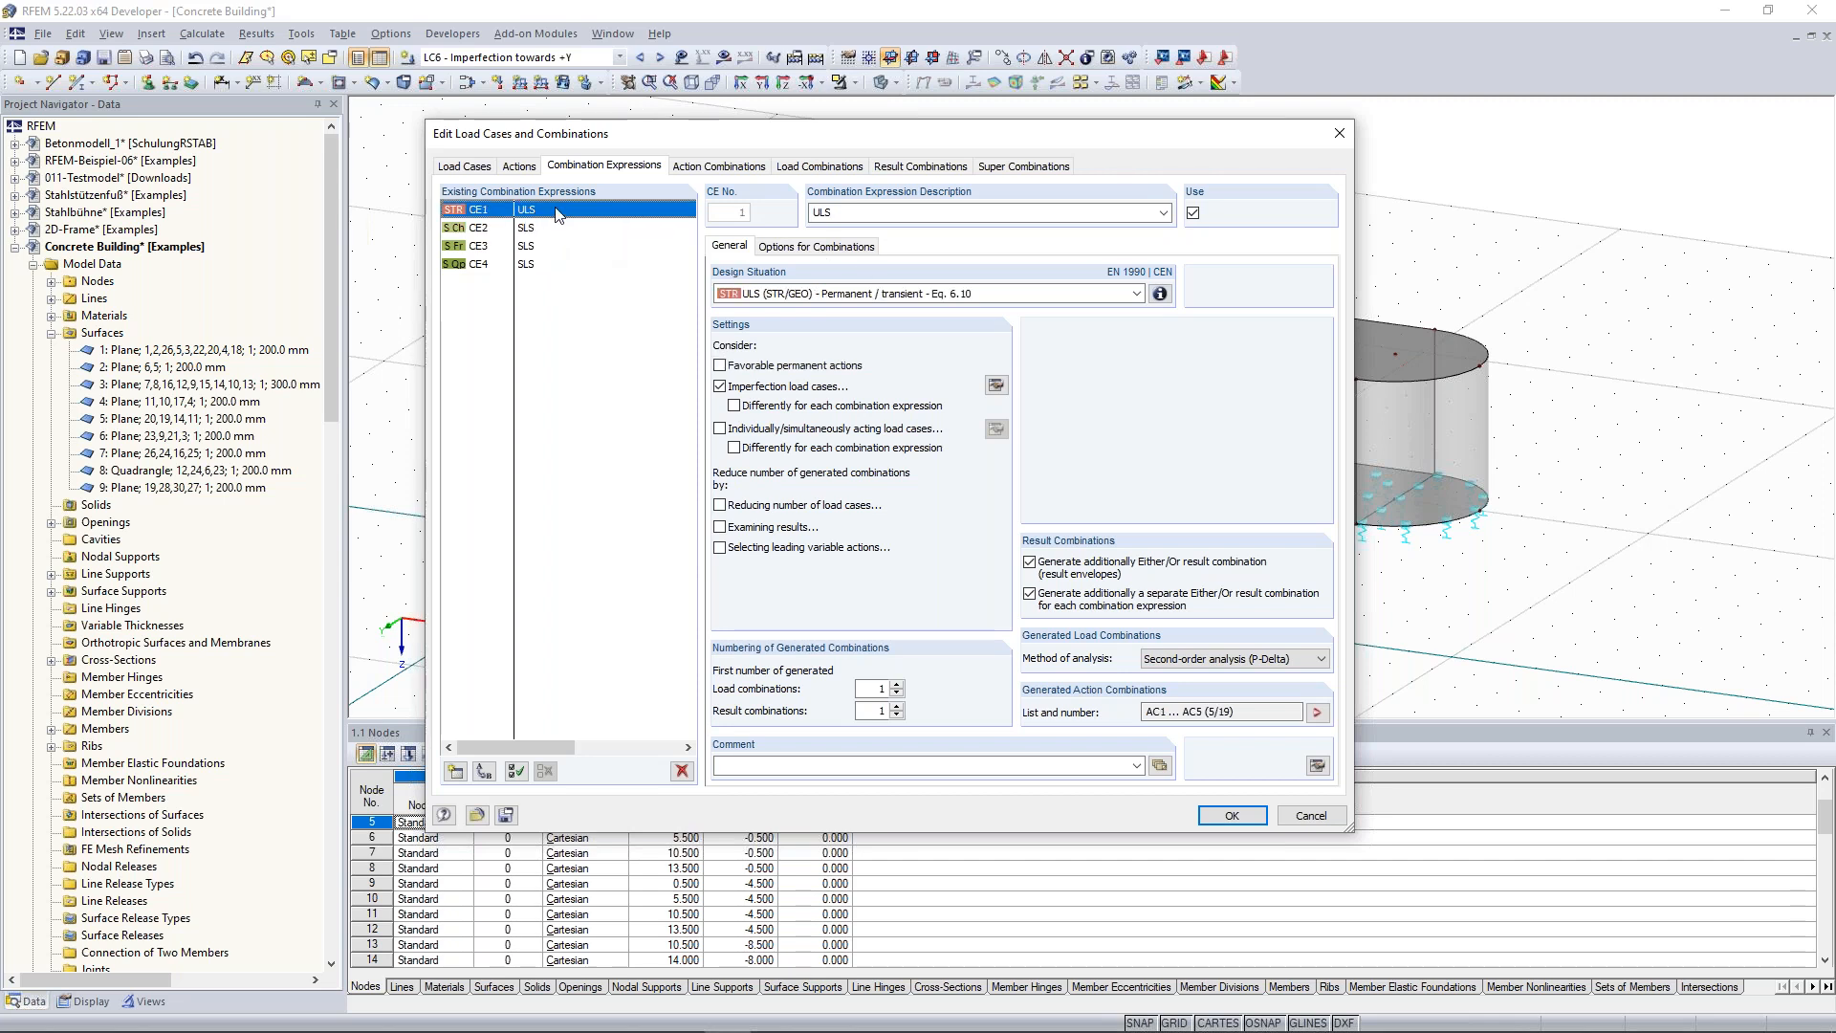
{"action": "left_click", "coordinate": [1142, 299]}
{"action": "left_click", "coordinate": [1147, 306]}
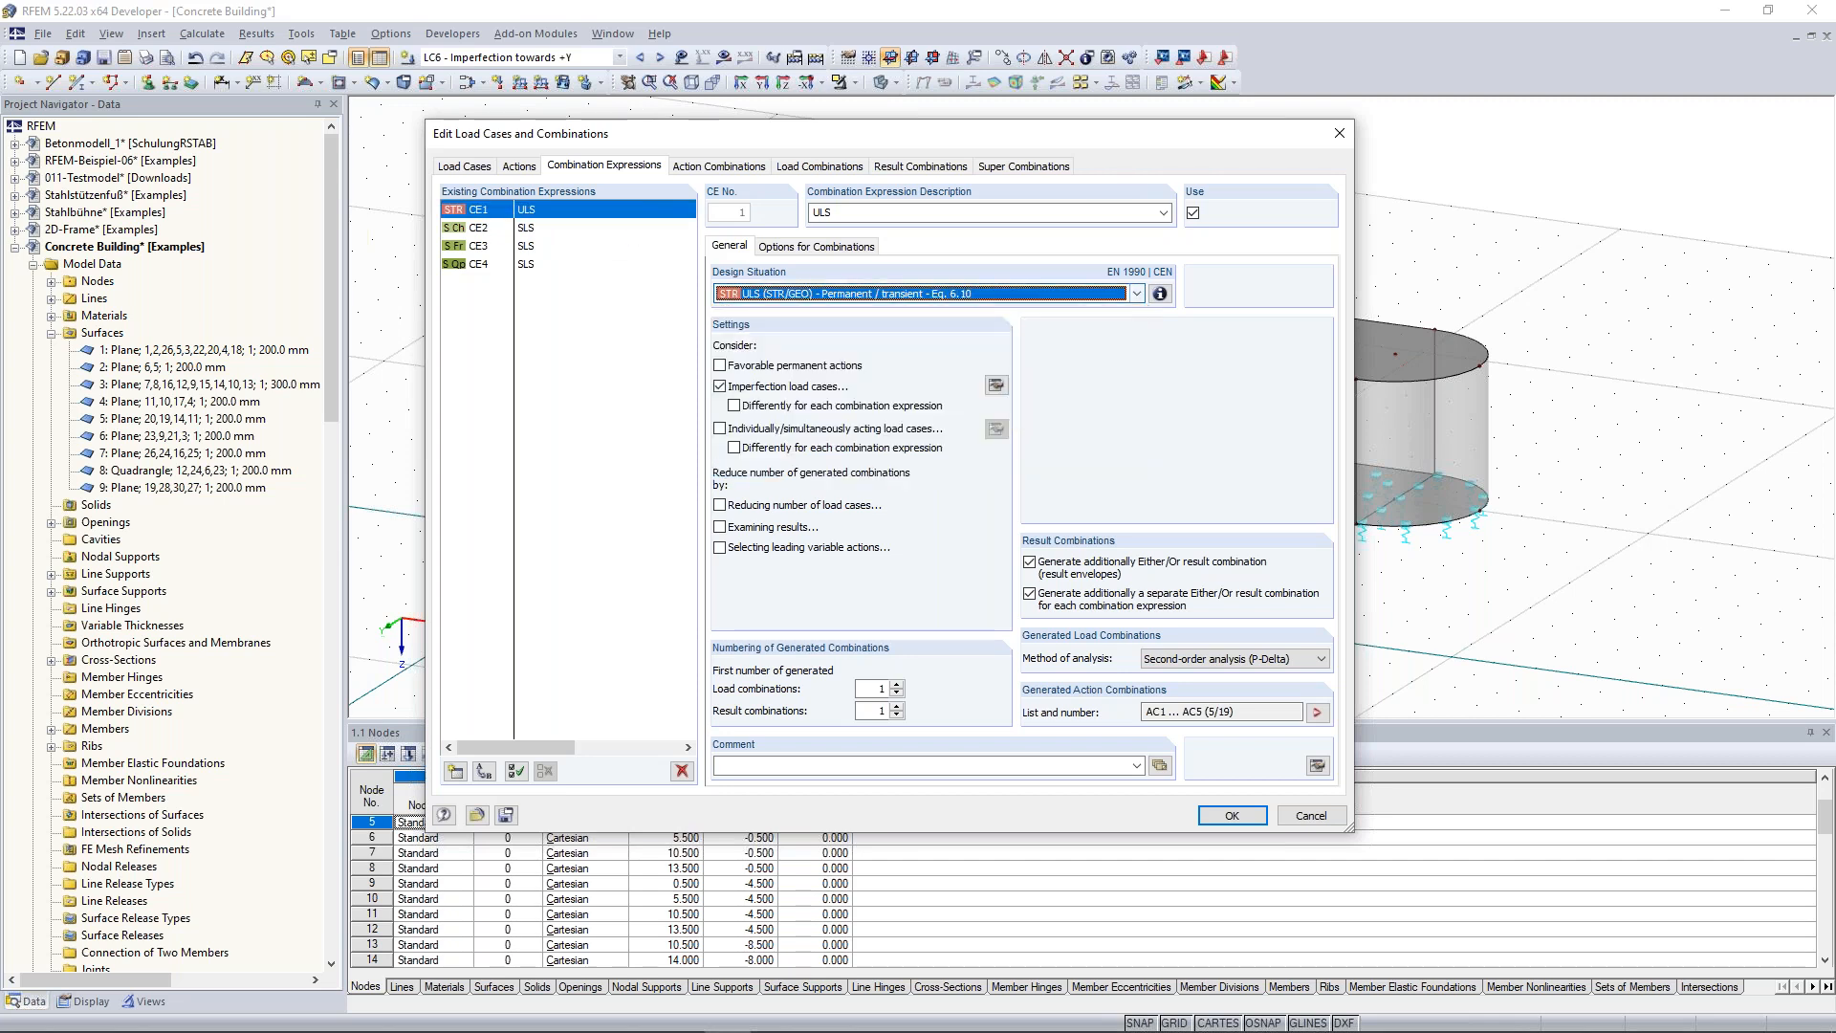
{"action": "left_click", "coordinate": [529, 231]}
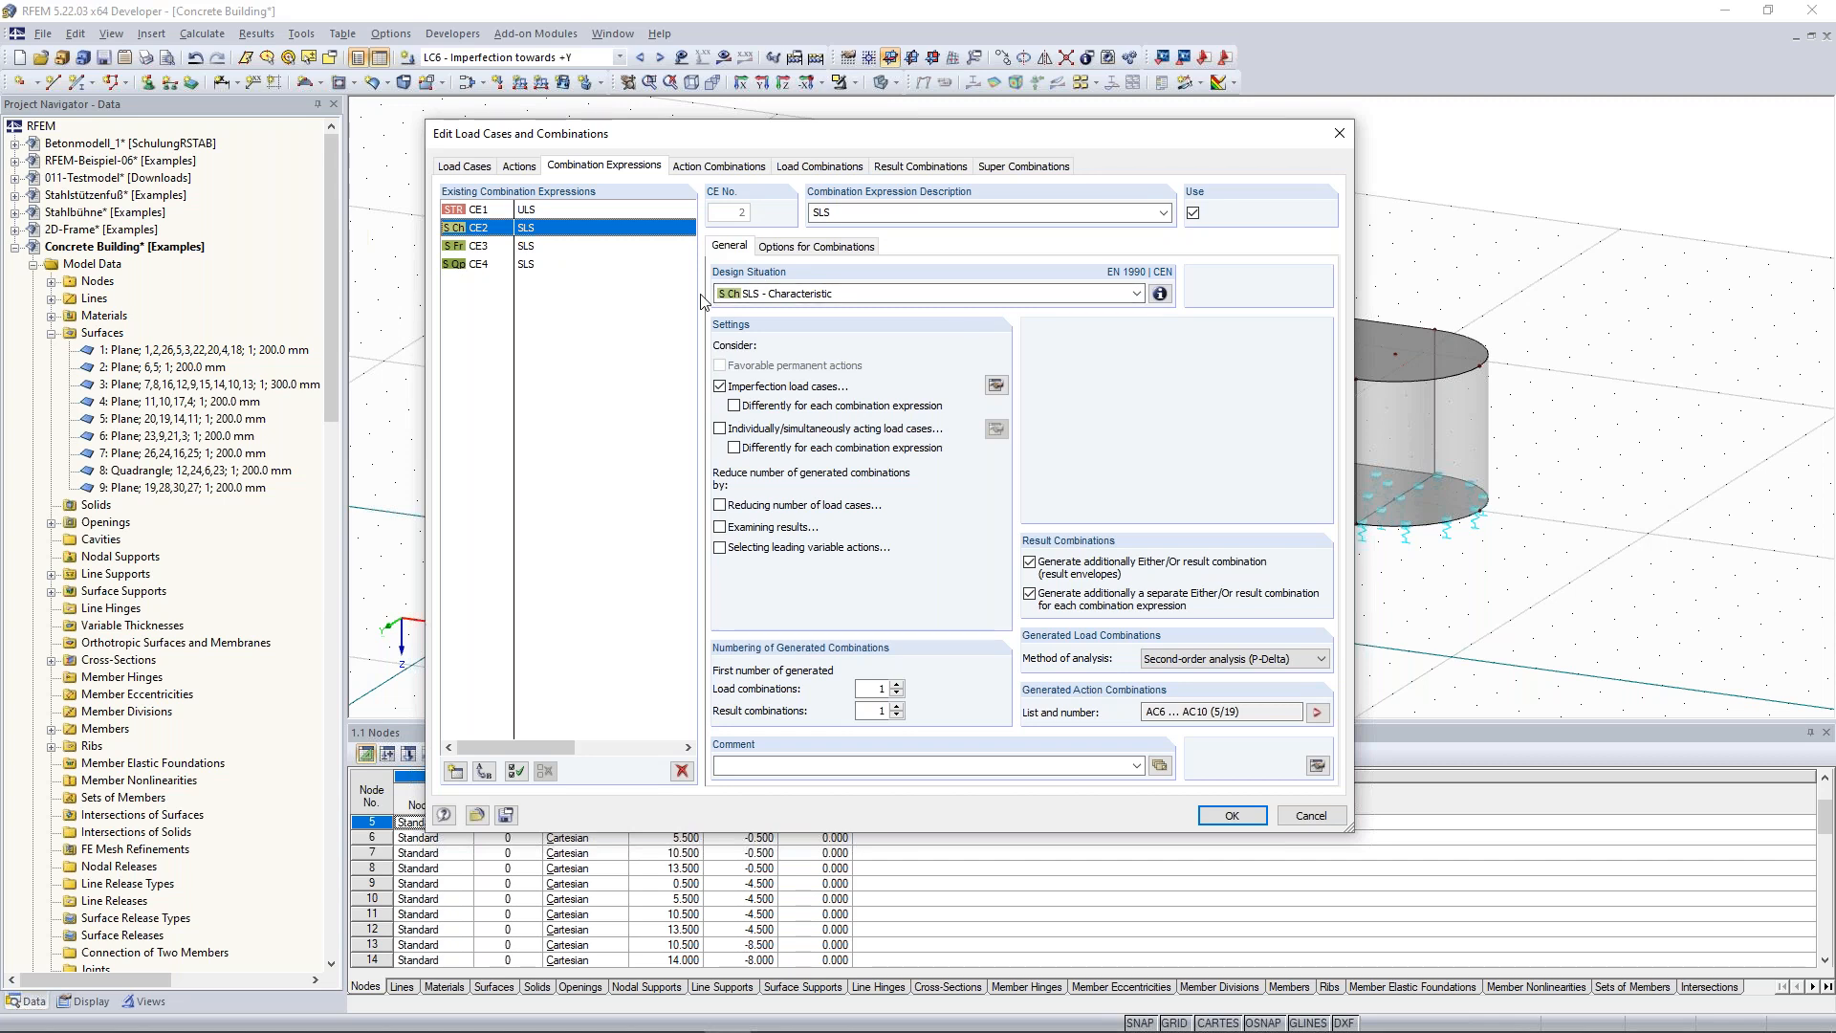
{"action": "left_click", "coordinate": [532, 248]}
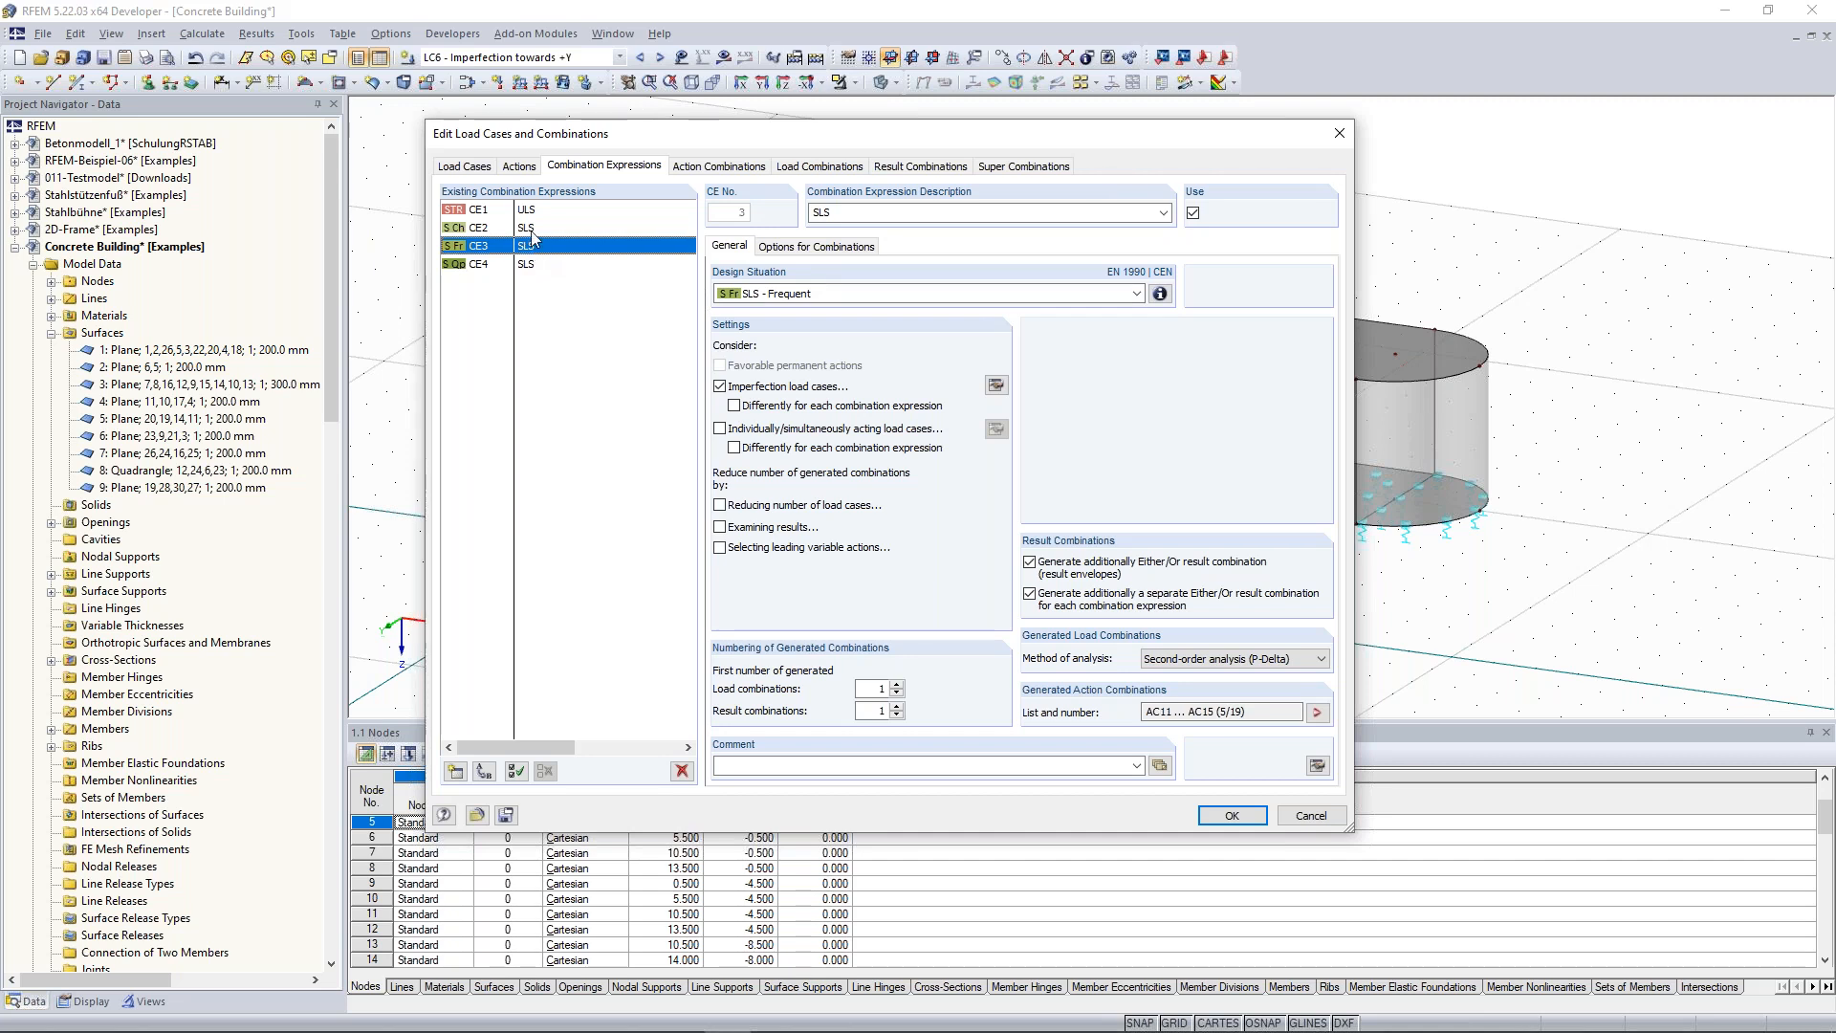
Exclude the three SLS combination expressions CE2 to CE4 from use and go back to the ULS expression CE1.
{"action": "left_click", "coordinate": [531, 229]}
{"action": "left_click", "coordinate": [550, 264], "text": "shift"}
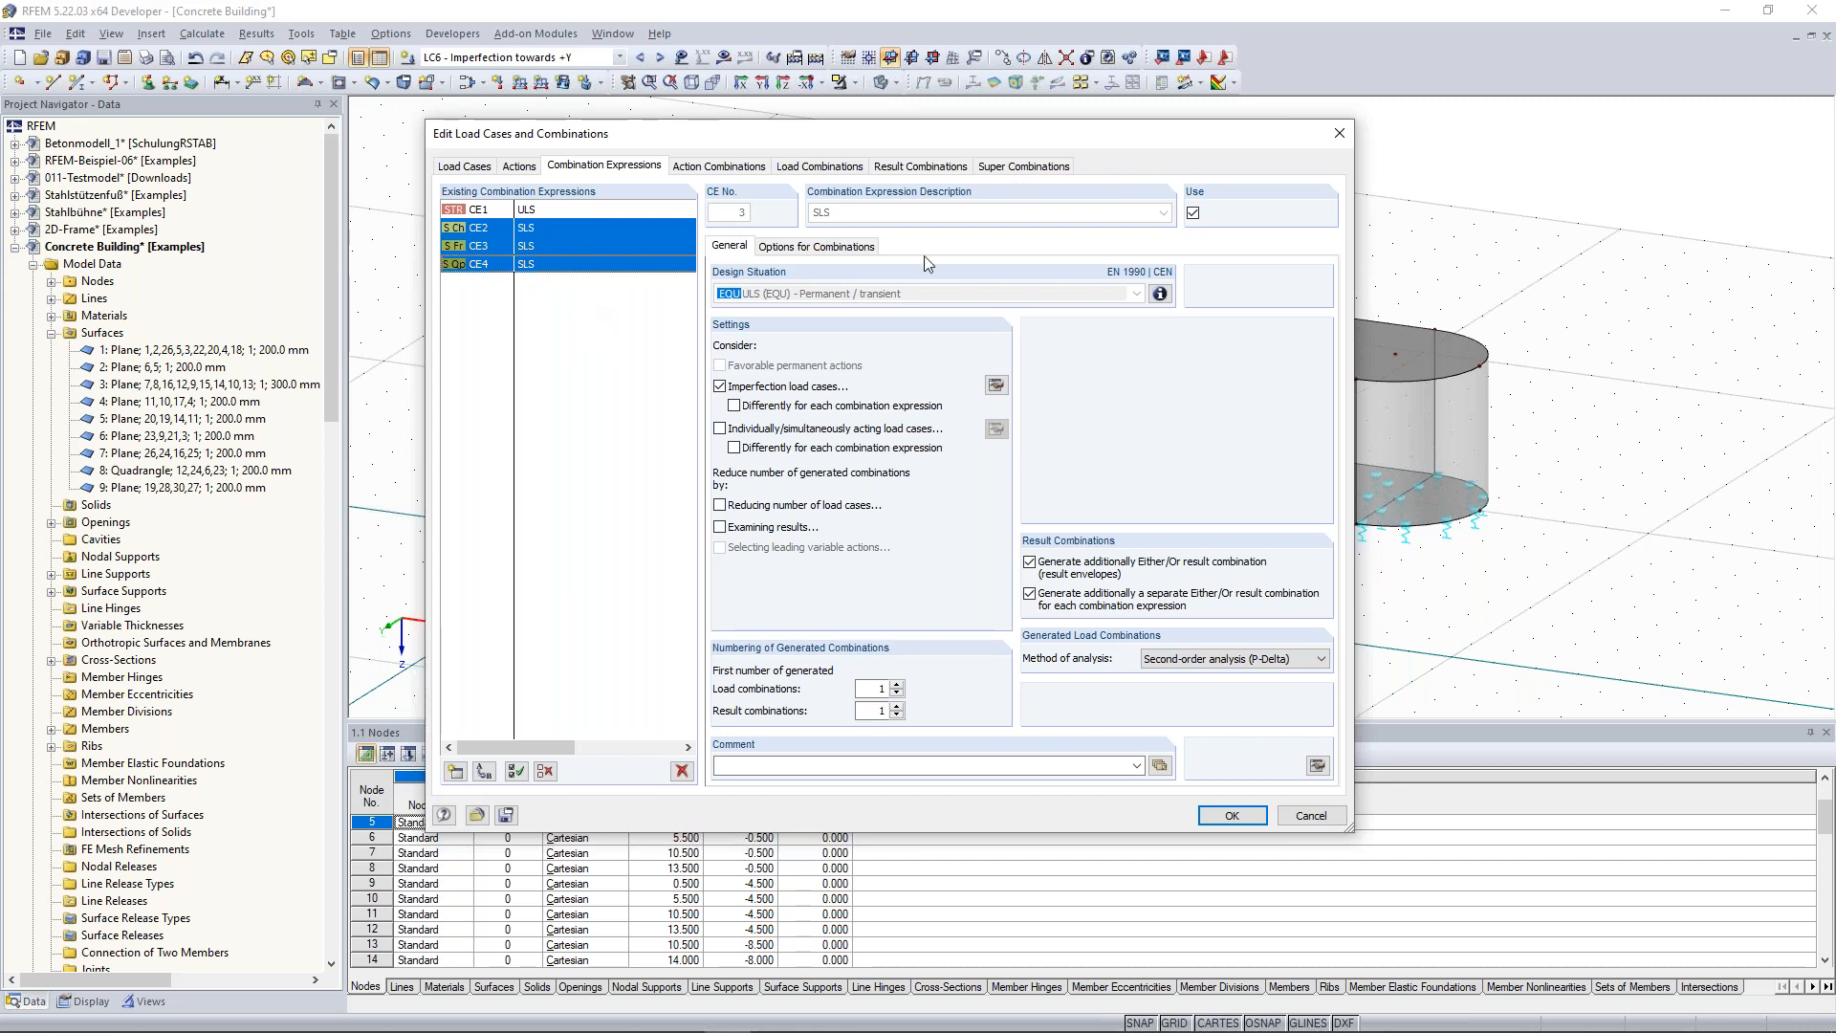
{"action": "left_click", "coordinate": [1192, 213]}
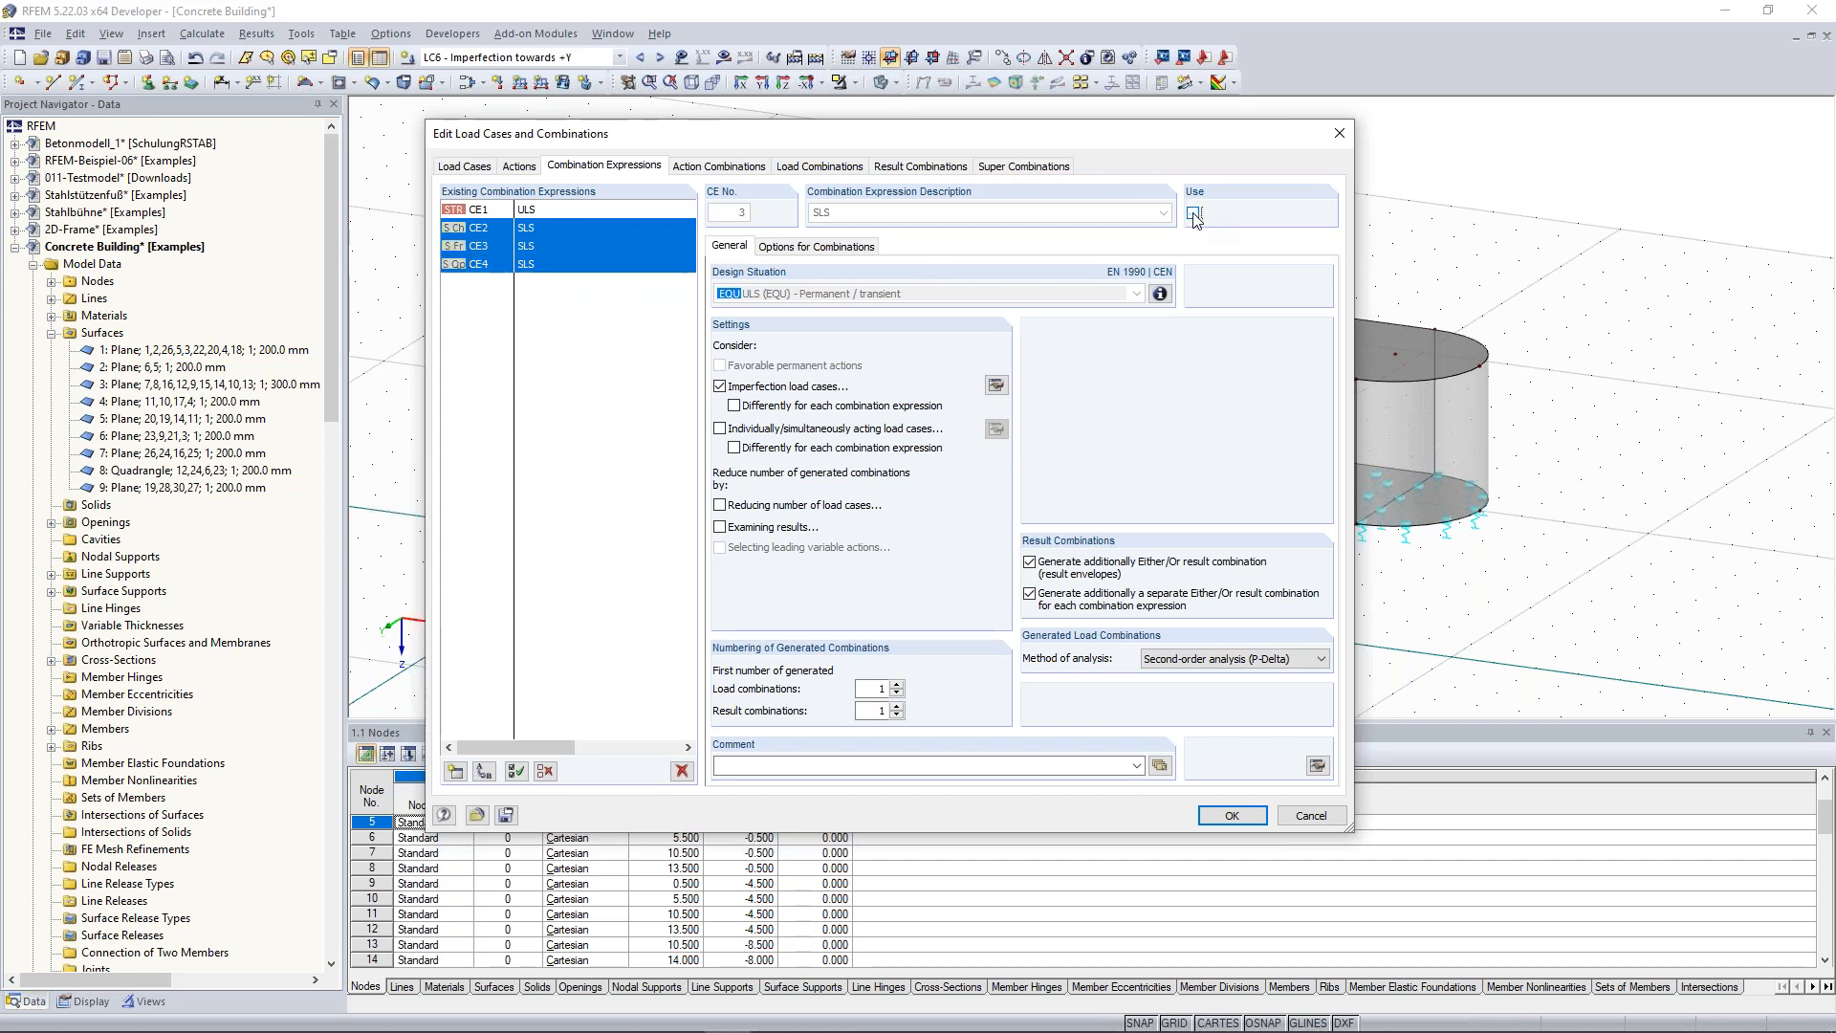
{"action": "left_click", "coordinate": [567, 229]}
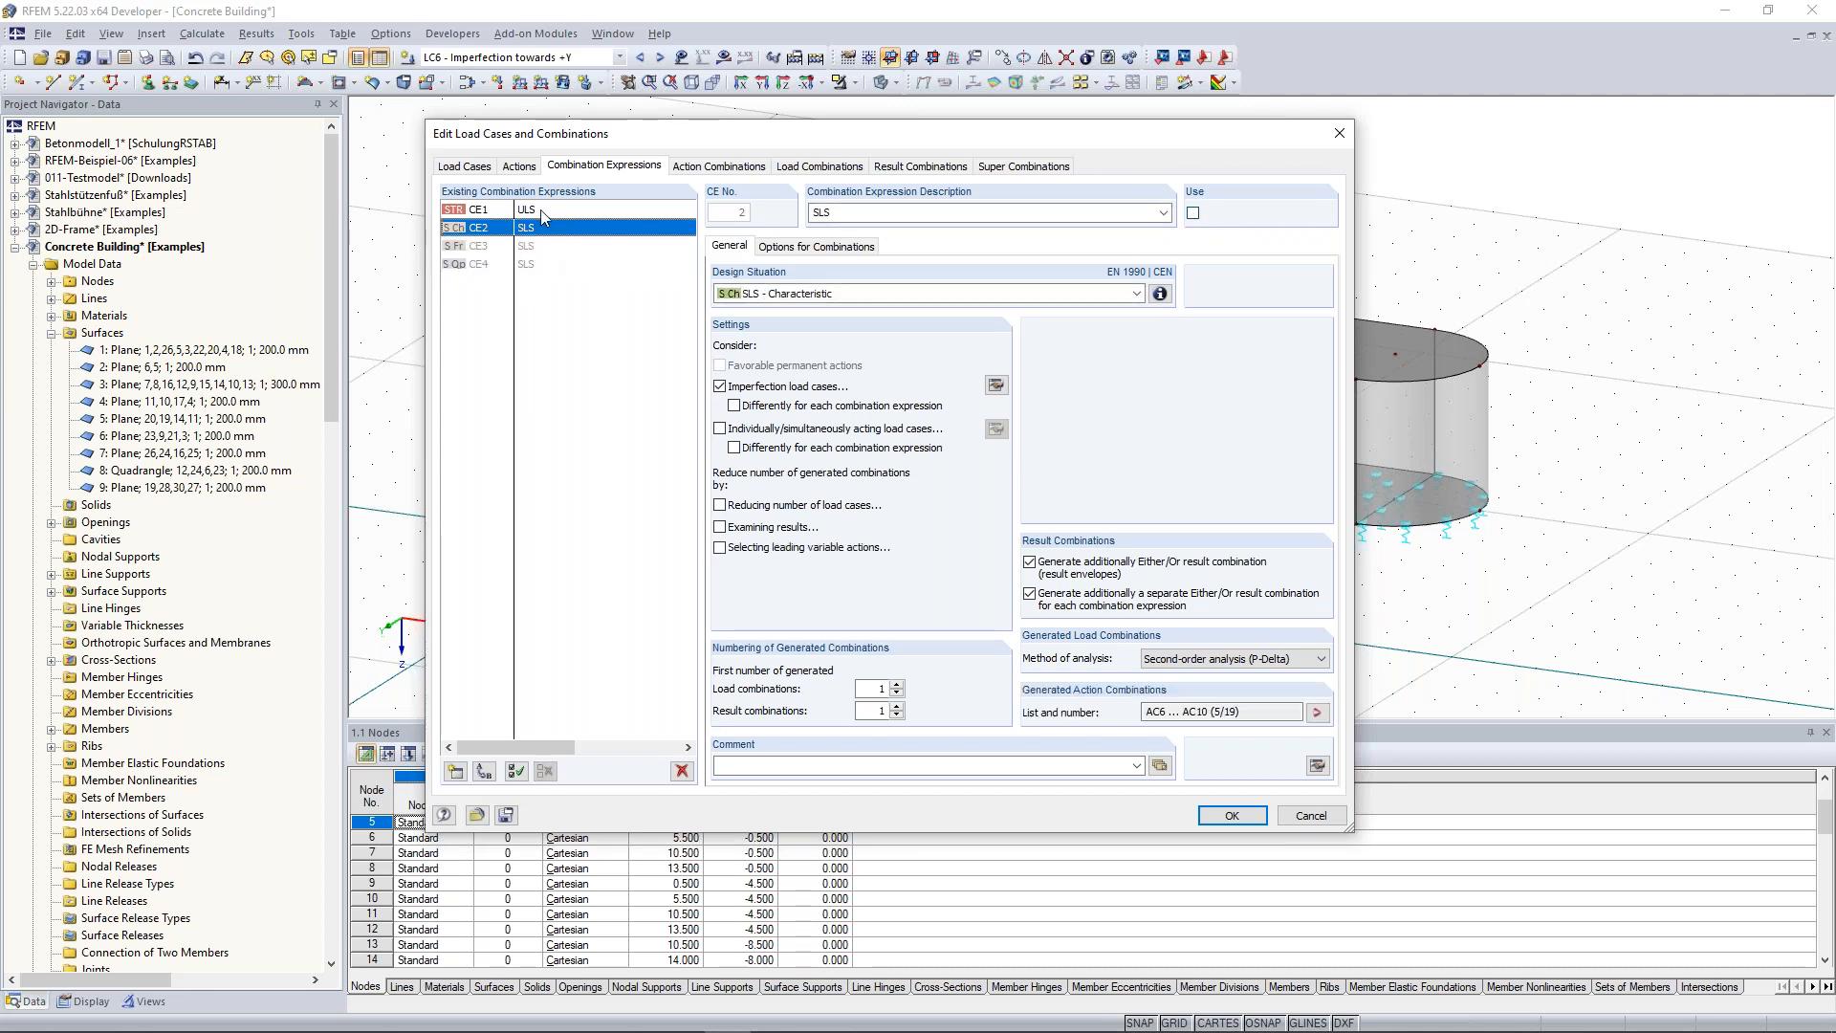
{"action": "left_click", "coordinate": [542, 212]}
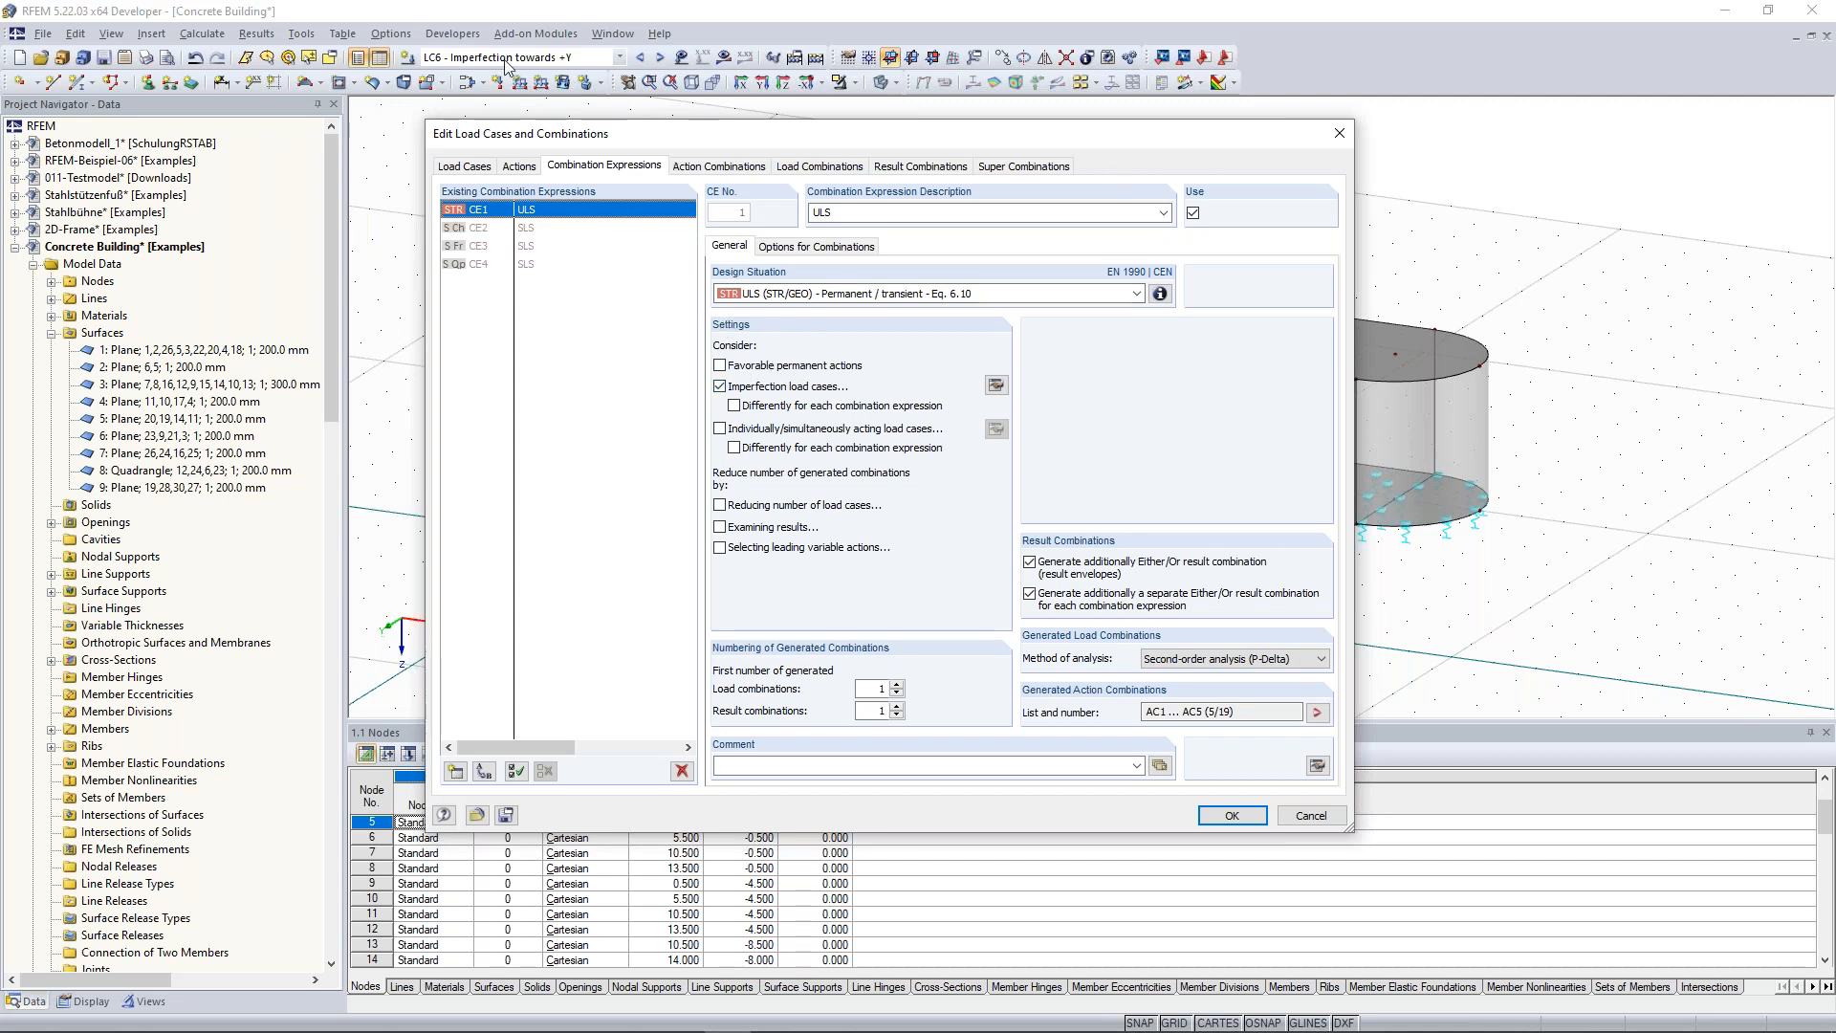
{"action": "left_click", "coordinate": [996, 386]}
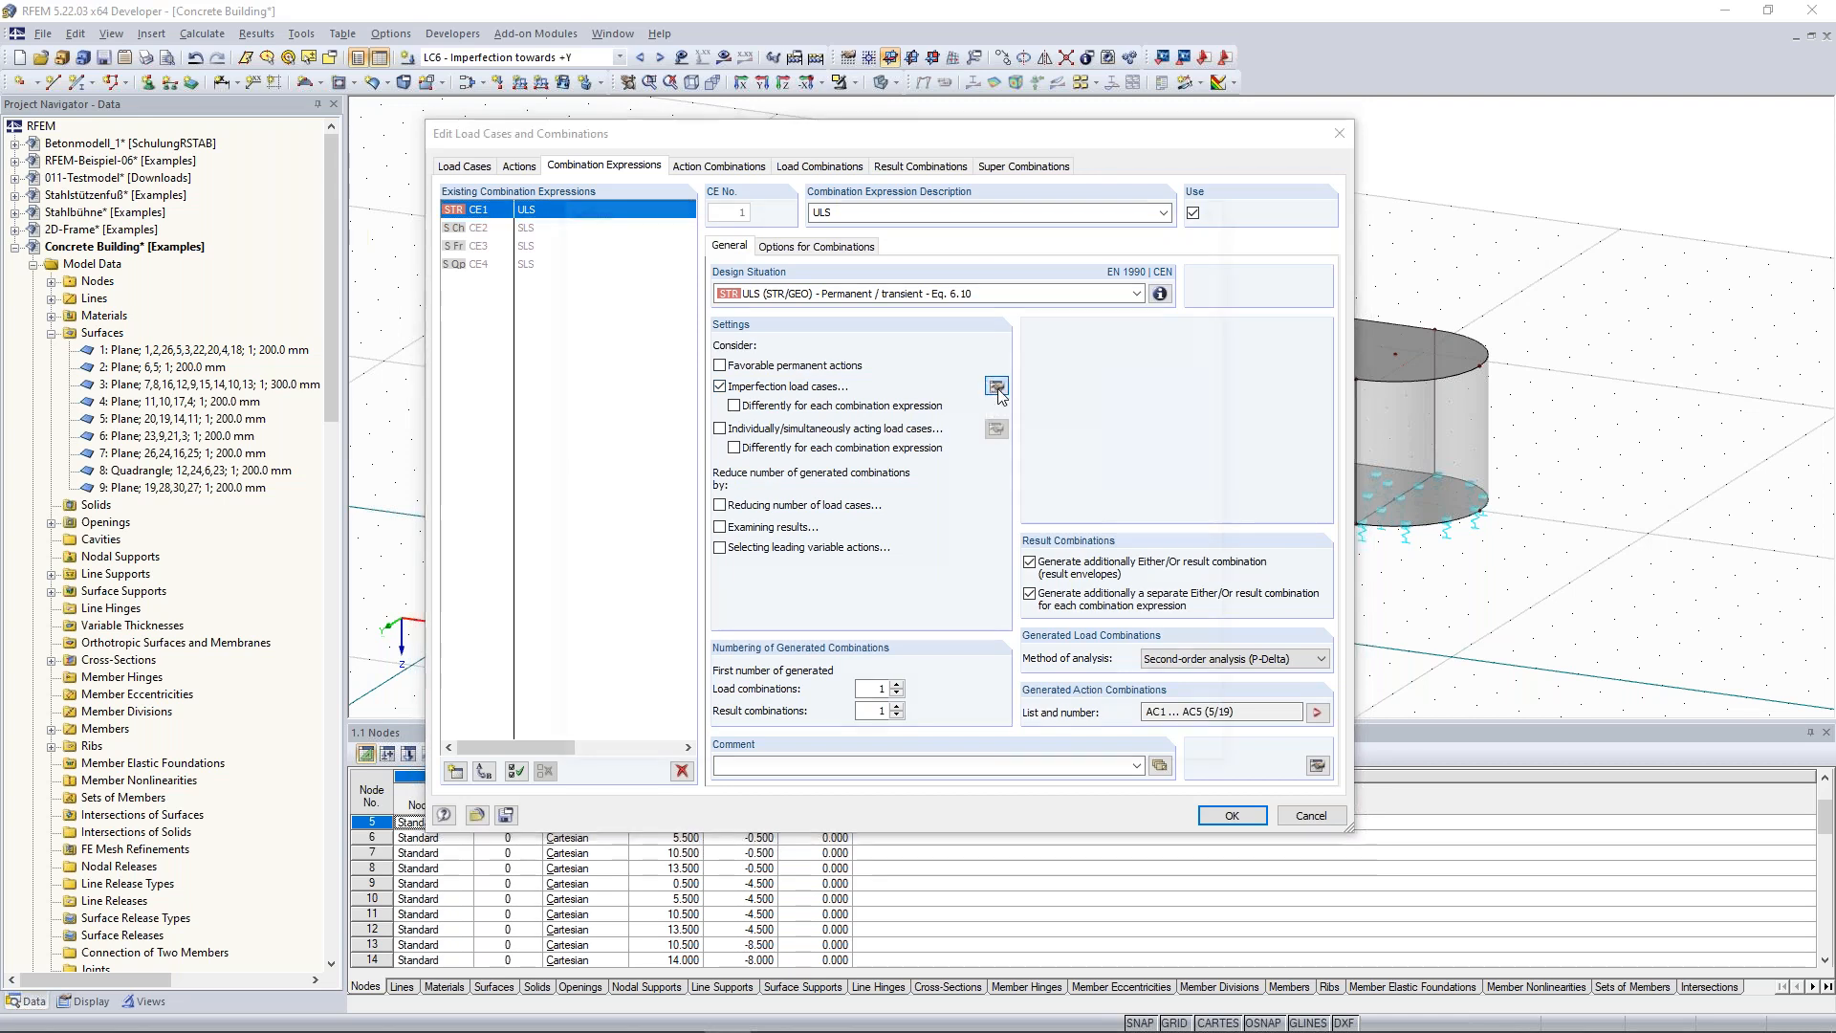
{"action": "left_click_drag", "start_coordinate": [841, 218], "coordinate": [845, 452]}
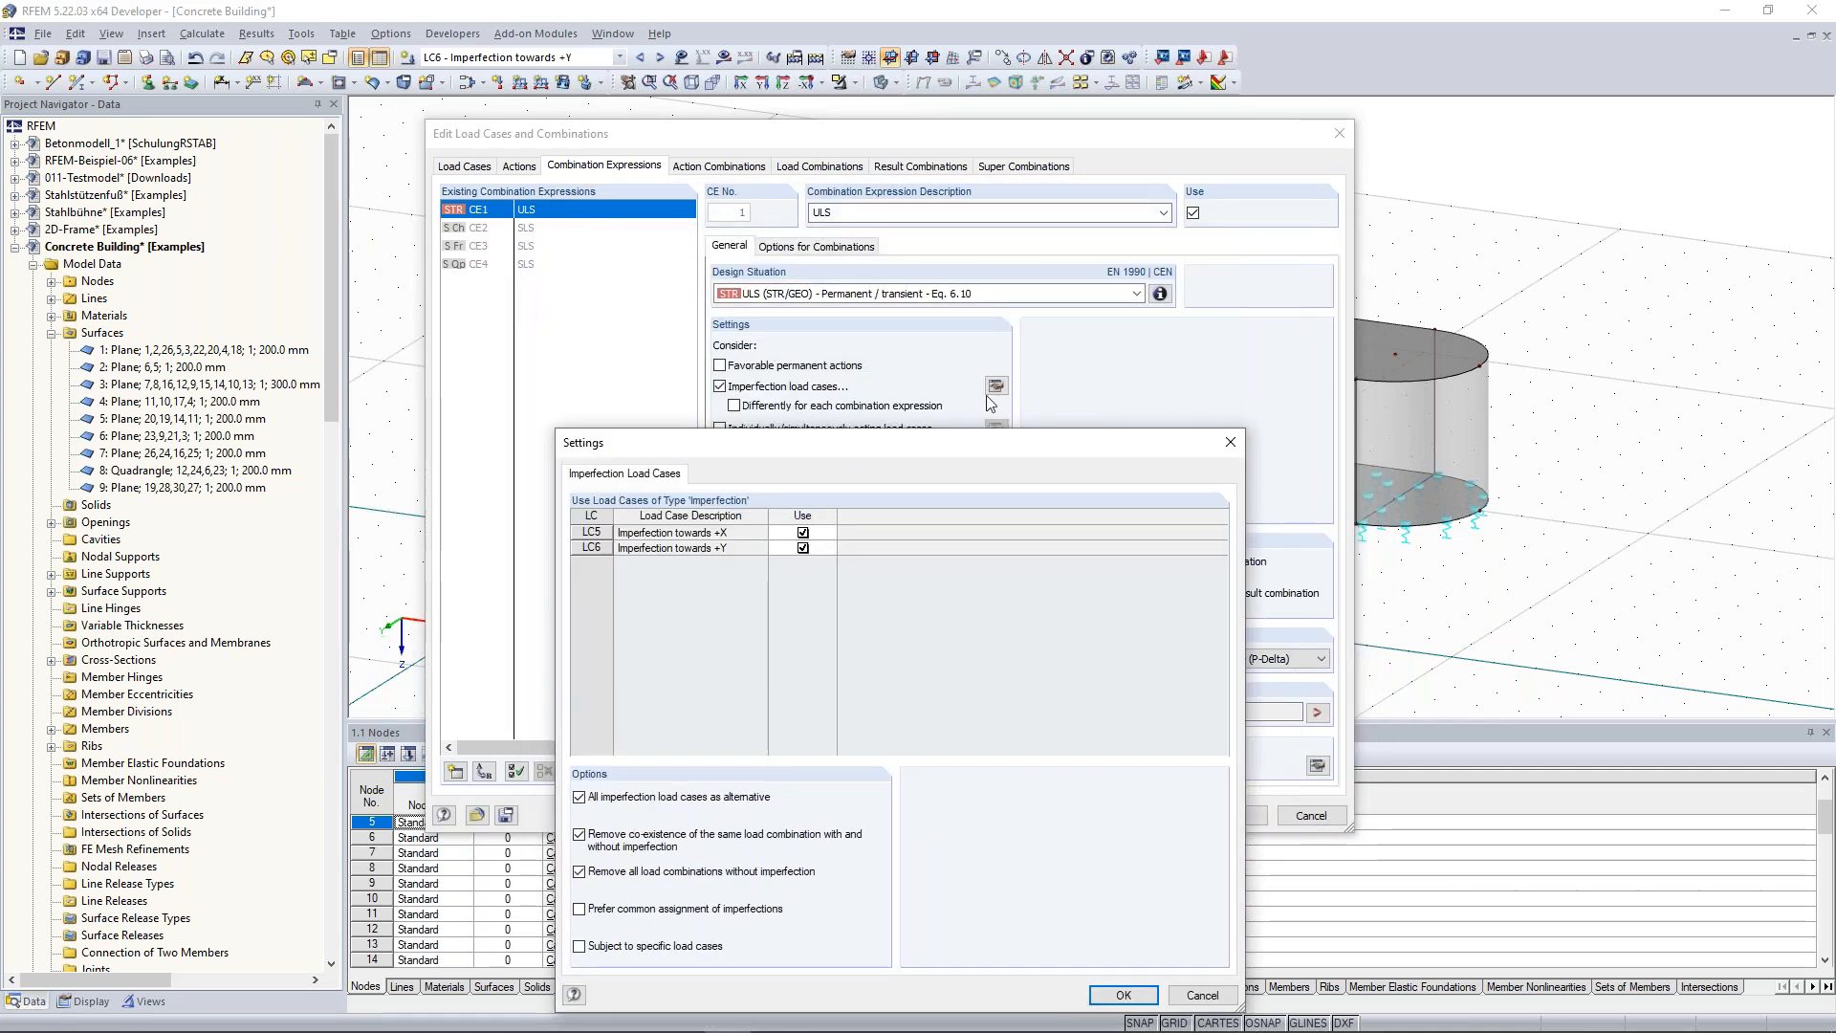
{"action": "left_click_drag", "start_coordinate": [990, 438], "coordinate": [948, 384]}
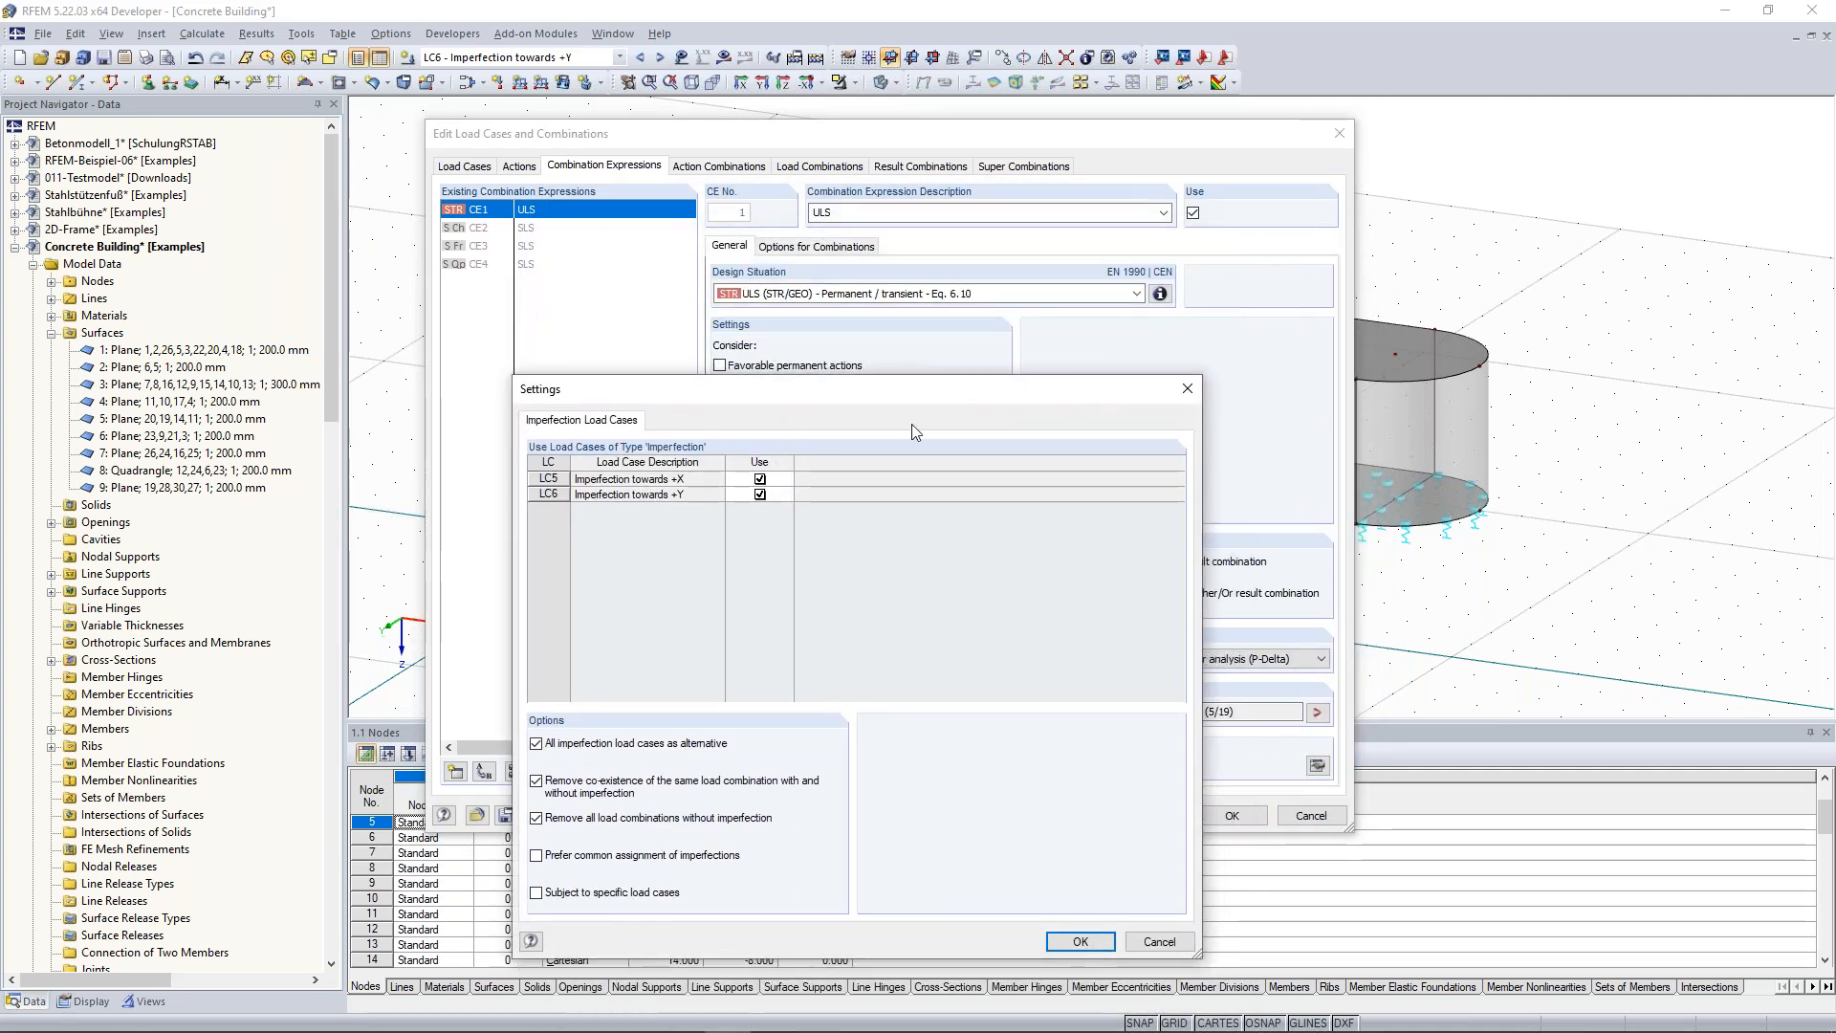
{"action": "left_click", "coordinate": [1174, 393]}
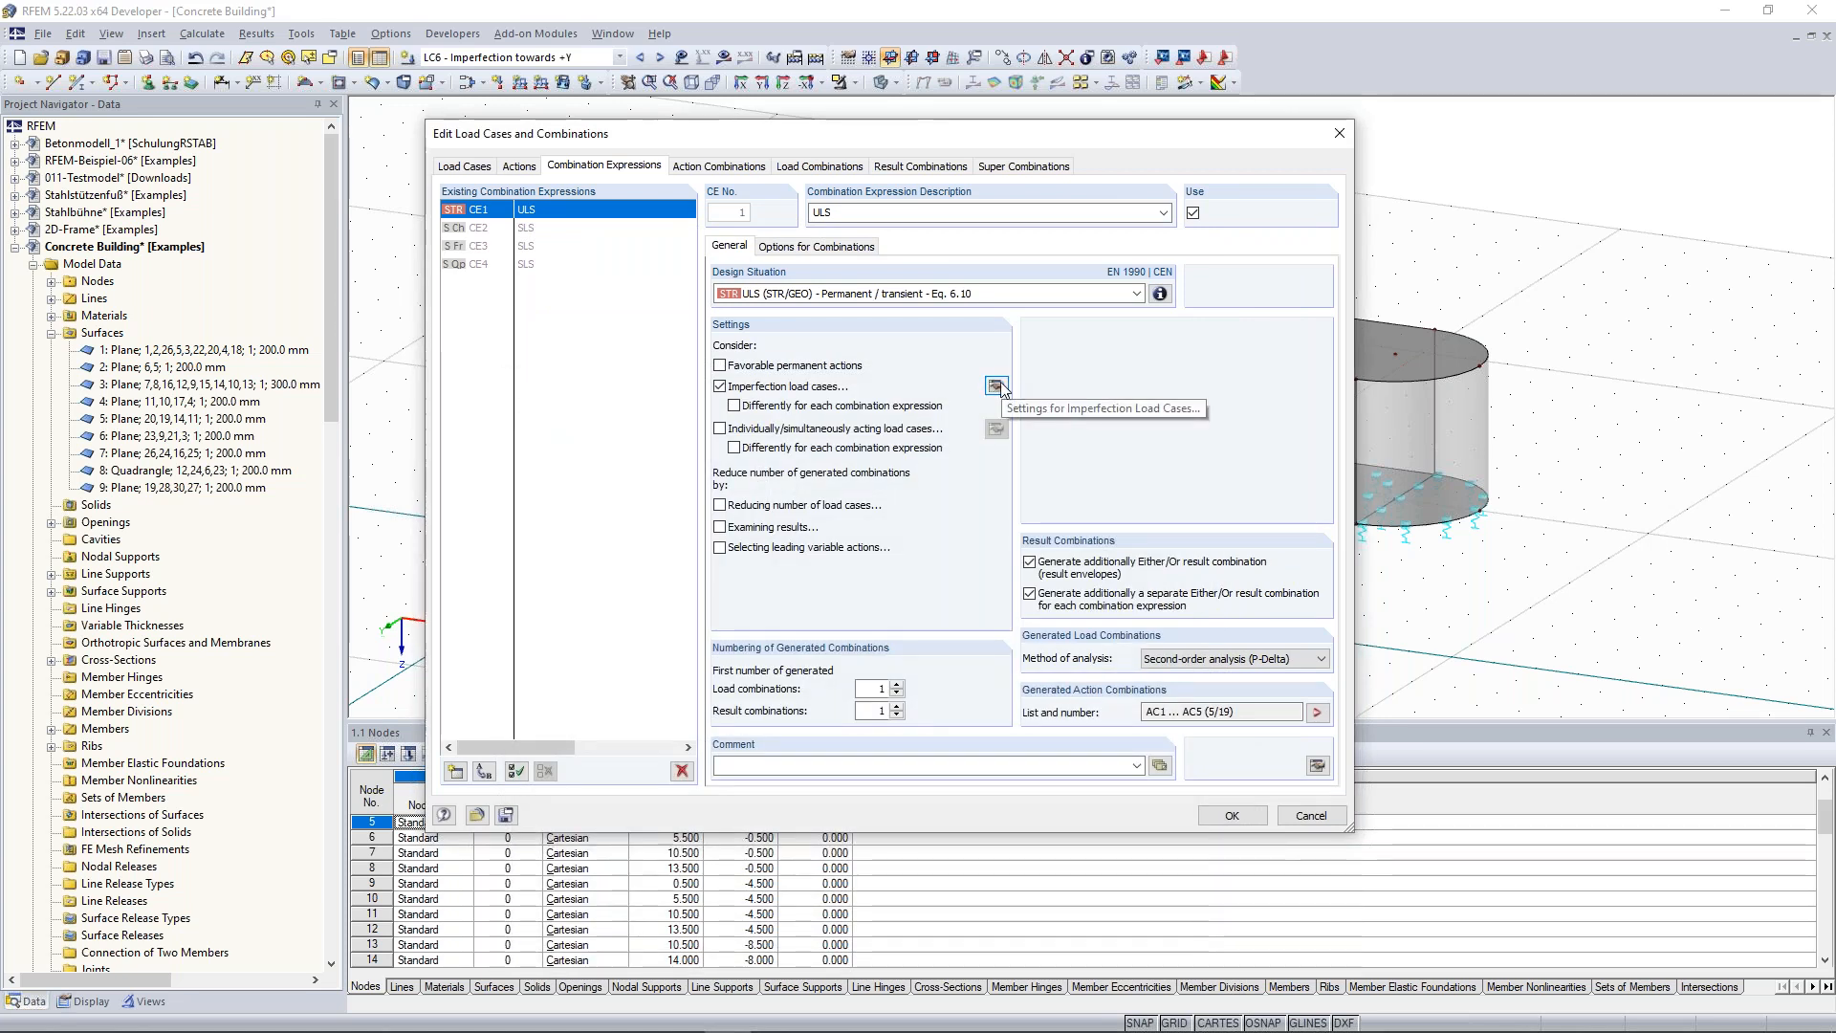
In the imperfection load case settings, disable both options that remove load combinations and enable Subject to specific load cases.
{"action": "left_click", "coordinate": [996, 385]}
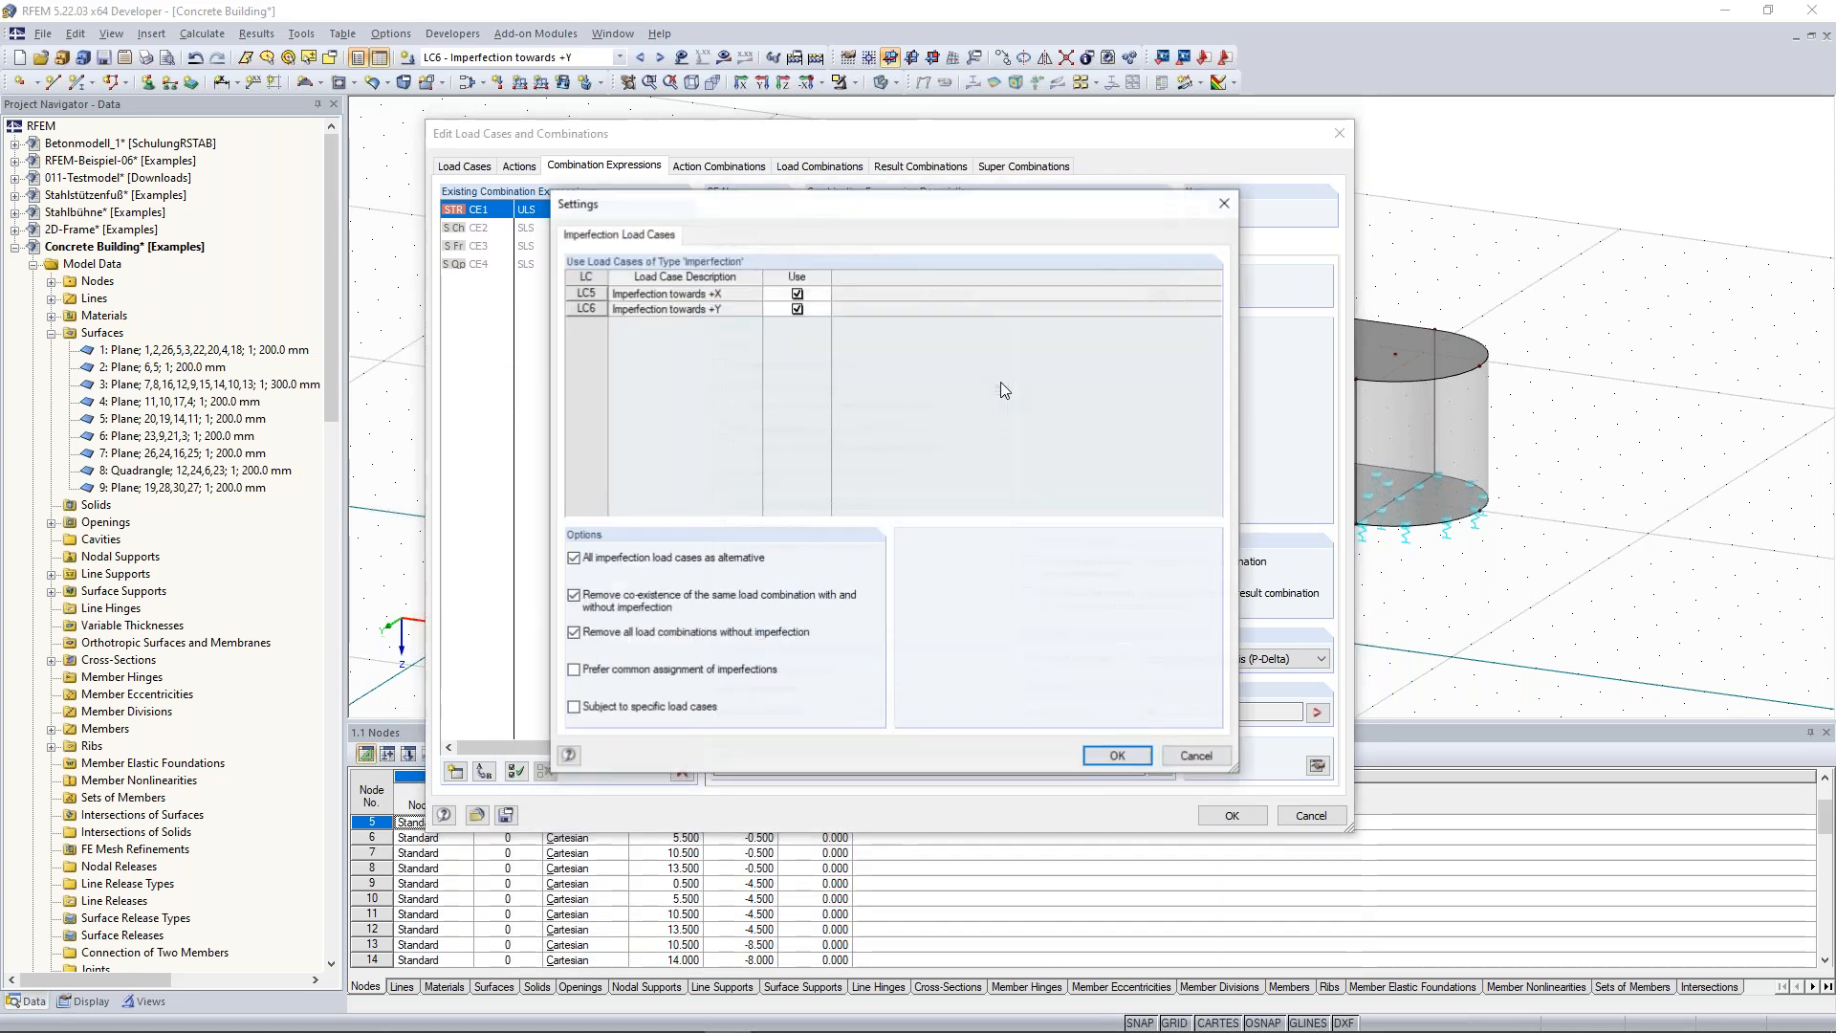
{"action": "left_click_drag", "start_coordinate": [908, 194], "coordinate": [1066, 154]}
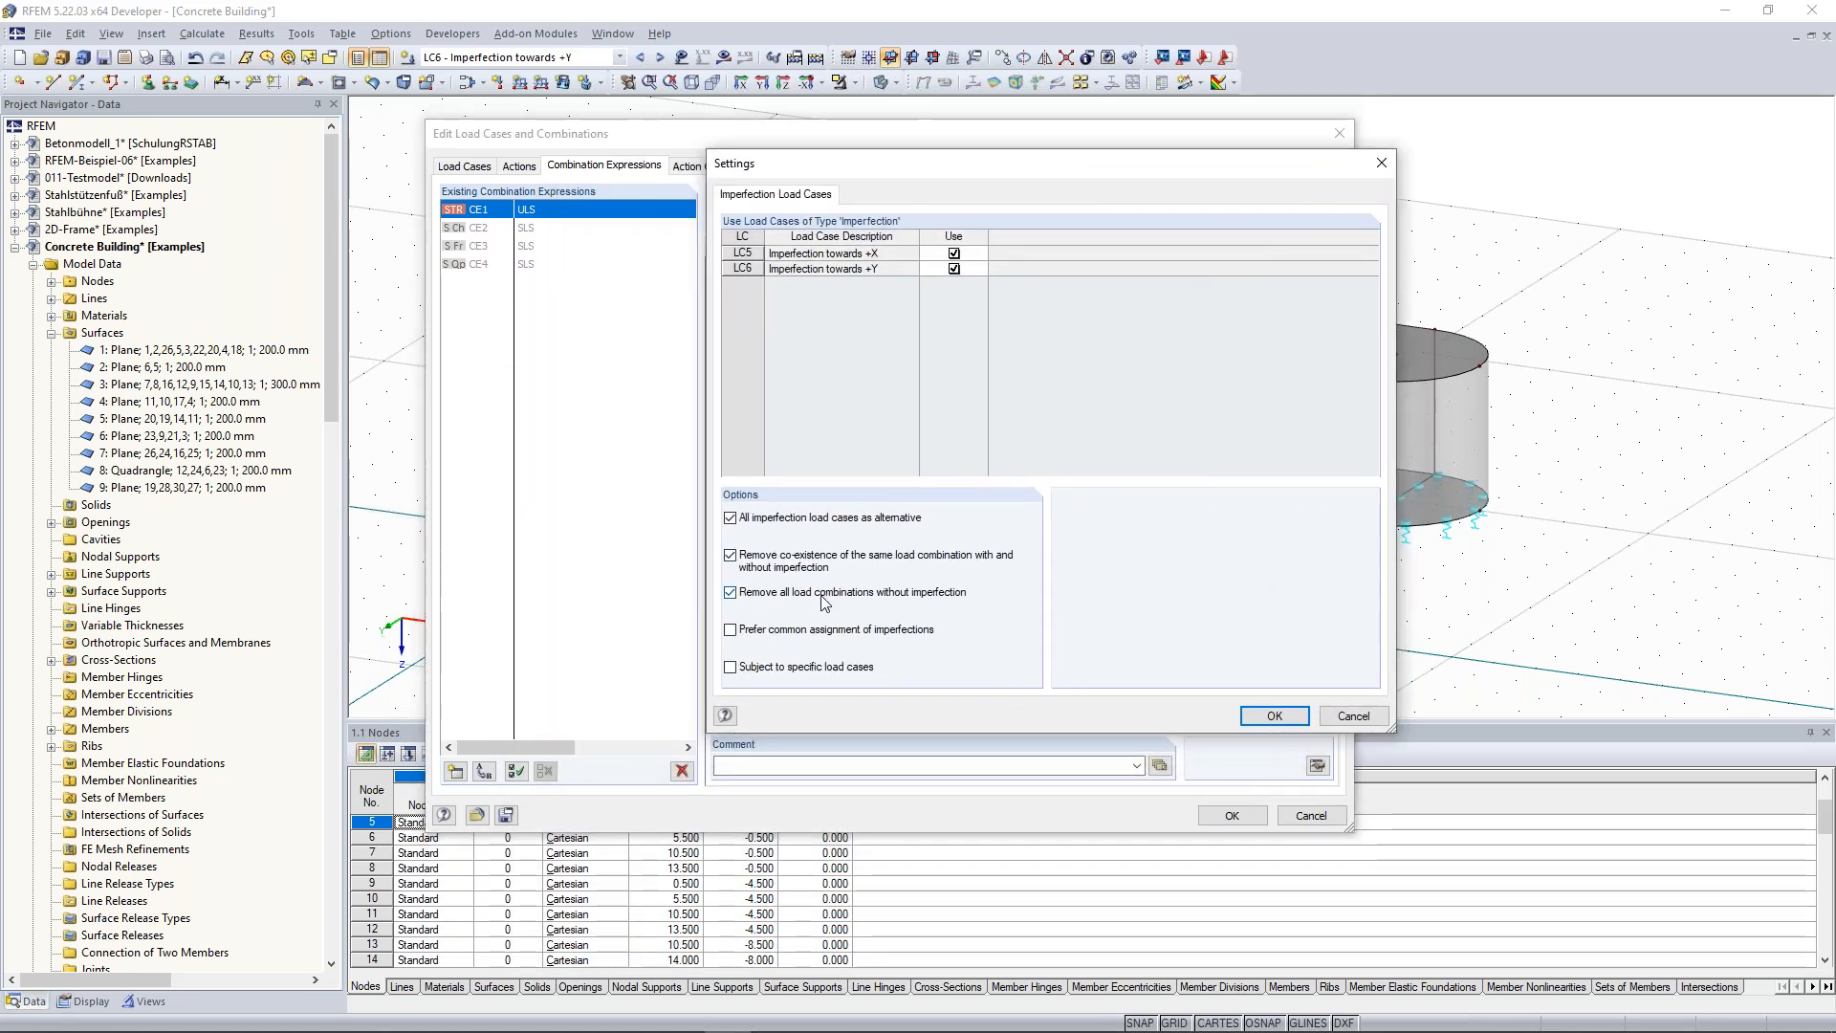
{"action": "left_click", "coordinate": [775, 595]}
{"action": "left_click", "coordinate": [730, 668]}
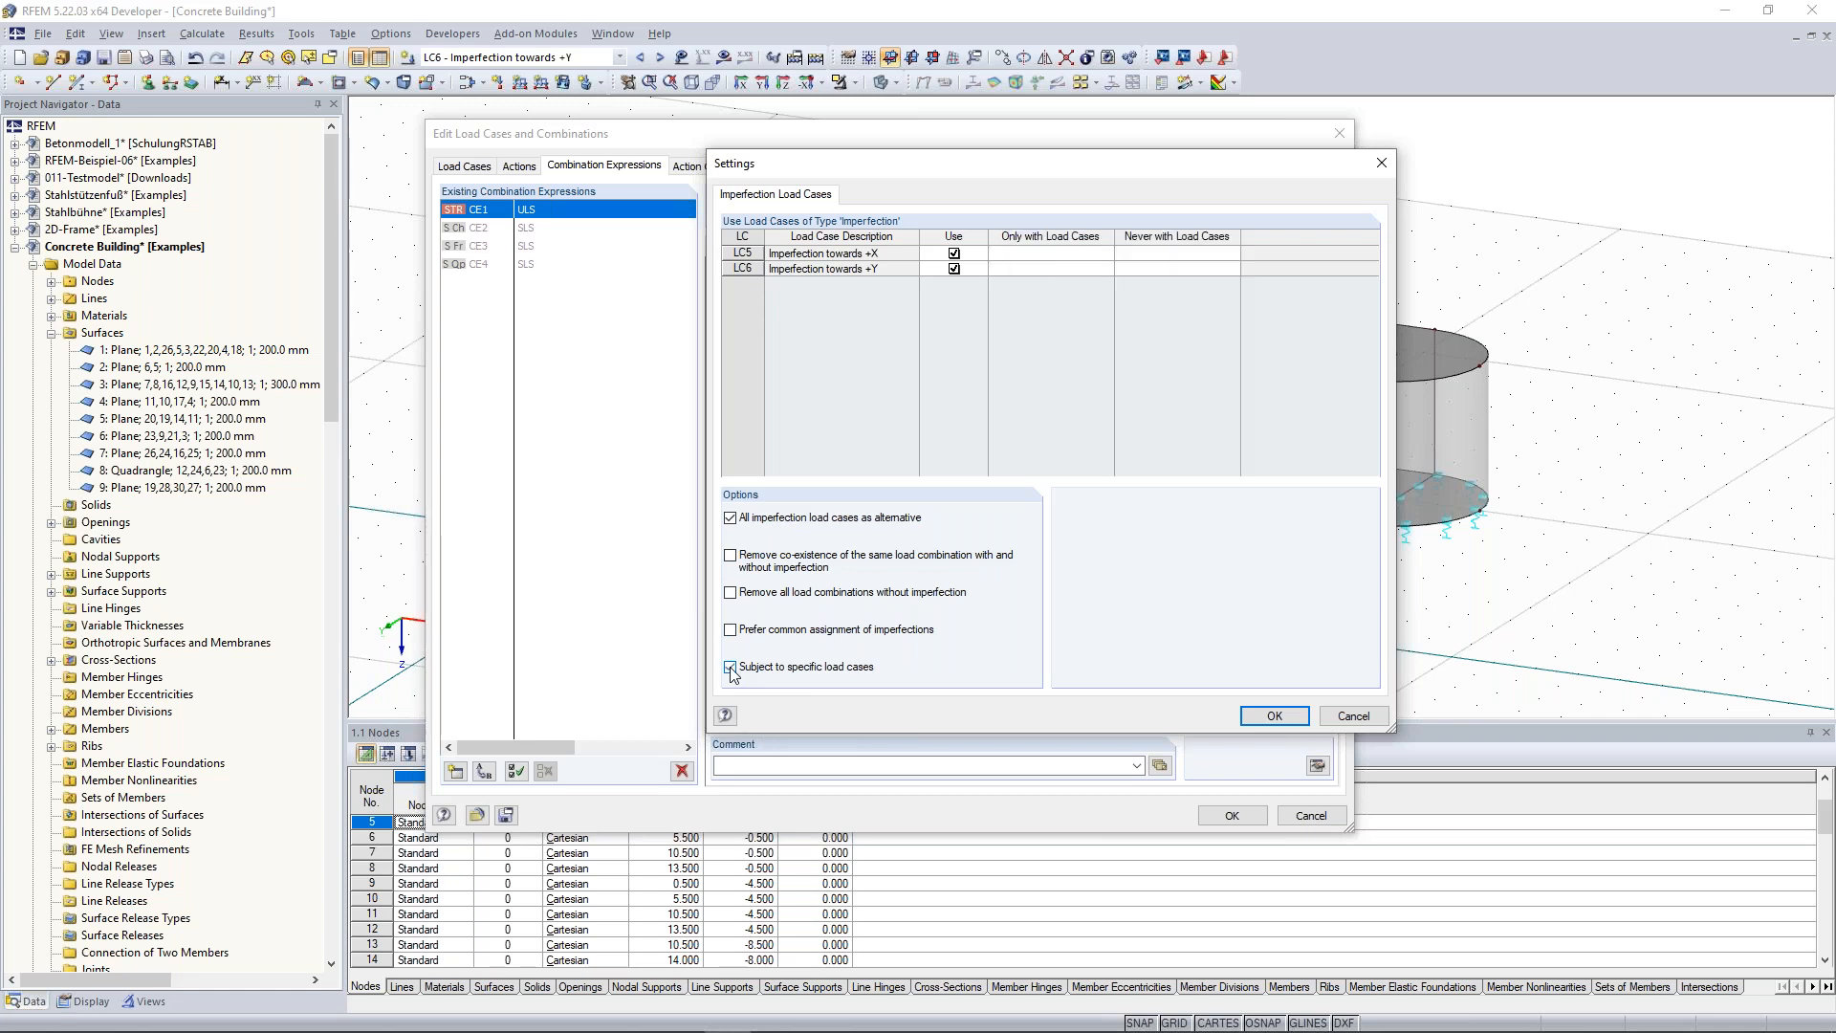
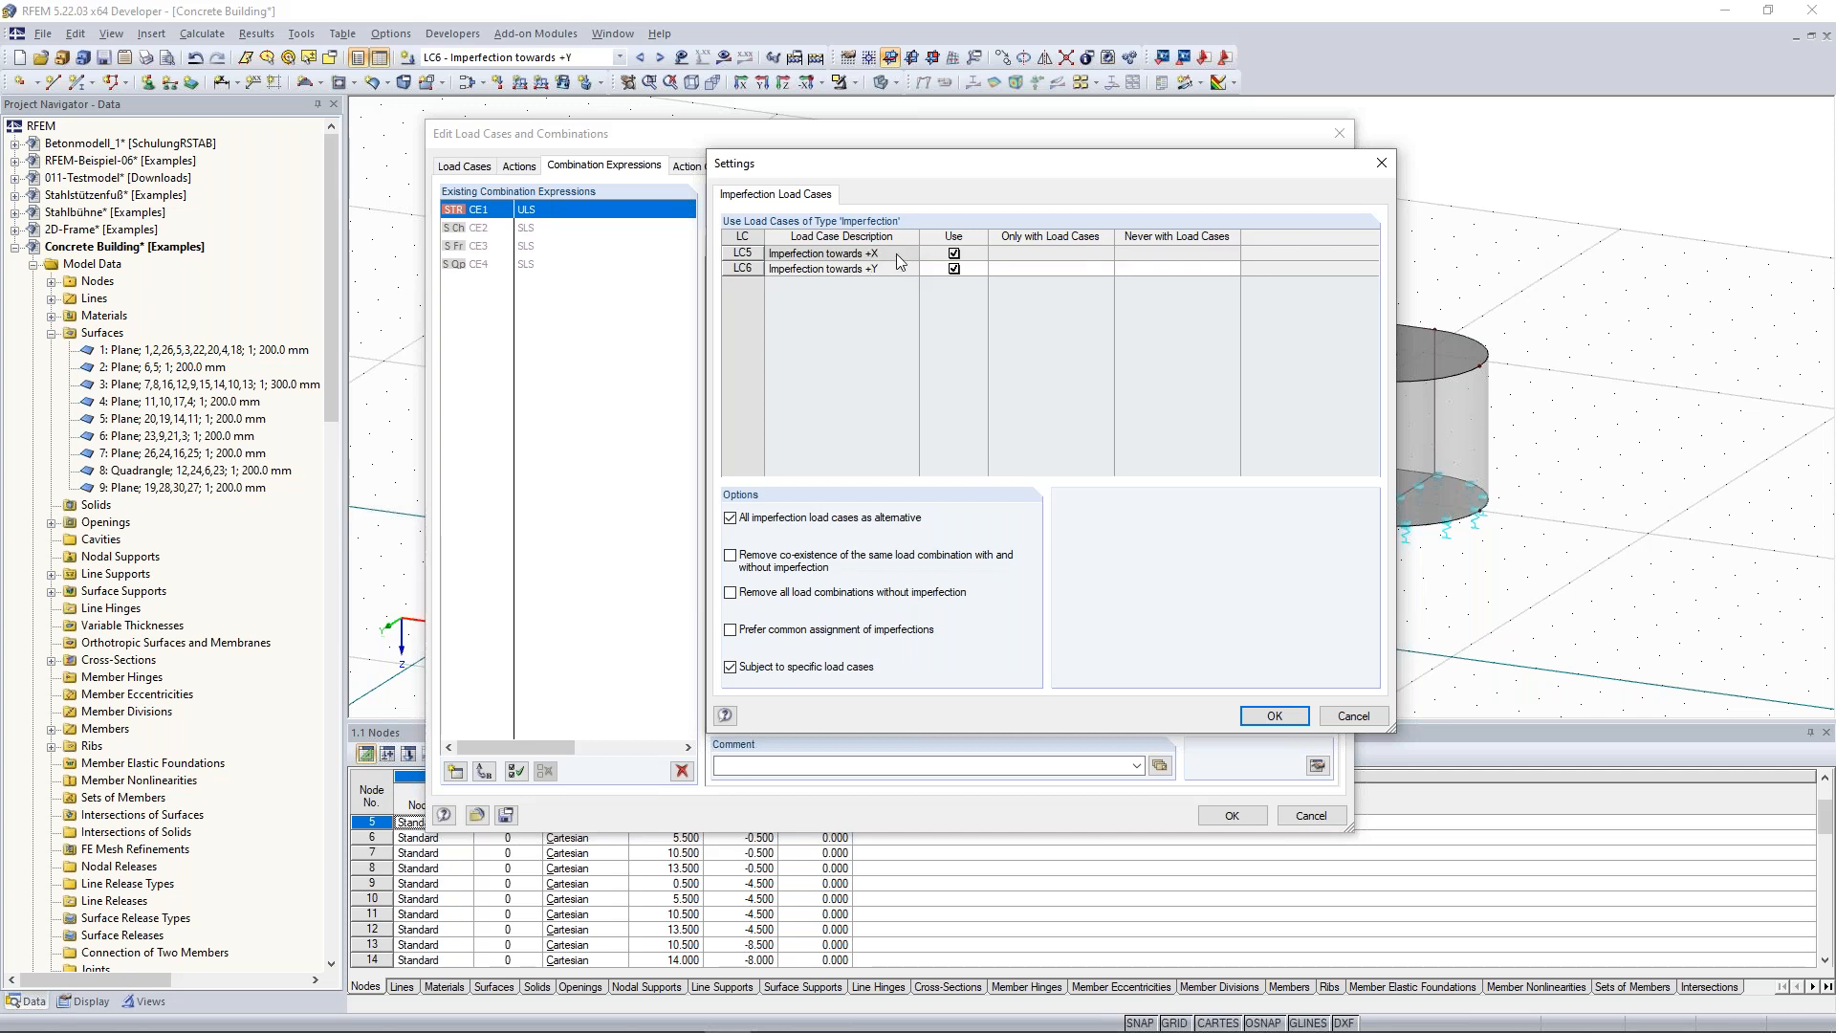
Exclude the +X imperfection LC5 from combining with LC4 and the +Y imperfection LC6 from combining with LC3, and accept the imperfection settings.
{"action": "left_click", "coordinate": [1117, 253]}
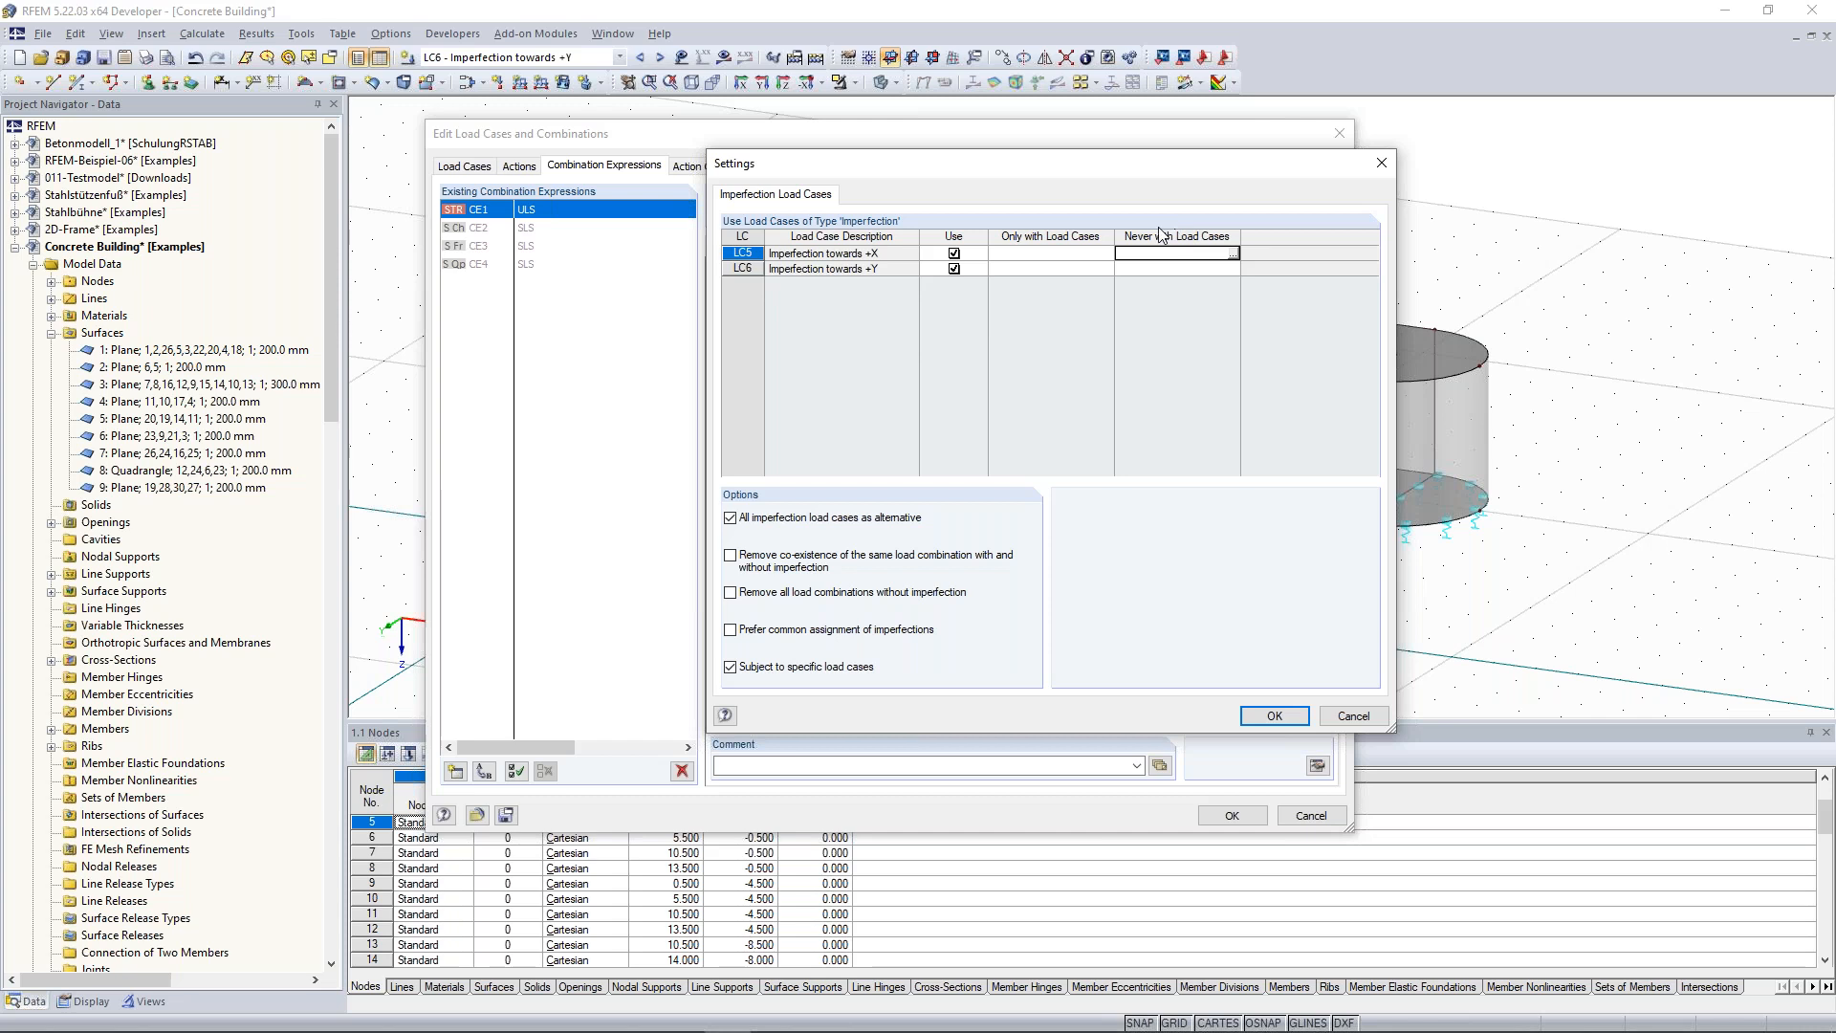
{"action": "left_click", "coordinate": [1232, 254]}
{"action": "left_click", "coordinate": [901, 343]}
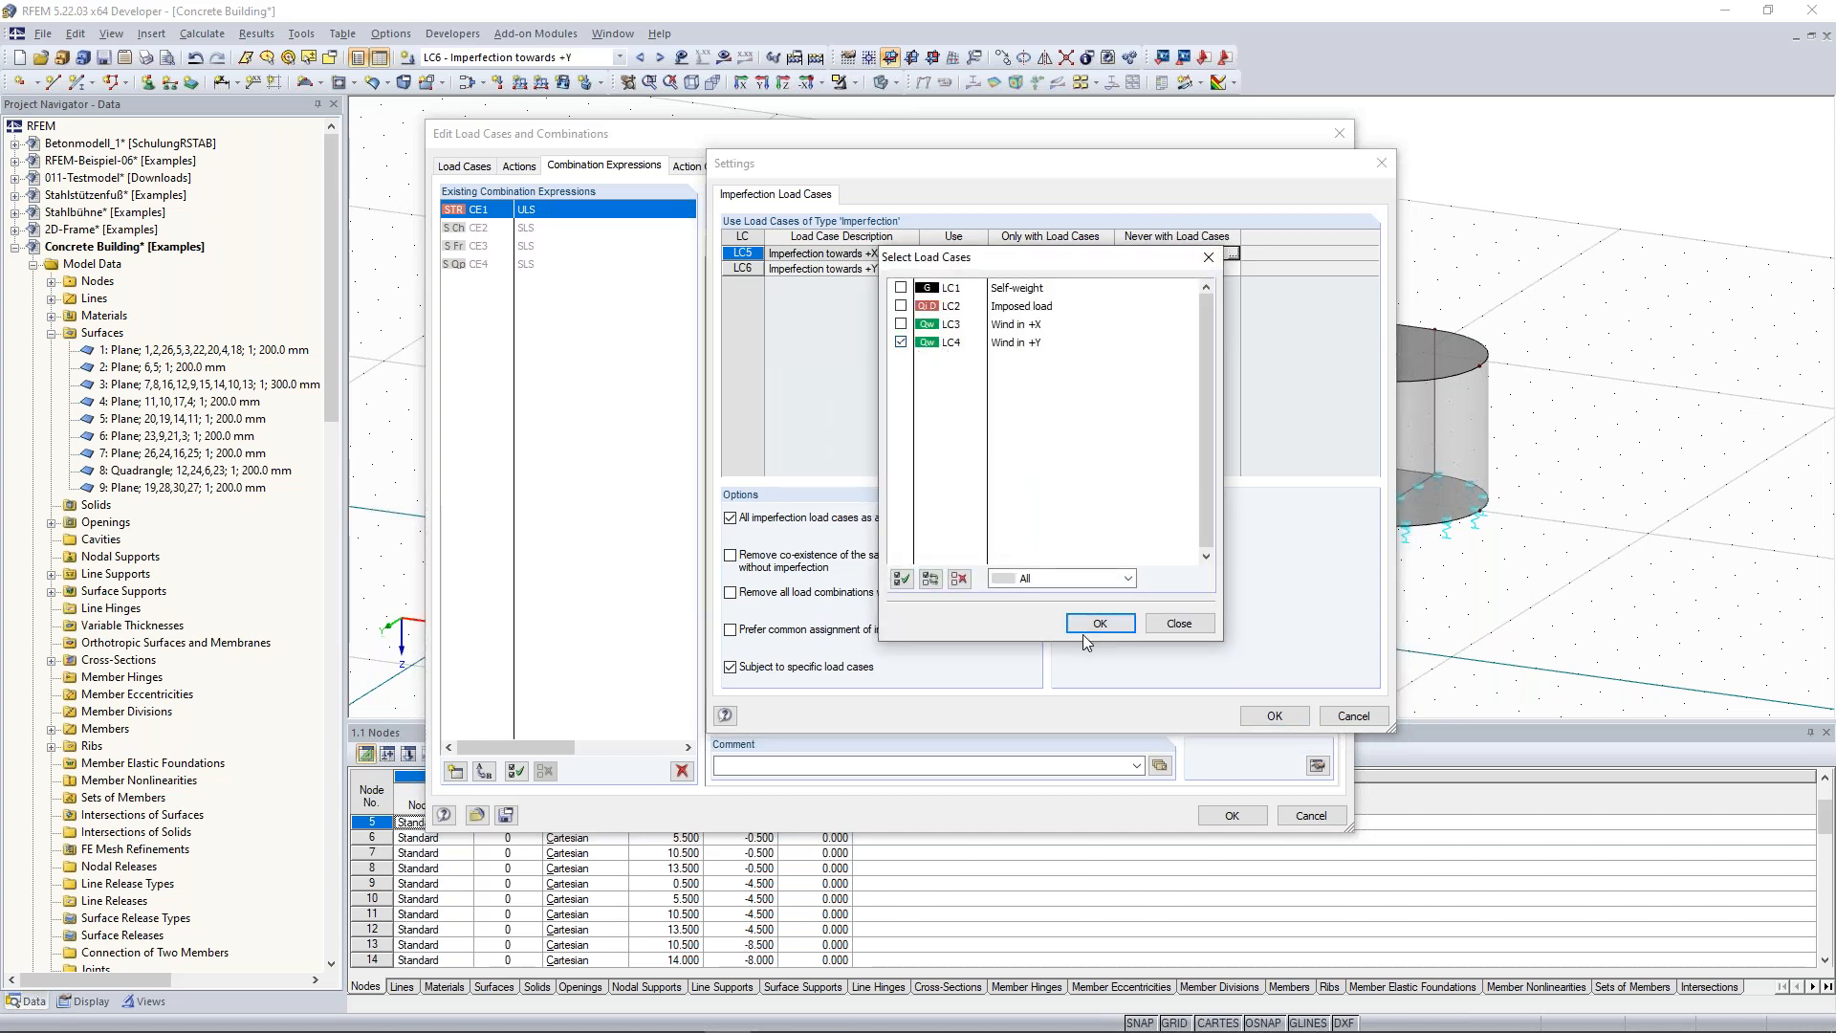
{"action": "left_click", "coordinate": [1100, 623]}
{"action": "left_click", "coordinate": [1234, 270]}
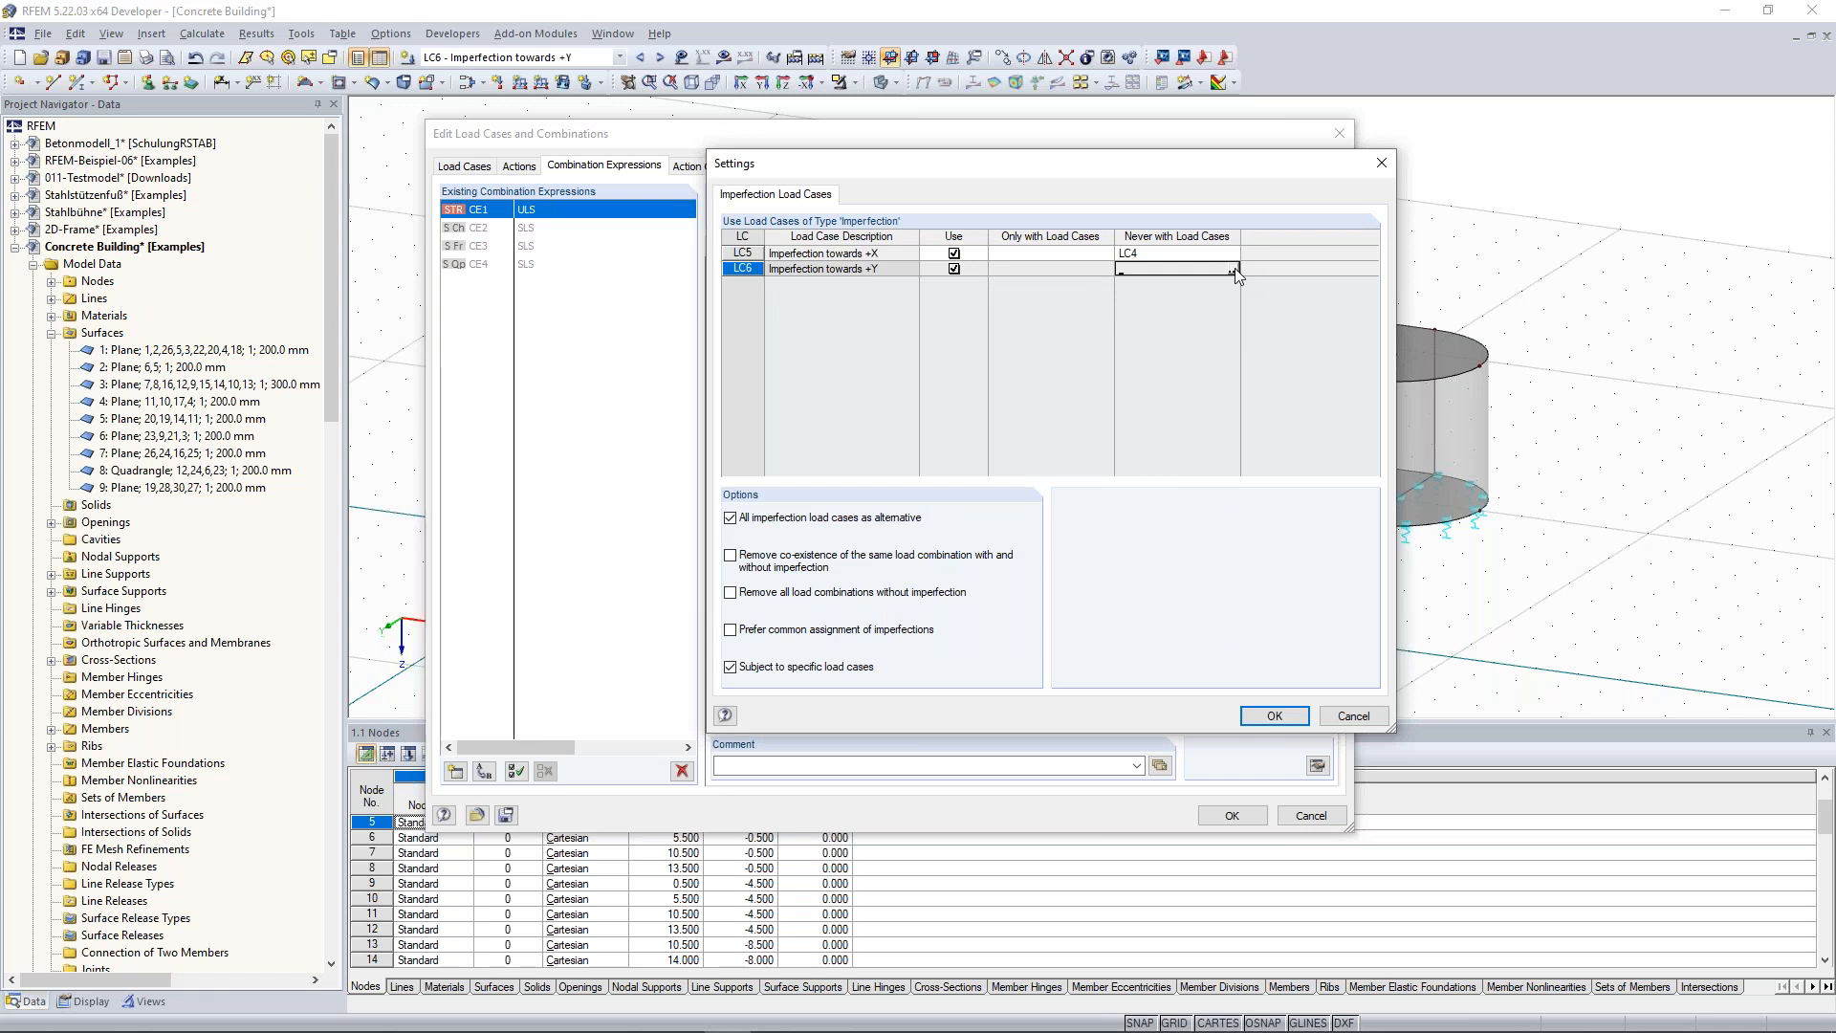
{"action": "left_click", "coordinate": [1233, 271]}
{"action": "left_click", "coordinate": [901, 324]}
{"action": "left_click", "coordinate": [1099, 624]}
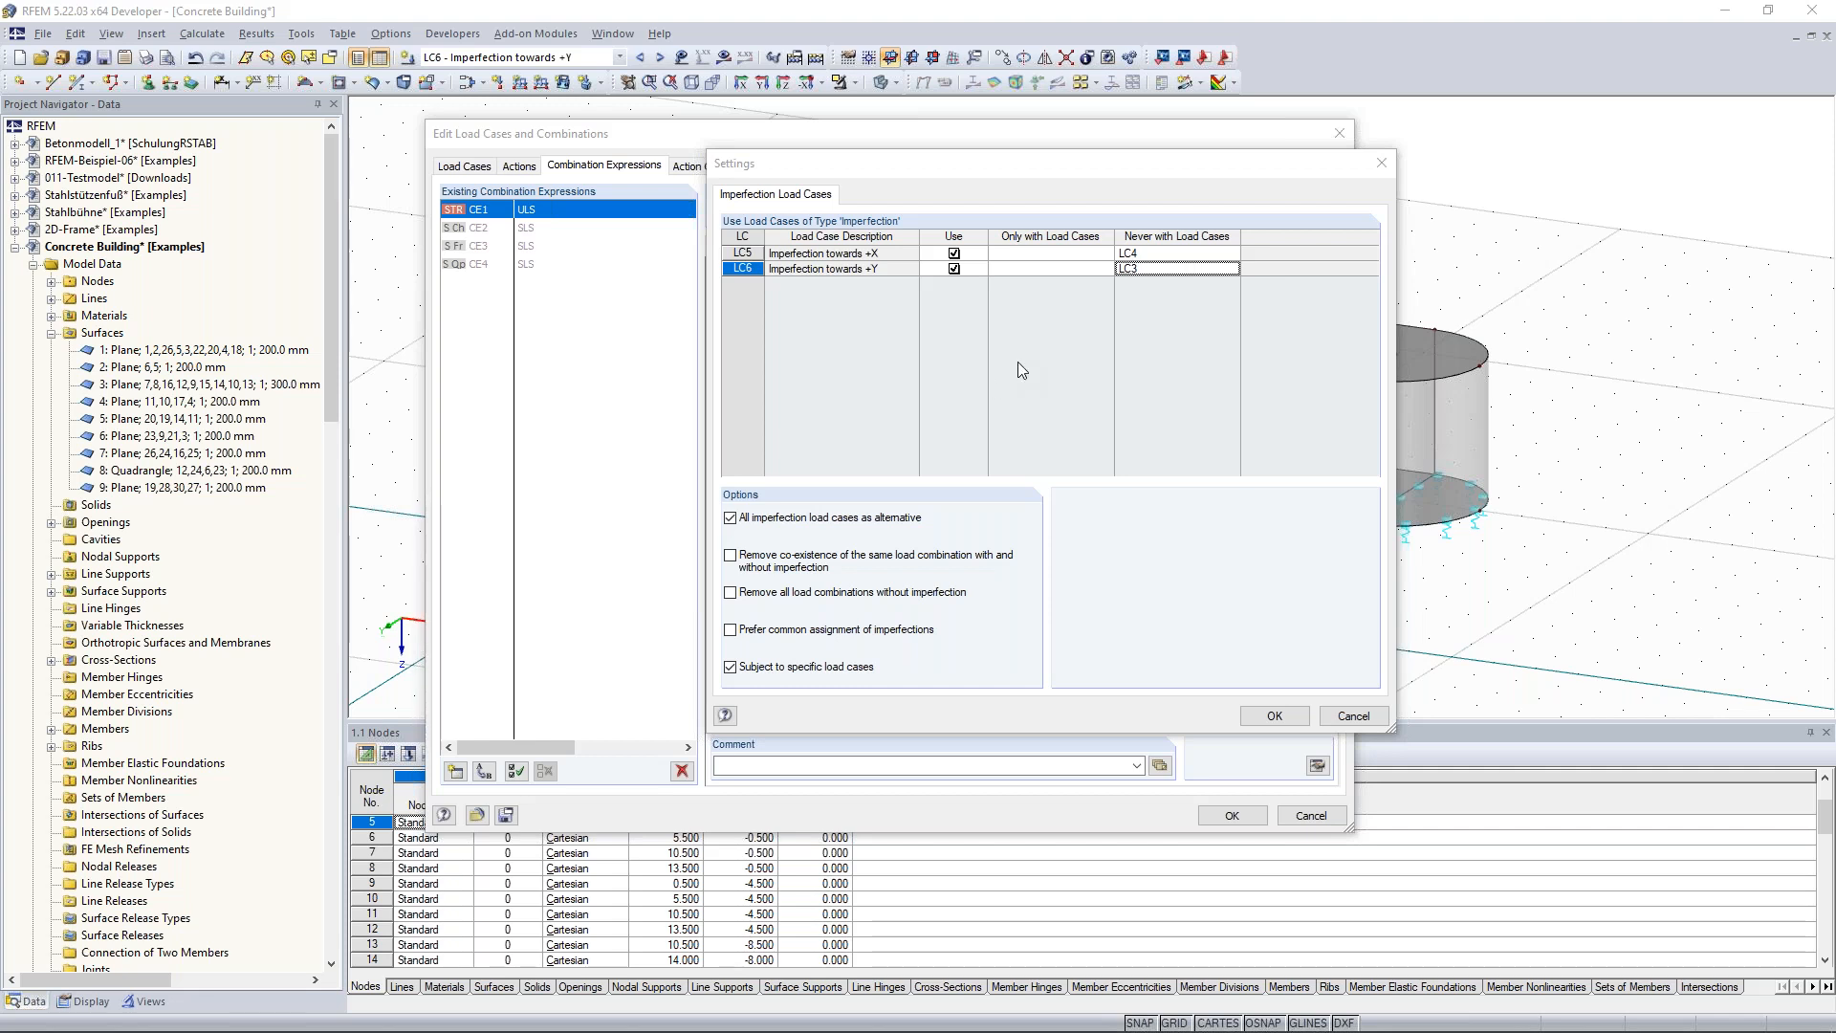
{"action": "left_click", "coordinate": [1274, 717]}
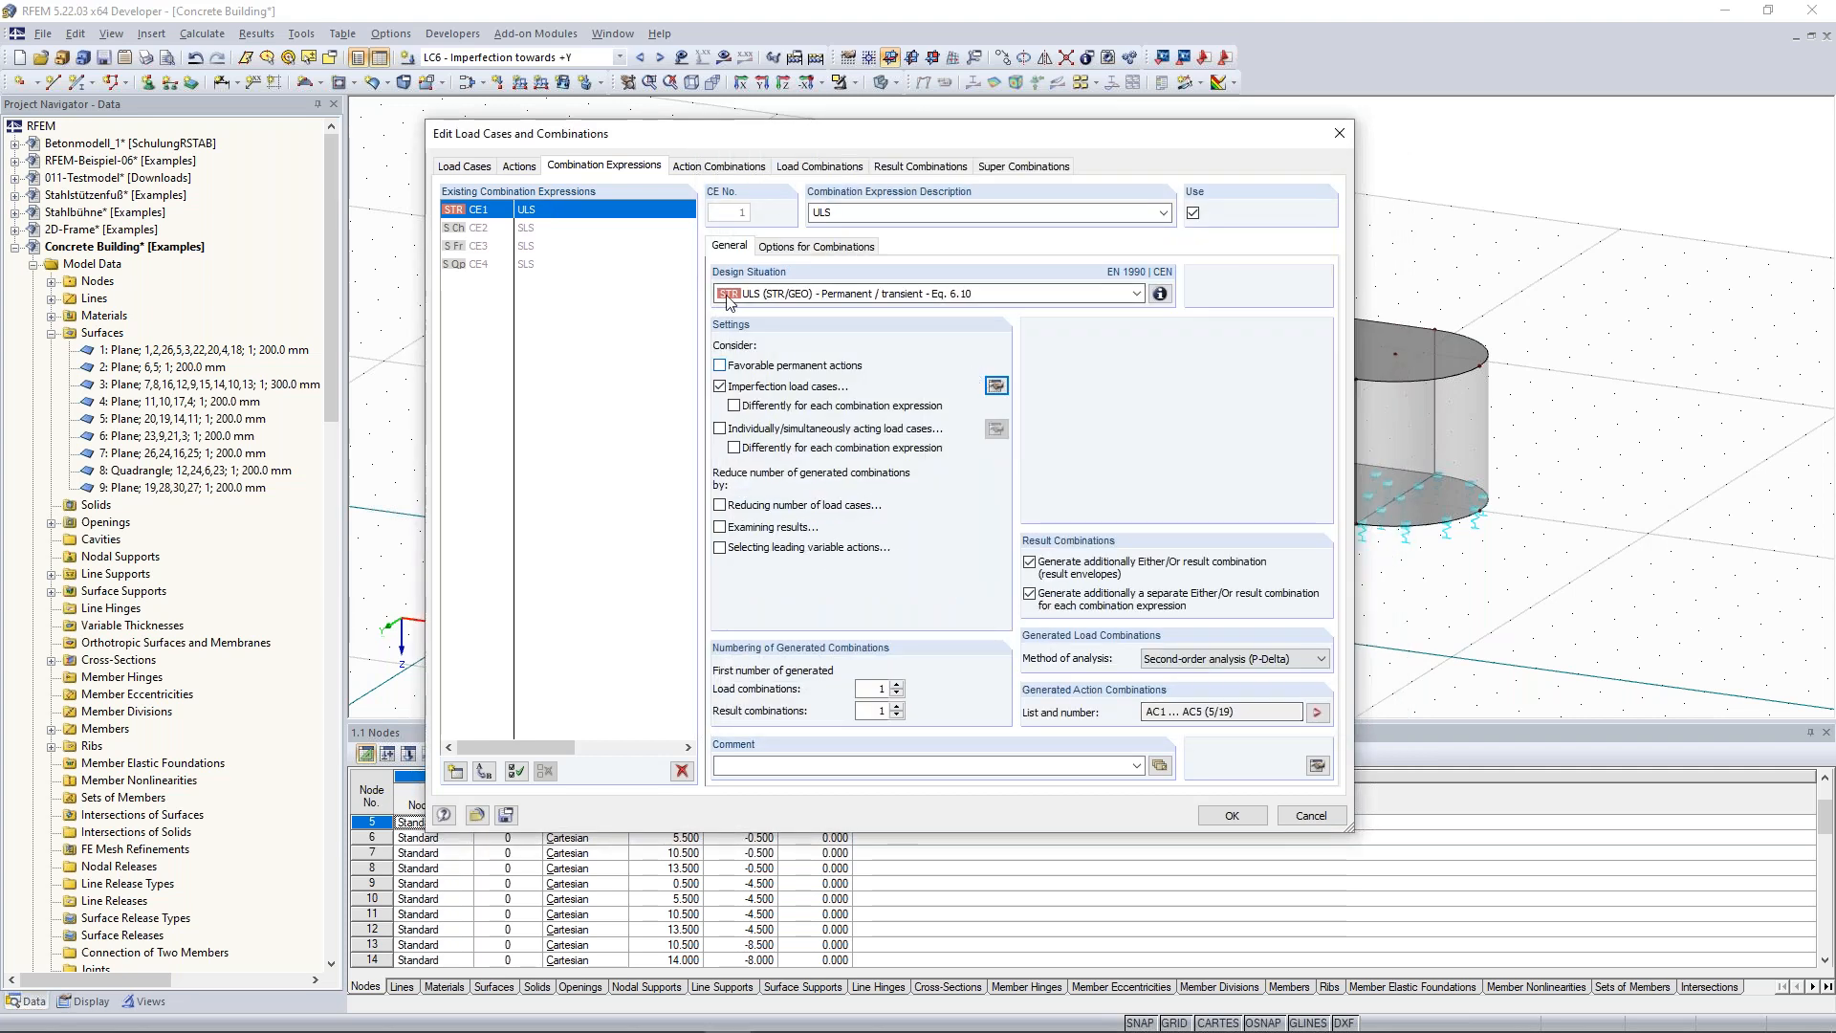
Review the generated action combinations AC2 and AC3, examining the leading action, partial safety factors and combination factor of AC3.
{"action": "left_click", "coordinate": [719, 167]}
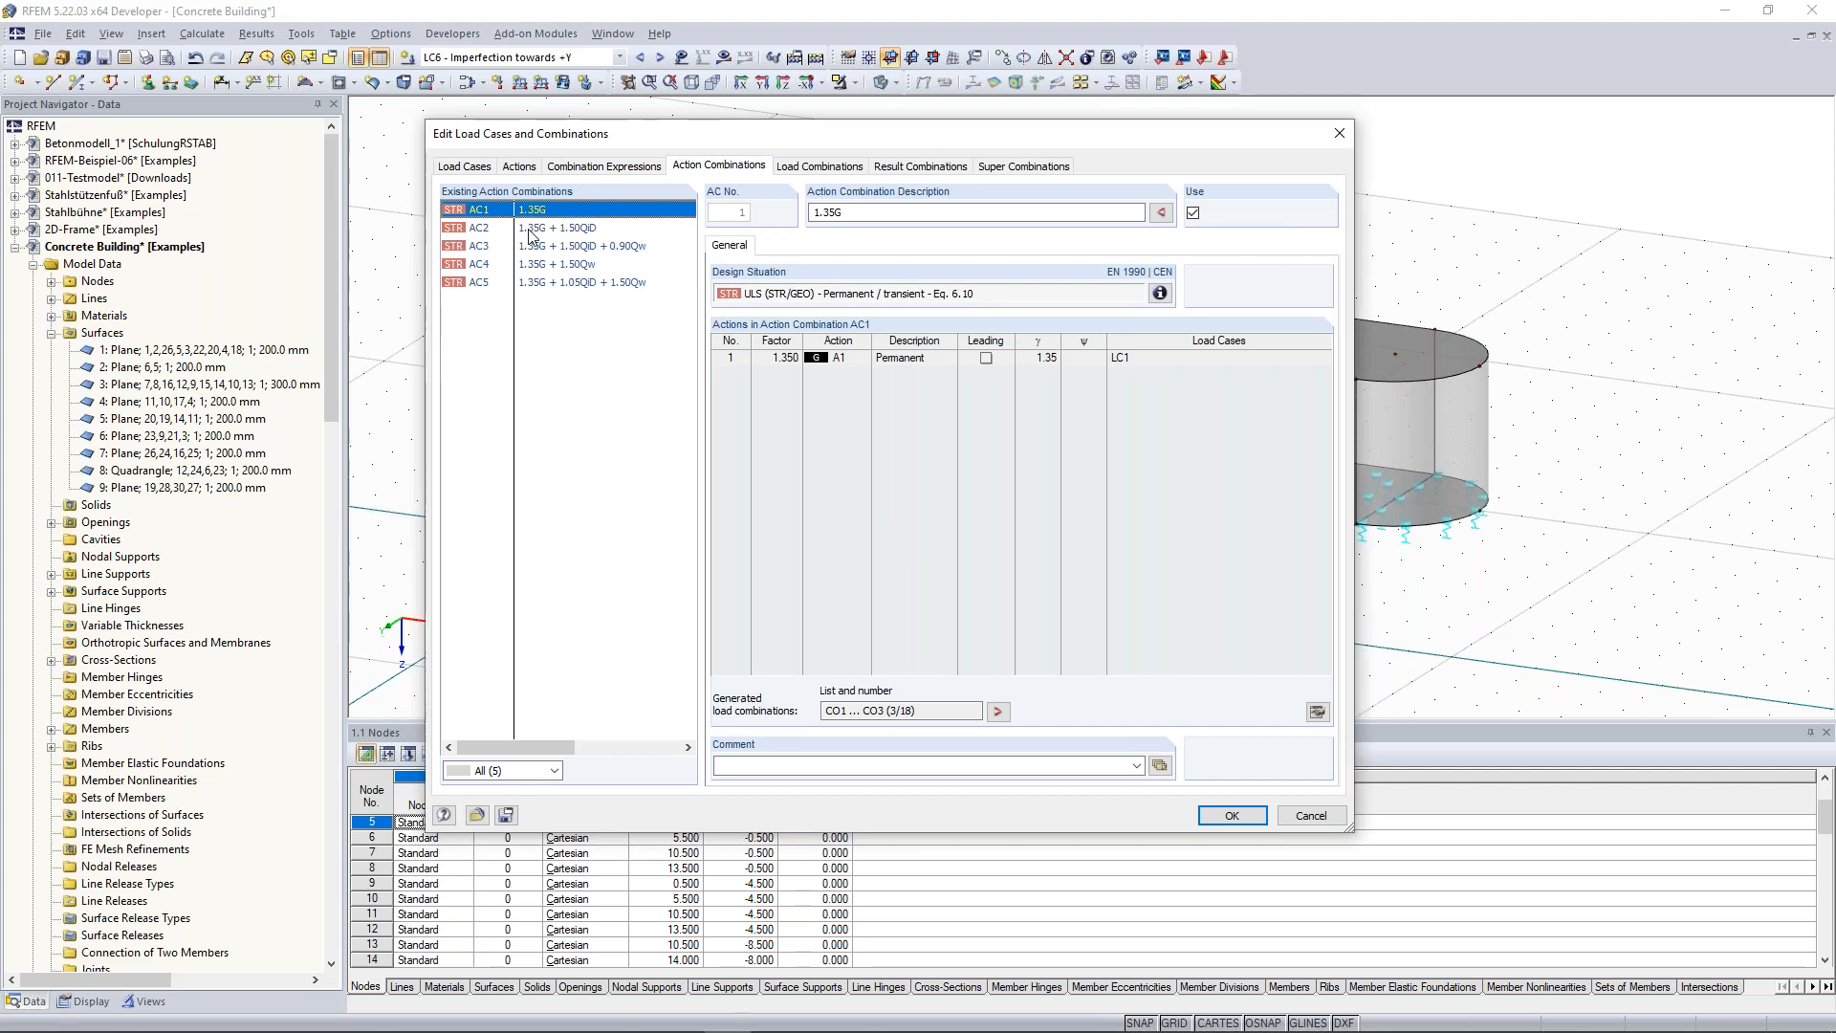
{"action": "left_click", "coordinate": [536, 230]}
{"action": "left_click", "coordinate": [547, 247]}
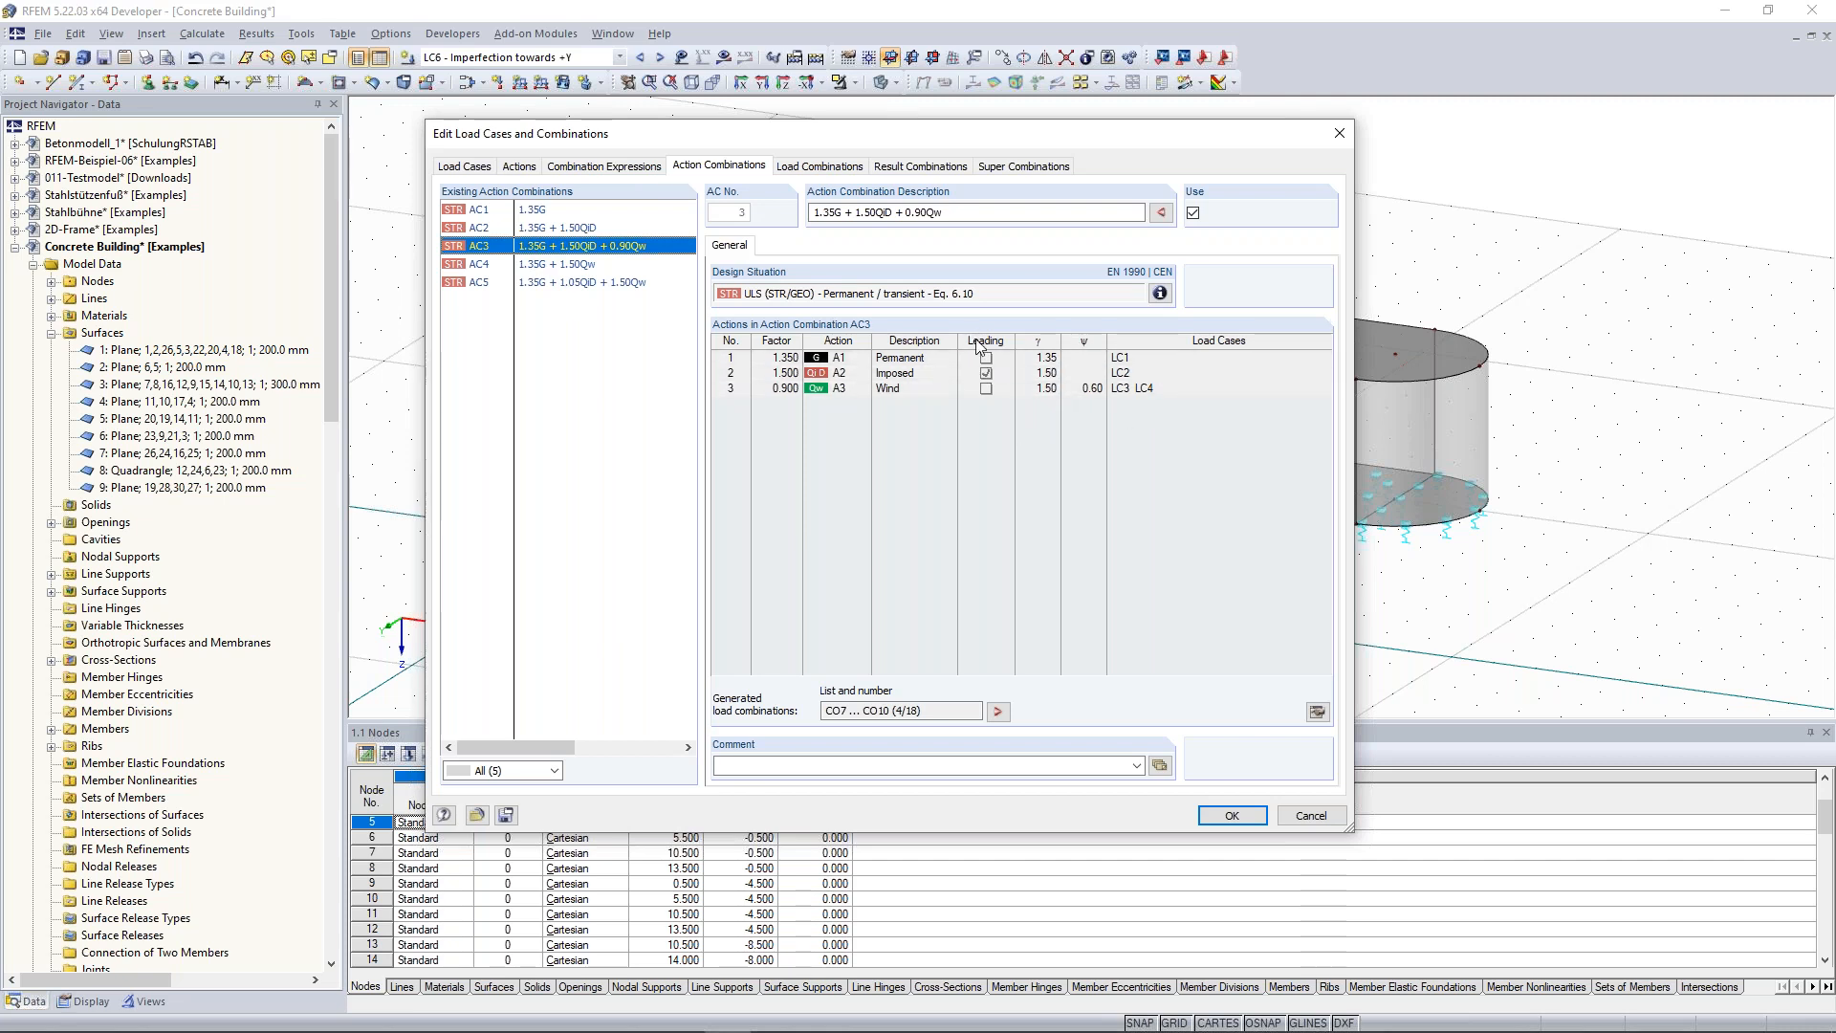
{"action": "left_click", "coordinate": [921, 373]}
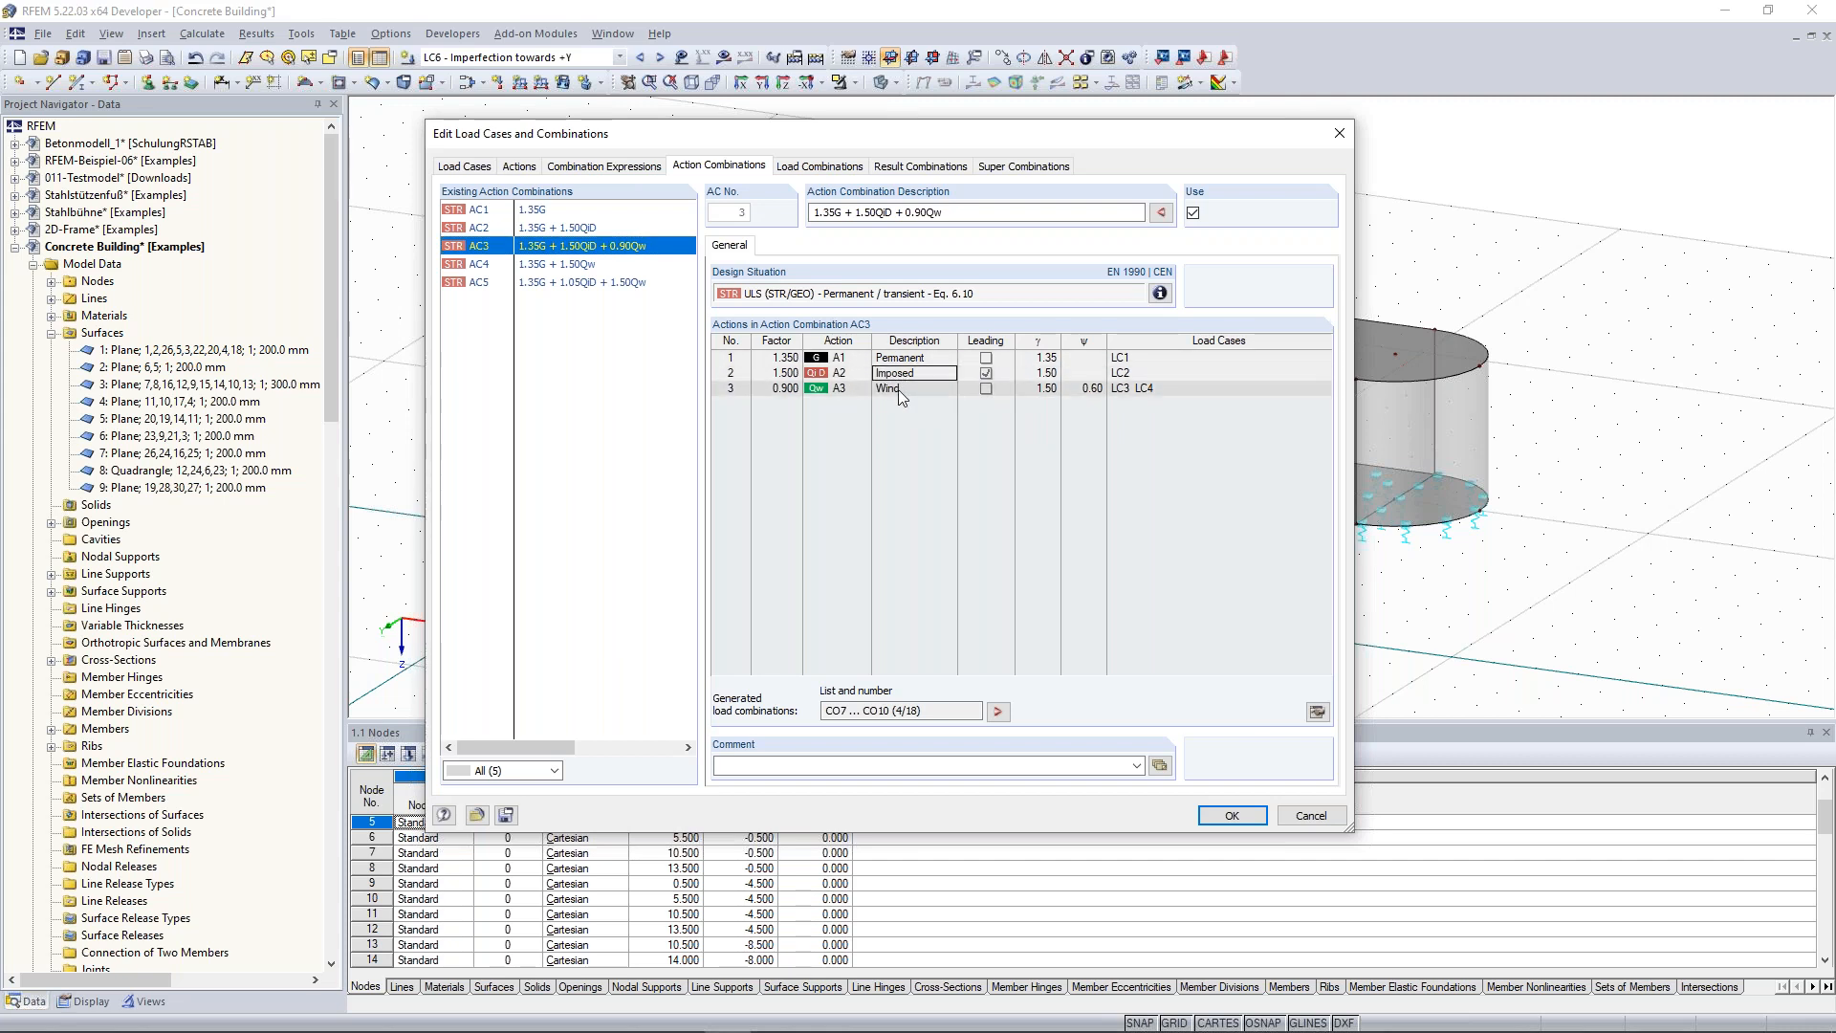
{"action": "left_click", "coordinate": [986, 374]}
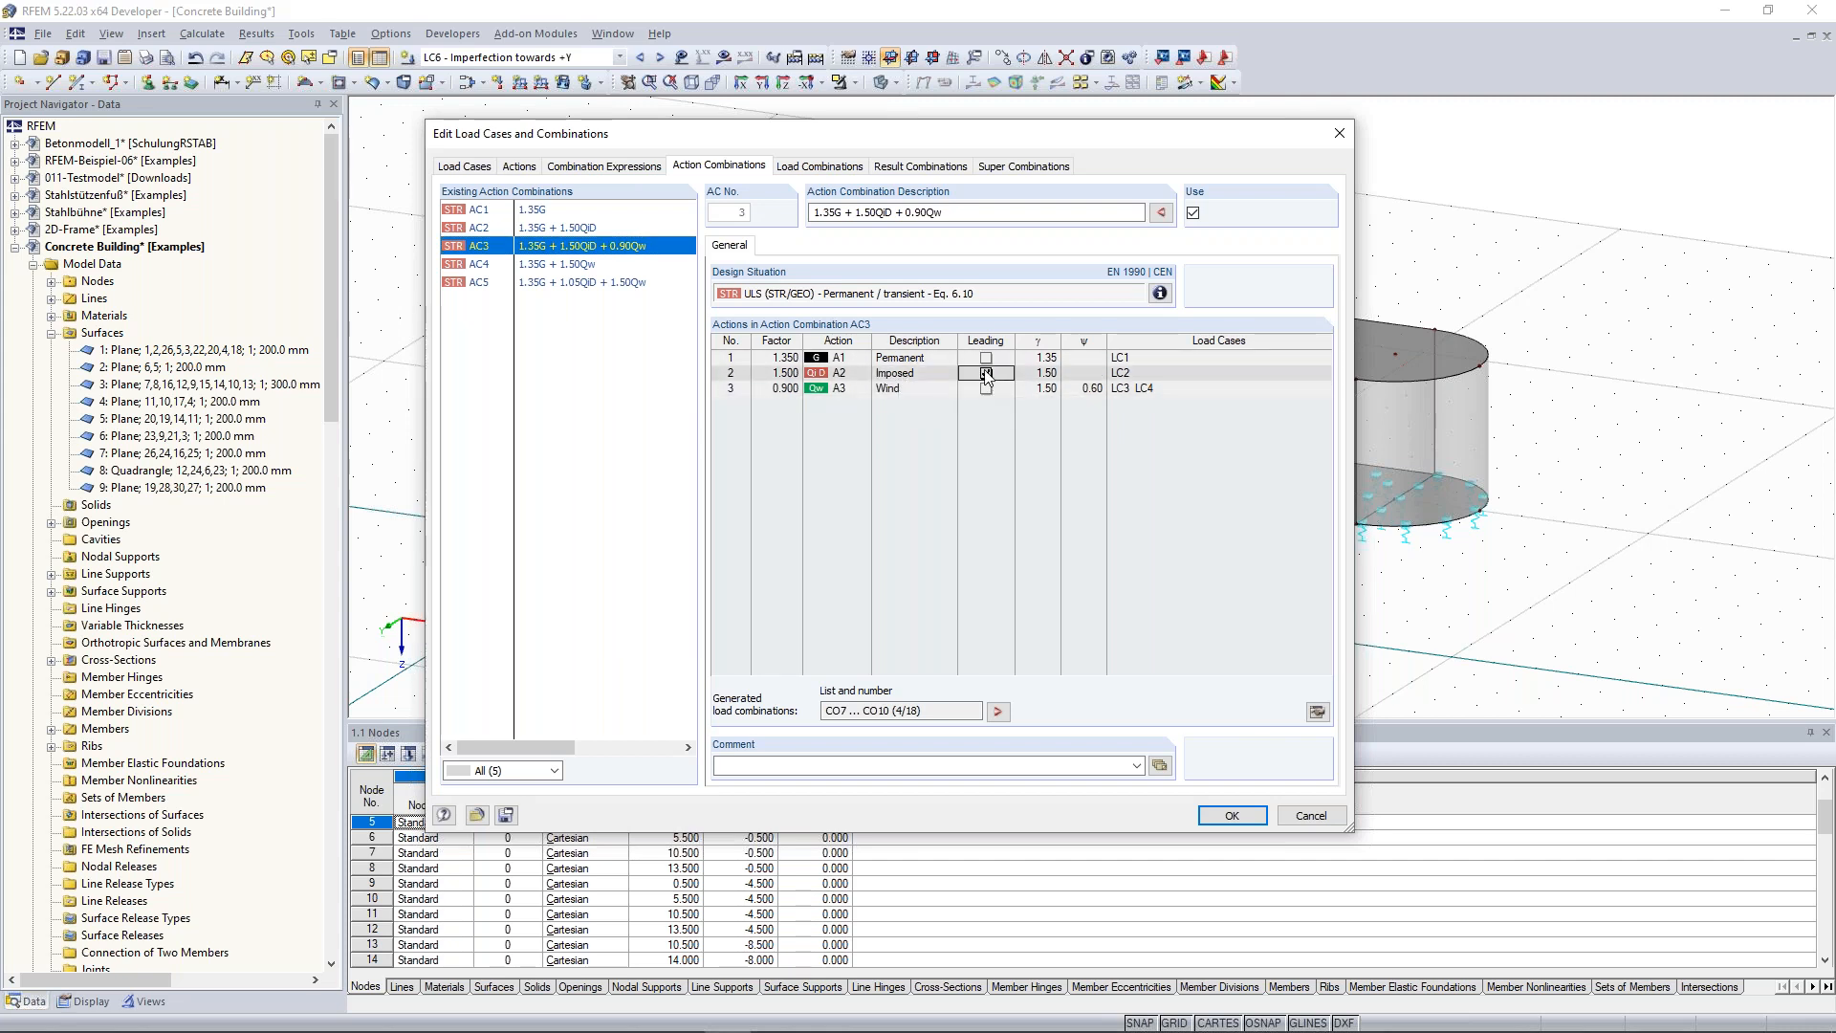
{"action": "left_click", "coordinate": [985, 373]}
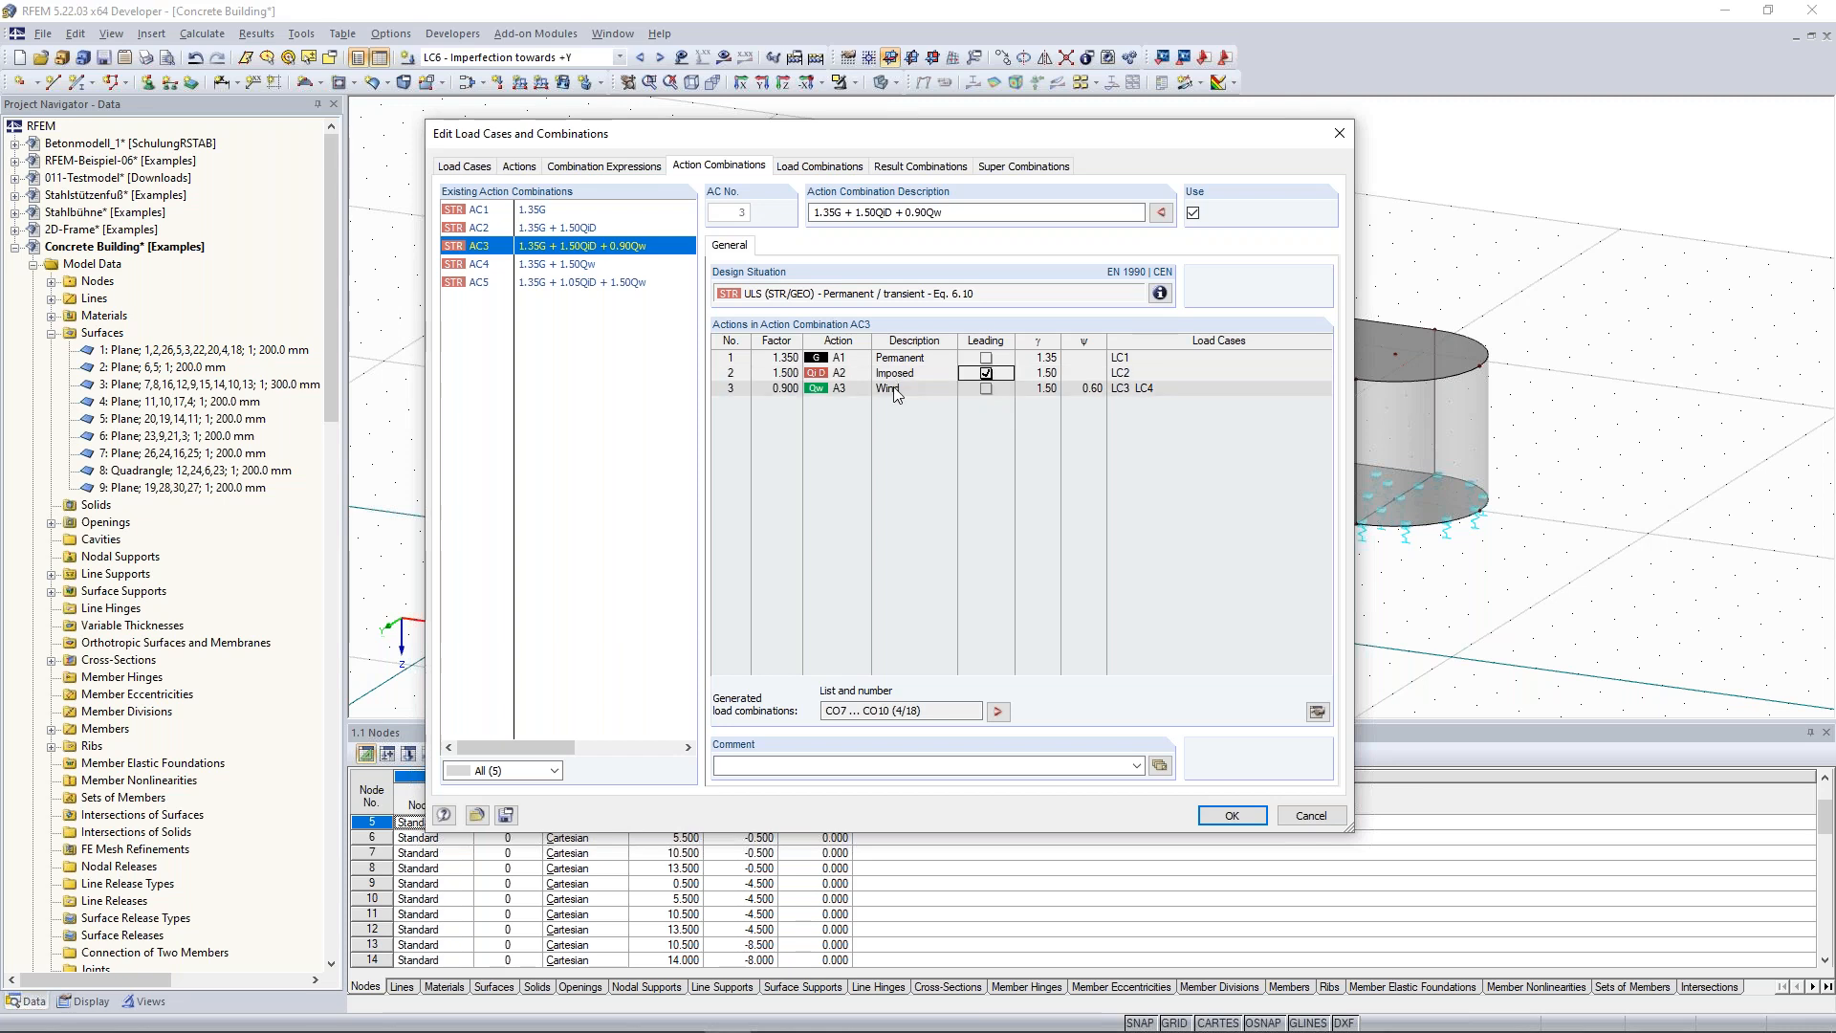
{"action": "left_click", "coordinate": [1038, 388]}
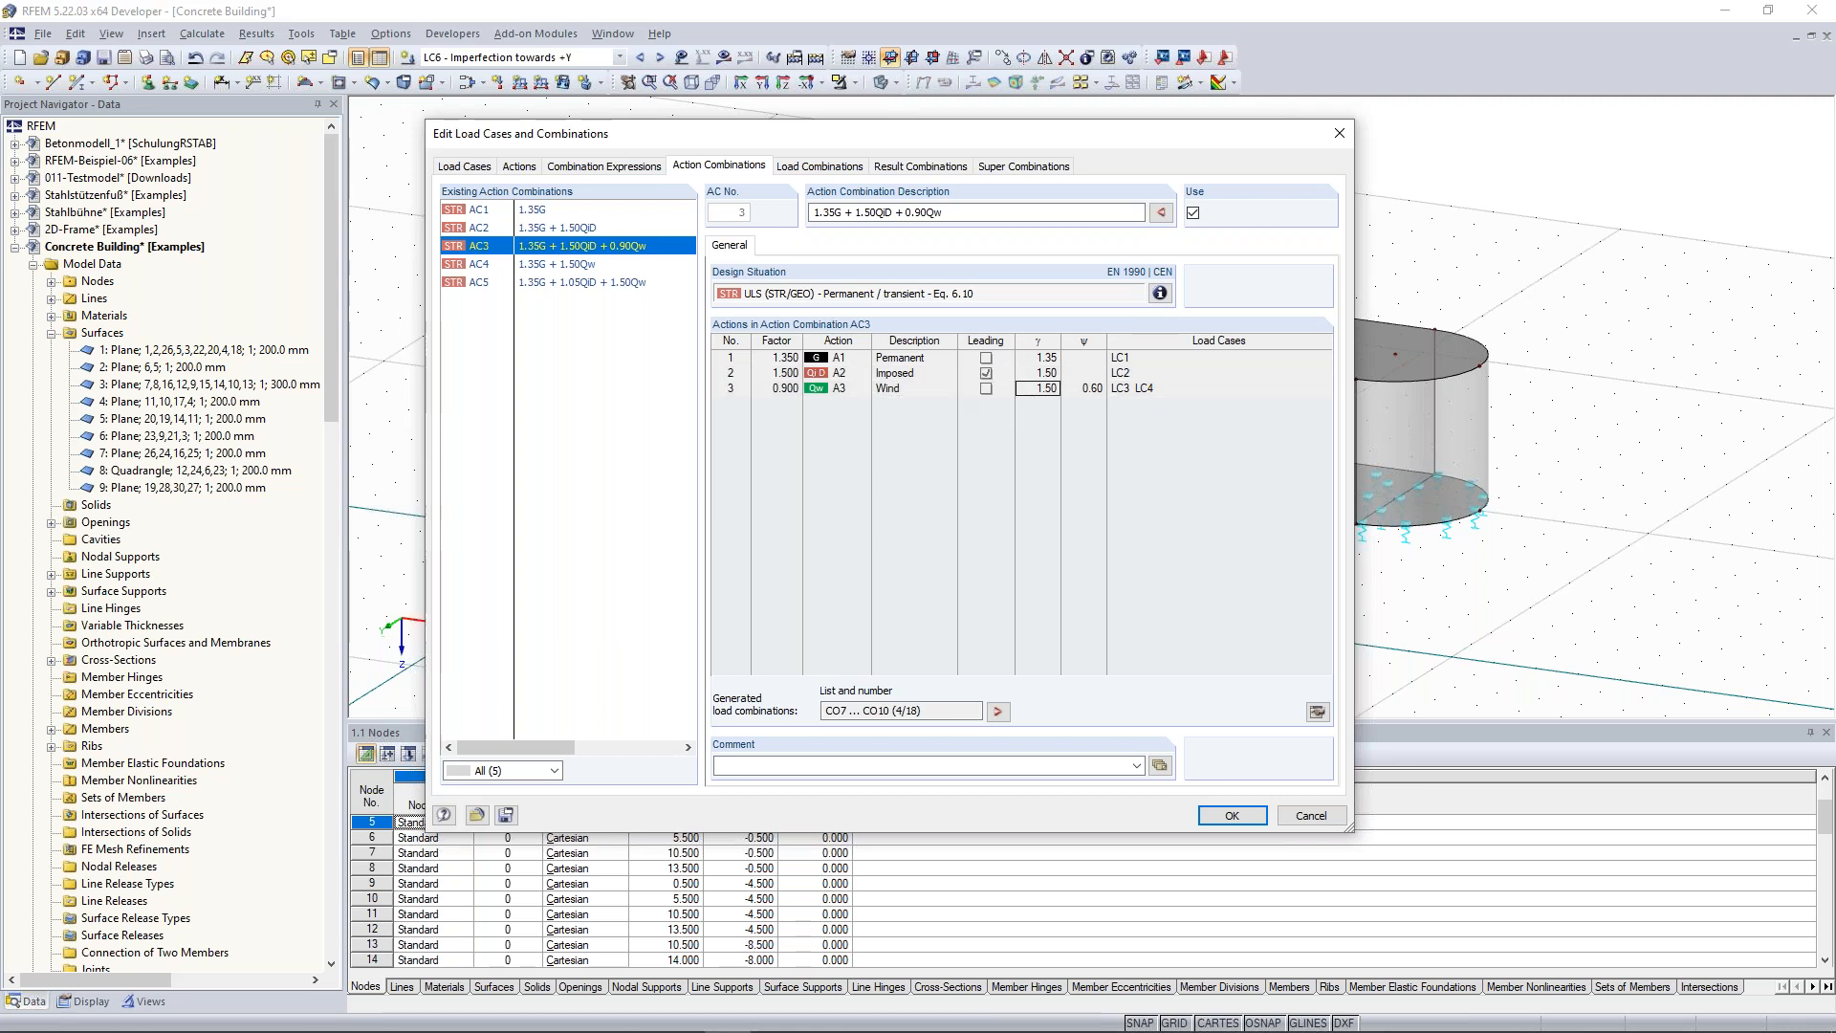
{"action": "left_click", "coordinate": [995, 374]}
{"action": "left_click", "coordinate": [1037, 388]}
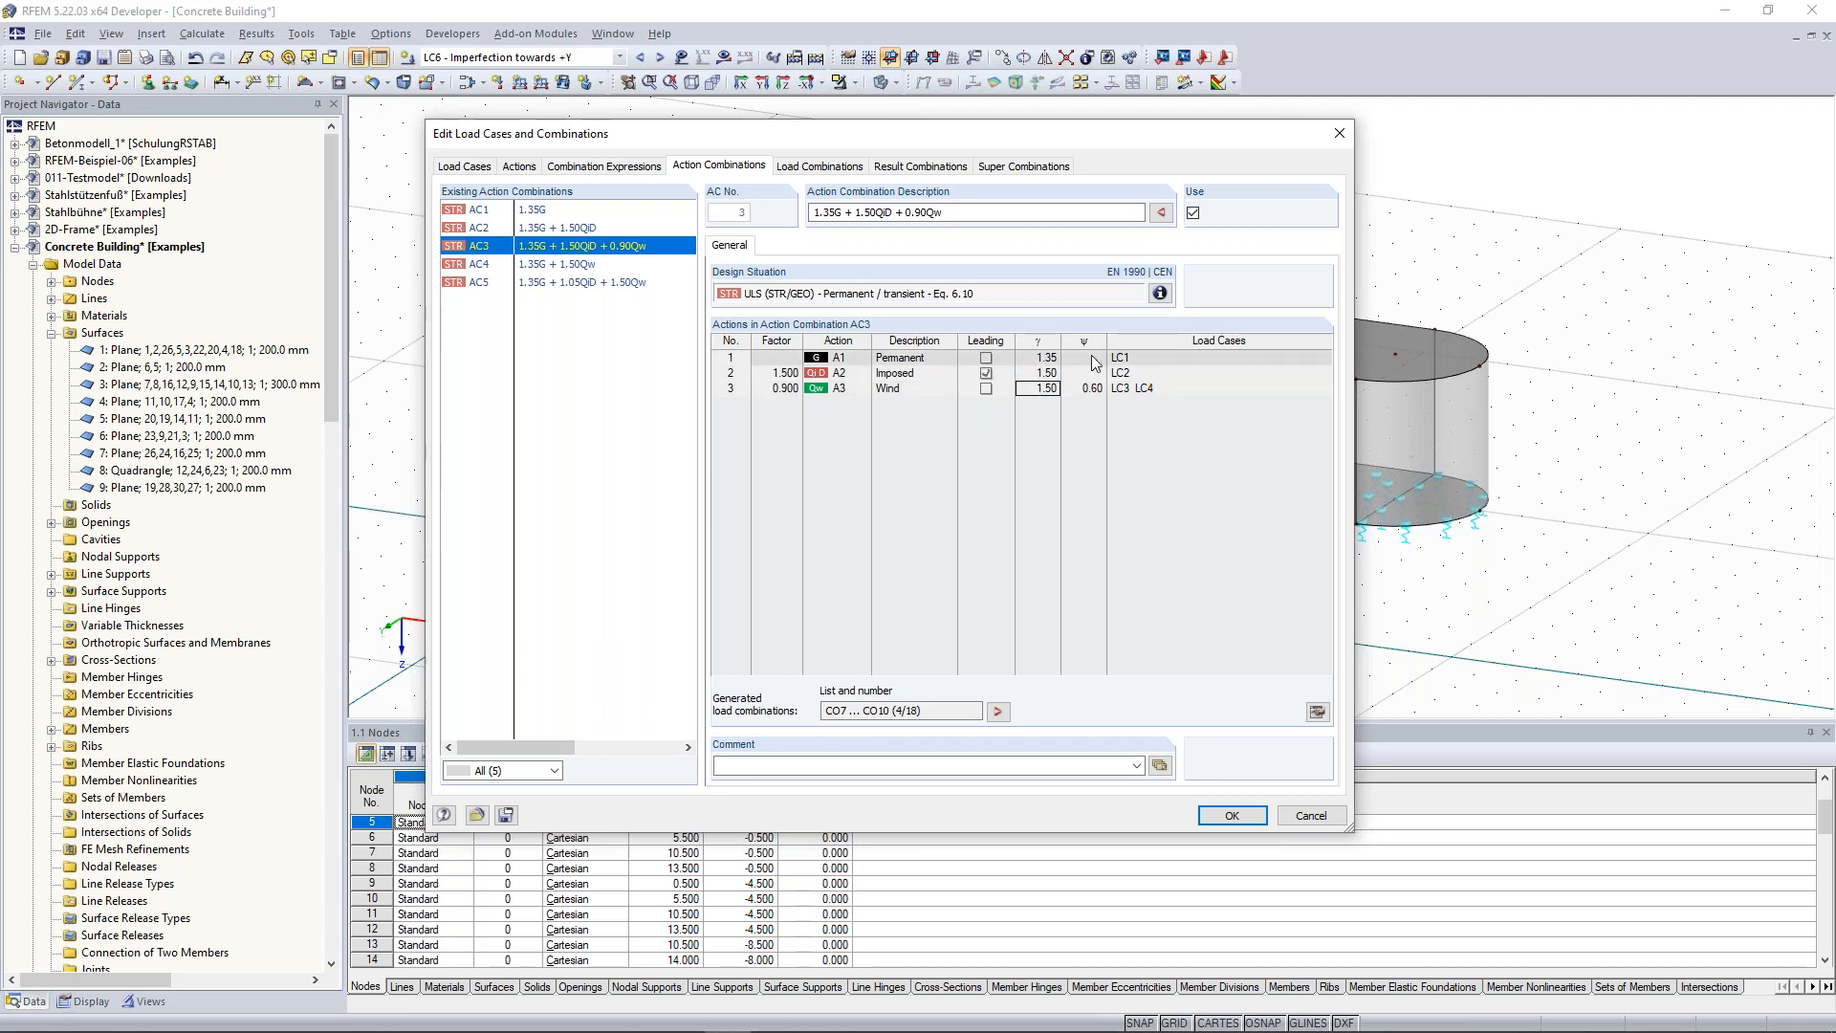
{"action": "left_click", "coordinate": [1095, 396]}
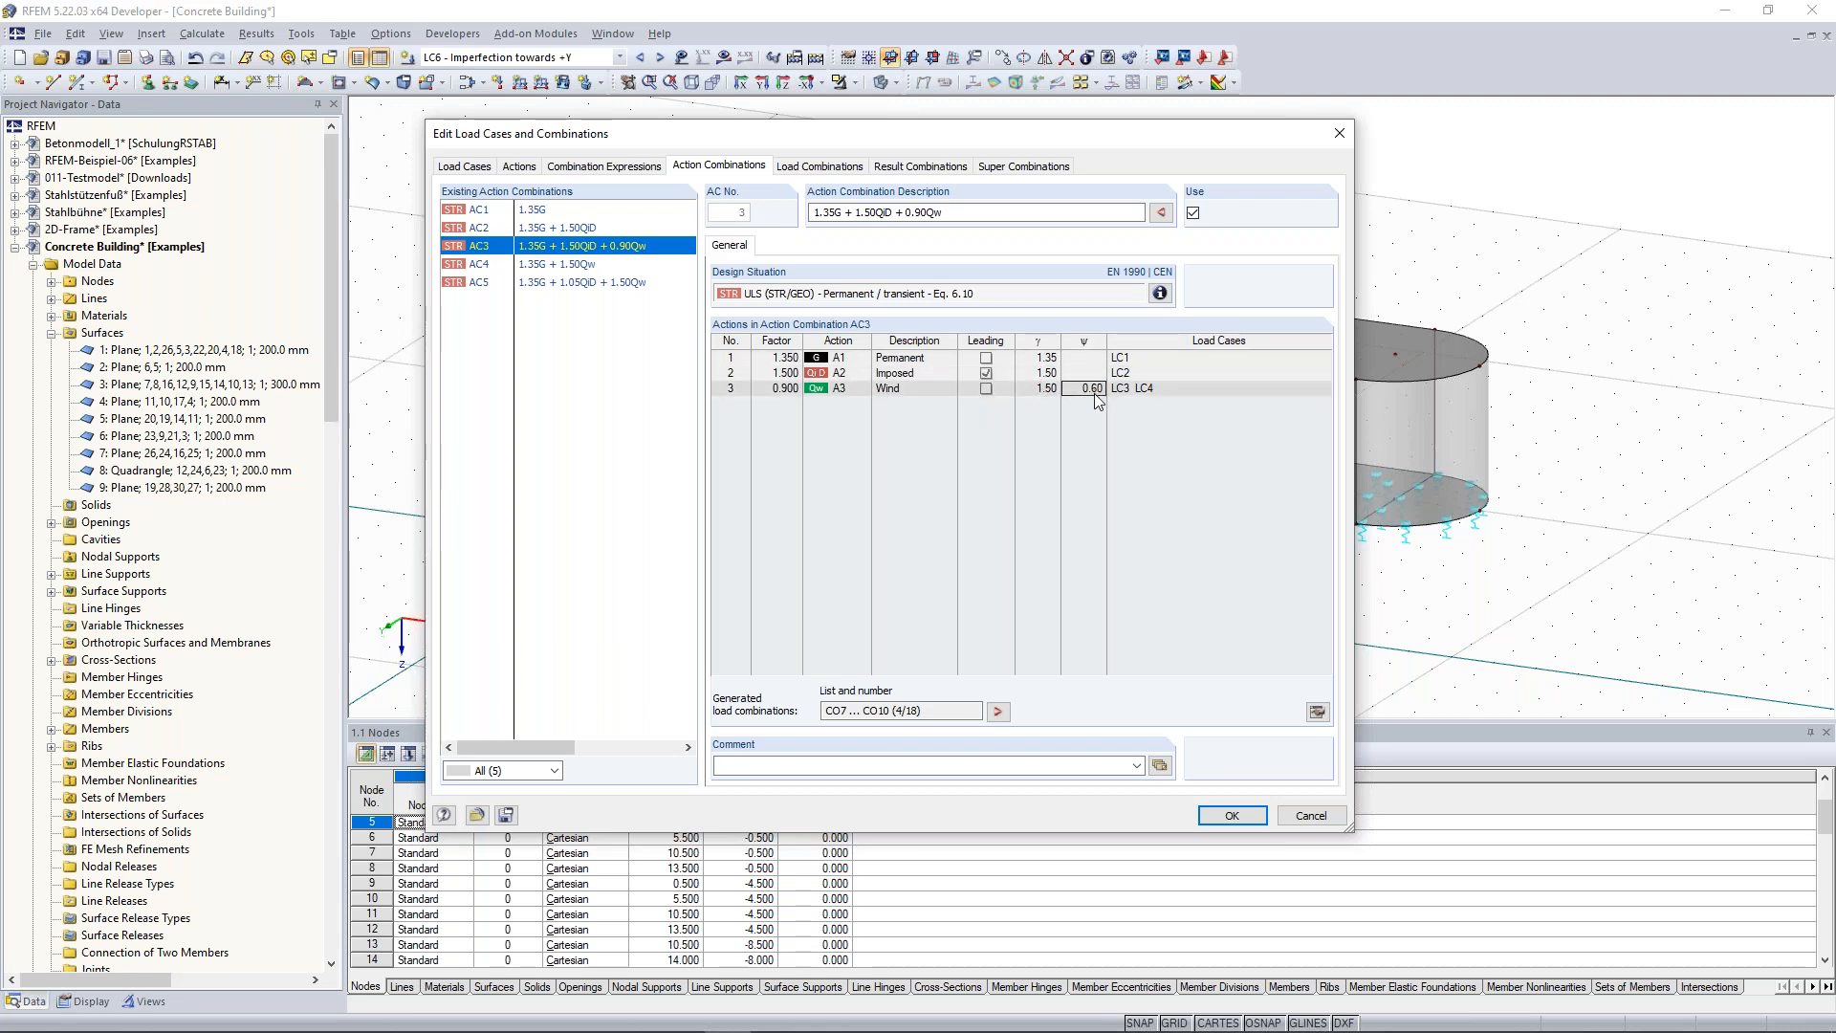
Examine the load cases, leading action and factors in the generated load combinations CO5 and CO10.
{"action": "left_click", "coordinate": [809, 172]}
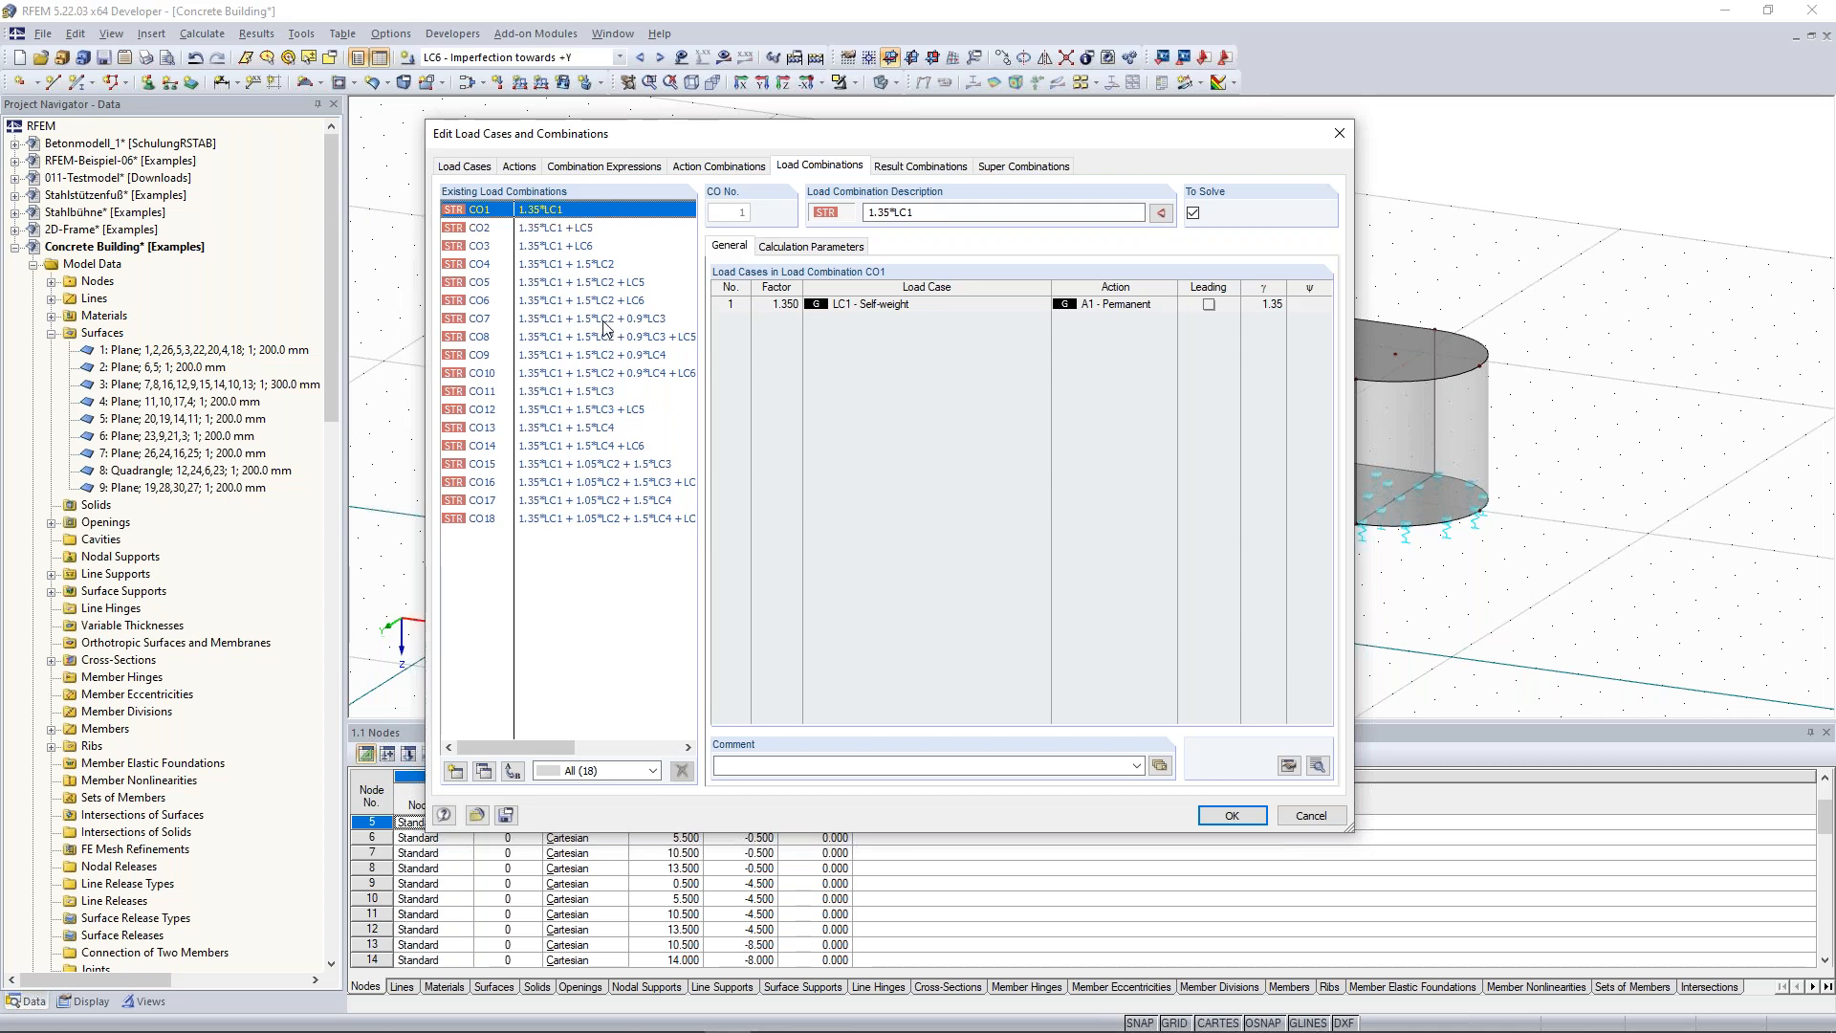
{"action": "left_click", "coordinate": [580, 284]}
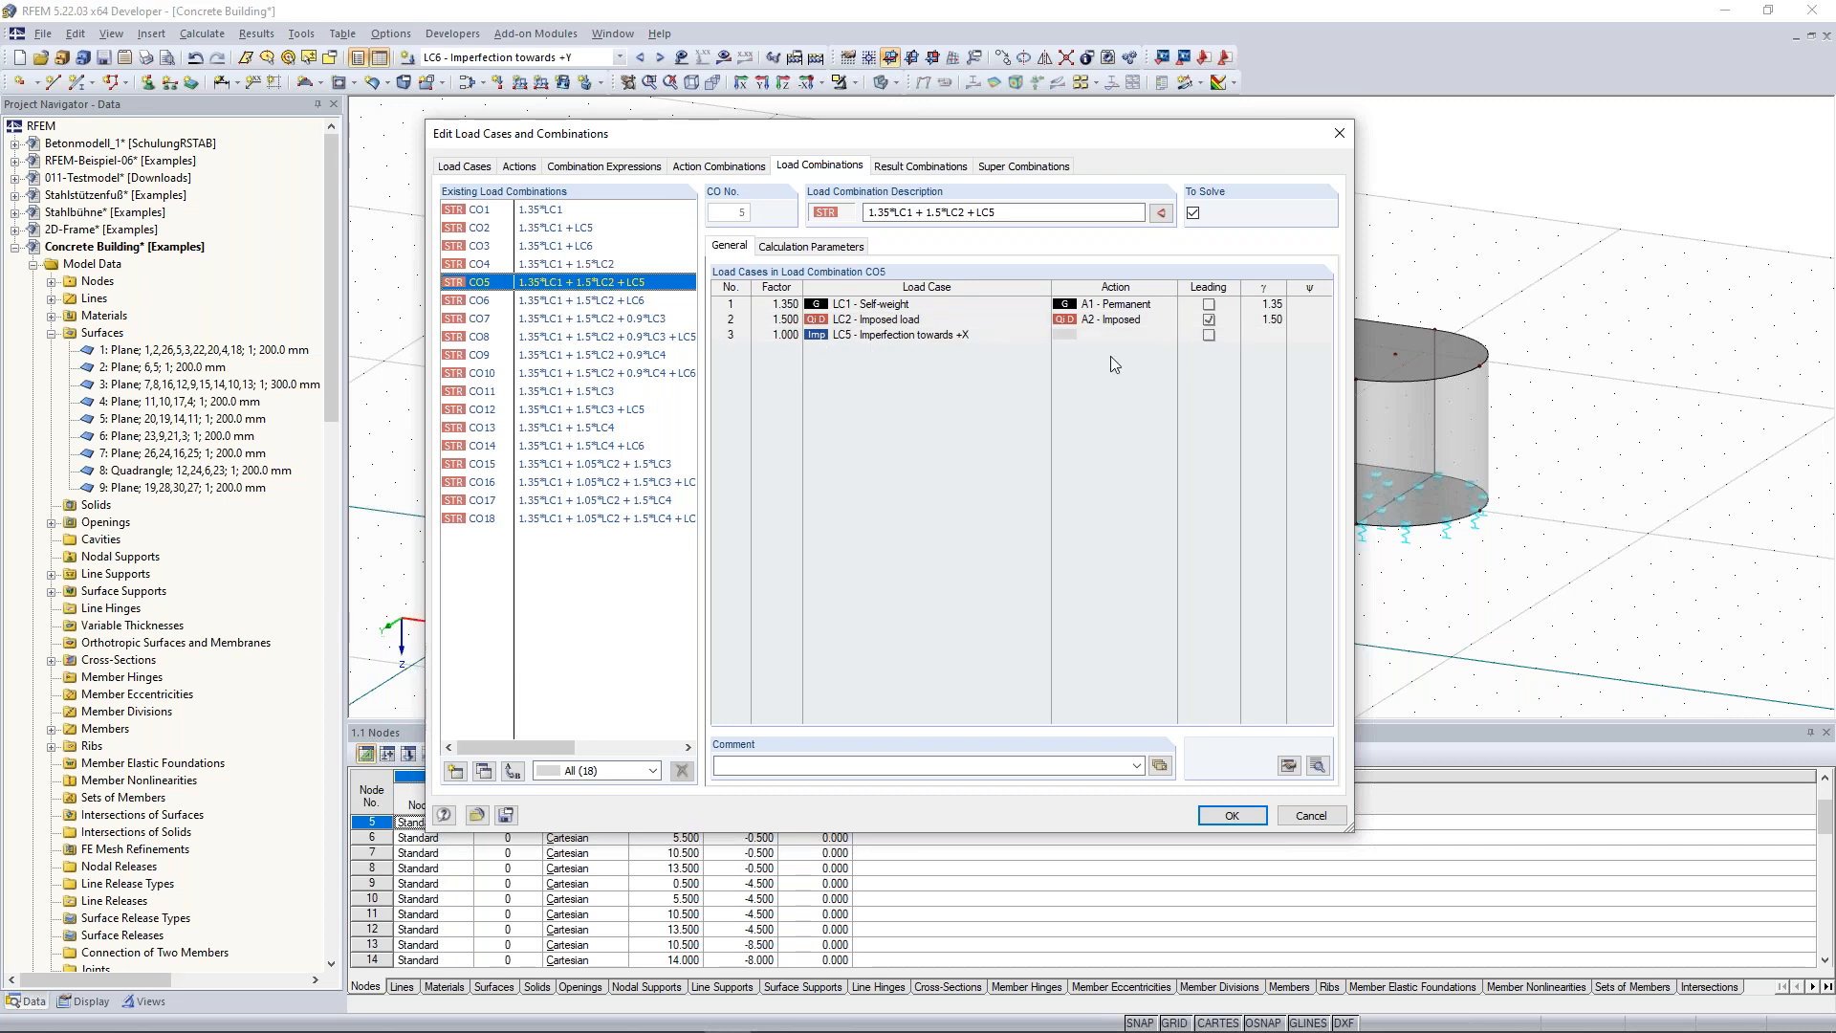
{"action": "left_click", "coordinate": [1274, 320]}
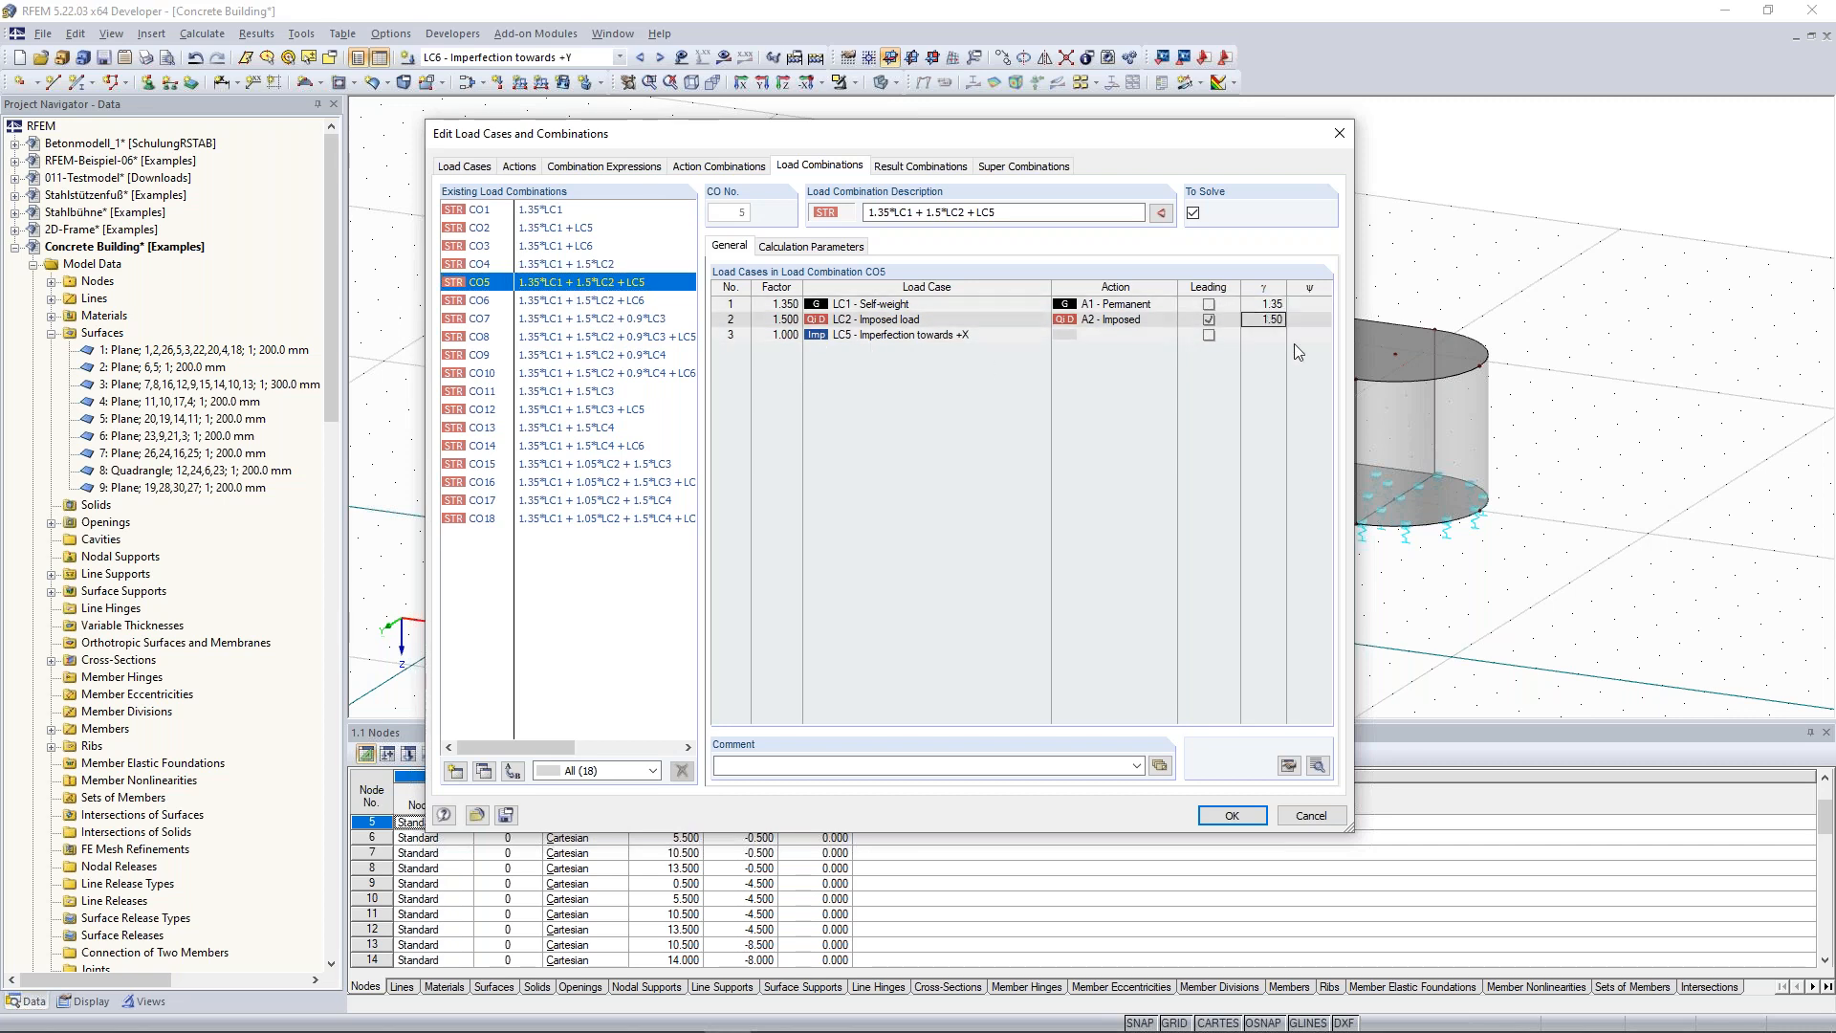
{"action": "left_click", "coordinate": [595, 374]}
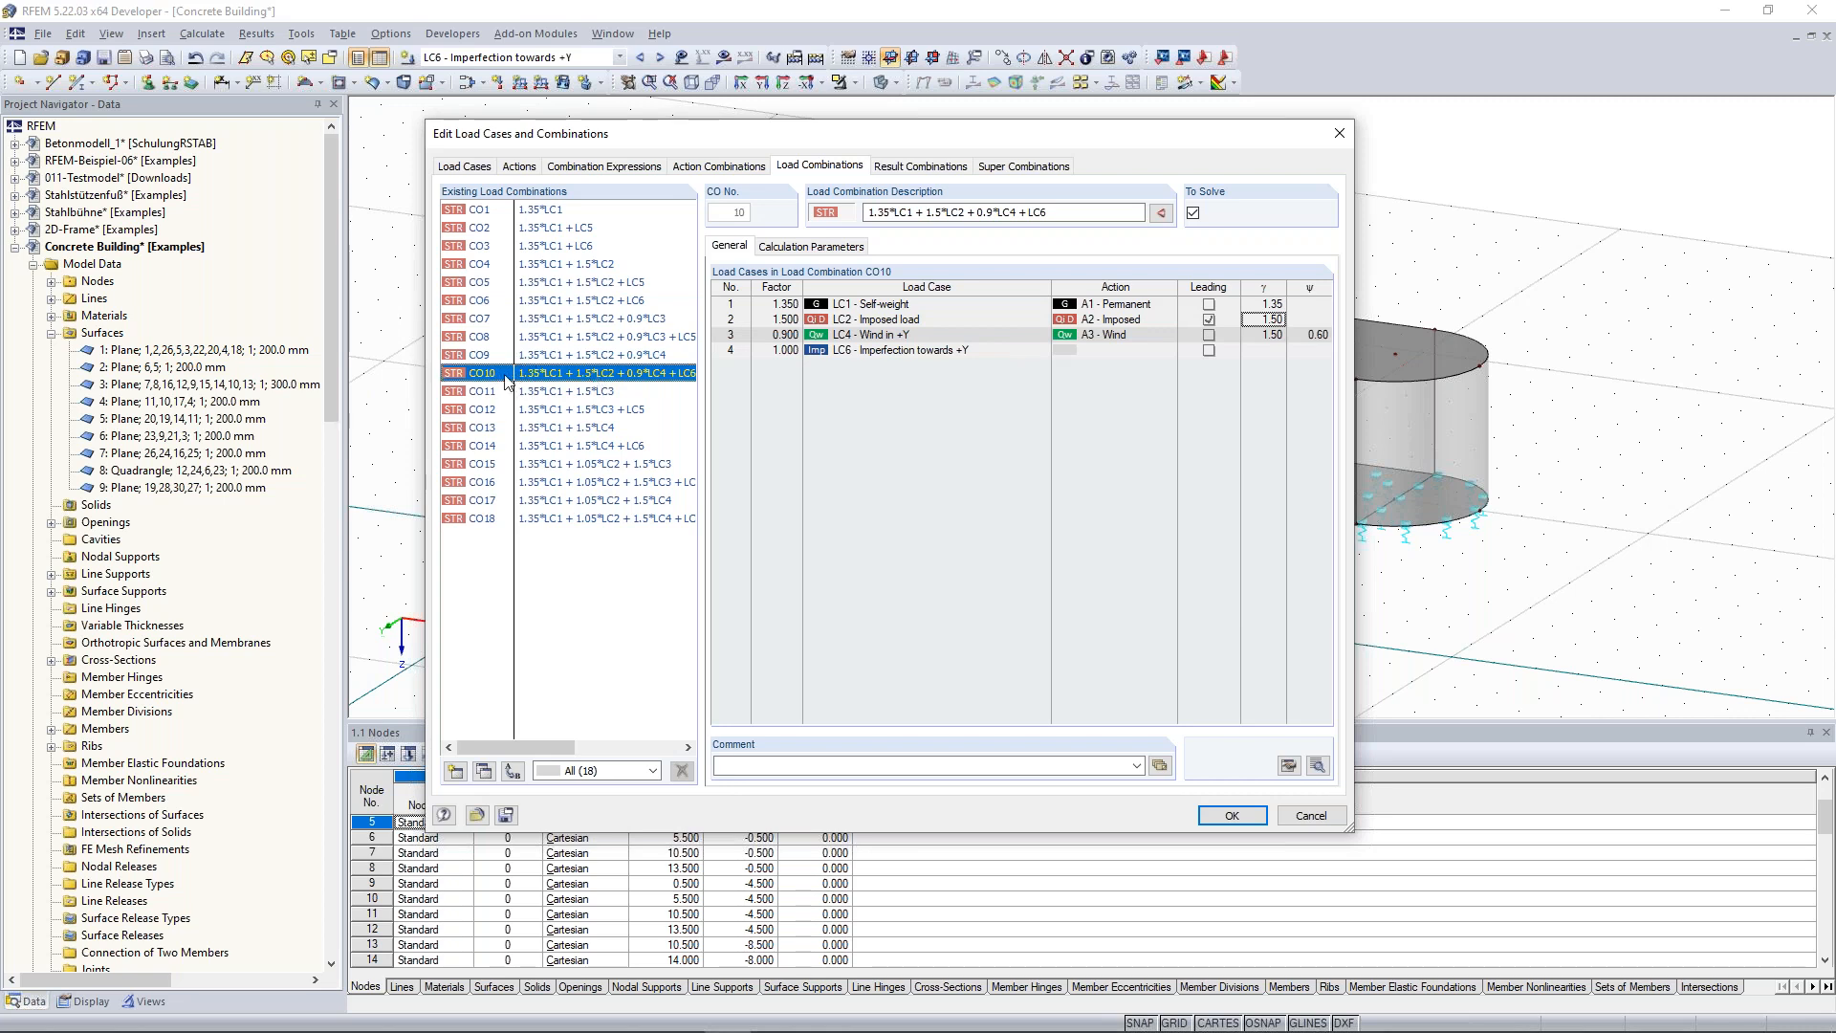
{"action": "left_click", "coordinate": [910, 306]}
{"action": "left_click", "coordinate": [898, 323]}
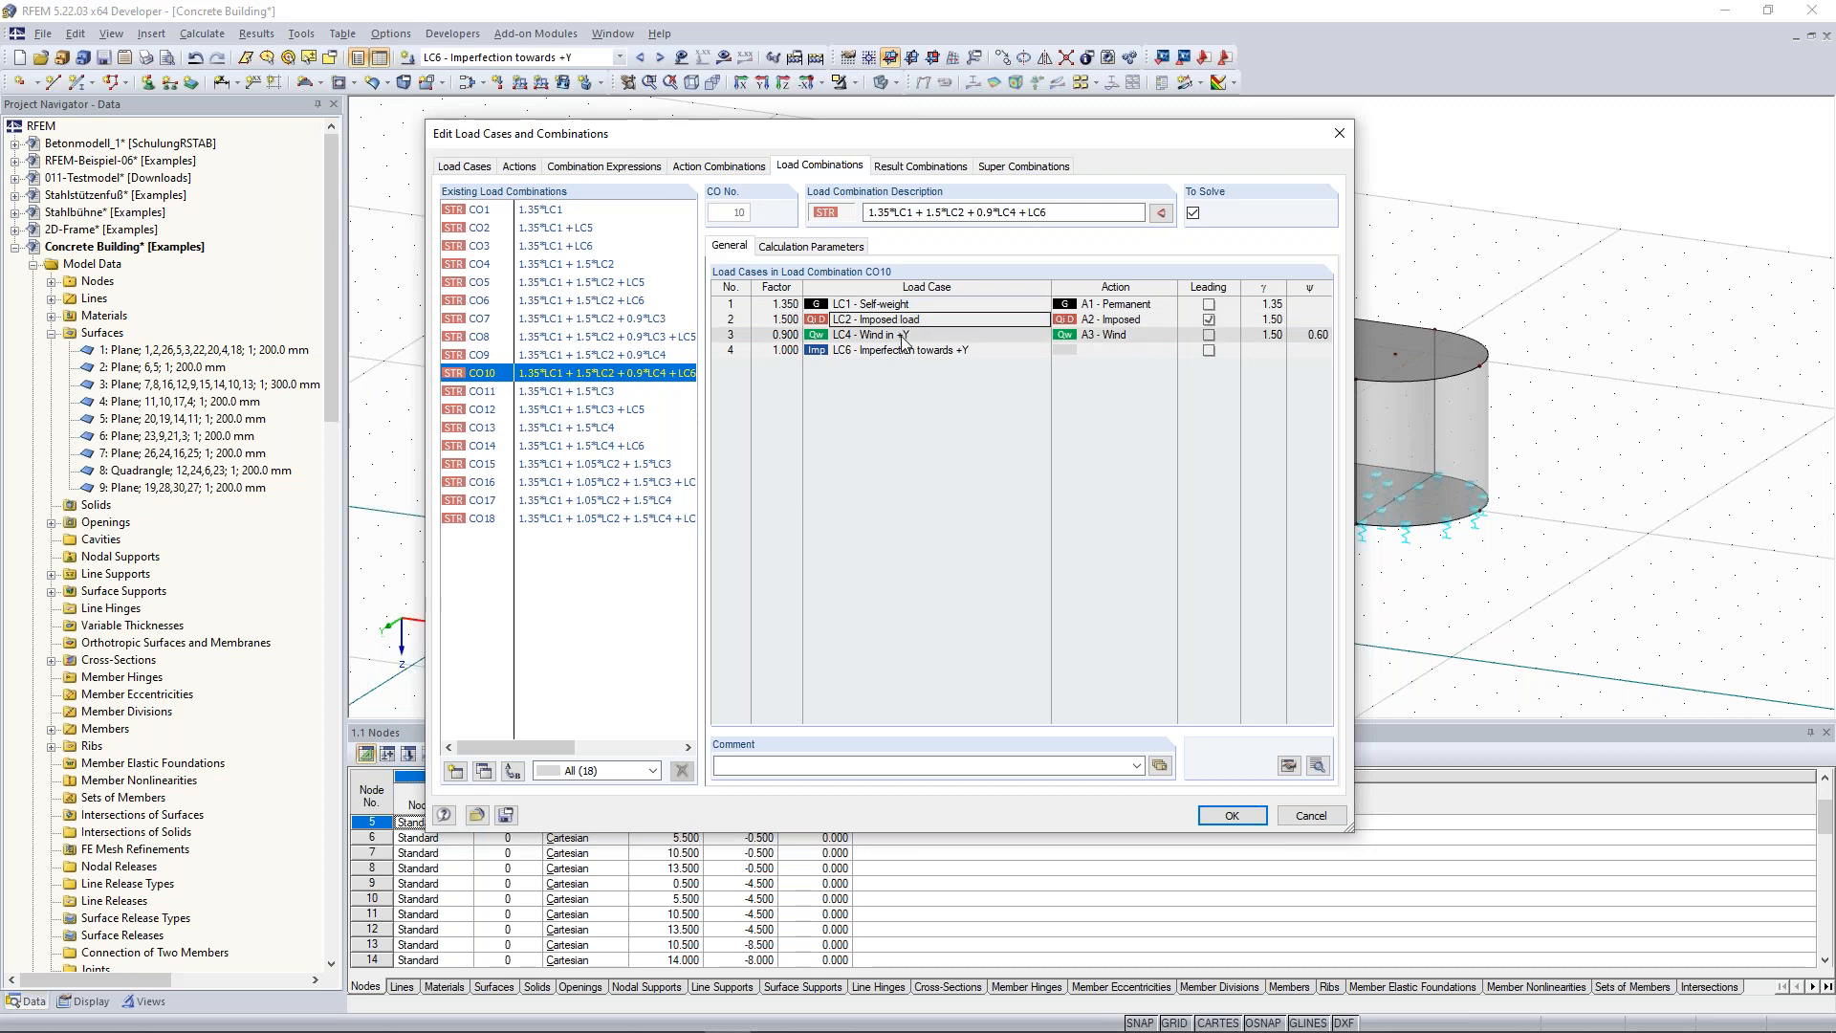
{"action": "left_click", "coordinate": [904, 336]}
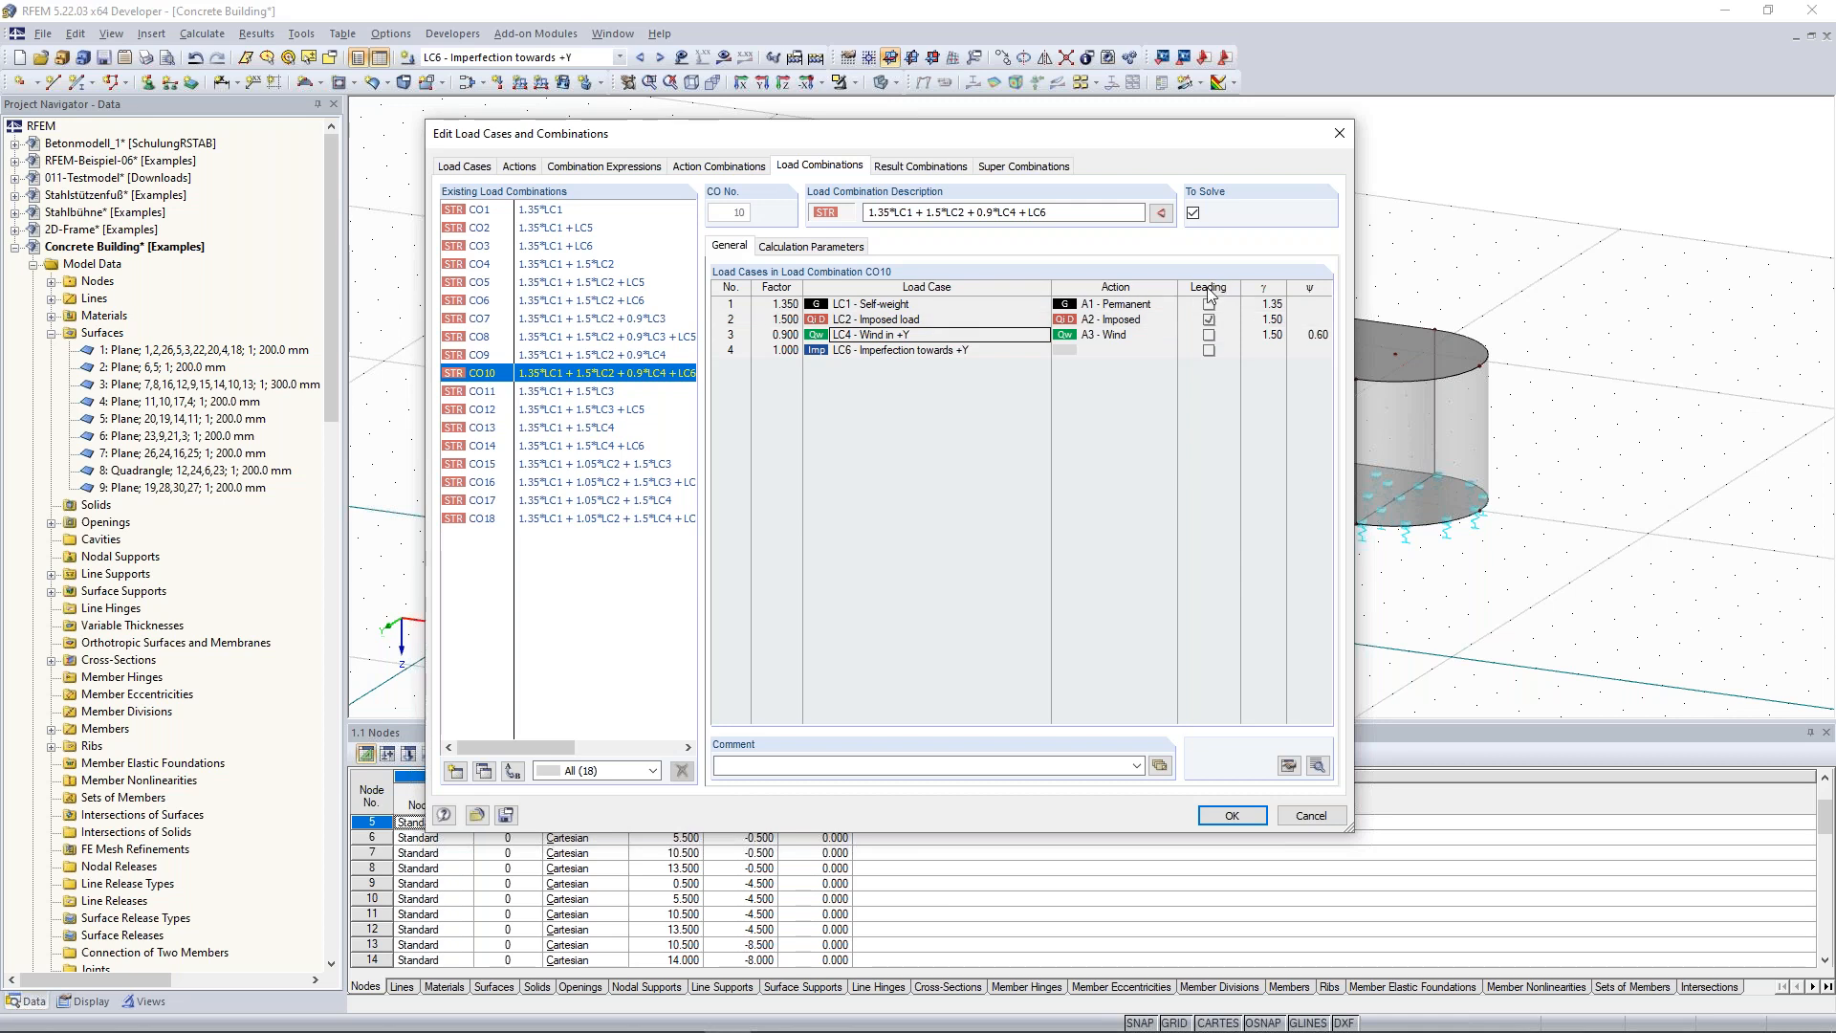
{"action": "left_click", "coordinate": [1276, 305]}
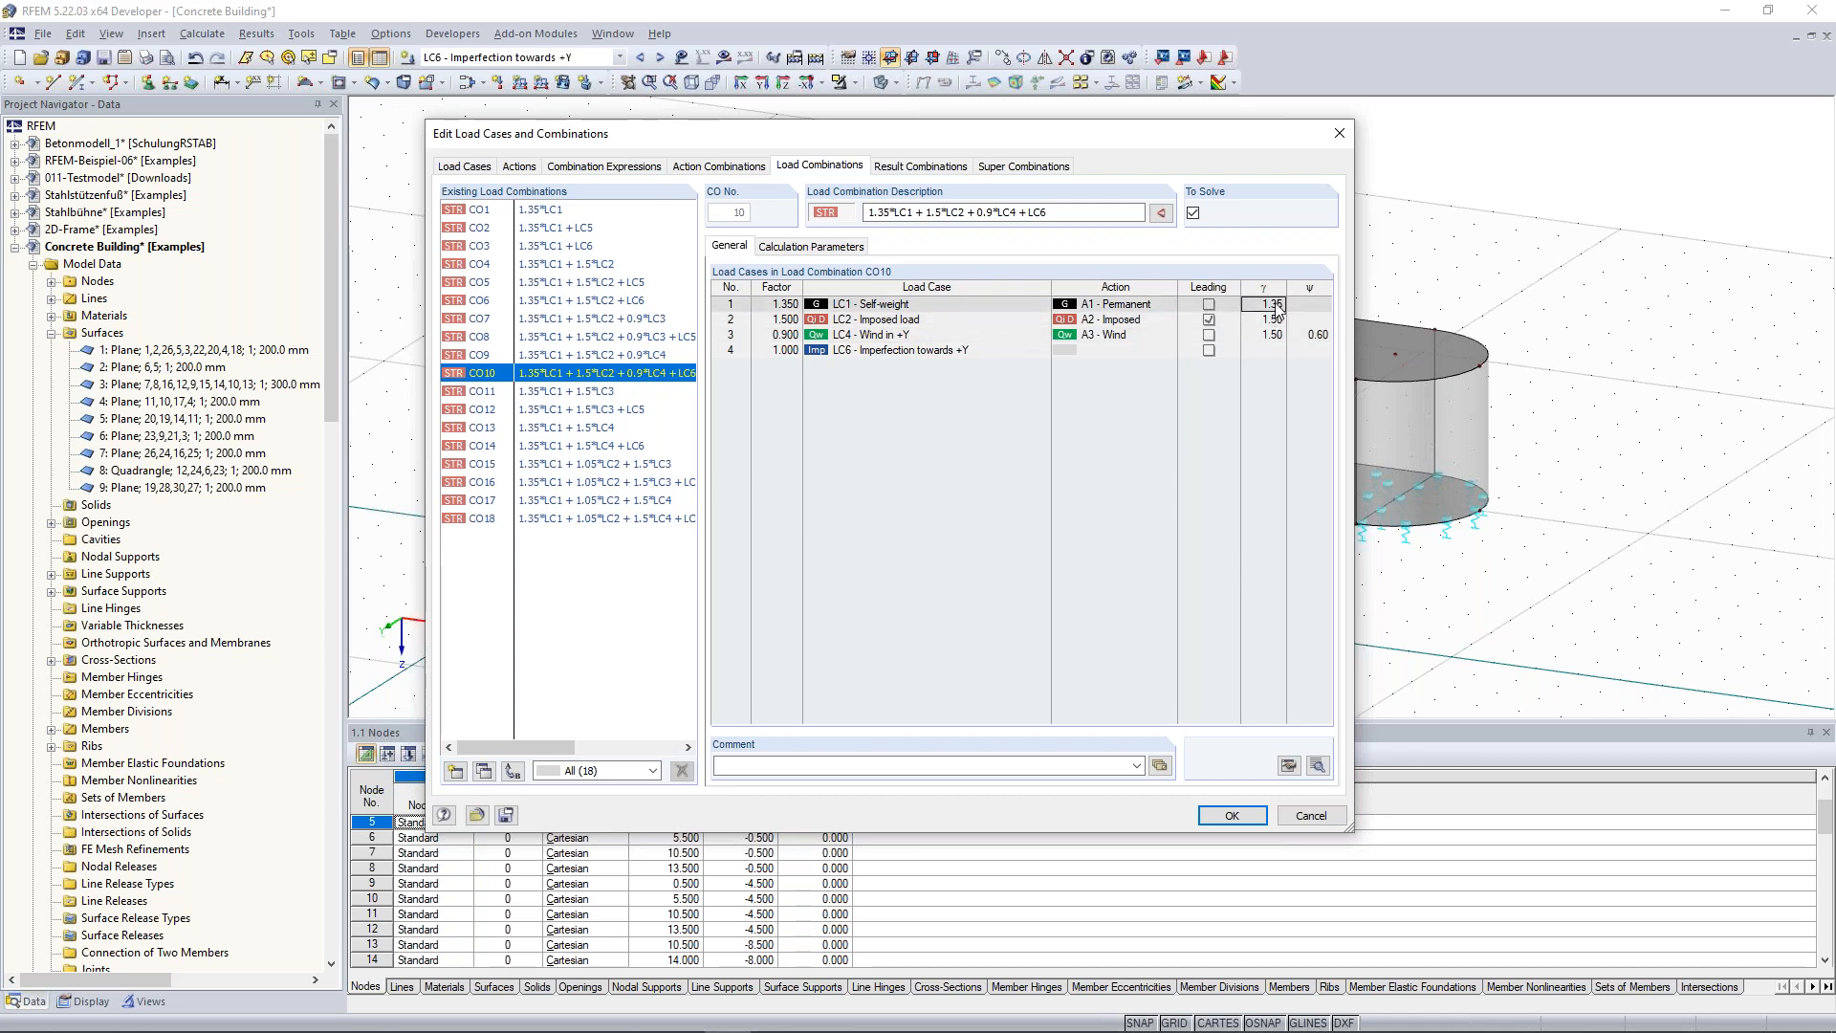
{"action": "left_click", "coordinate": [1320, 335]}
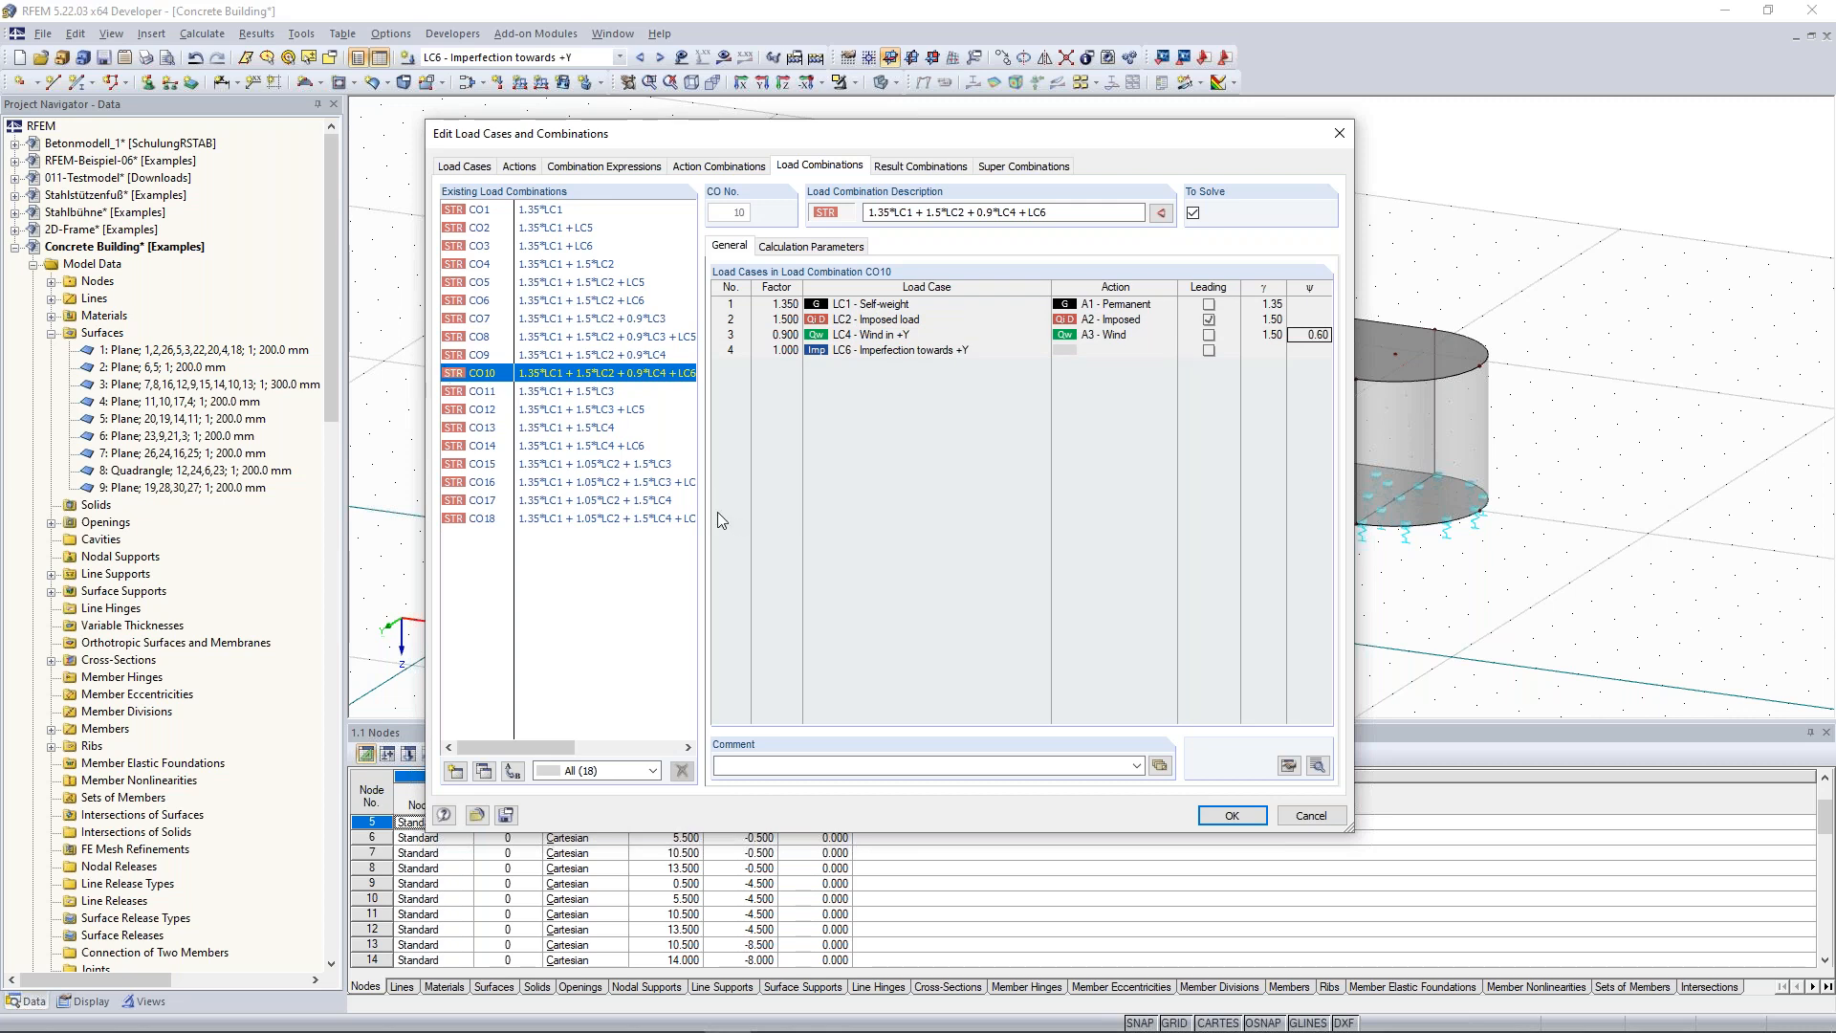
Review the load combinations contained in the ULS result combination RC1 and accept all load case and combination settings.
{"action": "left_click", "coordinate": [920, 165]}
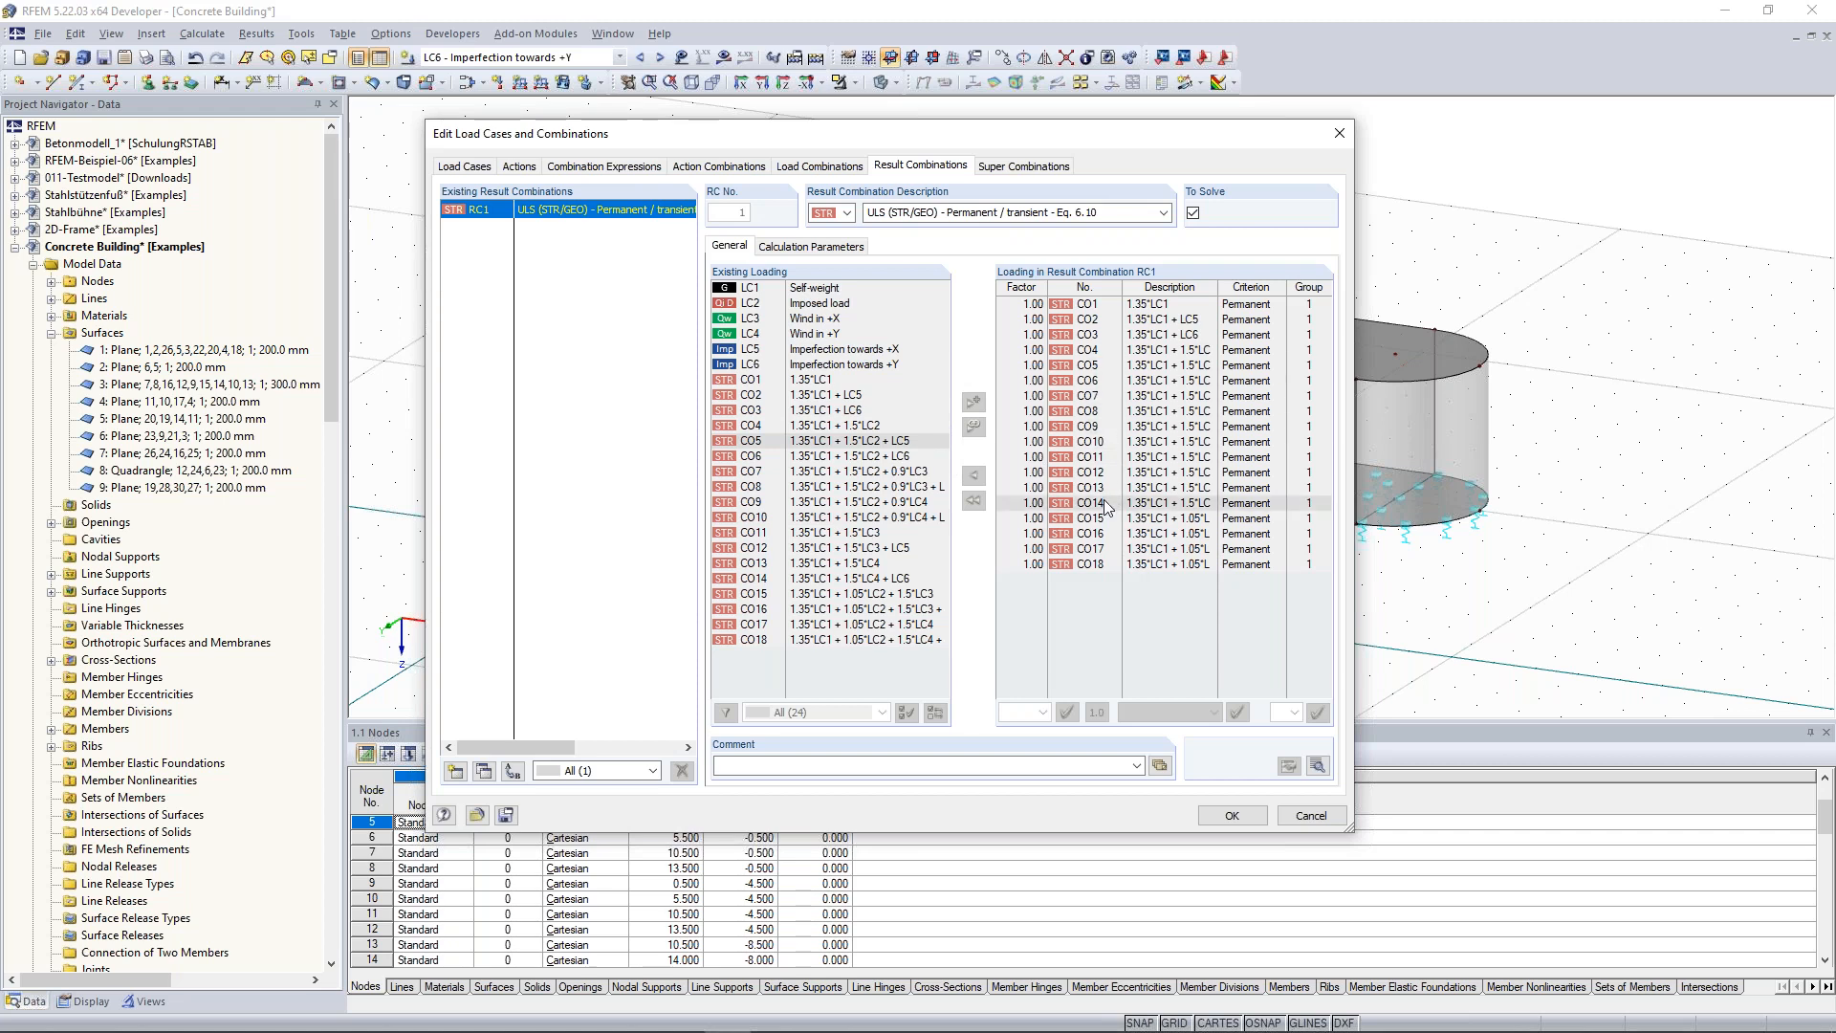
{"action": "left_click", "coordinate": [1075, 305]}
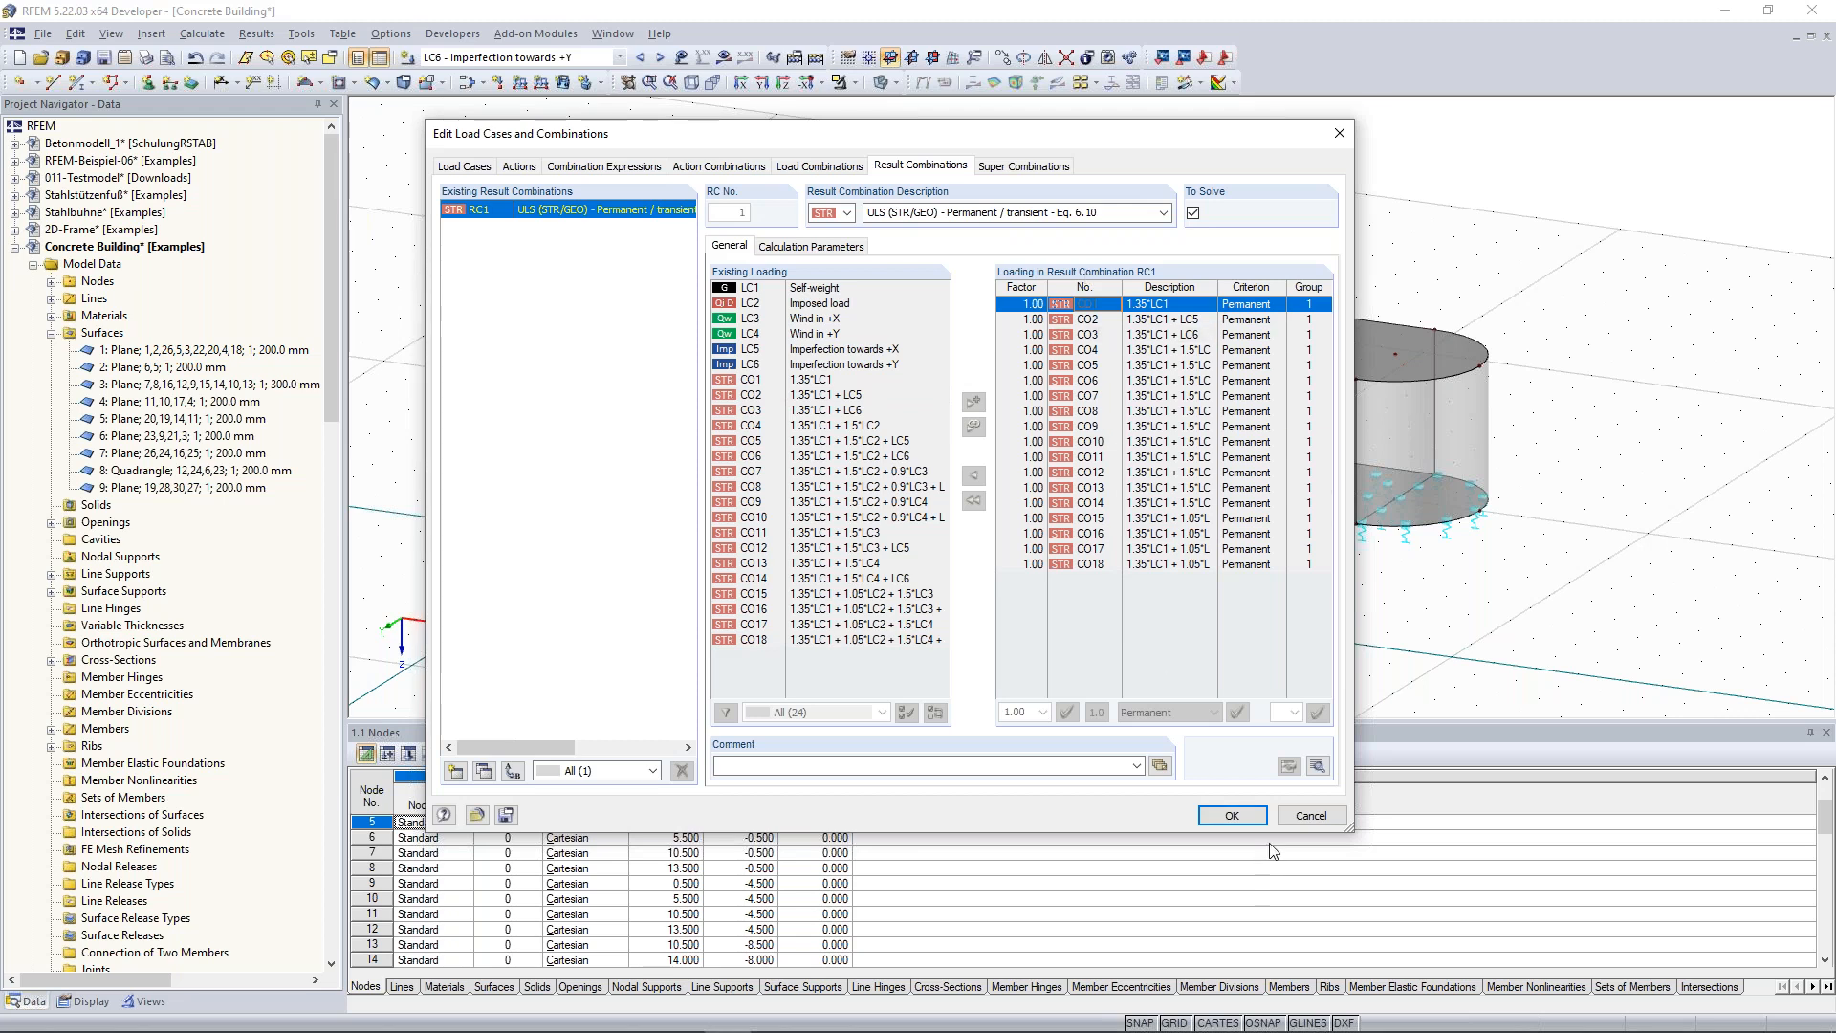
{"action": "left_click", "coordinate": [1248, 813]}
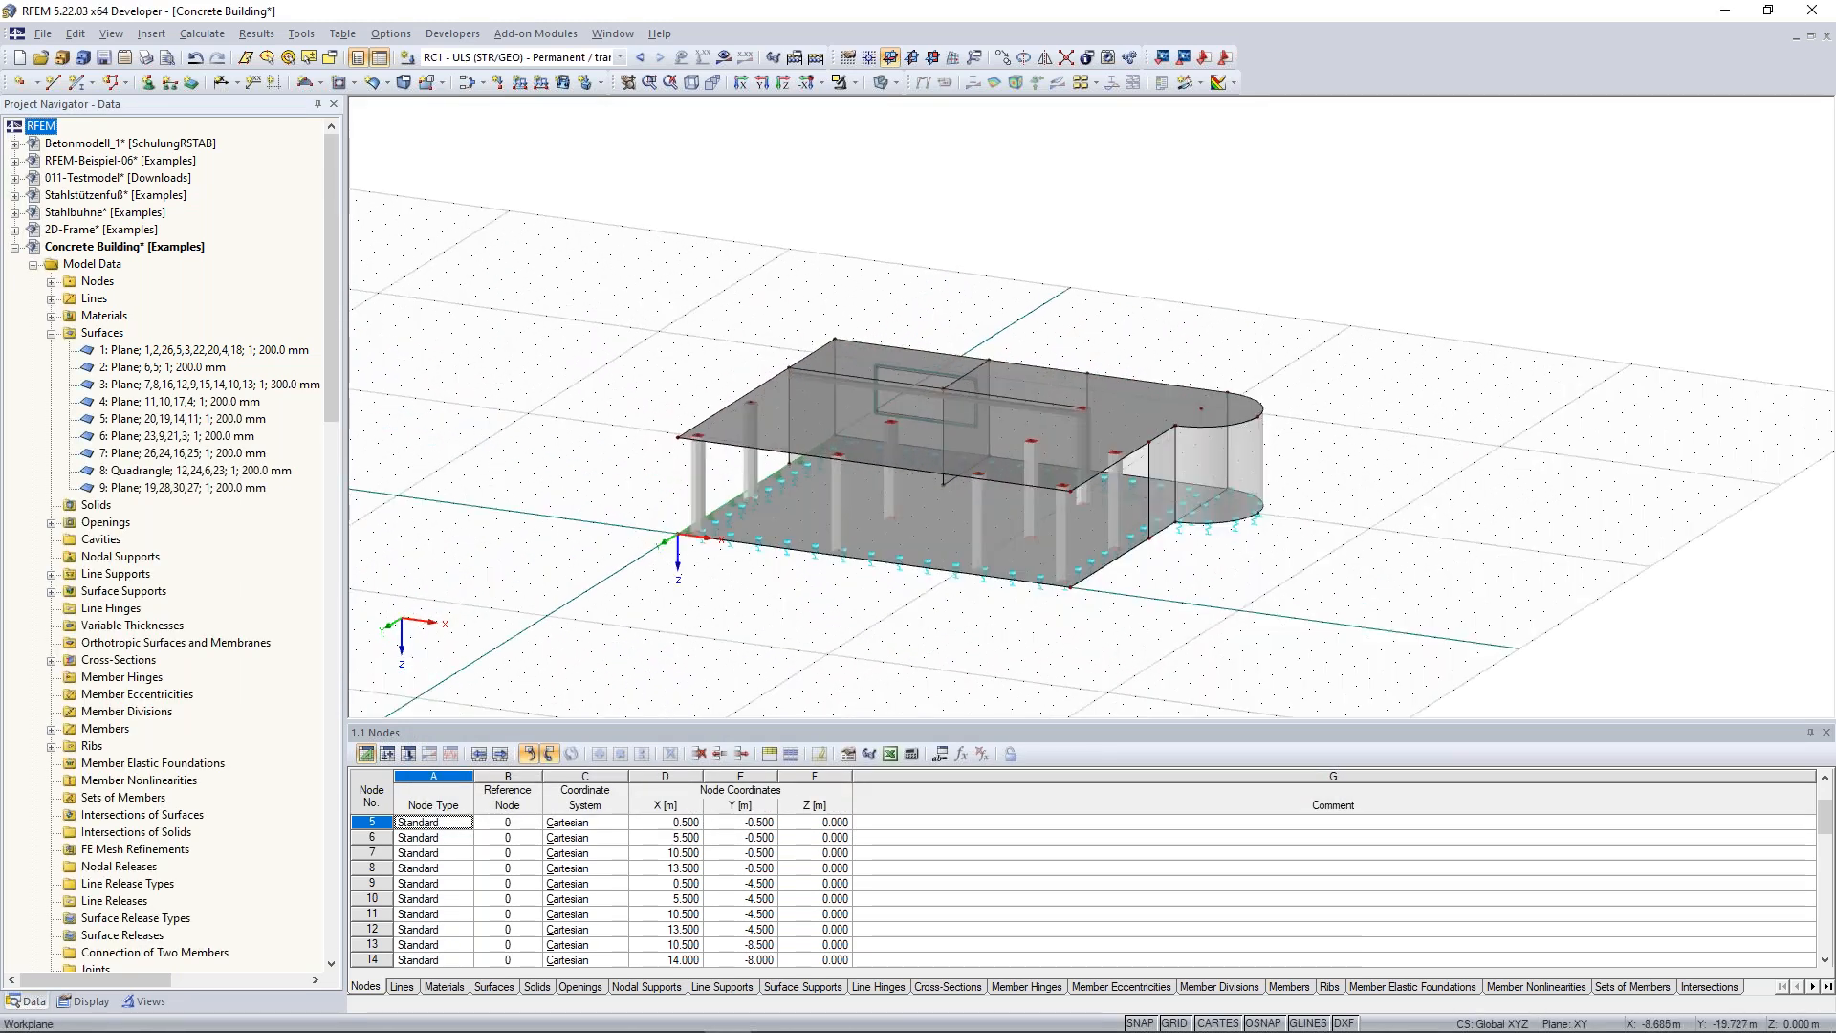
Make LC2 - Imposed load the active load case for the building model.
{"action": "scroll", "coordinate": [927, 503], "scroll_direction": "up", "scroll_amount": 4}
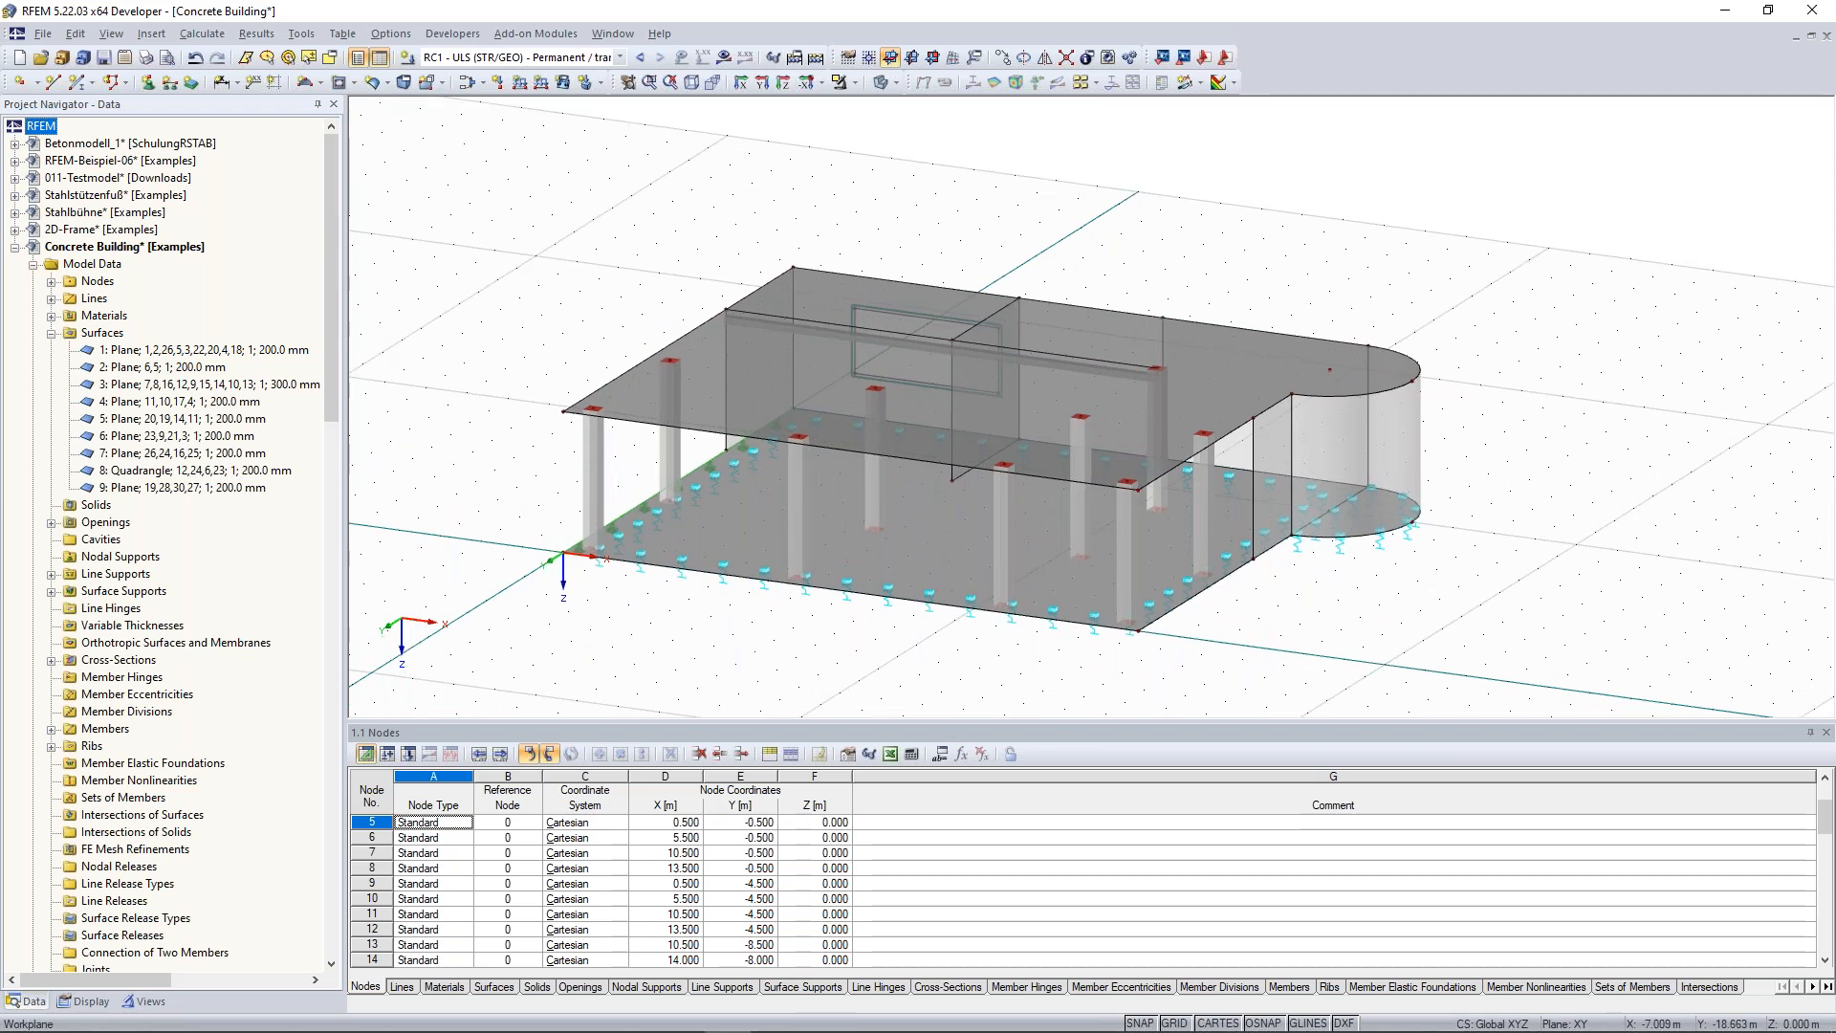
{"action": "left_click", "coordinate": [524, 251]}
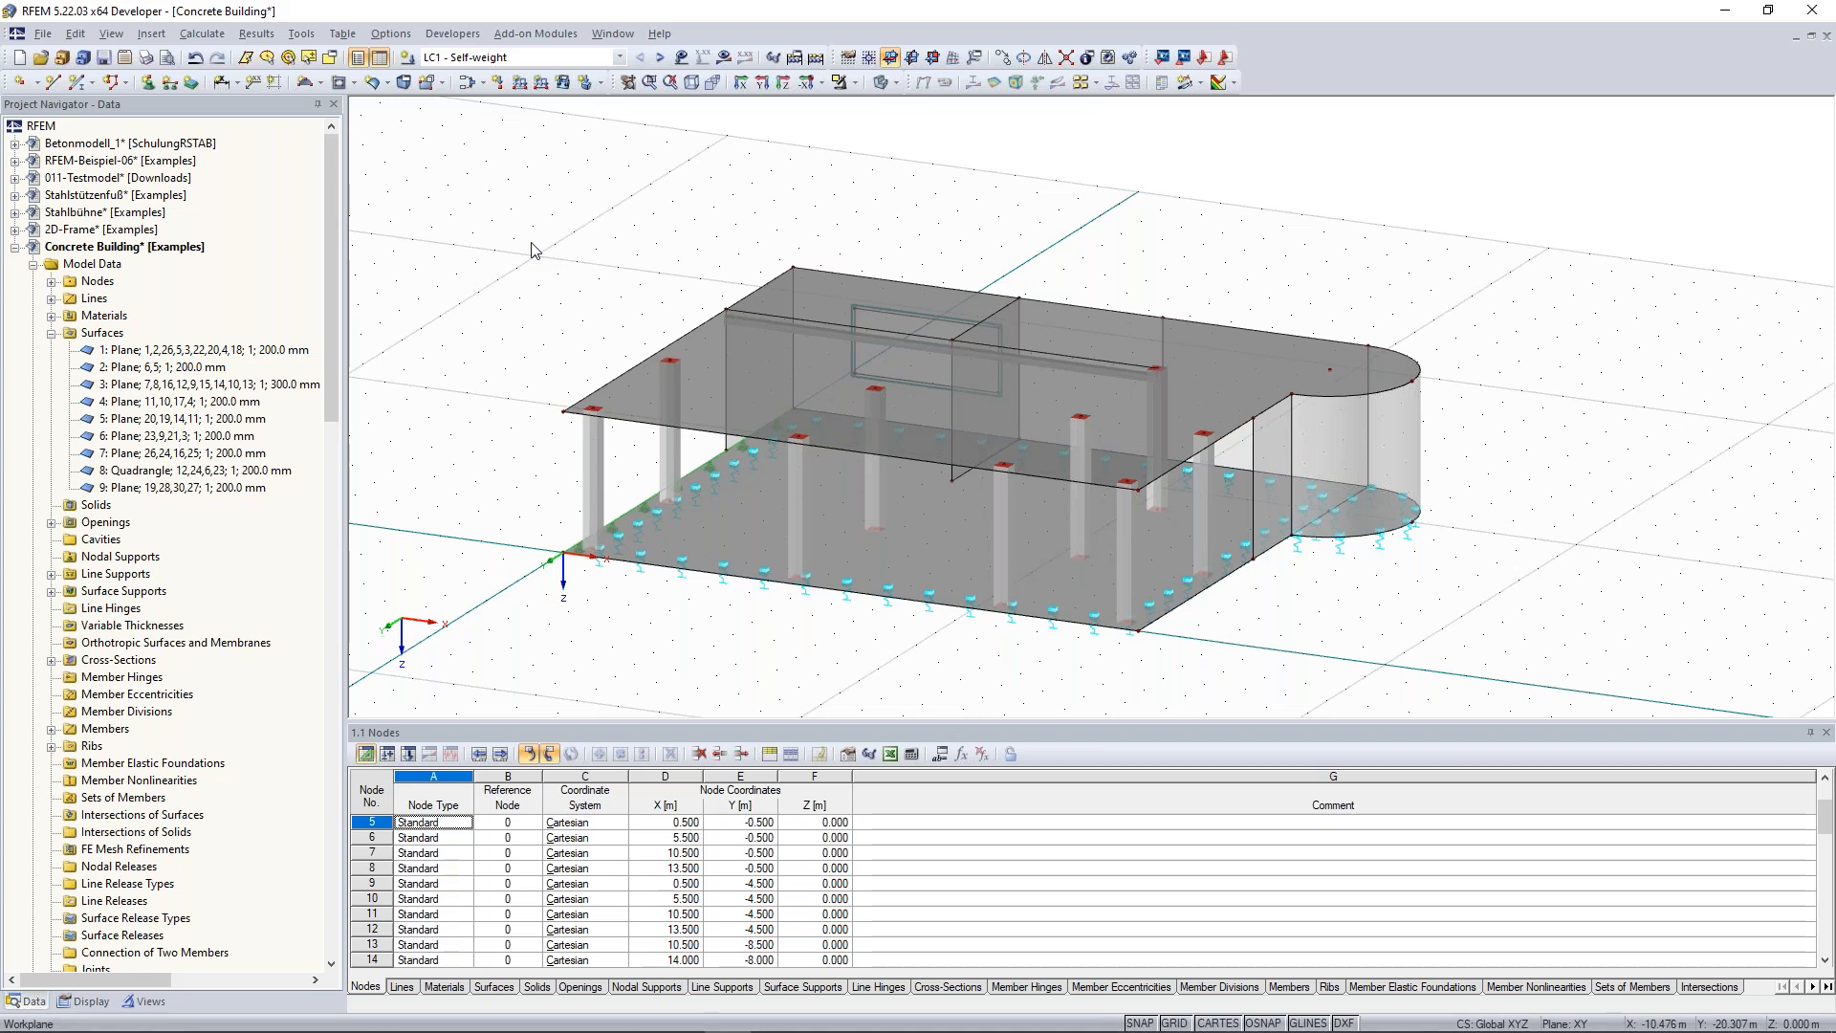
{"action": "left_click", "coordinate": [649, 83]}
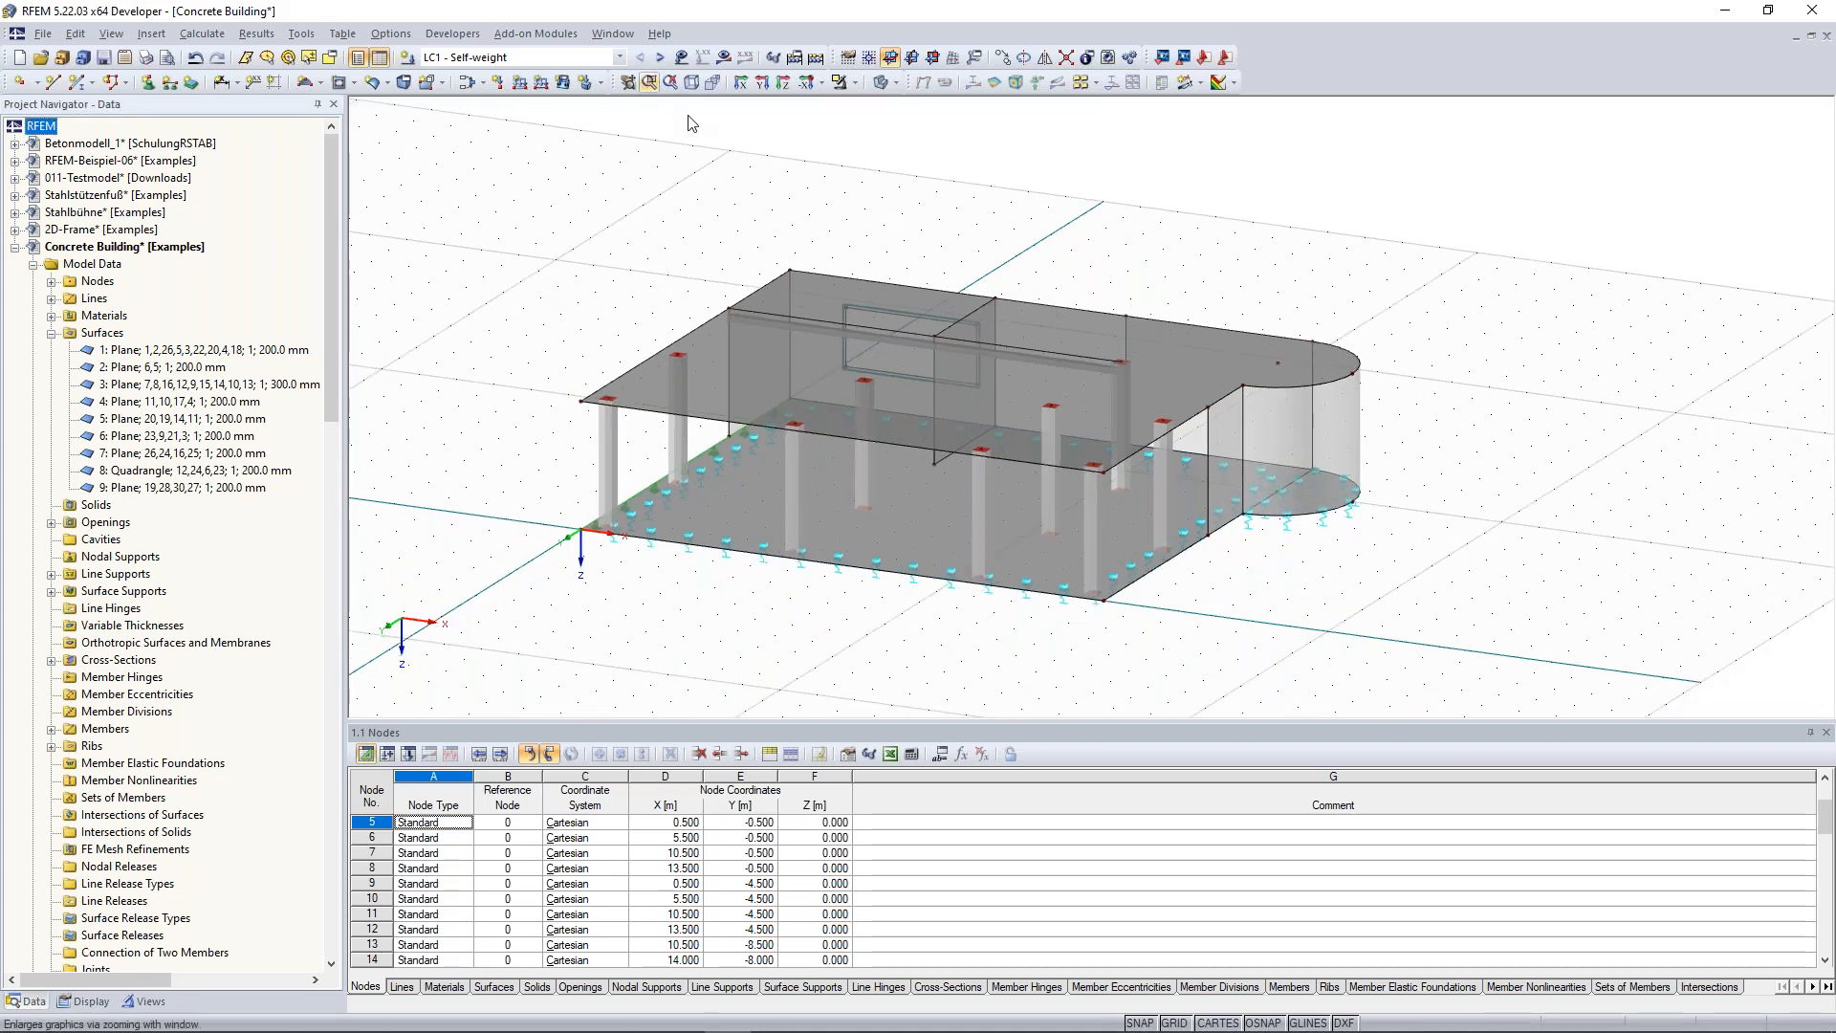
{"action": "scroll", "coordinate": [629, 417], "scroll_direction": "down", "scroll_amount": 1}
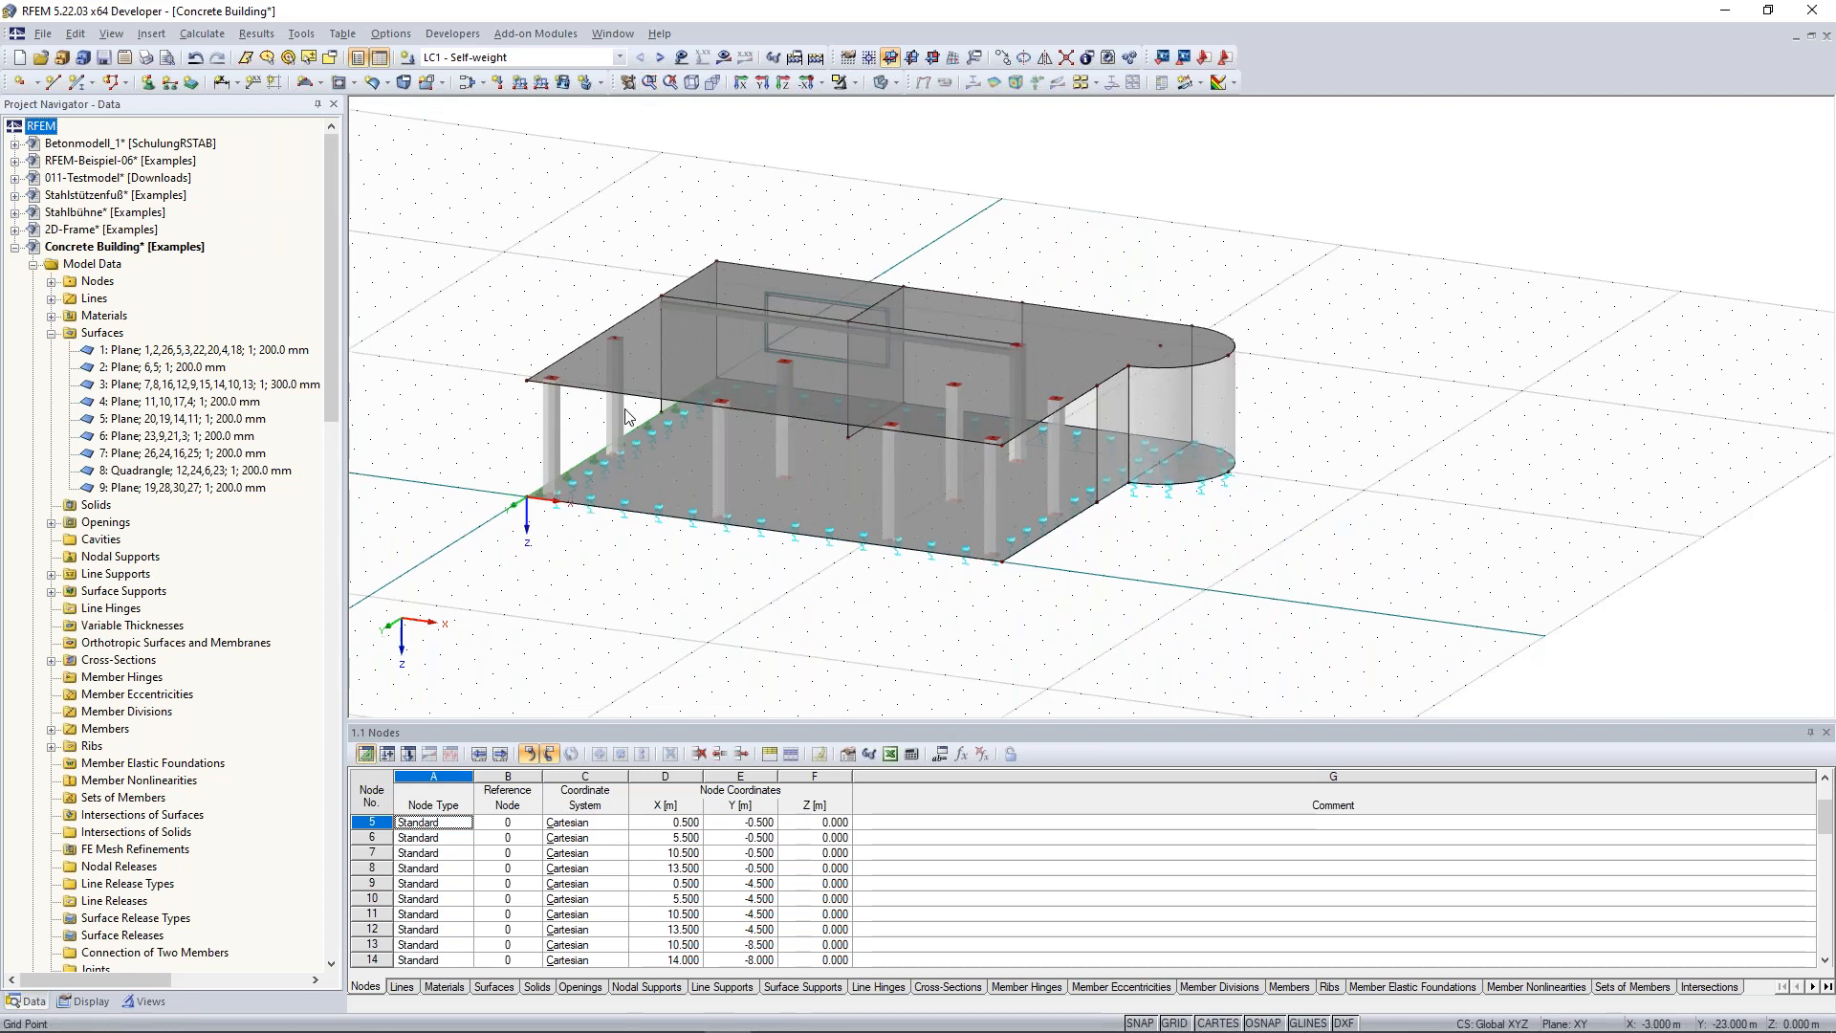
{"action": "scroll", "coordinate": [642, 273], "scroll_direction": "up", "scroll_amount": 3}
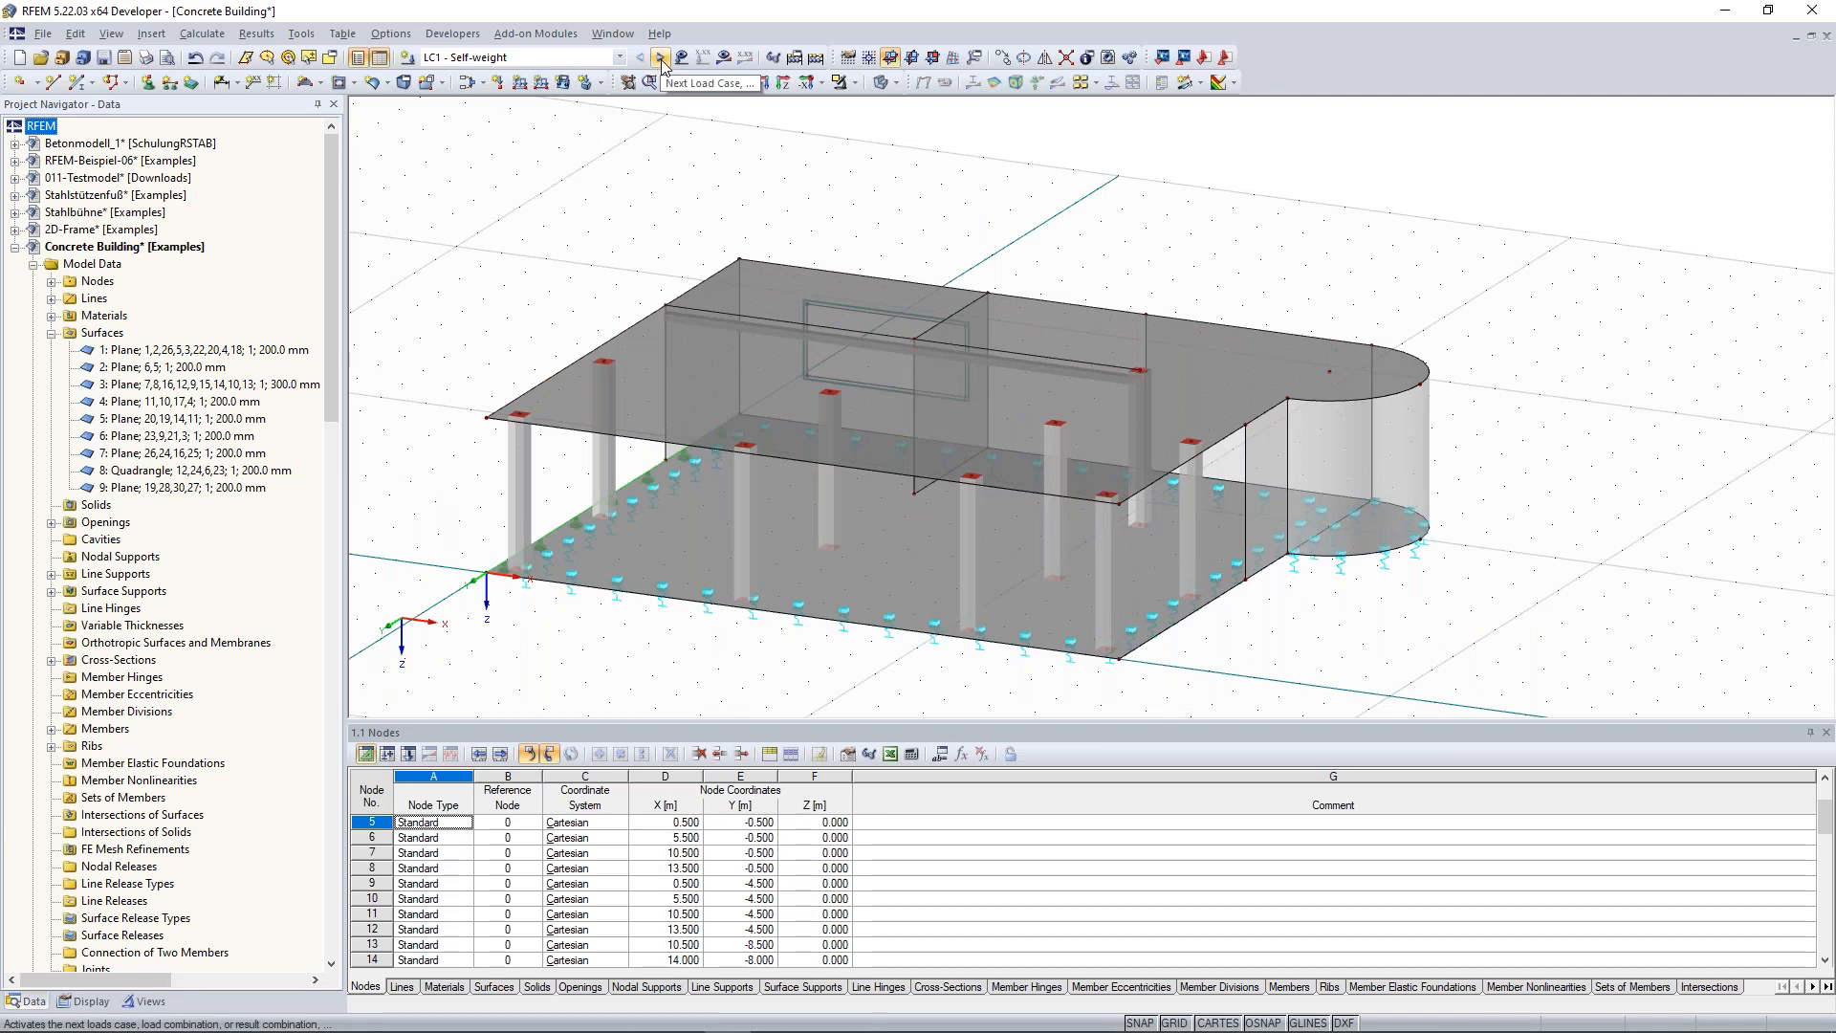
{"action": "left_click", "coordinate": [661, 59]}
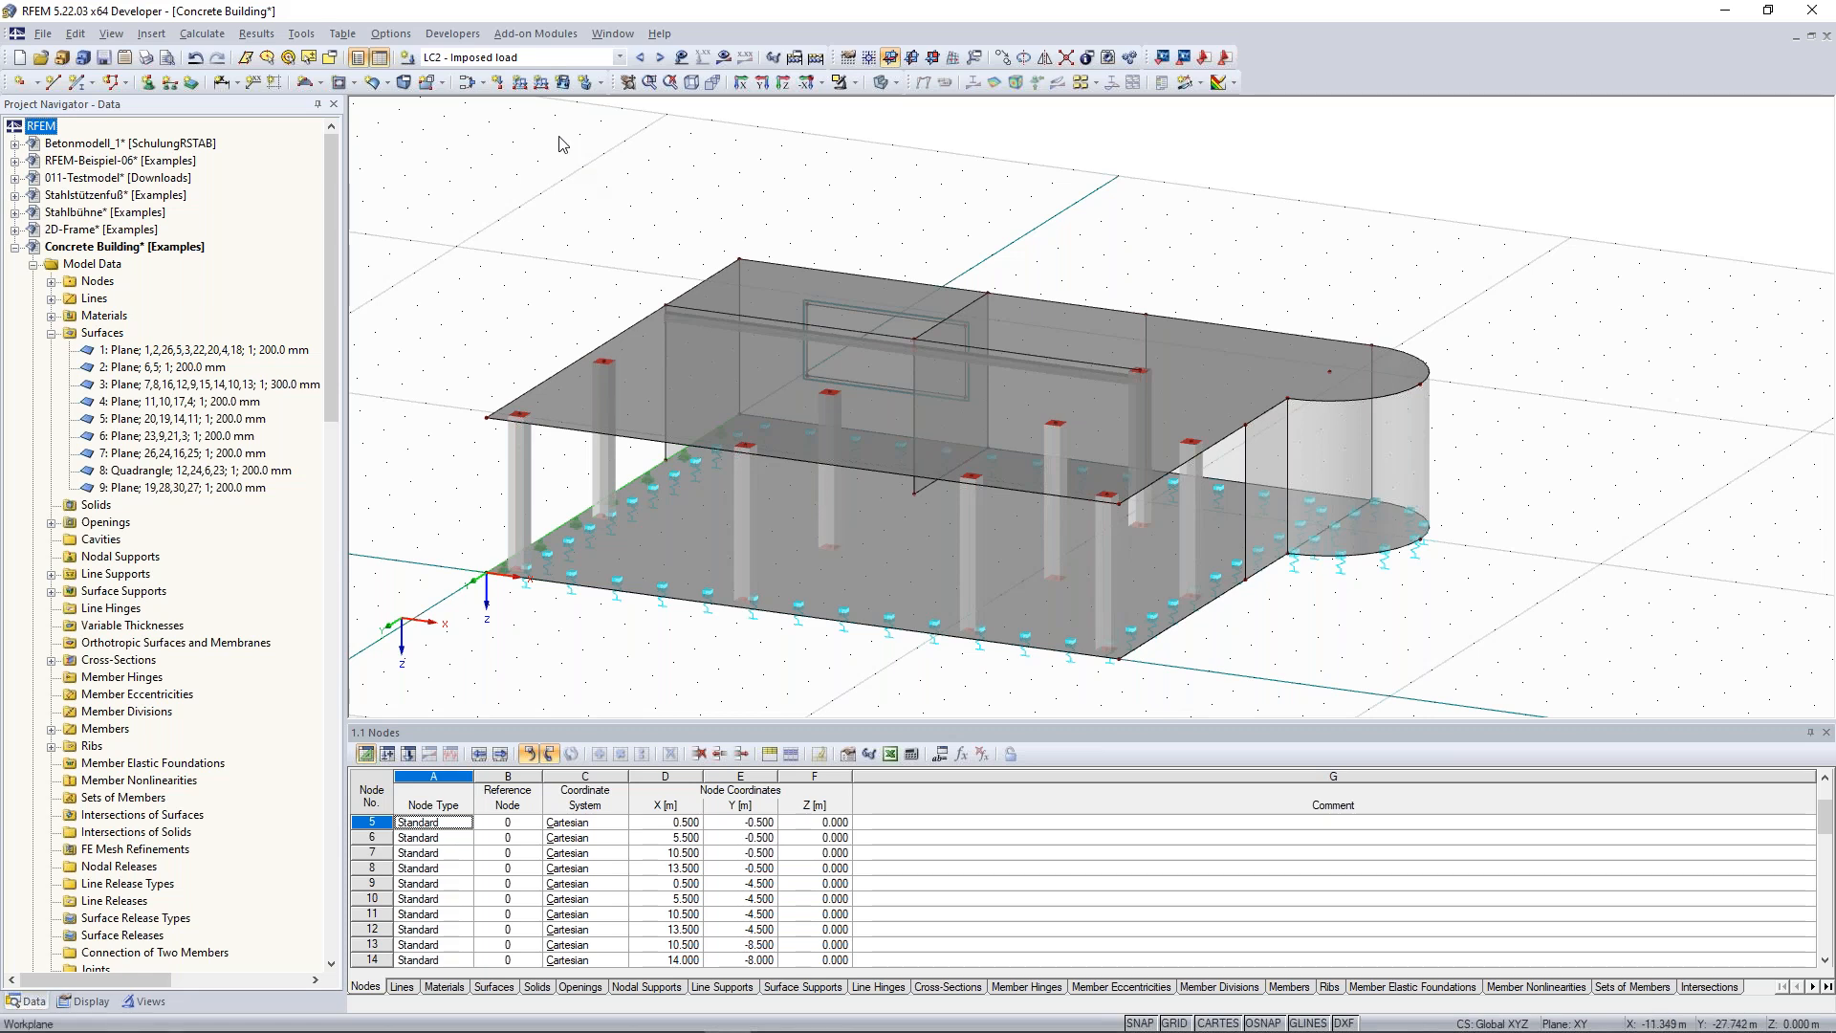
Apply a uniform surface force of 5 kN/m² in global direction ZL, related to true area, to the floor slab in LC2.
{"action": "left_click", "coordinate": [563, 83]}
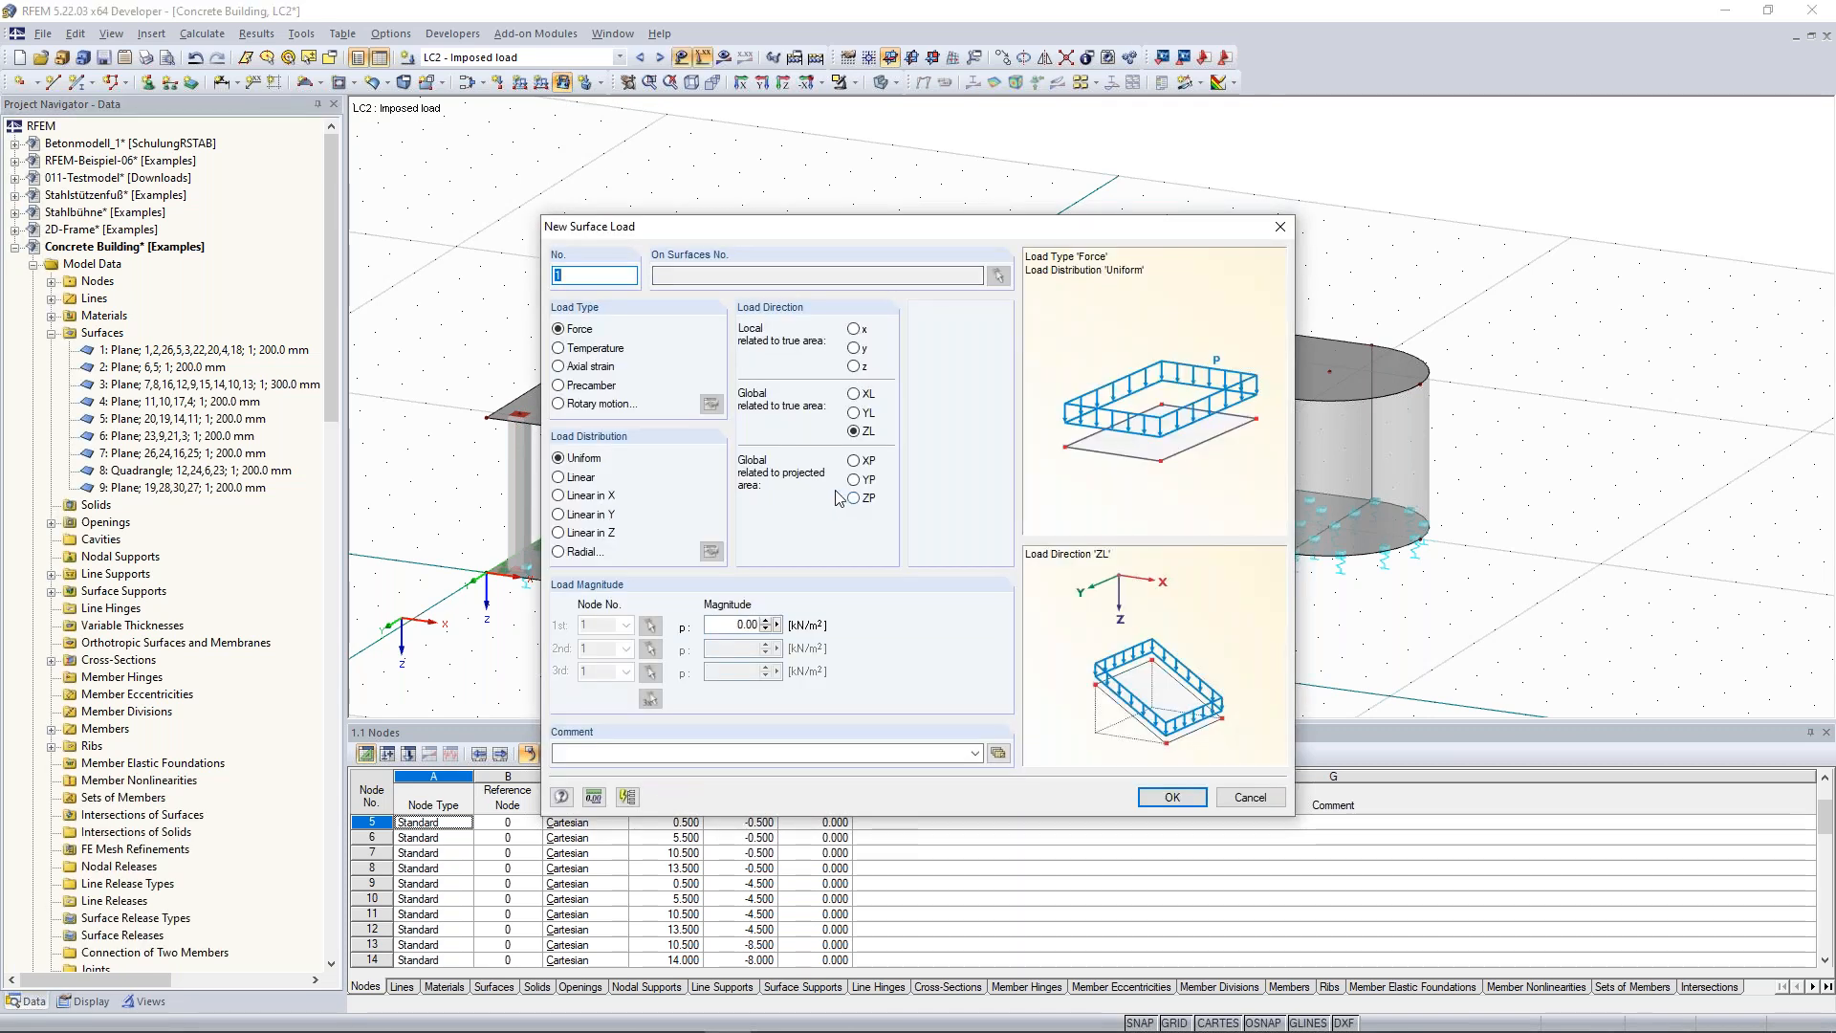
{"action": "double_click", "coordinate": [735, 626]}
{"action": "type", "text": "5"}
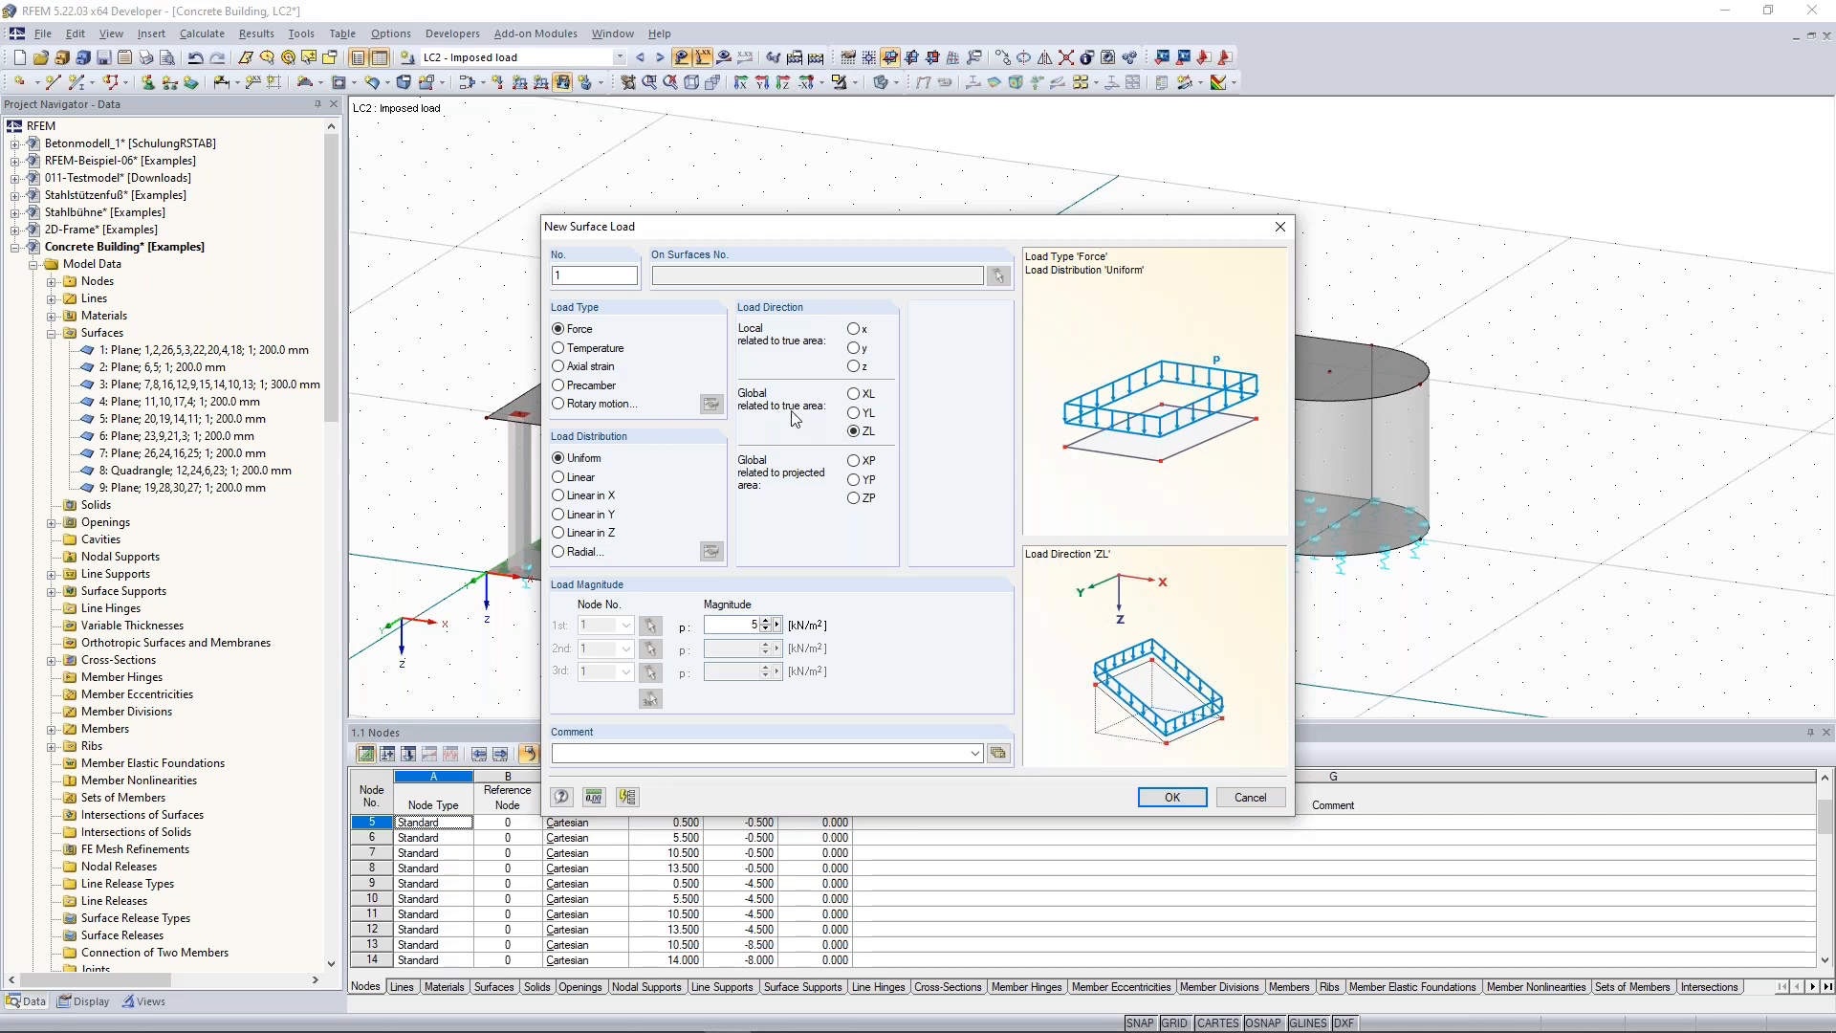
{"action": "left_click", "coordinate": [853, 431]}
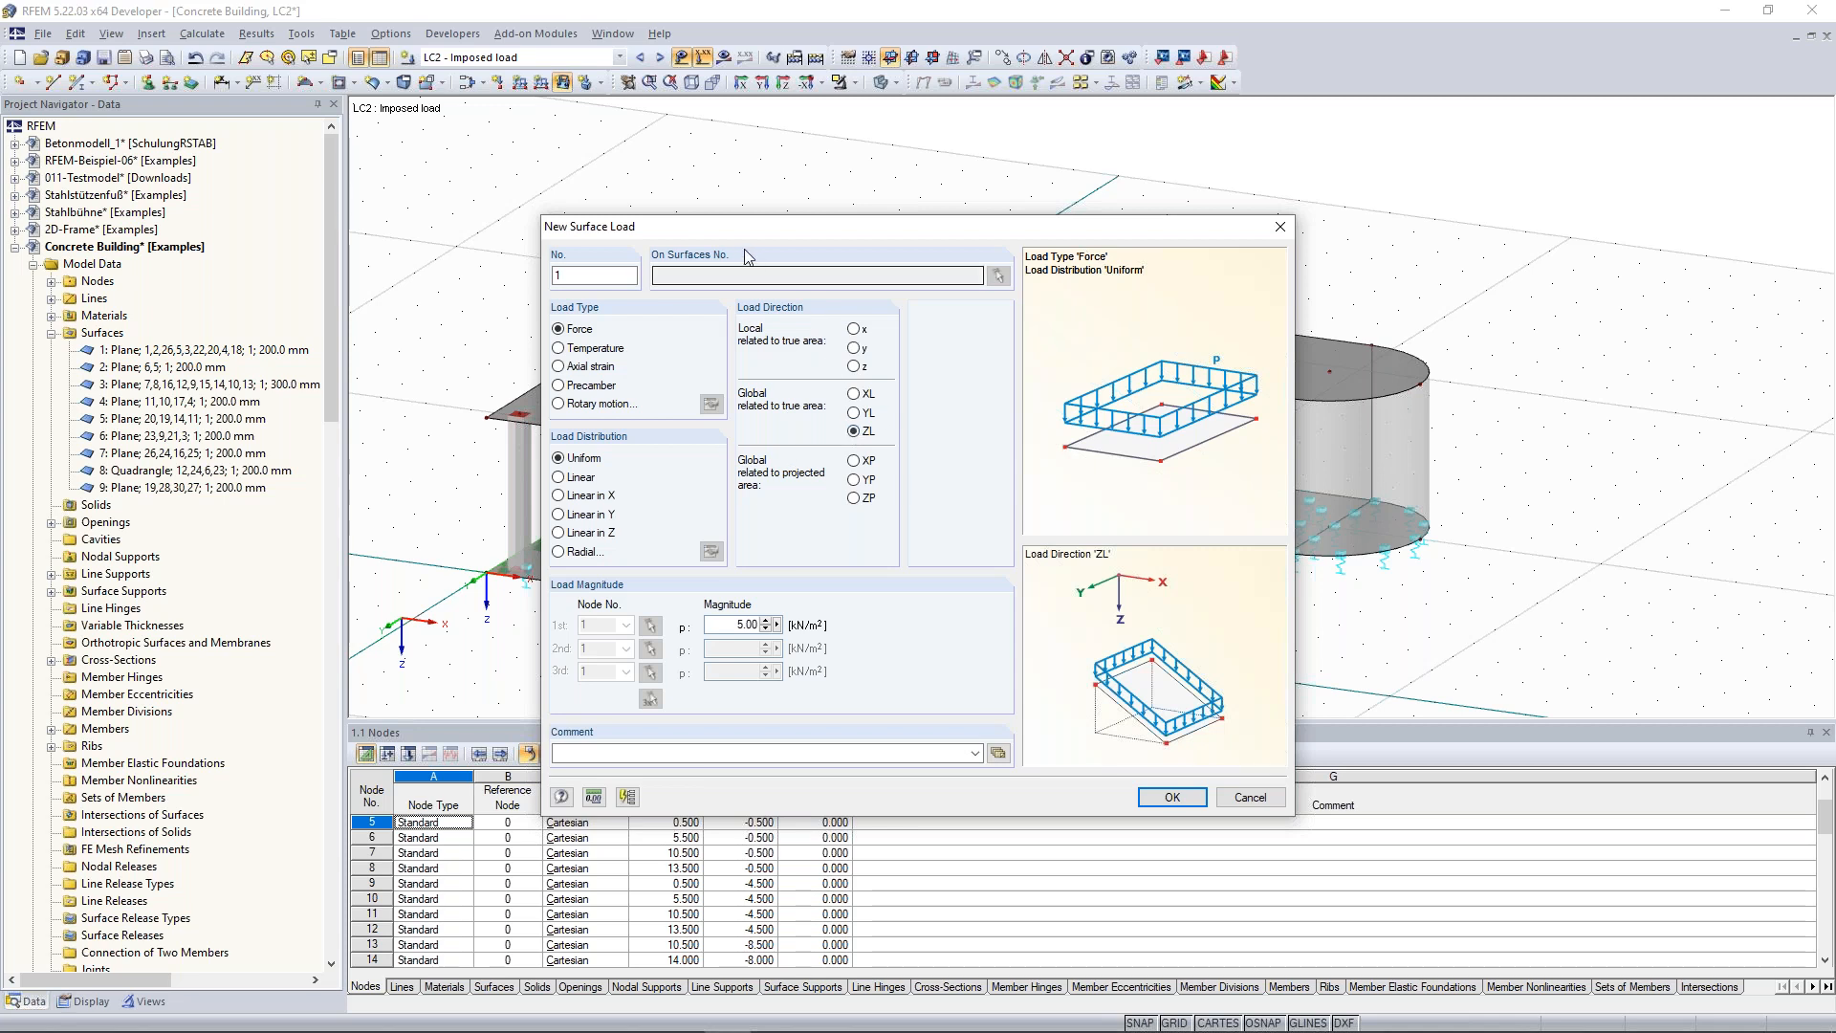
{"action": "left_click", "coordinate": [1171, 797]}
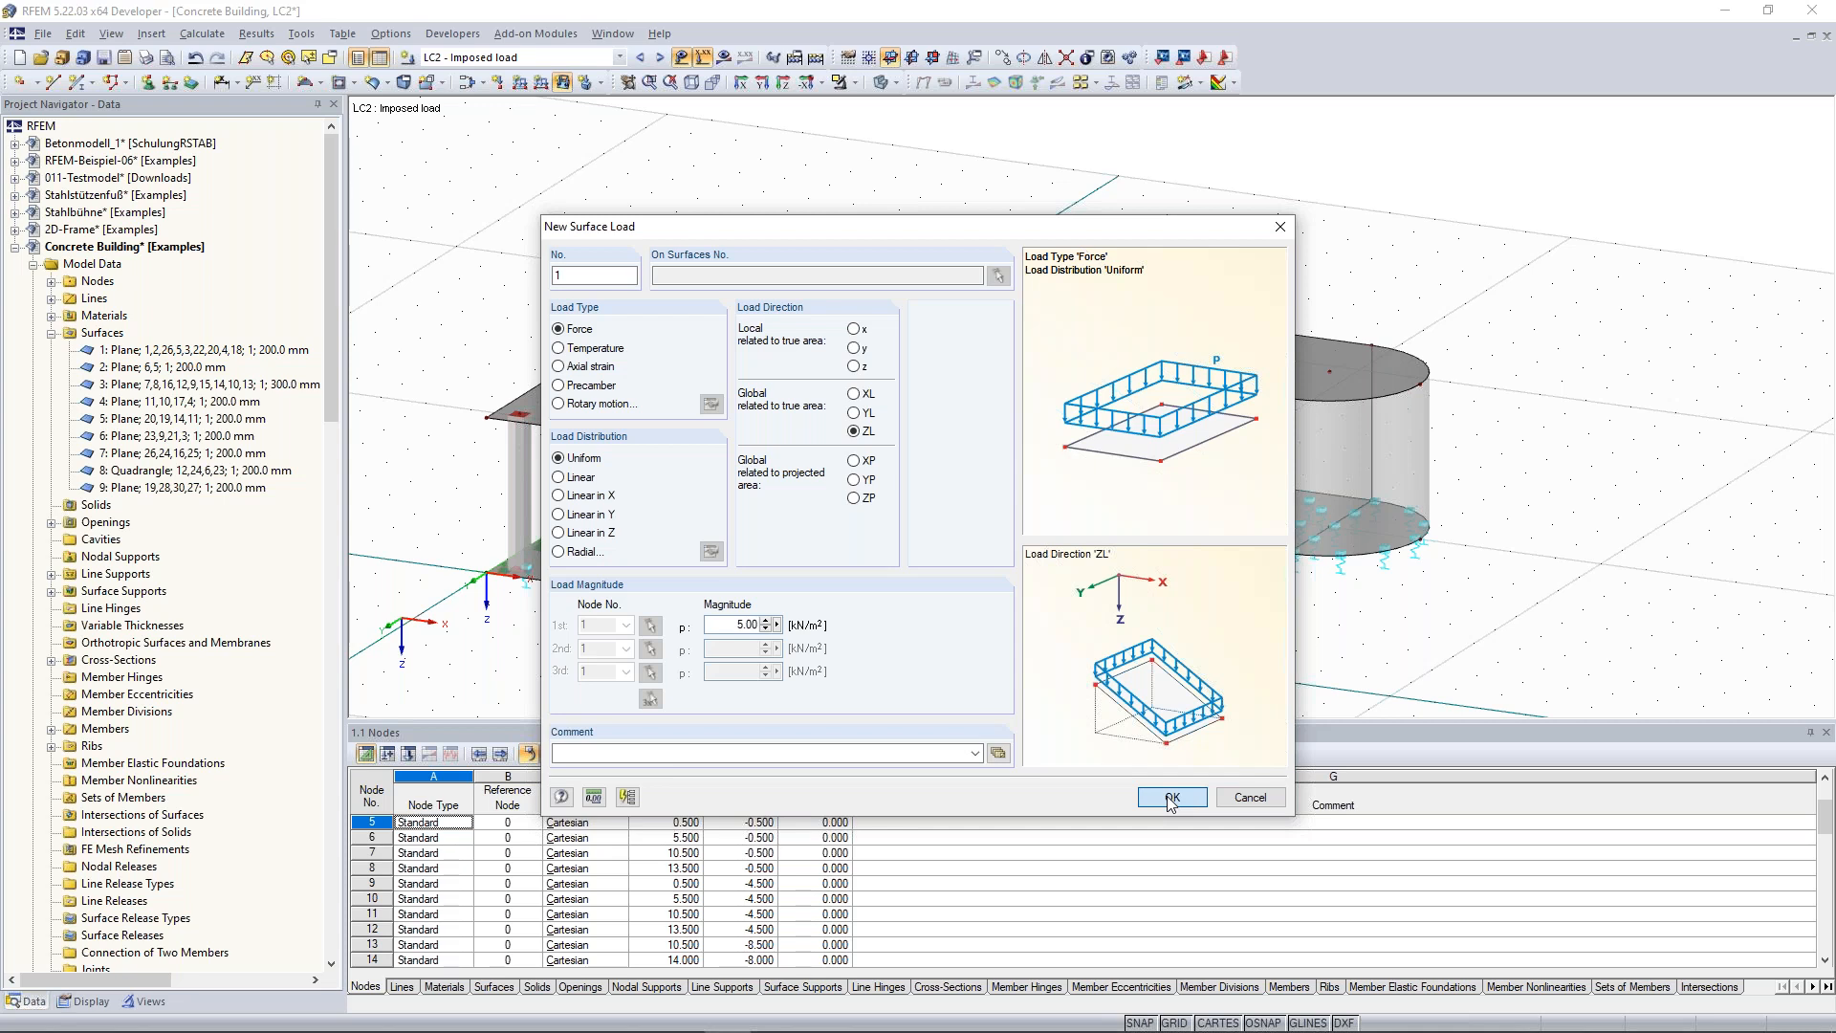
{"action": "left_click", "coordinate": [1171, 797]}
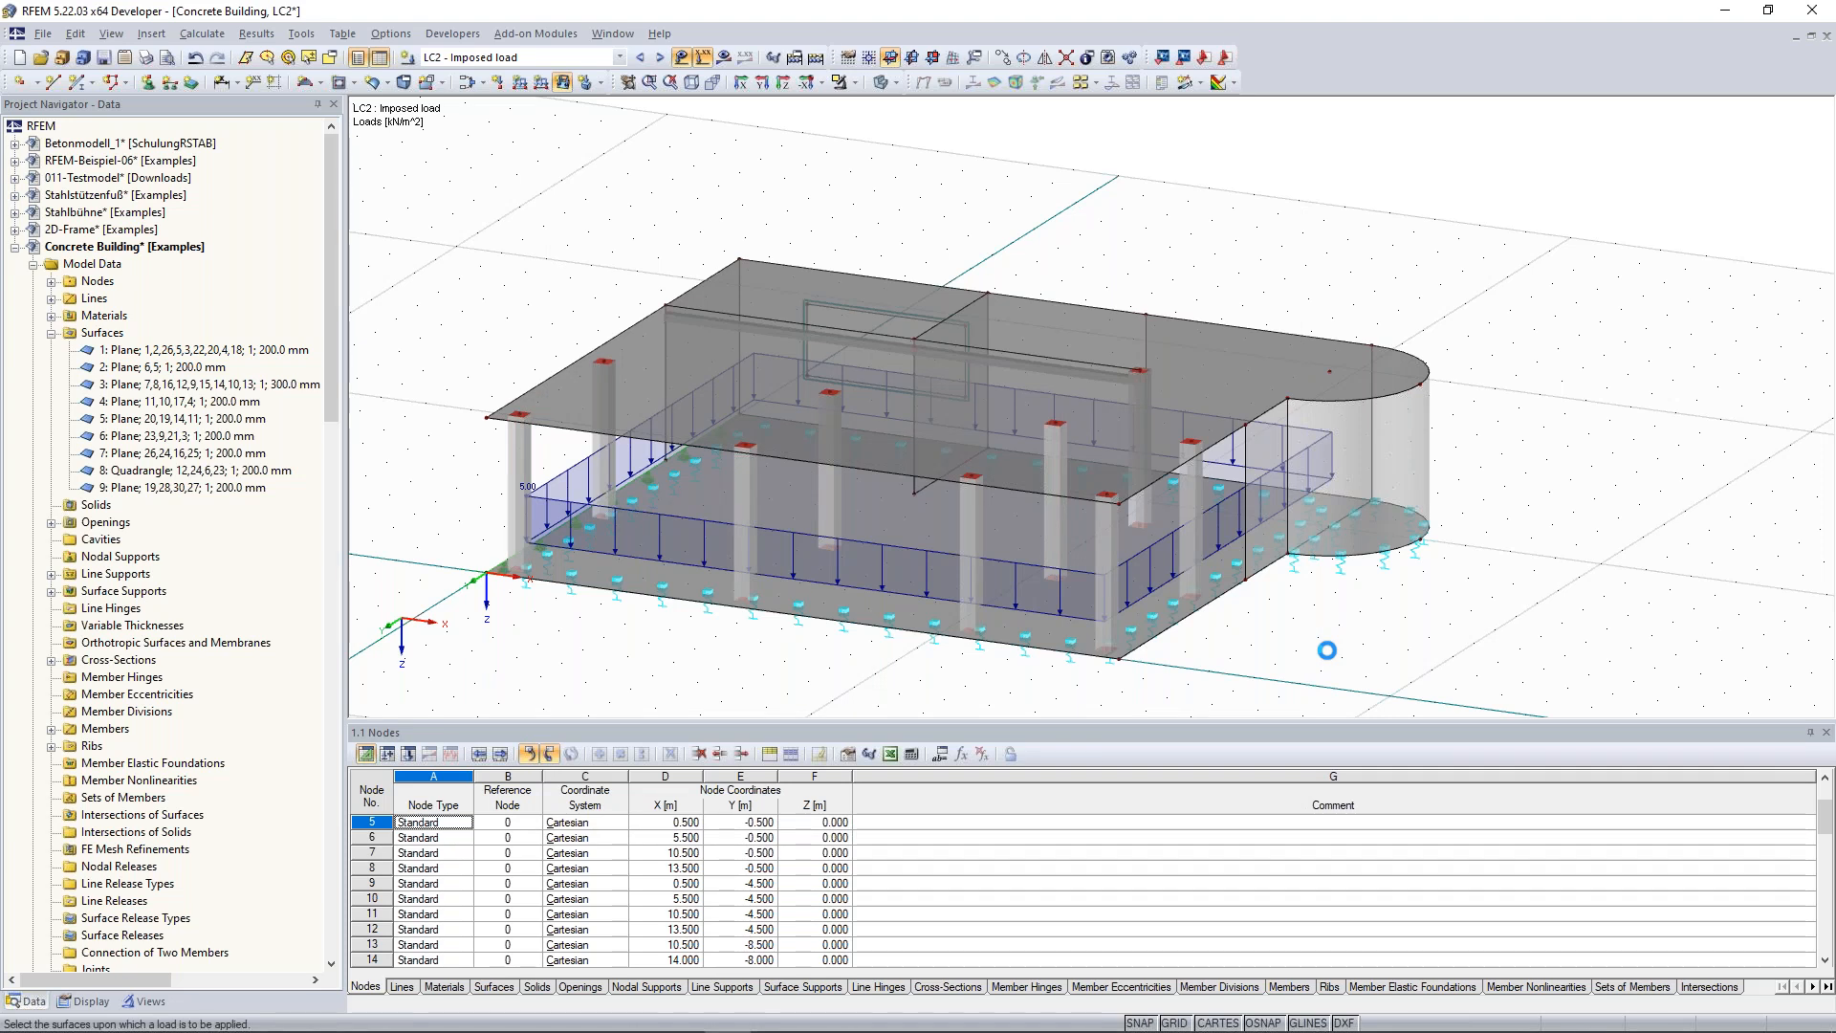
Apply the surface load to the rounded floor part and roof slab in LC2, with 2 kN/m² on the roof slab.
{"action": "middle_click_drag", "start_coordinate": [1159, 540], "coordinate": [1145, 502], "text": "ctrl"}
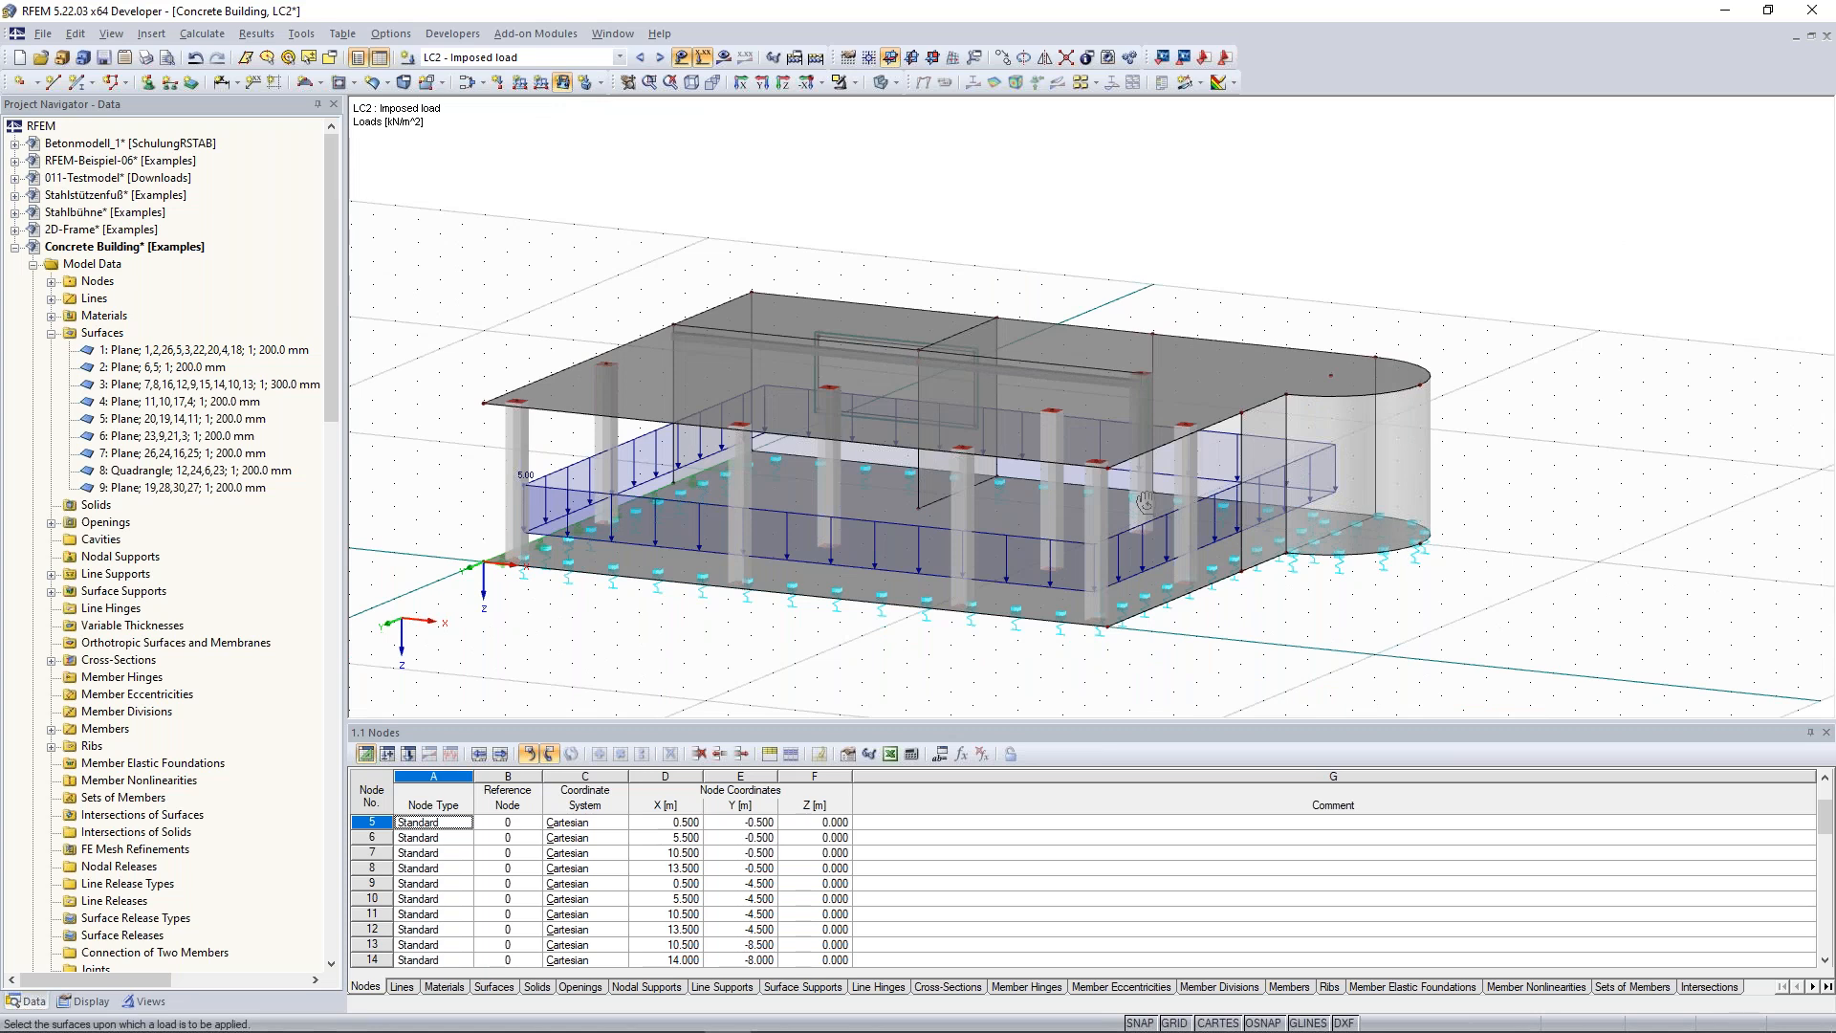
{"action": "middle_click_drag", "start_coordinate": [1146, 502], "coordinate": [1140, 470], "text": "ctrl"}
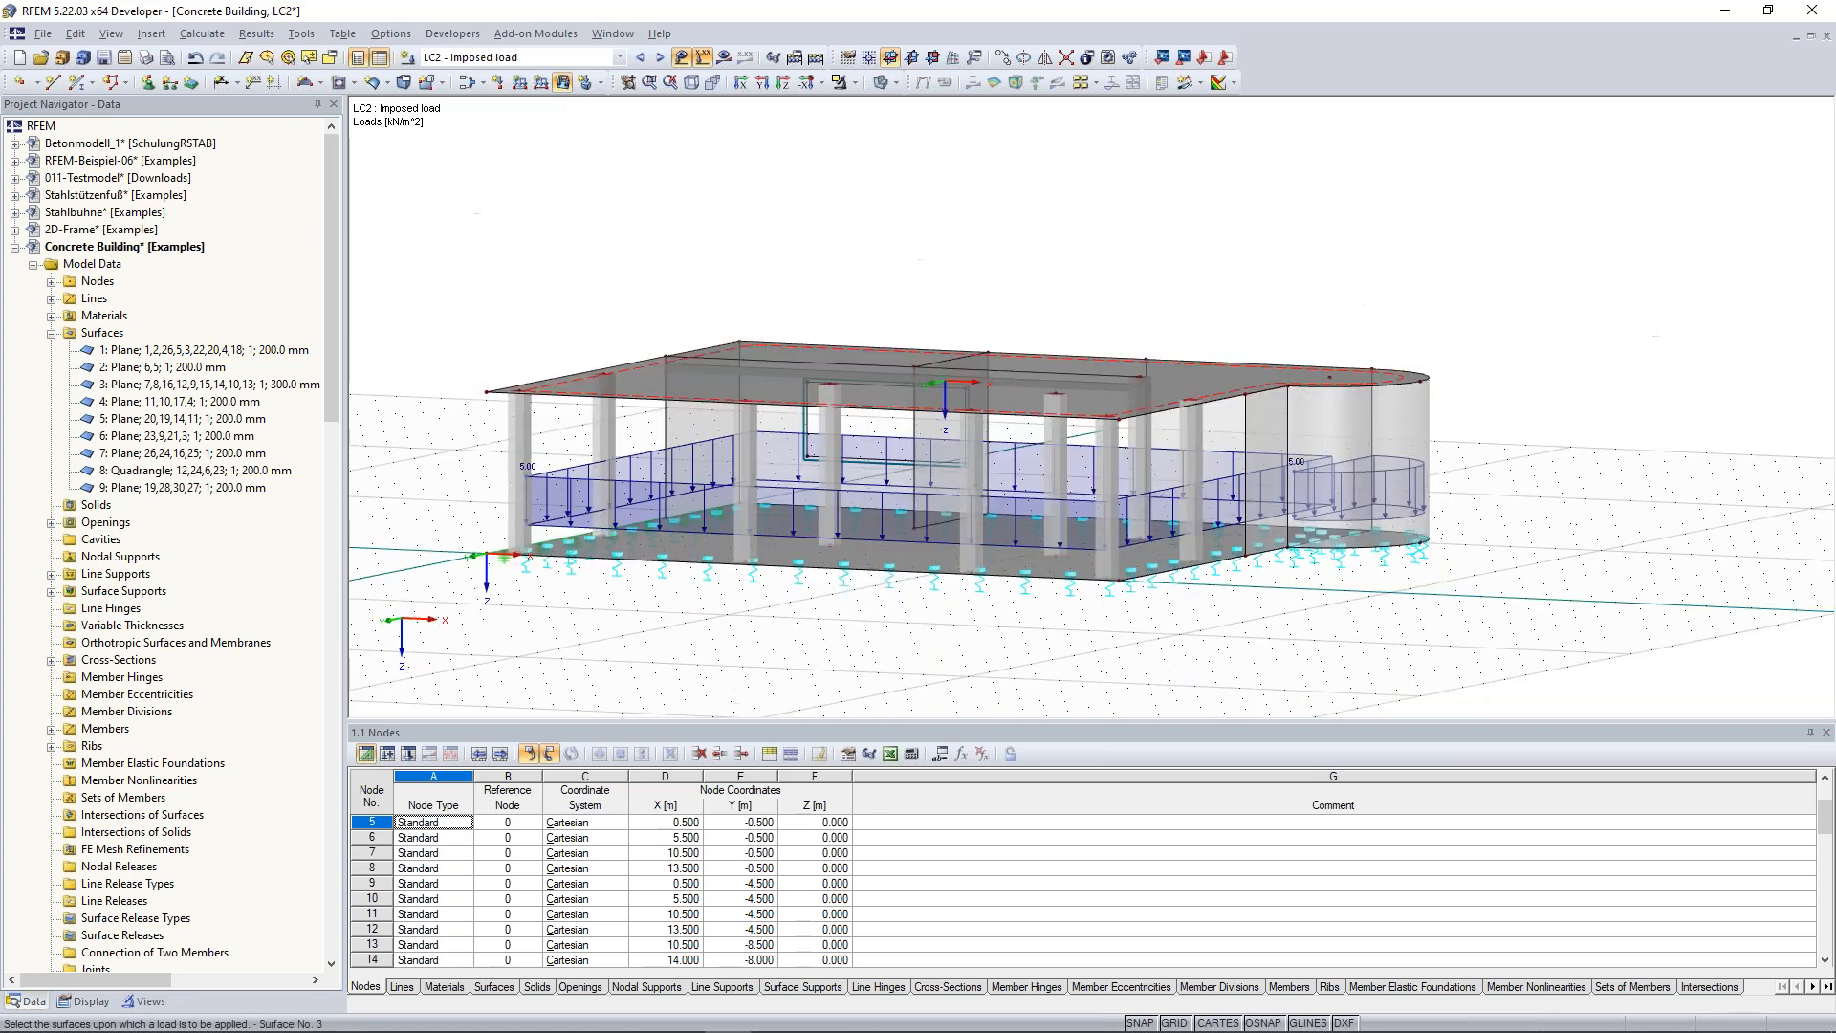
{"action": "left_click", "coordinate": [943, 392]}
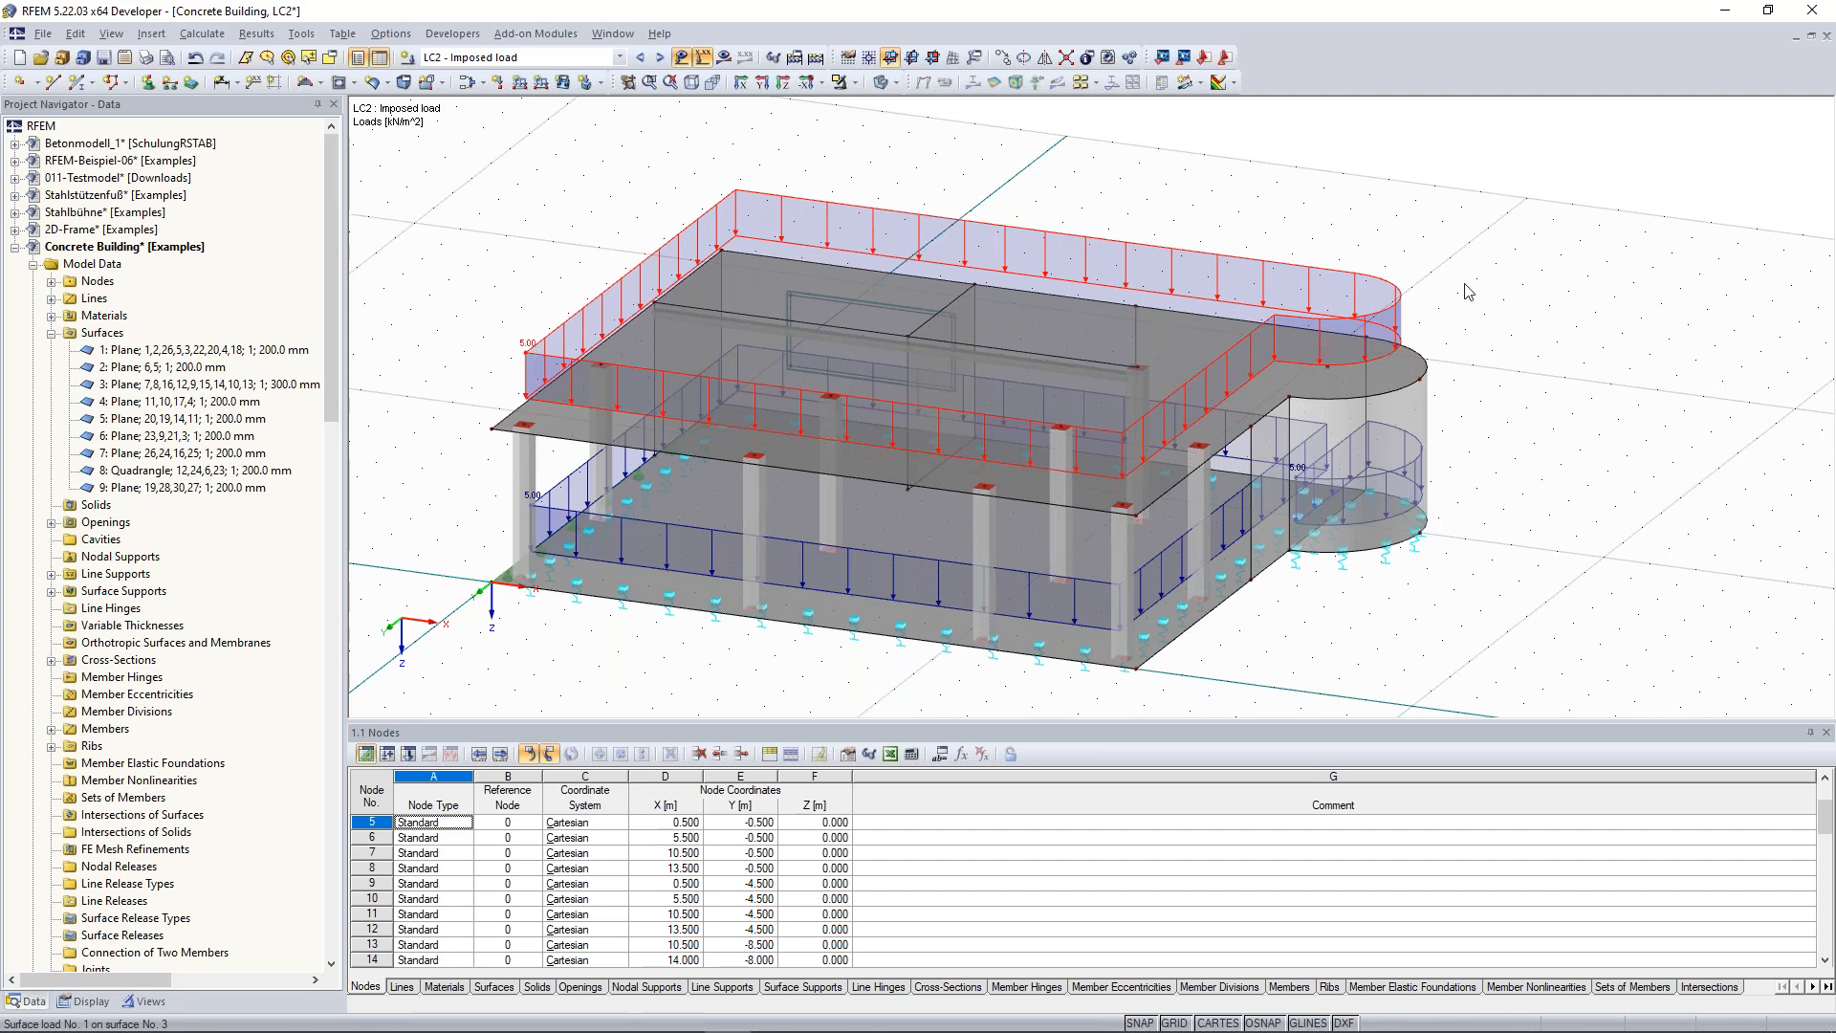
{"action": "scroll", "coordinate": [1465, 289], "scroll_direction": "down", "scroll_amount": 2}
{"action": "mouse_move", "coordinate": [1463, 288]}
{"action": "middle_mouse_down"}
{"action": "mouse_move", "coordinate": [1213, 270]}
{"action": "mouse_move", "coordinate": [1478, 319]}
{"action": "middle_mouse_up"}
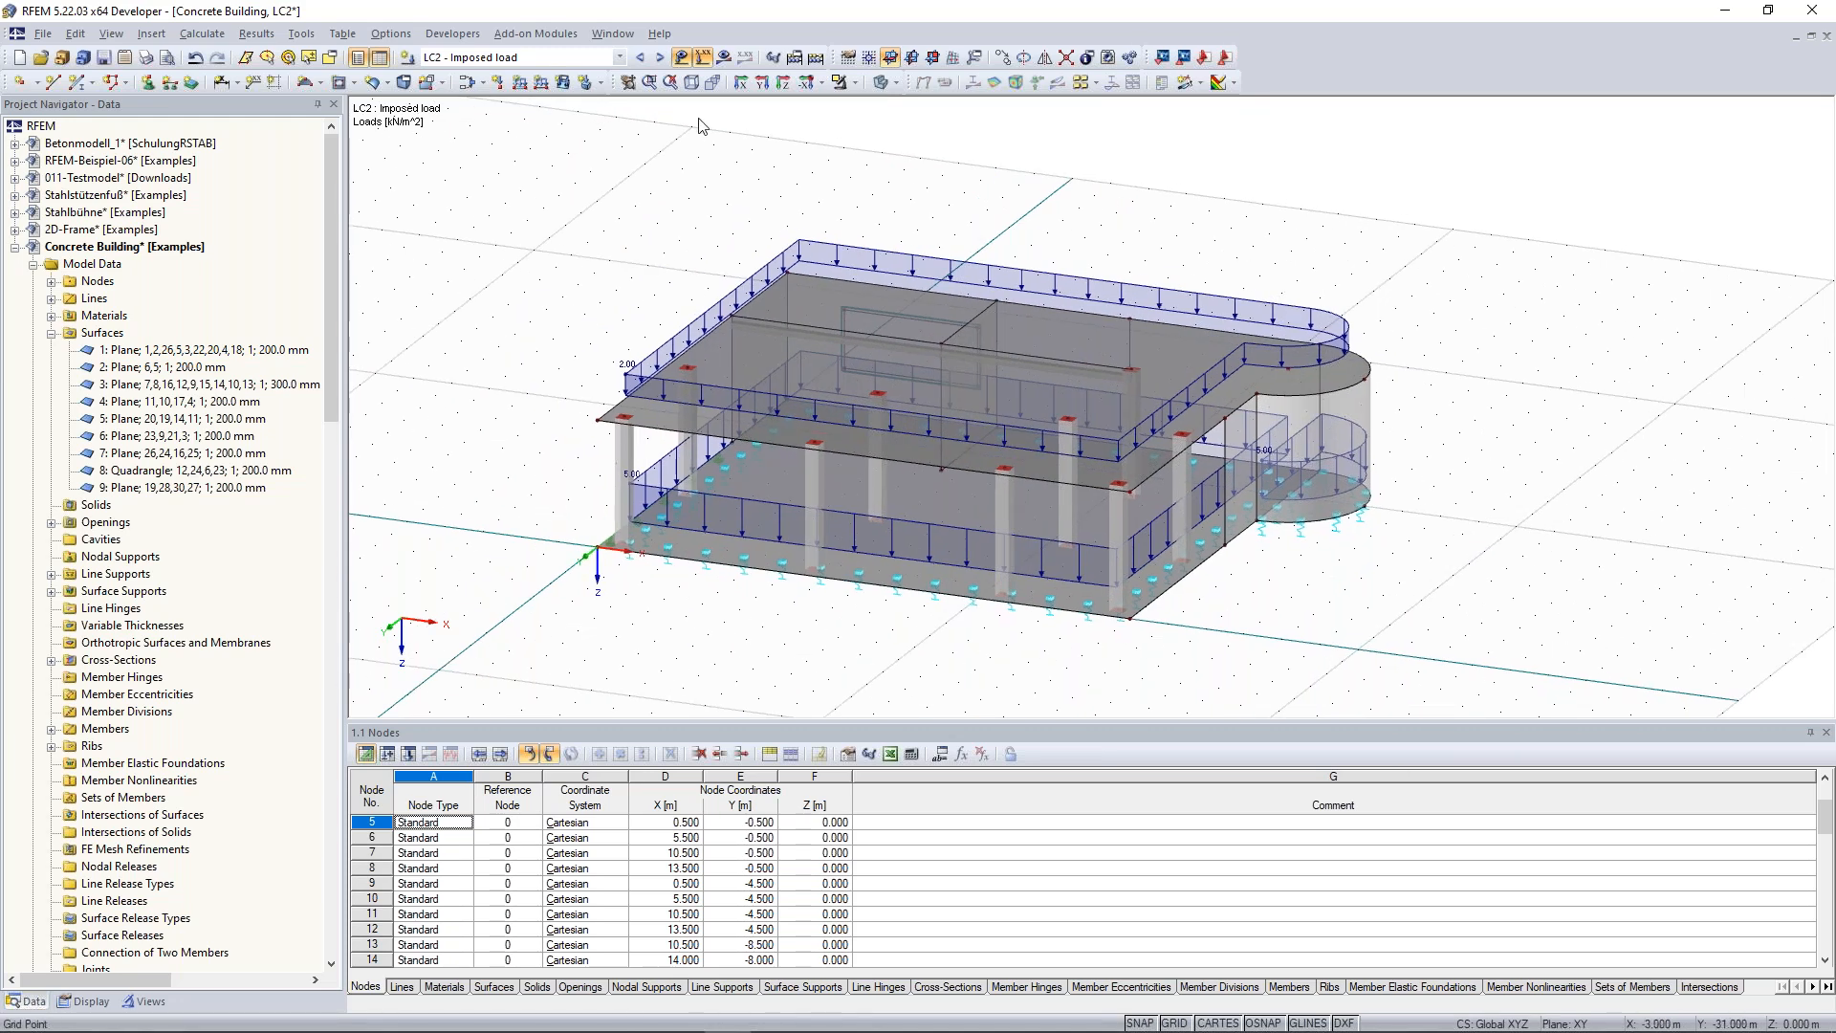
Switch to LC3 - Wind in +X and apply a uniform 0.4 kN/m² surface force in global direction XL to the windowed end wall.
{"action": "left_click", "coordinate": [663, 57]}
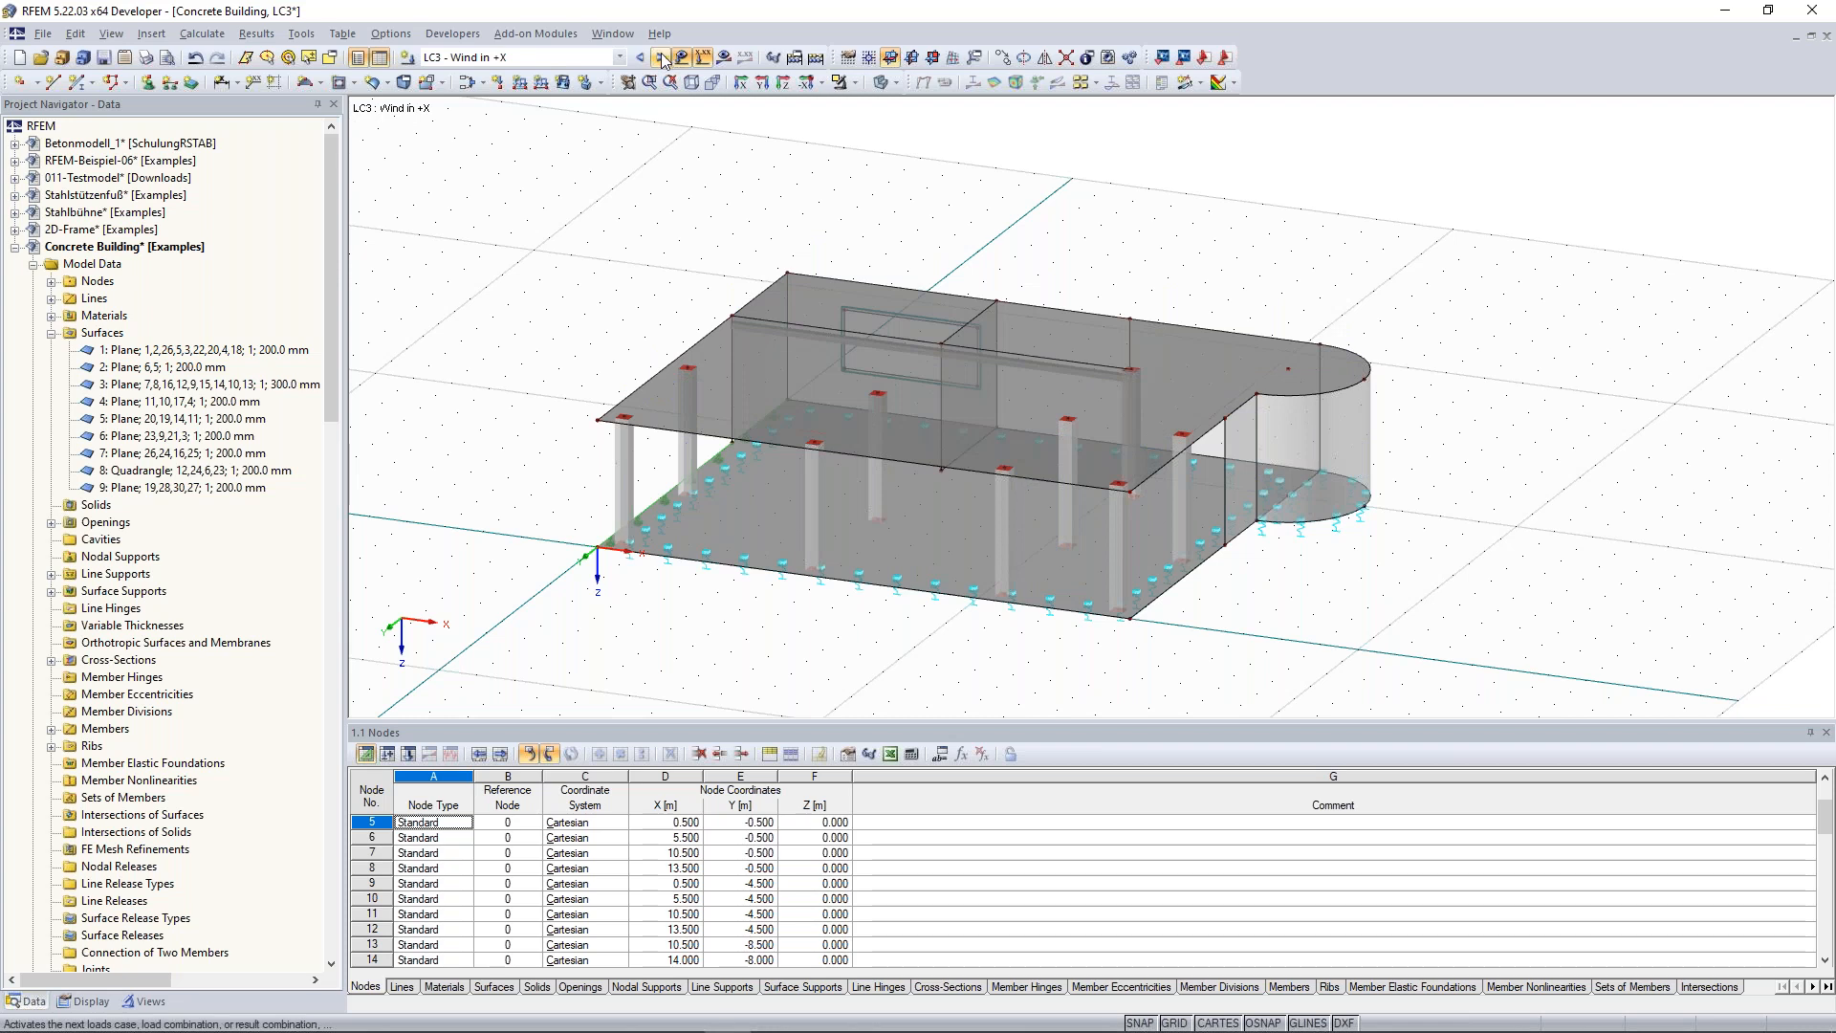
{"action": "middle_click_drag", "start_coordinate": [520, 340], "coordinate": [916, 332], "text": "ctrl"}
{"action": "middle_click_drag", "start_coordinate": [739, 314], "coordinate": [824, 285]}
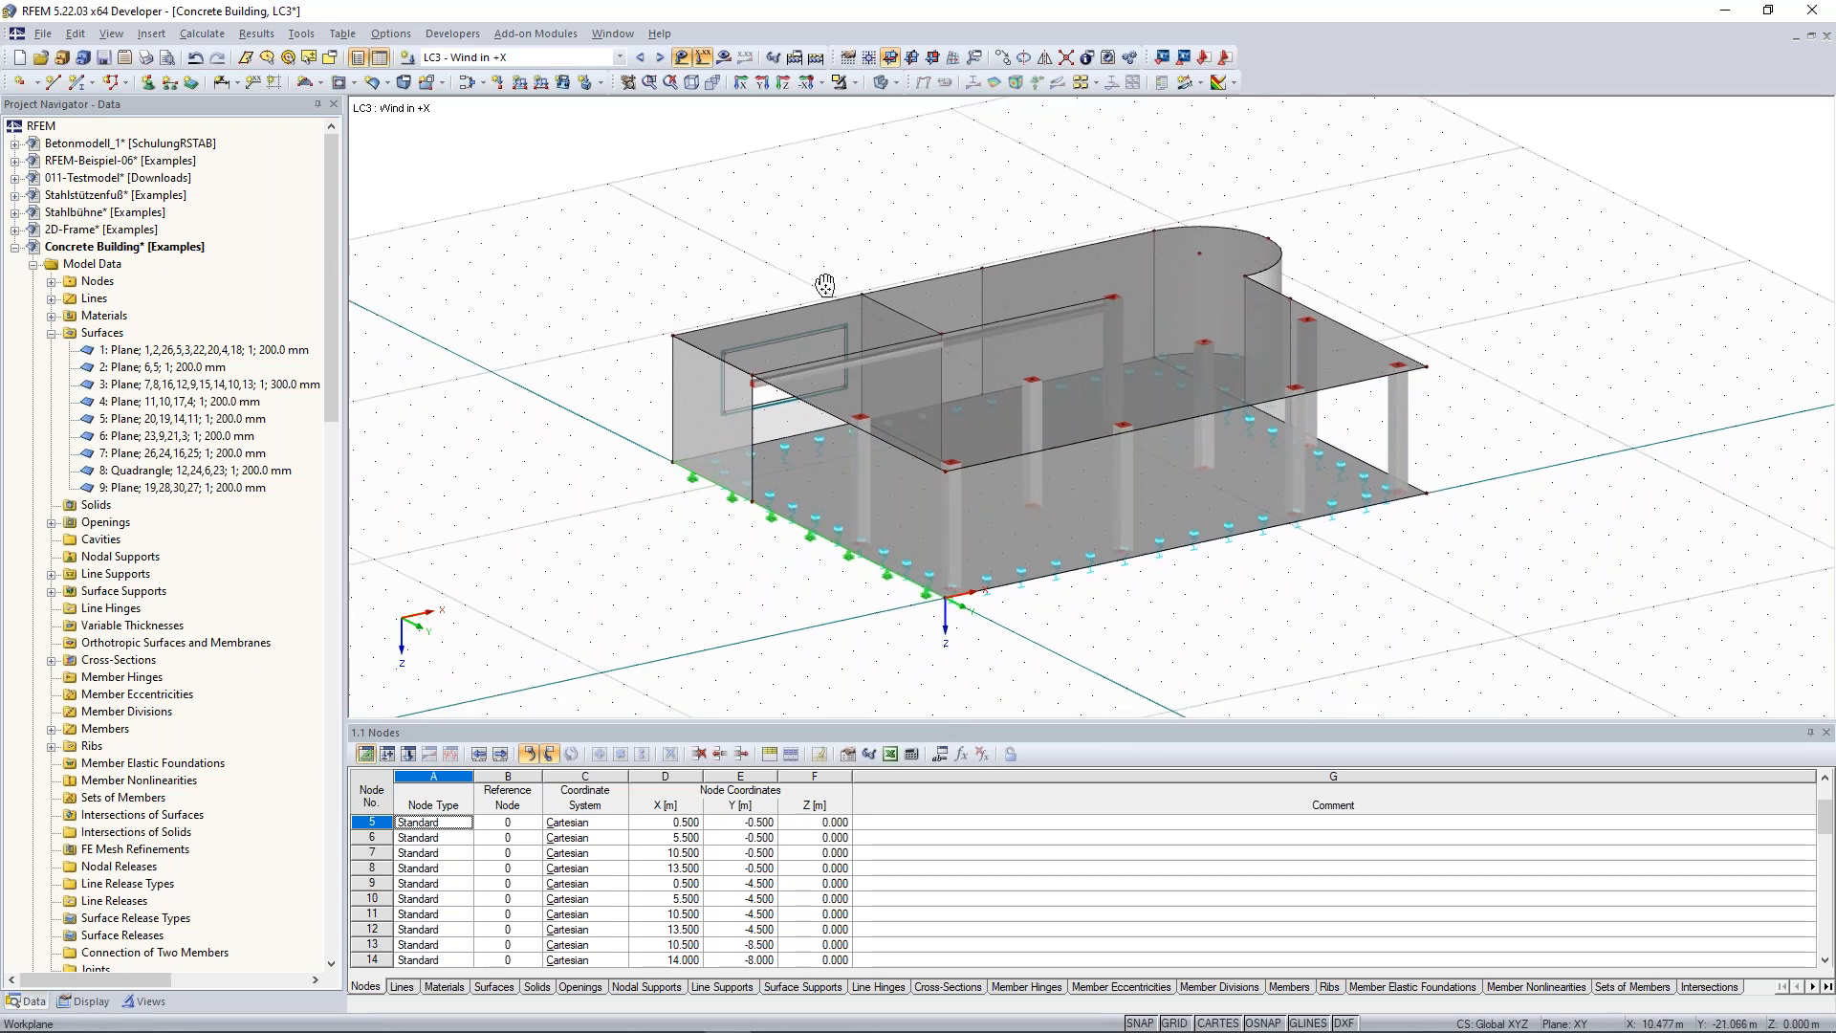
{"action": "left_click", "coordinate": [563, 82]}
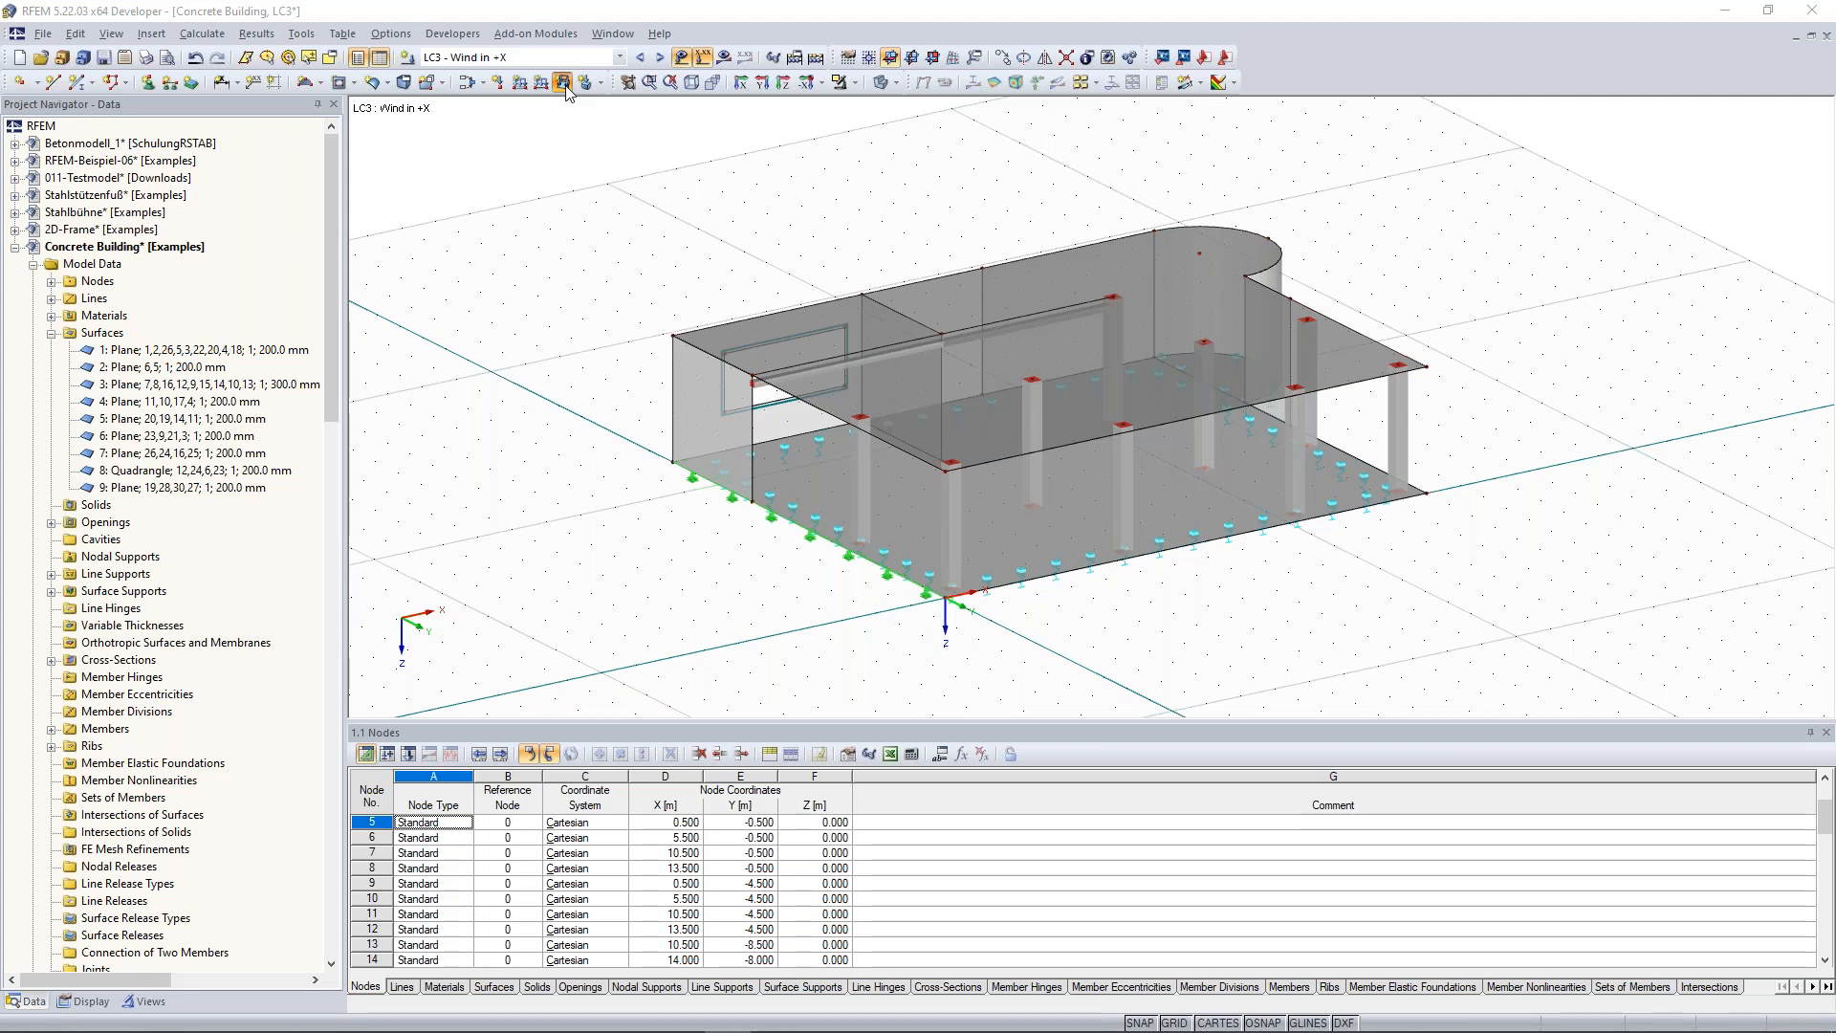
{"action": "left_click", "coordinate": [565, 85]}
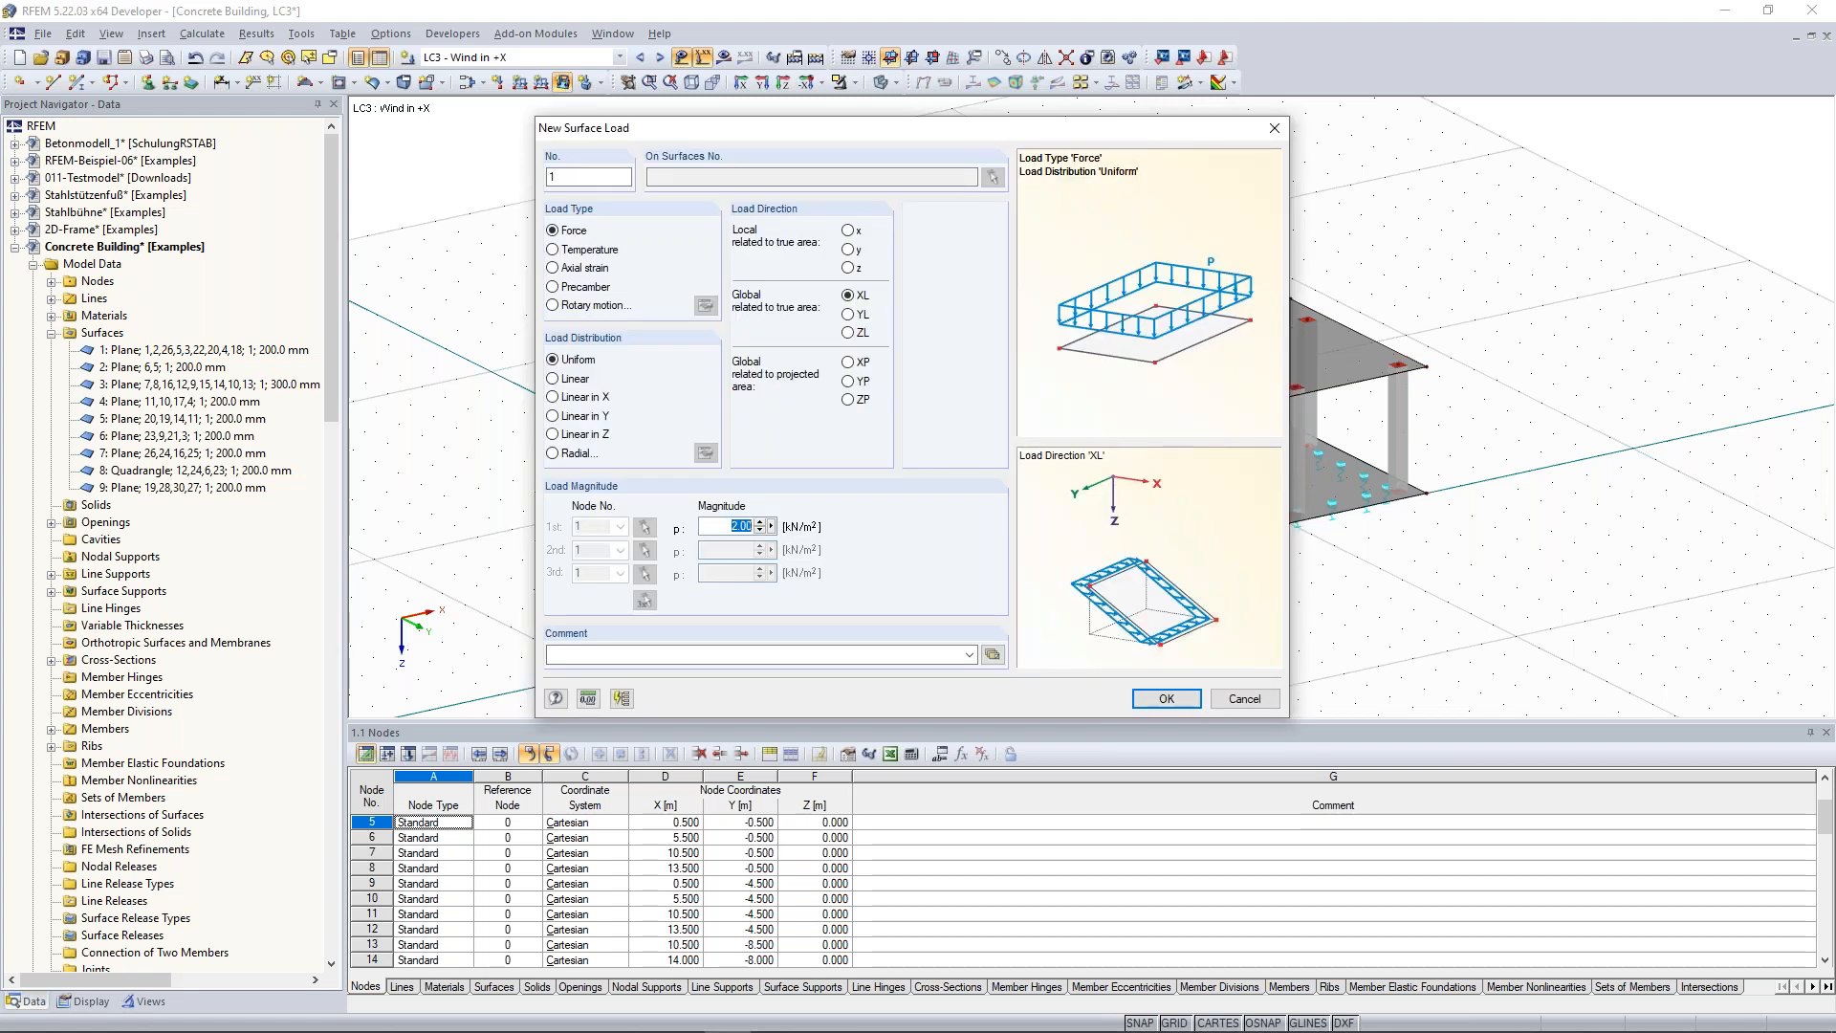
{"action": "type", "text": "0.4"}
{"action": "mouse_move", "coordinate": [818, 134]}
{"action": "left_mouse_down"}
{"action": "mouse_move", "coordinate": [831, 547]}
{"action": "mouse_move", "coordinate": [813, 138]}
{"action": "left_mouse_up"}
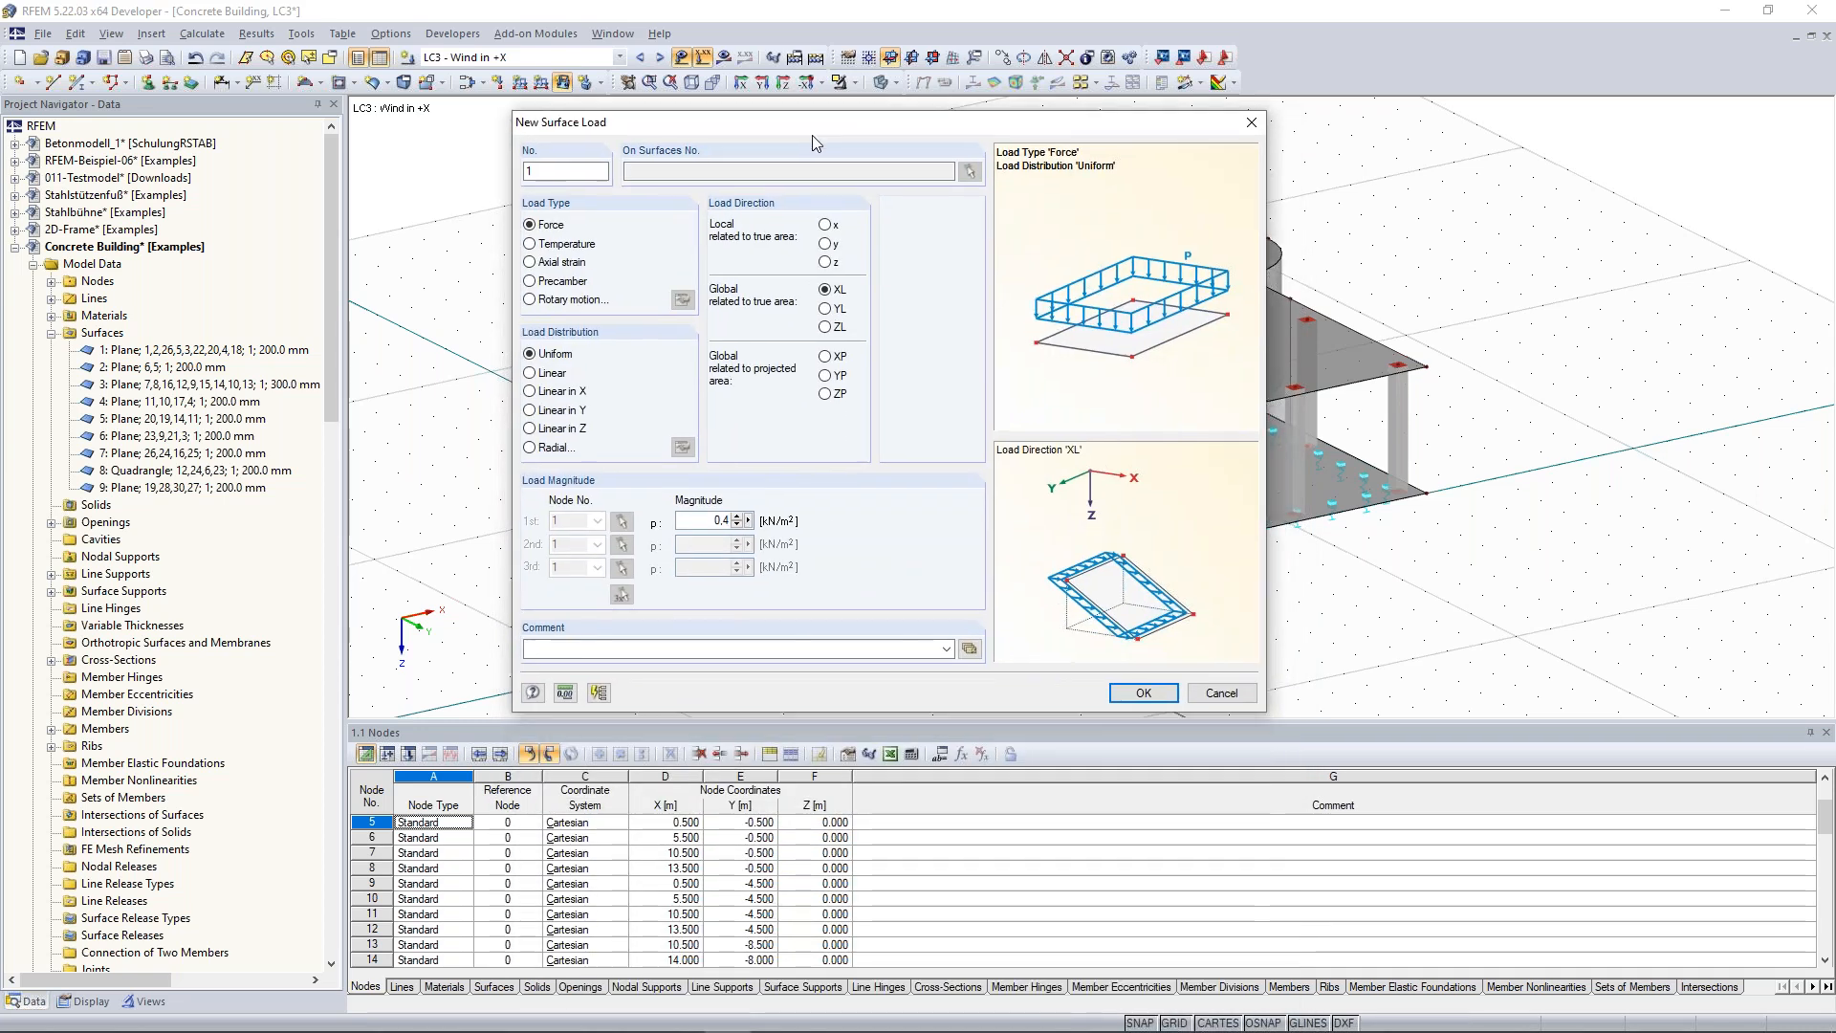
{"action": "left_click", "coordinate": [1142, 692]}
{"action": "left_click", "coordinate": [681, 457]}
{"action": "key", "text": "Escape"}
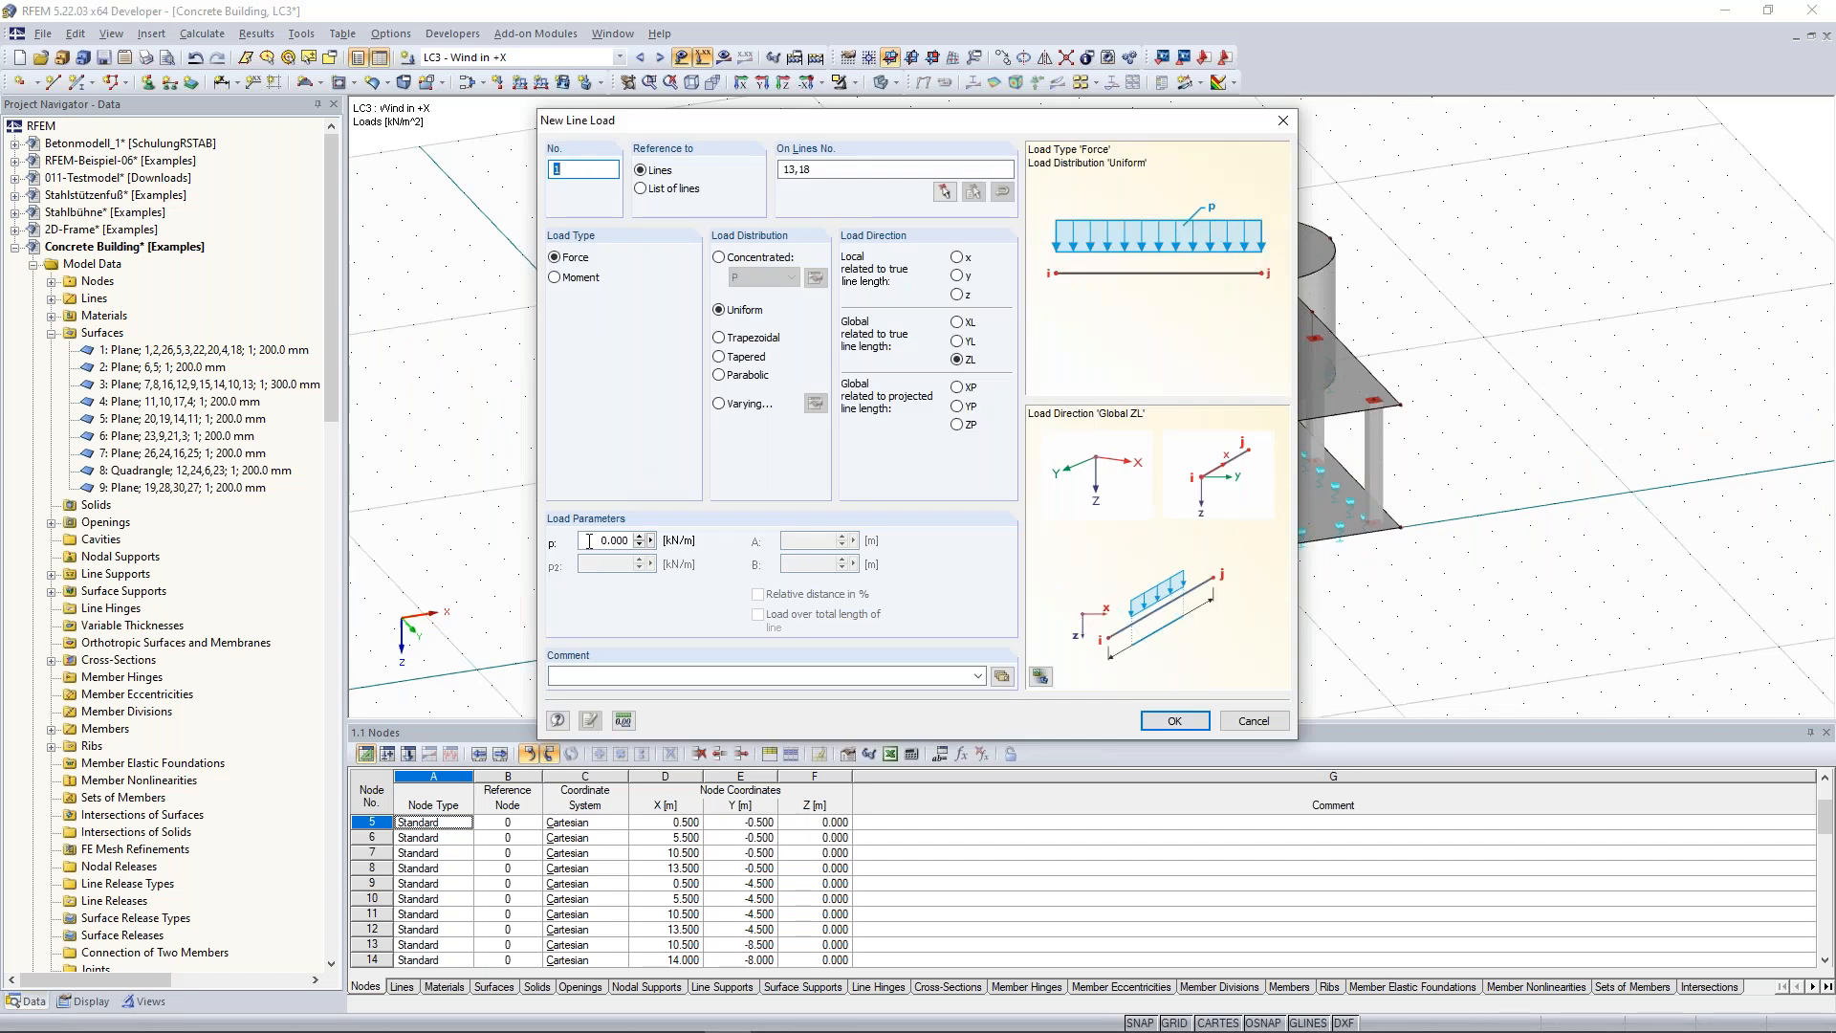
Apply a uniform line force of 0.65 kN/m in global direction XL, related to true length, to lines 13 and 18.
{"action": "double_click", "coordinate": [626, 538]}
{"action": "type", "text": "0,65"}
{"action": "left_click", "coordinate": [957, 323]}
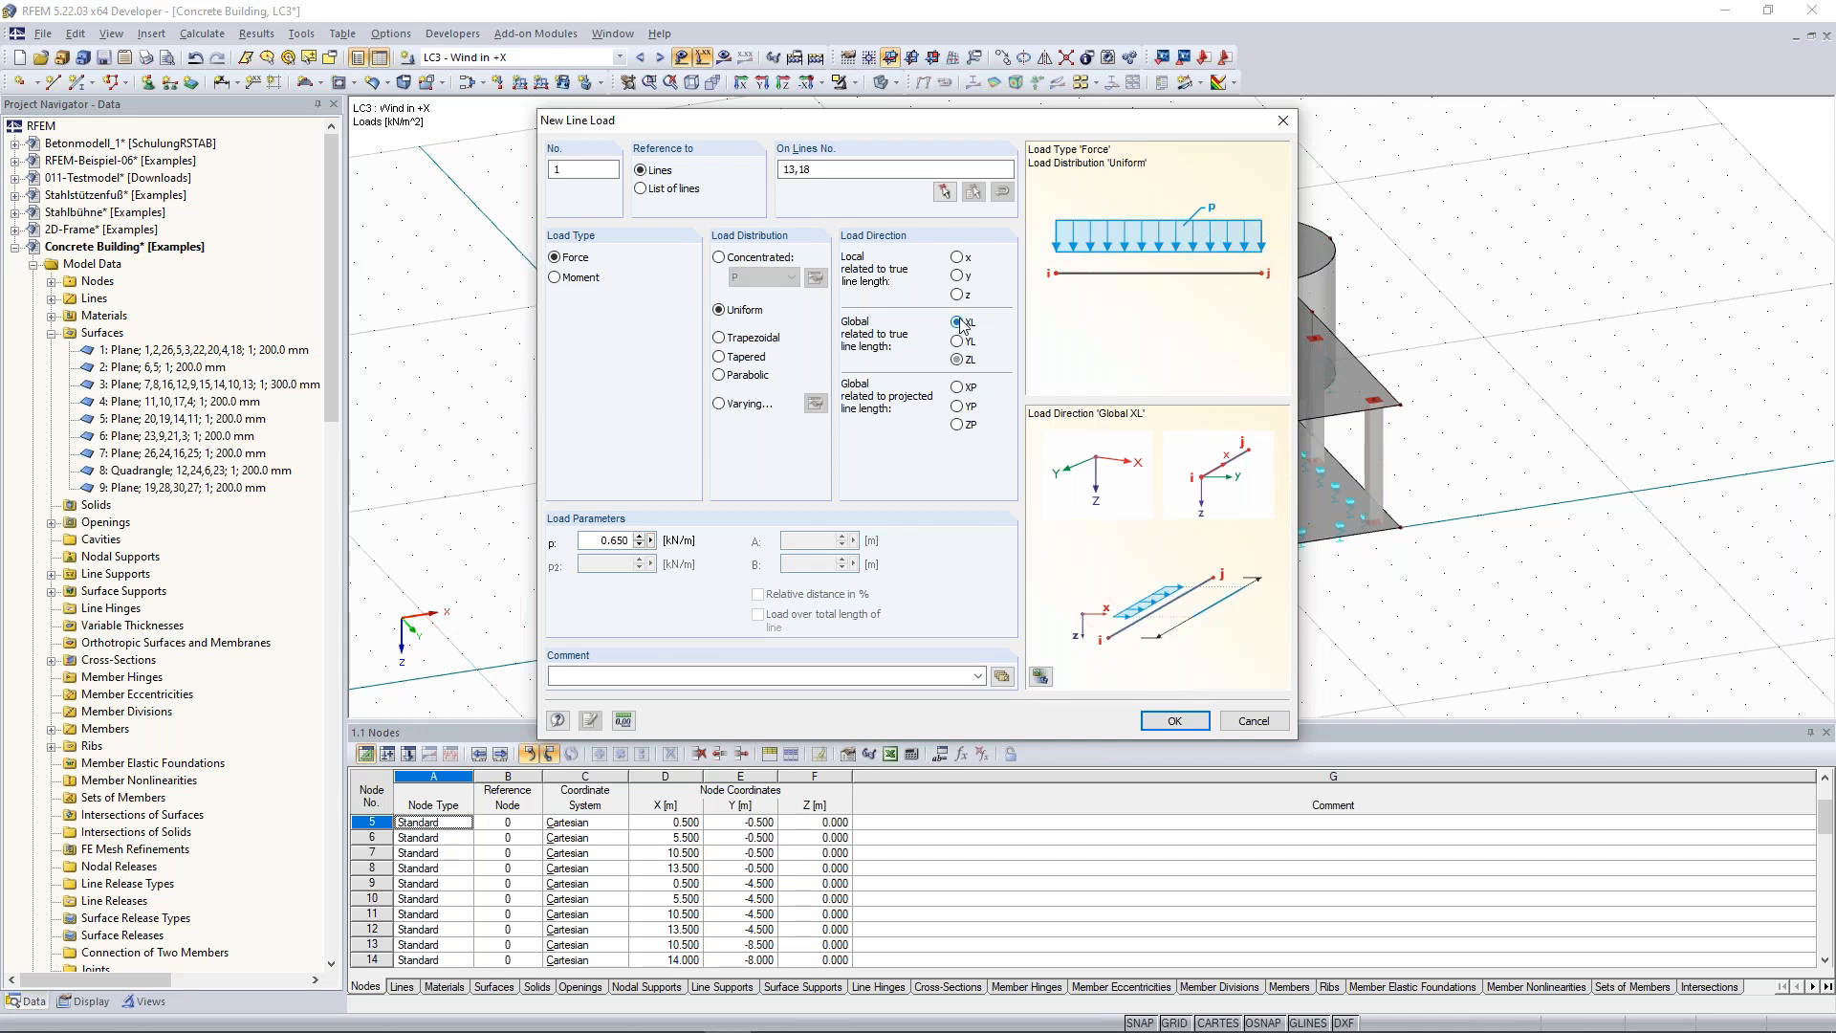
{"action": "left_click", "coordinate": [1174, 722]}
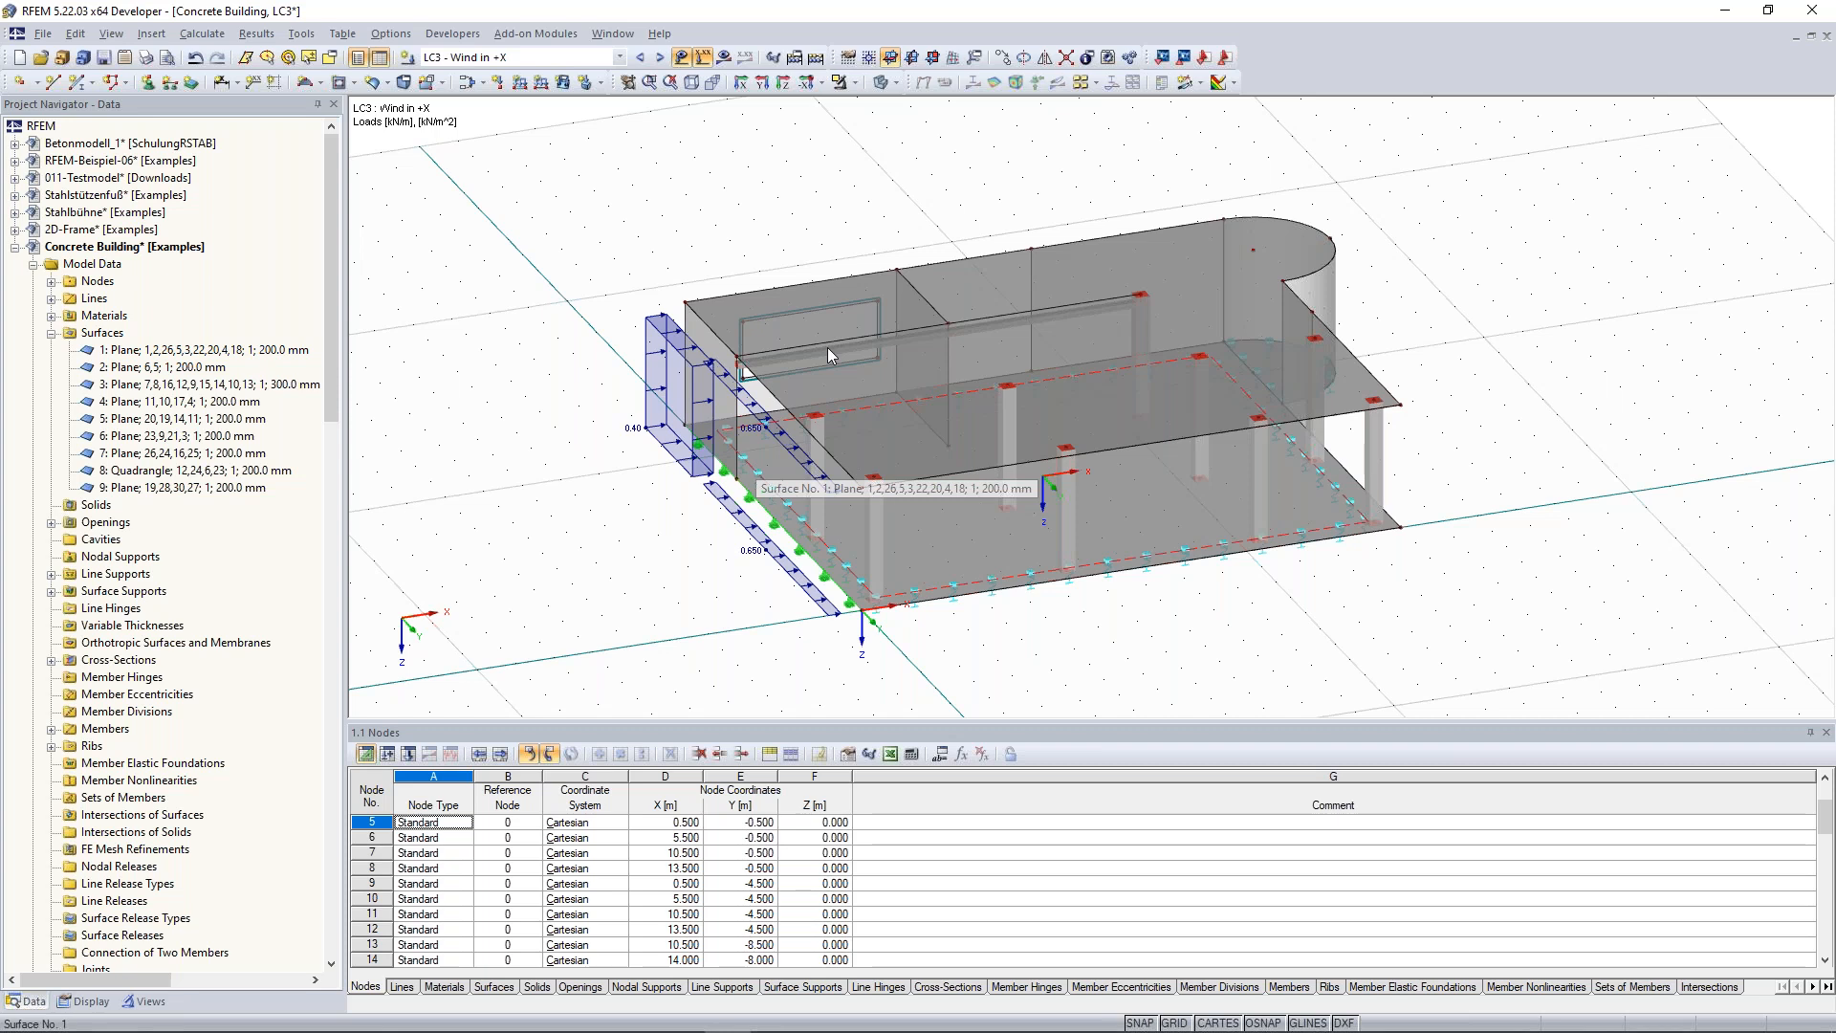
Apply a uniform 0.25 kN/m² surface force in projected direction XP to surfaces 7 and 8, and start a line load on the adjacent slab edge.
{"action": "middle_click_drag", "start_coordinate": [1549, 452], "coordinate": [1186, 456], "text": "ctrl"}
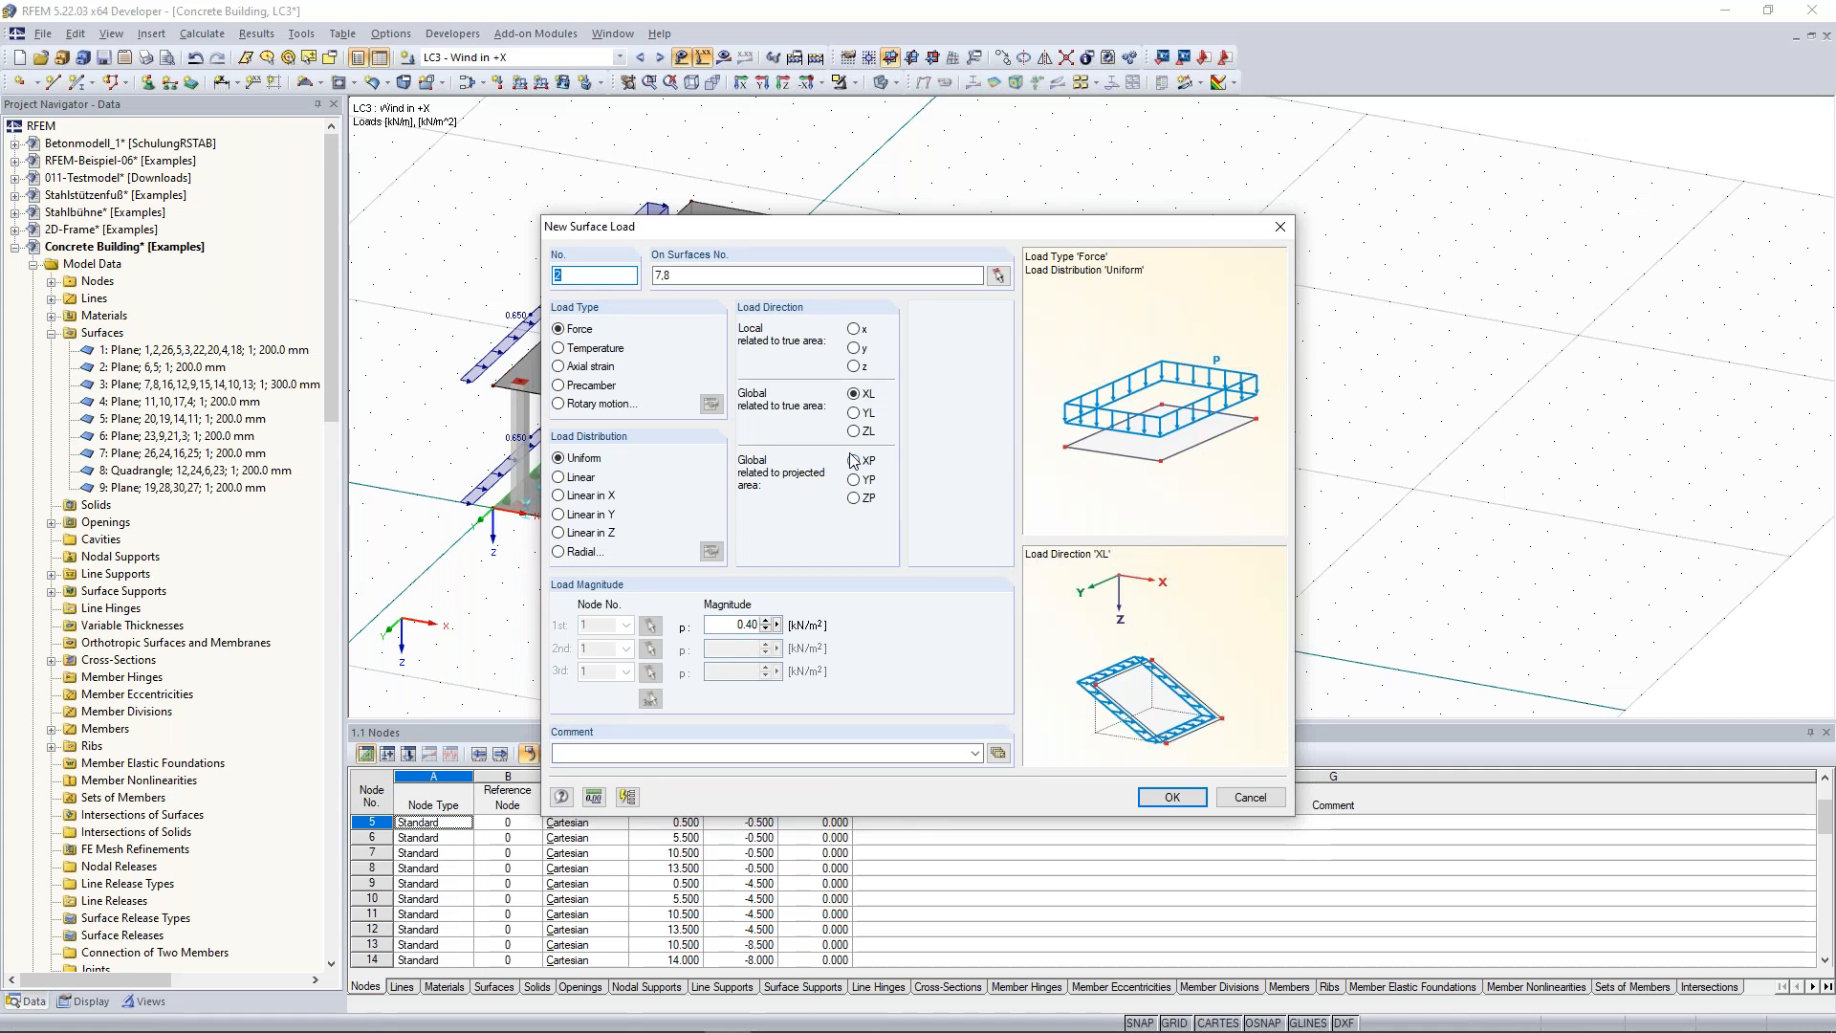
{"action": "left_click", "coordinate": [854, 460]}
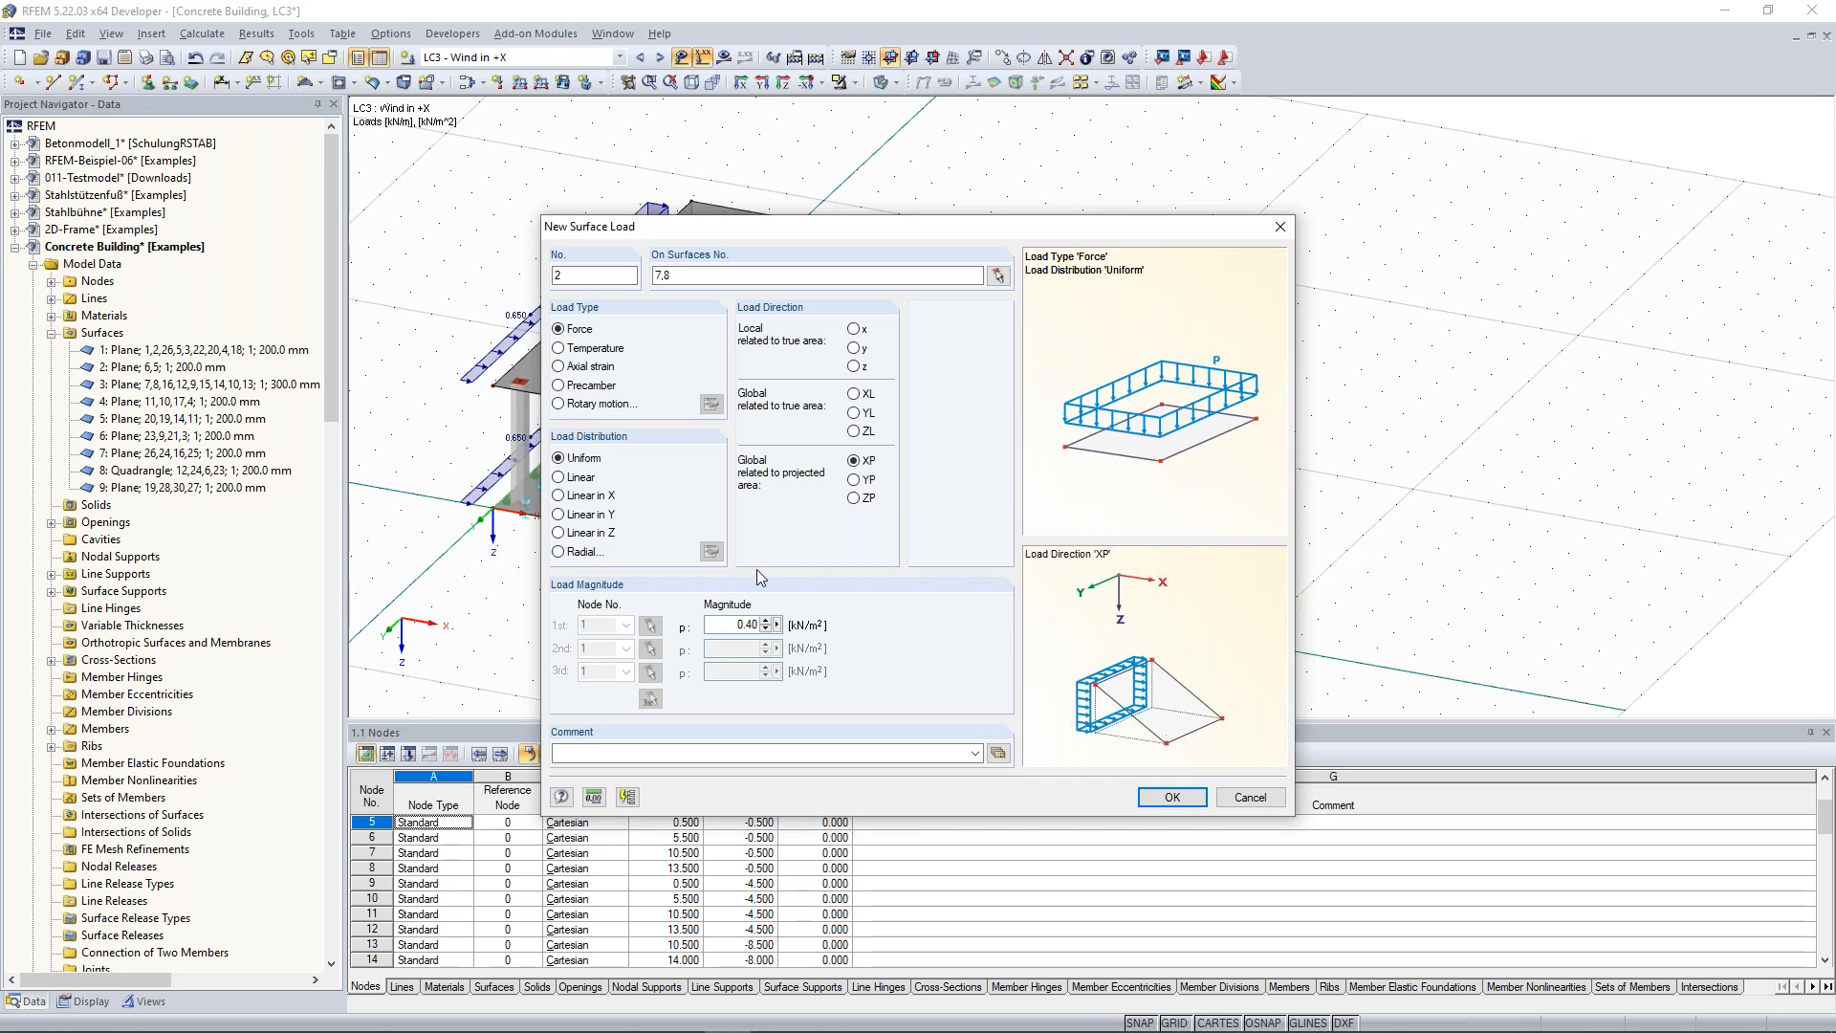
{"action": "type", "text": "0,25"}
{"action": "left_click", "coordinate": [1172, 797]}
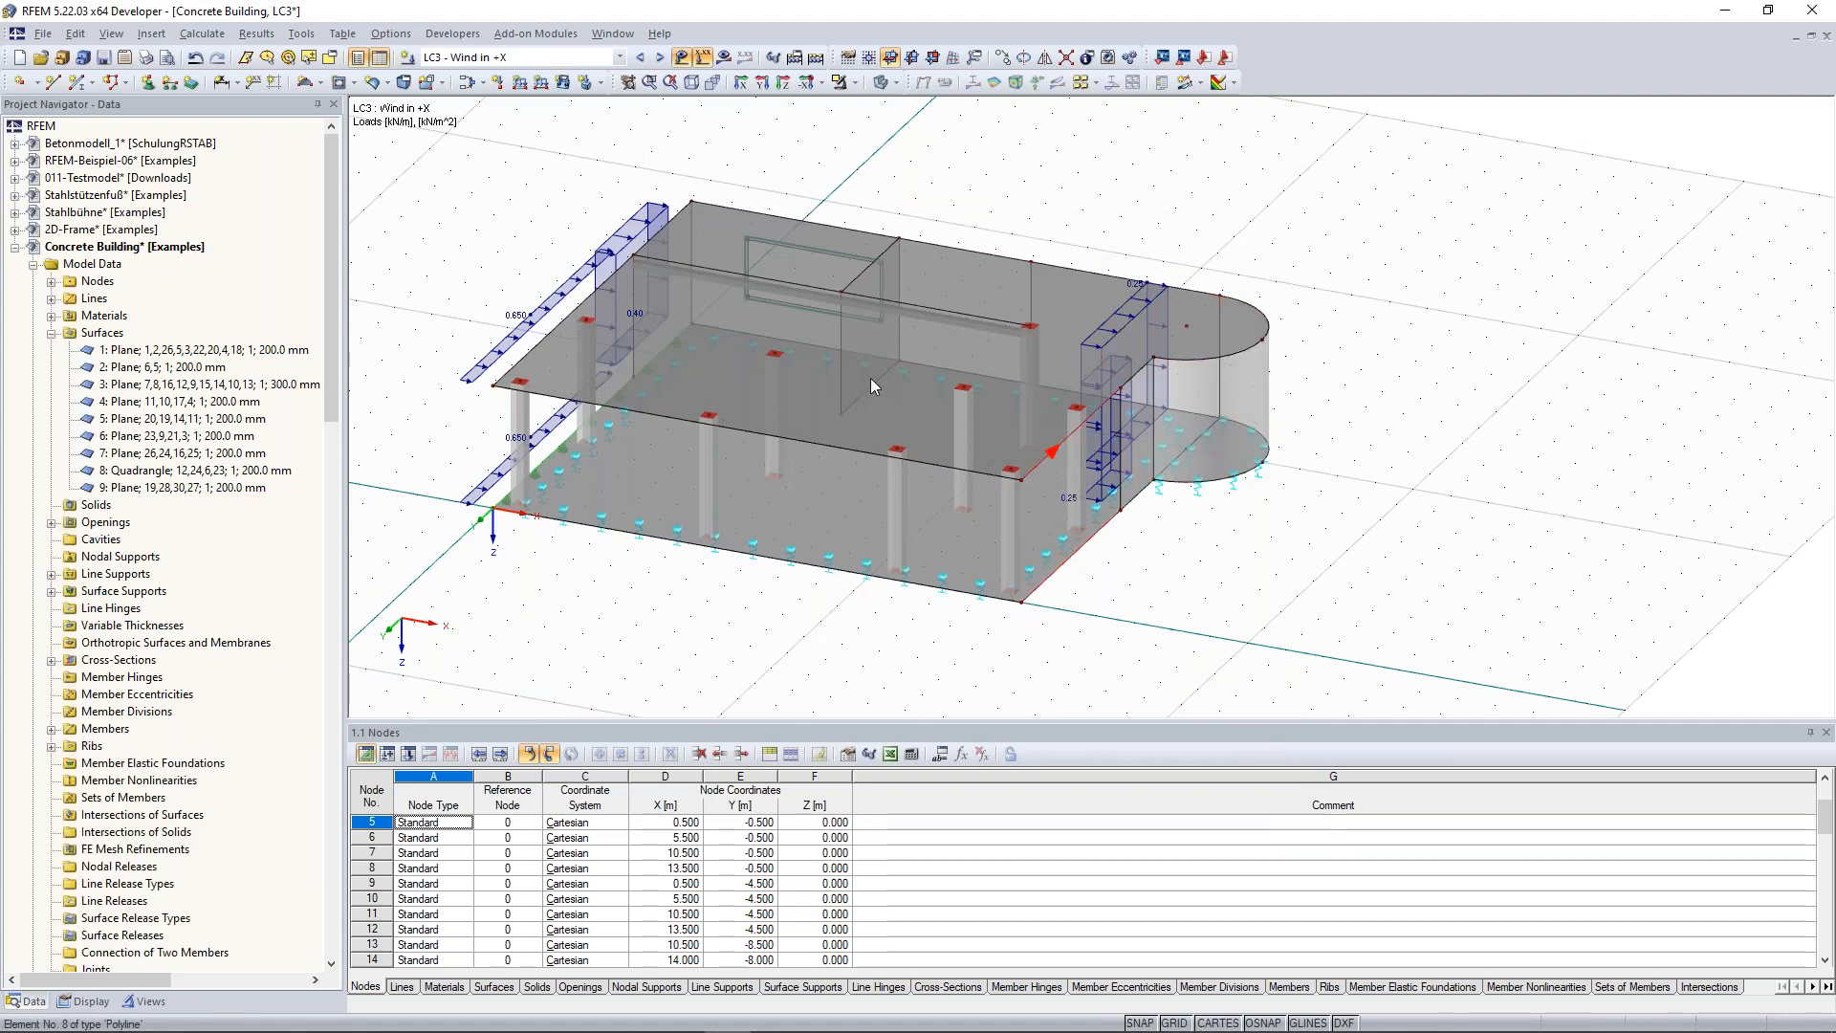
{"action": "left_click", "coordinate": [544, 84]}
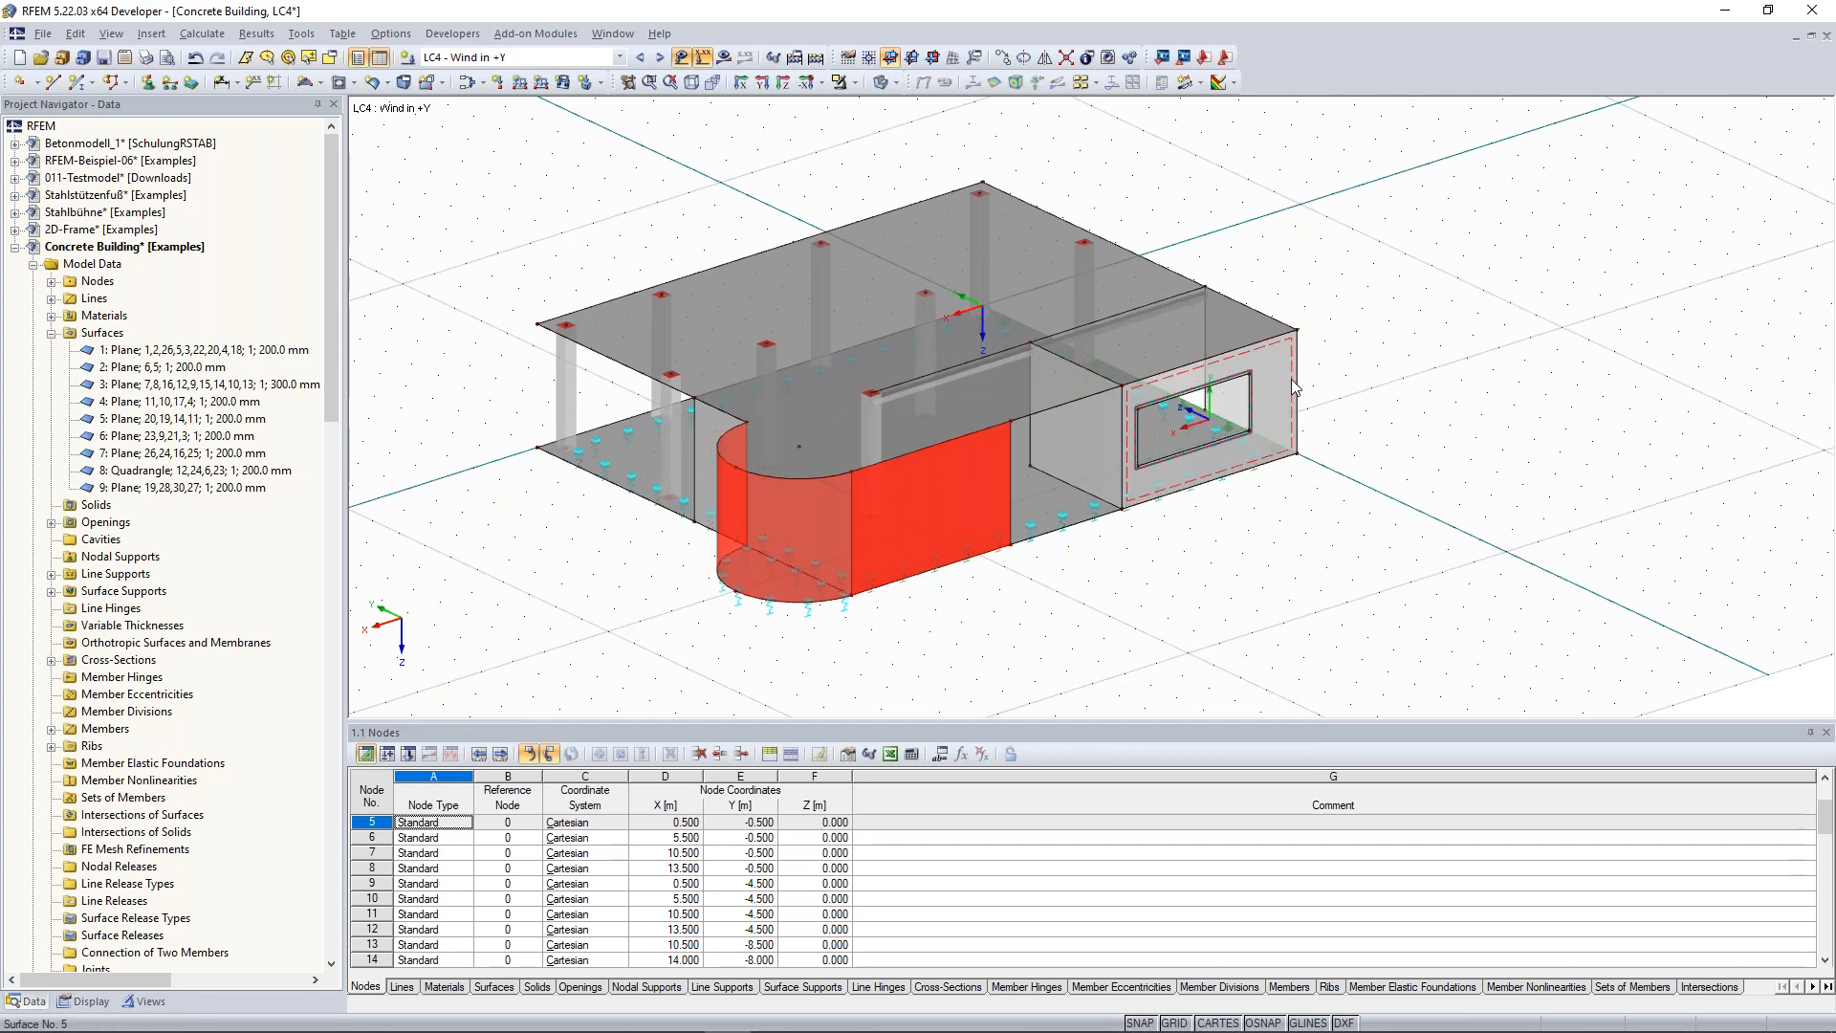
Apply a uniform surface force of 0.4 kN/m² in projected direction YP to wall surfaces 5, 6 and 8 in LC4 - Wind in +Y.
{"action": "left_click", "coordinate": [1293, 386]}
{"action": "middle_click_drag", "start_coordinate": [1490, 451], "coordinate": [1499, 457], "text": "ctrl"}
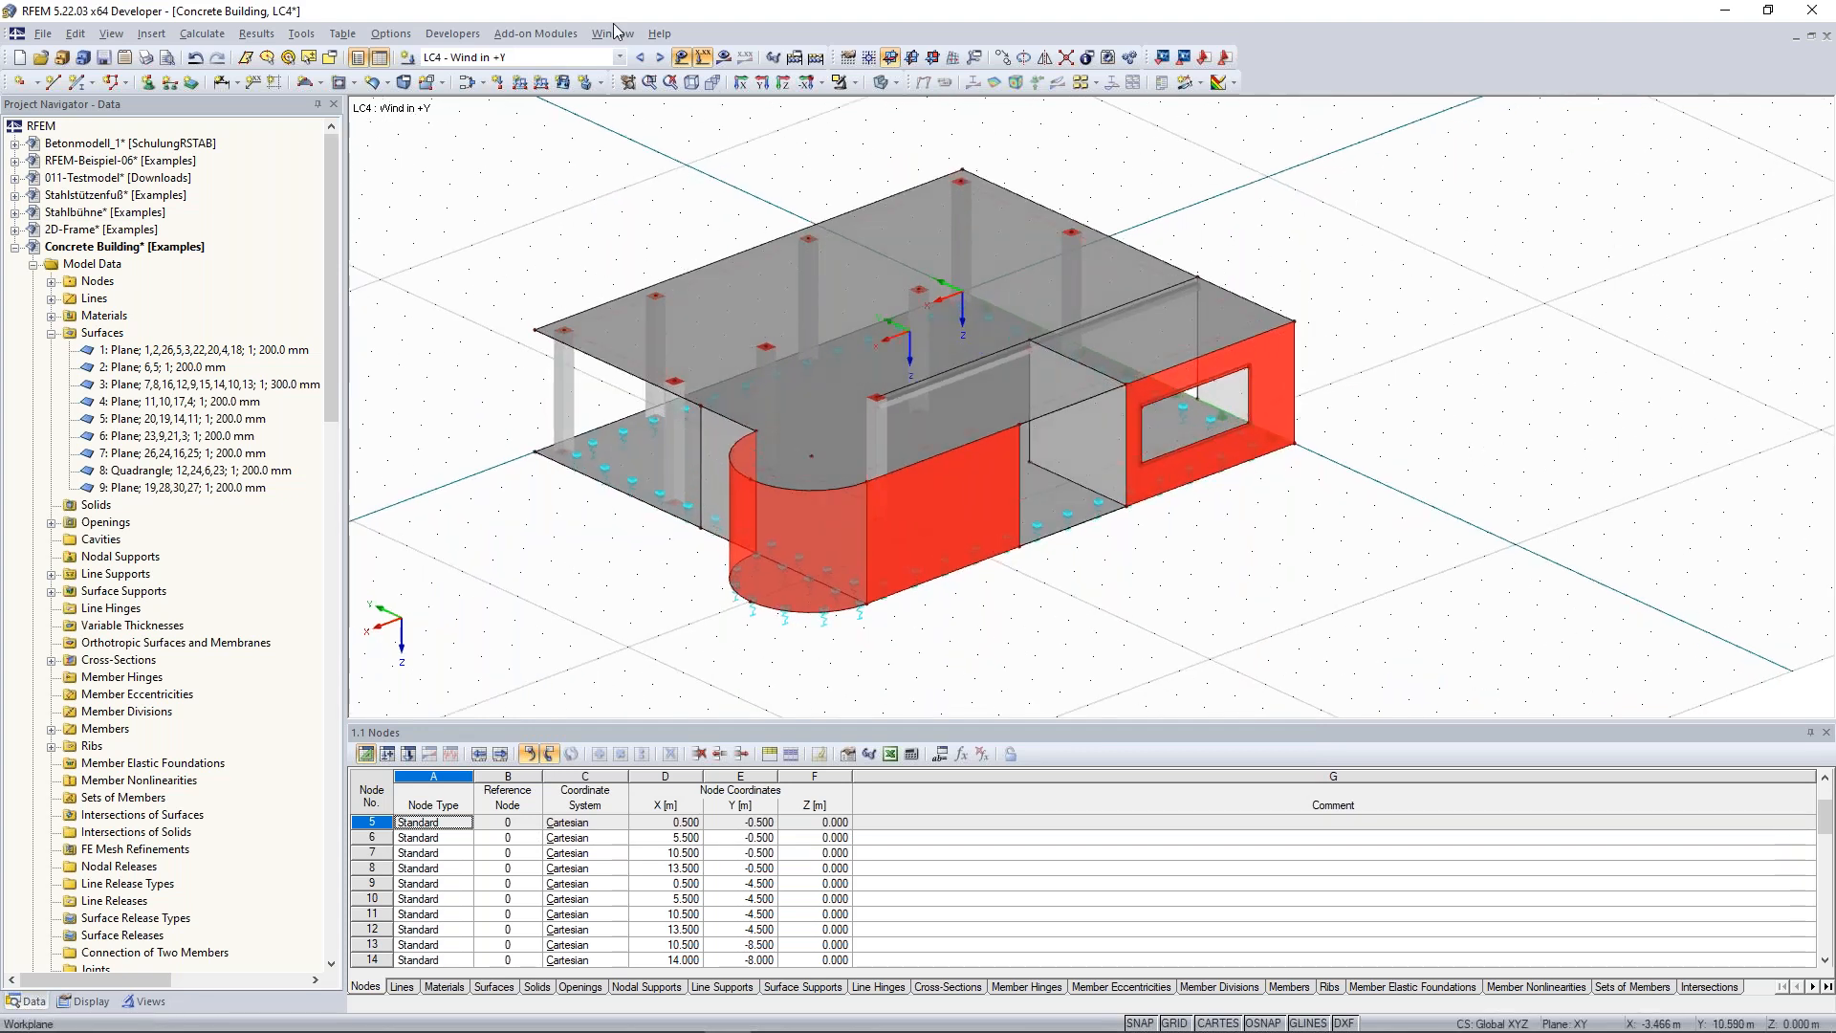
{"action": "left_click", "coordinate": [565, 84]}
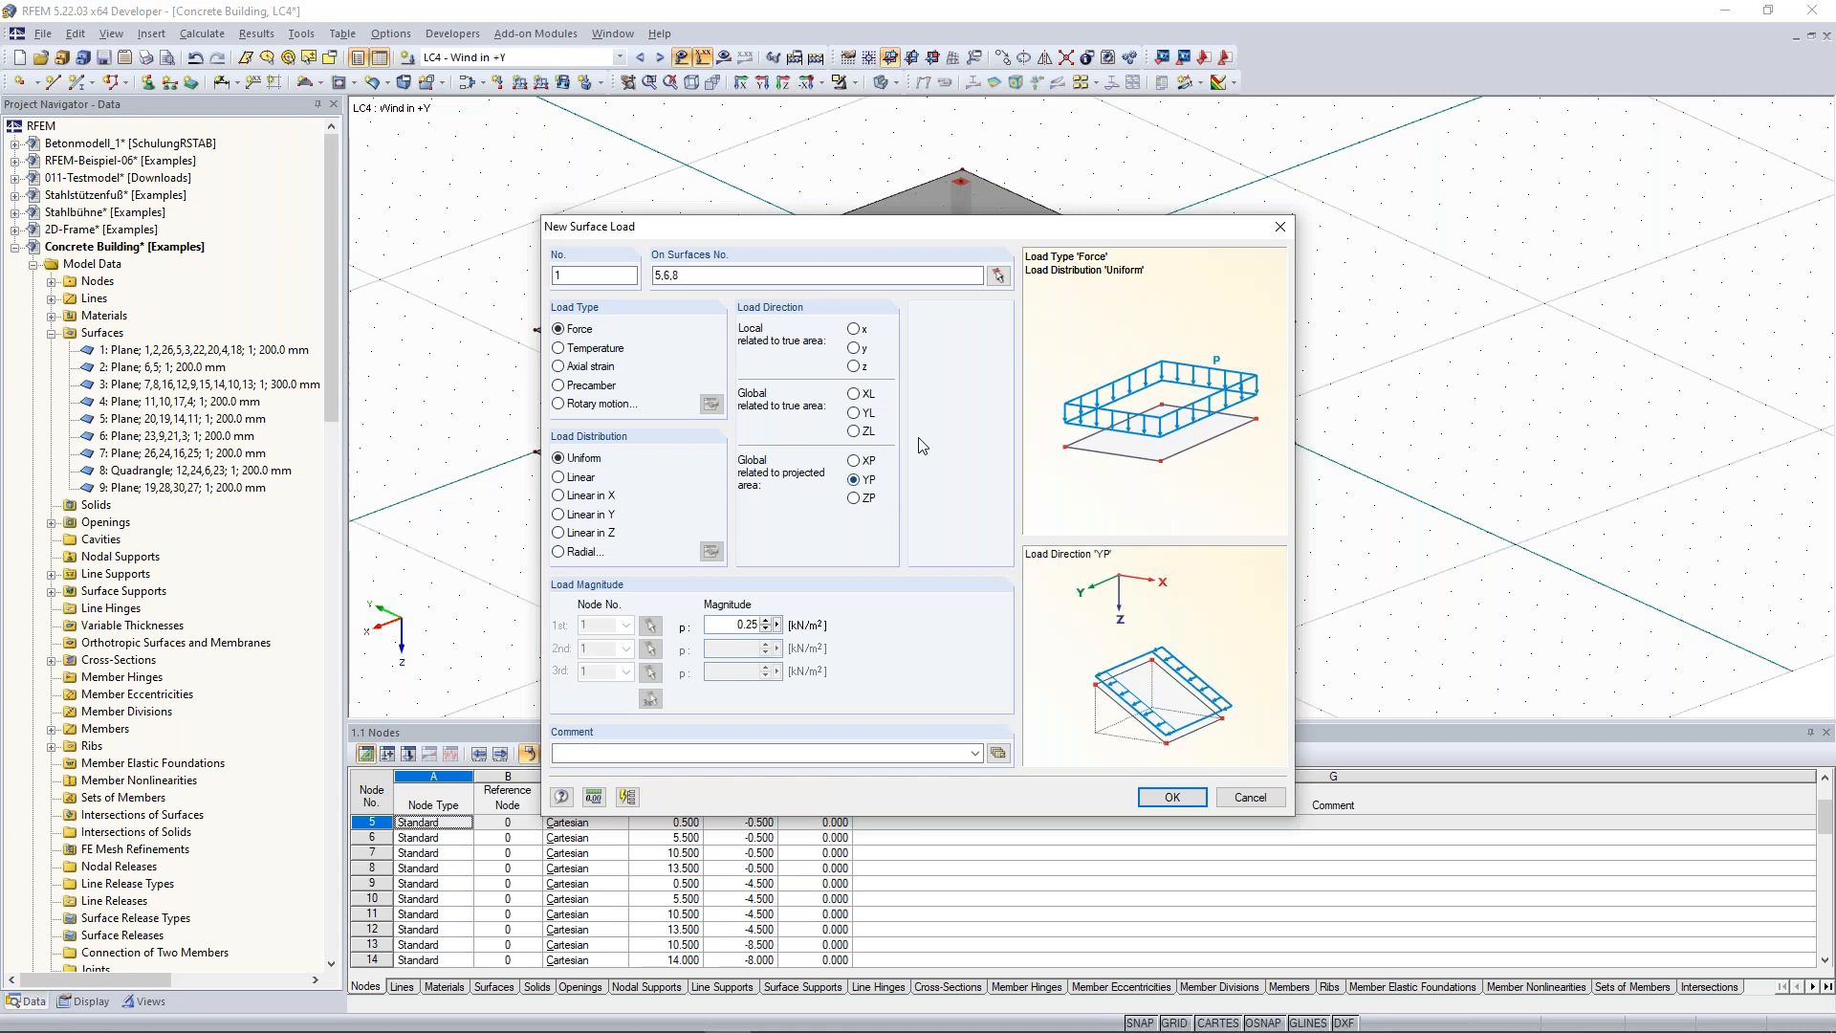
{"action": "left_click_drag", "start_coordinate": [724, 624], "coordinate": [788, 631]}
{"action": "type", "text": "0.4"}
{"action": "left_click", "coordinate": [1191, 799]}
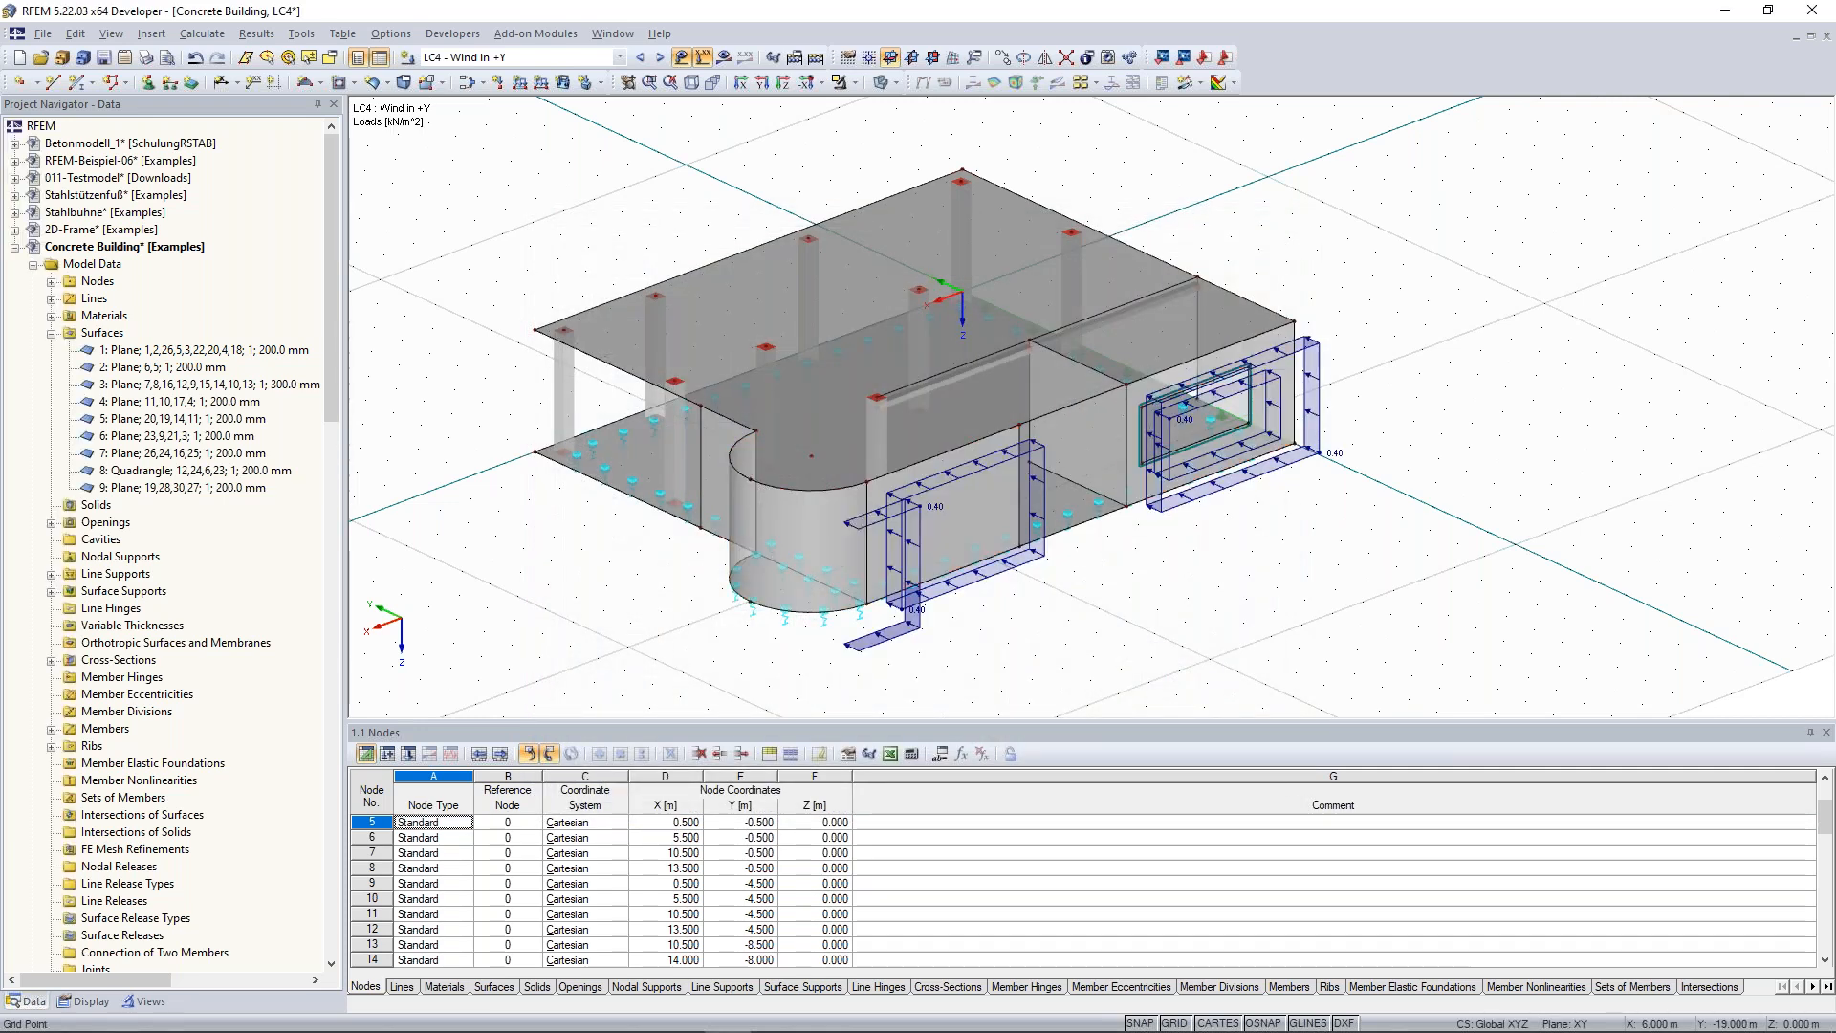
Apply a uniform line force of 0.65 kN/m in projected direction YP to lines 15 and 22 between the loaded walls.
{"action": "middle_click_drag", "start_coordinate": [1346, 574], "coordinate": [1093, 571], "text": "ctrl"}
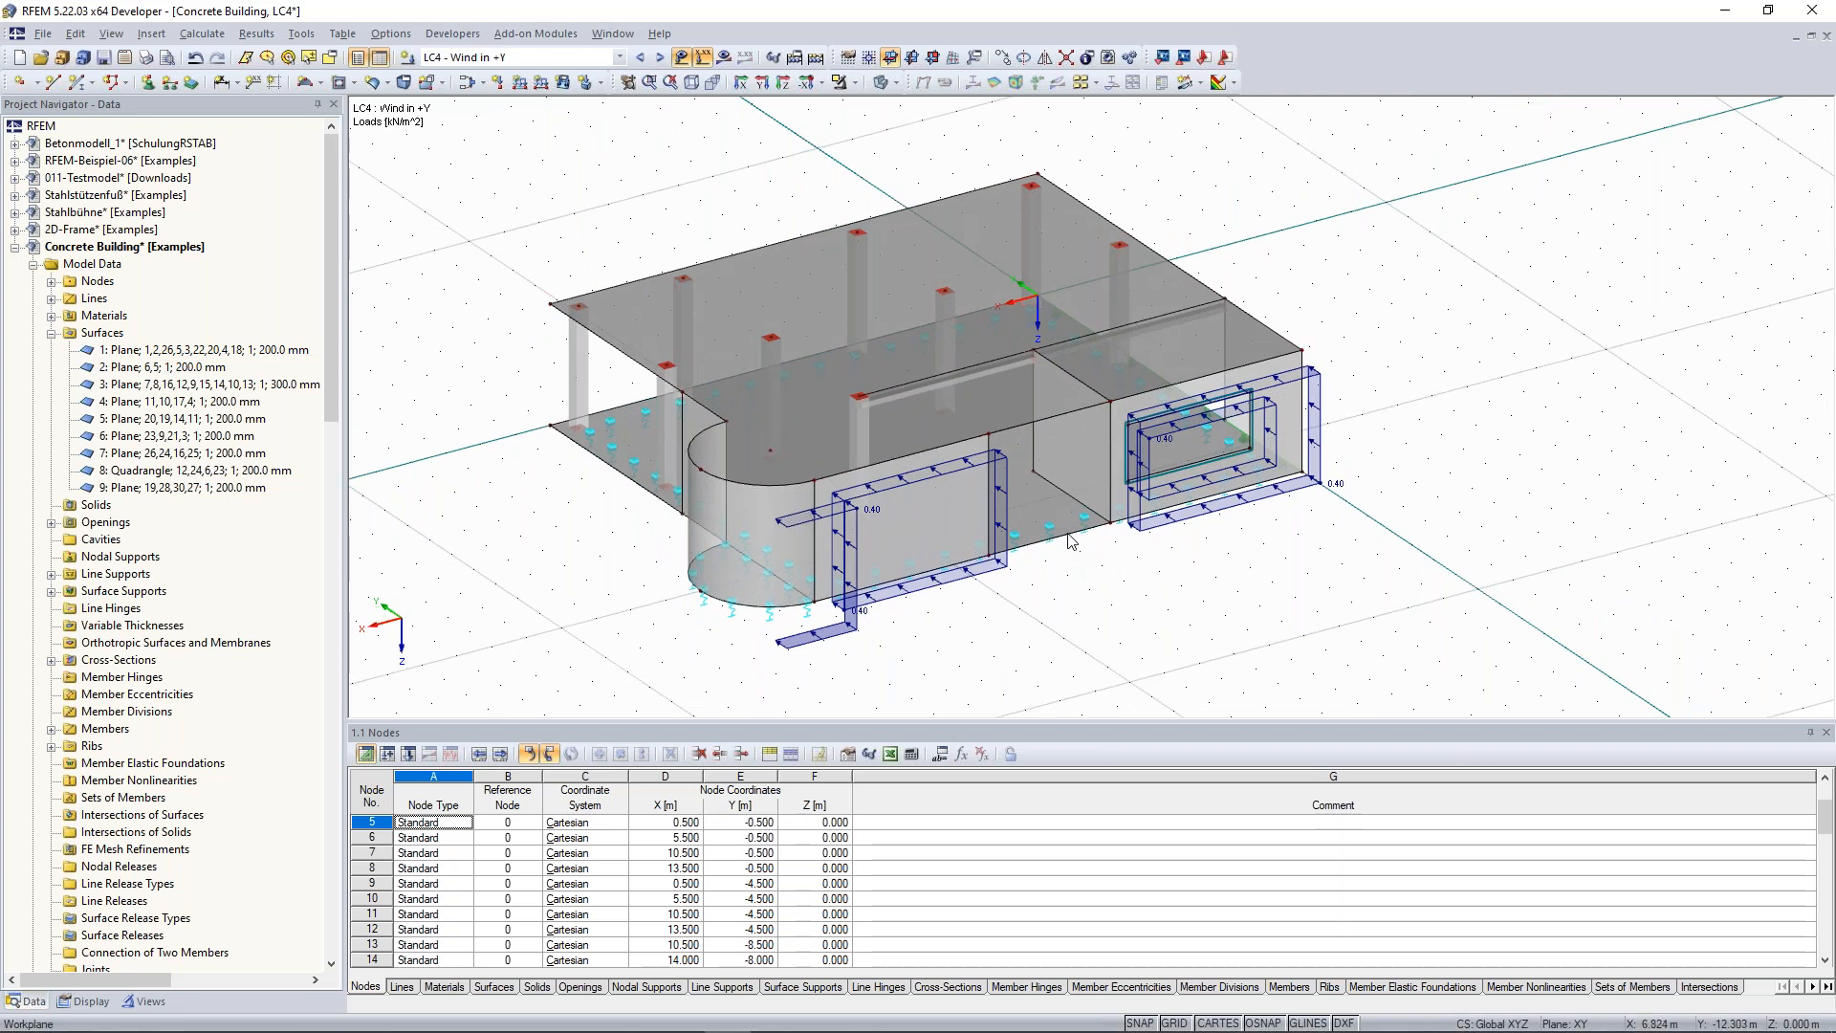
{"action": "left_click", "coordinate": [1071, 540]}
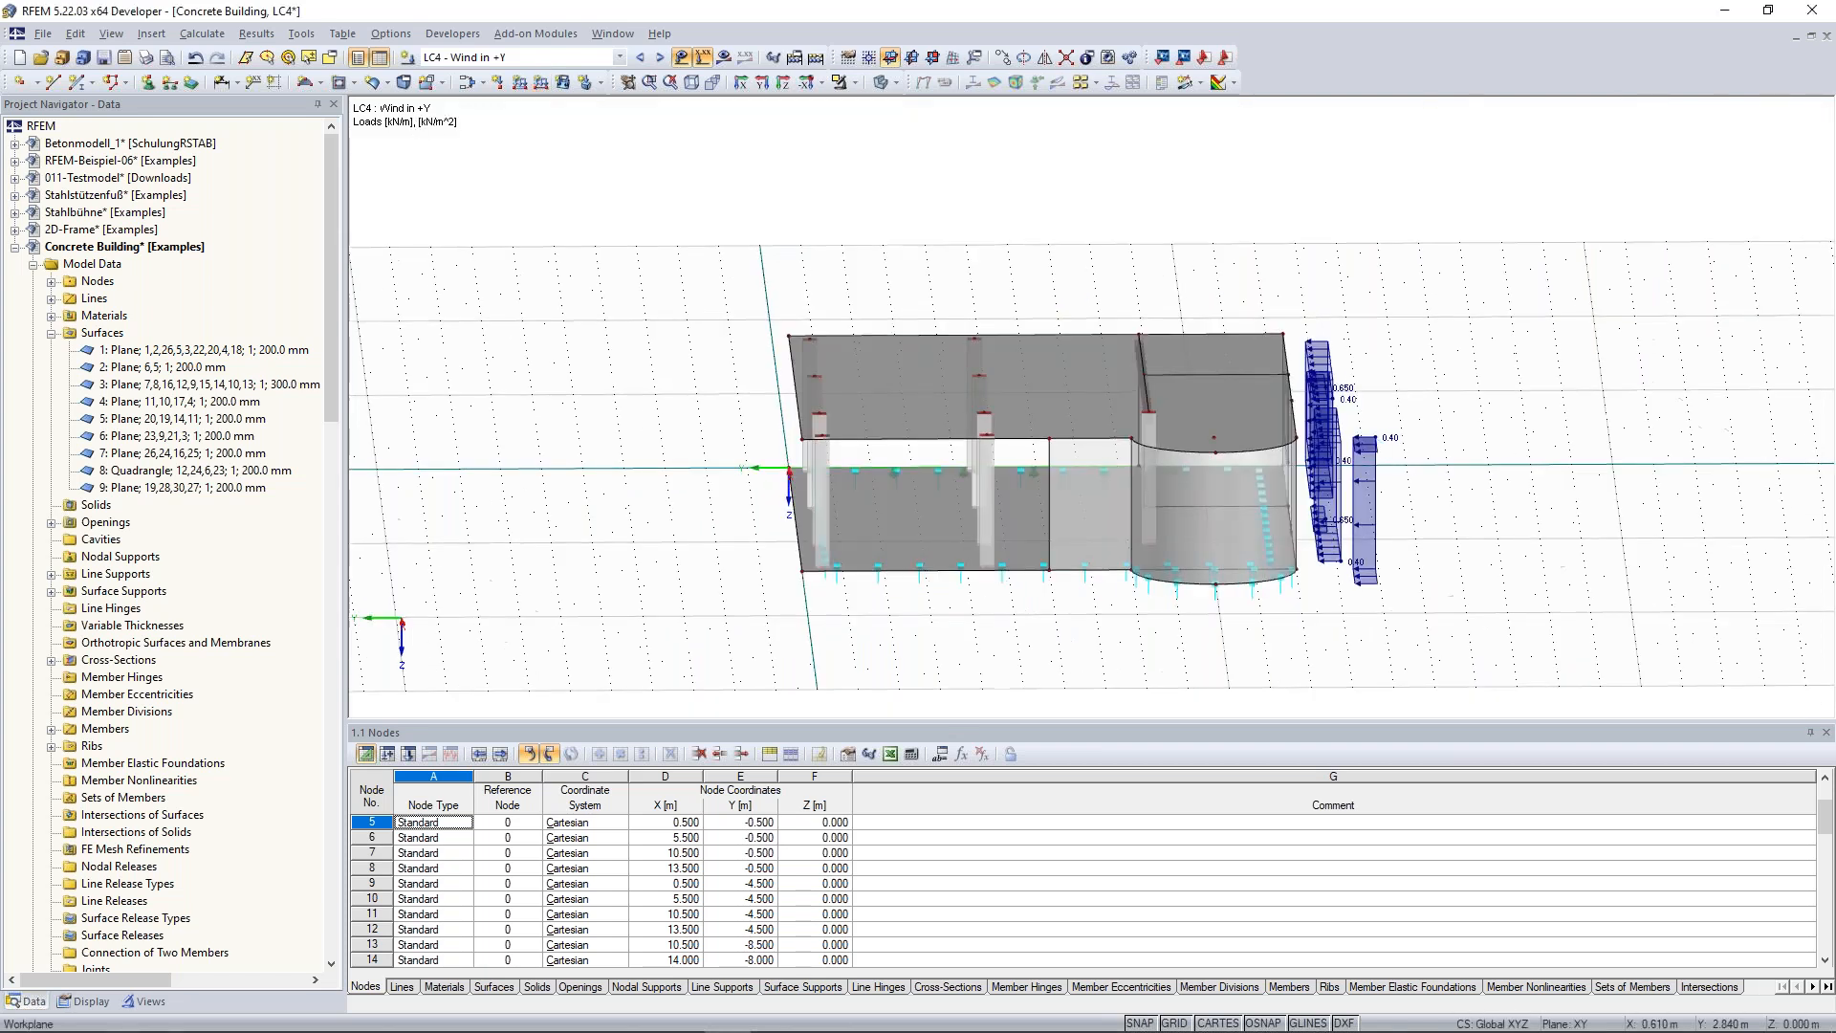
Add a second uniform line force in direction YP to the LC4 line loads table, assigned to slab edge lines 1 and 7.
{"action": "scroll", "coordinate": [717, 585], "scroll_direction": "up", "scroll_amount": 3}
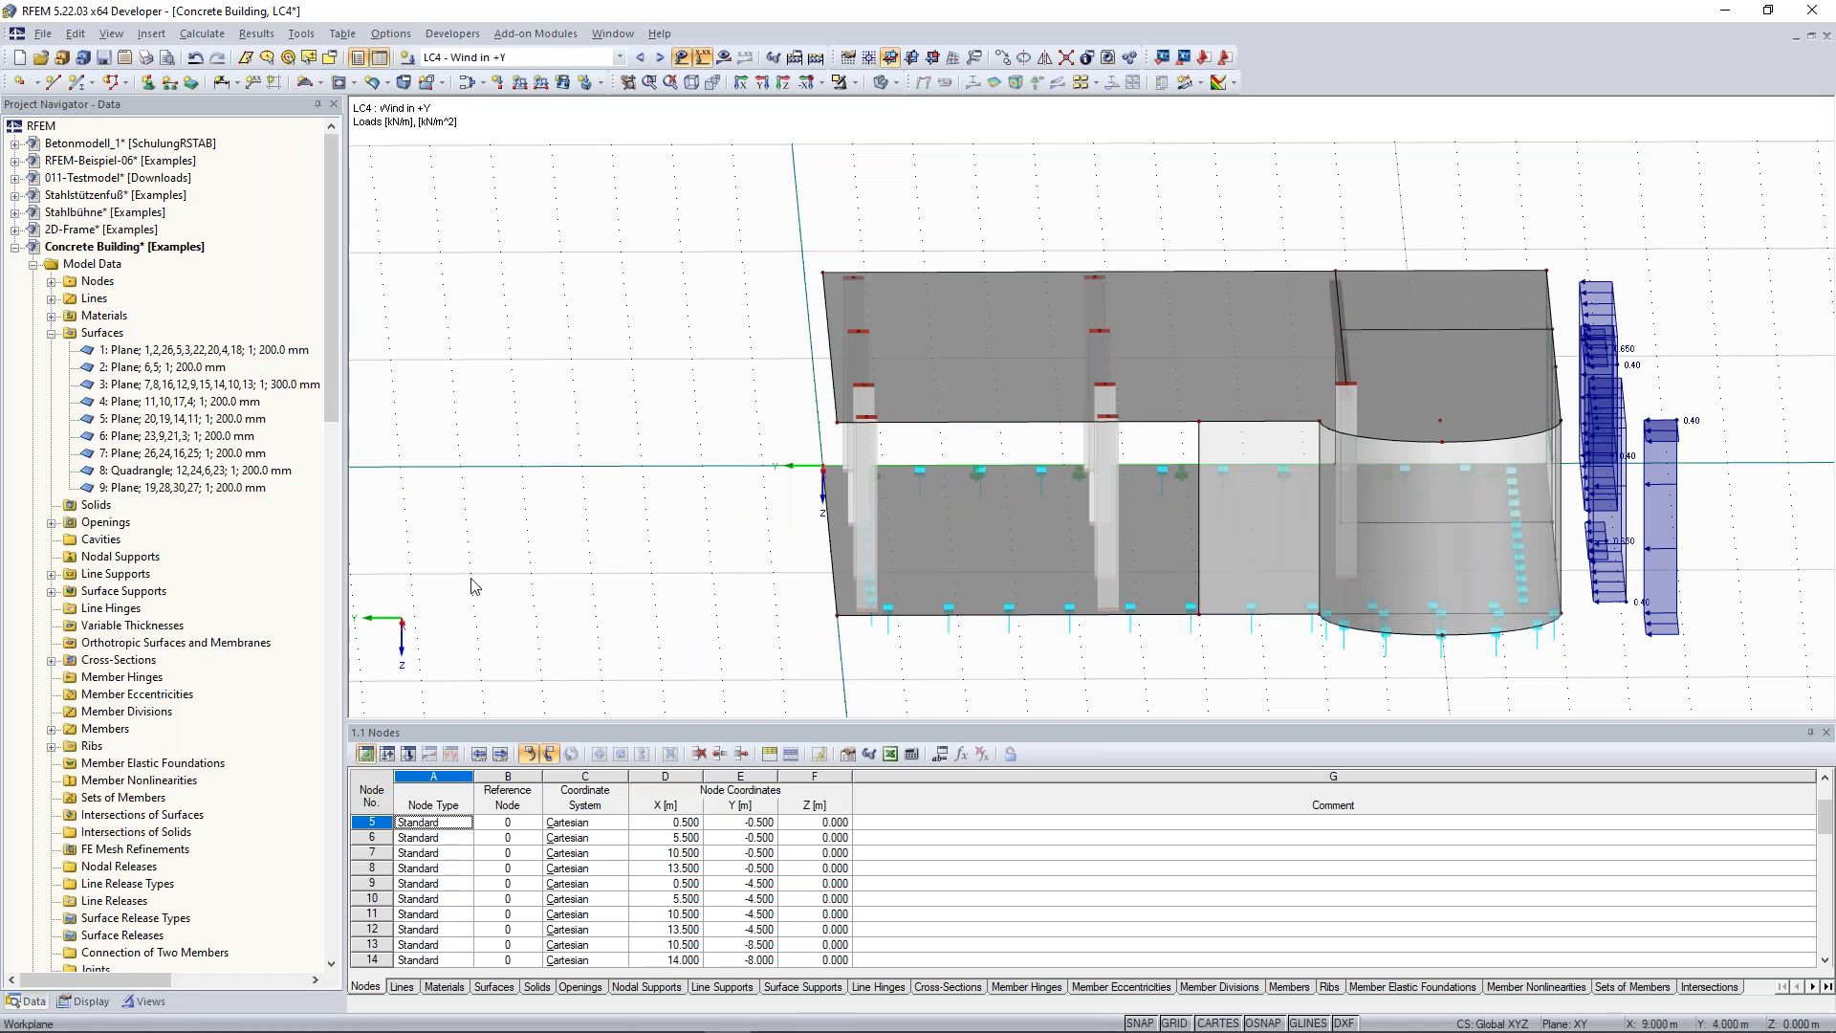
{"action": "middle_click_drag", "start_coordinate": [677, 566], "coordinate": [698, 548], "text": "ctrl"}
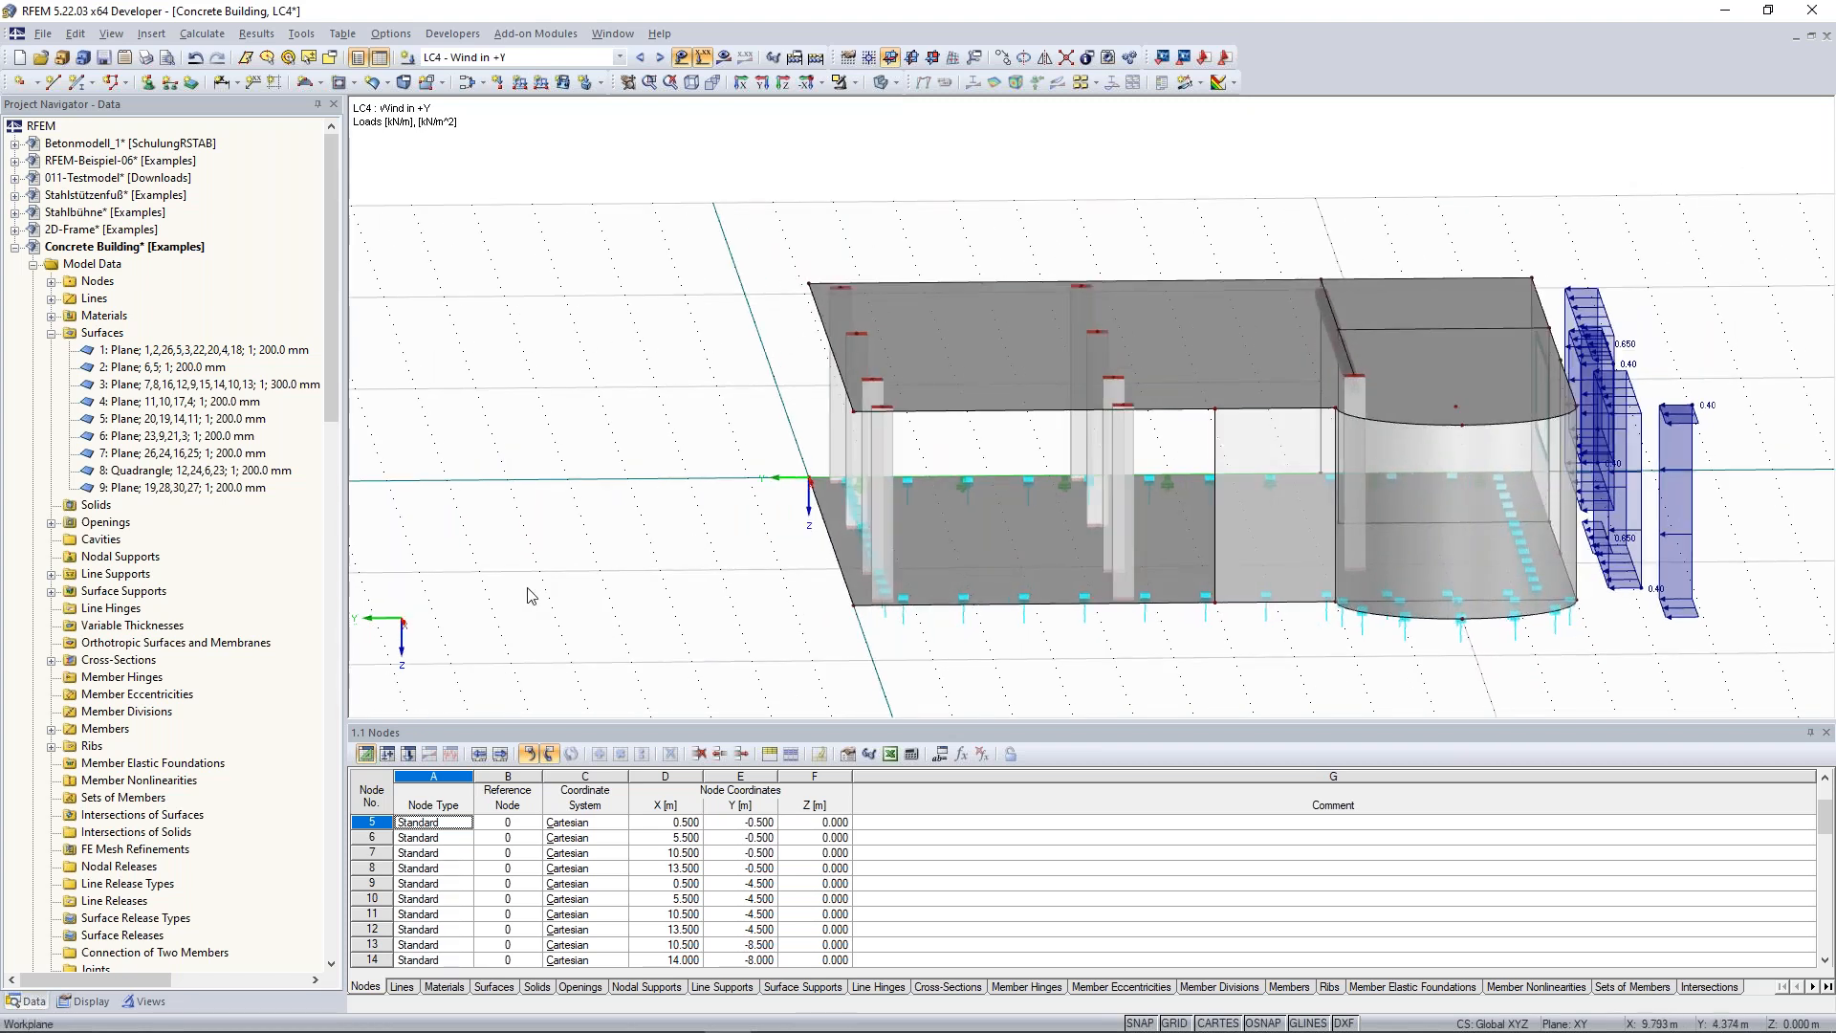
{"action": "left_click", "coordinate": [409, 755]}
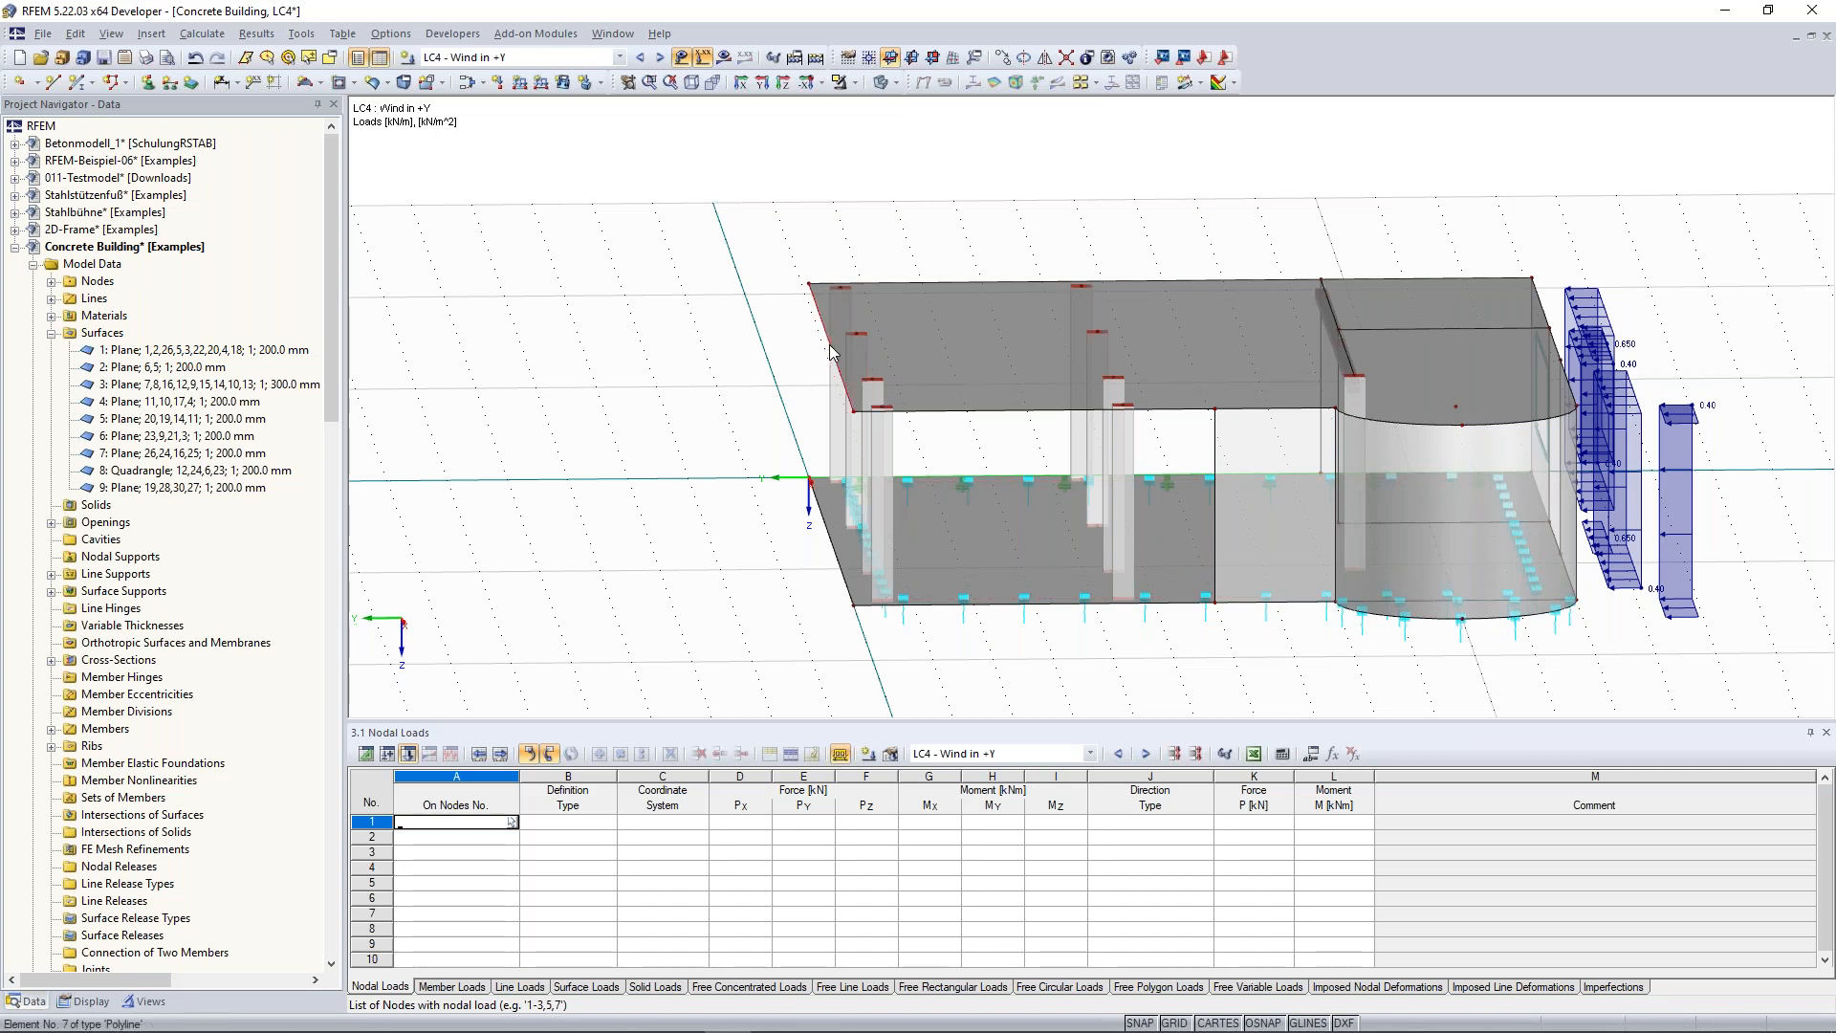
{"action": "mouse_move", "coordinate": [513, 1007]}
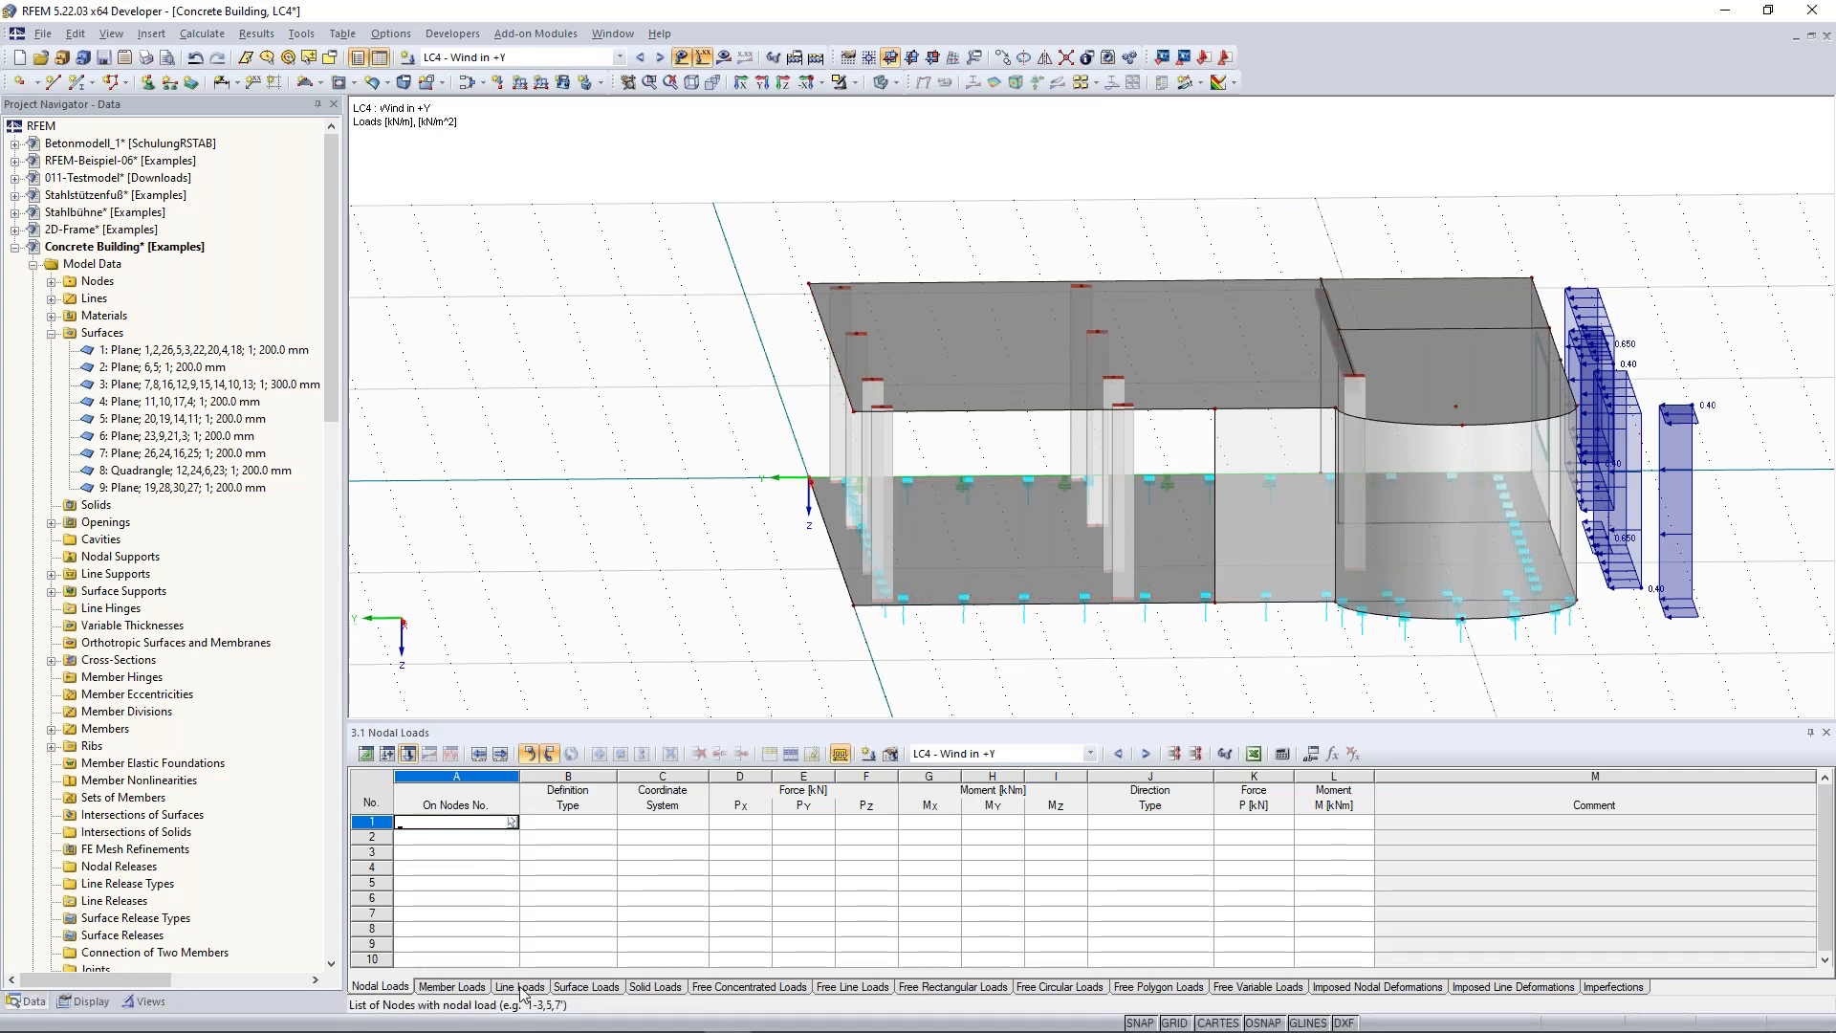
{"action": "left_click", "coordinate": [522, 989]}
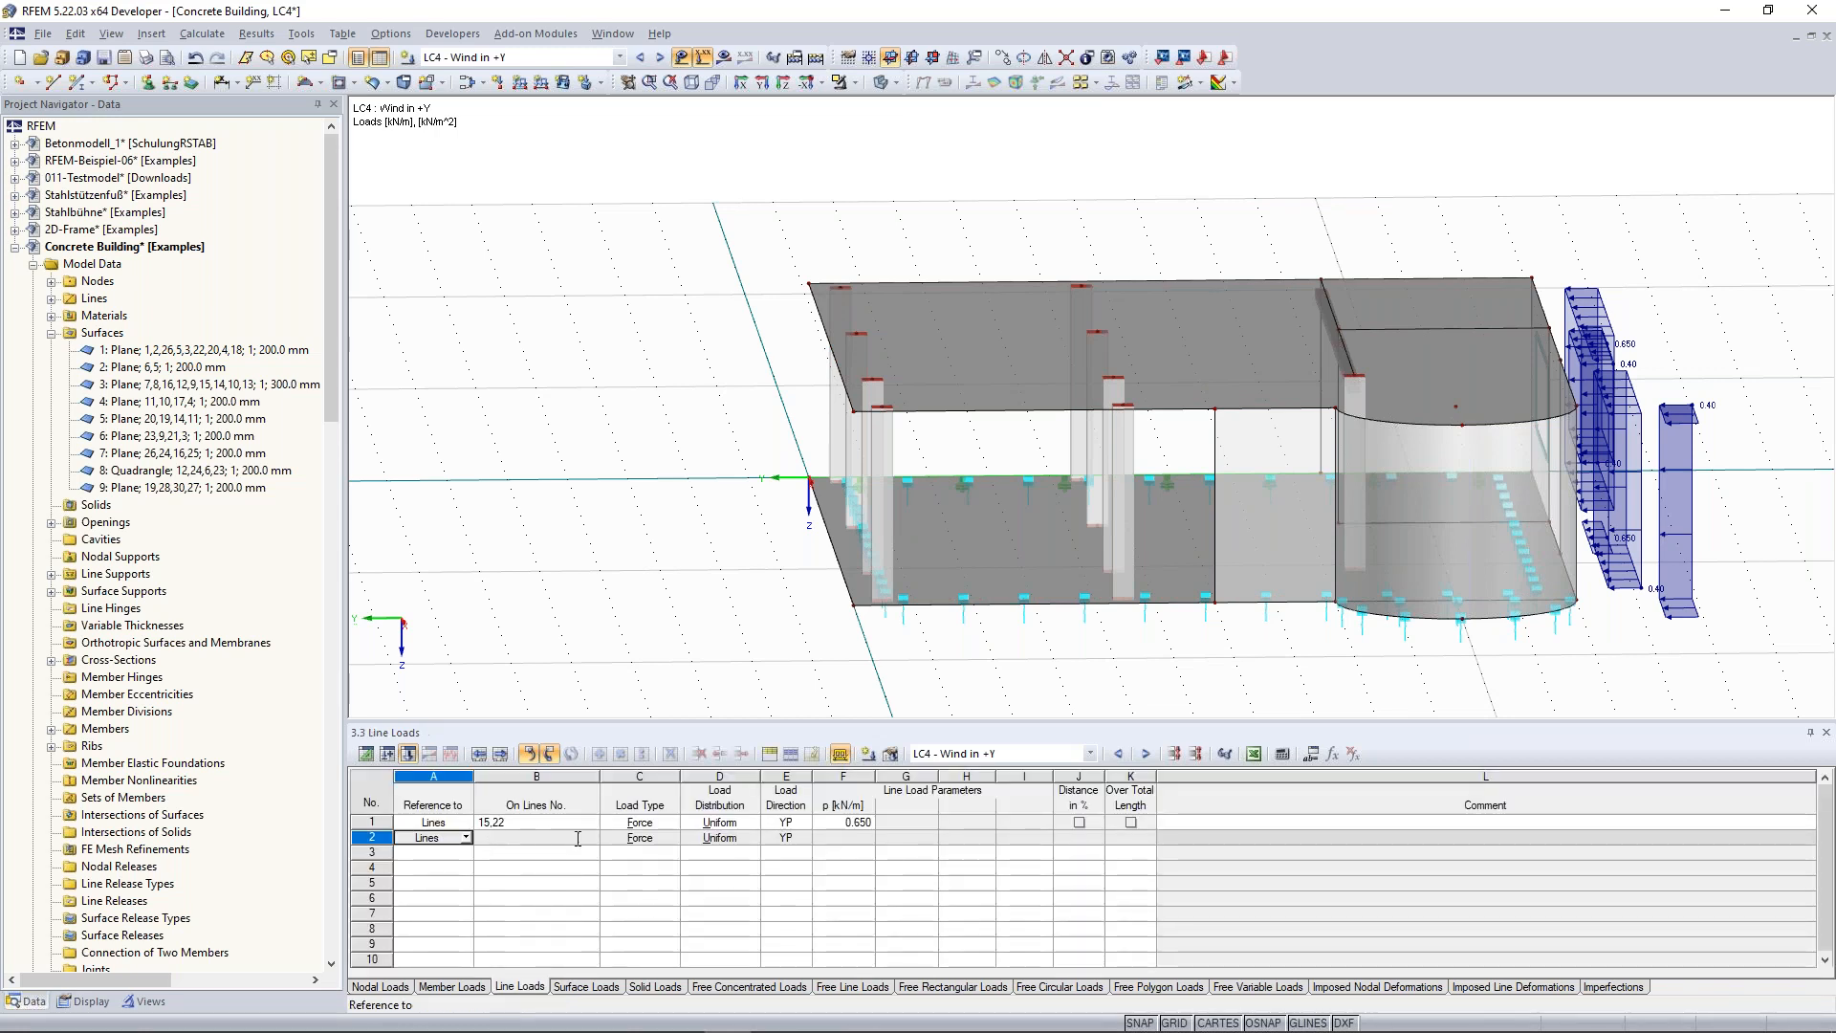
{"action": "left_click", "coordinate": [587, 838]}
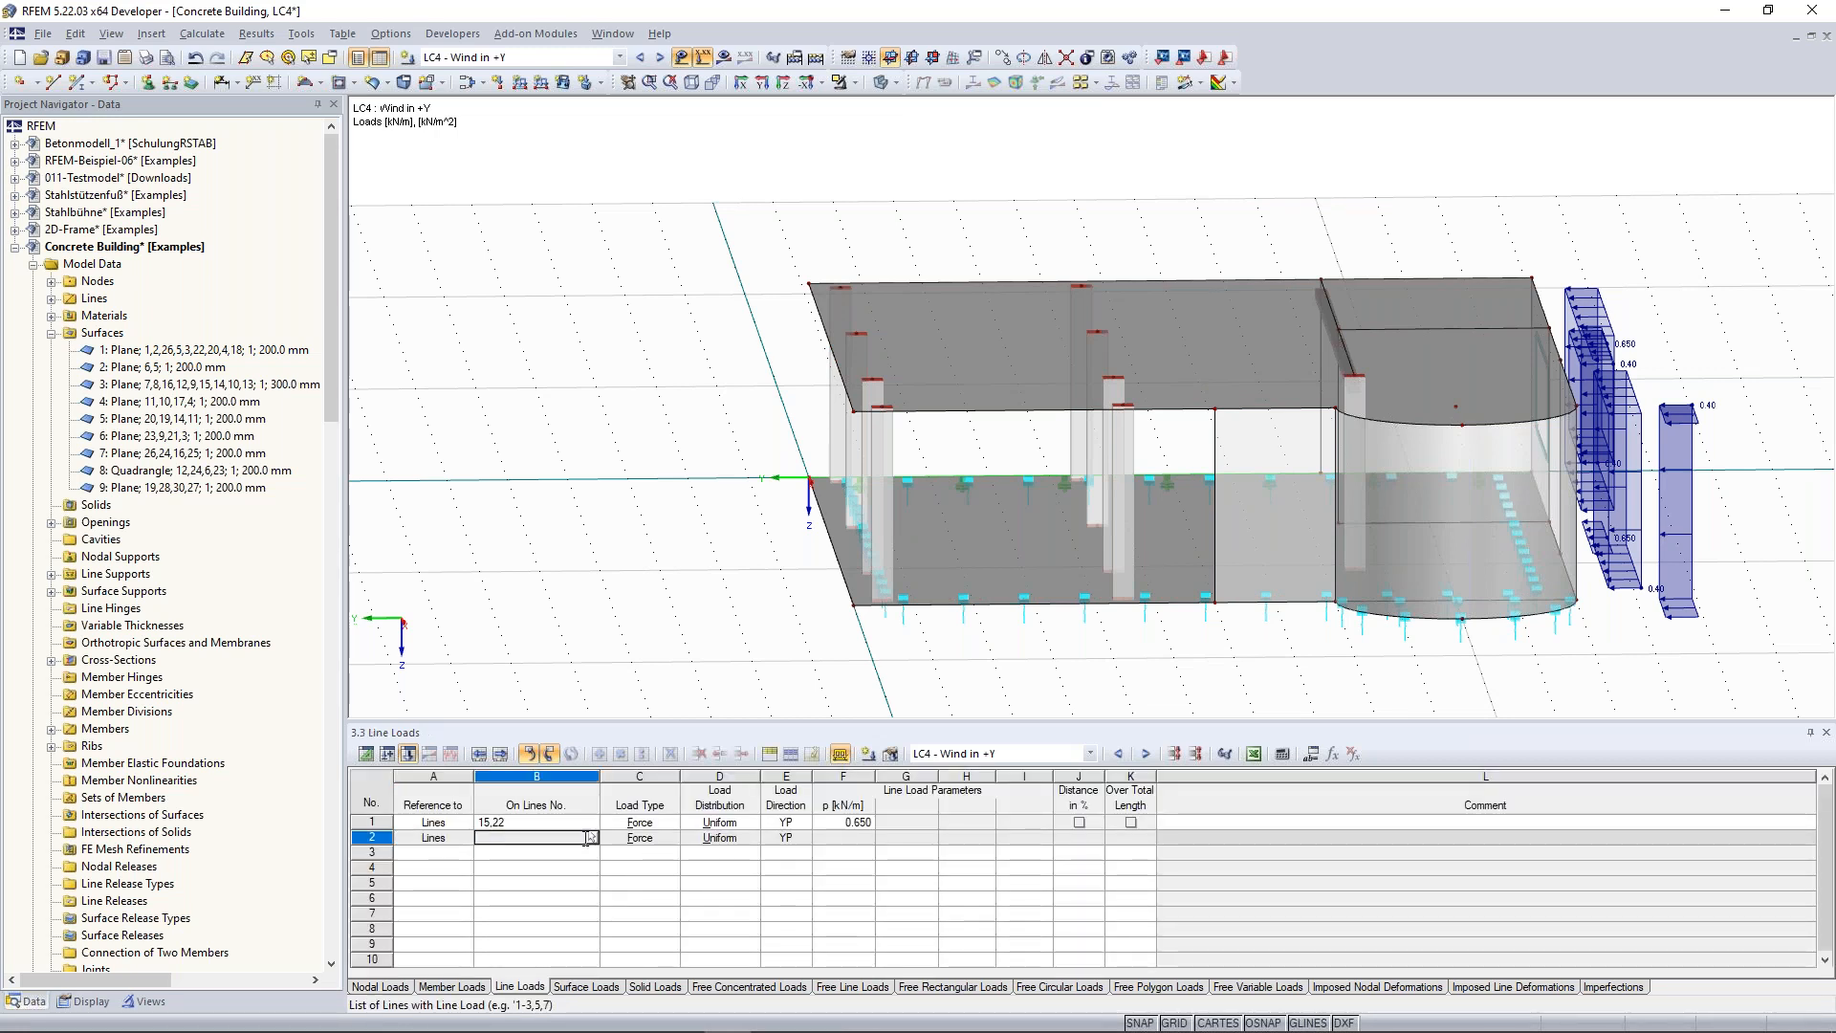
{"action": "left_click", "coordinate": [589, 838]}
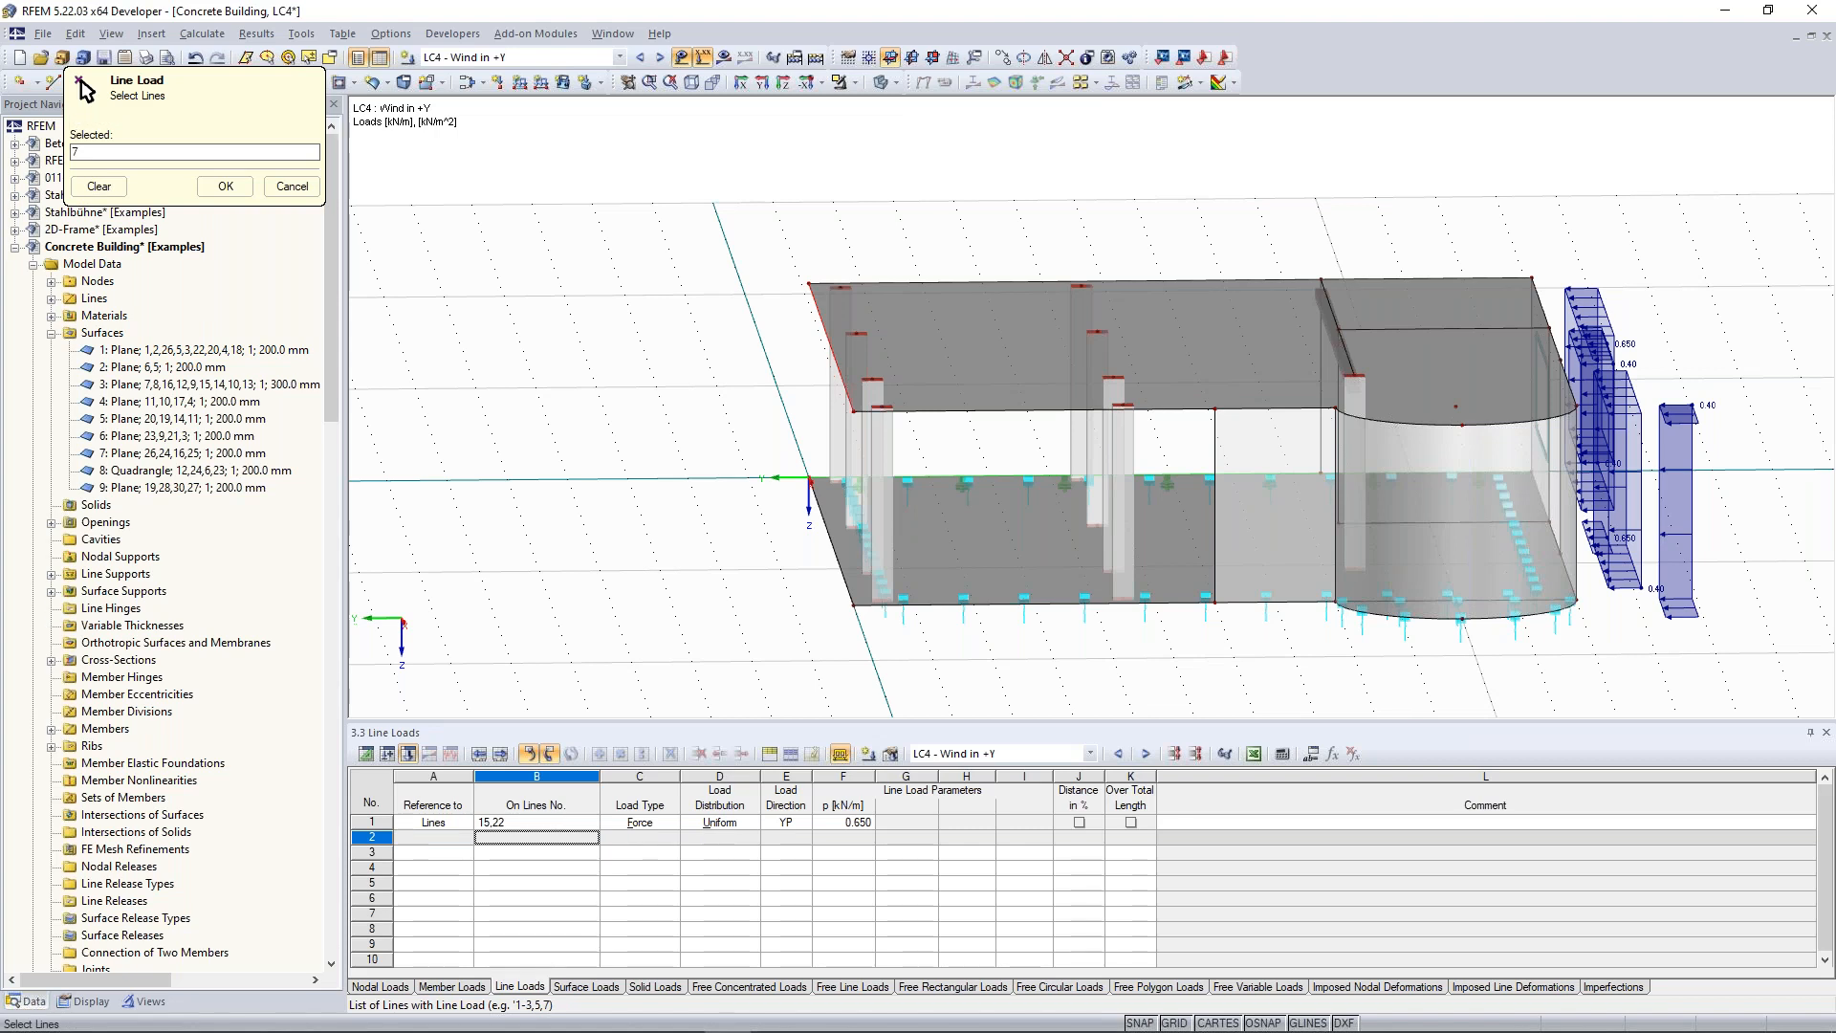
{"action": "left_click", "coordinate": [226, 186]}
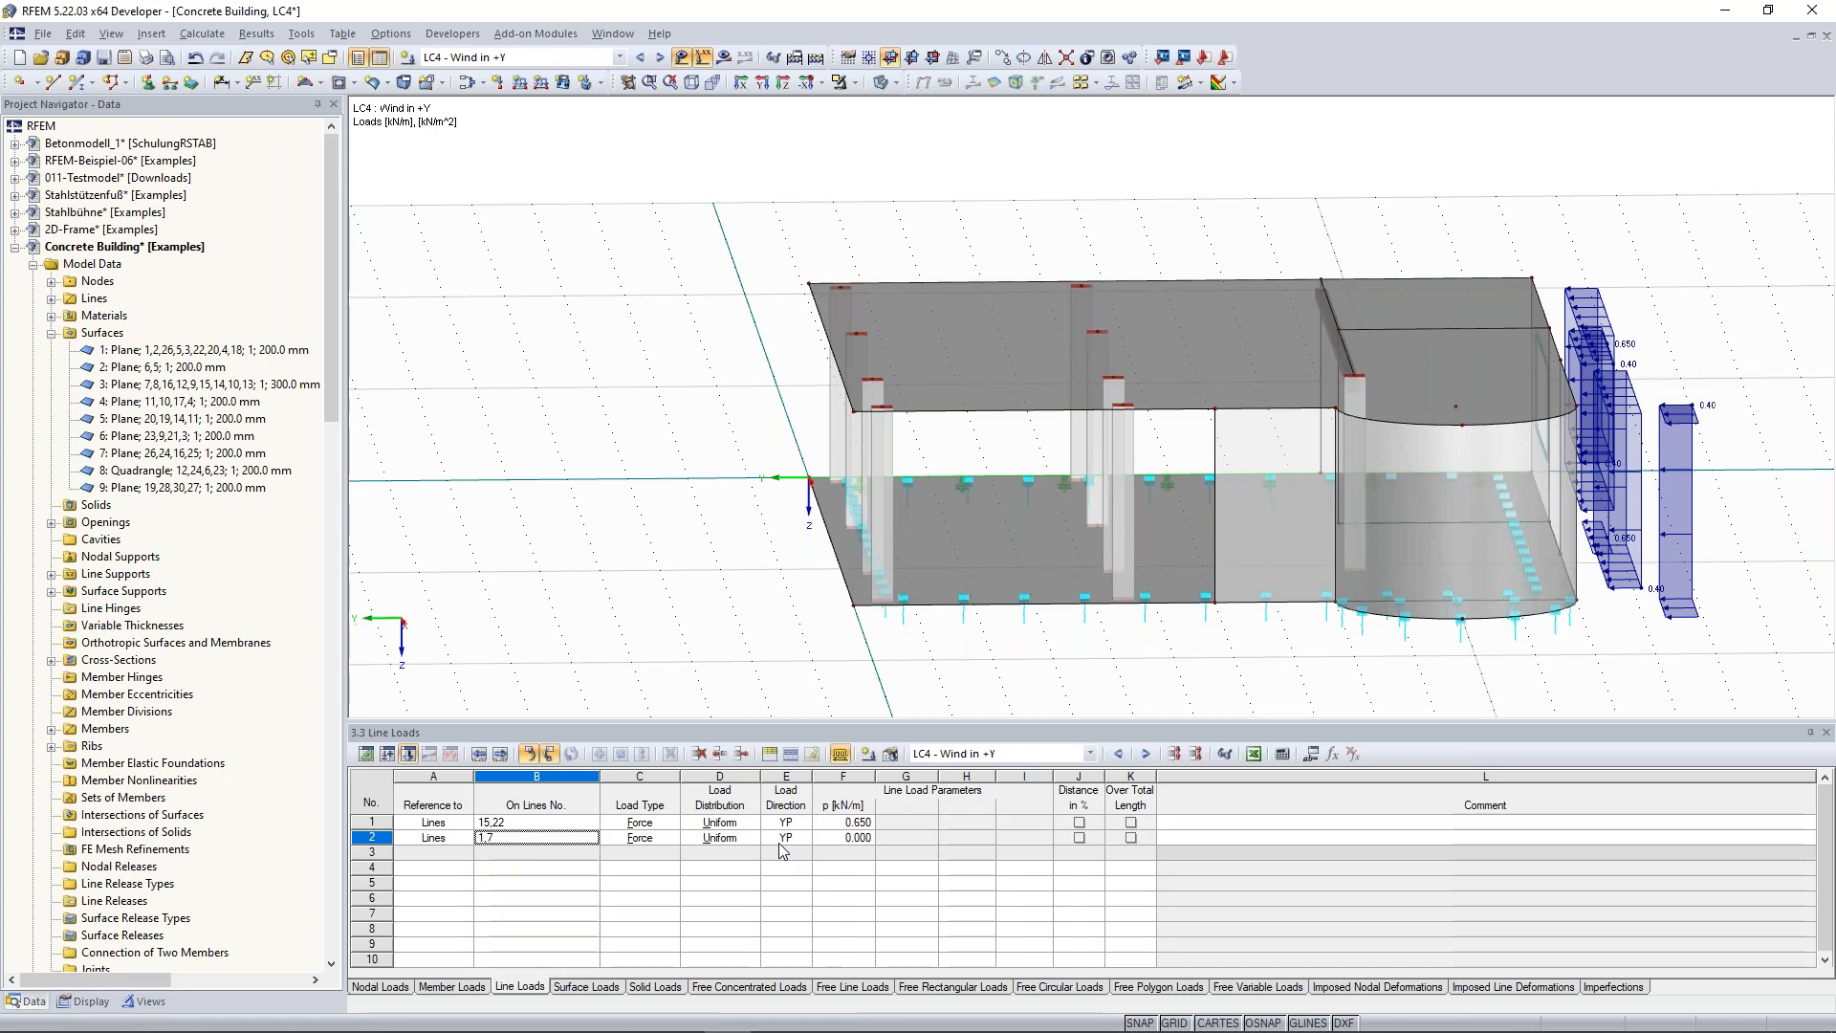
Set the line load on lines 1 and 7 to 0.41 kN/m.
{"action": "left_click", "coordinate": [845, 837]}
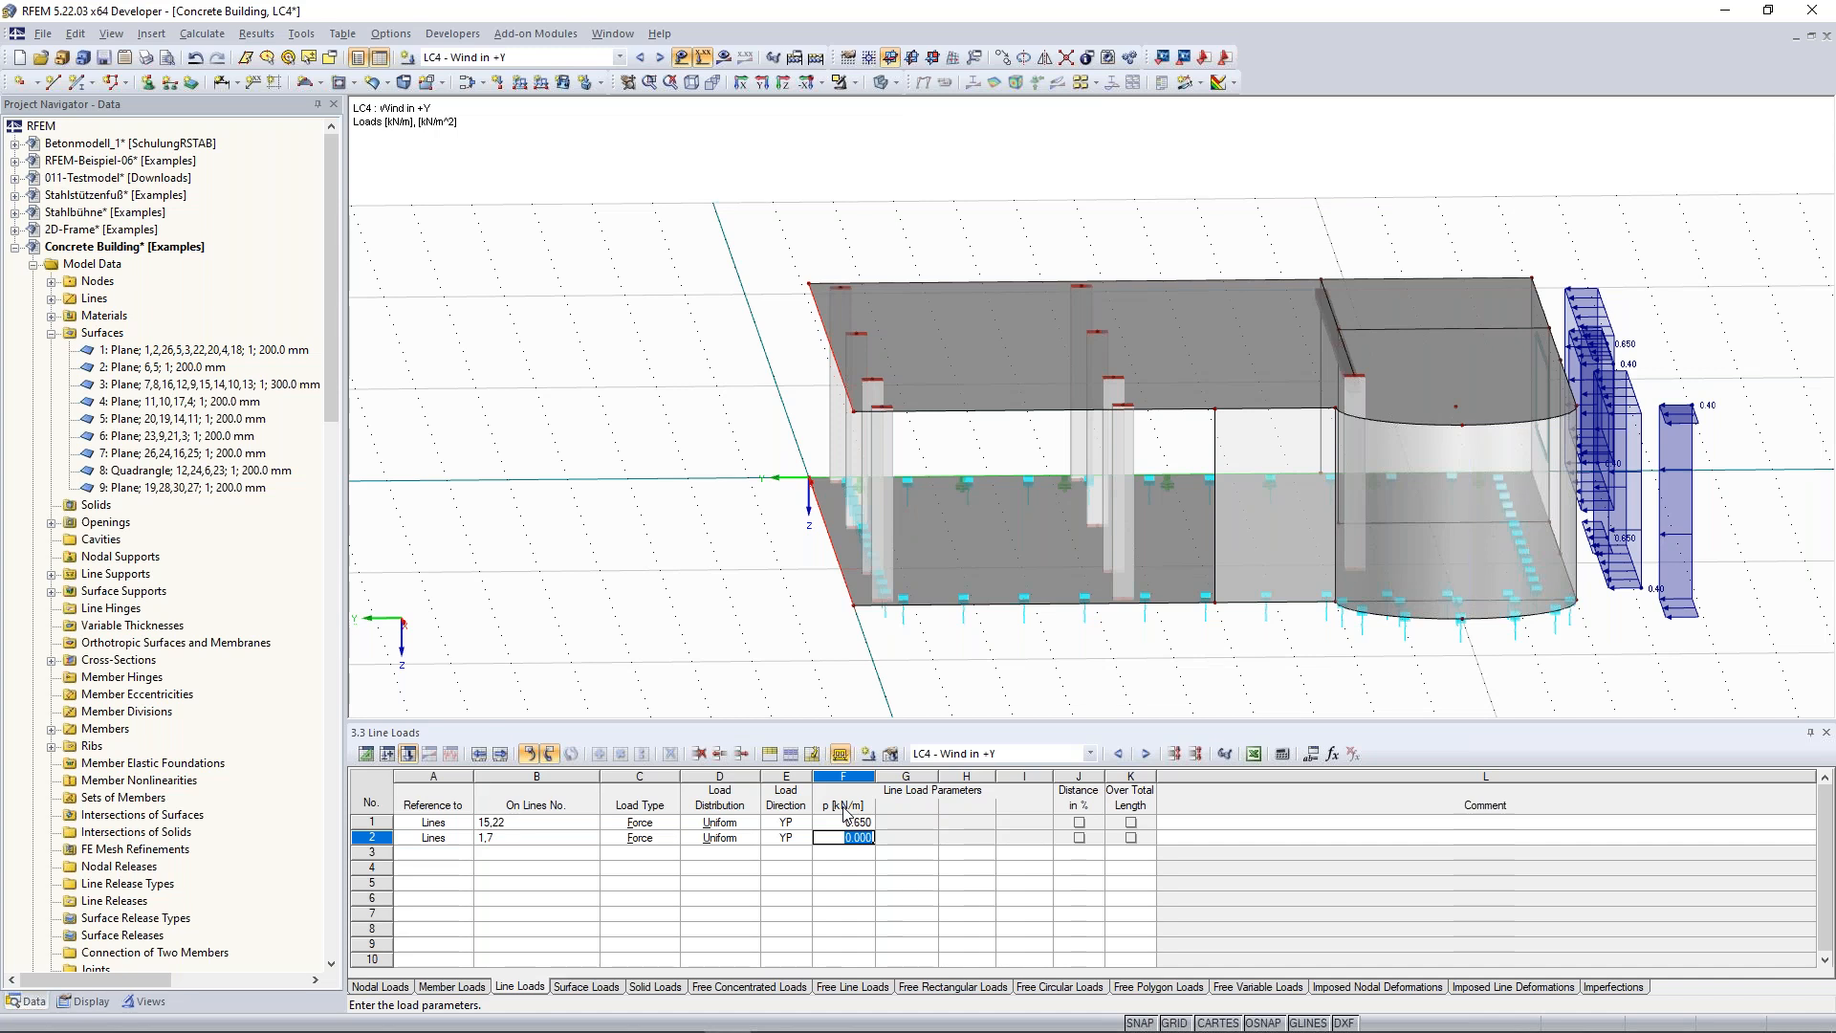
{"action": "type", "text": "."}
{"action": "type", "text": "41"}
{"action": "key", "text": "Return"}
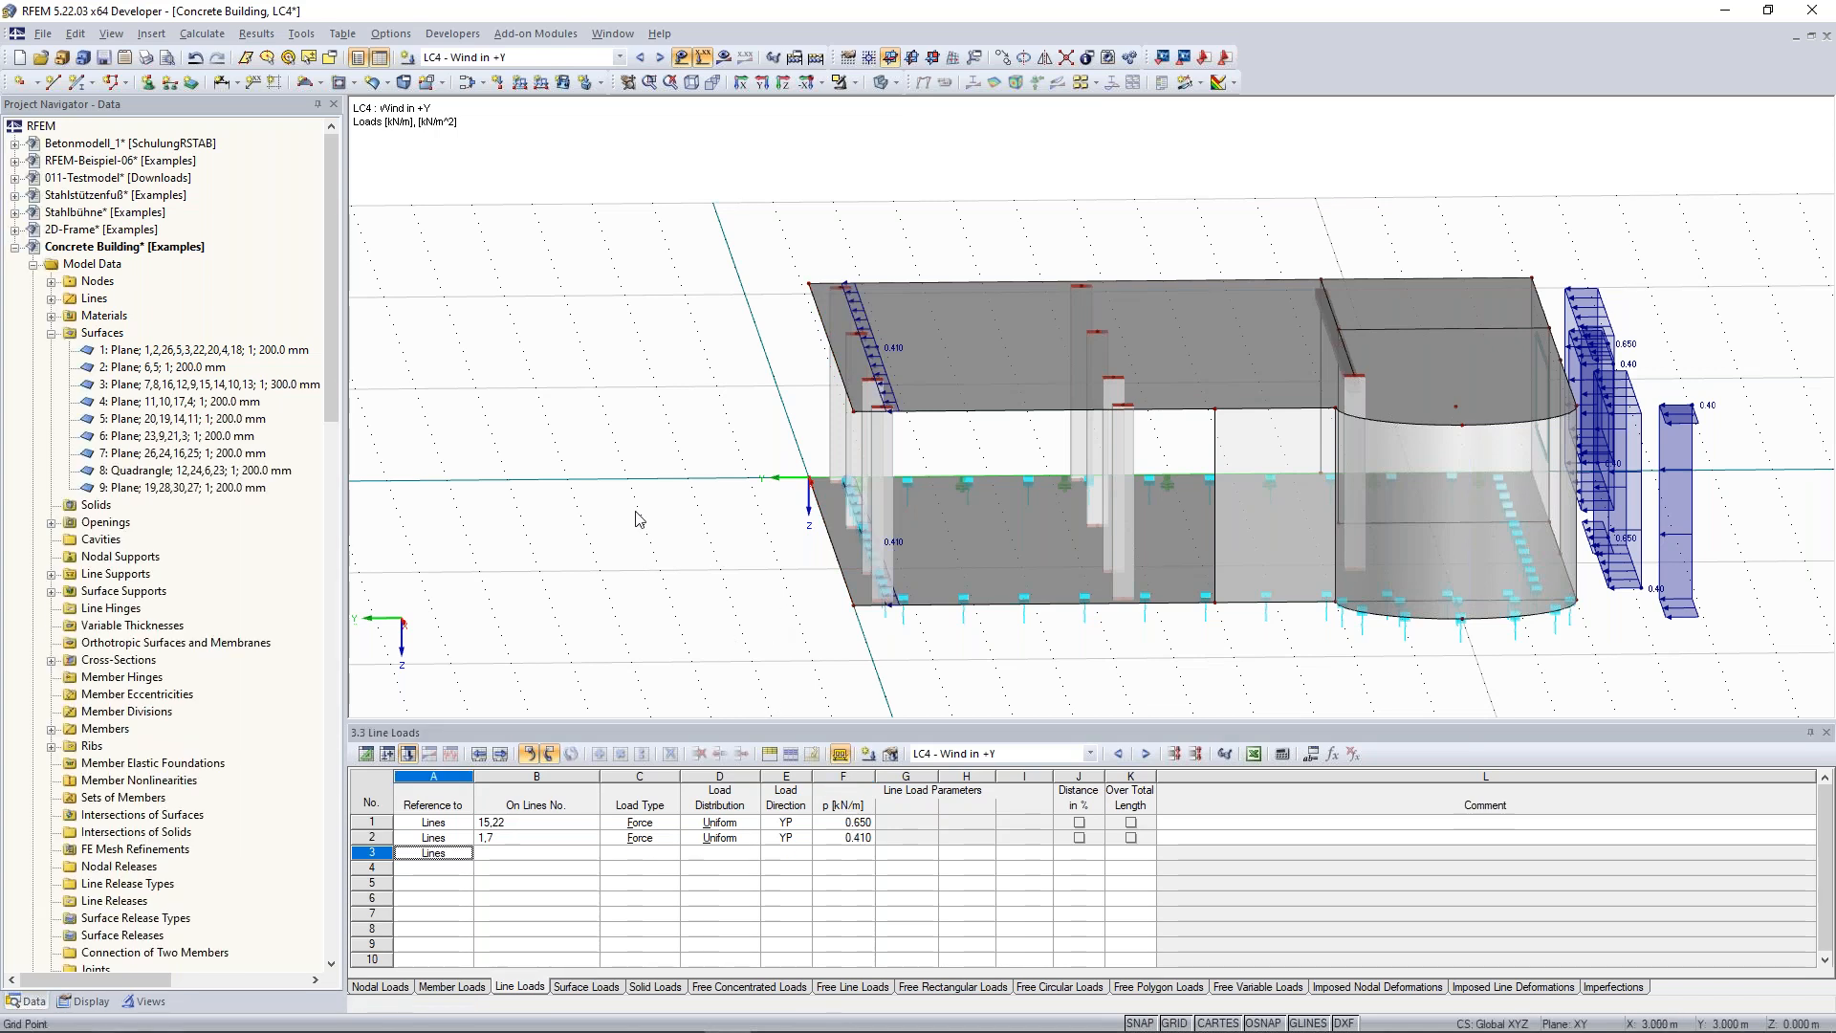
Switch to LC5 - Imperfection towards +X and turn on the local axis systems of the members.
{"action": "middle_click_drag", "start_coordinate": [590, 533], "coordinate": [727, 516], "text": "ctrl"}
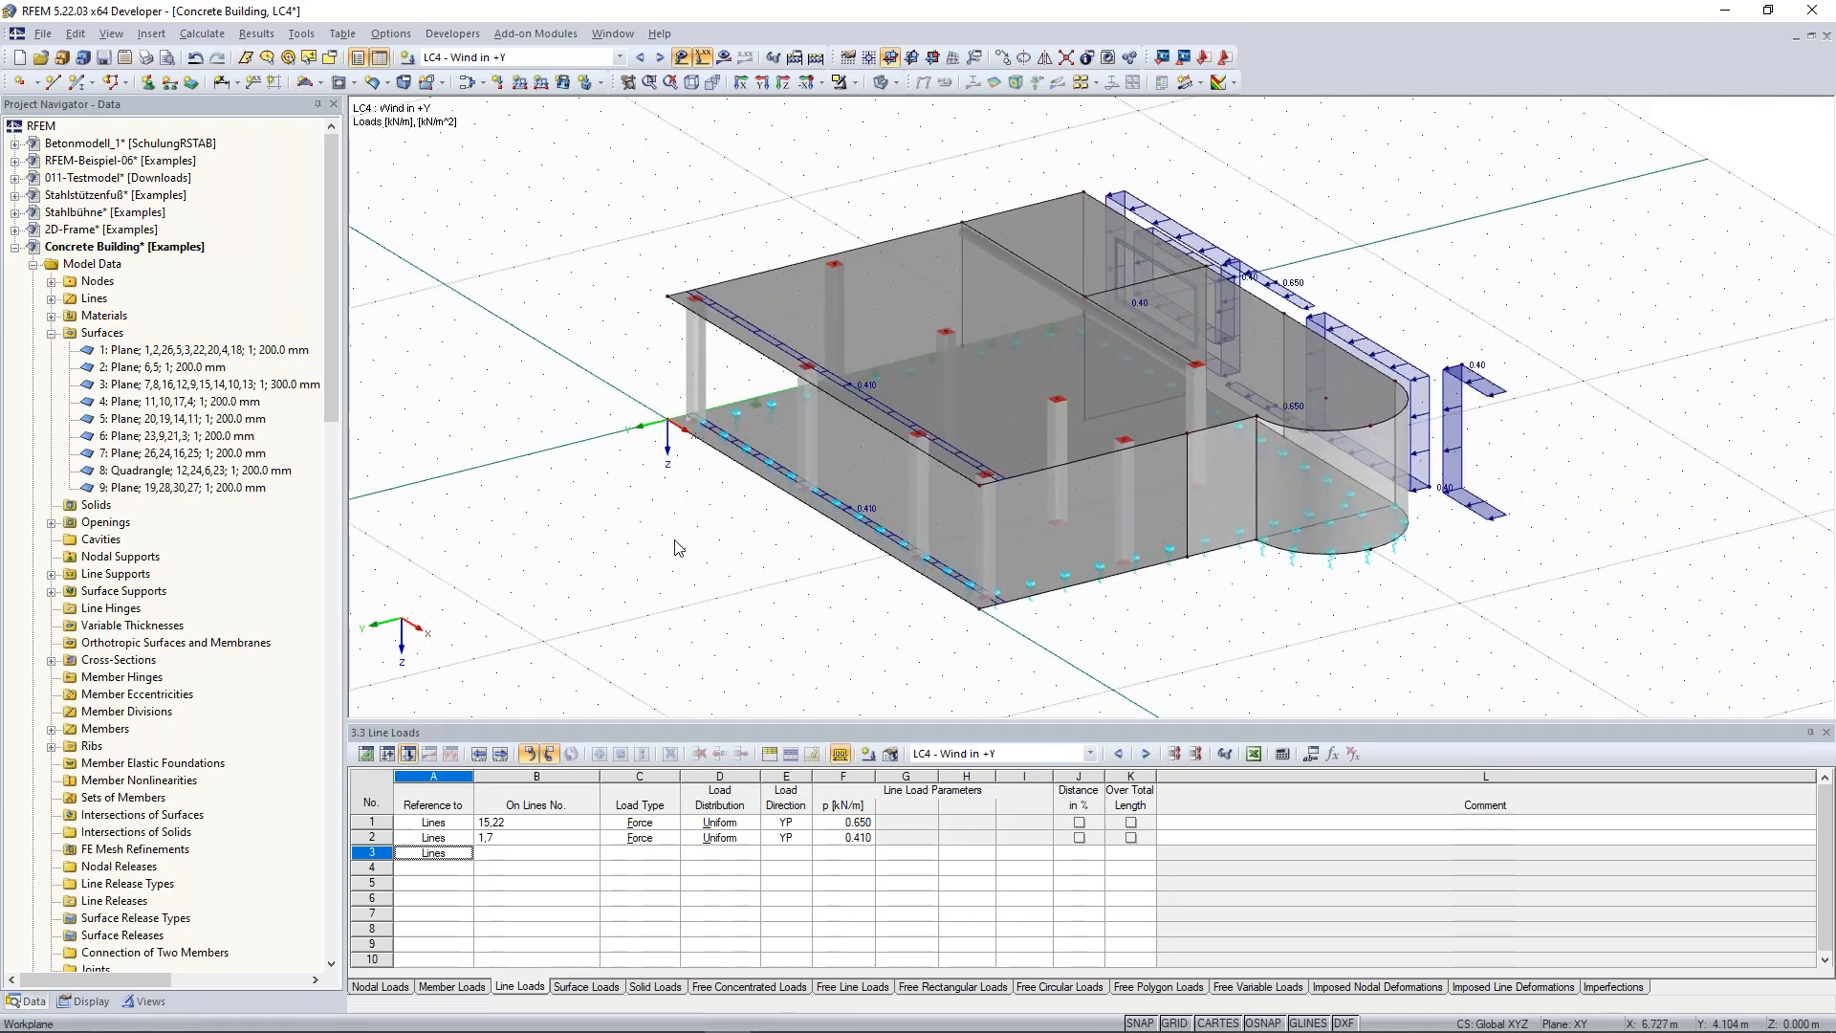
{"action": "scroll", "coordinate": [675, 520], "scroll_direction": "down", "scroll_amount": 2}
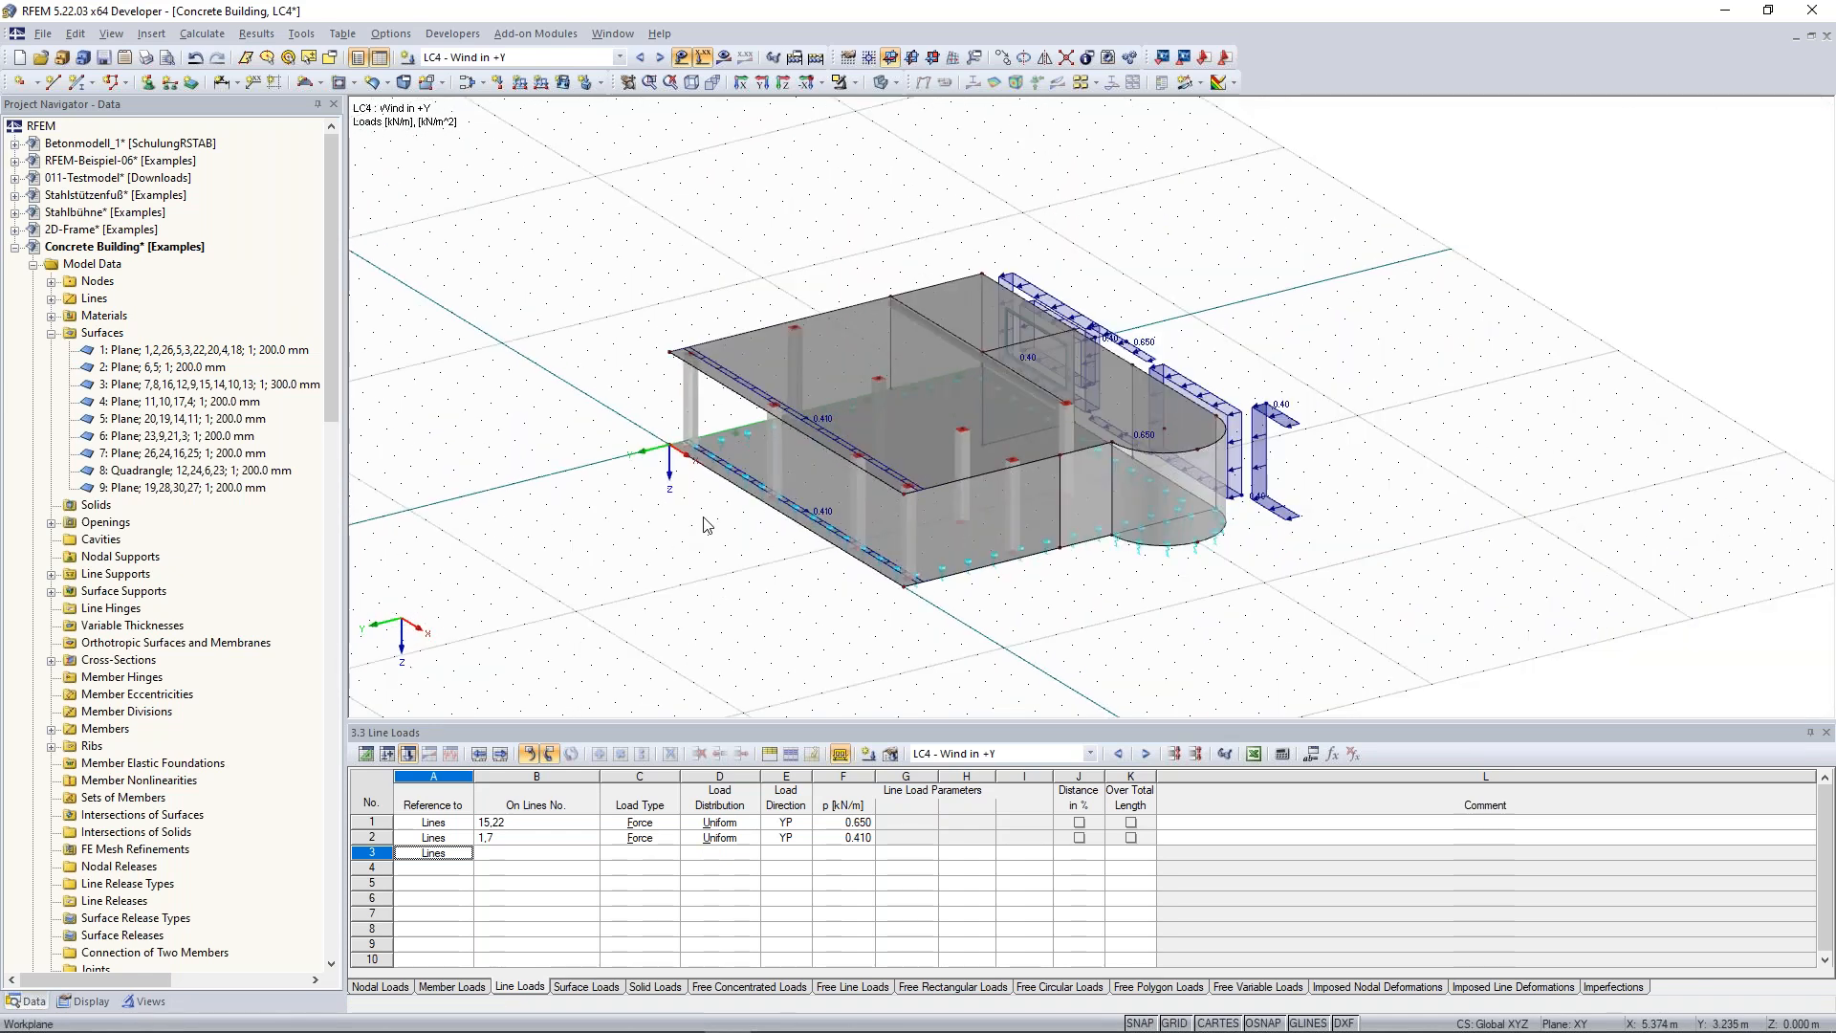
{"action": "middle_click_drag", "start_coordinate": [703, 518], "coordinate": [618, 471], "text": "ctrl"}
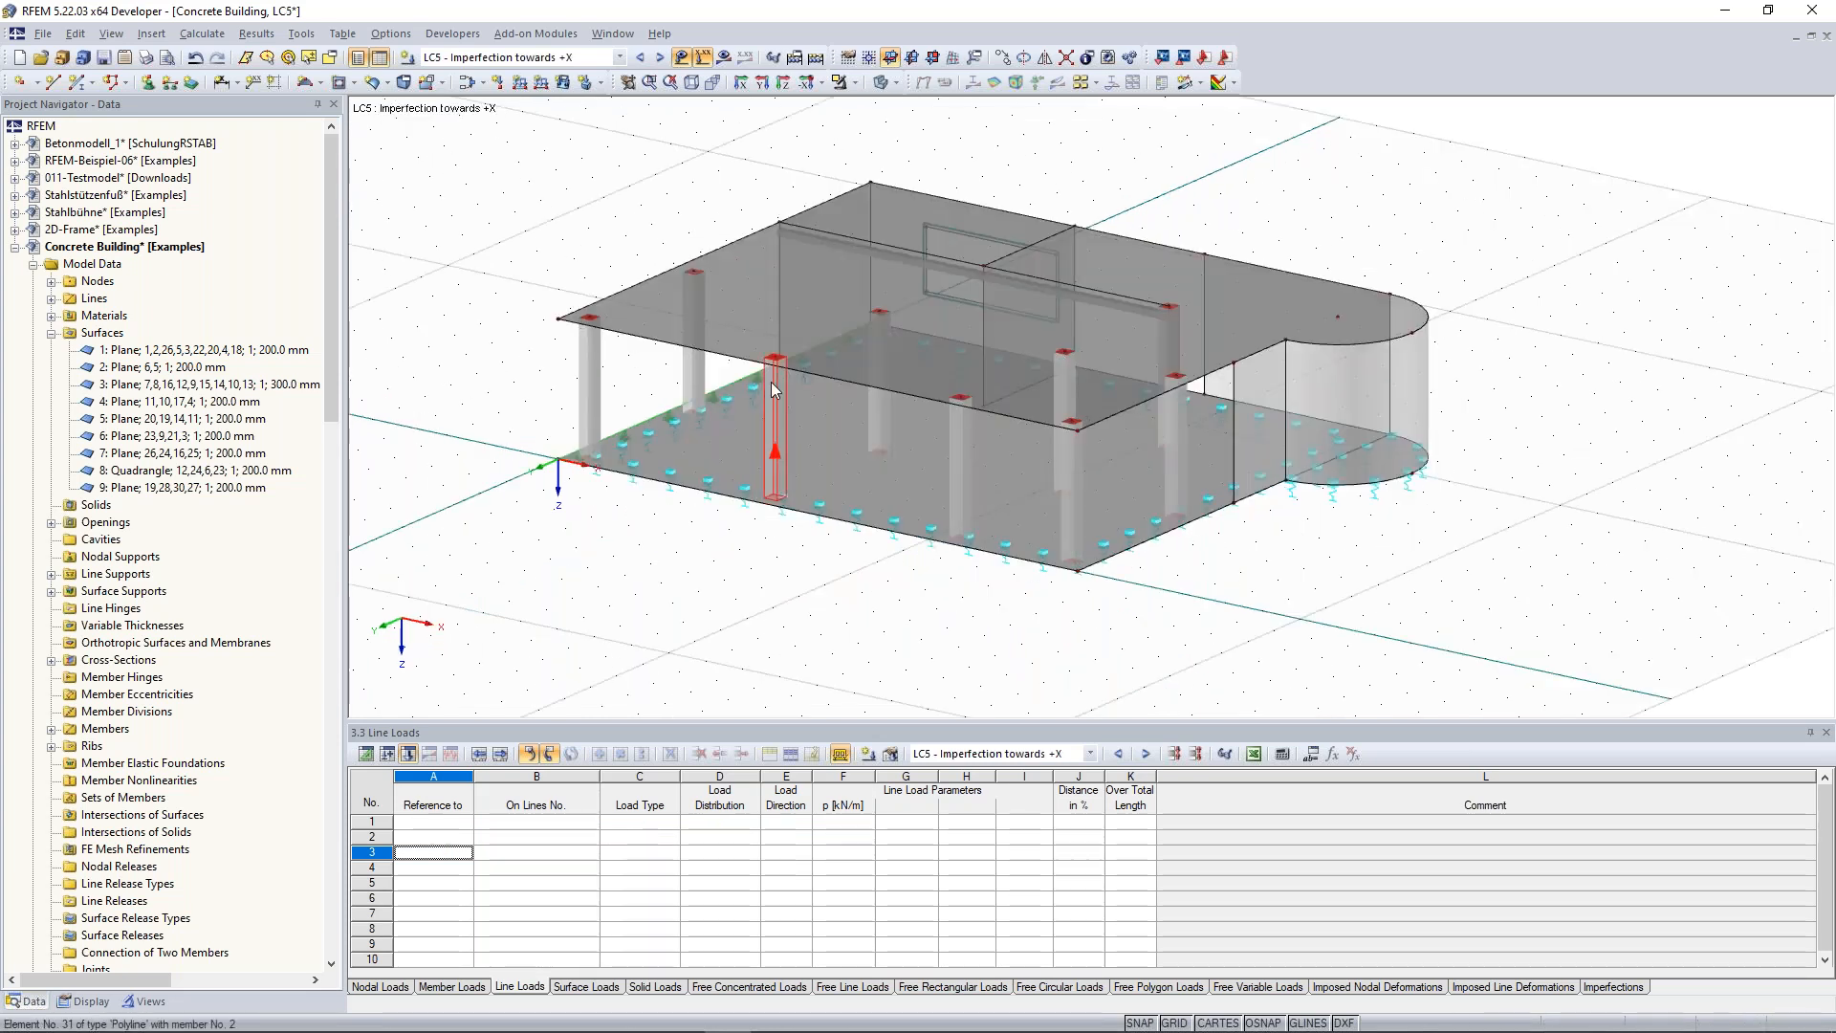
{"action": "right_click", "coordinate": [771, 382]}
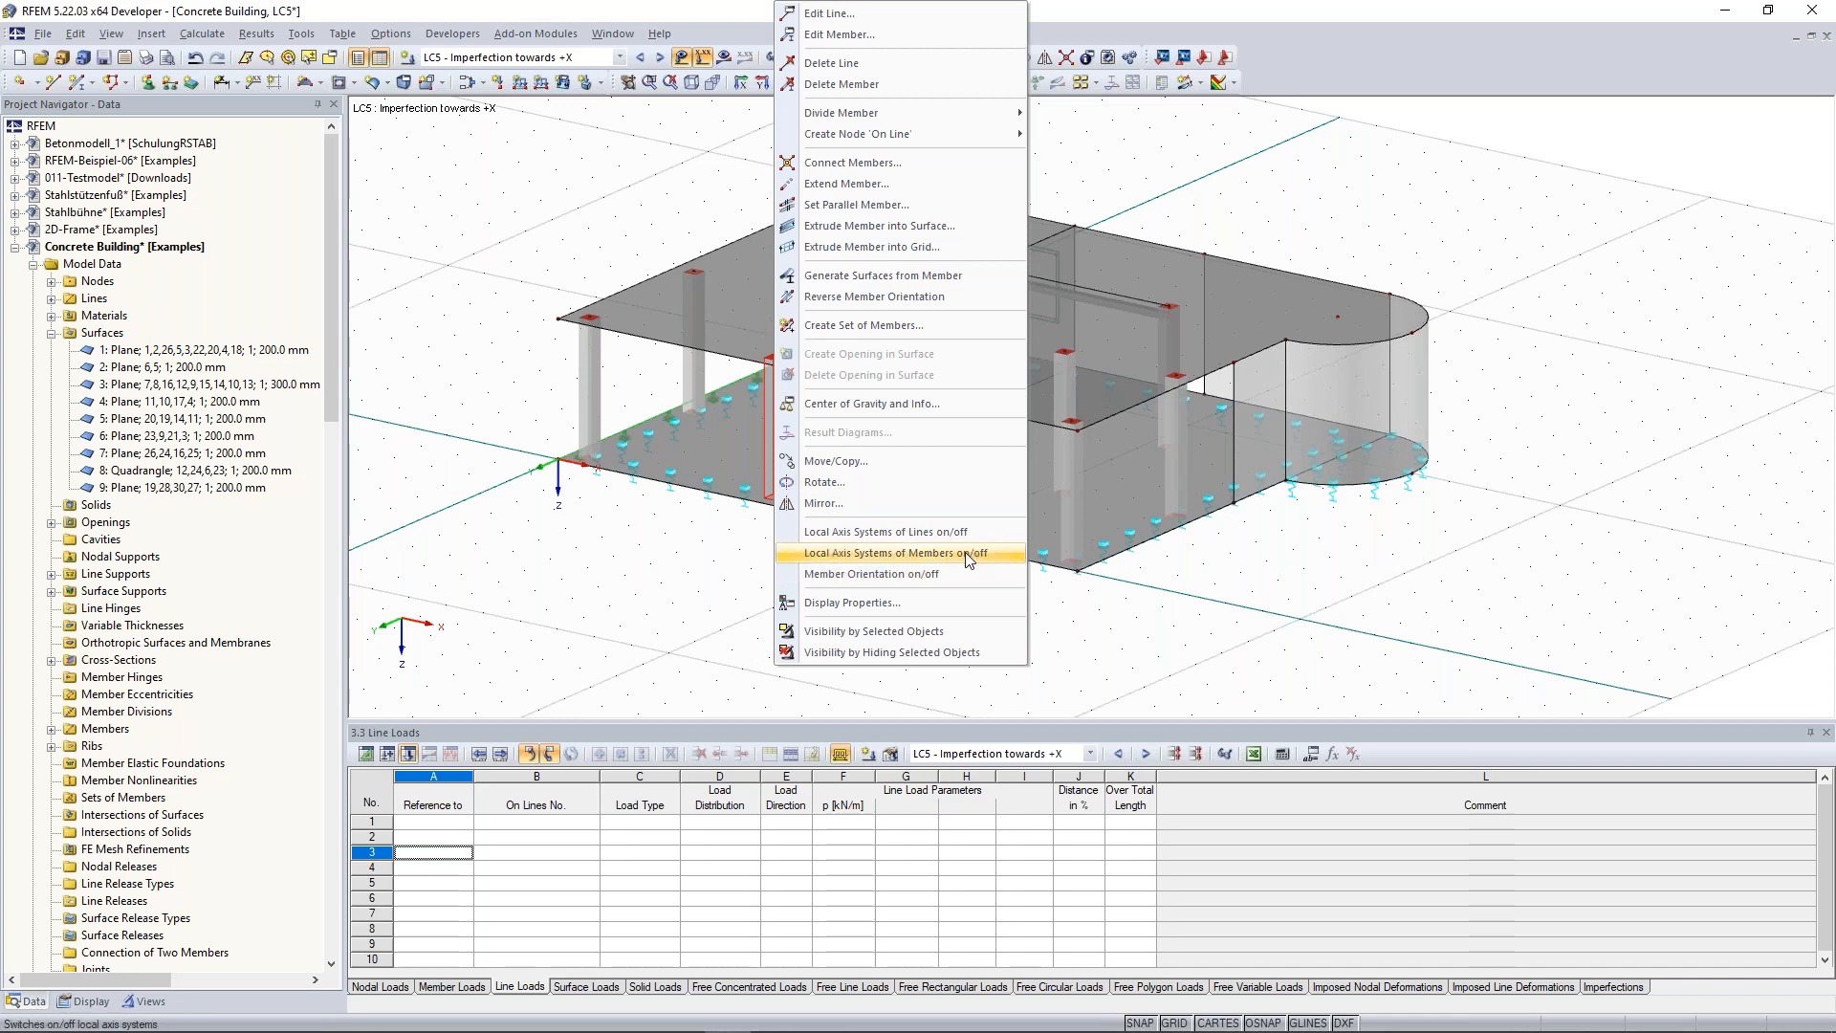
{"action": "left_click", "coordinate": [936, 554]}
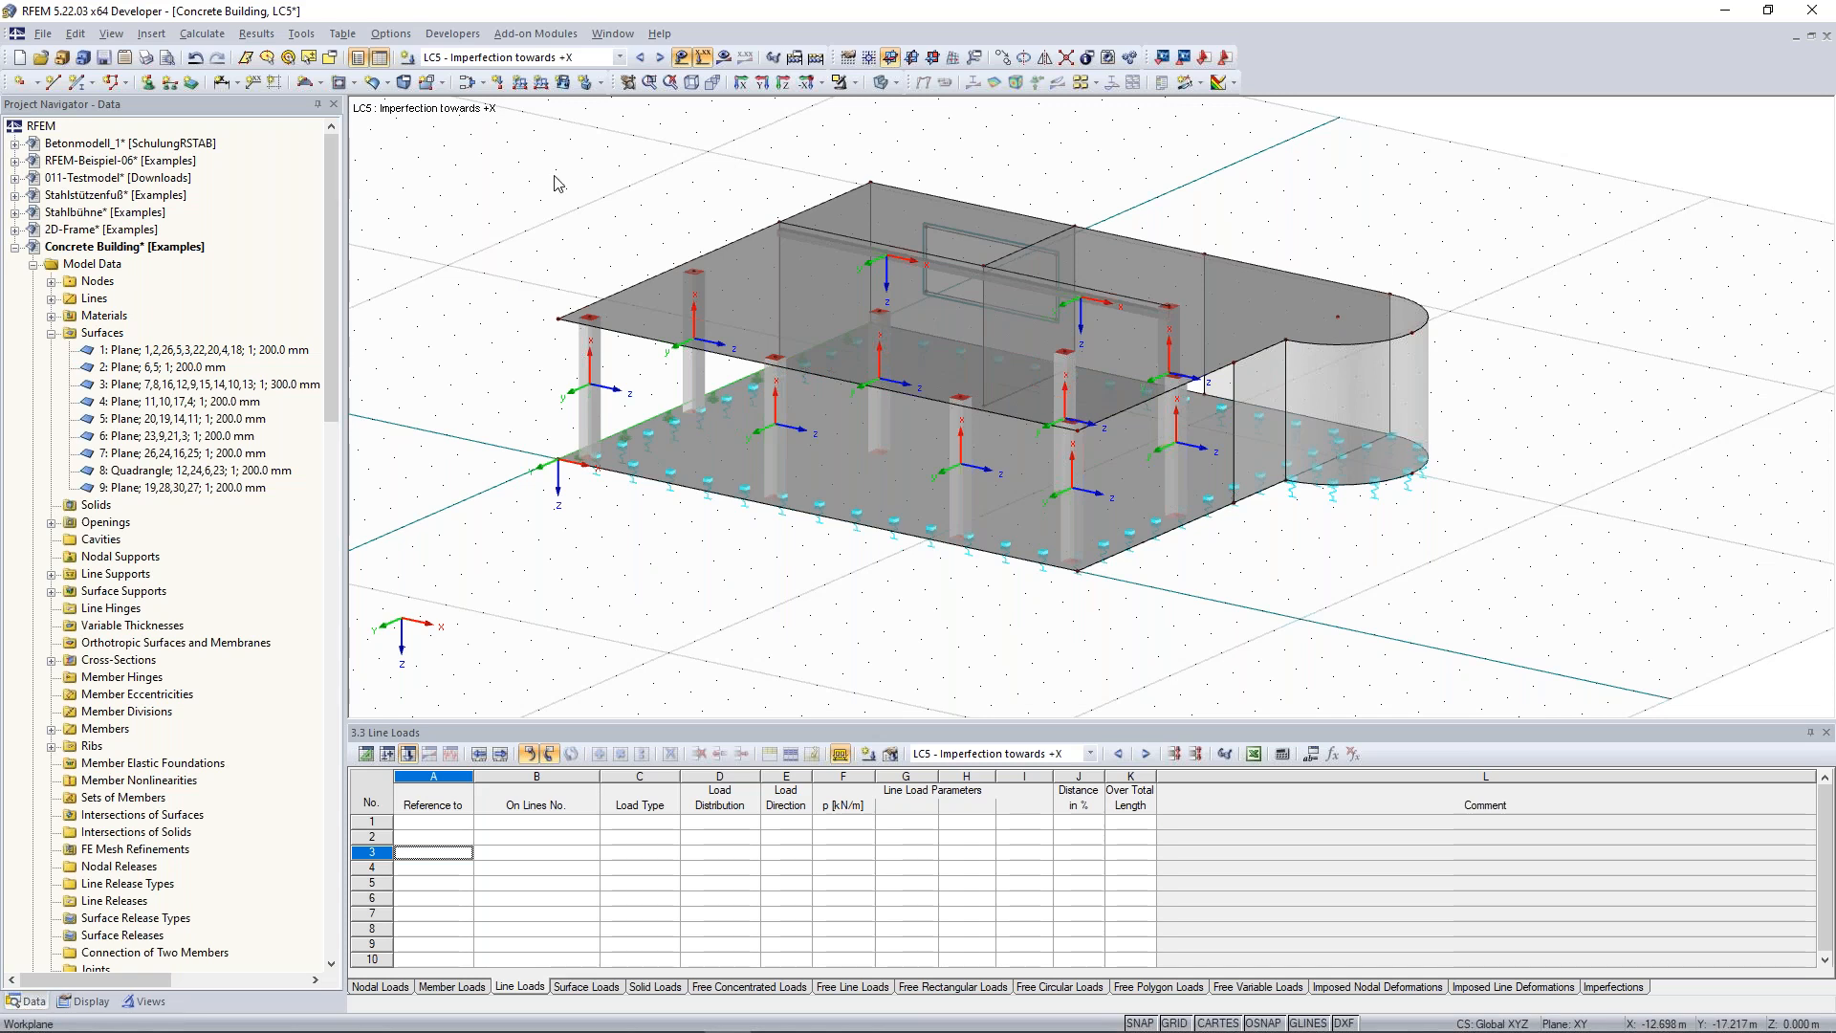
Limit the visibility to the members with cross-section 1 - Rectangle 350/350.
{"action": "middle_click_drag", "start_coordinate": [1378, 529], "coordinate": [956, 478], "text": "ctrl"}
{"action": "scroll", "coordinate": [956, 431], "scroll_direction": "up", "scroll_amount": 1}
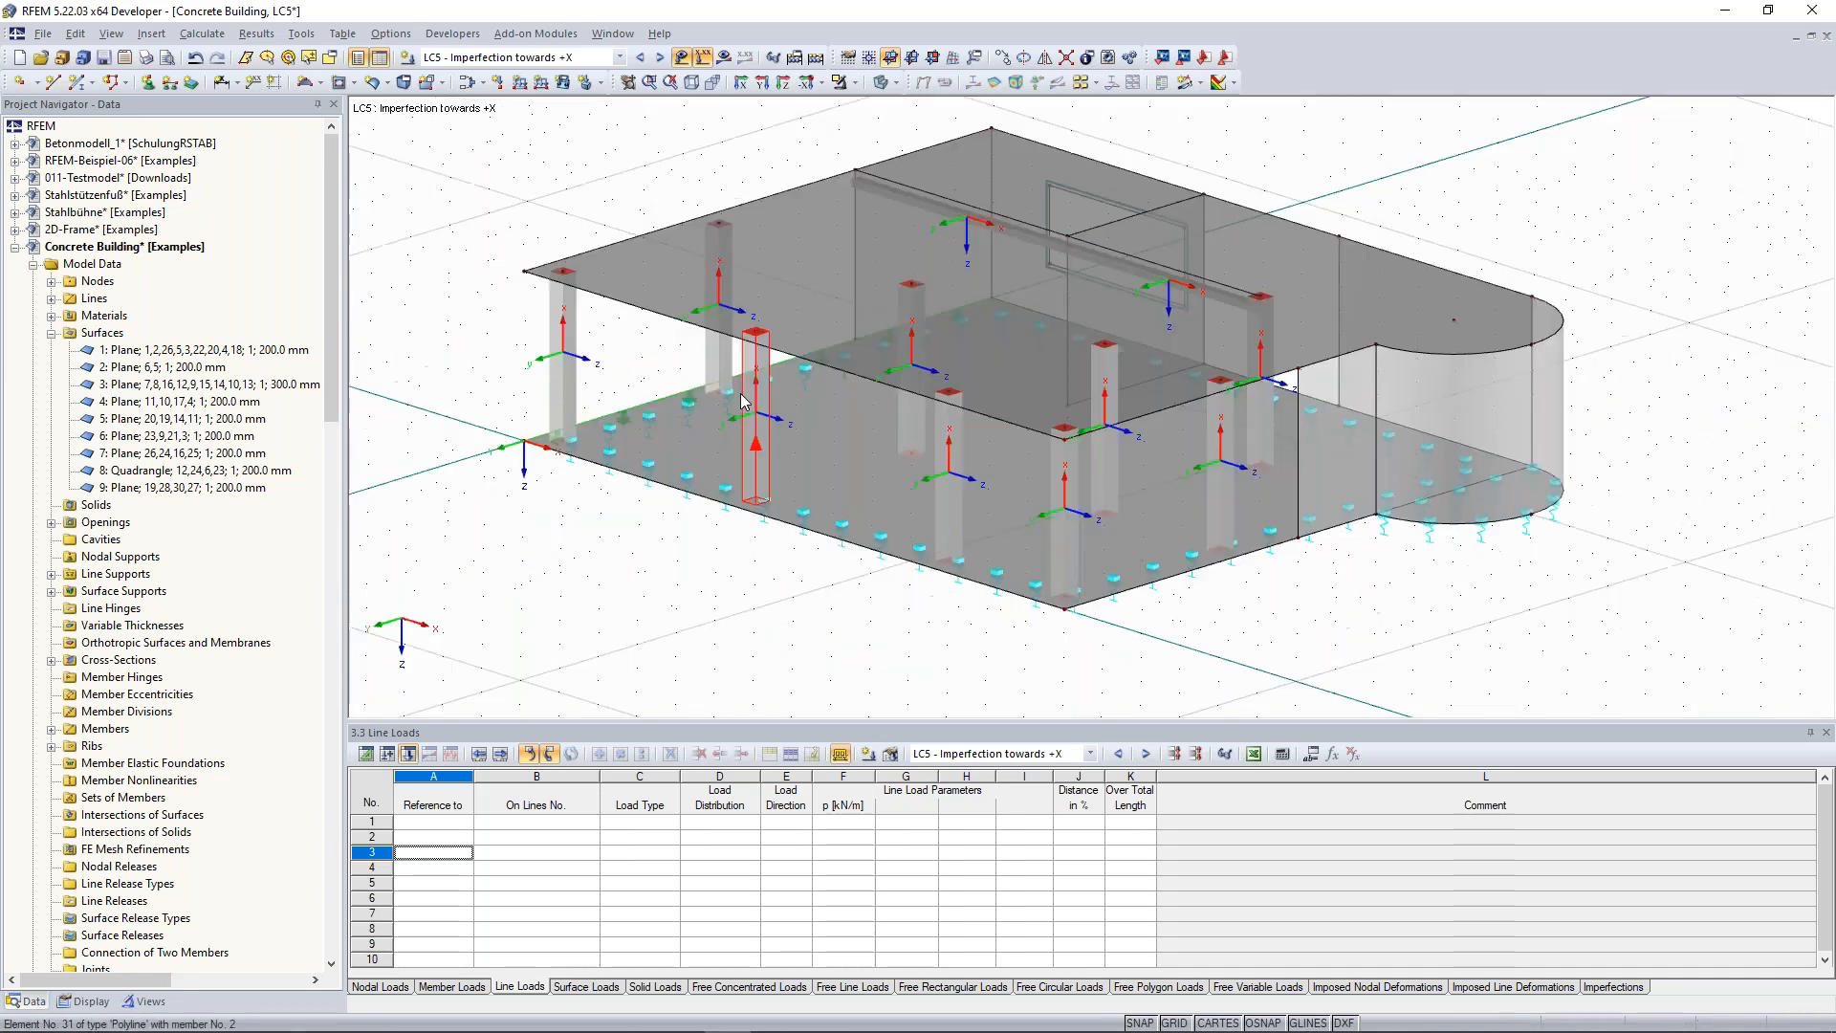
{"action": "middle_click_drag", "start_coordinate": [660, 364], "coordinate": [611, 367], "text": "ctrl"}
{"action": "scroll", "coordinate": [609, 366], "scroll_direction": "up", "scroll_amount": 1}
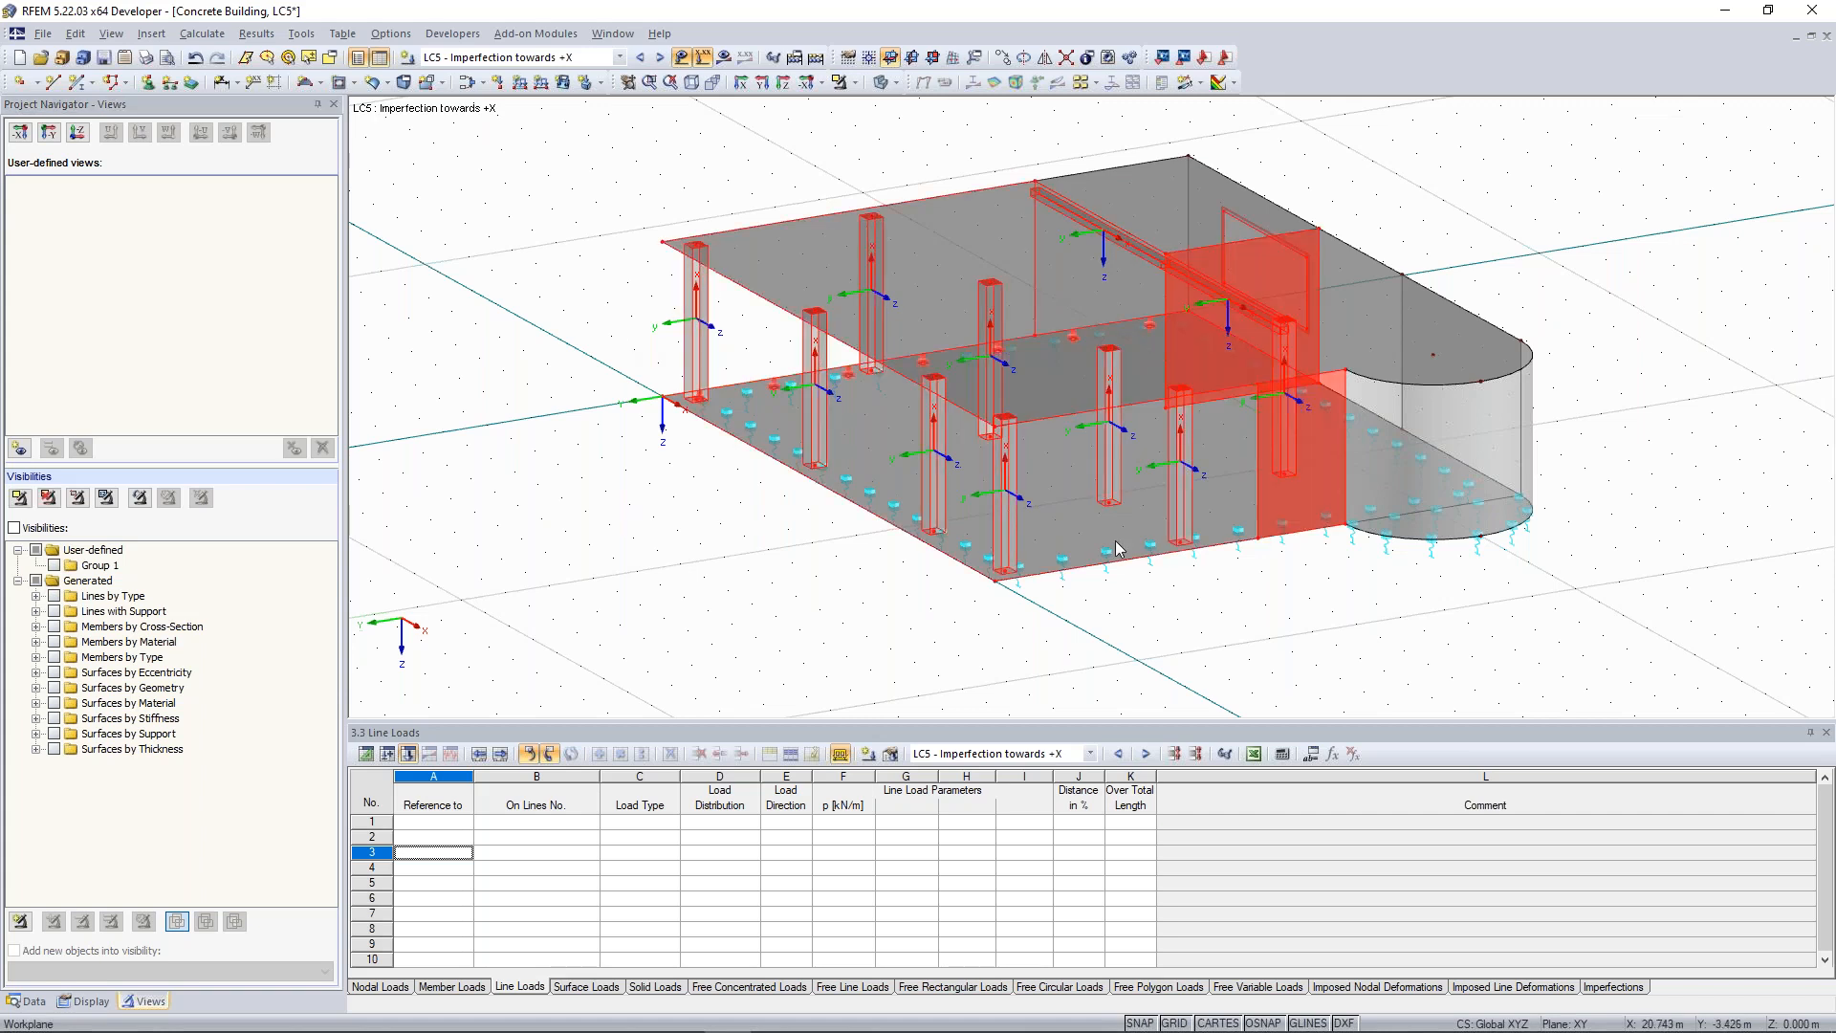
{"action": "left_click", "coordinate": [176, 922]}
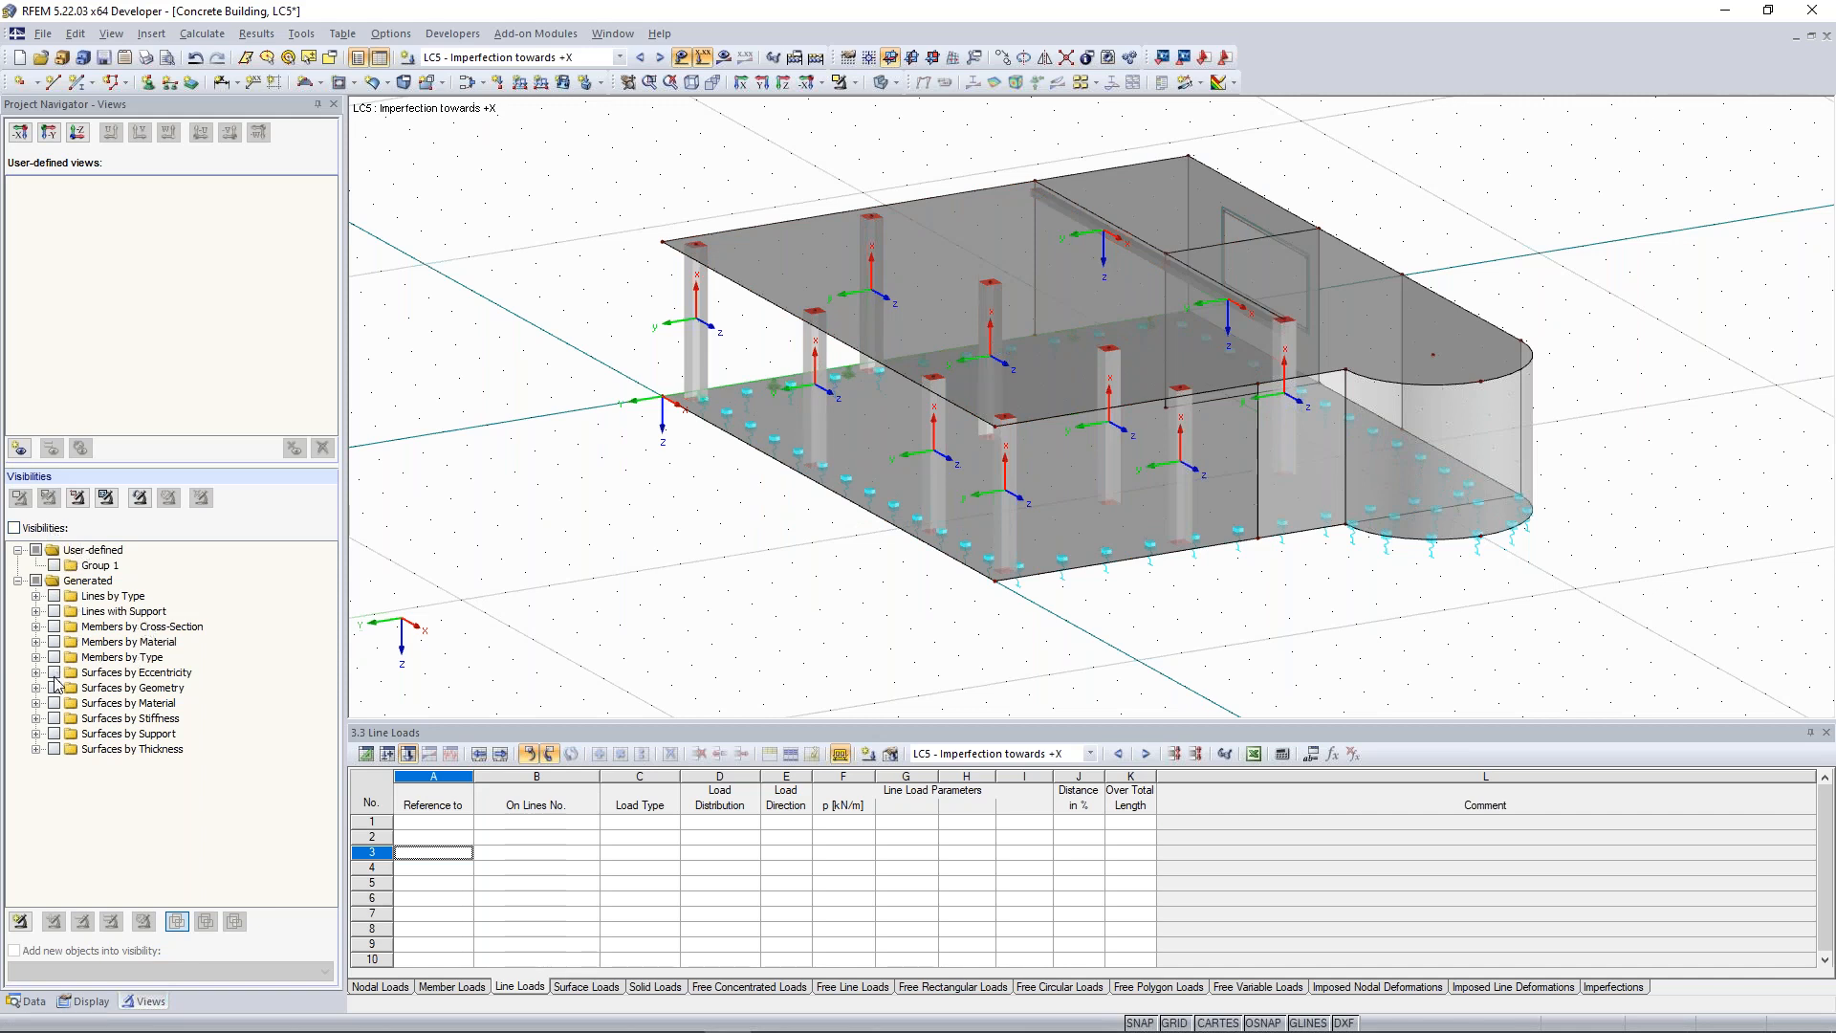
{"action": "left_click", "coordinate": [36, 626]}
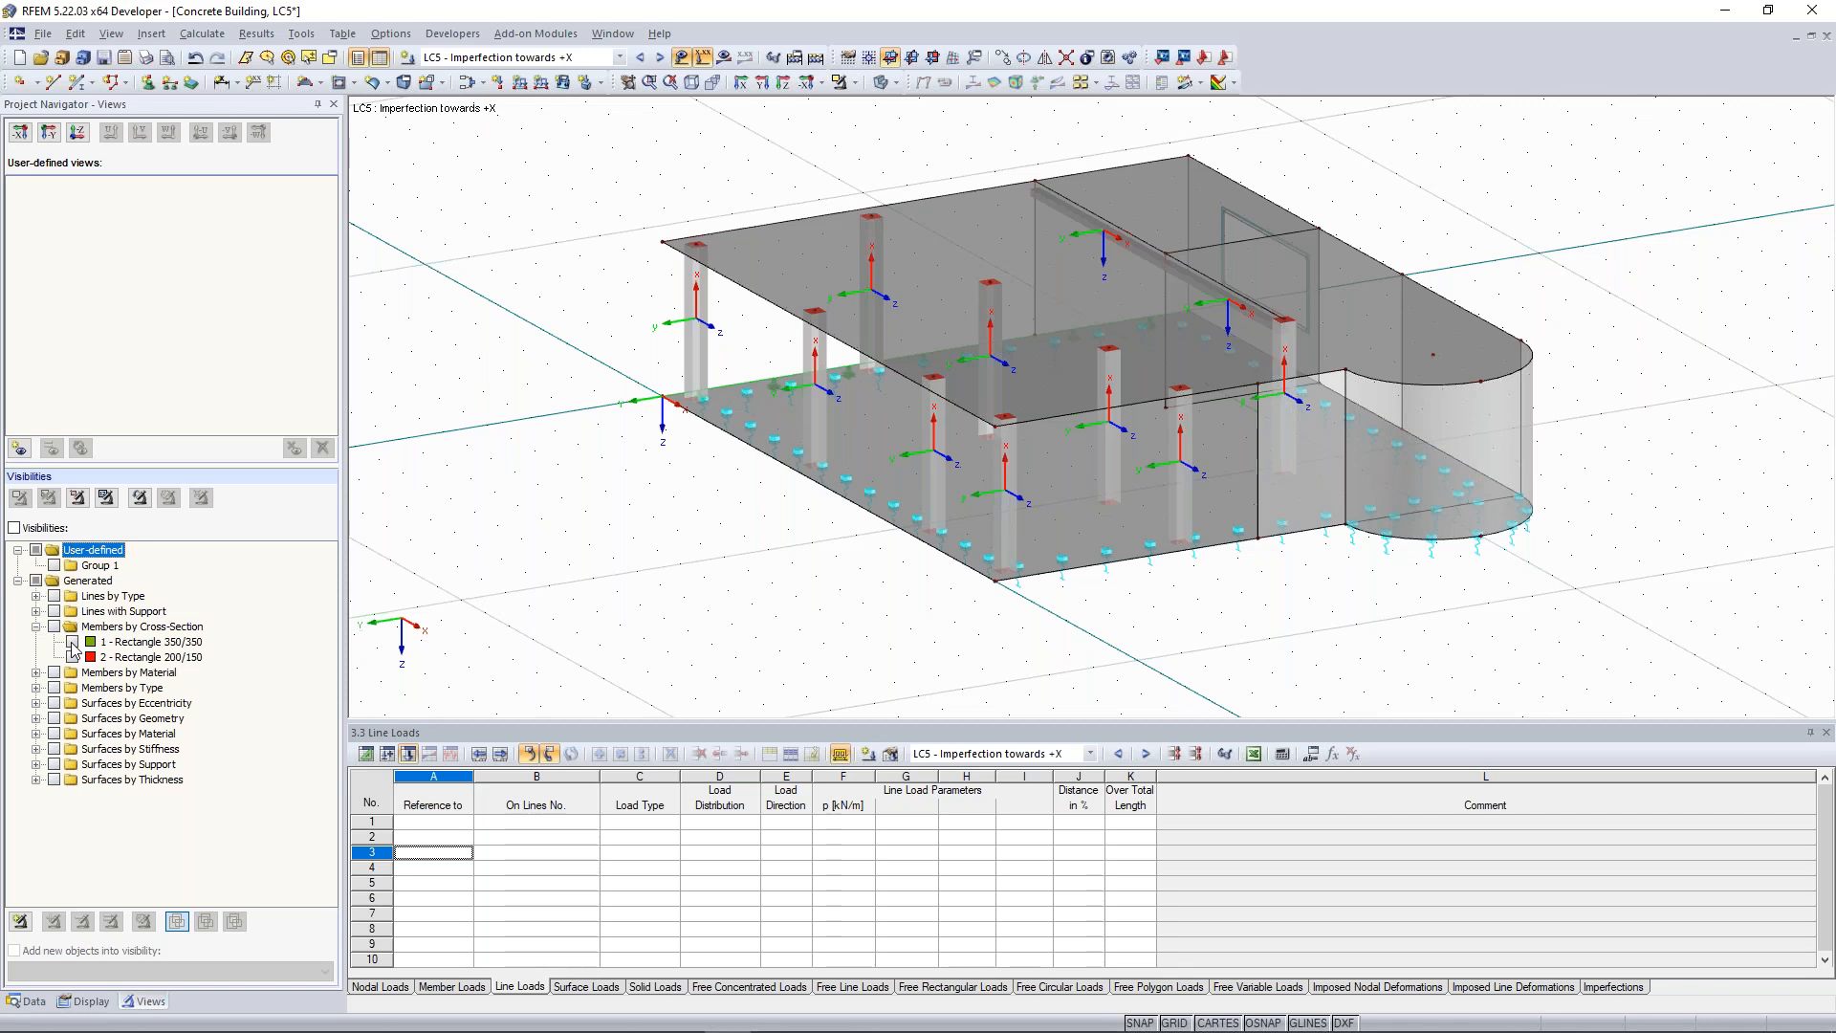
{"action": "left_click", "coordinate": [72, 641]}
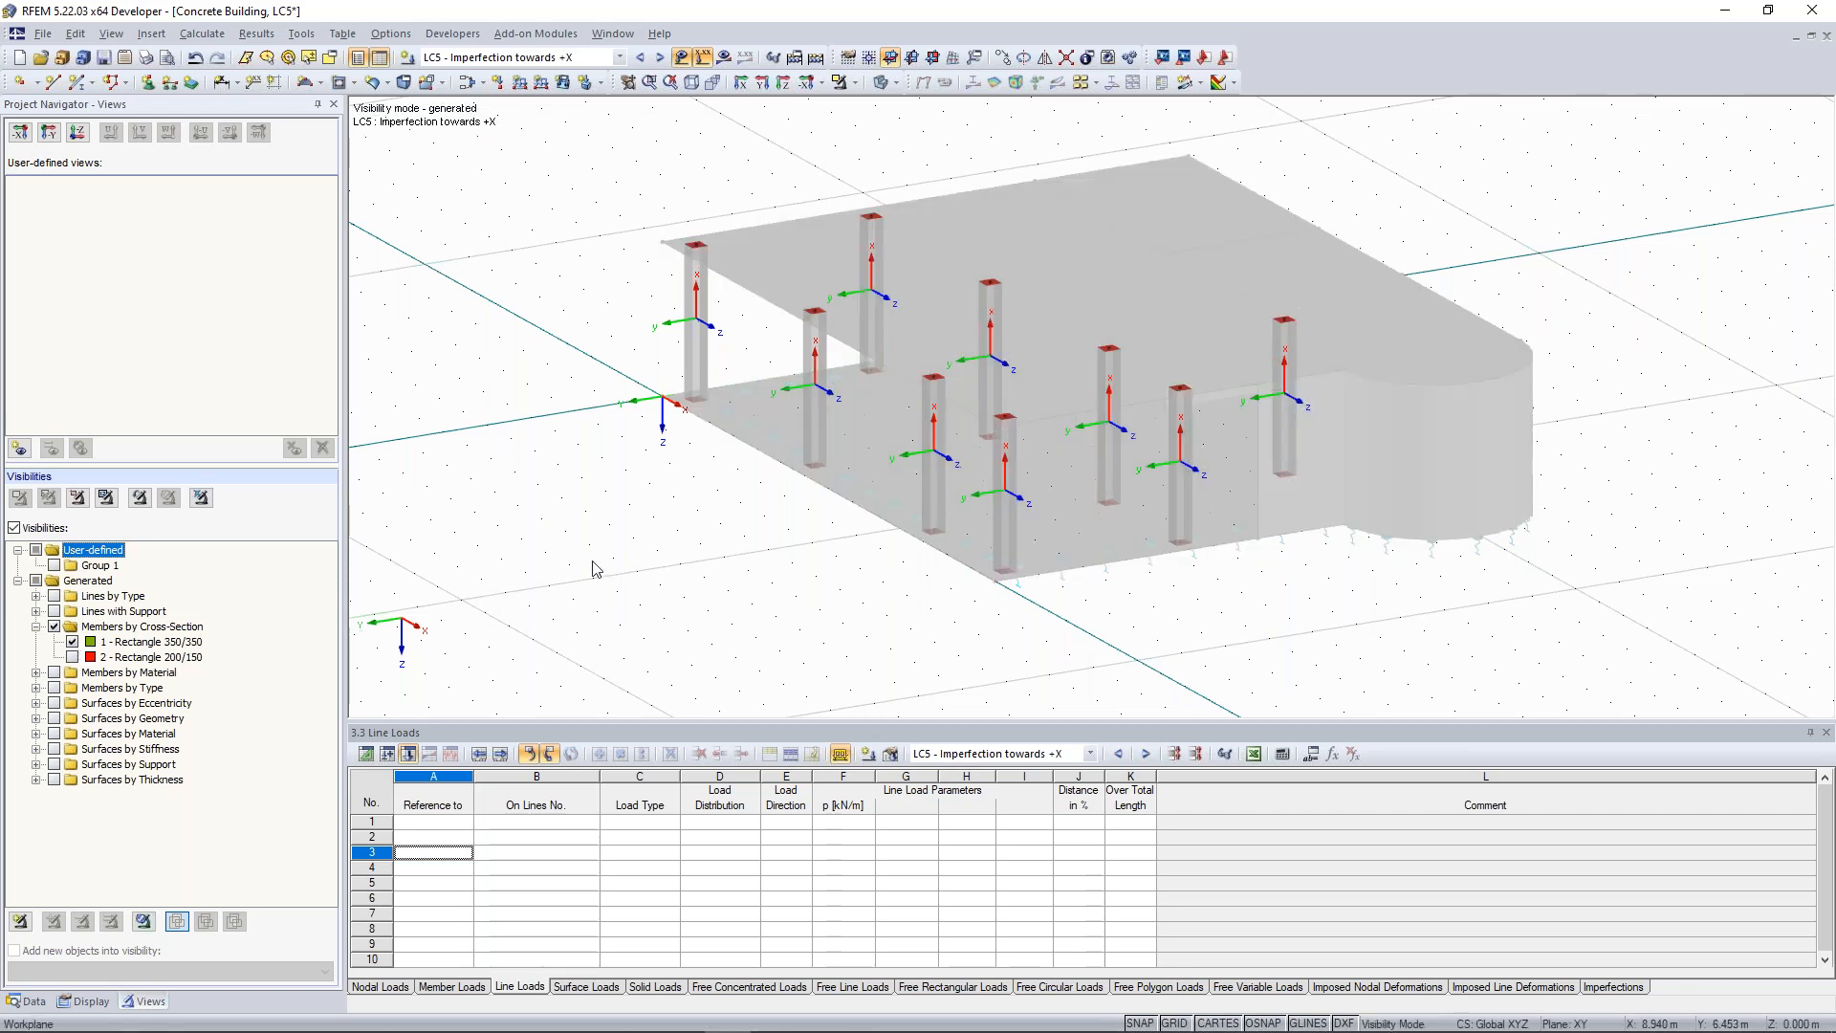
Define a new member imperfection to EN 1992-1-1: 2004-12 in local z, with relative inclination 1/200 and precamber 0.
{"action": "middle_click_drag", "start_coordinate": [613, 509], "coordinate": [580, 517], "text": "ctrl"}
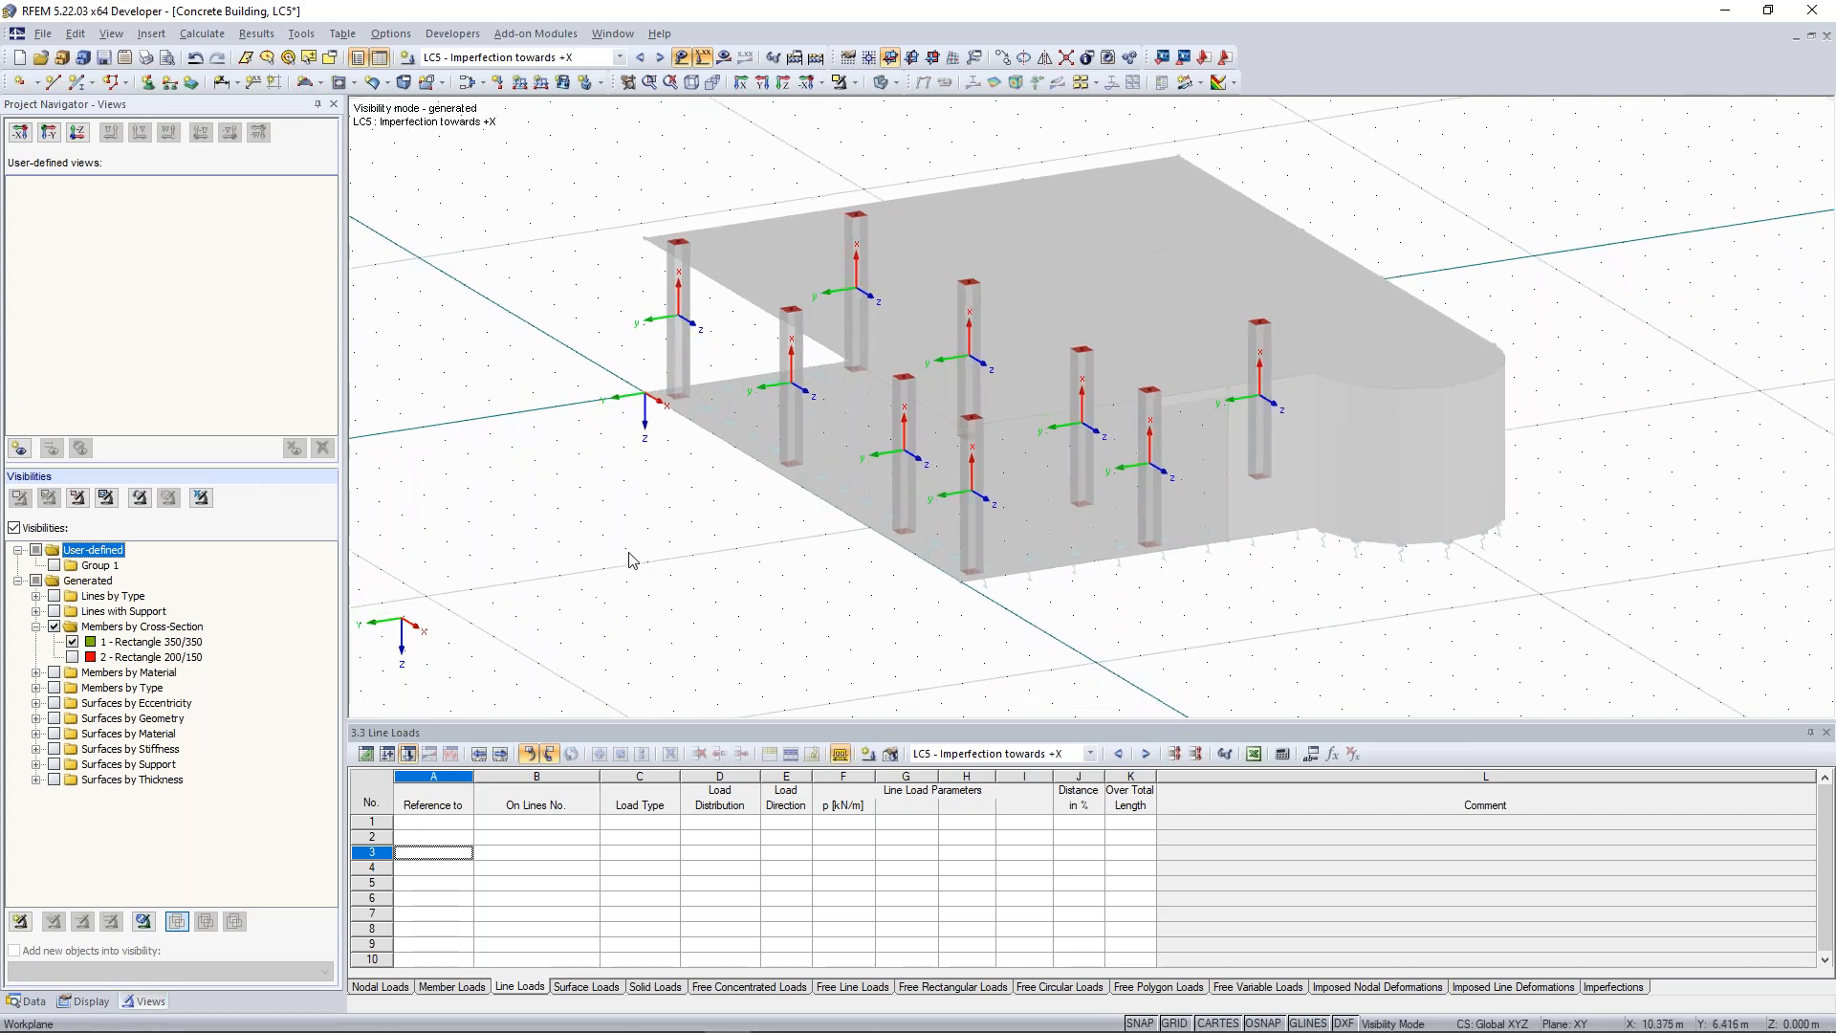
{"action": "middle_click_drag", "start_coordinate": [583, 322], "coordinate": [597, 337]}
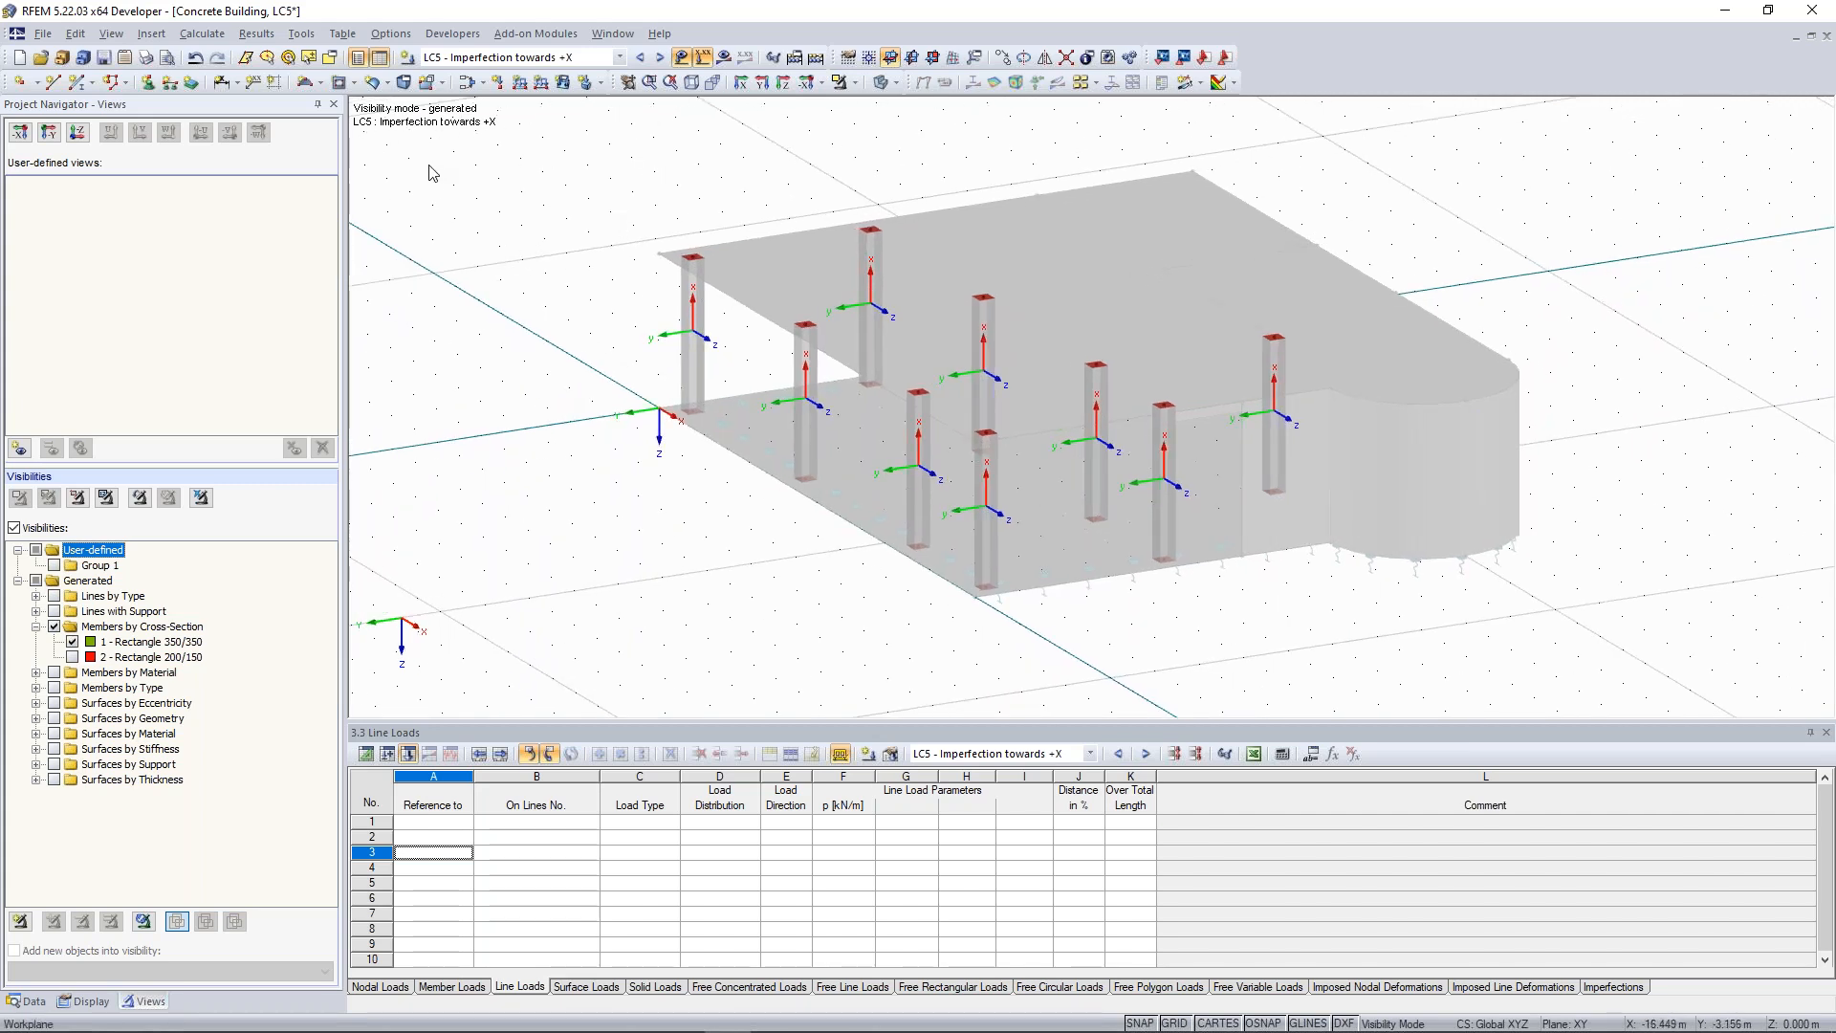
{"action": "left_click", "coordinate": [153, 34]}
{"action": "left_click", "coordinate": [153, 35]}
{"action": "left_click", "coordinate": [153, 35]}
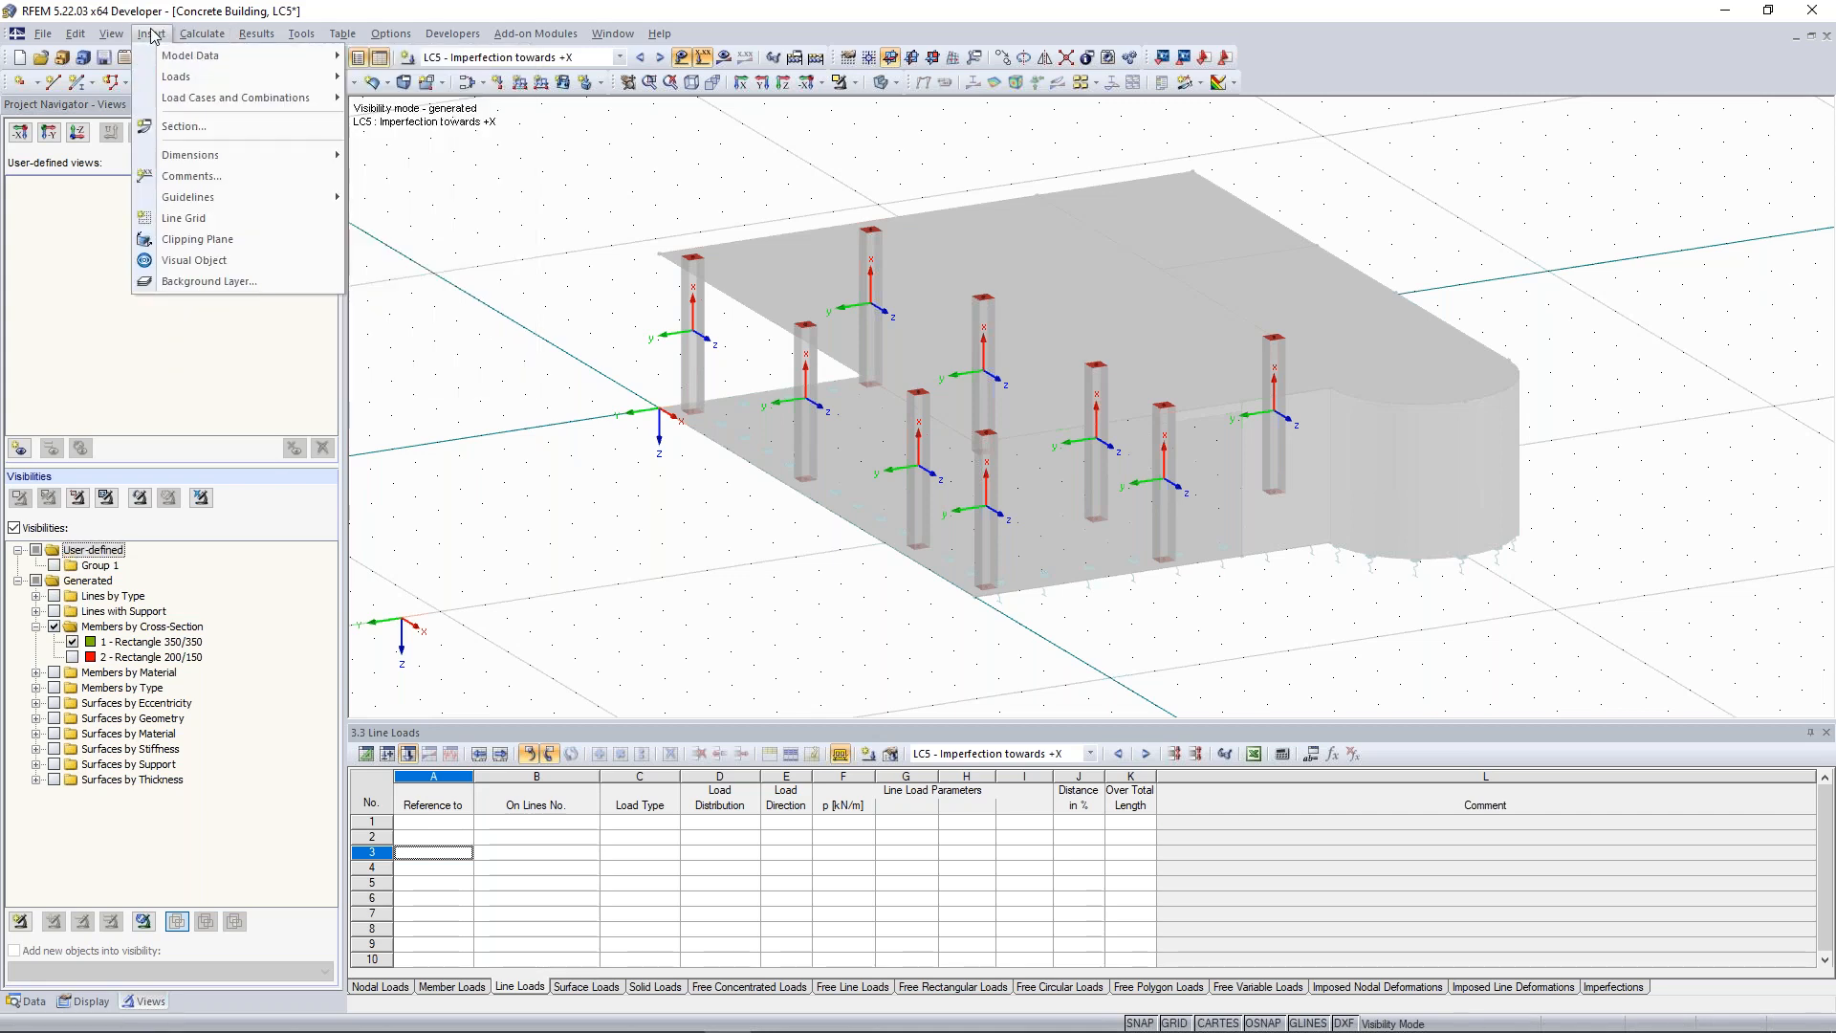
{"action": "mouse_move", "coordinate": [175, 82]}
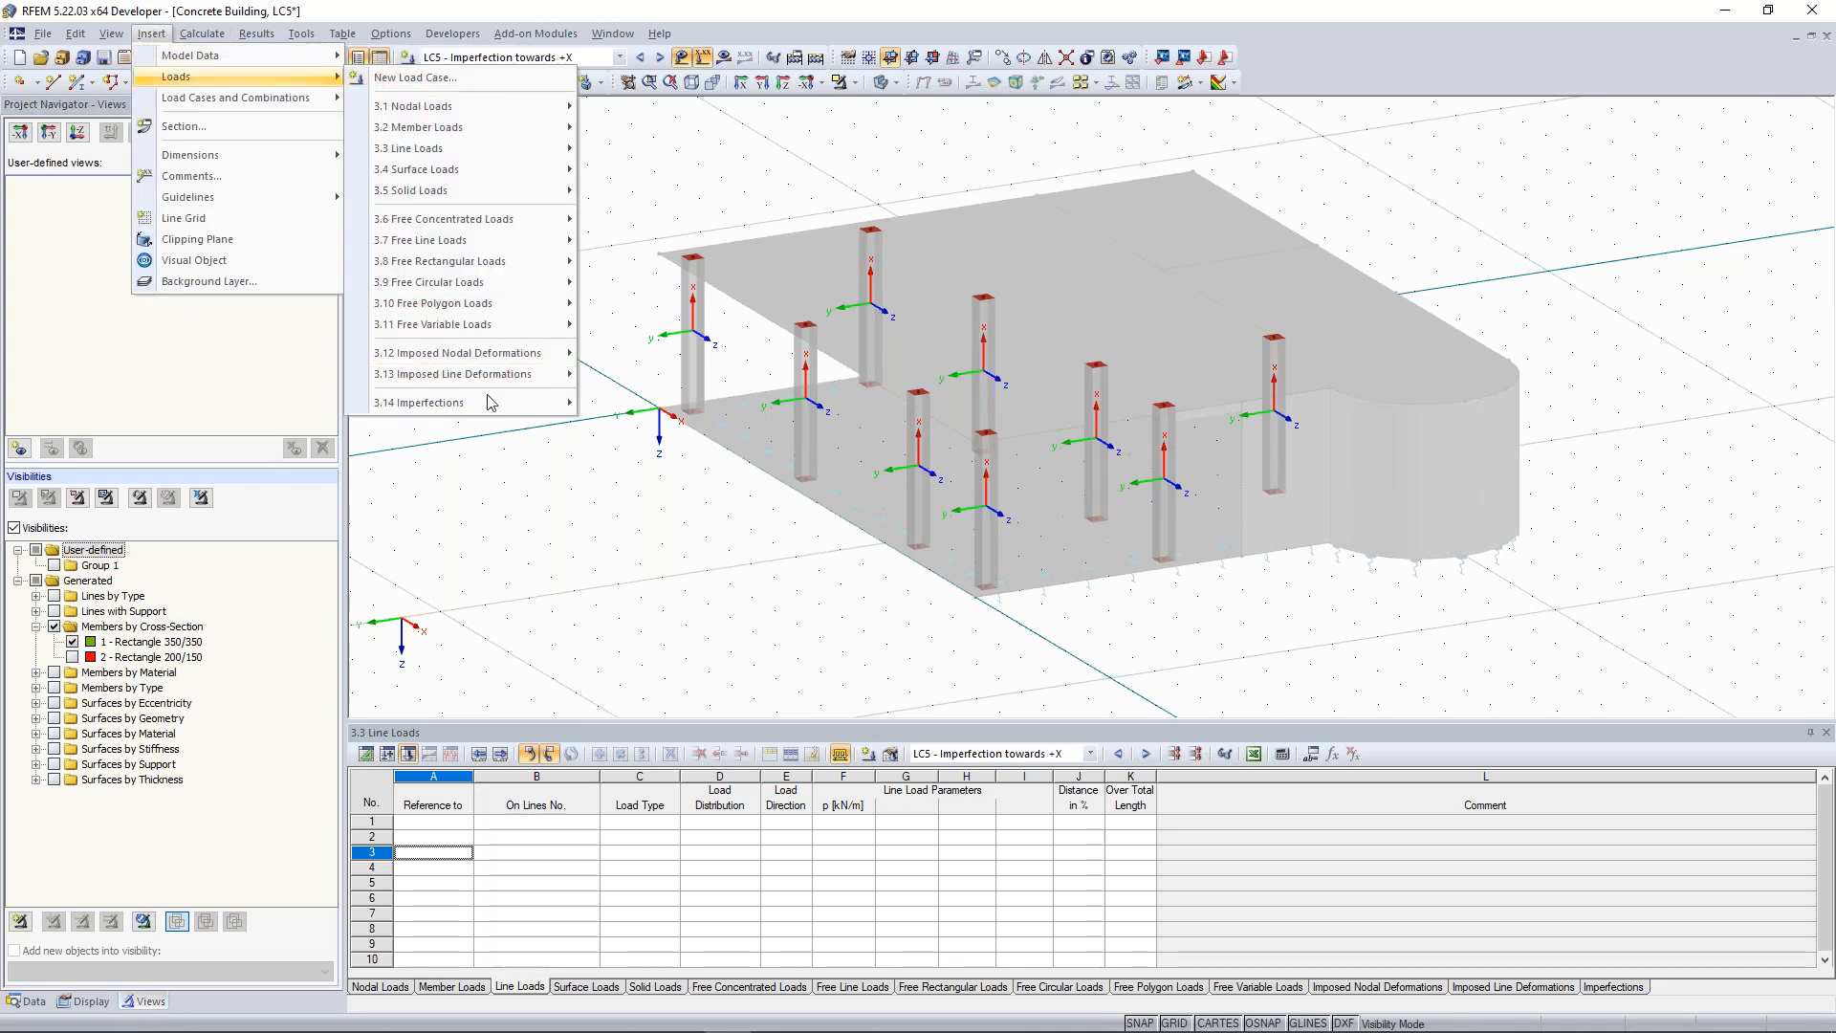
{"action": "mouse_move", "coordinate": [441, 409]}
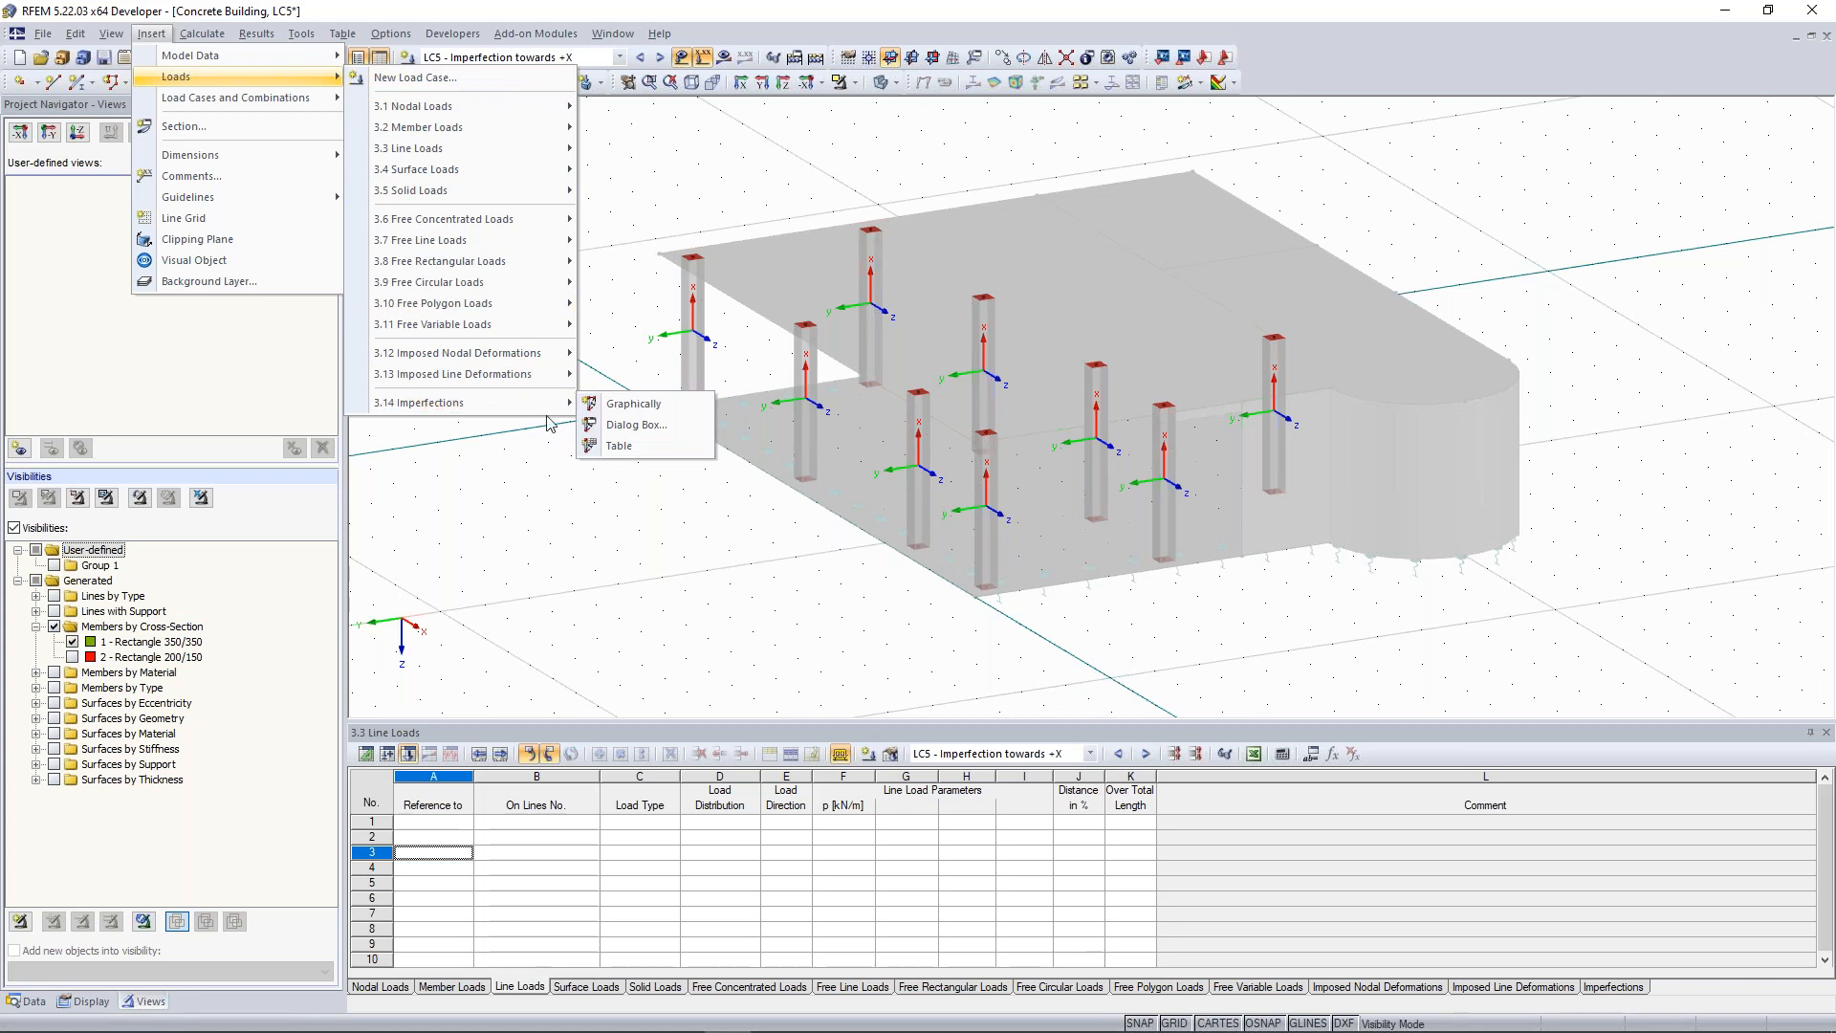
{"action": "left_click", "coordinate": [621, 412]}
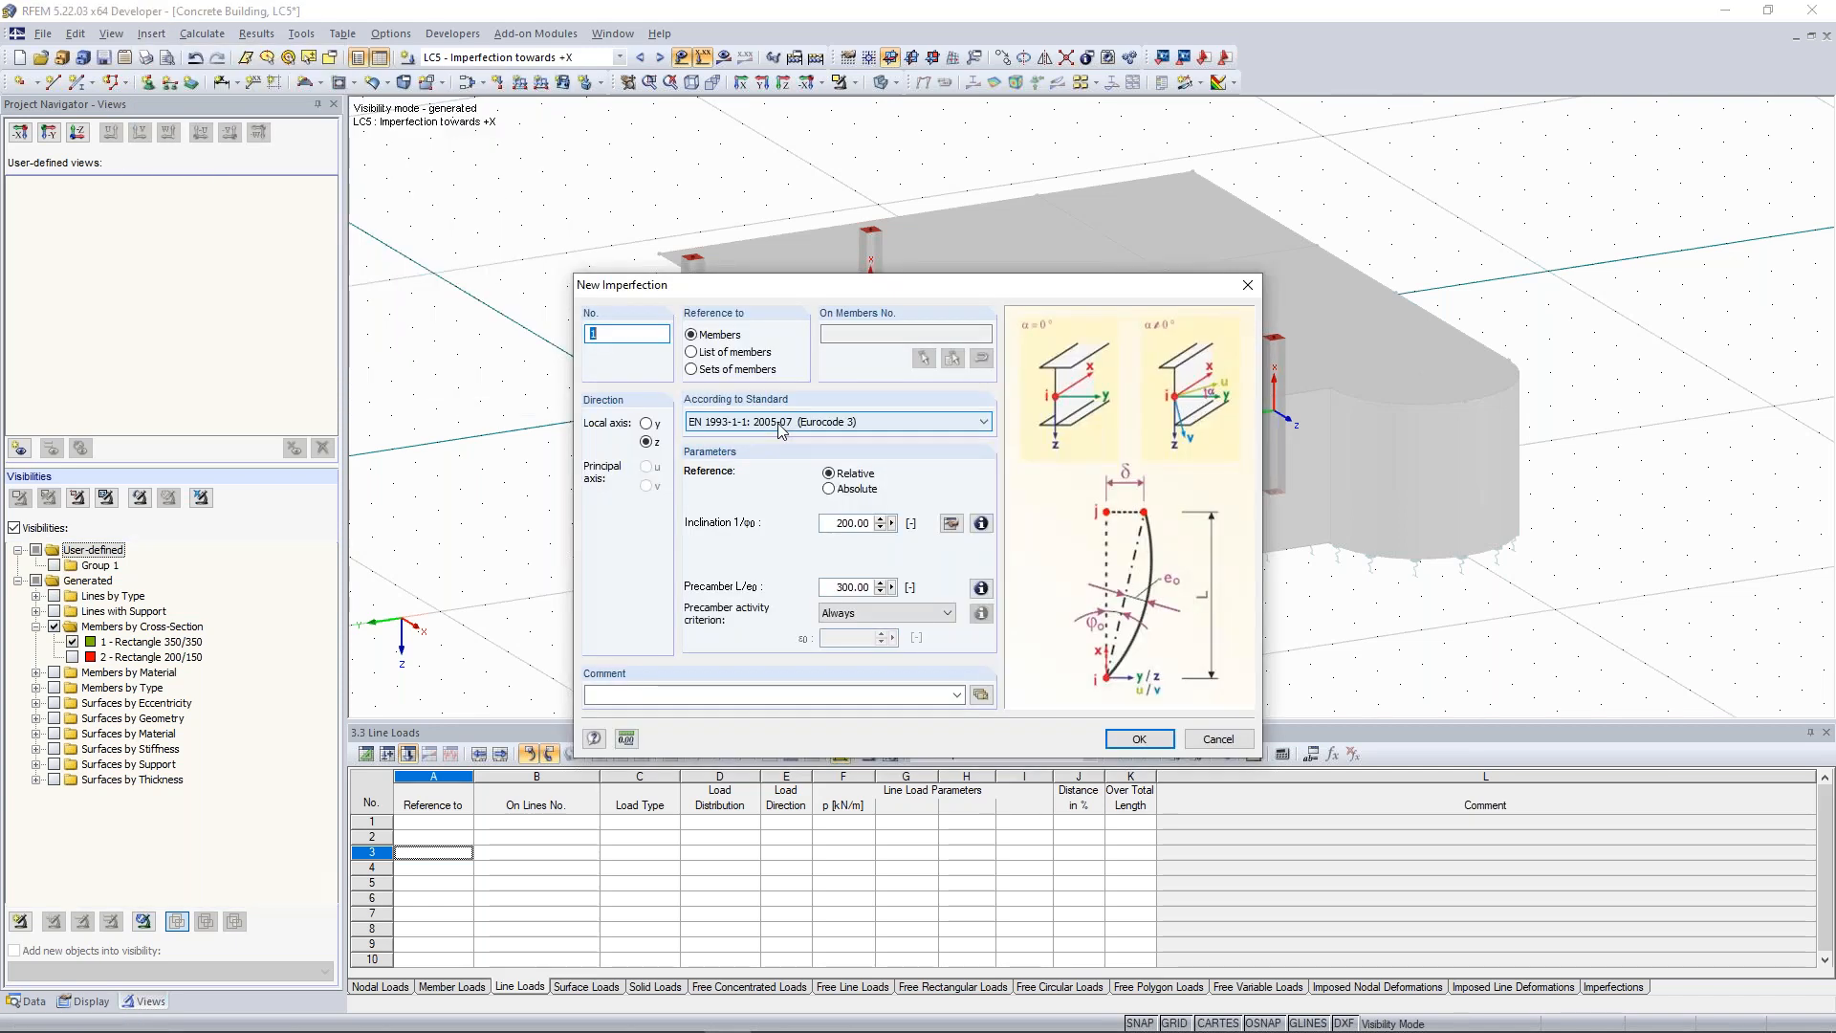
{"action": "left_click", "coordinate": [780, 424]}
{"action": "left_click", "coordinate": [762, 435]}
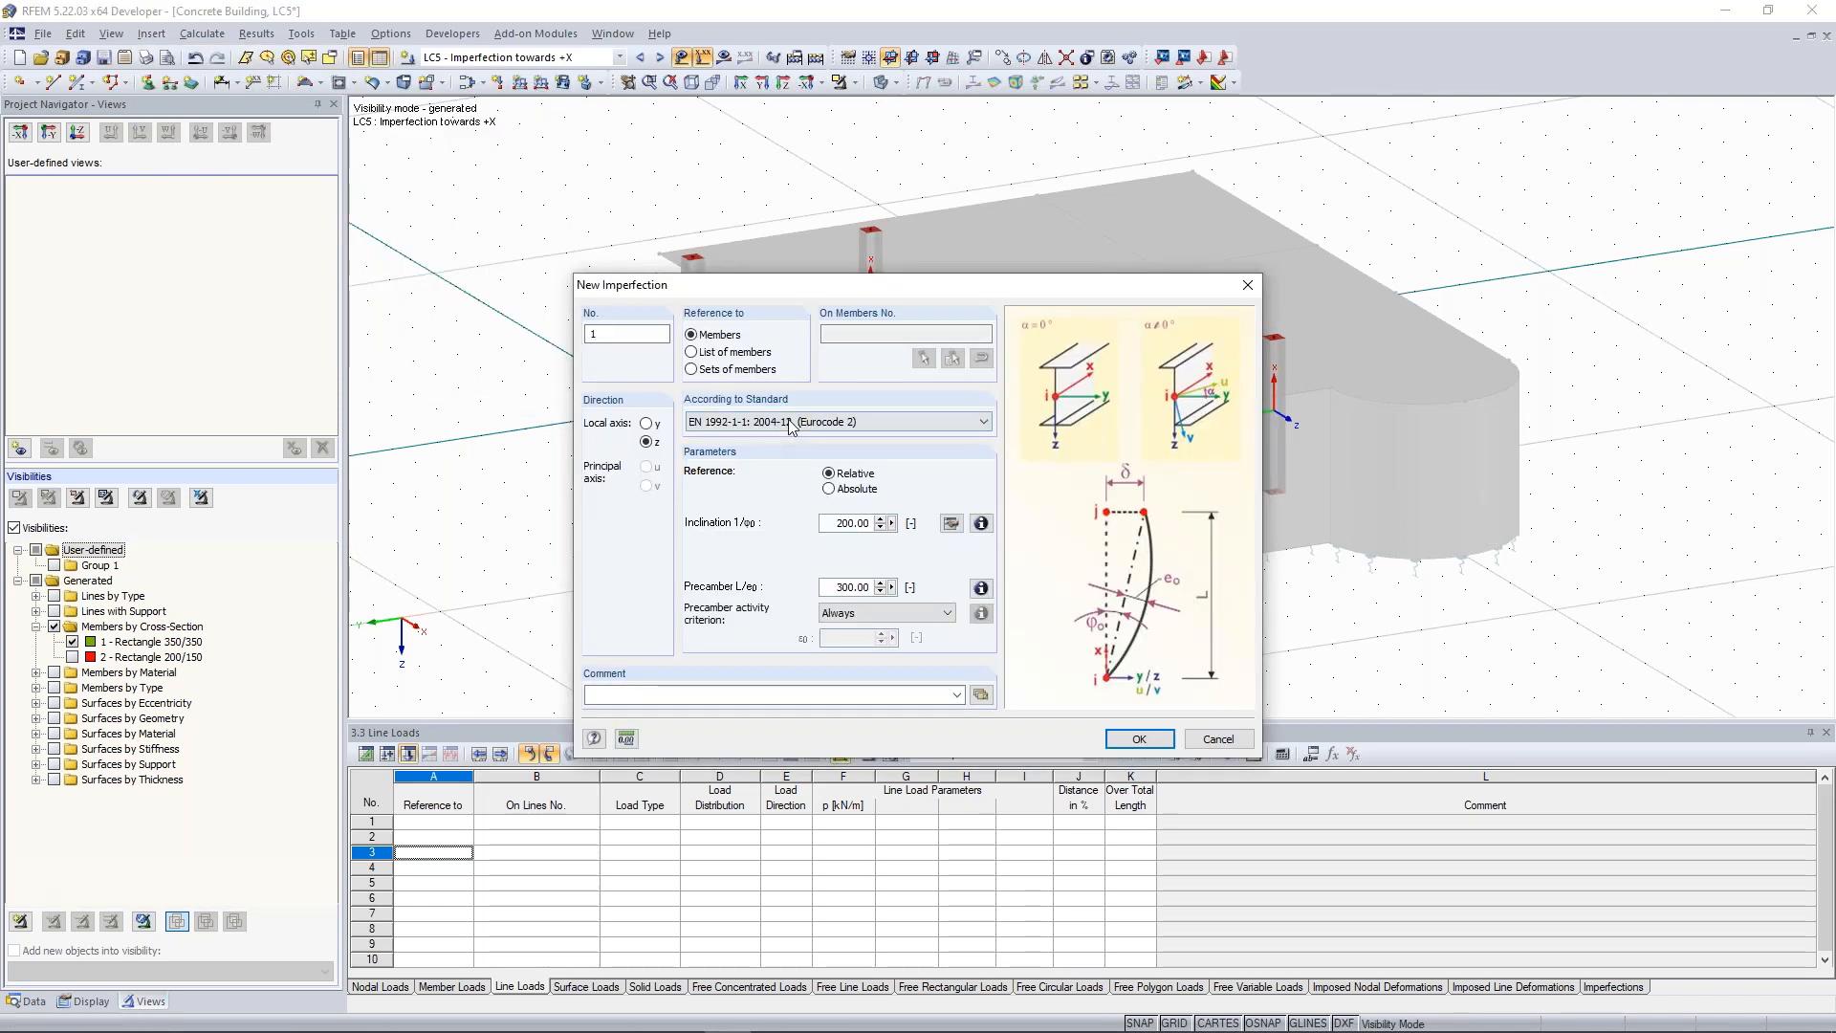
{"action": "double_click", "coordinate": [847, 587]}
{"action": "type", "text": "0"}
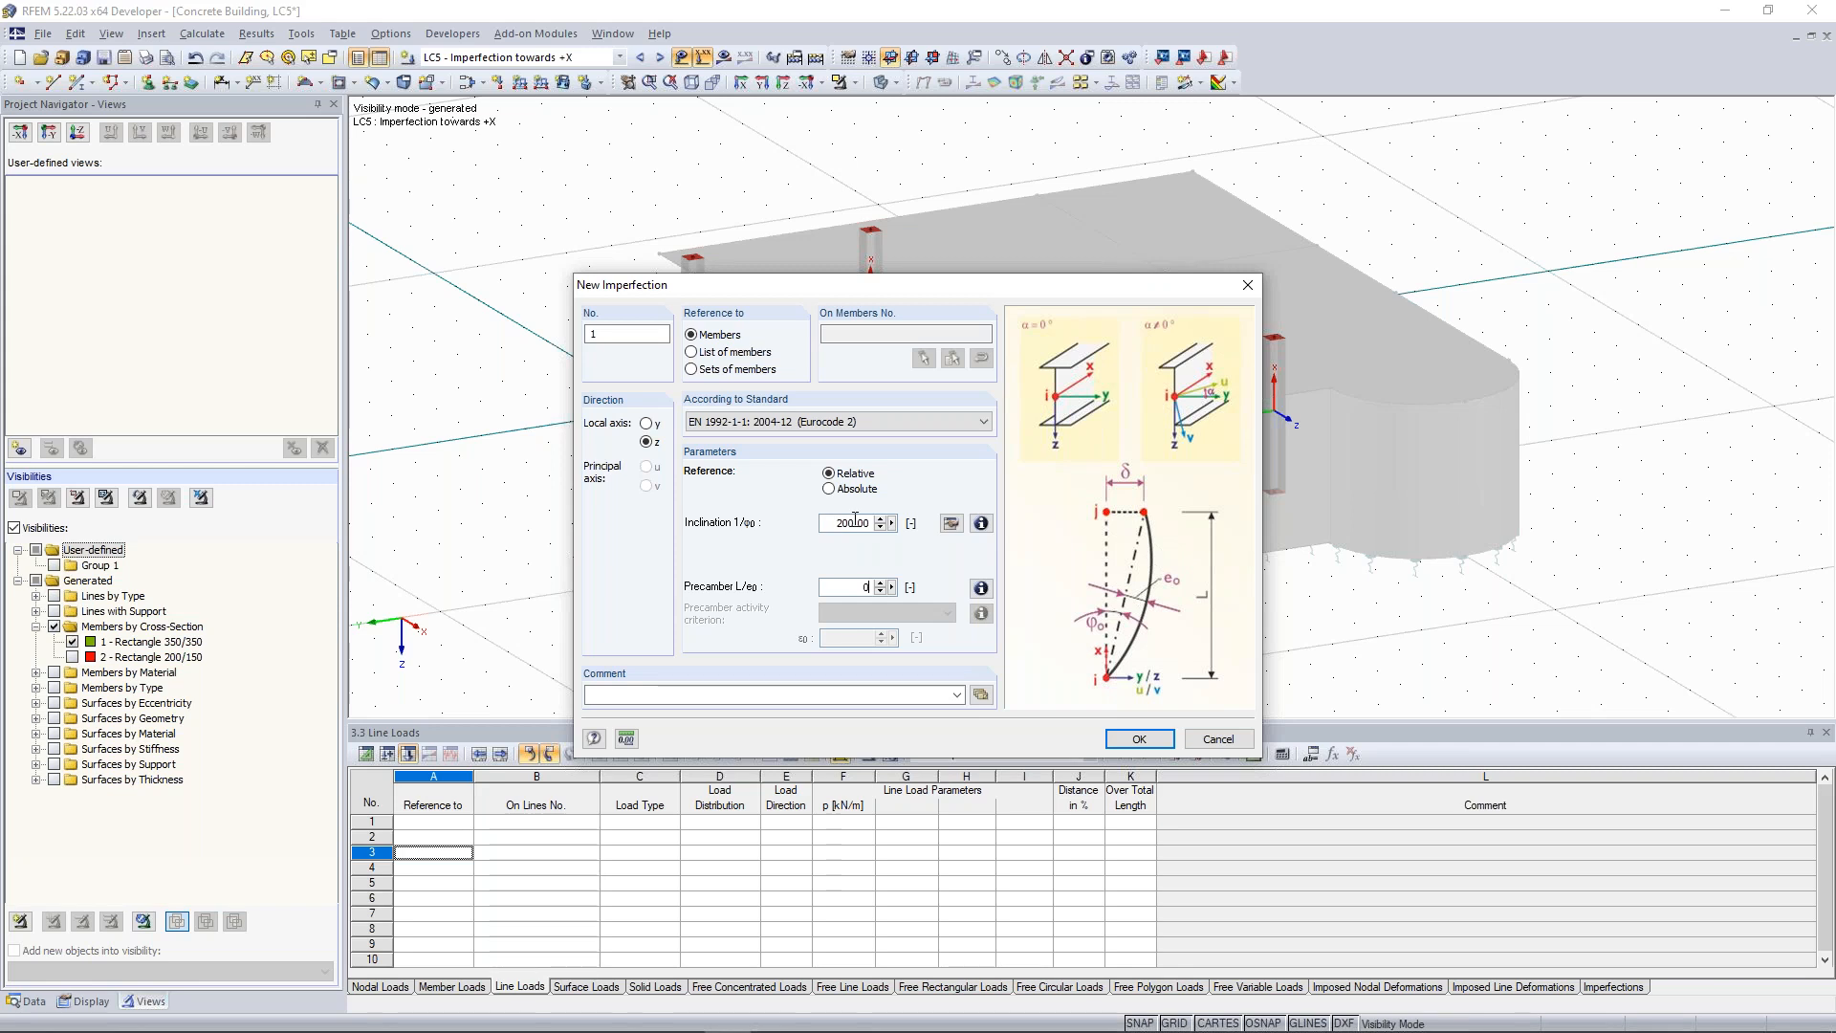
{"action": "left_click", "coordinate": [829, 474]}
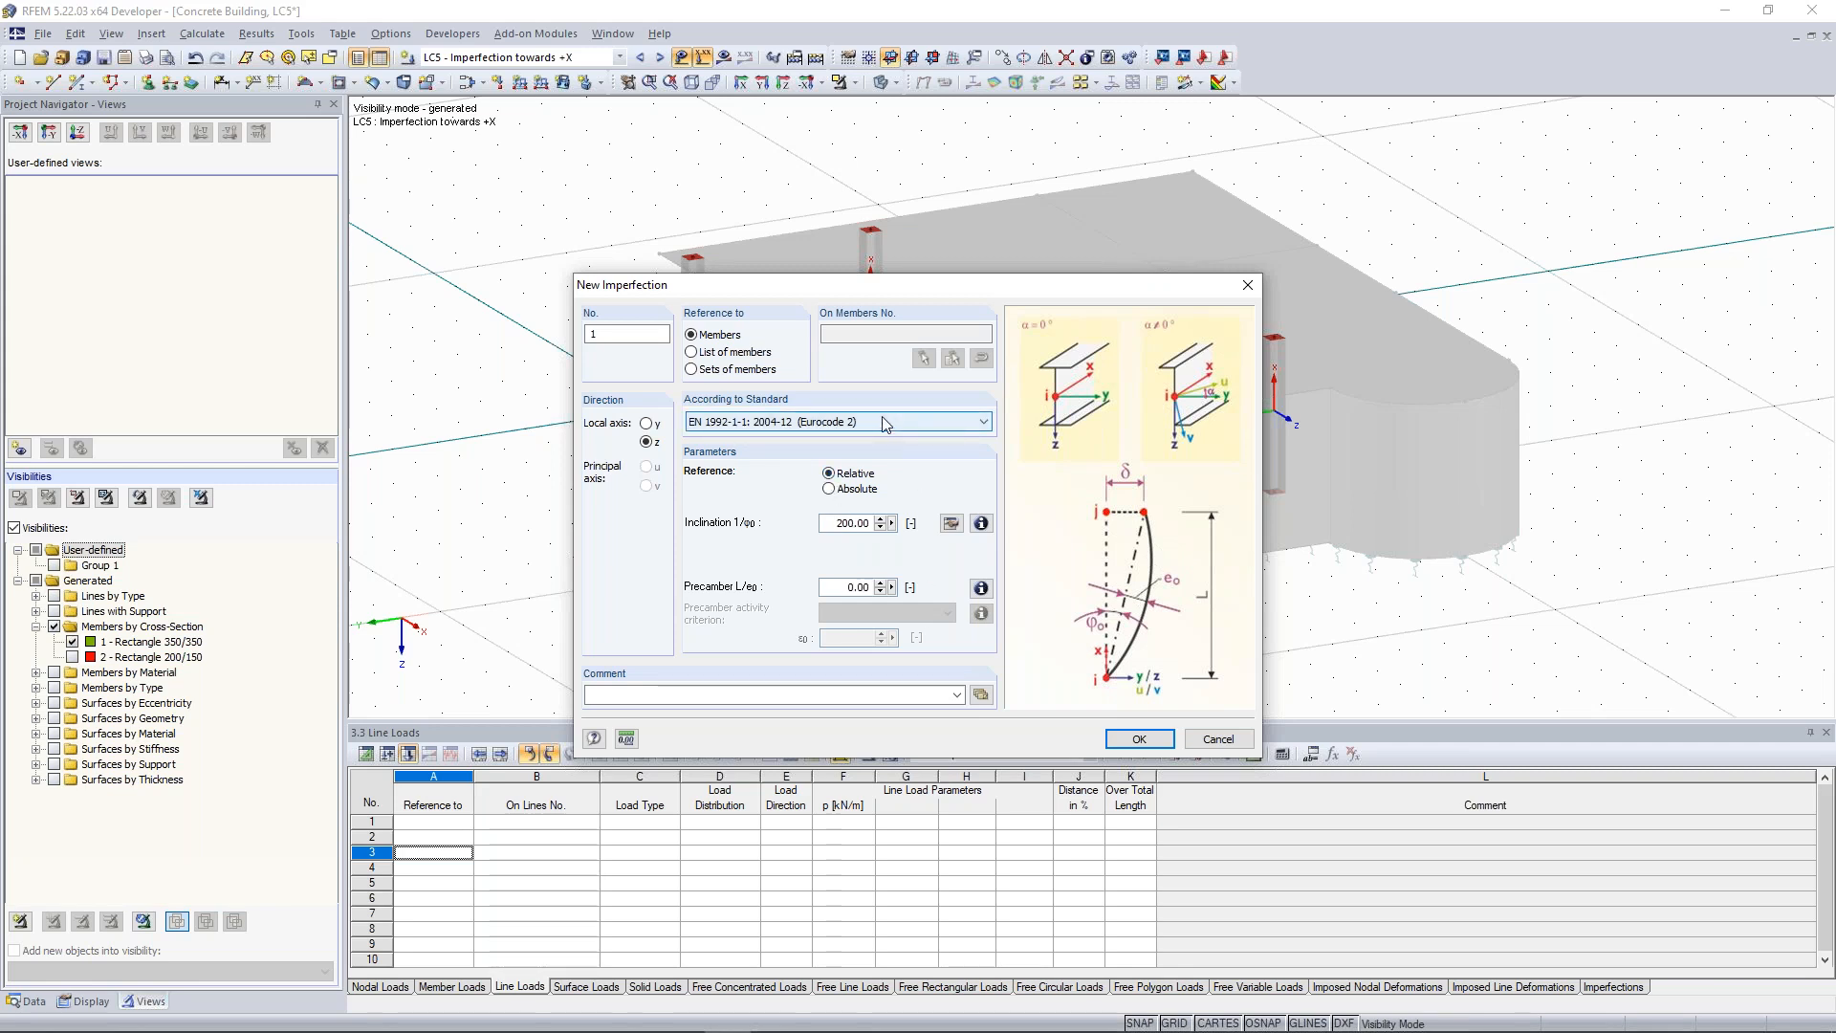
{"action": "left_click", "coordinate": [1137, 738]}
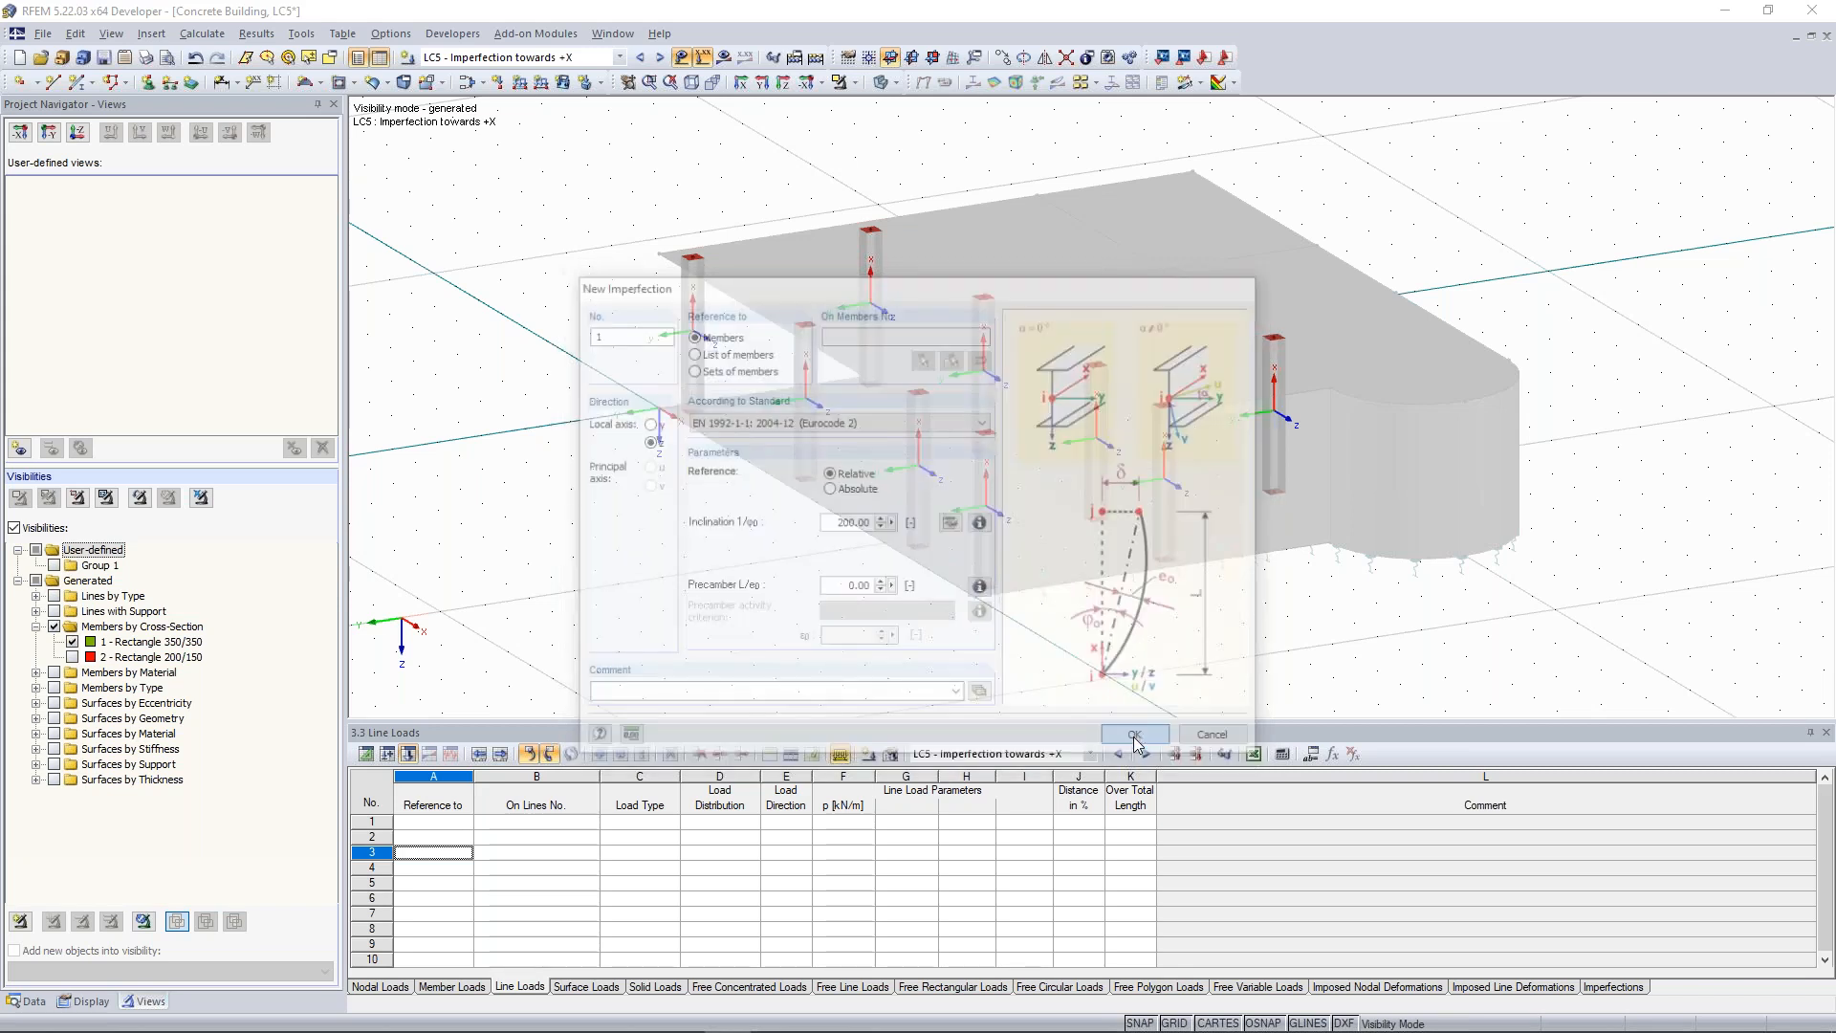
Assign the defined imperfection to all visible columns in LC5.
{"action": "left_click_drag", "start_coordinate": [626, 147], "coordinate": [1422, 647]}
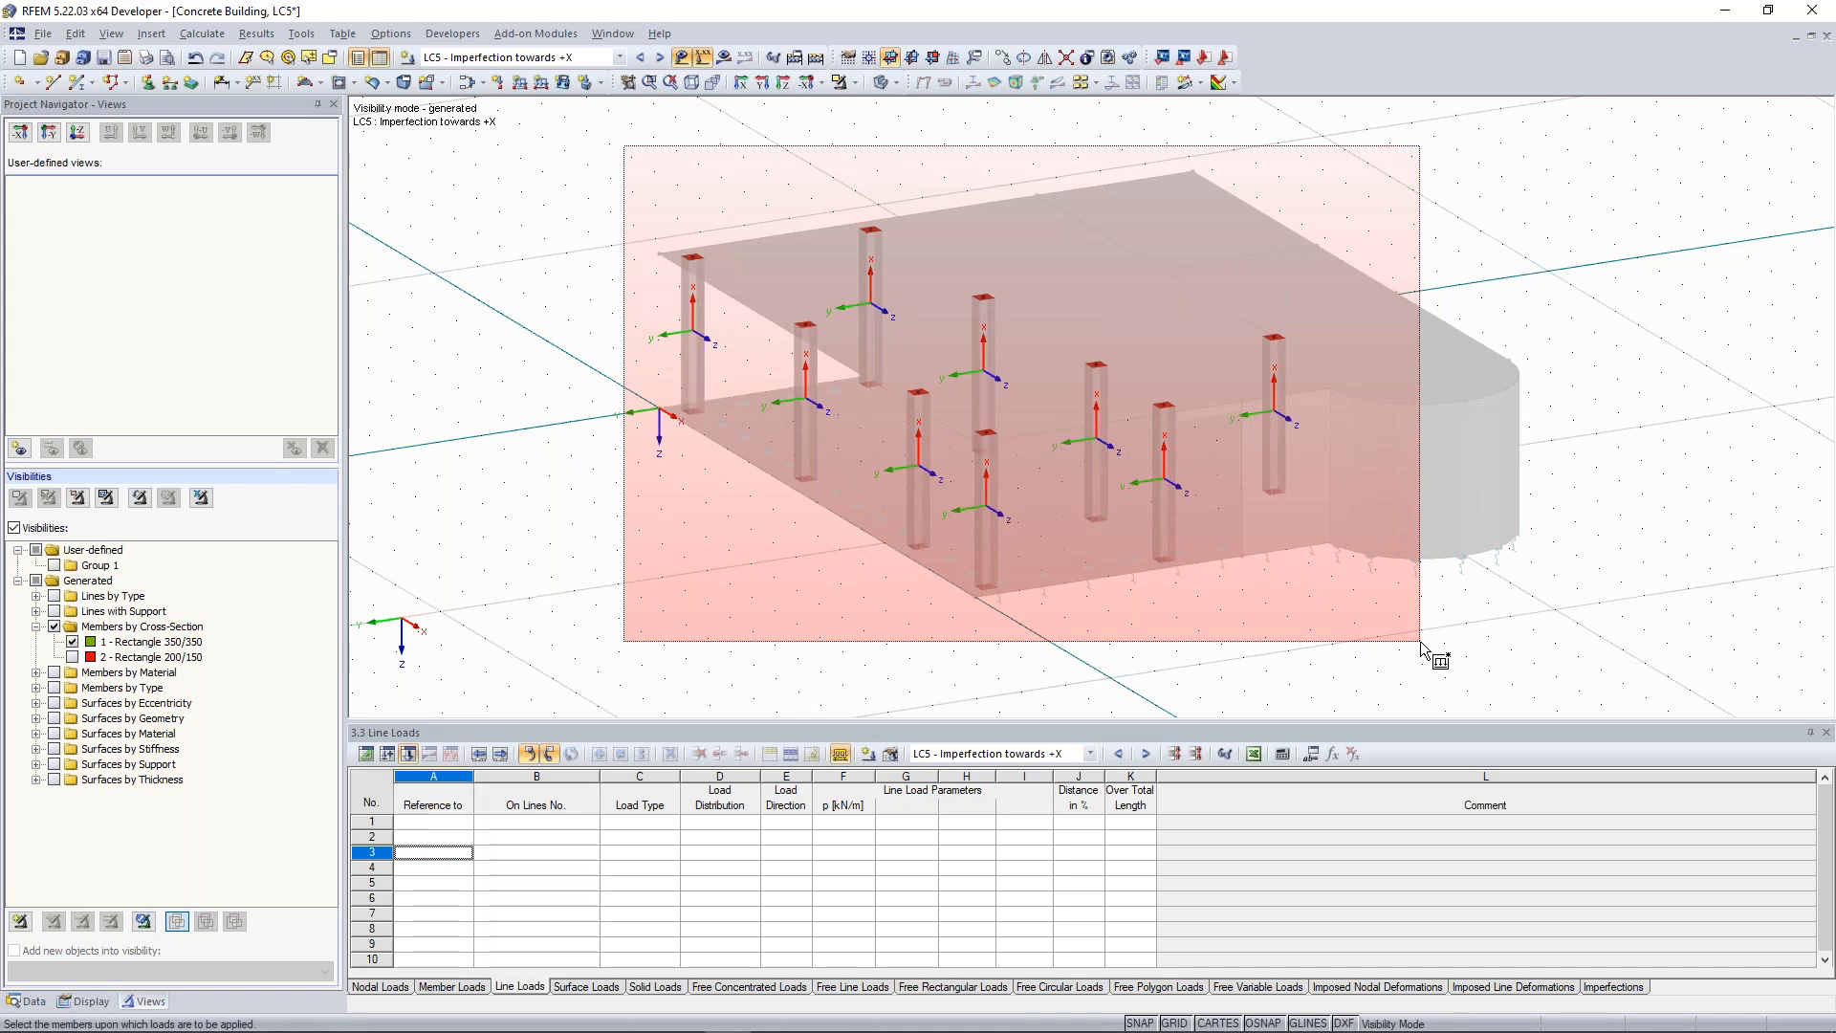
{"action": "left_click_drag", "start_coordinate": [1421, 645], "coordinate": [1420, 645]}
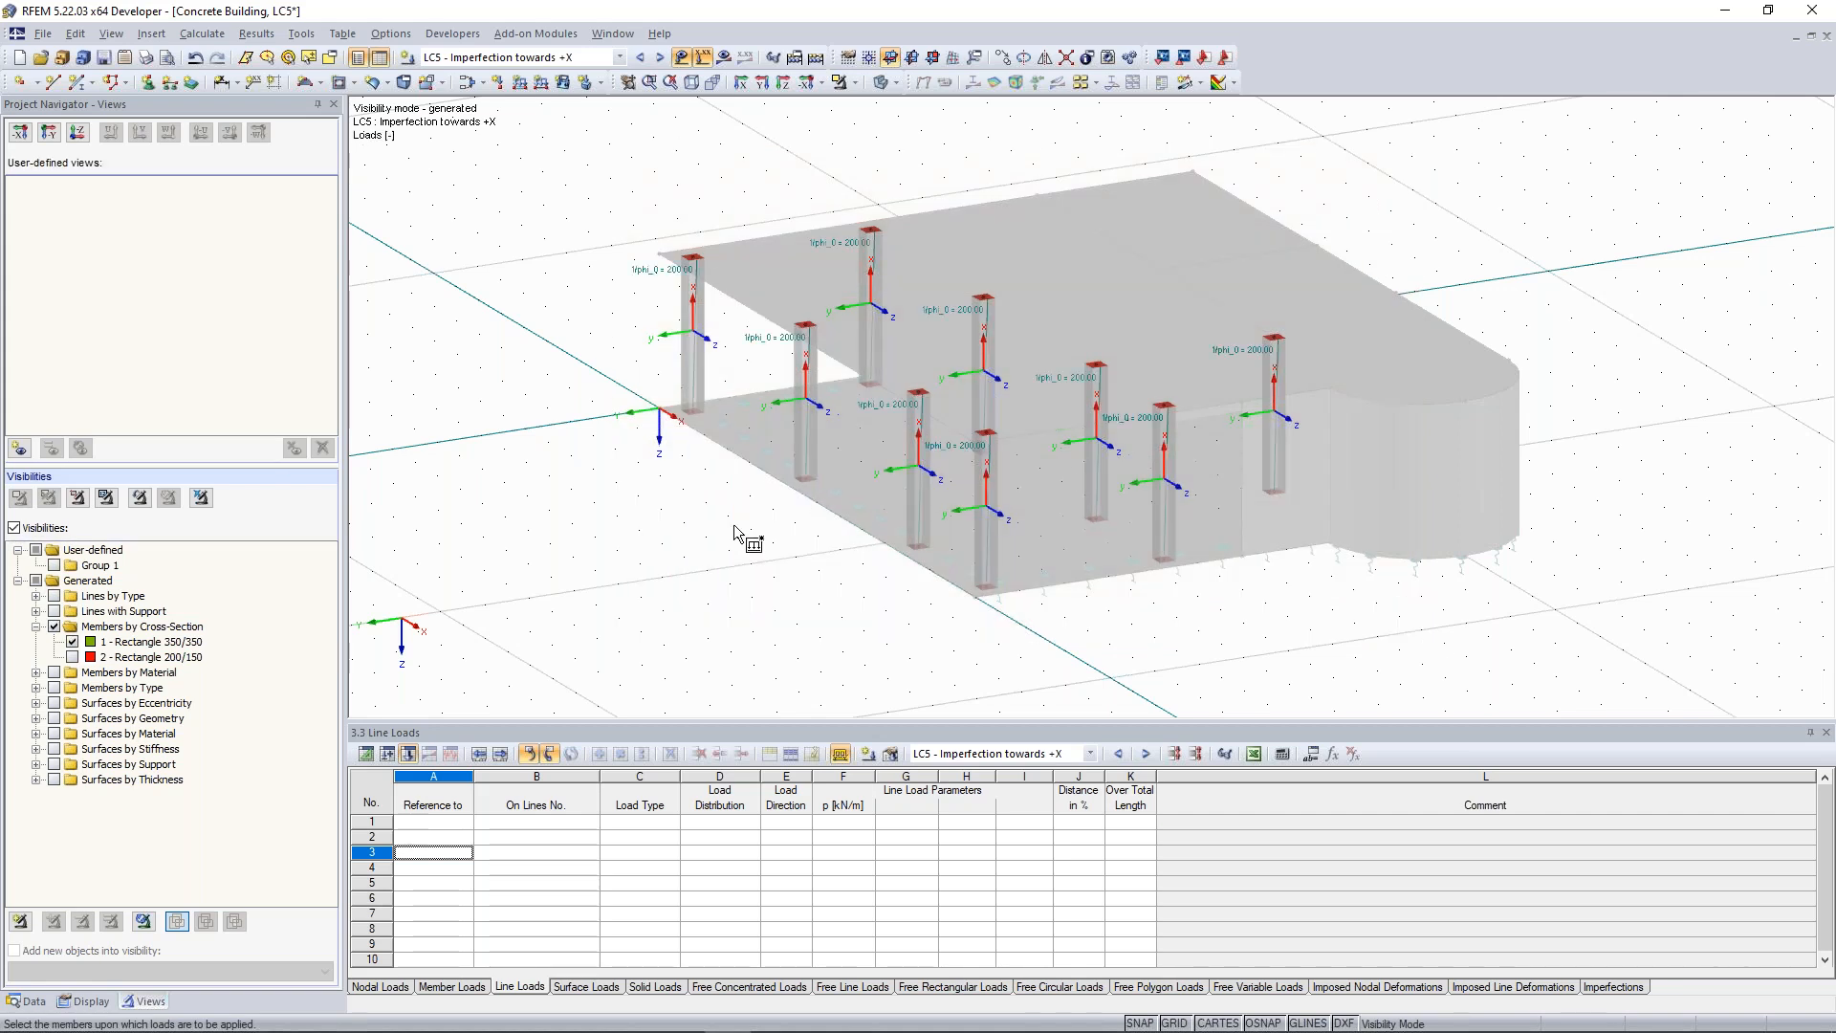
{"action": "mouse_move", "coordinate": [681, 475]}
{"action": "middle_mouse_down", "text": "ctrl"}
{"action": "mouse_move", "coordinate": [737, 471]}
{"action": "mouse_move", "coordinate": [700, 470]}
{"action": "middle_mouse_up", "text": "ctrl"}
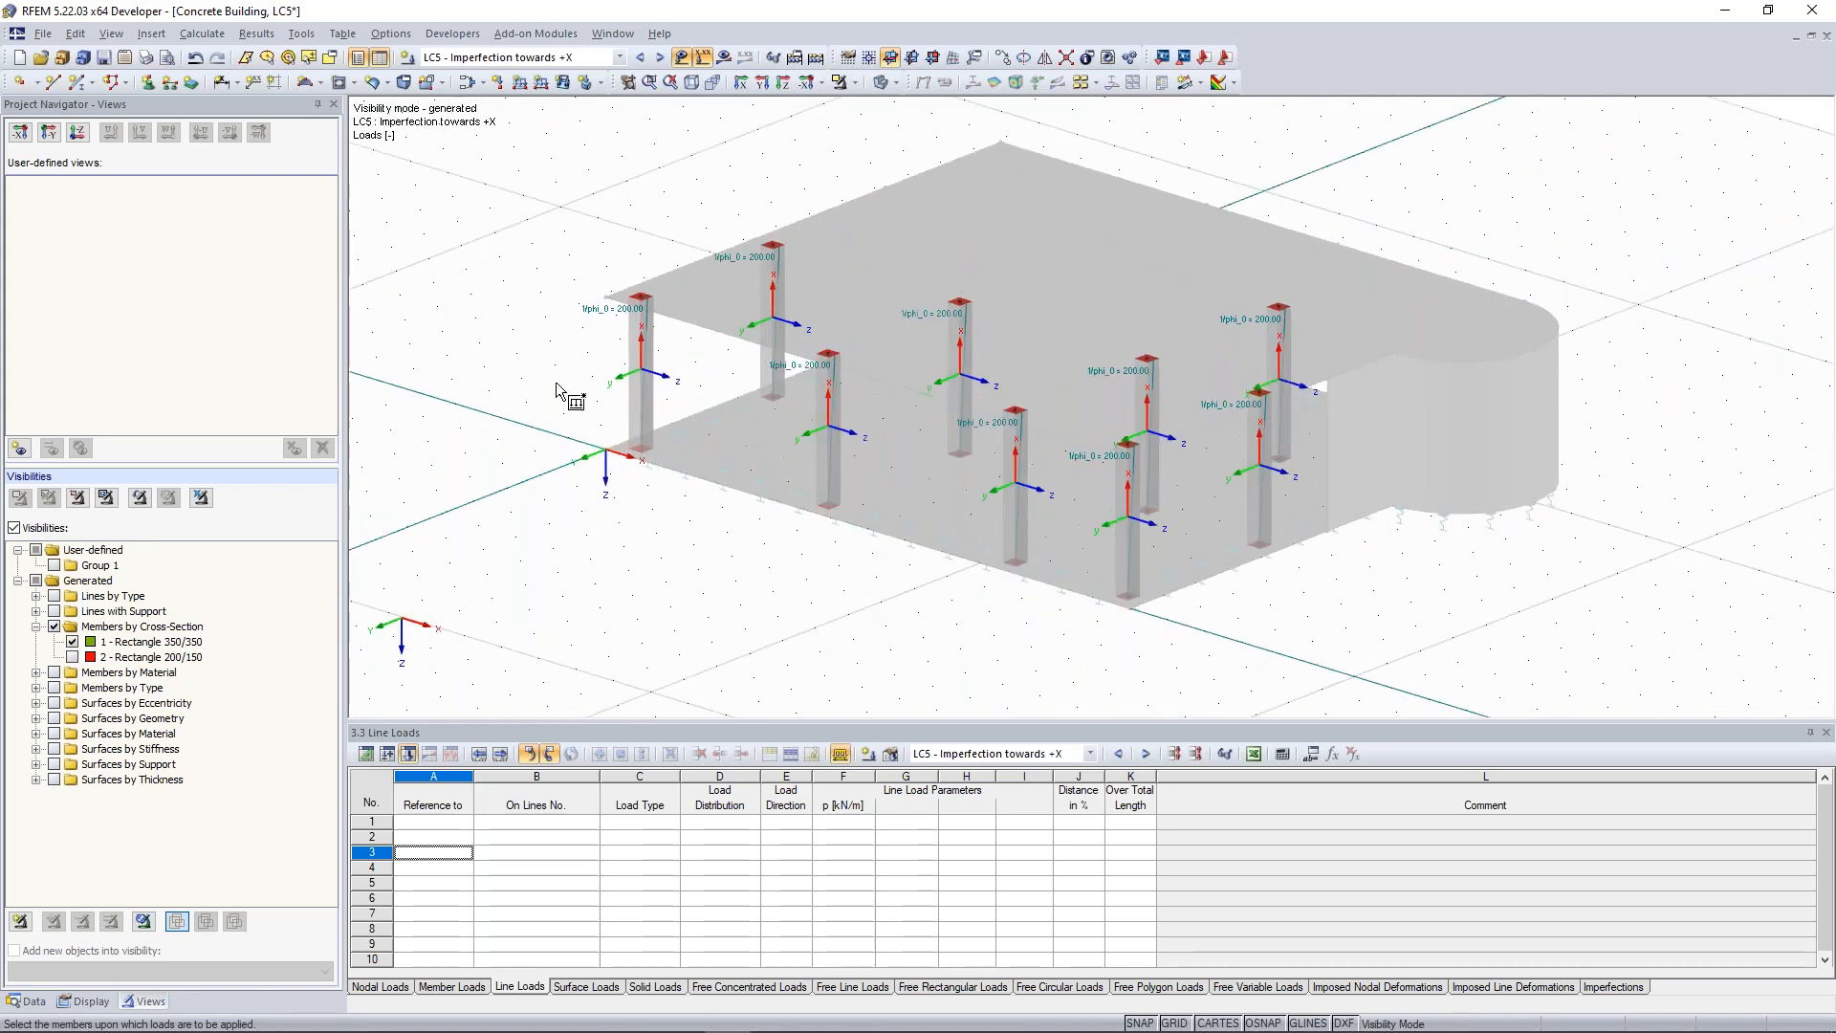
{"action": "right_click", "coordinate": [542, 341]}
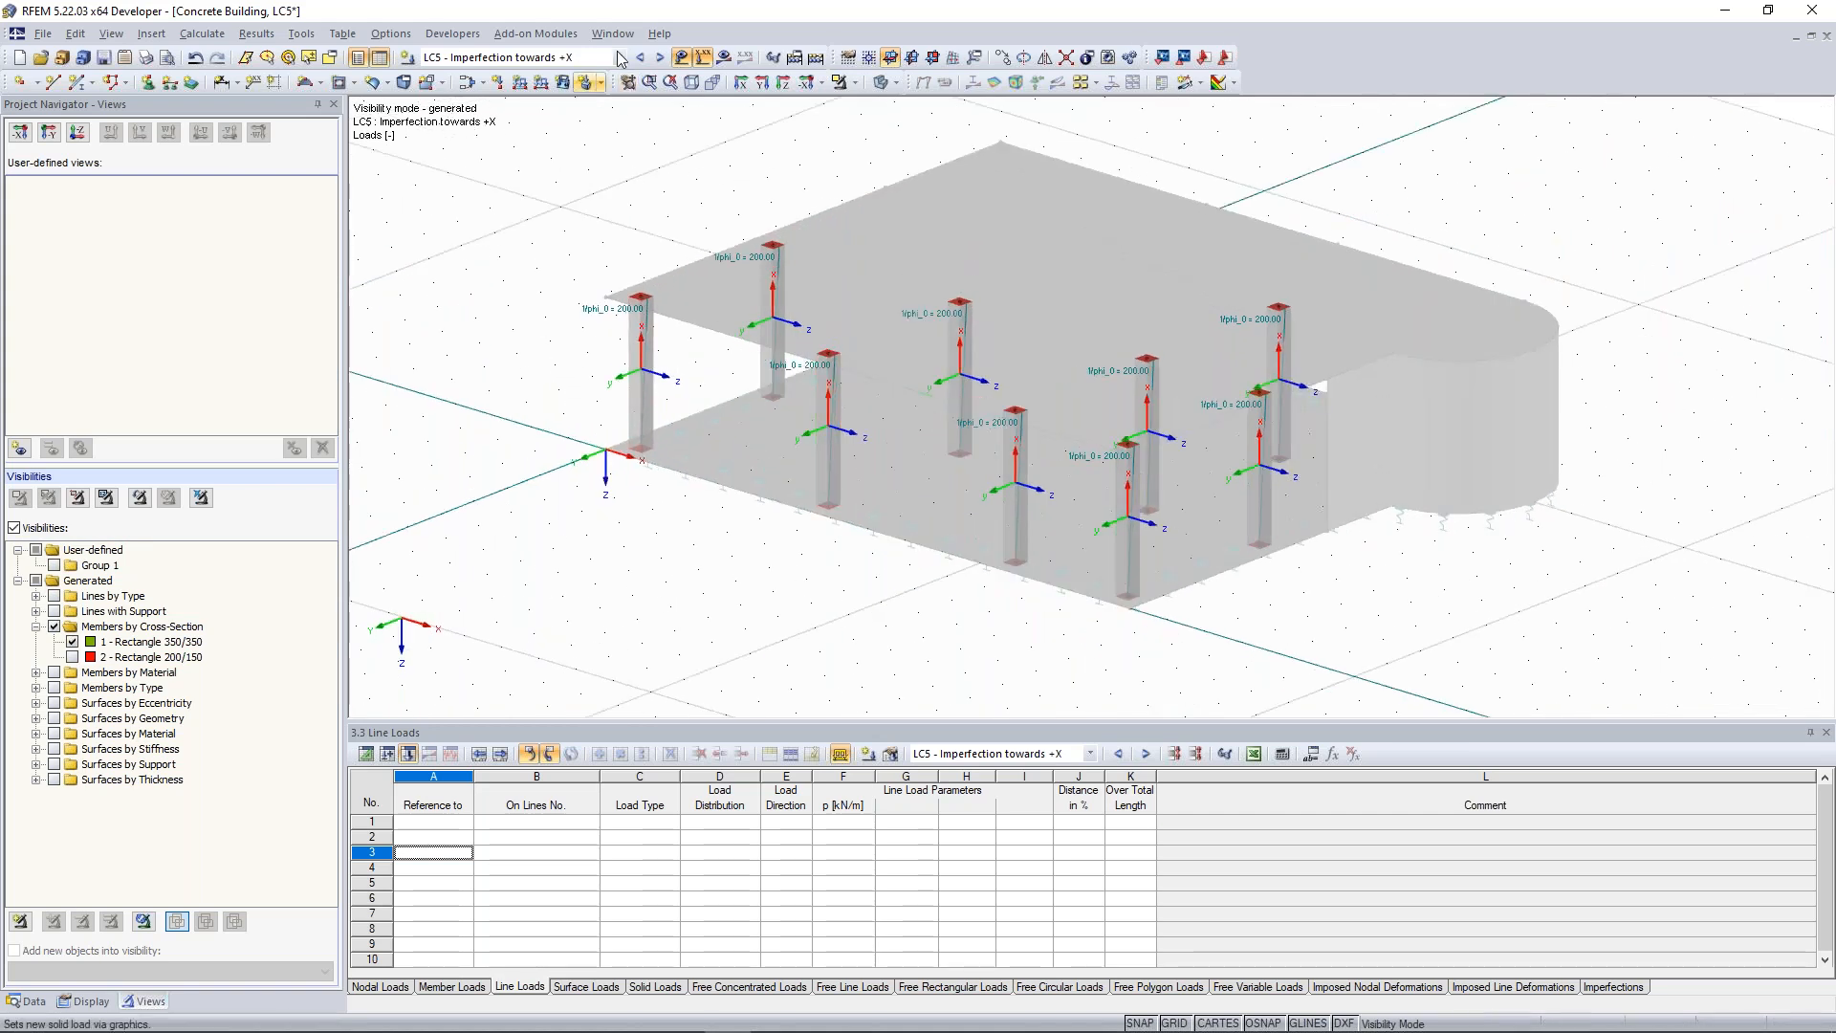
In LC6 - Imperfection towards +Y, apply a Eurocode 2 imperfection with inclination 1/200 in the local y direction to all columns.
{"action": "left_click", "coordinate": [662, 59]}
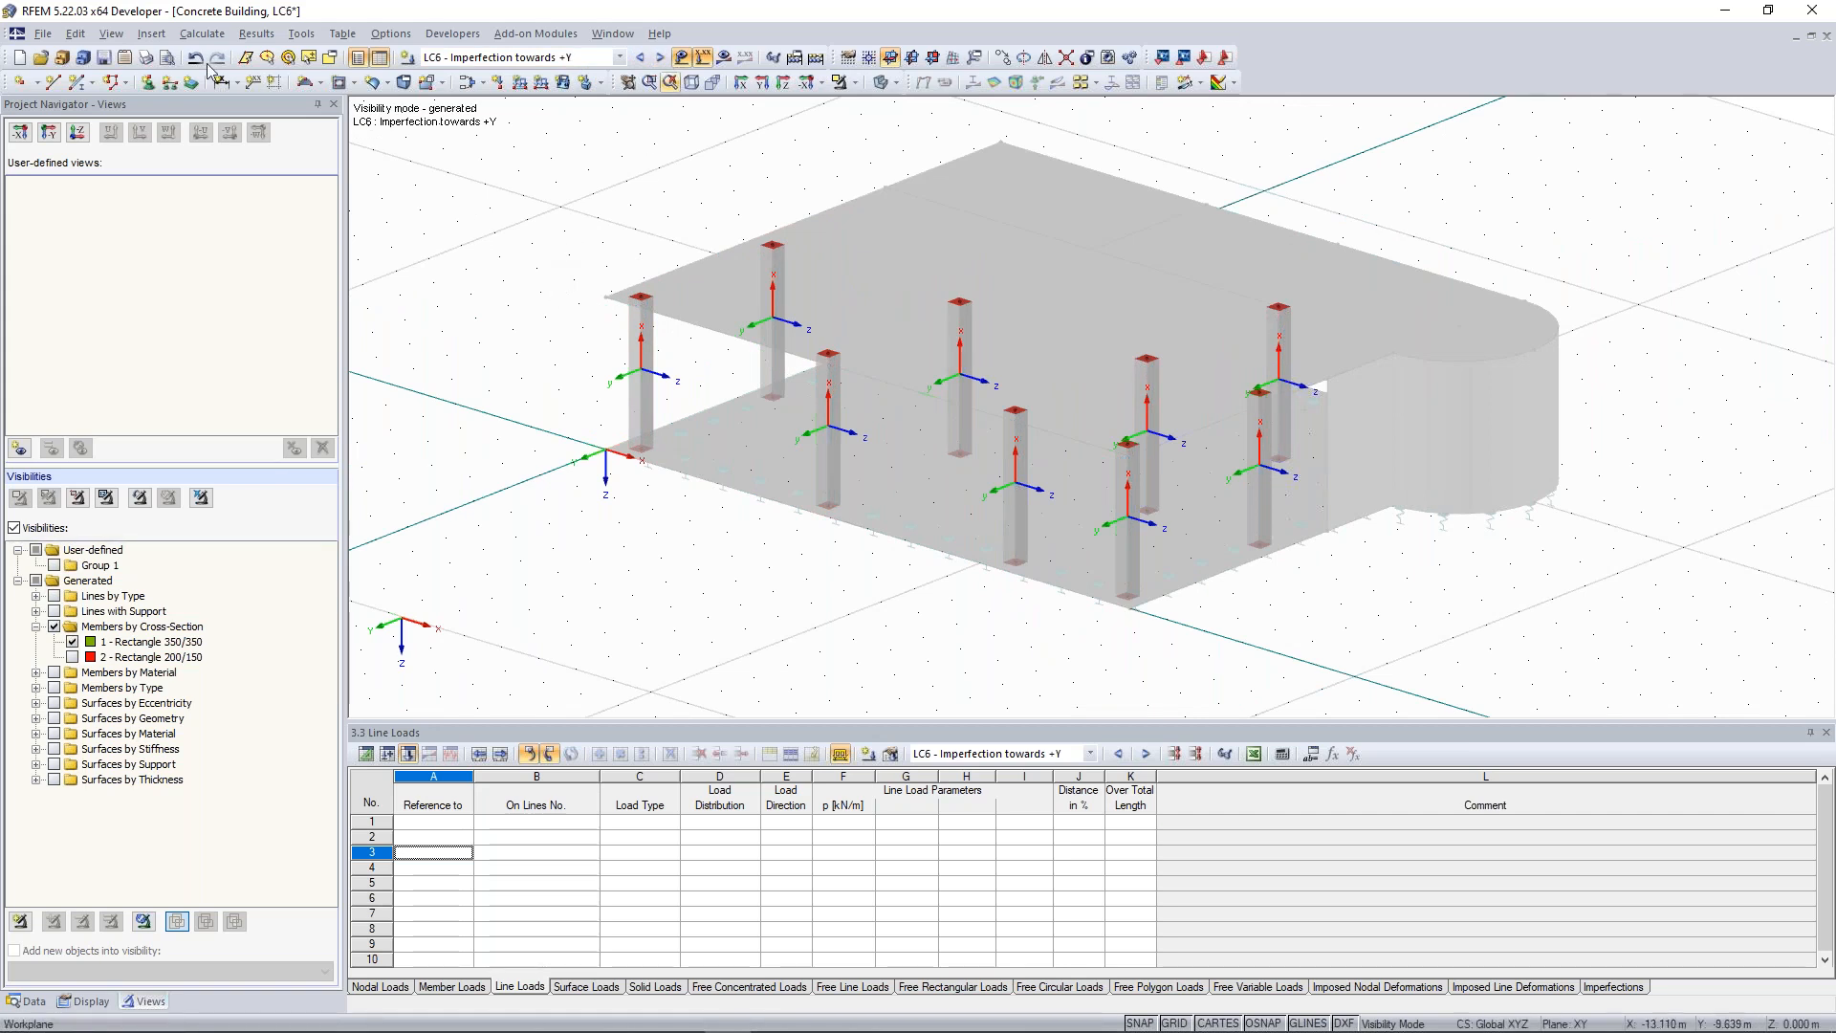
{"action": "left_click", "coordinate": [151, 34]}
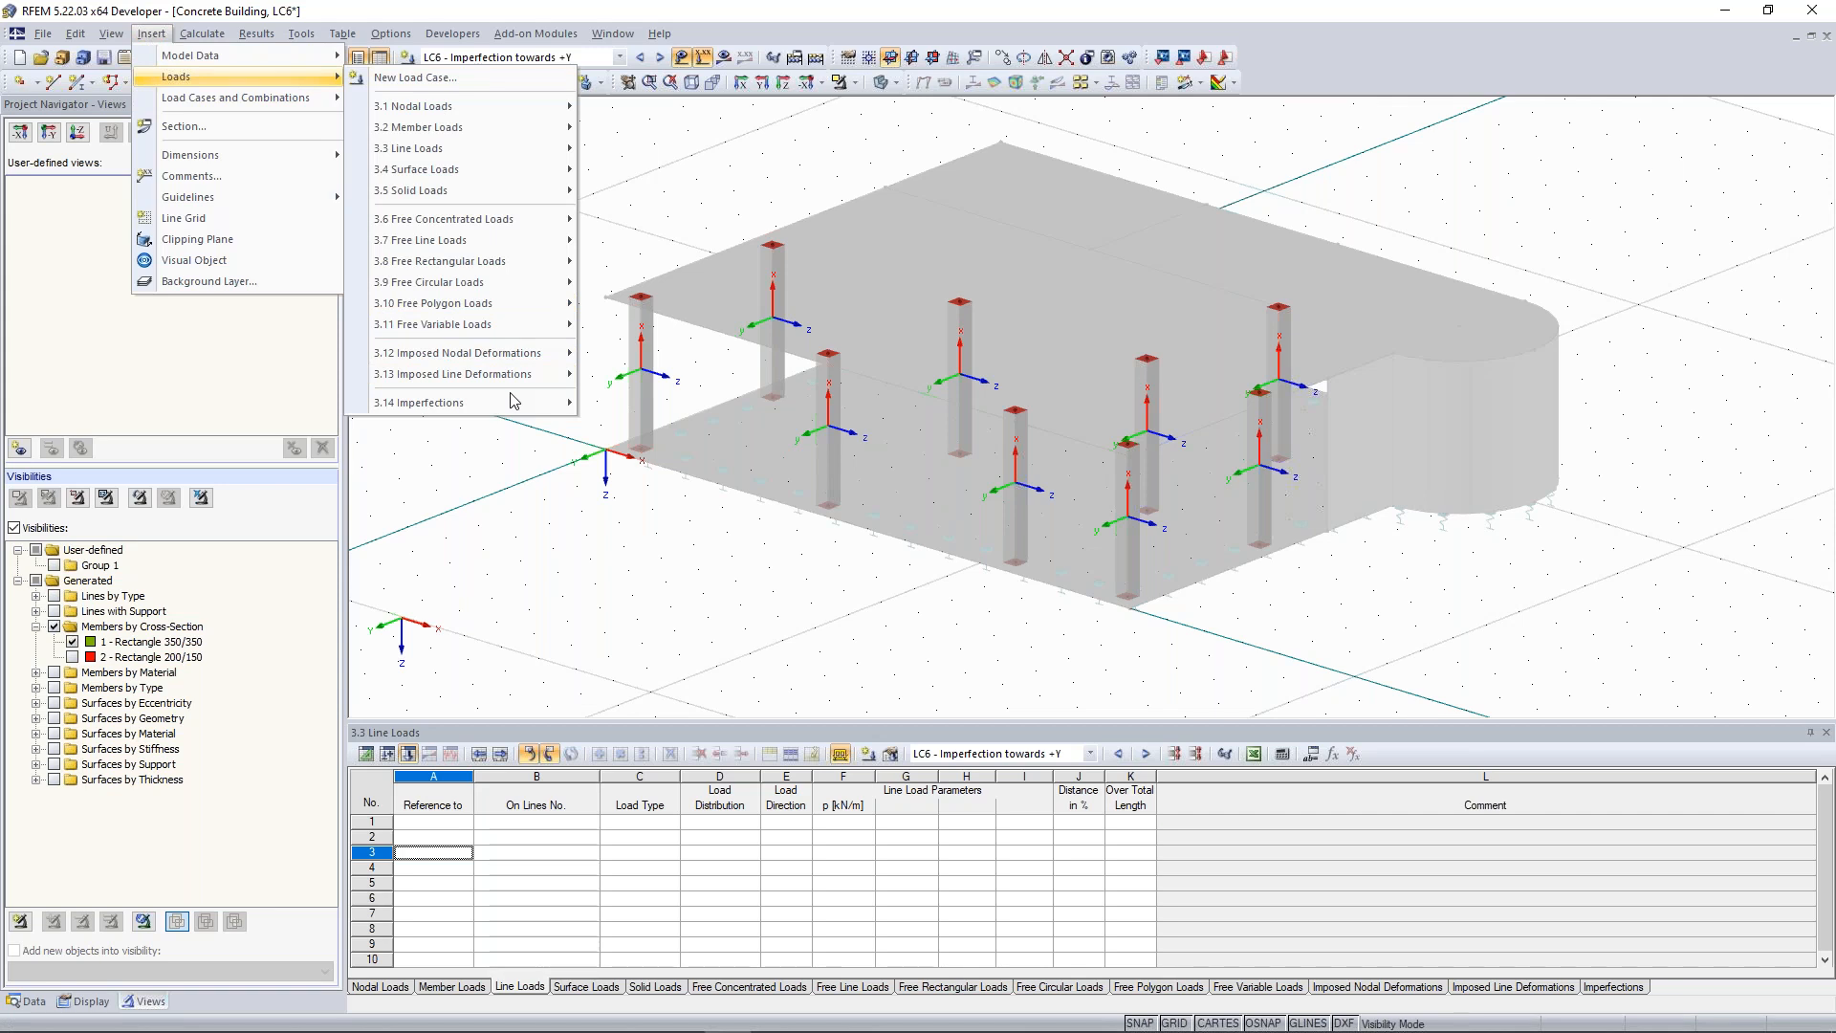
{"action": "left_click", "coordinate": [514, 401]}
{"action": "left_click_drag", "start_coordinate": [712, 269], "coordinate": [466, 566]}
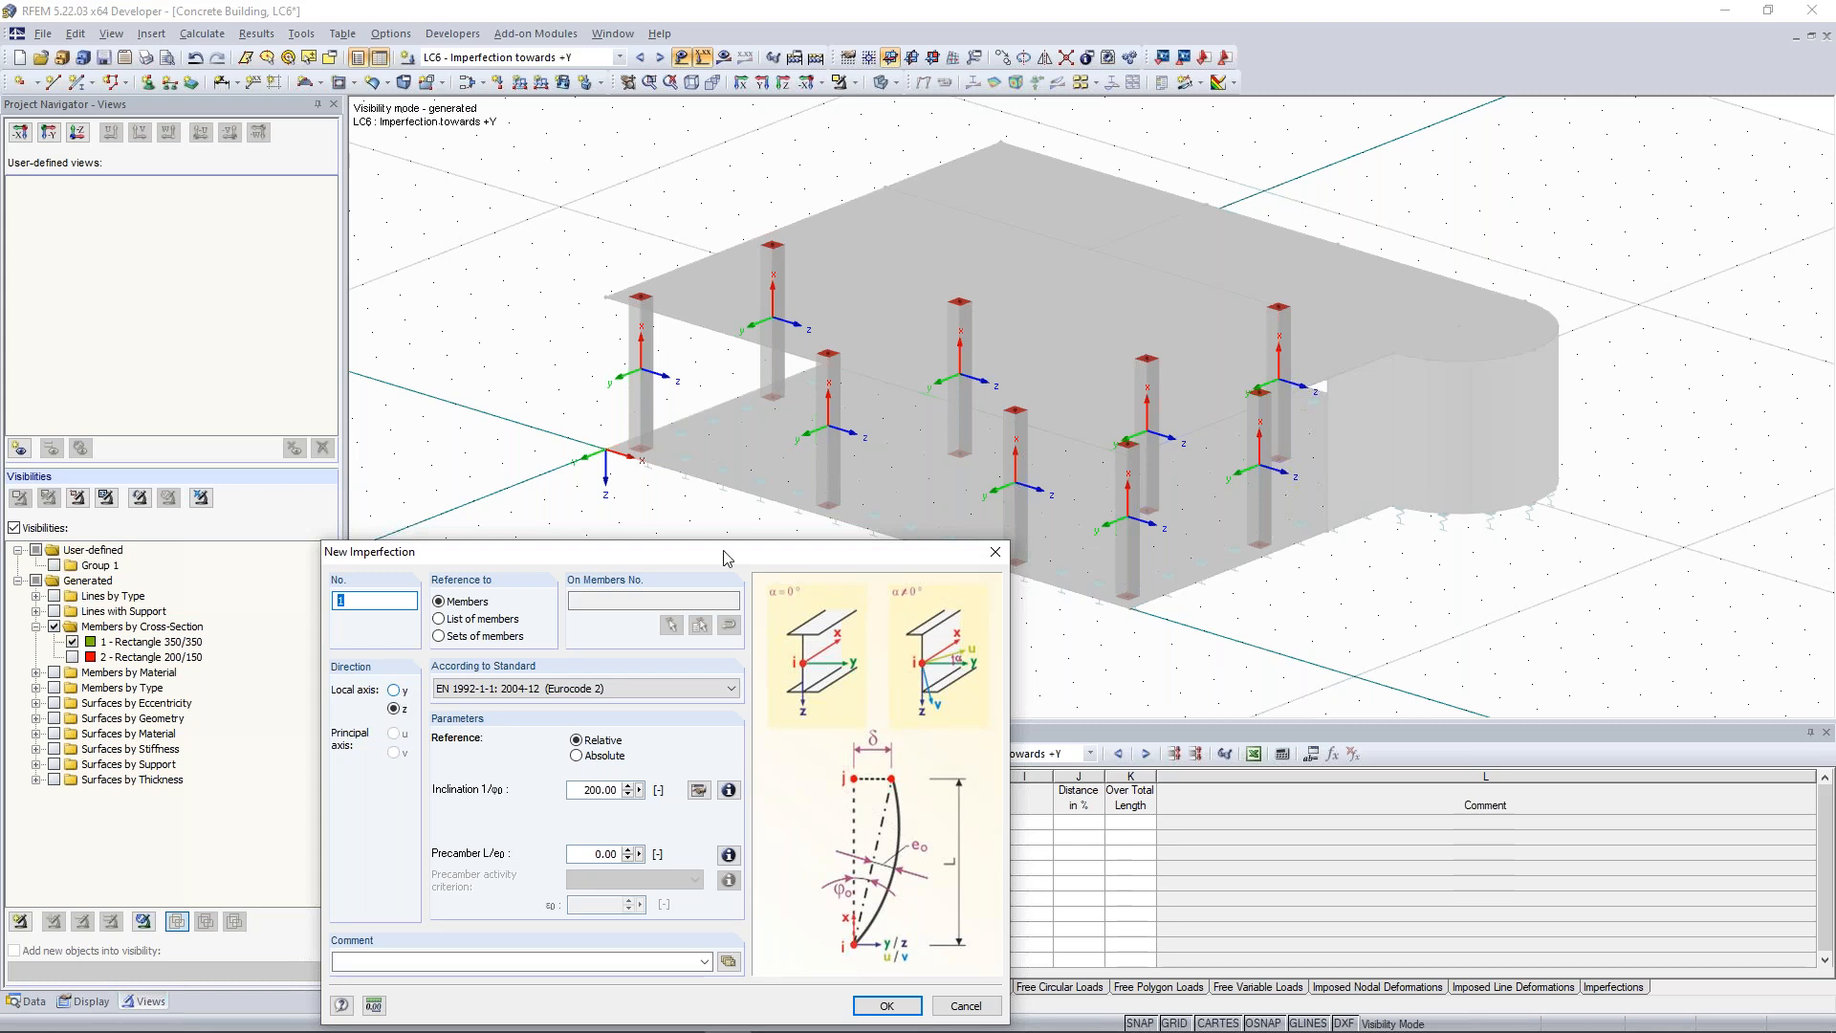
{"action": "left_click", "coordinate": [393, 690]}
{"action": "left_click", "coordinate": [887, 1005]}
{"action": "left_click_drag", "start_coordinate": [892, 361], "coordinate": [1498, 651]}
{"action": "left_click", "coordinate": [826, 392]}
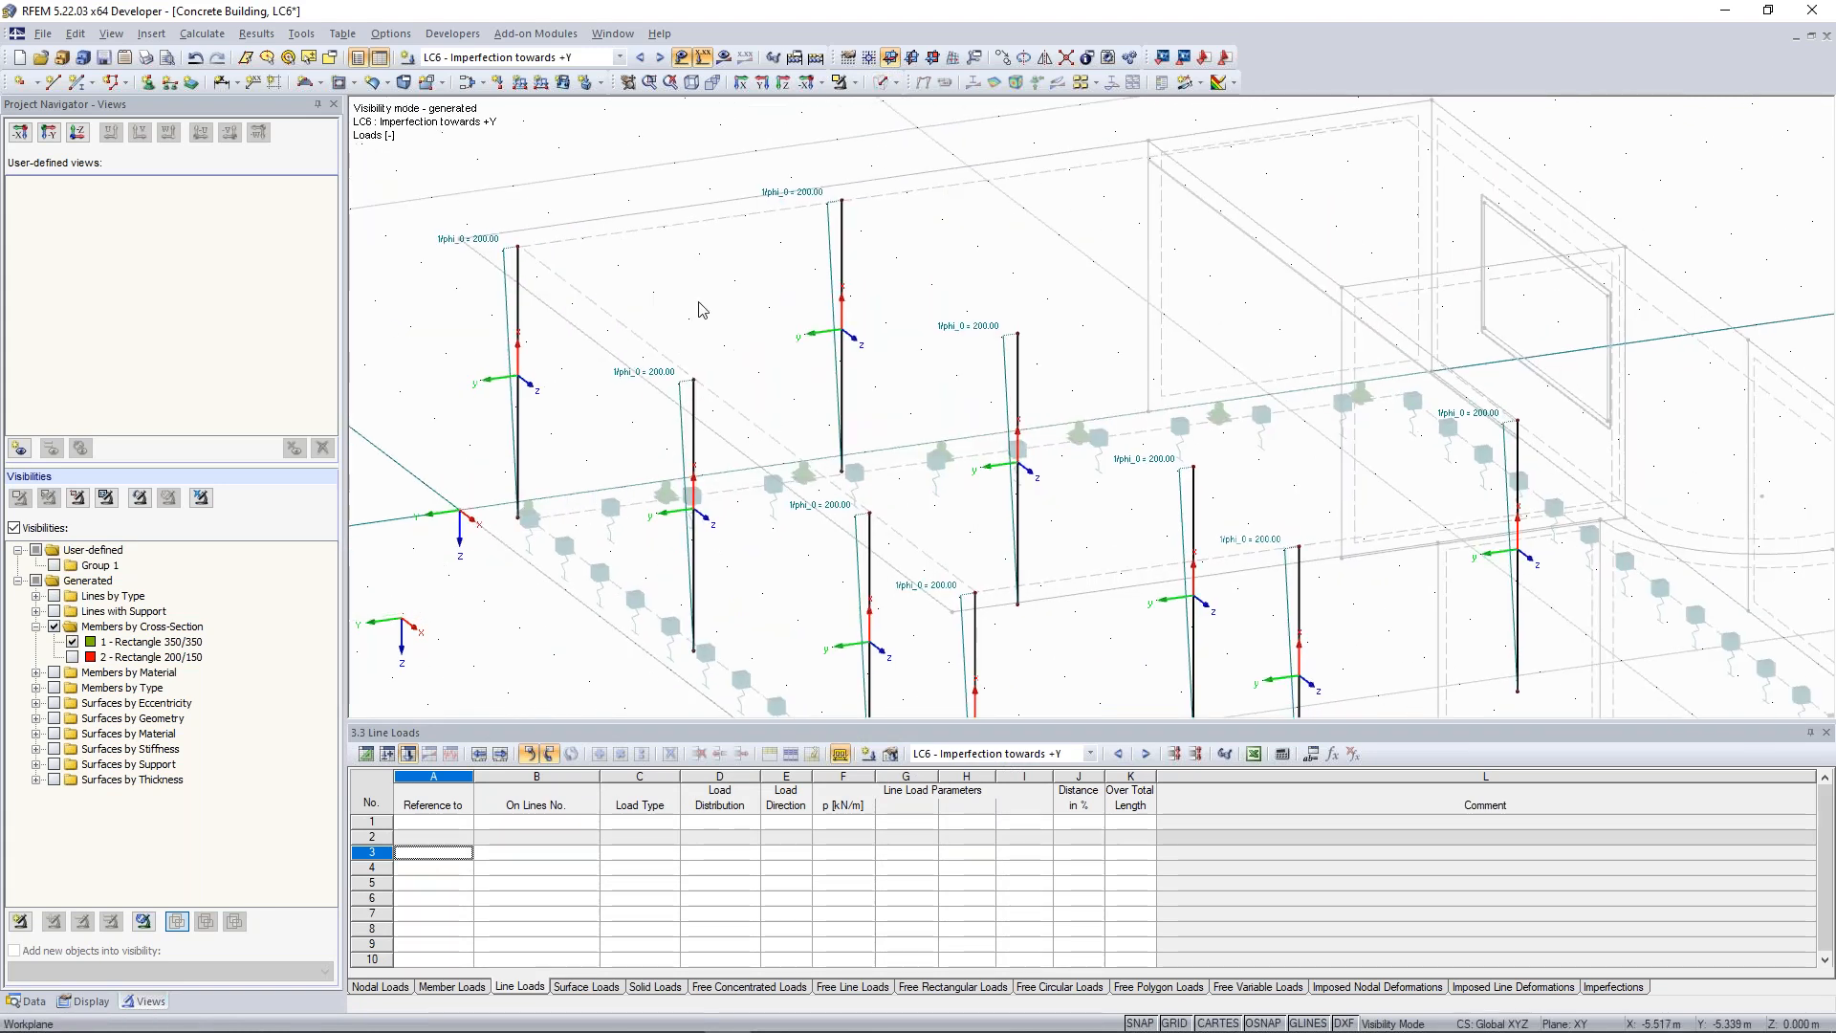
Cancel the visibility mode so that the whole building model is displayed.
{"action": "scroll", "coordinate": [703, 309], "scroll_direction": "down", "scroll_amount": 1}
{"action": "scroll", "coordinate": [717, 299], "scroll_direction": "down", "scroll_amount": 2}
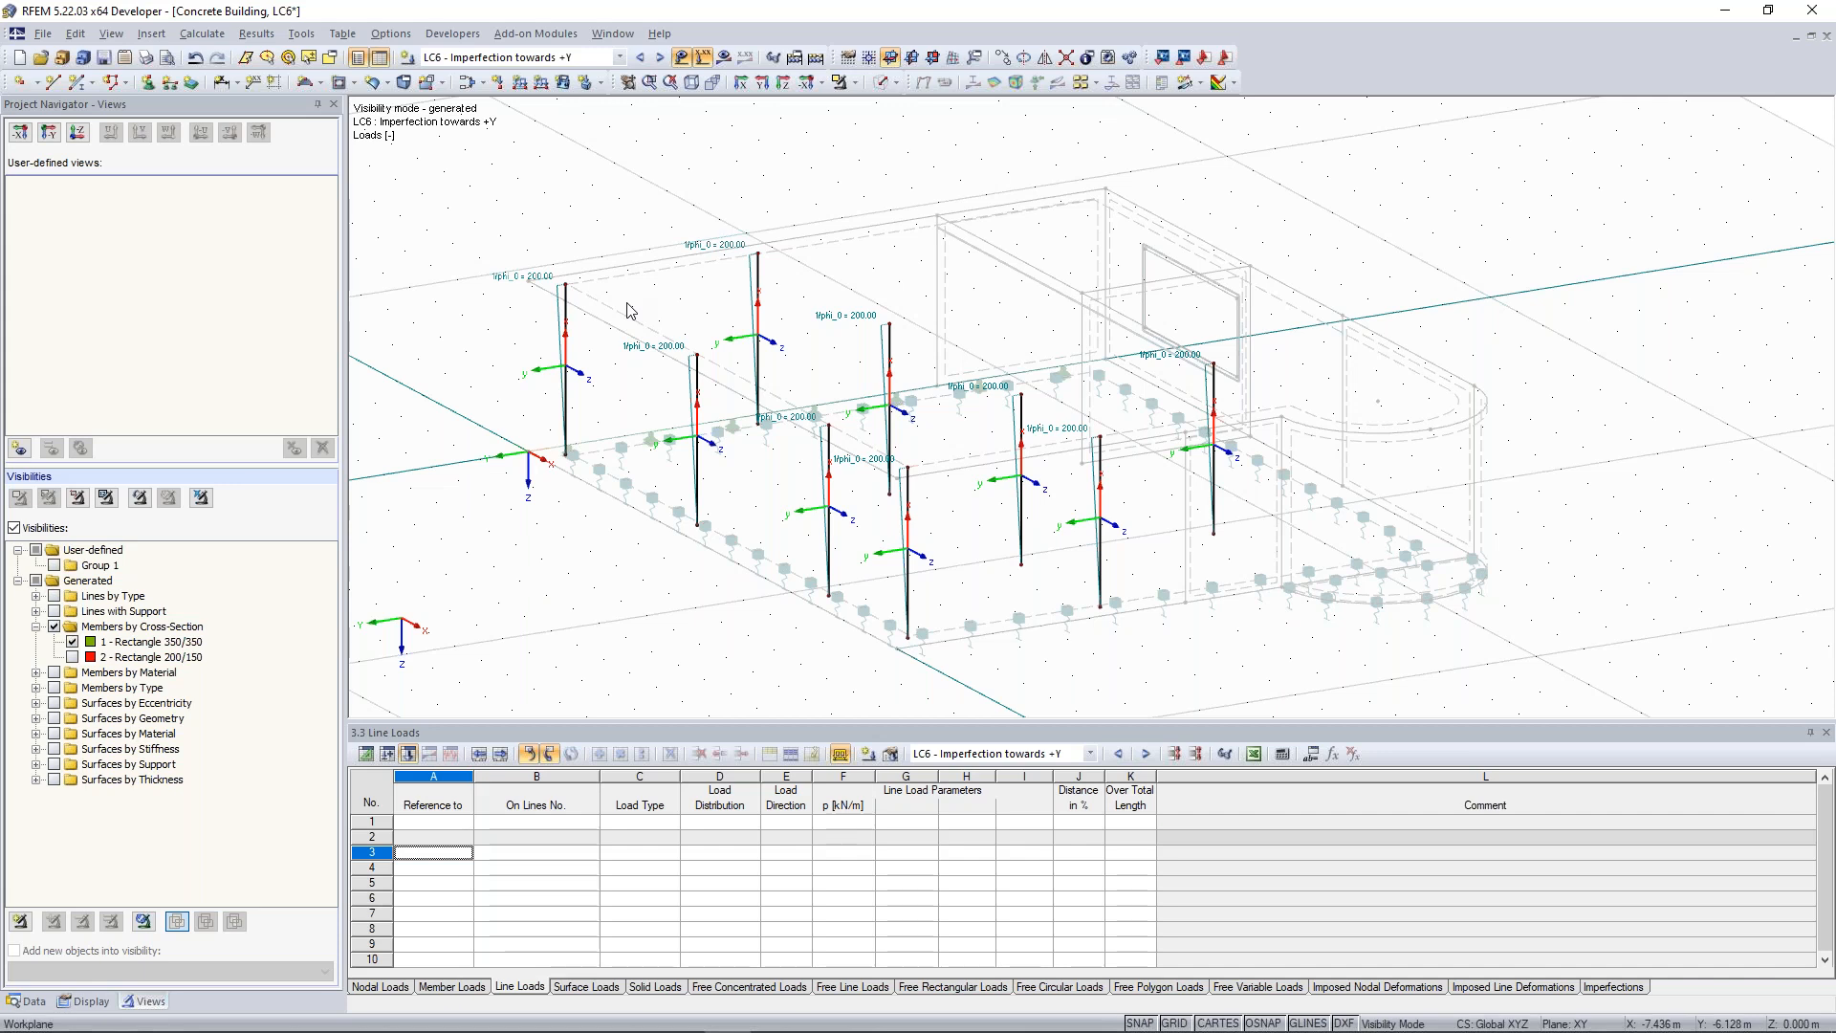
{"action": "left_click", "coordinate": [858, 84]}
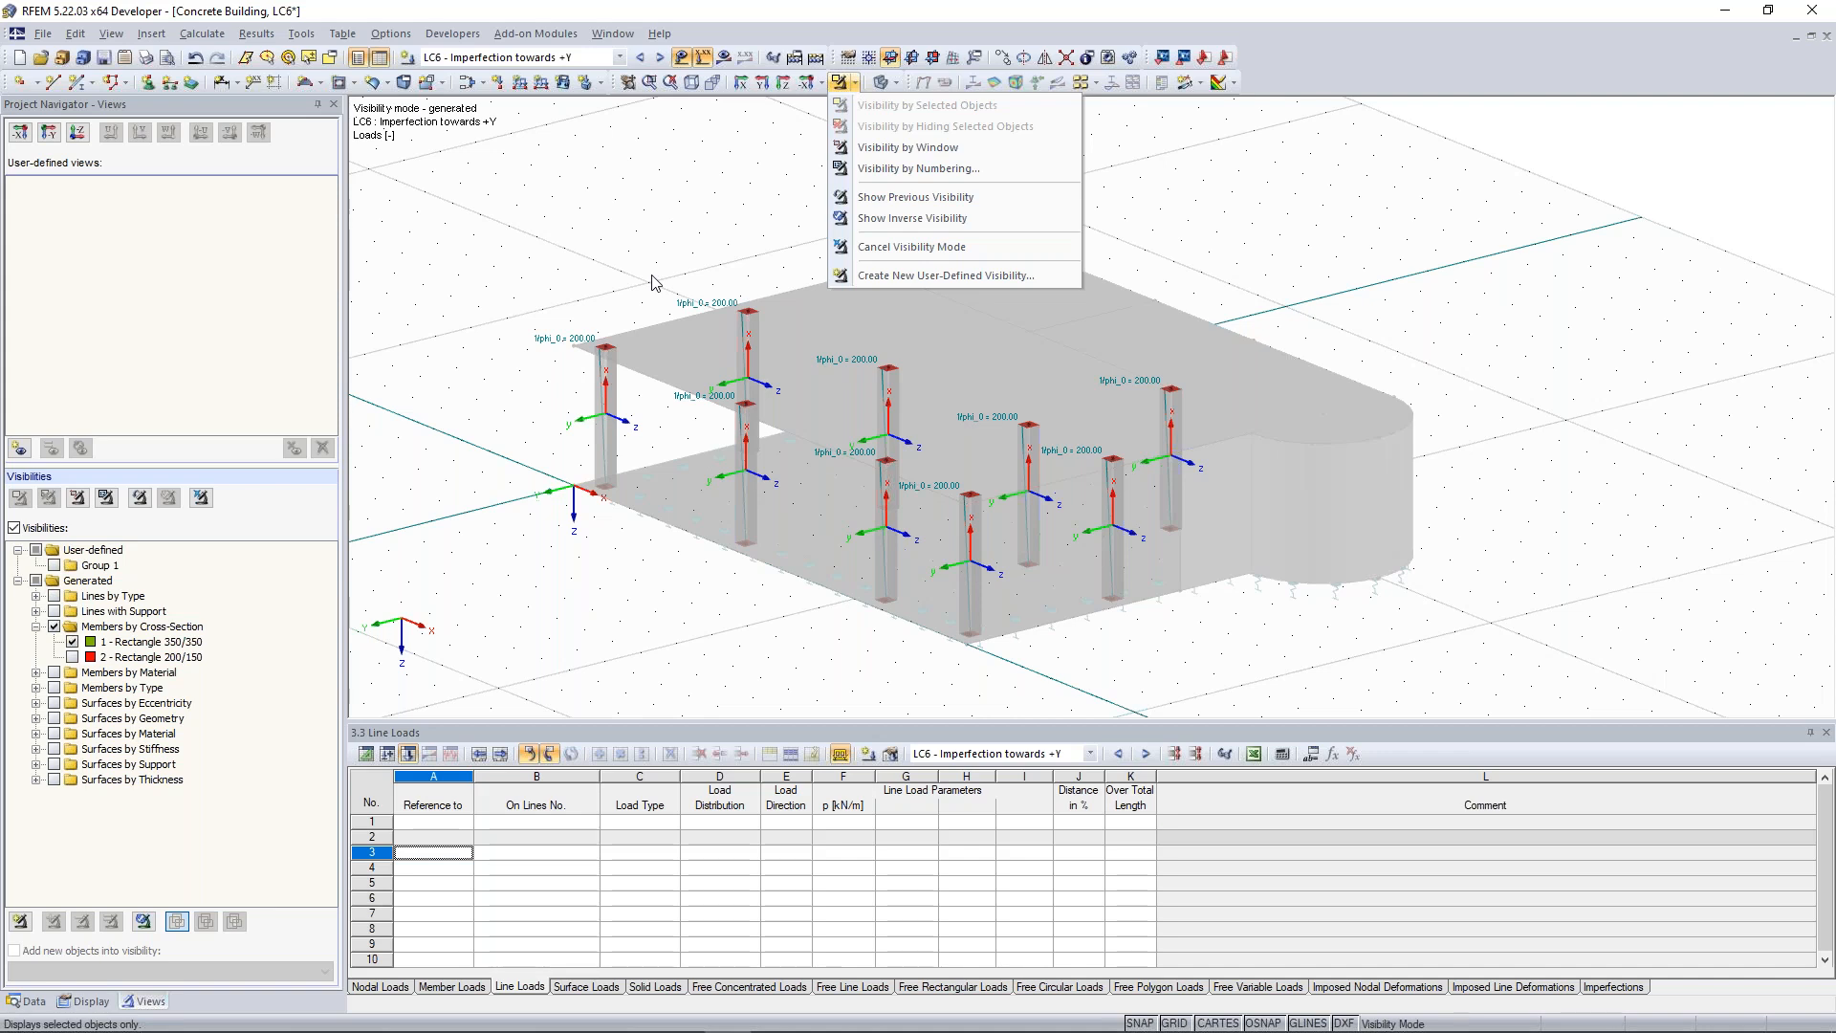
{"action": "left_click", "coordinate": [911, 246]}
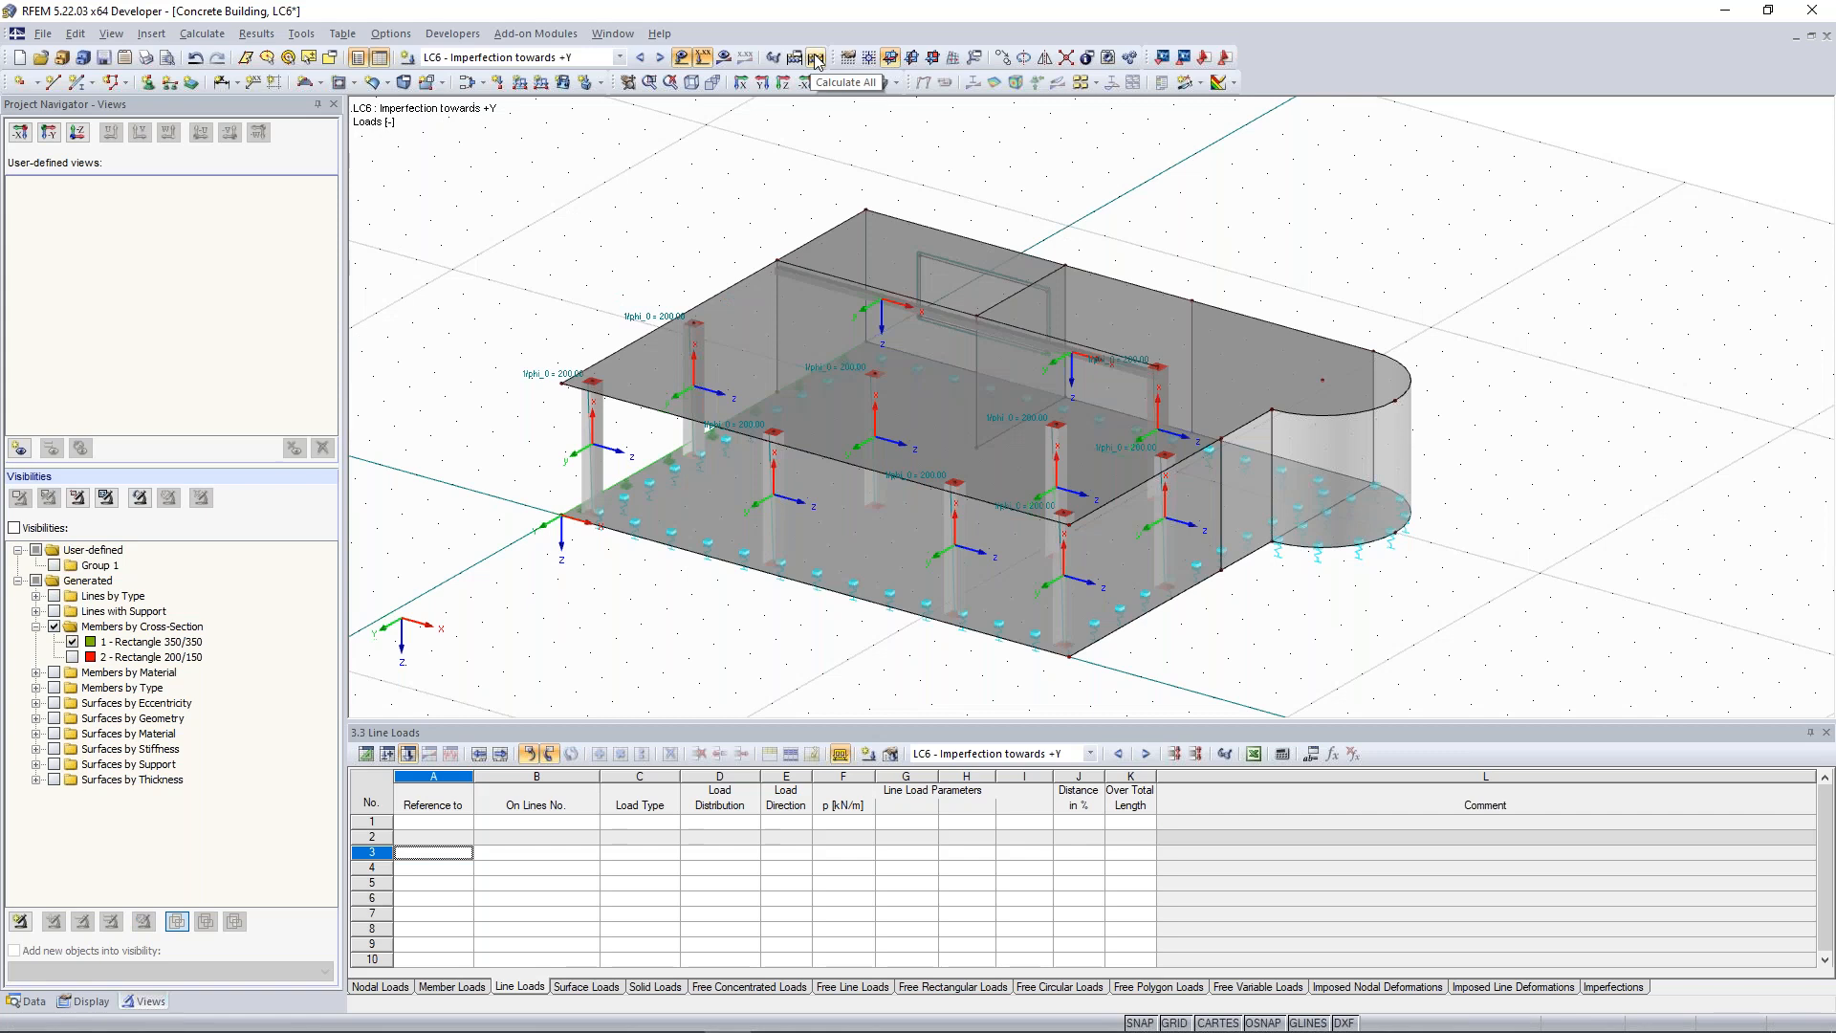
Calculate only the result combination RC1, ULS (STR/GEO) - Permanent / transient - Eq. 6.10.
{"action": "left_click", "coordinate": [814, 59]}
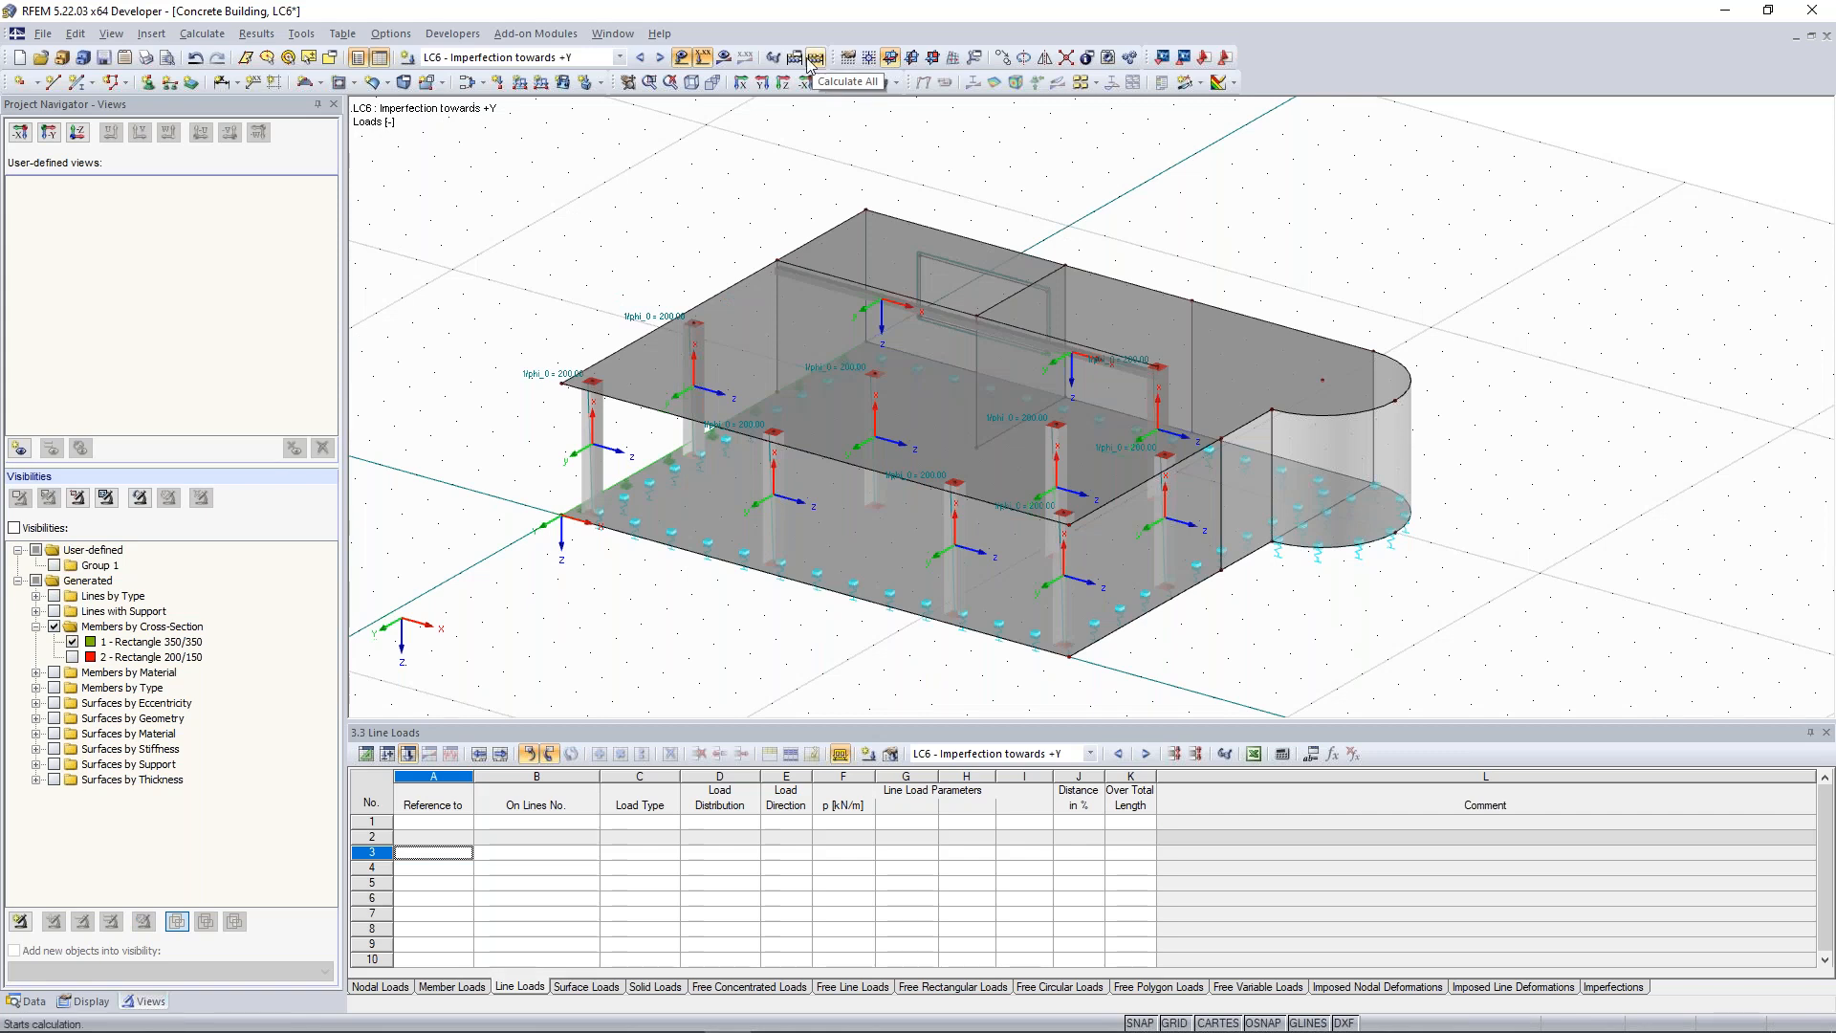
{"action": "left_click", "coordinate": [212, 35]}
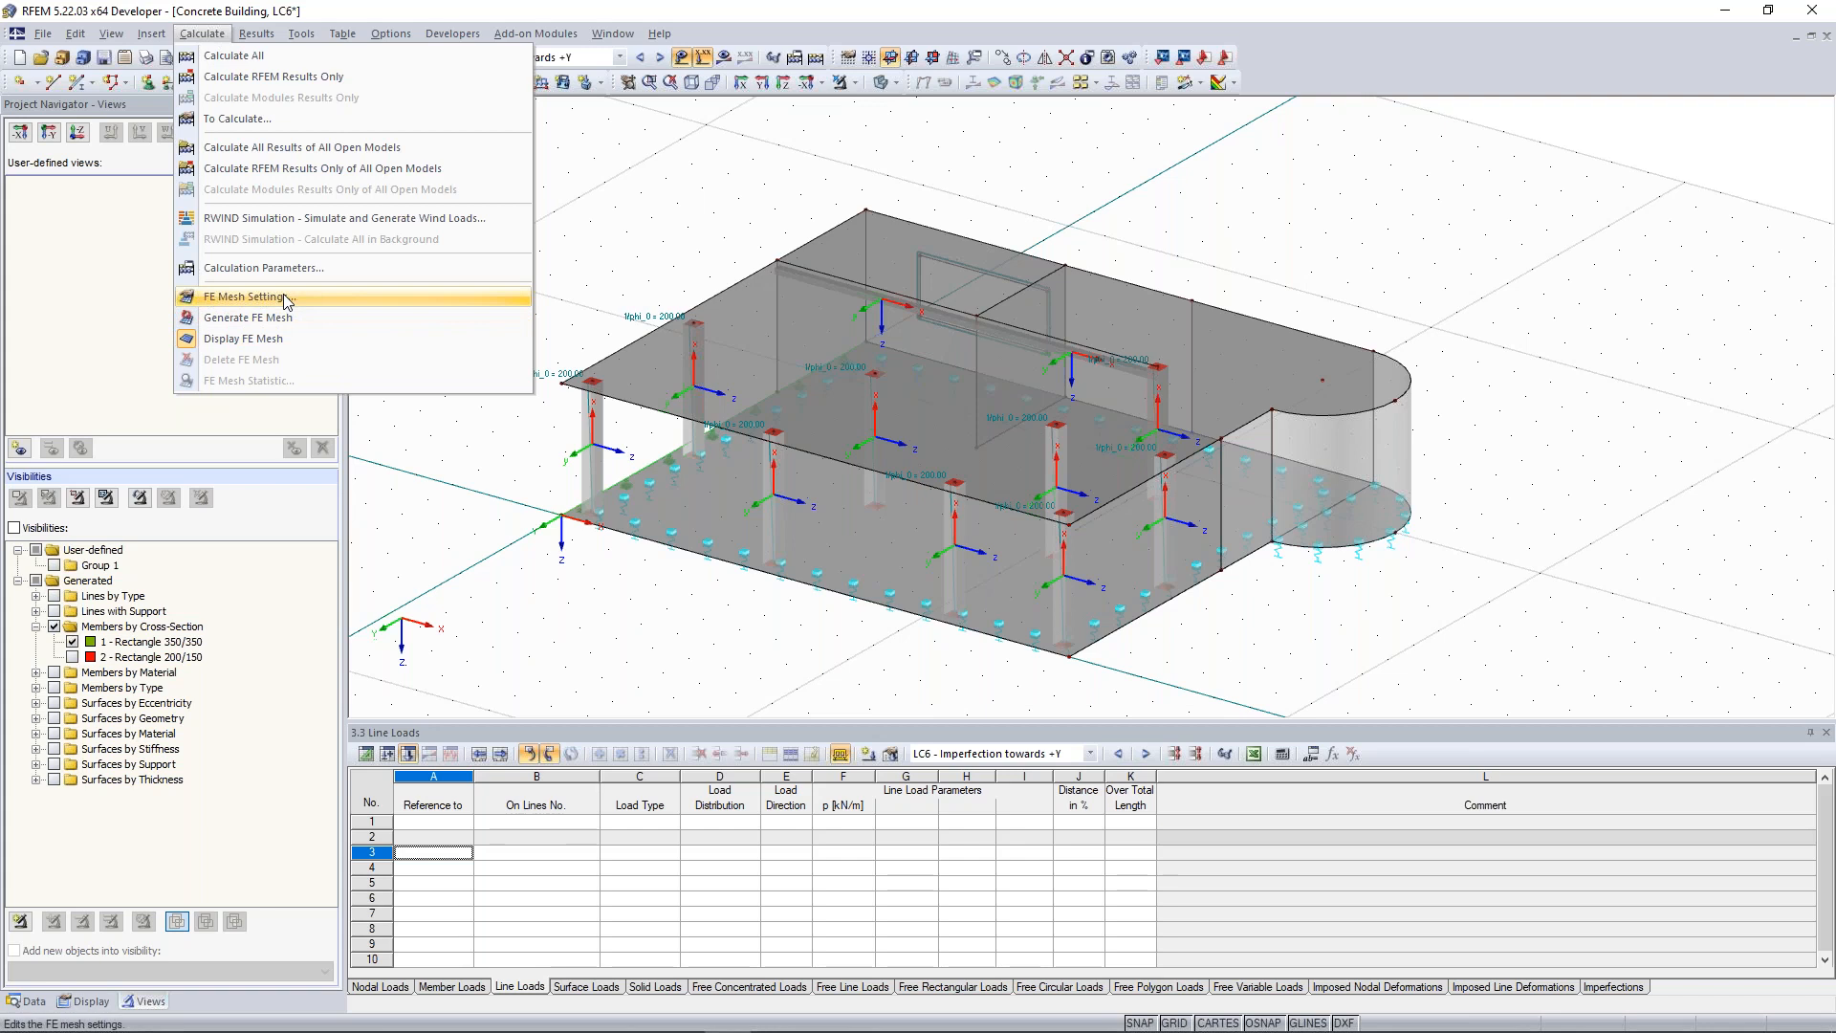
{"action": "left_click", "coordinate": [291, 122]}
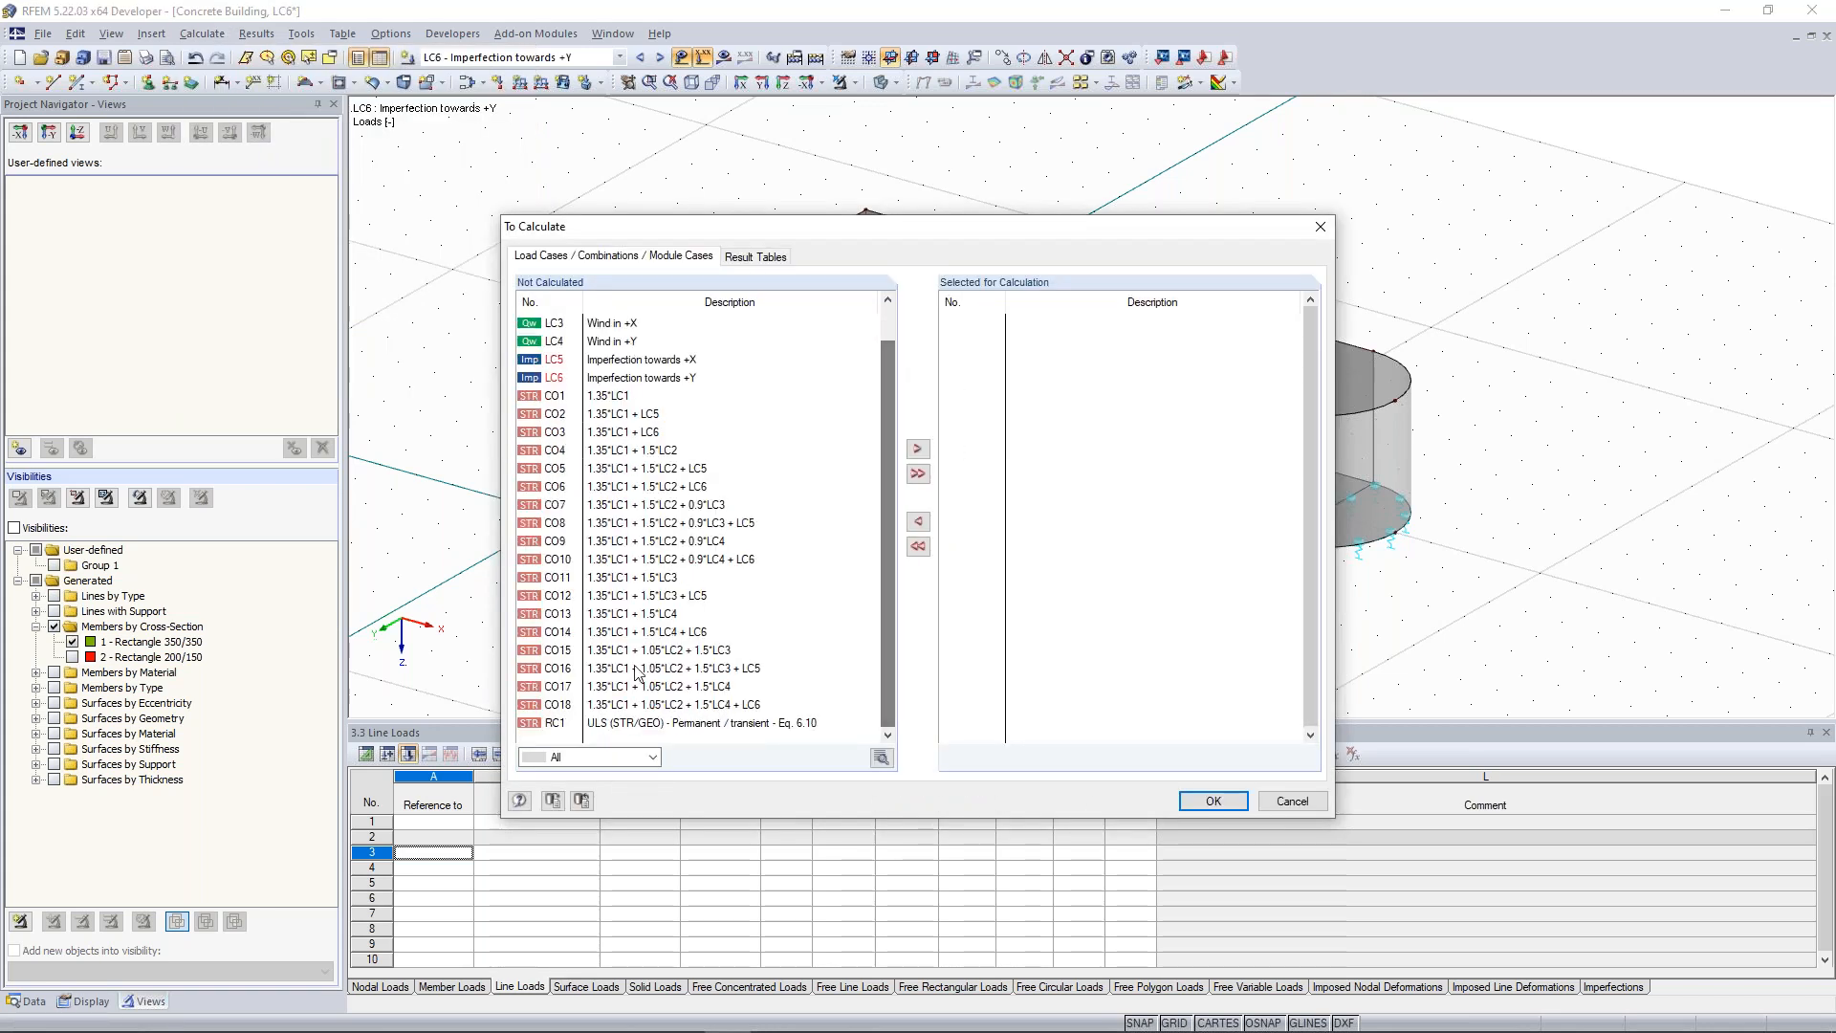
{"action": "left_click", "coordinate": [563, 726]}
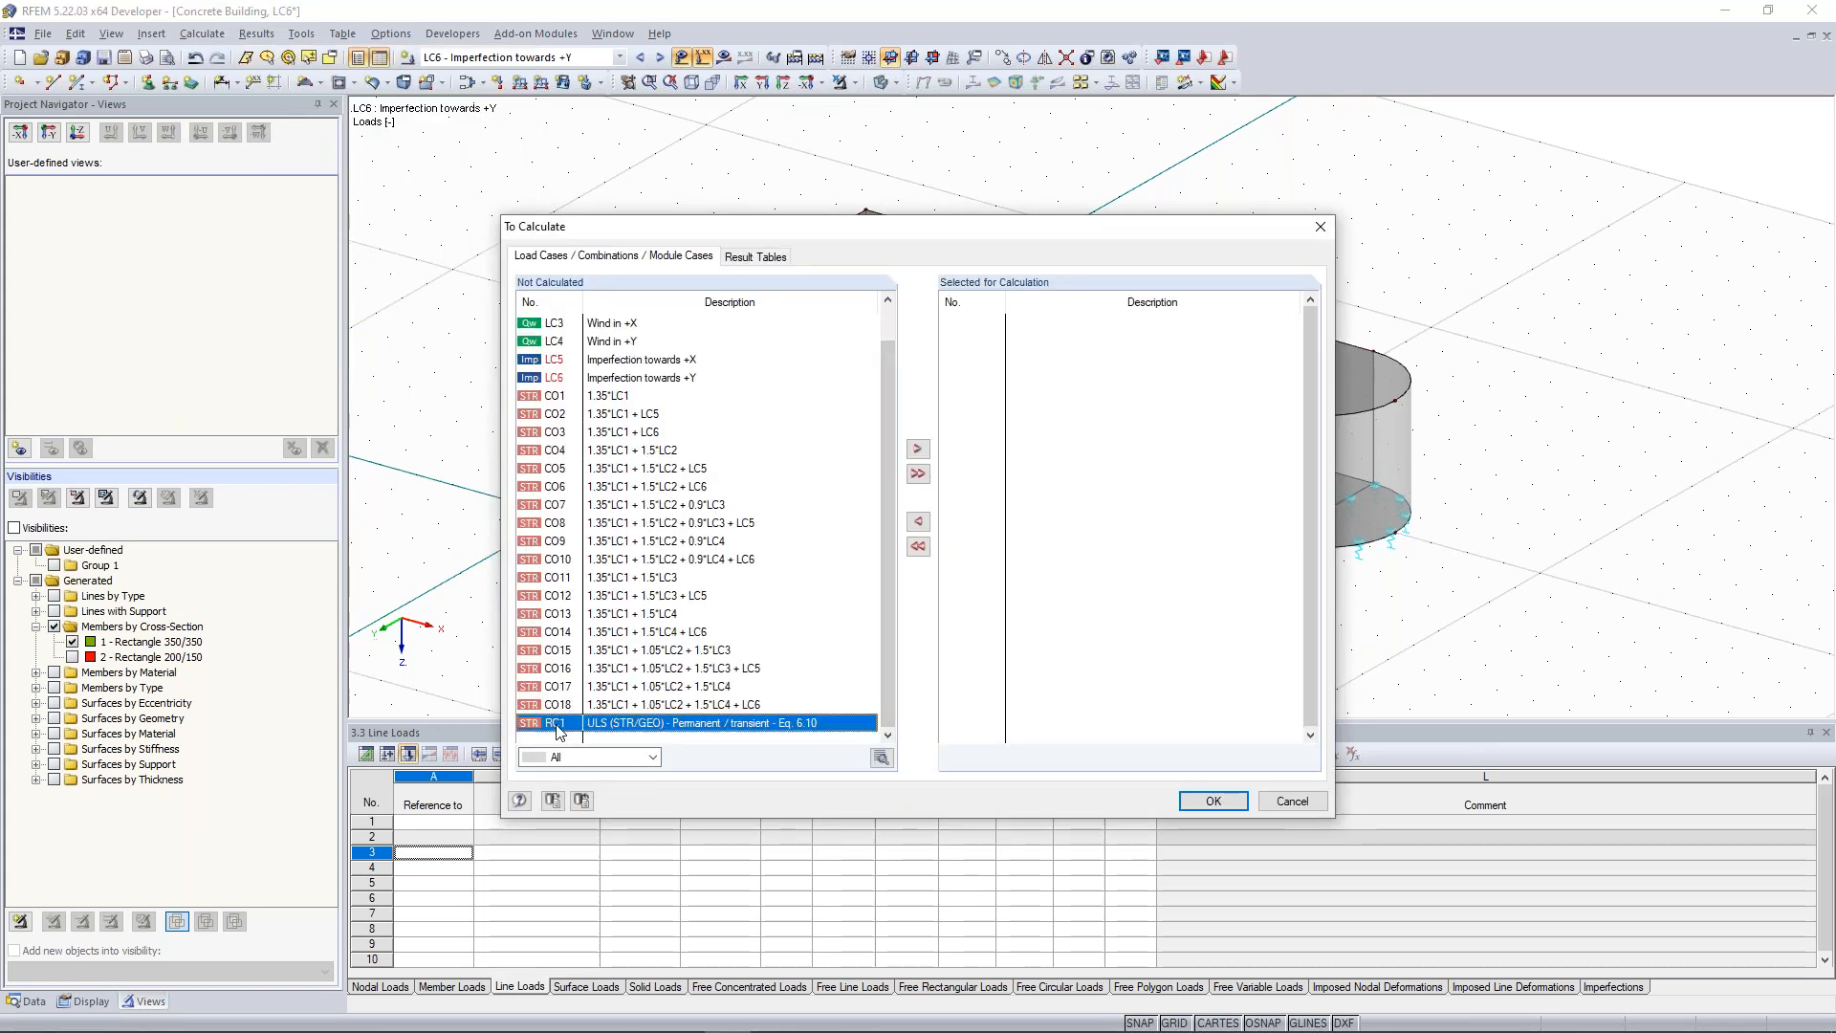
{"action": "left_click", "coordinate": [917, 448]}
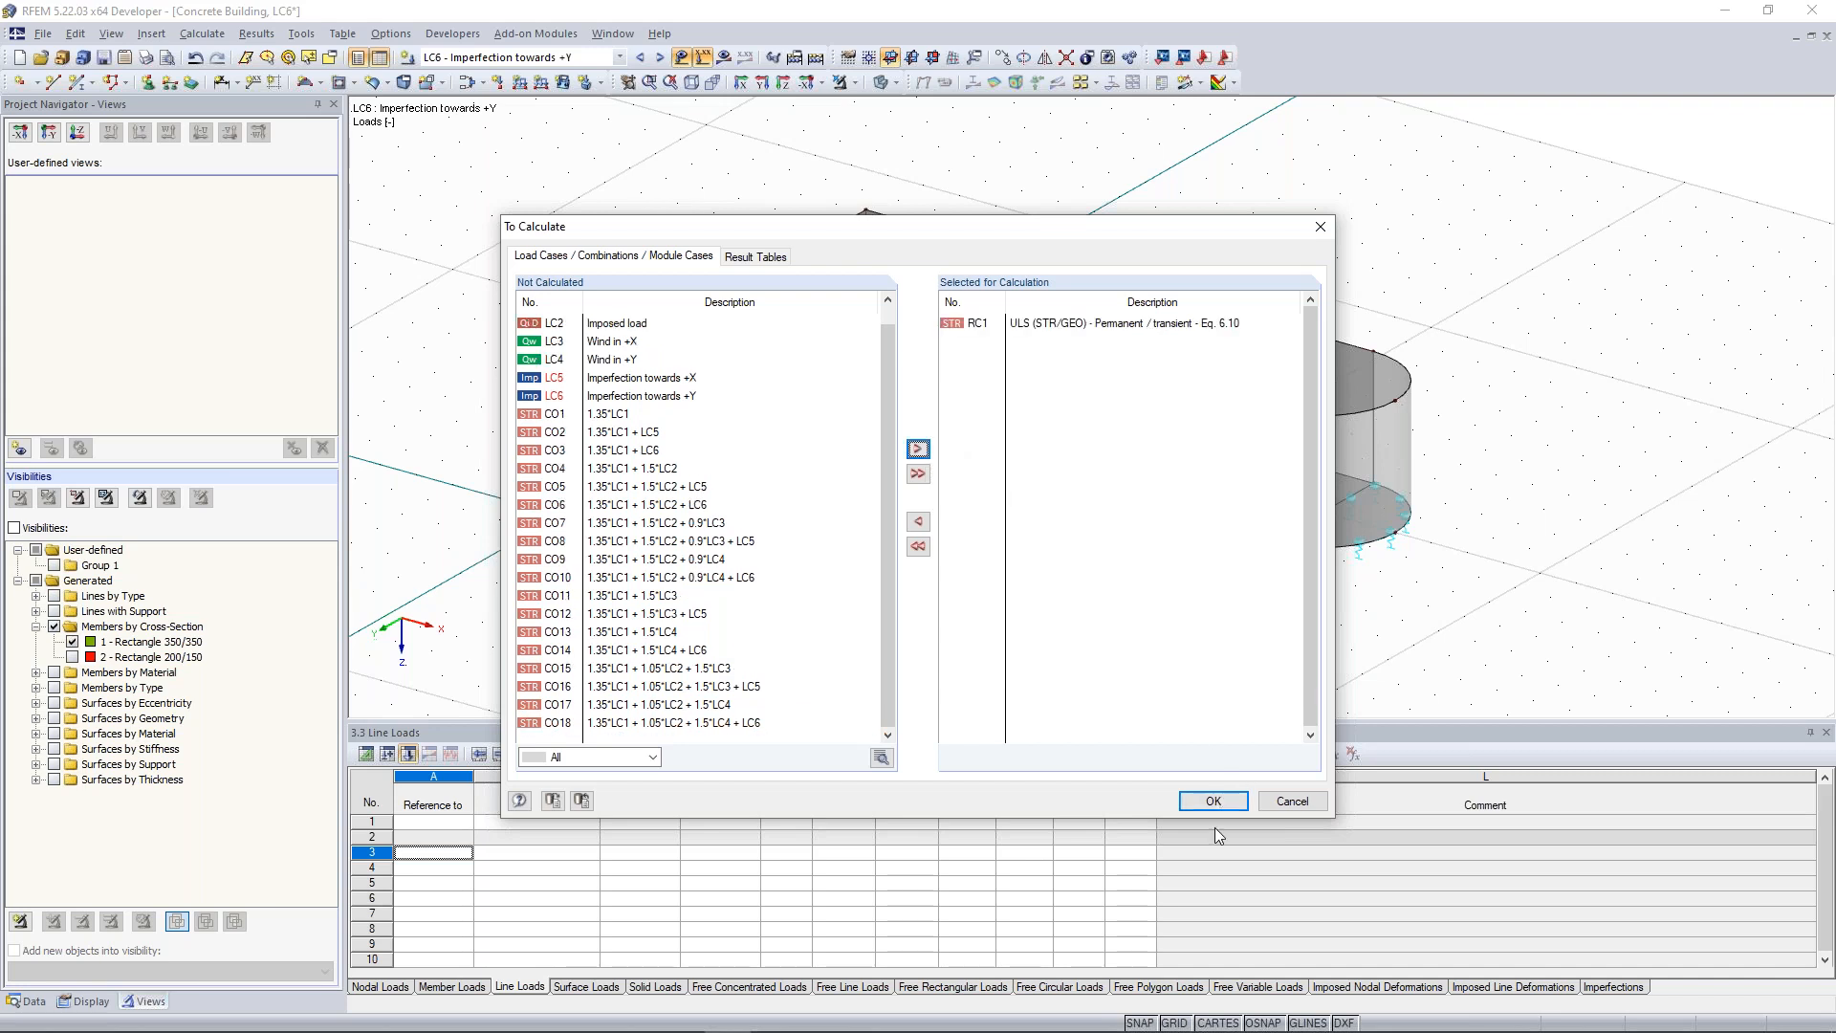
{"action": "left_click", "coordinate": [1212, 801]}
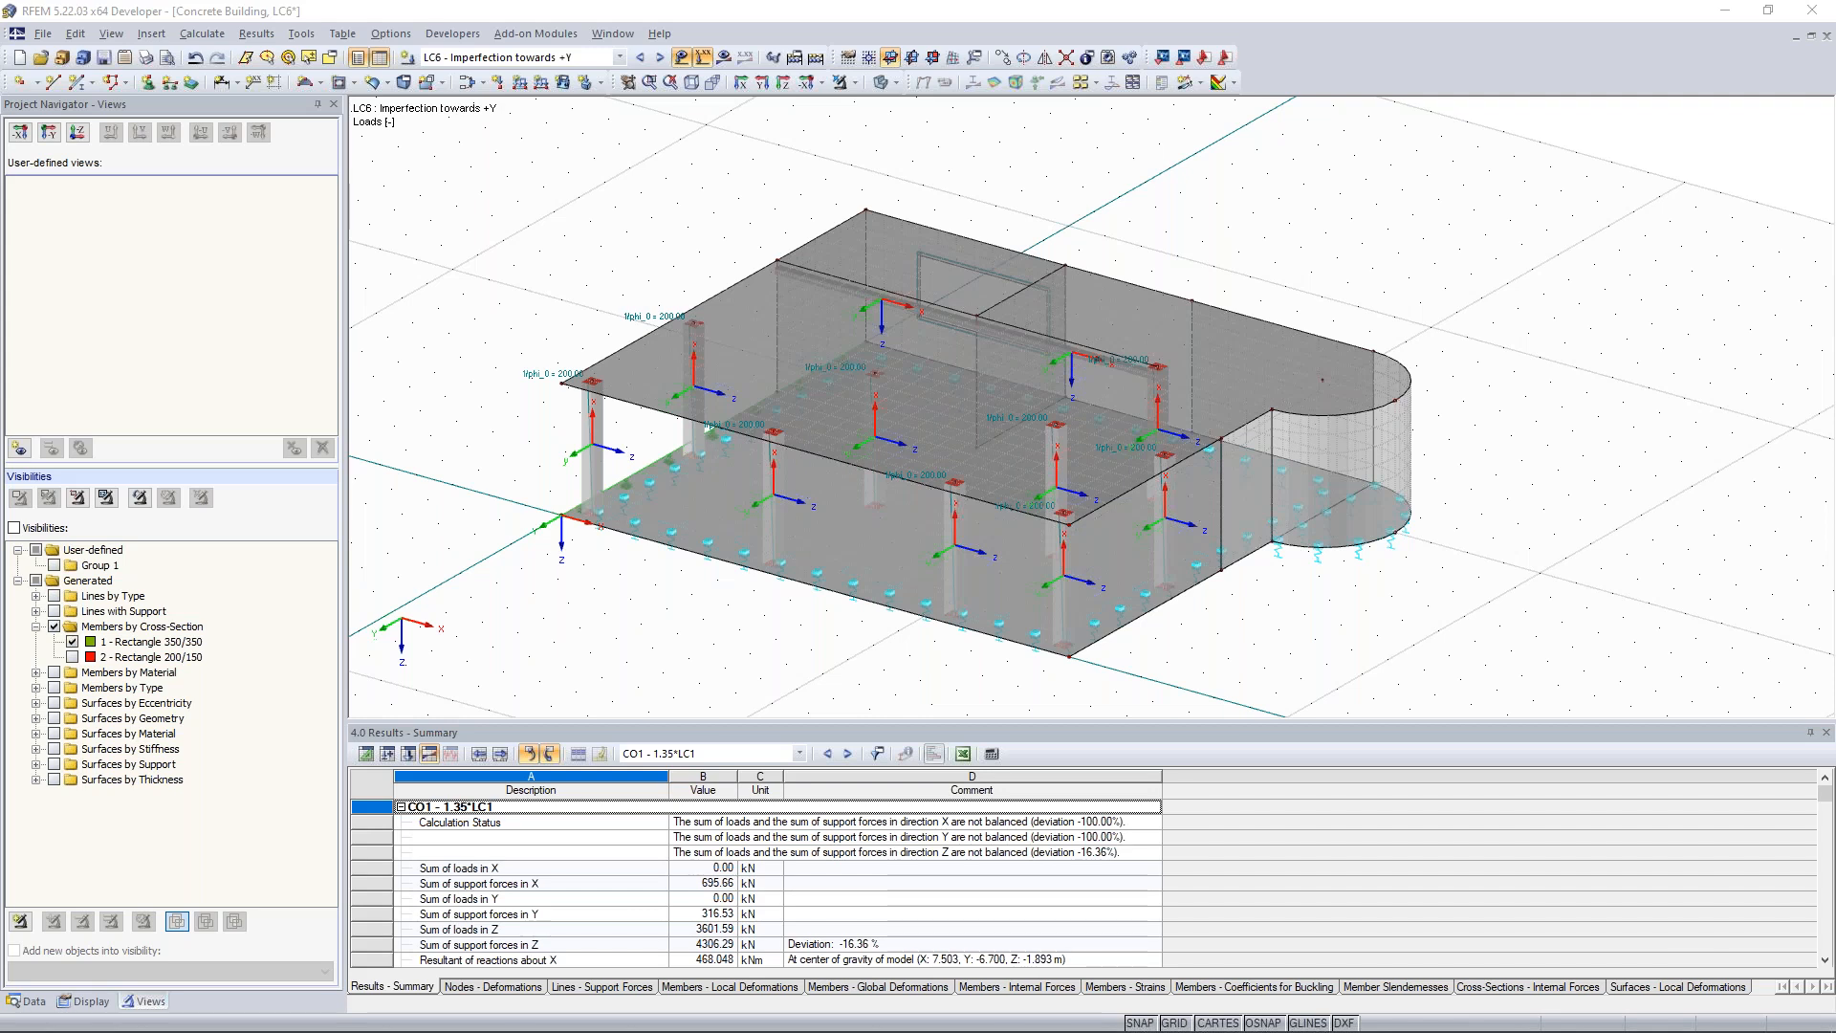
Look through the project data down to the add-on modules for concrete surface, member and column design.
{"action": "left_click", "coordinate": [26, 1001]}
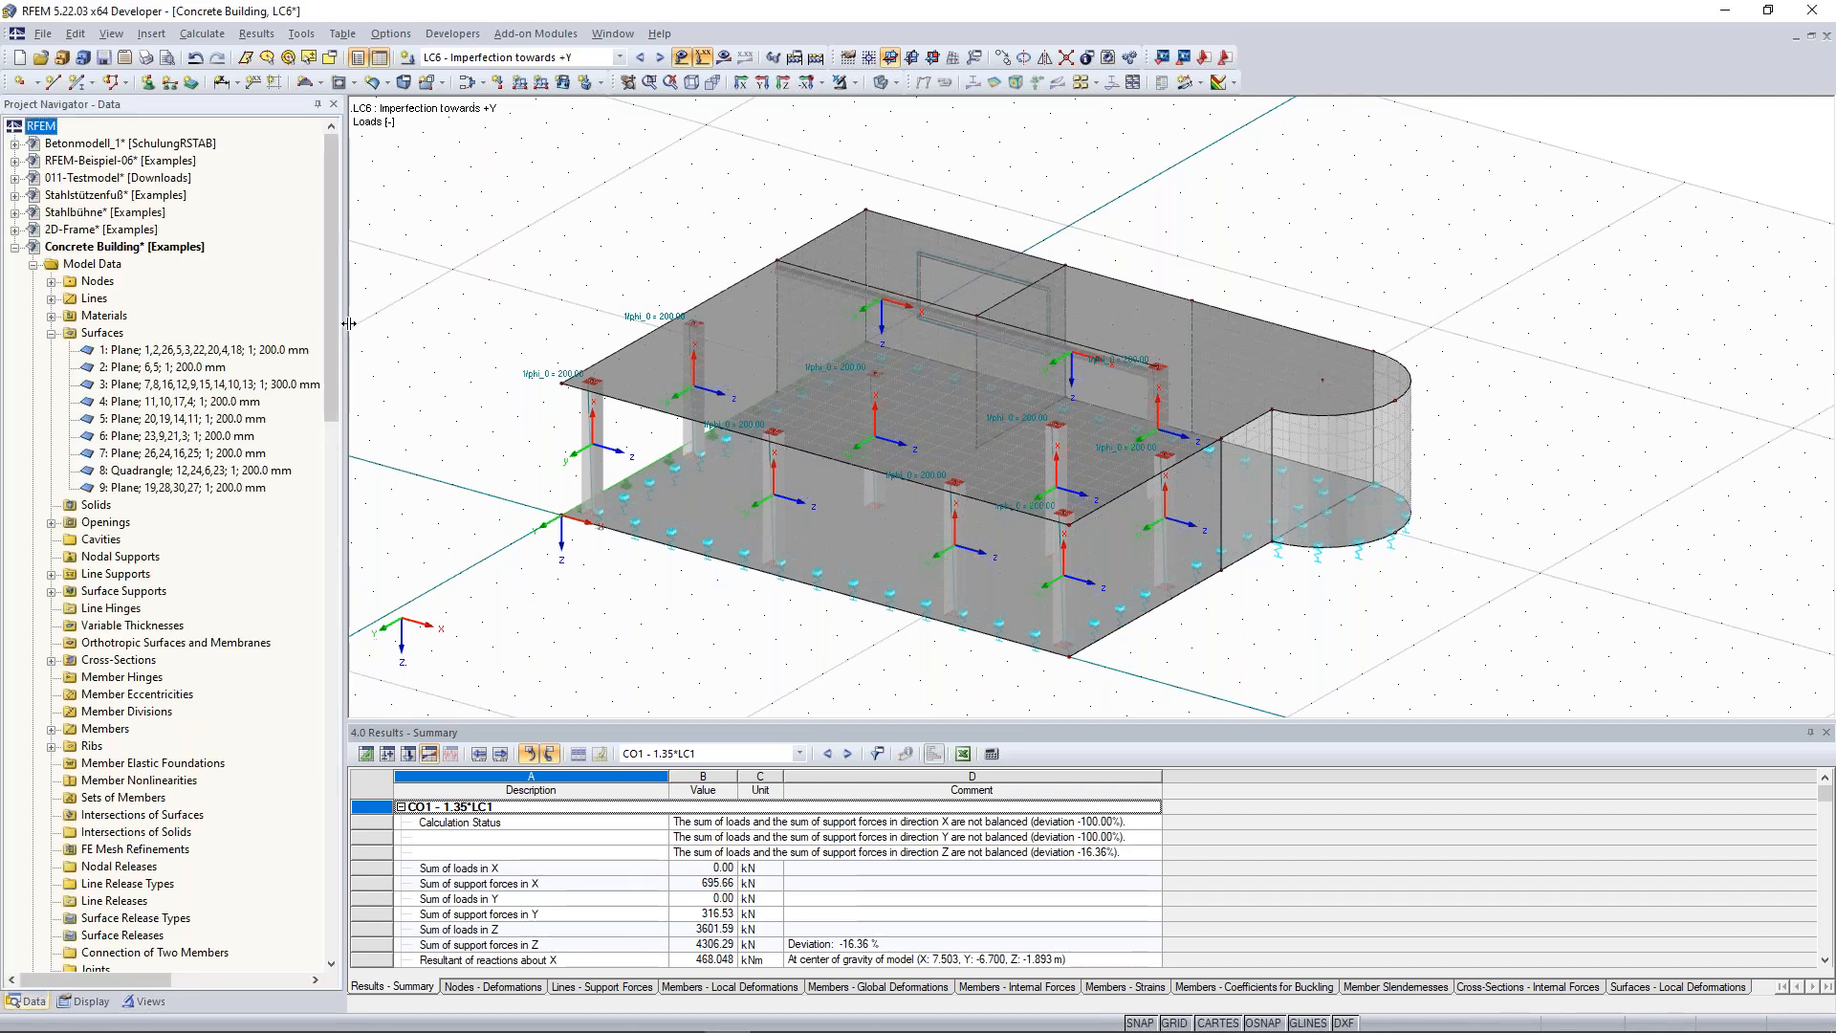
{"action": "left_click_drag", "start_coordinate": [330, 319], "coordinate": [342, 703]}
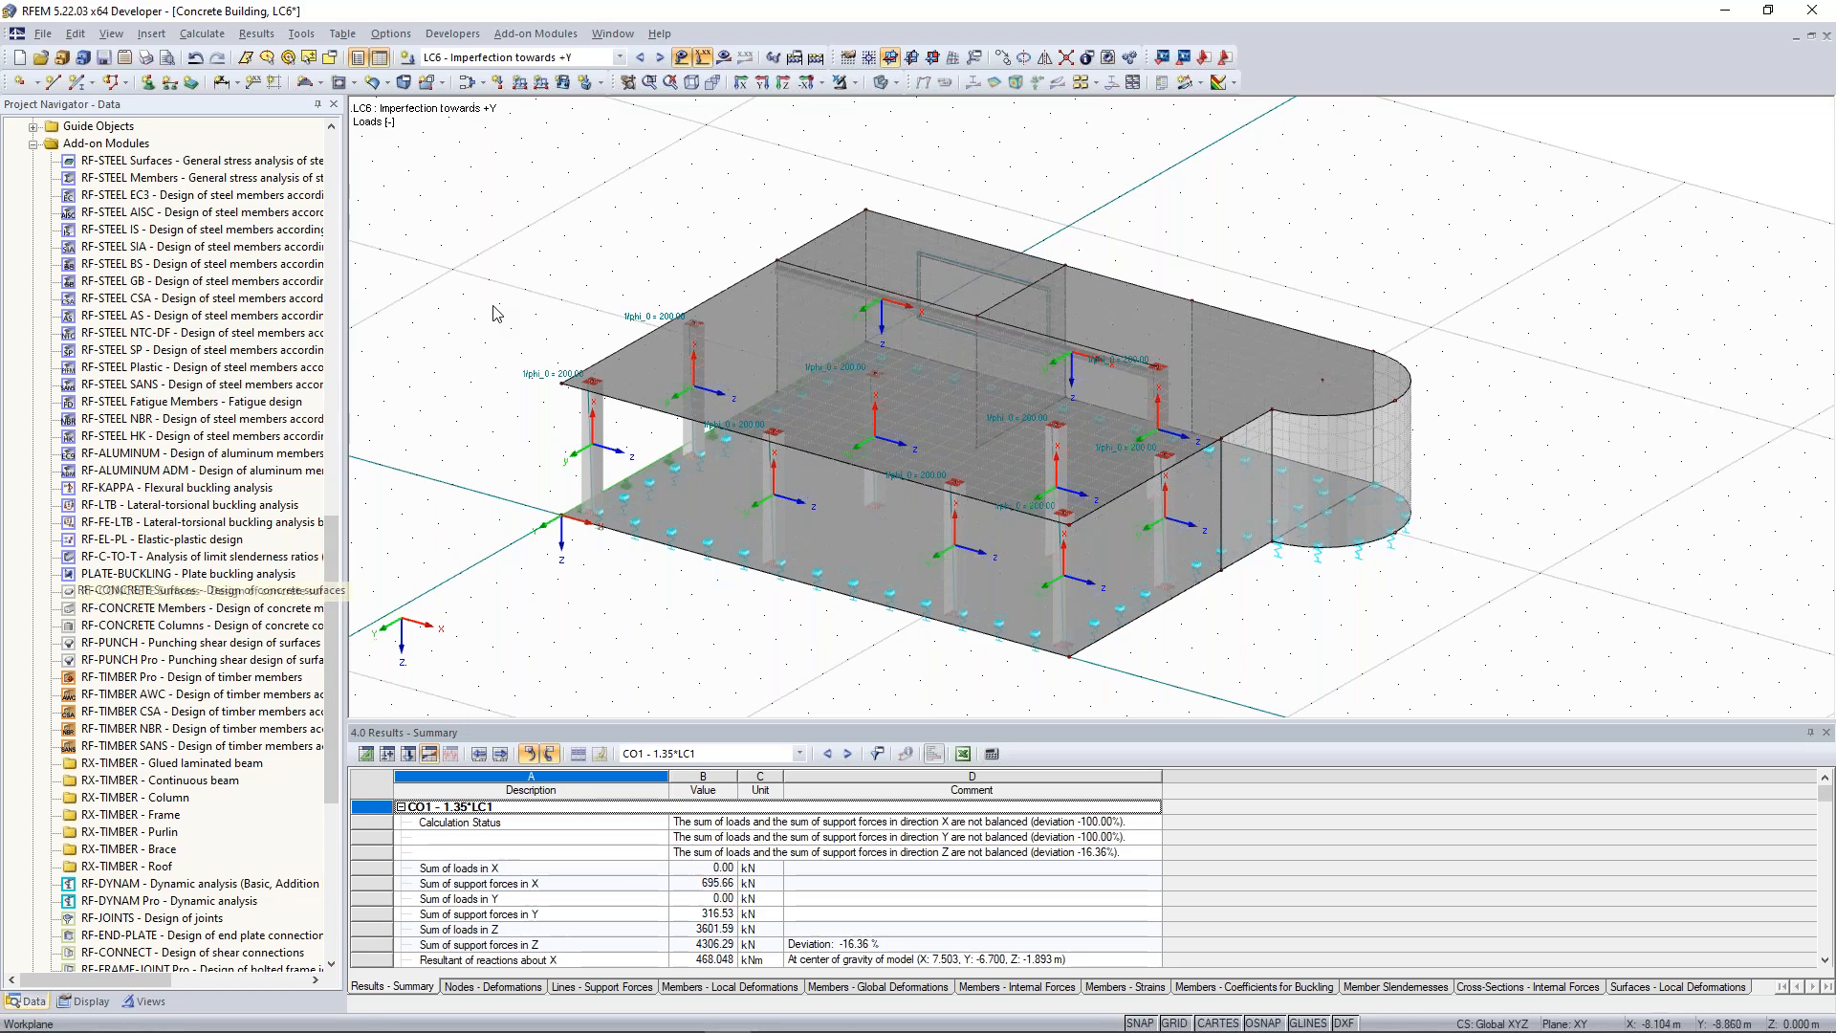
{"action": "scroll", "coordinate": [475, 307], "scroll_direction": "down", "scroll_amount": 2}
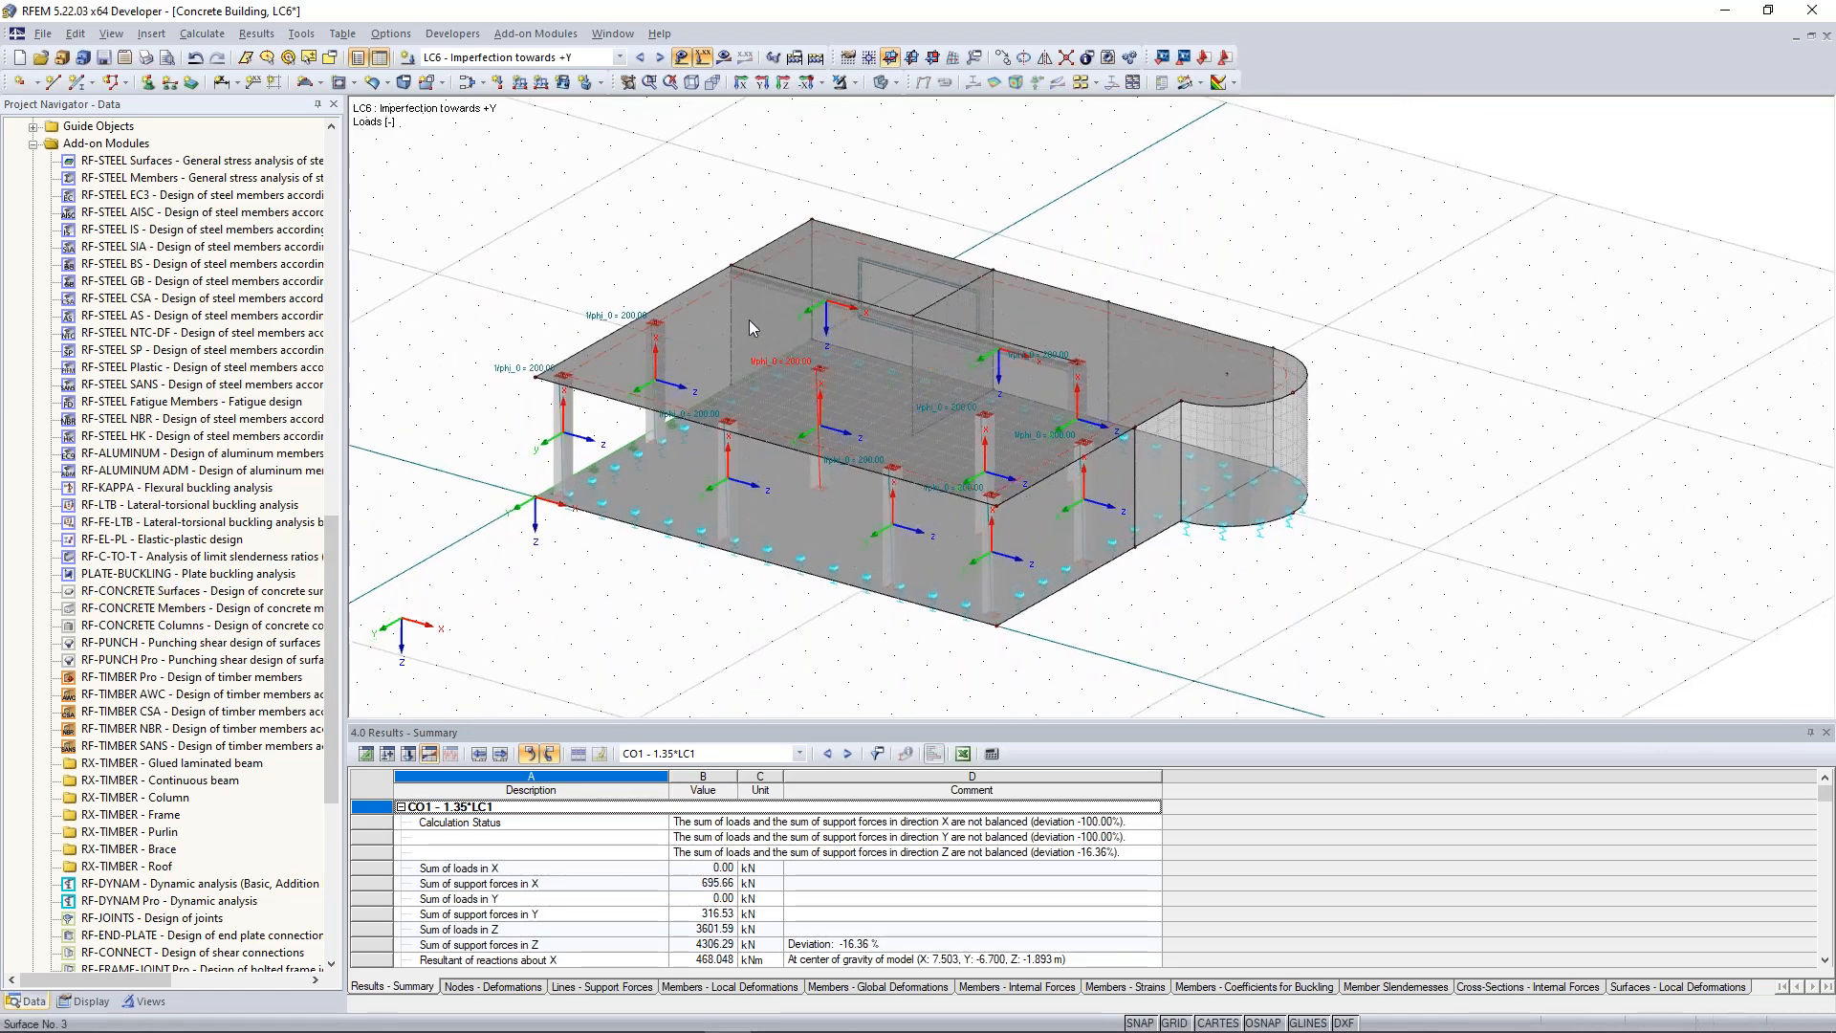
{"action": "scroll", "coordinate": [750, 344], "scroll_direction": "up", "scroll_amount": 1}
{"action": "scroll", "coordinate": [750, 346], "scroll_direction": "up", "scroll_amount": 1}
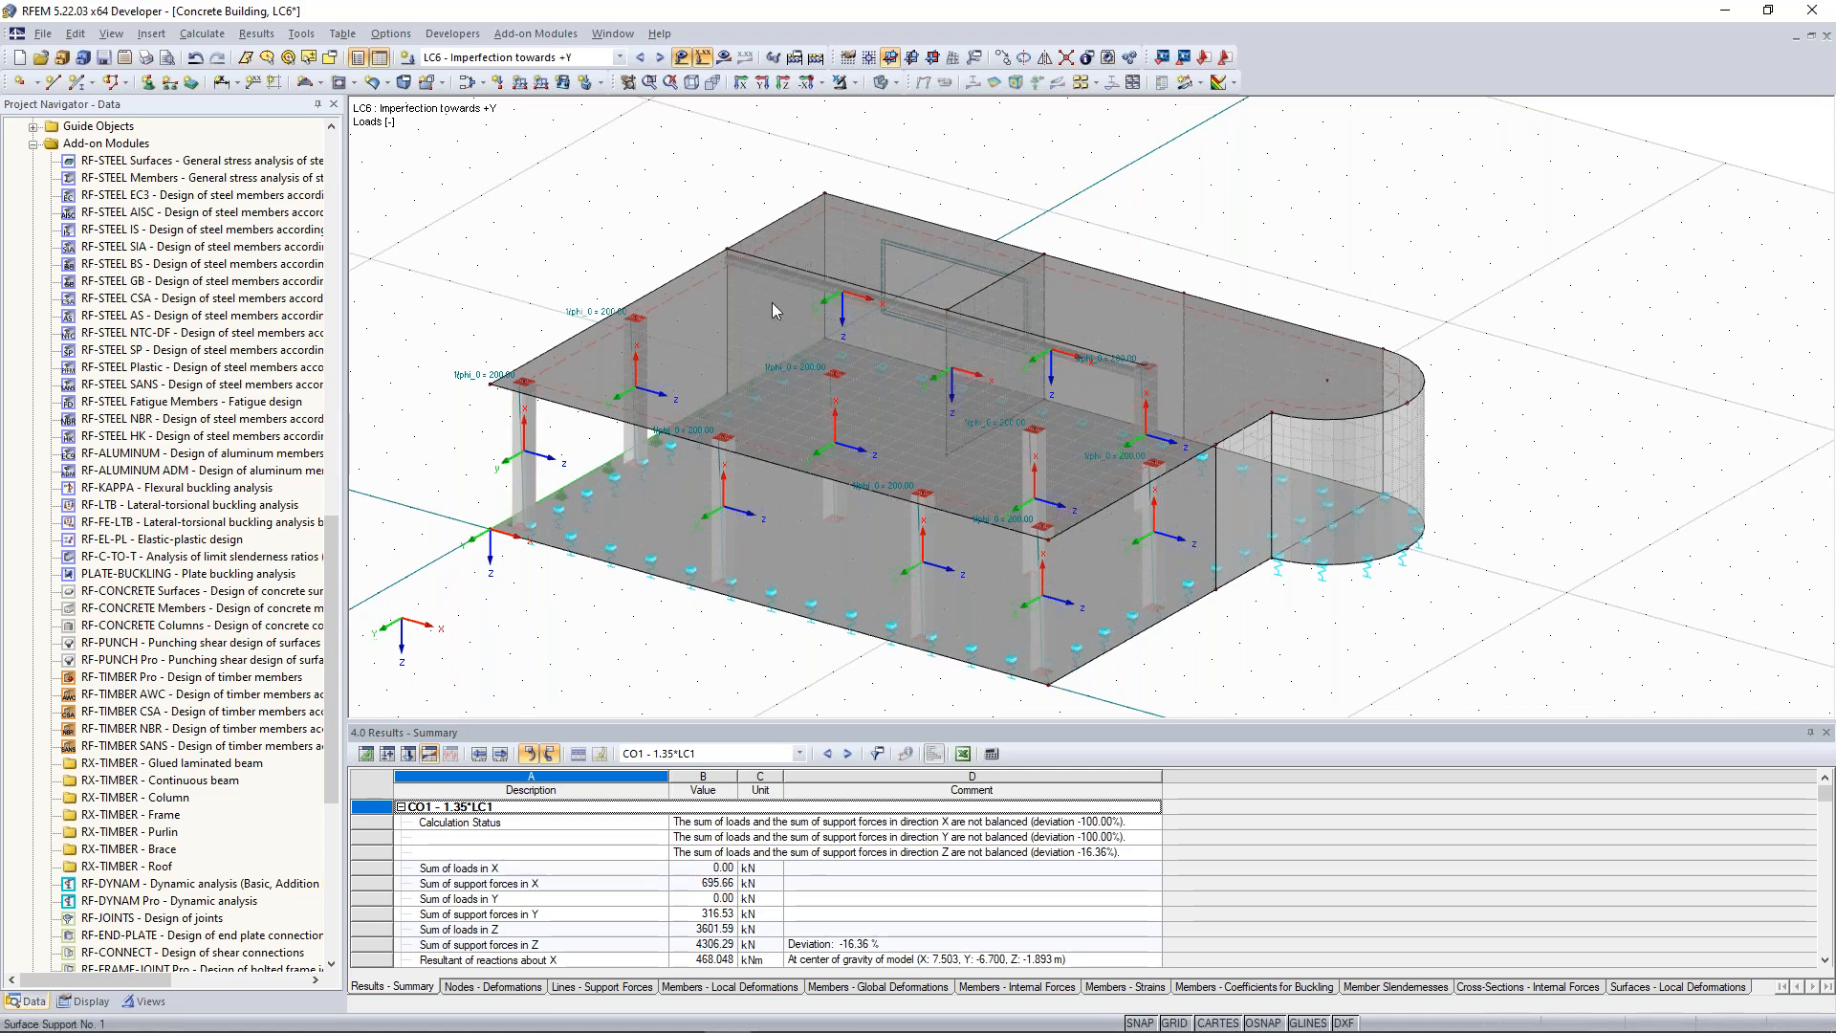
{"action": "scroll", "coordinate": [707, 278], "scroll_direction": "up", "scroll_amount": 1}
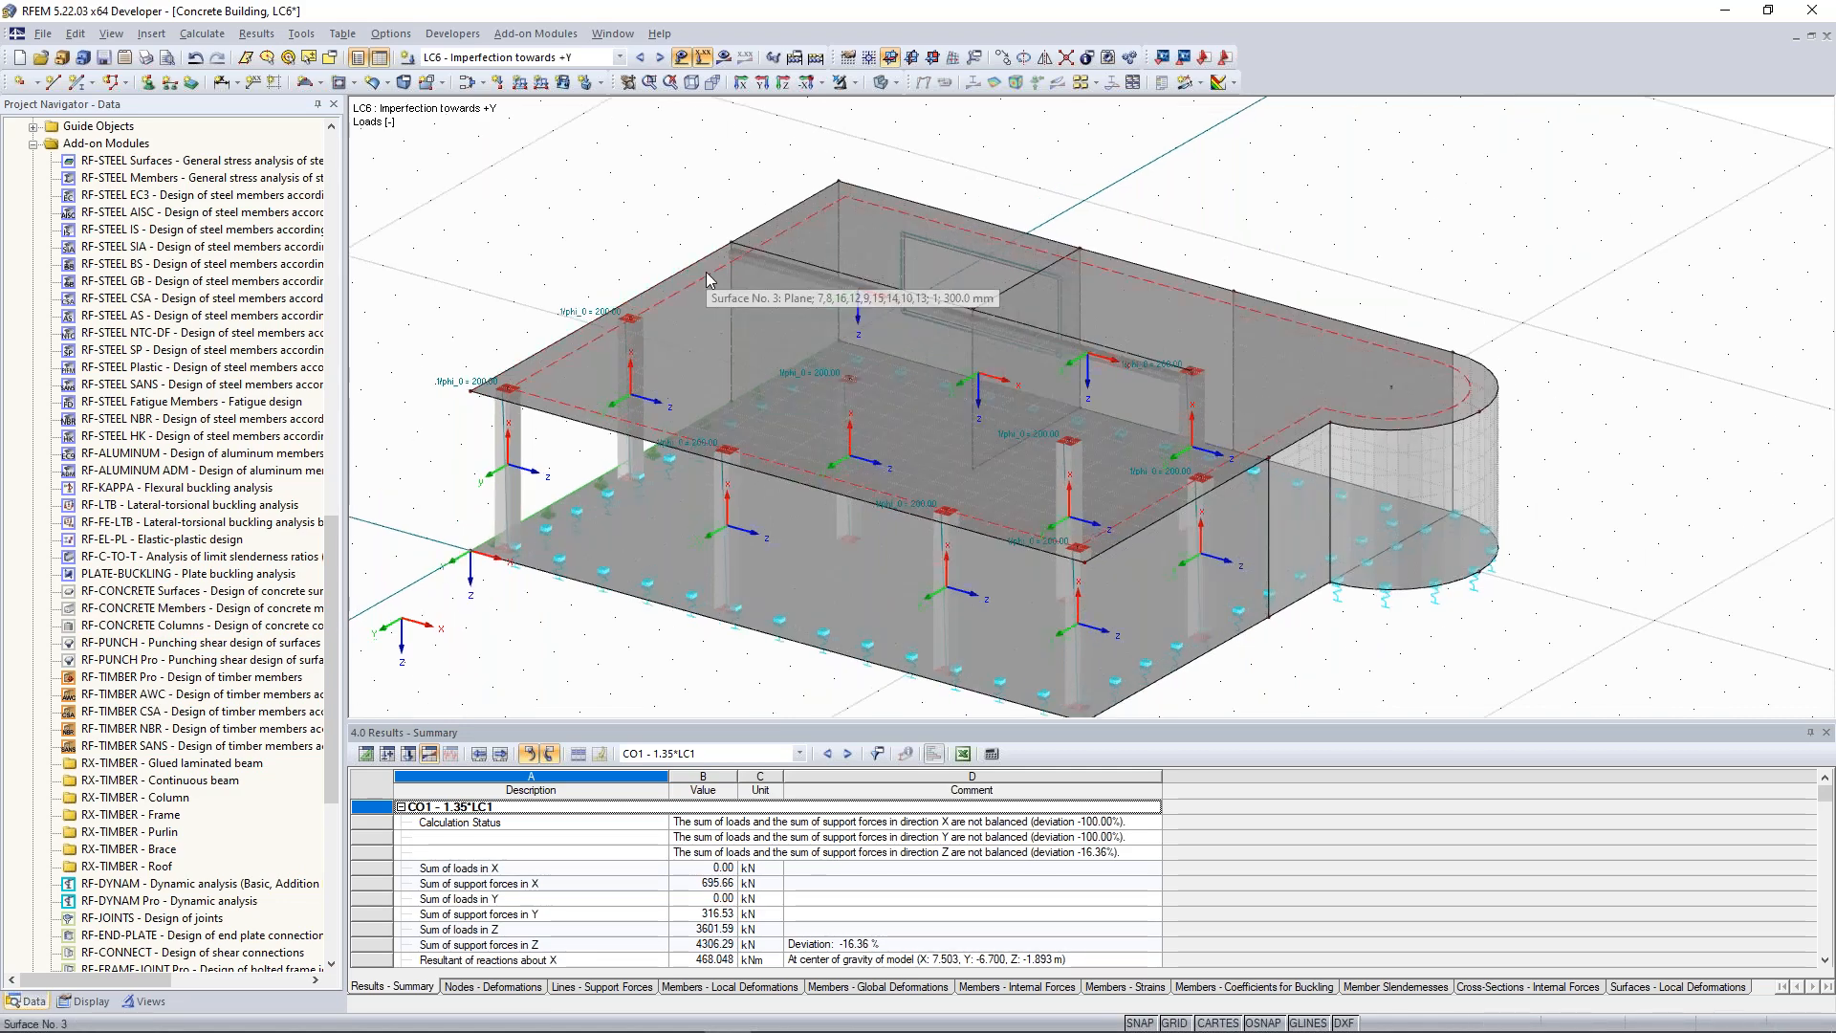
Review the material models available for Concrete C30/37 and close the material without saving changes.
{"action": "scroll", "coordinate": [277, 419], "scroll_direction": "up", "scroll_amount": 20}
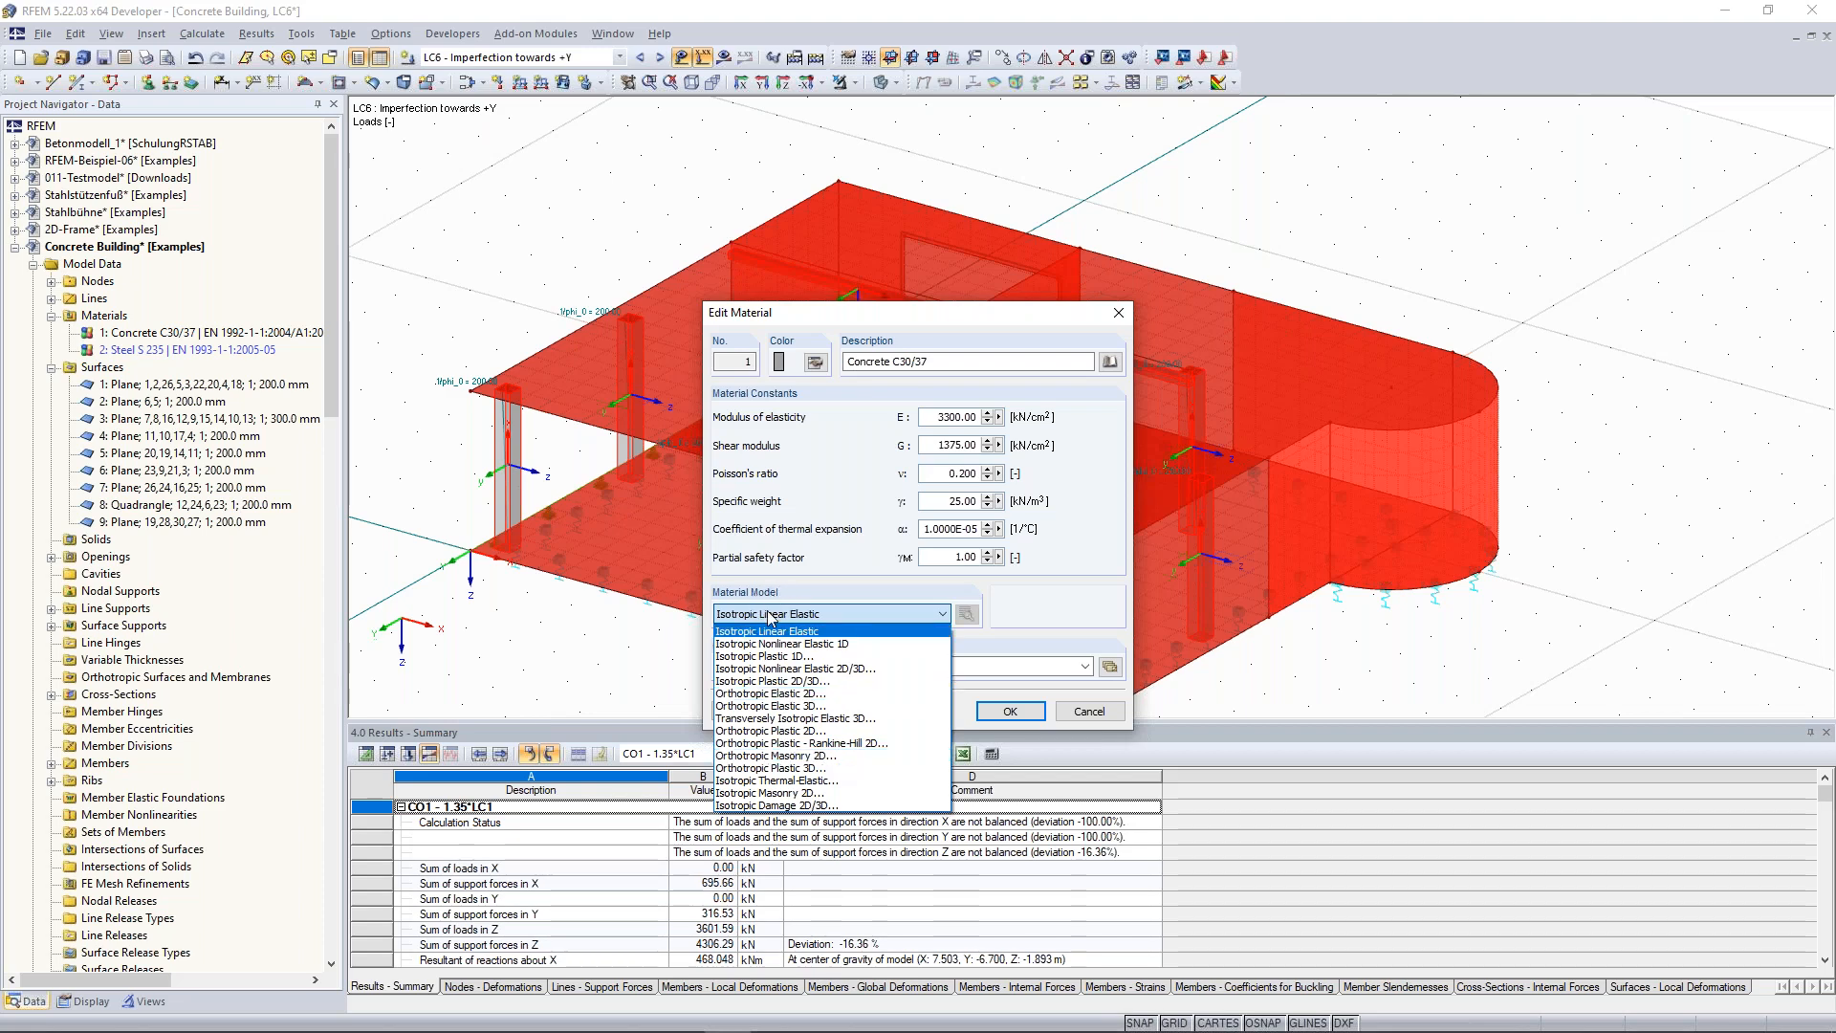
{"action": "left_click", "coordinate": [1023, 636]}
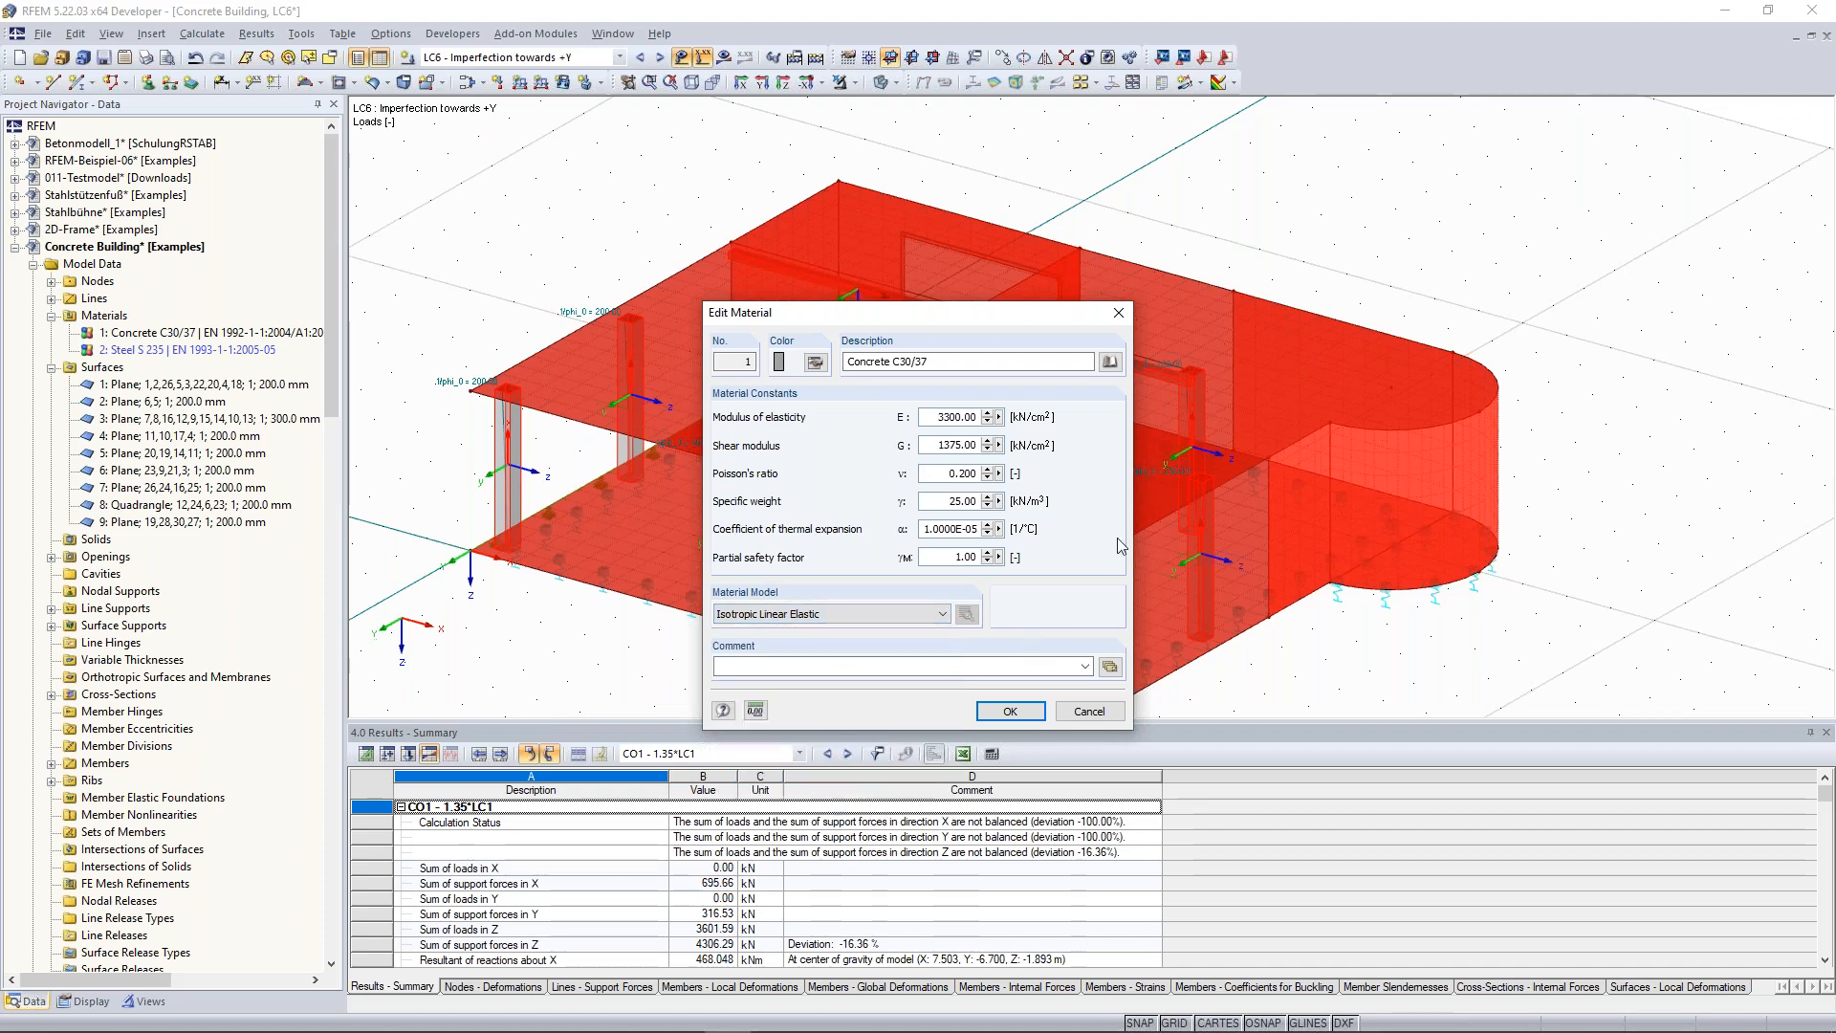
{"action": "left_click", "coordinate": [1124, 316]}
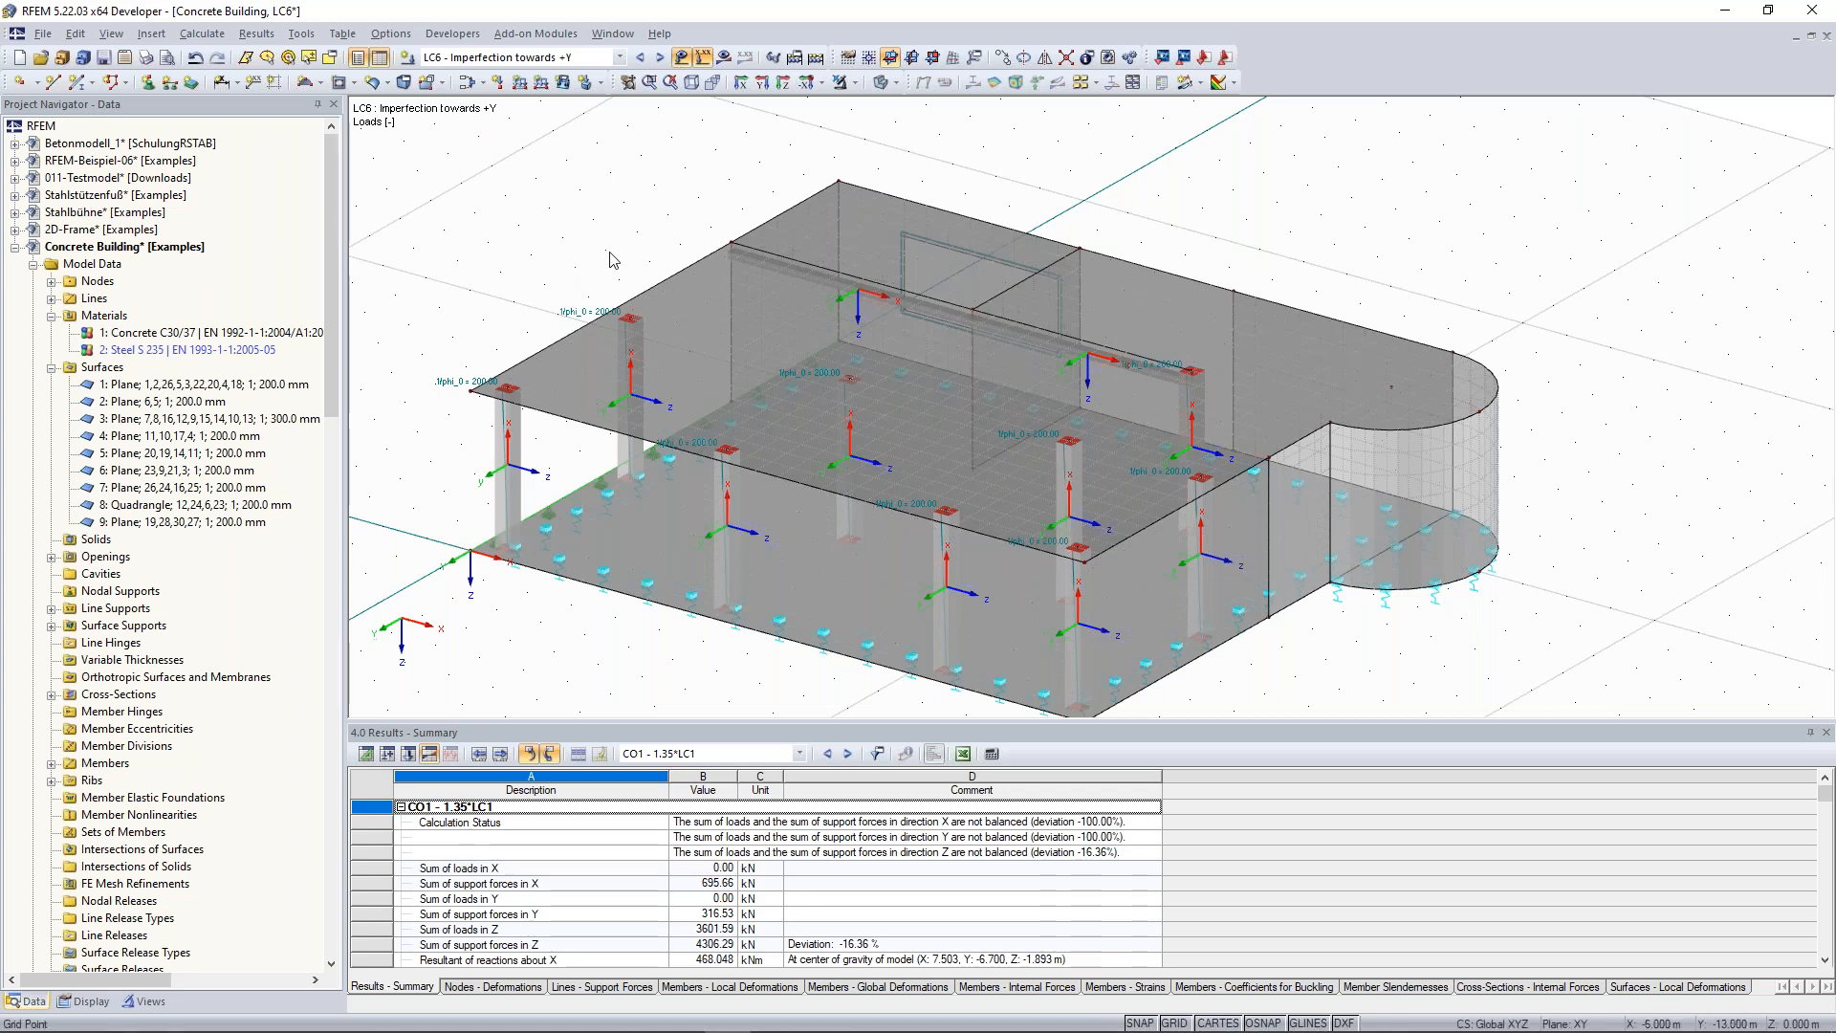
Examine the roof slab from close up around the corner where the interior wall meets the beam line.
{"action": "scroll", "coordinate": [612, 258], "scroll_direction": "down", "scroll_amount": 1}
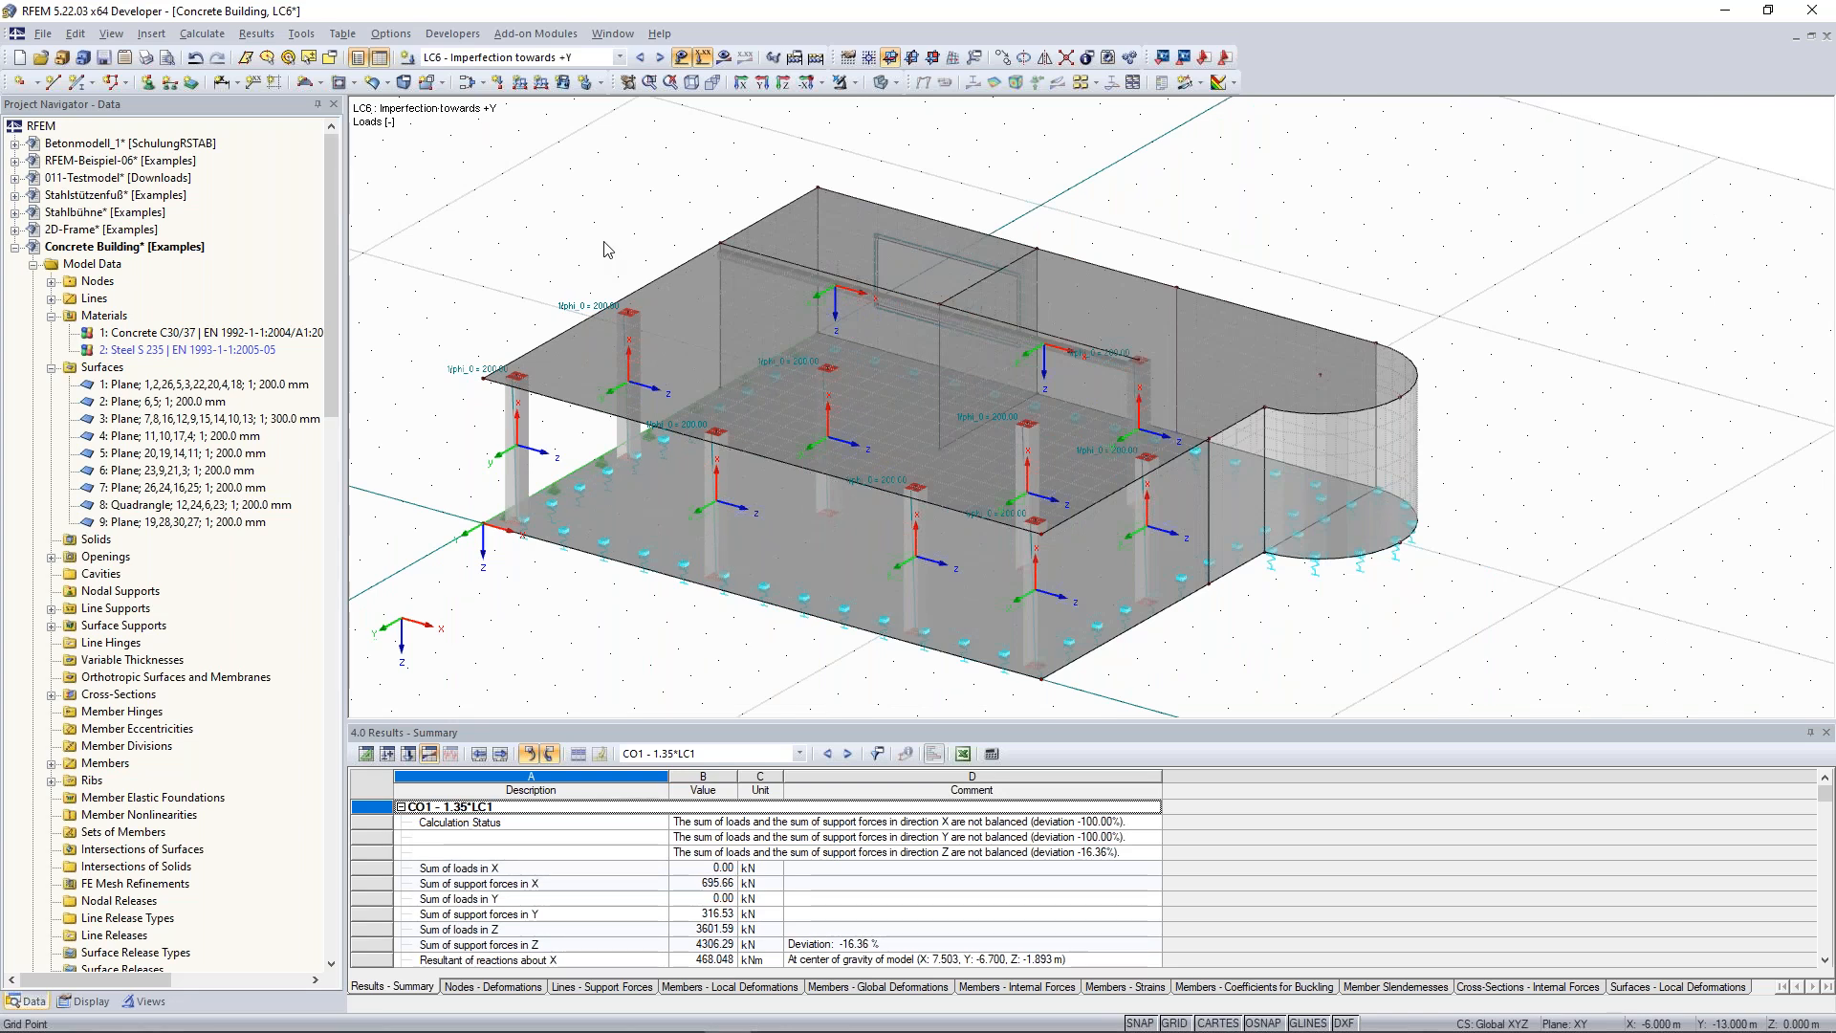
{"action": "middle_click_drag", "start_coordinate": [604, 242], "coordinate": [636, 256], "text": "ctrl"}
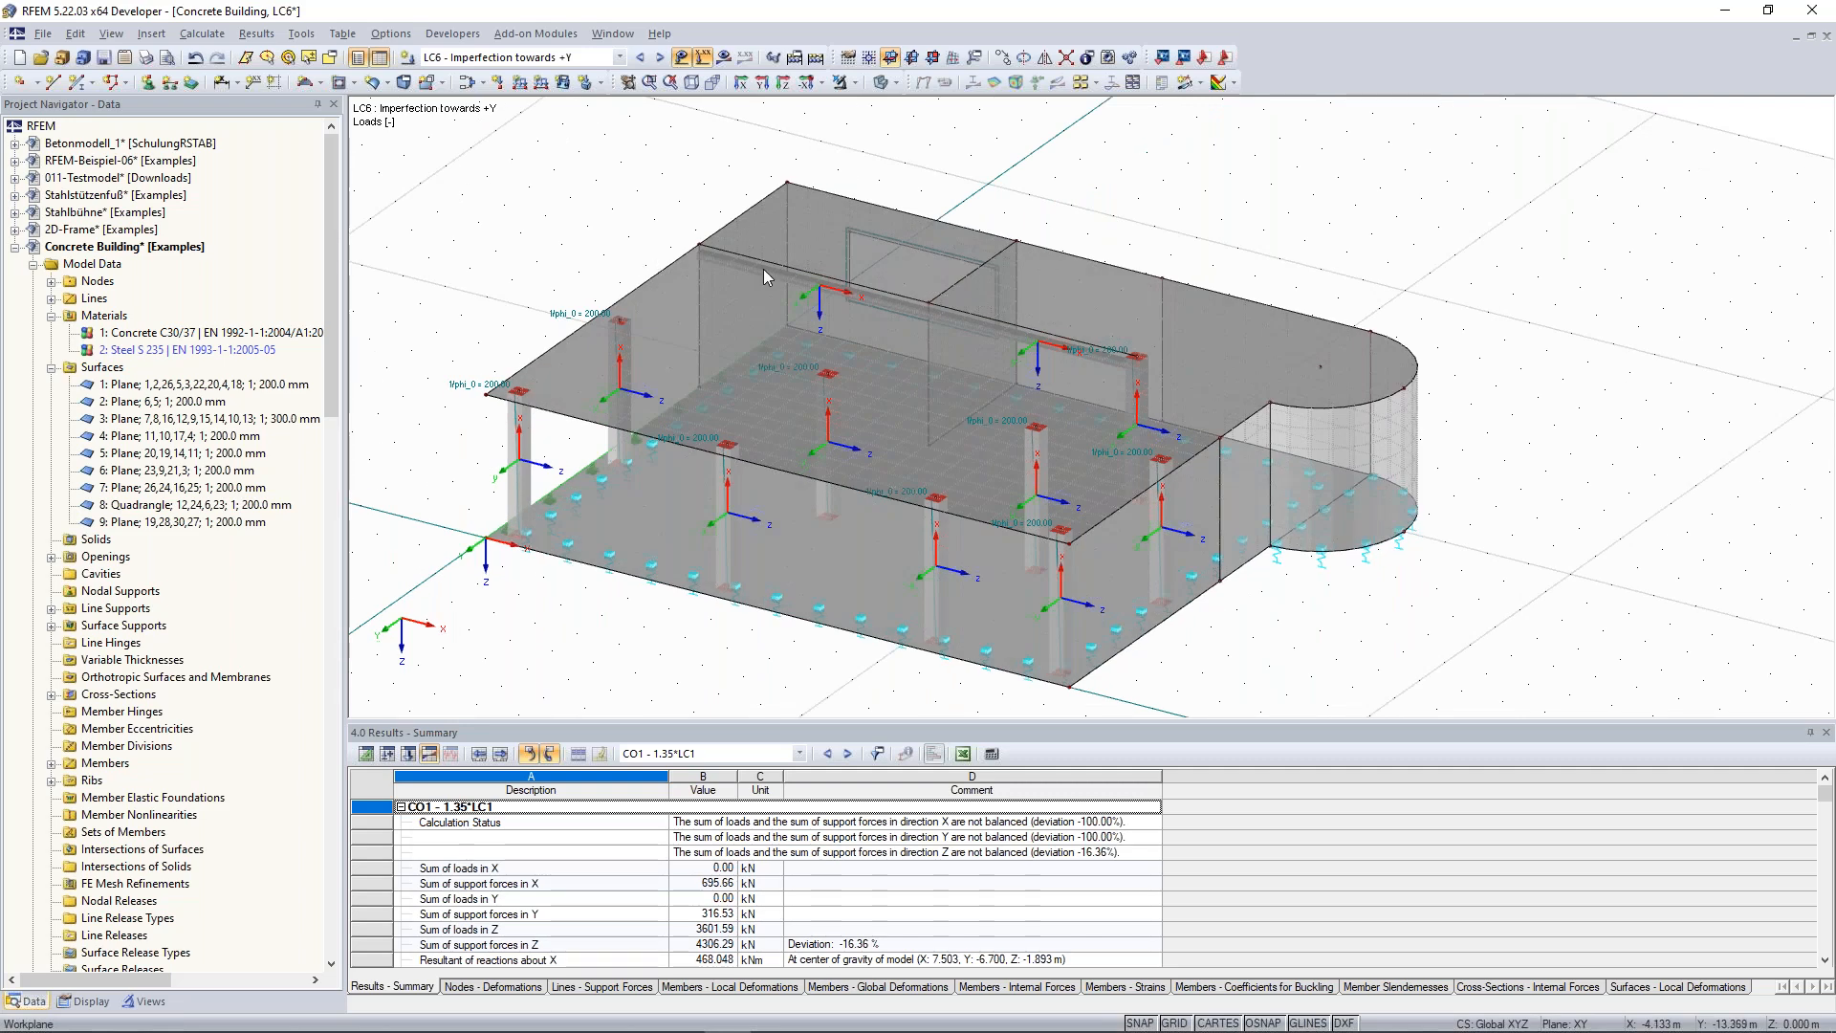
{"action": "scroll", "coordinate": [982, 224], "scroll_direction": "up", "scroll_amount": 3}
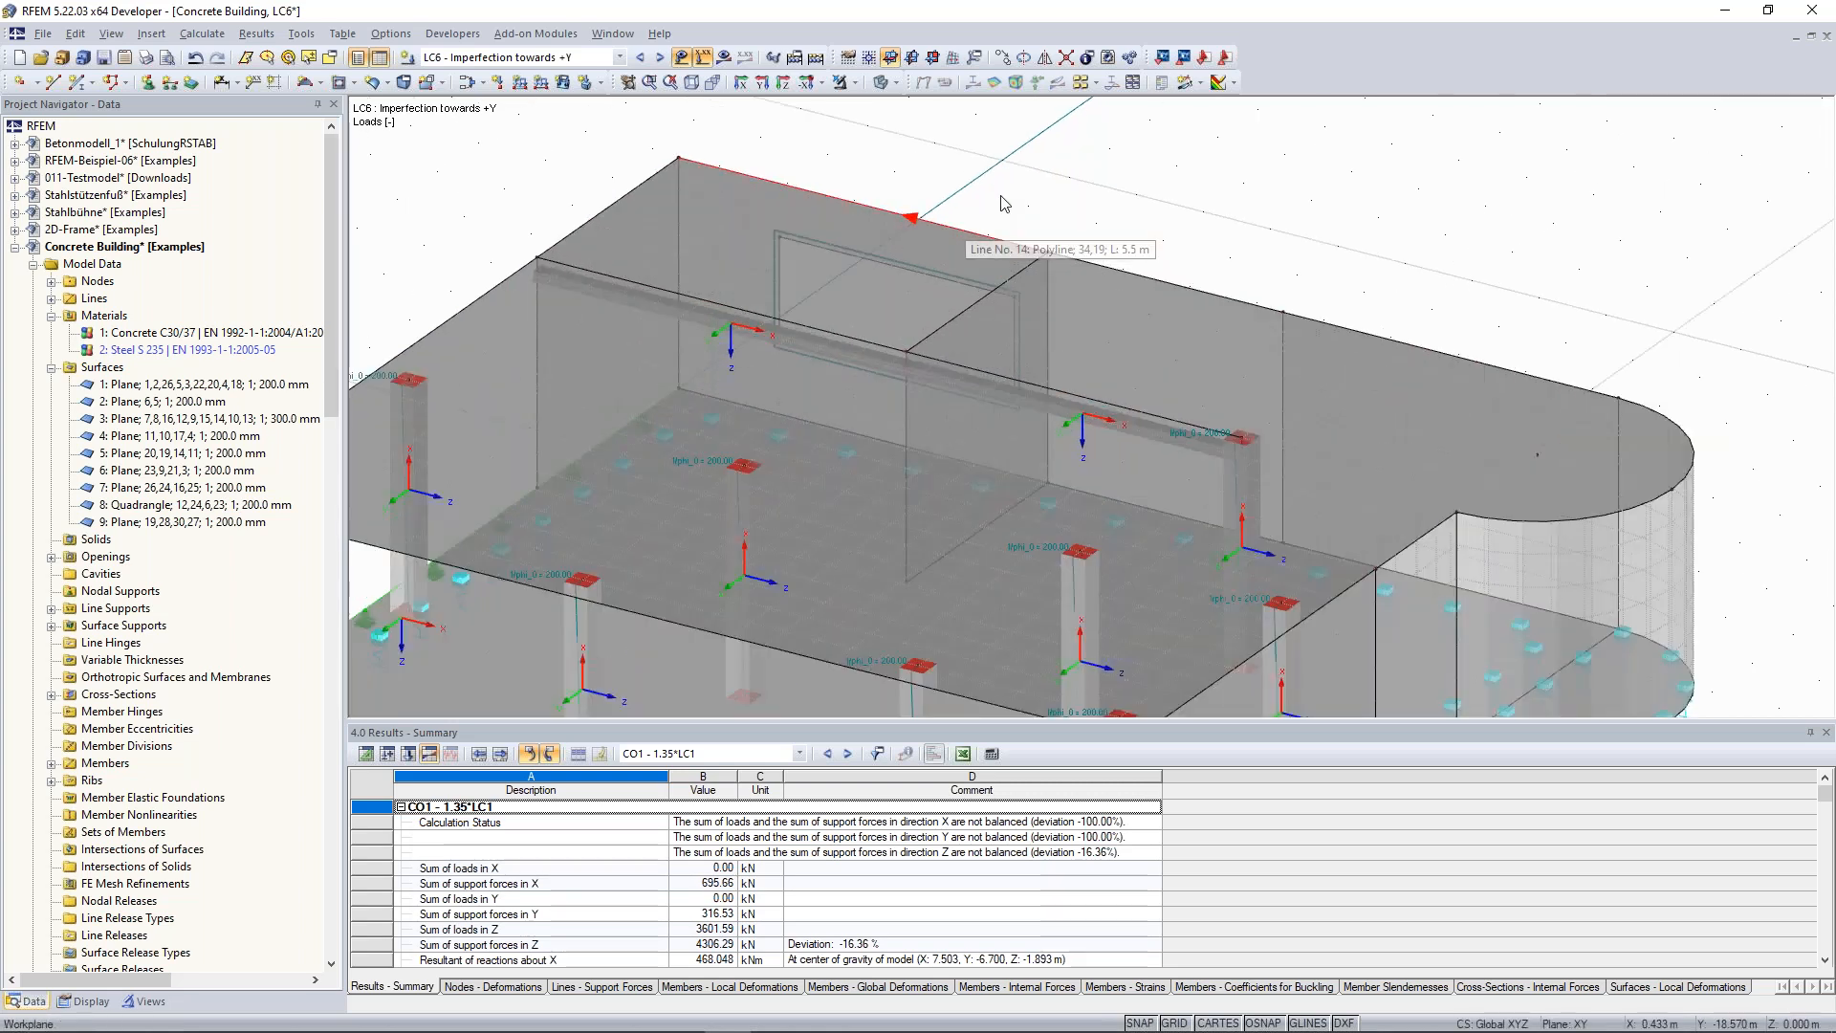
{"action": "middle_click_drag", "start_coordinate": [1094, 174], "coordinate": [1208, 138]}
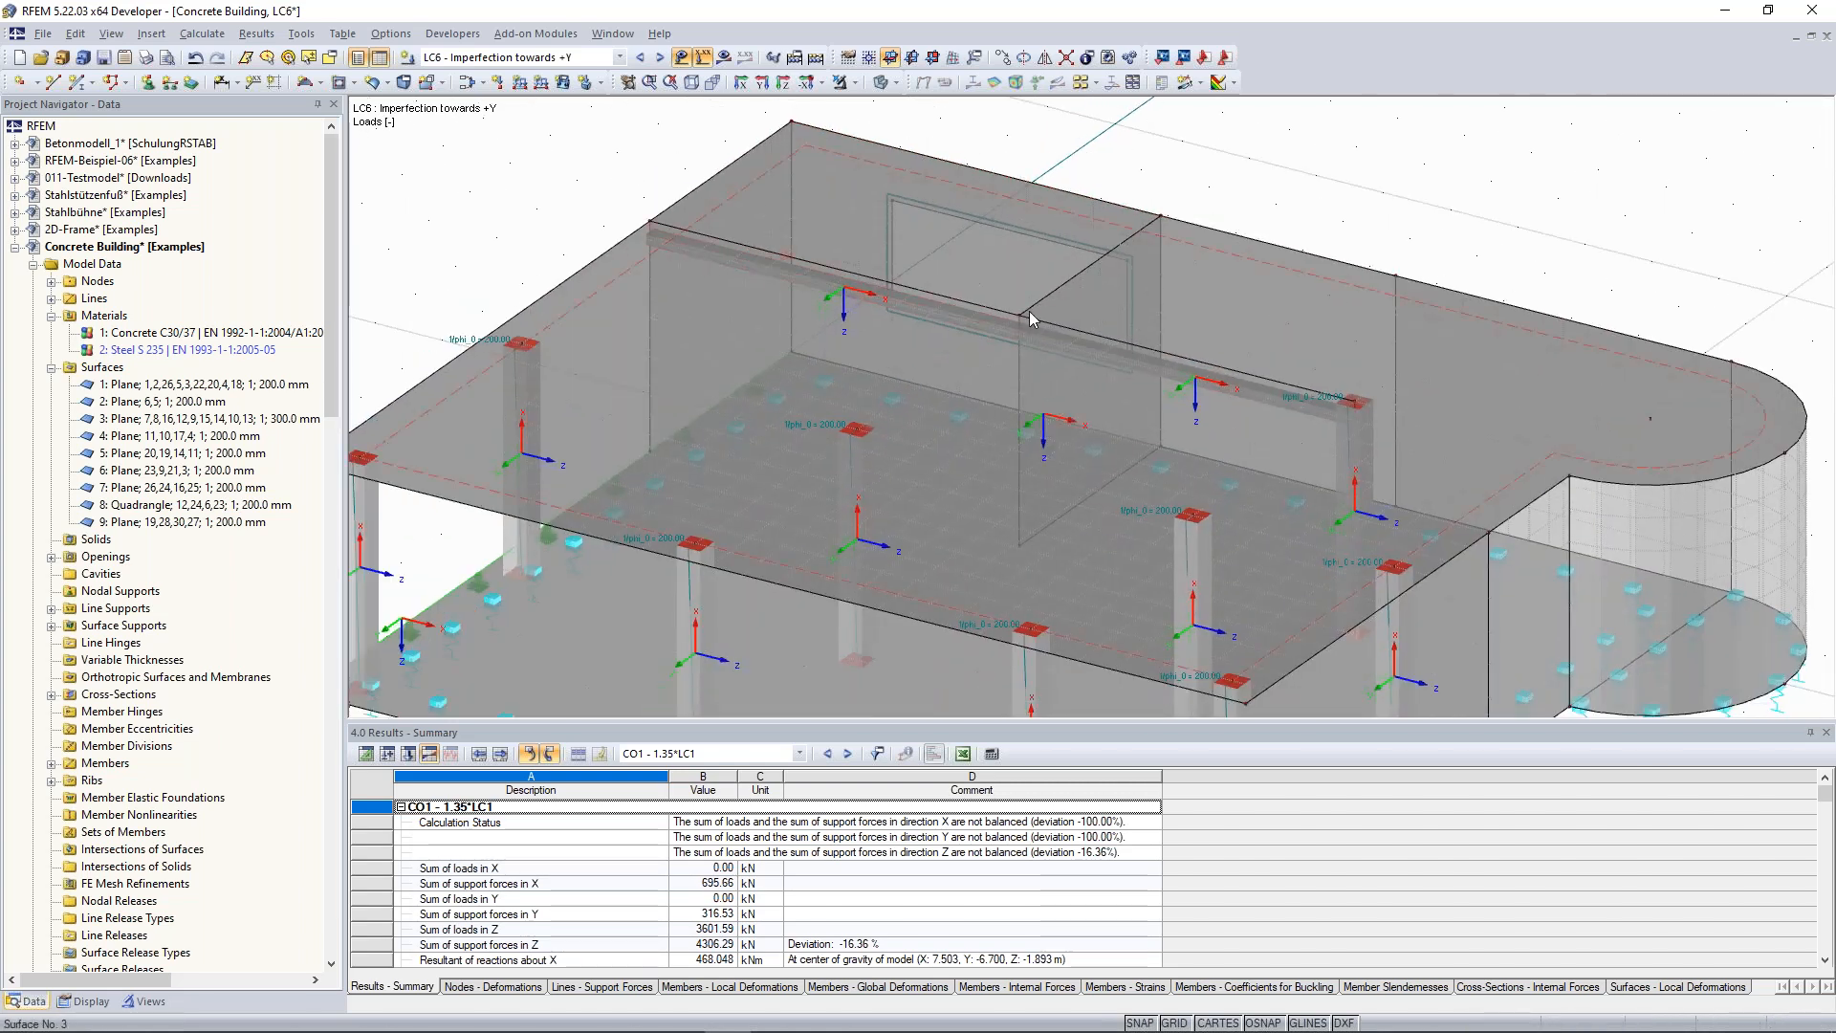
{"action": "scroll", "coordinate": [631, 184], "scroll_direction": "down", "scroll_amount": 2}
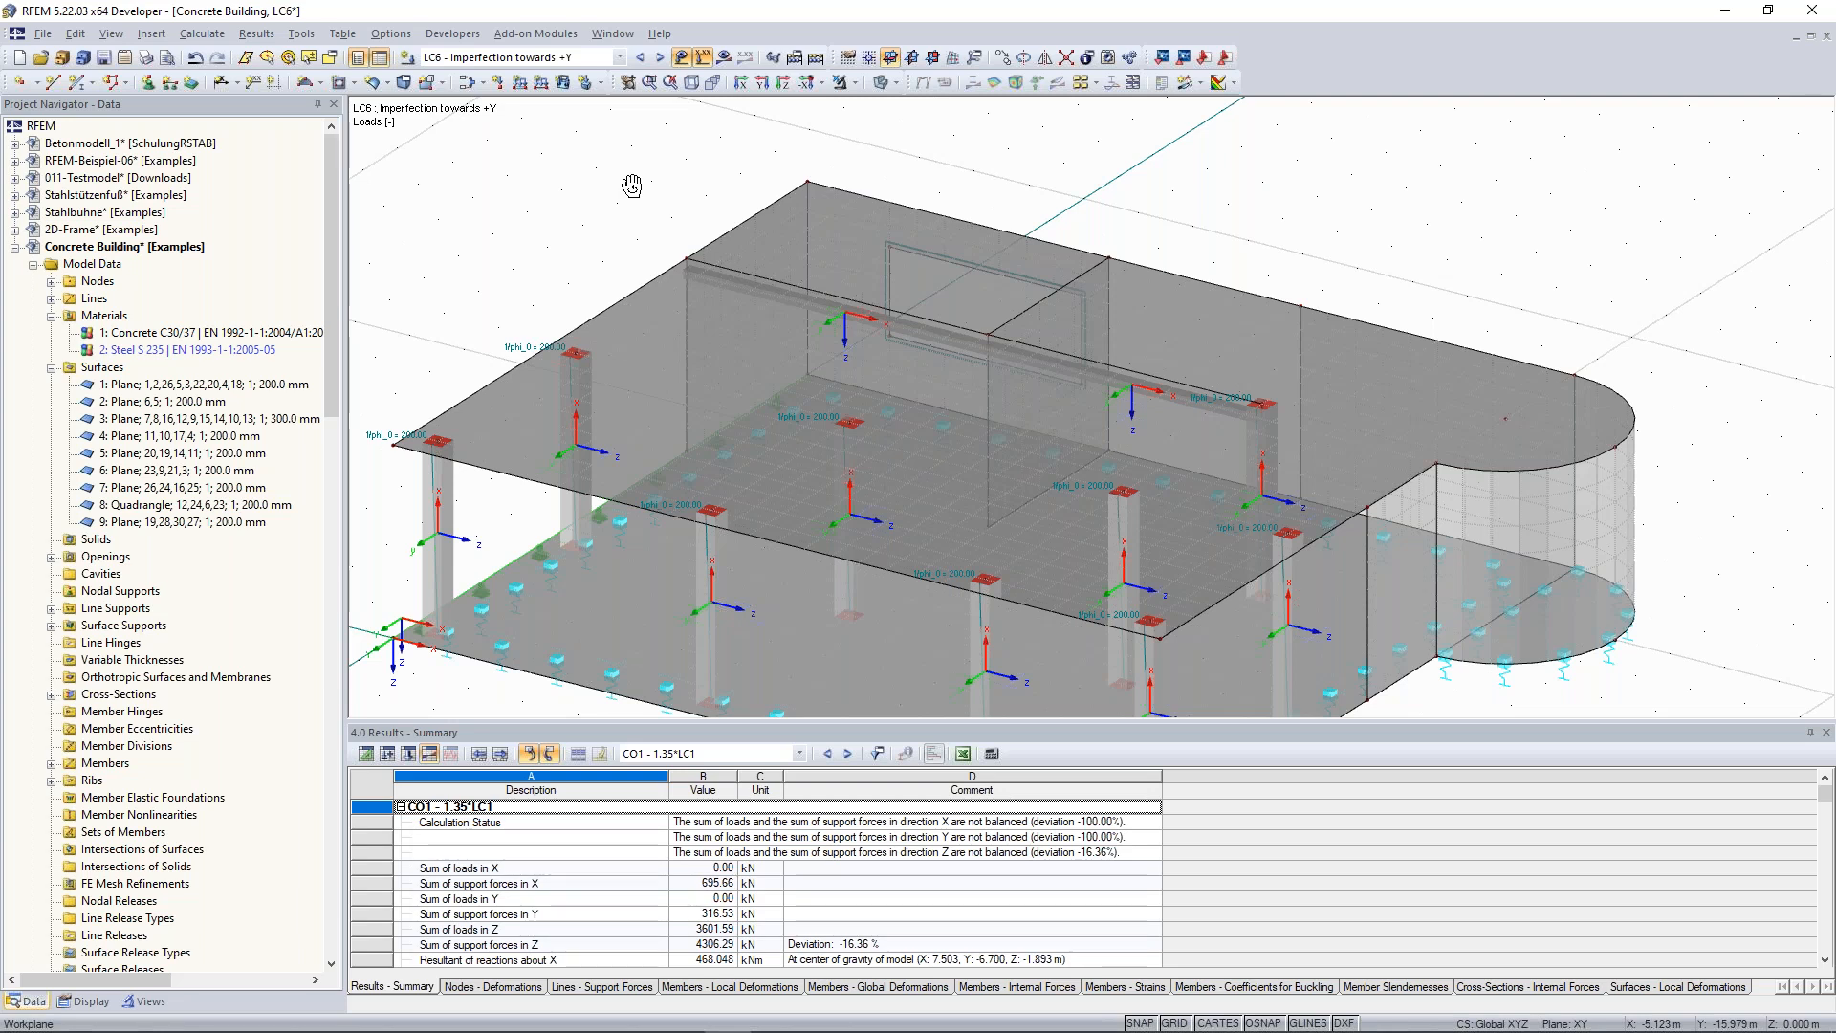
{"action": "scroll", "coordinate": [983, 393], "scroll_direction": "up", "scroll_amount": 1}
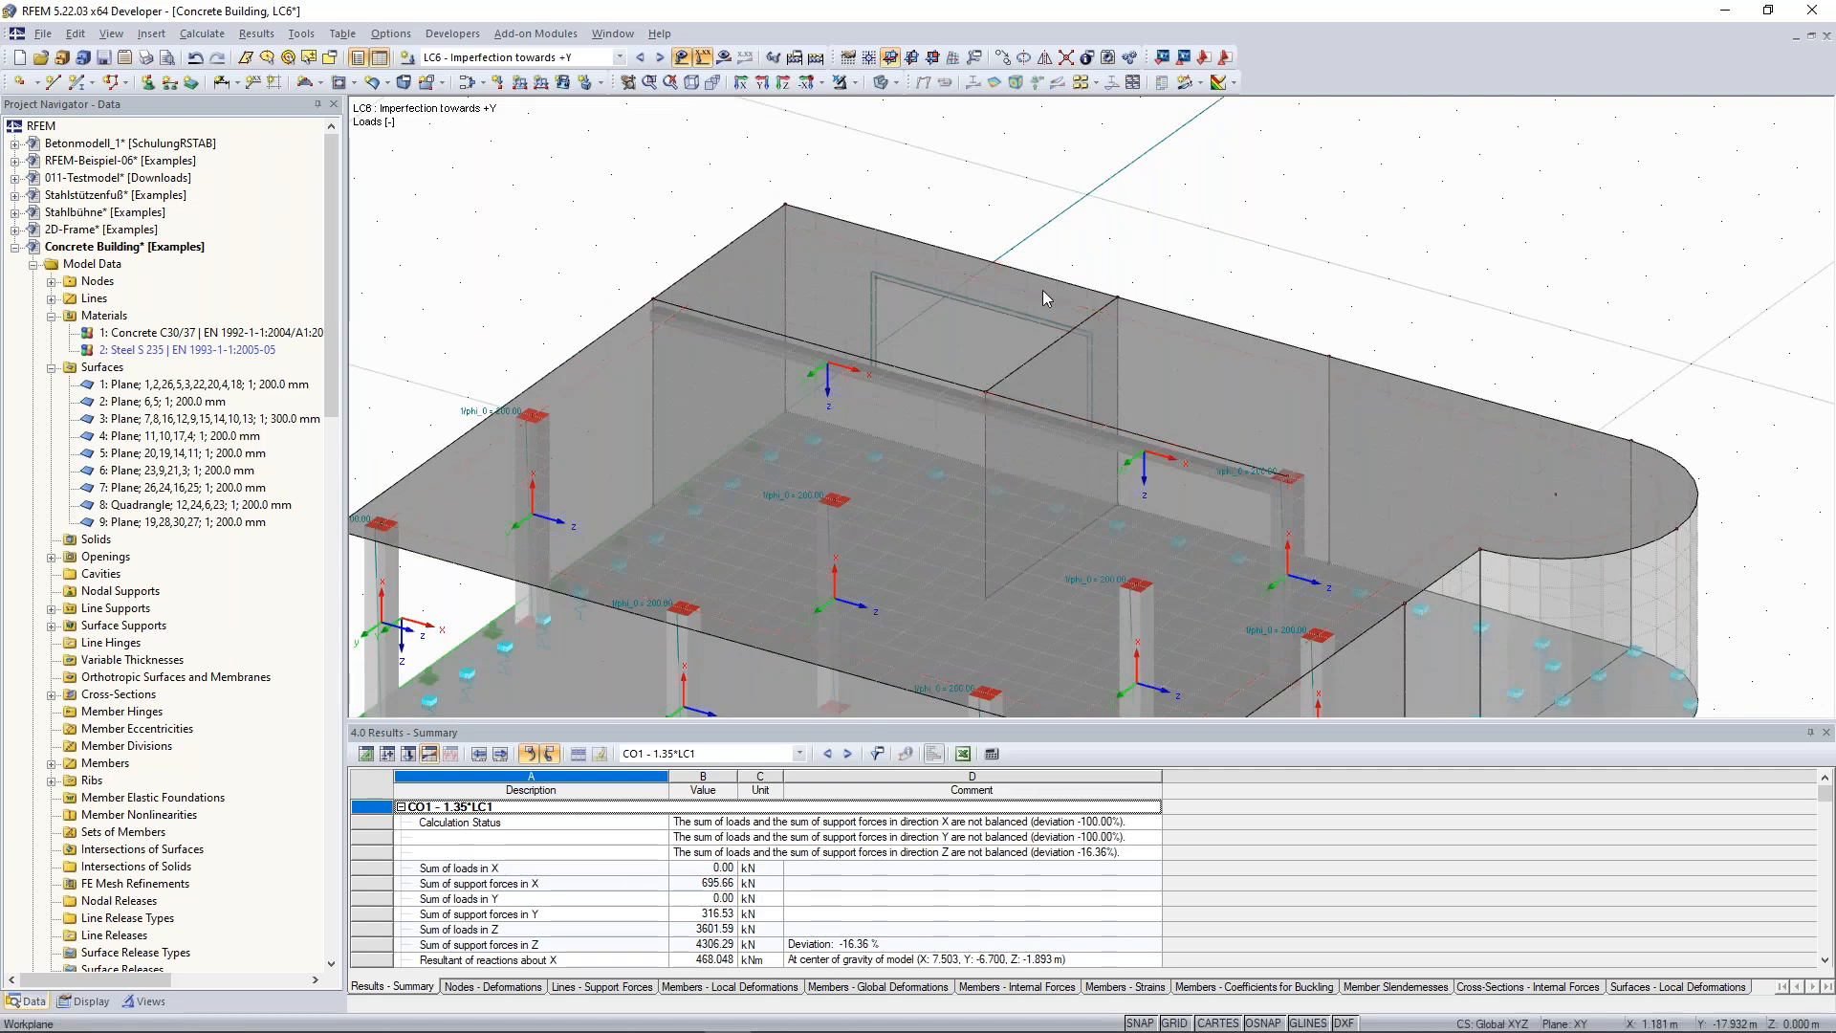
{"action": "scroll", "coordinate": [1100, 263], "scroll_direction": "up", "scroll_amount": 2}
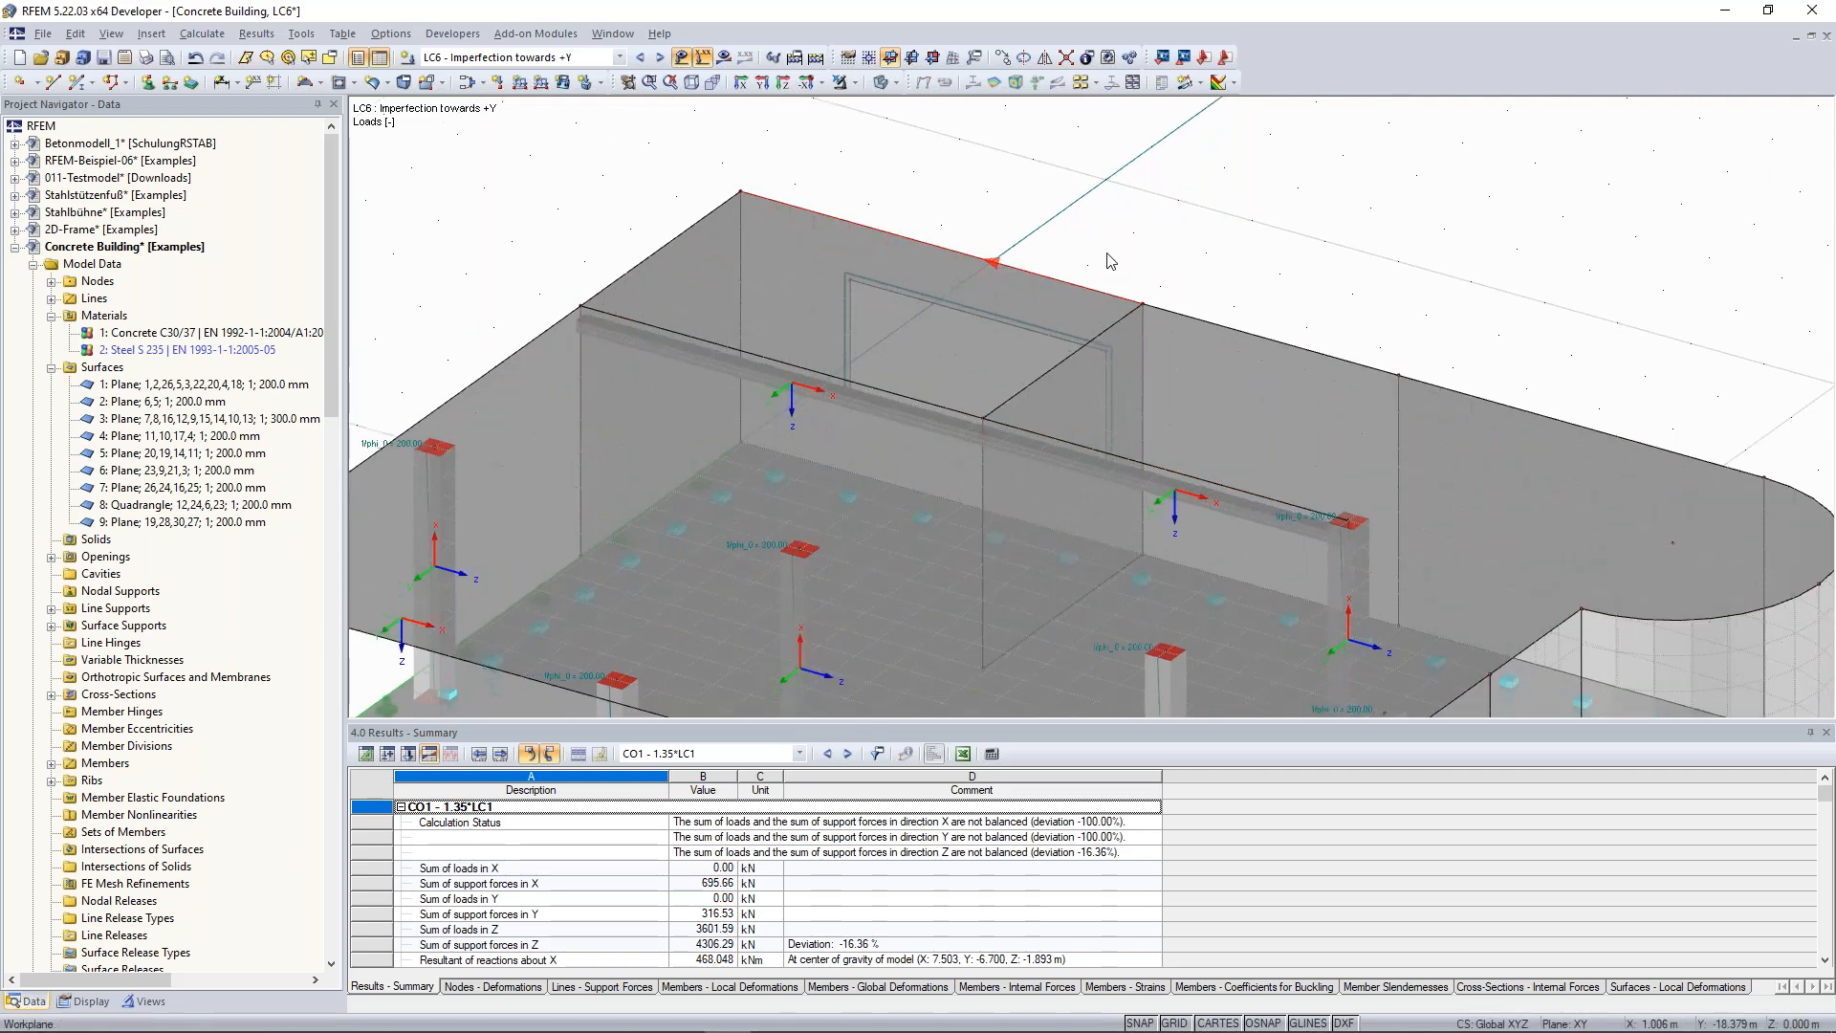
{"action": "middle_click_drag", "start_coordinate": [959, 423], "coordinate": [986, 372]}
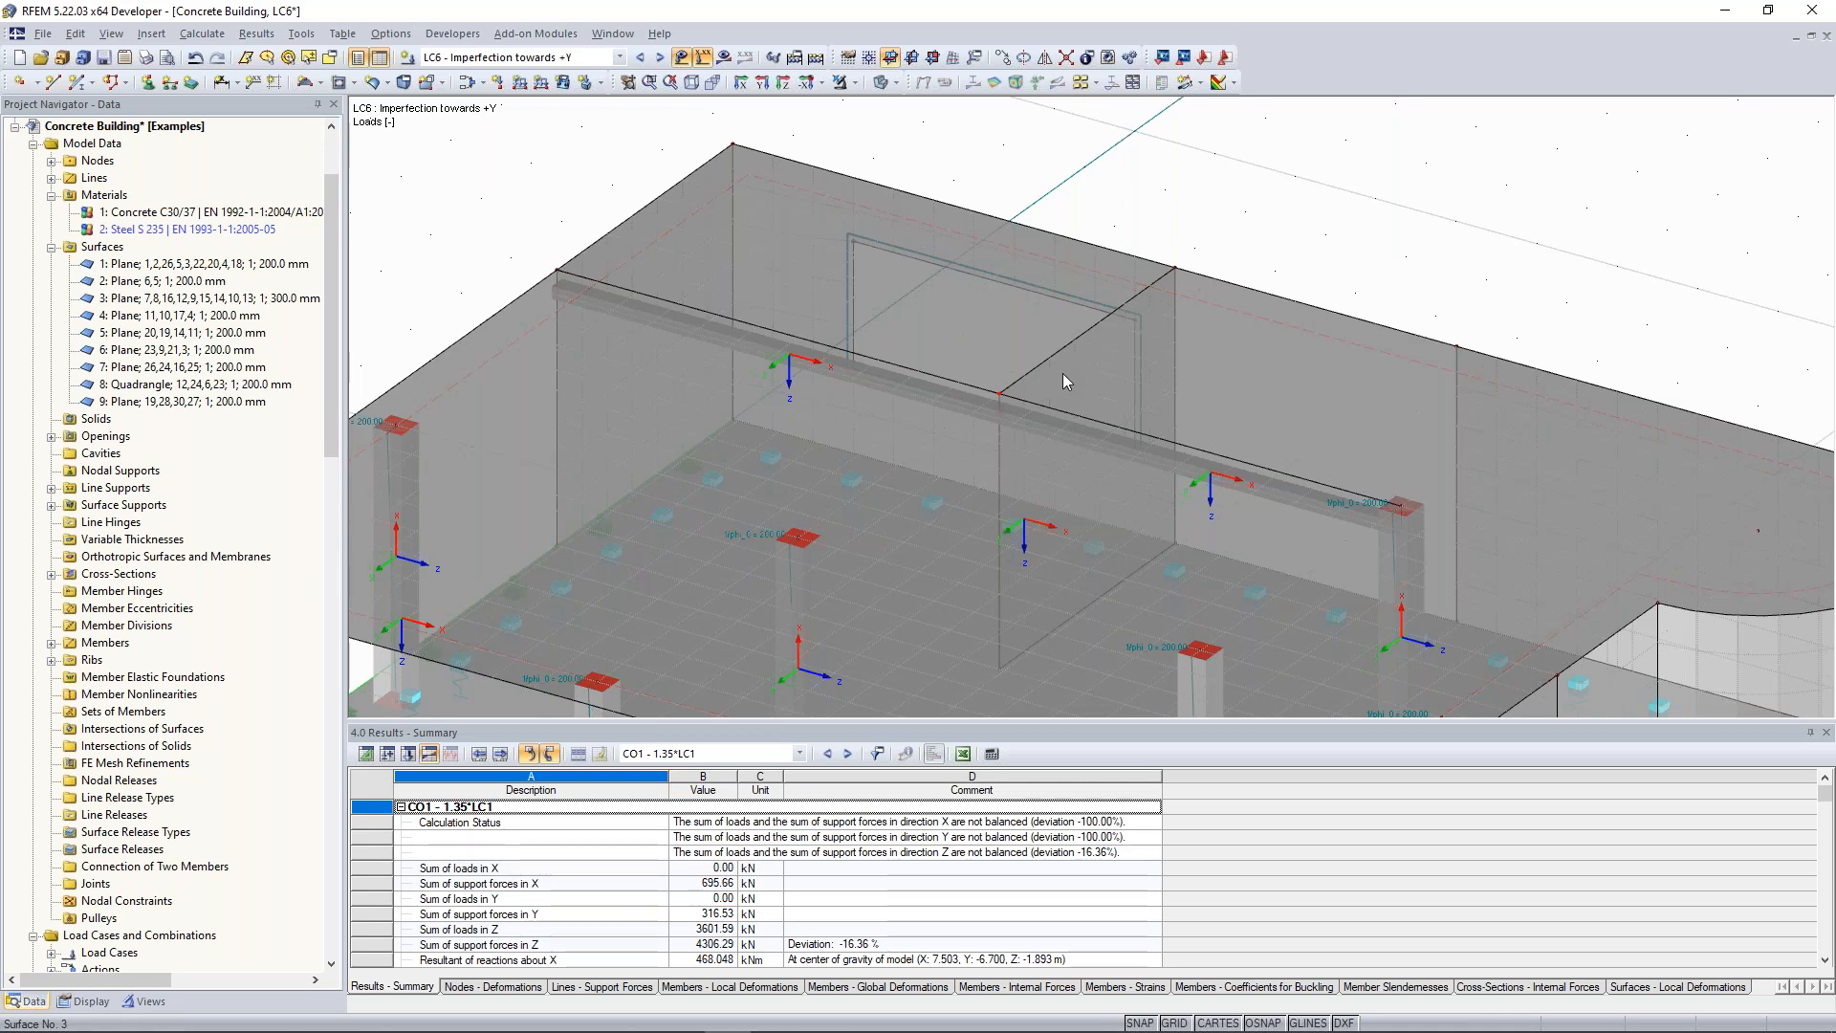
Add a circular FE mesh refinement with a 1.5 m radius at the roof node where the interior wall ends, accepting deletion of existing results.
{"action": "right_click", "coordinate": [1000, 393]}
{"action": "mouse_move", "coordinate": [1107, 453]}
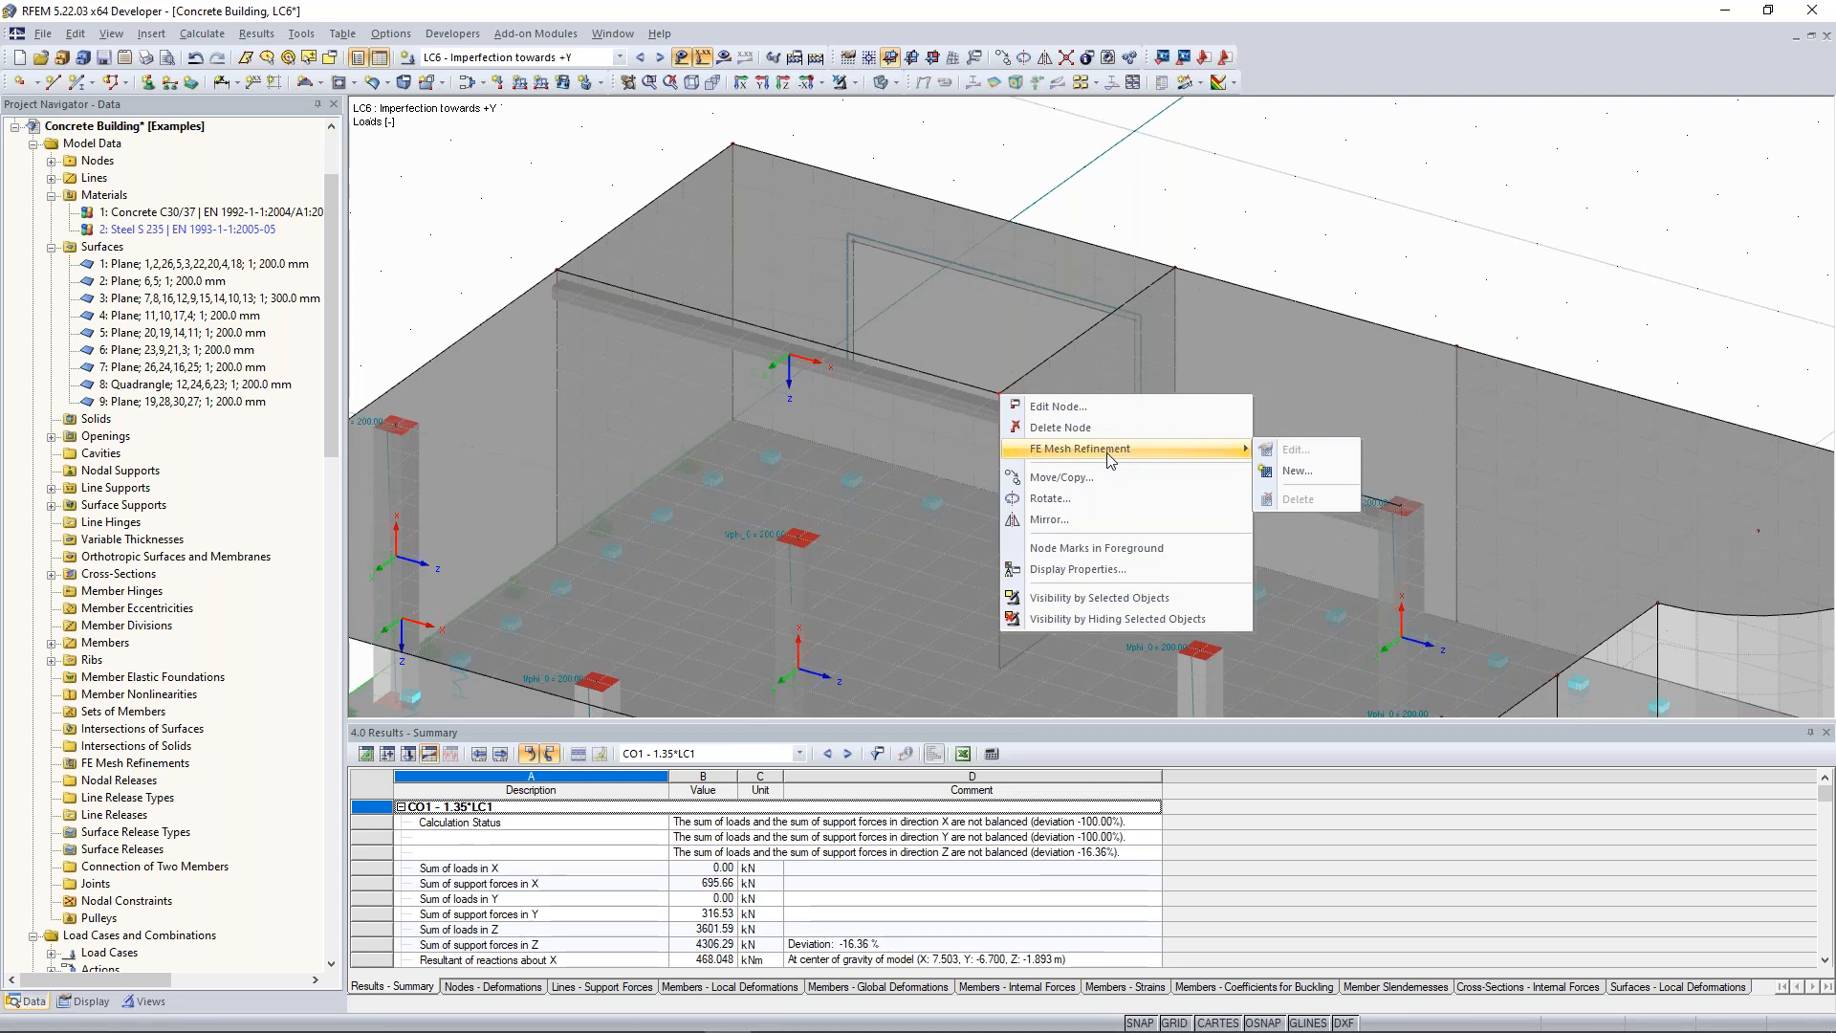
{"action": "left_click", "coordinate": [1297, 471]}
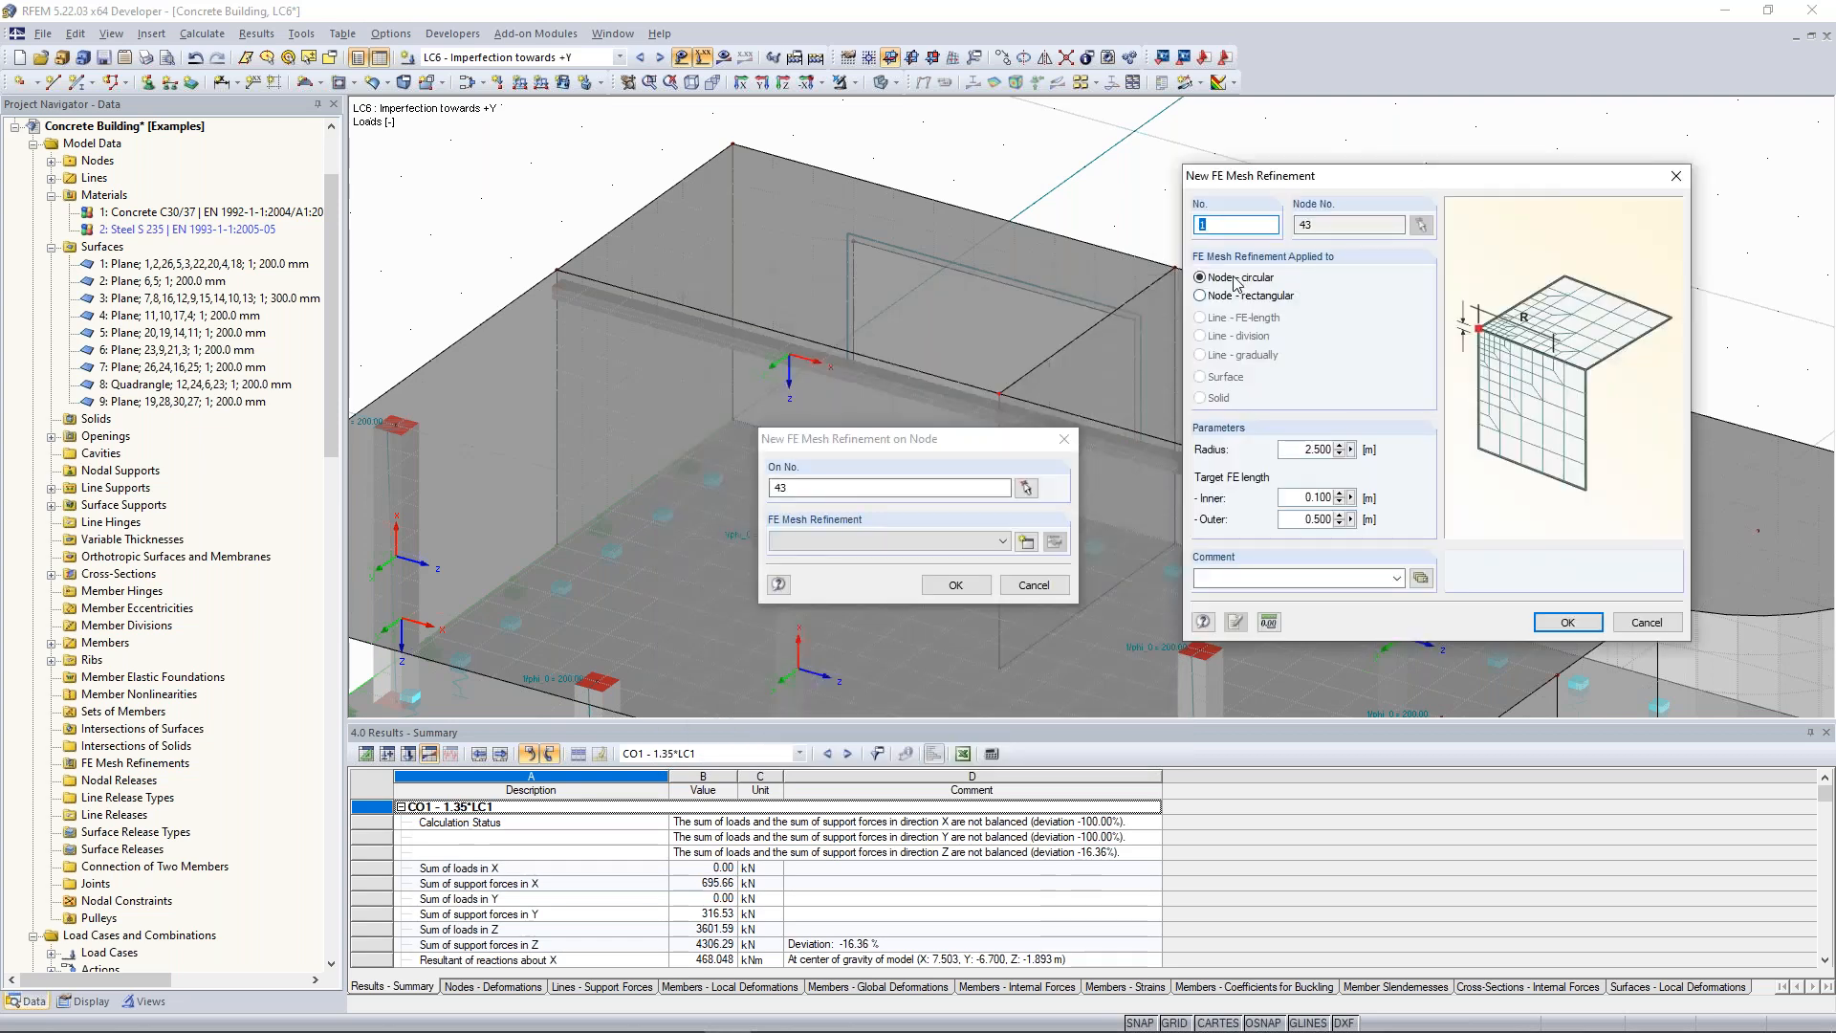
{"action": "left_click", "coordinate": [1210, 272]}
{"action": "left_click_drag", "start_coordinate": [1299, 449], "coordinate": [1359, 452]}
{"action": "type", "text": "1.5"}
{"action": "key", "text": "Tab"}
{"action": "key", "text": "Tab"}
{"action": "left_click", "coordinate": [1564, 623]}
{"action": "left_click", "coordinate": [955, 585]}
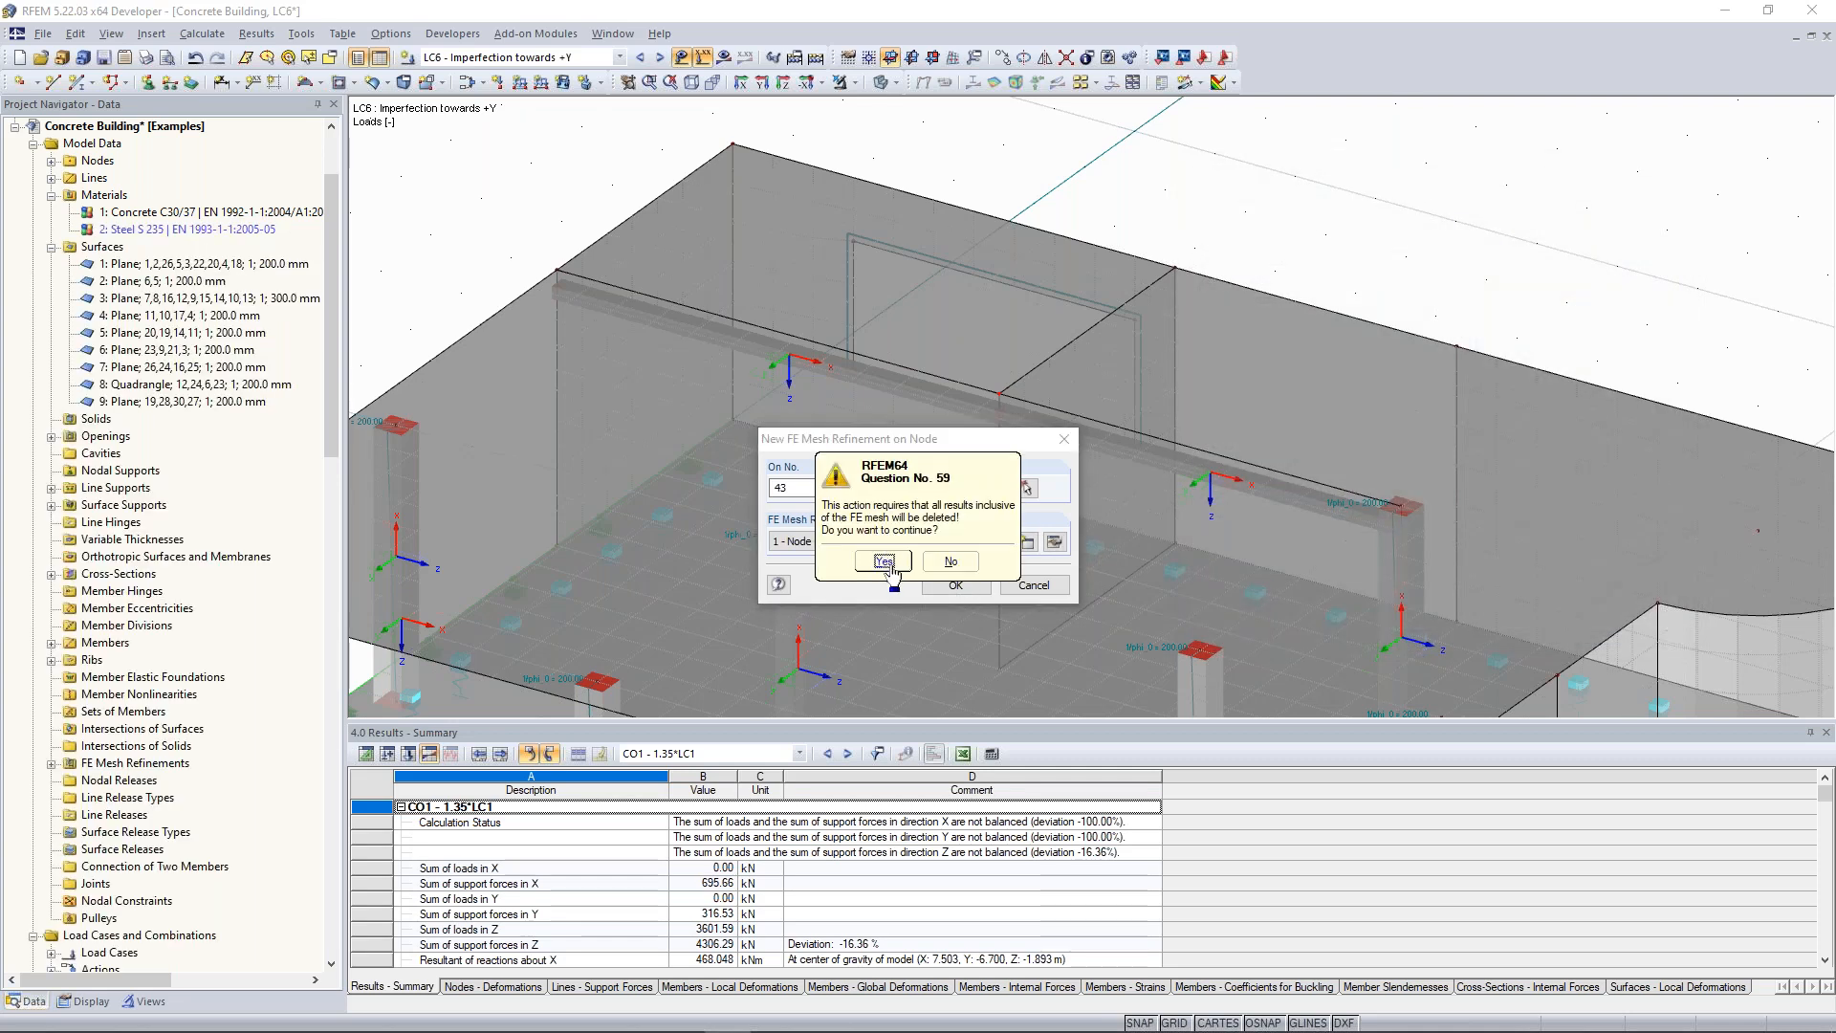
{"action": "left_click", "coordinate": [885, 561]}
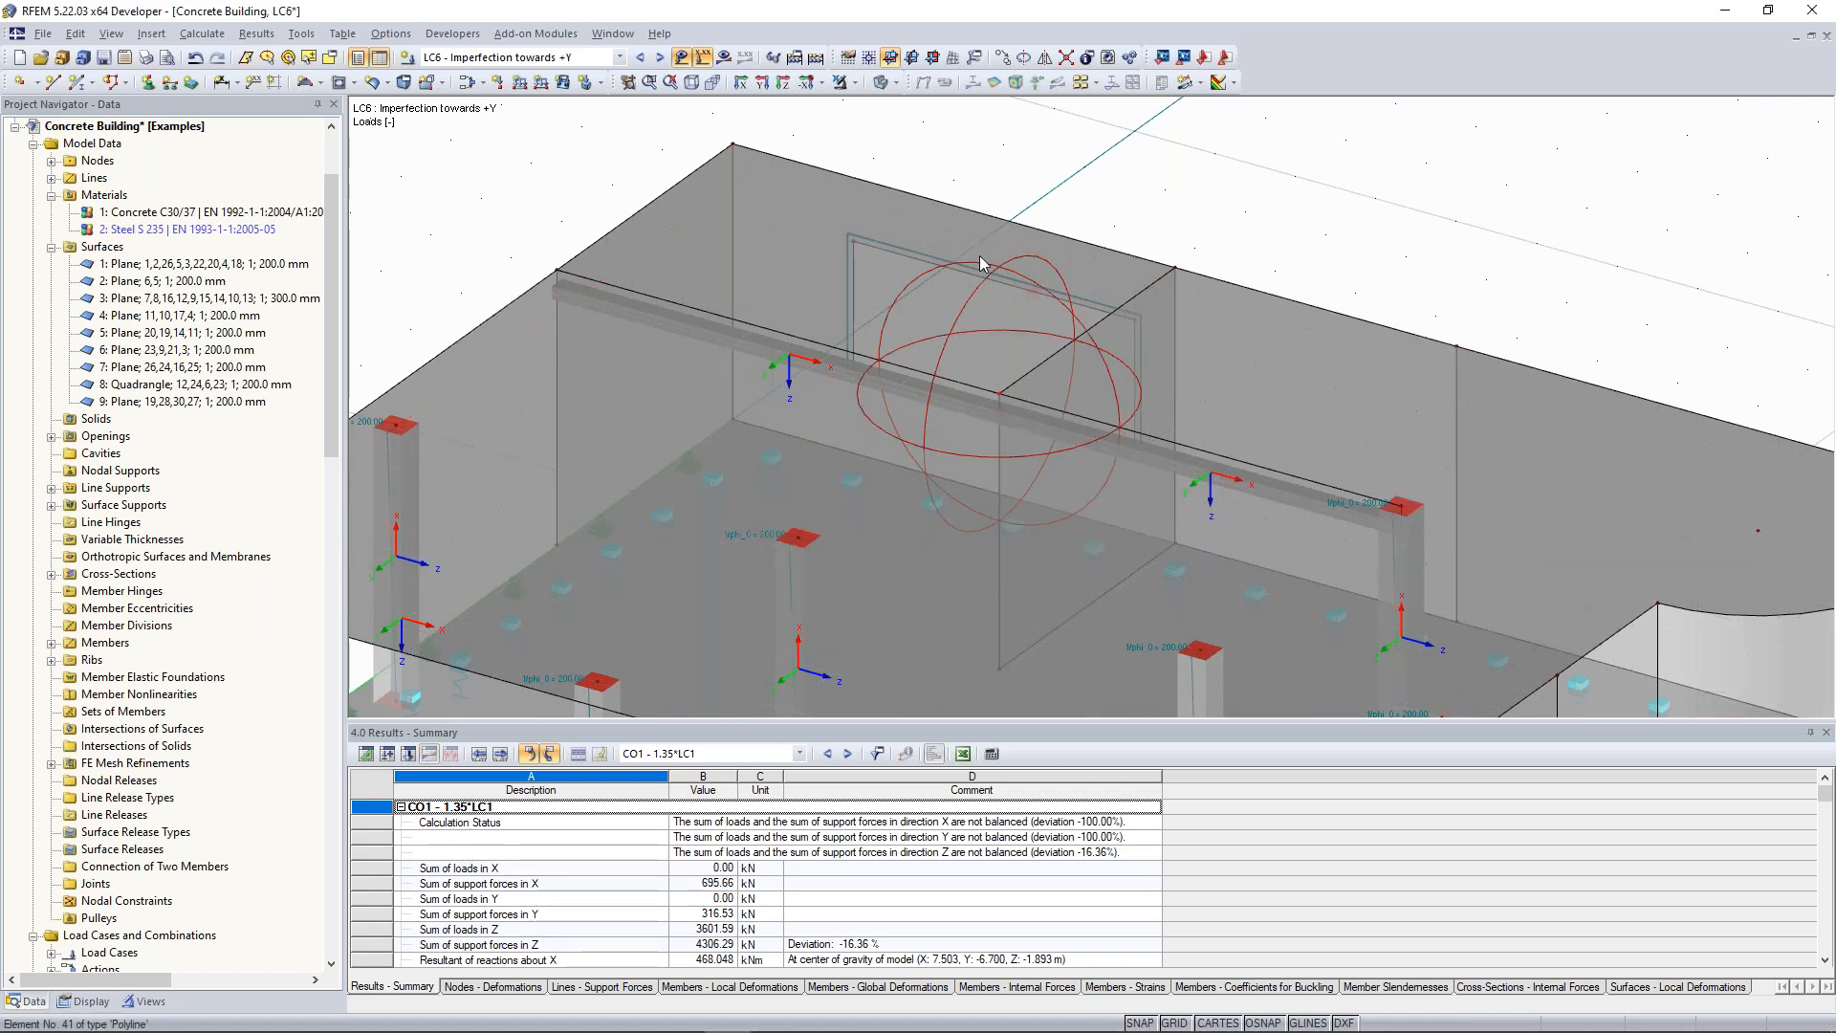
Examine the FE mesh within the refinement sphere around the roof node and return to the full model view.
{"action": "scroll", "coordinate": [994, 274], "scroll_direction": "up", "scroll_amount": 5}
{"action": "scroll", "coordinate": [994, 274], "scroll_direction": "down", "scroll_amount": 2}
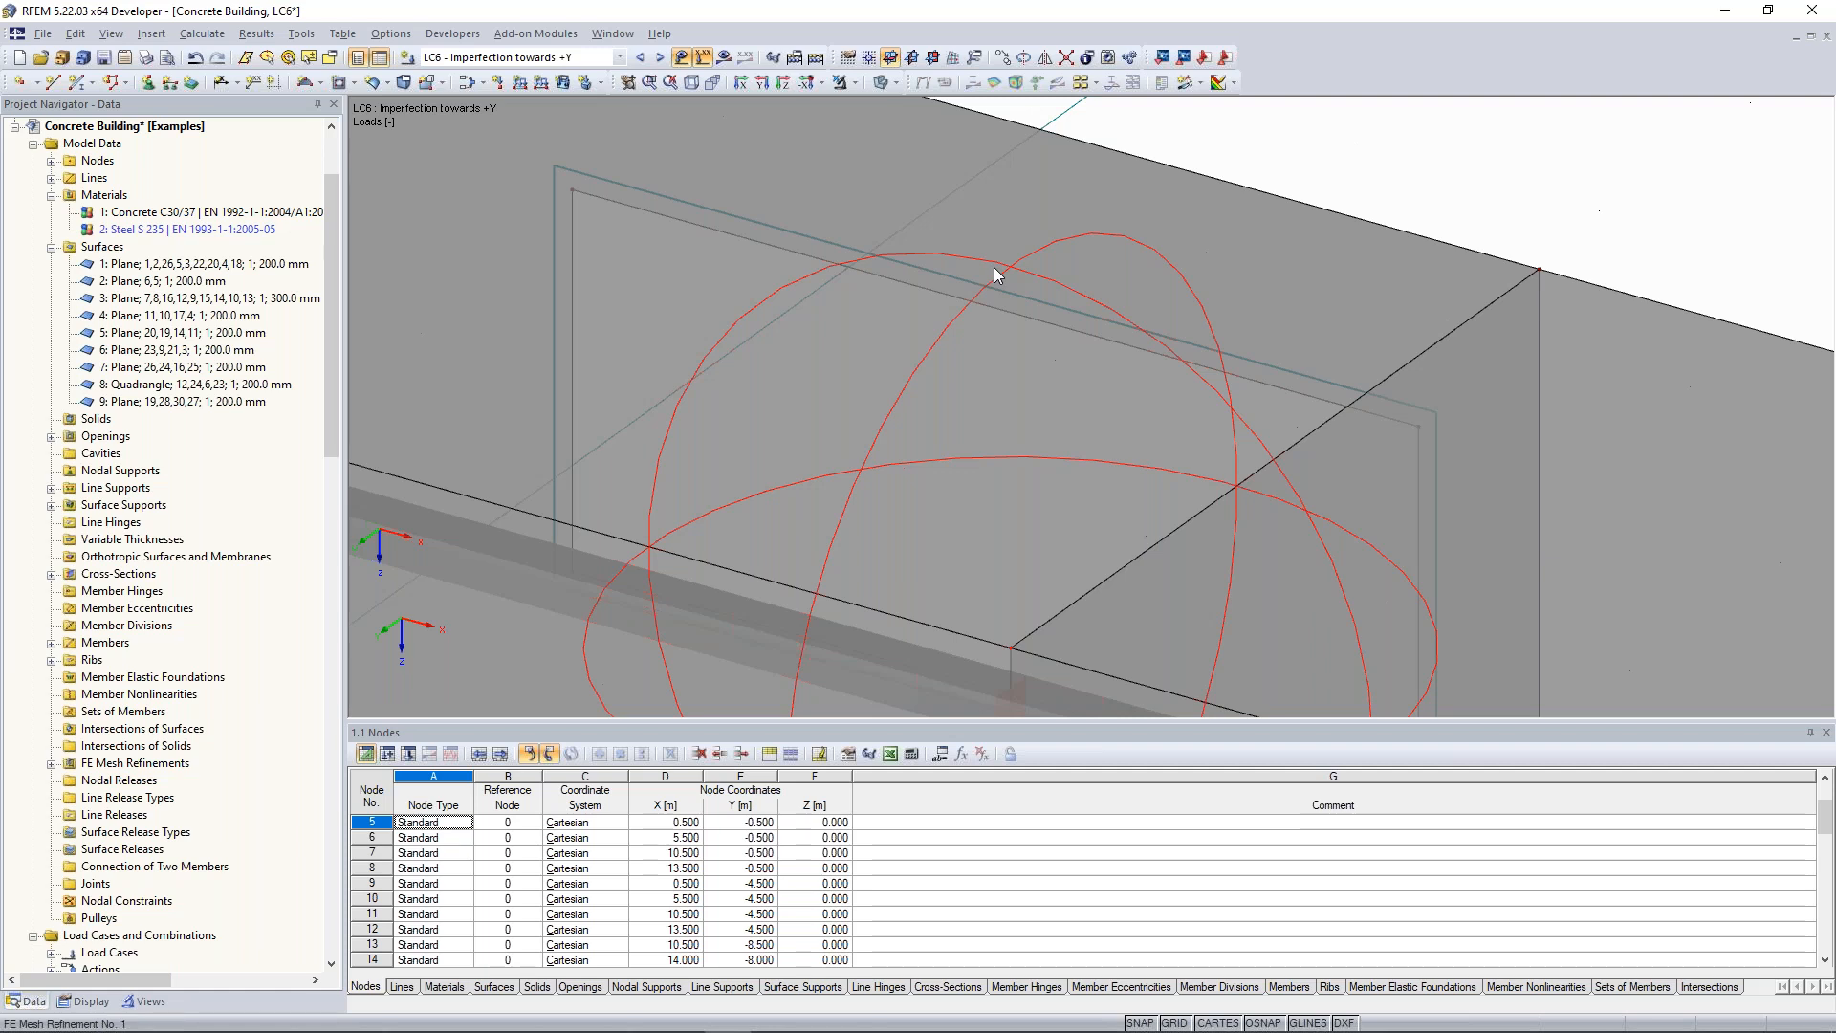
{"action": "scroll", "coordinate": [994, 275], "scroll_direction": "down", "scroll_amount": 4}
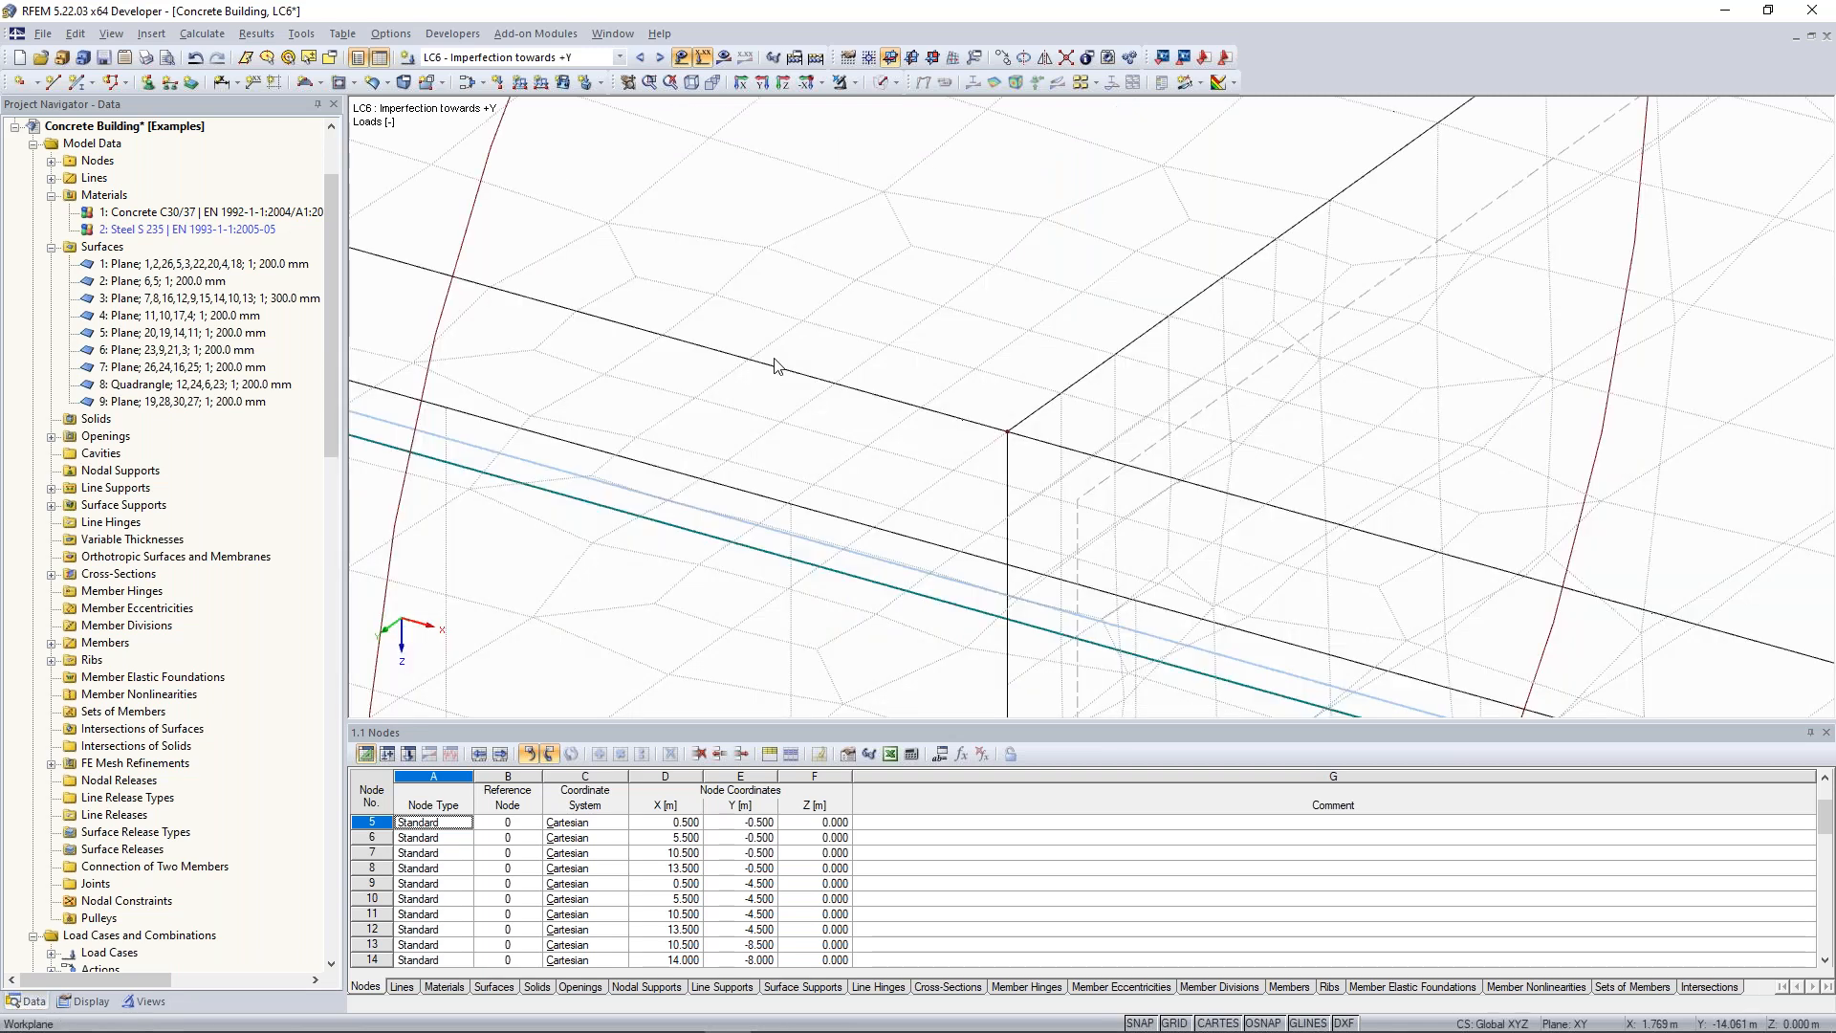
{"action": "middle_click_drag", "start_coordinate": [967, 423], "coordinate": [1027, 462]}
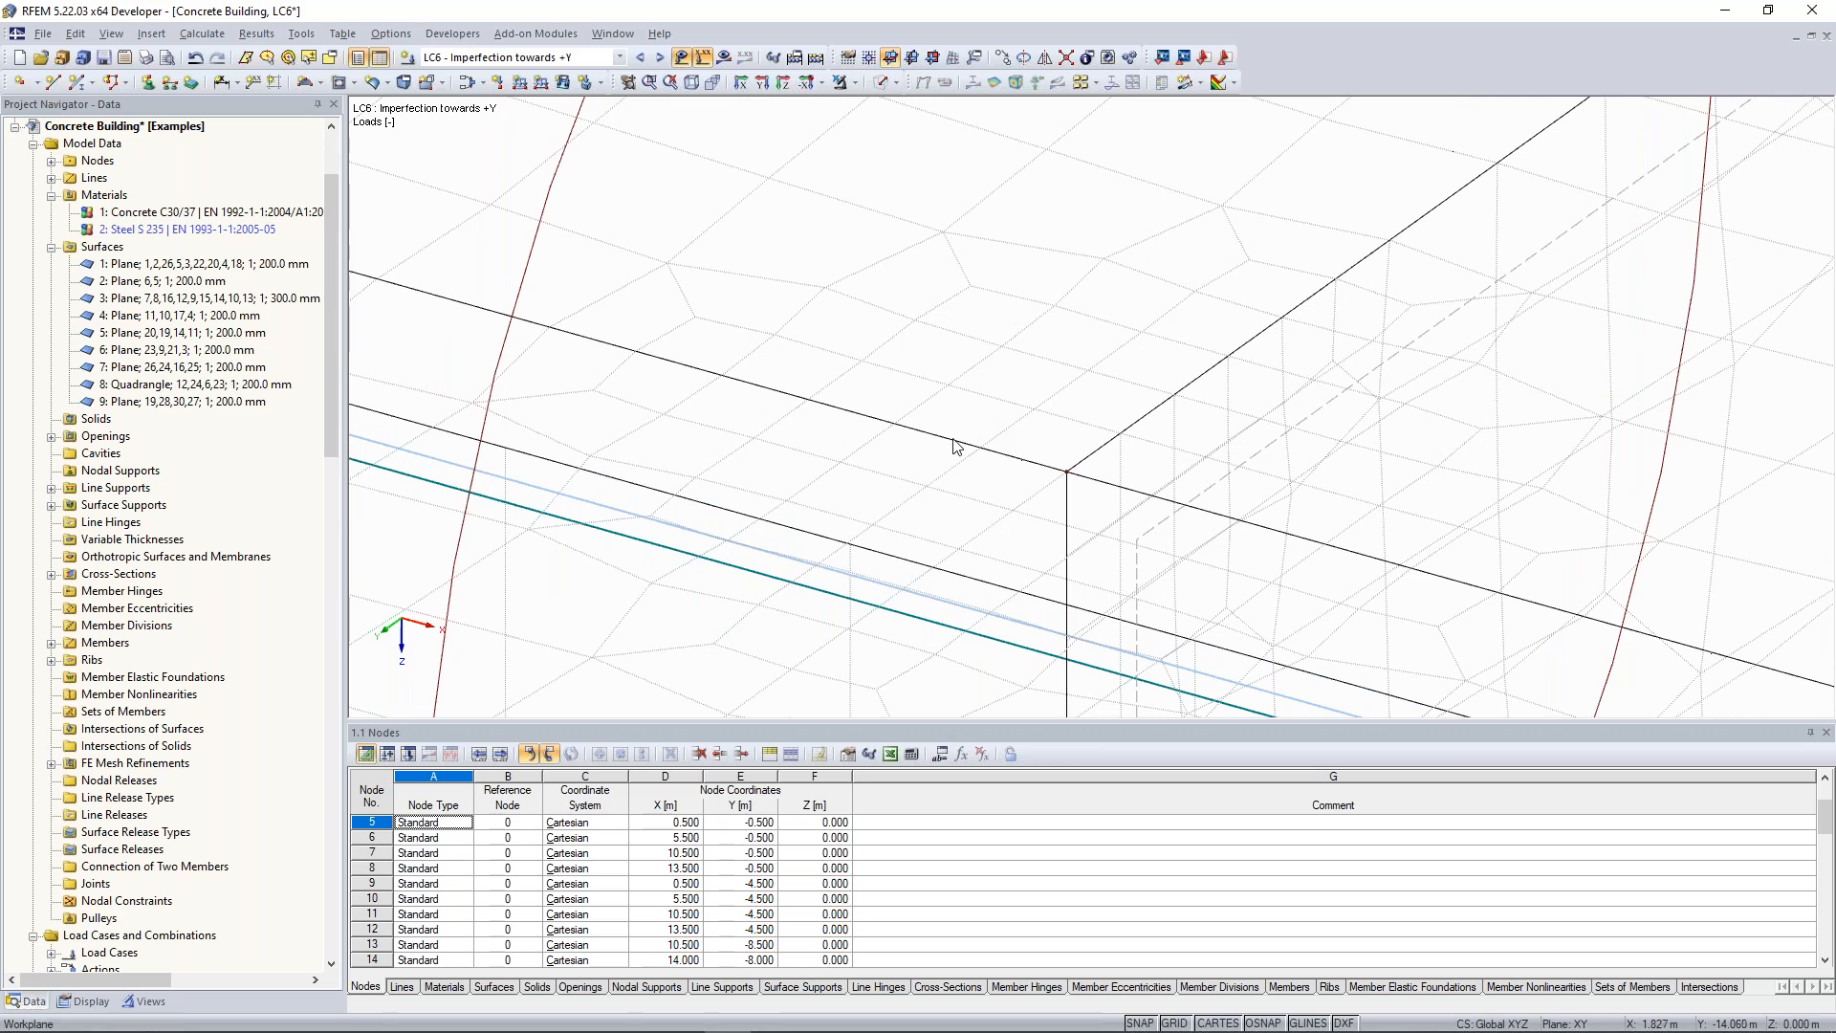
{"action": "middle_click_drag", "start_coordinate": [701, 339], "coordinate": [984, 448]}
{"action": "scroll", "coordinate": [688, 361], "scroll_direction": "down", "scroll_amount": 3}
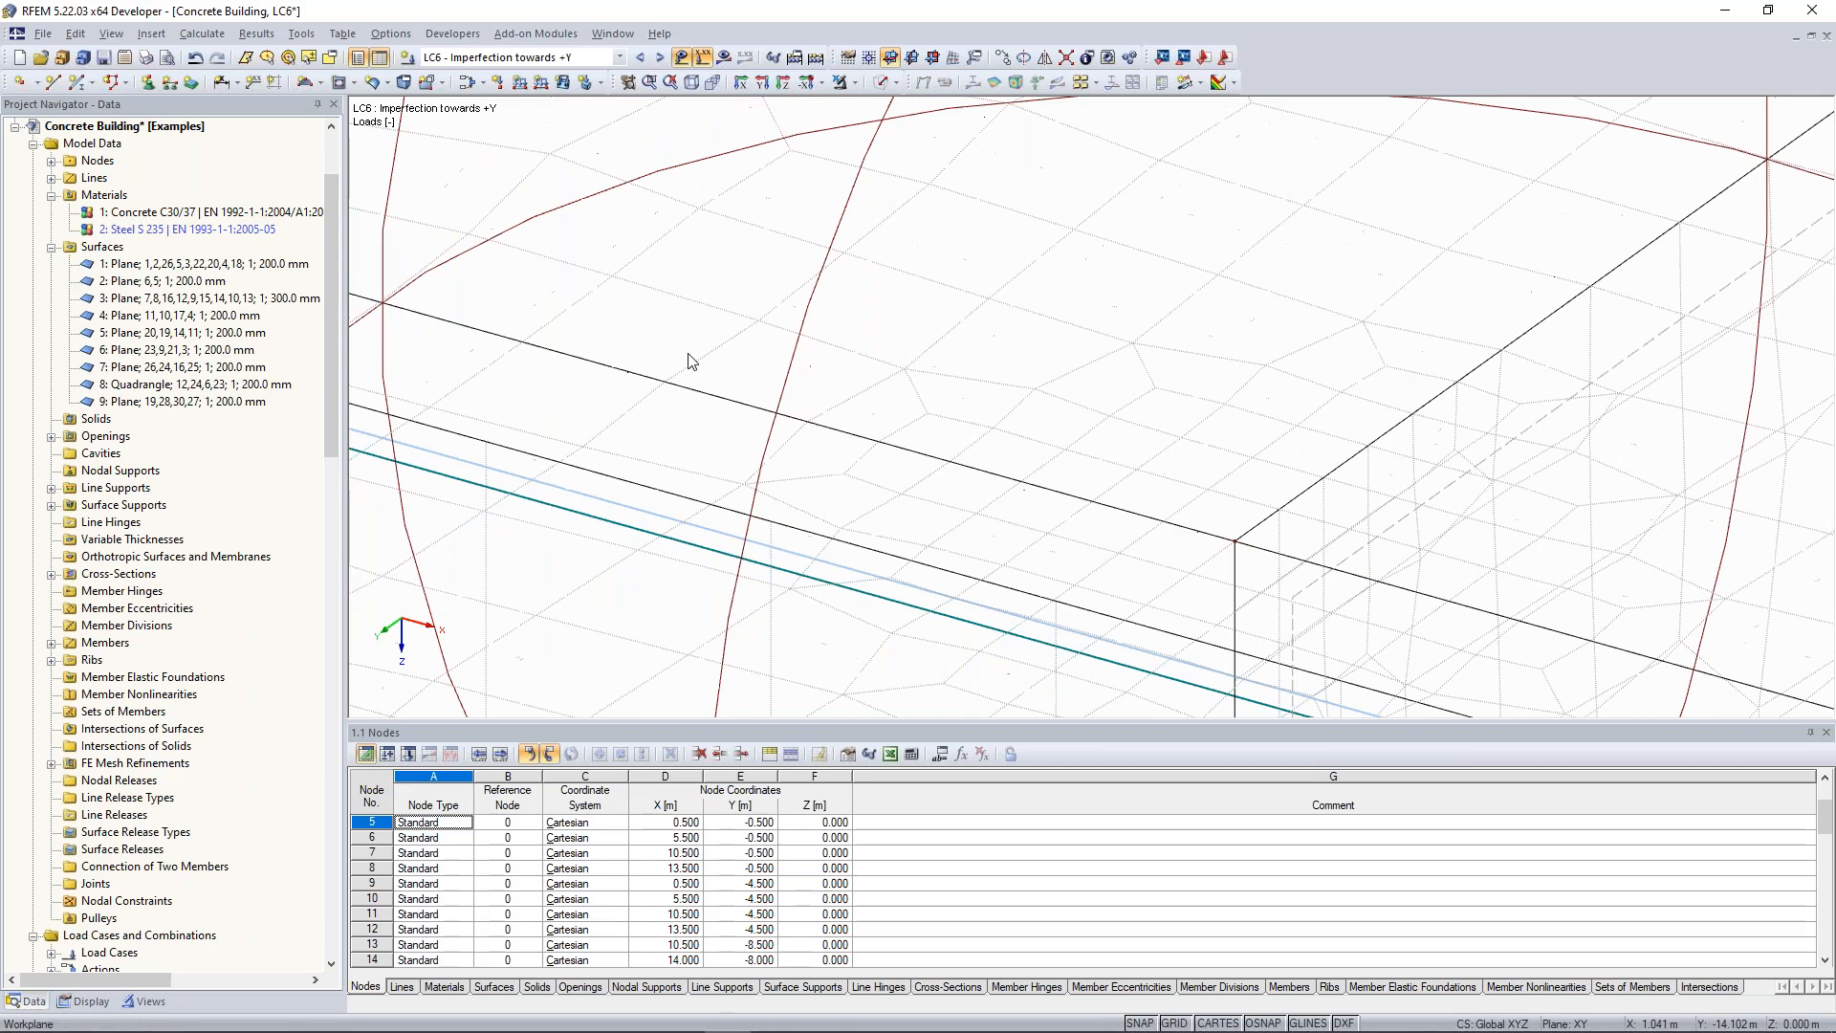
{"action": "middle_click_drag", "start_coordinate": [689, 360], "coordinate": [928, 461]}
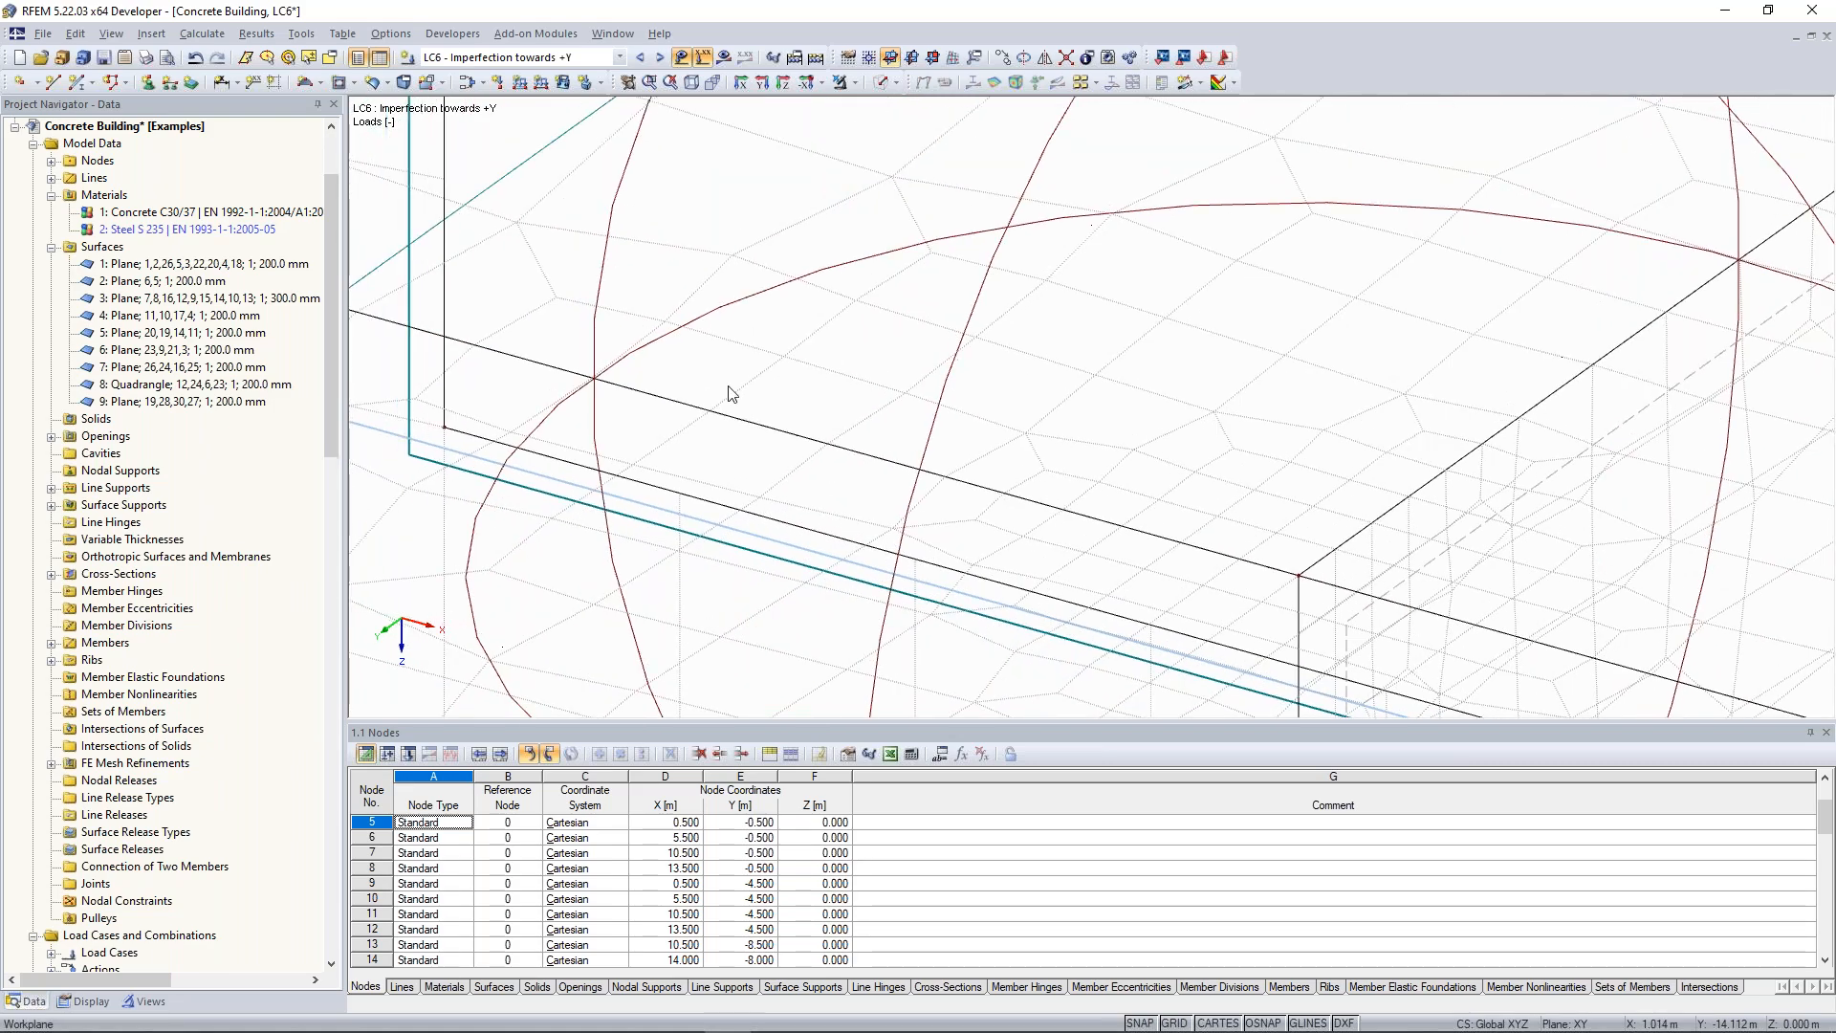
{"action": "scroll", "coordinate": [730, 389], "scroll_direction": "down", "scroll_amount": 3}
{"action": "middle_click_drag", "start_coordinate": [729, 389], "coordinate": [942, 448]}
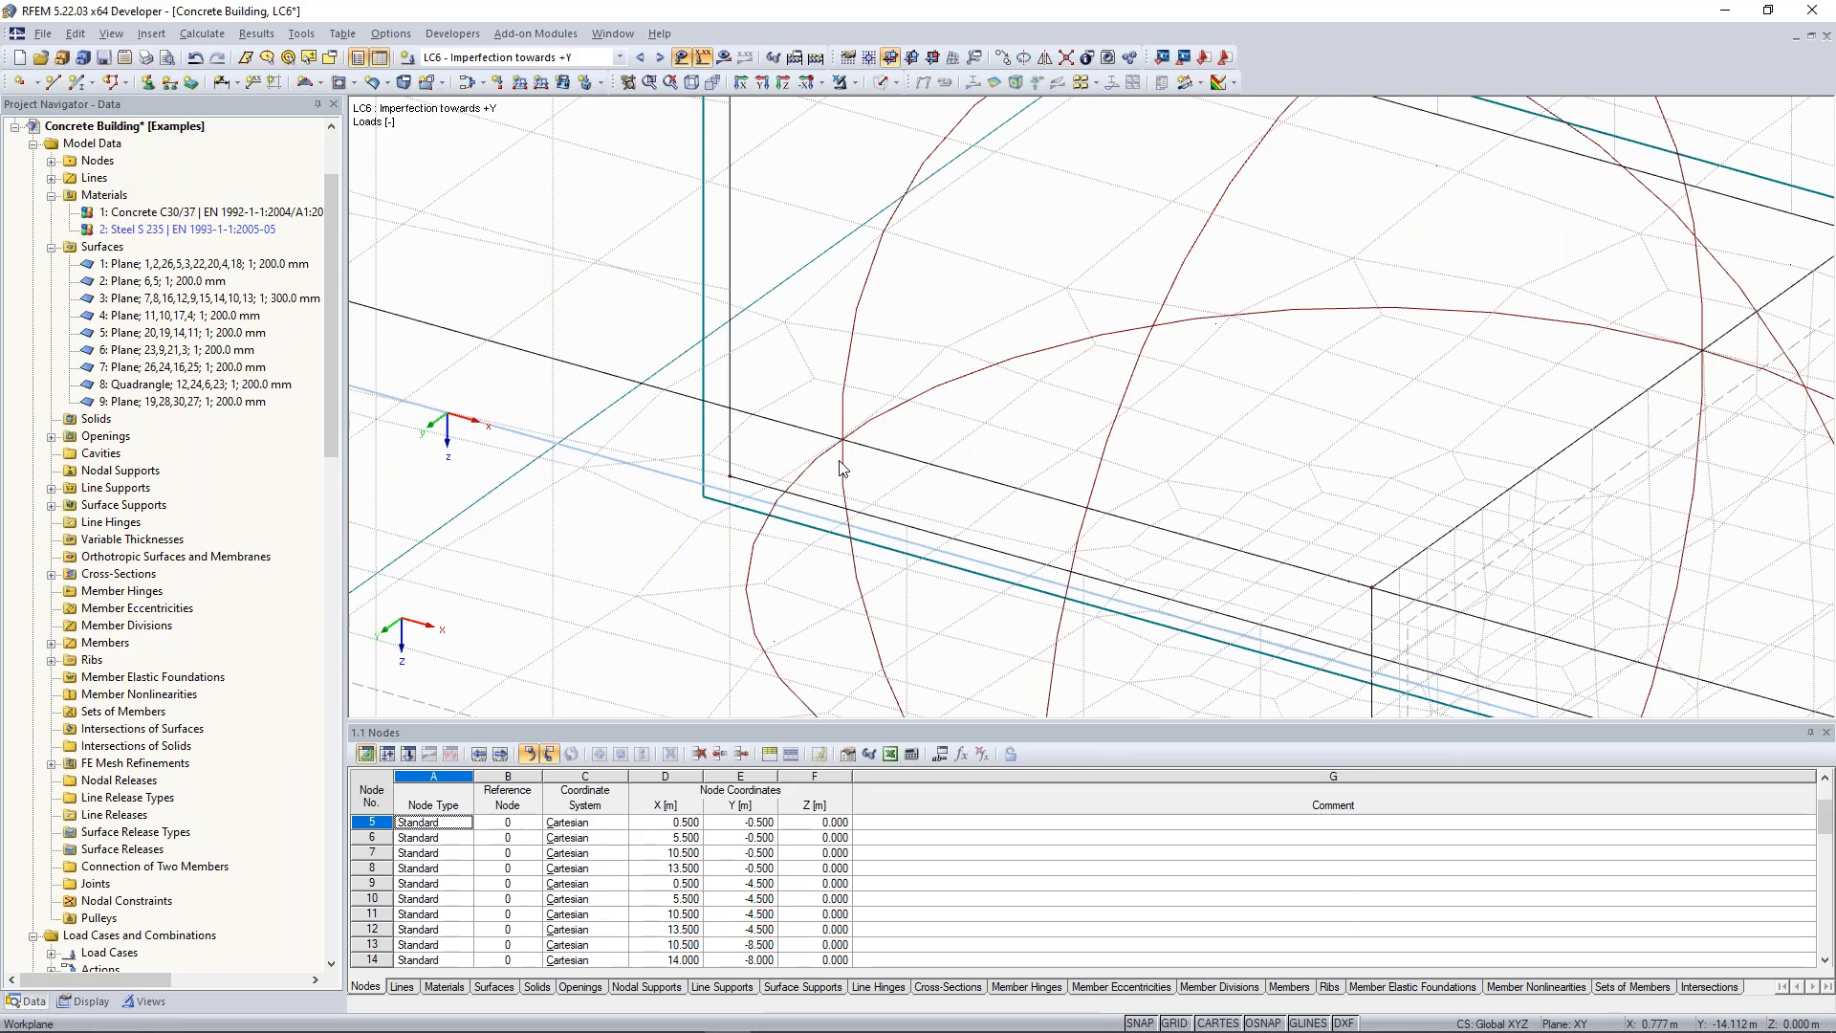
{"action": "scroll", "coordinate": [845, 450], "scroll_direction": "down", "scroll_amount": 4}
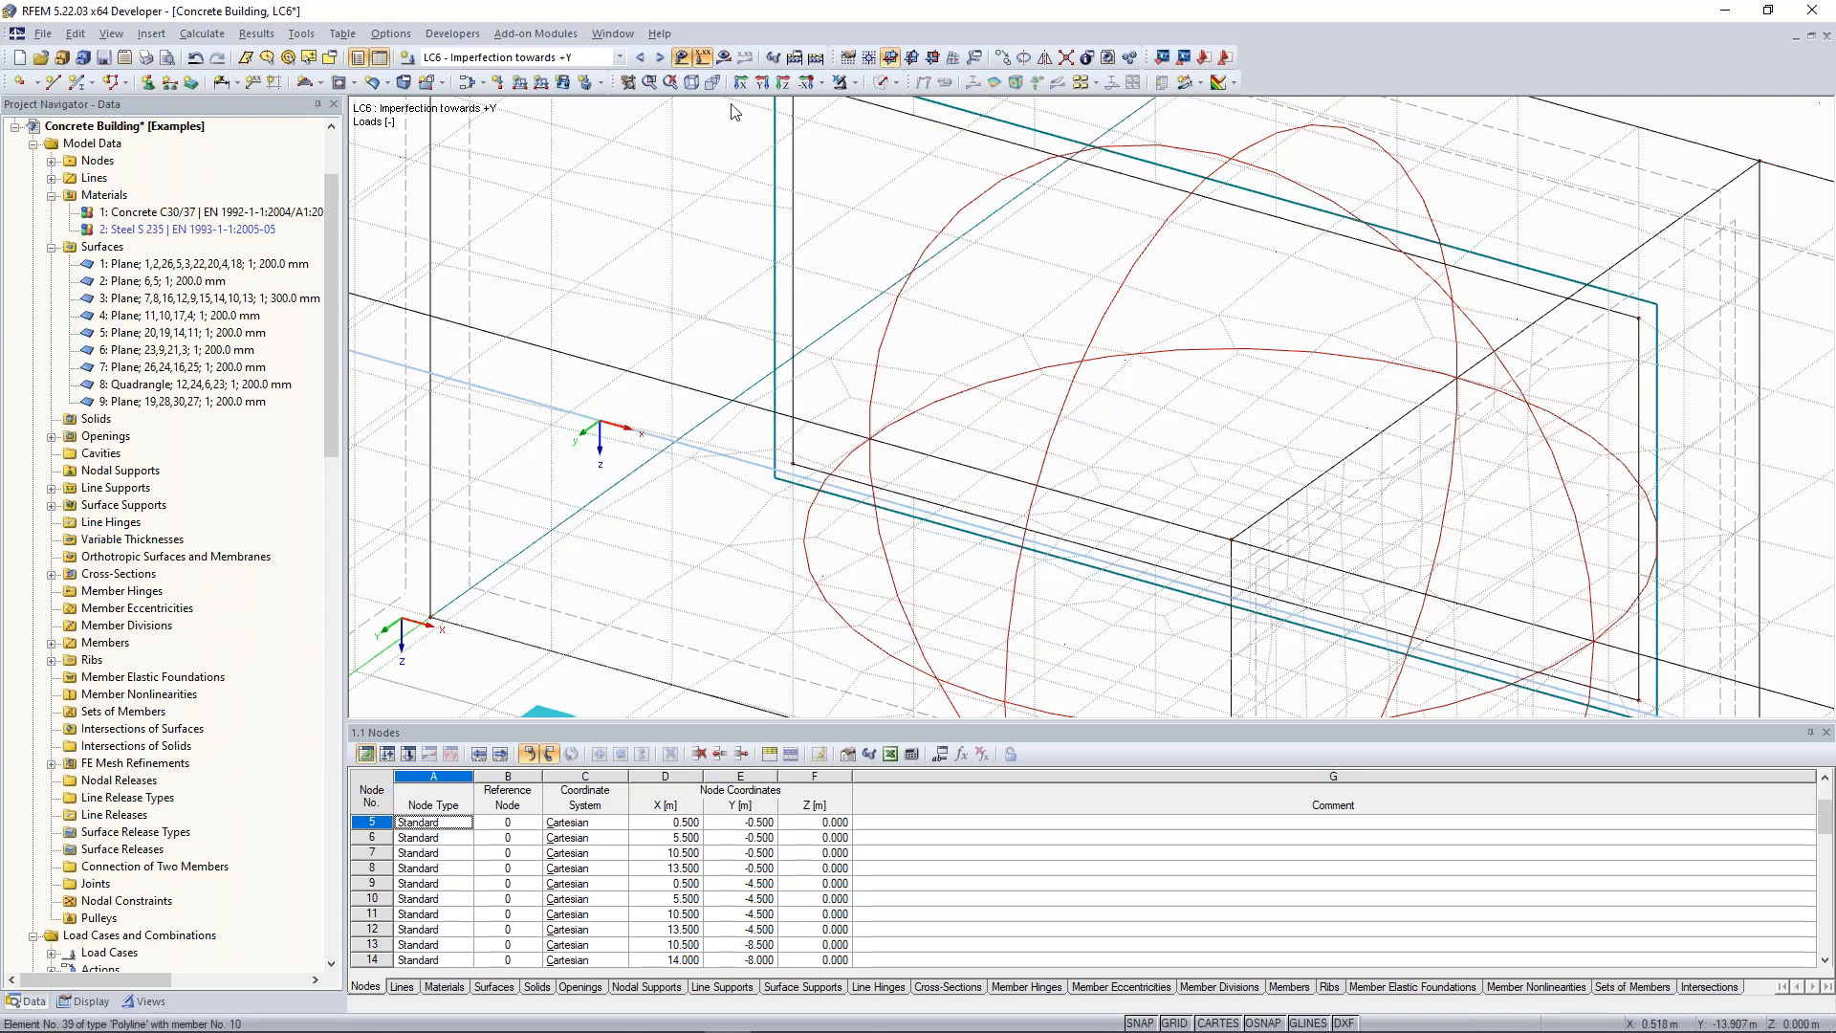
{"action": "left_click", "coordinate": [670, 84]}
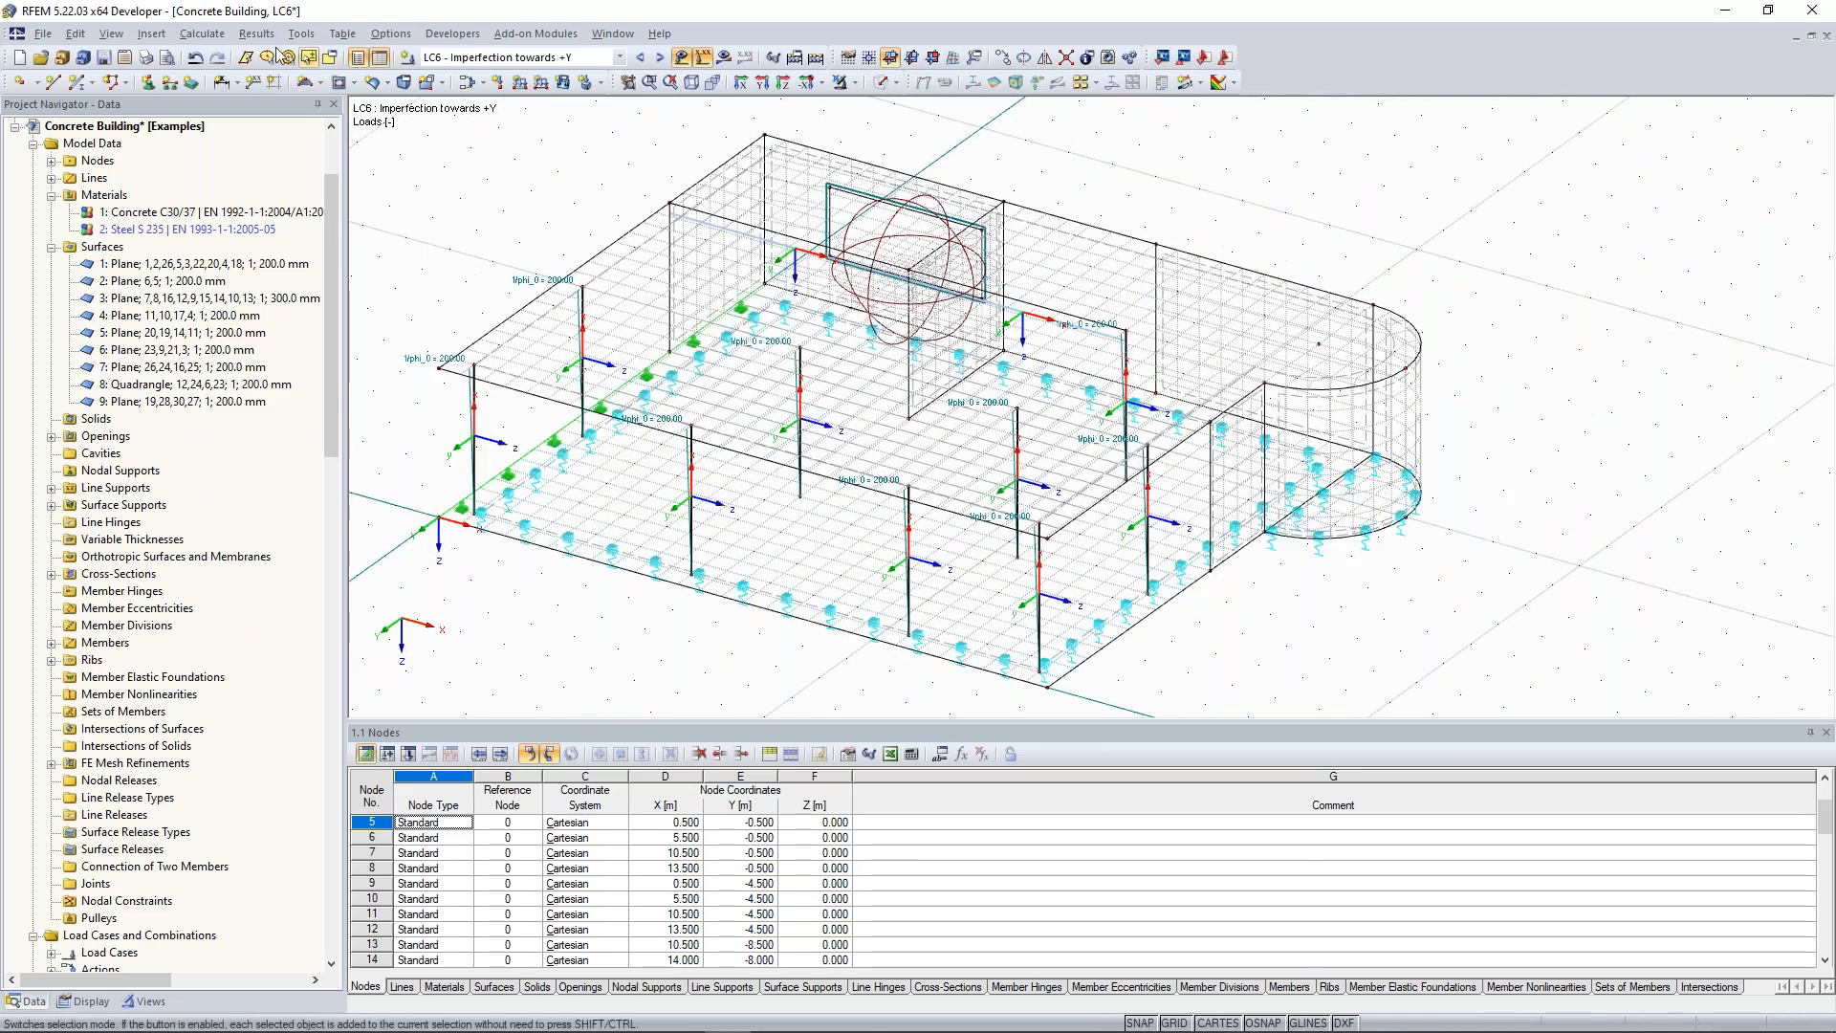
Calculate the result combination RC1, ULS (STR/GEO) - Permanent / transient - Eq. 6.10.
{"action": "left_click", "coordinate": [202, 33]}
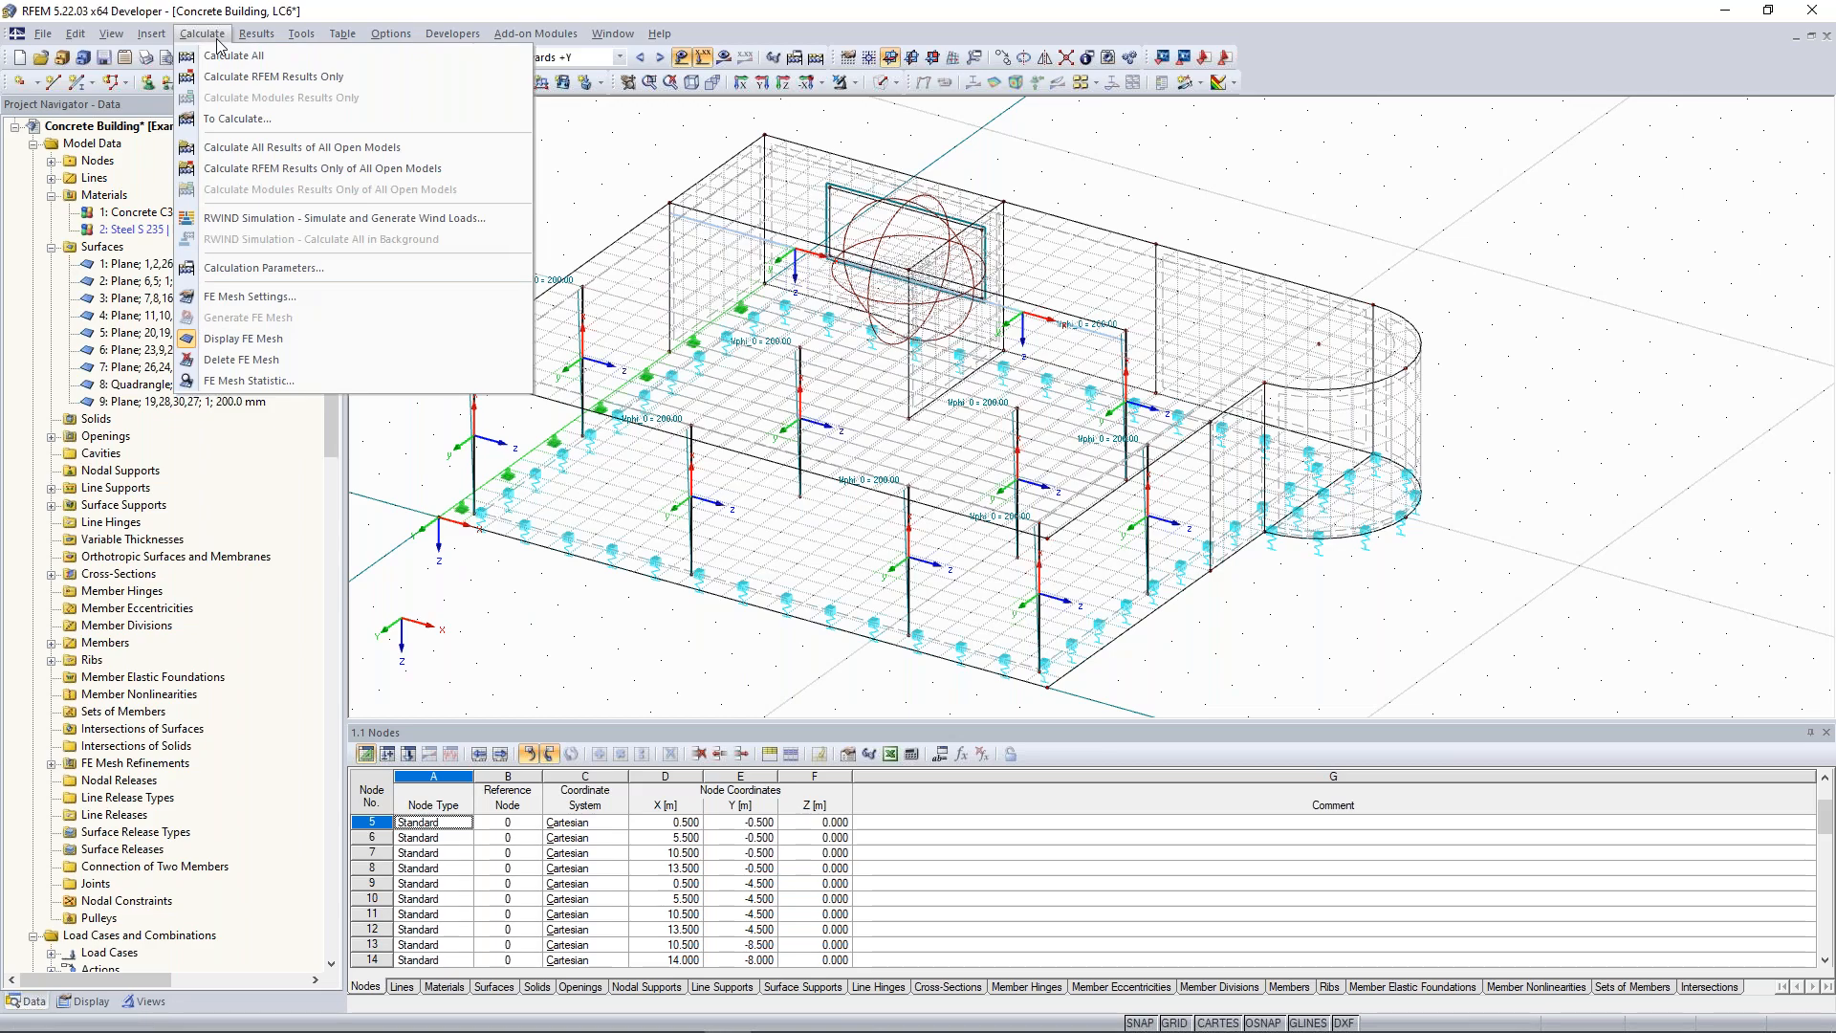
{"action": "left_click", "coordinate": [237, 118]}
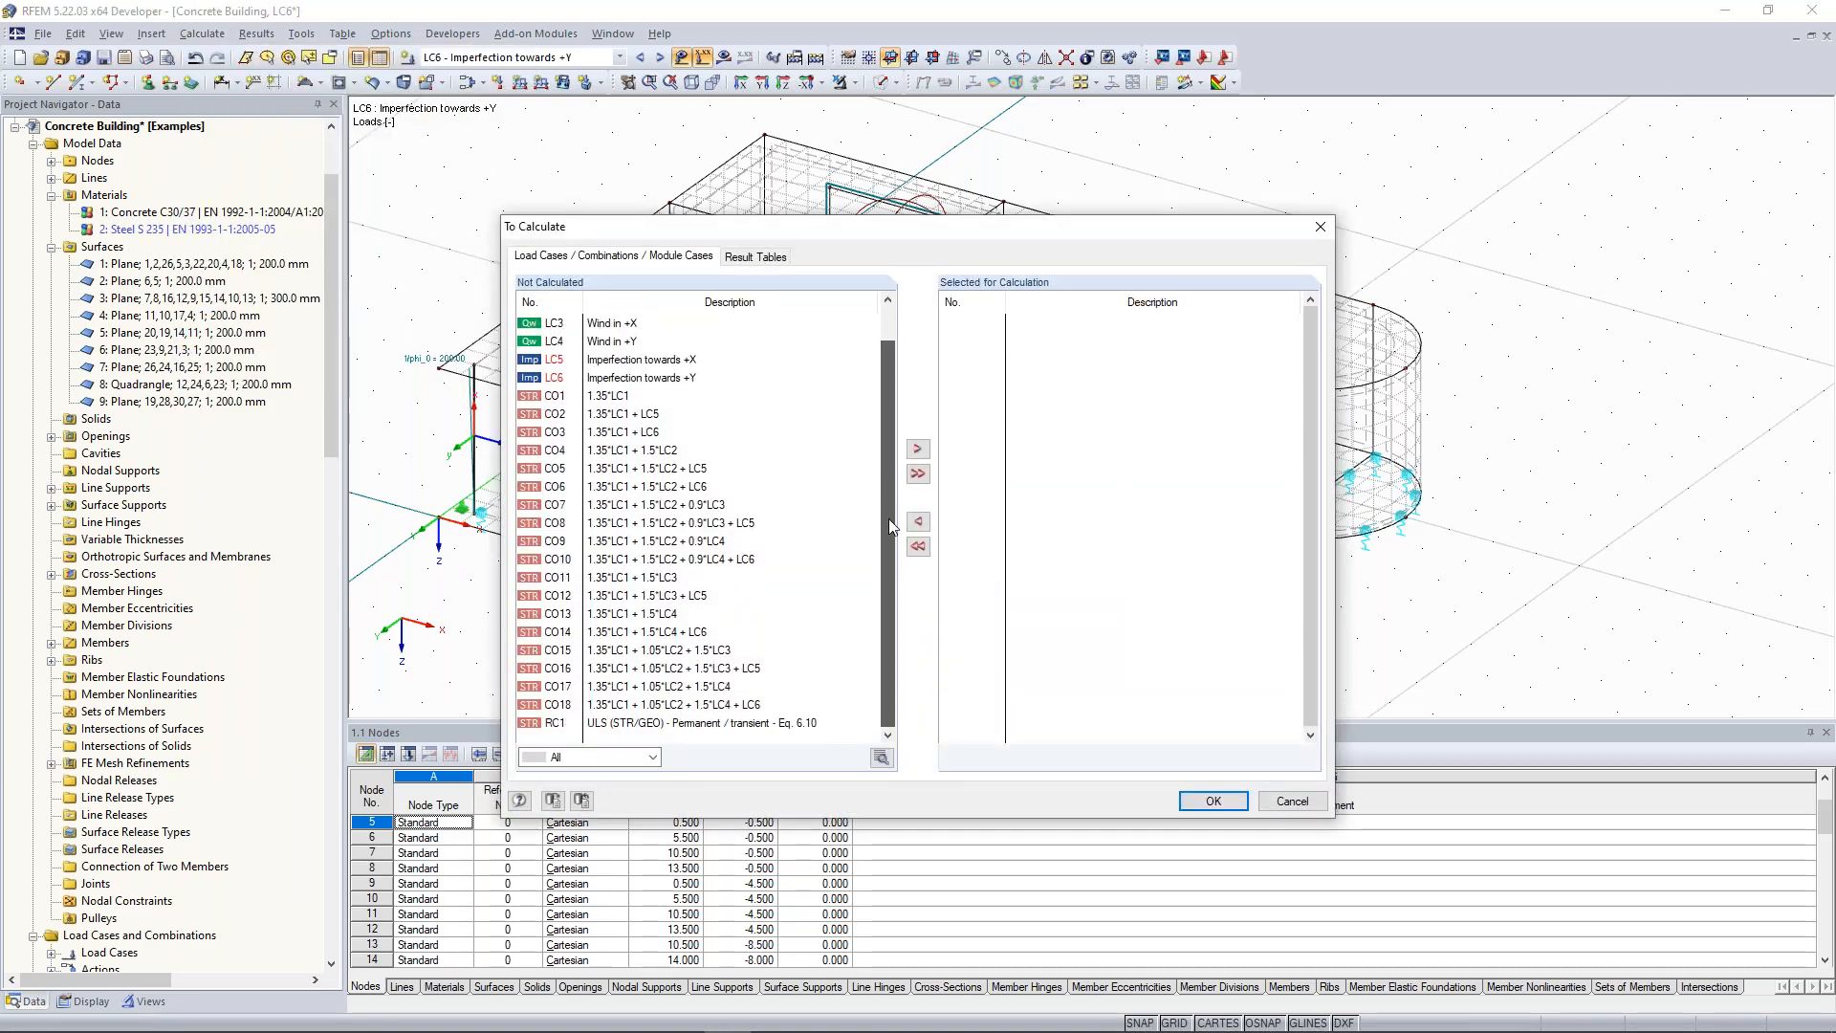
{"action": "left_click", "coordinate": [617, 723]}
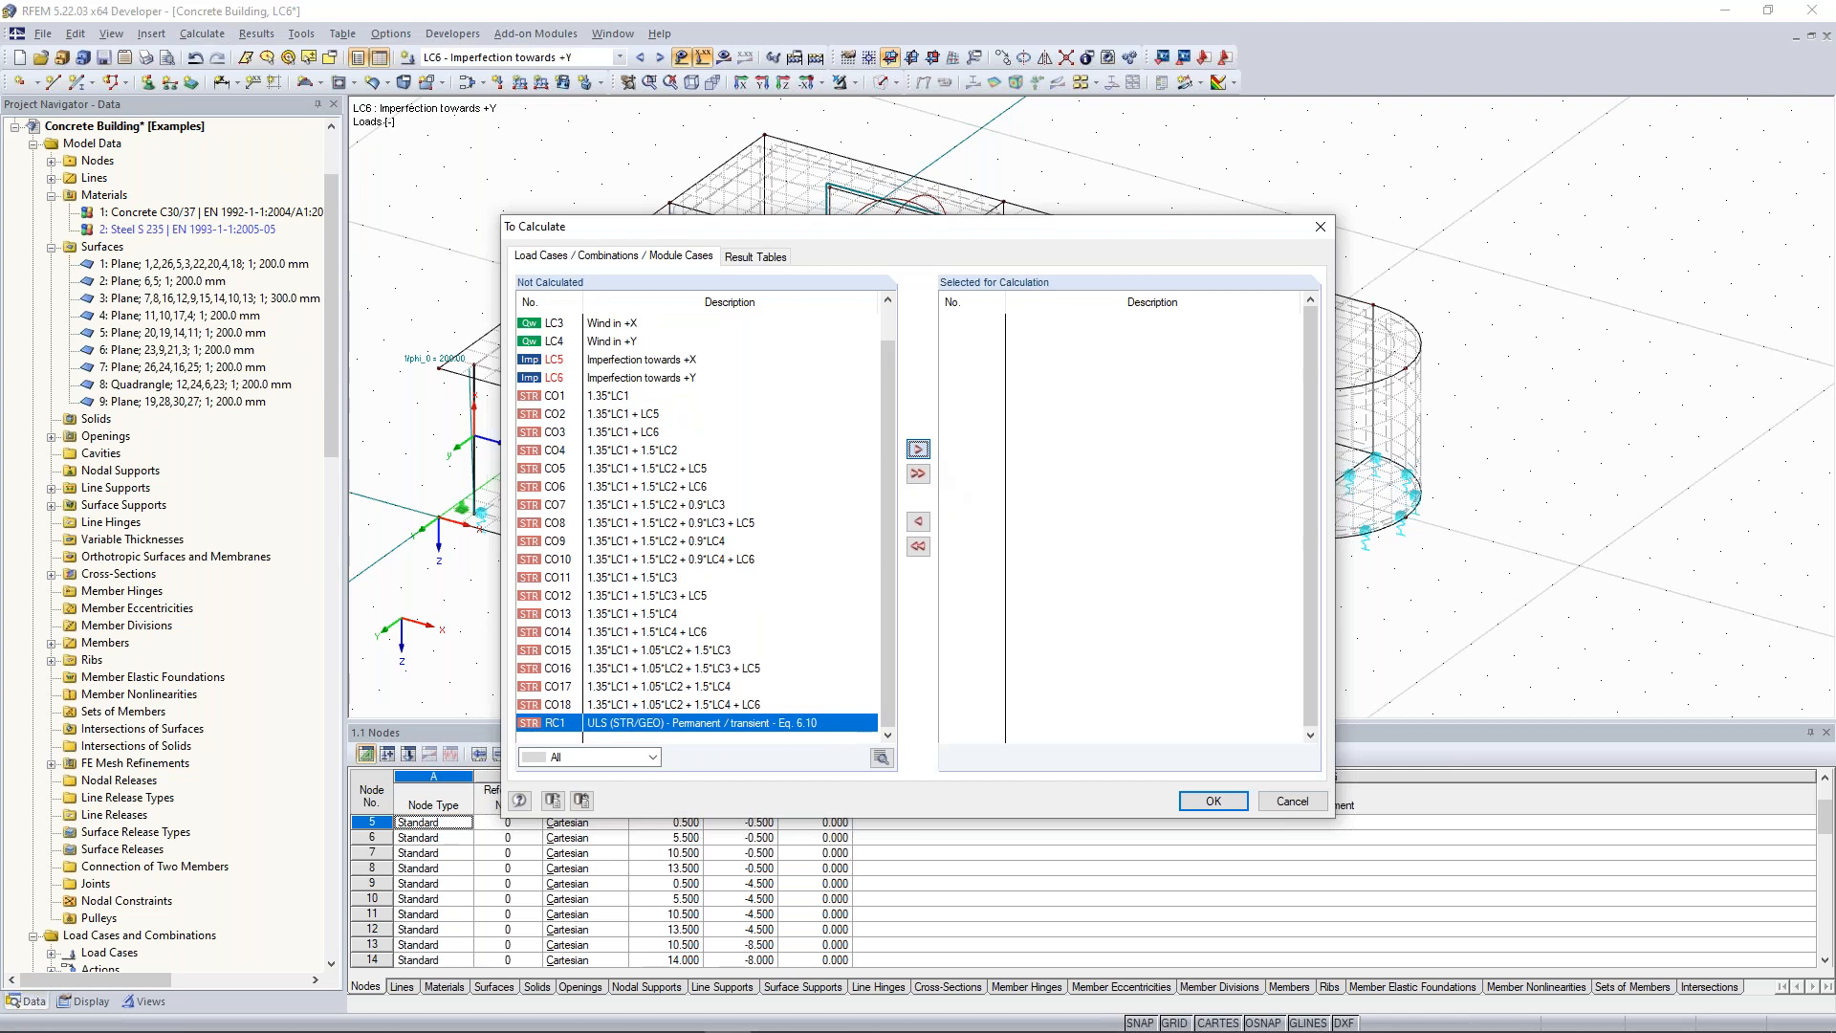
{"action": "left_click", "coordinate": [918, 449]}
{"action": "left_click", "coordinate": [1212, 800]}
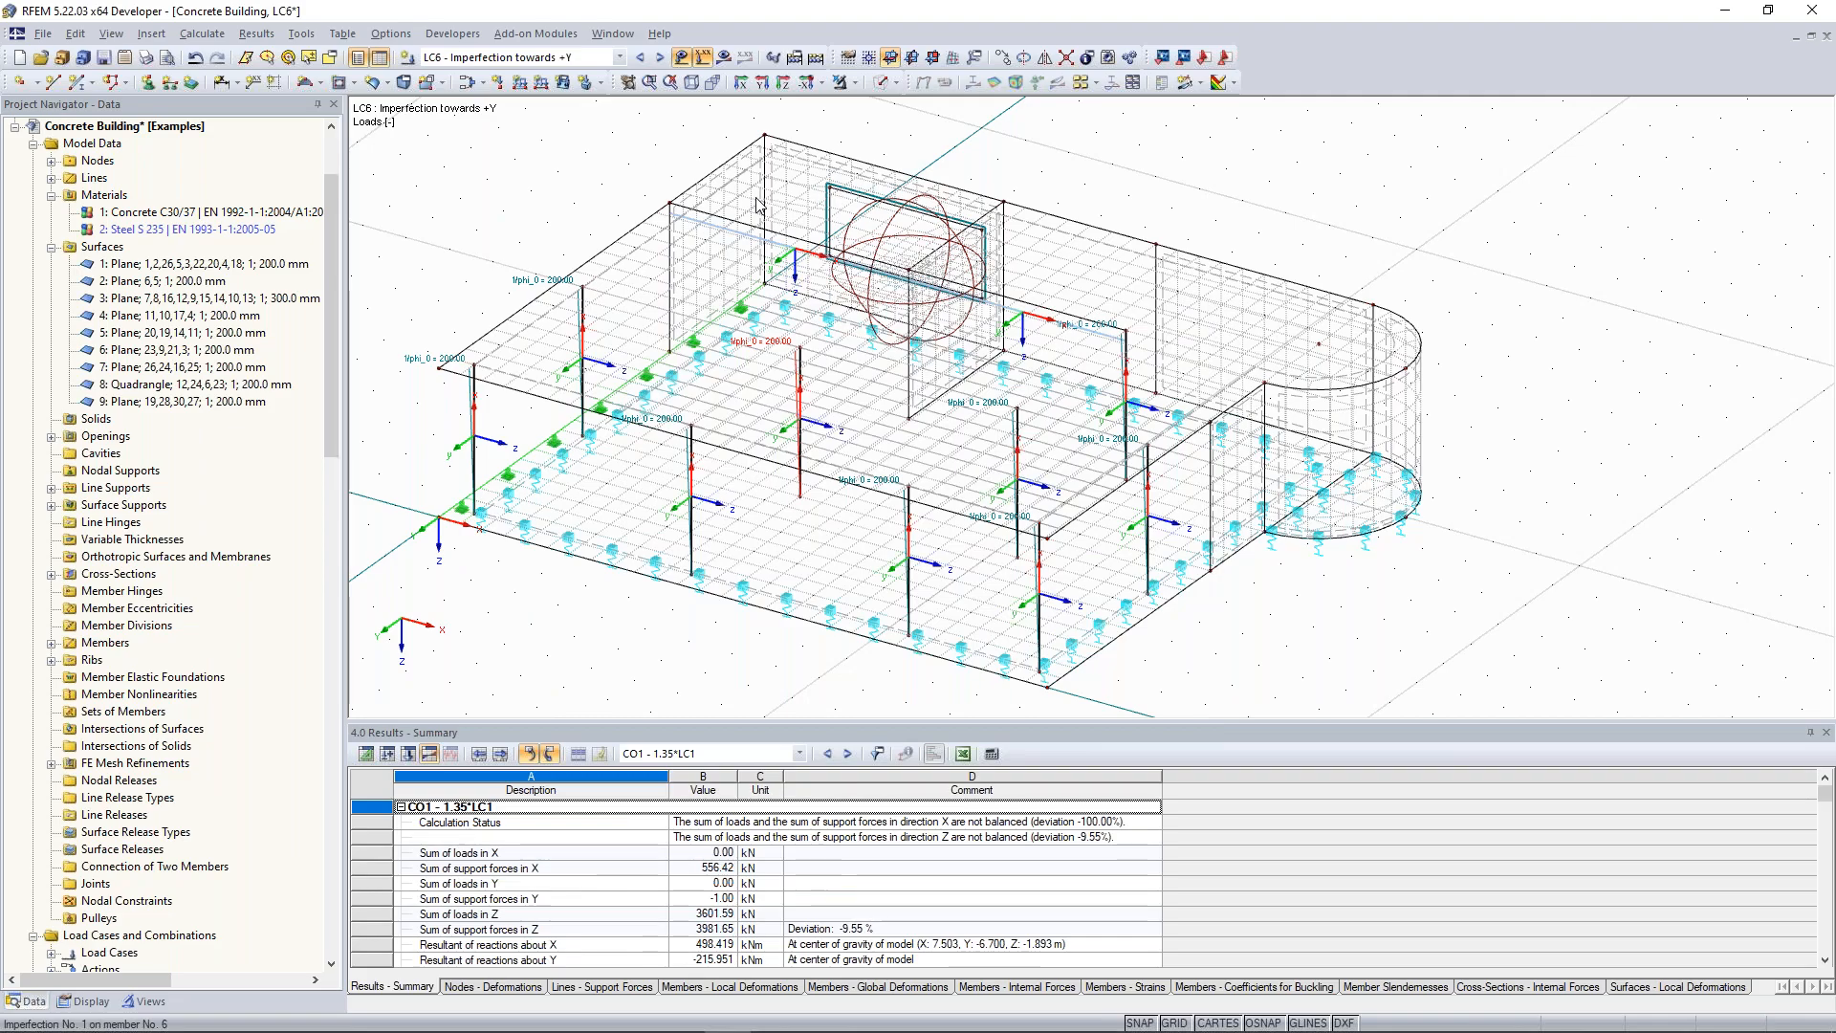
Render the model as solid transparent and review the loads and global deformations u of load combination CO18.
{"action": "left_click", "coordinate": [879, 82]}
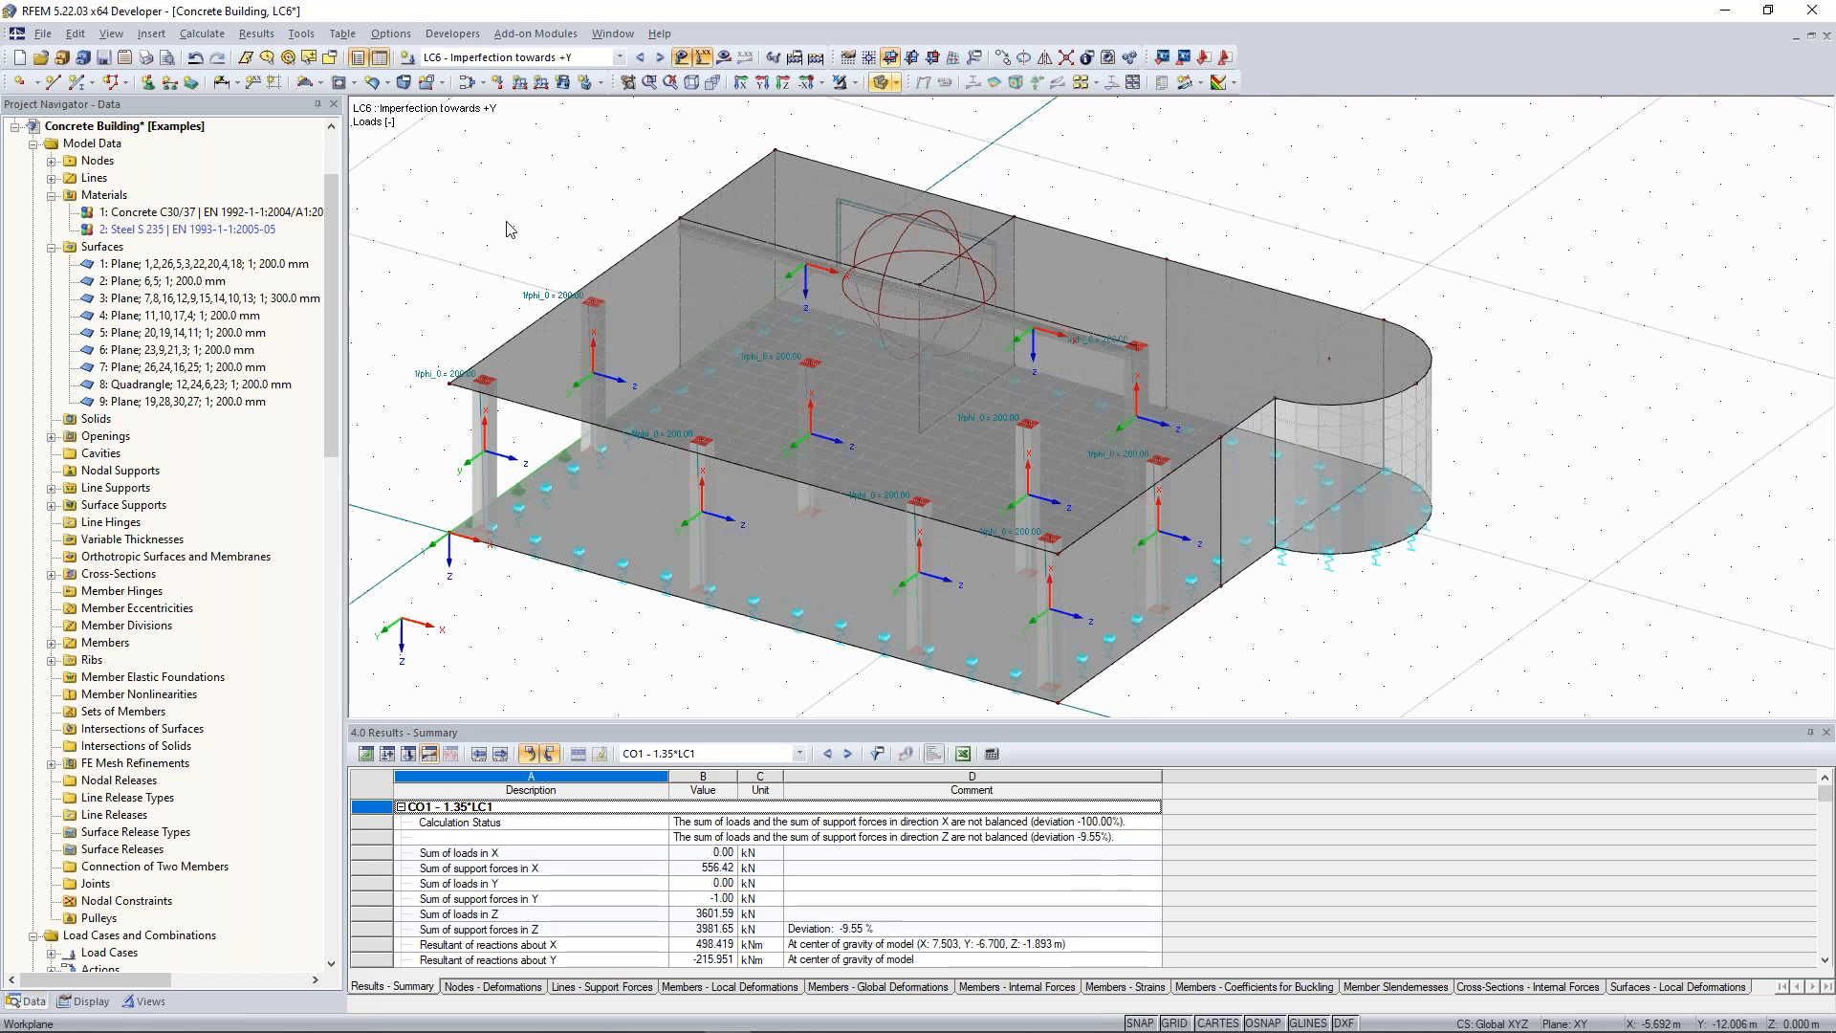
{"action": "left_click", "coordinate": [679, 59]}
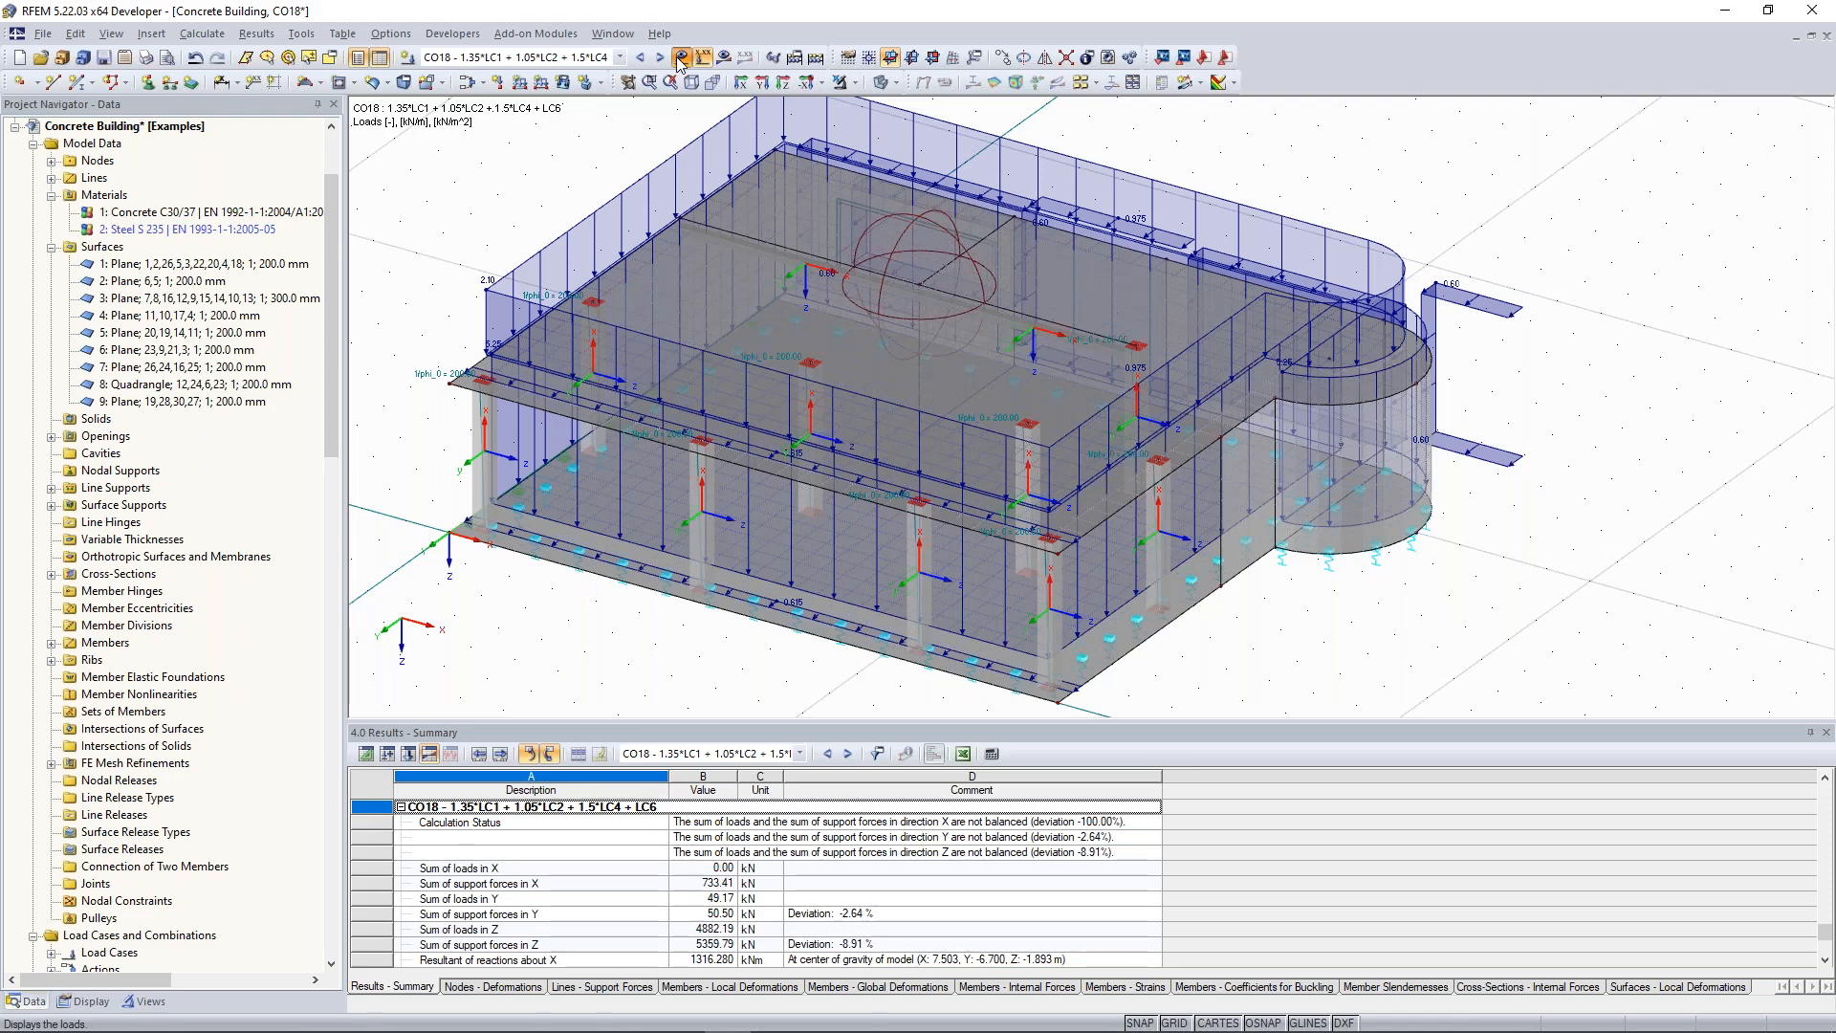
{"action": "left_click", "coordinate": [680, 59]}
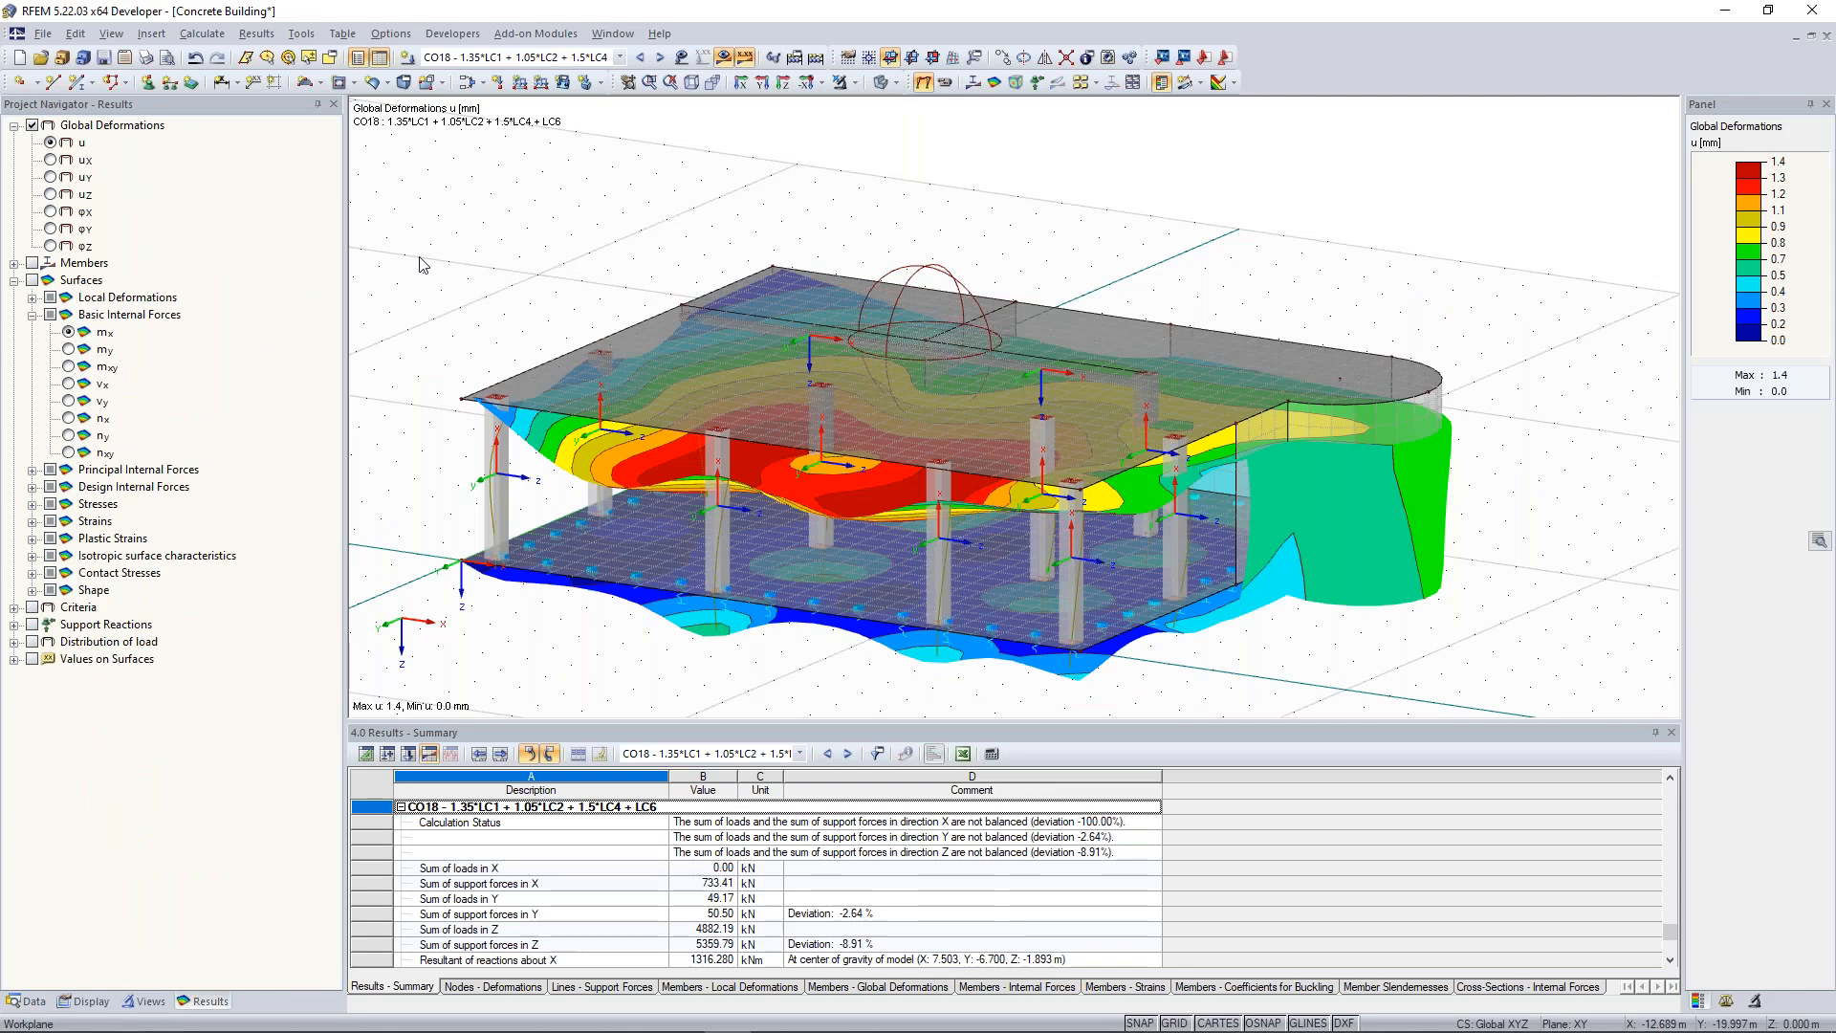
{"action": "scroll", "coordinate": [950, 450], "scroll_direction": "up", "scroll_amount": 4}
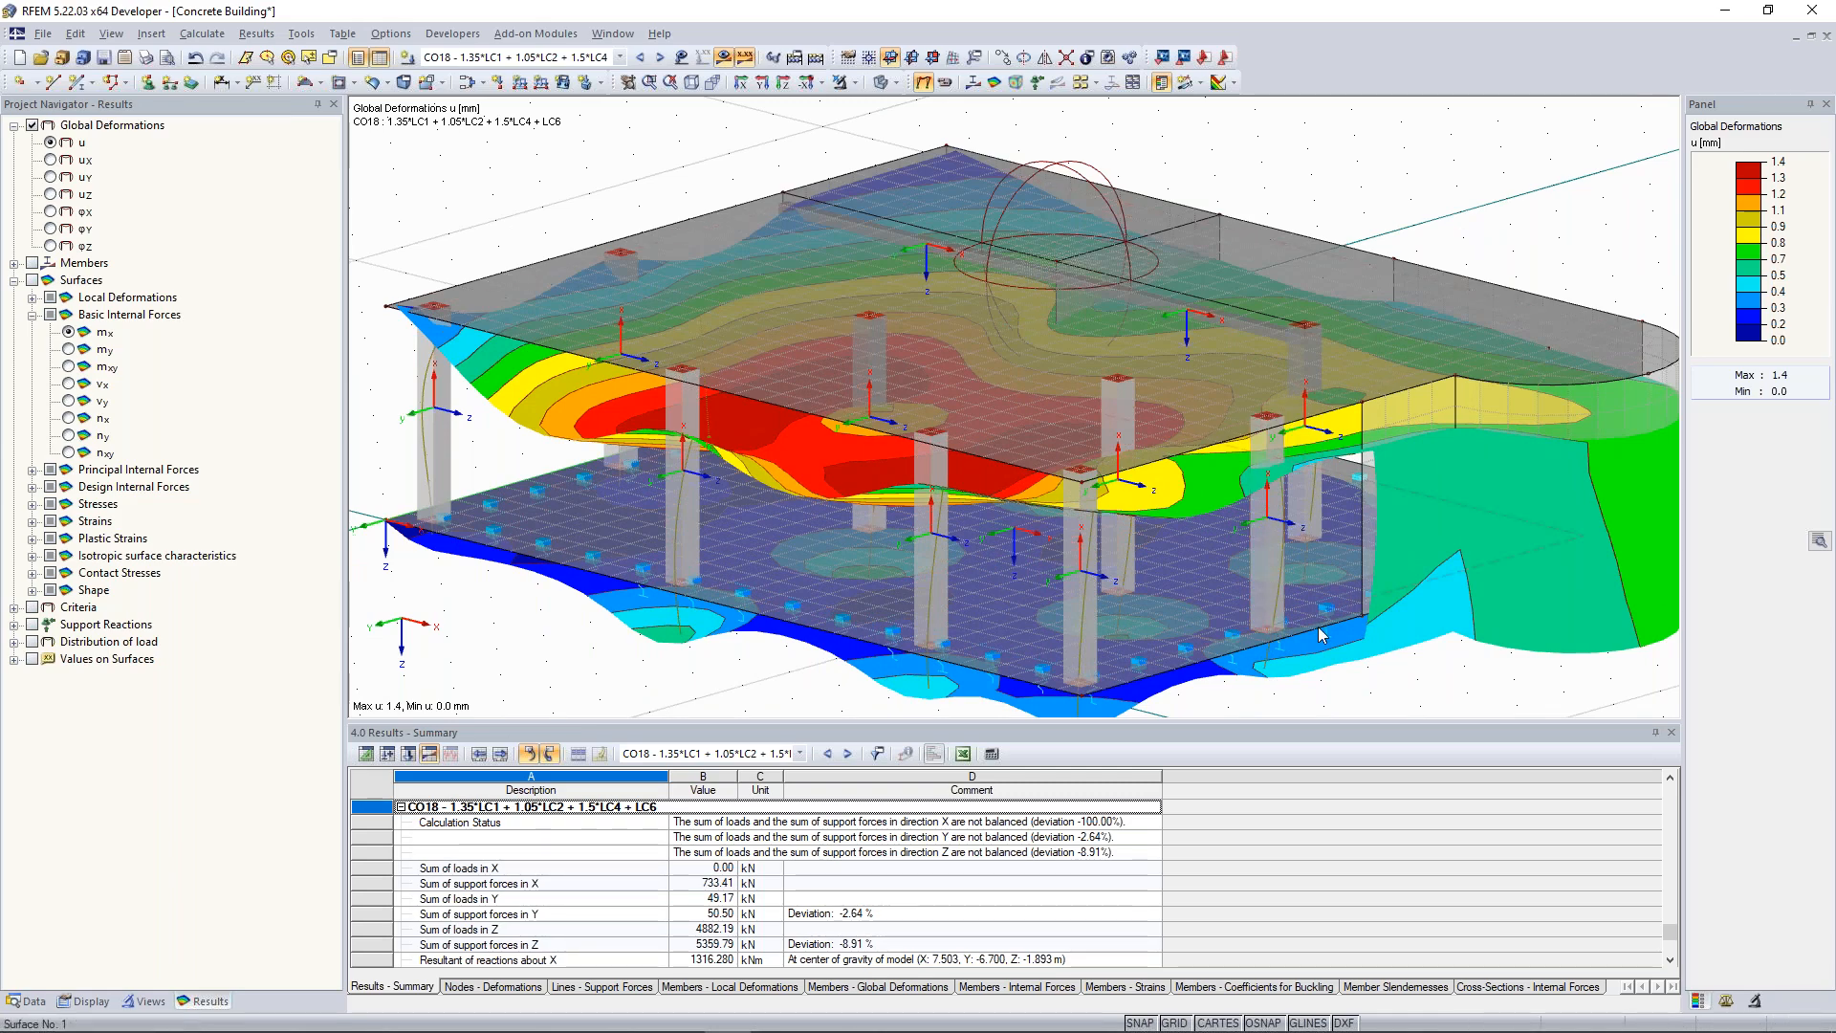
Set the members' deformation display to coloured cross-sections.
{"action": "left_click", "coordinate": [84, 1001]}
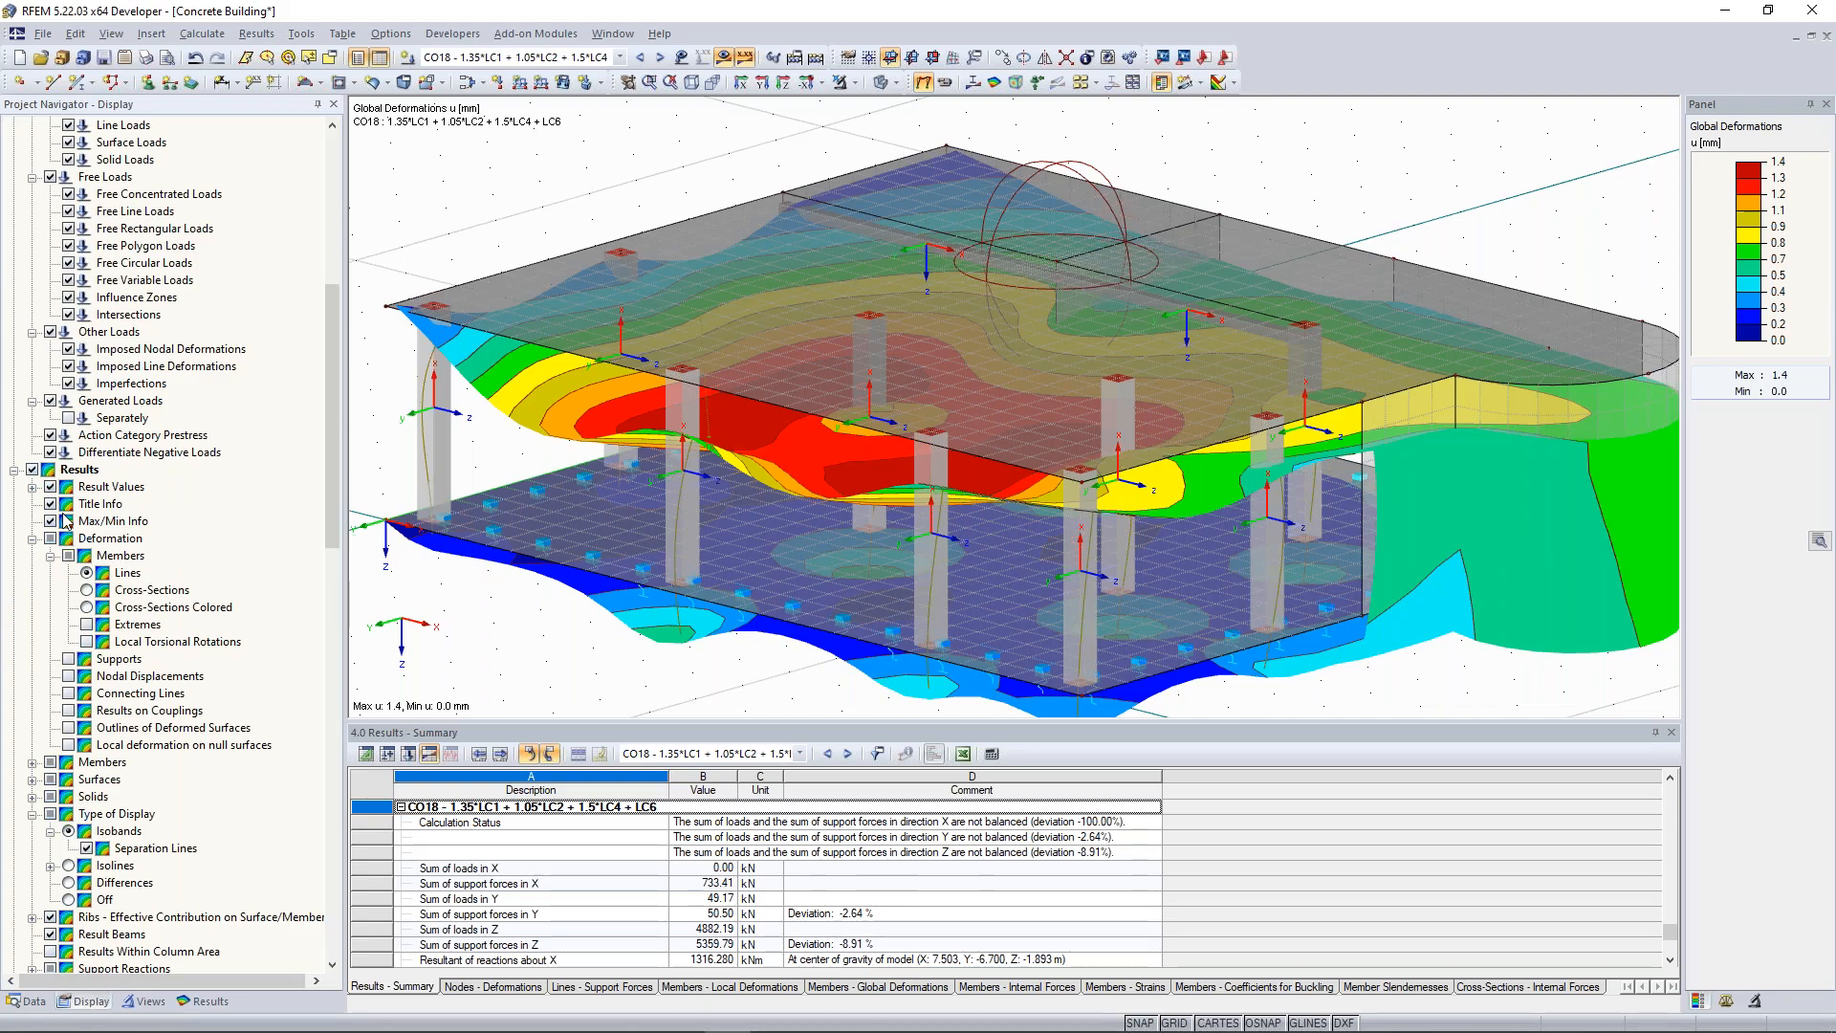
{"action": "scroll", "coordinate": [89, 492], "scroll_direction": "down", "scroll_amount": 2}
{"action": "left_click", "coordinate": [87, 487]}
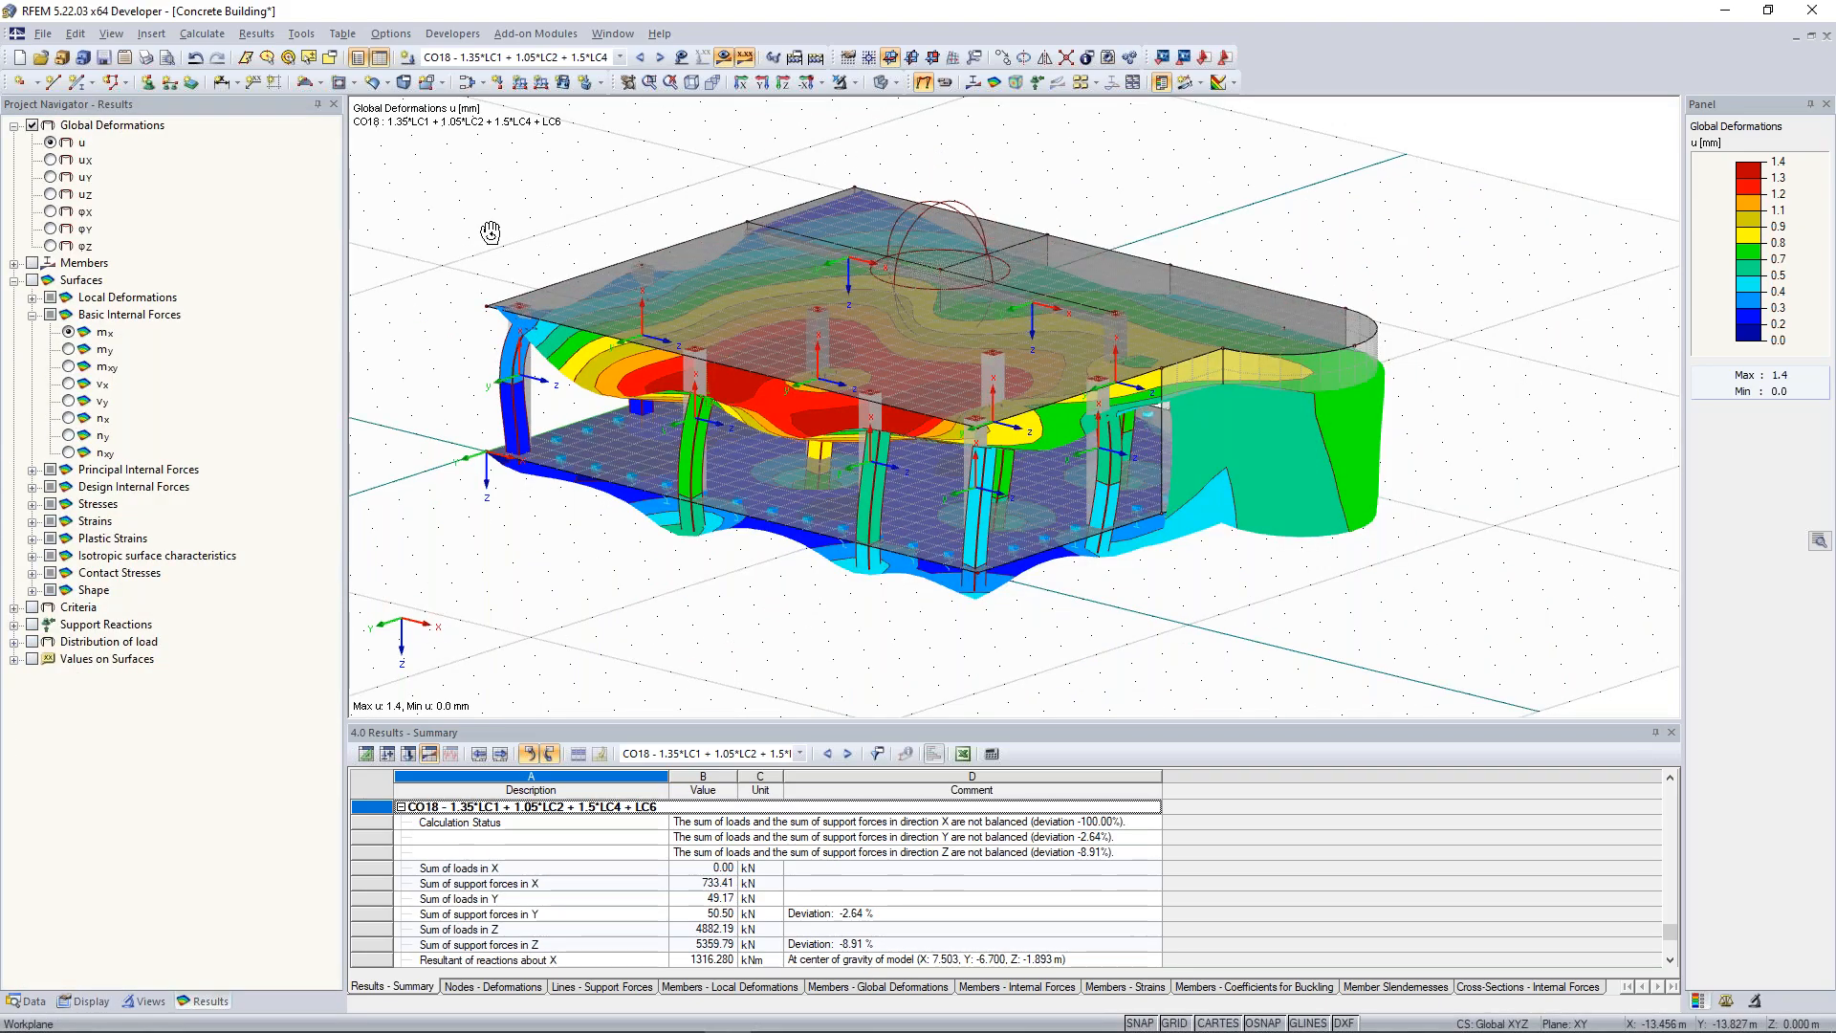
Review the global deformations uY and uZ of result combination RC1, and switch the deformation display off.
{"action": "middle_click_drag", "start_coordinate": [491, 232], "coordinate": [507, 249], "text": "ctrl"}
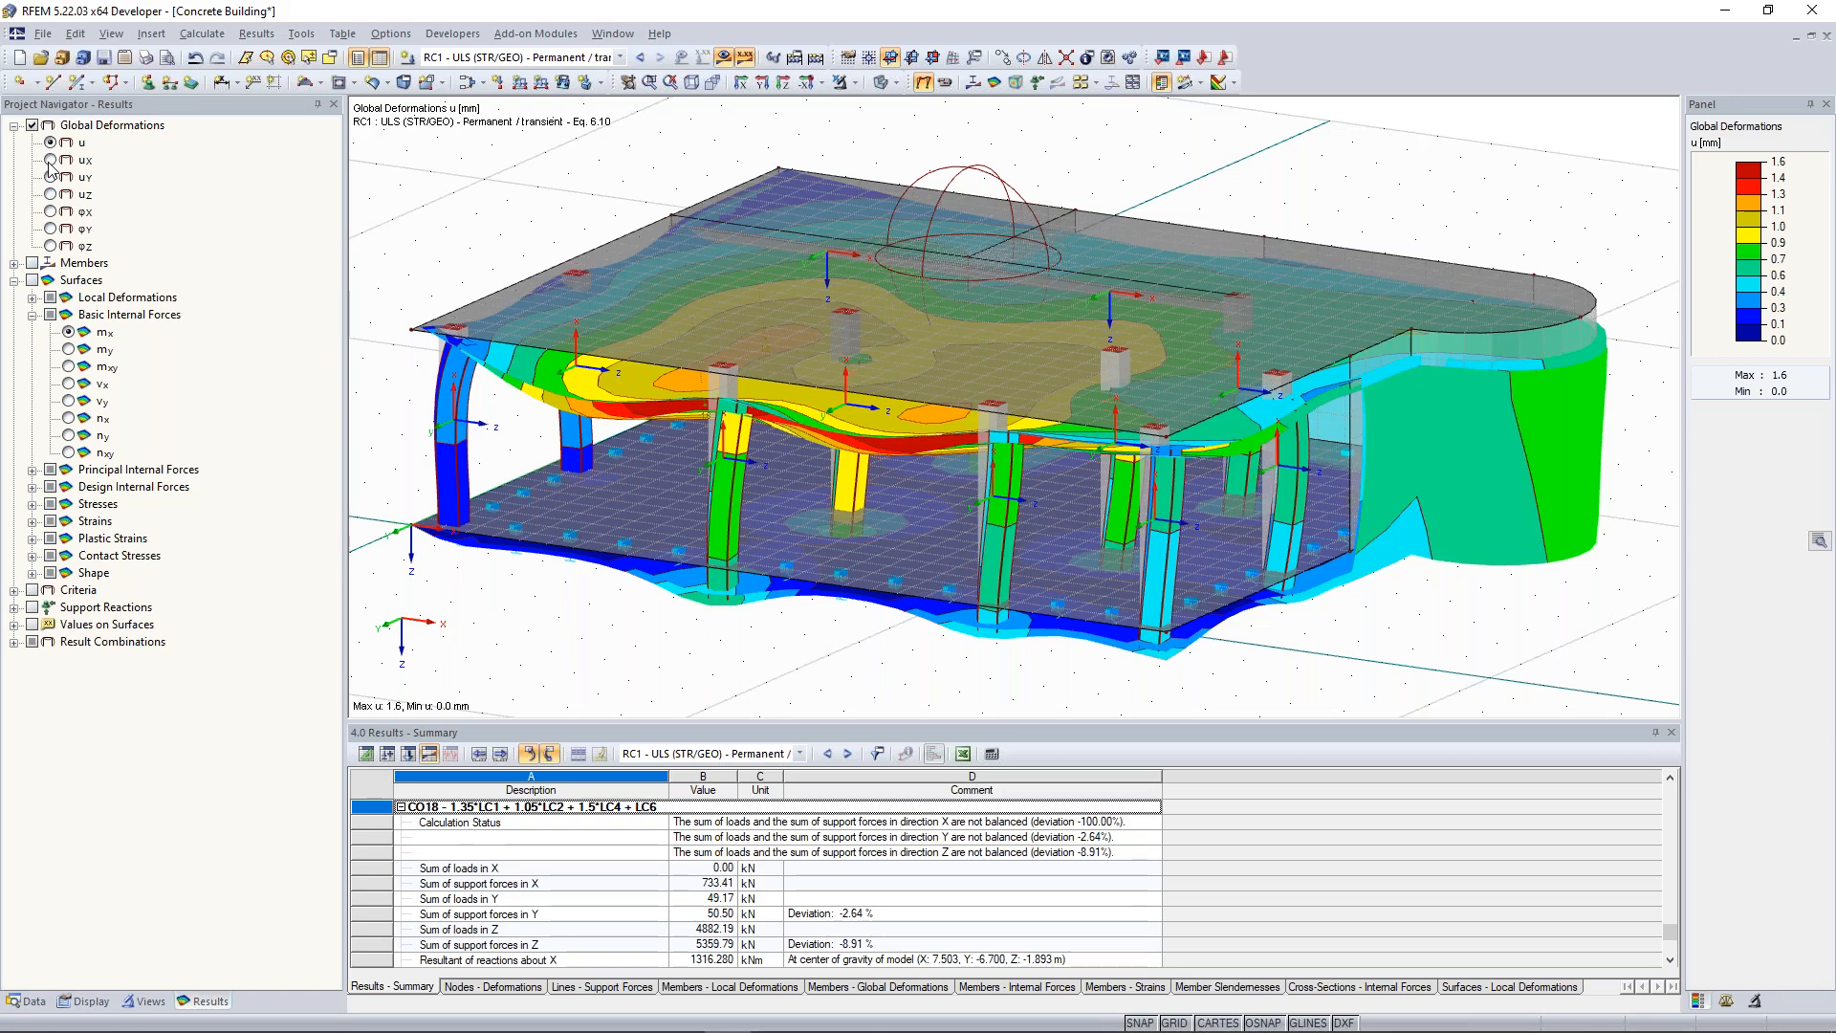
{"action": "left_click", "coordinate": [51, 177]}
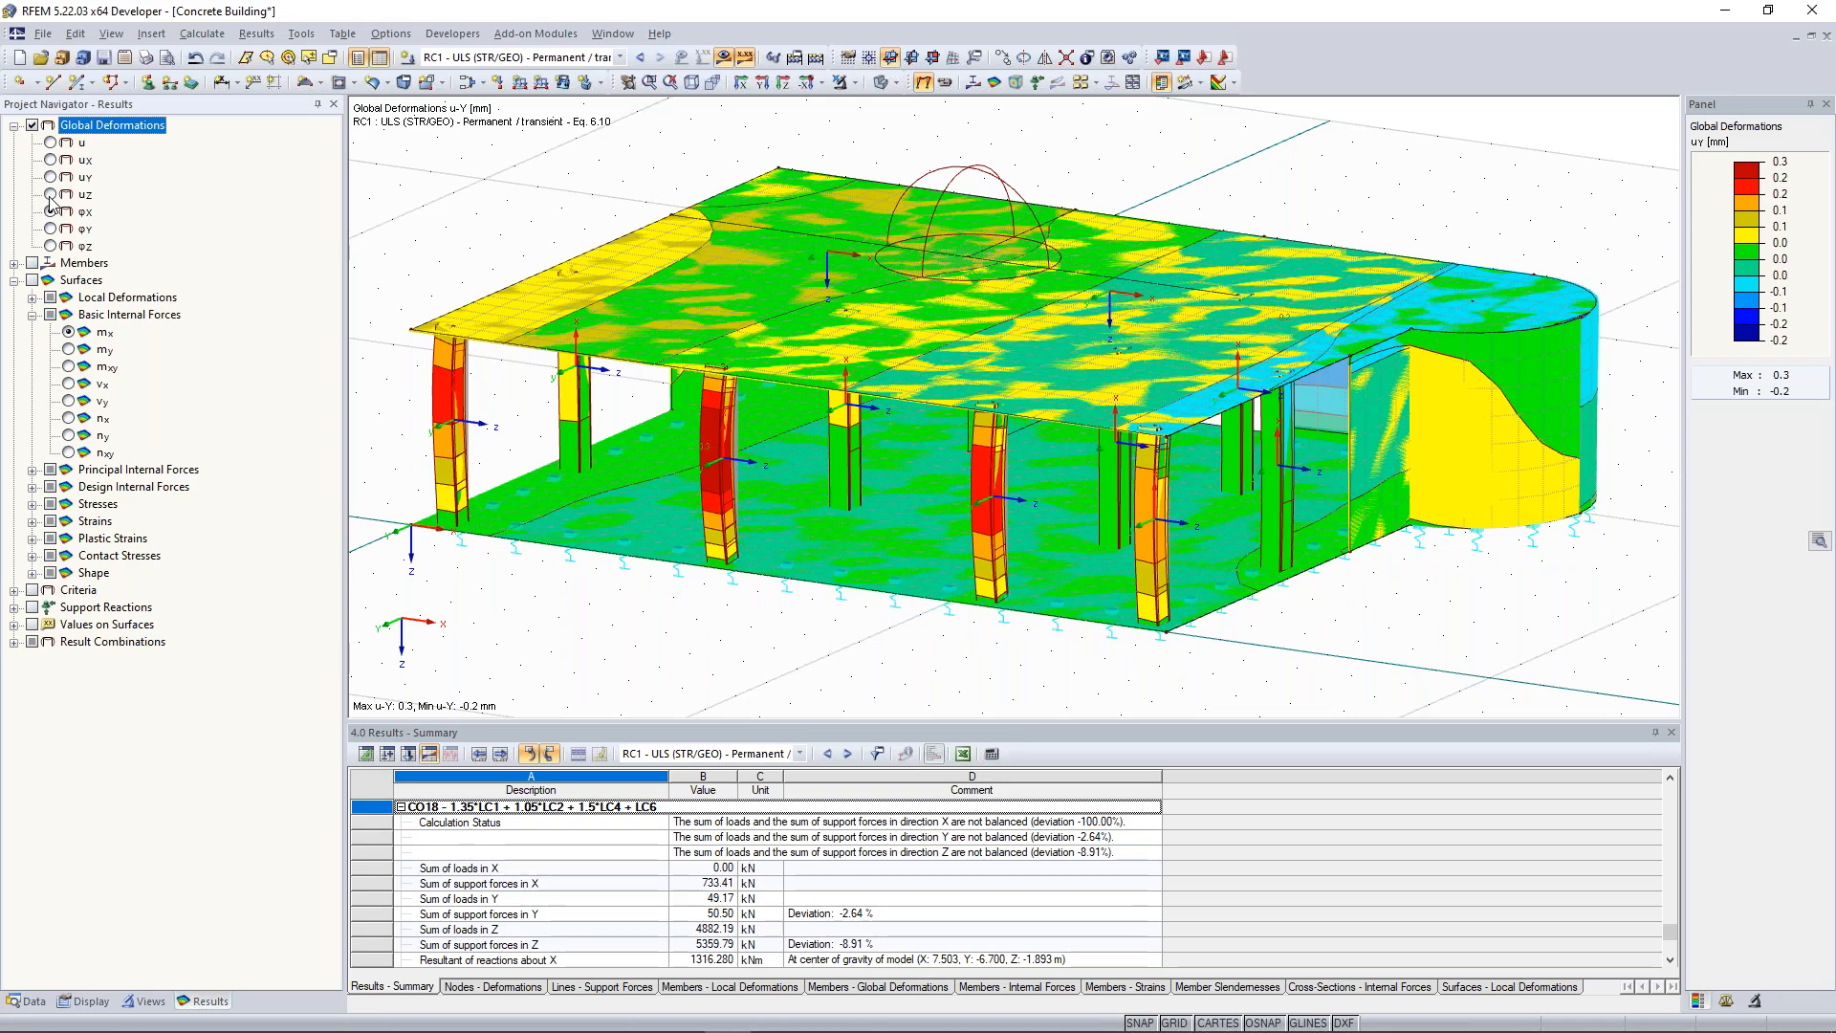
{"action": "left_click", "coordinate": [50, 195]}
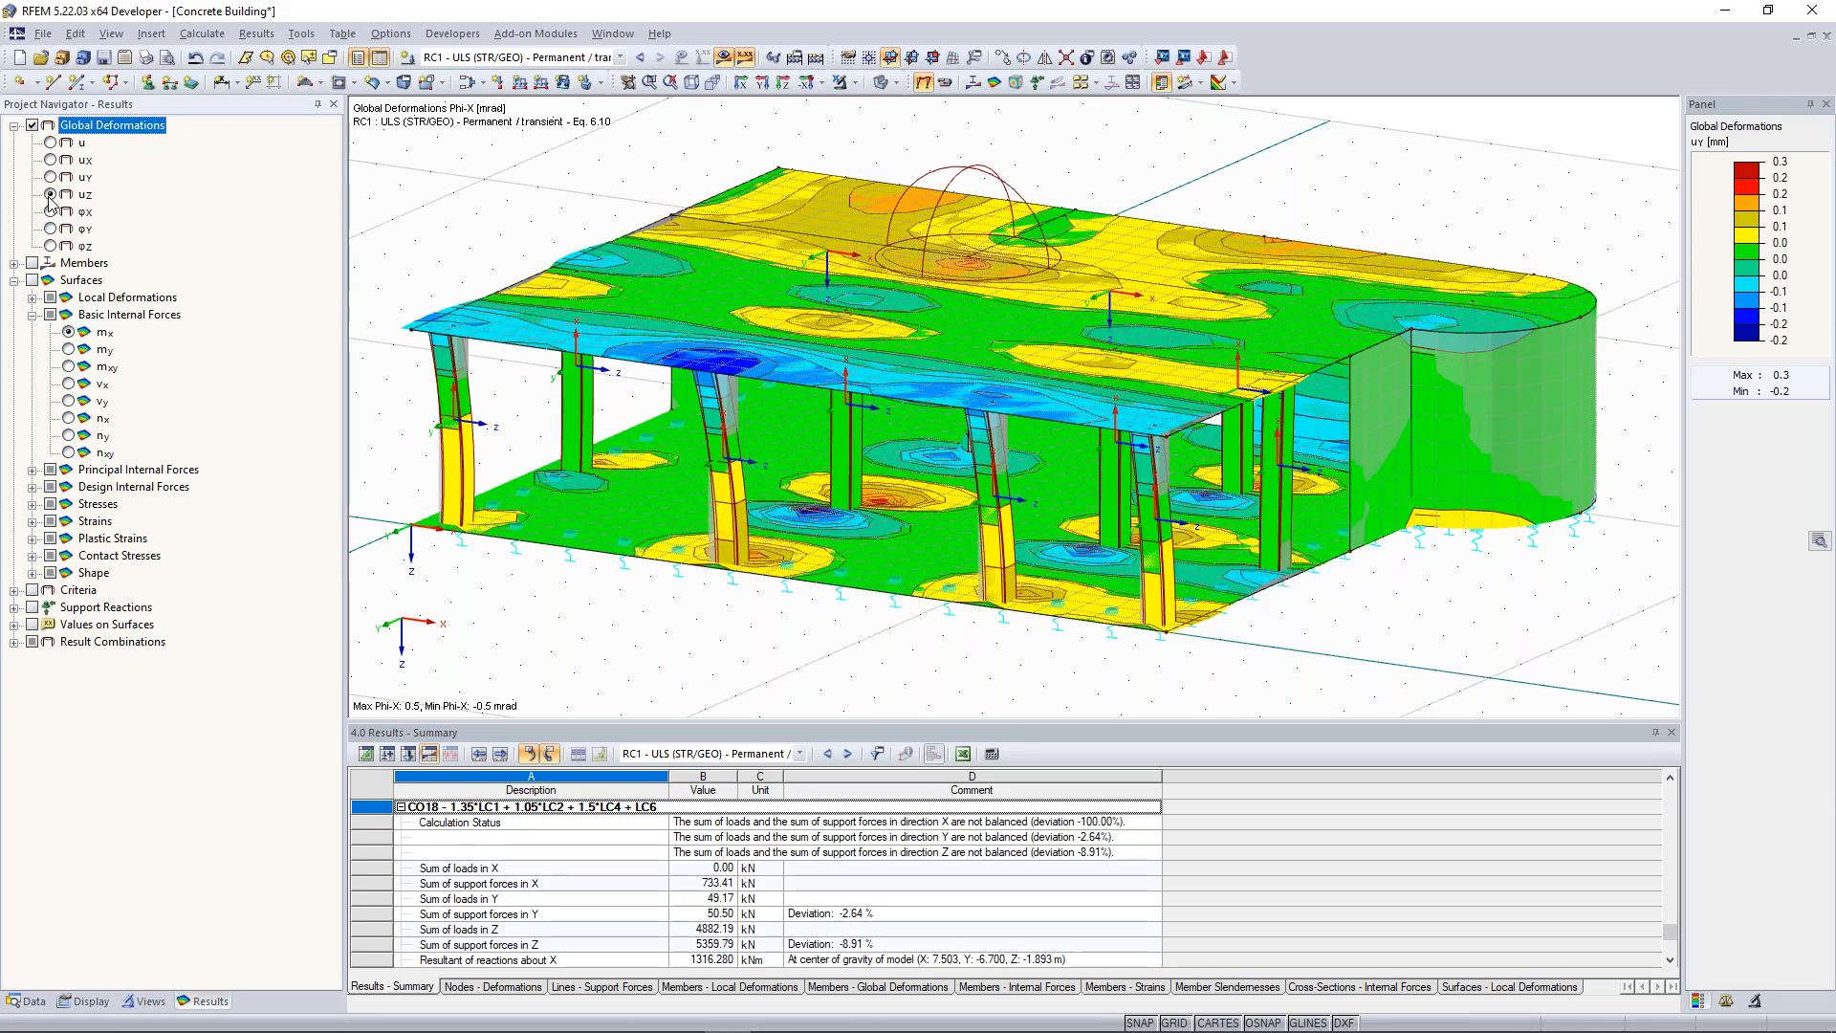
{"action": "left_click", "coordinate": [32, 126]}
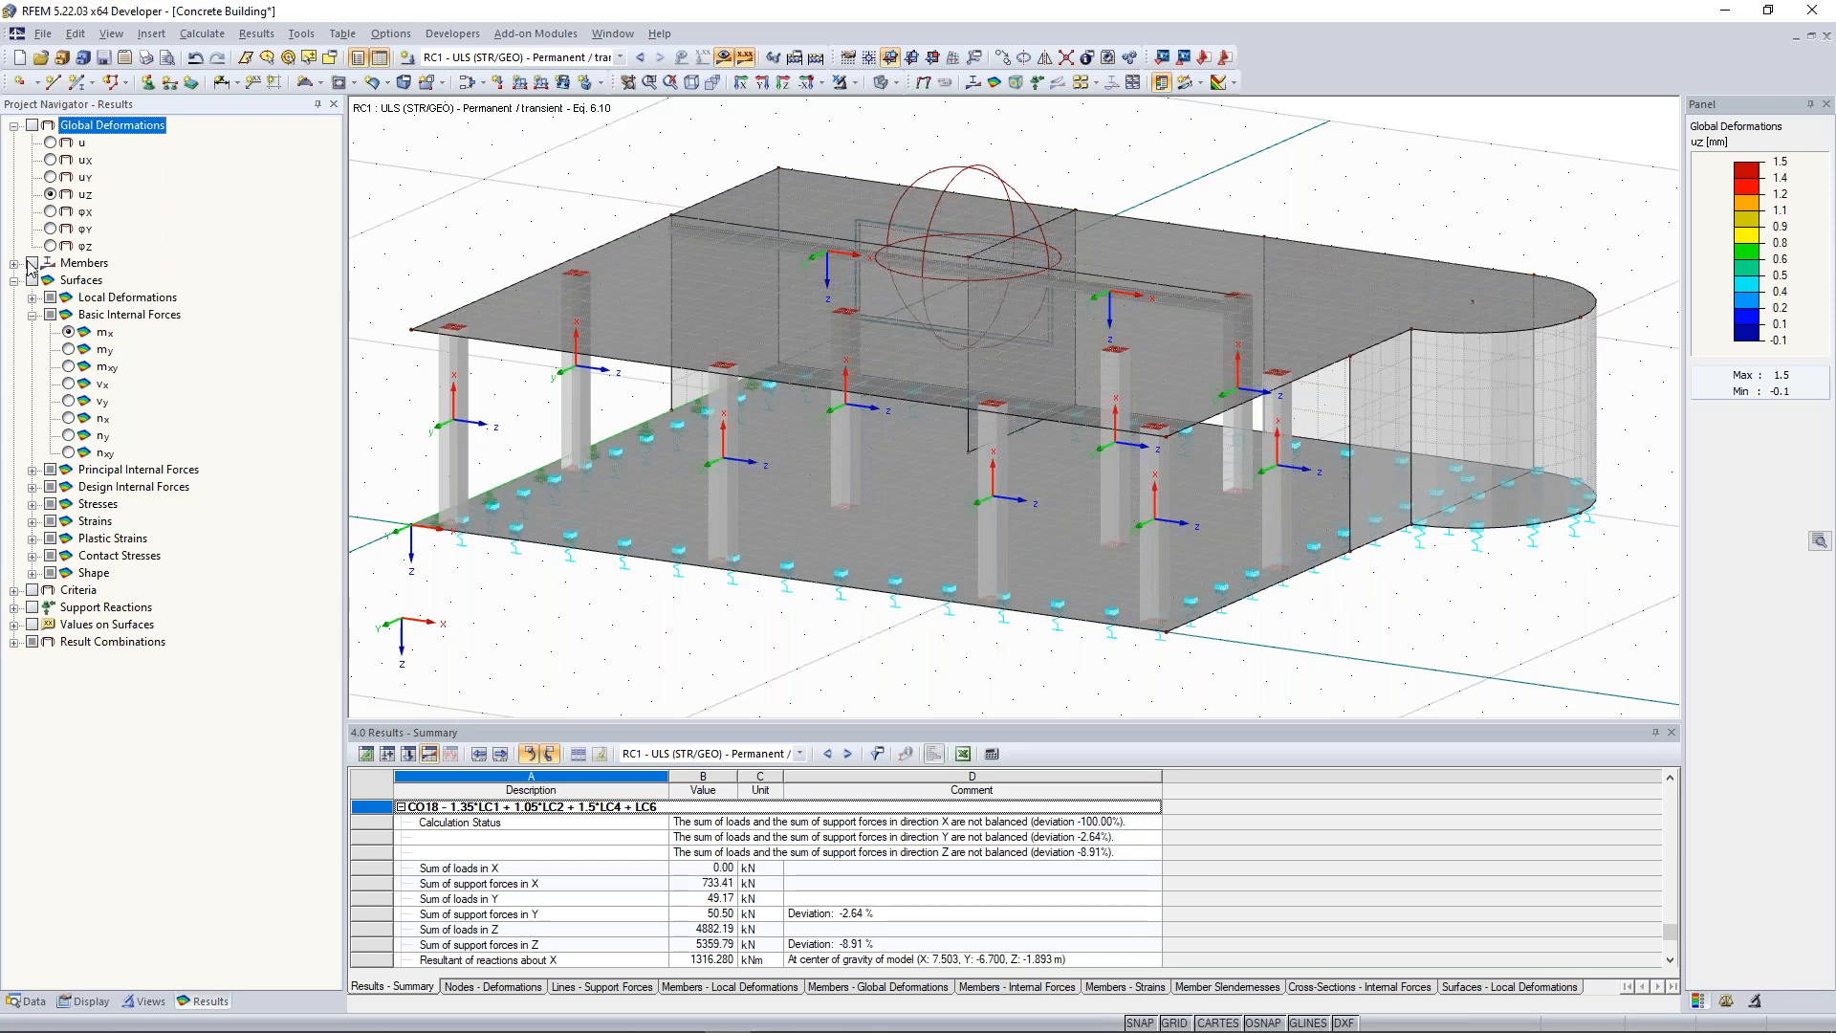
Turn on the member results and show the axial forces N on the columns only, using a generated visibility.
{"action": "left_click", "coordinate": [31, 263]}
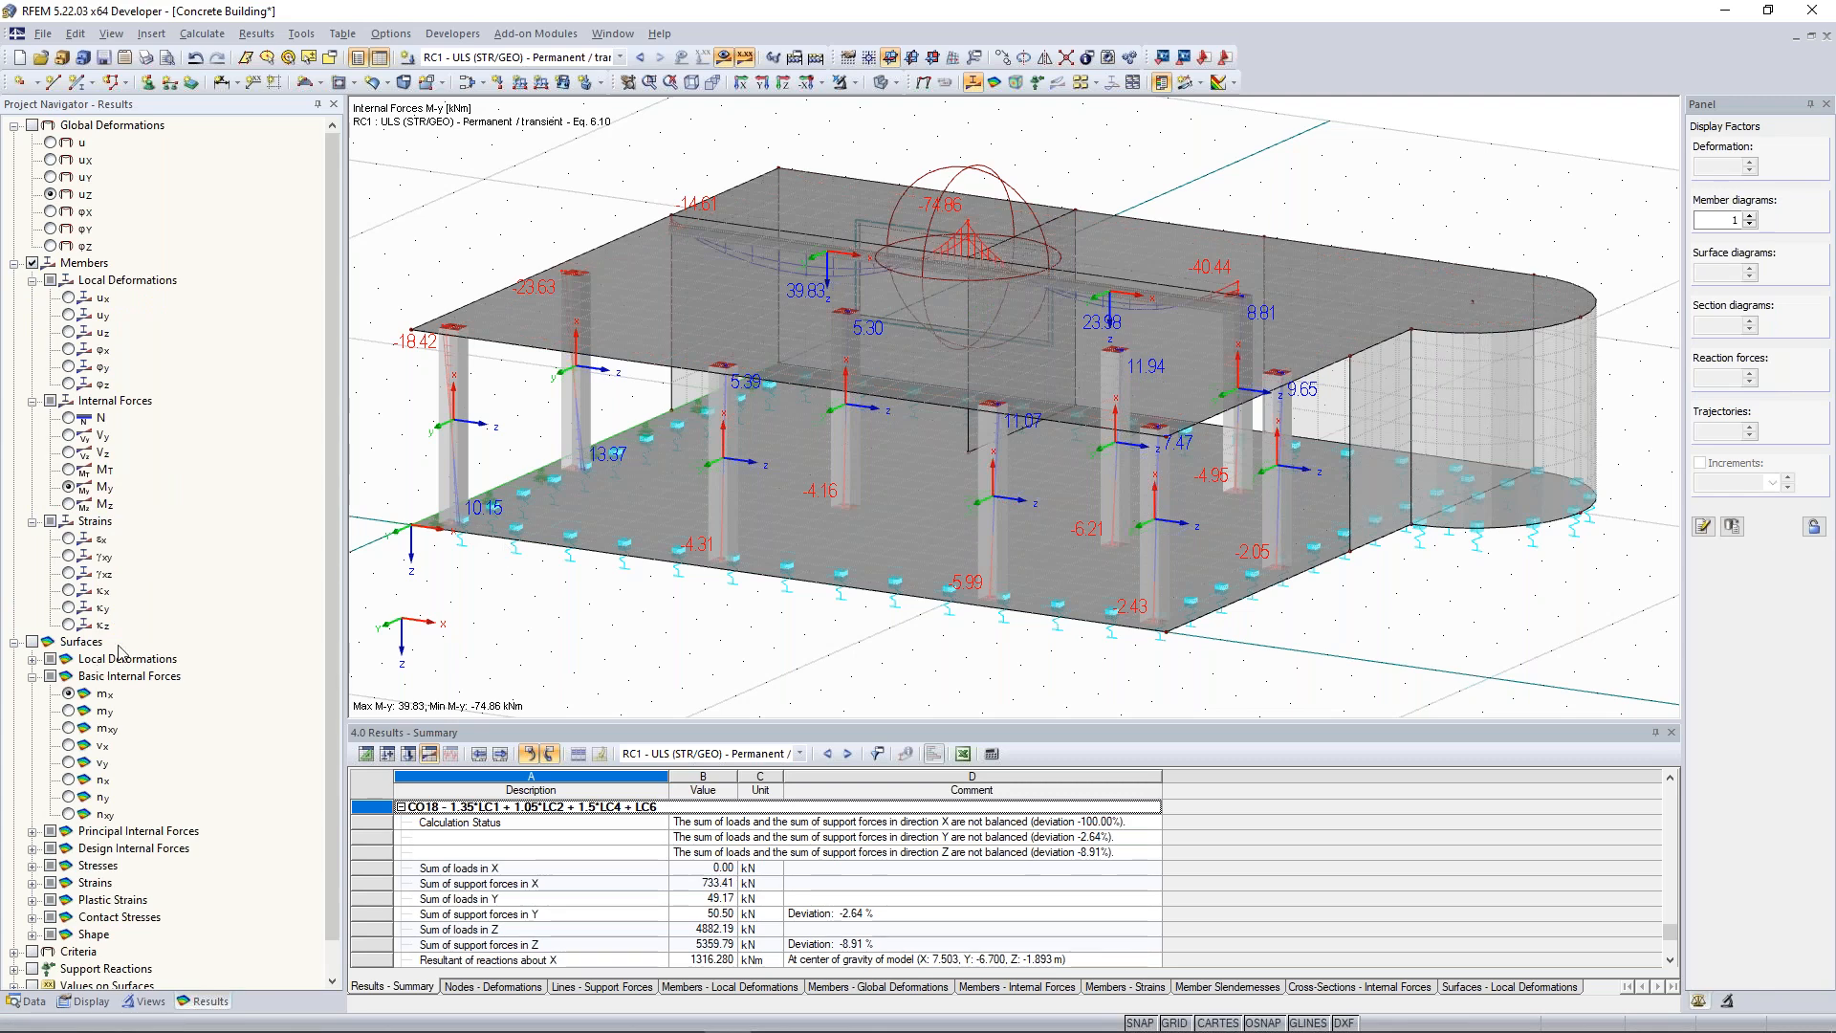
{"action": "middle_click_drag", "start_coordinate": [704, 195], "coordinate": [696, 210]}
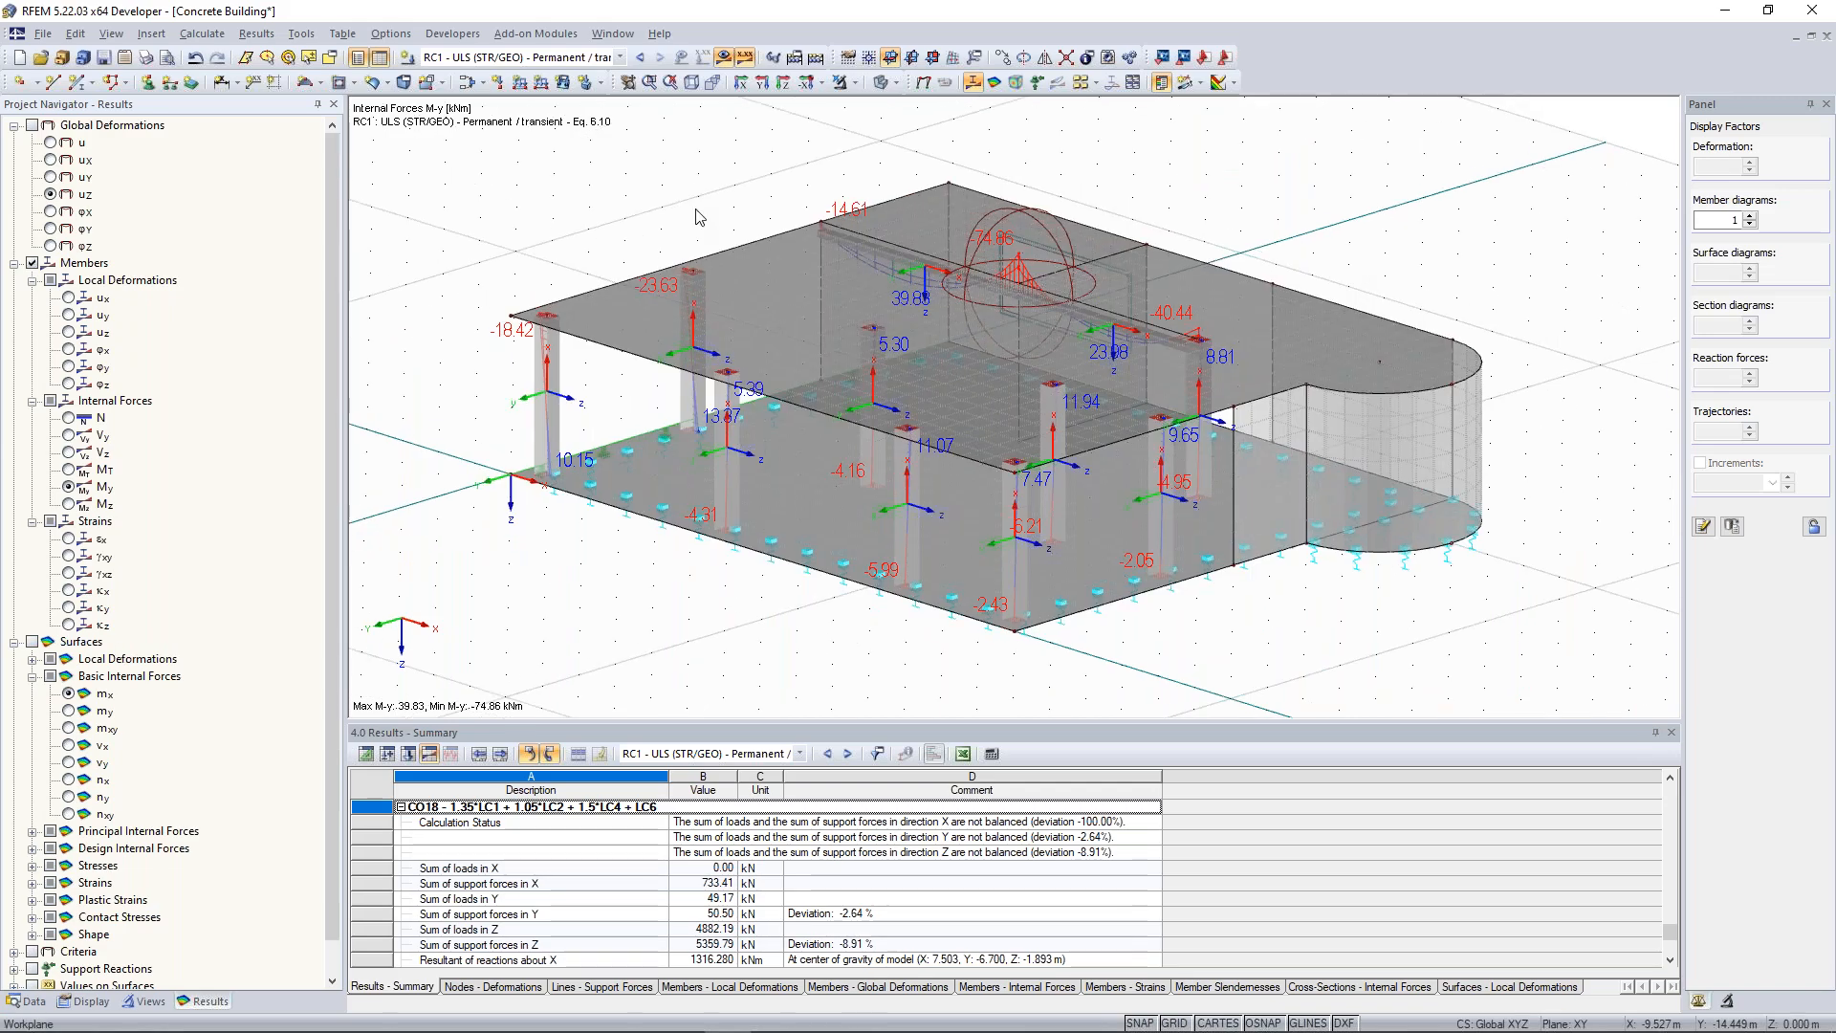
{"action": "left_click", "coordinate": [150, 1001]}
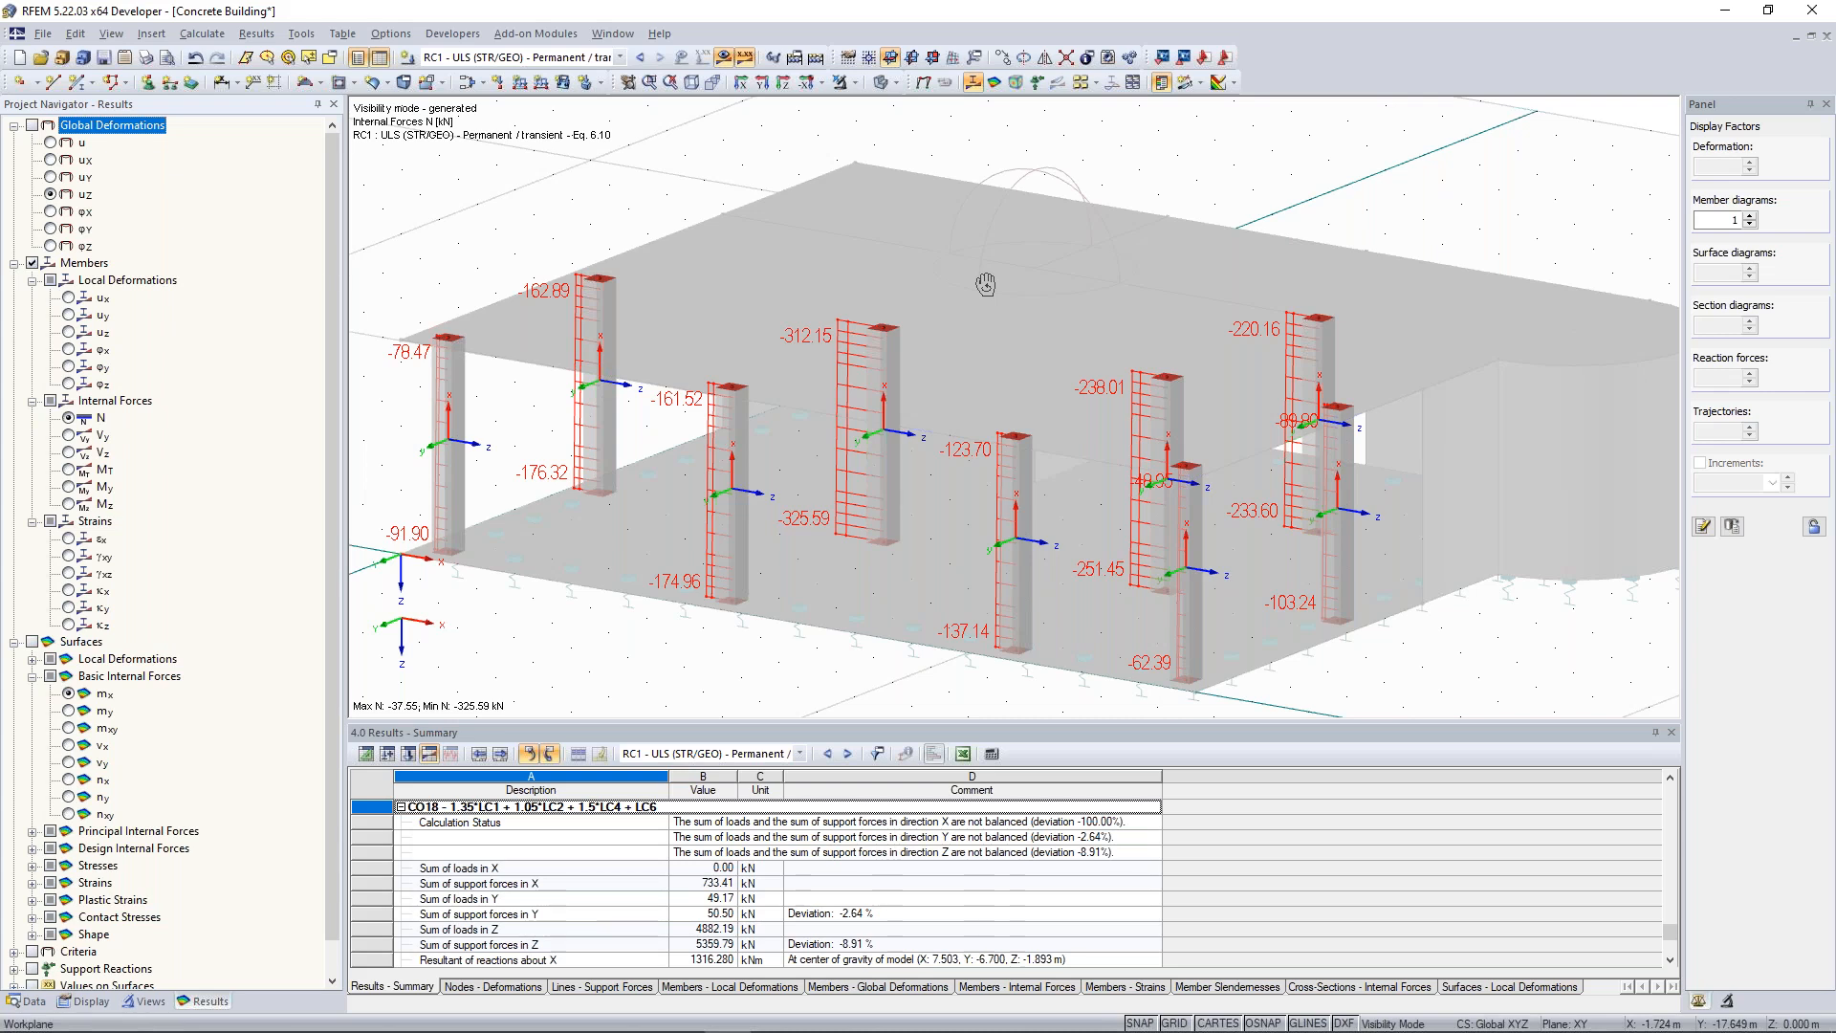
{"action": "middle_click_drag", "start_coordinate": [986, 284], "coordinate": [840, 409], "text": "ctrl"}
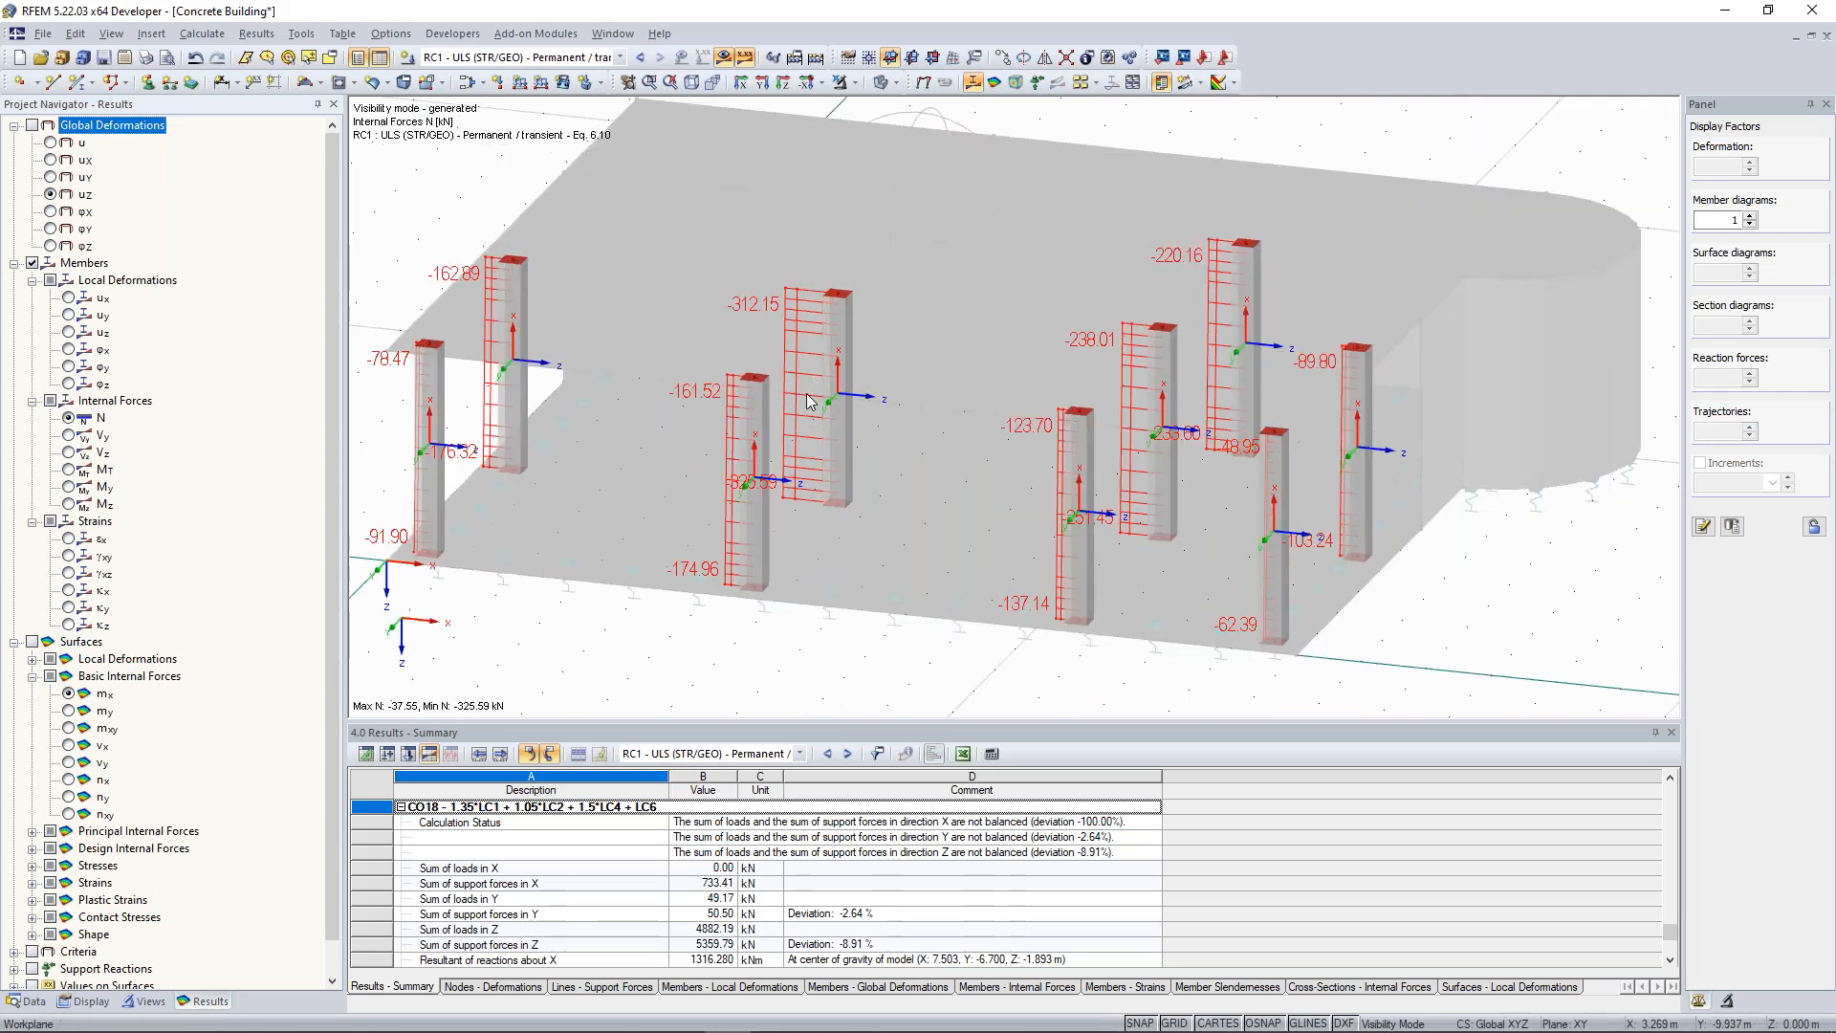
Examine the columns' shear force Vz and bending moments My and Mz for RC1.
{"action": "left_click", "coordinate": [68, 452]}
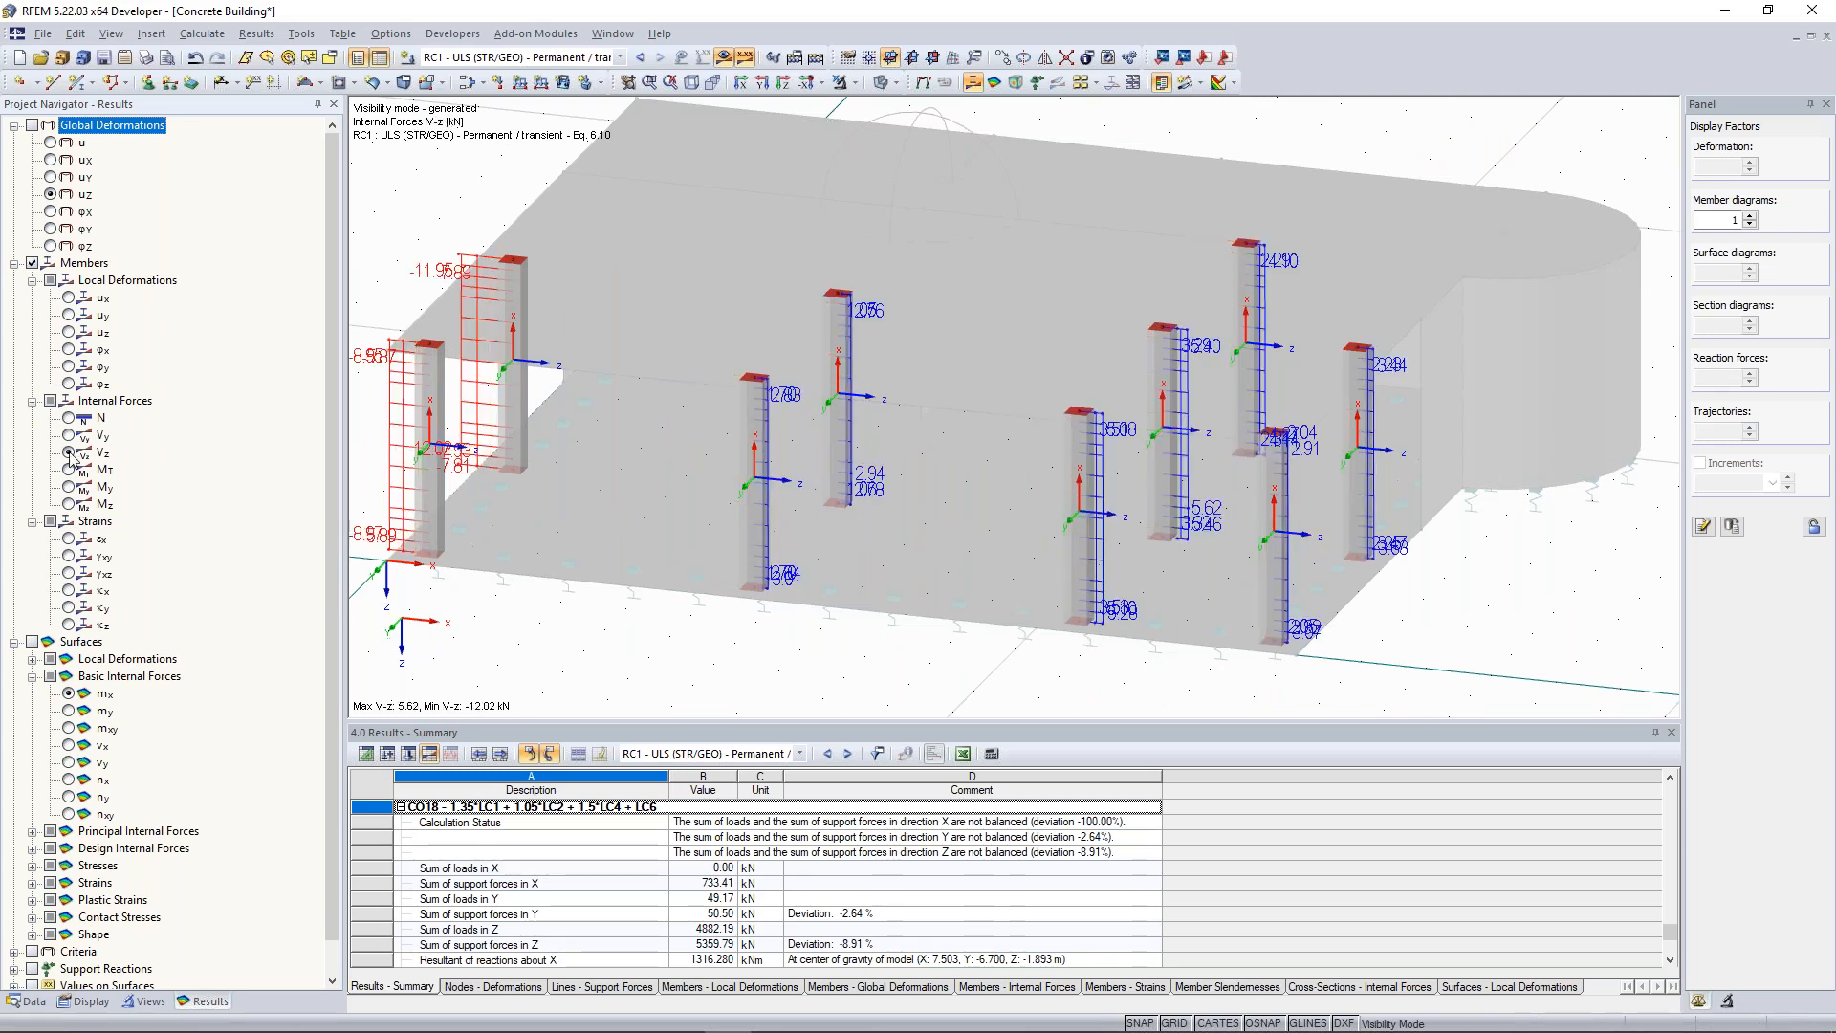
{"action": "left_click", "coordinate": [69, 487]}
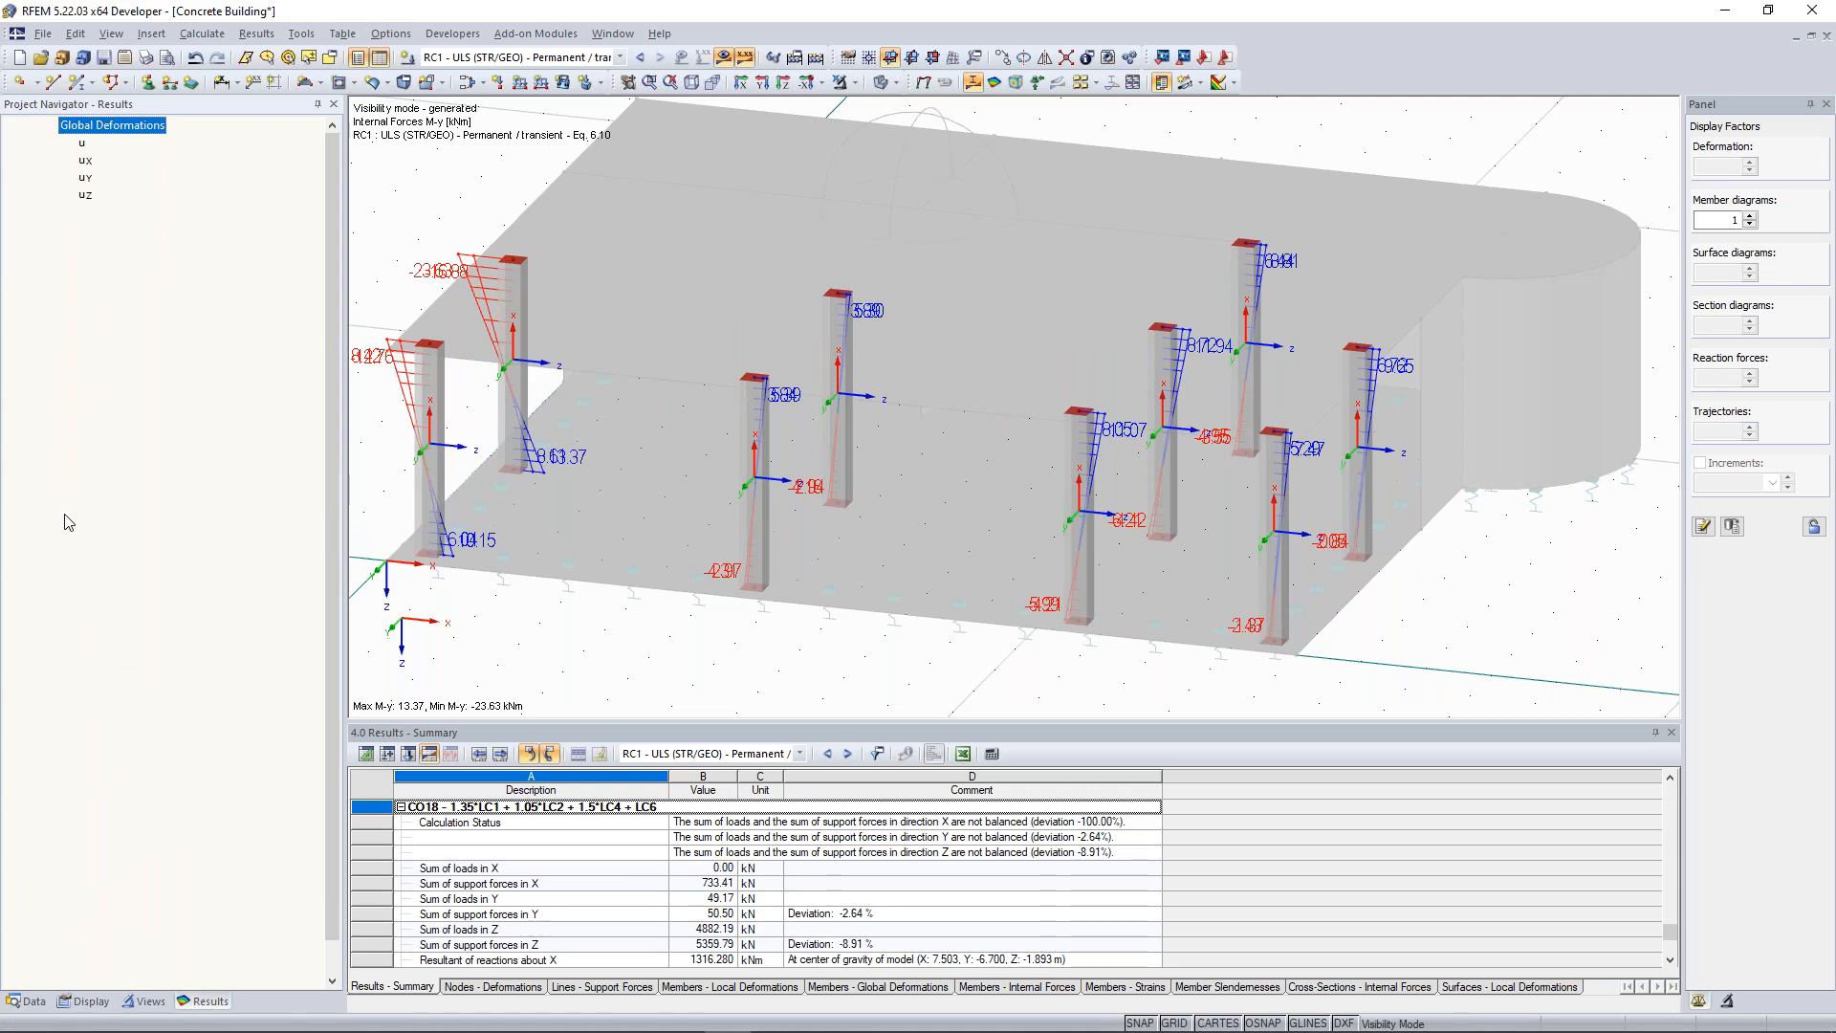
{"action": "left_click", "coordinate": [69, 504]}
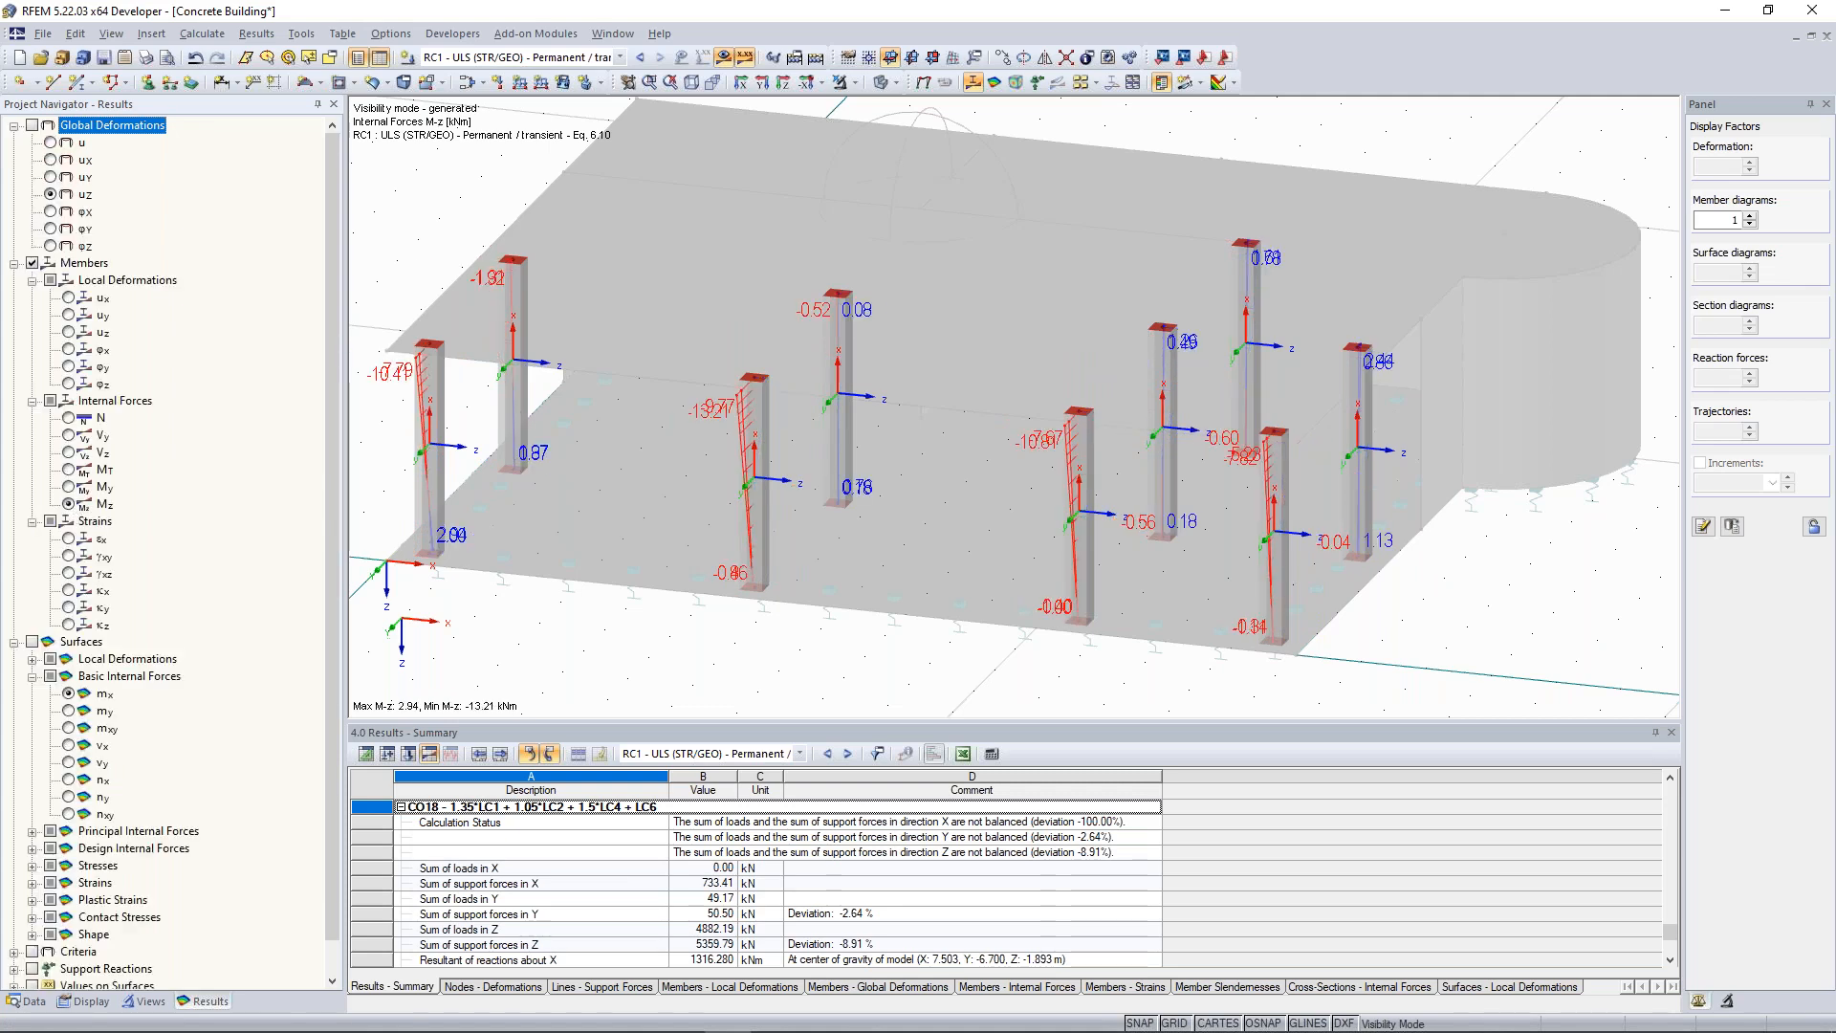
{"action": "middle_click_drag", "start_coordinate": [927, 544], "coordinate": [540, 538], "text": "ctrl"}
{"action": "scroll", "coordinate": [538, 538], "scroll_direction": "down", "scroll_amount": 3}
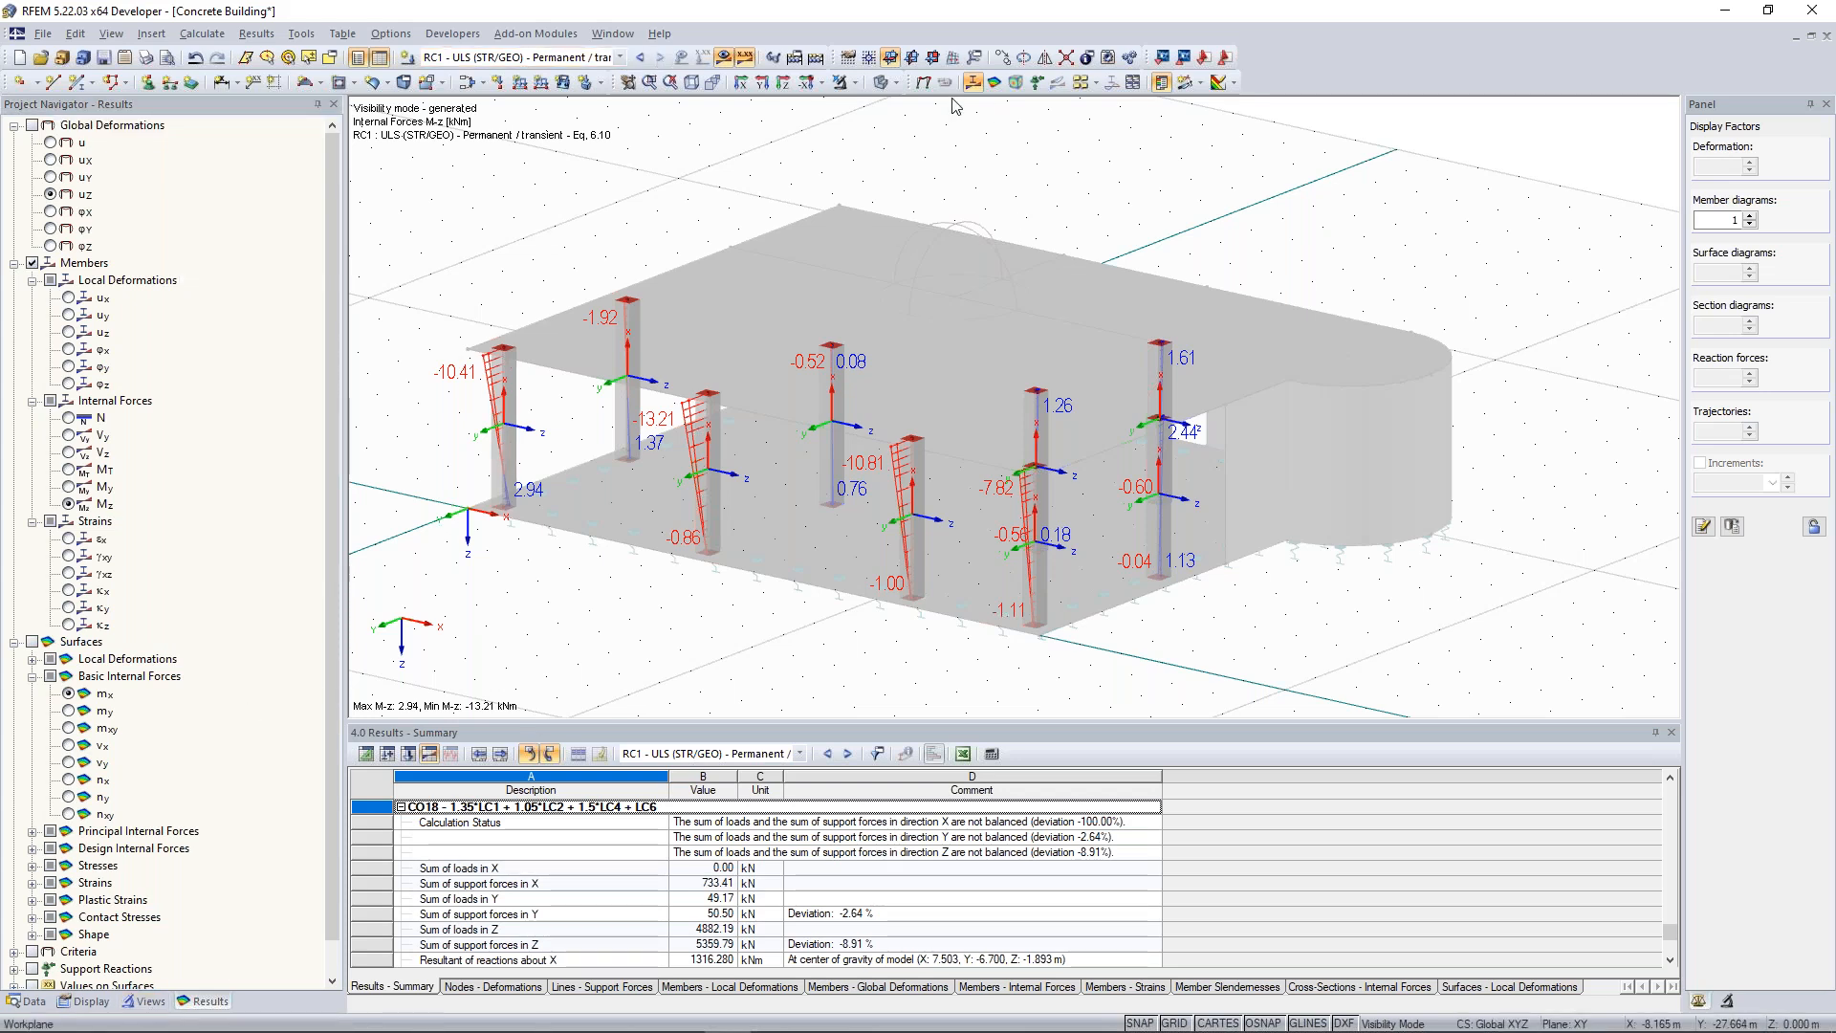
Cancel the columns-only visibility and turn on the surface results with the basic internal force mx.
{"action": "left_click", "coordinate": [858, 85]}
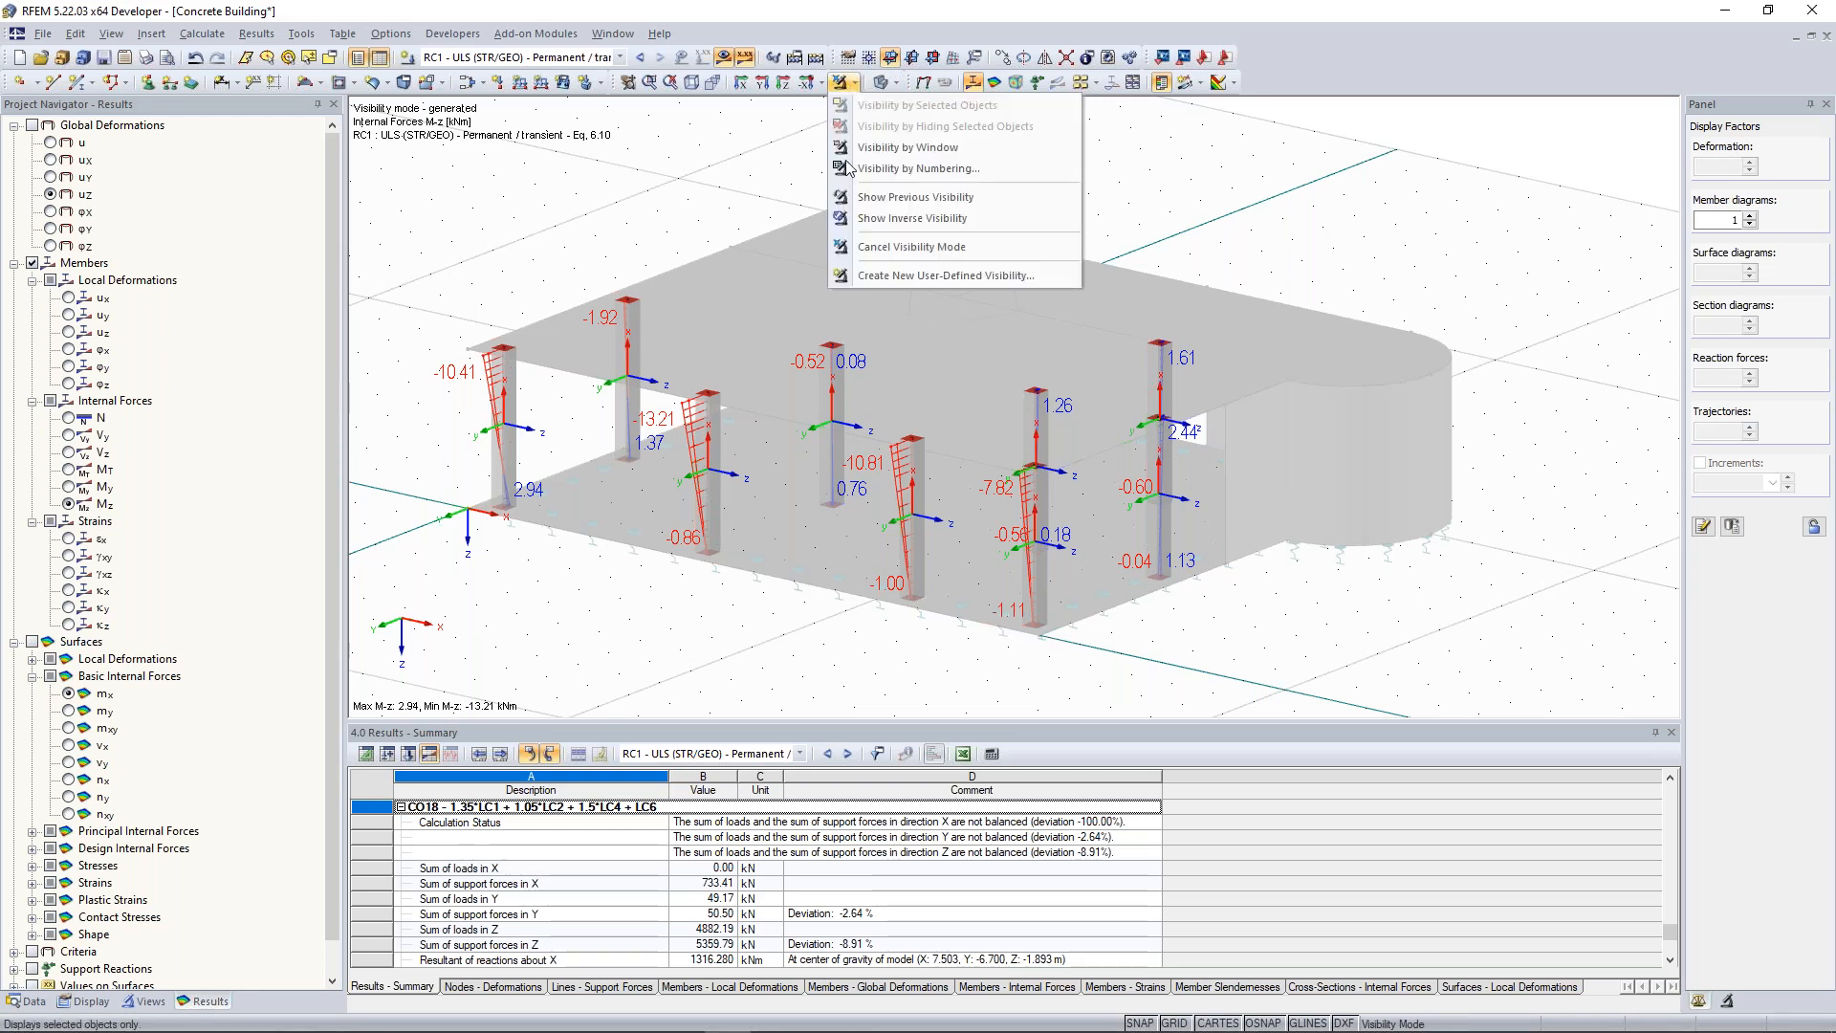
{"action": "left_click", "coordinate": [911, 246]}
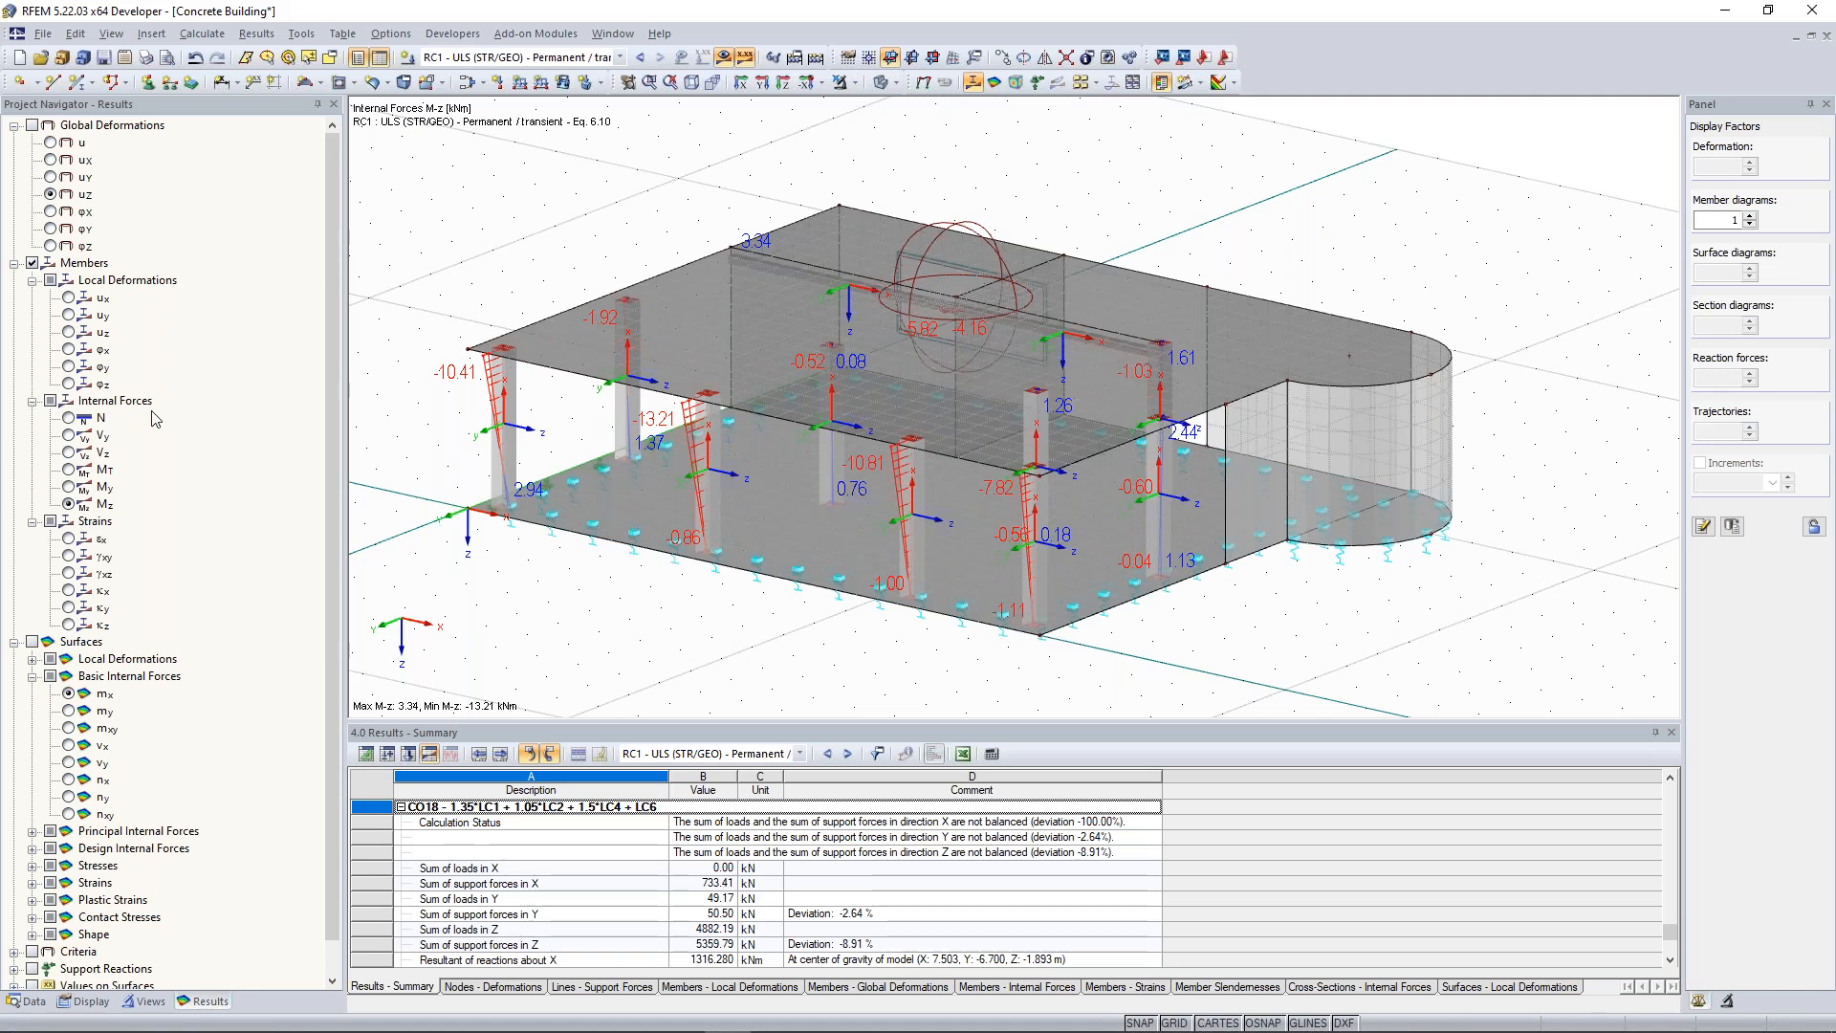
{"action": "left_click", "coordinate": [32, 642]}
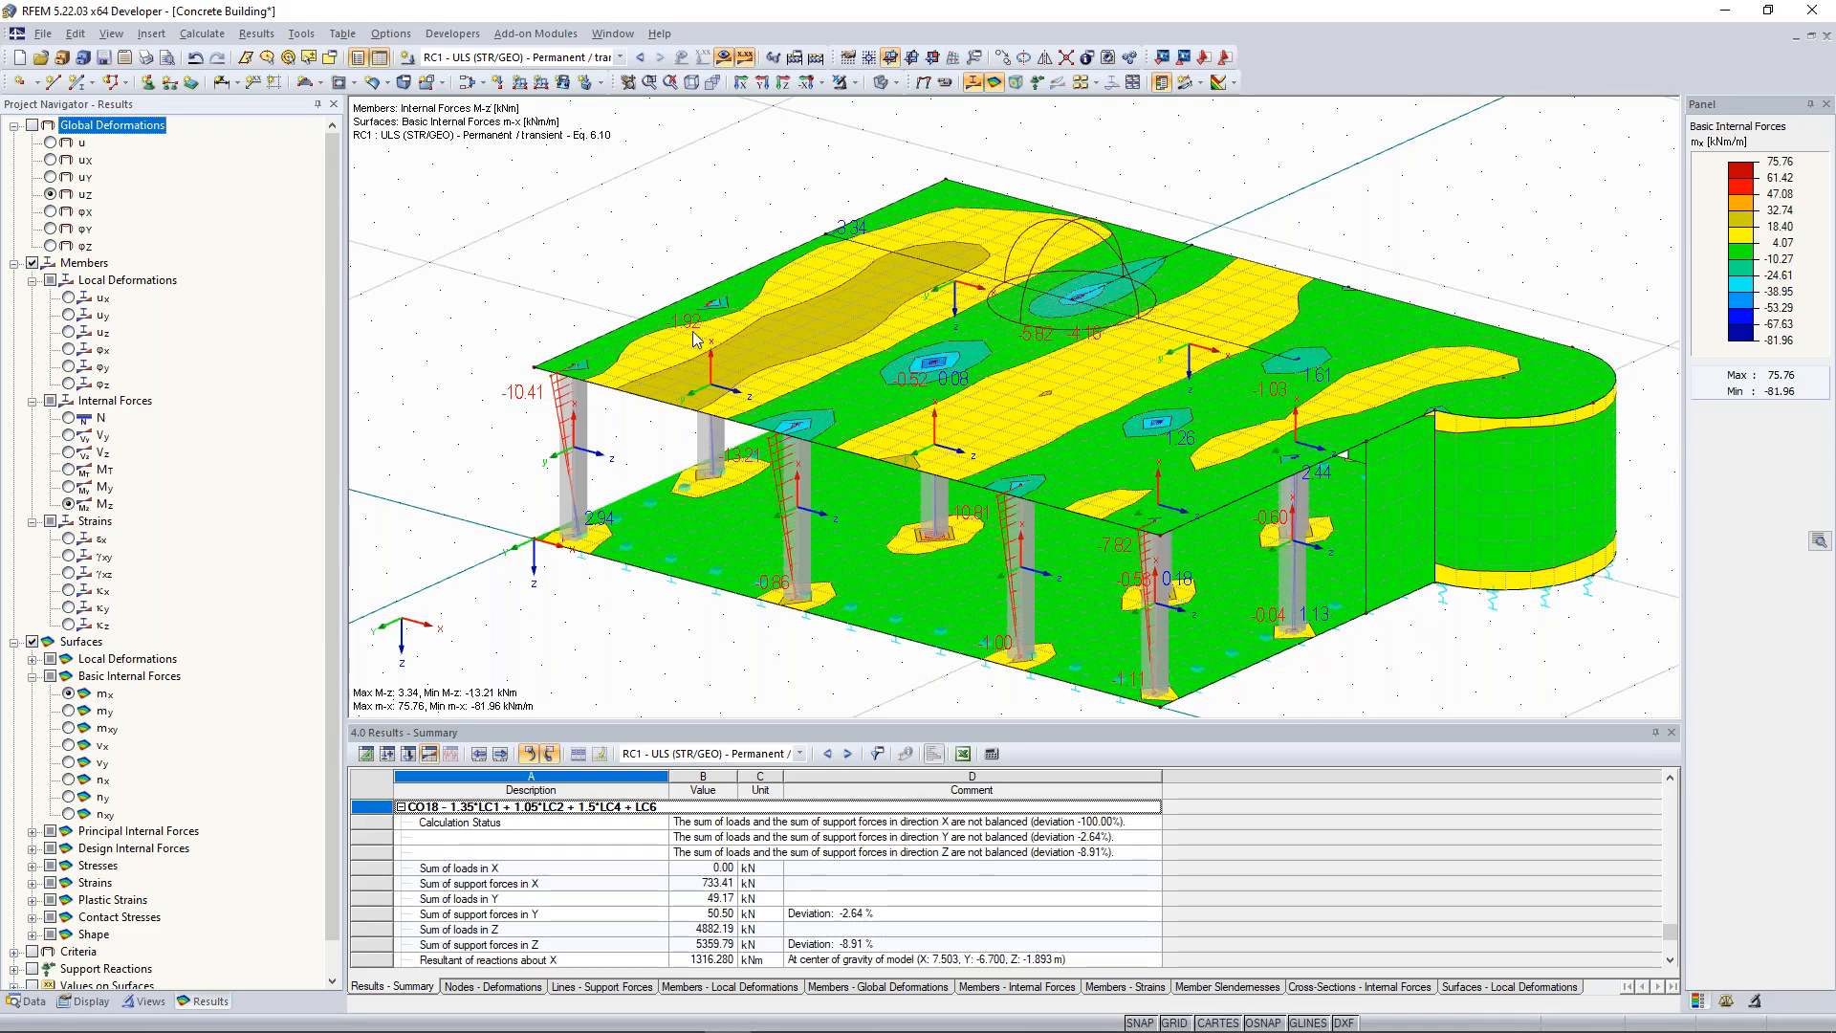
Turn on the surfaces' local axis systems and examine their orientation on the roof slab.
{"action": "left_click", "coordinate": [692, 330]}
{"action": "right_click", "coordinate": [693, 331]}
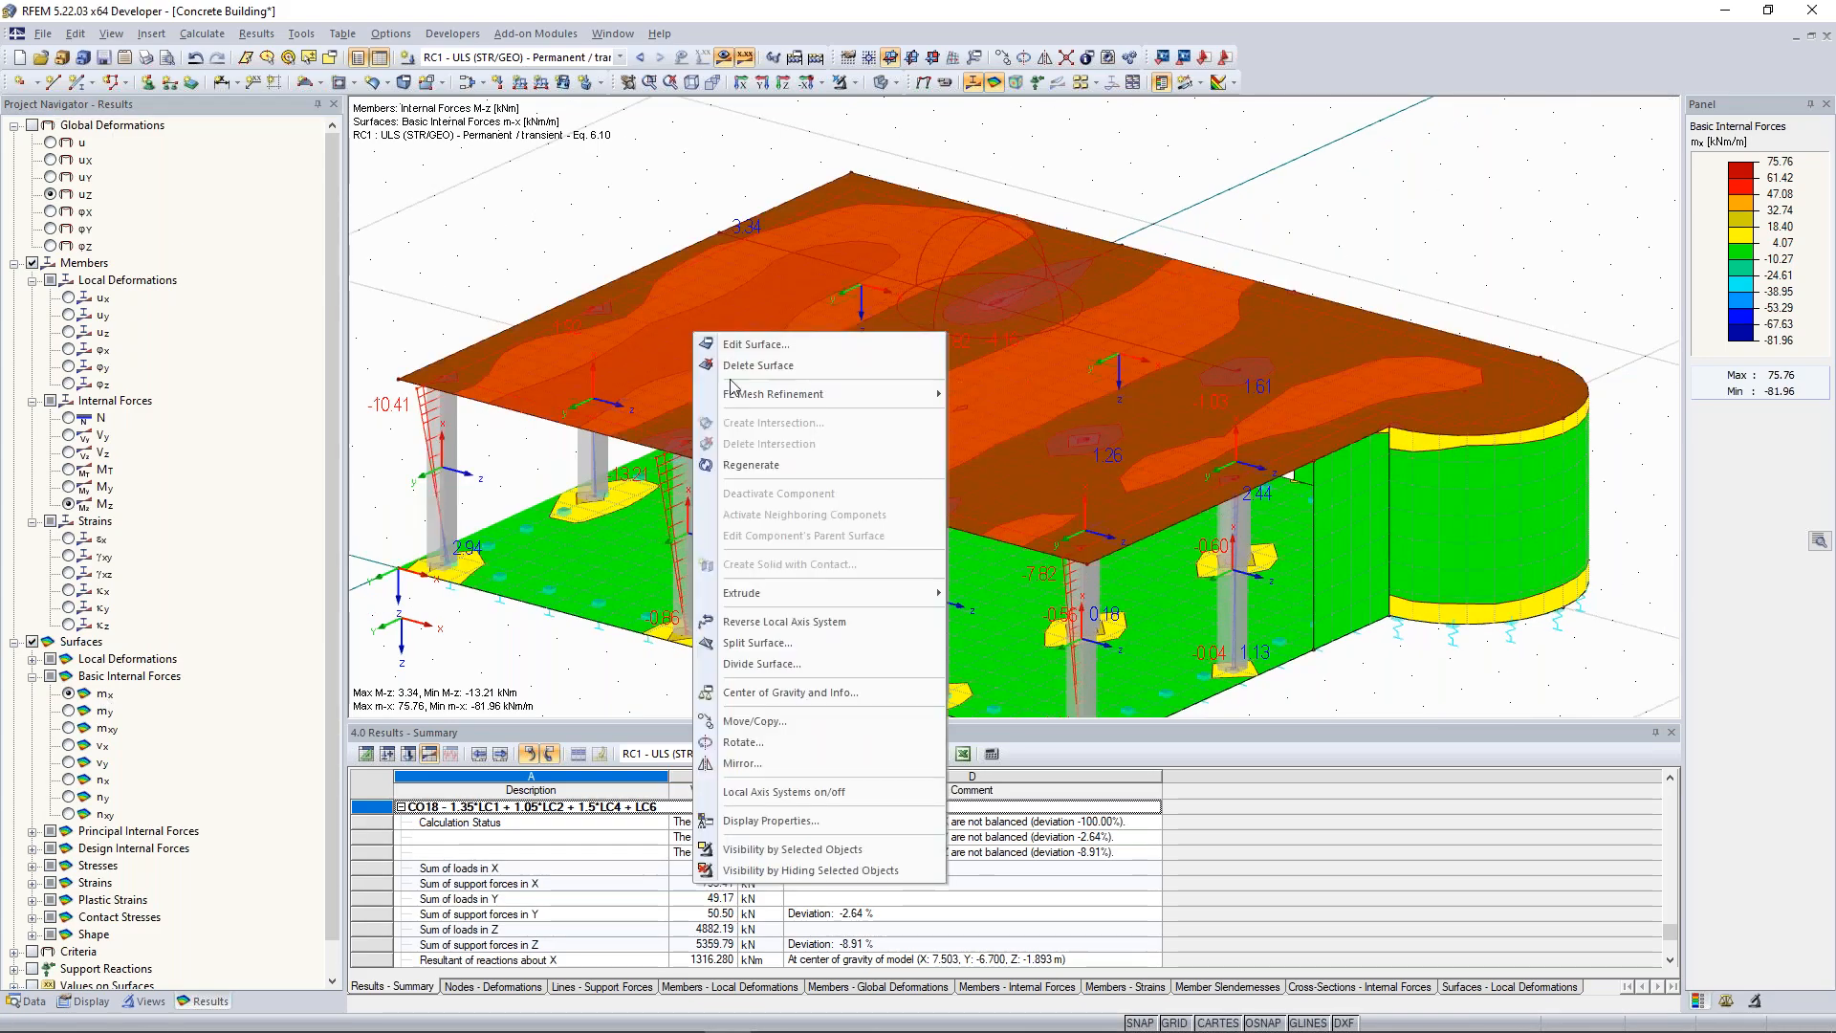
{"action": "left_click", "coordinate": [797, 790]}
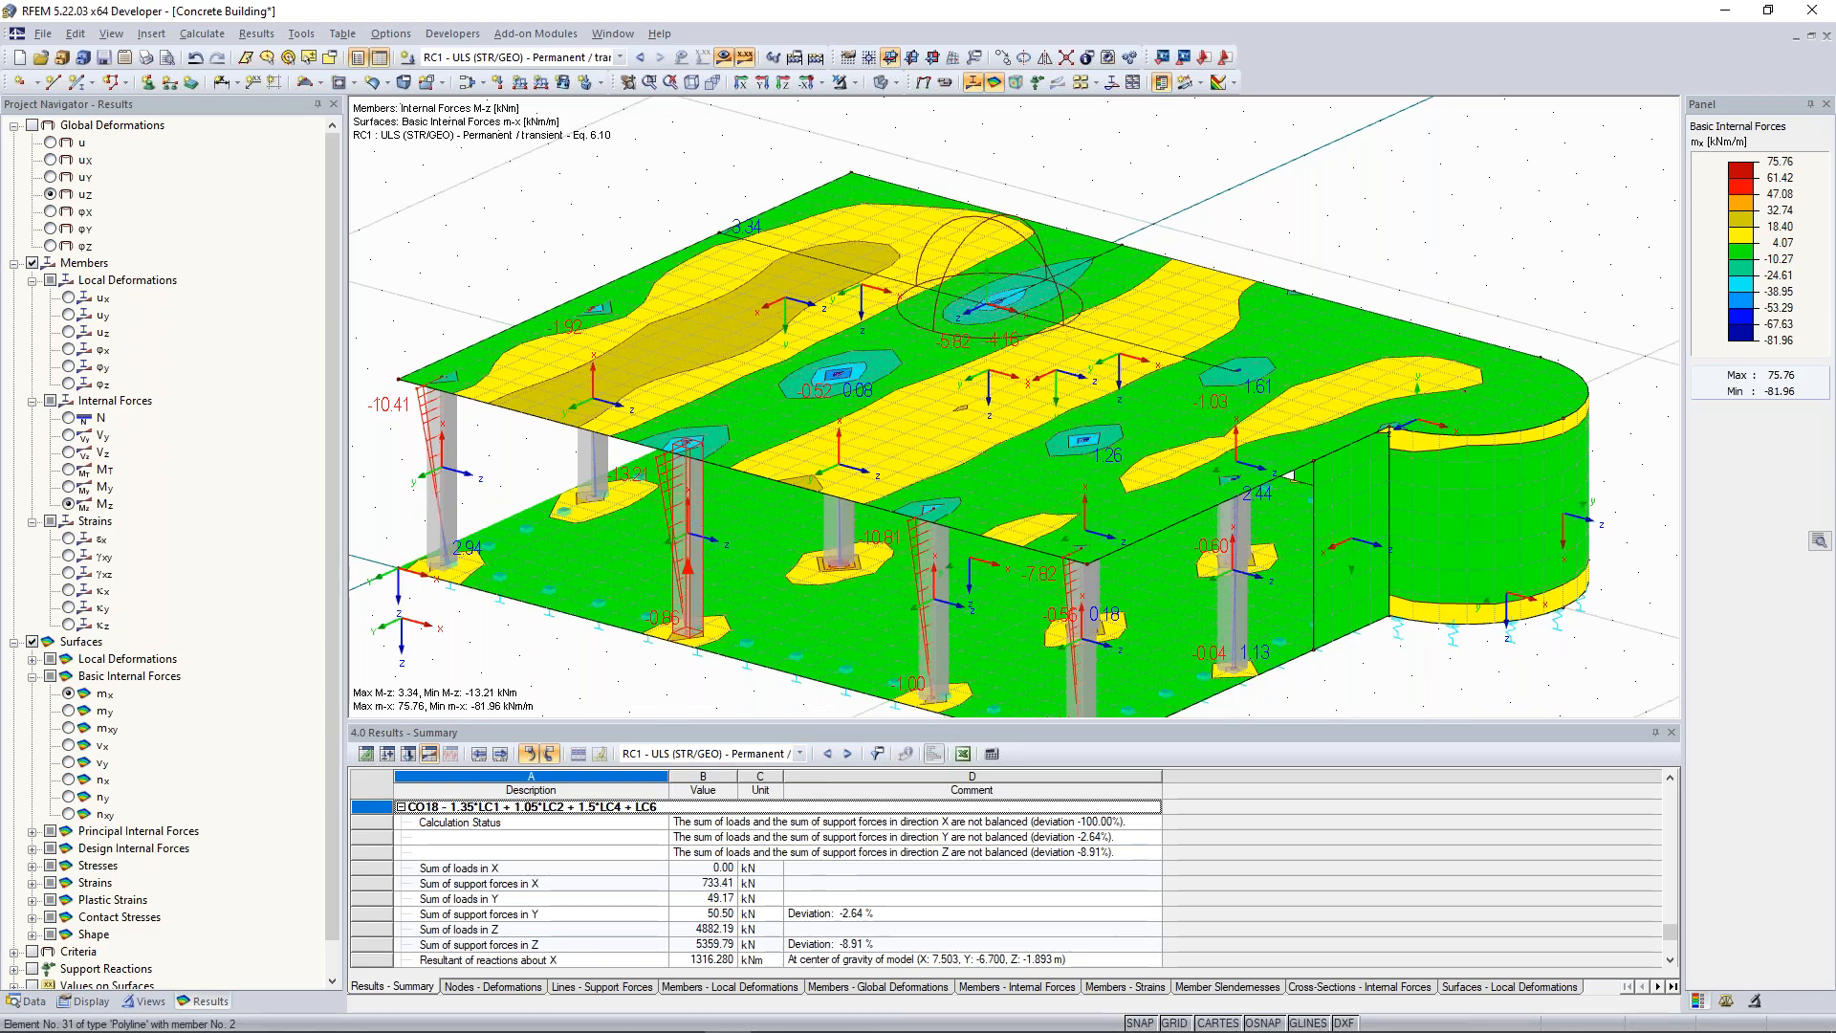
{"action": "middle_click_drag", "start_coordinate": [449, 311], "coordinate": [446, 325]}
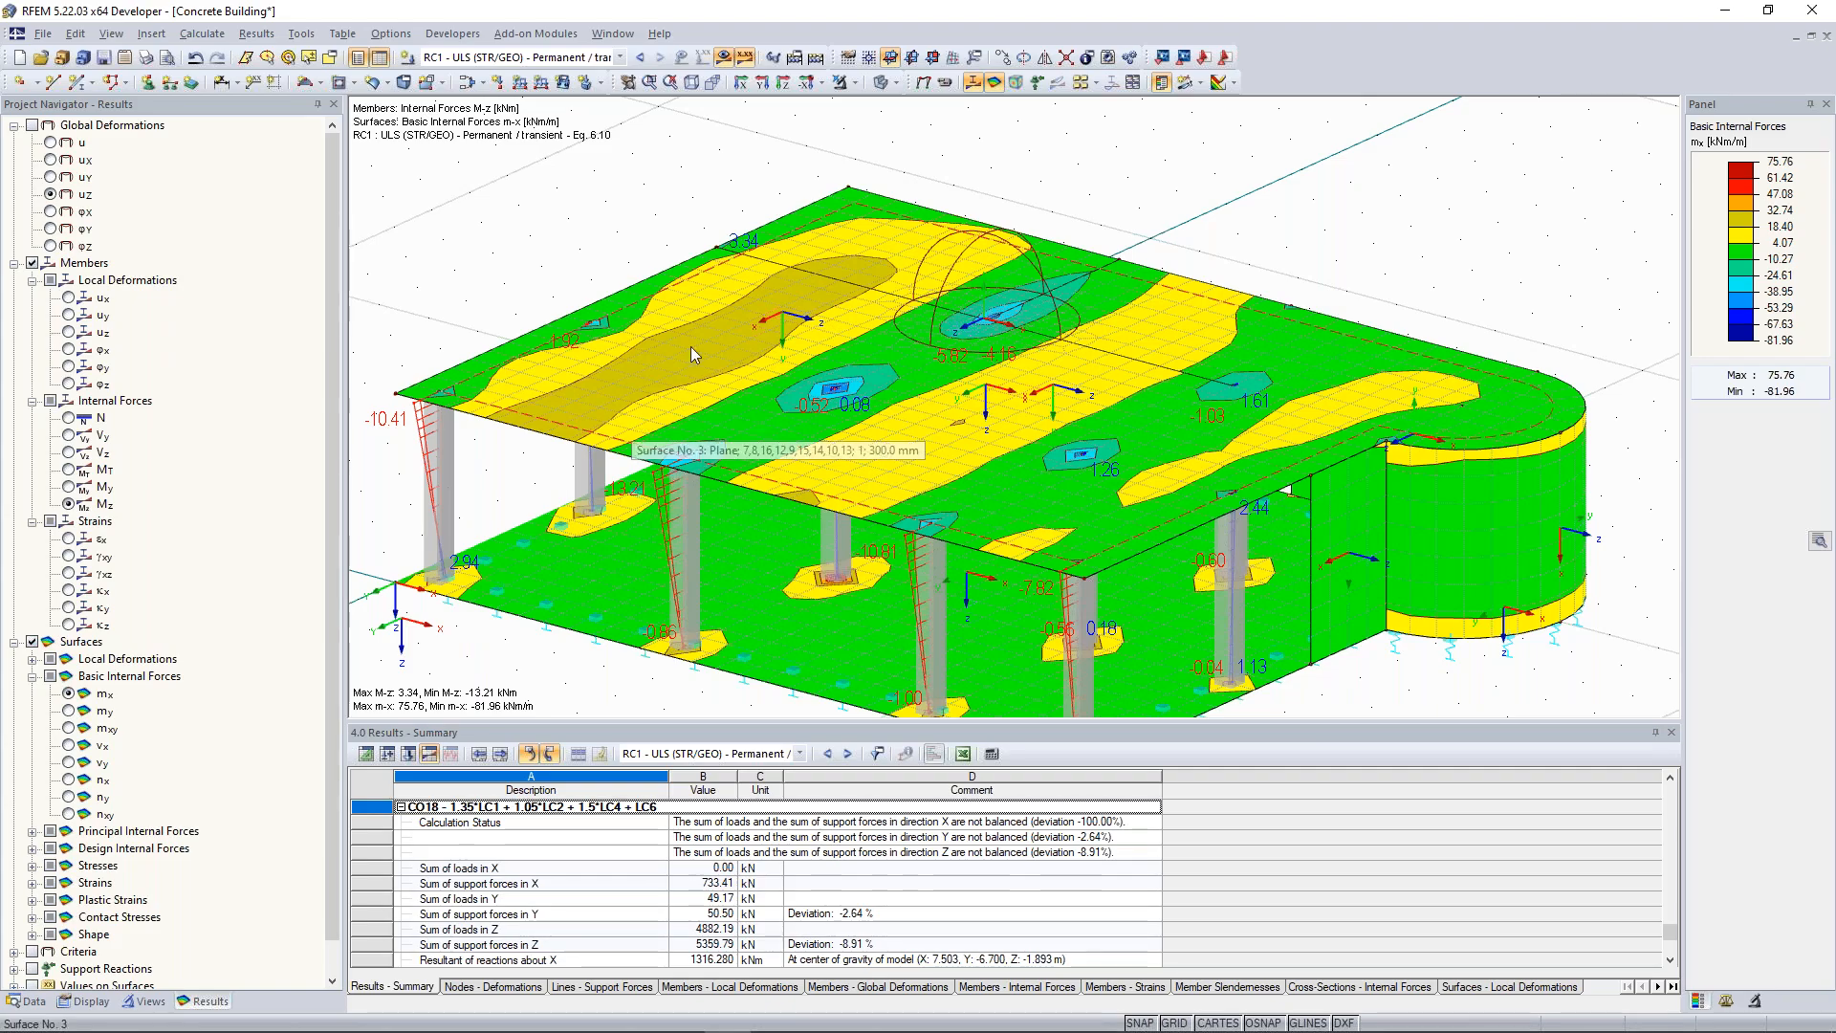
{"action": "scroll", "coordinate": [761, 334], "scroll_direction": "up", "scroll_amount": 2}
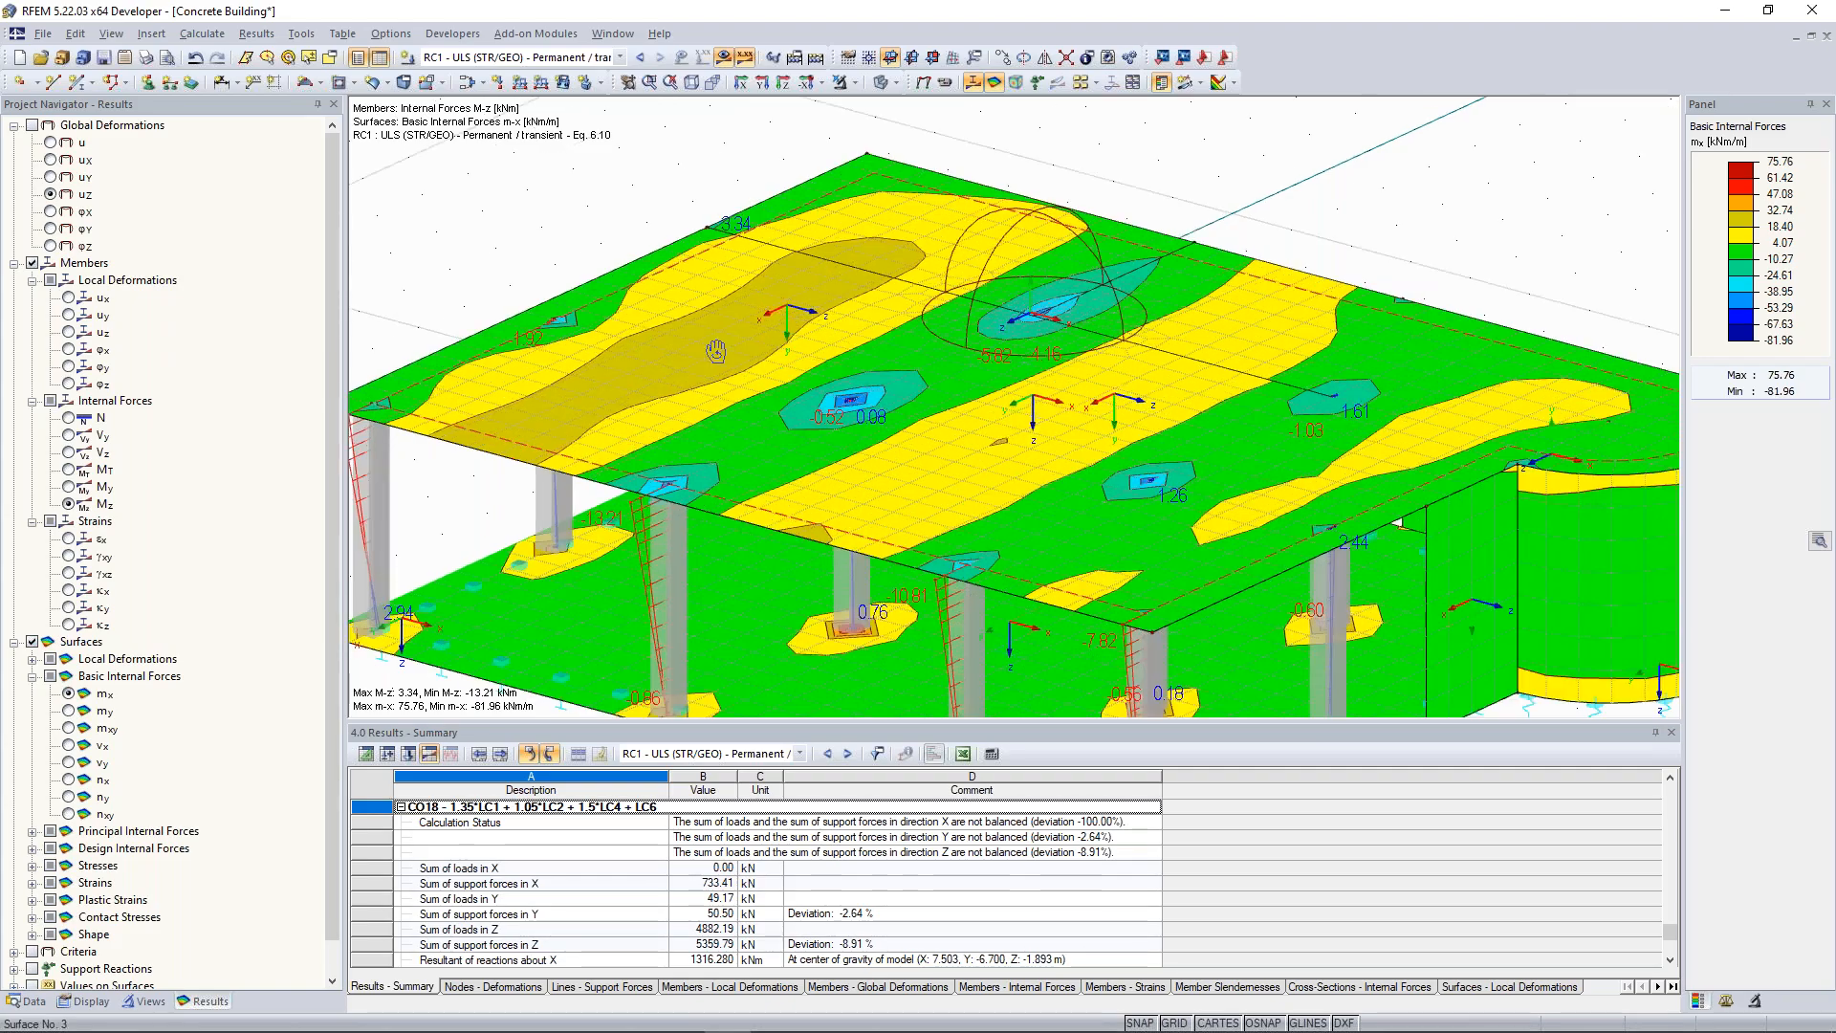
{"action": "middle_click_drag", "start_coordinate": [716, 352], "coordinate": [943, 424], "text": "ctrl"}
Isolate the roof slab surface using visibility by selected objects.
{"action": "left_click", "coordinate": [943, 425]}
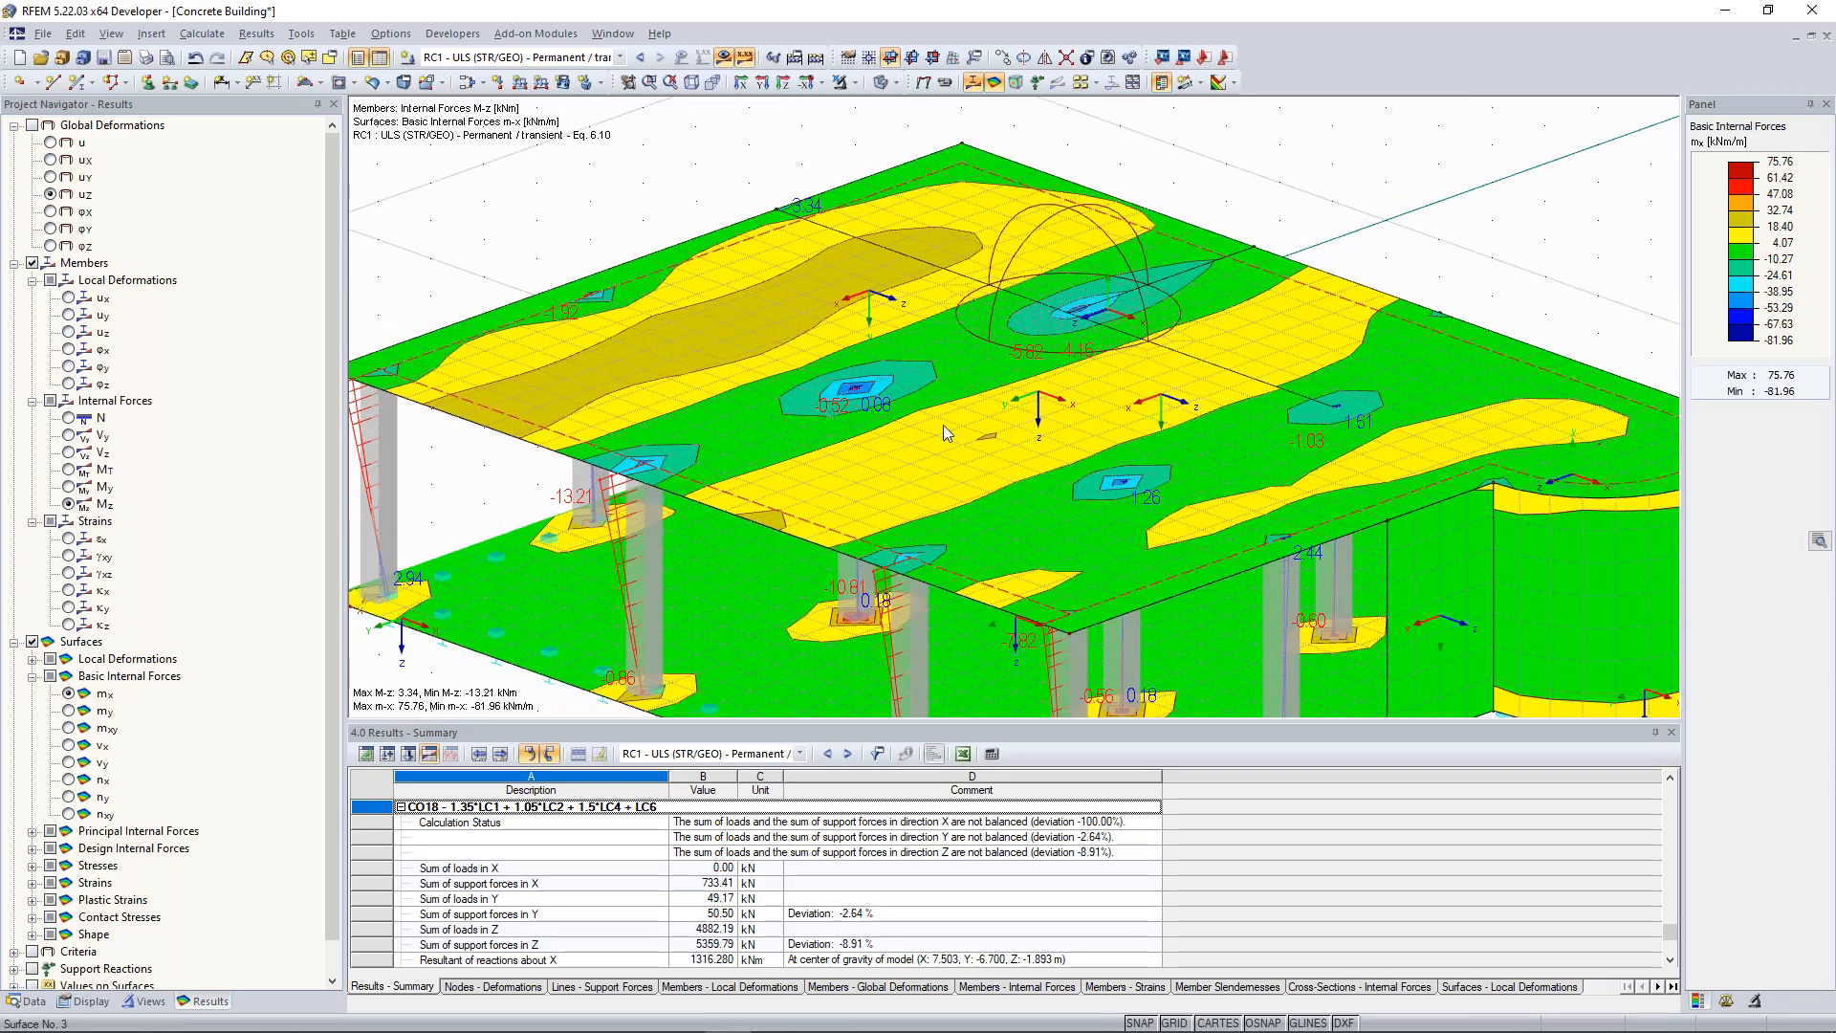
{"action": "left_click", "coordinate": [857, 87]}
{"action": "left_click", "coordinate": [869, 106]}
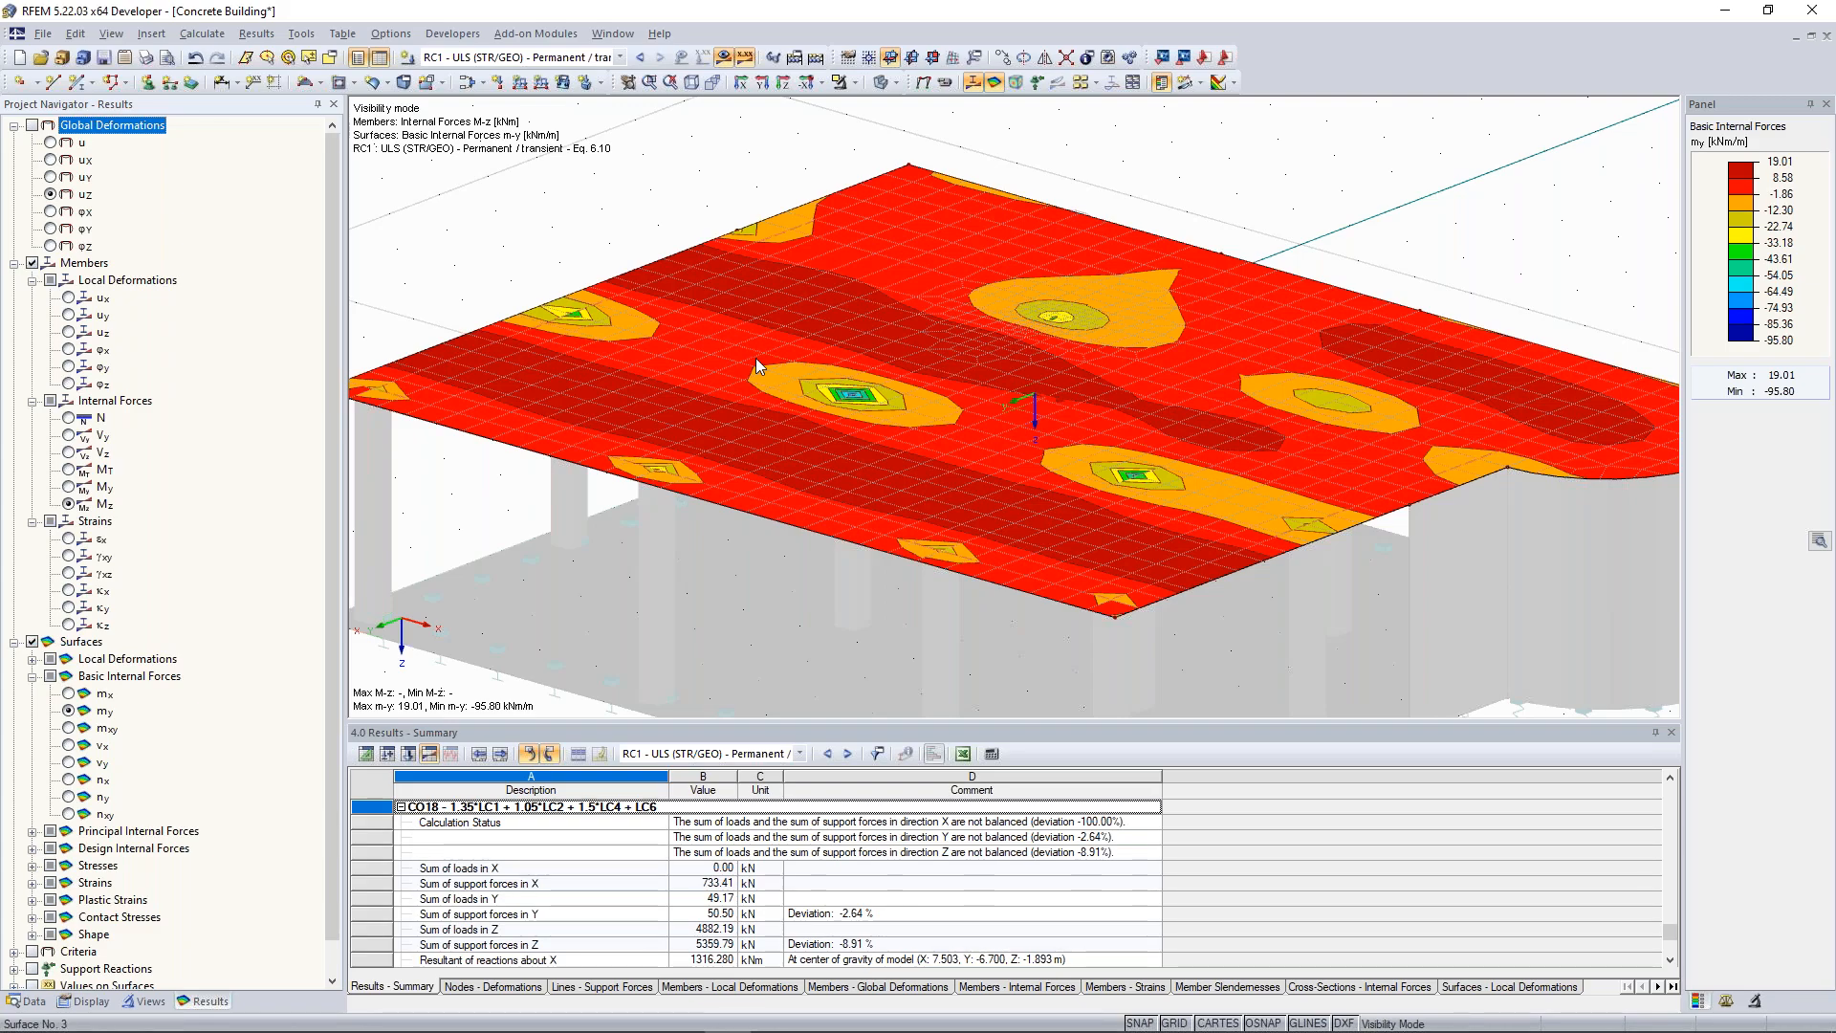
Examine the roof slab's basic internal forces mxy, nx and ny from several sides.
{"action": "left_click", "coordinate": [68, 727]}
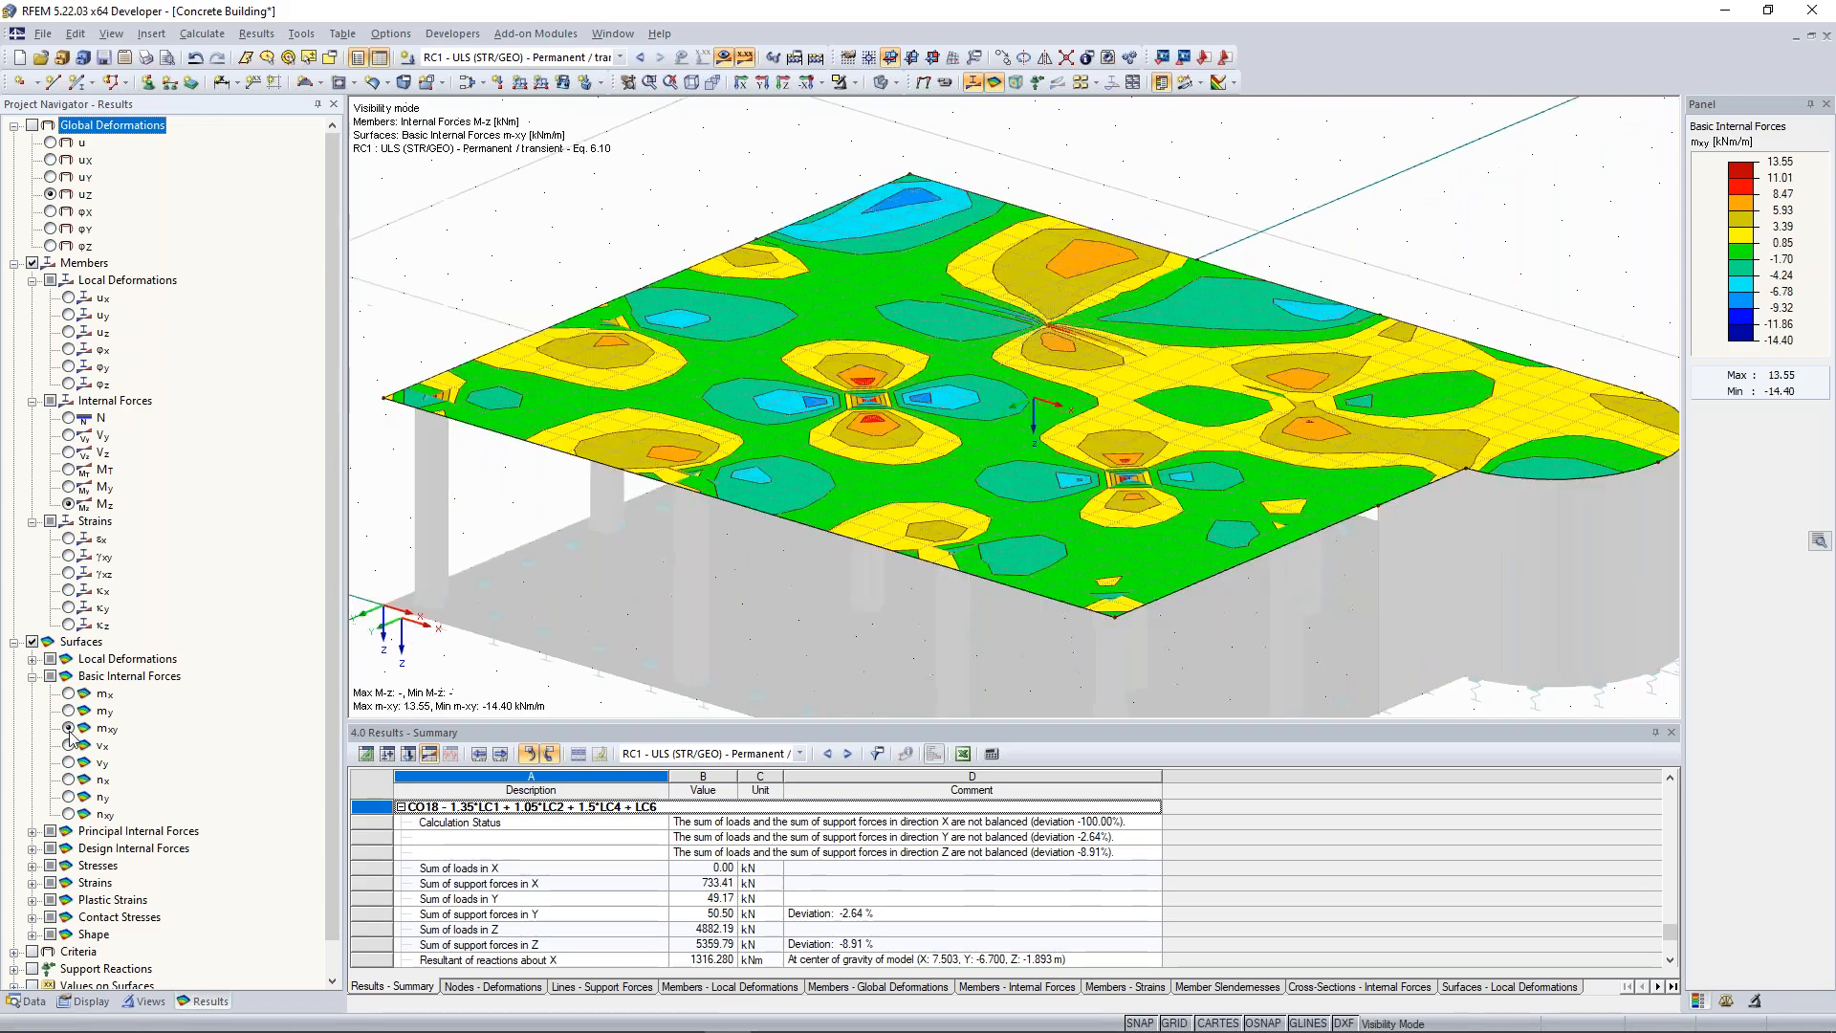
{"action": "left_click", "coordinate": [69, 780]}
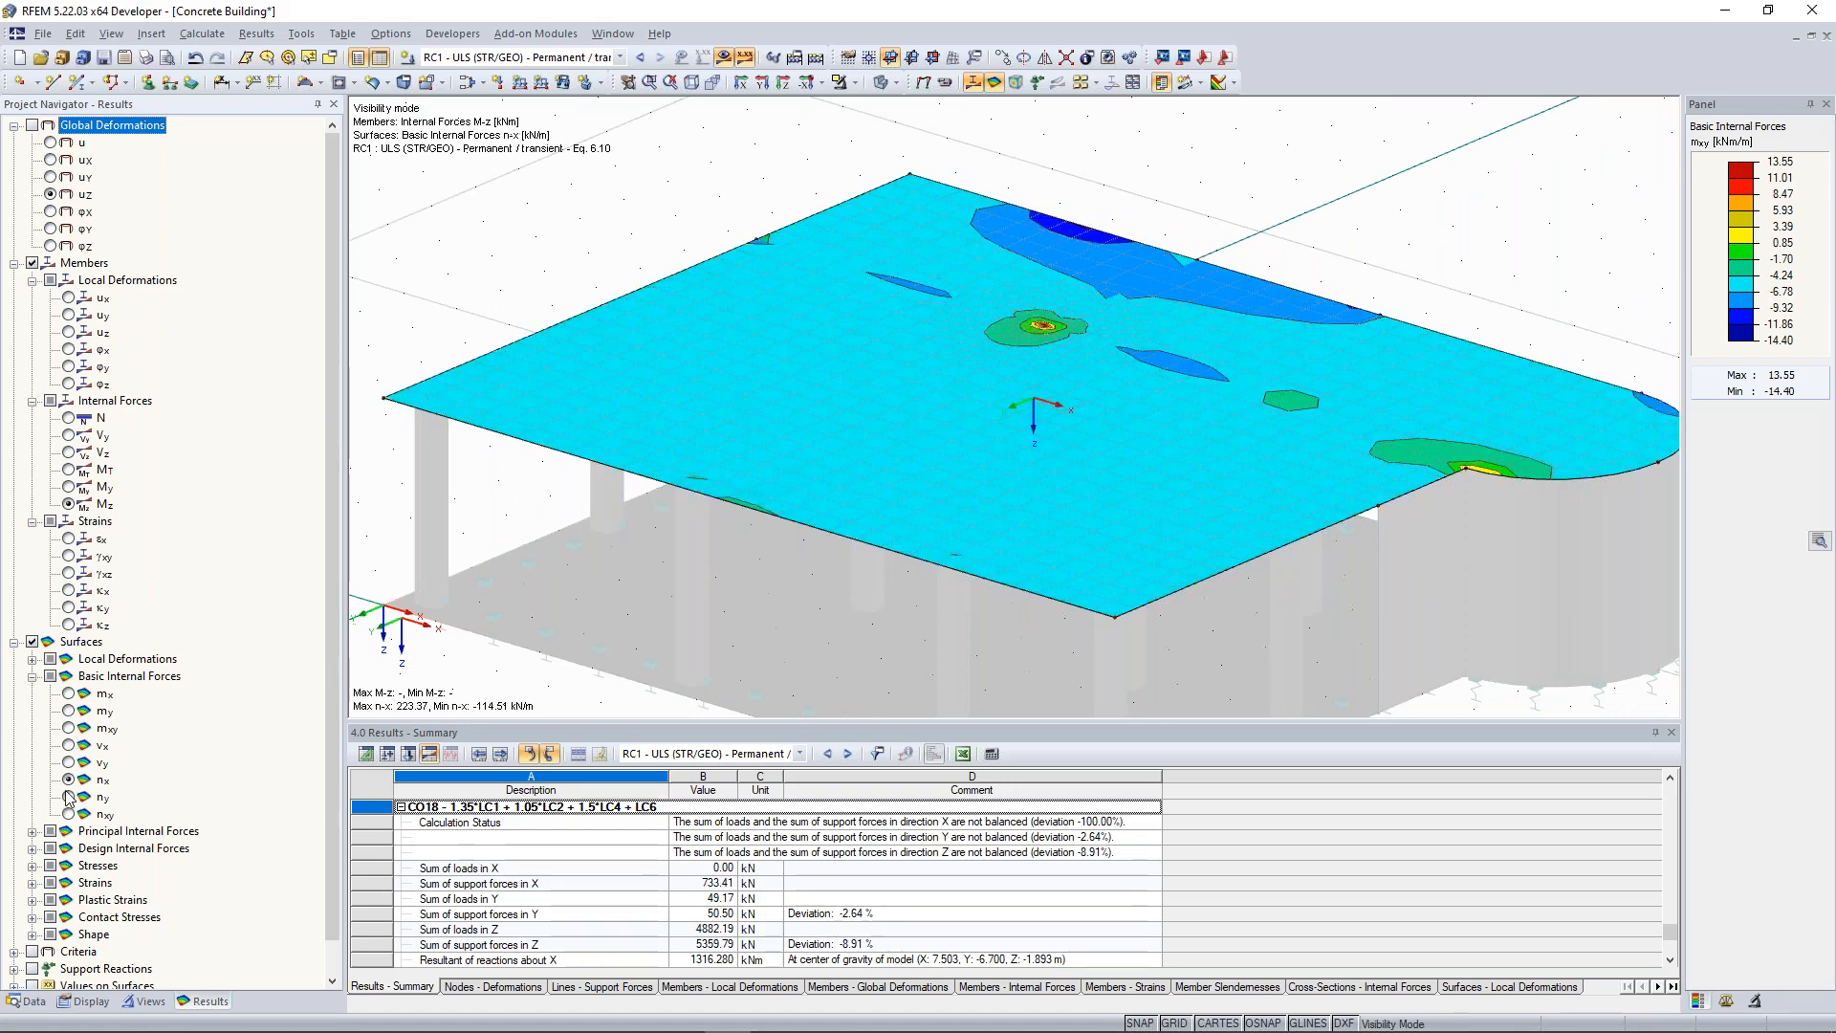
{"action": "left_click", "coordinate": [69, 796]}
{"action": "middle_click_drag", "start_coordinate": [1157, 256], "coordinate": [952, 257], "text": "ctrl"}
{"action": "middle_click_drag", "start_coordinate": [1350, 212], "coordinate": [818, 98]}
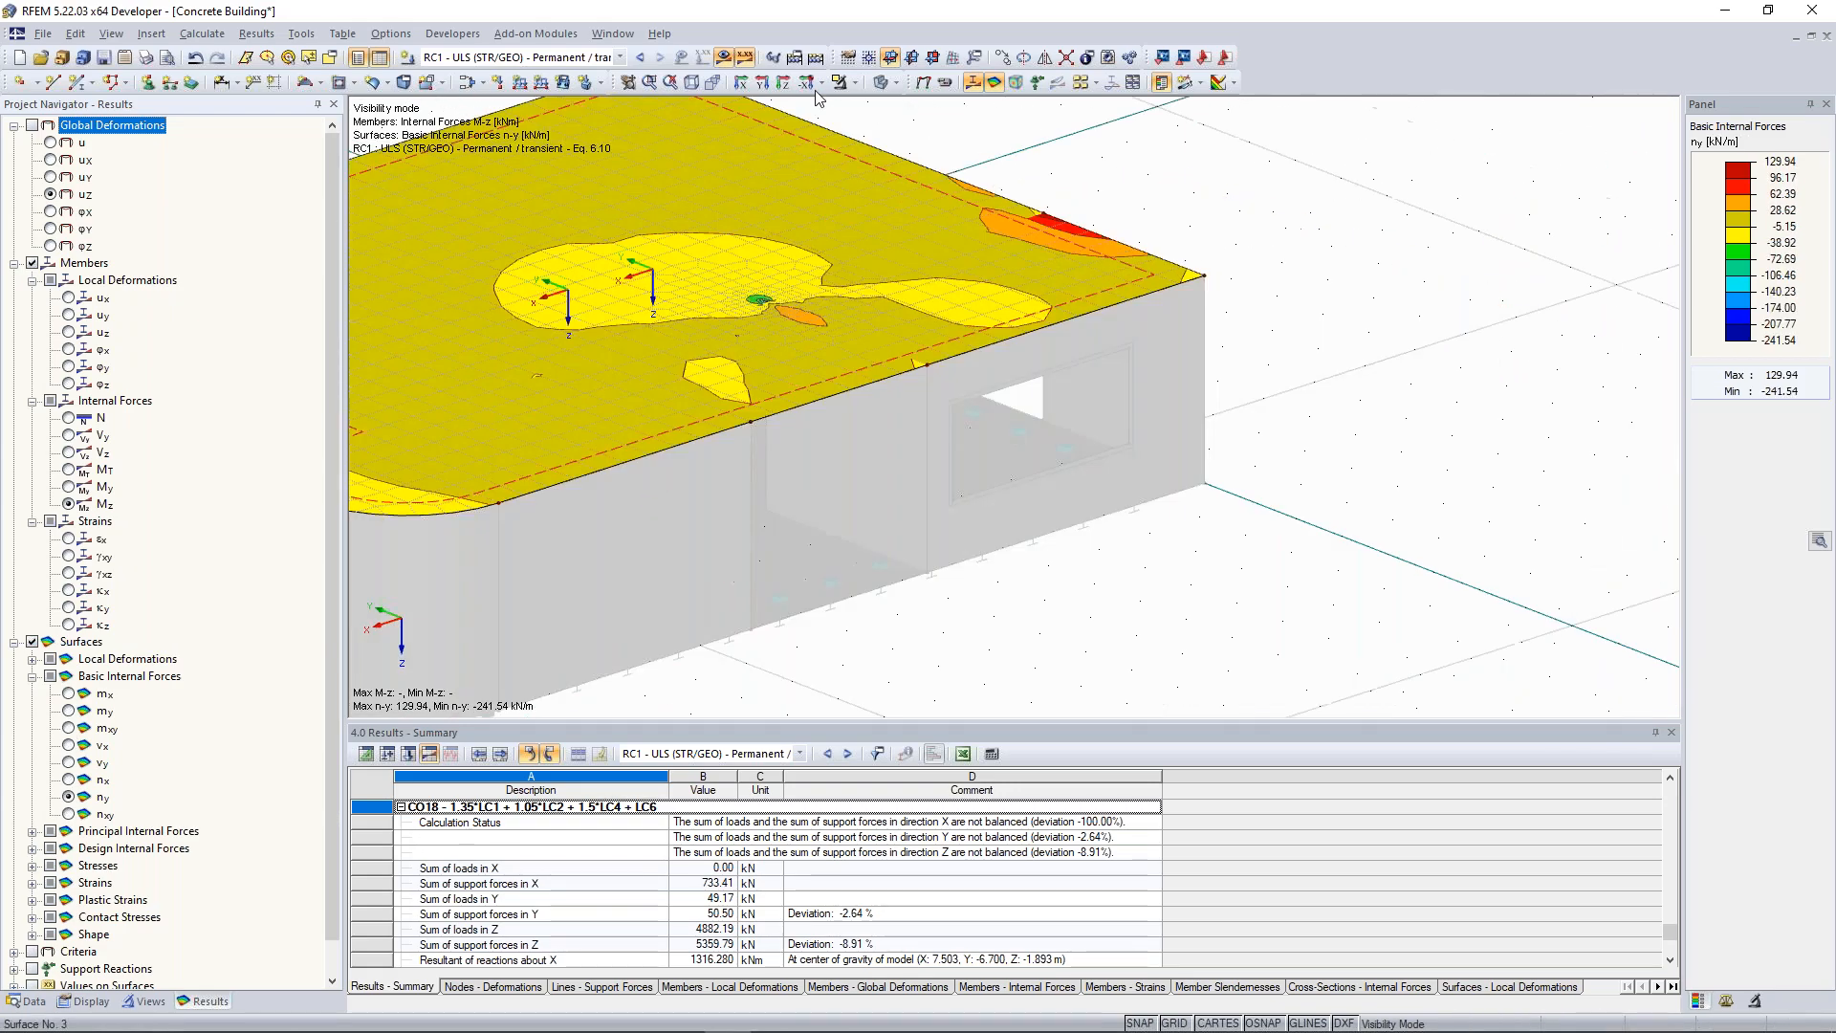
Cancel the visibility mode and examine the surface contact stresses σz under the foundation slab.
{"action": "left_click", "coordinate": [854, 82]}
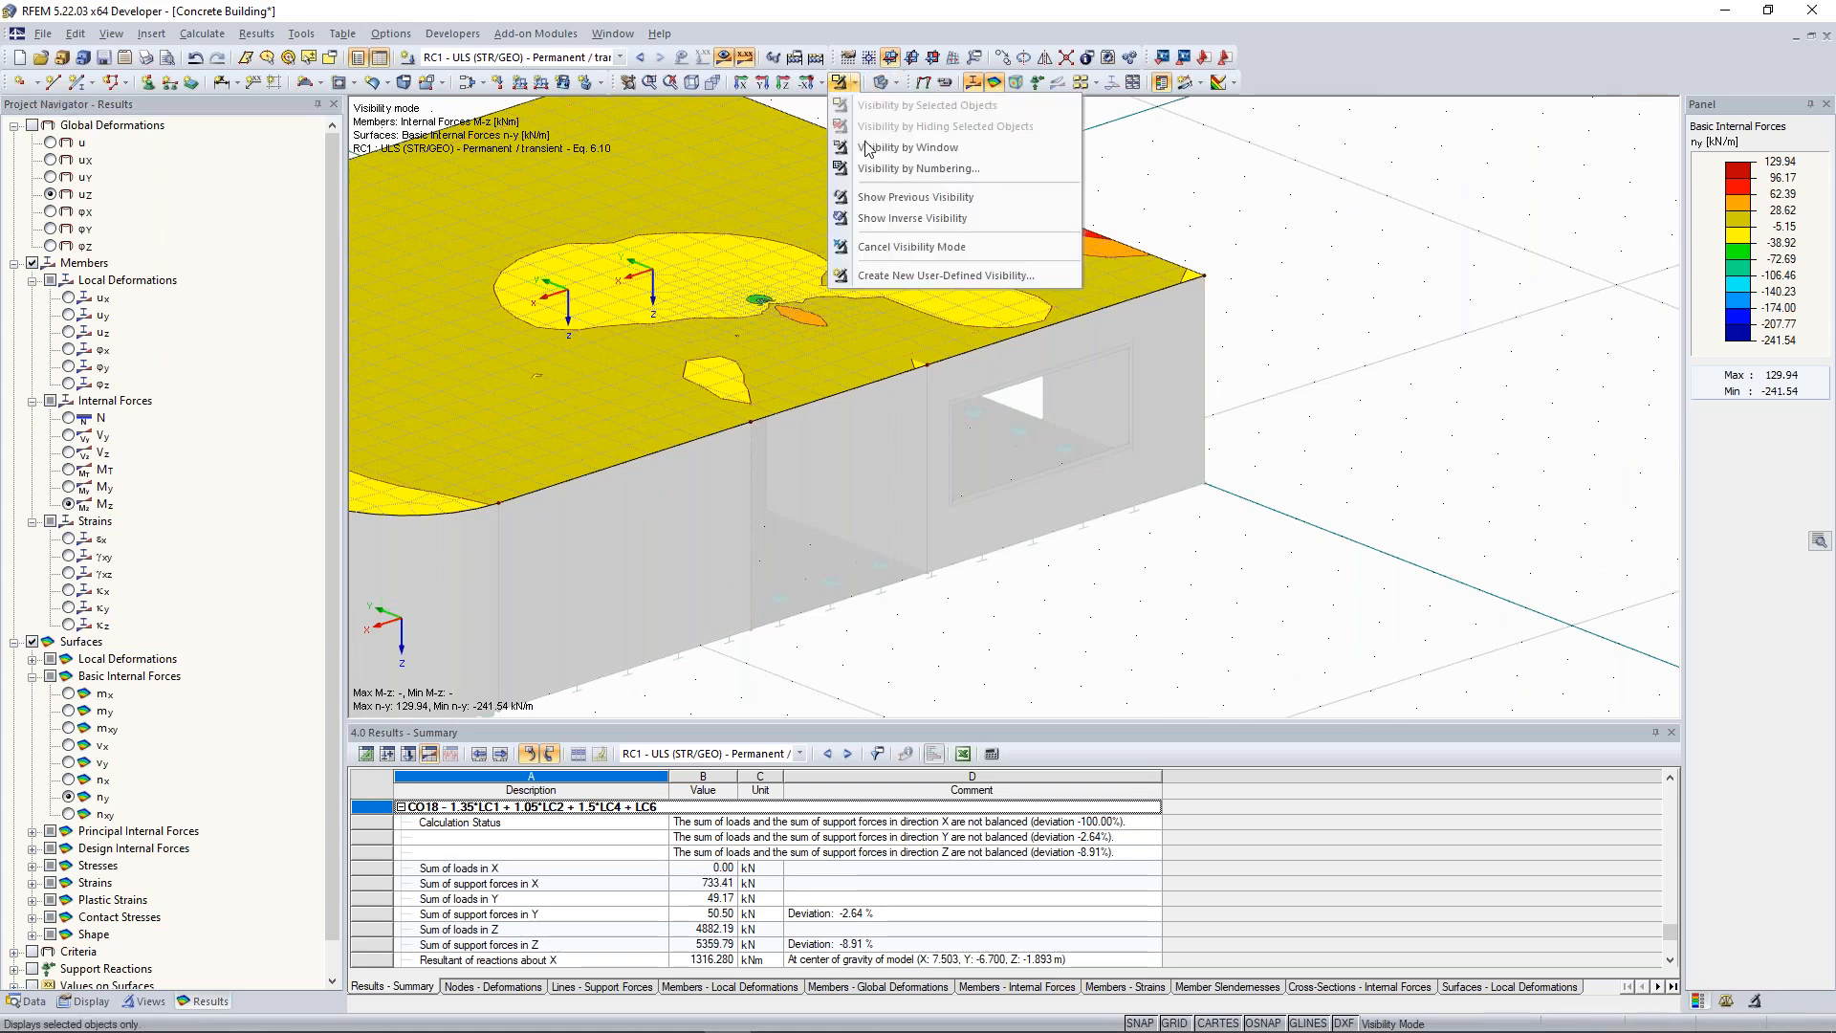
{"action": "left_click", "coordinate": [875, 248]}
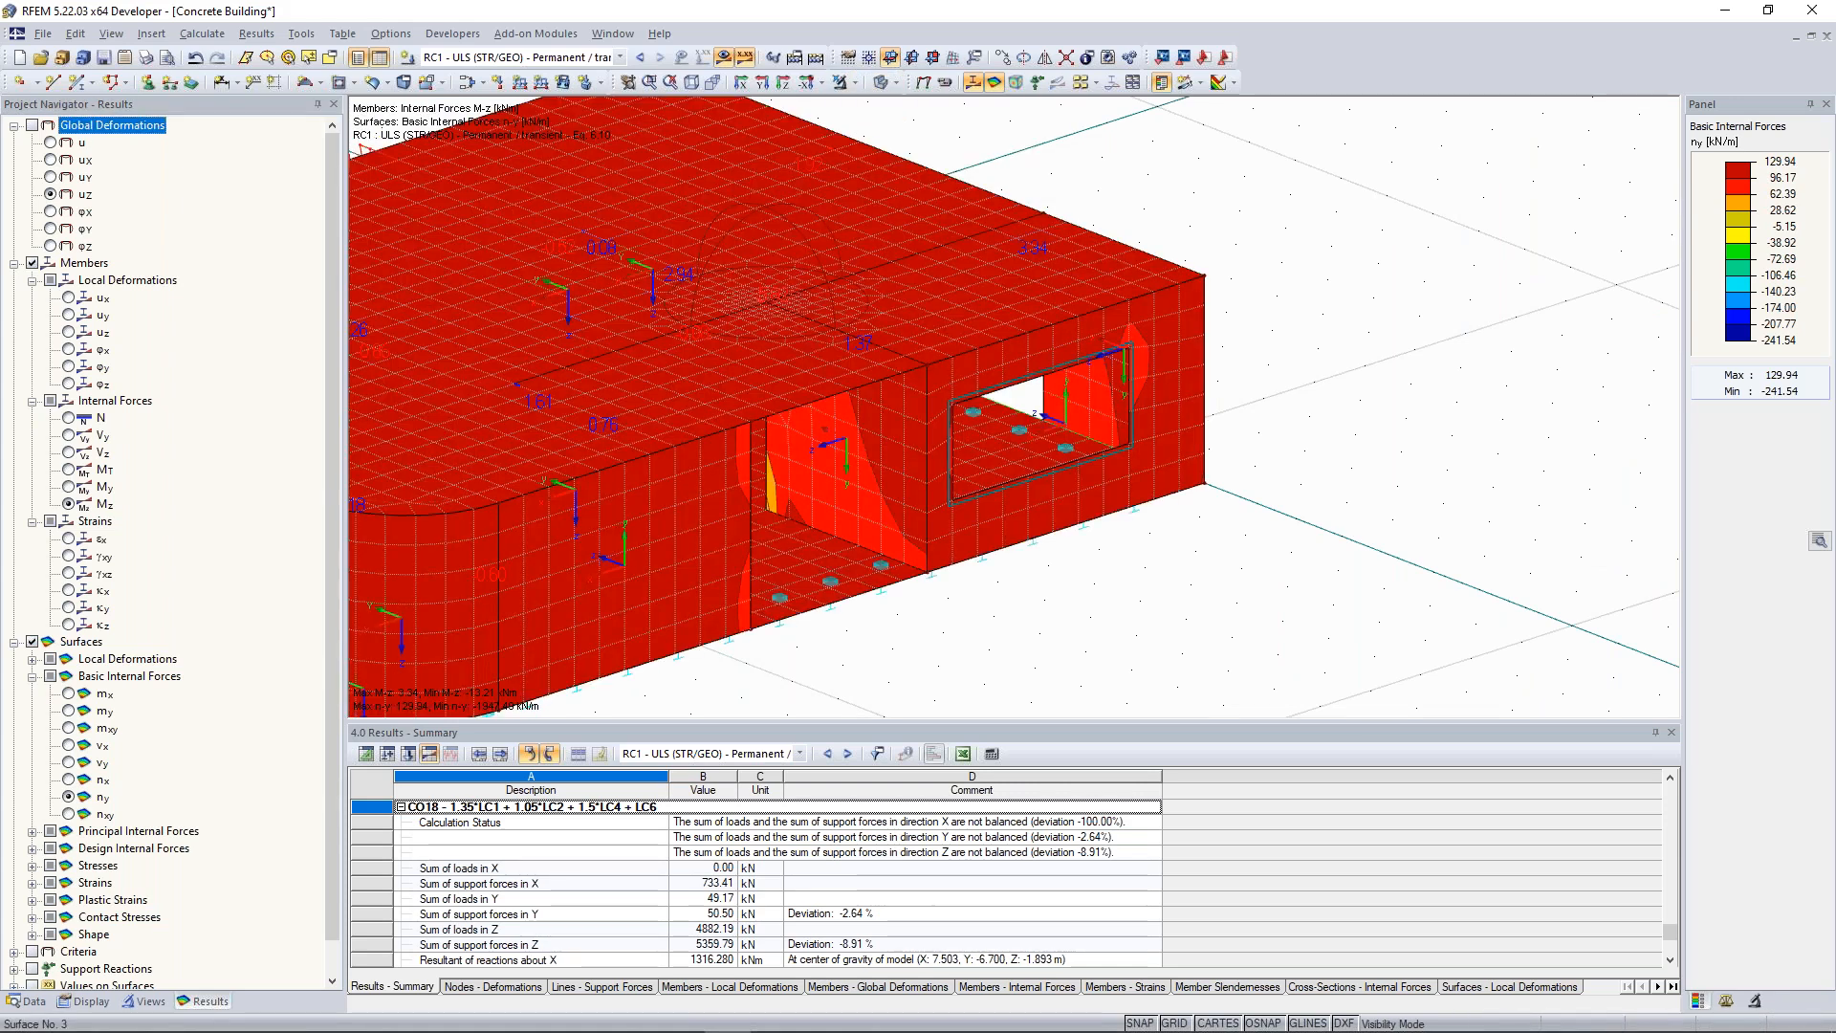
{"action": "left_click", "coordinate": [69, 780]}
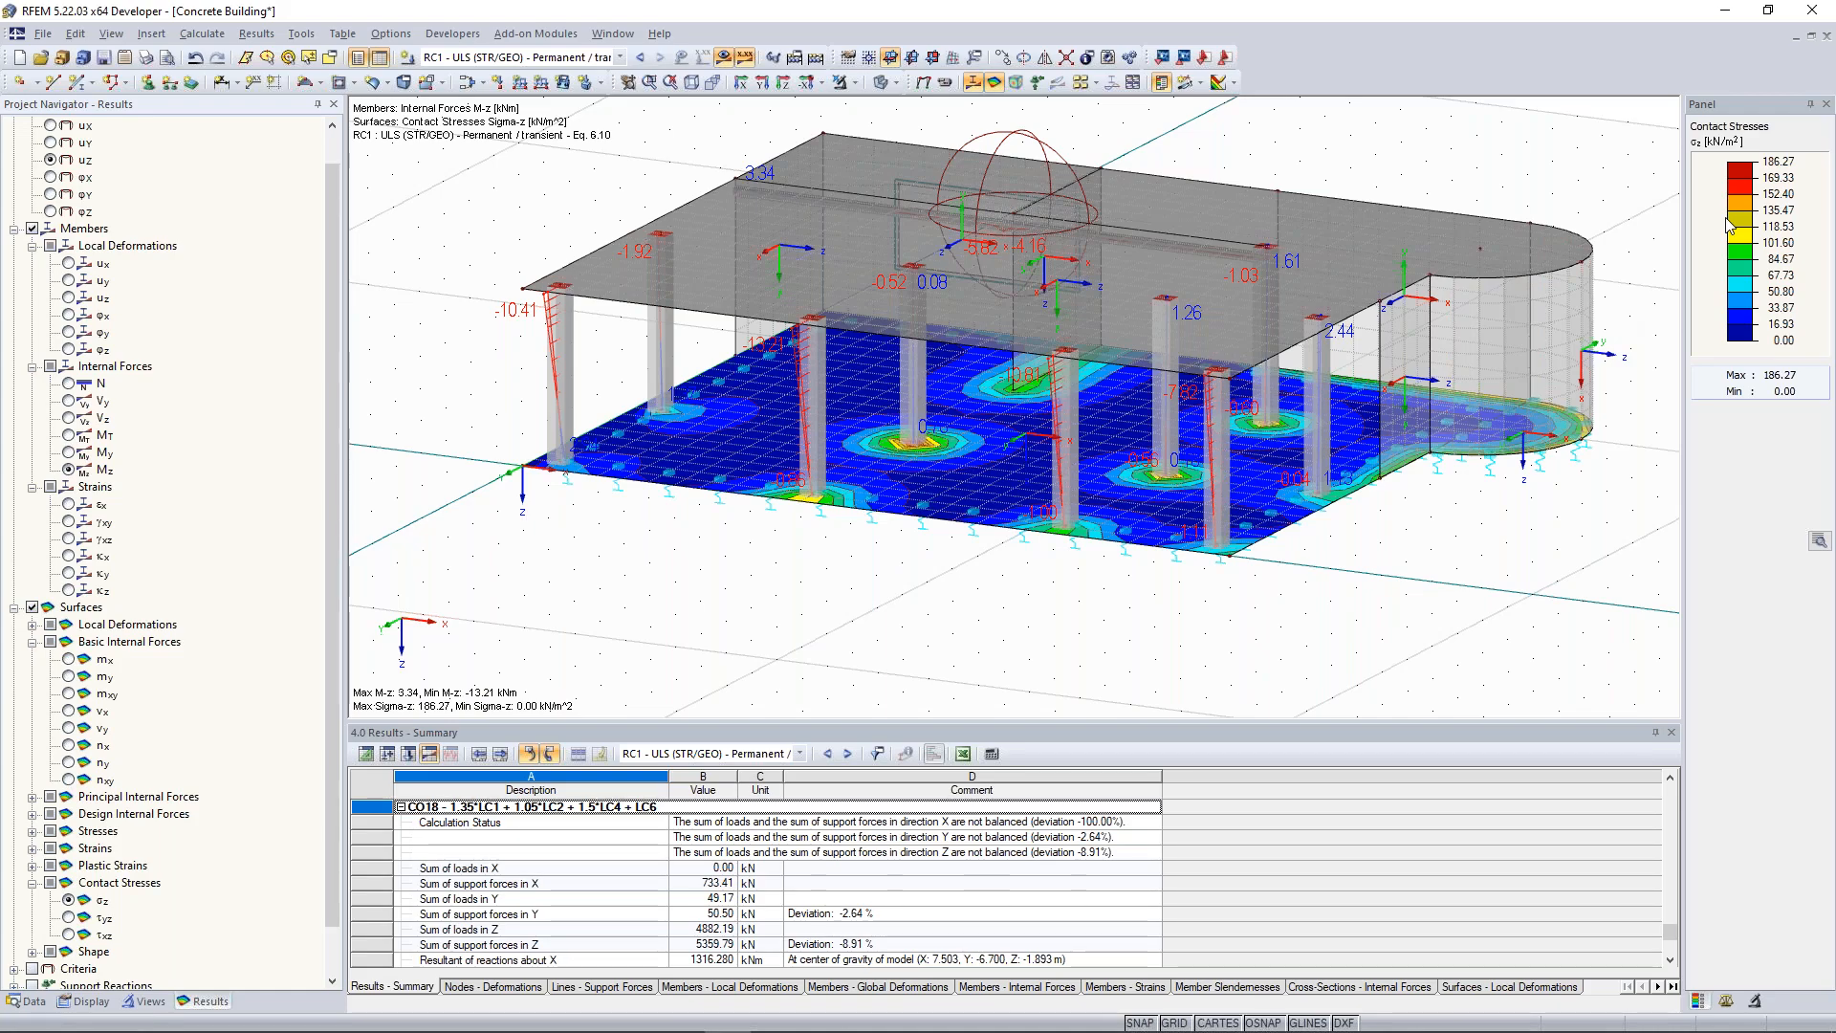
{"action": "middle_click_drag", "start_coordinate": [542, 582], "coordinate": [847, 555], "text": "ctrl"}
{"action": "scroll", "coordinate": [242, 784], "scroll_direction": "down", "scroll_amount": 1}
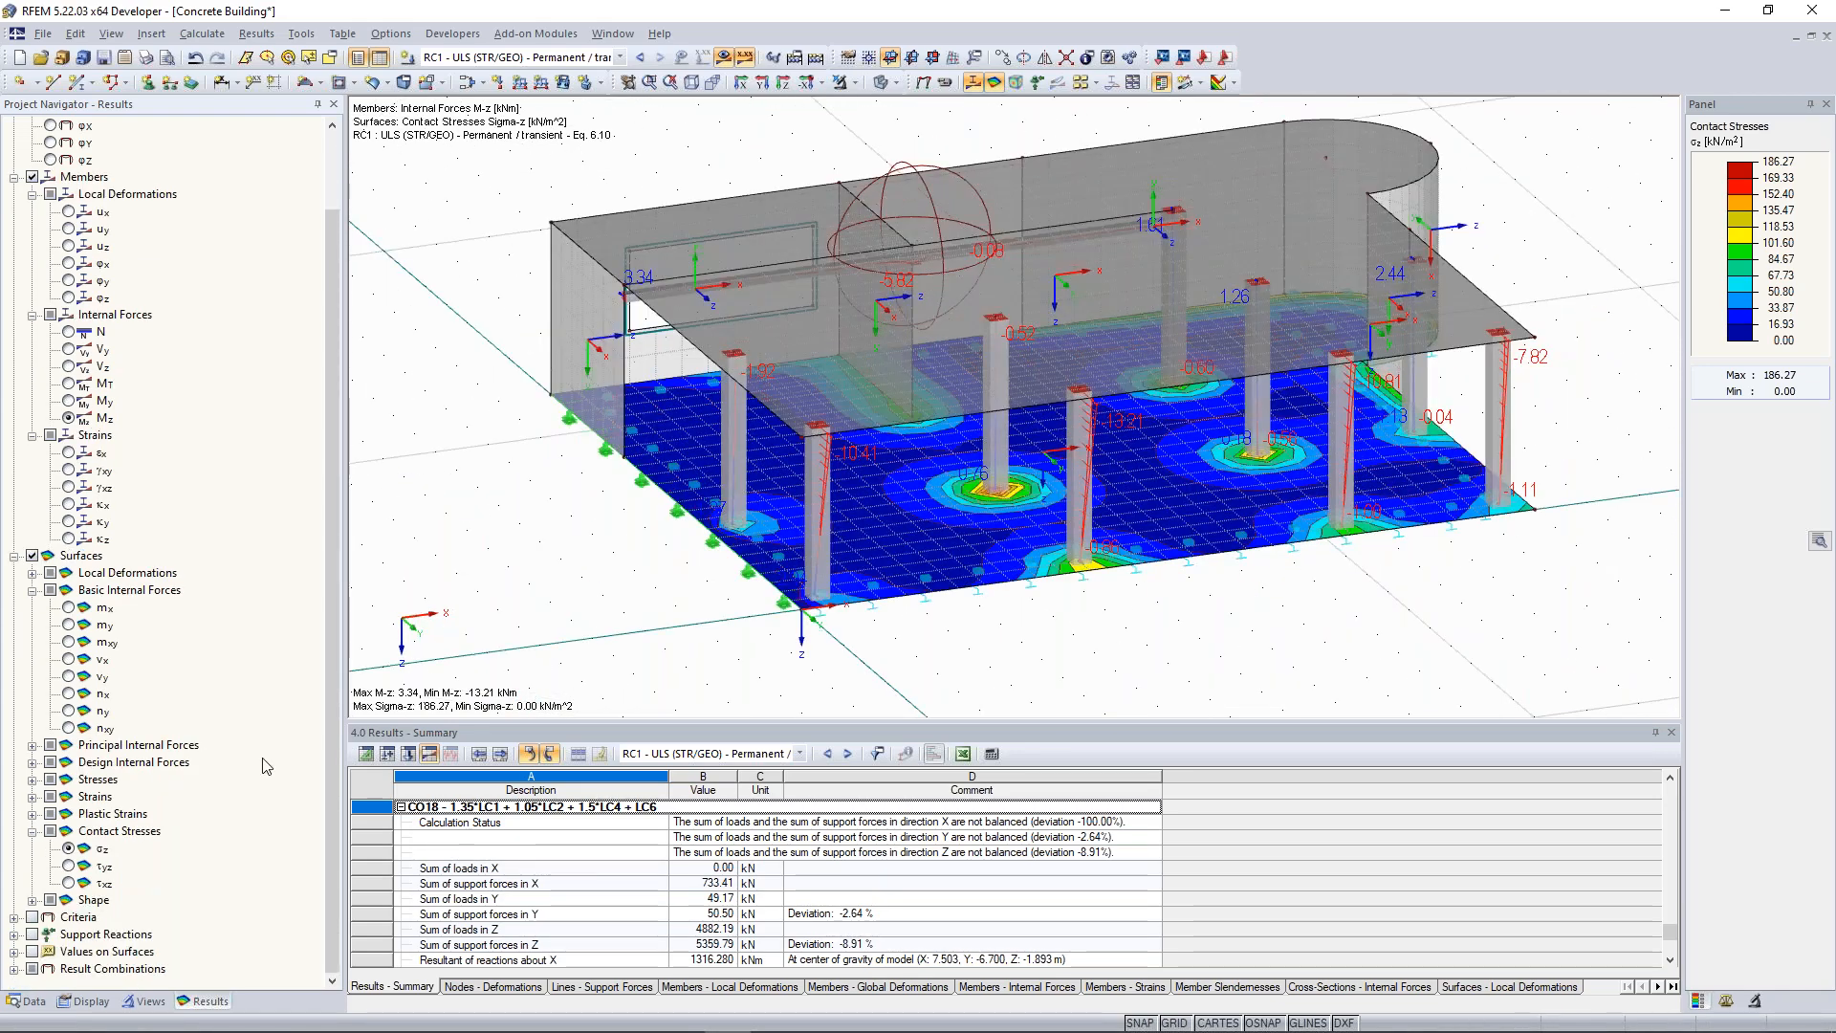
Turn on the support reactions and show the line support reactions as a smooth distribution instead of the actual one.
{"action": "left_click", "coordinate": [732, 550]}
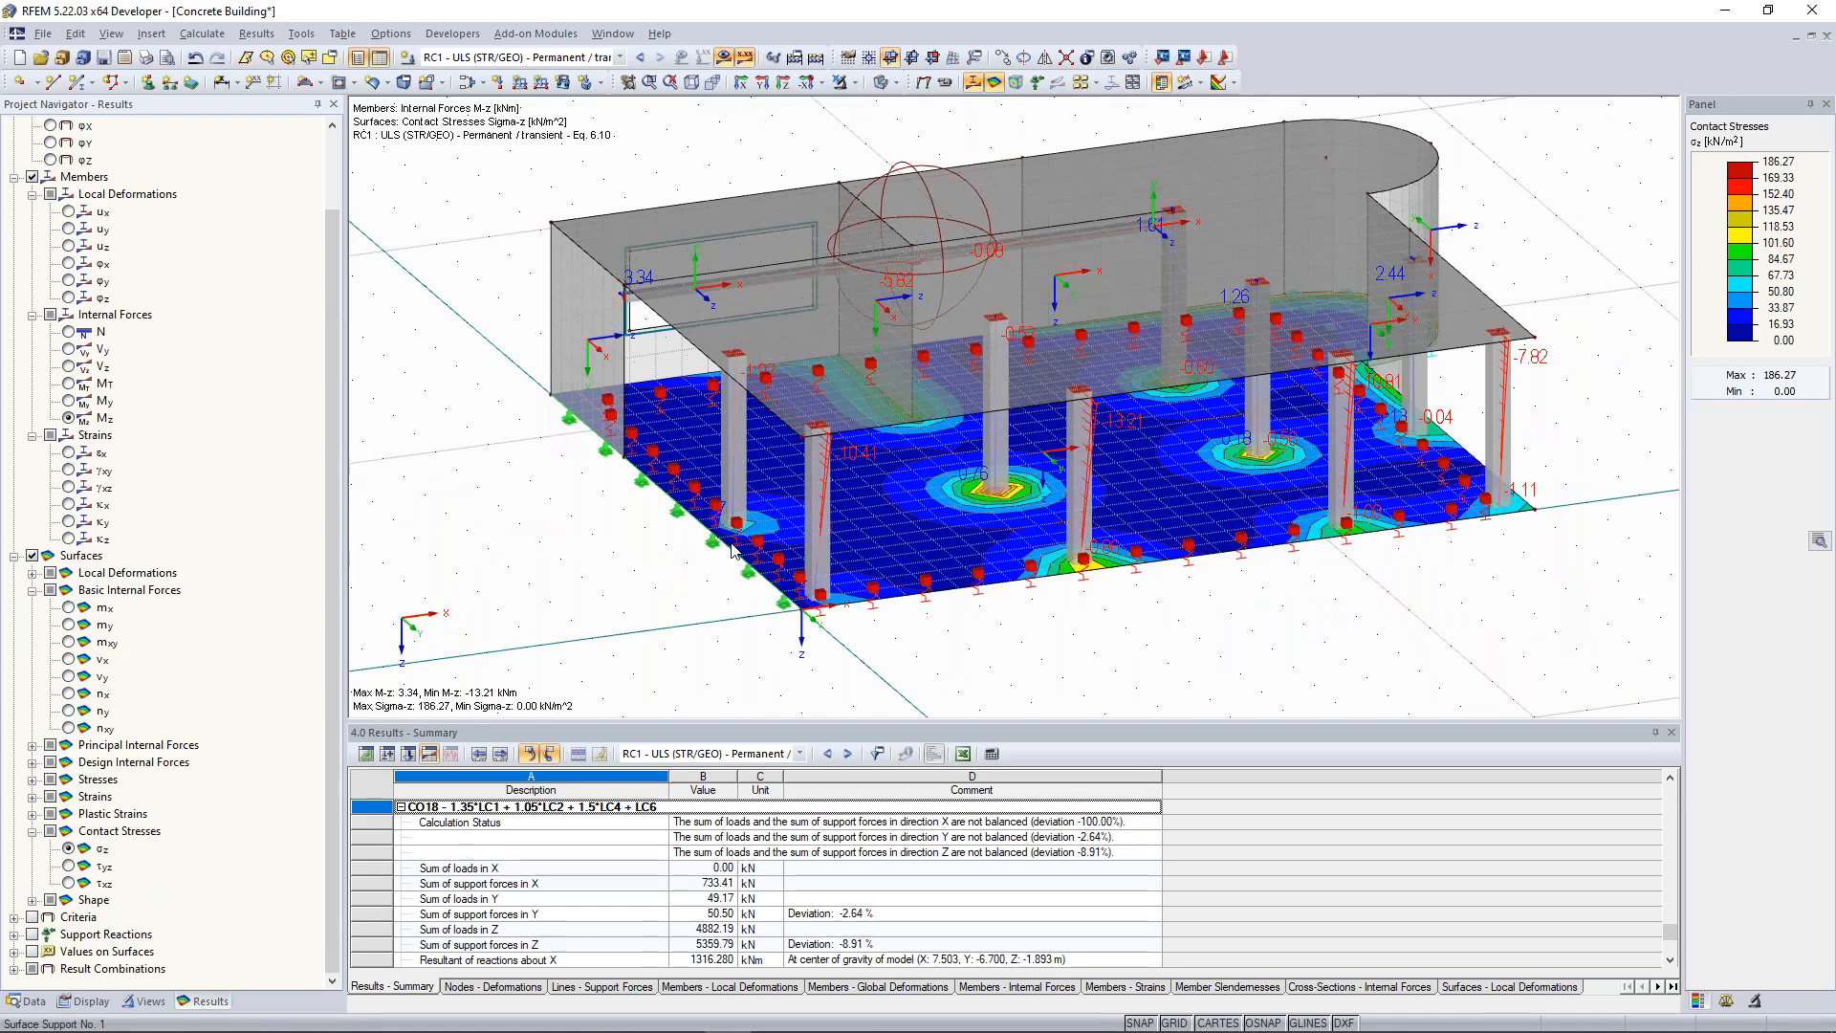
{"action": "left_click", "coordinate": [32, 935]}
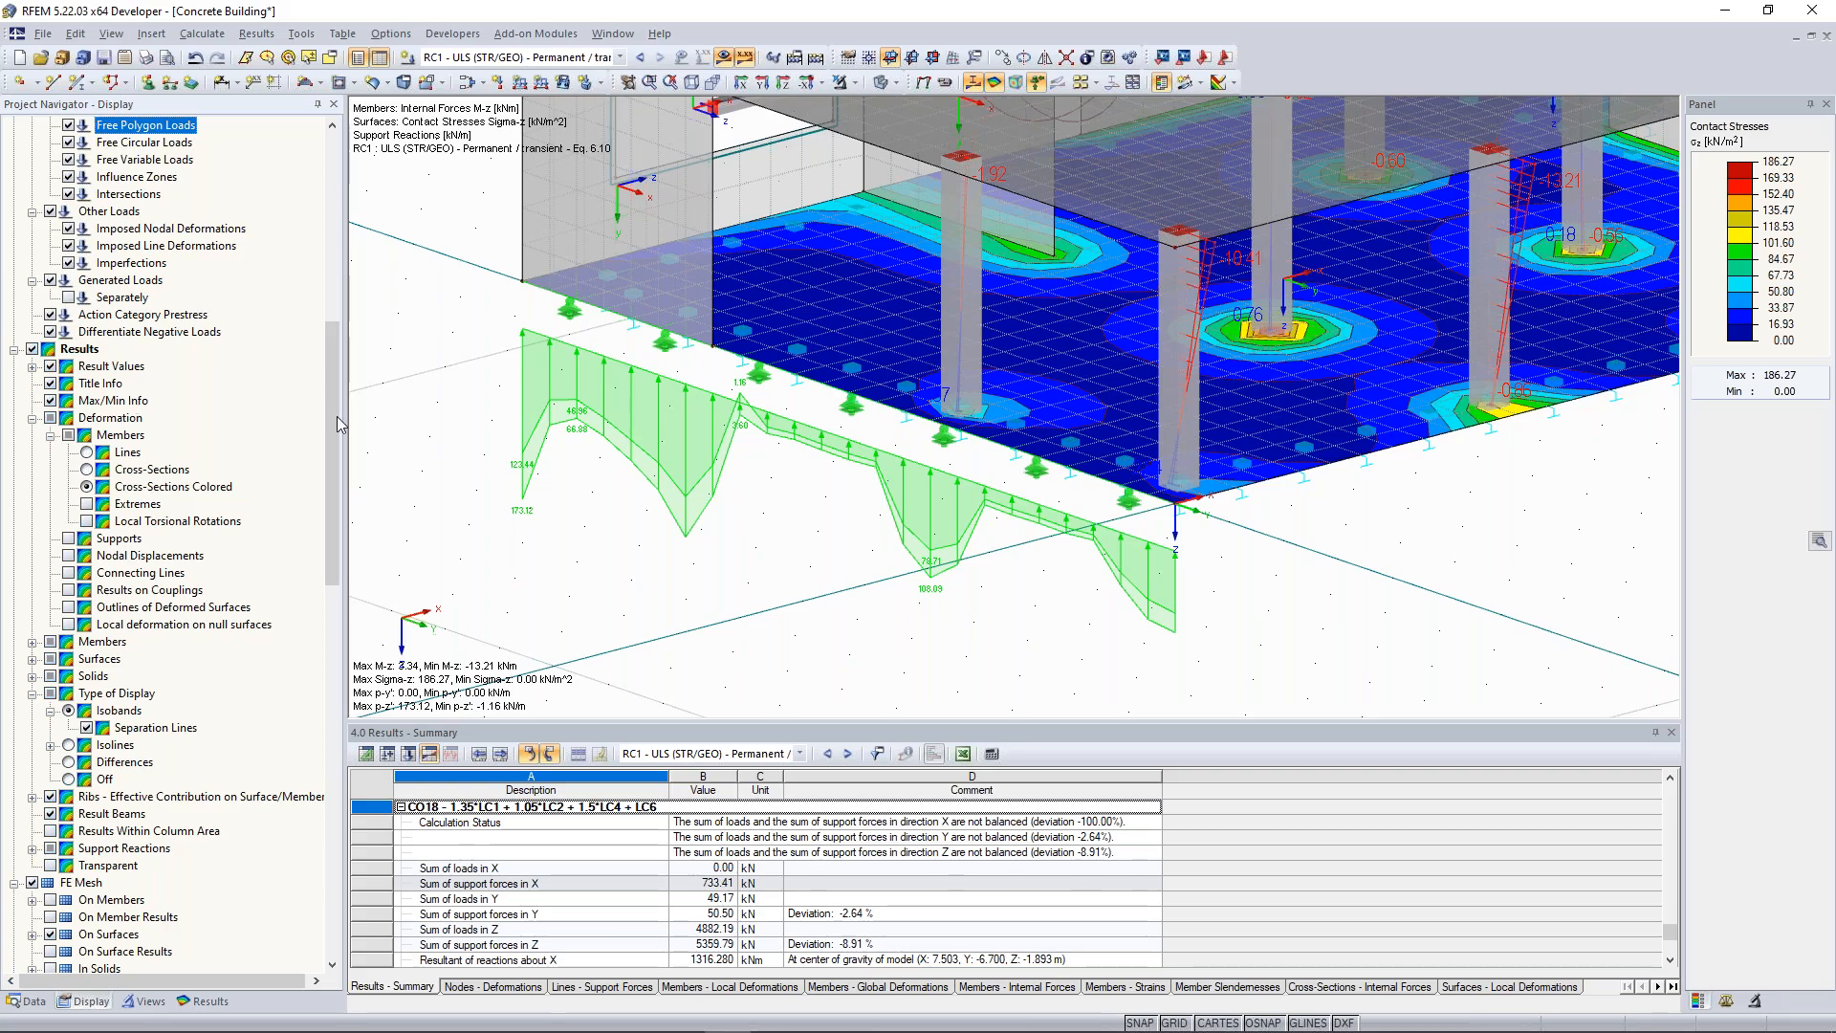
{"action": "scroll", "coordinate": [92, 626], "scroll_direction": "down", "scroll_amount": 2}
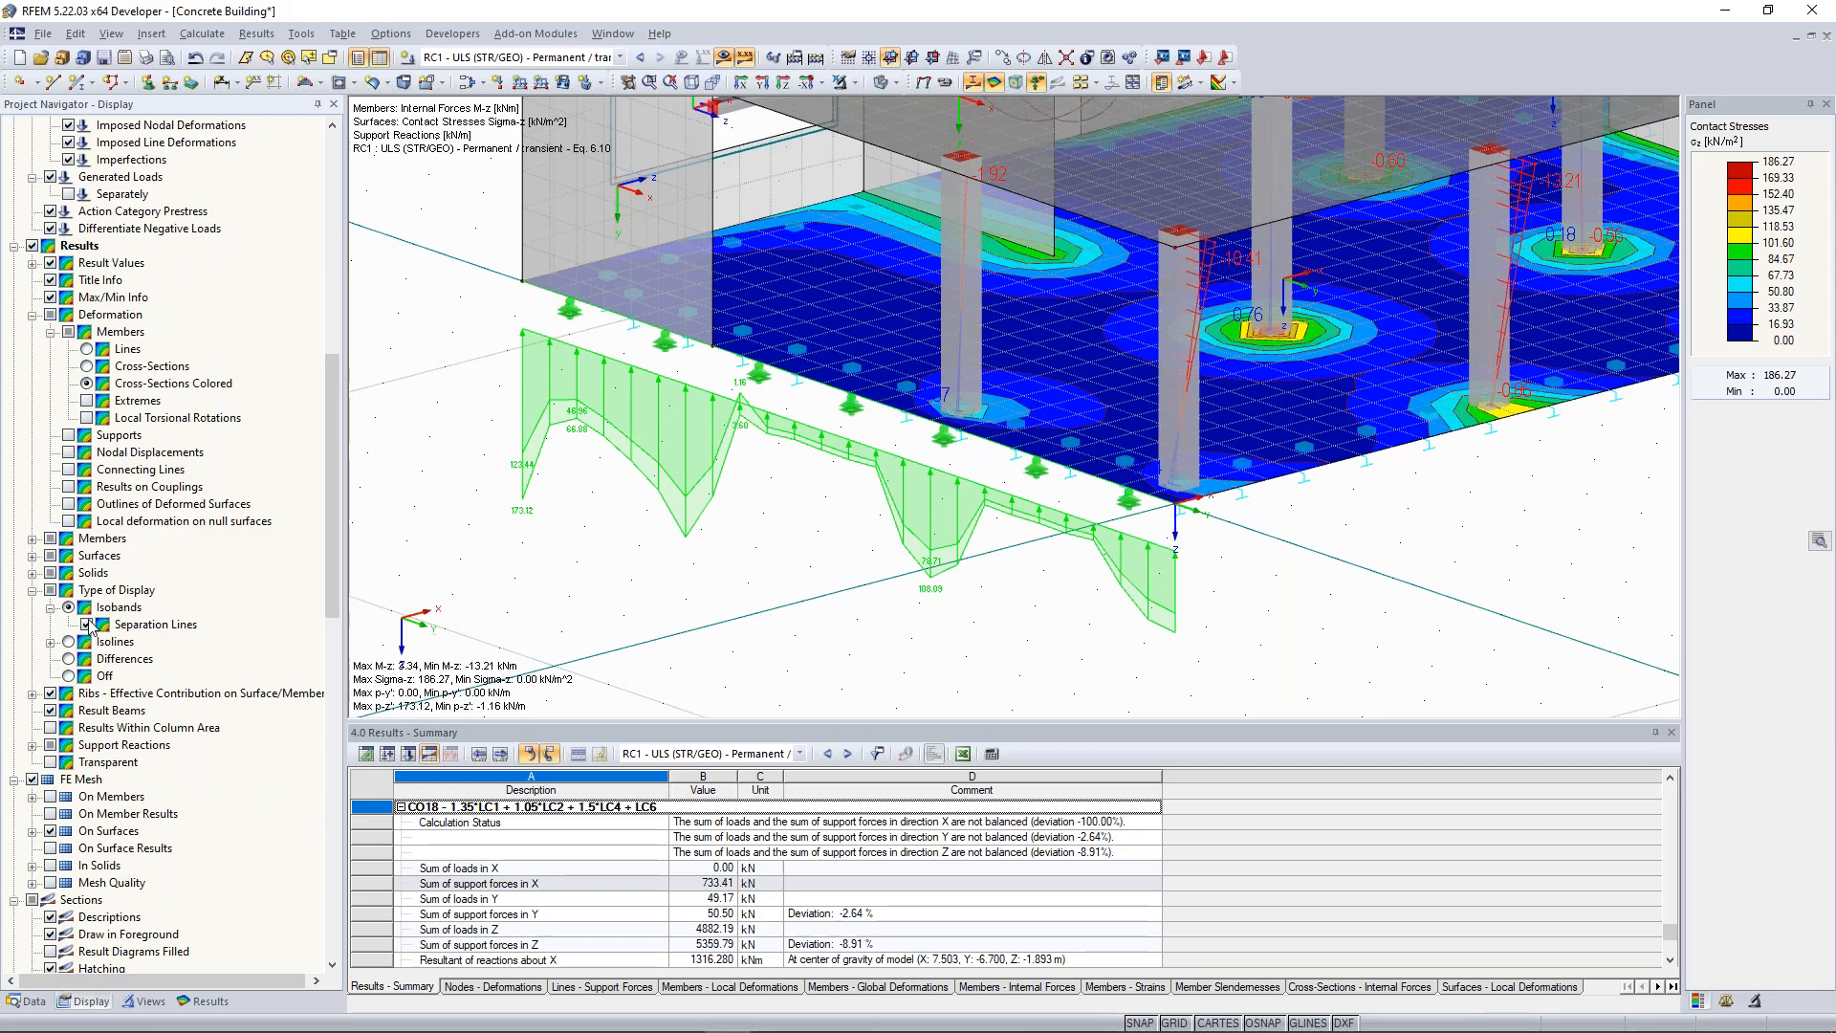
{"action": "left_click", "coordinate": [32, 747]}
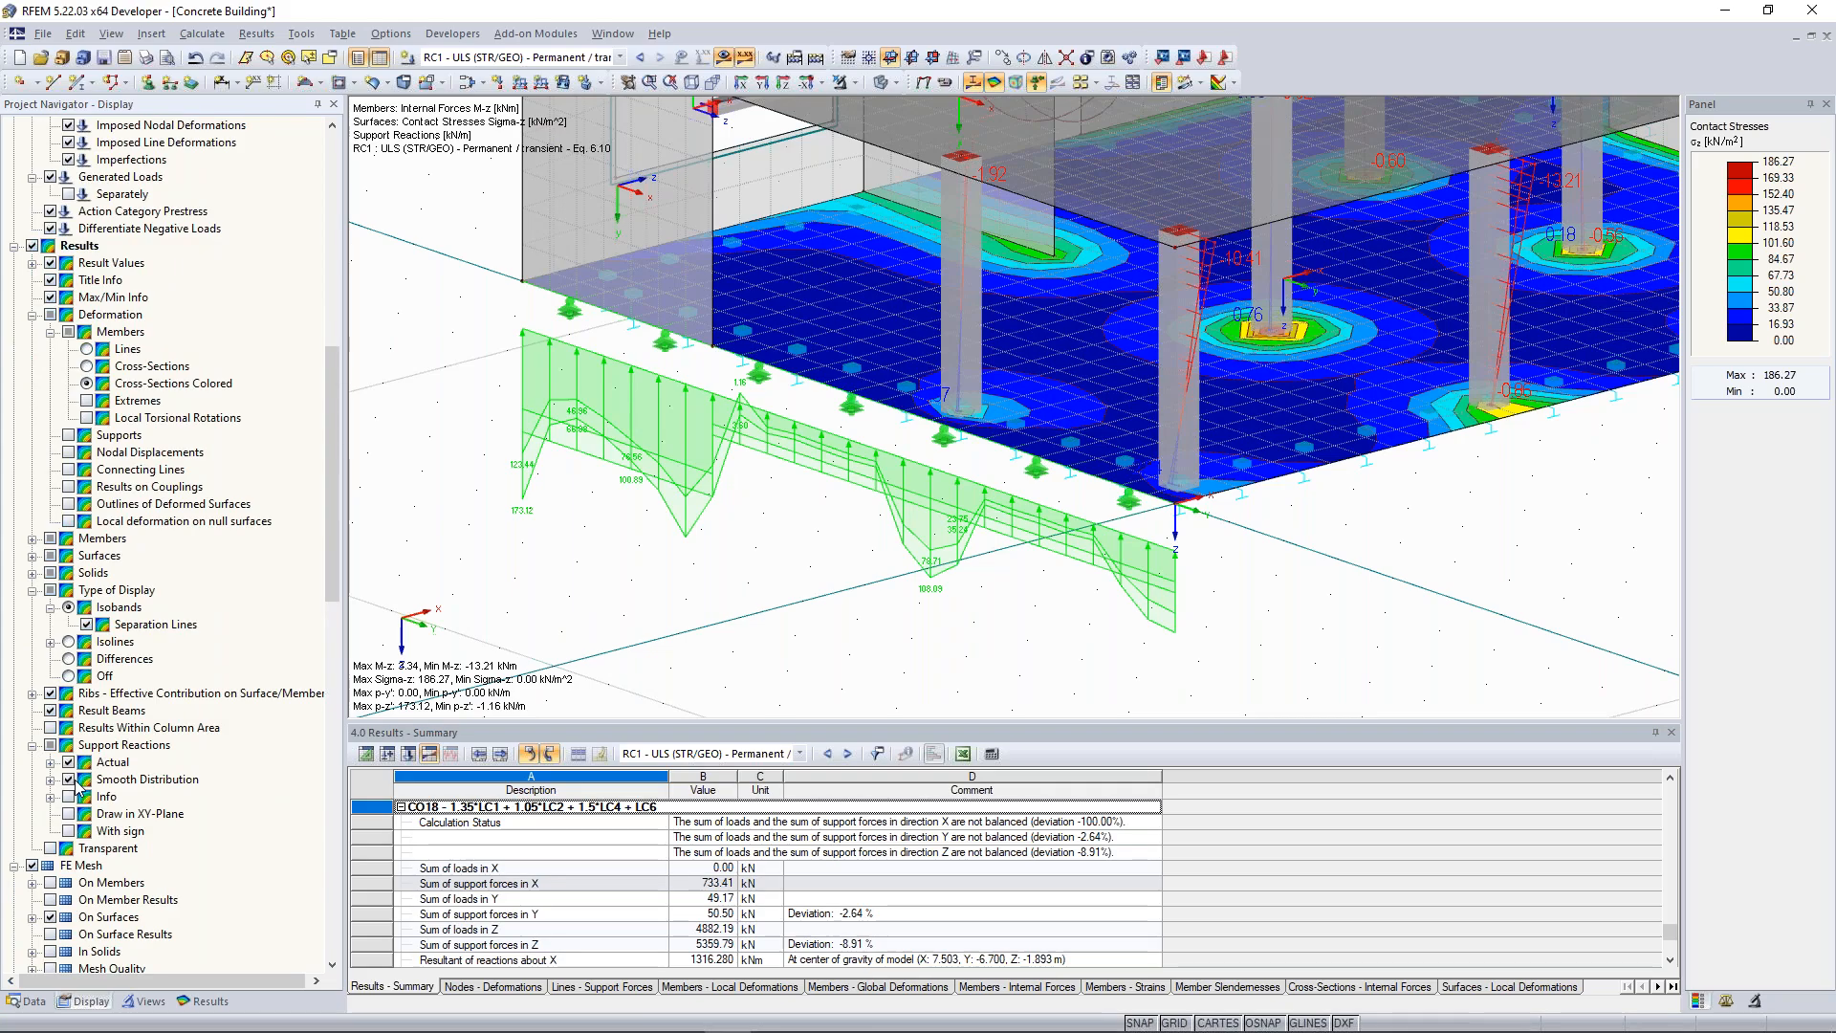
{"action": "left_click", "coordinate": [67, 764]}
{"action": "middle_click_drag", "start_coordinate": [792, 578], "coordinate": [703, 584], "text": "ctrl"}
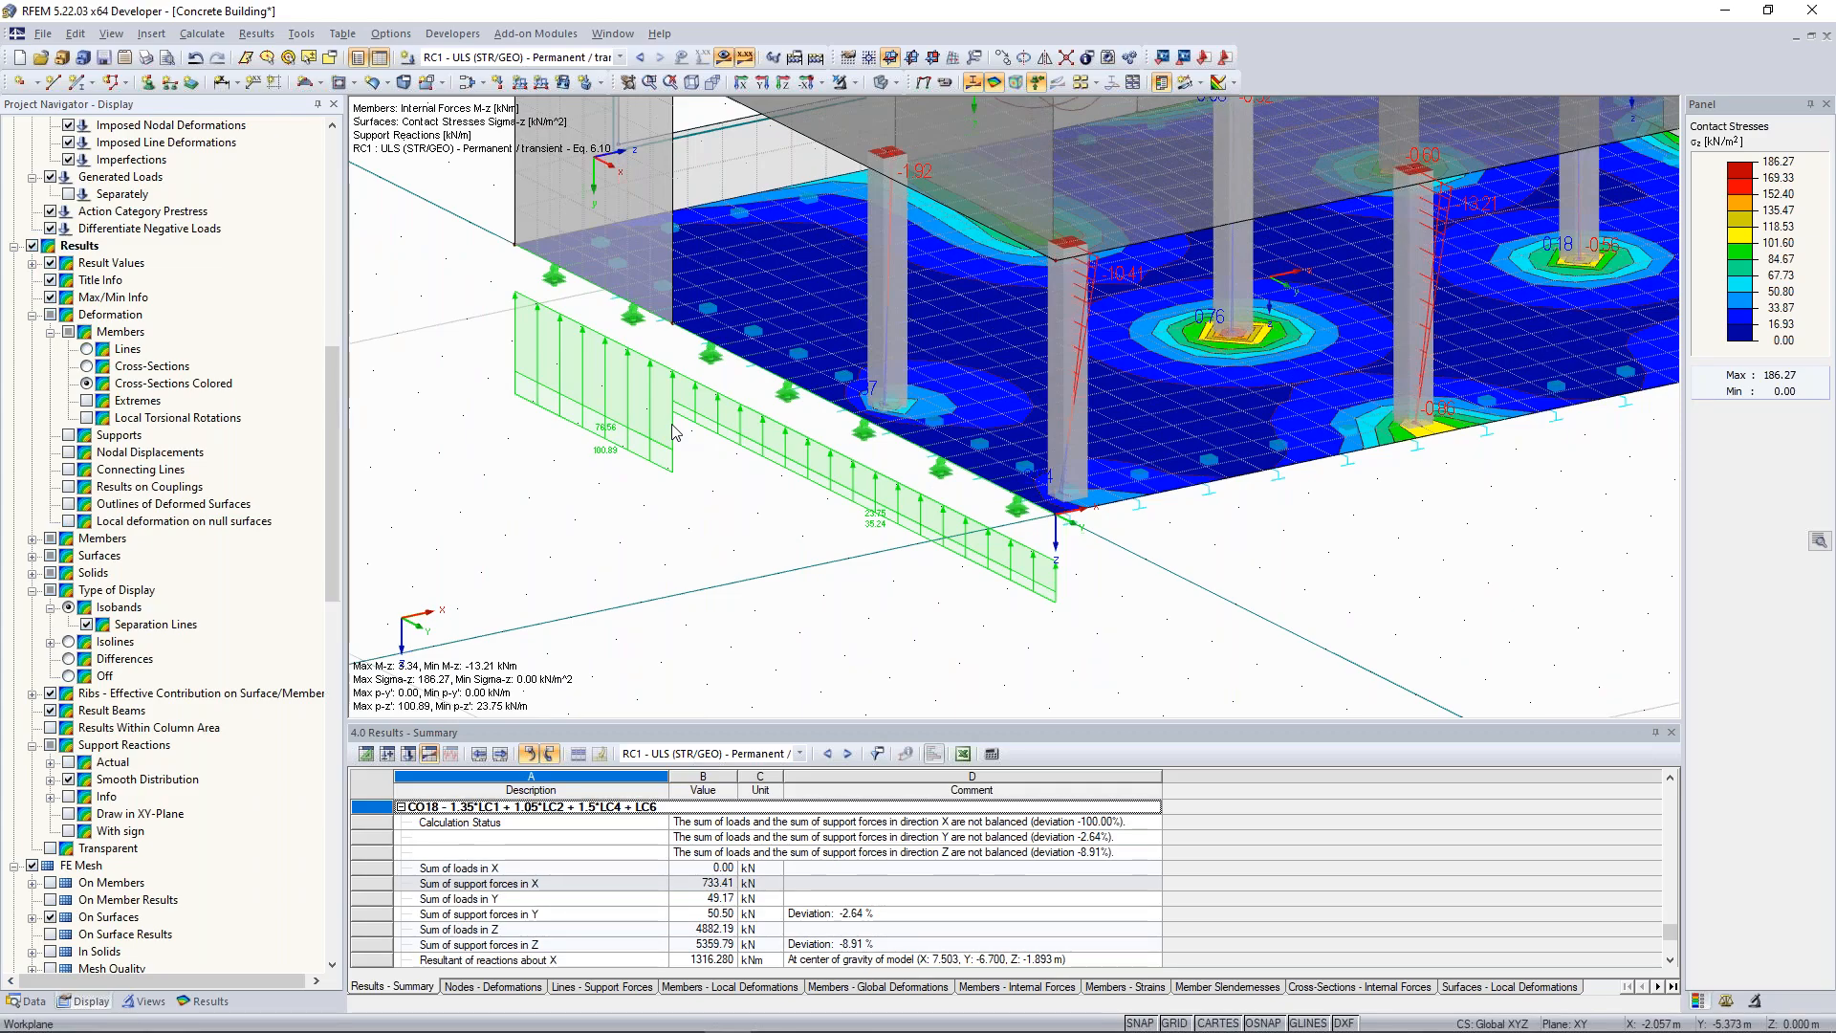
Turn off the smooth distribution of the support reactions and bring the whole building into view.
{"action": "left_click", "coordinate": [68, 780]}
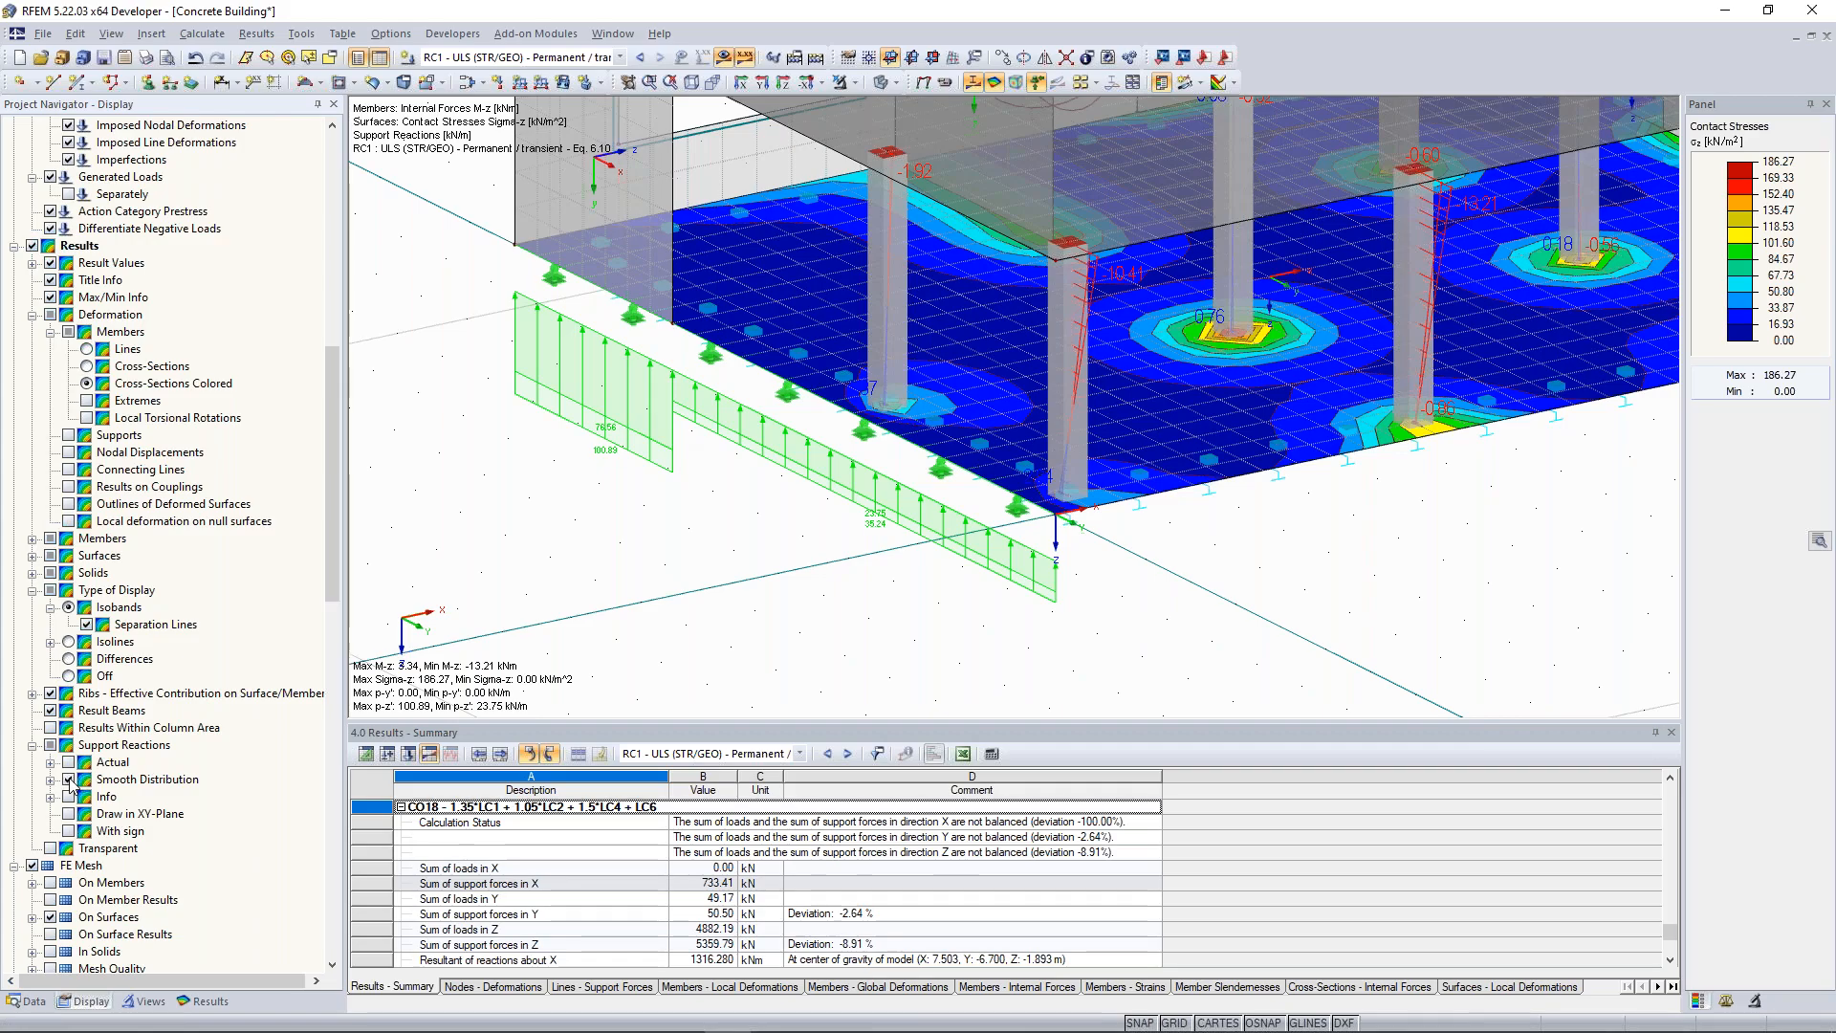
{"action": "scroll", "coordinate": [896, 448], "scroll_direction": "down", "scroll_amount": 3}
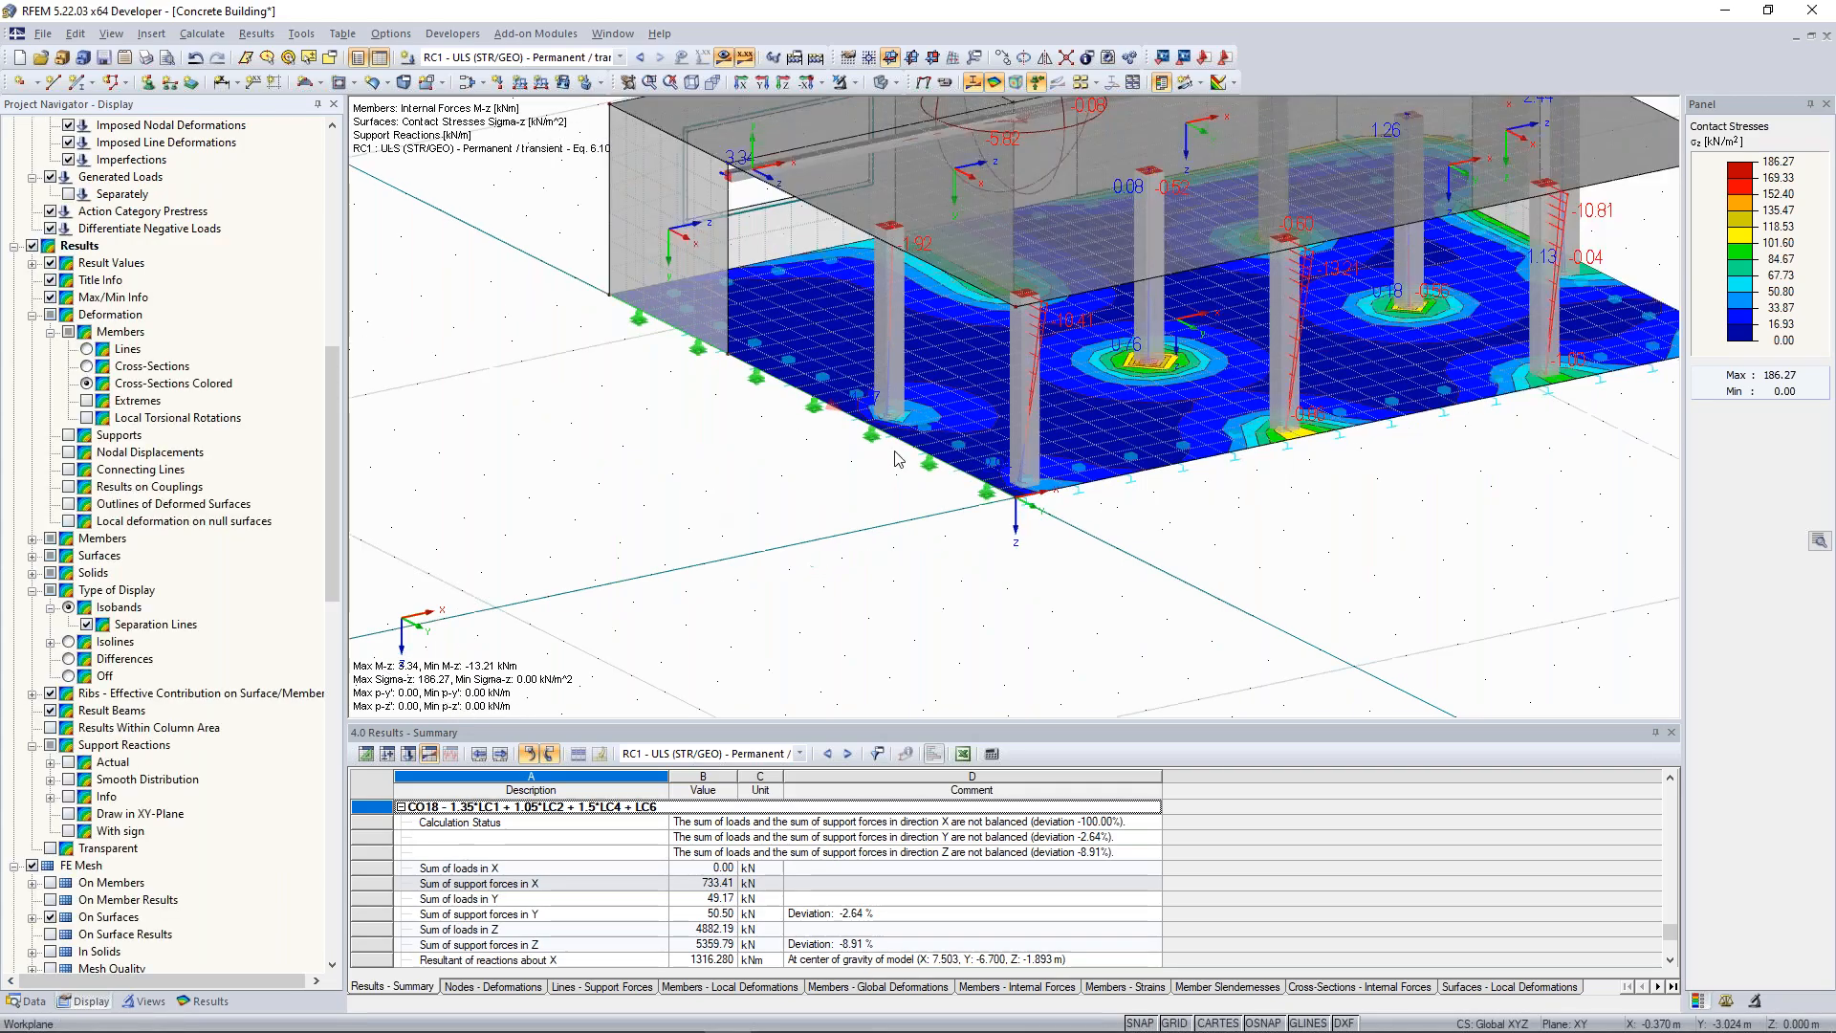
{"action": "middle_click_drag", "start_coordinate": [1282, 537], "coordinate": [839, 577], "text": "ctrl"}
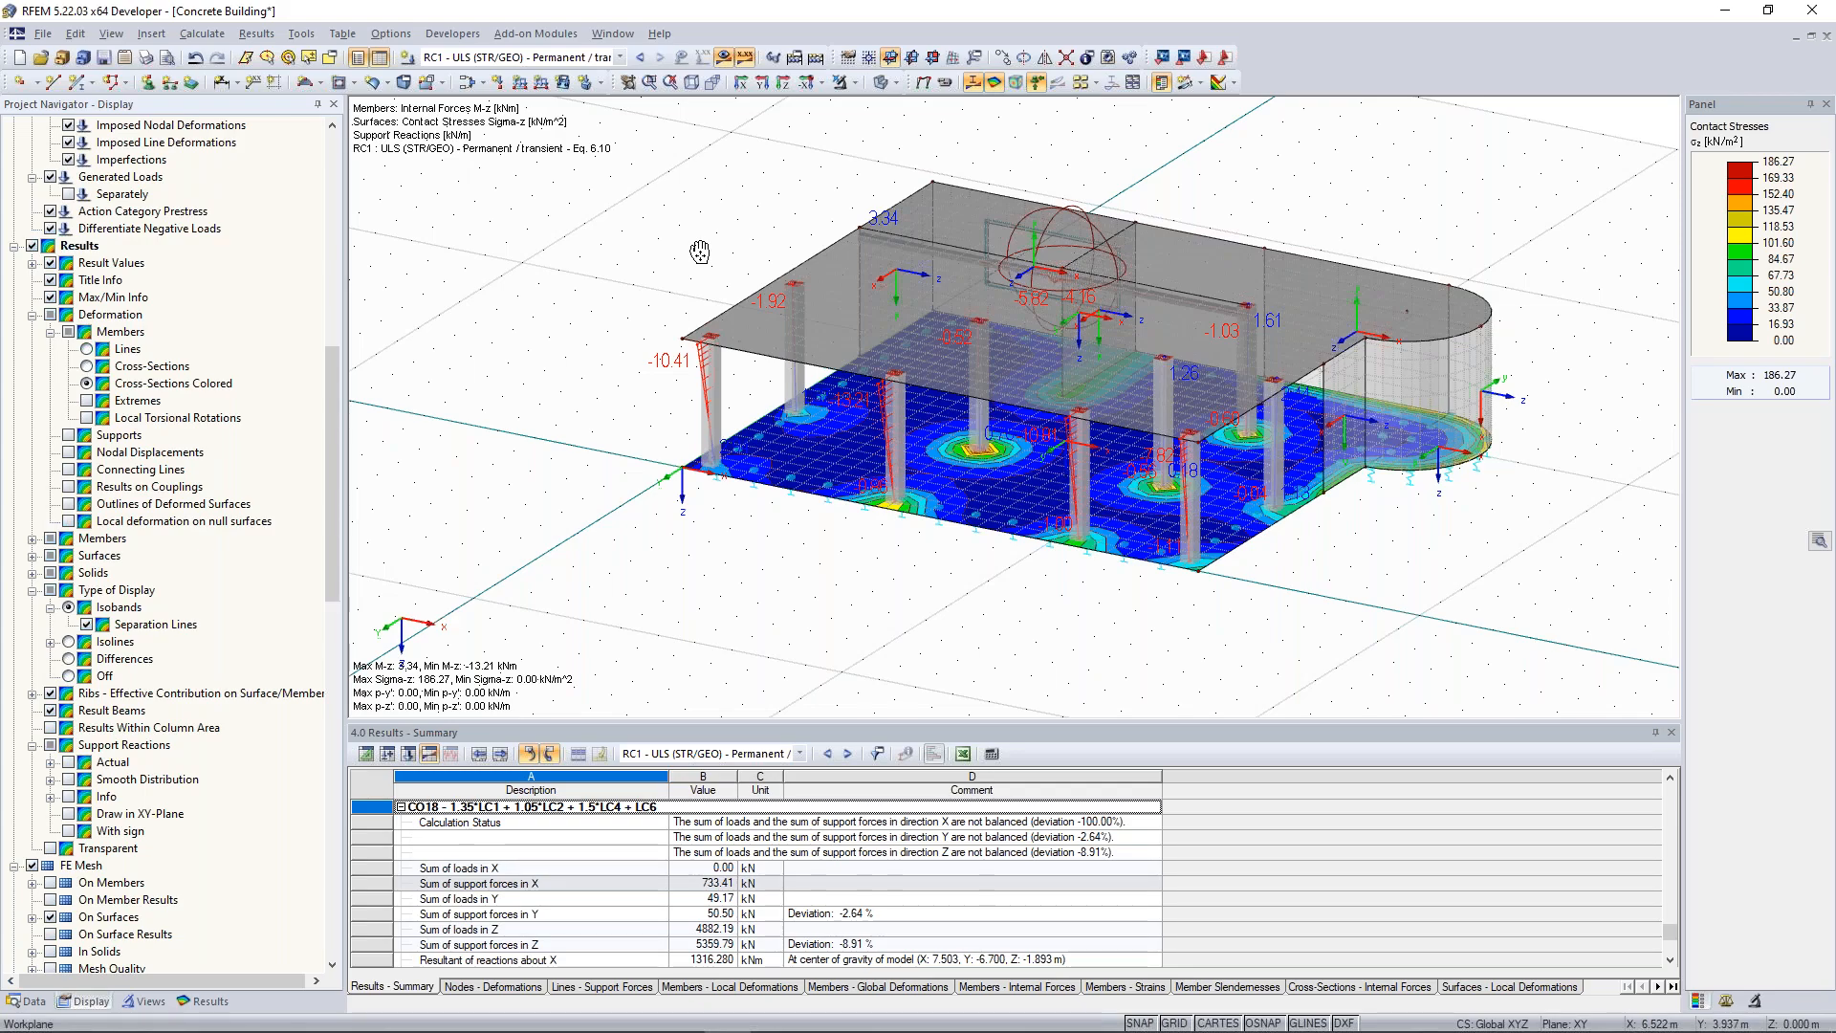
{"action": "scroll", "coordinate": [700, 251], "scroll_direction": "up", "scroll_amount": 2}
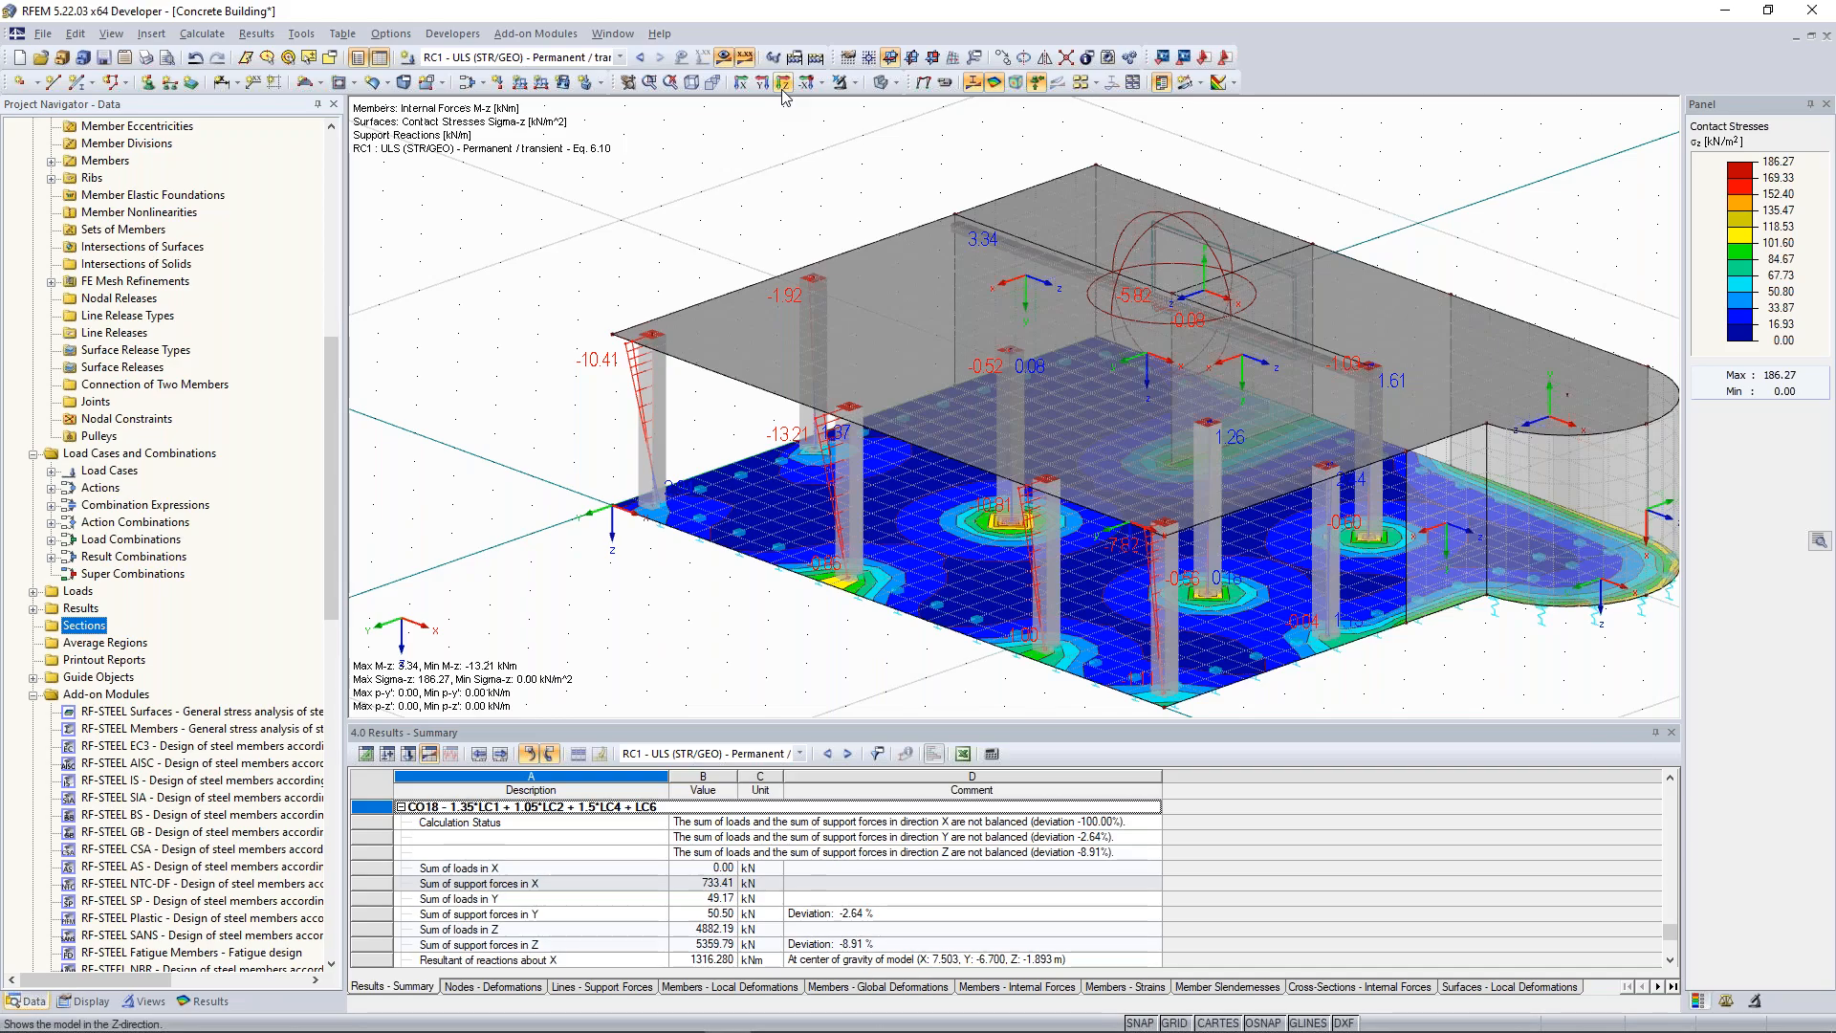
Define a new section 1-1 via plane across the roof slab from (0.000, -4.250, -3.250) to (14.000, -3.000, -3.250) m, projected along Z.
{"action": "right_click", "coordinate": [91, 628]}
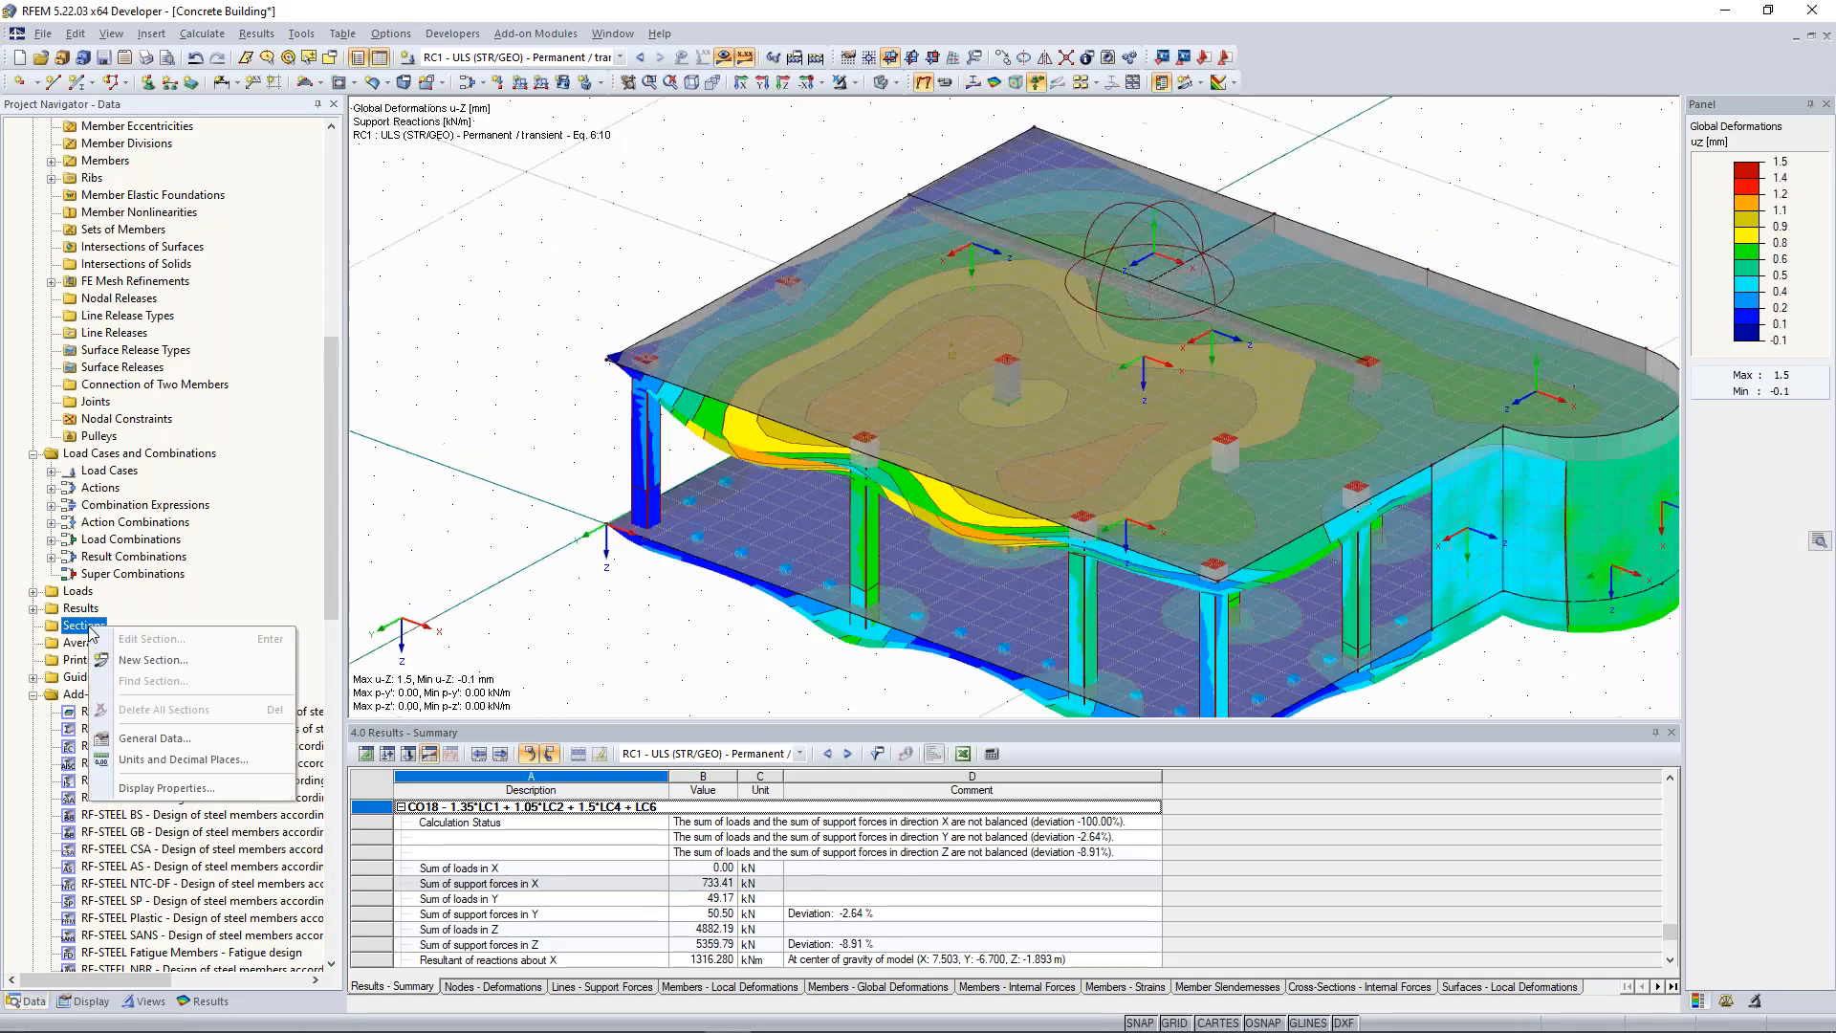
{"action": "left_click", "coordinate": [153, 660]}
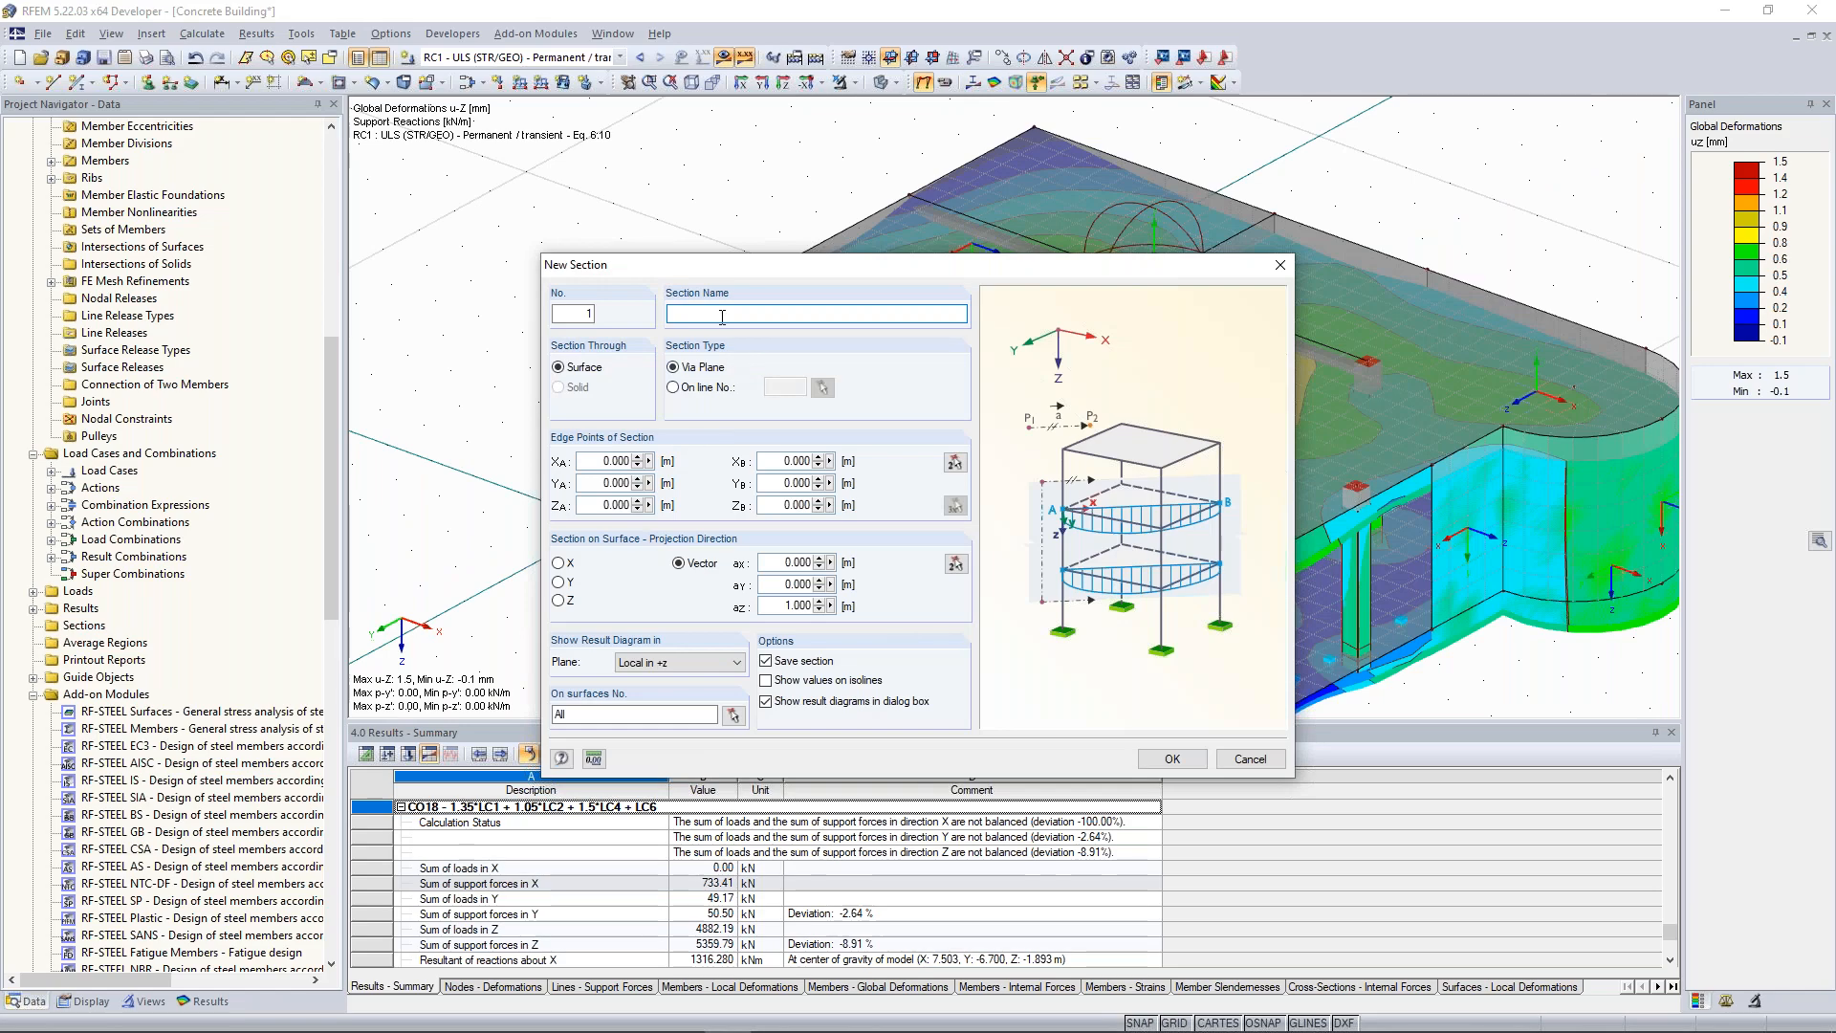
{"action": "type", "text": "1-1"}
{"action": "left_click", "coordinate": [955, 503]}
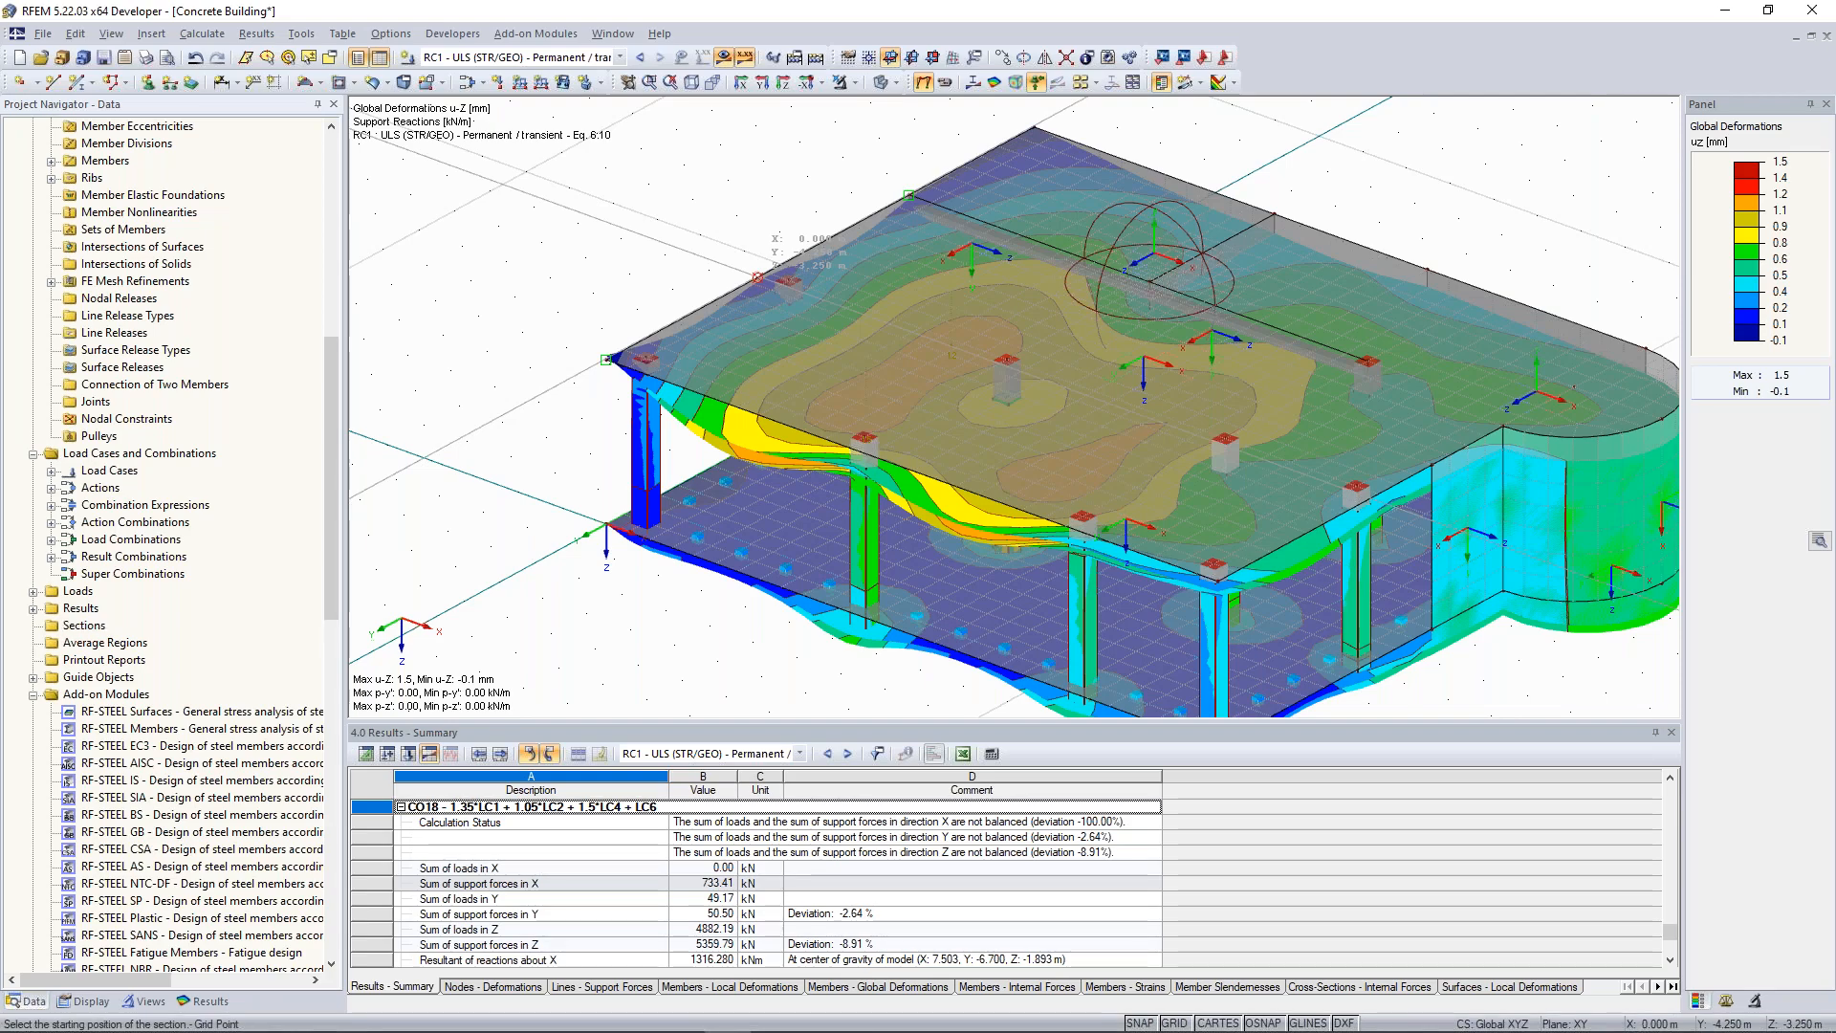
{"action": "left_click", "coordinate": [758, 277]}
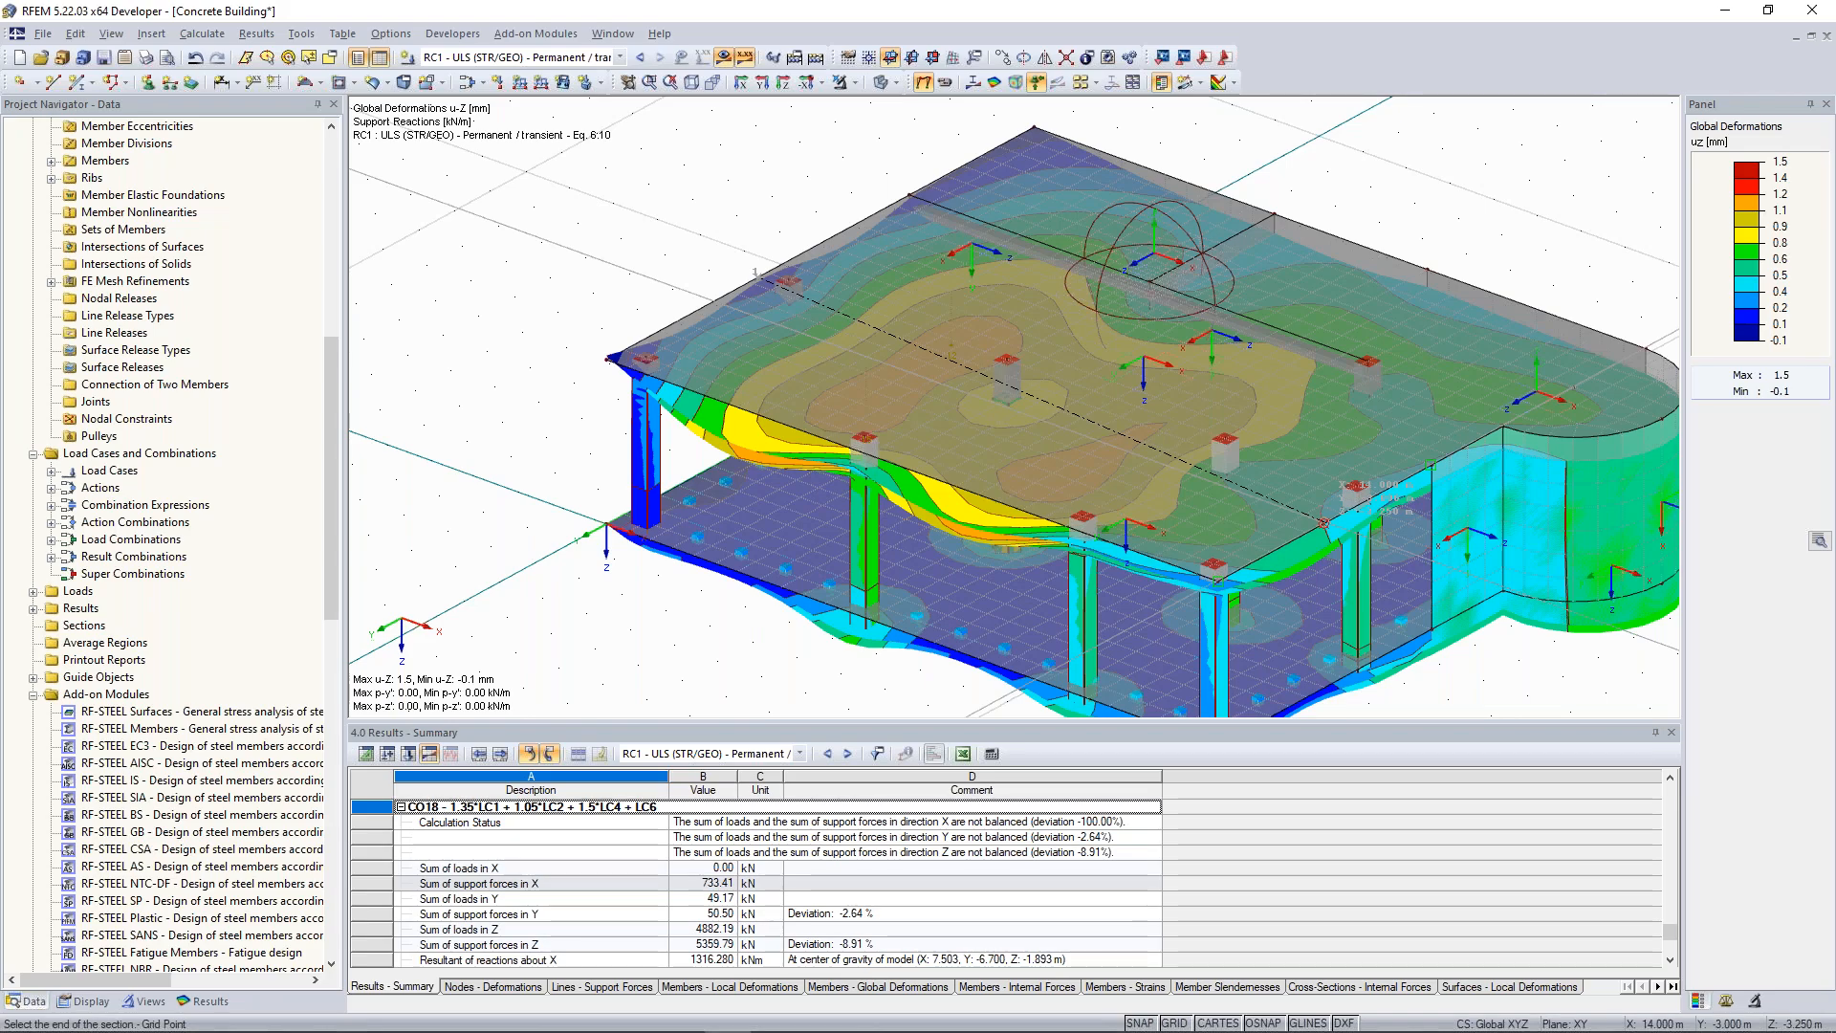
{"action": "left_click", "coordinate": [1323, 523]}
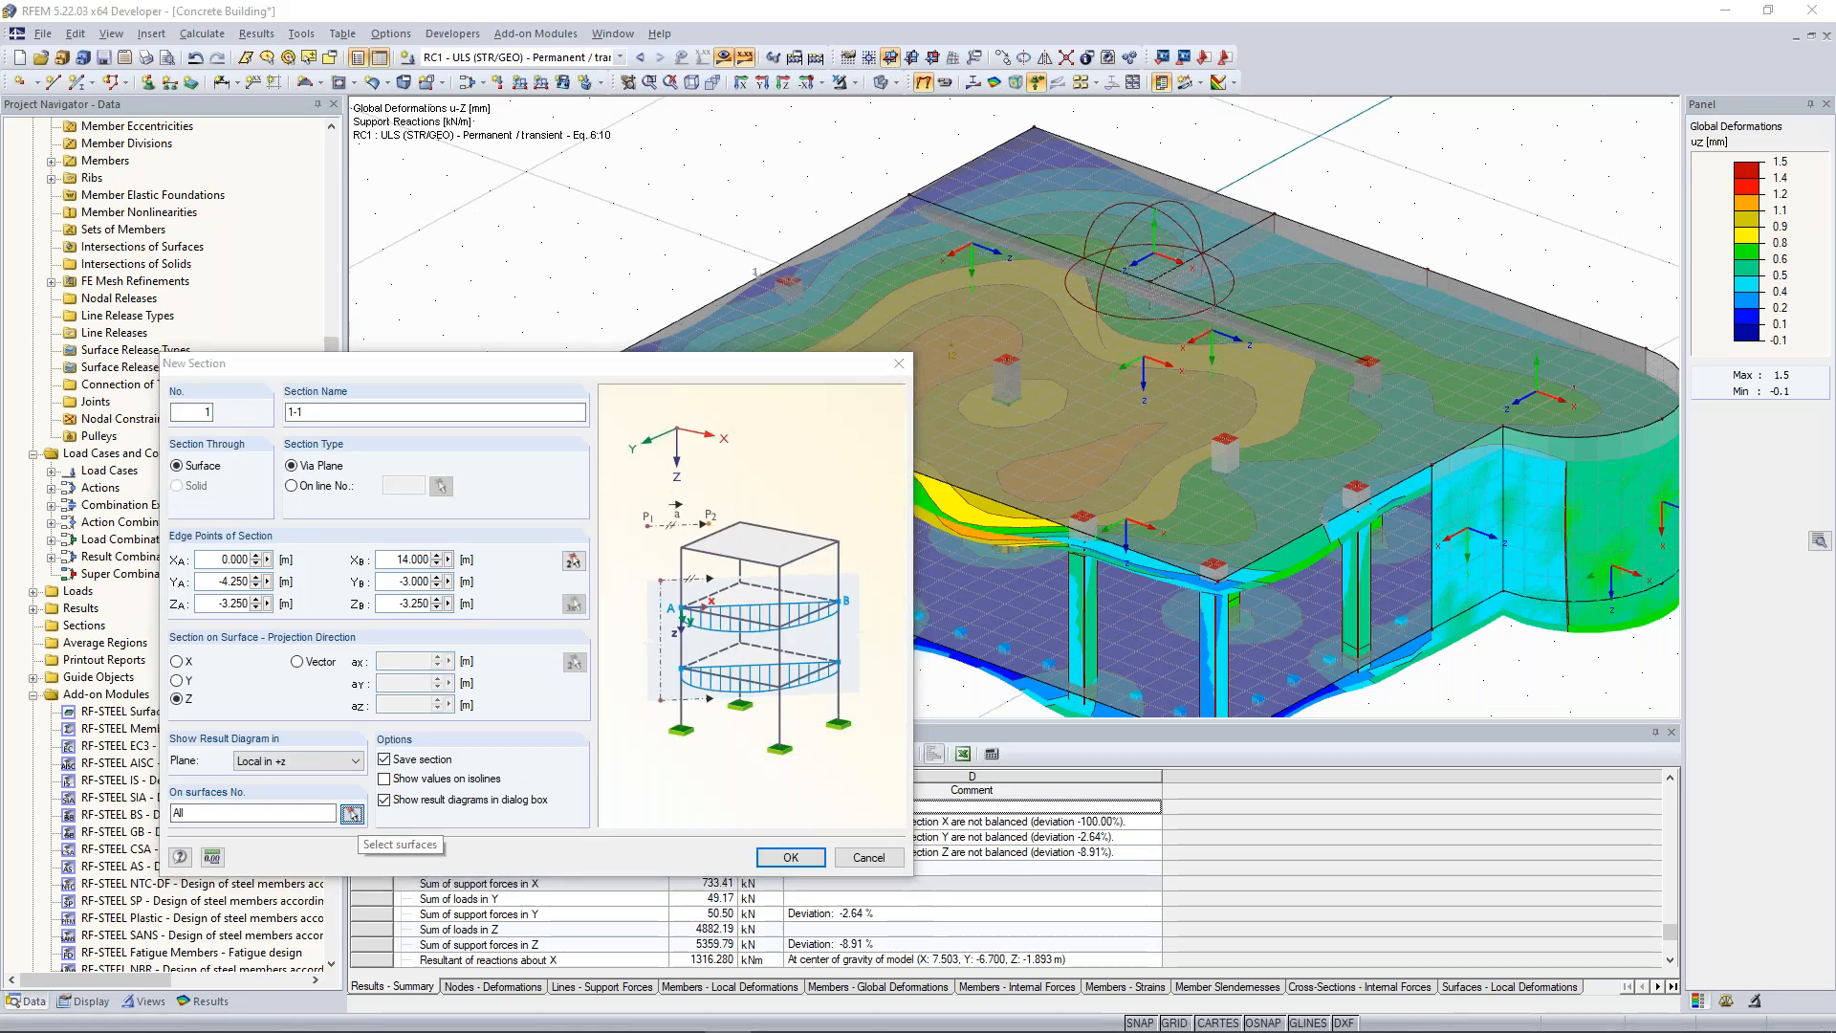
Restrict section 1-1 to the roof slab, surface 3, and save the section.
{"action": "left_click", "coordinate": [357, 808]}
{"action": "left_click", "coordinate": [823, 354]}
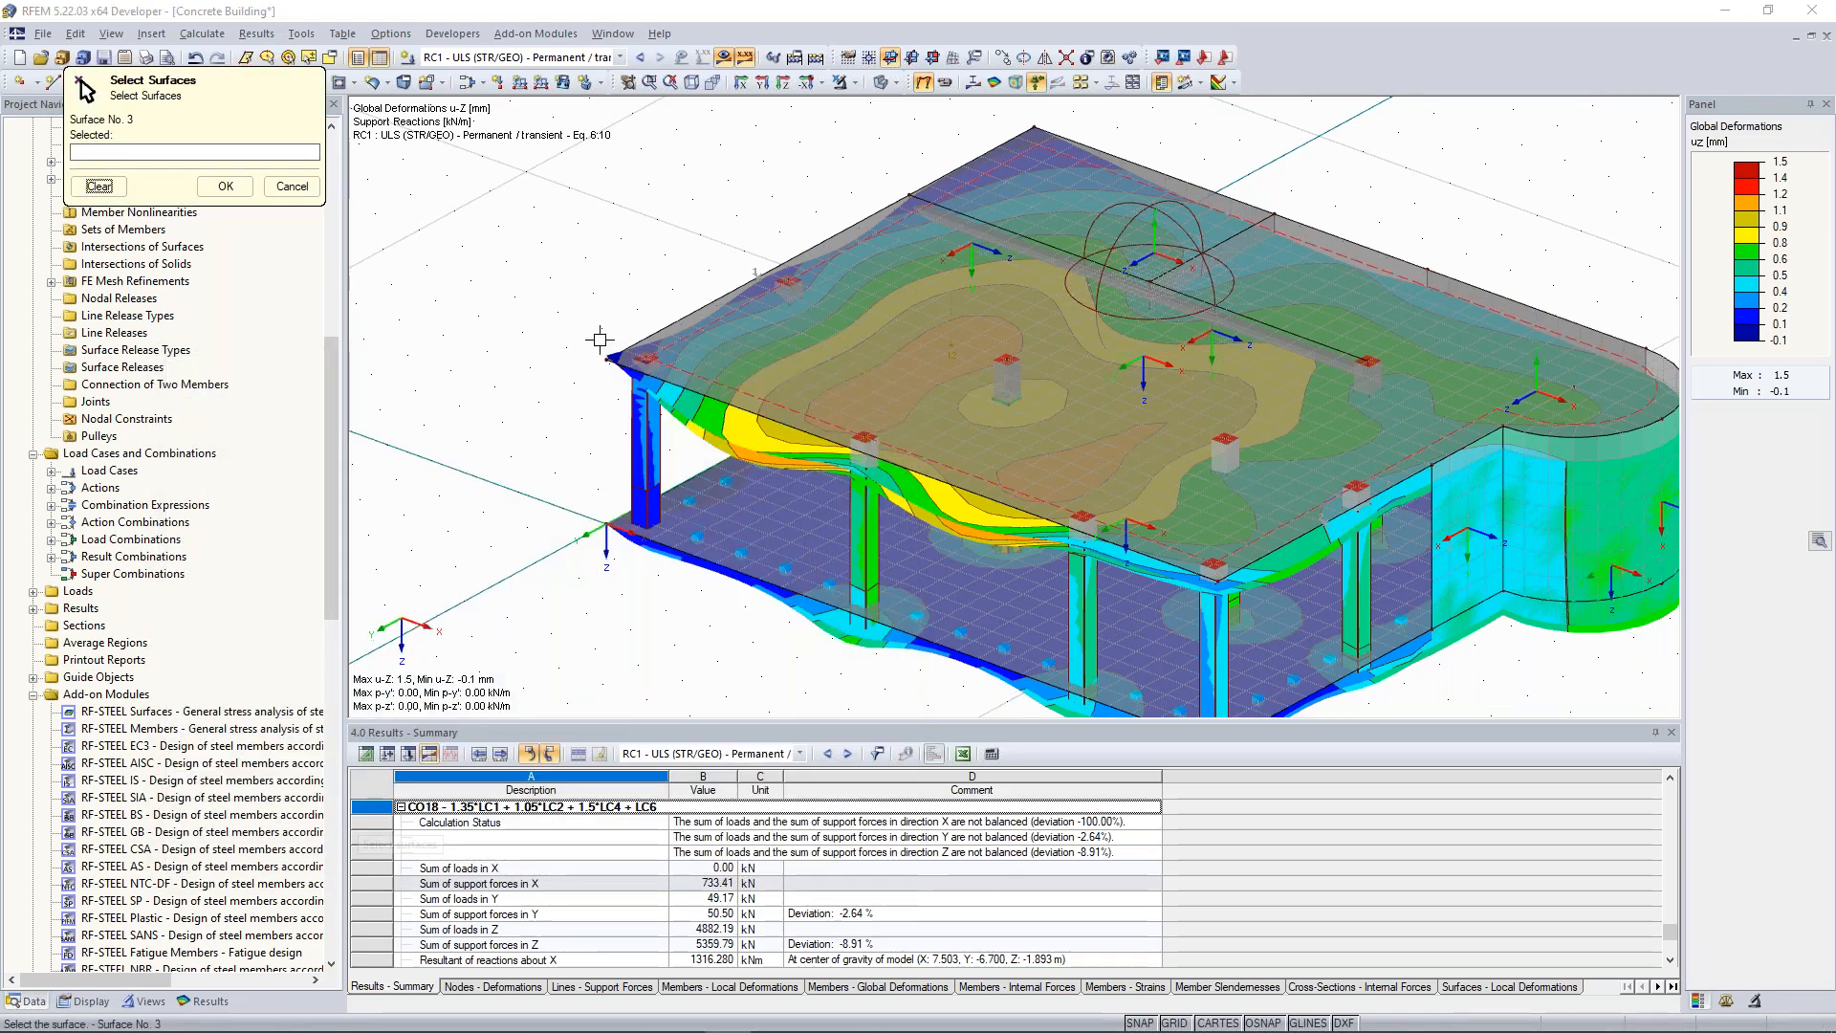
{"action": "left_click", "coordinate": [225, 188]}
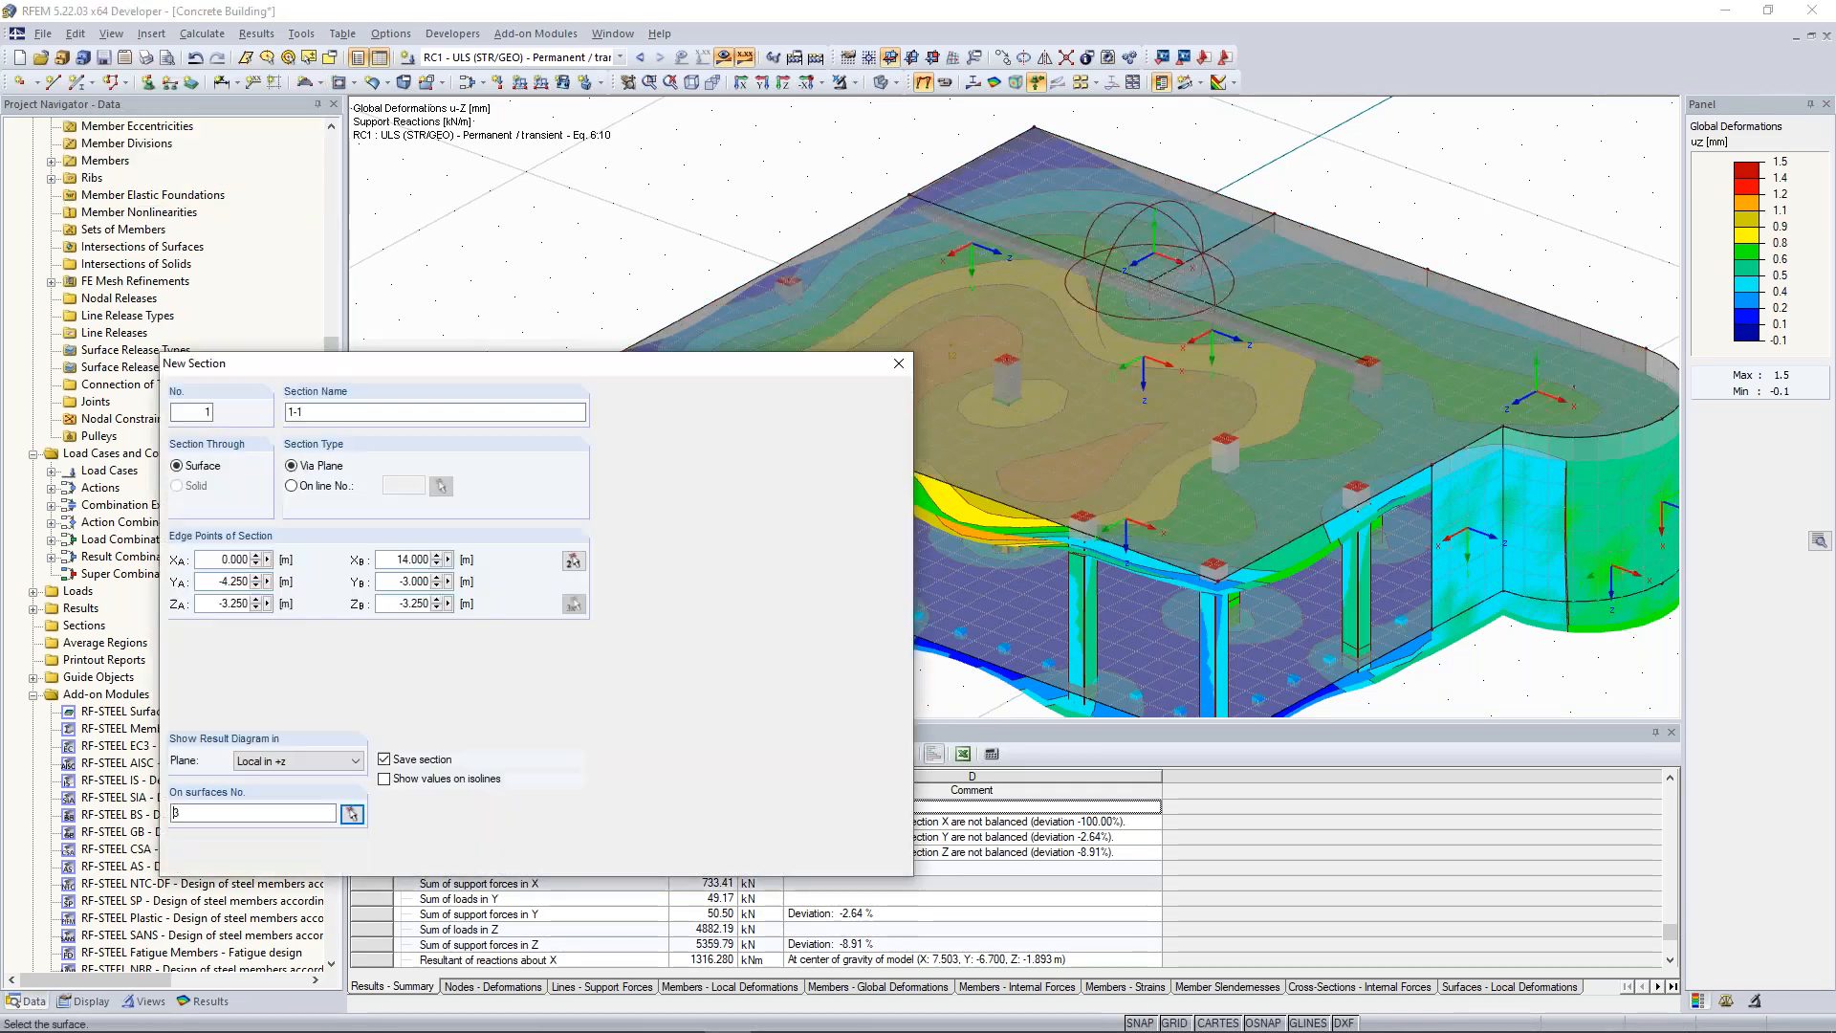
{"action": "left_click", "coordinate": [792, 858]}
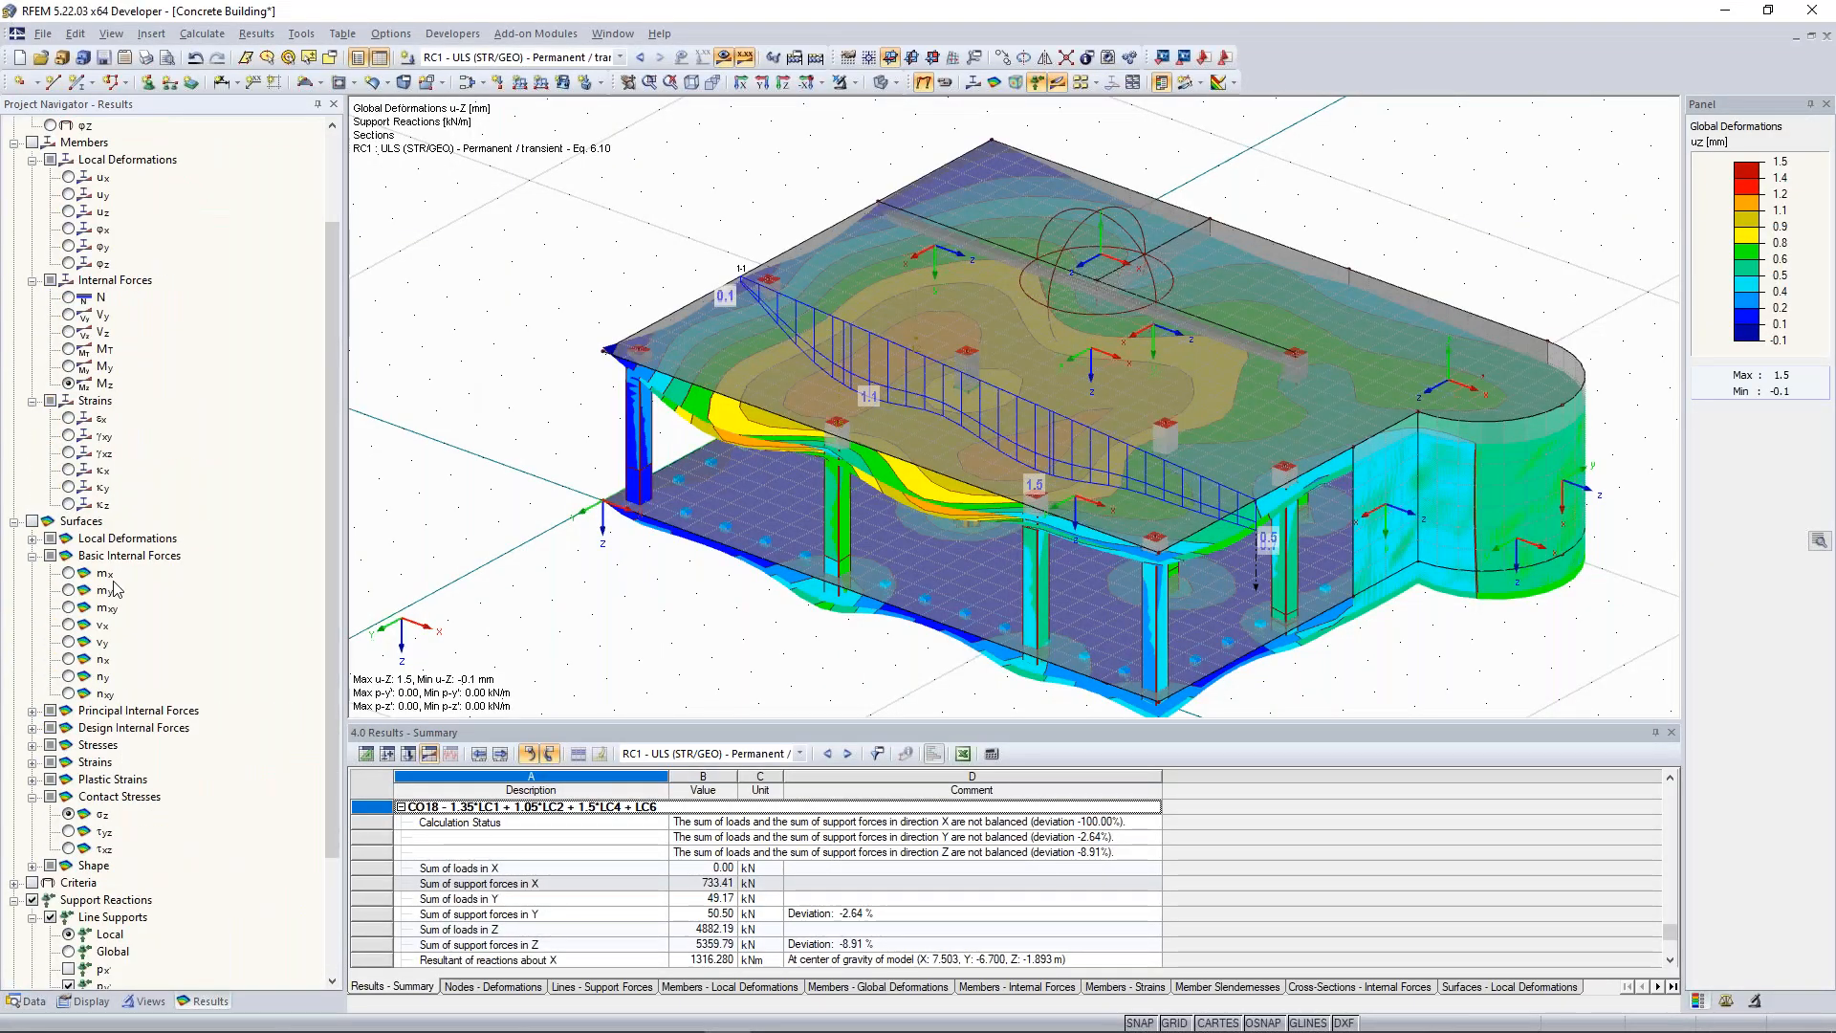
Display the surfaces' basic internal force mx and examine its diagram along section 1-1 on the roof slab.
{"action": "scroll", "coordinate": [229, 842], "scroll_direction": "down", "scroll_amount": 3}
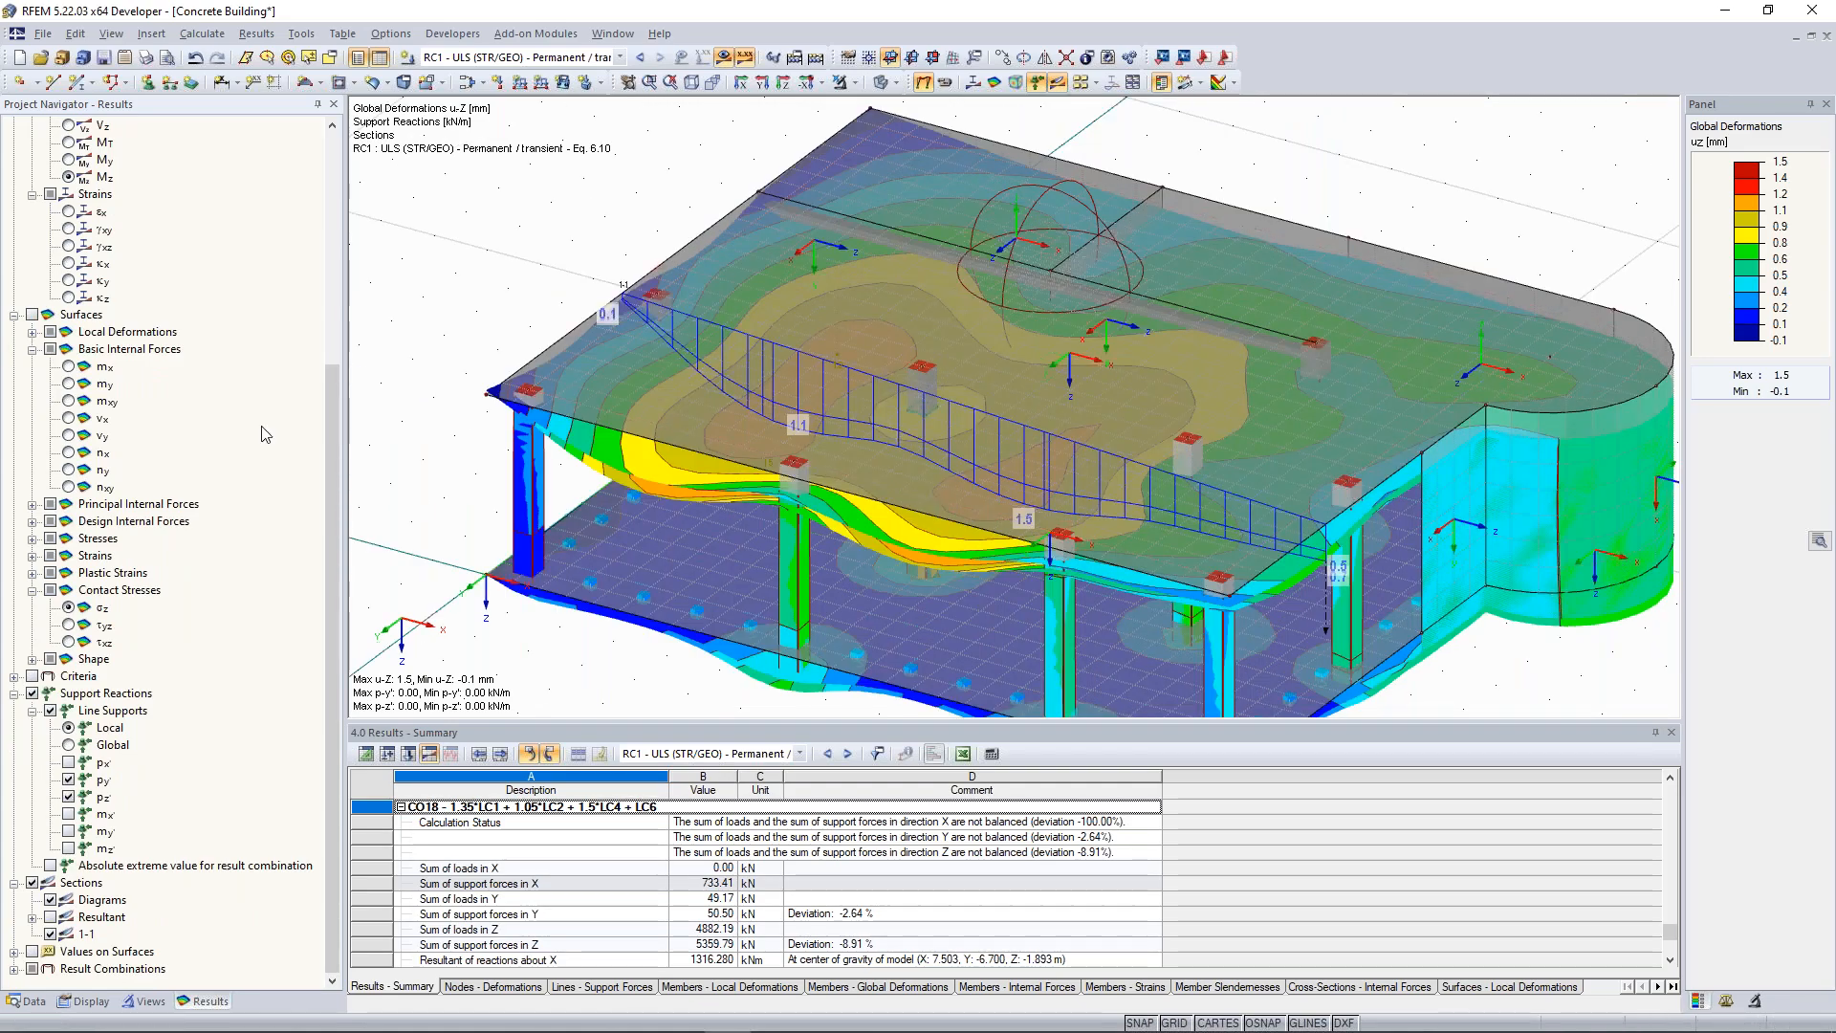
{"action": "scroll", "coordinate": [266, 442], "scroll_direction": "up", "scroll_amount": 6}
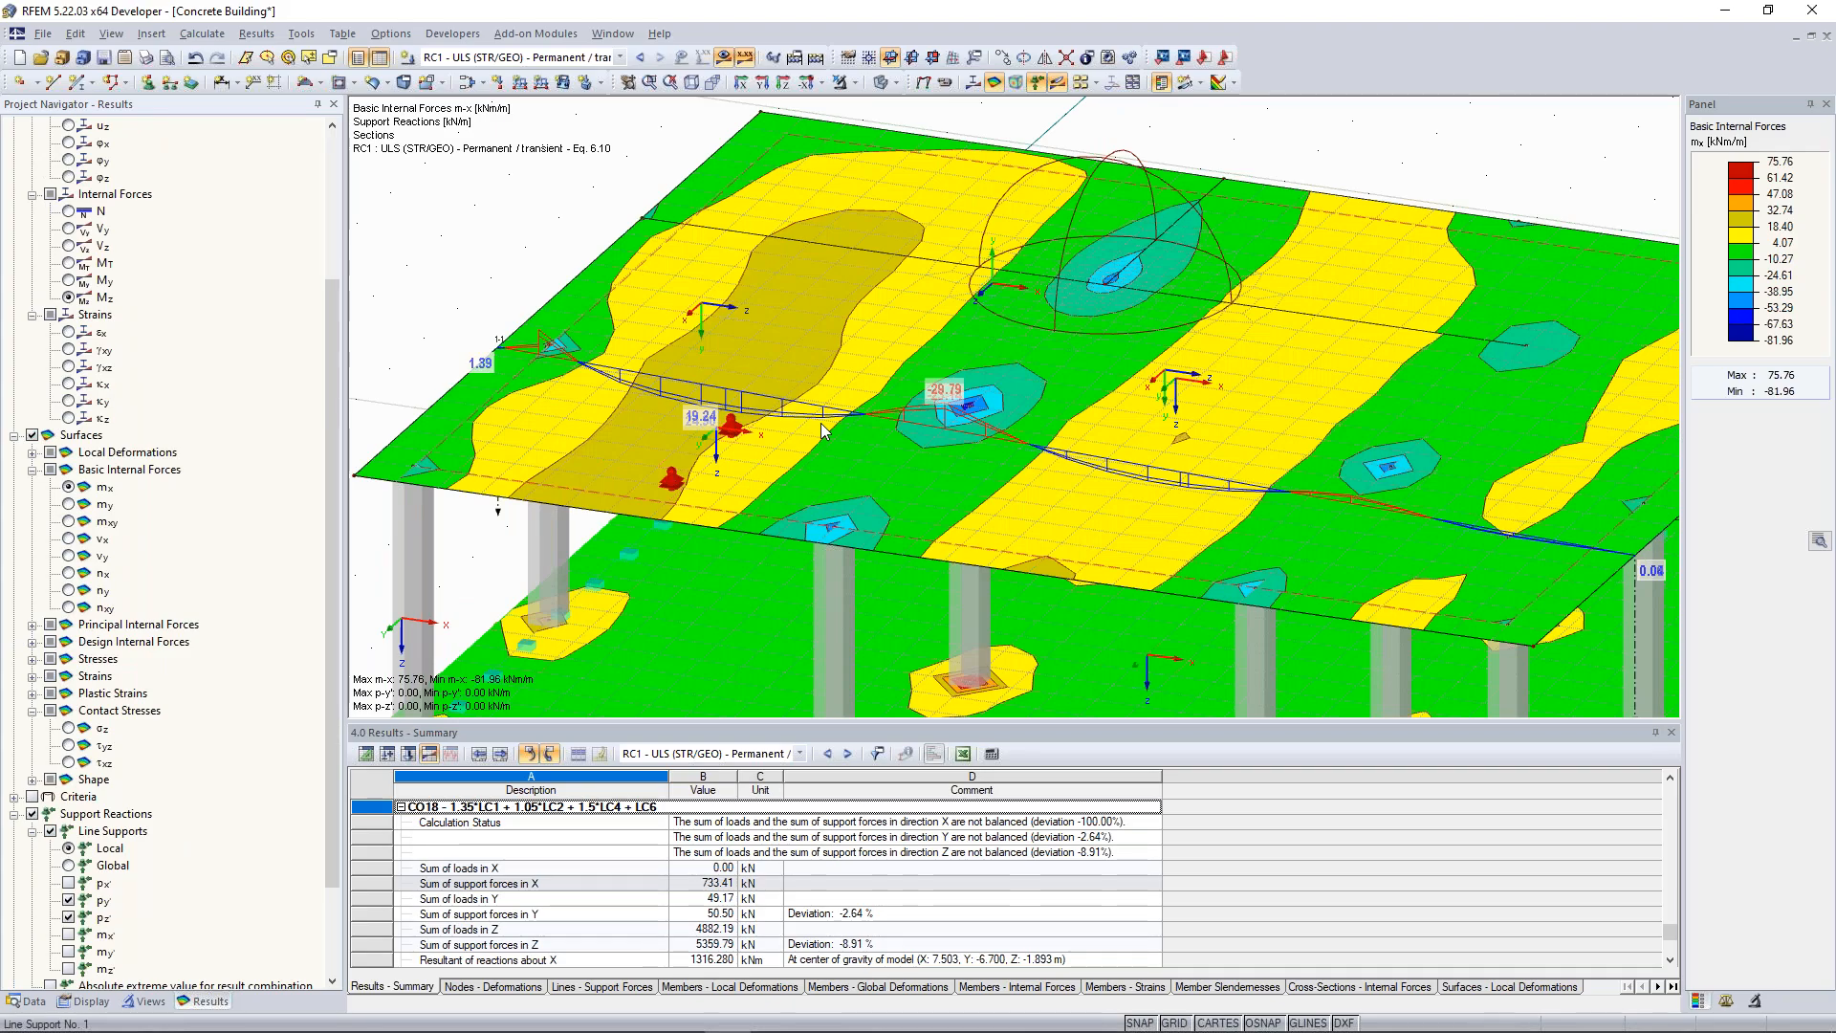
{"action": "scroll", "coordinate": [685, 400], "scroll_direction": "down", "scroll_amount": 3}
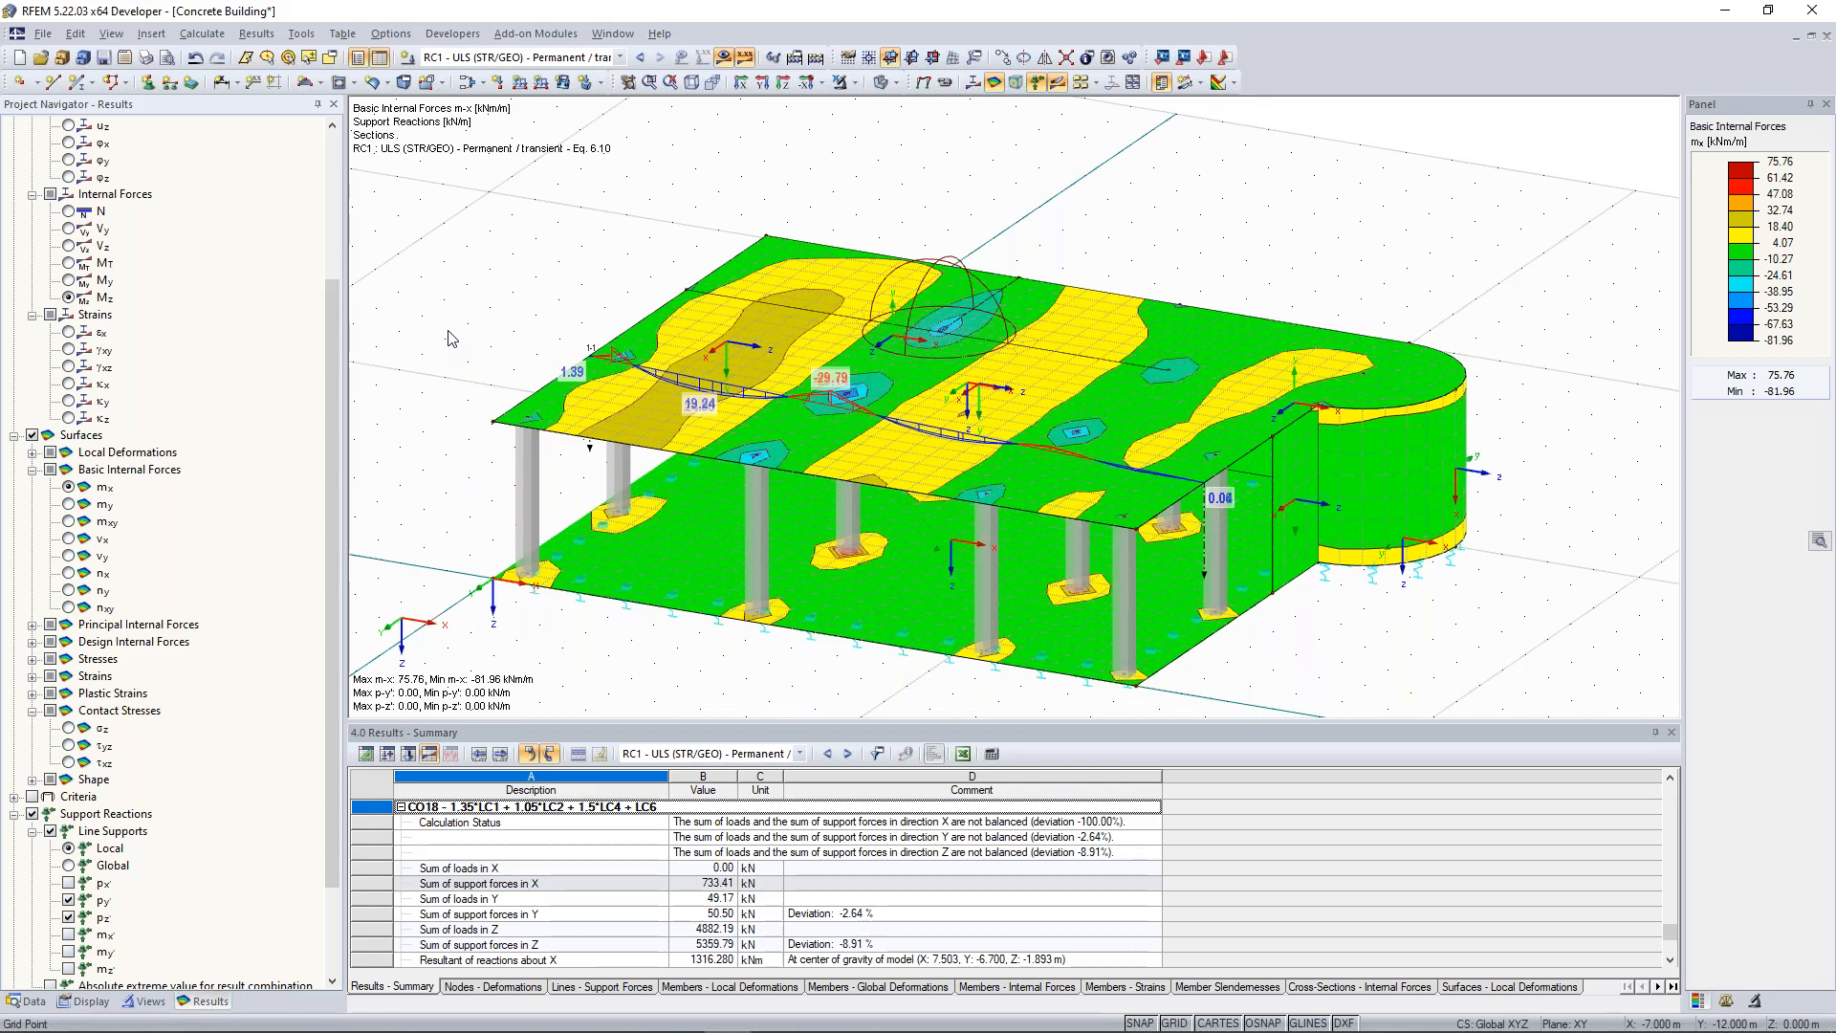
Insert a clipping plane in X-Z through the building and display the global deformations uZ on the clipped model.
{"action": "left_click", "coordinate": [153, 35]}
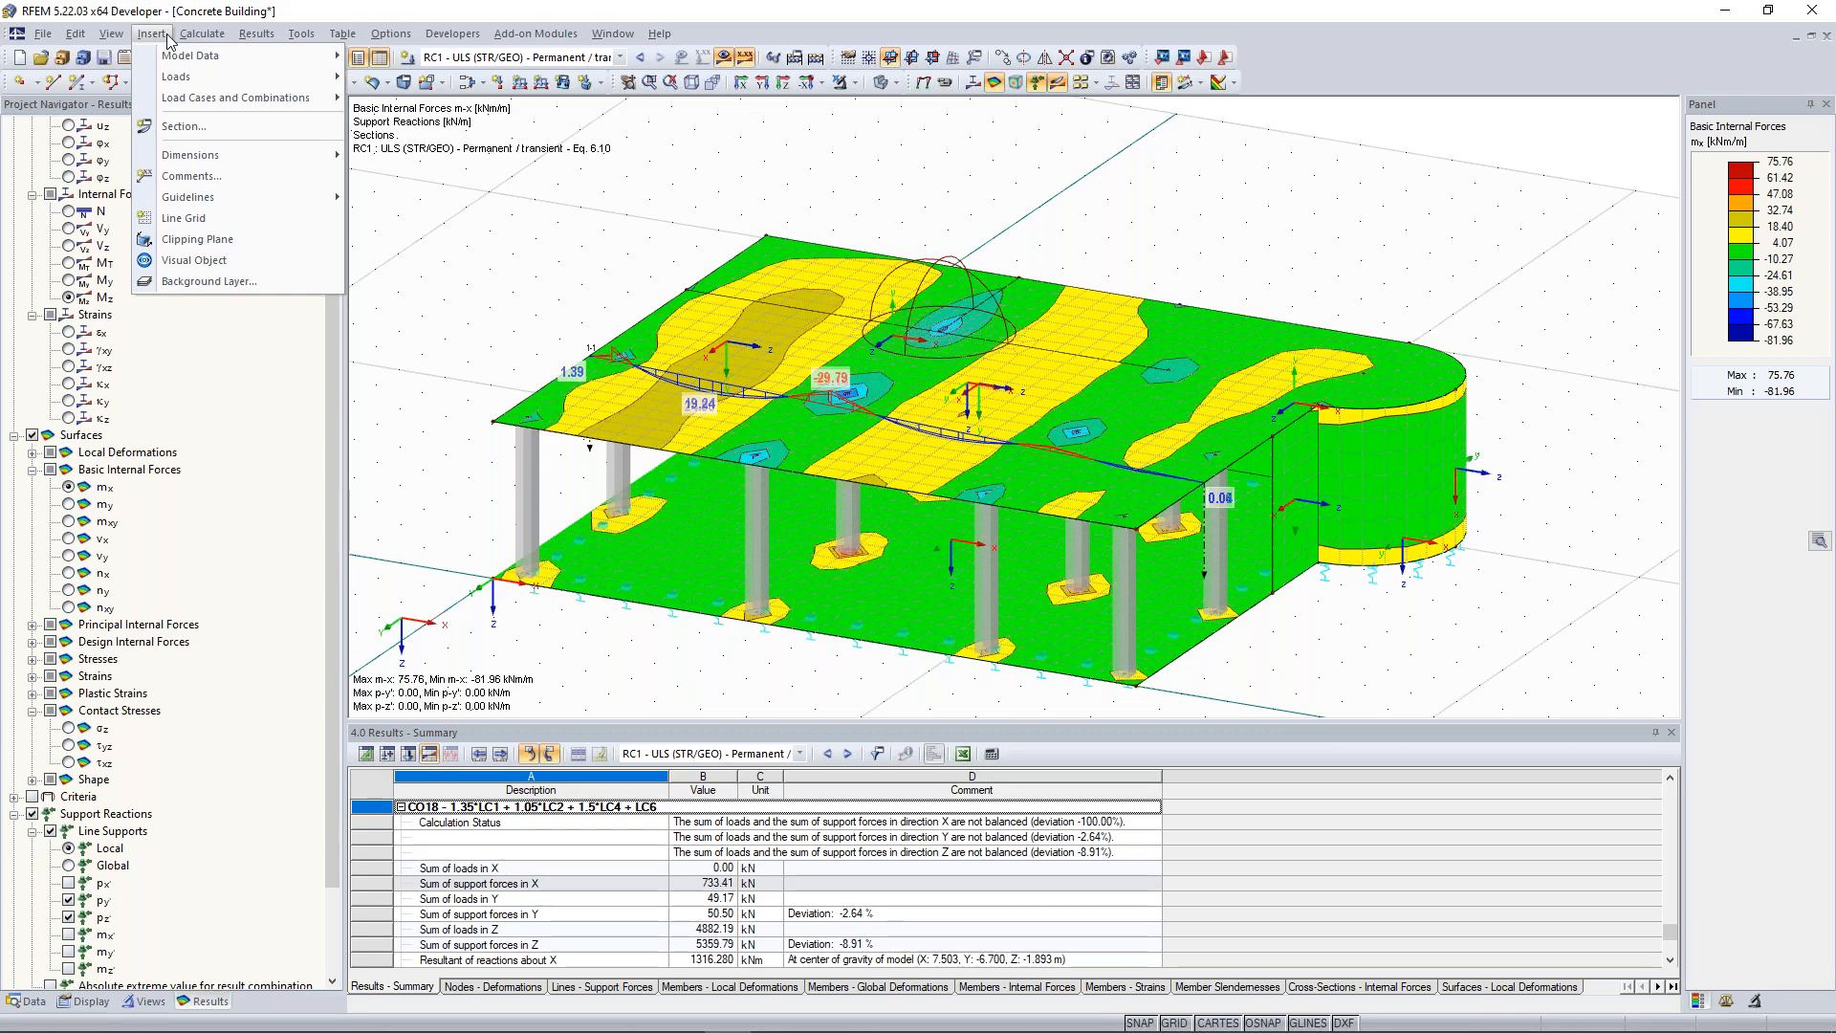
{"action": "left_click", "coordinate": [242, 241]}
{"action": "middle_click_drag", "start_coordinate": [995, 209], "coordinate": [1253, 228], "text": "ctrl"}
{"action": "scroll", "coordinate": [131, 534], "scroll_direction": "up", "scroll_amount": 4}
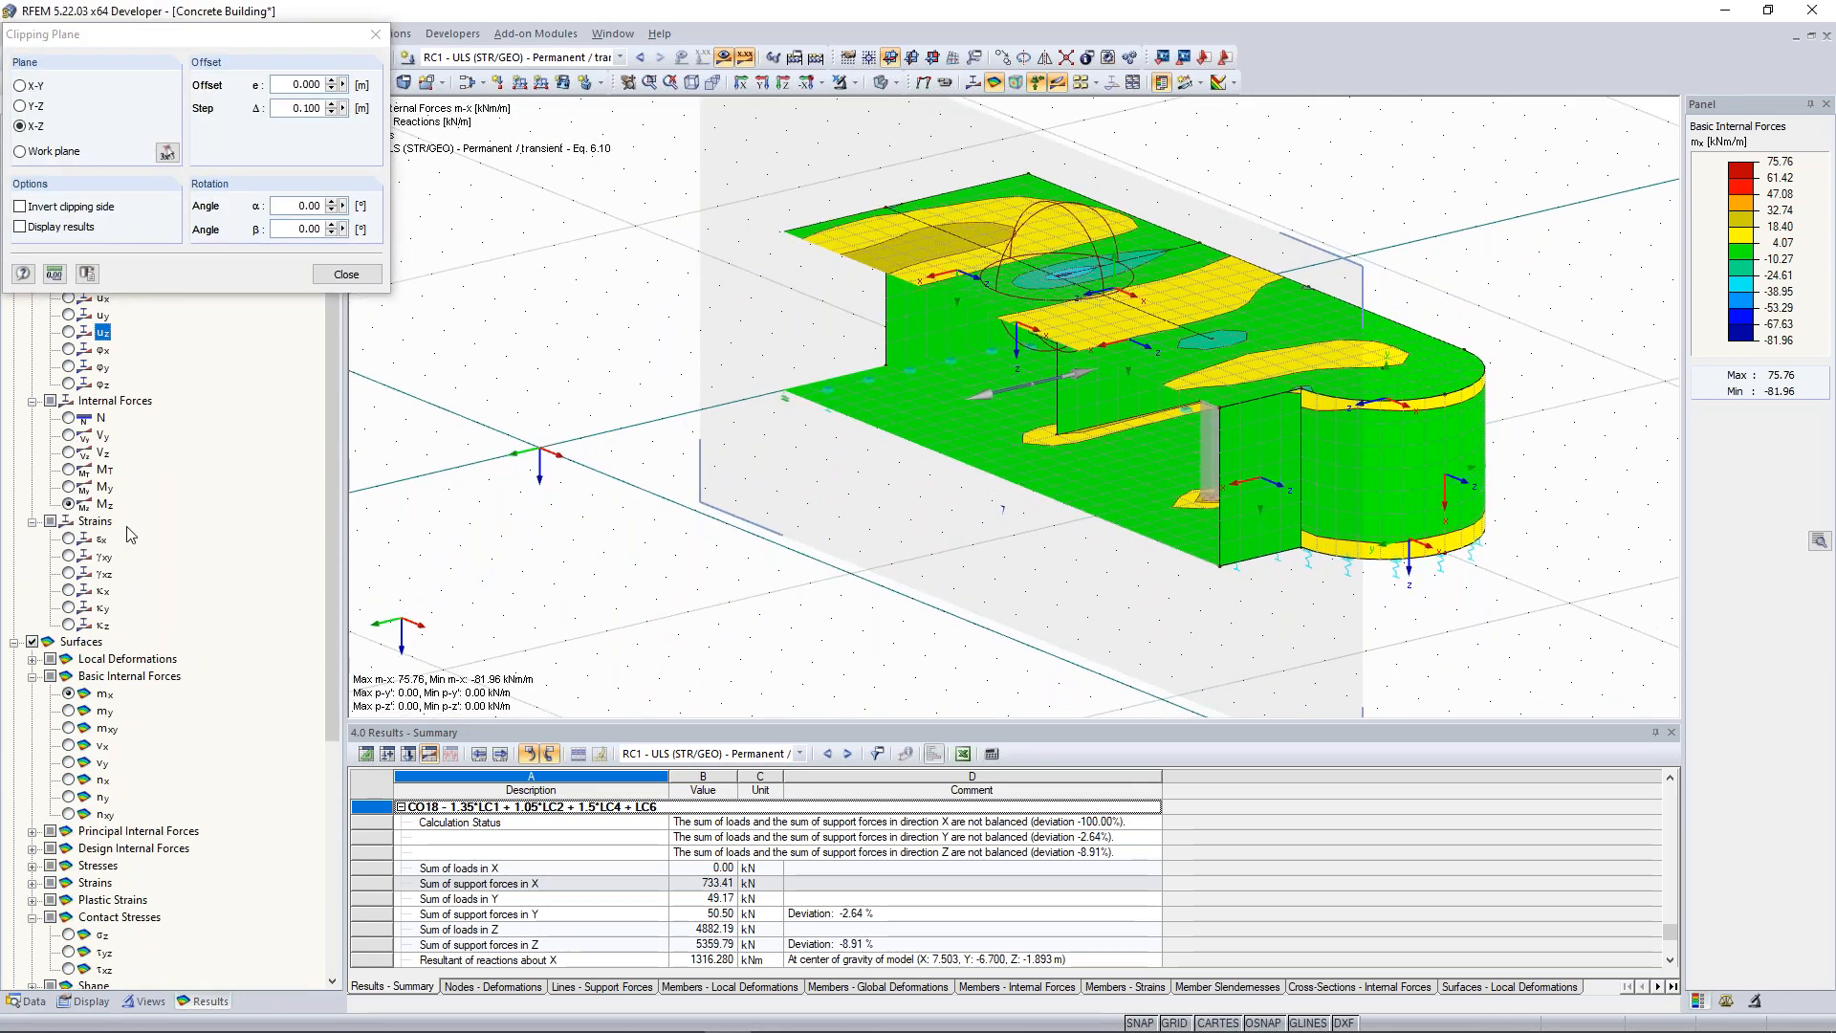
{"action": "left_click", "coordinate": [363, 89]}
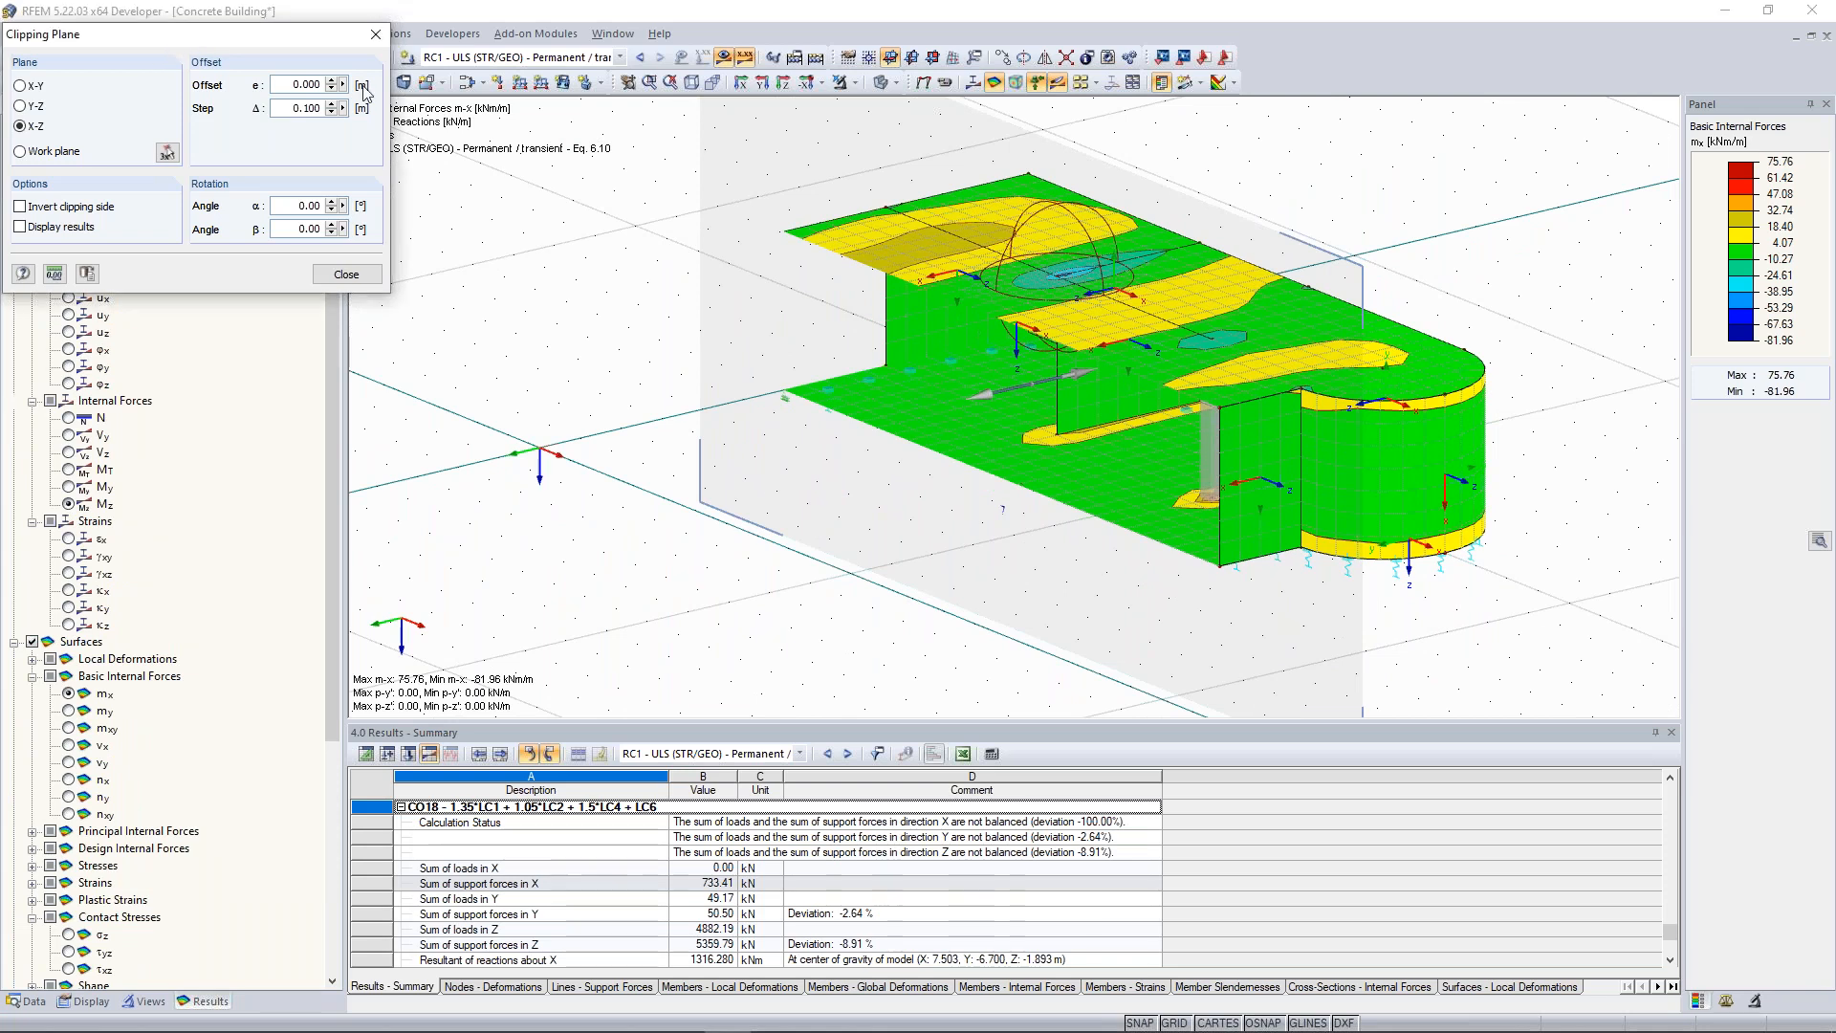
{"action": "left_click_drag", "start_coordinate": [243, 36], "coordinate": [267, 104]}
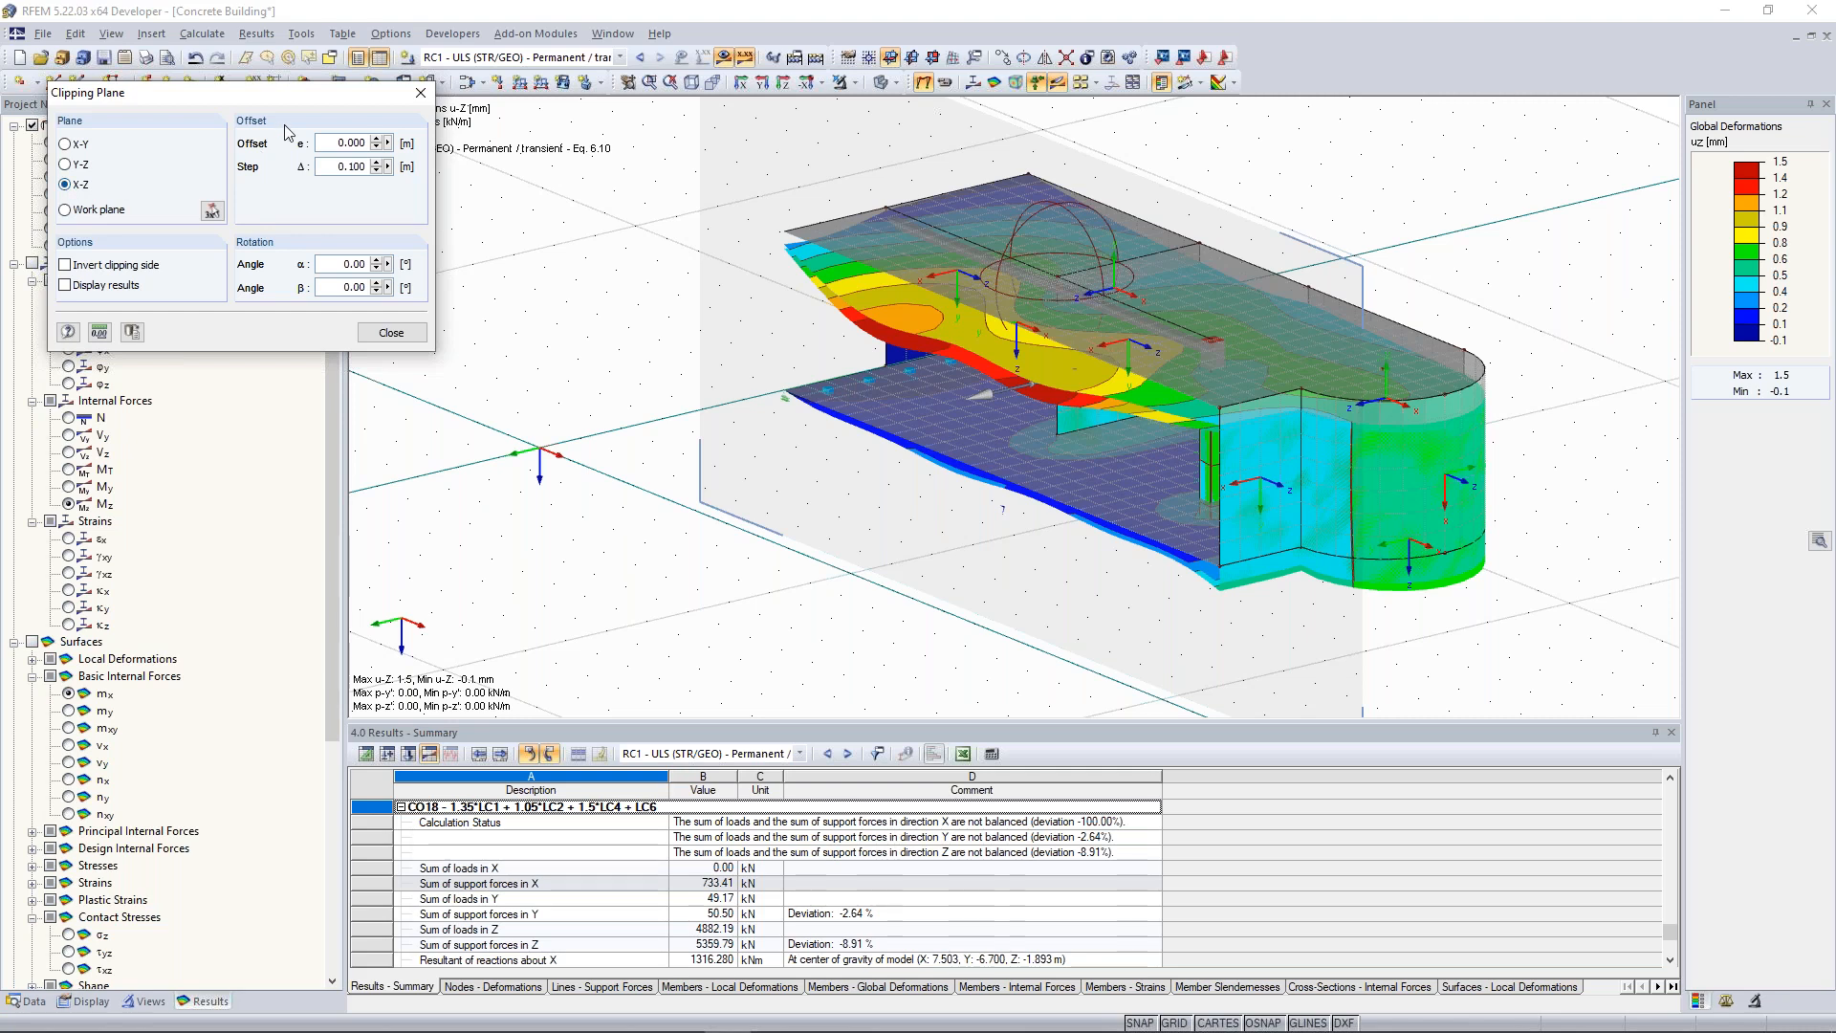
Shift the X-Z clipping plane back and forth in 0.100 m steps to an offset of -0.500 m, and change the step to 0.500 m.
{"action": "left_click", "coordinate": [376, 139]}
{"action": "left_click", "coordinate": [376, 140]}
{"action": "left_click", "coordinate": [377, 148]}
{"action": "left_click", "coordinate": [376, 148]}
{"action": "left_click", "coordinate": [377, 148]}
{"action": "left_click", "coordinate": [376, 148]}
{"action": "left_click", "coordinate": [377, 149]}
{"action": "left_click", "coordinate": [376, 148]}
{"action": "left_click", "coordinate": [376, 148]}
{"action": "left_click", "coordinate": [377, 148]}
{"action": "left_click", "coordinate": [376, 148]}
{"action": "left_click", "coordinate": [377, 148]}
{"action": "left_click", "coordinate": [377, 148]}
{"action": "left_click", "coordinate": [377, 148]}
{"action": "left_click", "coordinate": [377, 148]}
{"action": "left_click", "coordinate": [376, 149]}
{"action": "left_click", "coordinate": [377, 149]}
{"action": "left_click", "coordinate": [379, 139]}
{"action": "left_click", "coordinate": [380, 140]}
{"action": "left_click", "coordinate": [380, 140]}
{"action": "left_click", "coordinate": [379, 139]}
{"action": "left_click", "coordinate": [379, 140]}
{"action": "left_click", "coordinate": [379, 140]}
{"action": "left_click", "coordinate": [380, 140]}
{"action": "left_click", "coordinate": [379, 140]}
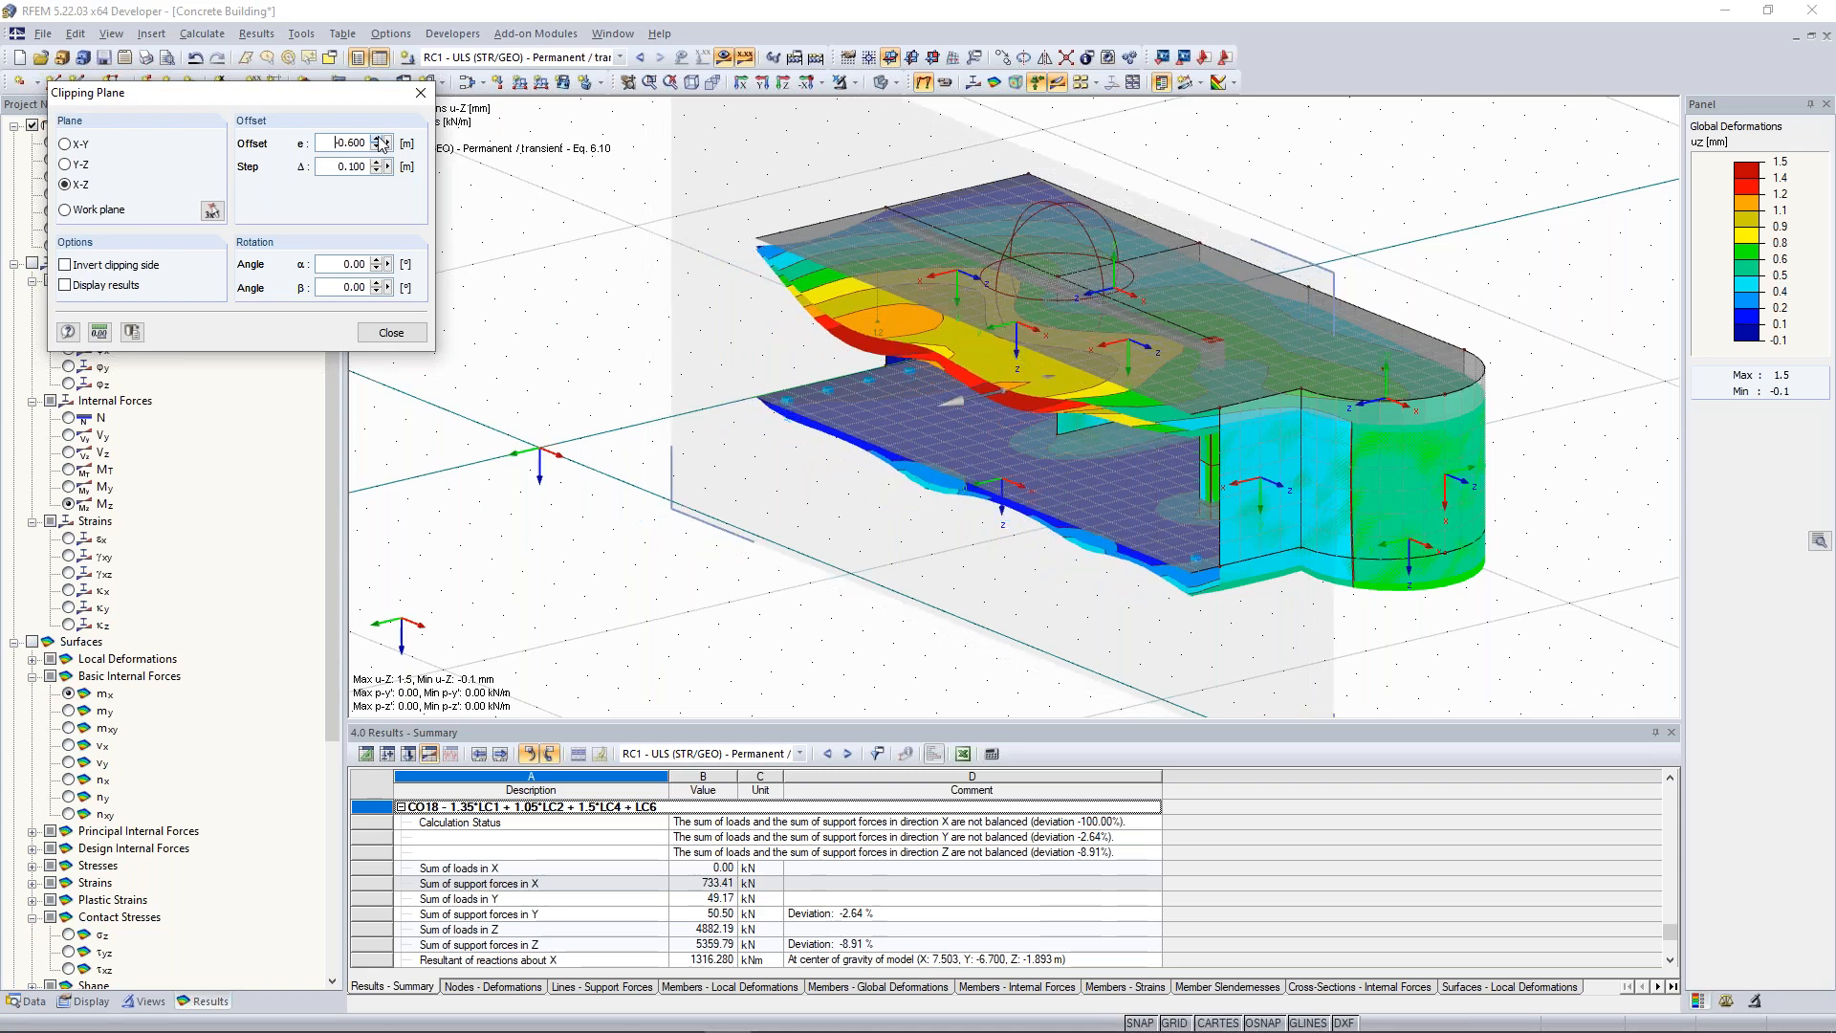
{"action": "left_click", "coordinate": [380, 140]}
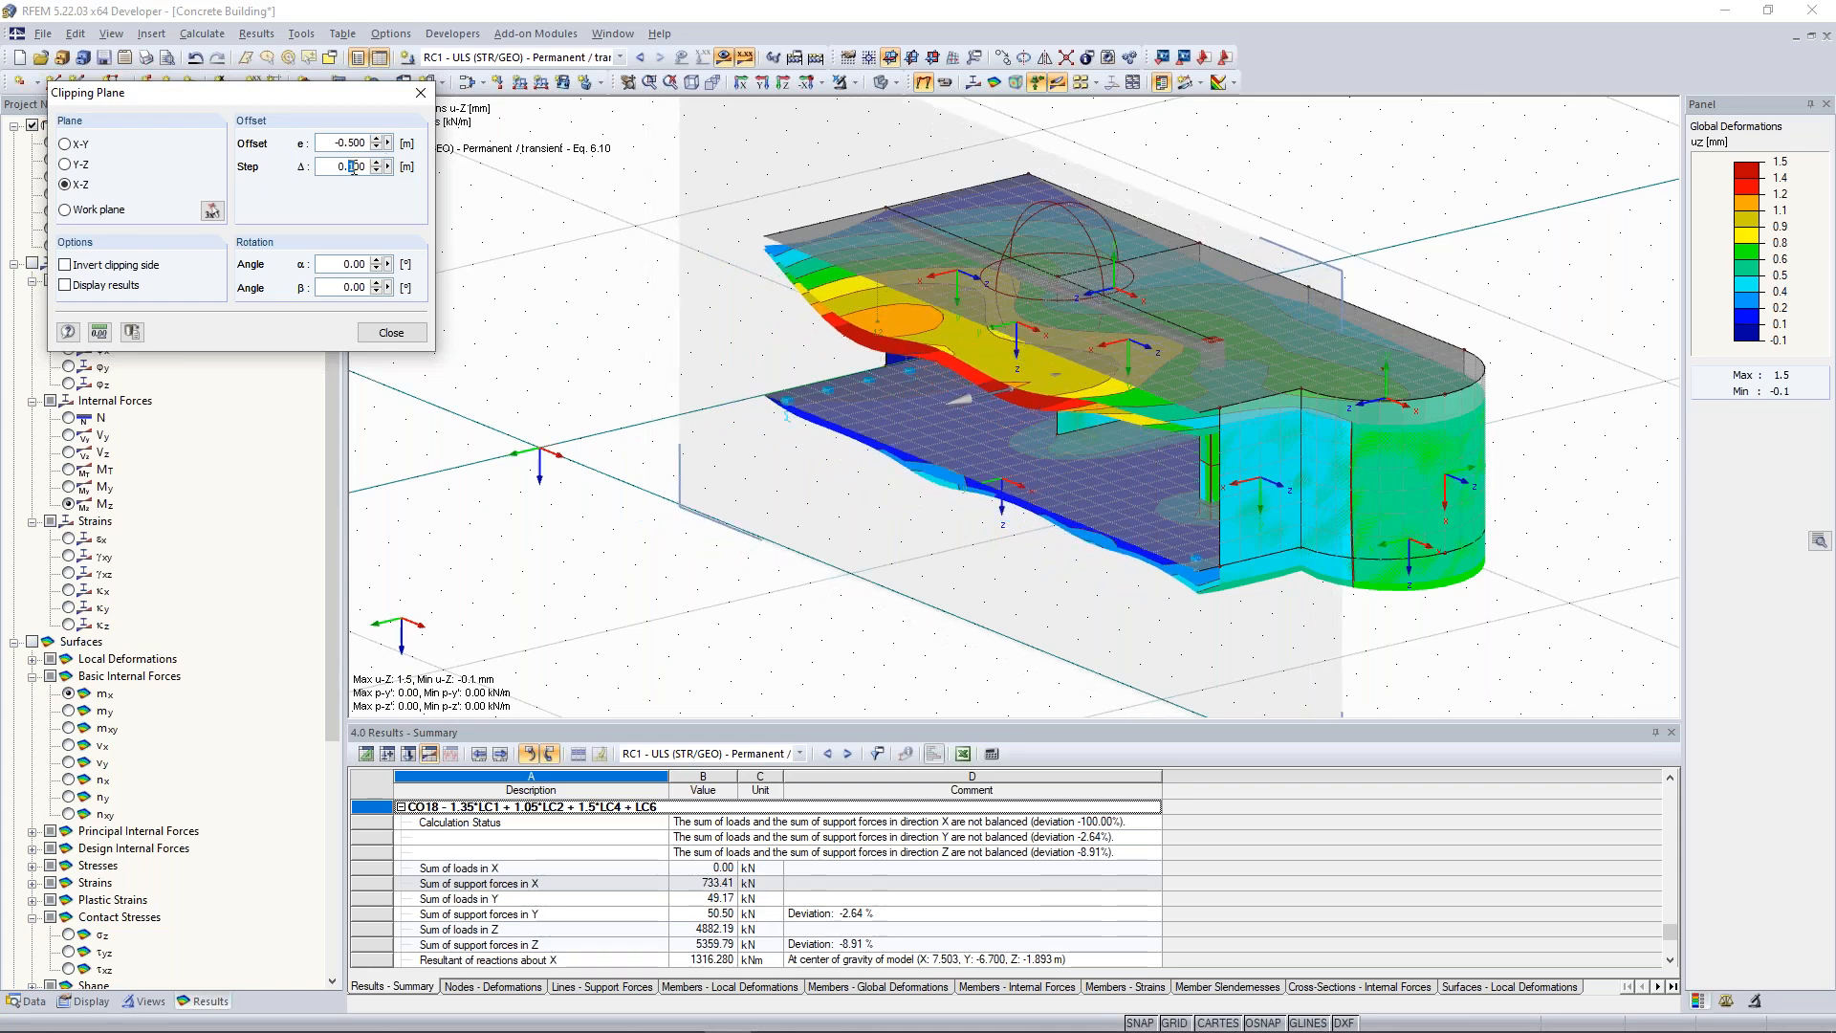
{"action": "type", "text": "5"}
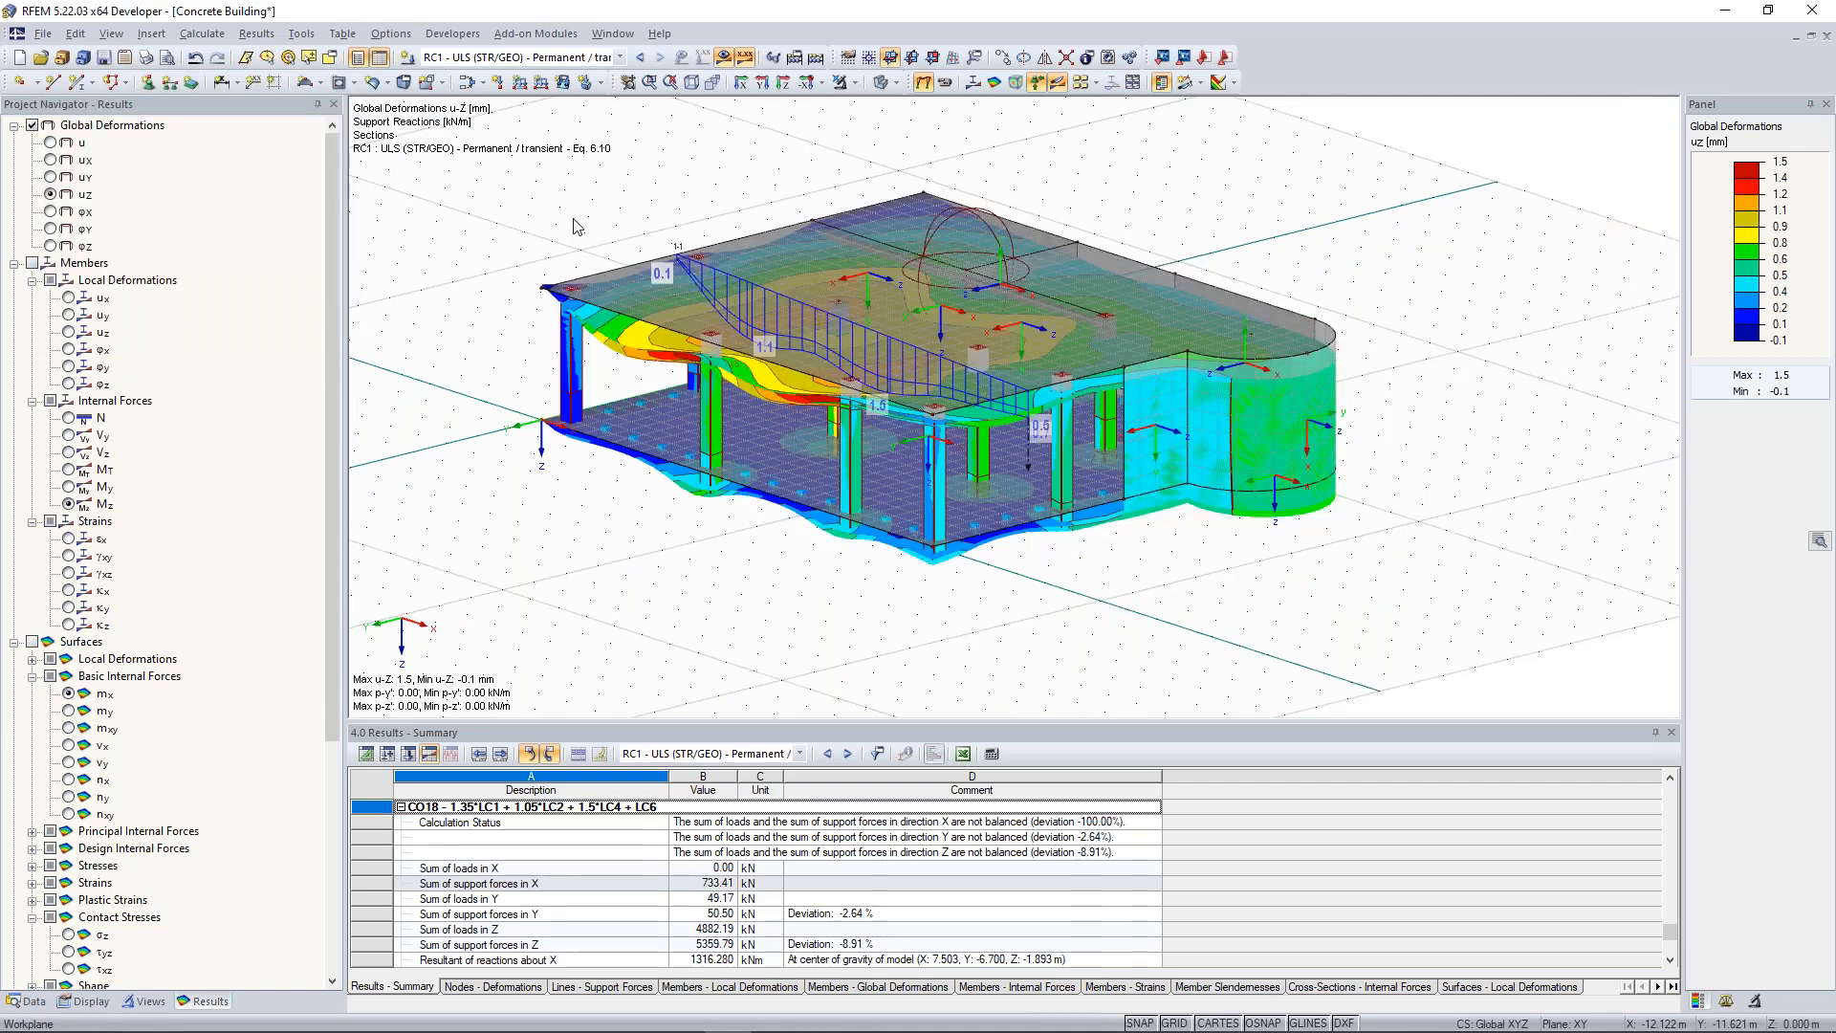
View the unclipped deformed building from a lower angle and start the avatar fly mode.
{"action": "middle_click_drag", "start_coordinate": [574, 227], "coordinate": [639, 260]}
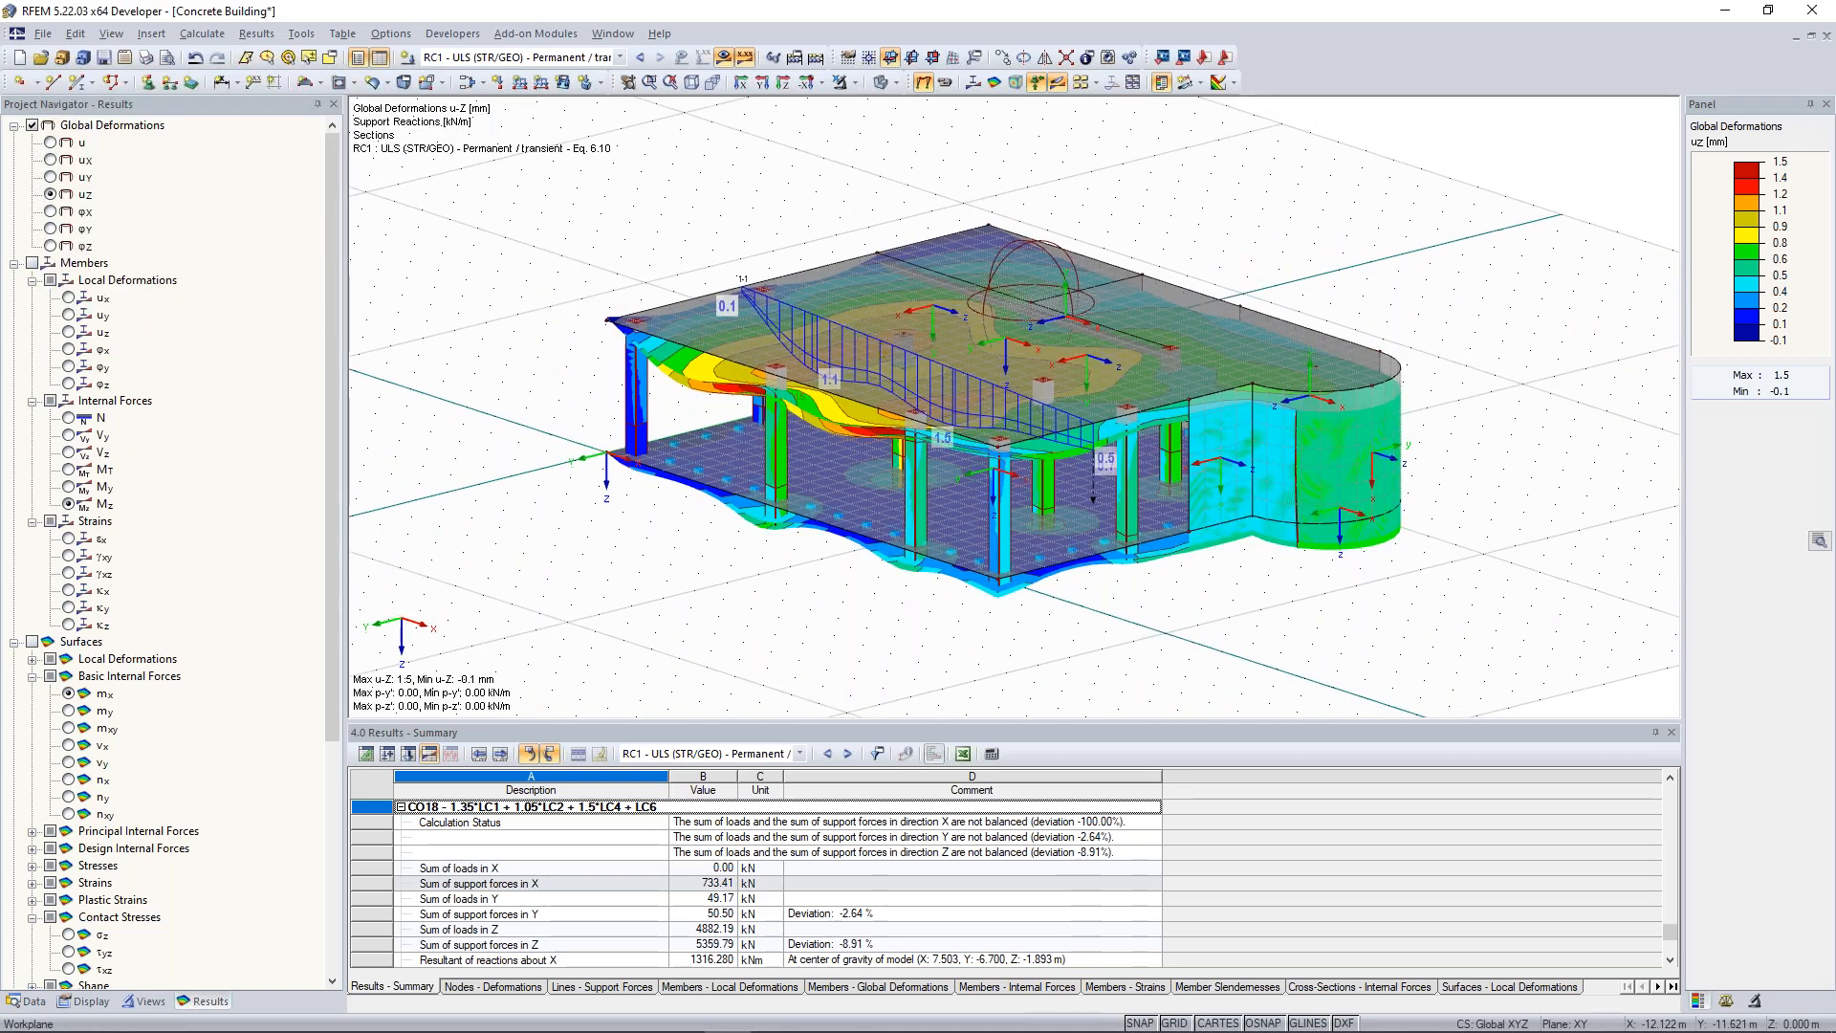
{"action": "mouse_move", "coordinate": [674, 569]}
{"action": "middle_mouse_down", "text": "ctrl"}
{"action": "mouse_move", "coordinate": [711, 511]}
{"action": "mouse_move", "coordinate": [664, 534]}
{"action": "middle_mouse_up", "text": "ctrl"}
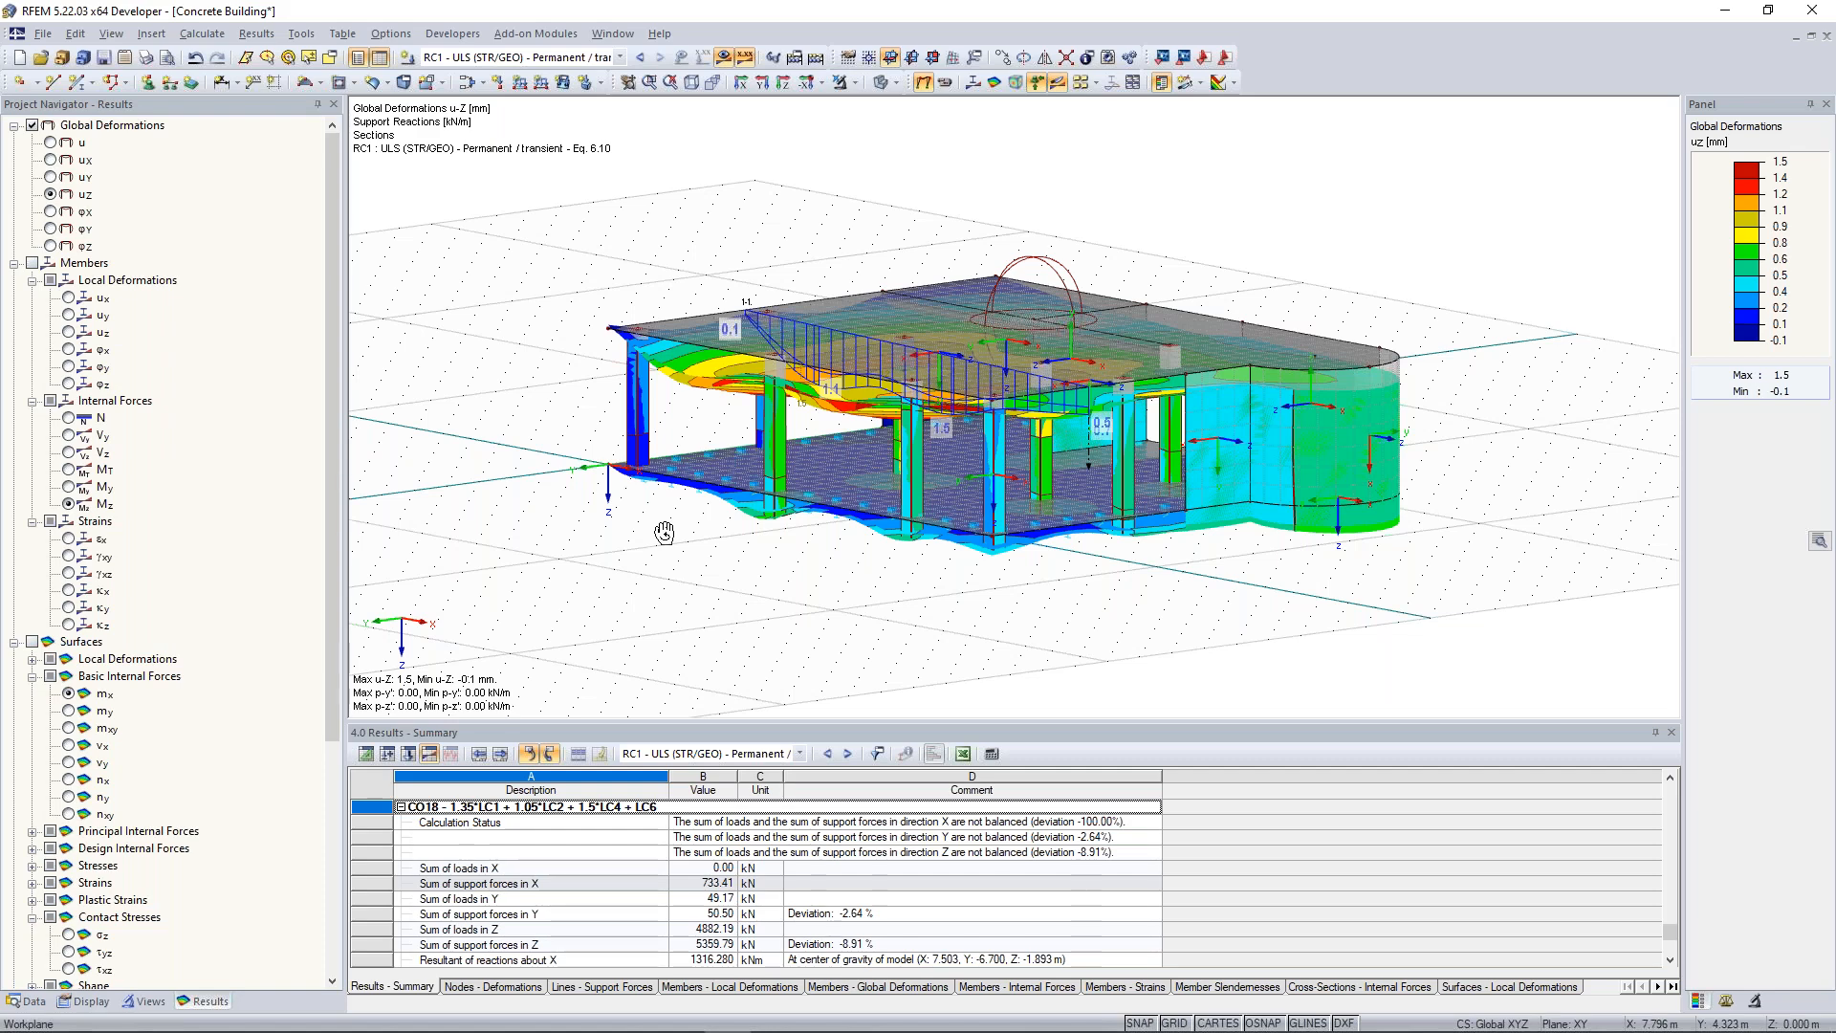
{"action": "middle_click_drag", "start_coordinate": [665, 533], "coordinate": [699, 521], "text": "ctrl"}
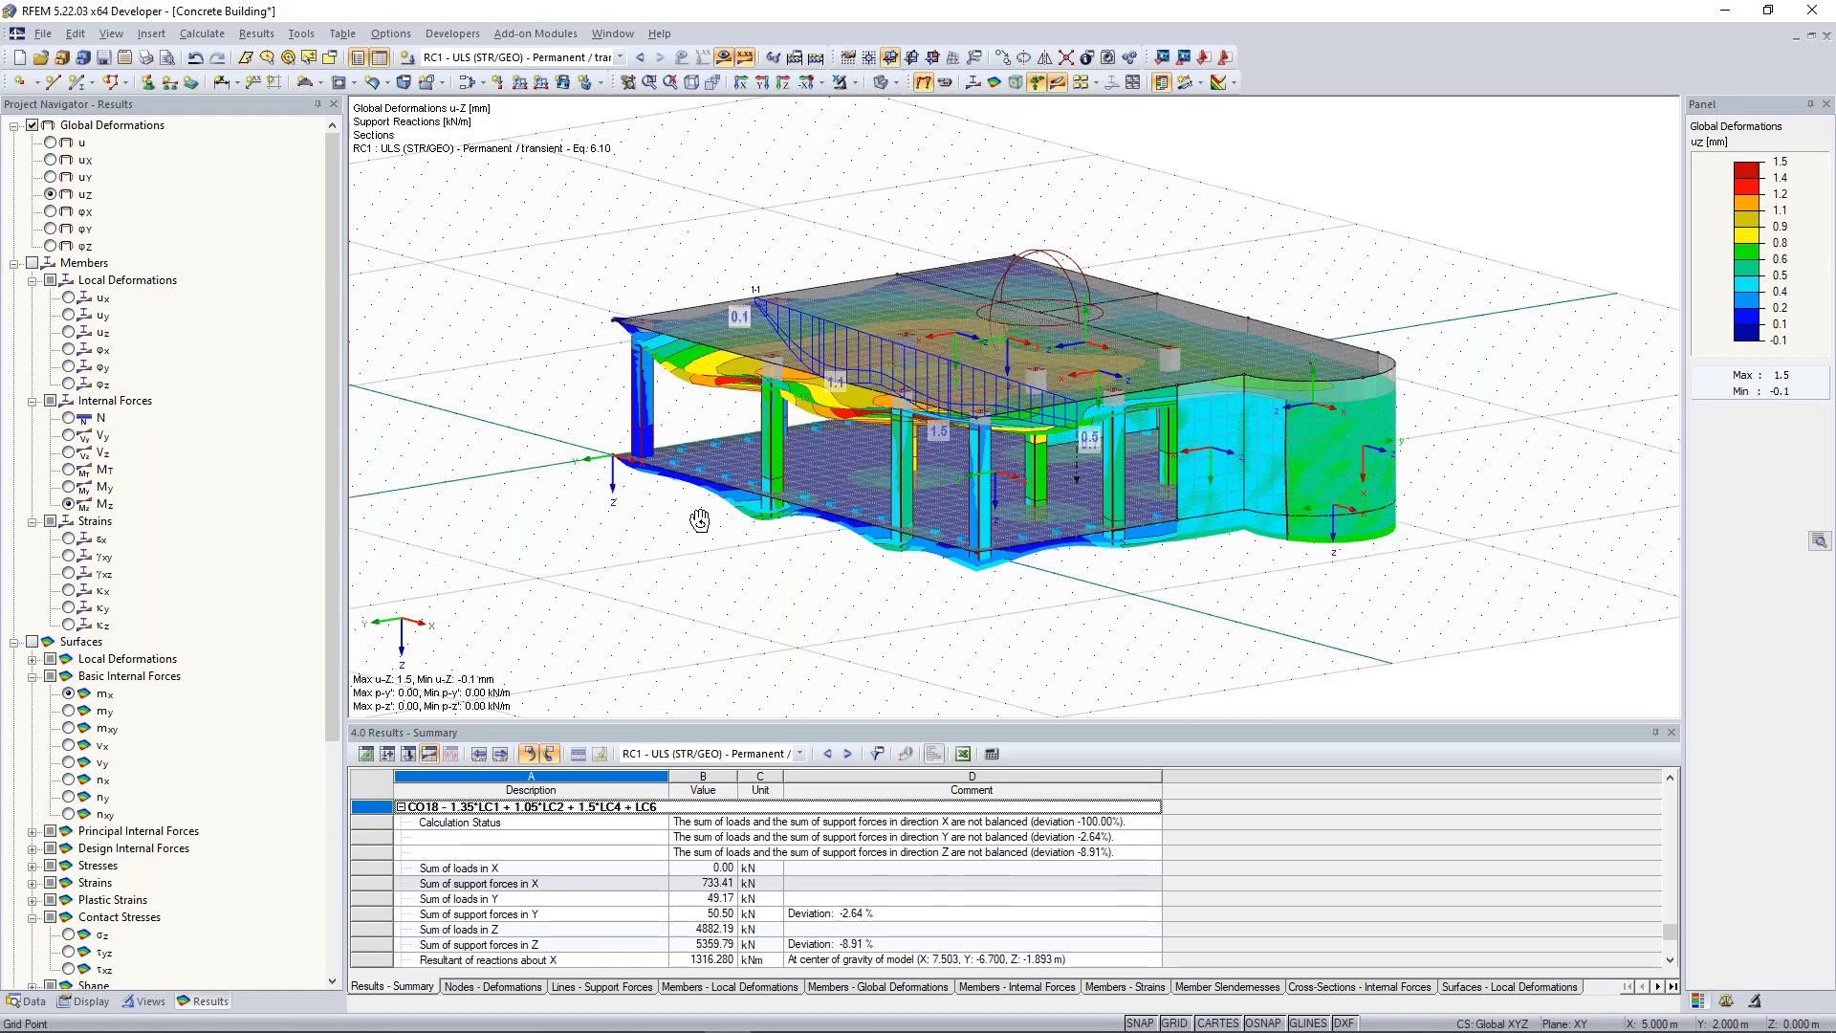
{"action": "key", "text": "f"}
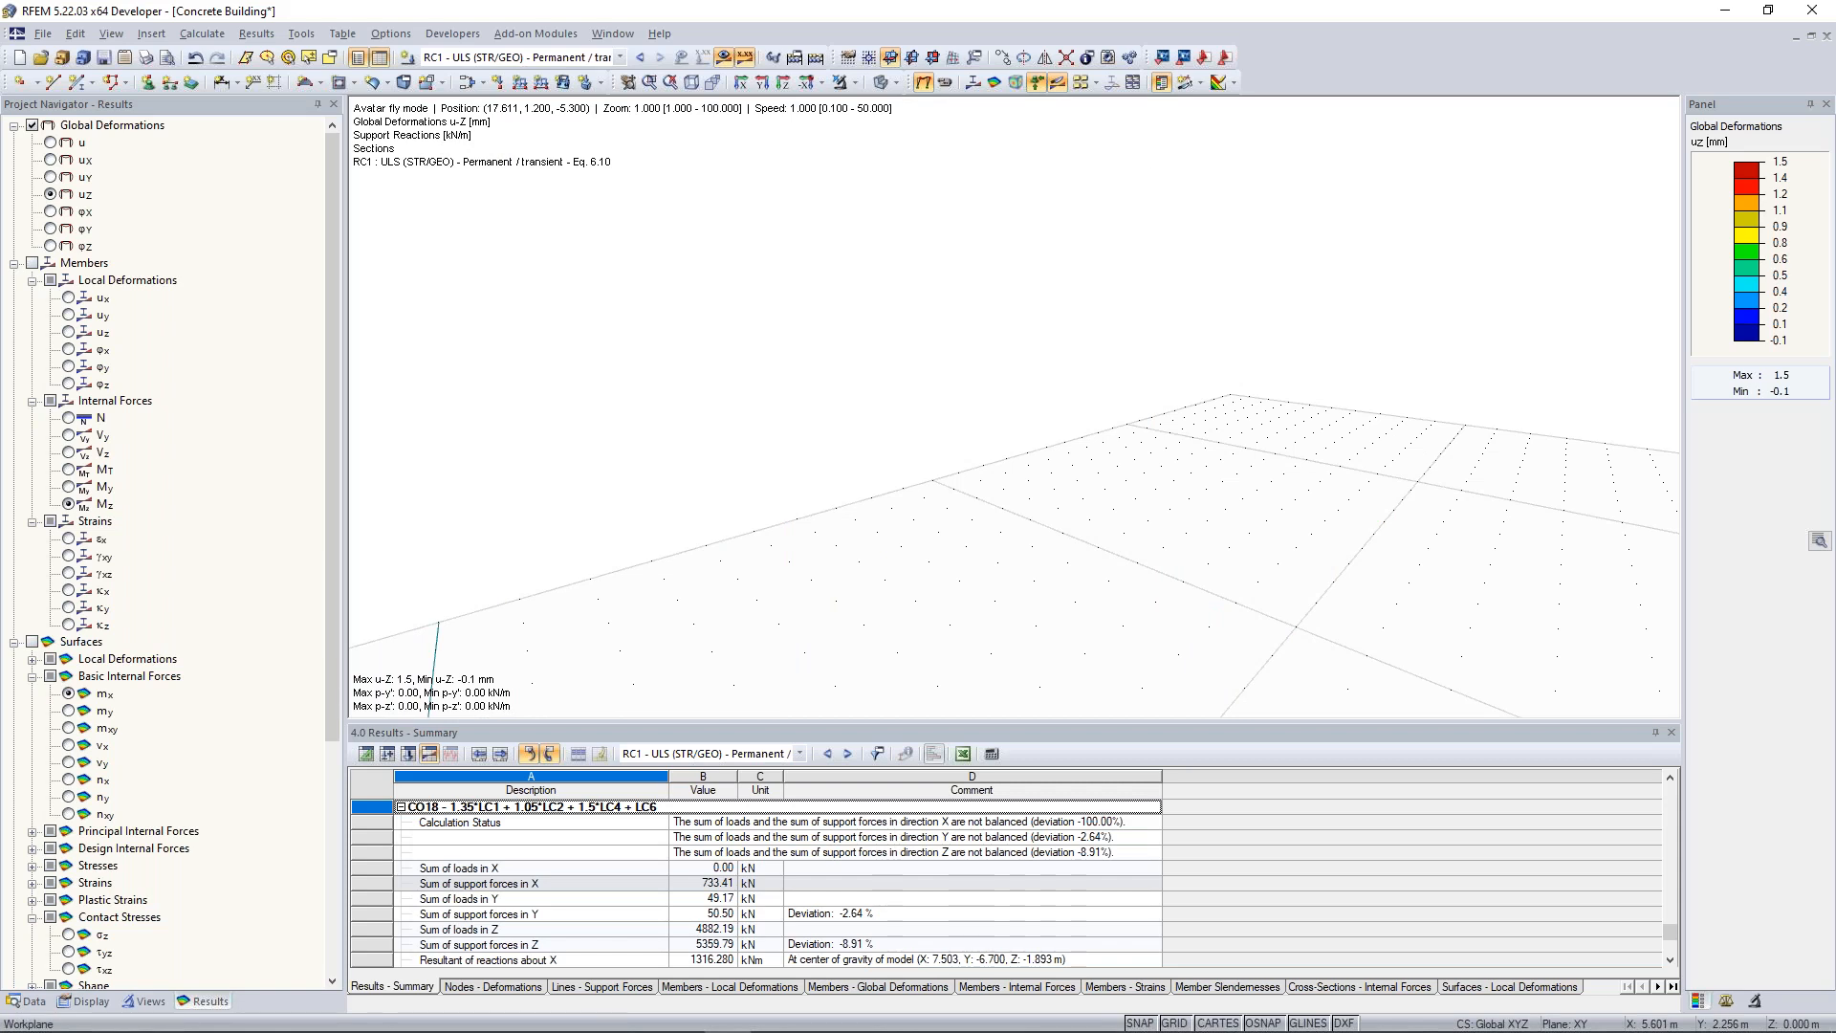
Fly through the deformed building between the columns beneath the roof slab, rise above the roof and leave avatar fly mode.
{"action": "key", "text": "w"}
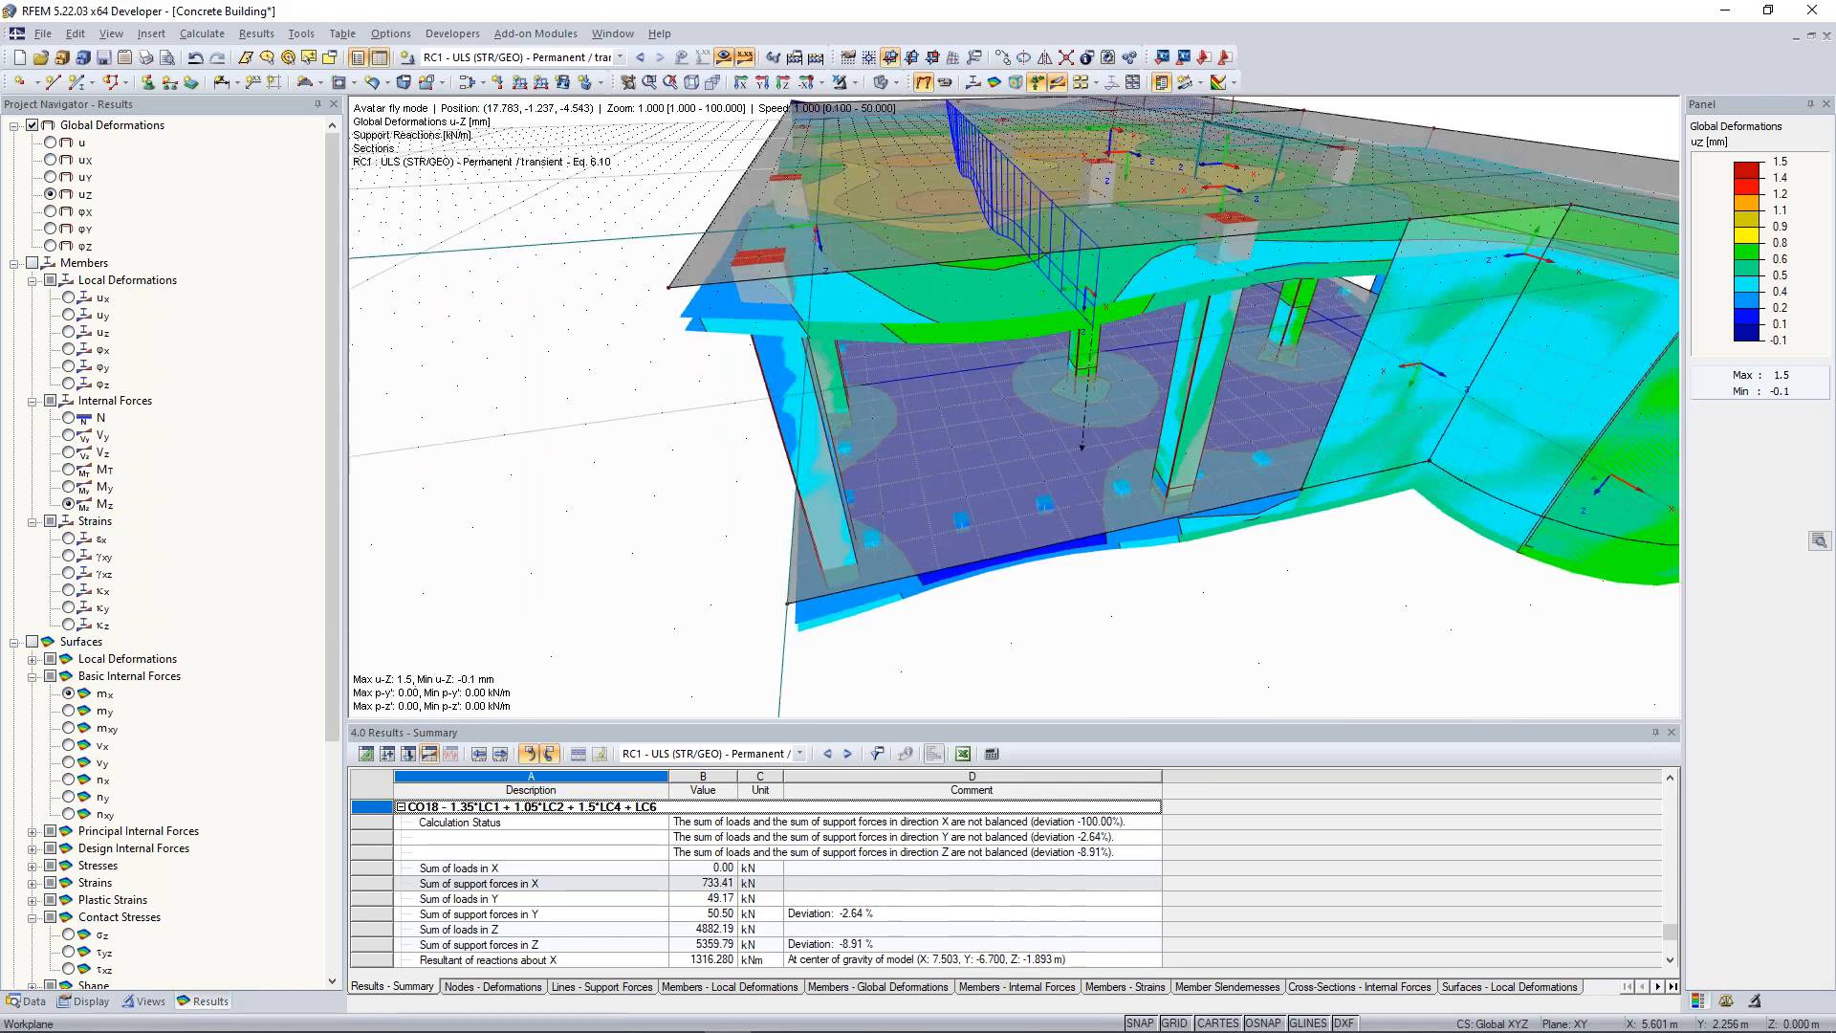
{"action": "key", "text": "w"}
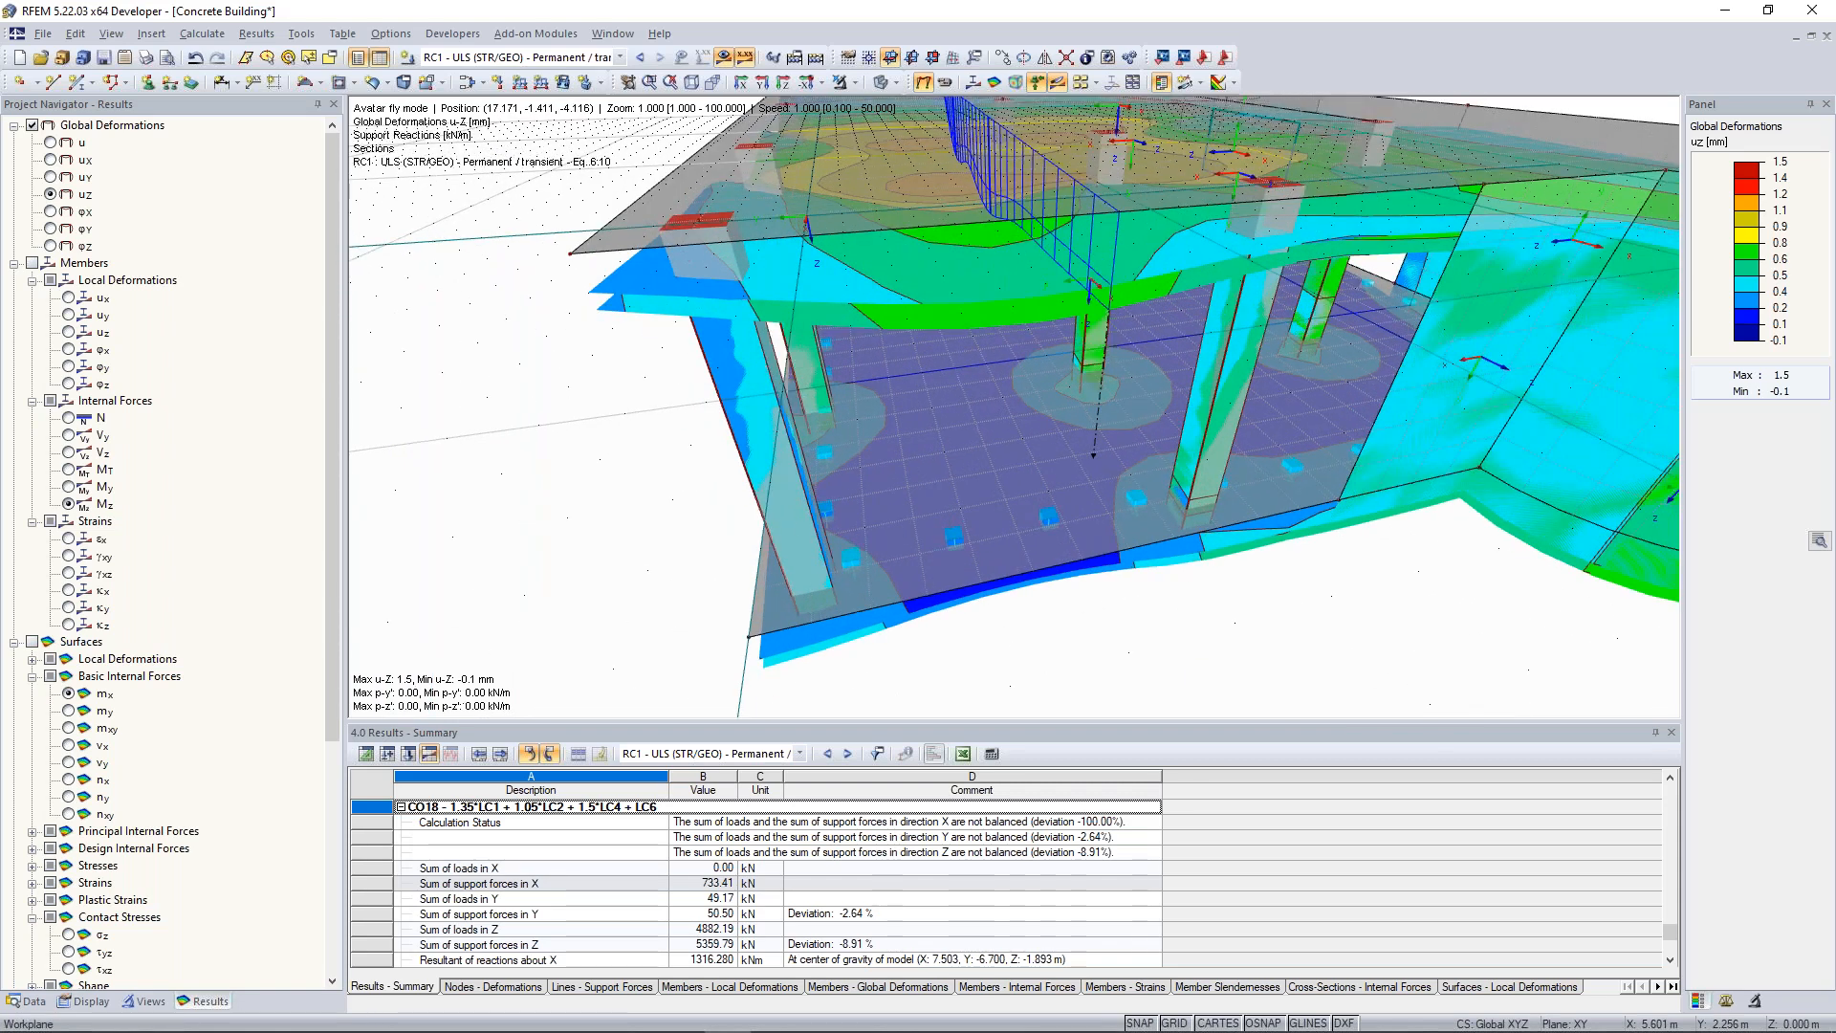
{"action": "key", "text": "w"}
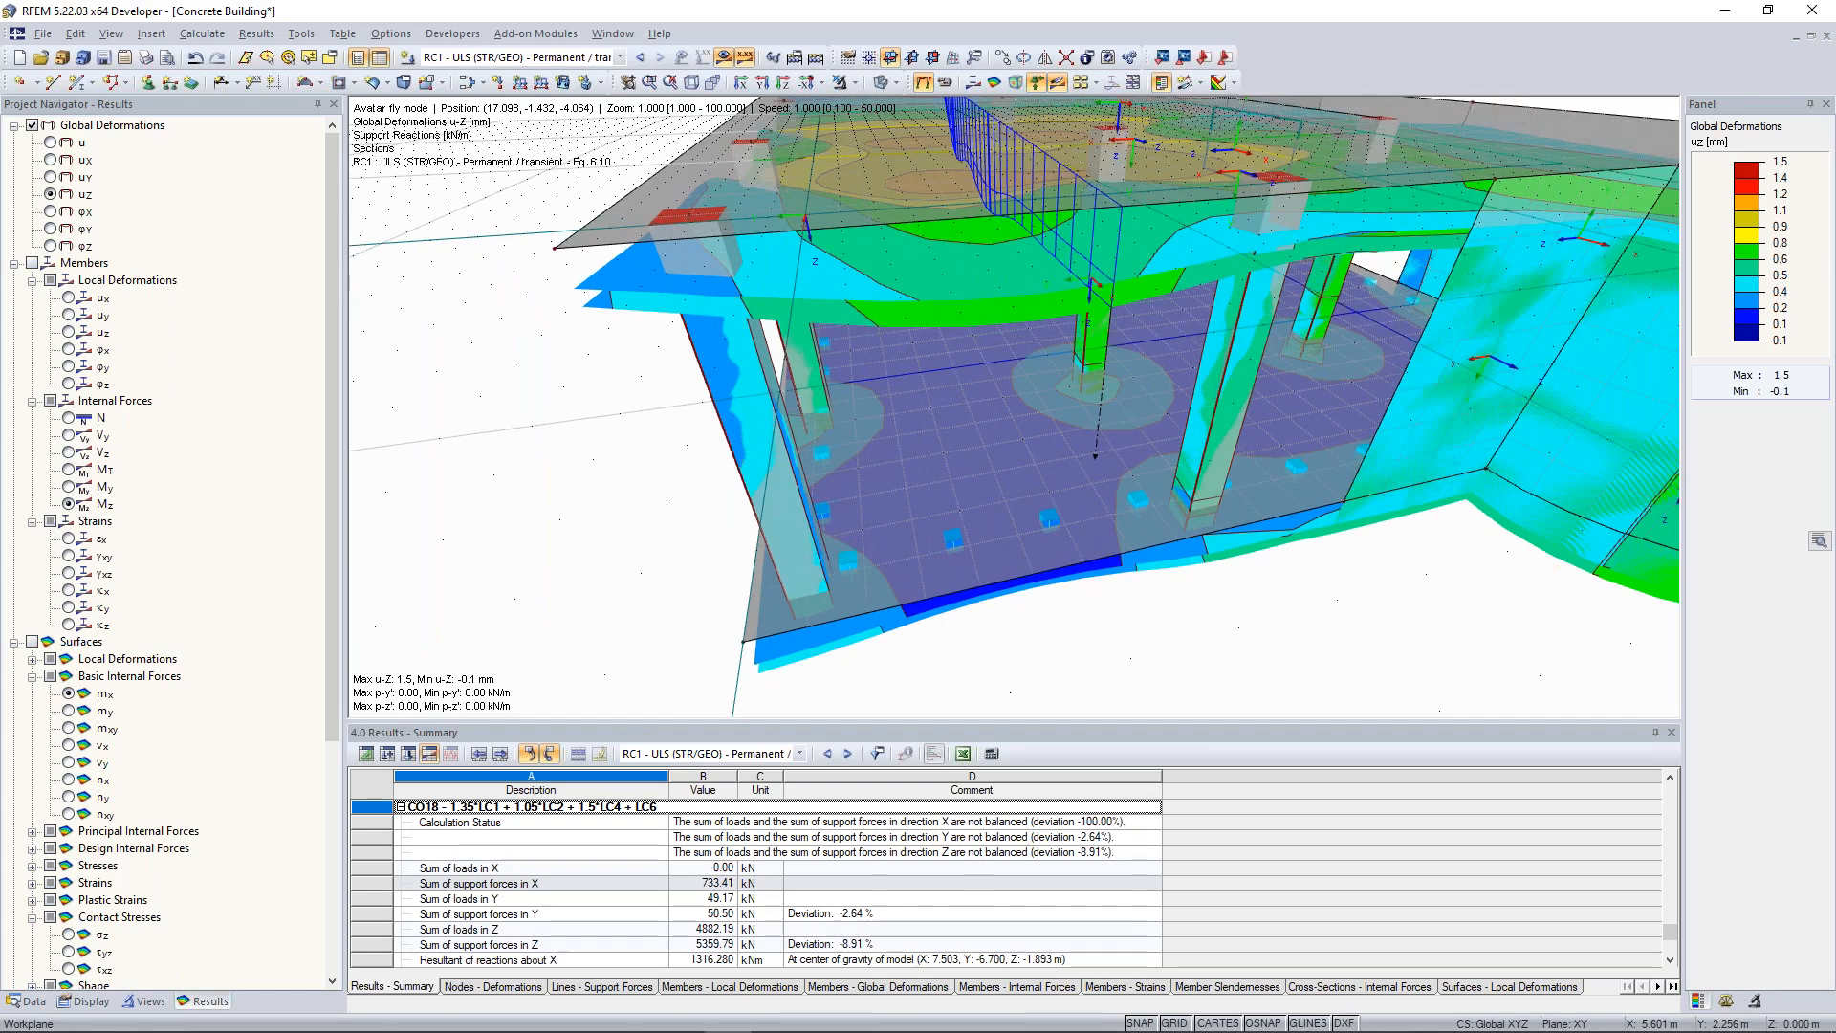
{"action": "key", "text": "w"}
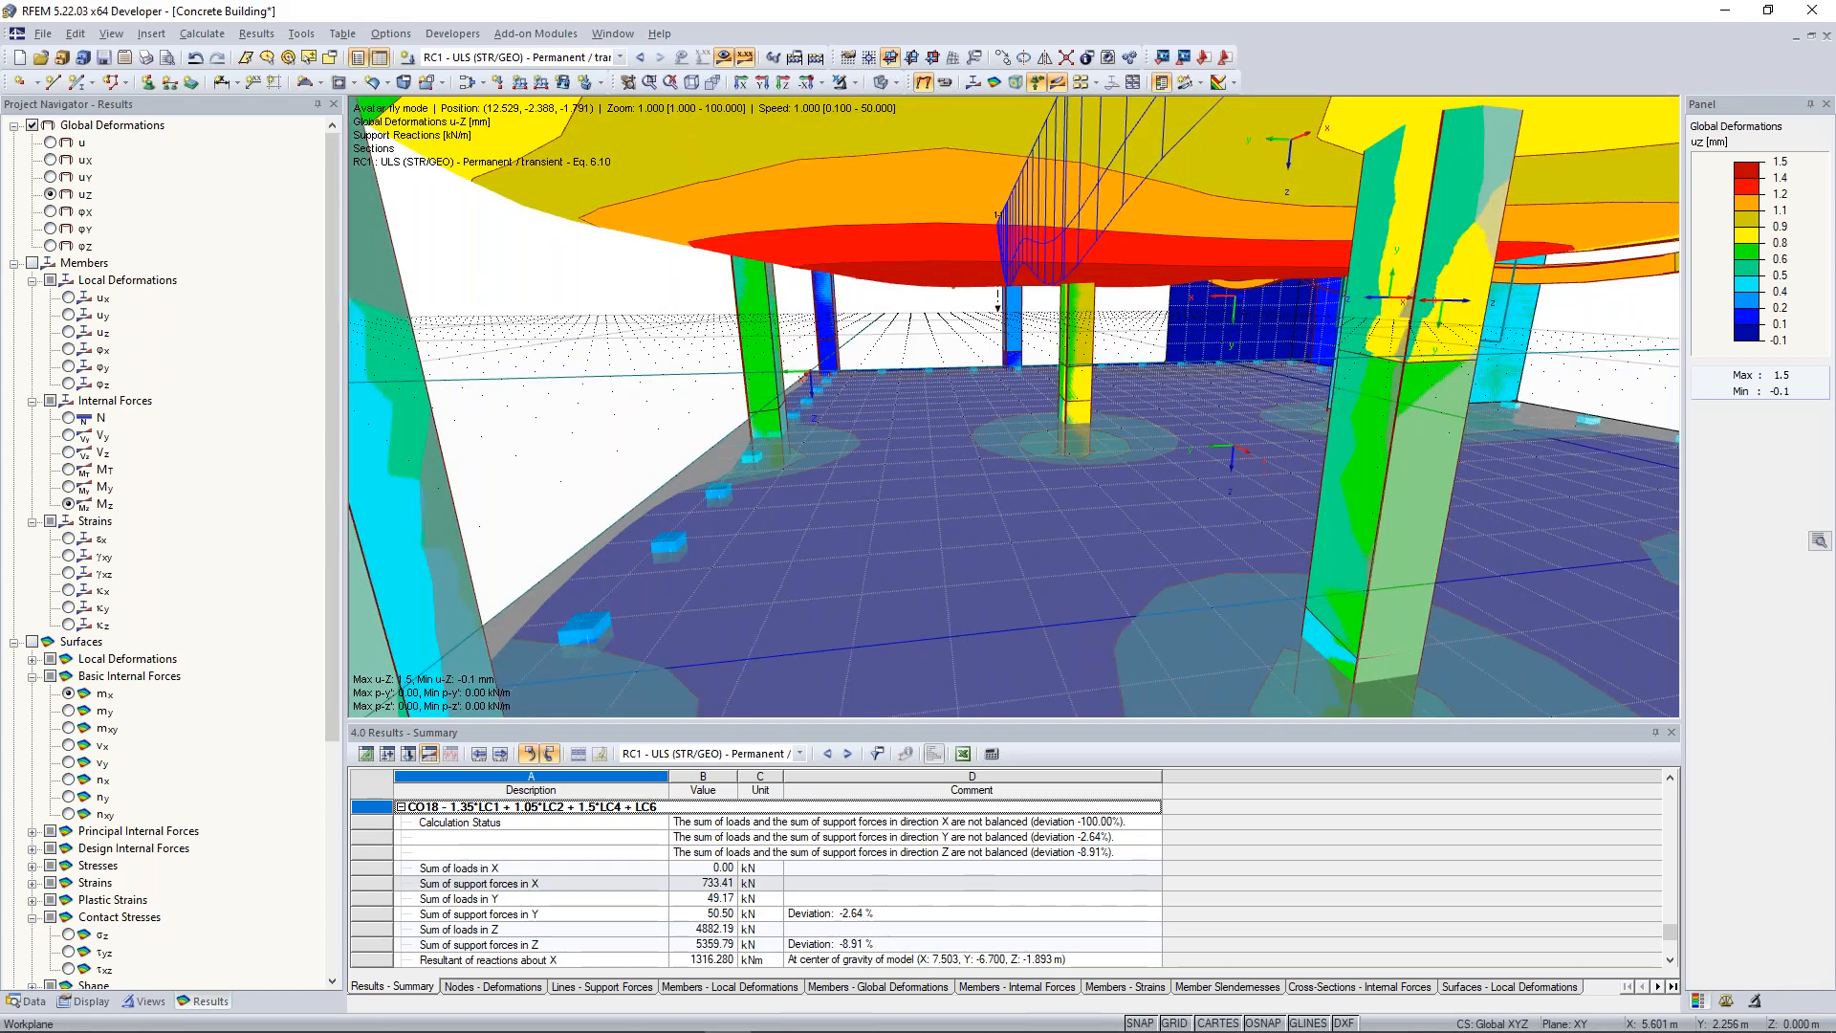
{"action": "key", "text": "w"}
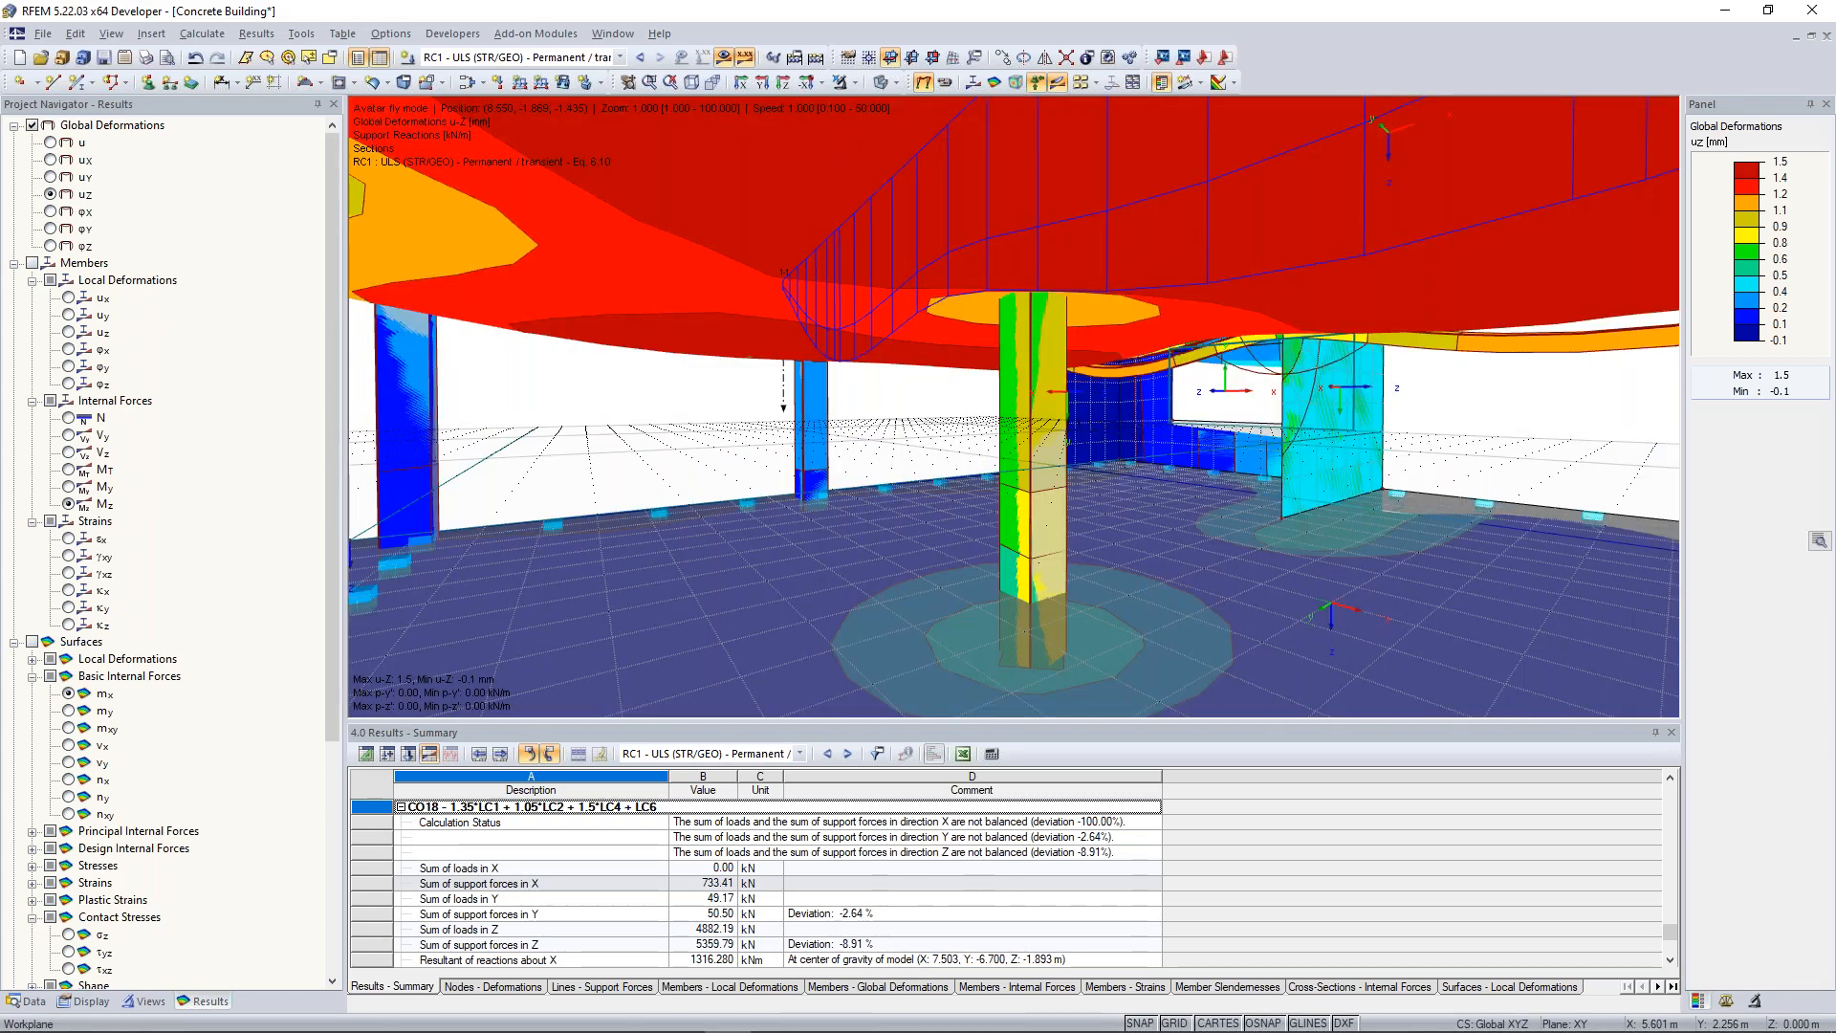
{"action": "key", "text": "w"}
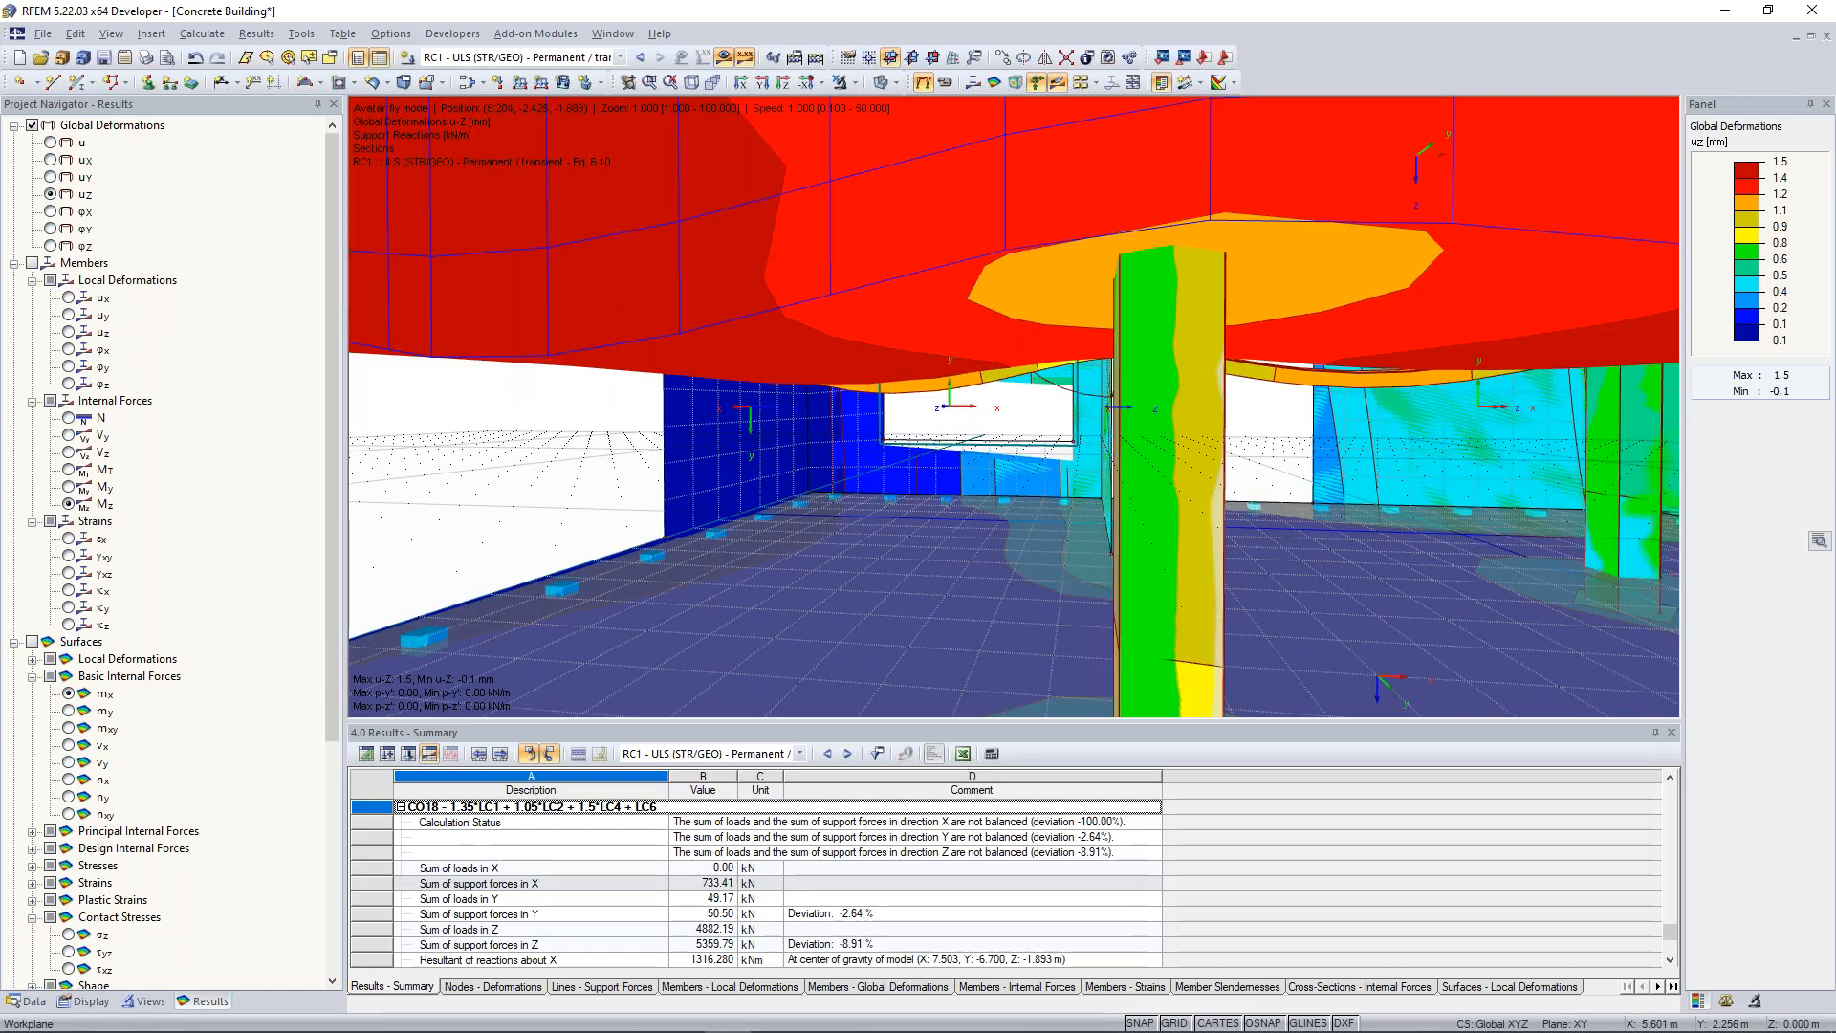
{"action": "key", "text": "w"}
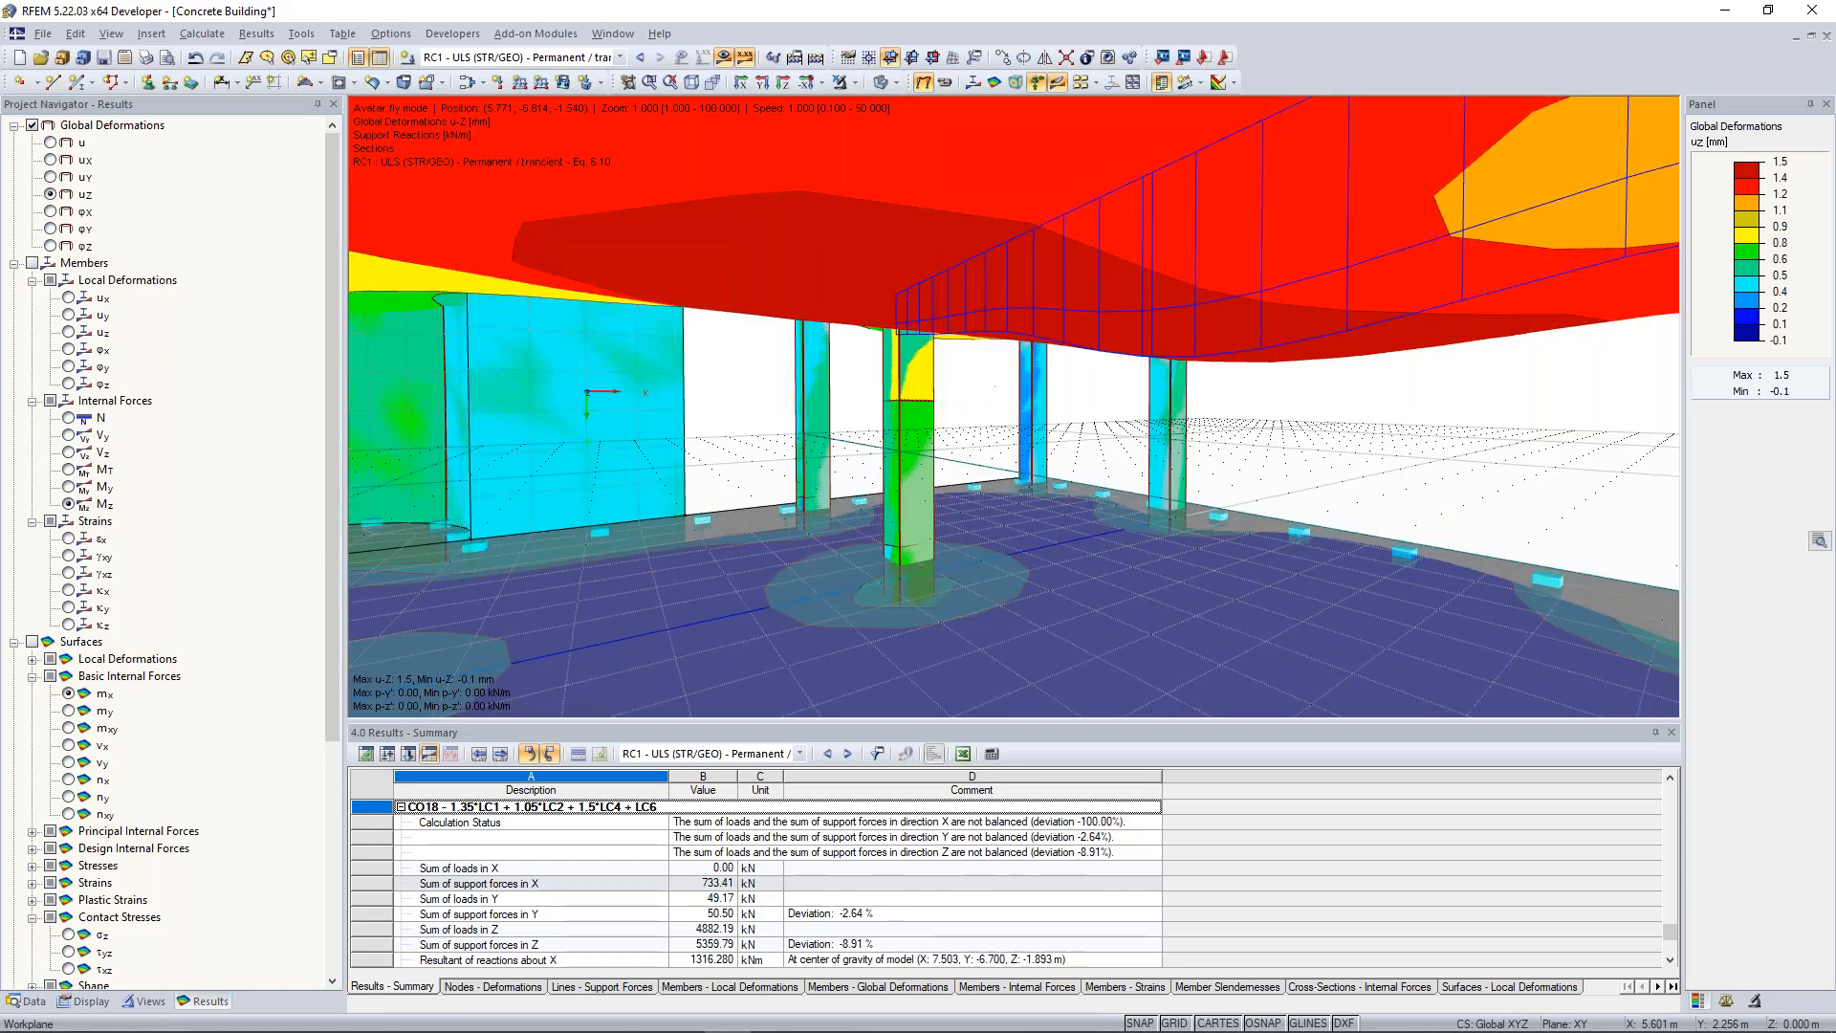
{"action": "key", "text": "w"}
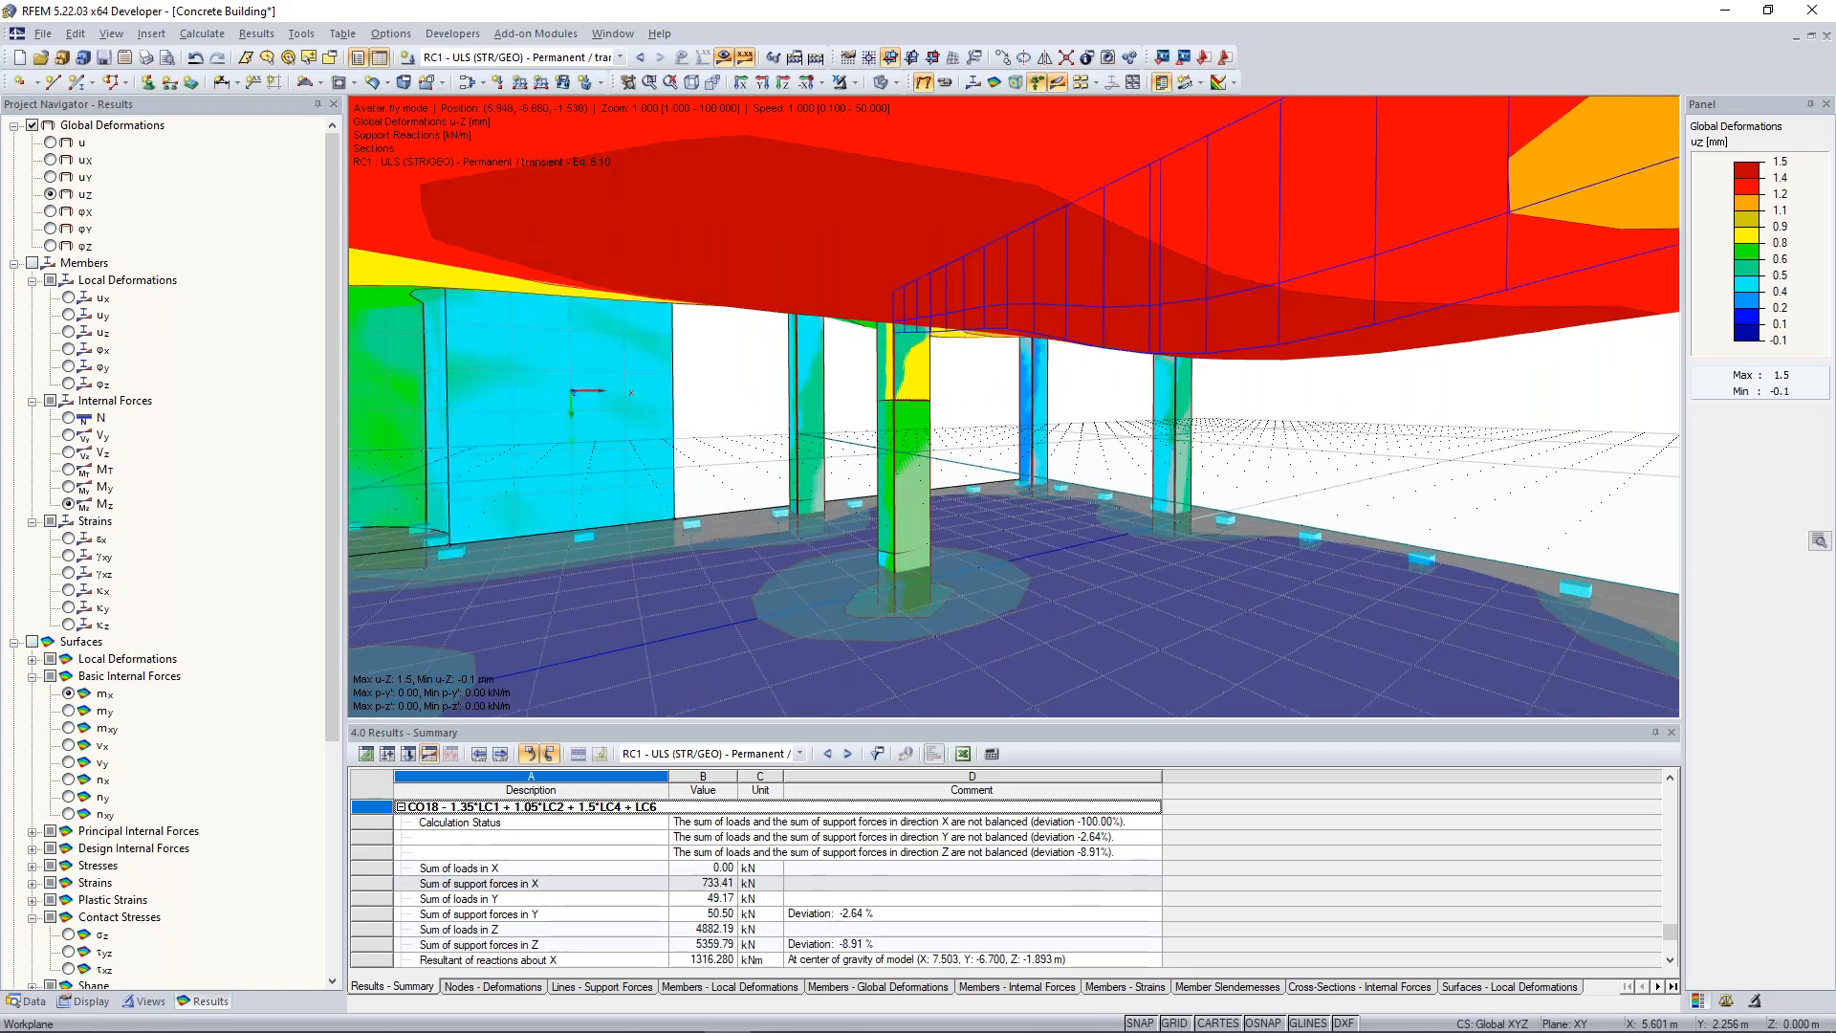
{"action": "scroll", "coordinate": [1014, 407], "scroll_direction": "up", "scroll_amount": 4}
{"action": "key", "text": "w"}
{"action": "scroll", "coordinate": [1014, 407], "scroll_direction": "up", "scroll_amount": 1}
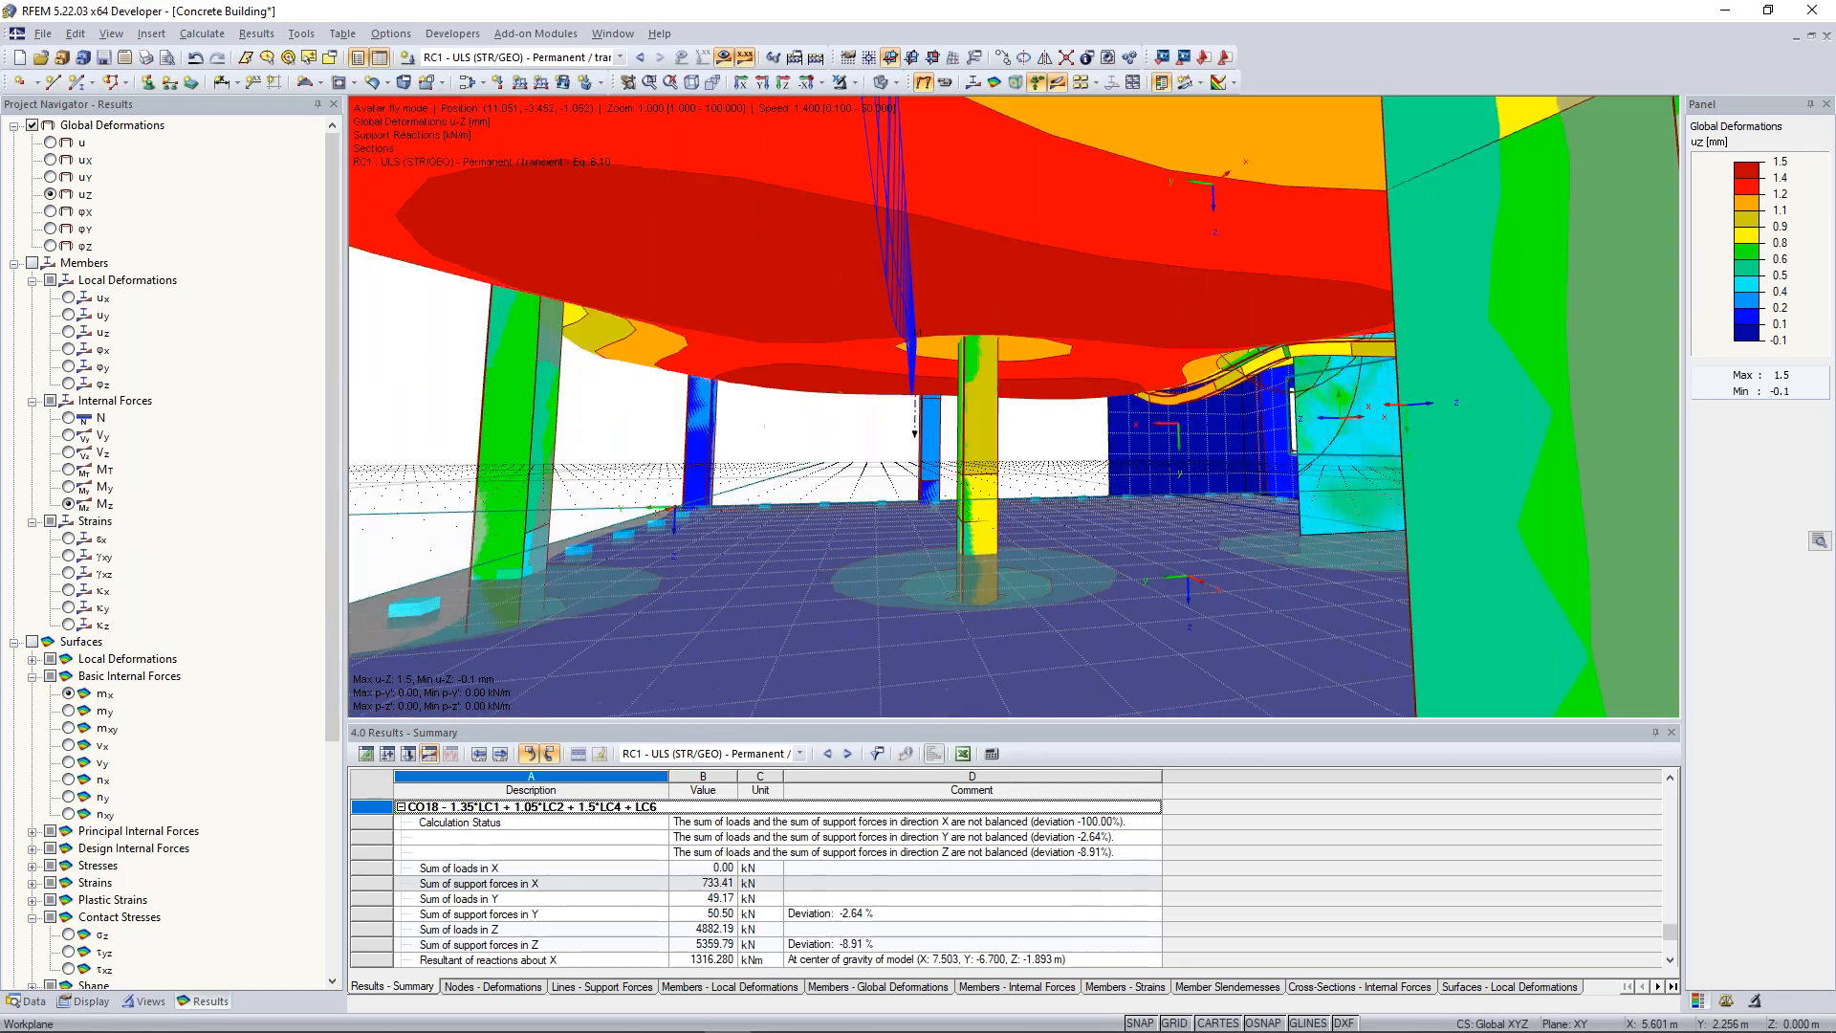
{"action": "key", "text": "w"}
{"action": "scroll", "coordinate": [1014, 406], "scroll_direction": "up", "scroll_amount": 5}
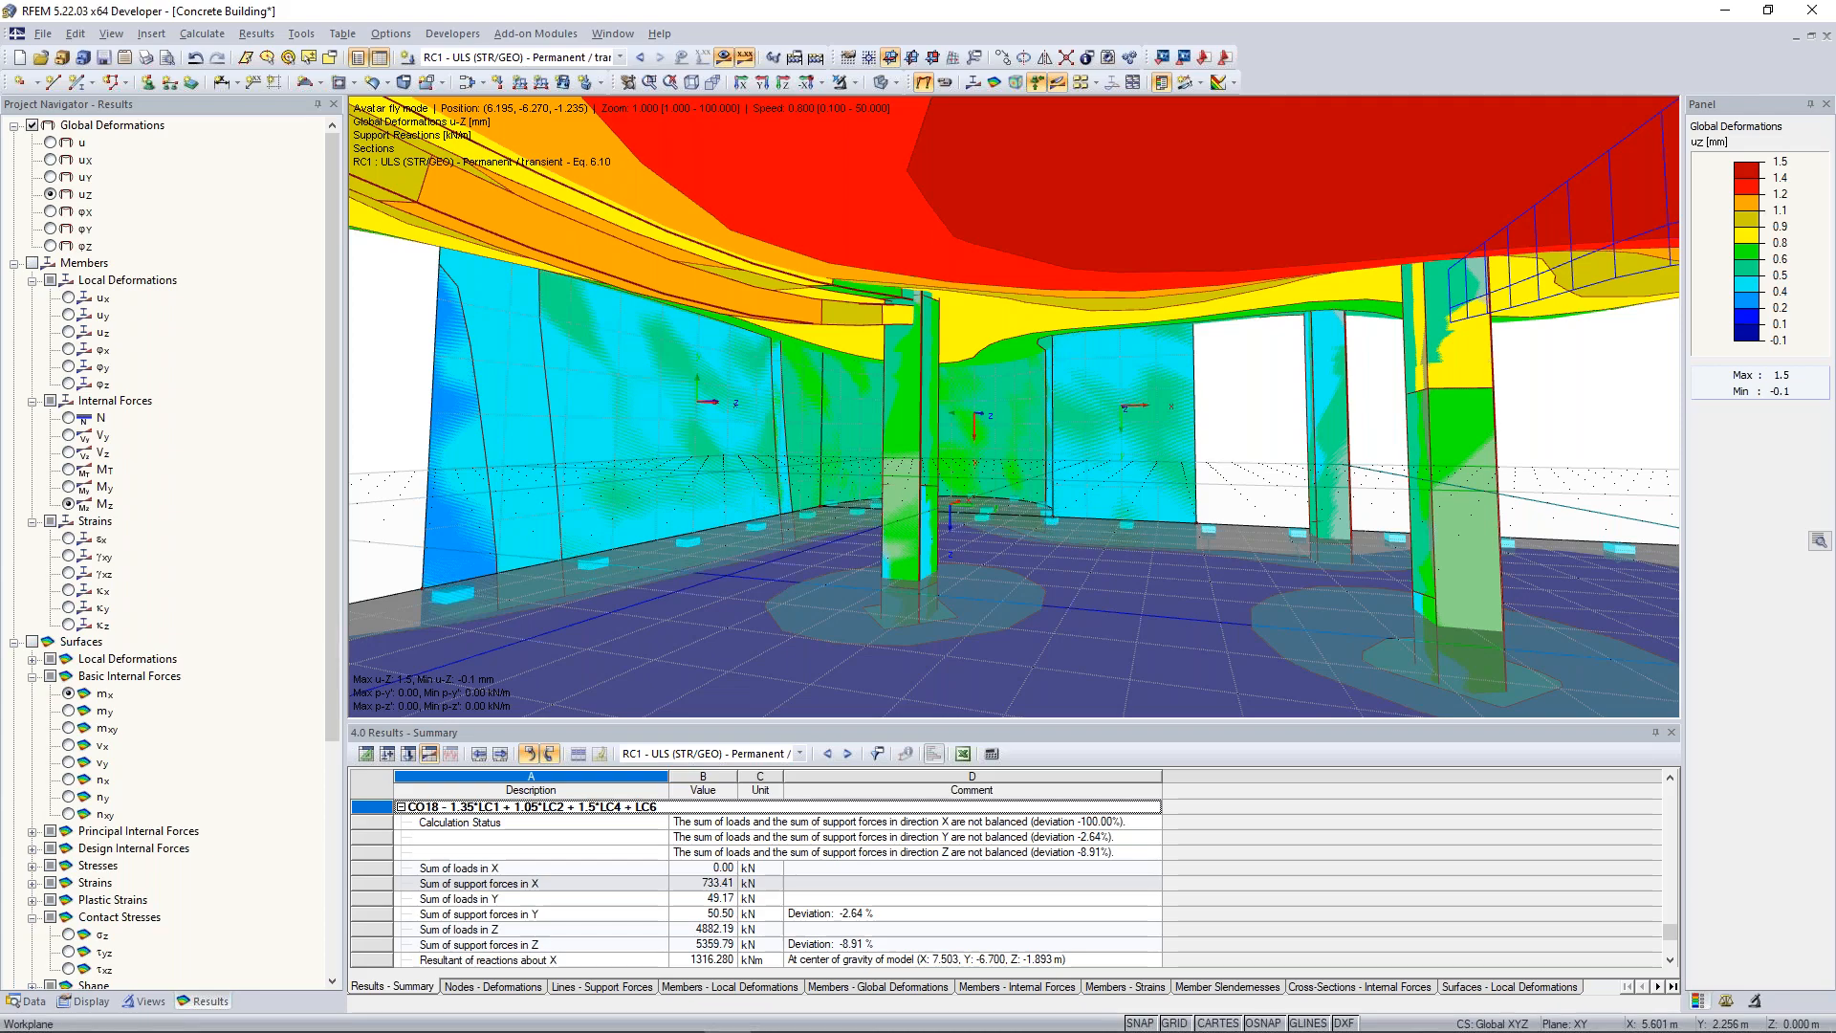
{"action": "key", "text": "Page_Up"}
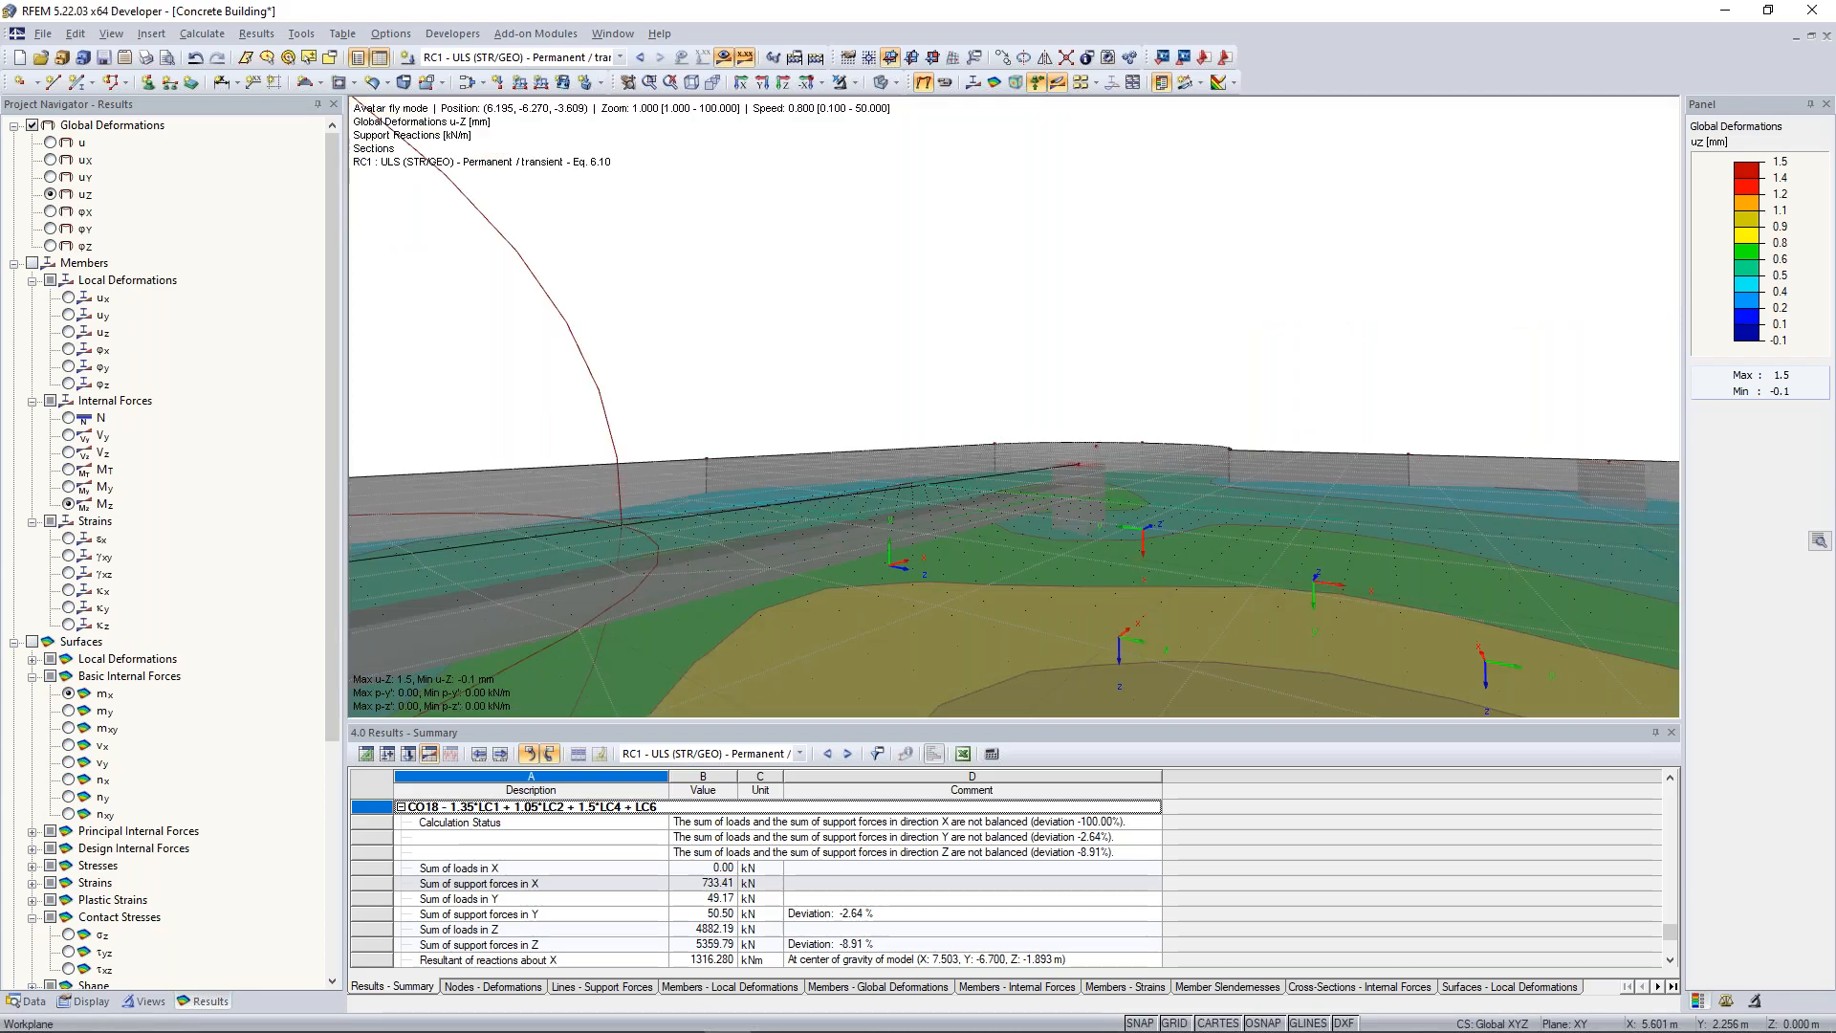
{"action": "key", "text": "Escape"}
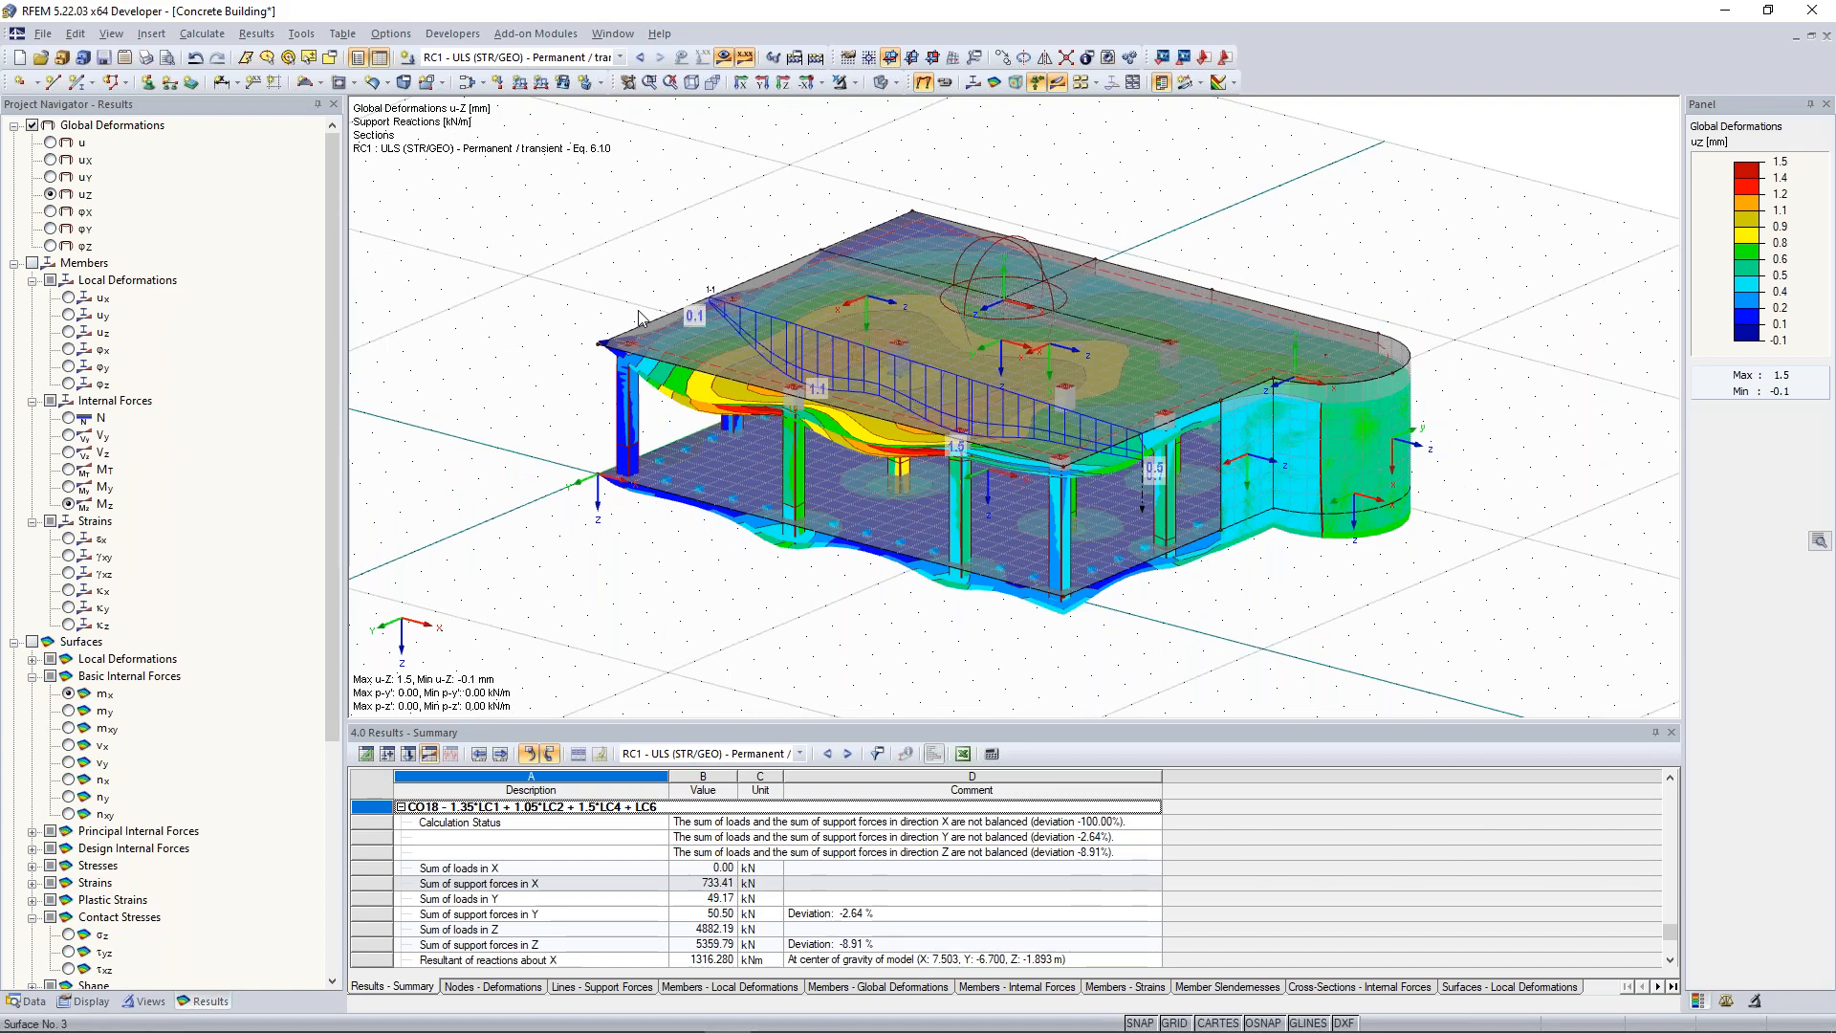
Restrict the visible objects to the members with cross-section 1 - Rectangle 350/350.
{"action": "middle_click_drag", "start_coordinate": [635, 319], "coordinate": [628, 340], "text": "ctrl"}
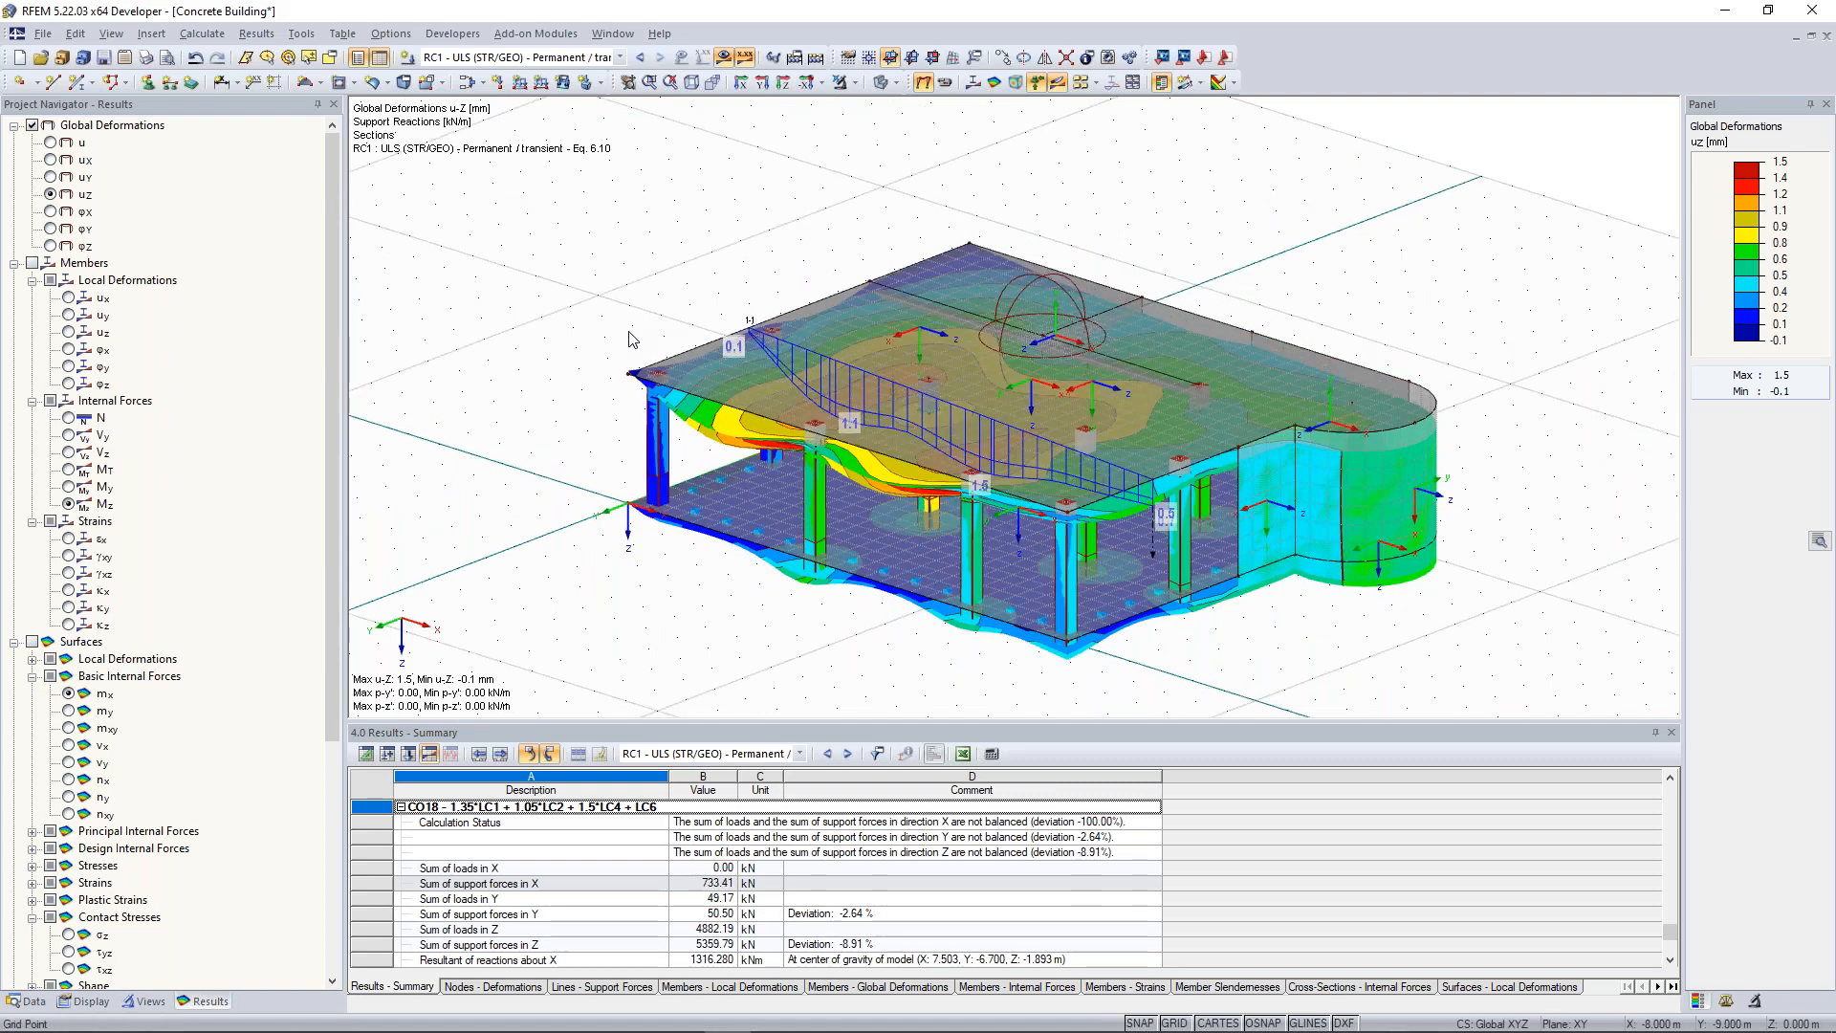
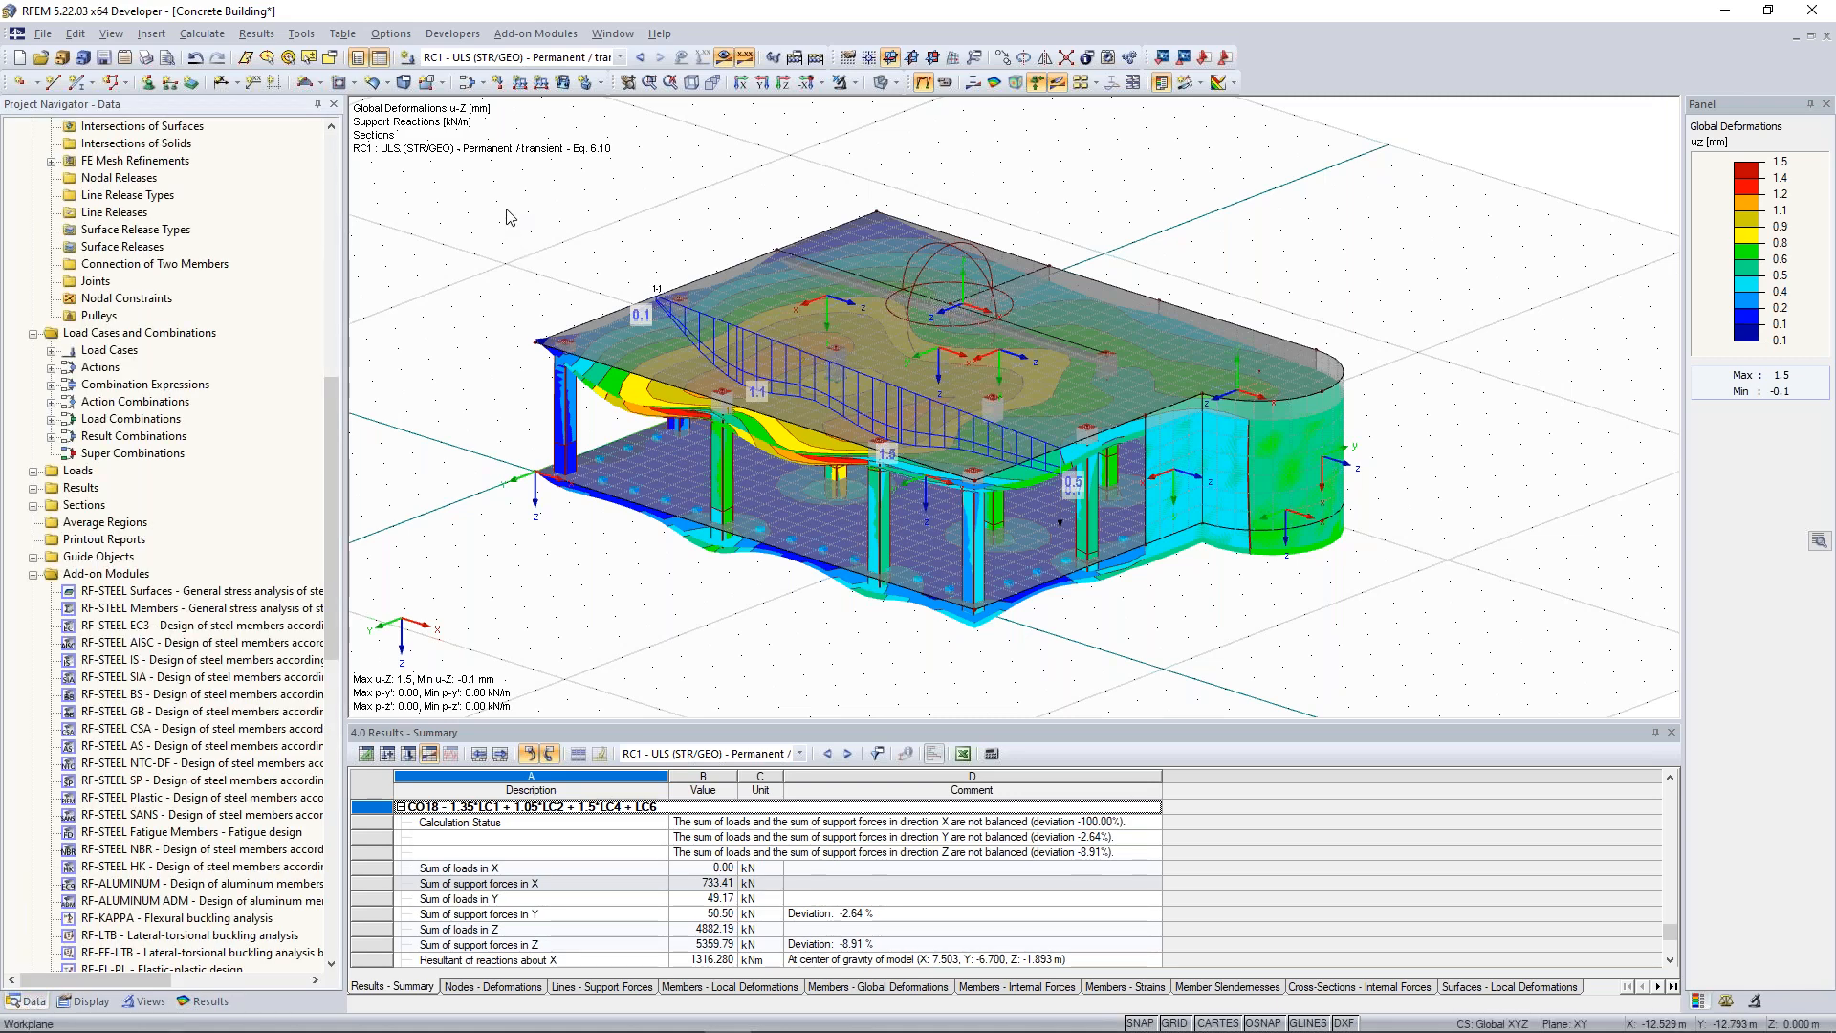
{"action": "middle_click_drag", "start_coordinate": [502, 218], "coordinate": [622, 233], "text": "ctrl"}
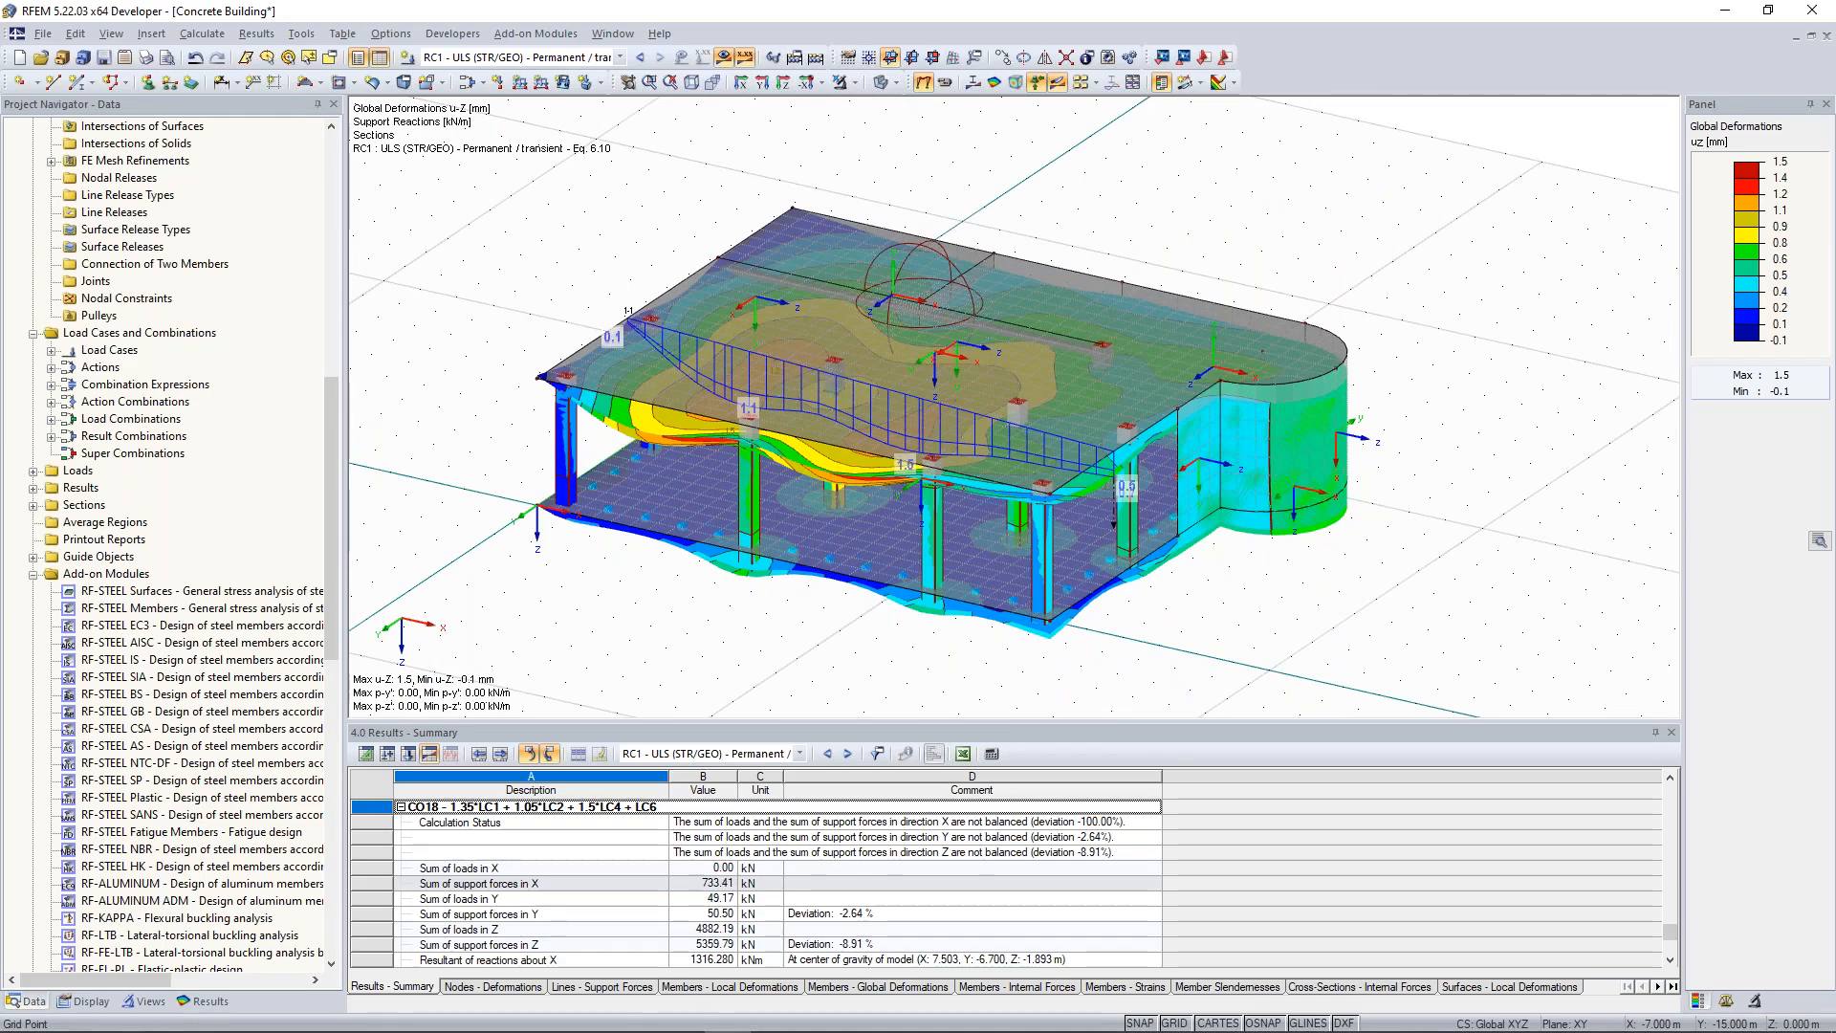
{"action": "middle_click_drag", "start_coordinate": [574, 248], "coordinate": [524, 228], "text": "ctrl"}
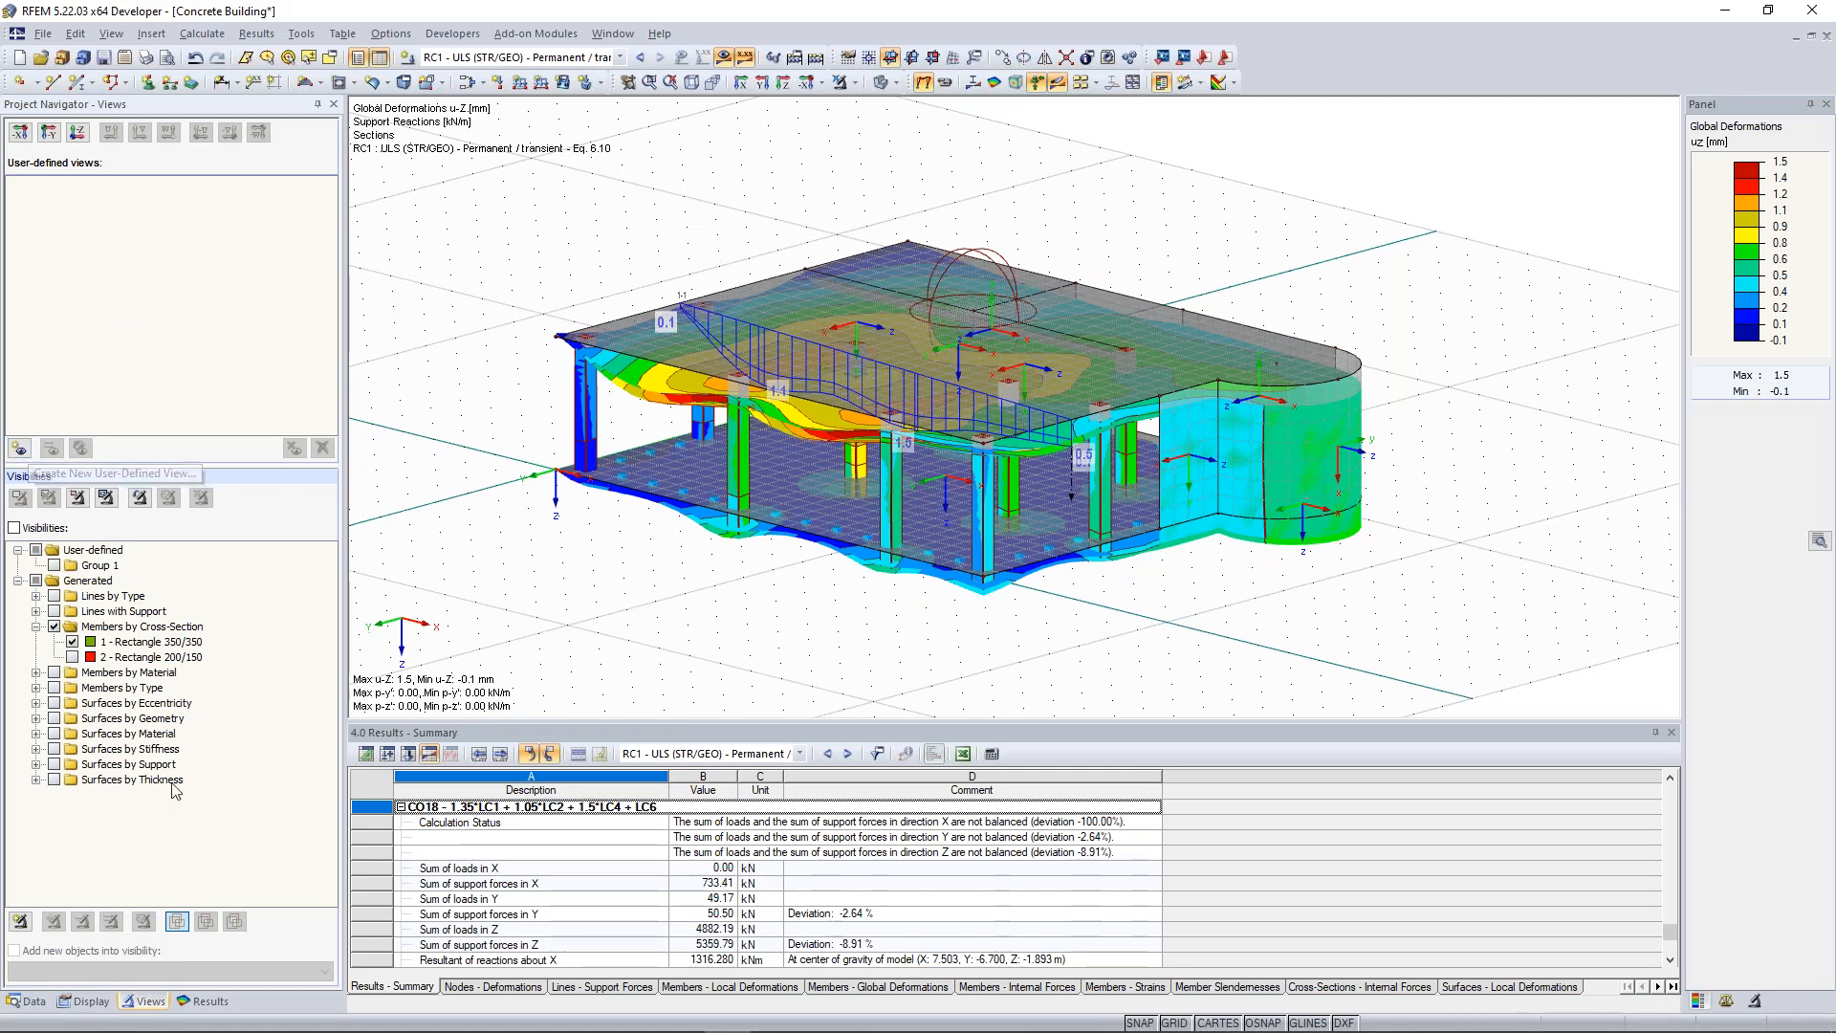
{"action": "left_click", "coordinate": [73, 644]}
{"action": "left_click", "coordinate": [72, 643]}
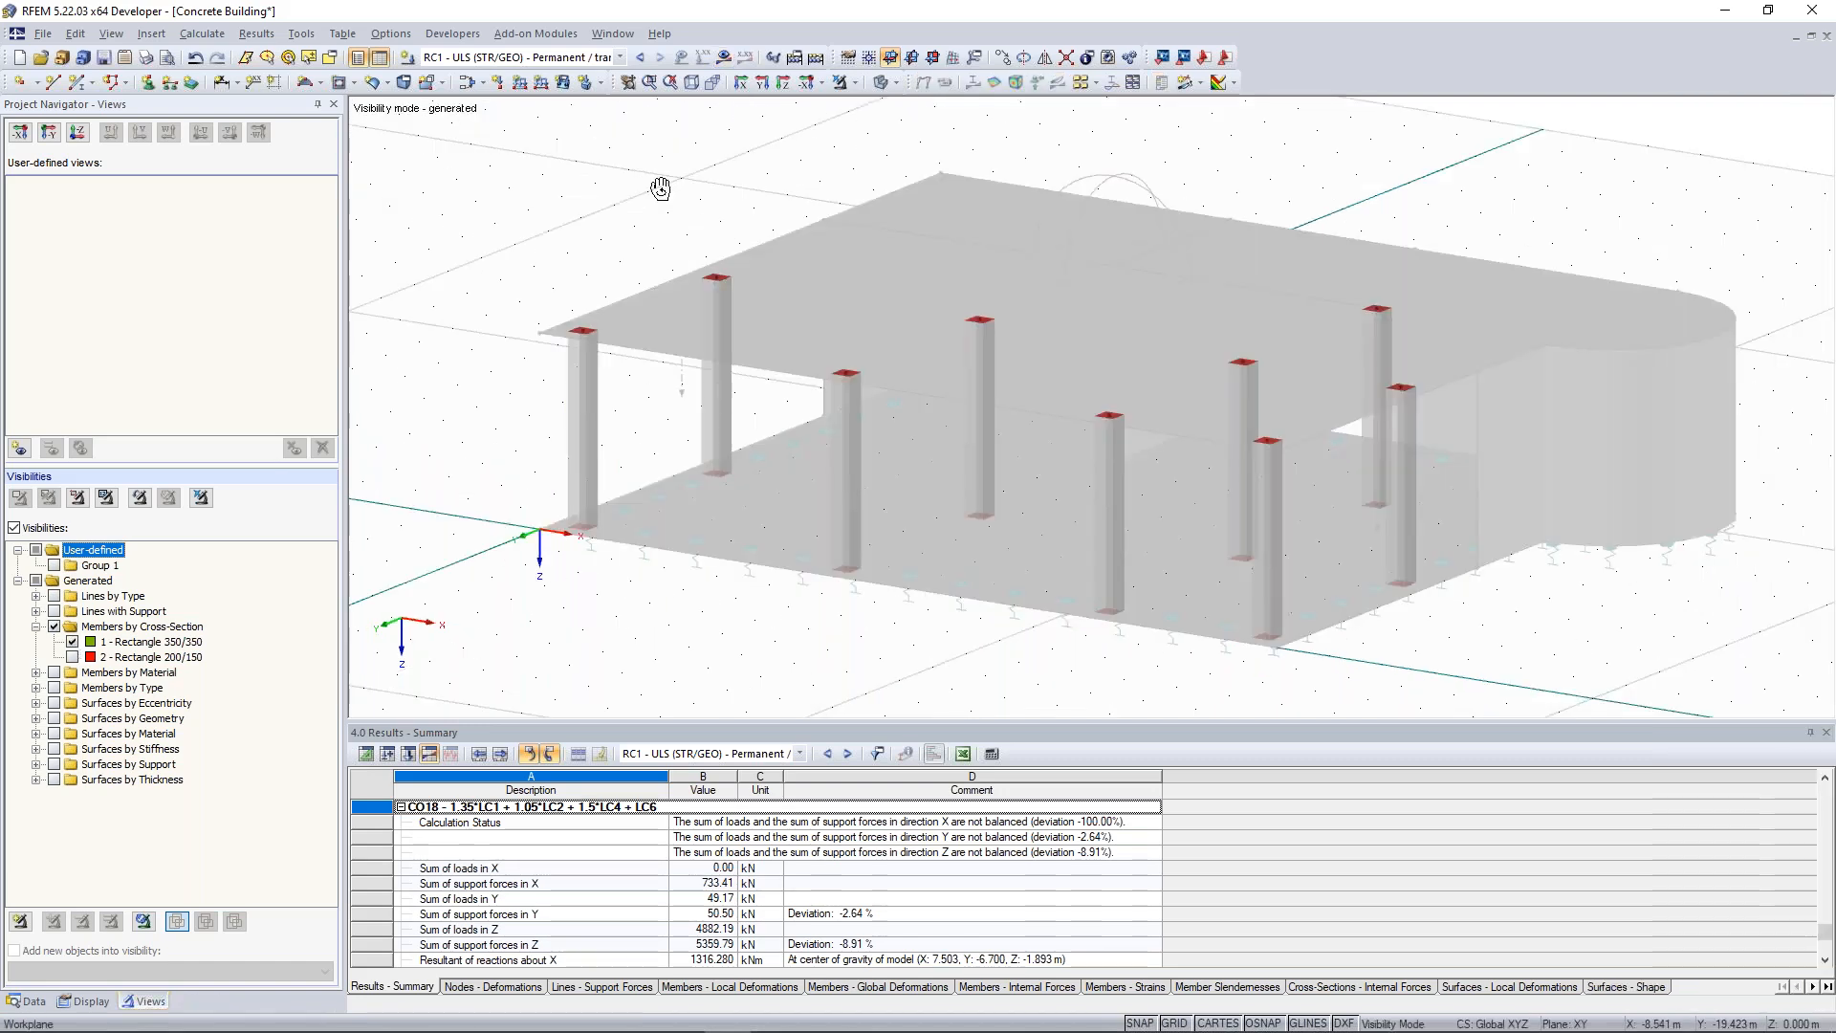
Save the current display as a new user-defined view named Columns.
{"action": "left_click", "coordinate": [20, 448]}
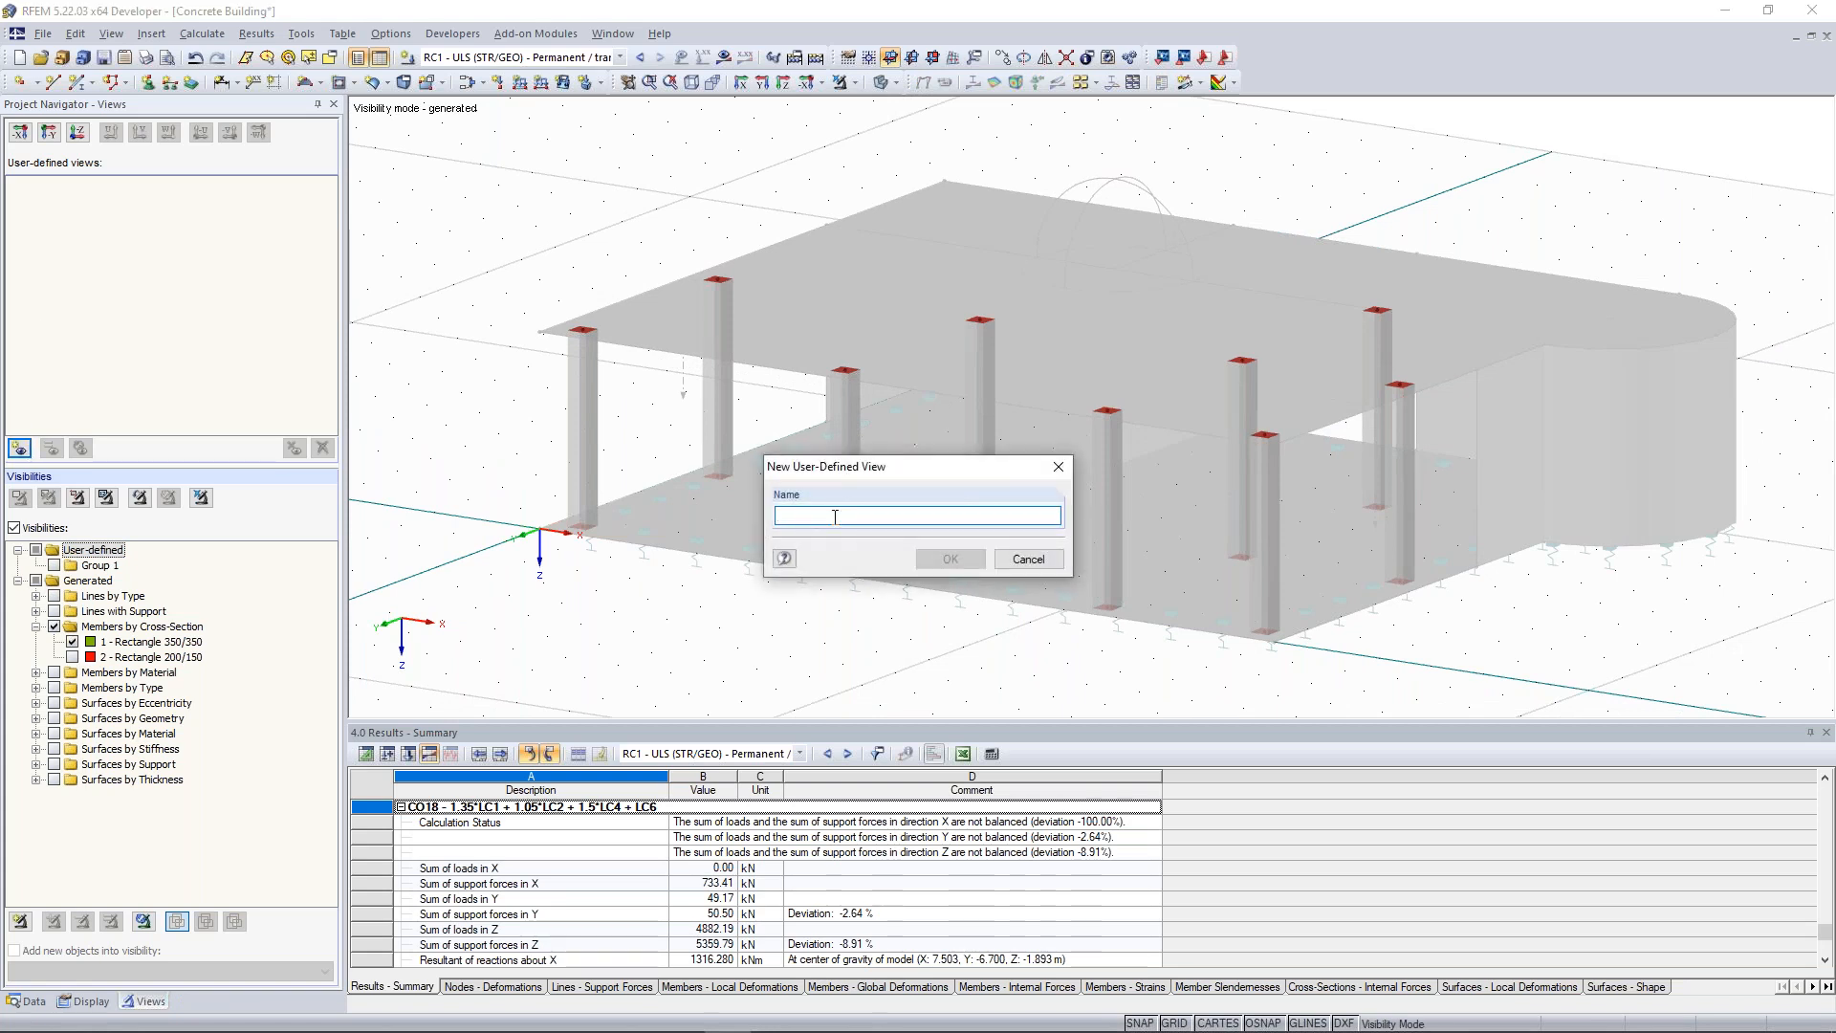
{"action": "type", "text": "Columns"}
{"action": "left_click", "coordinate": [967, 560]}
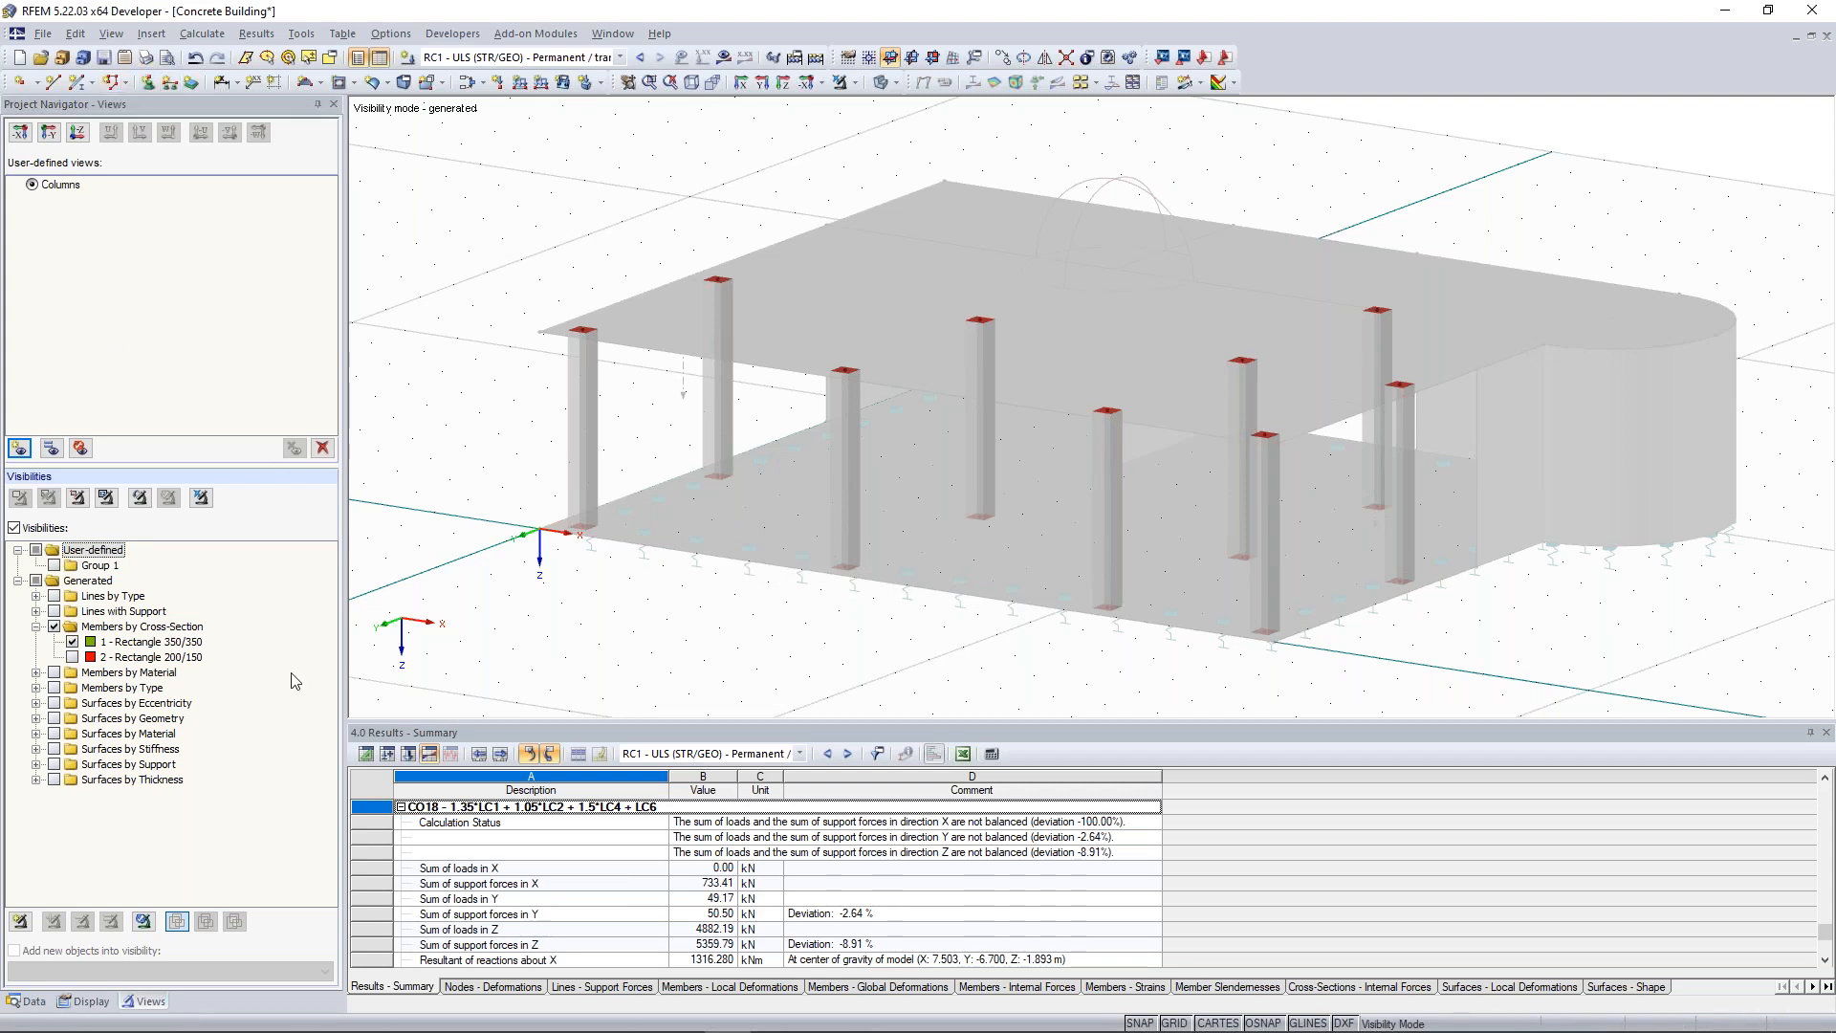
Hide the Rectangle 350/350 members and show only the surfaces with 200 mm thickness.
{"action": "left_click", "coordinate": [86, 642]}
{"action": "left_click", "coordinate": [54, 628]}
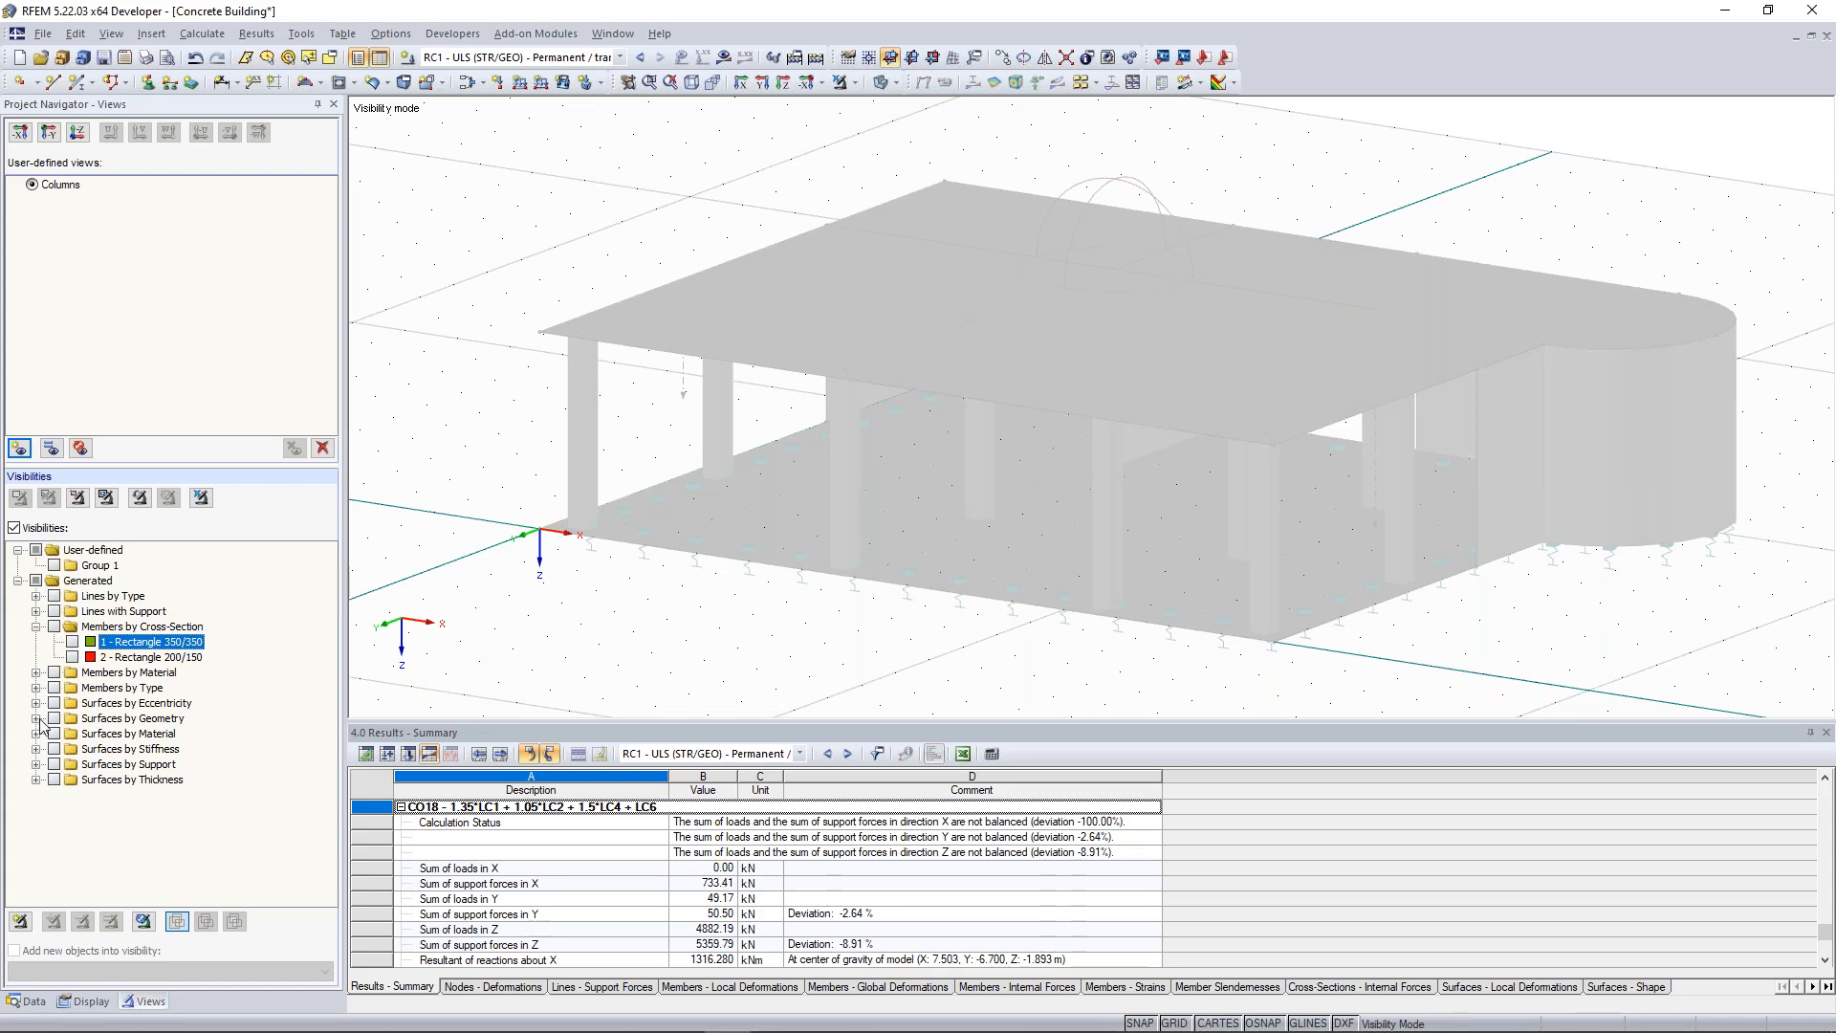
{"action": "left_click", "coordinate": [36, 780]}
{"action": "left_click", "coordinate": [72, 795]}
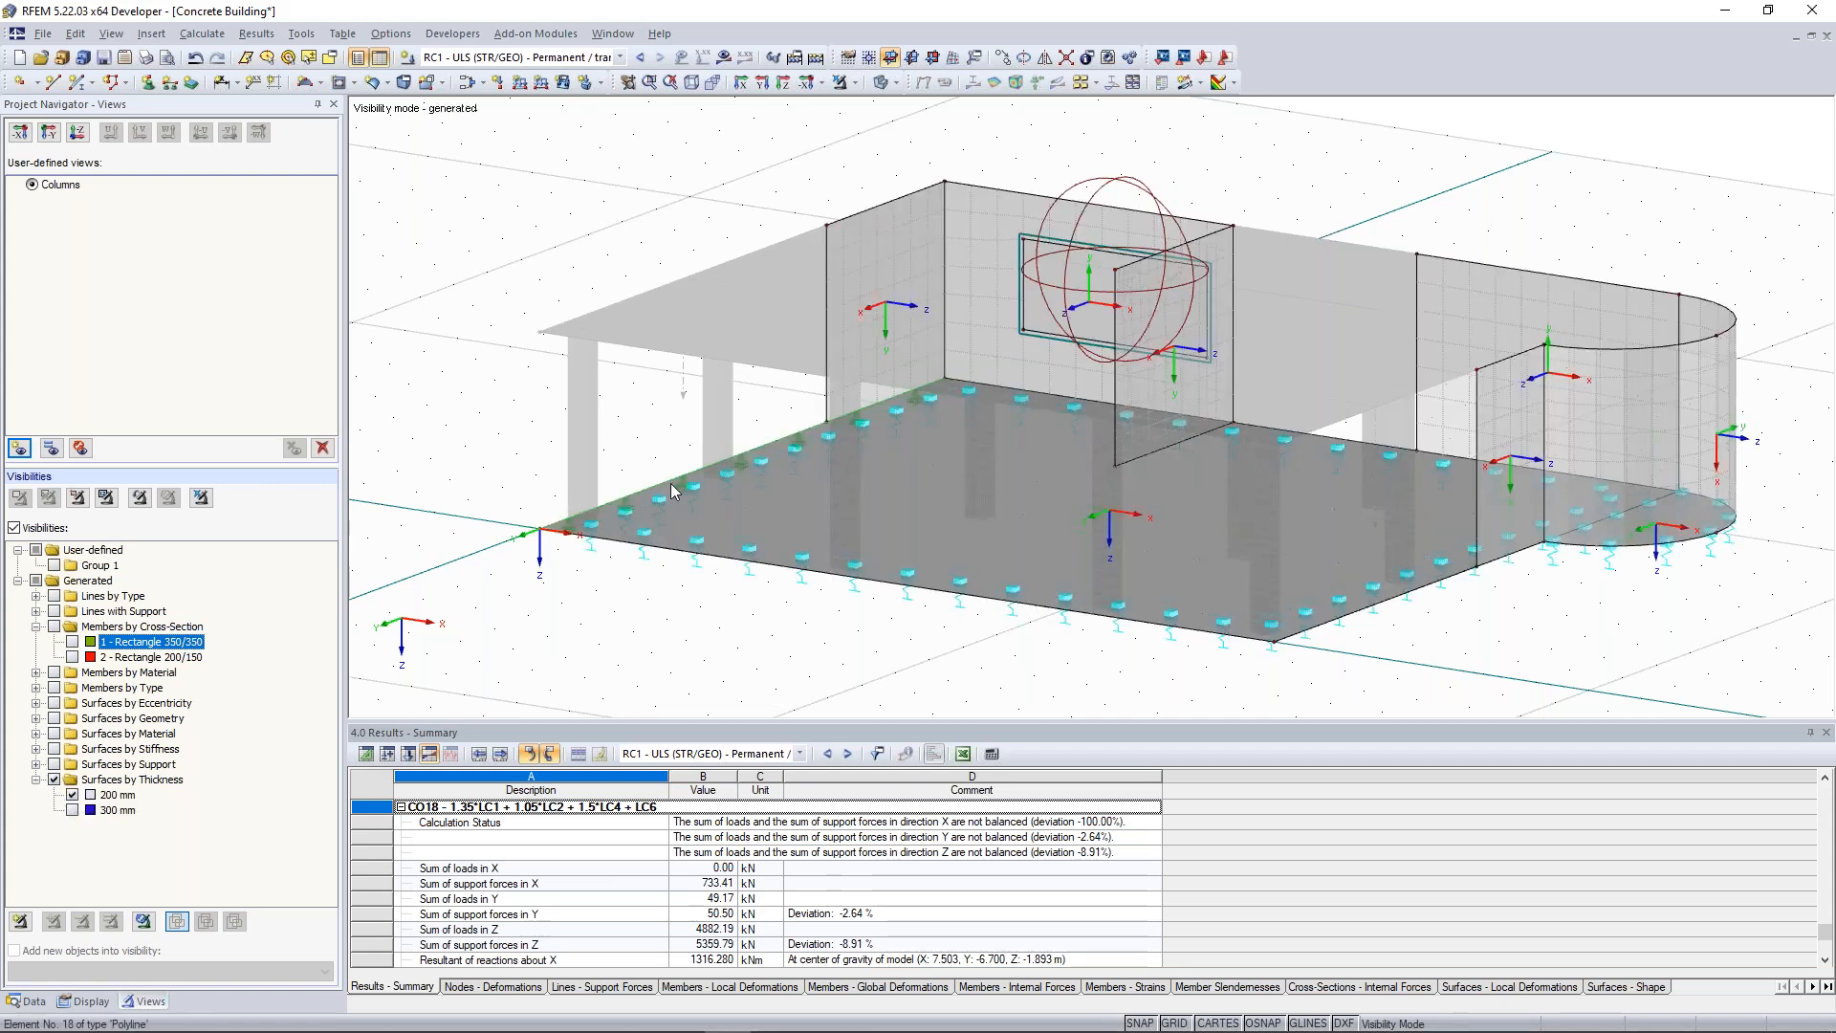
{"action": "middle_click_drag", "start_coordinate": [760, 501], "coordinate": [855, 513], "text": "ctrl"}
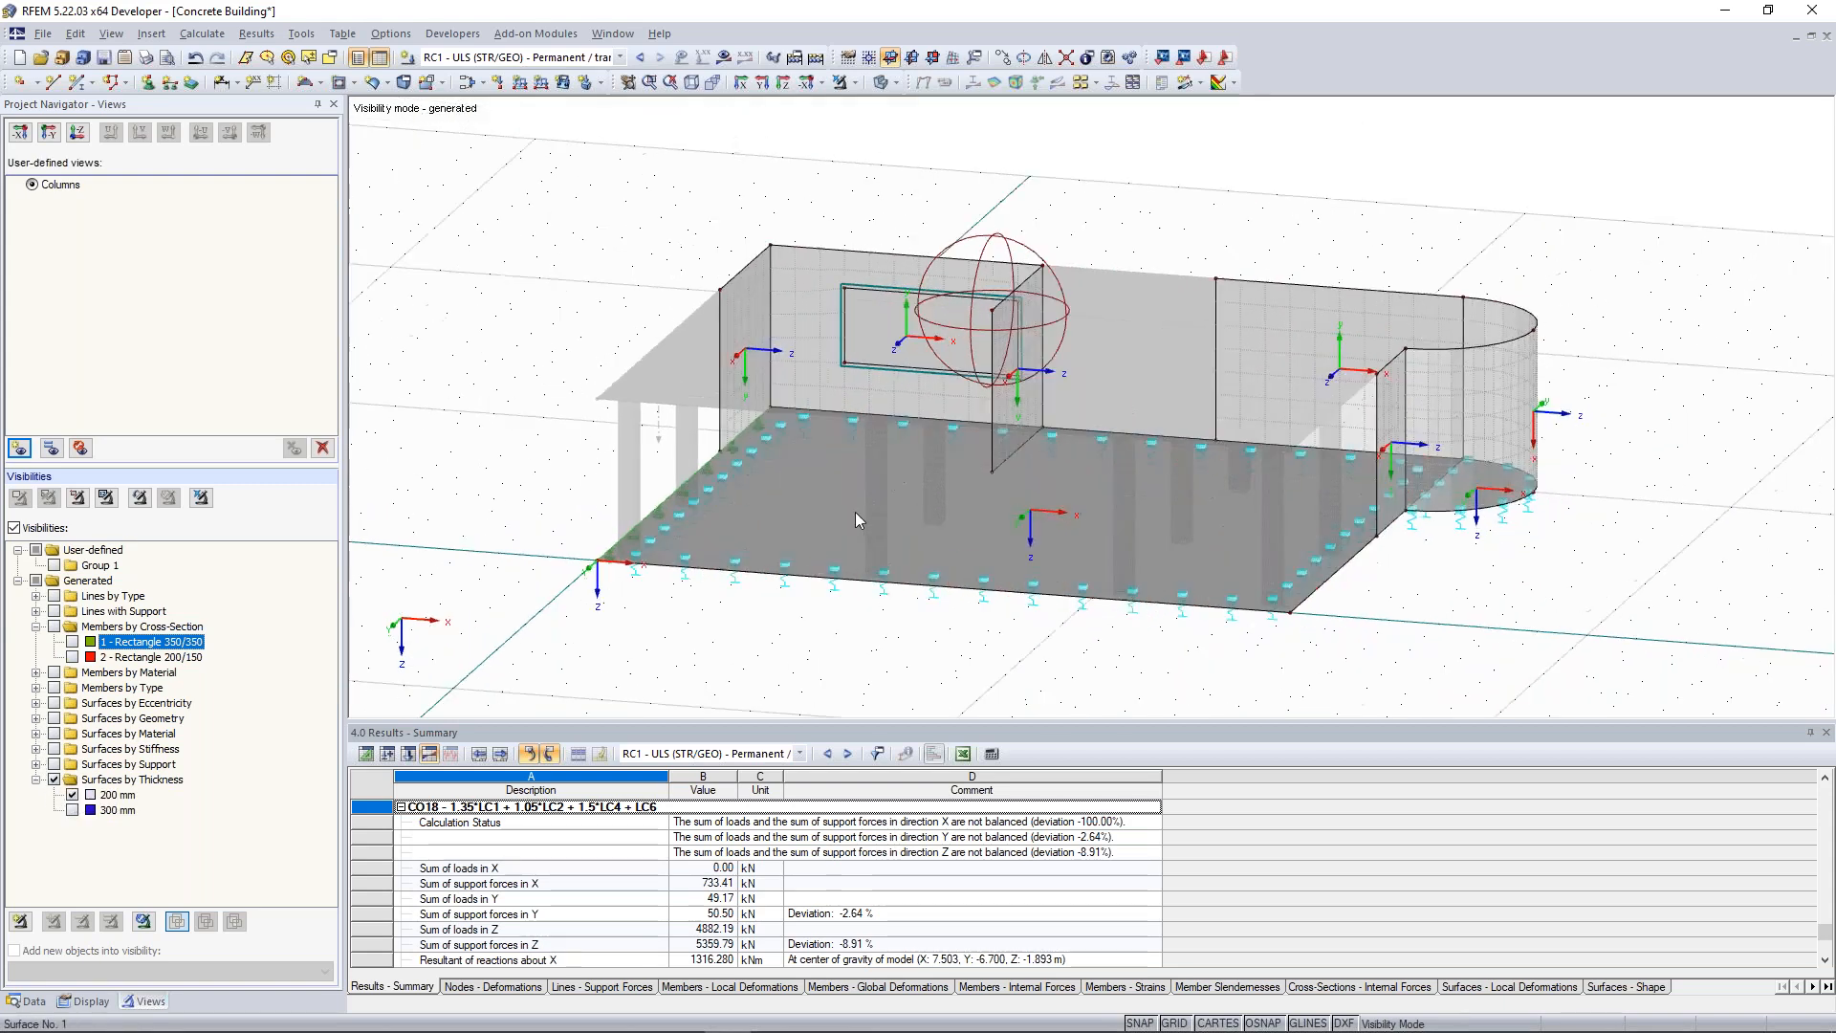
Isolate the main and rounded bottom slab surfaces and save the display as user-defined view Bottom Slab.
{"action": "left_click", "coordinate": [857, 514]}
{"action": "middle_click_drag", "start_coordinate": [1379, 581], "coordinate": [1335, 229], "text": "ctrl"}
{"action": "middle_click_drag", "start_coordinate": [1519, 483], "coordinate": [1525, 529], "text": "ctrl"}
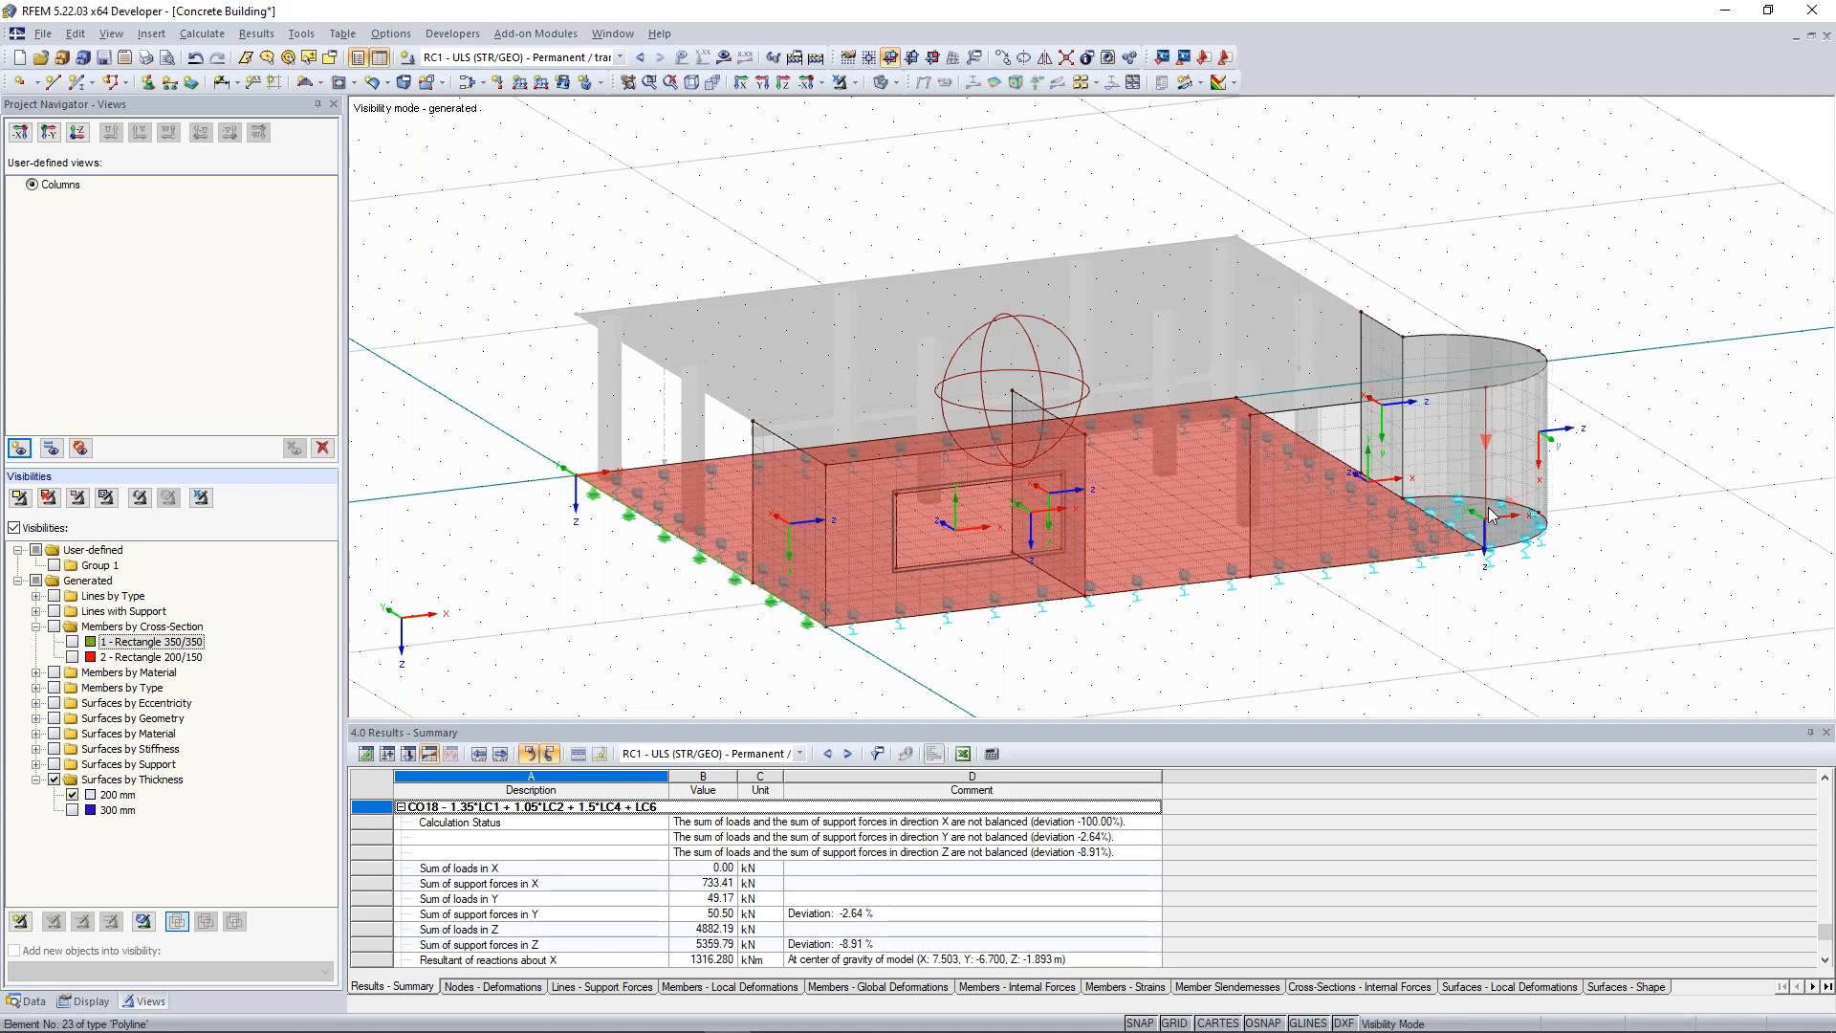
{"action": "left_click", "coordinate": [880, 83]}
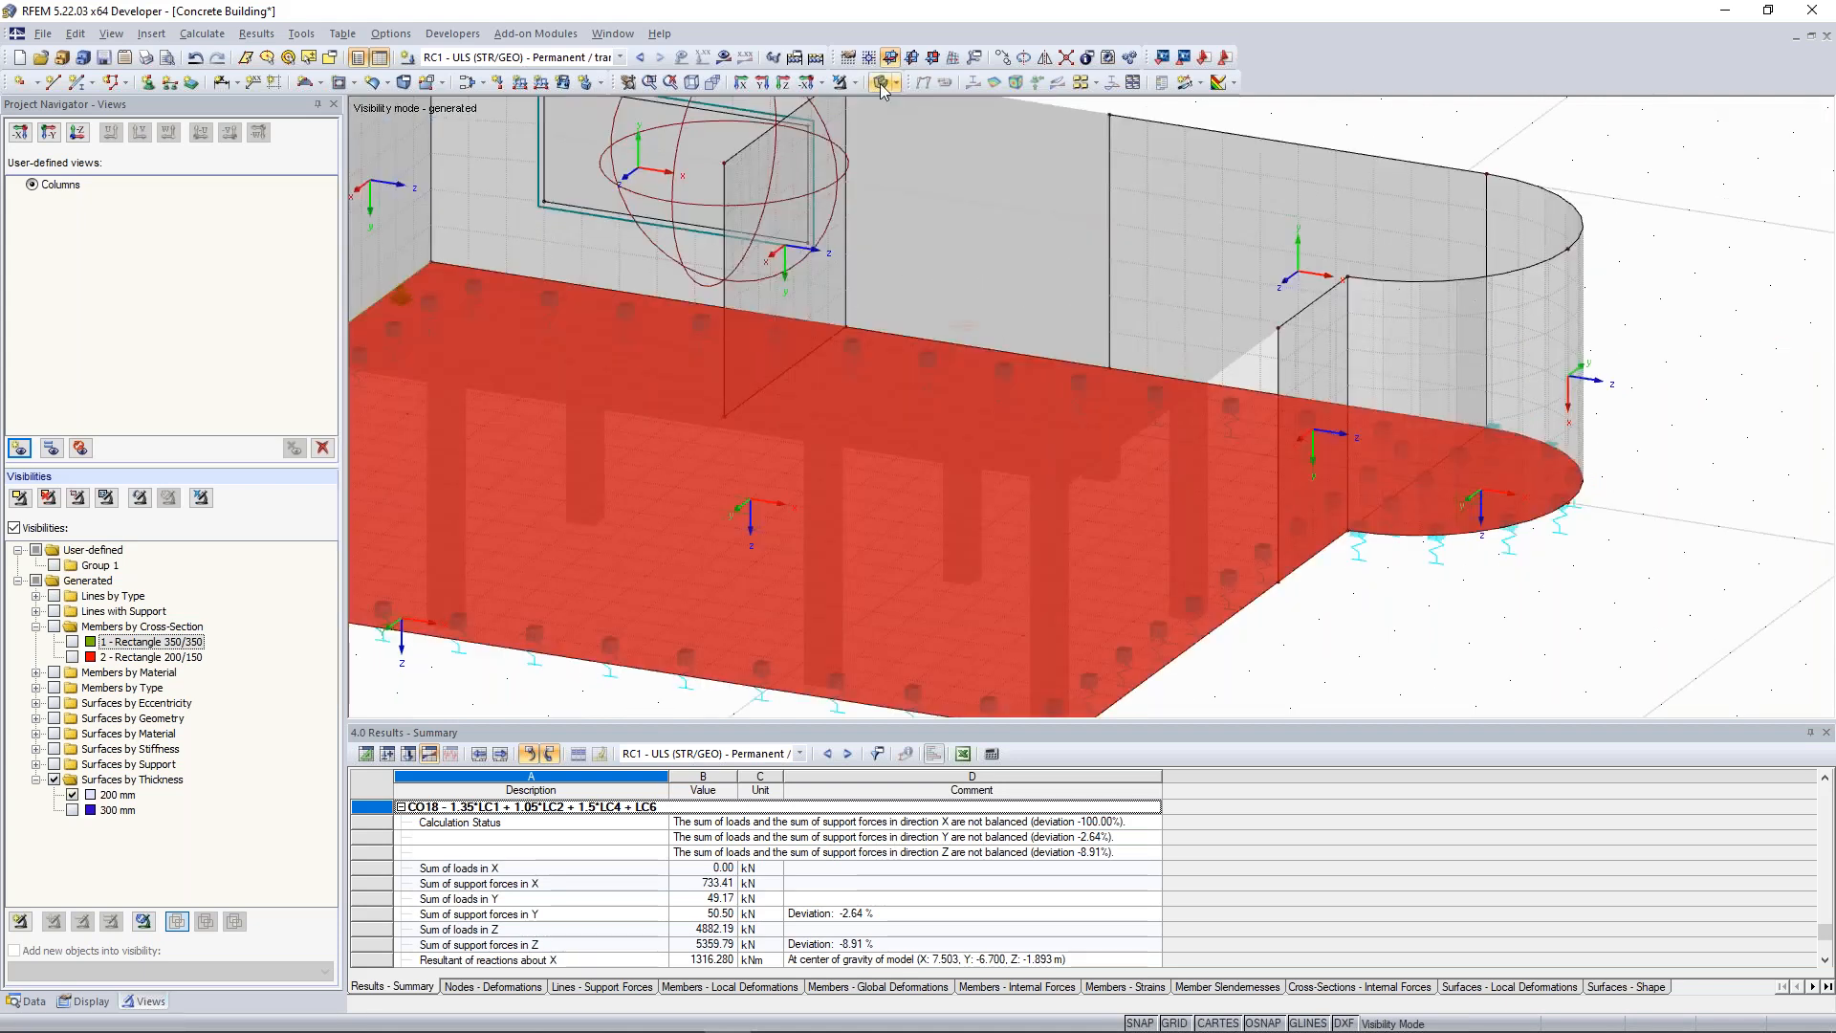
{"action": "left_click", "coordinate": [880, 83]}
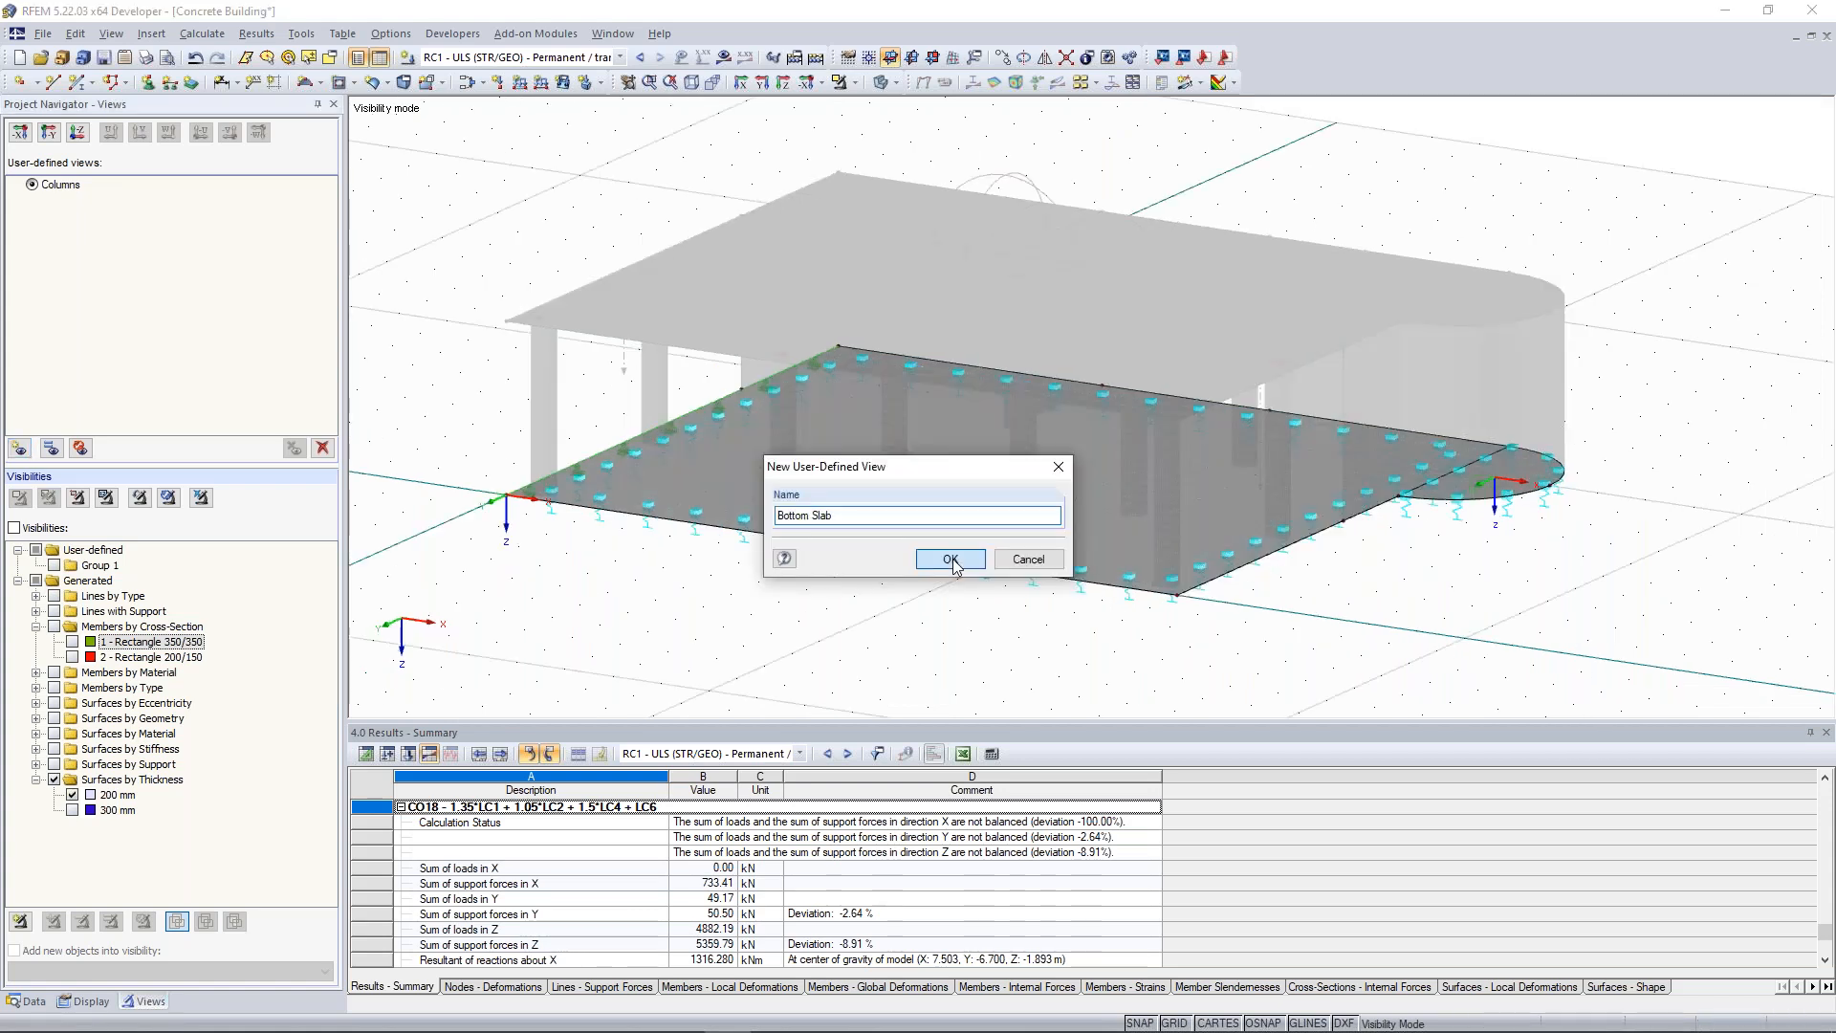
{"action": "key", "text": "Return"}
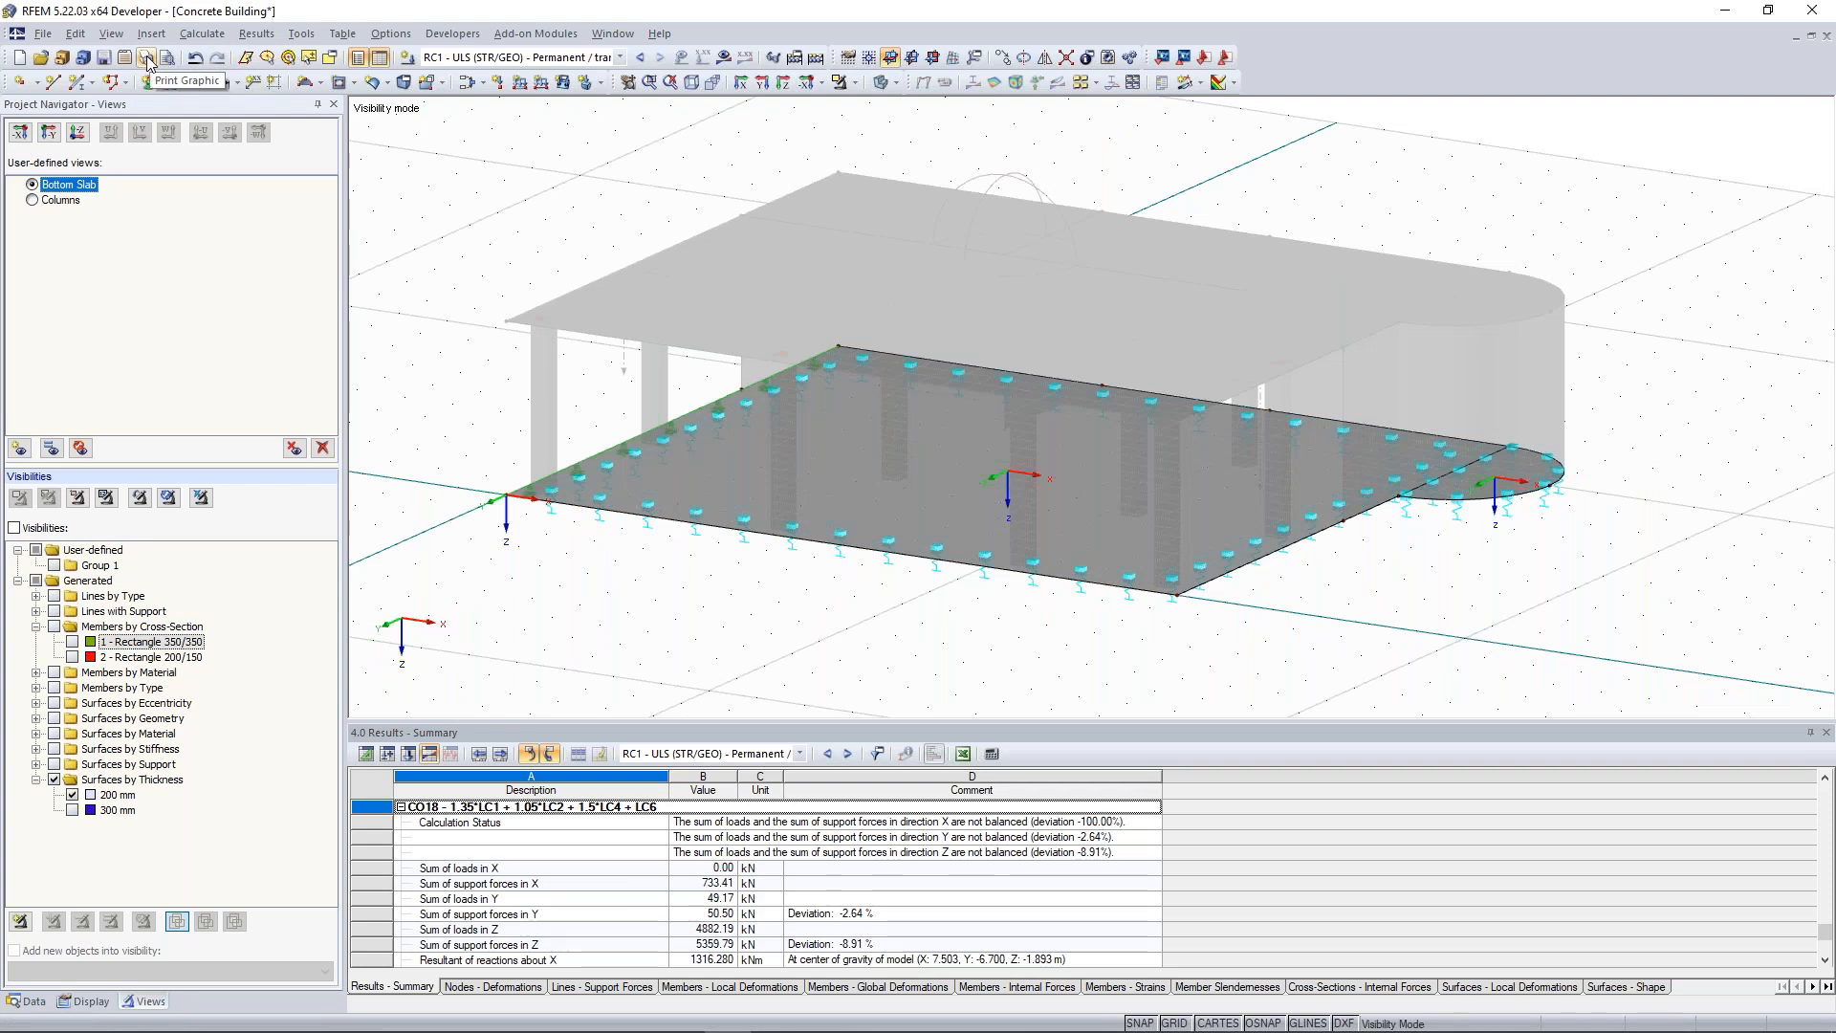
Start a graphic mass print to printout report PR1 and set the model graphics to isometric view without perspective.
{"action": "left_click", "coordinate": [147, 61]}
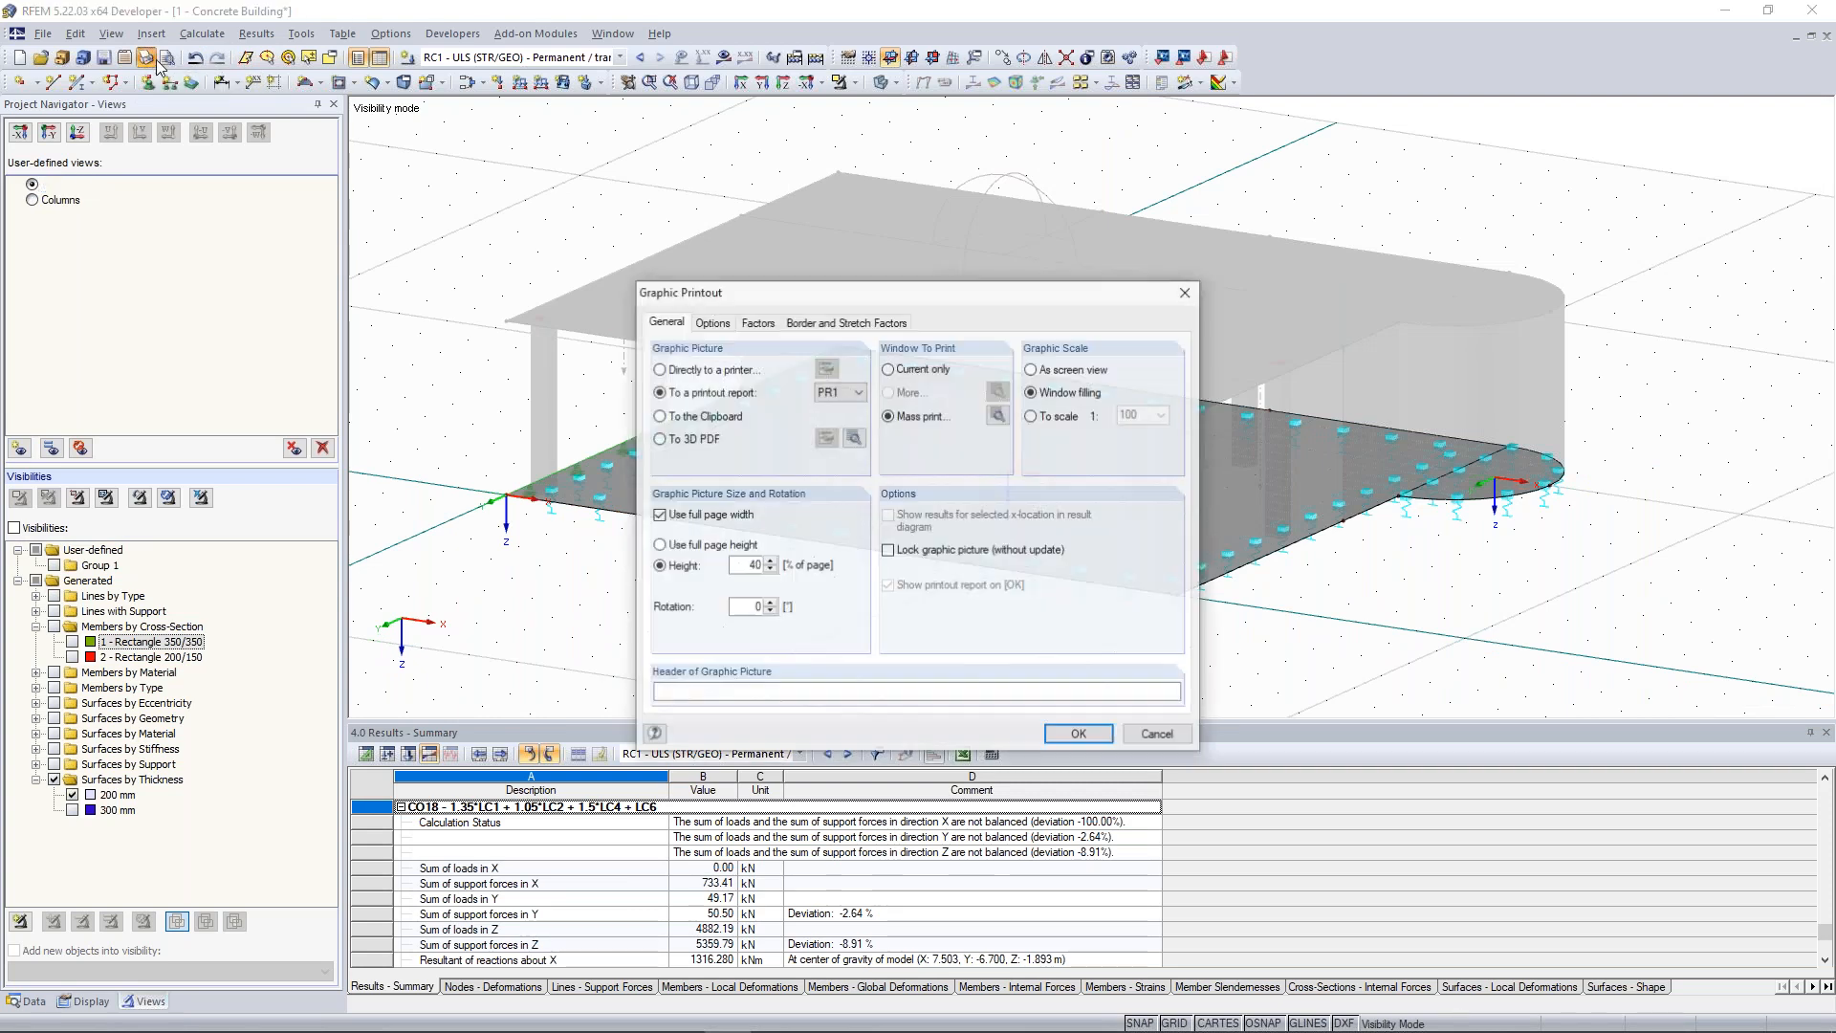
{"action": "left_click_drag", "start_coordinate": [782, 293], "coordinate": [745, 209]}
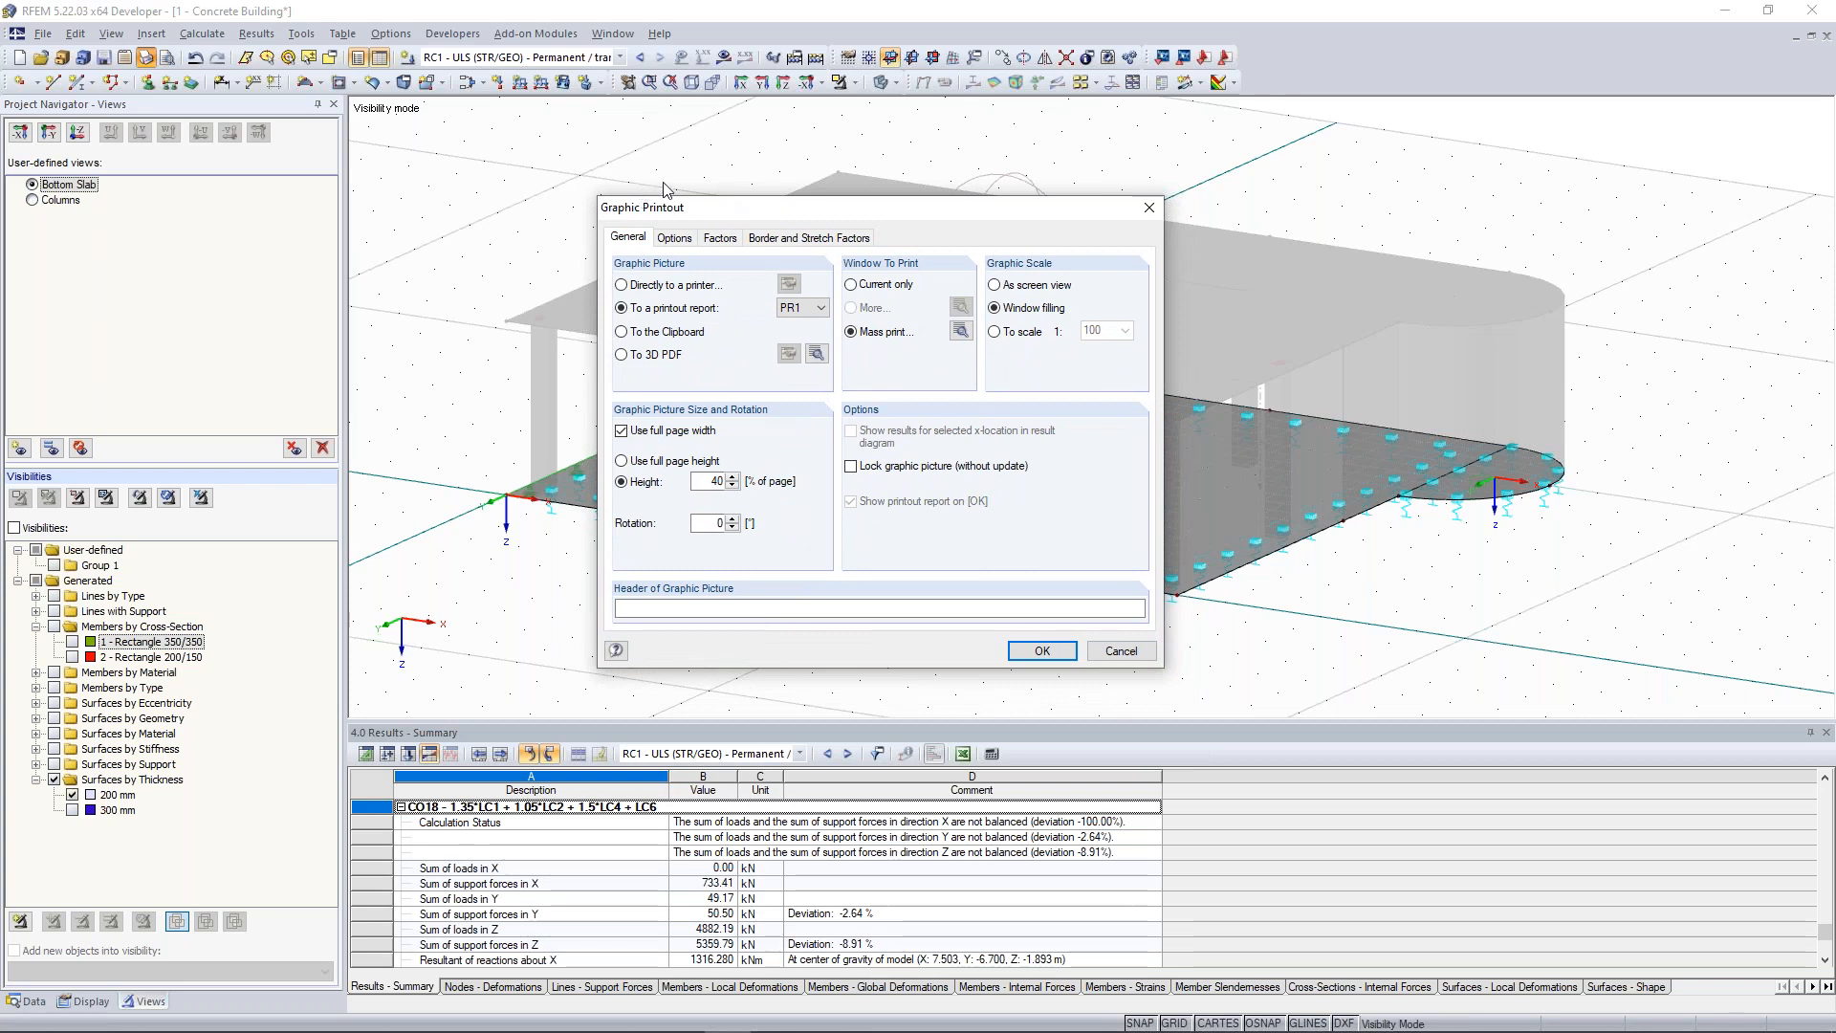
{"action": "left_click_drag", "start_coordinate": [874, 212], "coordinate": [811, 174]}
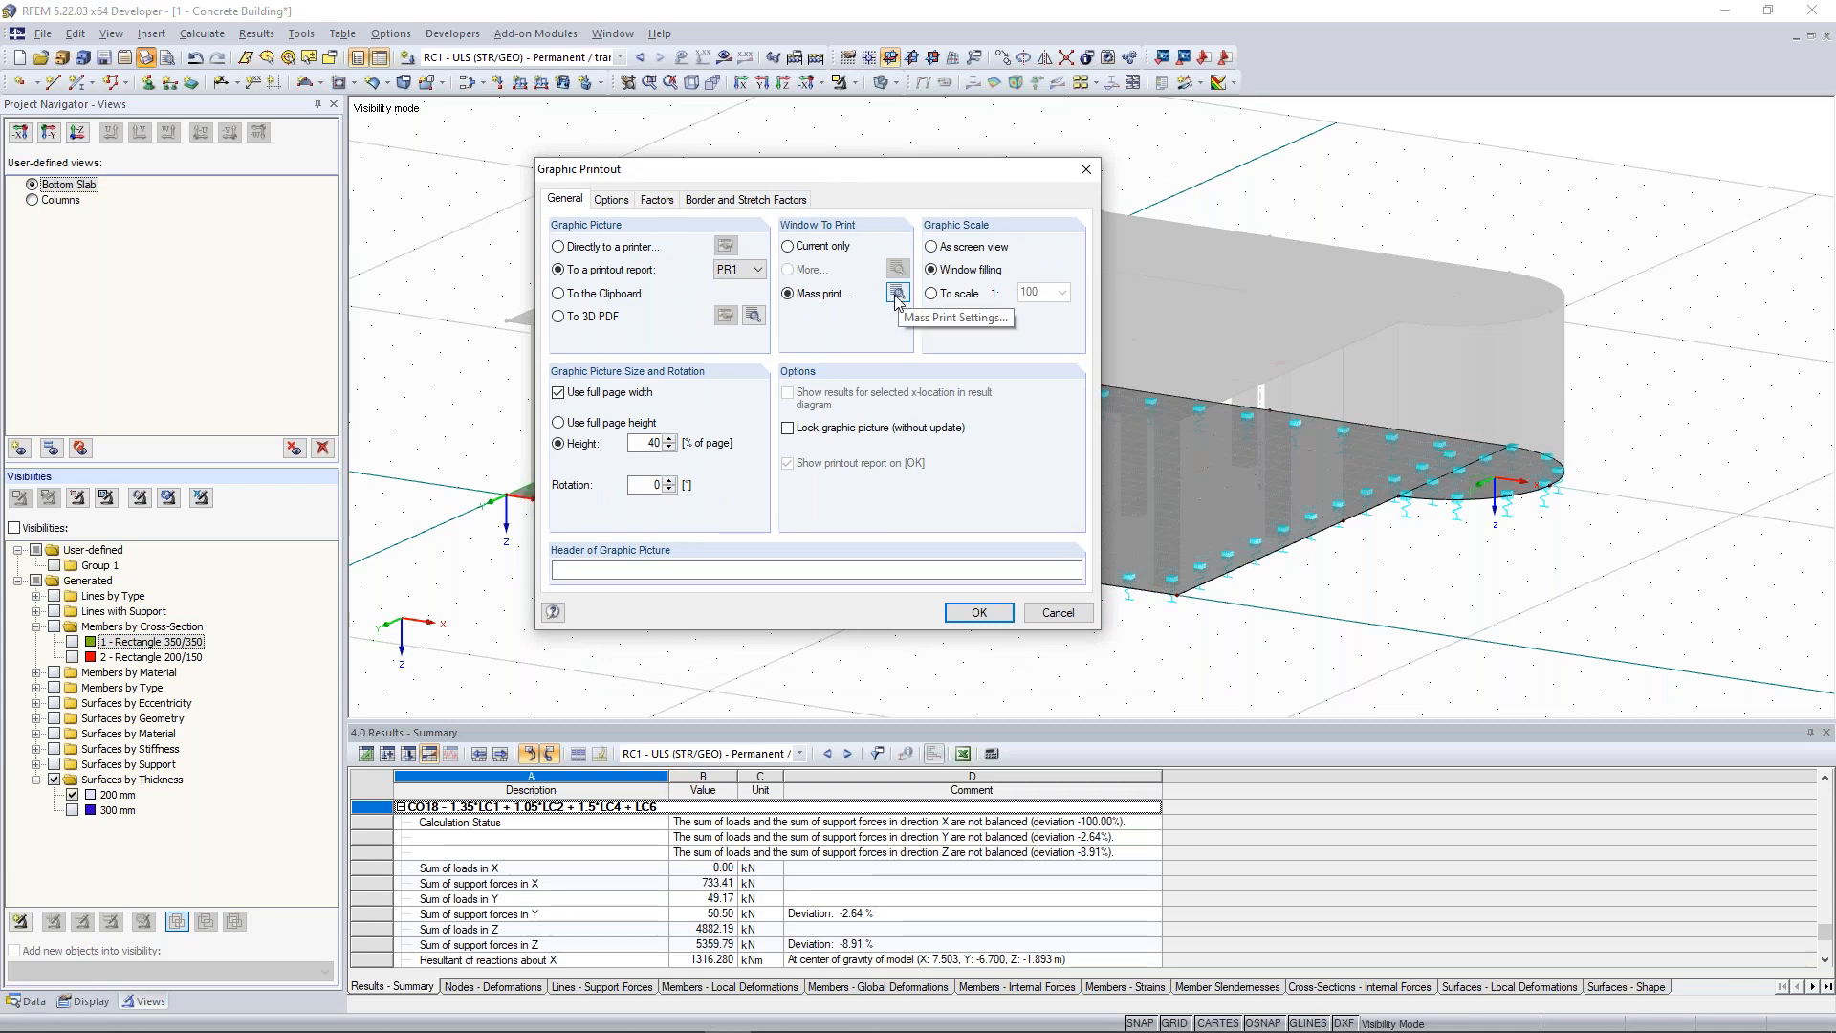
{"action": "left_click", "coordinate": [897, 292]}
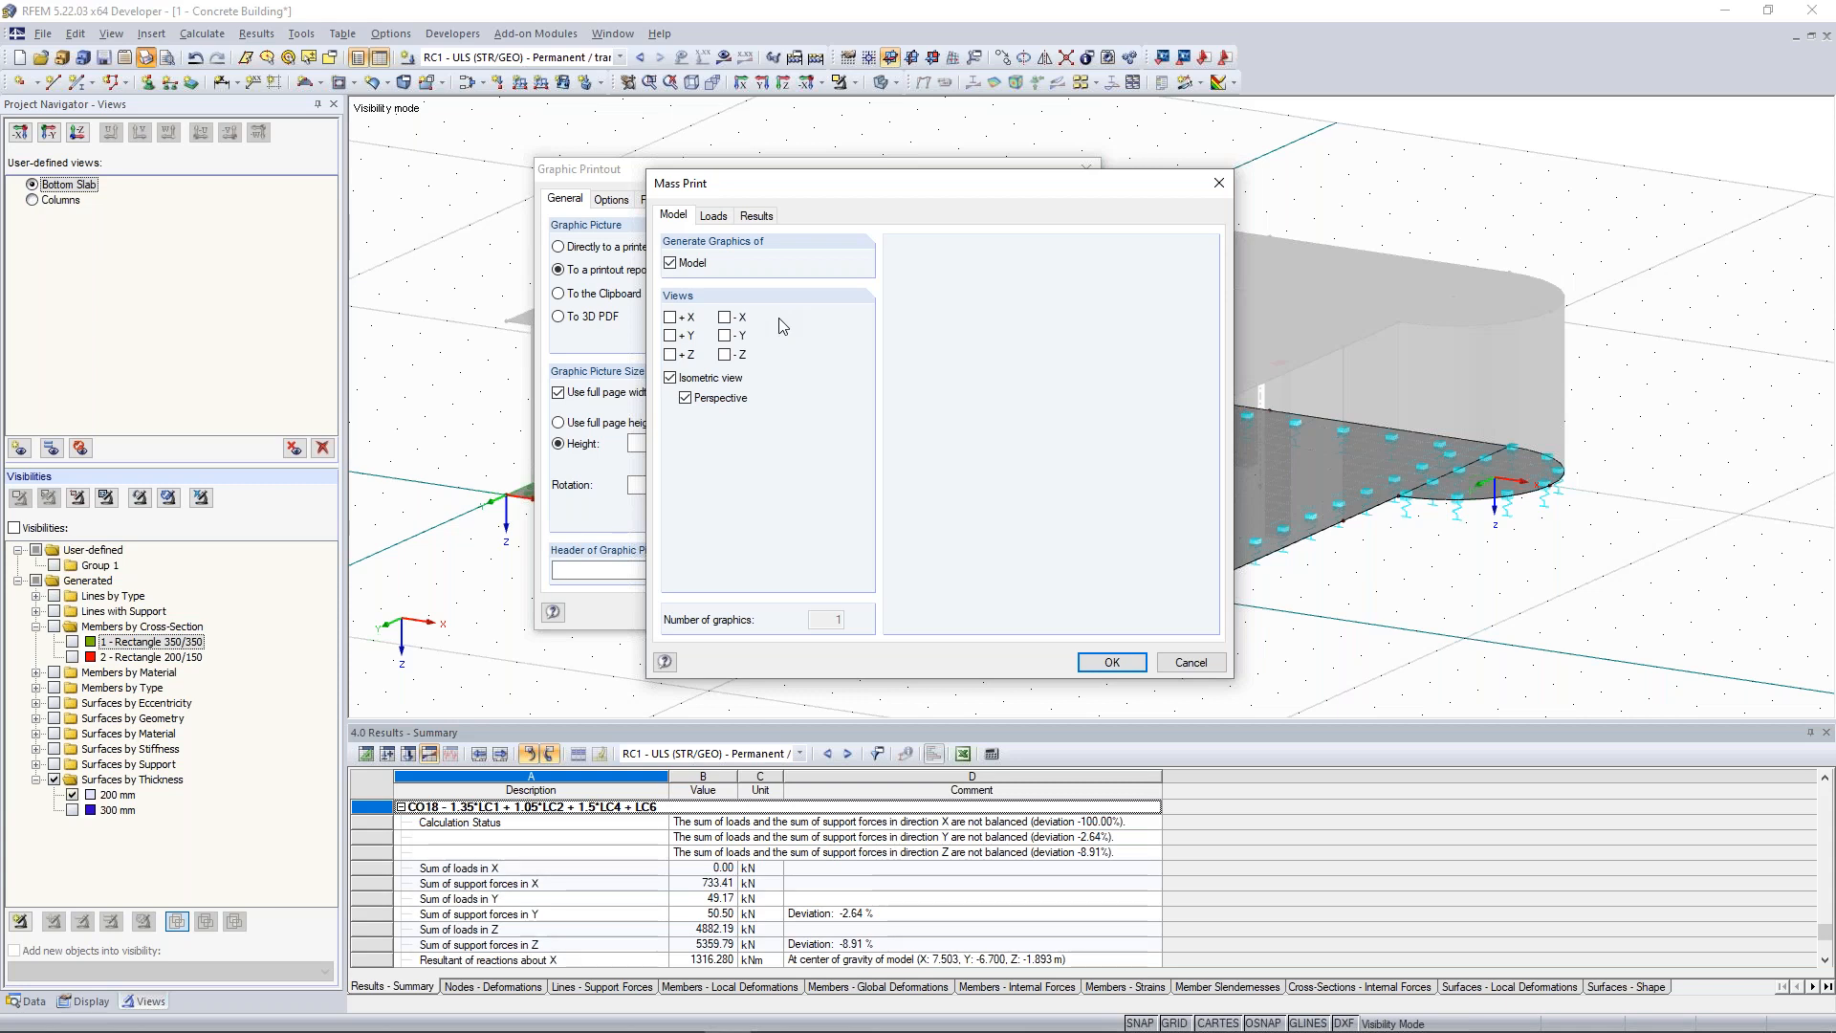
{"action": "left_click", "coordinate": [685, 398]}
Set the mass print's load graphics to load cases LC1 to LC6 in a defined isometric view without perspective.
{"action": "left_click", "coordinate": [713, 215]}
{"action": "left_click", "coordinate": [670, 357]}
{"action": "left_click", "coordinate": [790, 361]}
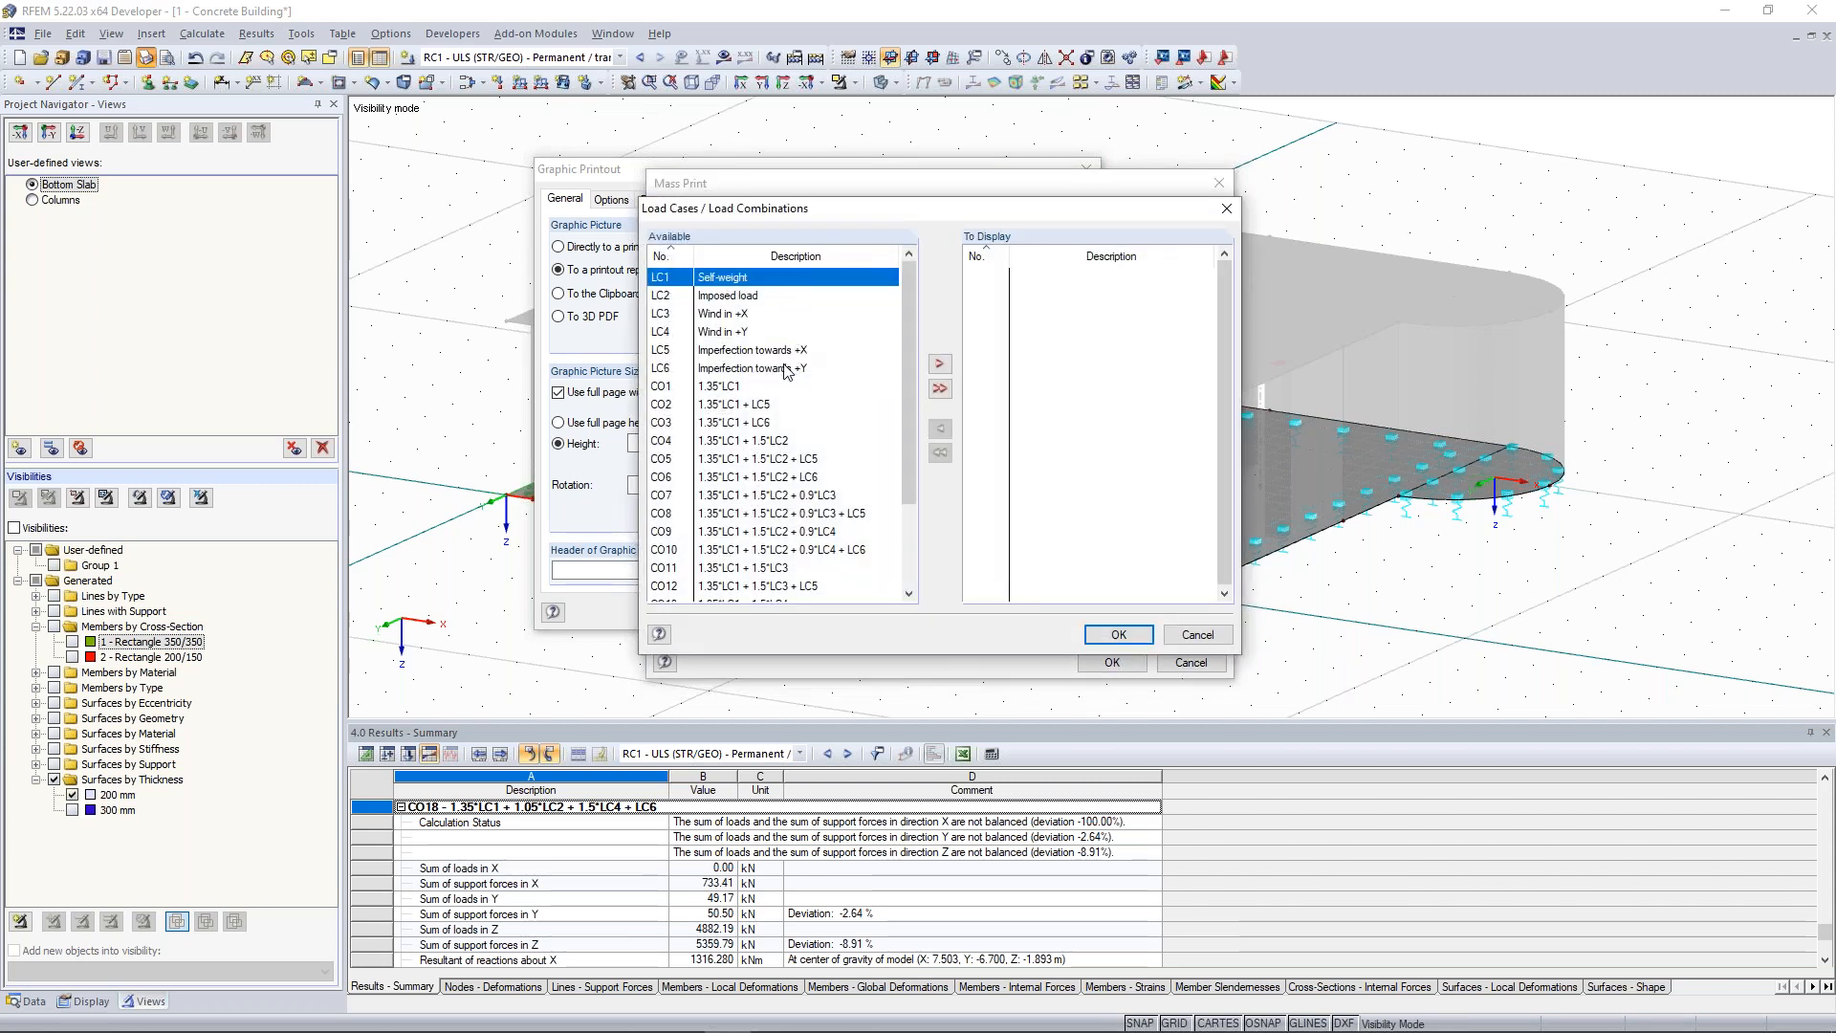
{"action": "left_click", "coordinate": [786, 370], "text": "shift"}
{"action": "left_click", "coordinate": [939, 364]}
{"action": "left_click", "coordinate": [1117, 635]}
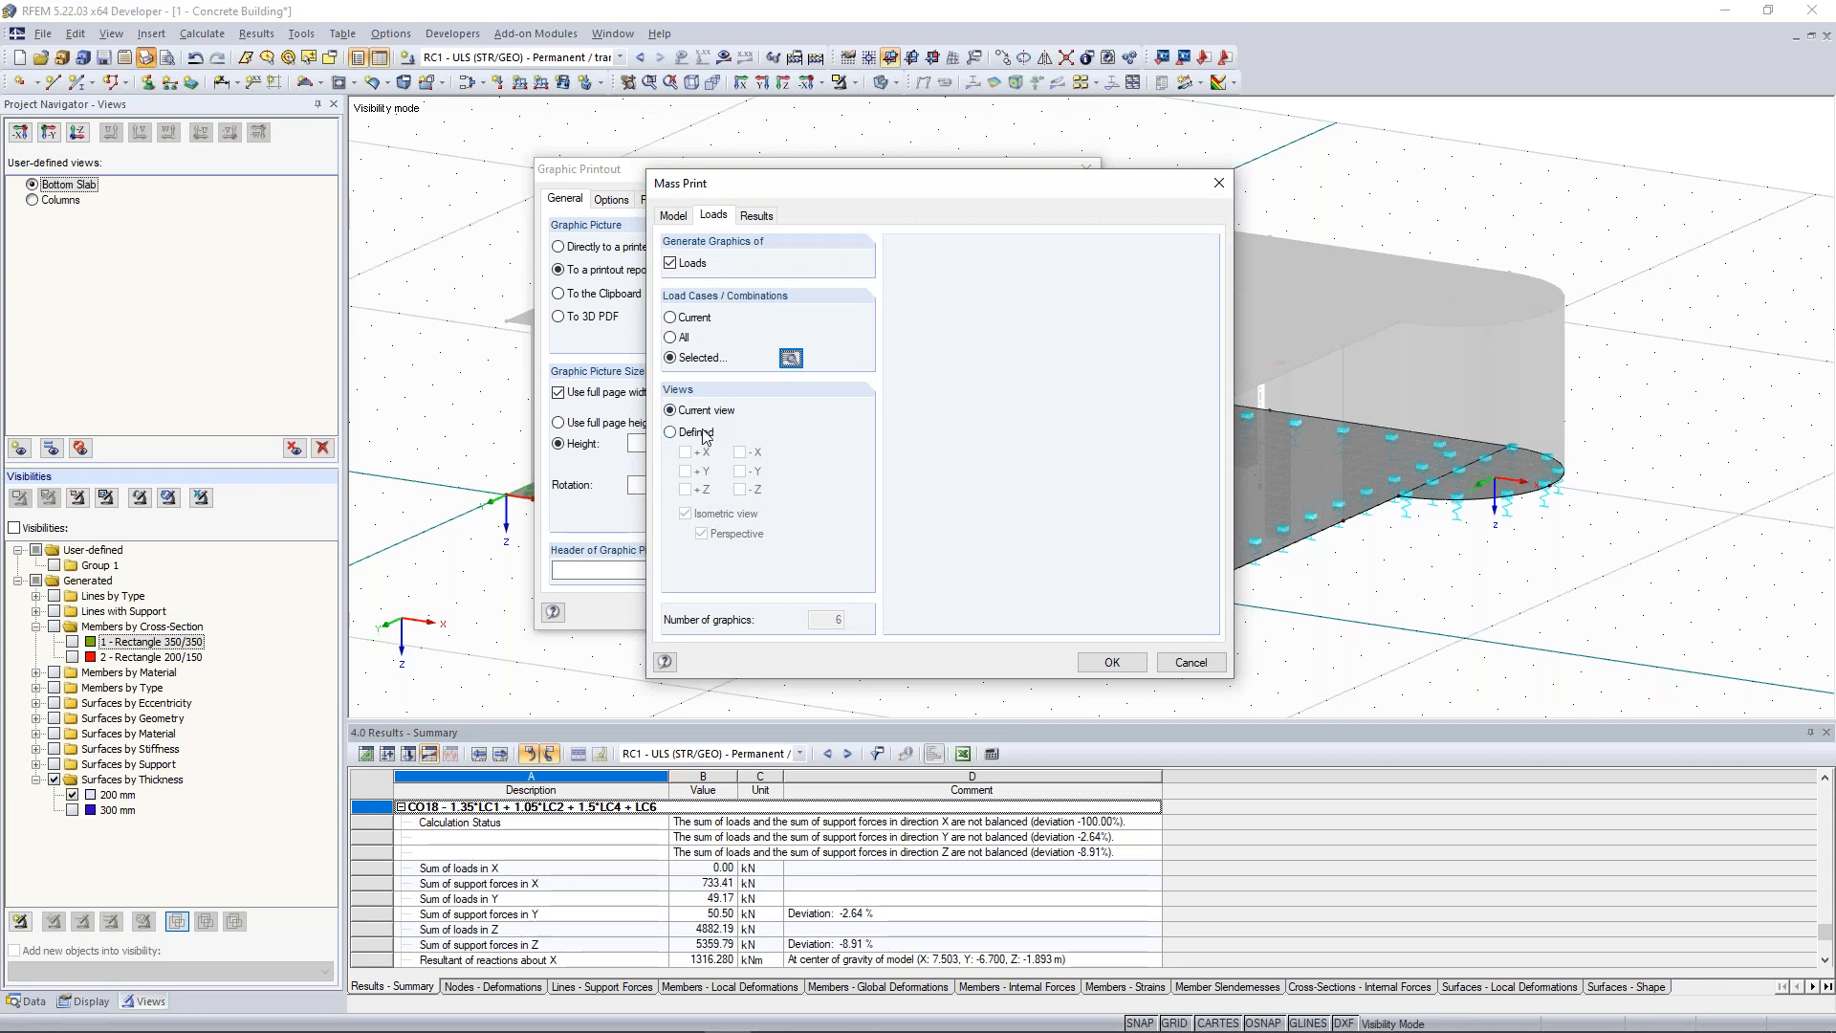
{"action": "left_click", "coordinate": [681, 432]}
{"action": "left_click", "coordinate": [704, 535]}
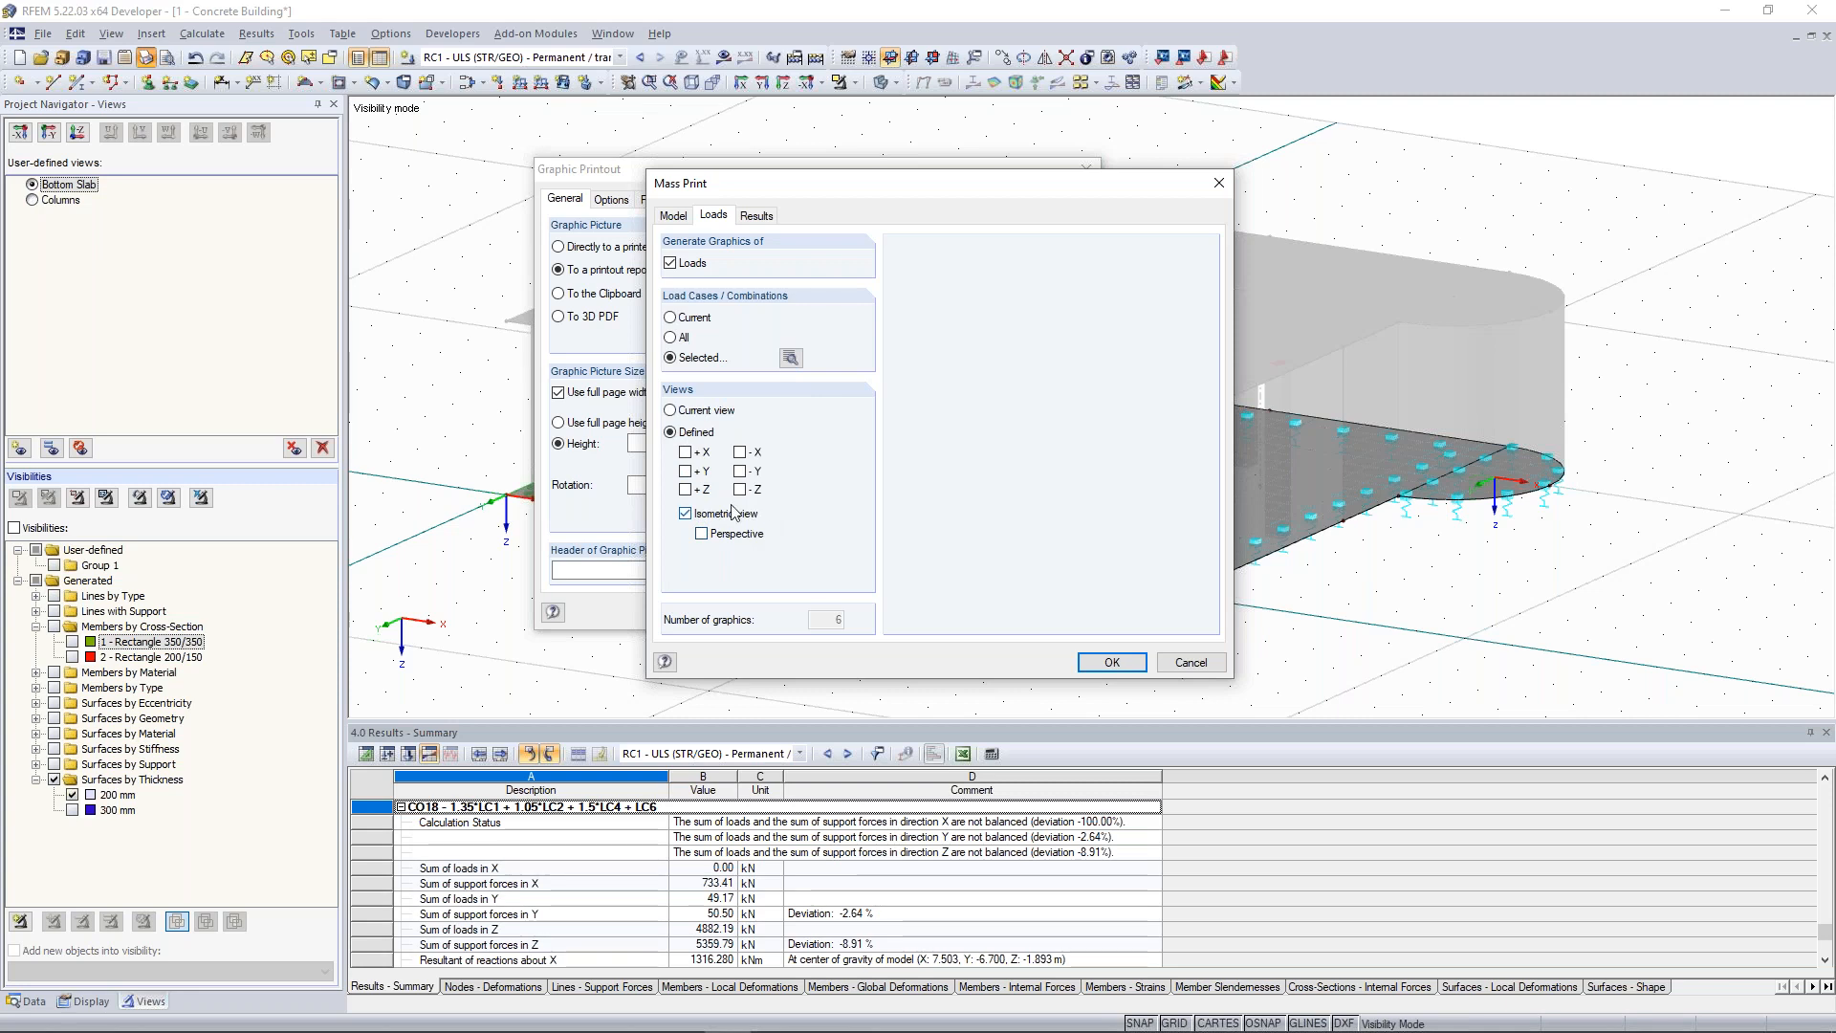
Set the mass print's result graphics to use only result combination RC1.
{"action": "left_click", "coordinate": [757, 215]}
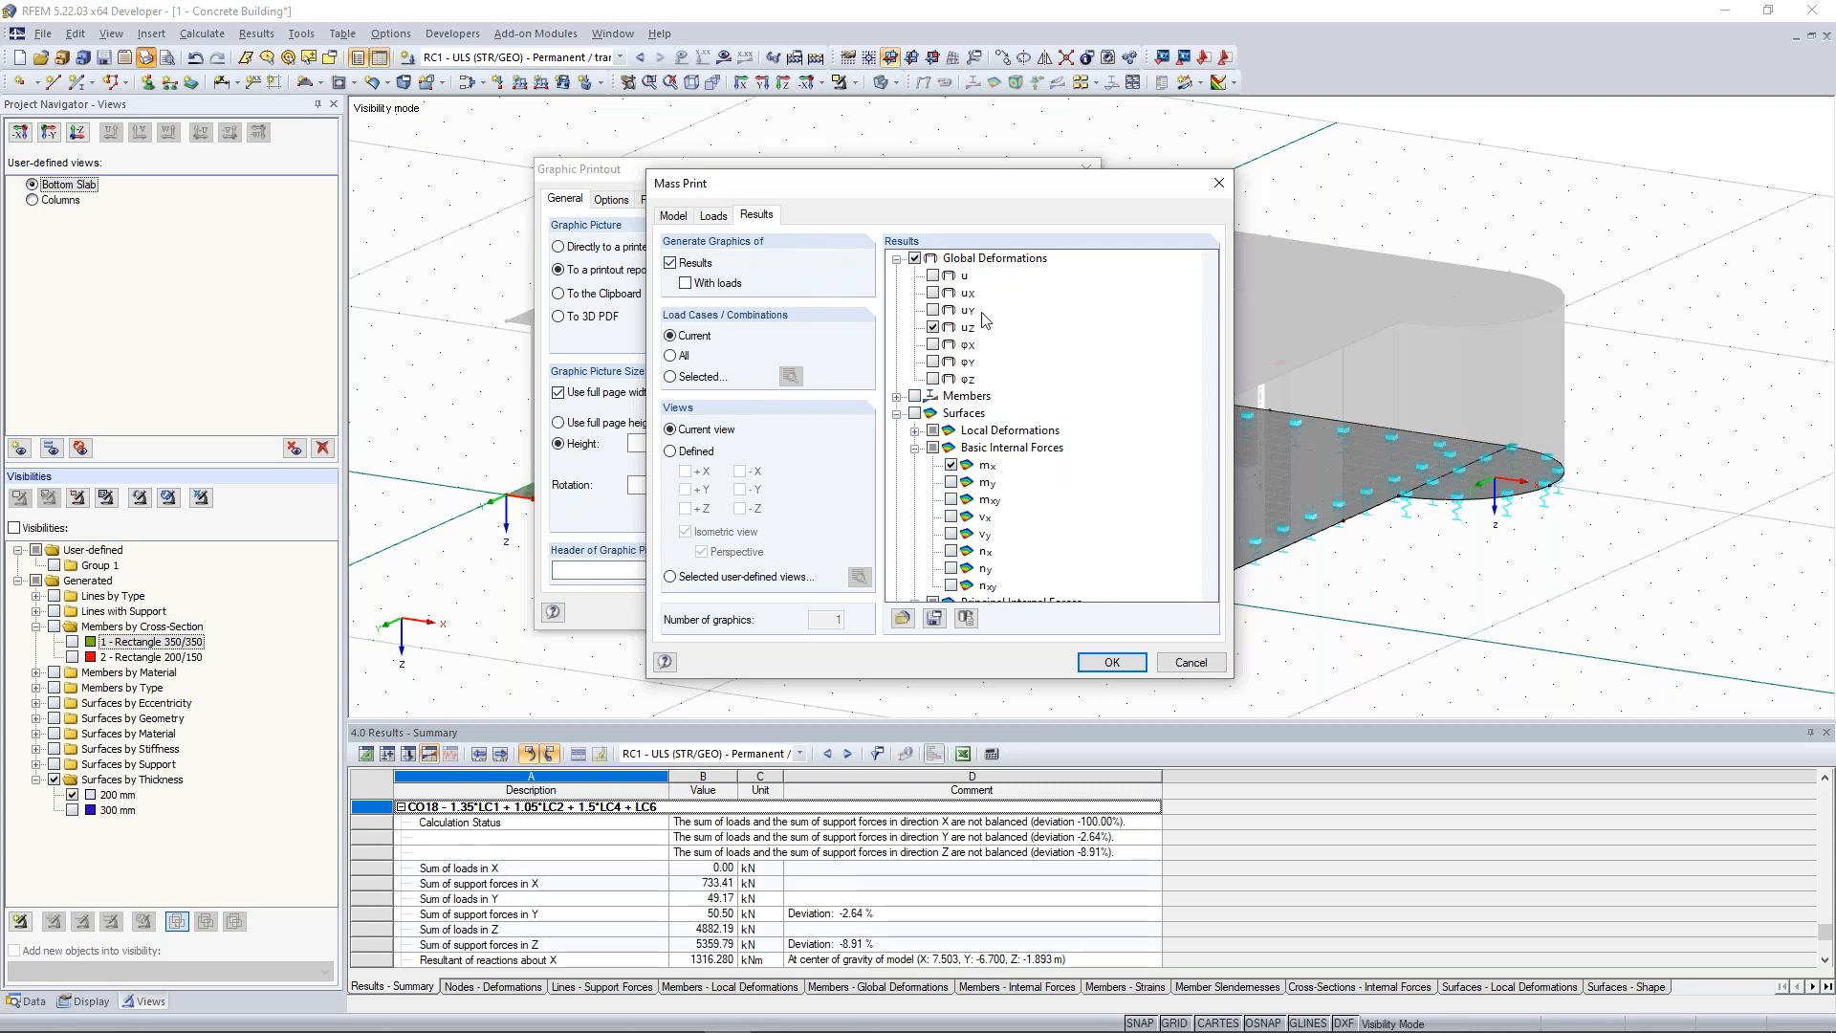
{"action": "left_click", "coordinate": [681, 379]}
{"action": "left_click", "coordinate": [791, 377]}
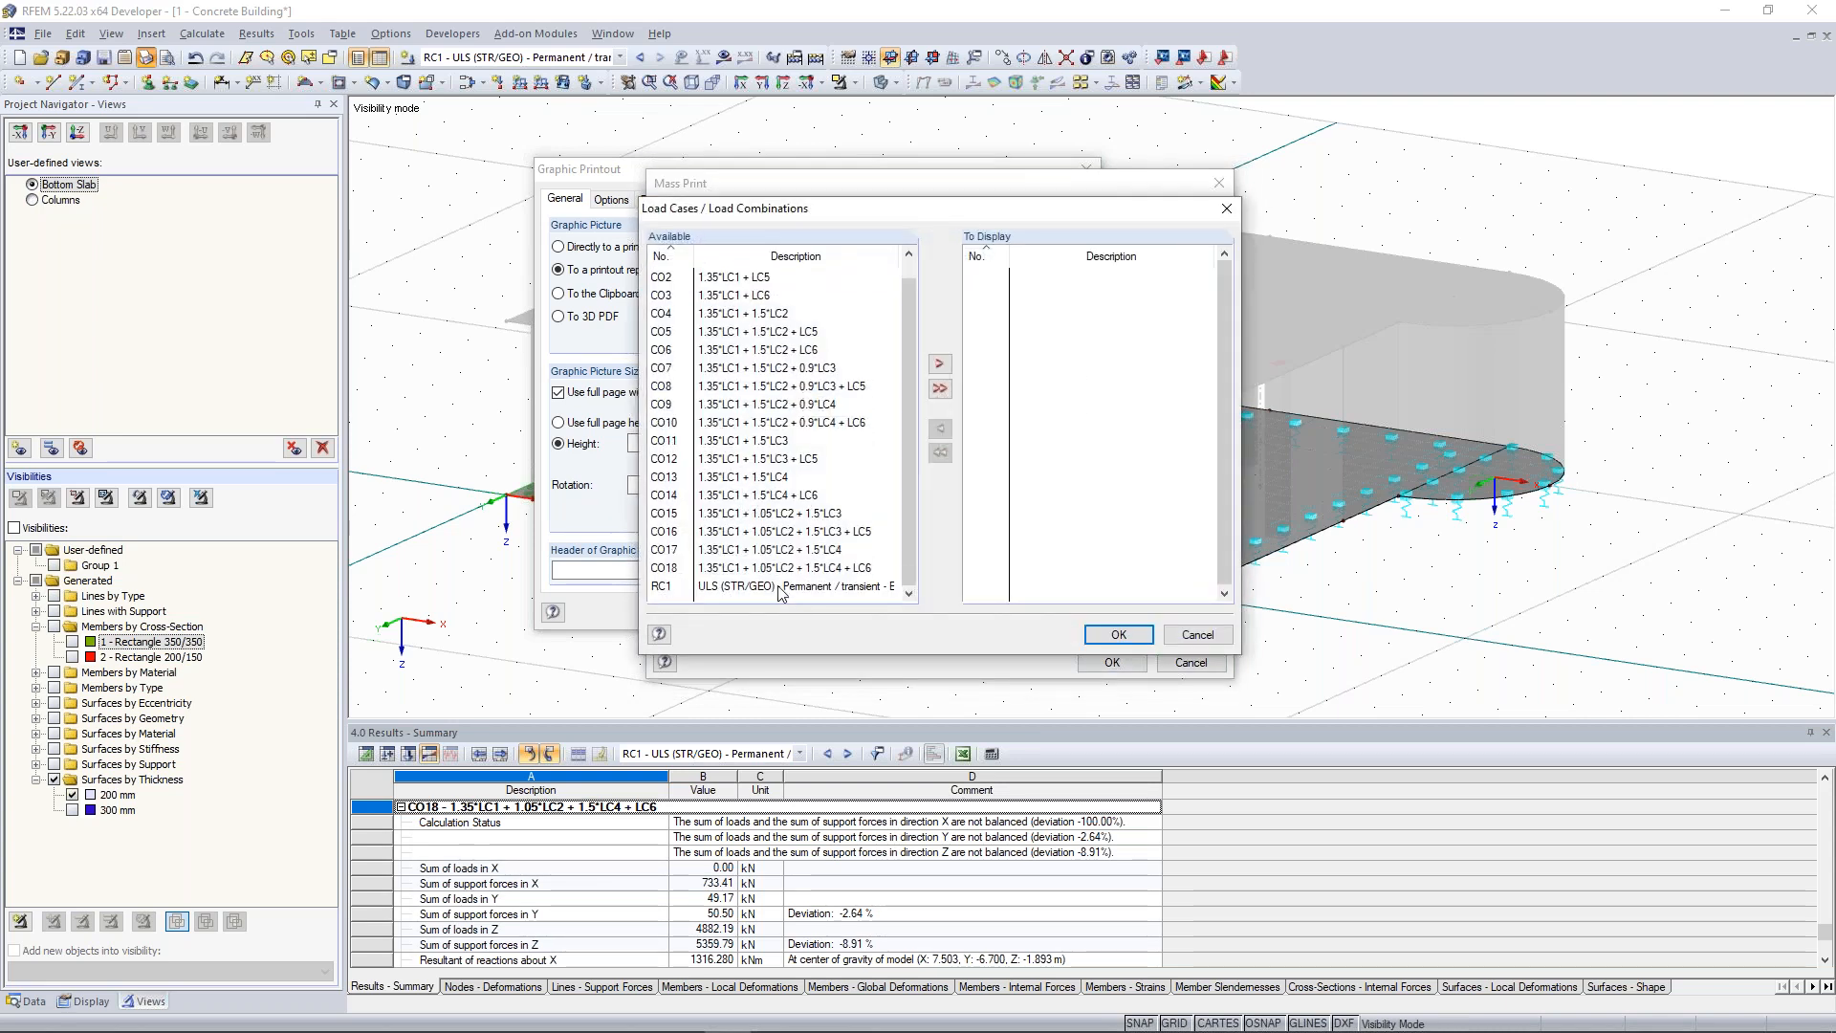
{"action": "left_click", "coordinate": [779, 587]}
{"action": "left_click", "coordinate": [939, 363]}
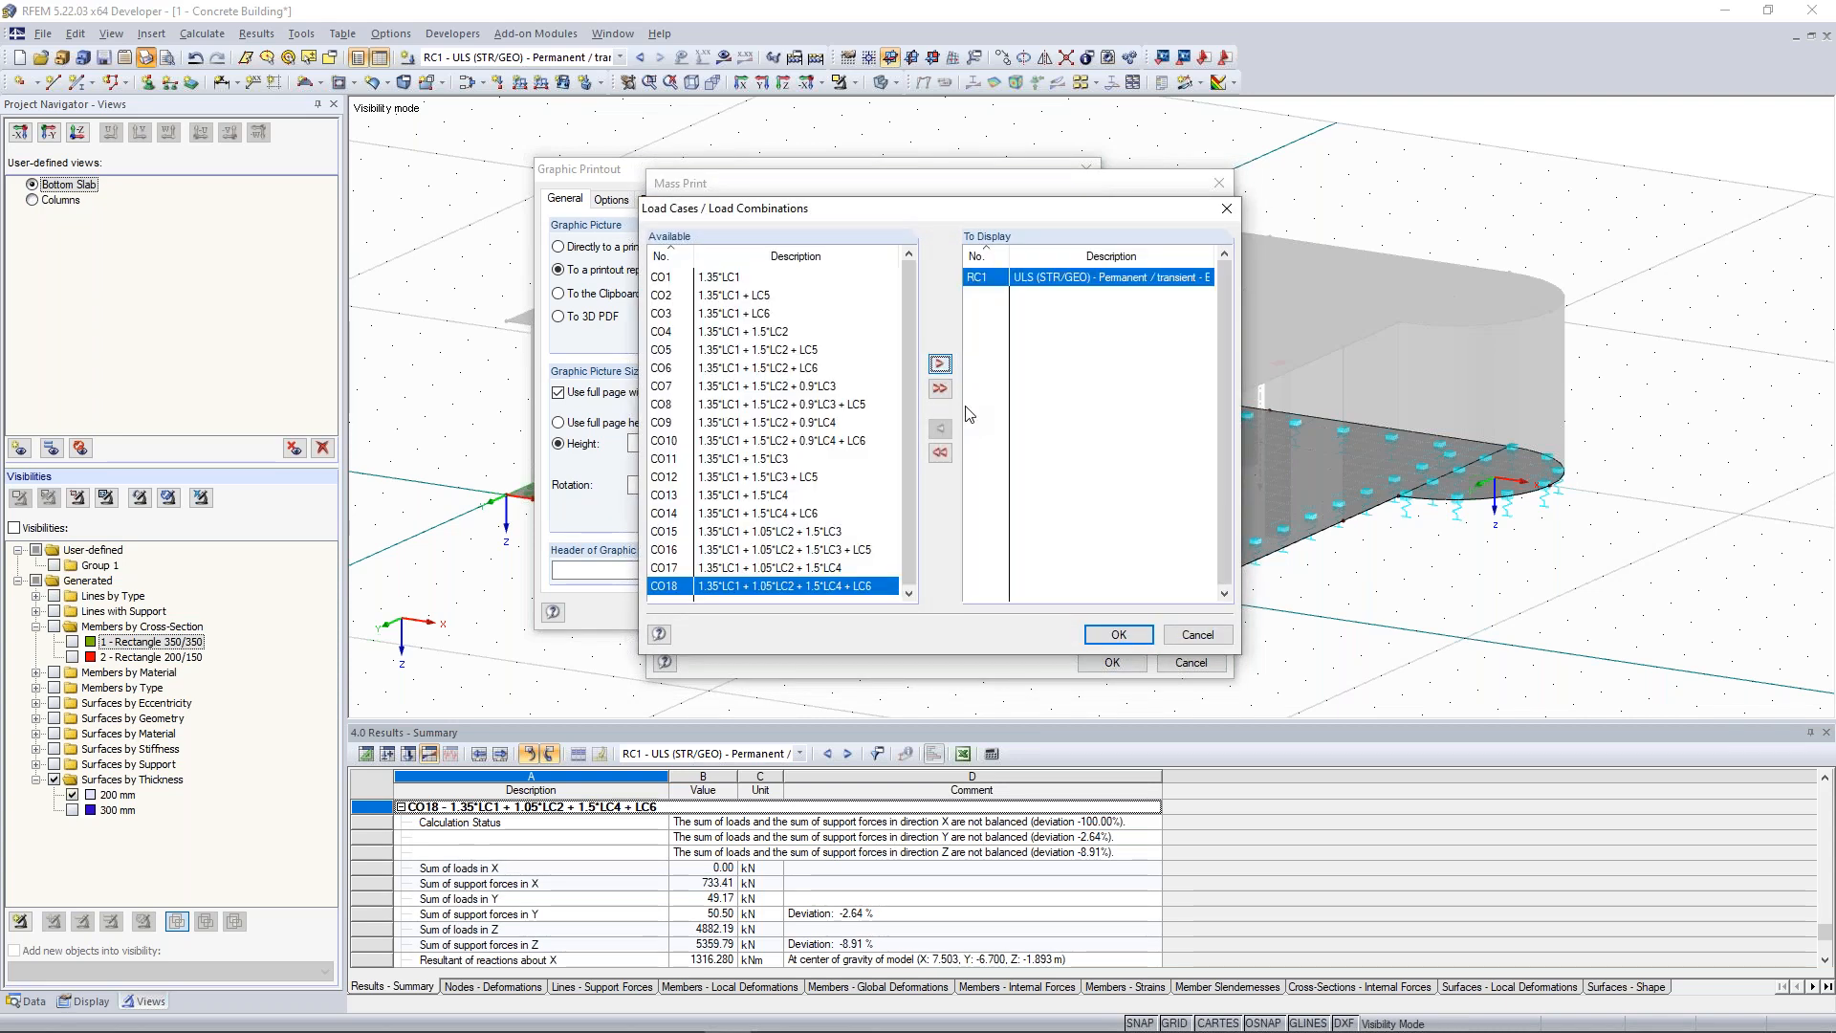
{"action": "key", "text": "Return"}
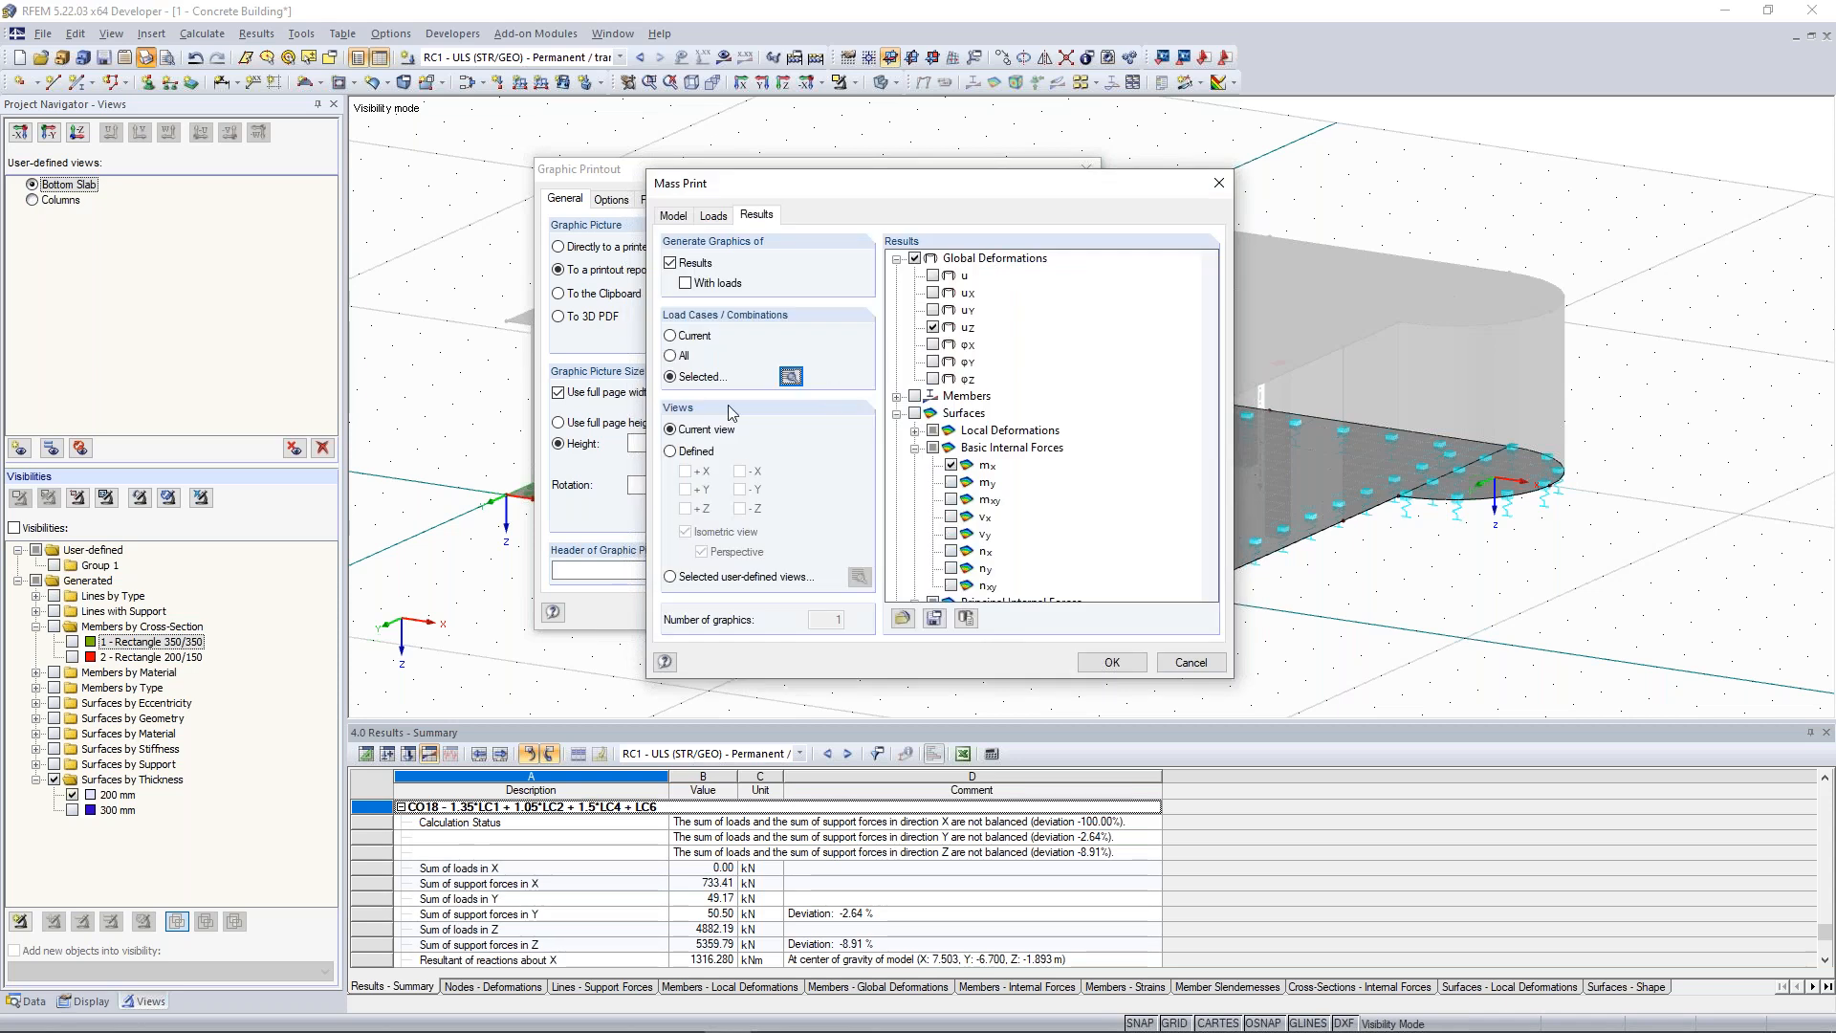
Assign the user-defined views Bottom Slab and Columns to the mass print's result graphics.
{"action": "left_click", "coordinate": [671, 577]}
{"action": "left_click", "coordinate": [858, 577]}
{"action": "left_click", "coordinate": [681, 234]}
{"action": "left_click", "coordinate": [680, 252]}
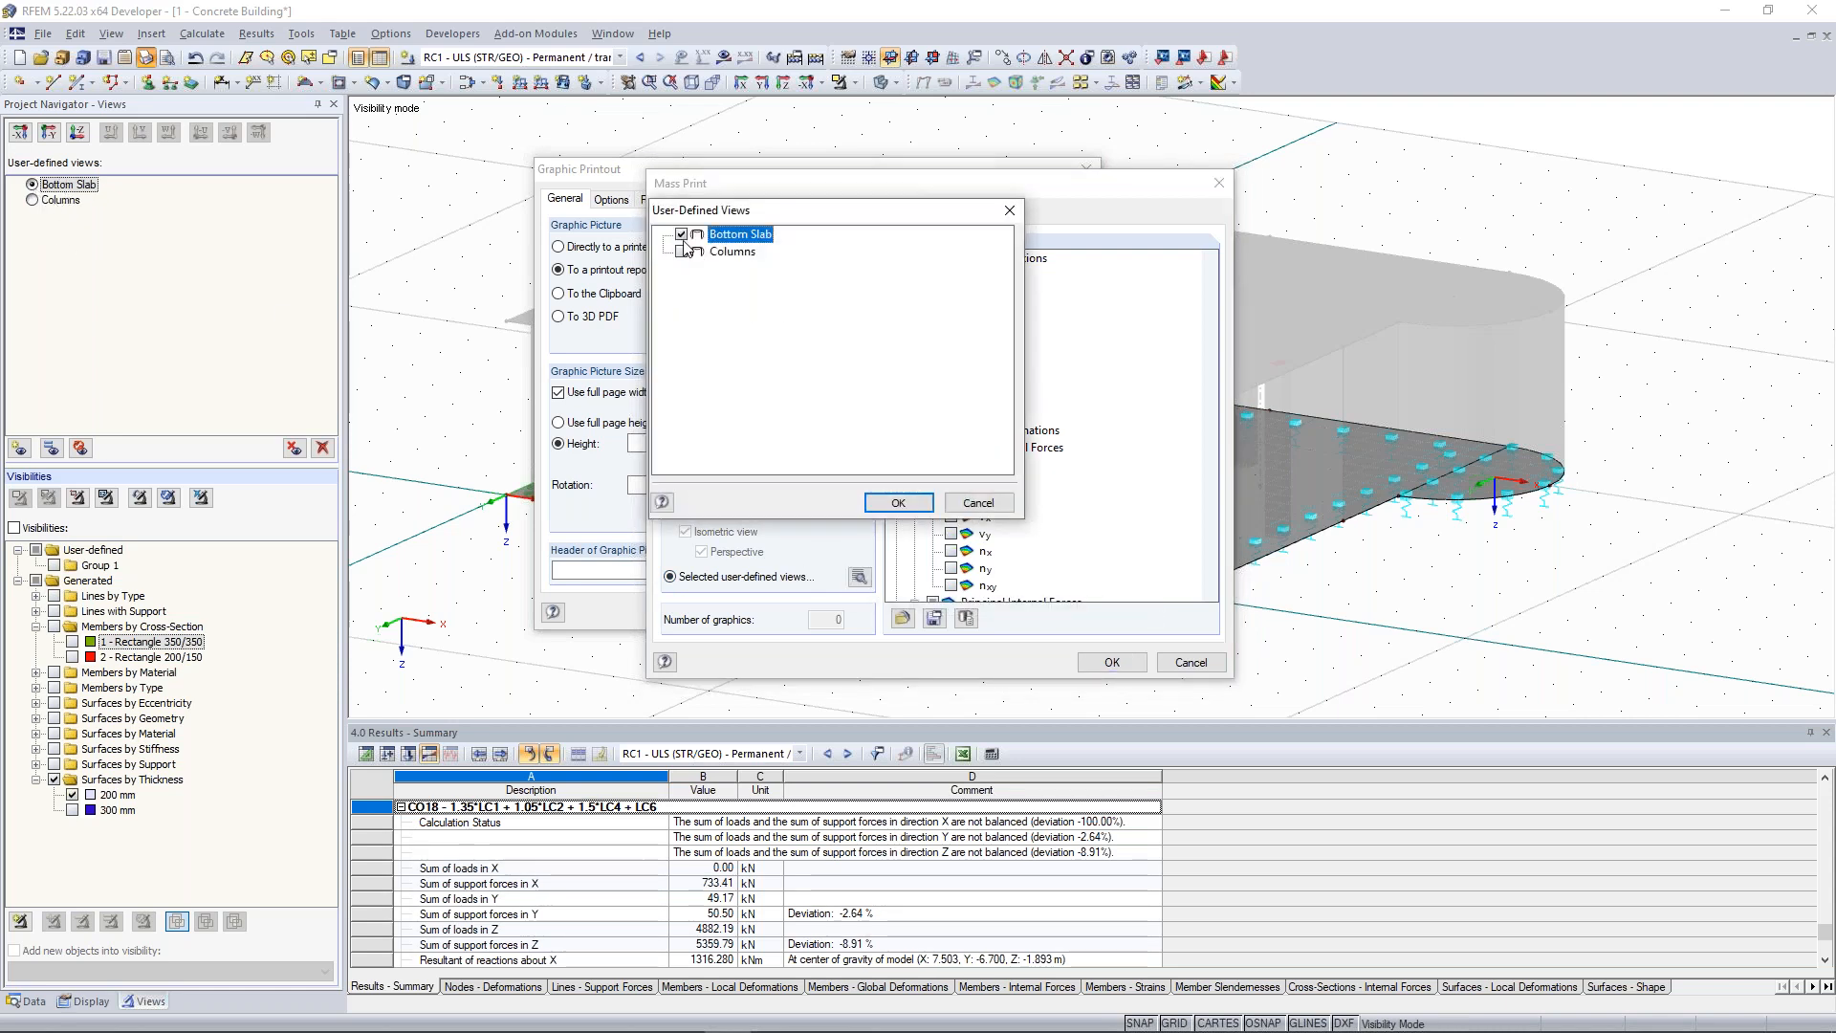
{"action": "left_click", "coordinate": [897, 503]}
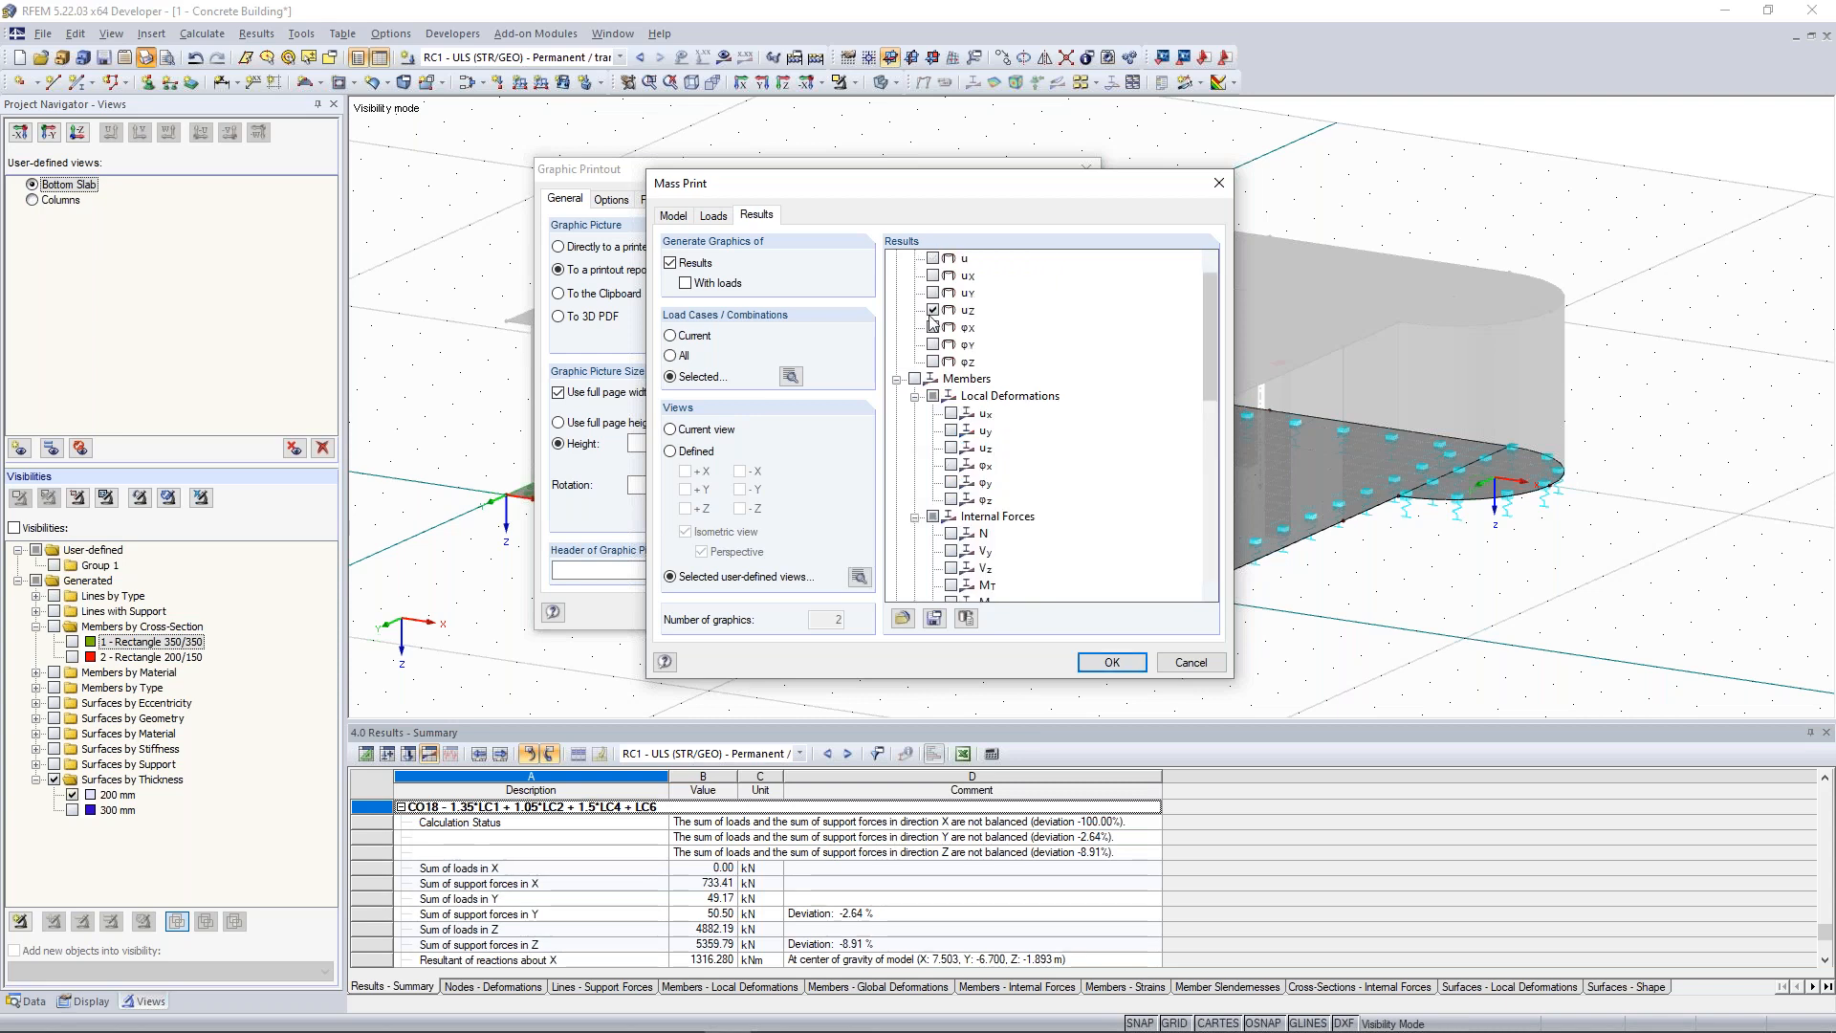
Include the member internal forces N and My in the mass print's results.
{"action": "scroll", "coordinate": [942, 310], "scroll_direction": "down", "scroll_amount": 2}
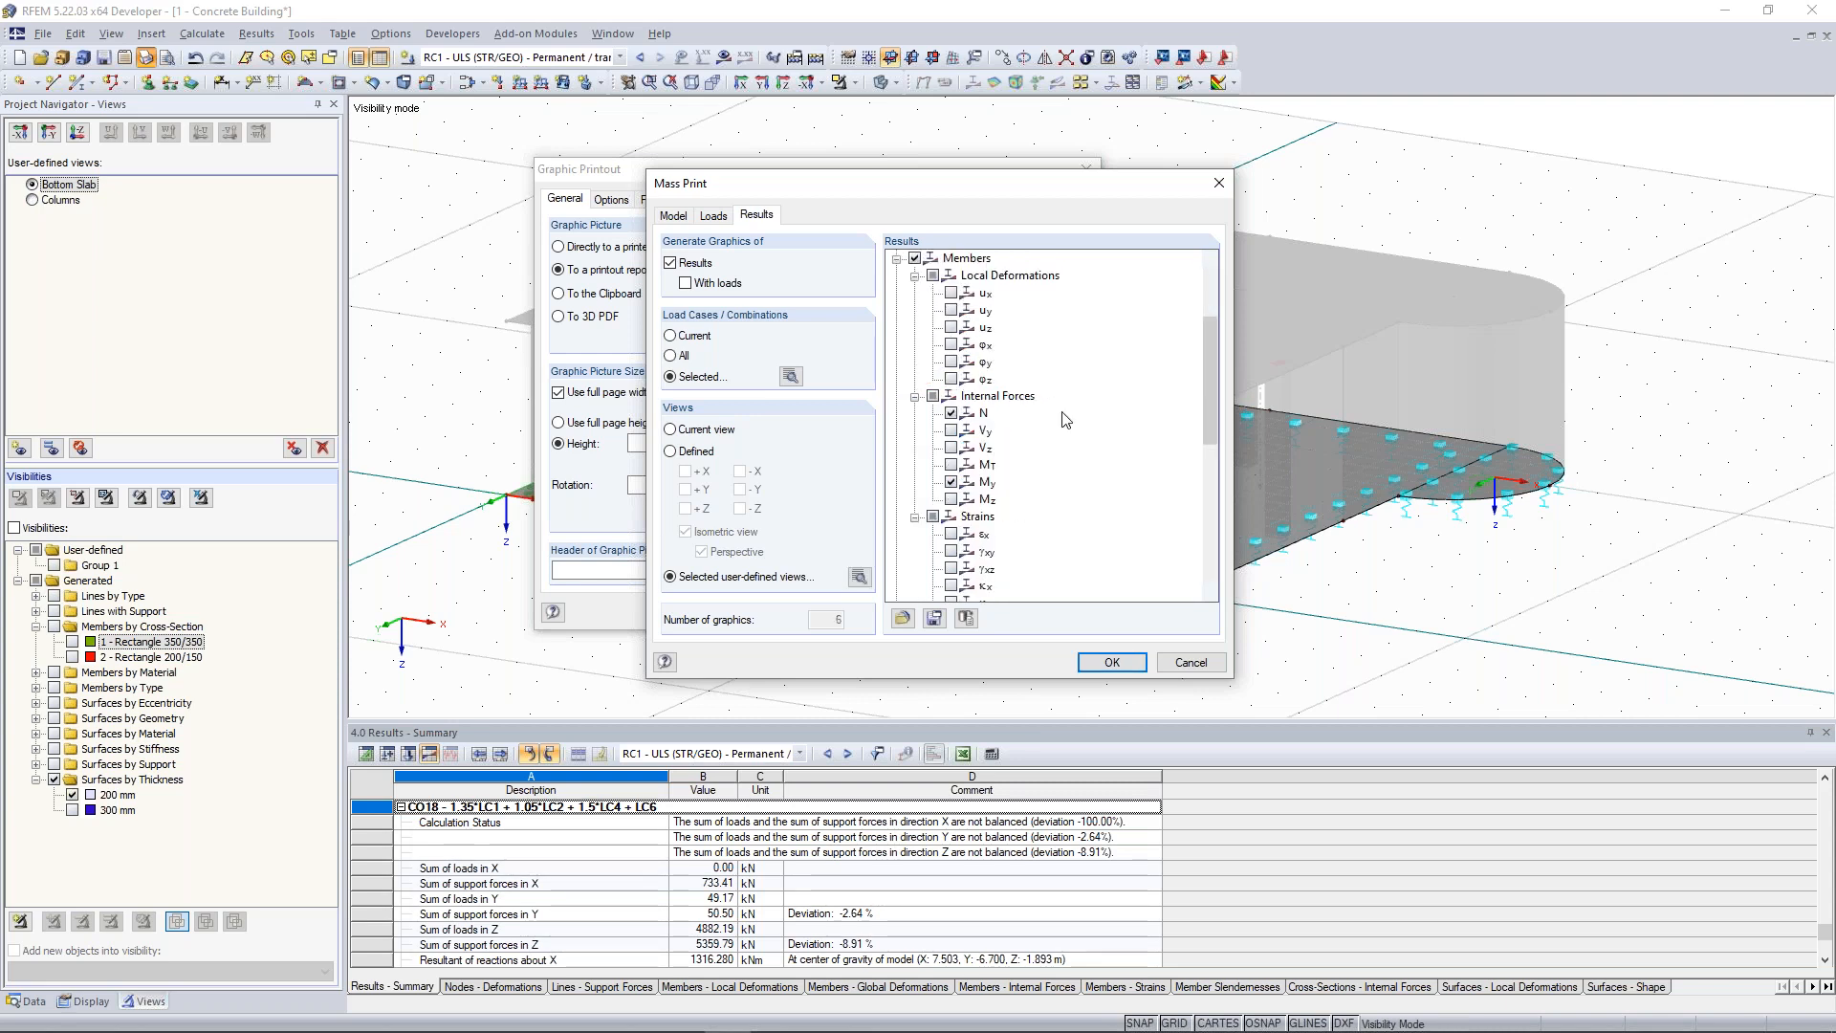
{"action": "scroll", "coordinate": [1066, 420], "scroll_direction": "up", "scroll_amount": 3}
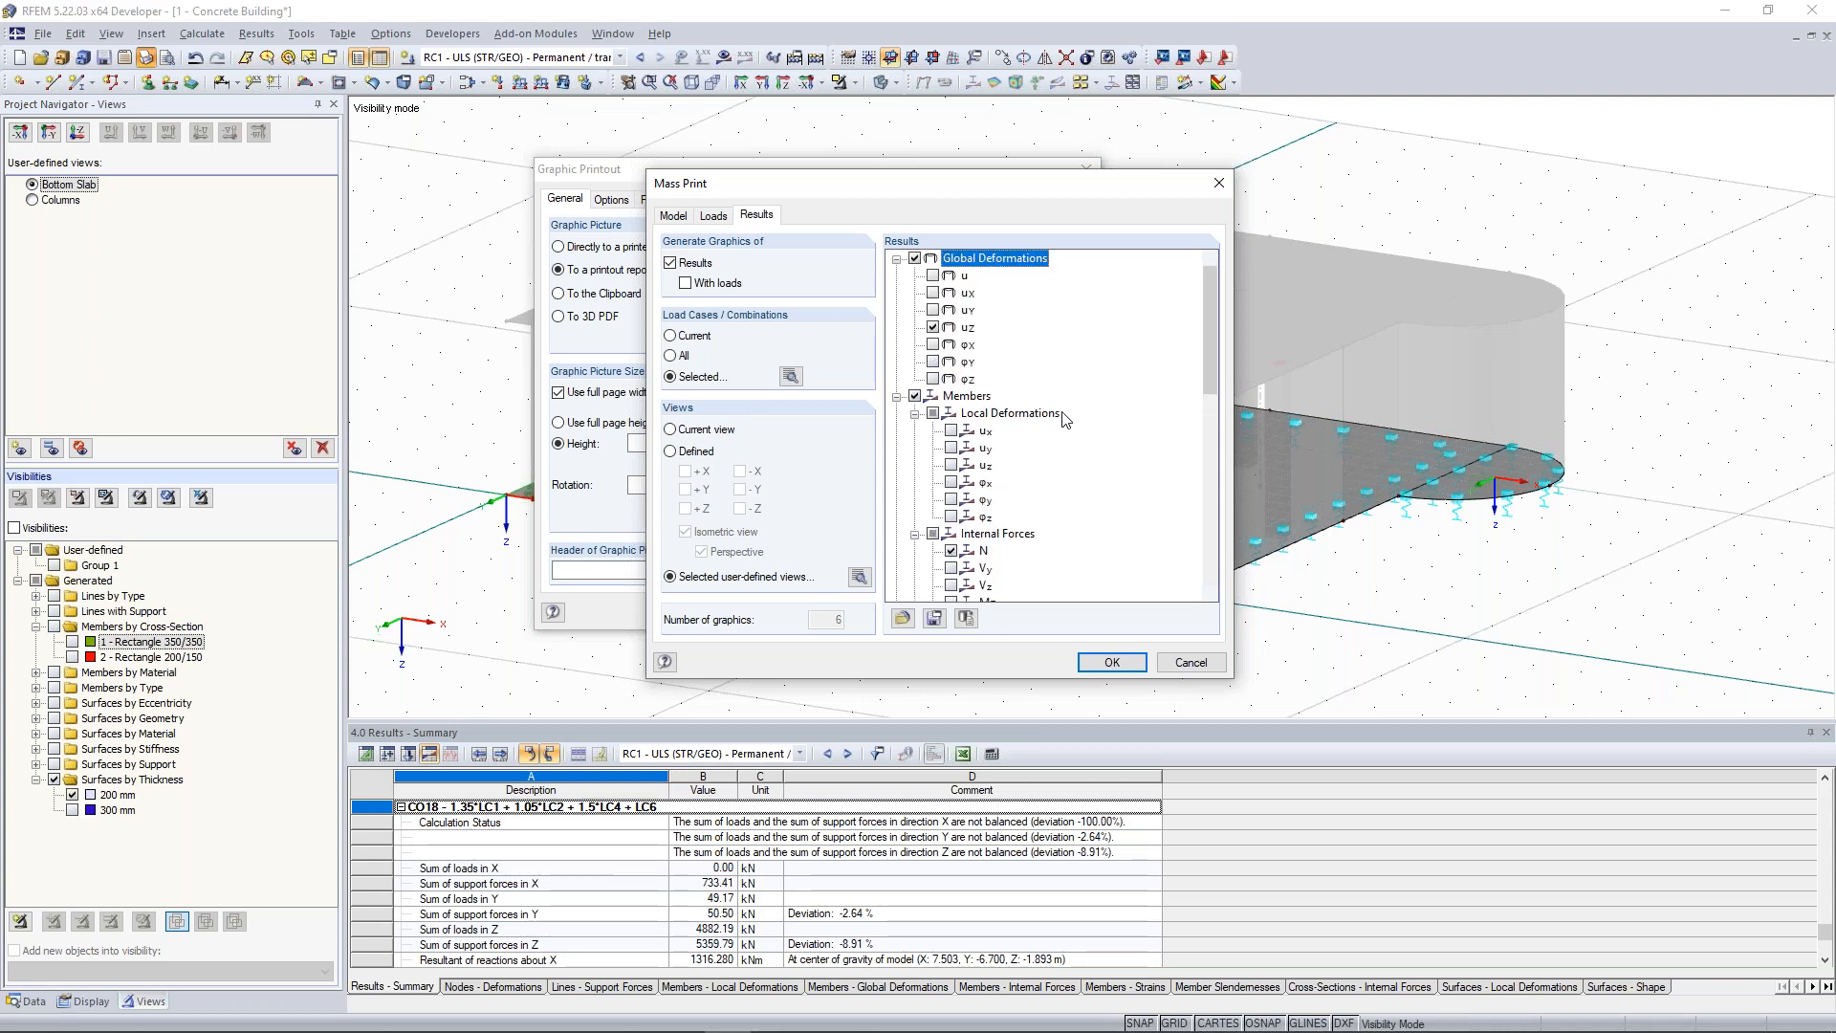
{"action": "scroll", "coordinate": [1009, 321], "scroll_direction": "down", "scroll_amount": 7}
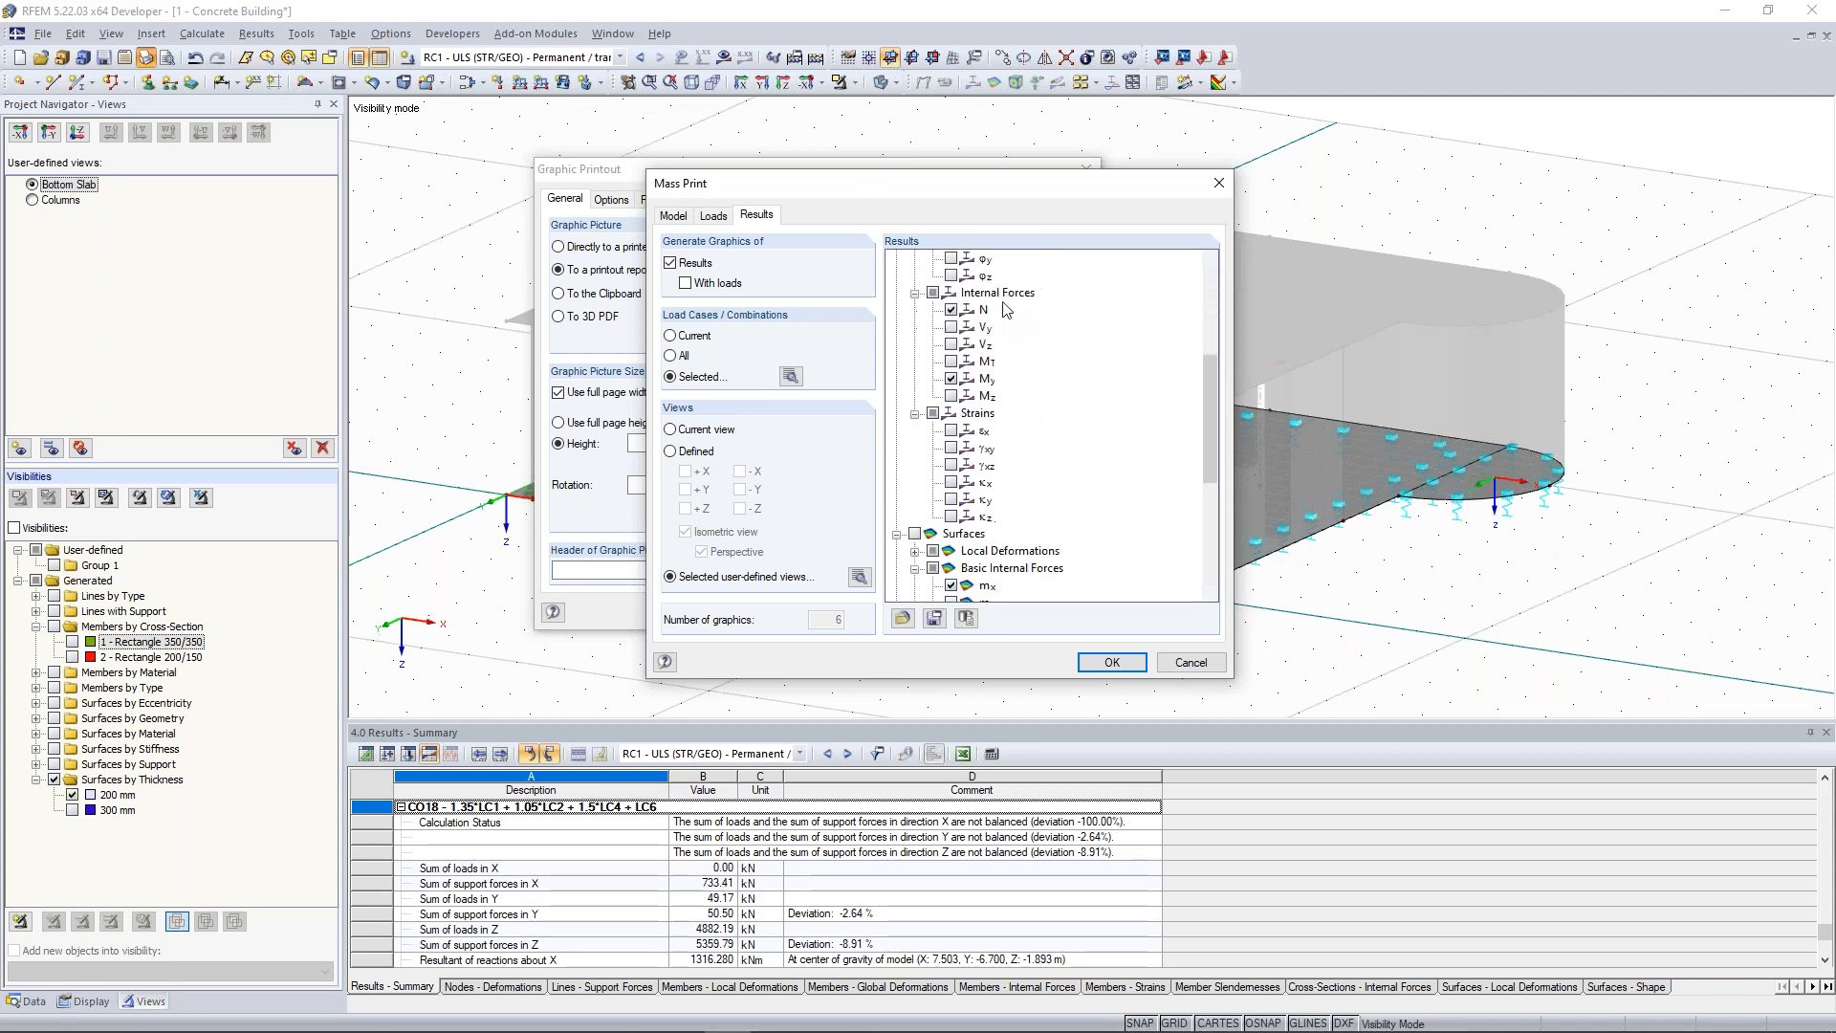
{"action": "left_click_drag", "start_coordinate": [815, 182], "coordinate": [935, 168]}
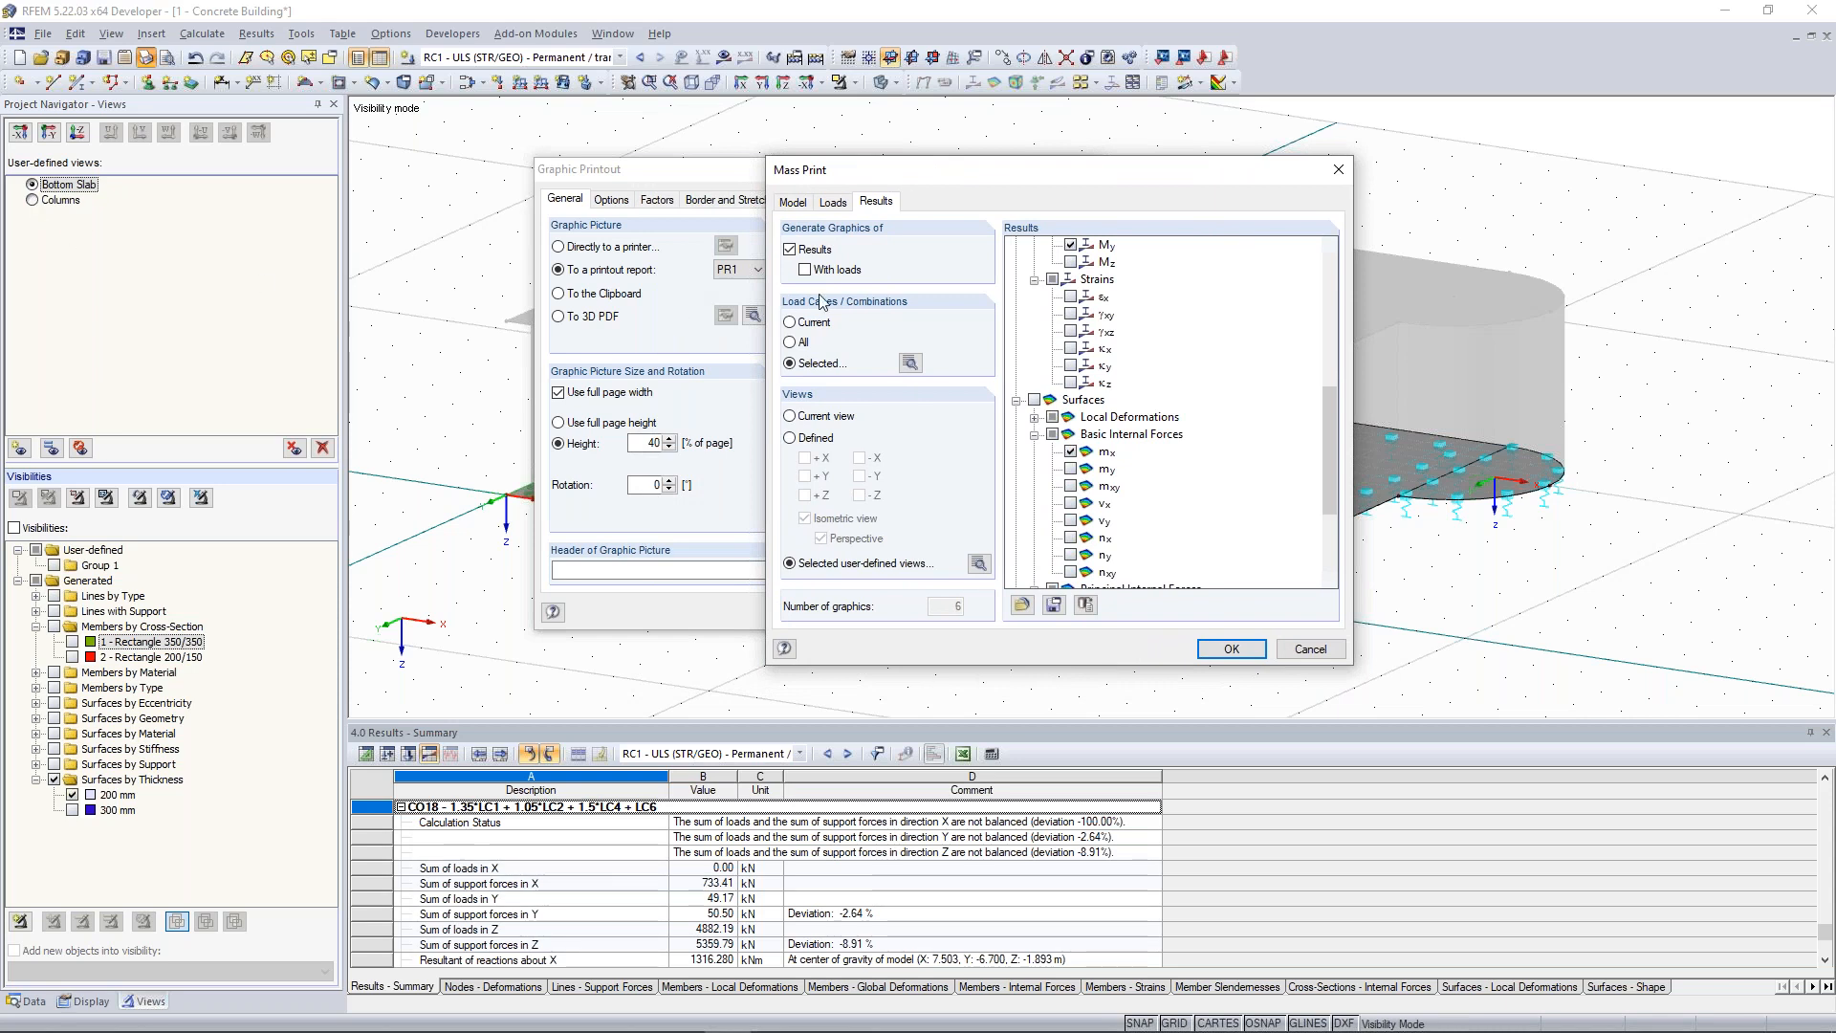
Exclude the surfaces' basic internal force mx and include contact stress σz in the mass print's results.
{"action": "left_click", "coordinate": [1070, 452]}
{"action": "scroll", "coordinate": [1133, 449], "scroll_direction": "down", "scroll_amount": 10}
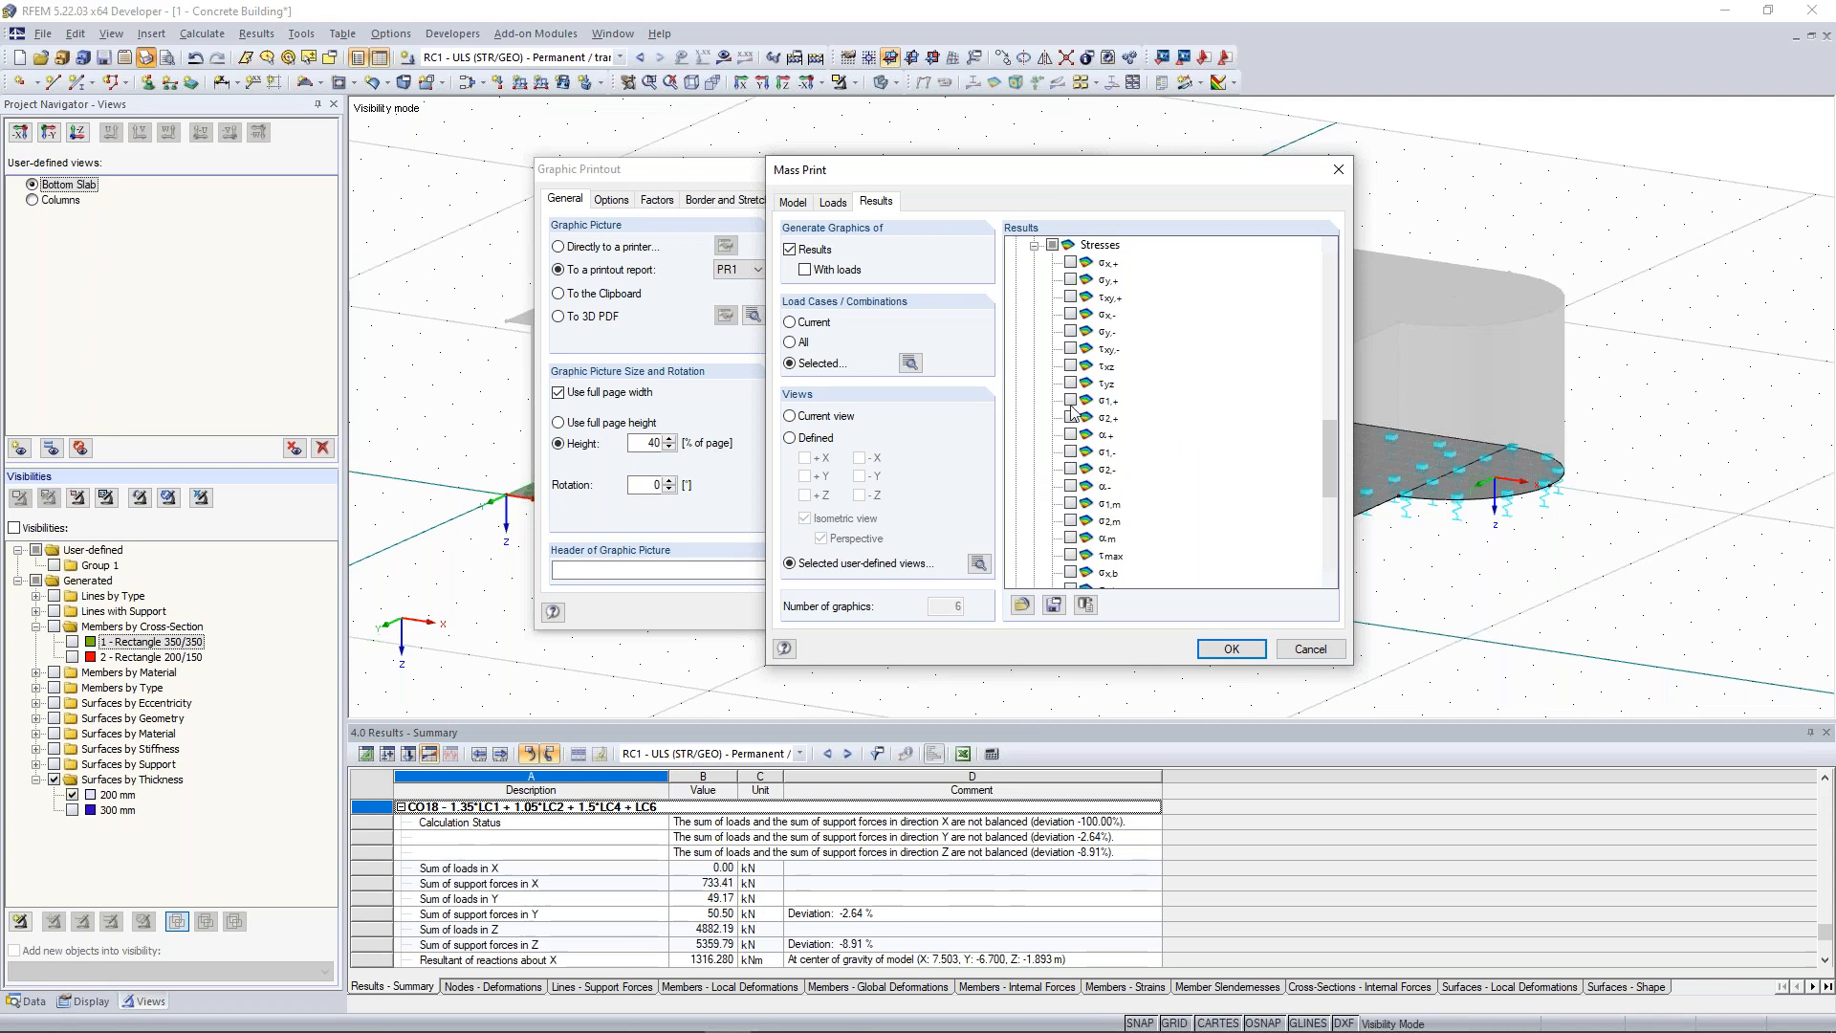
{"action": "left_click", "coordinate": [1034, 245]}
{"action": "left_click", "coordinate": [1034, 520]}
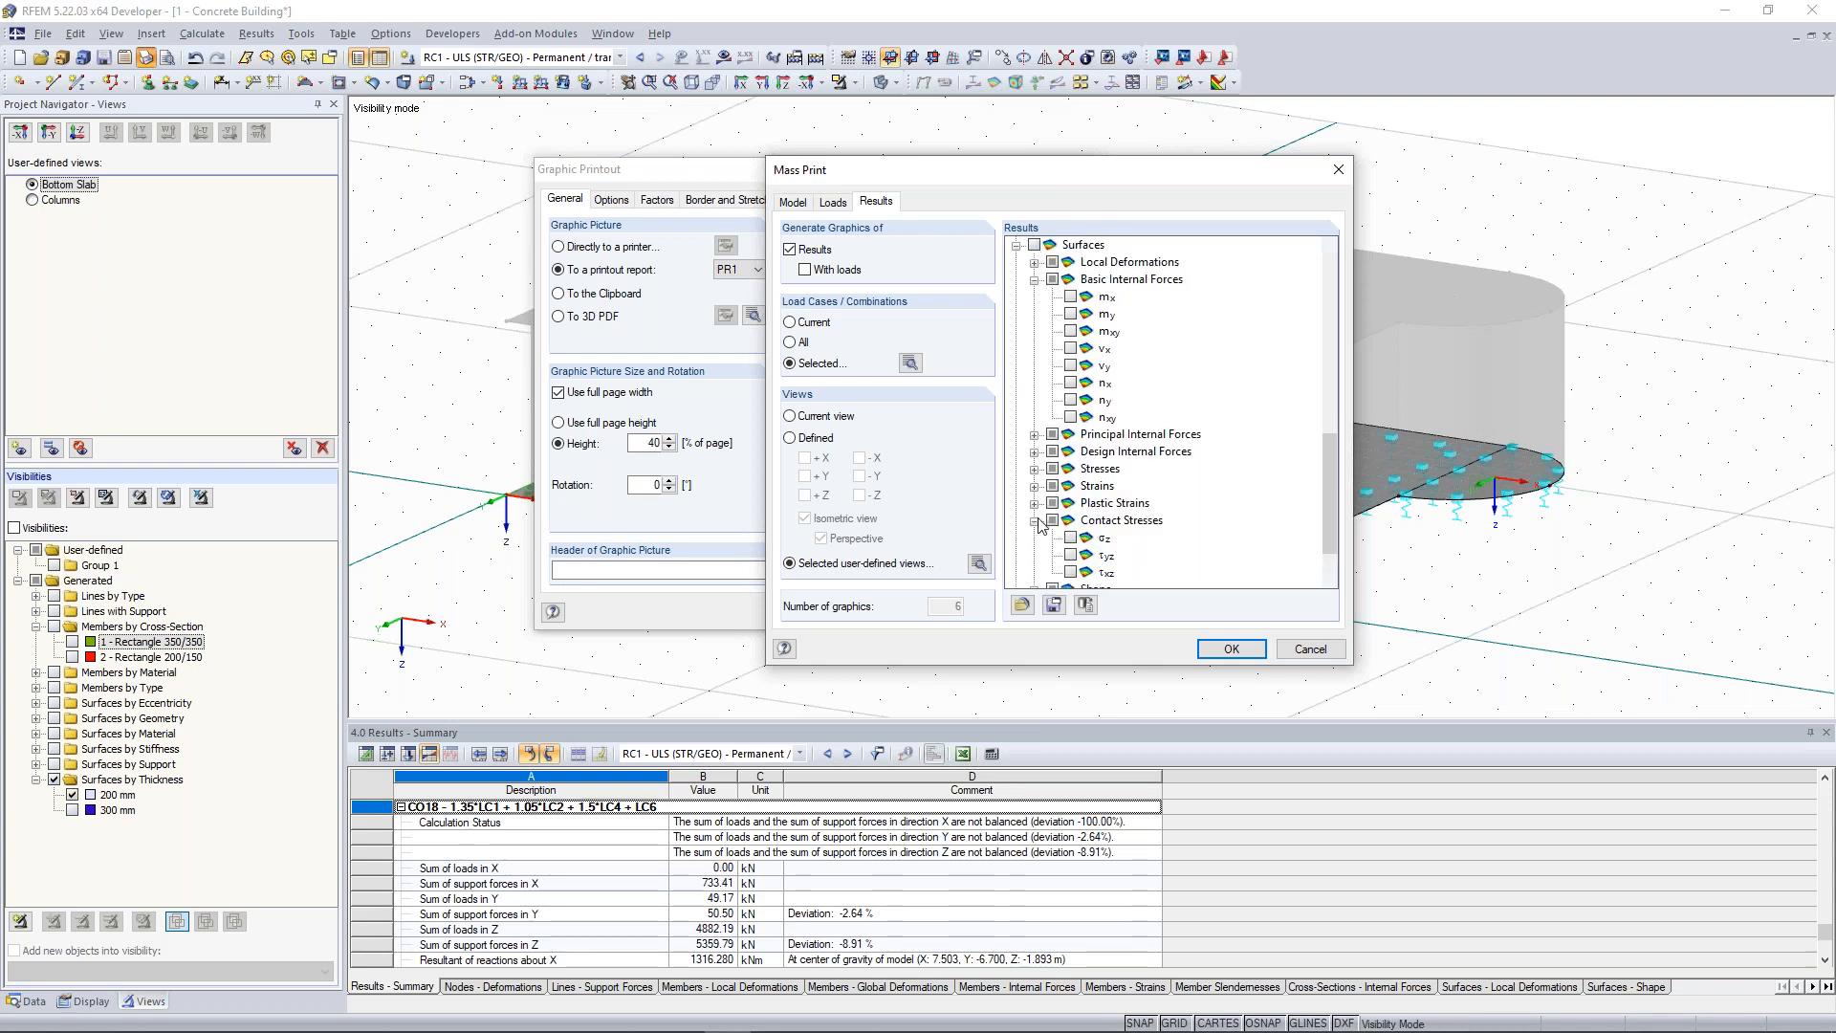
{"action": "scroll", "coordinate": [1048, 517], "scroll_direction": "down", "scroll_amount": 1}
{"action": "left_click", "coordinate": [1070, 486]}
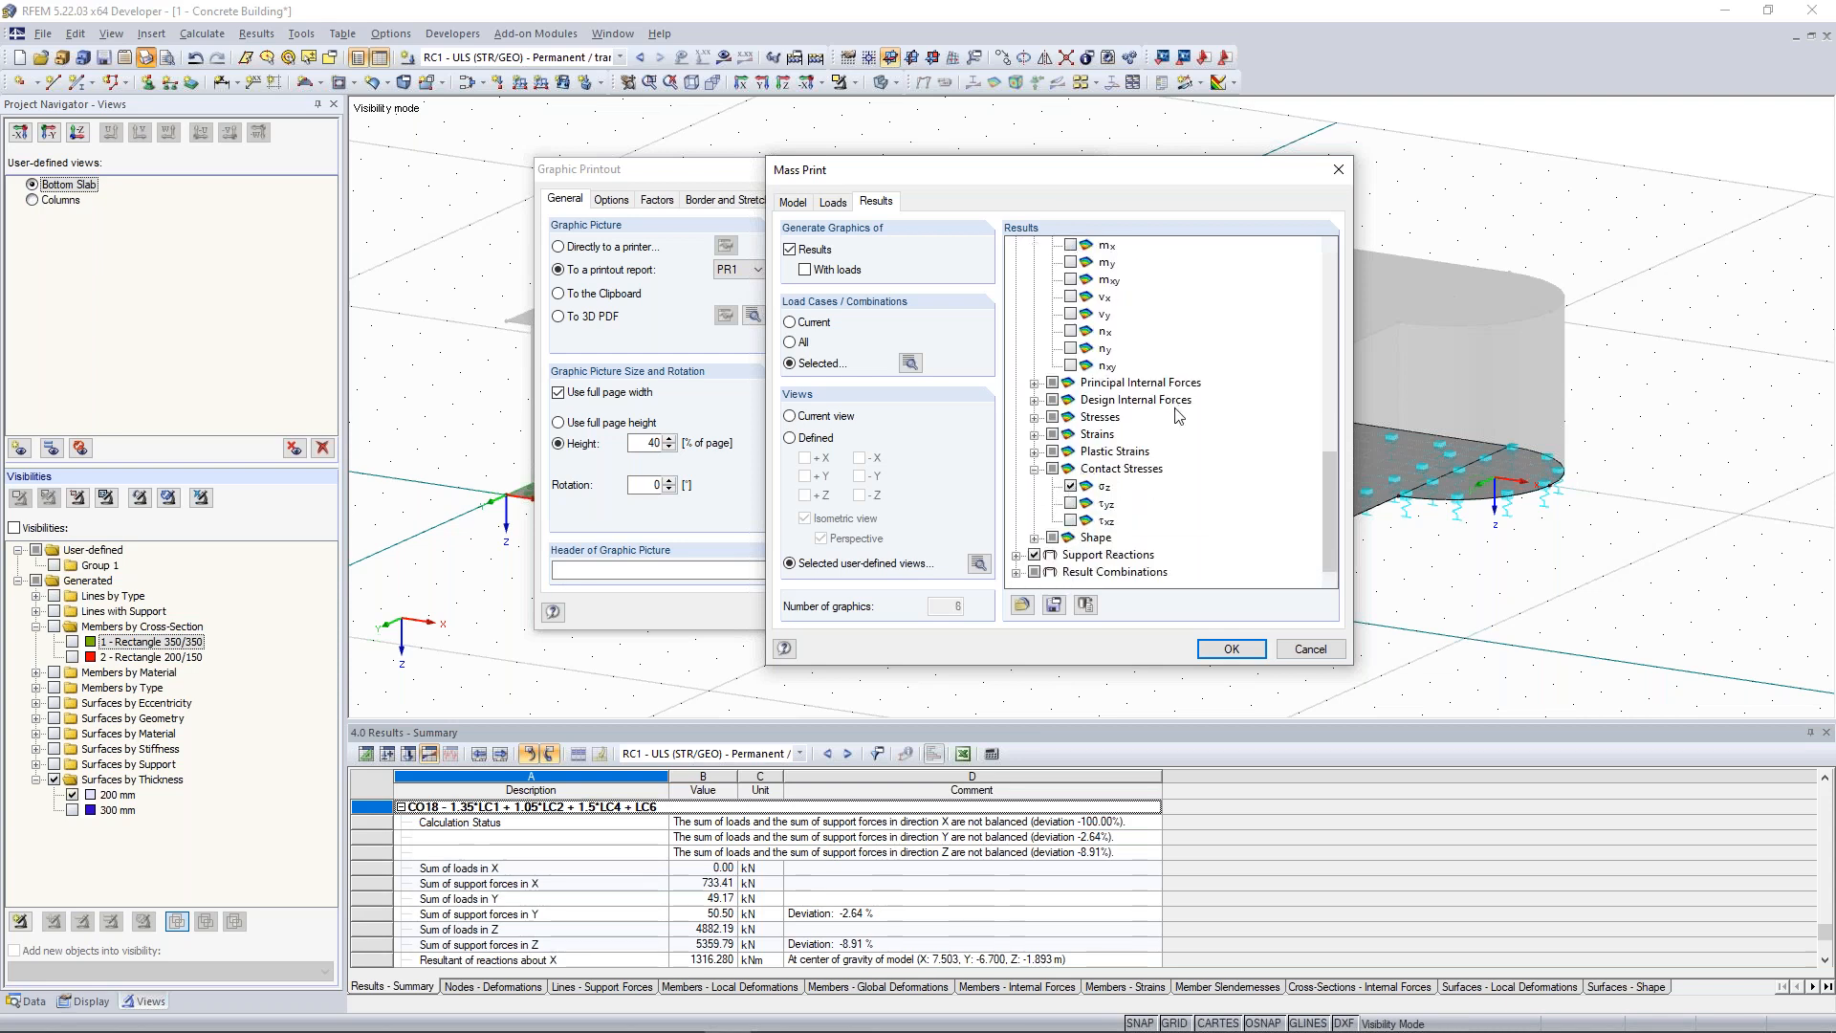
Run the mass print into a new printout report using the template Input data and reduced results.
{"action": "left_click", "coordinate": [1231, 648]}
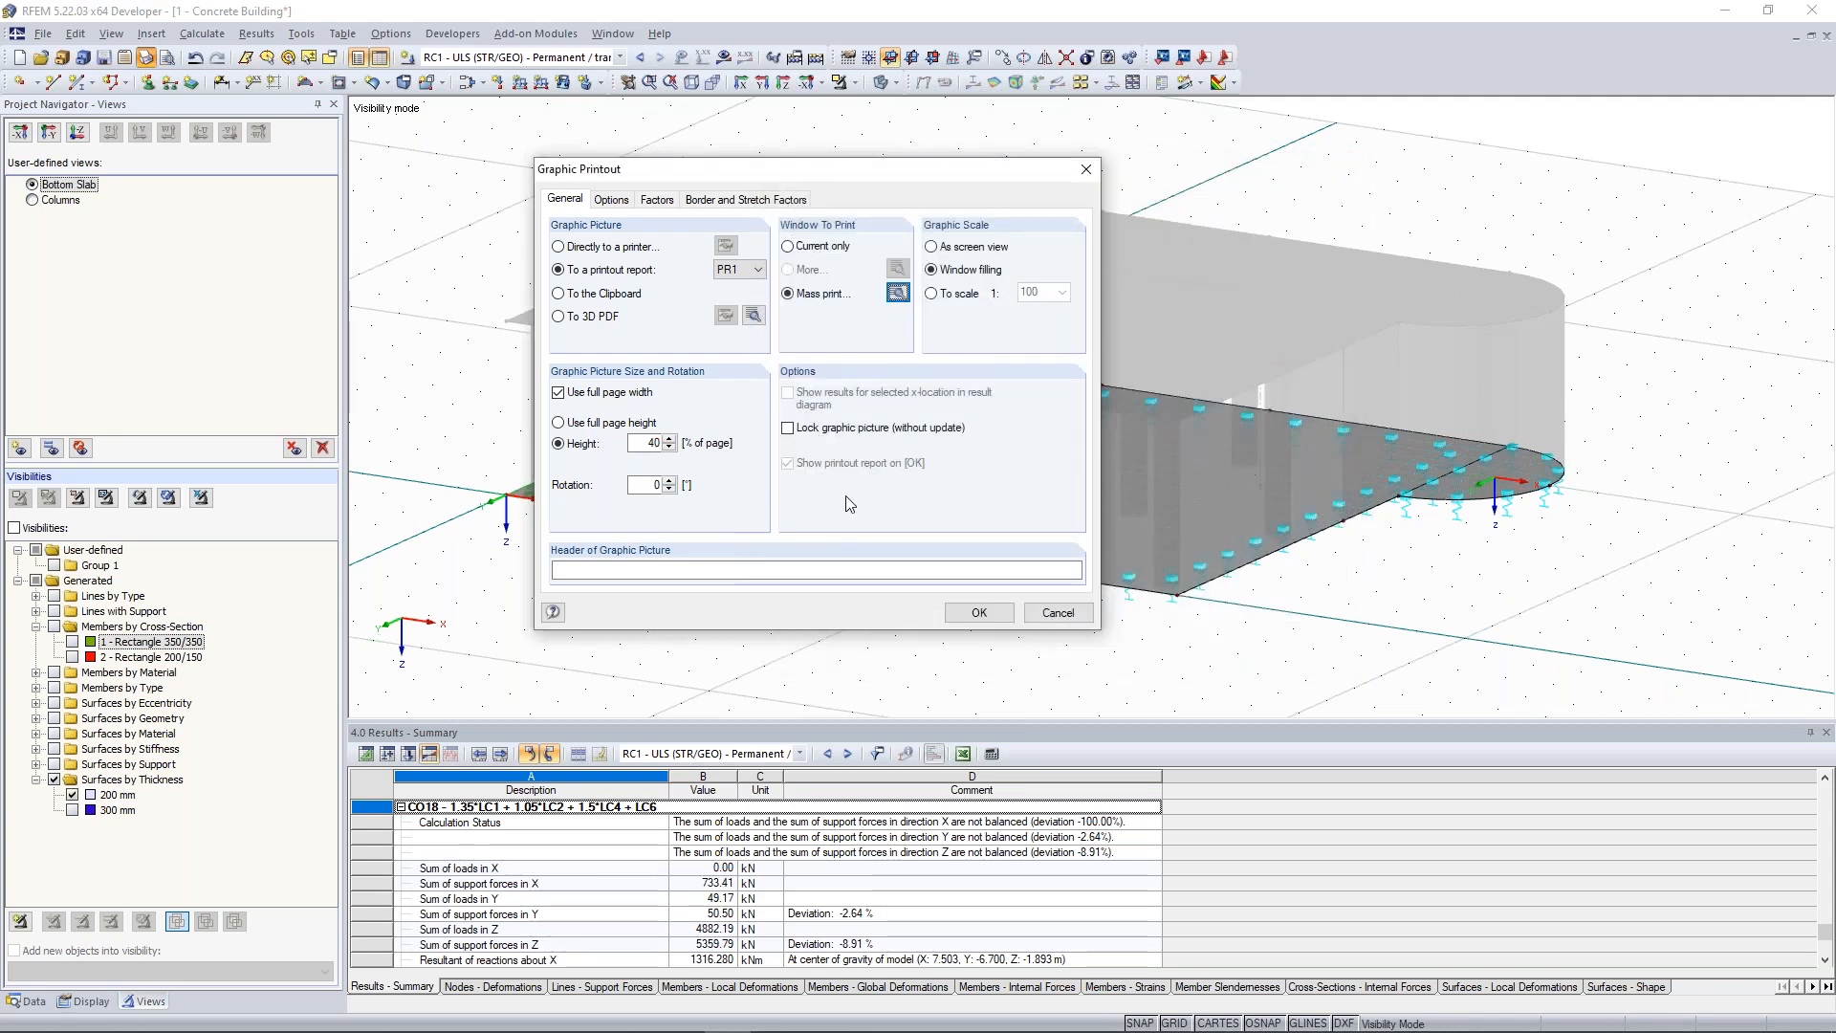
{"action": "left_click", "coordinate": [980, 614]}
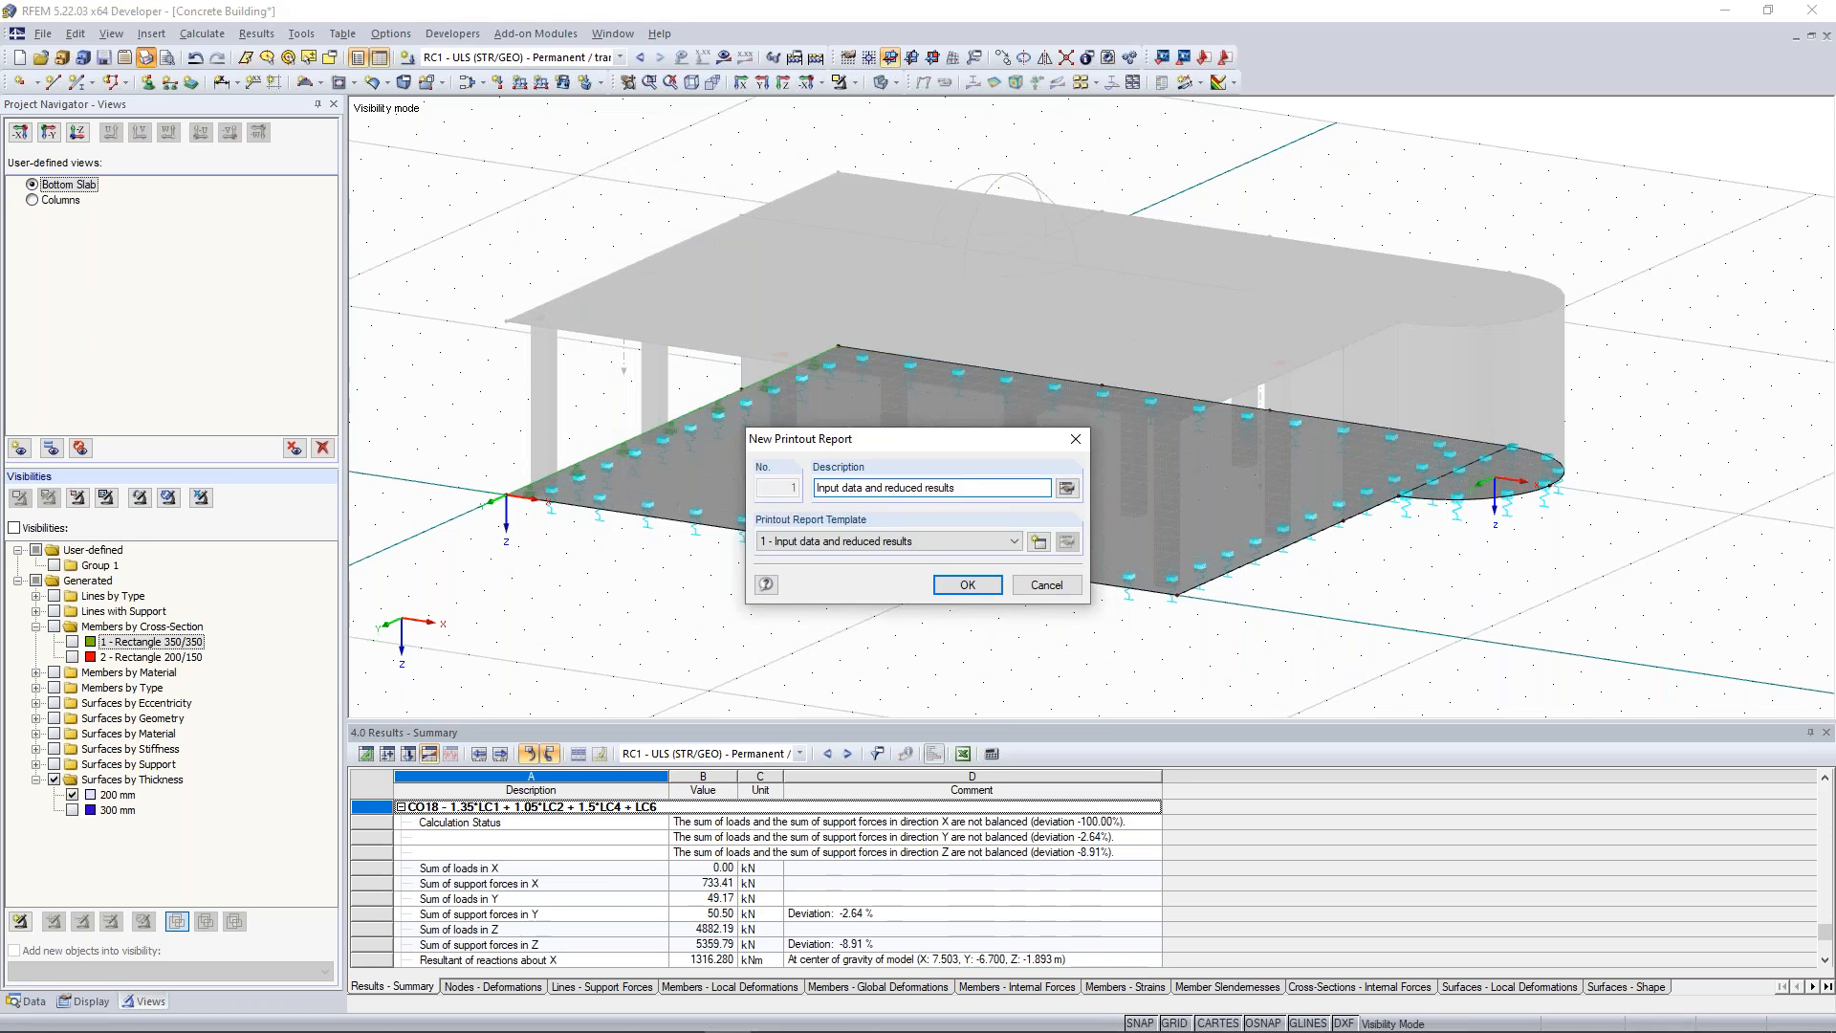
{"action": "left_click", "coordinate": [970, 587]}
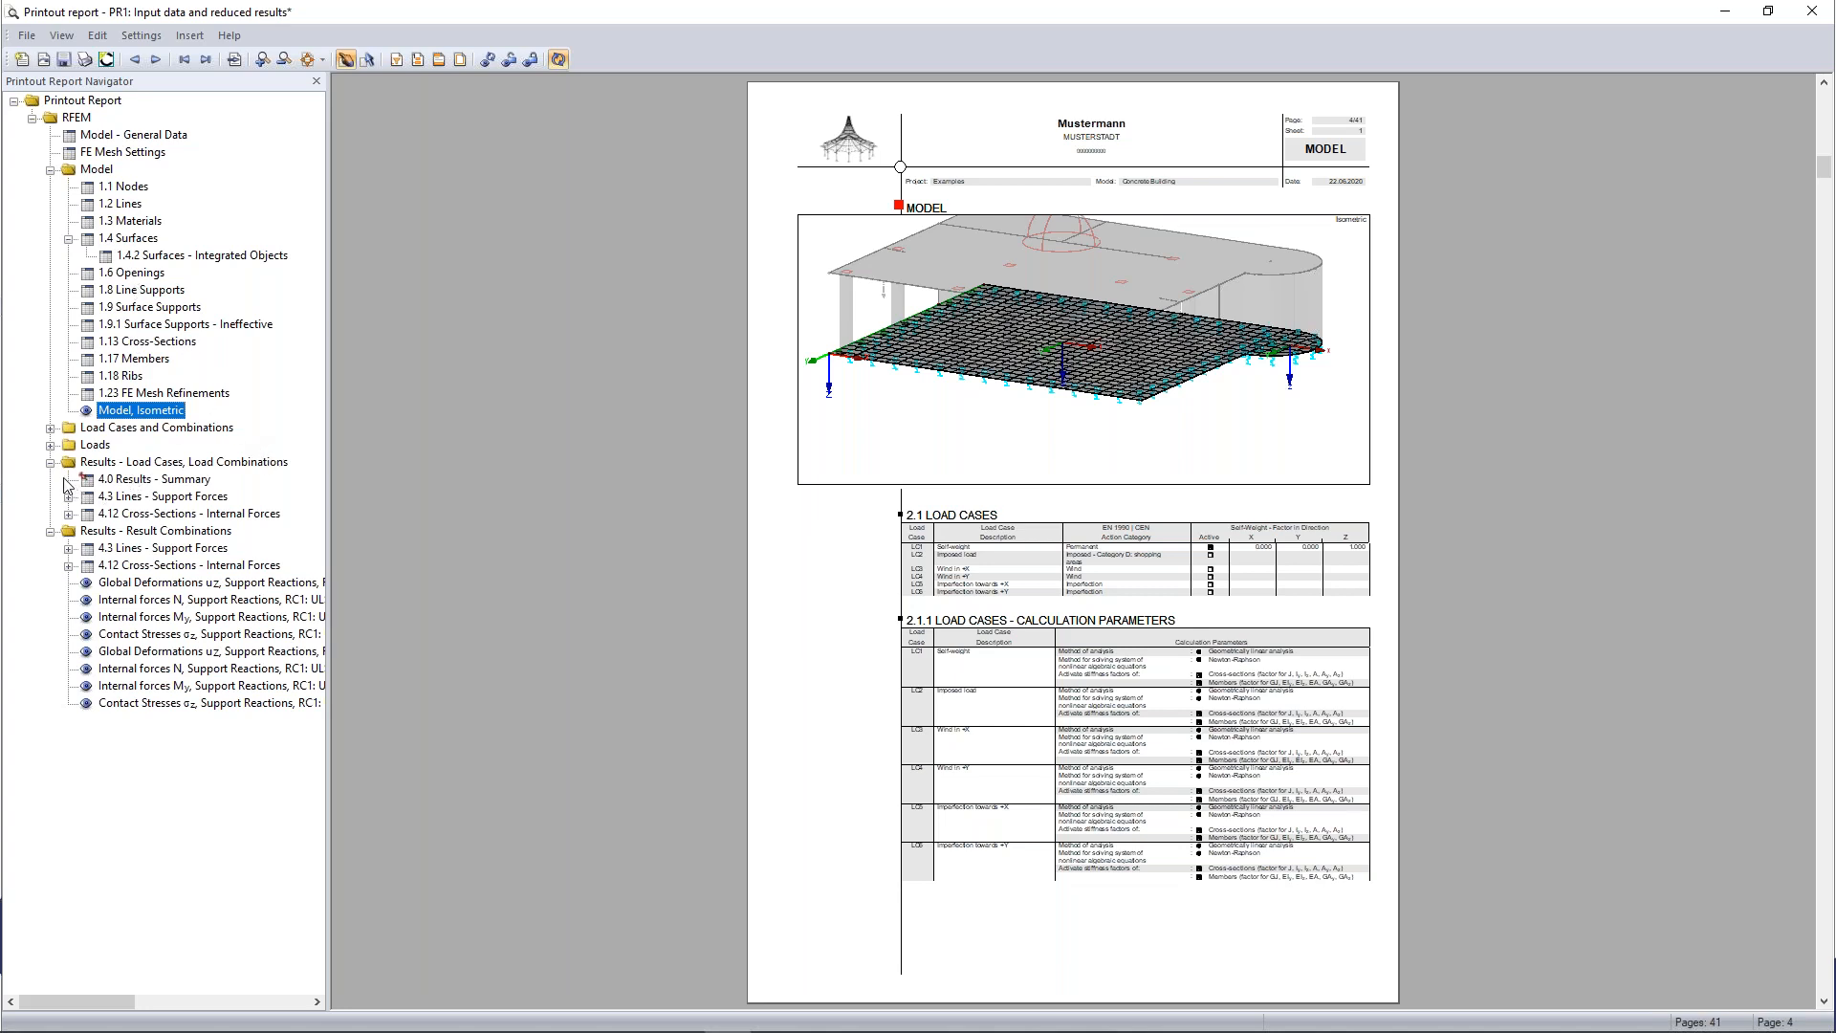
Examine the load case graphics in the printout report, from LC1 Self-weight to LC3 Wind in +X.
{"action": "left_click", "coordinate": [51, 446]}
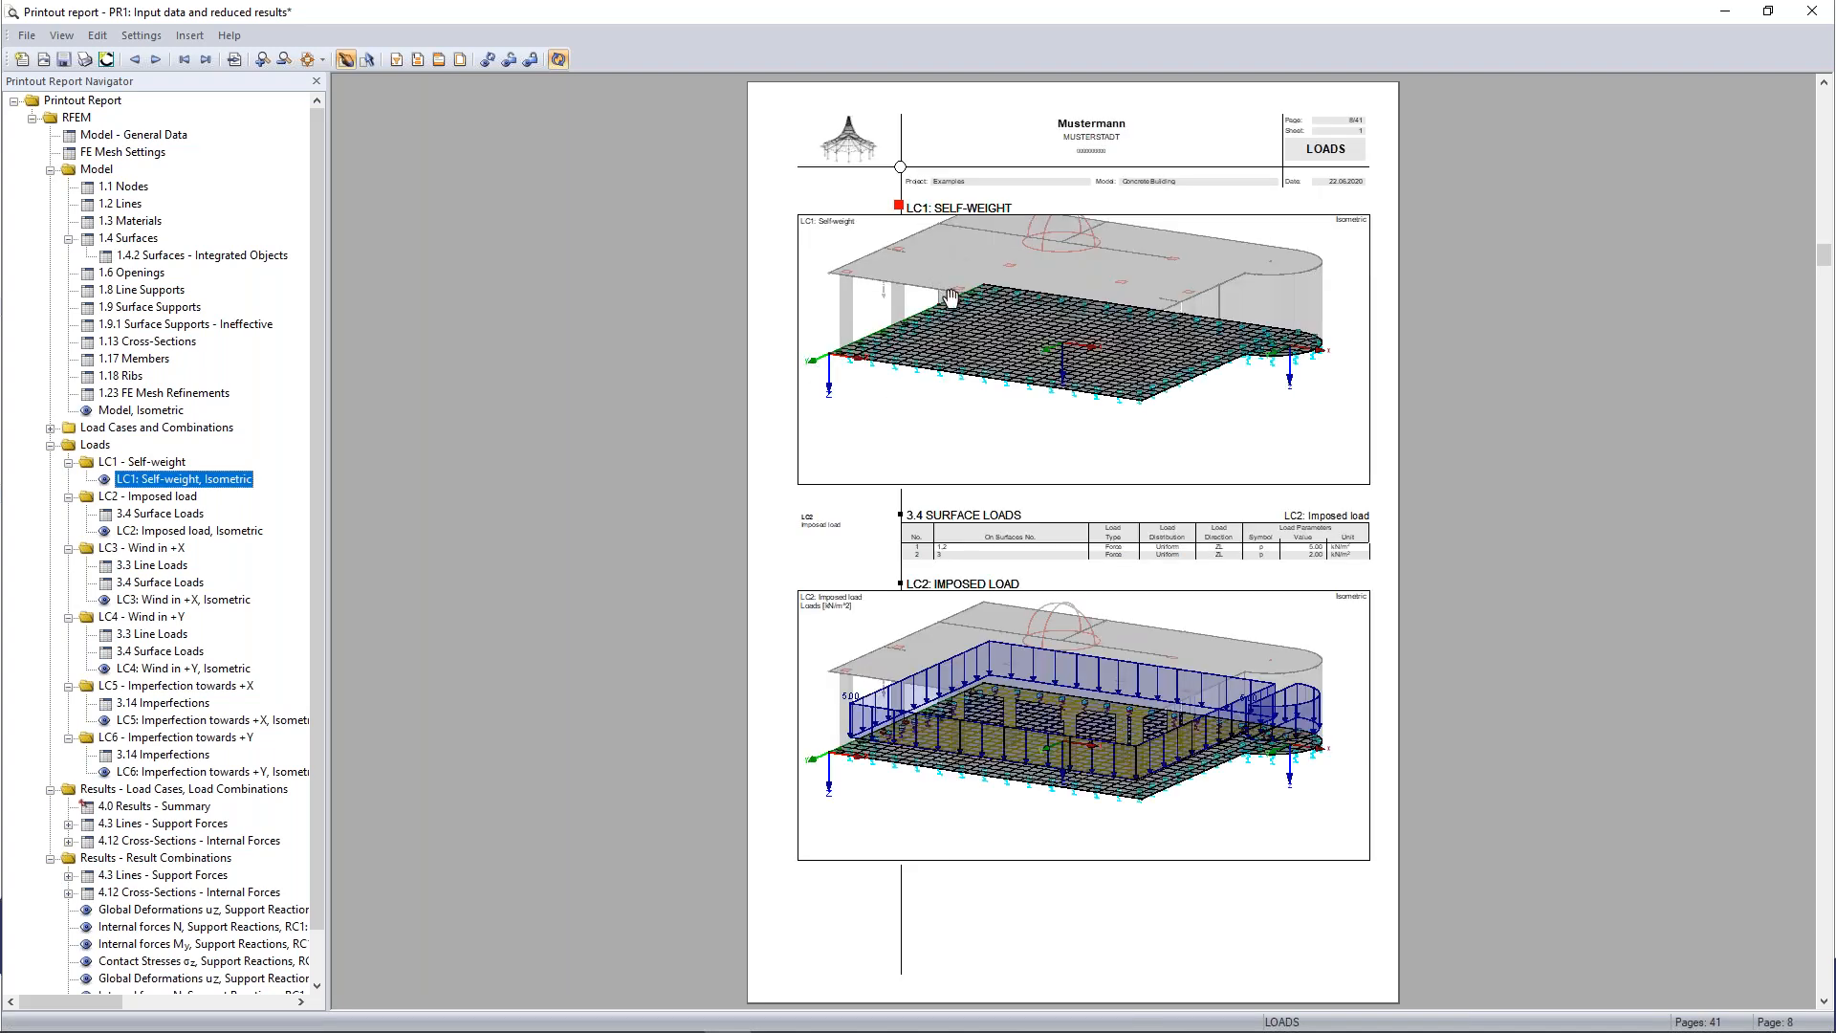
{"action": "scroll", "coordinate": [951, 298], "scroll_direction": "up", "scroll_amount": 1}
{"action": "scroll", "coordinate": [950, 299], "scroll_direction": "down", "scroll_amount": 2}
{"action": "scroll", "coordinate": [950, 298], "scroll_direction": "down", "scroll_amount": 3}
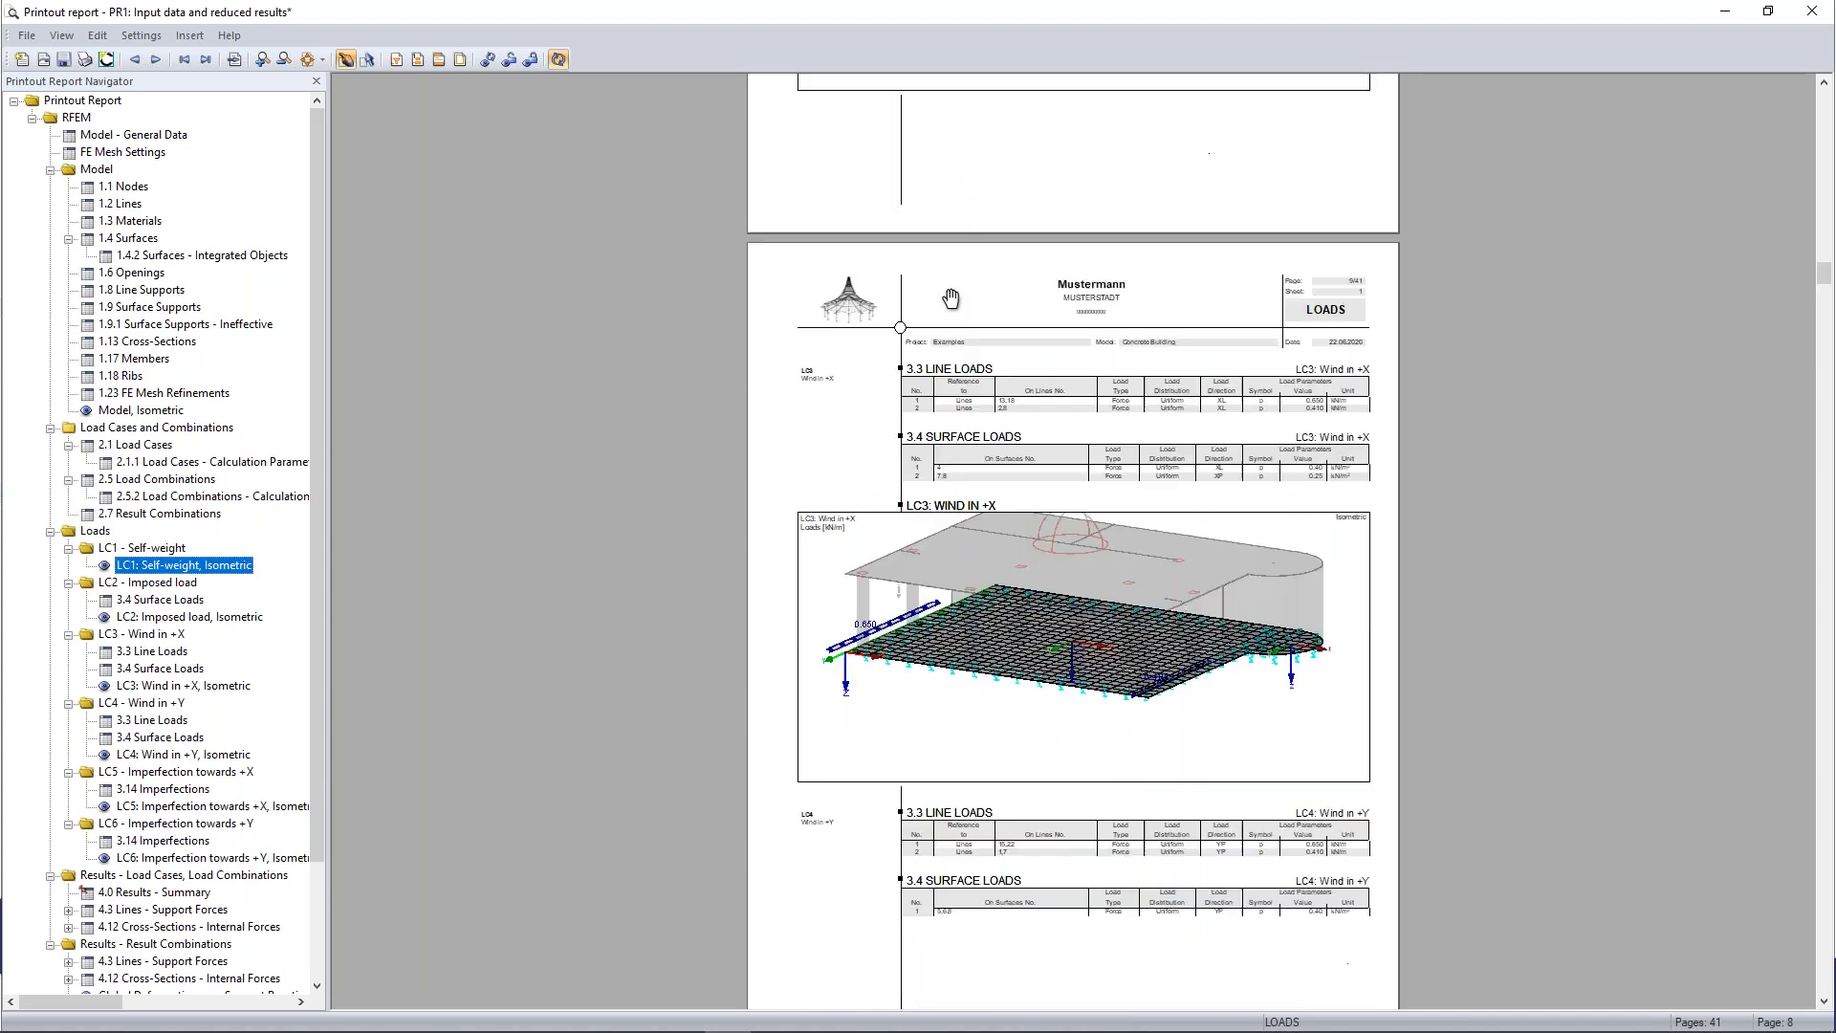
{"action": "scroll", "coordinate": [742, 598], "scroll_direction": "down", "scroll_amount": 1}
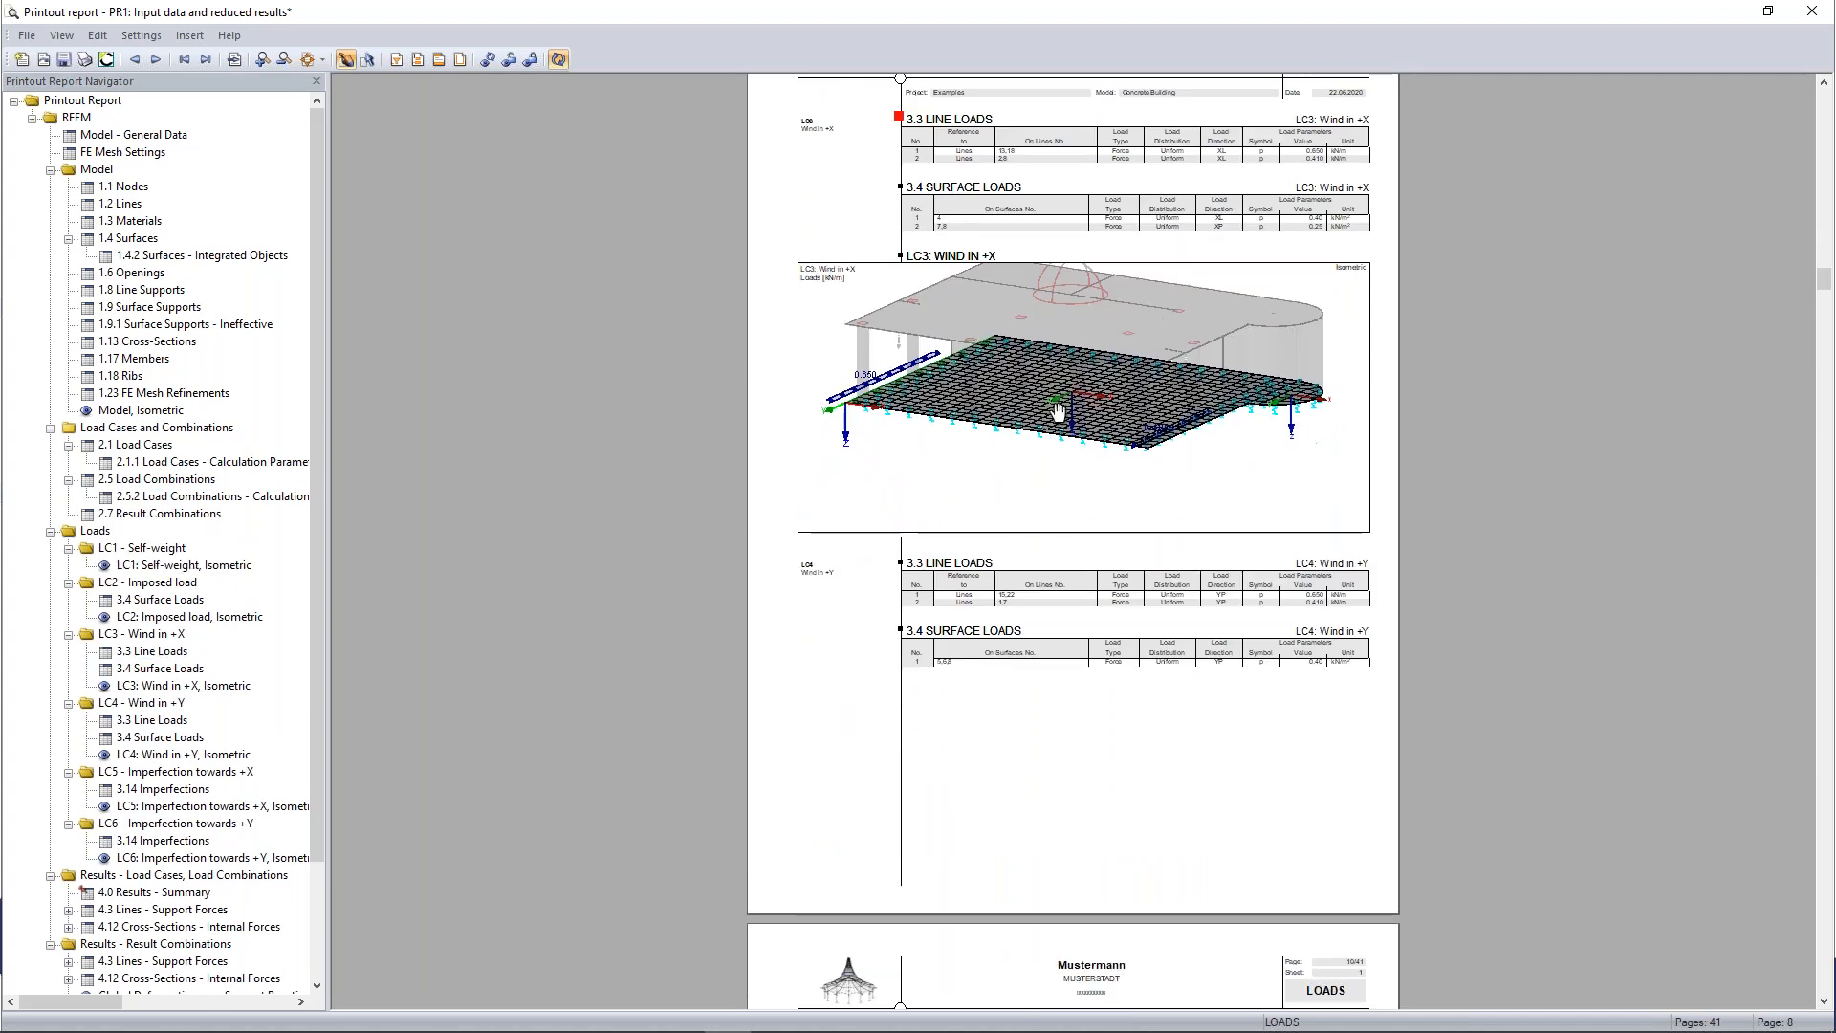
{"action": "scroll", "coordinate": [1047, 347], "scroll_direction": "up", "scroll_amount": 1}
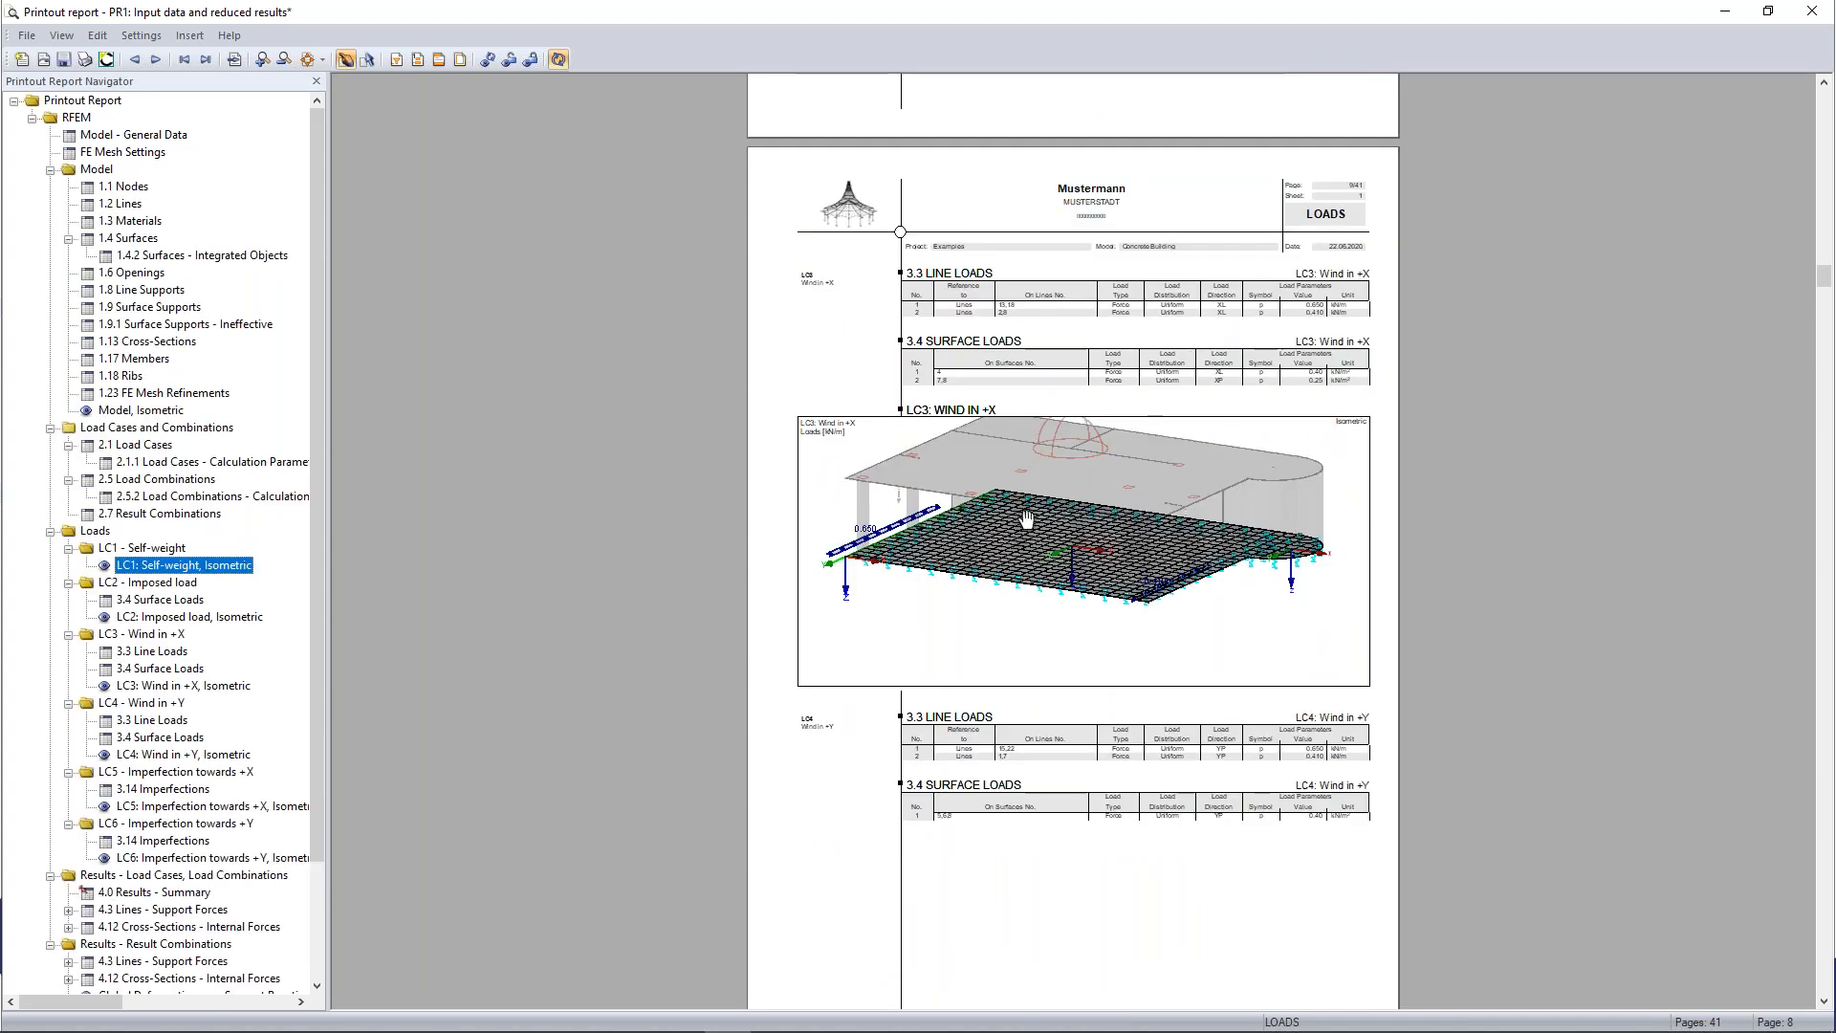
{"action": "scroll", "coordinate": [1023, 511], "scroll_direction": "down", "scroll_amount": 2}
{"action": "scroll", "coordinate": [1026, 492], "scroll_direction": "up", "scroll_amount": 1}
{"action": "scroll", "coordinate": [1026, 491], "scroll_direction": "up", "scroll_amount": 1}
{"action": "scroll", "coordinate": [1026, 492], "scroll_direction": "down", "scroll_amount": 1}
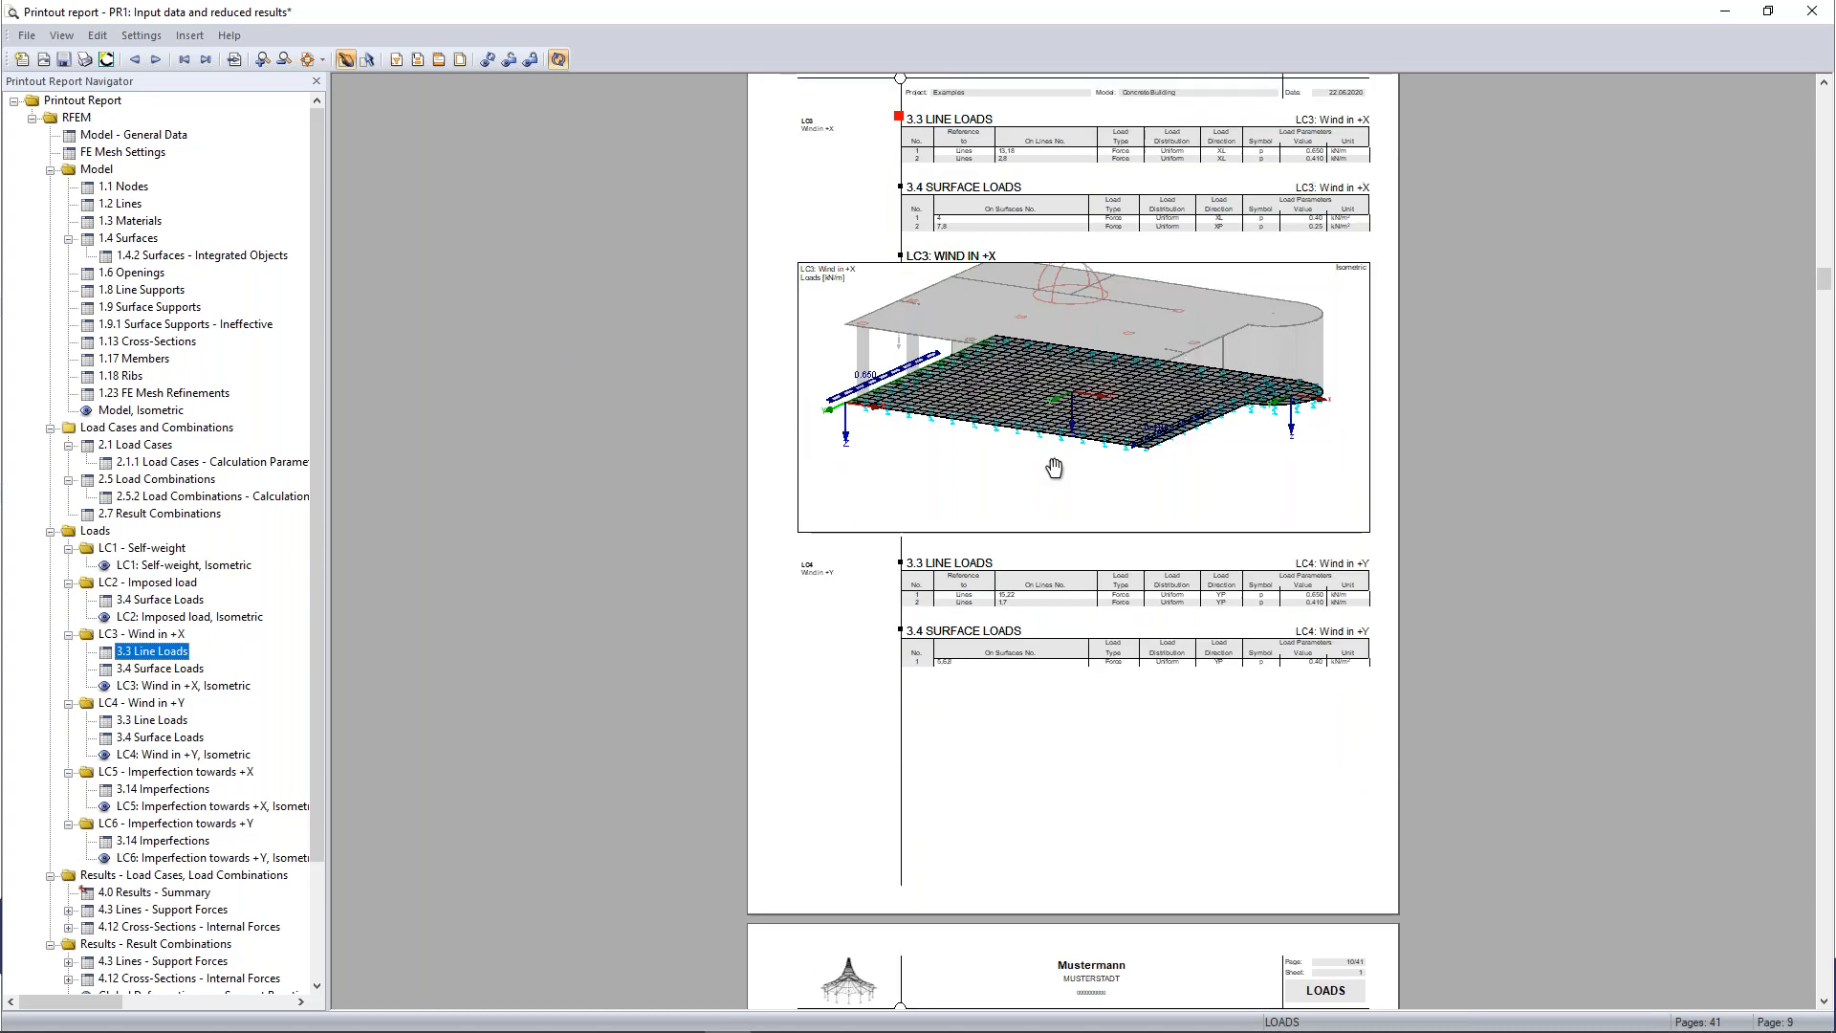
Edit the report's LC3 Wind in +X graphic to show the whole model by cancelling visibility mode, and return to the report.
{"action": "right_click", "coordinate": [1107, 362]}
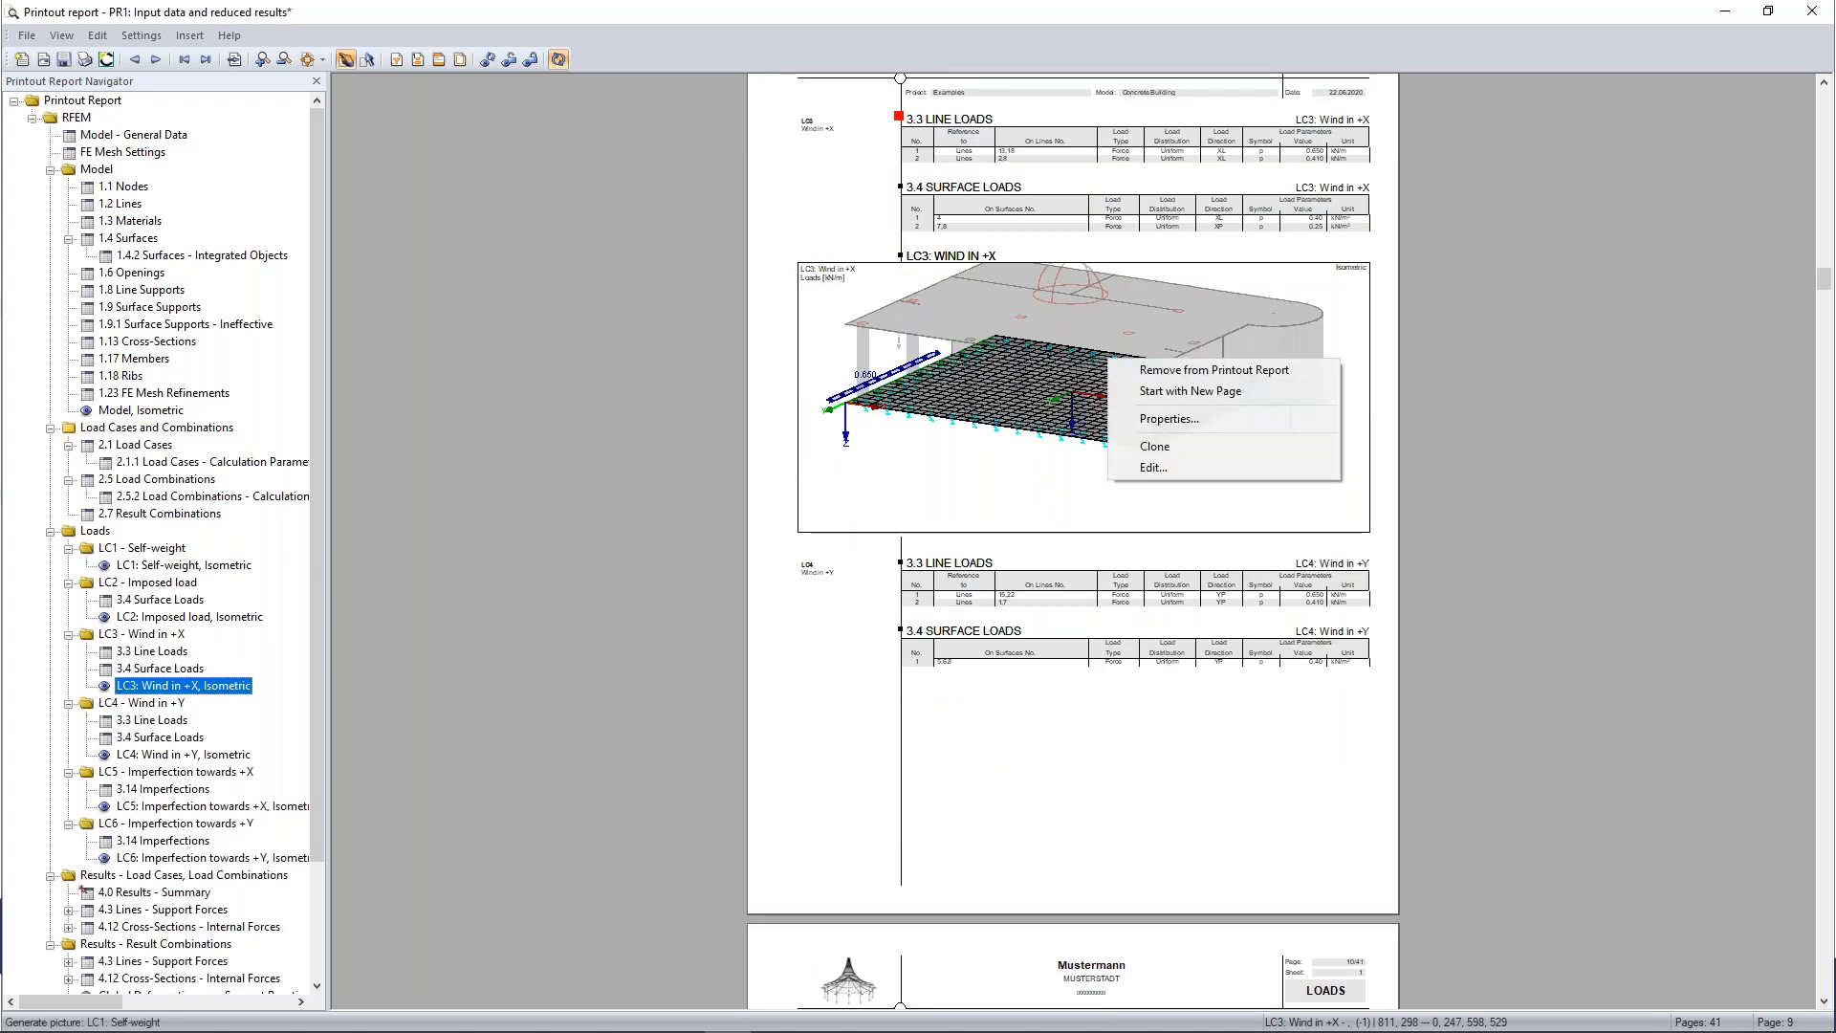
{"action": "left_click", "coordinate": [1151, 468]}
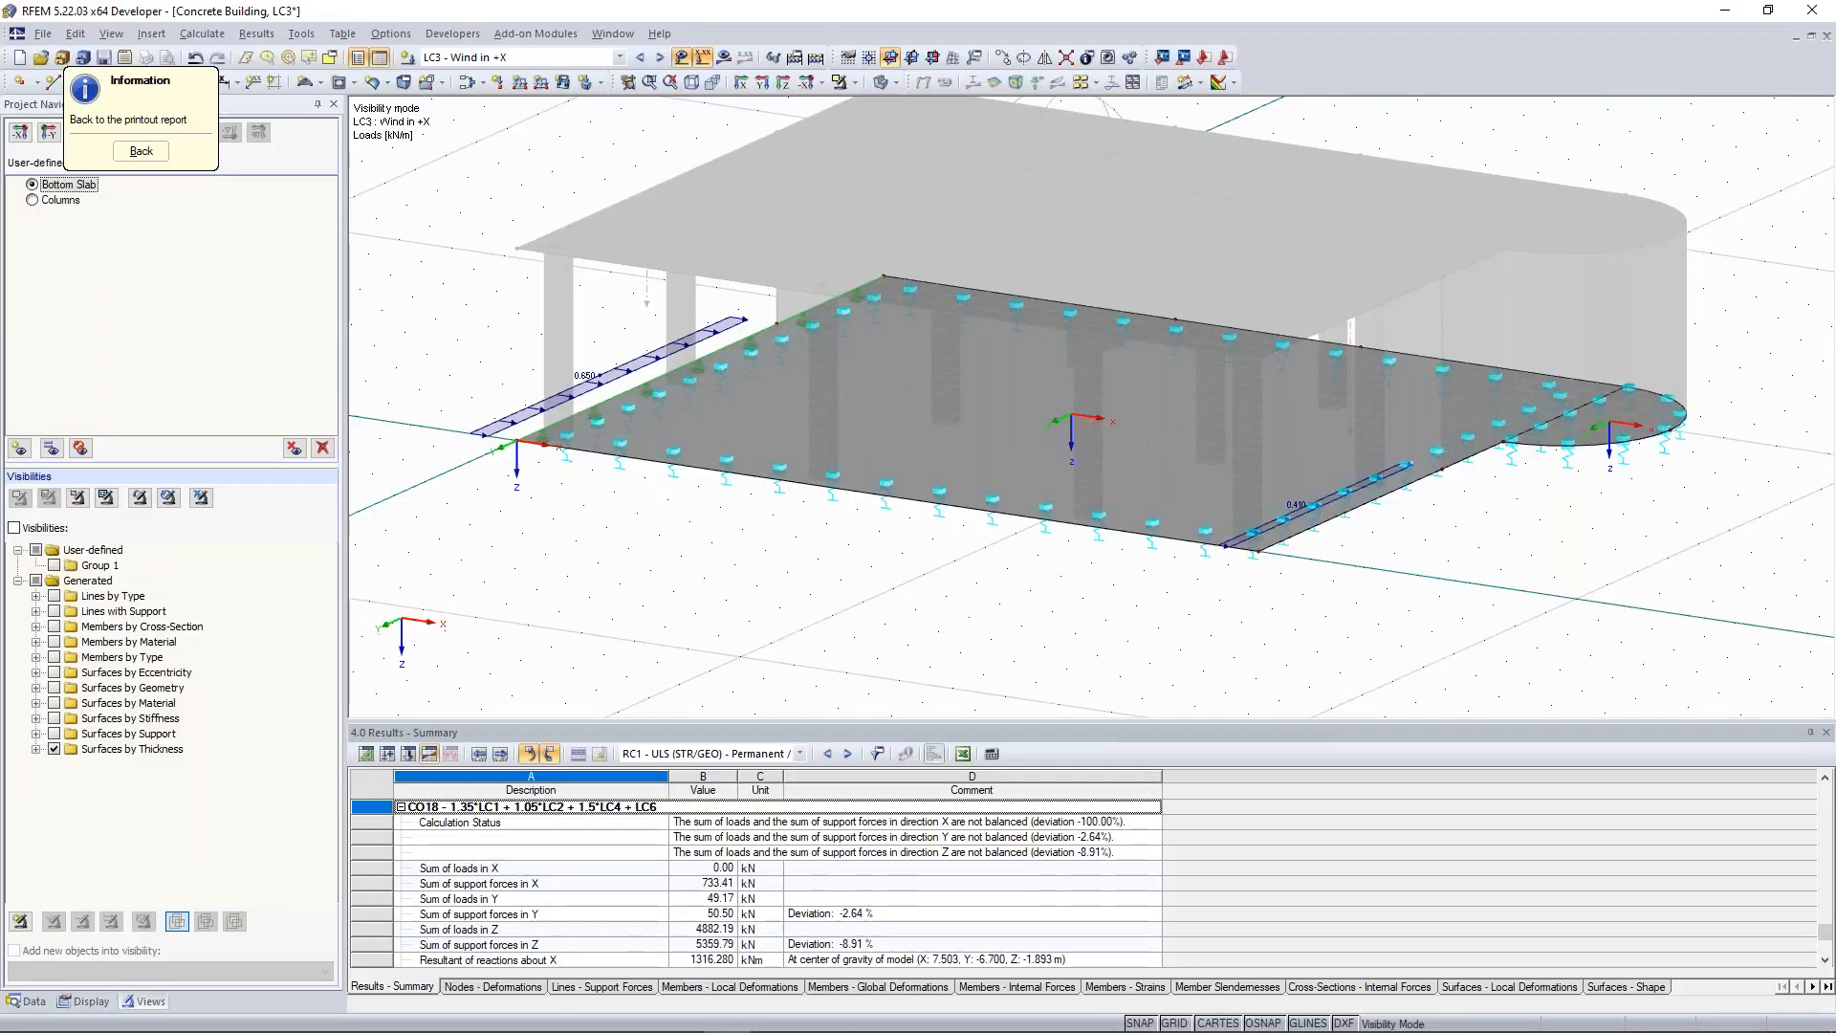
{"action": "left_click", "coordinate": [854, 84]}
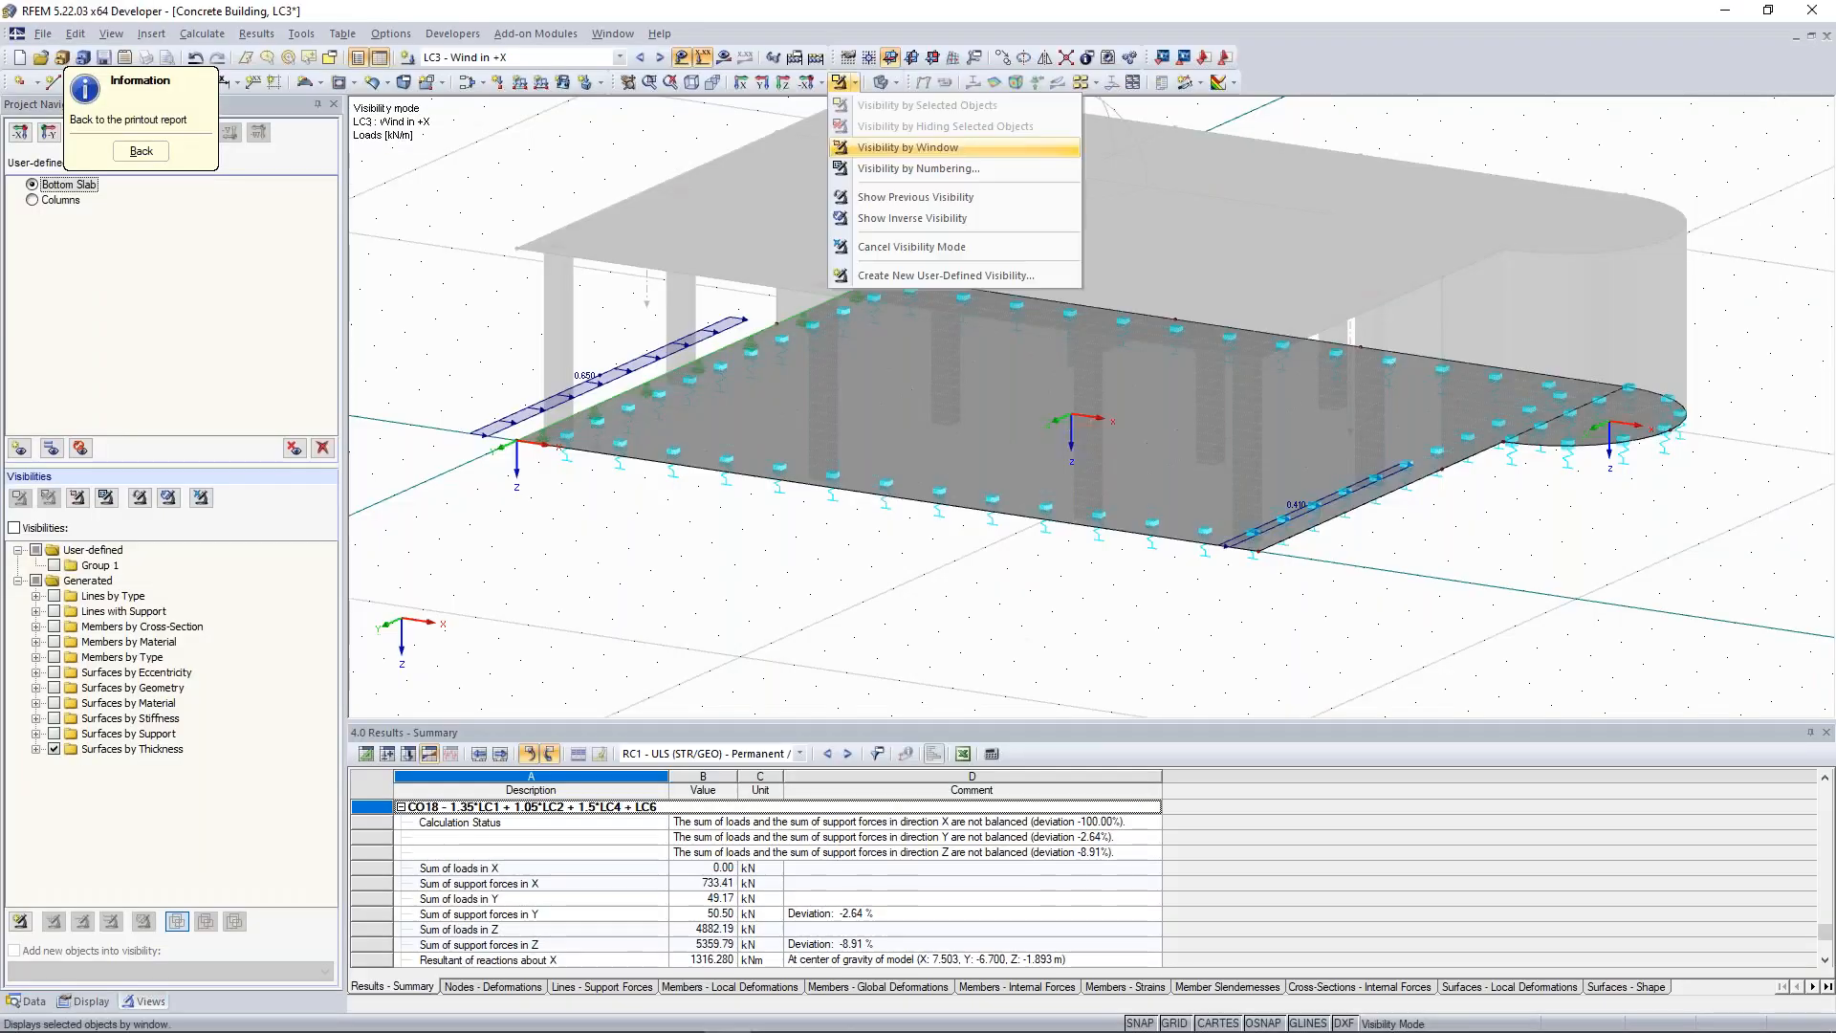
{"action": "left_click", "coordinate": [899, 246]}
{"action": "scroll", "coordinate": [590, 268], "scroll_direction": "down", "scroll_amount": 1}
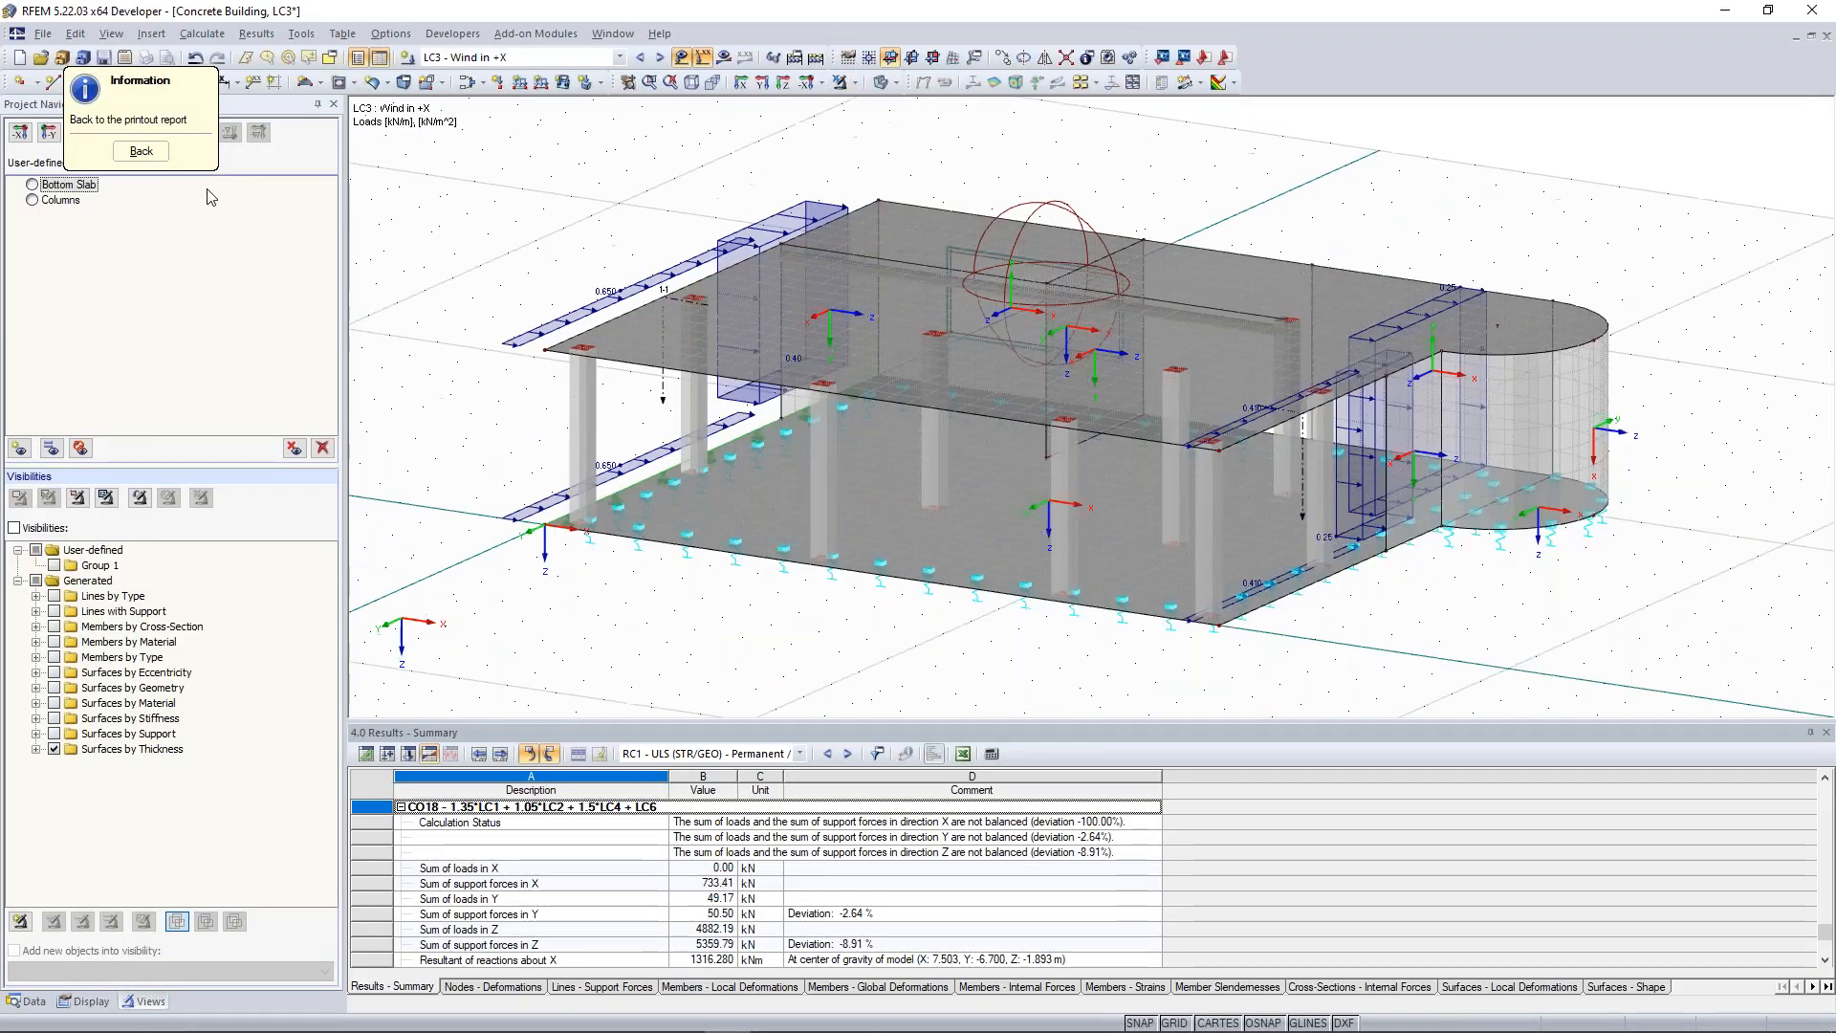
{"action": "left_click", "coordinate": [141, 151]}
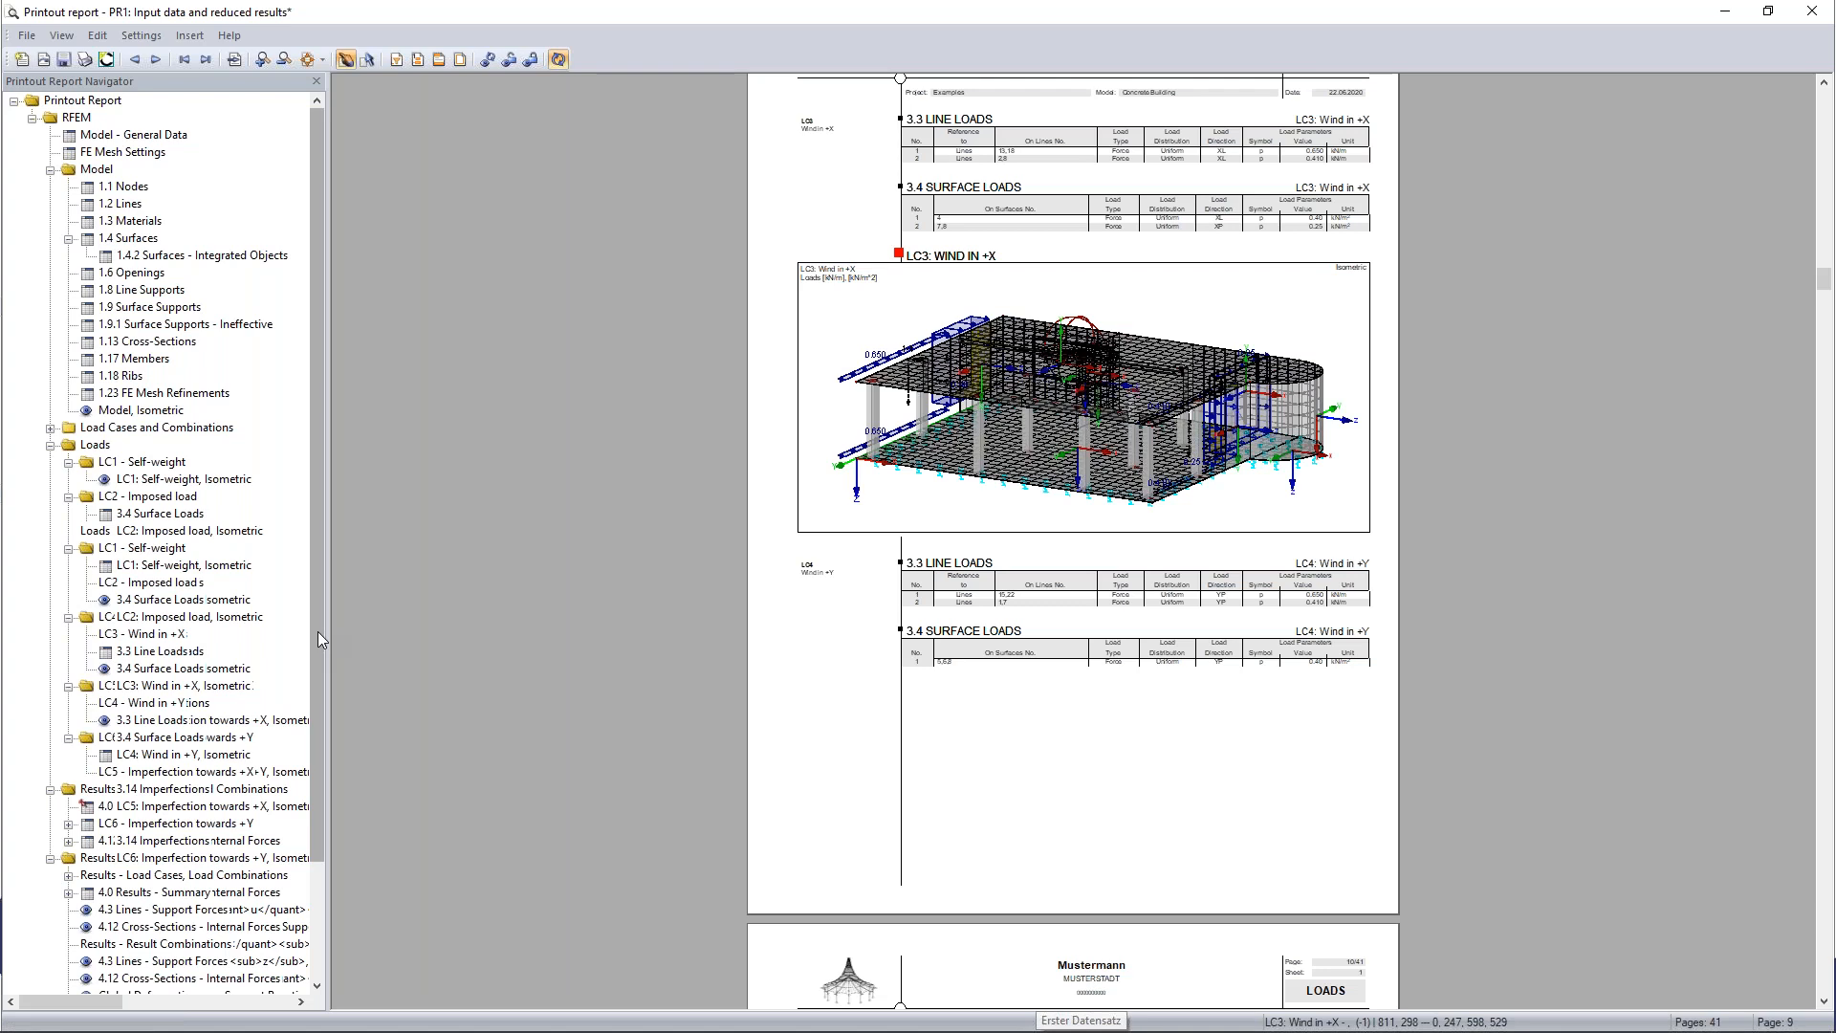
Review the report's RC1 graphics of deformations, internal forces and contact stresses for the Bottom Slab and Columns views.
{"action": "scroll", "coordinate": [111, 745], "scroll_direction": "down", "scroll_amount": 3}
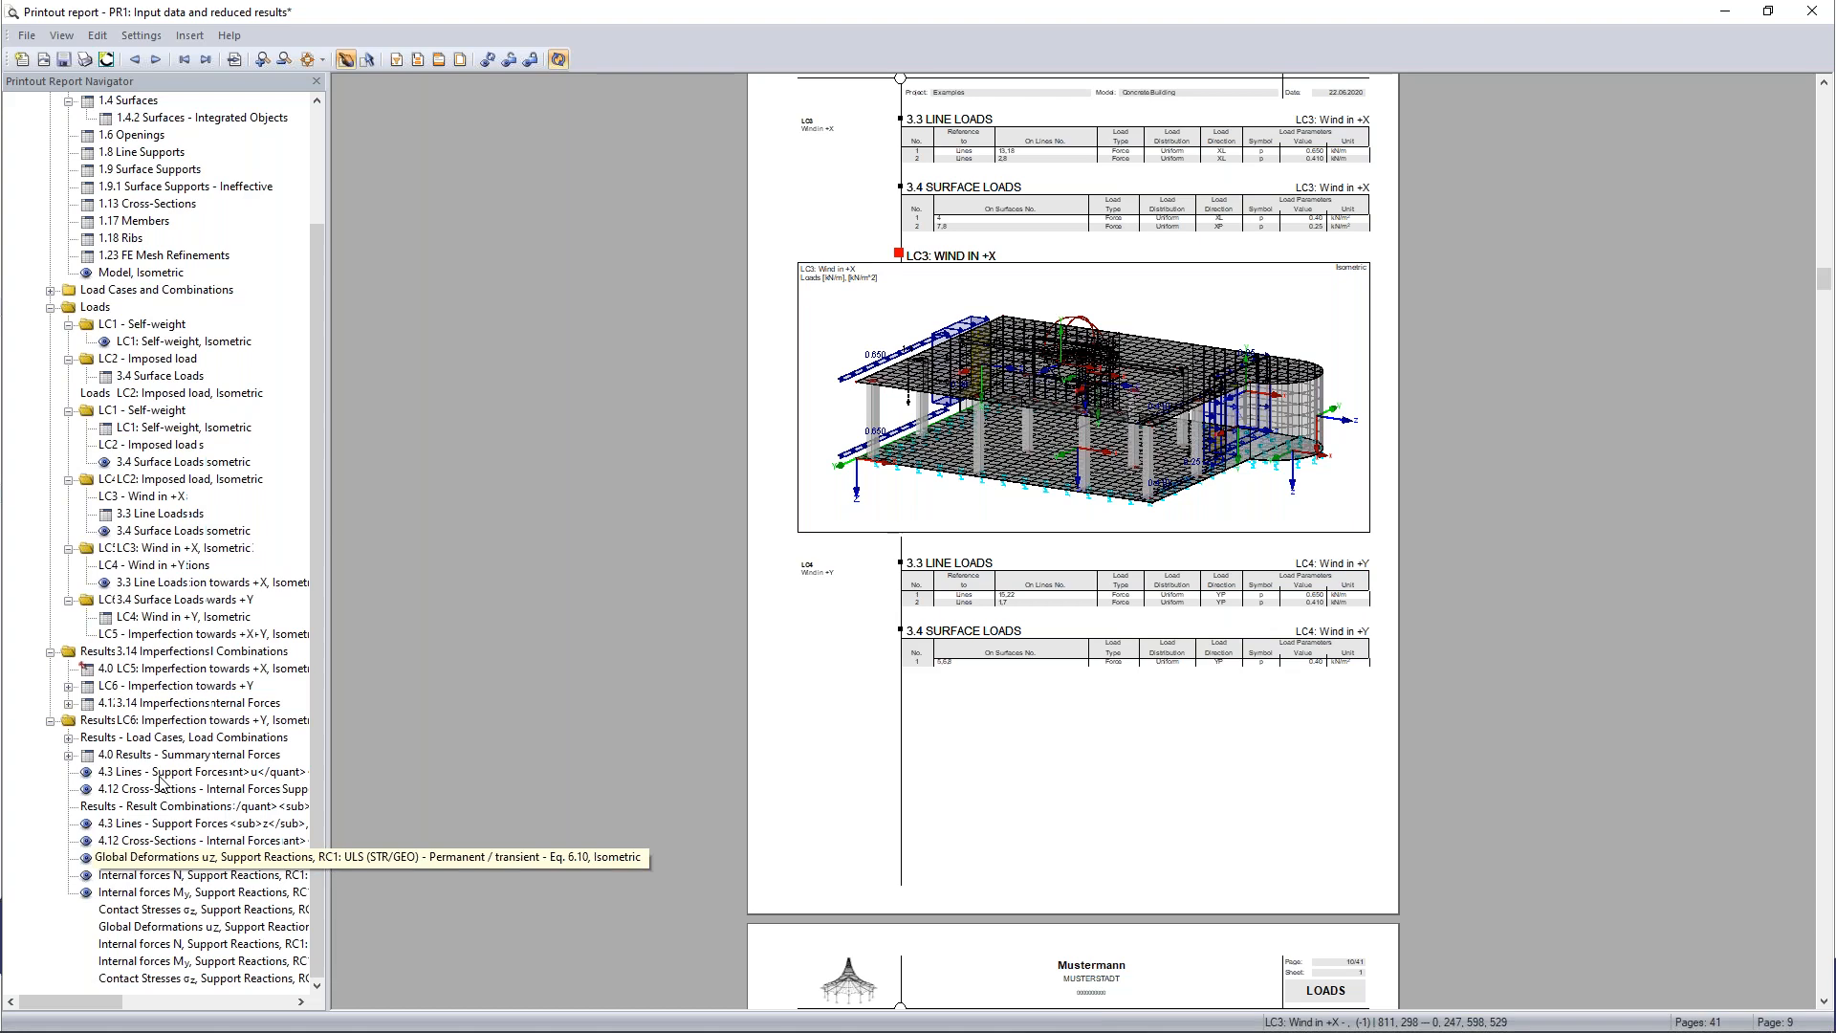
{"action": "left_click", "coordinate": [159, 774]}
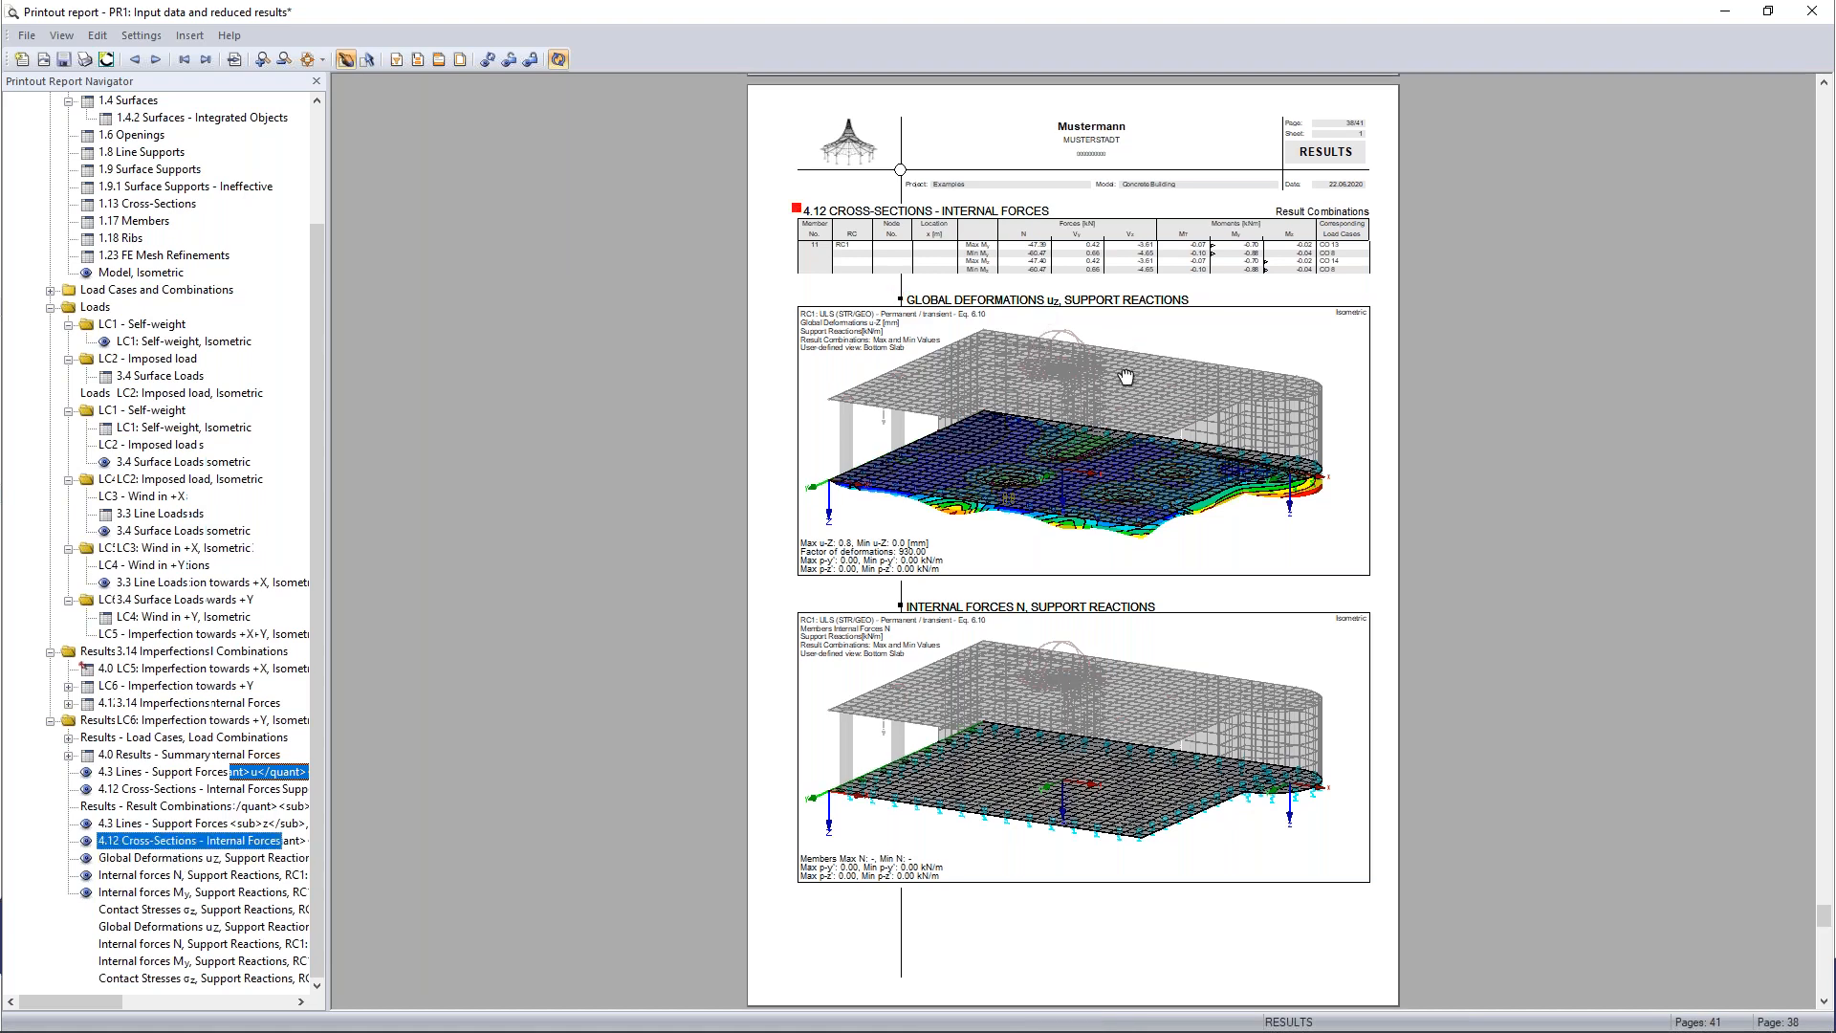
{"action": "scroll", "coordinate": [1031, 467], "scroll_direction": "down", "scroll_amount": 5}
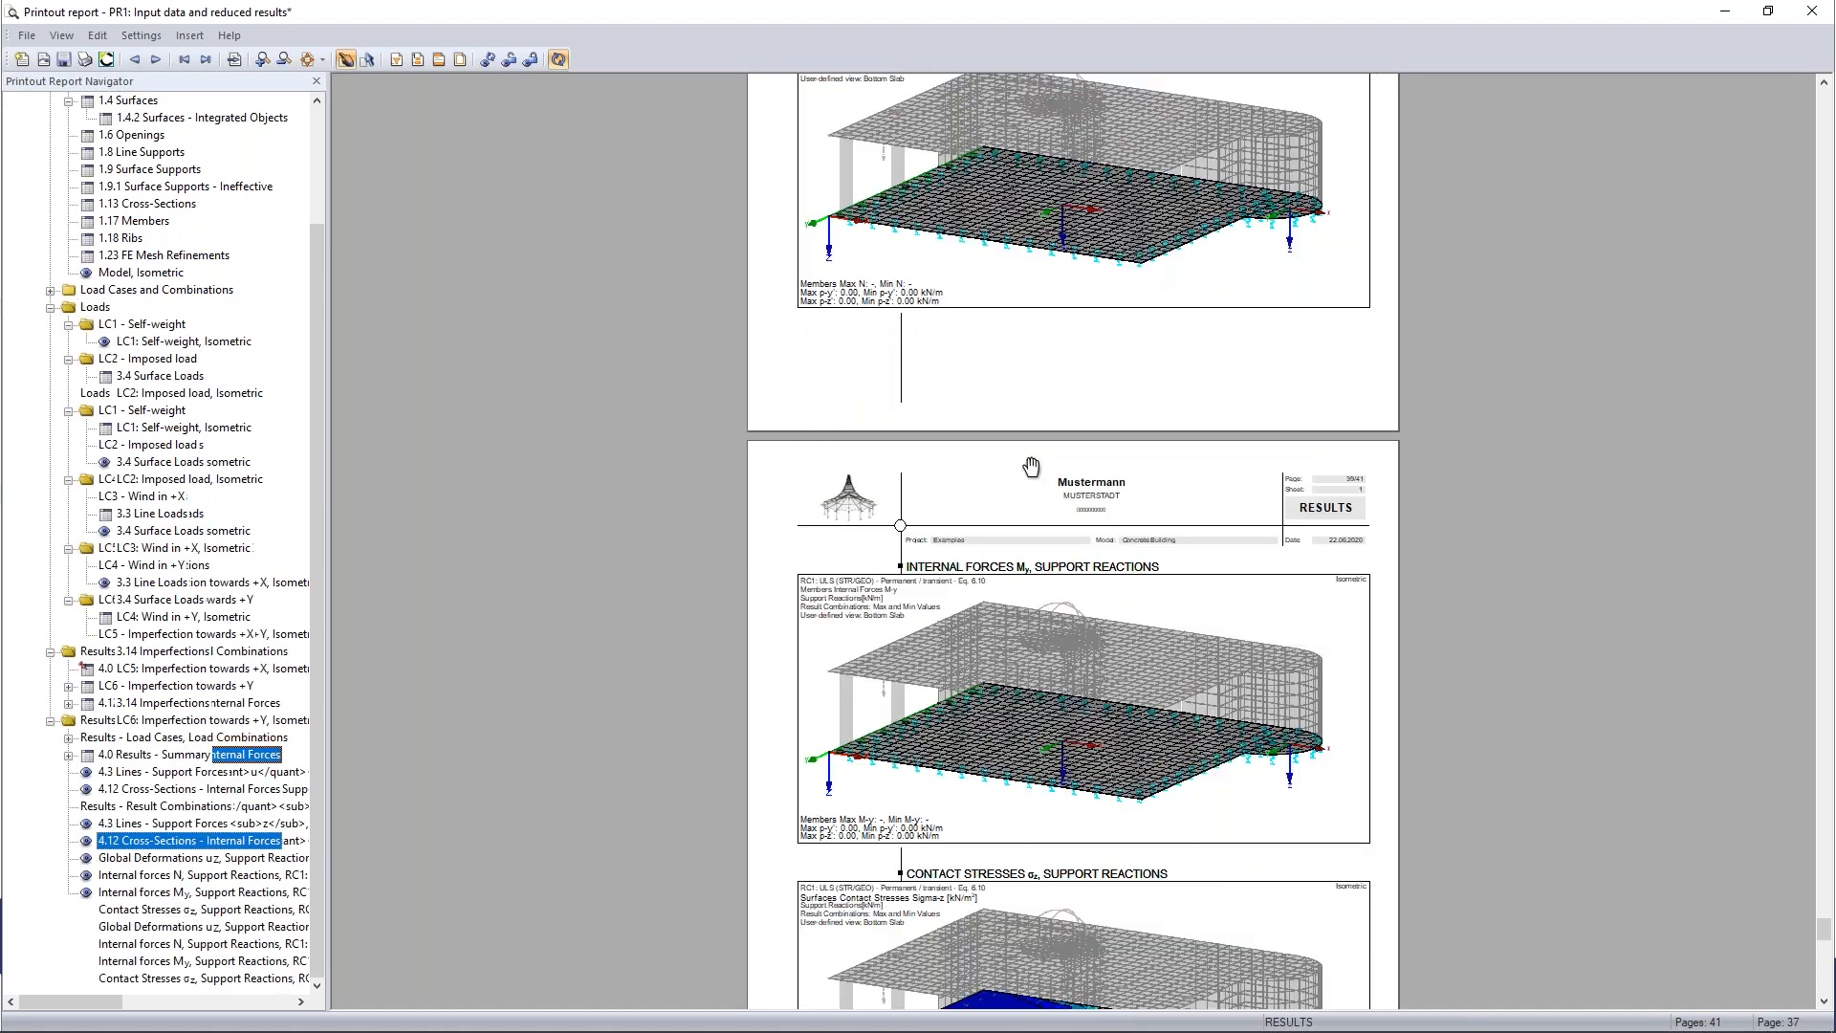
{"action": "scroll", "coordinate": [1031, 467], "scroll_direction": "down", "scroll_amount": 3}
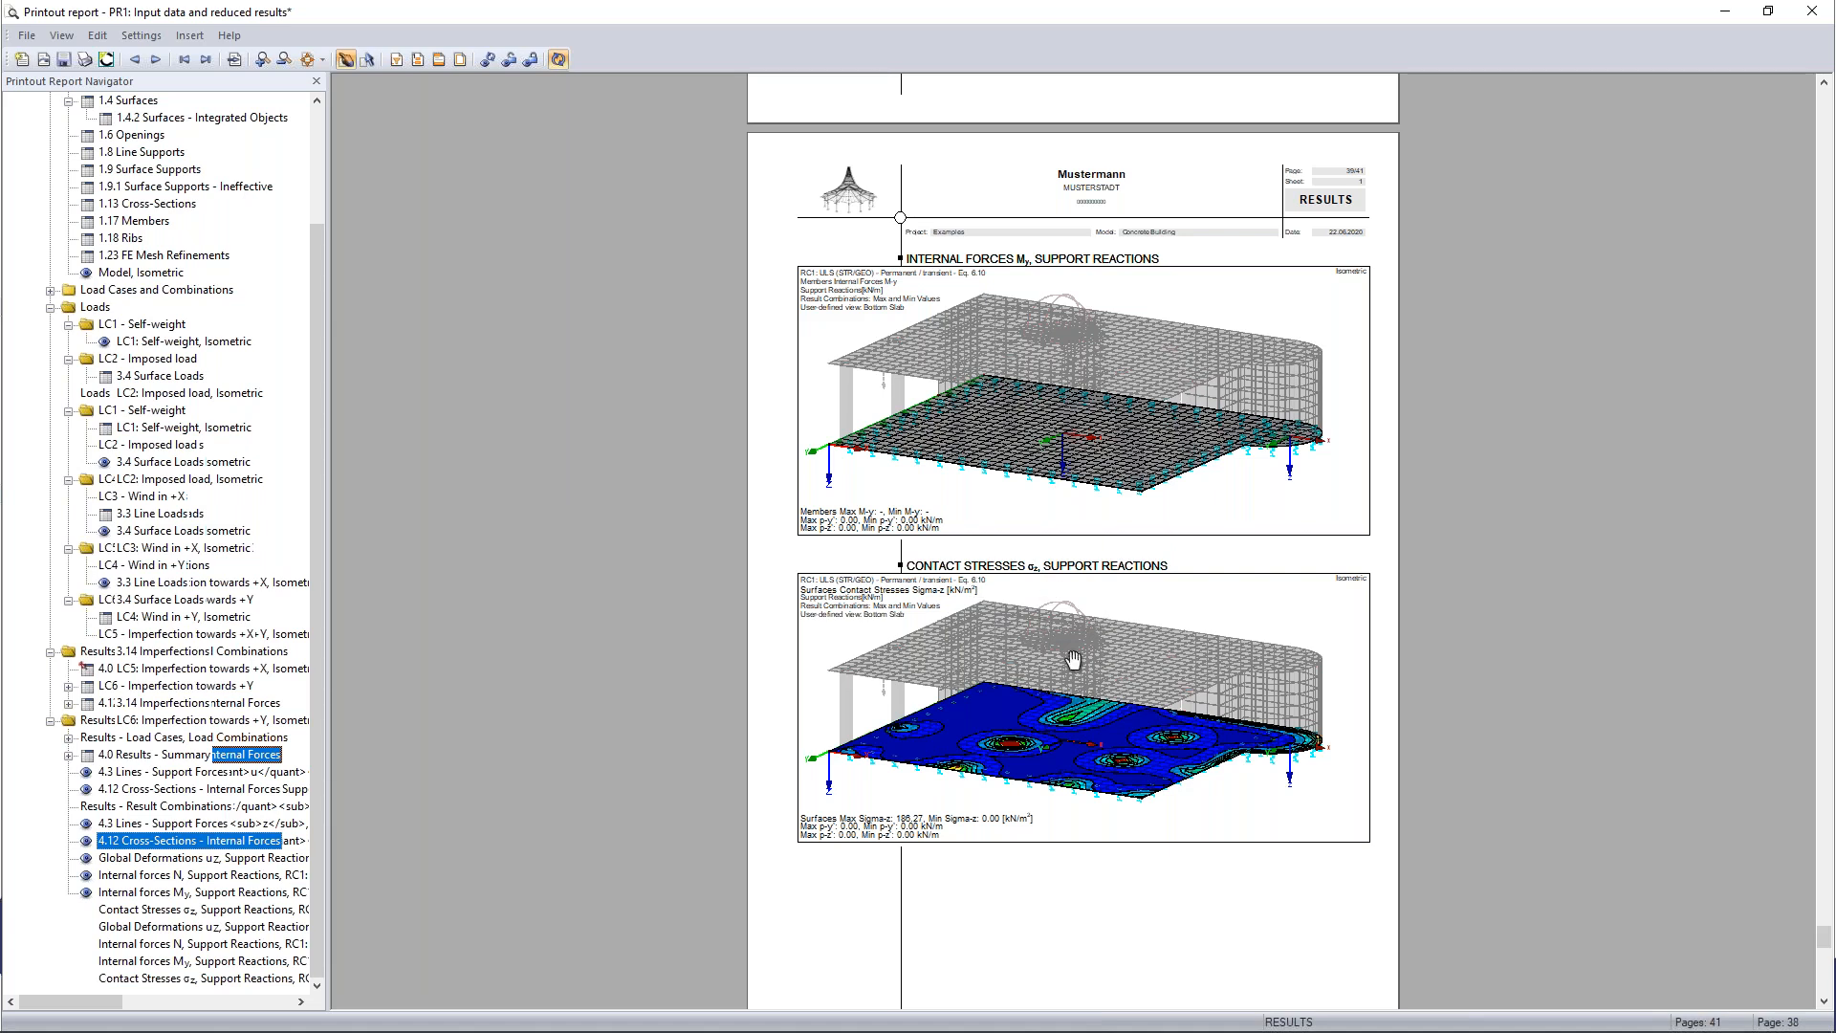
{"action": "scroll", "coordinate": [1073, 660], "scroll_direction": "down", "scroll_amount": 9}
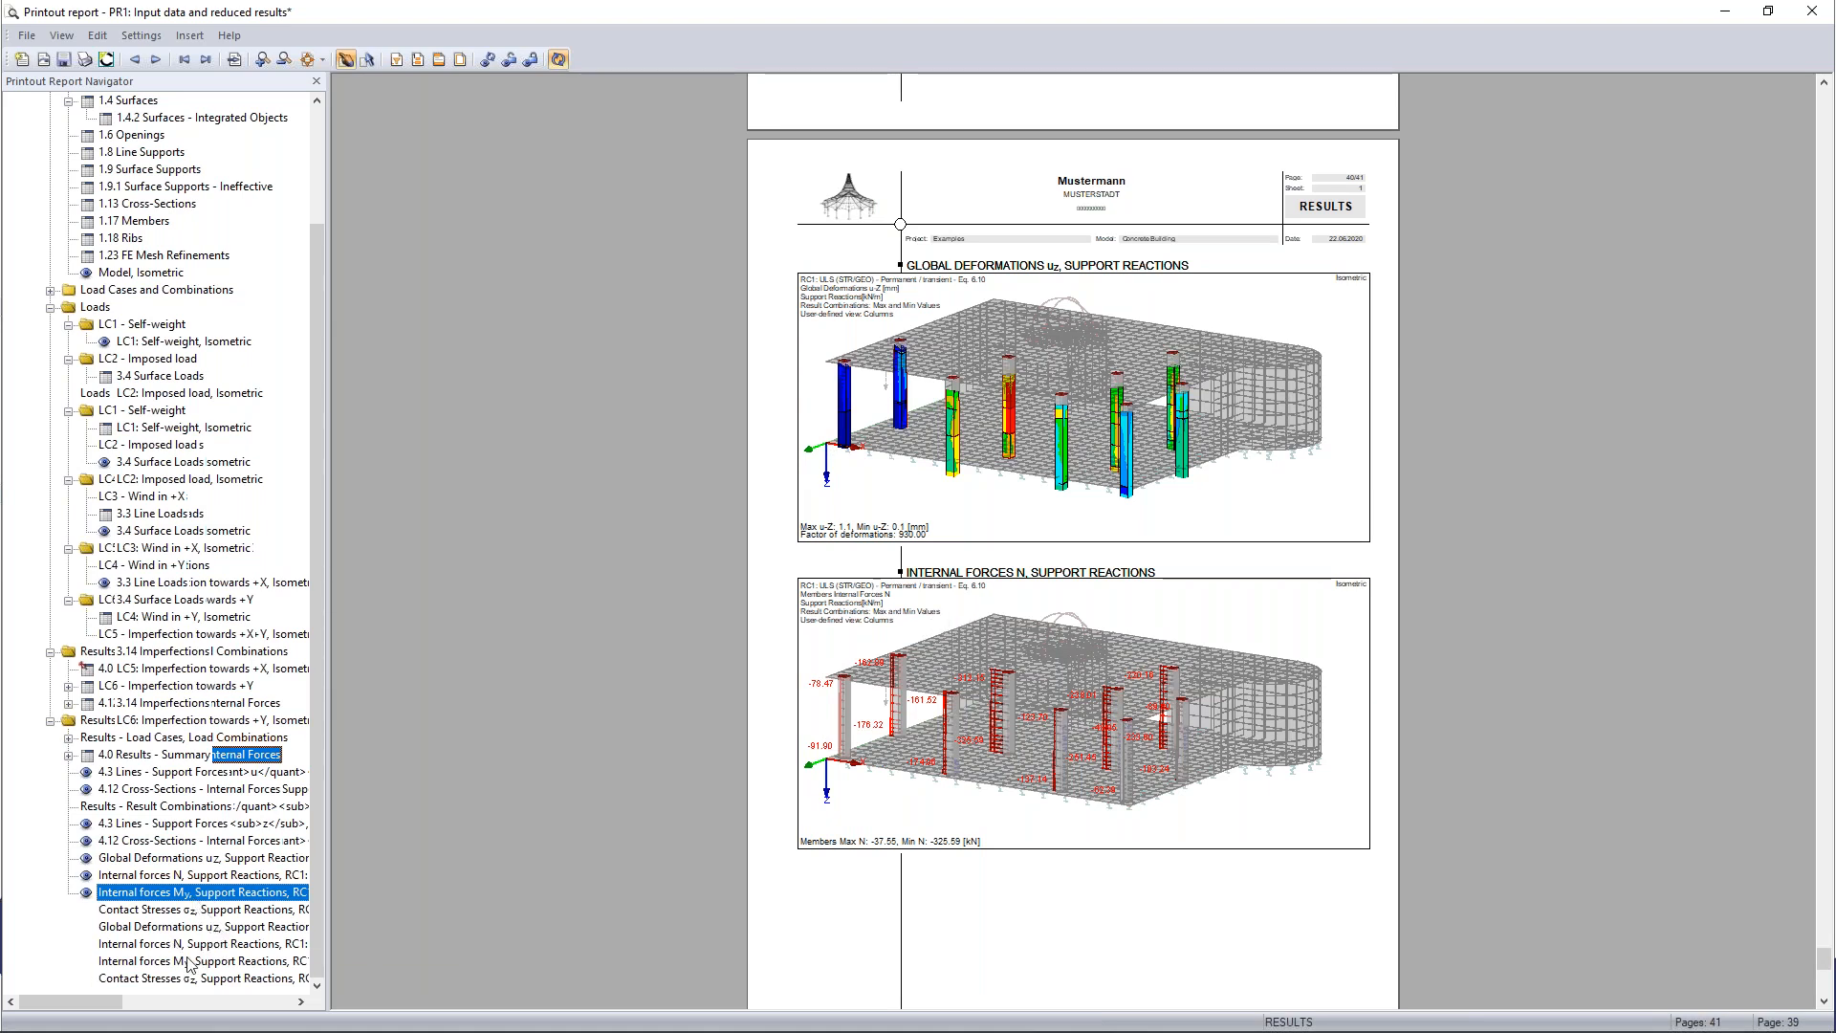
{"action": "scroll", "coordinate": [982, 733], "scroll_direction": "down", "scroll_amount": 1}
{"action": "scroll", "coordinate": [982, 733], "scroll_direction": "down", "scroll_amount": 2}
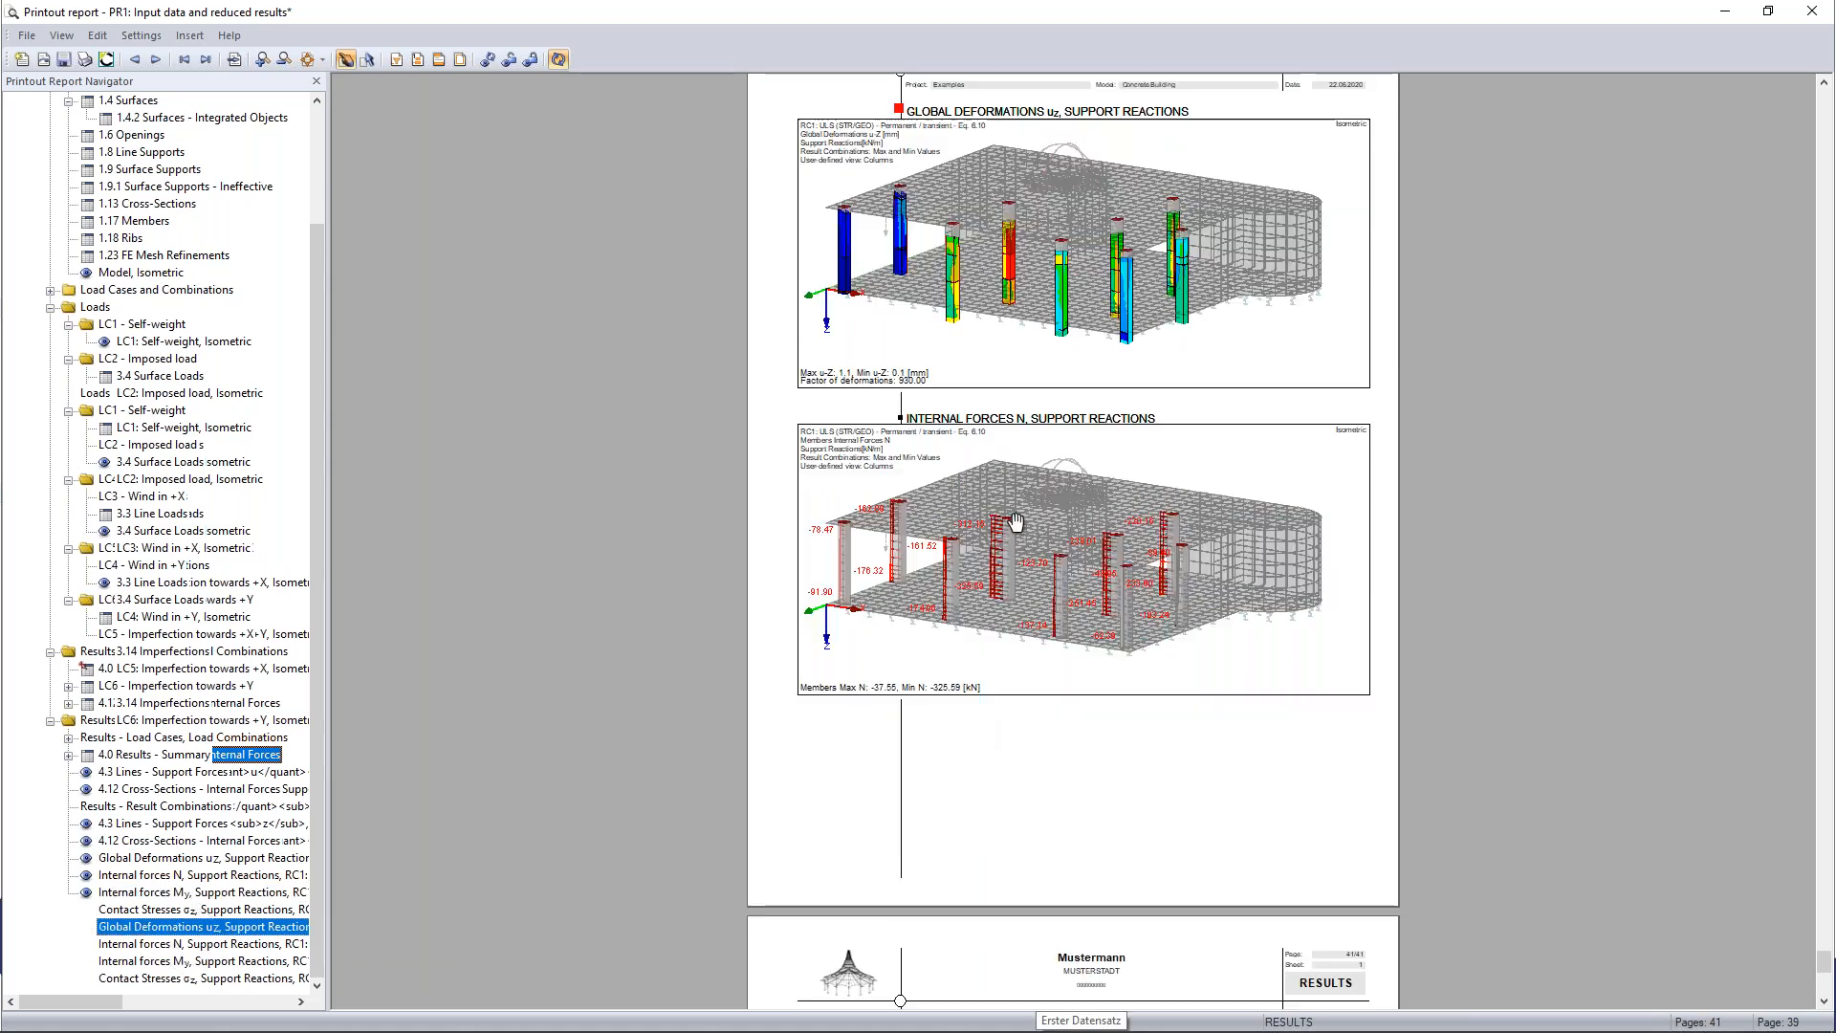
{"action": "scroll", "coordinate": [1047, 551], "scroll_direction": "down", "scroll_amount": 3}
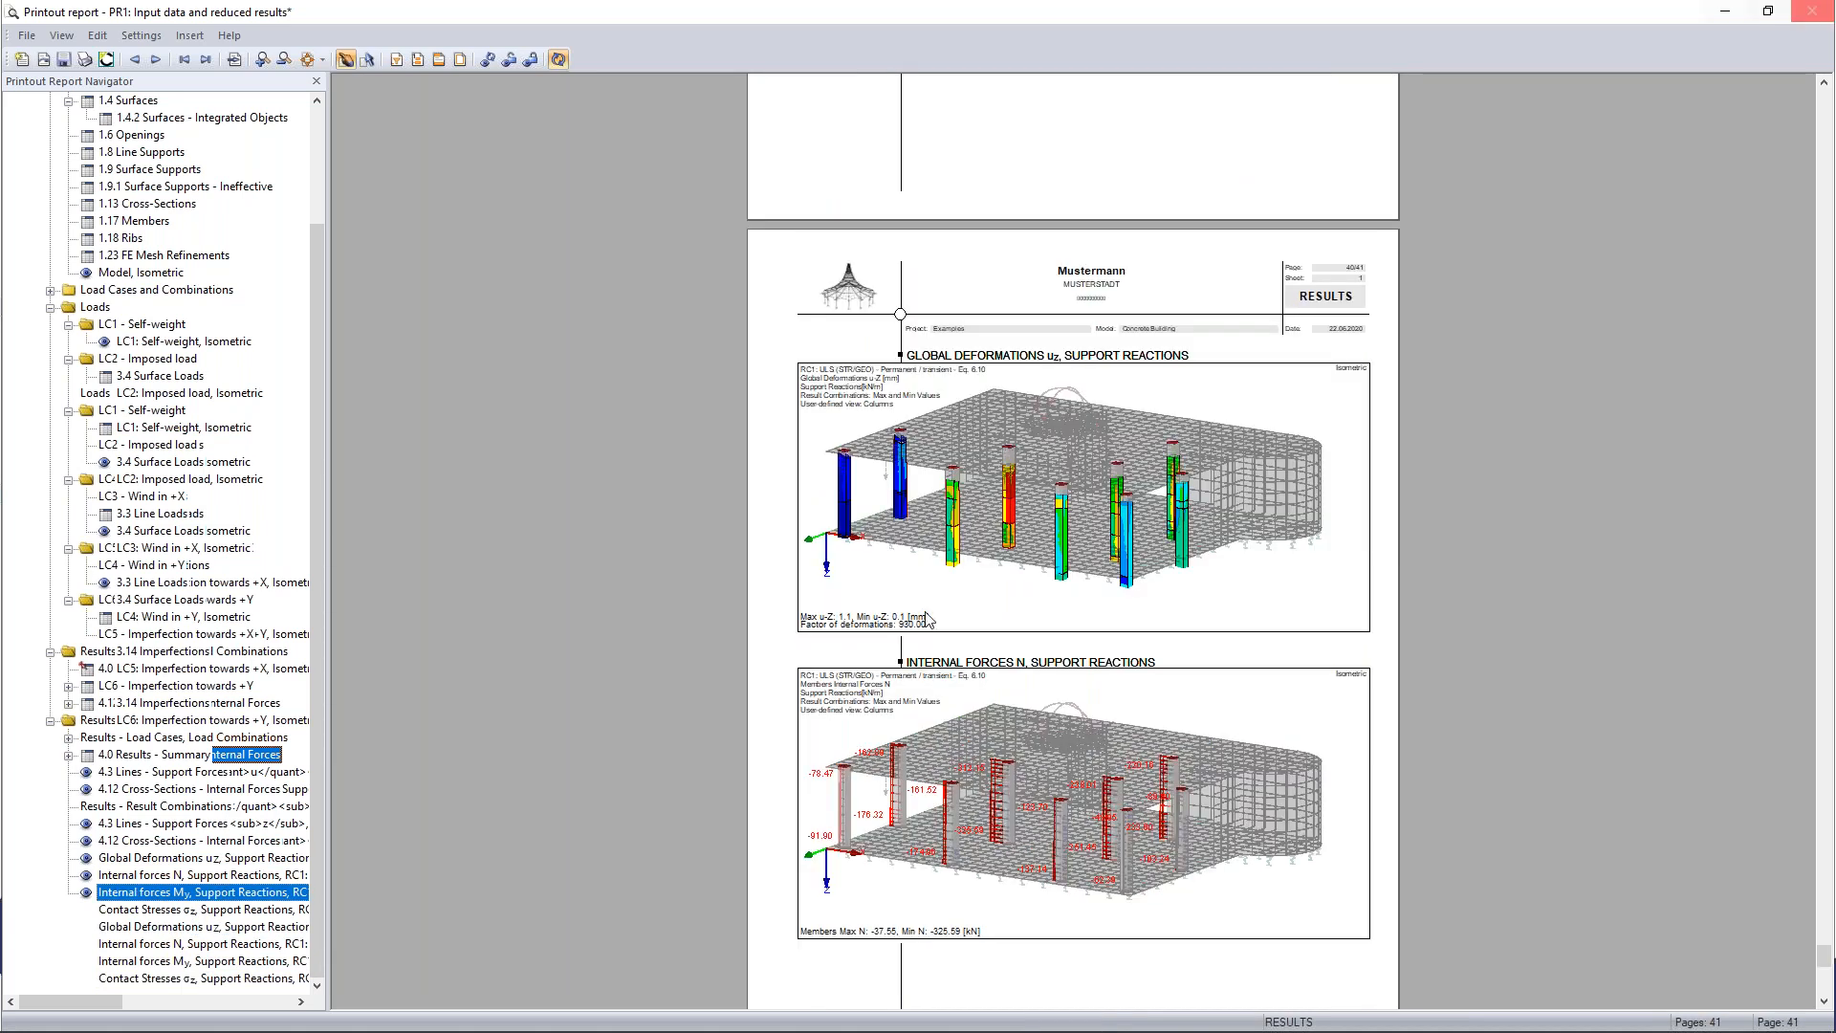
Close the printout report and cancel visibility mode to display the entire building model.
{"action": "left_click", "coordinate": [1810, 9]}
{"action": "left_click", "coordinate": [860, 551]}
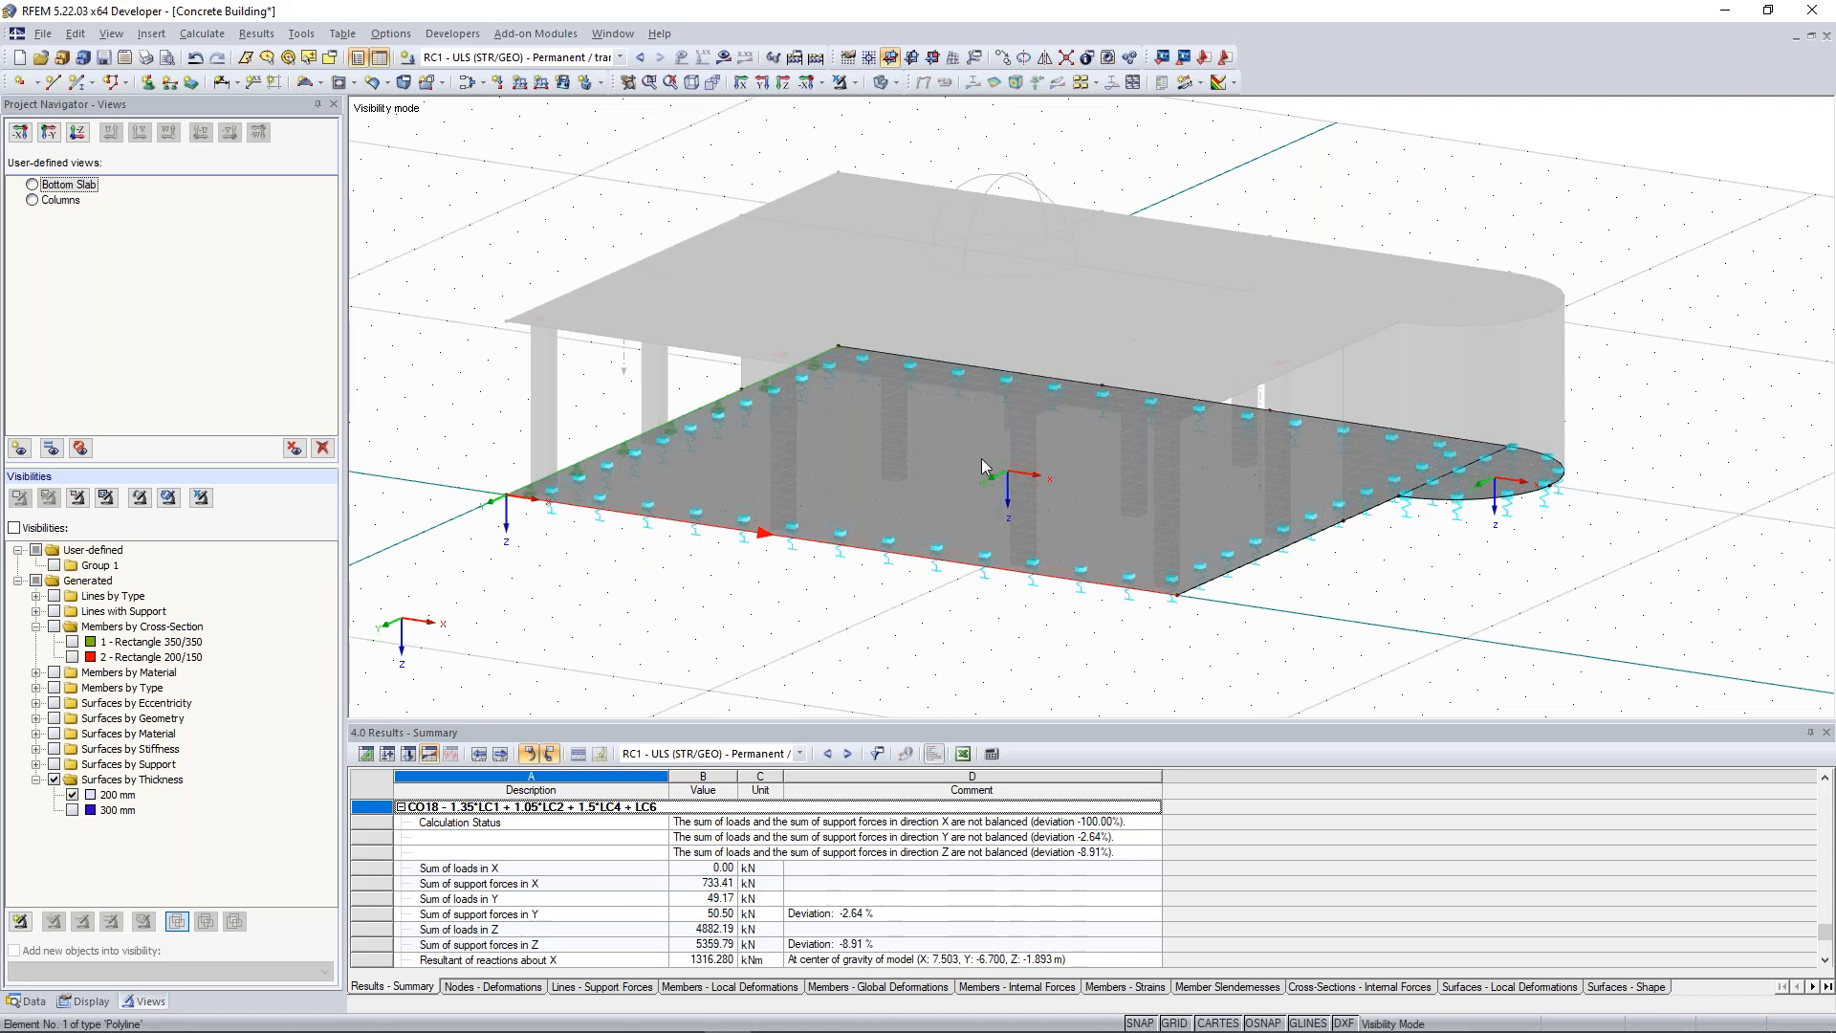
{"action": "left_click", "coordinate": [856, 83]}
{"action": "left_click", "coordinate": [902, 243]}
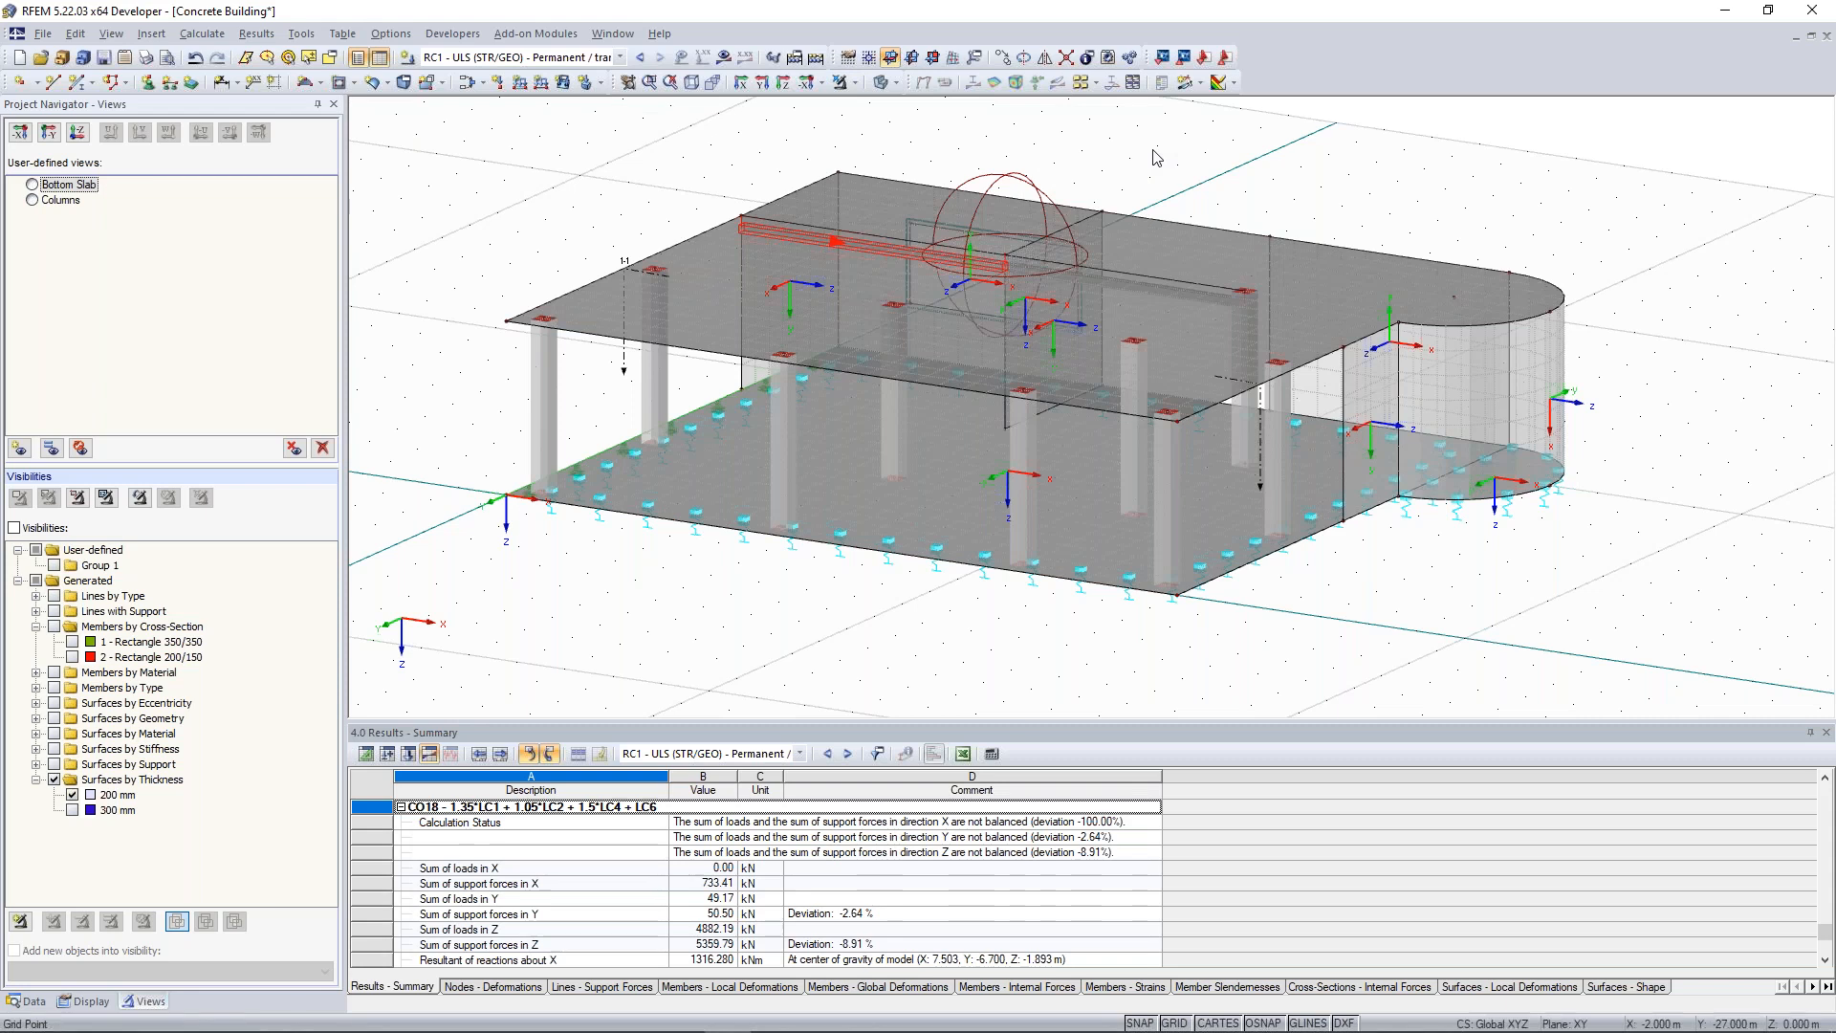
Insert an X-Z clipping plane through the concrete building and shift its offset to 1.000 m and then -1.000 m.
{"action": "middle_click_drag", "start_coordinate": [1153, 136], "coordinate": [1158, 203]}
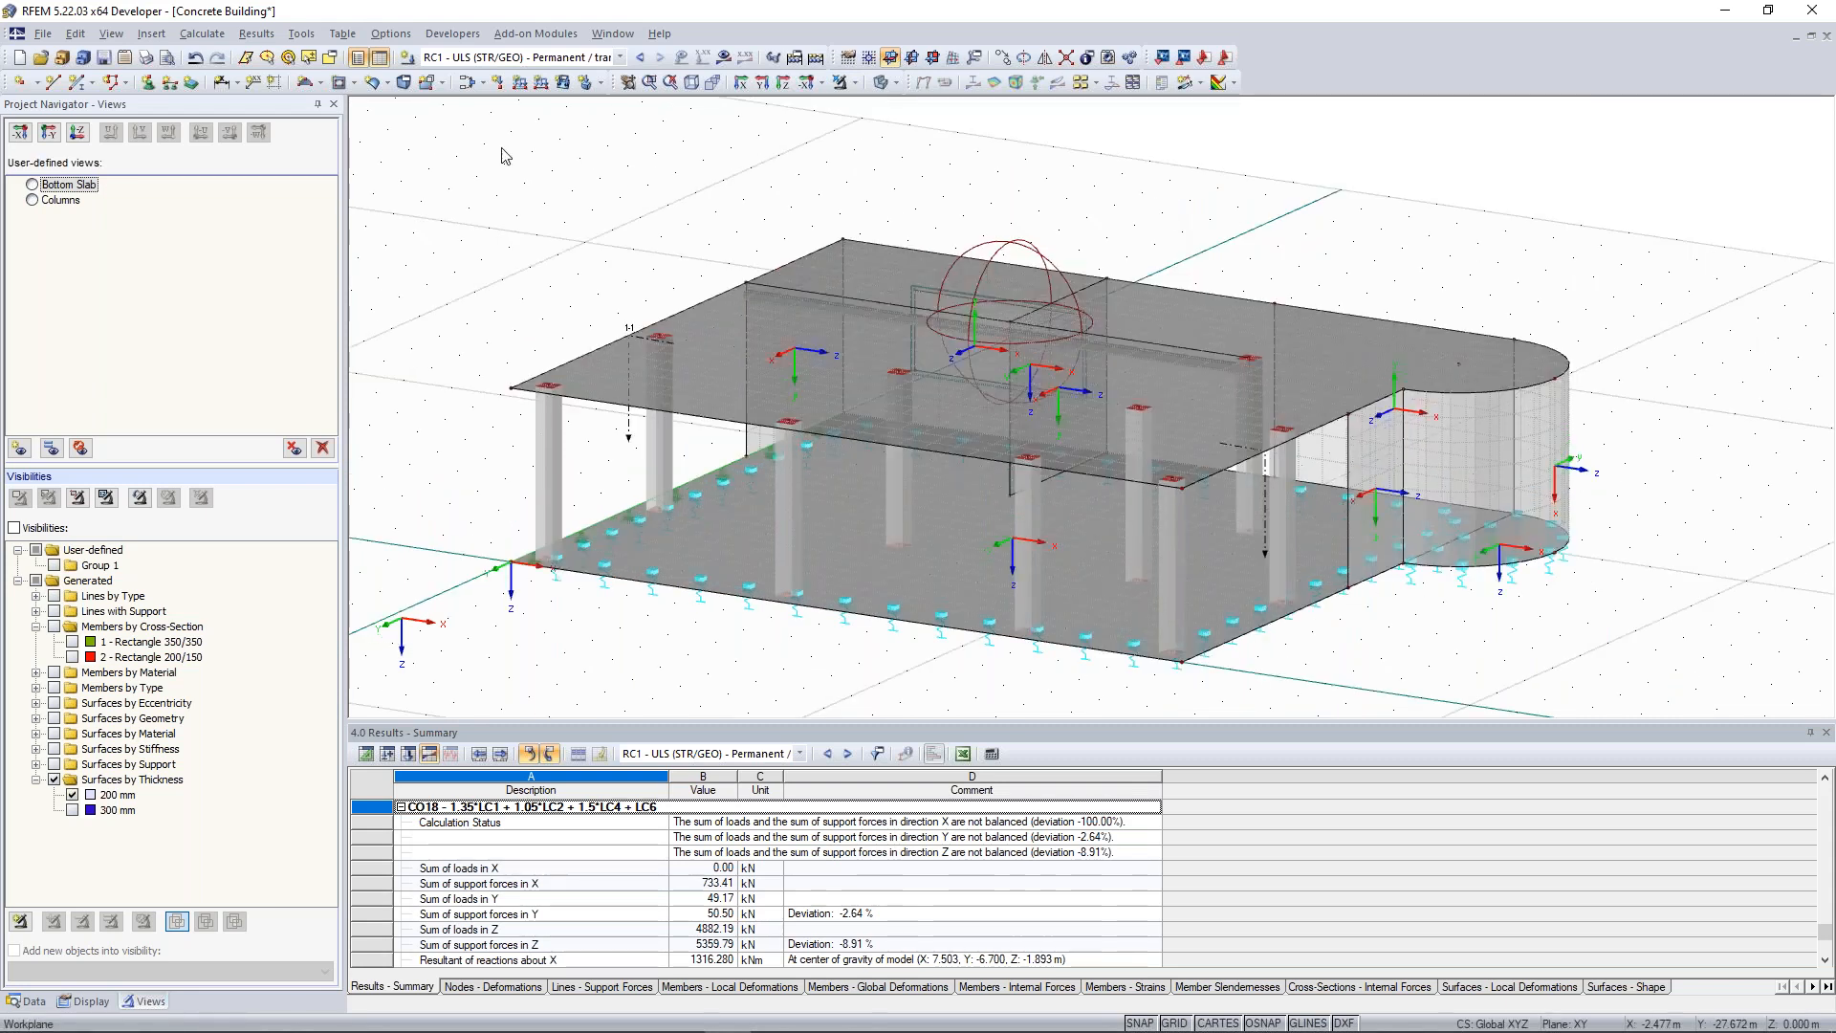
{"action": "middle_click_drag", "start_coordinate": [506, 156], "coordinate": [482, 154], "text": "ctrl"}
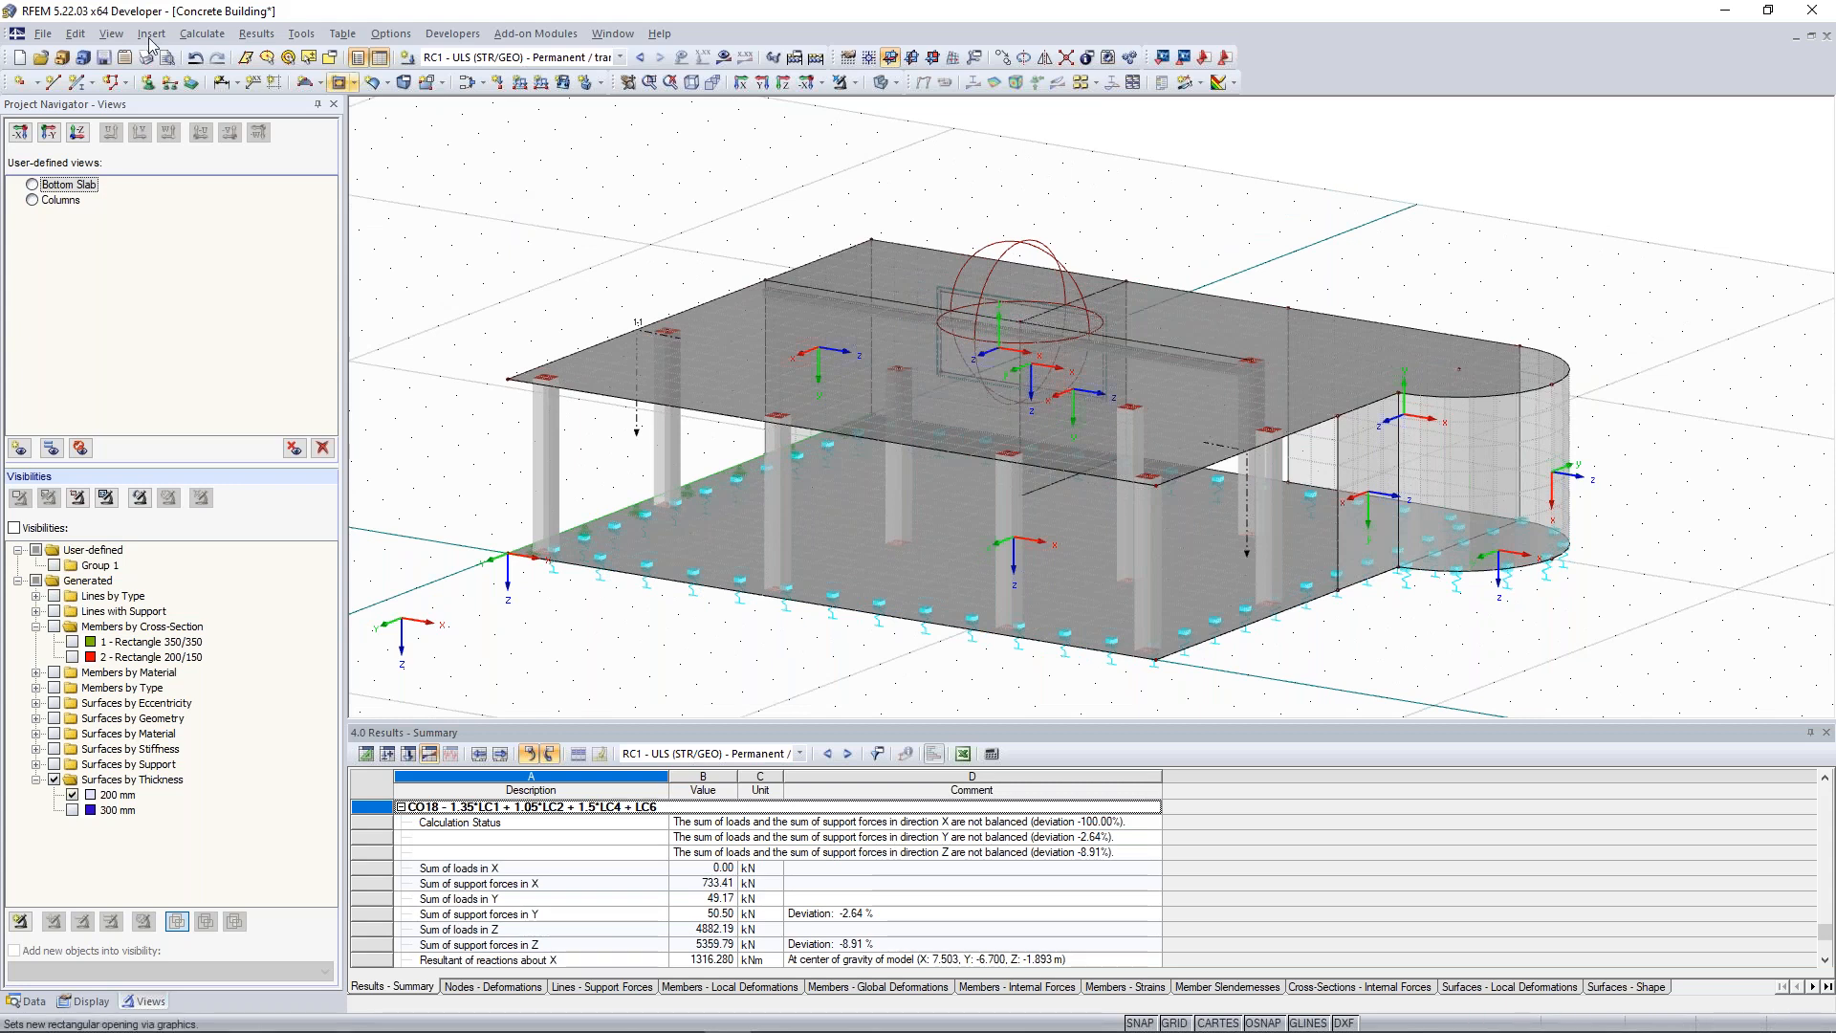
{"action": "left_click", "coordinate": [151, 35]}
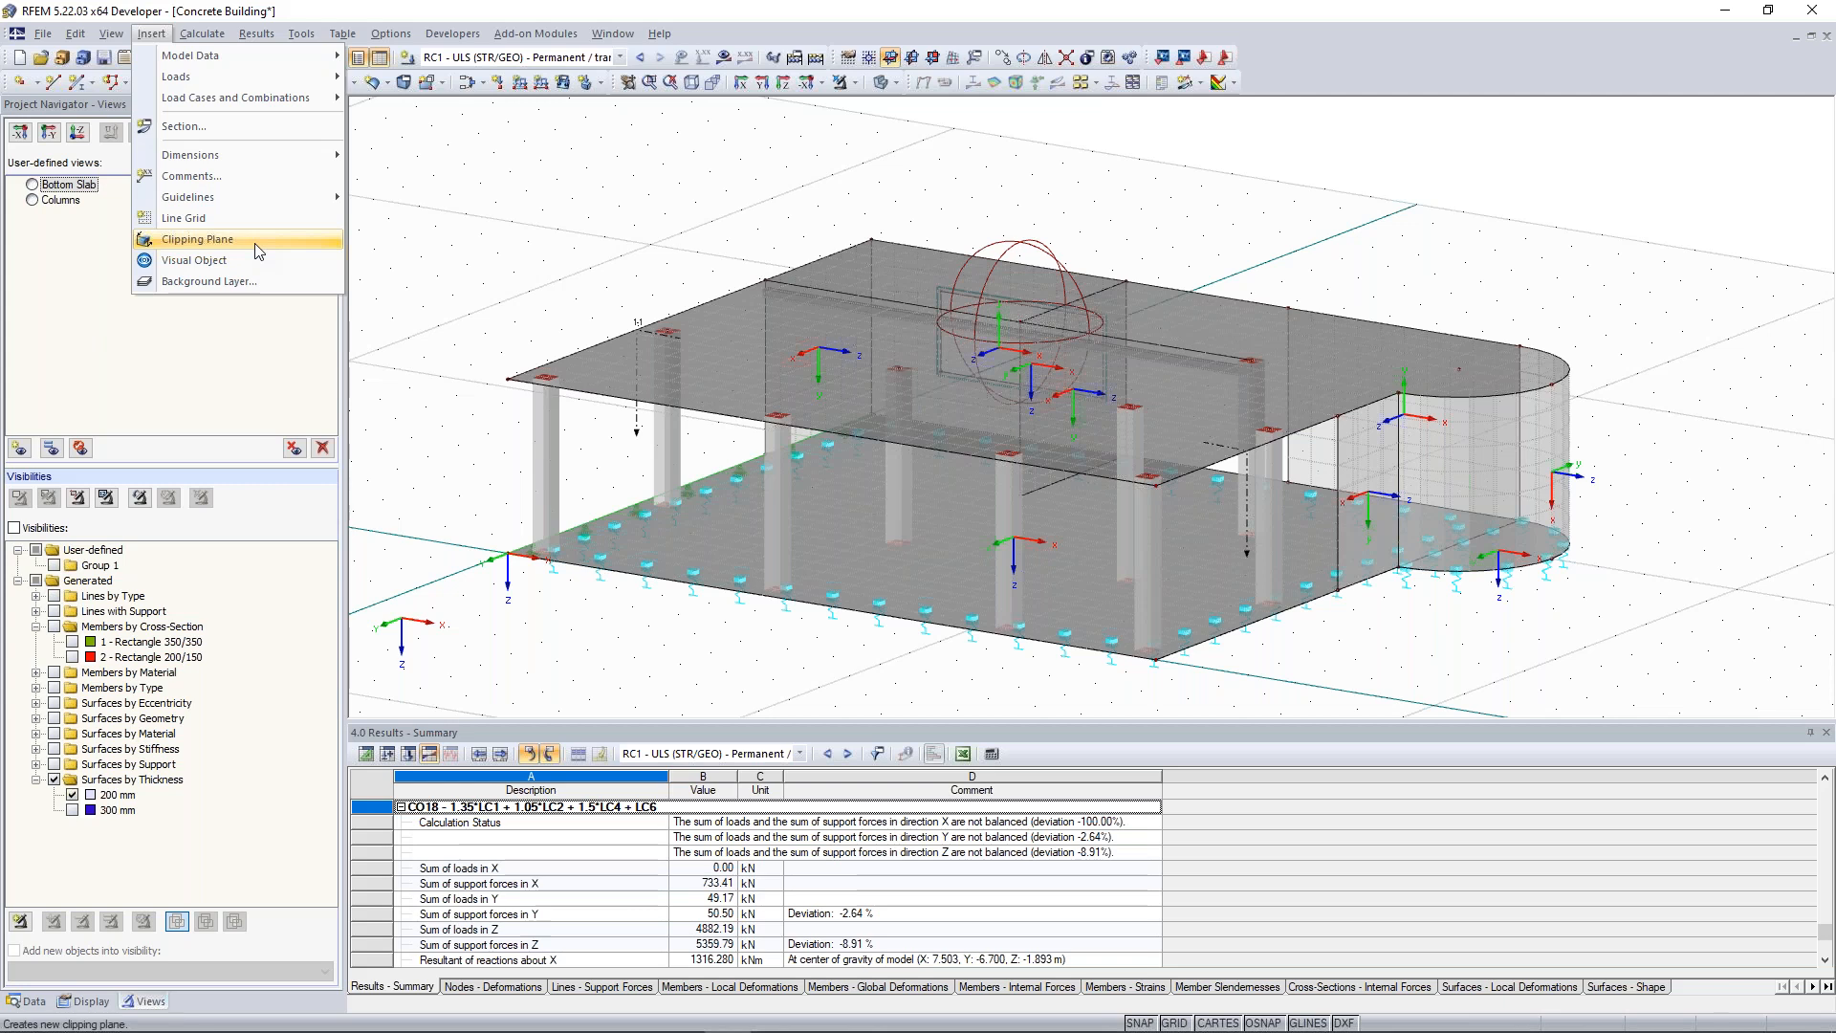
{"action": "left_click", "coordinate": [258, 251]}
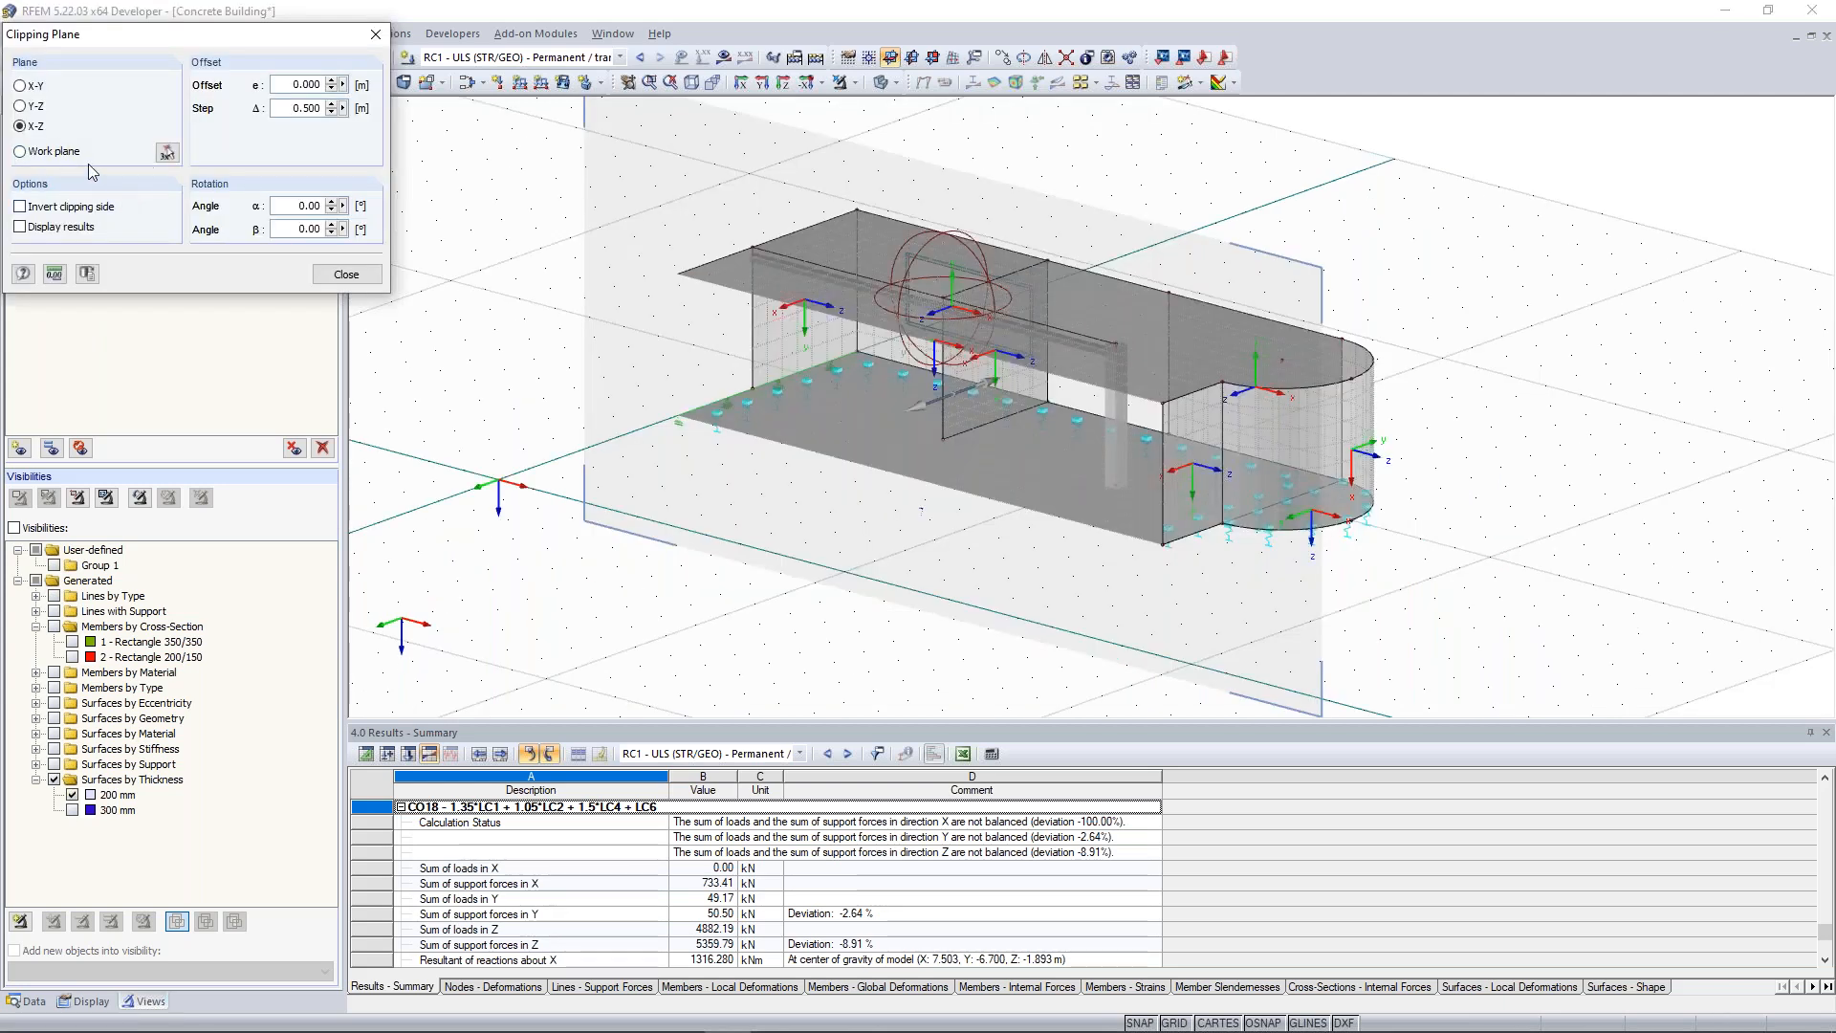
{"action": "left_click", "coordinate": [331, 81]}
{"action": "left_click", "coordinate": [331, 81]}
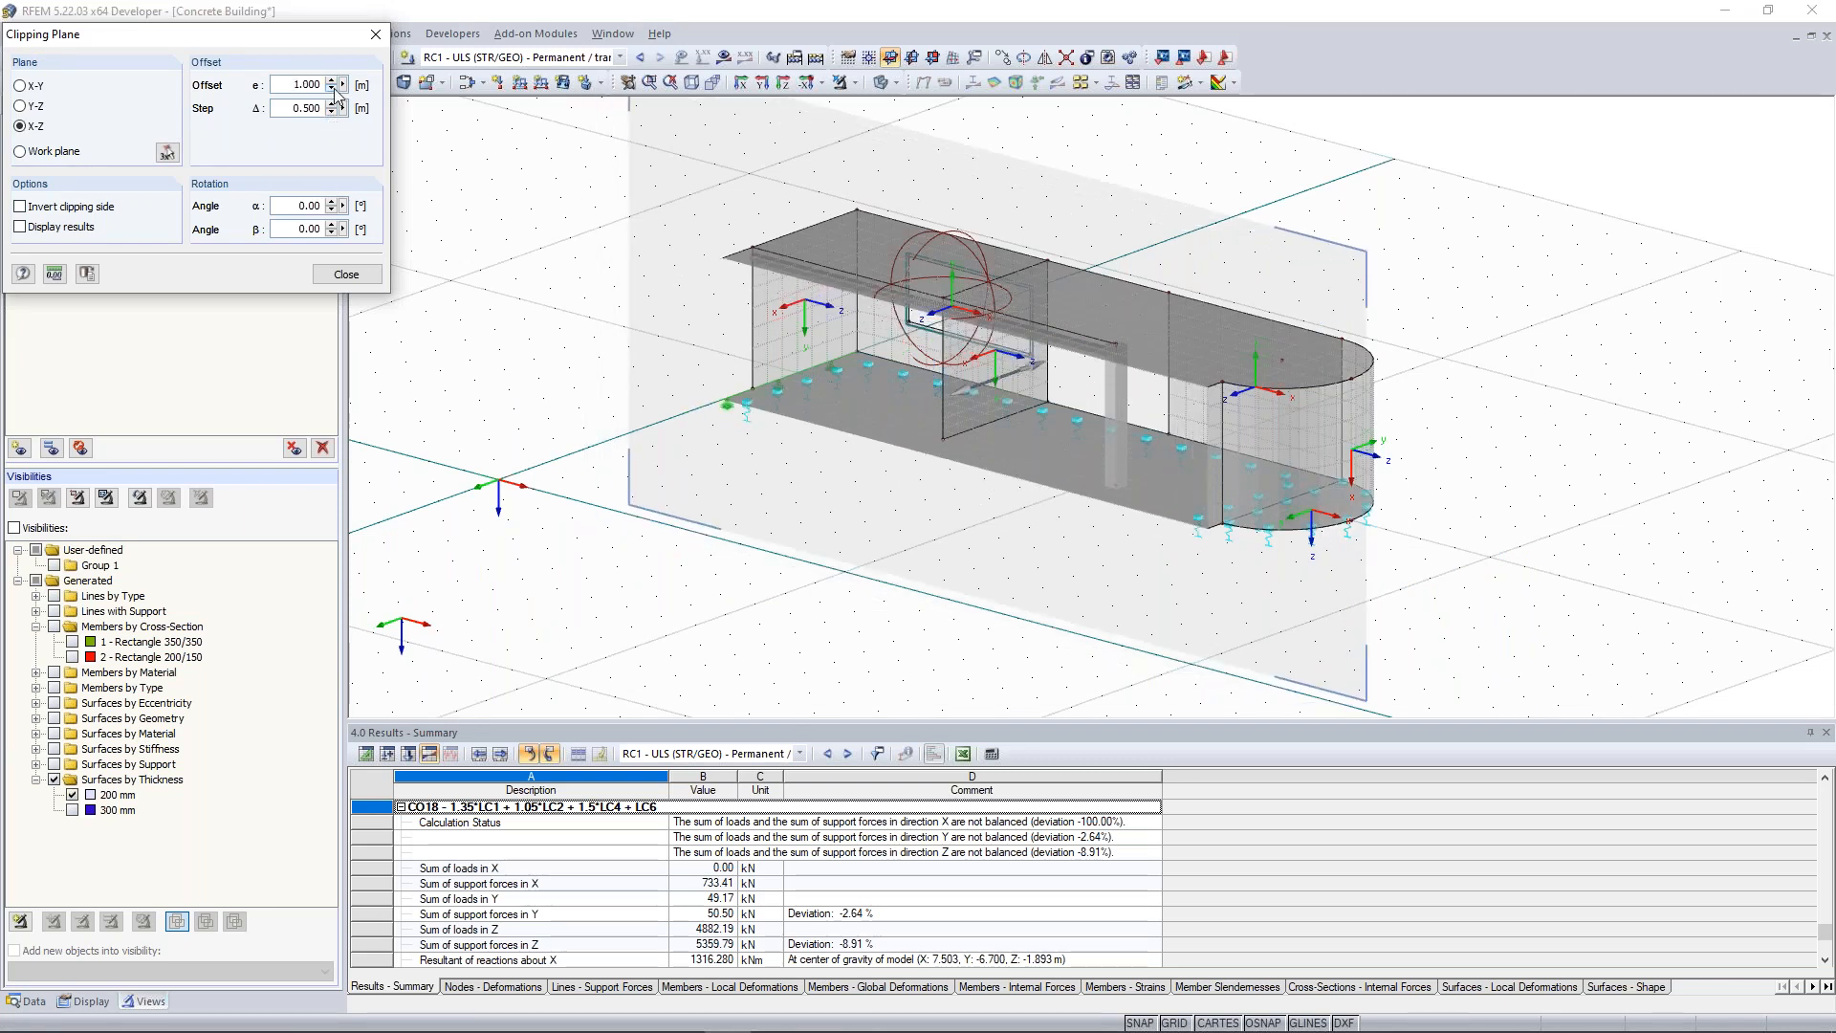
{"action": "left_click", "coordinate": [330, 88]}
{"action": "left_click", "coordinate": [331, 88]}
{"action": "left_click", "coordinate": [331, 88]}
{"action": "left_click", "coordinate": [331, 88]}
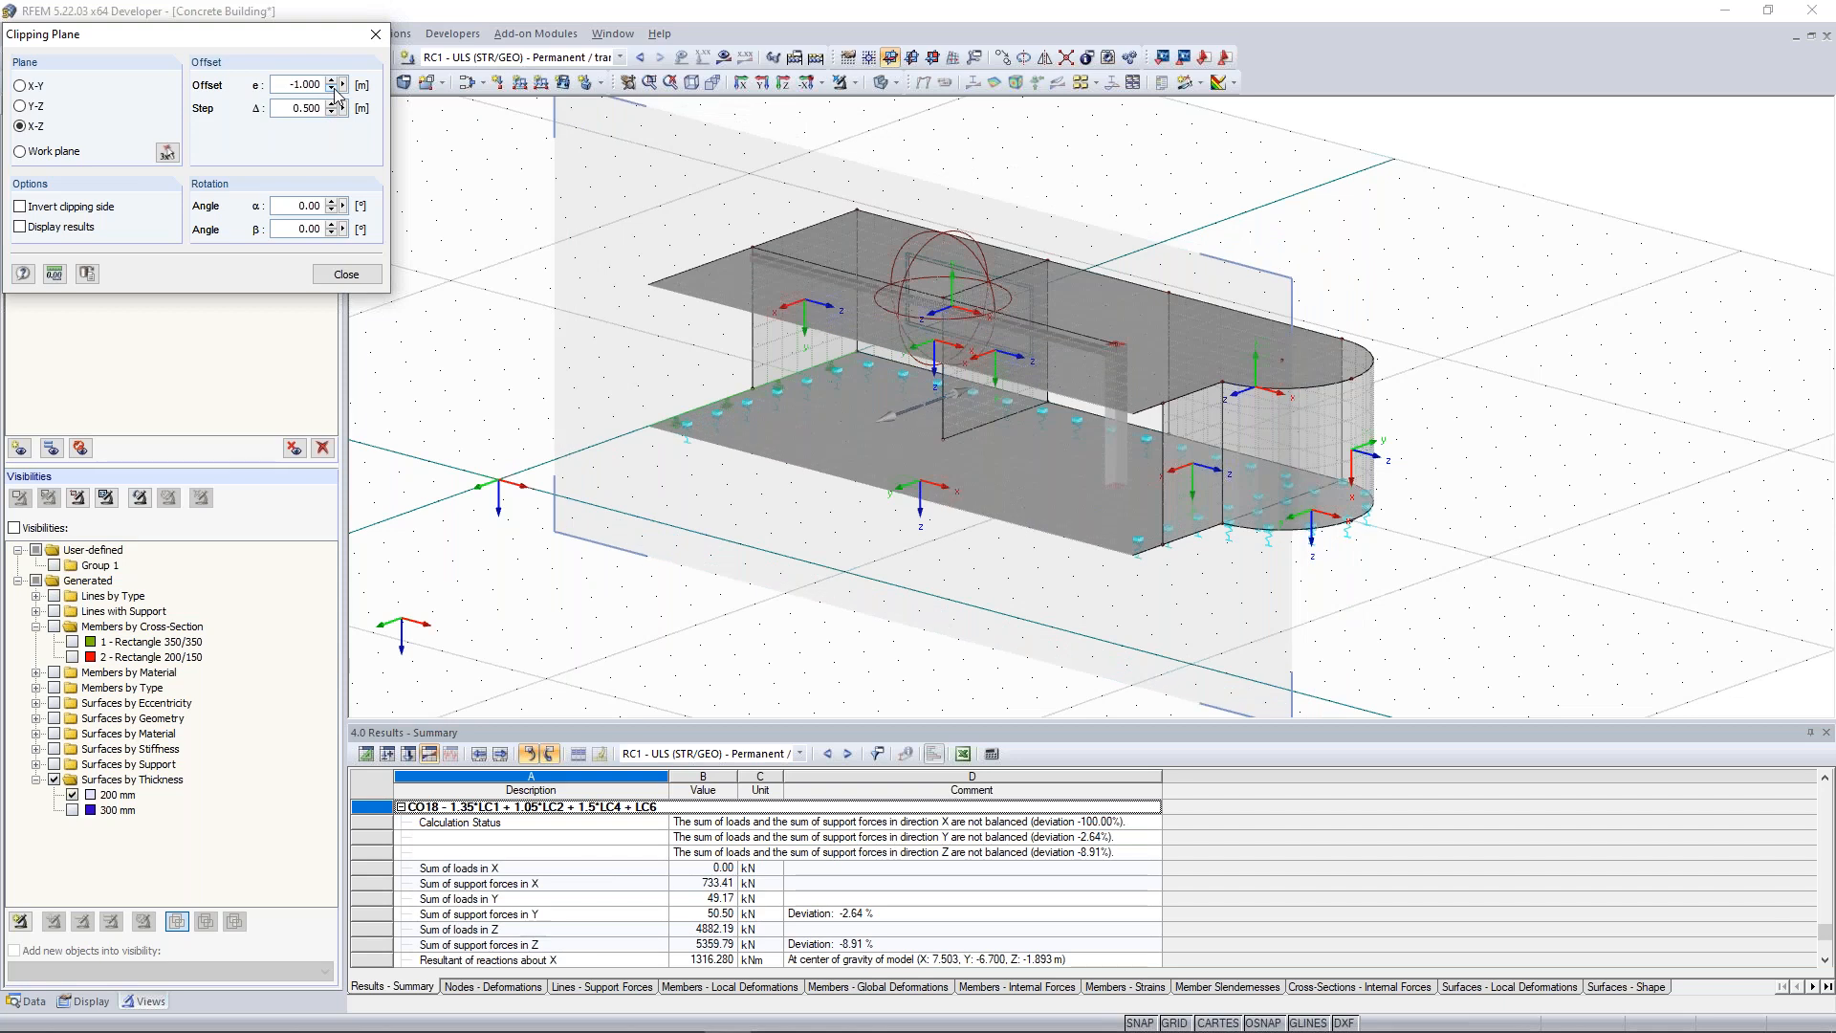
Set the clipping plane's step to 1.000 m, try the larger offset moves, and return the offset to 0.000 m.
{"action": "left_click", "coordinate": [331, 103]}
{"action": "left_click", "coordinate": [331, 103]}
{"action": "left_click", "coordinate": [330, 81]}
{"action": "left_click", "coordinate": [331, 80]}
{"action": "left_click", "coordinate": [331, 81]}
{"action": "left_click", "coordinate": [331, 89]}
{"action": "left_click", "coordinate": [330, 89]}
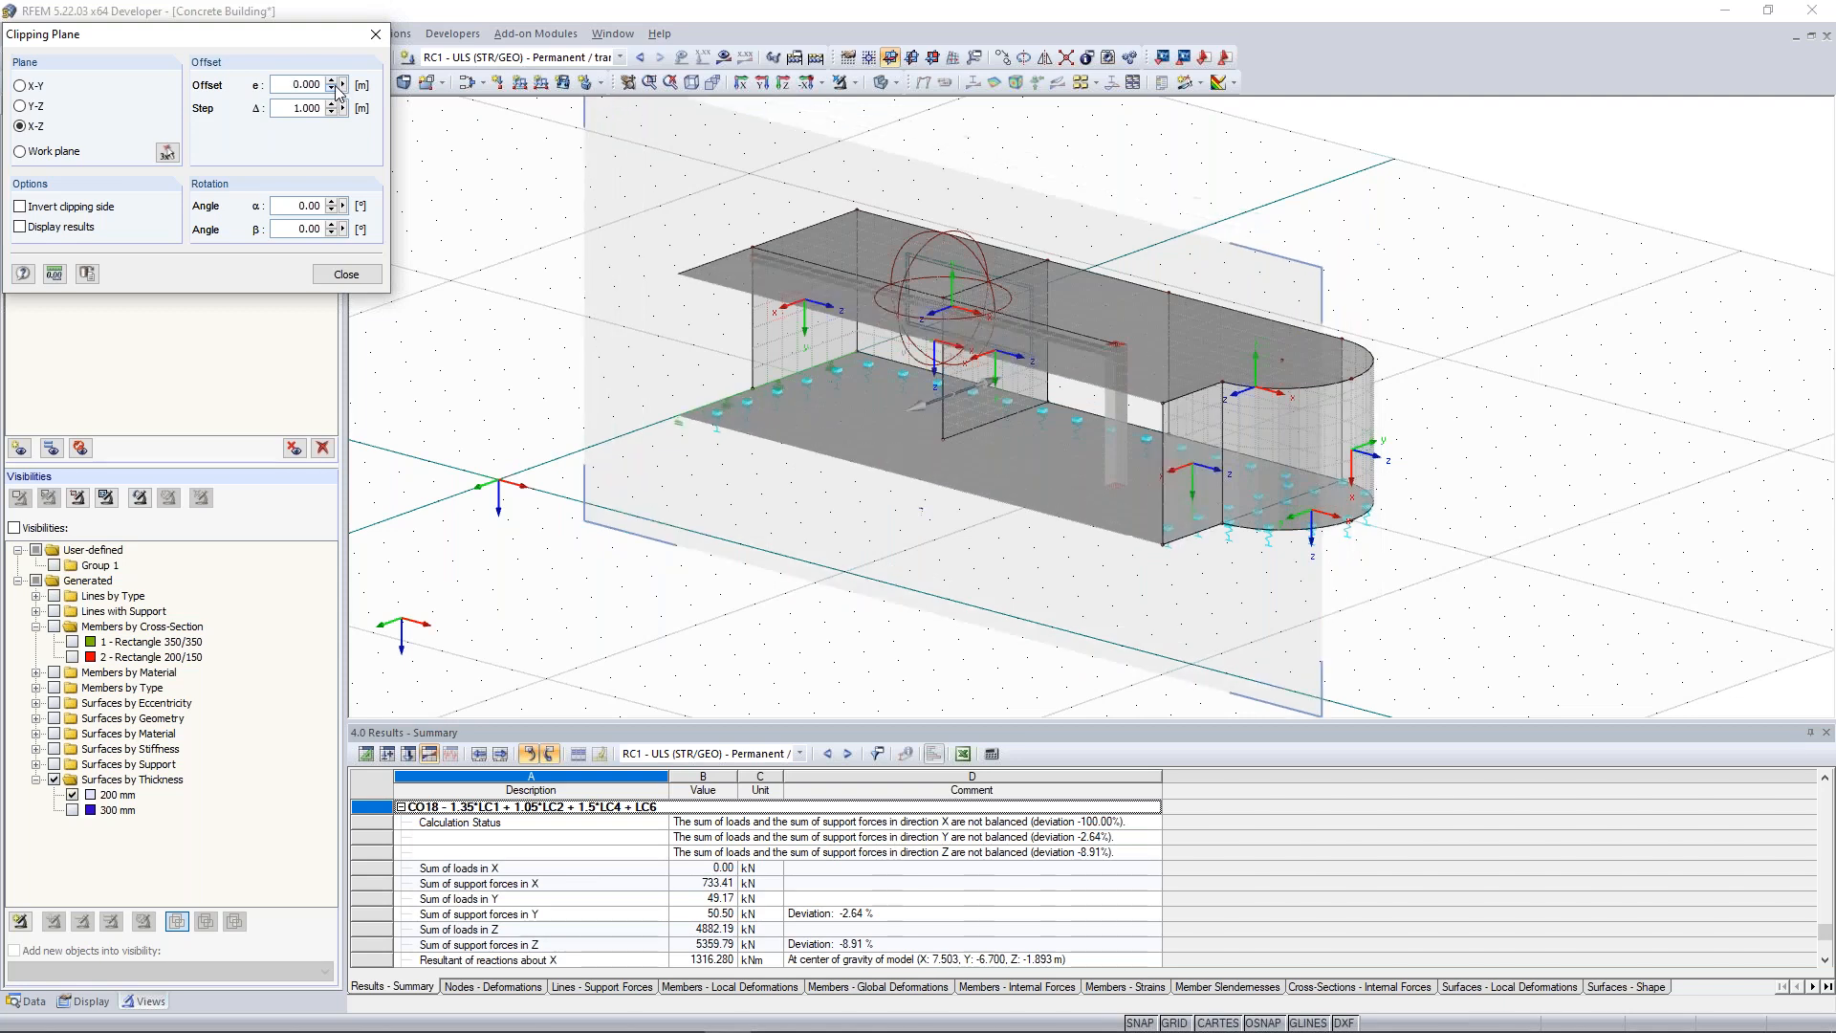
Rotate the clipping plane by an angle α of 35°, display the RC1 results on the clipped model, and close the clipping plane.
{"action": "left_click", "coordinate": [331, 202]}
{"action": "left_click", "coordinate": [331, 202]}
{"action": "left_click", "coordinate": [331, 202]}
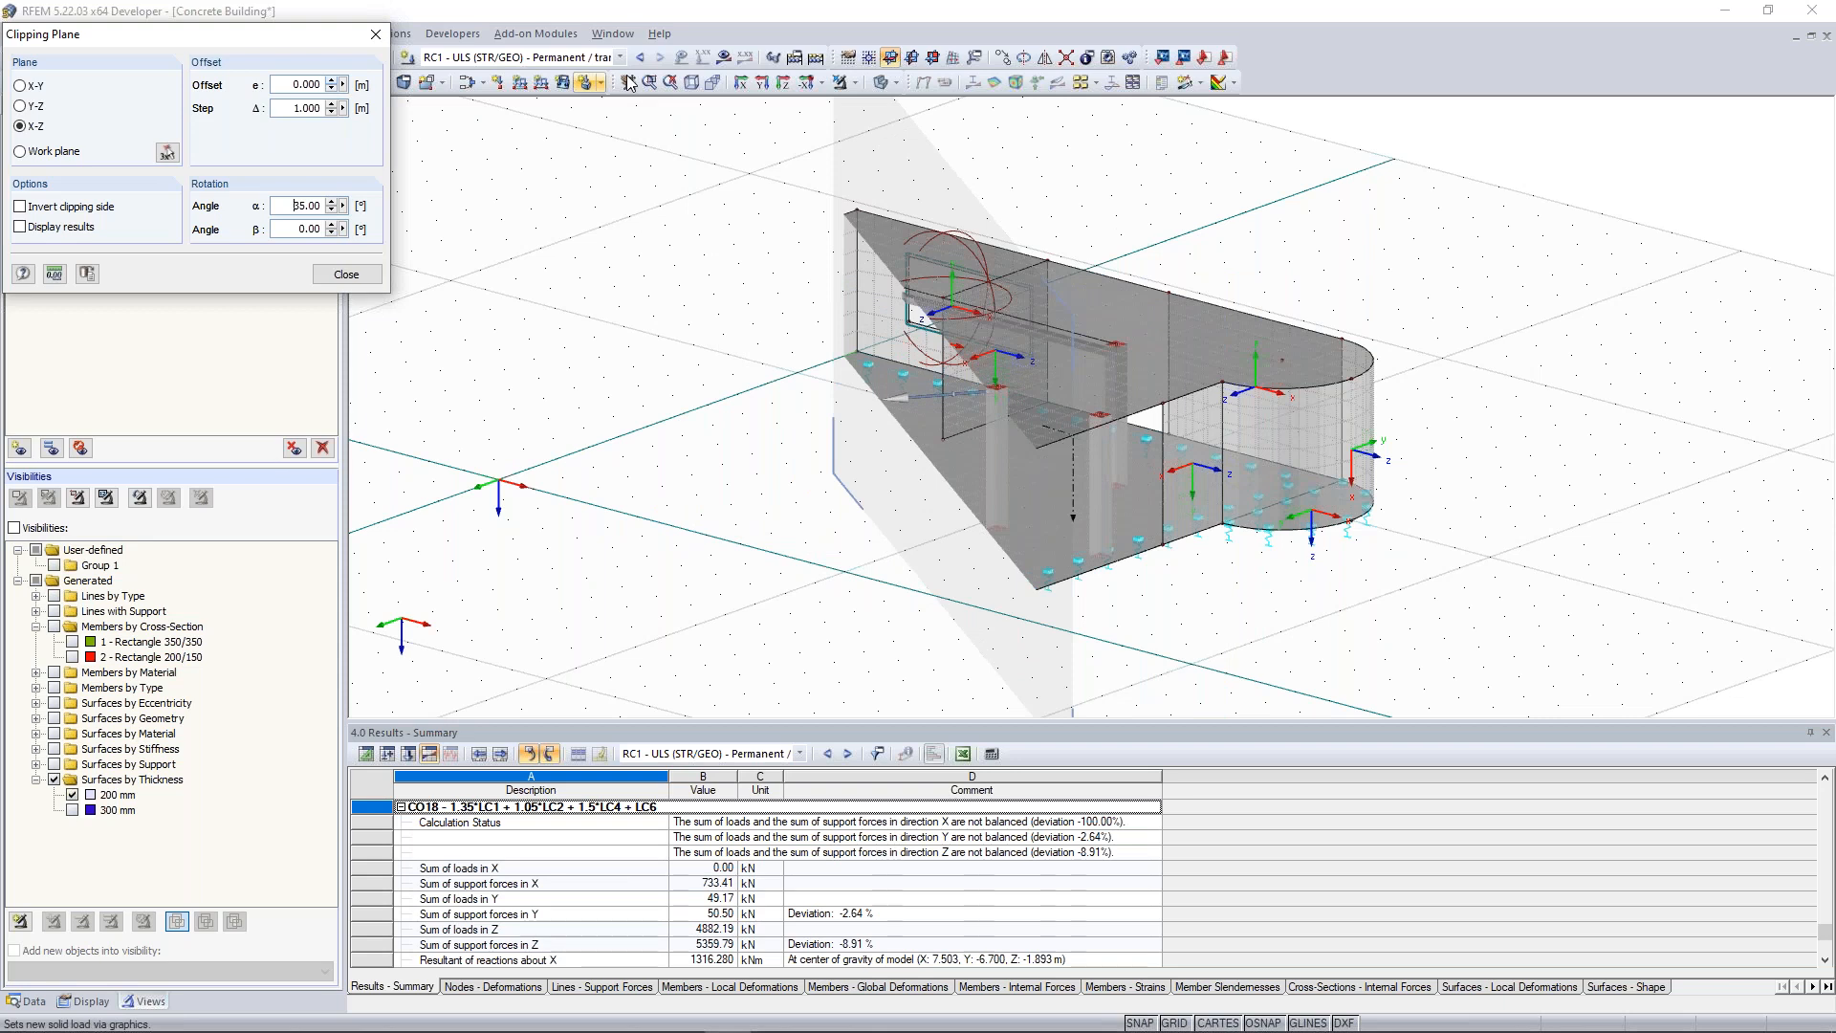
{"action": "left_click", "coordinate": [724, 57]}
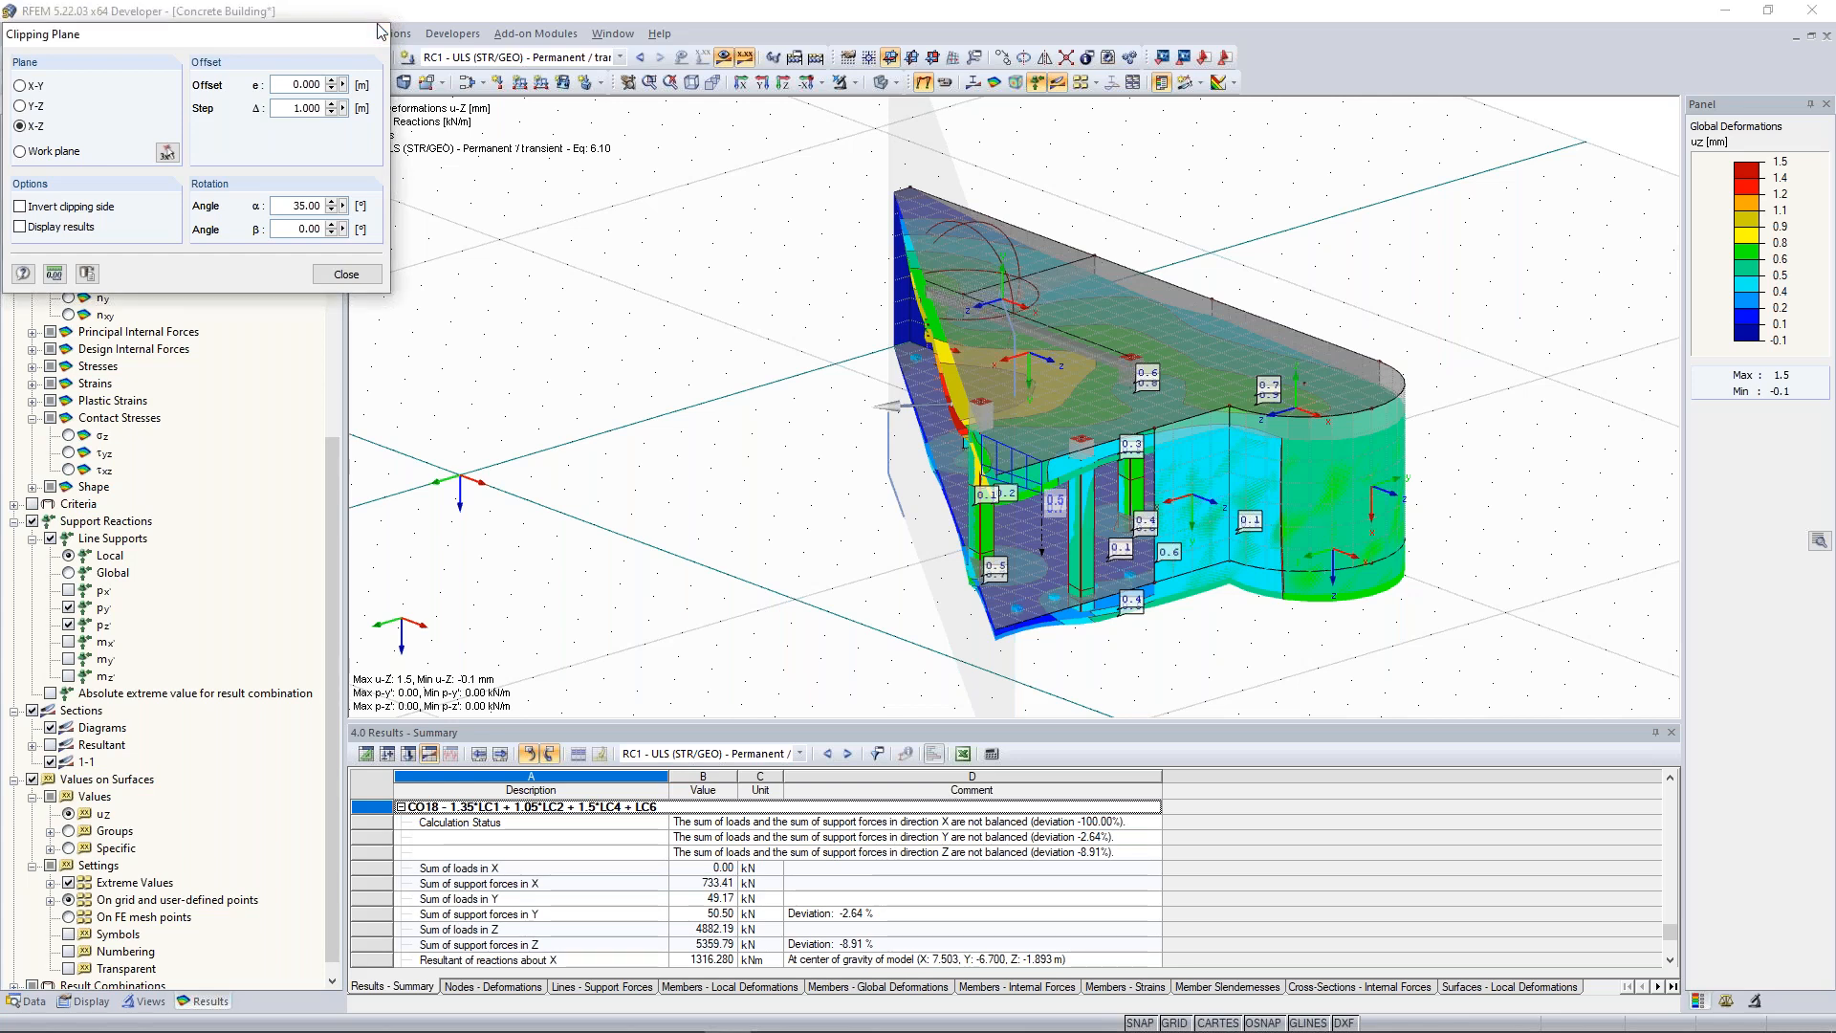
{"action": "left_click", "coordinate": [376, 33]}
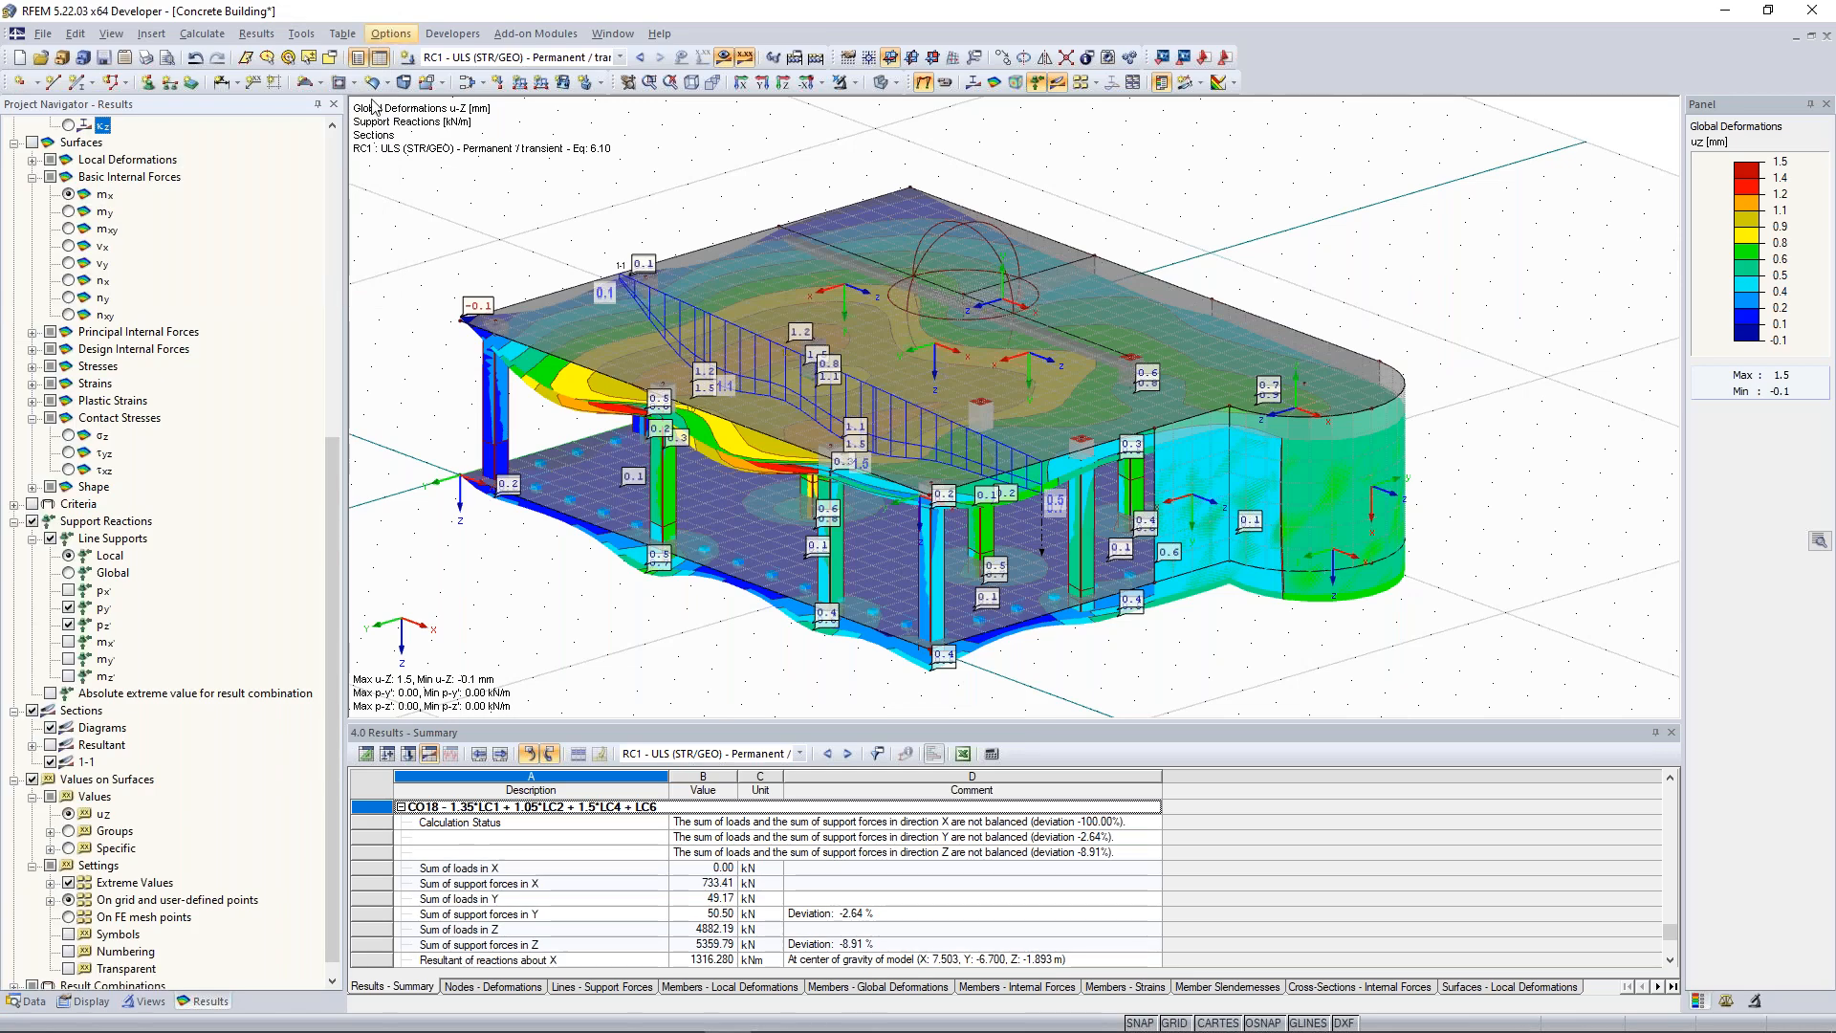
Browse the add-on modules in the project data and open RF-CONCRETE Surfaces for the concrete building.
{"action": "left_click", "coordinate": [29, 1002]}
{"action": "scroll", "coordinate": [144, 496], "scroll_direction": "down", "scroll_amount": 9}
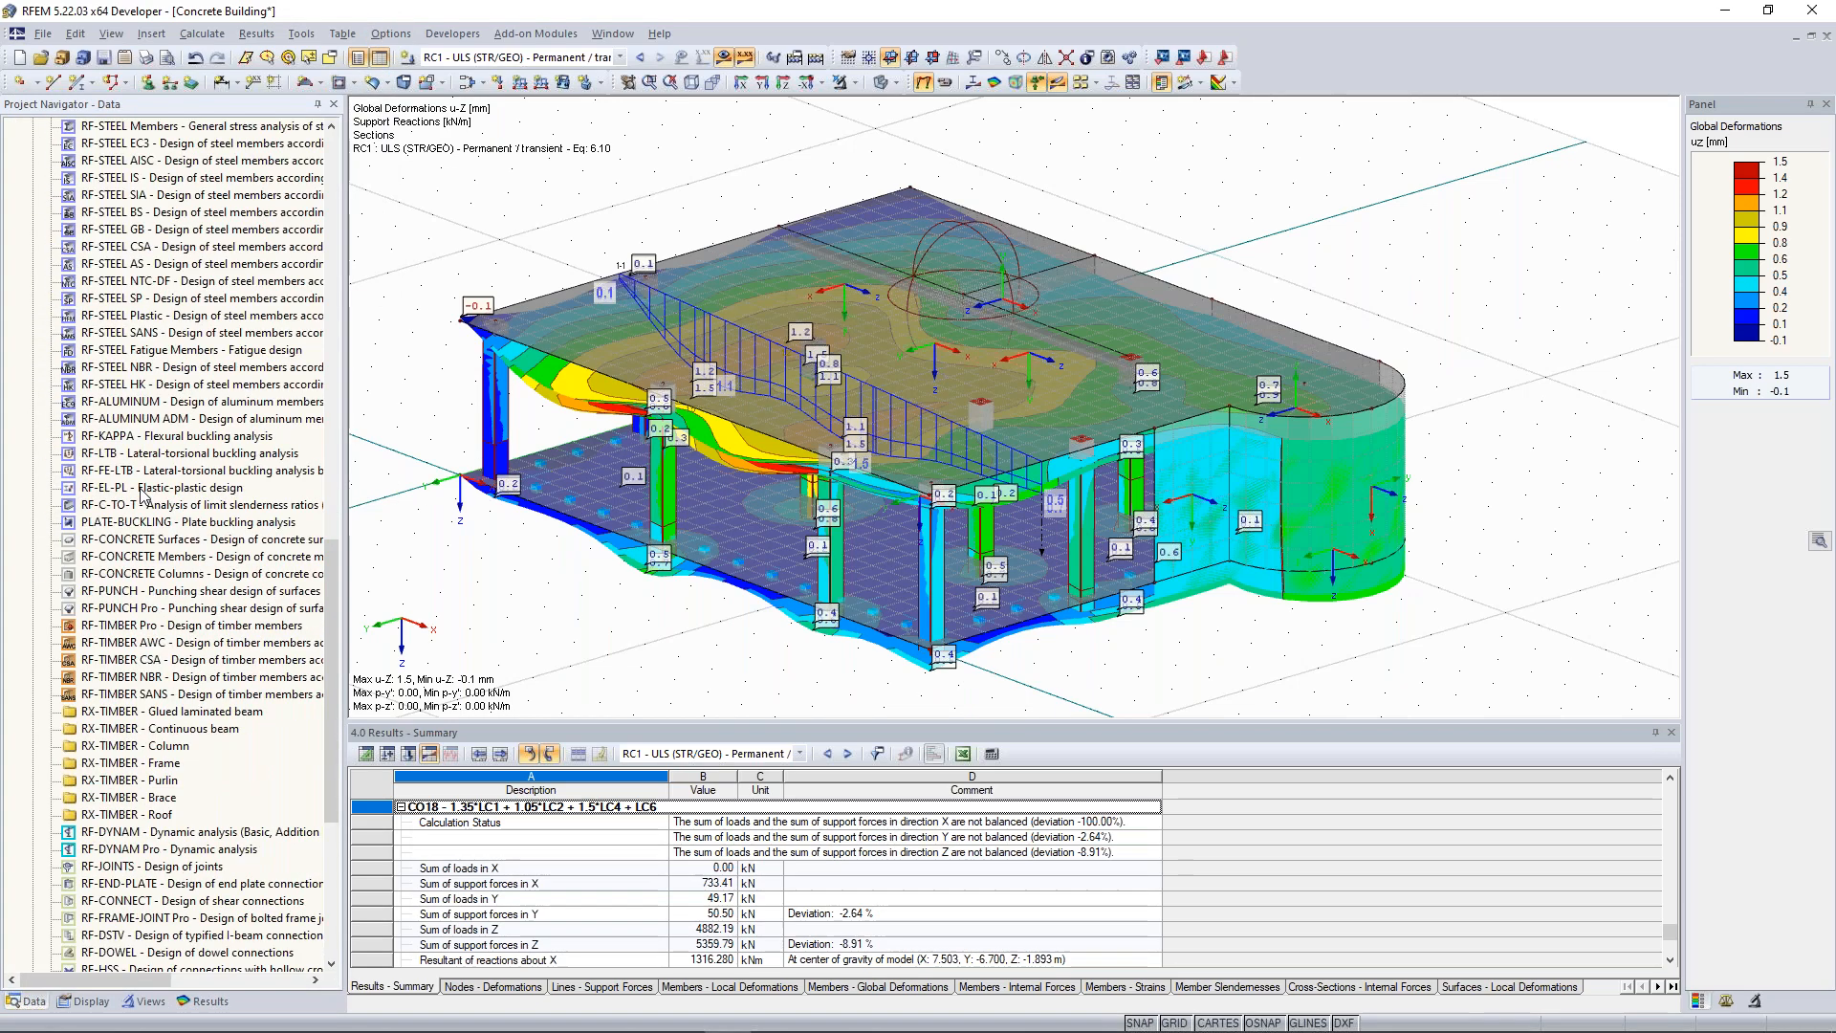
{"action": "scroll", "coordinate": [144, 496], "scroll_direction": "down", "scroll_amount": 2}
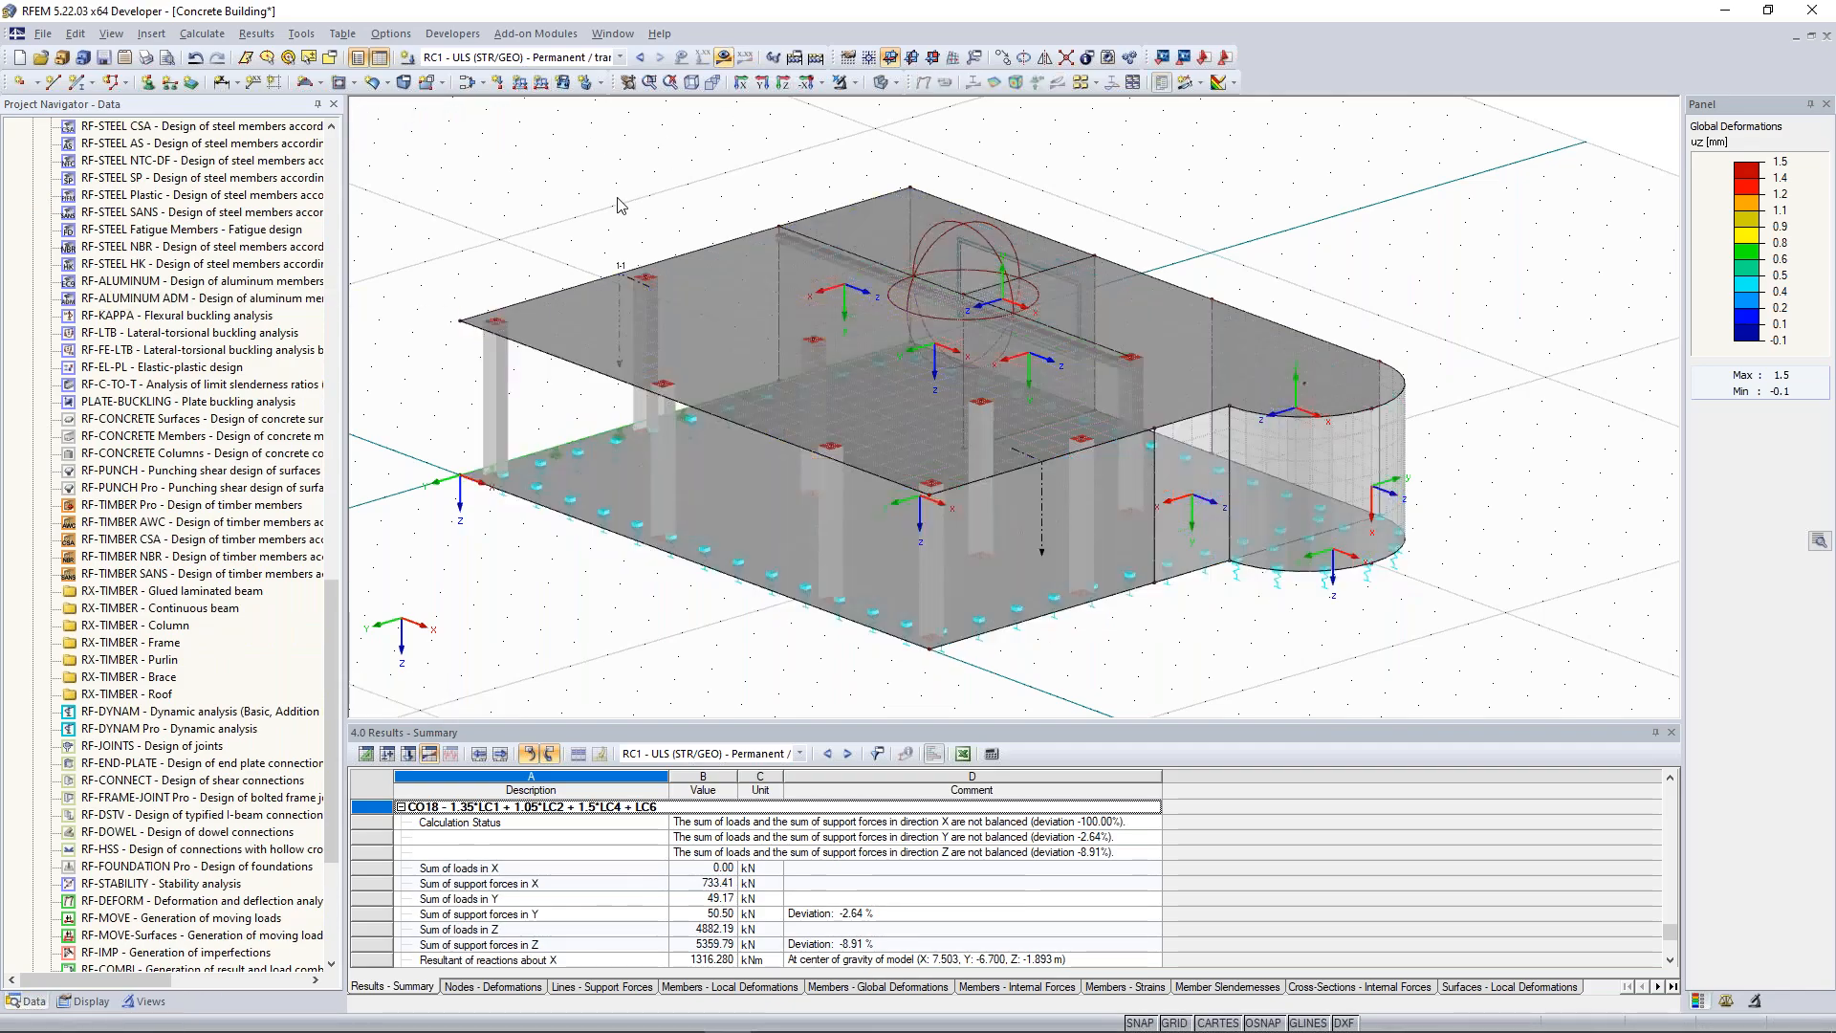
{"action": "scroll", "coordinate": [196, 775], "scroll_direction": "down", "scroll_amount": 5}
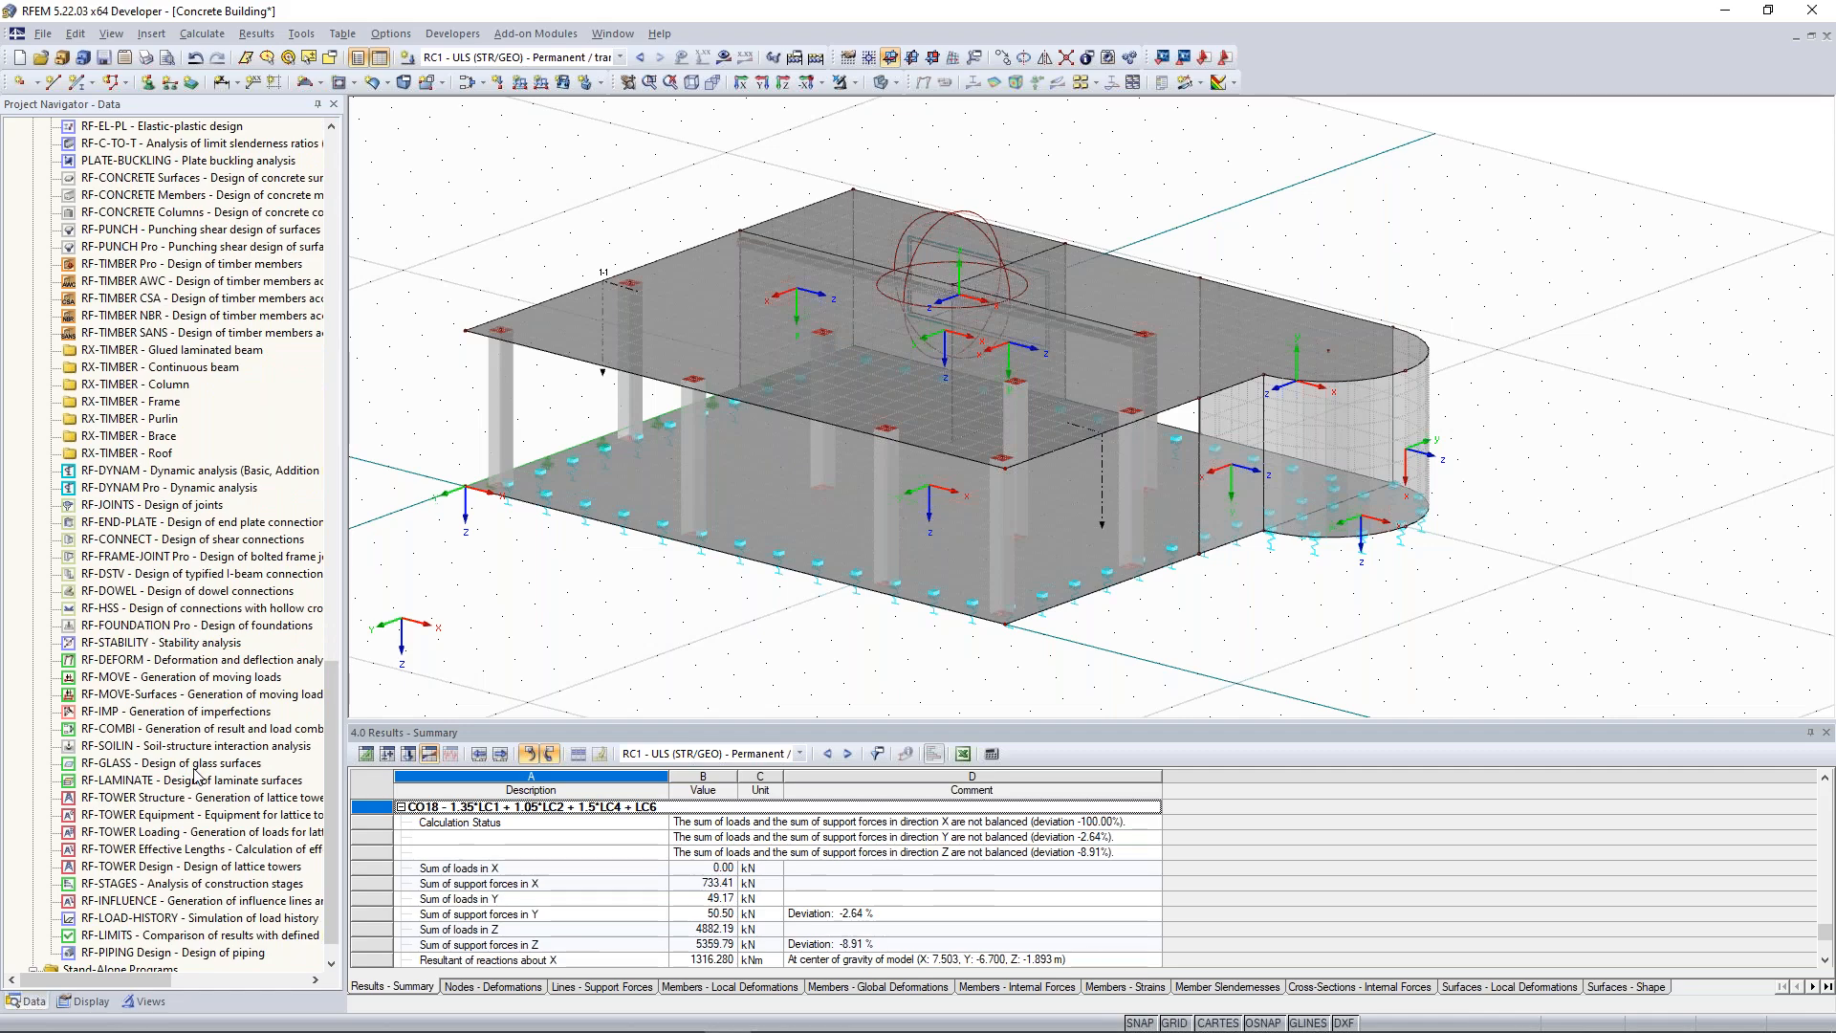
{"action": "scroll", "coordinate": [196, 774], "scroll_direction": "up", "scroll_amount": 11}
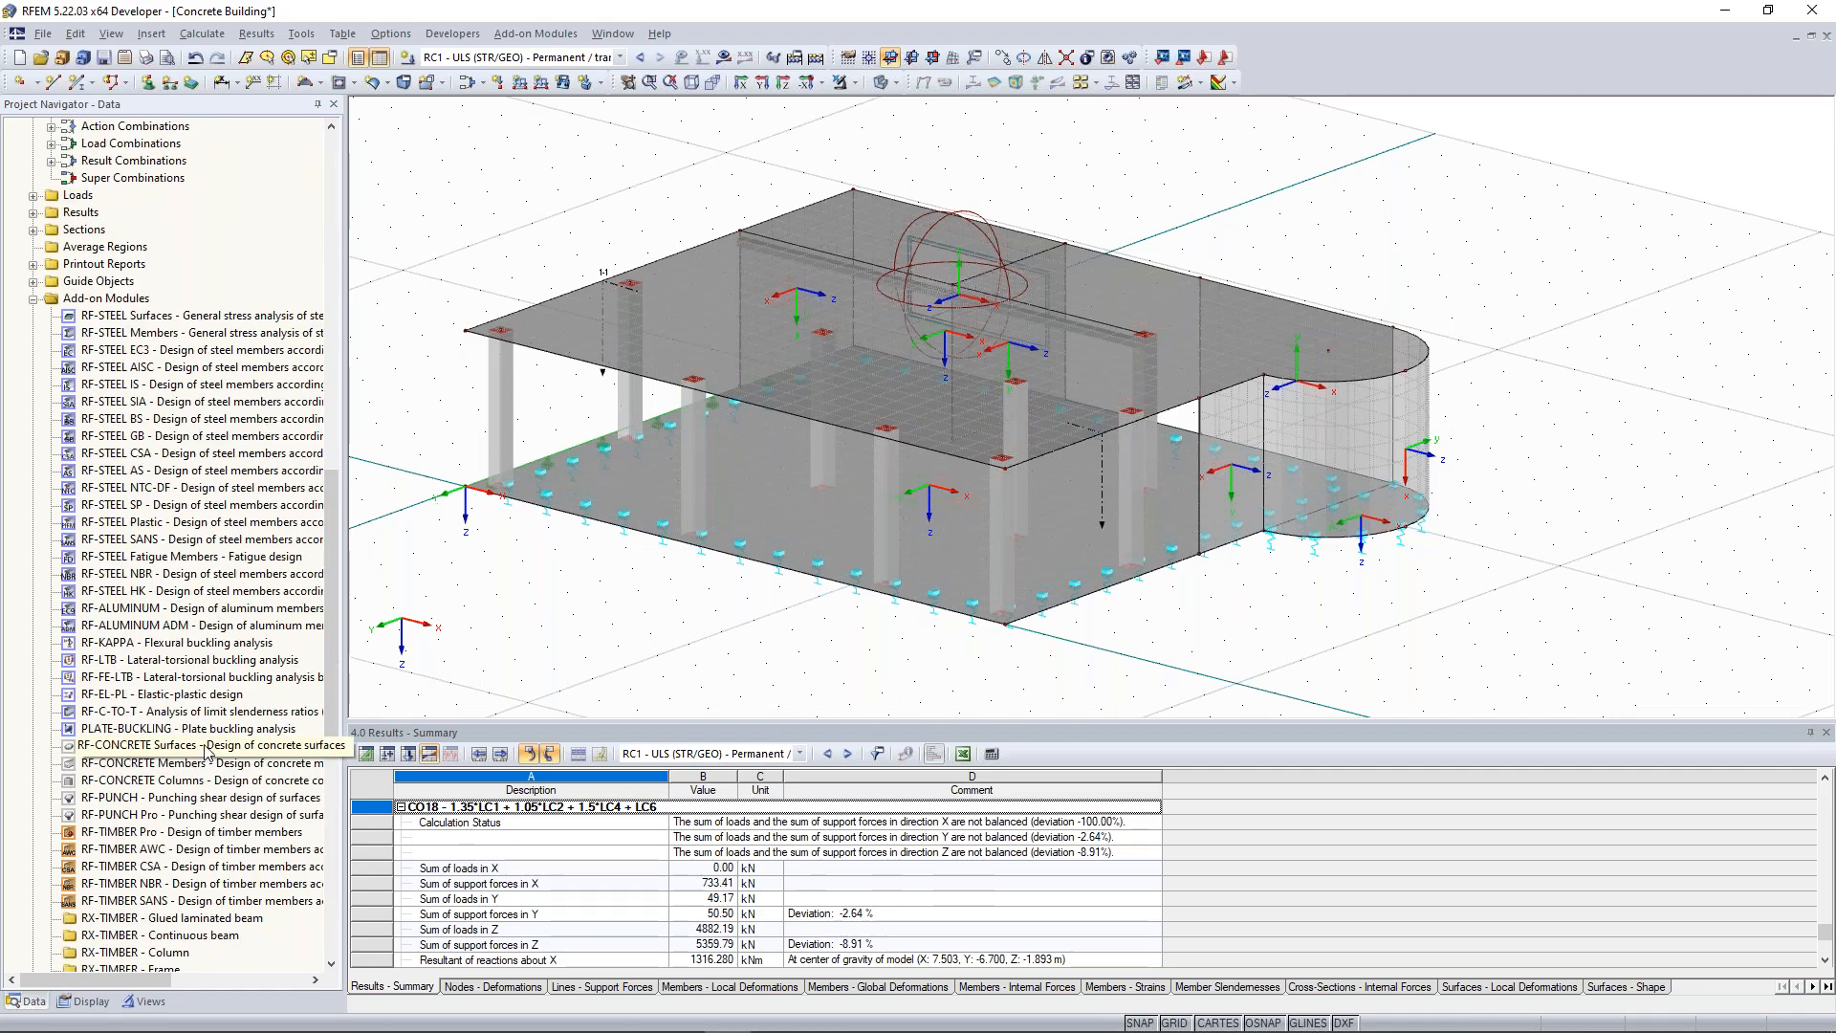
{"action": "double_click", "coordinate": [205, 752]}
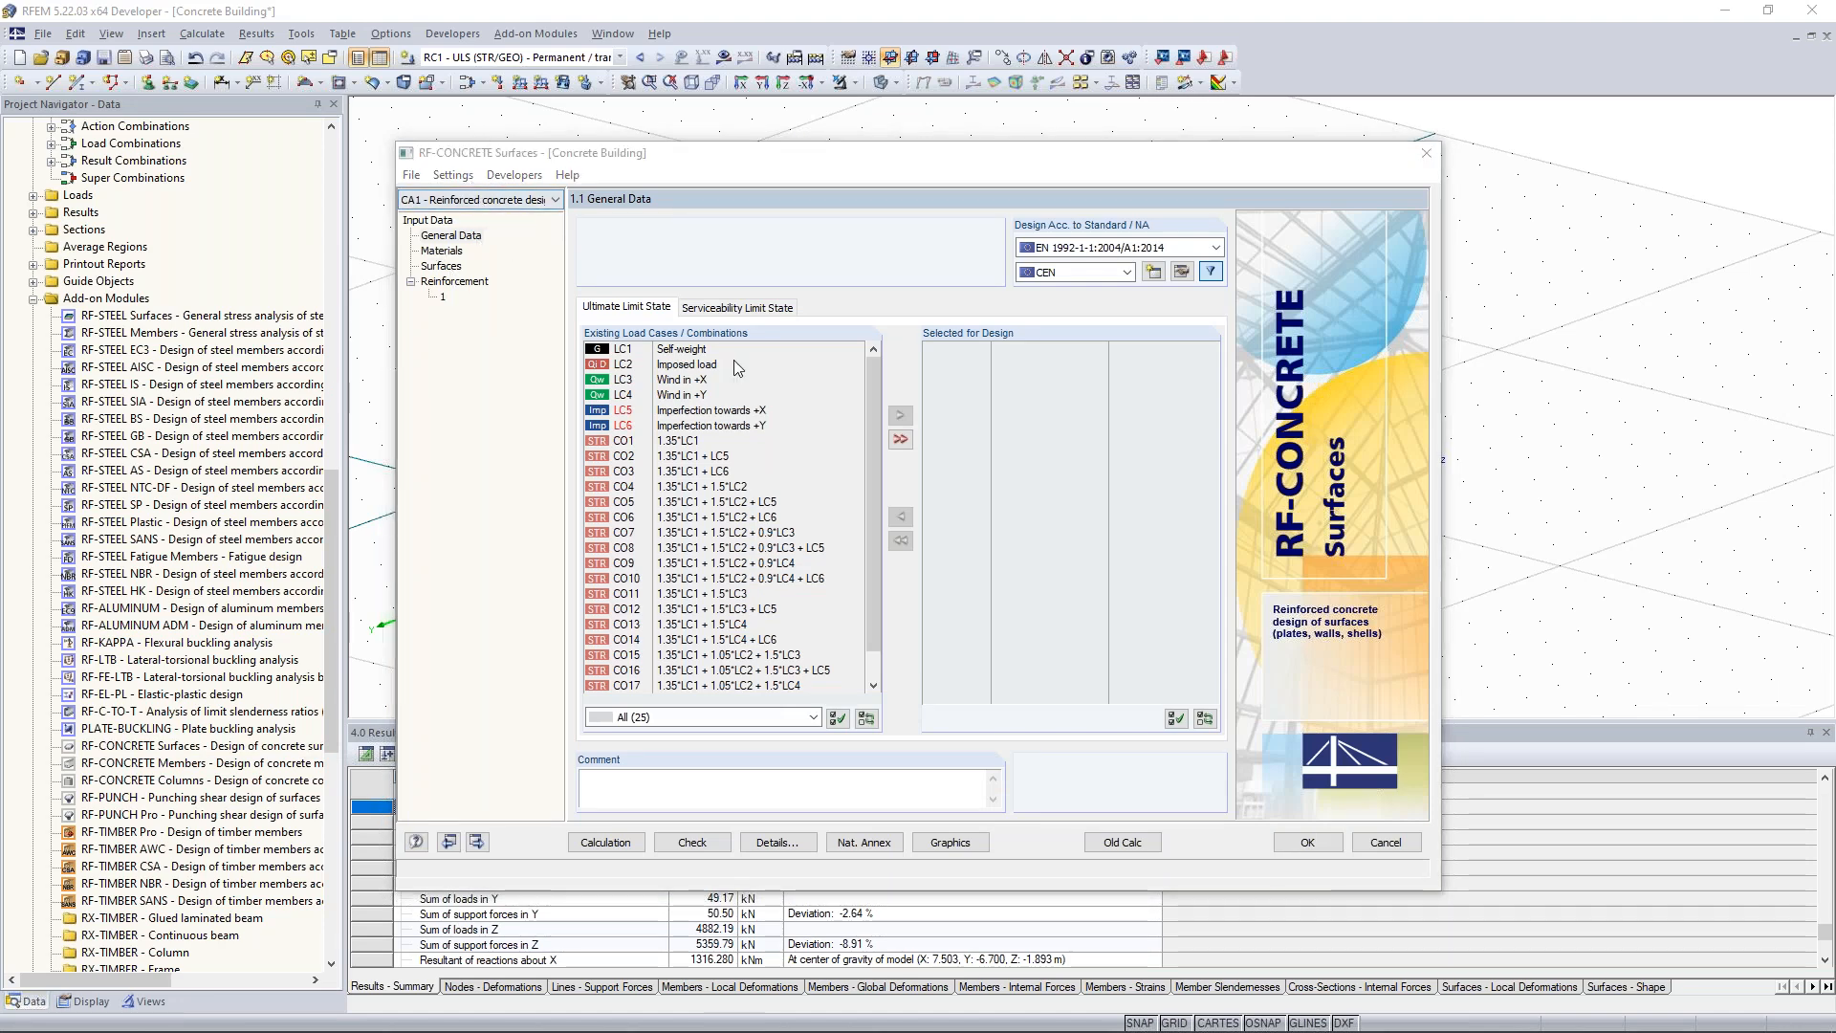
Select result combination RC1 for the ultimate limit state design in RF-CONCRETE Surfaces.
{"action": "scroll", "coordinate": [848, 378], "scroll_direction": "down", "scroll_amount": 2}
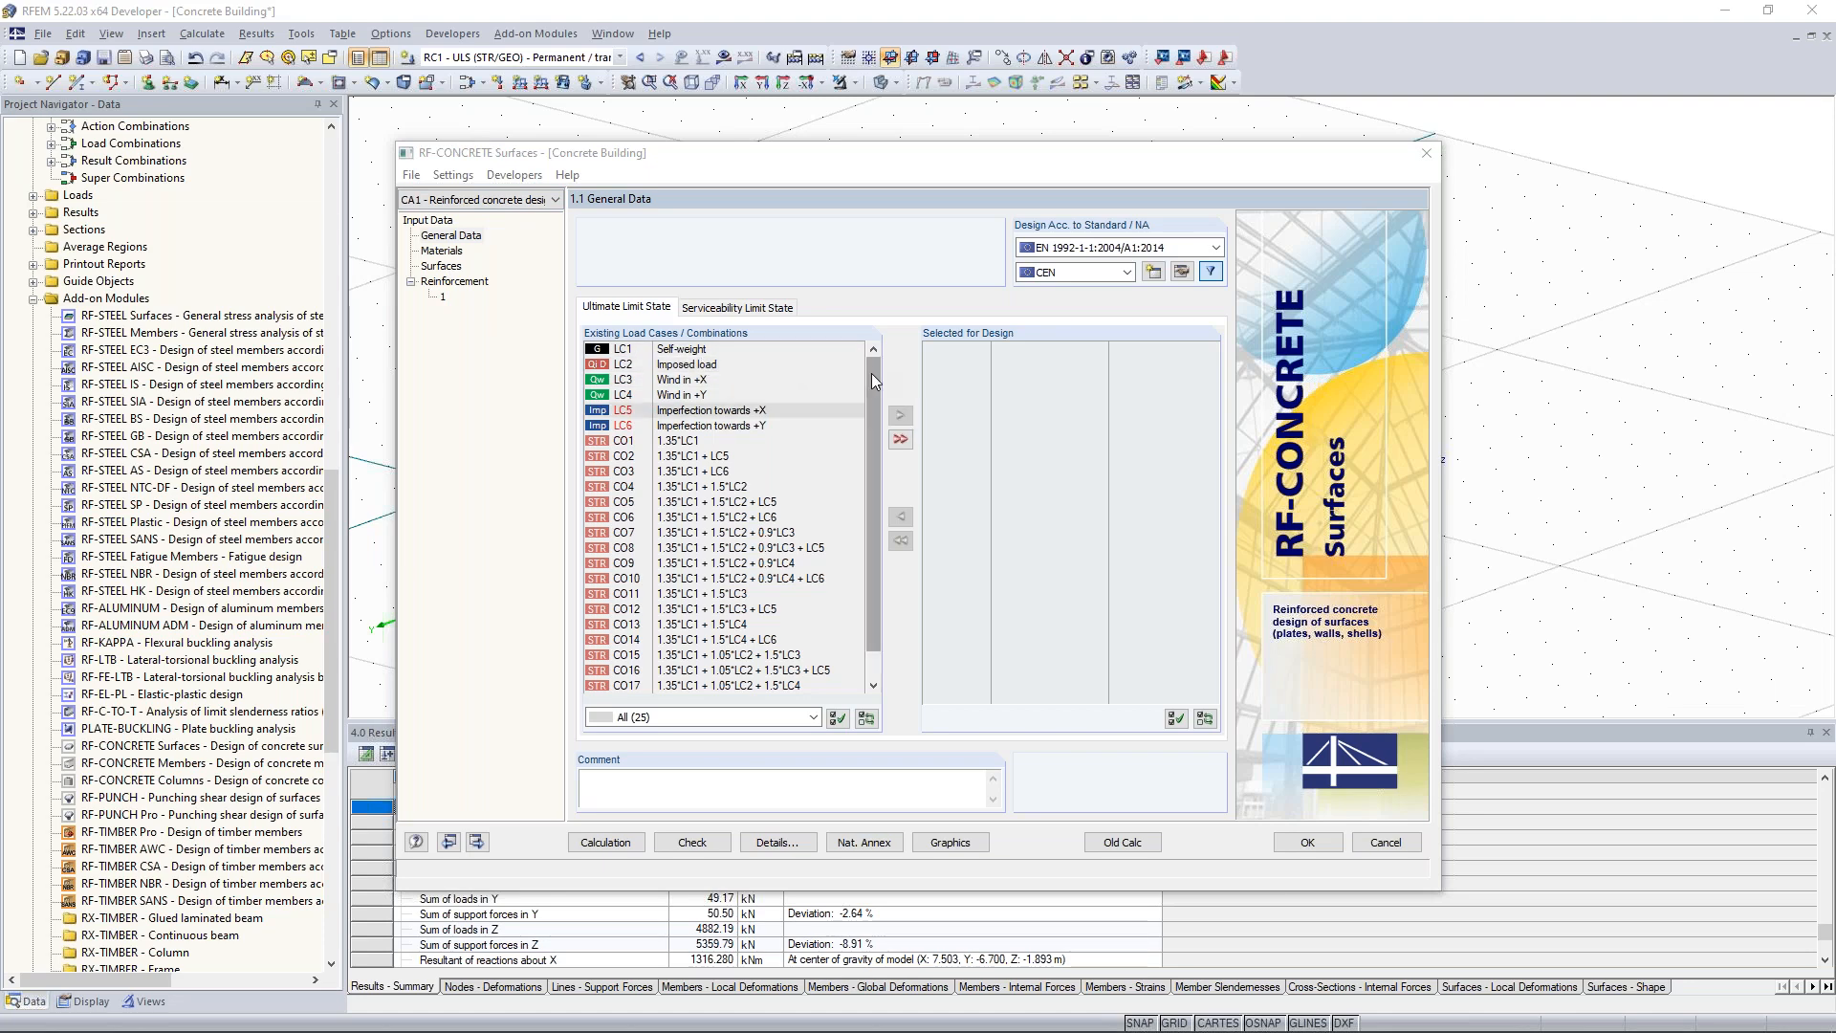
{"action": "left_click", "coordinate": [727, 685]}
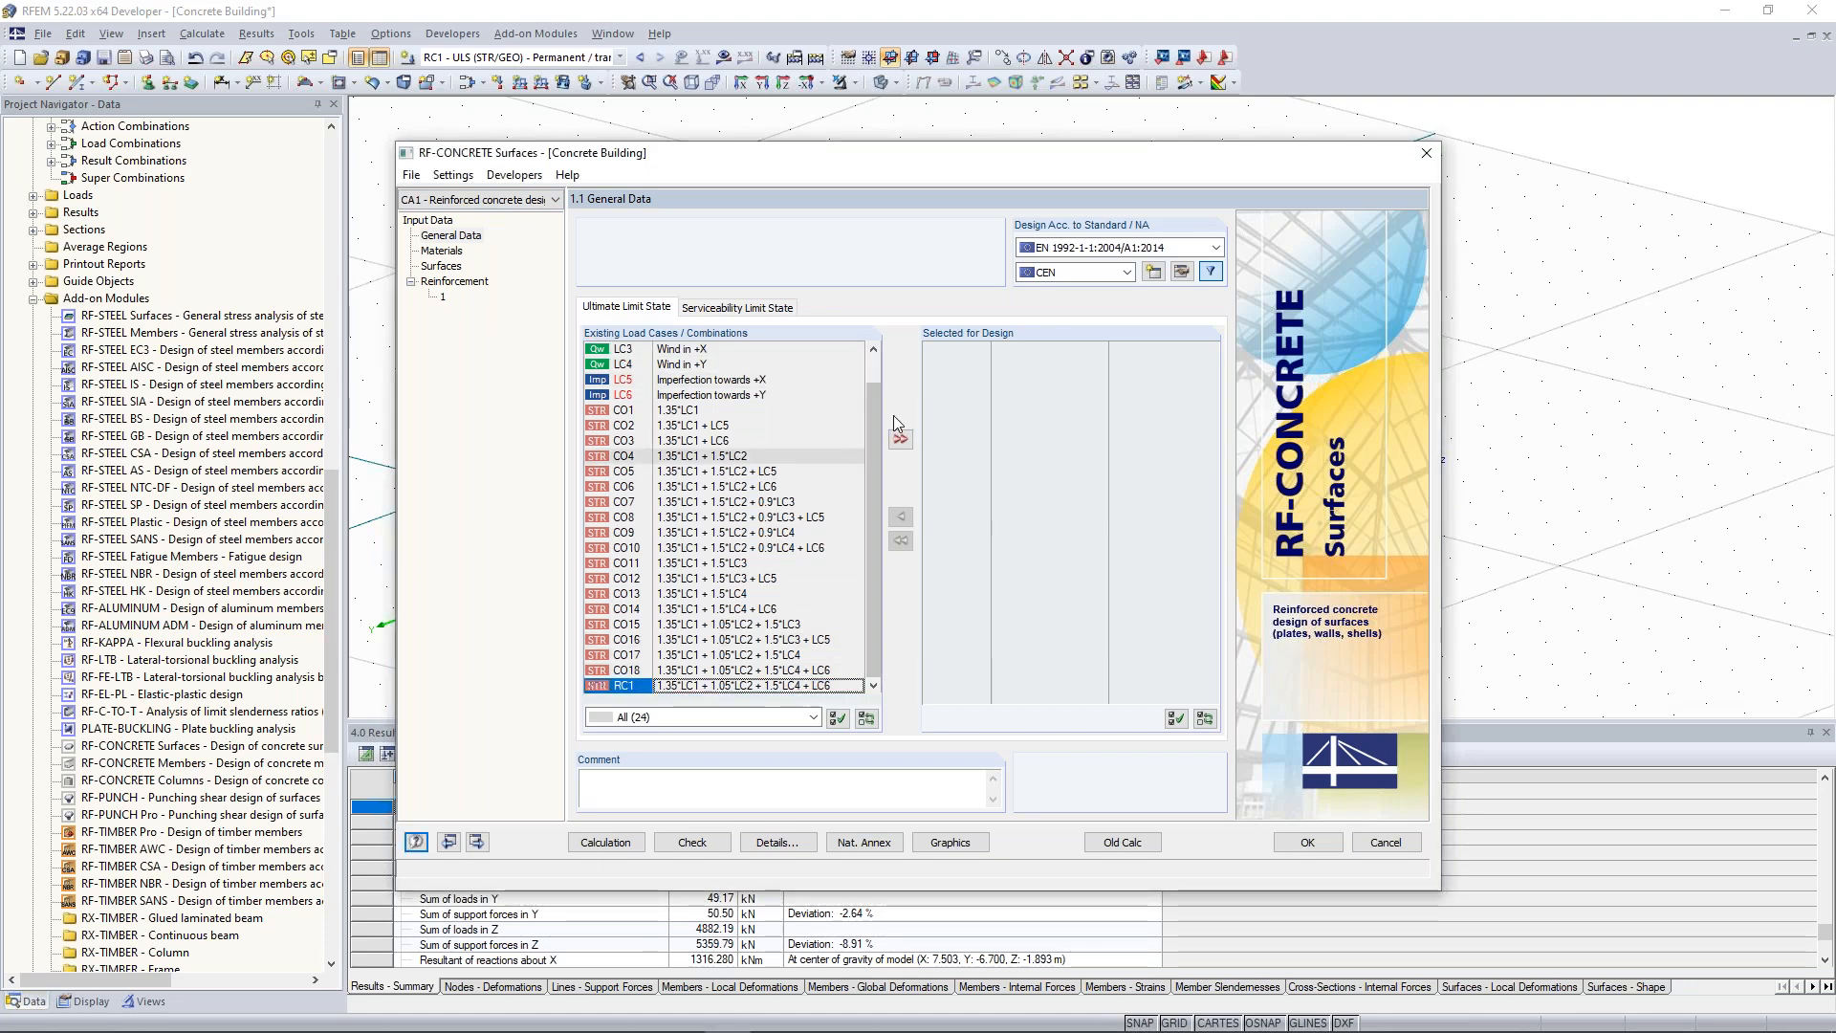
{"action": "left_click", "coordinate": [900, 414]}
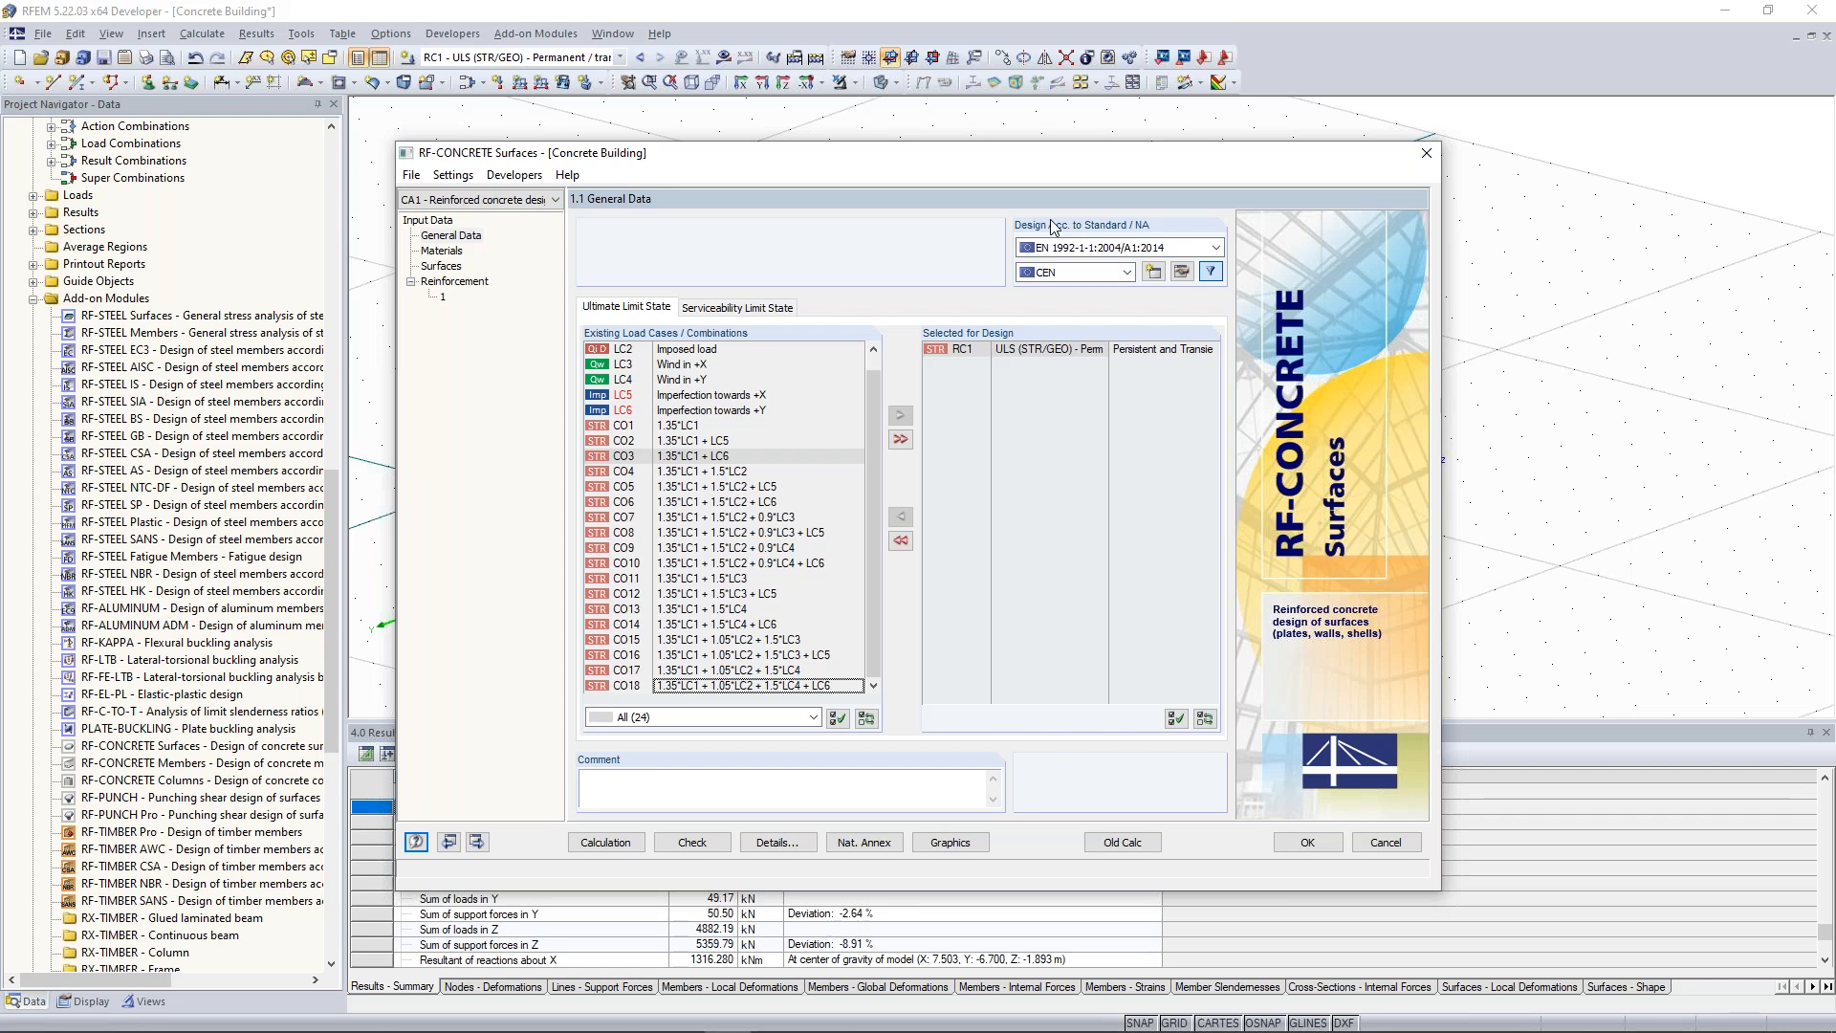
Review the material and the reinforcement layout, longitudinal reinforcement, EN 1992-1-1, design method and ratio settings, and close RF-CONCRETE Surfaces.
{"action": "left_click", "coordinate": [456, 270]}
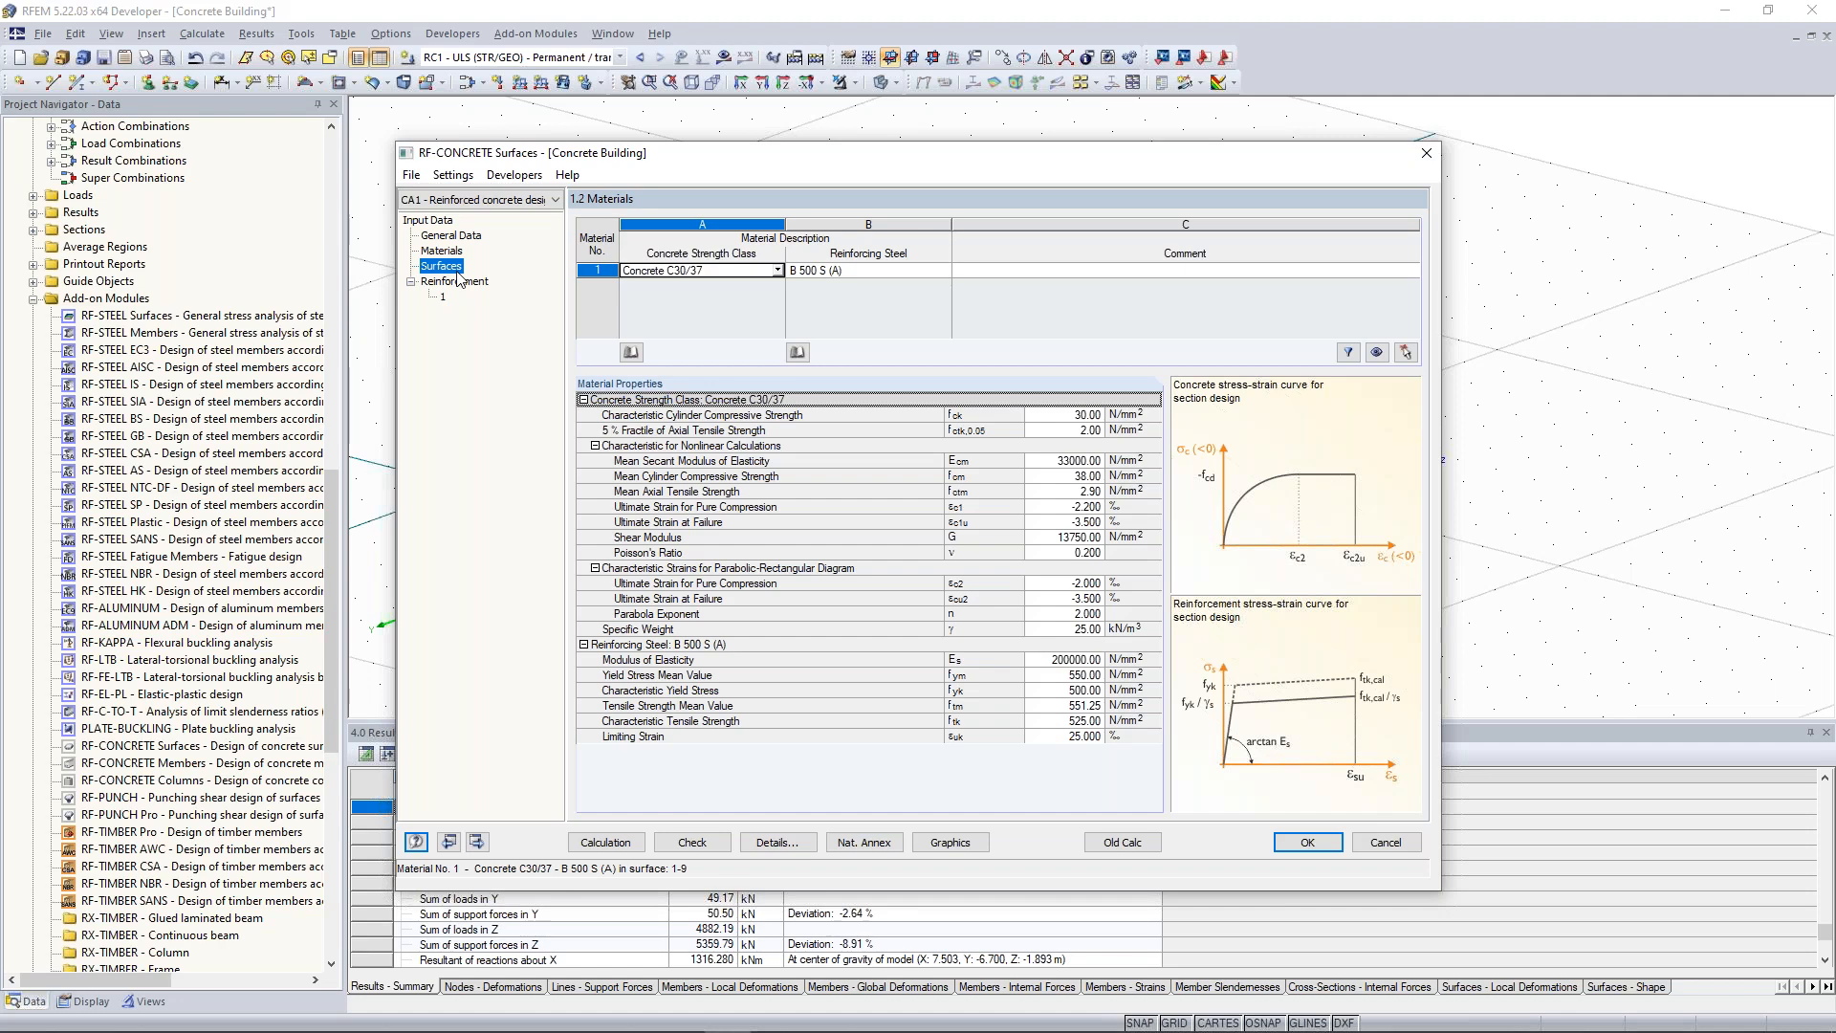
{"action": "left_click", "coordinate": [455, 280]}
{"action": "left_click", "coordinate": [696, 308]}
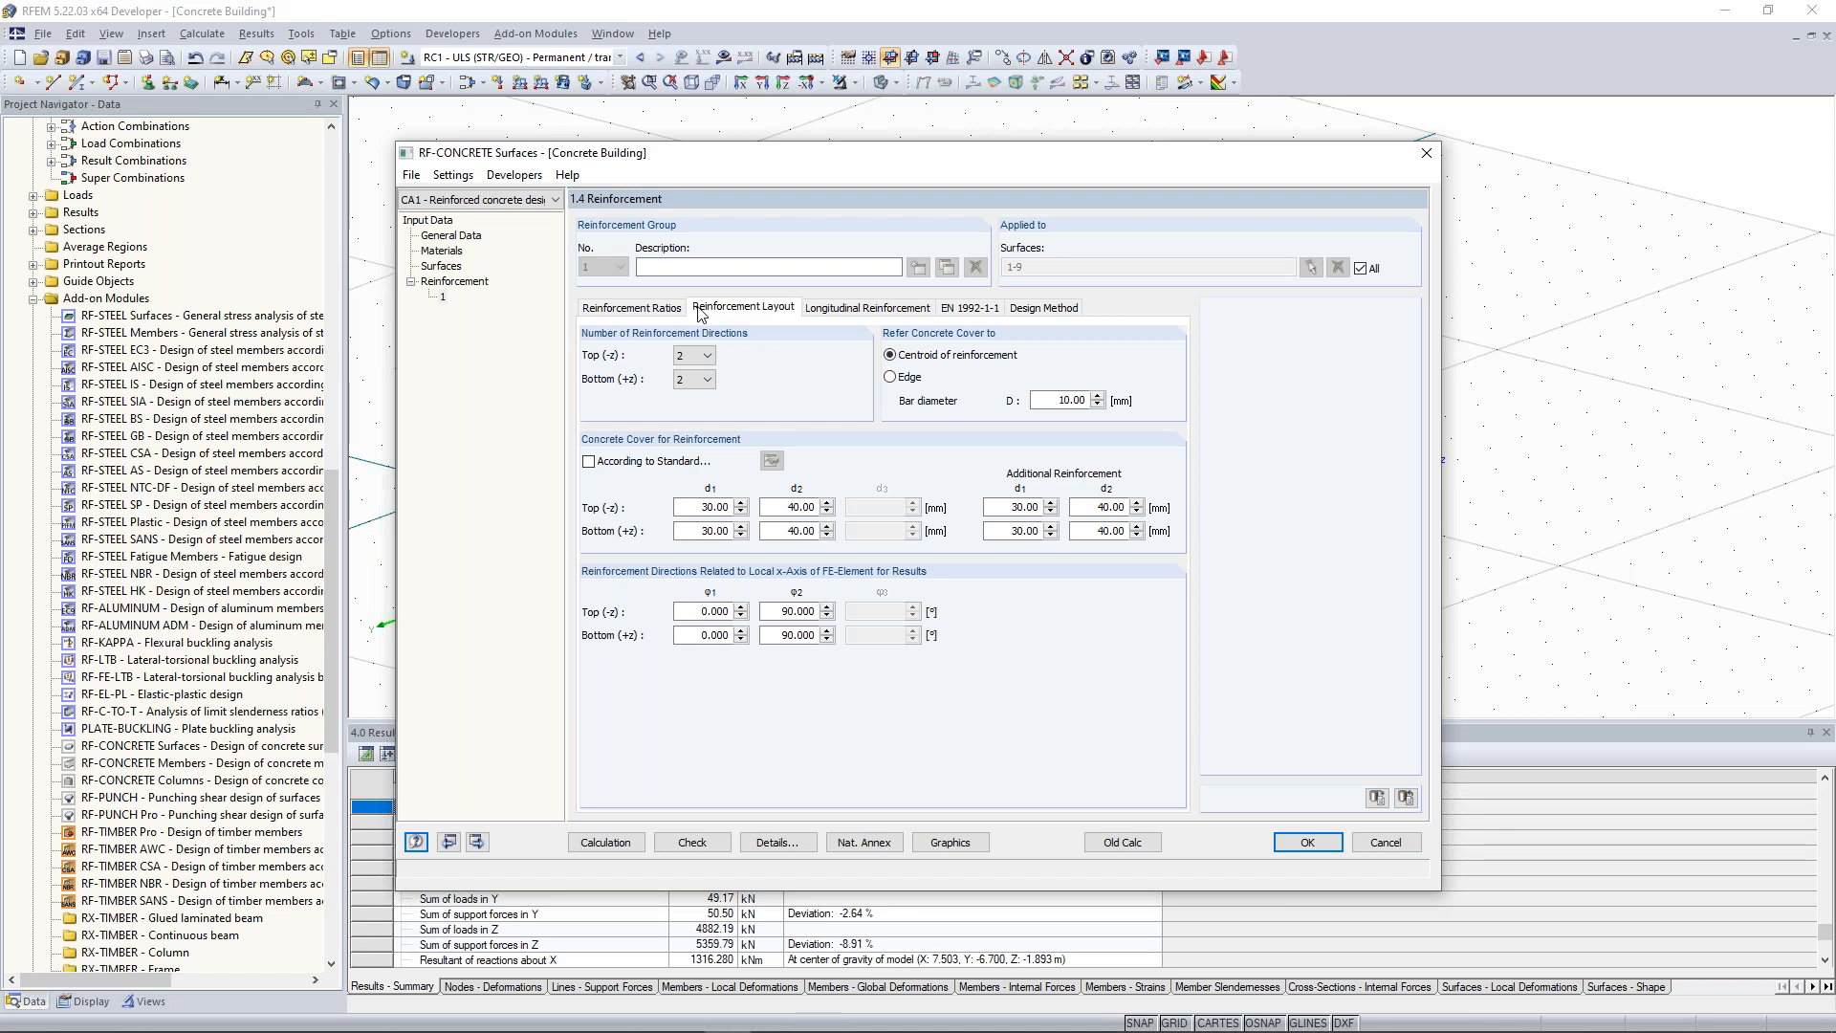
{"action": "double_click", "coordinate": [727, 506]}
{"action": "left_click", "coordinate": [848, 310]}
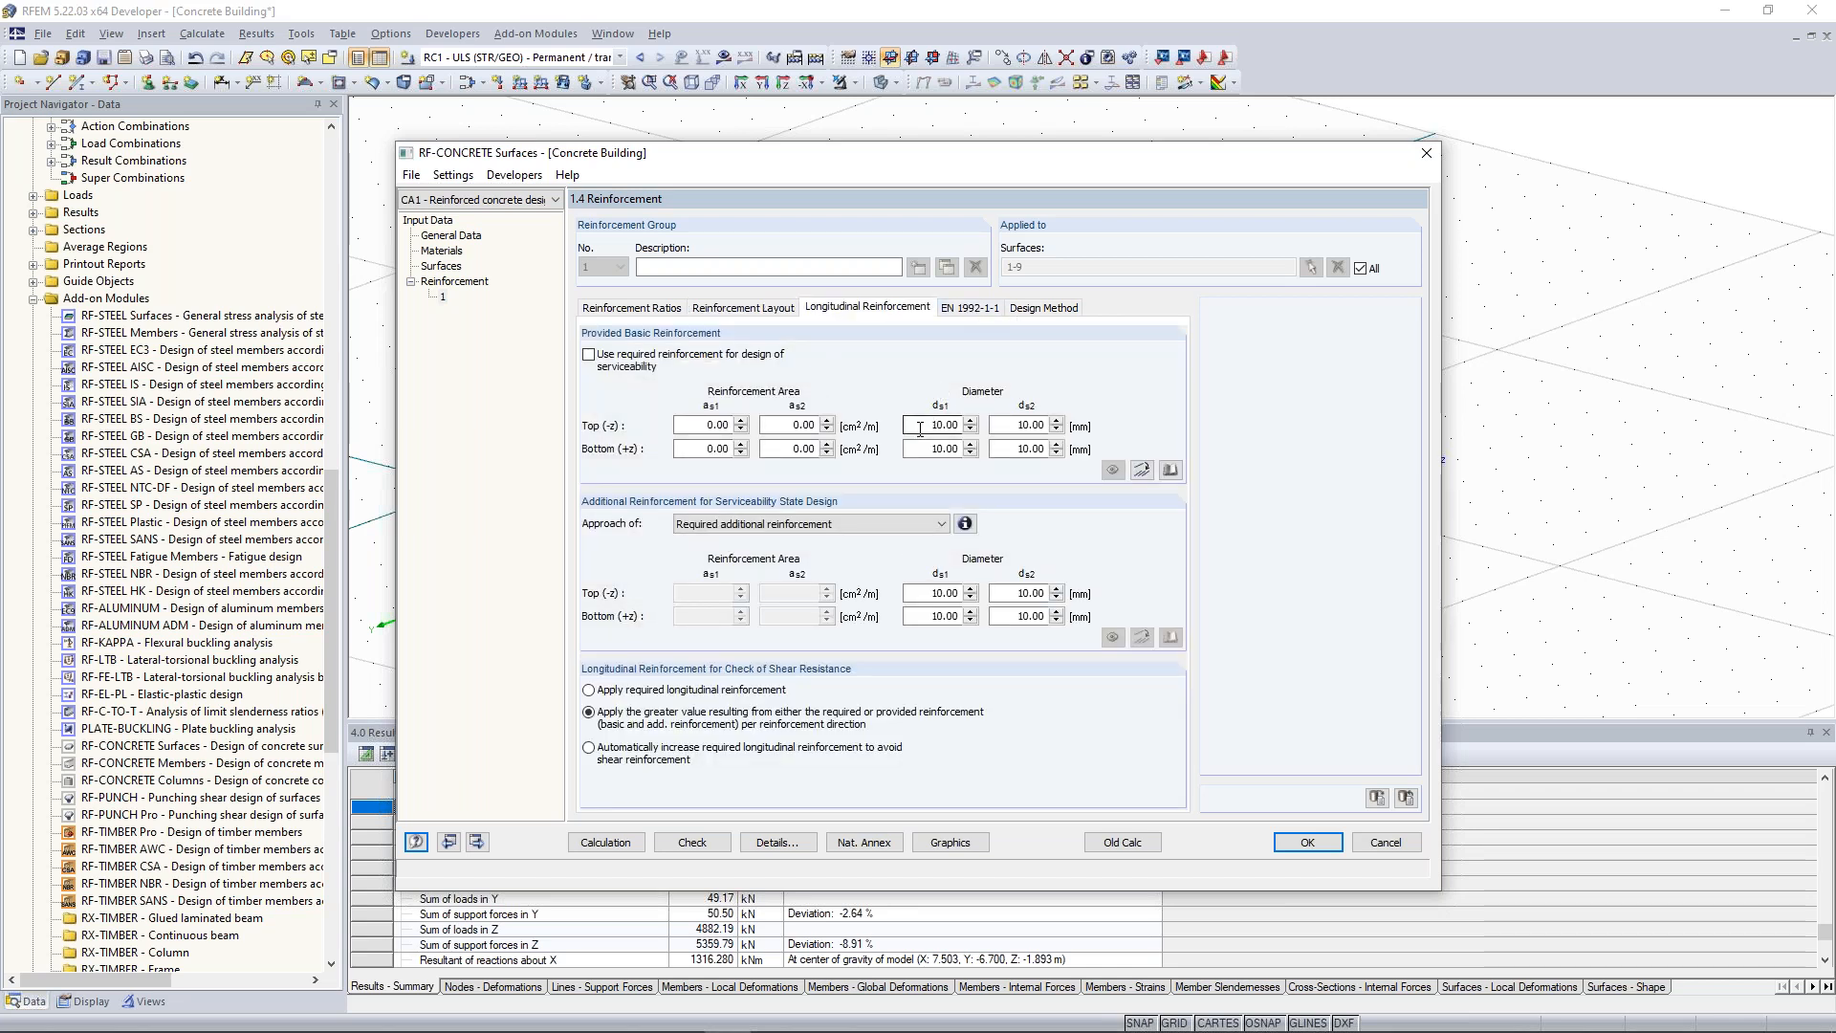
{"action": "left_click", "coordinate": [978, 310]}
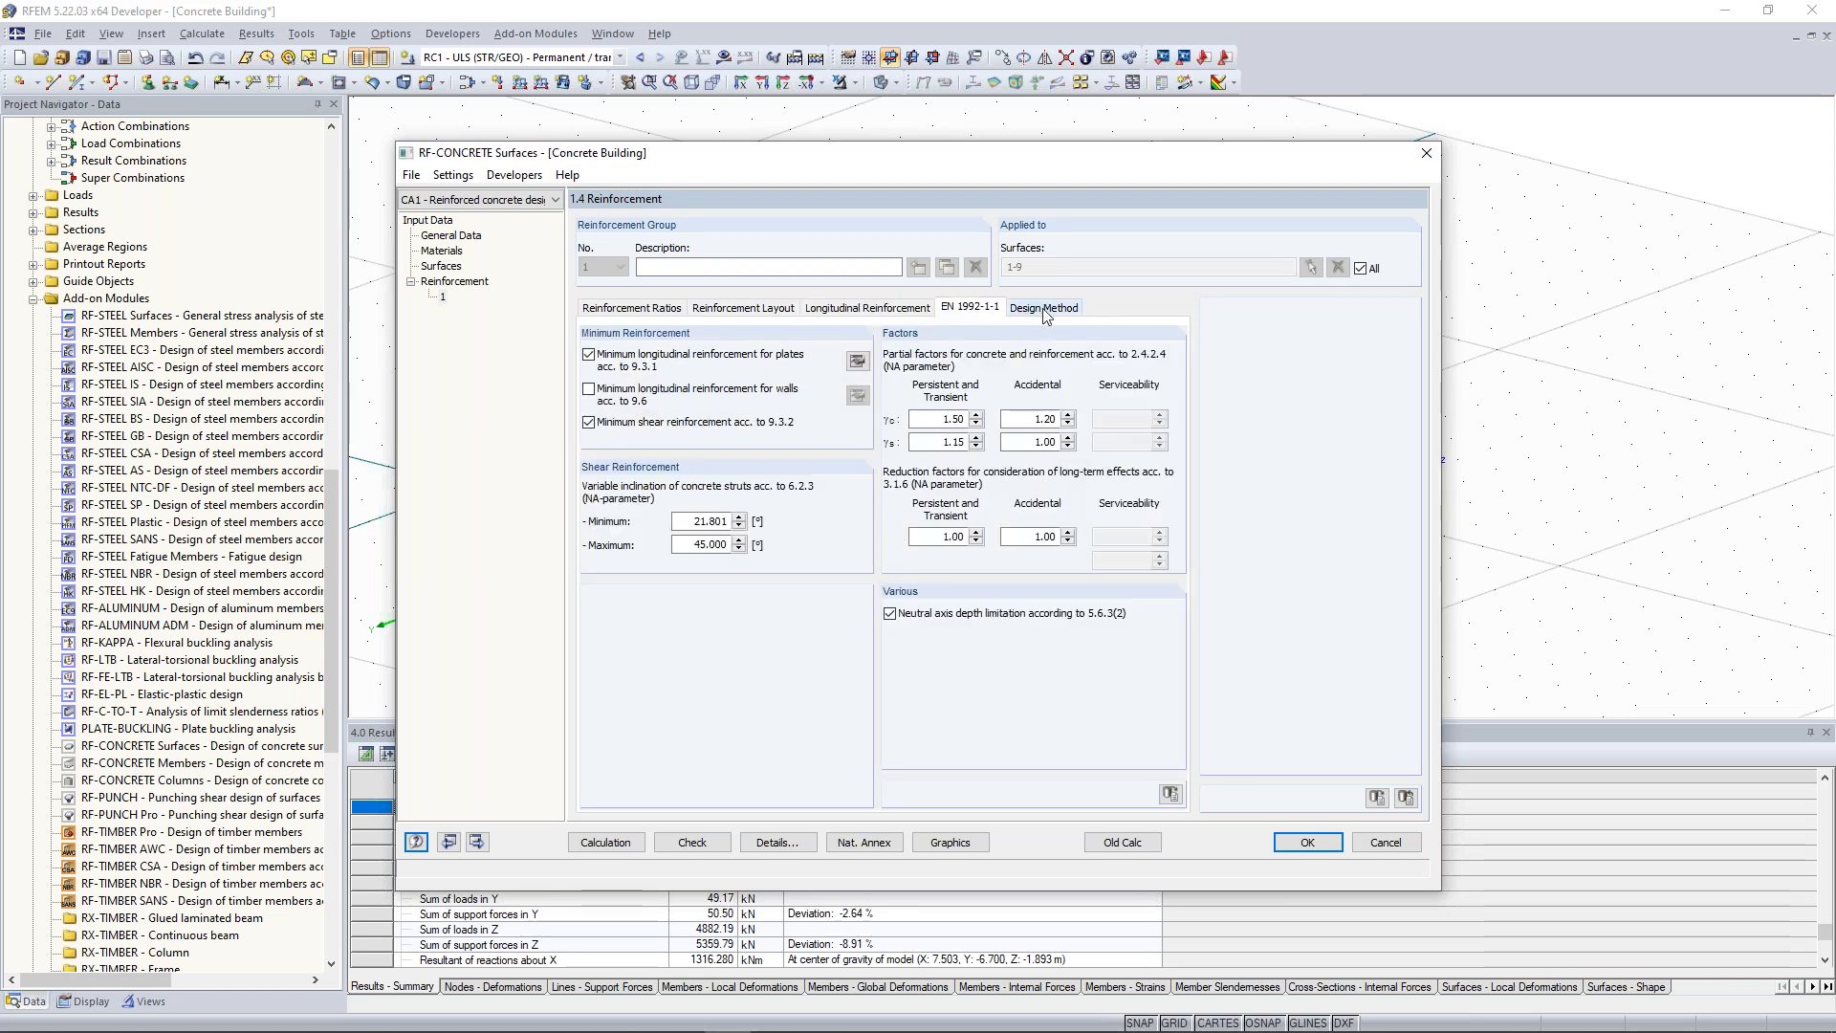
{"action": "left_click", "coordinate": [1044, 310]}
{"action": "left_click", "coordinate": [640, 310]}
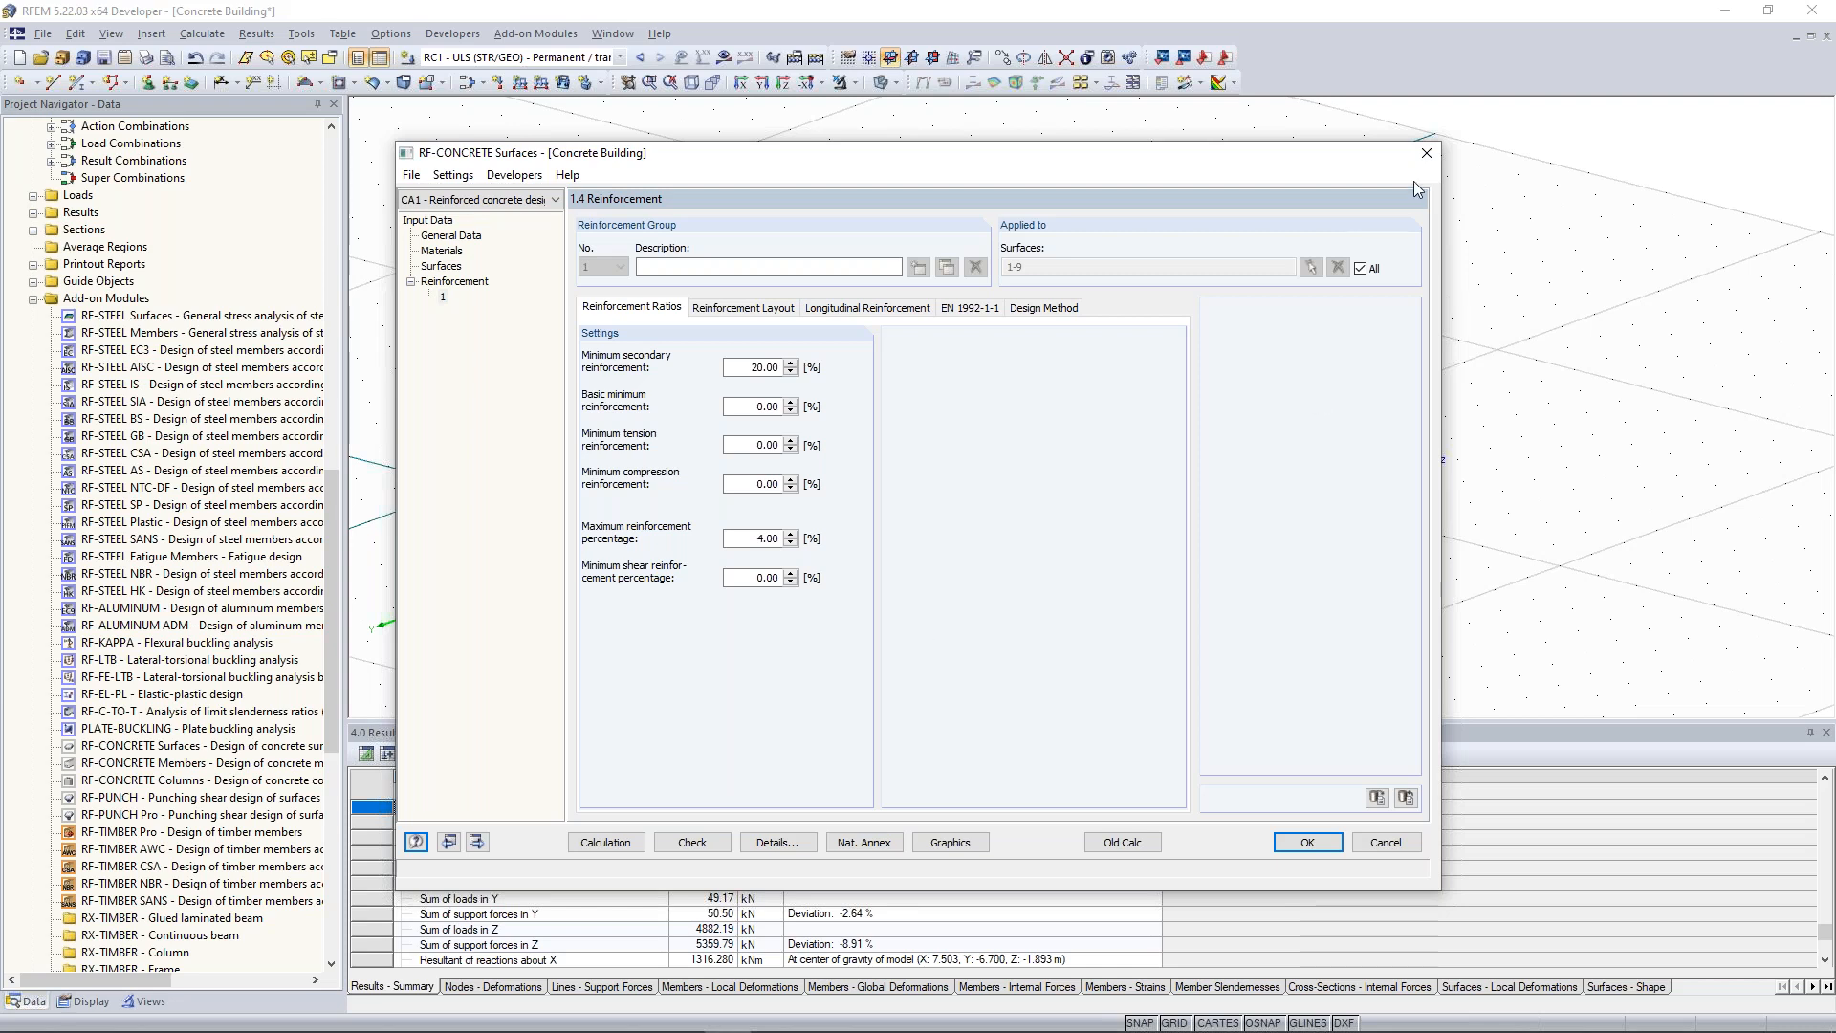
{"action": "left_click", "coordinate": [1426, 153]}
{"action": "left_click", "coordinate": [911, 562]}
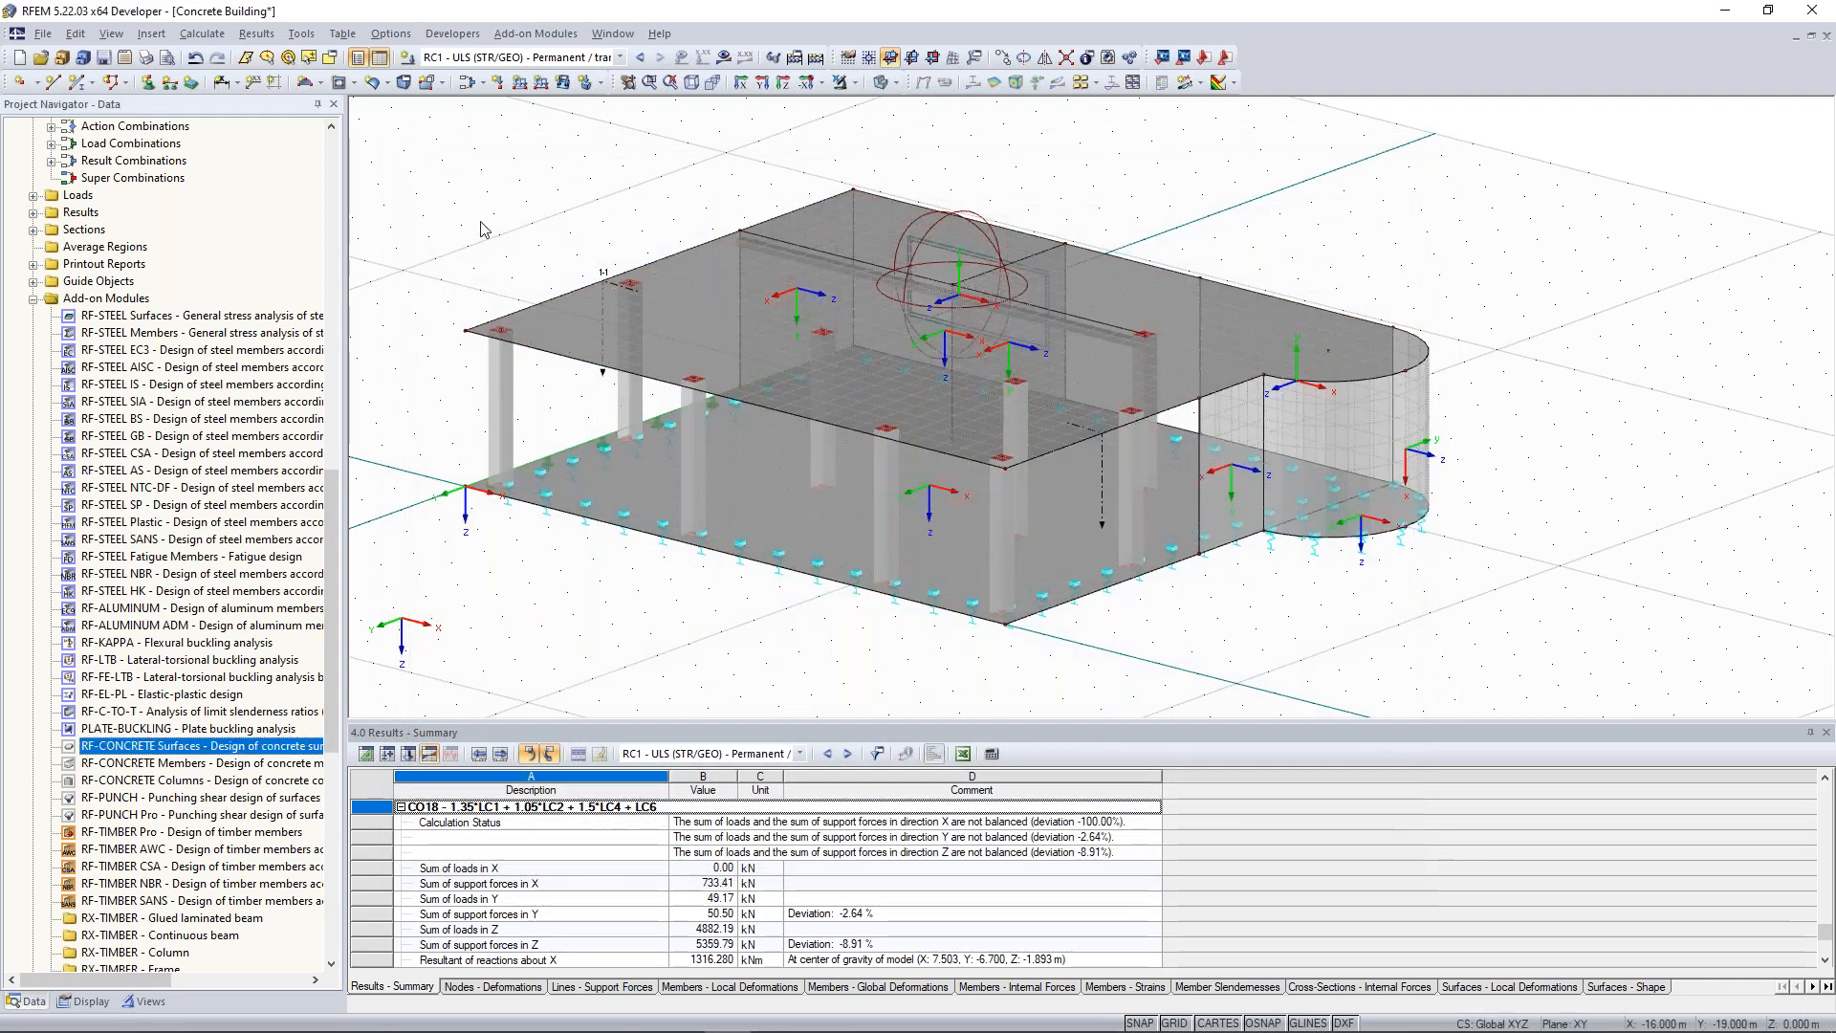
In the 2D-Frame model, stack a copy of the whole frame on top and copy the lower middle column up to connect them.
{"action": "left_click", "coordinate": [612, 33]}
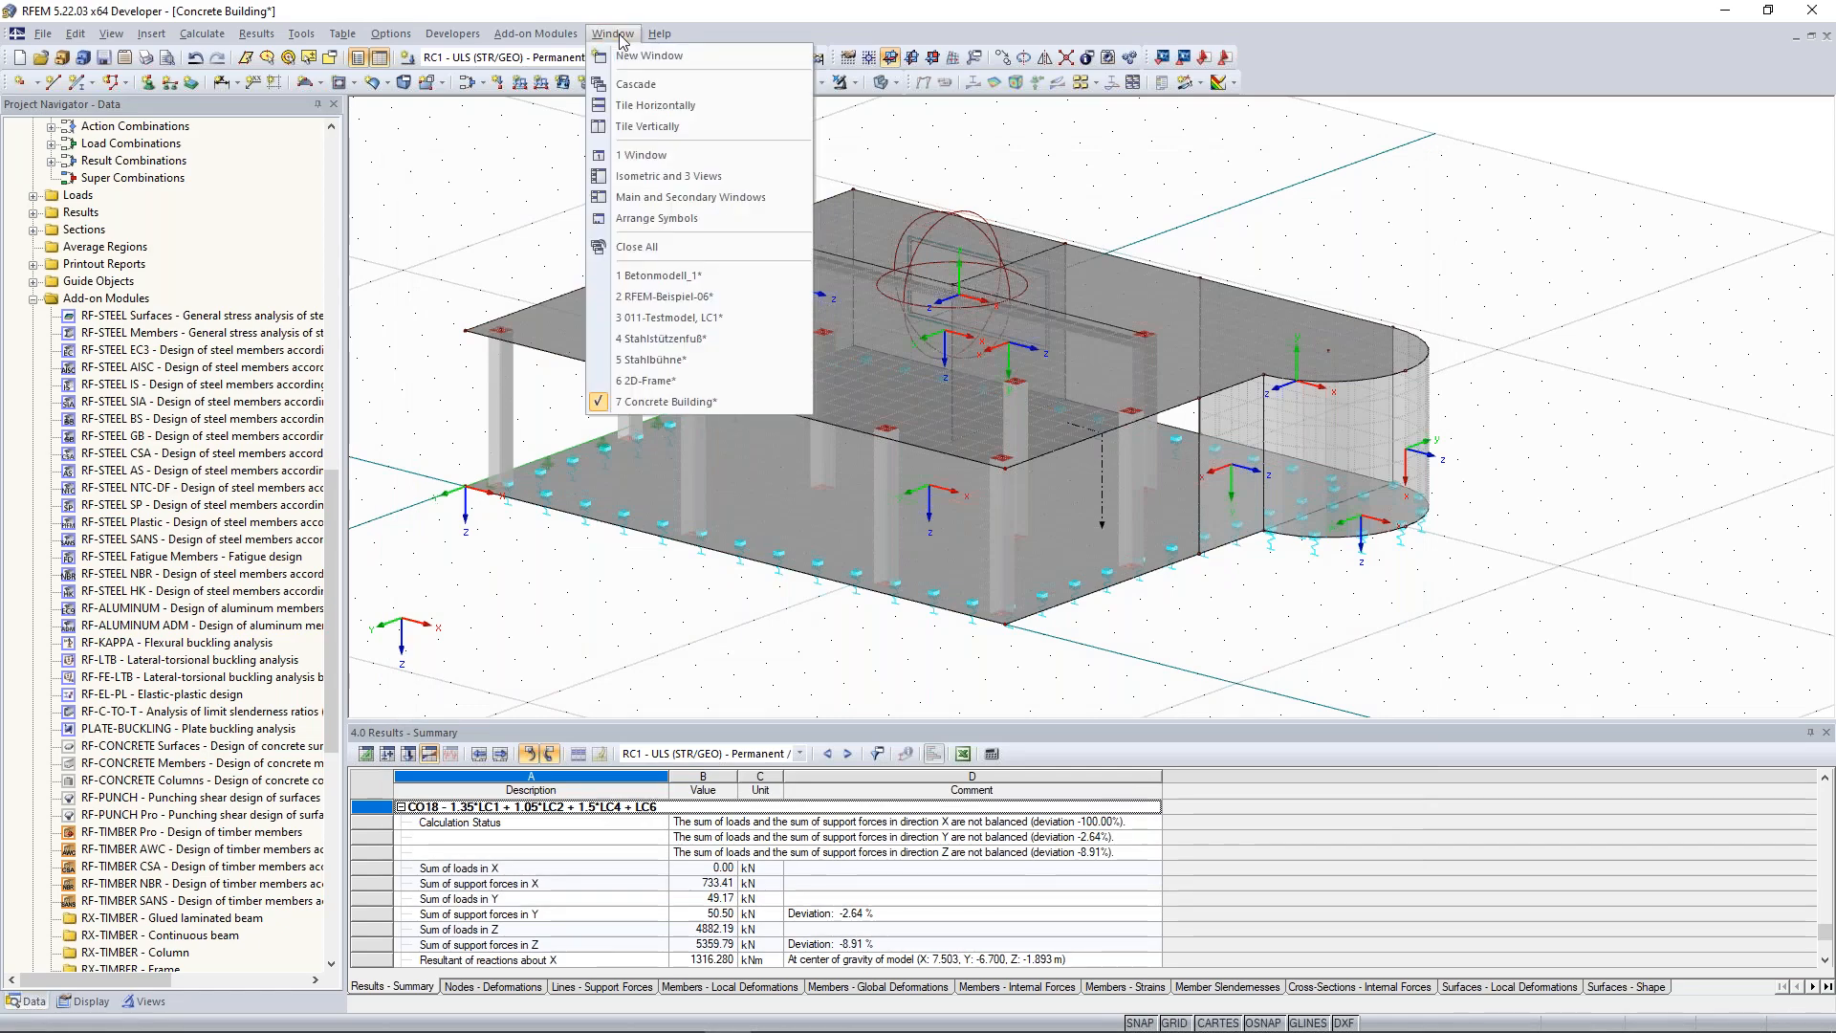
{"action": "left_click", "coordinate": [685, 381]}
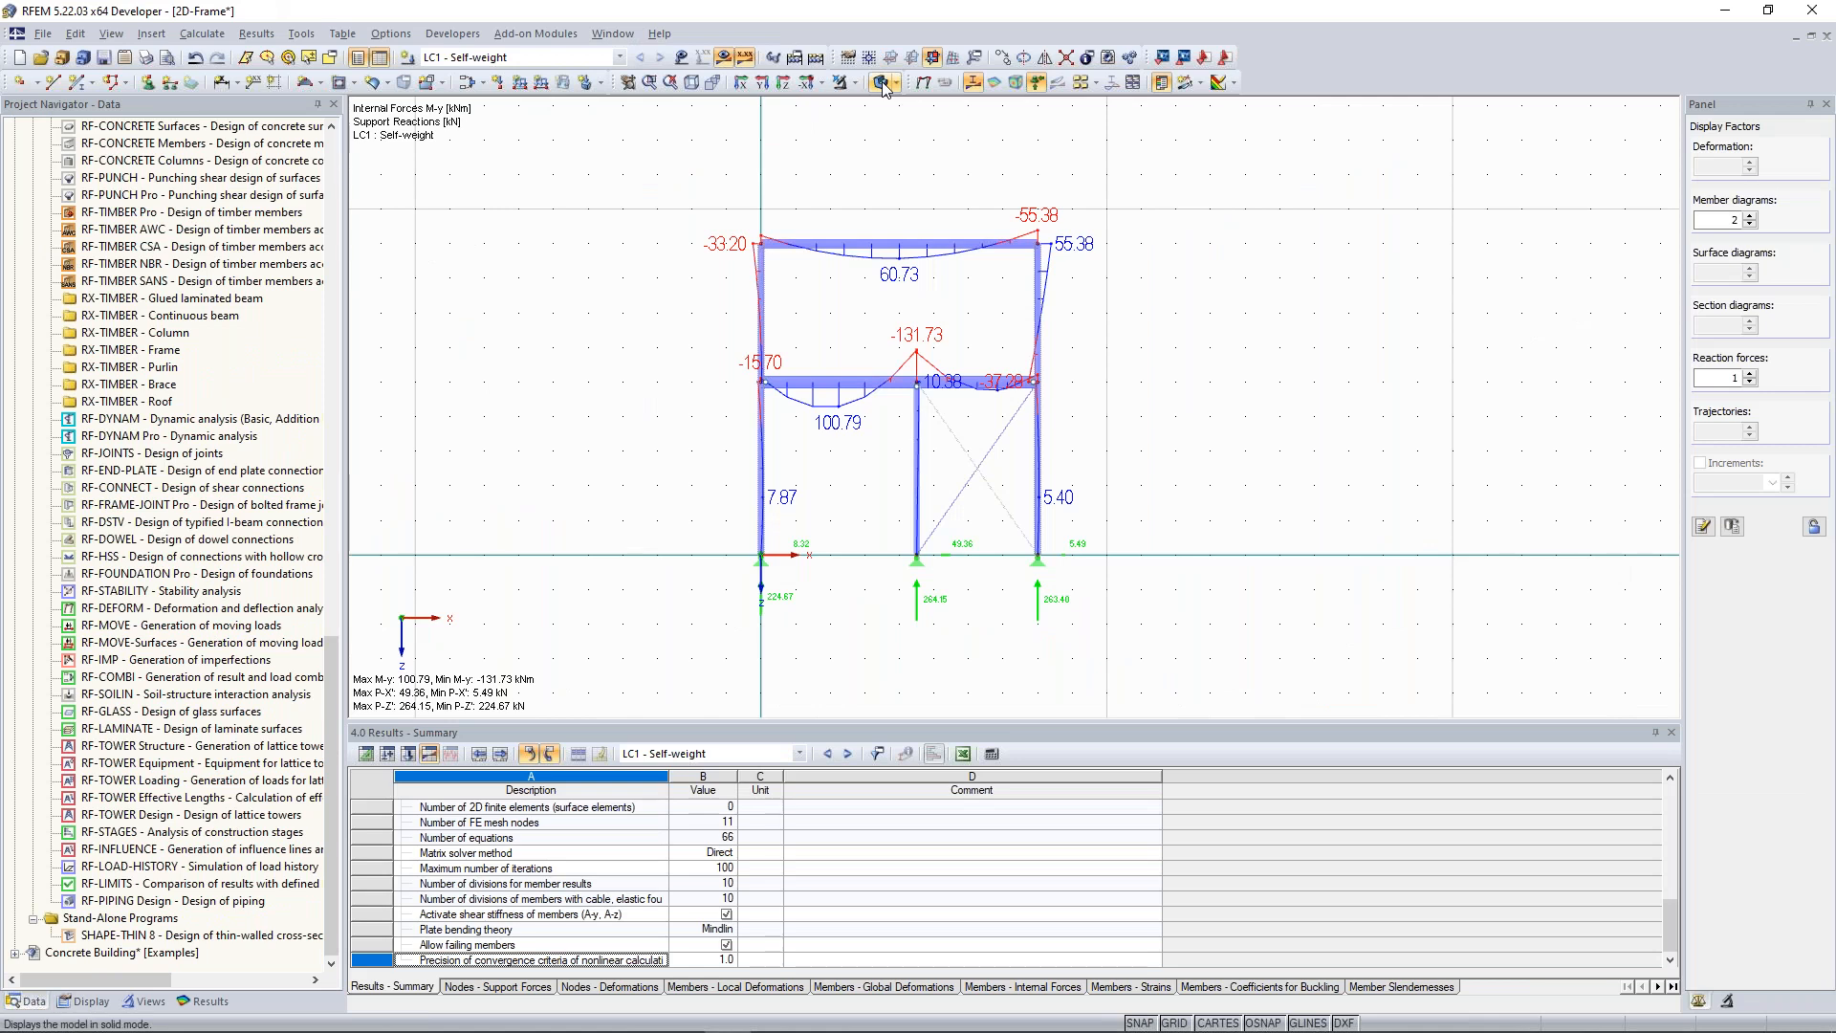
{"action": "left_click", "coordinate": [680, 57]}
{"action": "left_click_drag", "start_coordinate": [761, 555], "coordinate": [762, 243], "text": "ctrl"}
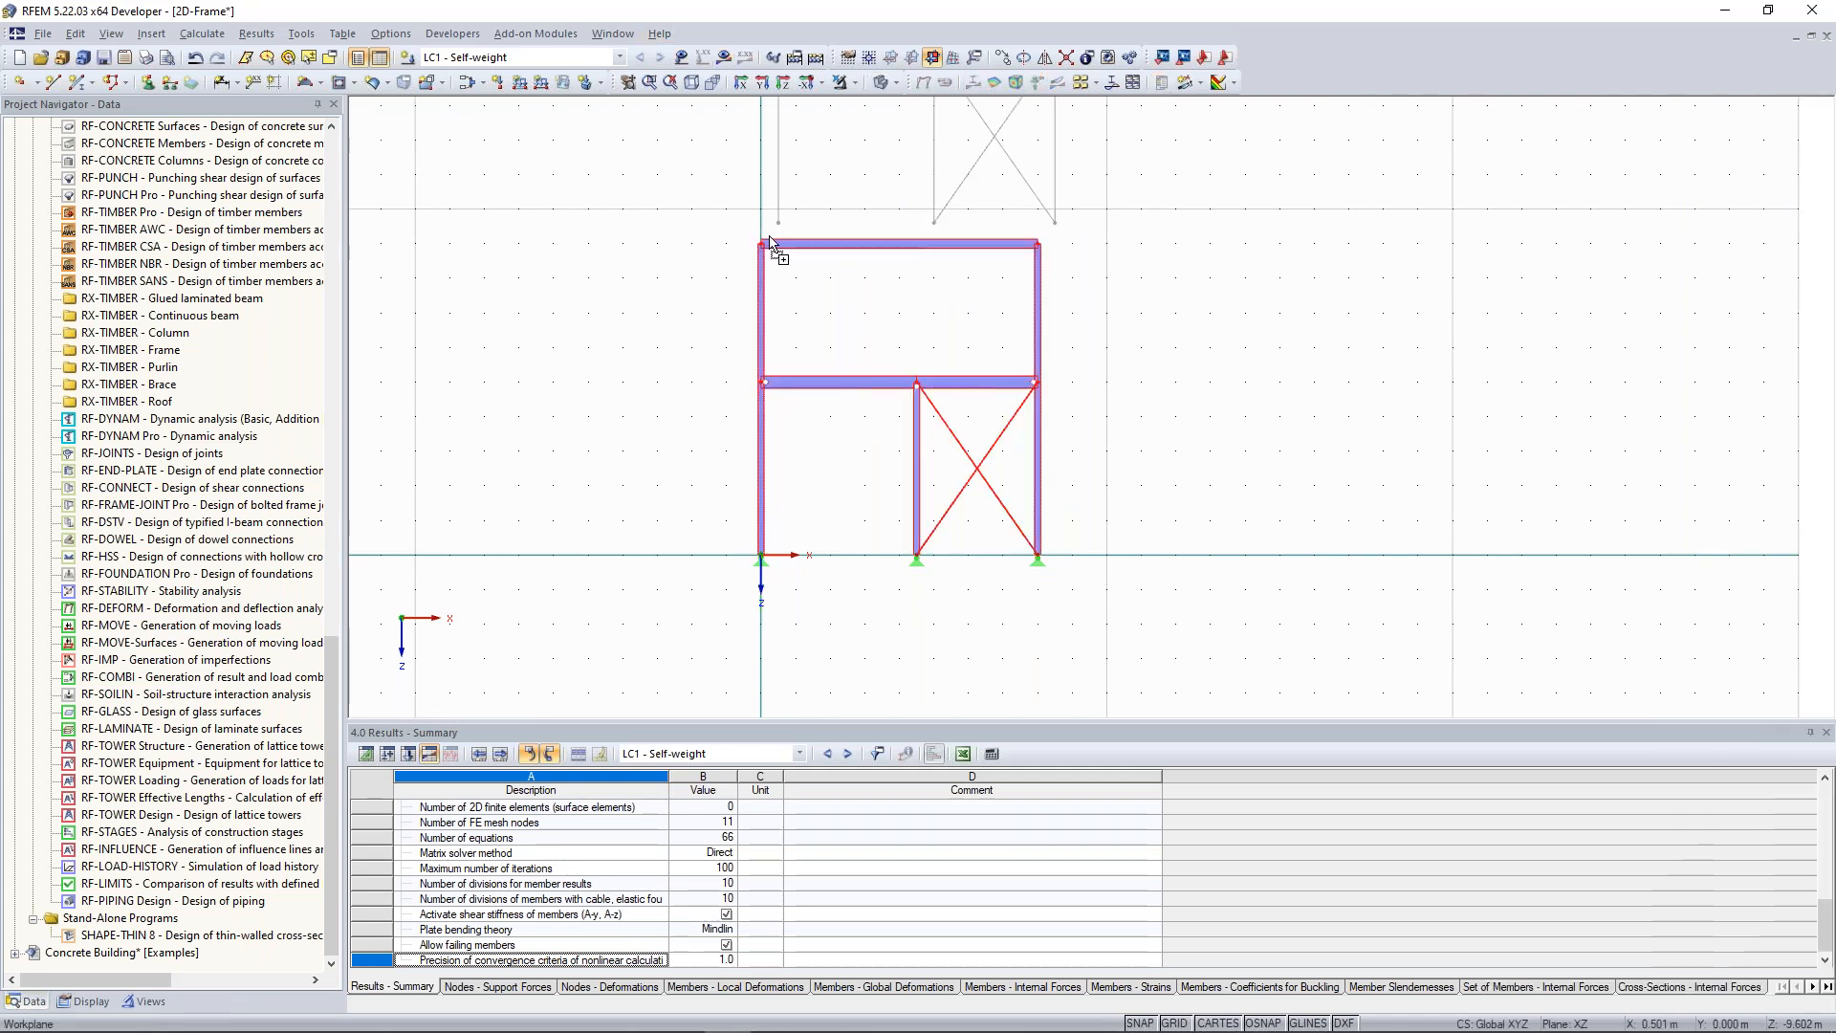
{"action": "left_click", "coordinate": [660, 201]}
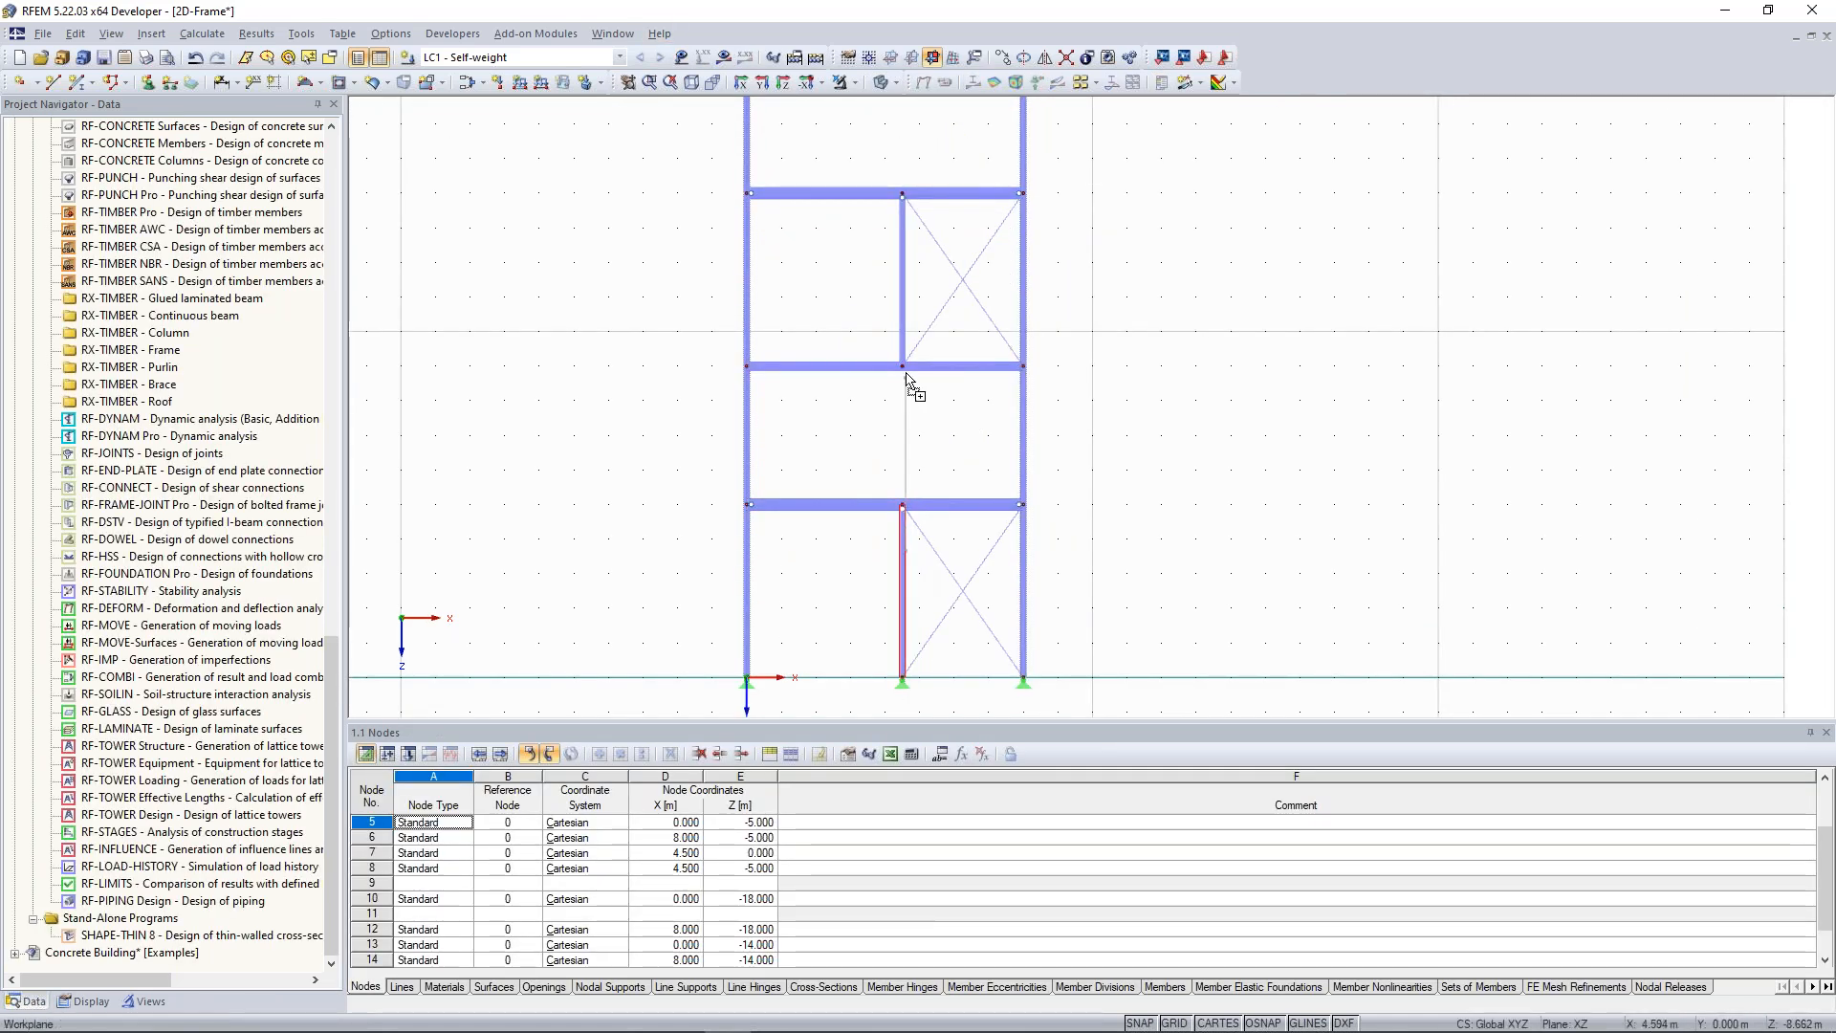
{"action": "left_click", "coordinate": [904, 538]}
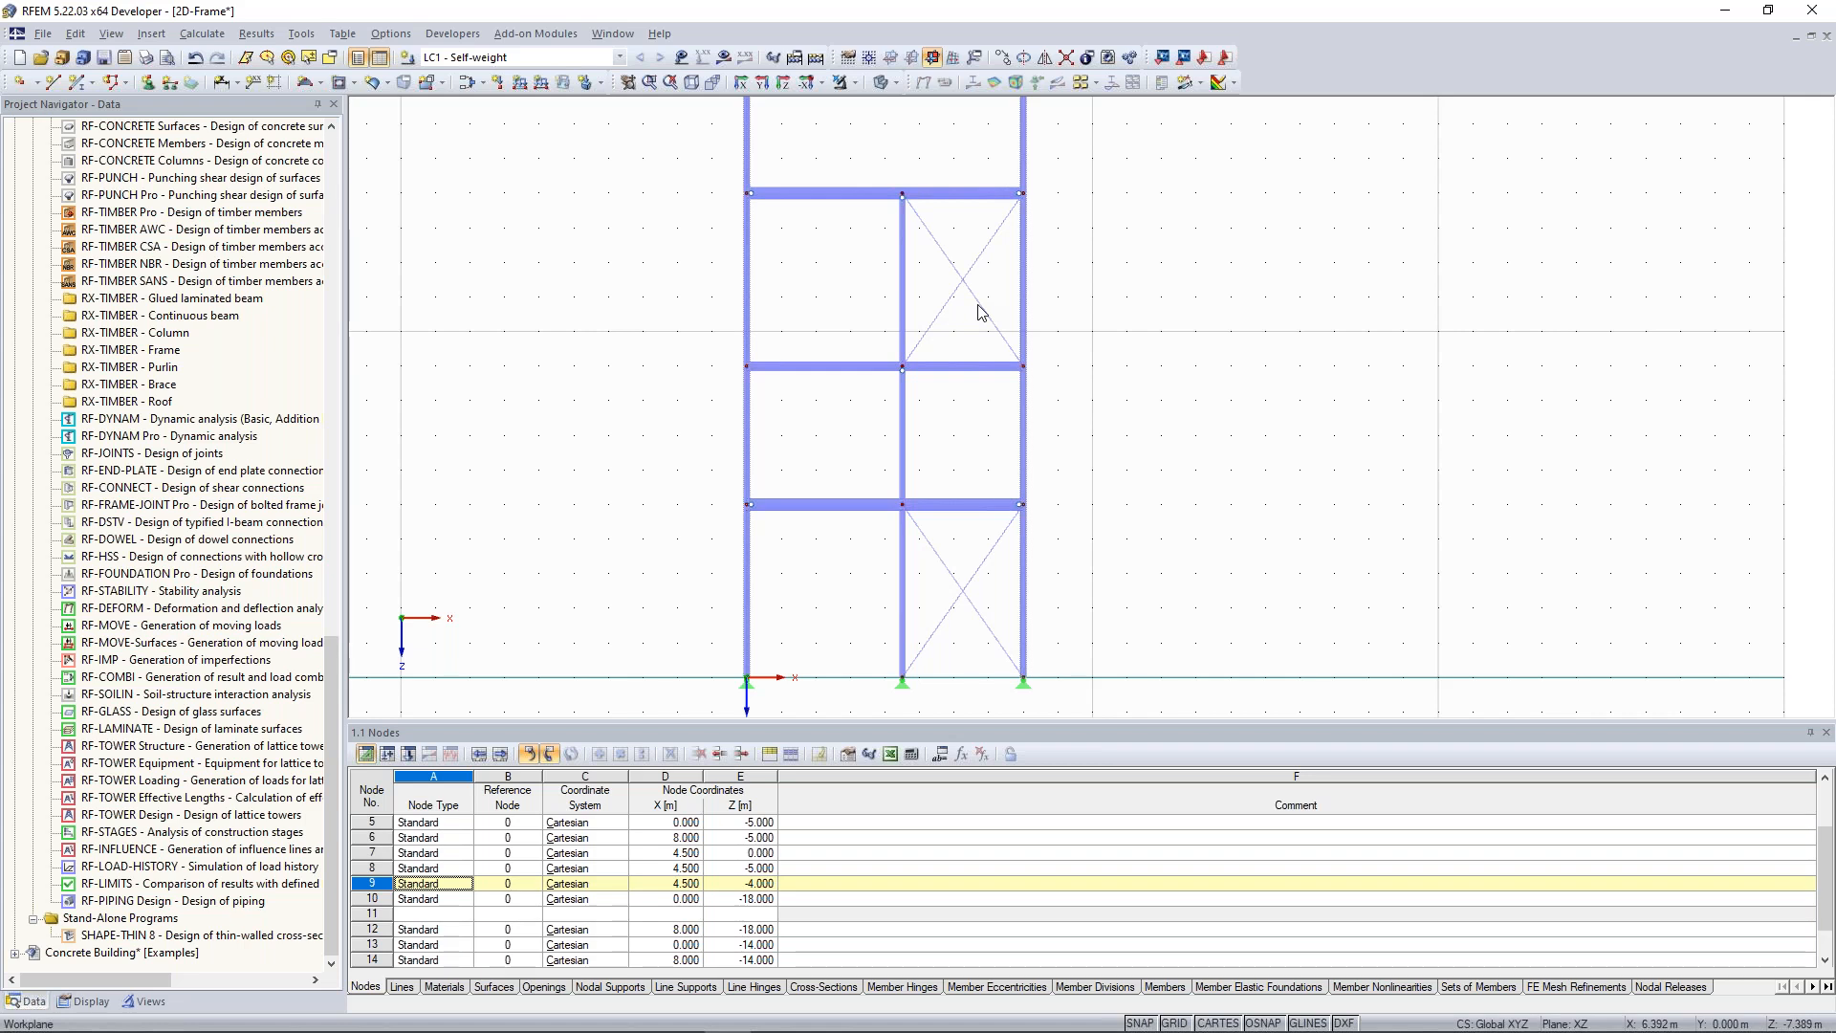
Delete the copied diagonal between the two stacked frames and calculate the LC1 Self-weight results.
{"action": "key", "text": "ctrl+z"}
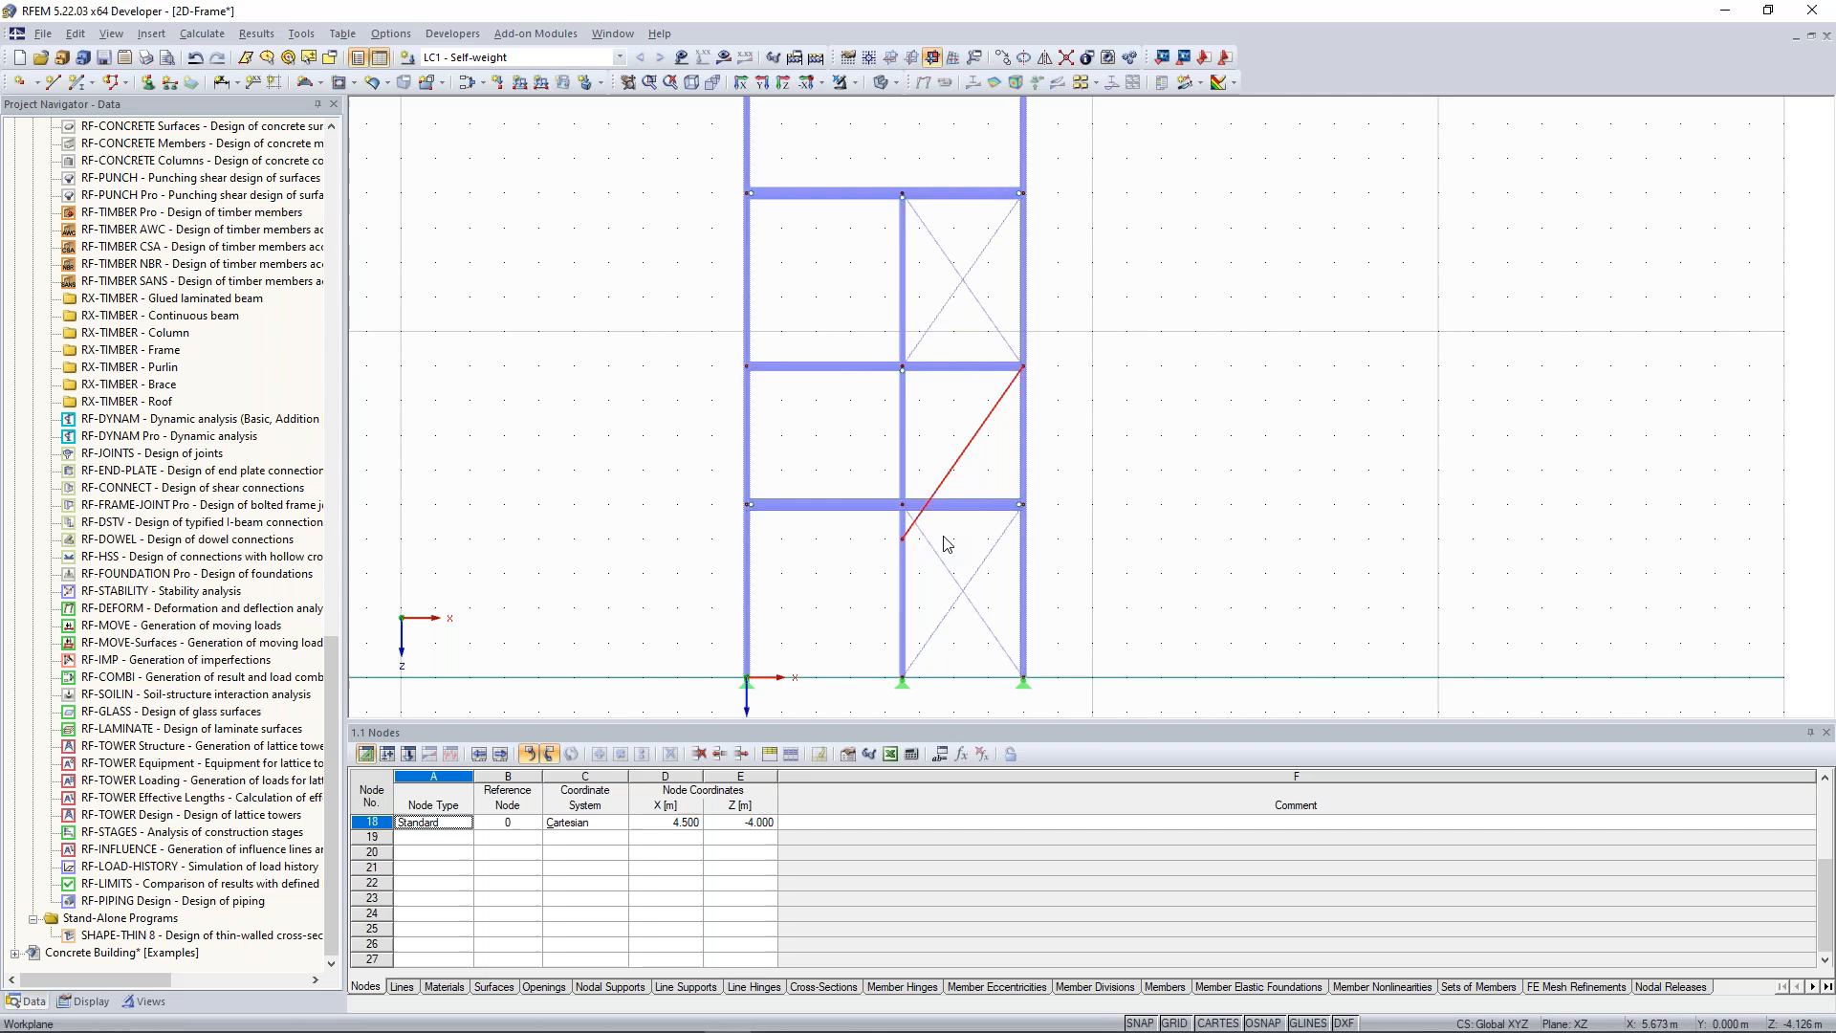
{"action": "key", "text": "Delete"}
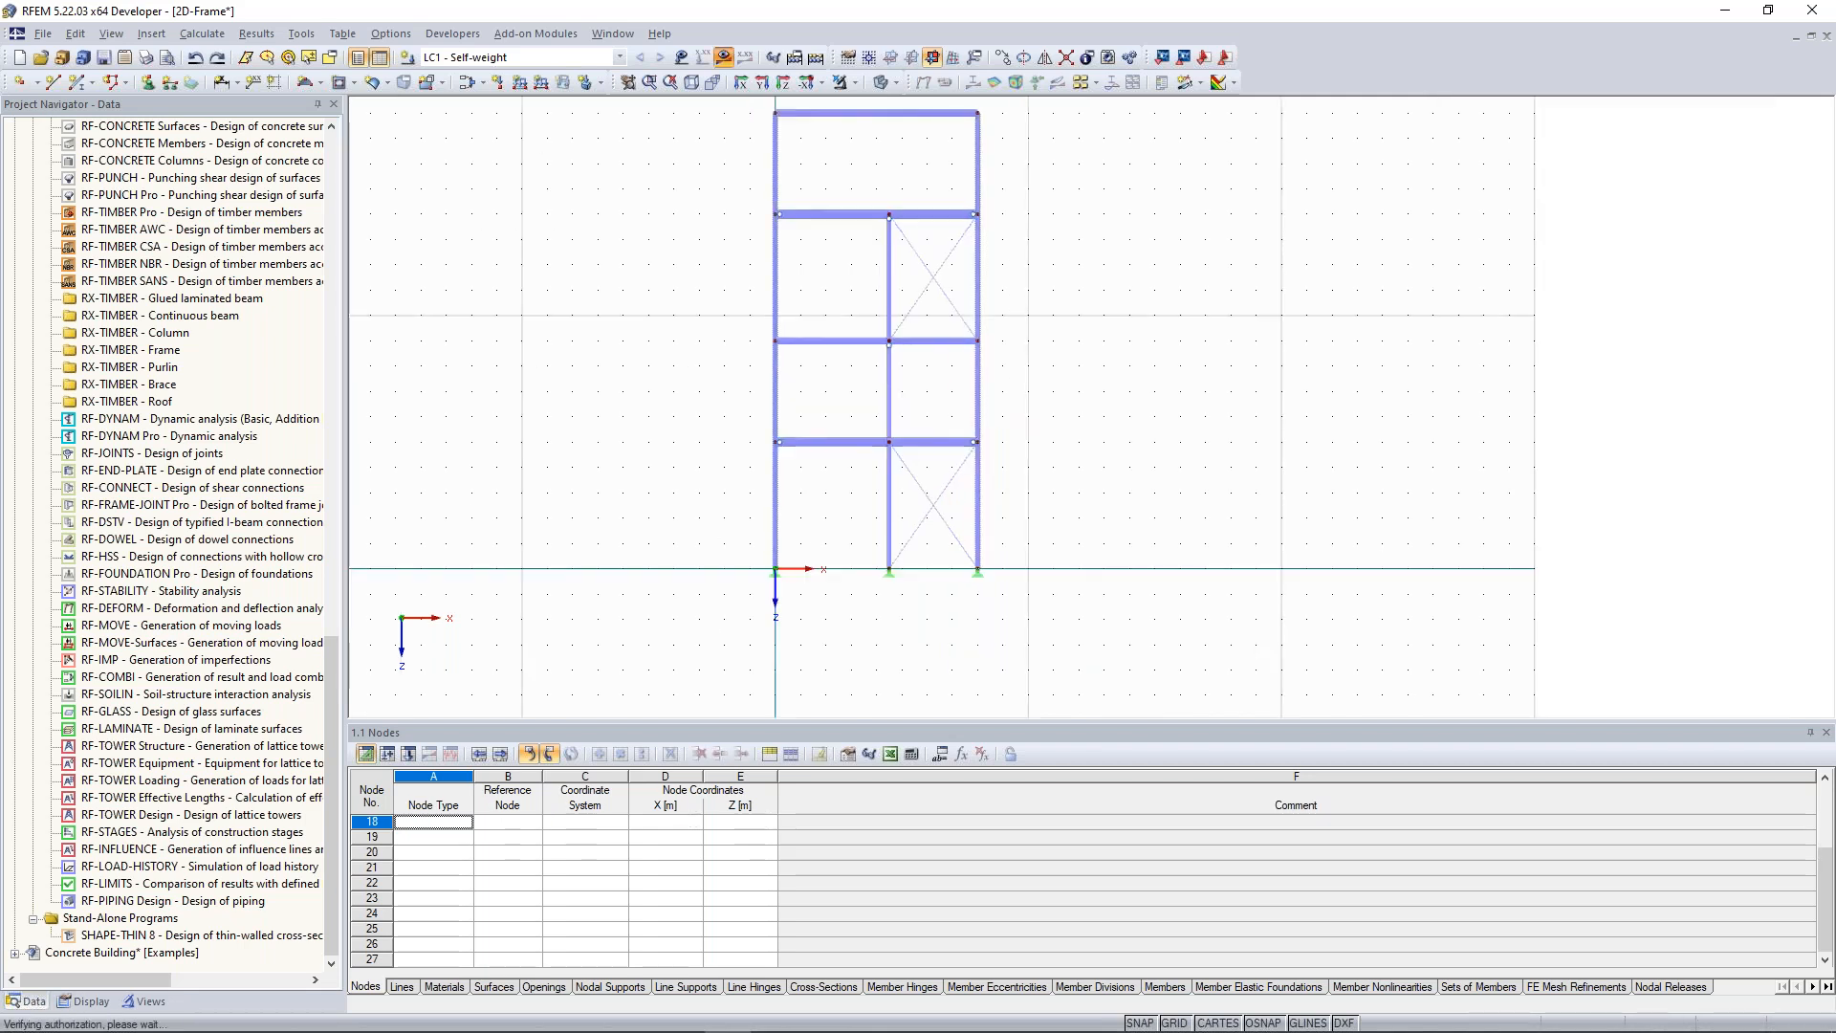
{"action": "left_click", "coordinate": [723, 57]}
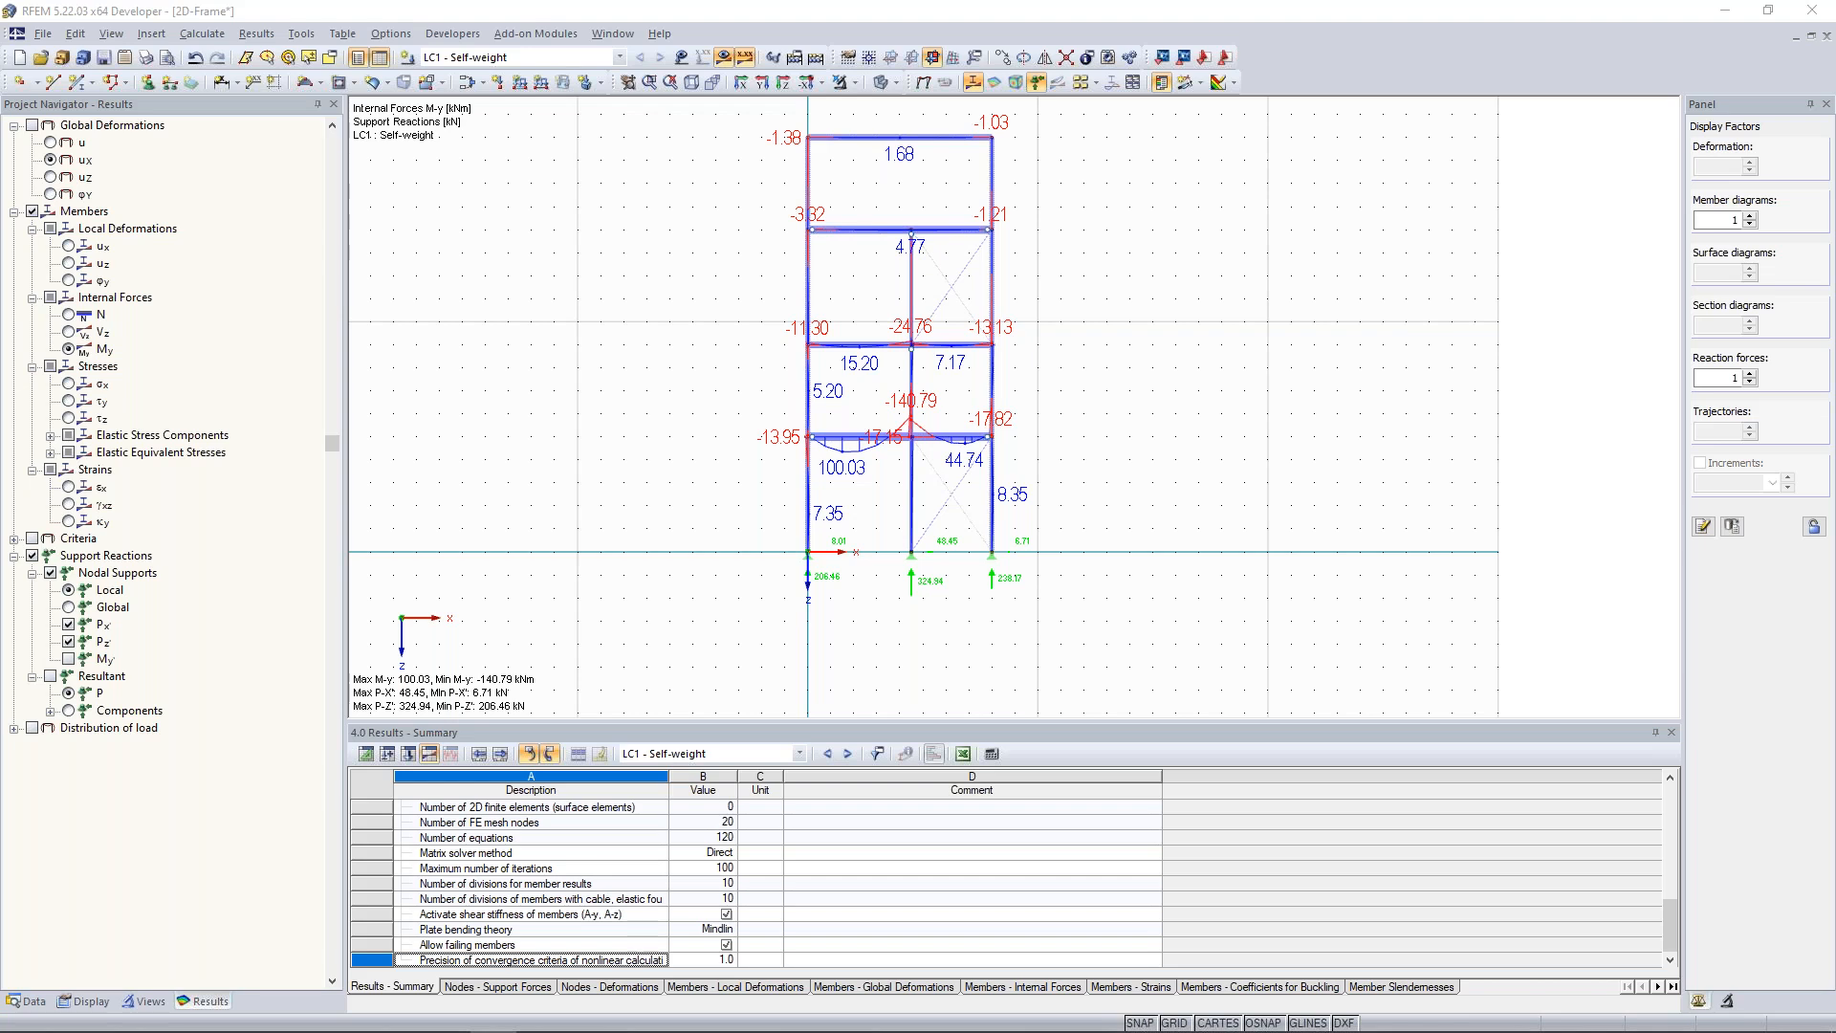
Switch to the browser, open the Dlubal website's home page, and look at the Education offerings.
{"action": "left_click_drag", "start_coordinate": [0, 81], "coordinate": [1080, 0]}
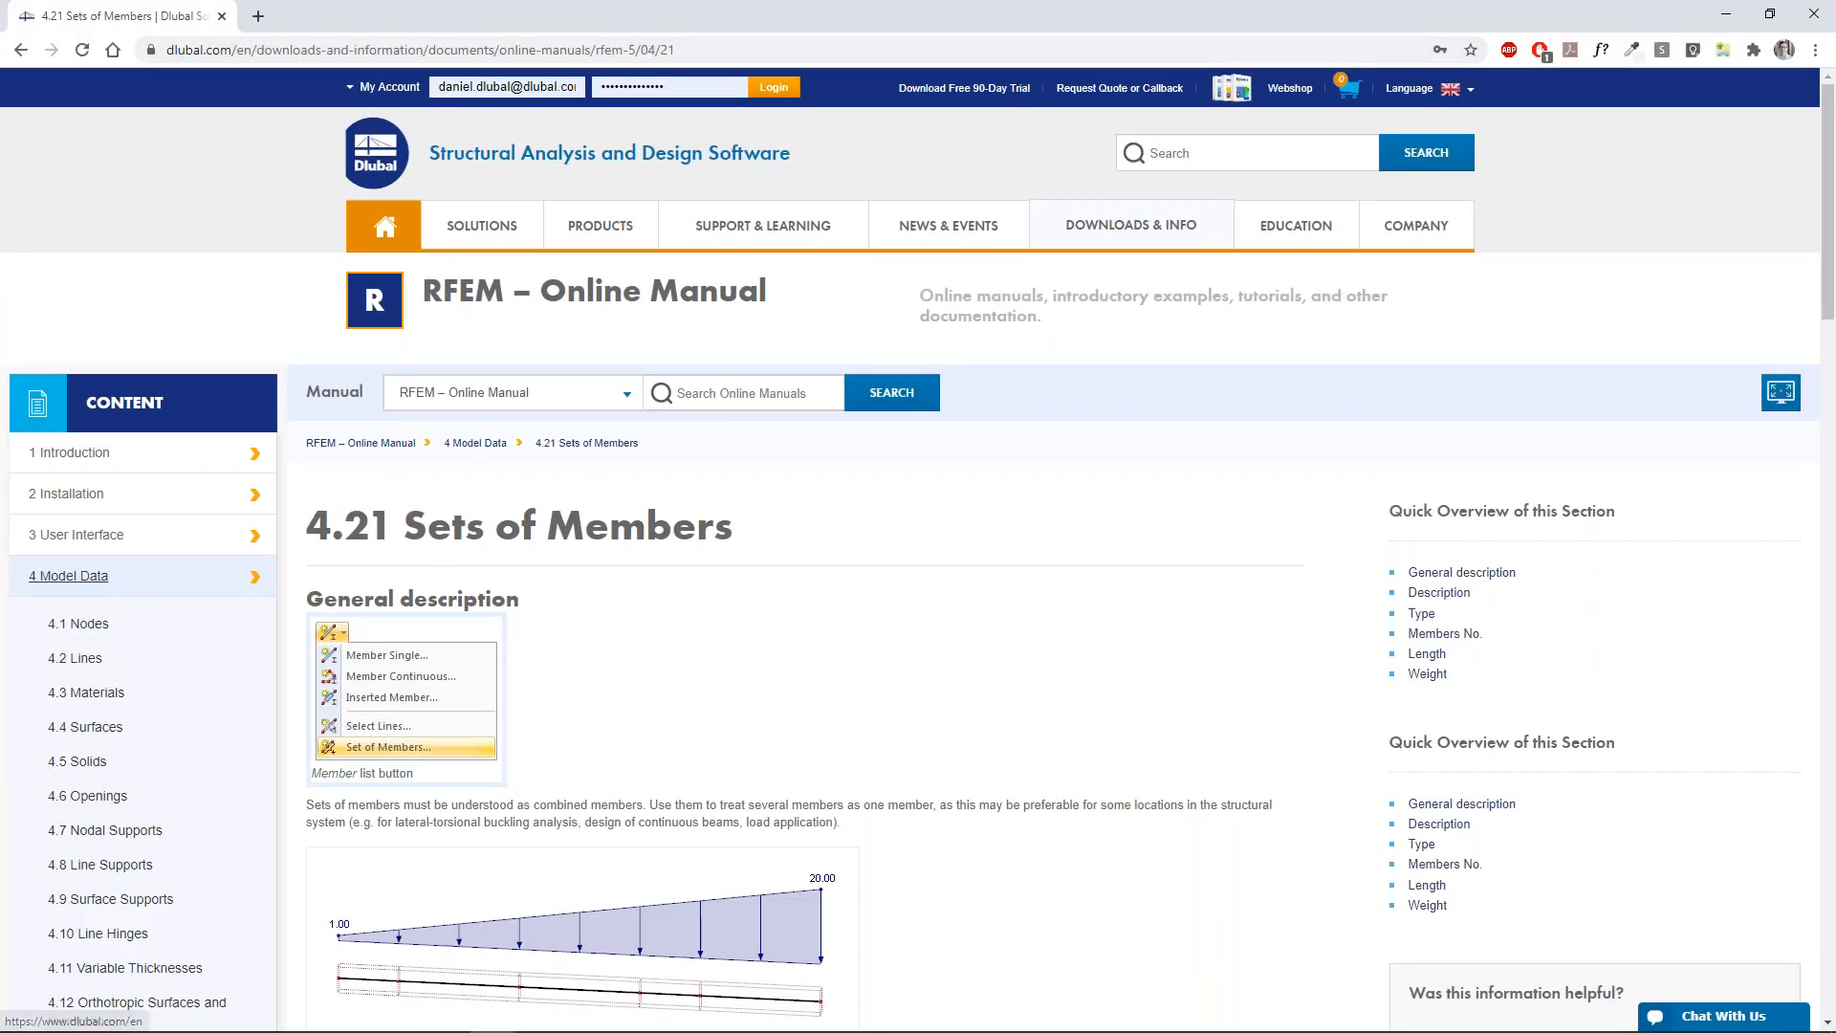
{"action": "left_click", "coordinate": [387, 239]}
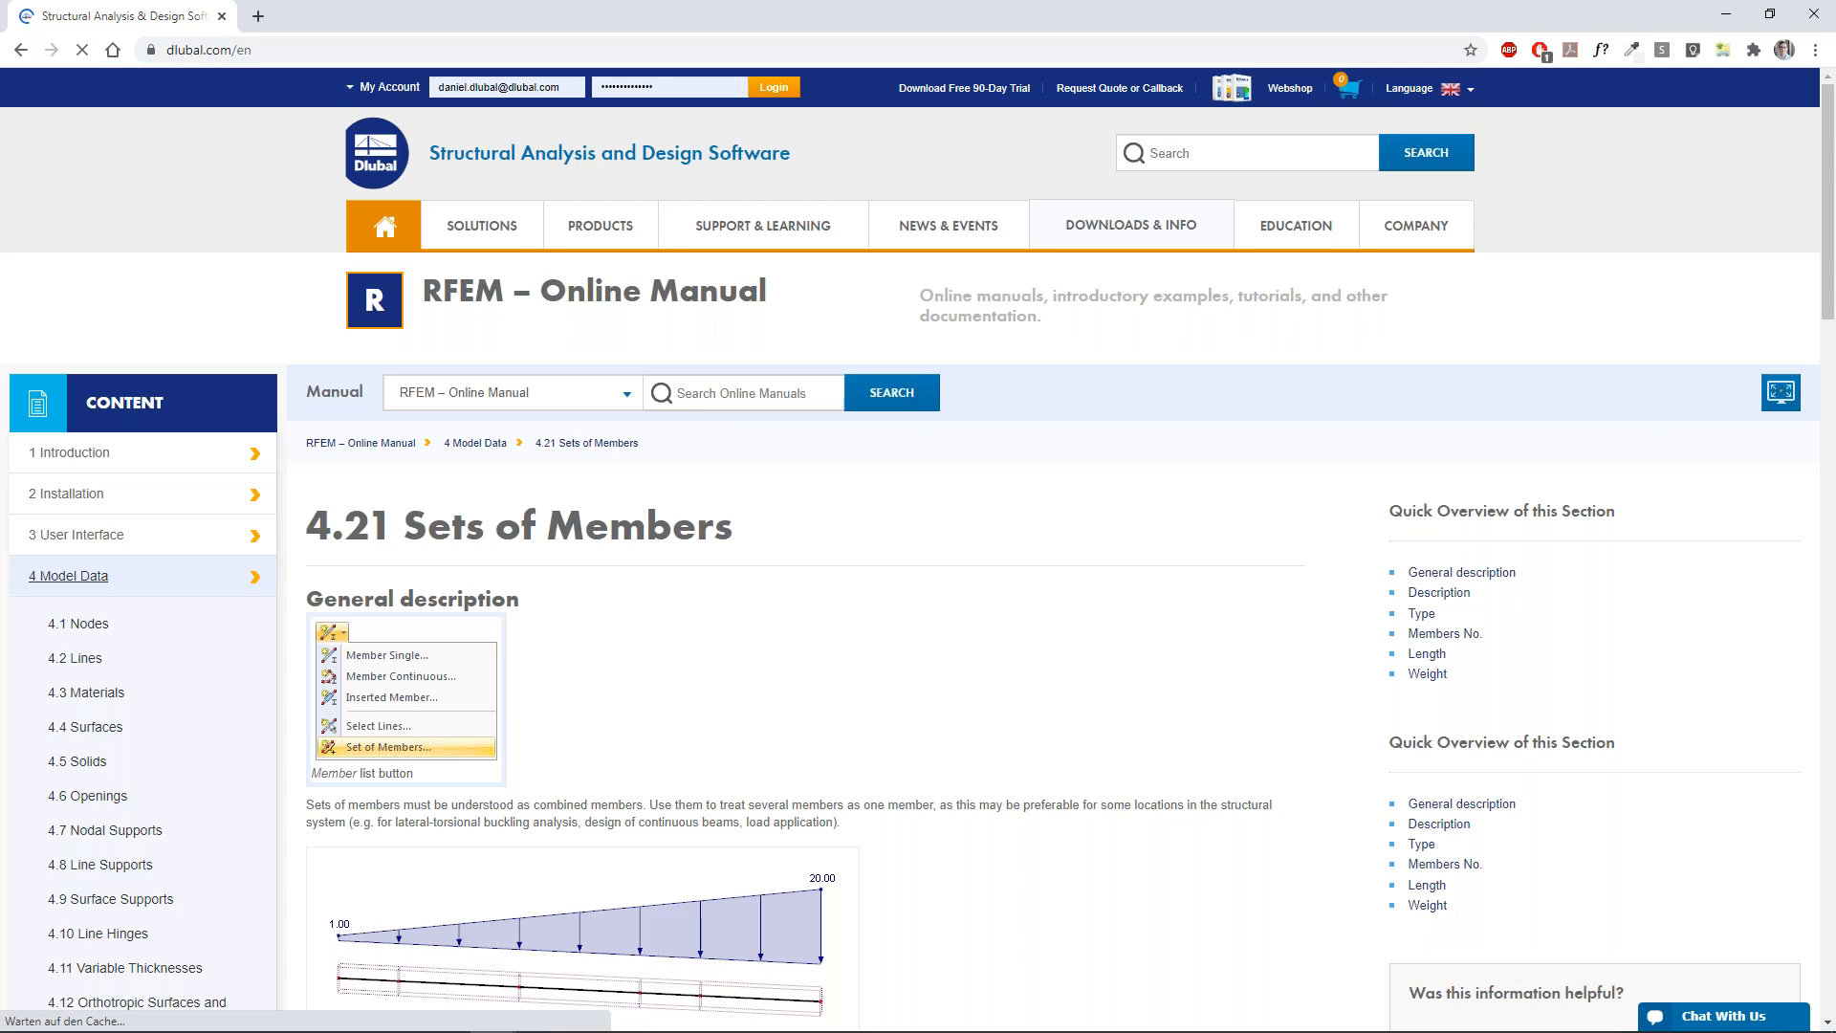
{"action": "mouse_move", "coordinate": [1296, 228]}
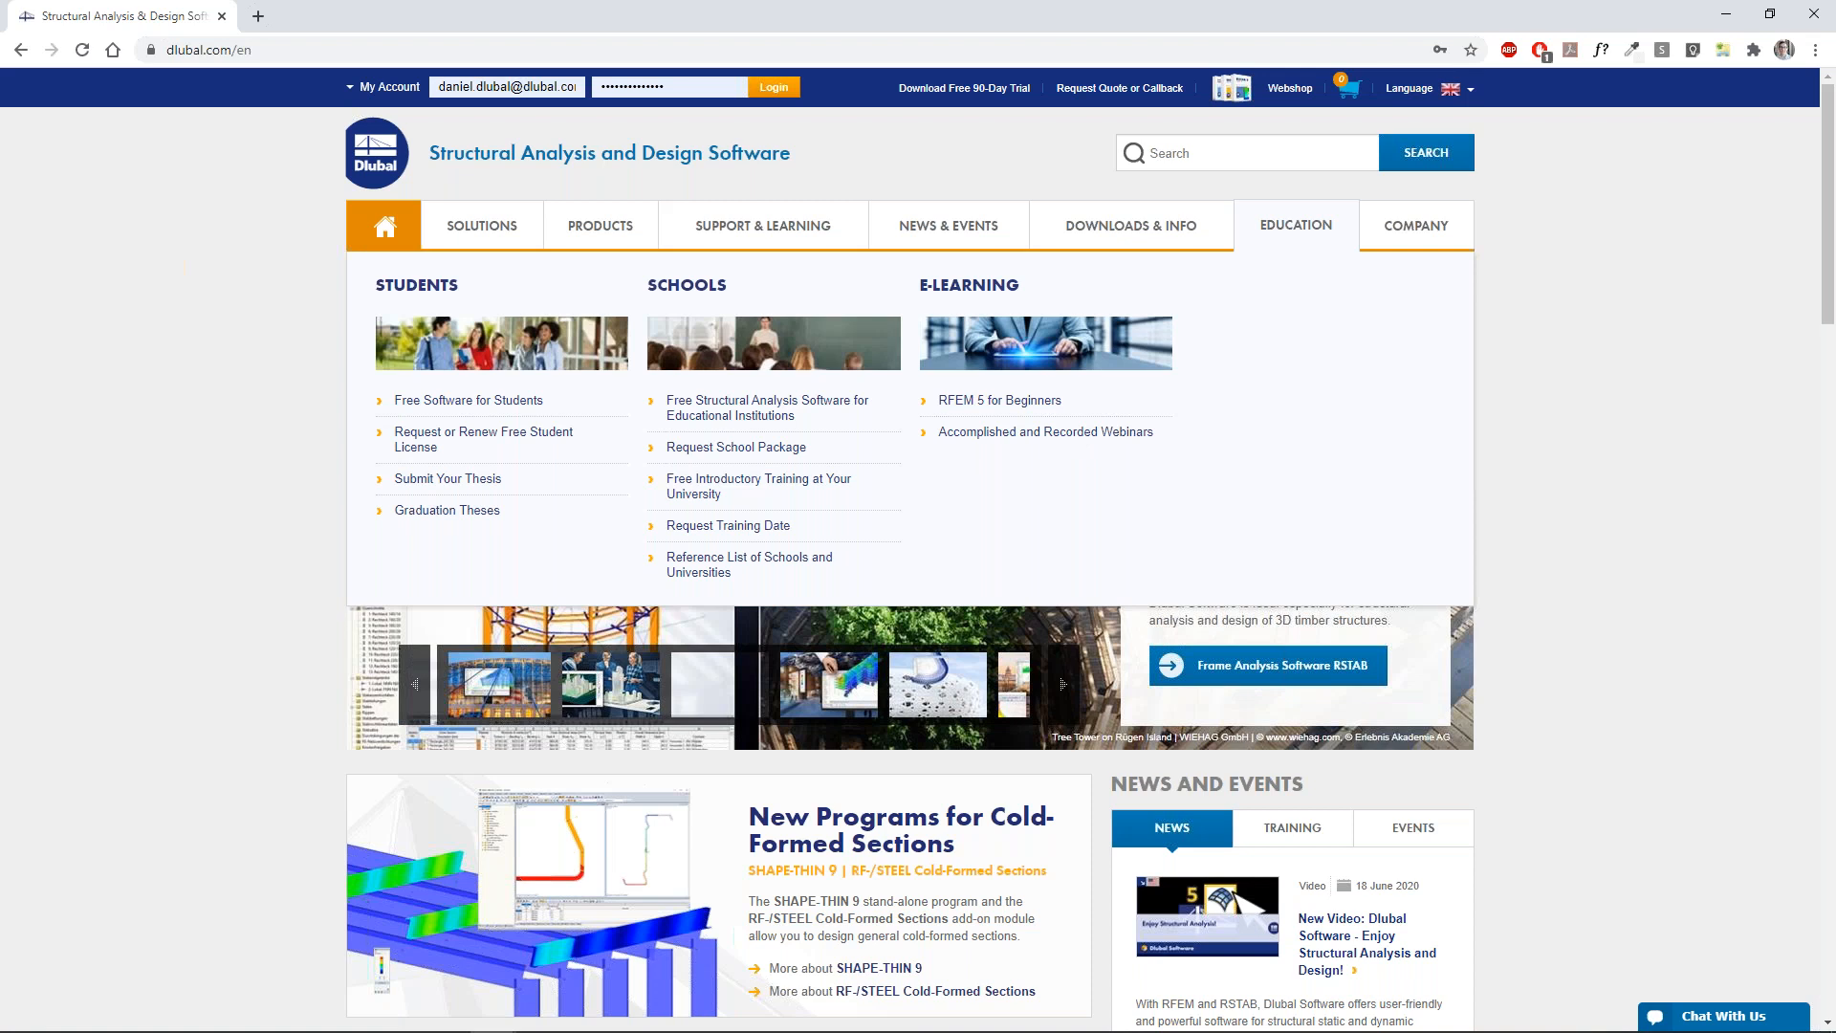
Open RFEM 5 for Beginners and Accomplished and Recorded Webinars in new tabs, and look through the E-Learning Videos page.
{"action": "middle_click", "coordinate": [996, 409]}
{"action": "middle_click", "coordinate": [1012, 441]}
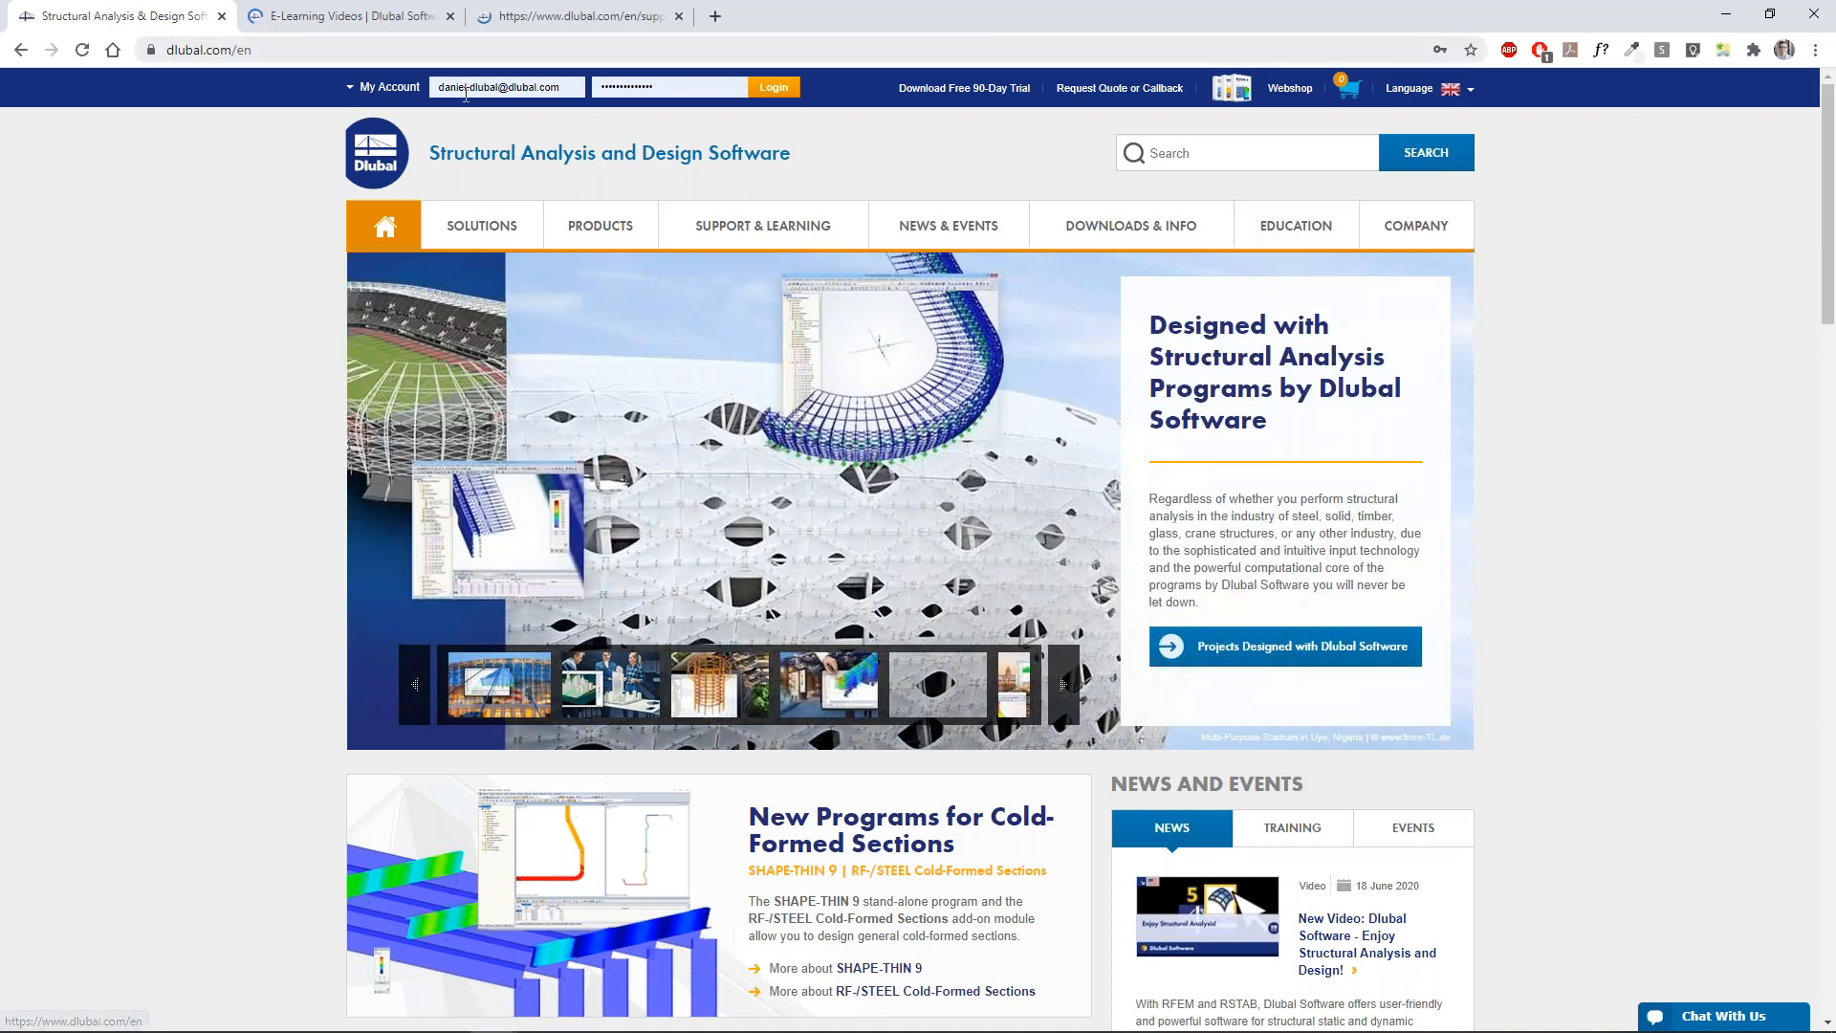
{"action": "key", "text": "ctrl+Tab"}
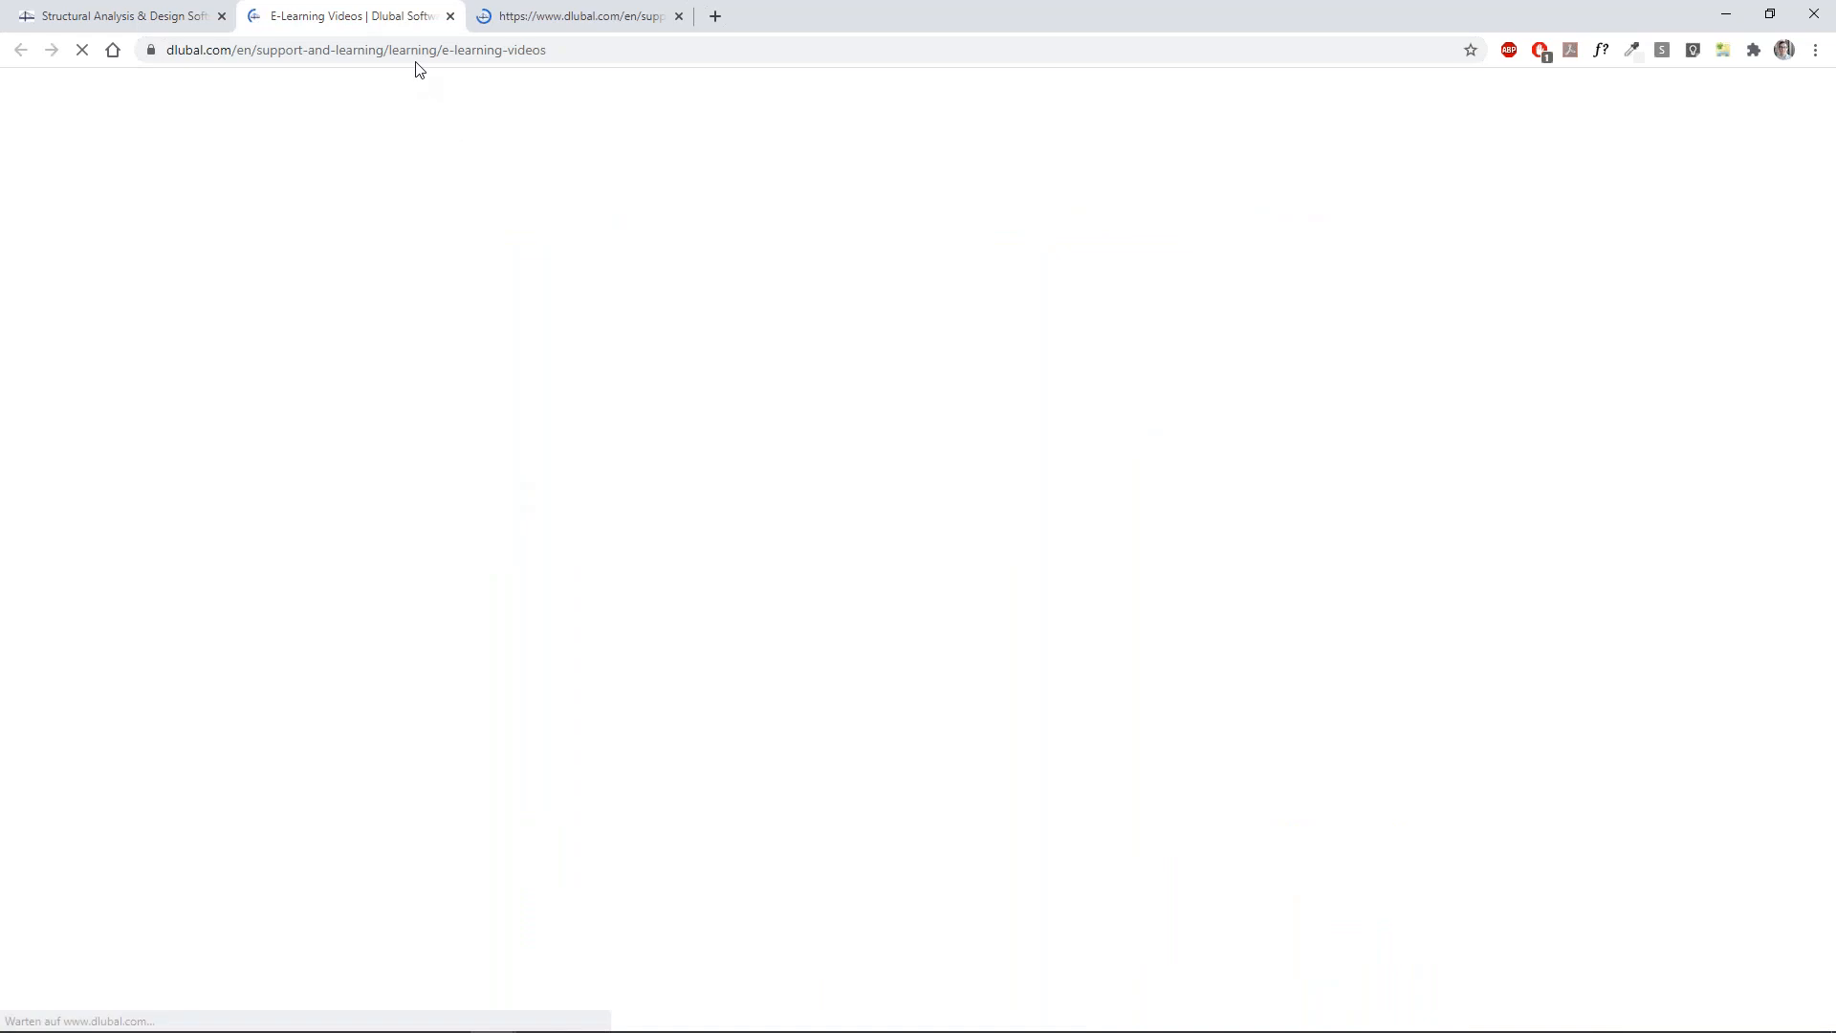
{"action": "key", "text": "ctrl+l"}
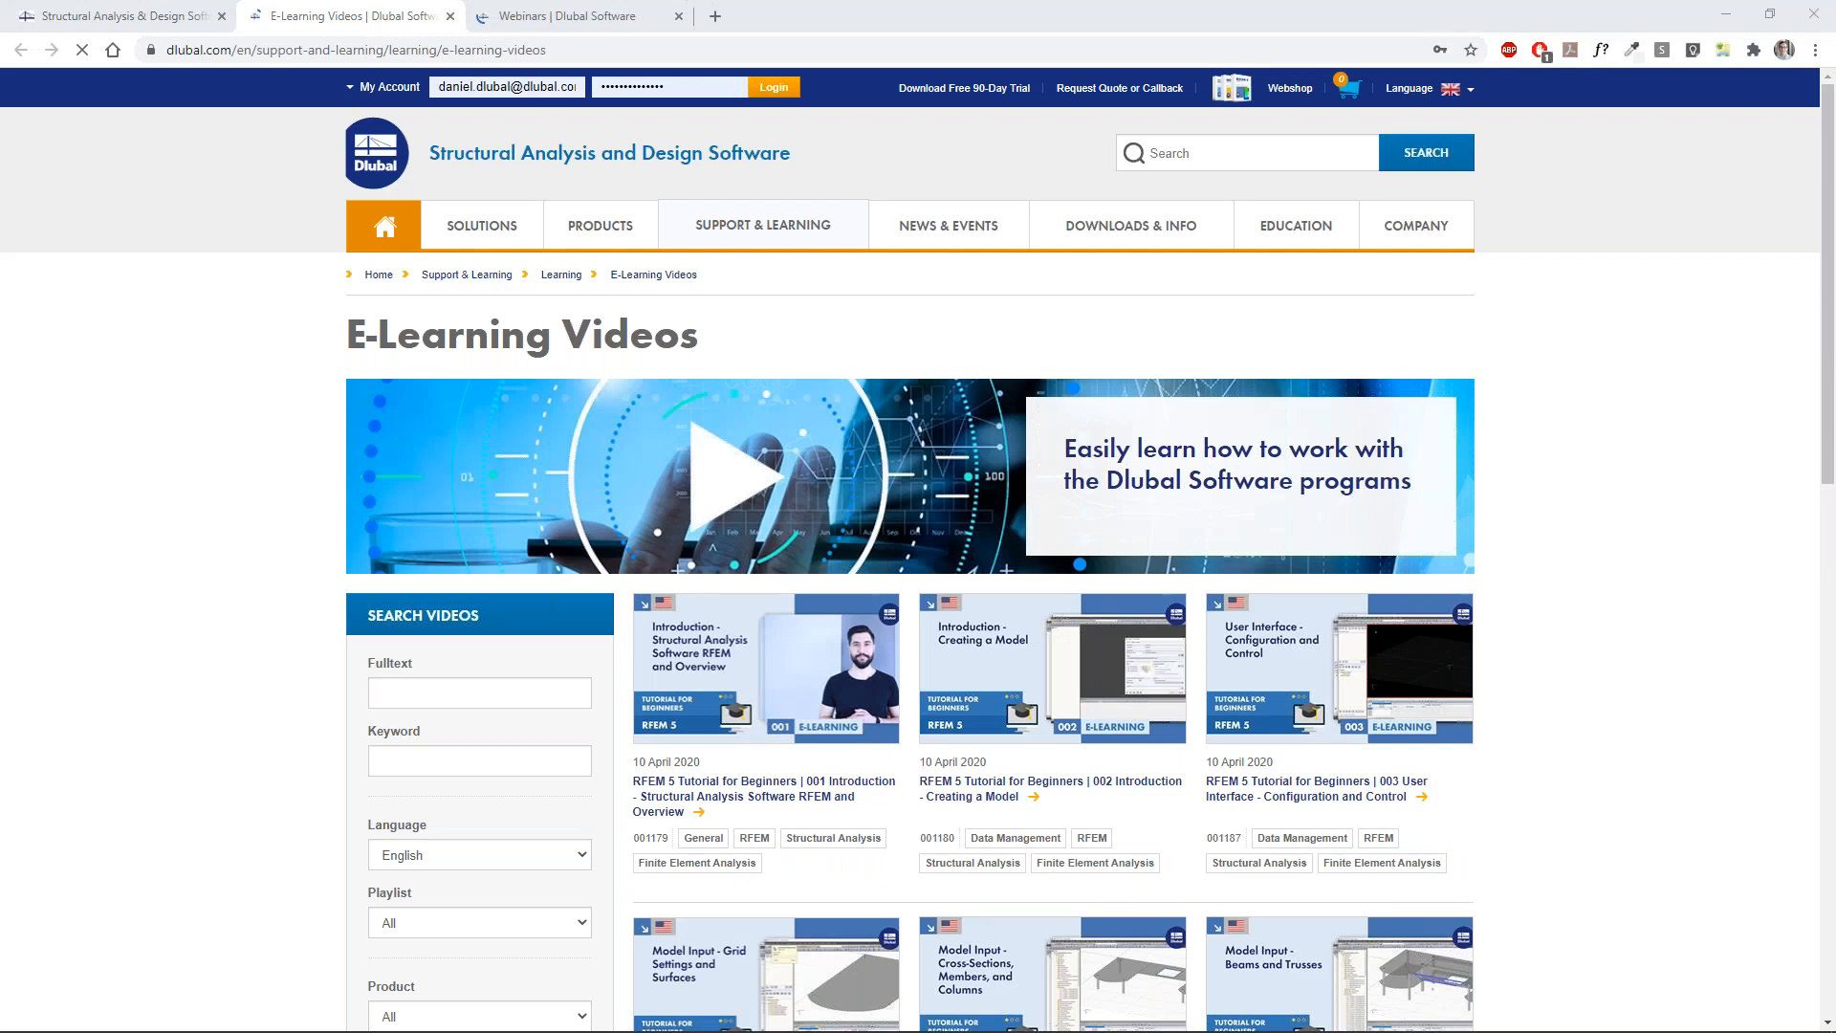
{"action": "scroll", "coordinate": [862, 582], "scroll_direction": "down", "scroll_amount": 5}
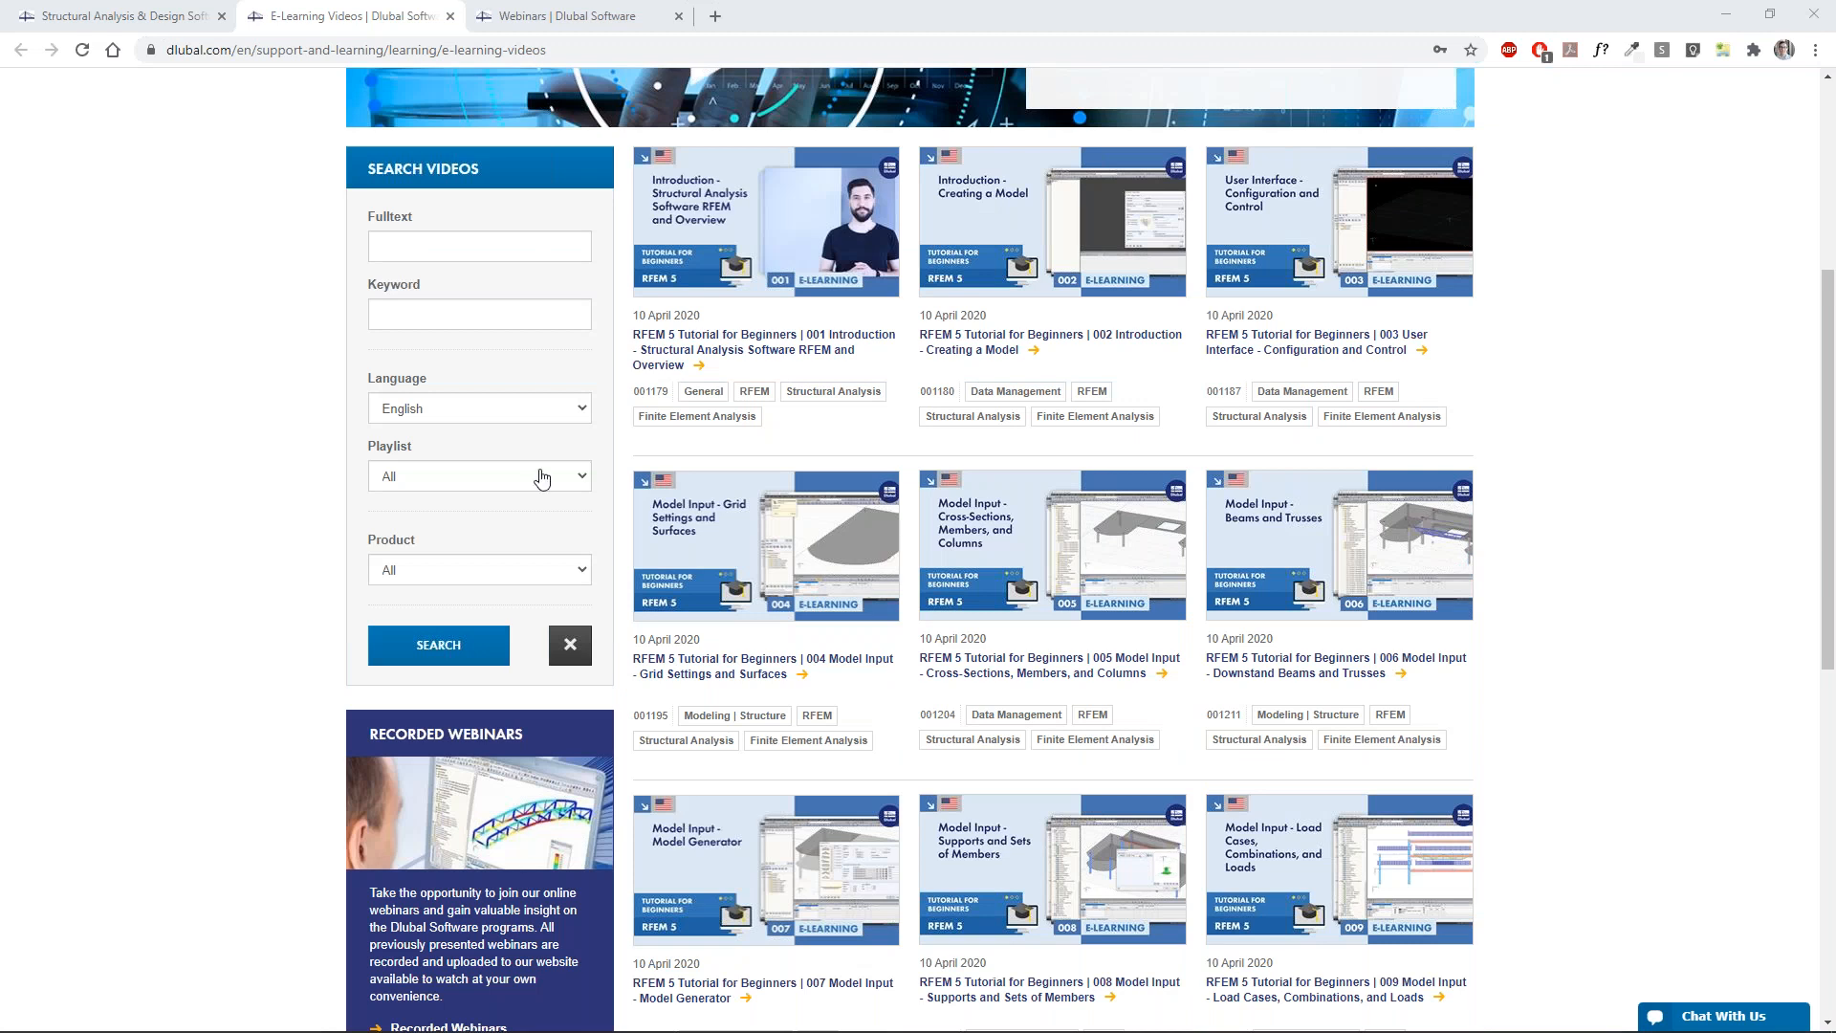
{"action": "scroll", "coordinate": [542, 478], "scroll_direction": "up", "scroll_amount": 5}
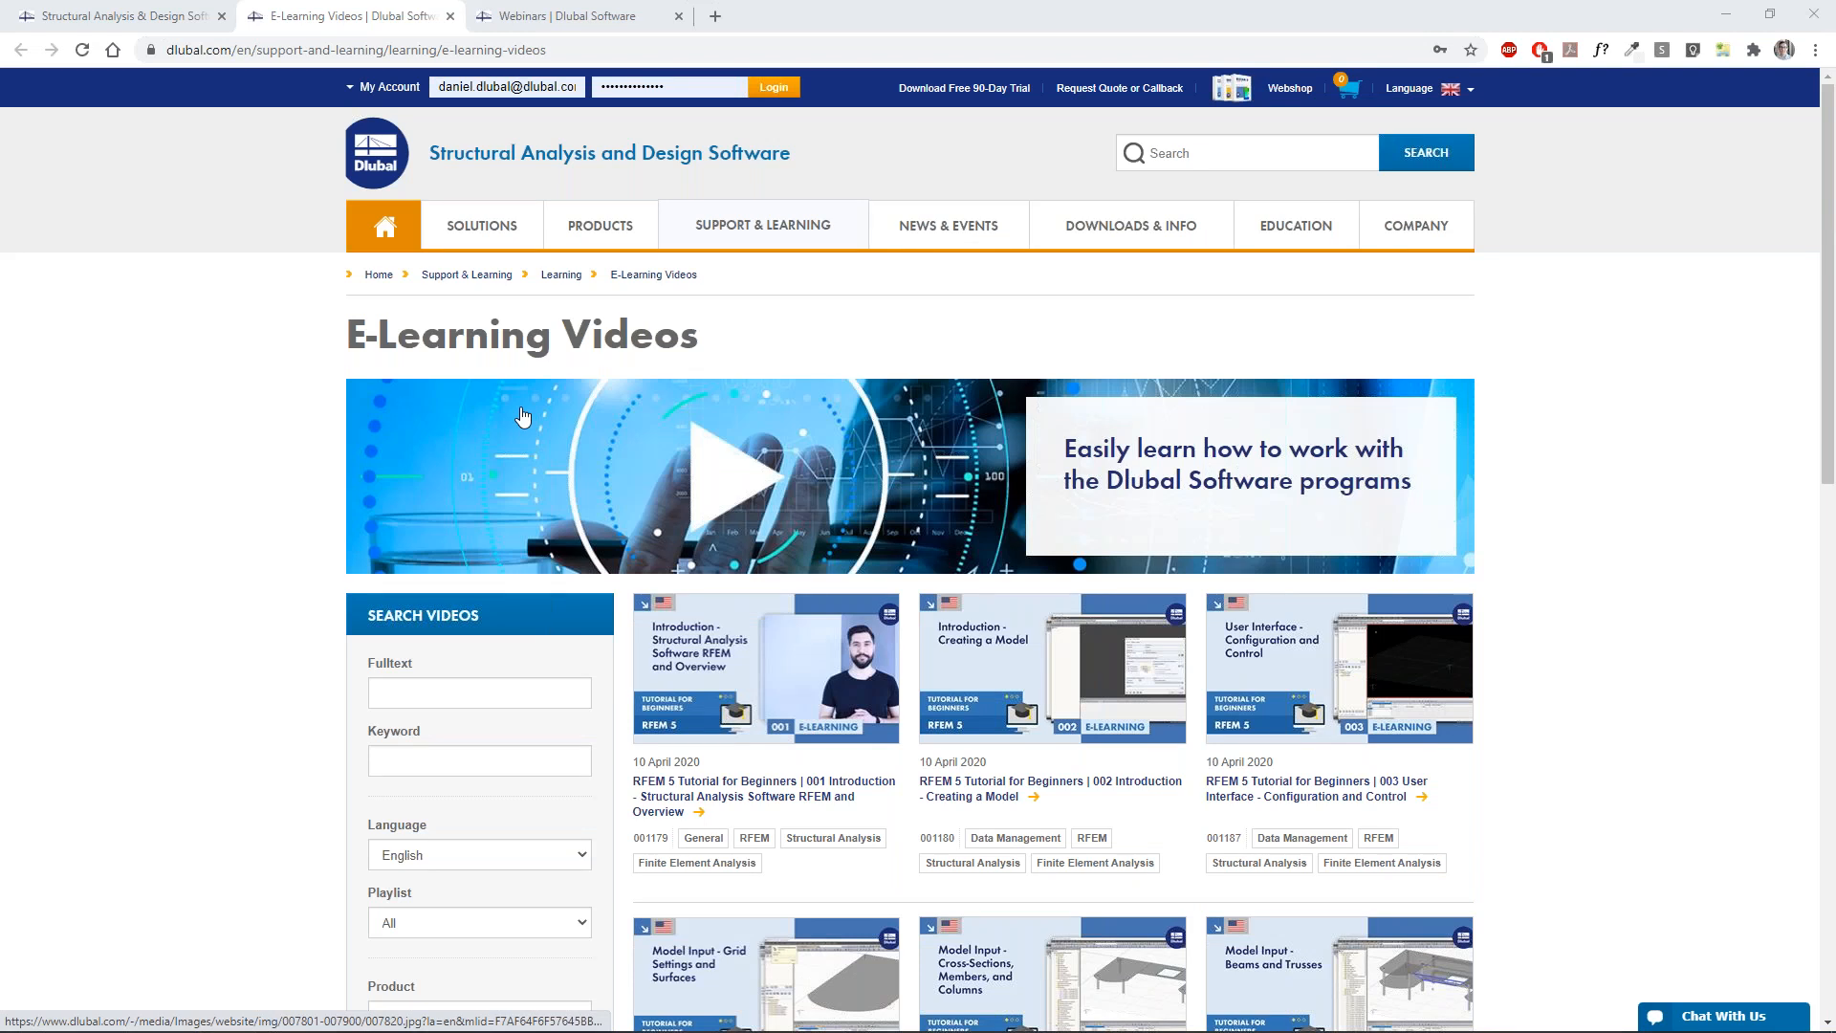
Look through the English past webinars and the search filters on the Webinars page.
{"action": "key", "text": "ctrl+Tab"}
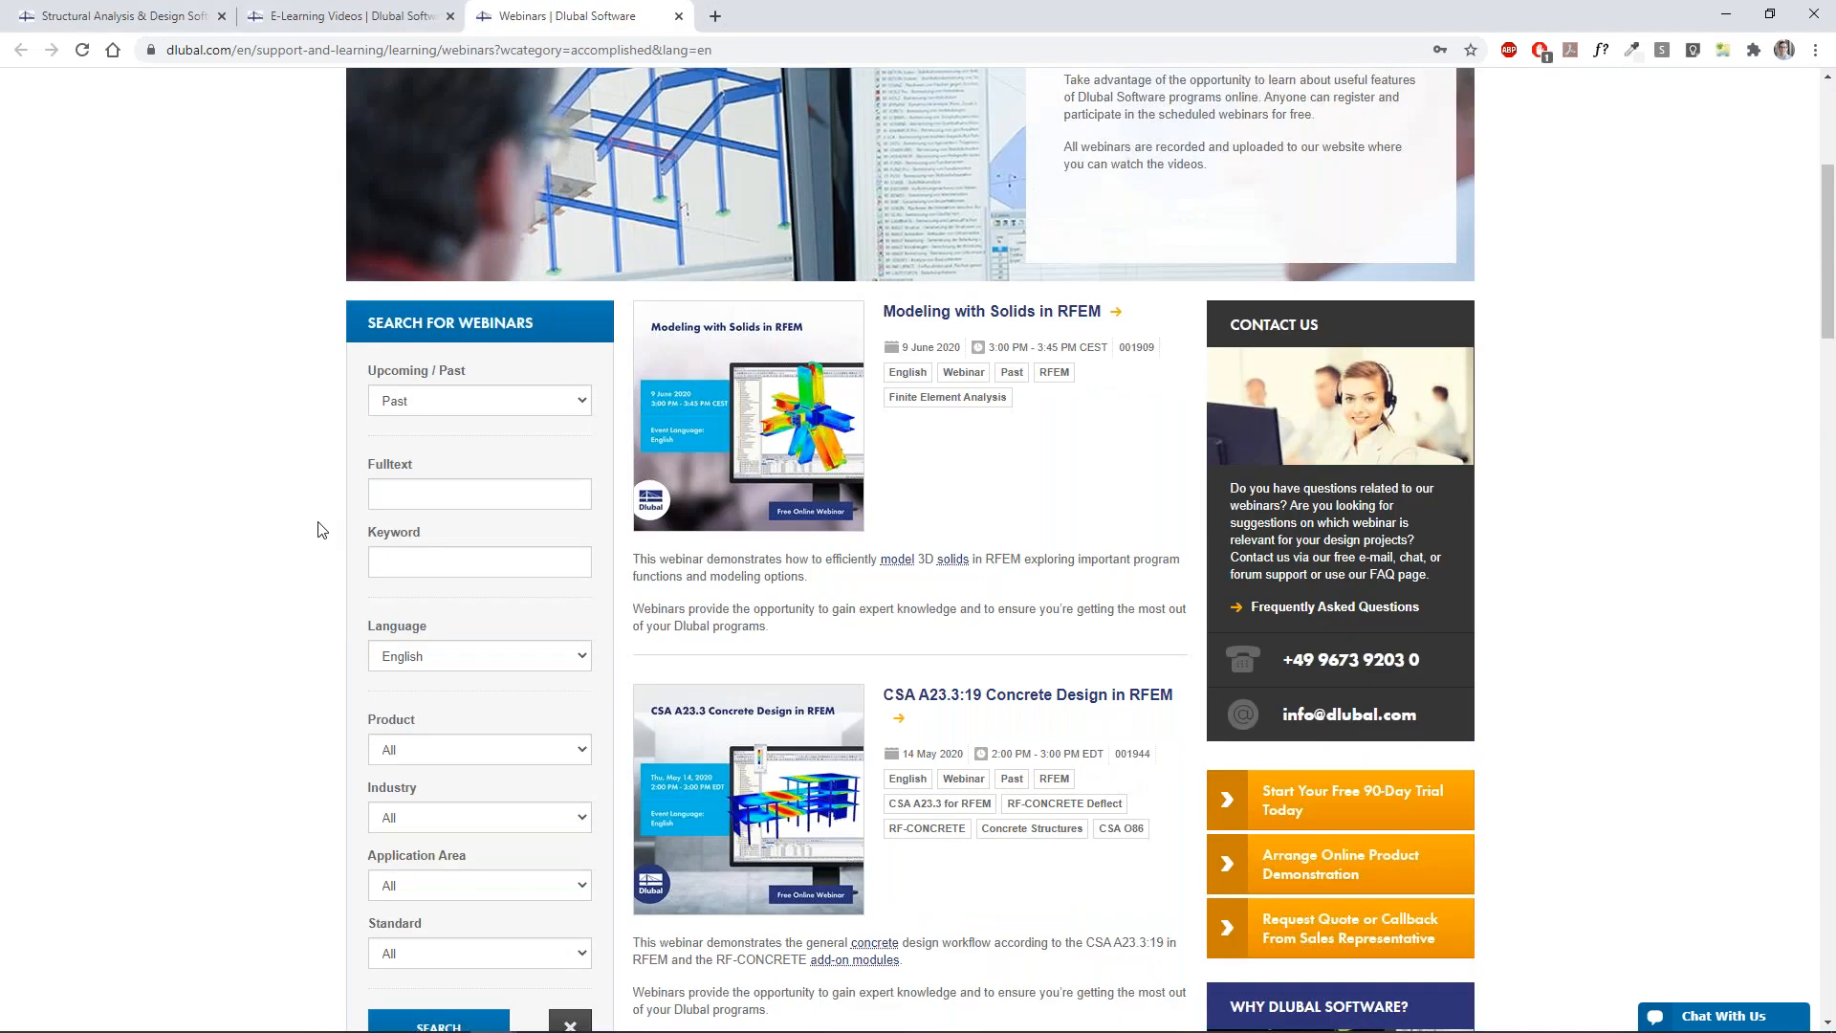
{"action": "scroll", "coordinate": [318, 528], "scroll_direction": "down", "scroll_amount": 2}
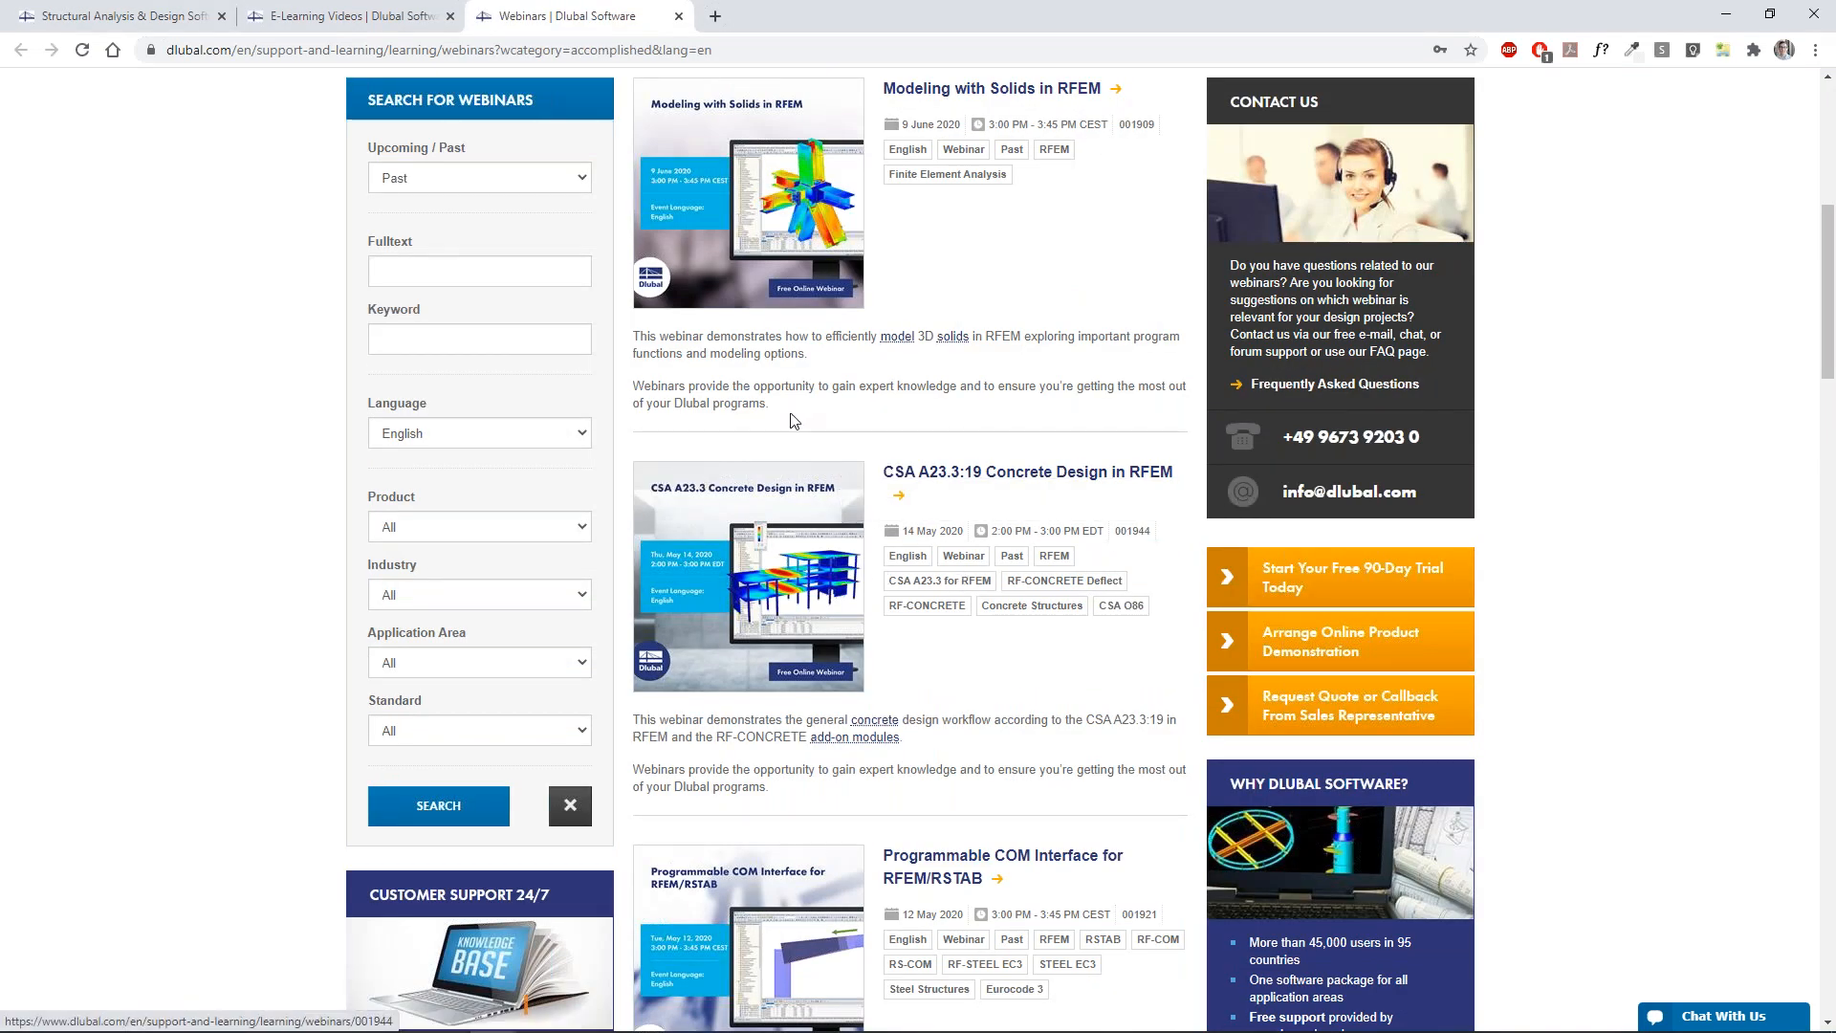
{"action": "scroll", "coordinate": [833, 604], "scroll_direction": "down", "scroll_amount": 2}
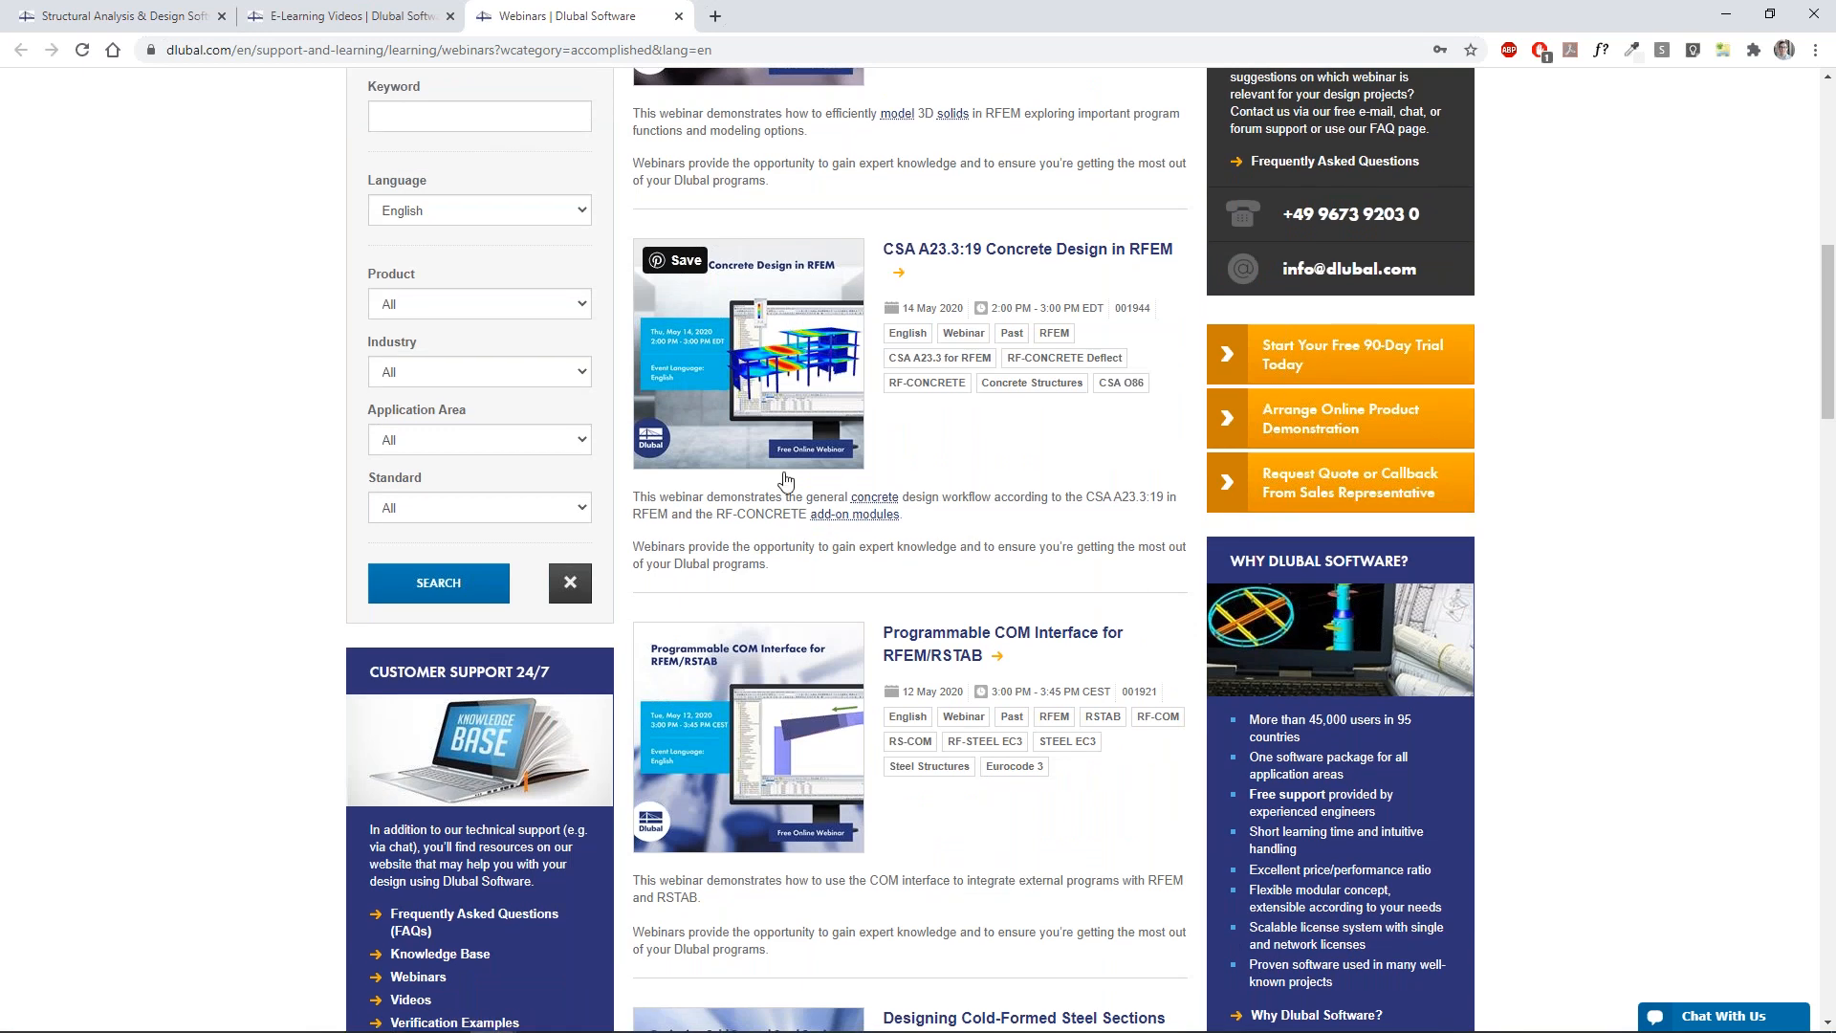
{"action": "scroll", "coordinate": [815, 513], "scroll_direction": "down", "scroll_amount": 1}
{"action": "scroll", "coordinate": [815, 514], "scroll_direction": "down", "scroll_amount": 2}
{"action": "scroll", "coordinate": [815, 514], "scroll_direction": "up", "scroll_amount": 8}
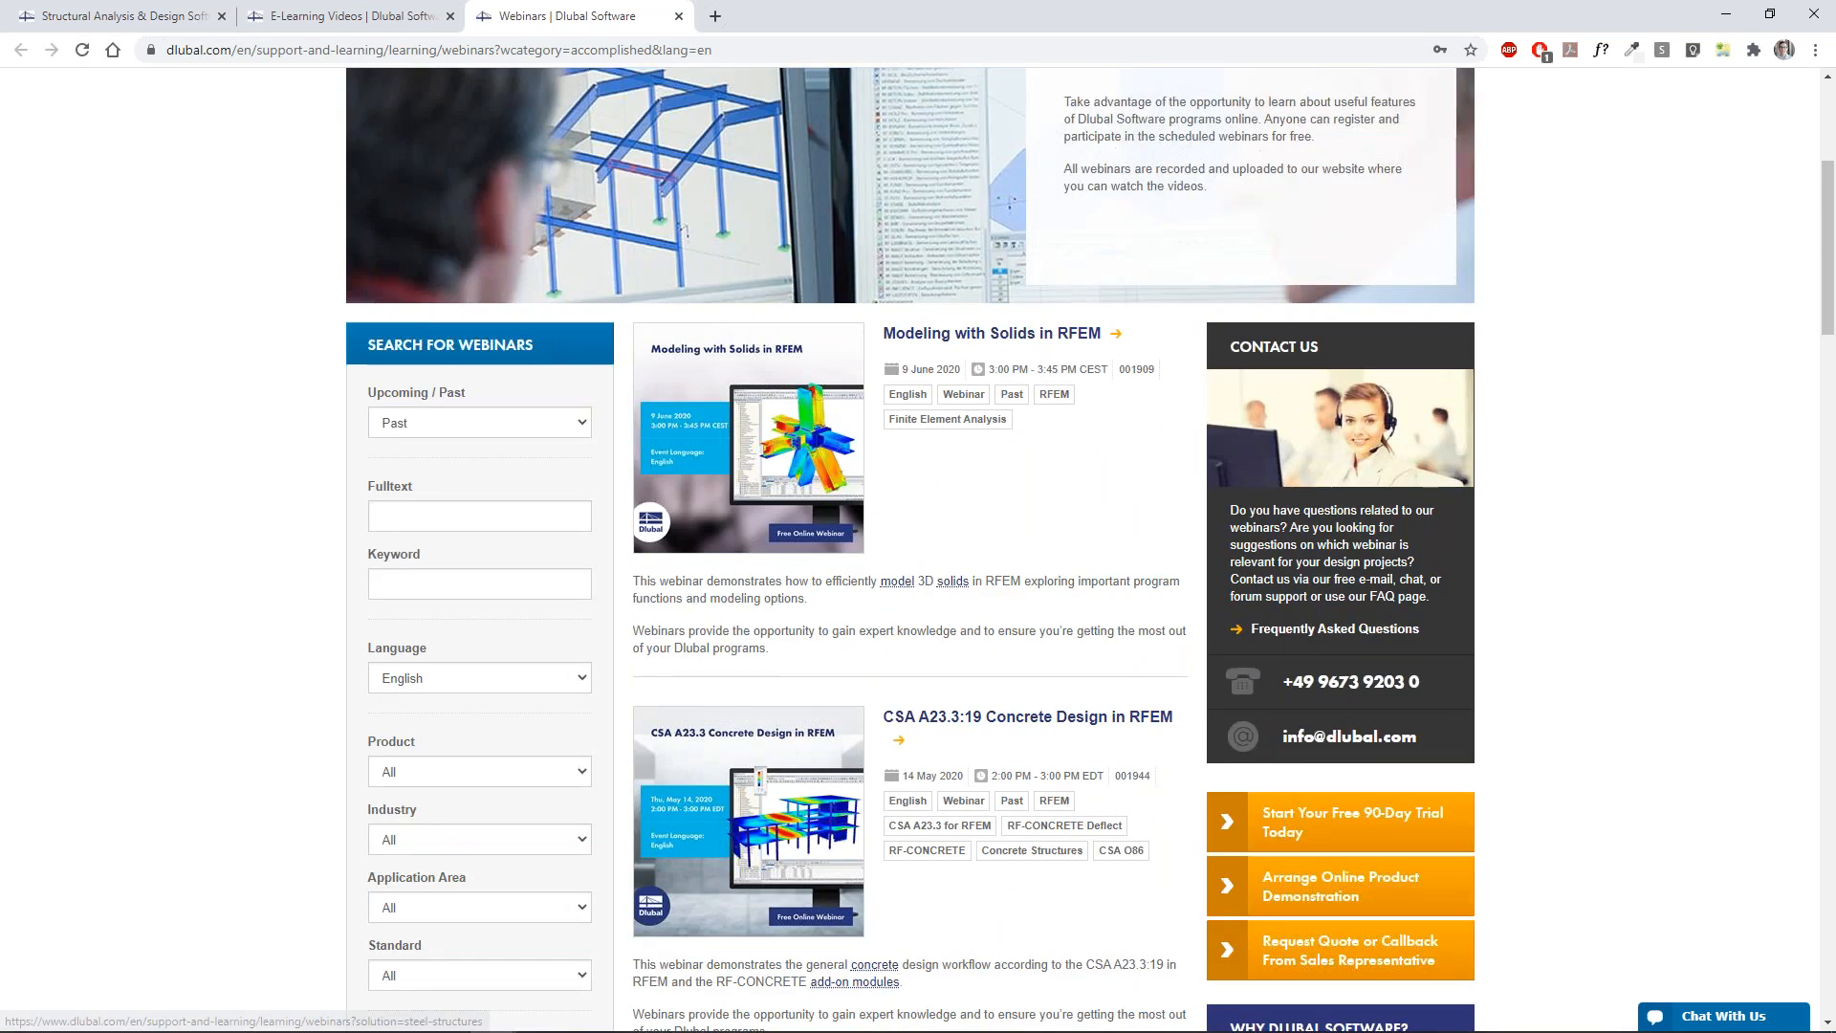
{"action": "scroll", "coordinate": [910, 574], "scroll_direction": "up", "scroll_amount": 4}
{"action": "scroll", "coordinate": [910, 574], "scroll_direction": "down", "scroll_amount": 4}
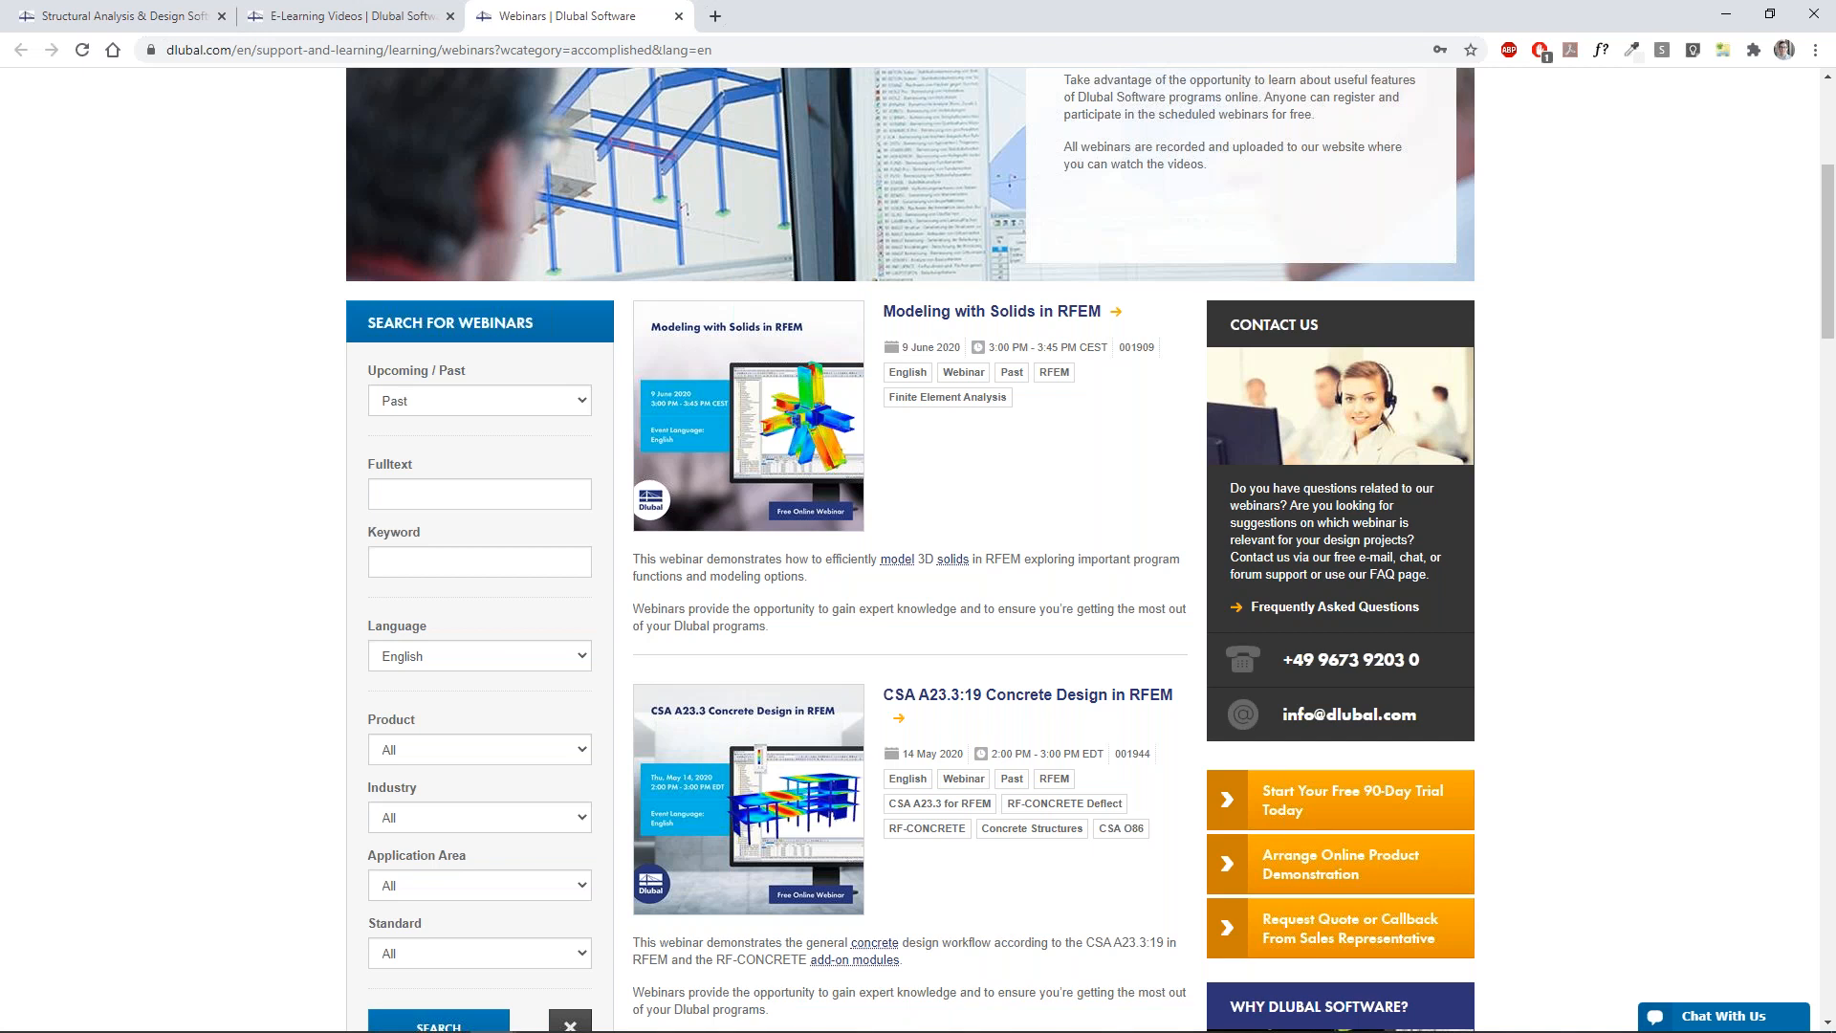
Filter the past webinars by the Nonlinear Analysis application area, examine the list, and select Building Information Modeling (BIM) as the area.
{"action": "scroll", "coordinate": [493, 426], "scroll_direction": "down", "scroll_amount": 2}
{"action": "left_click", "coordinate": [478, 661]}
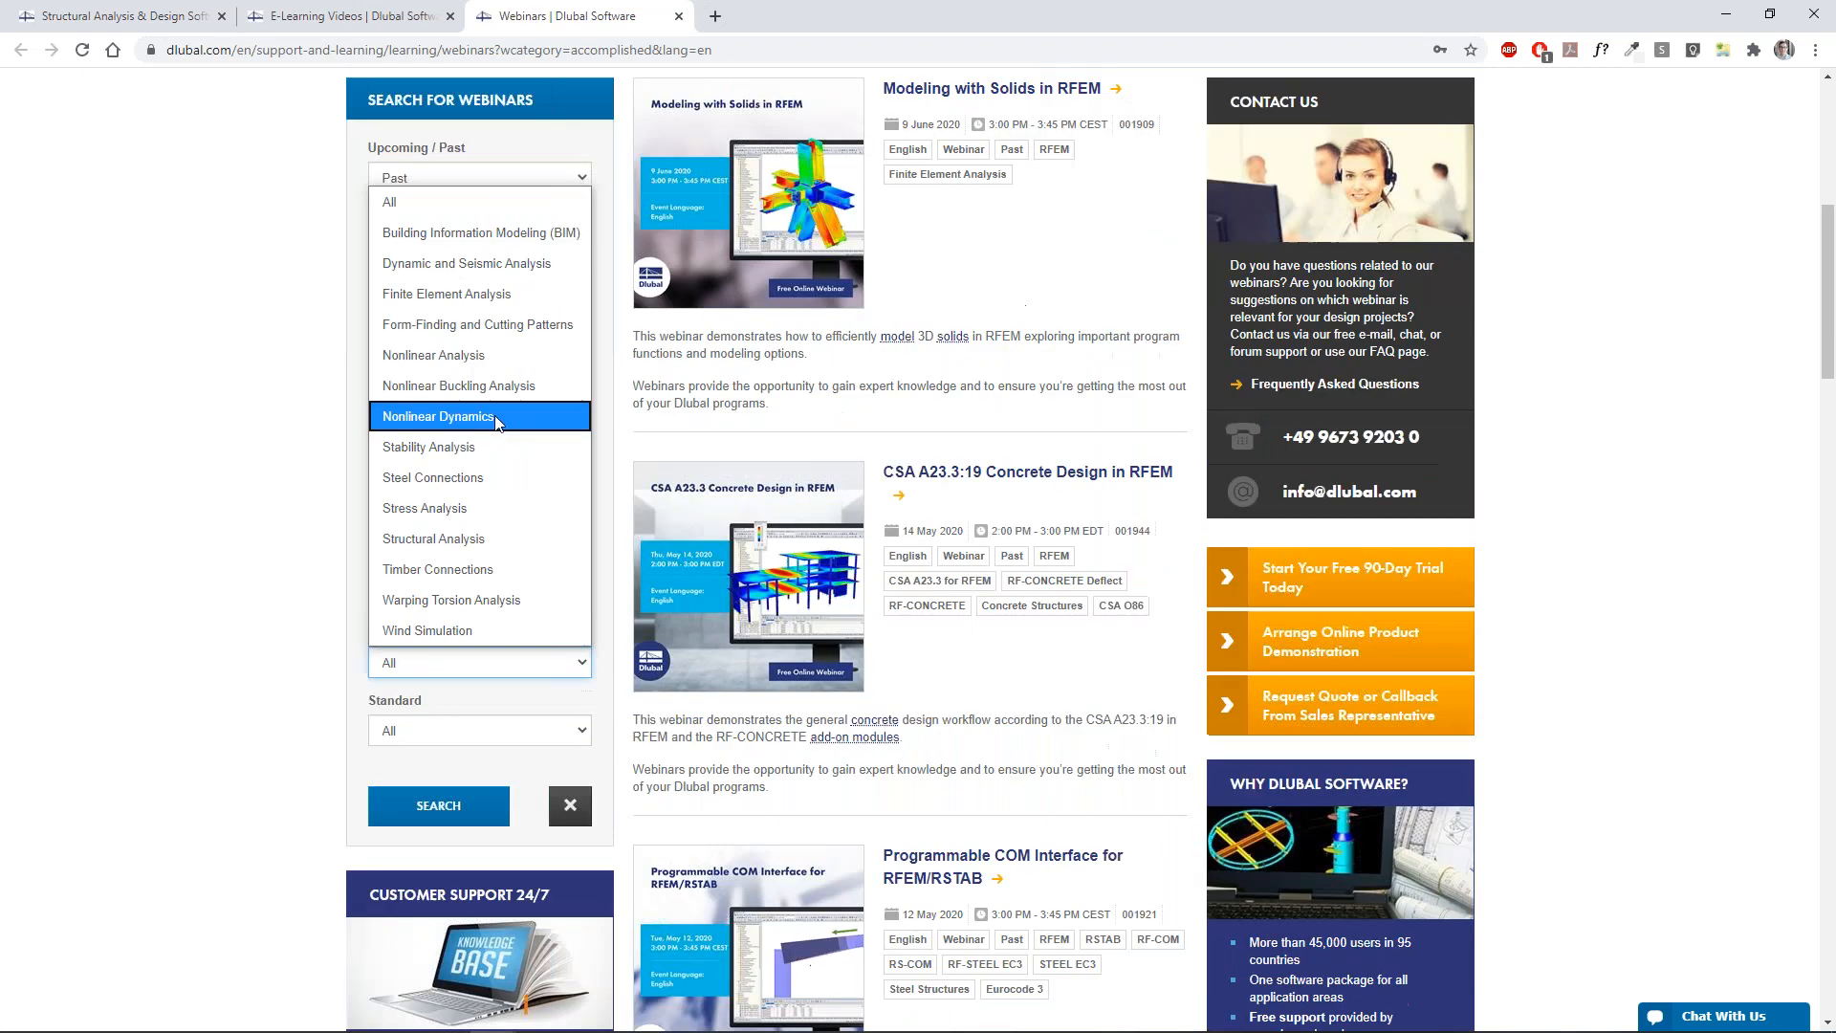
{"action": "left_click", "coordinate": [488, 353]}
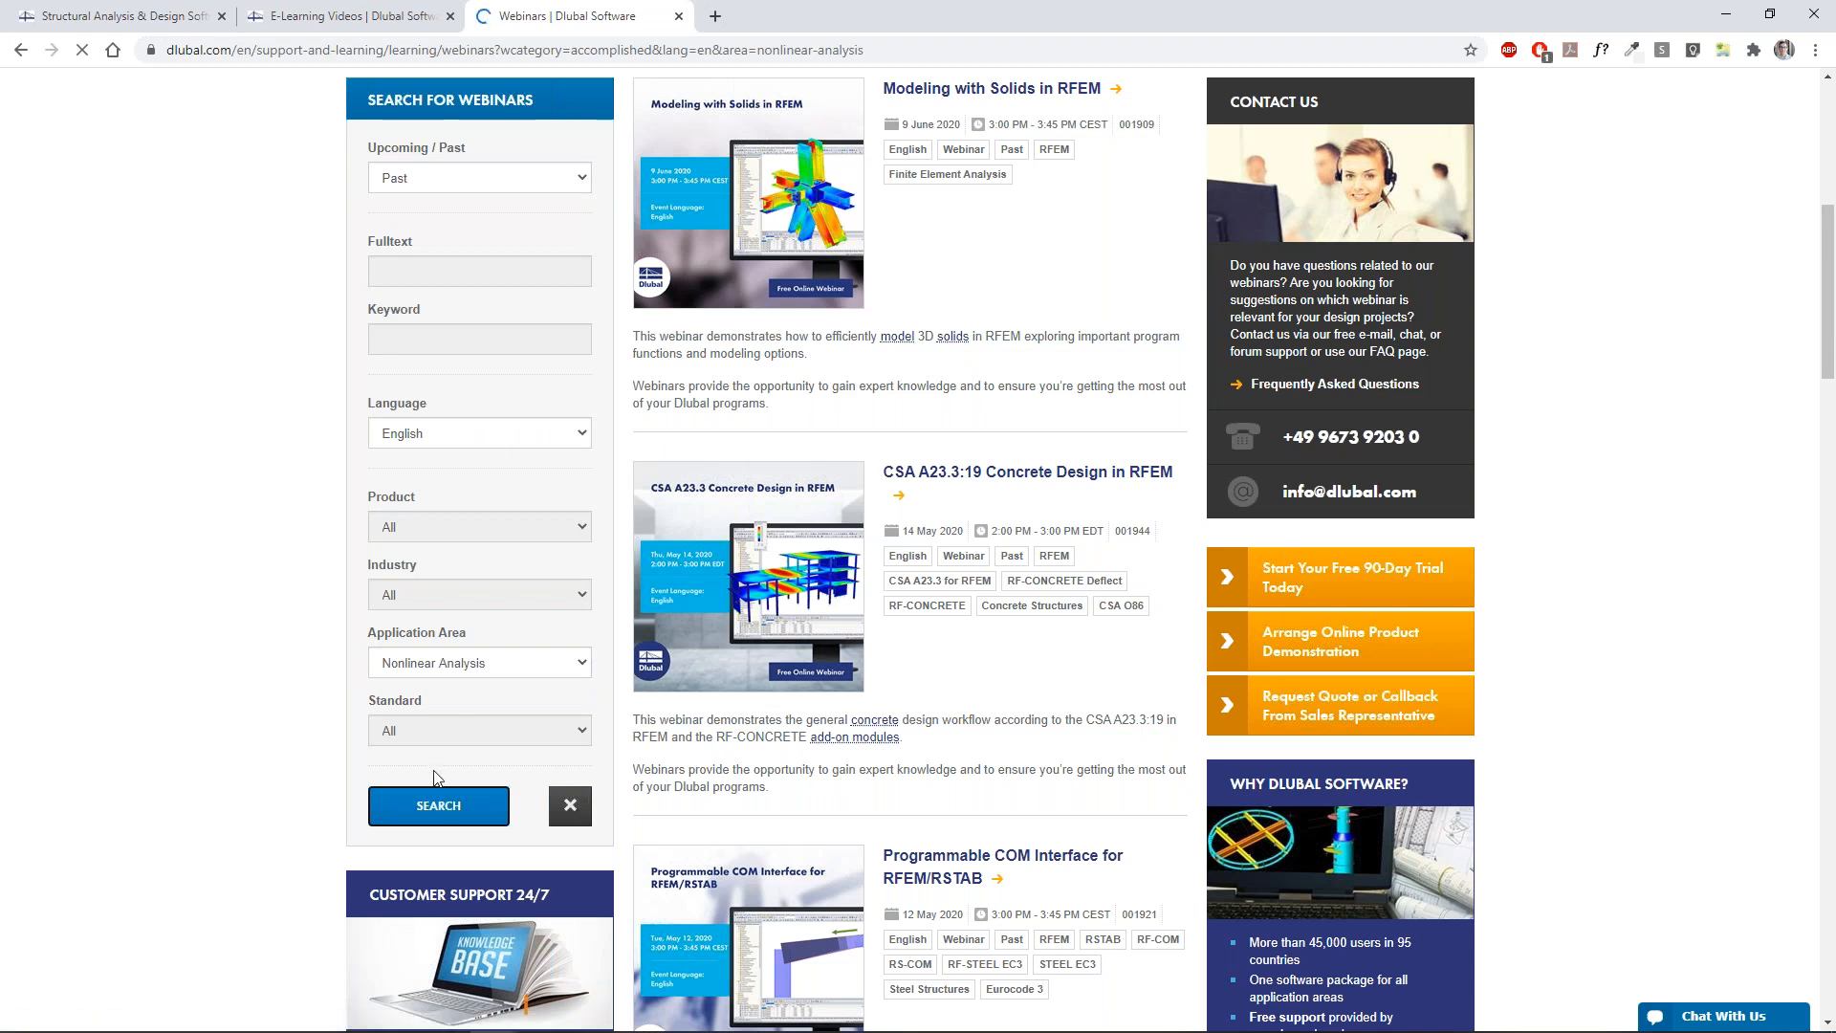
{"action": "scroll", "coordinate": [750, 648], "scroll_direction": "down", "scroll_amount": 2}
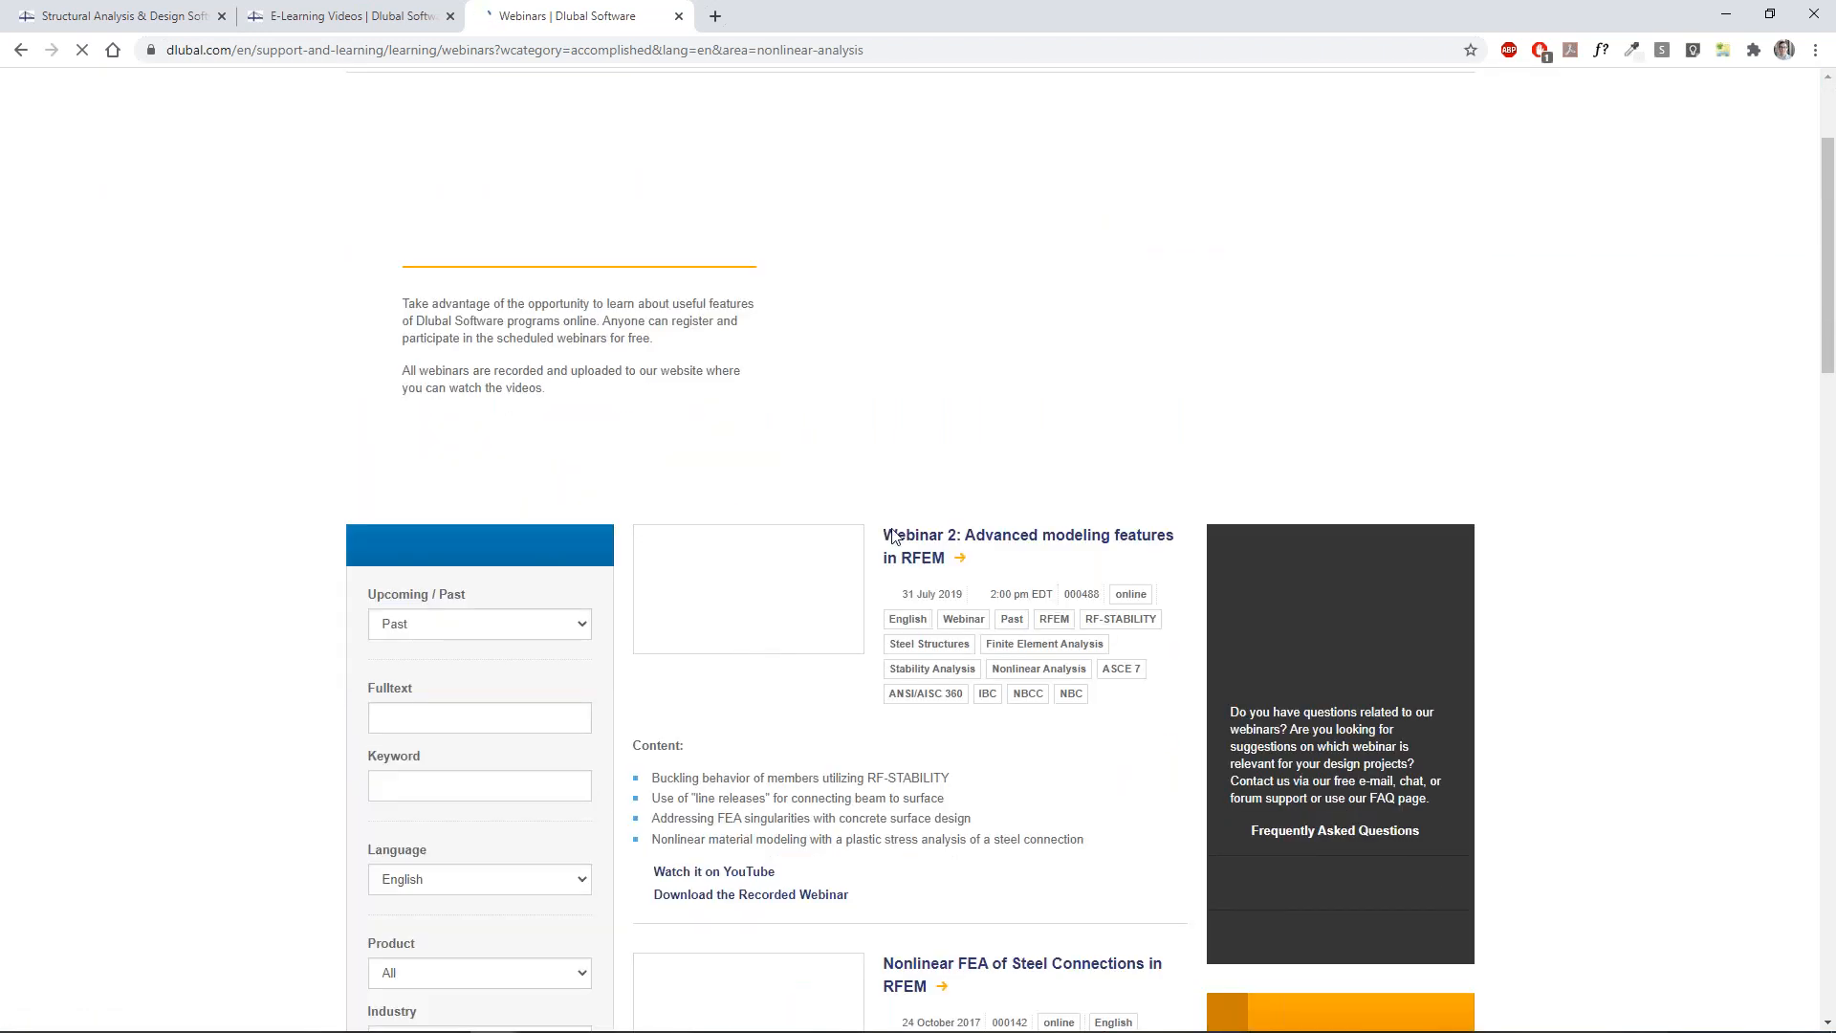
{"action": "scroll", "coordinate": [854, 615], "scroll_direction": "down", "scroll_amount": 4}
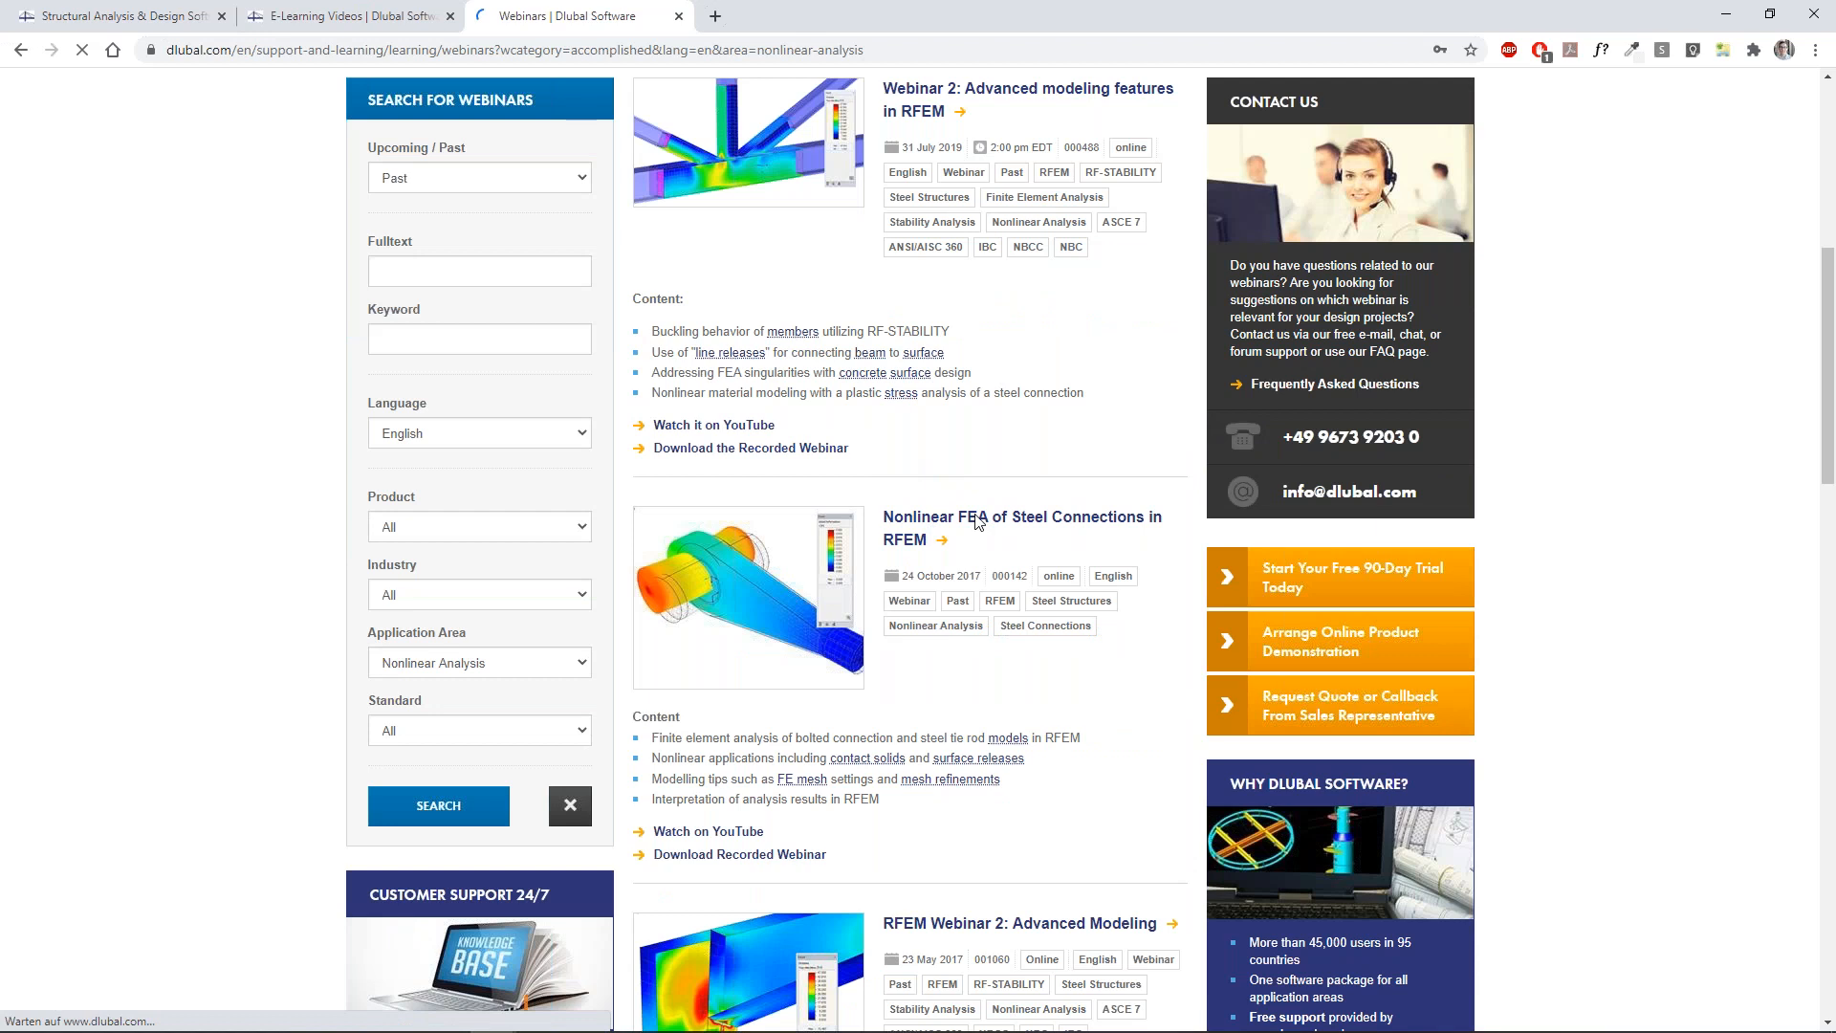
{"action": "left_click", "coordinate": [526, 661]}
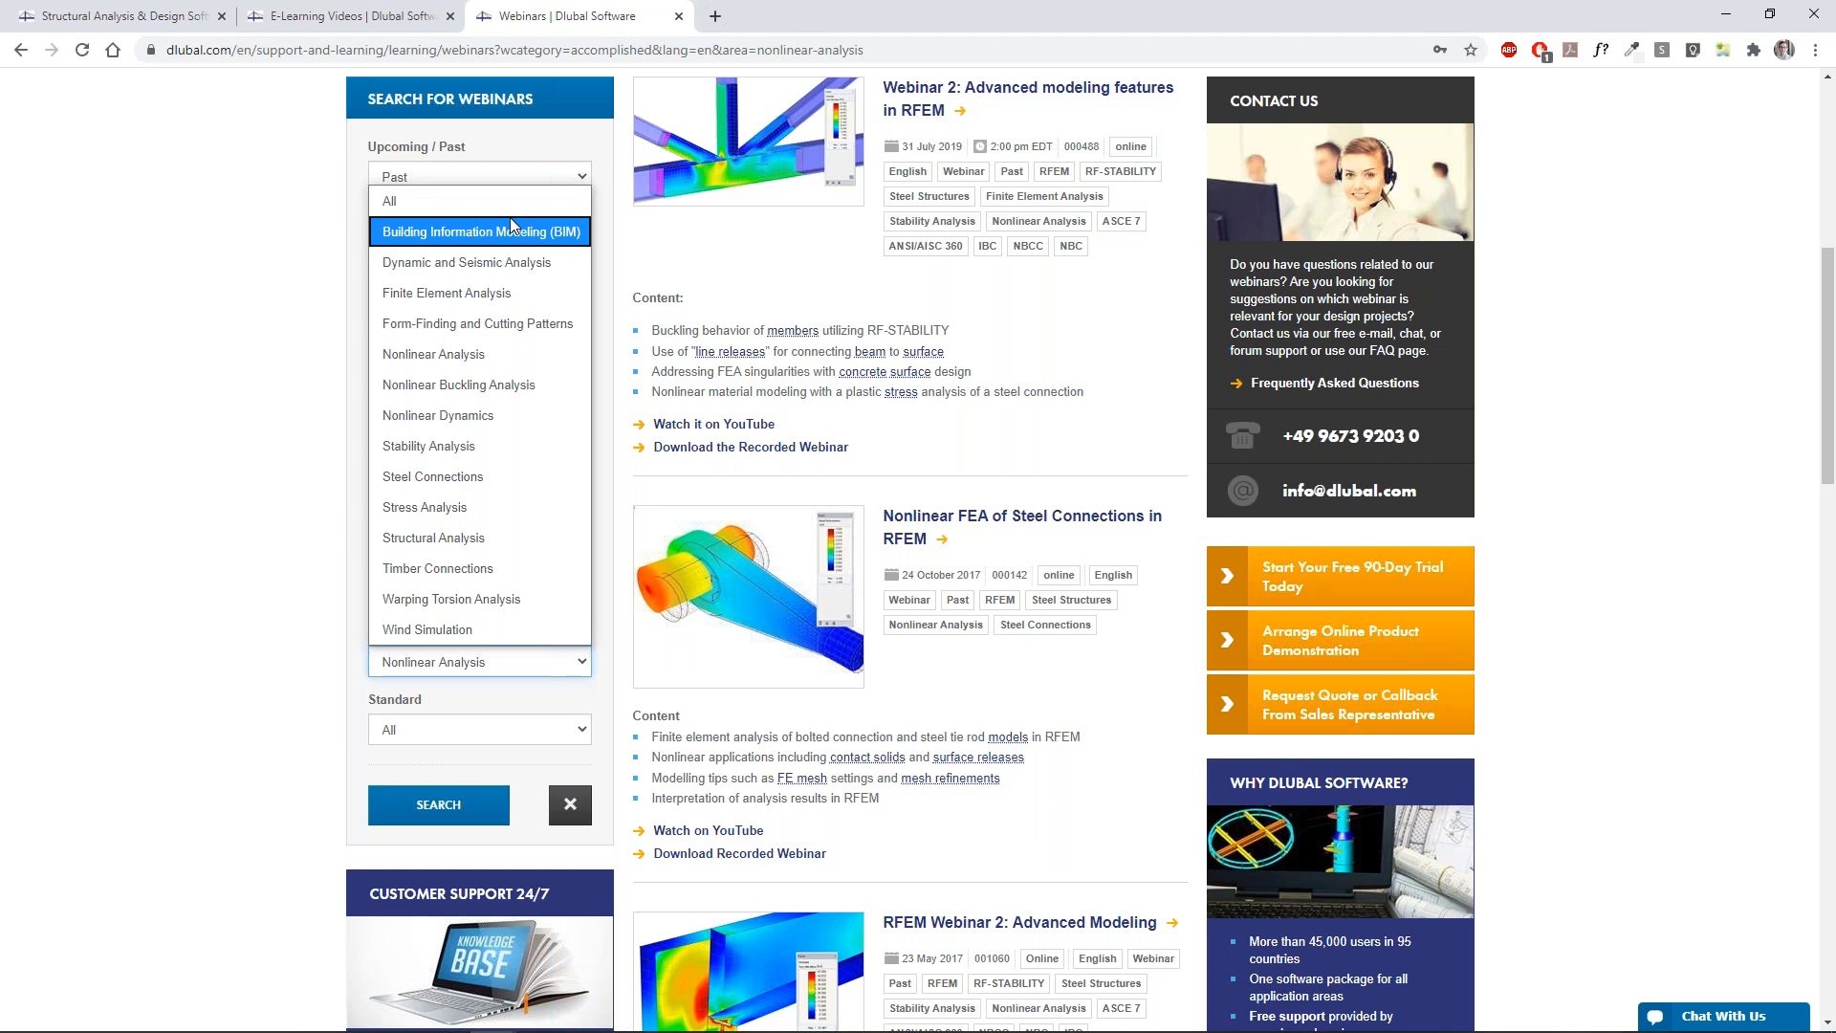
{"action": "left_click", "coordinate": [512, 230]}
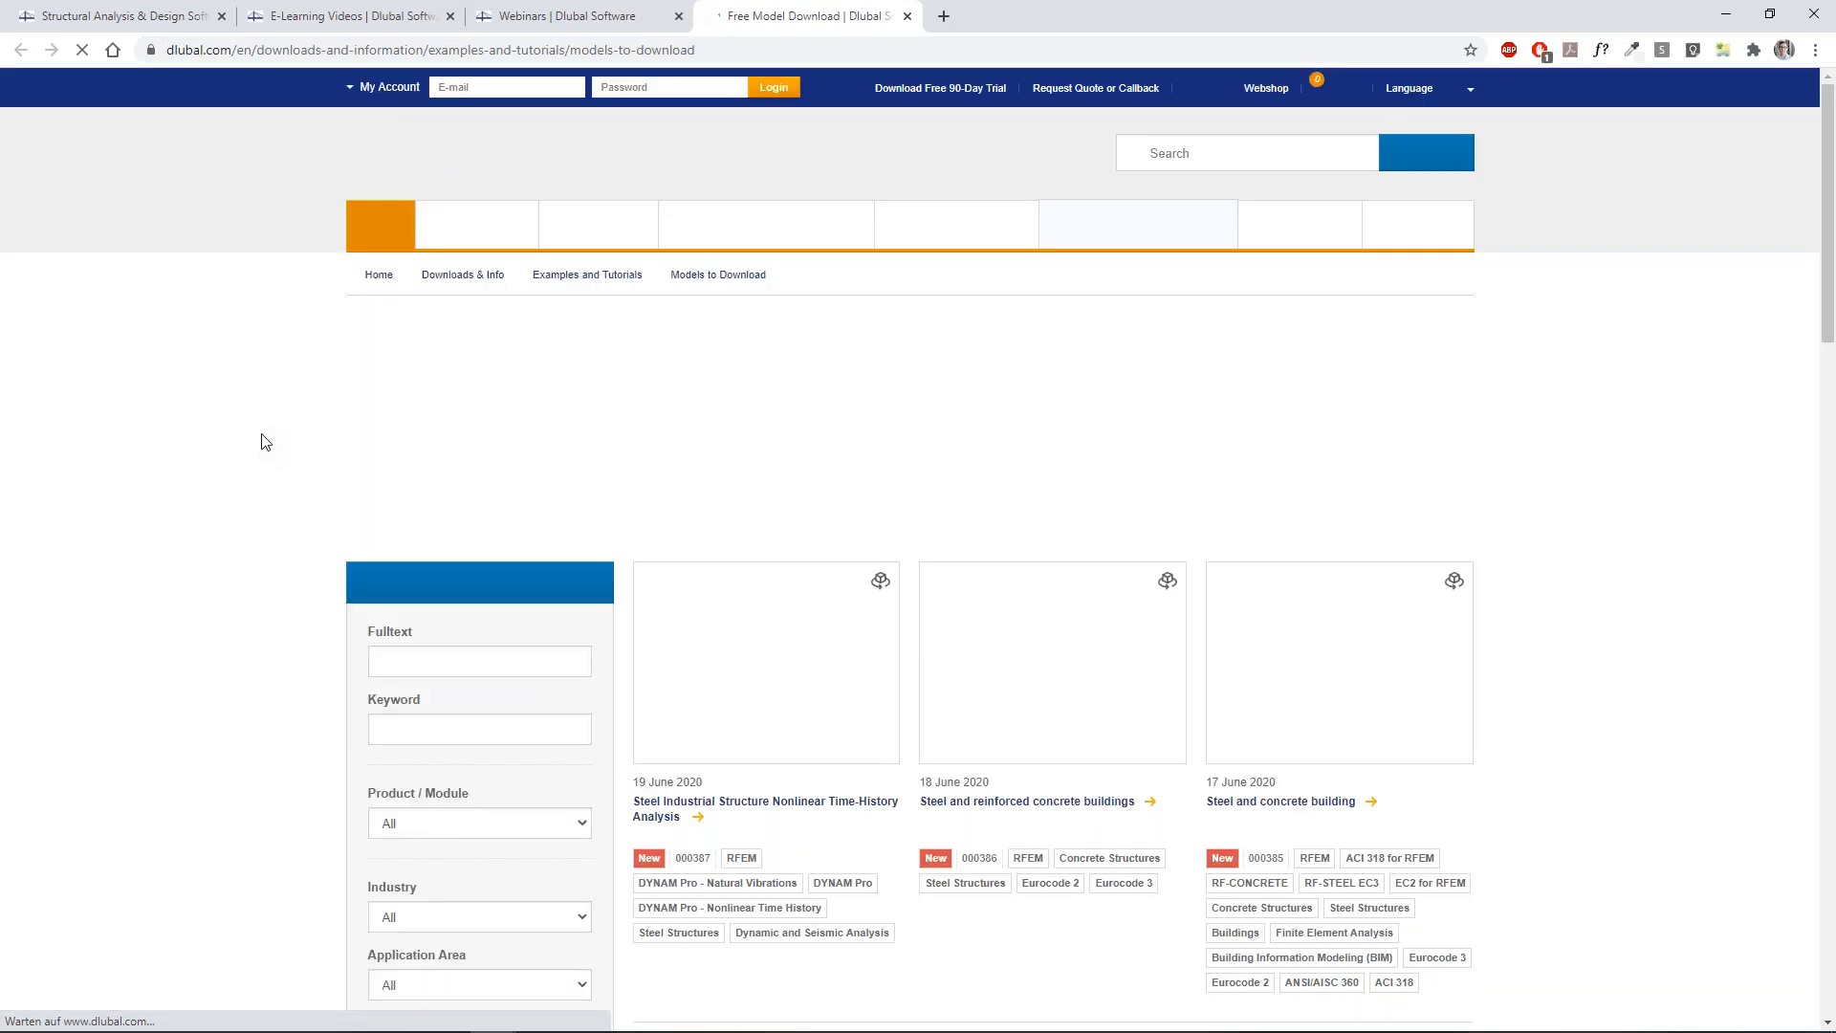
Look through the Models to Download page and filter the example models by the product STEEL EC3.
{"action": "scroll", "coordinate": [258, 440], "scroll_direction": "down", "scroll_amount": 2}
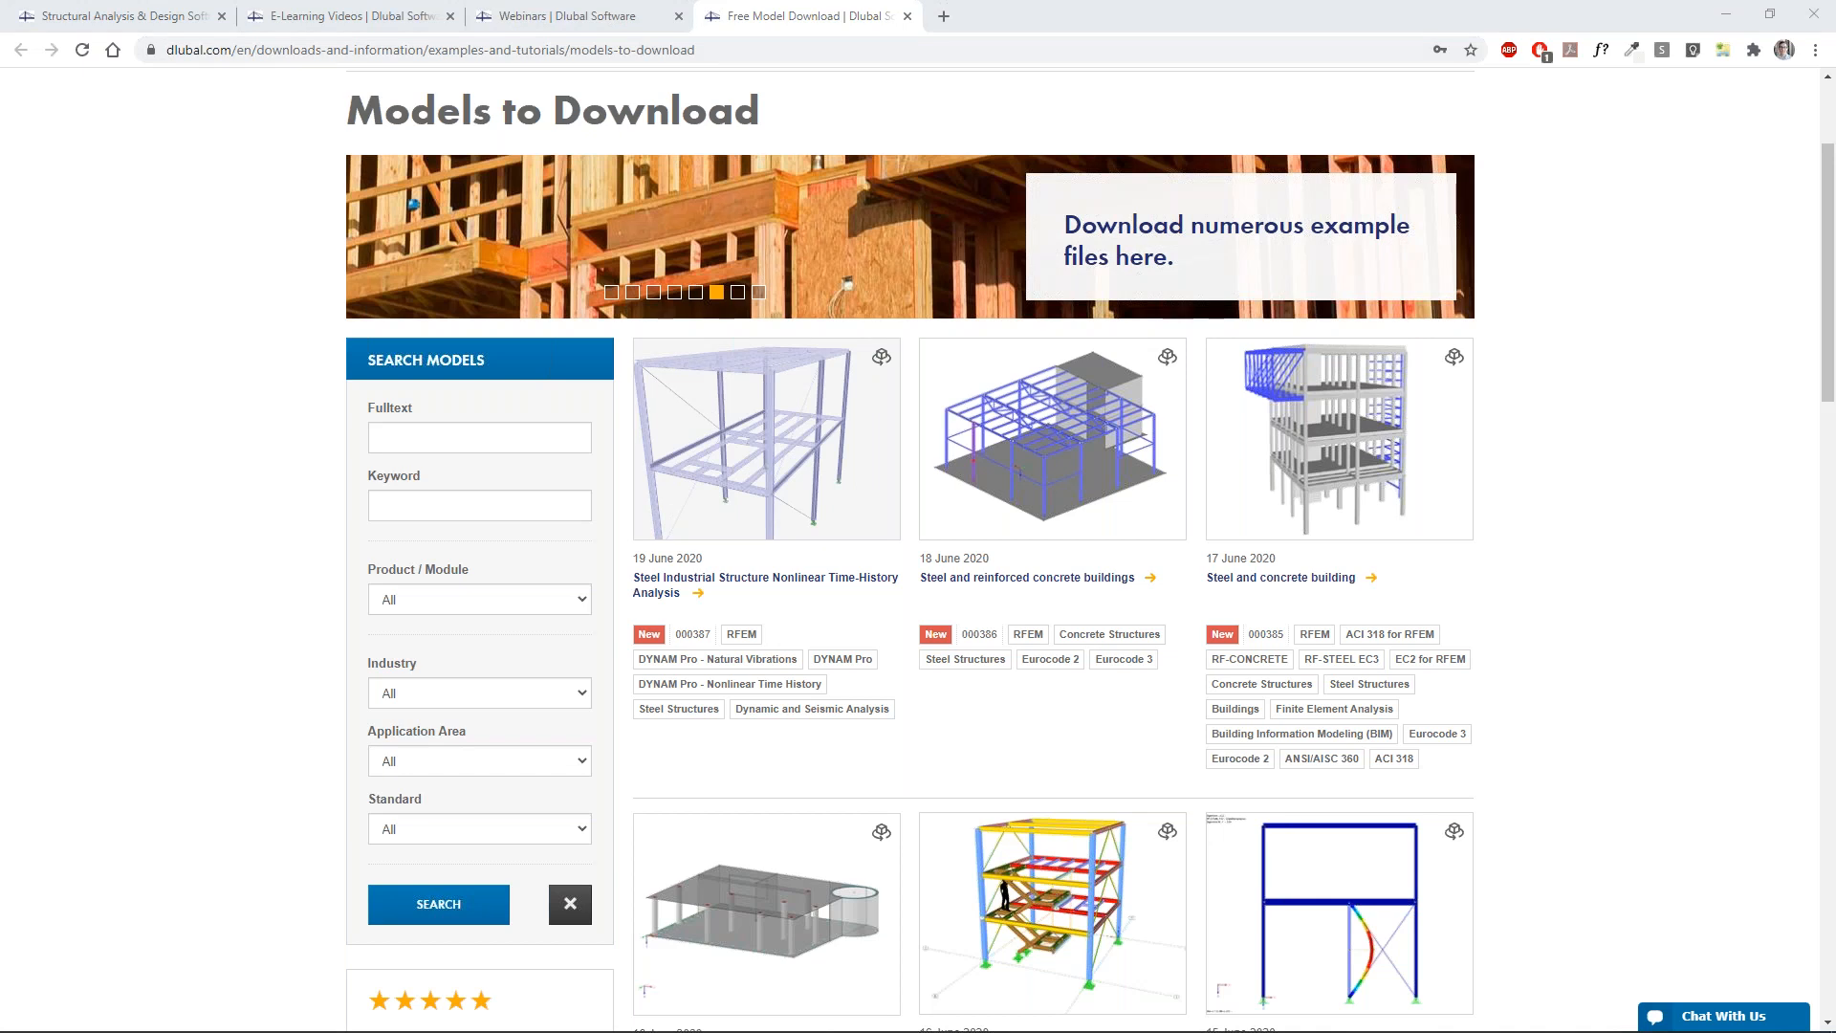
{"action": "scroll", "coordinate": [765, 316], "scroll_direction": "down", "scroll_amount": 2}
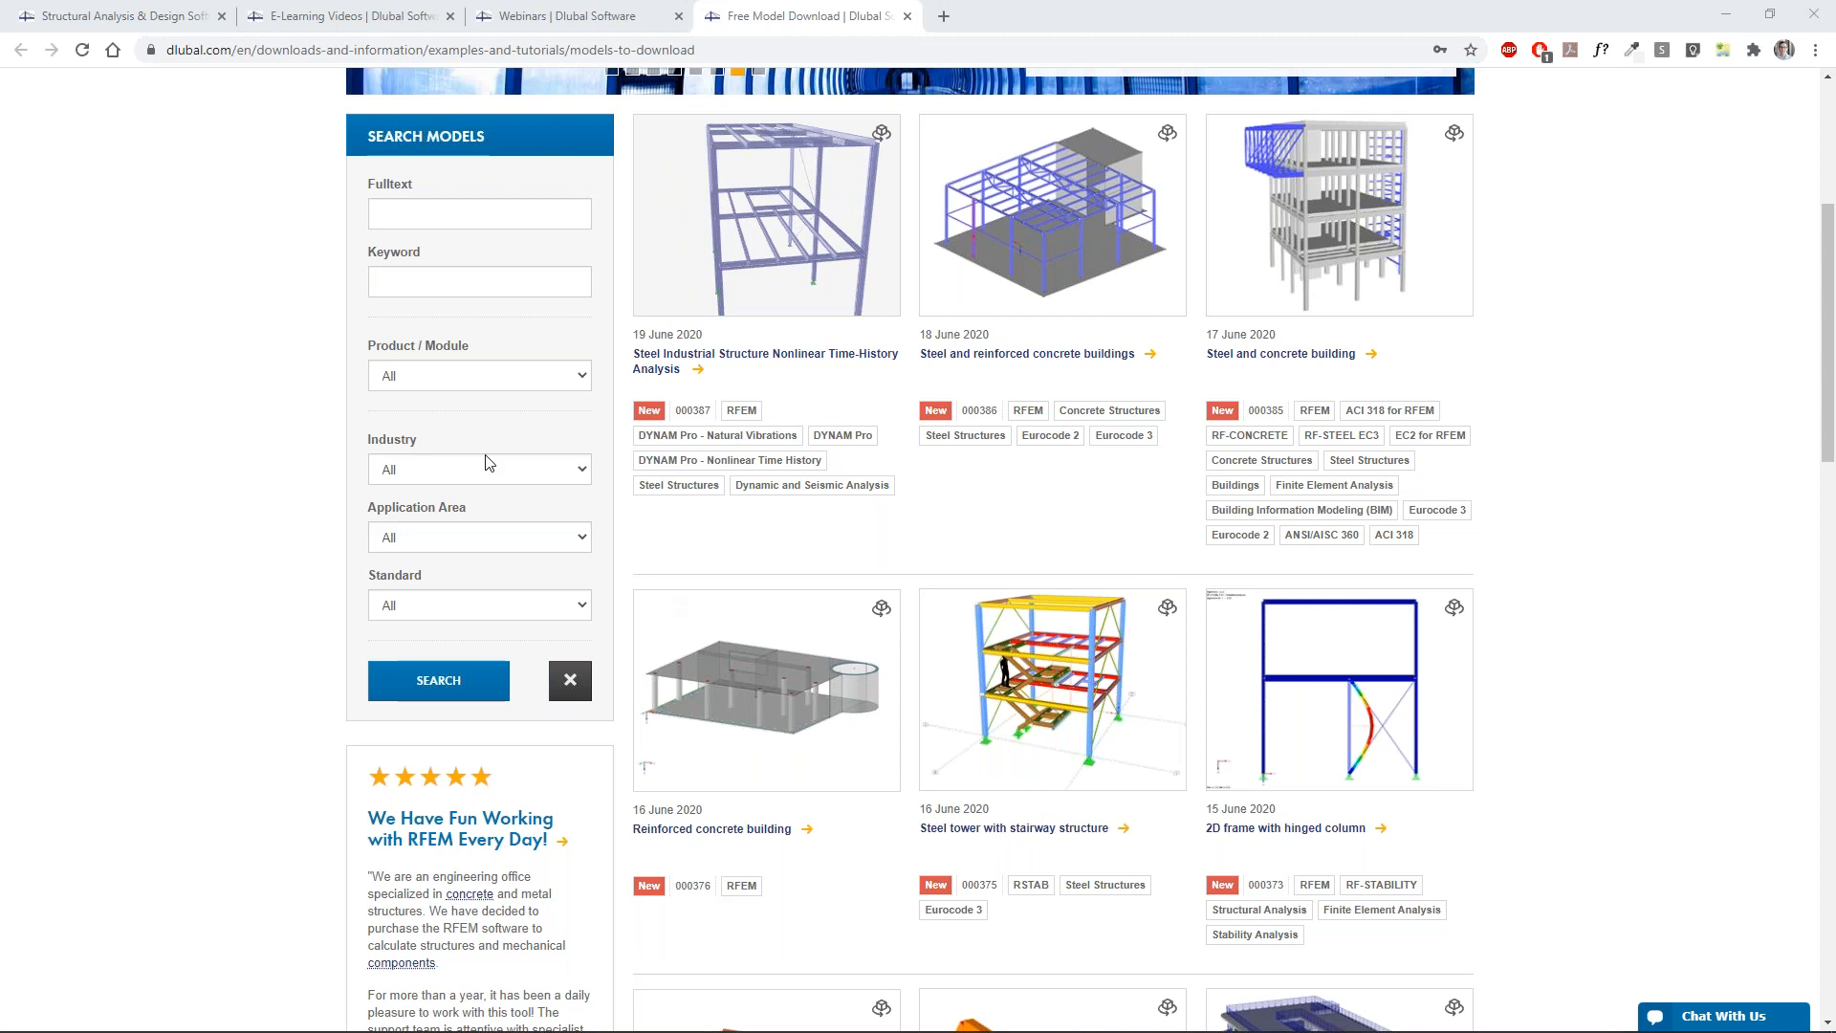
{"action": "scroll", "coordinate": [486, 455], "scroll_direction": "up", "scroll_amount": 2}
{"action": "left_click", "coordinate": [487, 600]}
{"action": "left_click_drag", "start_coordinate": [602, 214], "coordinate": [602, 237]}
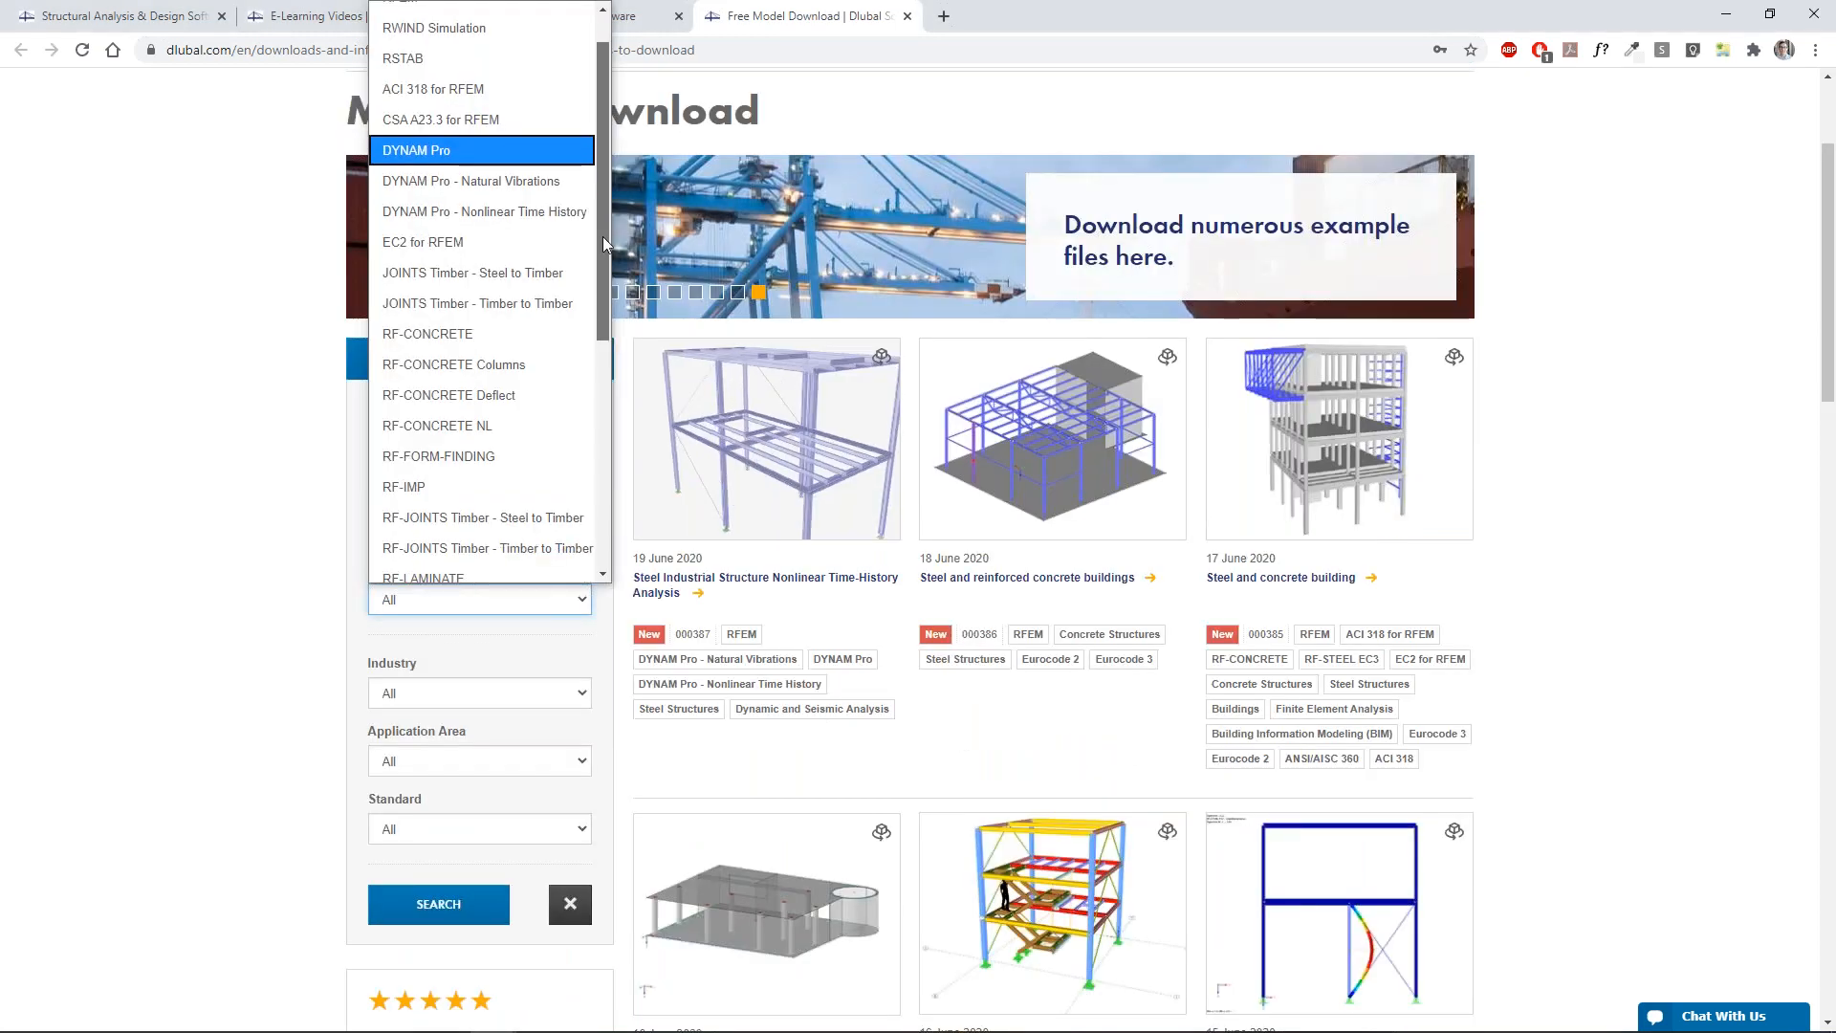
{"action": "left_click_drag", "start_coordinate": [602, 237], "coordinate": [589, 476]}
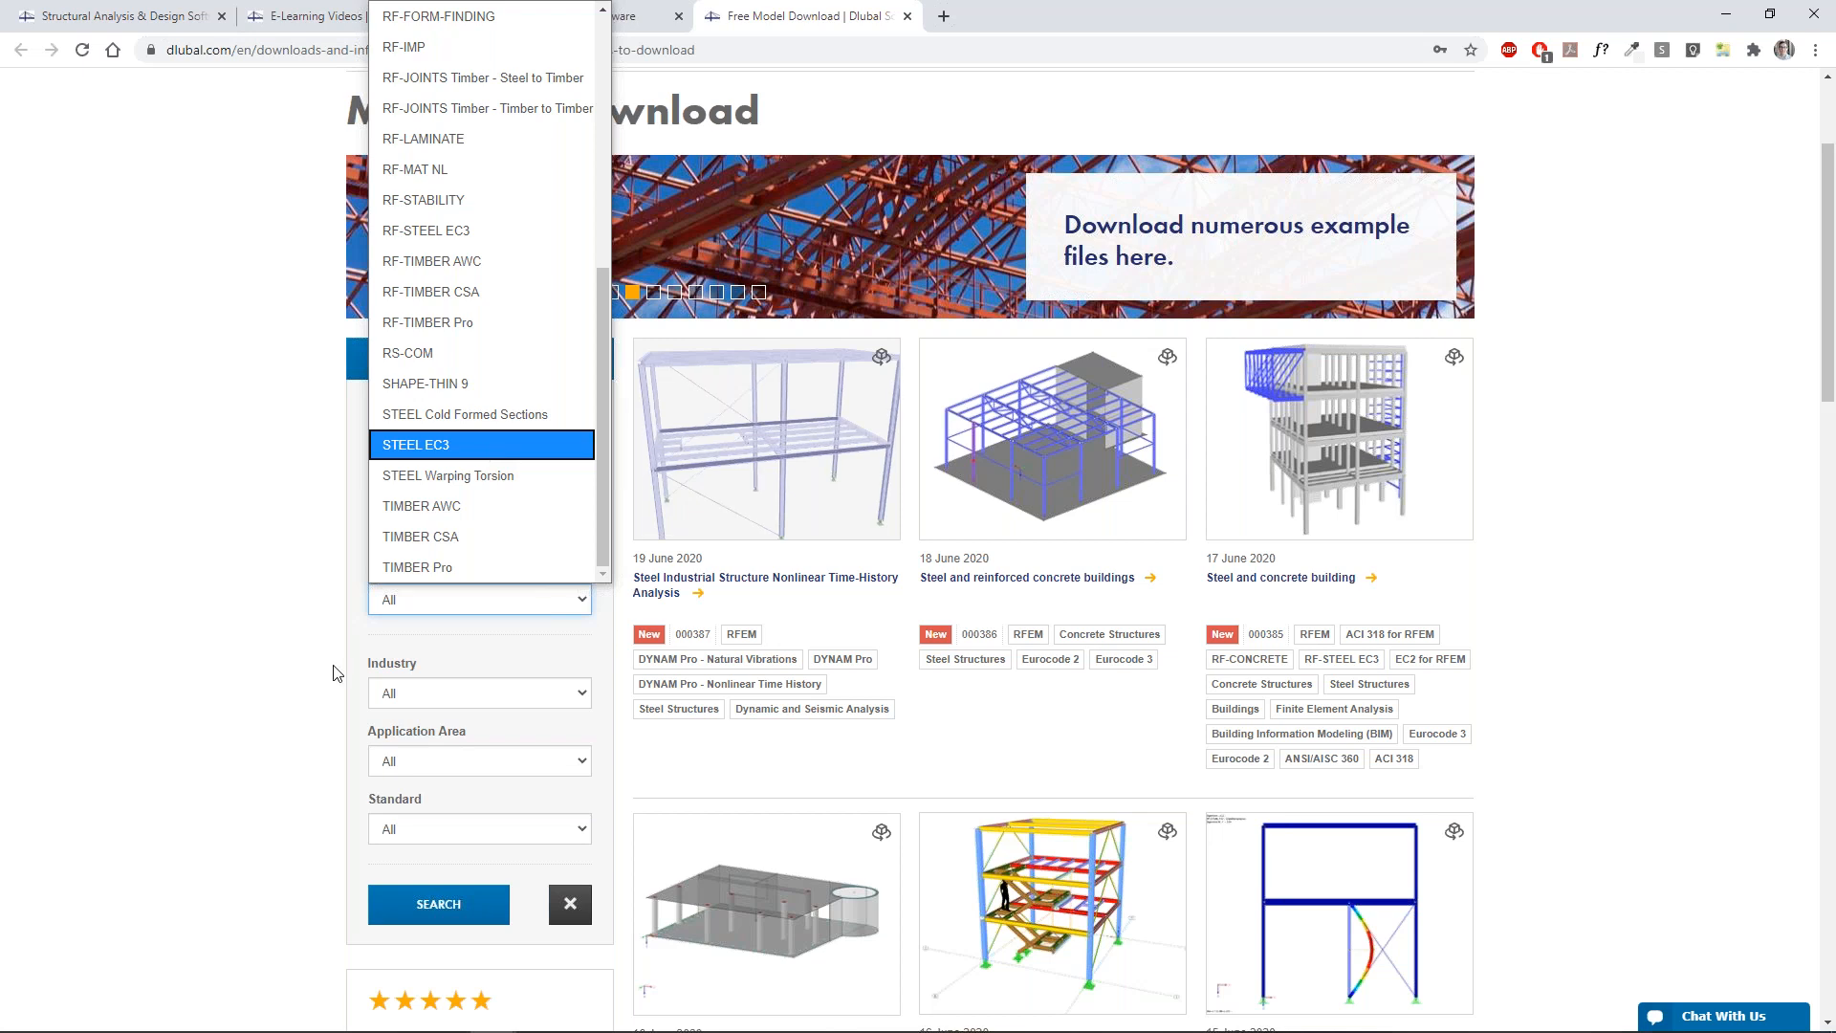
{"action": "key", "text": "Return"}
Open the Accomplished and Recorded Webinars page and look through the product filter's modules down to the RF-STEEL entries without choosing one.
{"action": "mouse_move", "coordinate": [938, 236]}
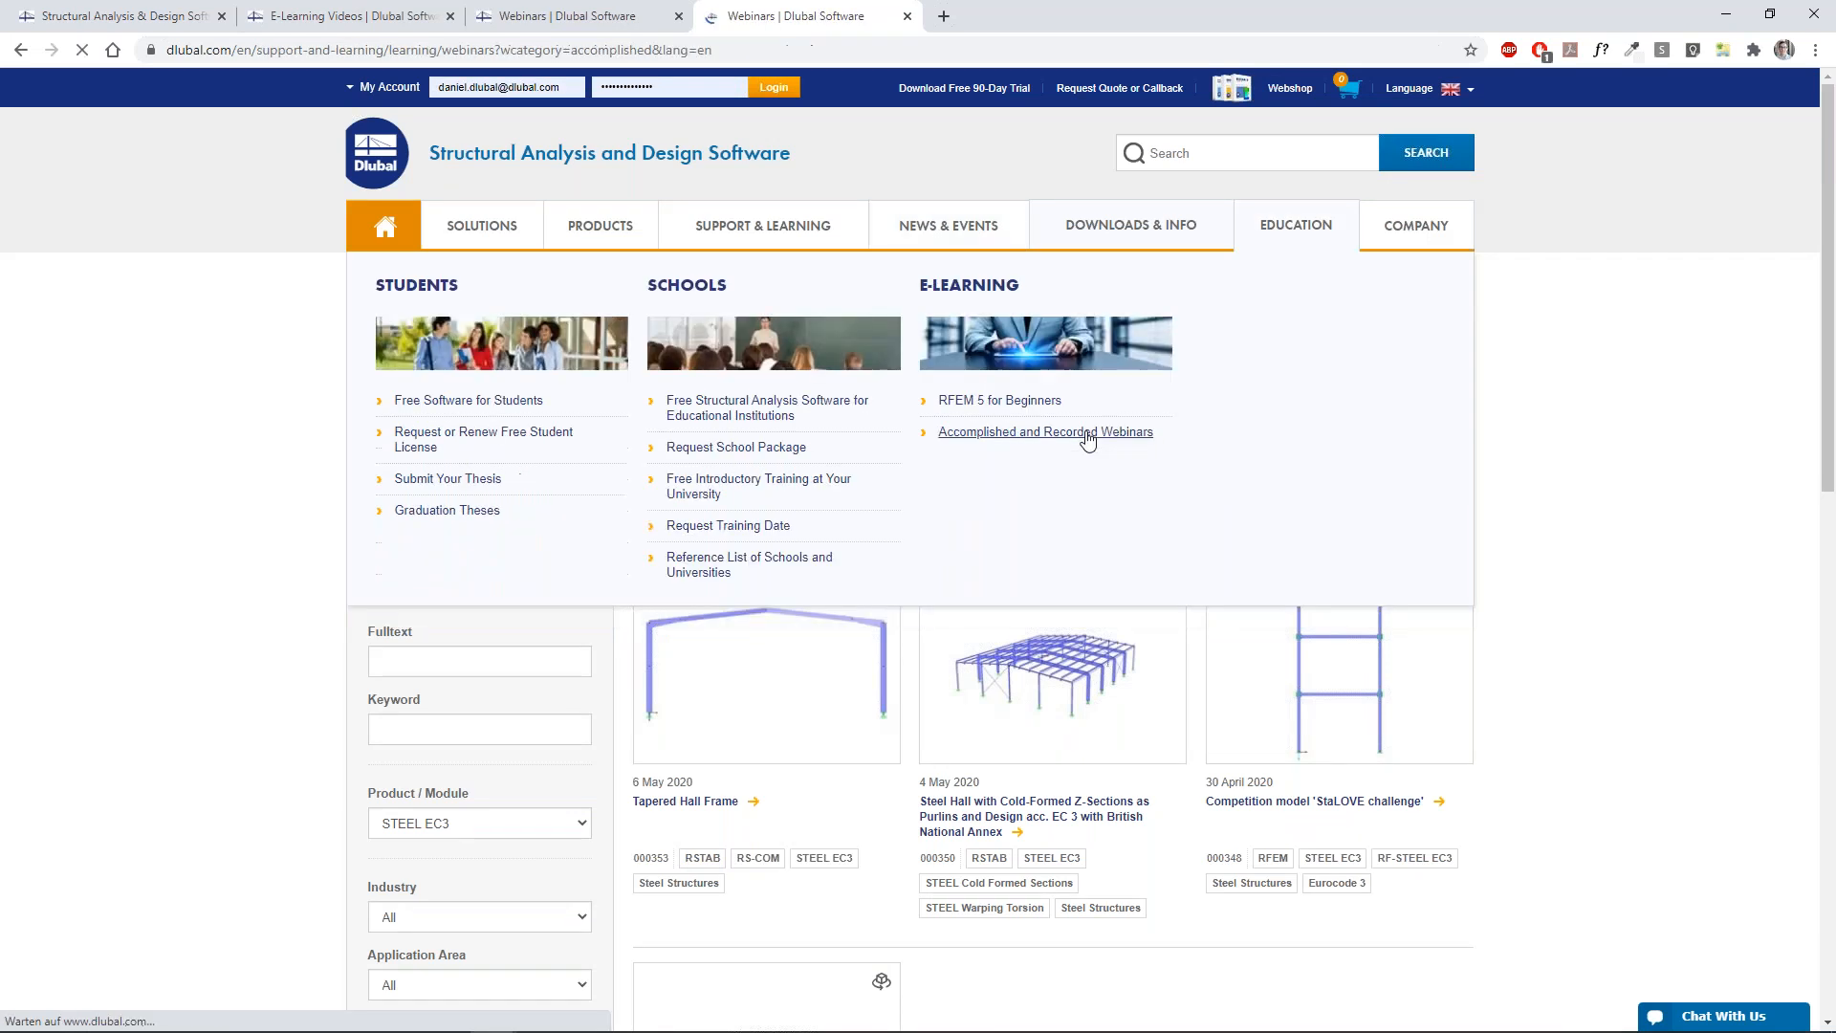
{"action": "left_click", "coordinate": [1086, 435]}
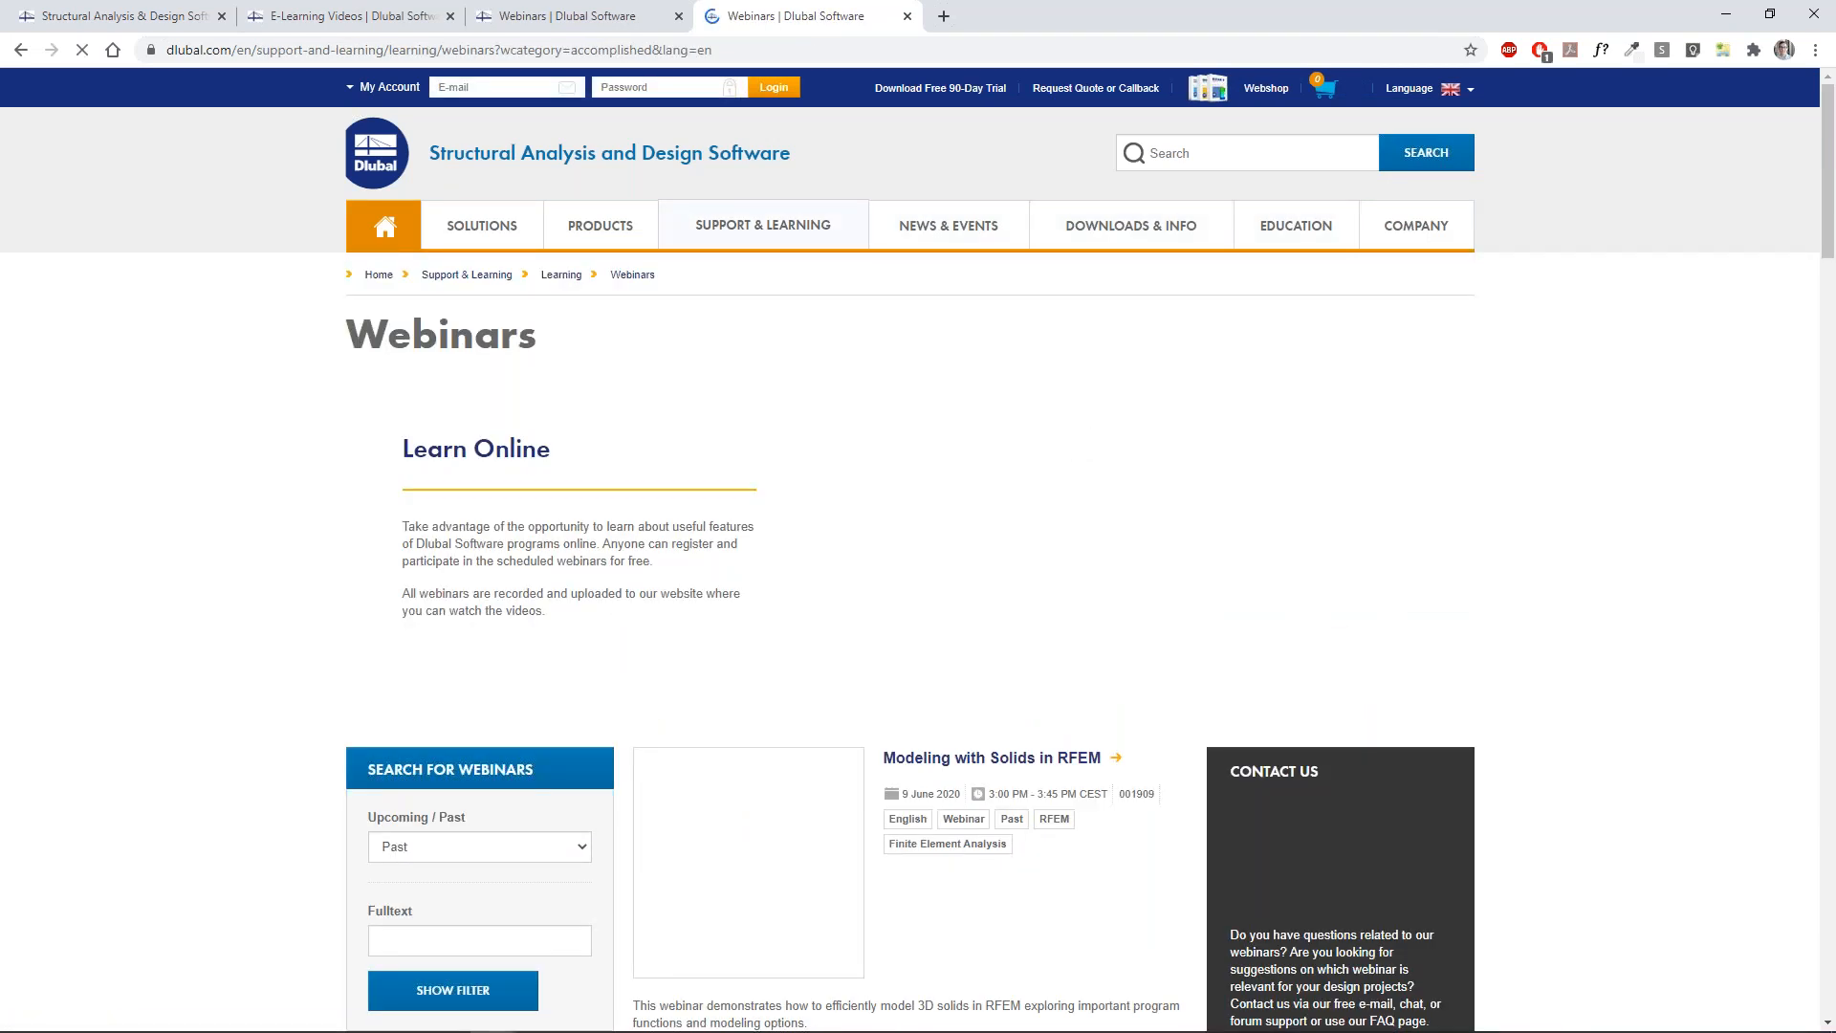
{"action": "scroll", "coordinate": [567, 667], "scroll_direction": "down", "scroll_amount": 5}
{"action": "left_click", "coordinate": [575, 749]}
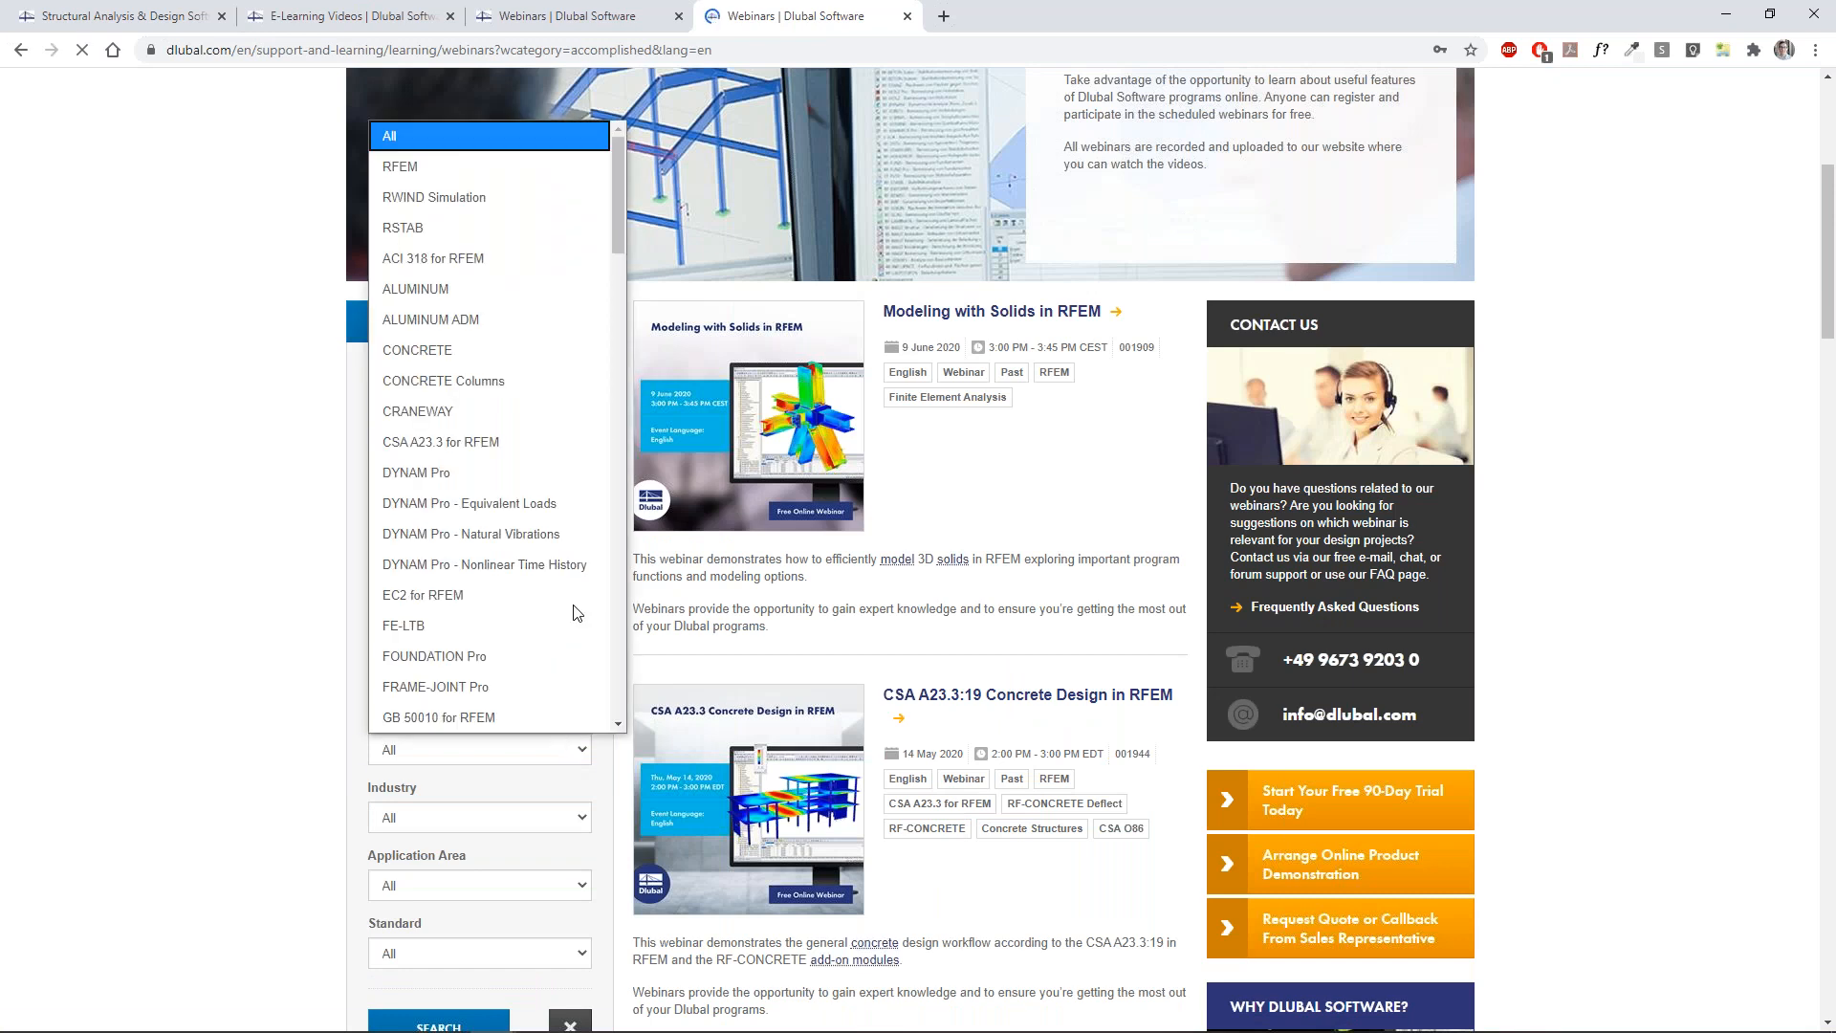
{"action": "left_click_drag", "start_coordinate": [619, 256], "coordinate": [590, 524]}
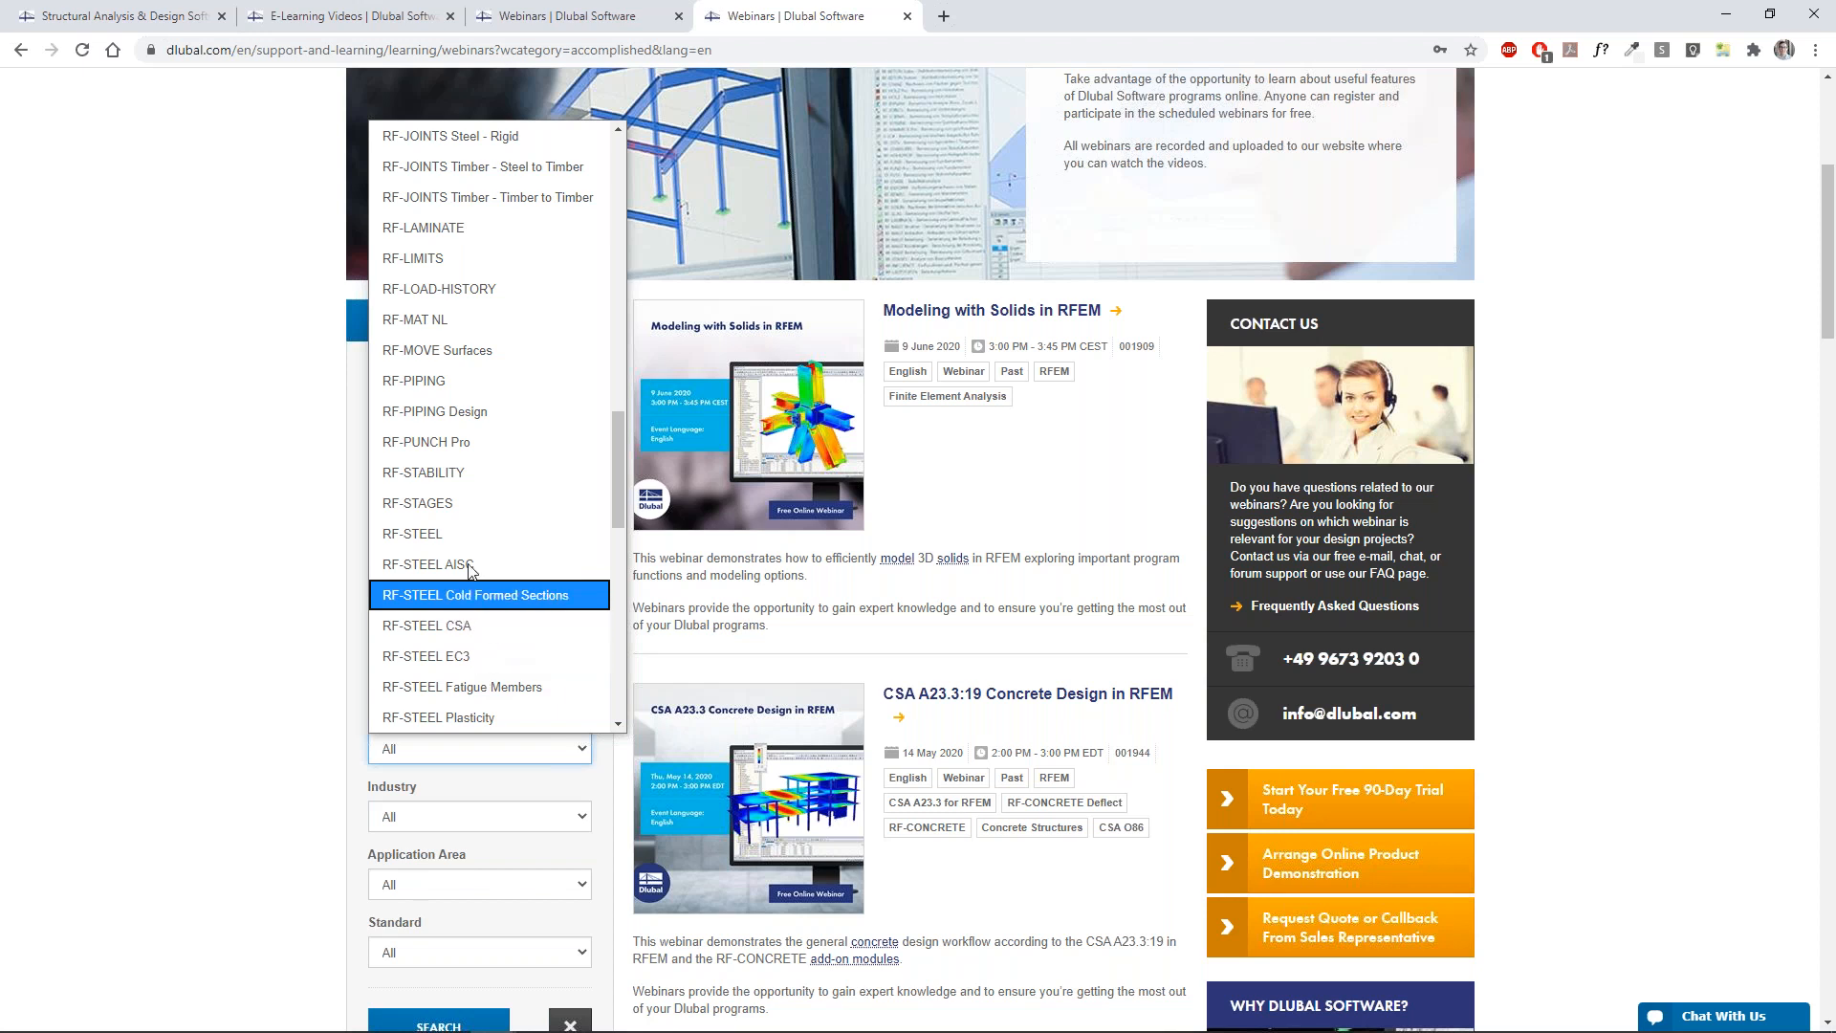
{"action": "key", "text": "Down"}
{"action": "key", "text": "Down"}
{"action": "key", "text": "Down"}
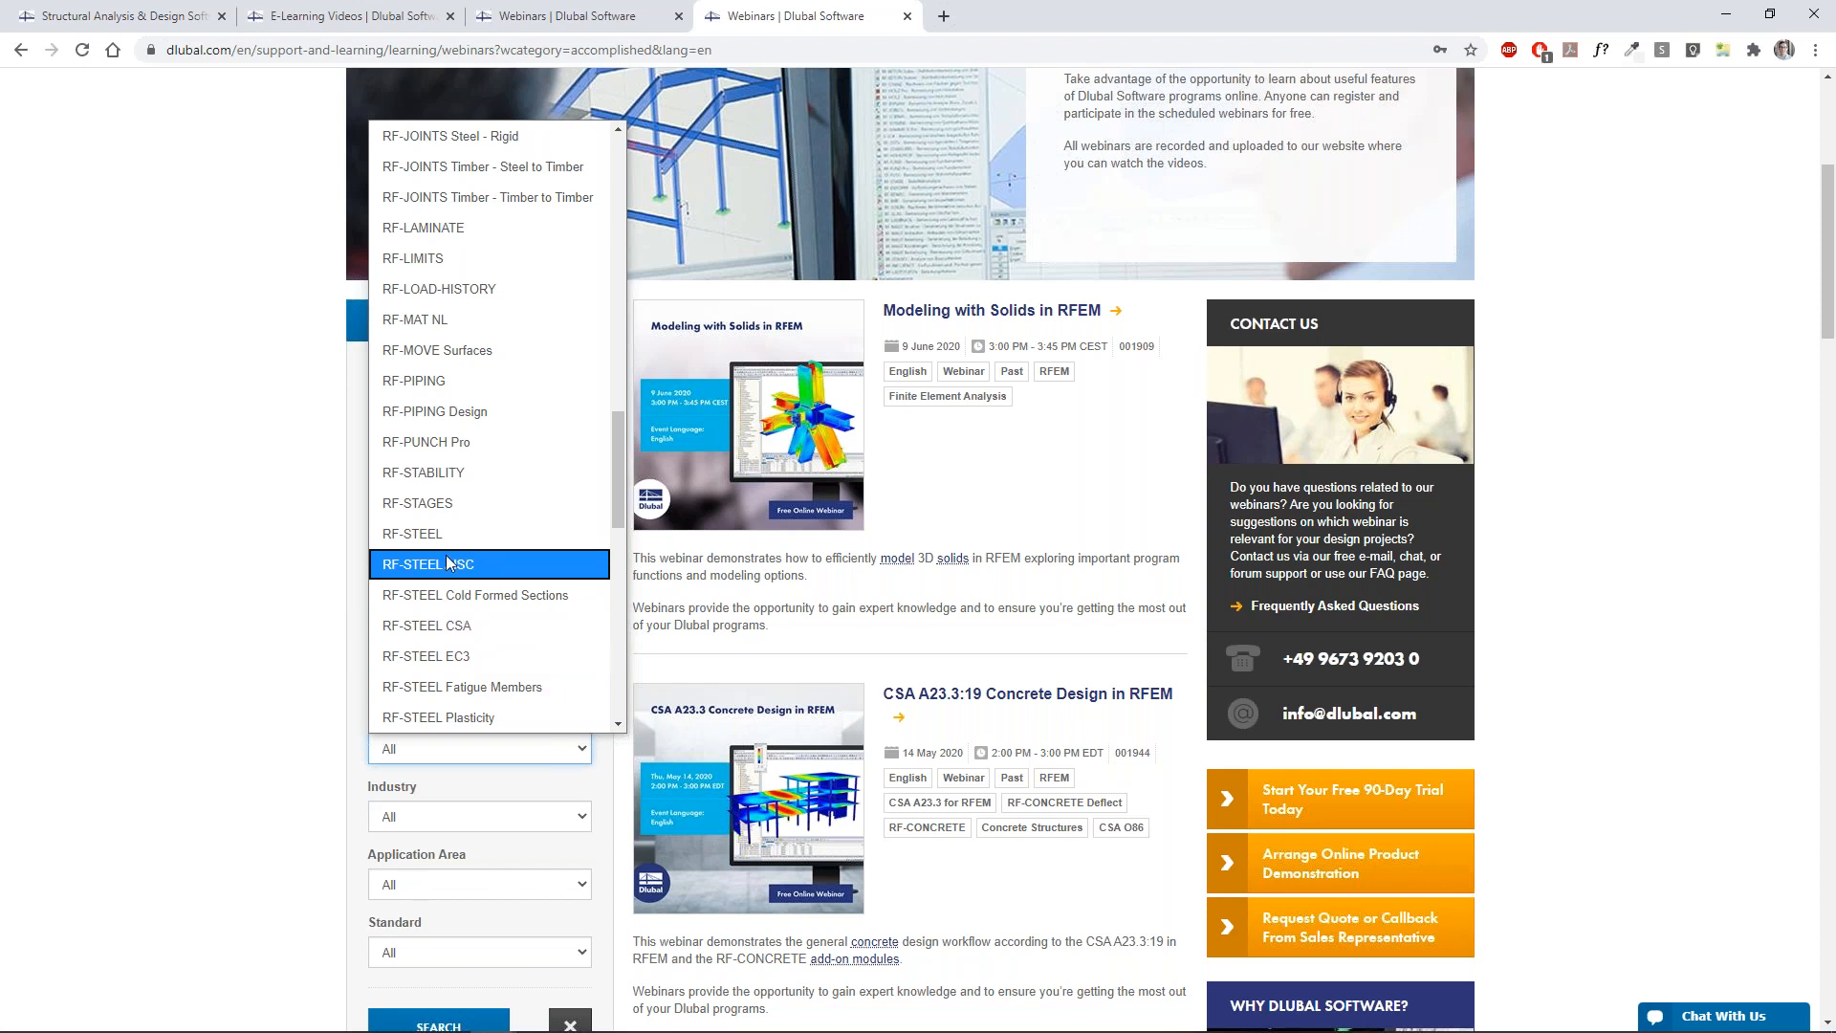
{"action": "left_click", "coordinate": [307, 619]}
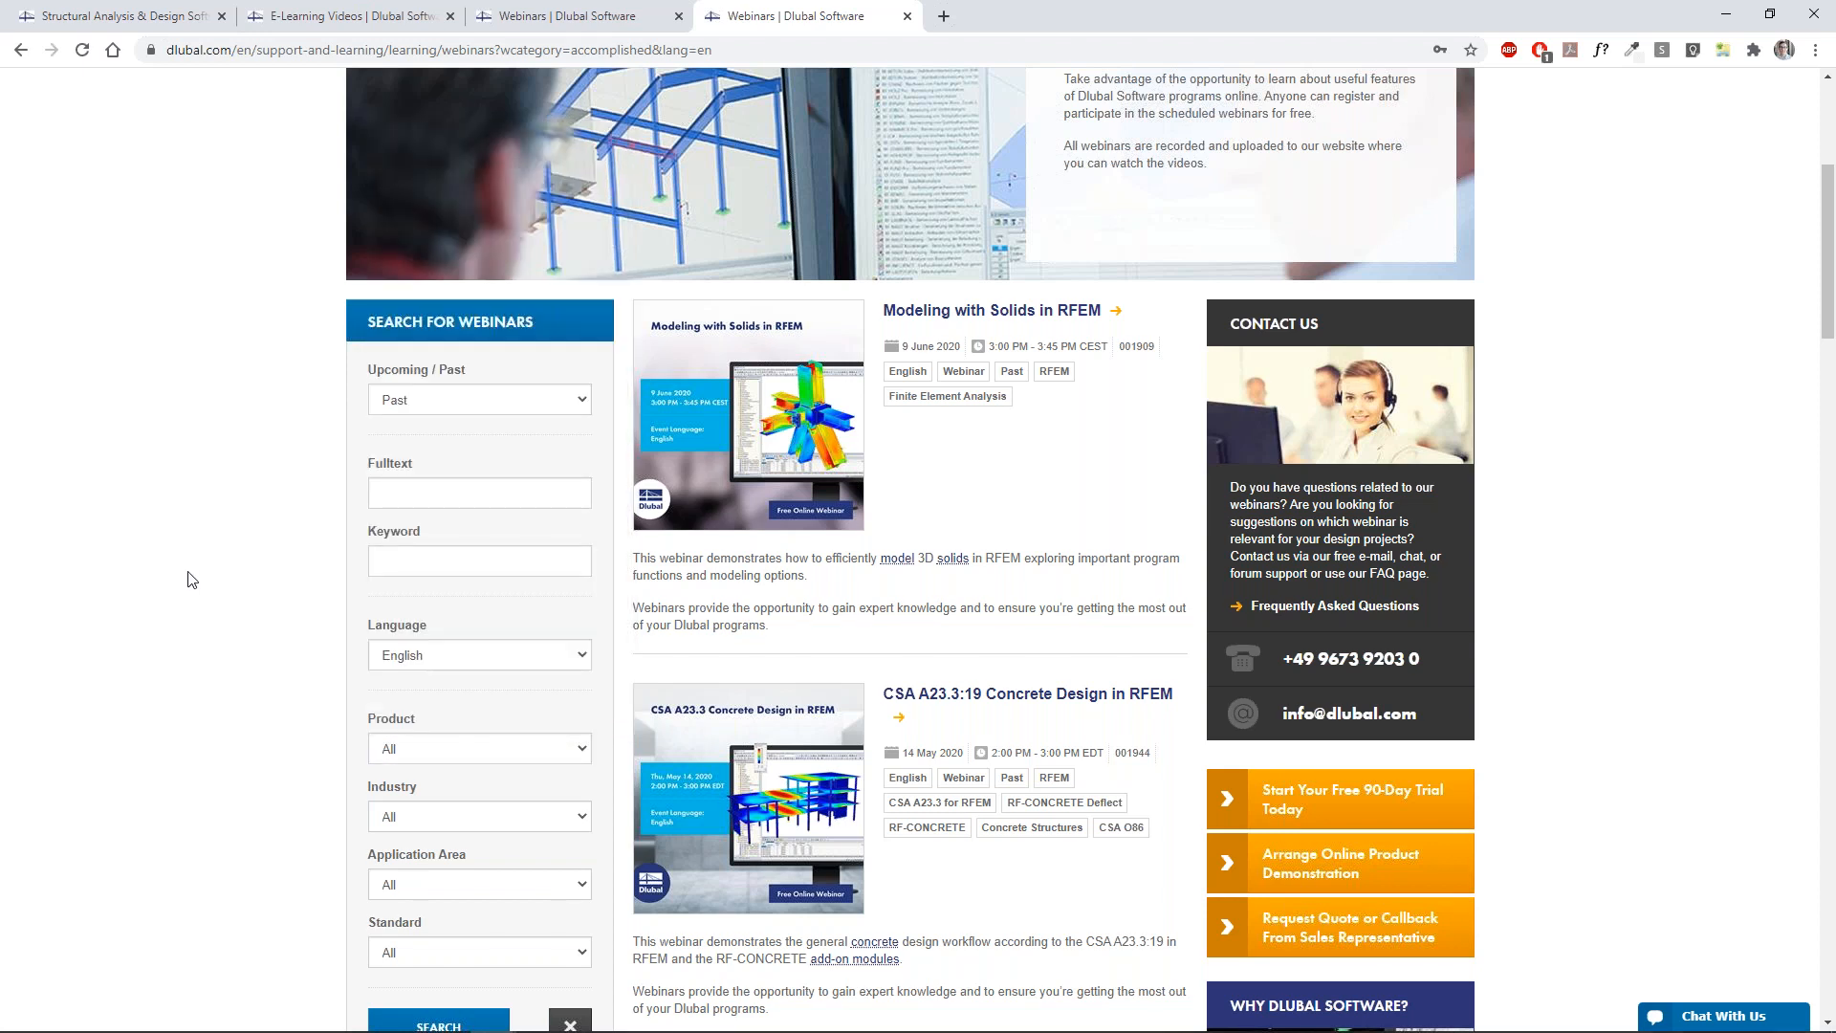
Look over the website's Support & Learning, Products and Solutions offerings.
{"action": "key", "text": "alt+Tab"}
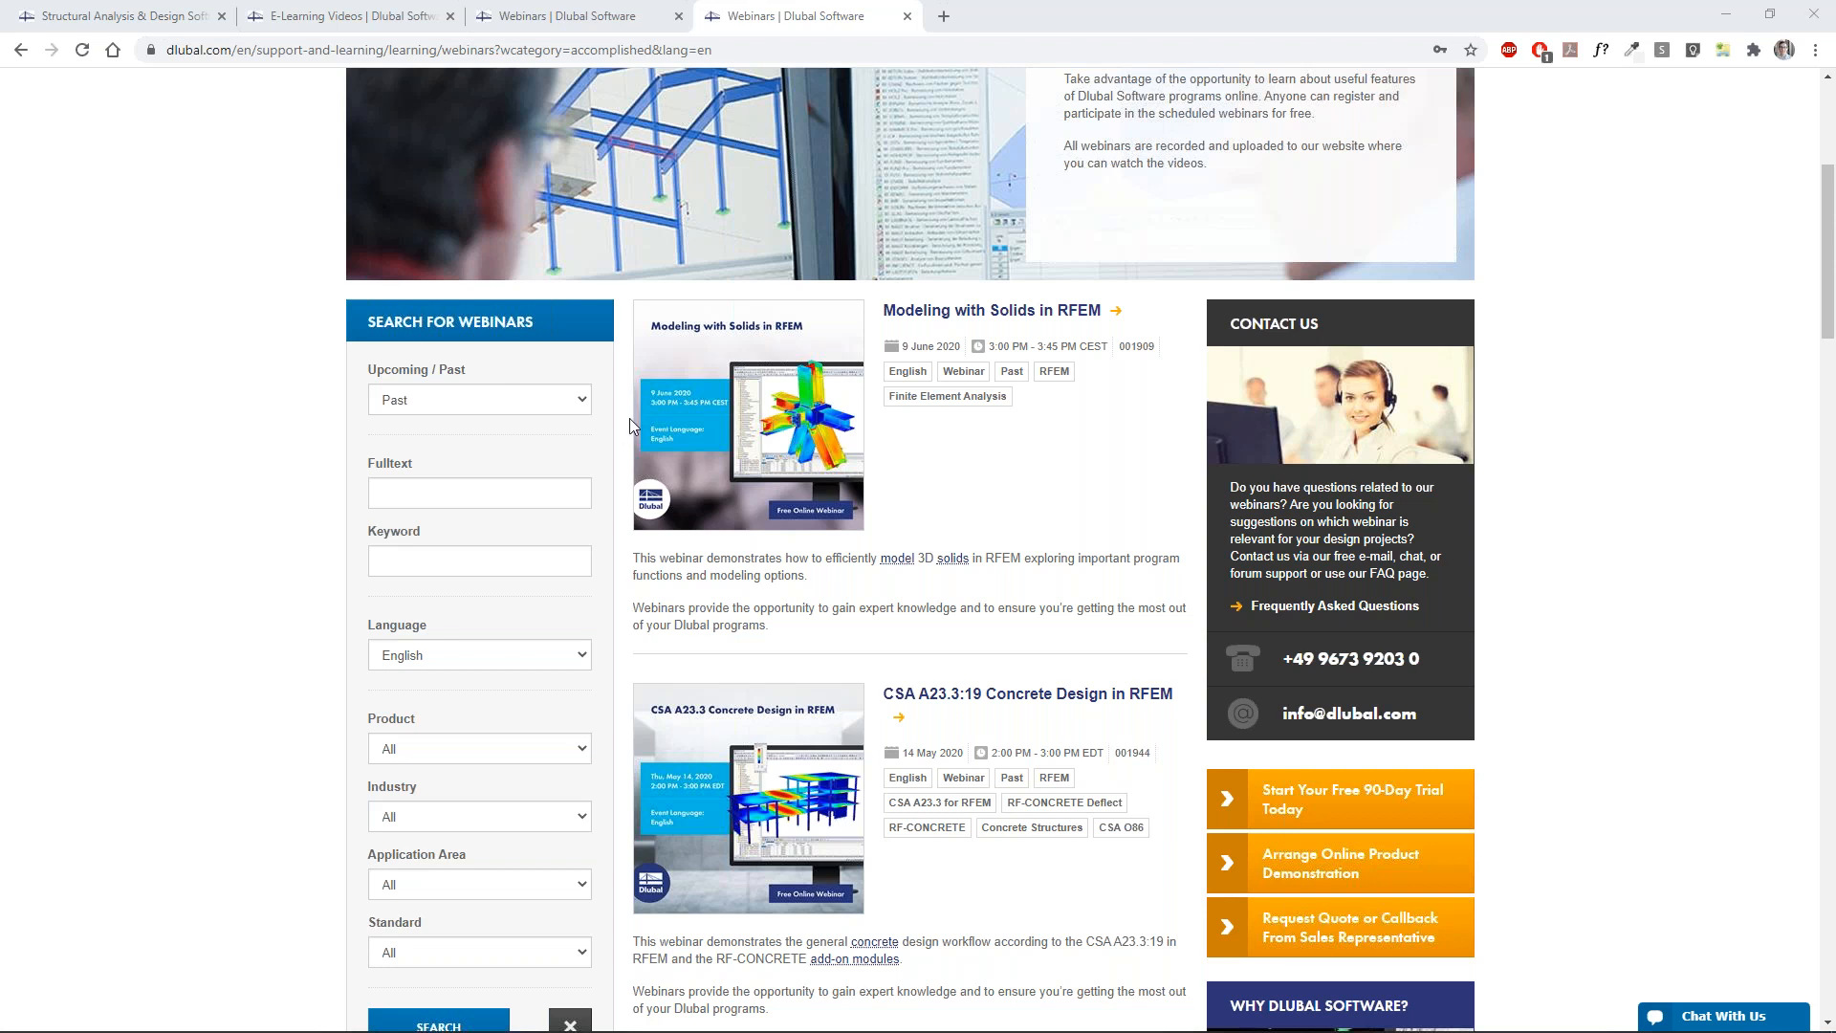
{"action": "scroll", "coordinate": [629, 417], "scroll_direction": "up", "scroll_amount": 5}
{"action": "mouse_move", "coordinate": [733, 231]}
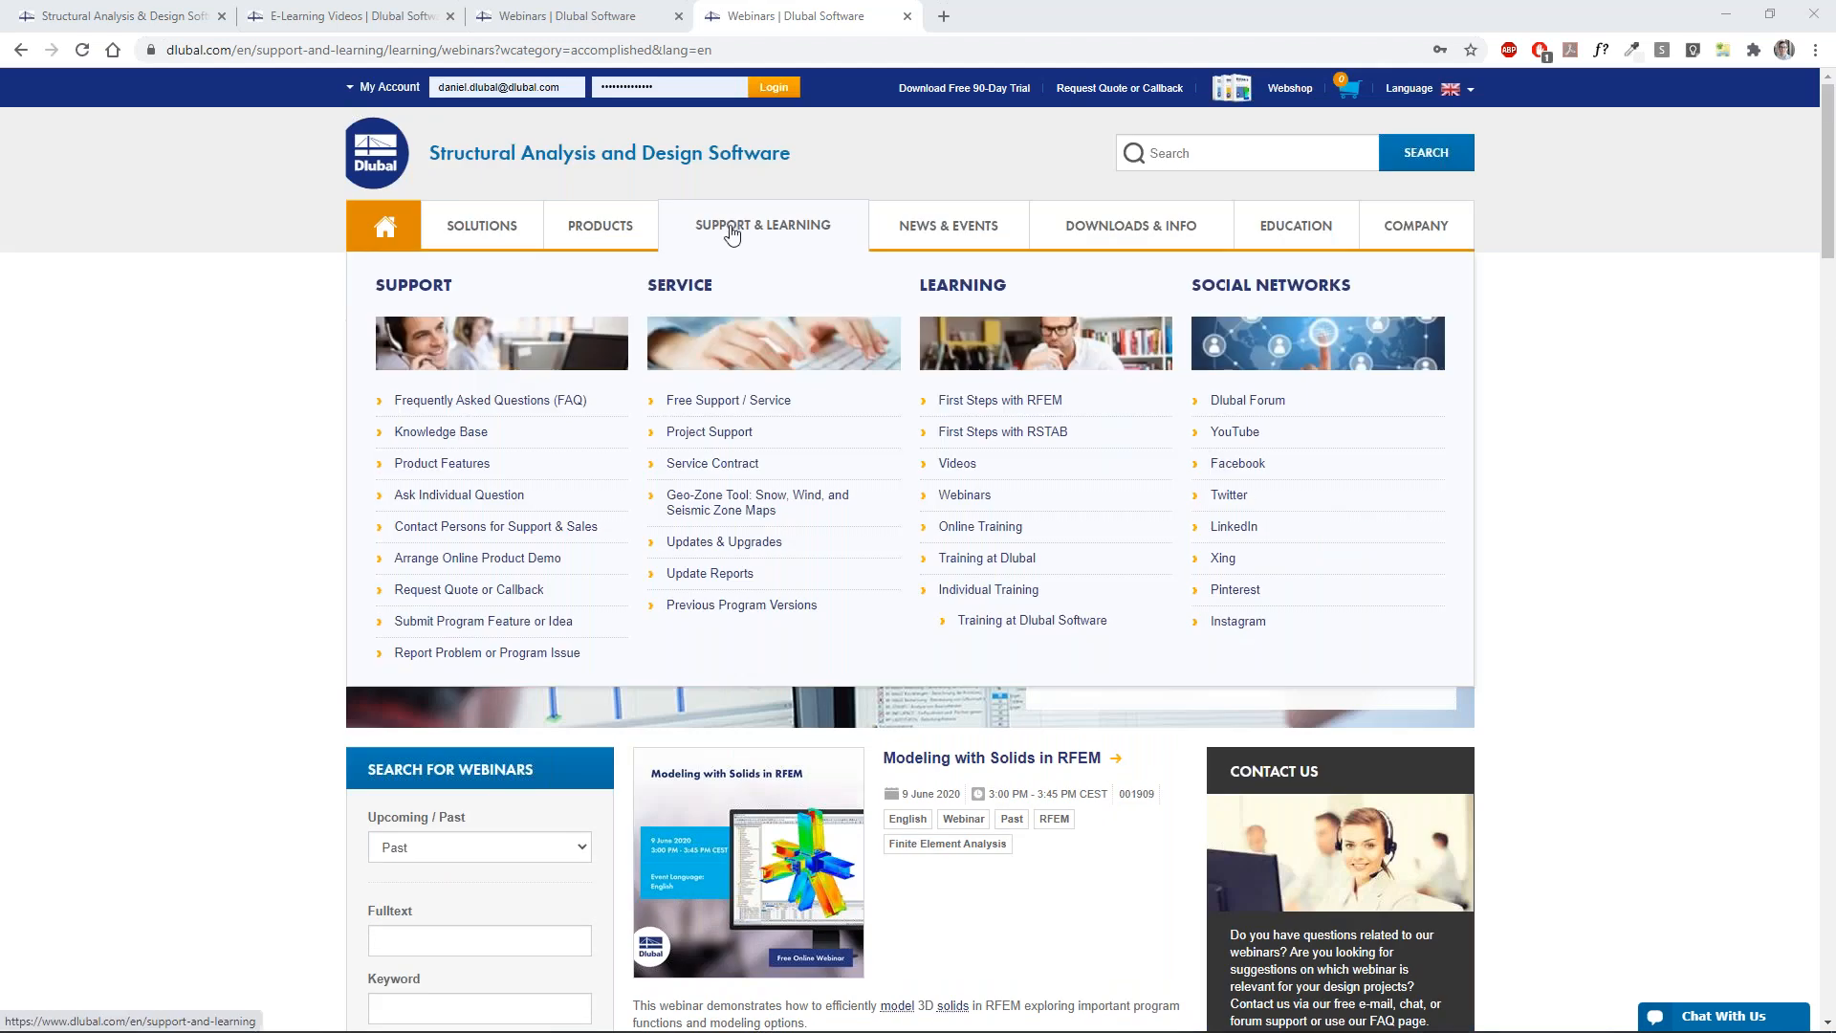
{"action": "mouse_move", "coordinate": [633, 234]}
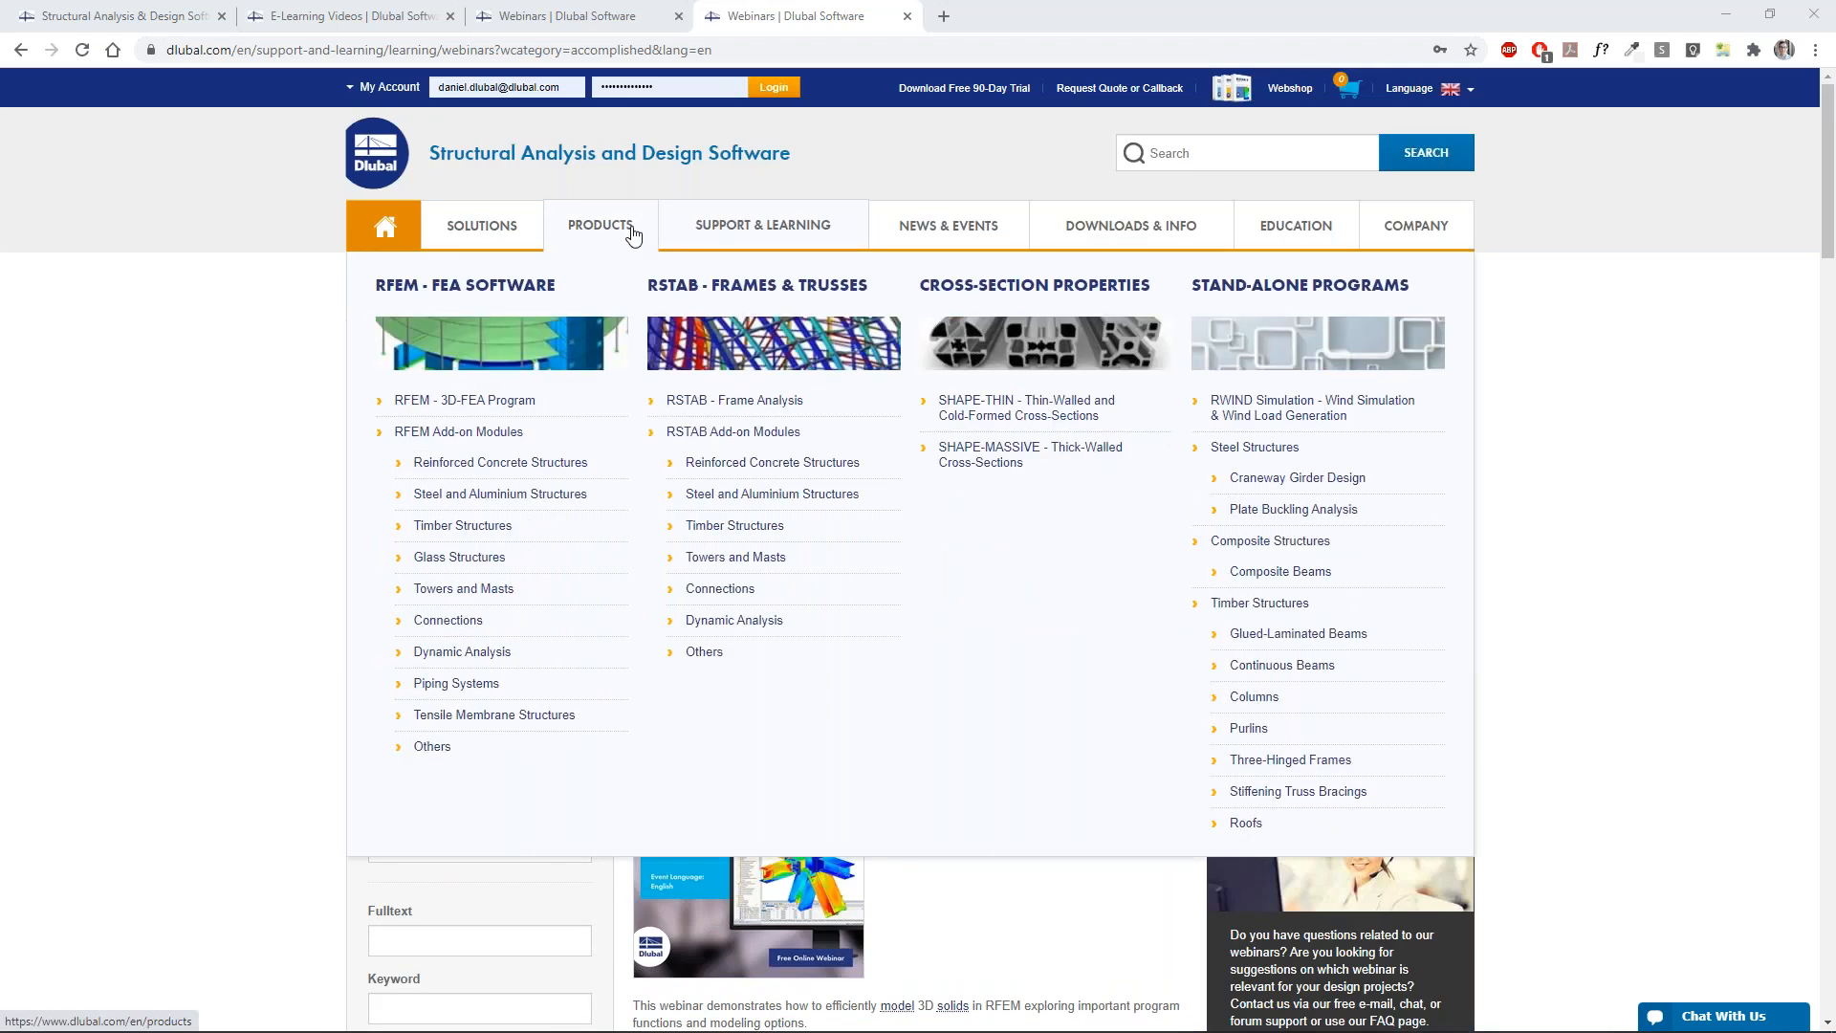
{"action": "mouse_move", "coordinate": [507, 236]}
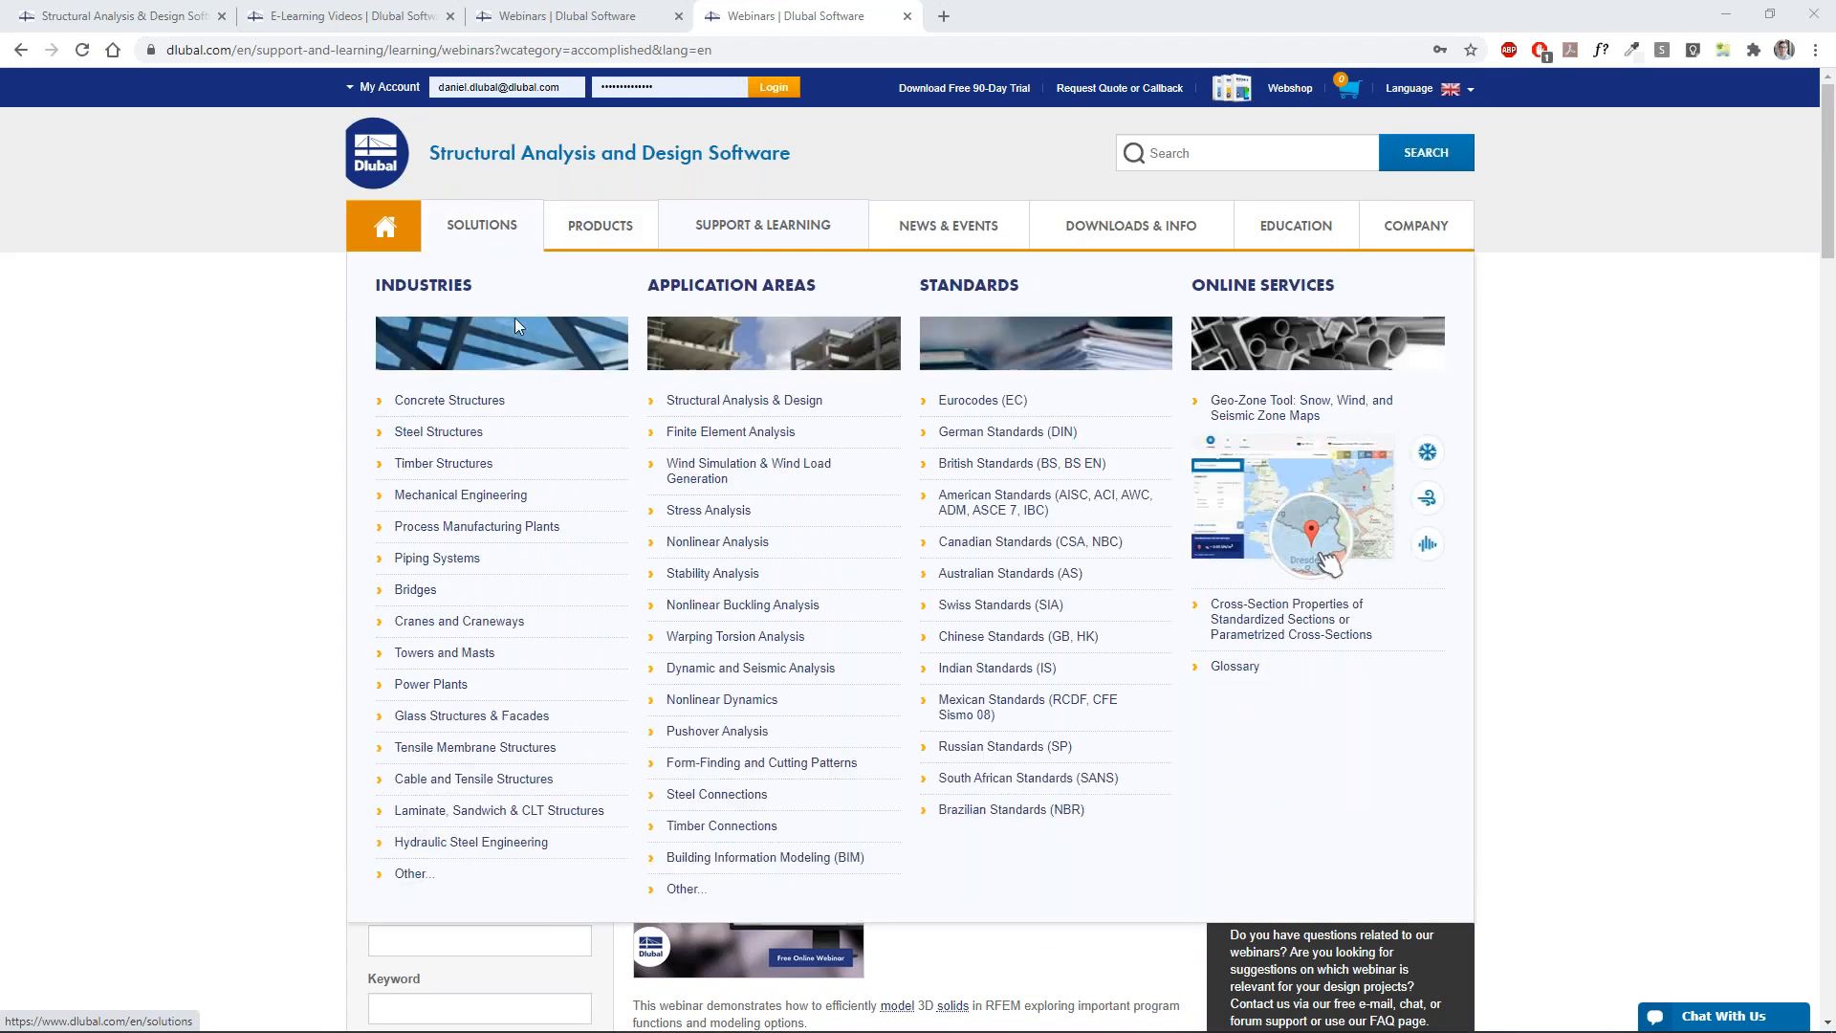
Open the Building Information Modeling (BIM) application area in a new tab and read about the interfaces.
{"action": "middle_click", "coordinate": [787, 860]}
{"action": "left_click", "coordinate": [1037, 12]}
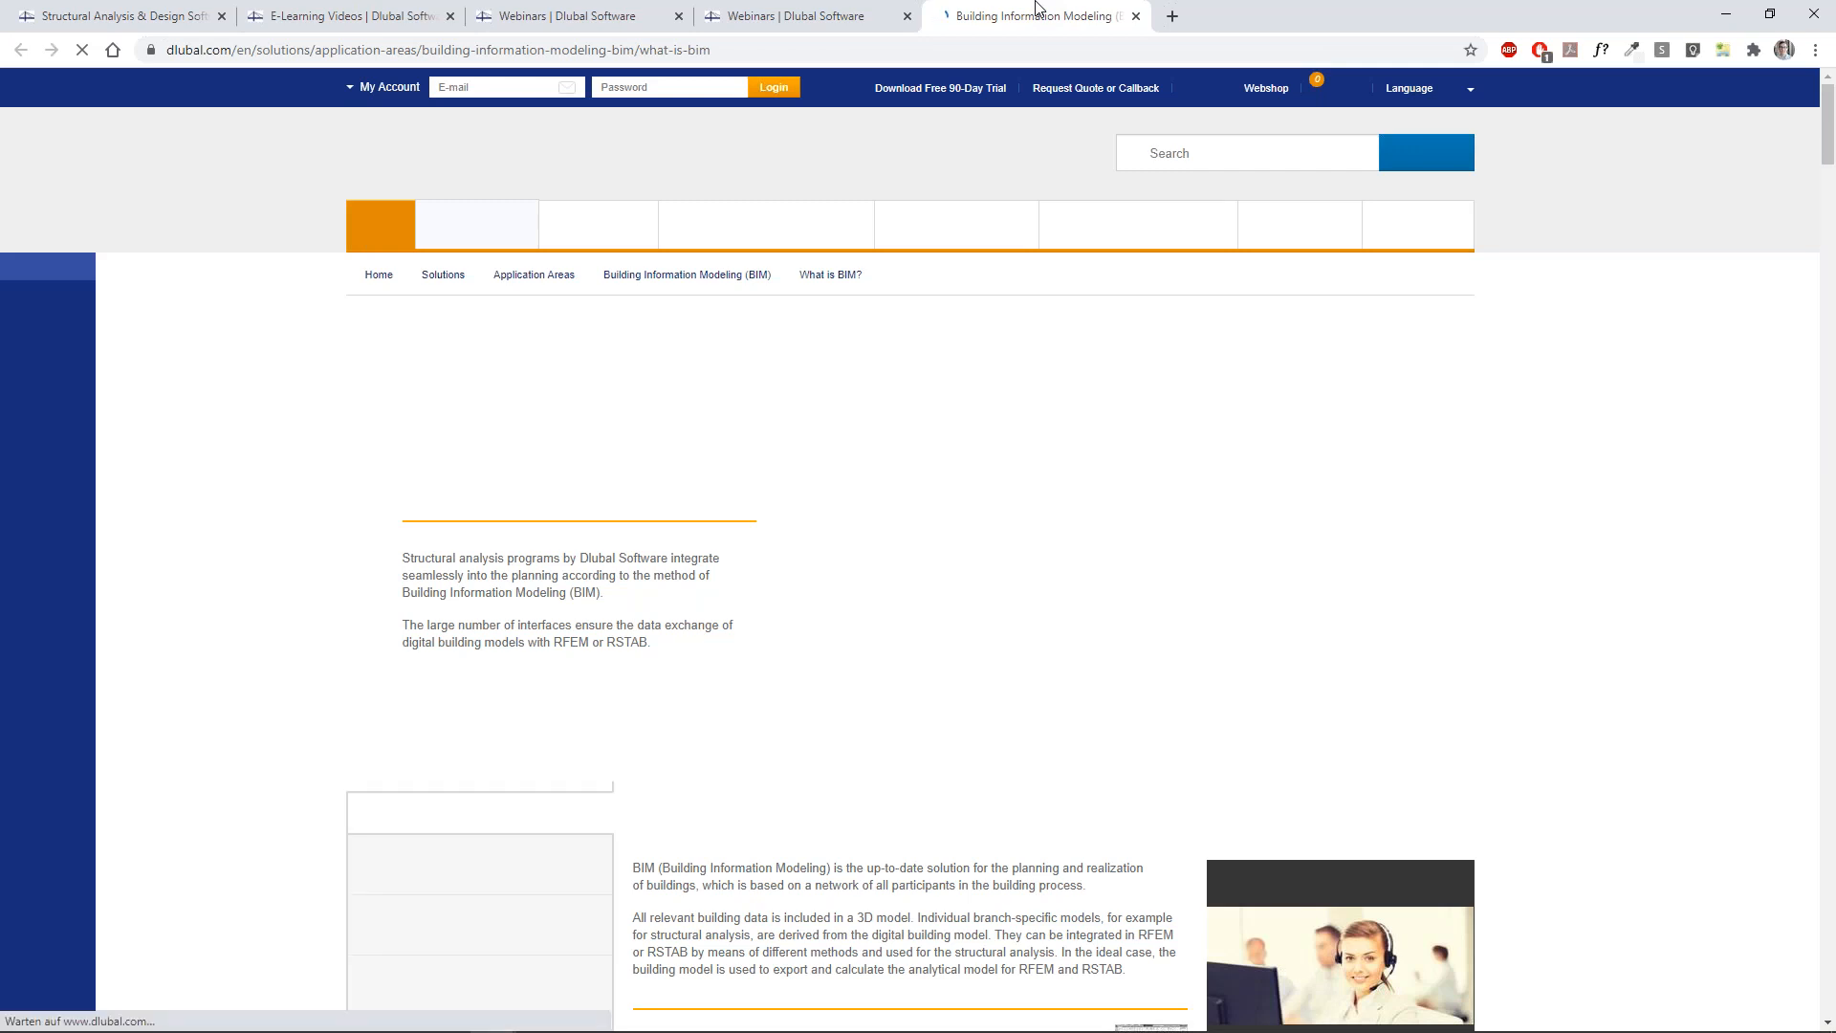
{"action": "scroll", "coordinate": [903, 165], "scroll_direction": "down", "scroll_amount": 2}
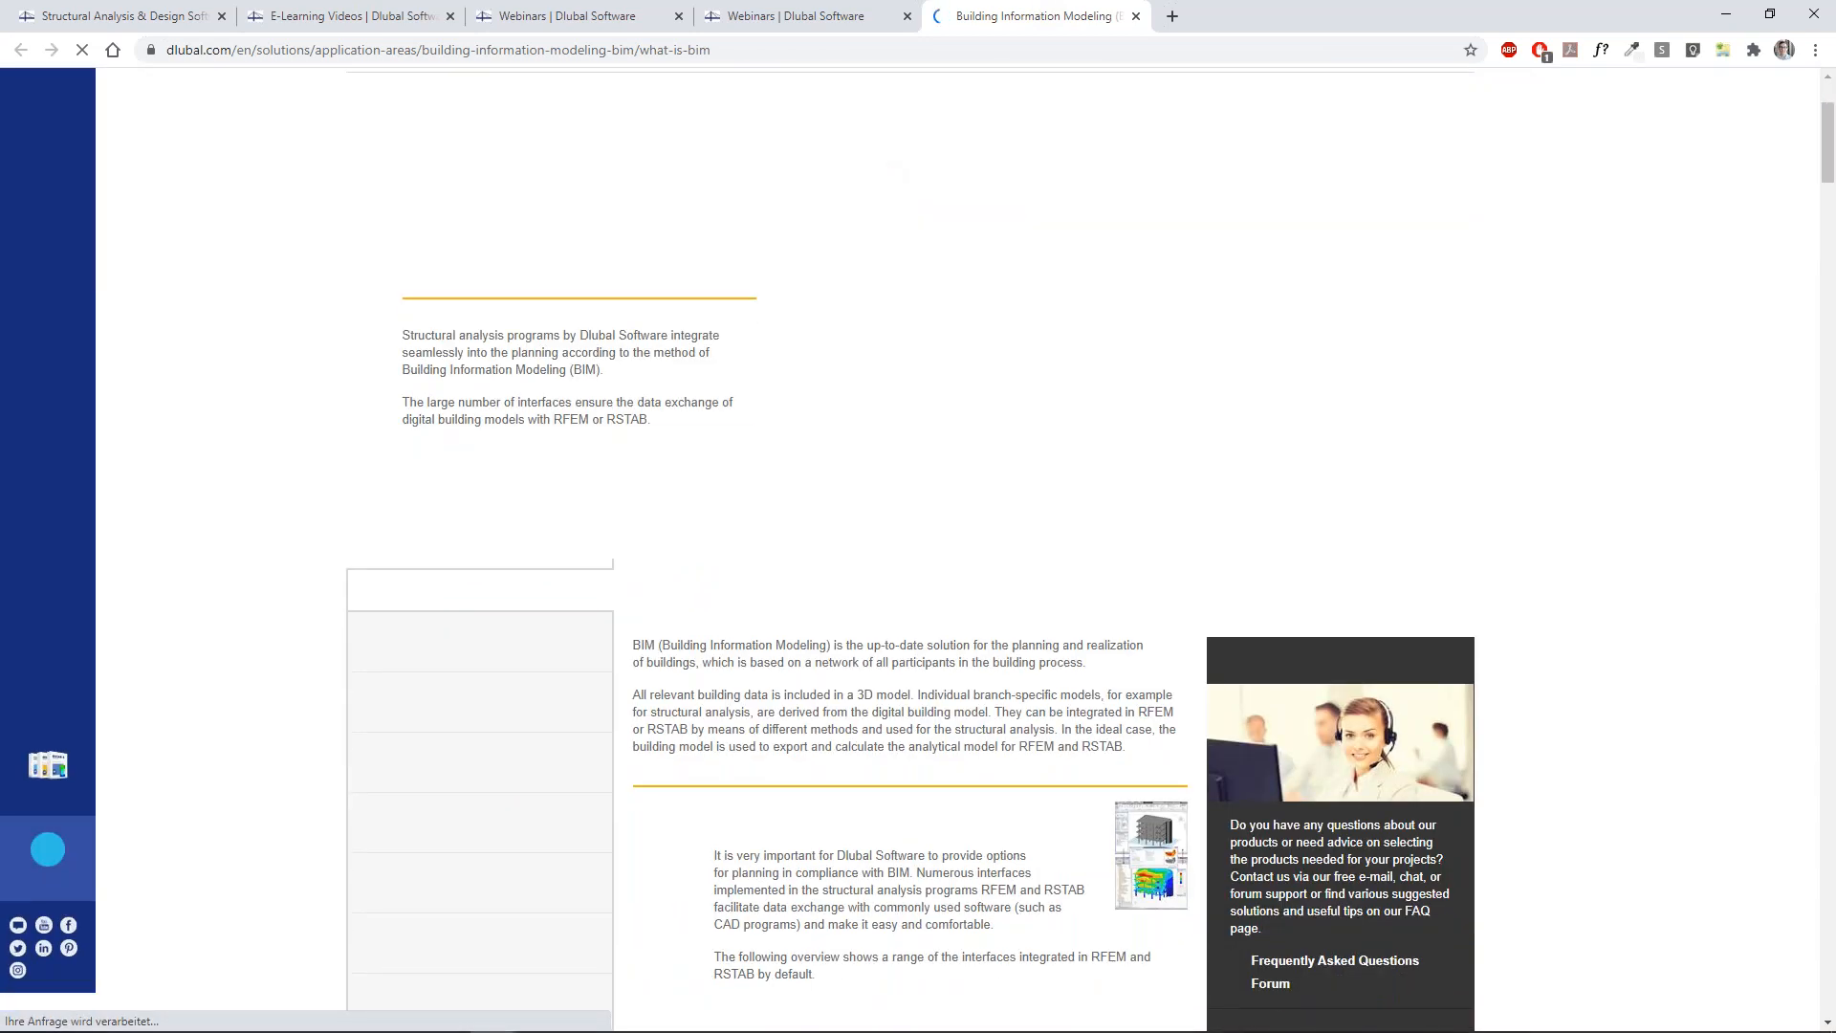
{"action": "scroll", "coordinate": [468, 103], "scroll_direction": "down", "scroll_amount": 3}
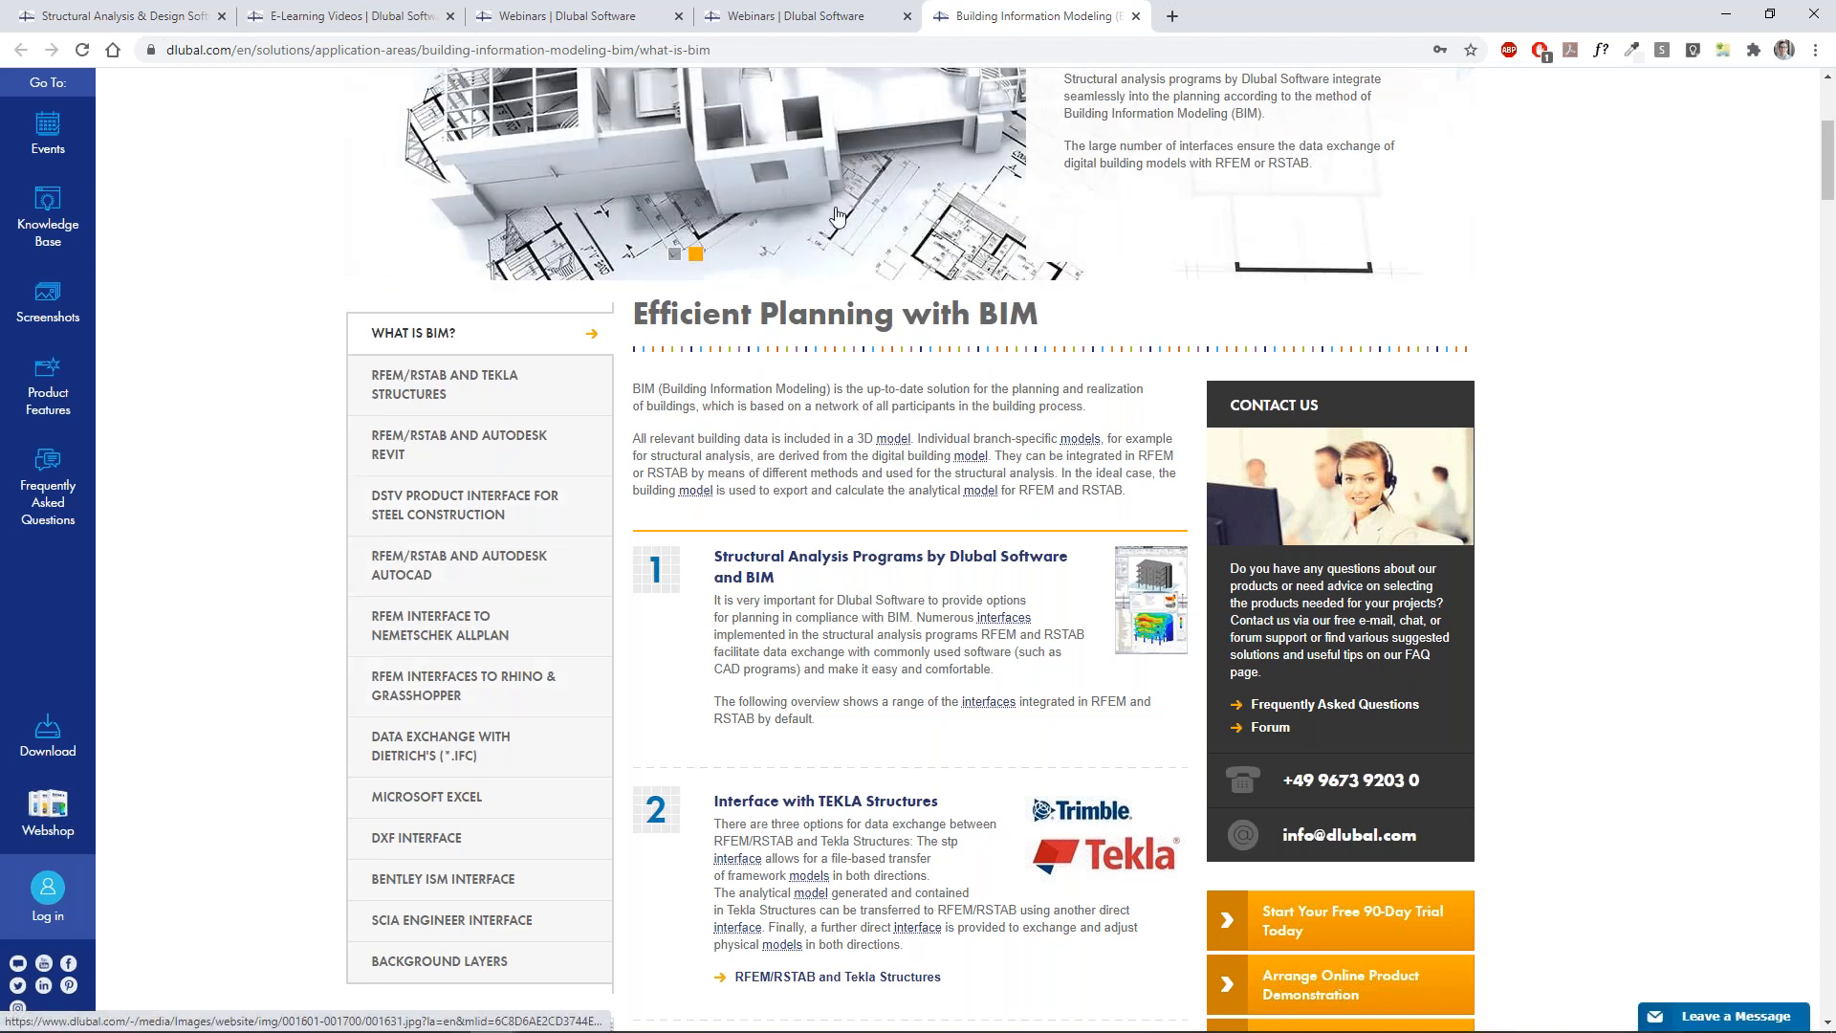
Search the Dlubal website for "dynamo".
{"action": "scroll", "coordinate": [1332, 160], "scroll_direction": "up", "scroll_amount": 5}
{"action": "left_click", "coordinate": [1331, 160]}
{"action": "type", "text": "dynomo"}
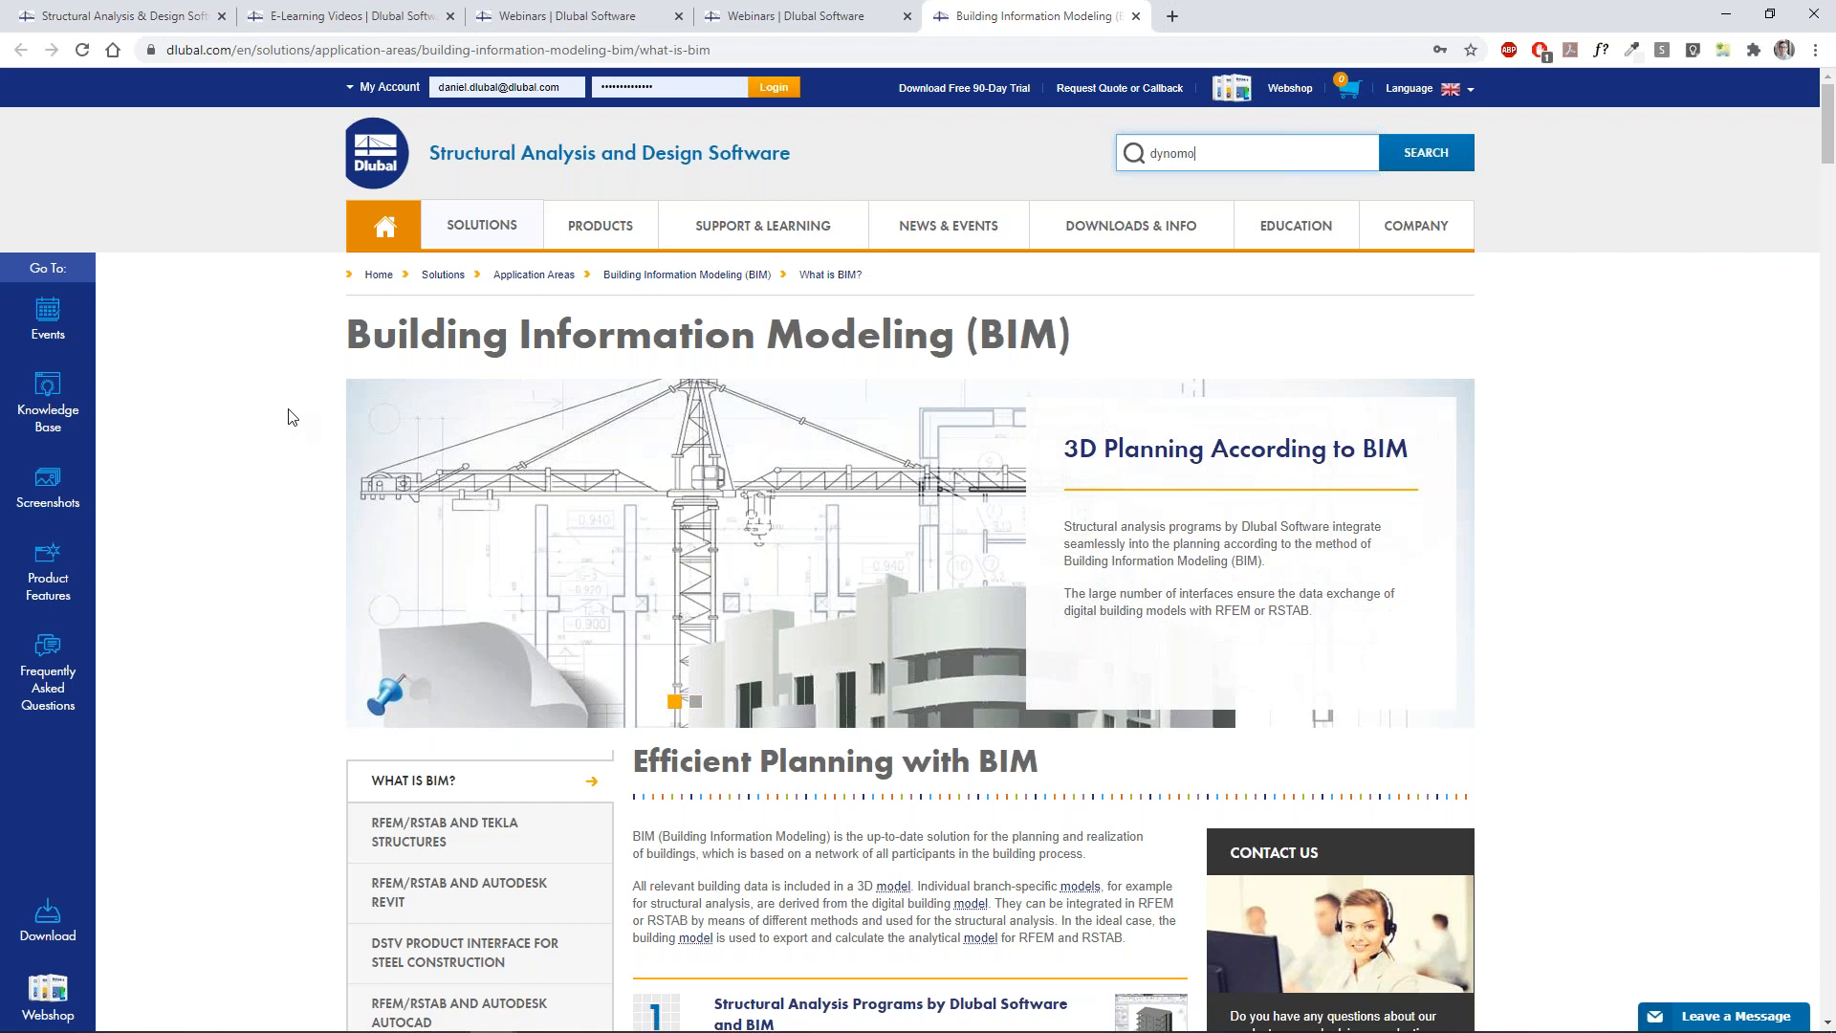
{"action": "key", "text": "BackSpace"}
{"action": "key", "text": "BackSpace"}
{"action": "key", "text": "BackSpace"}
{"action": "type", "text": "amo"}
{"action": "key", "text": "Return"}
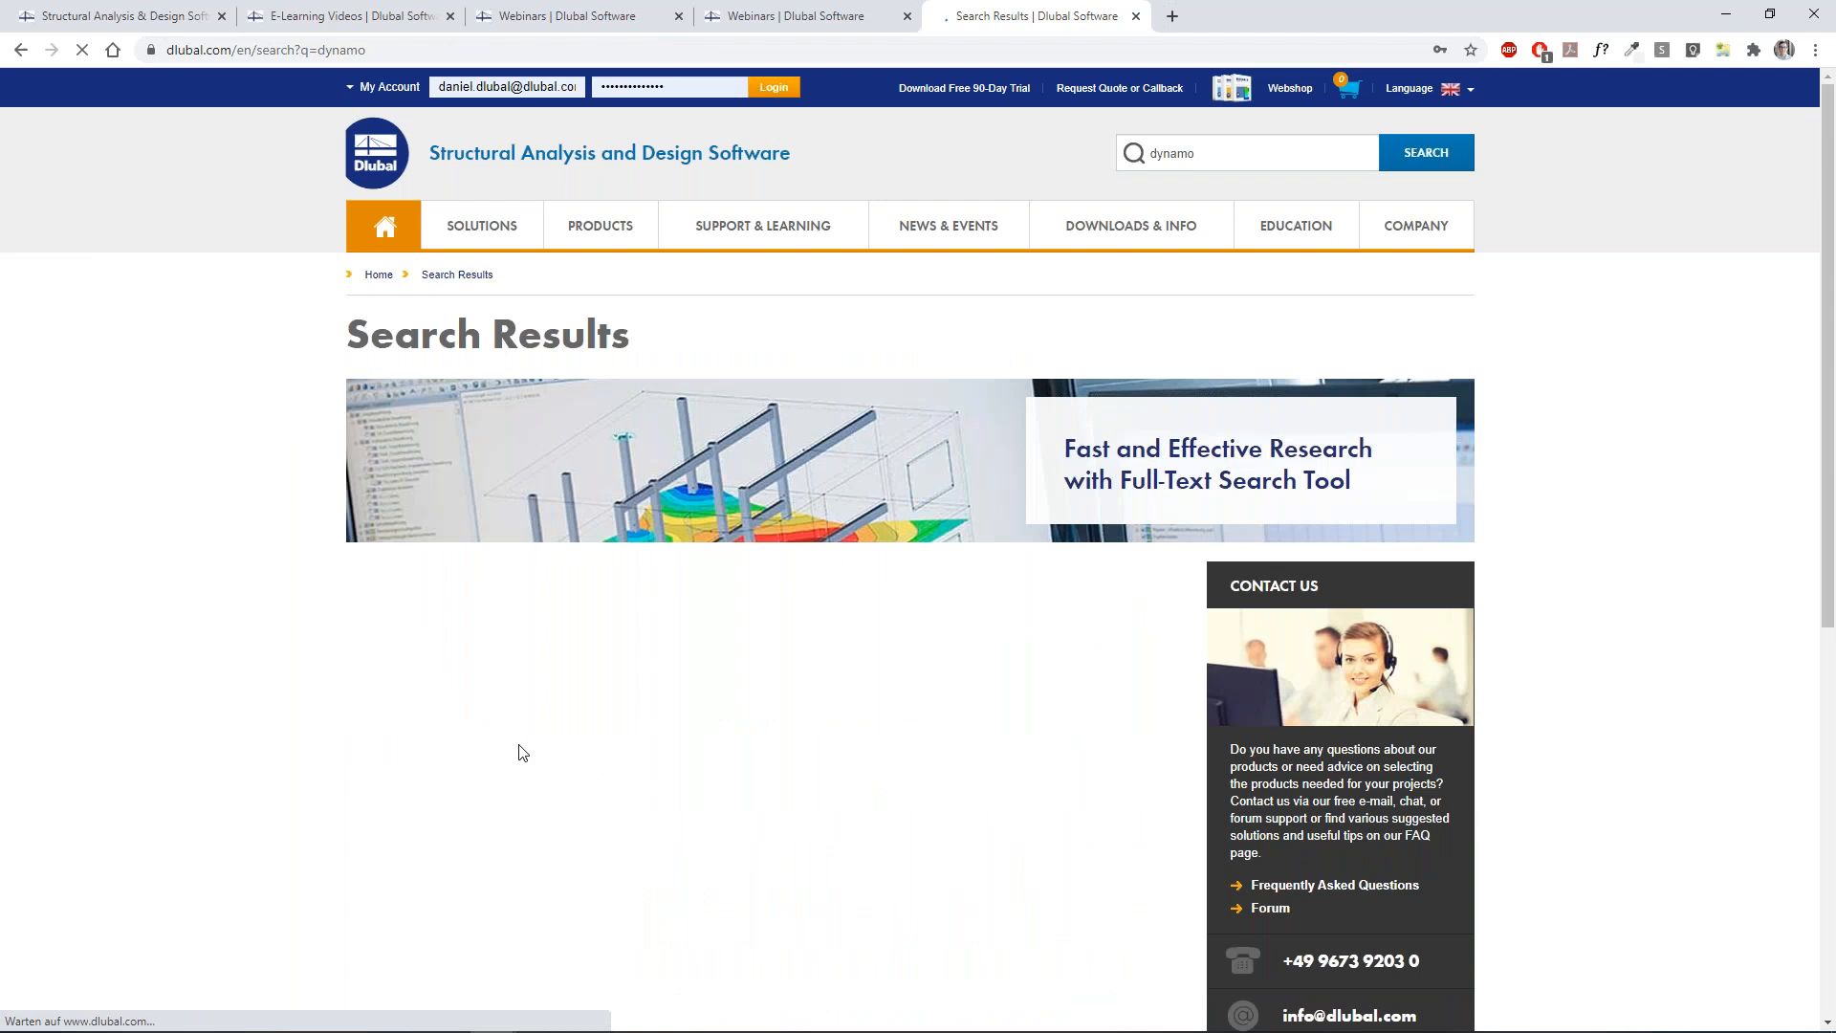
Look over the "dynamo" search results, return to the Building Information Modeling (BIM) page and examine its list of program interfaces.
{"action": "scroll", "coordinate": [407, 585], "scroll_direction": "down", "scroll_amount": 2}
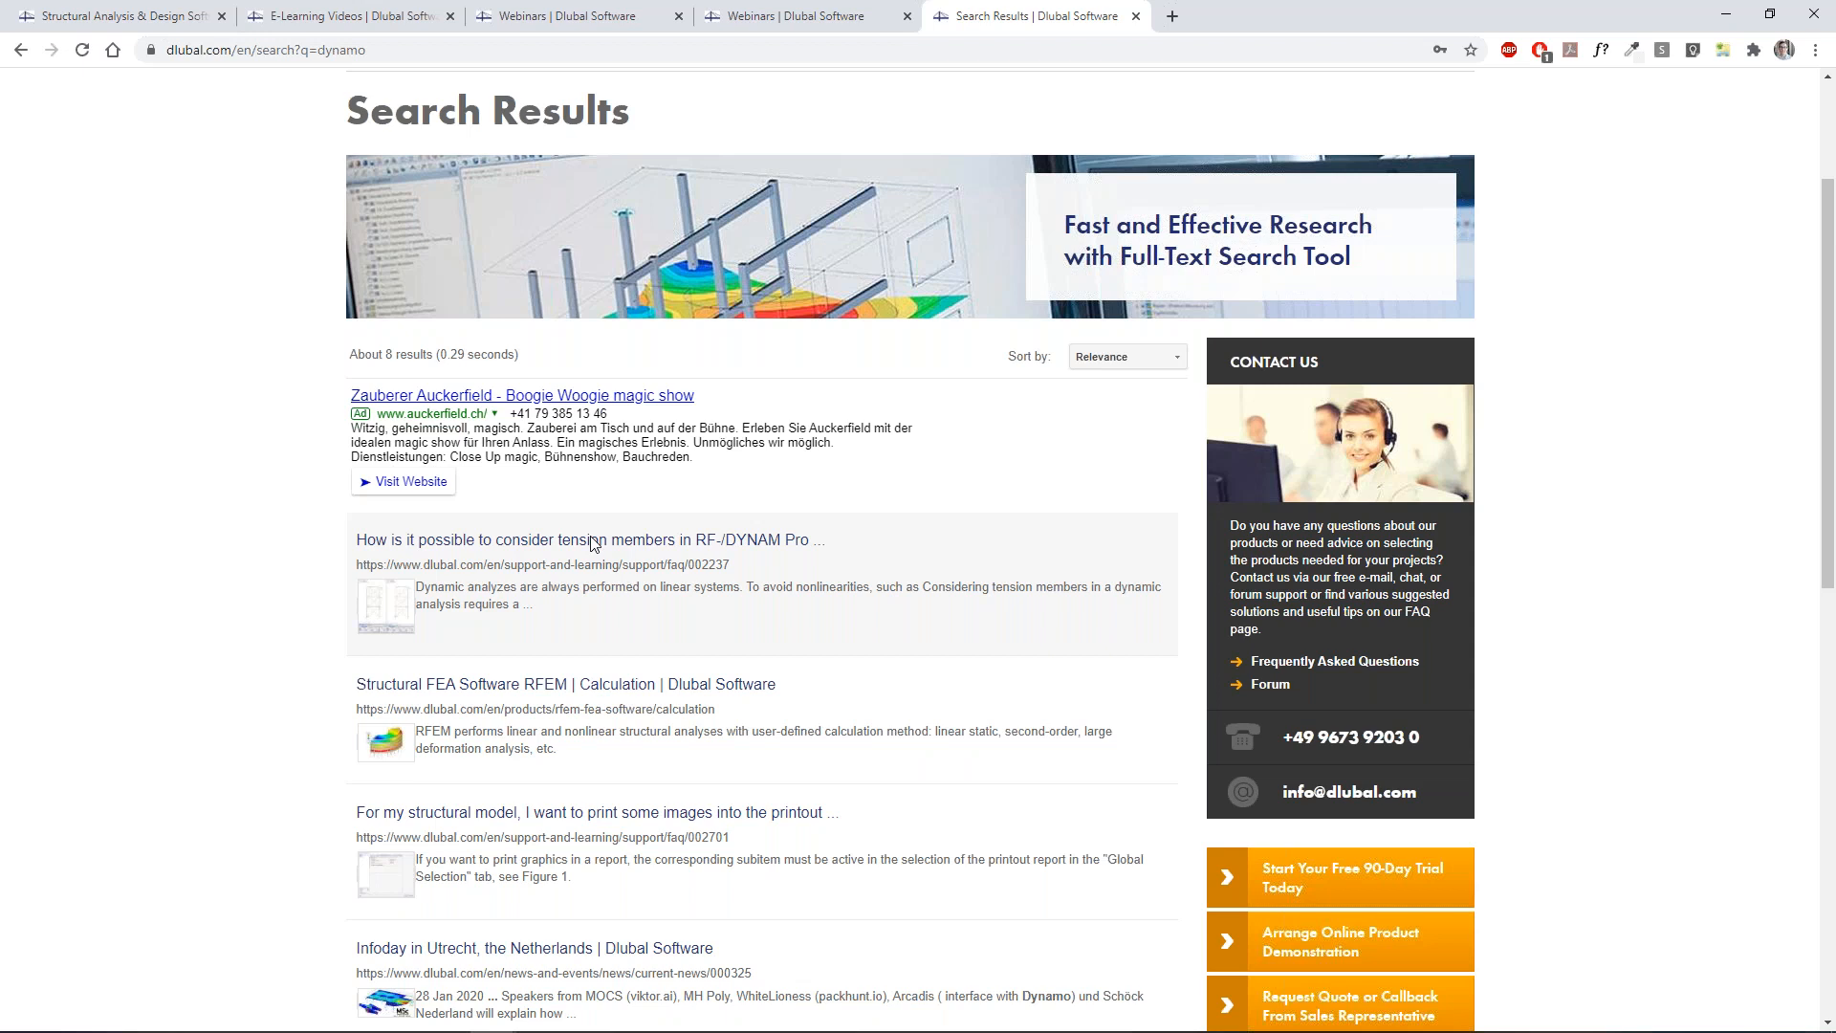
{"action": "key", "text": "alt+Left"}
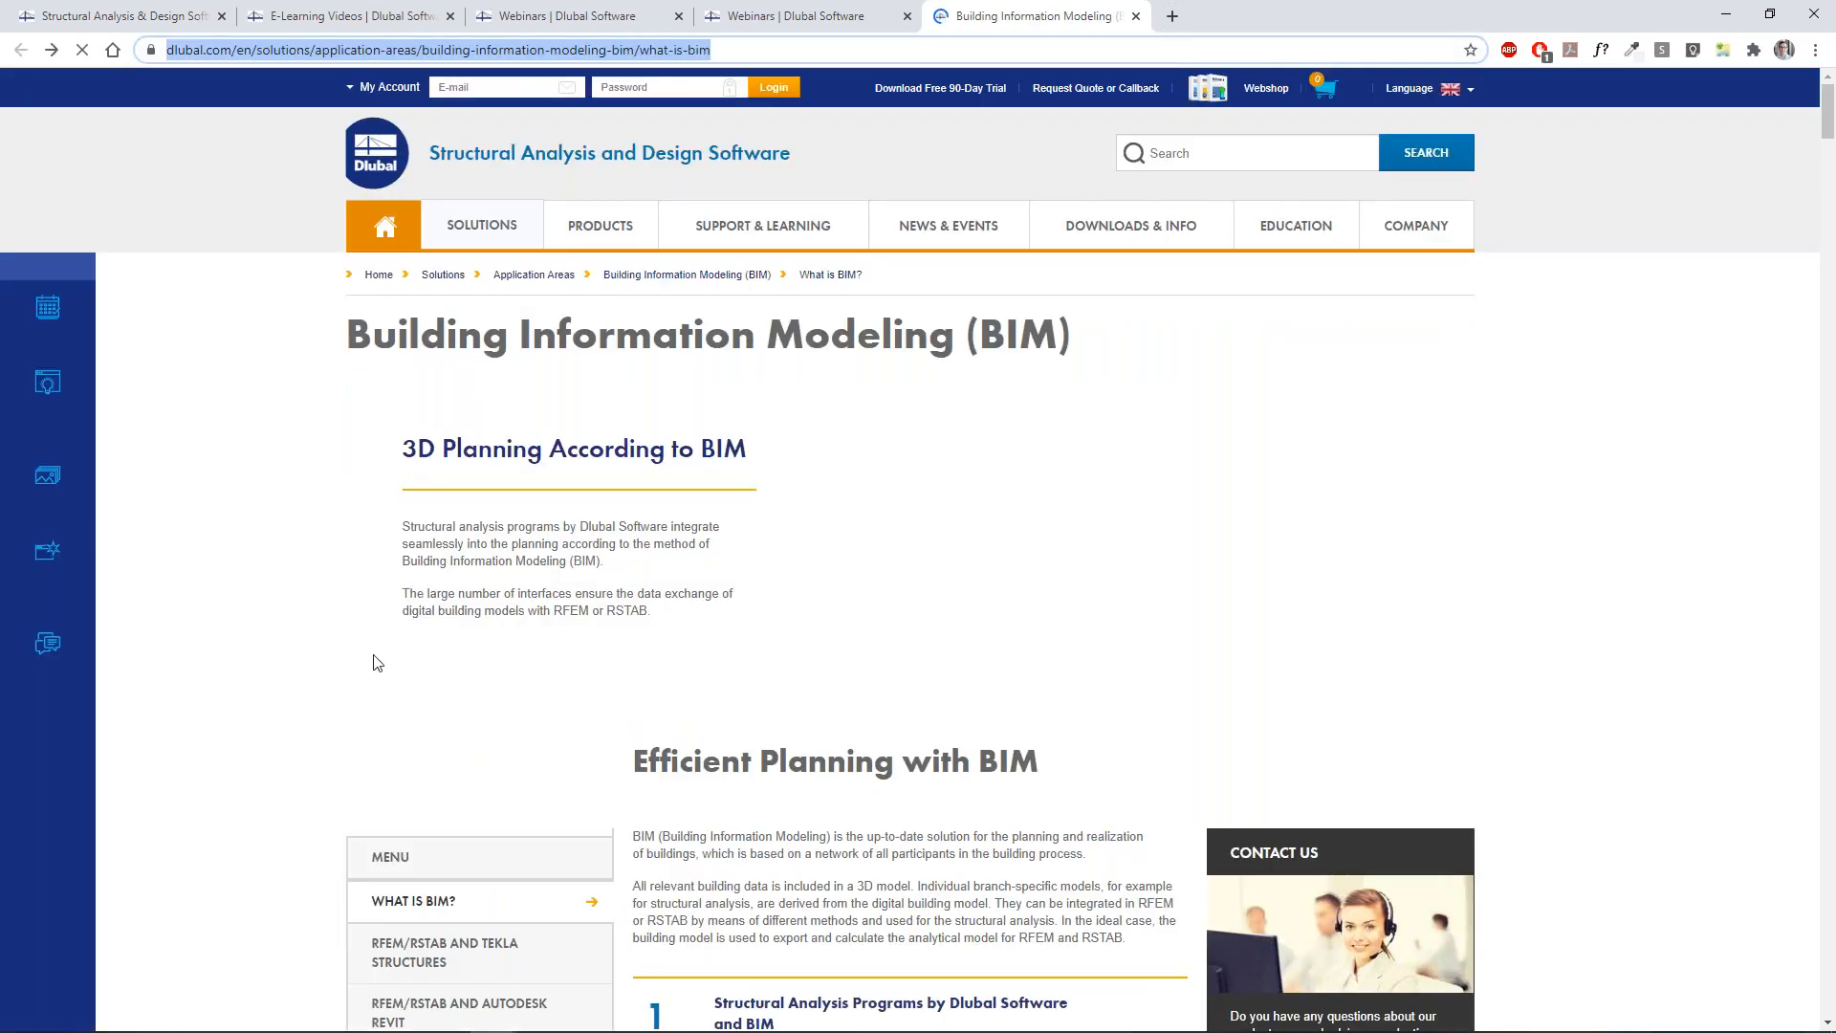
{"action": "scroll", "coordinate": [415, 616], "scroll_direction": "down", "scroll_amount": 7}
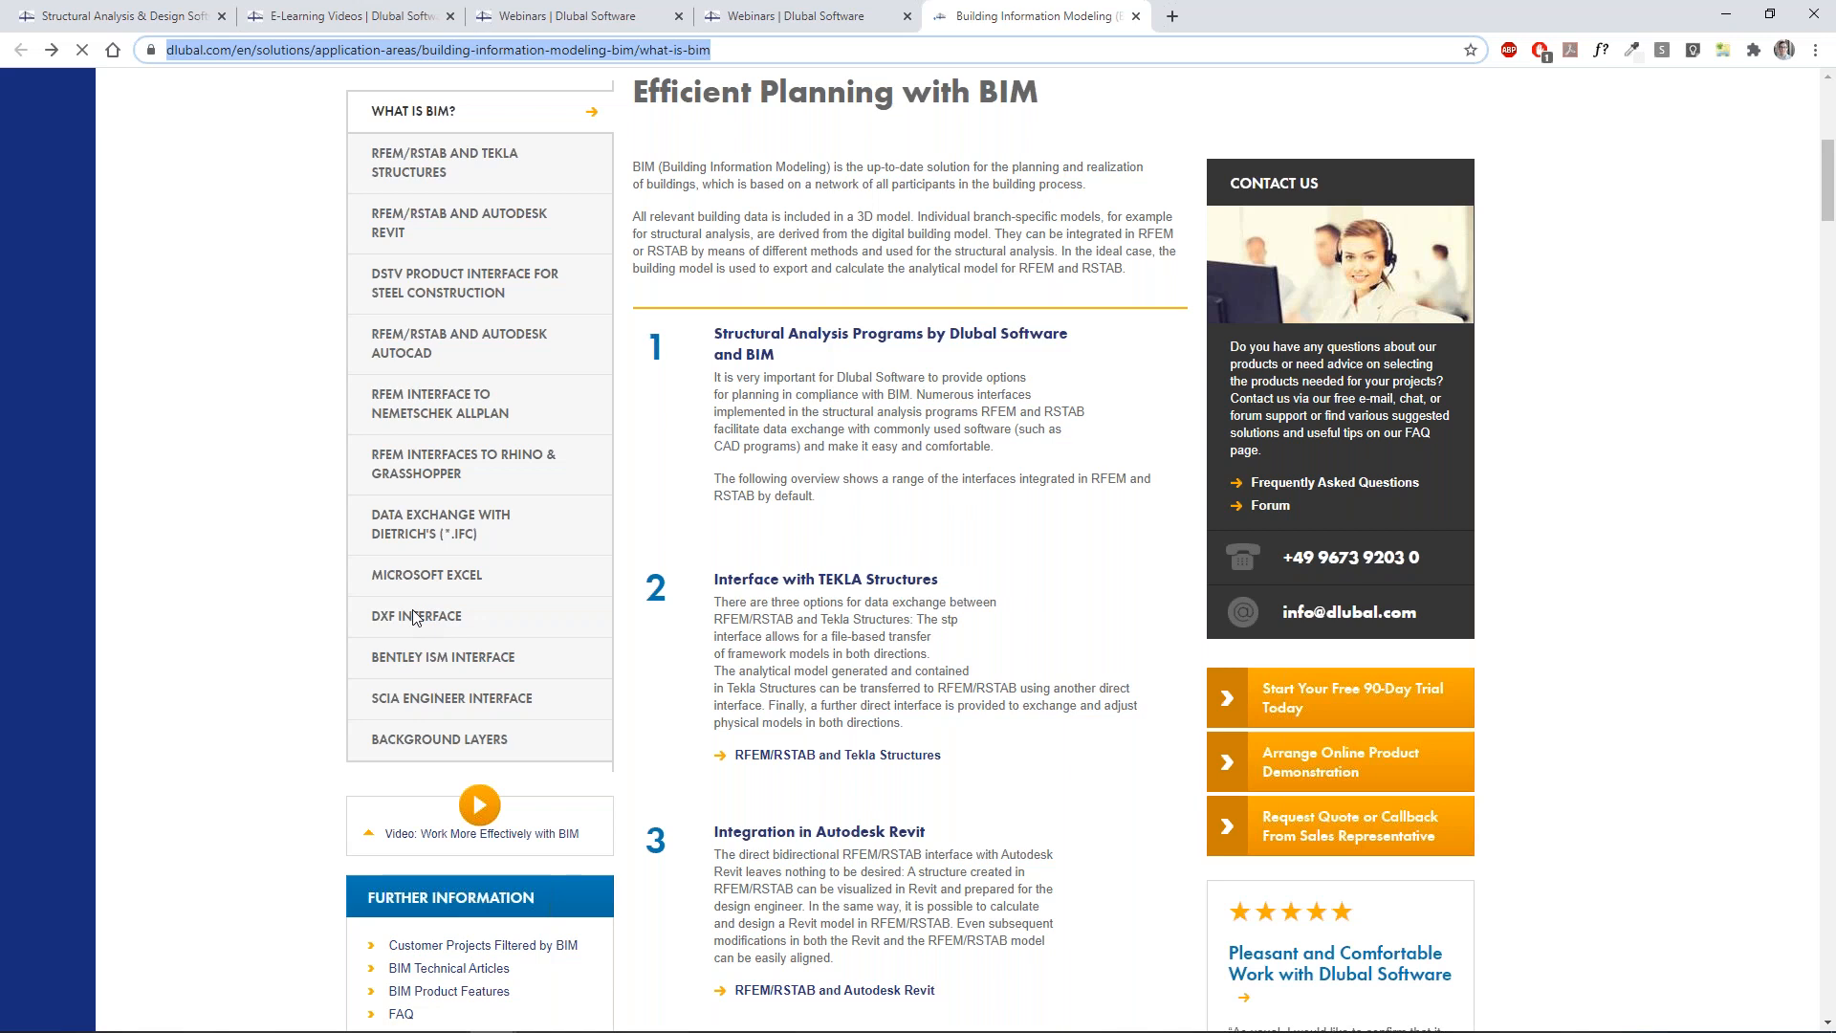
{"action": "scroll", "coordinate": [1278, 541], "scroll_direction": "down", "scroll_amount": 20}
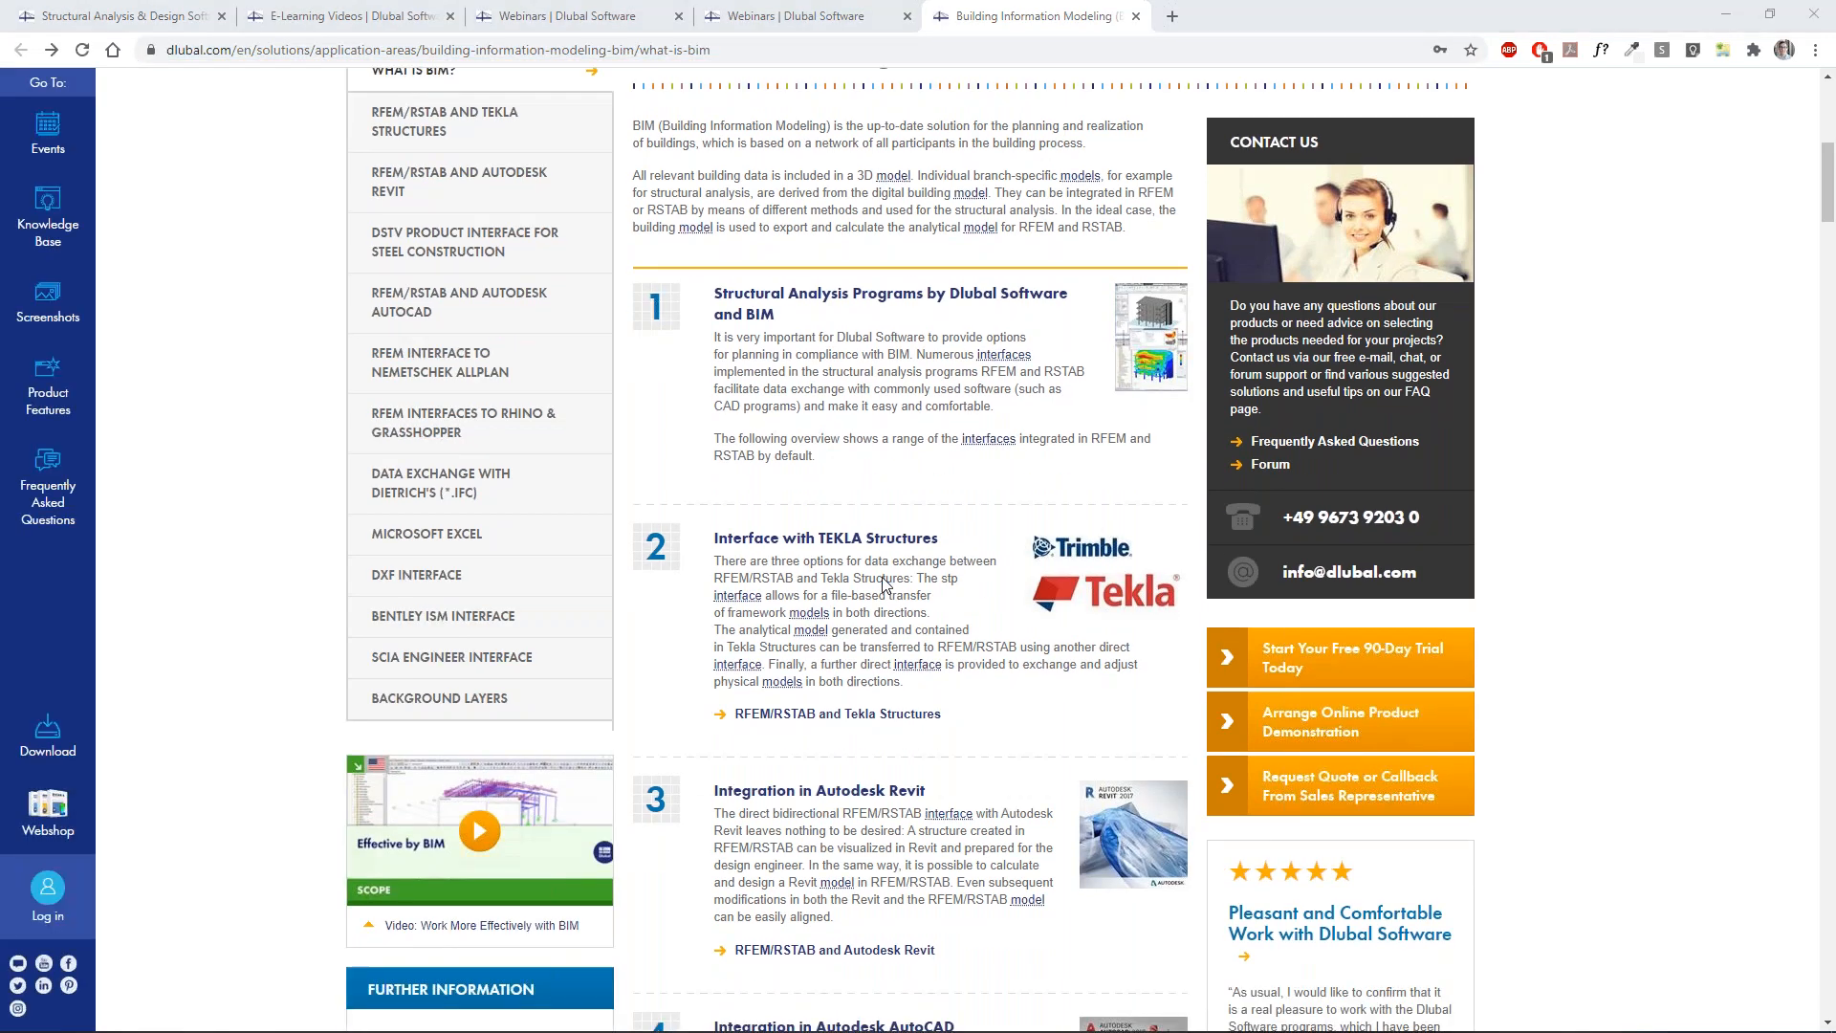
{"action": "scroll", "coordinate": [1377, 549], "scroll_direction": "down", "scroll_amount": 20}
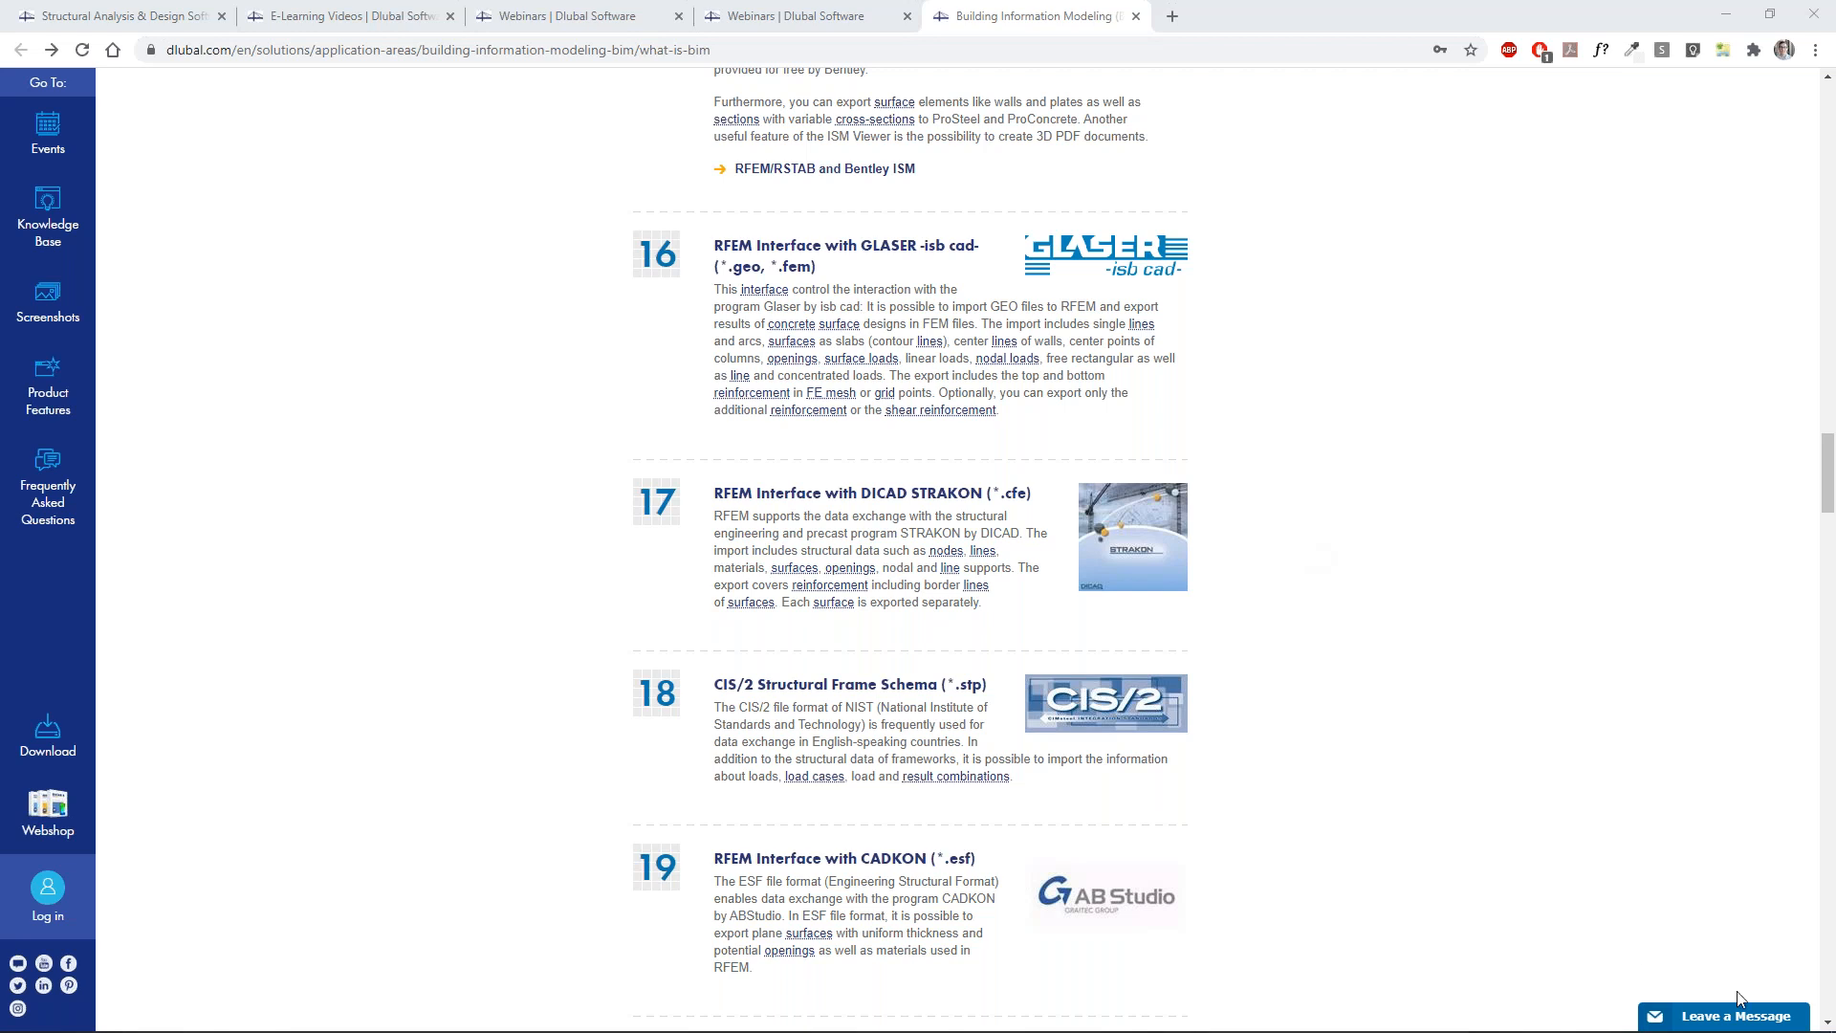
View the website's Leave a Message contact form and minimize it without sending anything.
{"action": "left_click", "coordinate": [1682, 1016]}
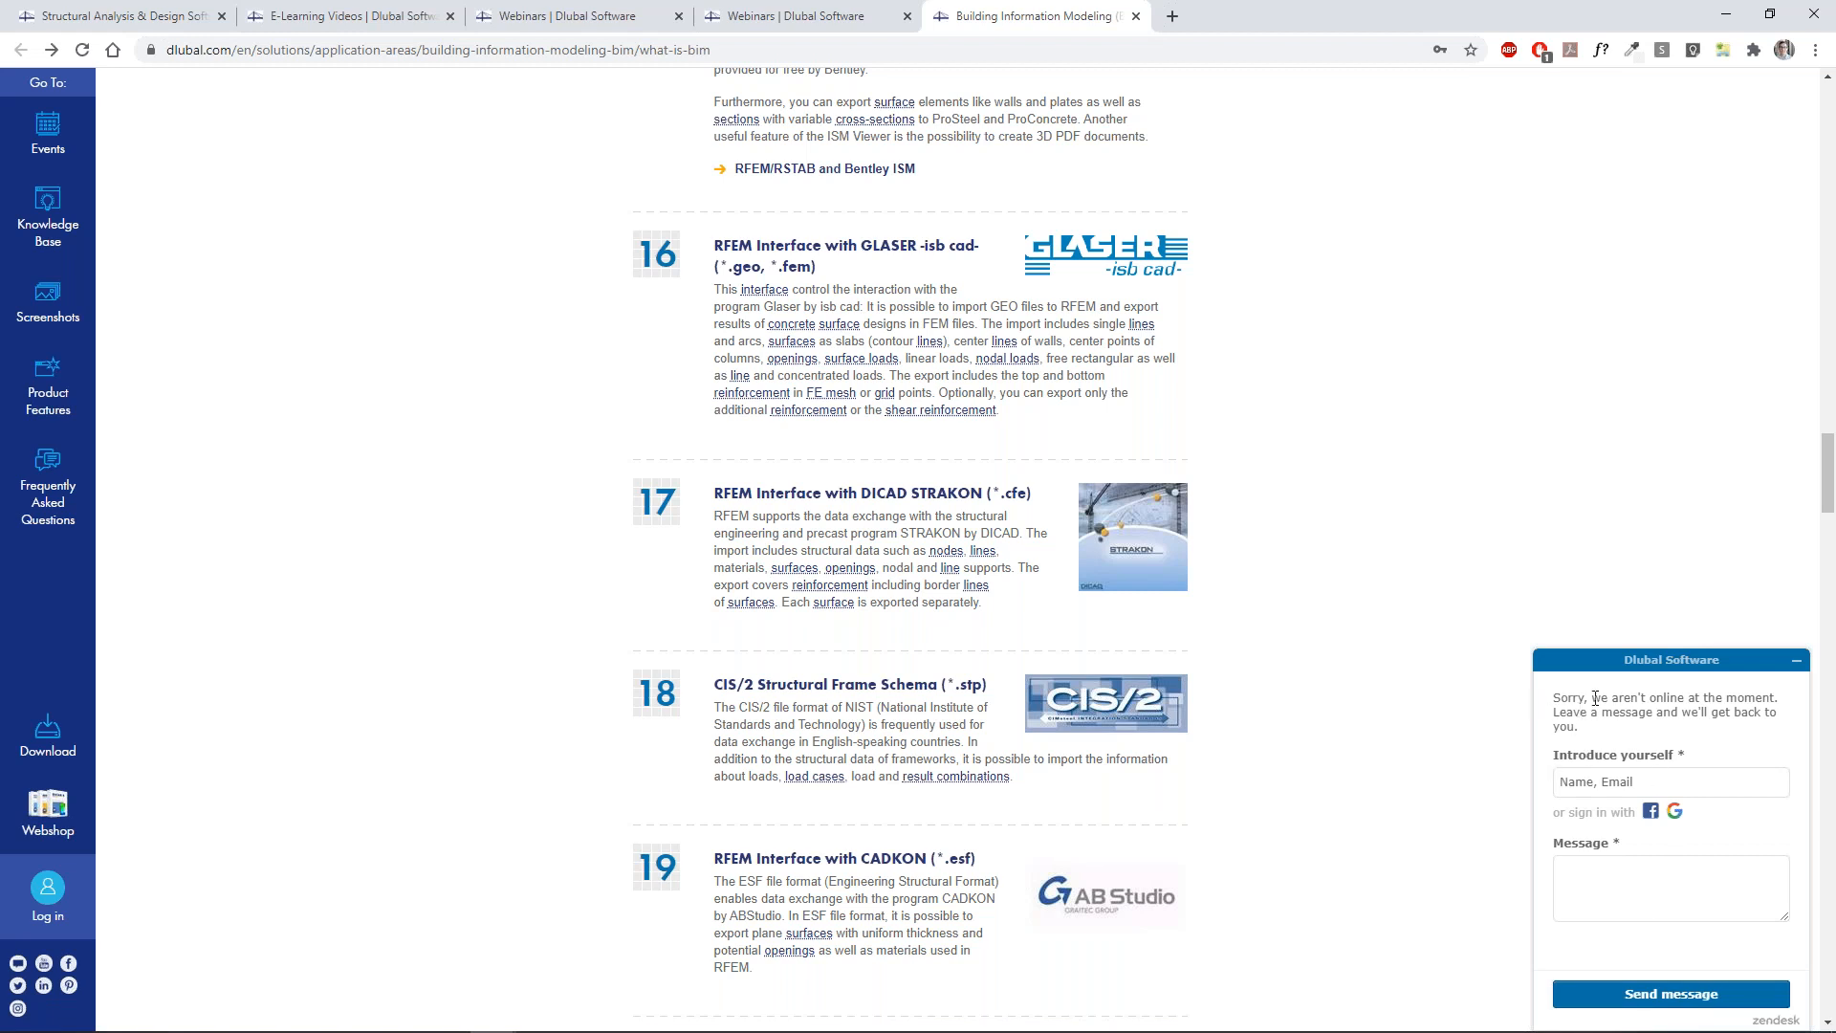
{"action": "left_click", "coordinate": [1796, 661]}
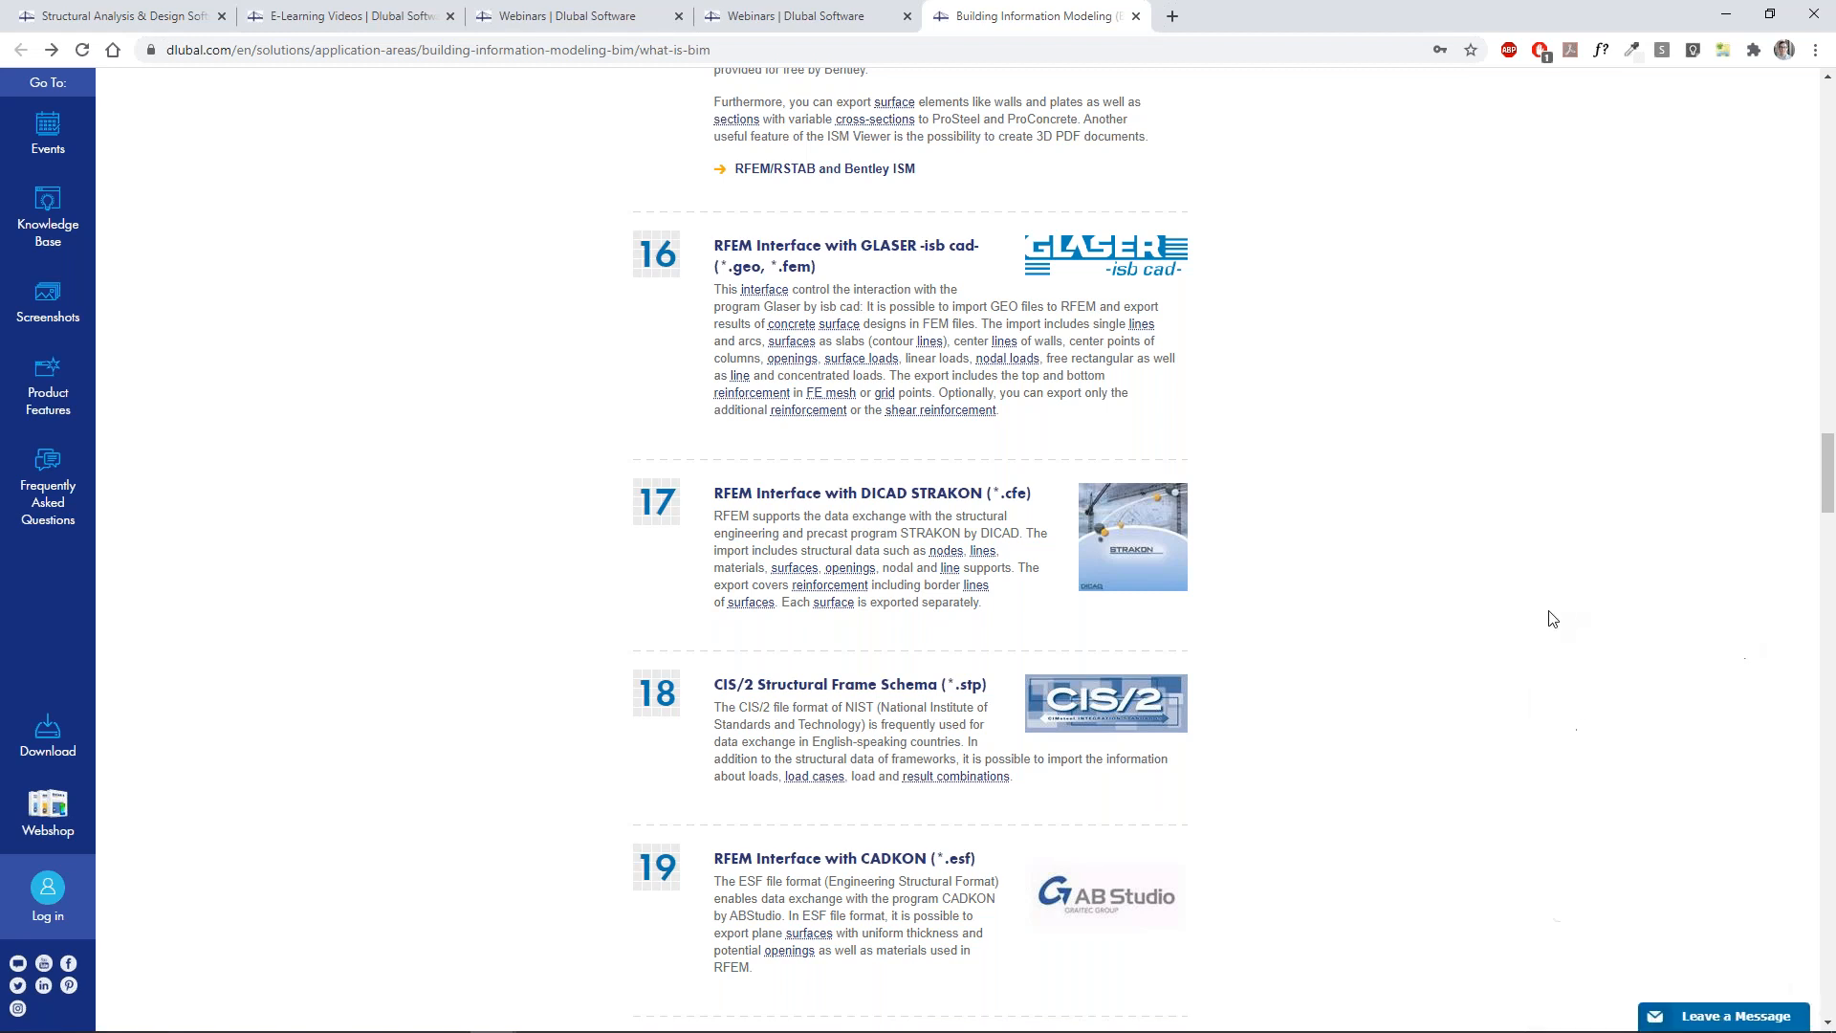